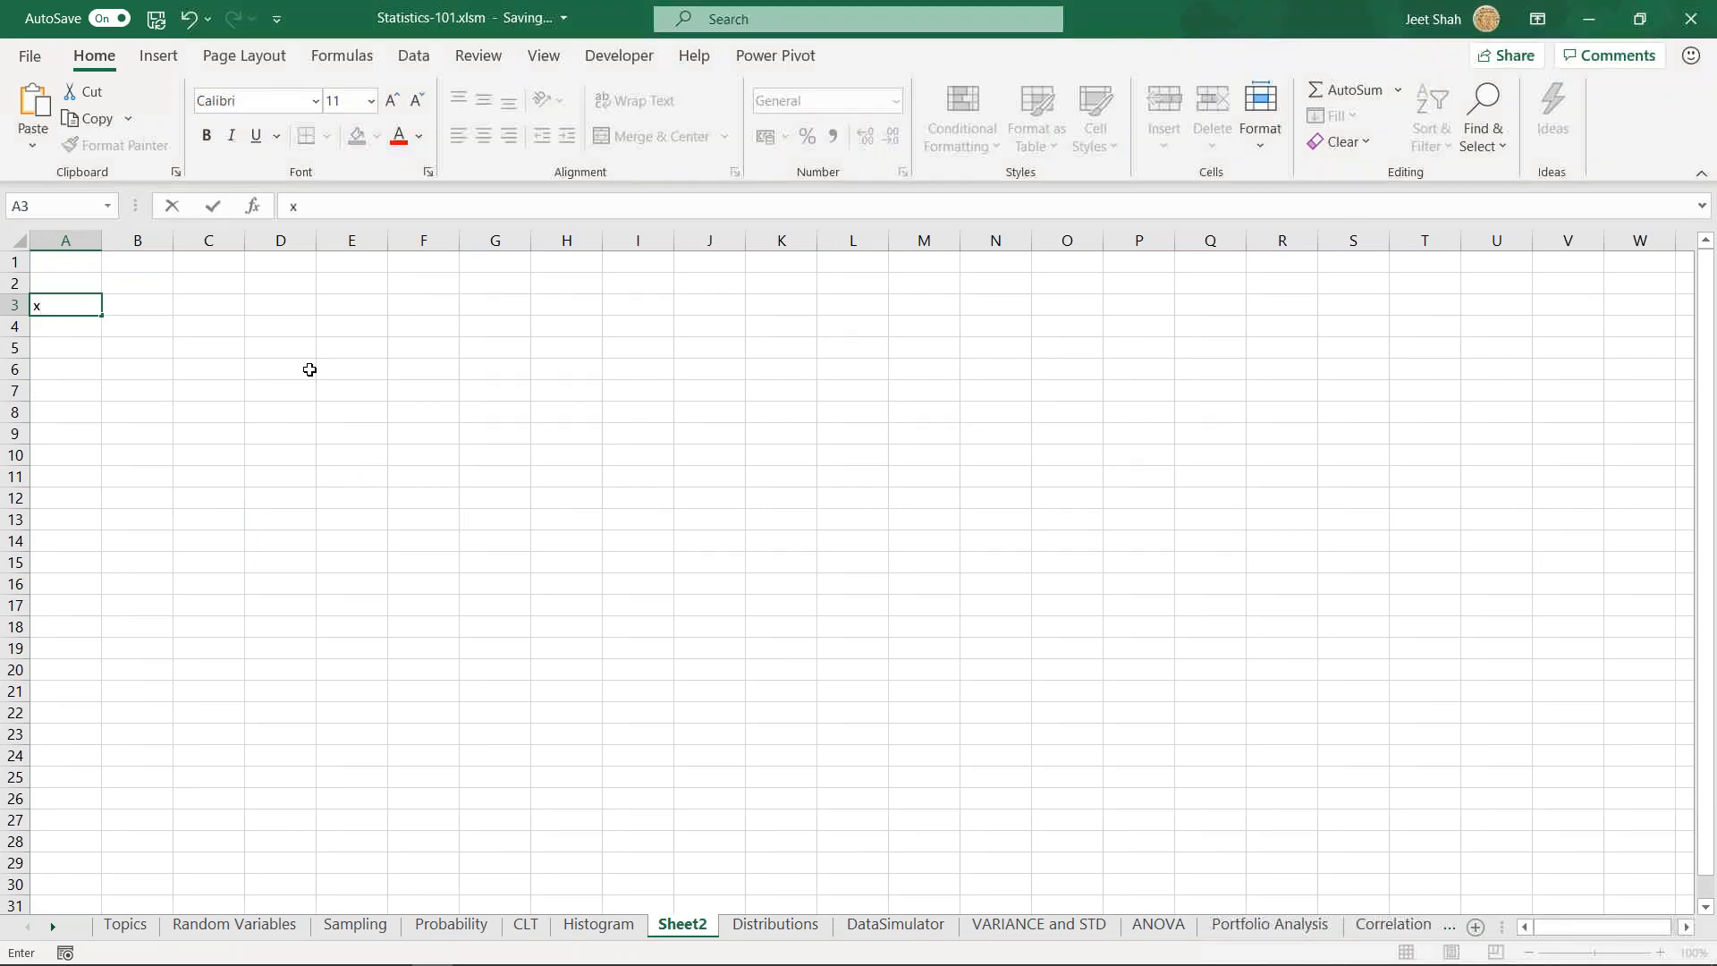
- Enter the values 1, 2, 3, 4, 5, 4, 3, 2, 1 under the x header in cells A4 to A12
{"action": "type", "text": "1"}
{"action": "key", "text": "Return"}
{"action": "type", "text": "2"}
{"action": "key", "text": "Return"}
{"action": "type", "text": "3"}
{"action": "key", "text": "Return"}
{"action": "type", "text": "4"}
{"action": "key", "text": "Return"}
{"action": "type", "text": "5"}
{"action": "key", "text": "Return"}
{"action": "type", "text": "4"}
{"action": "key", "text": "Return"}
{"action": "type", "text": "3"}
{"action": "key", "text": "Return"}
{"action": "type", "text": "21"}
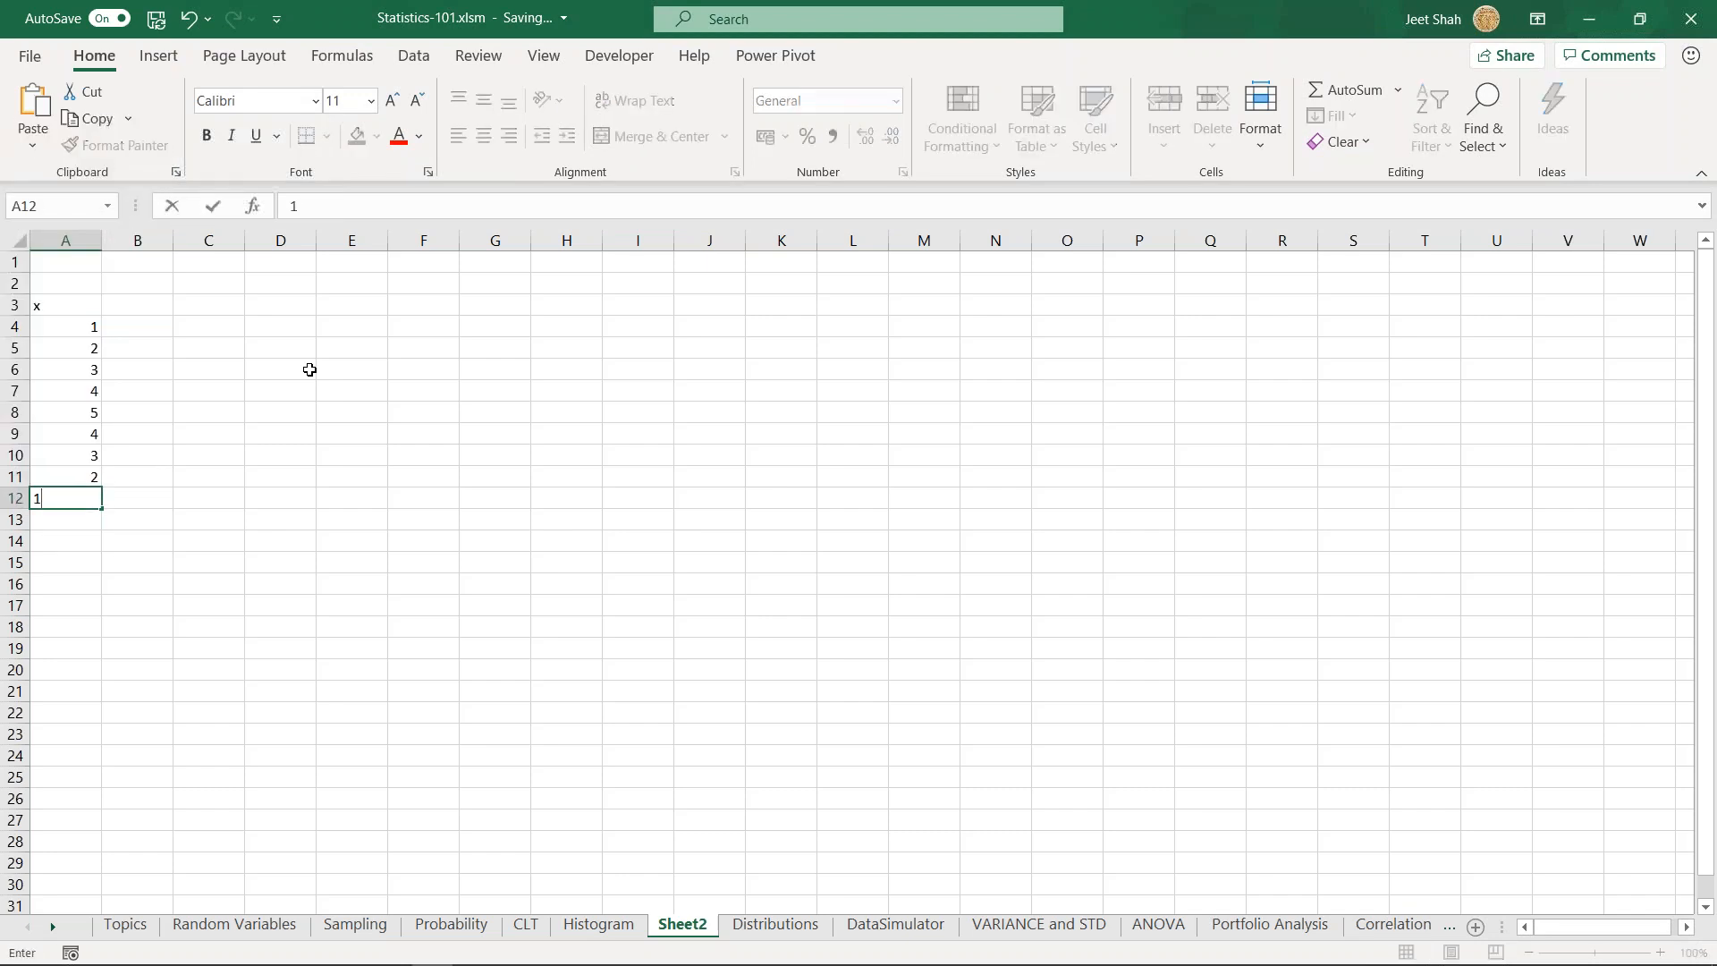
{"action": "left_click", "coordinate": [310, 369]}
- Insert a line chart from the x column data in cells A3 to A12
{"action": "left_click_drag", "start_coordinate": [68, 313], "coordinate": [84, 495]}
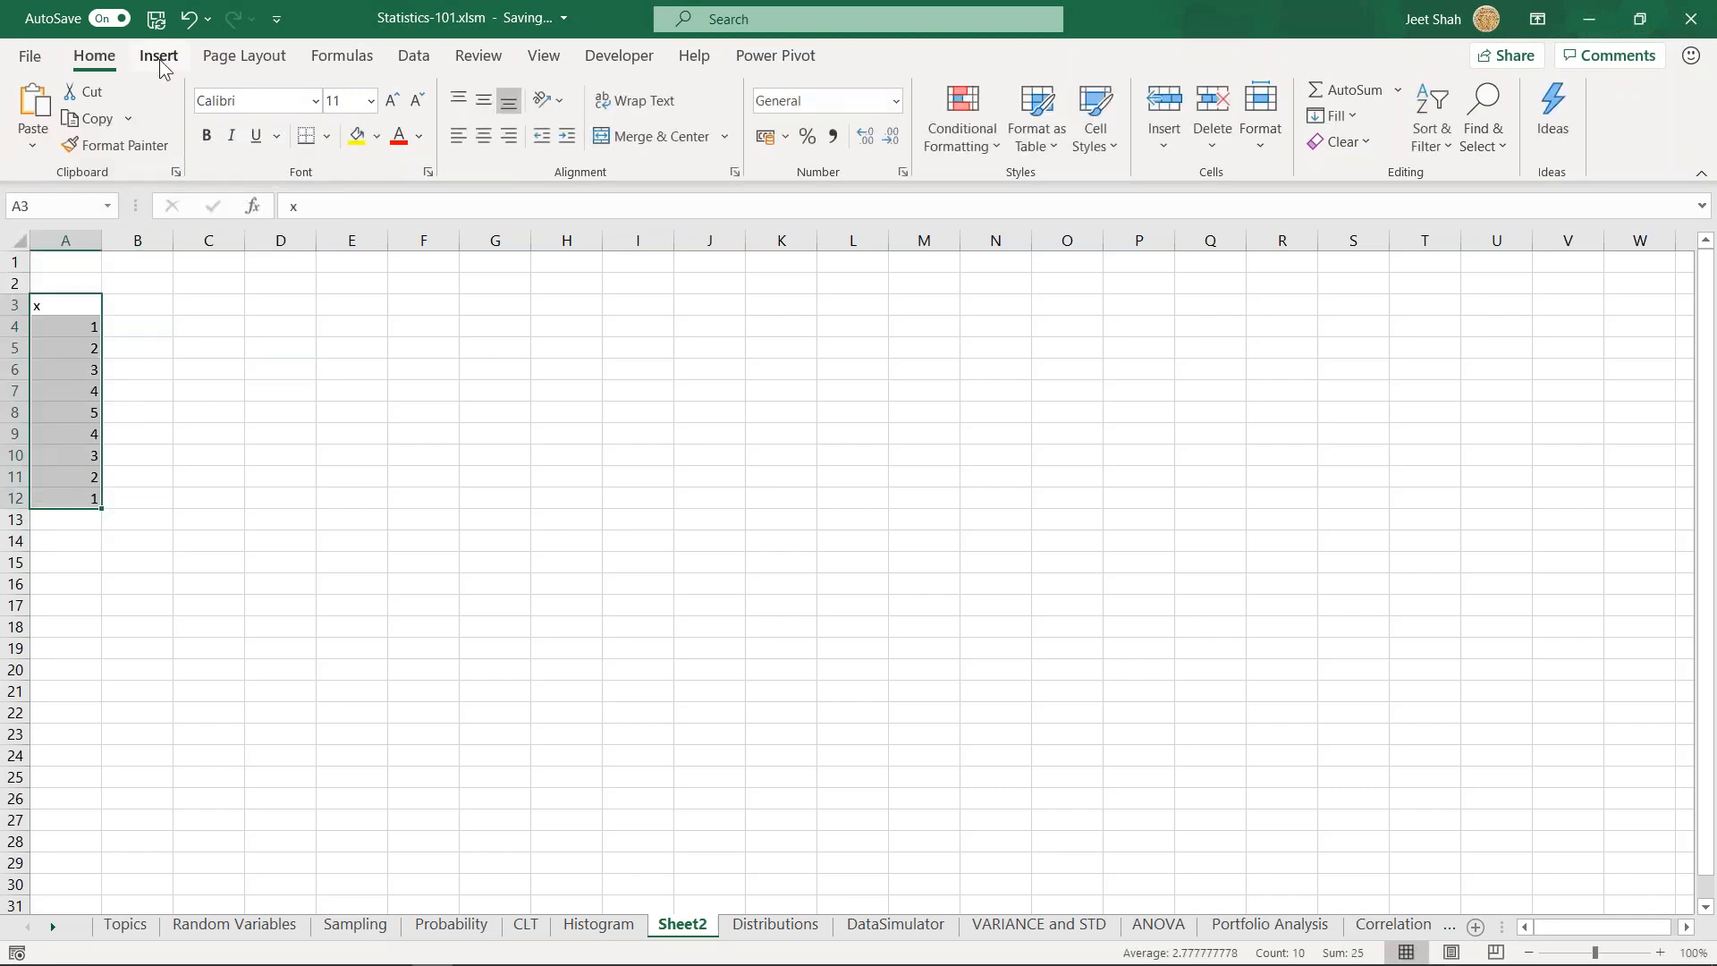
{"action": "left_click", "coordinate": [159, 57]}
{"action": "left_click", "coordinate": [824, 116]}
{"action": "left_click", "coordinate": [831, 188]}
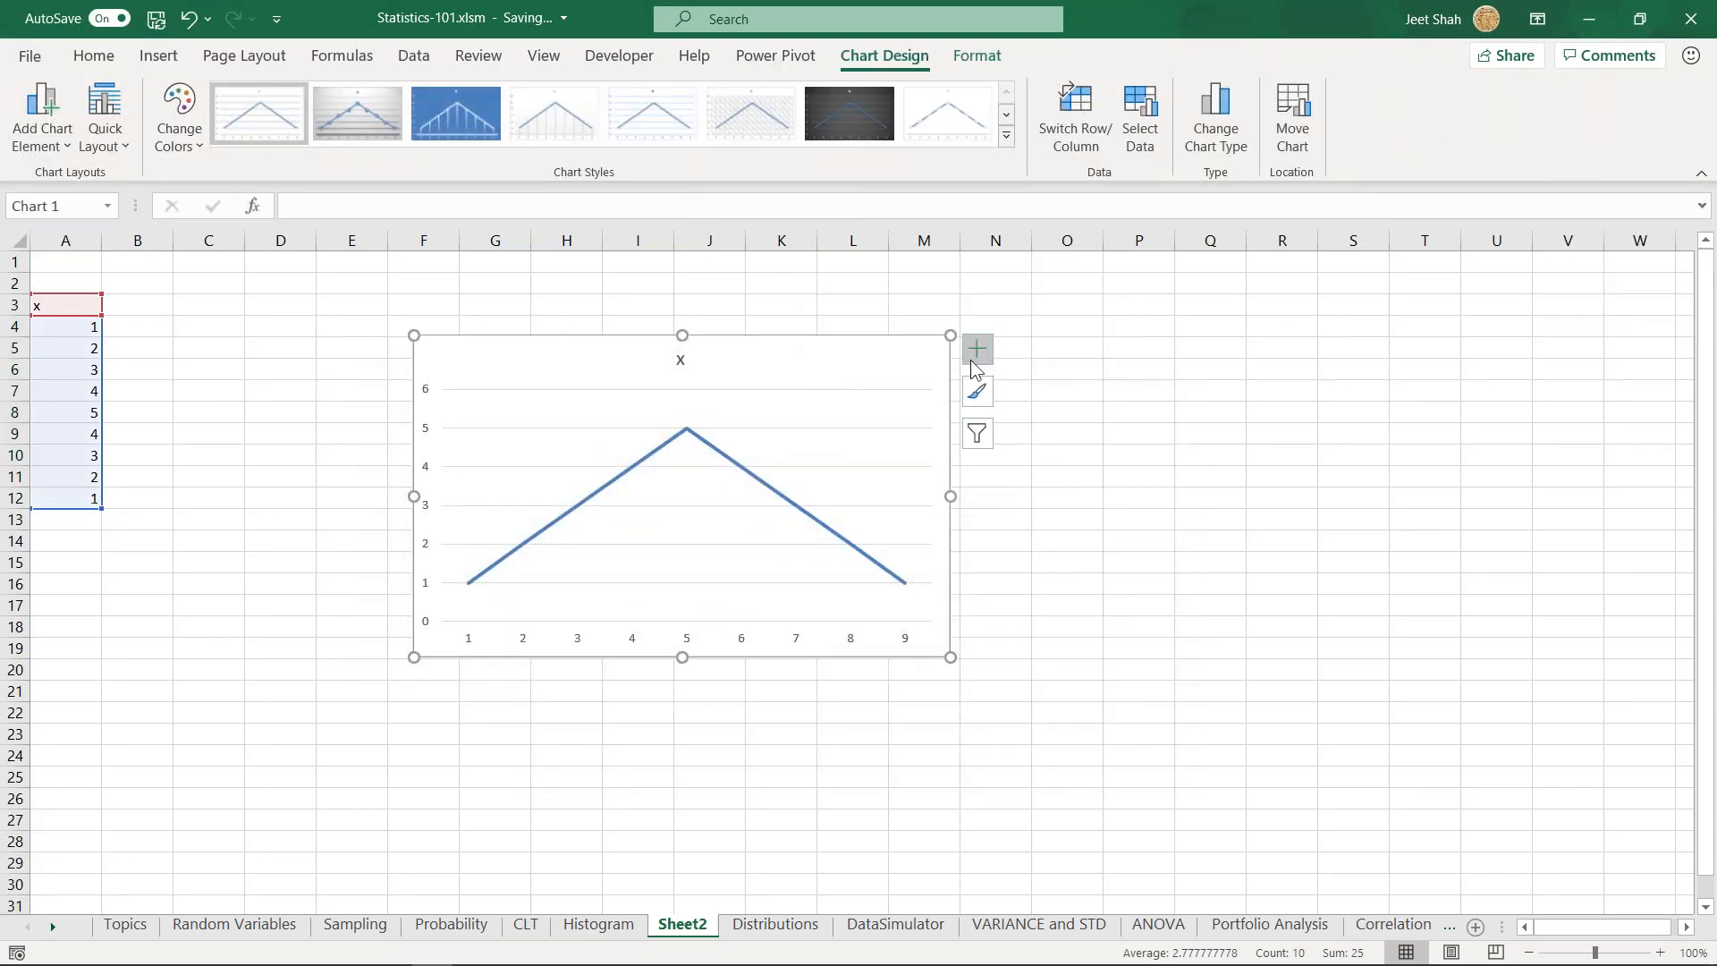
- Format the chart's x series as a smoothed line
{"action": "right_click", "coordinate": [747, 477]}
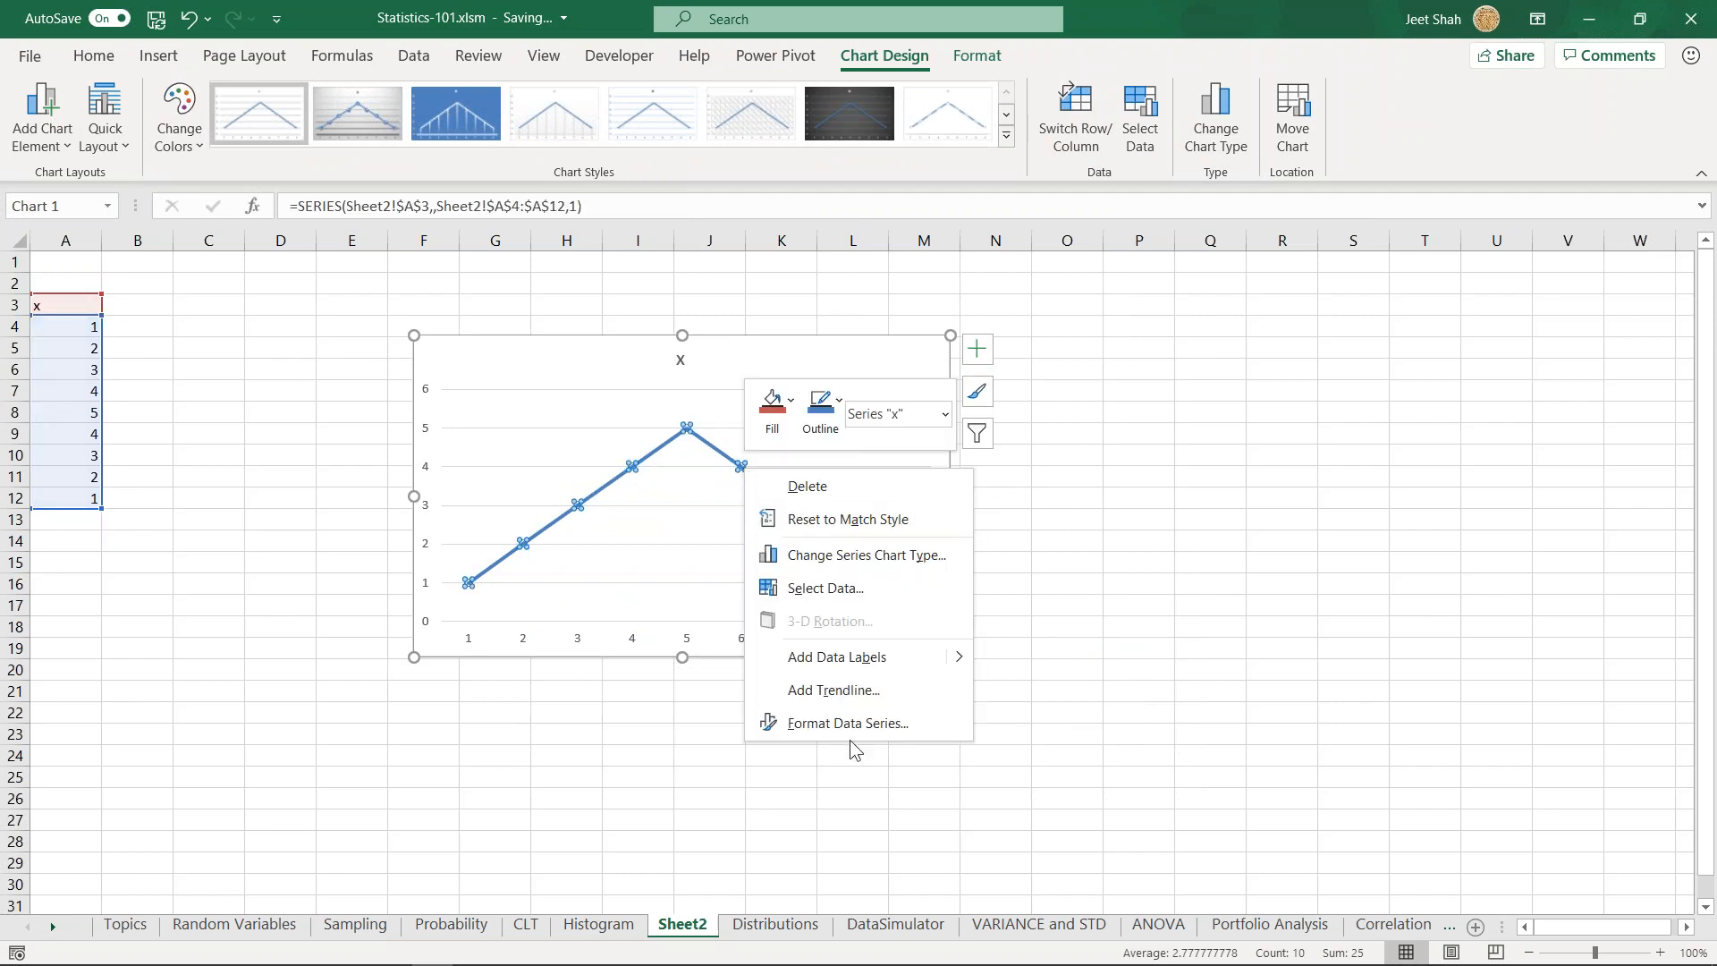
{"action": "key", "text": "Escape"}
{"action": "left_click", "coordinate": [1184, 119]}
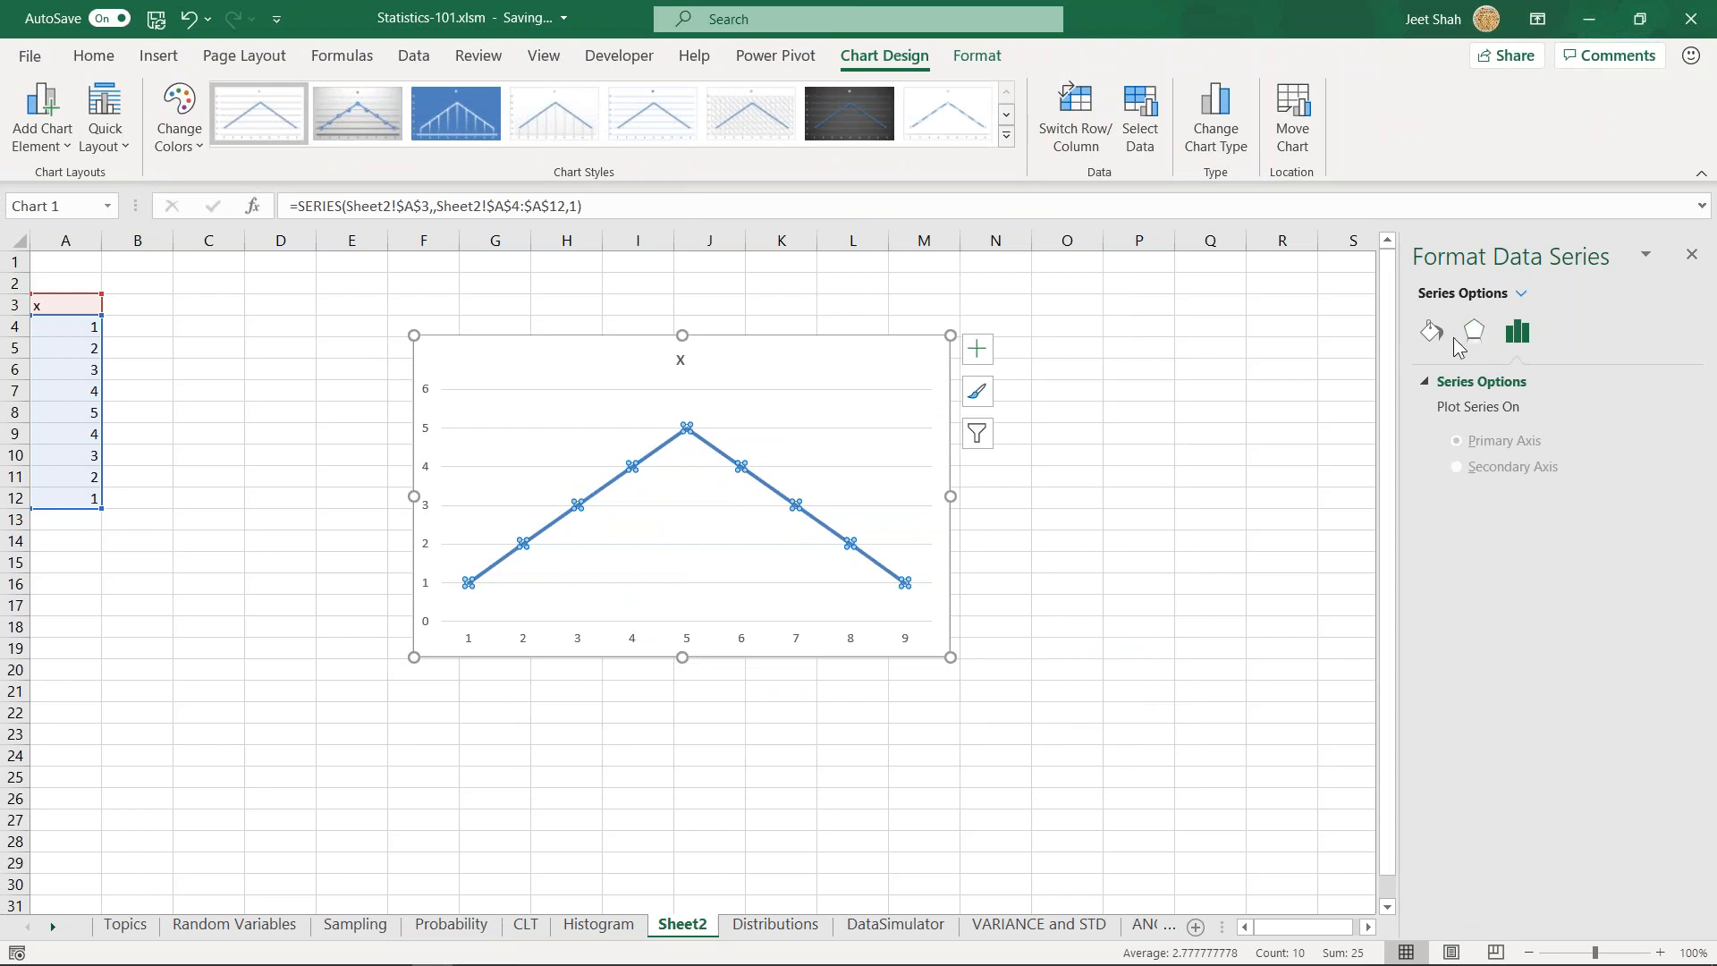
{"action": "left_click", "coordinate": [836, 398]}
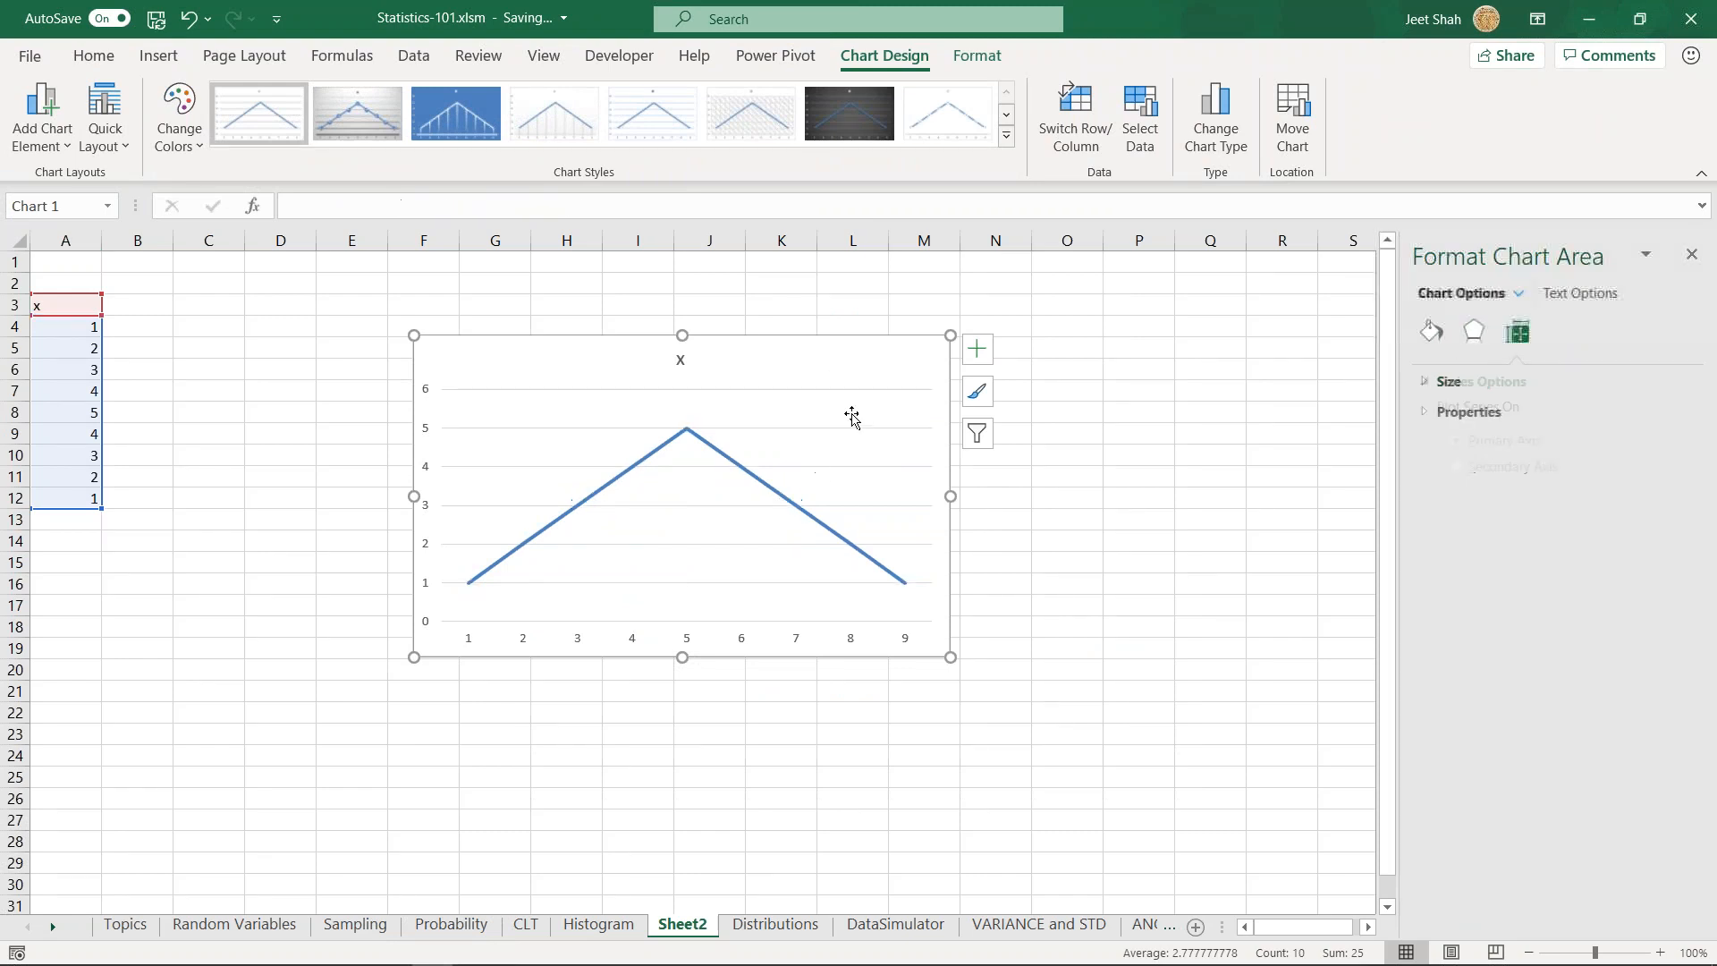
{"action": "left_click", "coordinate": [791, 506]}
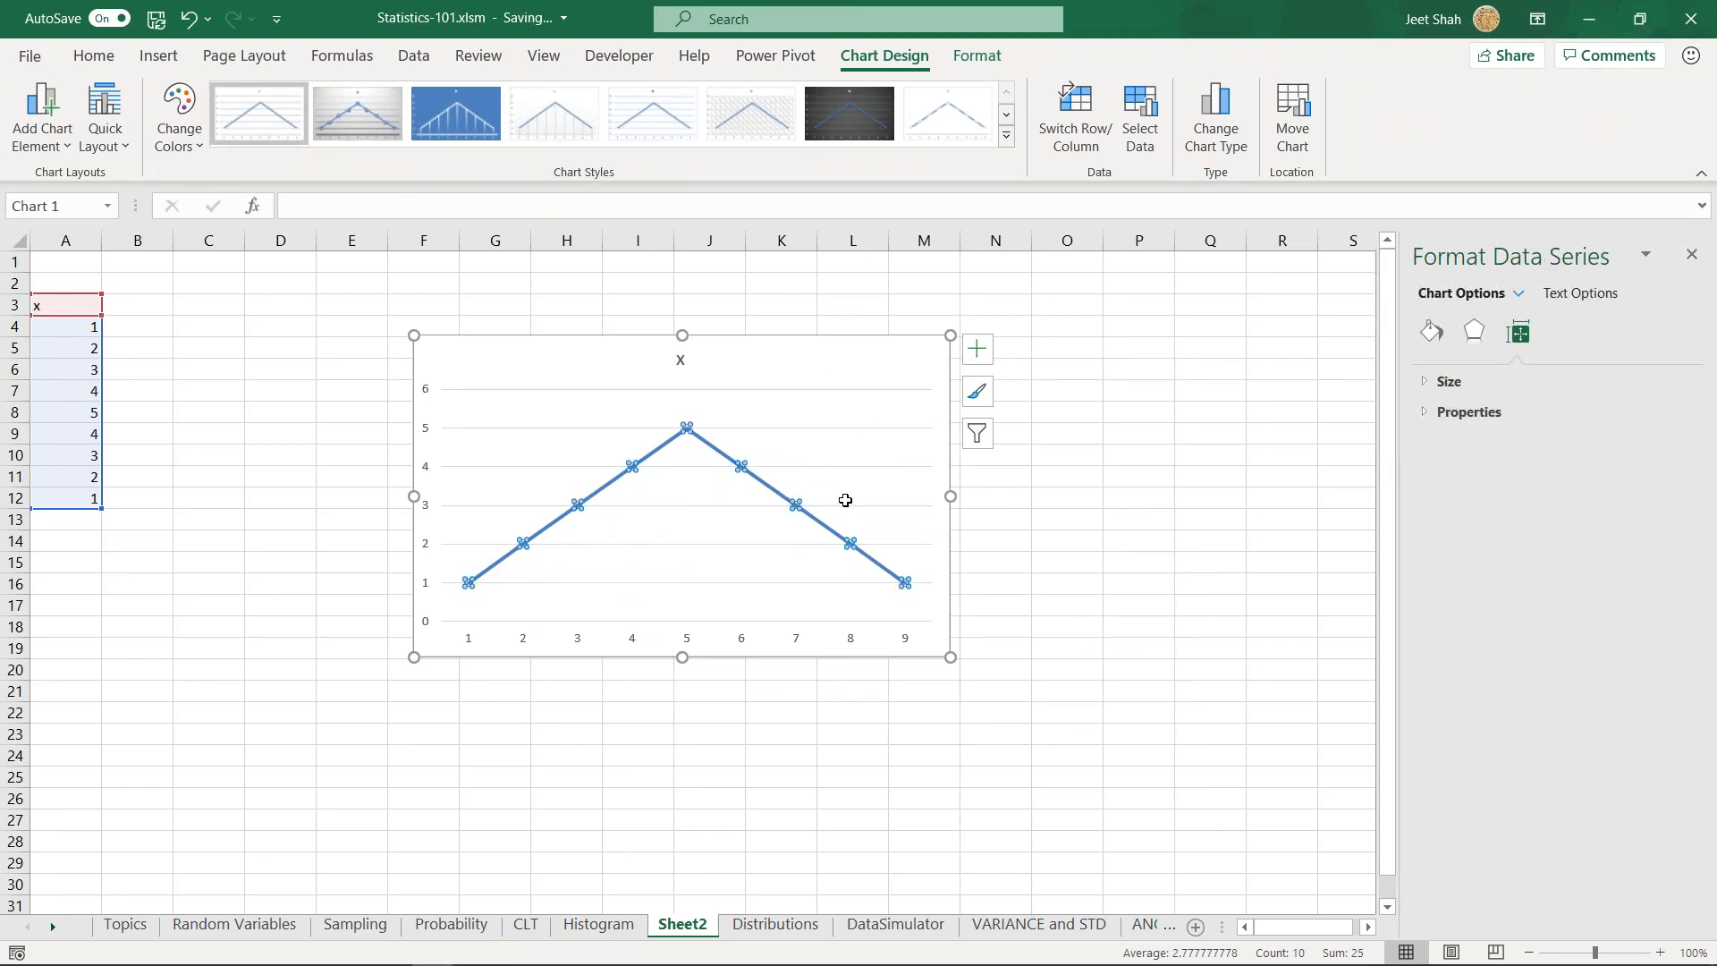
{"action": "left_click", "coordinate": [1473, 335]}
{"action": "left_click", "coordinate": [1430, 333]}
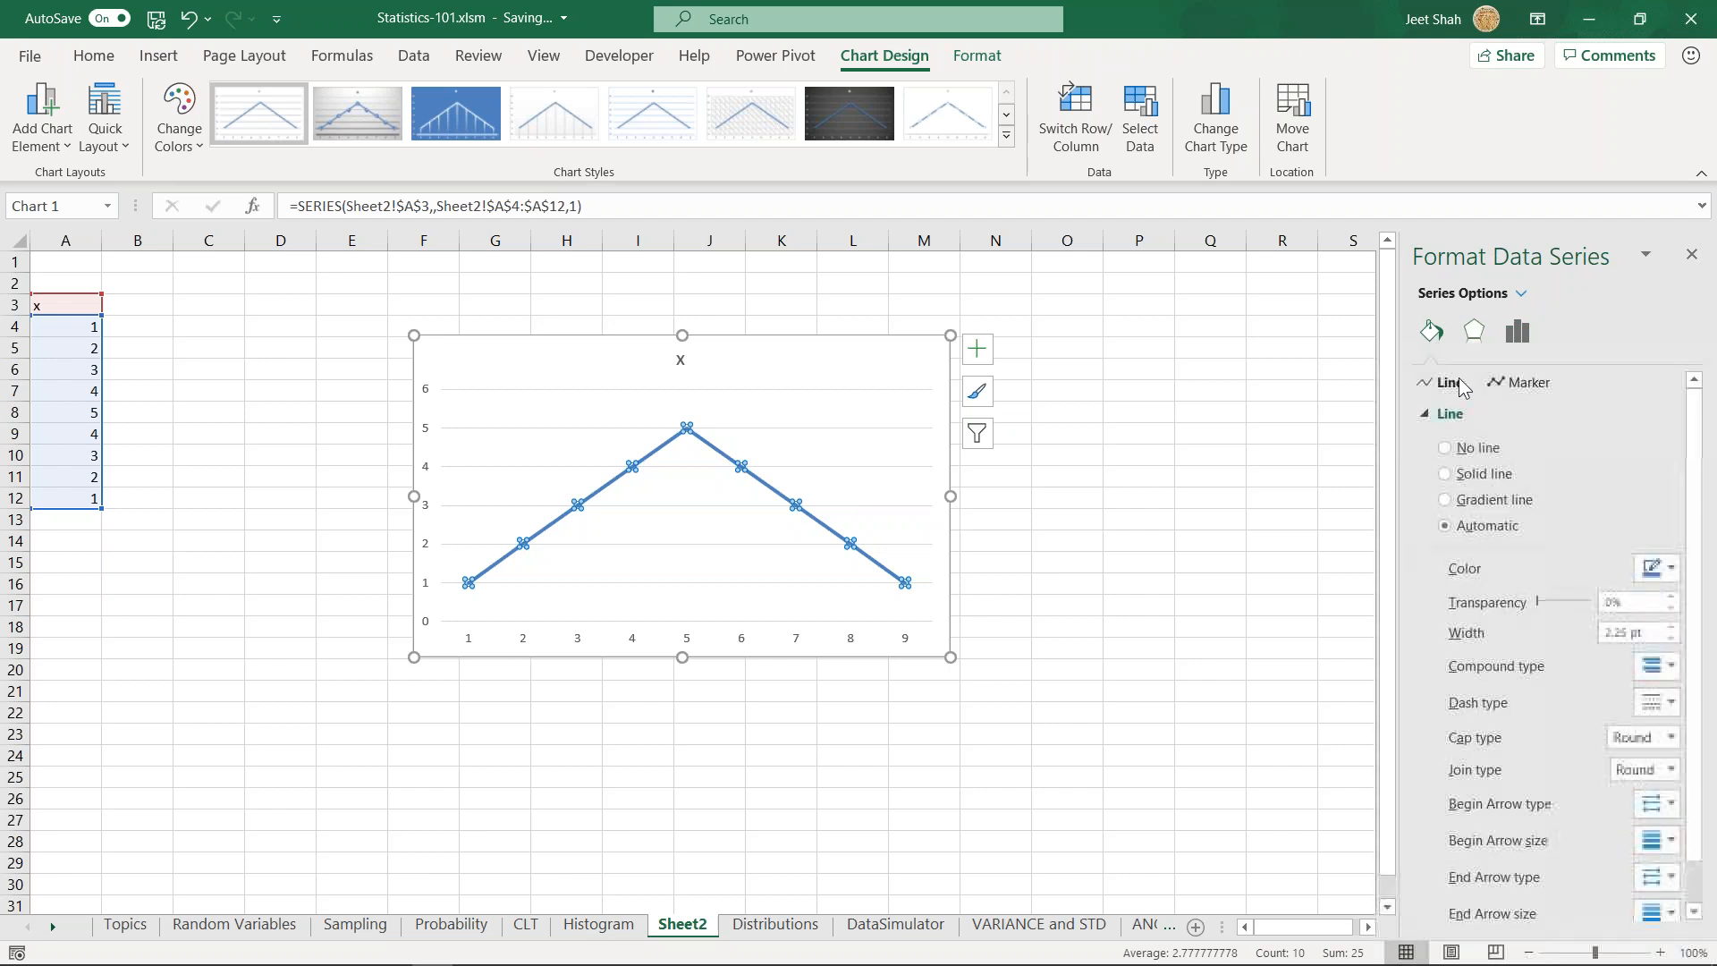
{"action": "scroll", "coordinate": [1540, 617], "scroll_direction": "down", "scroll_amount": 1}
{"action": "left_click", "coordinate": [1520, 899]}
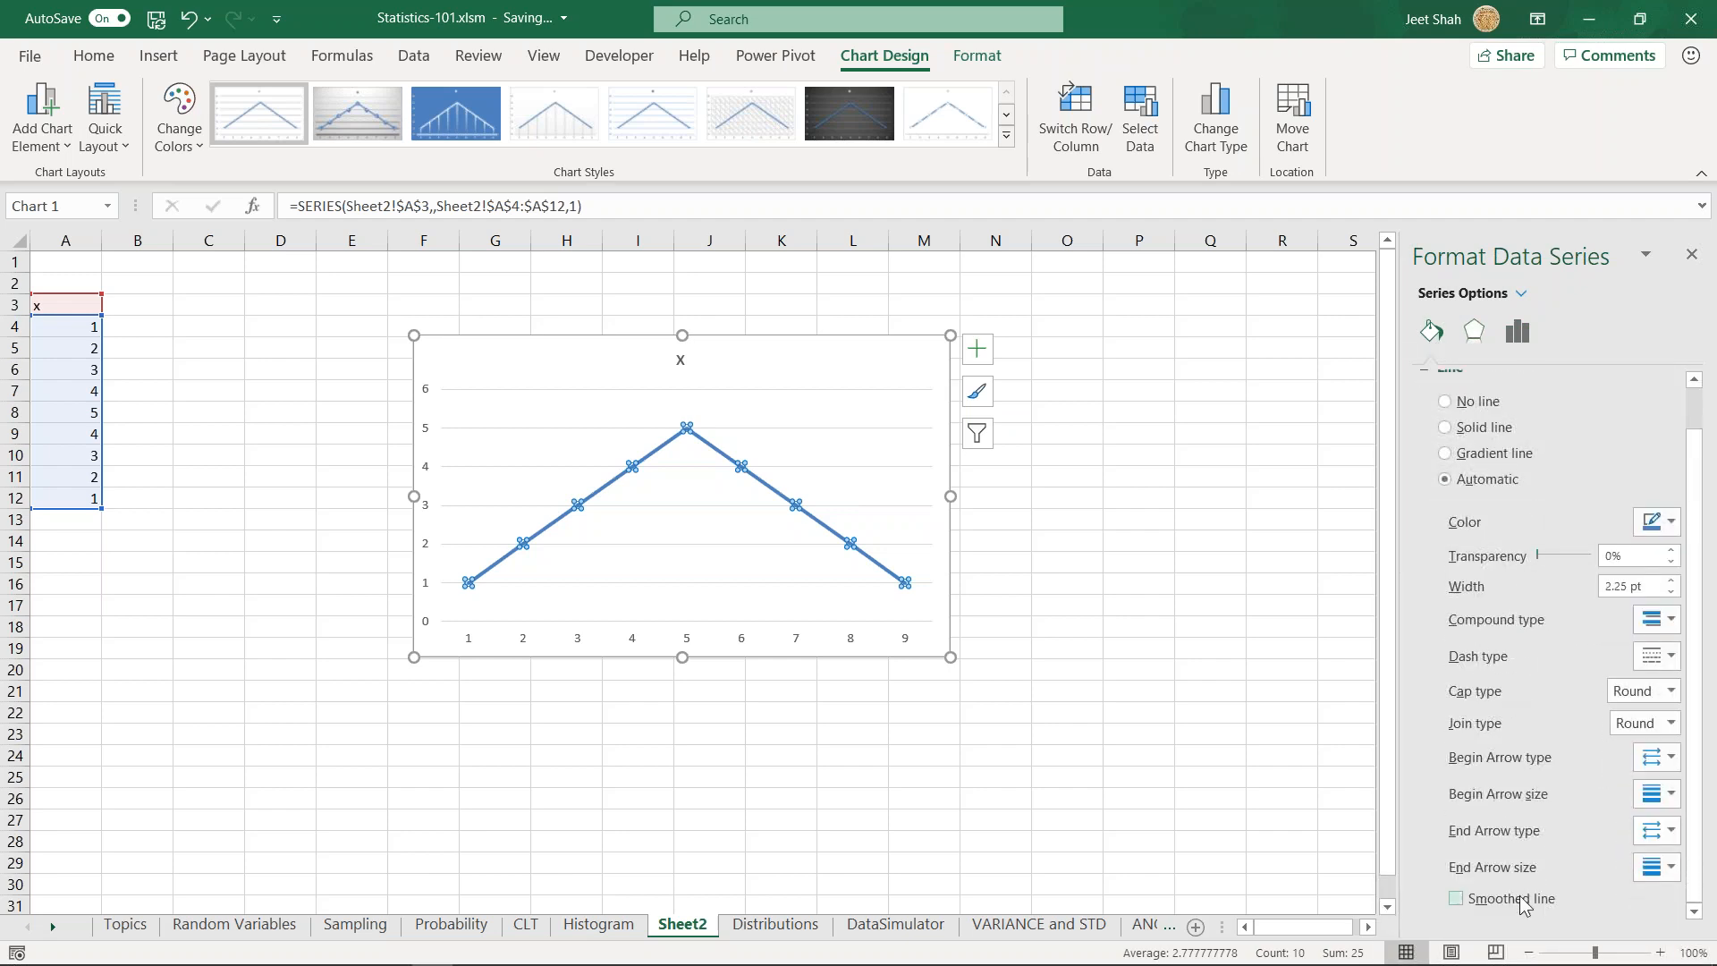
{"action": "left_click", "coordinate": [848, 443]}
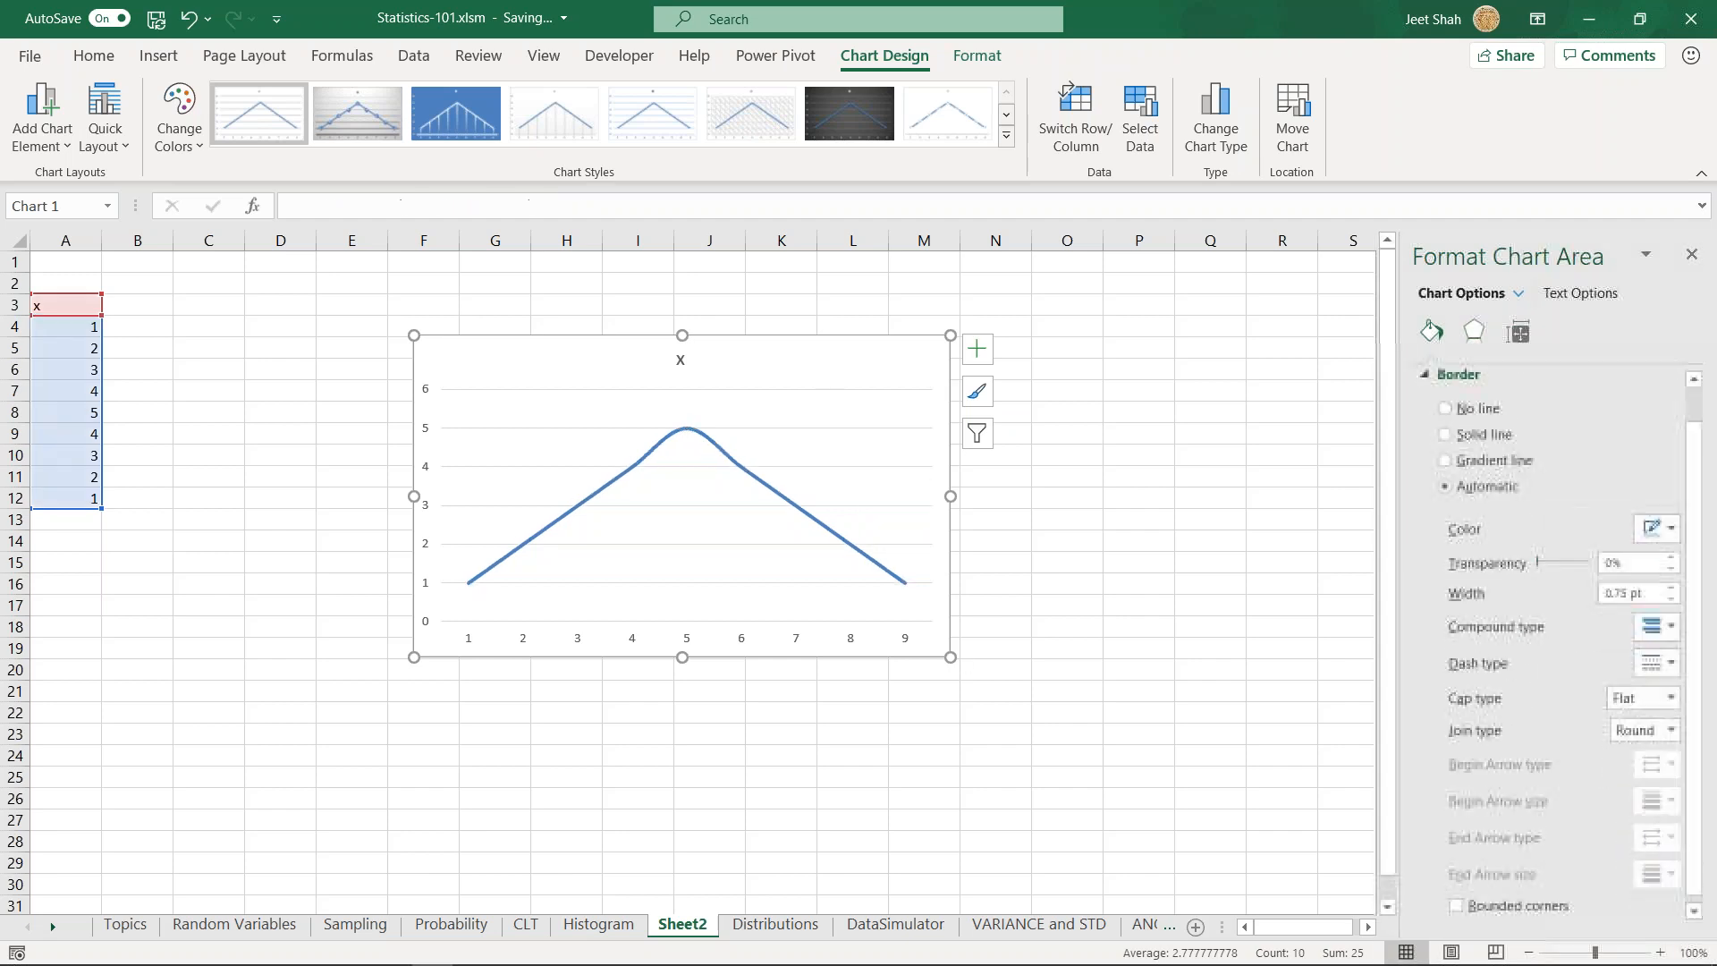
- Delete the x values in cells A5 to A7 and A9 to A11
{"action": "left_click", "coordinate": [90, 393]}
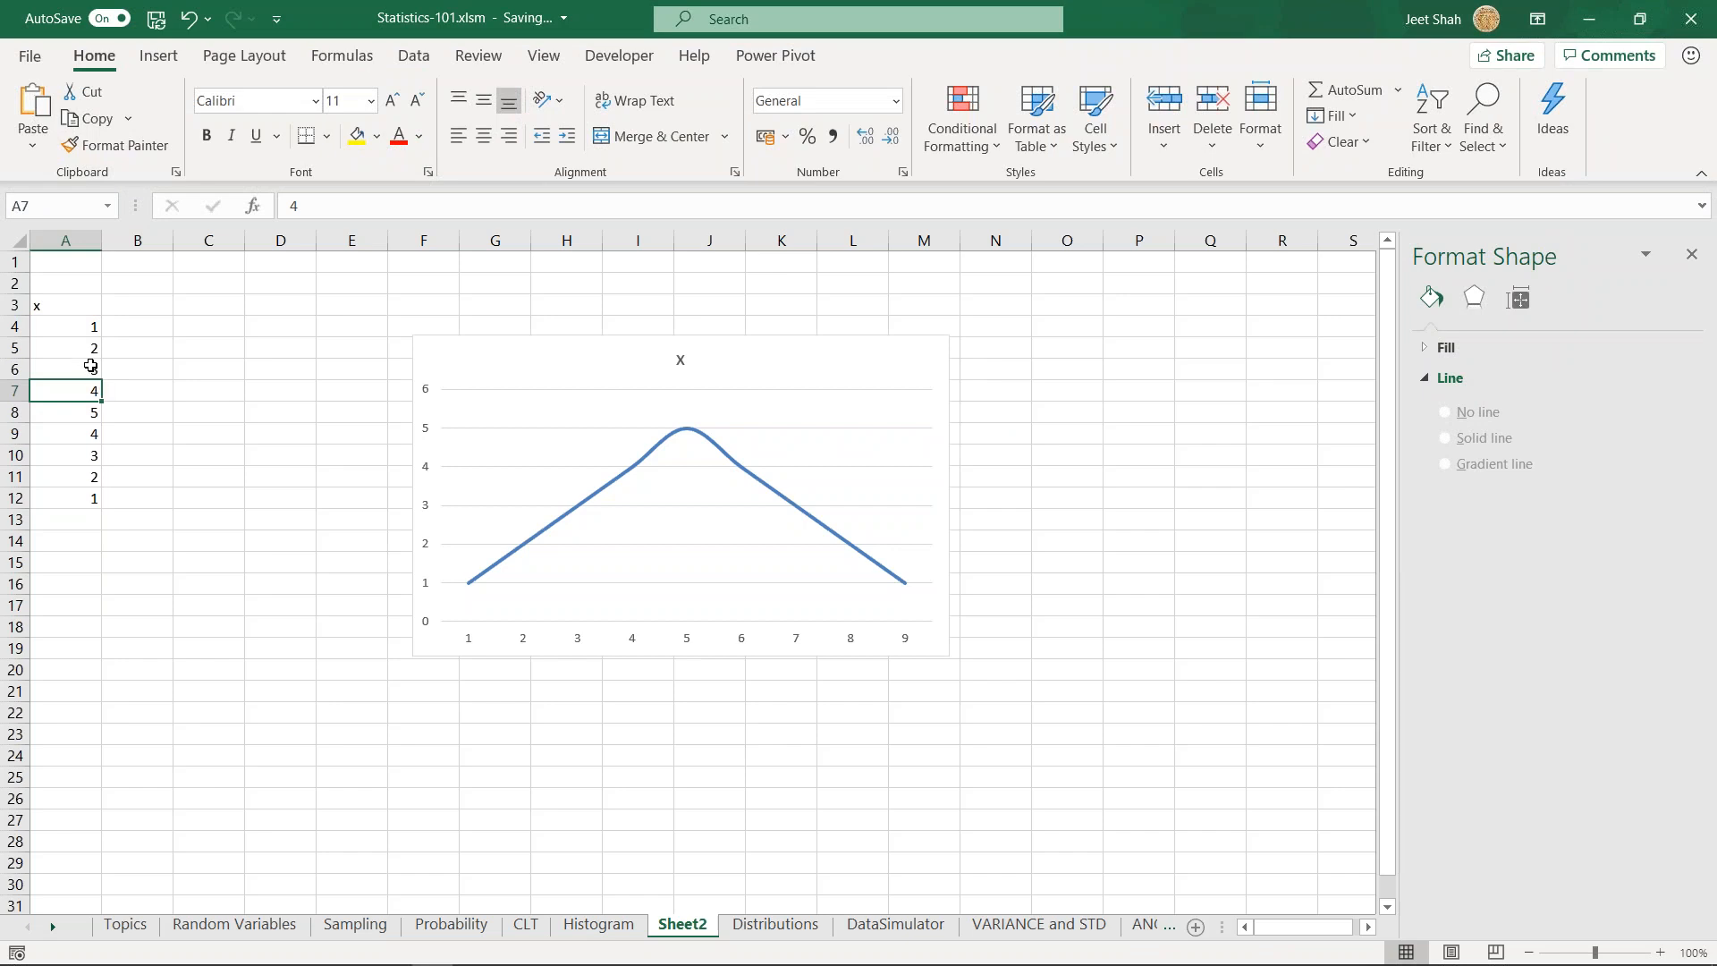
{"action": "left_click_drag", "start_coordinate": [89, 348], "coordinate": [91, 392]}
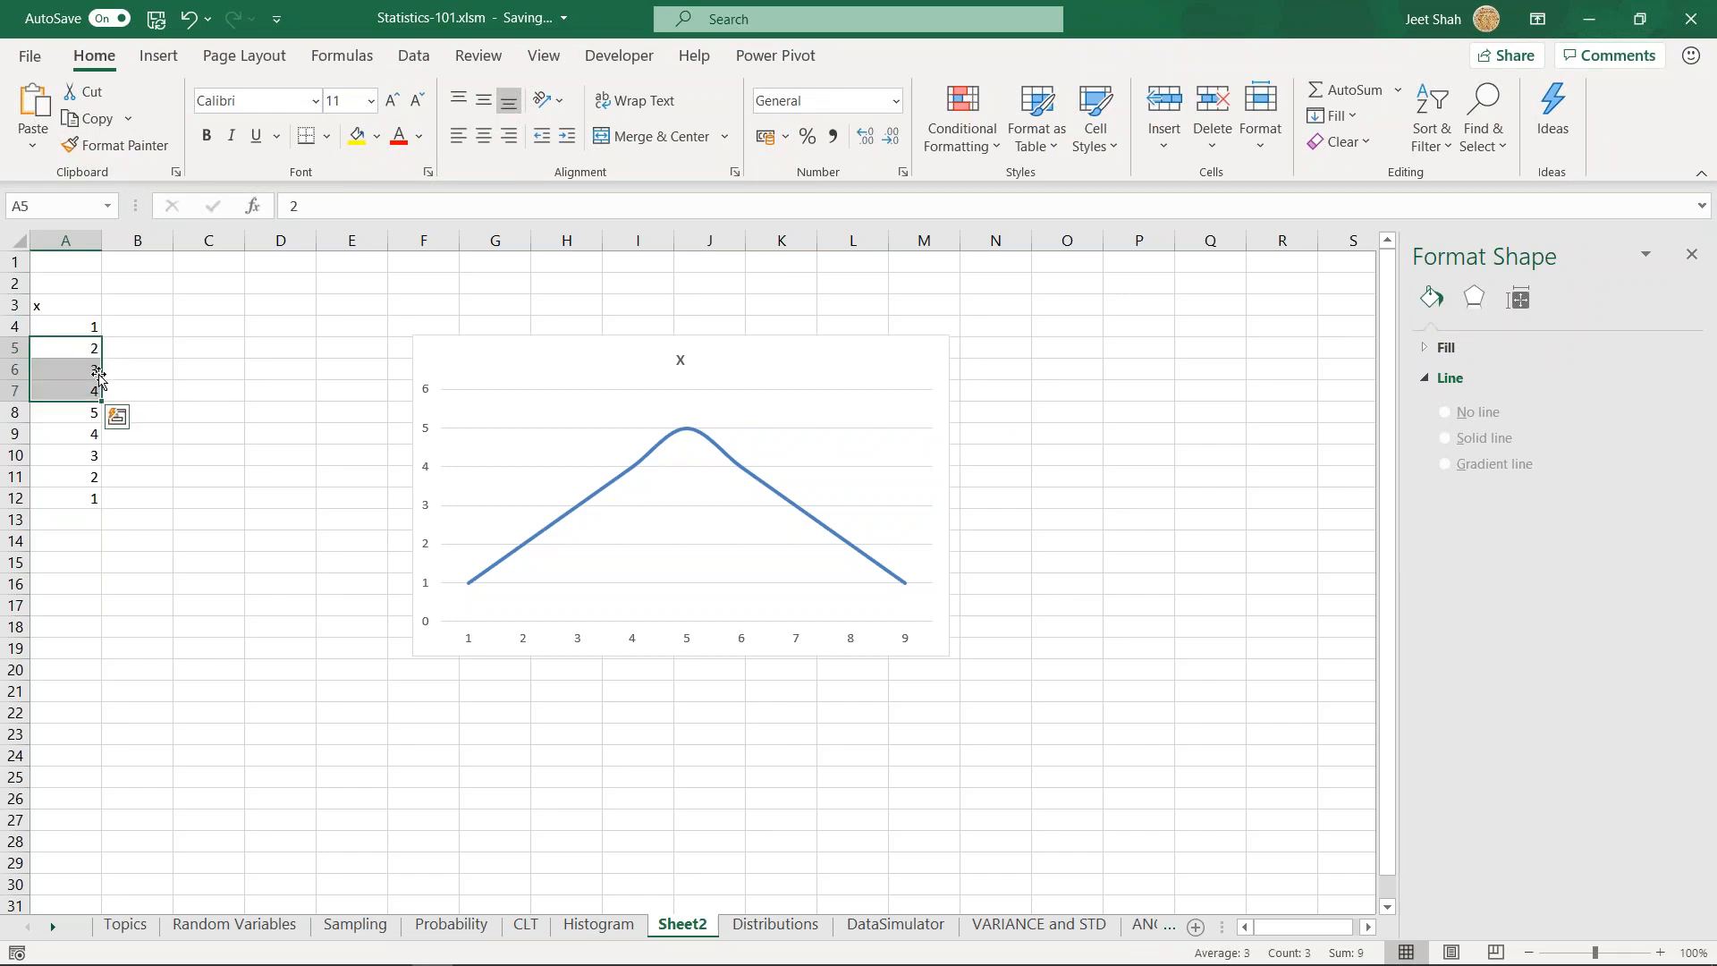
{"action": "key", "text": "Delete"}
{"action": "left_click_drag", "start_coordinate": [92, 458], "coordinate": [92, 475]}
{"action": "key", "text": "Delete"}
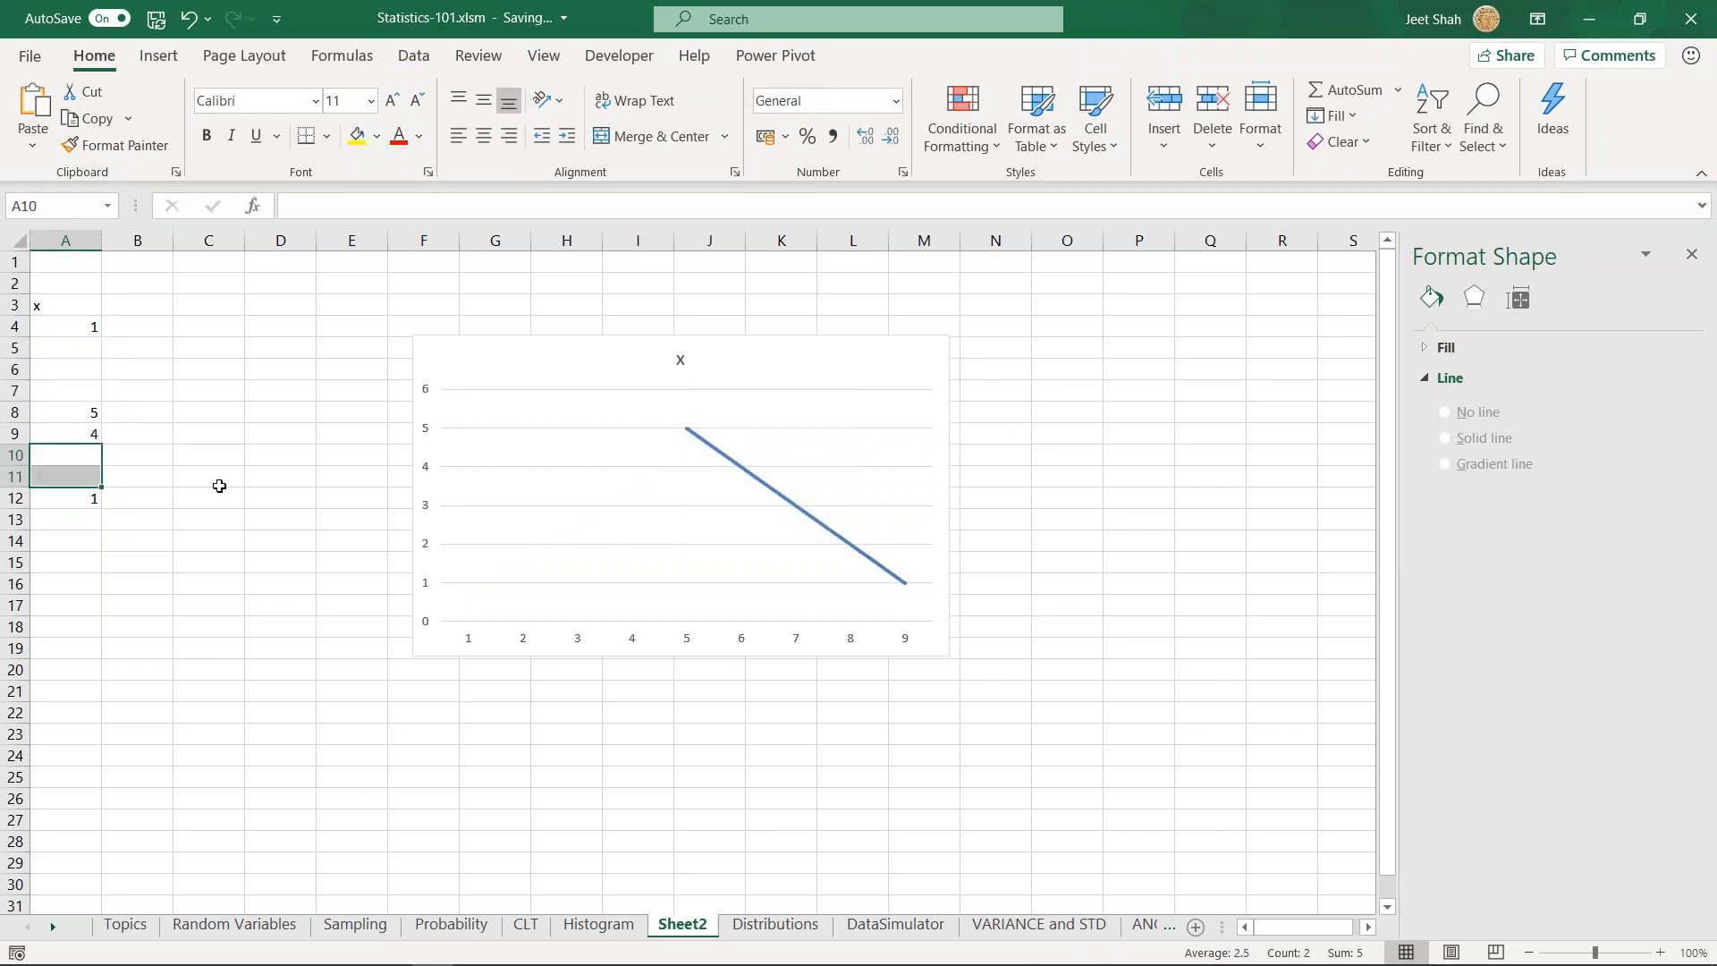
{"action": "left_click", "coordinate": [219, 485]}
{"action": "left_click", "coordinate": [82, 433]}
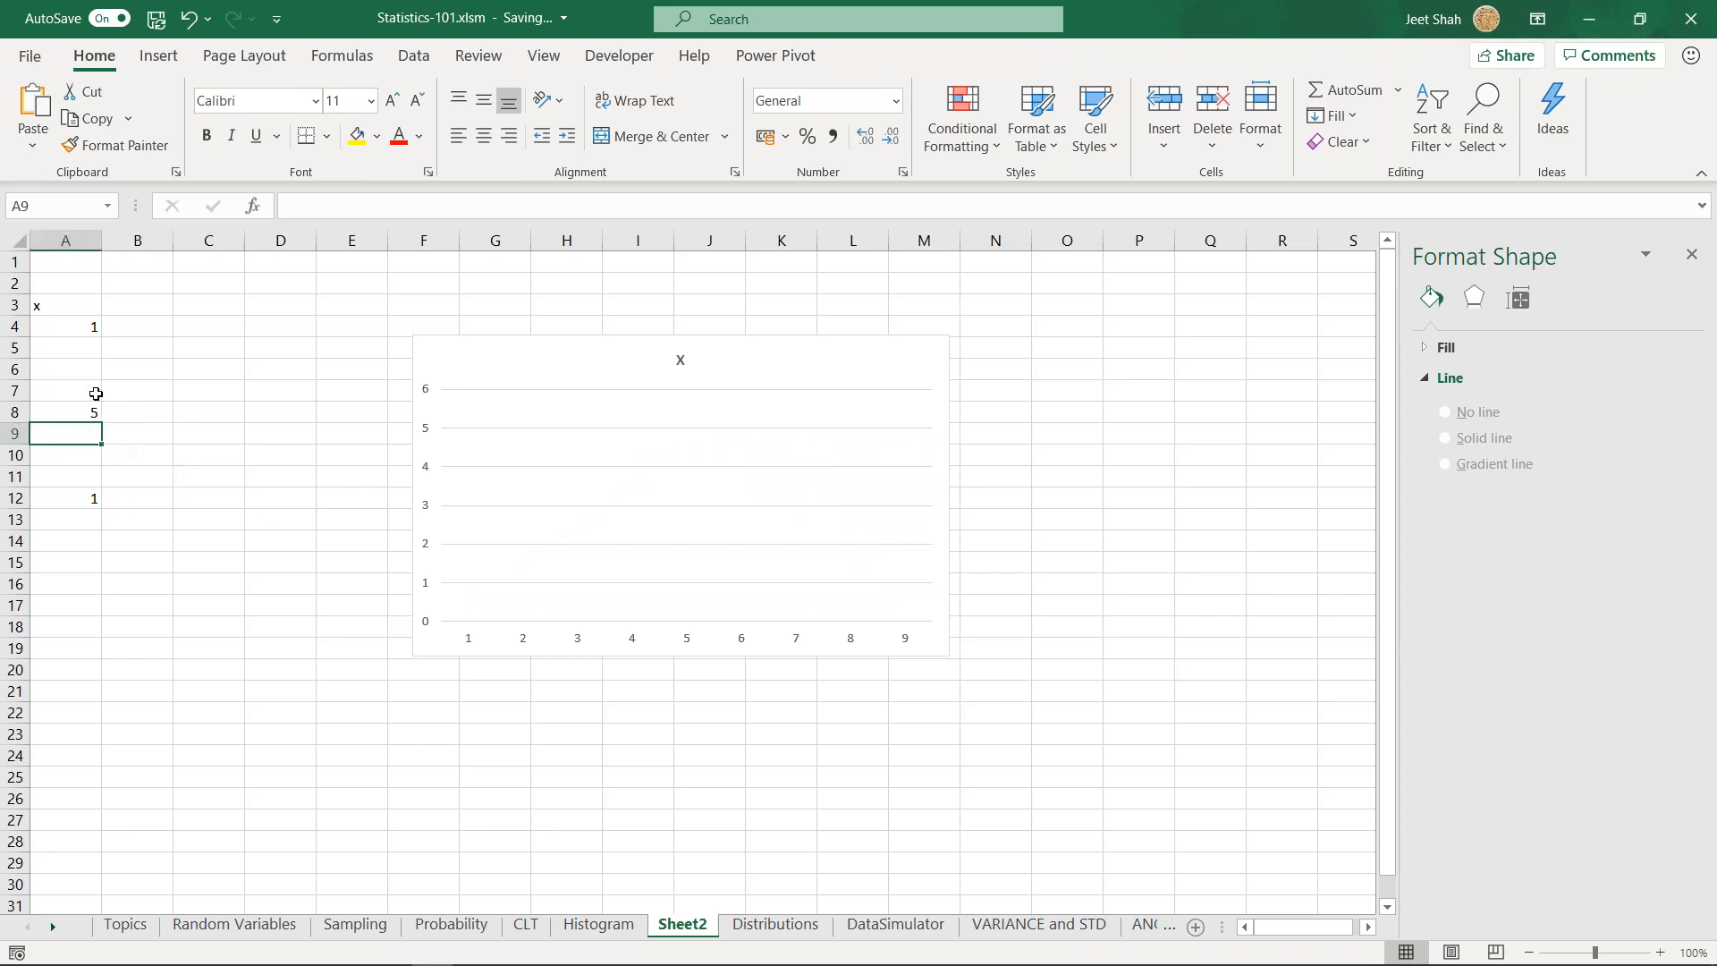
- Enter 5 in cell A7 as another peak value for the chart
{"action": "left_click", "coordinate": [466, 371]}
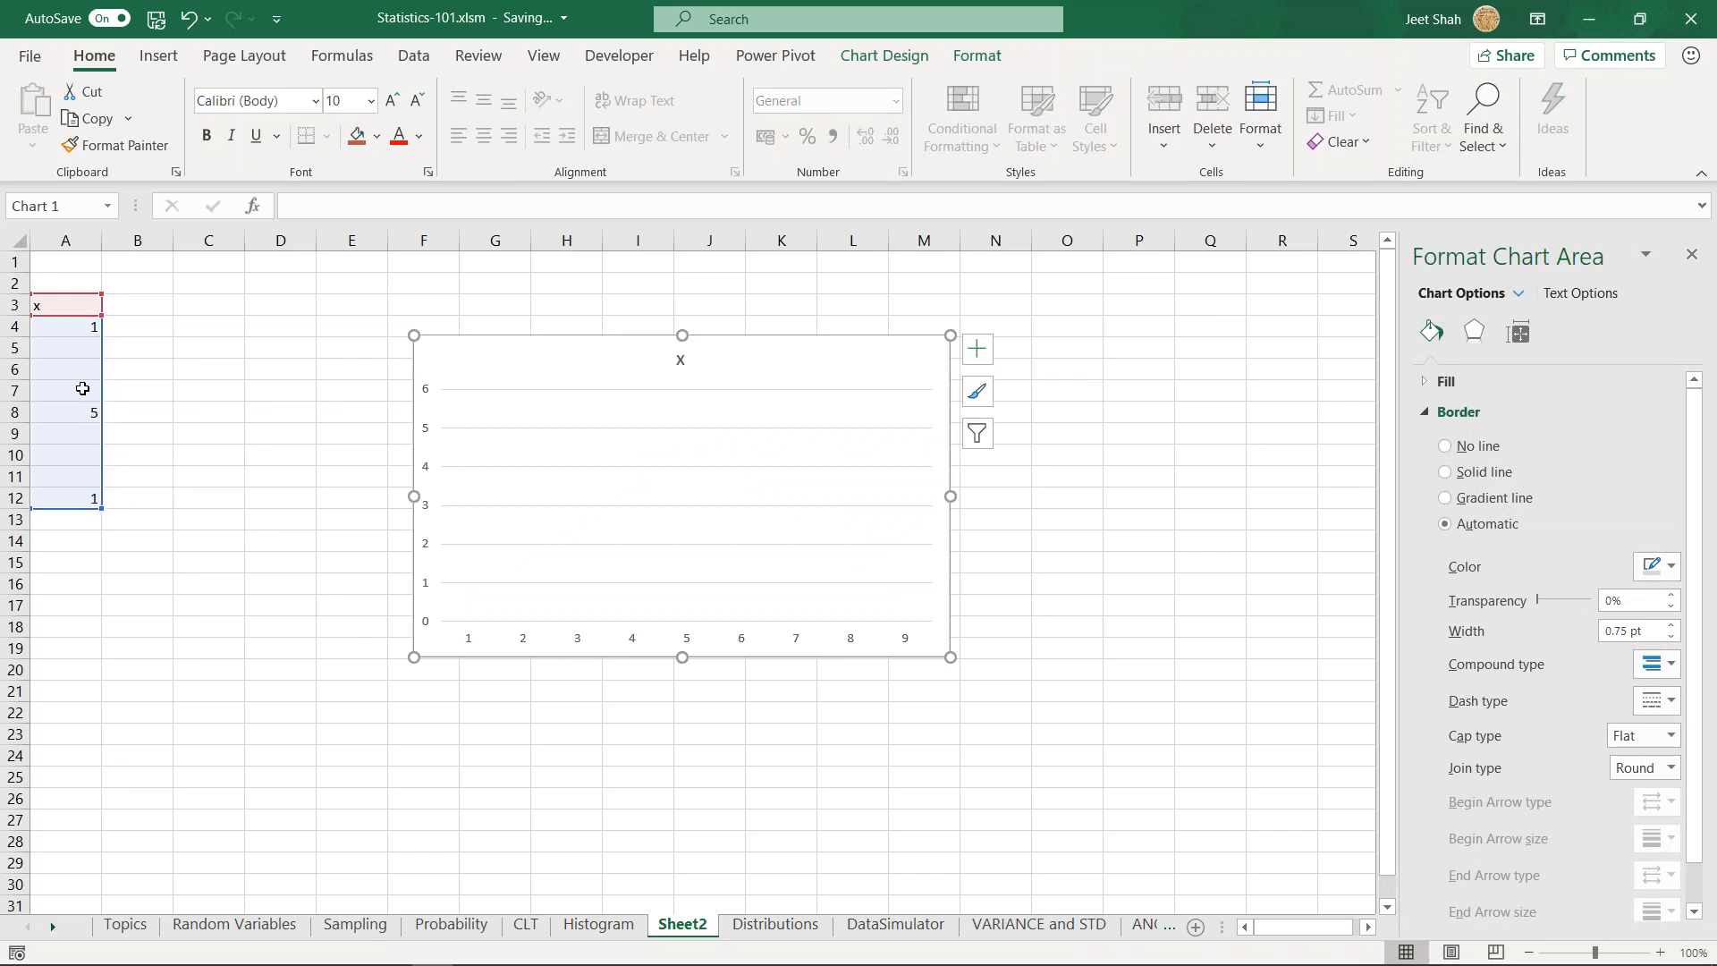
{"action": "left_click", "coordinate": [82, 393]}
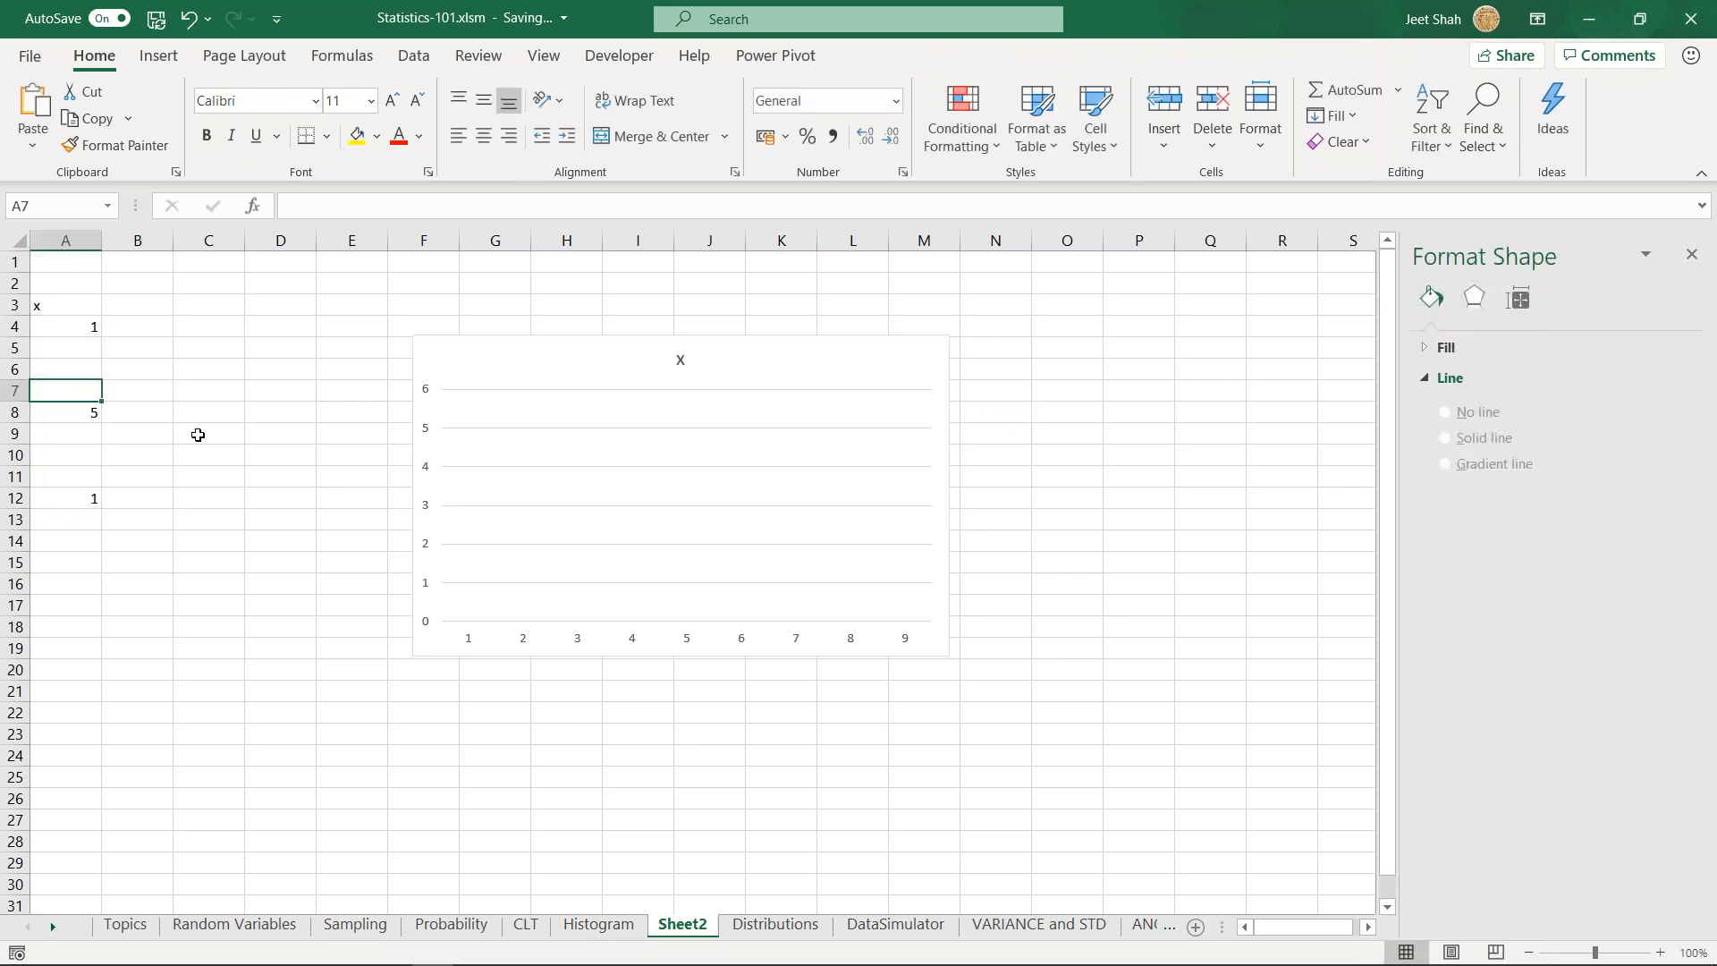
{"action": "type", "text": "5"}
{"action": "key", "text": "Return"}
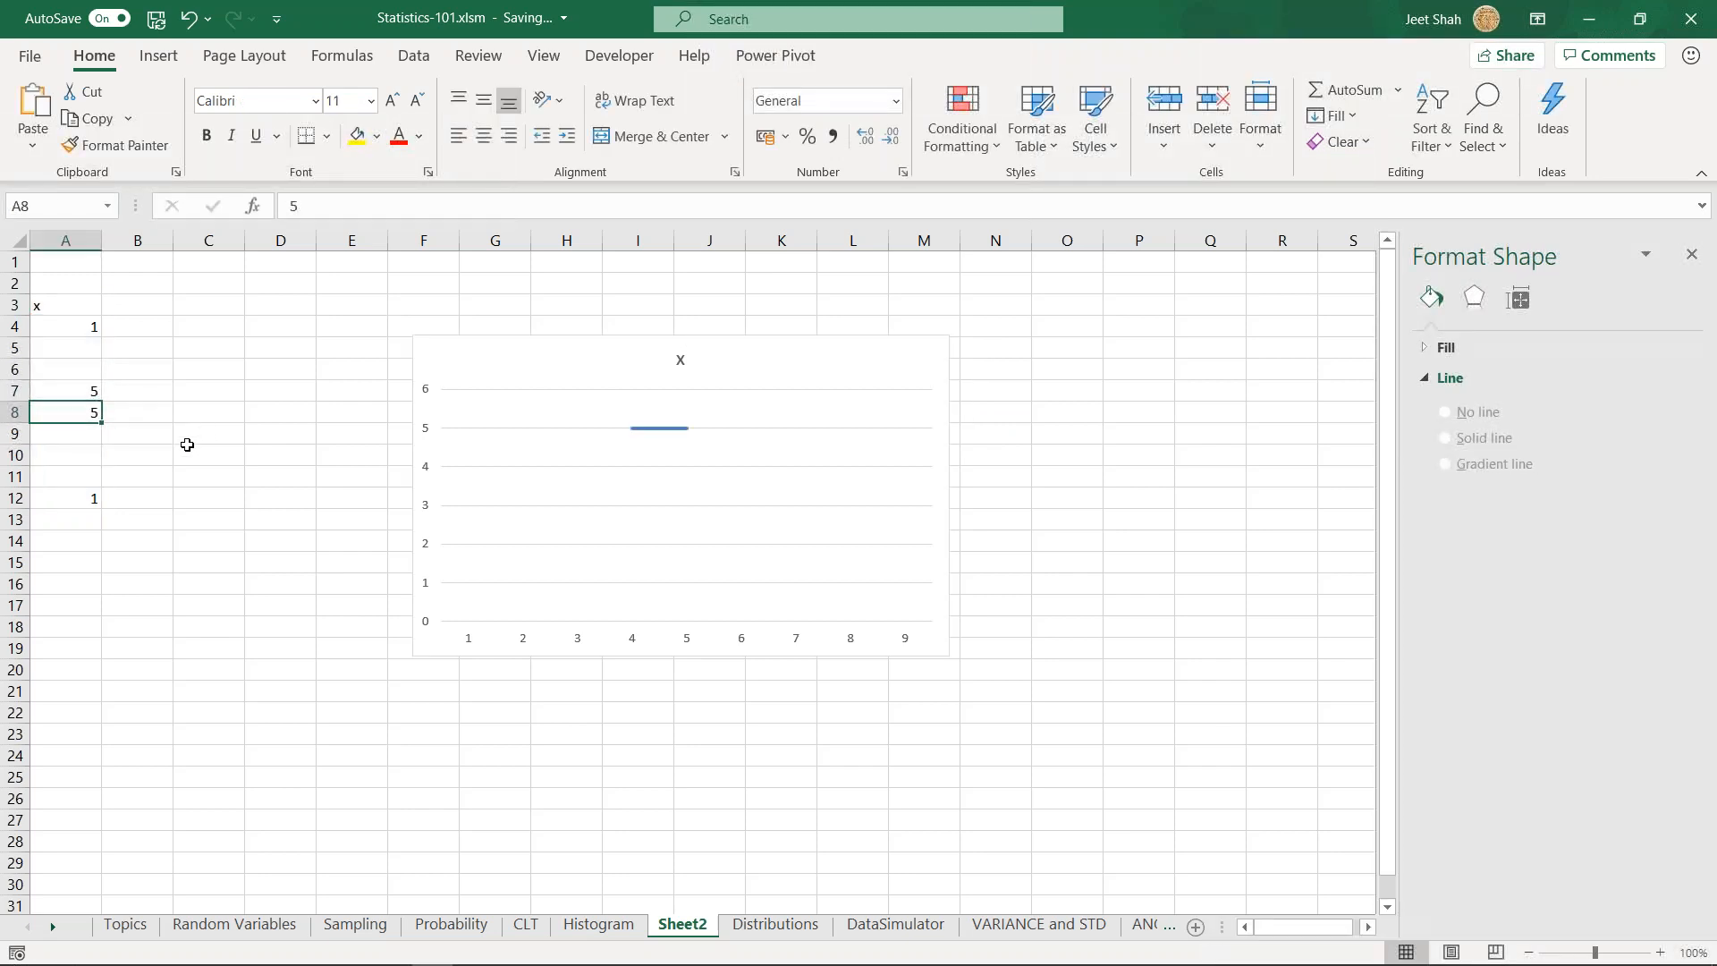
{"action": "left_click", "coordinate": [88, 441]}
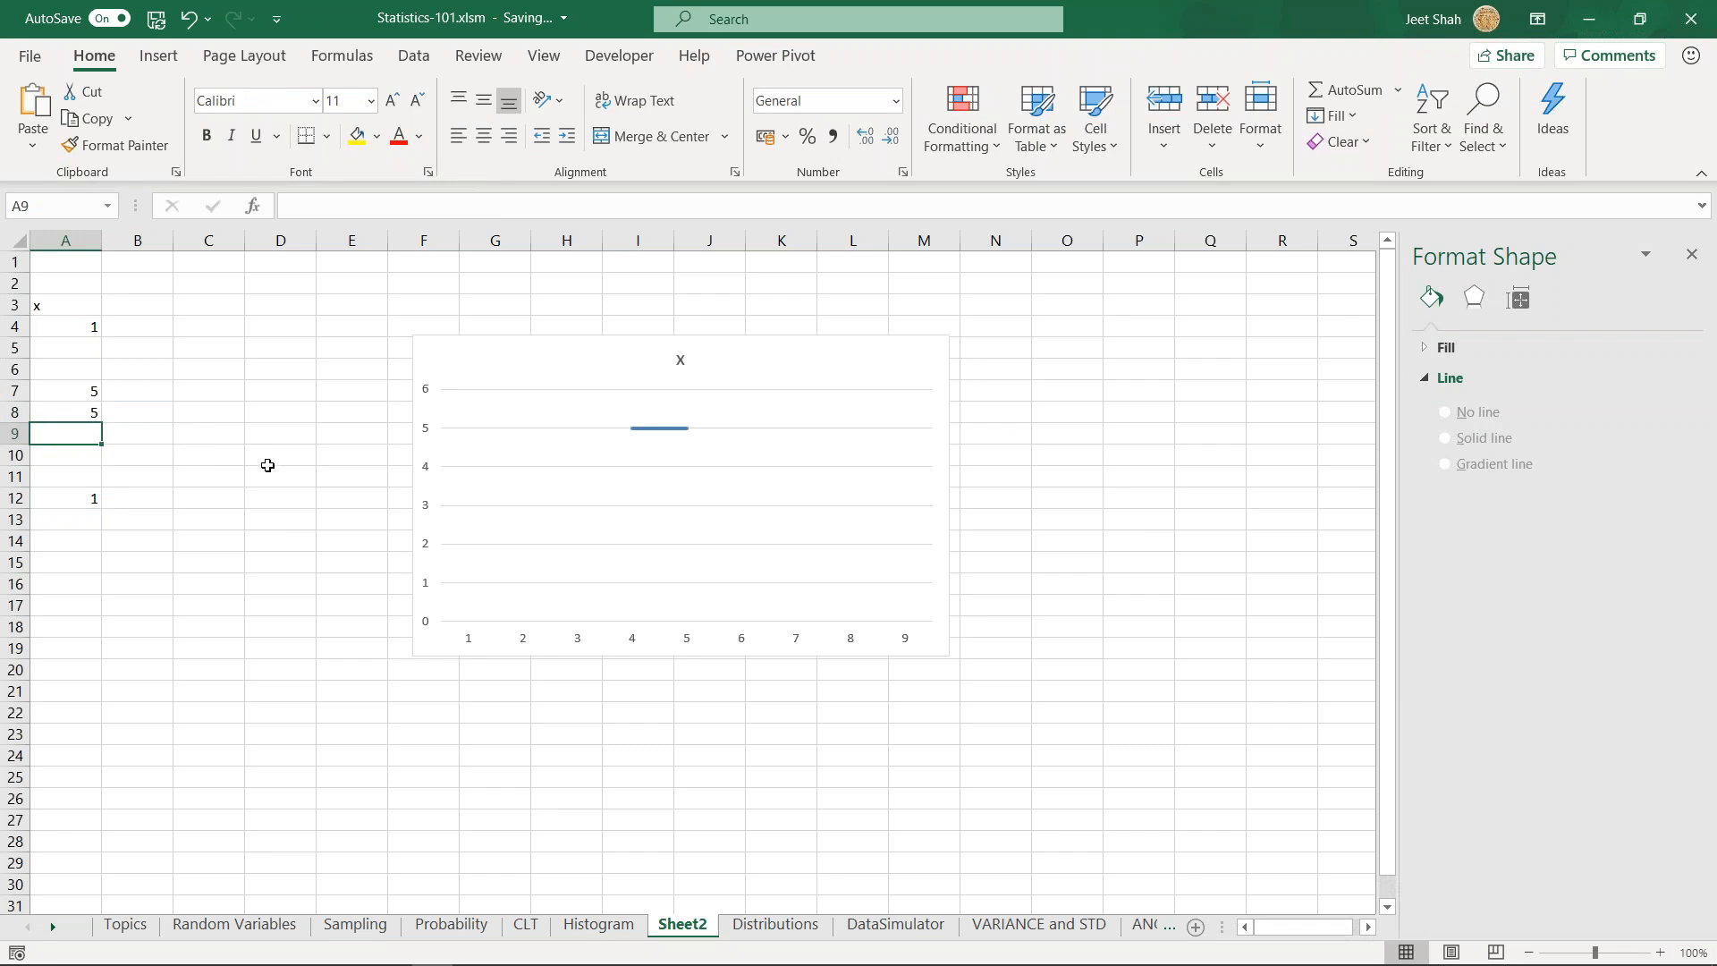
{"action": "left_click", "coordinate": [96, 390]}
{"action": "left_click", "coordinate": [145, 378]}
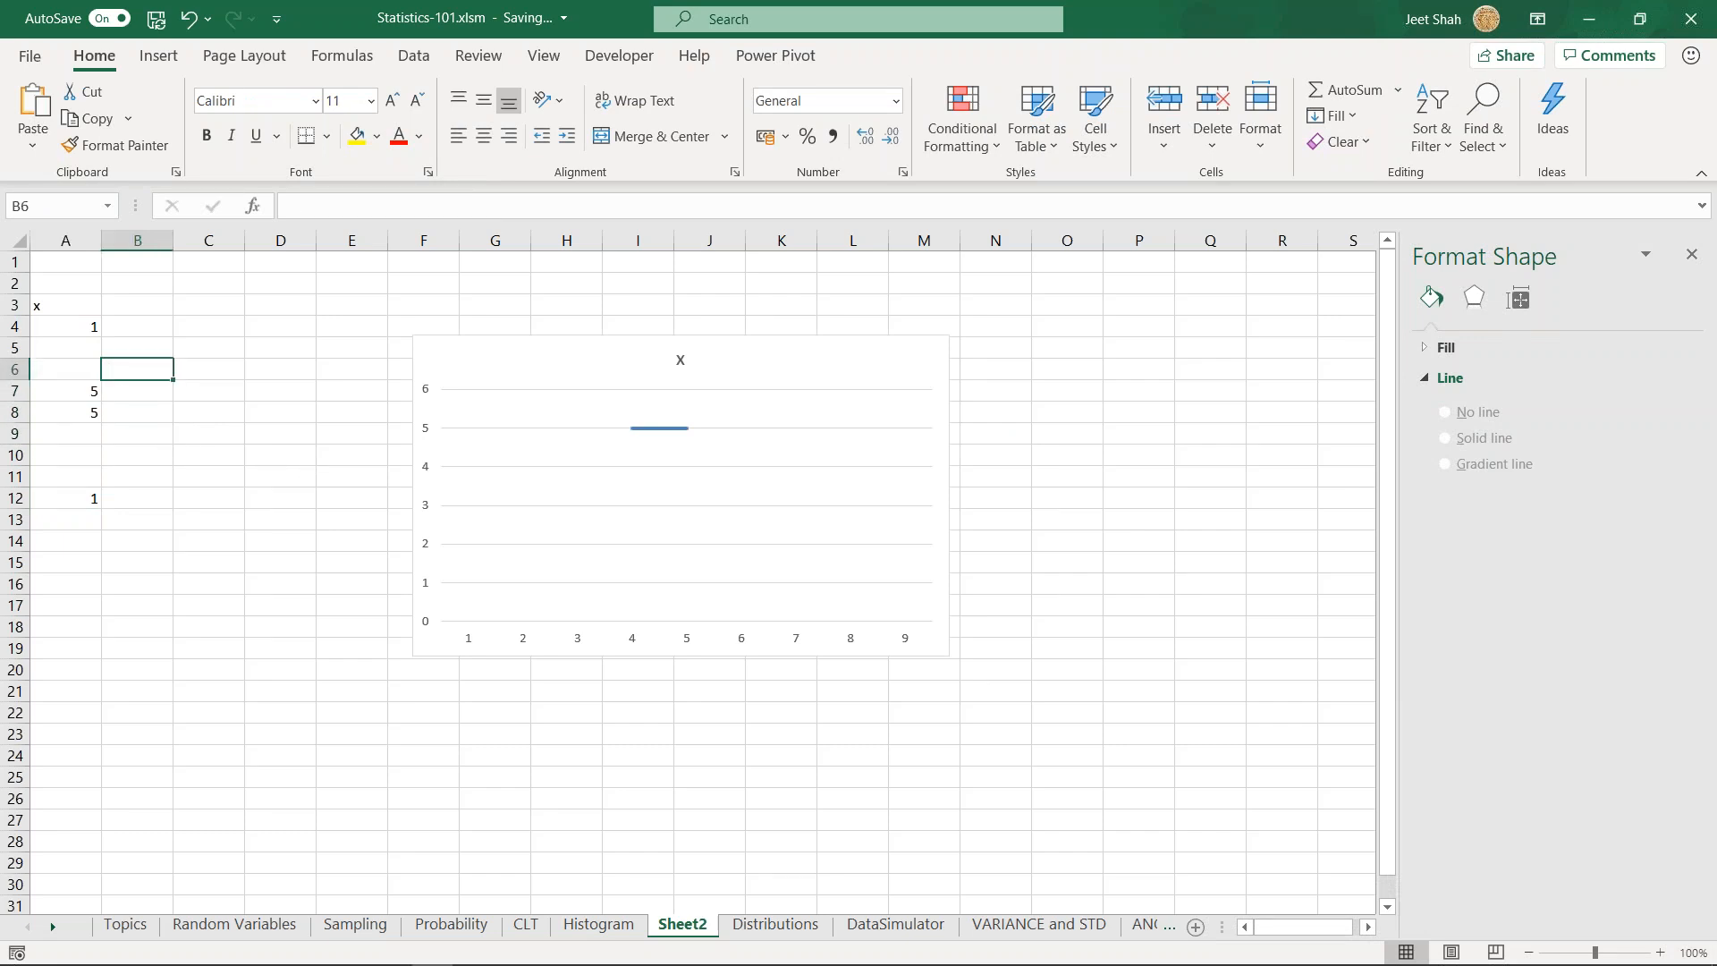
- Undo the A7 entry and the value deletions to restore the full x column
{"action": "key", "text": "ctrl+z"}
{"action": "key", "text": "ctrl+z"}
{"action": "key", "text": "ctrl+z"}
{"action": "key", "text": "ctrl+z"}
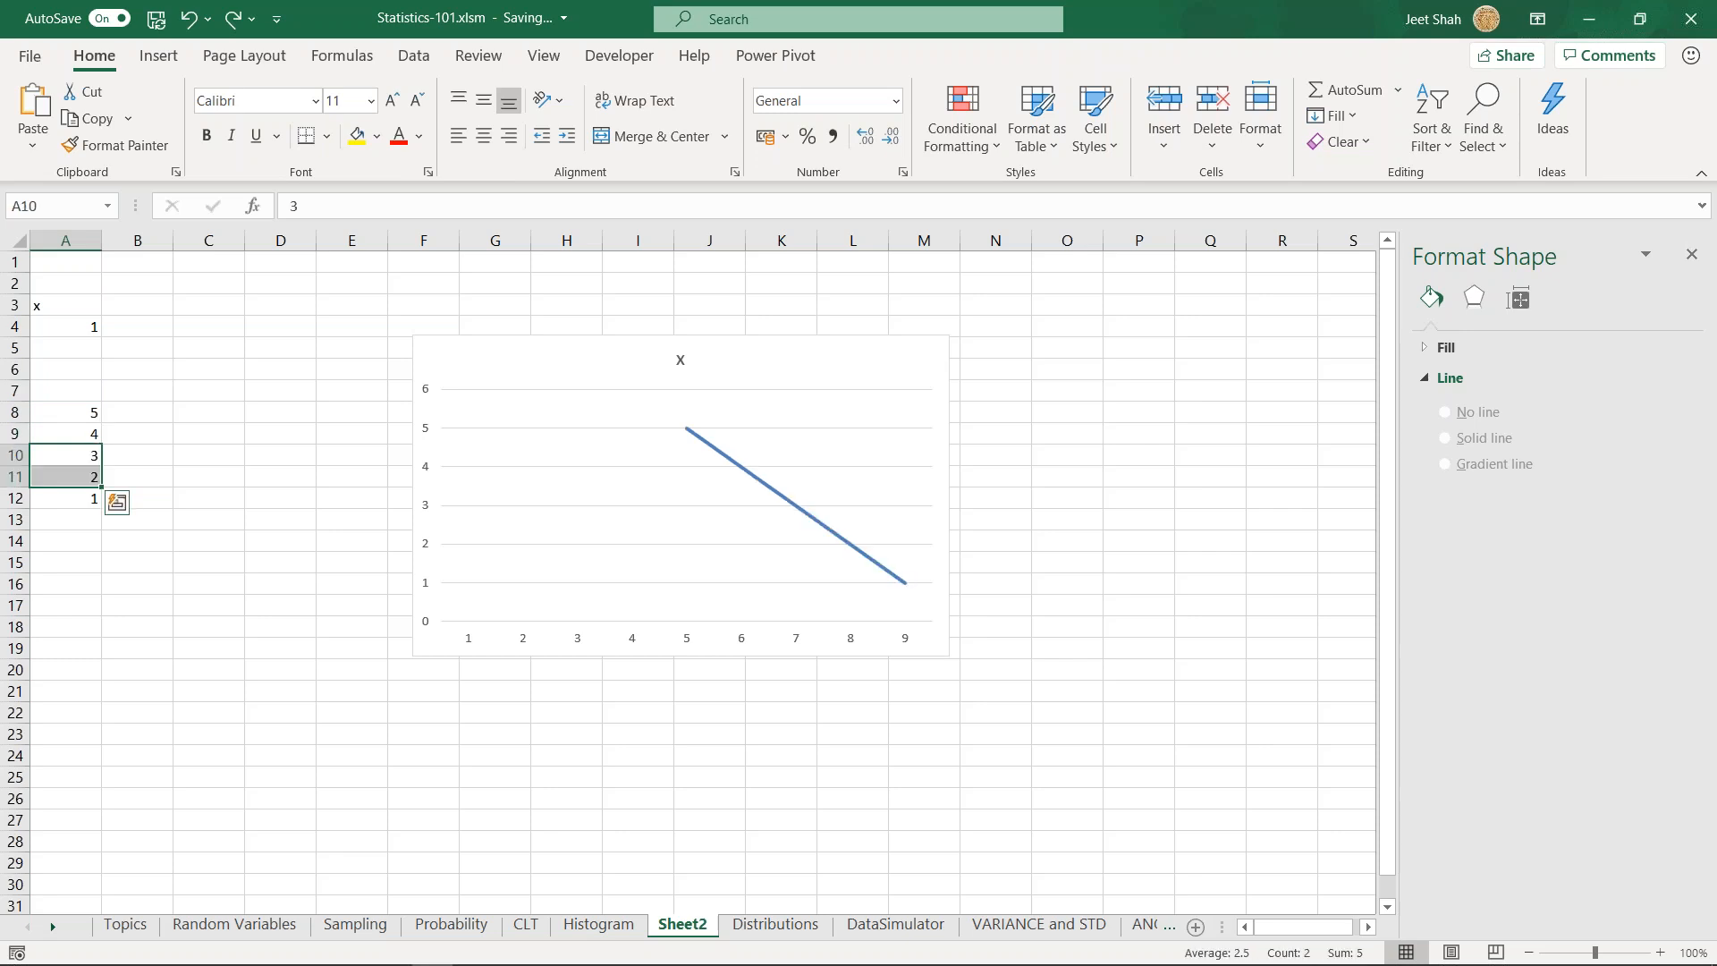
{"action": "left_click", "coordinate": [121, 365]}
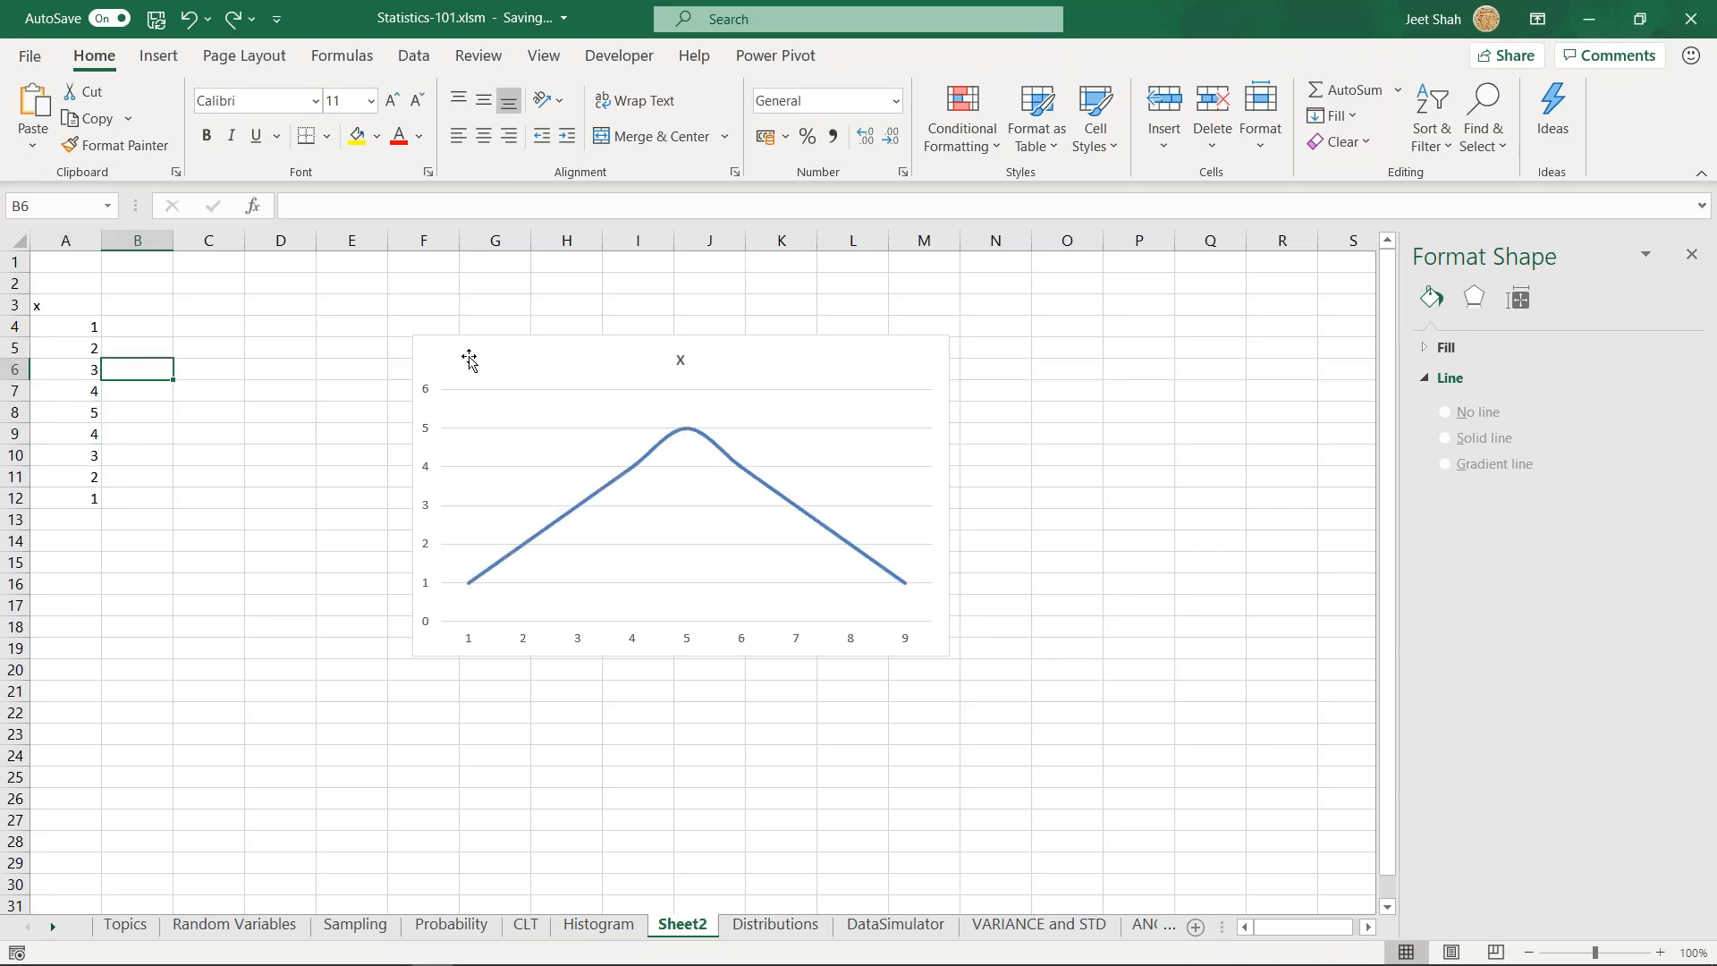
- Move the chart closer to the x column and check the series' smoothed line setting
{"action": "left_click_drag", "start_coordinate": [470, 359], "coordinate": [378, 353]}
{"action": "scroll", "coordinate": [1471, 681], "scroll_direction": "down", "scroll_amount": 1}
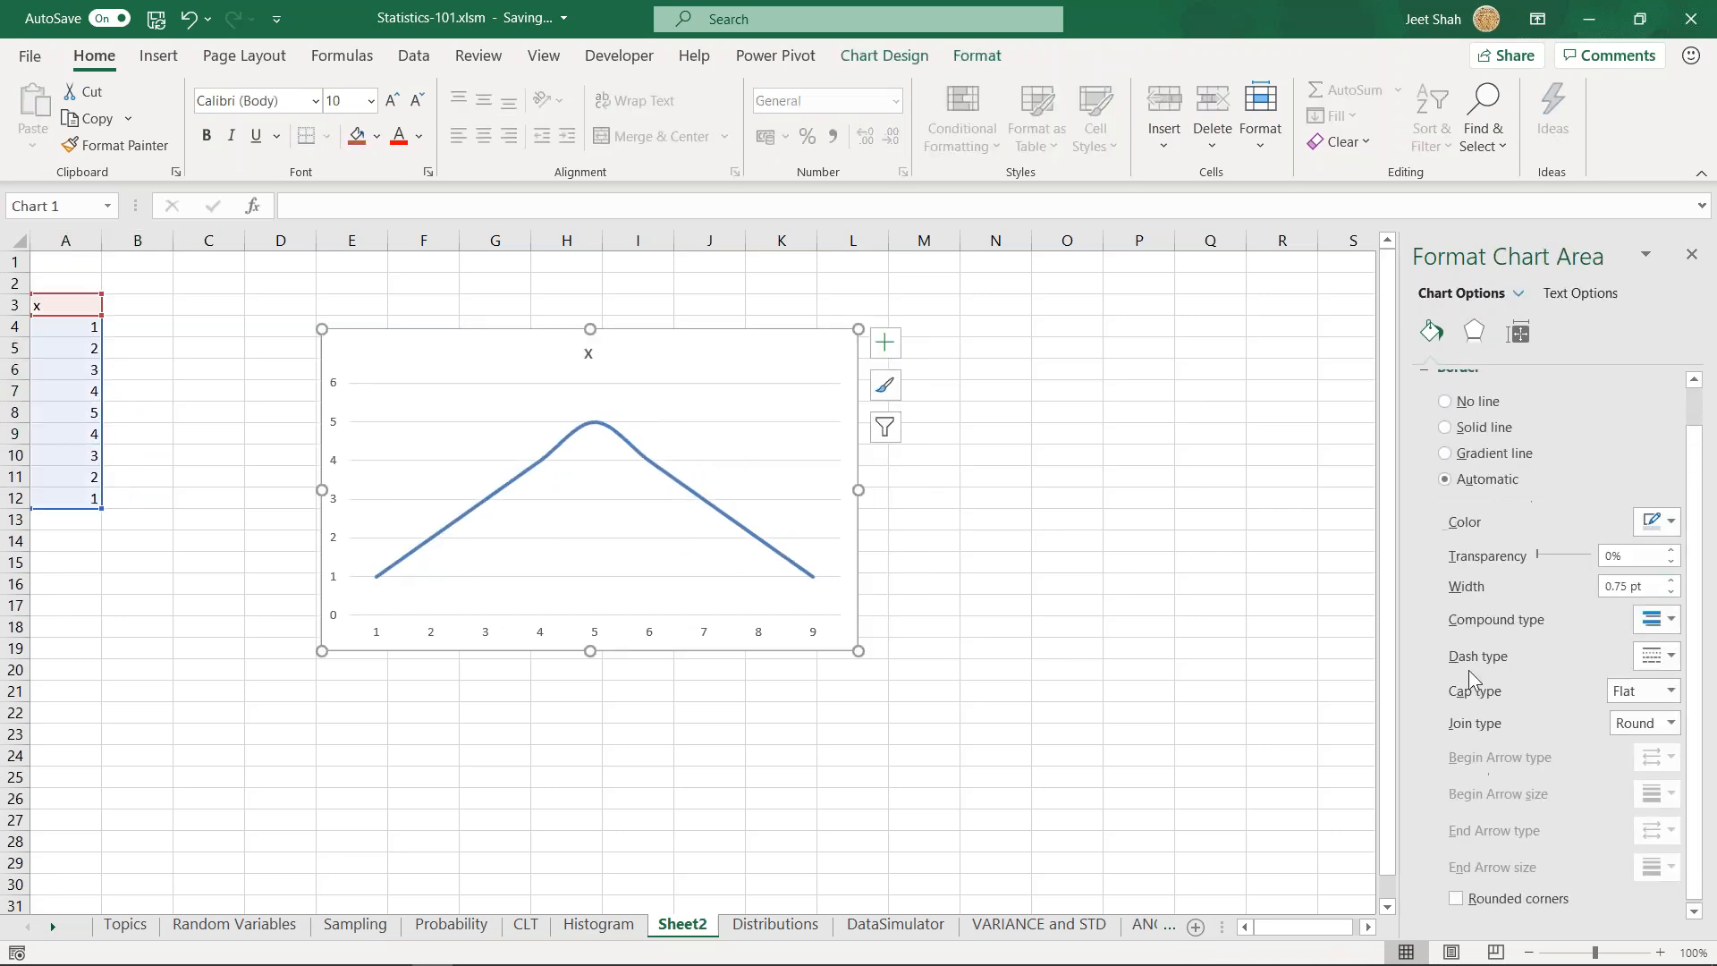
{"action": "left_click", "coordinate": [722, 507]}
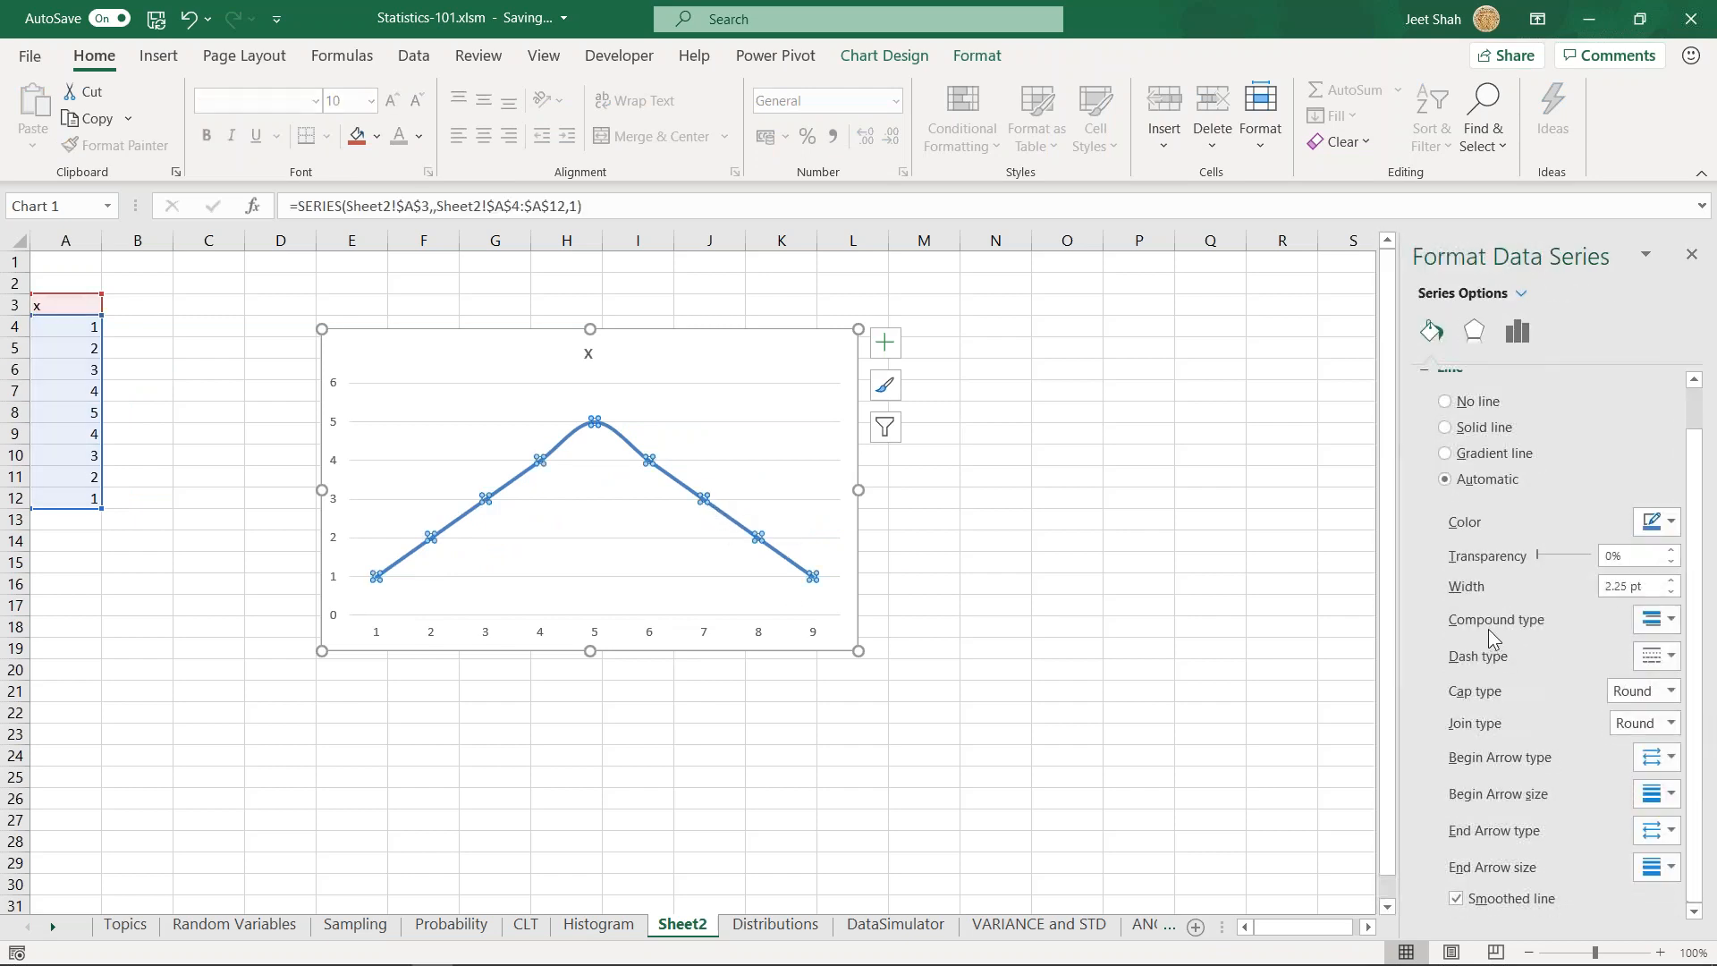
{"action": "left_click", "coordinate": [1512, 899]}
{"action": "scroll", "coordinate": [1387, 905], "scroll_direction": "down", "scroll_amount": 1}
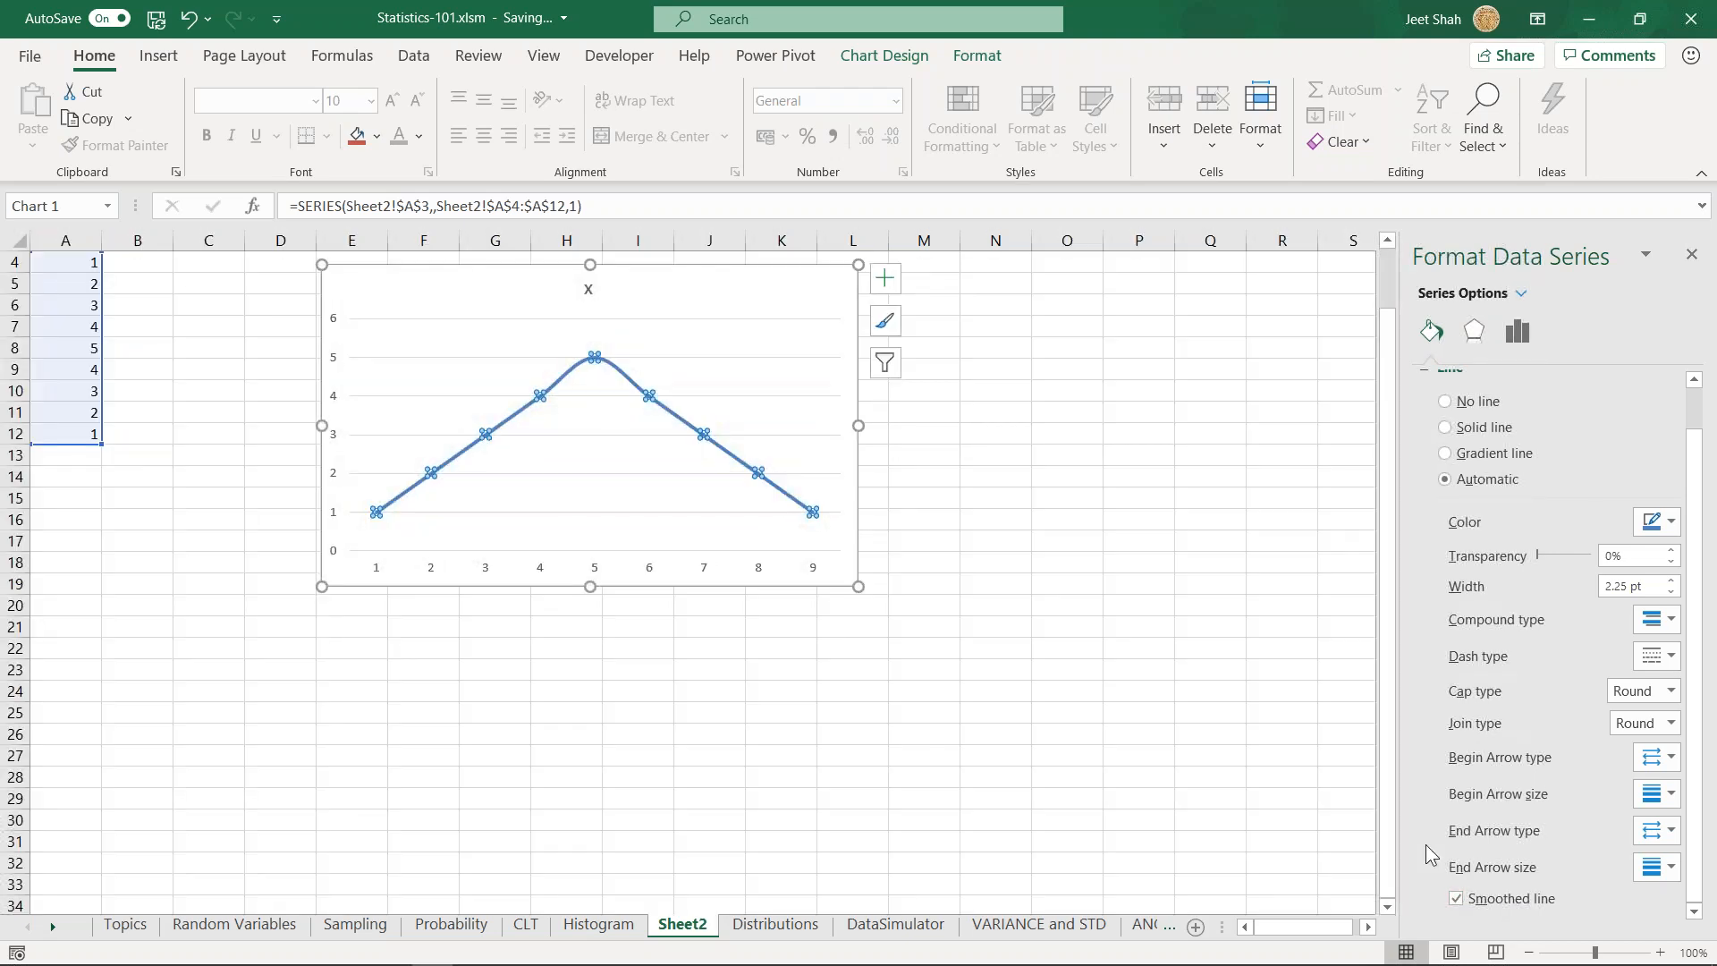
{"action": "scroll", "coordinate": [1389, 810], "scroll_direction": "up", "scroll_amount": 1}
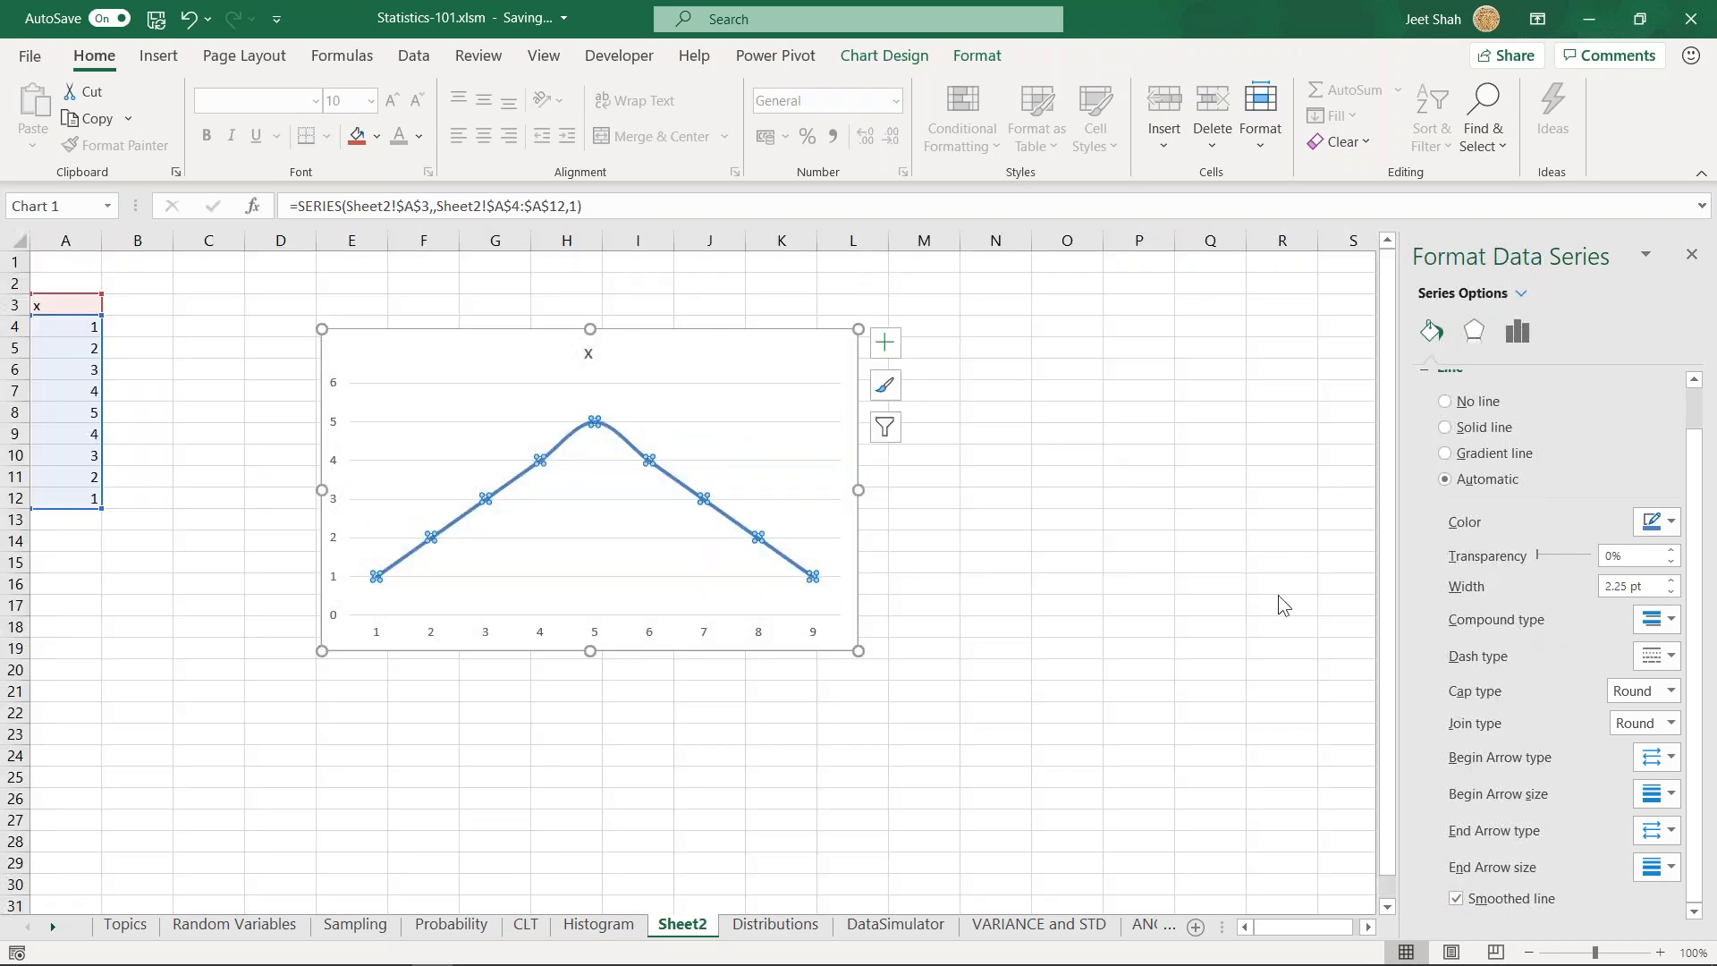
{"action": "left_click_drag", "start_coordinate": [690, 358], "coordinate": [665, 350]}
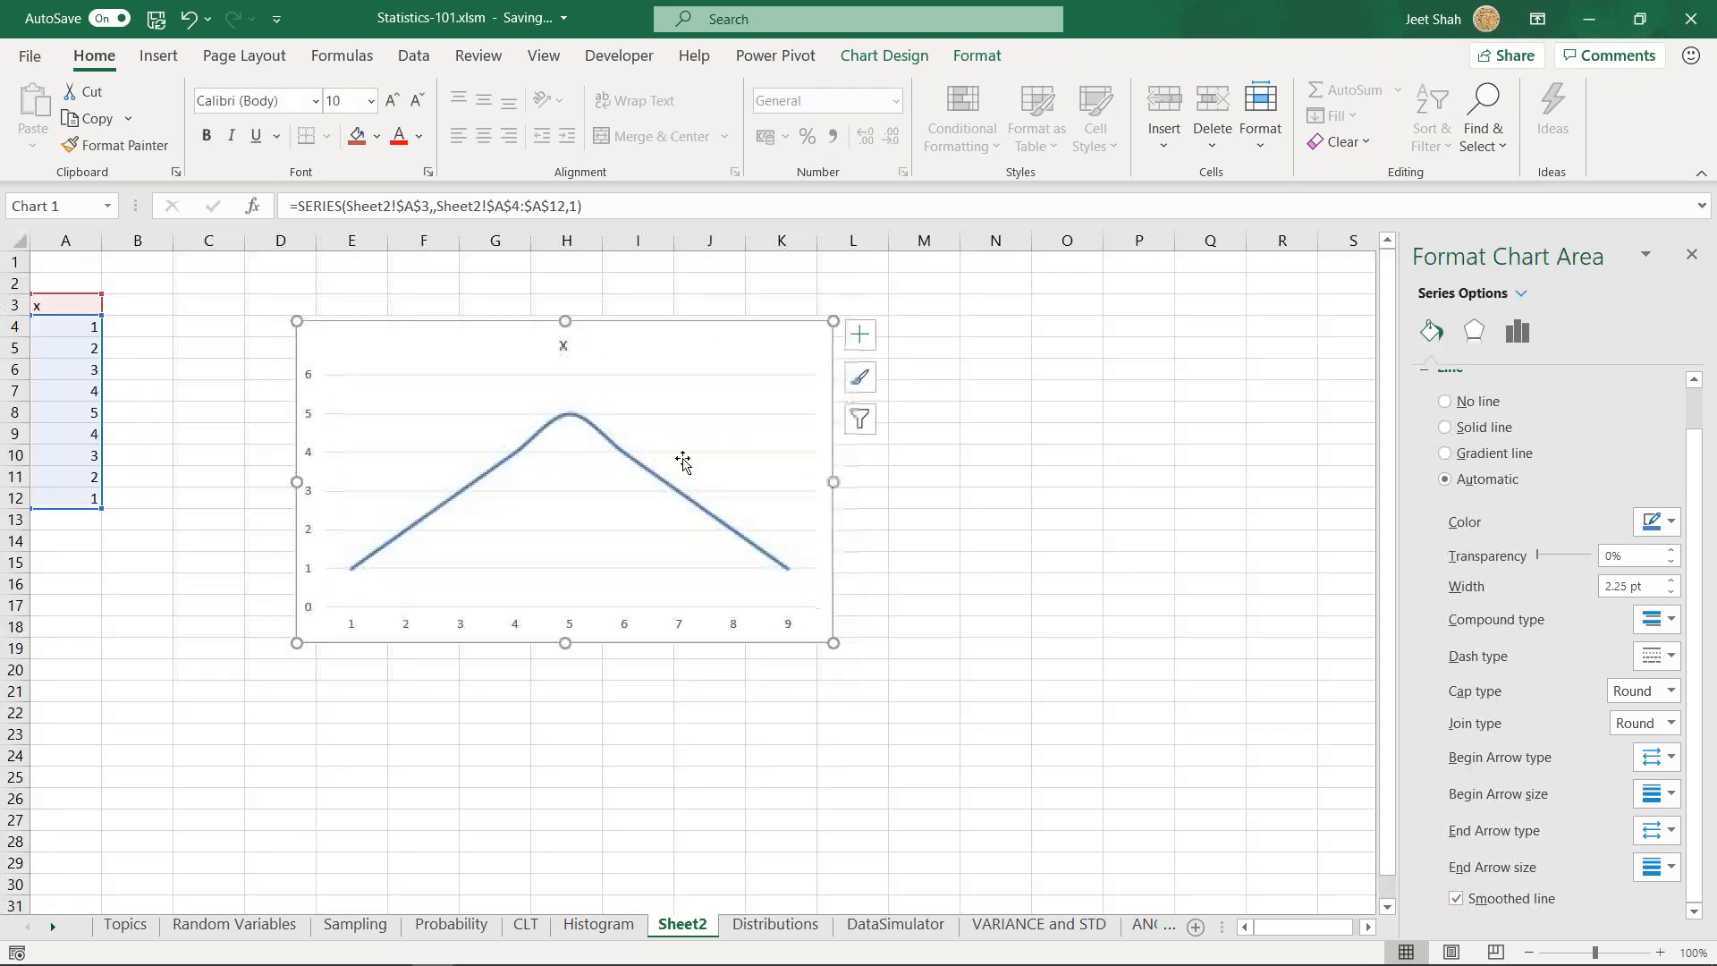
- Delete the Sheet2 worksheet and go to the Topics sheet
{"action": "right_click", "coordinate": [704, 926]}
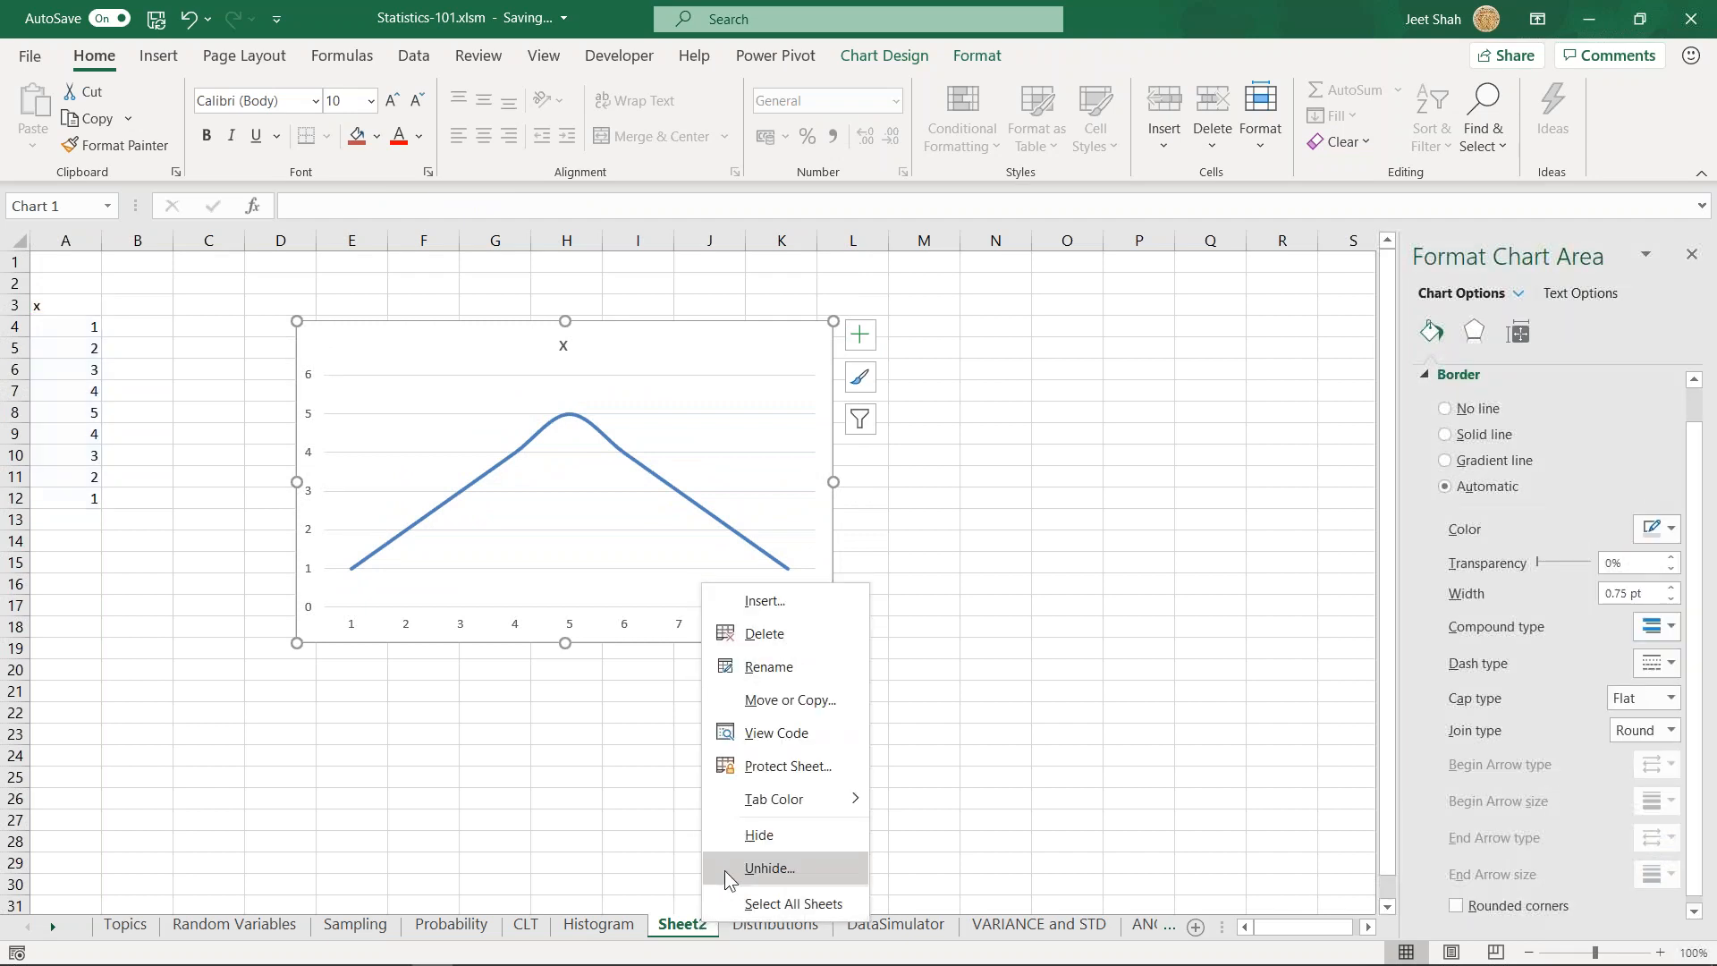
{"action": "left_click", "coordinate": [792, 637]}
{"action": "left_click", "coordinate": [822, 552]}
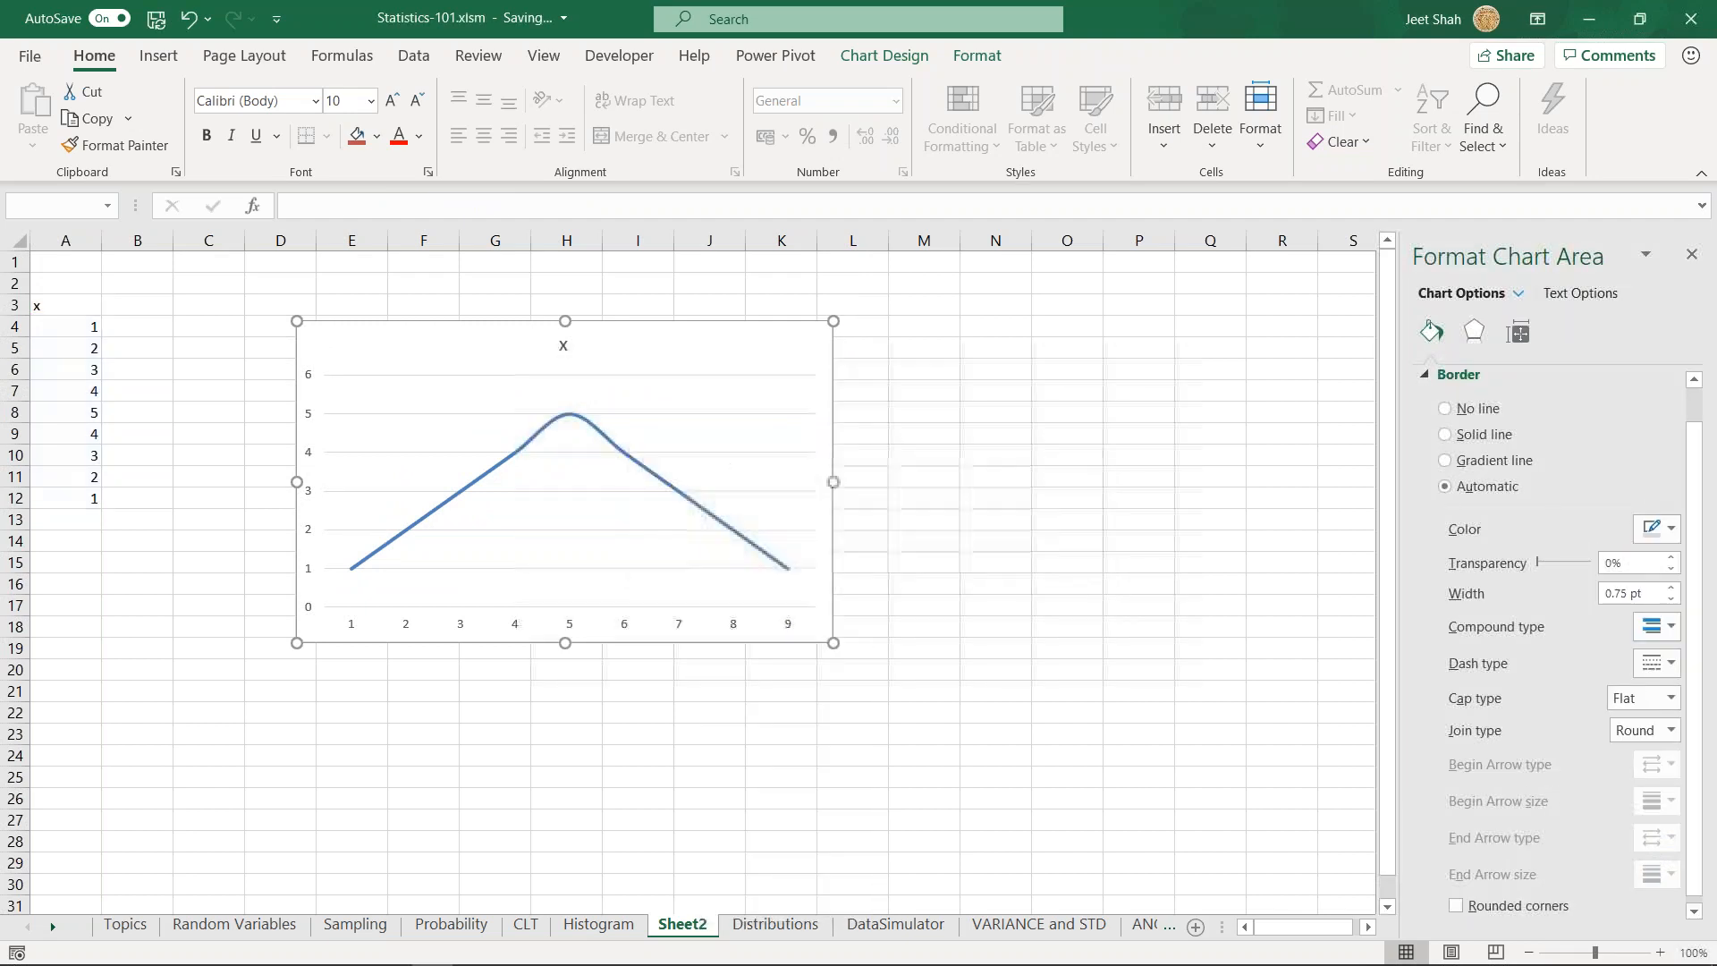
{"action": "left_click", "coordinate": [147, 930]}
{"action": "left_click", "coordinate": [735, 615]}
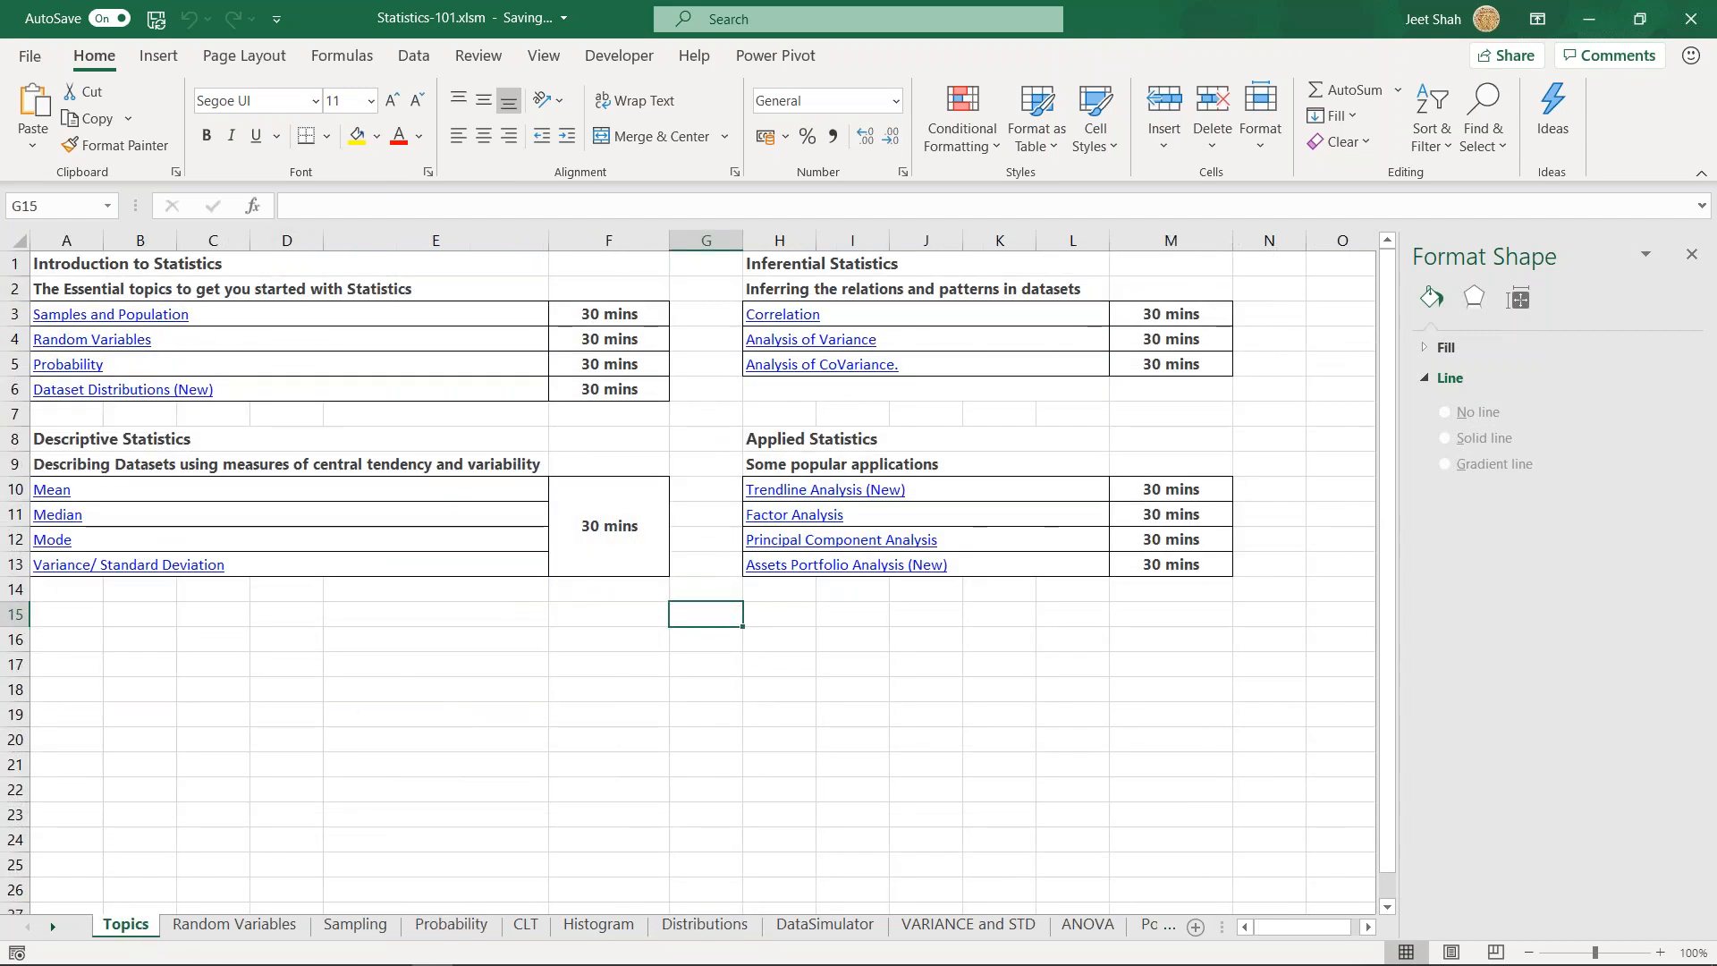
- Switch to Illustrator and create a new A4 document in landscape orientation, 297 x 210 mm
{"action": "left_click", "coordinate": [301, 946]}
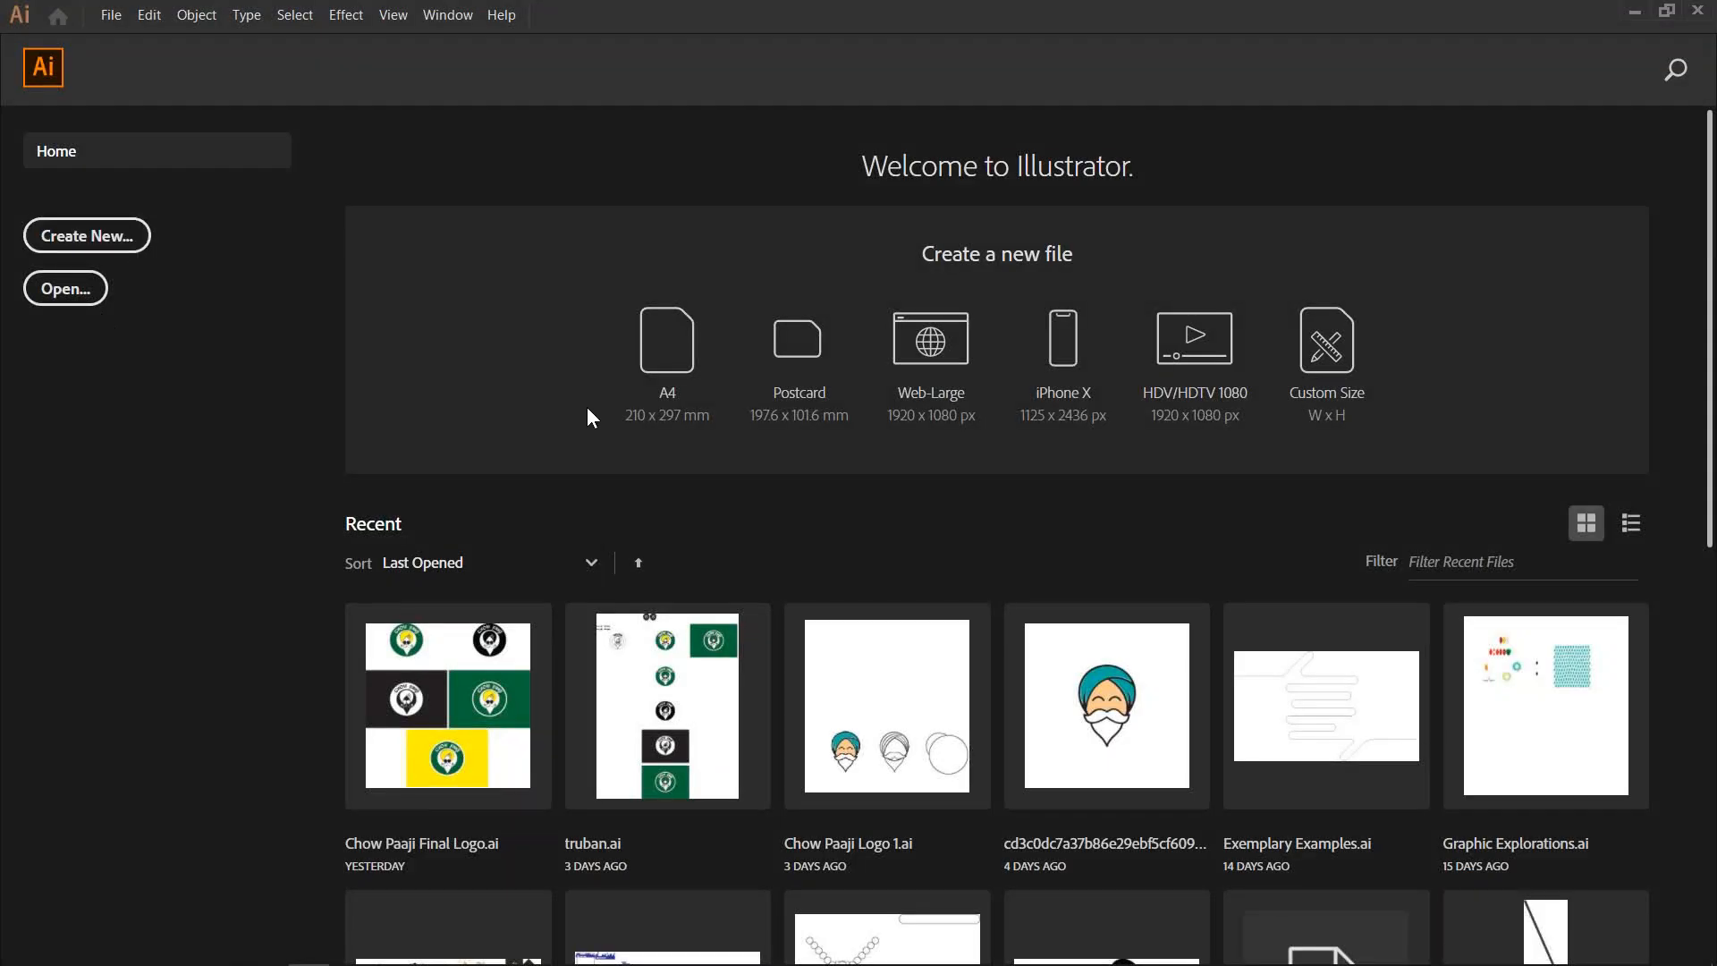
{"action": "left_click", "coordinate": [692, 362]}
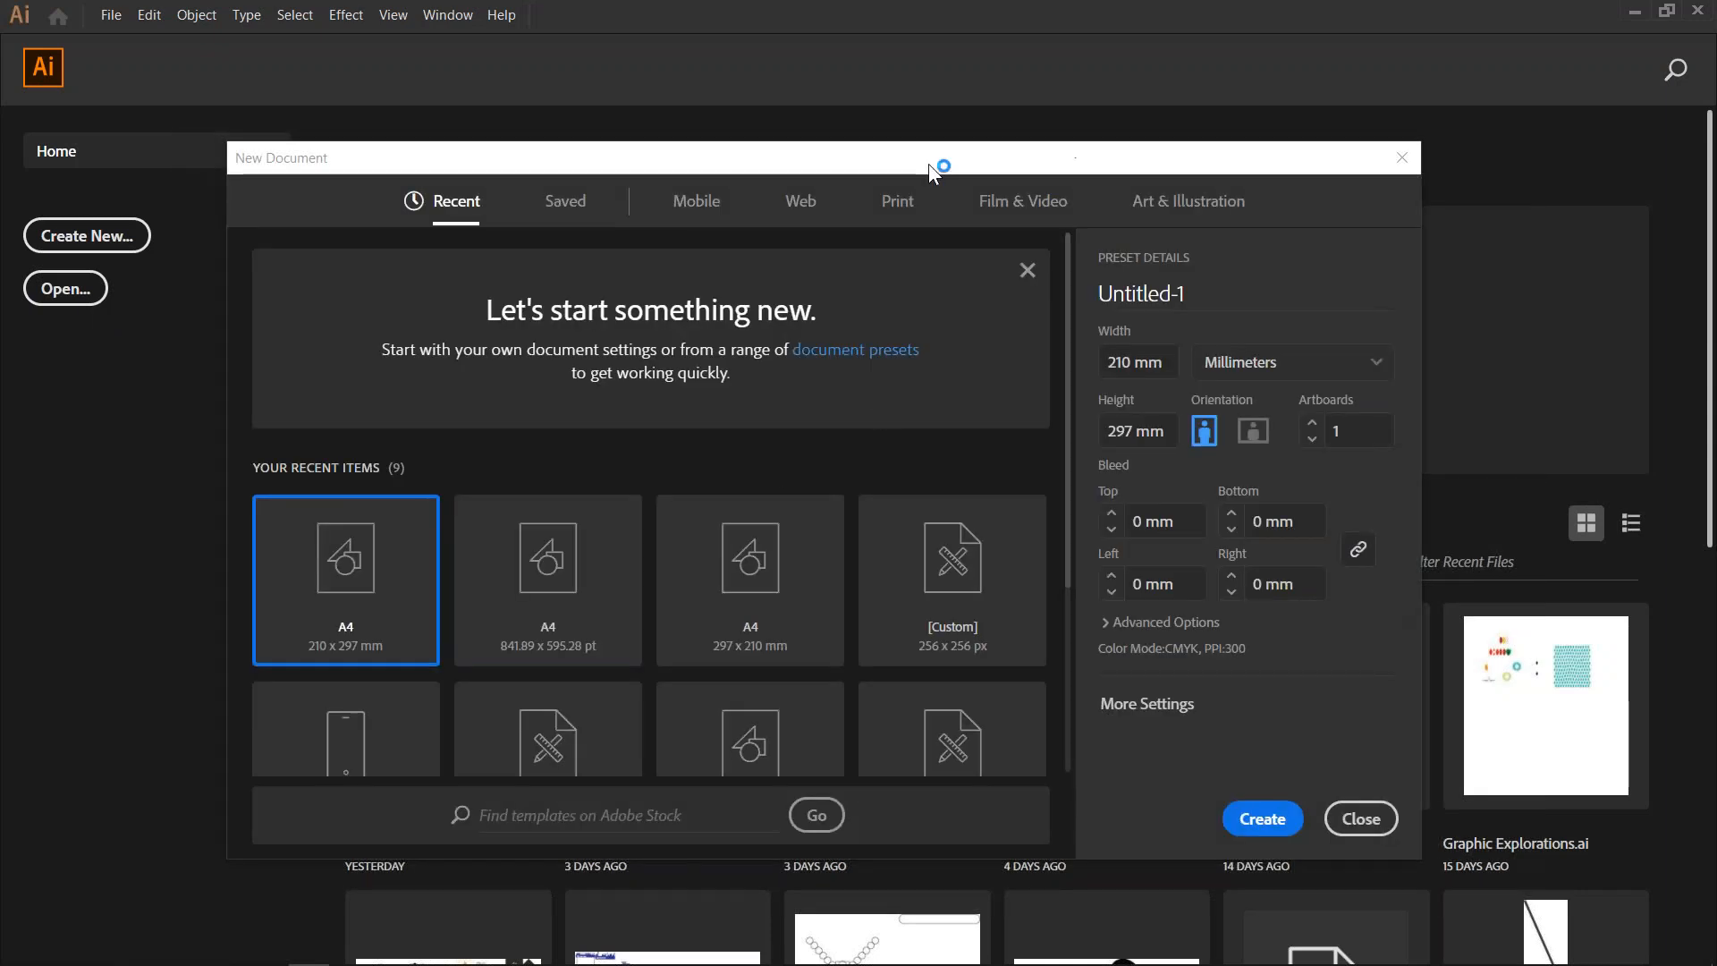
{"action": "left_click_drag", "start_coordinate": [982, 158], "coordinate": [592, 154]}
{"action": "left_click", "coordinate": [918, 420]}
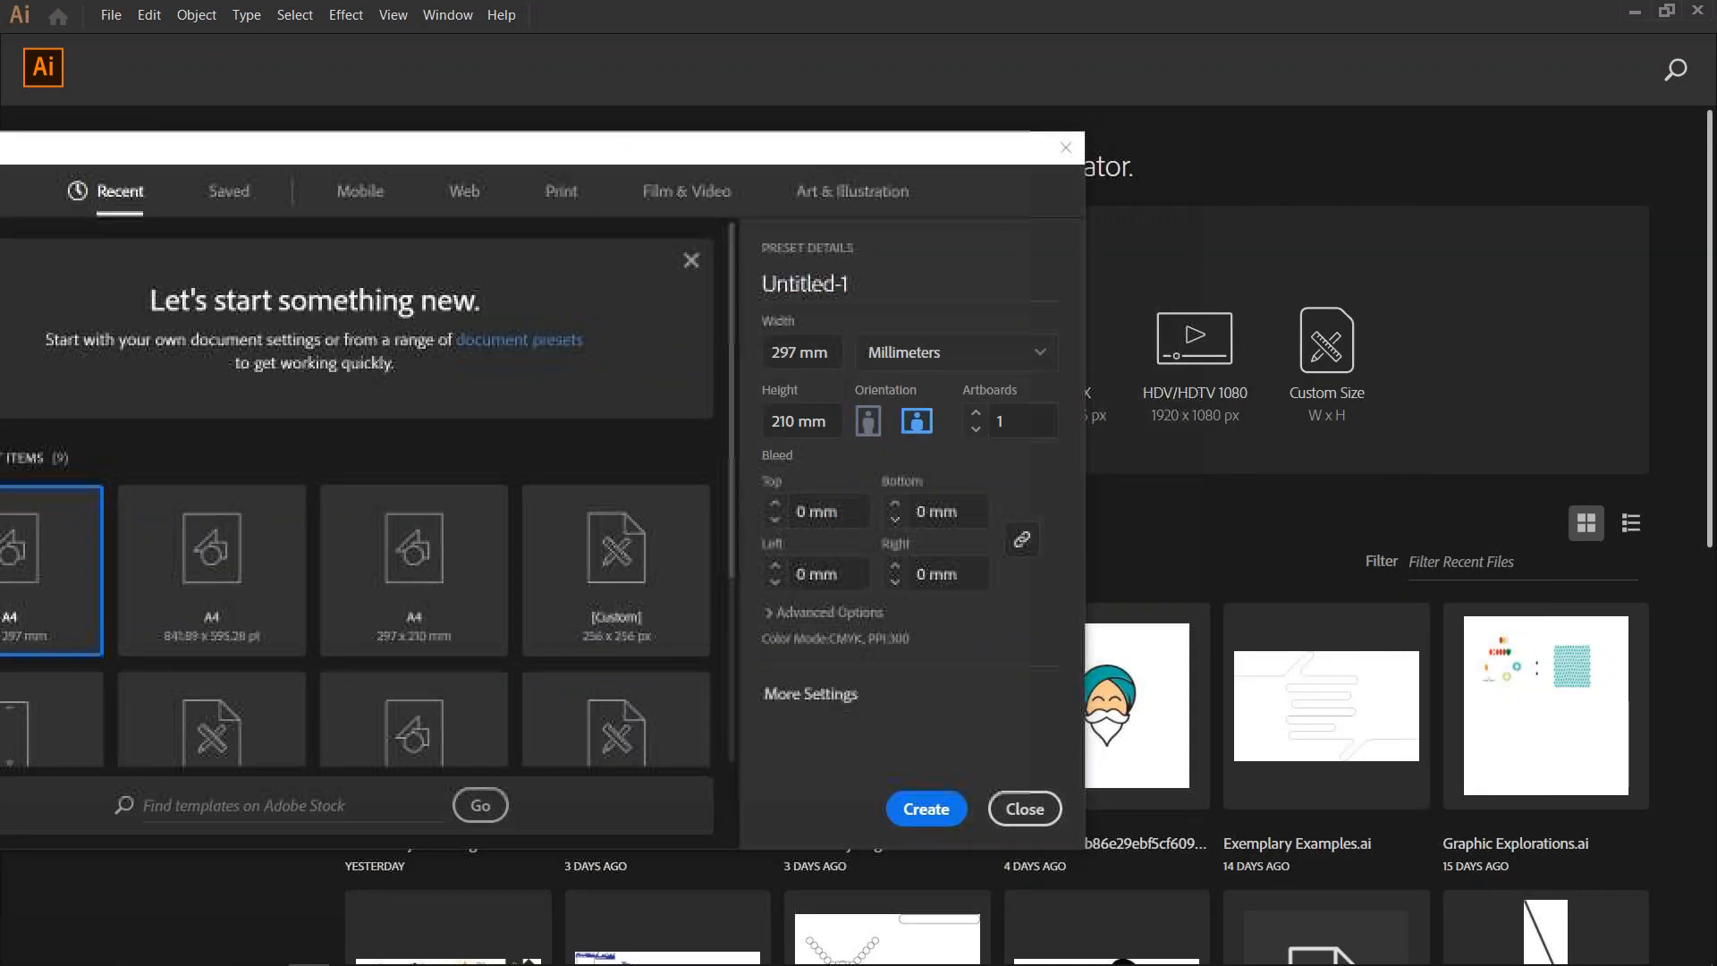
{"action": "left_click", "coordinate": [927, 808]}
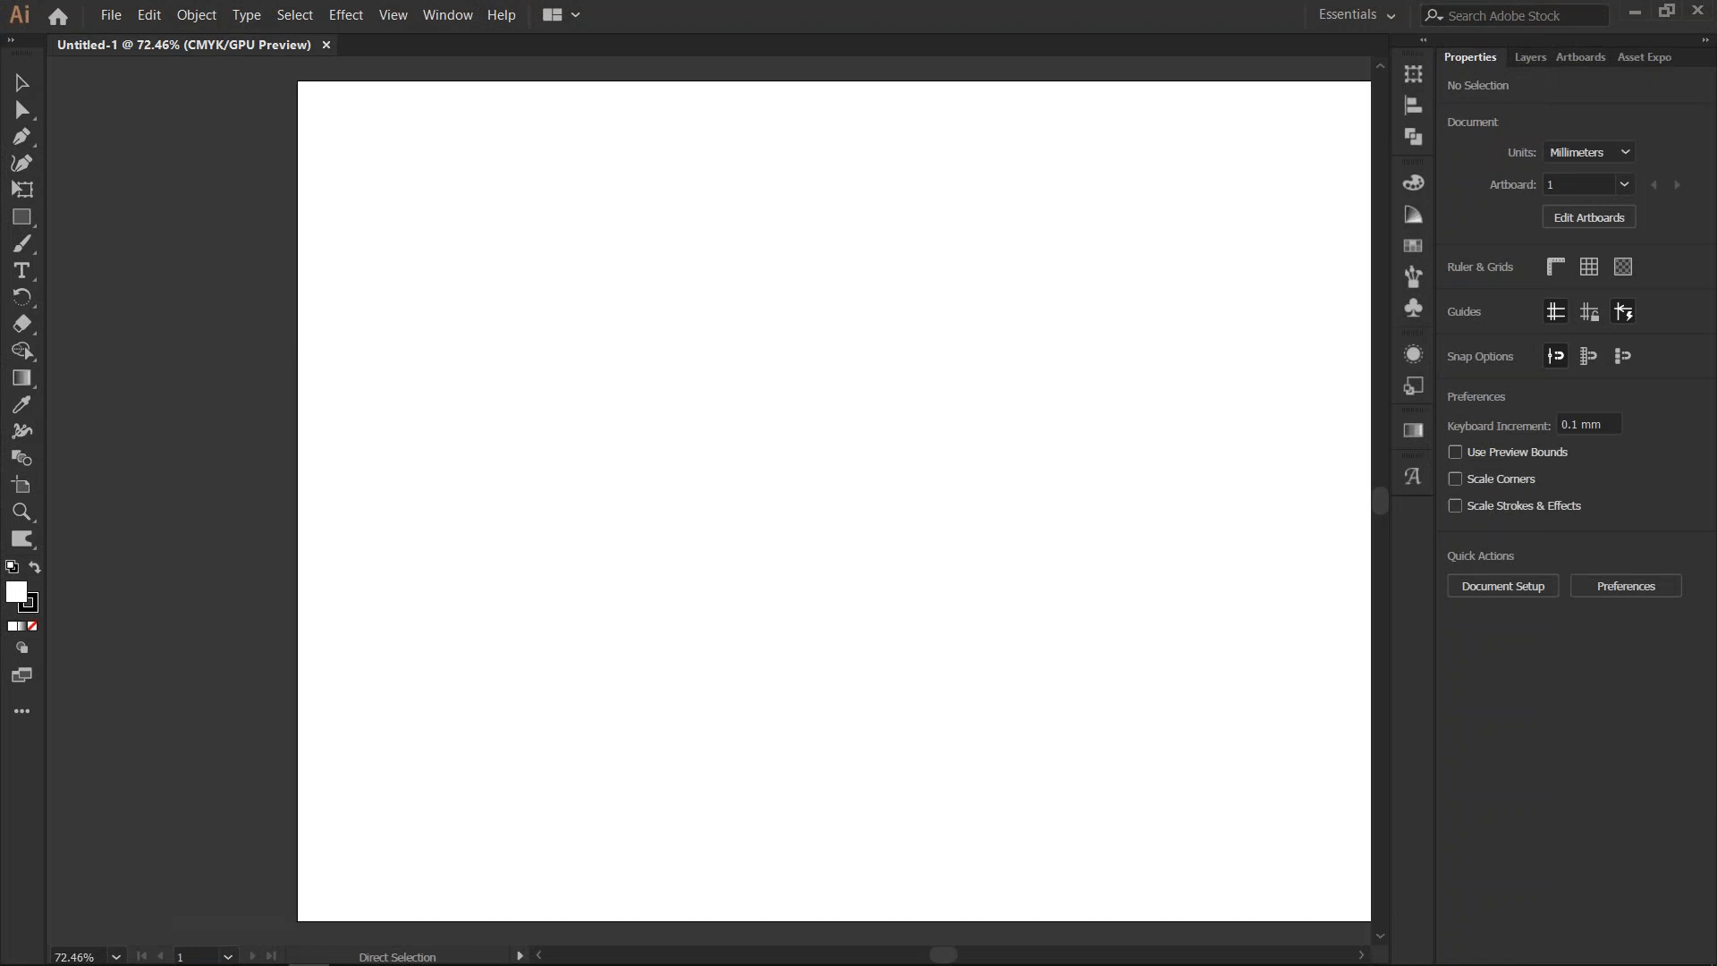
- Draw a vertical line segment about 60 mm long in the upper-left area of the artboard
{"action": "key", "text": "backslash"}
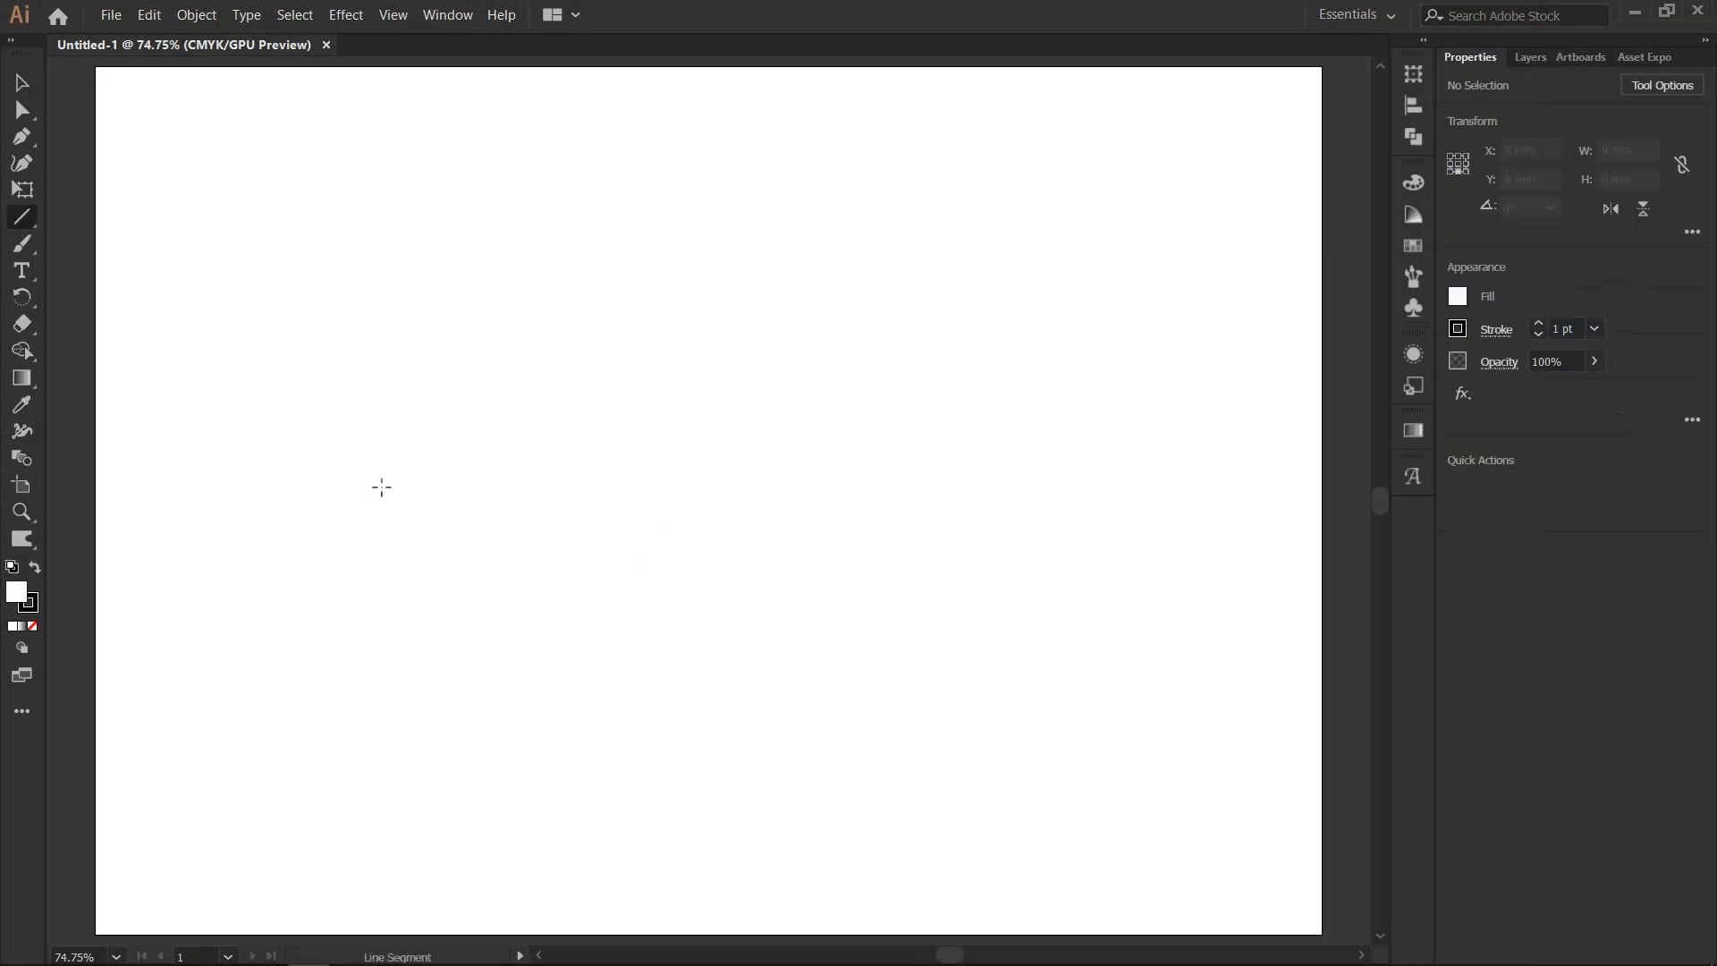
{"action": "left_click_drag", "start_coordinate": [355, 220], "coordinate": [355, 469]}
{"action": "key", "text": "v"}
{"action": "left_click", "coordinate": [319, 416]}
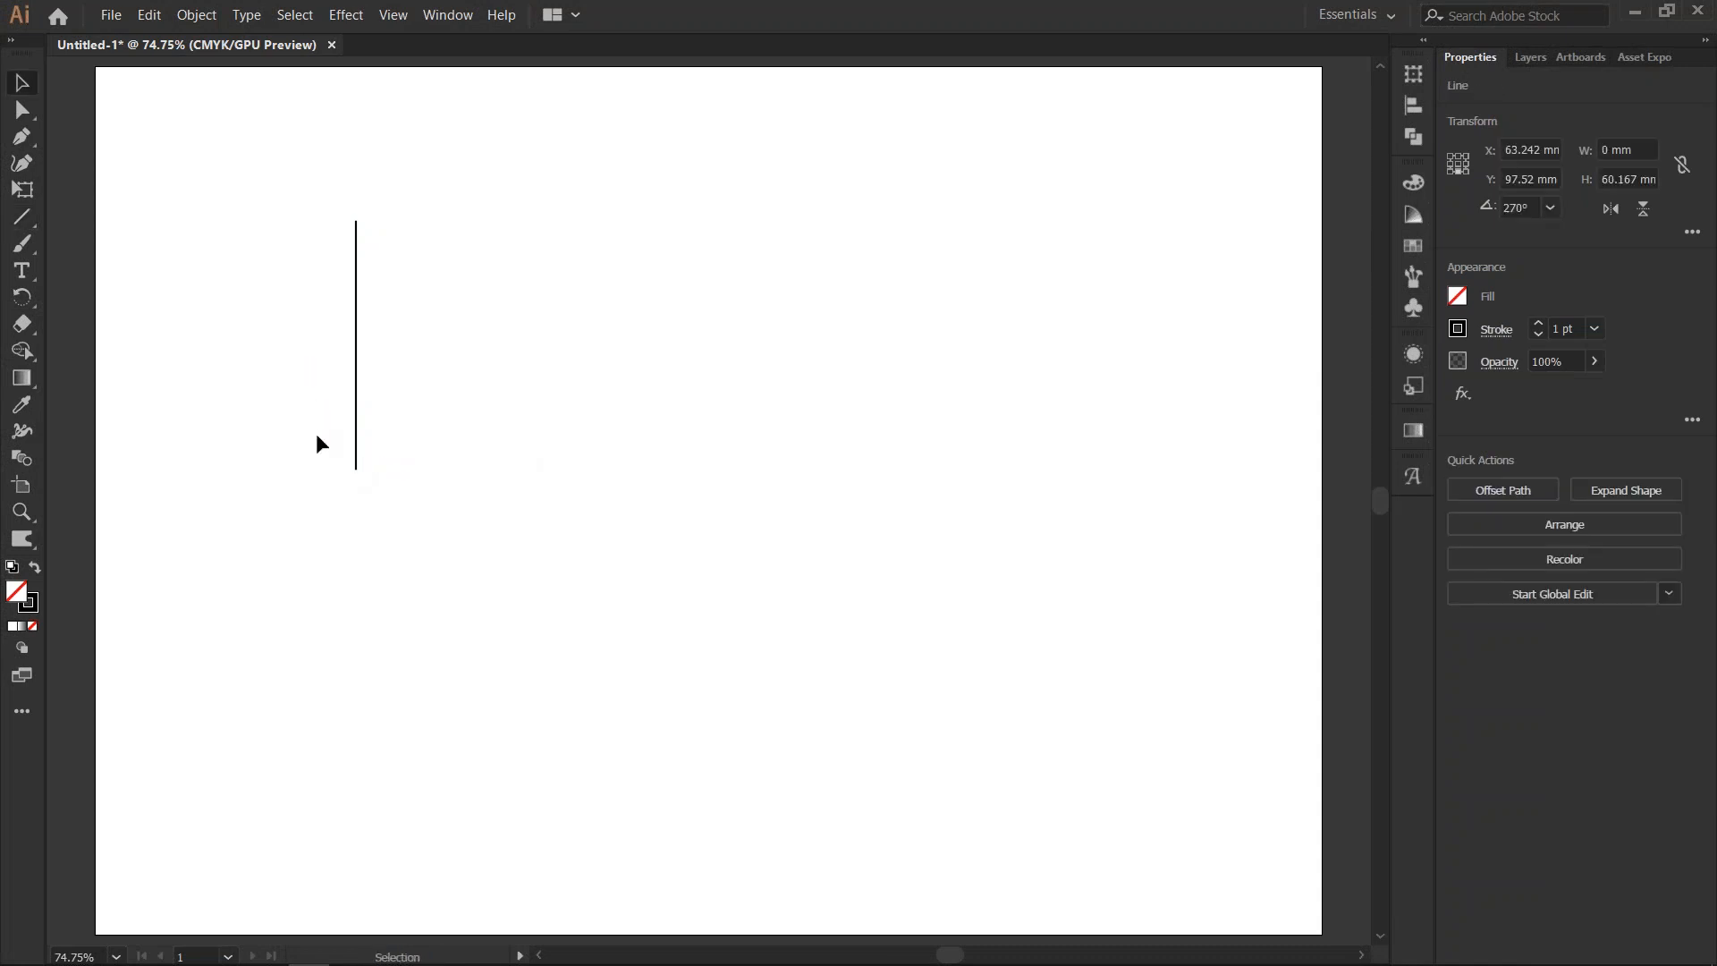
- Add a horizontal line about 60 mm long that crosses the vertical line near its lower end, forming a pair of axes
{"action": "key", "text": "backslash"}
{"action": "key", "text": "v"}
{"action": "left_click_drag", "start_coordinate": [356, 411], "coordinate": [428, 424]}
{"action": "left_click_drag", "start_coordinate": [437, 218], "coordinate": [581, 394]}
{"action": "left_click_drag", "start_coordinate": [438, 343], "coordinate": [472, 444]}
{"action": "left_click", "coordinate": [530, 508]}
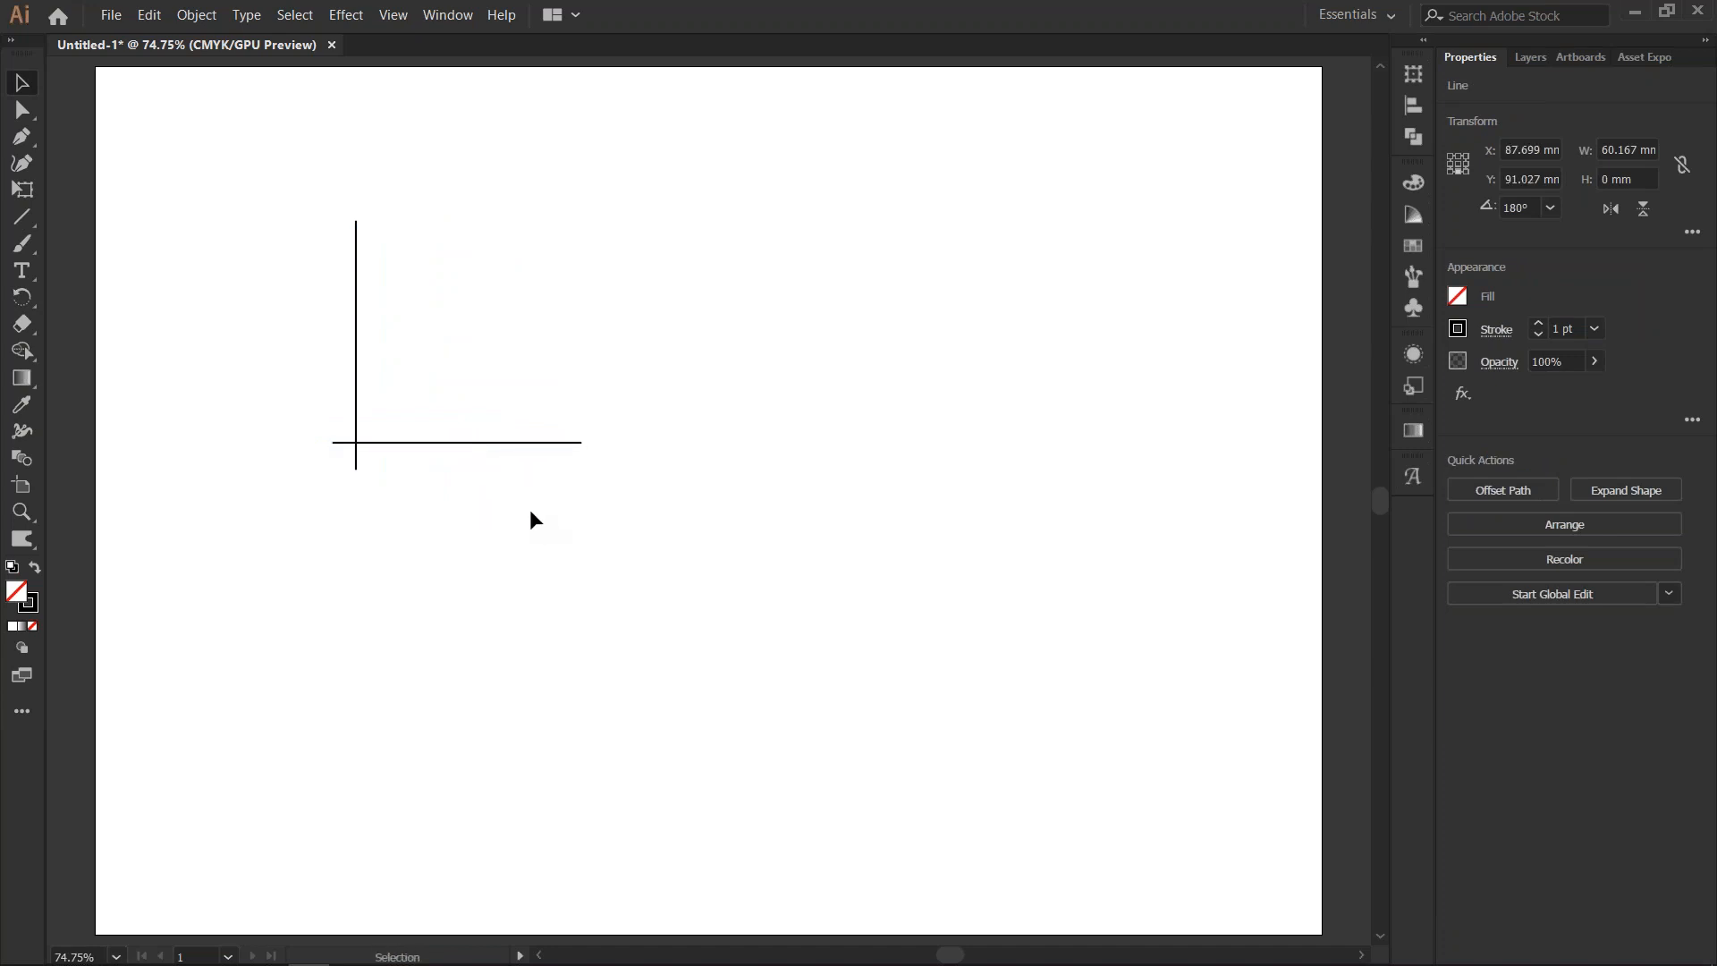
{"action": "left_click", "coordinate": [479, 461]}
{"action": "key", "text": "ctrl+h"}
{"action": "left_click", "coordinate": [526, 491]}
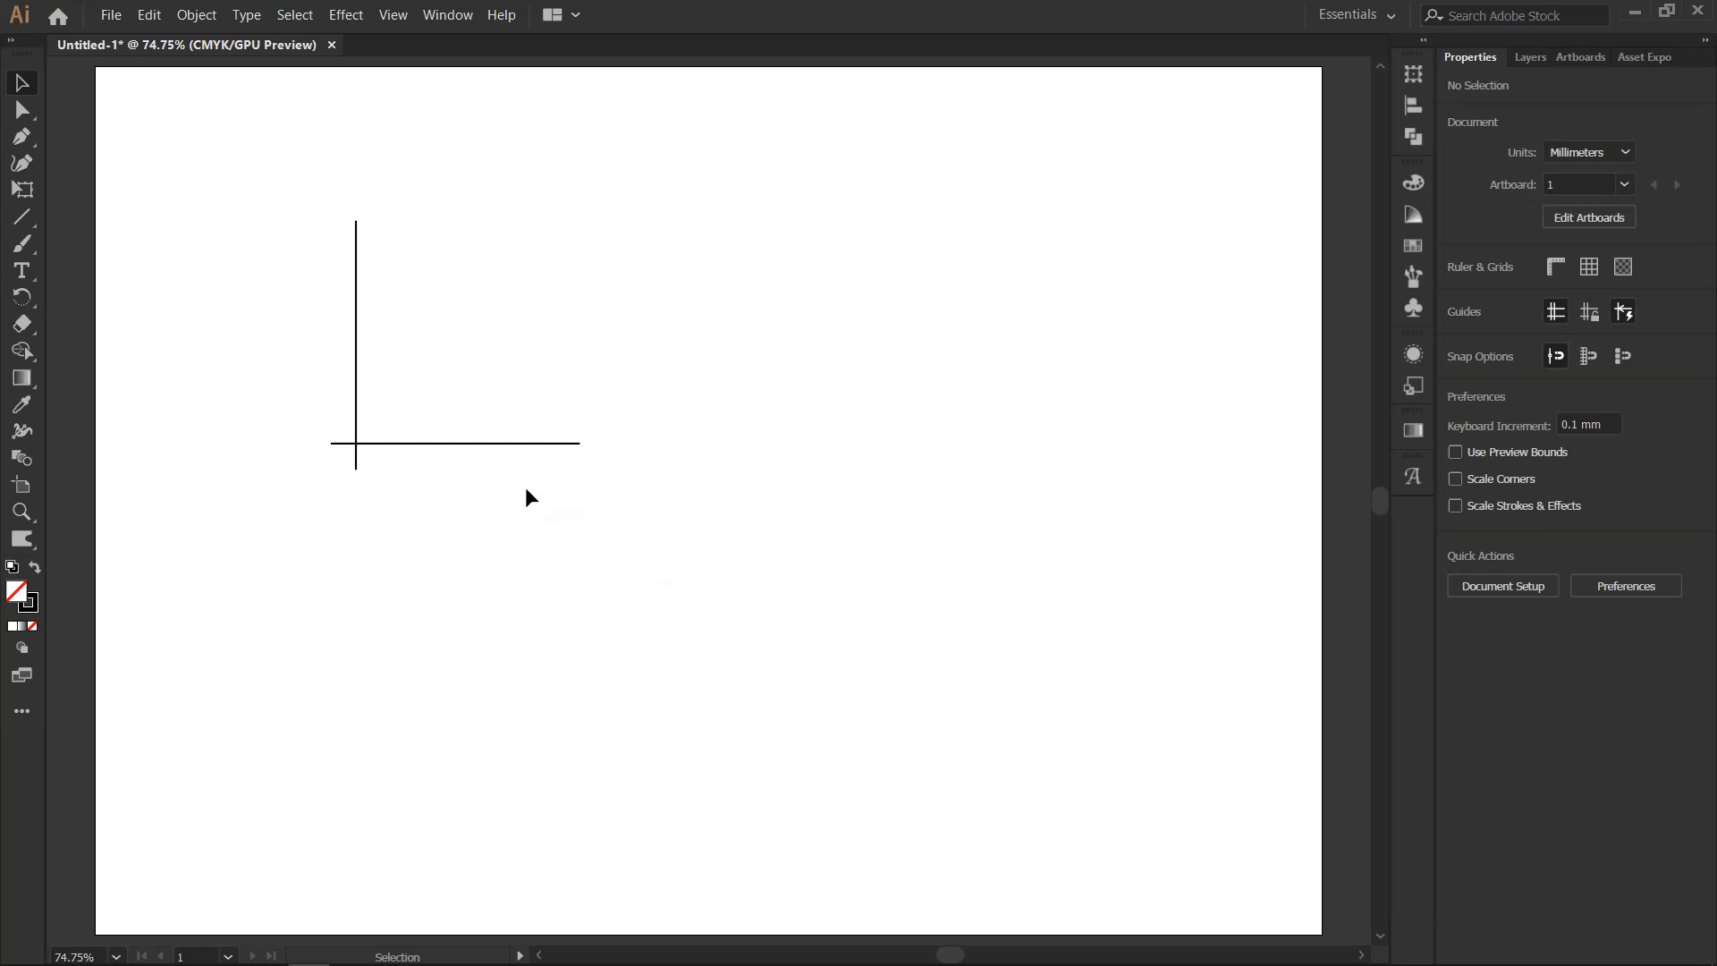
- Lengthen the horizontal axis to about 92 mm, then move both axis lines together down and to the left
{"action": "left_click_drag", "start_coordinate": [552, 444], "coordinate": [712, 441]}
{"action": "key", "text": "ctrl+a"}
{"action": "left_click_drag", "start_coordinate": [378, 449], "coordinate": [304, 519]}
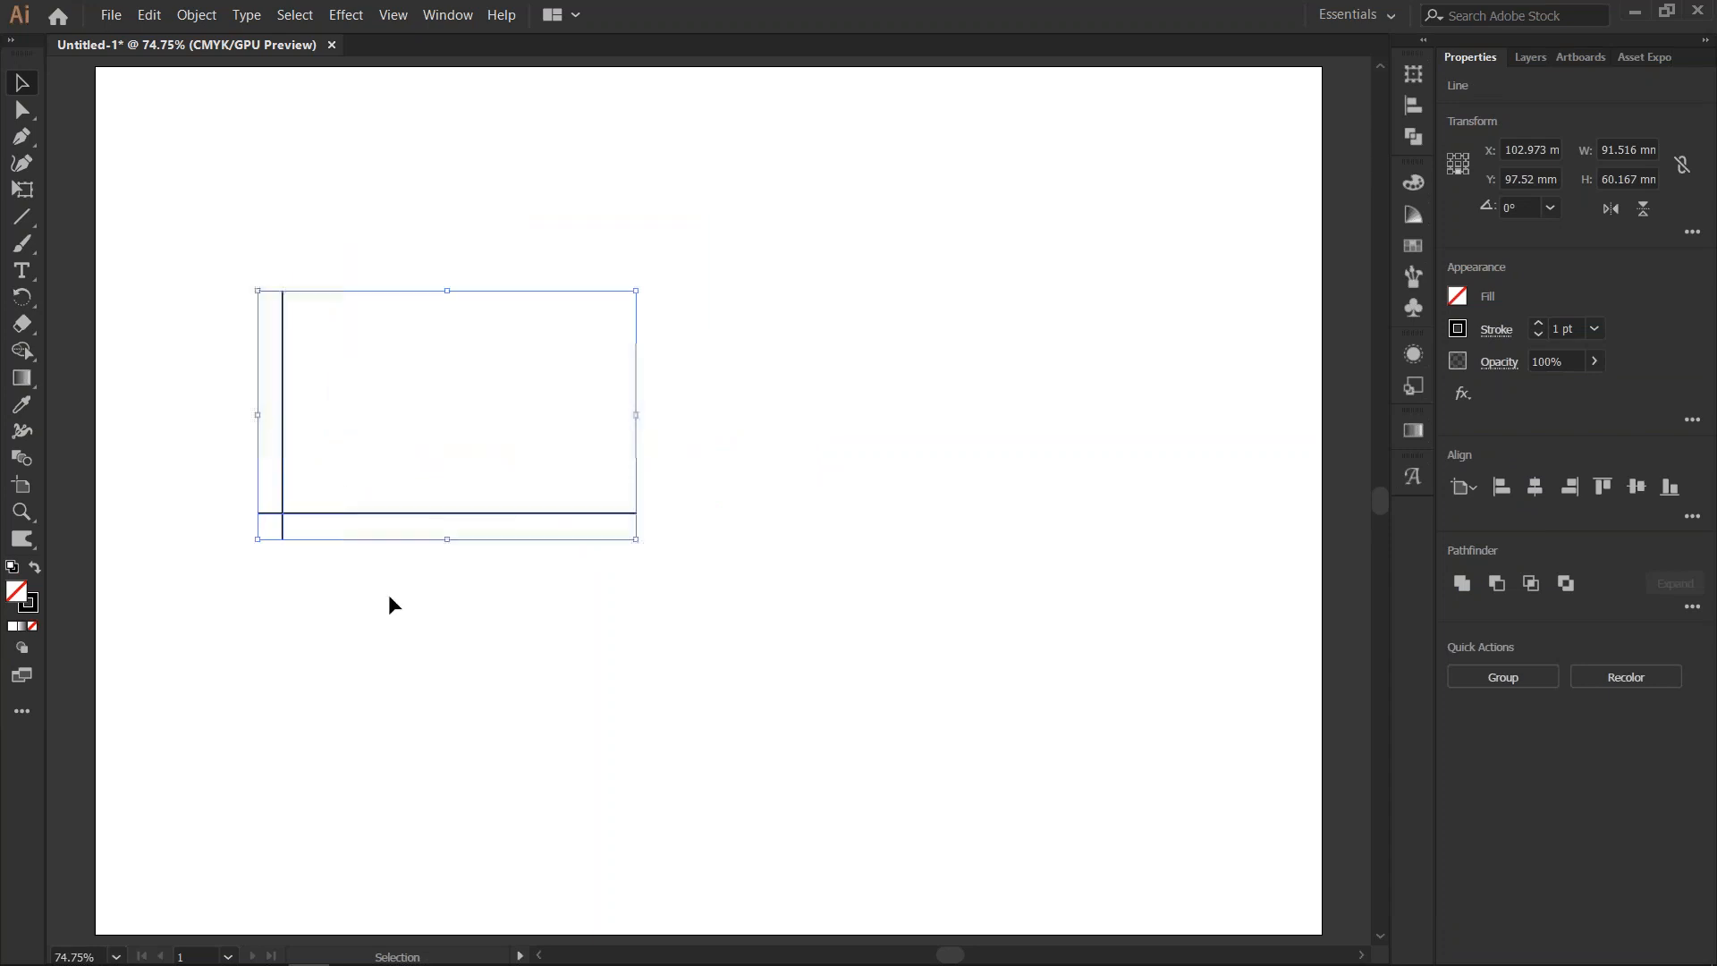
{"action": "left_click", "coordinate": [105, 230]}
- Draw a bell-shaped curve about 72 mm wide and 42 mm high above the horizontal axis with the Pen tool
{"action": "left_click", "coordinate": [22, 135]}
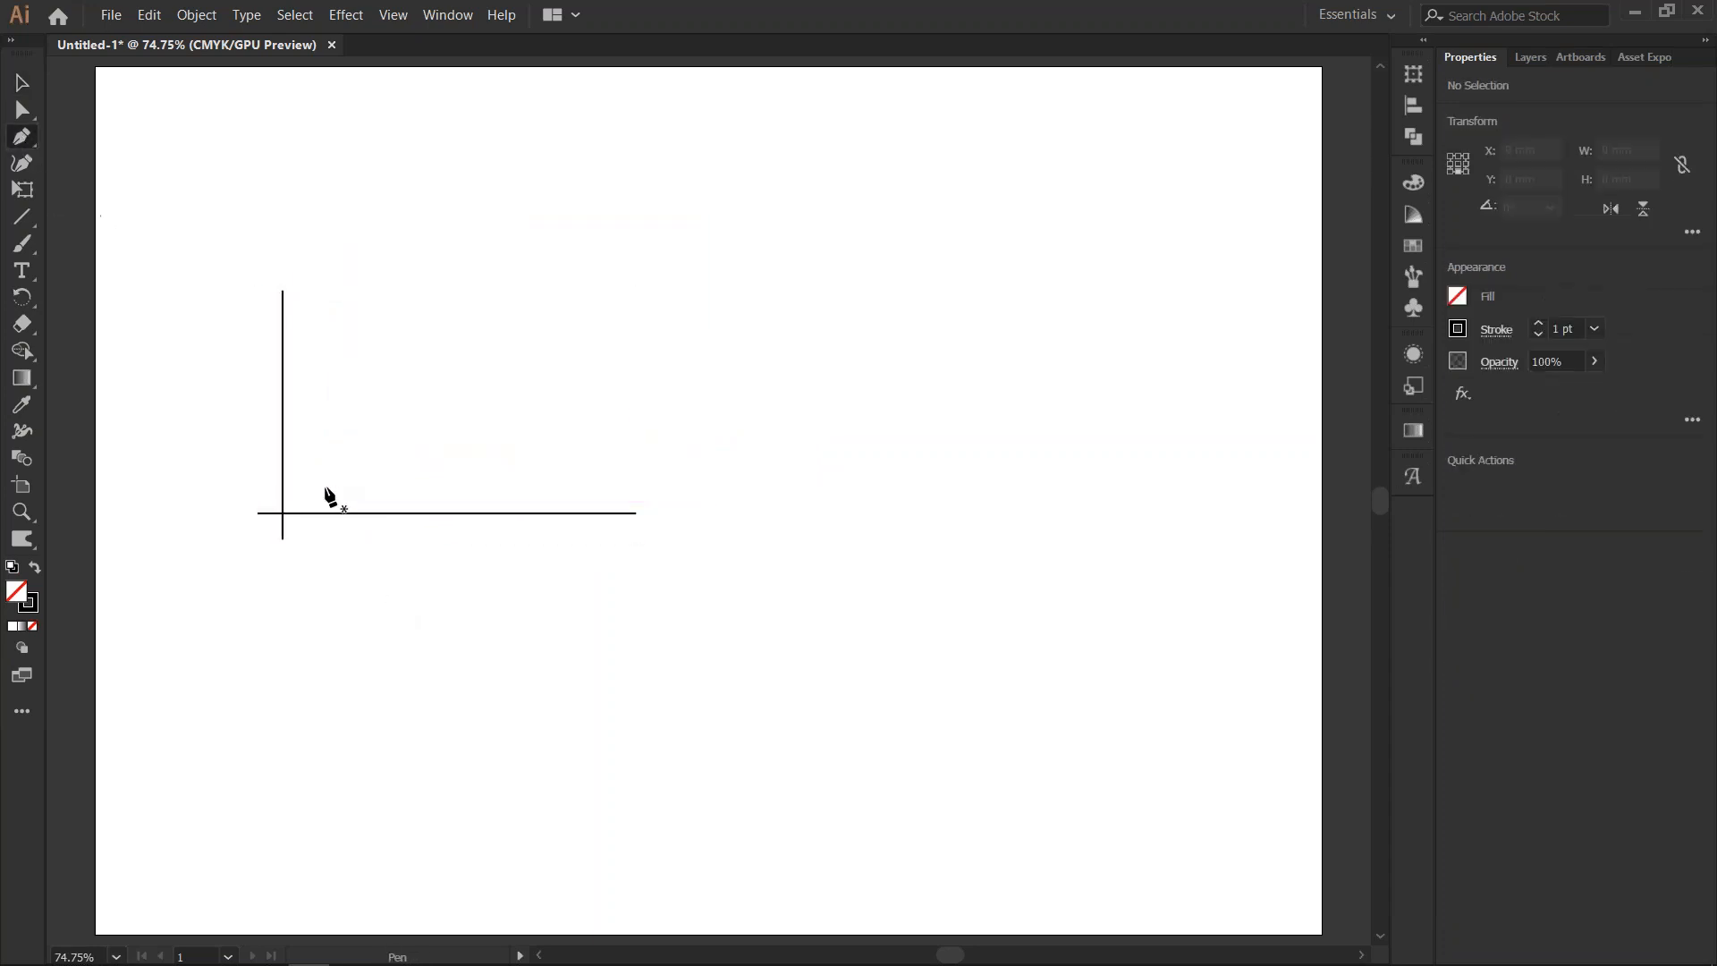
{"action": "left_click_drag", "start_coordinate": [300, 483], "coordinate": [367, 484]}
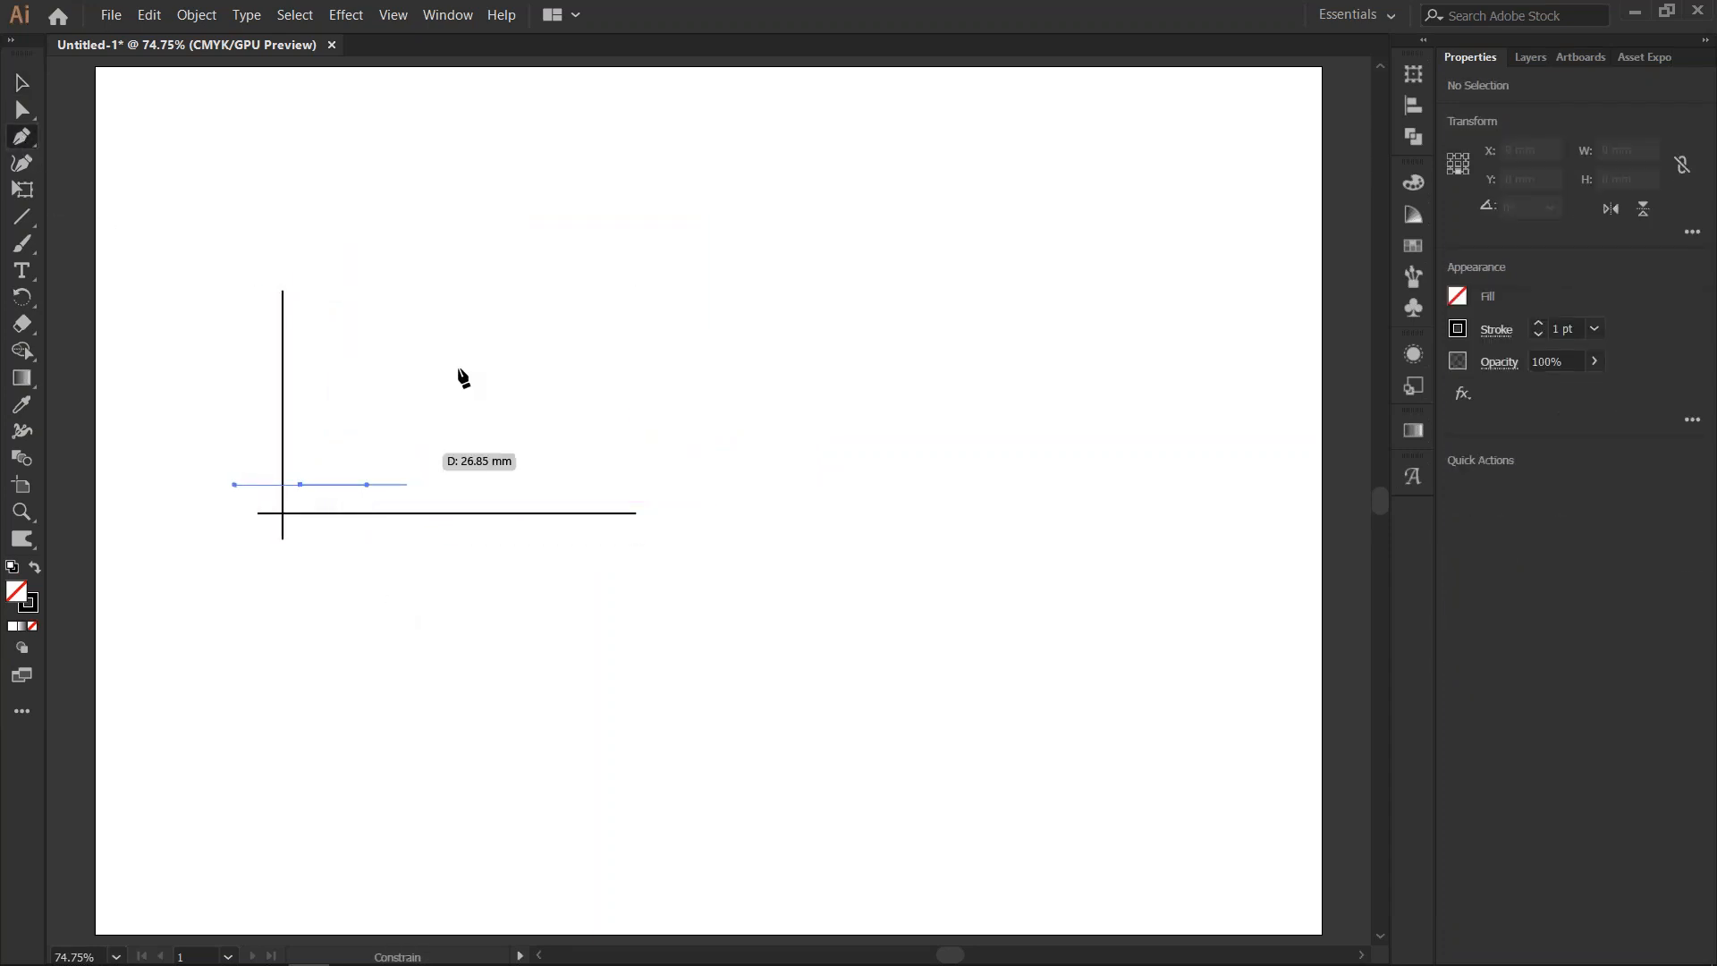
{"action": "left_click_drag", "start_coordinate": [466, 312], "coordinate": [556, 311]}
{"action": "left_click_drag", "start_coordinate": [596, 484], "coordinate": [645, 485]}
{"action": "key", "text": "v"}
{"action": "left_click", "coordinate": [682, 601]}
{"action": "left_click_drag", "start_coordinate": [682, 602], "coordinate": [399, 602]}
- Select the curve's anchor points for alignment and shift its peak anchor slightly left to even out the bell shape
{"action": "key", "text": "a"}
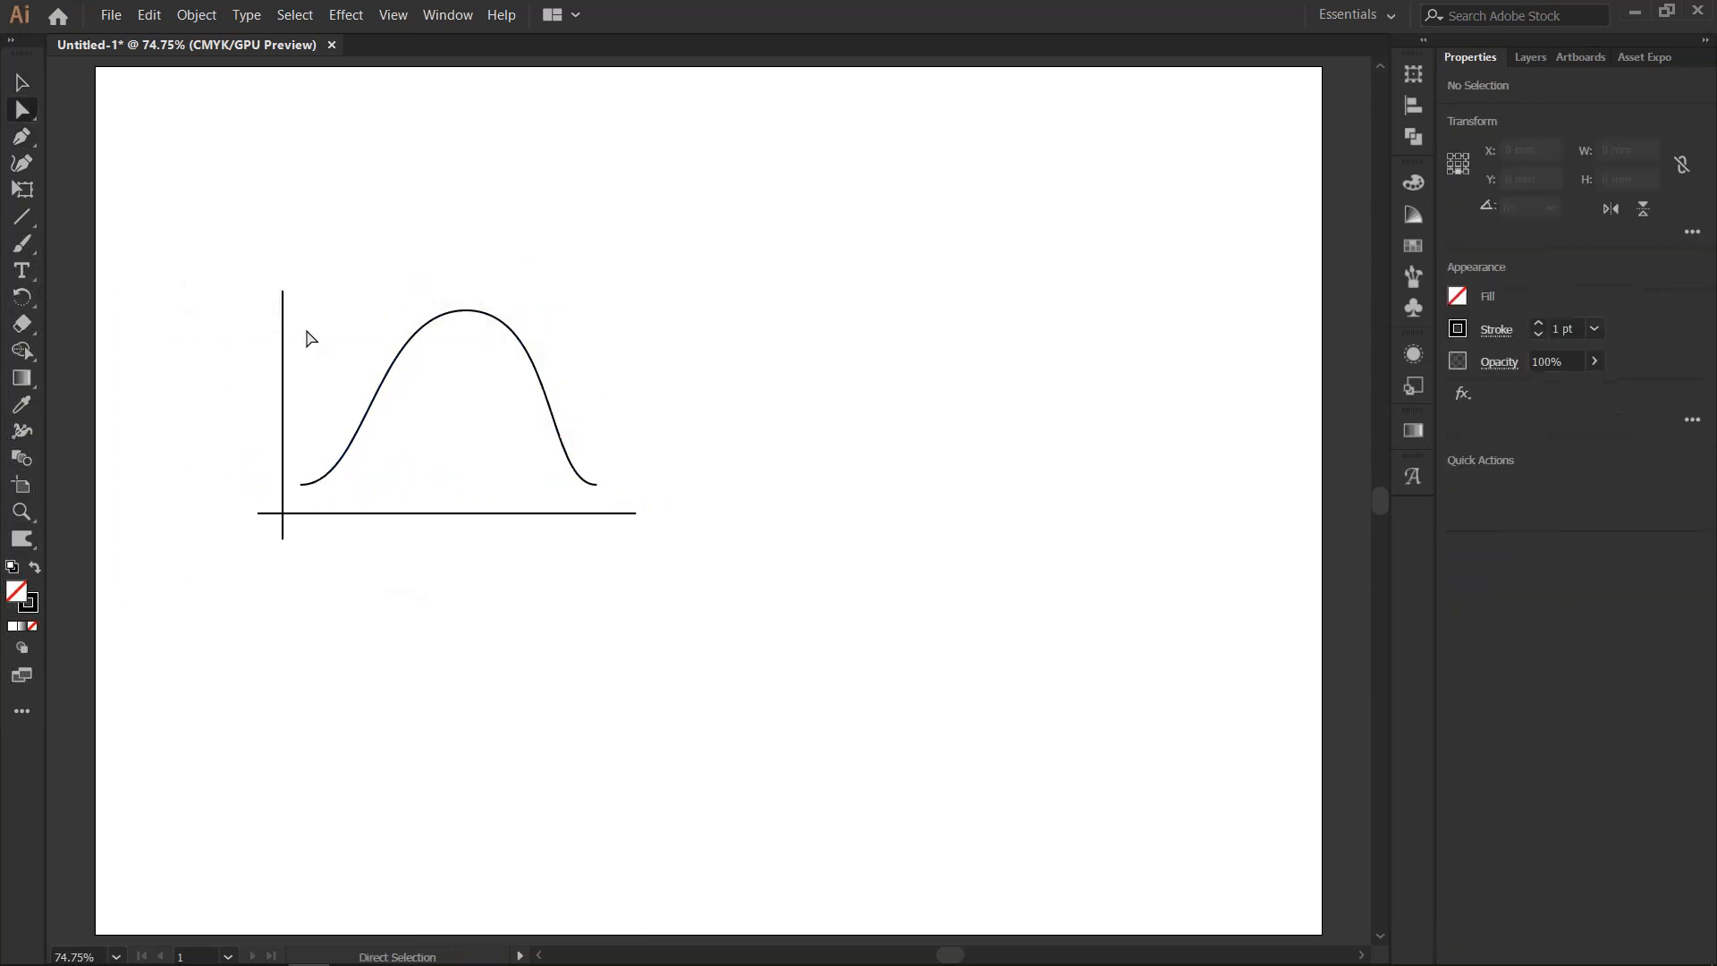
{"action": "left_click_drag", "start_coordinate": [301, 311], "coordinate": [615, 501]}
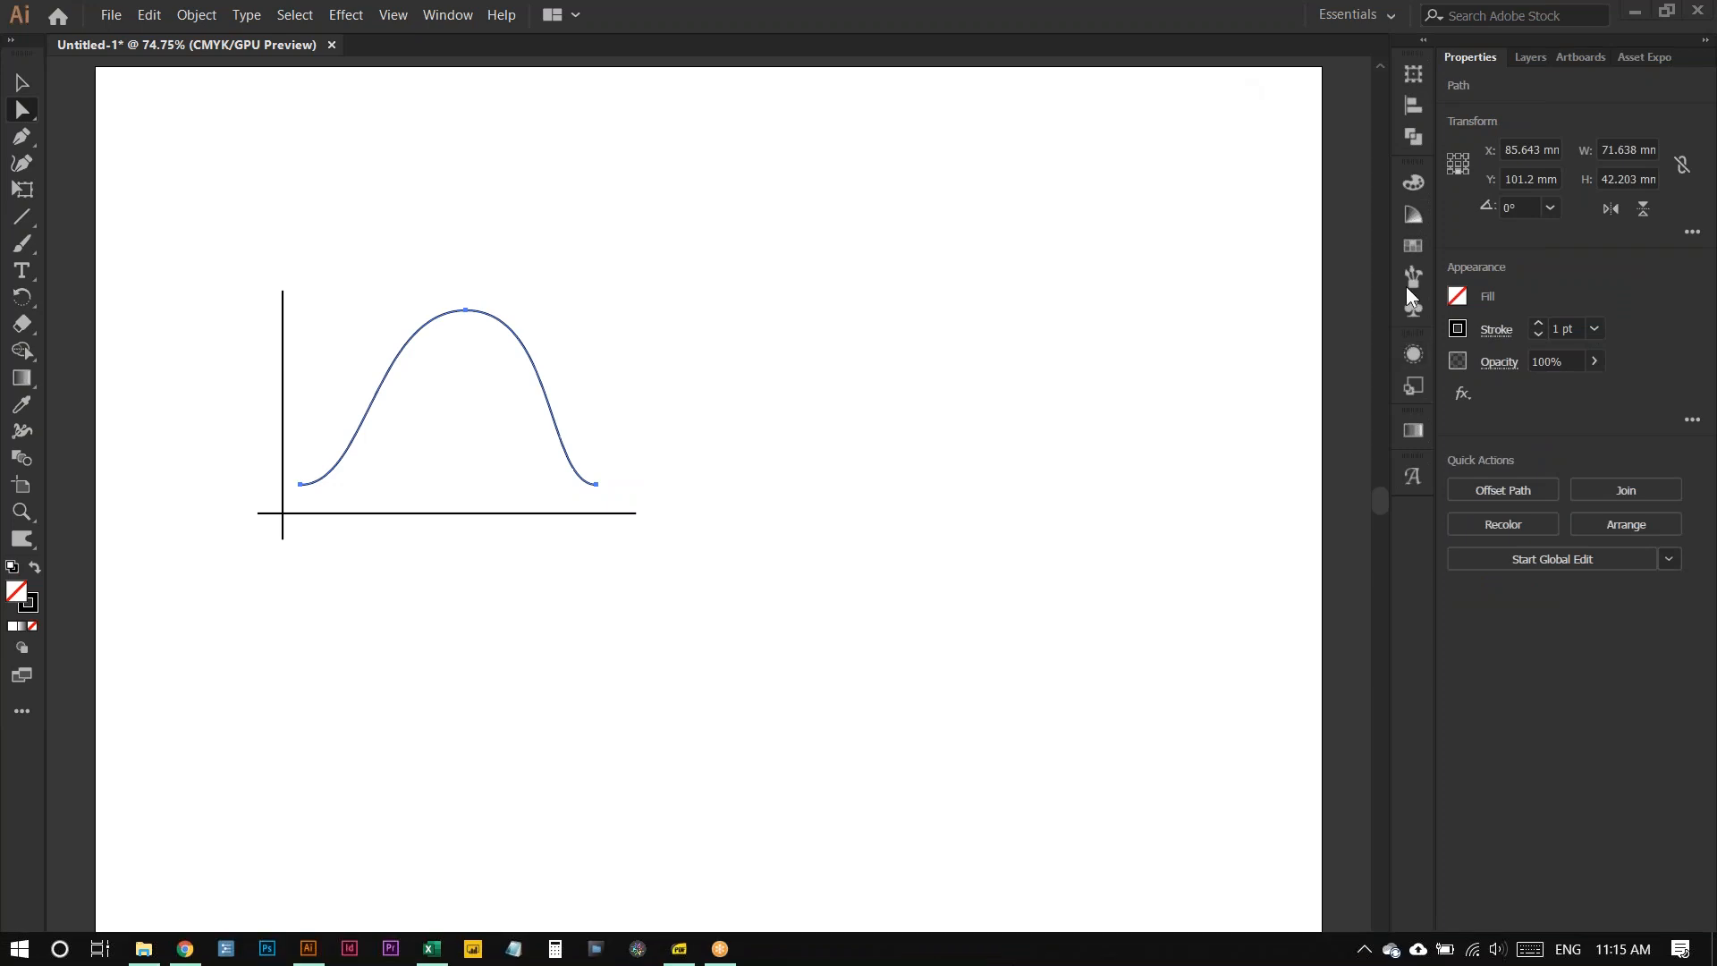
{"action": "left_click", "coordinate": [1414, 105]}
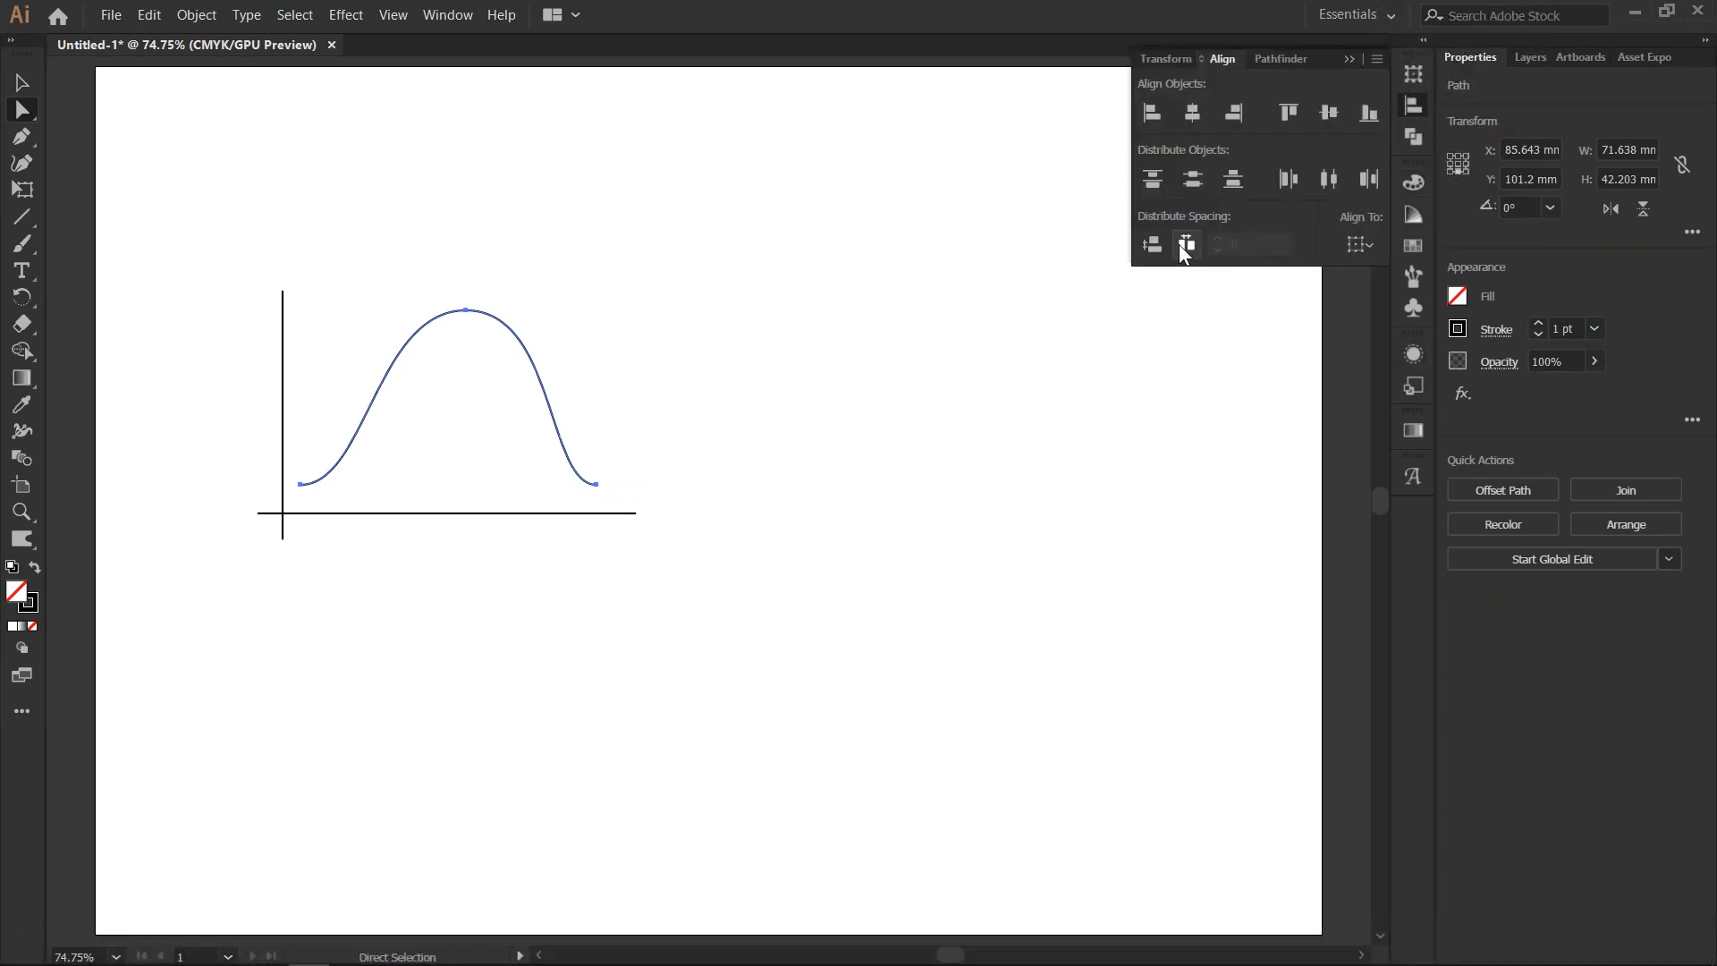
{"action": "left_click", "coordinate": [1362, 252]}
{"action": "left_click", "coordinate": [1362, 246]}
{"action": "left_click", "coordinate": [467, 310]}
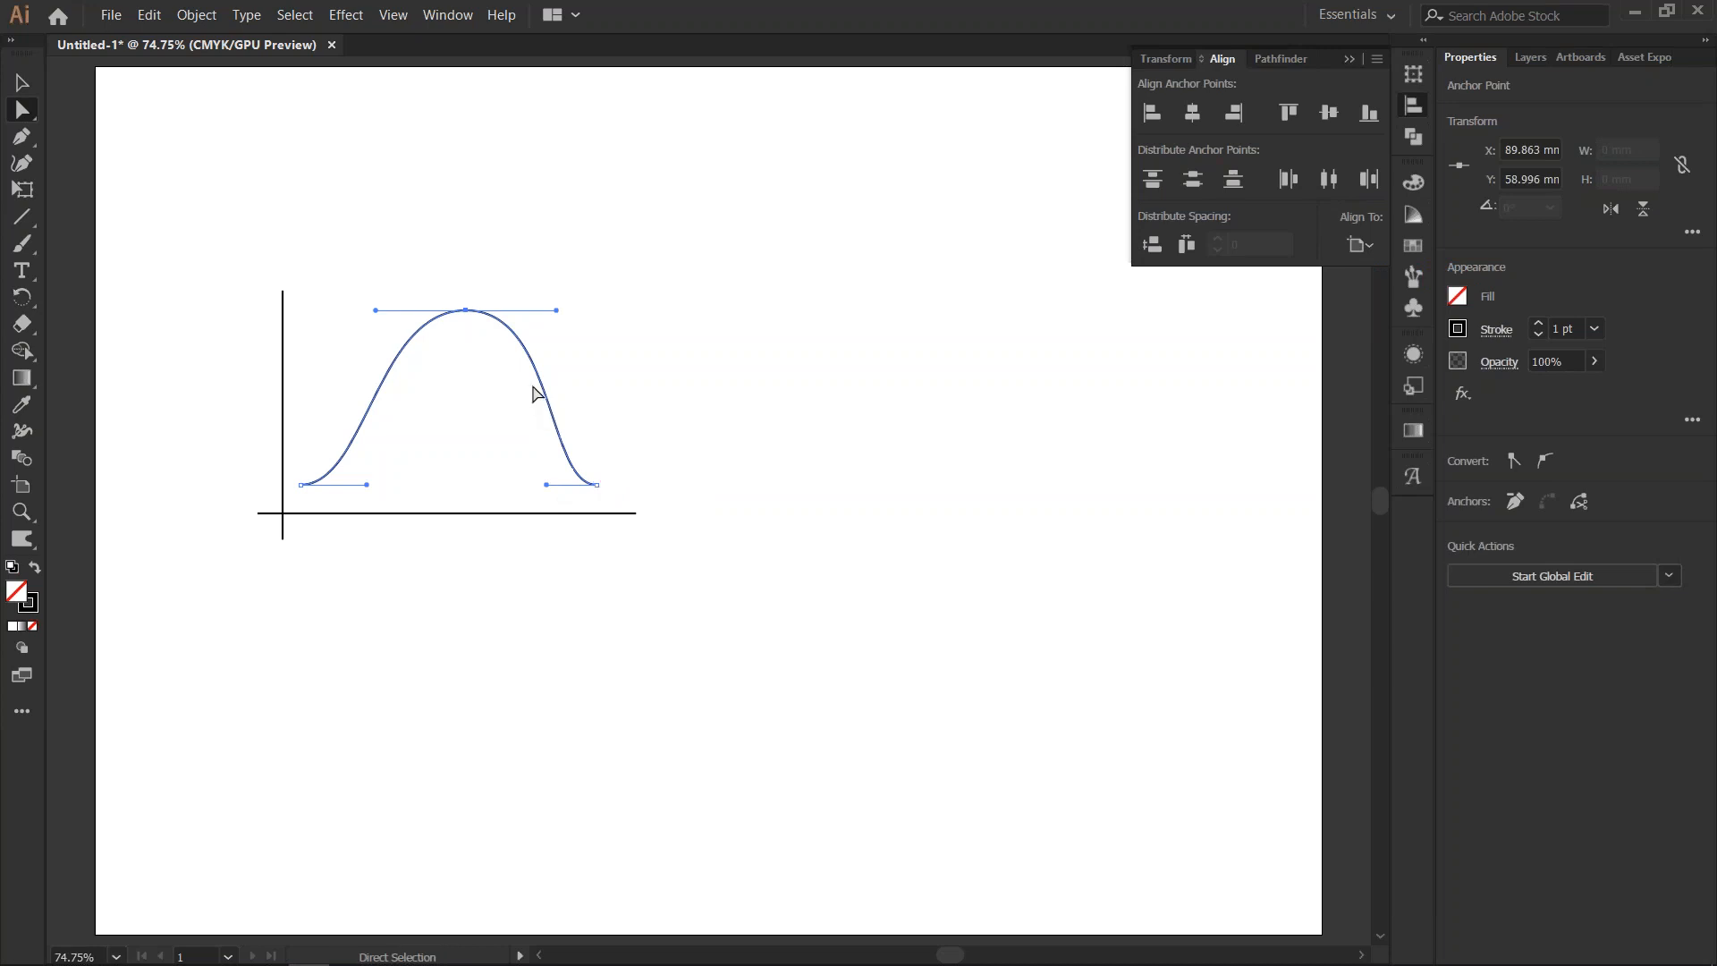
{"action": "left_click_drag", "start_coordinate": [466, 309], "coordinate": [458, 309]}
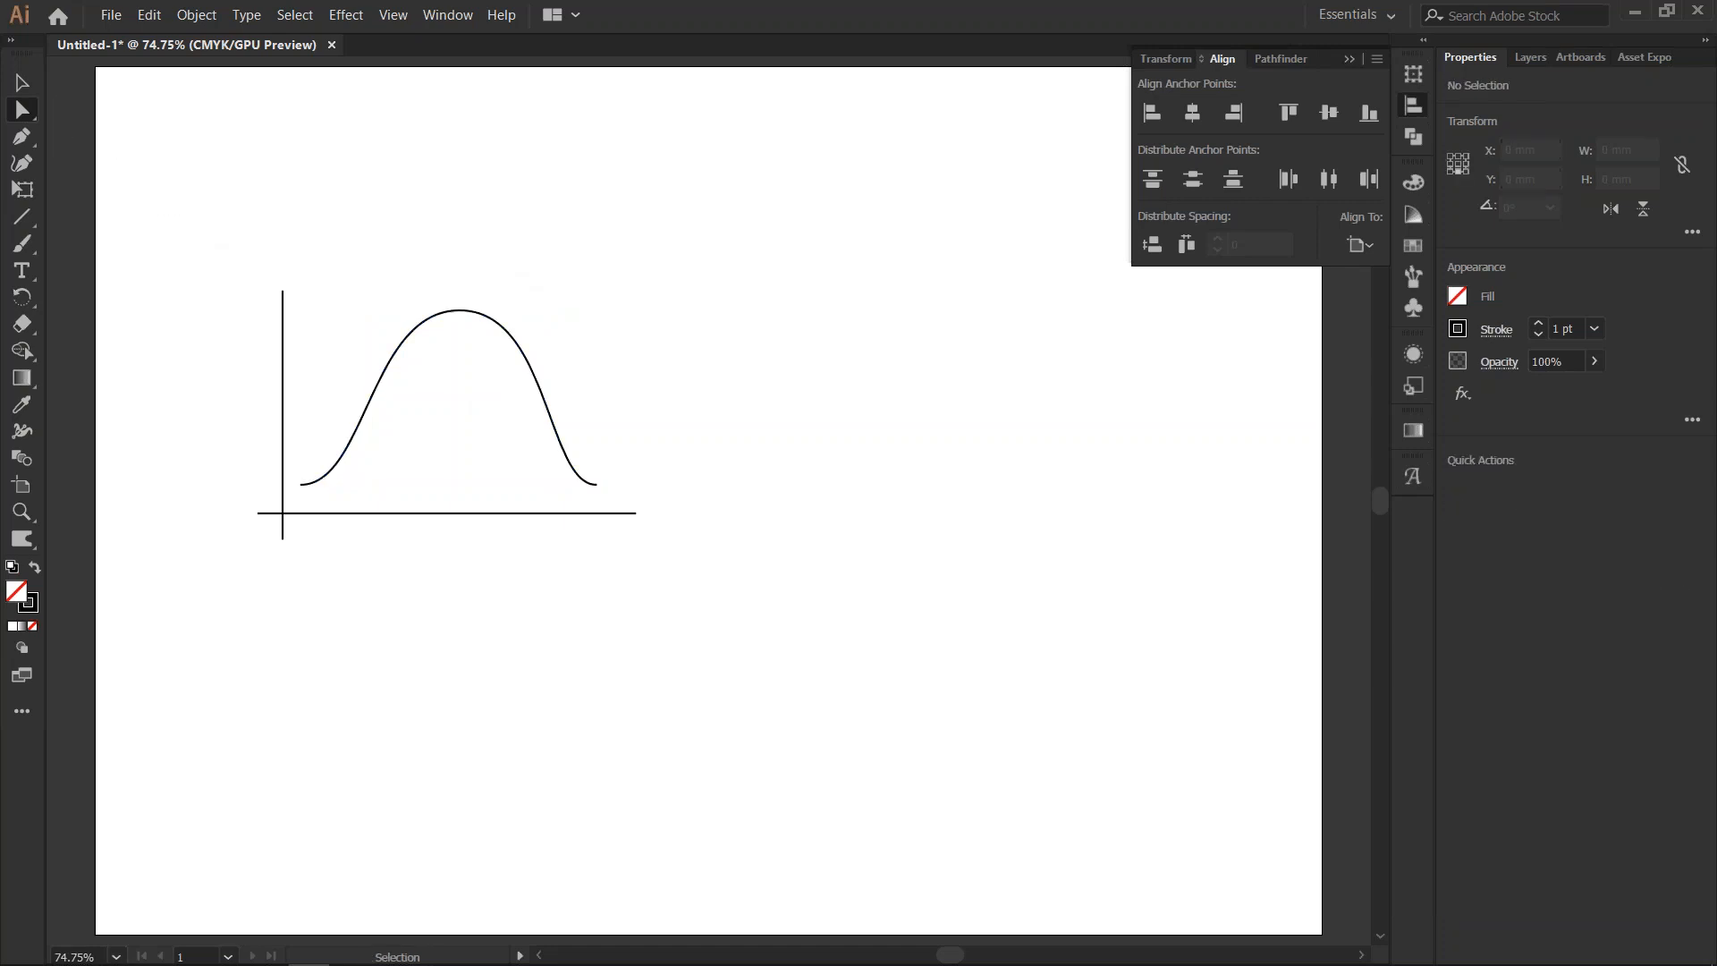
- Show the rulers and place vertical guides at both ends of the curve and near its peak
{"action": "key", "text": "ctrl+r"}
{"action": "key", "text": "v"}
{"action": "left_click_drag", "start_coordinate": [56, 238], "coordinate": [301, 489]}
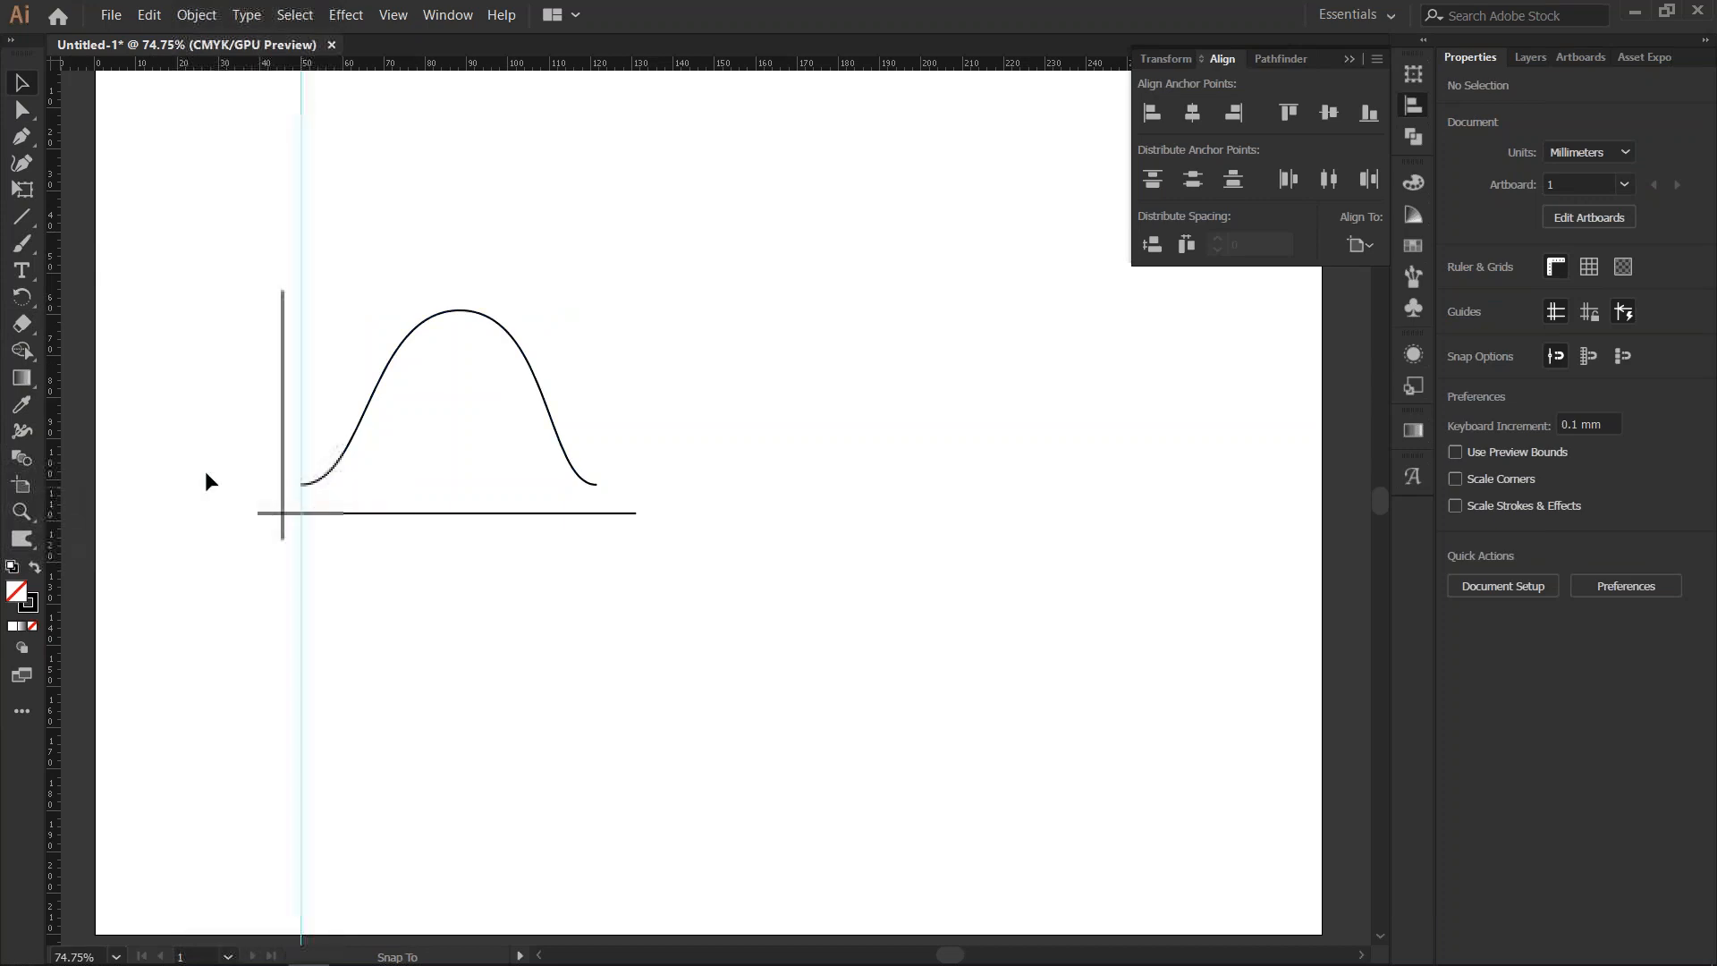
{"action": "left_click_drag", "start_coordinate": [55, 459], "coordinate": [598, 484]}
{"action": "left_click_drag", "start_coordinate": [62, 258], "coordinate": [462, 234]}
- Distribute the three guides evenly by their horizontal centres, aligning to the selection instead of the artboard
{"action": "left_click_drag", "start_coordinate": [234, 161], "coordinate": [633, 245]}
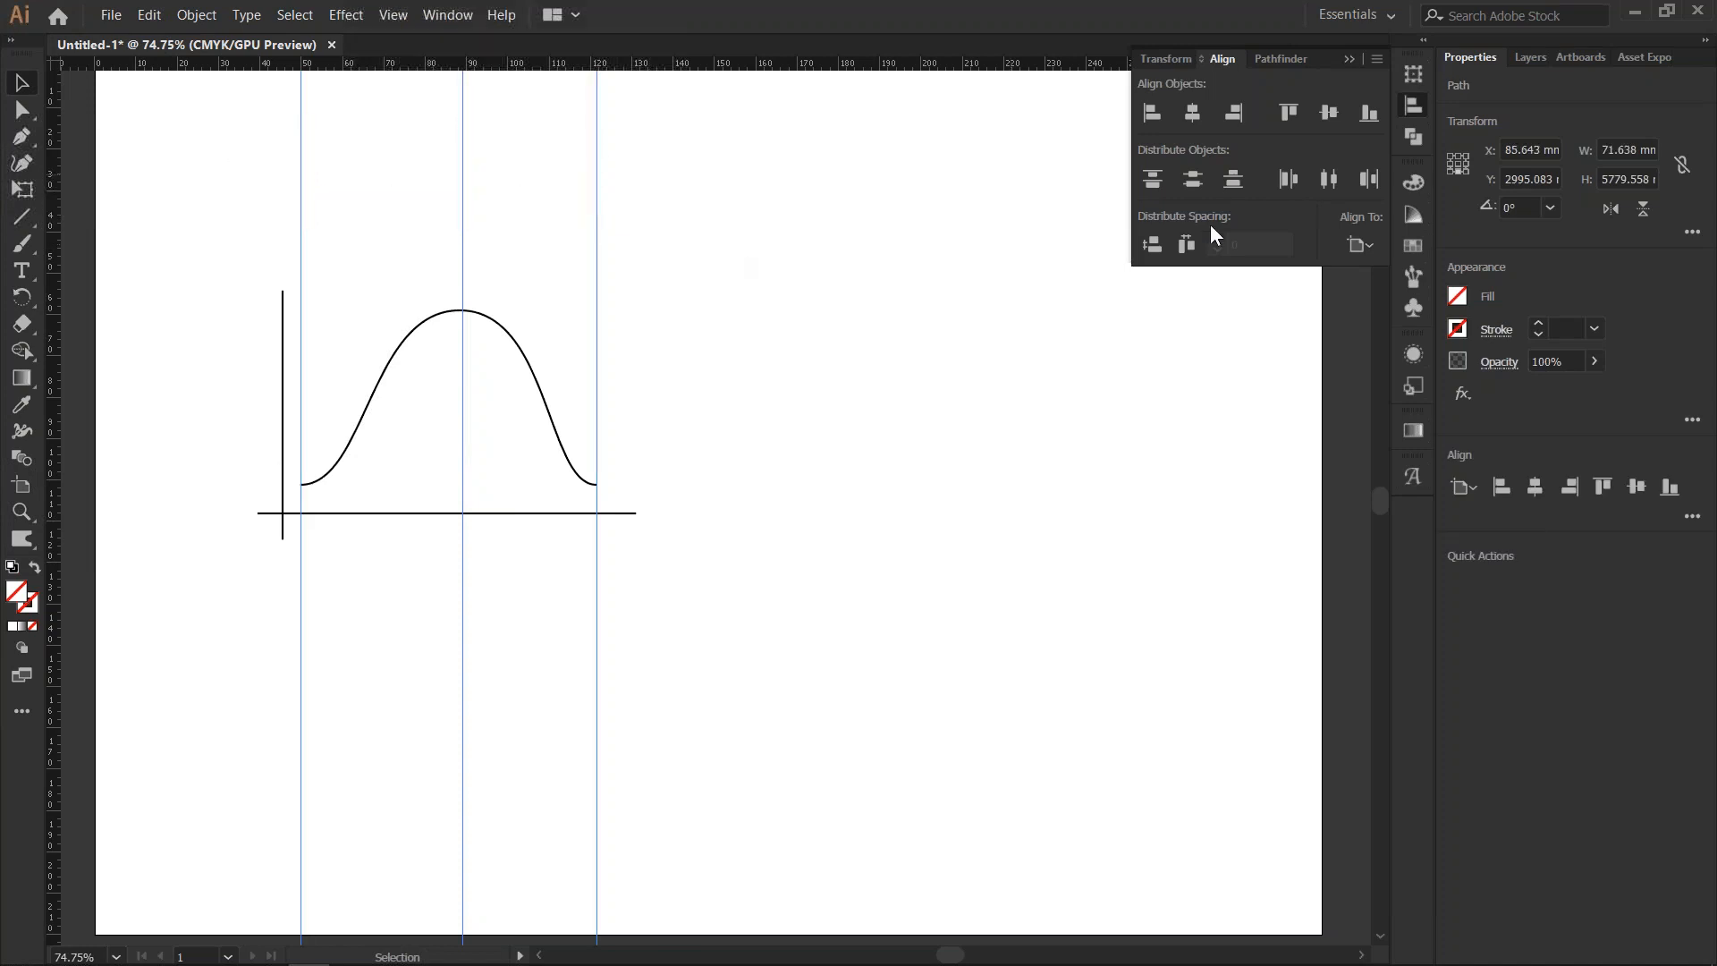
{"action": "left_click", "coordinate": [1329, 181]}
{"action": "key", "text": "ctrl+z"}
{"action": "left_click", "coordinate": [1356, 246]}
{"action": "left_click", "coordinate": [1393, 270]}
{"action": "left_click", "coordinate": [1329, 181]}
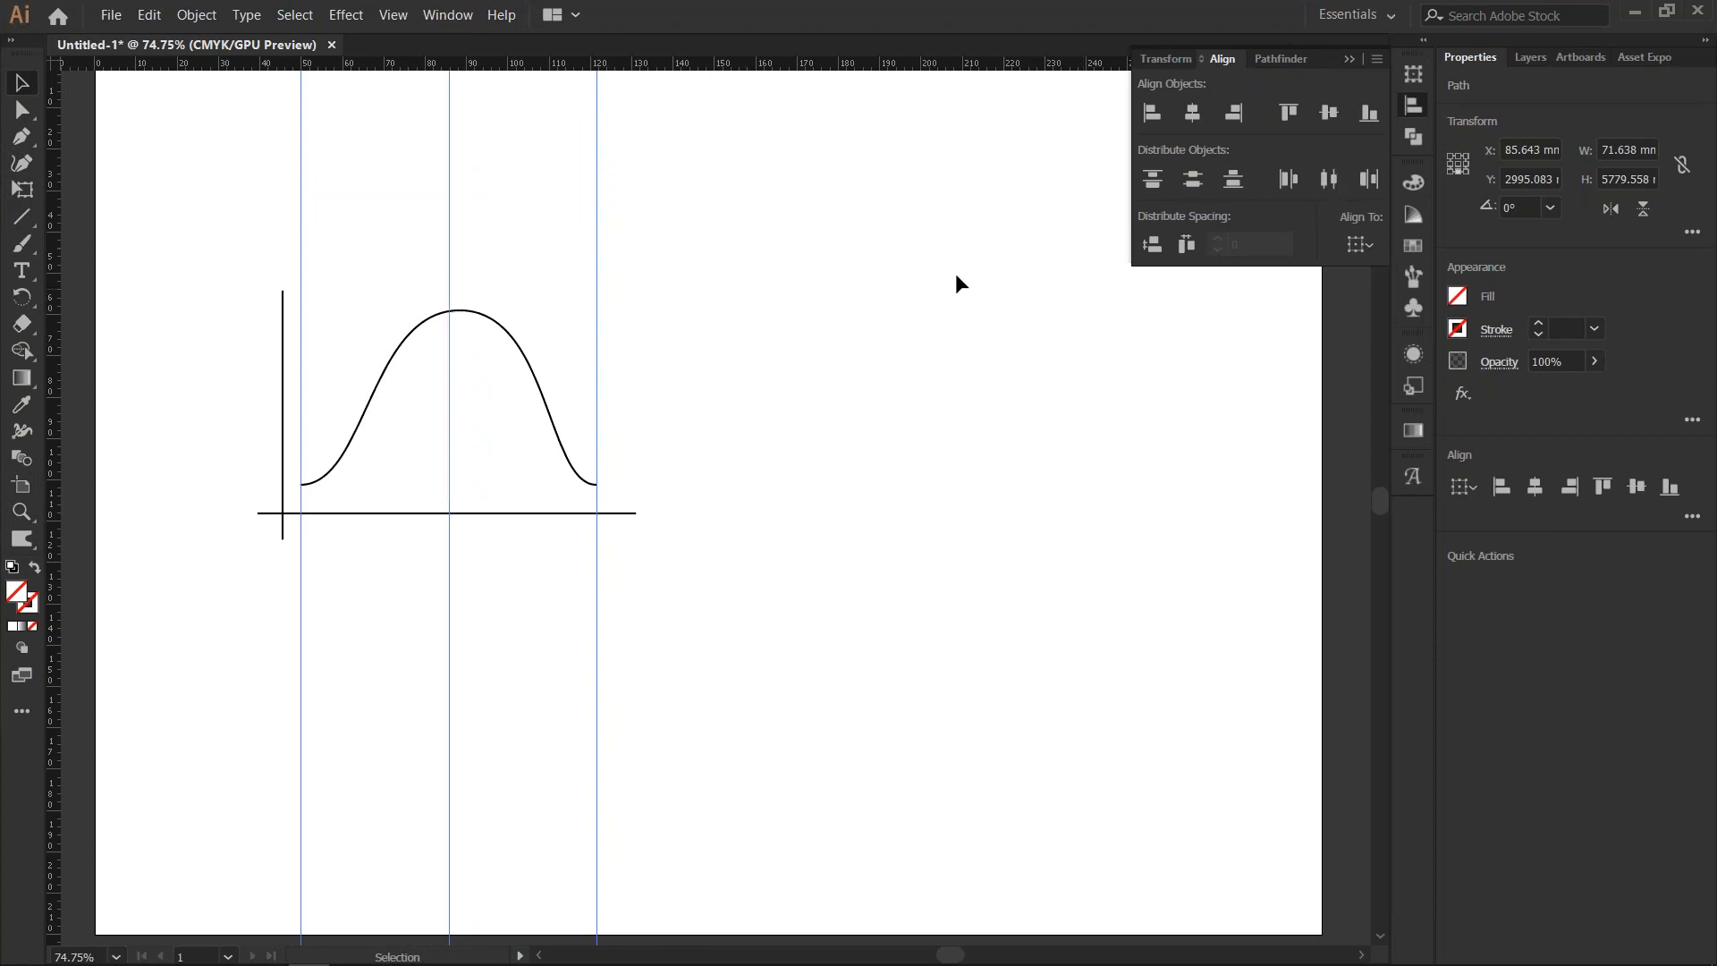
{"action": "left_click", "coordinate": [1413, 105]}
{"action": "left_click", "coordinate": [501, 315]}
- Move the curve's peak anchor point horizontally onto the middle guide
{"action": "key", "text": "a"}
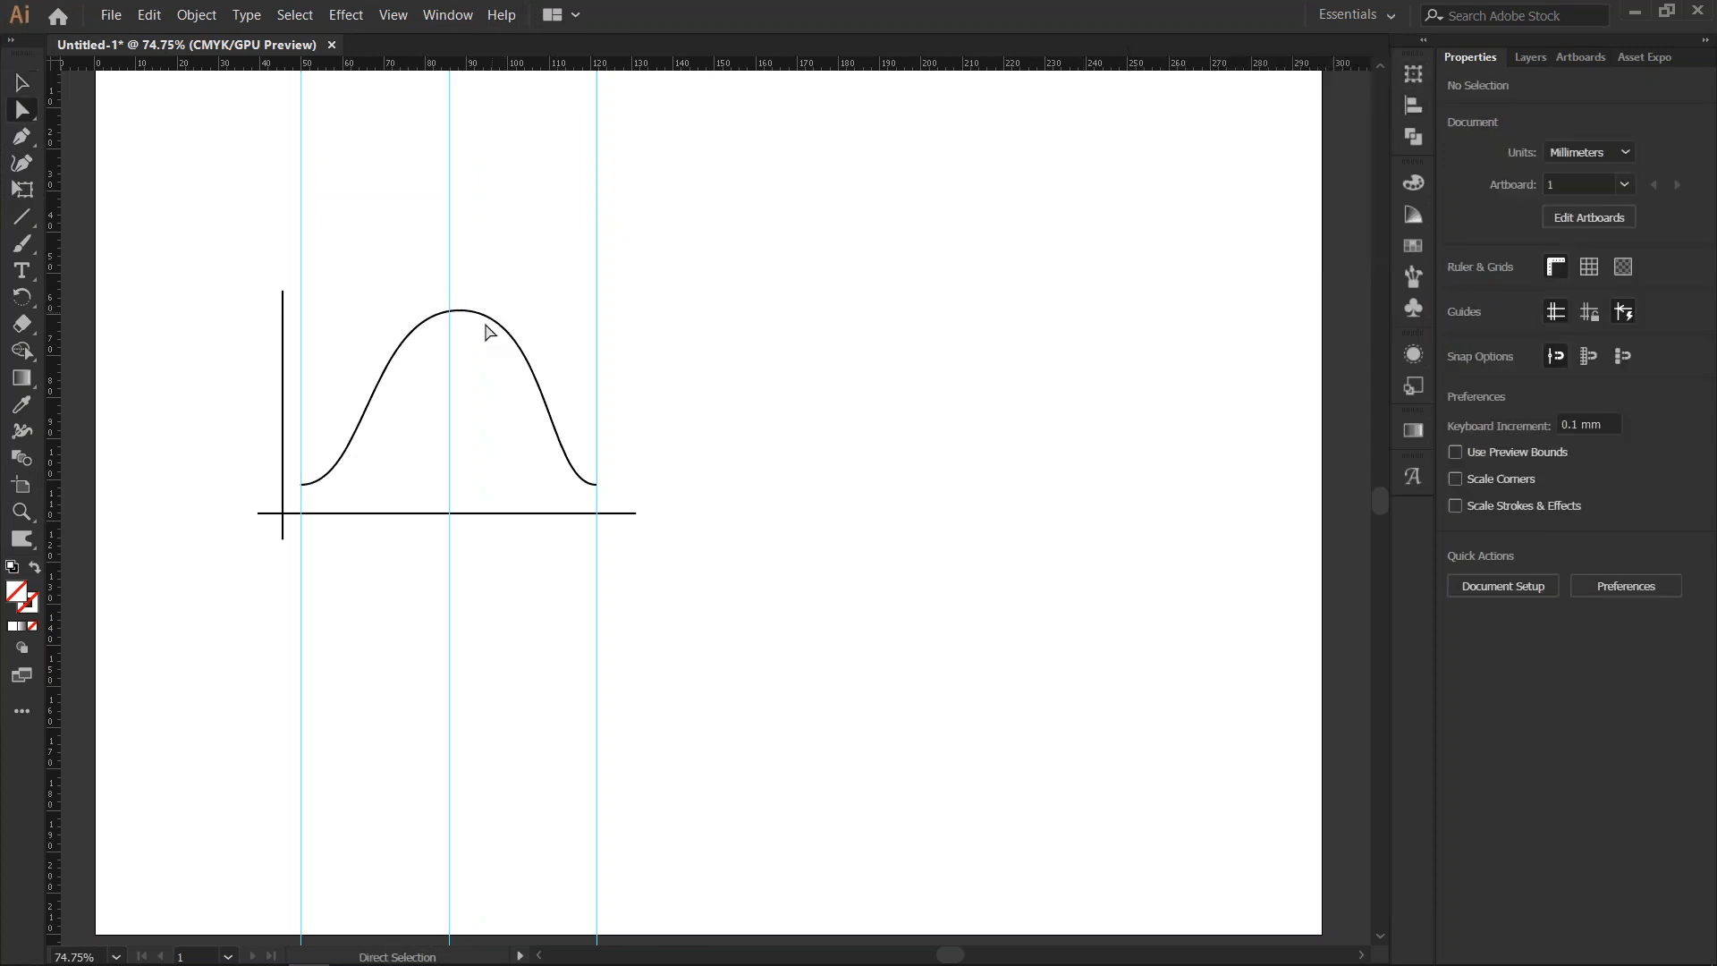
{"action": "mouse_move", "coordinate": [468, 310]}
{"action": "left_mouse_down"}
{"action": "mouse_move", "coordinate": [483, 302]}
{"action": "mouse_move", "coordinate": [467, 291]}
{"action": "mouse_move", "coordinate": [458, 311]}
{"action": "left_mouse_up"}
{"action": "left_click", "coordinate": [483, 378]}
- Delete the three vertical guides and select the axes and curve
{"action": "key", "text": "v"}
{"action": "left_click_drag", "start_coordinate": [260, 136], "coordinate": [643, 156]}
{"action": "key", "text": "Delete"}
{"action": "left_click_drag", "start_coordinate": [188, 226], "coordinate": [676, 672]}
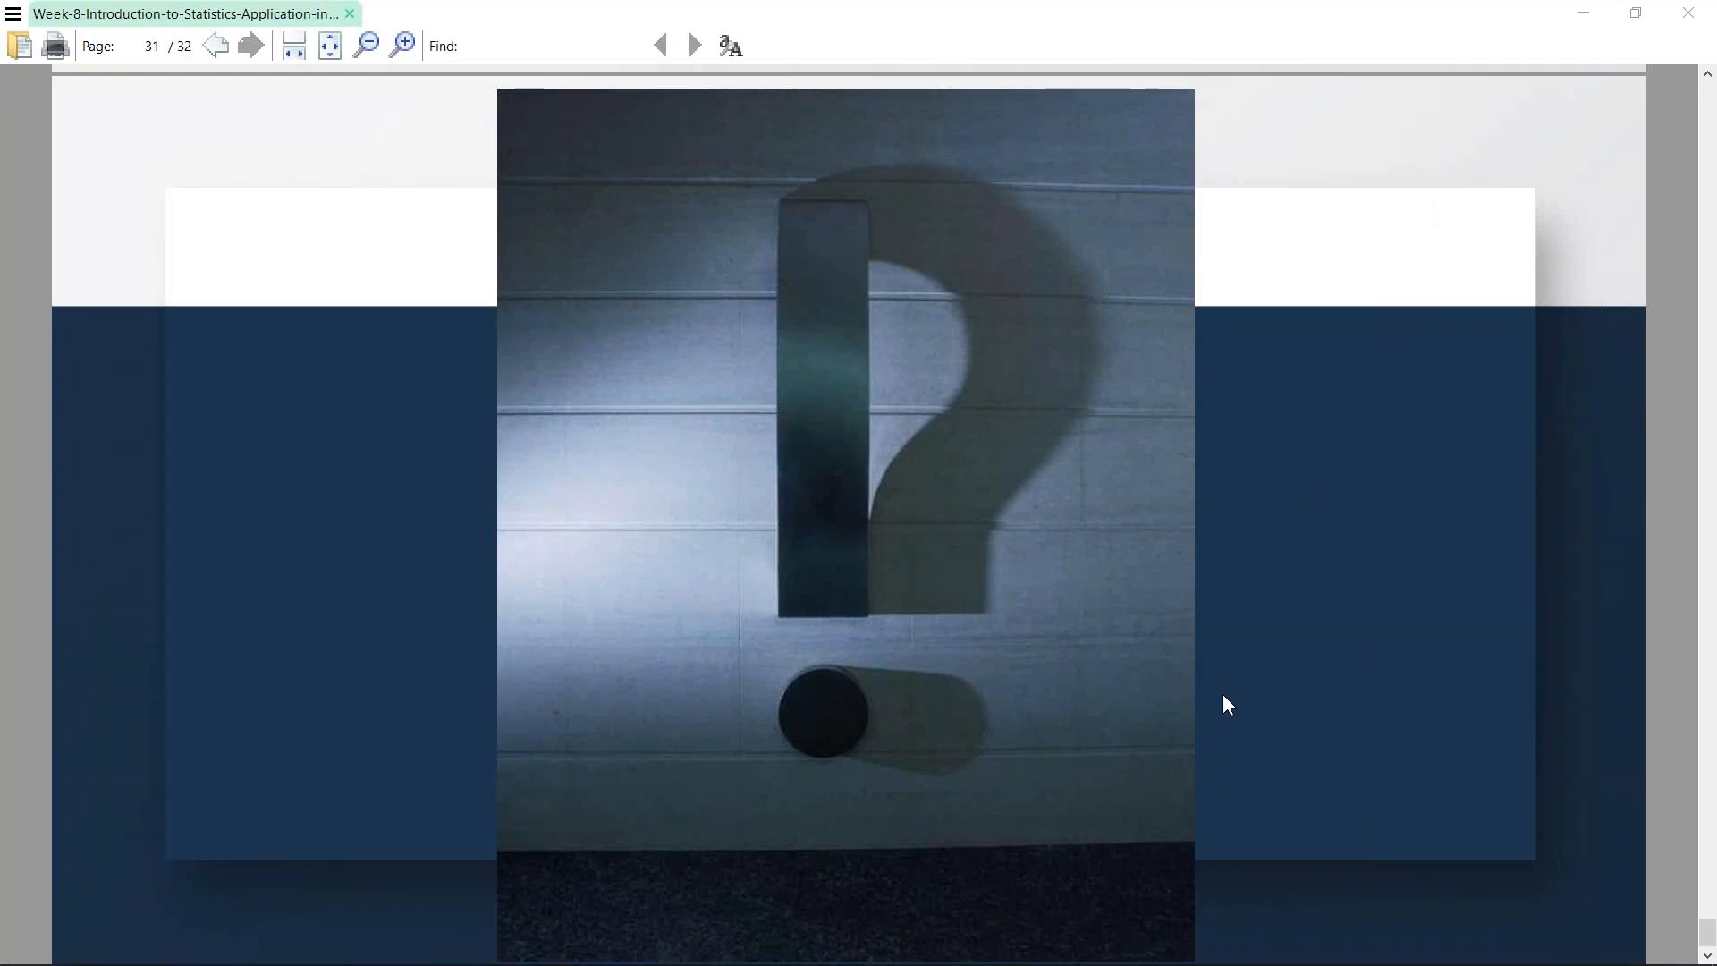
- Switch to Excel, enter =RAND() in cell N8 of the Random Variables sheet and fill it down to N15
{"action": "key", "text": "alt+Tab"}
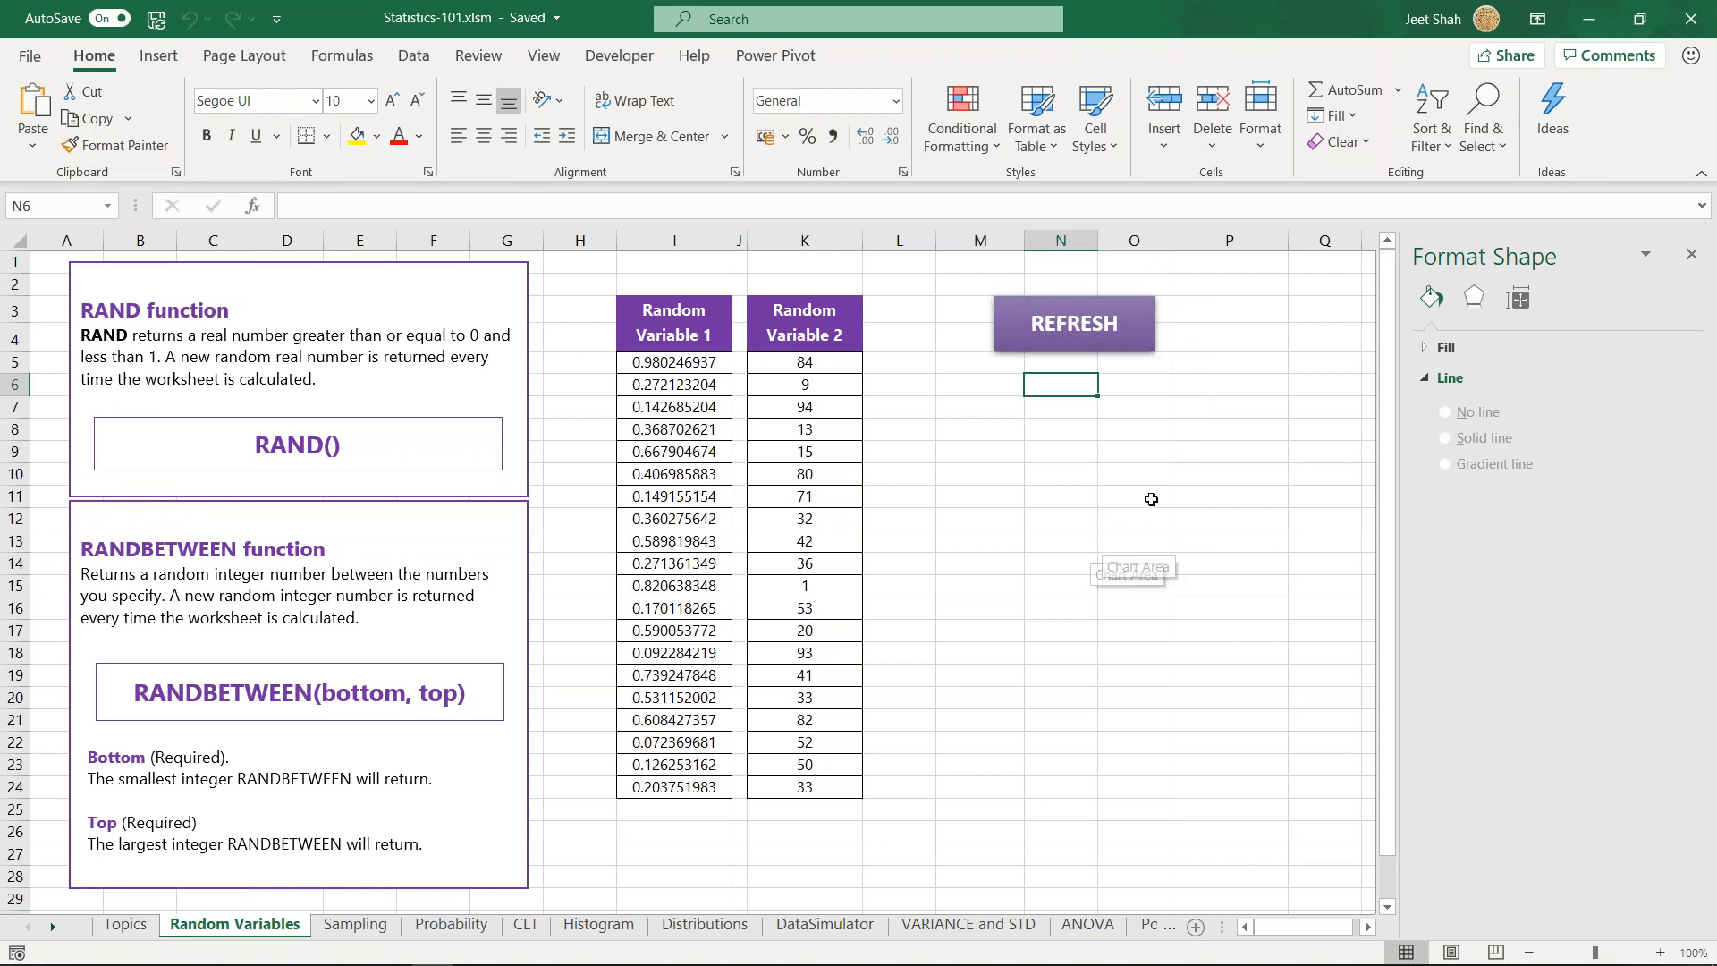
{"action": "left_click", "coordinate": [1070, 424]}
{"action": "key", "text": "Up"}
{"action": "key", "text": "Up"}
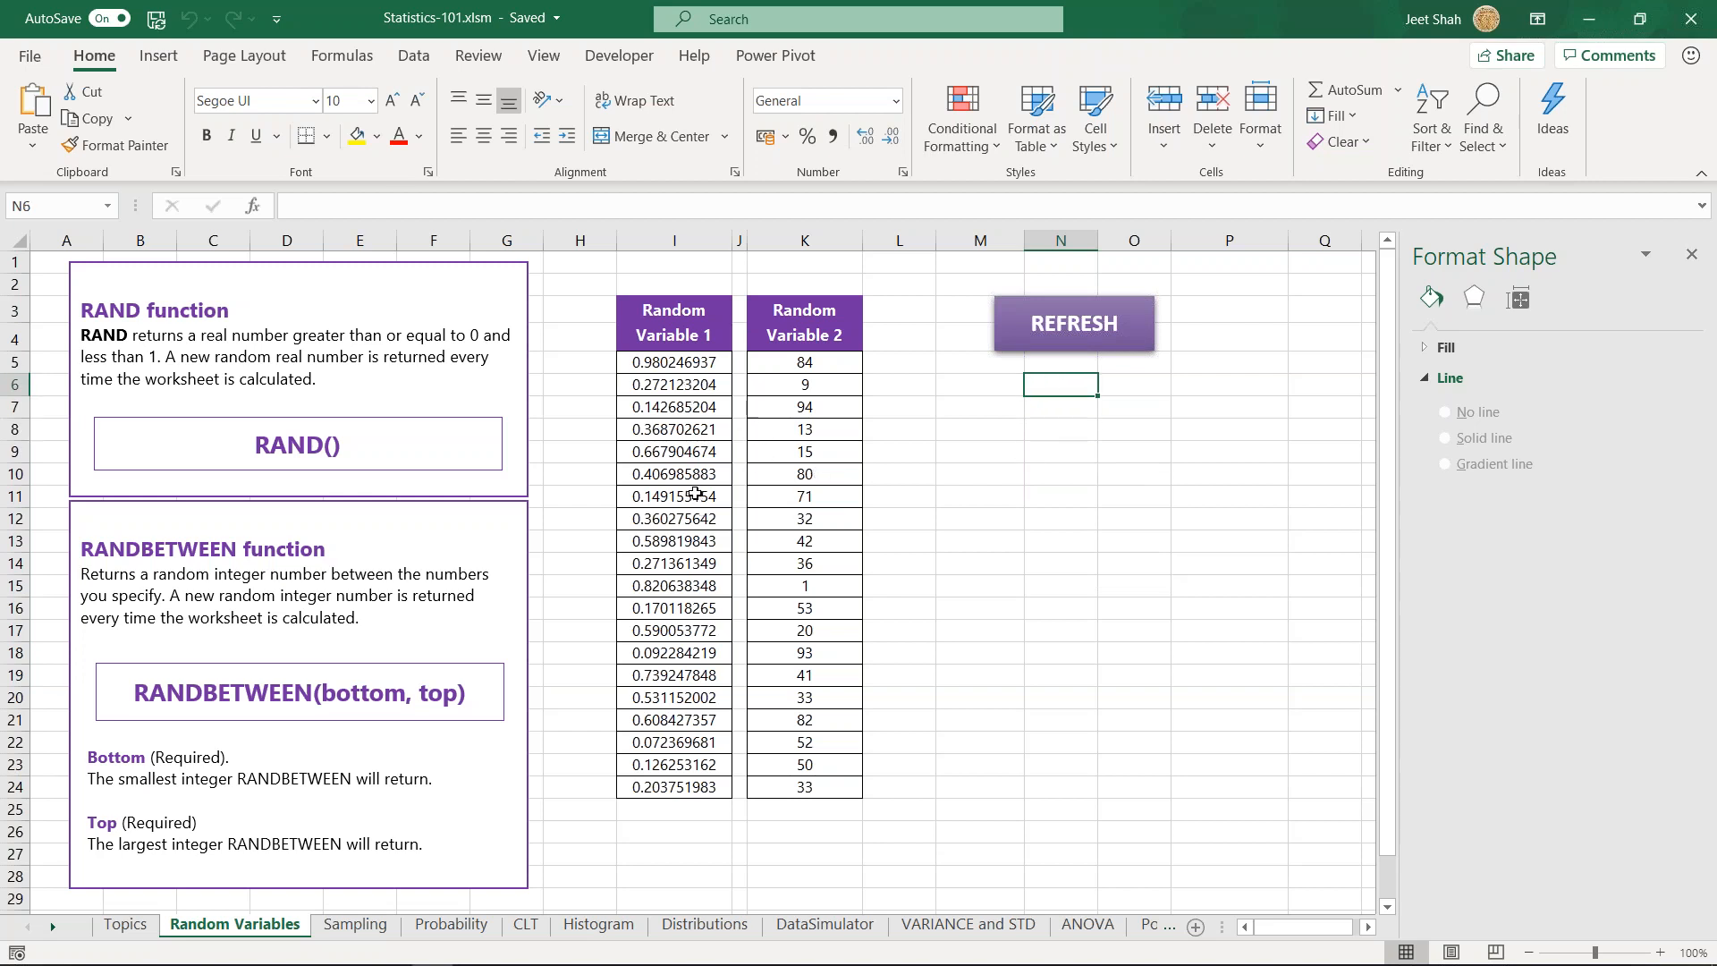
{"action": "key", "text": "Down"}
{"action": "key", "text": "Down"}
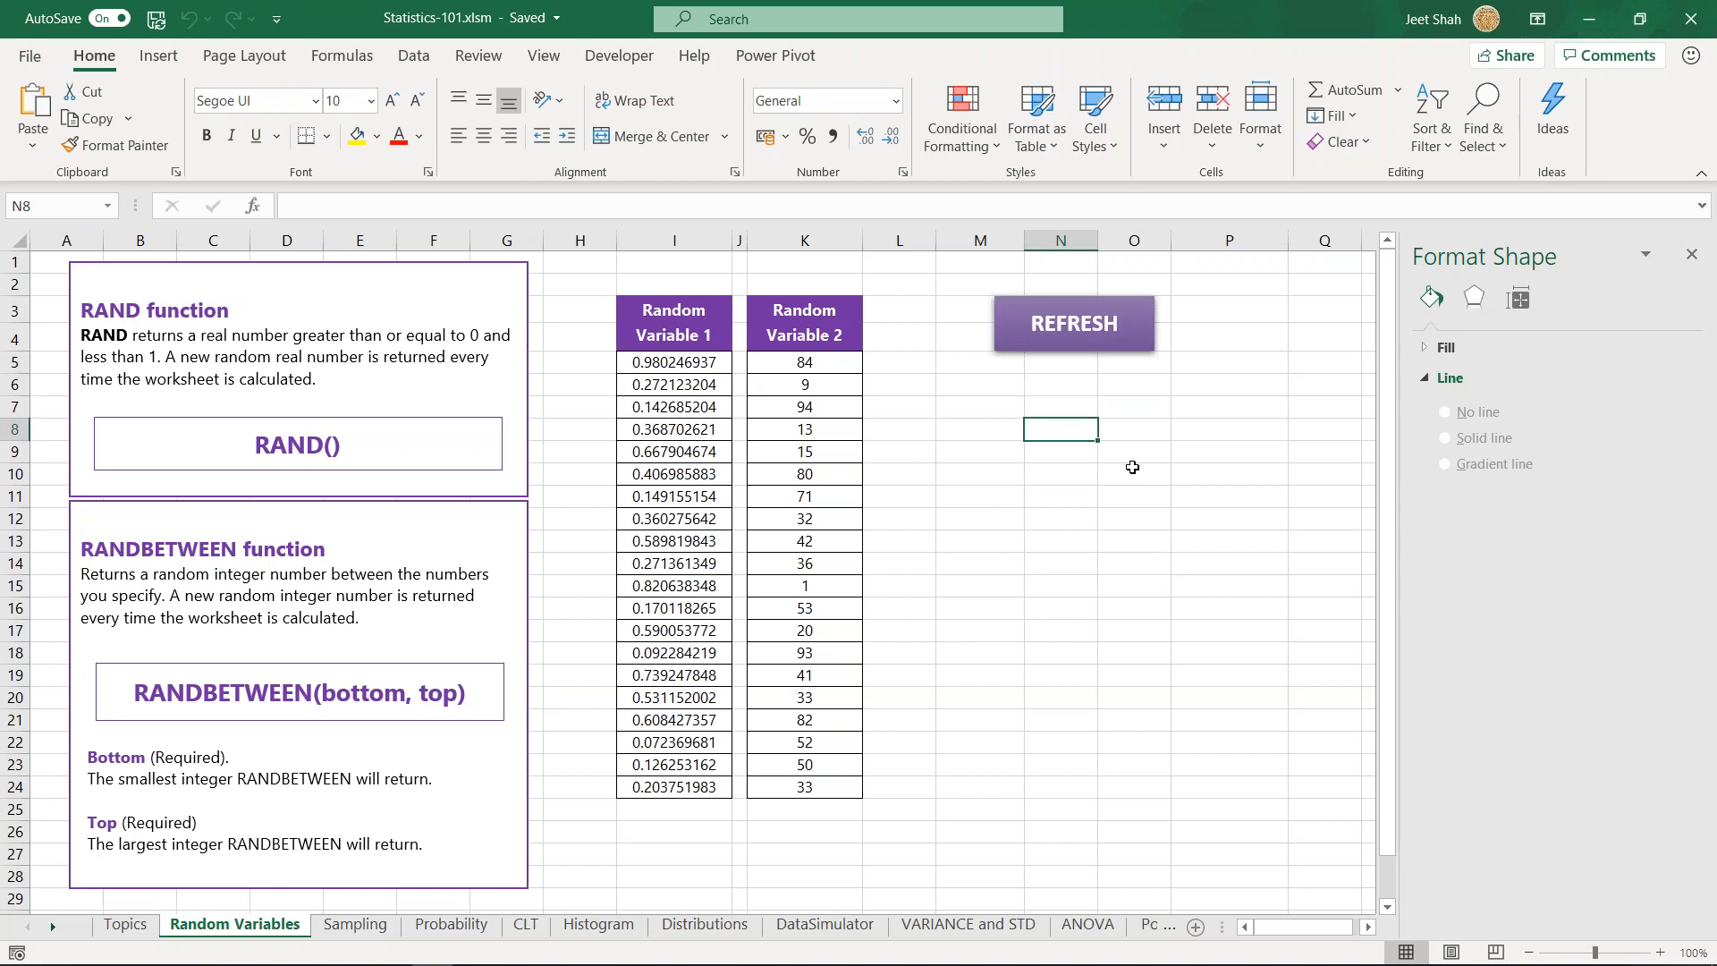
{"action": "type", "text": "=rand"}
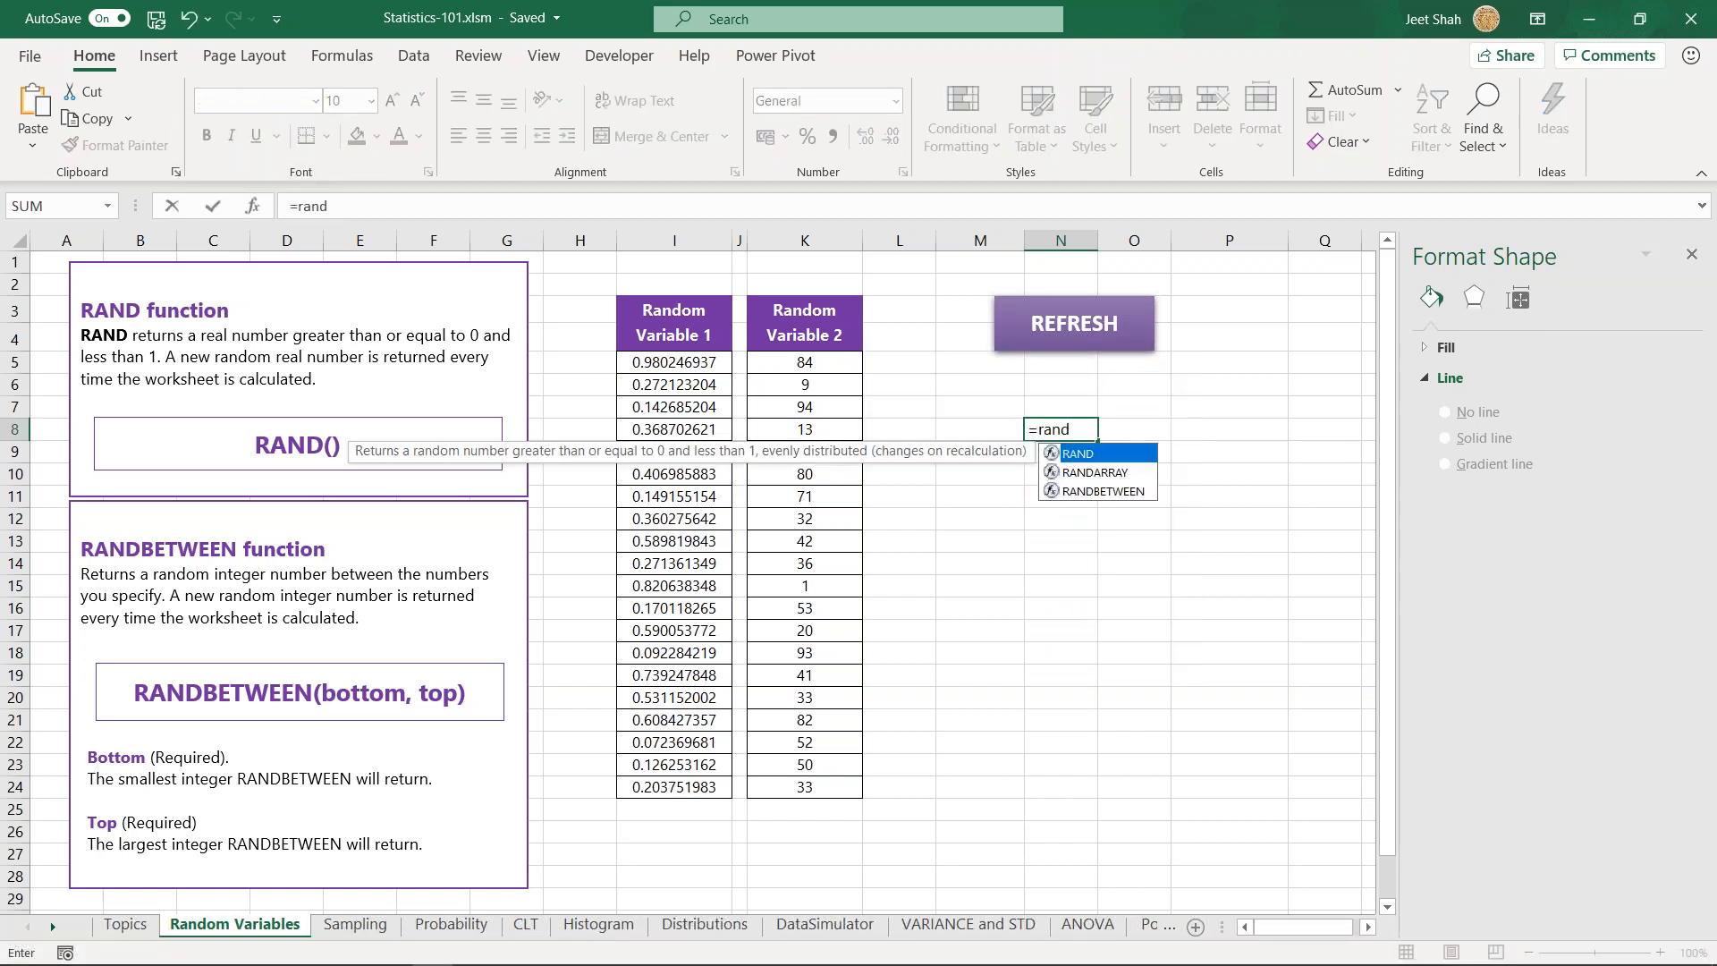
{"action": "key", "text": "Tab"}
{"action": "type", "text": ")"}
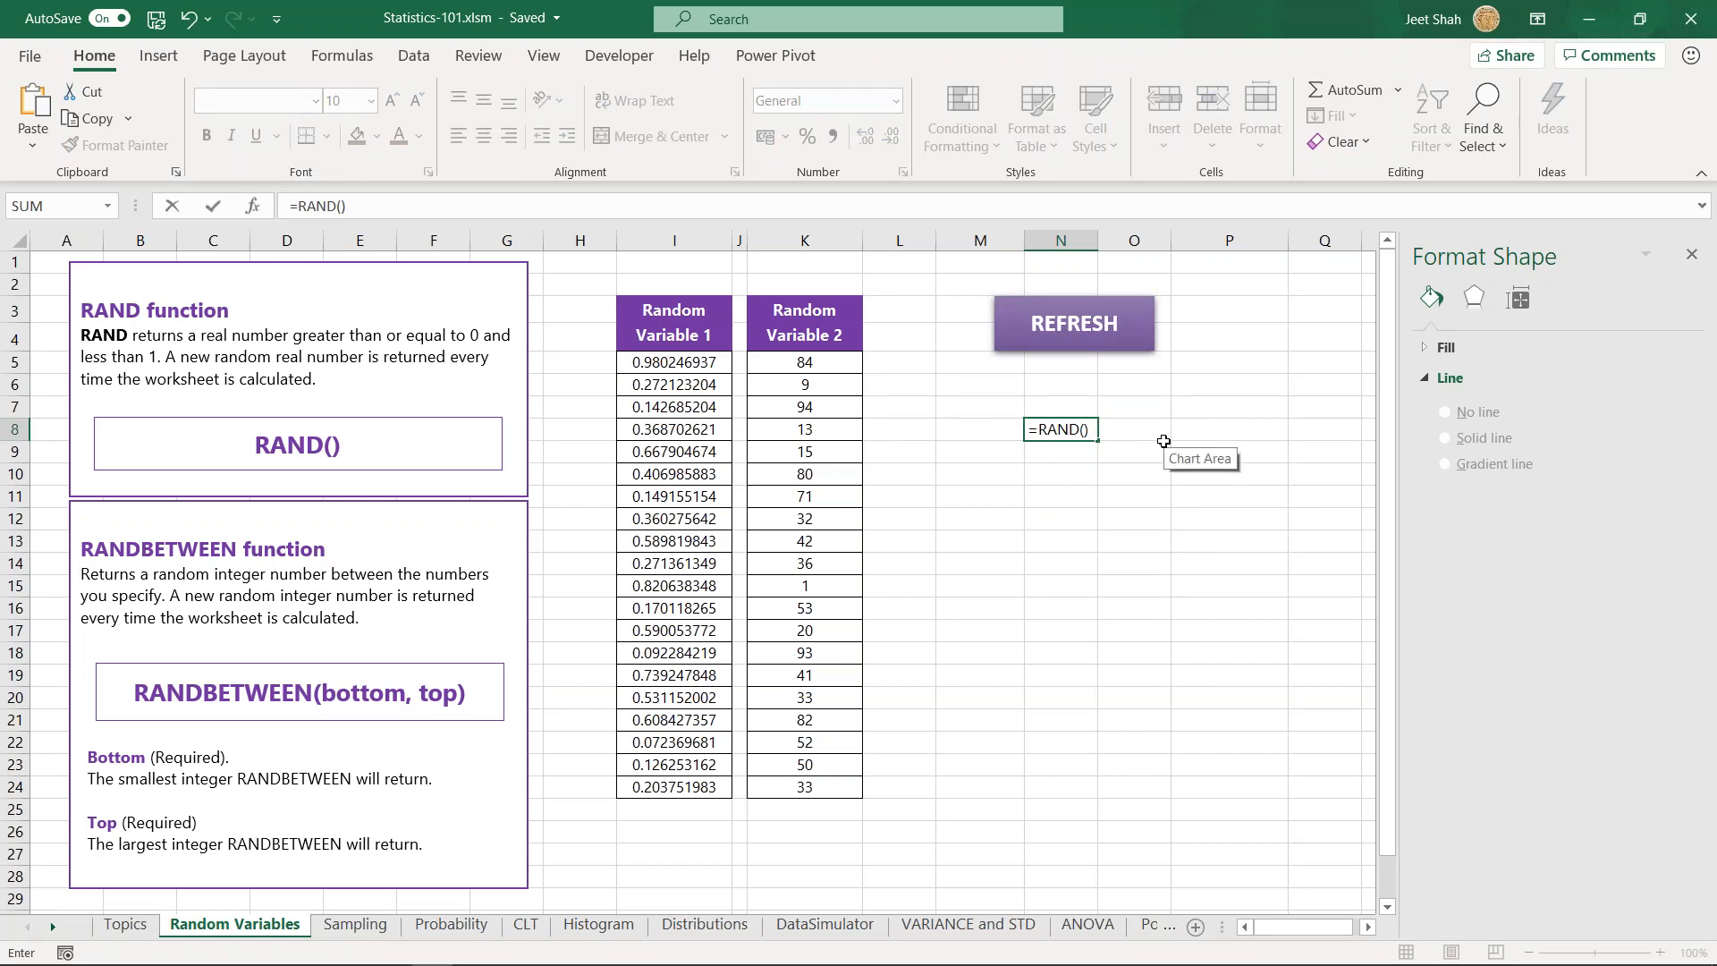
{"action": "key", "text": "ctrl+Return"}
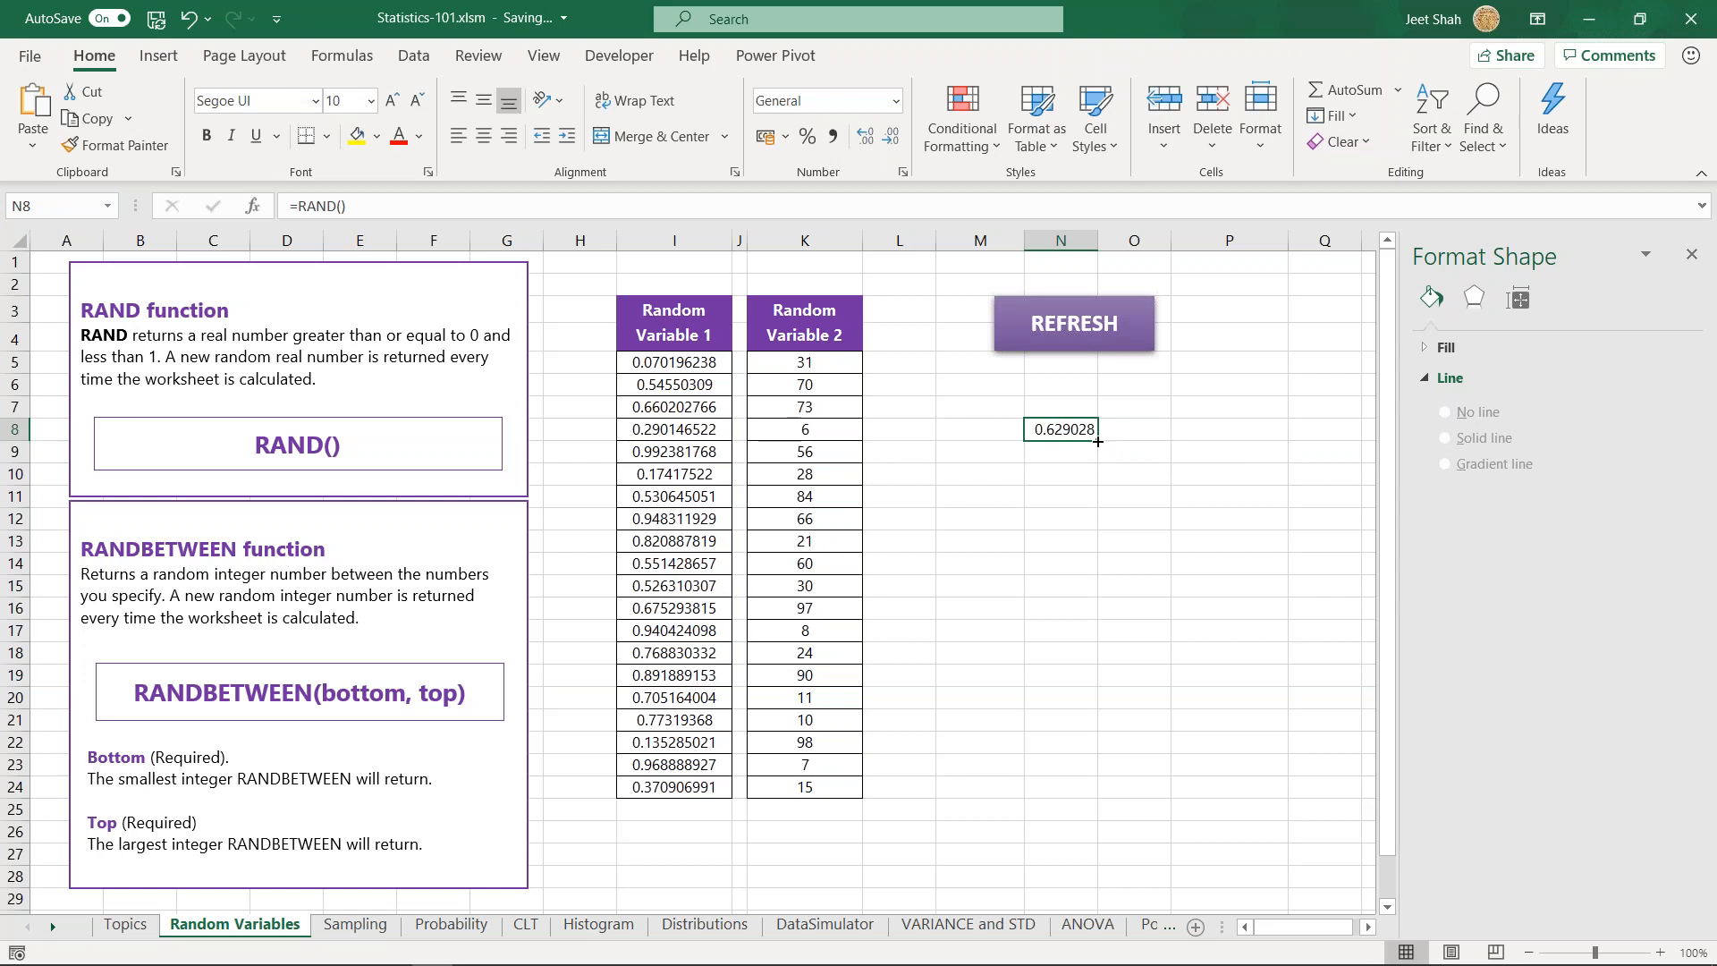
{"action": "left_click_drag", "start_coordinate": [1098, 440], "coordinate": [1098, 594]}
{"action": "left_click", "coordinate": [1198, 472]}
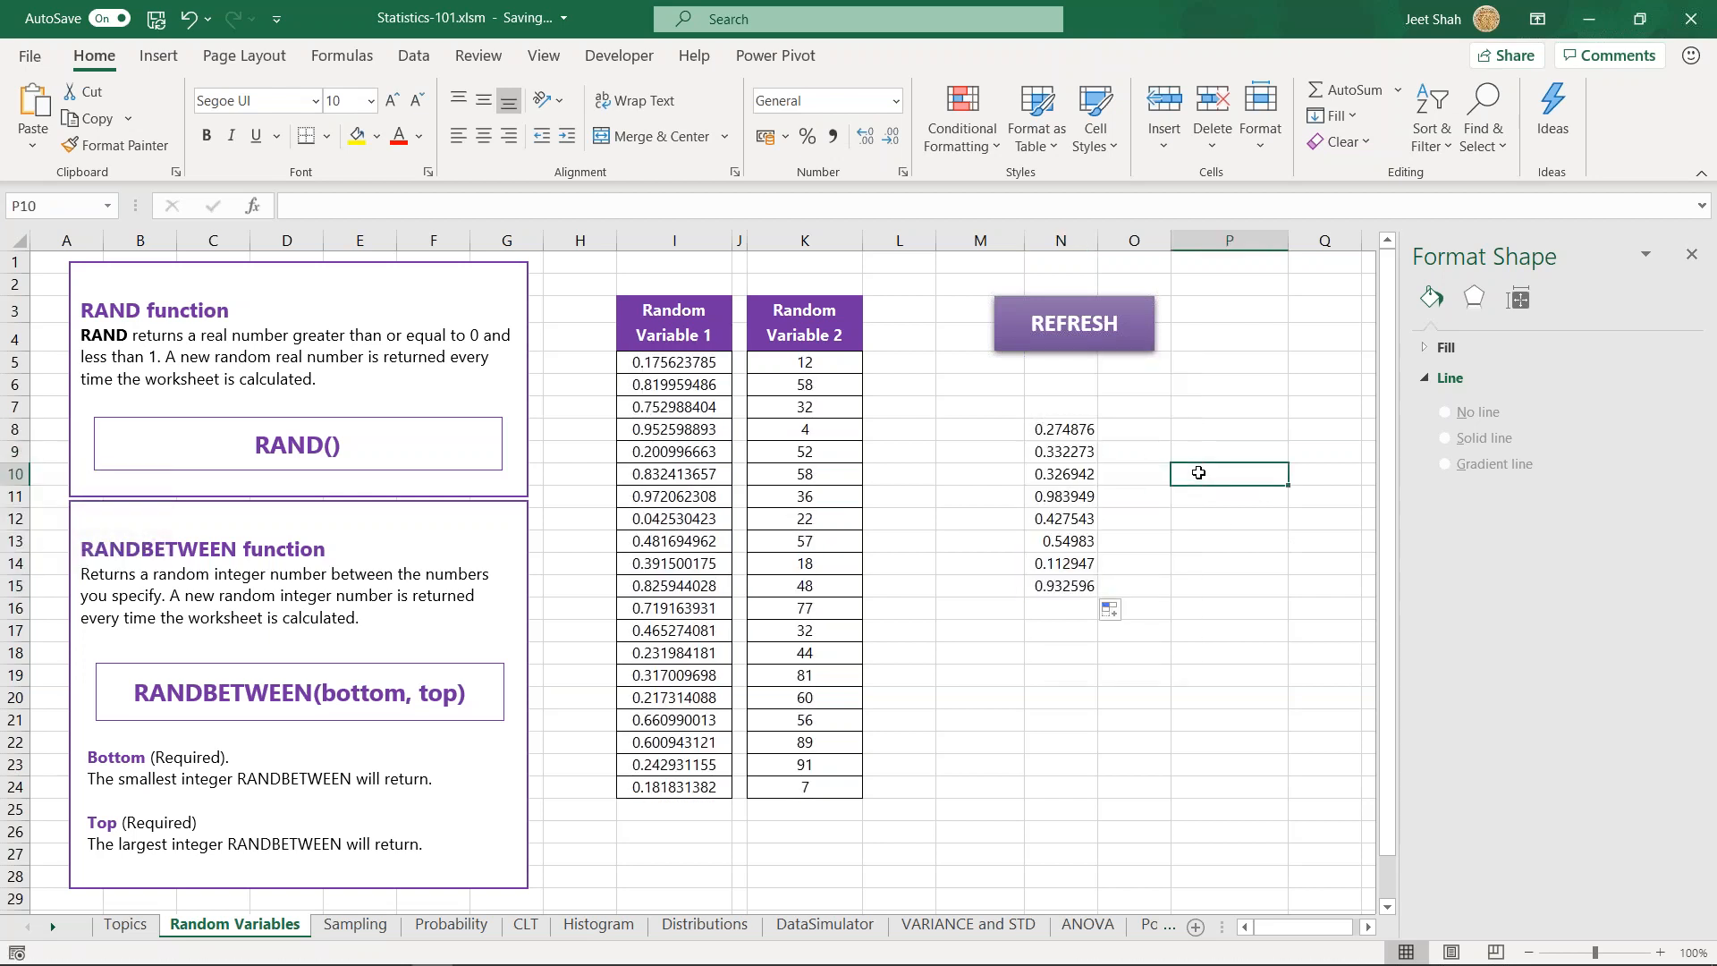
- Recalculate the sheet several times to generate new random numbers in N8:N15 and the two Random Variable columns
{"action": "left_click_drag", "start_coordinate": [674, 362], "coordinate": [676, 787]}
{"action": "left_click", "coordinate": [978, 719]}
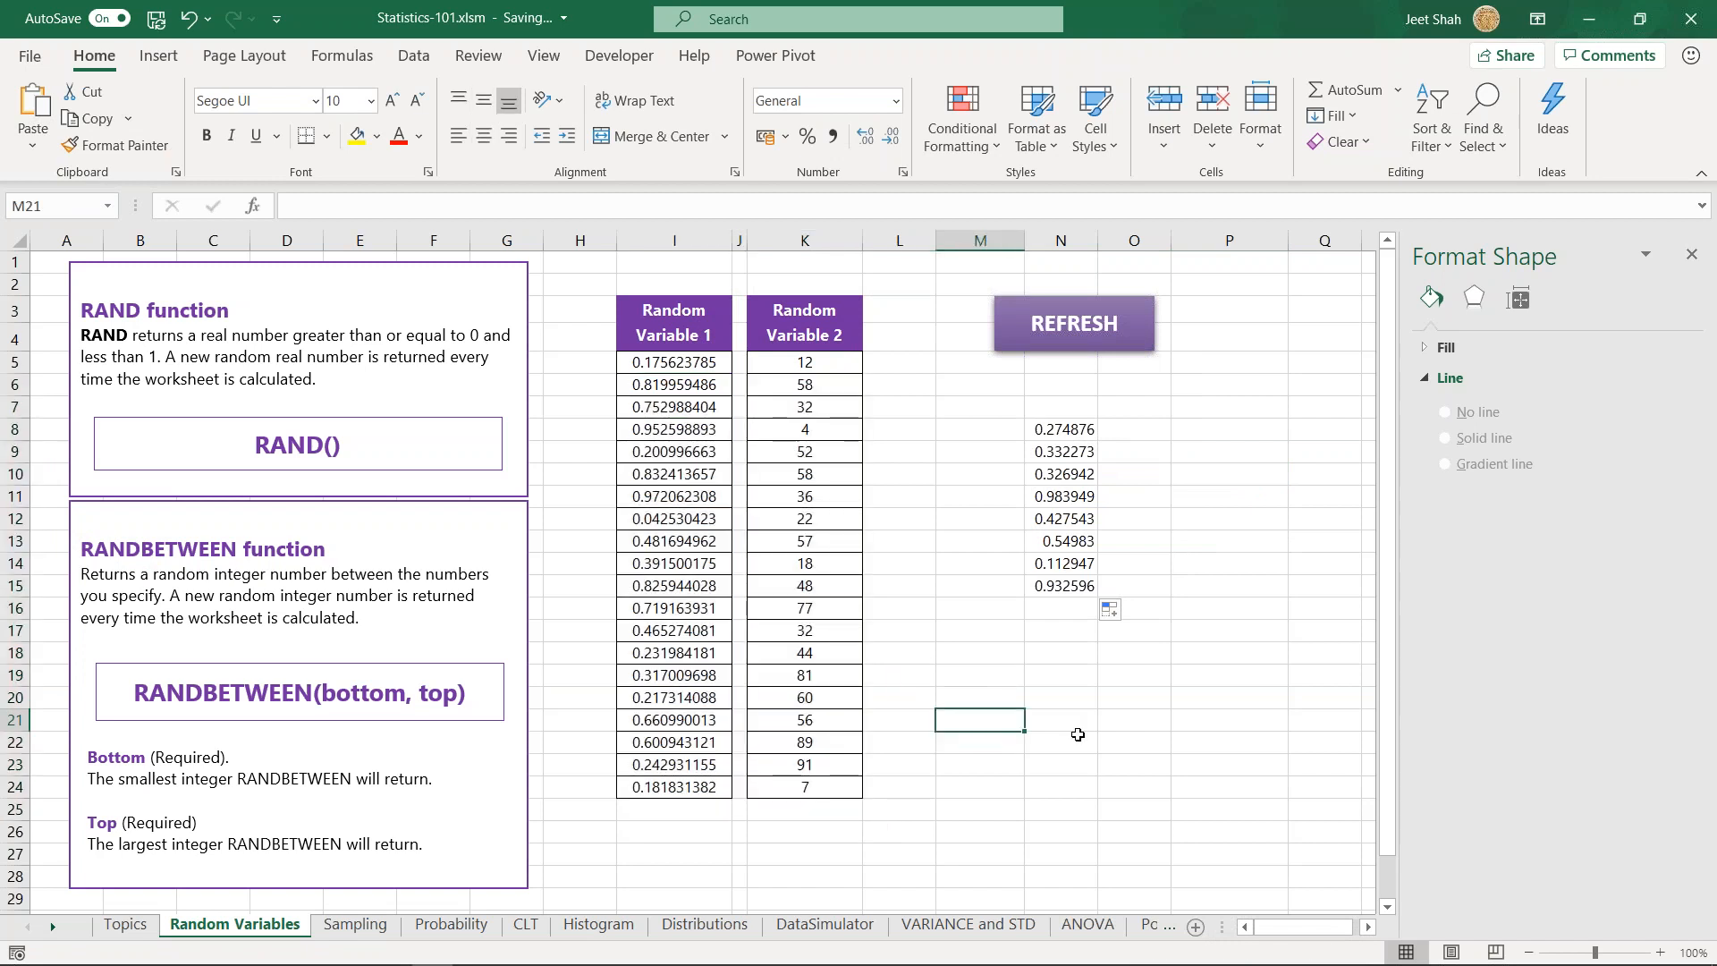
{"action": "left_click", "coordinate": [1046, 637]}
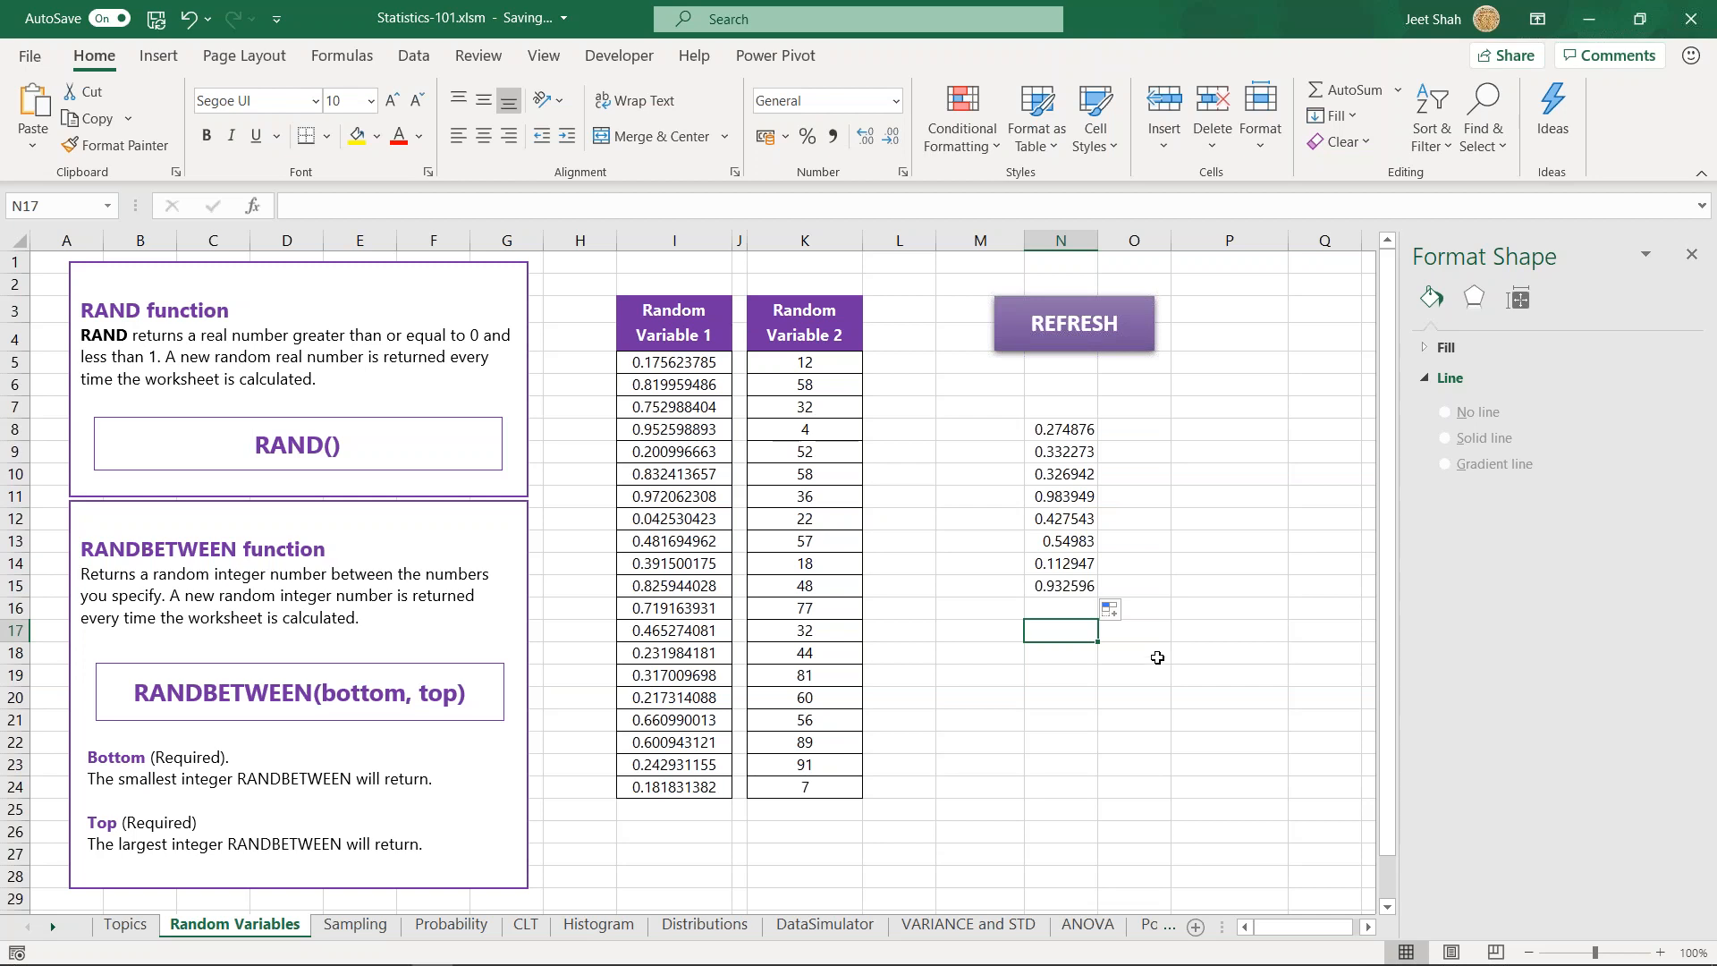
{"action": "left_click", "coordinate": [1234, 466]}
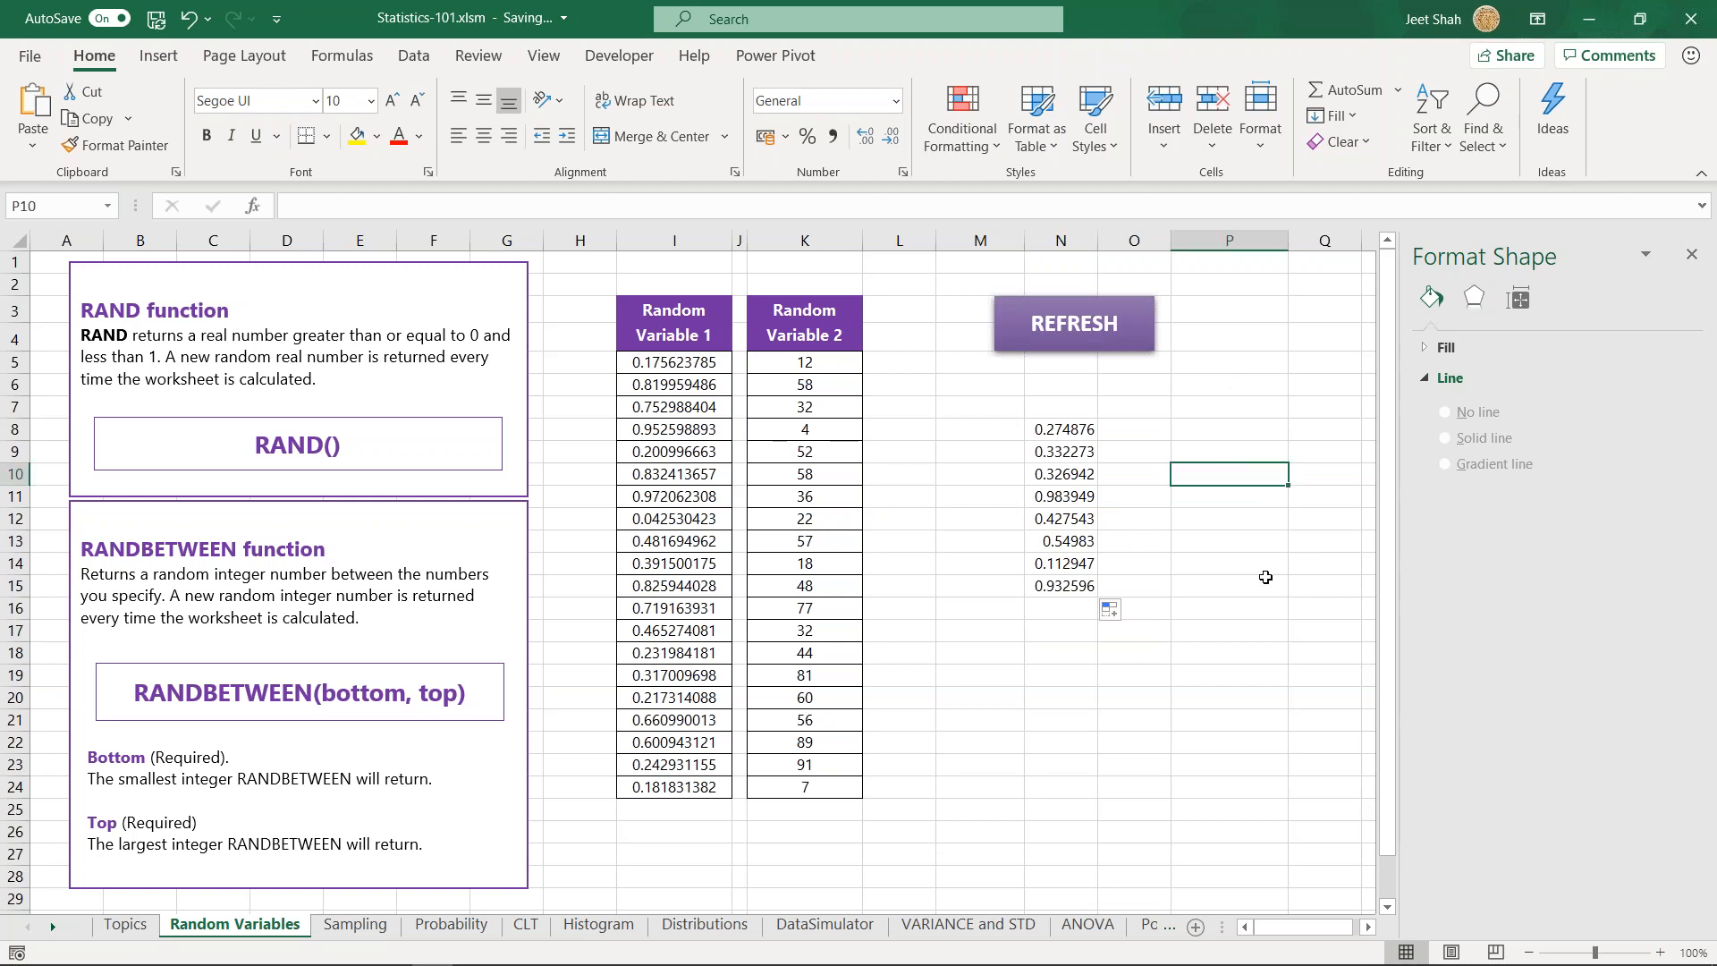
{"action": "key", "text": "F9"}
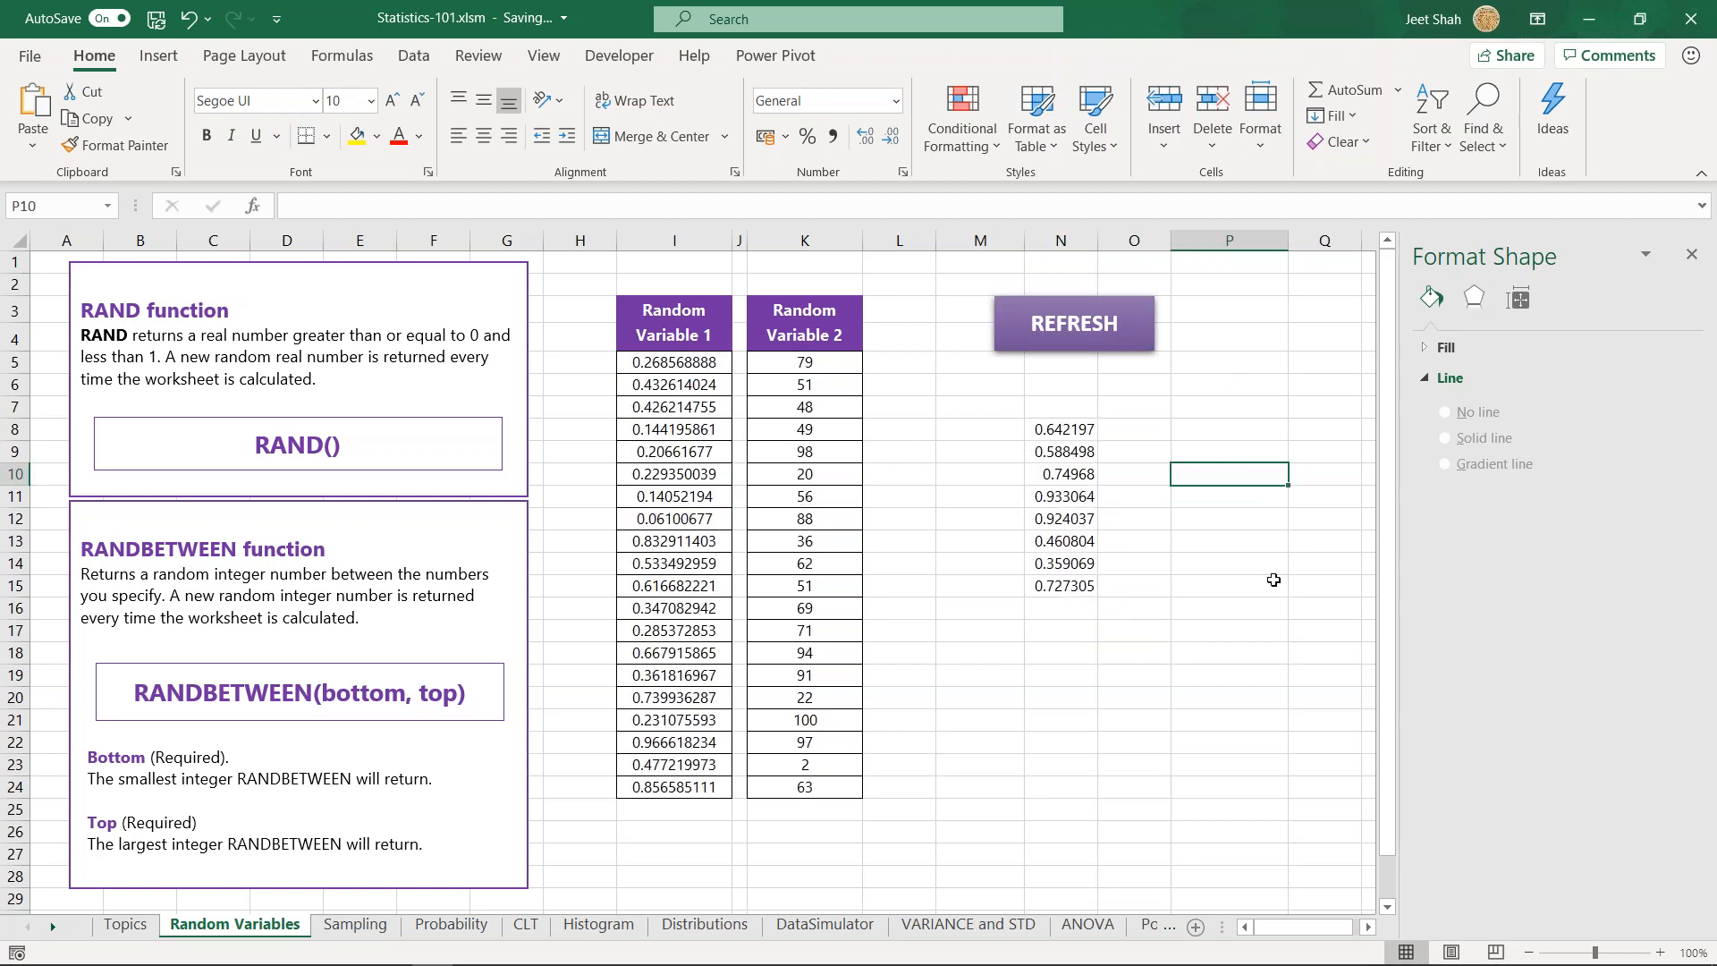
{"action": "left_click_drag", "start_coordinate": [1070, 433], "coordinate": [1071, 607]}
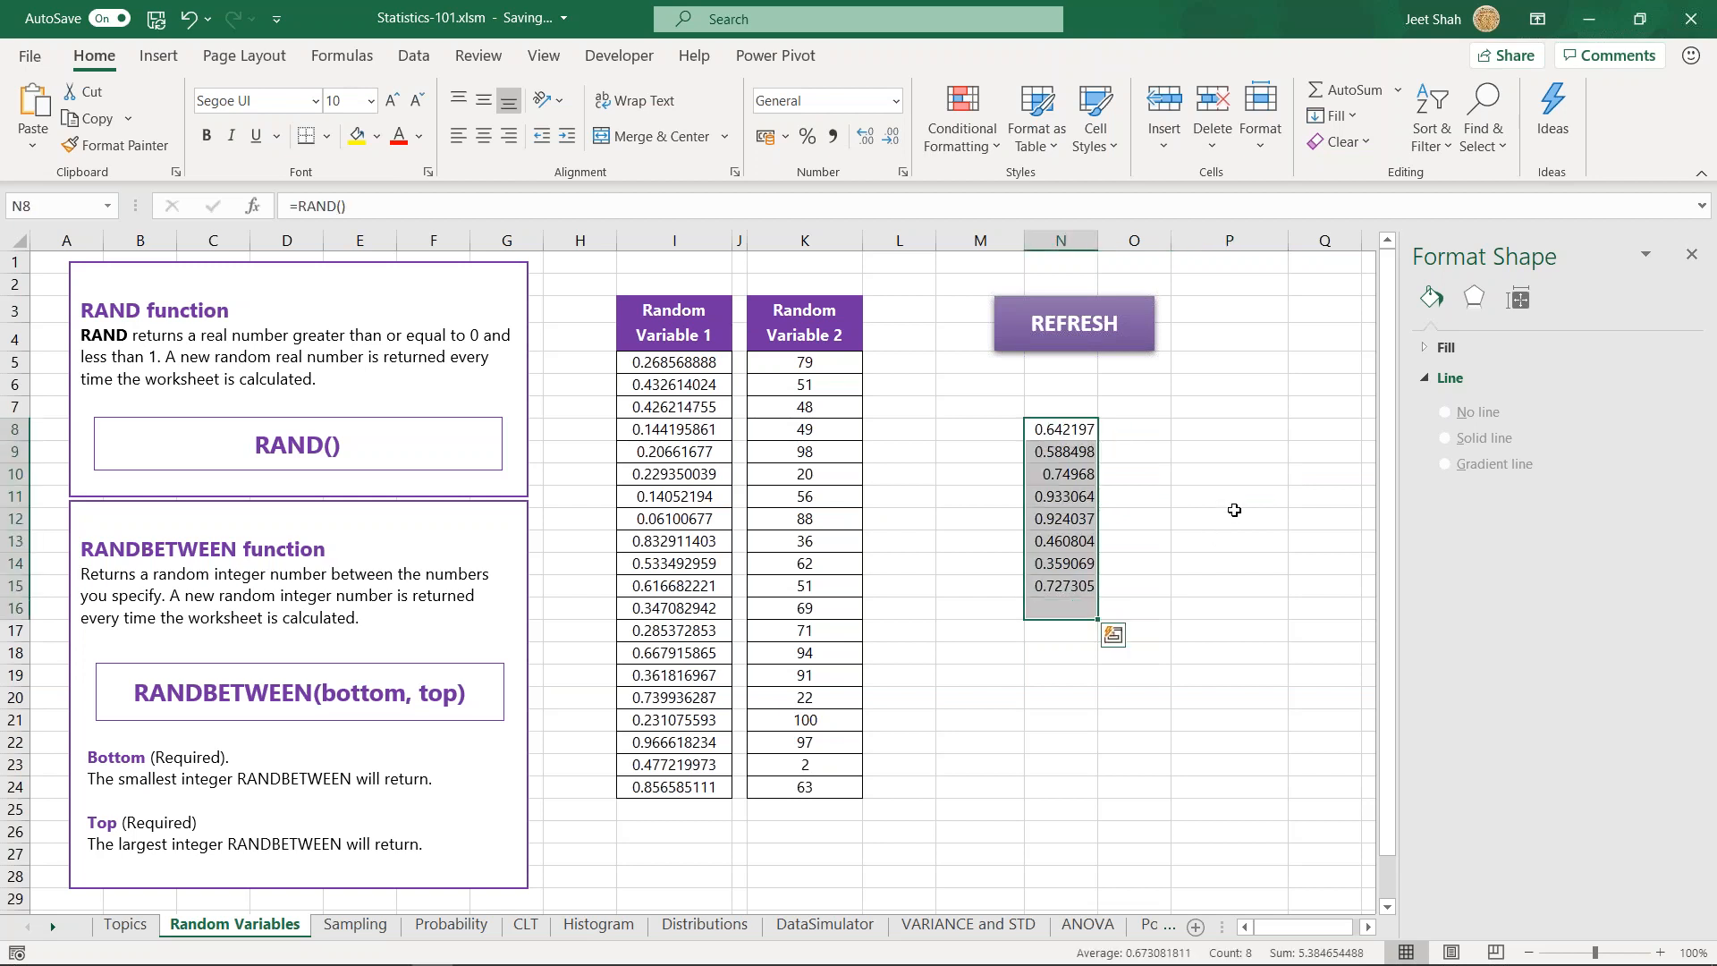
{"action": "left_click", "coordinate": [1232, 520]}
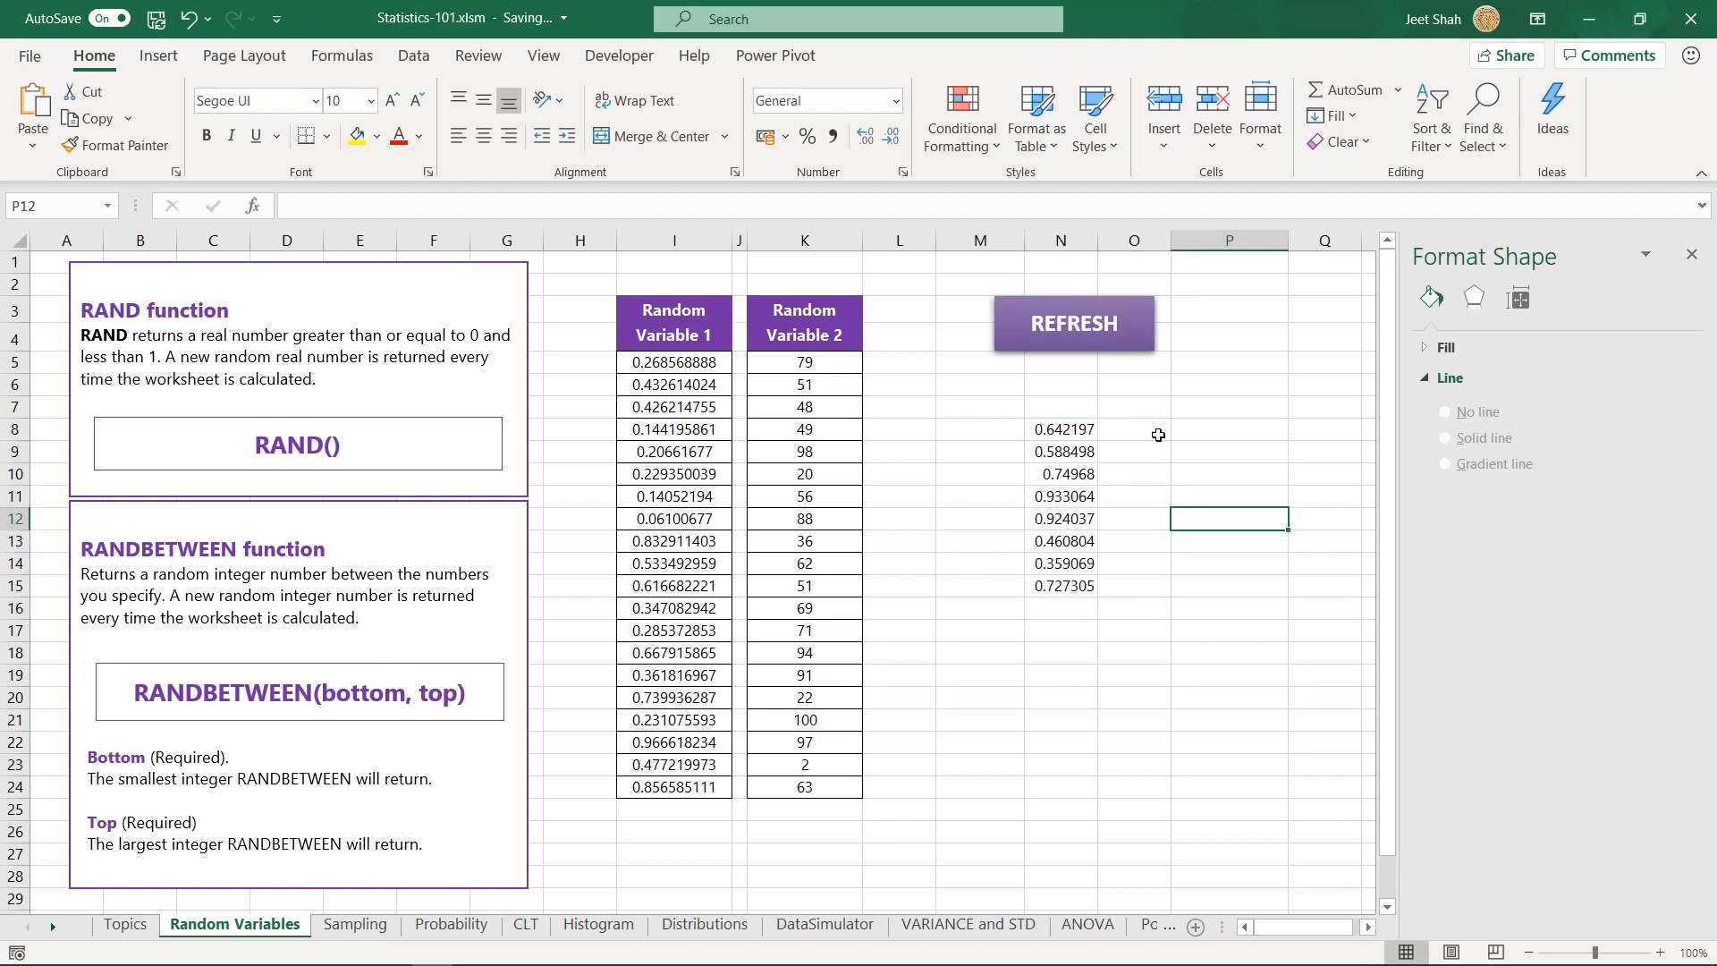
{"action": "left_click", "coordinate": [1202, 458]}
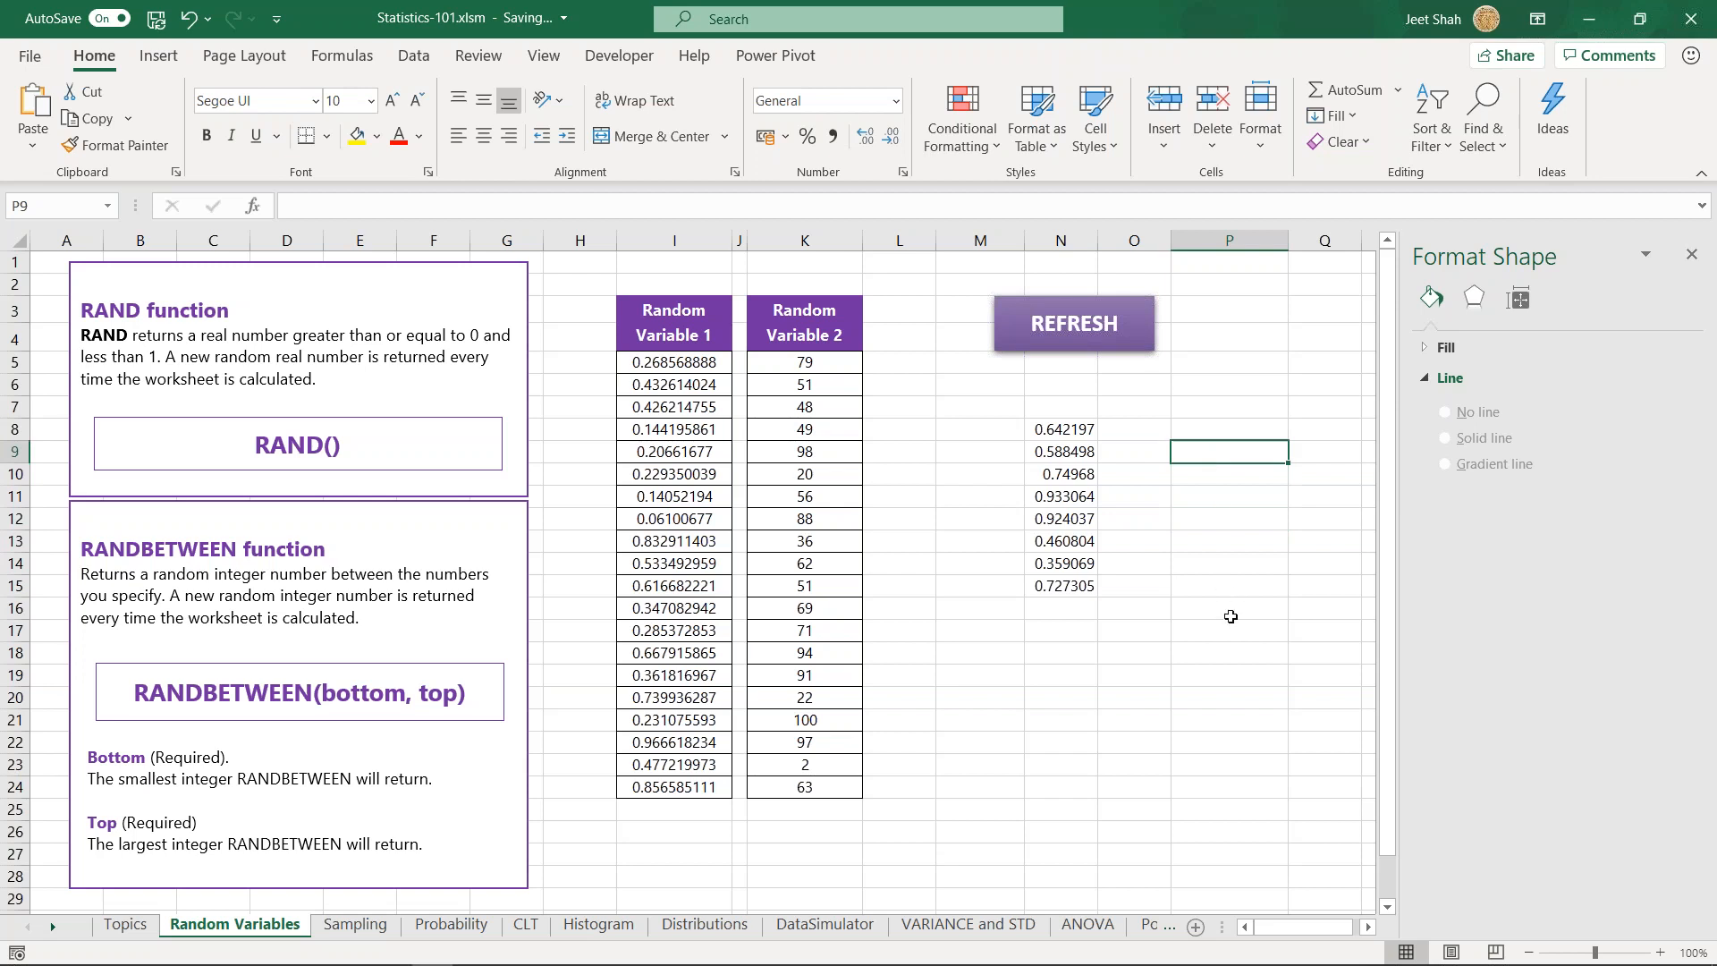
{"action": "key", "text": "F9"}
{"action": "key", "text": "F9"}
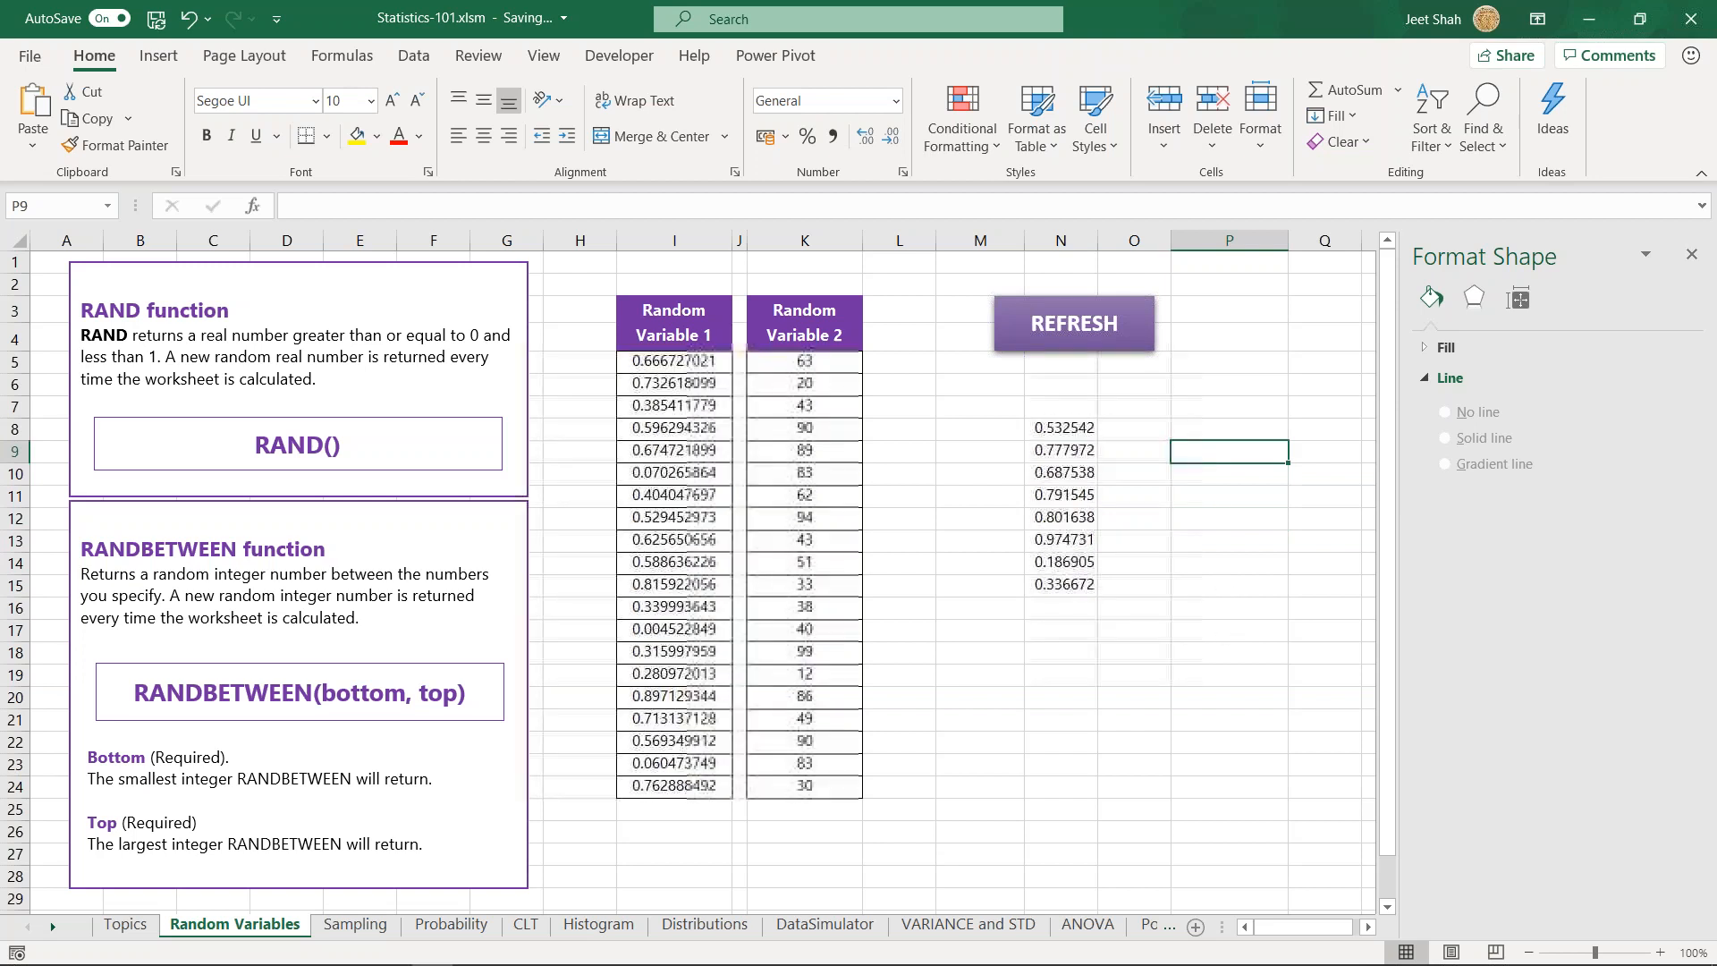
- Copy N8:N15 and paste it over itself as values to replace the RAND formulas with fixed numbers
{"action": "left_click_drag", "start_coordinate": [1041, 430], "coordinate": [1073, 588]}
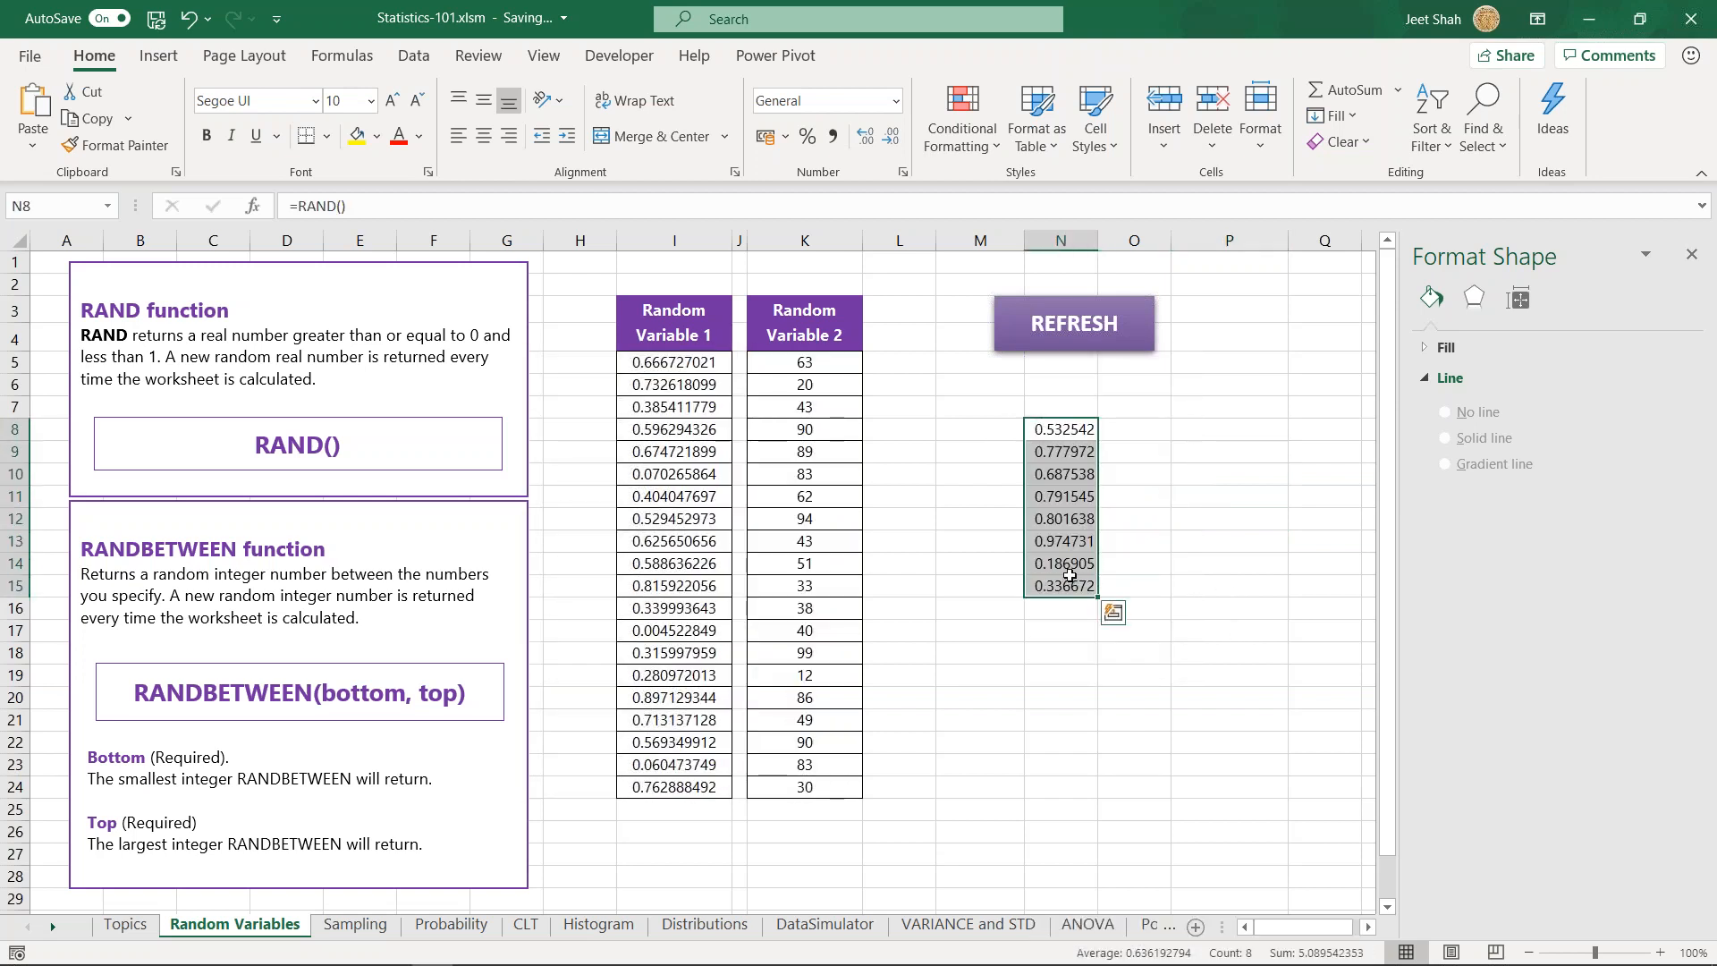
{"action": "left_click", "coordinate": [85, 121]}
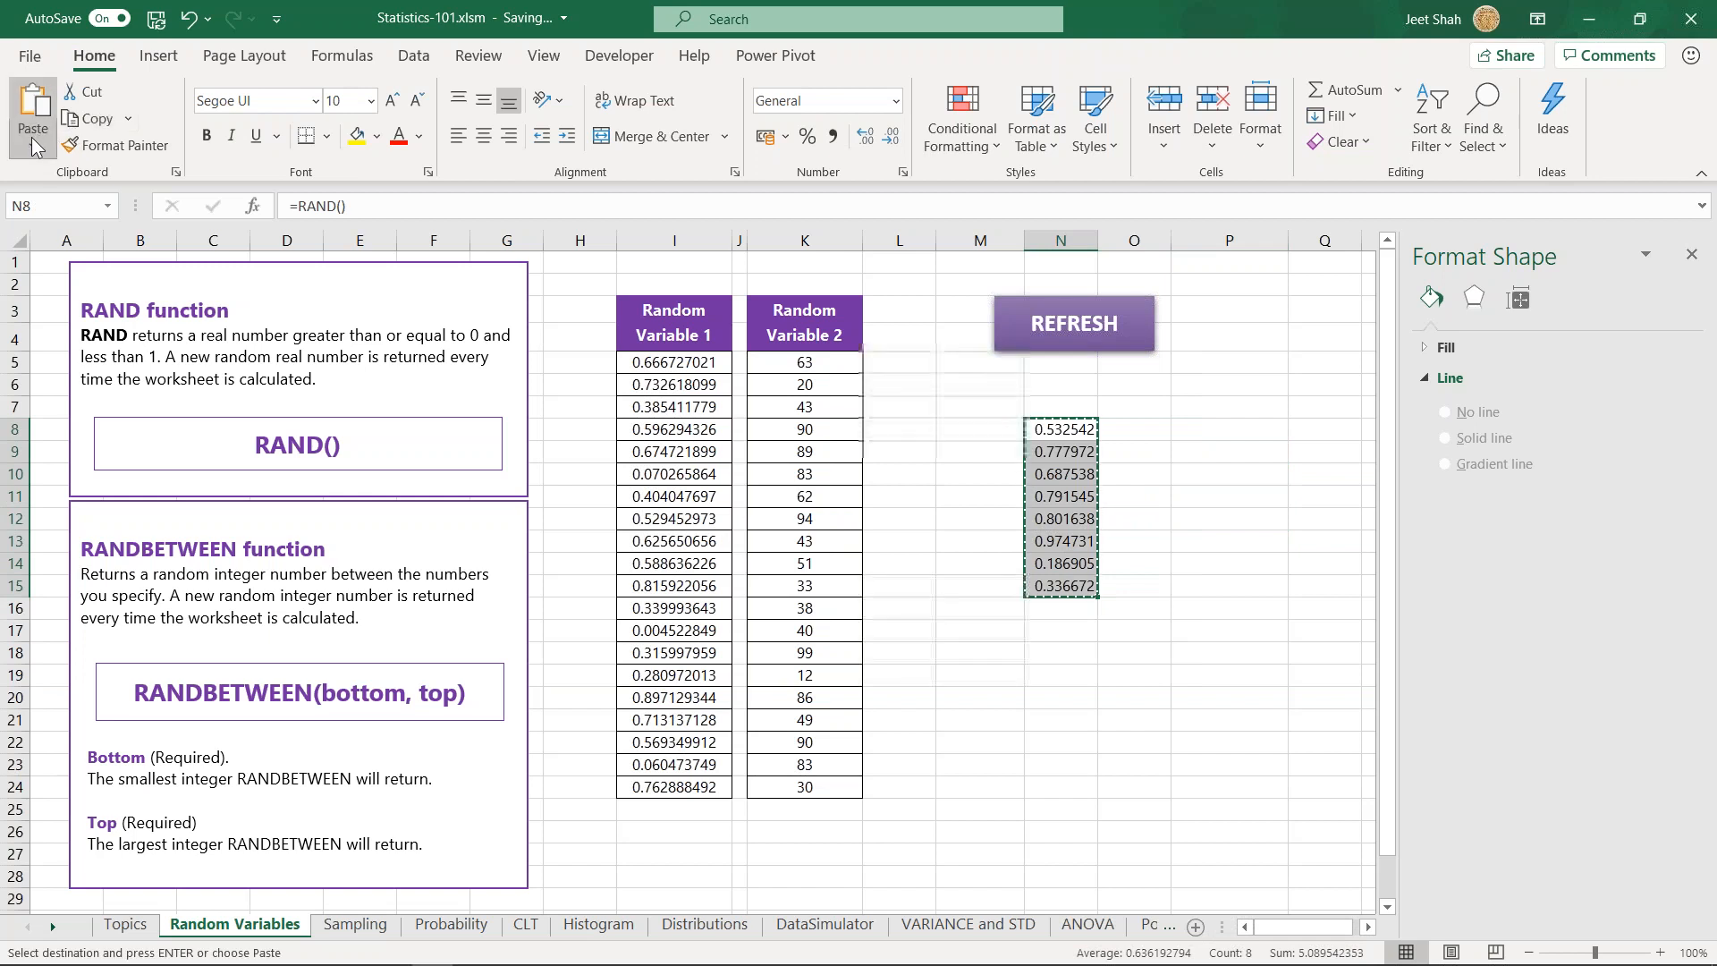
{"action": "left_click", "coordinate": [33, 140]}
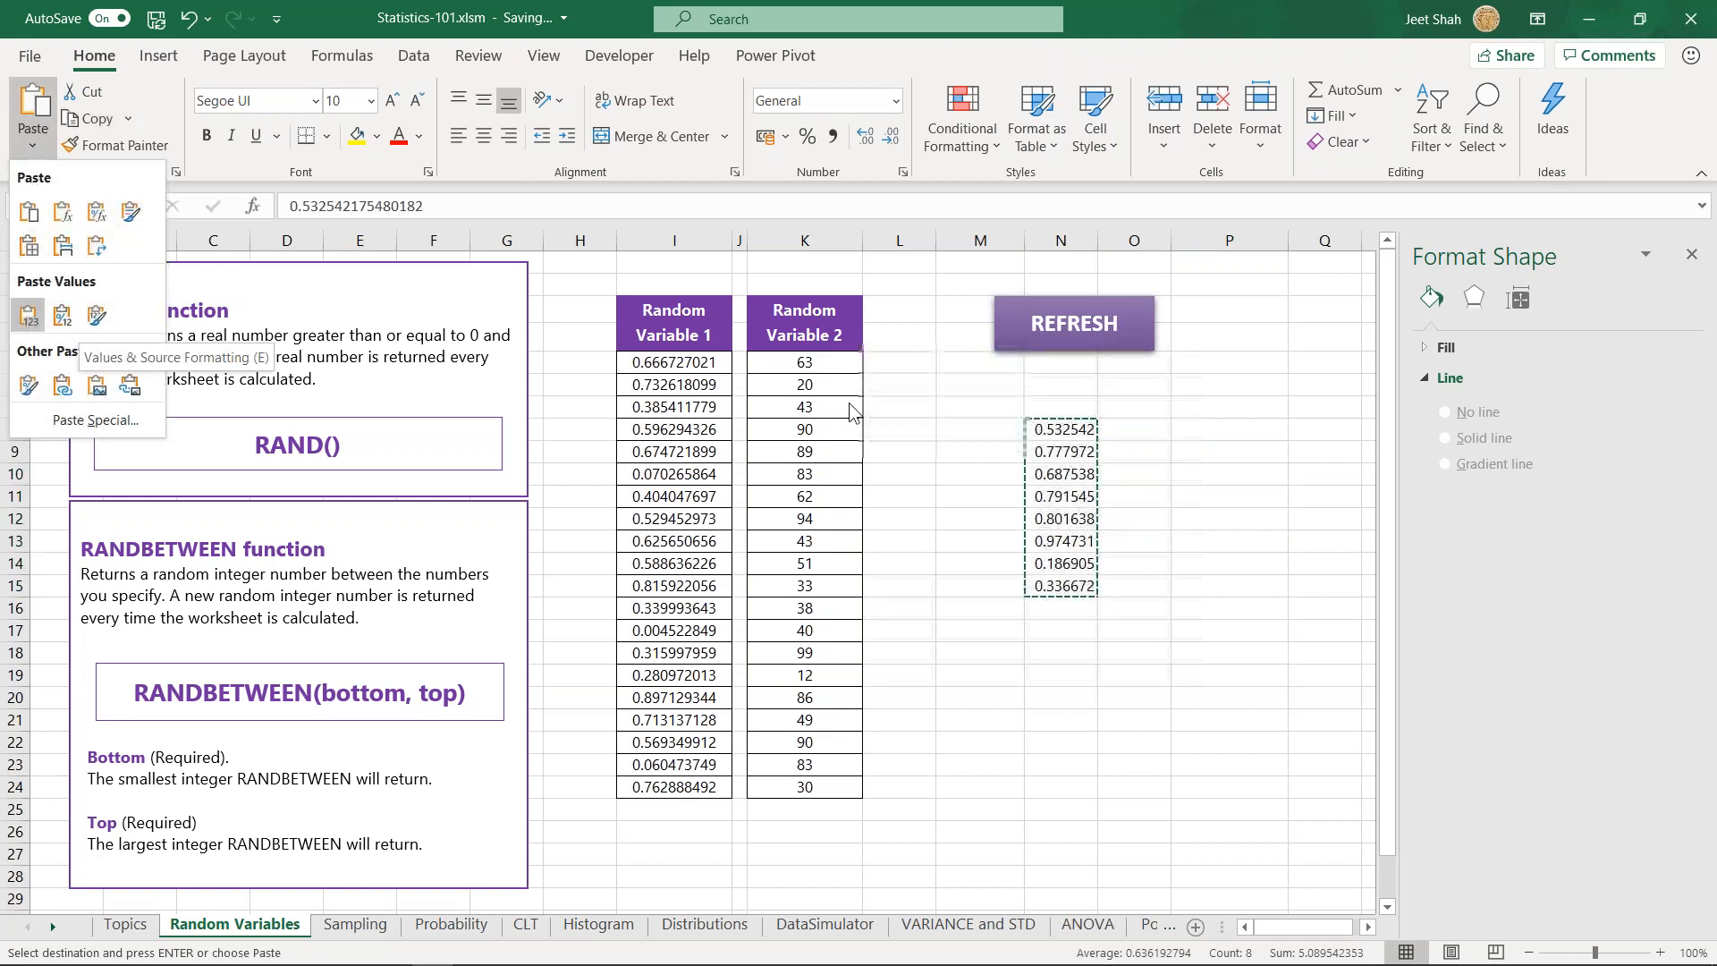
{"action": "right_click", "coordinate": [1058, 469]}
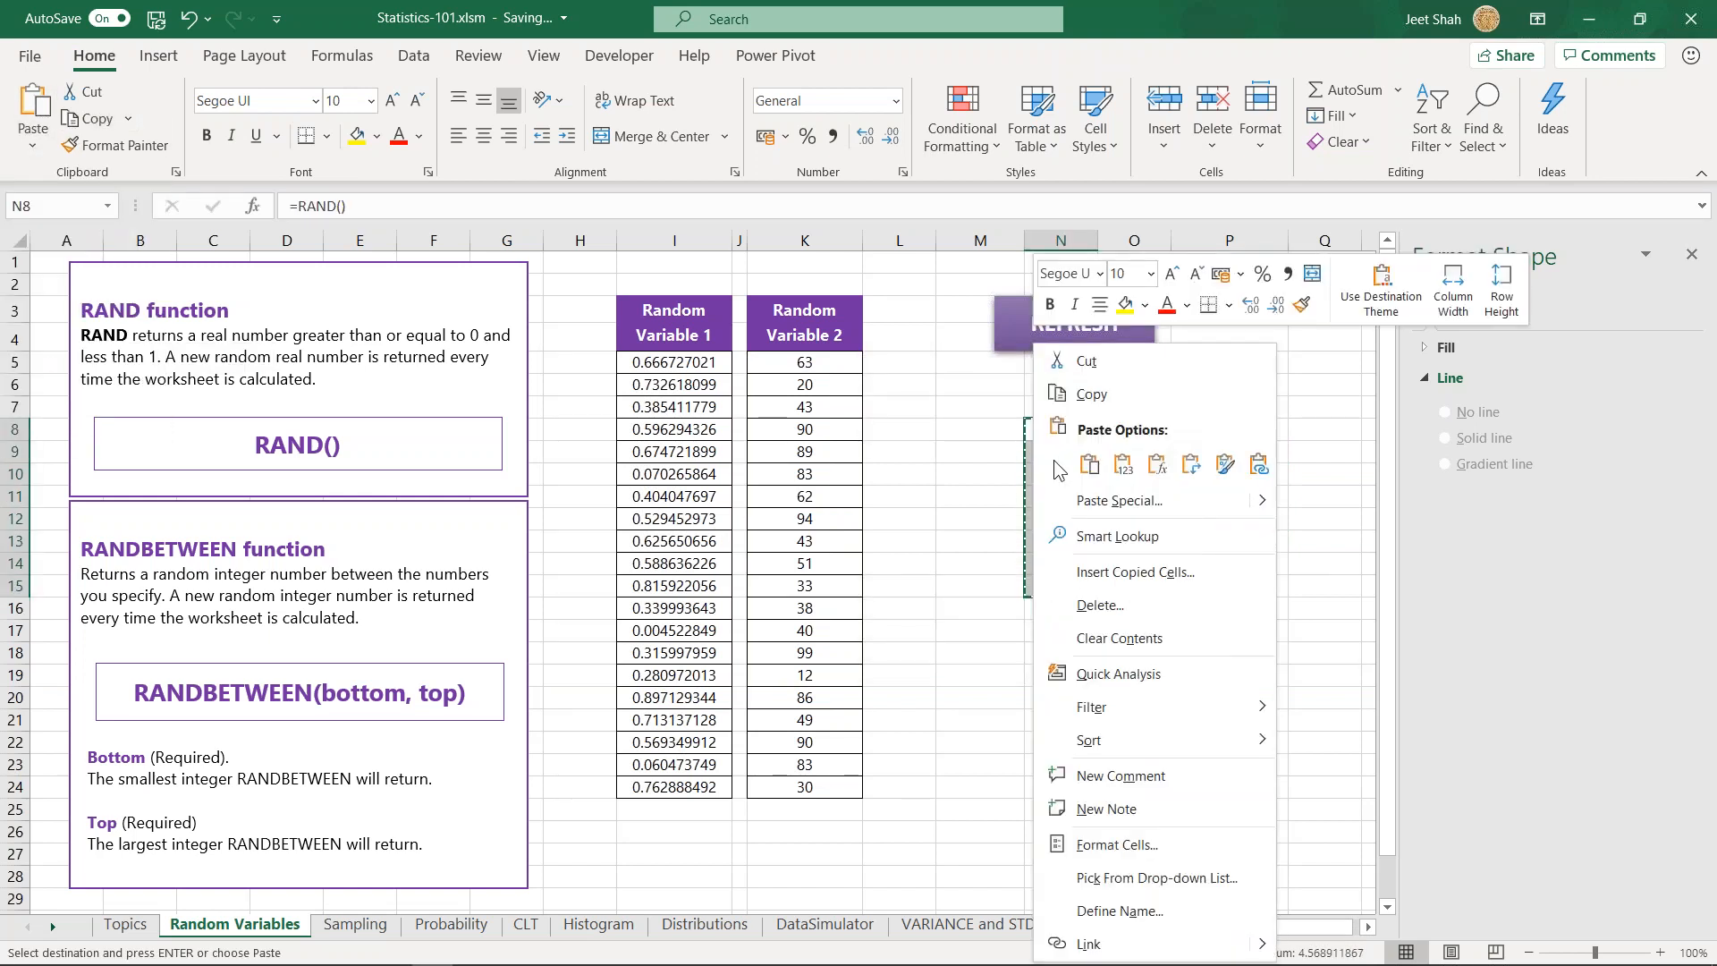
{"action": "left_click", "coordinate": [1124, 466]}
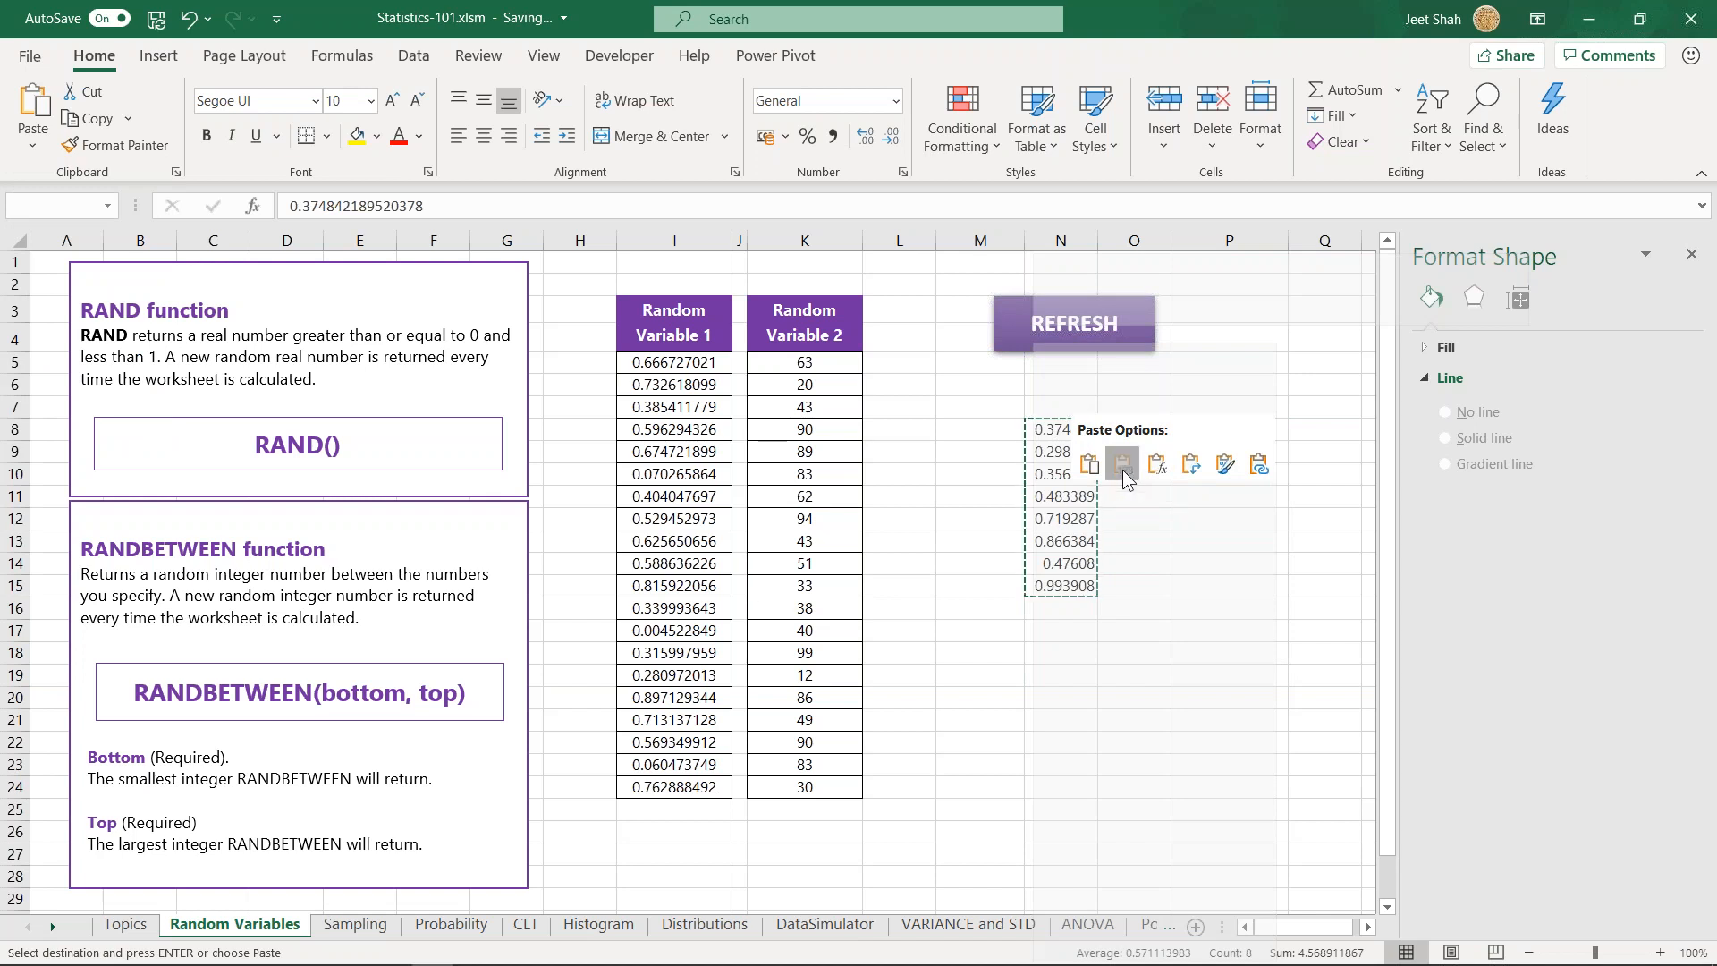
- Paste the copied random numbers back into N8:N15 as values only and end the copy mode
{"action": "left_click", "coordinate": [1124, 466]}
{"action": "left_click", "coordinate": [1206, 452]}
{"action": "left_click", "coordinate": [1066, 430]}
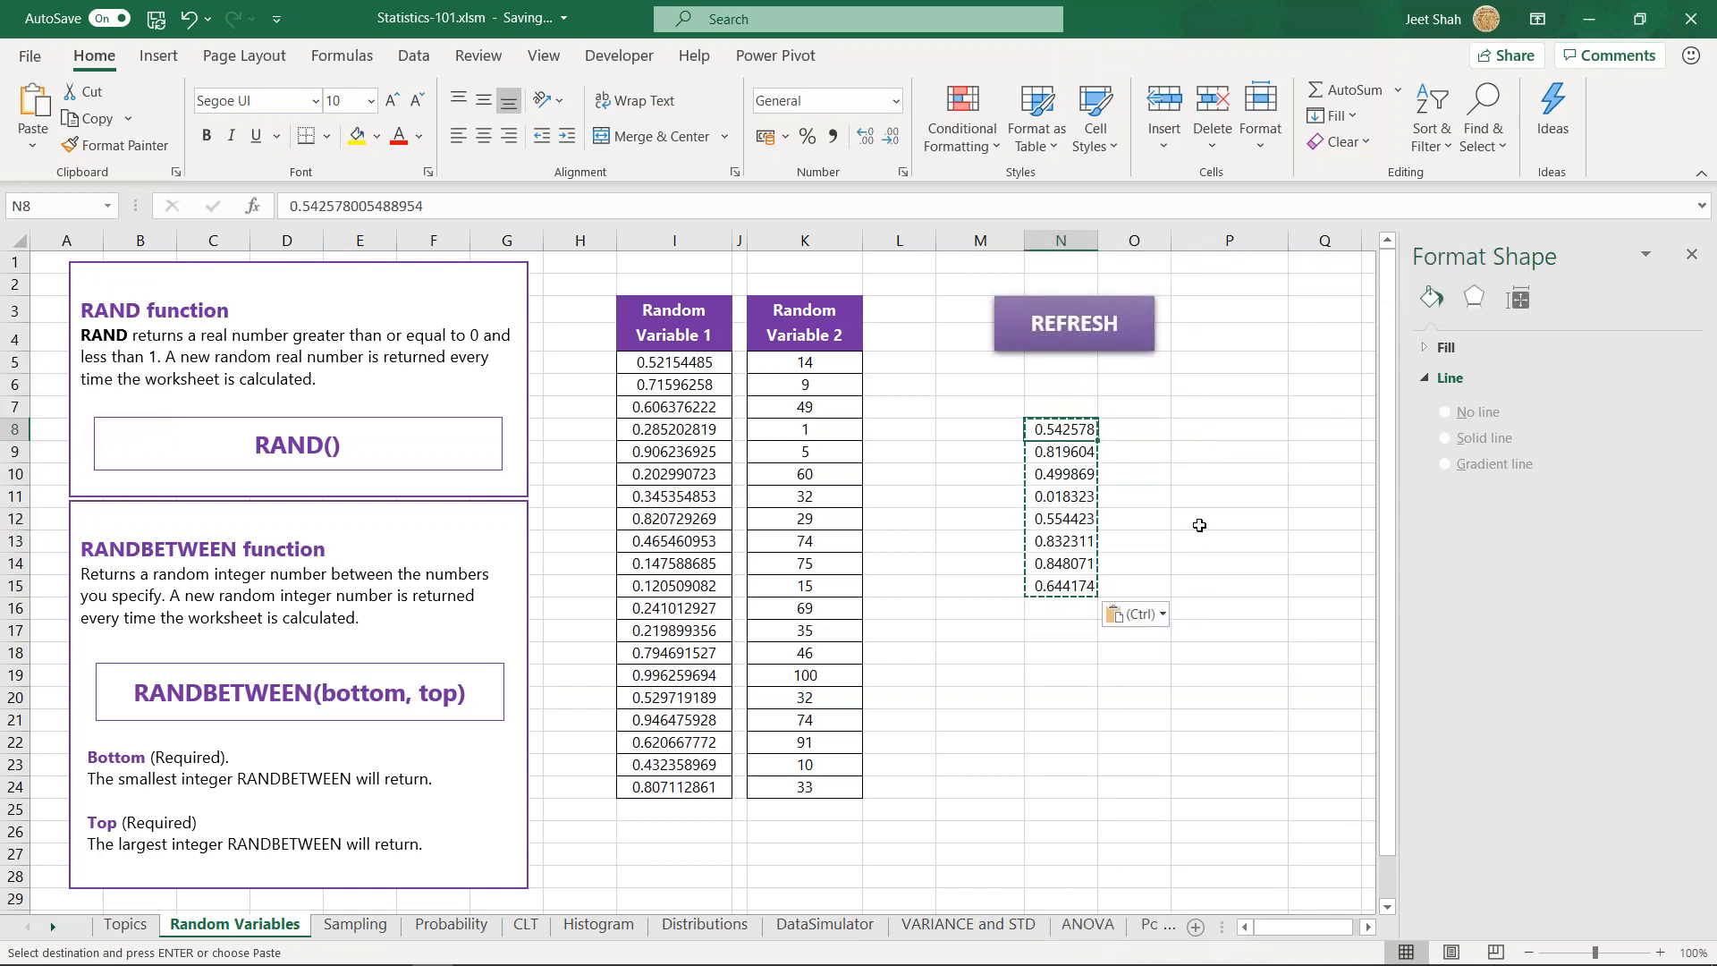
{"action": "key", "text": "Escape"}
- Recalculate the sheet repeatedly to check whether the pasted numbers in N8:N15 change alongside the Random Variable columns
{"action": "left_click", "coordinate": [1214, 479]}
{"action": "key", "text": "F9"}
{"action": "key", "text": "F9"}
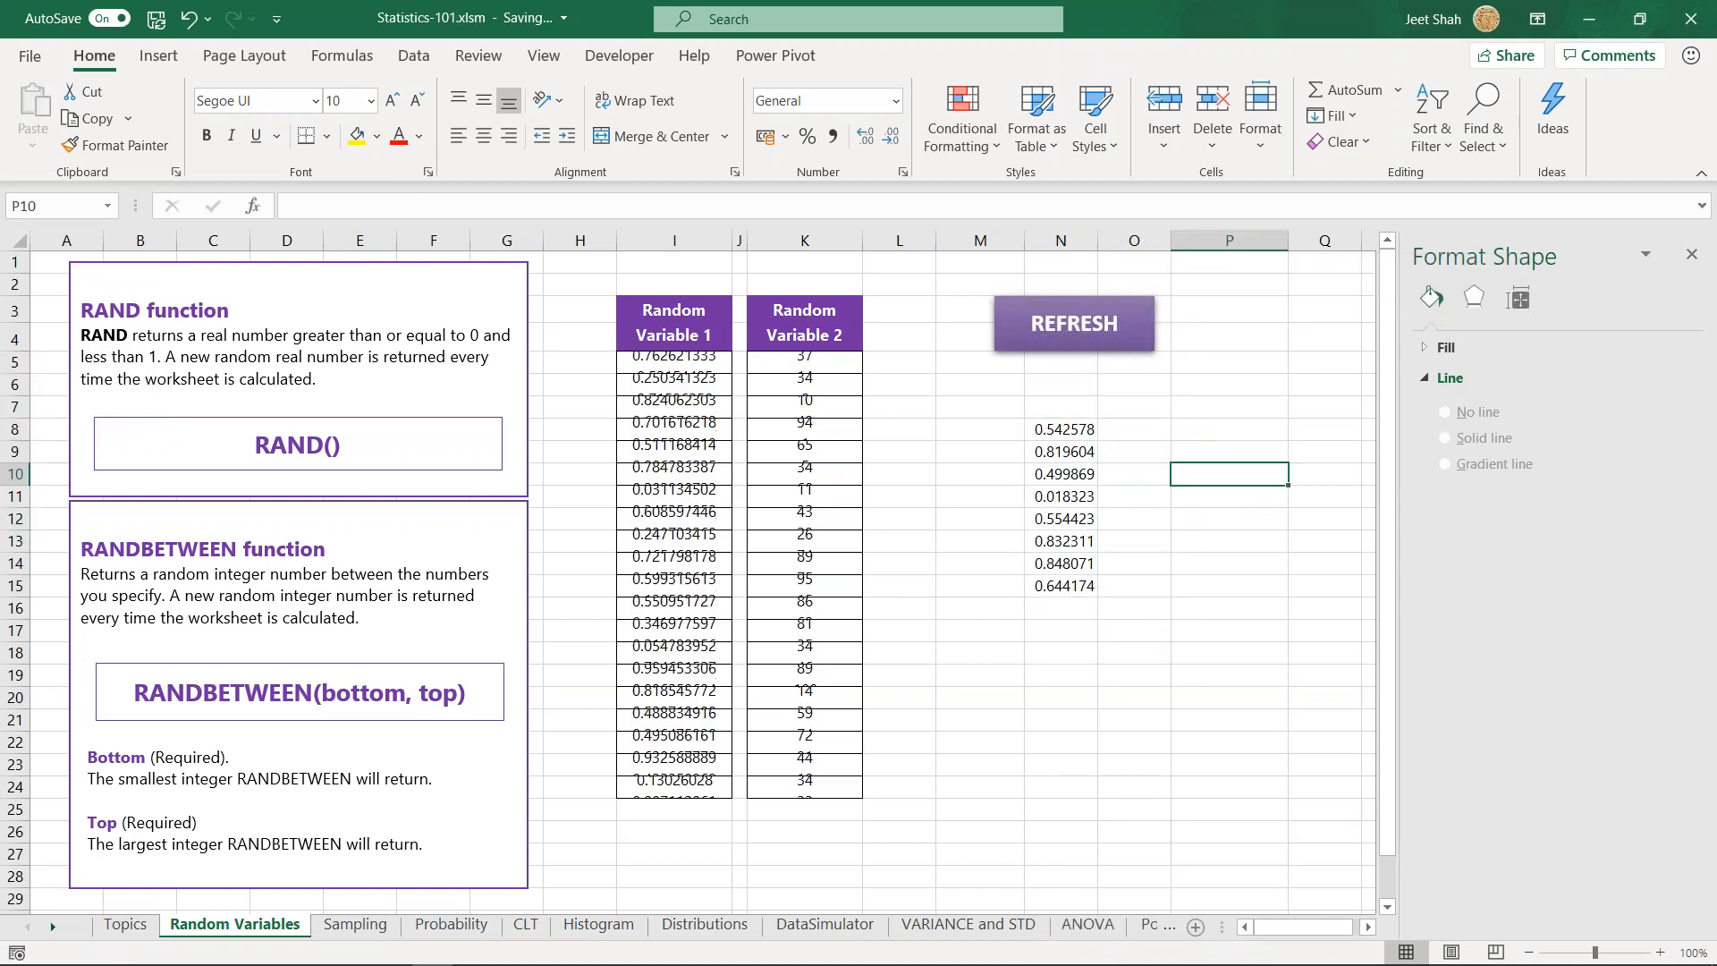
{"action": "left_click", "coordinate": [1230, 502]}
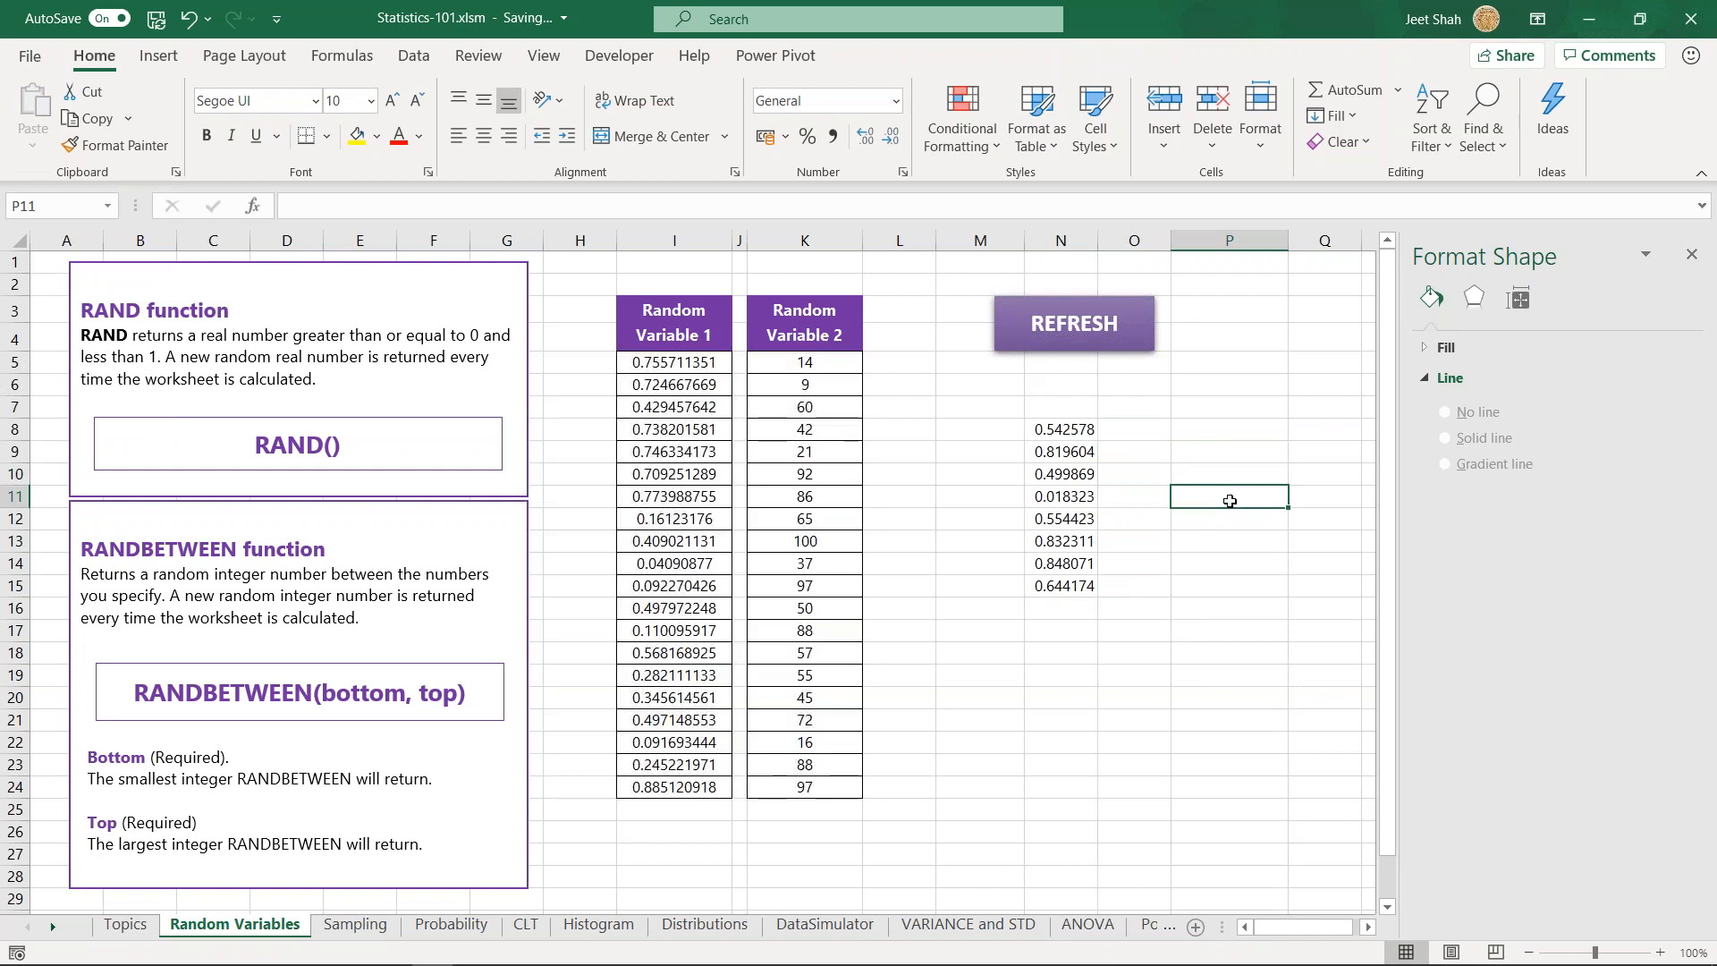
{"action": "left_click", "coordinate": [1232, 458]}
{"action": "left_click", "coordinate": [1233, 423]}
{"action": "key", "text": "F9"}
{"action": "key", "text": "F9"}
{"action": "key", "text": "F9"}
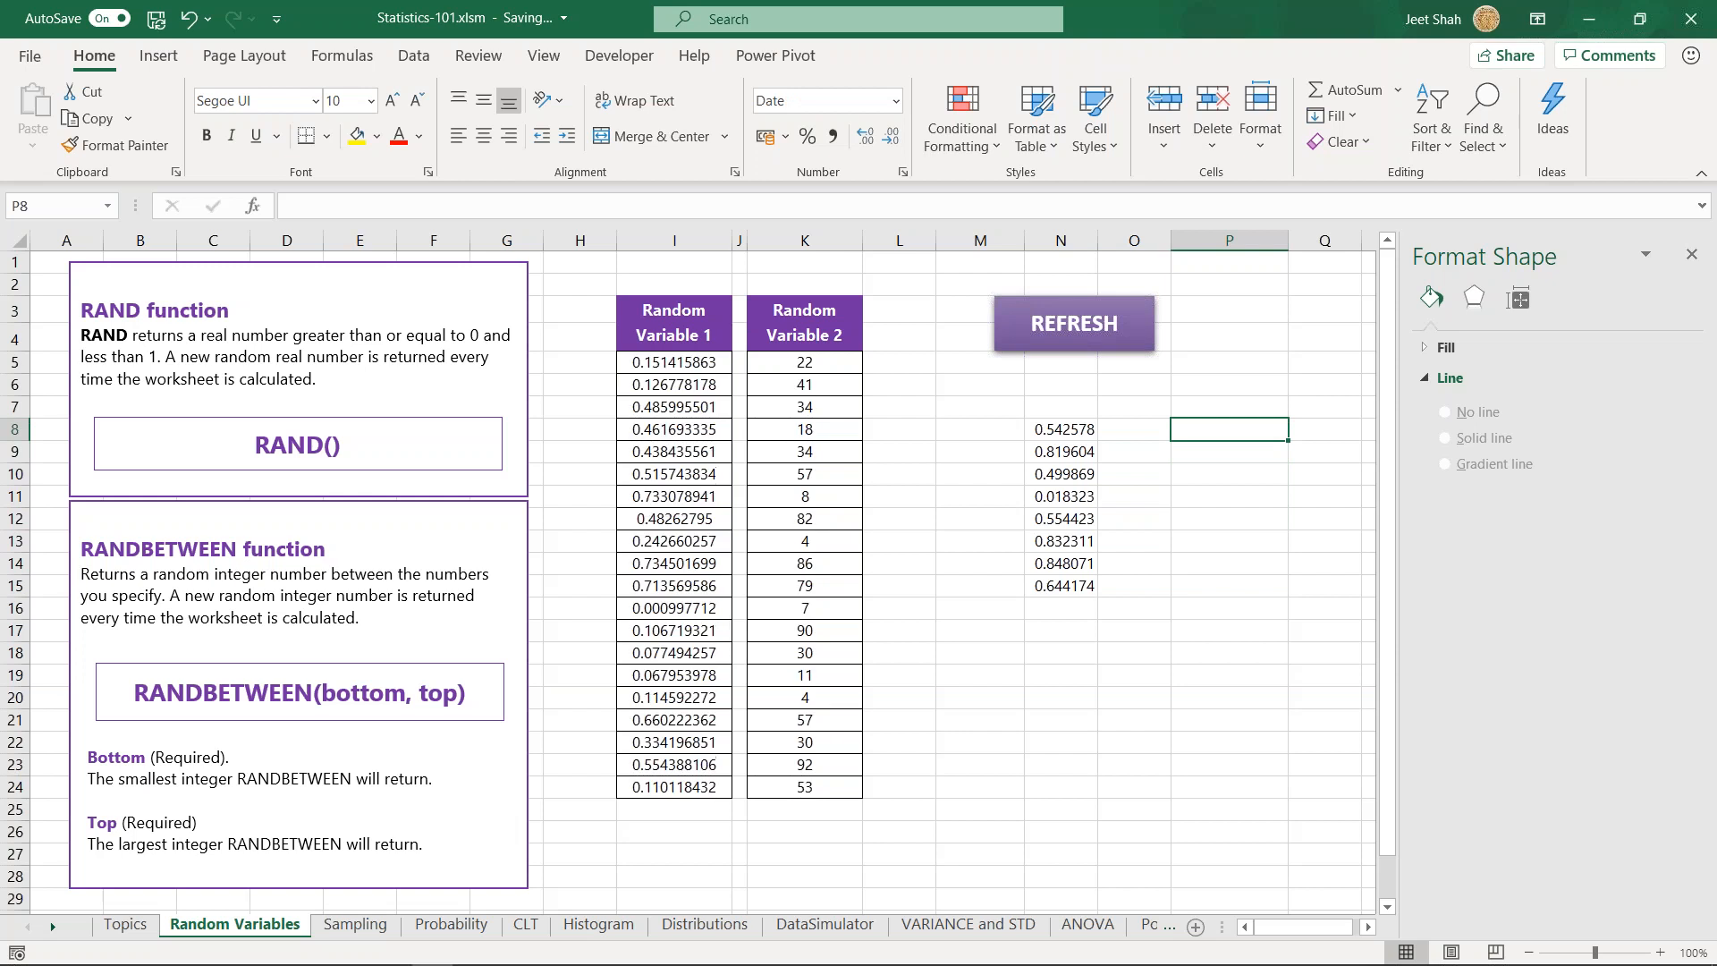
- Clear the fixed numbers from N8:N15
{"action": "left_click", "coordinate": [667, 408]}
{"action": "left_click_drag", "start_coordinate": [682, 528], "coordinate": [684, 631]}
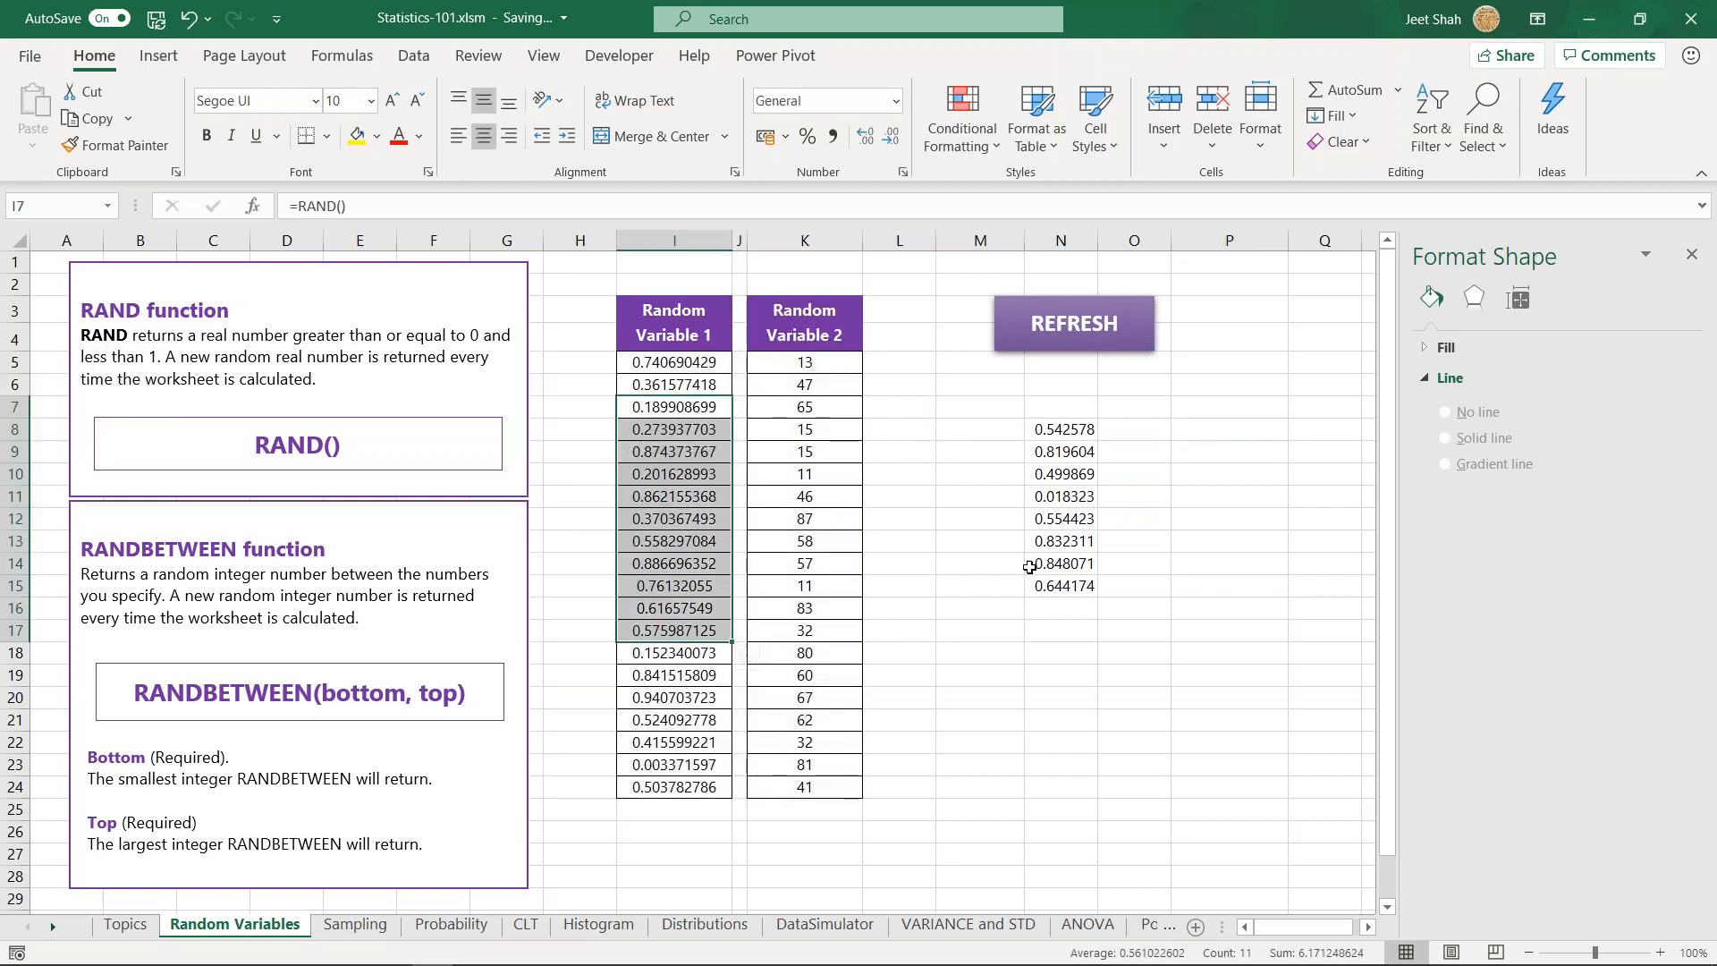
{"action": "left_click_drag", "start_coordinate": [1168, 705], "coordinate": [1177, 702]}
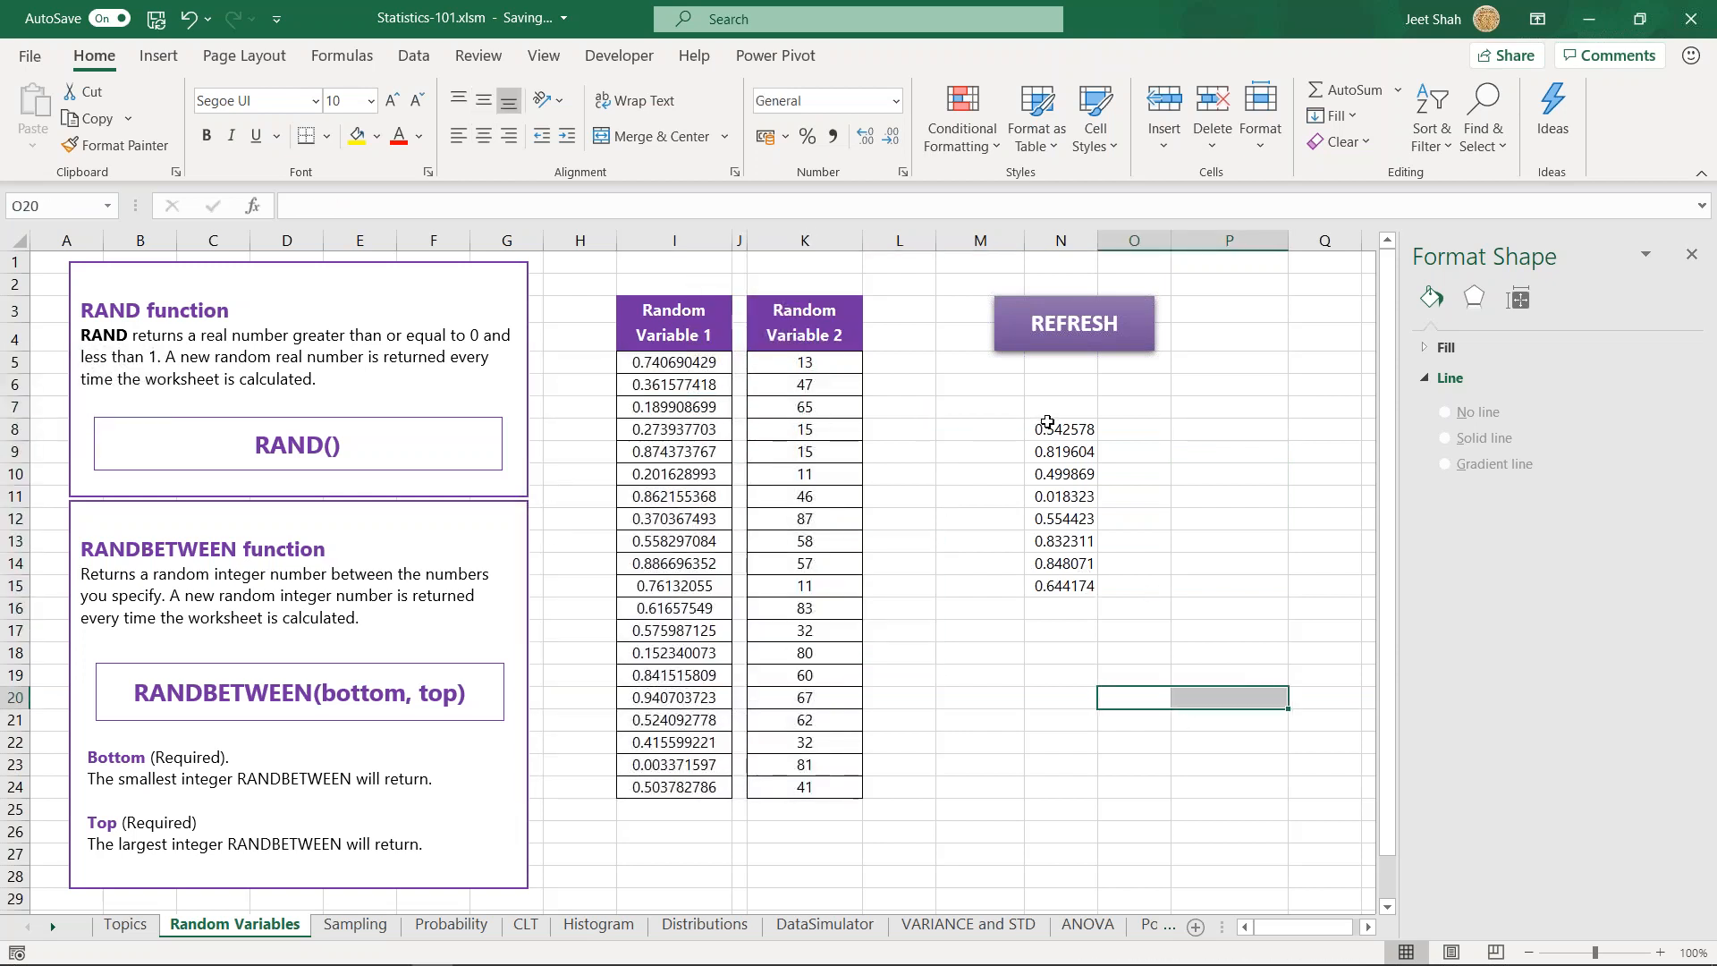
{"action": "left_click_drag", "start_coordinate": [1041, 427], "coordinate": [1069, 585]}
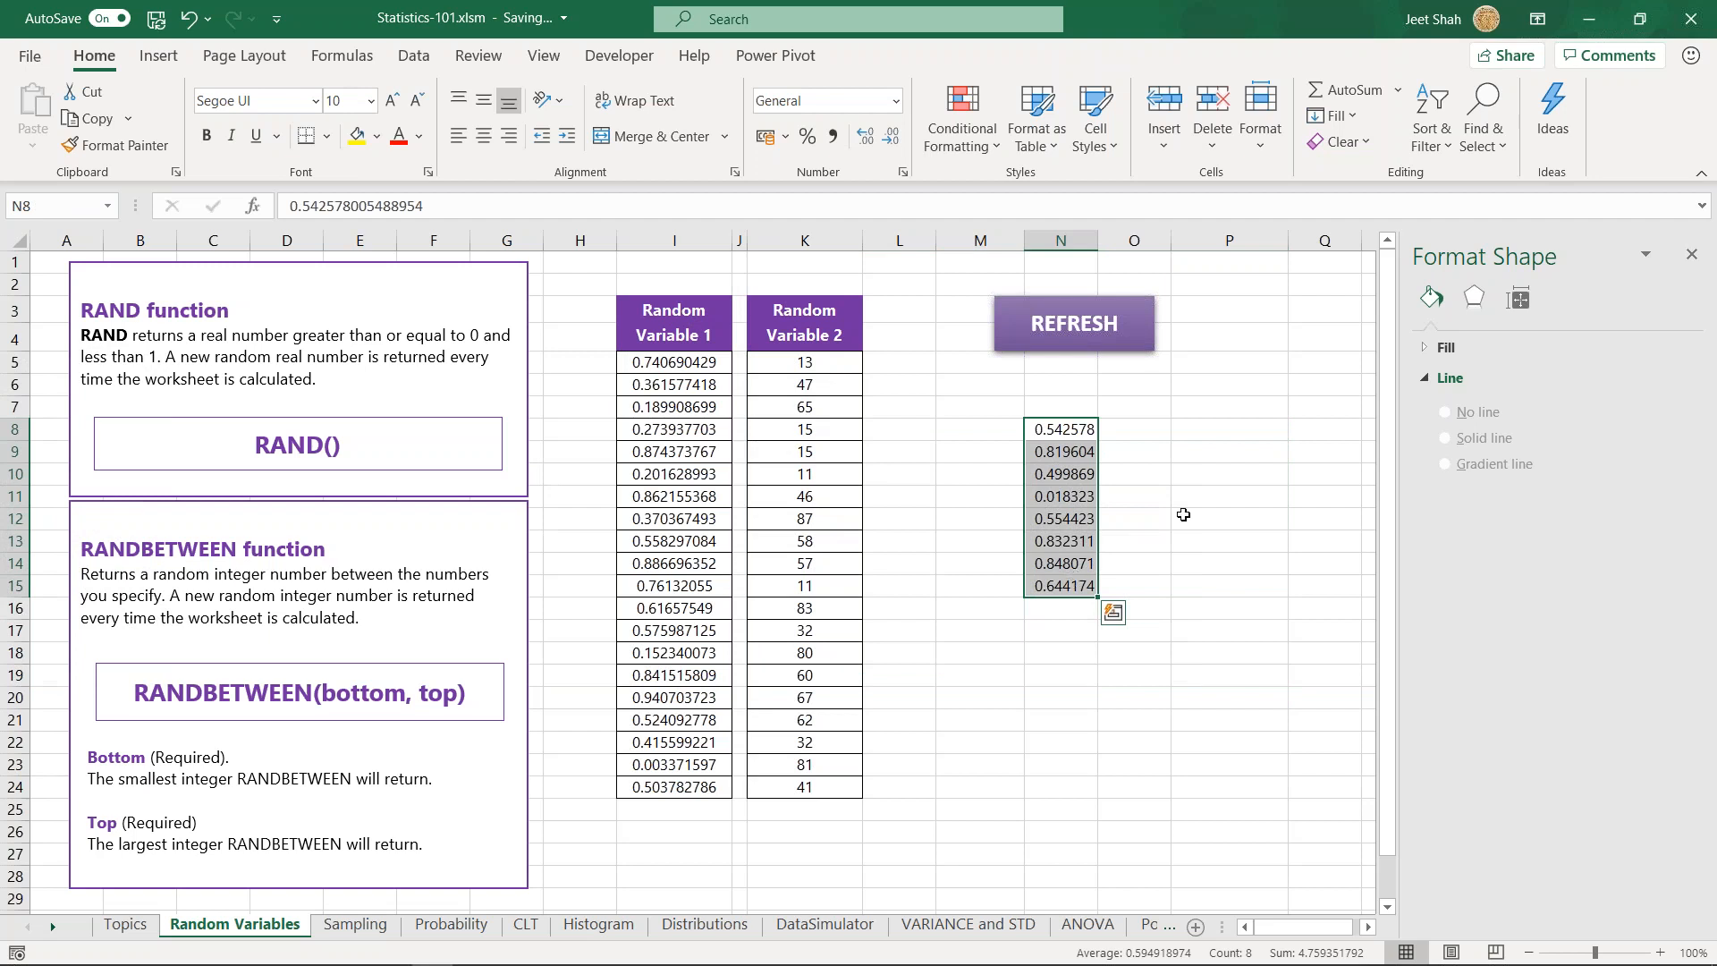
{"action": "key", "text": "Delete"}
{"action": "left_click", "coordinate": [1149, 494]}
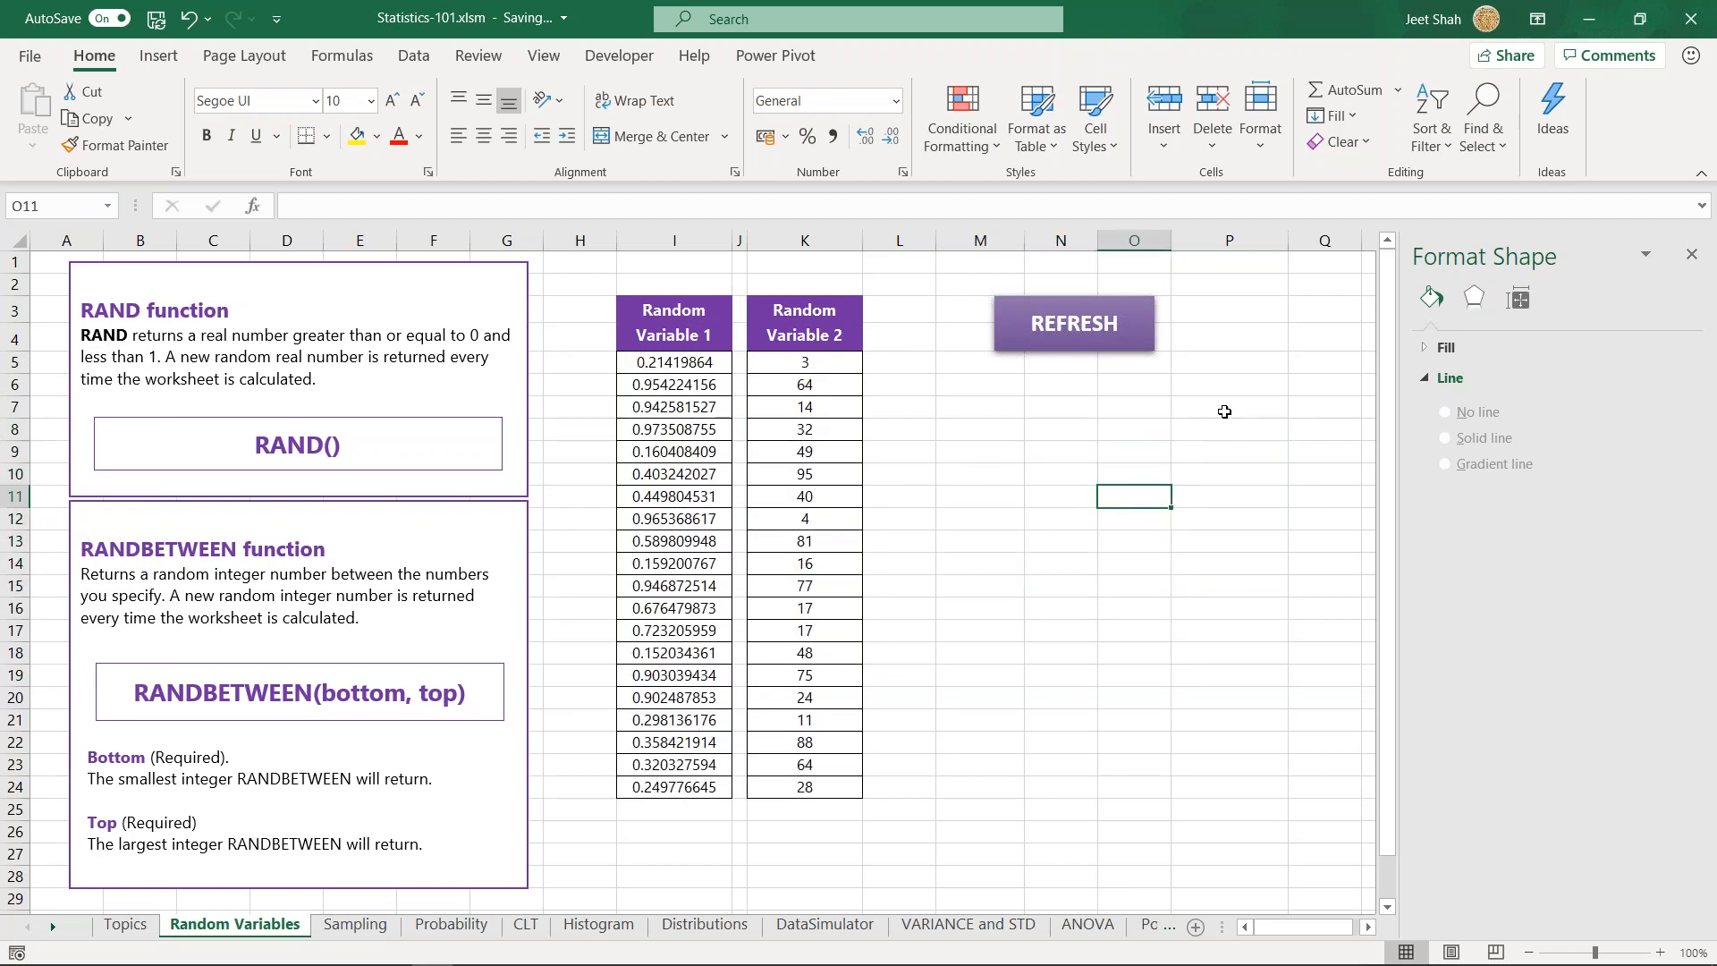
- Regenerate the random variables several times with the sheet's REFRESH control and examine the RAND formulas in I5:I24
{"action": "left_click", "coordinate": [1077, 325]}
{"action": "left_click", "coordinate": [1055, 326]}
{"action": "left_click", "coordinate": [1030, 338]}
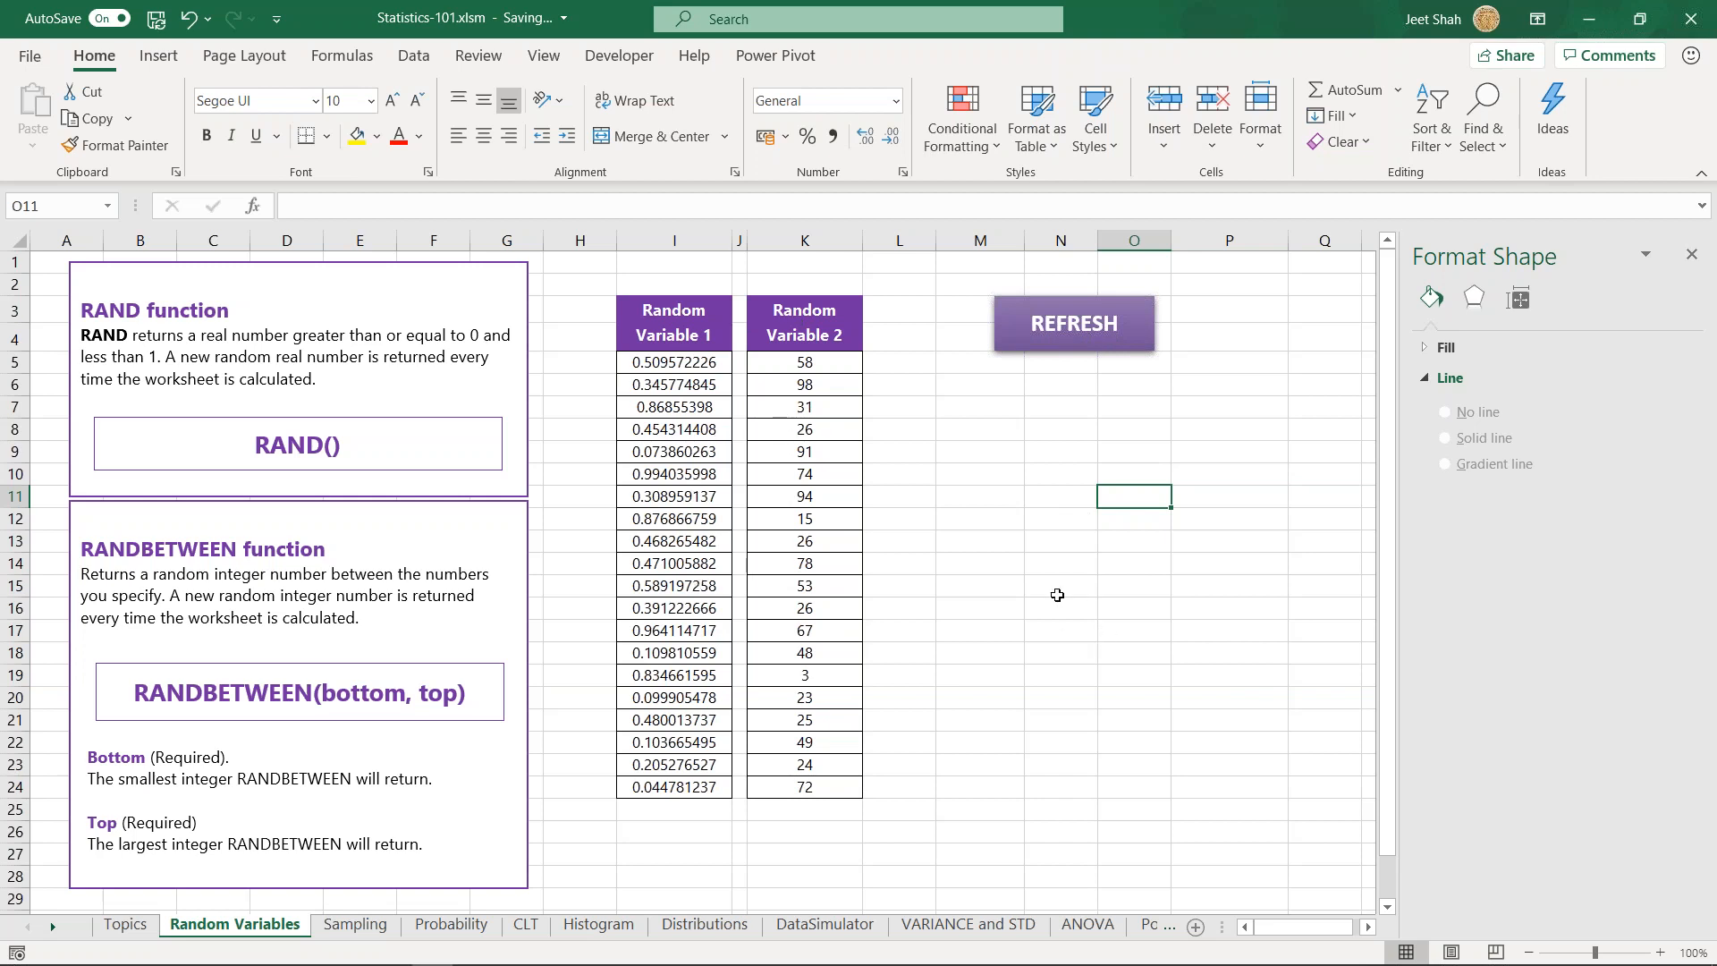
{"action": "left_click", "coordinate": [958, 404]}
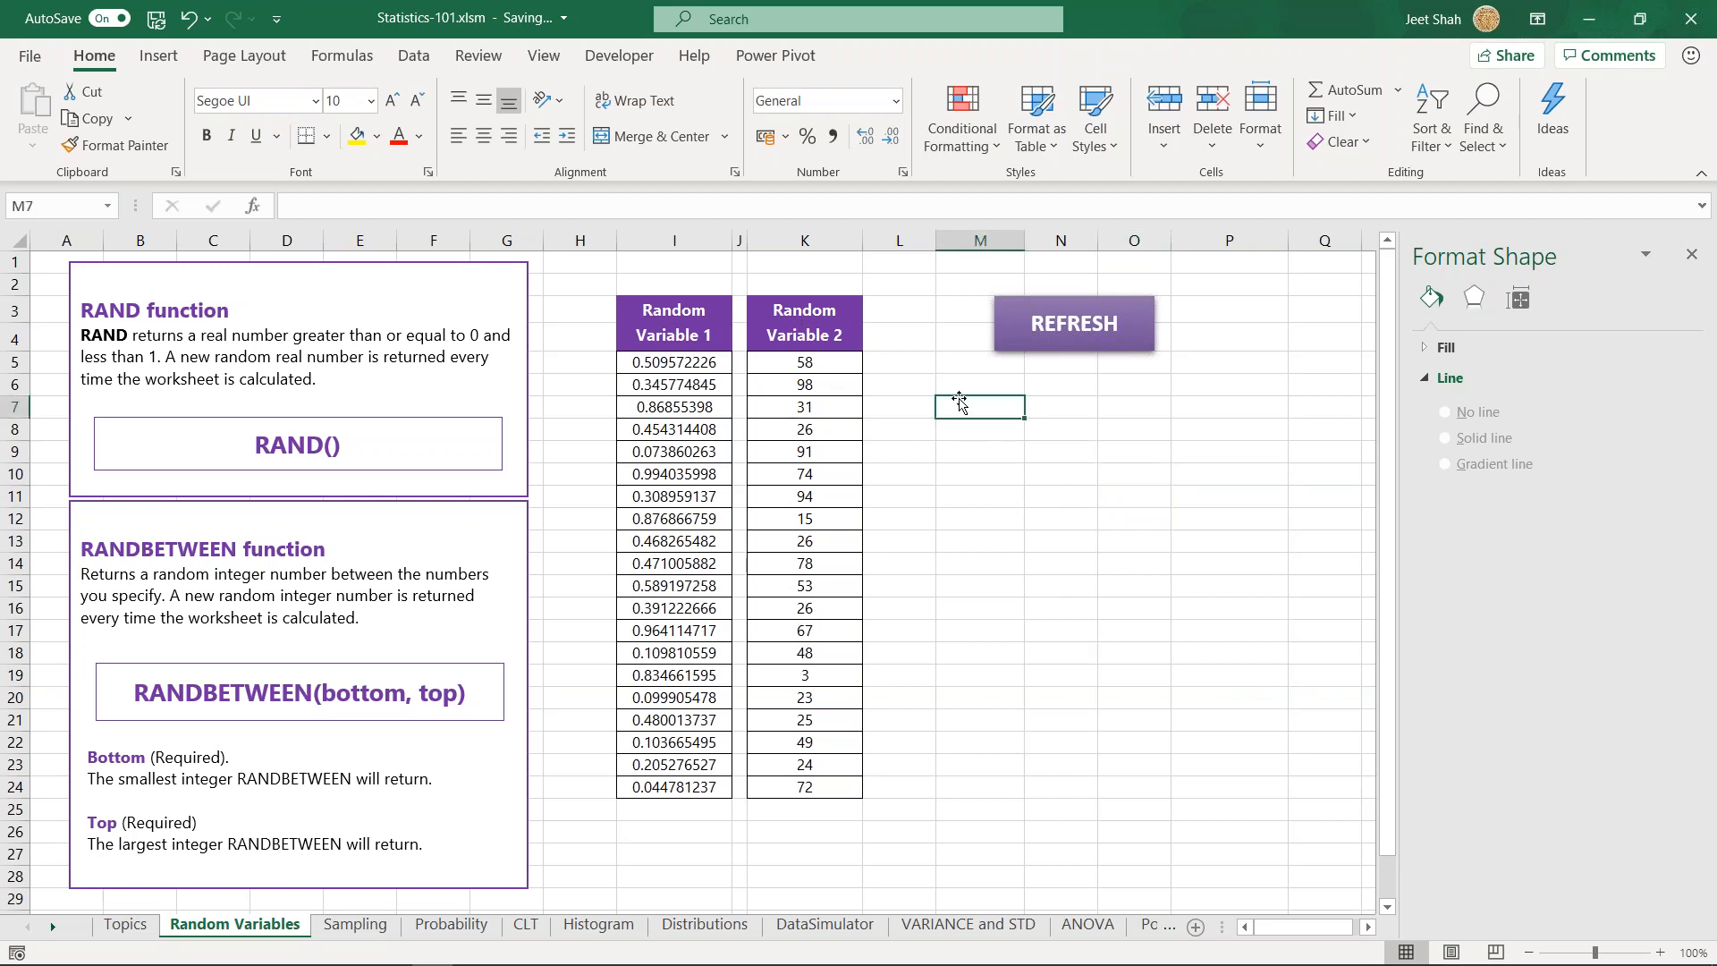
{"action": "left_click", "coordinate": [655, 360]}
{"action": "key", "text": "ctrl+shift+Down"}
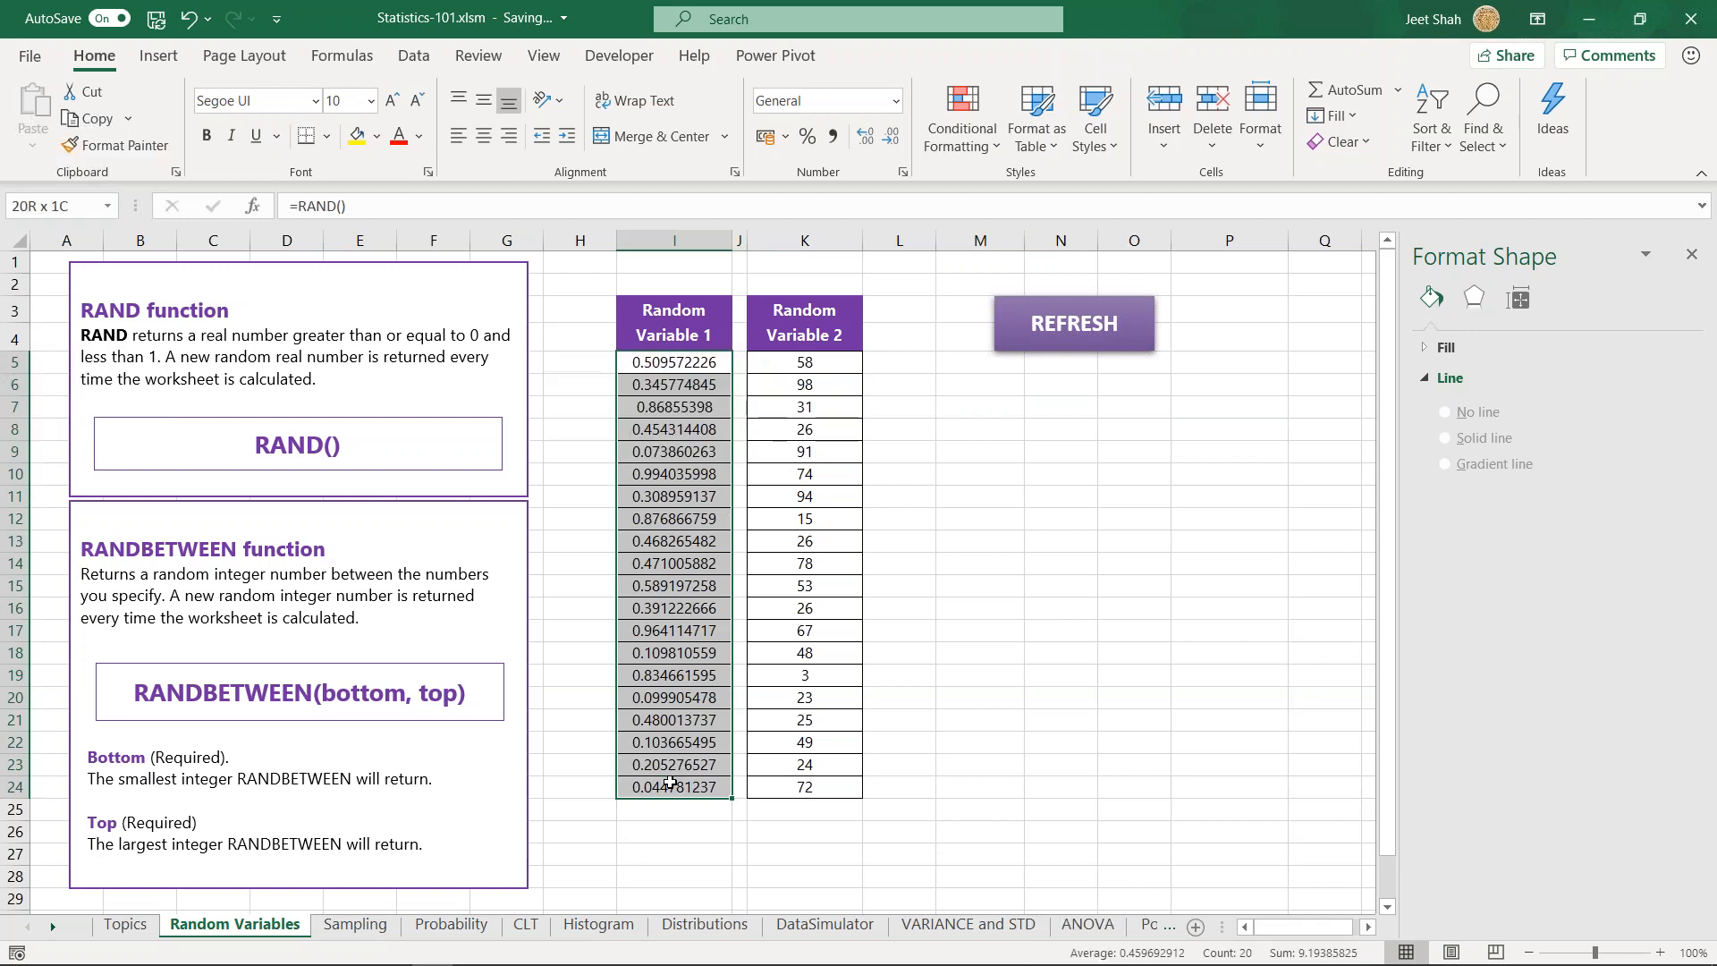
{"action": "key", "text": "ctrl+shift+Up"}
{"action": "left_click", "coordinate": [682, 387]}
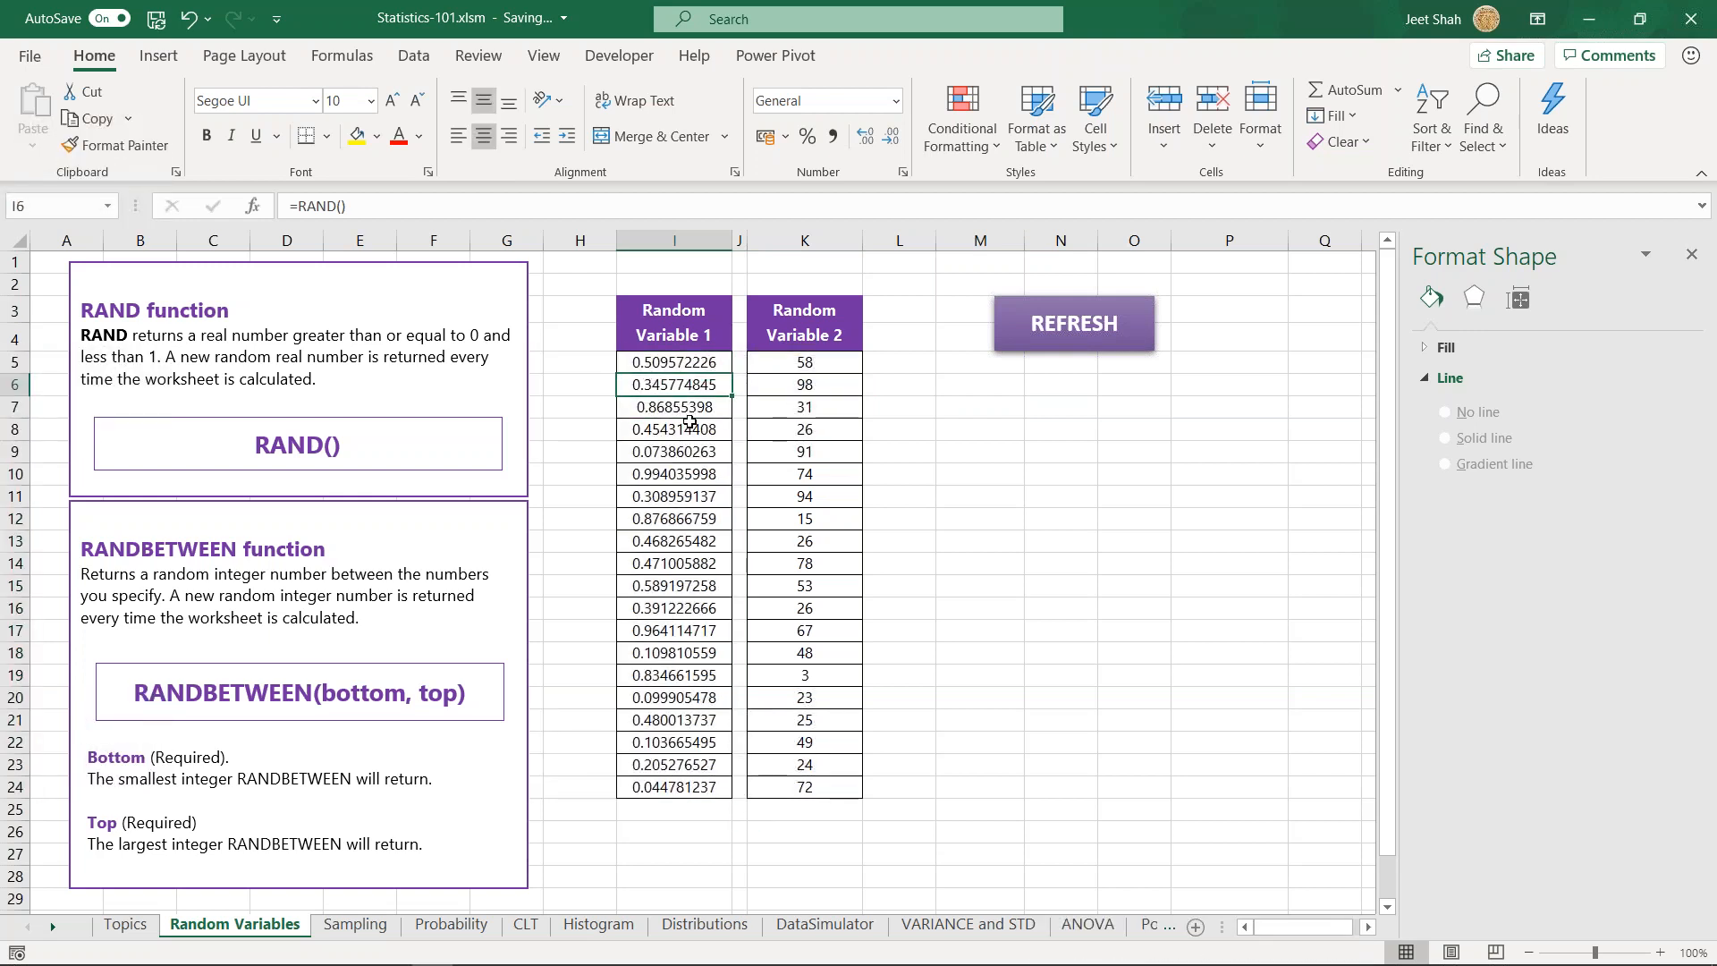
- Enter =RANDBETWEEN(1,10) in cell N8
{"action": "left_click", "coordinate": [1049, 432]}
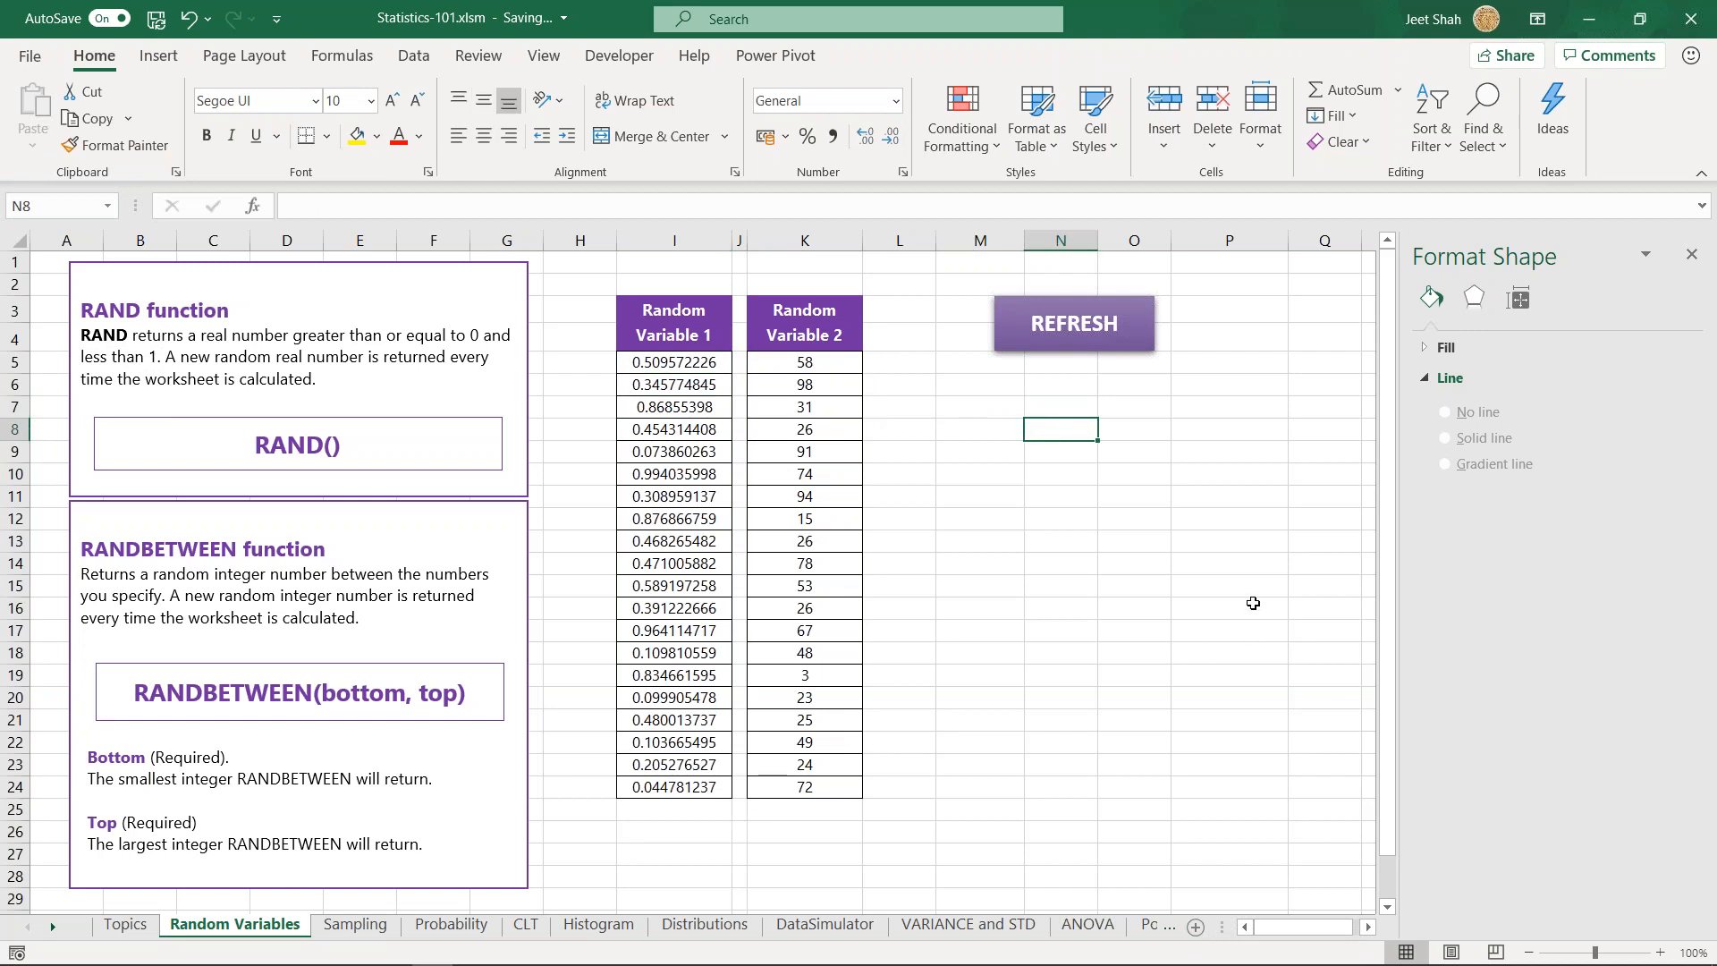
{"action": "type", "text": "=randb"}
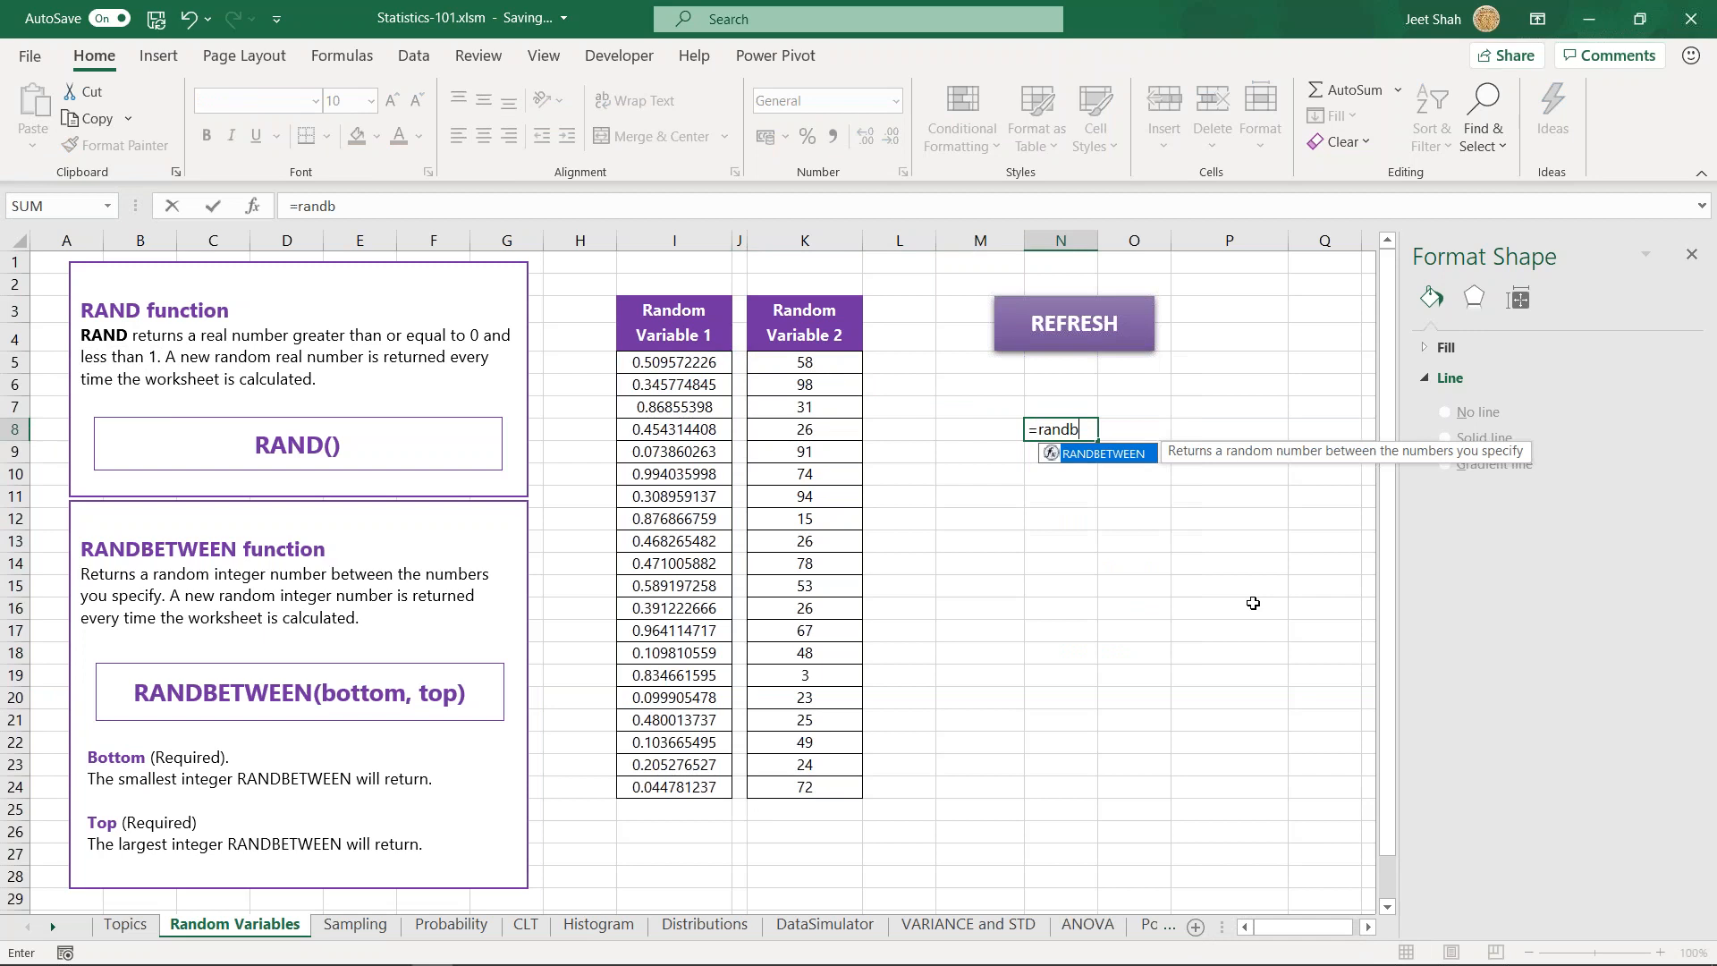
{"action": "key", "text": "Tab"}
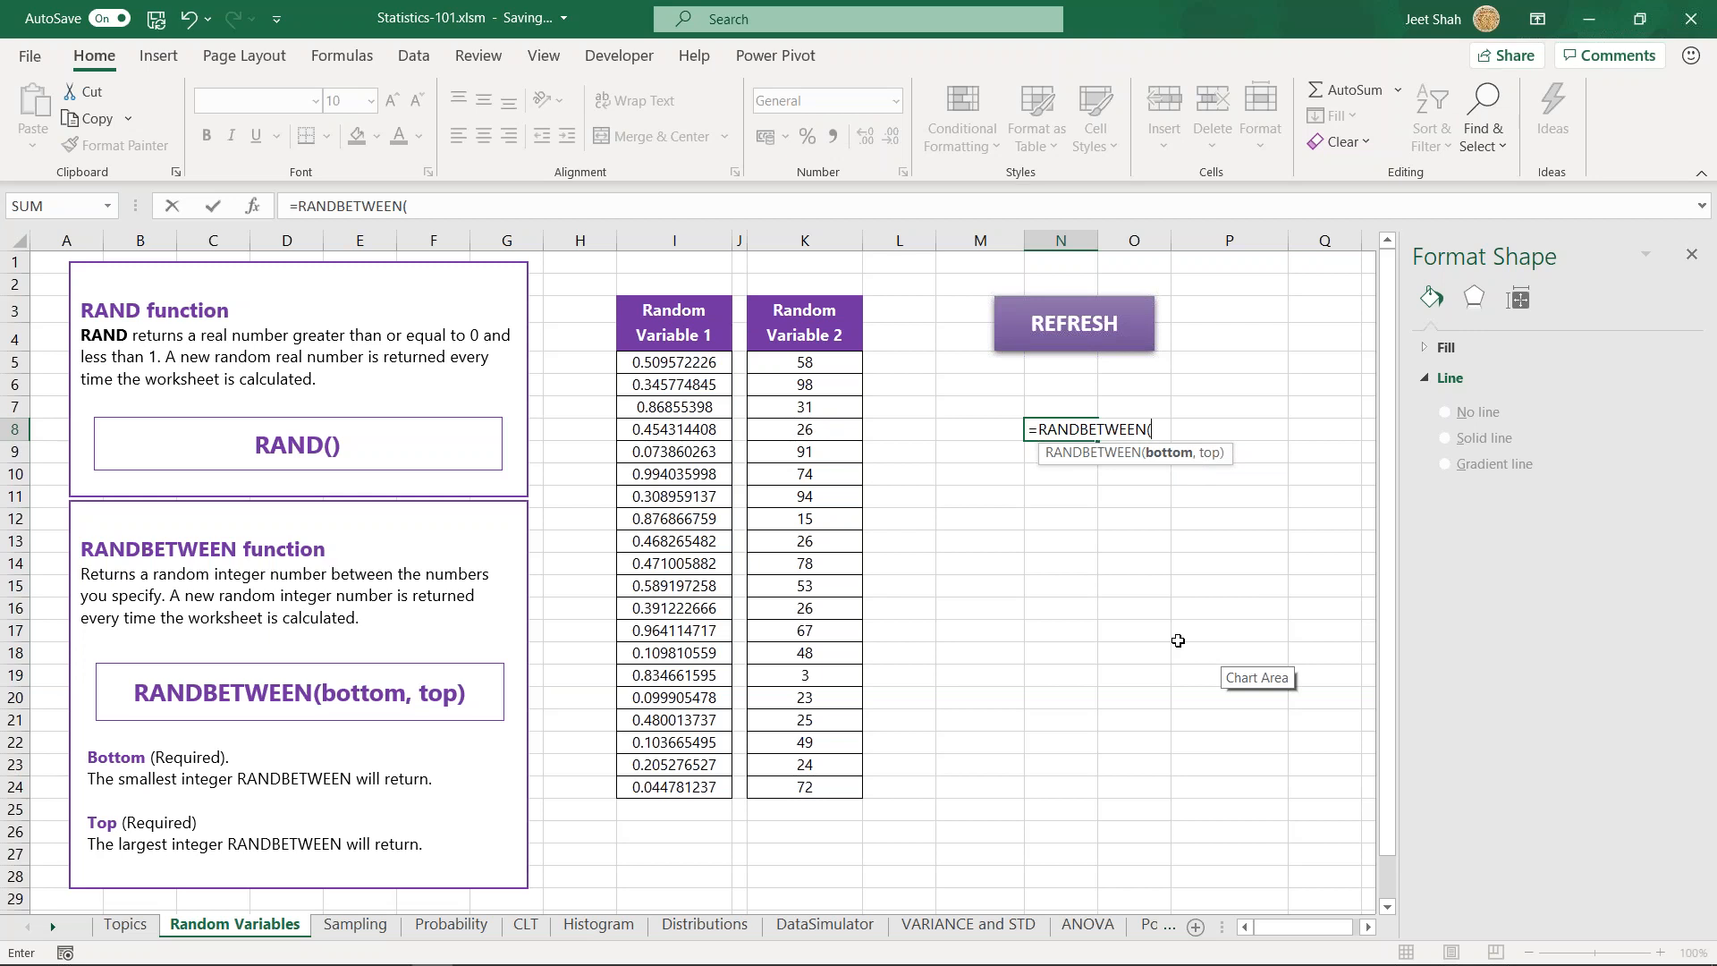
{"action": "type", "text": "1,10)"}
{"action": "key", "text": "ctrl+Return"}
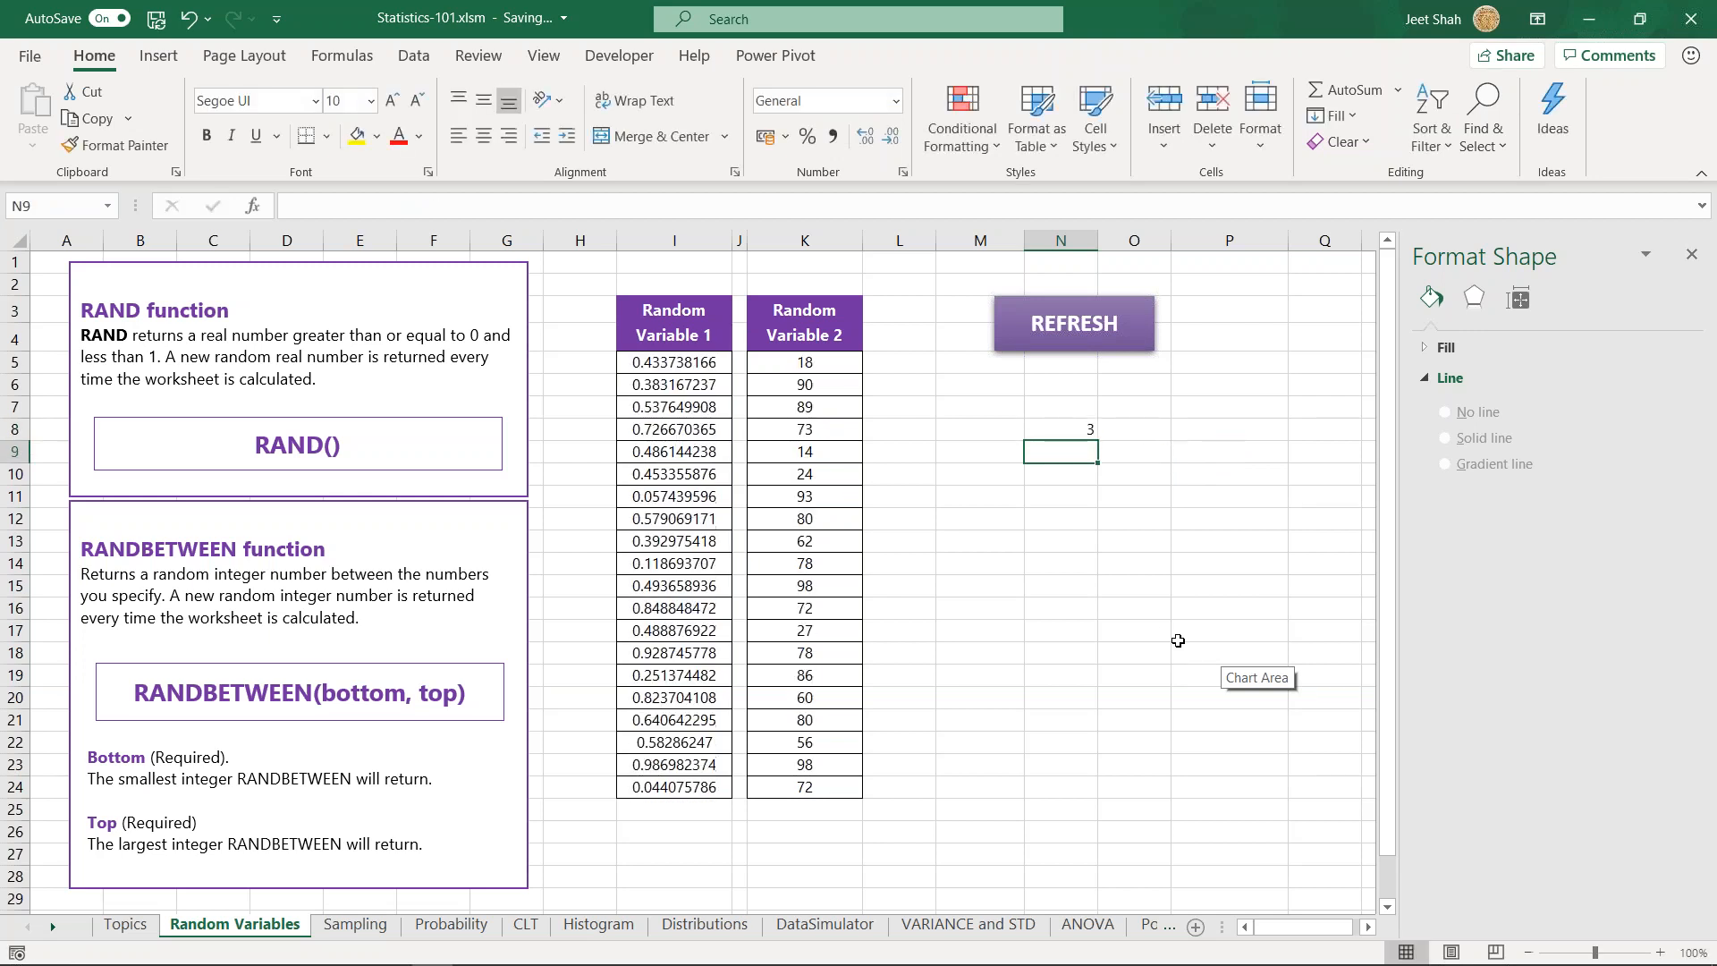
- Fill the RANDBETWEEN formula from N8 down to N26
{"action": "left_click_drag", "start_coordinate": [1098, 439], "coordinate": [1077, 726]}
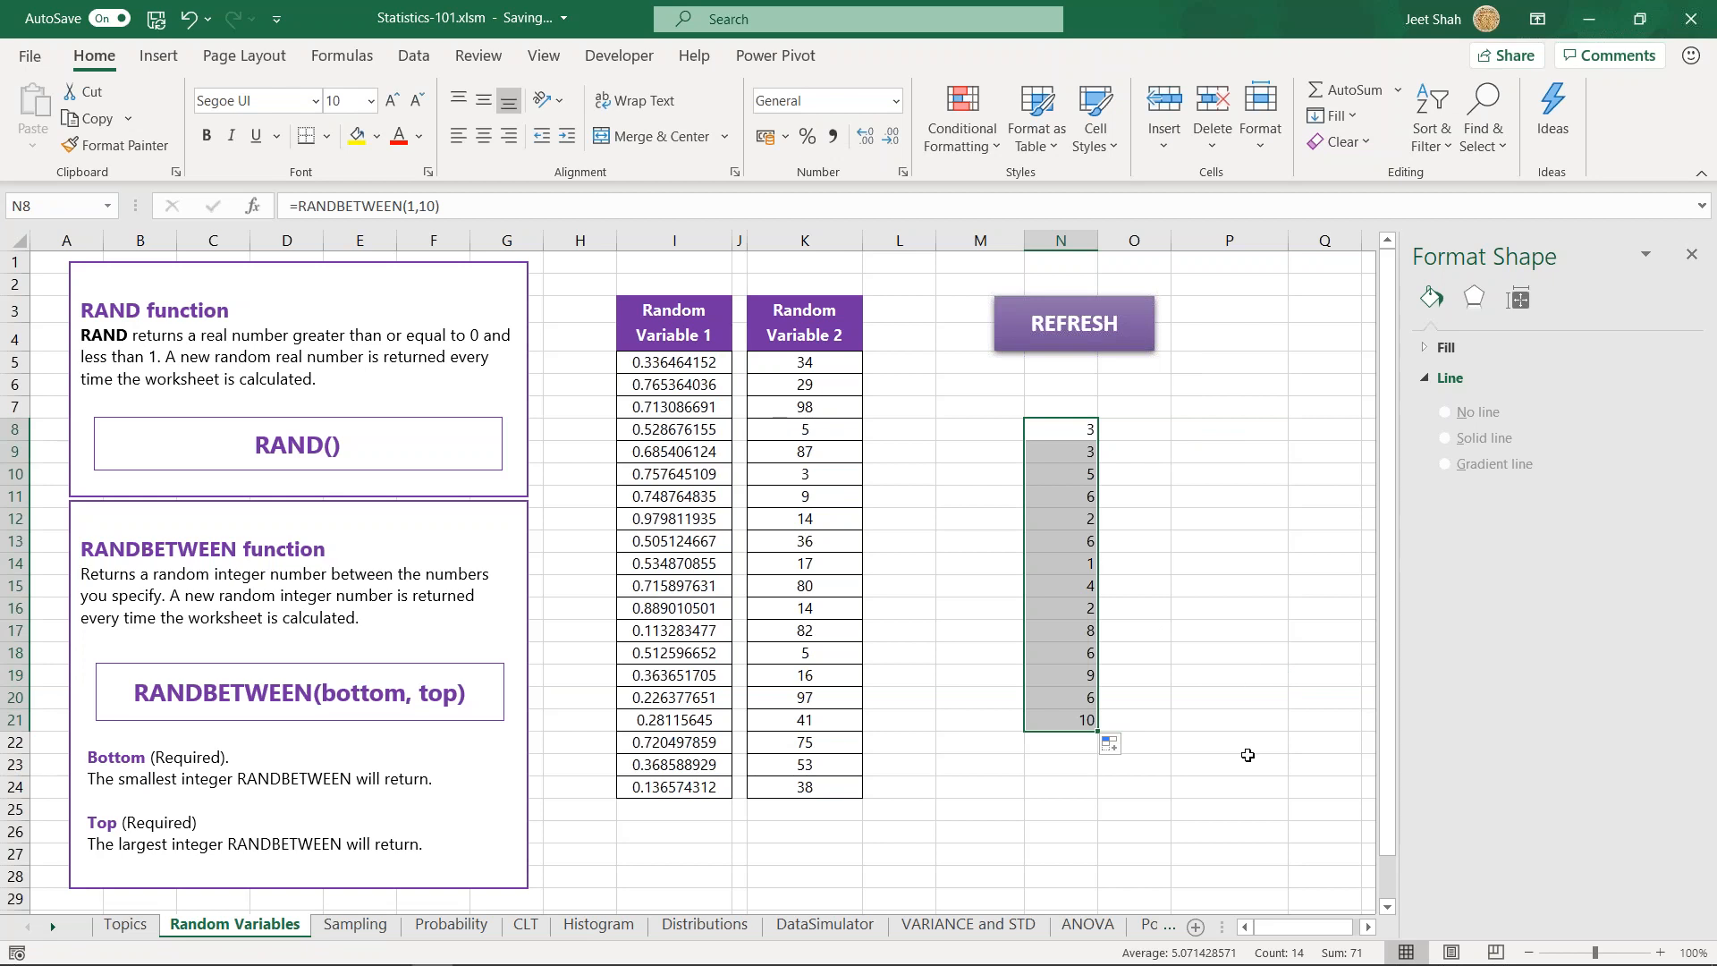
{"action": "left_click", "coordinate": [1088, 724]}
{"action": "left_click_drag", "start_coordinate": [1091, 729], "coordinate": [1093, 832]}
{"action": "left_click", "coordinate": [1178, 633]}
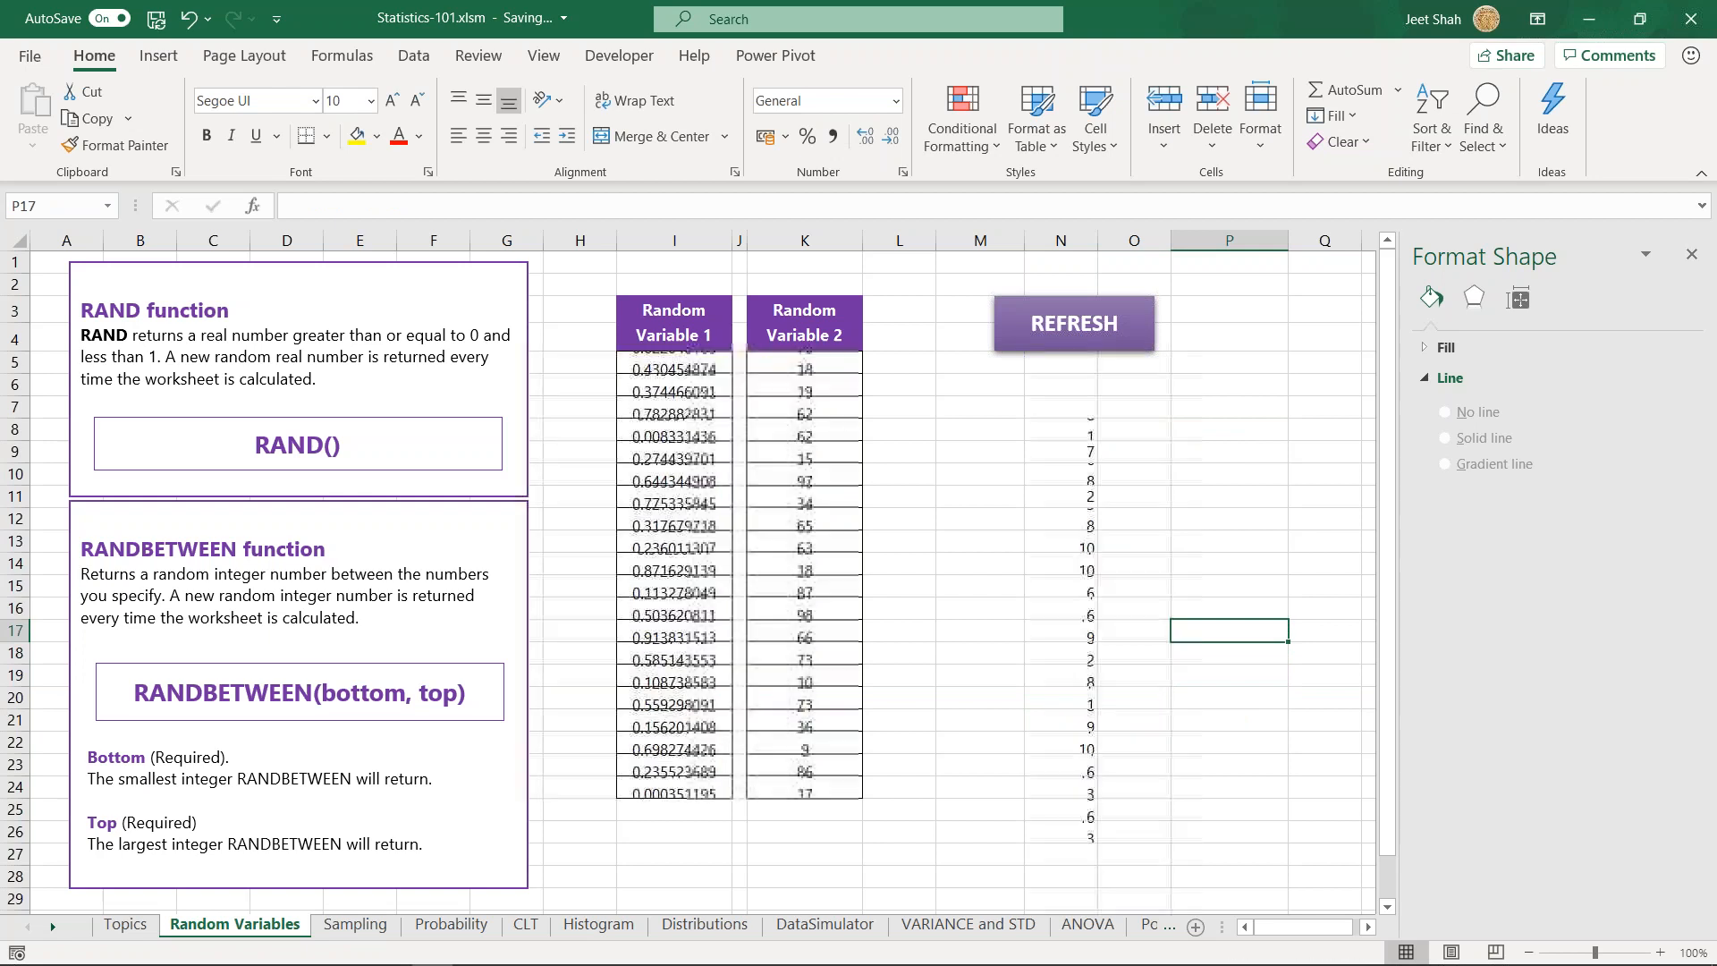
- Clear the random integers from N8:N26
{"action": "left_click_drag", "start_coordinate": [1055, 428], "coordinate": [1075, 829]}
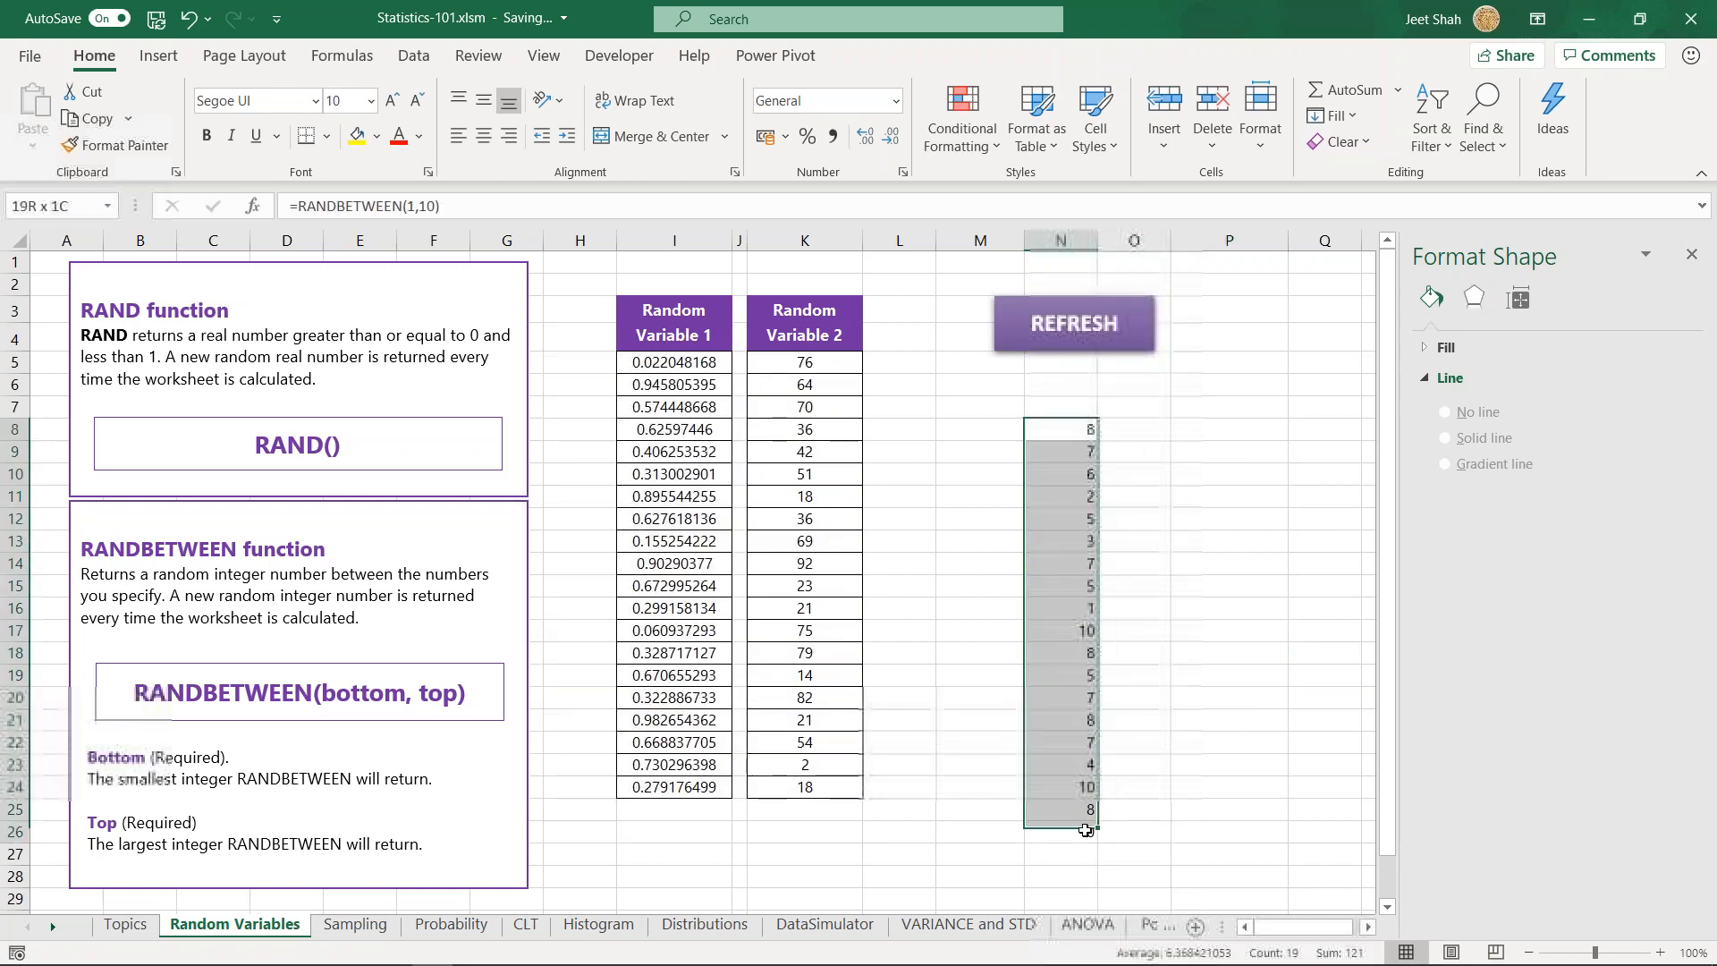
{"action": "key", "text": "Delete"}
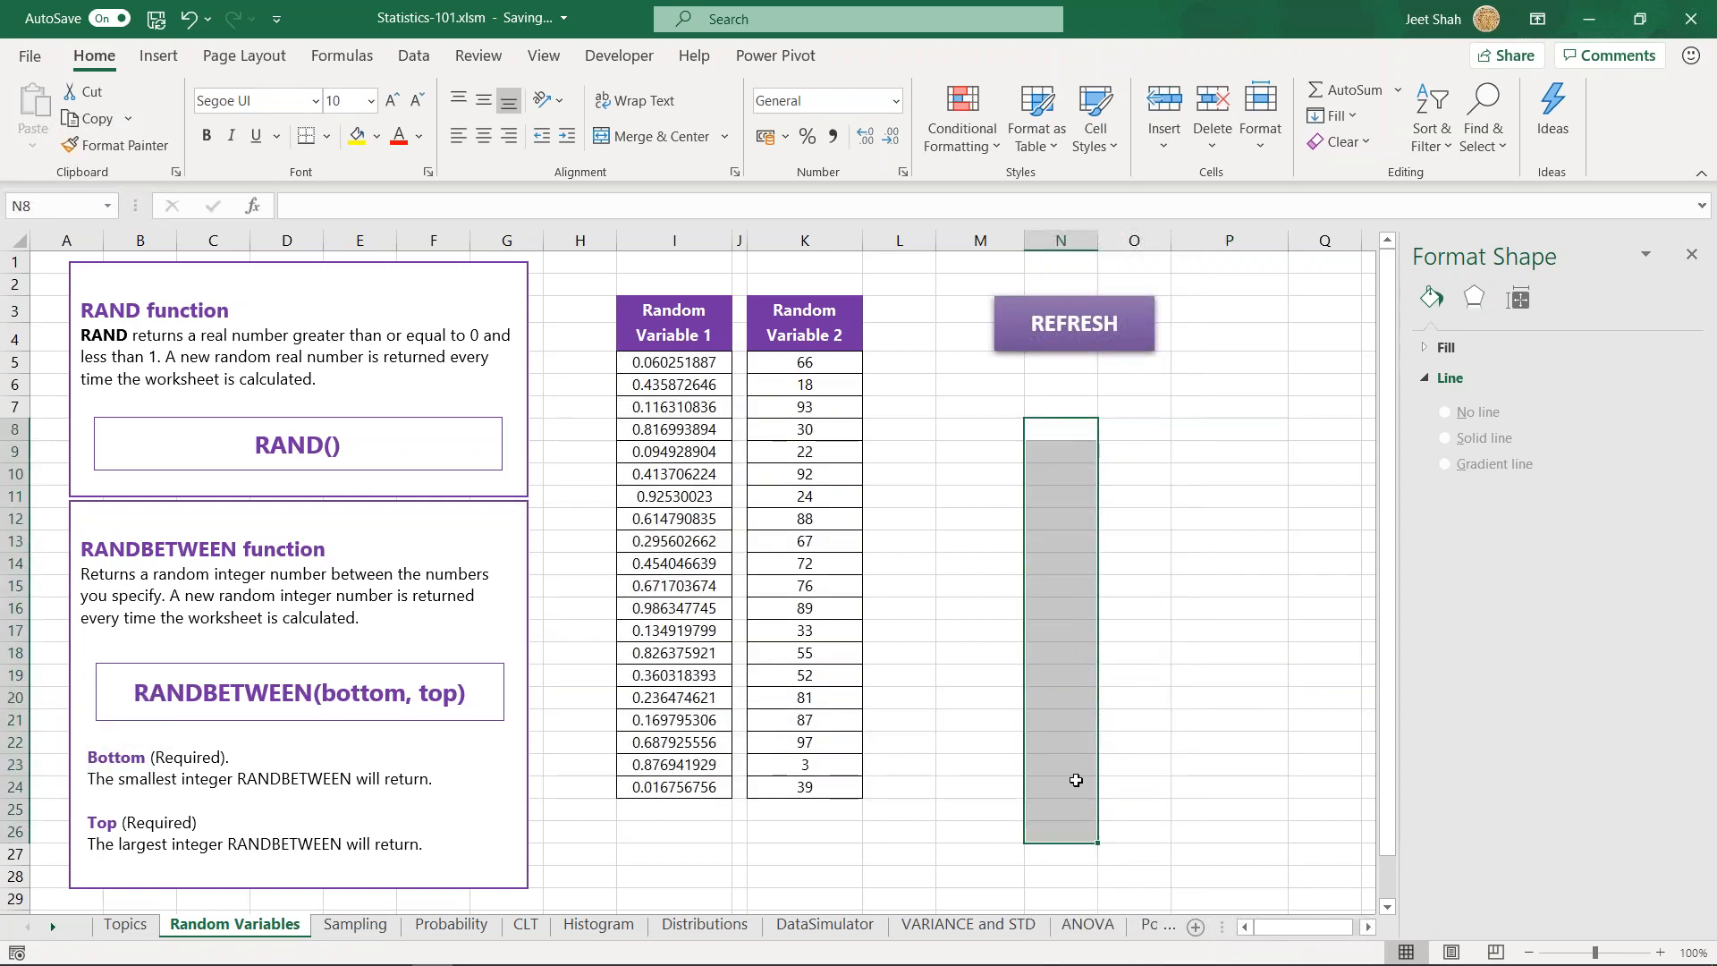
{"action": "left_click", "coordinate": [1061, 446]}
{"action": "left_click", "coordinate": [1061, 416]}
{"action": "left_click", "coordinate": [1084, 437]}
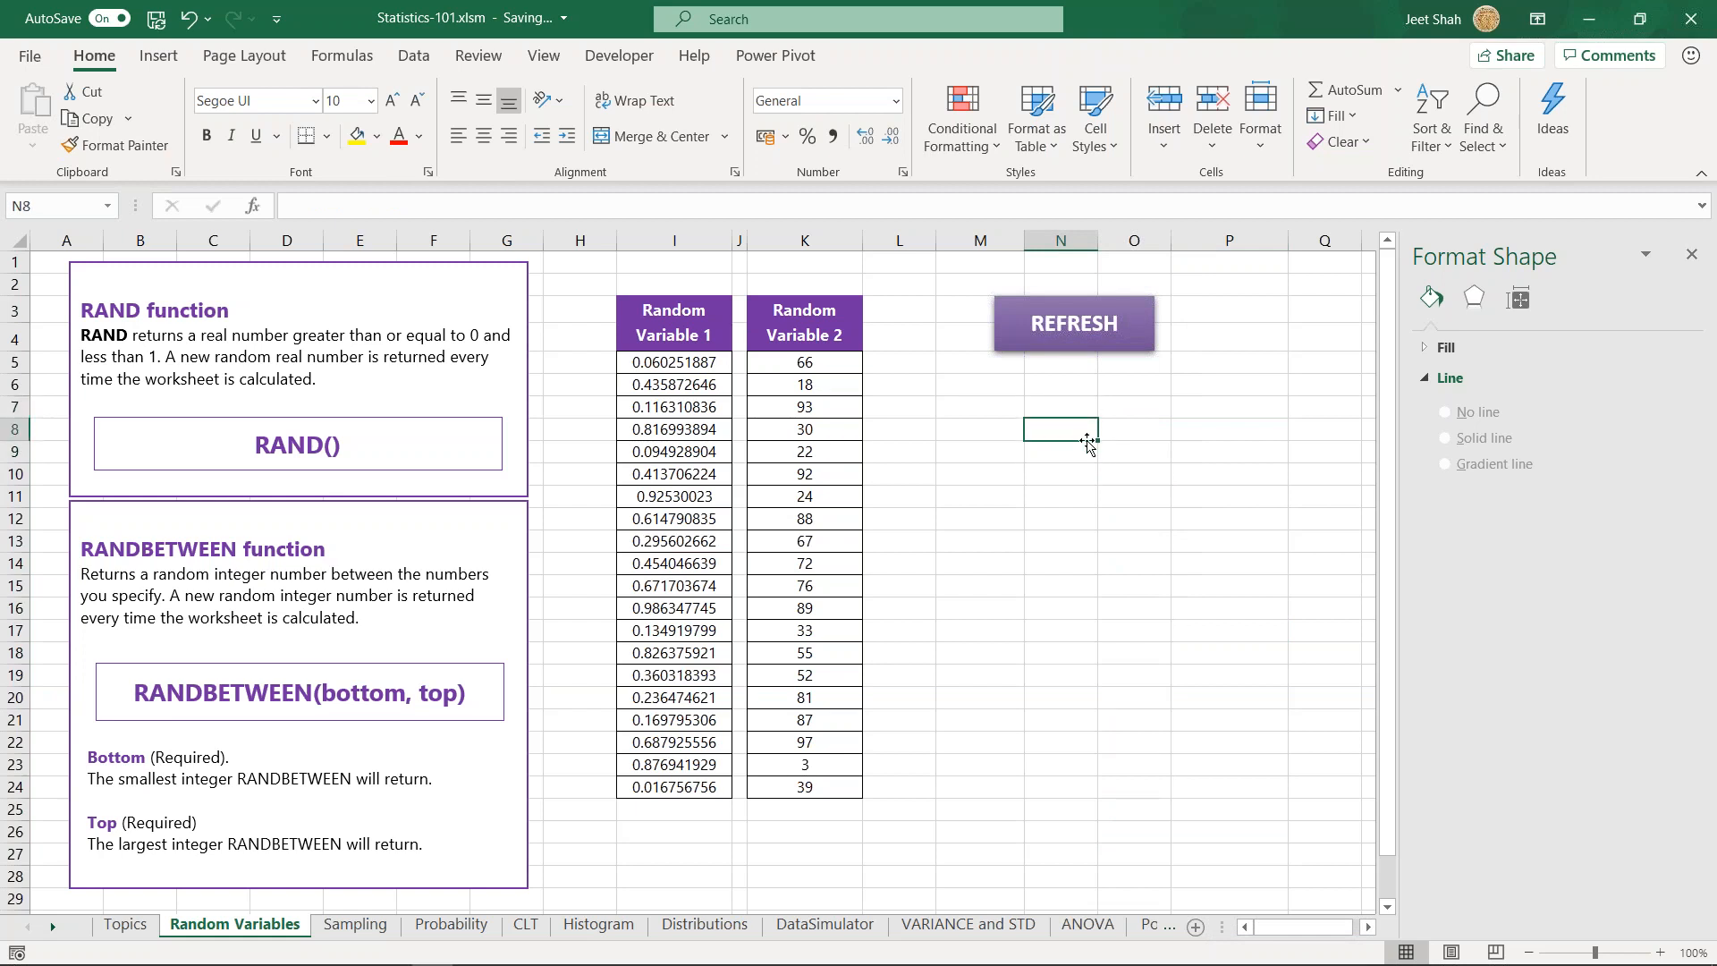
{"action": "left_click", "coordinate": [1077, 470]}
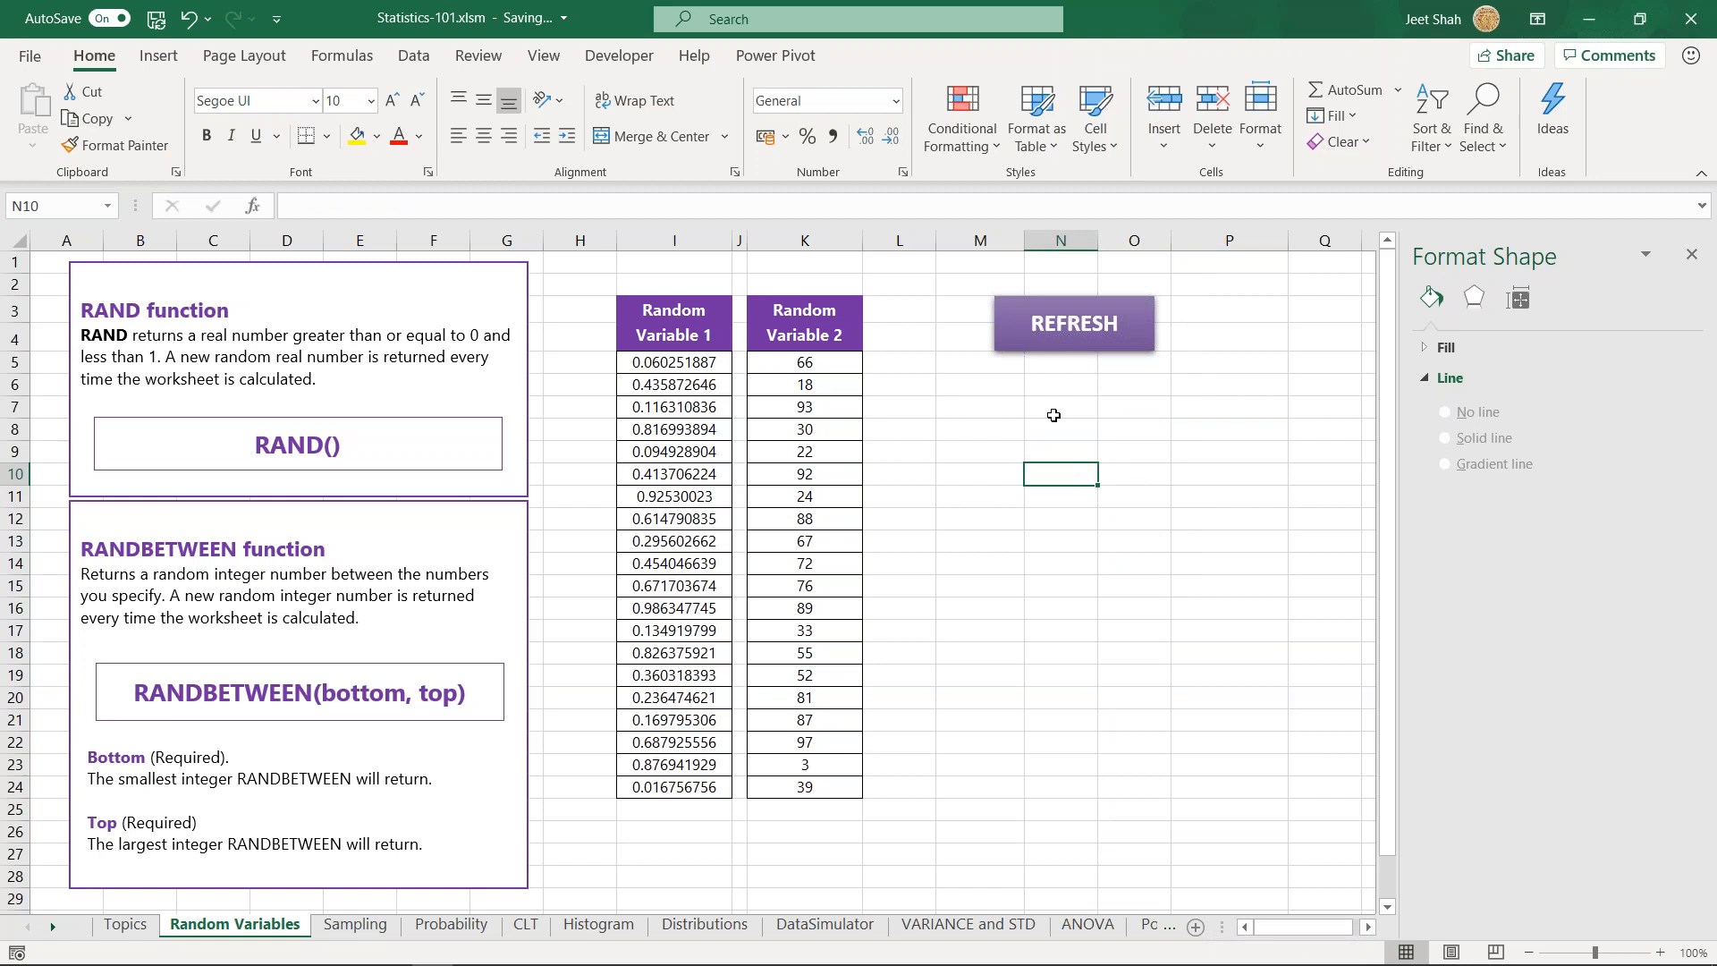
- Recalculate and refresh the random variables, and examine the formula behind Random Variable 2 in K6
{"action": "left_click", "coordinate": [1213, 426]}
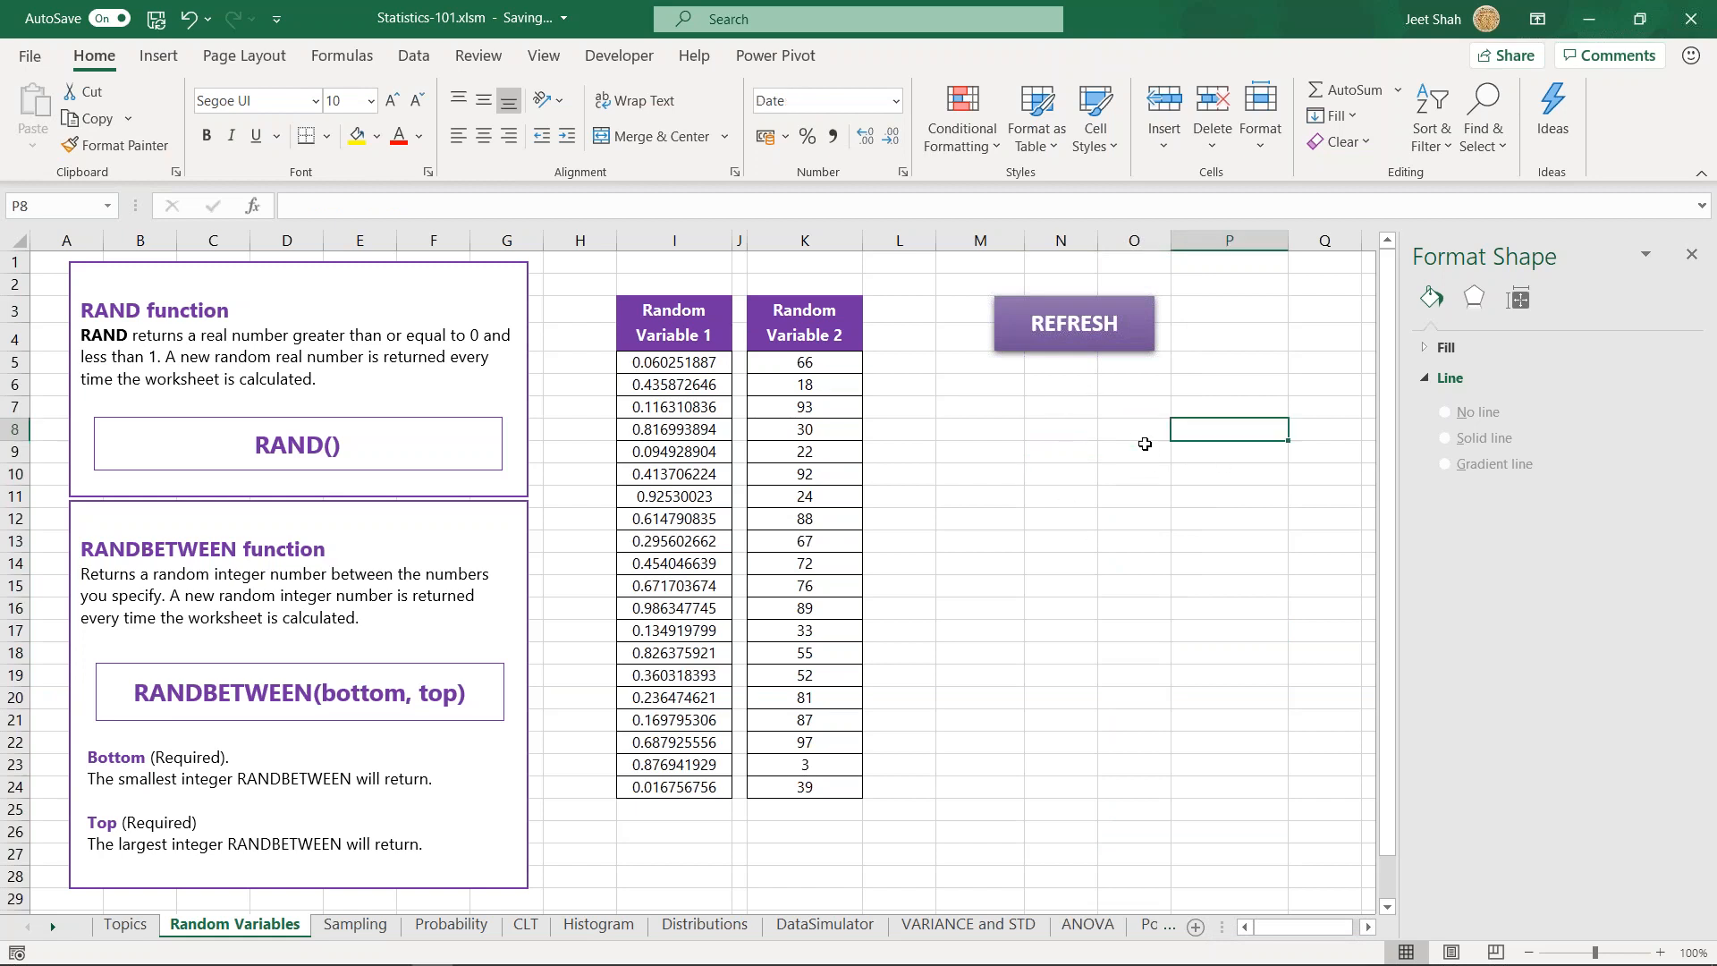
{"action": "key", "text": "F9"}
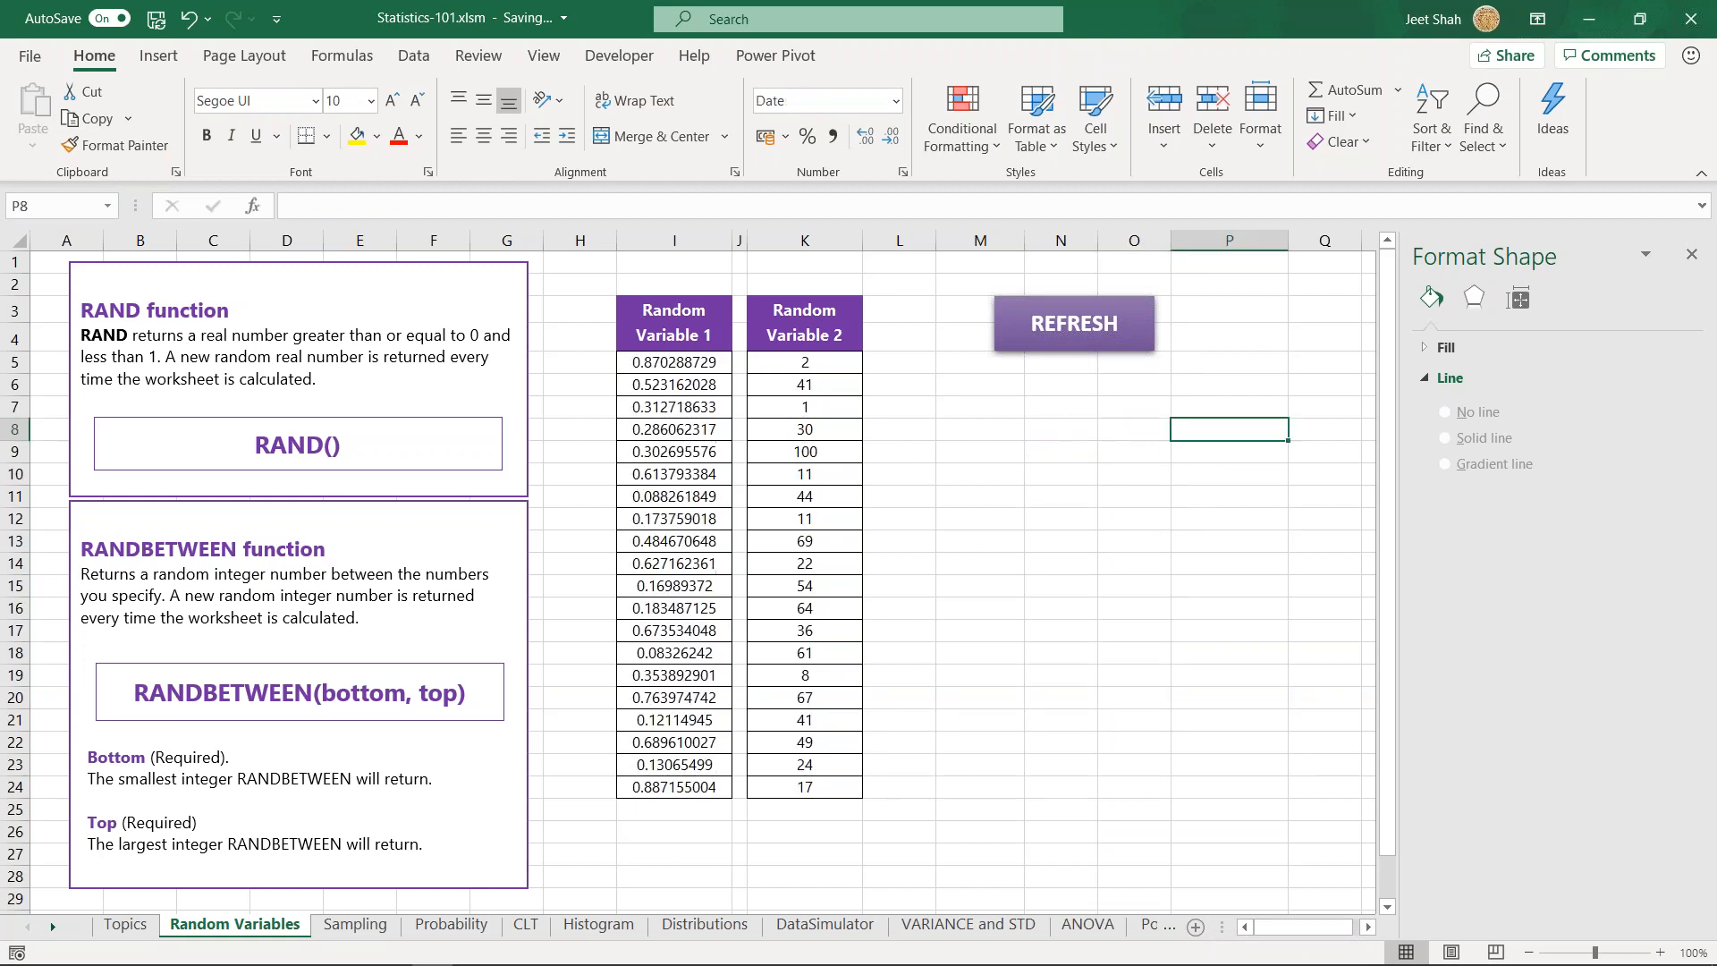
{"action": "left_click", "coordinate": [1077, 338]}
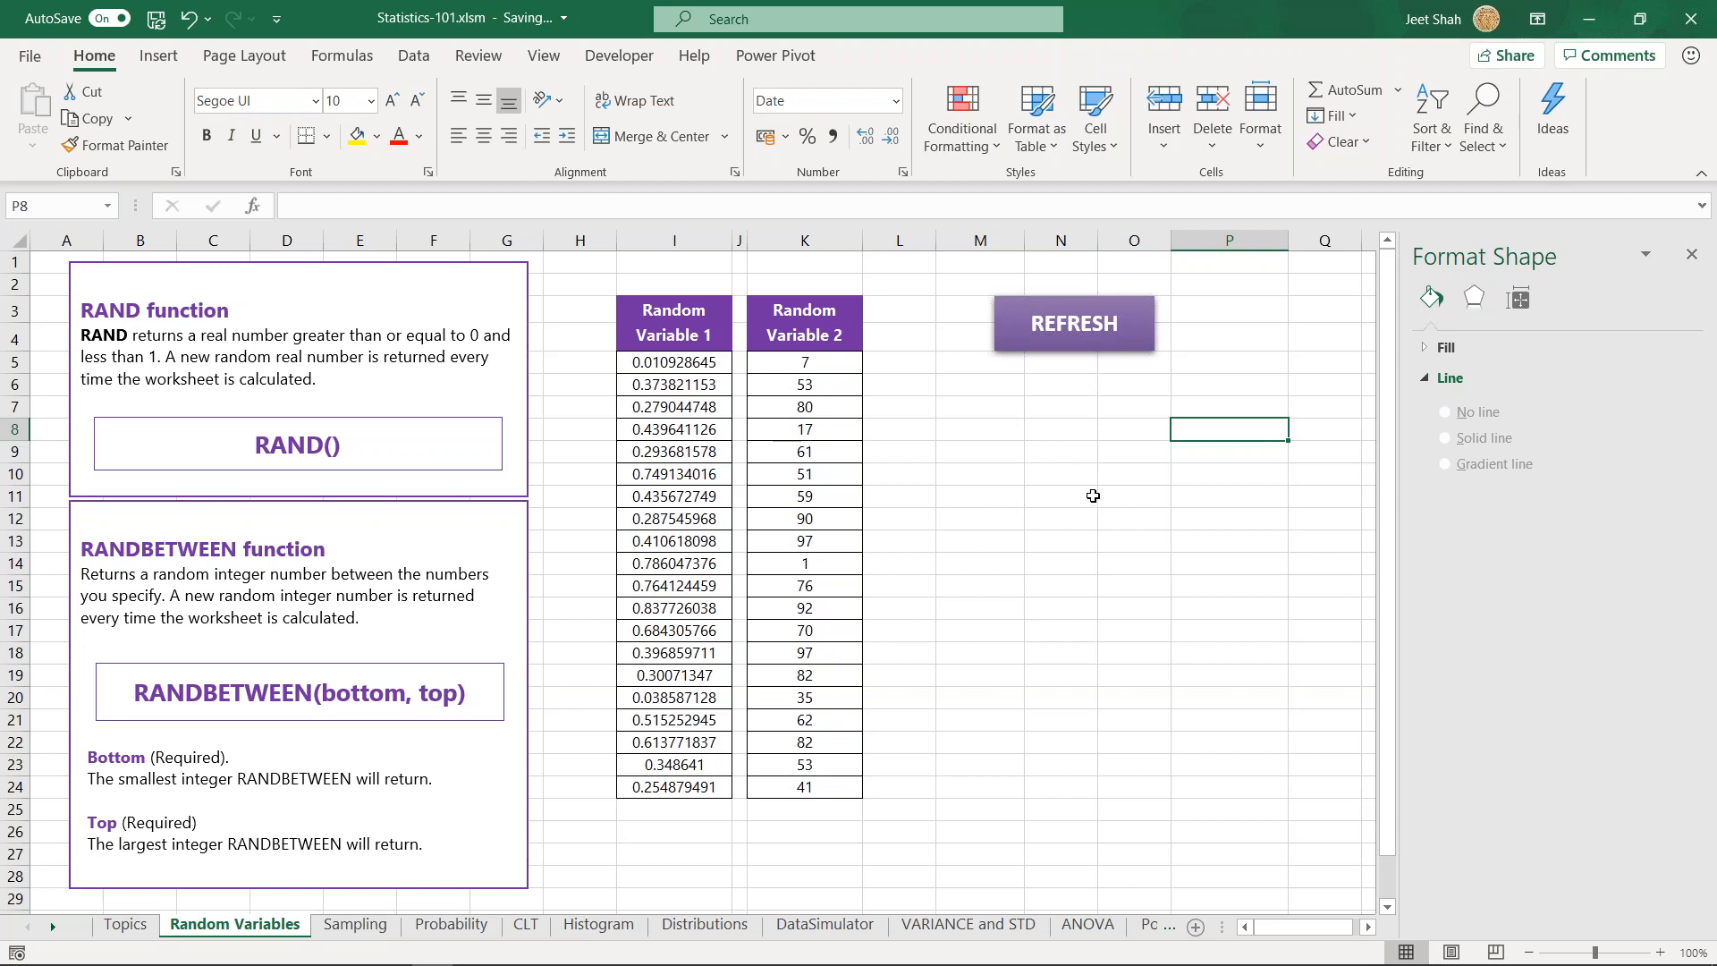
{"action": "left_click", "coordinate": [804, 383]}
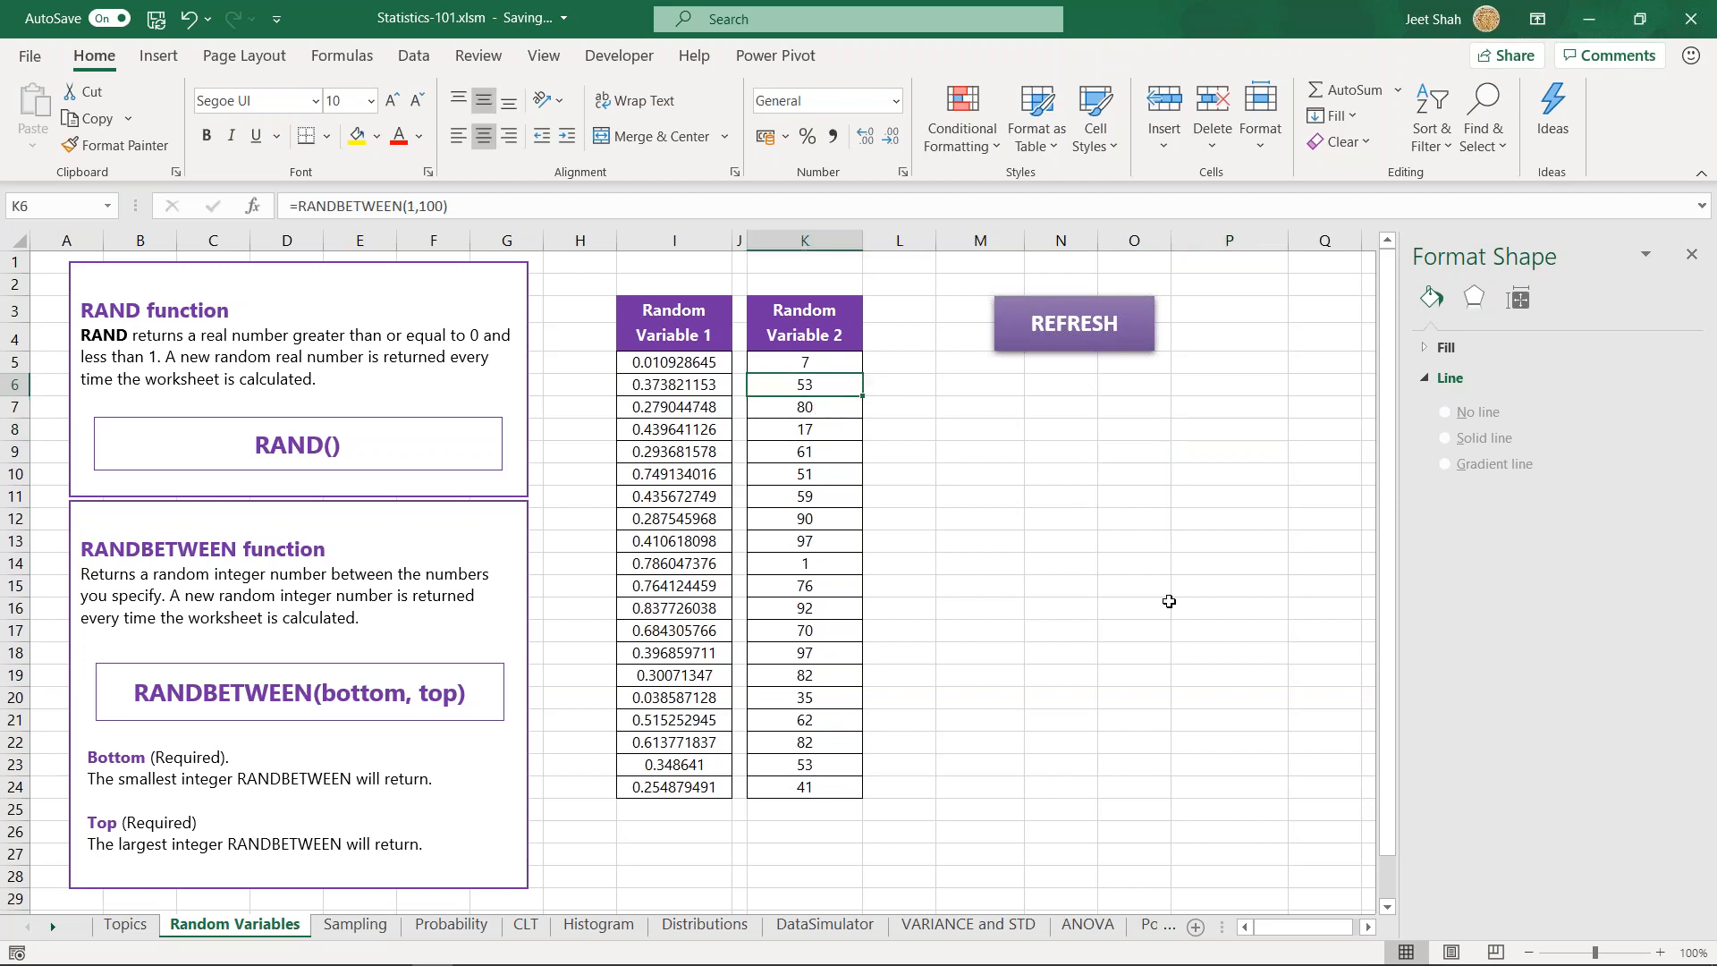
{"action": "left_click", "coordinate": [1020, 411]}
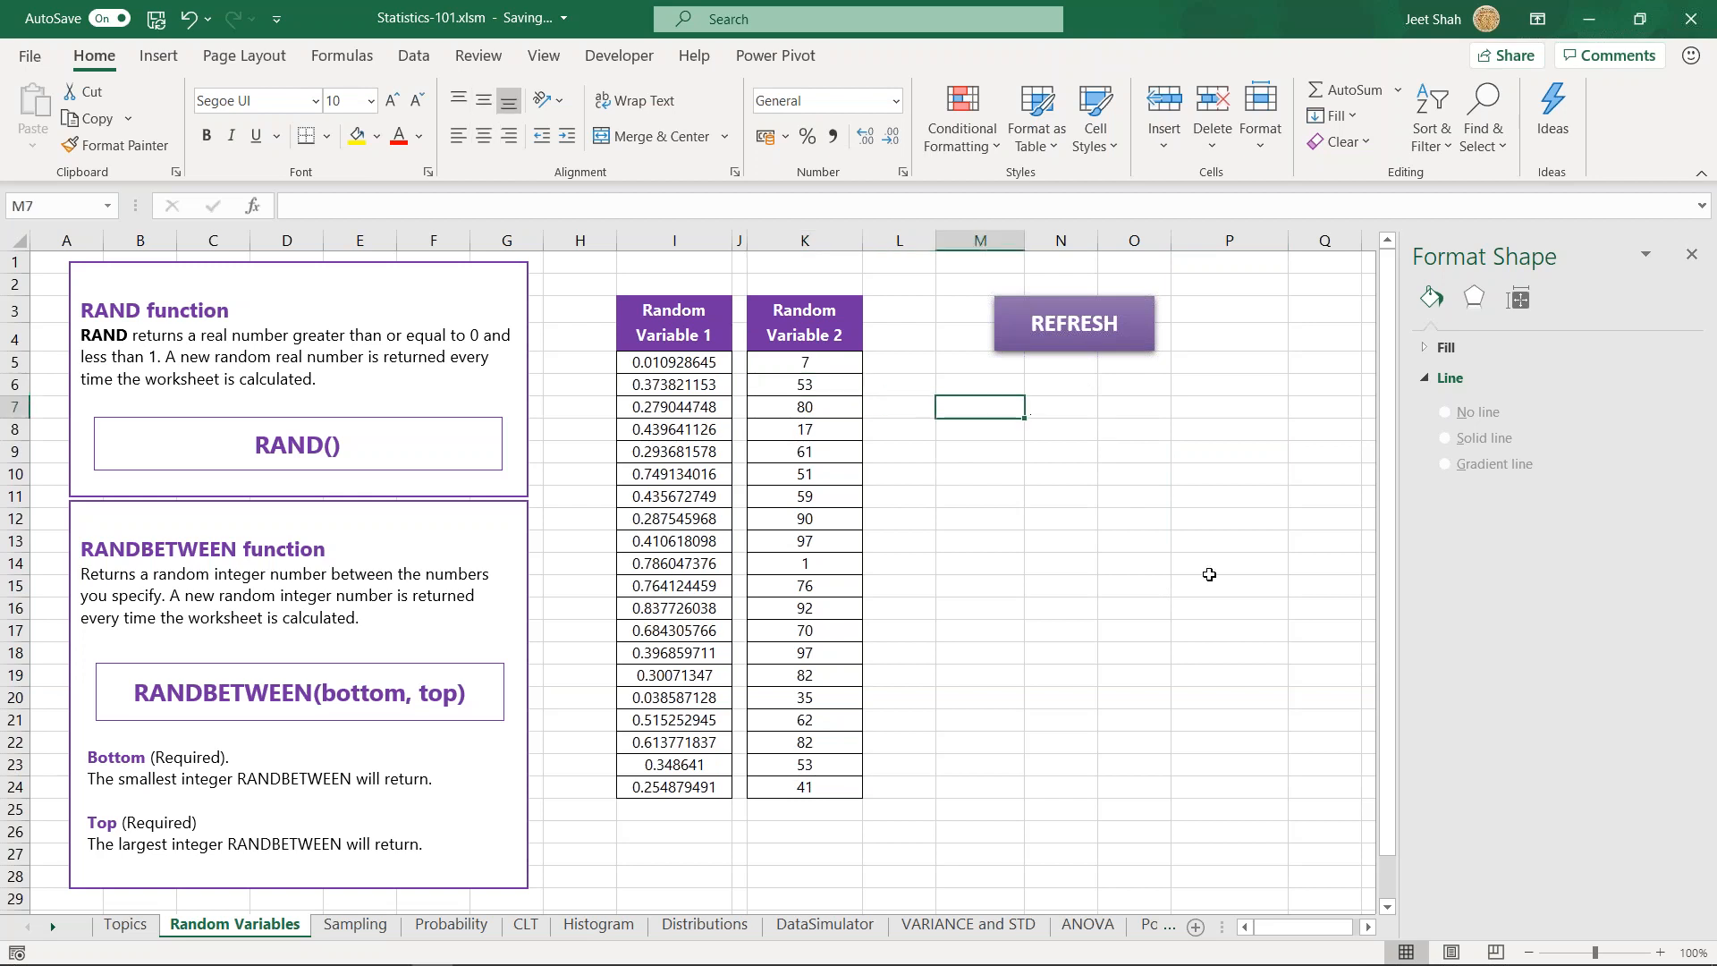
- Enter =RANDBETWEEN(1,10) in N8 and fill it down to N13
{"action": "left_click", "coordinate": [1073, 438]}
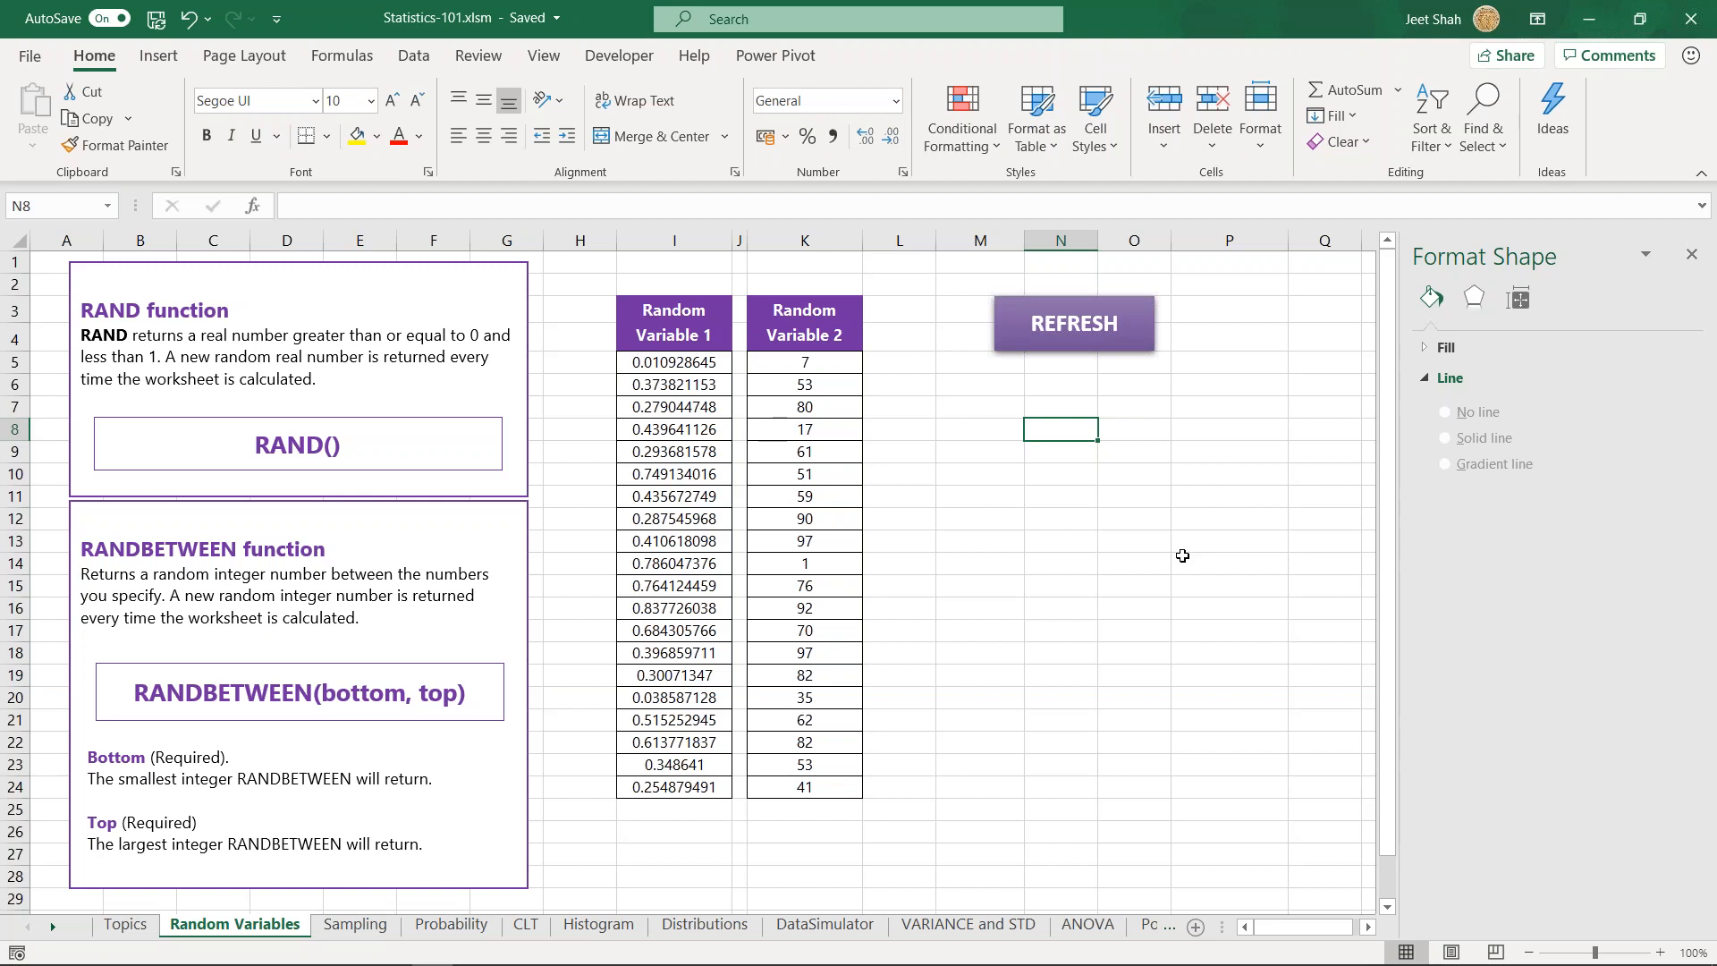
{"action": "type", "text": "=randb"}
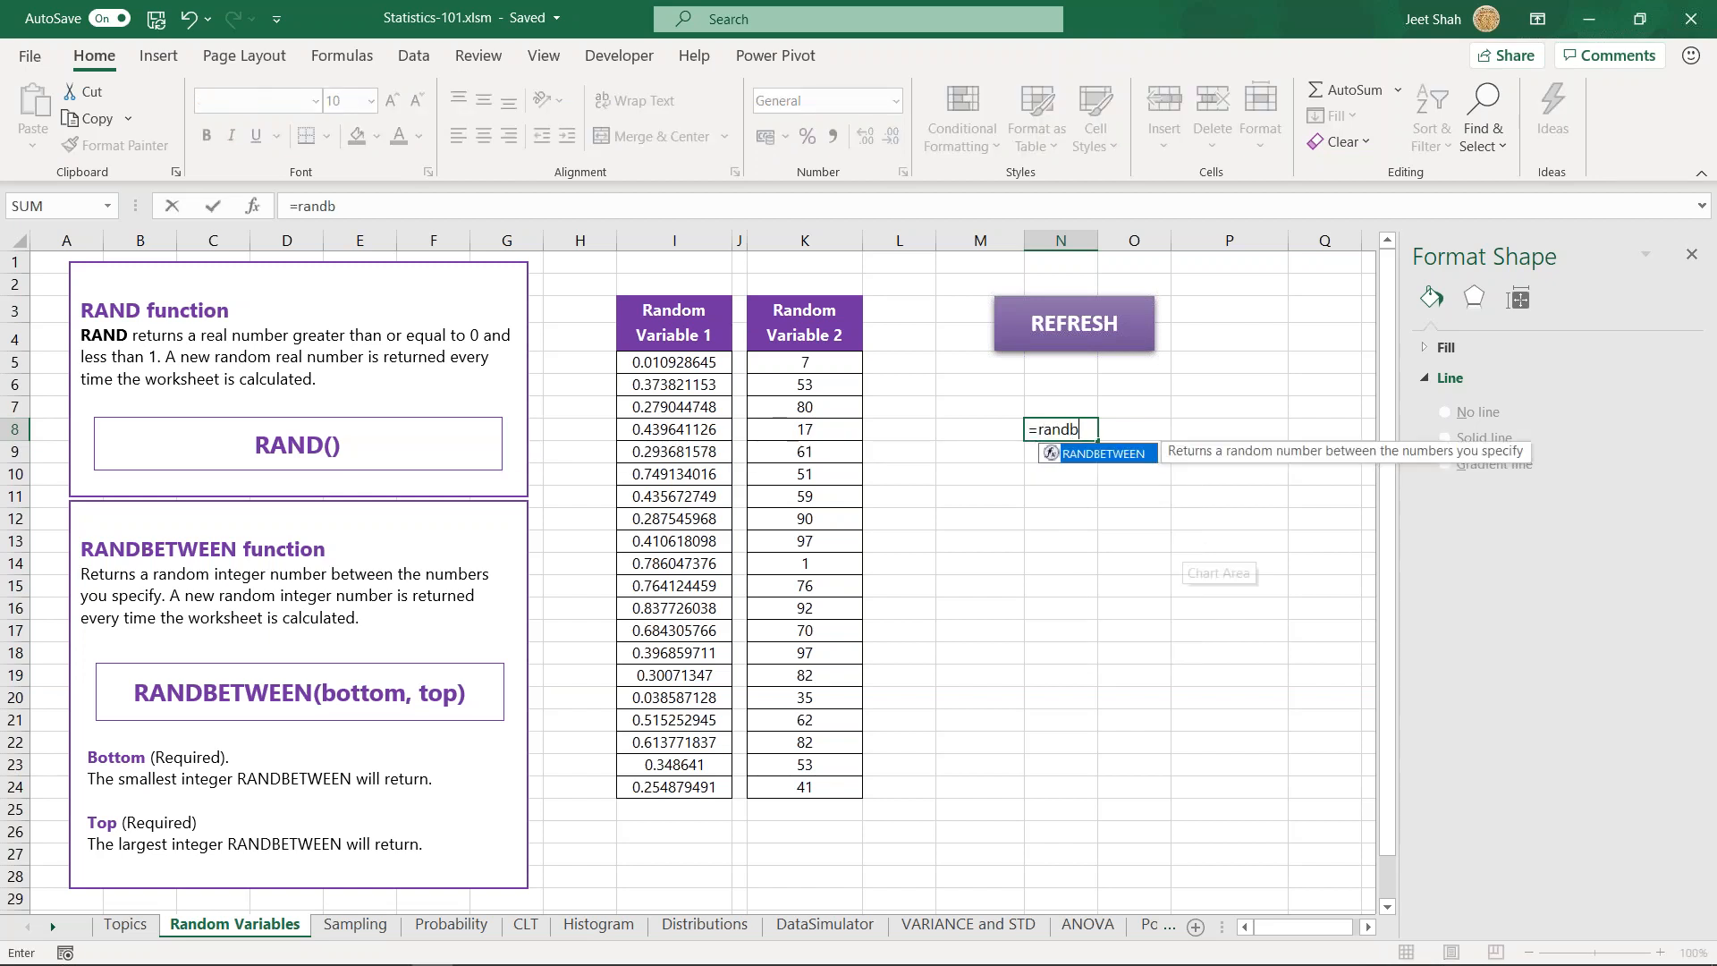
{"action": "key", "text": "Tab"}
{"action": "type", "text": "1,10"}
{"action": "key", "text": "Return"}
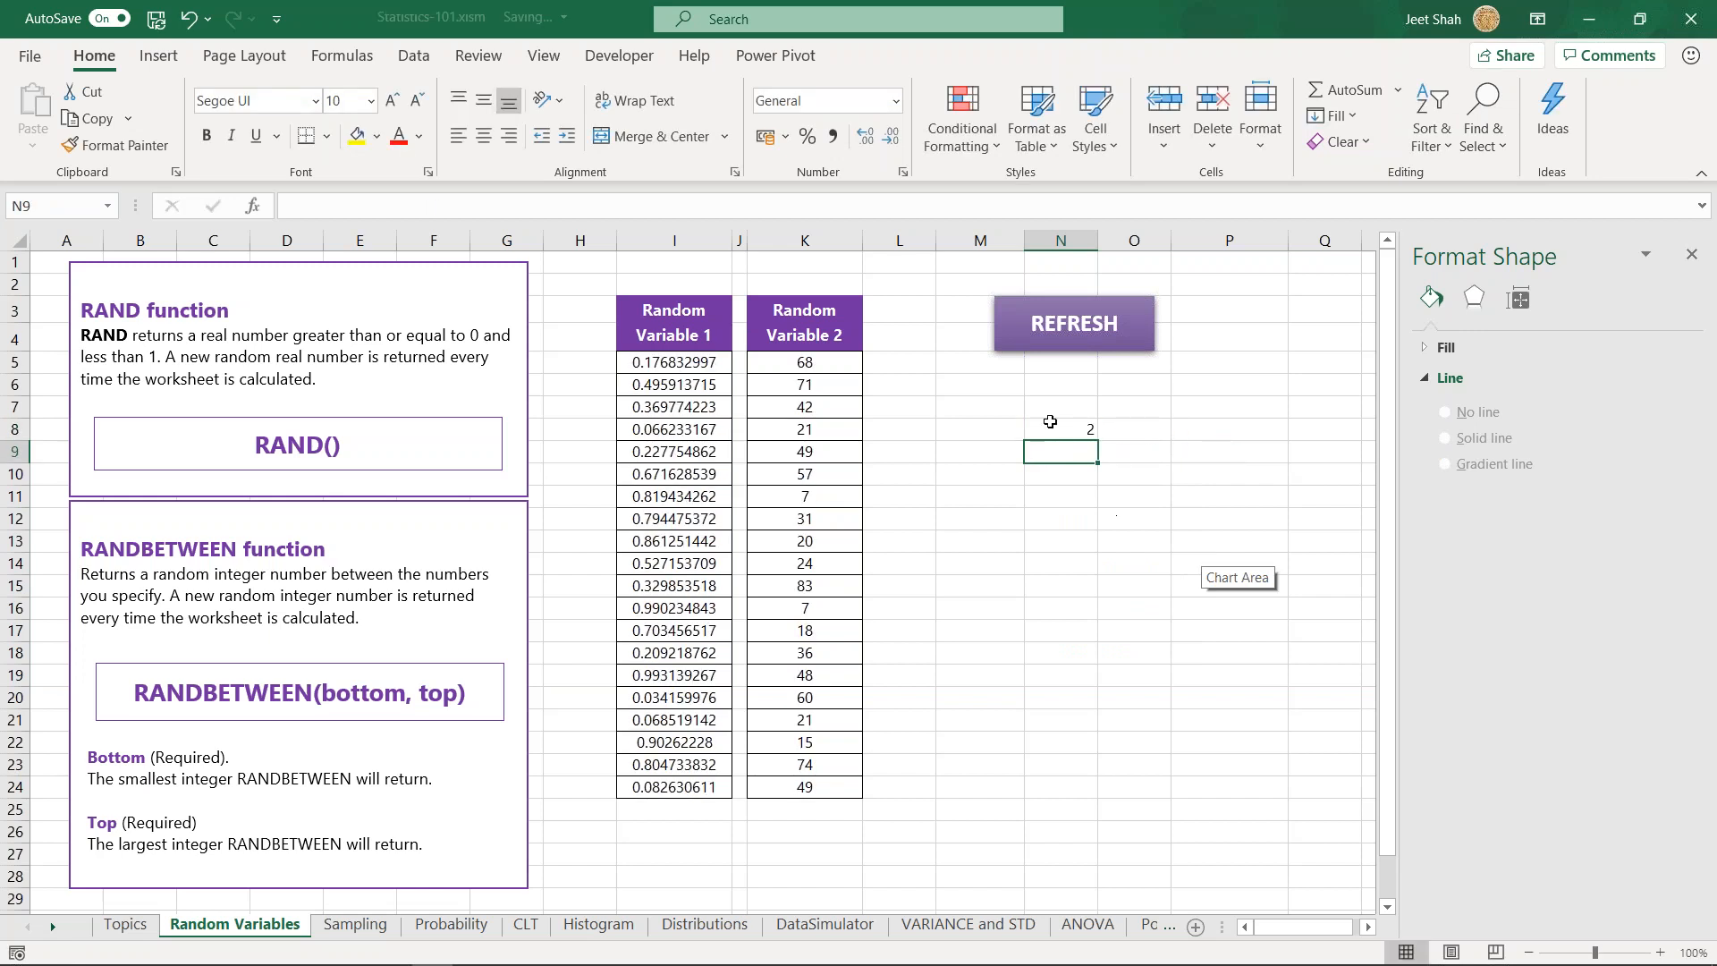
{"action": "left_click", "coordinate": [1050, 422]}
{"action": "left_click_drag", "start_coordinate": [1098, 441], "coordinate": [1095, 546]}
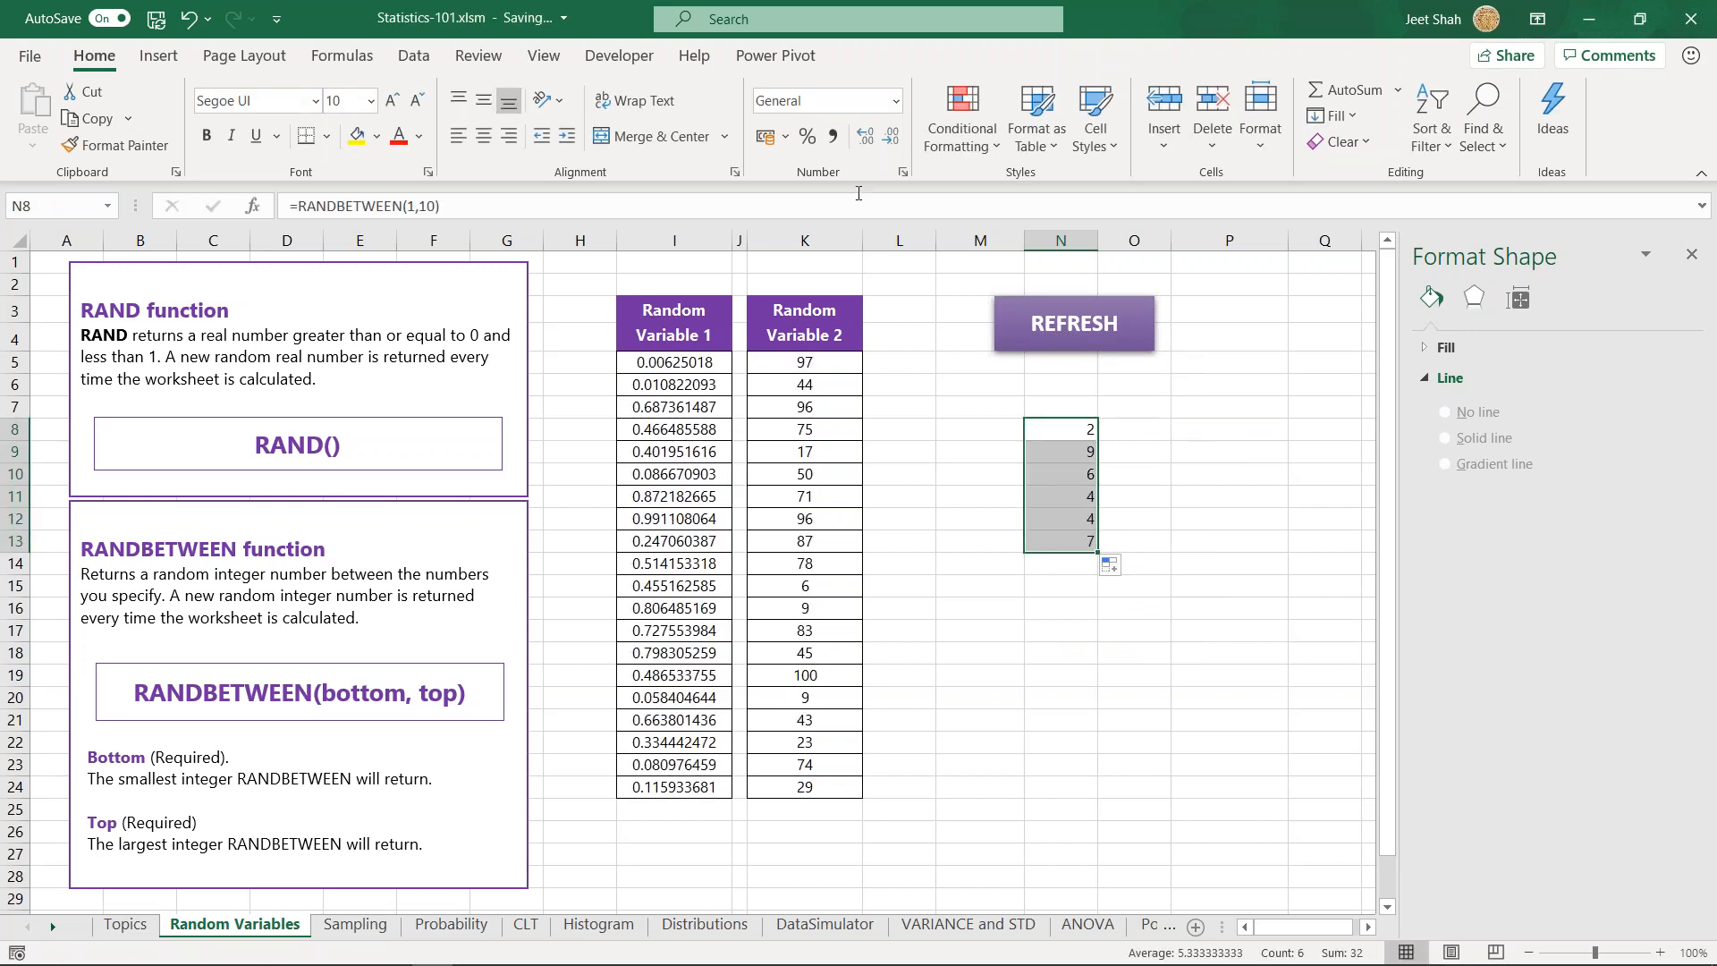
- Increase the decimals shown in N8:N13 to ten places and recalculate the sheet
{"action": "left_click", "coordinate": [865, 138]}
{"action": "left_click", "coordinate": [1199, 498]}
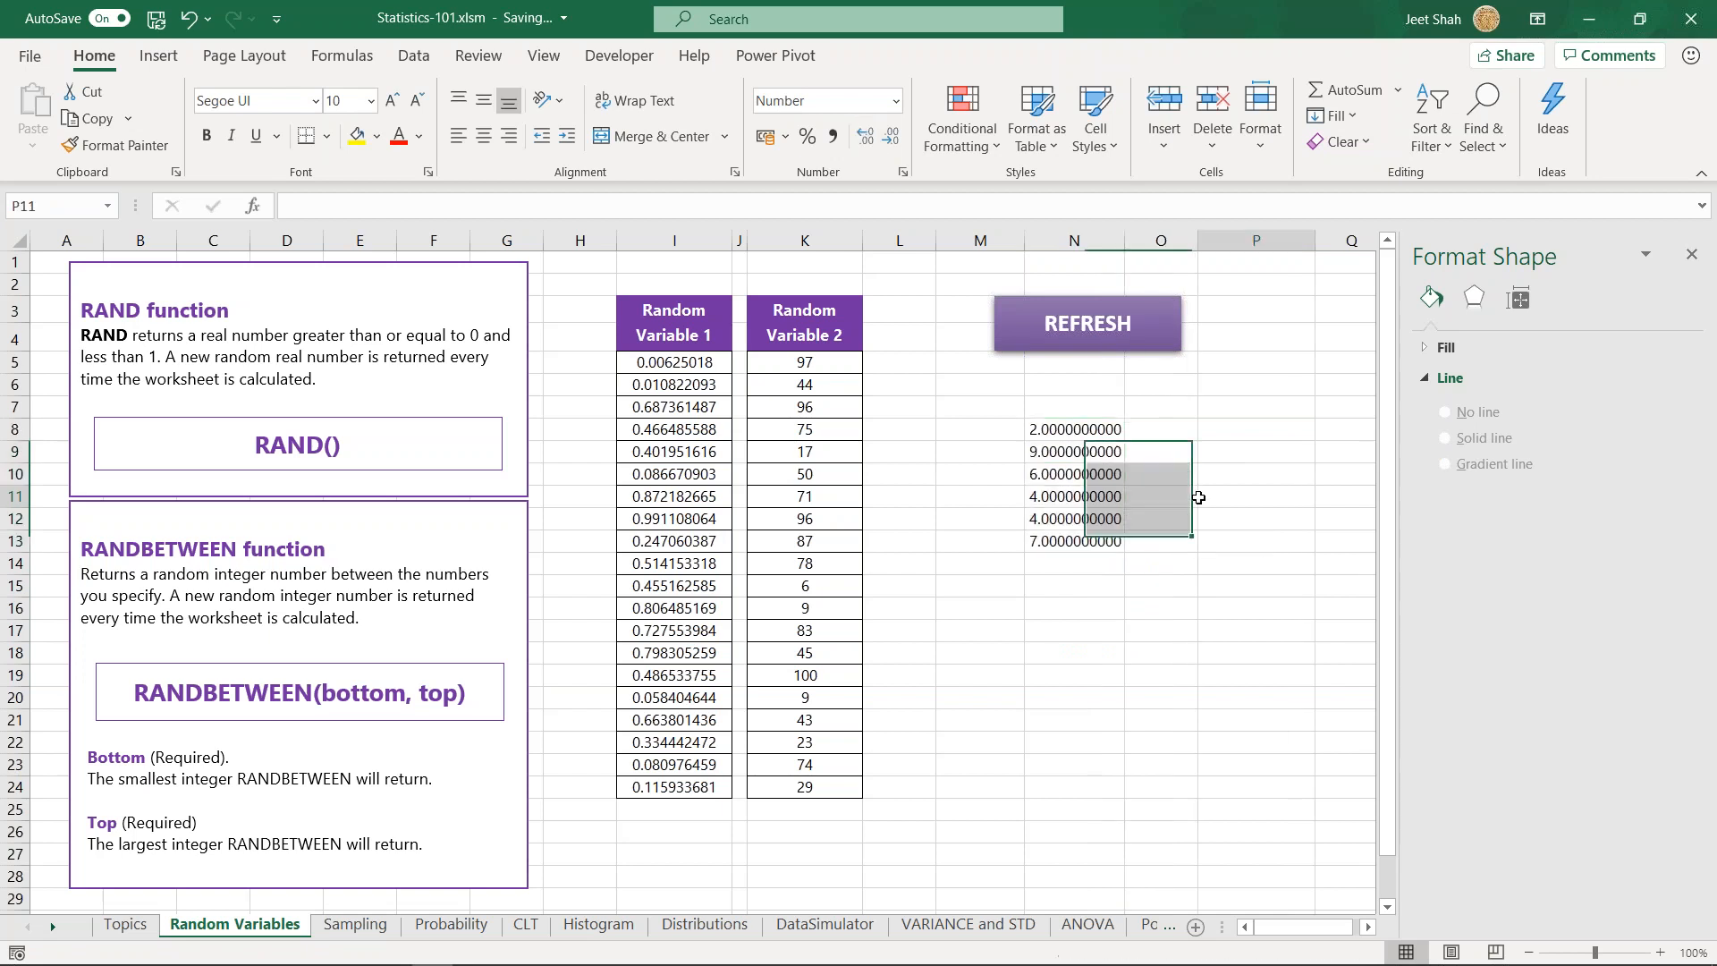
{"action": "key", "text": "F9"}
{"action": "key", "text": "F9"}
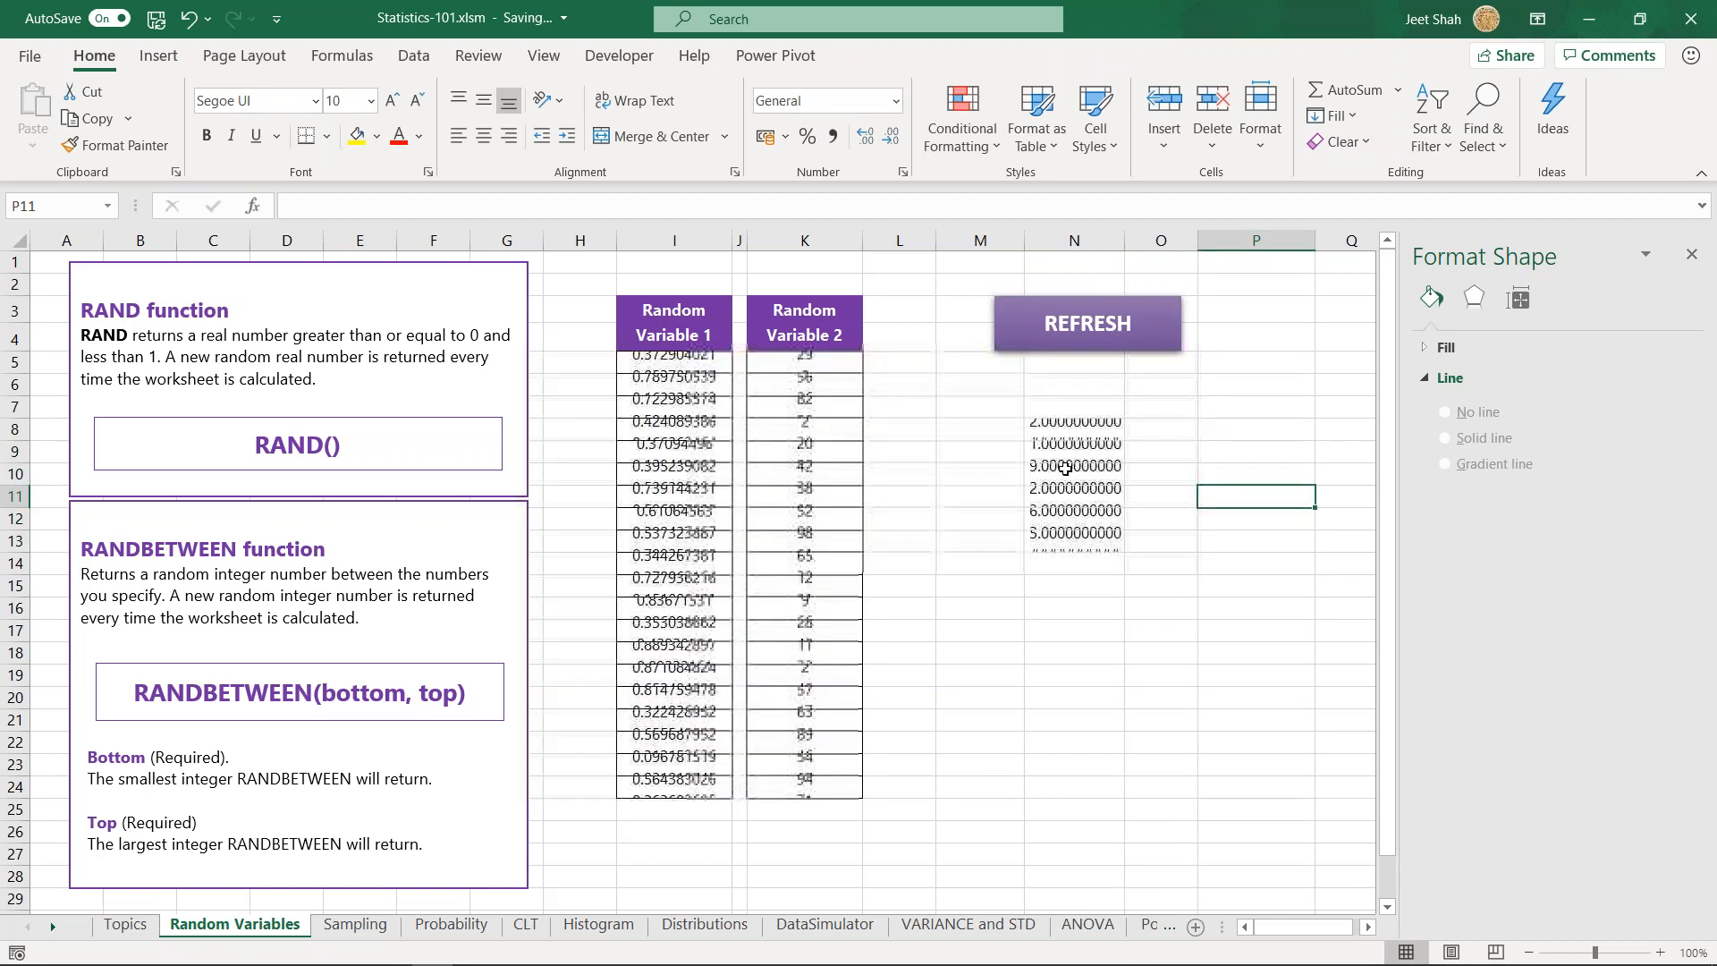
- Widen column N slightly and recalculate the sheet to generate new random integers
{"action": "left_click_drag", "start_coordinate": [1123, 240], "coordinate": [1139, 240]}
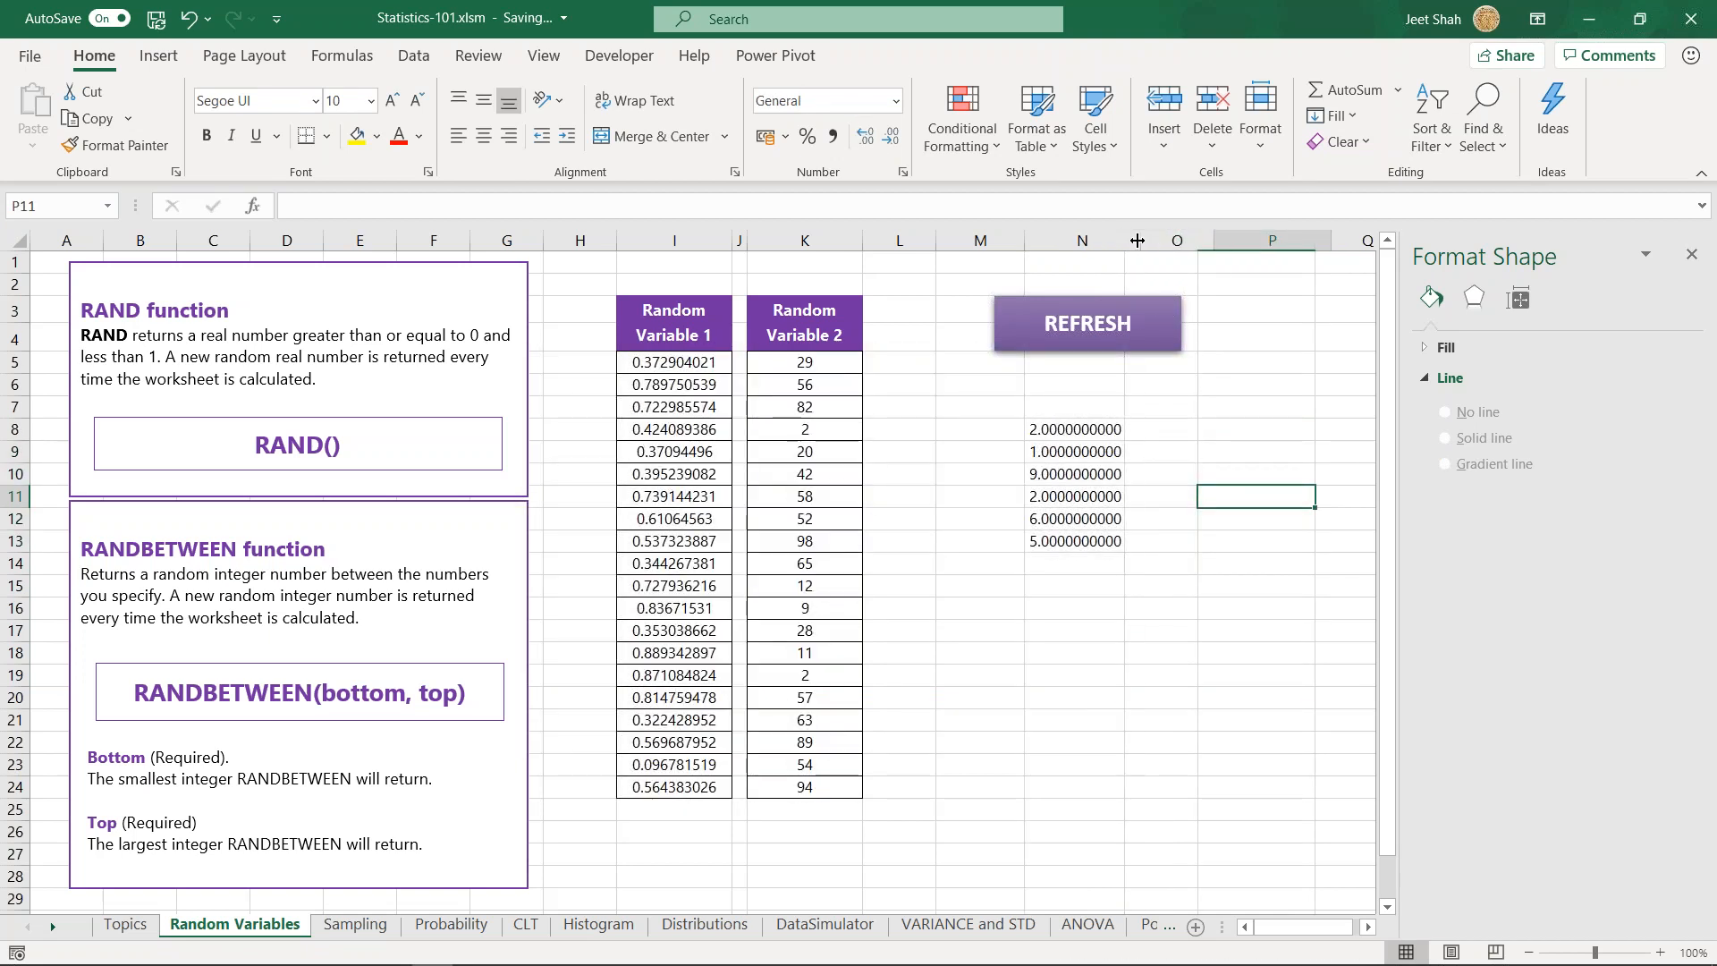
{"action": "left_click", "coordinate": [1191, 544]}
{"action": "left_click", "coordinate": [1252, 610]}
{"action": "key", "text": "F9"}
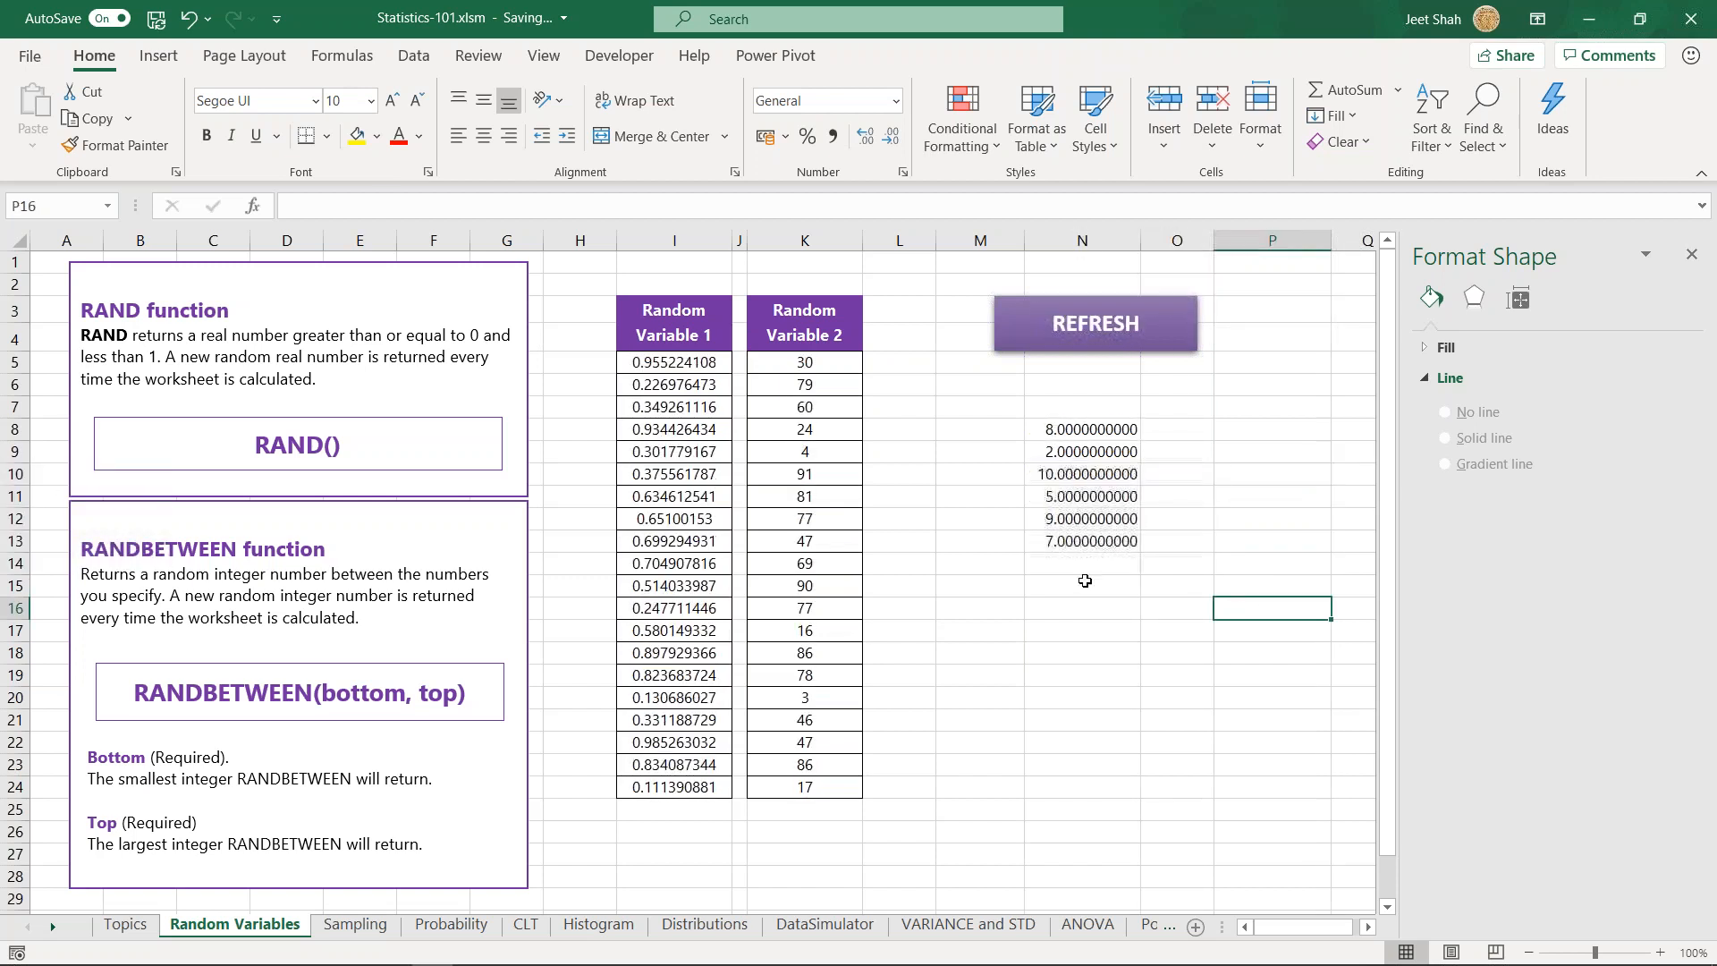
- Recalculate the sheet to generate new random numbers in all the random columns
{"action": "left_click", "coordinate": [1203, 605]}
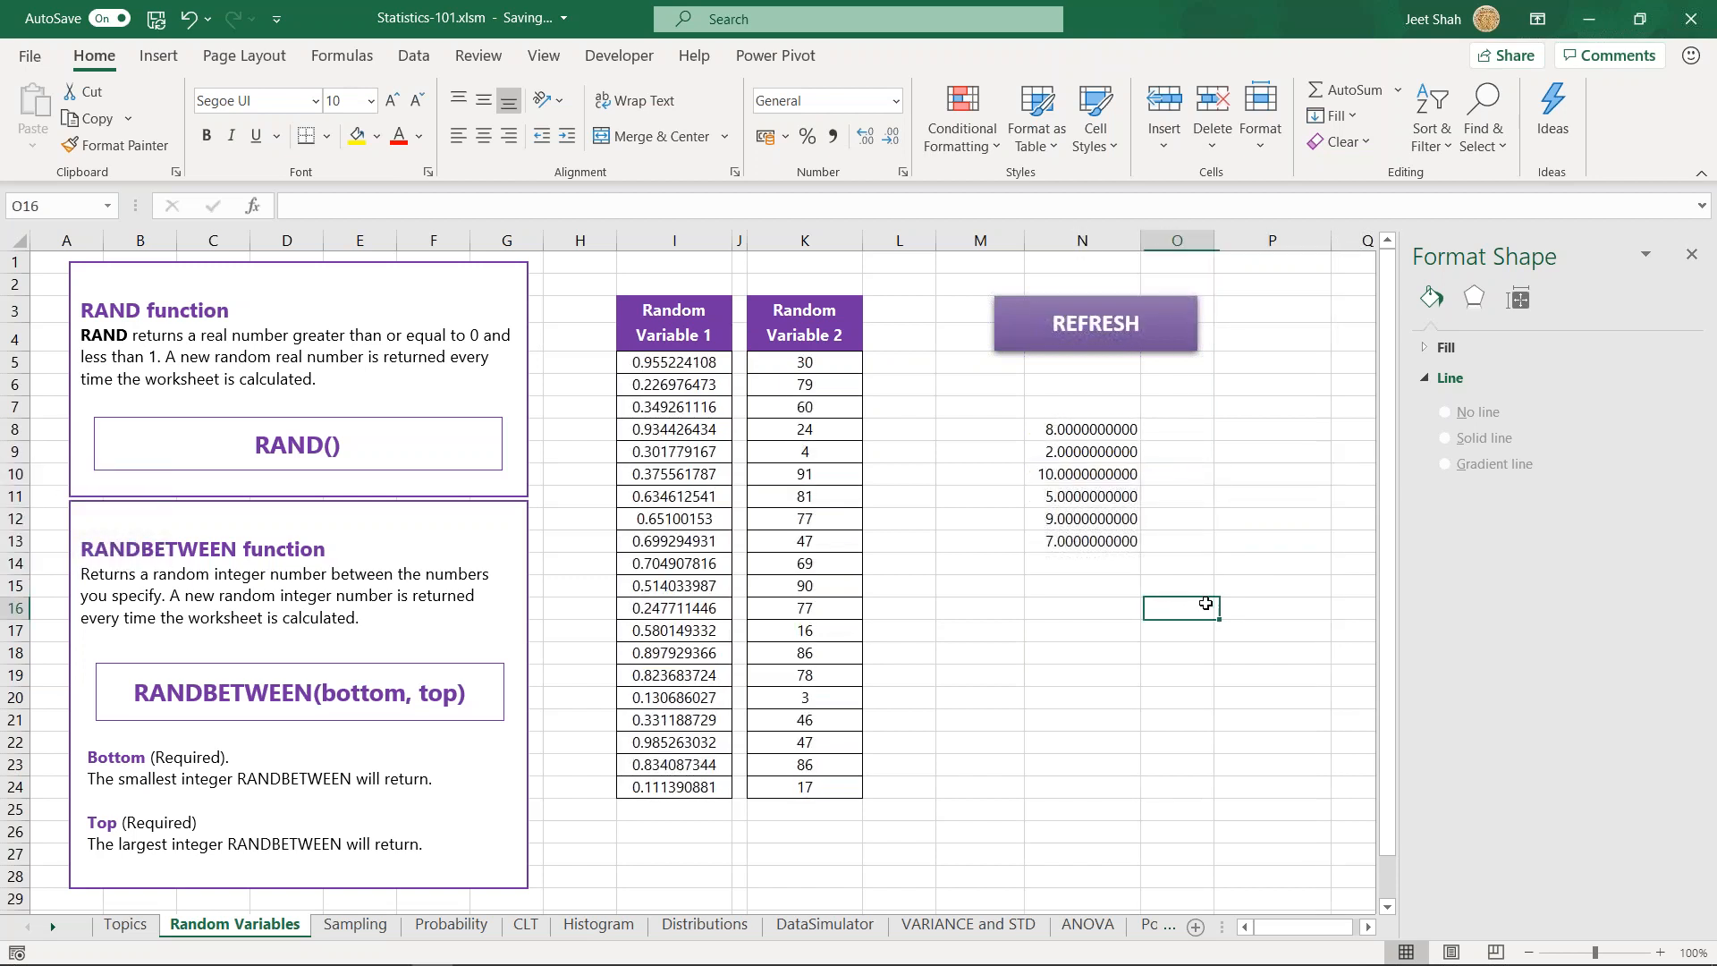
{"action": "key", "text": "F9"}
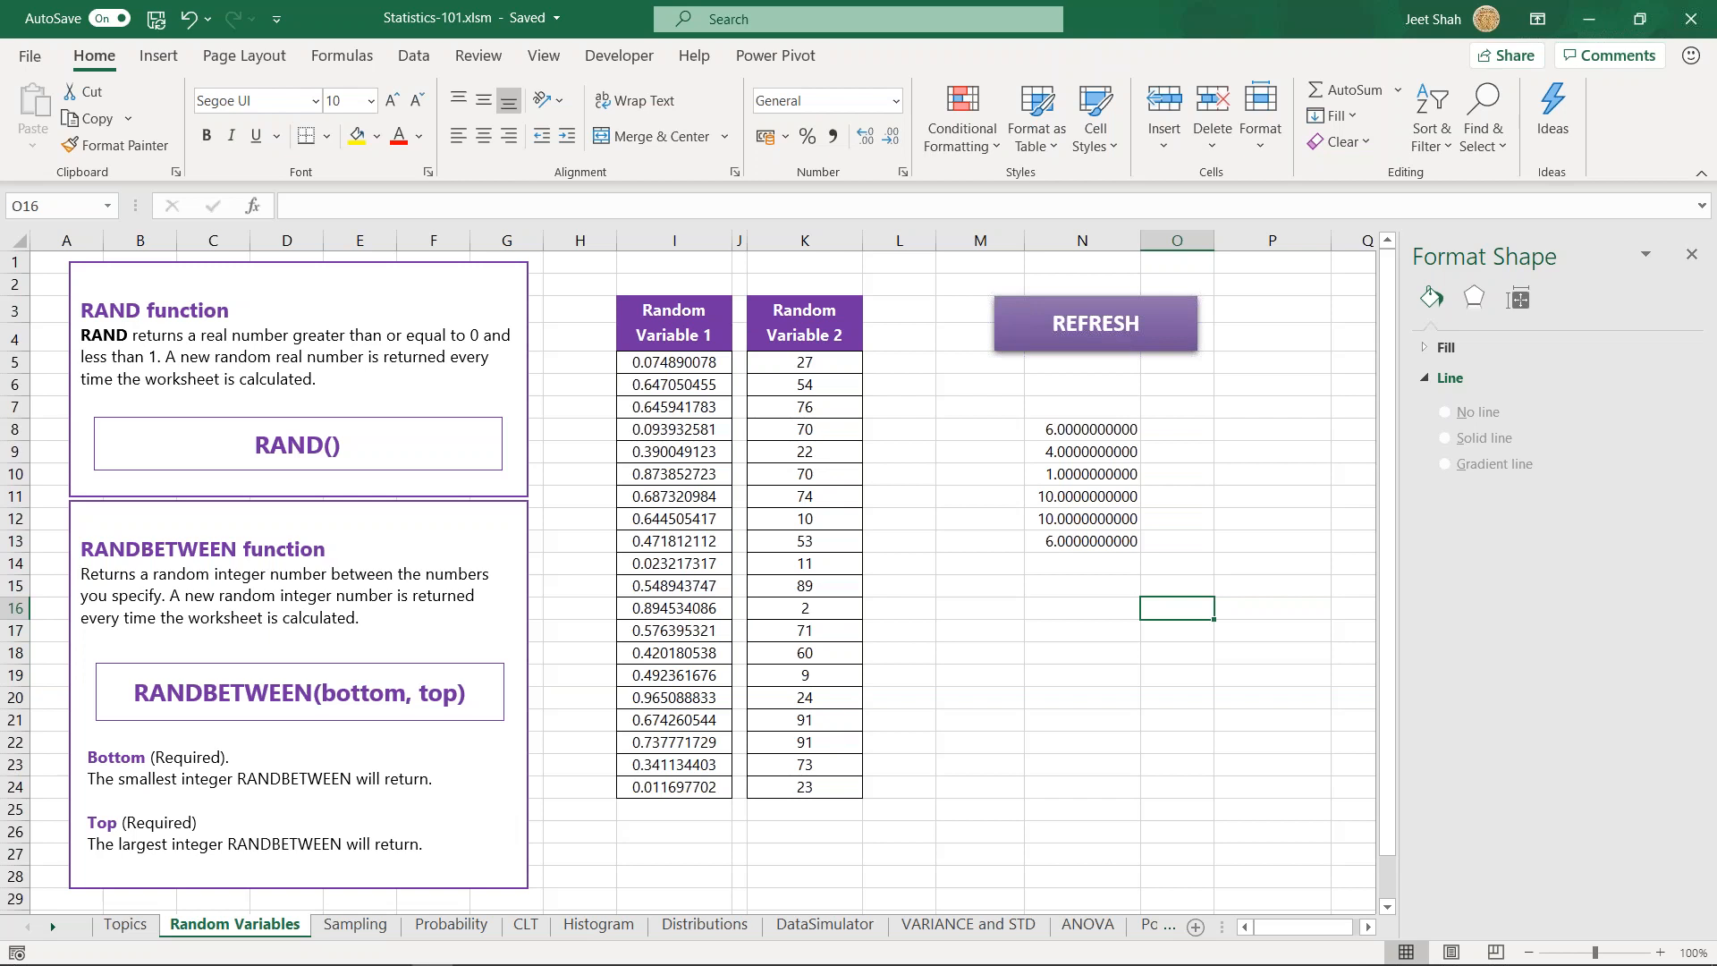
{"action": "left_click", "coordinate": [1109, 586]}
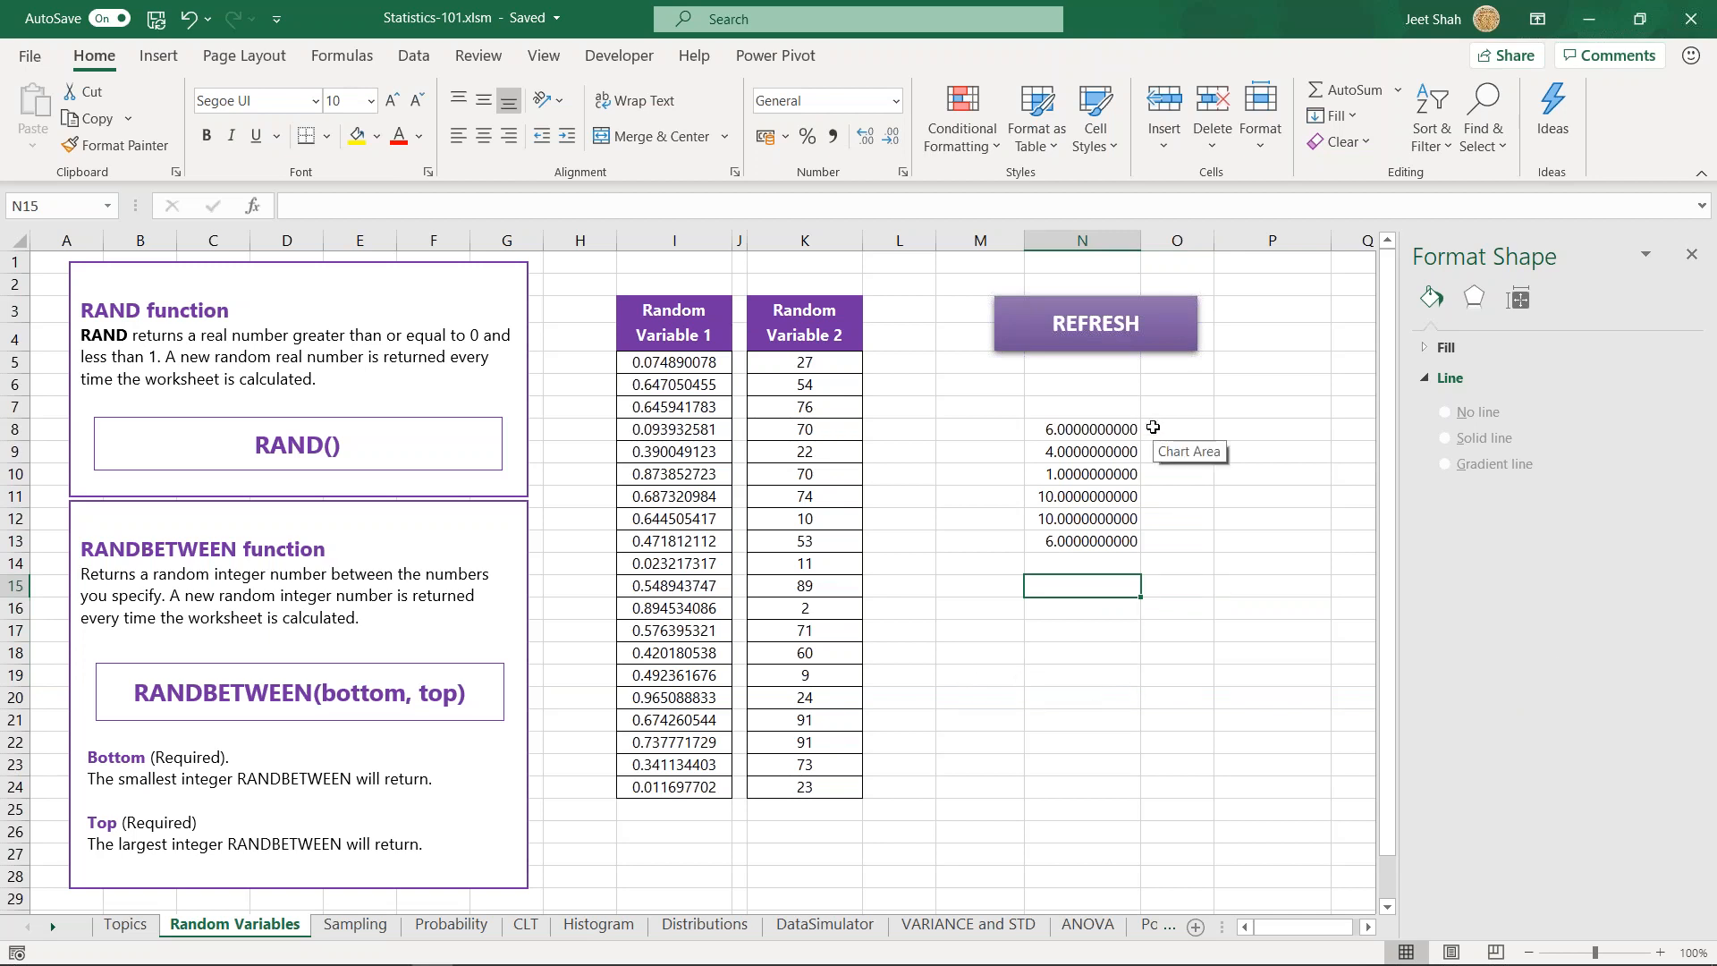
- Change the formula in N8 to =RANDBETWEEN(1,10)+RAND() and fill it down to N13
{"action": "left_click", "coordinate": [1093, 430]}
{"action": "double_click", "coordinate": [1092, 430]}
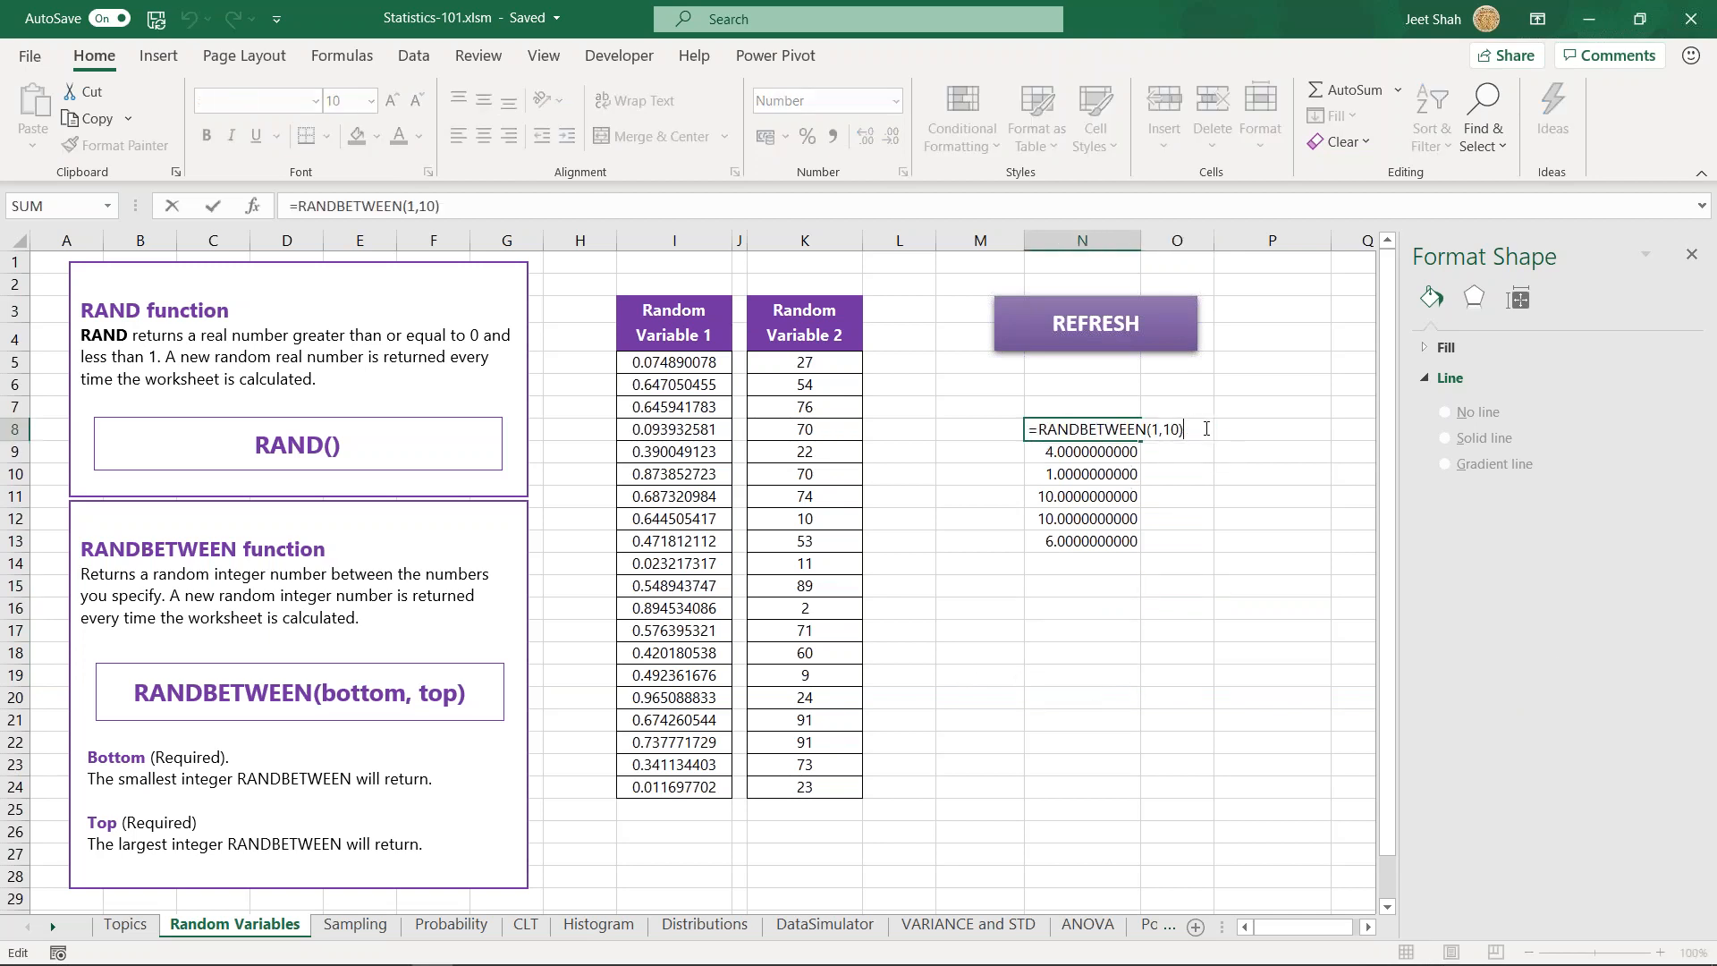
{"action": "type", "text": "+"}
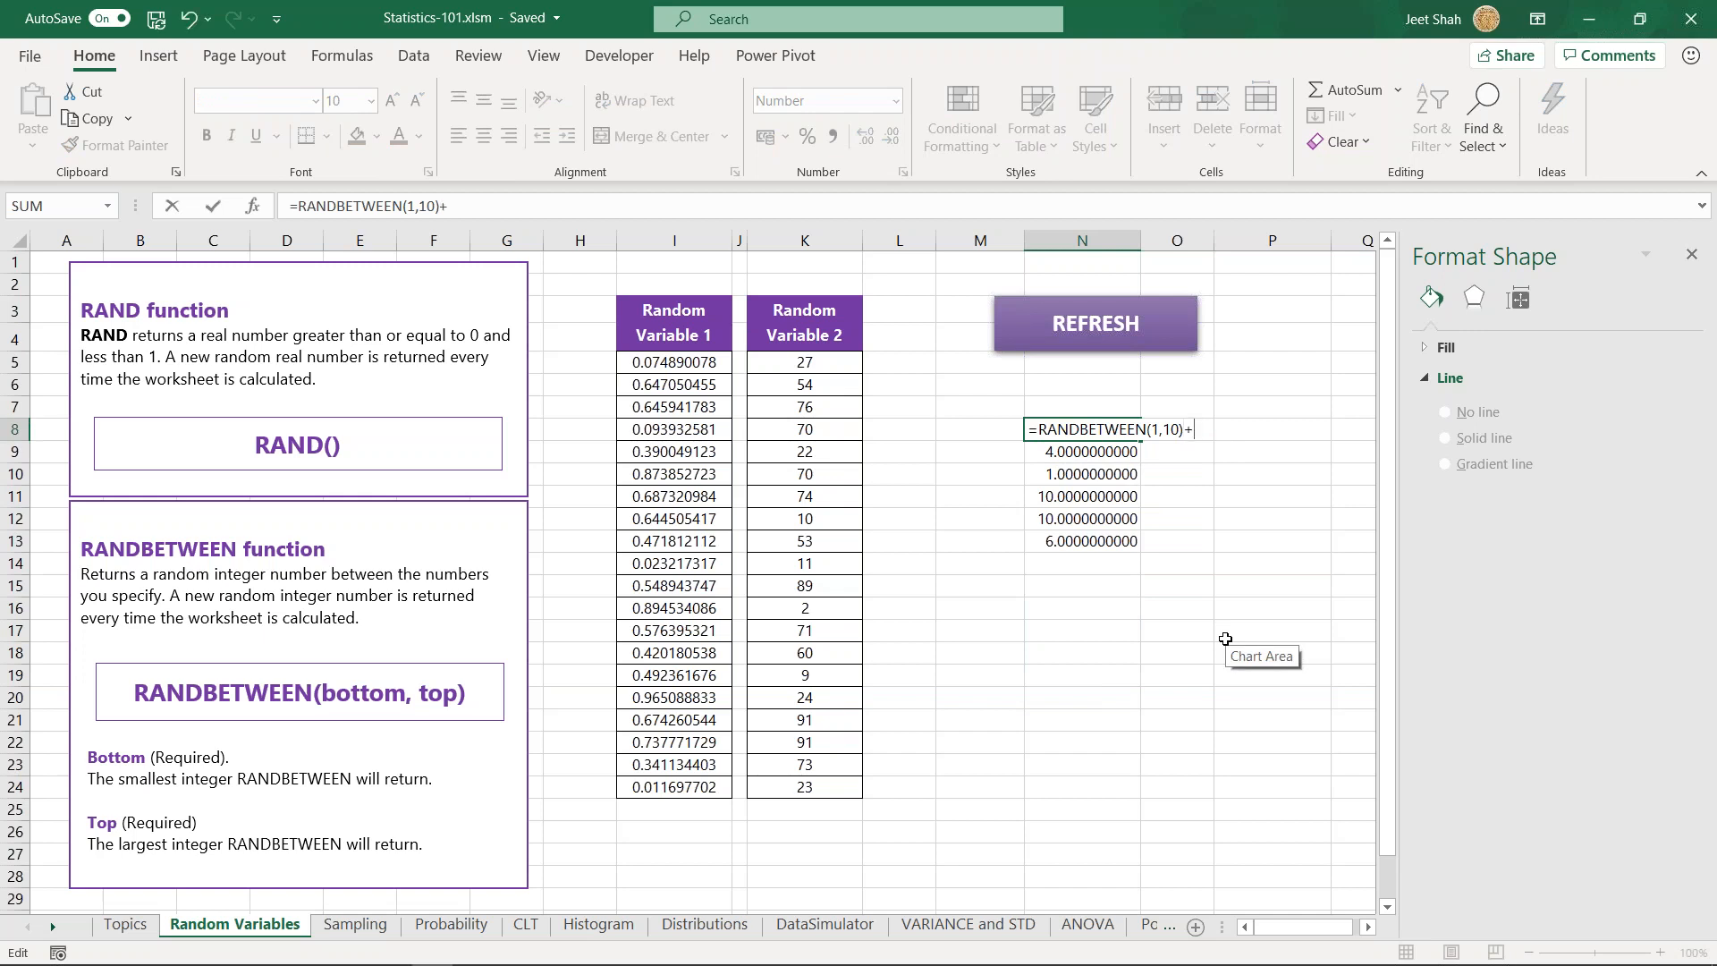
{"action": "type", "text": "rand()"}
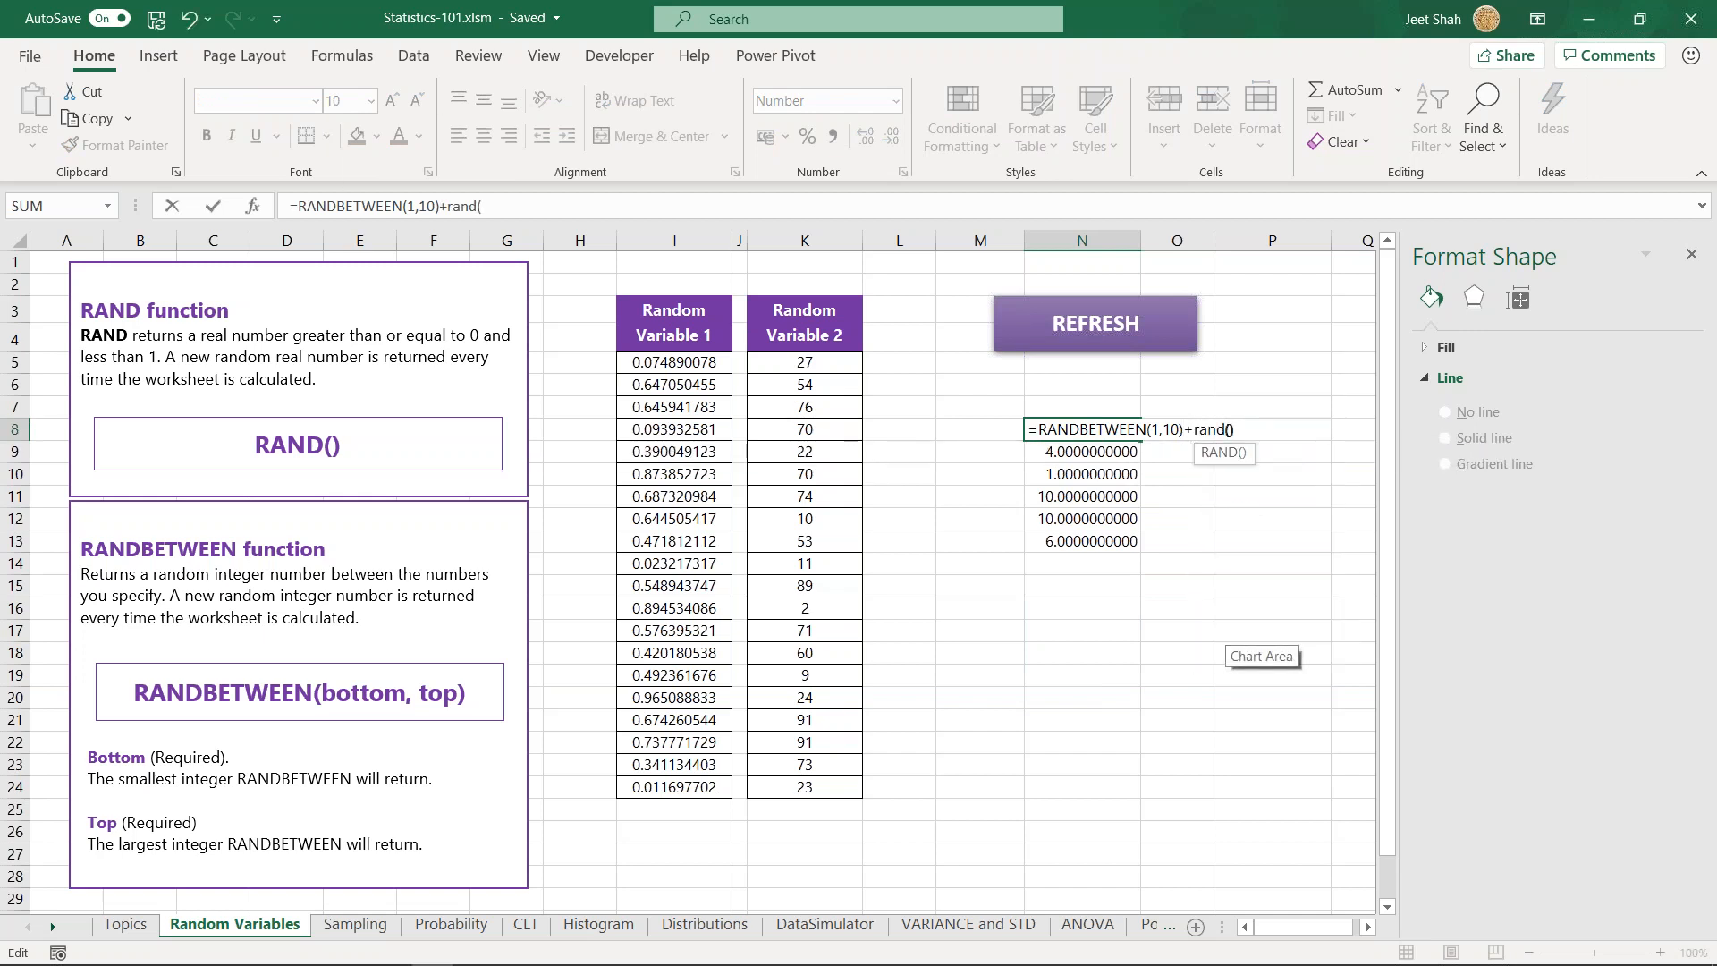
{"action": "left_click_drag", "start_coordinate": [1037, 429], "coordinate": [1143, 543]}
{"action": "left_click", "coordinate": [1244, 431]}
{"action": "key", "text": "ctrl+Return"}
{"action": "left_click", "coordinate": [1094, 629]}
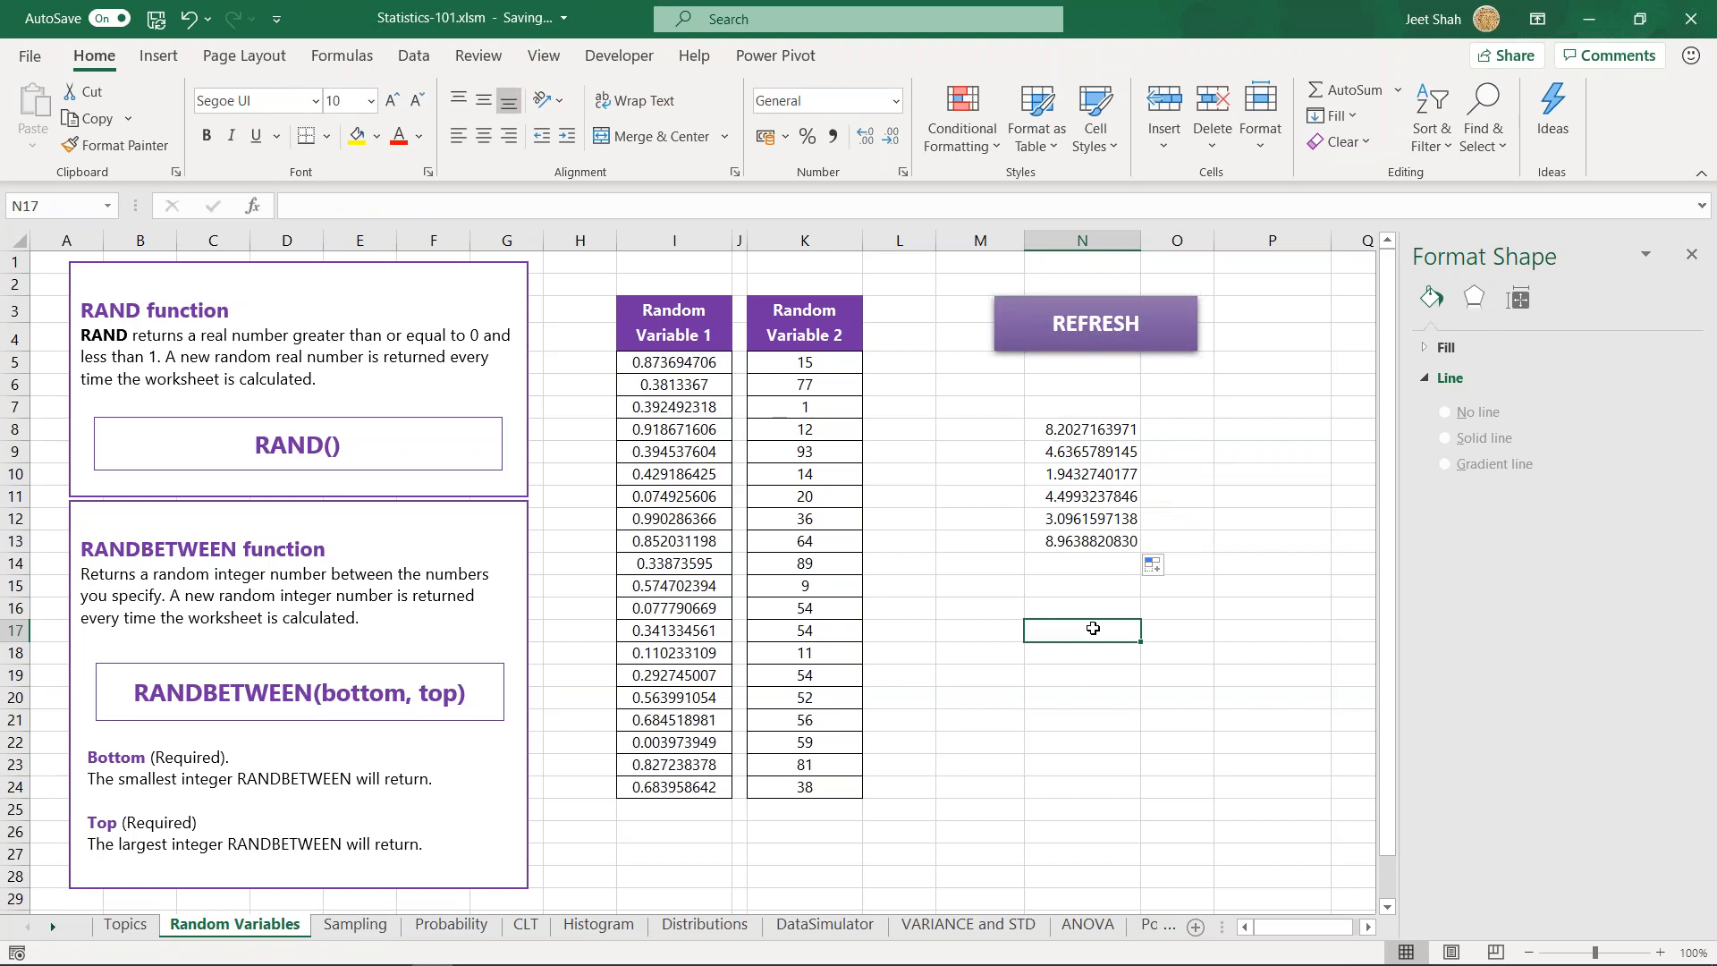
- Examine the combined RANDBETWEEN and RAND formula in N8
{"action": "left_click", "coordinate": [1083, 583]}
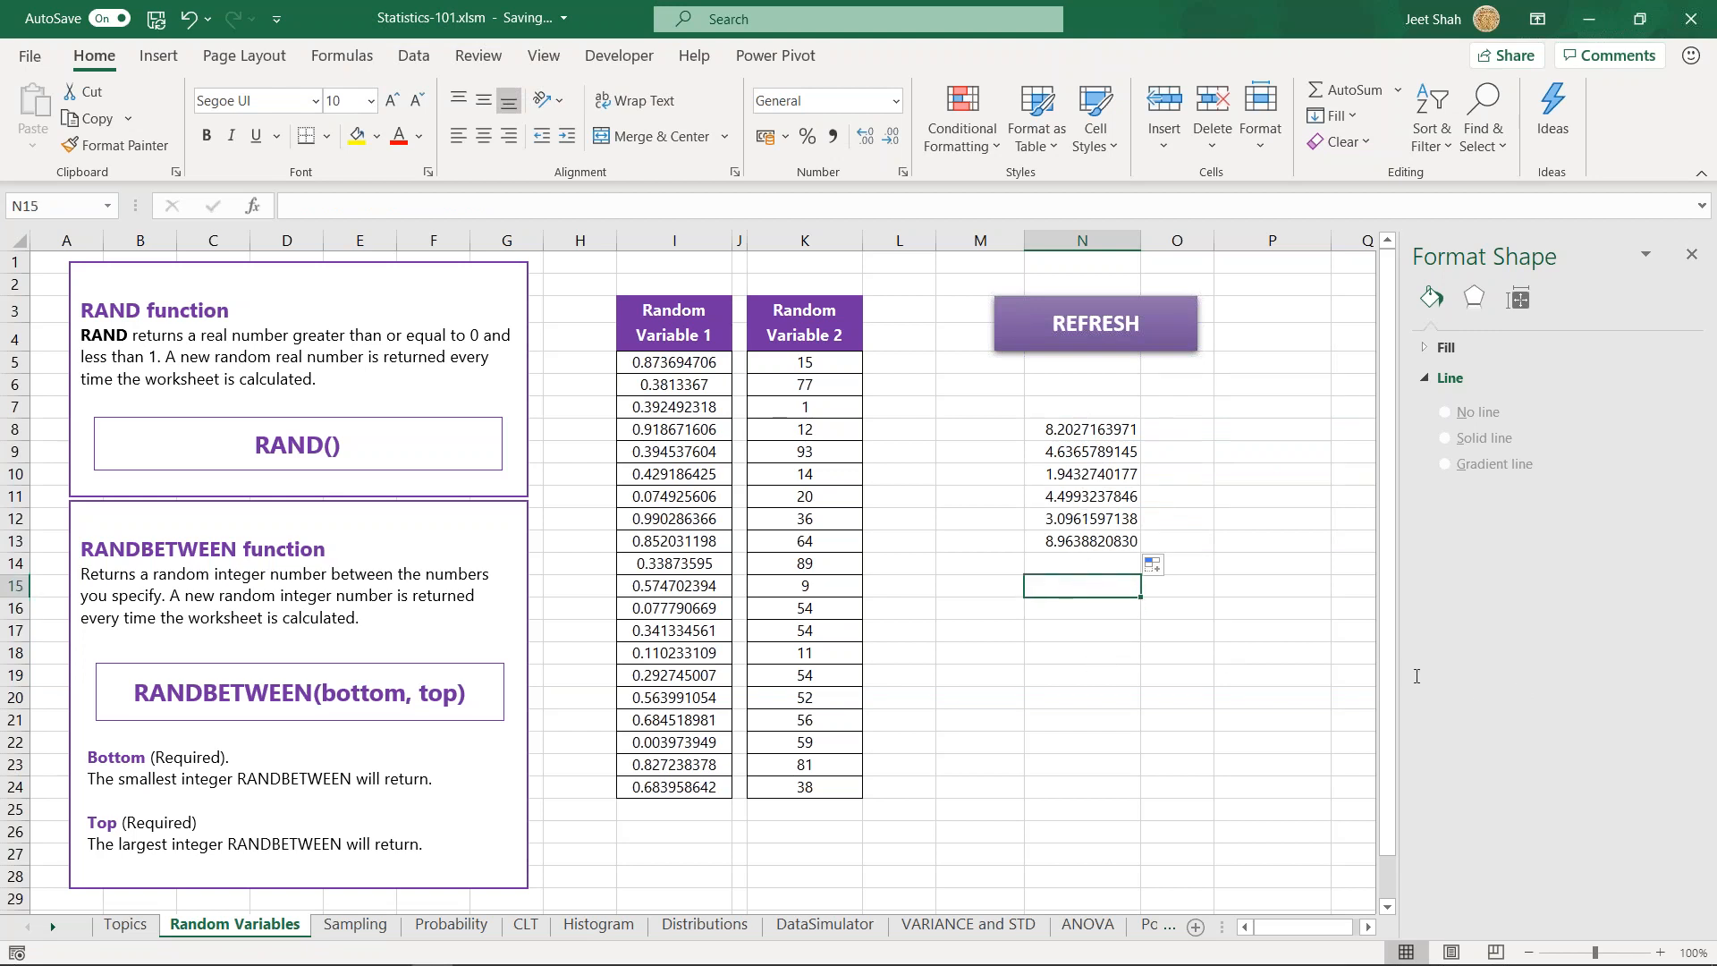
{"action": "left_click", "coordinate": [1064, 655]}
{"action": "left_click", "coordinate": [1066, 607]}
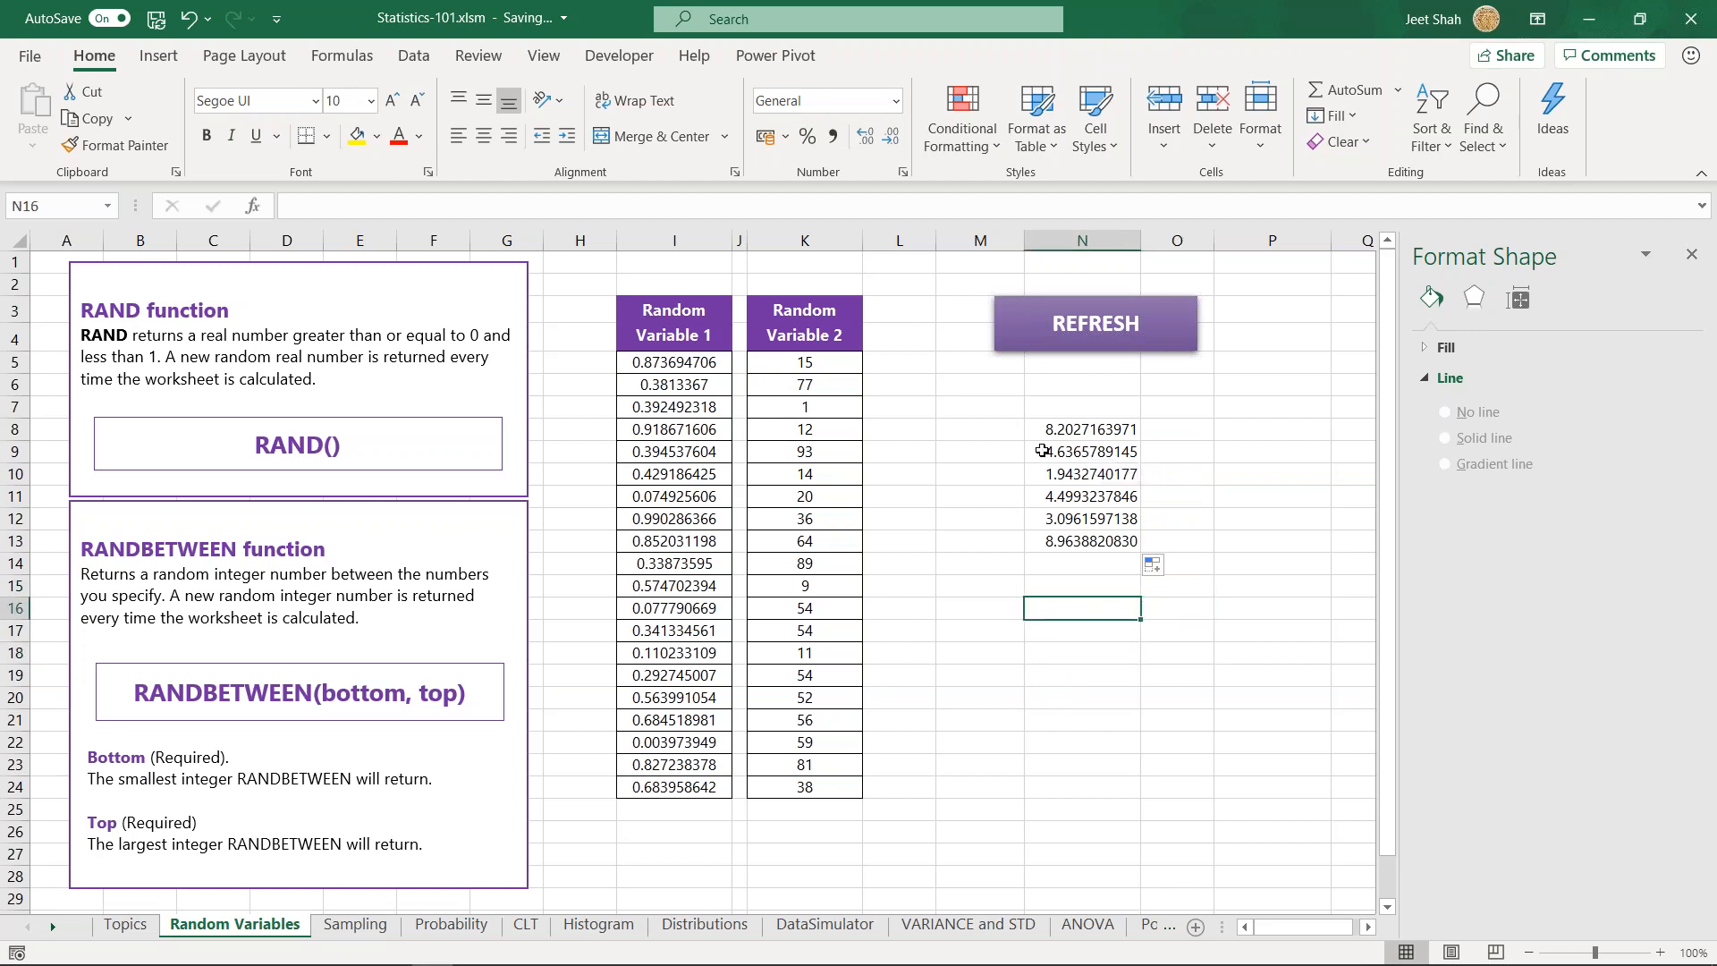
{"action": "left_click", "coordinate": [1066, 432]}
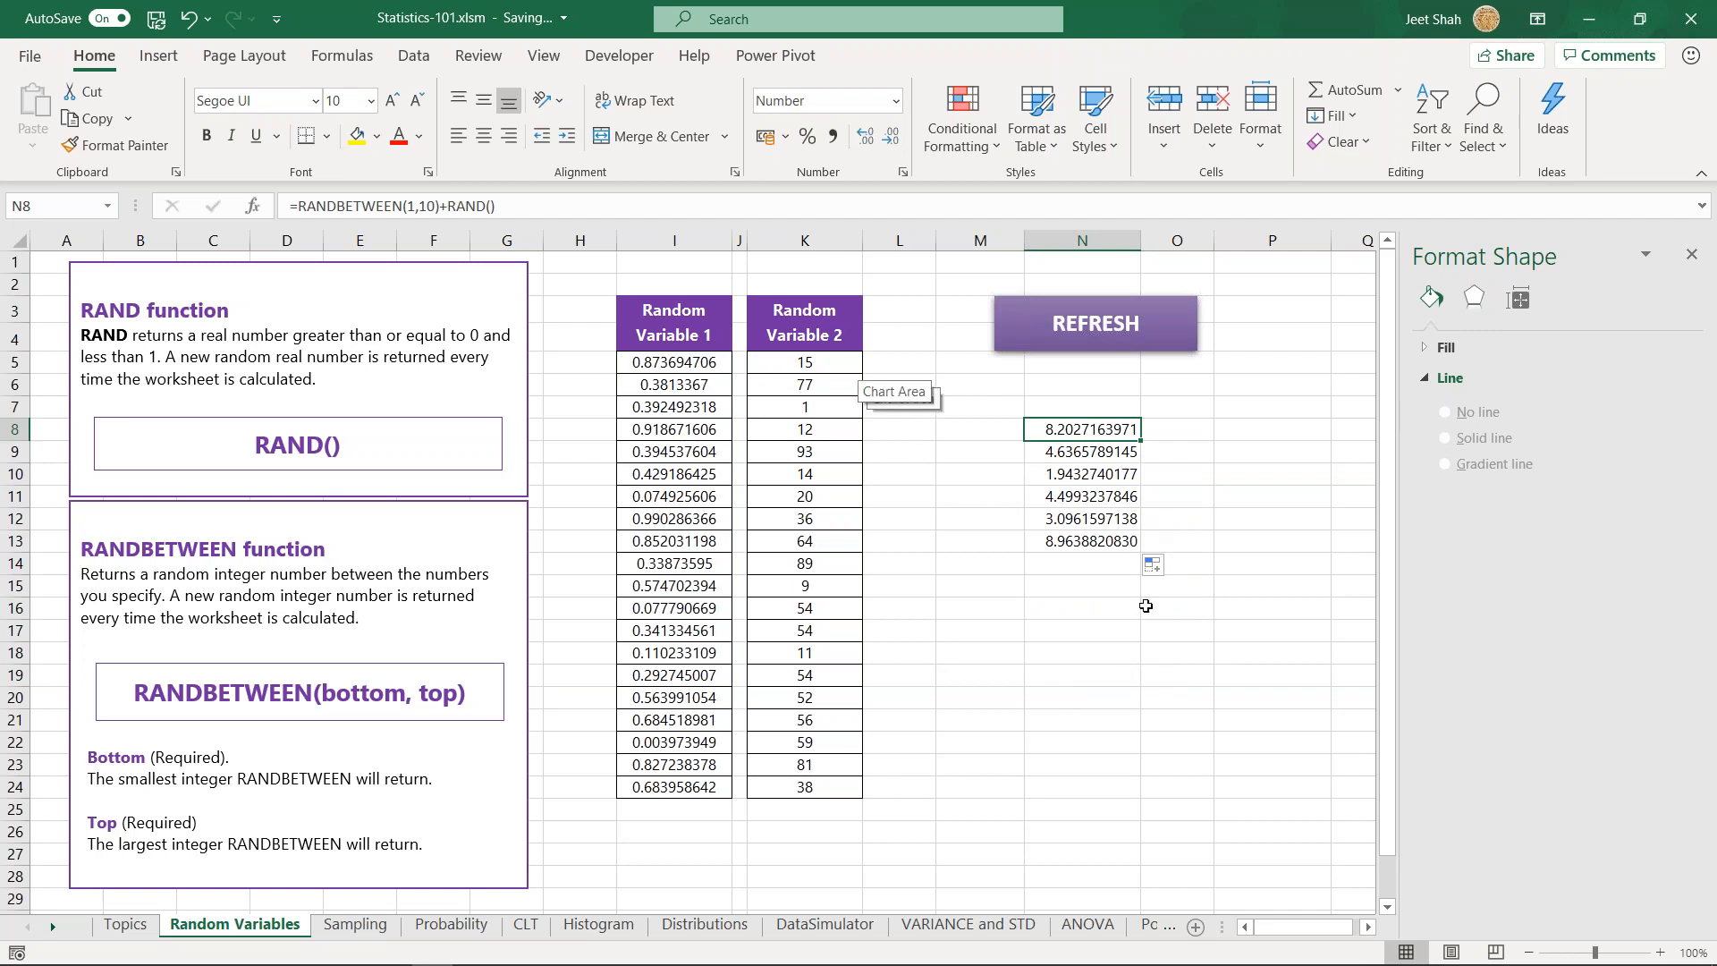
{"action": "left_click", "coordinate": [1090, 609]}
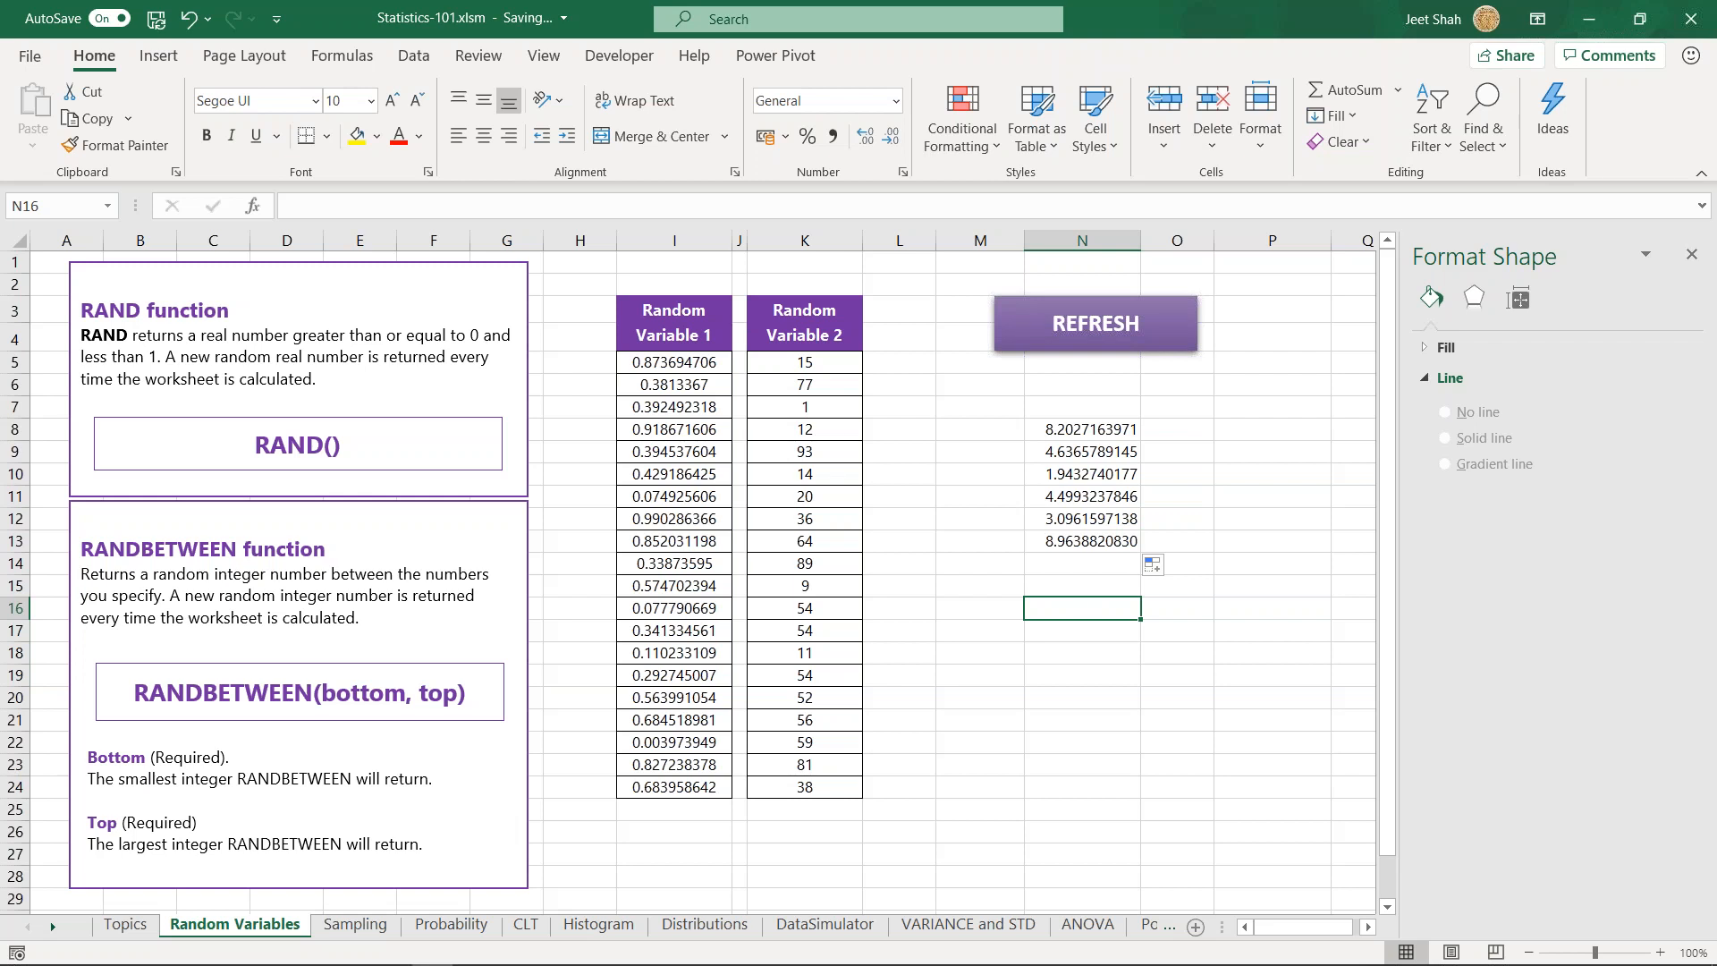
- Open the Sampling sheet and examine the heading about picking 18 people randomly
{"action": "left_click", "coordinate": [362, 930]}
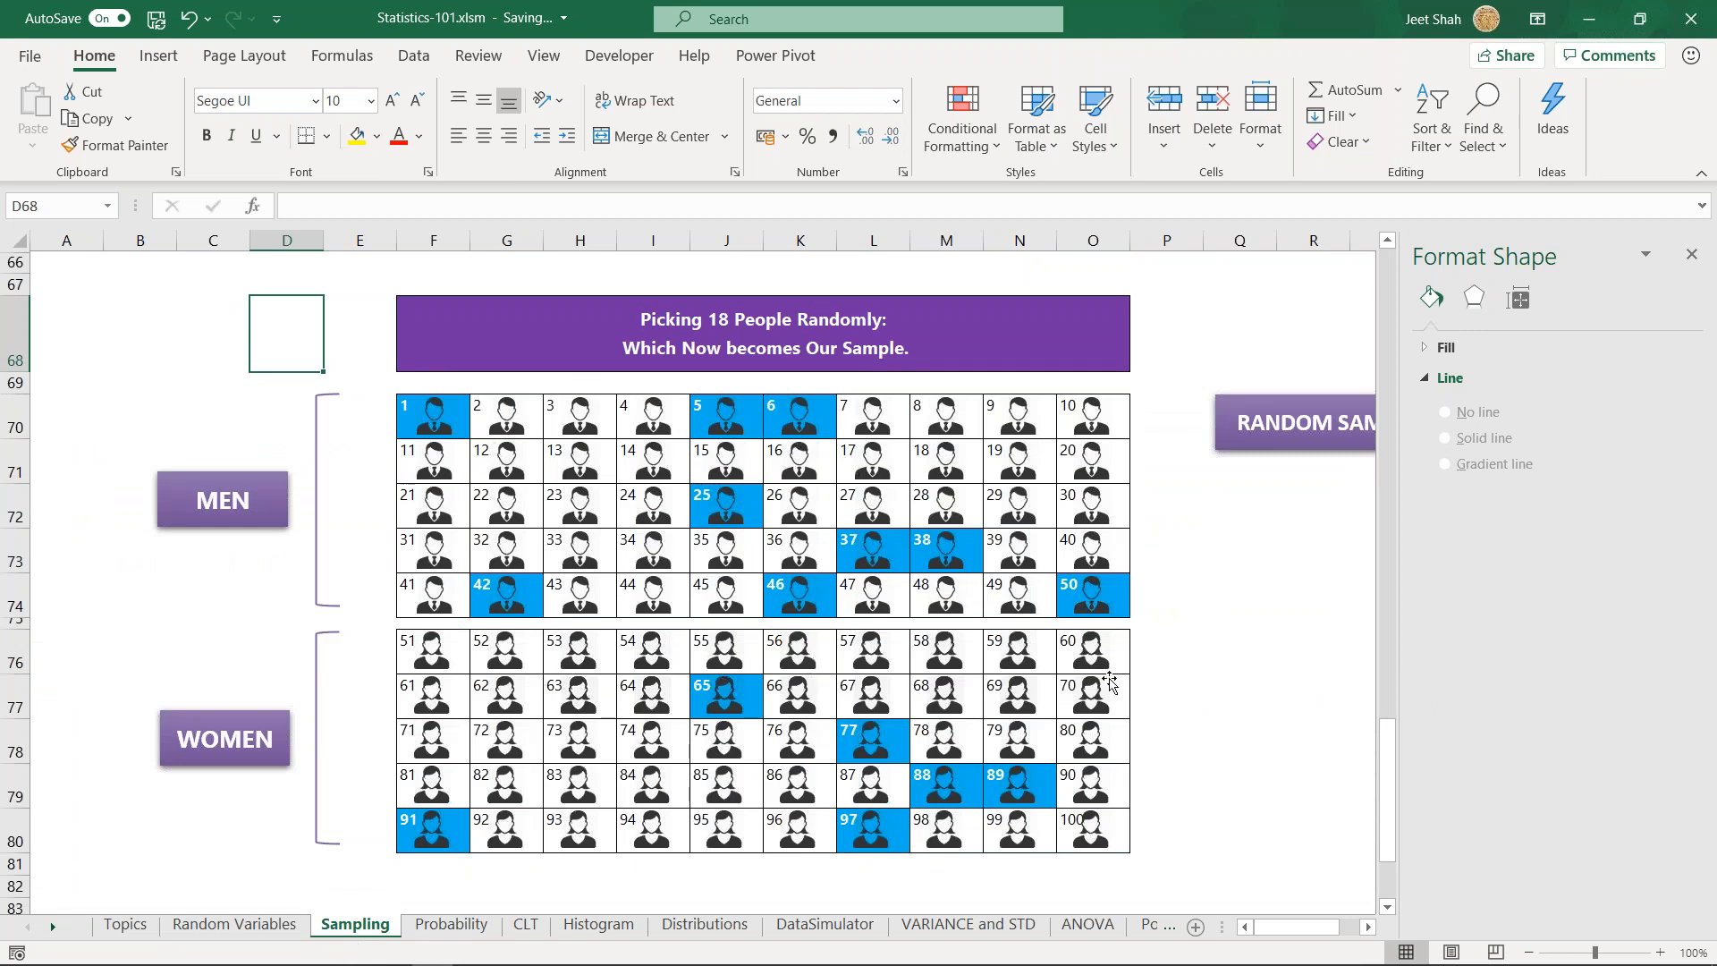
{"action": "left_click", "coordinate": [1209, 642]}
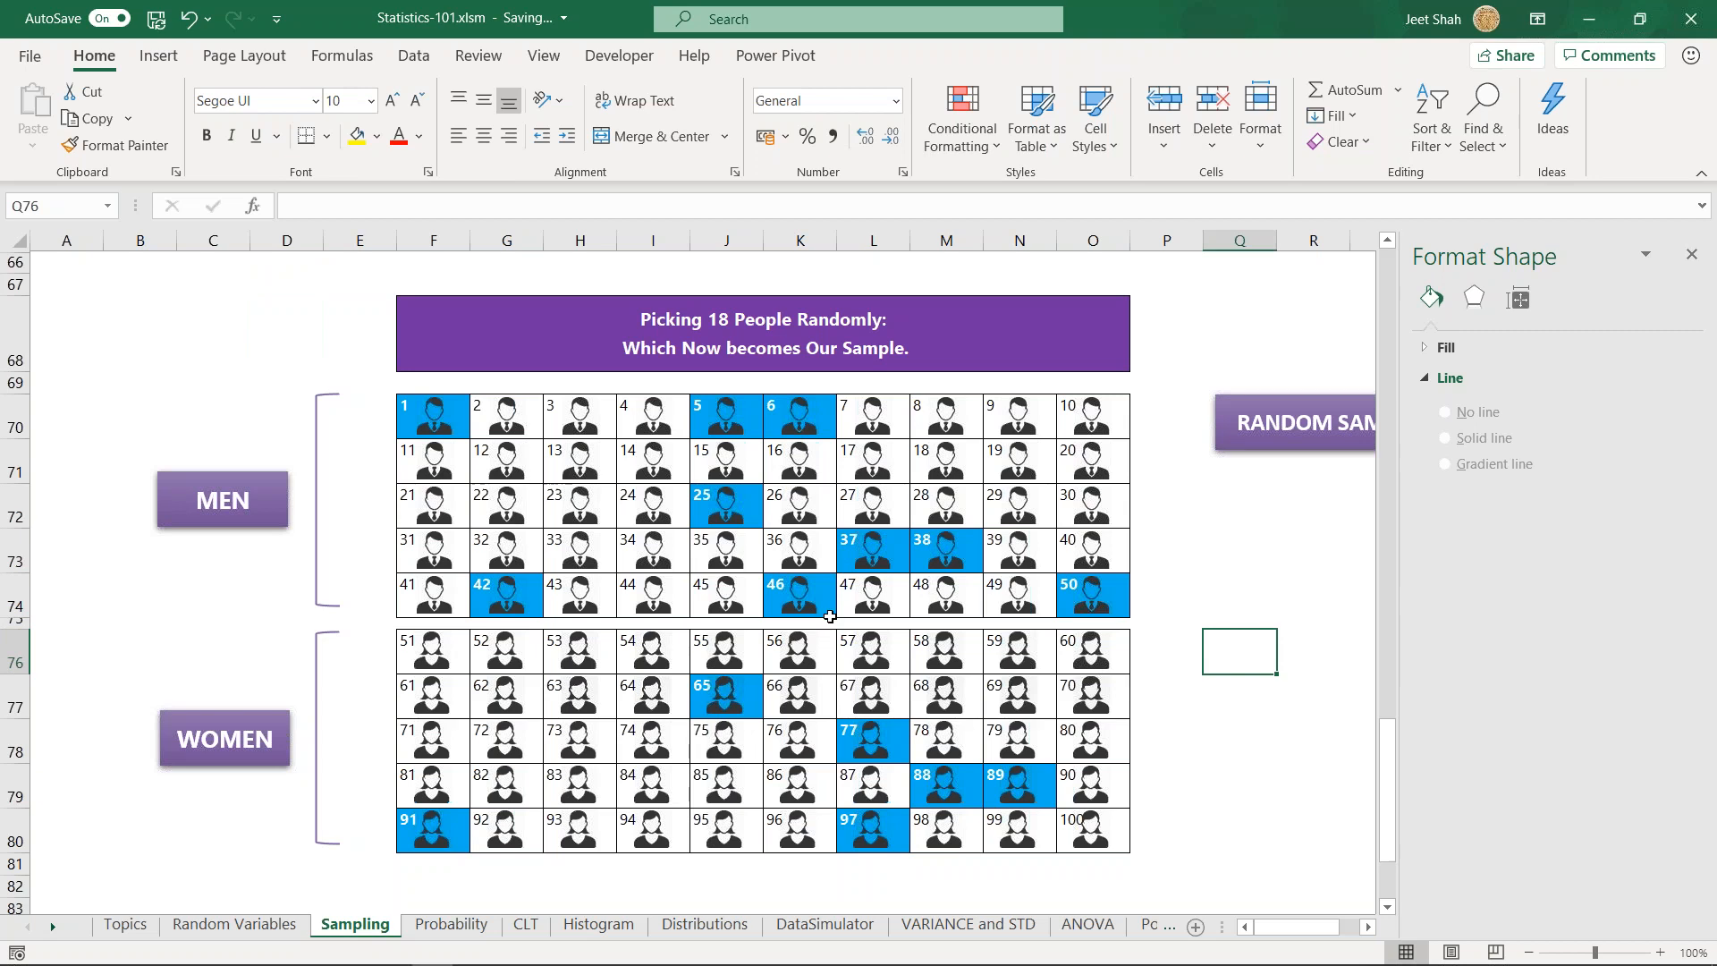
{"action": "key", "text": "Down"}
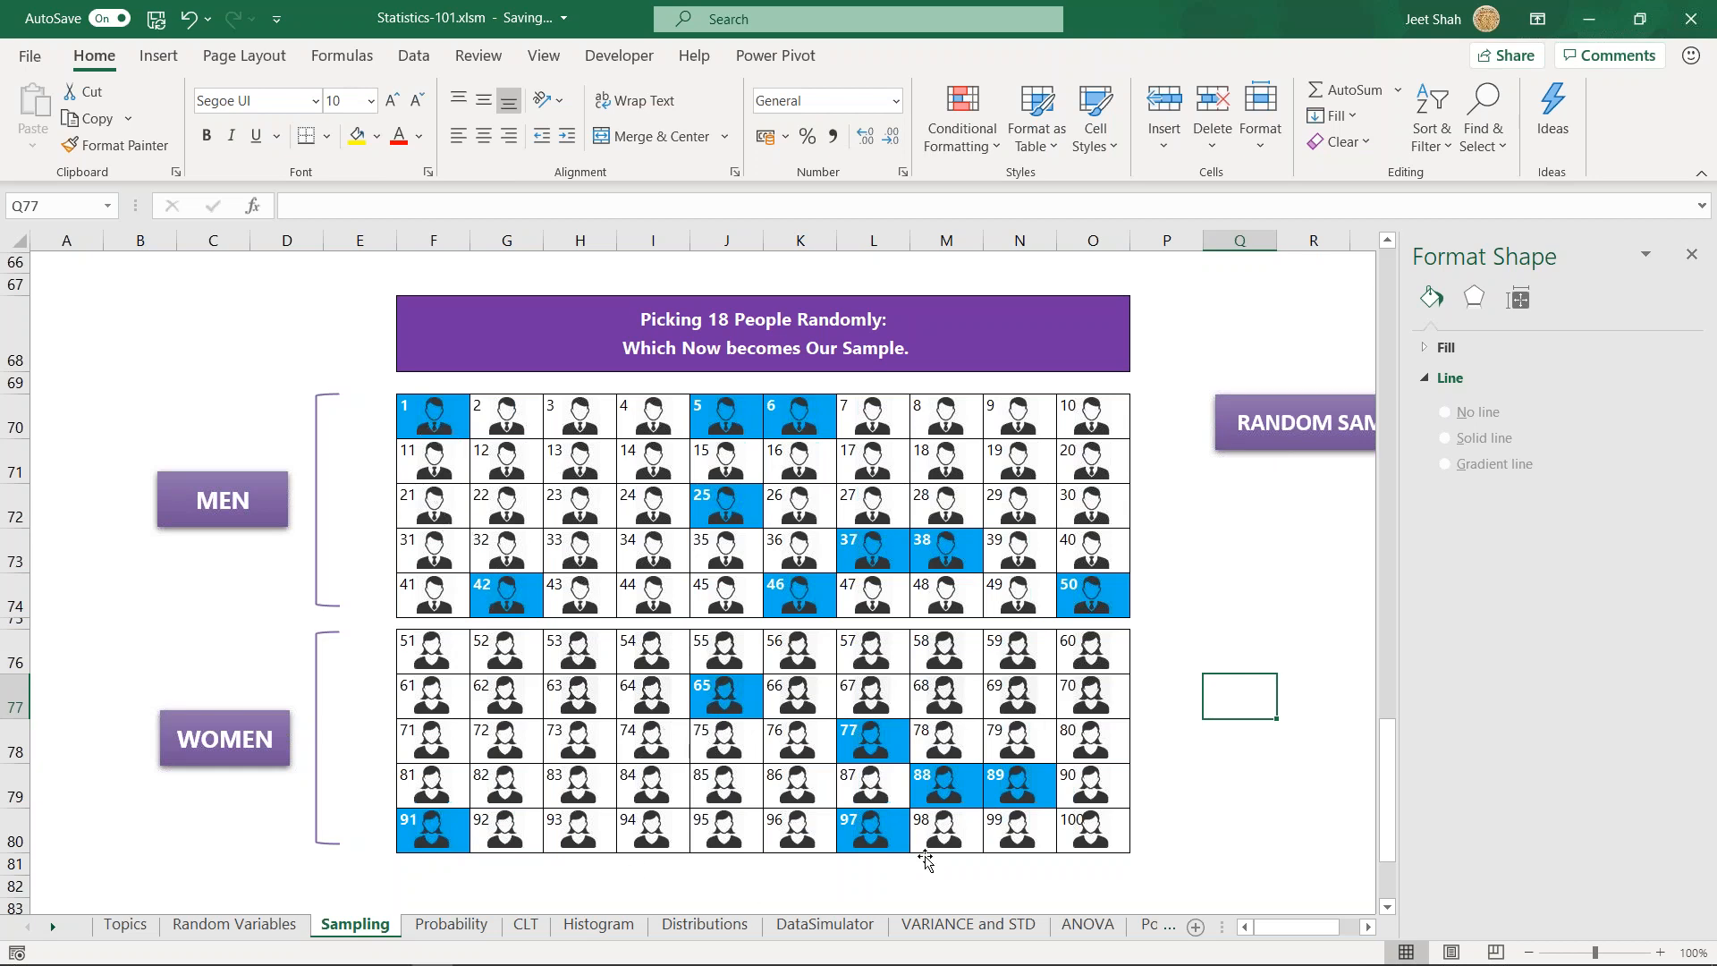
{"action": "left_click", "coordinate": [679, 329]}
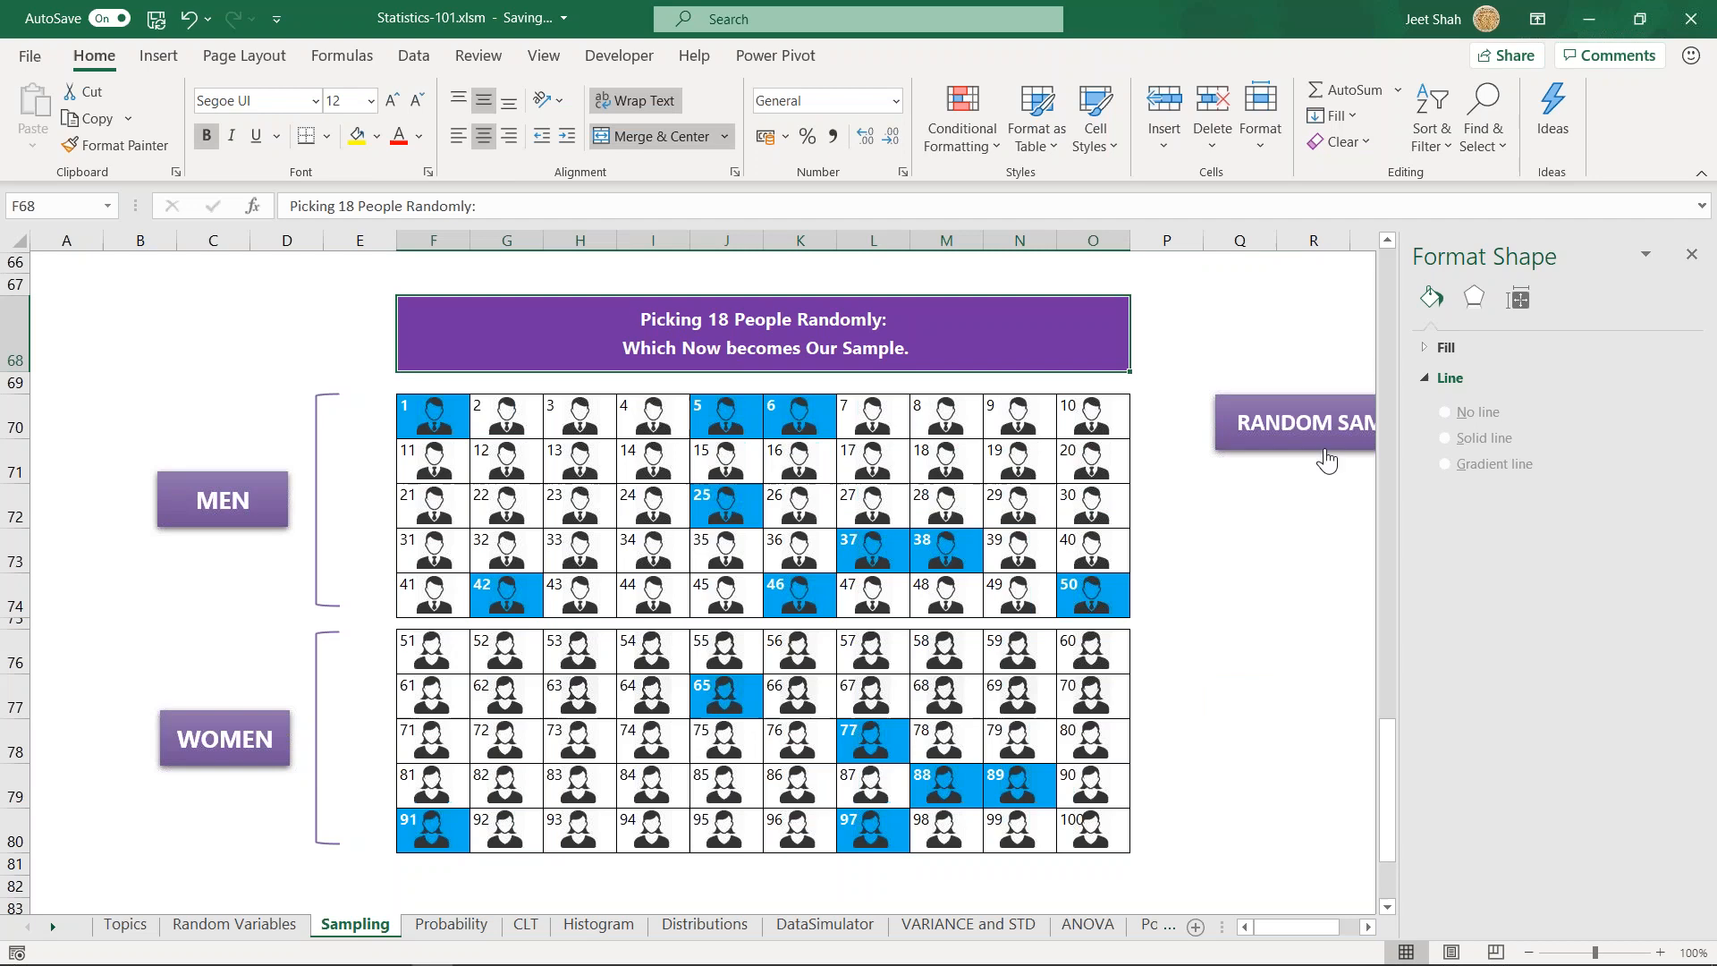
{"action": "left_click", "coordinate": [1249, 522]}
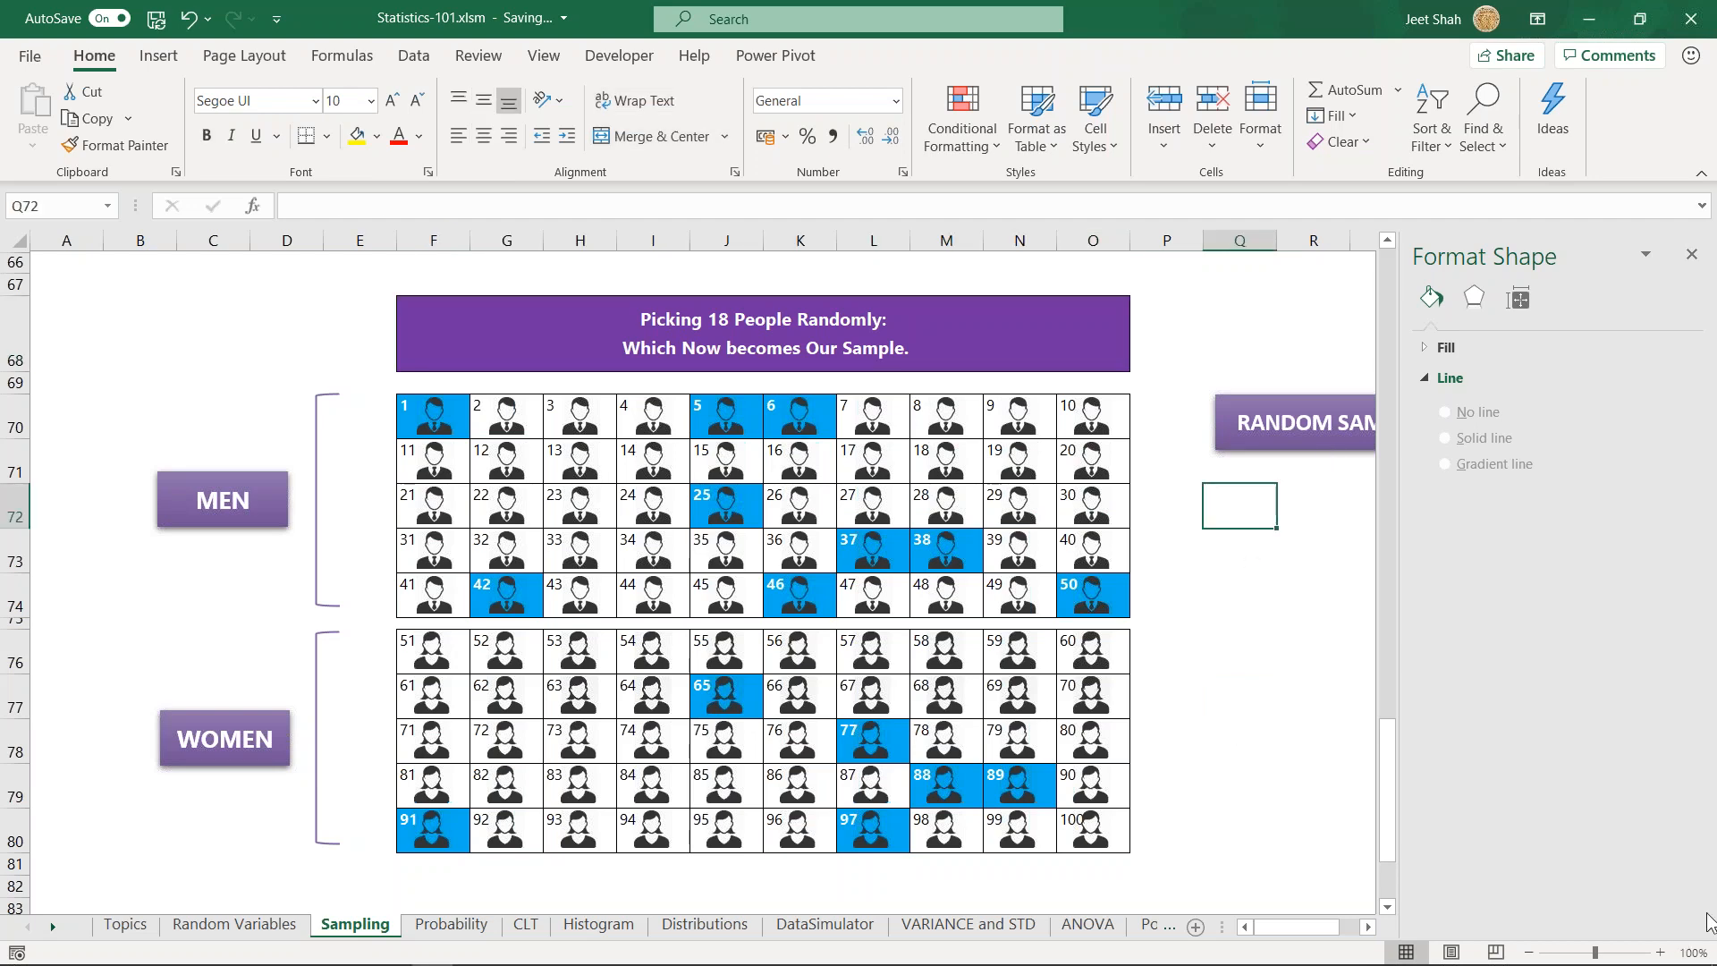
- Draw a new random sample from the grid of men and women several times in a row
{"action": "left_click", "coordinate": [1369, 927]}
{"action": "left_click", "coordinate": [1369, 927]}
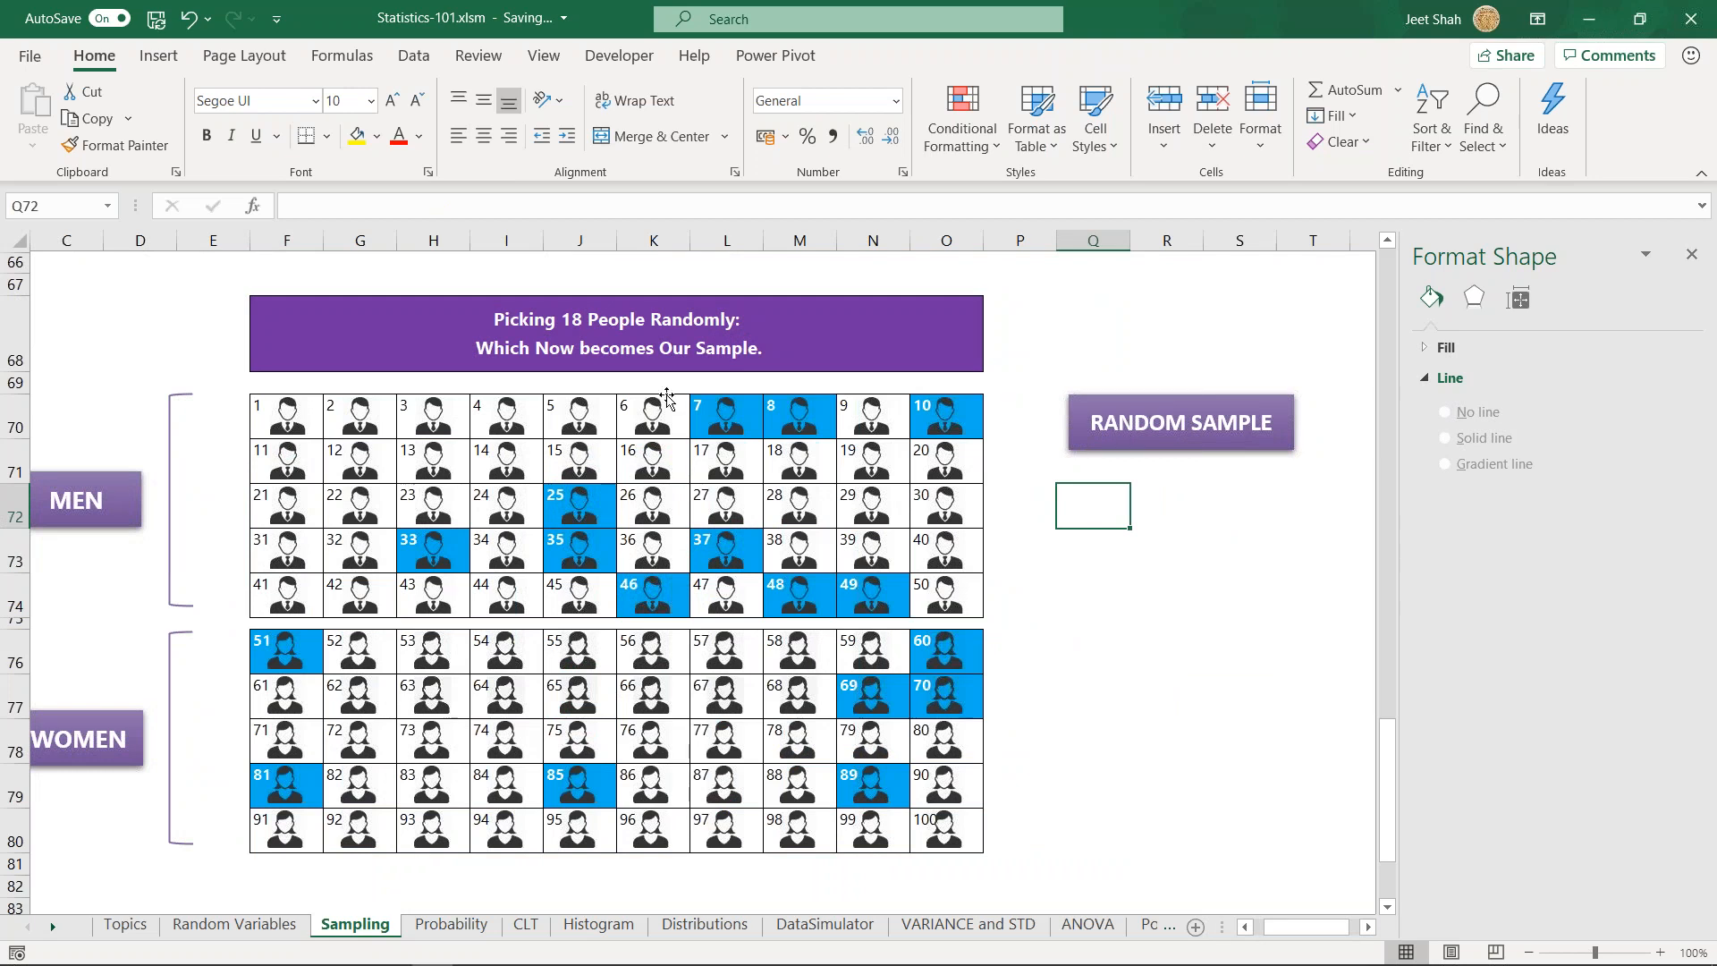
{"action": "left_click", "coordinate": [1181, 448]}
{"action": "left_click", "coordinate": [1140, 435]}
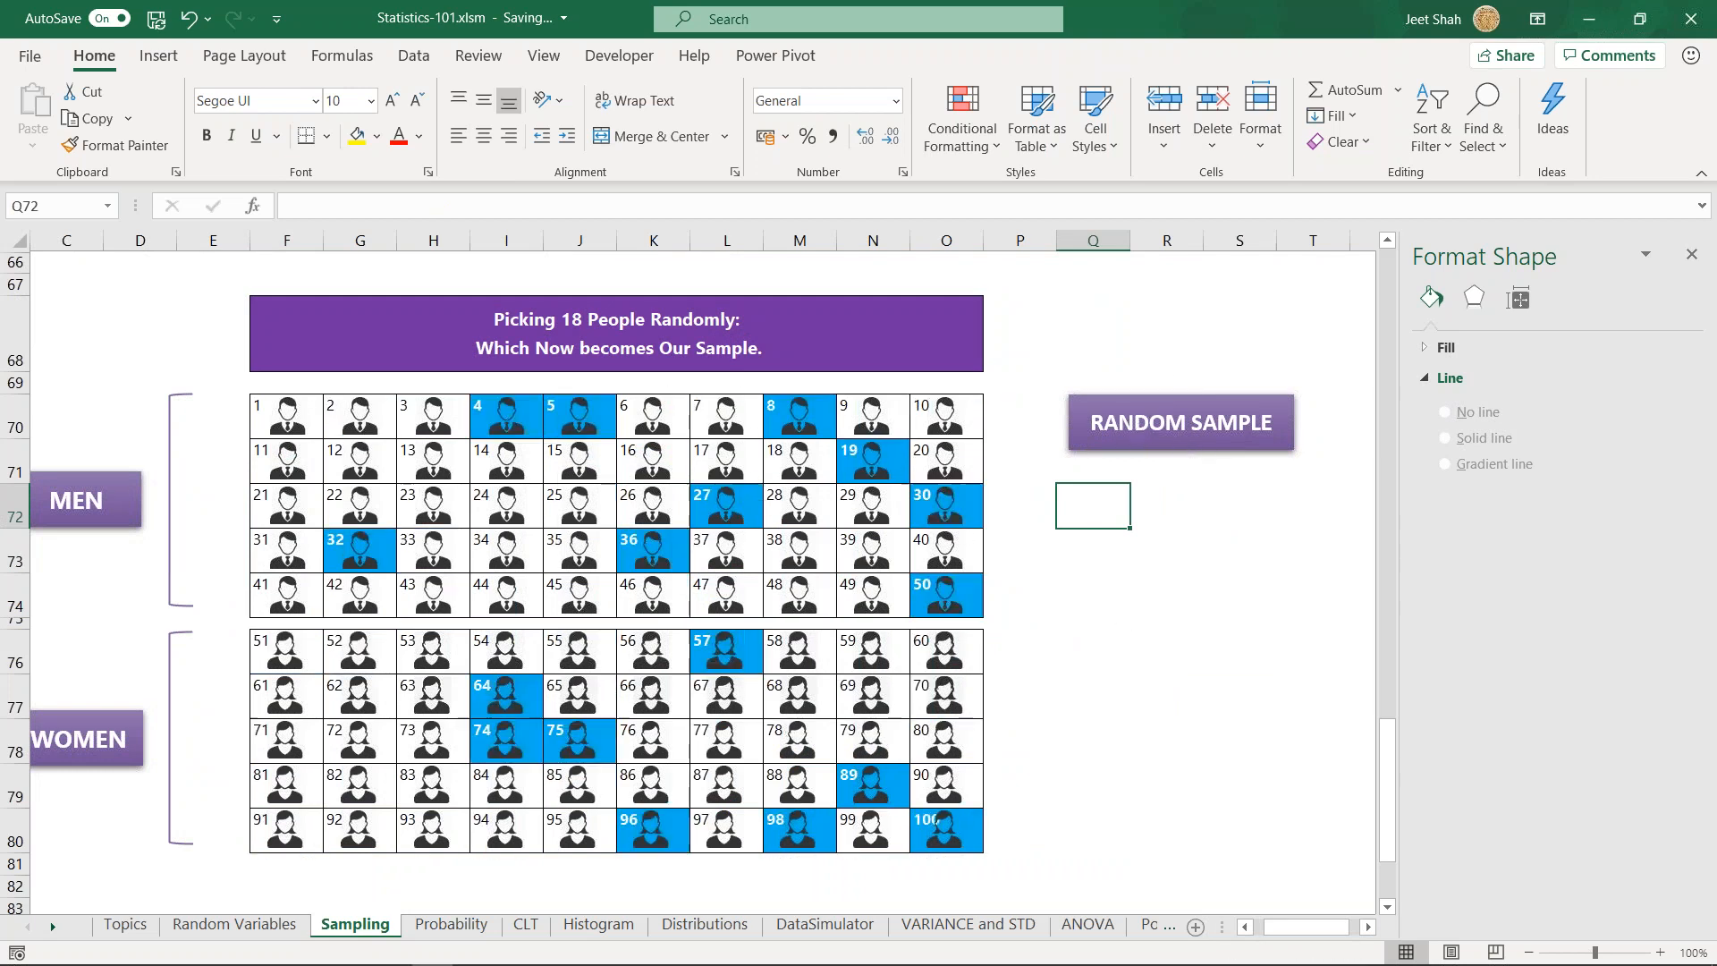
{"action": "left_click", "coordinate": [1103, 536]}
{"action": "left_click", "coordinate": [1099, 511]}
{"action": "left_click", "coordinate": [1128, 422]}
{"action": "left_click", "coordinate": [1137, 427]}
{"action": "left_click", "coordinate": [1137, 427]}
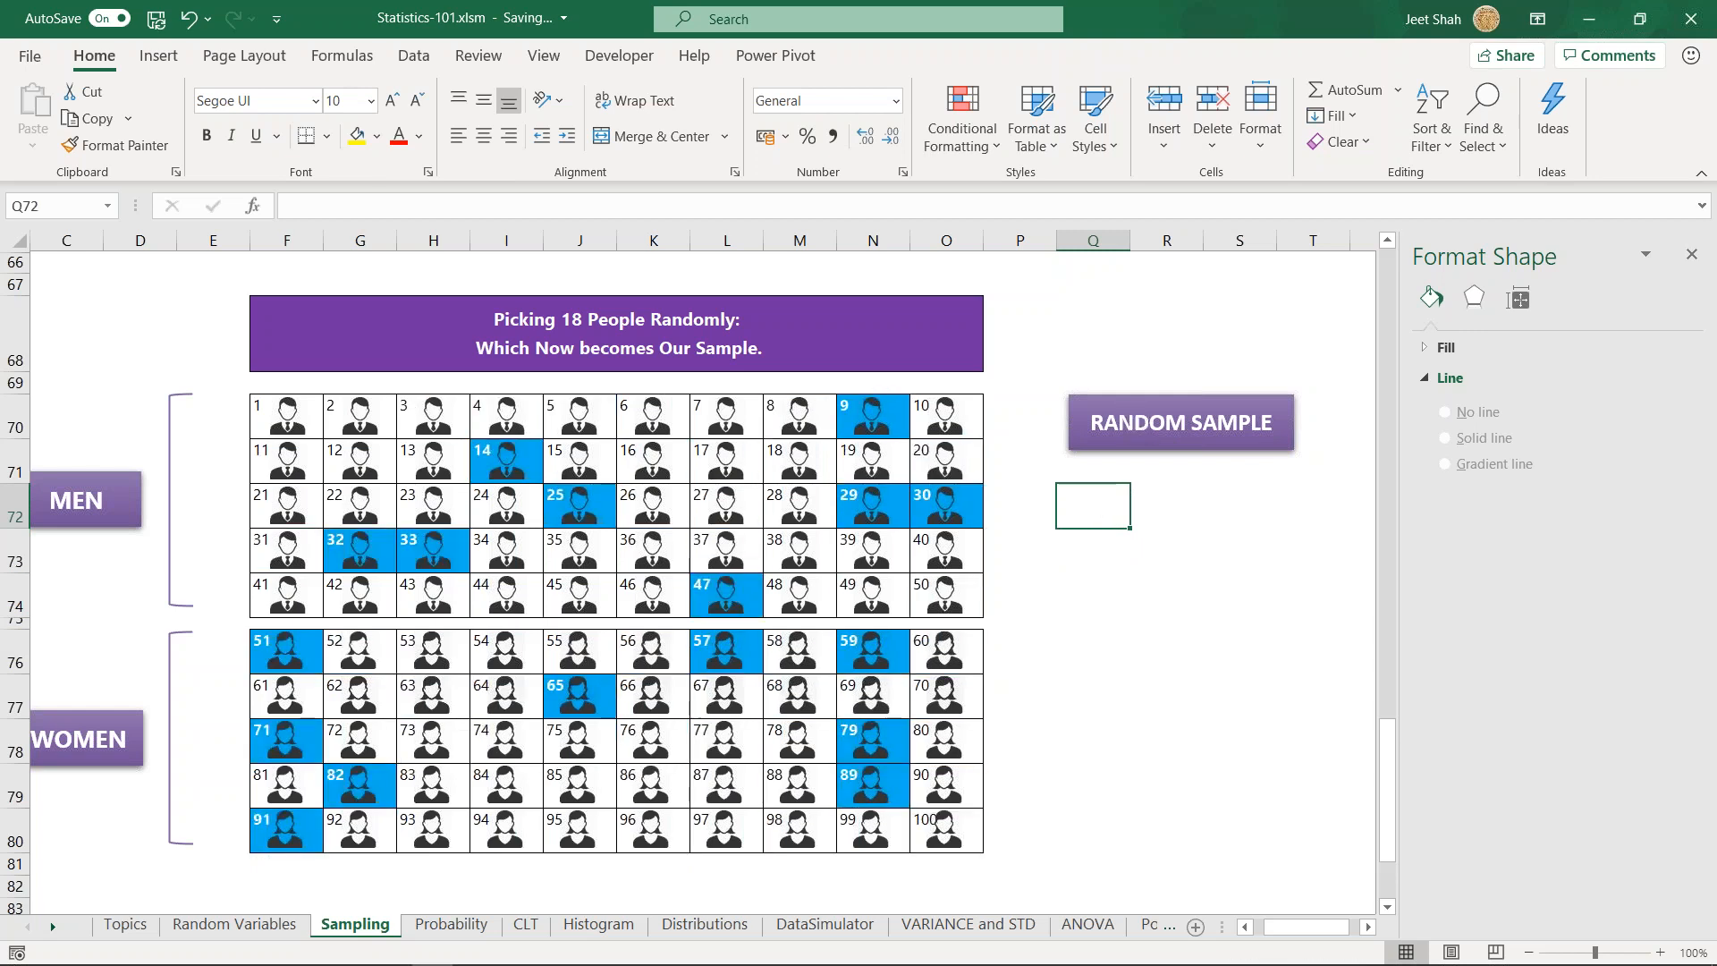
{"action": "left_click", "coordinate": [1136, 420]}
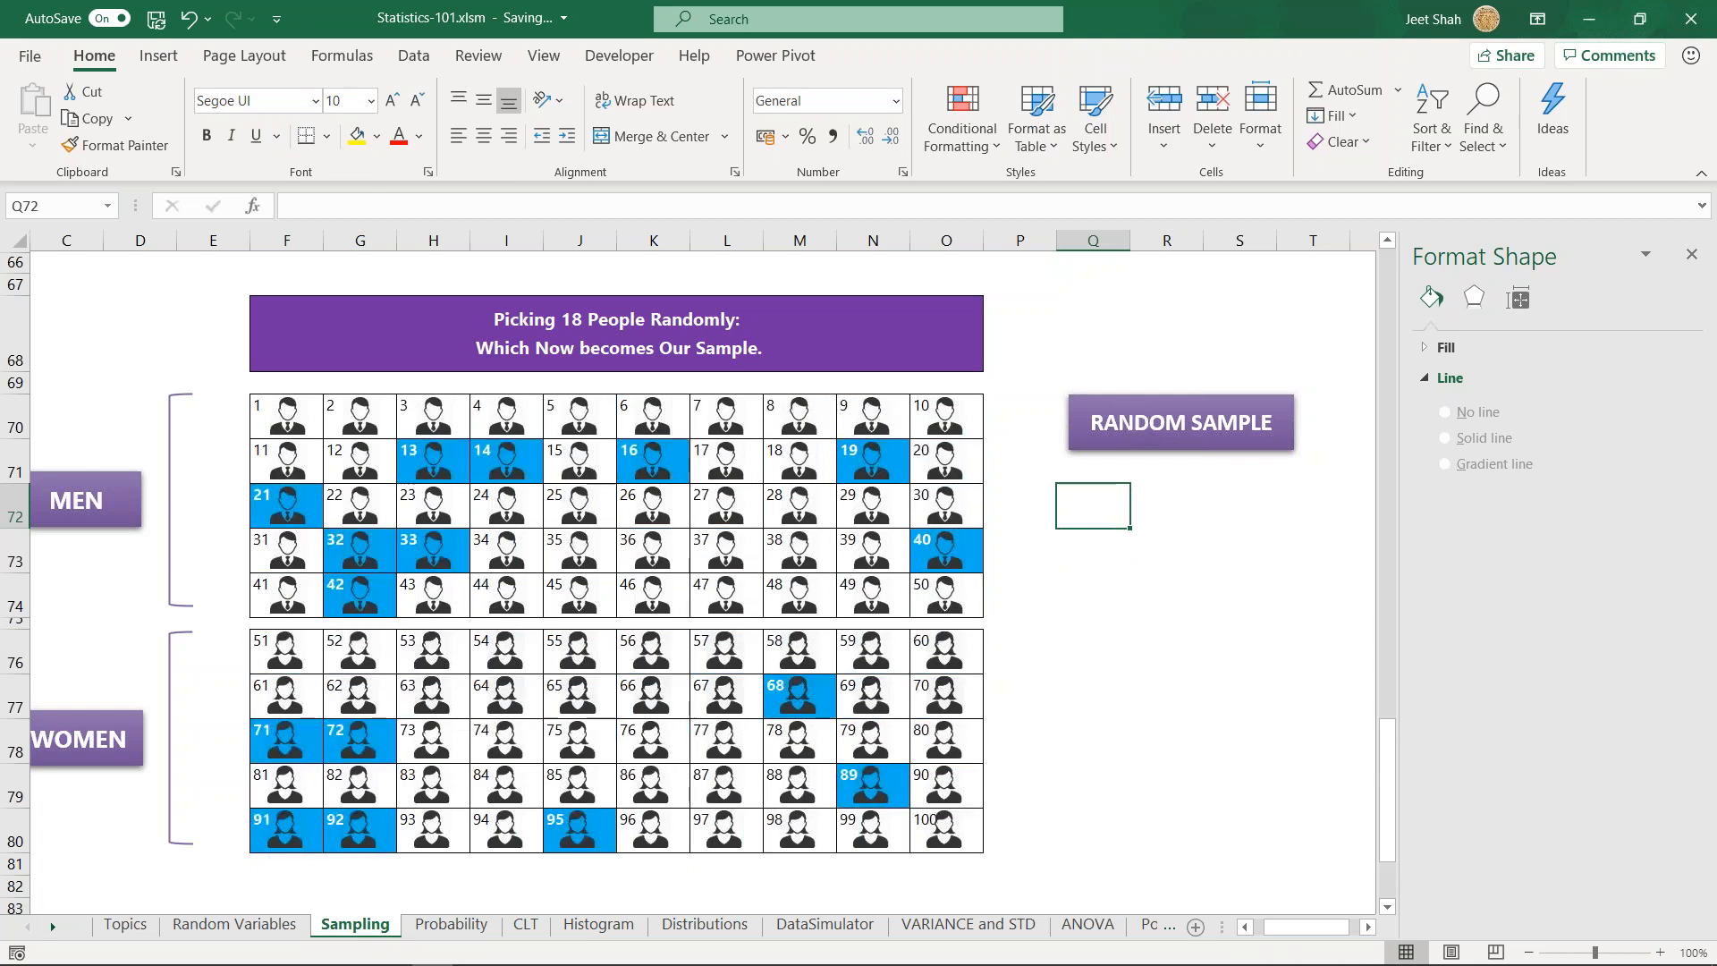
{"action": "left_click", "coordinate": [1136, 421]}
{"action": "left_click", "coordinate": [1135, 420]}
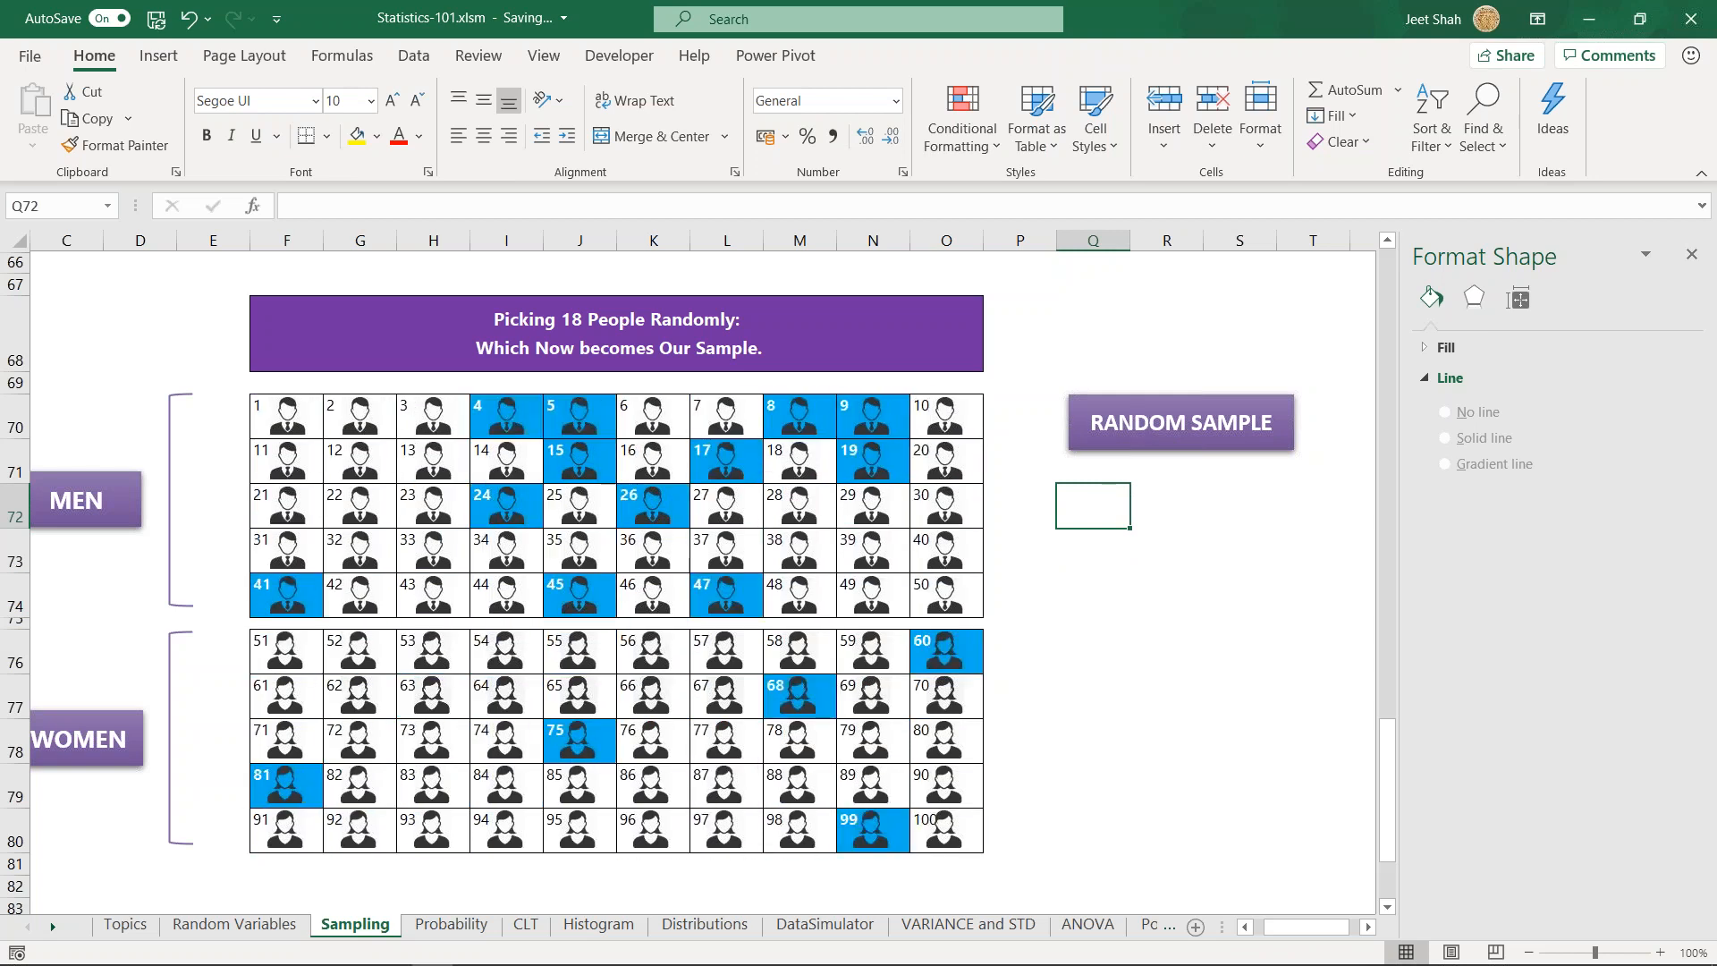
{"action": "left_click", "coordinate": [1098, 649]}
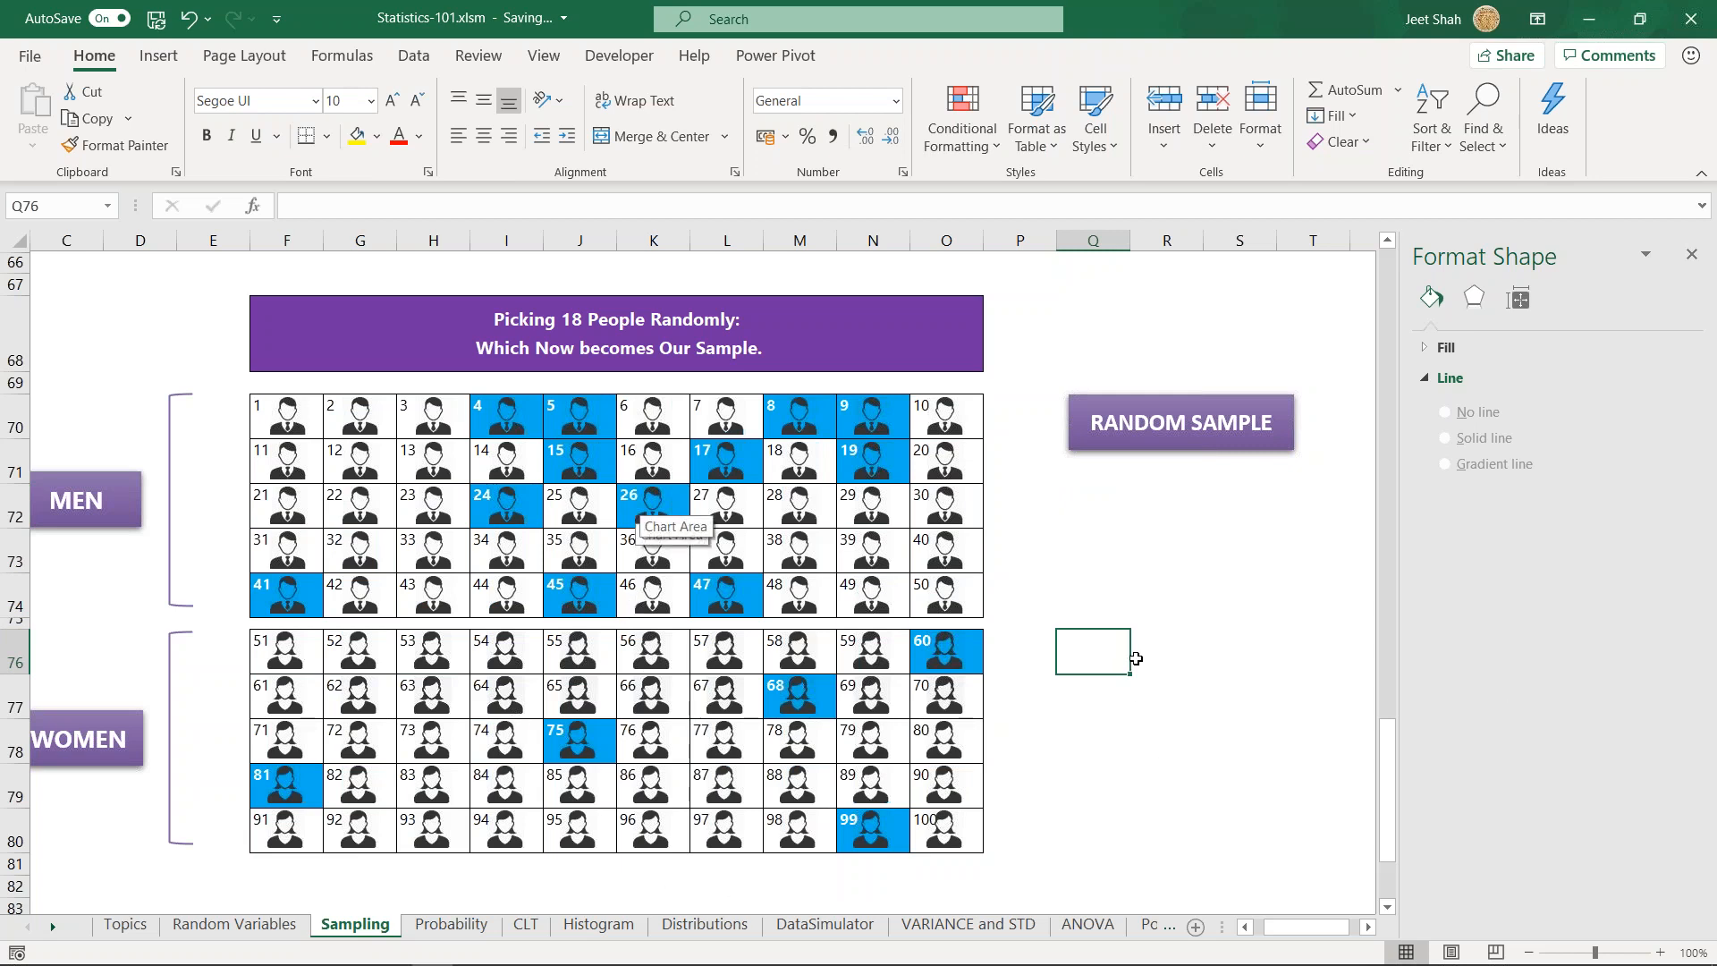
{"action": "left_click", "coordinate": [1106, 519]}
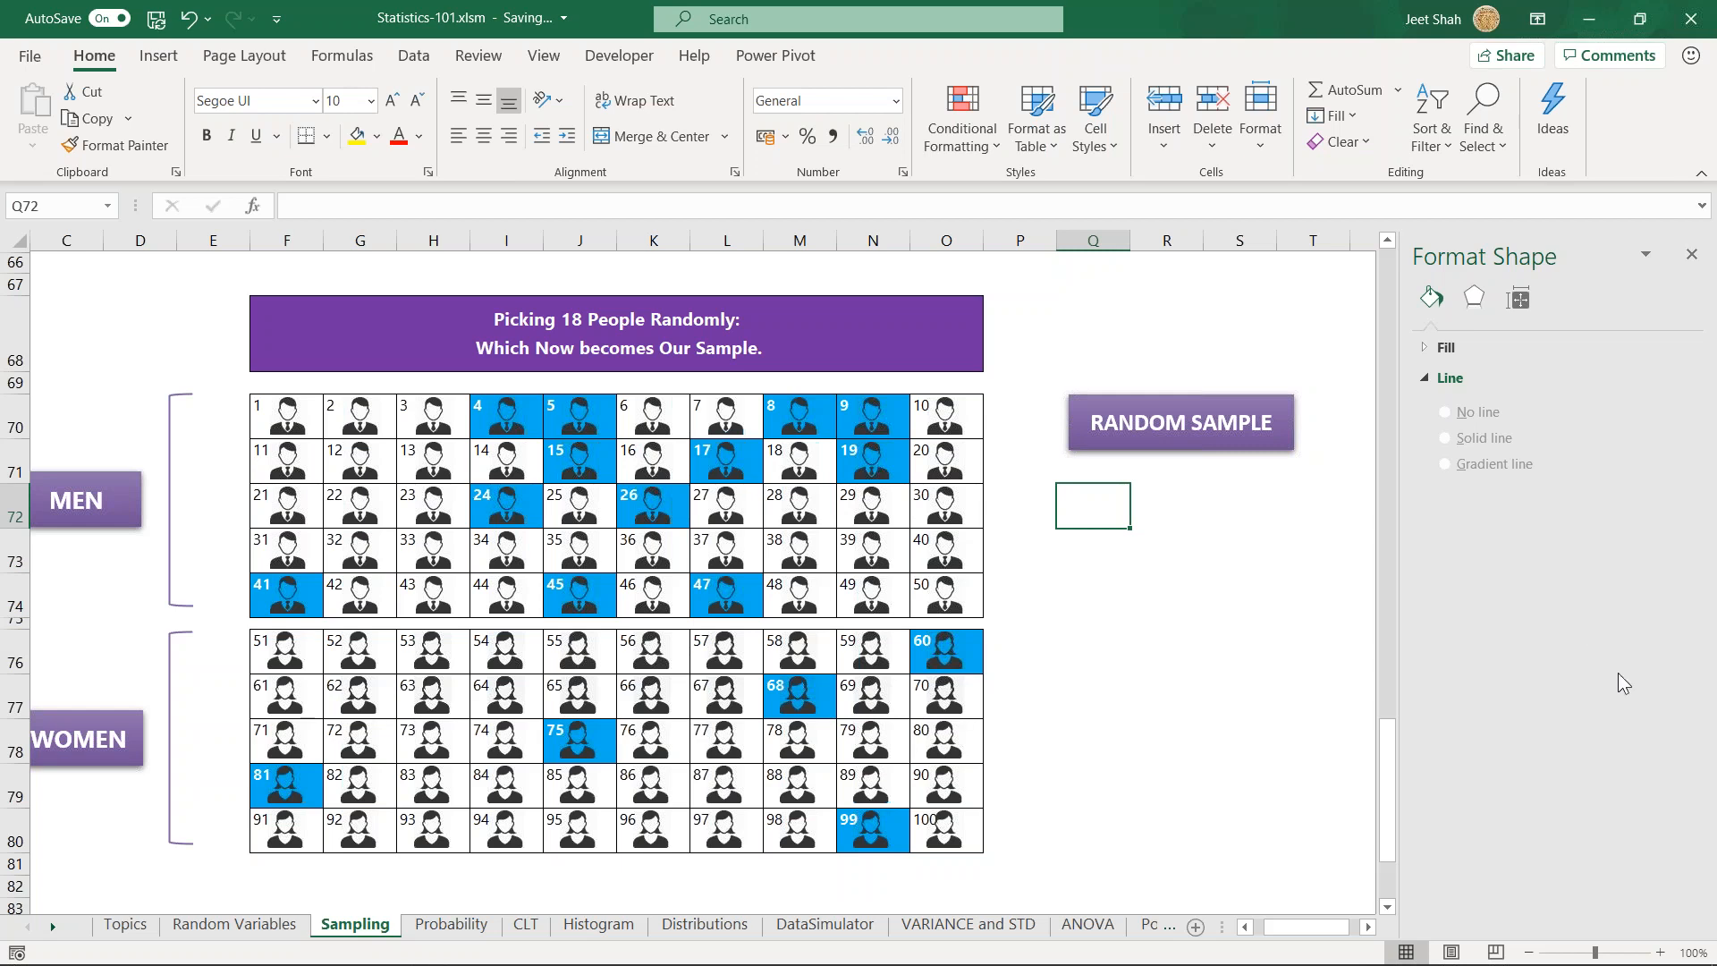
{"action": "key", "text": "alt+Tab"}
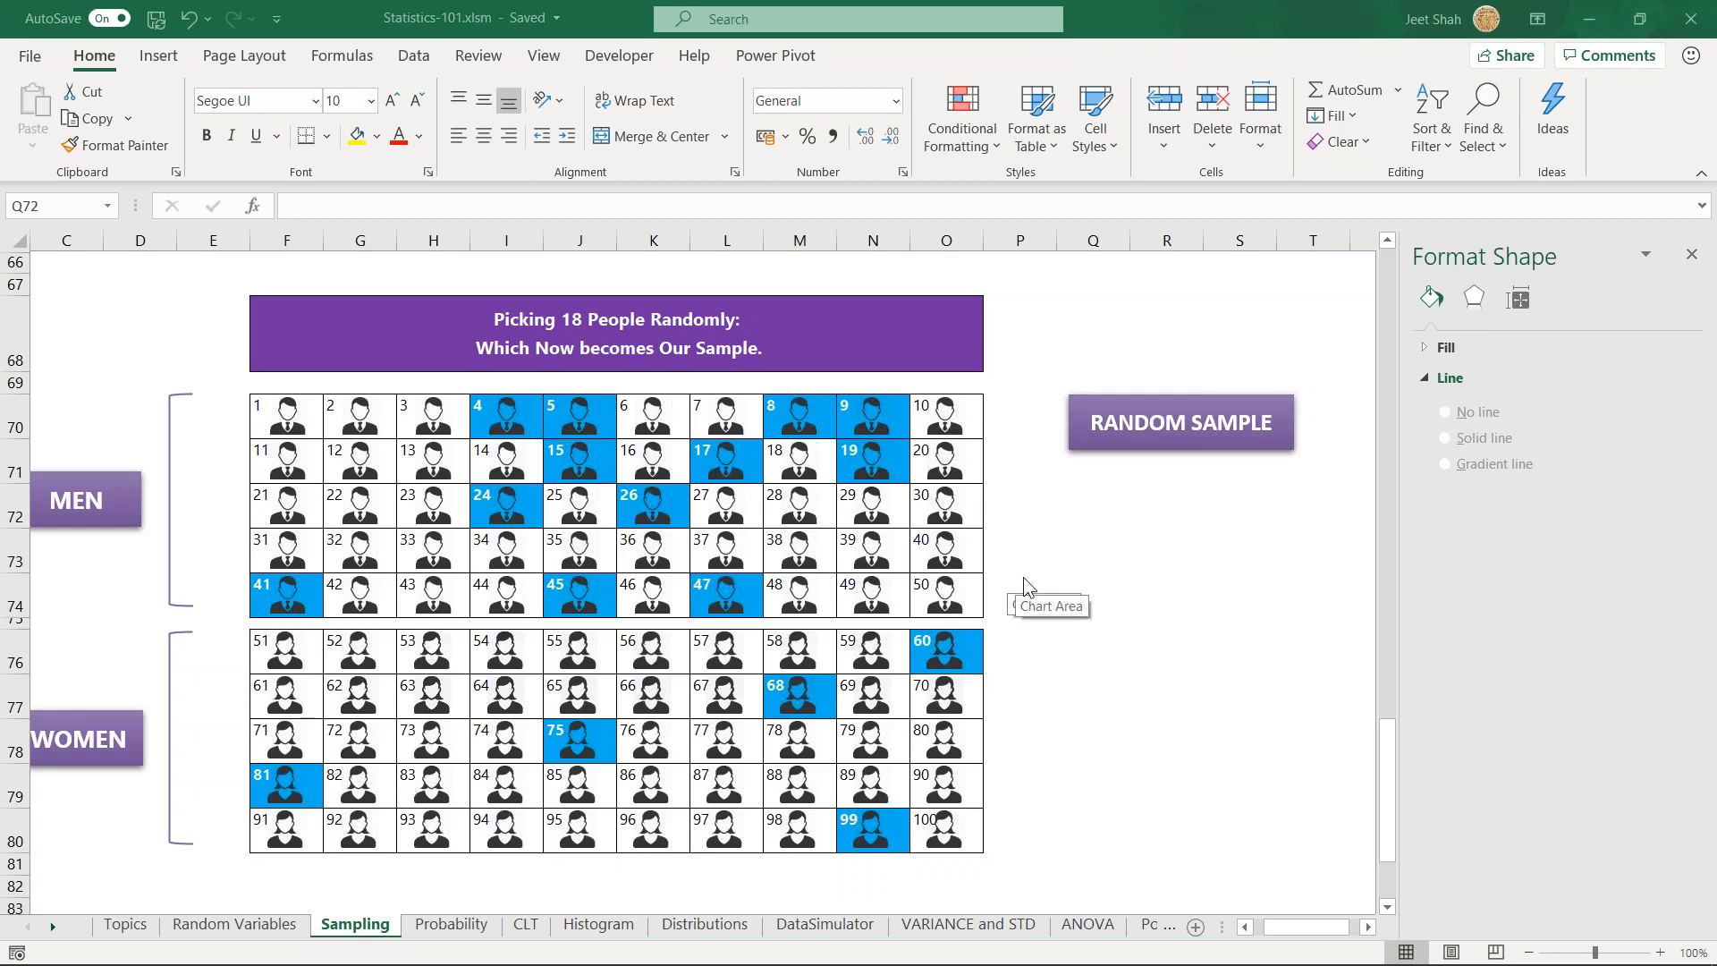
{"action": "left_click", "coordinate": [1098, 577]}
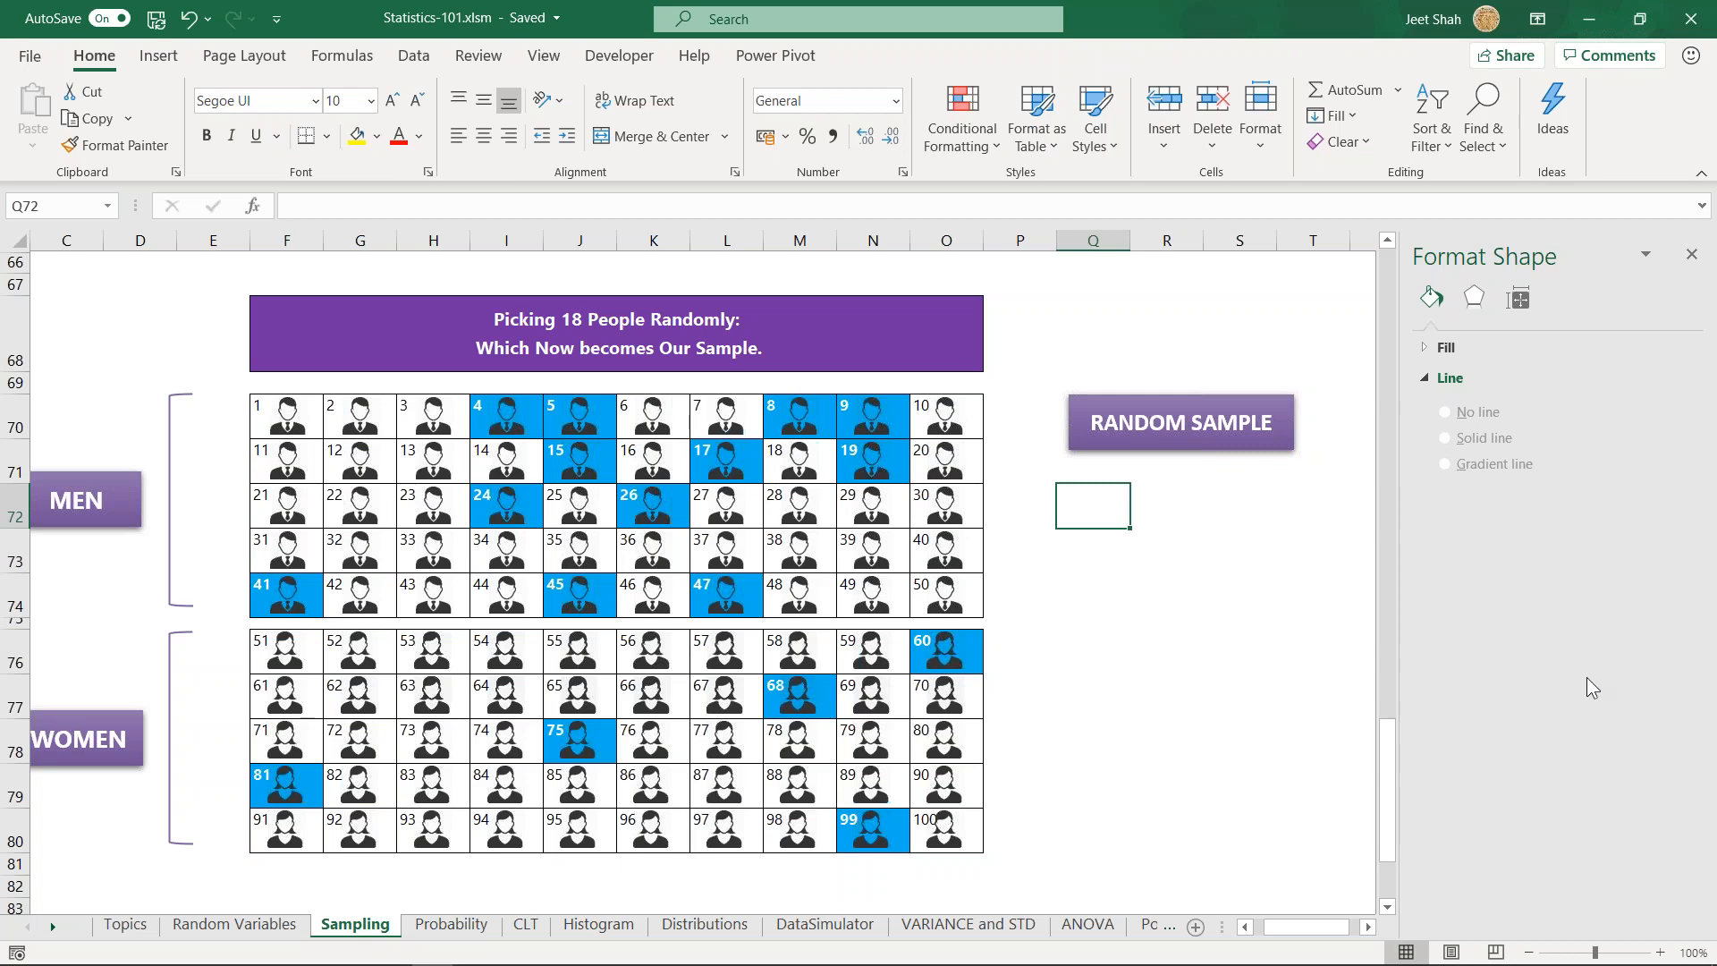
{"action": "left_click", "coordinate": [1111, 570]}
{"action": "left_click", "coordinate": [1100, 513]}
{"action": "left_click", "coordinate": [1125, 543]}
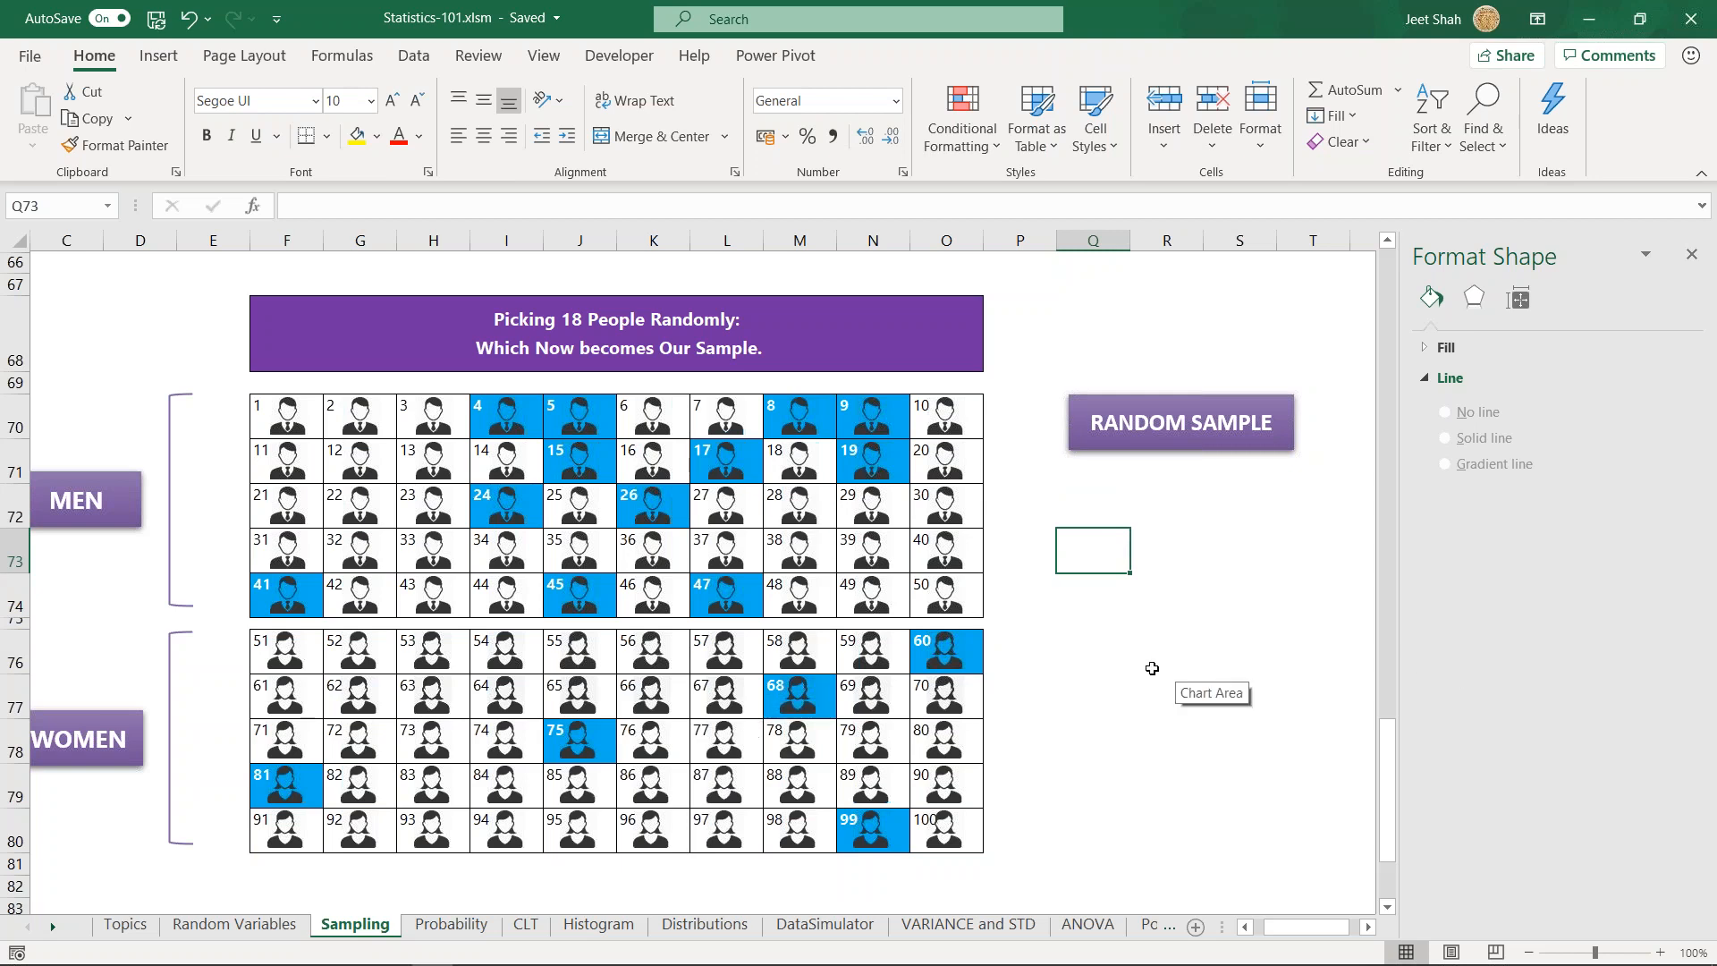
{"action": "left_click", "coordinate": [1112, 507]}
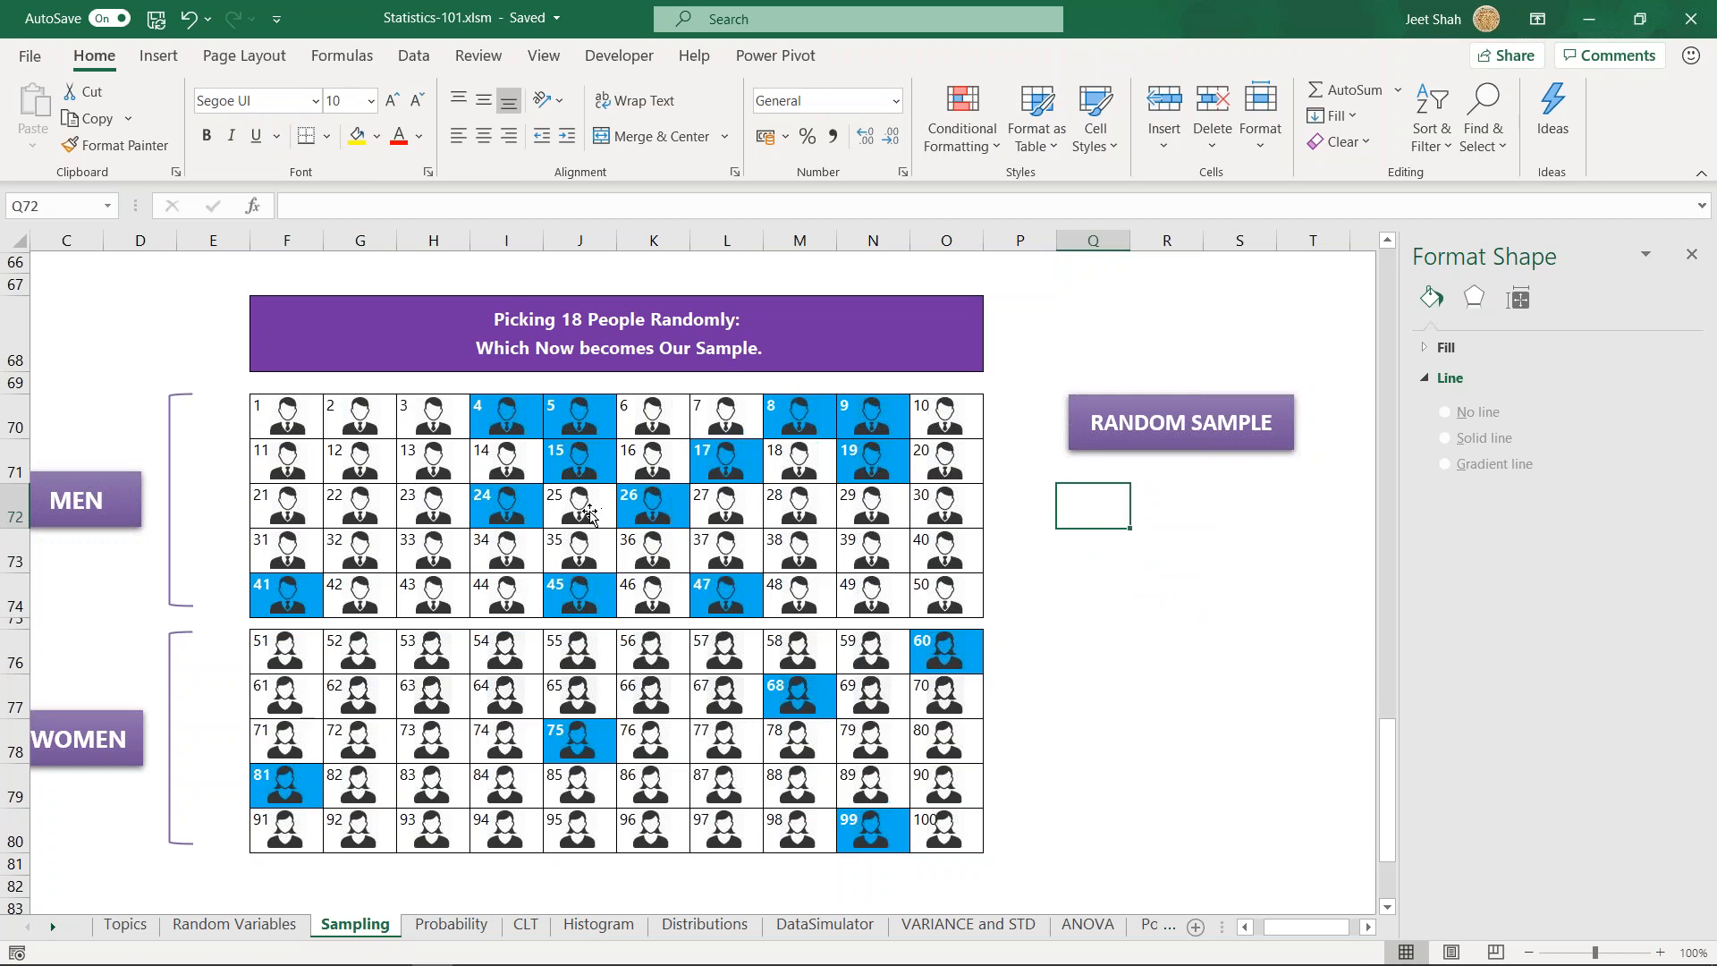
{"action": "key", "text": "Right"}
{"action": "key", "text": "Left"}
{"action": "left_click", "coordinate": [1156, 508]}
{"action": "left_click", "coordinate": [1101, 513]}
{"action": "left_click", "coordinate": [1109, 698]}
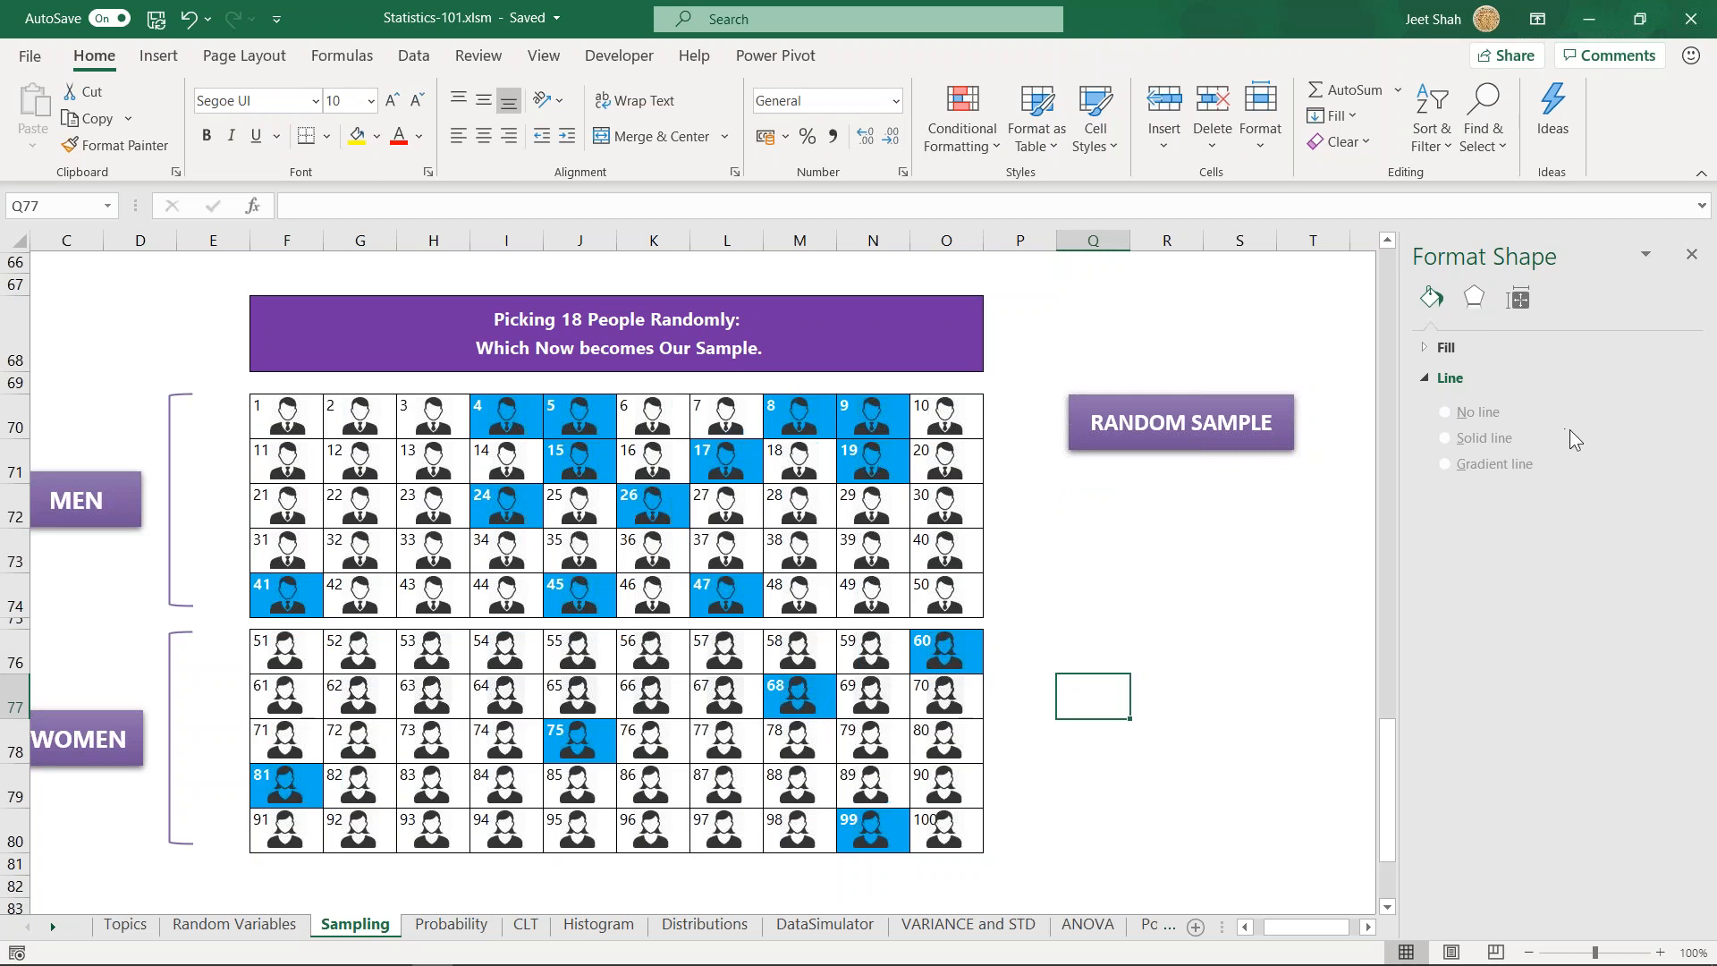
{"action": "left_click_drag", "start_coordinate": [1205, 670], "coordinate": [1196, 670]}
{"action": "left_click", "coordinate": [1111, 707]}
{"action": "scroll", "coordinate": [1150, 636], "scroll_direction": "down", "scroll_amount": 2}
{"action": "scroll", "coordinate": [1150, 636], "scroll_direction": "up", "scroll_amount": 2}
{"action": "left_click", "coordinate": [1112, 563]}
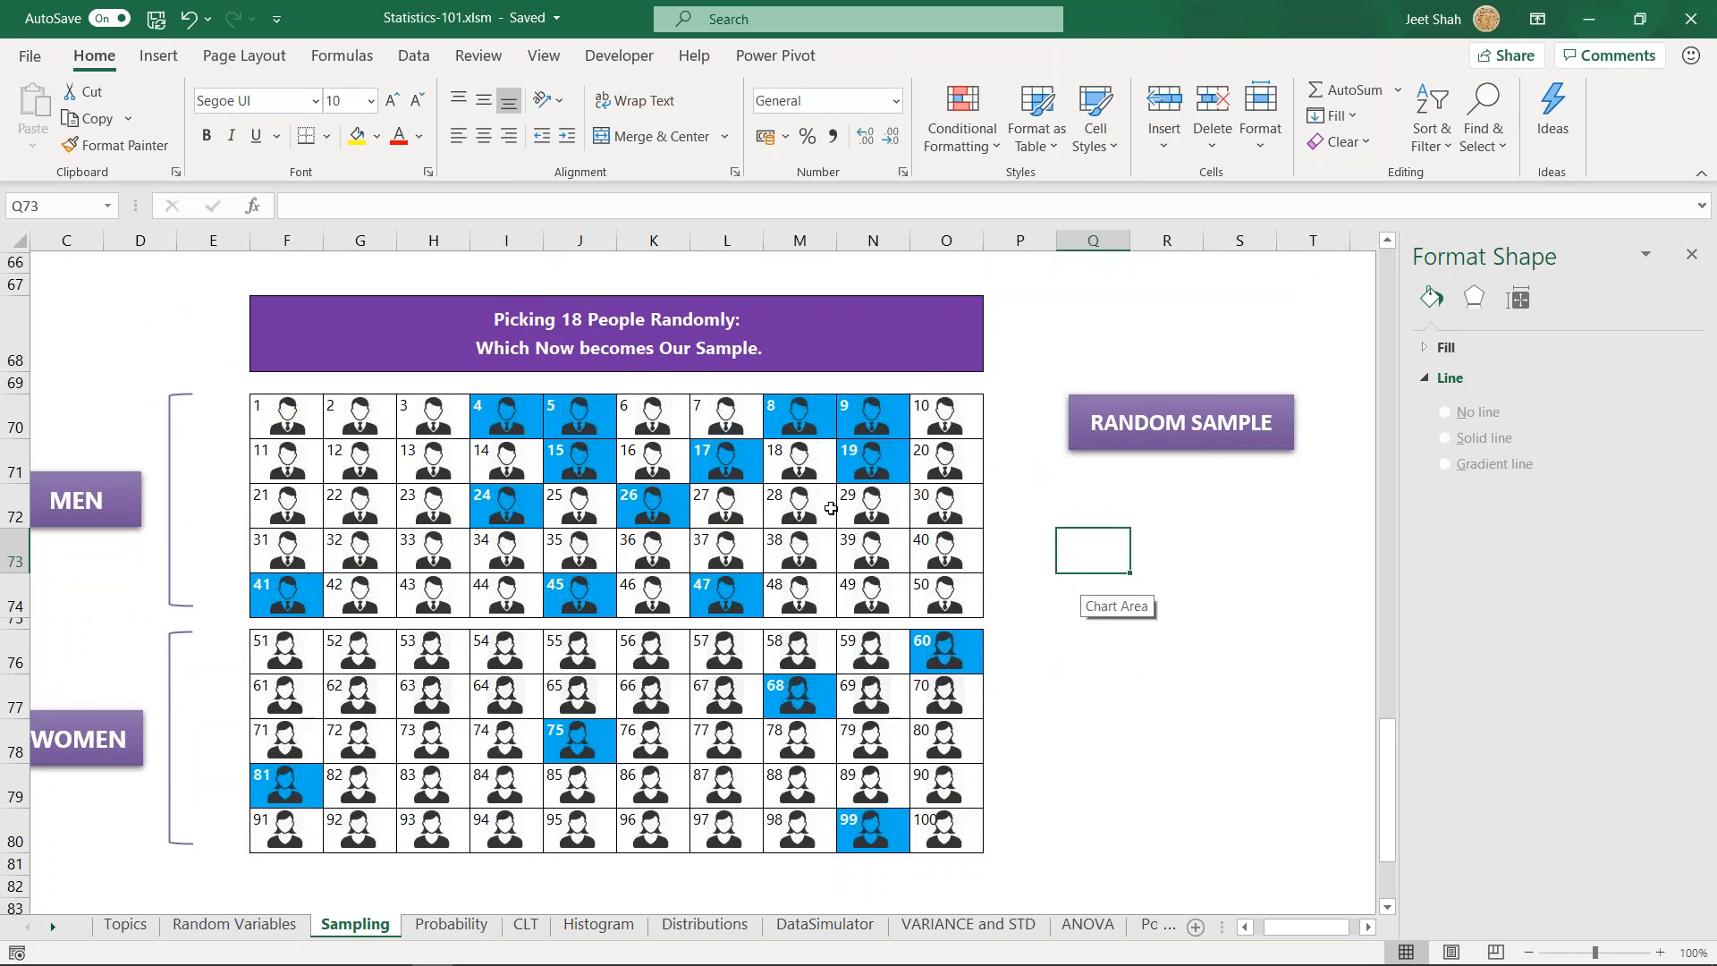
{"action": "left_click", "coordinate": [1122, 523]}
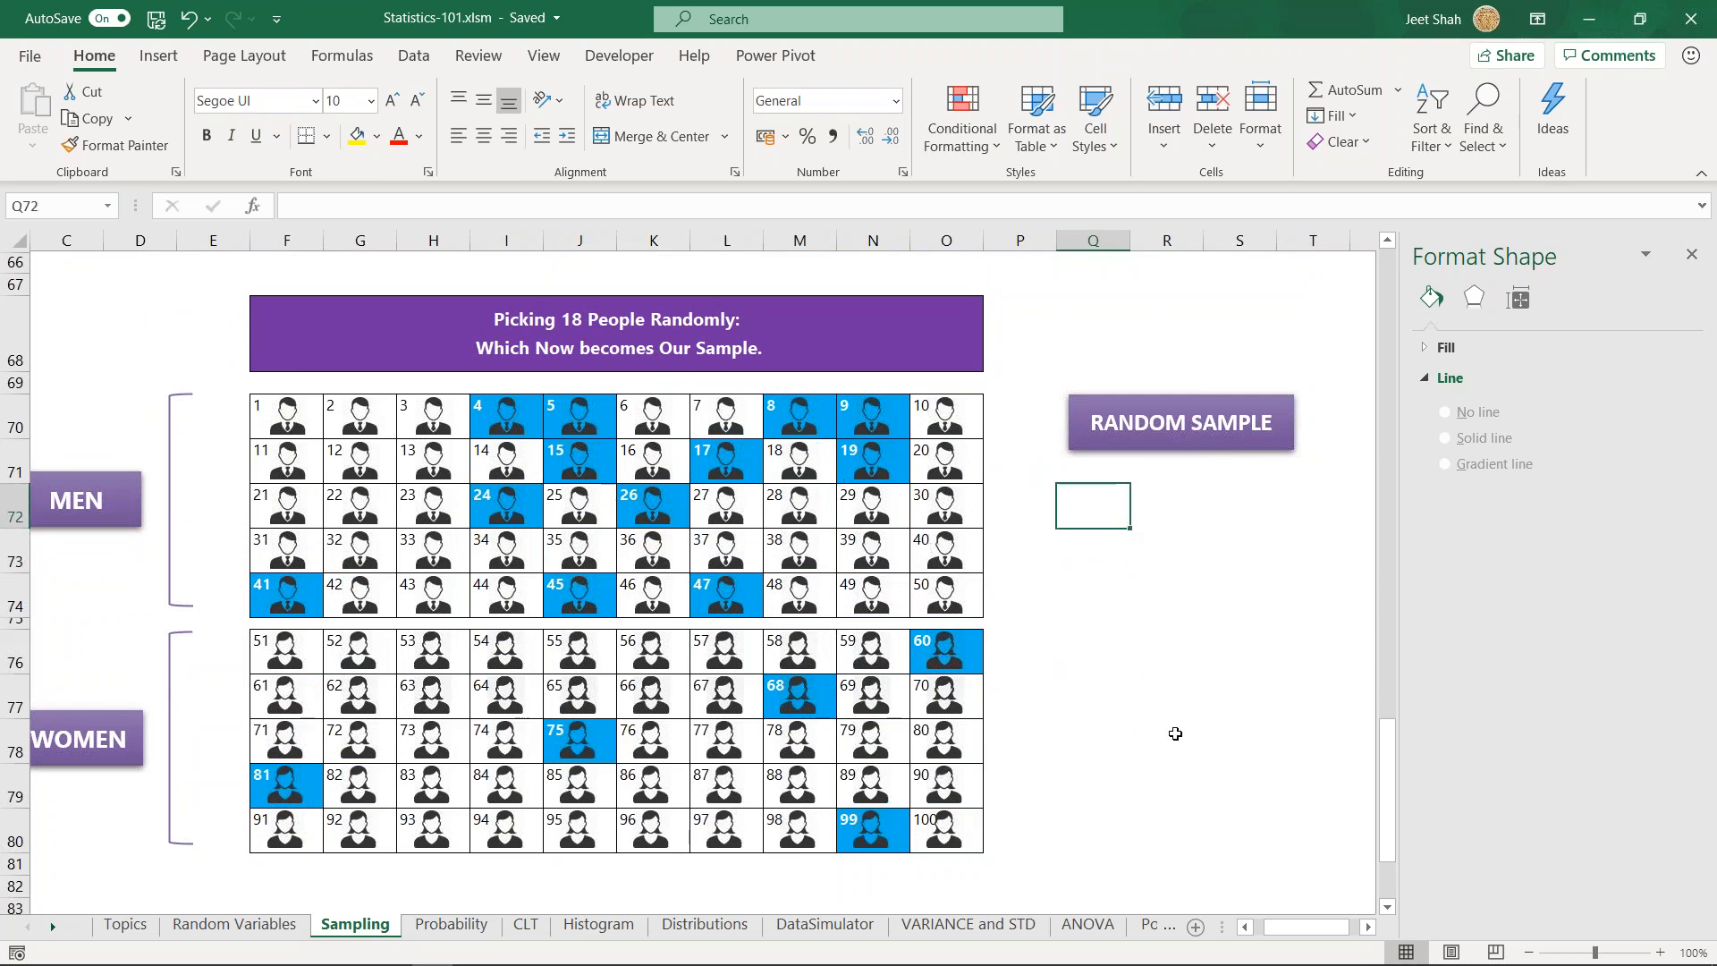
{"action": "left_click", "coordinate": [1150, 709]}
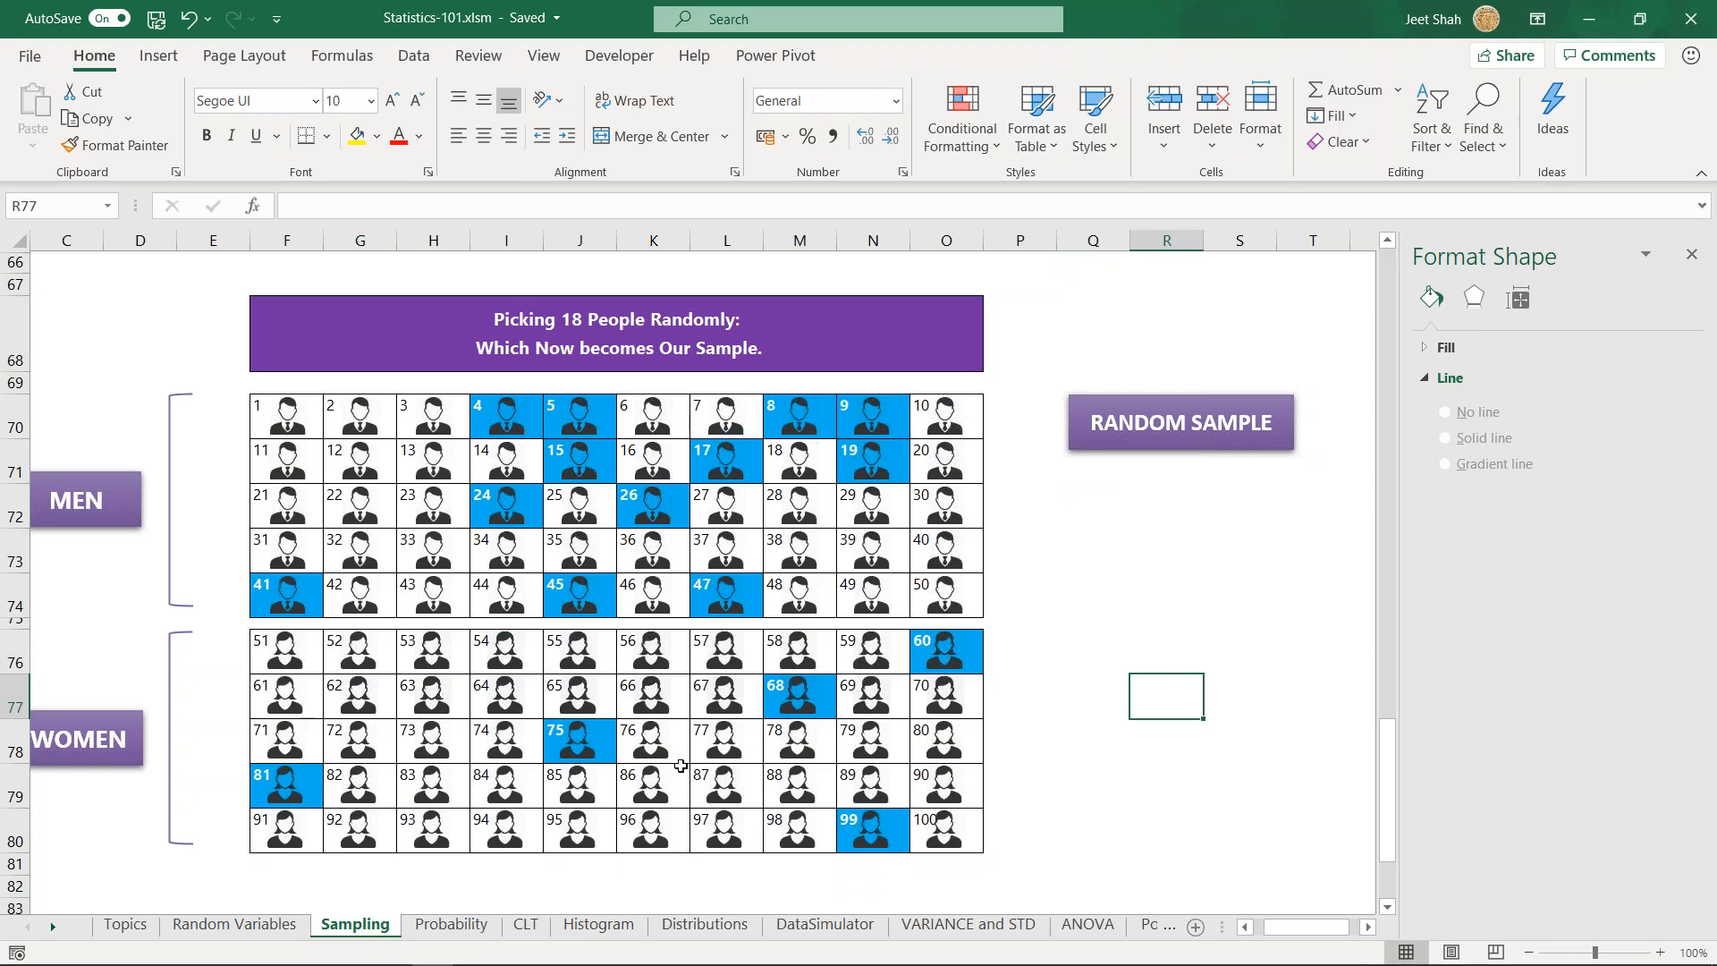
{"action": "left_click", "coordinate": [1095, 693]}
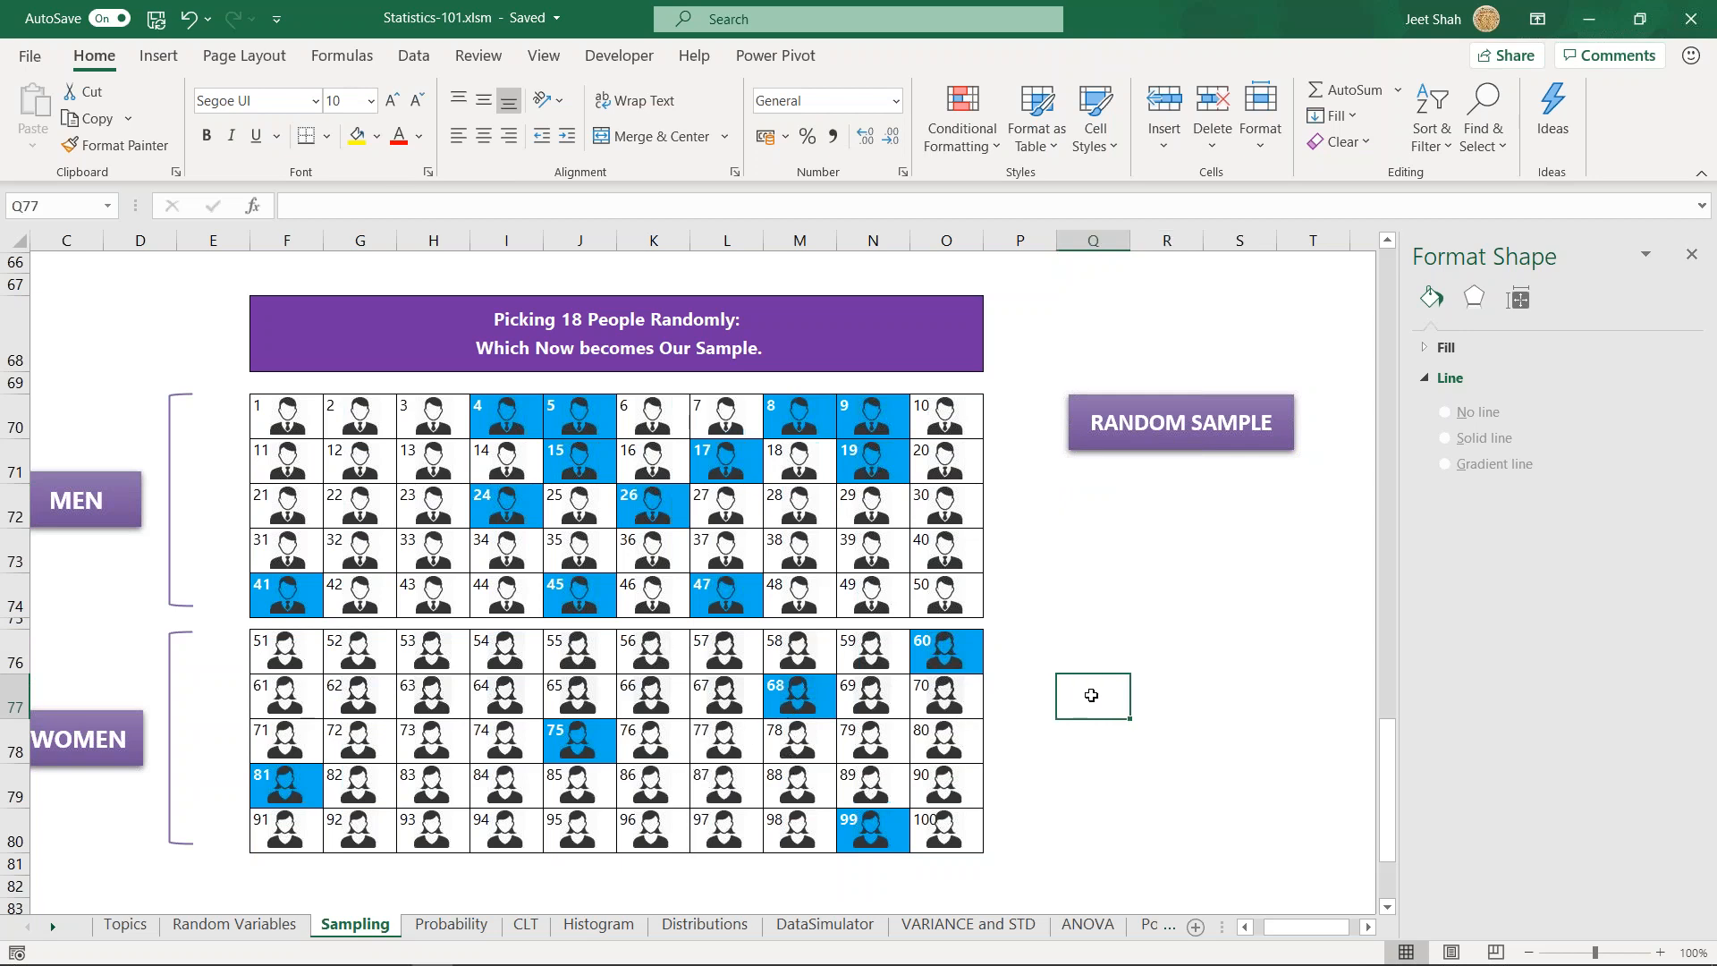
- Generate another random sample of people in the numbered grid
{"action": "left_click", "coordinate": [1144, 434]}
{"action": "left_click", "coordinate": [1127, 432]}
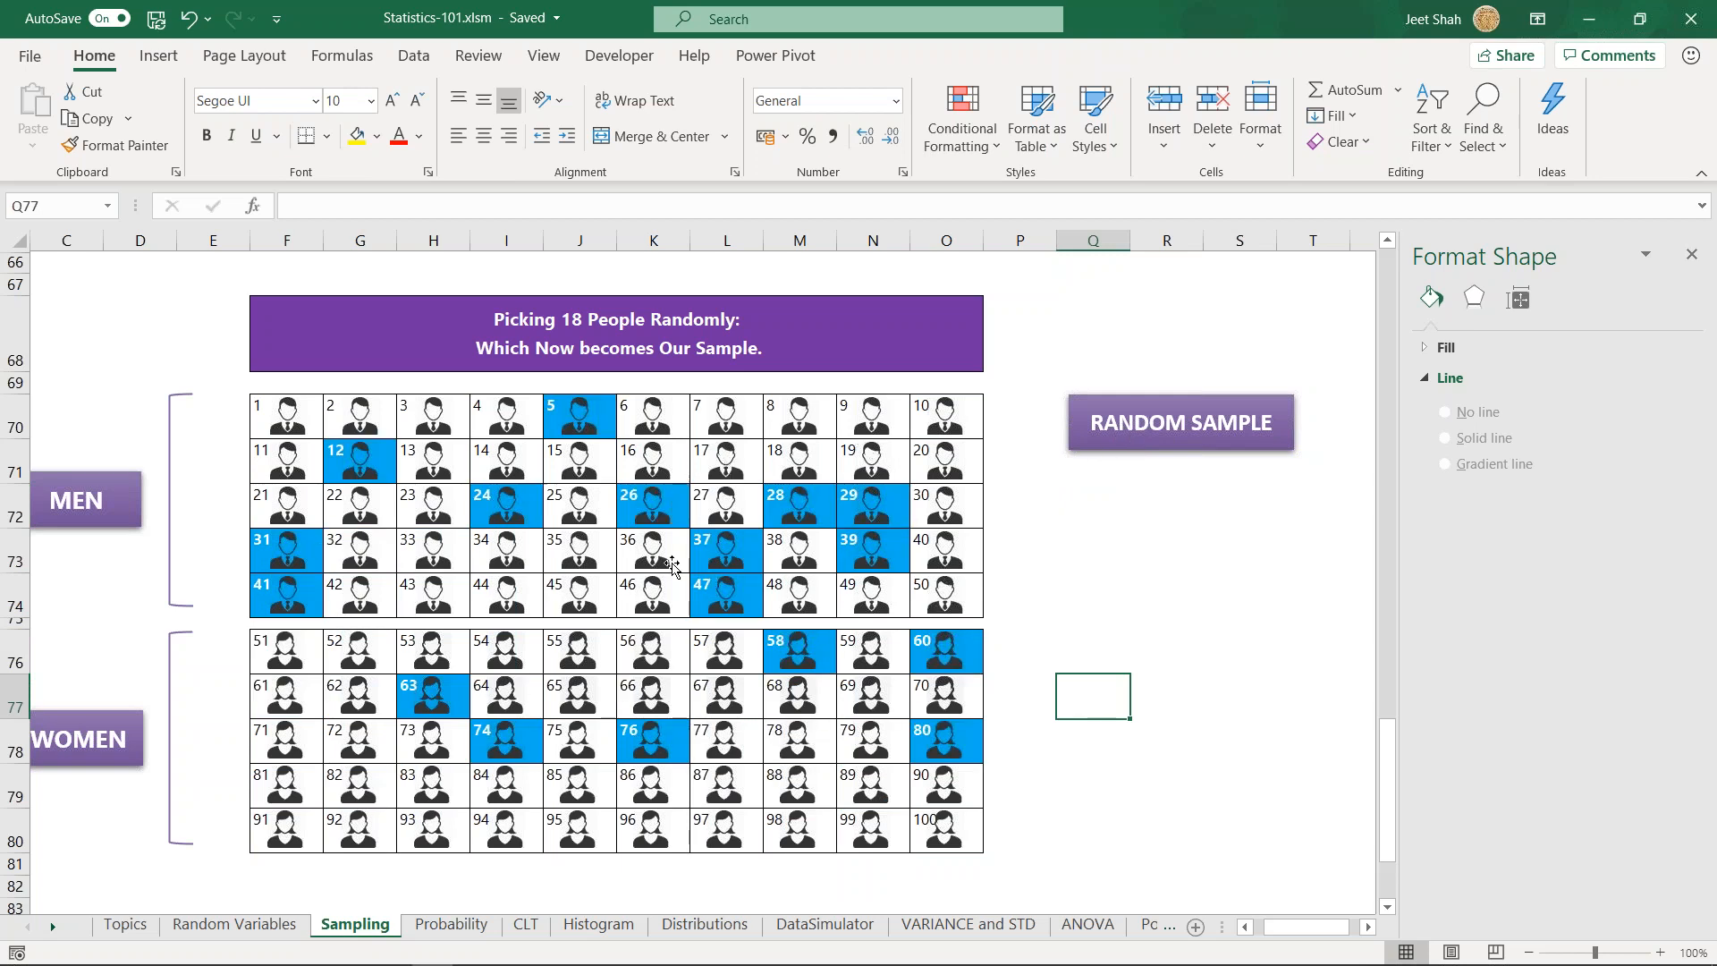
{"action": "left_click", "coordinate": [1143, 622]}
{"action": "left_click", "coordinate": [1100, 597]}
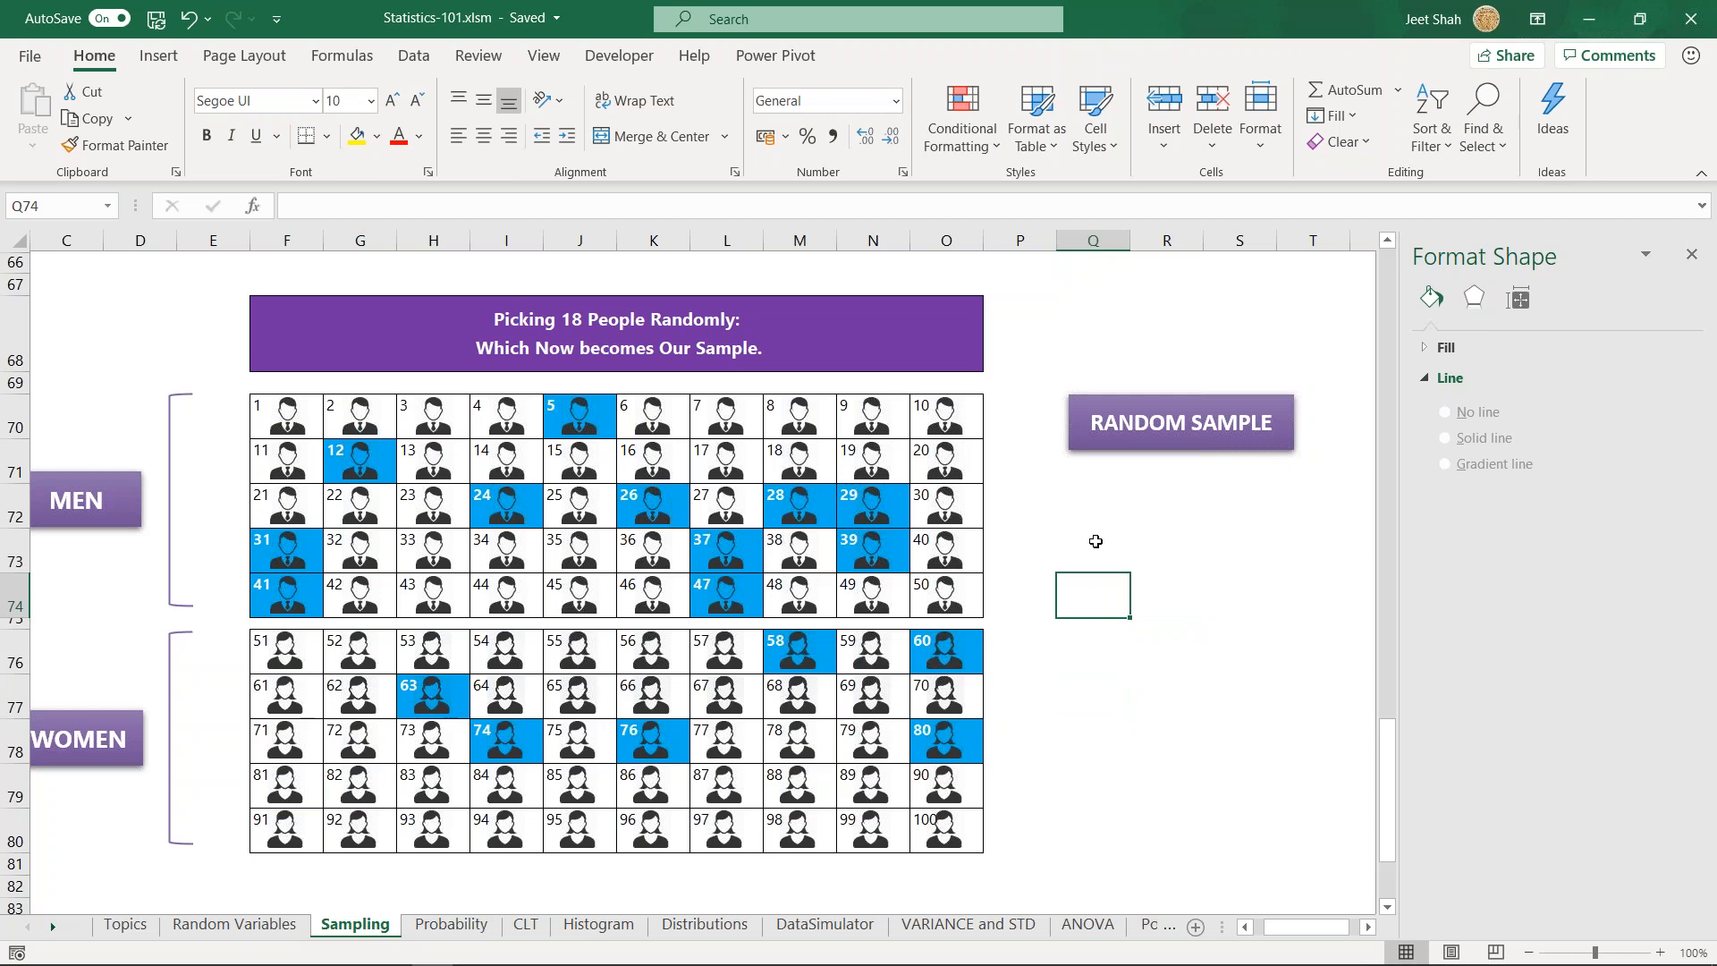
{"action": "key", "text": "Up"}
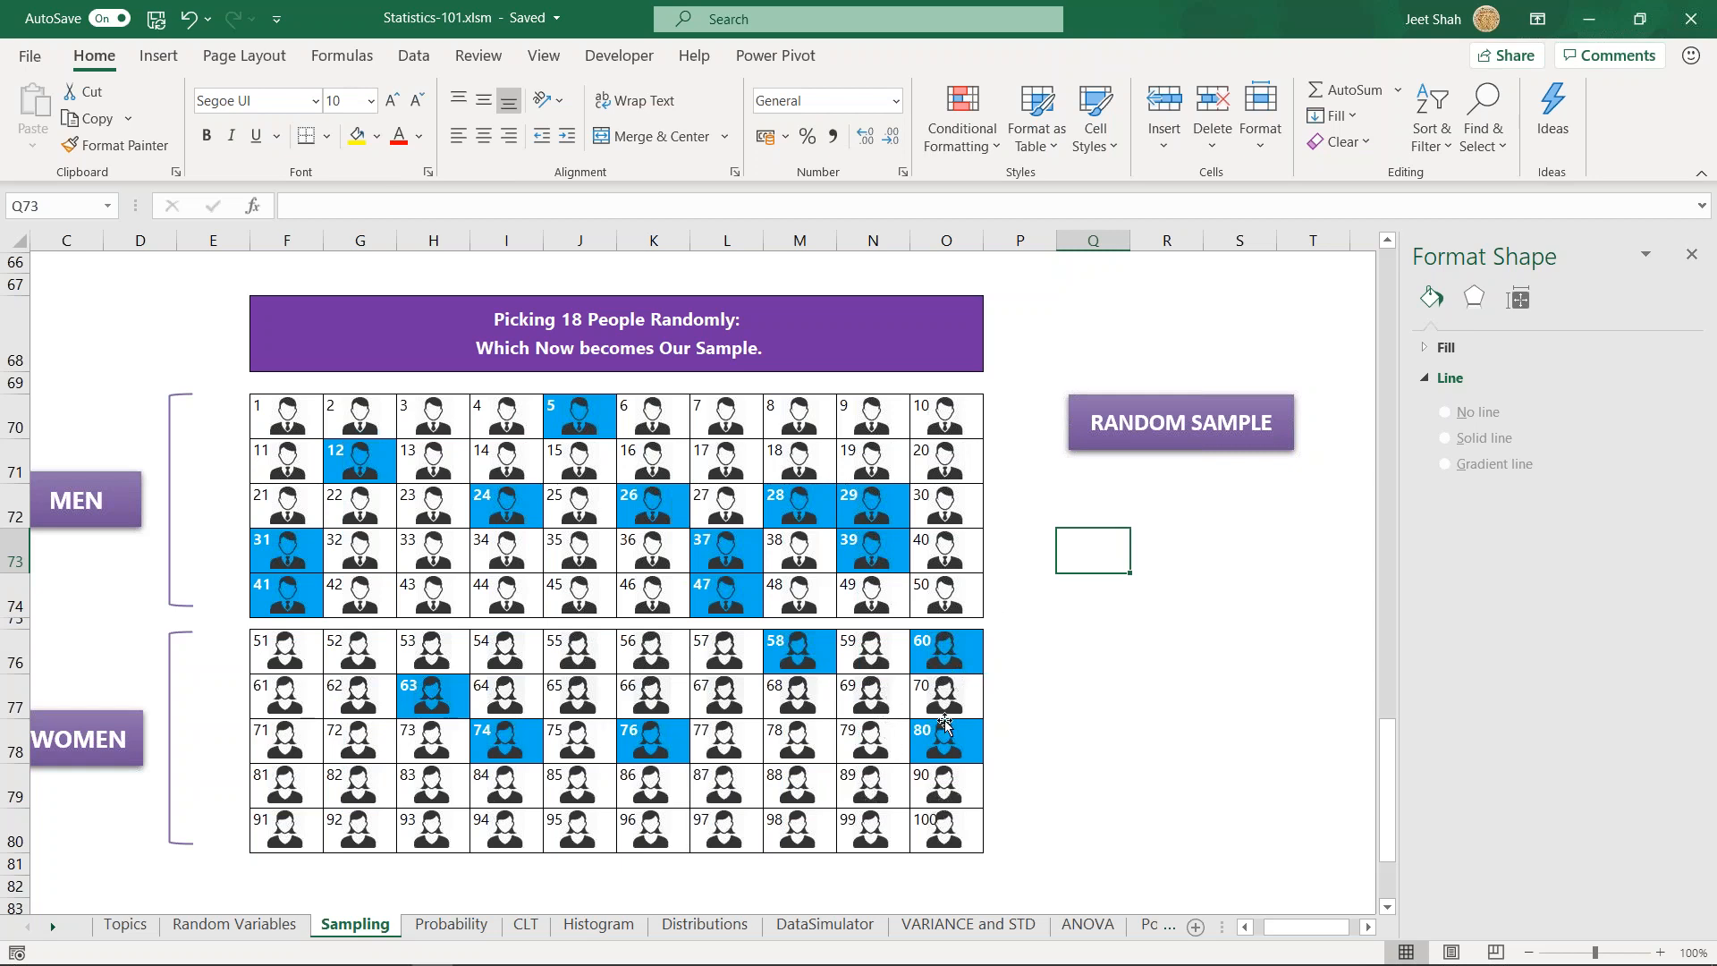
- Draw one more random sample of people from the men and women grid
{"action": "left_click", "coordinate": [1120, 553]}
{"action": "left_click", "coordinate": [1123, 447]}
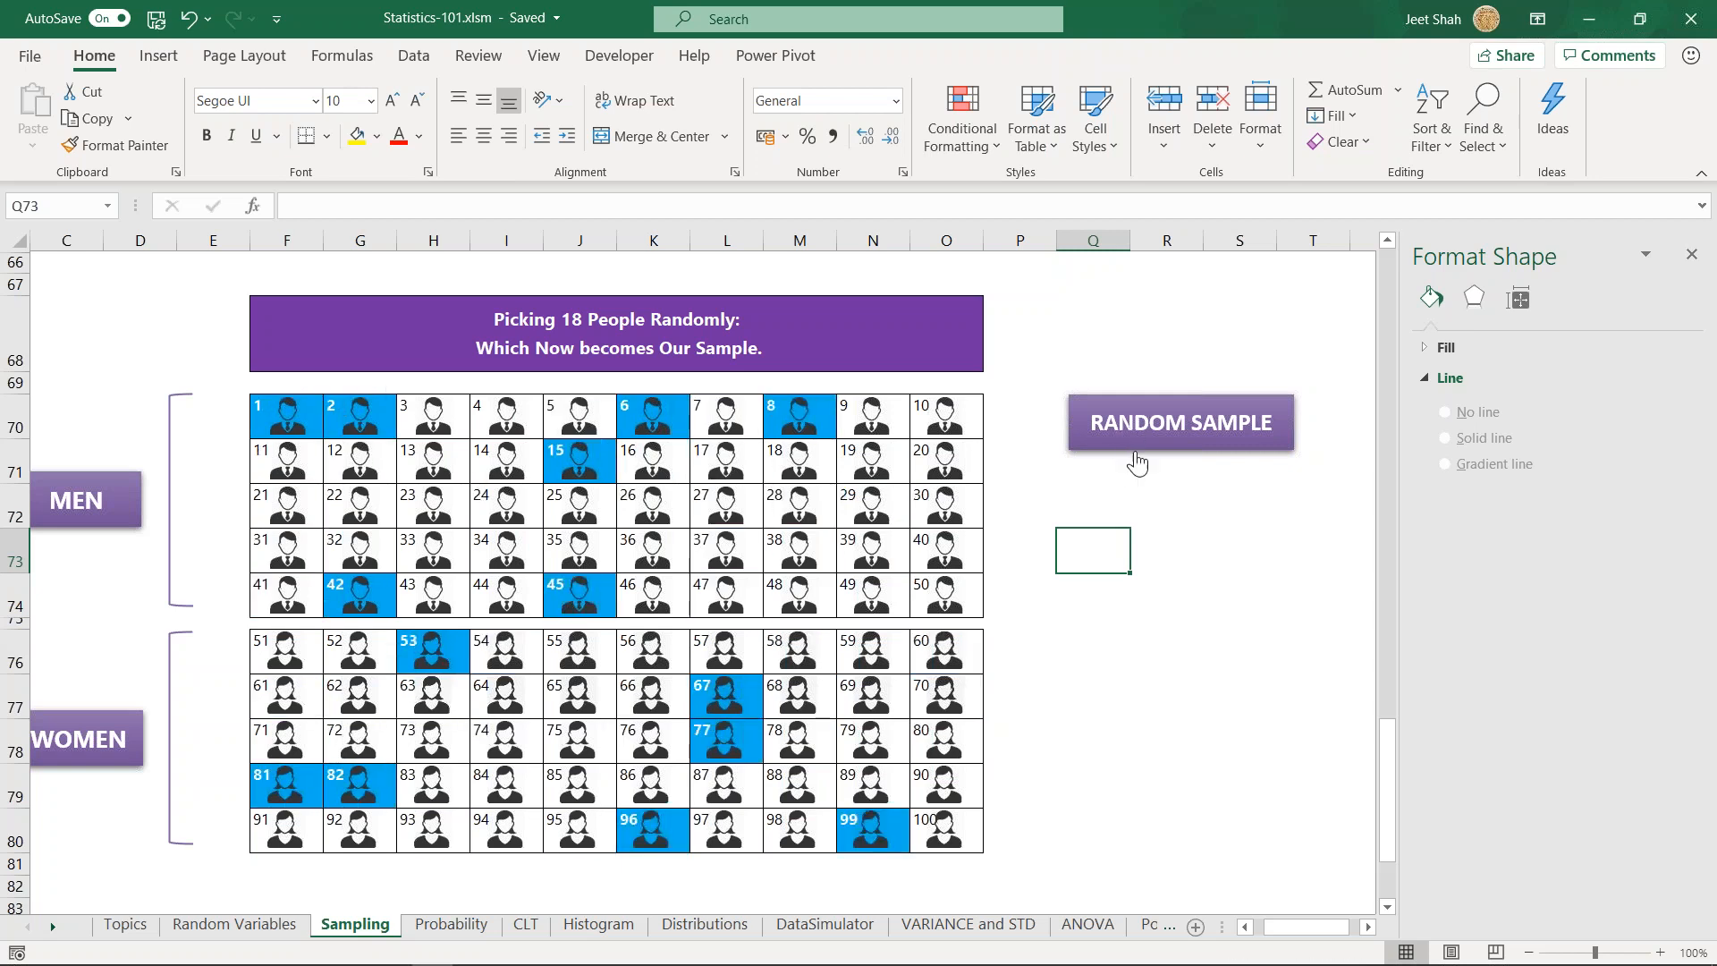
{"action": "left_click", "coordinate": [1146, 556]}
{"action": "left_click", "coordinate": [1100, 558]}
{"action": "left_click", "coordinate": [1104, 518]}
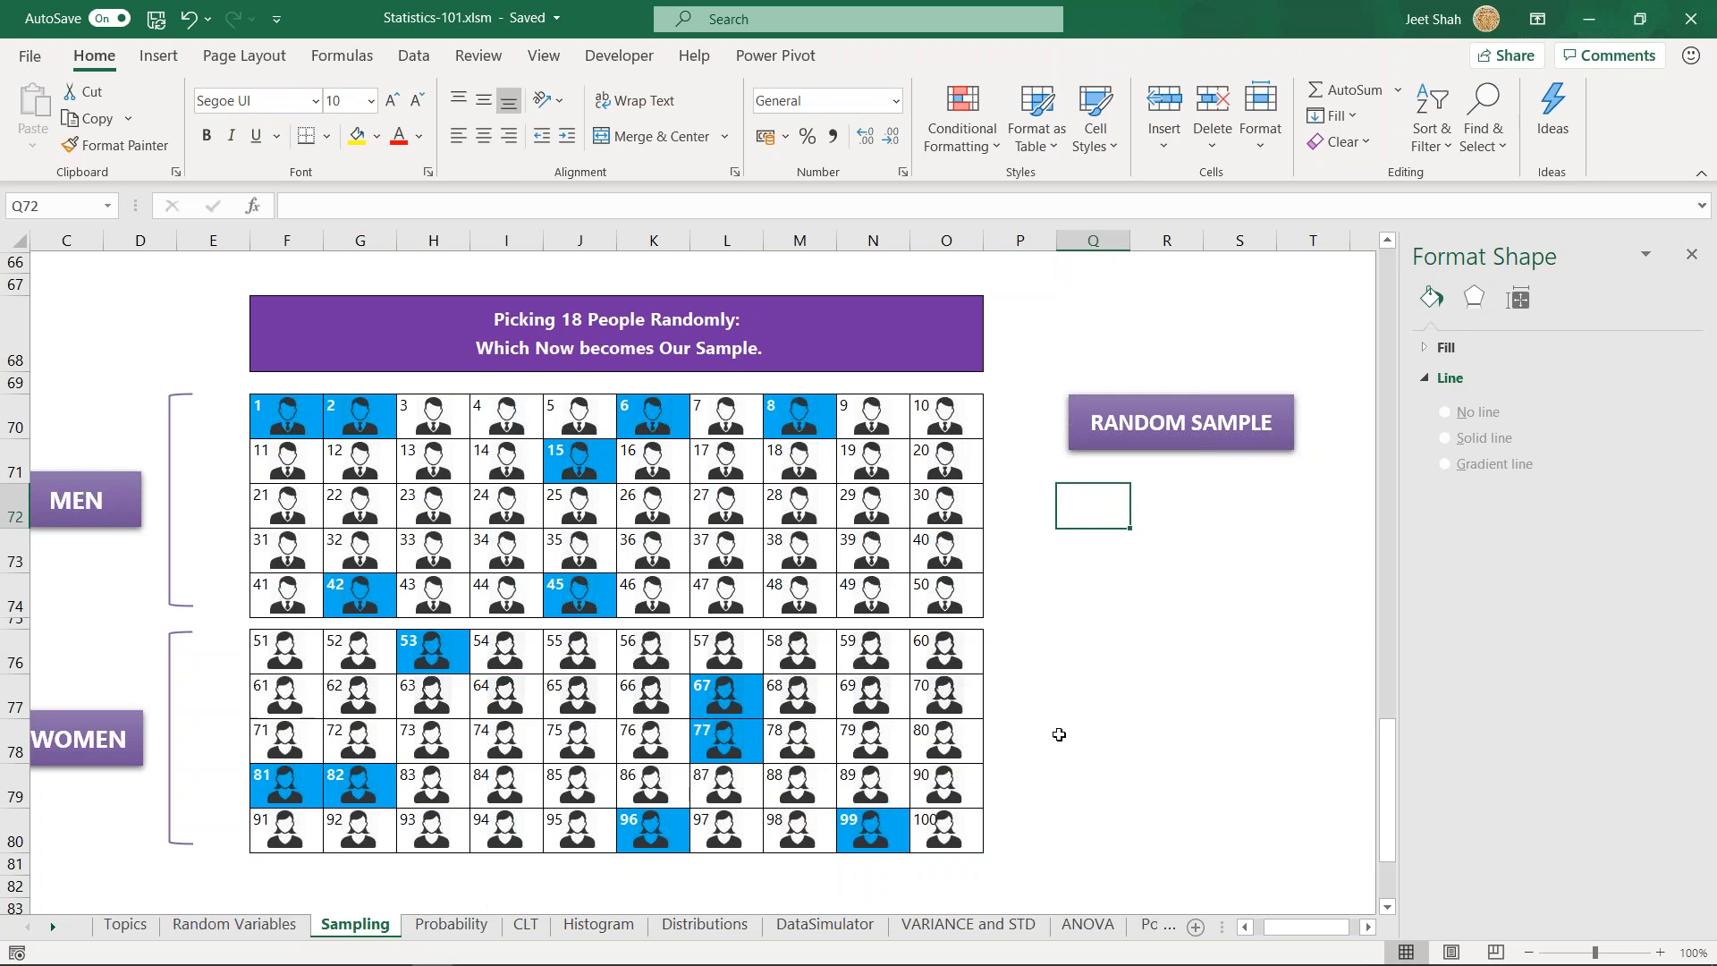
- Open the Probability sheet and examine the two possible outcomes listed for one coin
{"action": "left_click", "coordinate": [477, 930]}
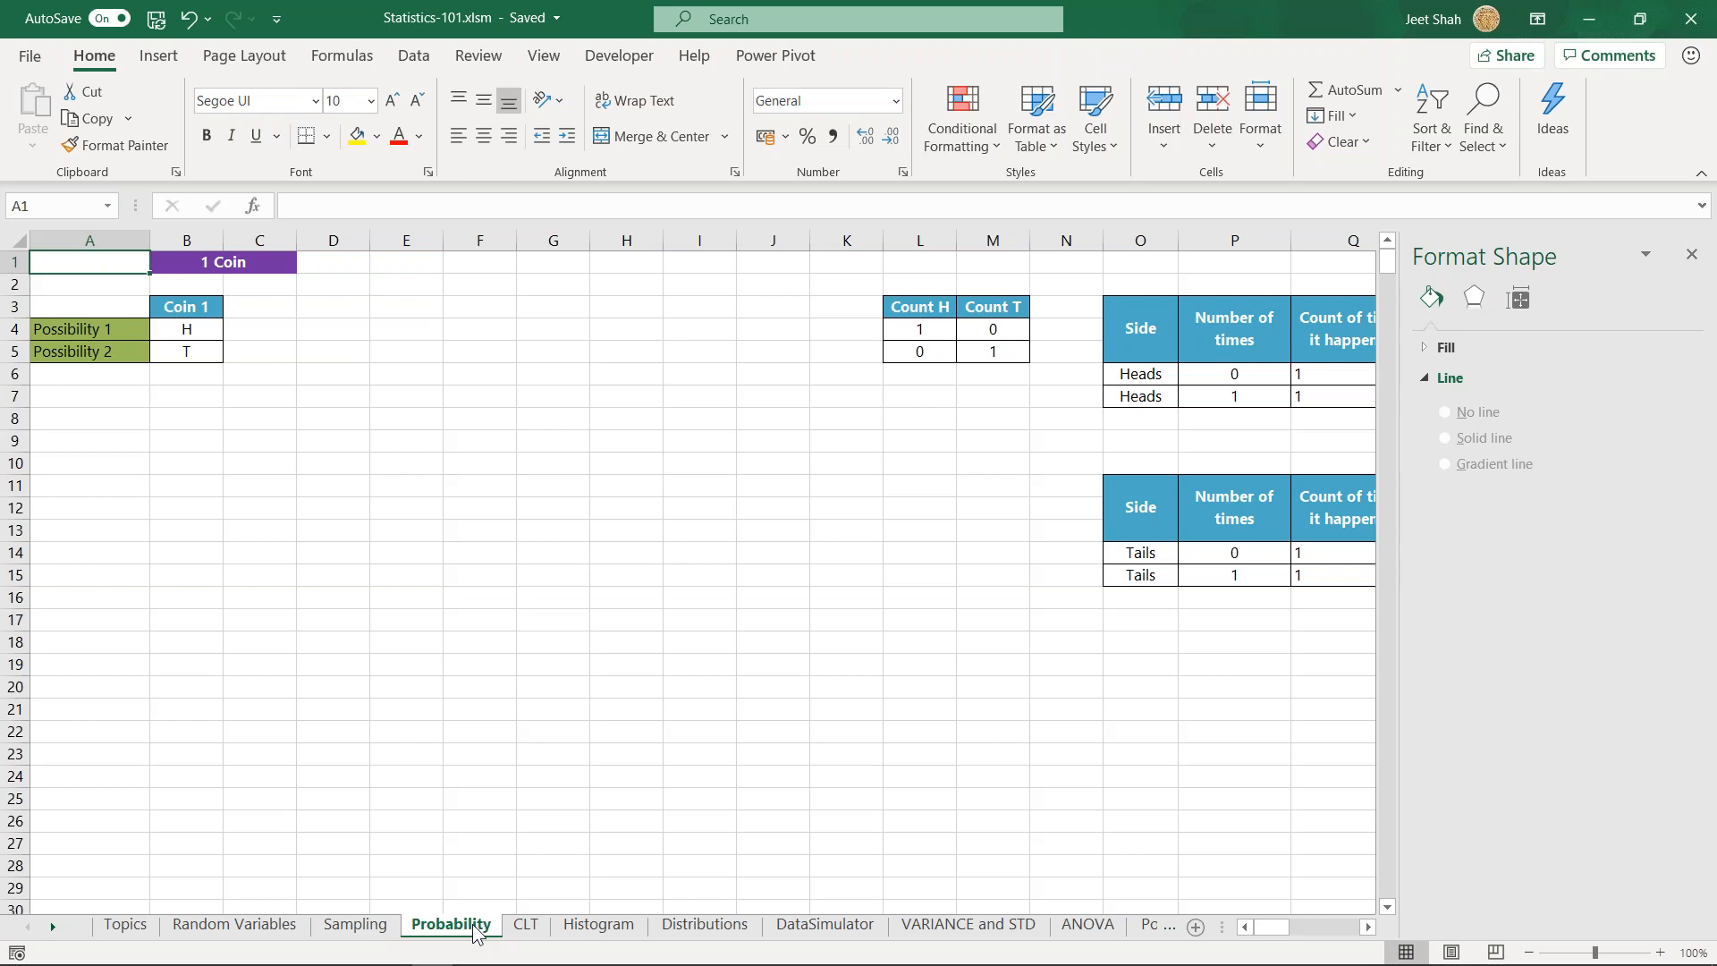
{"action": "left_click", "coordinate": [548, 467]}
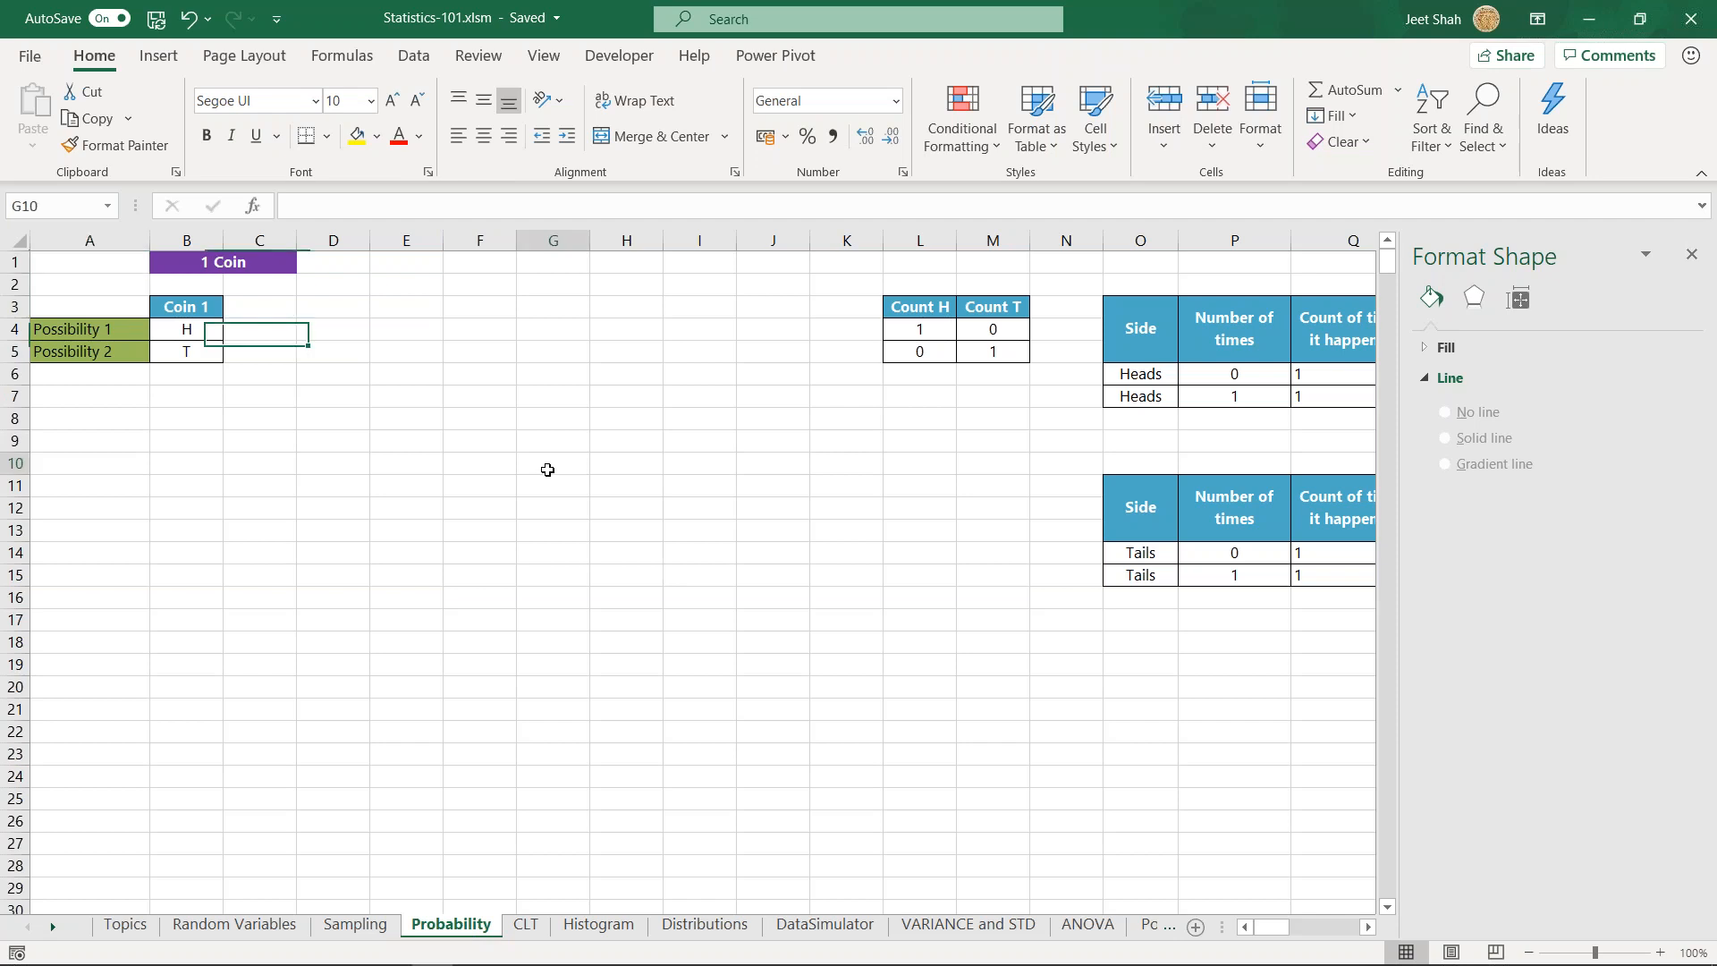
{"action": "left_click", "coordinate": [398, 330]}
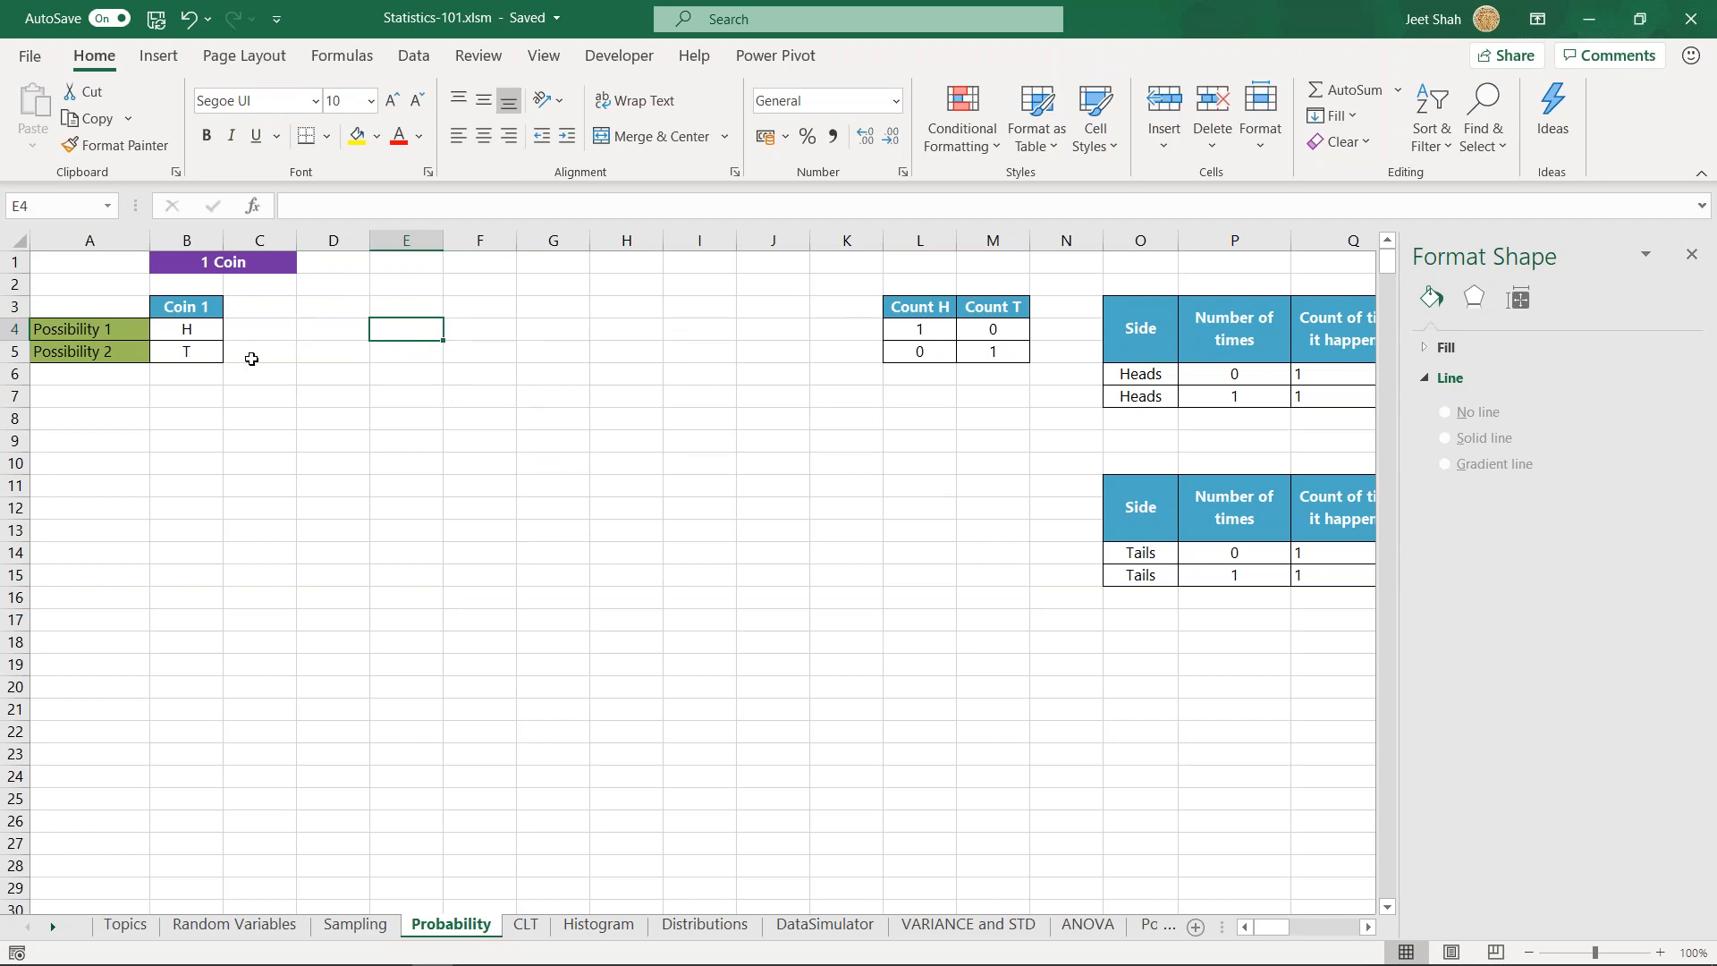
{"action": "left_click_drag", "start_coordinate": [206, 331], "coordinate": [212, 357]}
{"action": "left_click", "coordinate": [329, 333]}
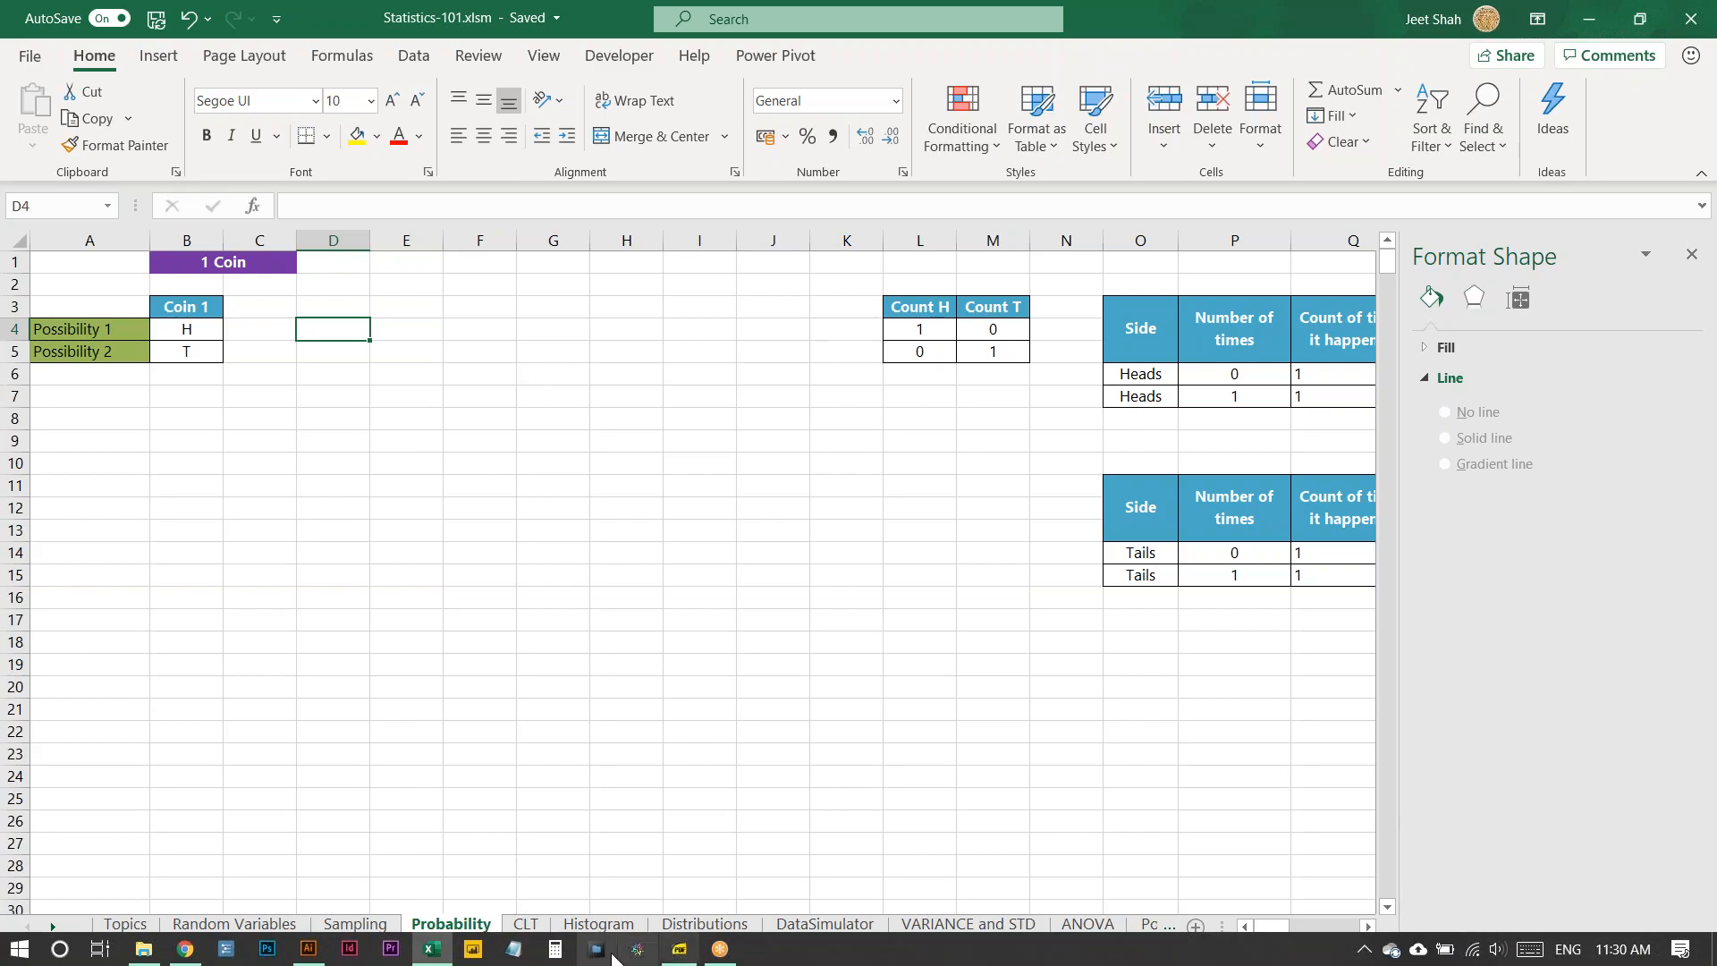
- Switch to the Week-8 statistics PDF, review the Probability Calculation formula on page 19, and return to the Excel workbook
{"action": "left_click", "coordinate": [613, 955]}
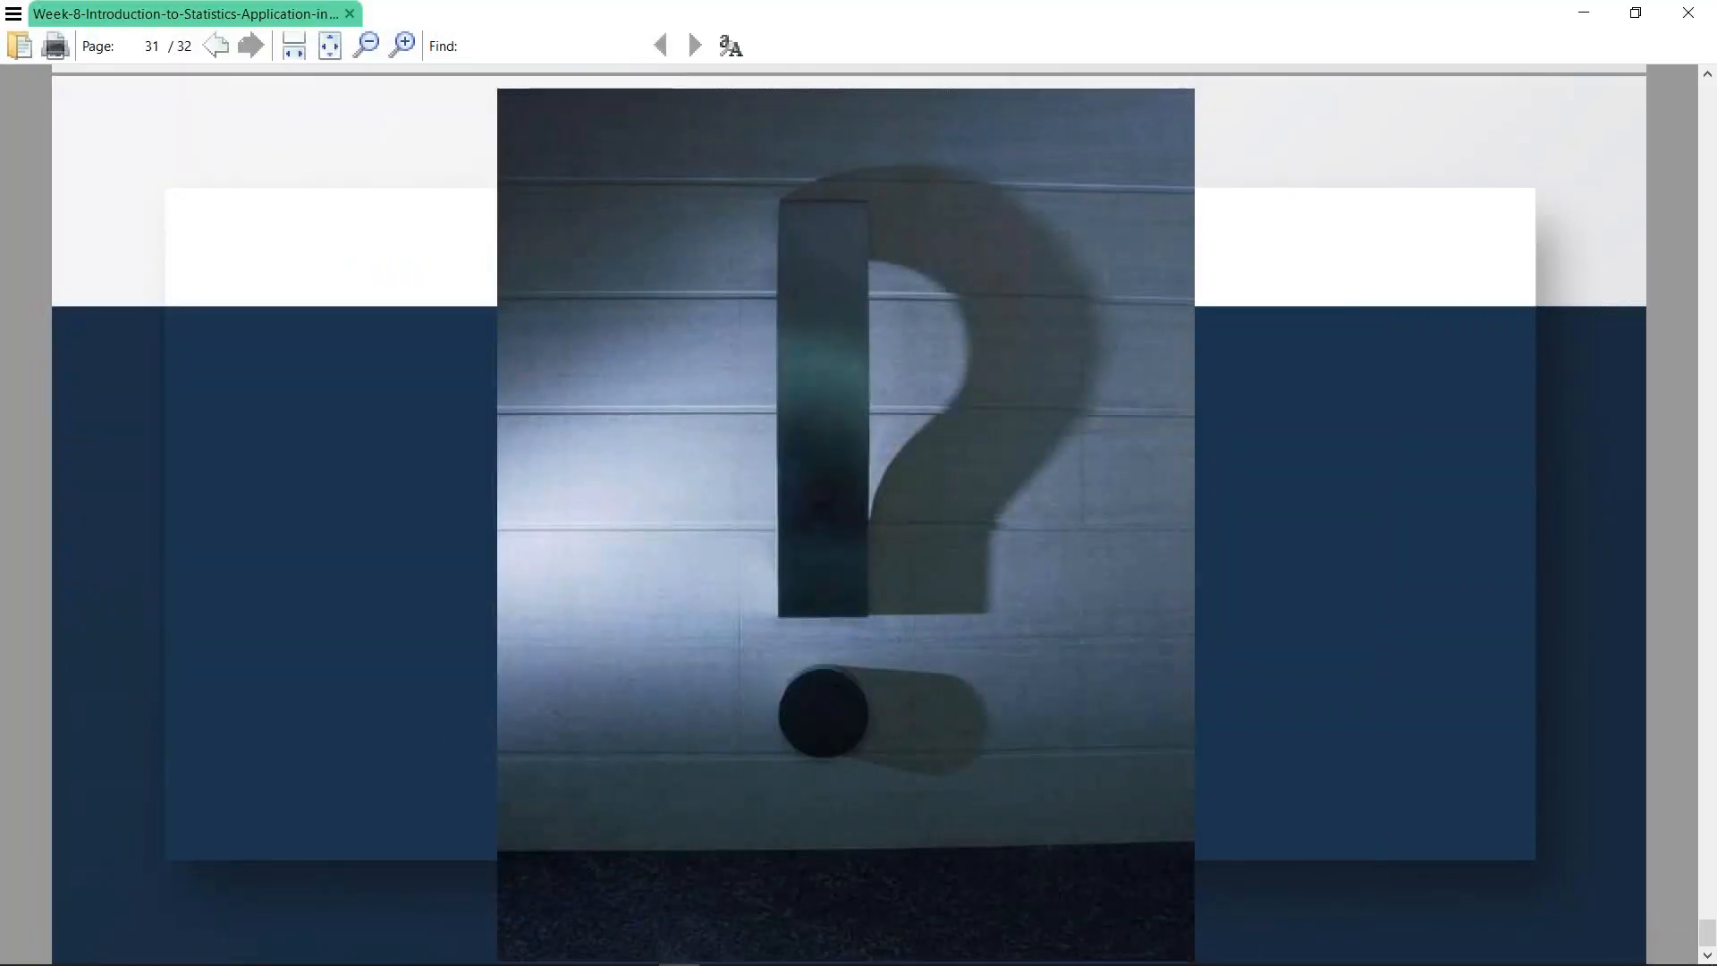
{"action": "key", "text": "Left"}
{"action": "key", "text": "Left"}
{"action": "key", "text": "Left"}
{"action": "key", "text": "Left"}
{"action": "key", "text": "Left"}
{"action": "key", "text": "Left"}
{"action": "key", "text": "Left"}
{"action": "key", "text": "Left"}
{"action": "key", "text": "Left"}
{"action": "key", "text": "Left"}
{"action": "key", "text": "Left"}
{"action": "key", "text": "Left"}
{"action": "key", "text": "Left"}
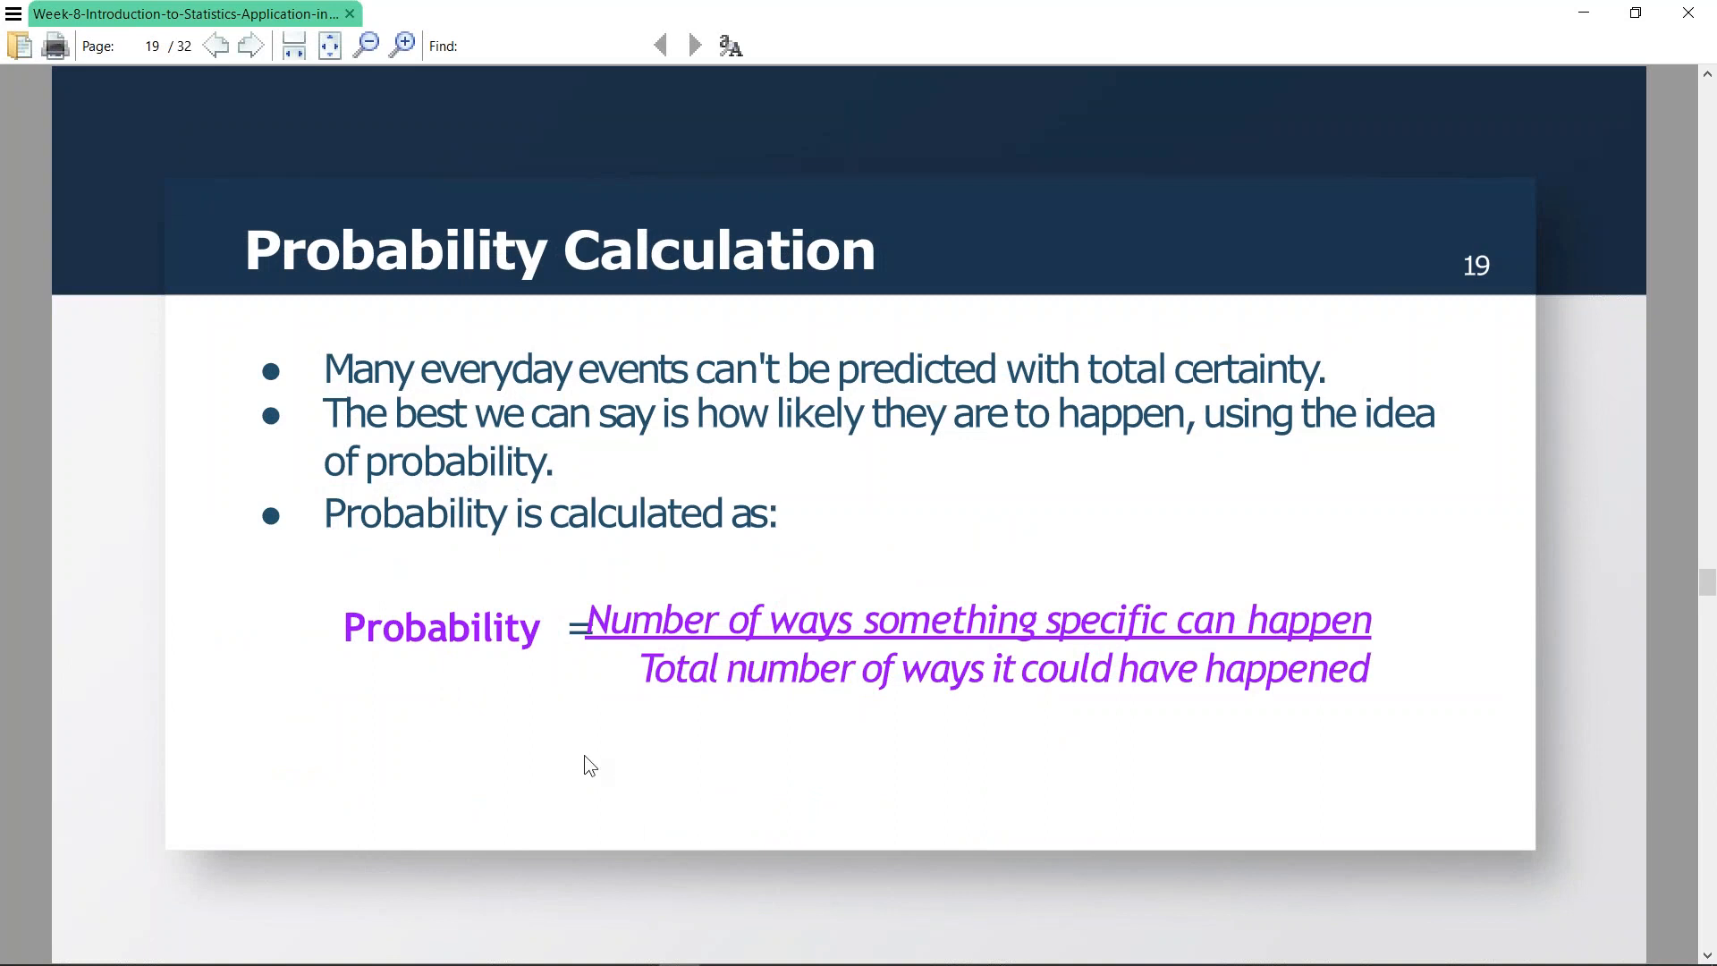
{"action": "key", "text": "alt+Tab"}
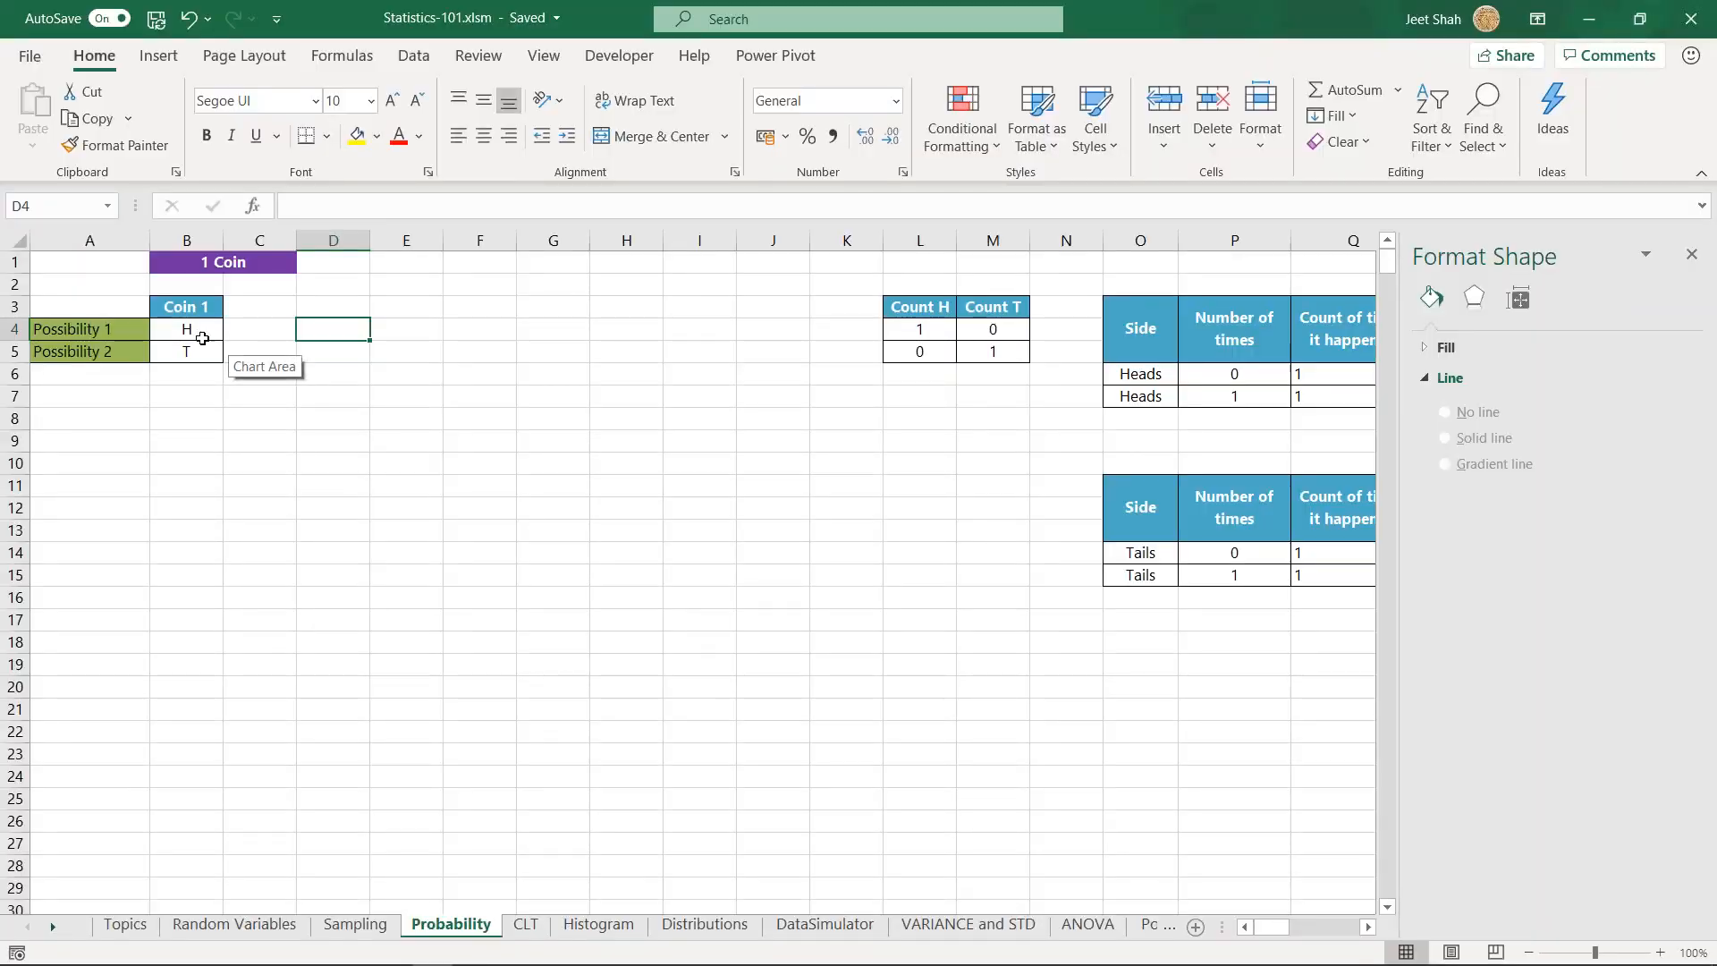
{"action": "left_click", "coordinate": [424, 331]}
{"action": "key", "text": "alt+Tab"}
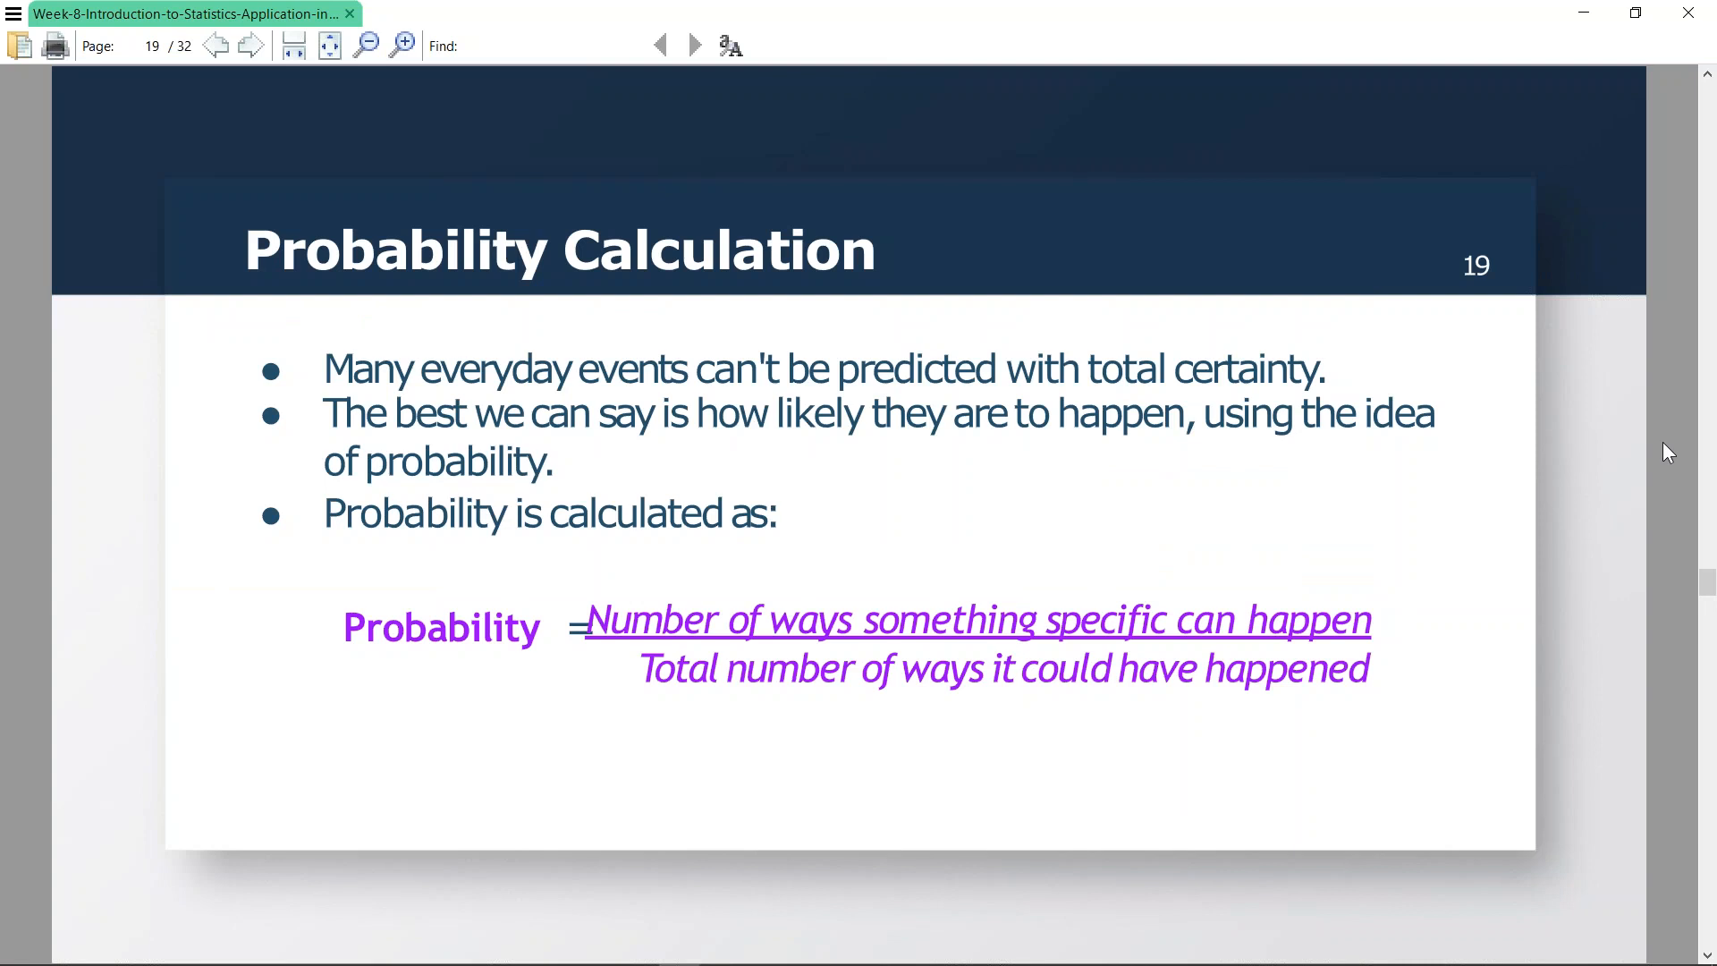
{"action": "key", "text": "alt+Tab"}
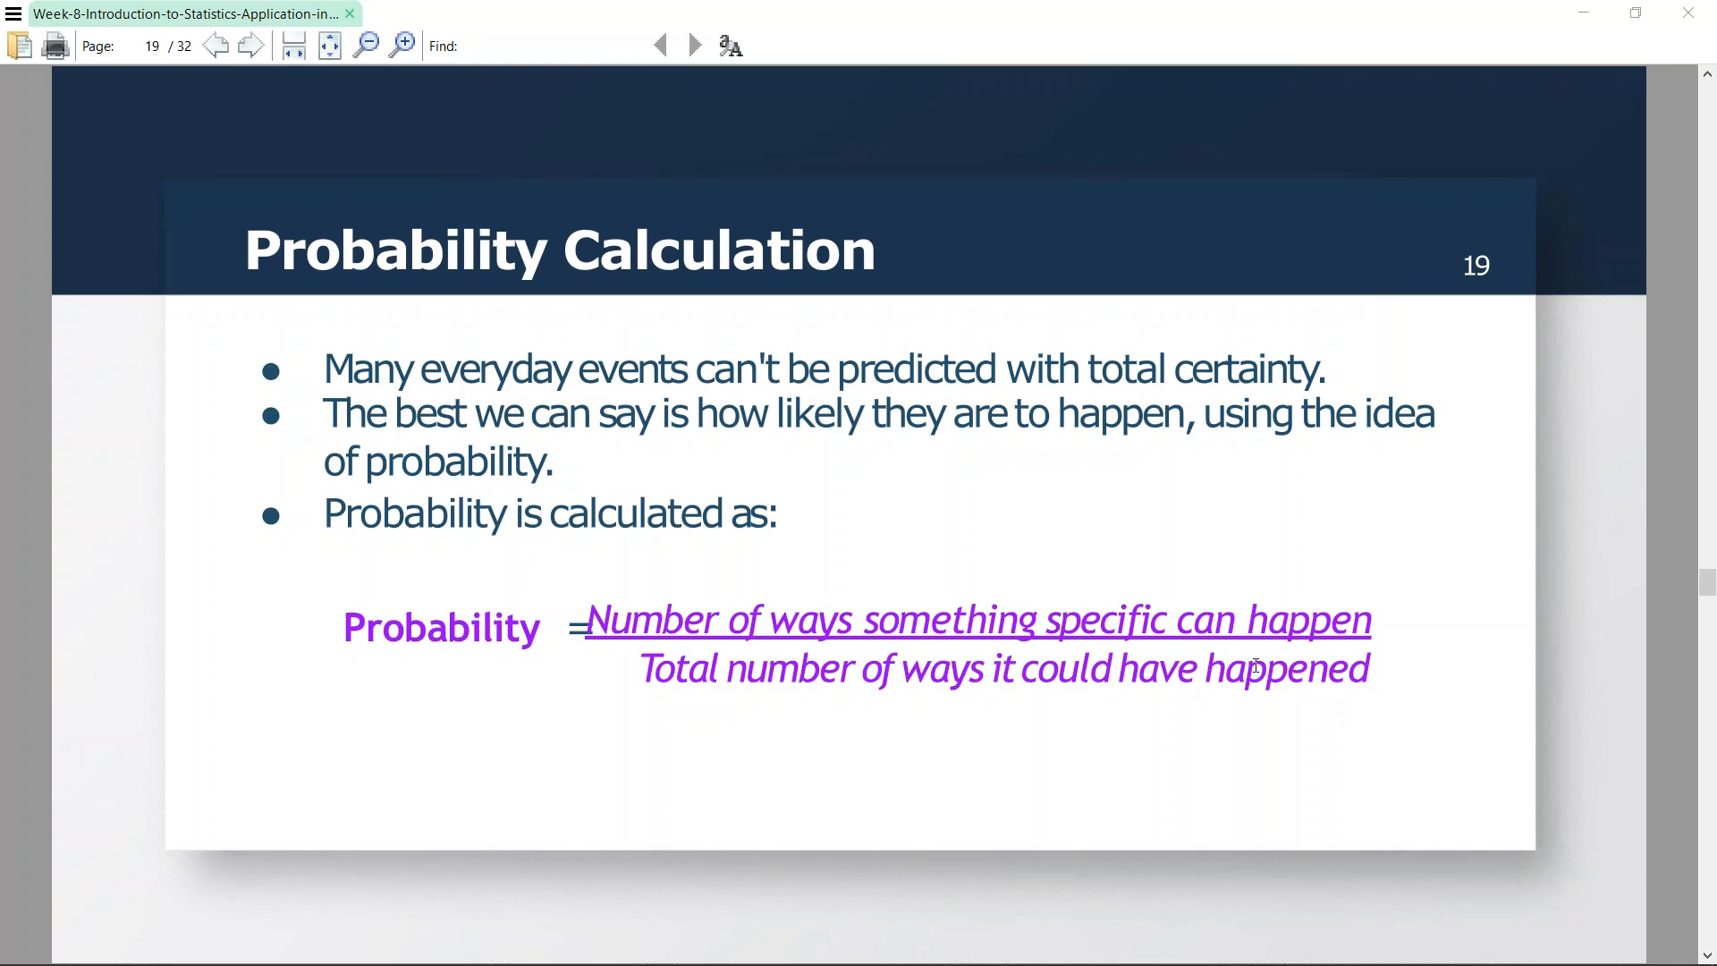
{"action": "key", "text": "alt+Tab"}
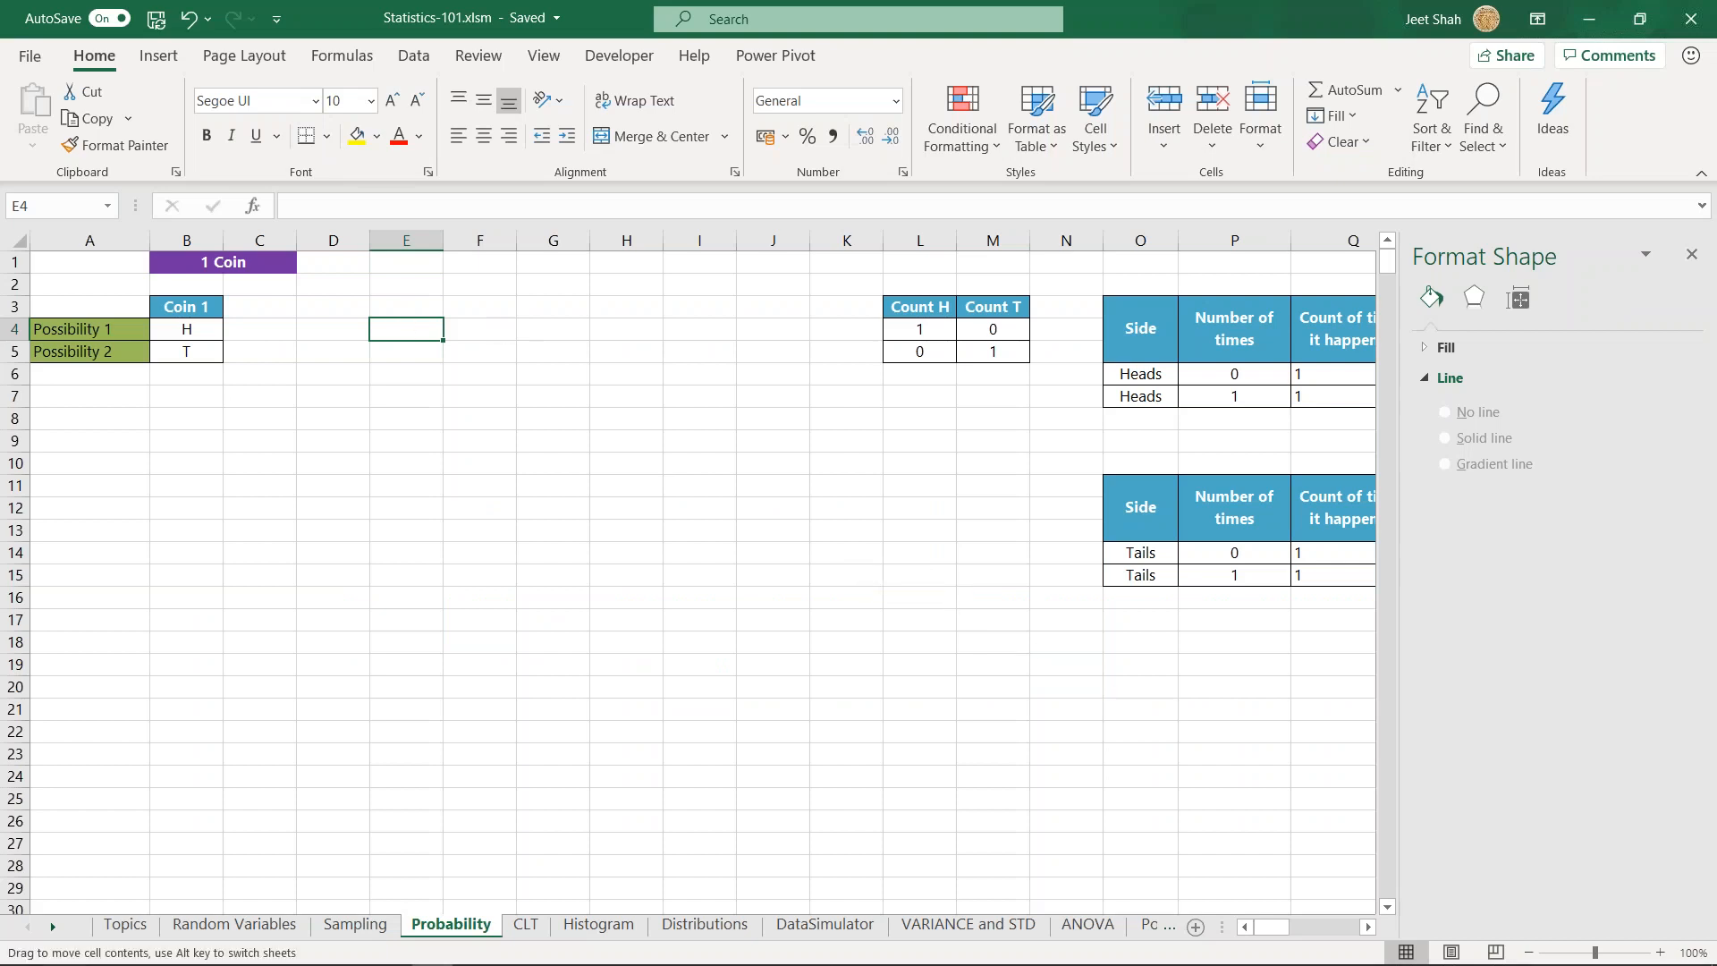
- Enter the formula =2/1 in cell E3 of the Probability sheet
{"action": "type", "text": "="}
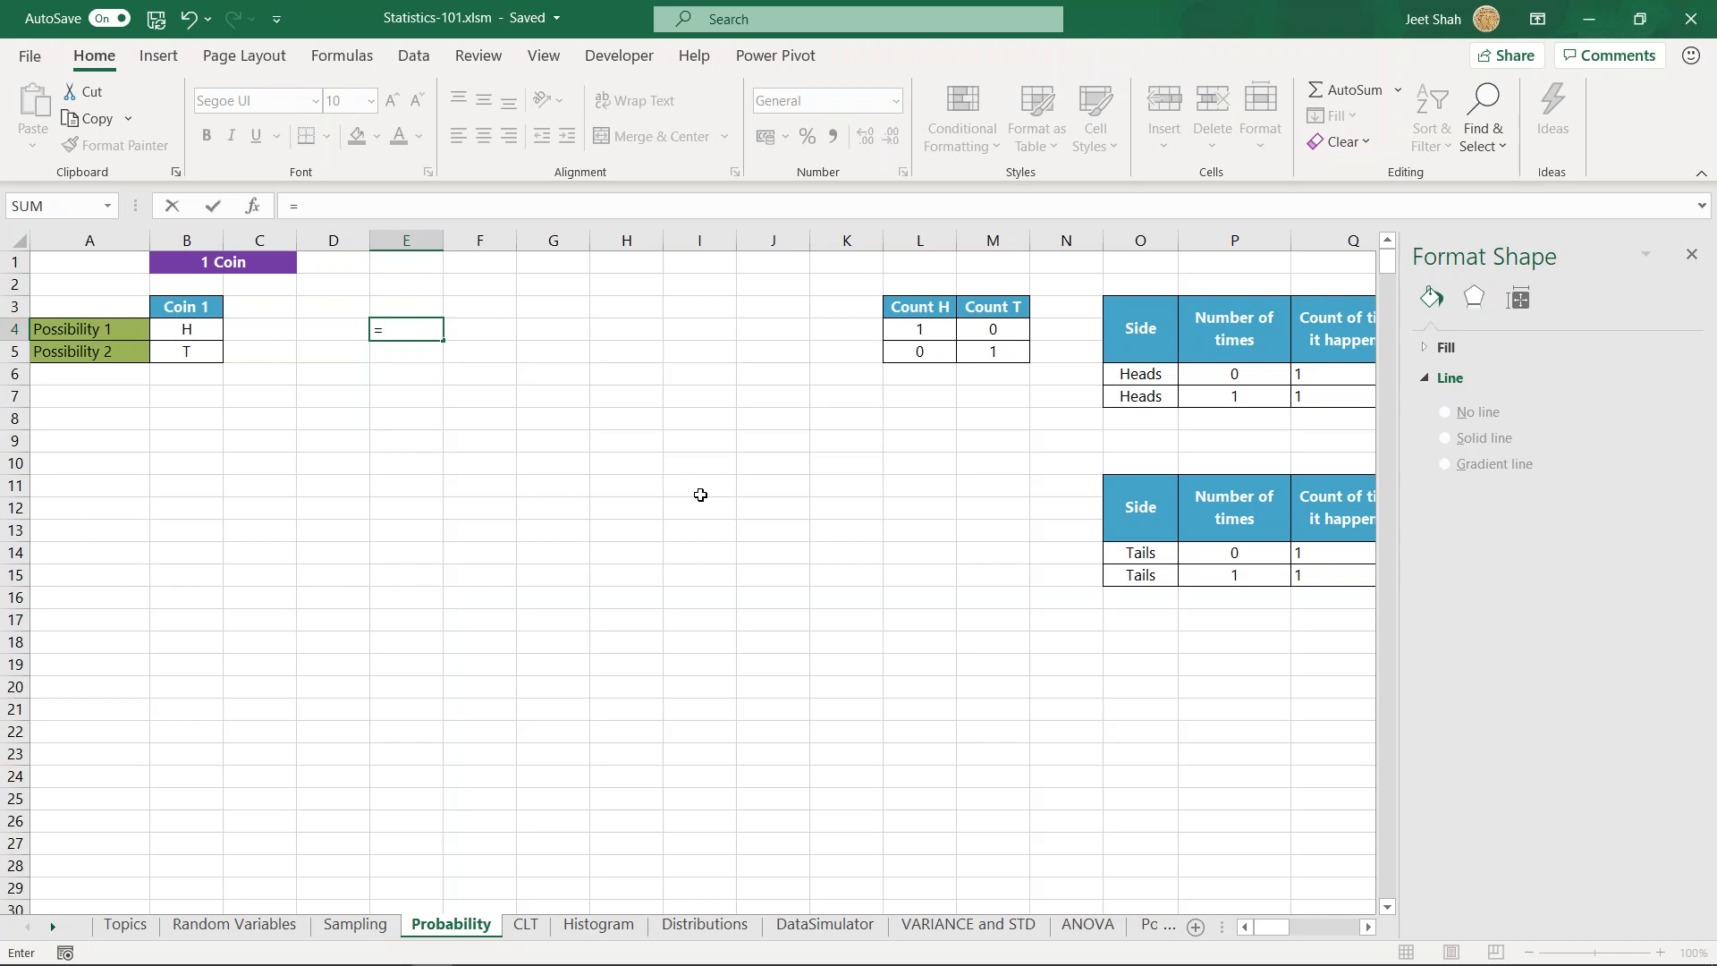
{"action": "key", "text": "Escape"}
{"action": "scroll", "coordinate": [317, 376], "scroll_direction": "up", "scroll_amount": 1}
{"action": "scroll", "coordinate": [324, 365], "scroll_direction": "up", "scroll_amount": 1}
{"action": "key", "text": "ctrl+Up"}
{"action": "scroll", "coordinate": [295, 376], "scroll_direction": "left", "scroll_amount": 1}
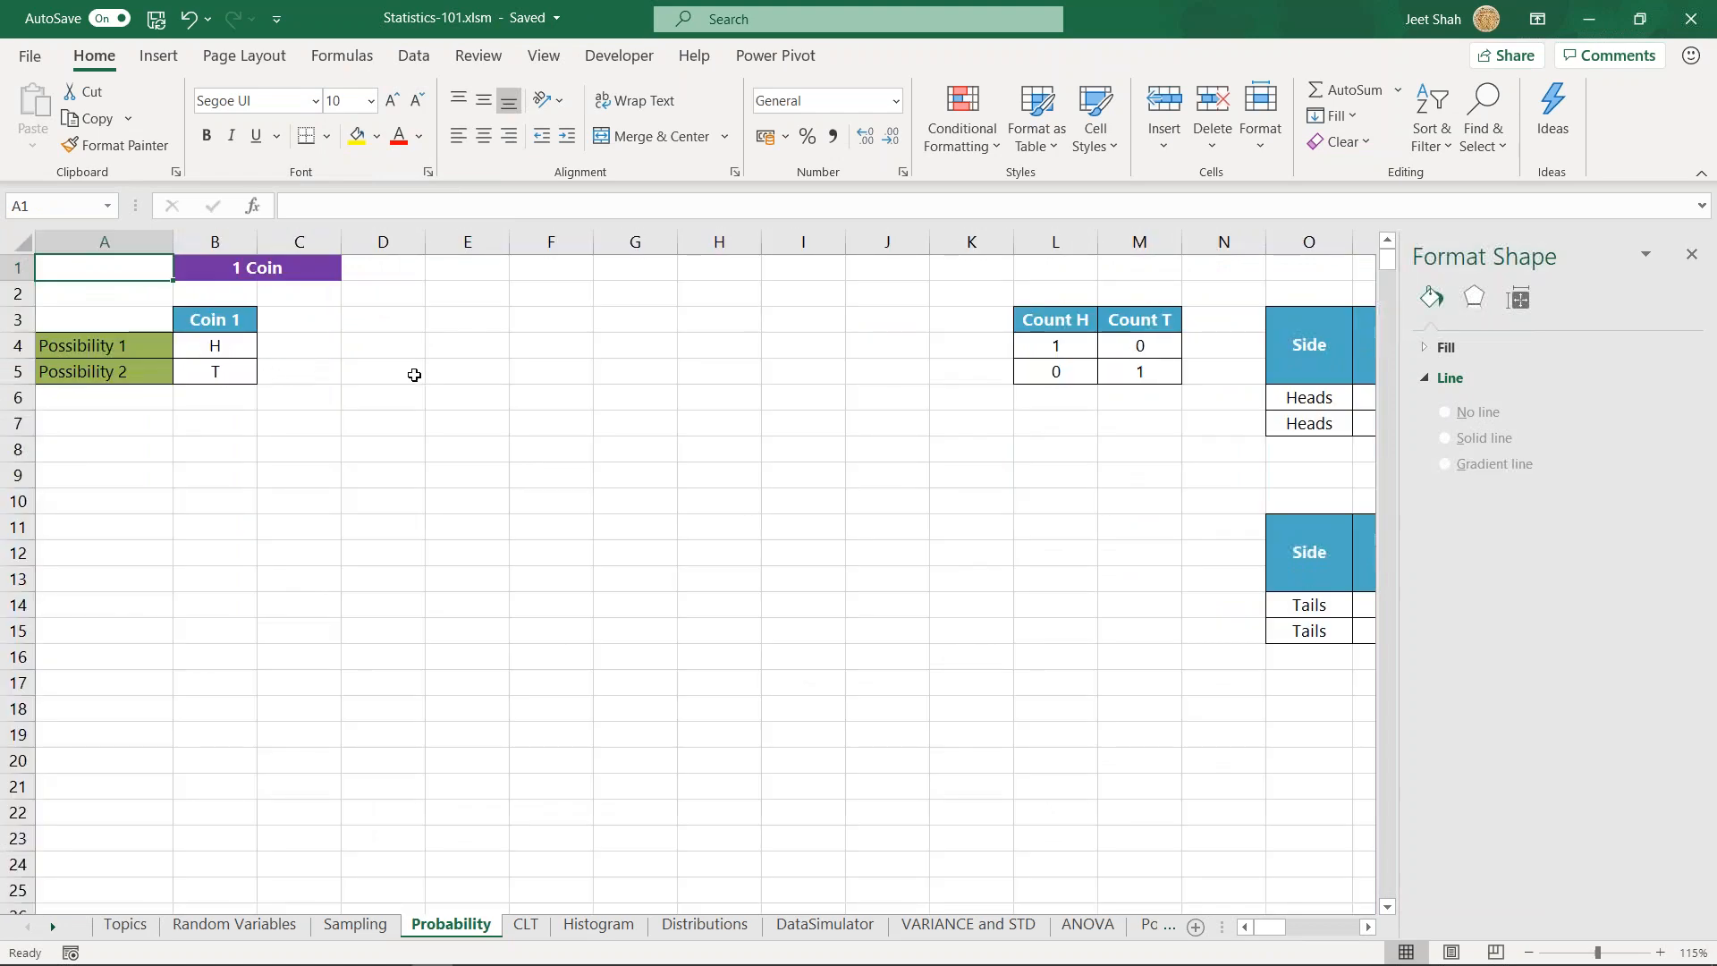
{"action": "left_click", "coordinate": [464, 327]}
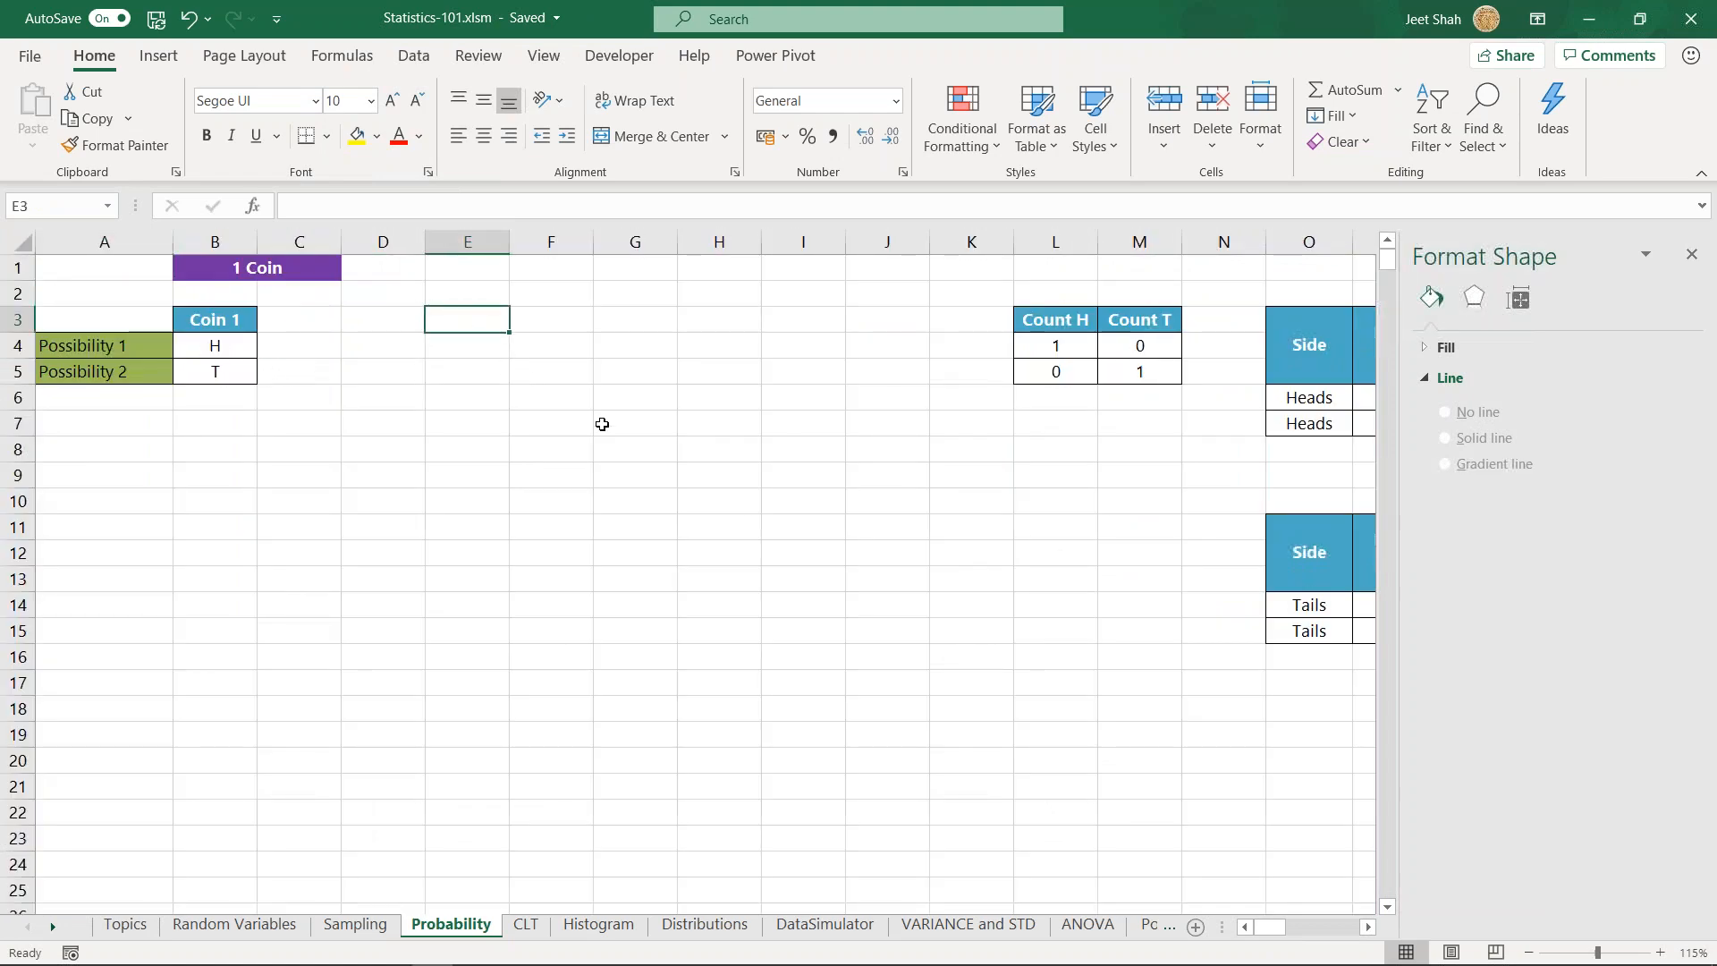
{"action": "type", "text": "="}
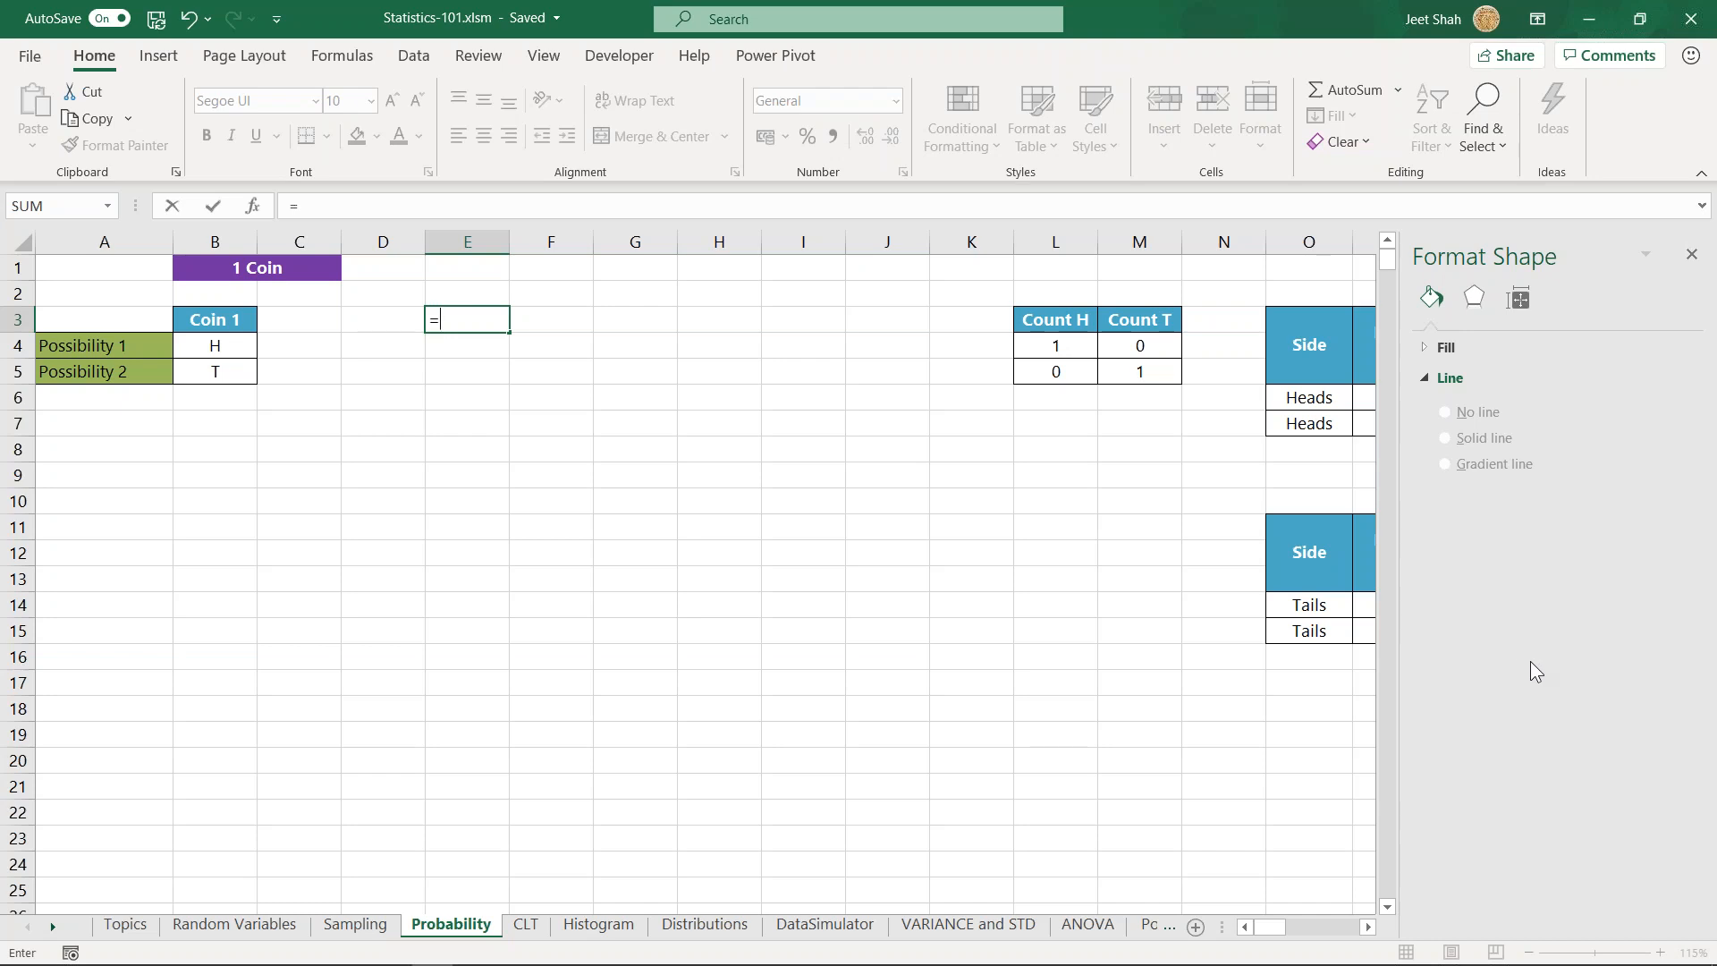
{"action": "left_click", "coordinate": [467, 311]}
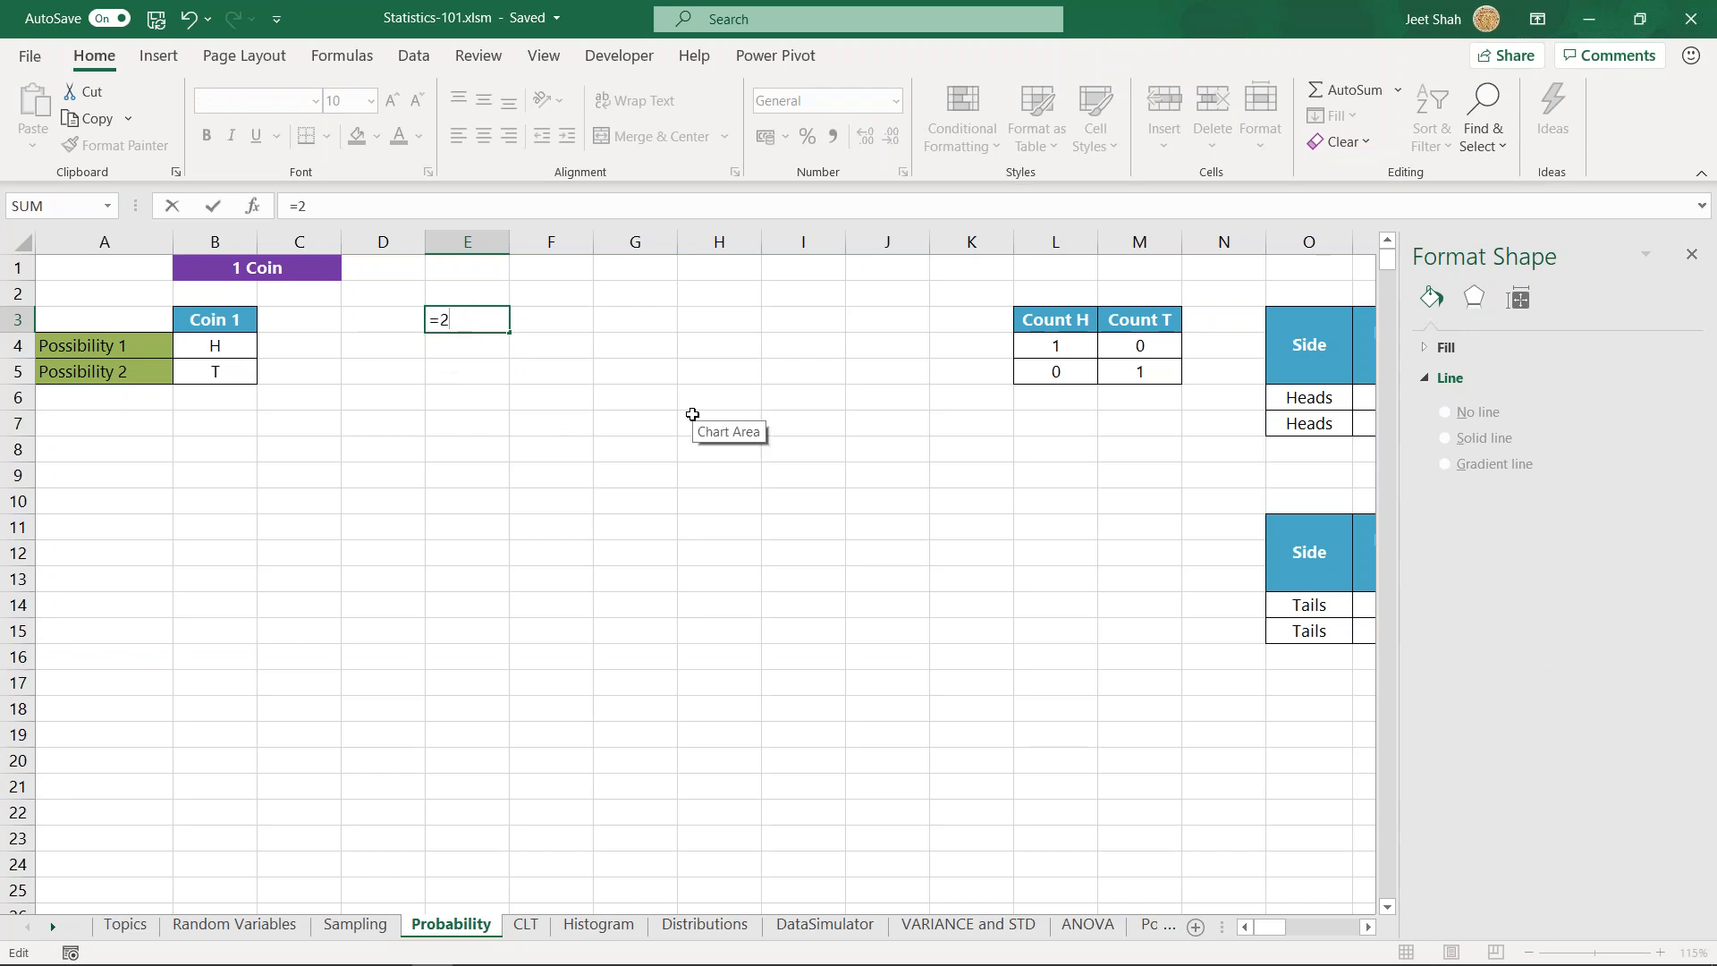
{"action": "type", "text": "2/"}
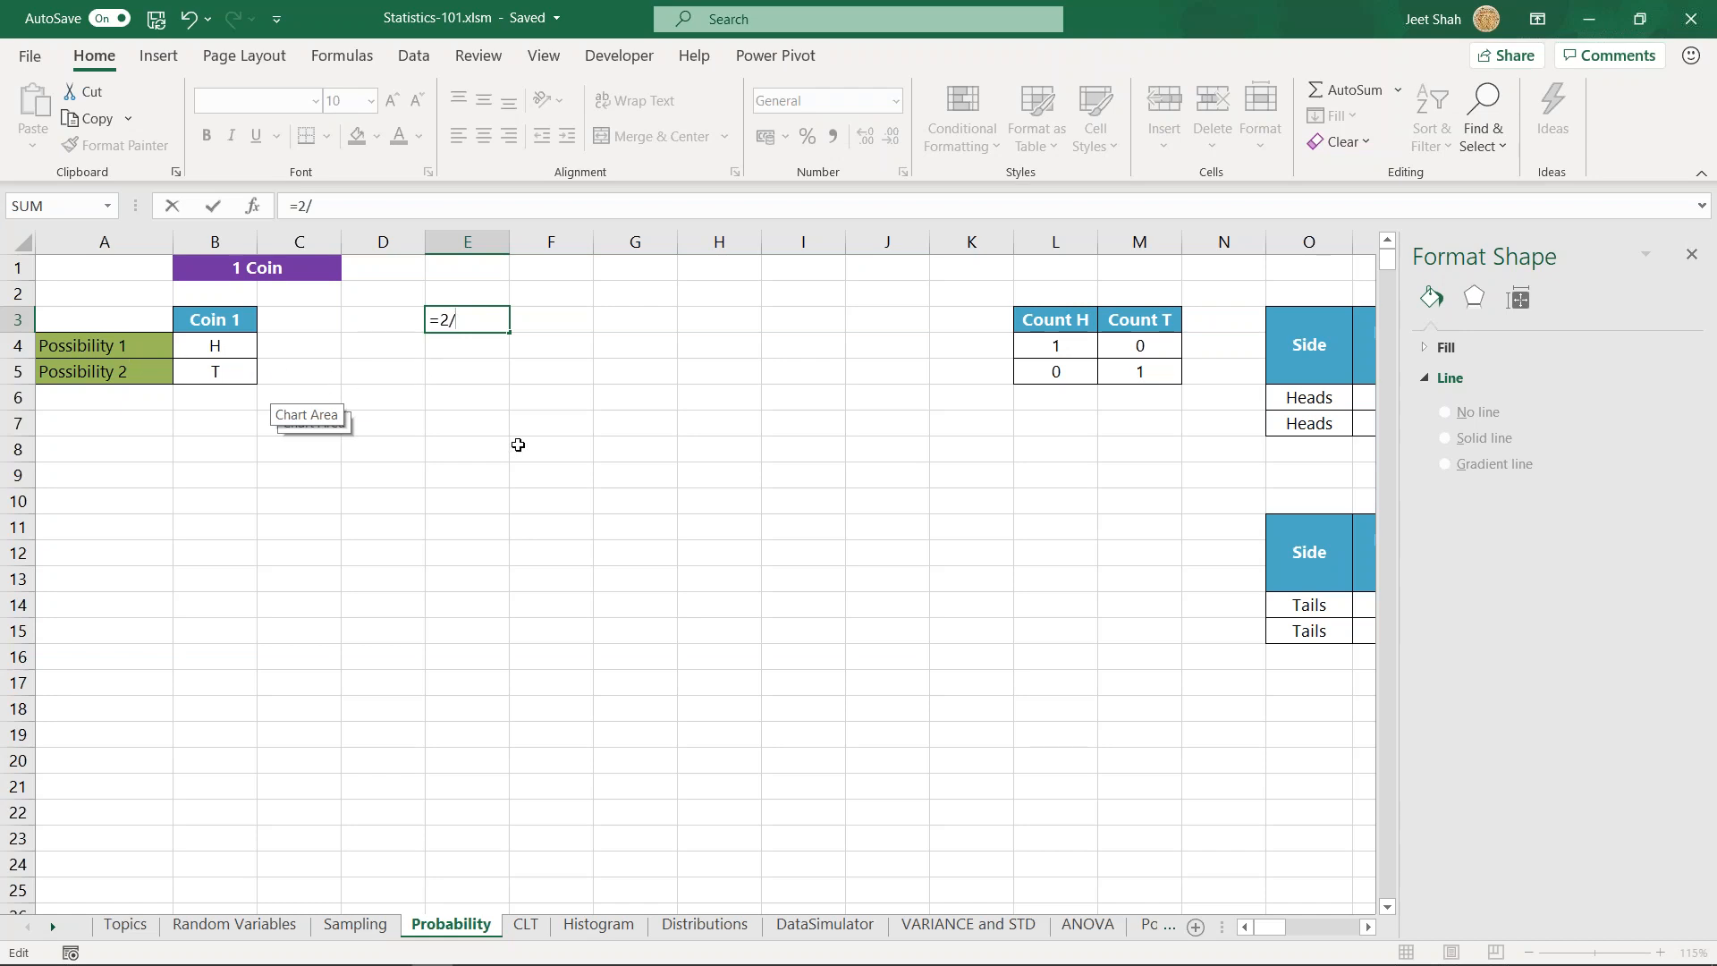
{"action": "type", "text": "1"}
{"action": "key", "text": "Return"}
{"action": "key", "text": "Up"}
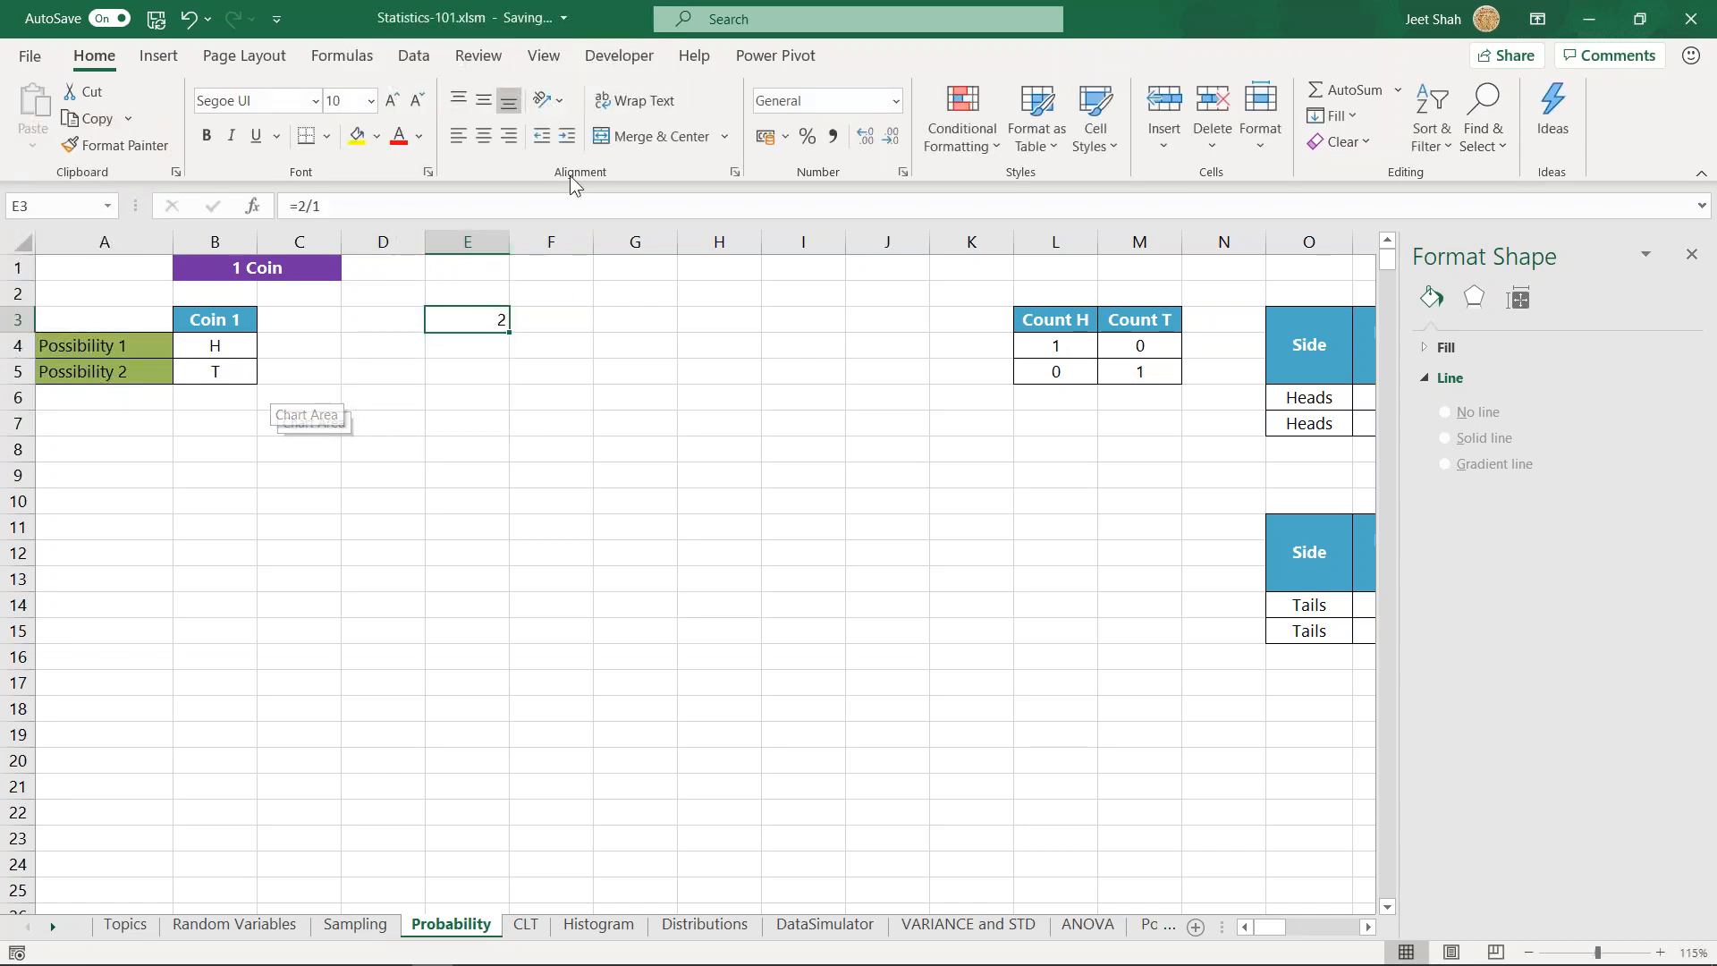
- Correct the formula in E3 to =1/2 and format the cell as a percentage
{"action": "double_click", "coordinate": [493, 318]}
{"action": "key", "text": "BackSpace"}
{"action": "key", "text": "BackSpace"}
{"action": "key", "text": "BackSpace"}
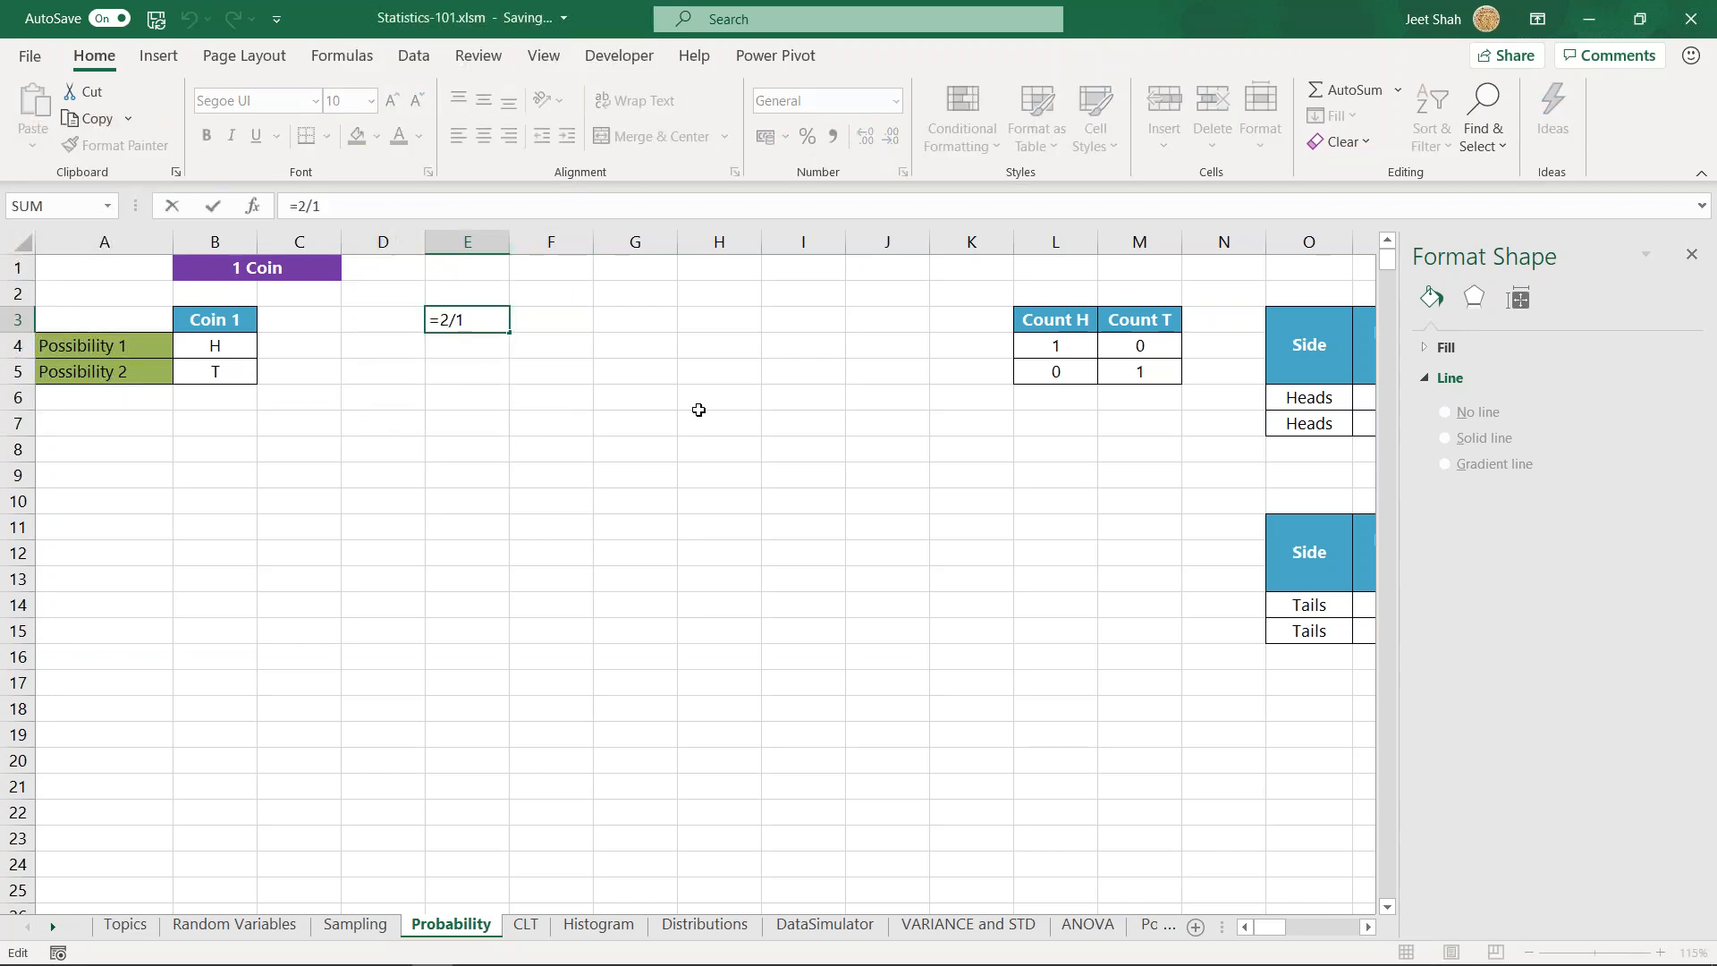
{"action": "type", "text": "1/2"}
{"action": "key", "text": "Return"}
{"action": "key", "text": "Up"}
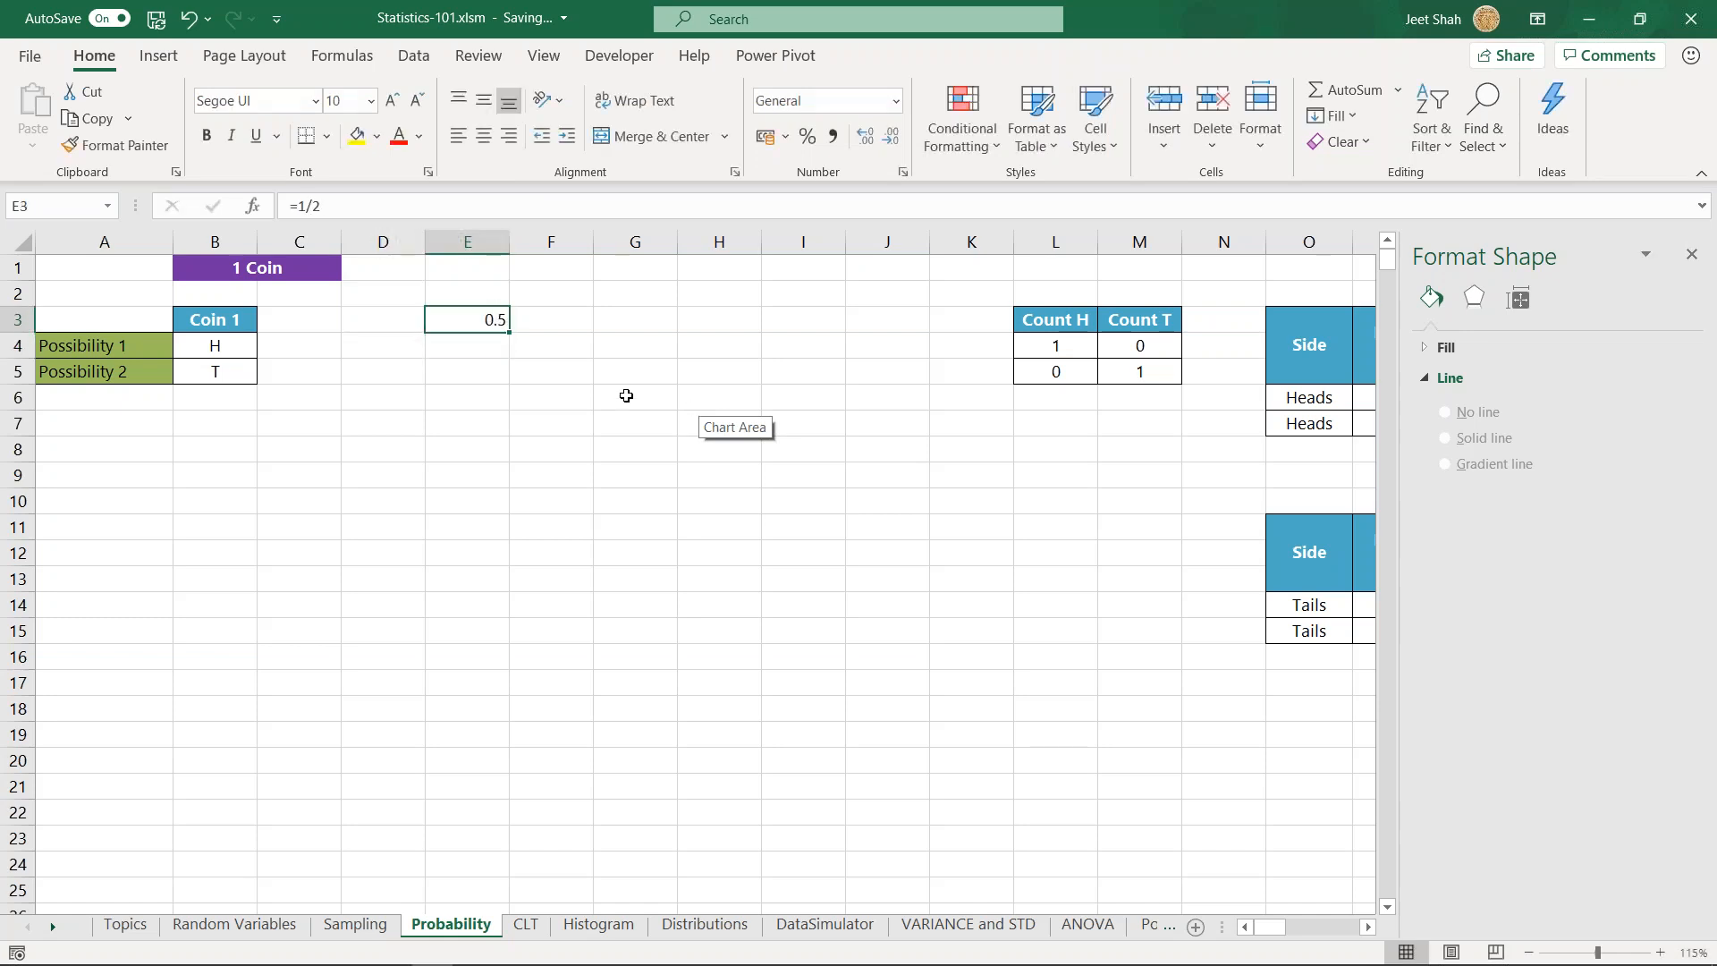
{"action": "left_click", "coordinate": [808, 136]}
- Enter =1/6 in cell E5 and format it as a percentage with an extra decimal place
{"action": "left_click", "coordinate": [468, 367]}
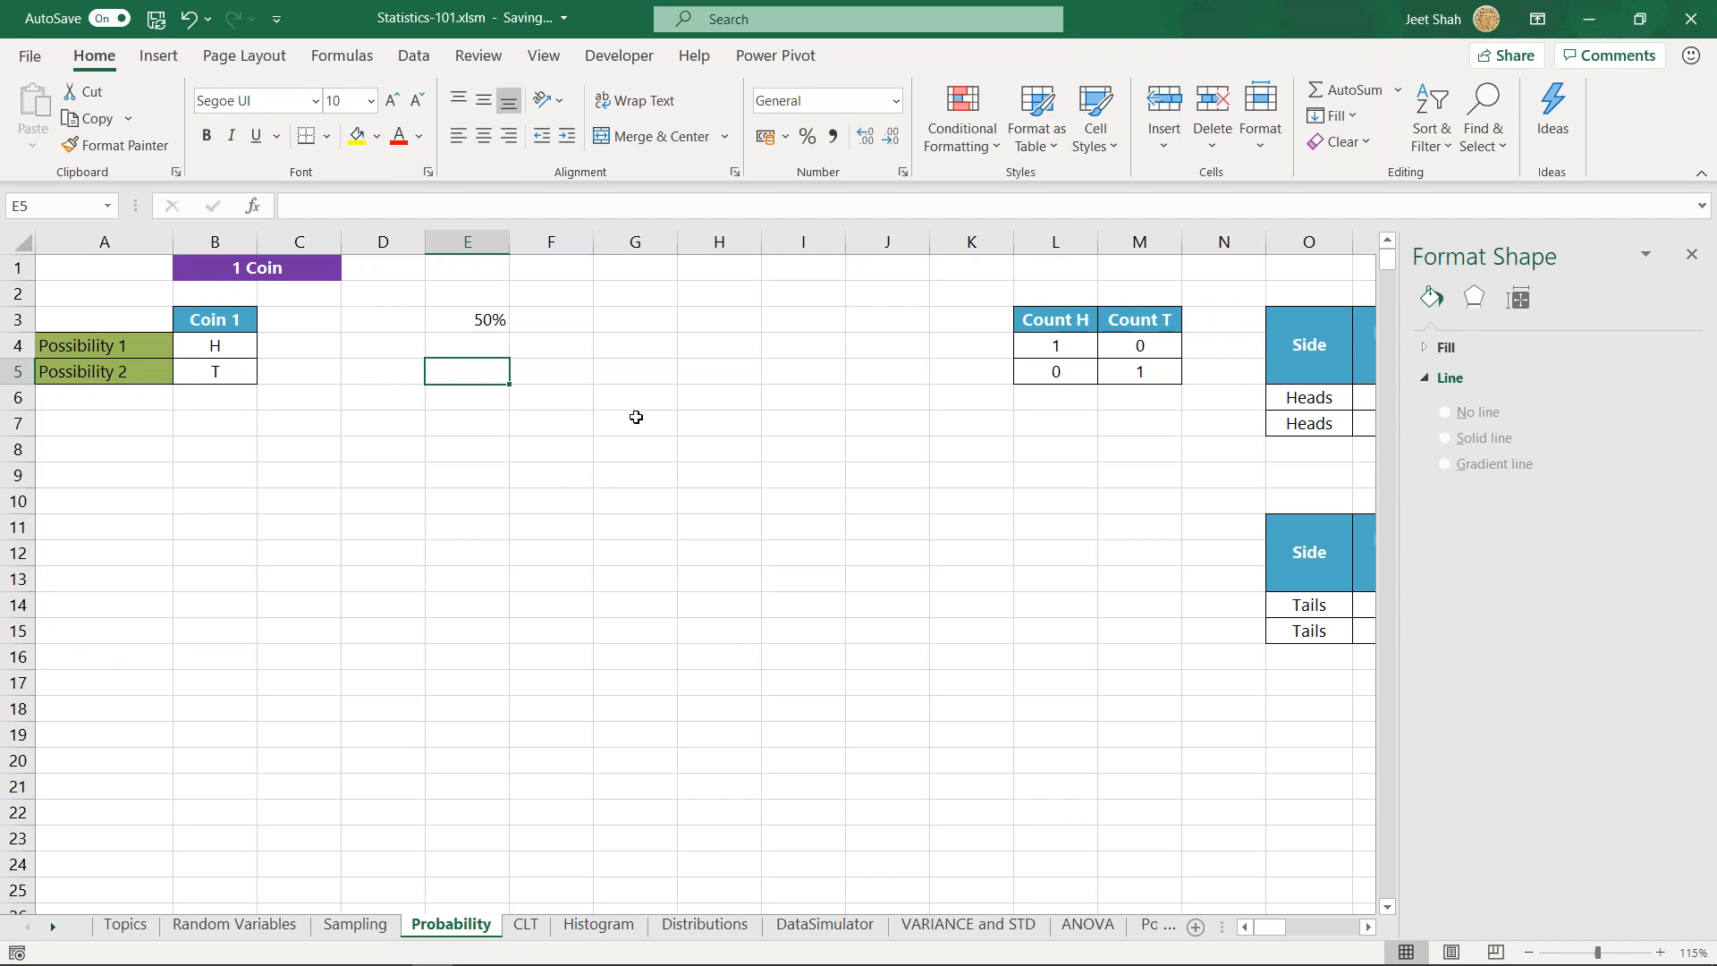
{"action": "type", "text": "="}
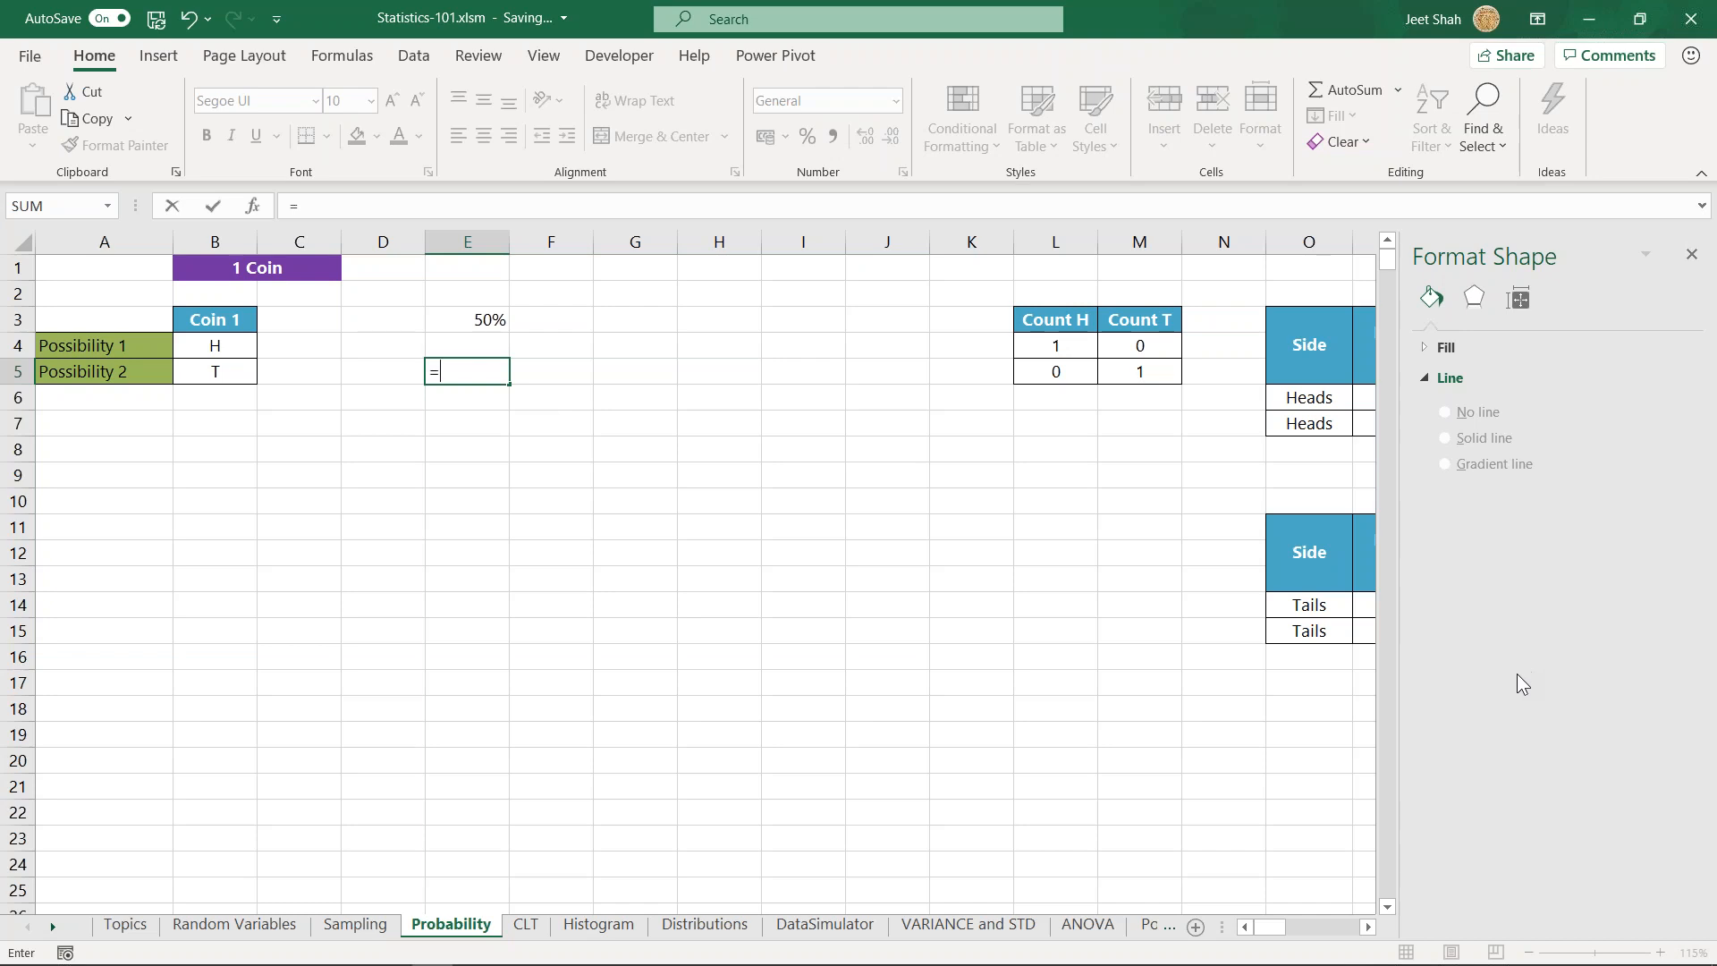
{"action": "left_click", "coordinate": [452, 368]}
{"action": "key", "text": "Return"}
{"action": "left_click", "coordinate": [471, 374]}
{"action": "left_click", "coordinate": [832, 136]}
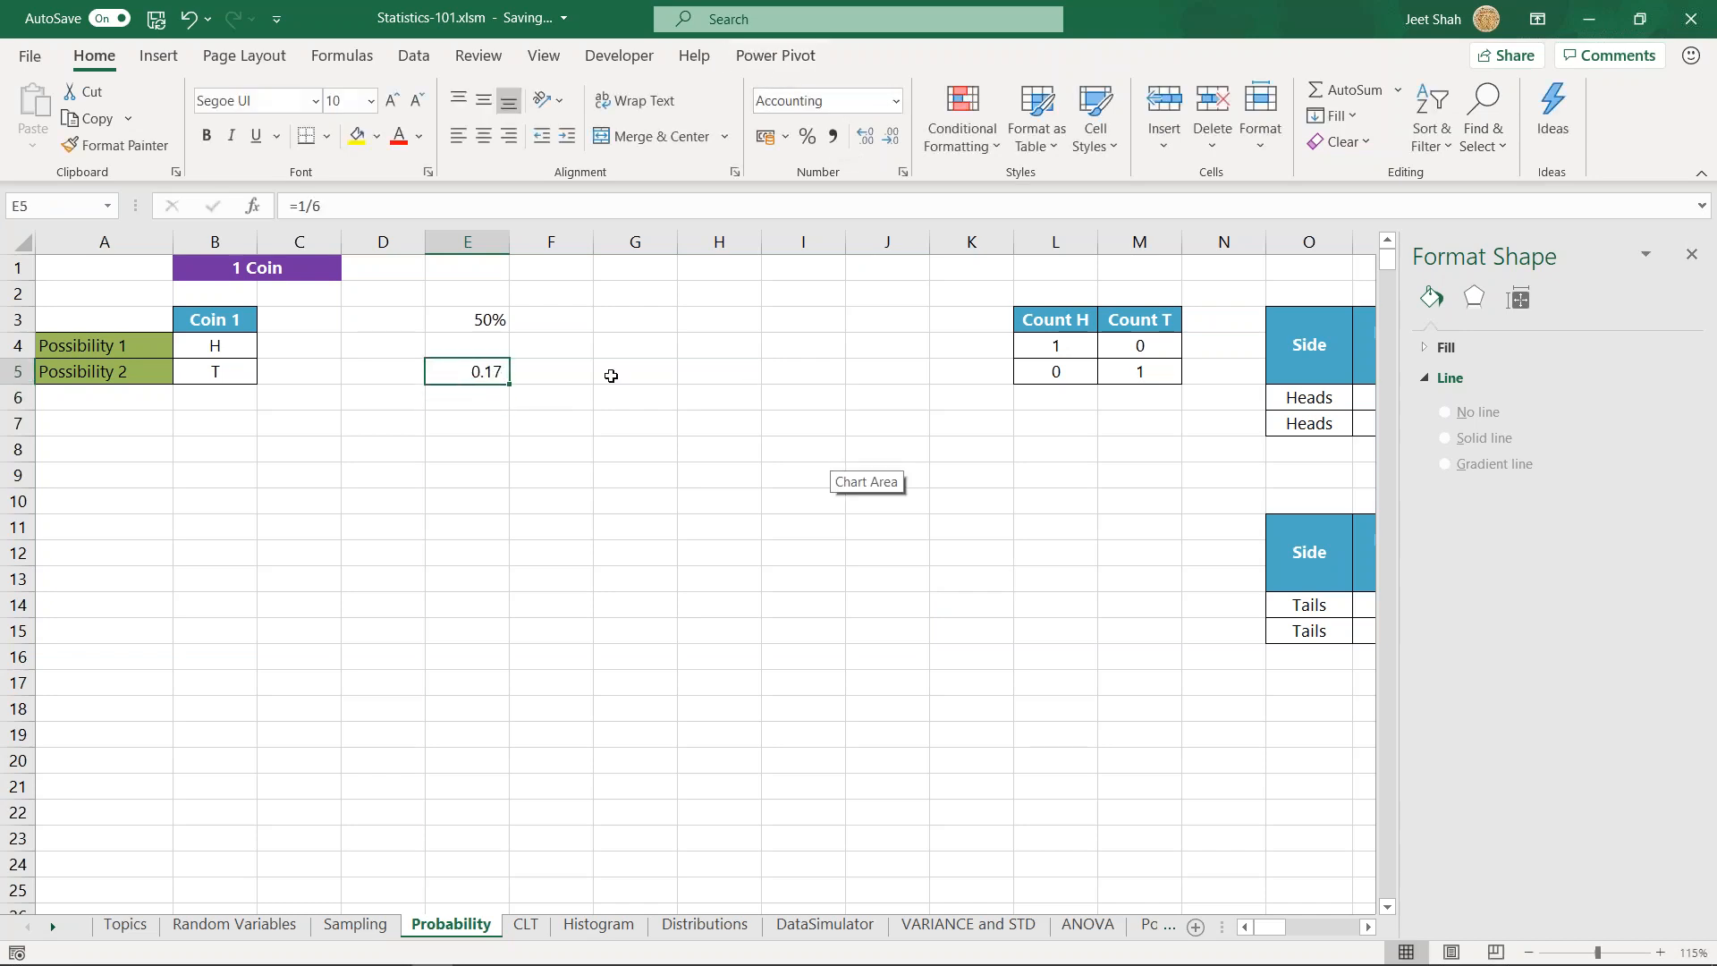
{"action": "left_click", "coordinate": [808, 137]}
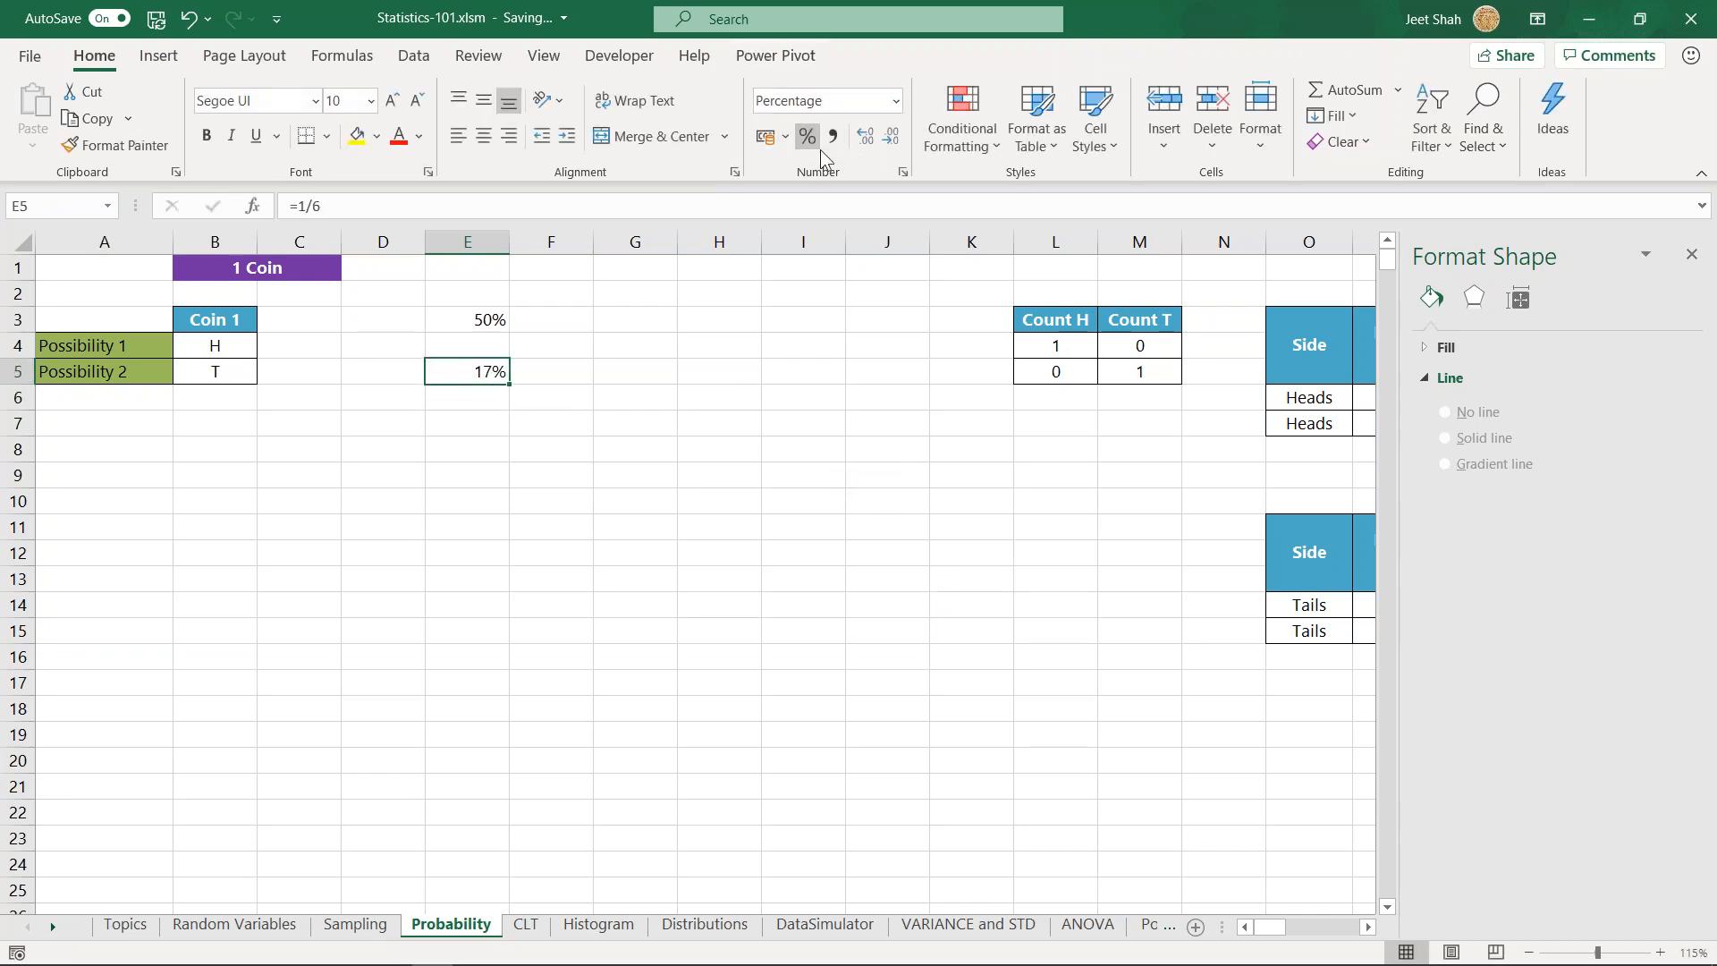
{"action": "left_click", "coordinate": [867, 139]}
- Clear the trial probability calculations from E3 and E5
{"action": "left_click_drag", "start_coordinate": [448, 313], "coordinate": [617, 444]}
{"action": "key", "text": "Delete"}
{"action": "left_click", "coordinate": [617, 372]}
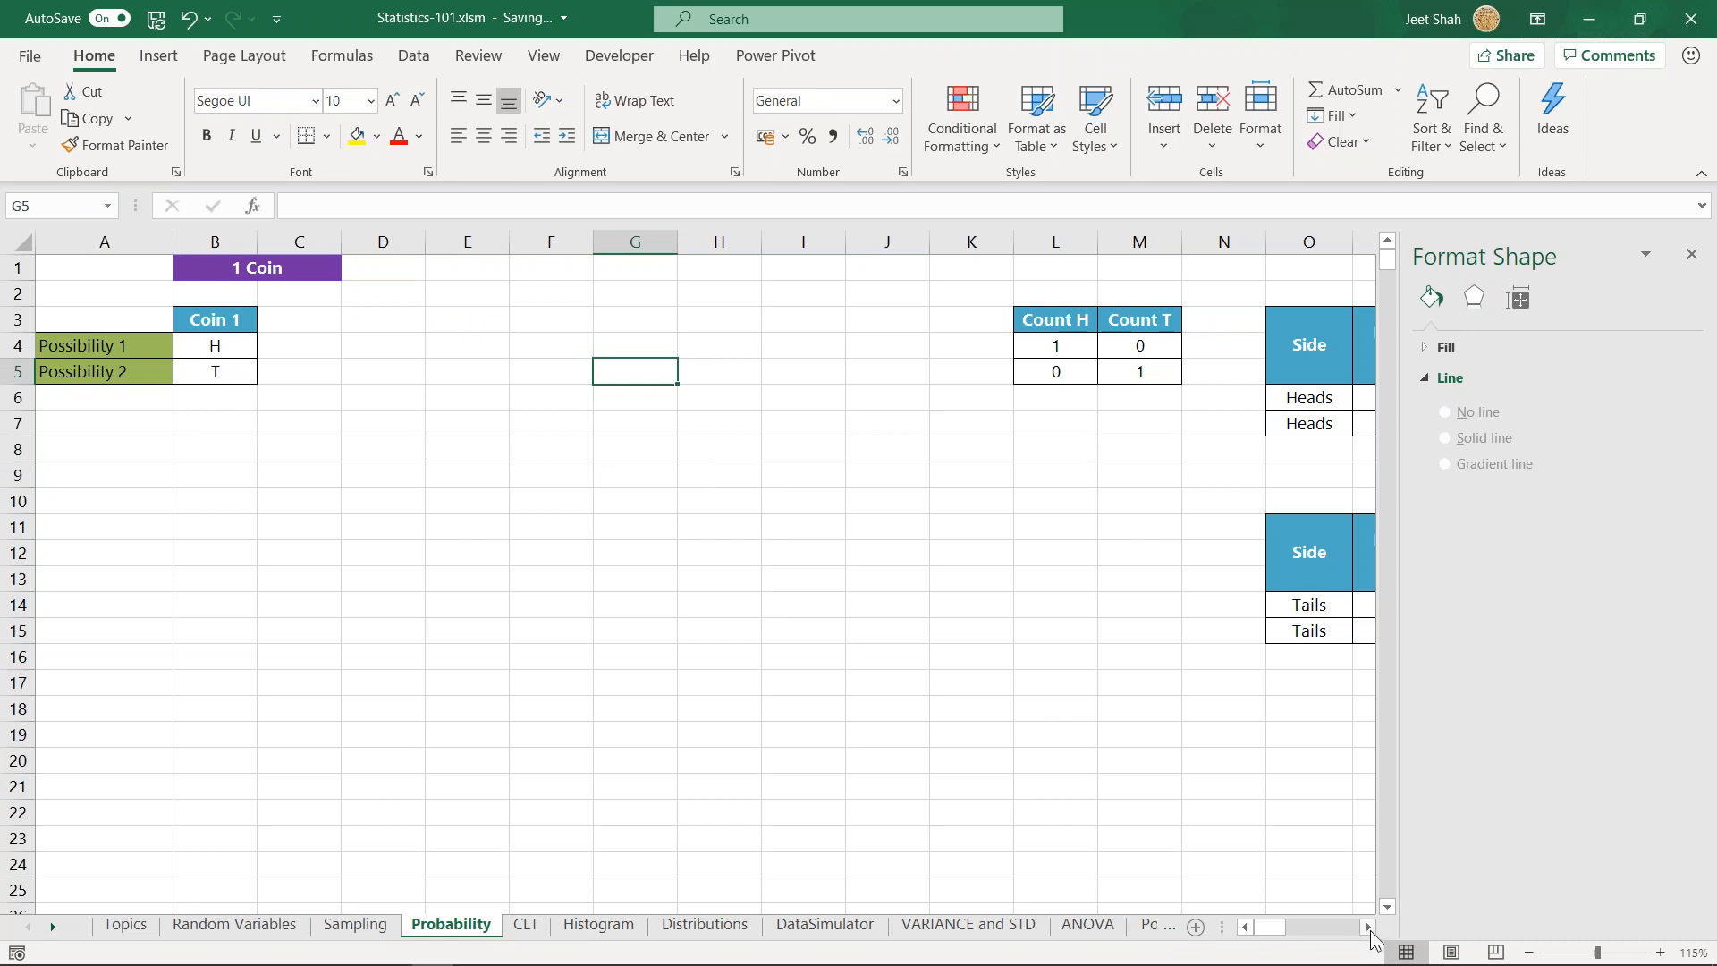
- Examine the Possibility 1 and Possibility 2 rows for one coin across to their Count H and Count T values
{"action": "left_click", "coordinate": [1368, 927]}
{"action": "left_click_drag", "start_coordinate": [1252, 934], "coordinate": [1243, 932]}
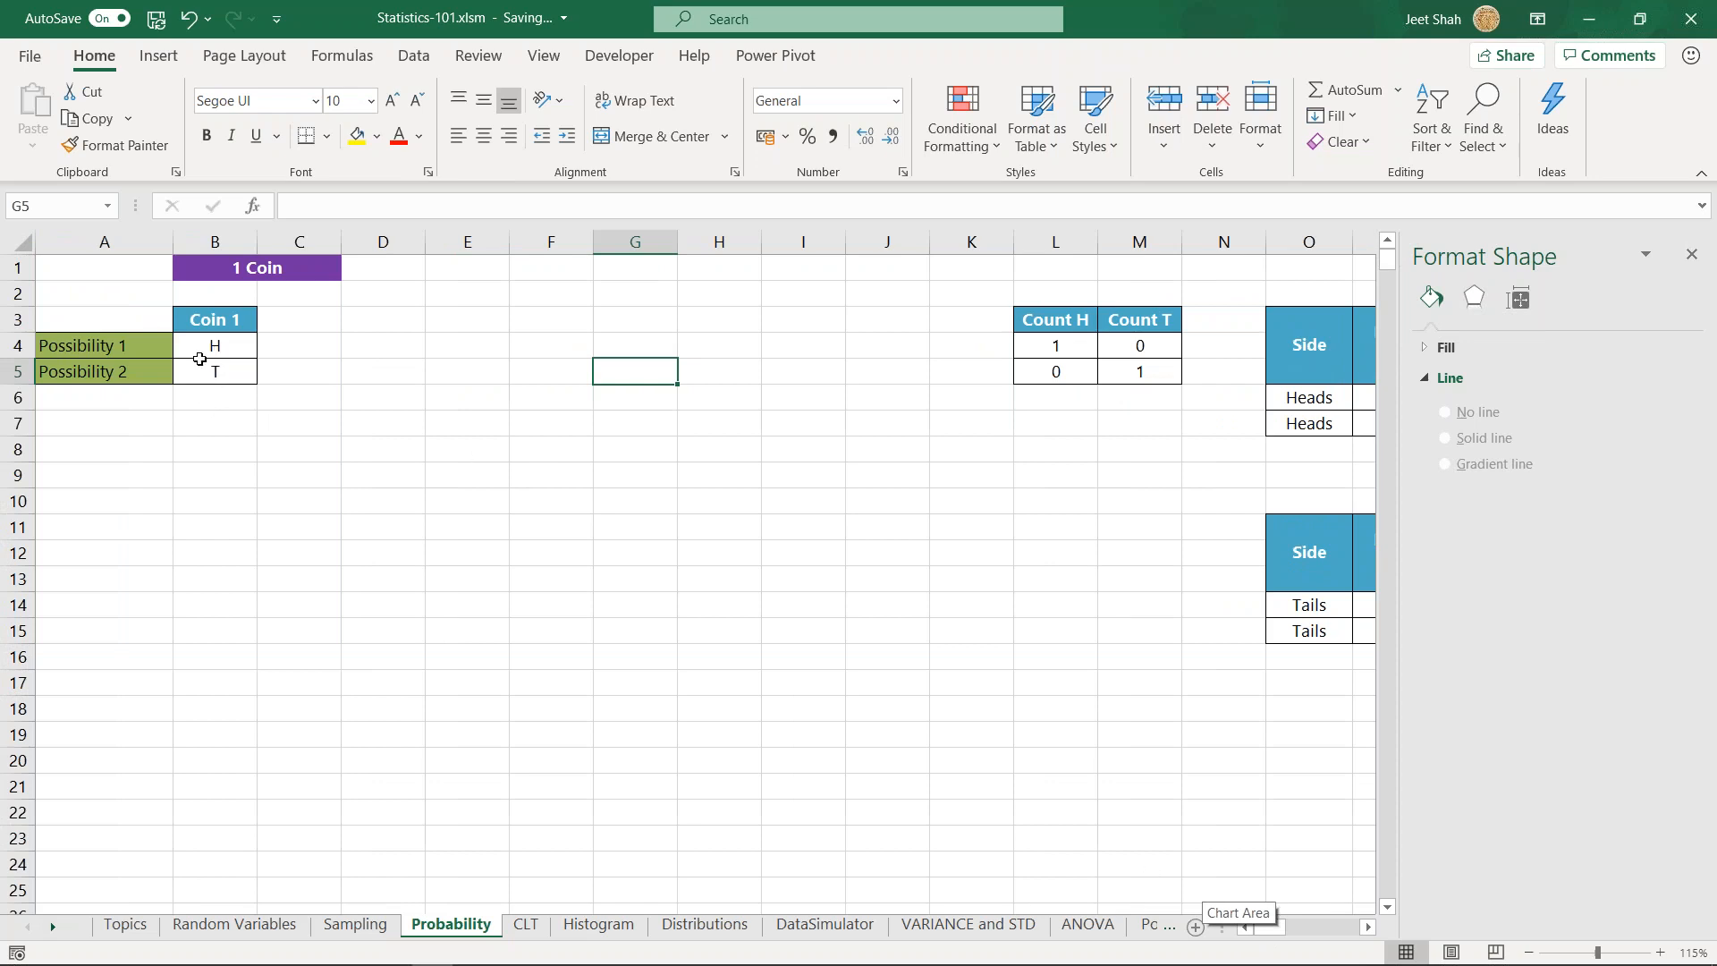
{"action": "left_click", "coordinate": [229, 321]}
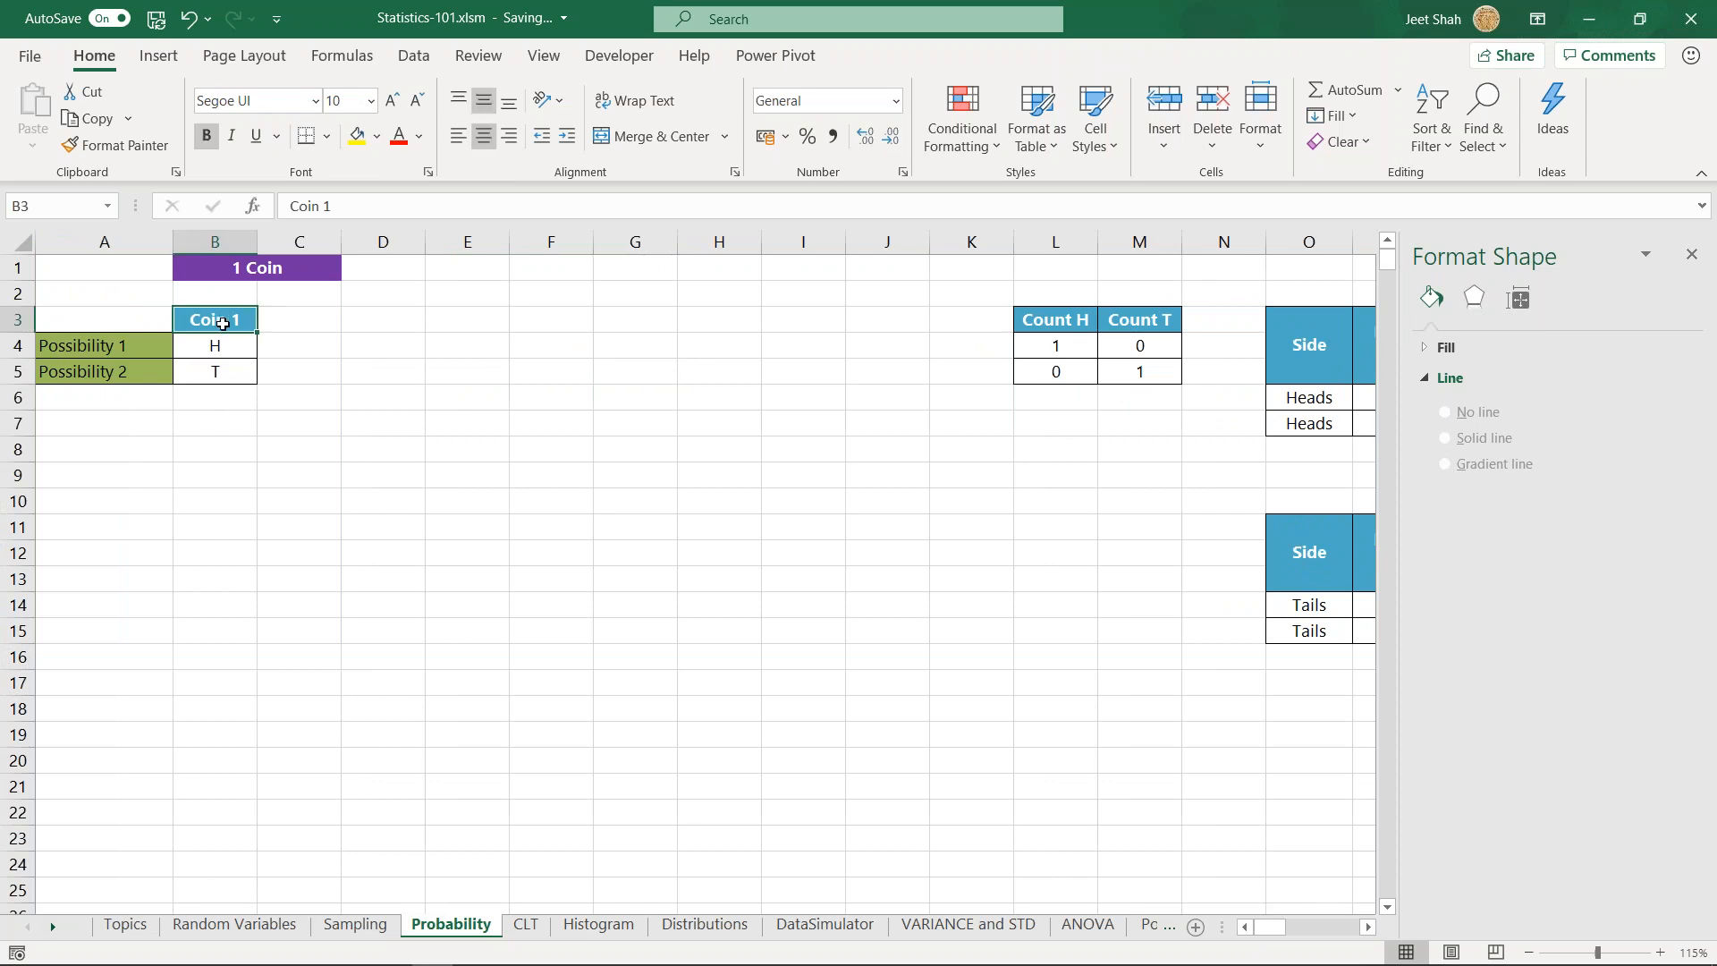
{"action": "left_click_drag", "start_coordinate": [165, 345], "coordinate": [219, 372]}
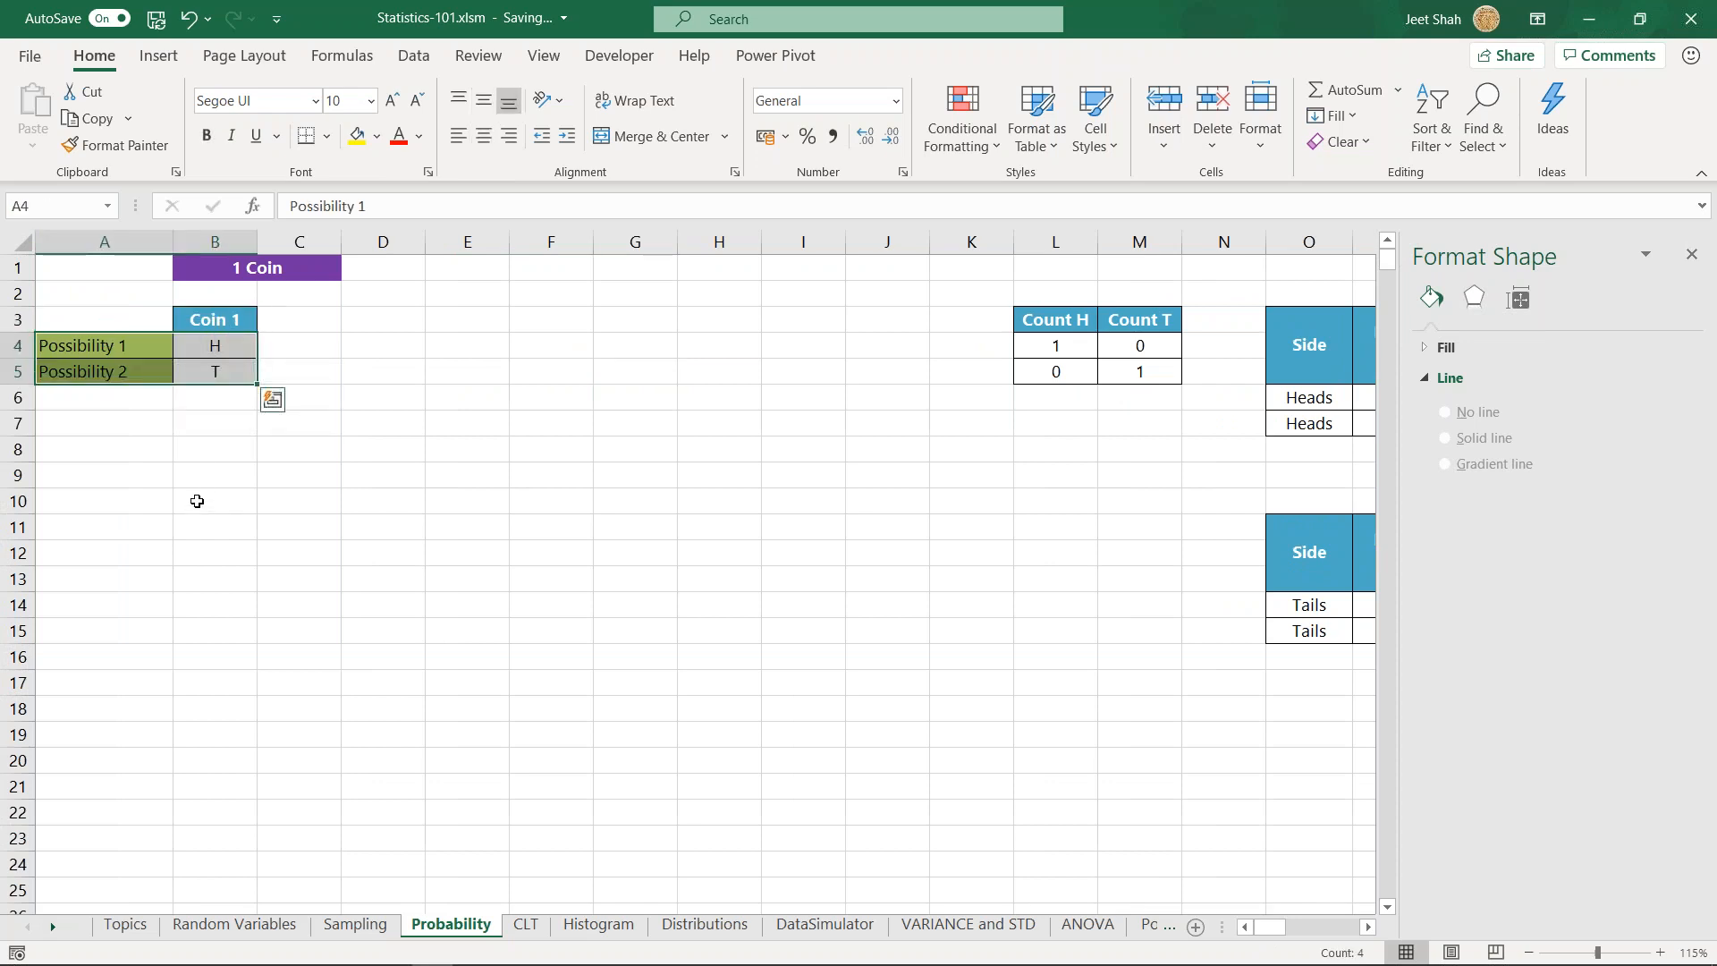
{"action": "left_click_drag", "start_coordinate": [138, 340], "coordinate": [1138, 334]}
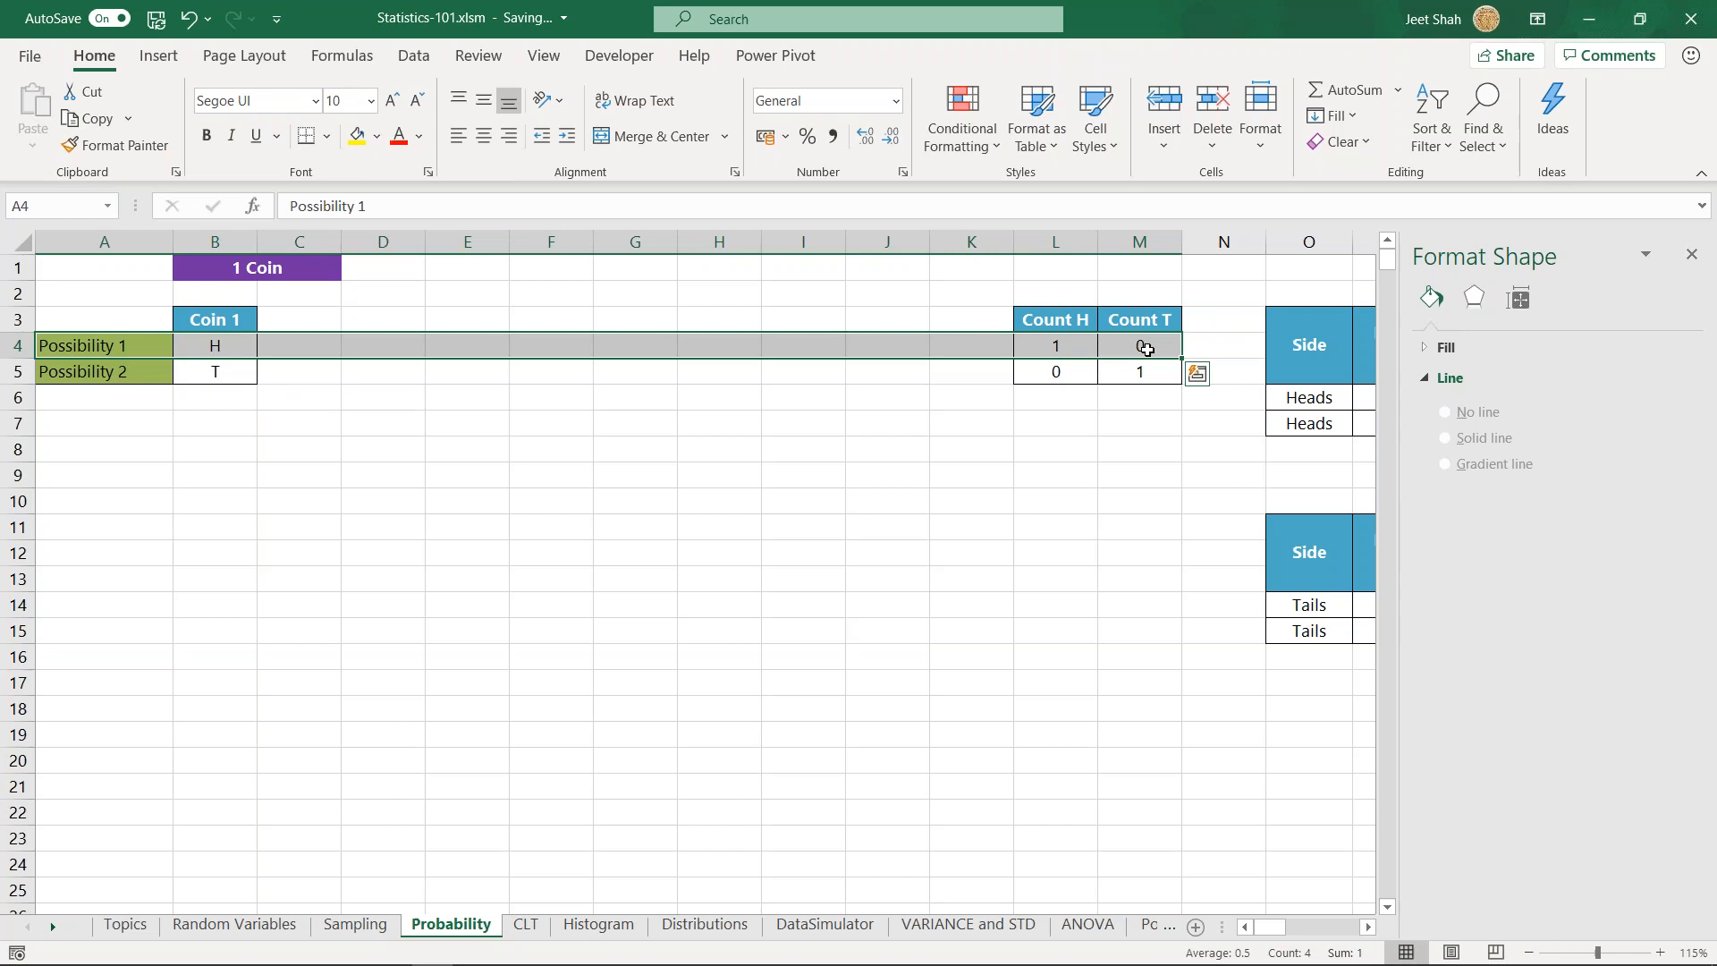
{"action": "left_click_drag", "start_coordinate": [137, 368], "coordinate": [1157, 371]}
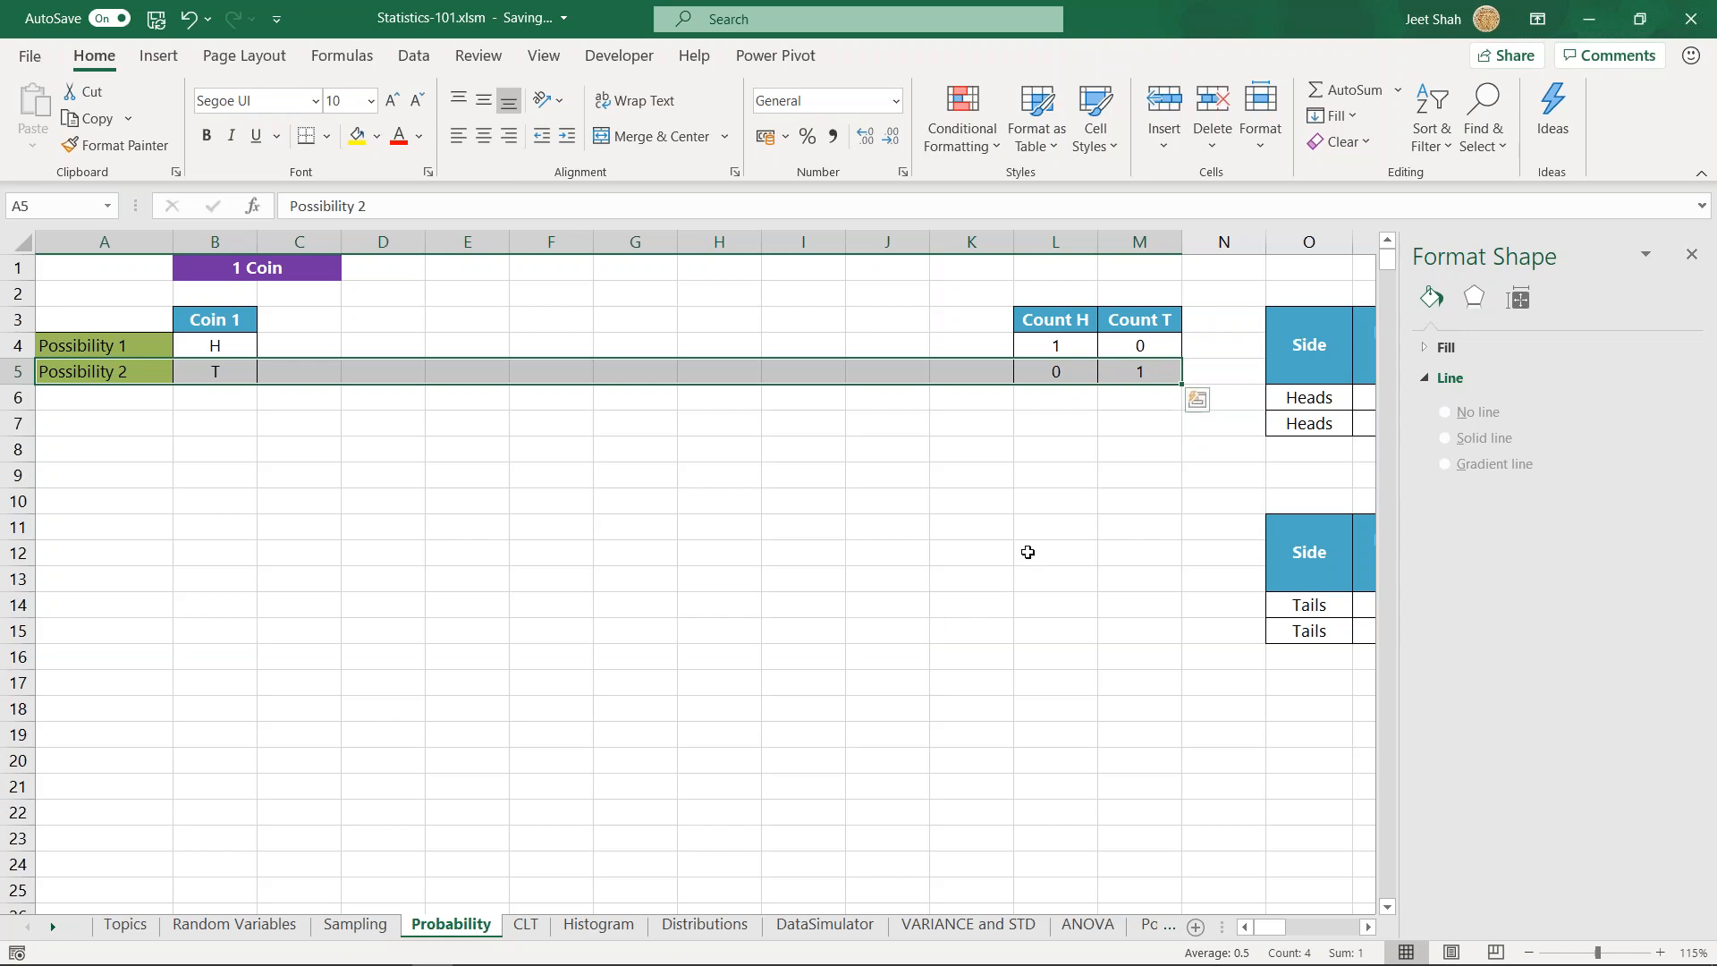
- Examine the Heads and Tails tables showing the number of times and the count of times it happened
{"action": "left_click", "coordinate": [1368, 927]}
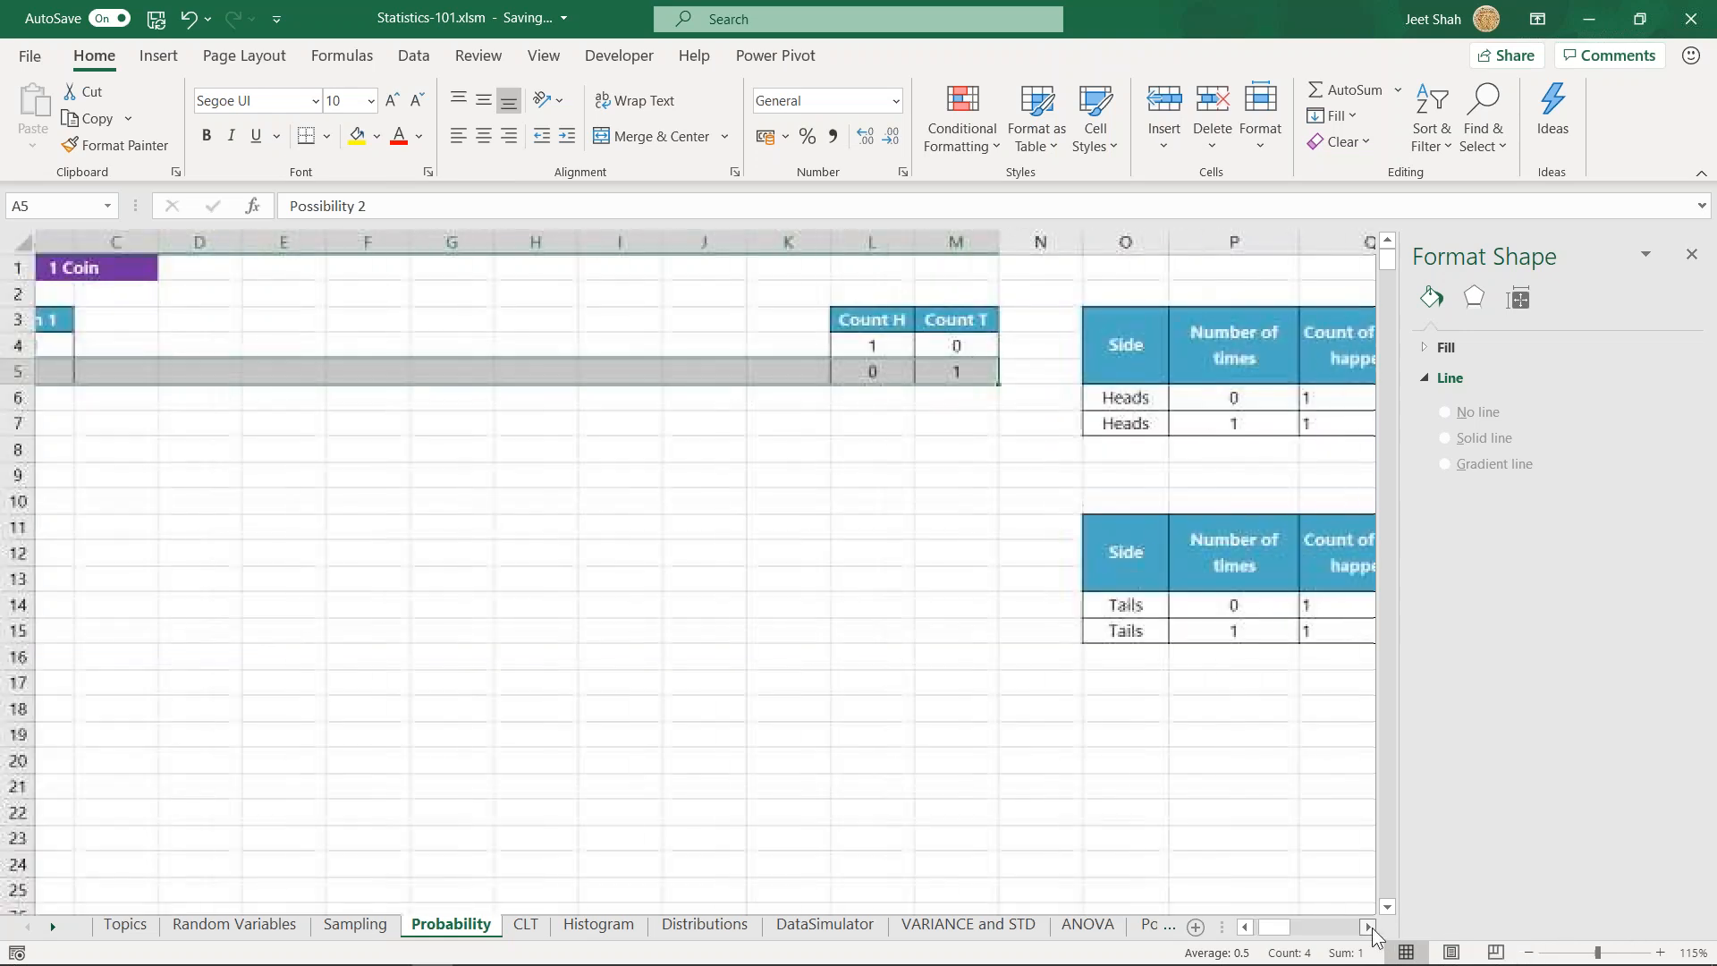
{"action": "left_click", "coordinate": [1368, 926]}
{"action": "left_click", "coordinate": [1368, 927]}
{"action": "left_click", "coordinate": [1368, 927]}
{"action": "left_click", "coordinate": [1368, 926]}
{"action": "left_click", "coordinate": [1368, 926]}
{"action": "left_click", "coordinate": [1368, 926]}
{"action": "left_click_drag", "start_coordinate": [667, 348], "coordinate": [939, 425]}
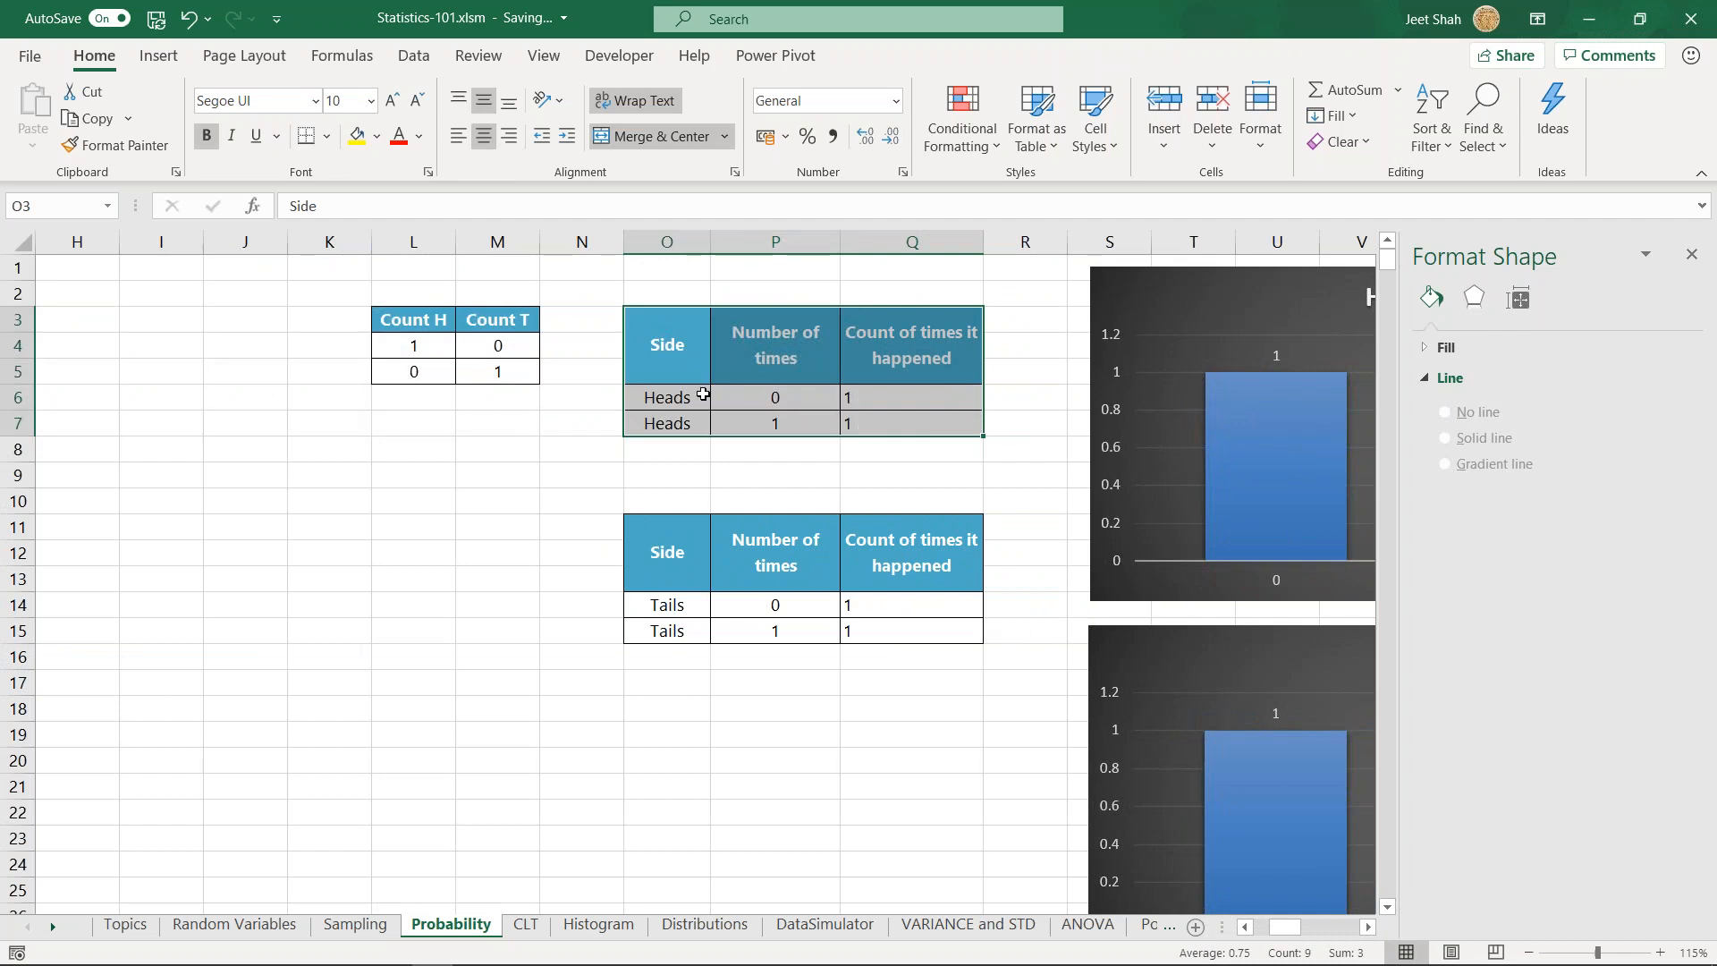
{"action": "left_click", "coordinate": [680, 377]}
{"action": "left_click_drag", "start_coordinate": [677, 397], "coordinate": [924, 621]}
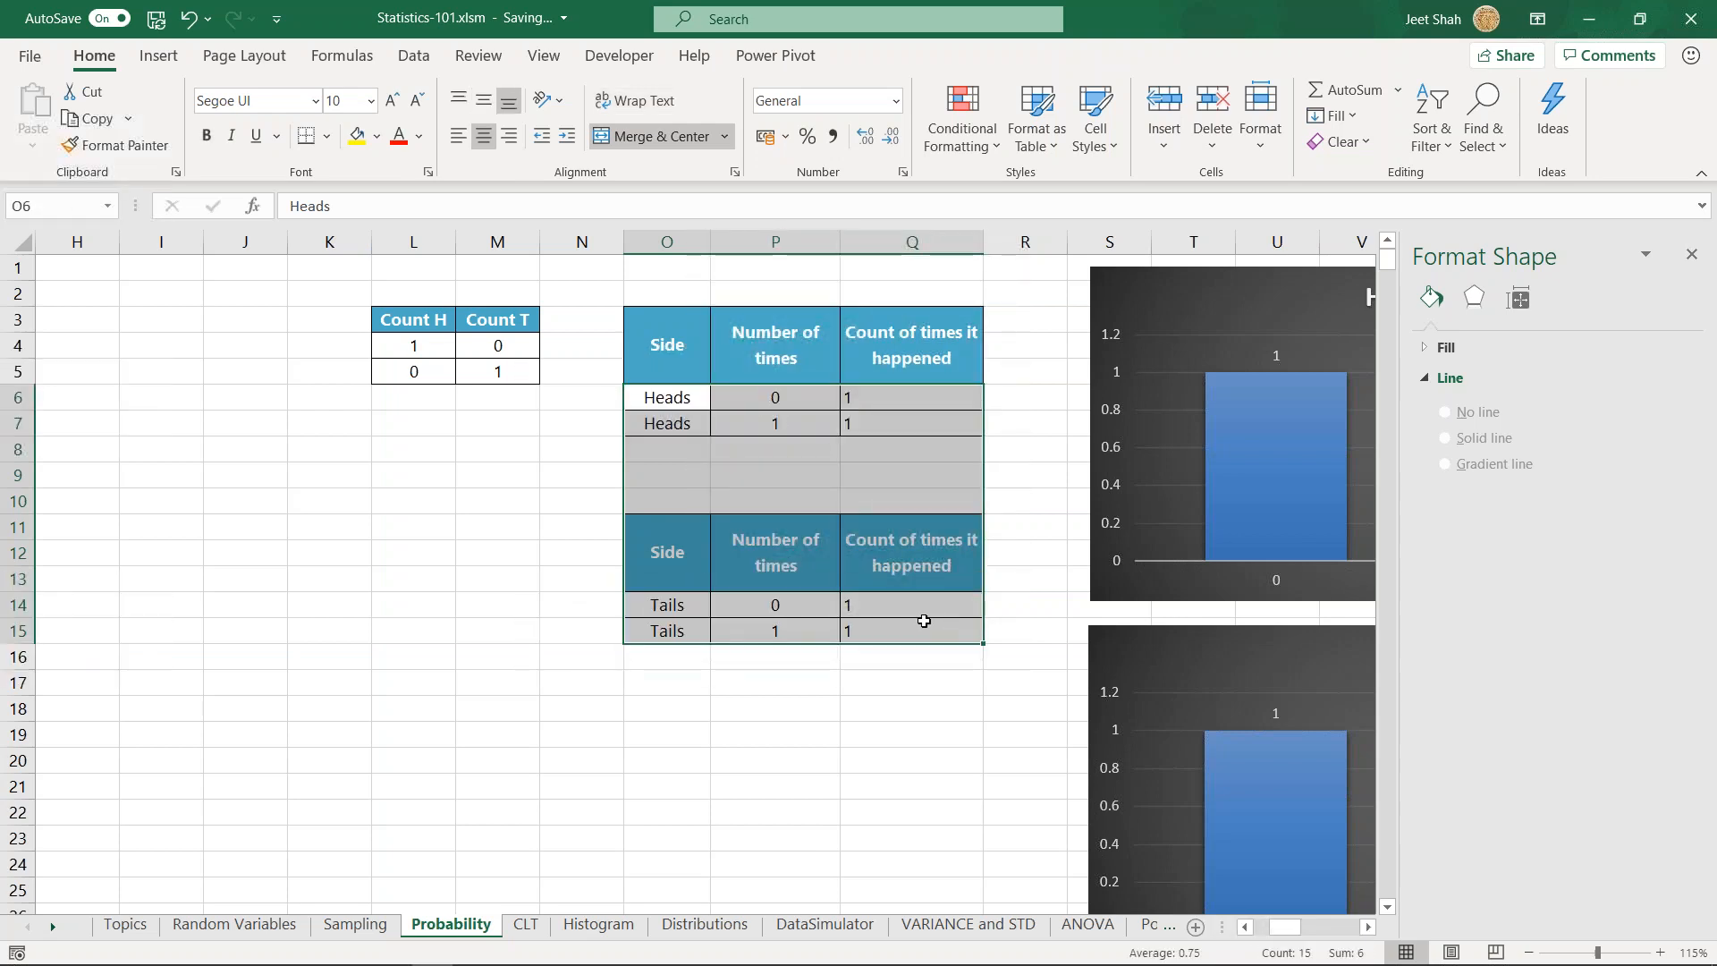
{"action": "left_click_drag", "start_coordinate": [686, 393], "coordinate": [694, 451]}
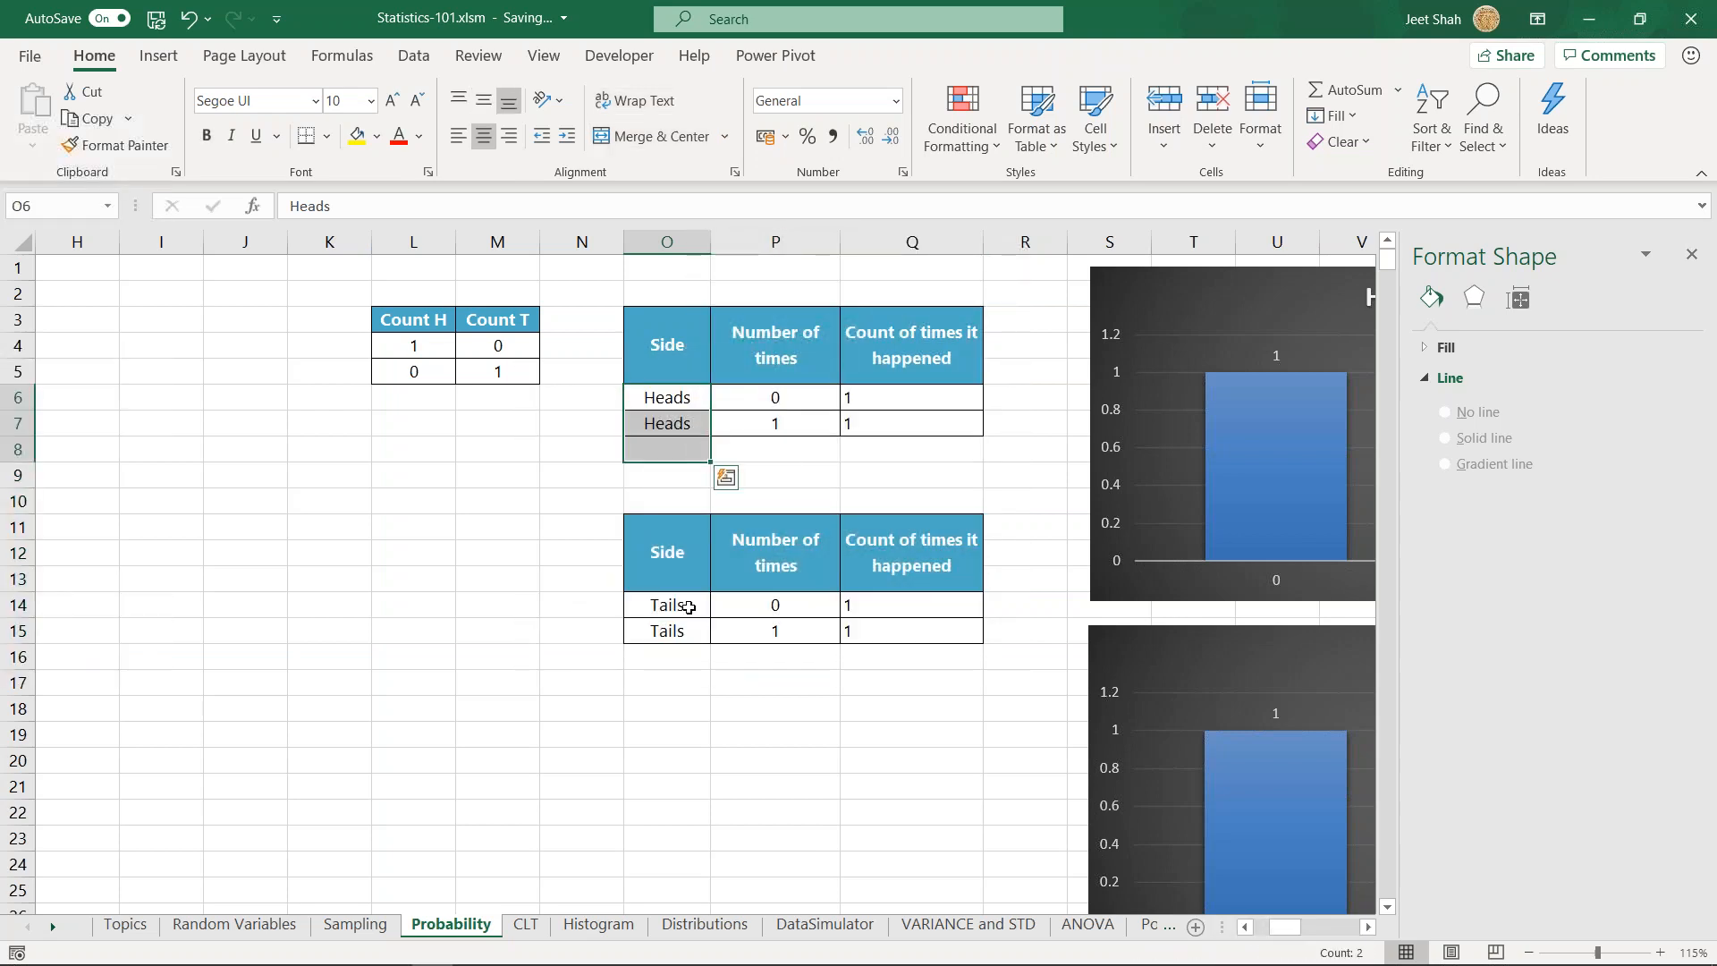
- Examine the zero-times row of the one-coin Heads table and inspect the COUNTIF formula in Q6
{"action": "left_click_drag", "start_coordinate": [689, 607], "coordinate": [694, 655]}
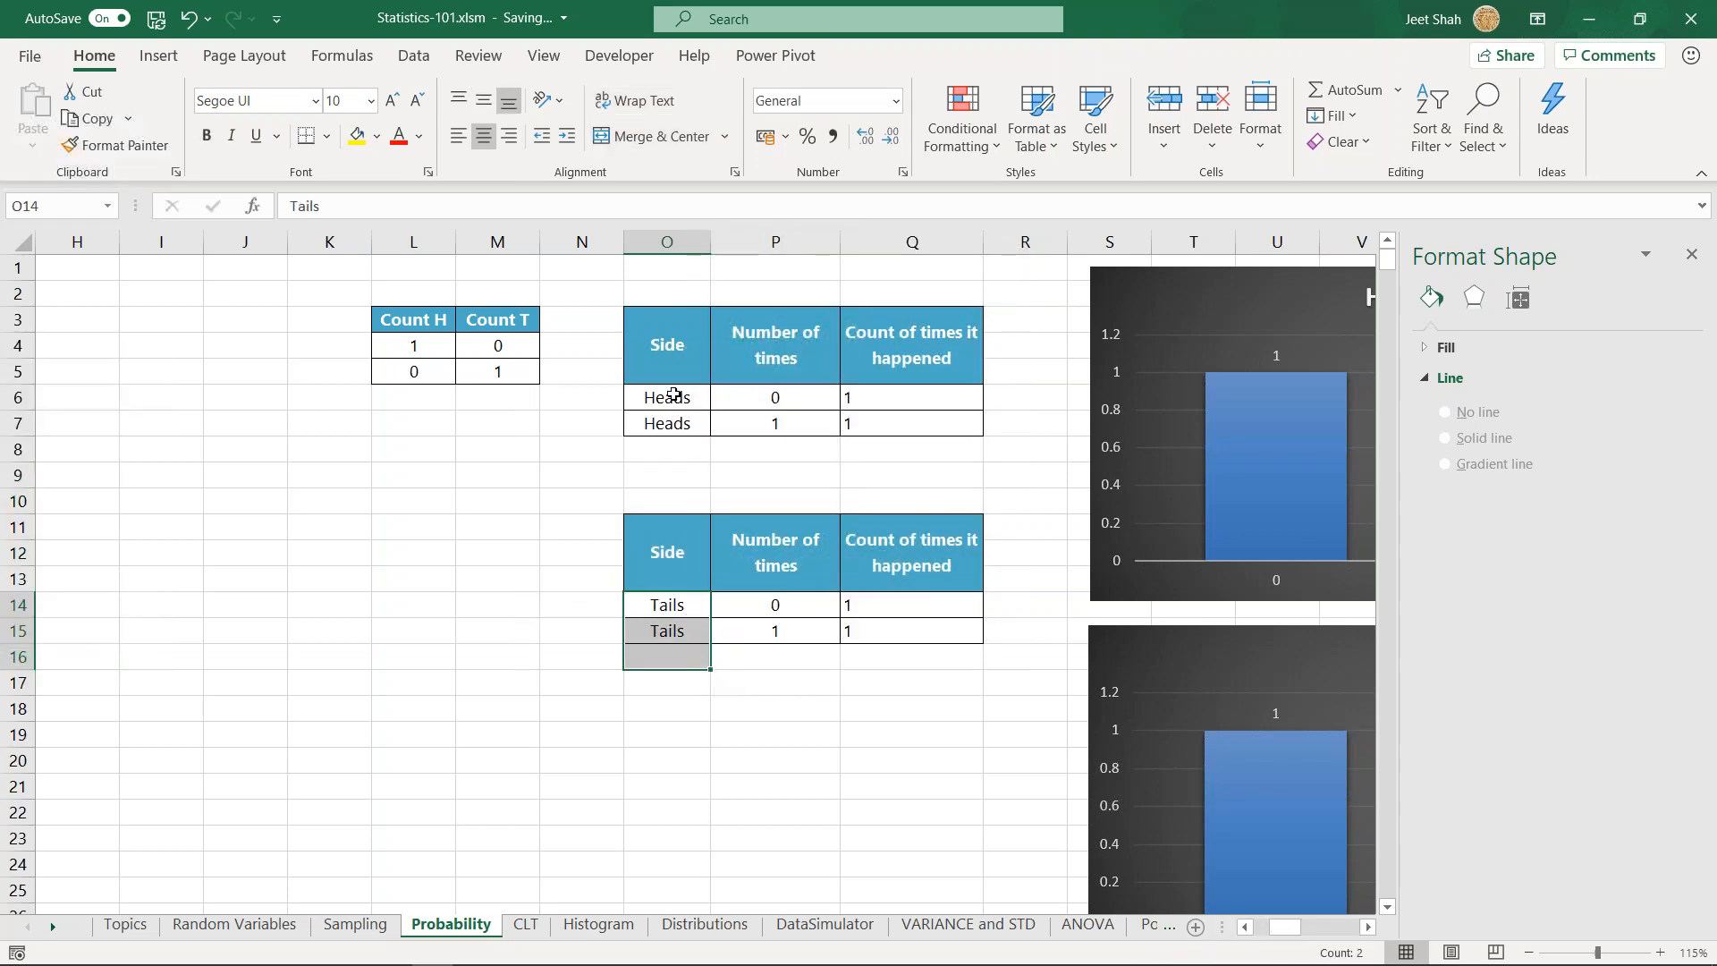
{"action": "left_click_drag", "start_coordinate": [645, 397], "coordinate": [935, 397]}
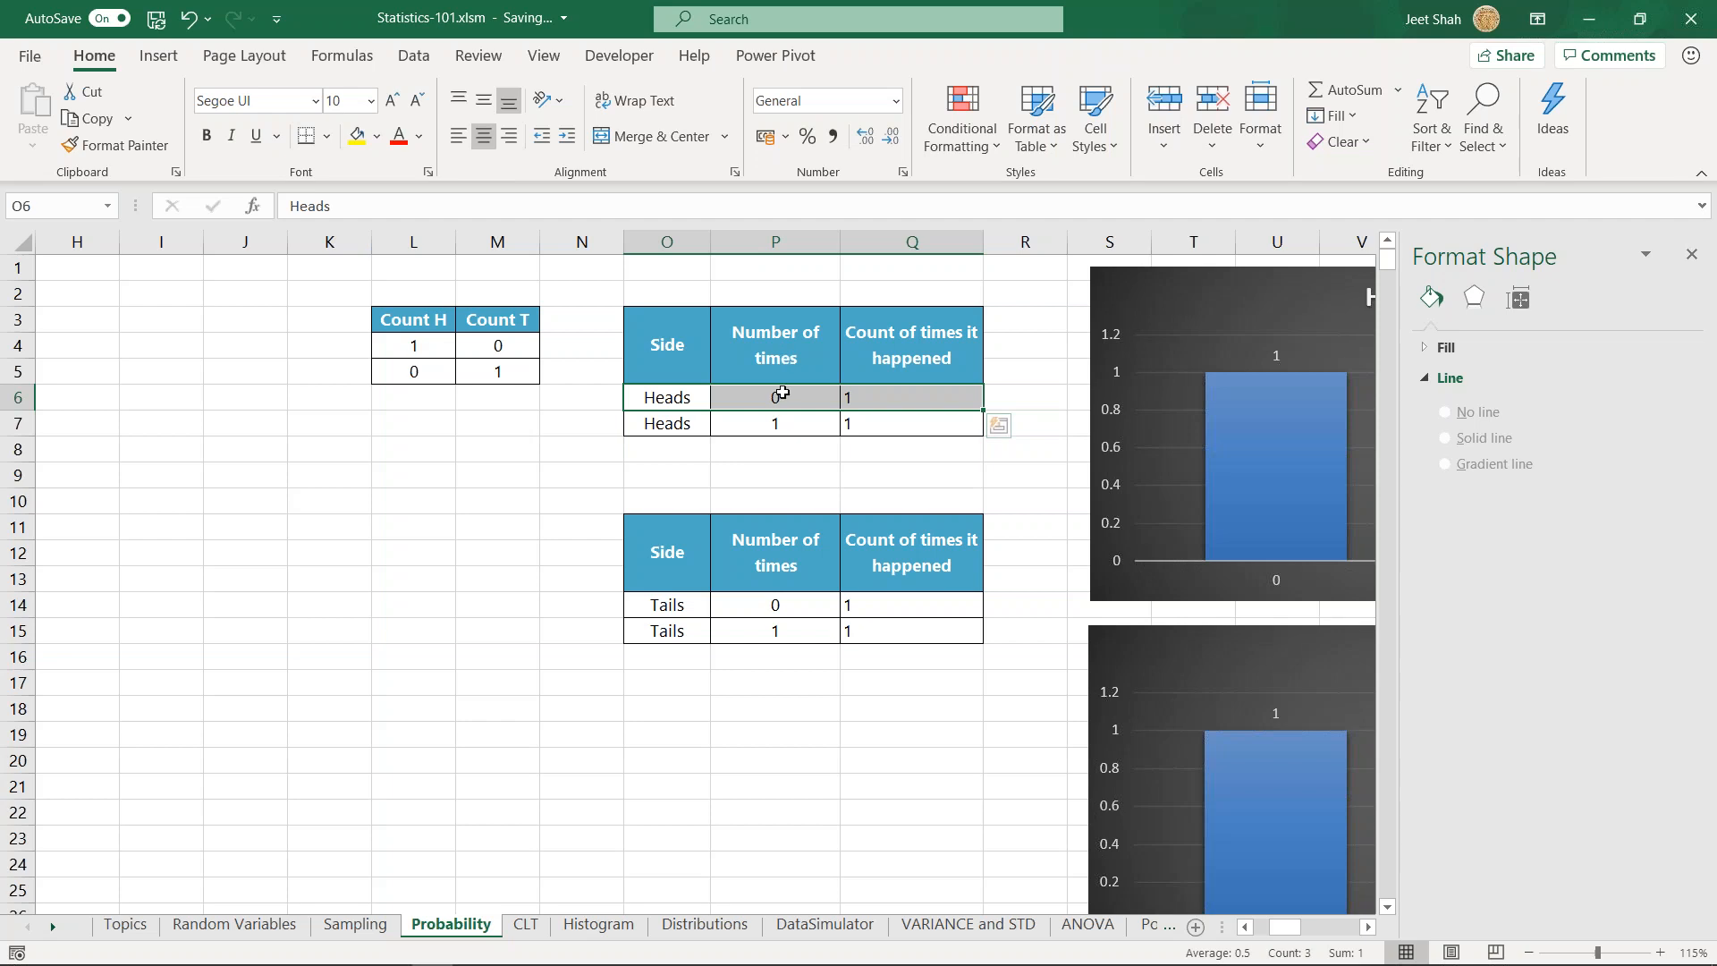
{"action": "left_click", "coordinate": [783, 393]}
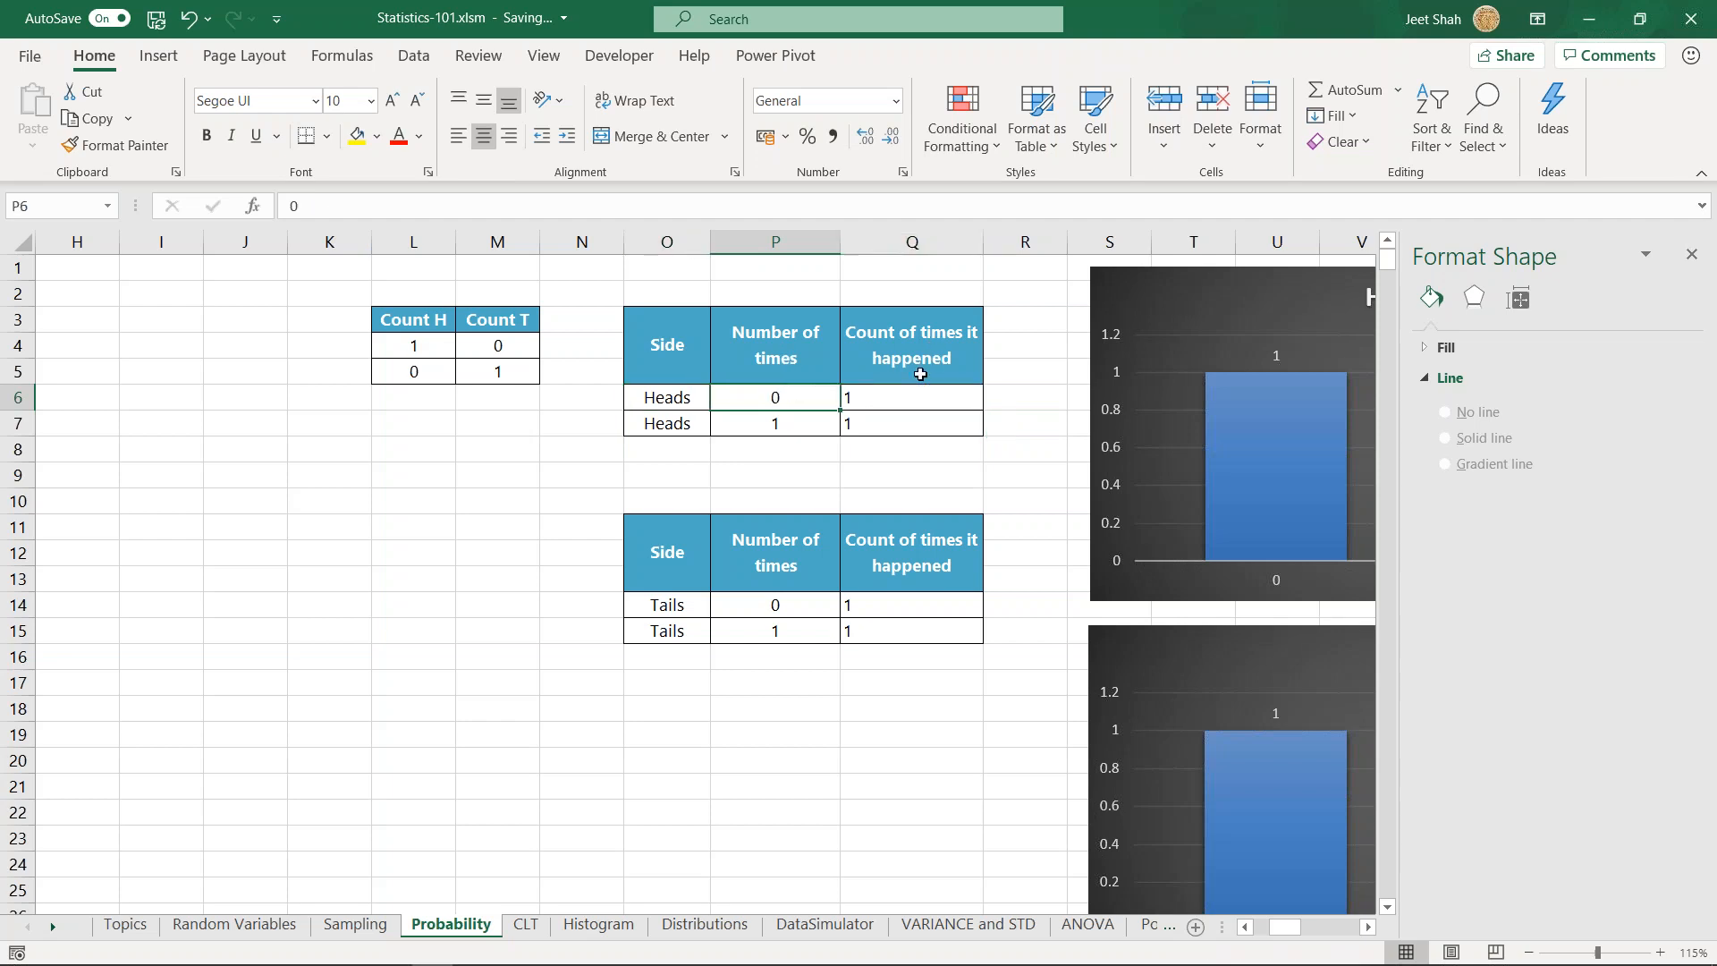
{"action": "left_click_drag", "start_coordinate": [921, 332], "coordinate": [901, 398]}
{"action": "double_click", "coordinate": [900, 398]}
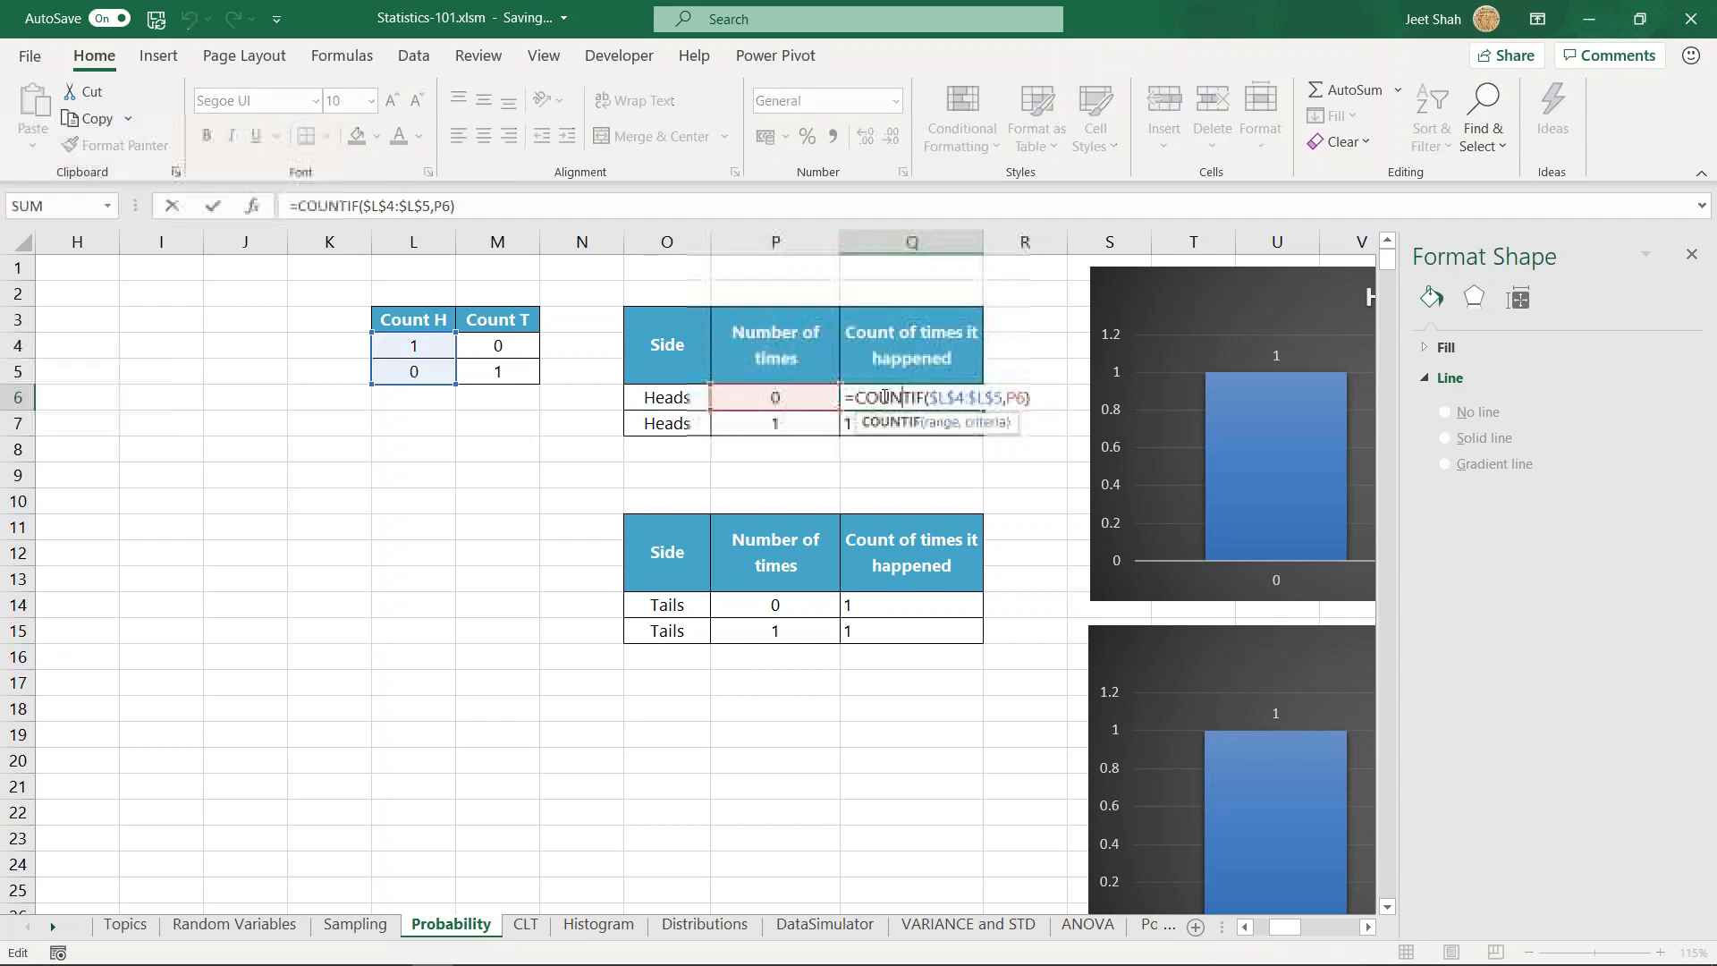
{"action": "key", "text": "Escape"}
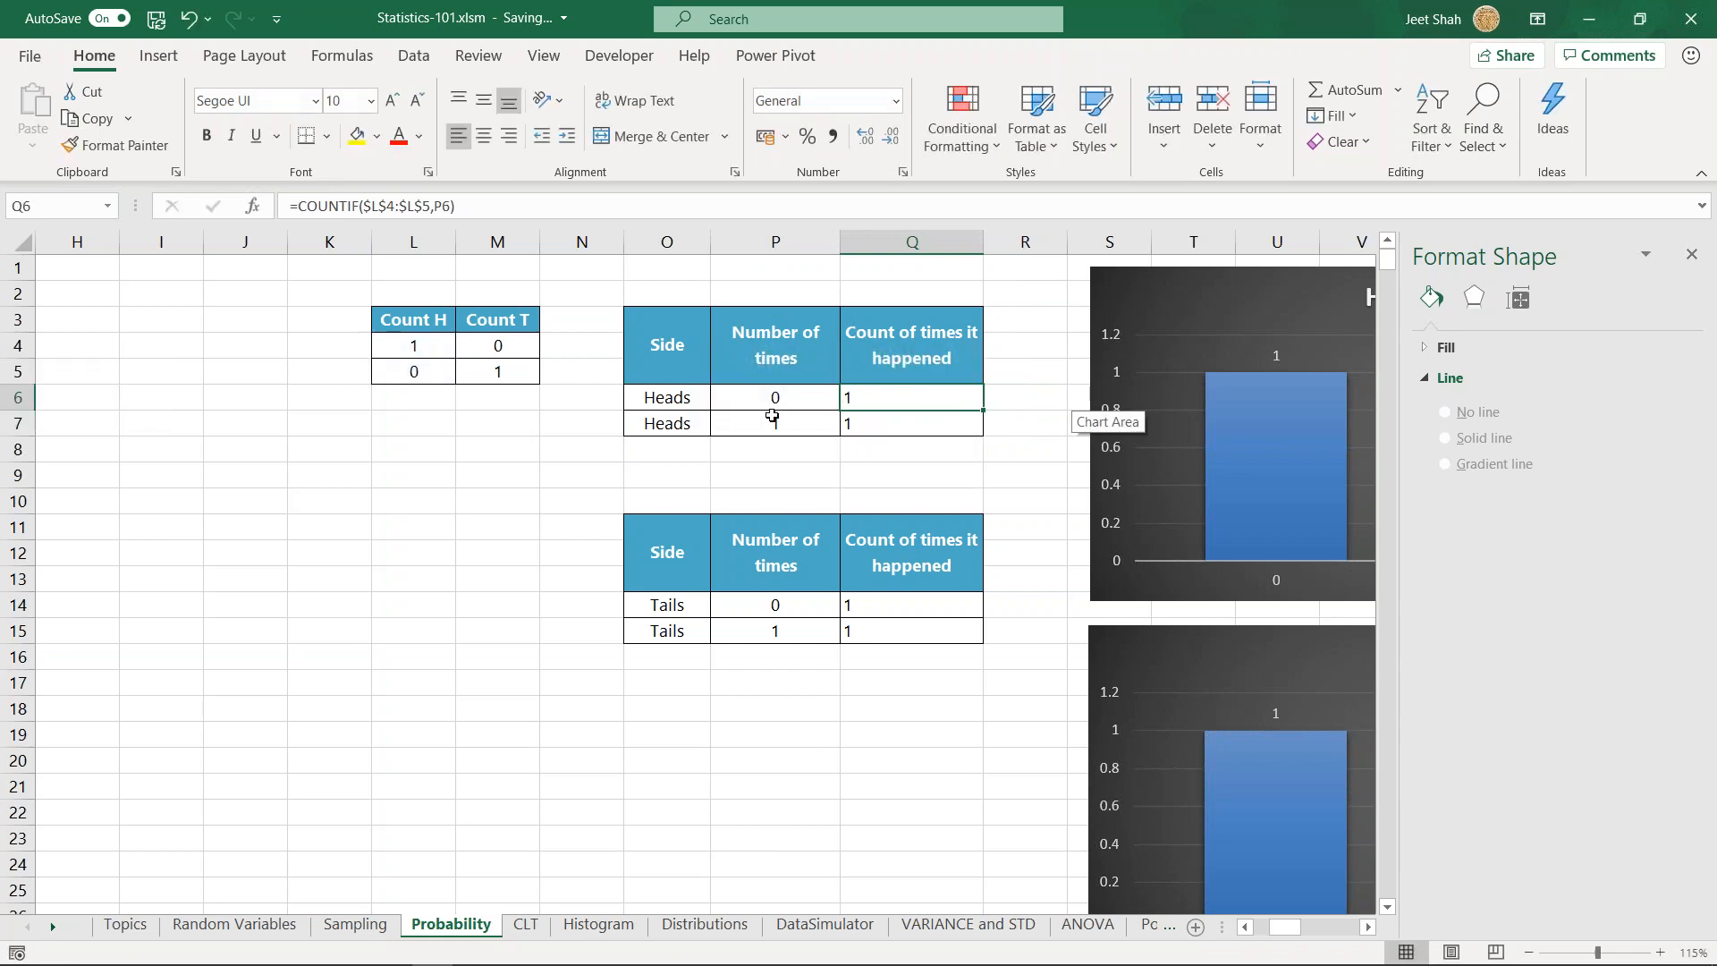
- Examine the one-time Heads row and both number-of-times entries in the one-coin Tails table
{"action": "left_click_drag", "start_coordinate": [682, 428], "coordinate": [926, 425]}
{"action": "left_click", "coordinate": [783, 424]}
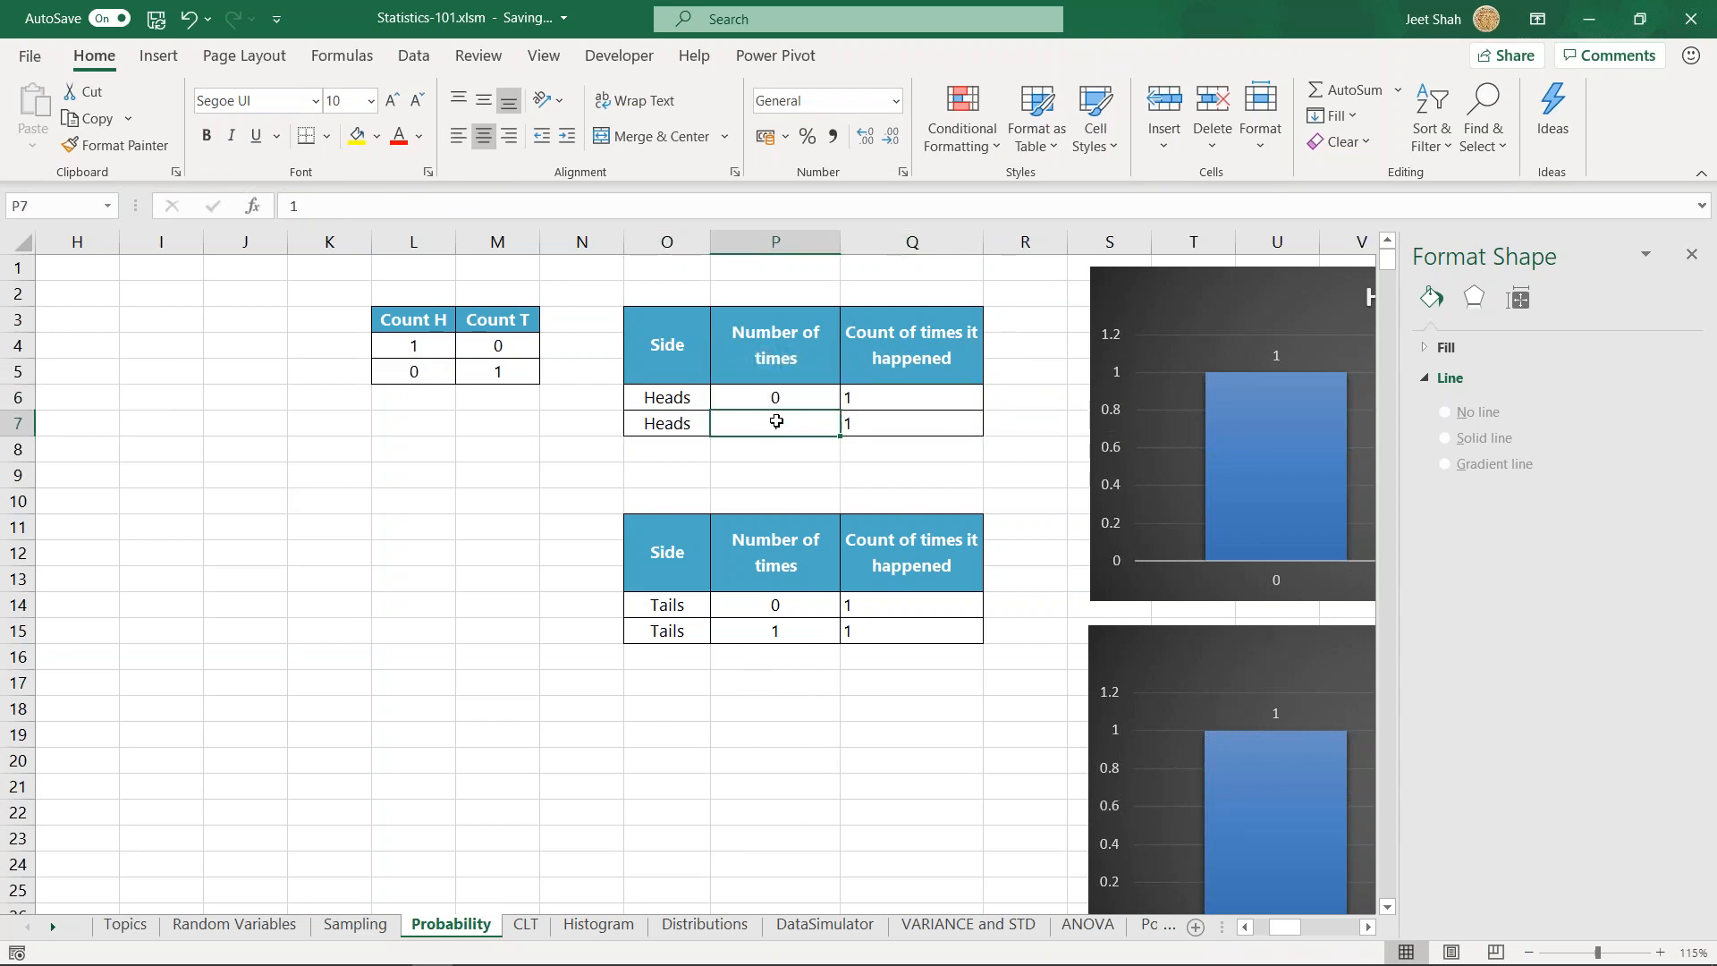
{"action": "left_click", "coordinate": [774, 604]}
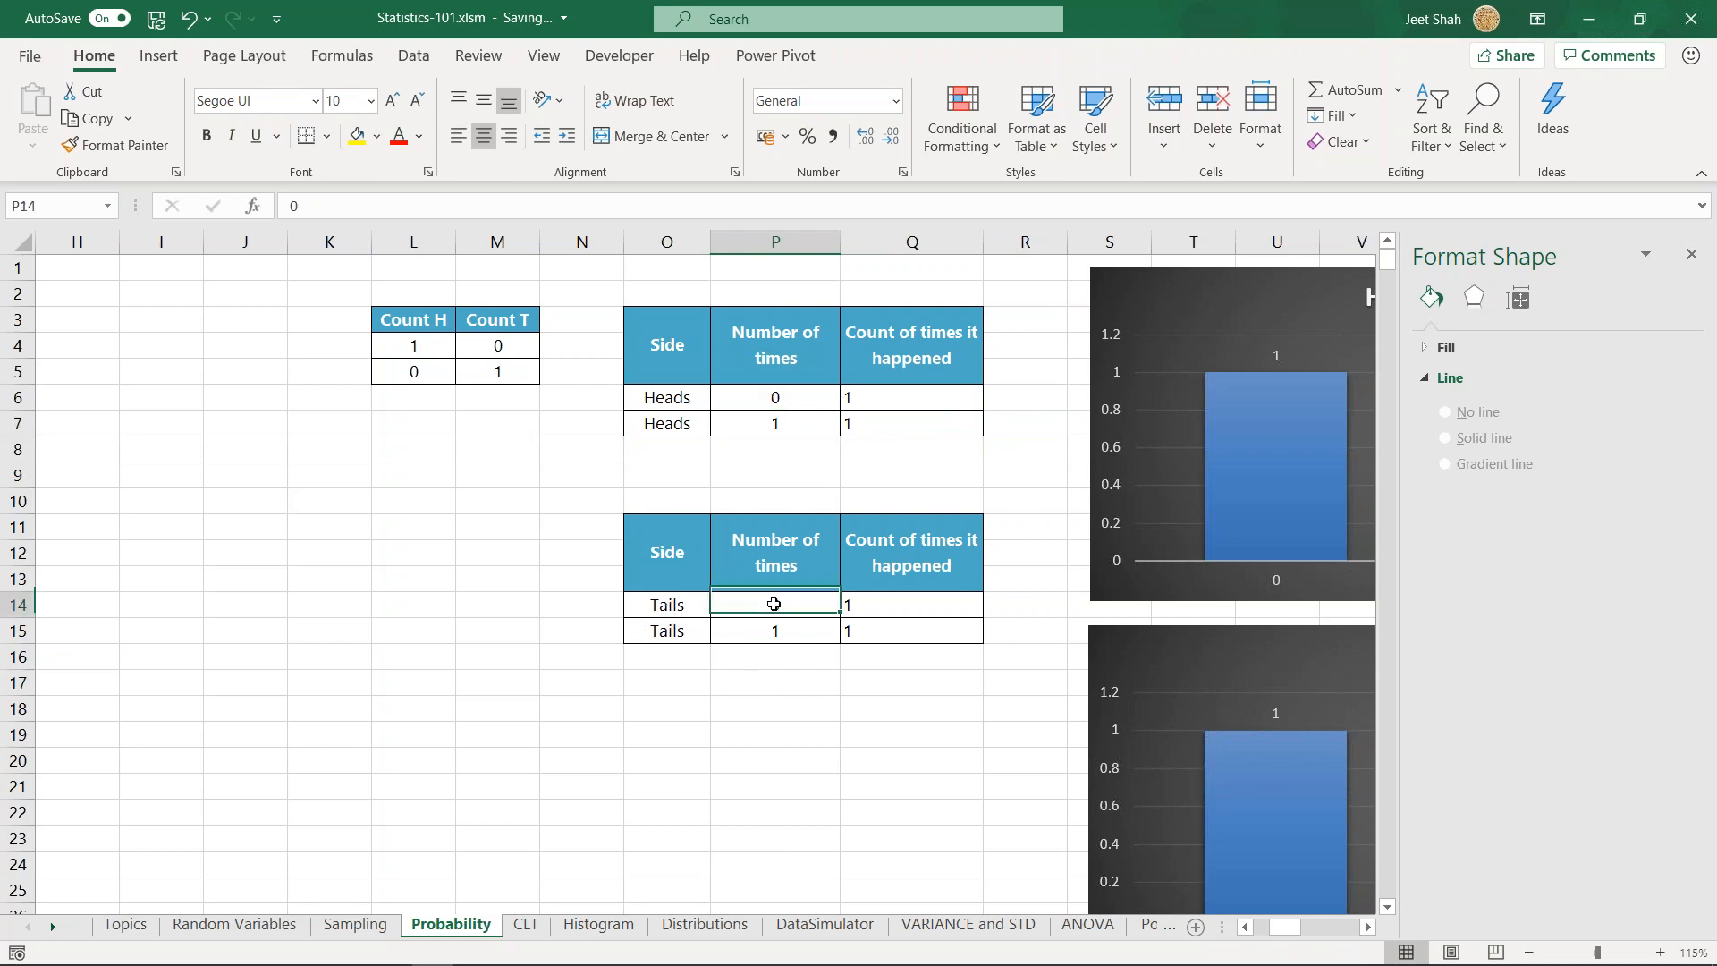
{"action": "left_click", "coordinate": [744, 640]}
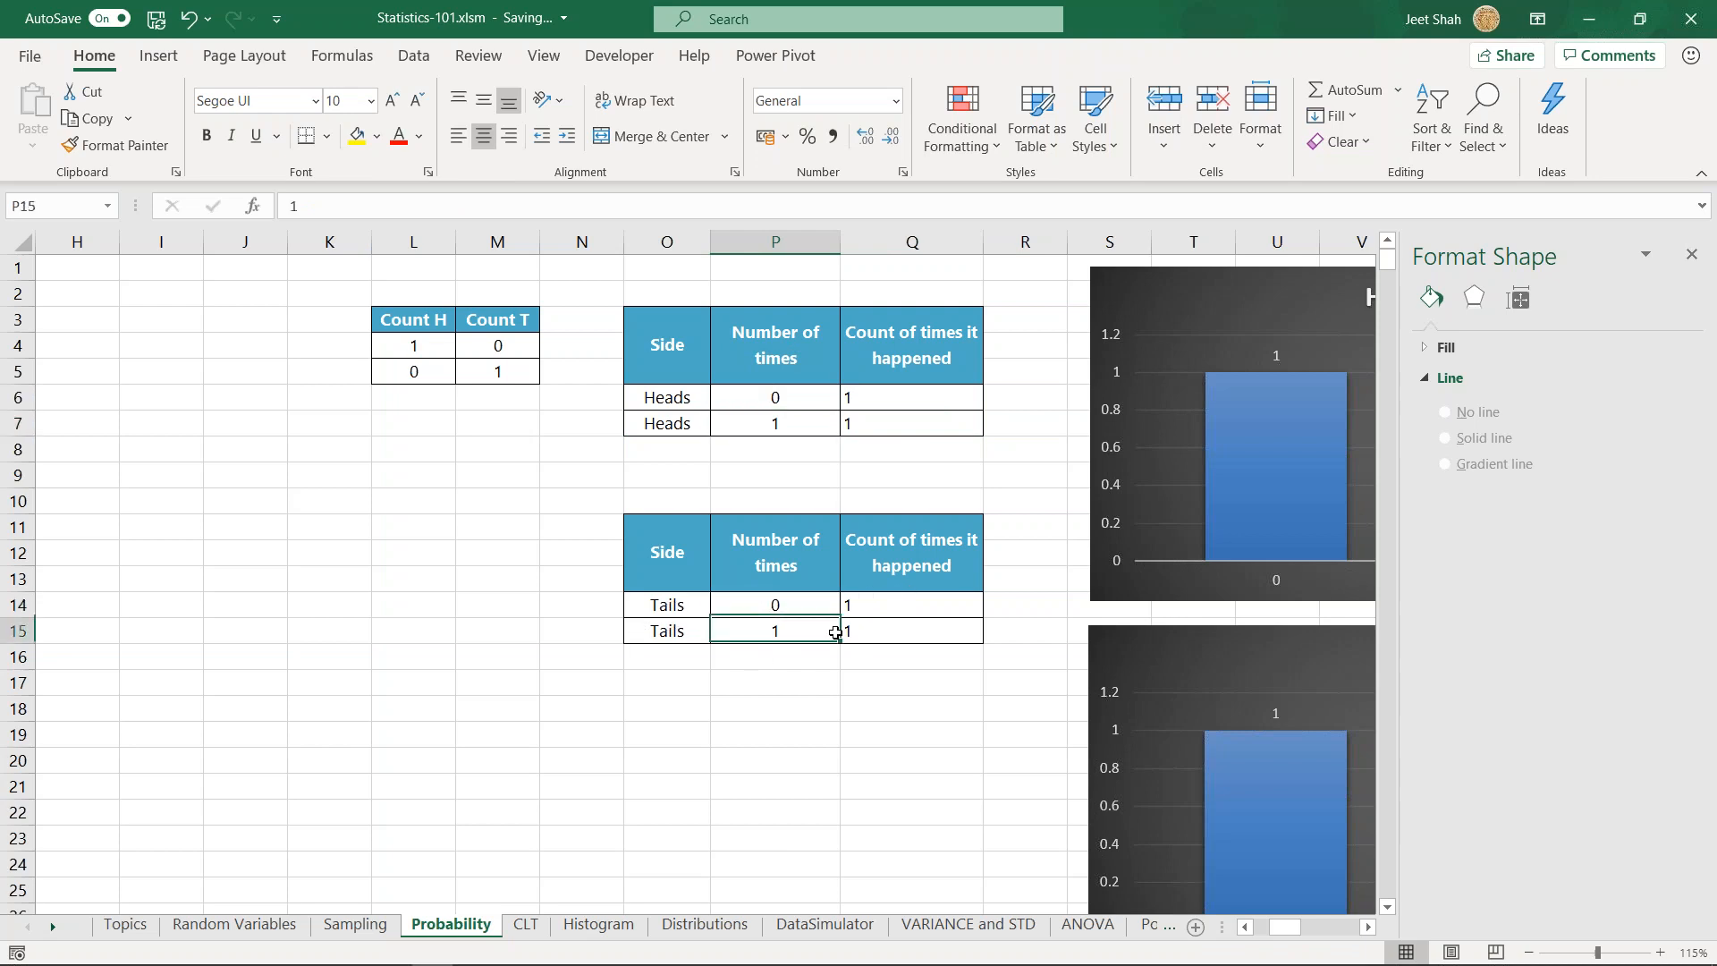
- View the Heads and Tails column charts of the one-coin counts and check the Heads chart's source data
{"action": "mouse_move", "coordinate": [1288, 928]}
{"action": "left_mouse_down"}
{"action": "mouse_move", "coordinate": [1311, 933]}
{"action": "mouse_move", "coordinate": [1296, 933]}
{"action": "left_mouse_up"}
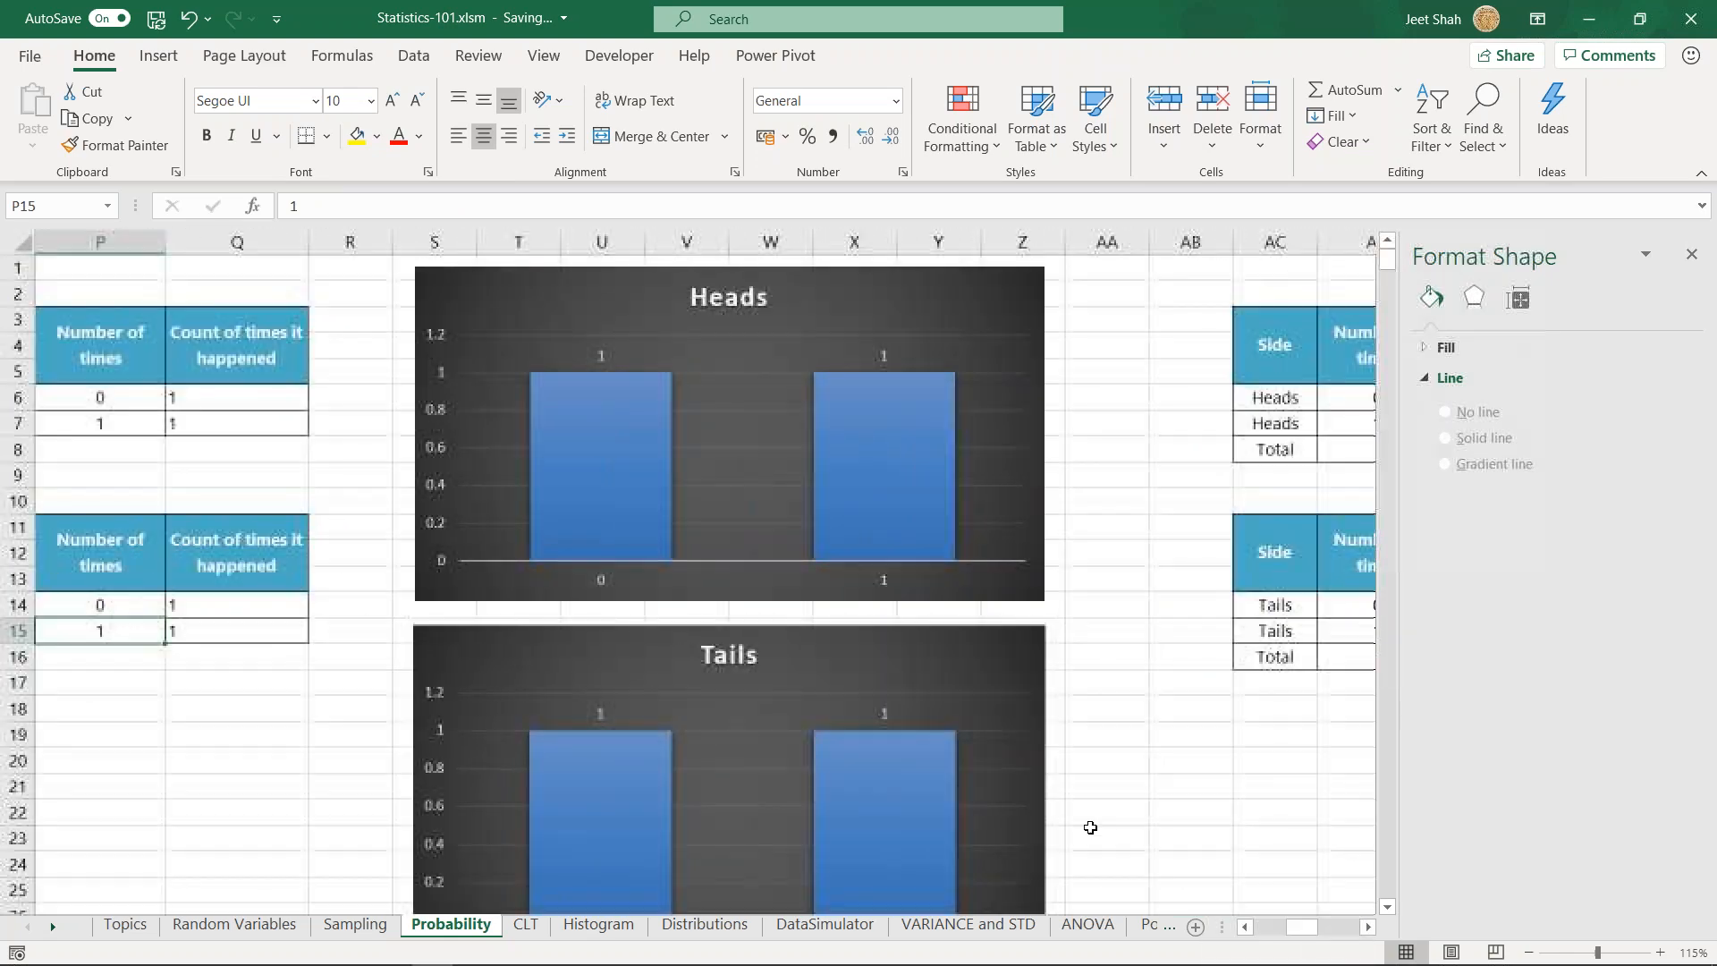
{"action": "left_click", "coordinate": [983, 313]}
{"action": "scroll", "coordinate": [1007, 537], "scroll_direction": "down", "scroll_amount": 3}
{"action": "scroll", "coordinate": [1008, 548], "scroll_direction": "up", "scroll_amount": 3}
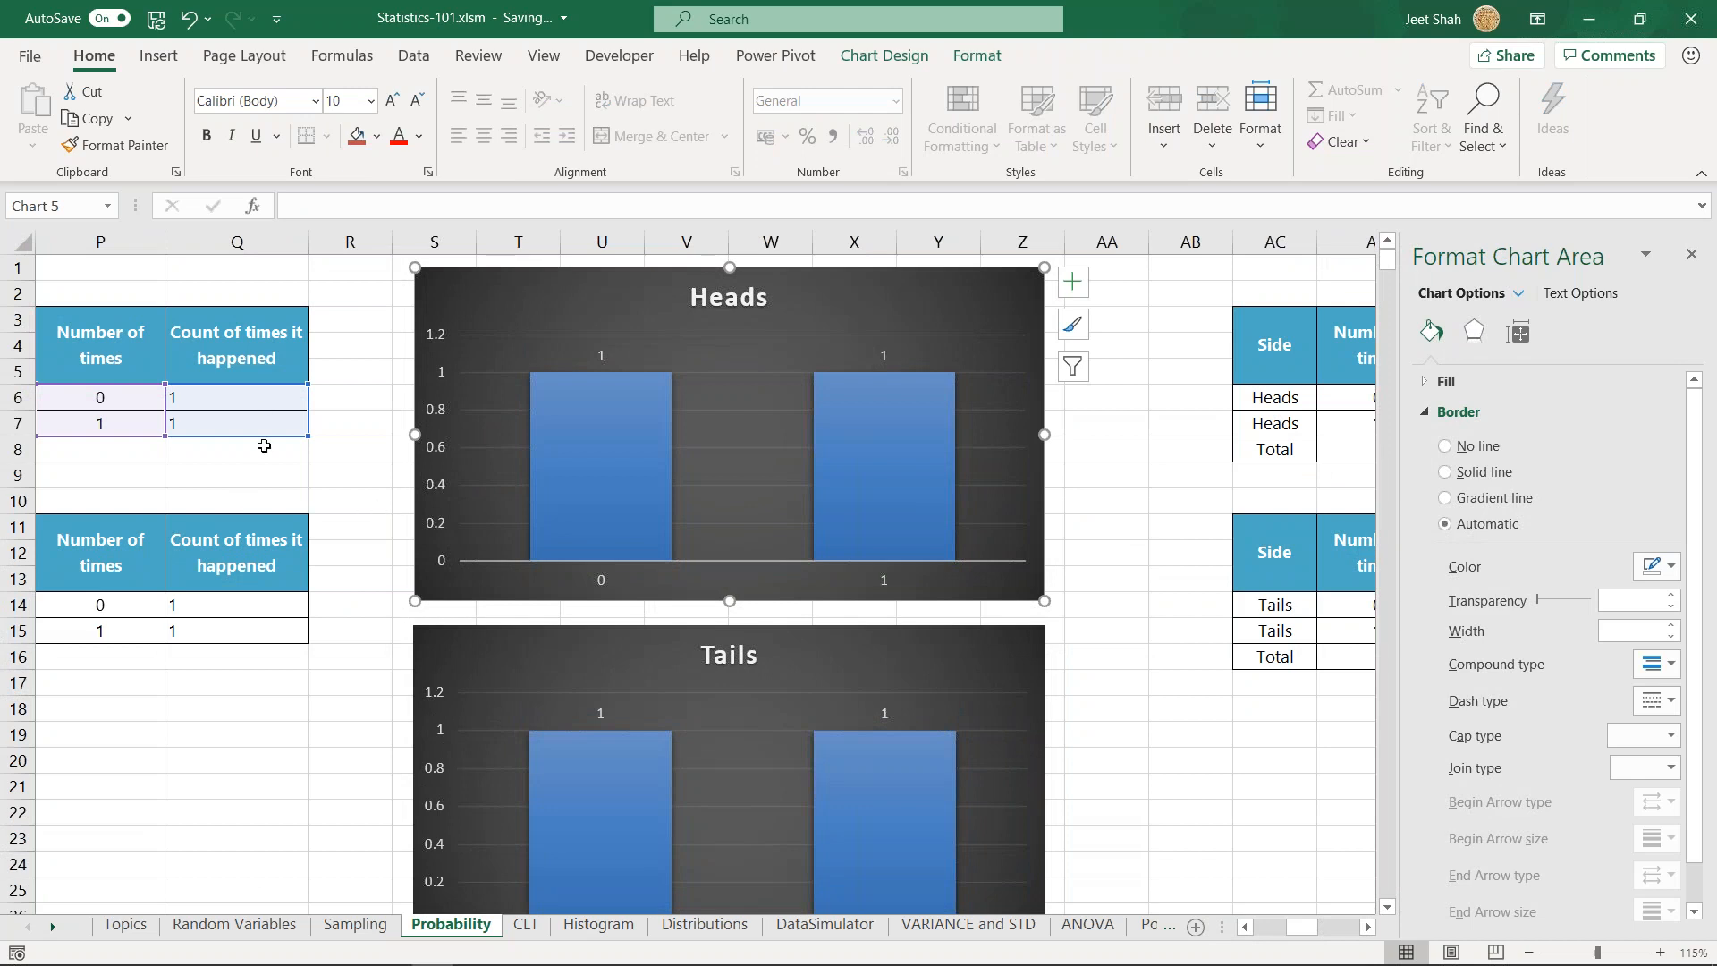
{"action": "left_click", "coordinate": [1086, 633]}
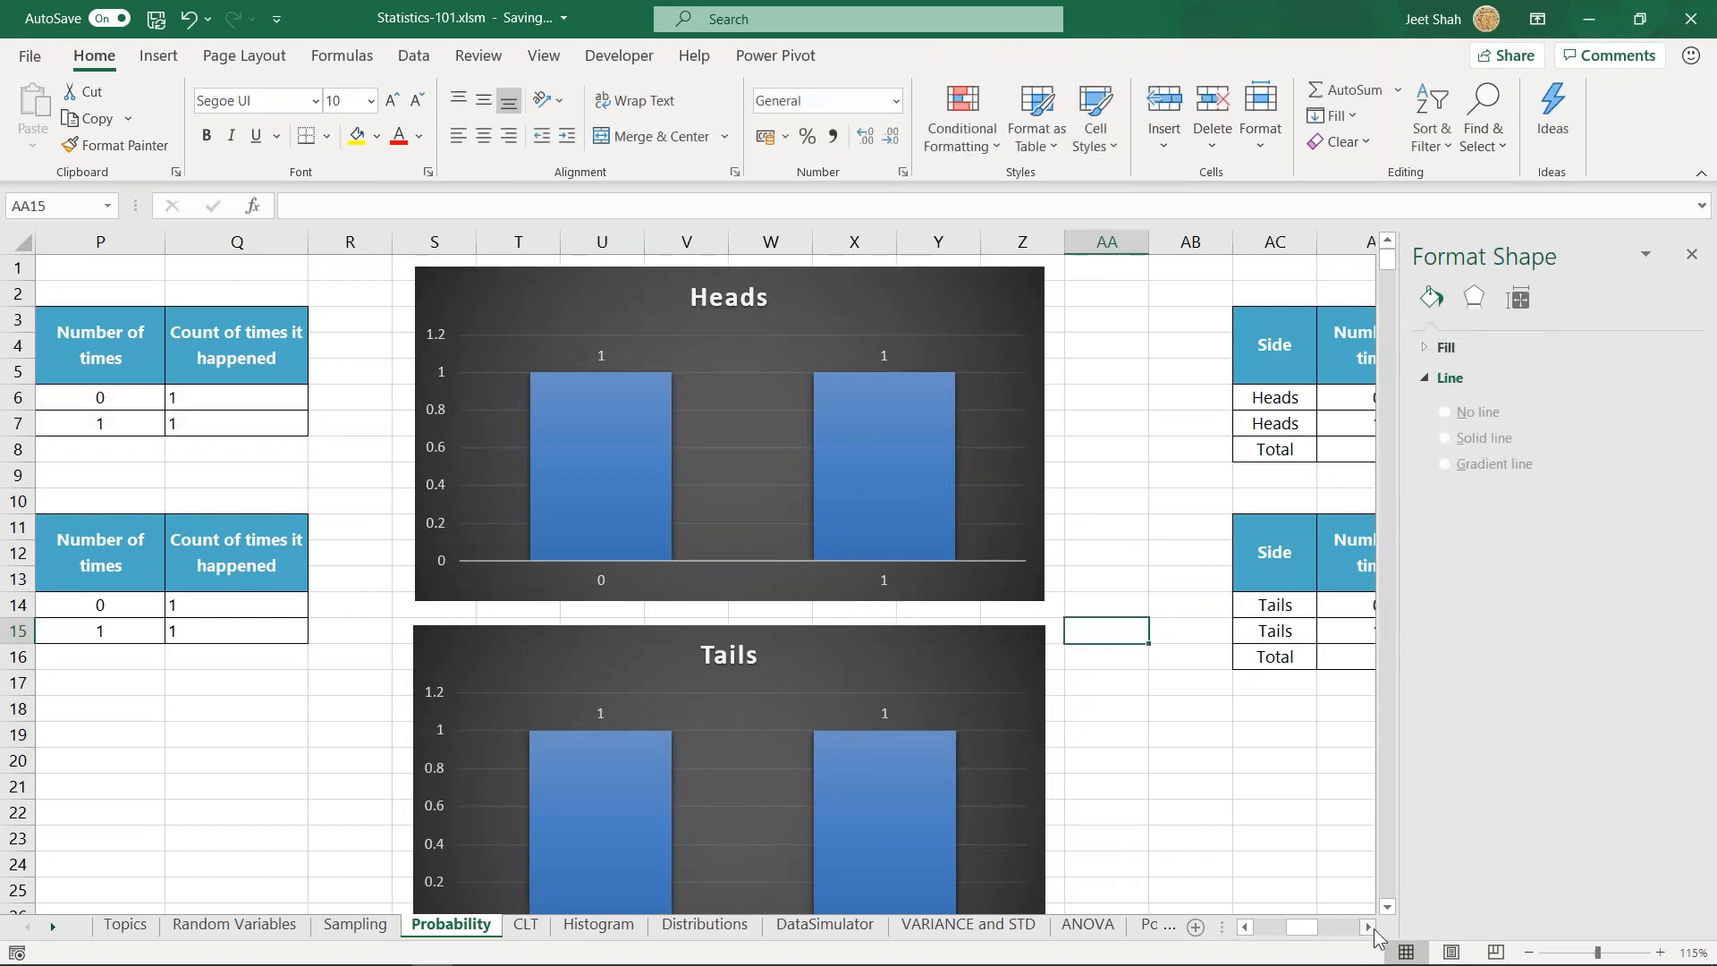
- Inspect the probability formula in AF6 and the total formula in AE8 of the one-coin Heads probability table
{"action": "left_click", "coordinate": [1368, 927]}
{"action": "left_click_drag", "start_coordinate": [1368, 927], "coordinate": [1367, 927]}
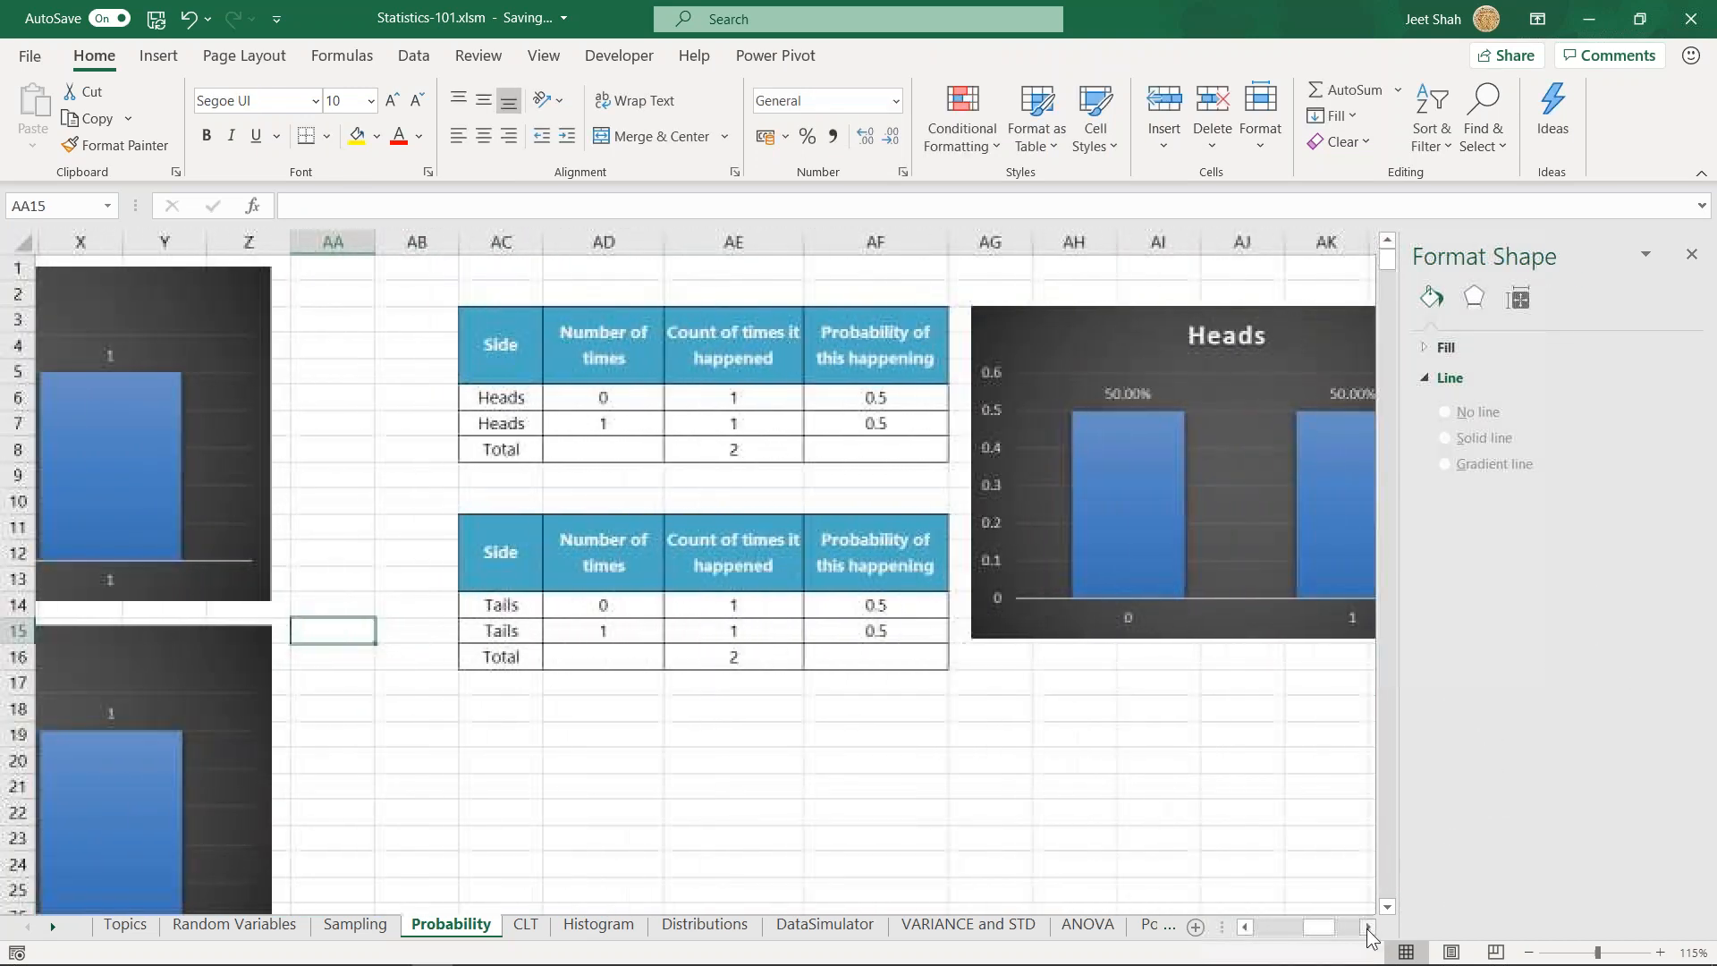
{"action": "double_click", "coordinate": [841, 397]}
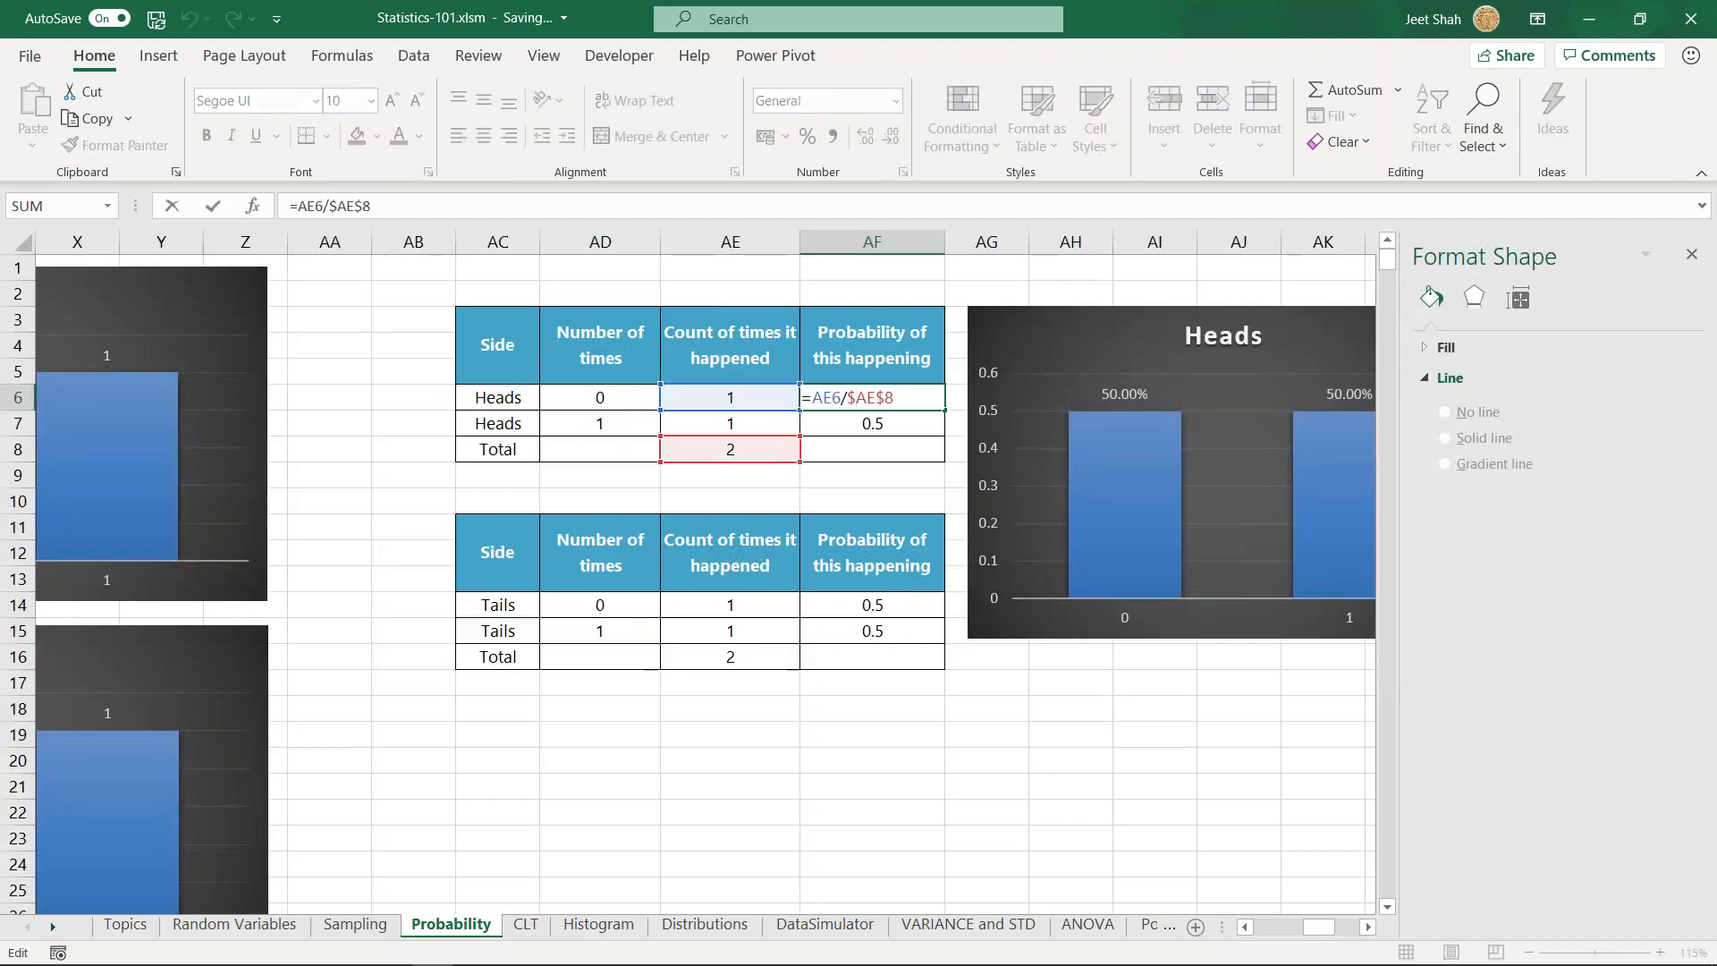
{"action": "left_click_drag", "start_coordinate": [810, 397], "coordinate": [848, 398]}
{"action": "left_click_drag", "start_coordinate": [846, 397], "coordinate": [886, 396]}
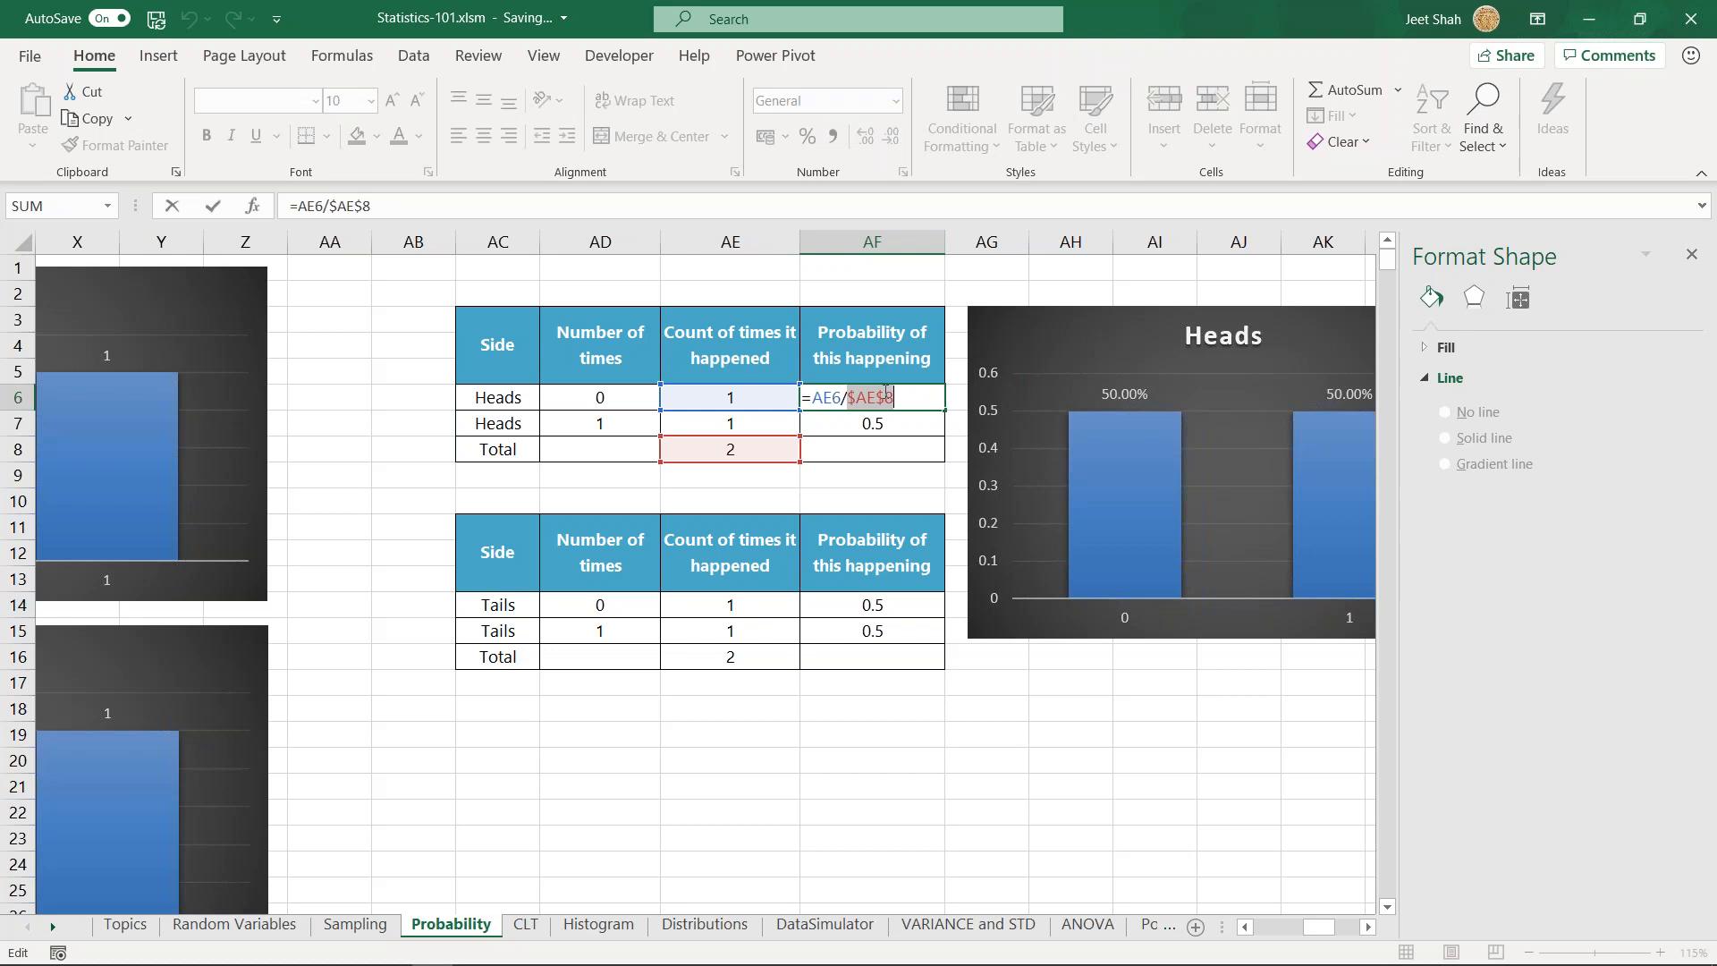
{"action": "key", "text": "Escape"}
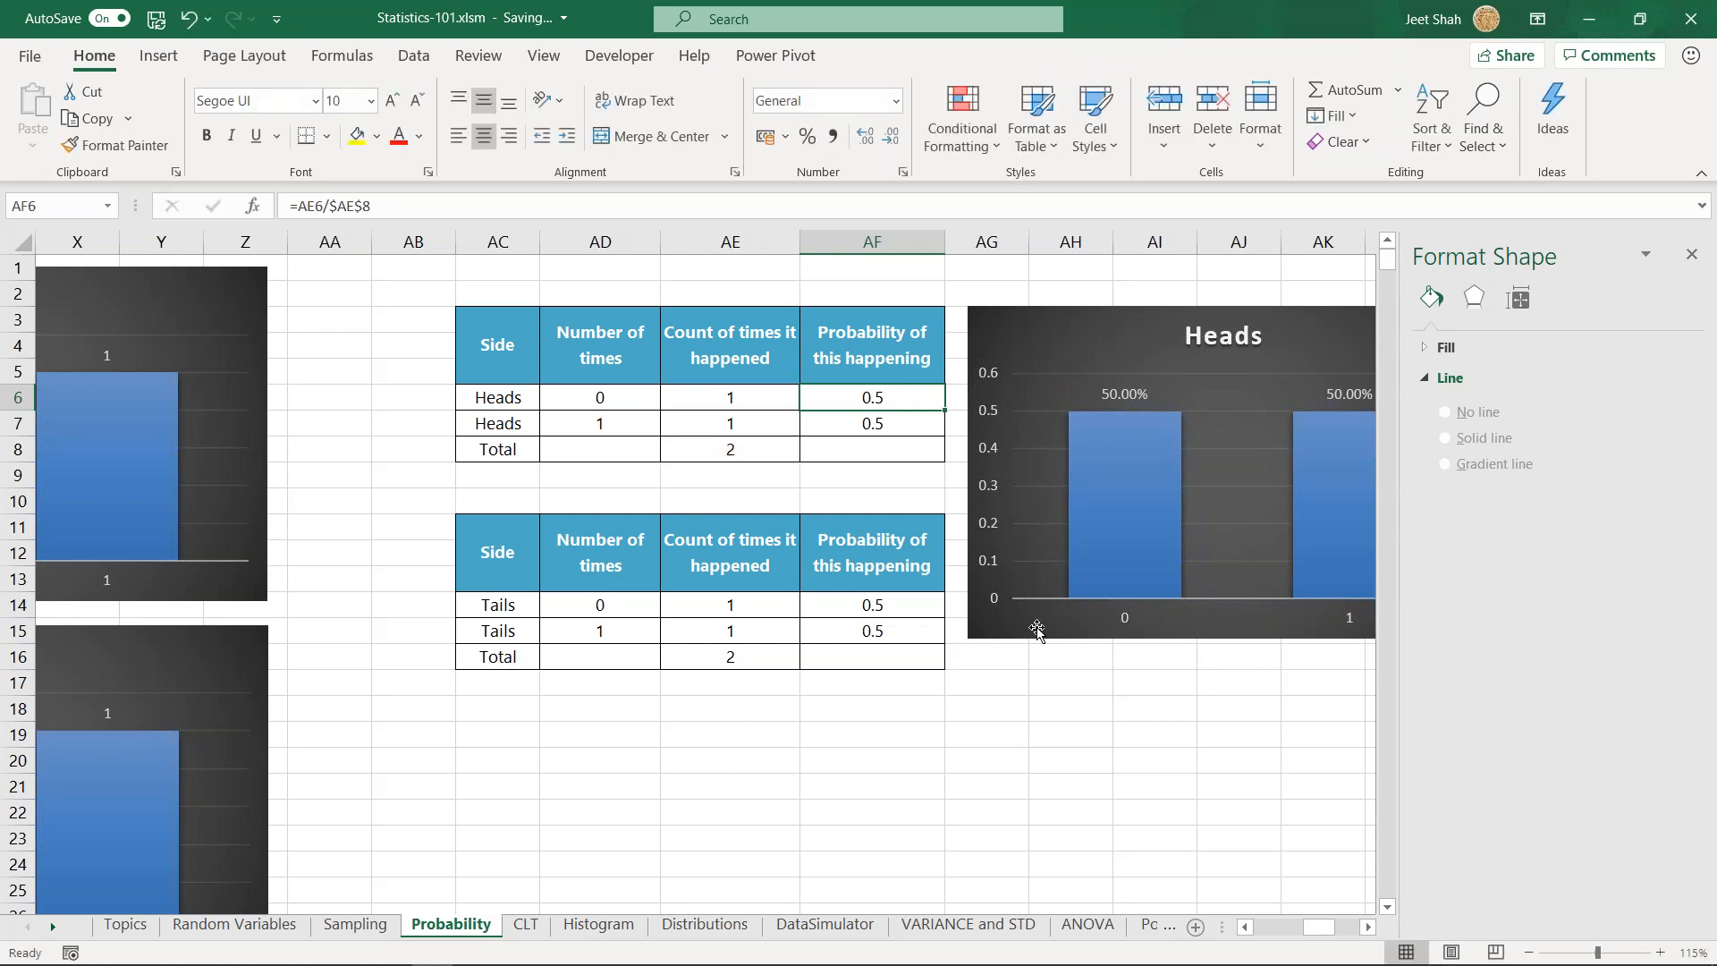
{"action": "left_click", "coordinate": [733, 449]}
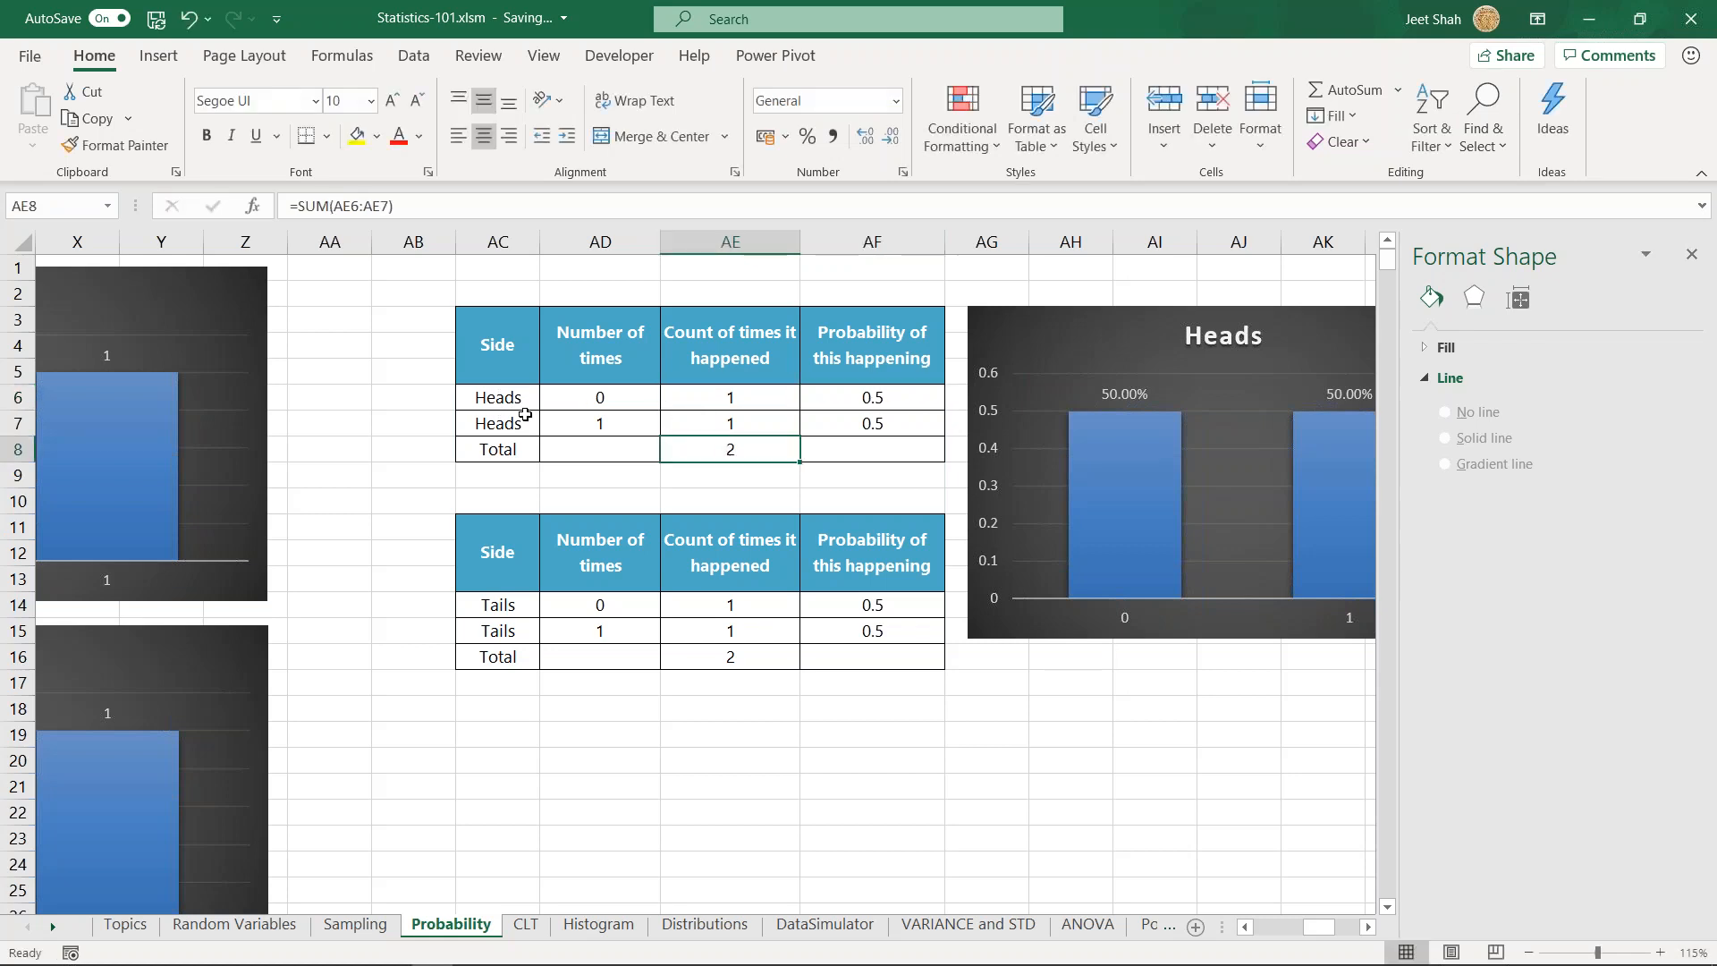
{"action": "double_click", "coordinate": [735, 449]}
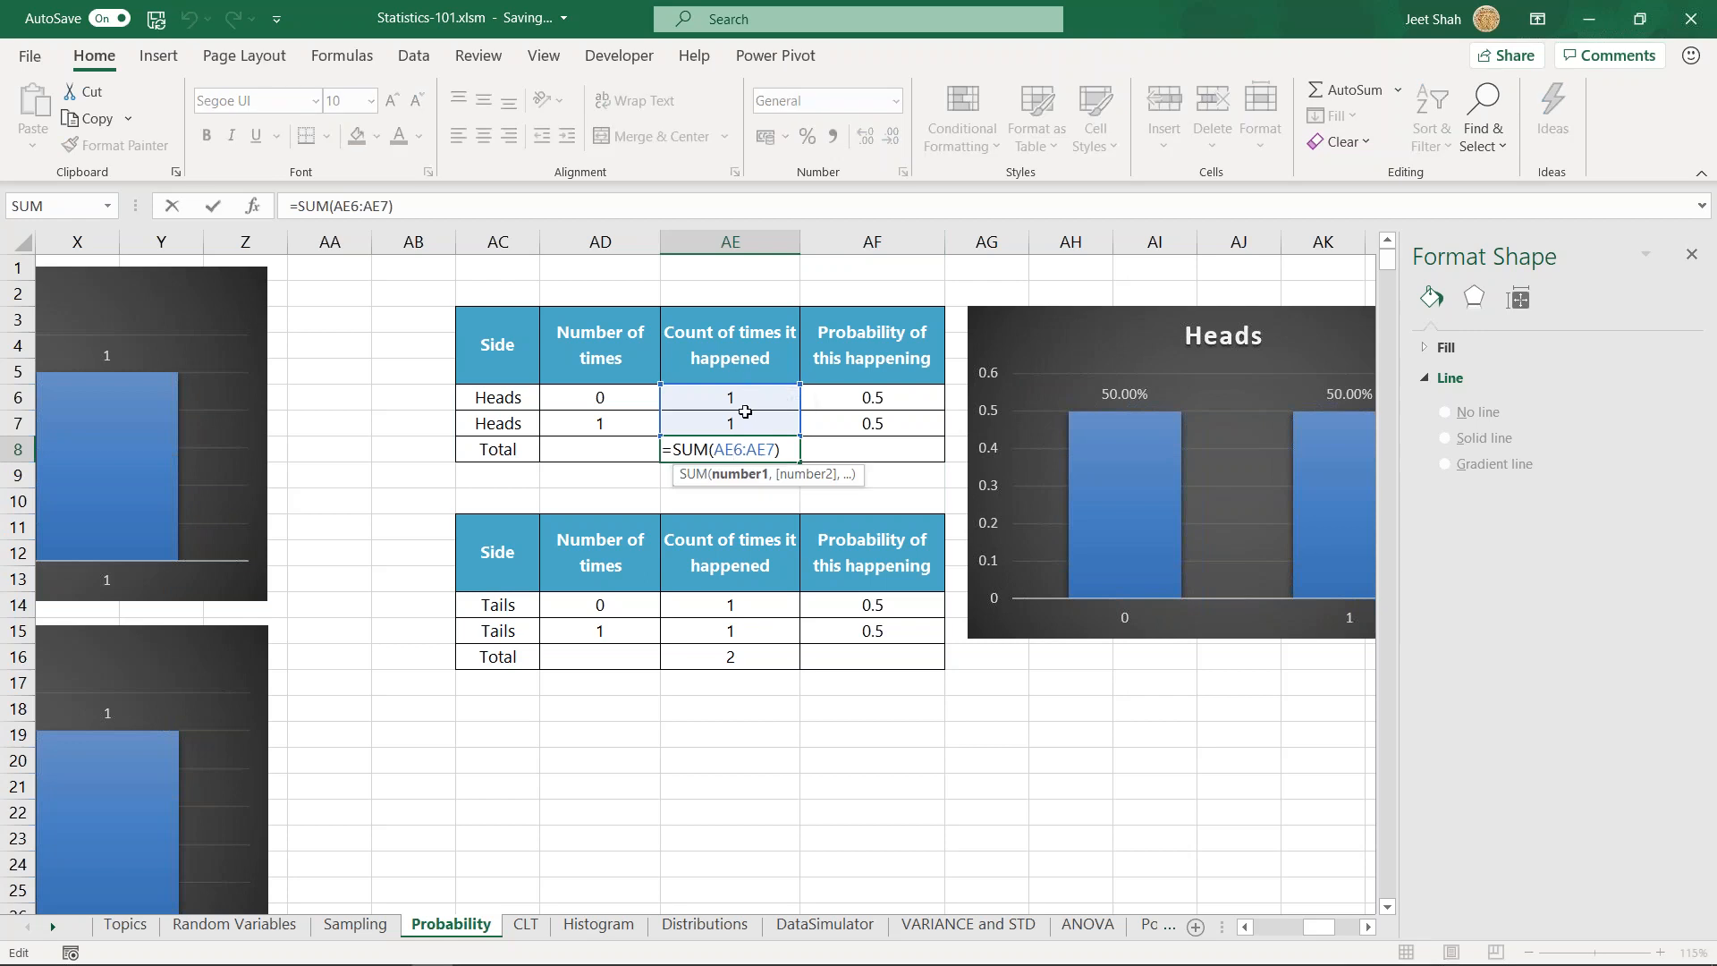
{"action": "key", "text": "Escape"}
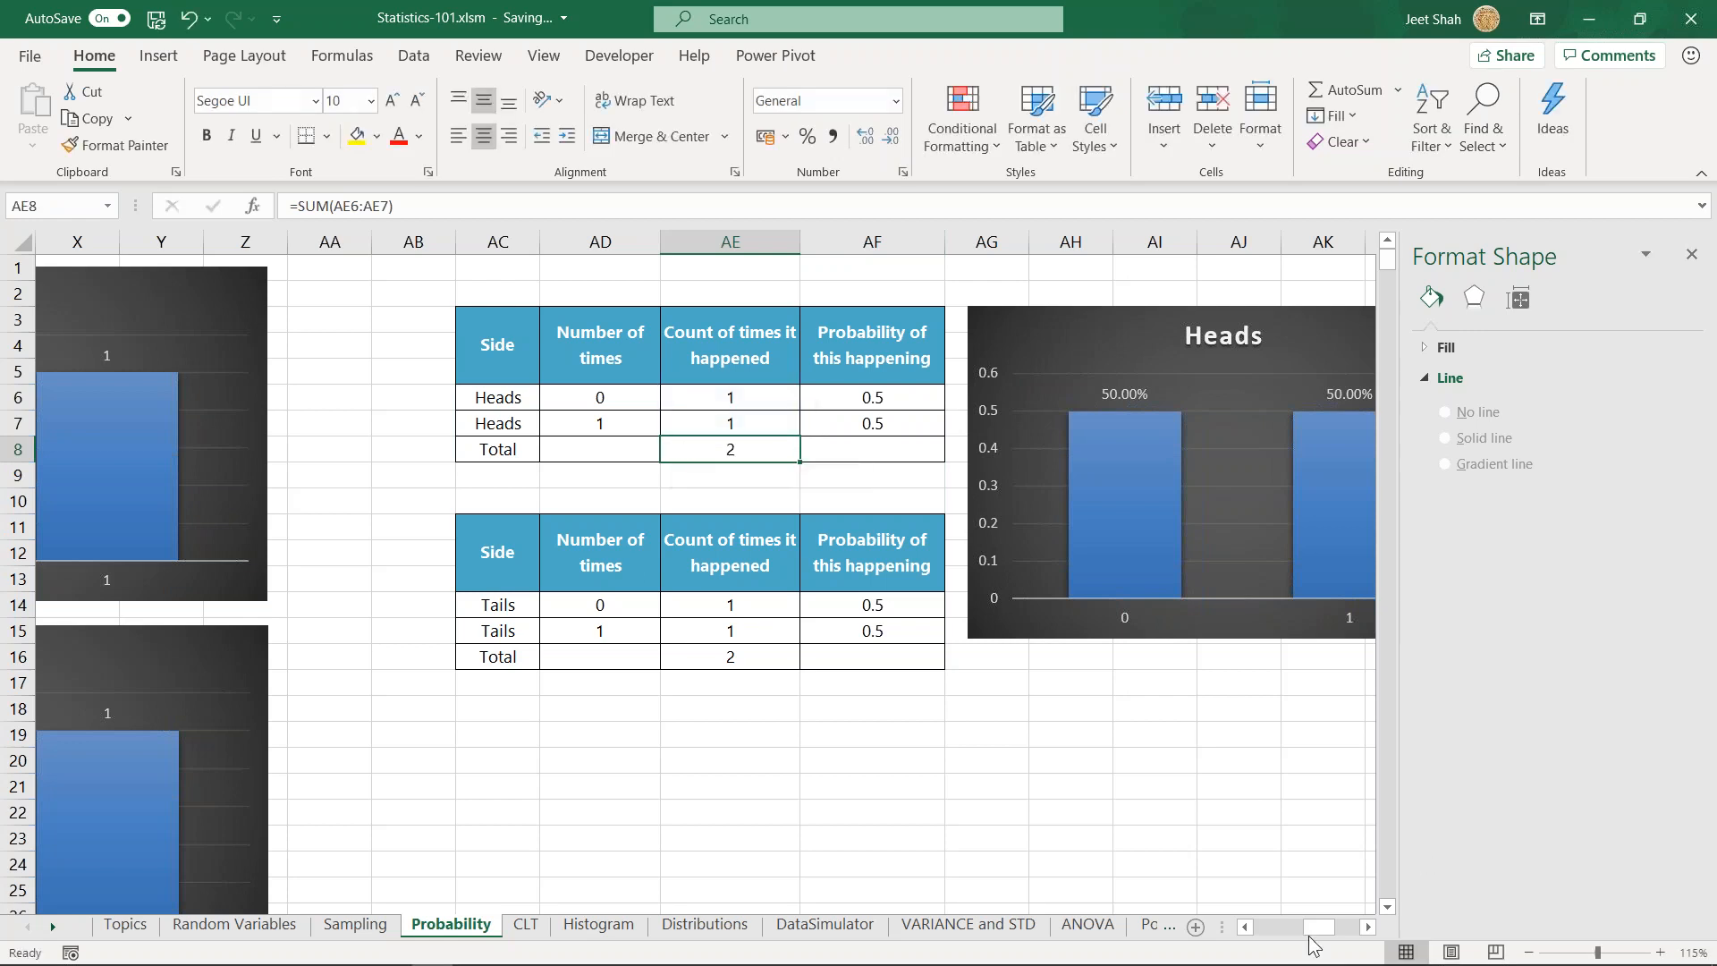
- View the Heads and Tails probability charts beside the one-coin probability tables
{"action": "left_click_drag", "start_coordinate": [1316, 929], "coordinate": [1330, 936]}
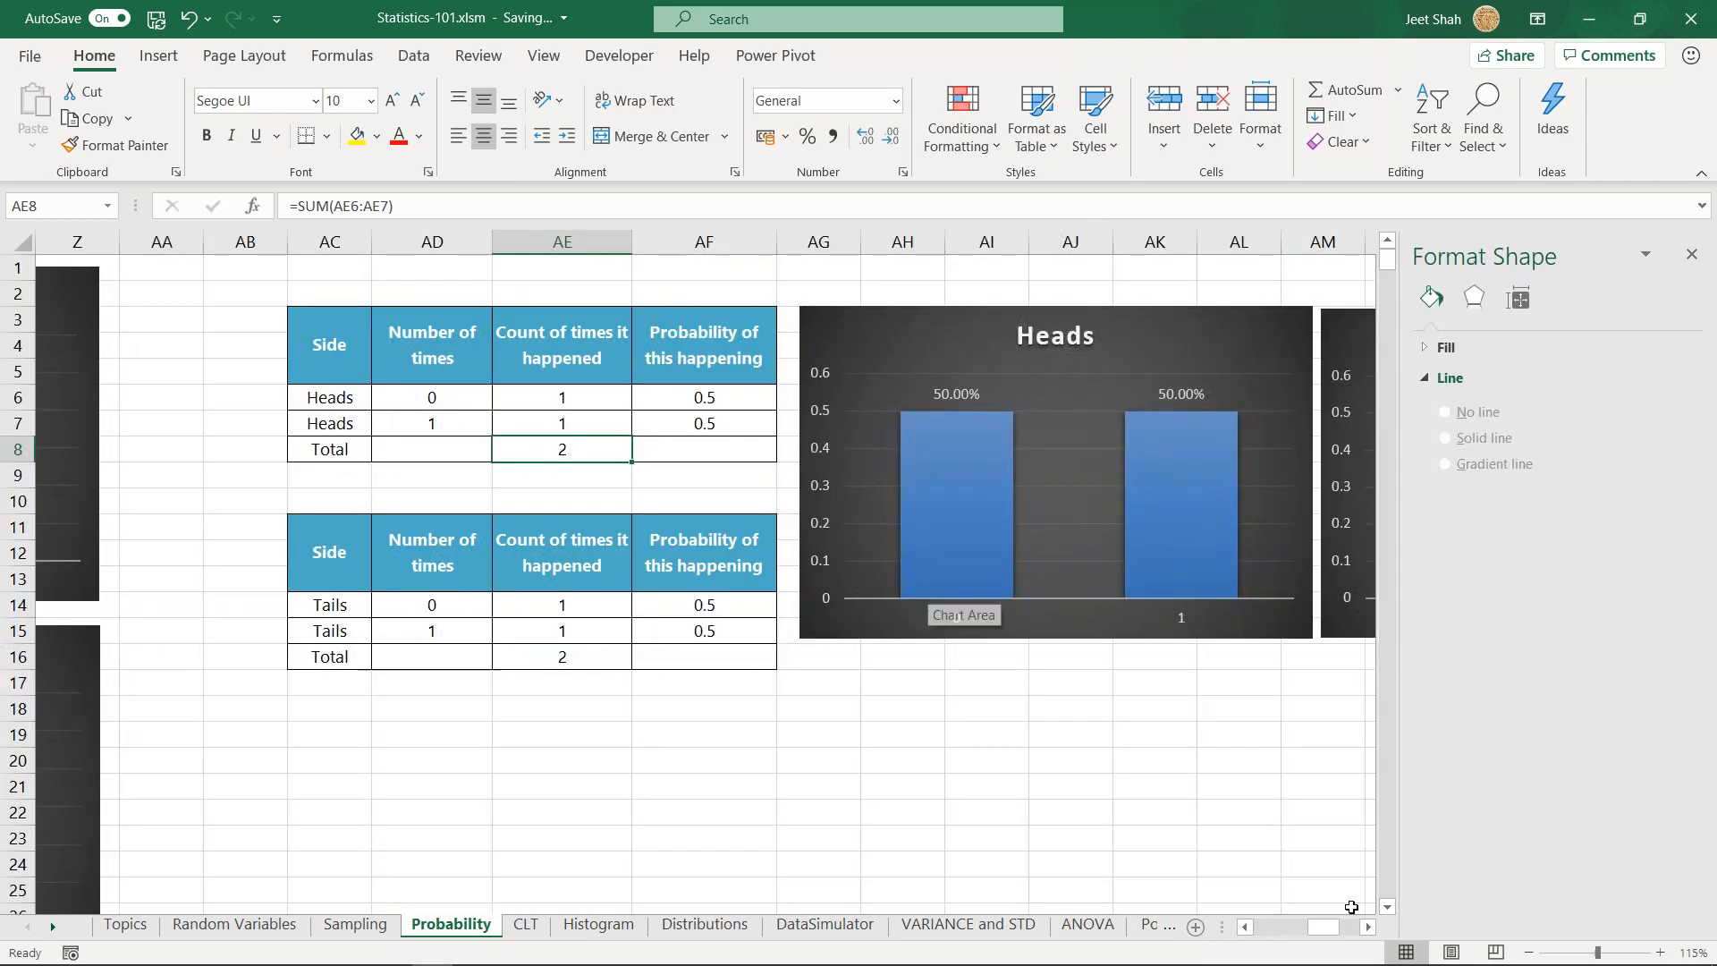
{"action": "left_click", "coordinate": [1368, 927]}
{"action": "left_click", "coordinate": [1369, 927]}
{"action": "left_click", "coordinate": [1368, 927]}
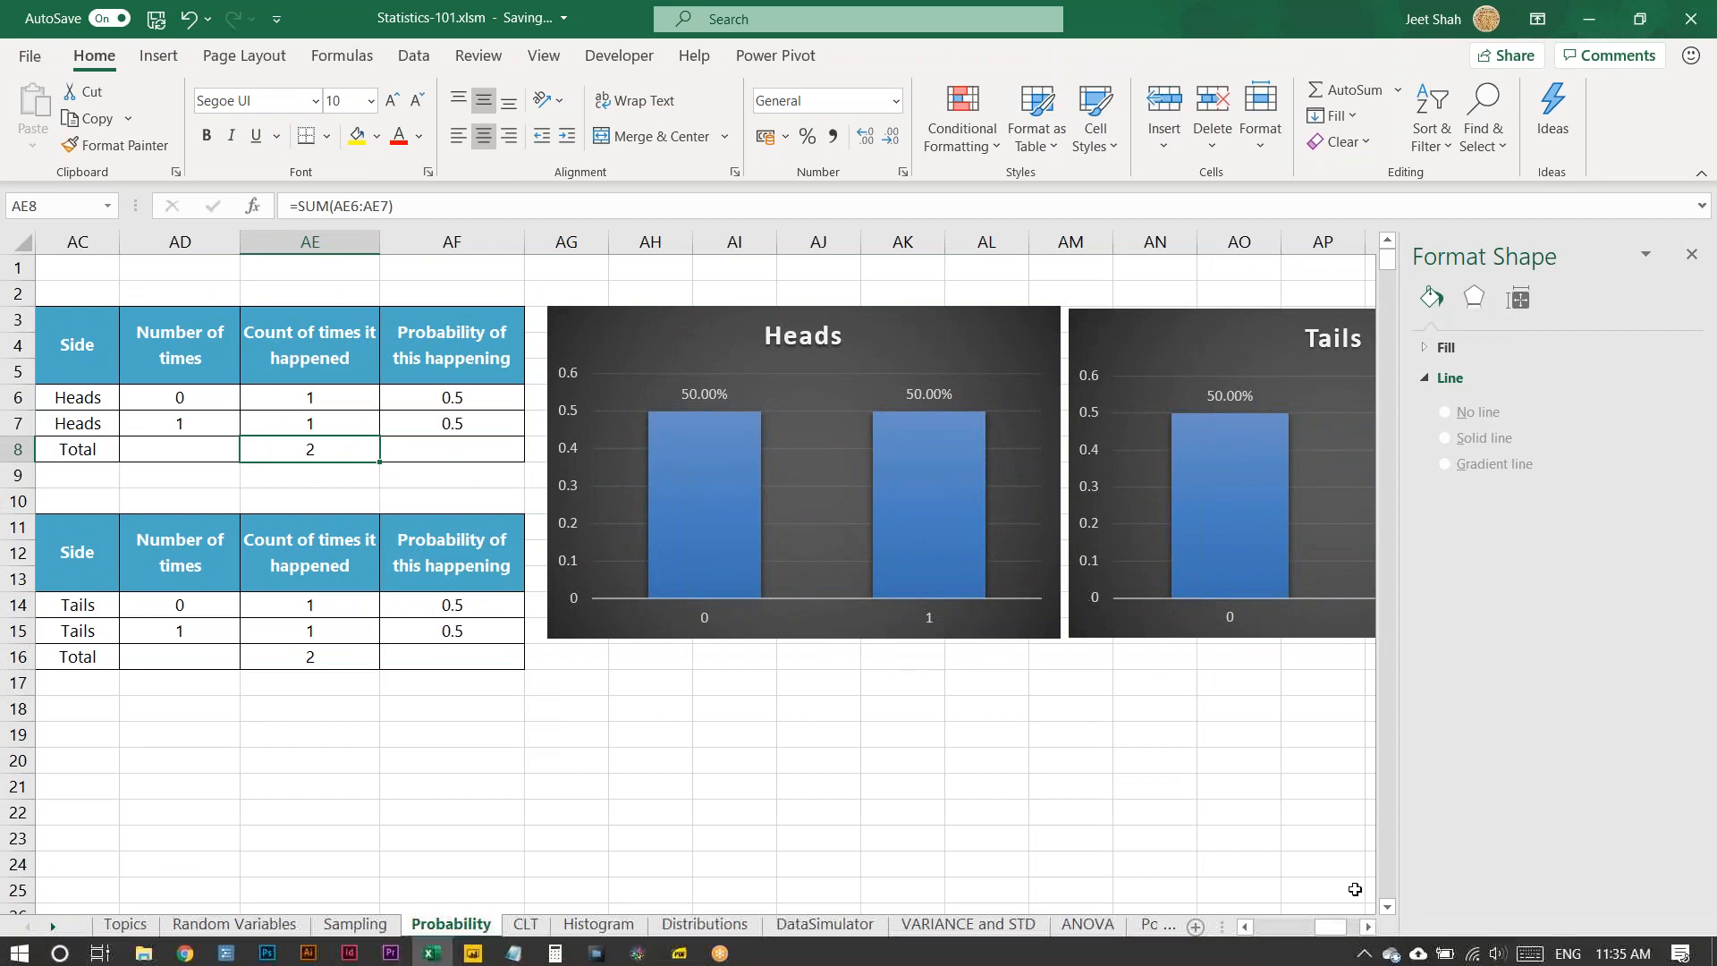
- Go to the 2 Coins section of the Probability sheet and highlight its four possibilities in A35:C38
{"action": "left_click_drag", "start_coordinate": [1330, 927], "coordinate": [1246, 939]}
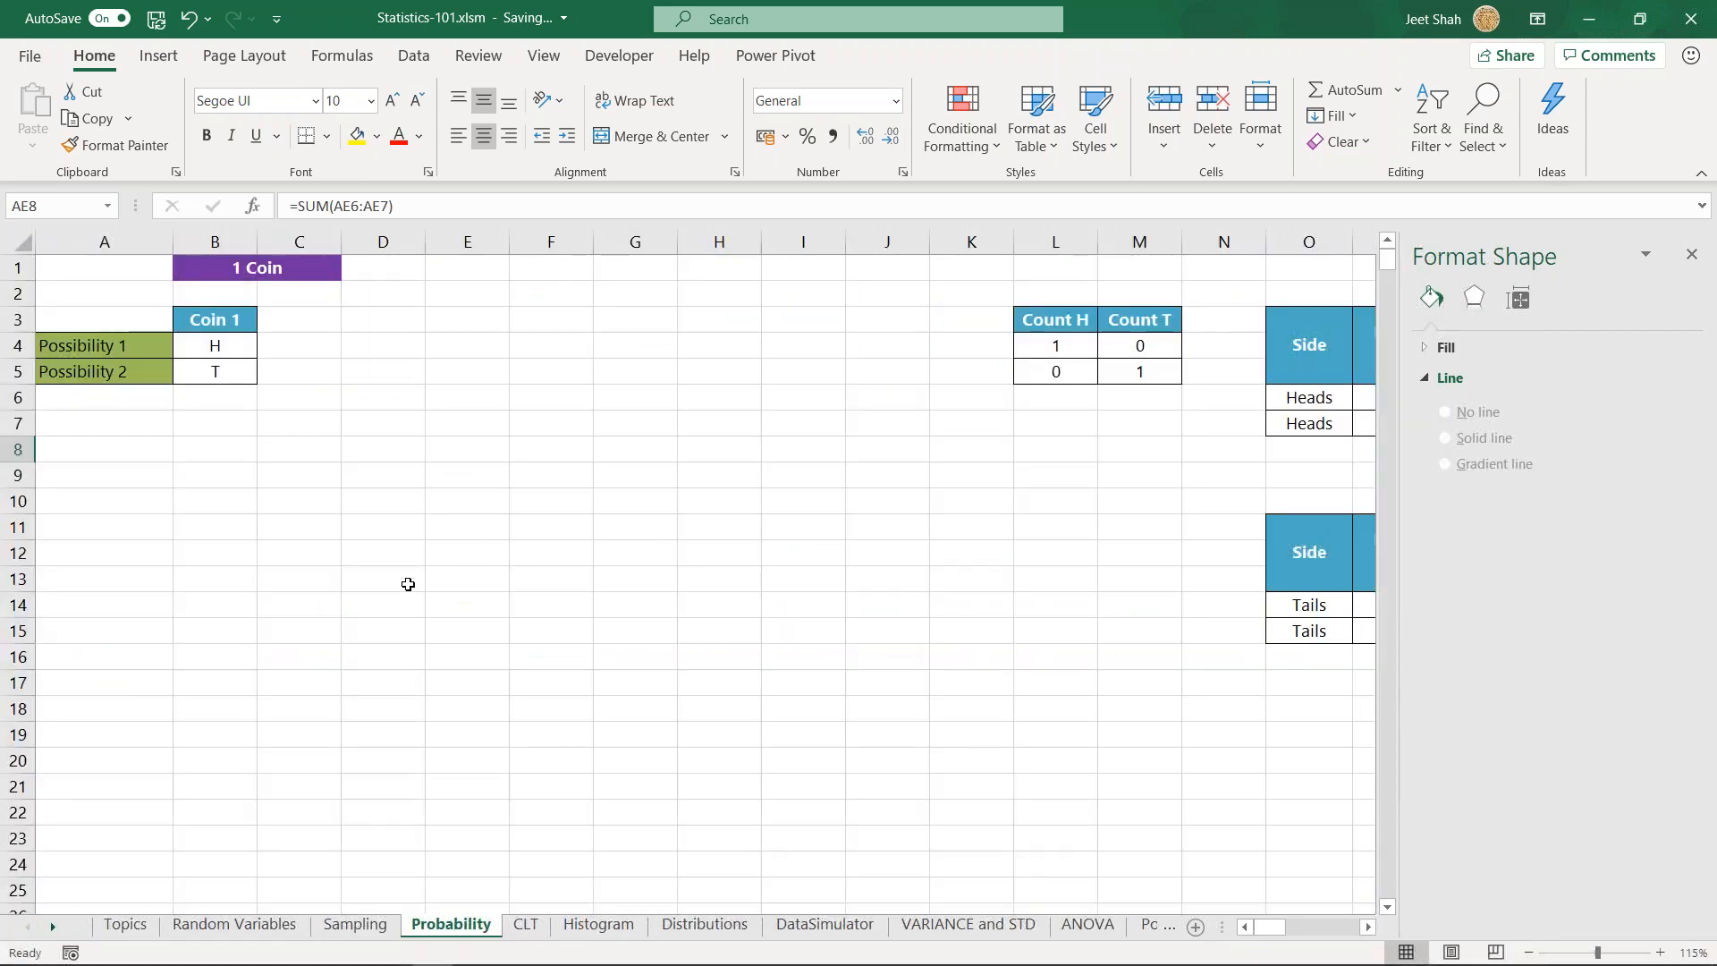
{"action": "left_click", "coordinate": [268, 656]}
{"action": "scroll", "coordinate": [237, 658], "scroll_direction": "down", "scroll_amount": 4}
{"action": "scroll", "coordinate": [238, 657], "scroll_direction": "down", "scroll_amount": 4}
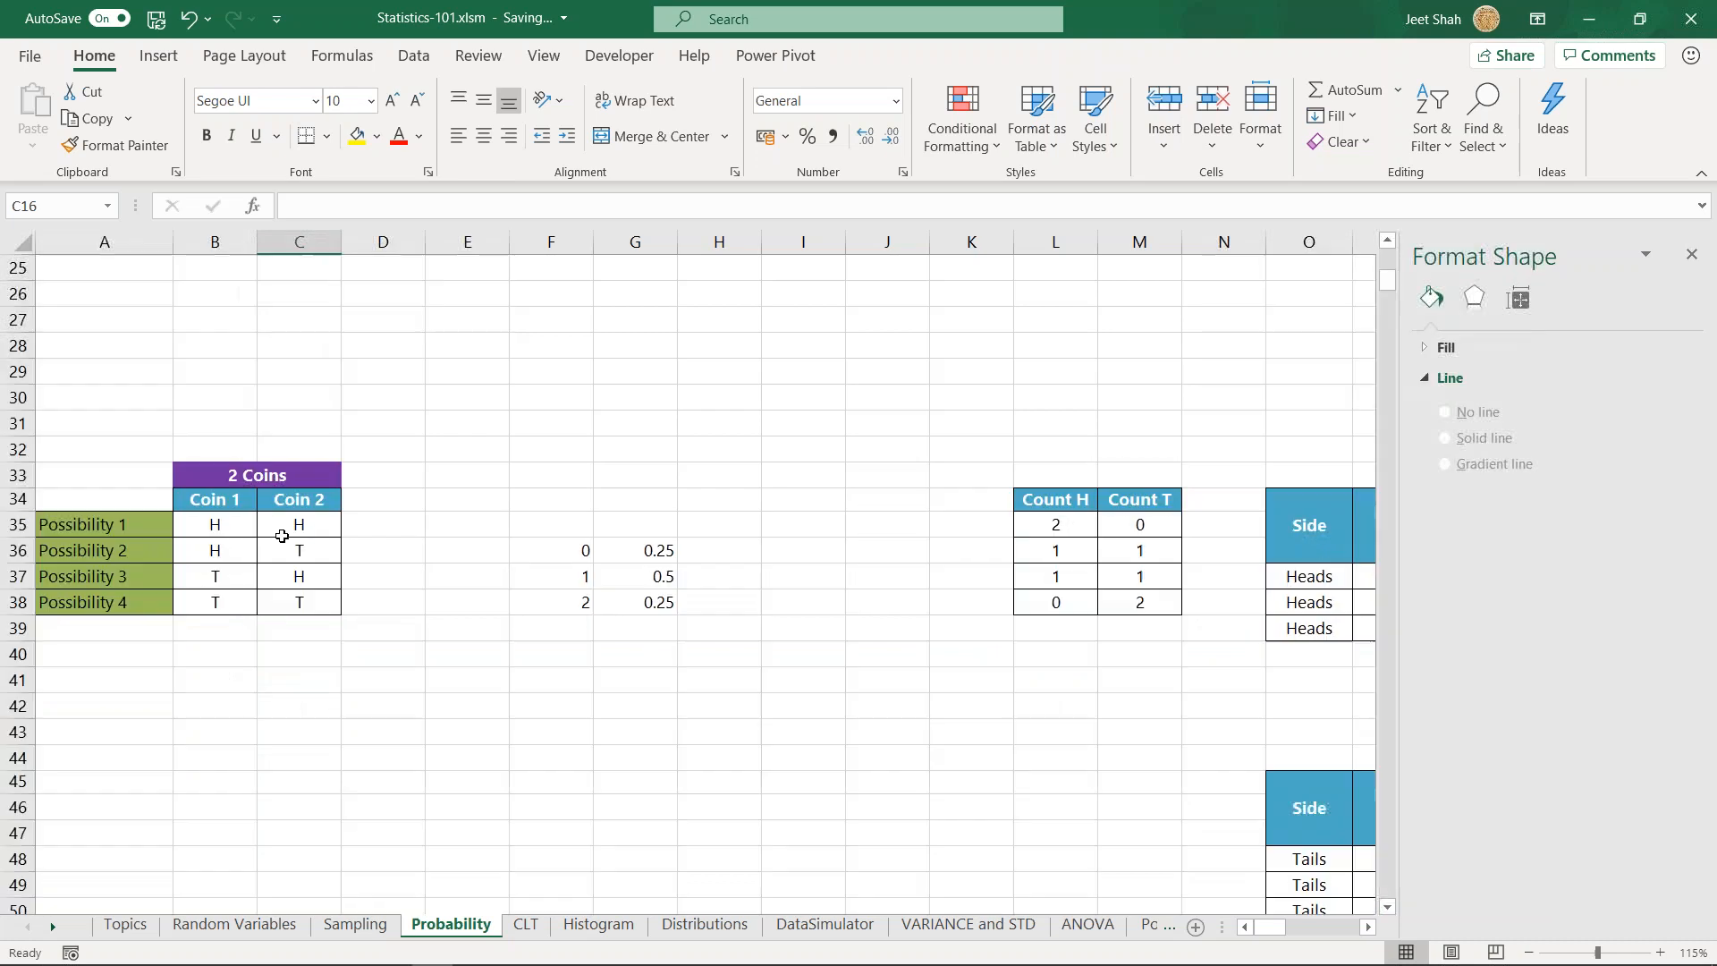
{"action": "left_click", "coordinate": [224, 398]}
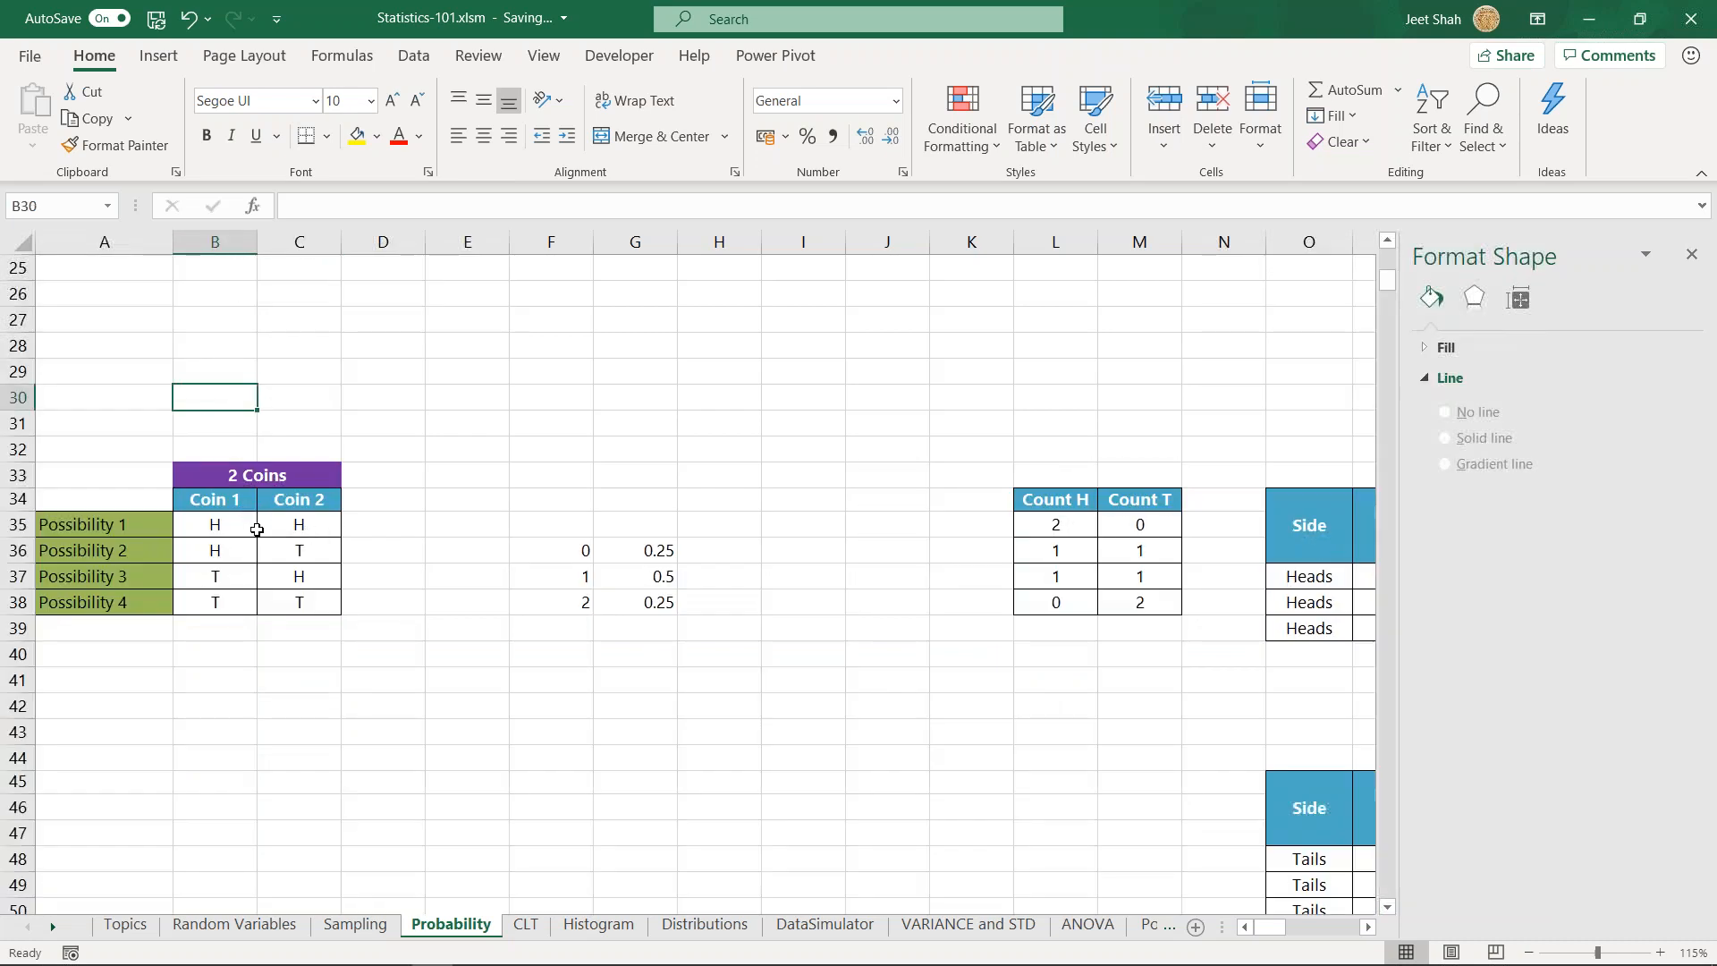
{"action": "scroll", "coordinate": [254, 569], "scroll_direction": "down", "scroll_amount": 1}
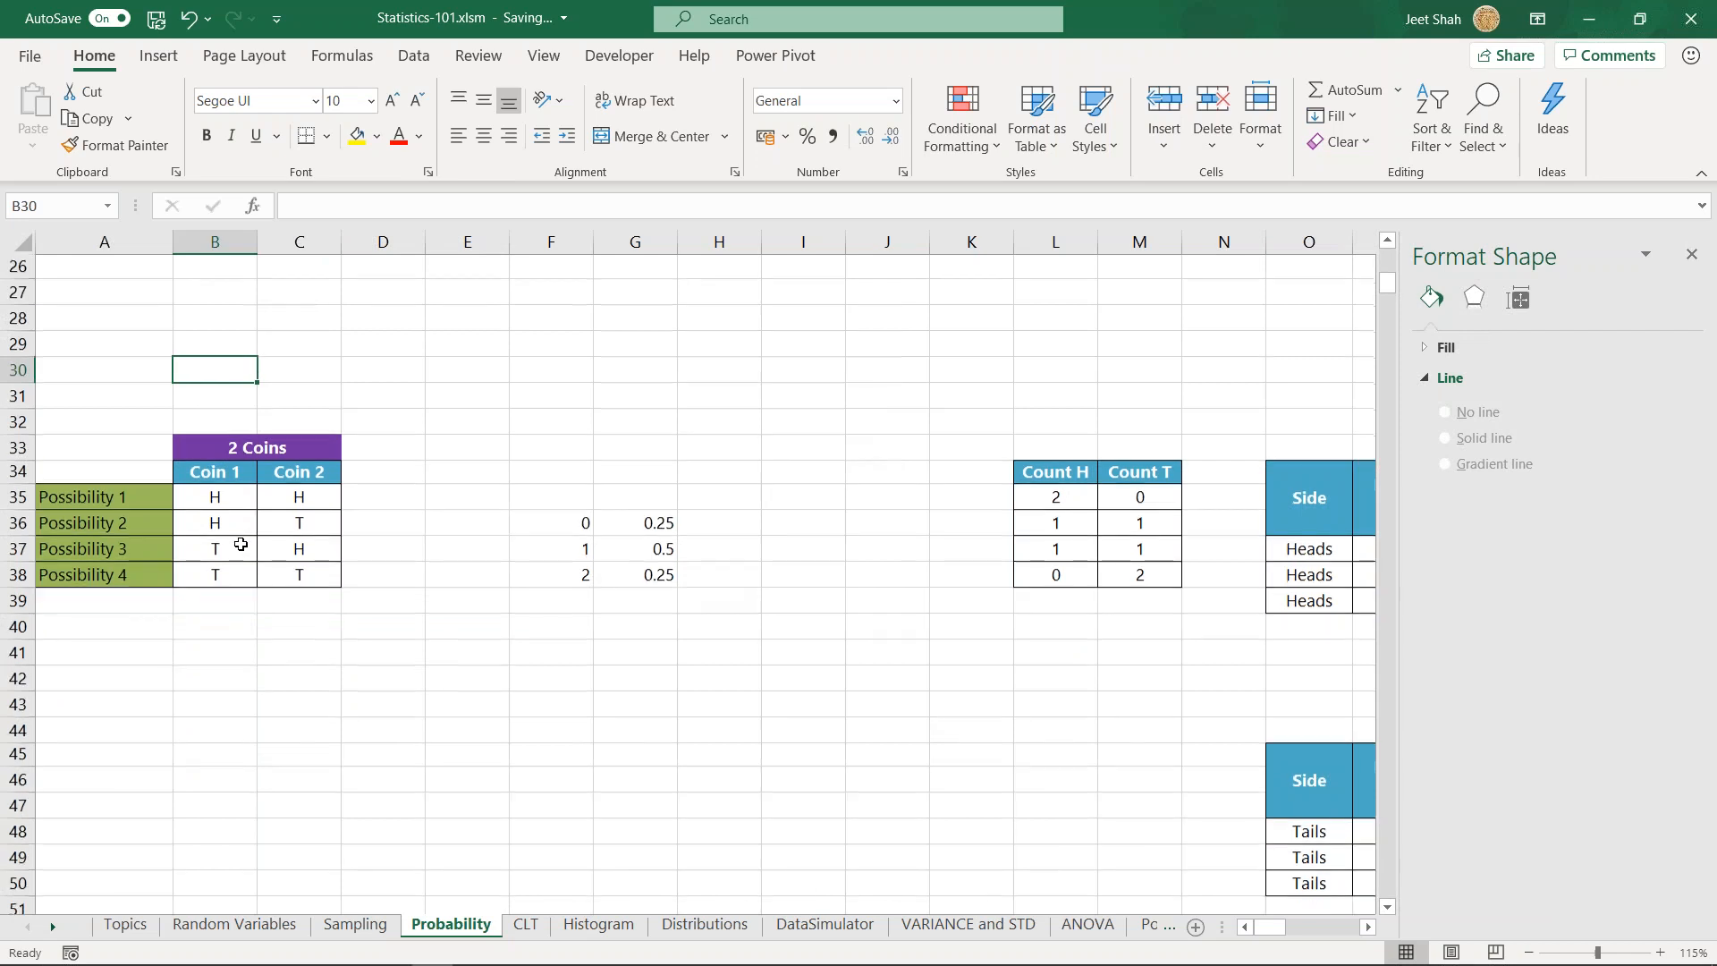
{"action": "left_click", "coordinate": [213, 476]}
{"action": "left_click_drag", "start_coordinate": [139, 445], "coordinate": [295, 524]}
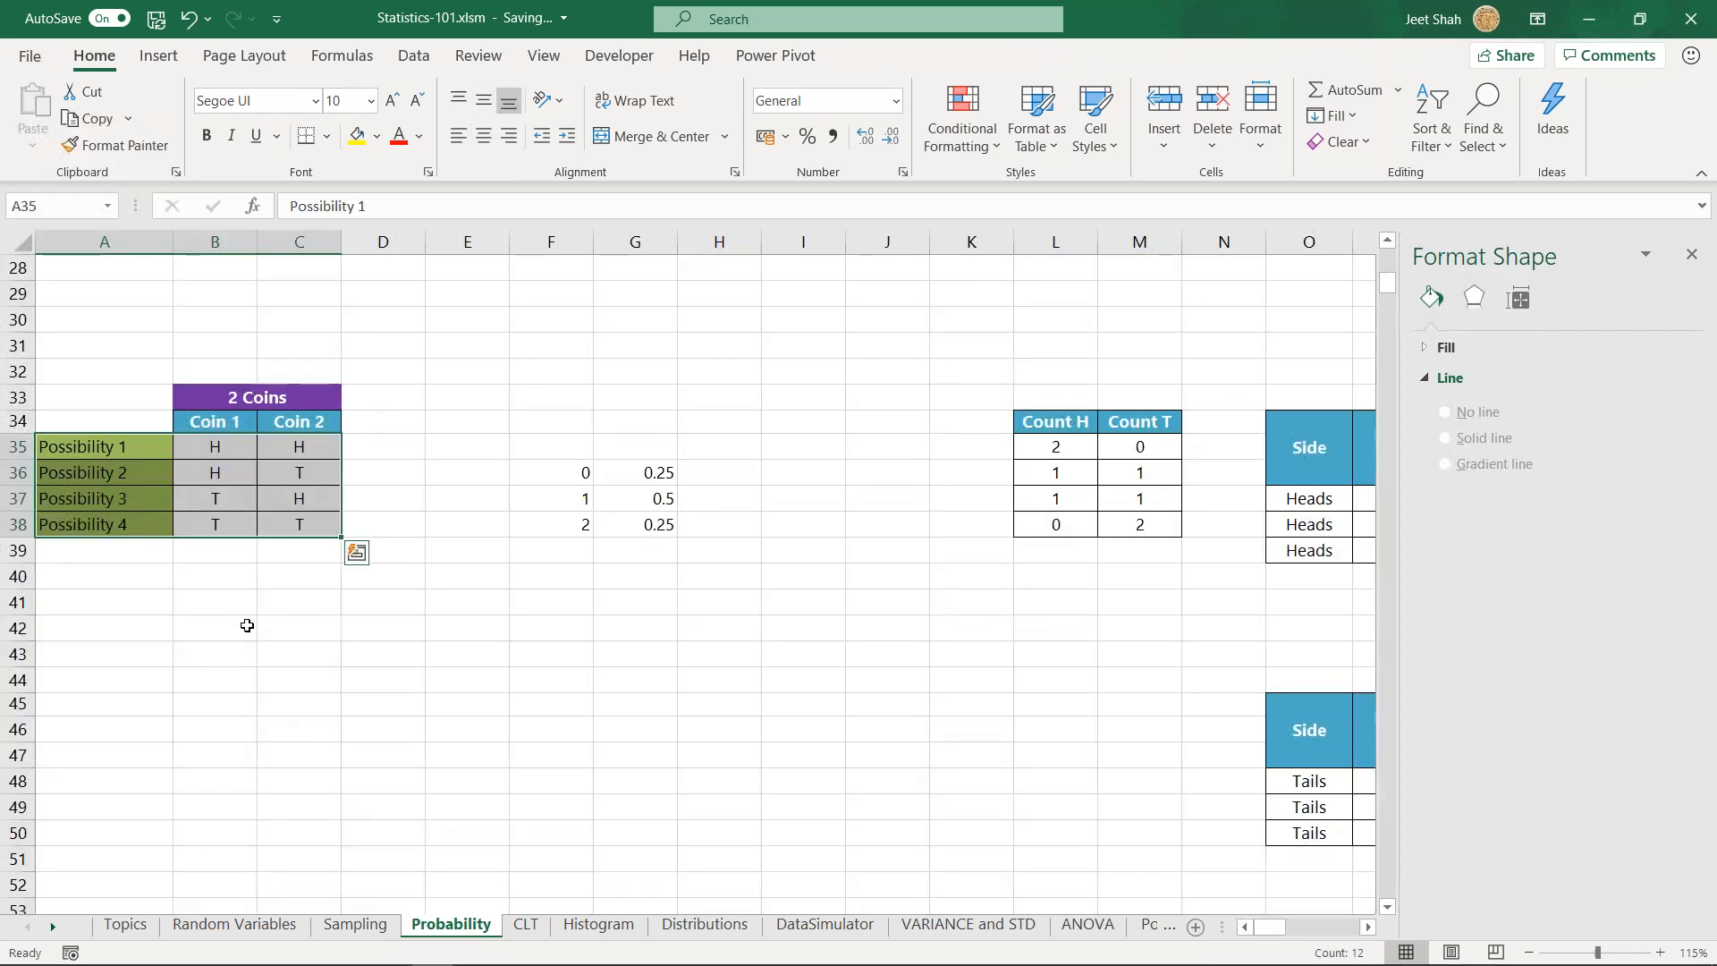
- Examine each two-coin possibility row by row: both heads, both tails, and the two mixed outcomes
{"action": "left_click", "coordinate": [247, 625]}
{"action": "left_click_drag", "start_coordinate": [111, 443], "coordinate": [297, 445]}
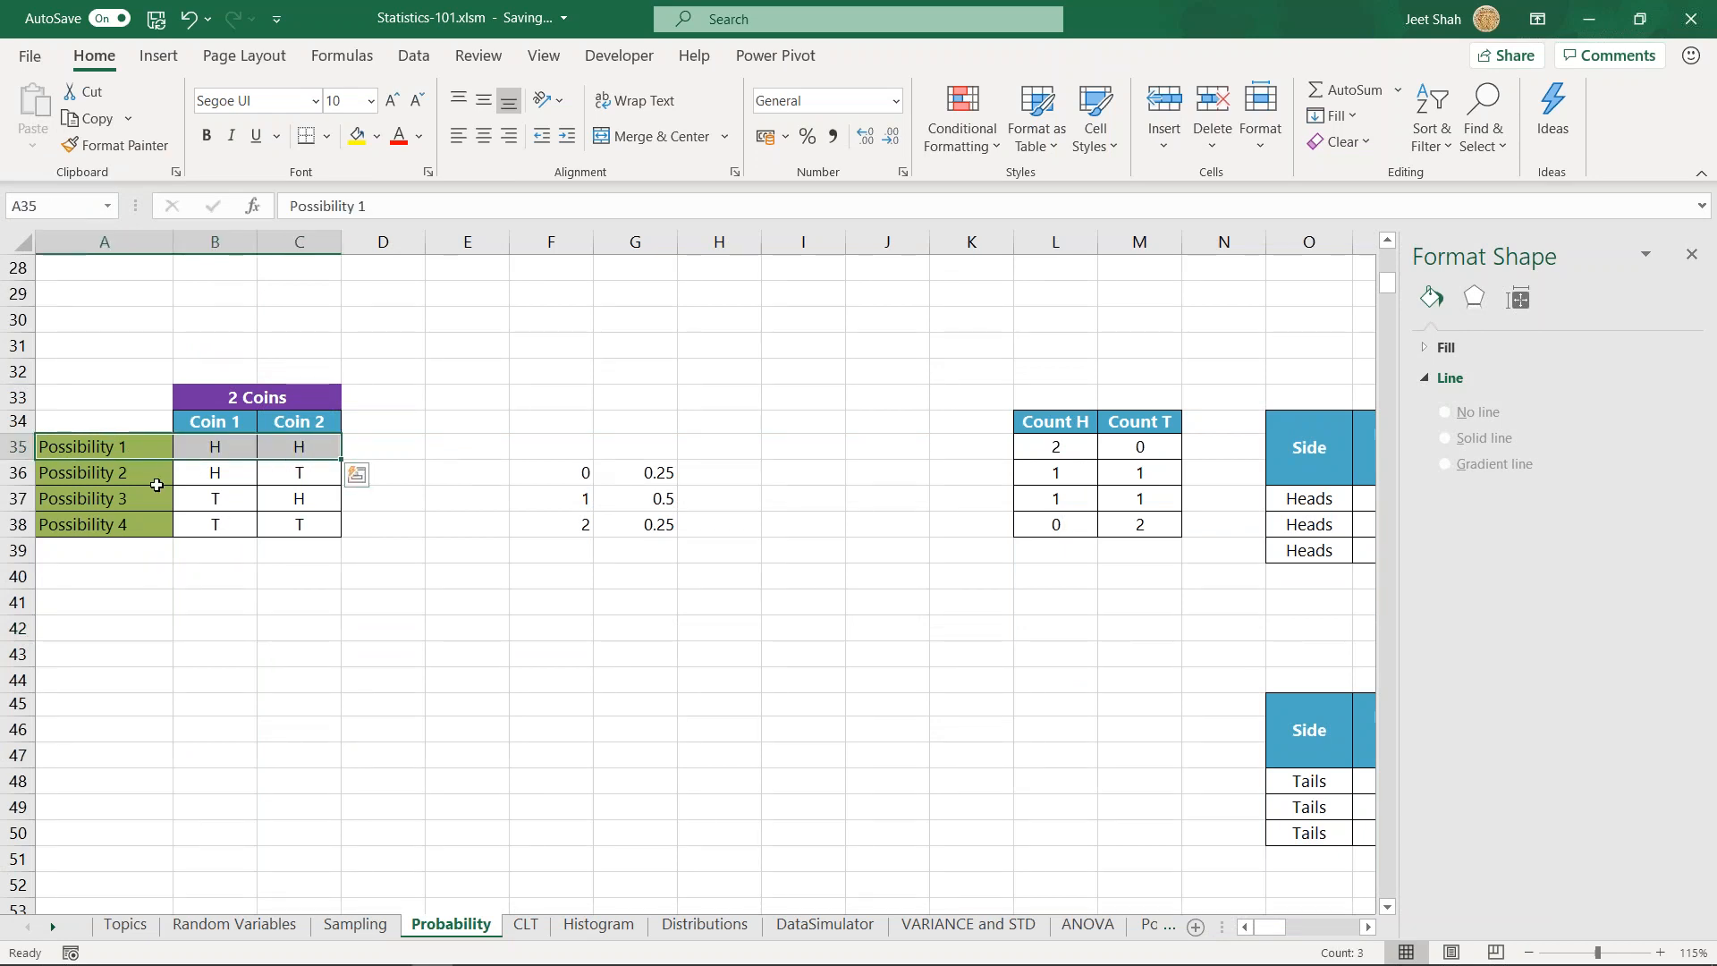
{"action": "left_click_drag", "start_coordinate": [121, 524], "coordinate": [322, 525]}
{"action": "left_click_drag", "start_coordinate": [105, 472], "coordinate": [319, 475]}
{"action": "left_click_drag", "start_coordinate": [143, 503], "coordinate": [299, 498]}
- Check the first row of side values in F36:G36 and inspect the two-coin Count H and Count T COUNTIF formulas in L35 and M35
{"action": "left_click", "coordinate": [572, 472]}
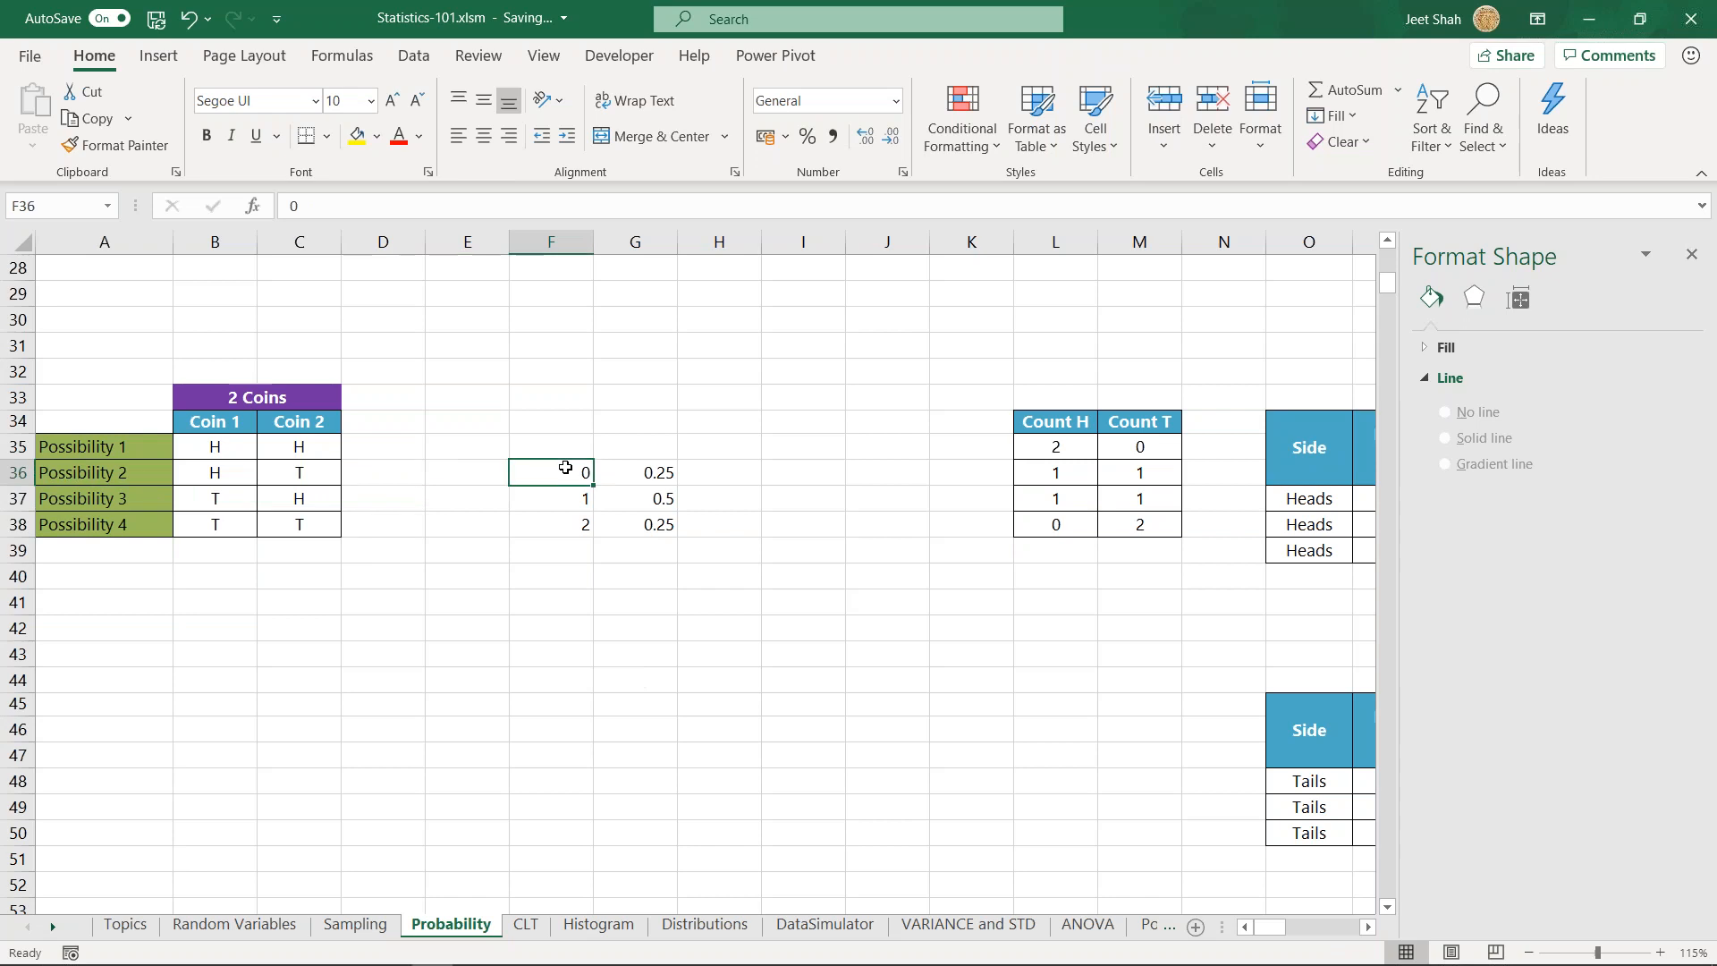
{"action": "double_click", "coordinate": [642, 470]}
{"action": "key", "text": "Tab"}
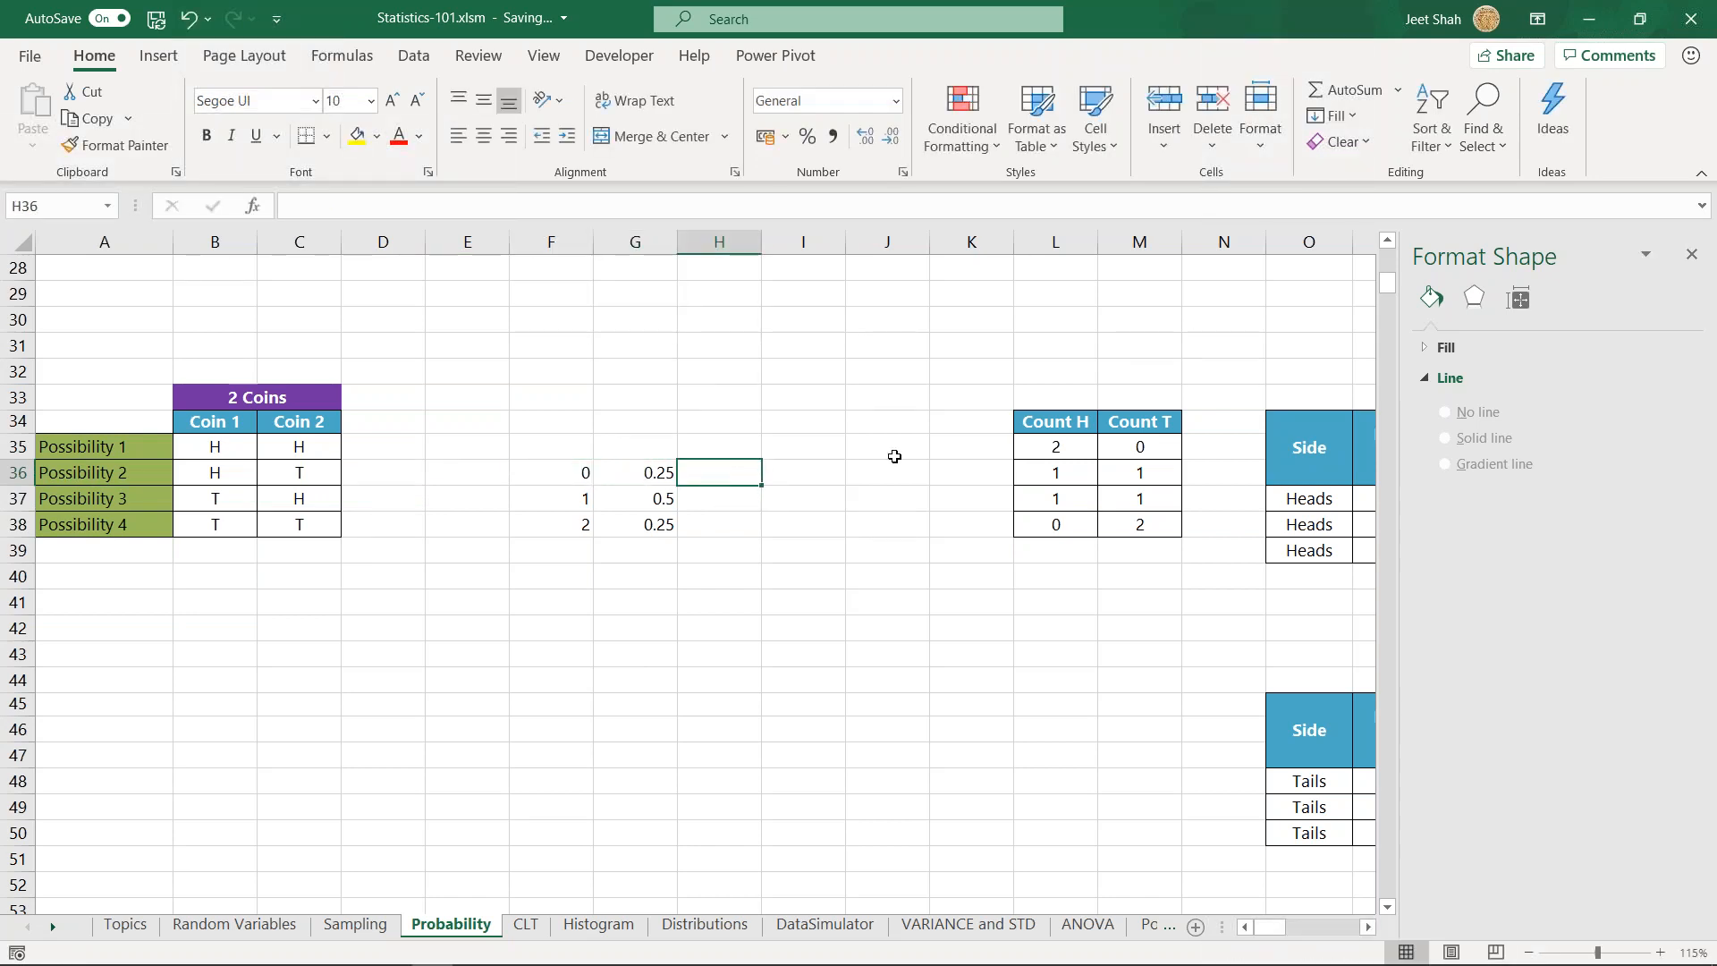
{"action": "left_click", "coordinate": [1061, 452]}
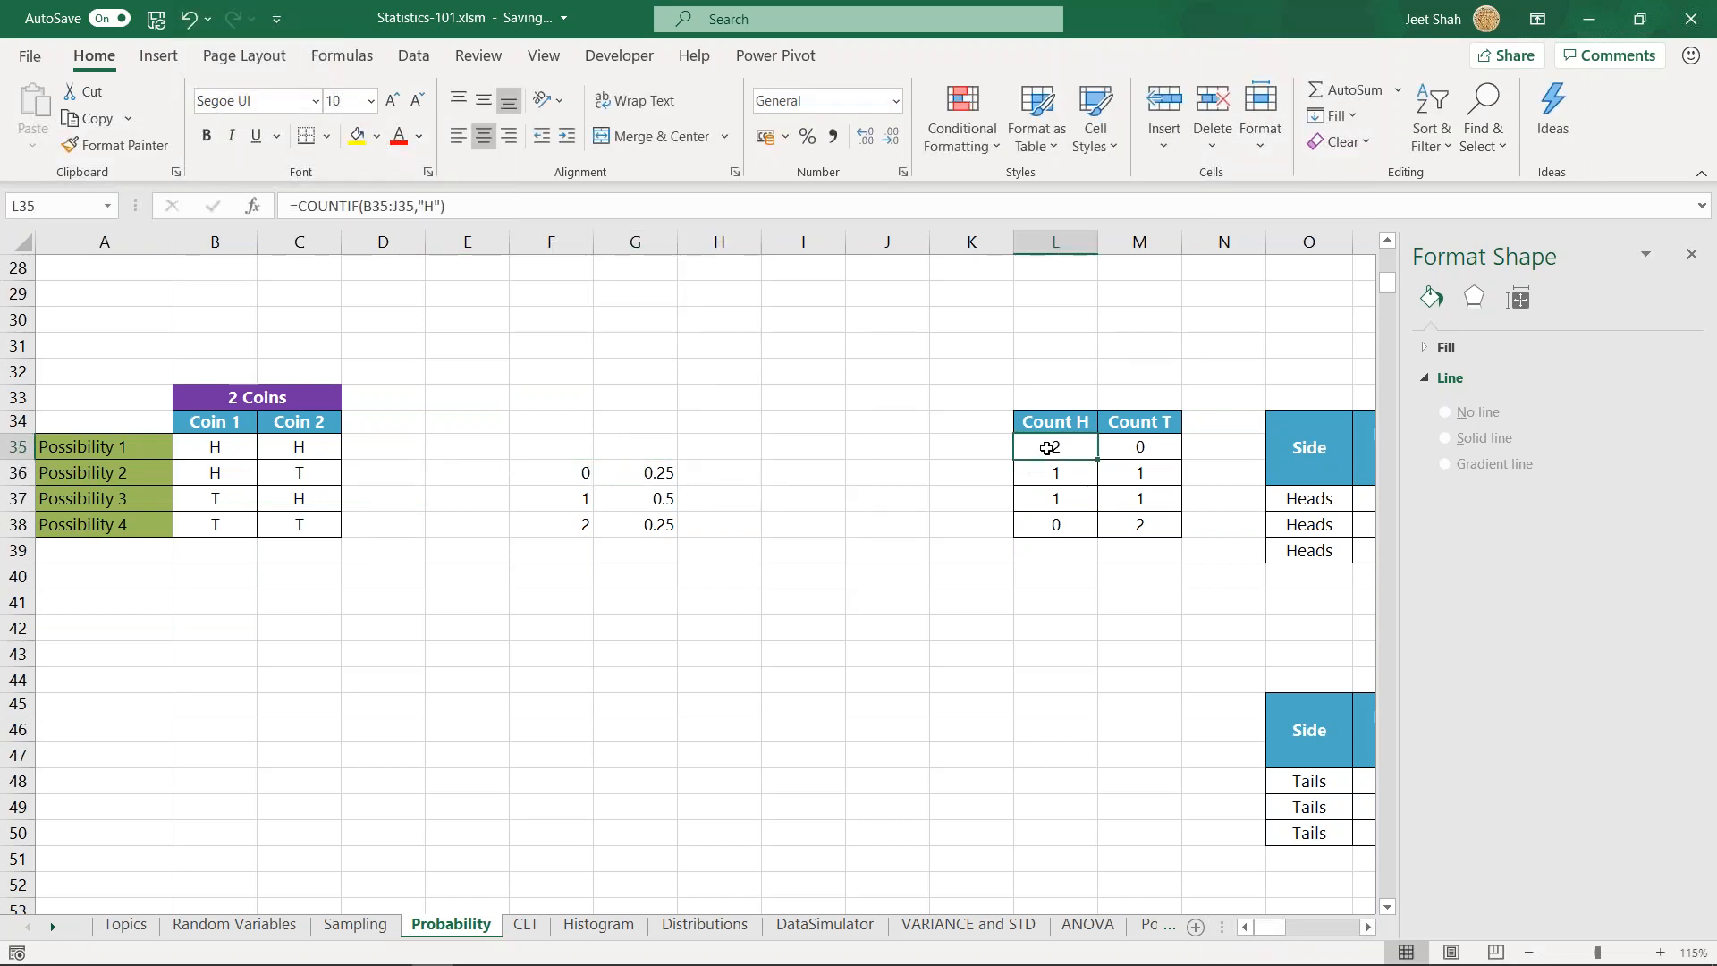
{"action": "double_click", "coordinate": [1049, 447]}
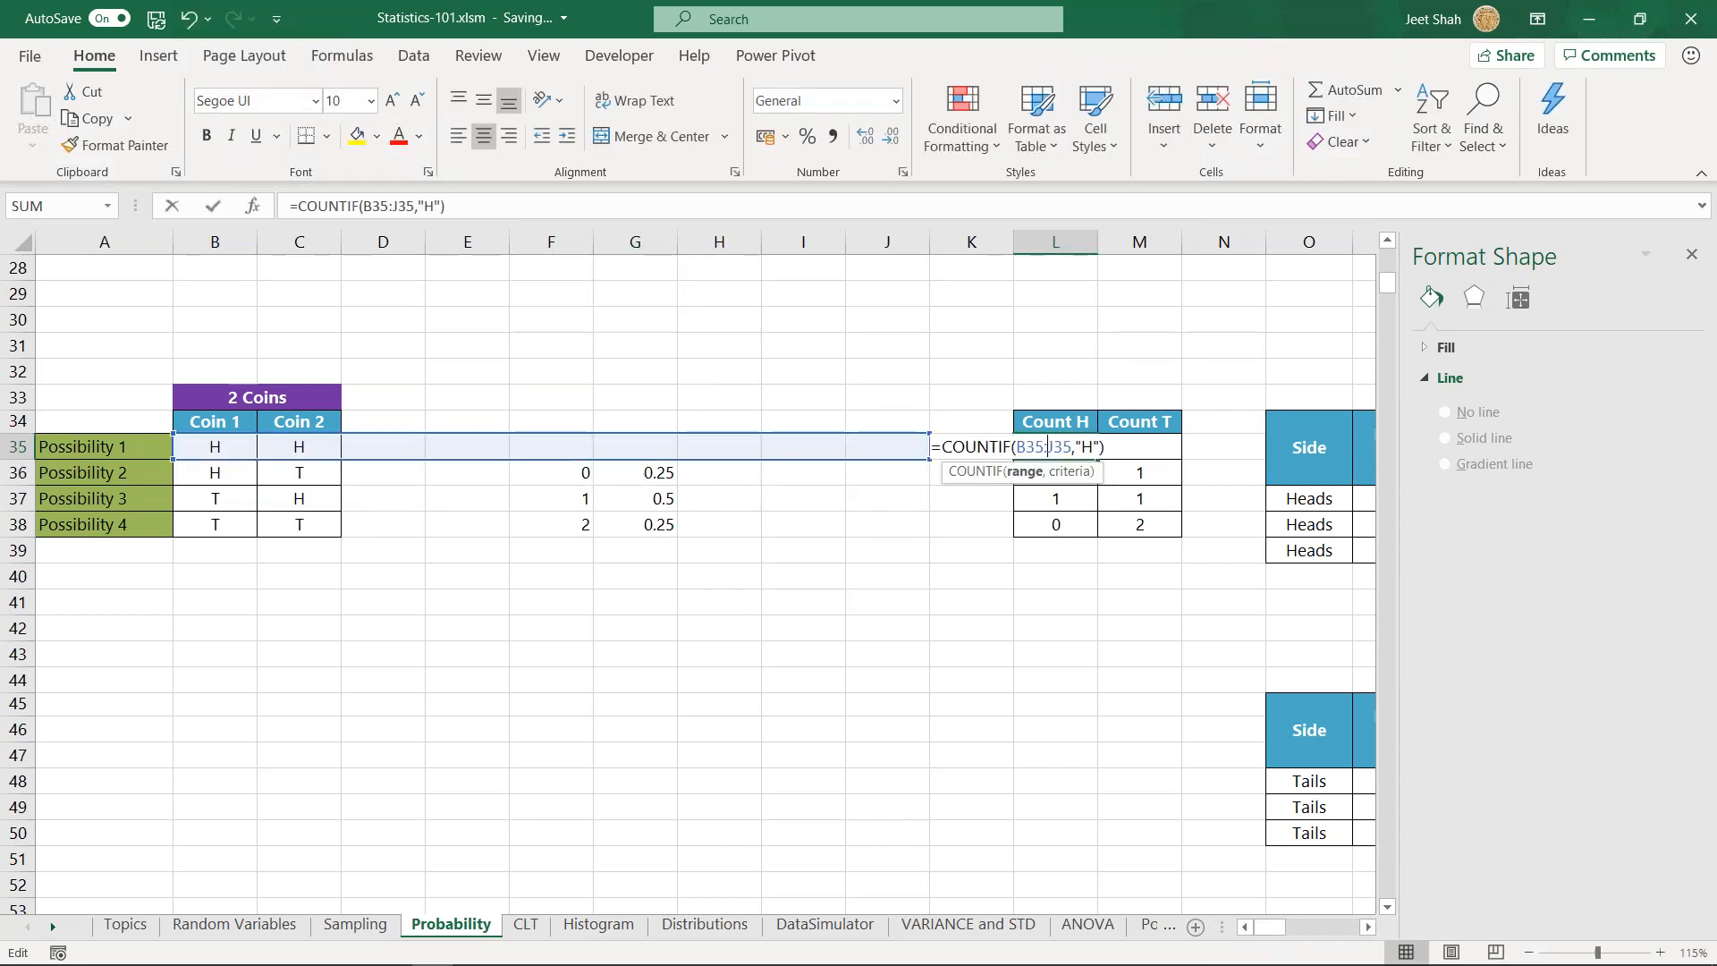
{"action": "key", "text": "Escape"}
{"action": "left_click", "coordinate": [1128, 448]}
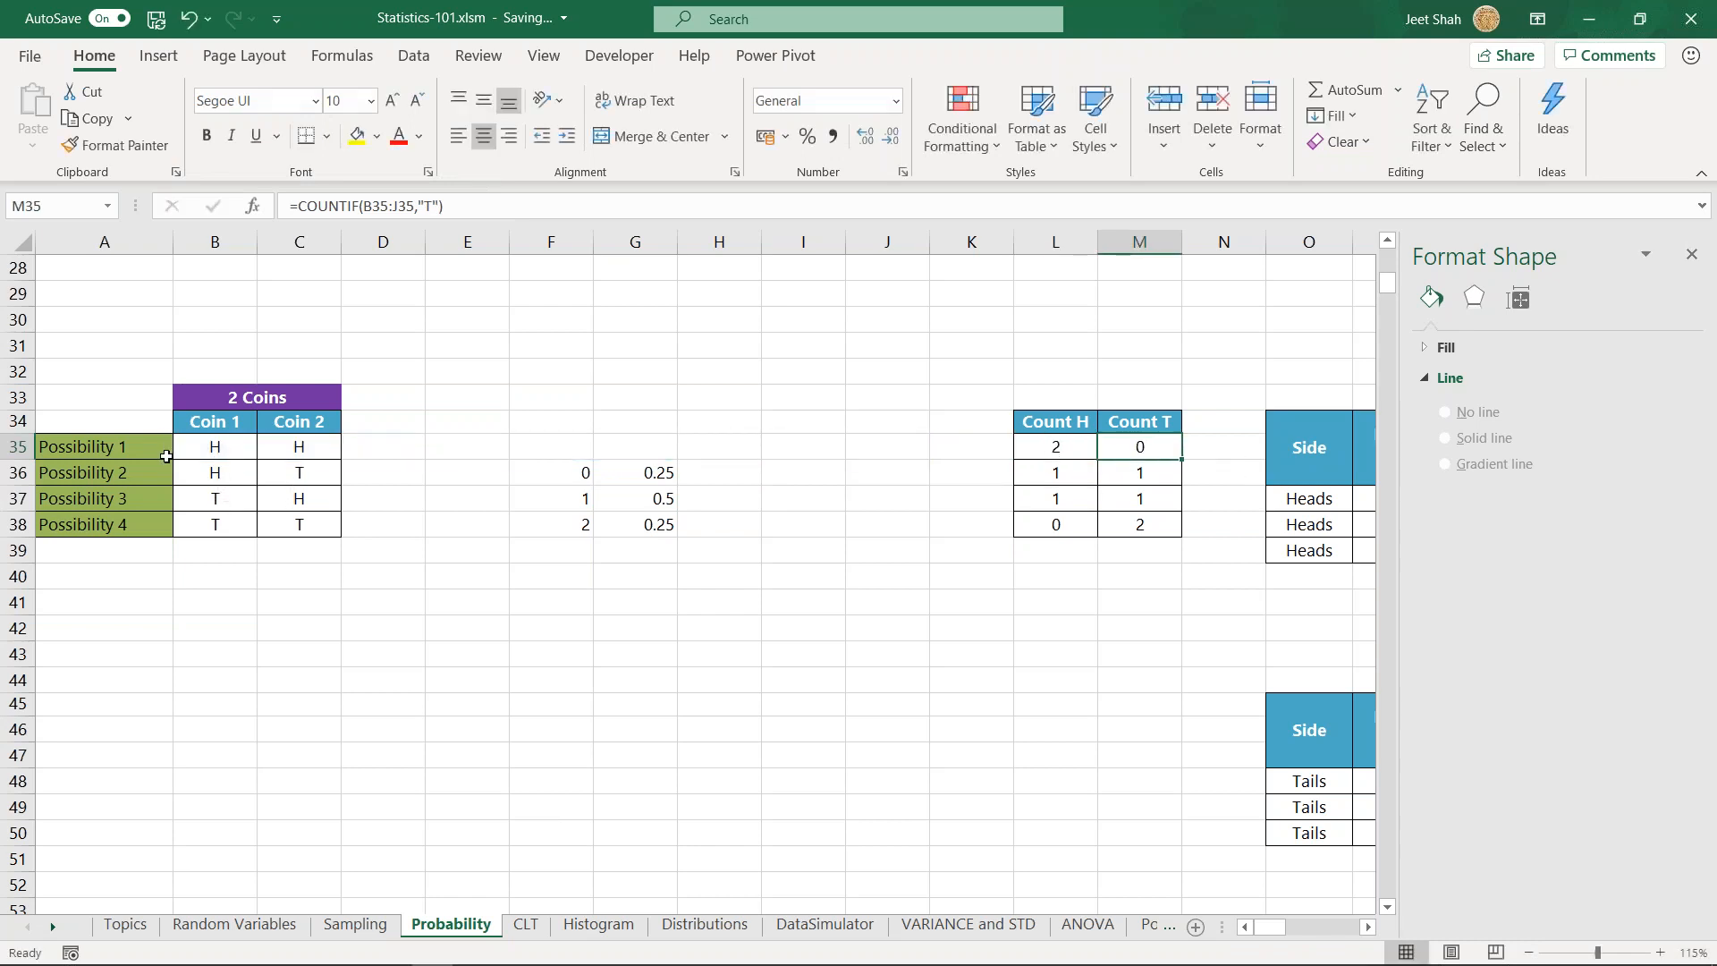
{"action": "double_click", "coordinate": [1073, 447]}
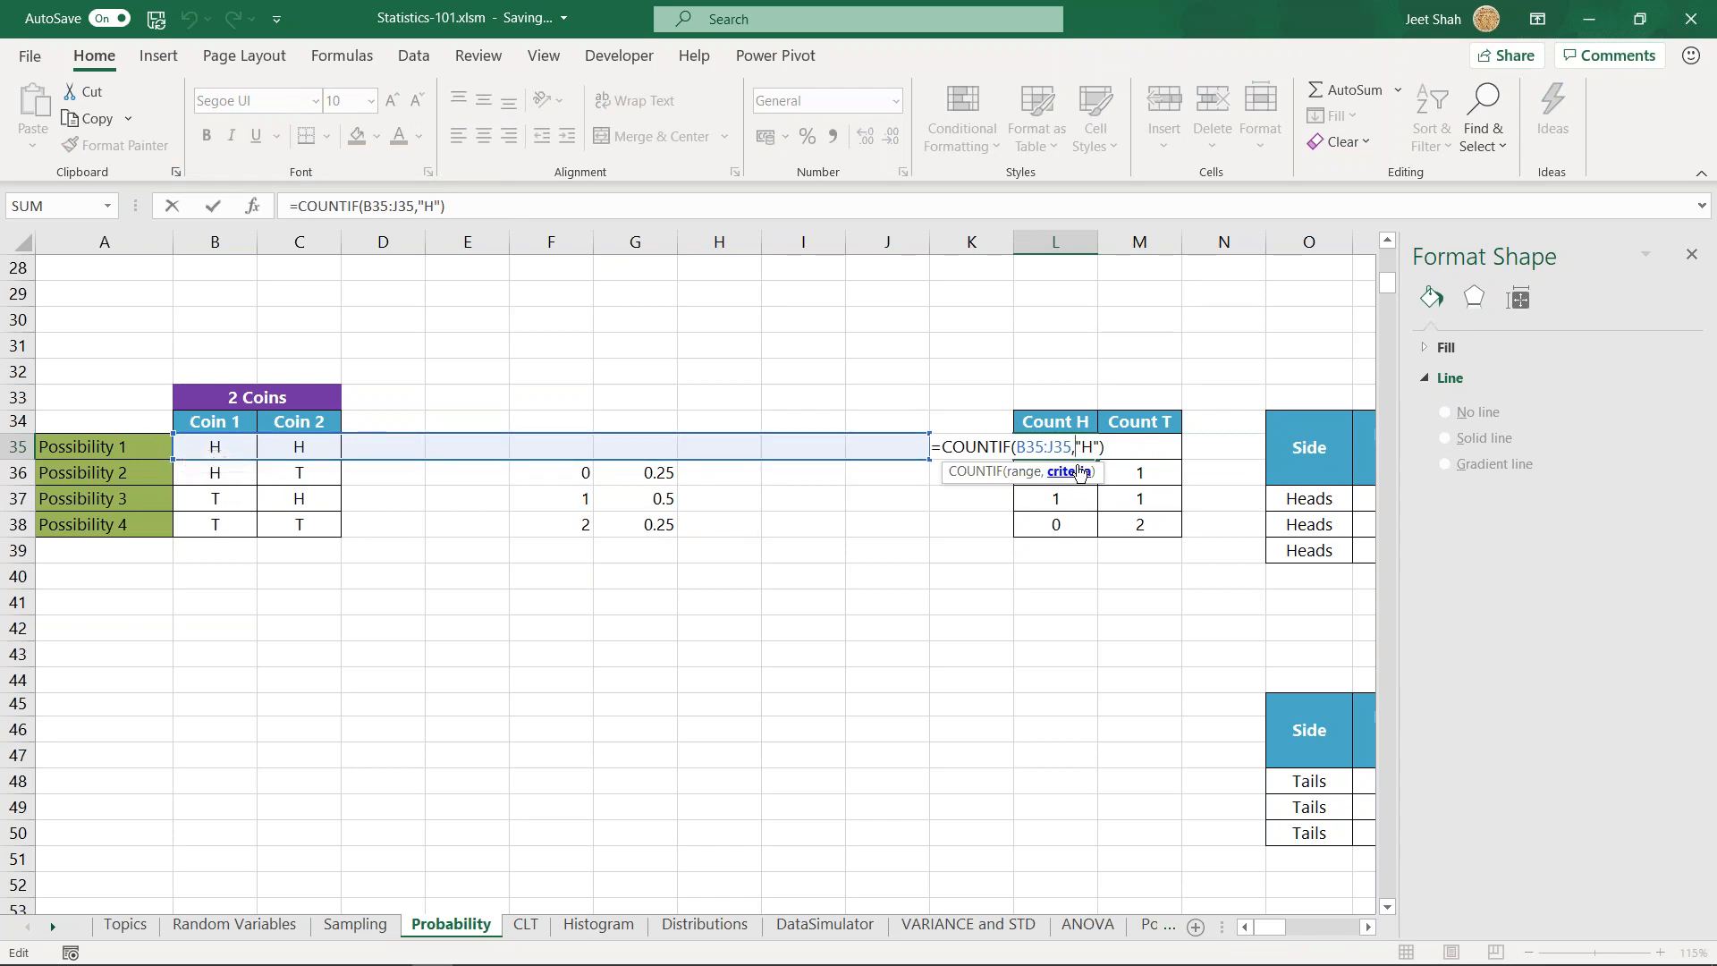
{"action": "key", "text": "Escape"}
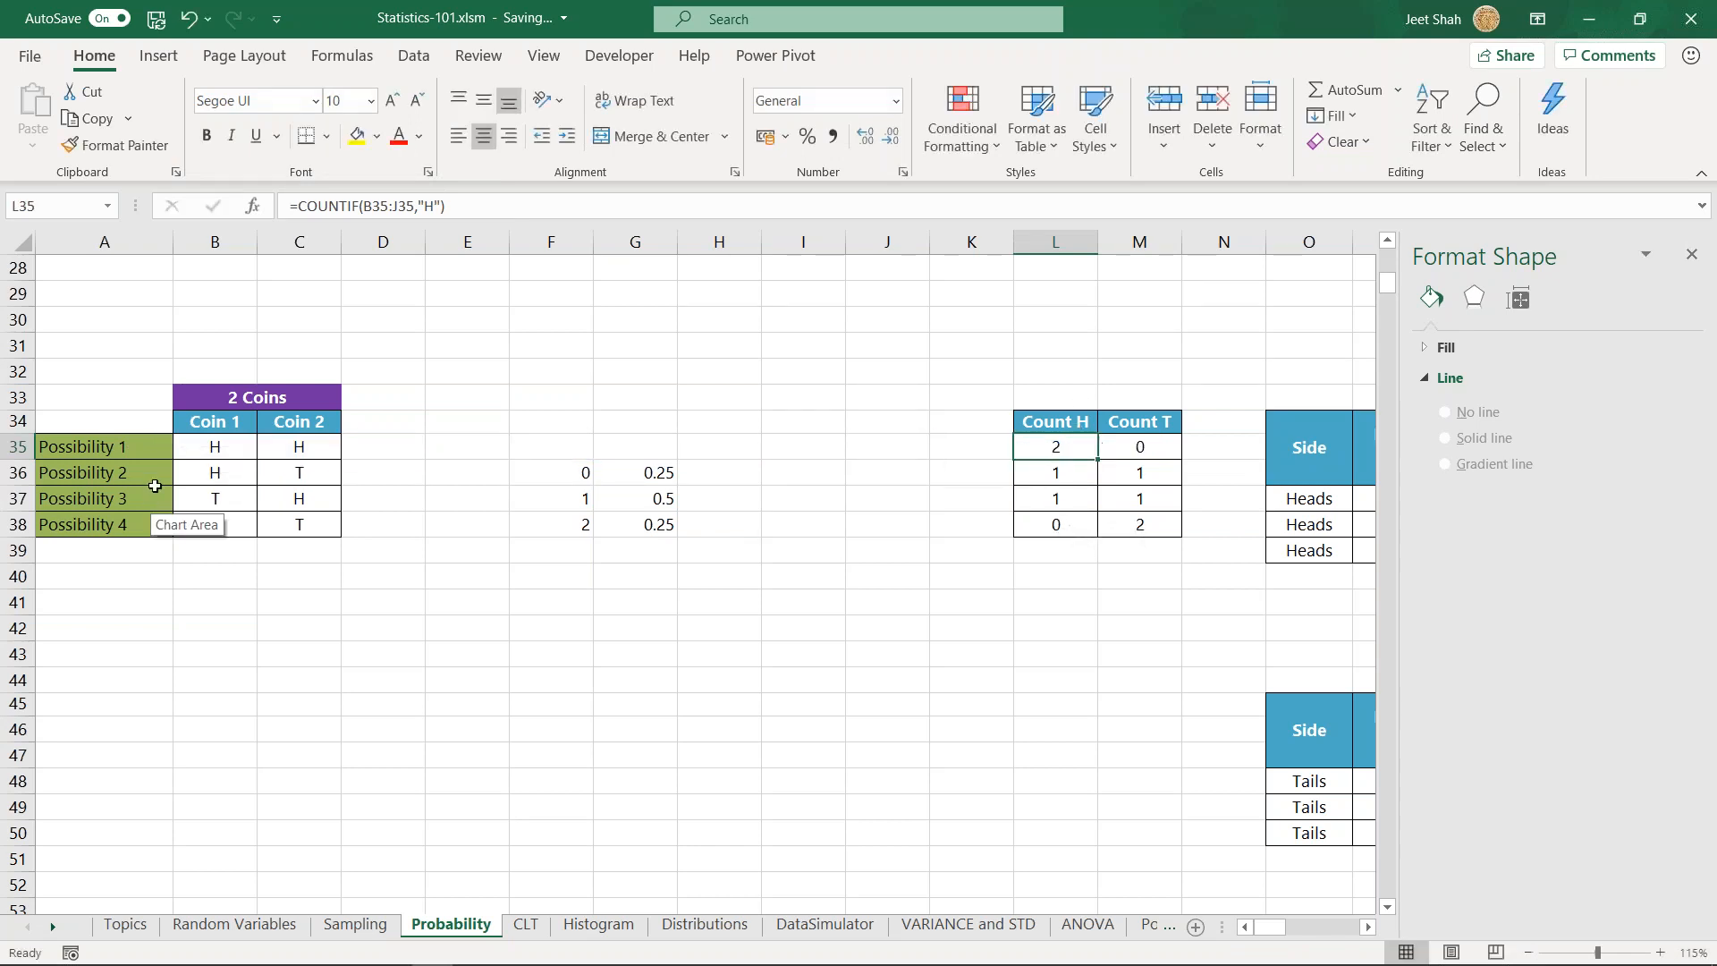
- Trace each two-coin possibility across its row to its Count H and Count T values, rows 35 through 38
{"action": "left_click_drag", "start_coordinate": [214, 447], "coordinate": [1173, 445]}
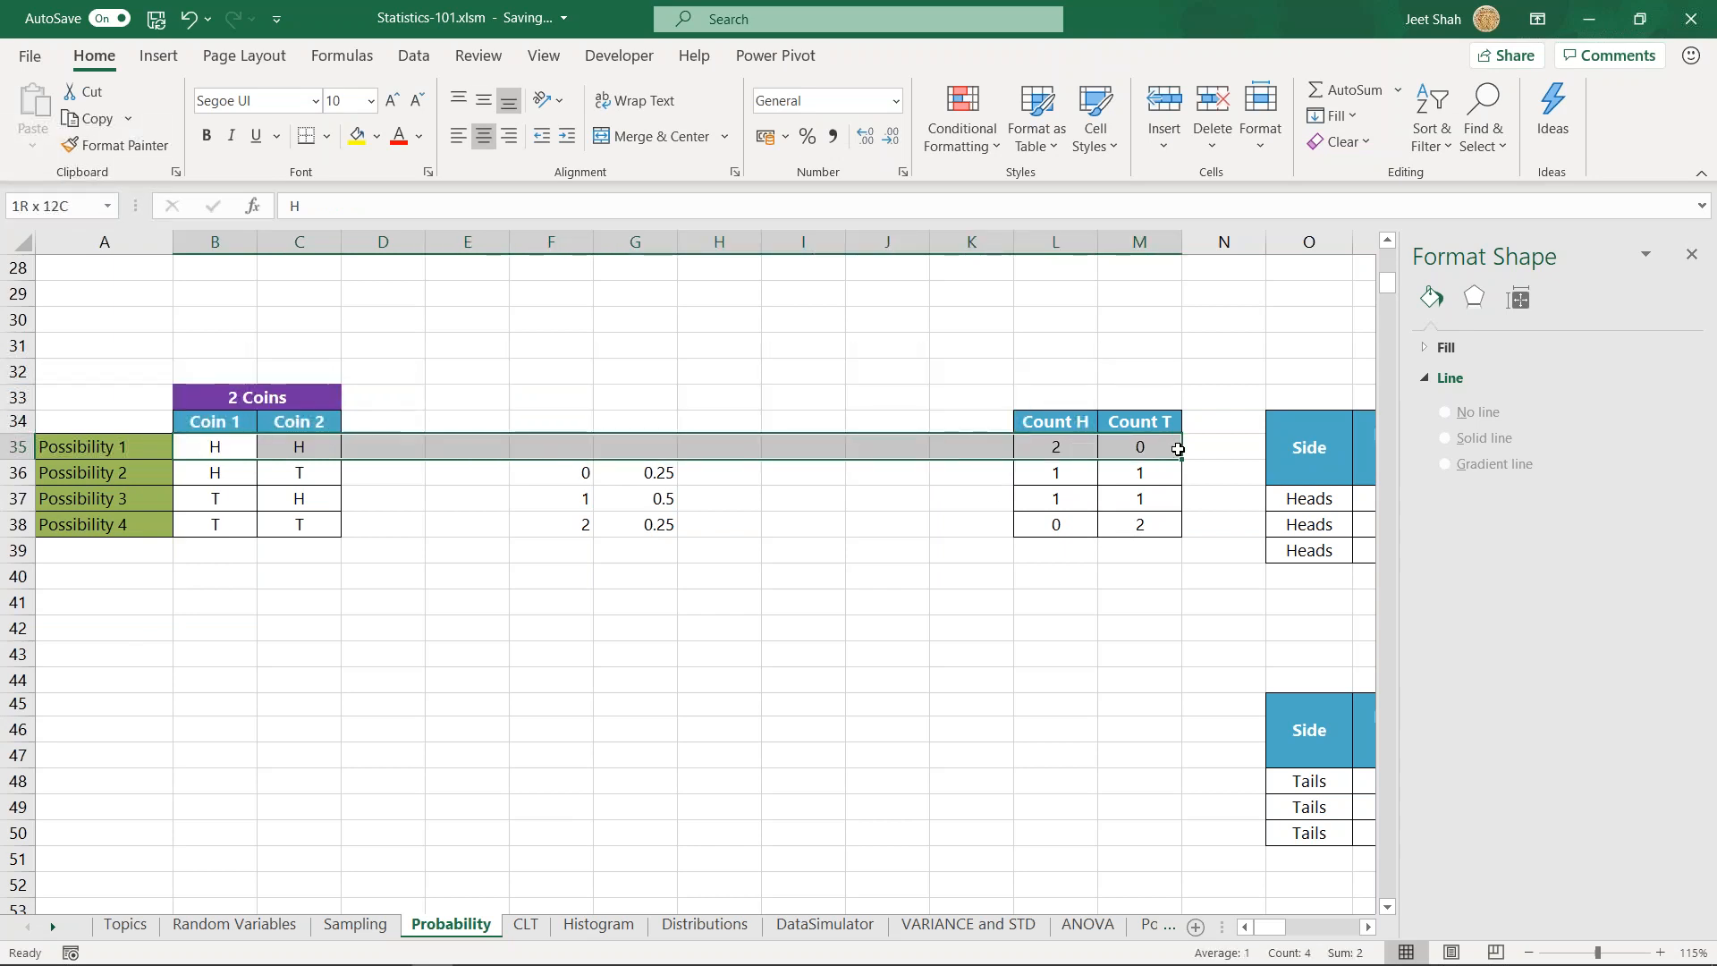
{"action": "left_click_drag", "start_coordinate": [213, 472], "coordinate": [1177, 471]}
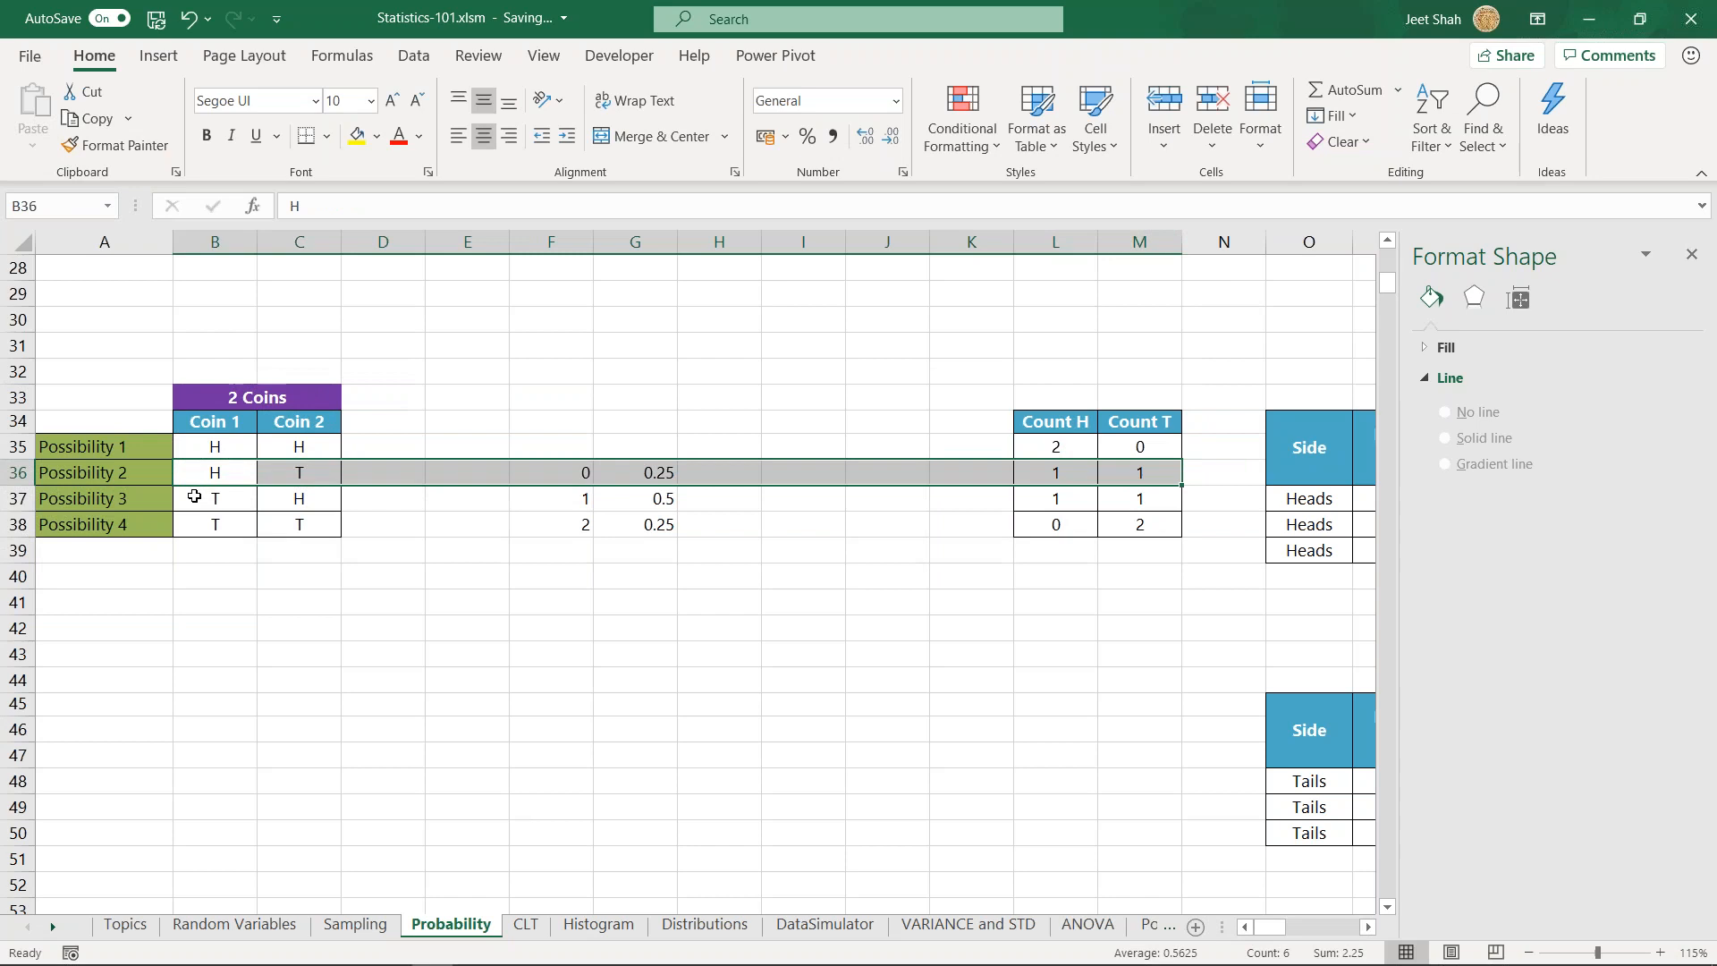
{"action": "left_click_drag", "start_coordinate": [188, 501], "coordinate": [1156, 499]}
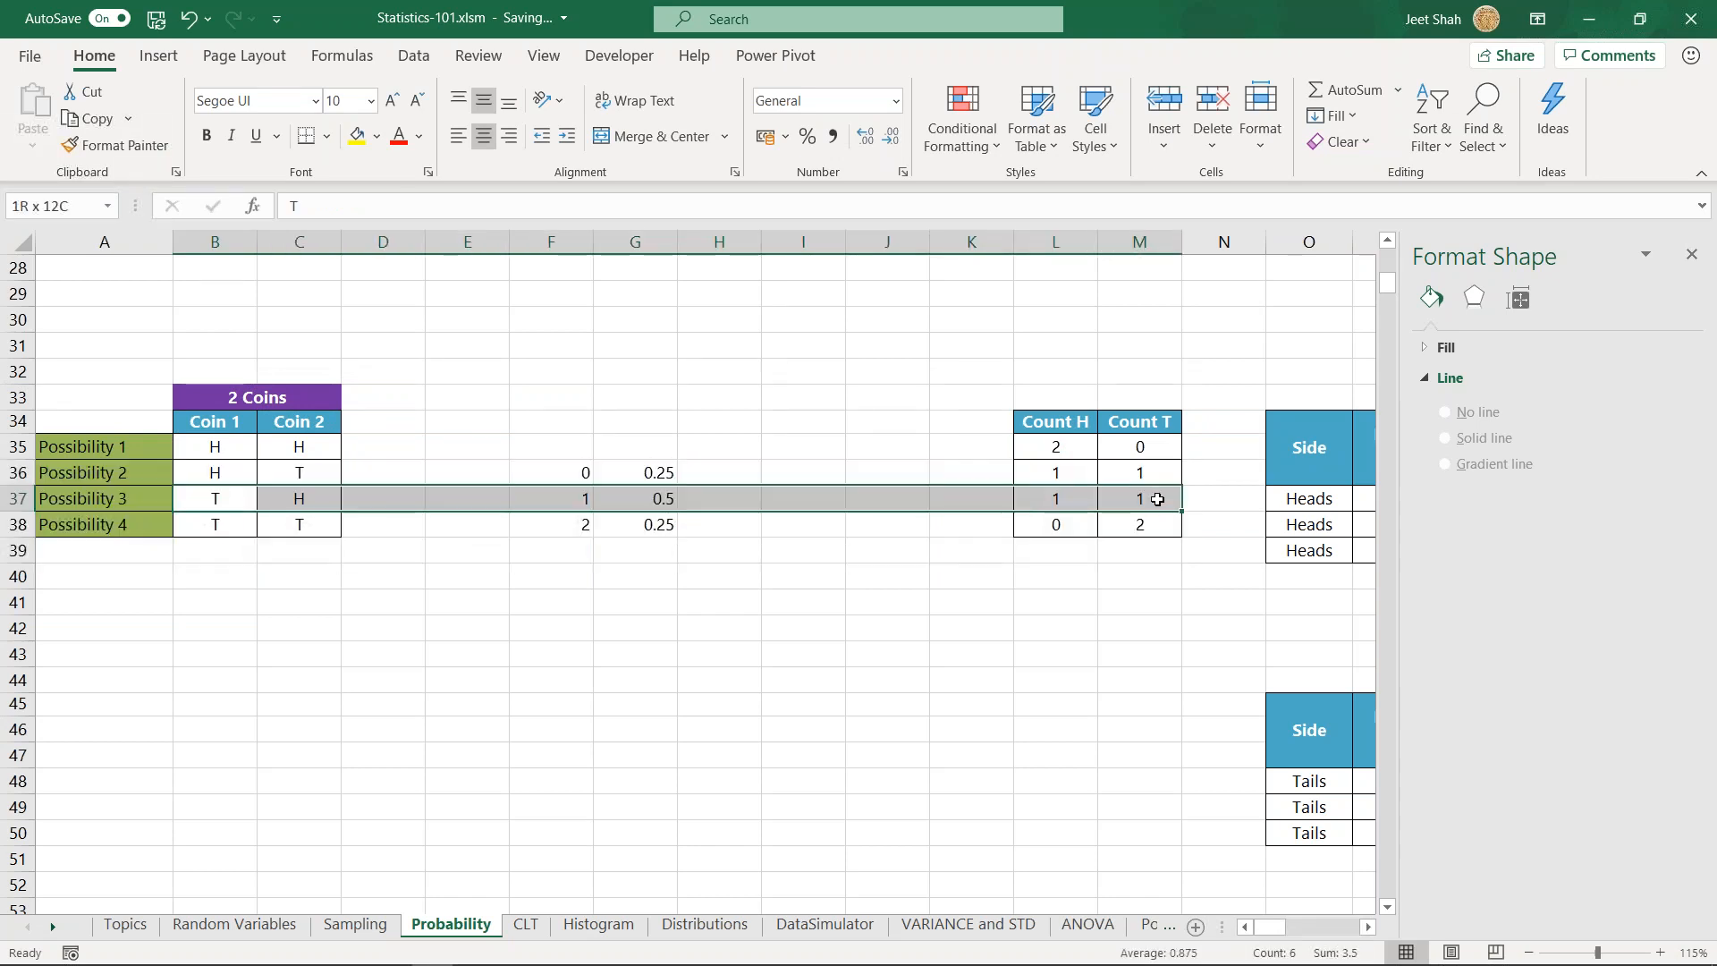
{"action": "left_click_drag", "start_coordinate": [124, 529], "coordinate": [1140, 526]}
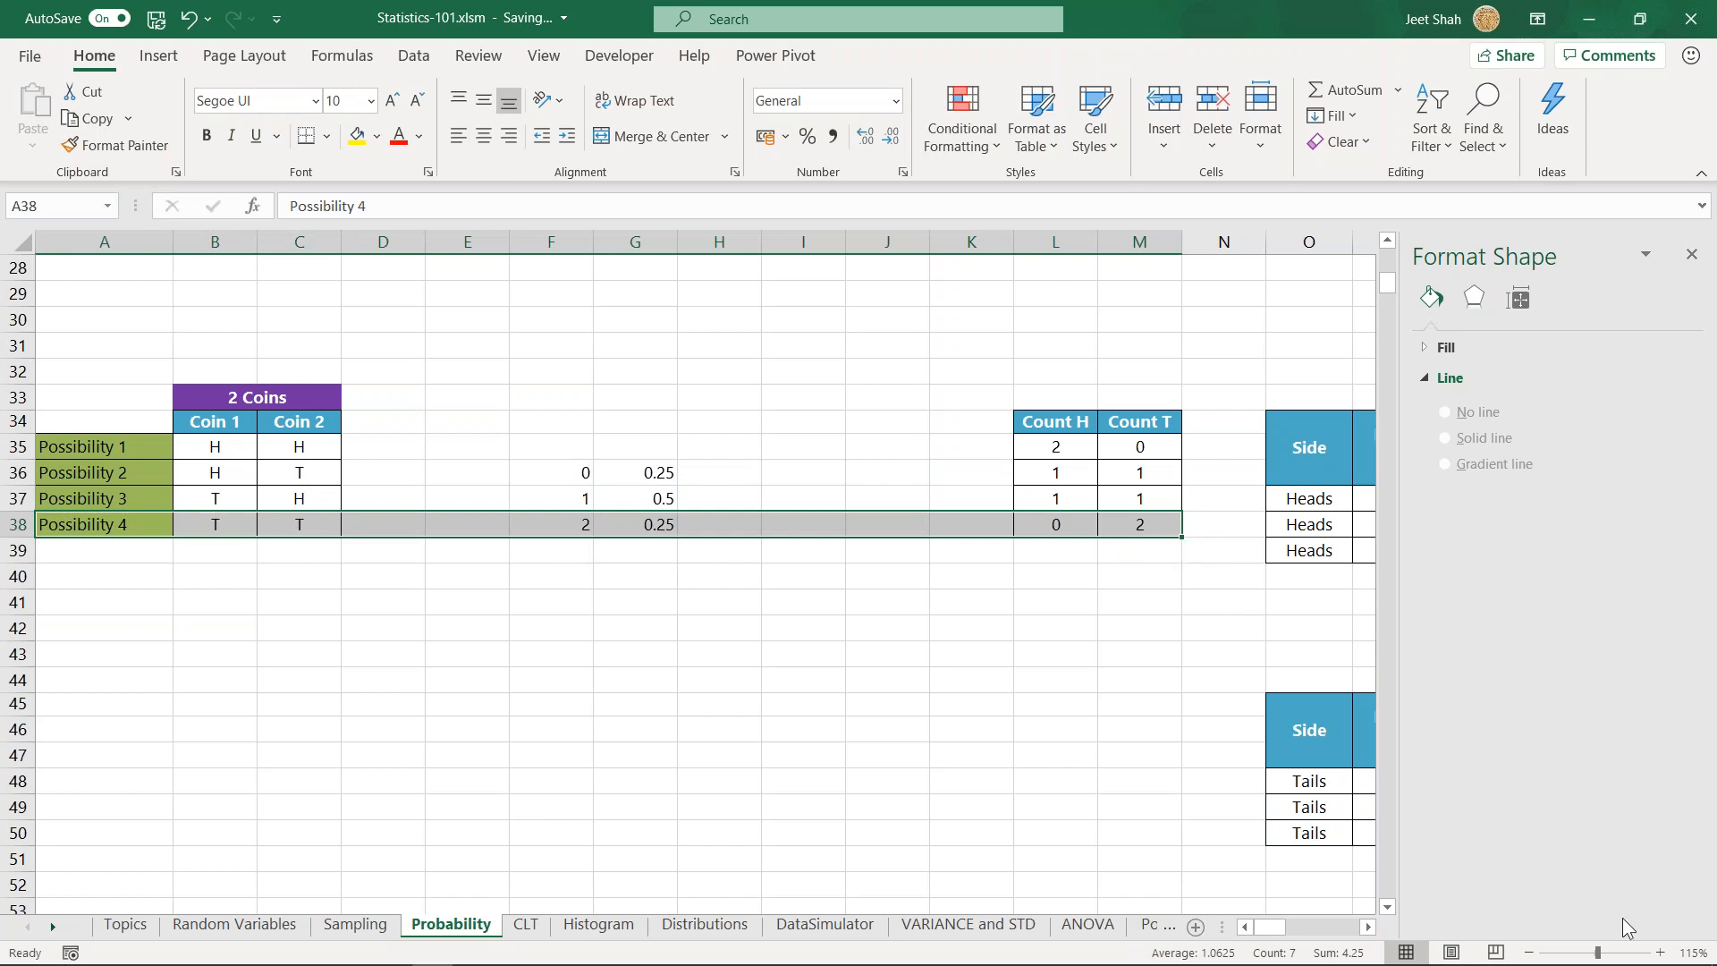
- Go to the two-coin frequency tables and highlight the Heads table in O34:Q39
{"action": "left_click", "coordinate": [1368, 927]}
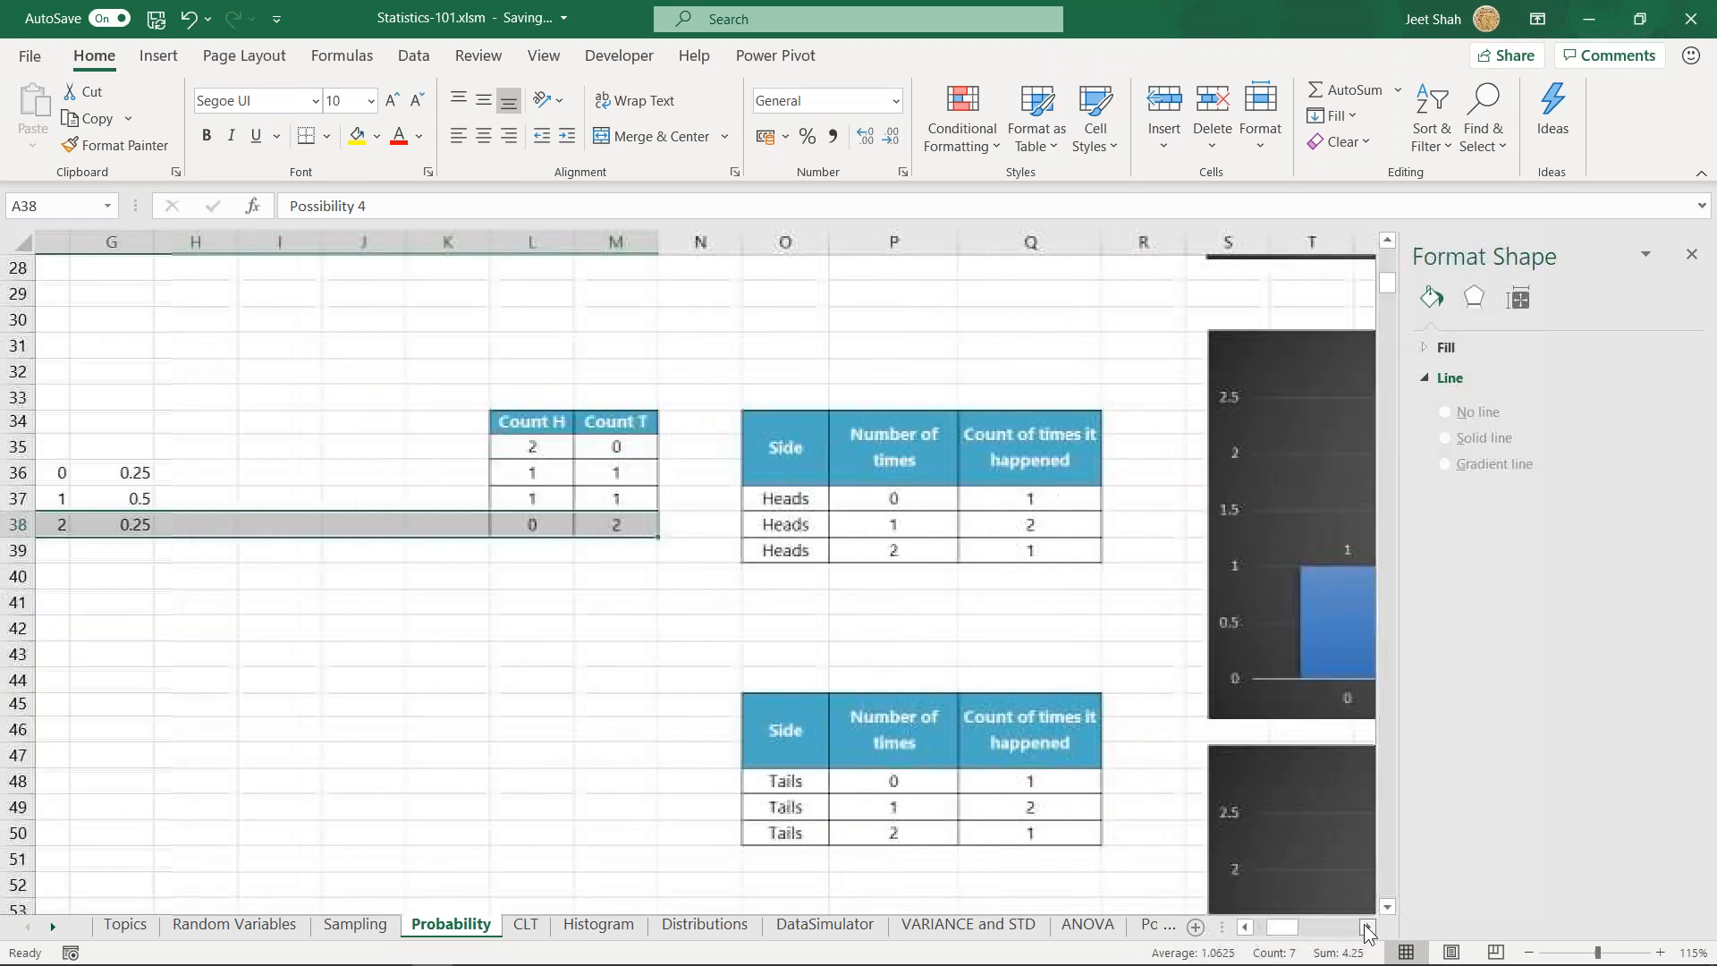
{"action": "left_click", "coordinate": [1368, 929]}
{"action": "left_click", "coordinate": [1369, 928]}
{"action": "left_click", "coordinate": [1368, 928]}
{"action": "left_click", "coordinate": [1368, 929]}
{"action": "left_click", "coordinate": [1369, 928]}
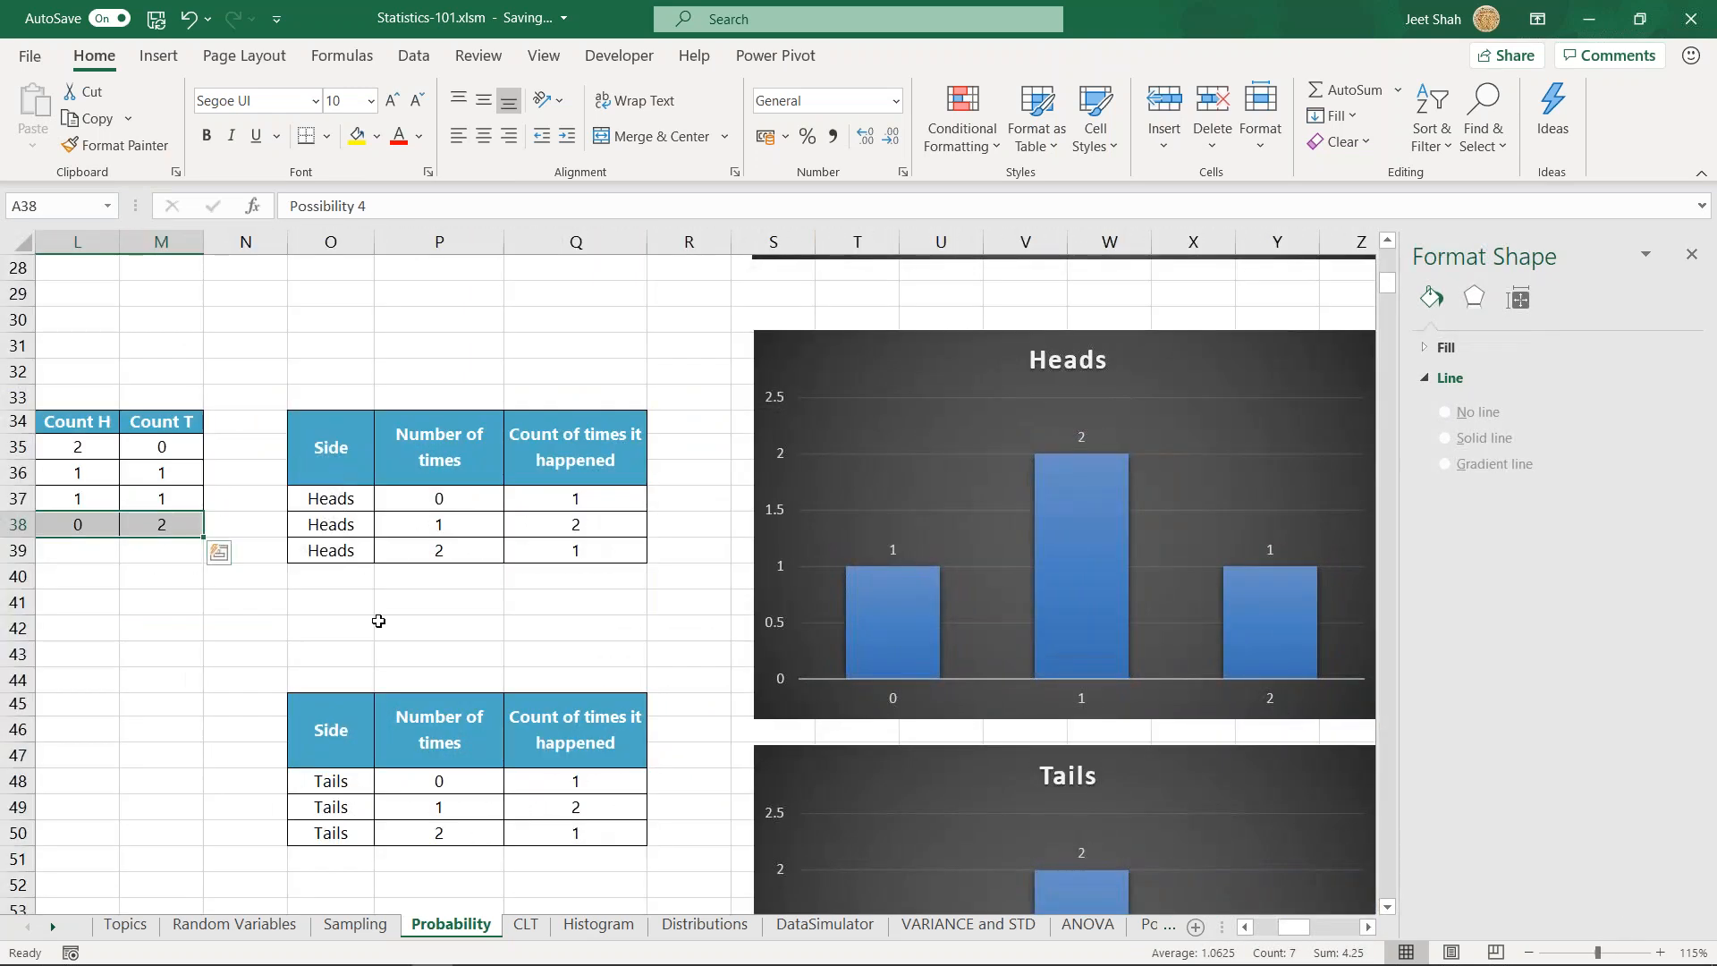
{"action": "left_click", "coordinate": [345, 495]}
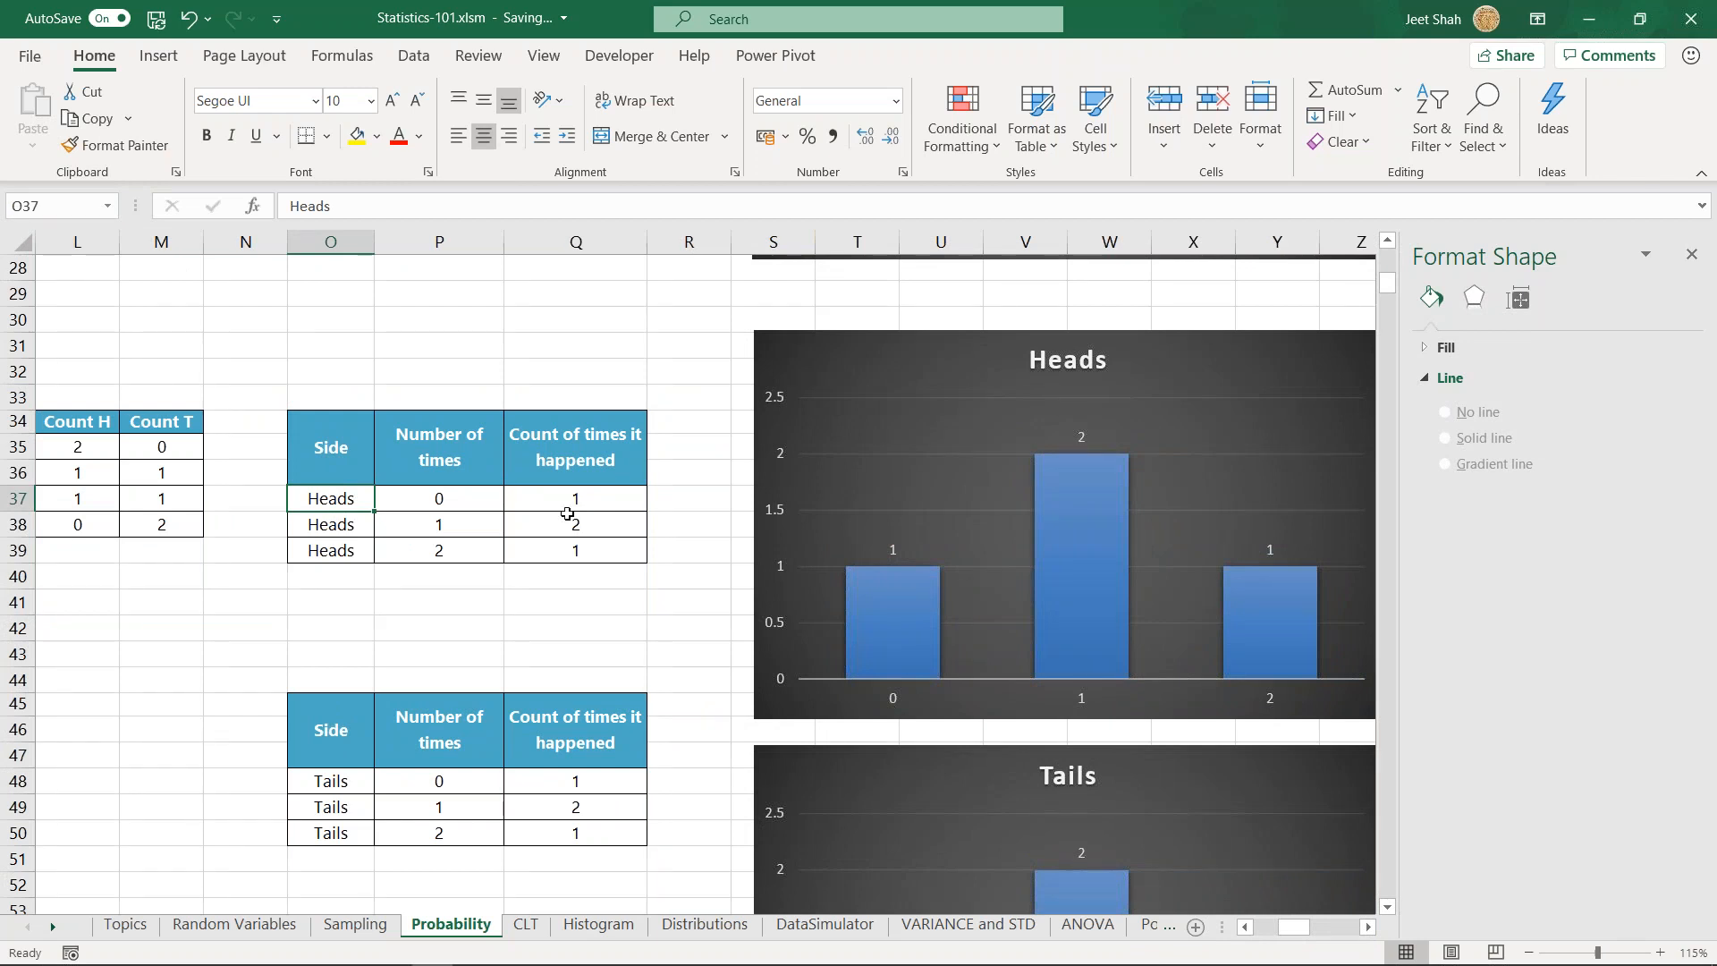
{"action": "left_click_drag", "start_coordinate": [336, 459], "coordinate": [626, 554]}
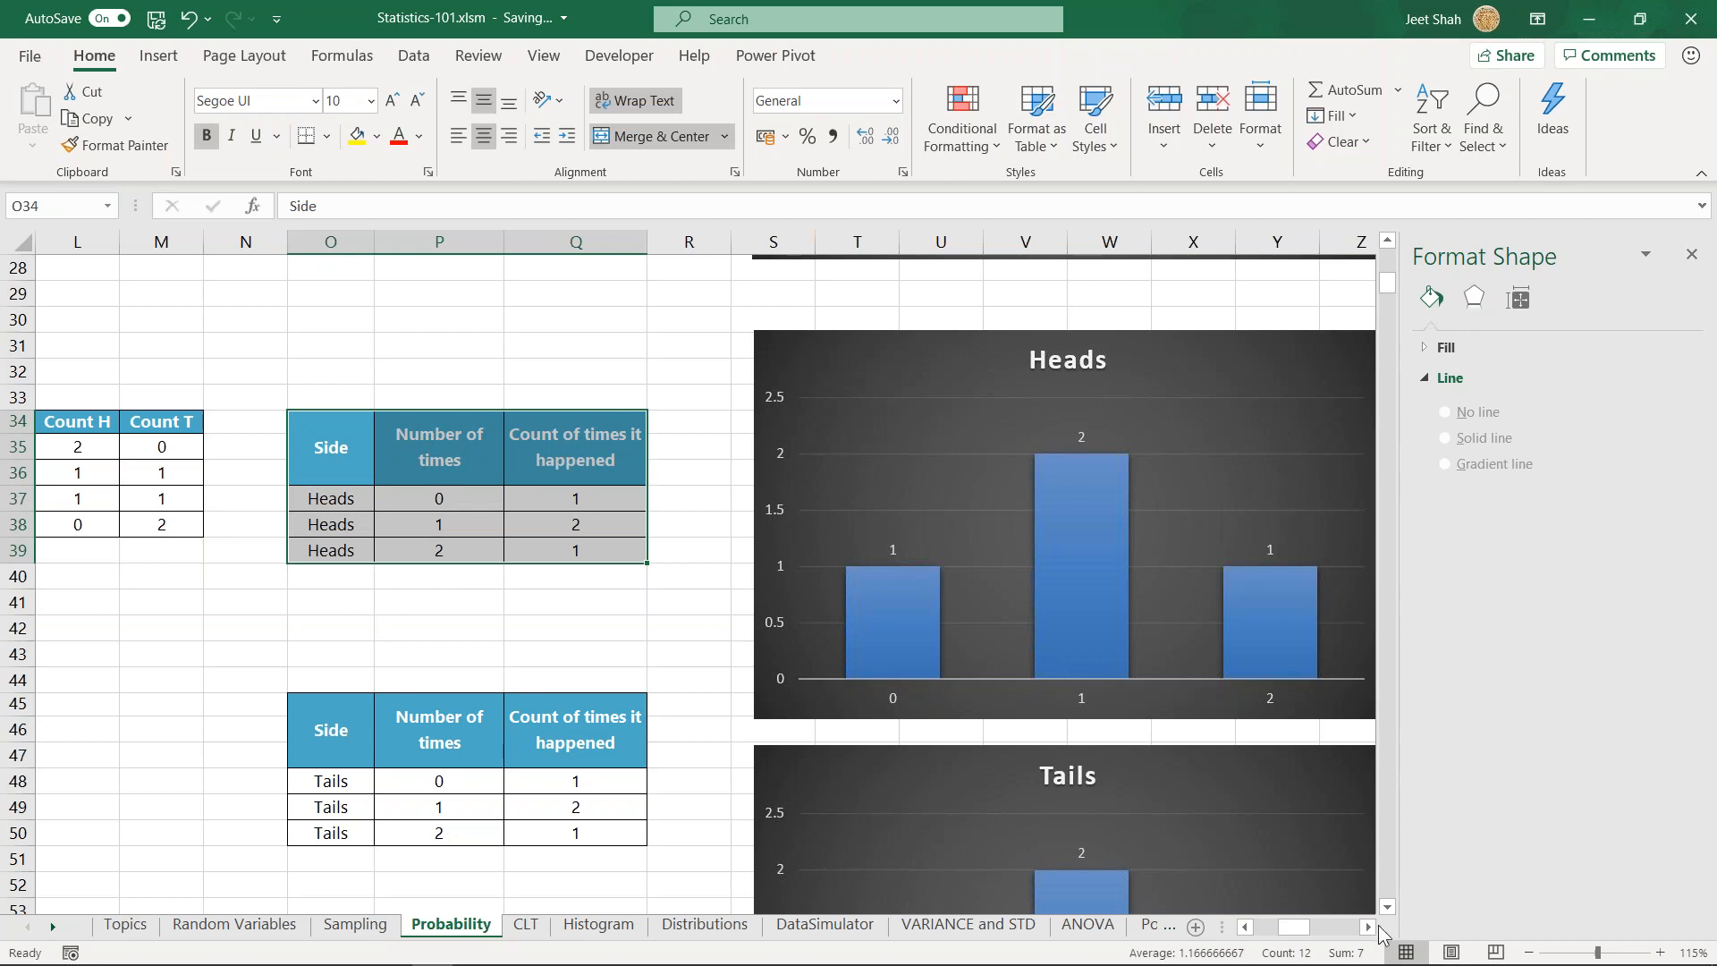
- View the two-coin Heads frequency chart and compare it with the one-coin Tails chart above
{"action": "left_click", "coordinate": [1369, 926]}
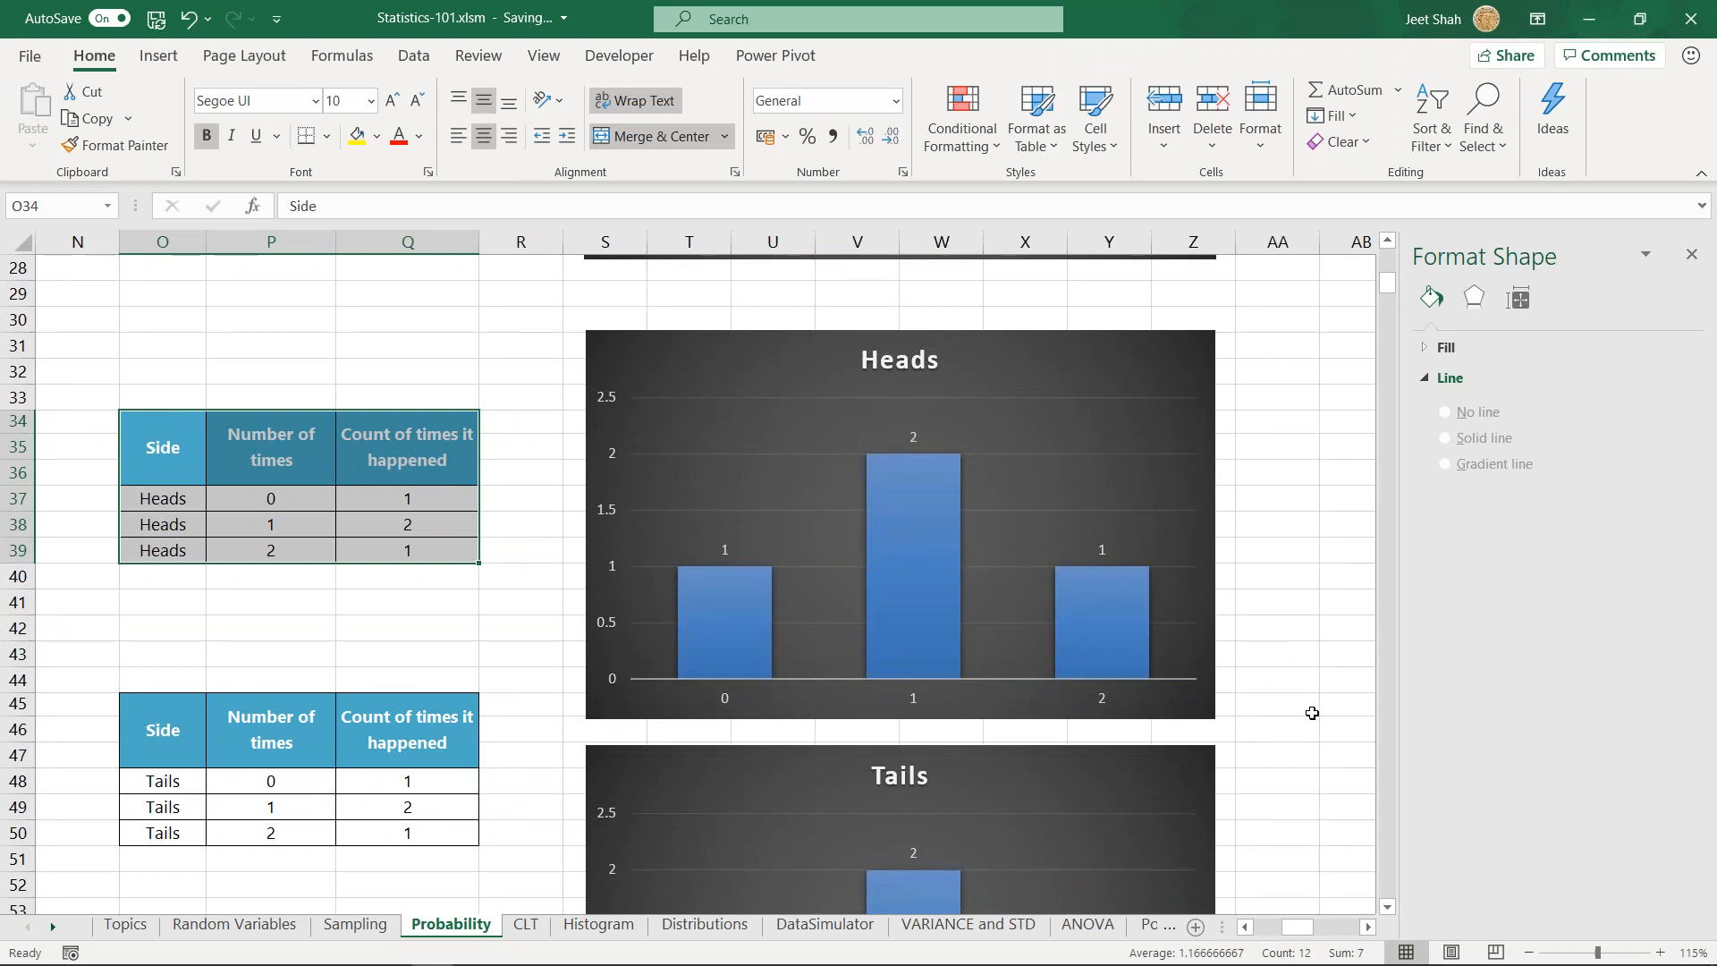
{"action": "left_click", "coordinate": [1281, 774]}
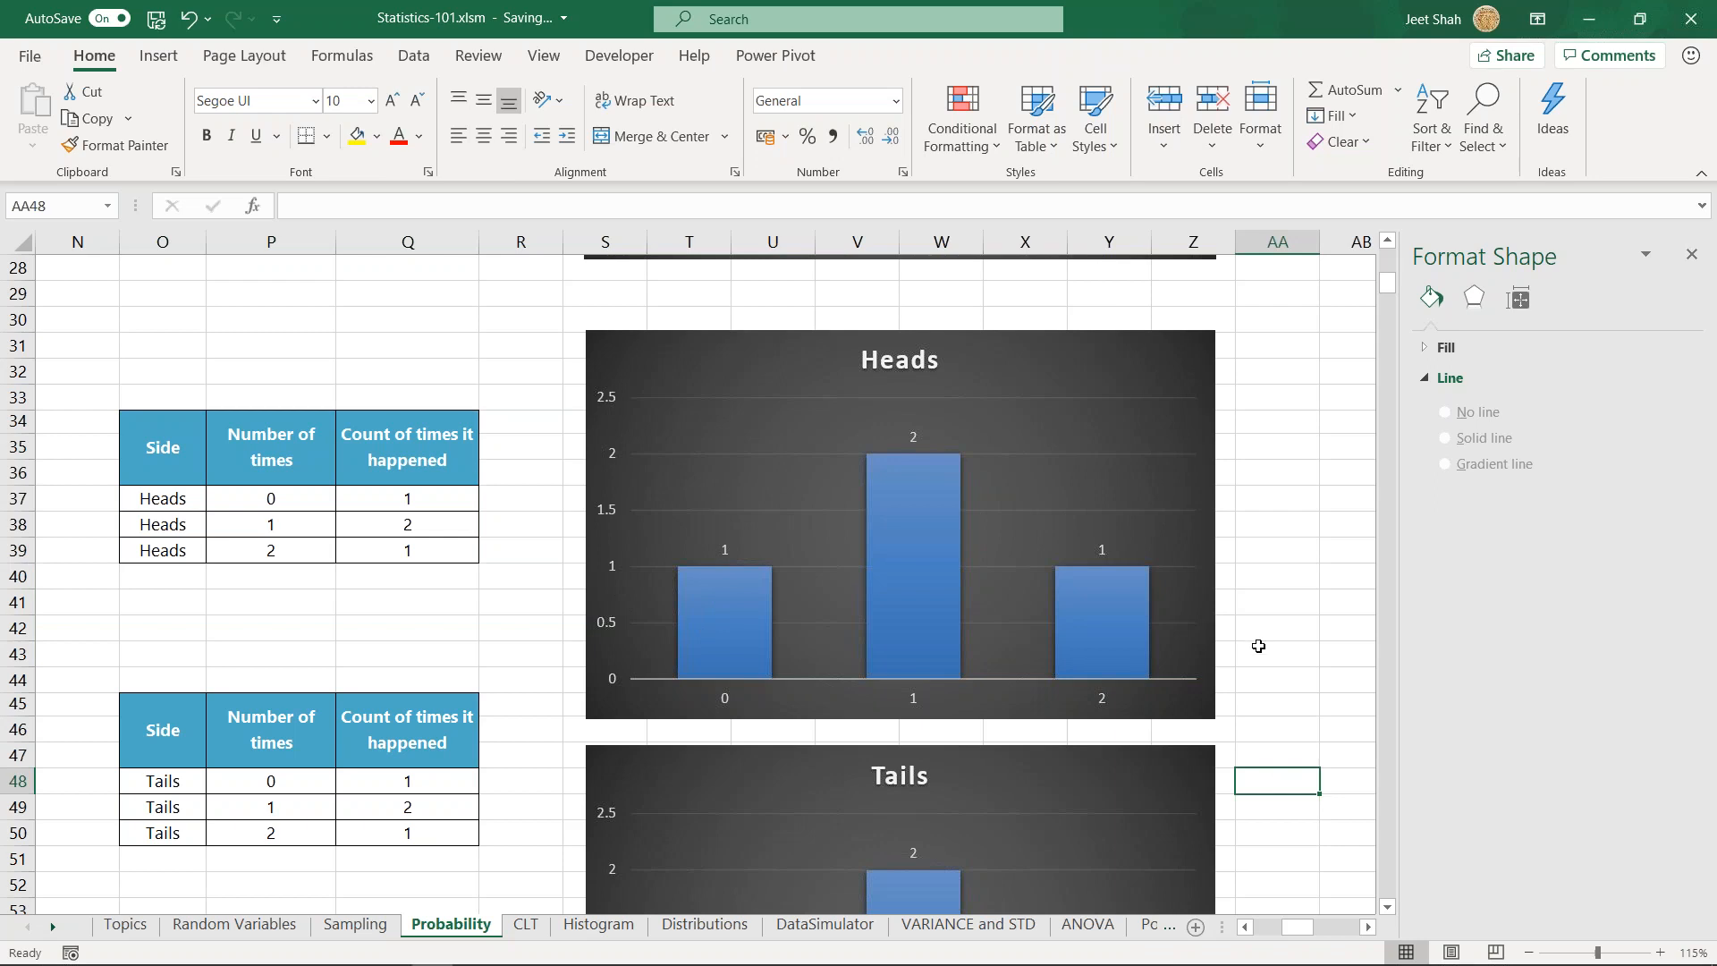
{"action": "scroll", "coordinate": [1261, 649], "scroll_direction": "up", "scroll_amount": 5}
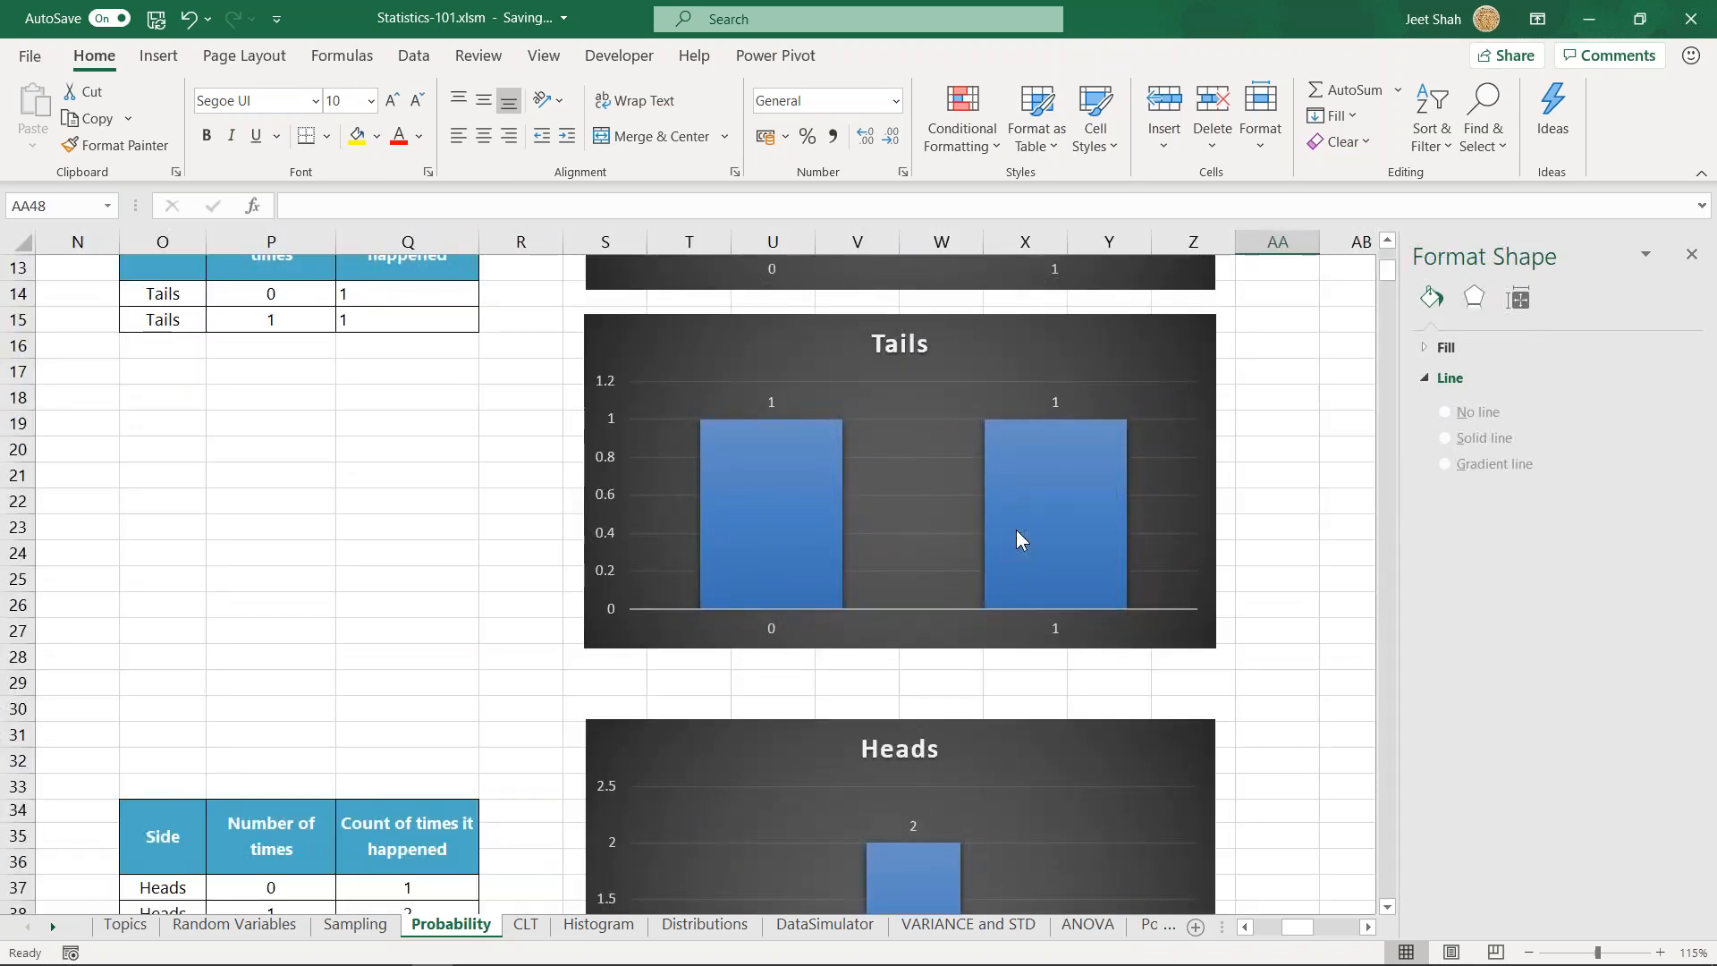
{"action": "scroll", "coordinate": [1016, 540], "scroll_direction": "down", "scroll_amount": 2}
{"action": "scroll", "coordinate": [985, 611], "scroll_direction": "down", "scroll_amount": 2}
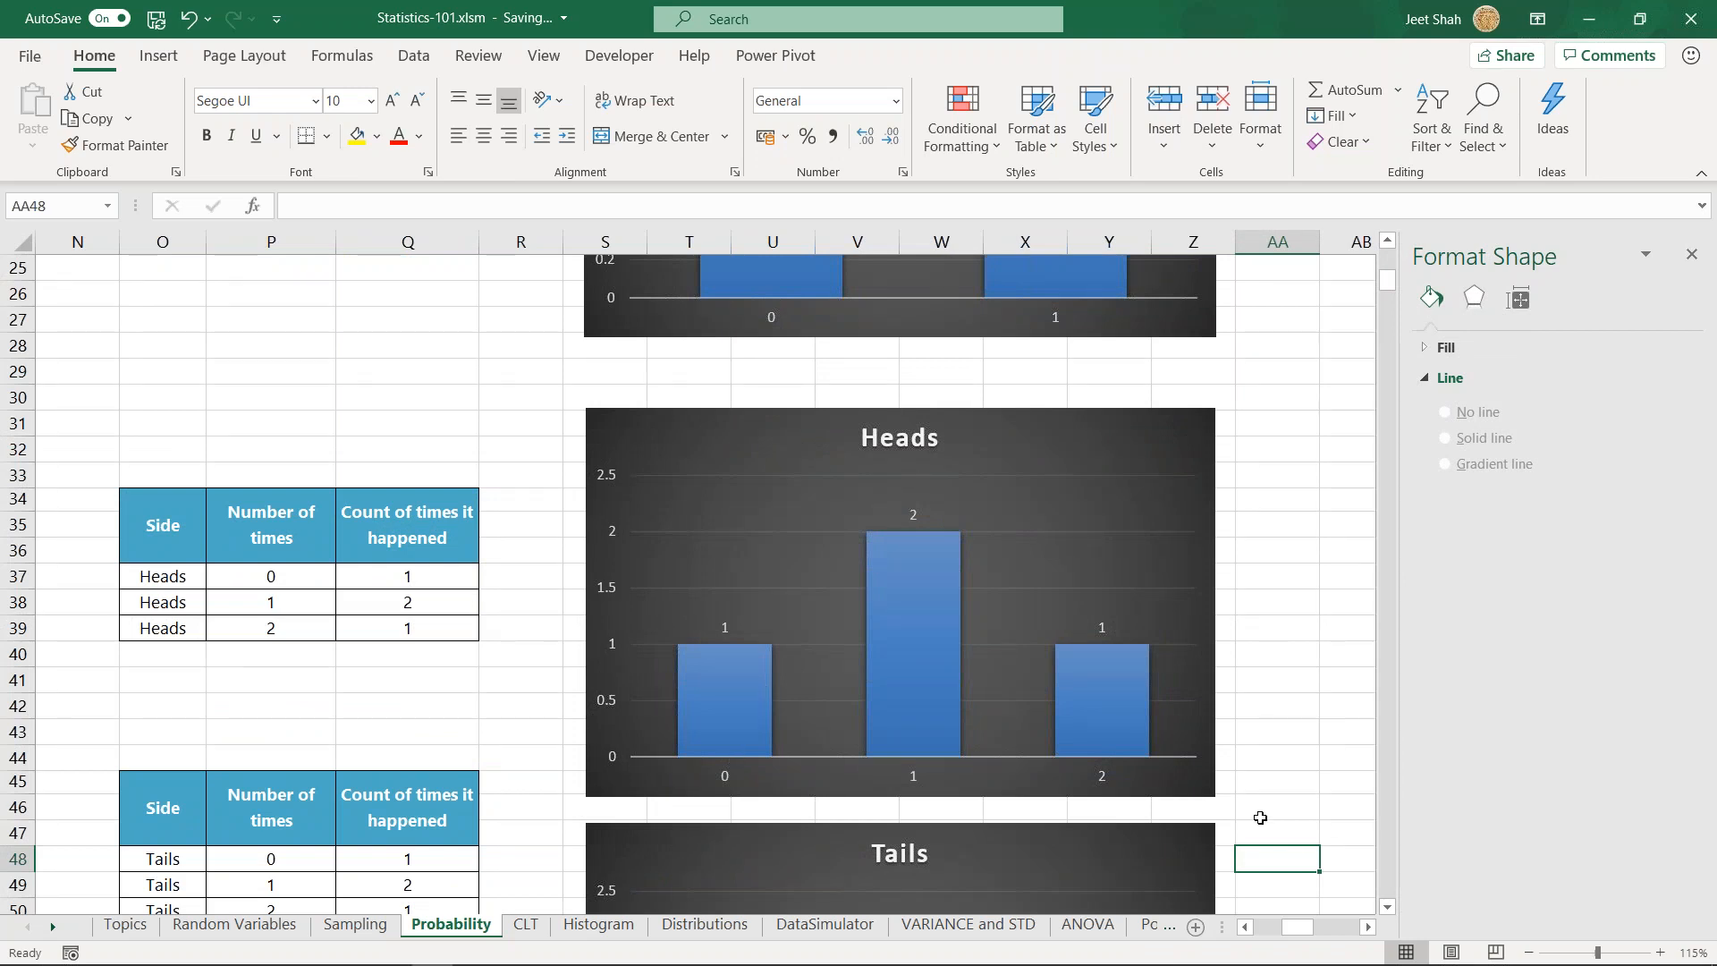
- Examine the two-coin Heads probability table at AC34 and the matching Heads probability chart
{"action": "left_click", "coordinate": [1367, 927]}
{"action": "left_click", "coordinate": [1369, 930]}
{"action": "left_click", "coordinate": [1369, 930]}
{"action": "left_click_drag", "start_coordinate": [507, 543], "coordinate": [598, 583]}
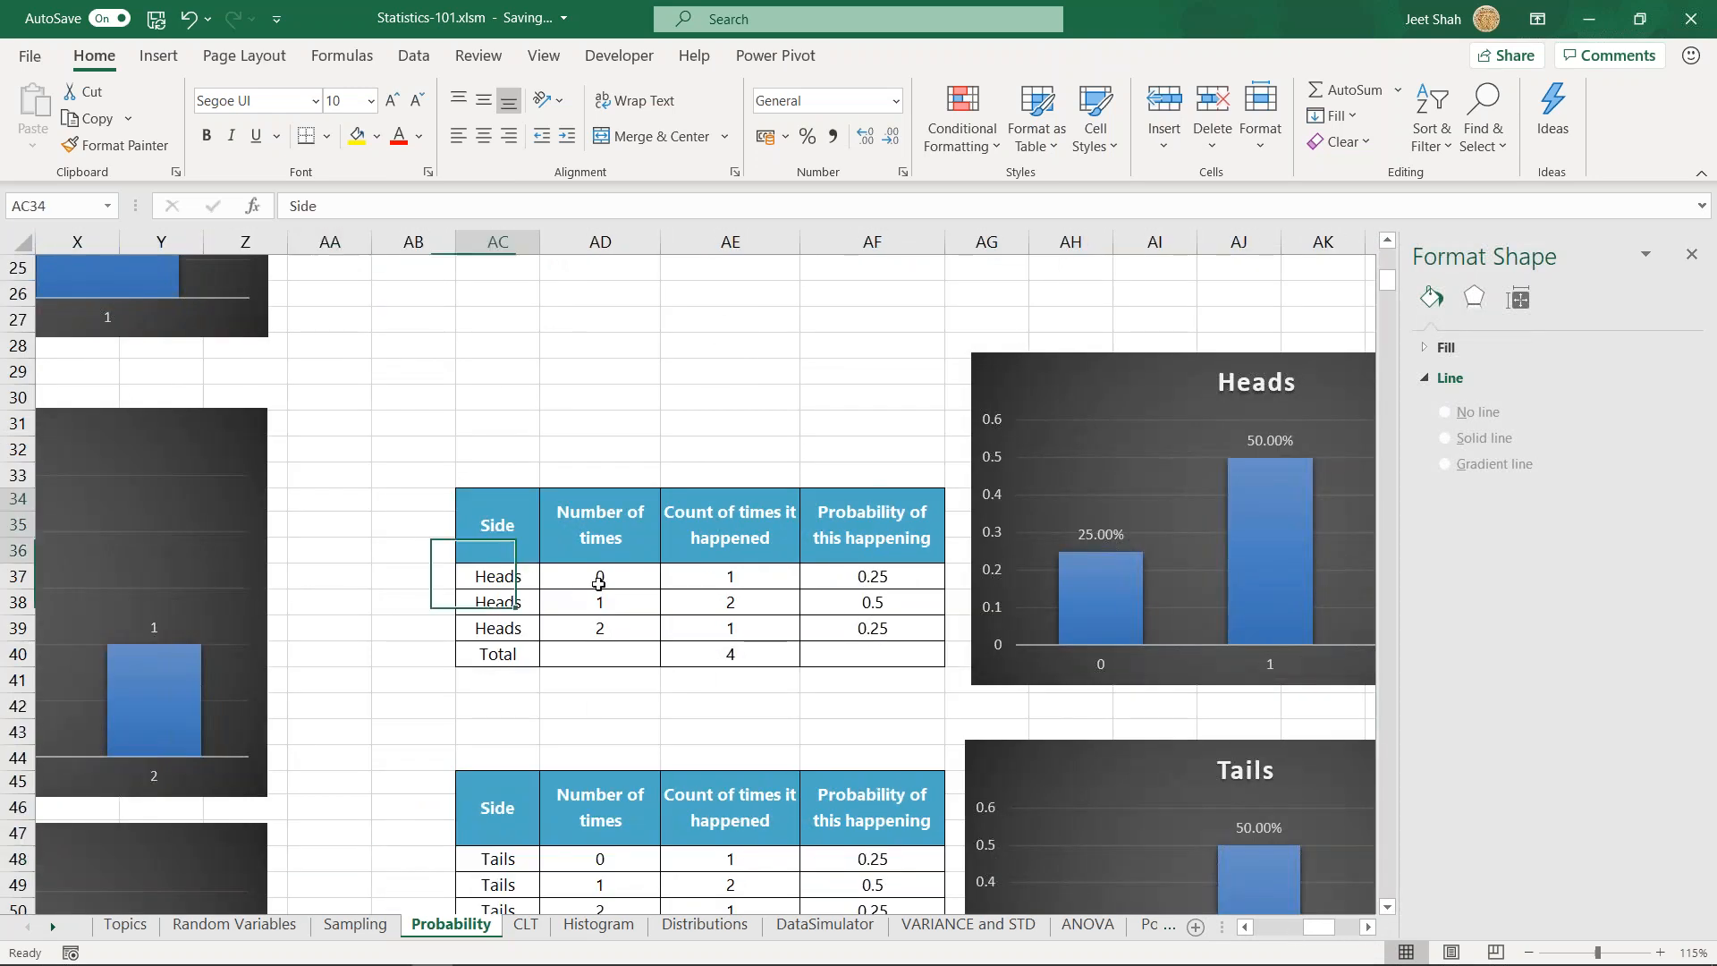
{"action": "left_click", "coordinate": [867, 705]}
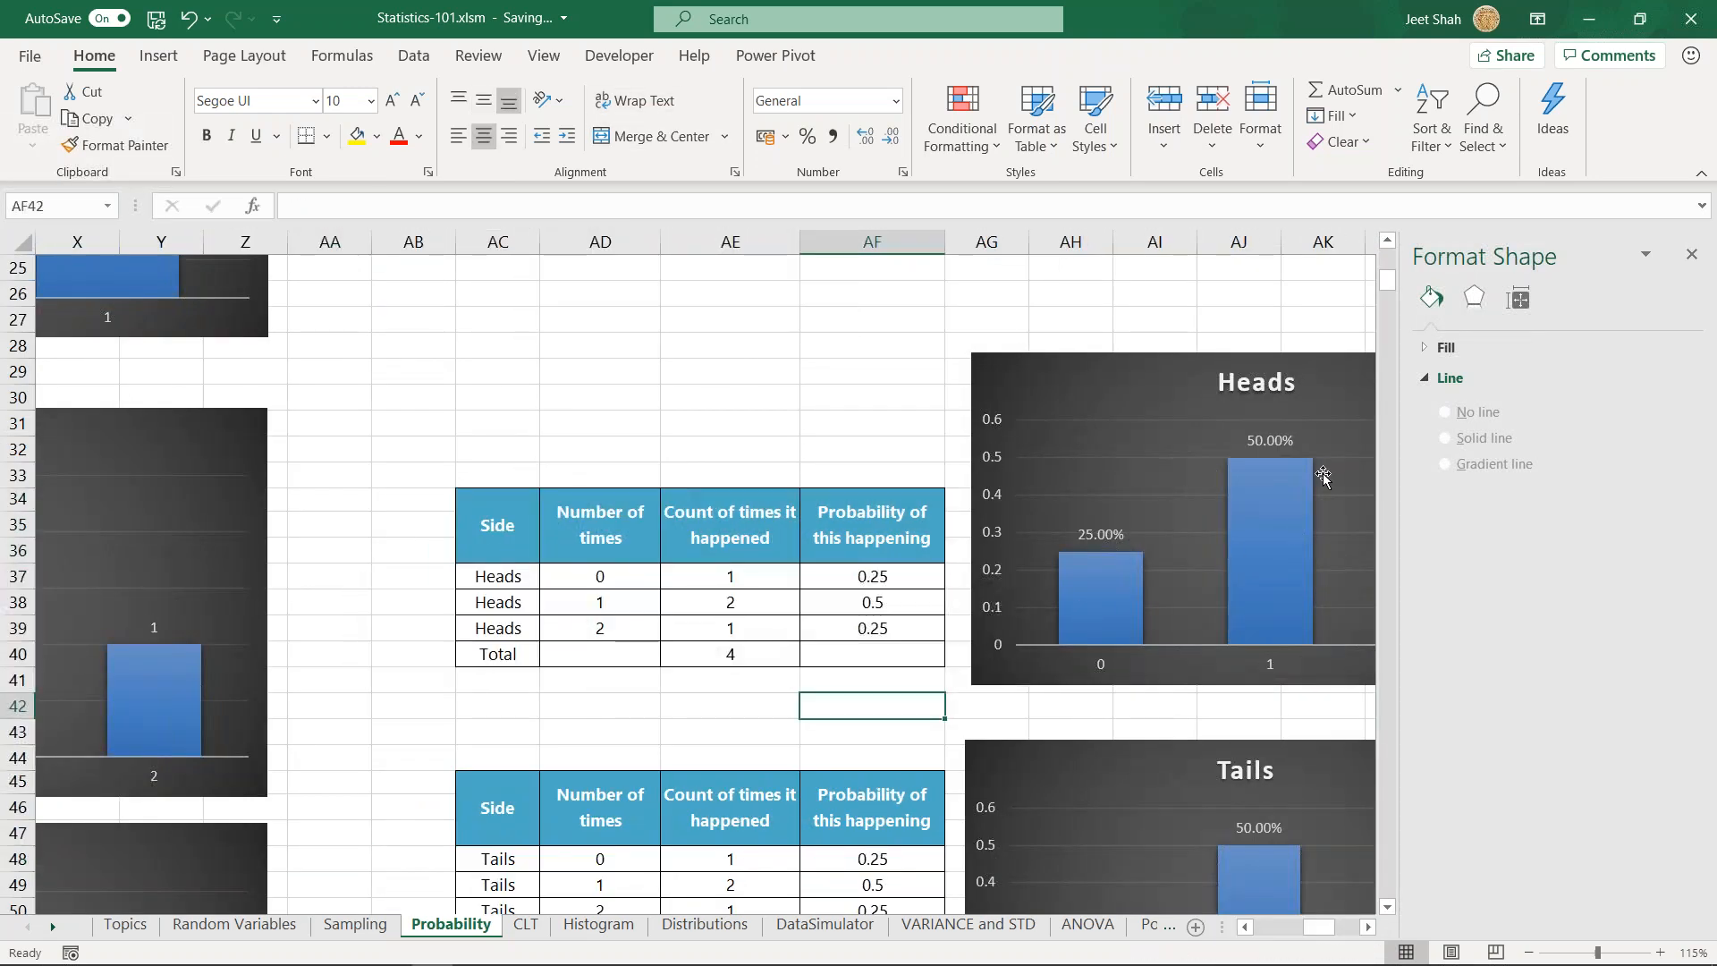
{"action": "left_click", "coordinate": [1122, 371]}
{"action": "left_click", "coordinate": [729, 397]}
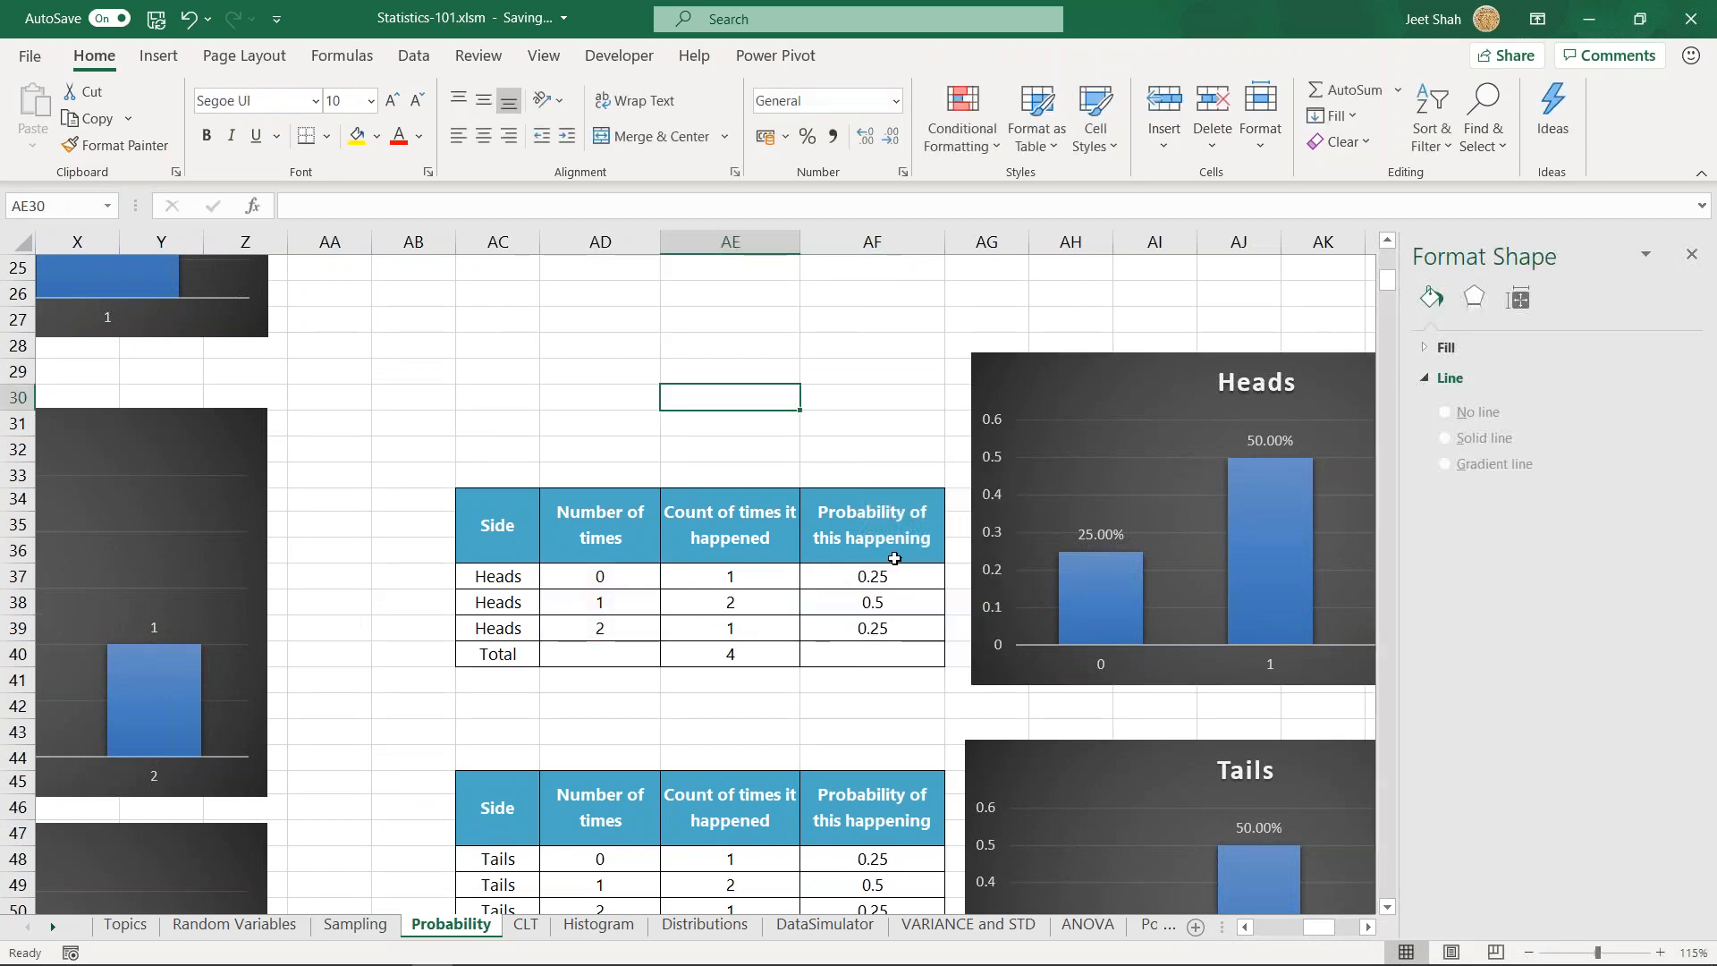
- Look at the available column and bar chart types without inserting one
{"action": "left_click", "coordinate": [158, 56]}
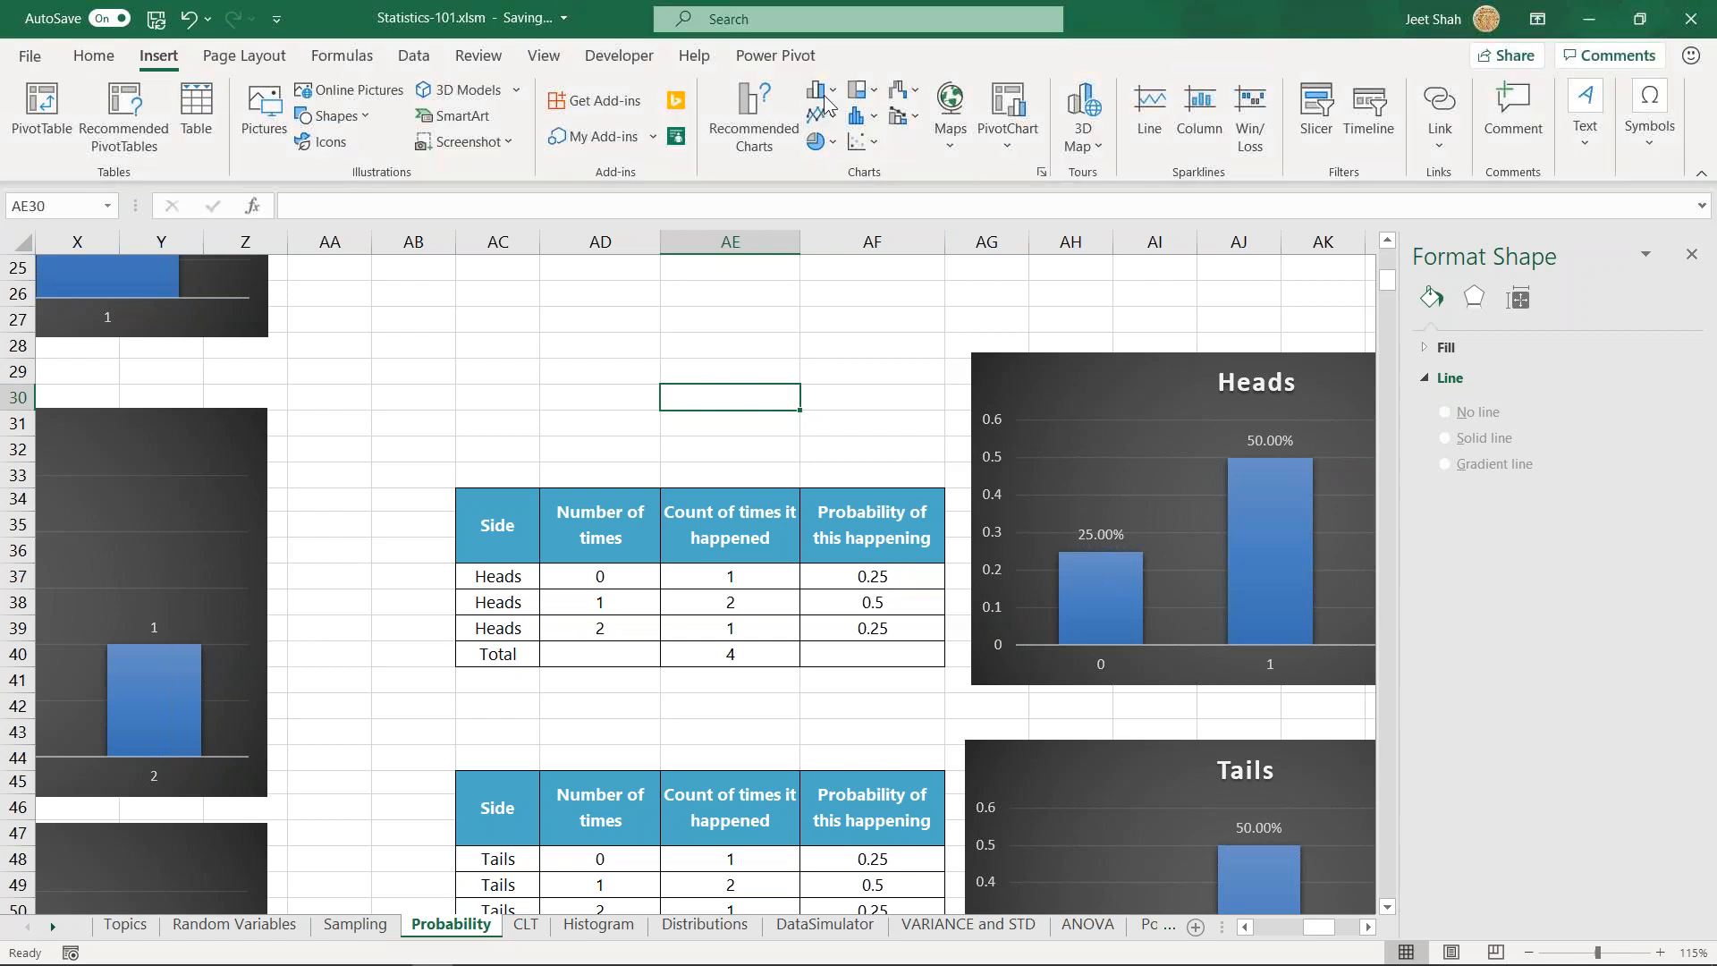
{"action": "left_click", "coordinate": [819, 89]}
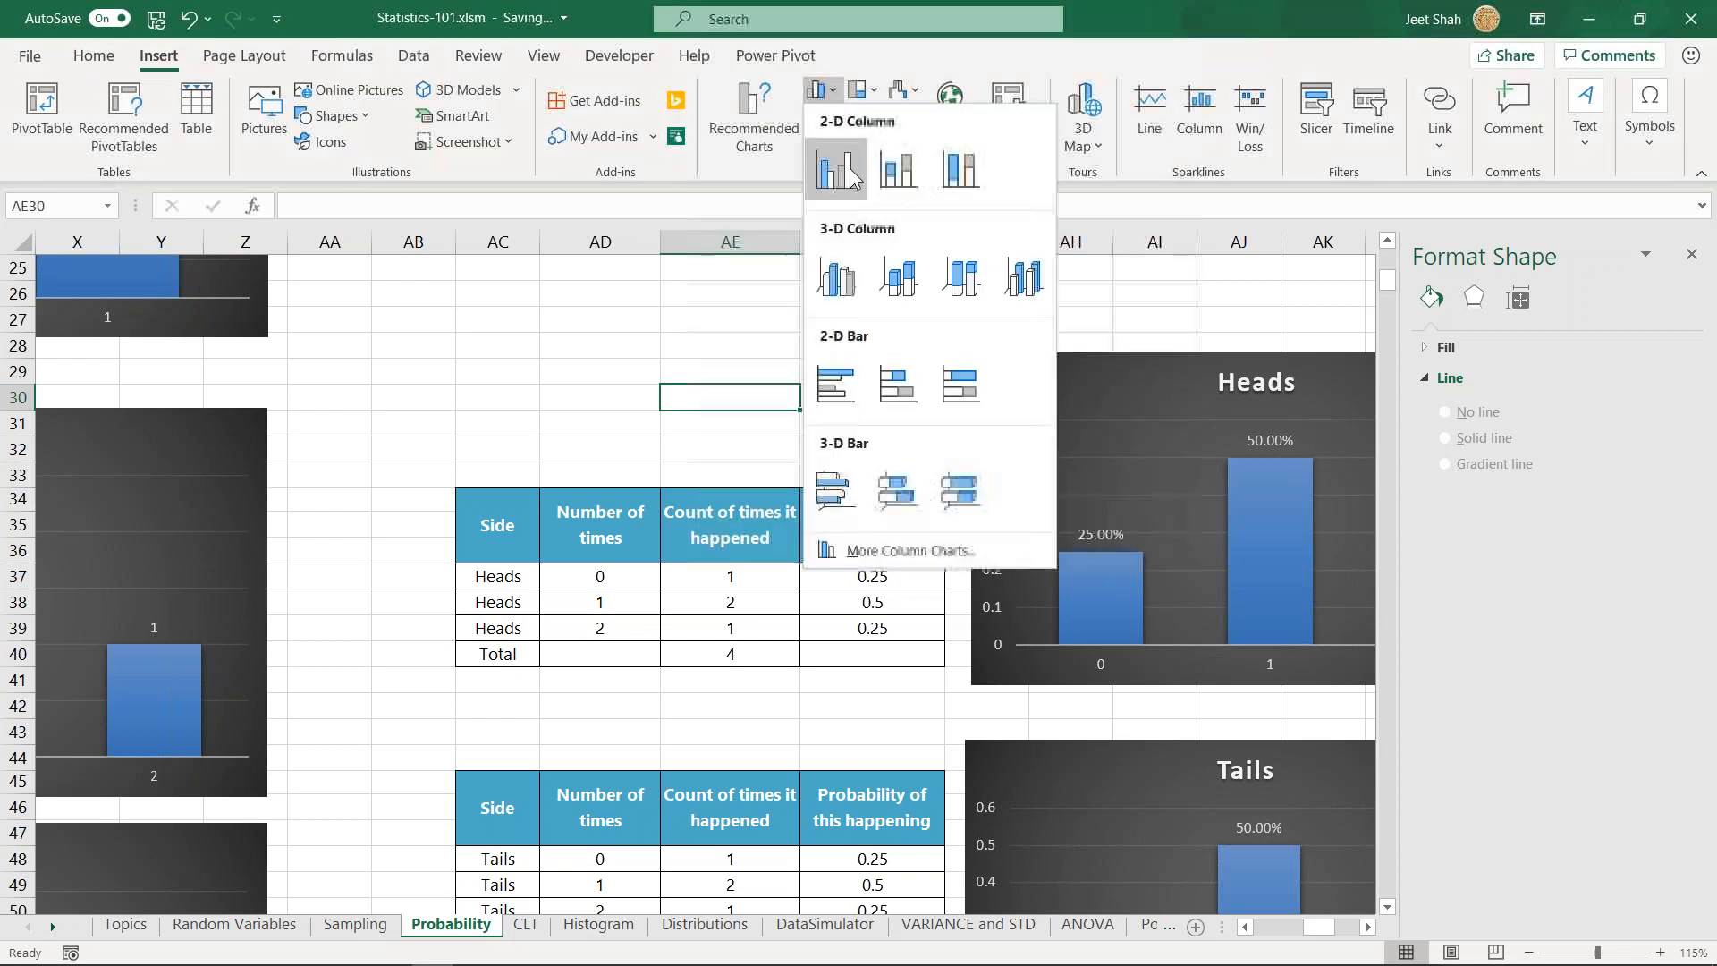
{"action": "left_click", "coordinate": [824, 91]}
{"action": "left_click", "coordinate": [596, 432]}
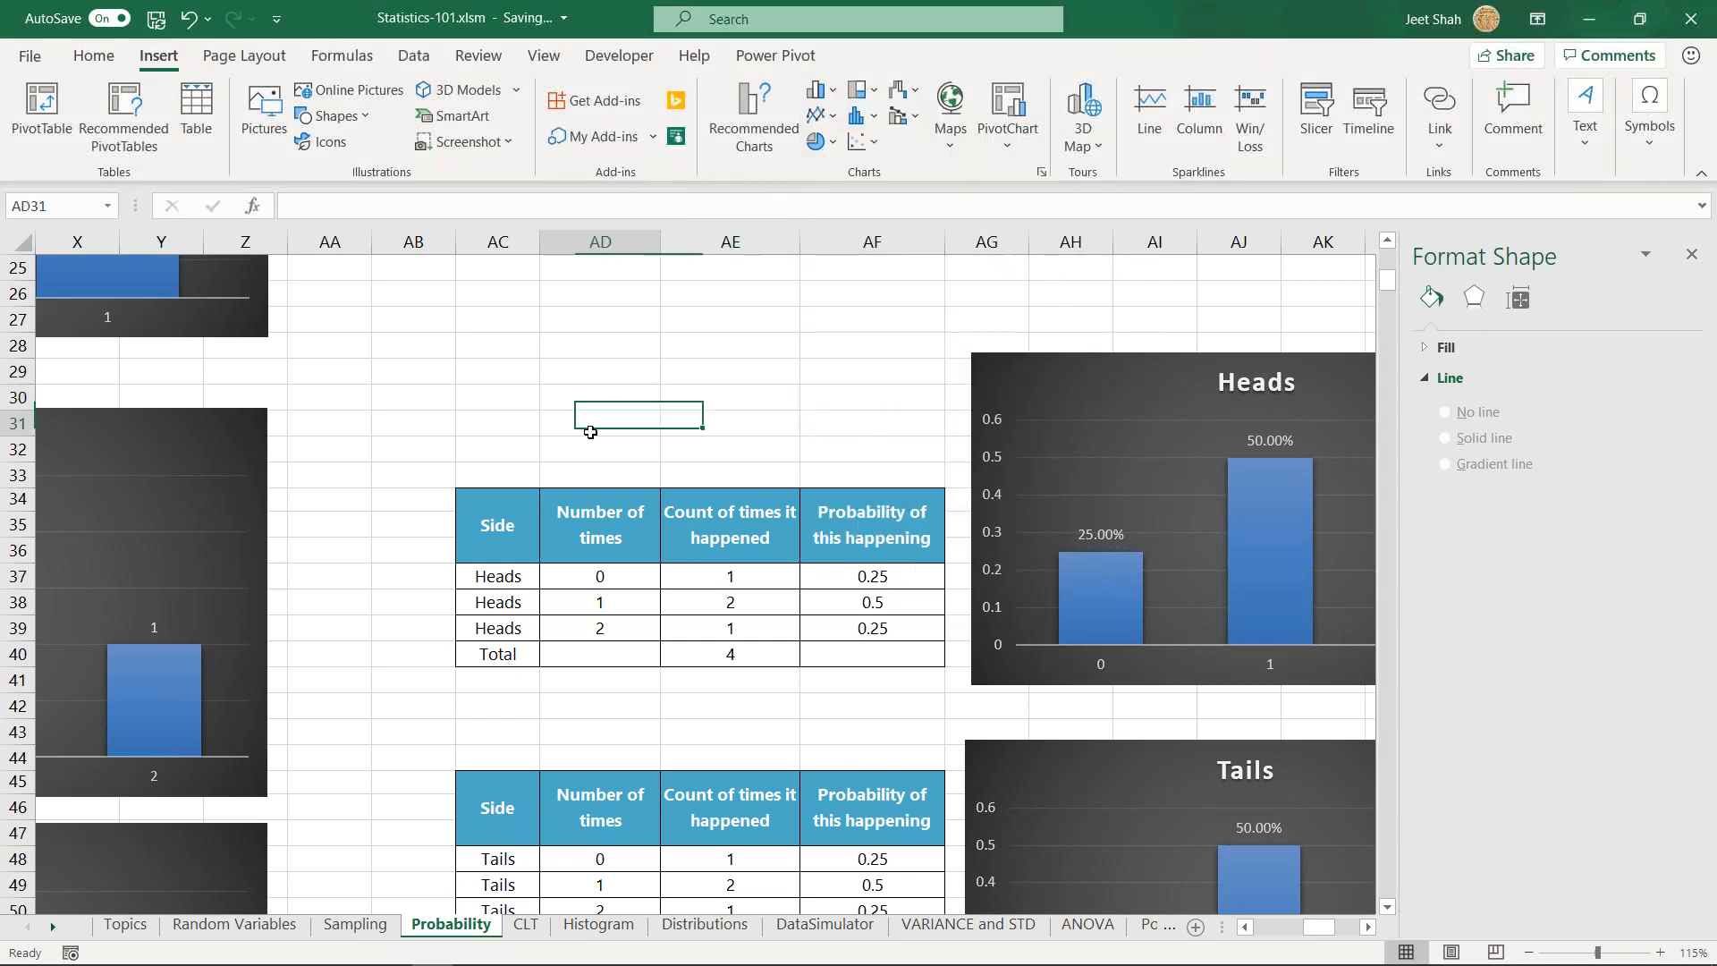
- Go to the 3 Coins section and highlight its possibilities with their labels in A67:D74
{"action": "left_click_drag", "start_coordinate": [1319, 927], "coordinate": [1203, 954]}
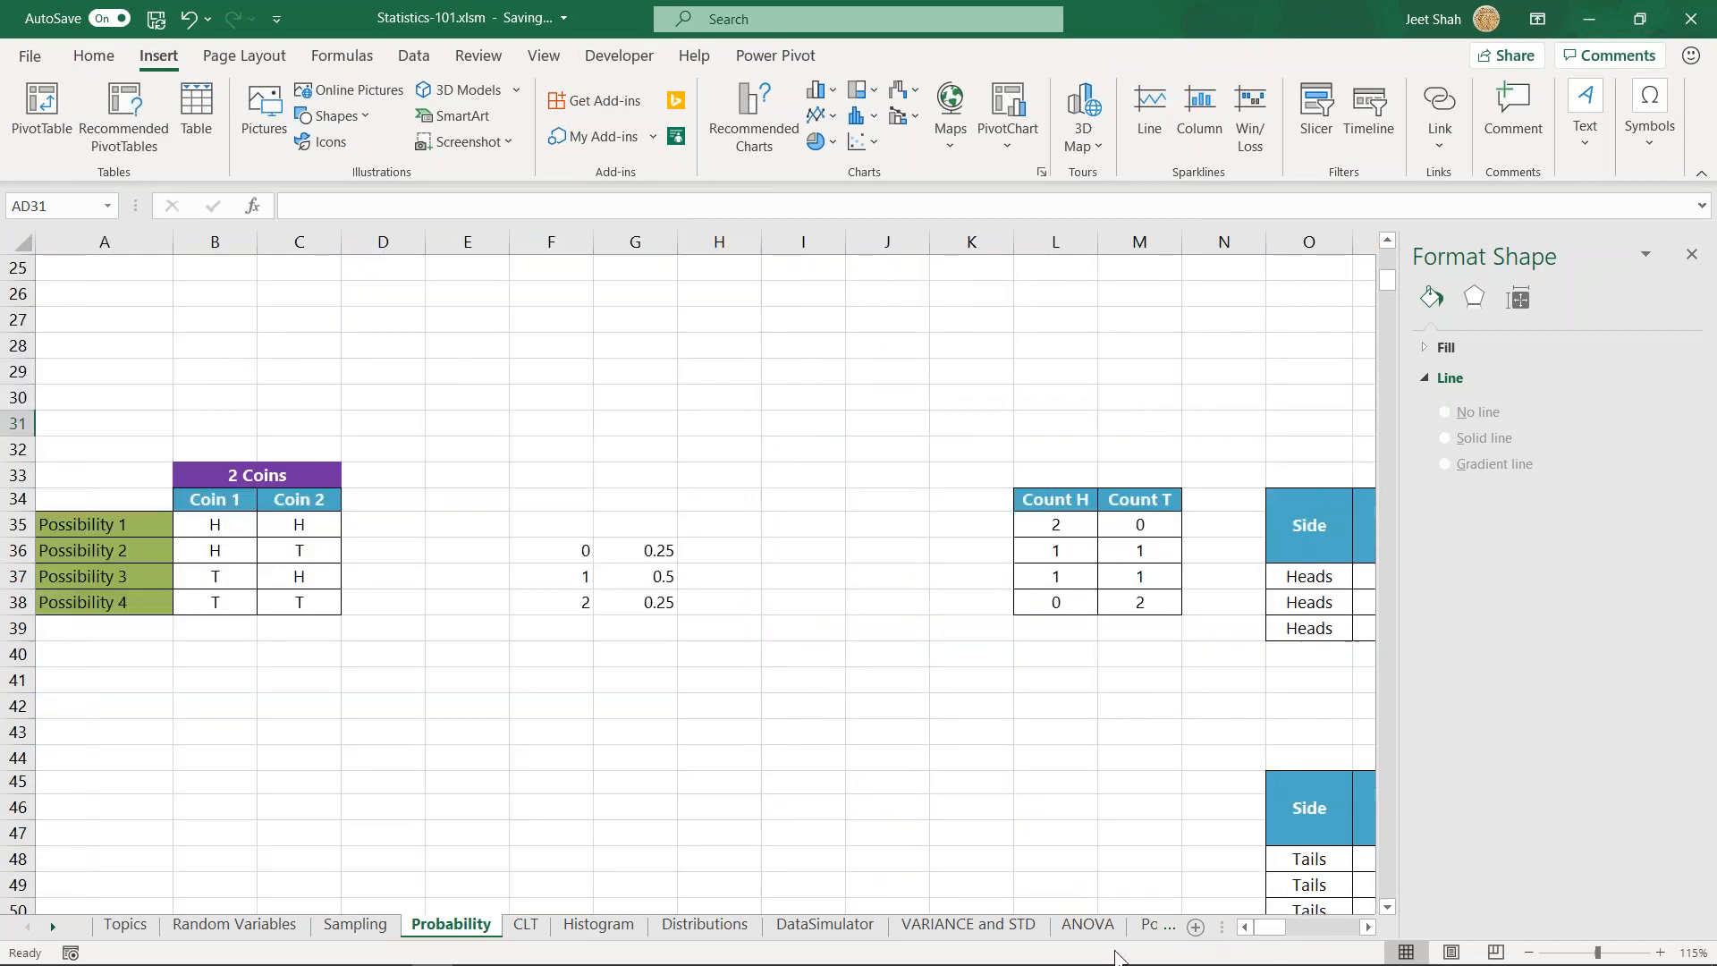
{"action": "left_click", "coordinate": [238, 729]}
{"action": "scroll", "coordinate": [240, 726], "scroll_direction": "down", "scroll_amount": 7}
{"action": "scroll", "coordinate": [242, 720], "scroll_direction": "down", "scroll_amount": 3}
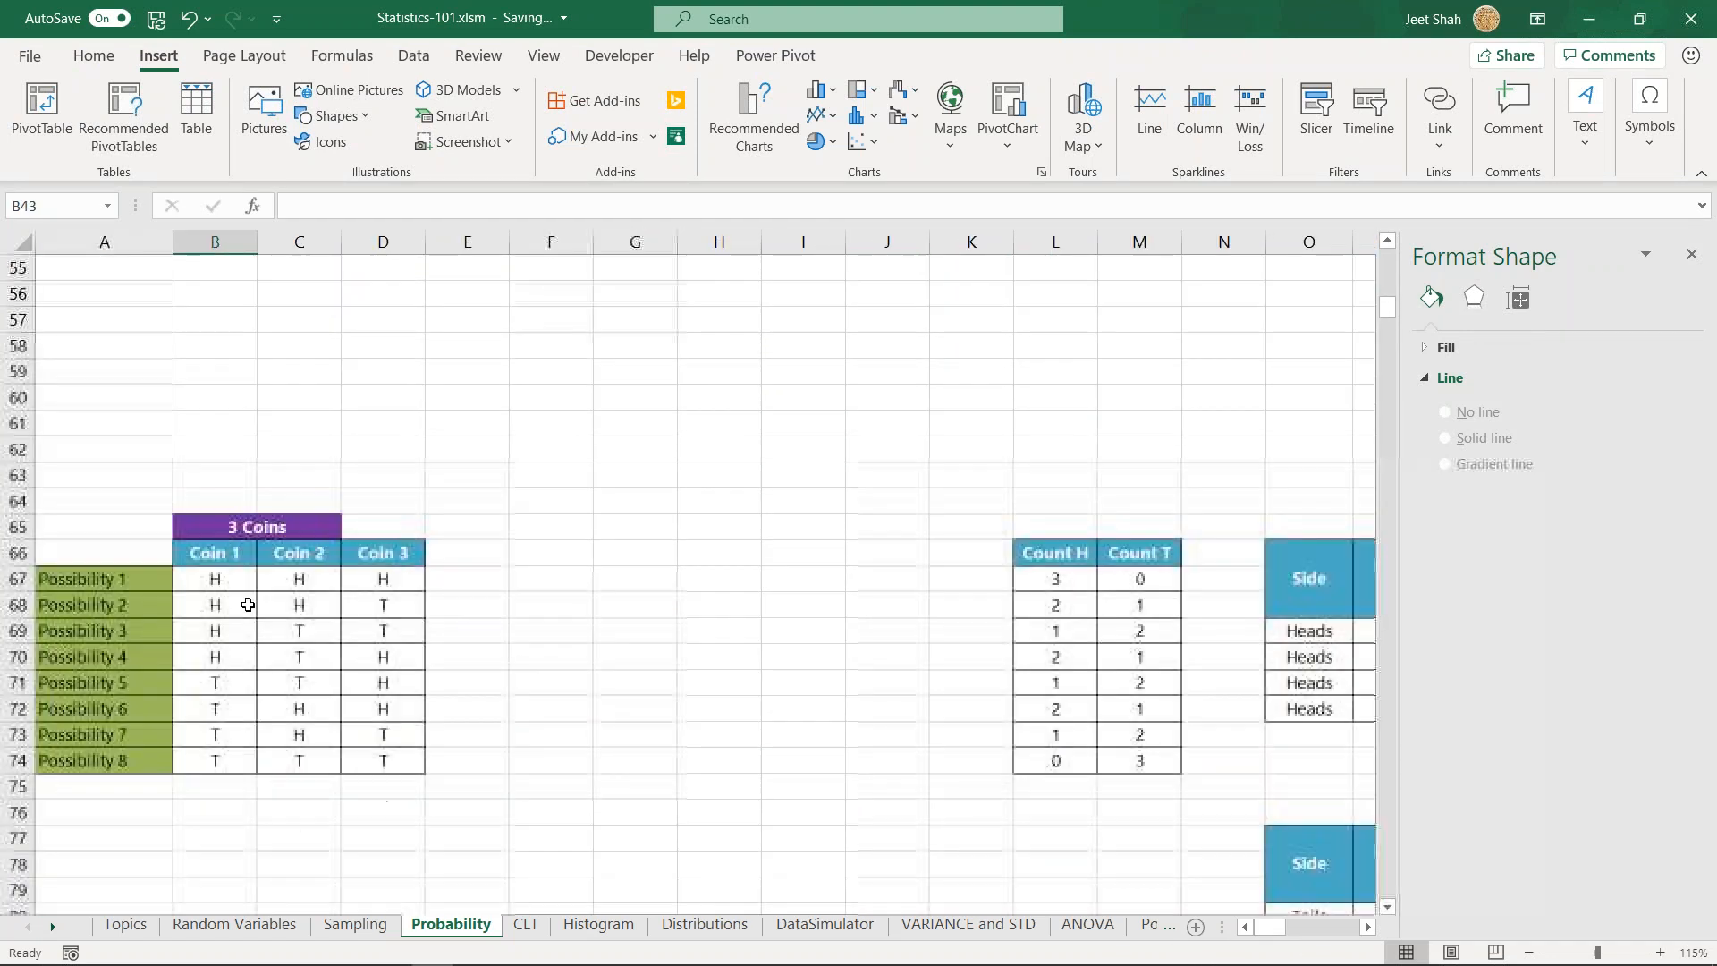
{"action": "left_click_drag", "start_coordinate": [199, 573], "coordinate": [428, 761]}
{"action": "left_click", "coordinate": [388, 736]}
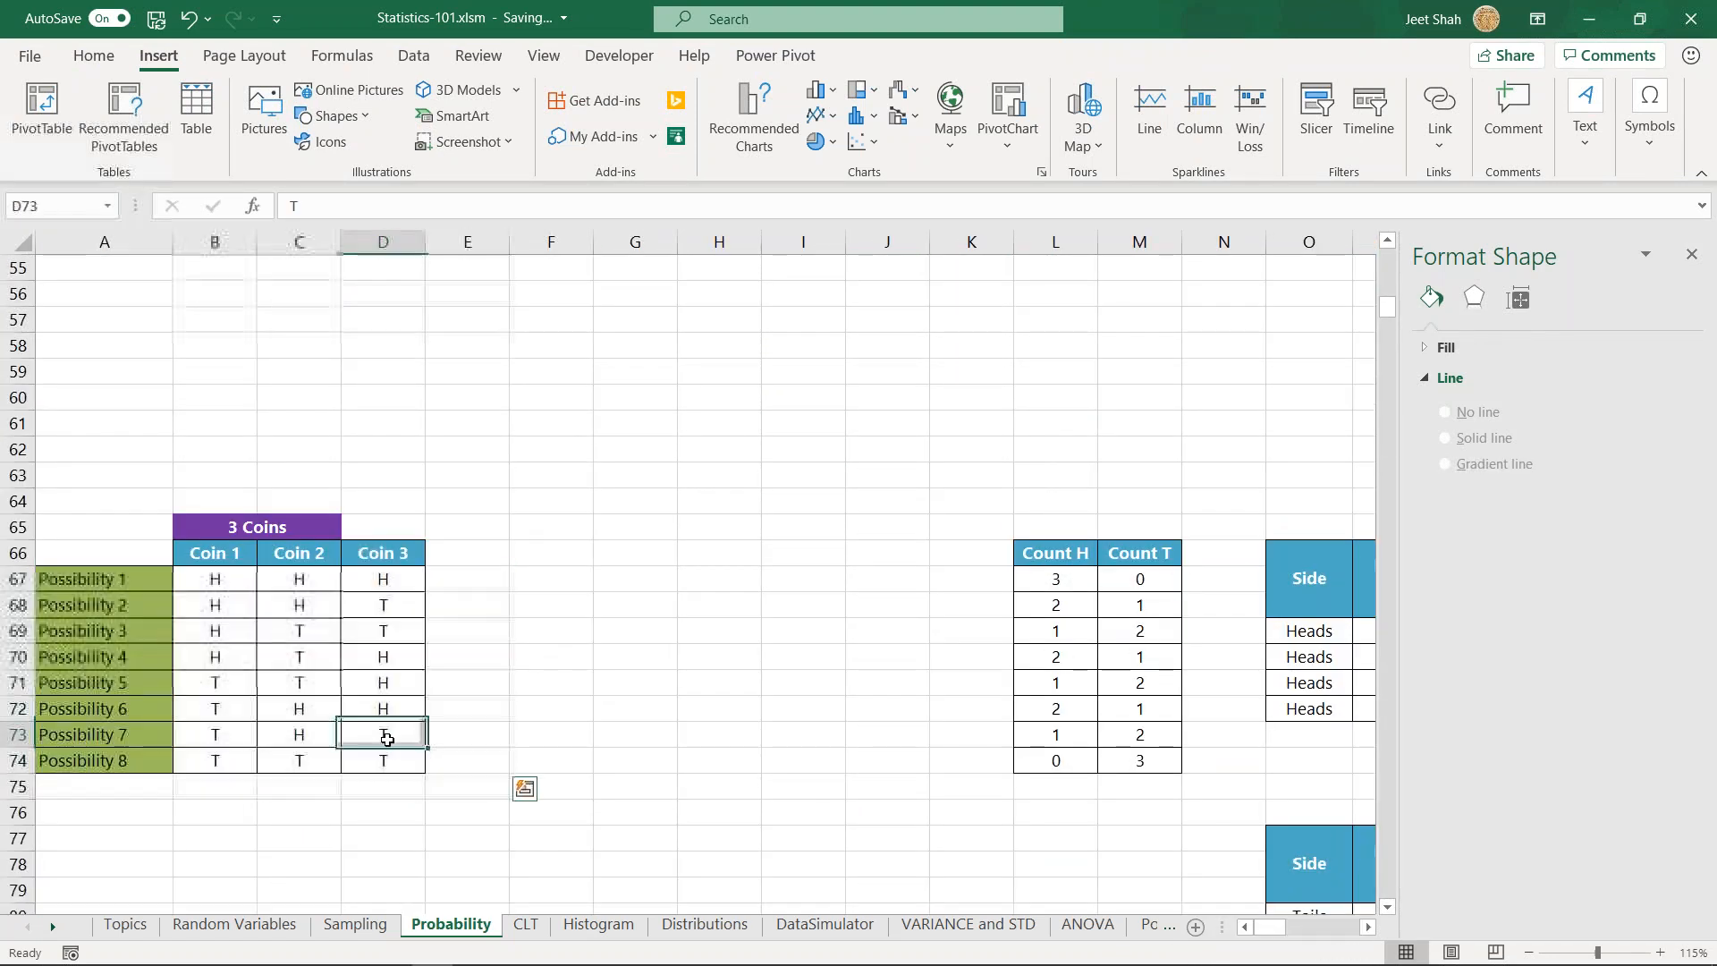
{"action": "left_click_drag", "start_coordinate": [131, 575], "coordinate": [394, 762]}
{"action": "left_click", "coordinate": [626, 709]}
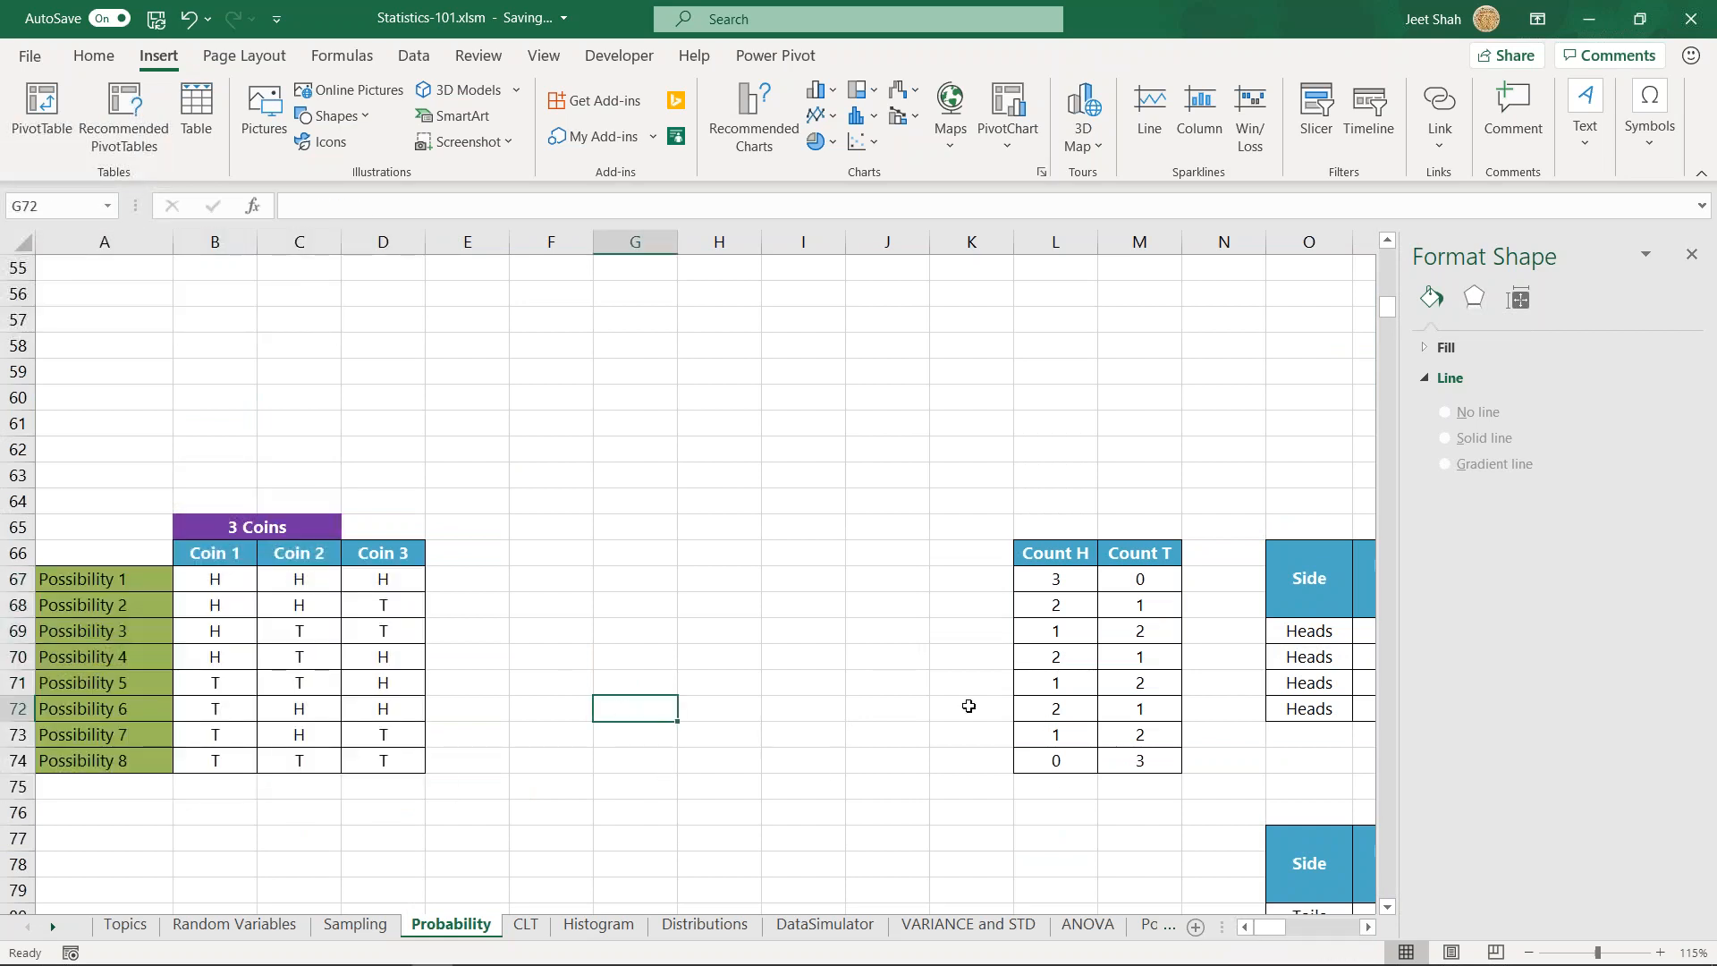
- Review the 3 Coins section again and highlight only the coin outcomes in B67:D74
{"action": "scroll", "coordinate": [969, 701], "scroll_direction": "down", "scroll_amount": 1}
{"action": "left_click", "coordinate": [530, 453]}
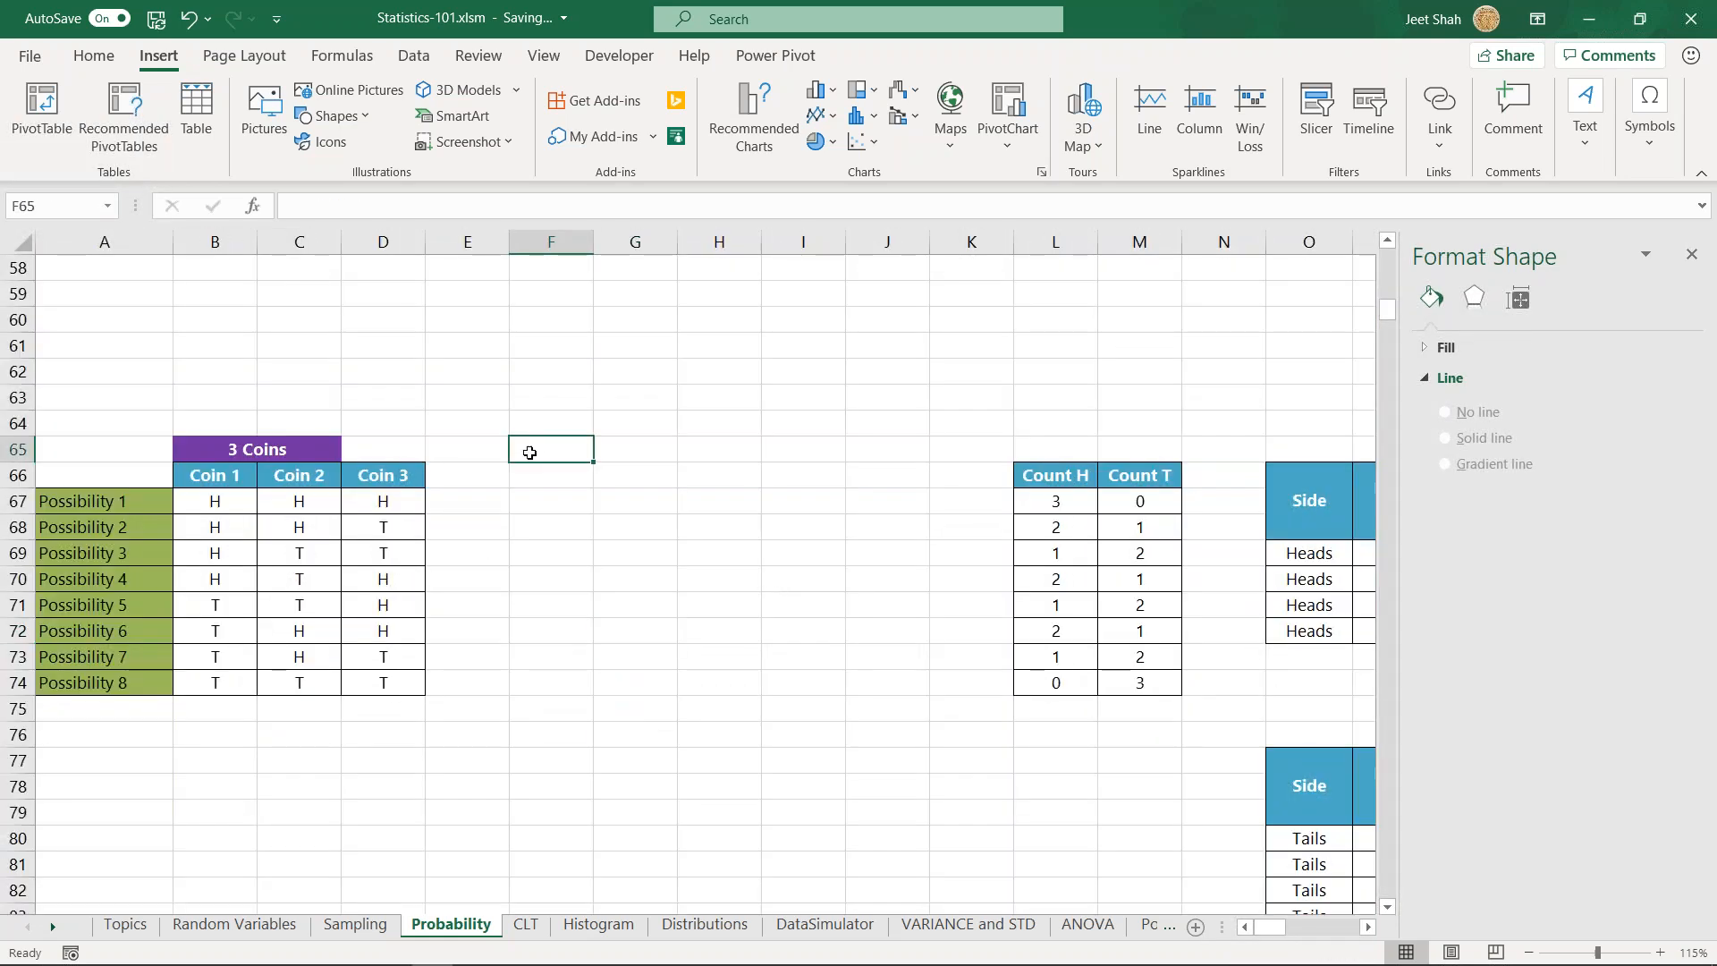
{"action": "scroll", "coordinate": [201, 603], "scroll_direction": "down", "scroll_amount": 3}
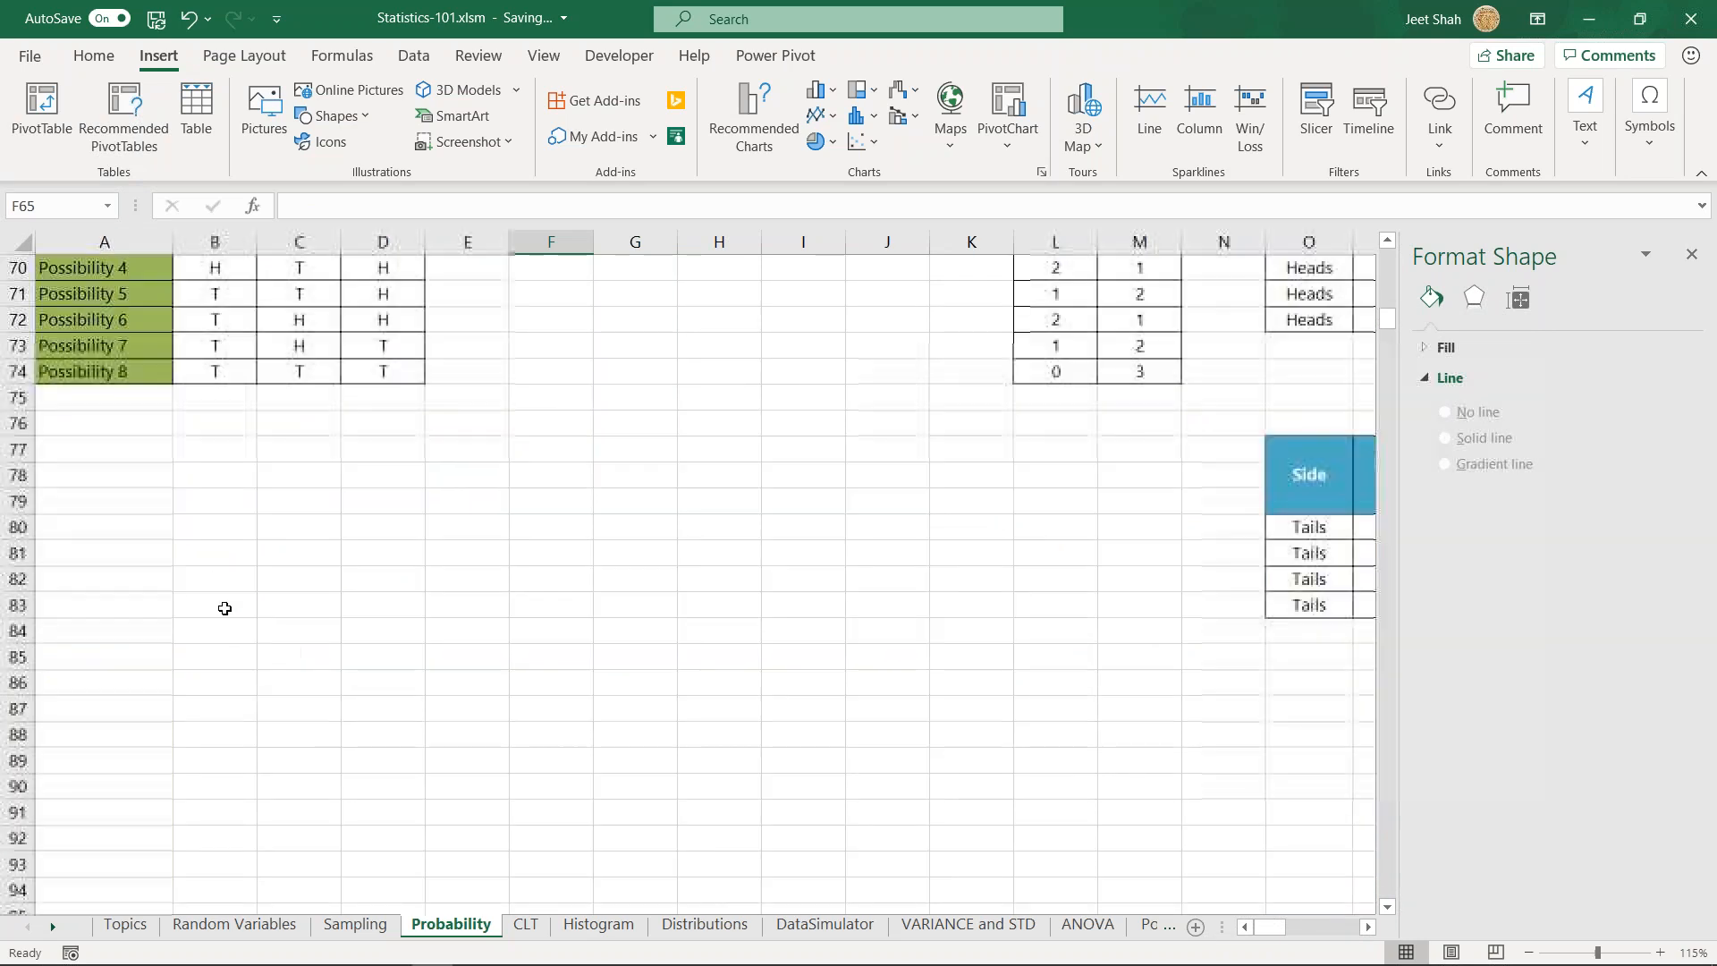
{"action": "scroll", "coordinate": [223, 605], "scroll_direction": "up", "scroll_amount": 4}
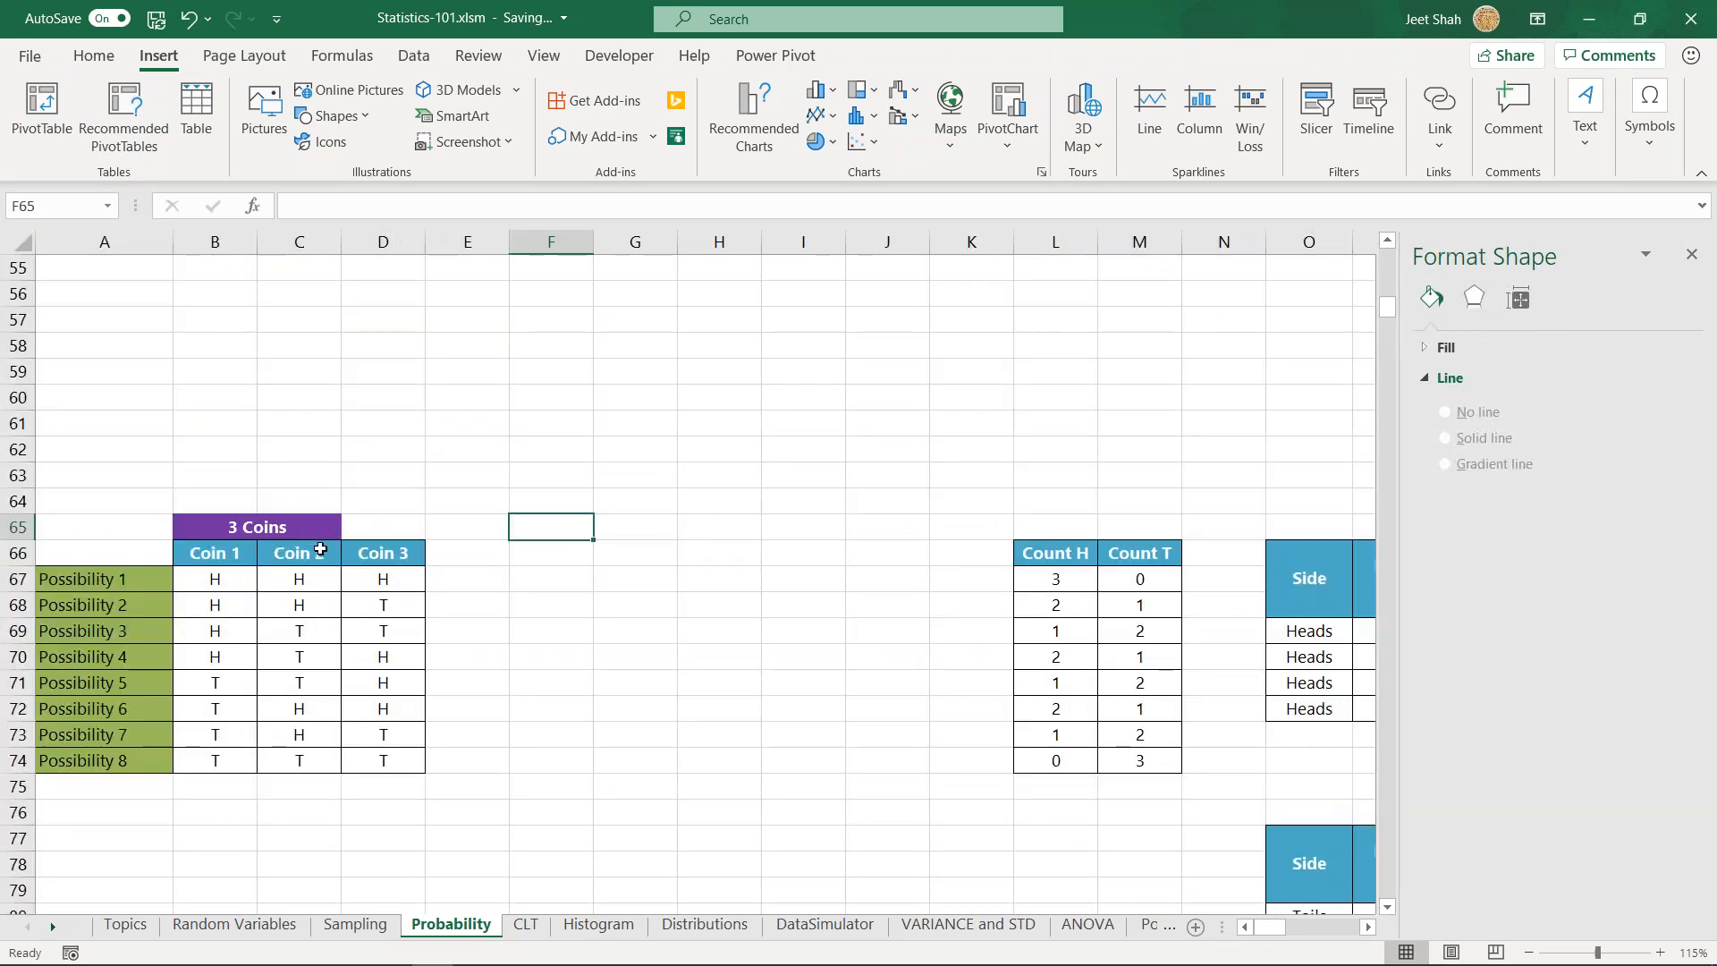
{"action": "scroll", "coordinate": [320, 549], "scroll_direction": "down", "scroll_amount": 1}
{"action": "left_click_drag", "start_coordinate": [207, 502], "coordinate": [393, 685]}
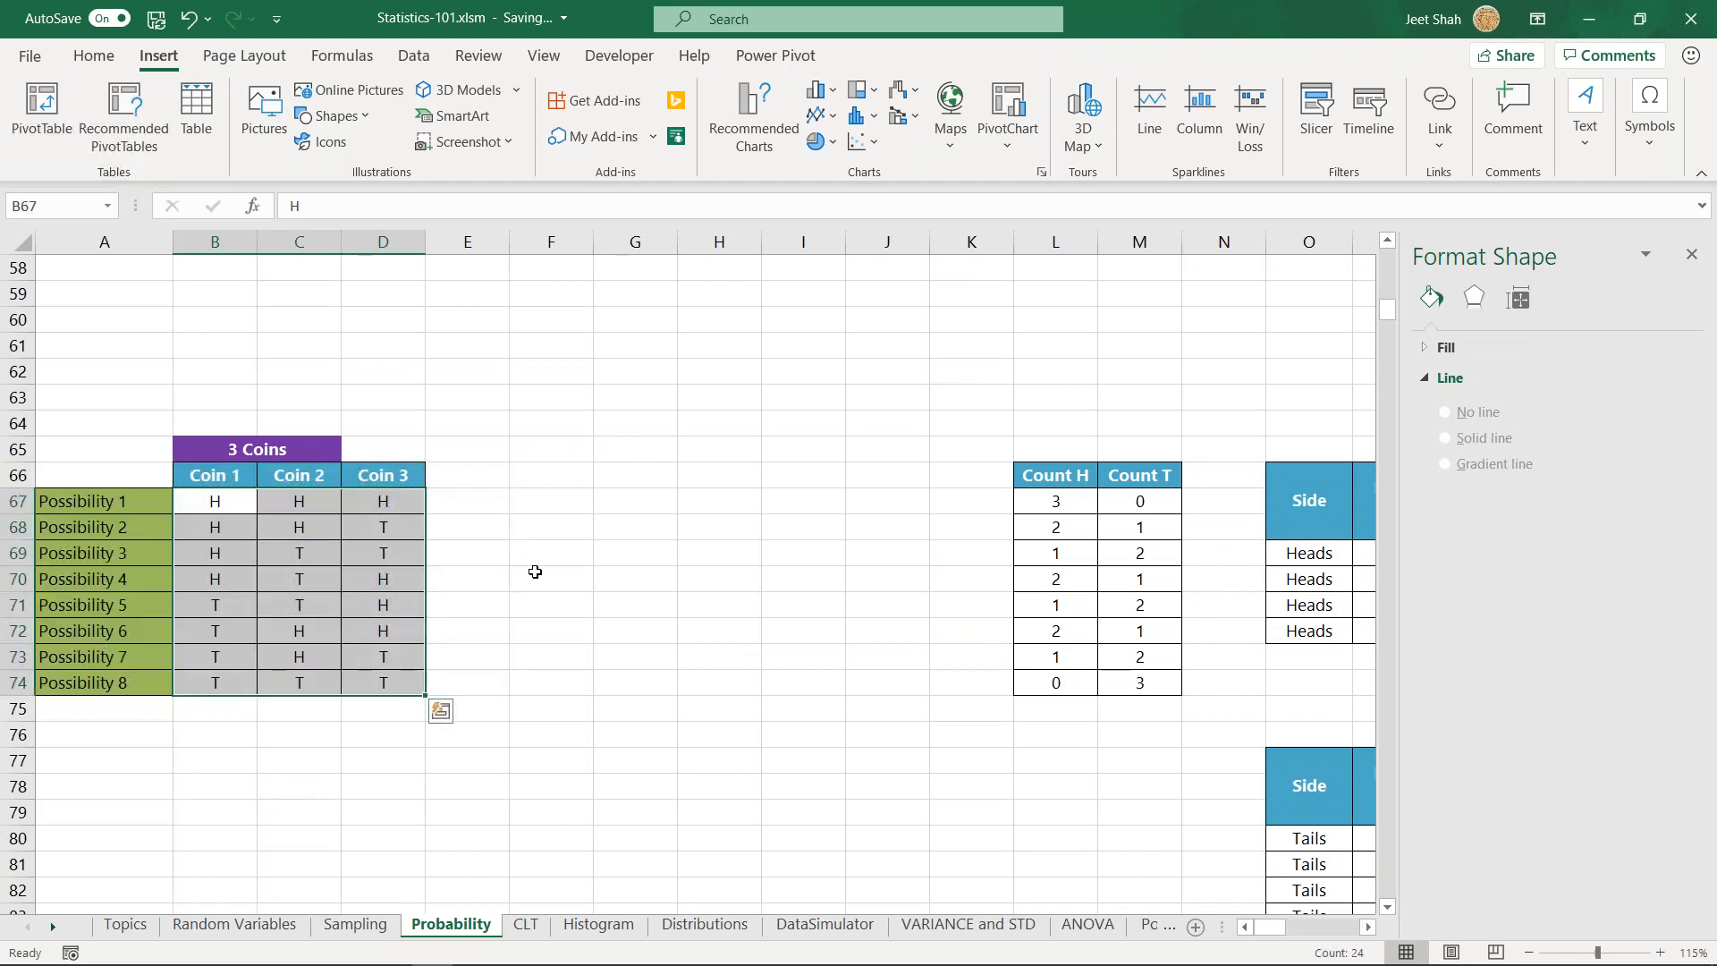
{"action": "left_click", "coordinate": [582, 552]}
- Browse the tables for four and more coins down to the nine-toss table and highlight its Toss 1 to Toss 9 headings
{"action": "scroll", "coordinate": [605, 586], "scroll_direction": "down", "scroll_amount": 12}
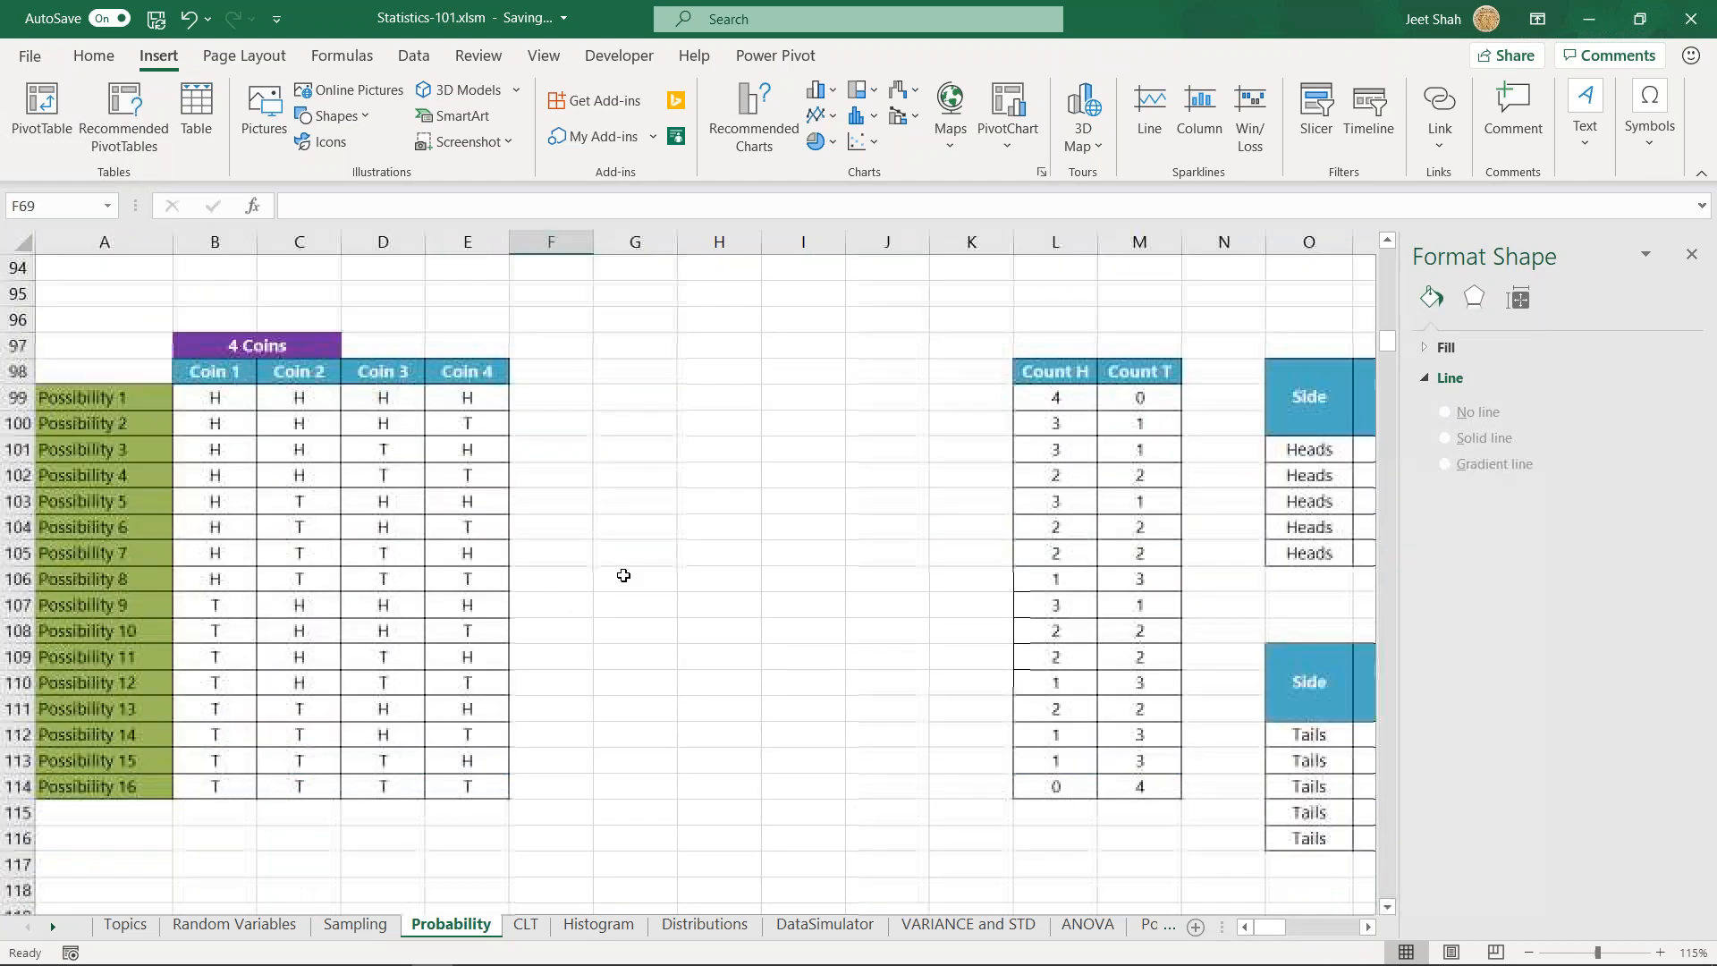
{"action": "scroll", "coordinate": [624, 575], "scroll_direction": "down", "scroll_amount": 20}
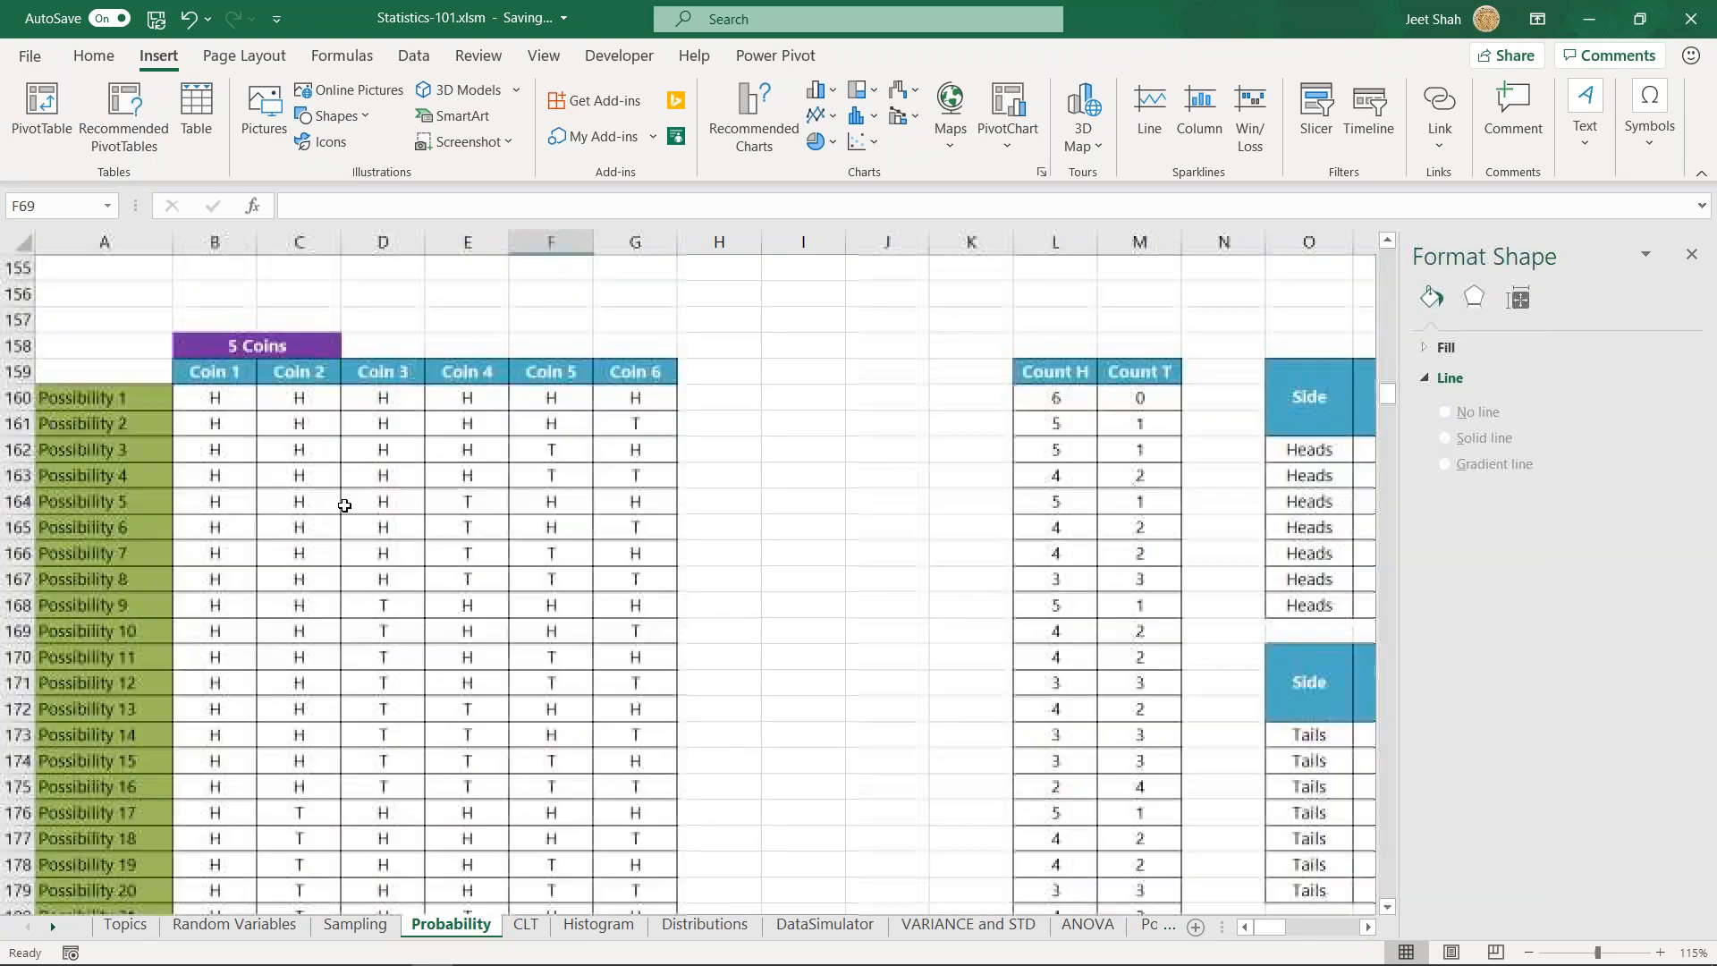
{"action": "scroll", "coordinate": [344, 505], "scroll_direction": "down", "scroll_amount": 20}
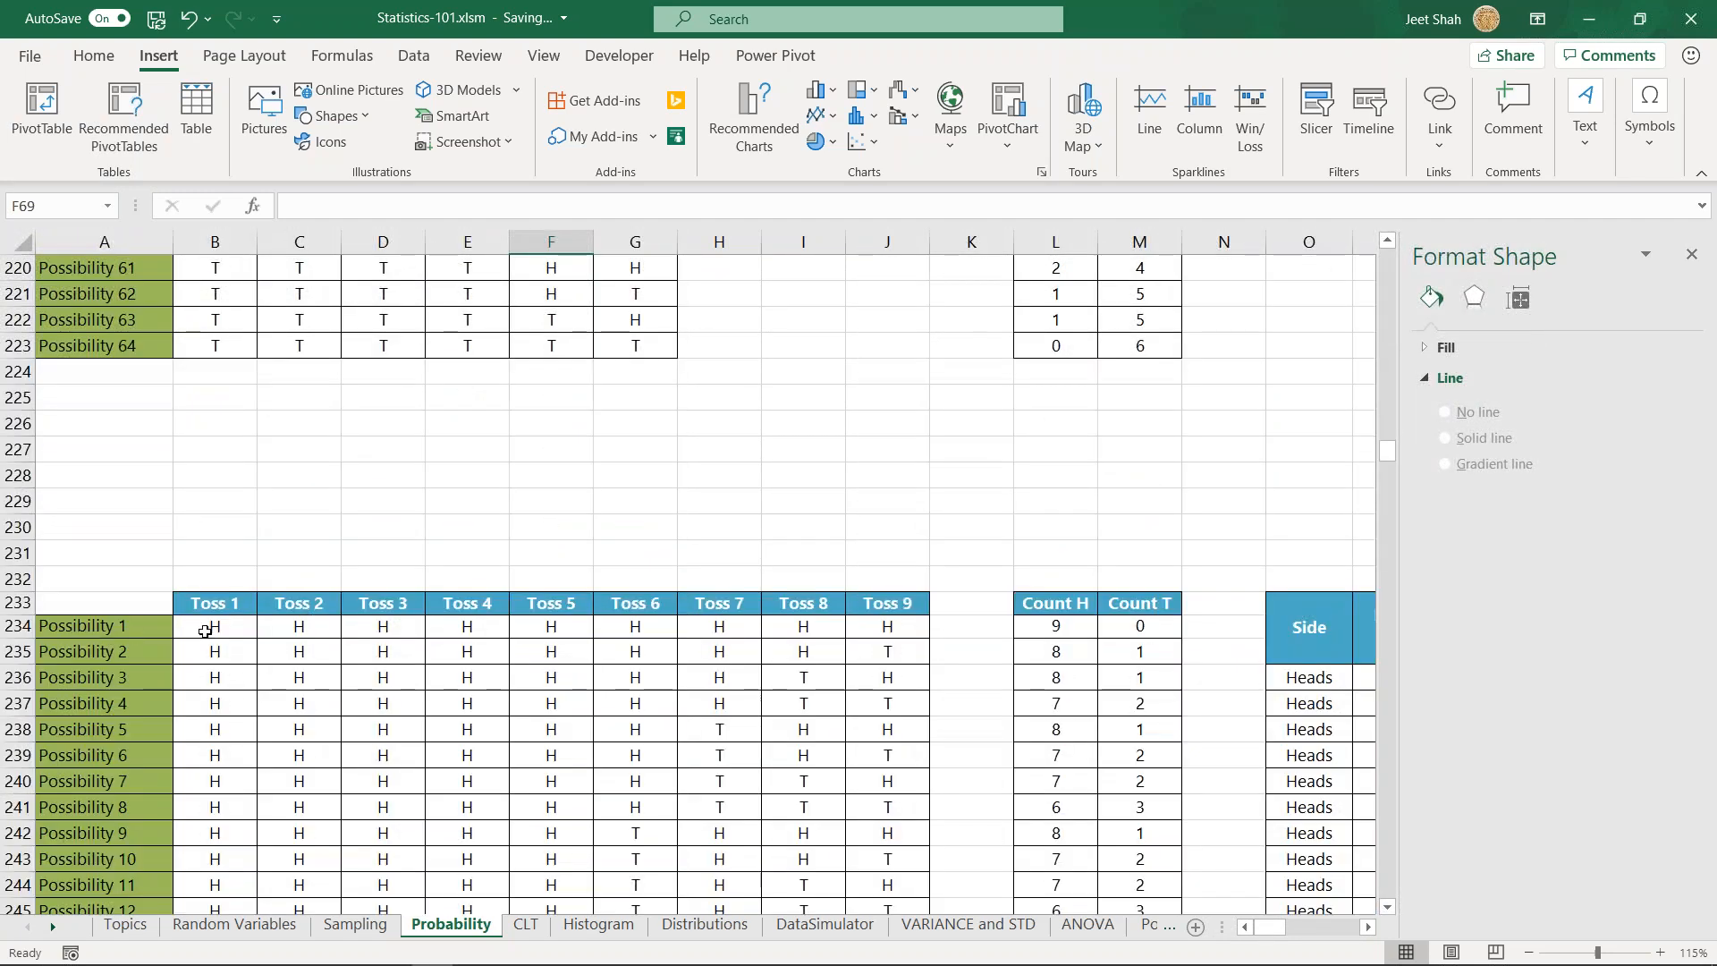
{"action": "left_click_drag", "start_coordinate": [216, 607], "coordinate": [881, 606]}
{"action": "left_click", "coordinate": [300, 703]}
- Find the last possibility of the nine-toss table and select its Toss 9 outcome in J745
{"action": "left_click", "coordinate": [150, 697]}
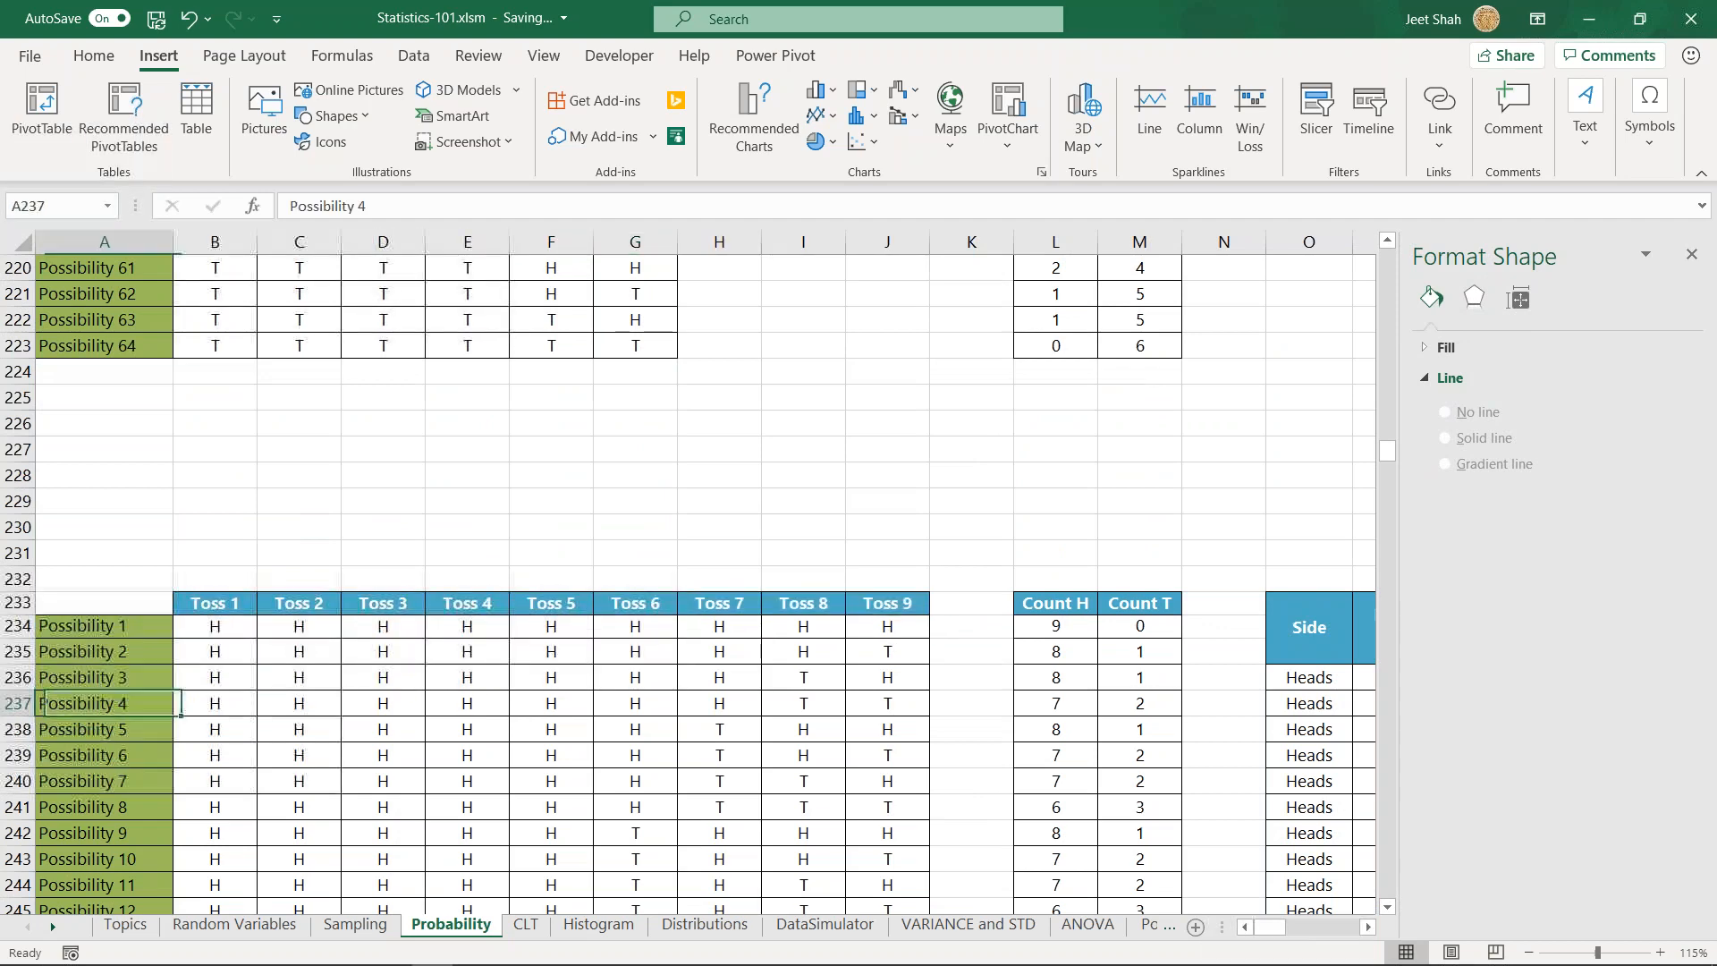
{"action": "key", "text": "ctrl+Down"}
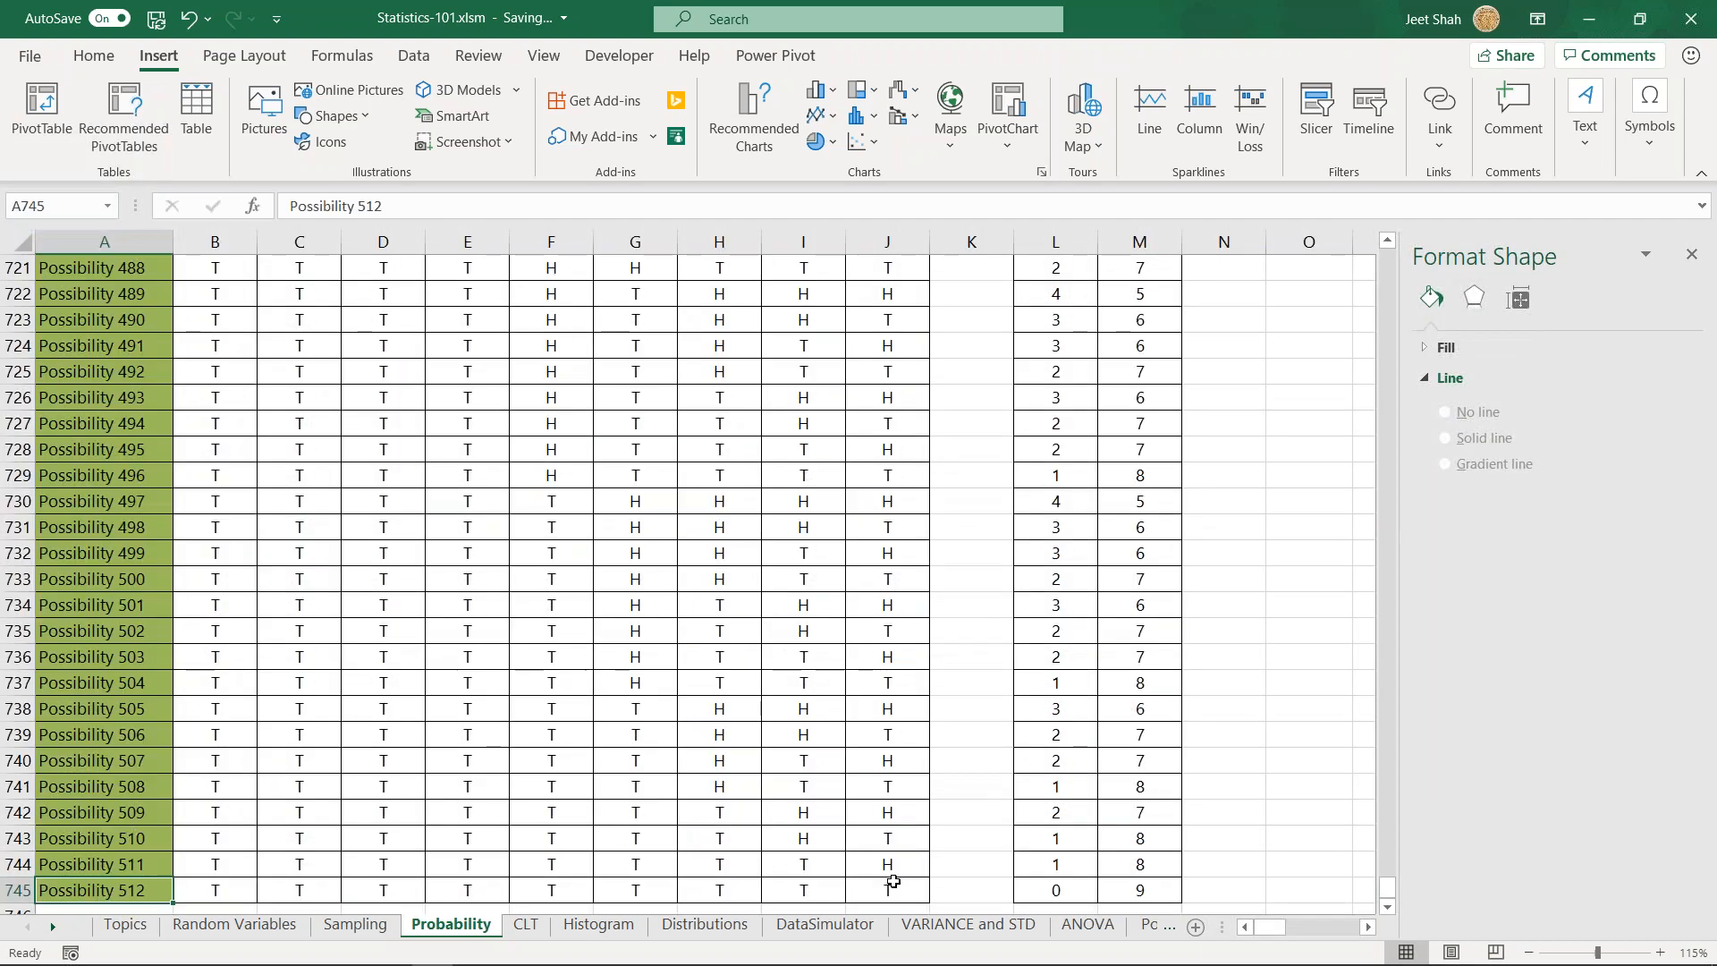
{"action": "left_click", "coordinate": [893, 882]}
{"action": "scroll", "coordinate": [877, 760], "scroll_direction": "down", "scroll_amount": 2}
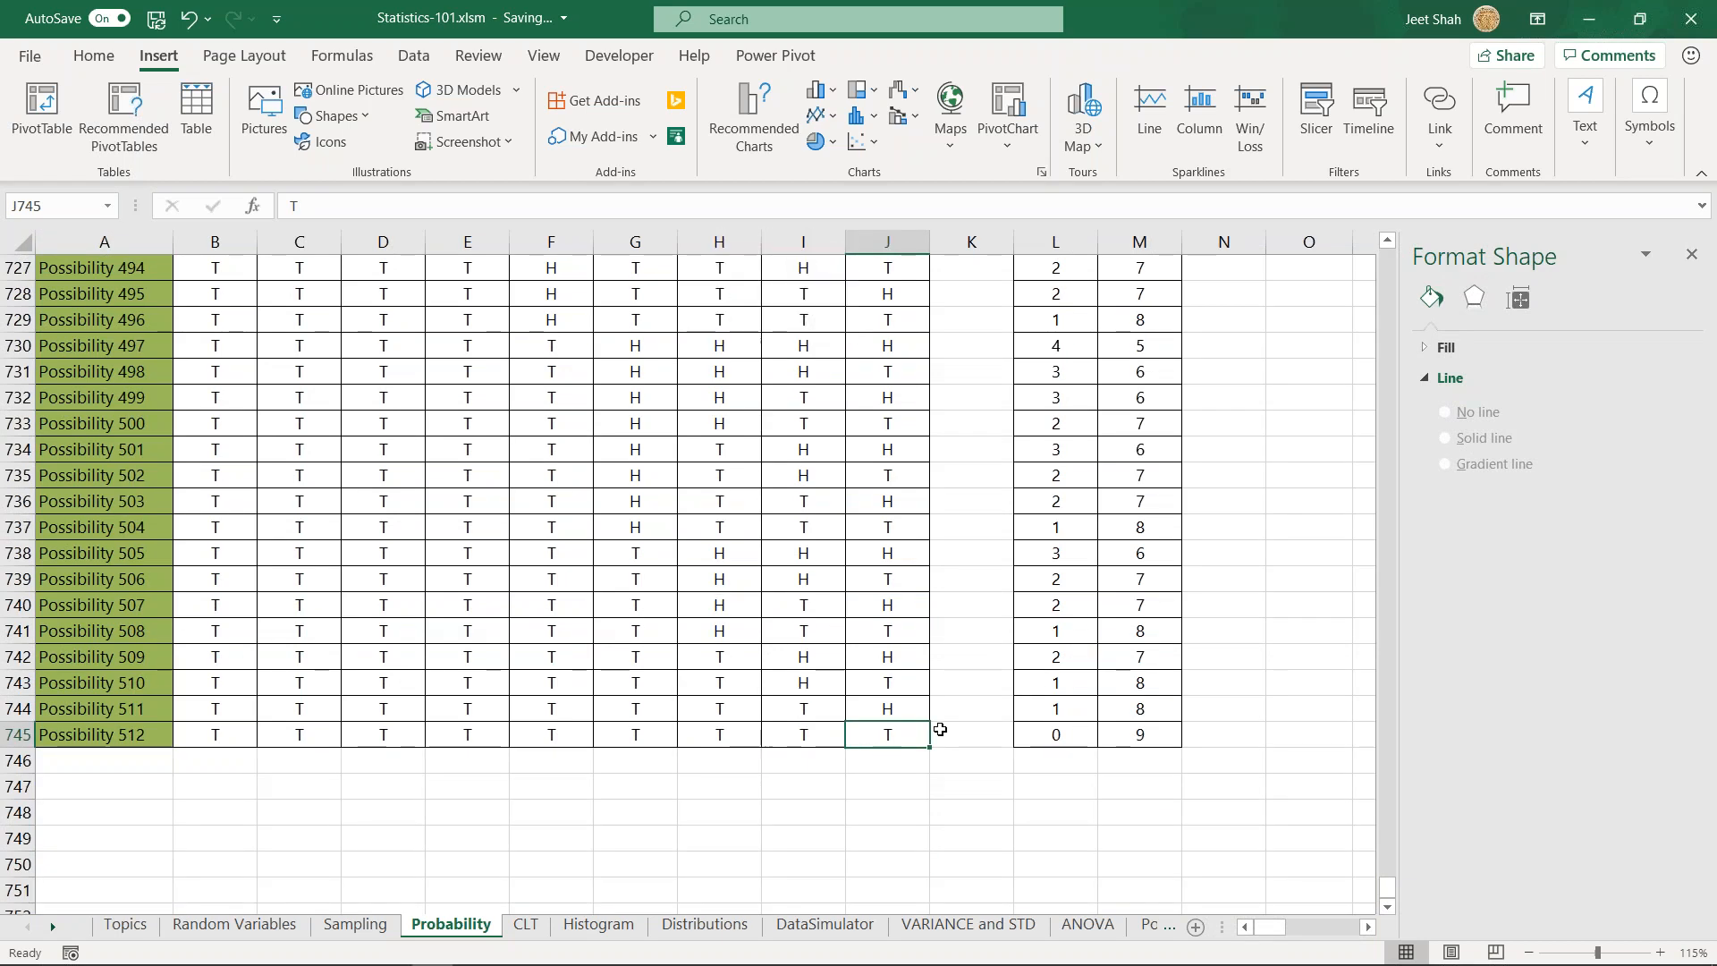
- Return from the end of the nine-toss table up through the larger coin tables to the 3 Coins section
{"action": "key", "text": "ctrl+Left"}
{"action": "key", "text": "ctrl+Up"}
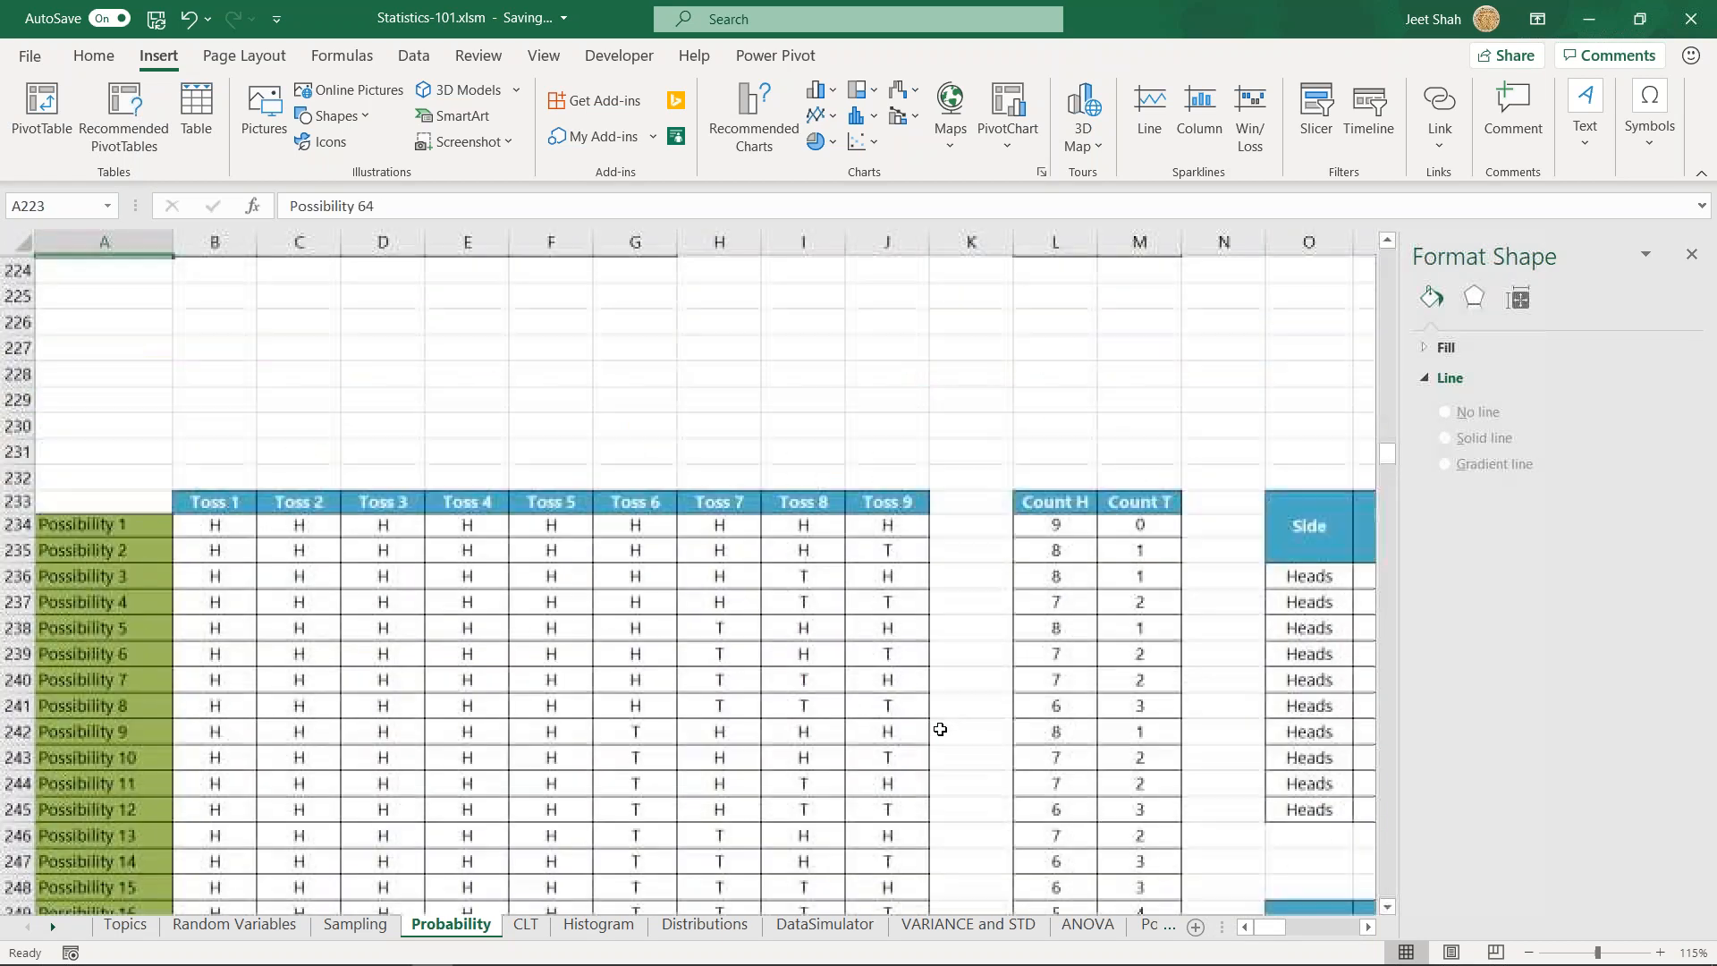
{"action": "key", "text": "ctrl+Up"}
{"action": "key", "text": "ctrl+Up"}
{"action": "key", "text": "Up"}
{"action": "key", "text": "ctrl+Up"}
{"action": "key", "text": "ctrl+Up"}
{"action": "key", "text": "ctrl+Up"}
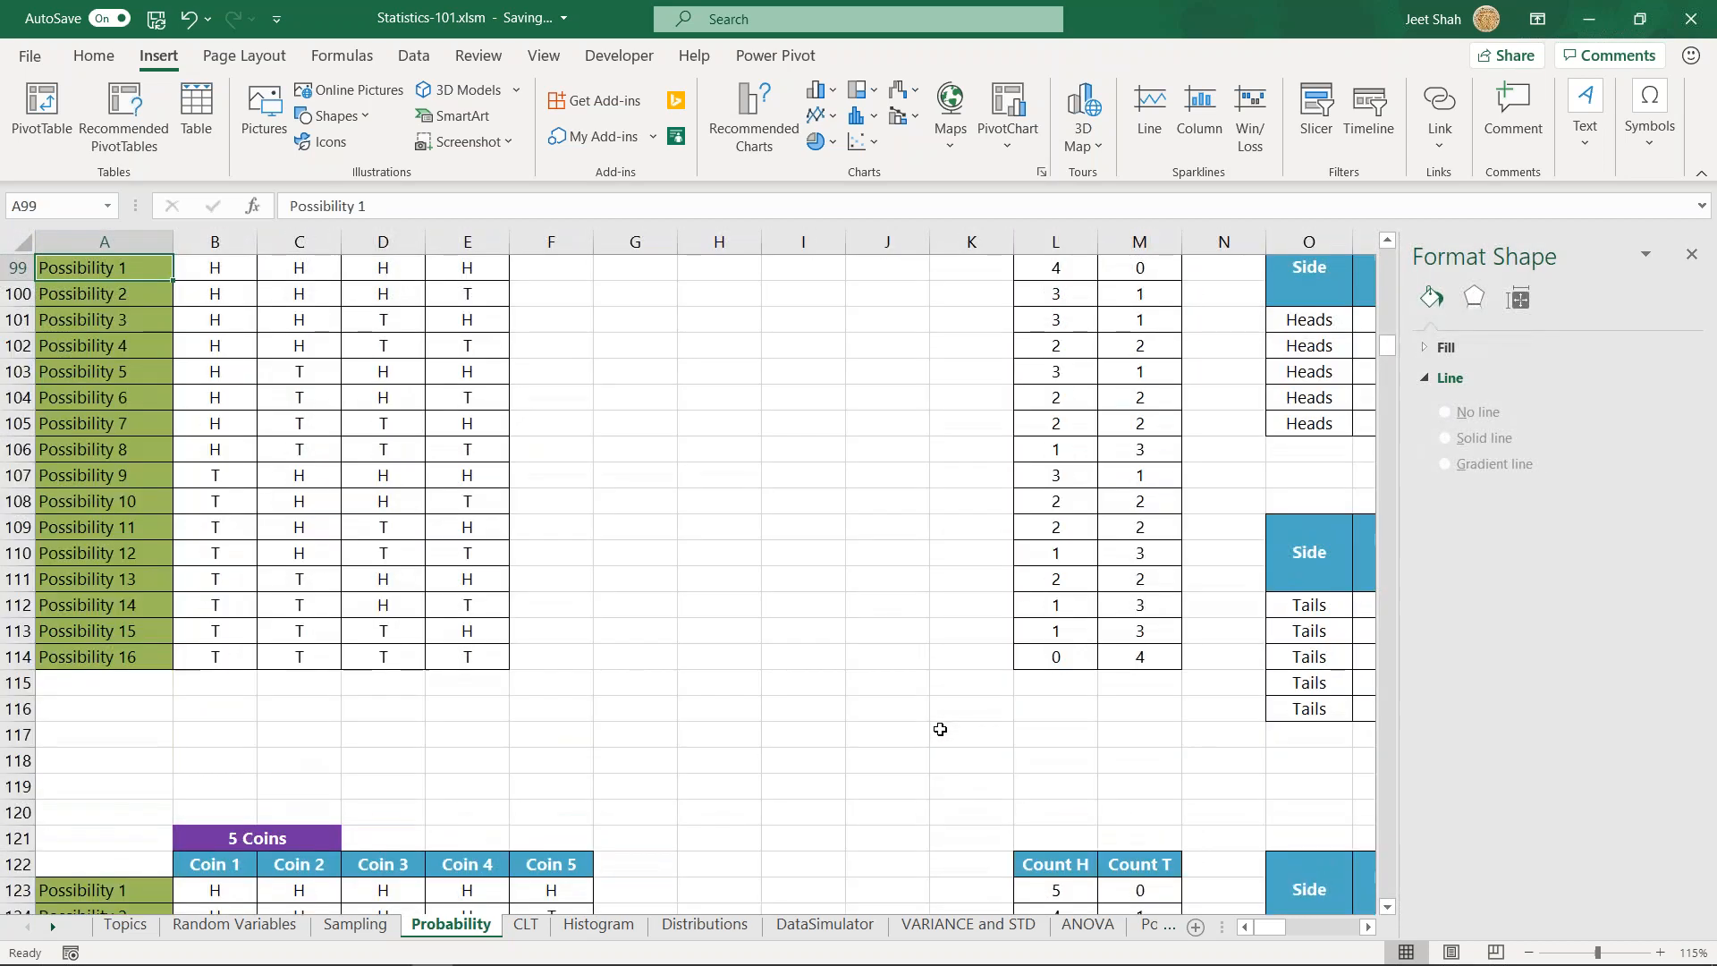
{"action": "scroll", "coordinate": [555, 684], "scroll_direction": "up", "scroll_amount": 5}
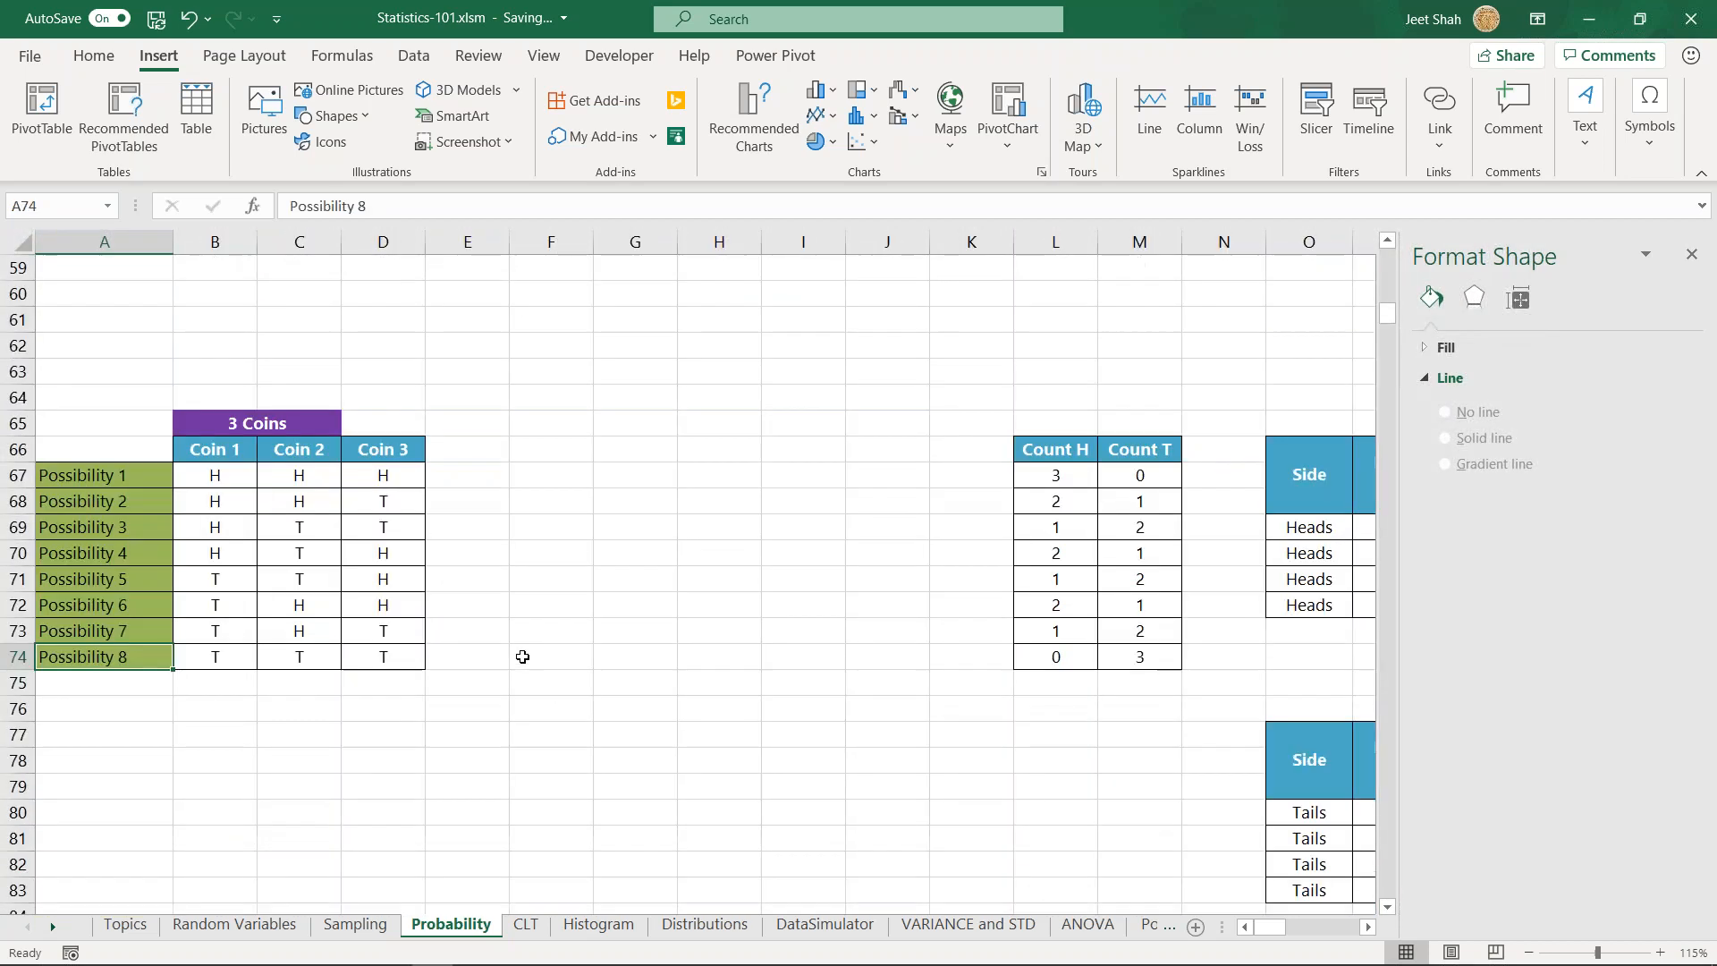
- Highlight the Coin 1 and Coin 2 outcomes of the first four three-coin possibilities in B67:C70, and clear the selection
{"action": "left_click", "coordinate": [539, 507]}
{"action": "left_click", "coordinate": [568, 466]}
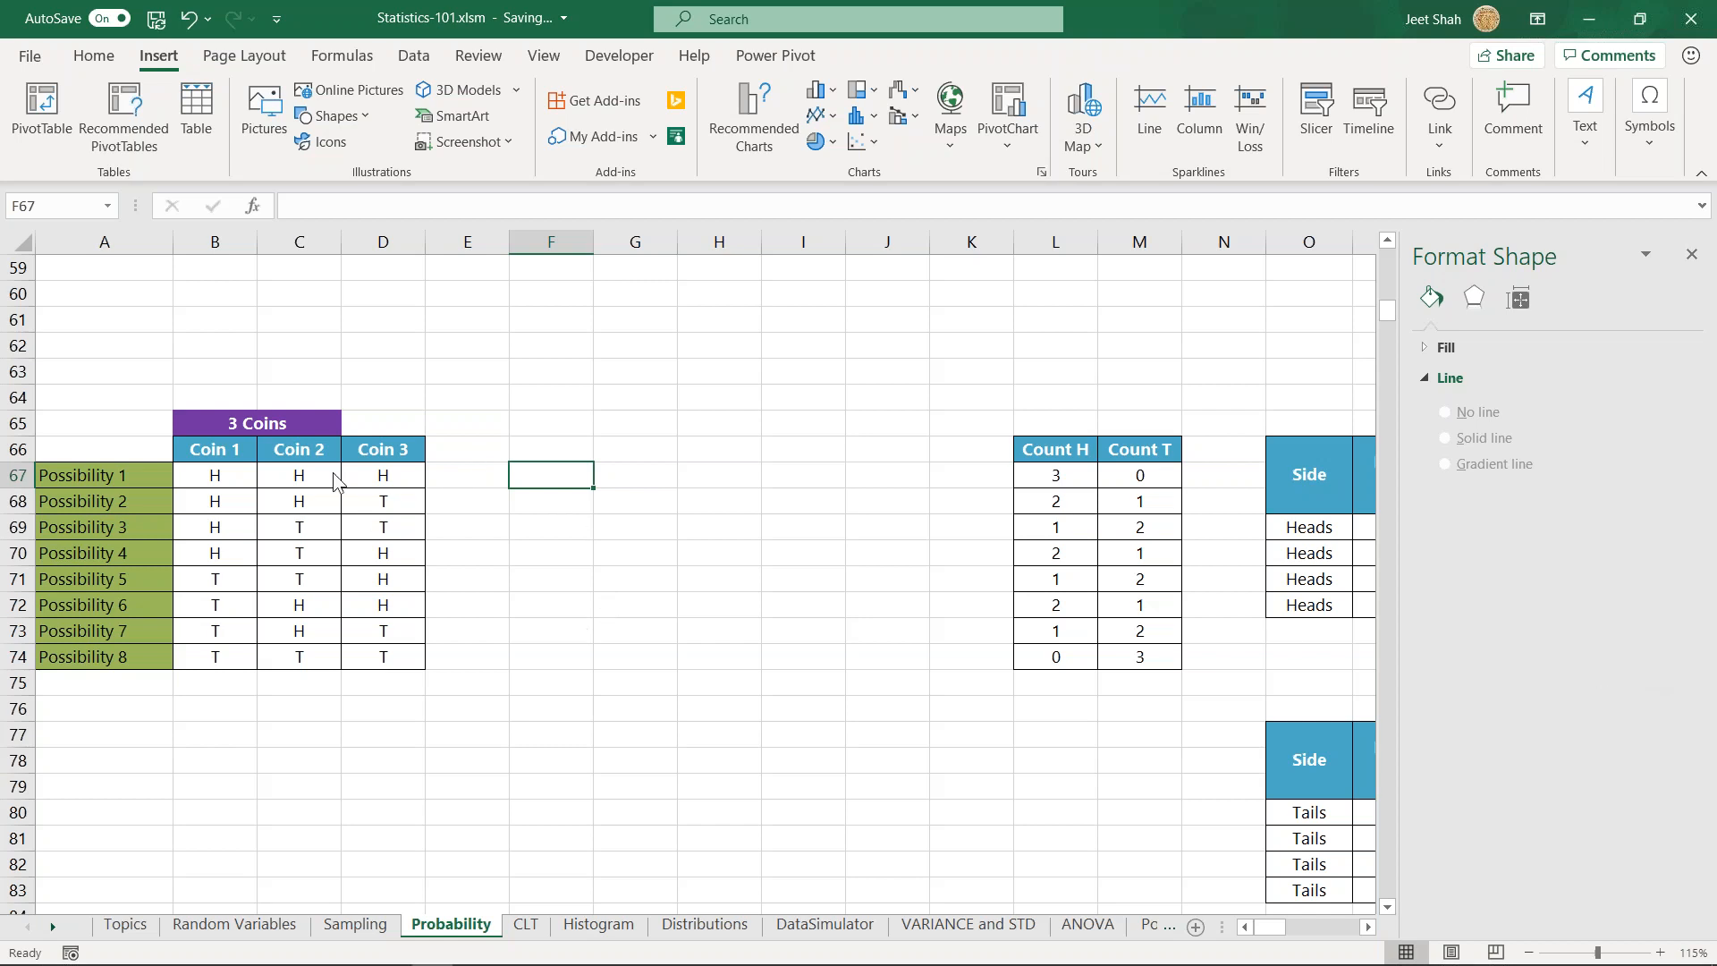
{"action": "left_click_drag", "start_coordinate": [236, 479], "coordinate": [304, 556]}
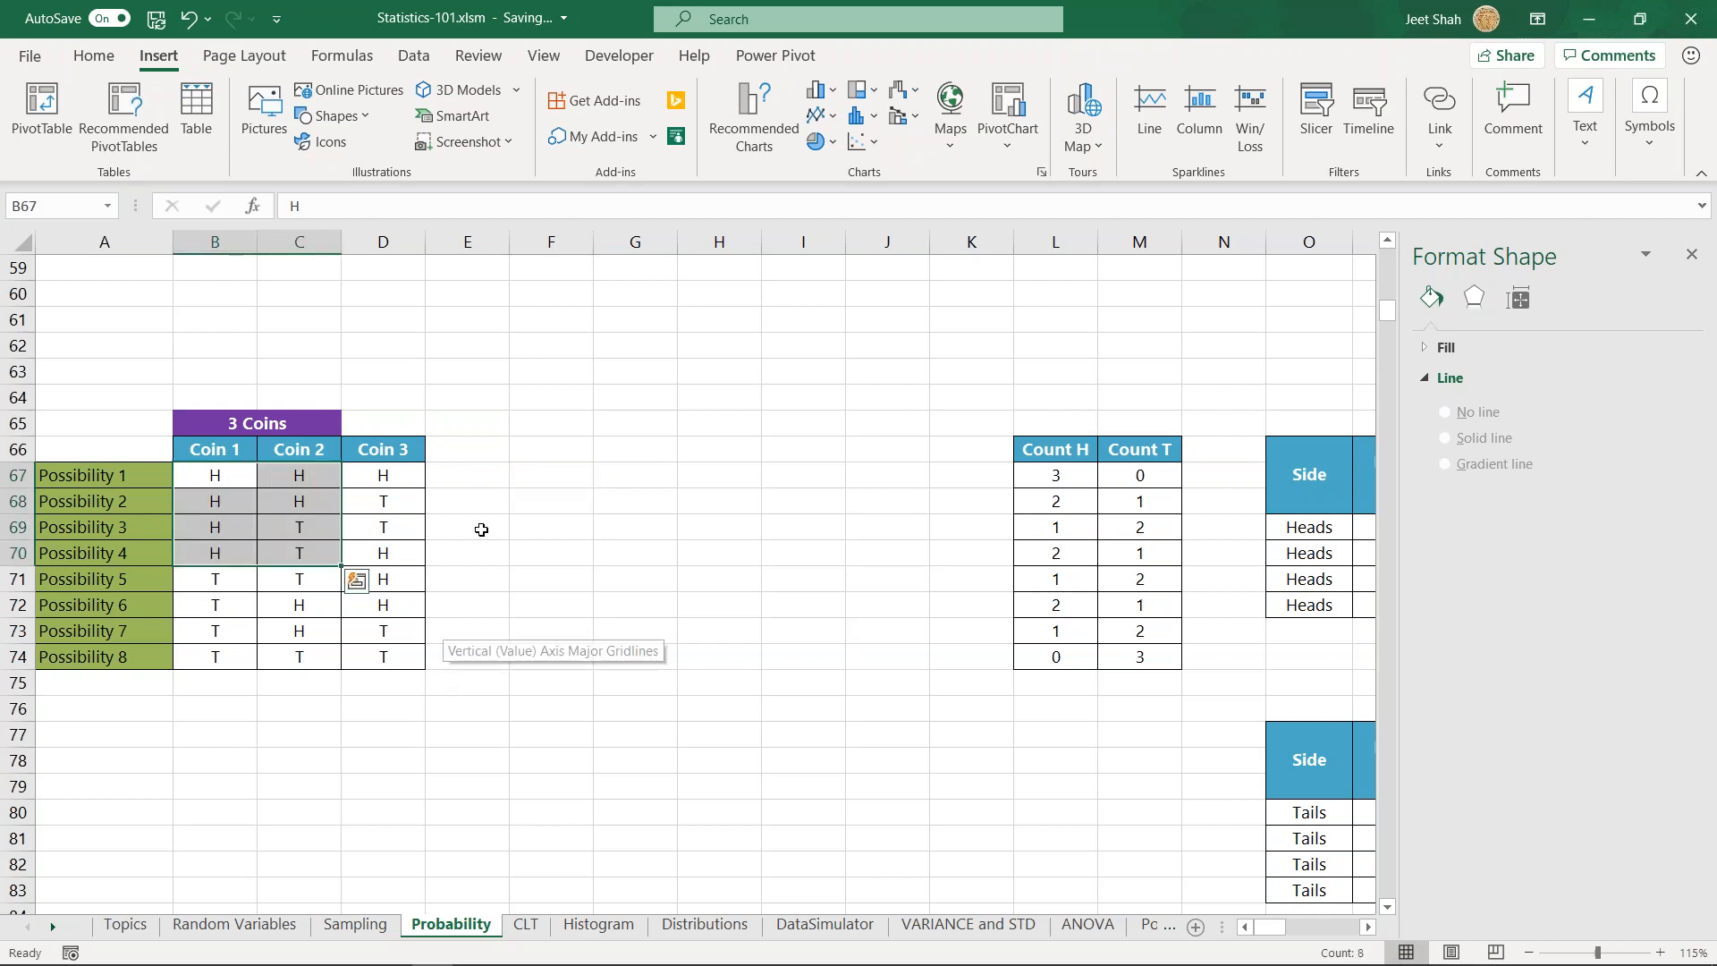
{"action": "left_click", "coordinate": [536, 427]}
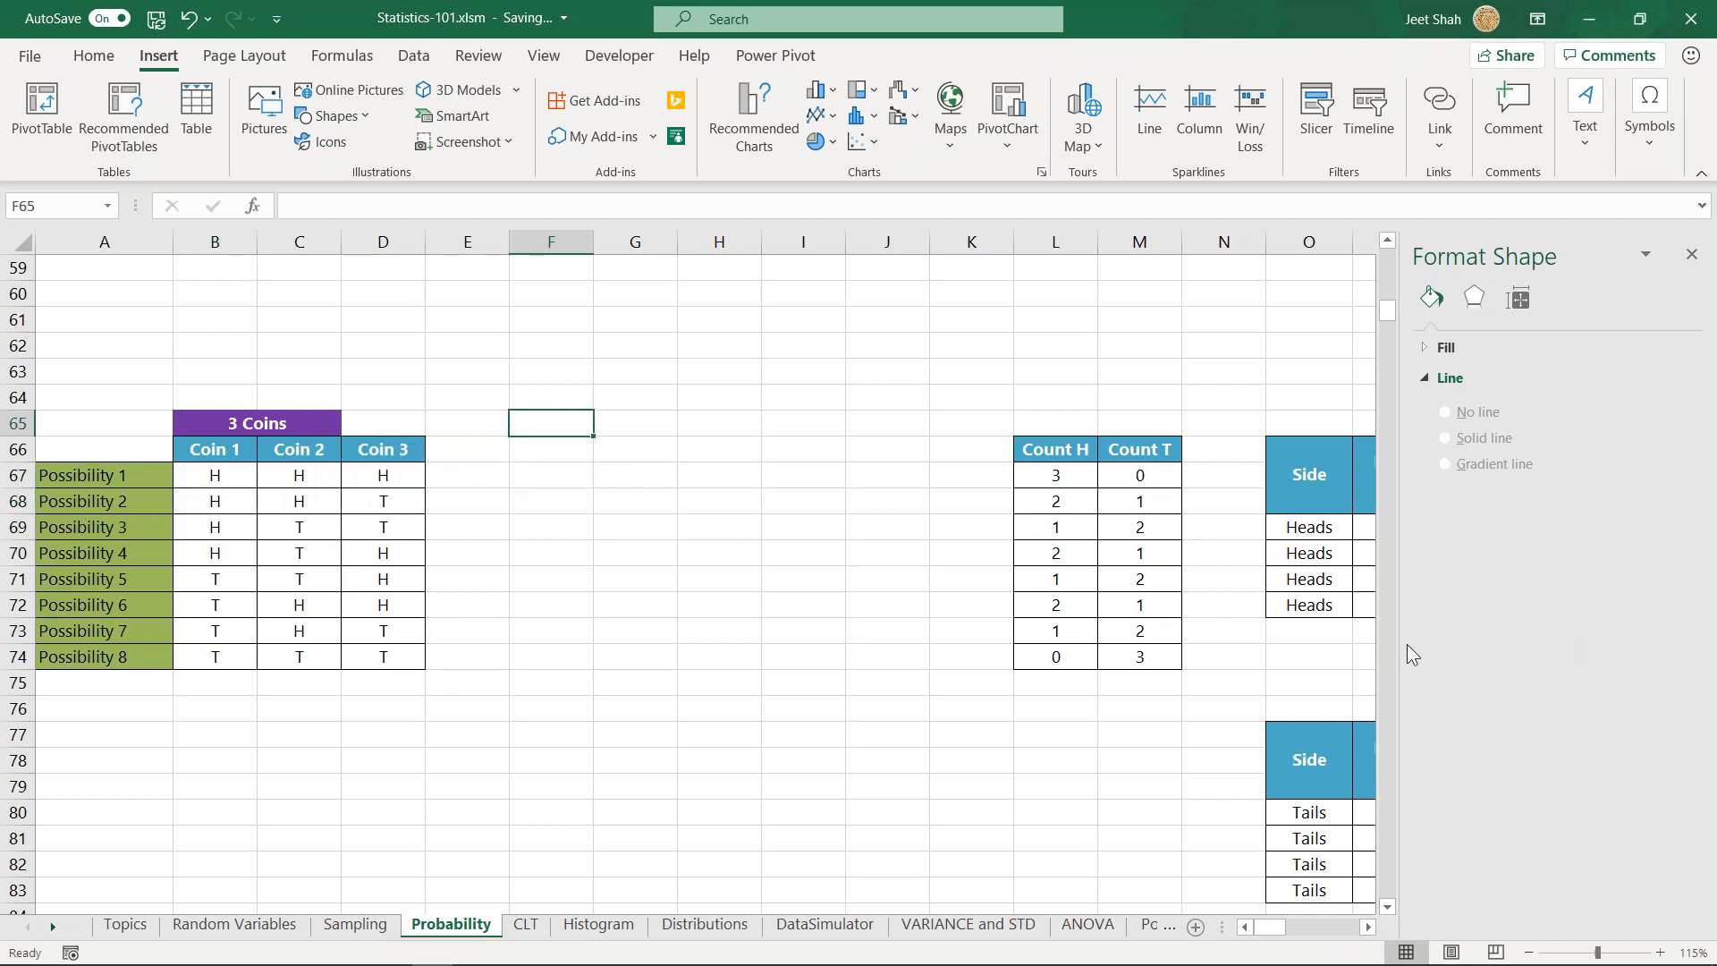
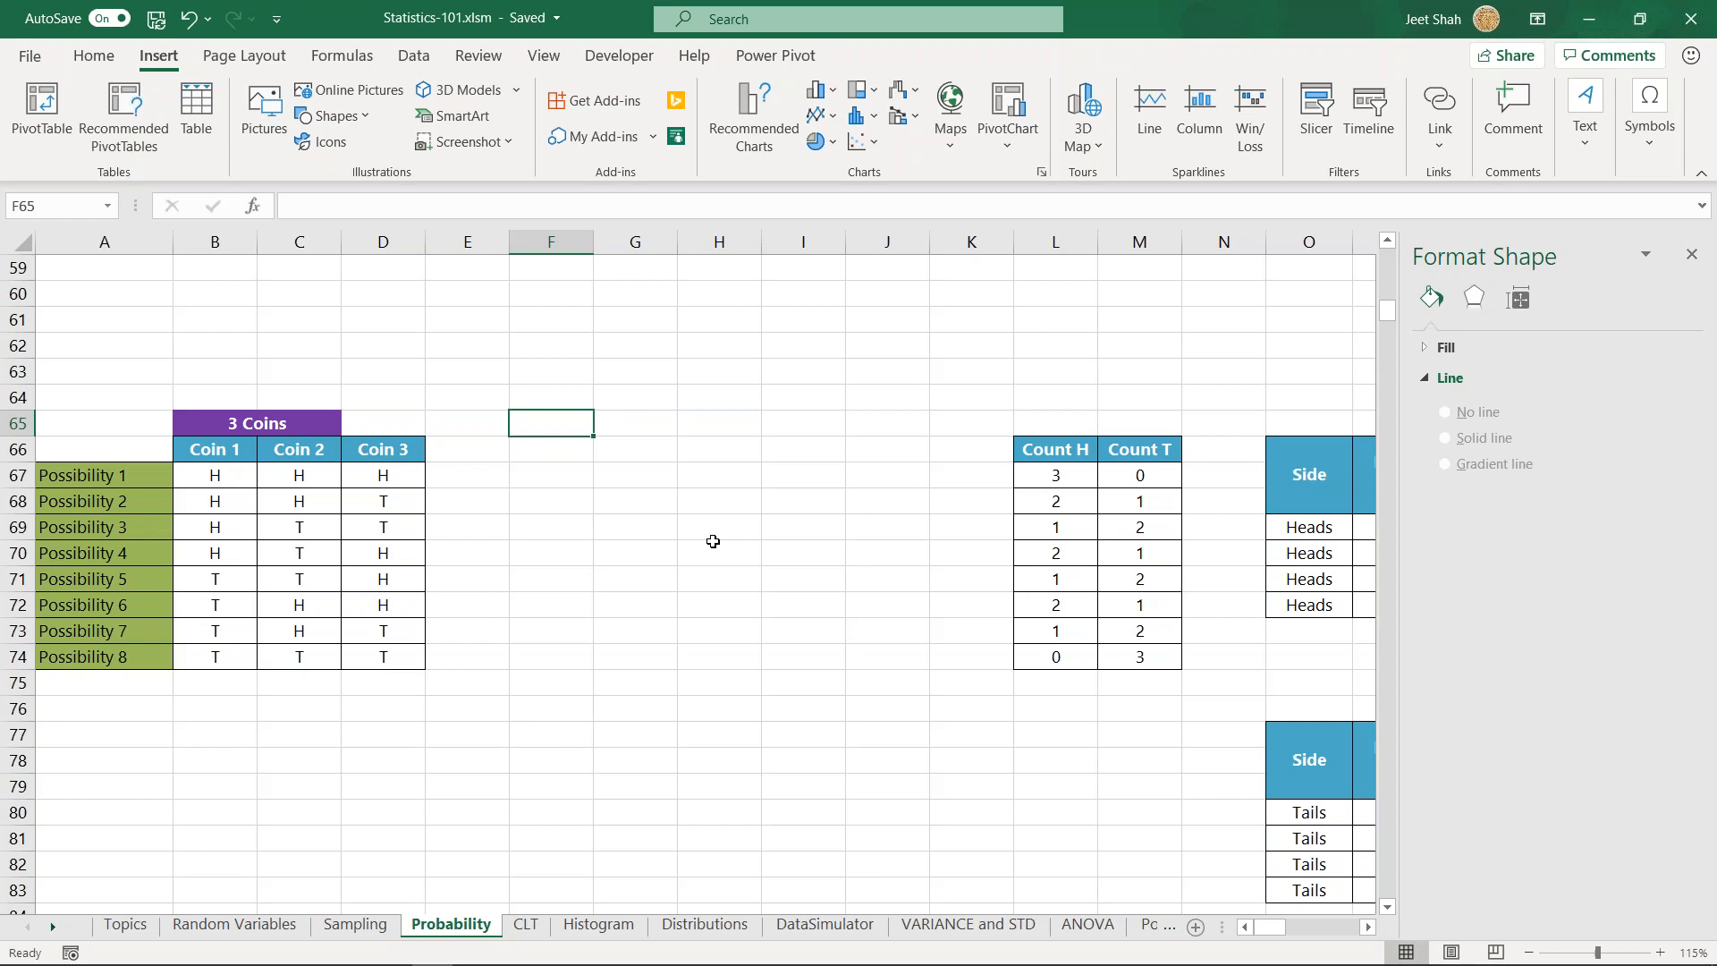
- Enter the formula =2^2 in E33 beside the 2 Coins table
{"action": "scroll", "coordinate": [697, 537], "scroll_direction": "up", "scroll_amount": 19}
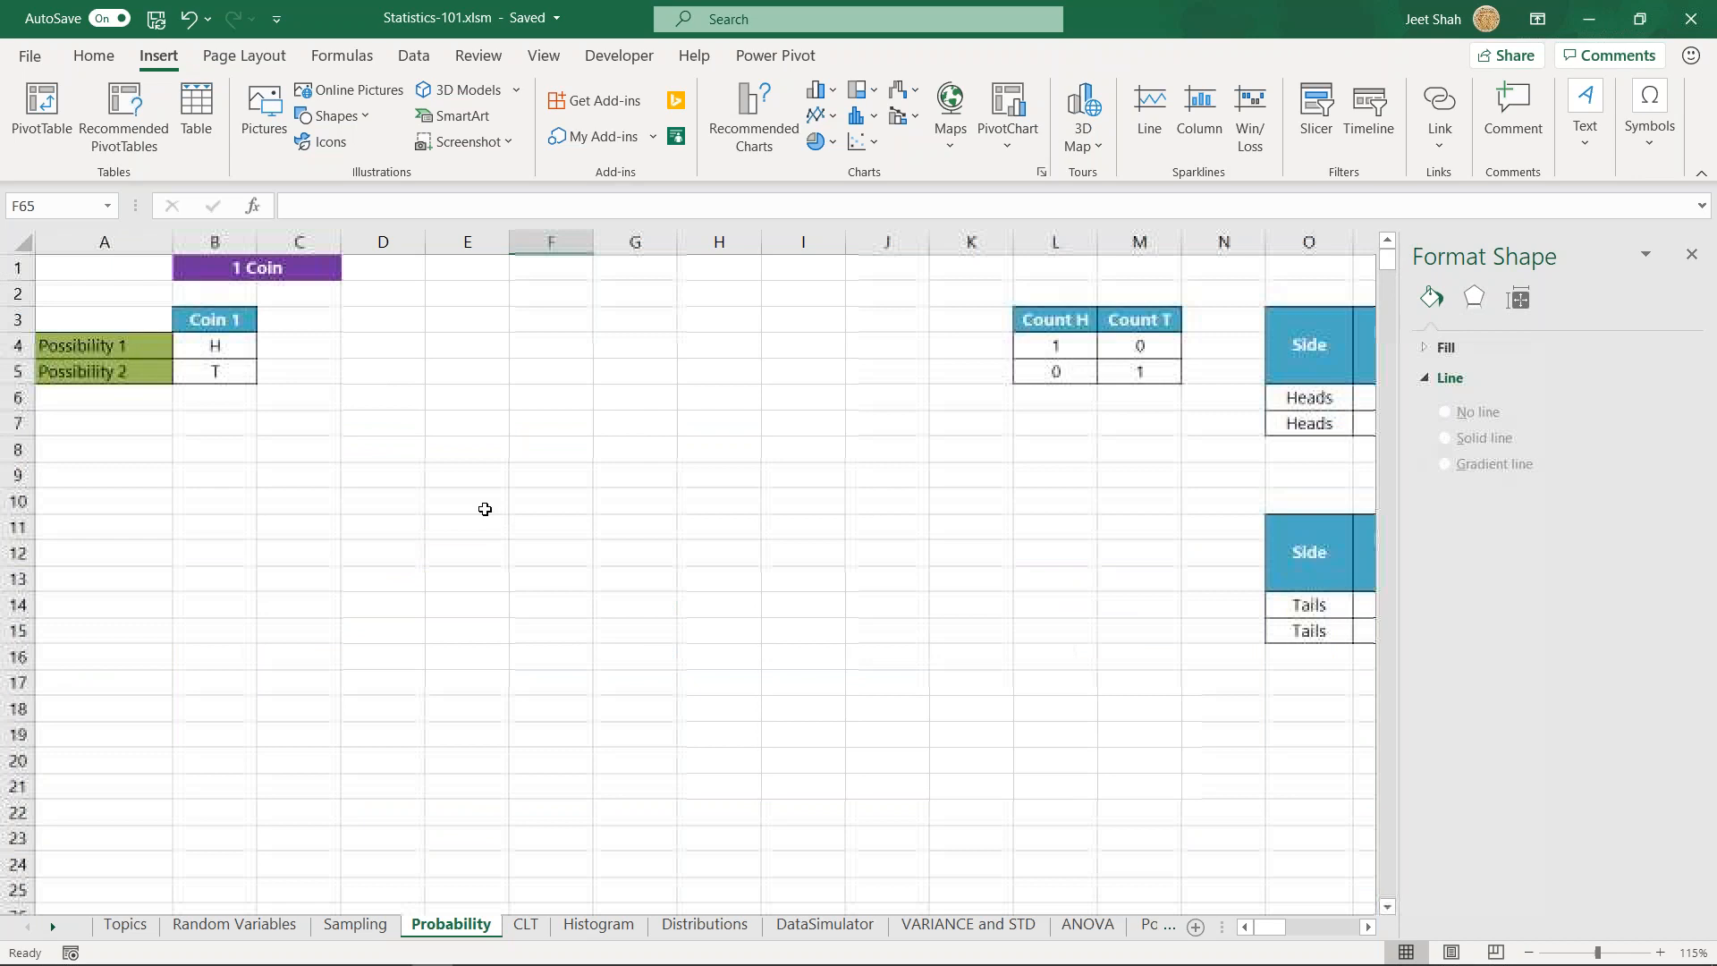
{"action": "left_click", "coordinate": [406, 386]}
{"action": "scroll", "coordinate": [447, 429], "scroll_direction": "down", "scroll_amount": 7}
{"action": "left_click", "coordinate": [406, 594]}
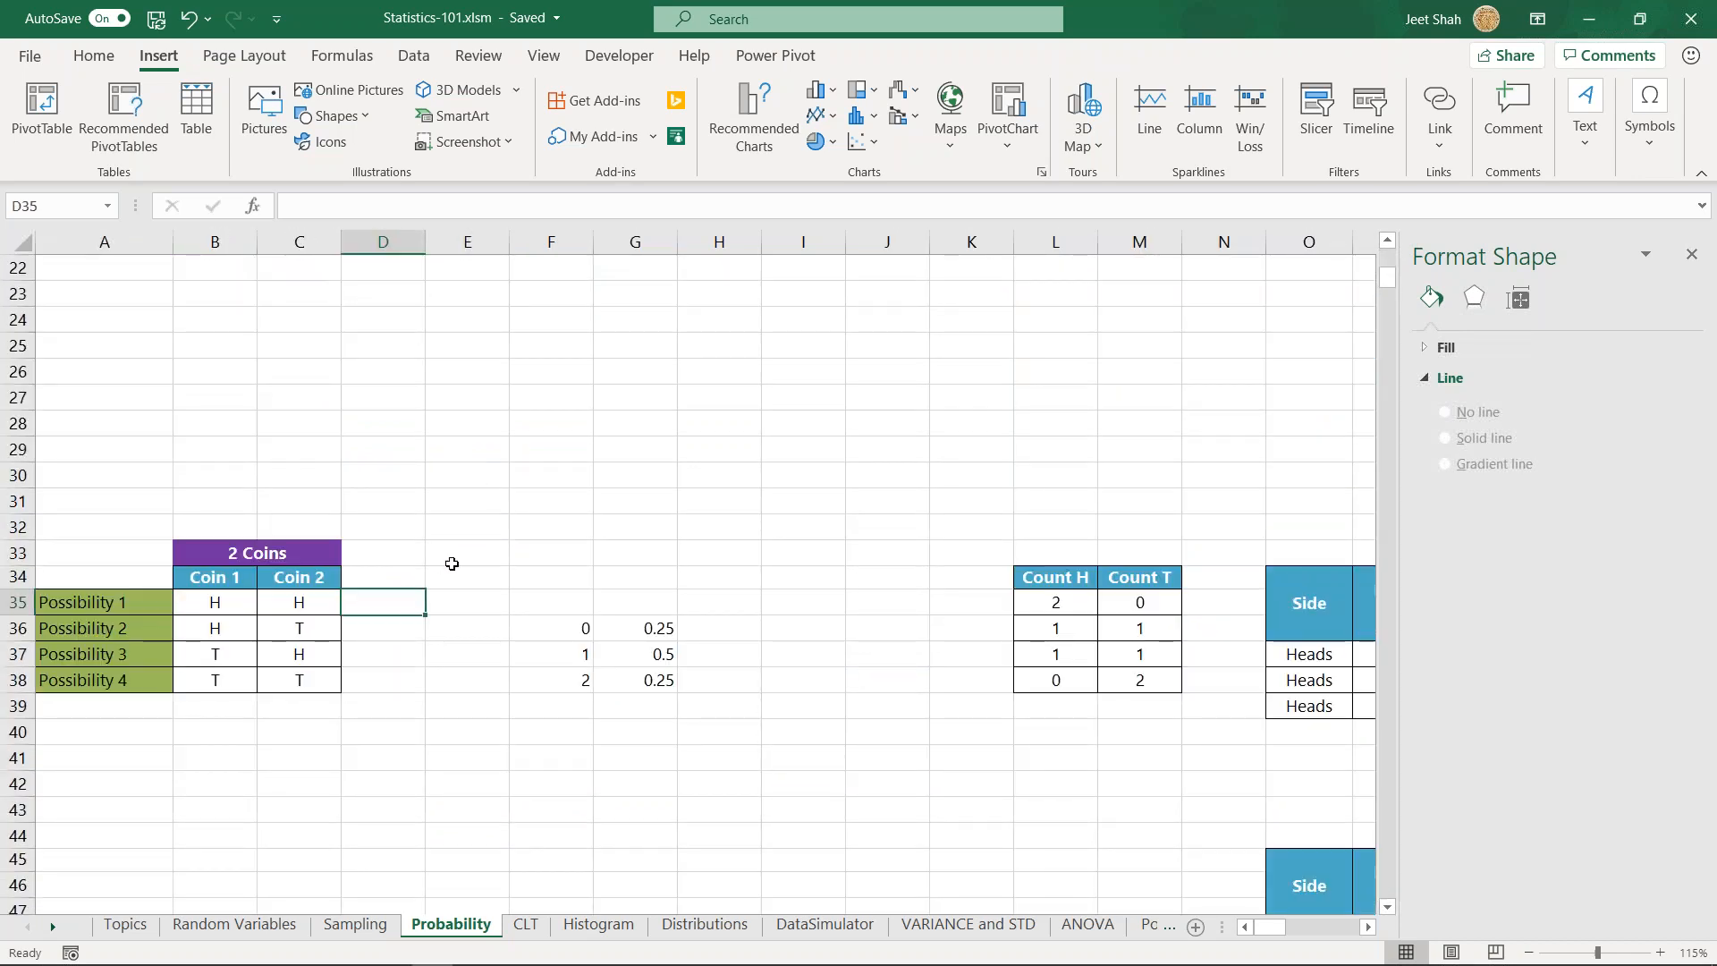
{"action": "left_click", "coordinate": [452, 559]}
{"action": "type", "text": "=2^2"}
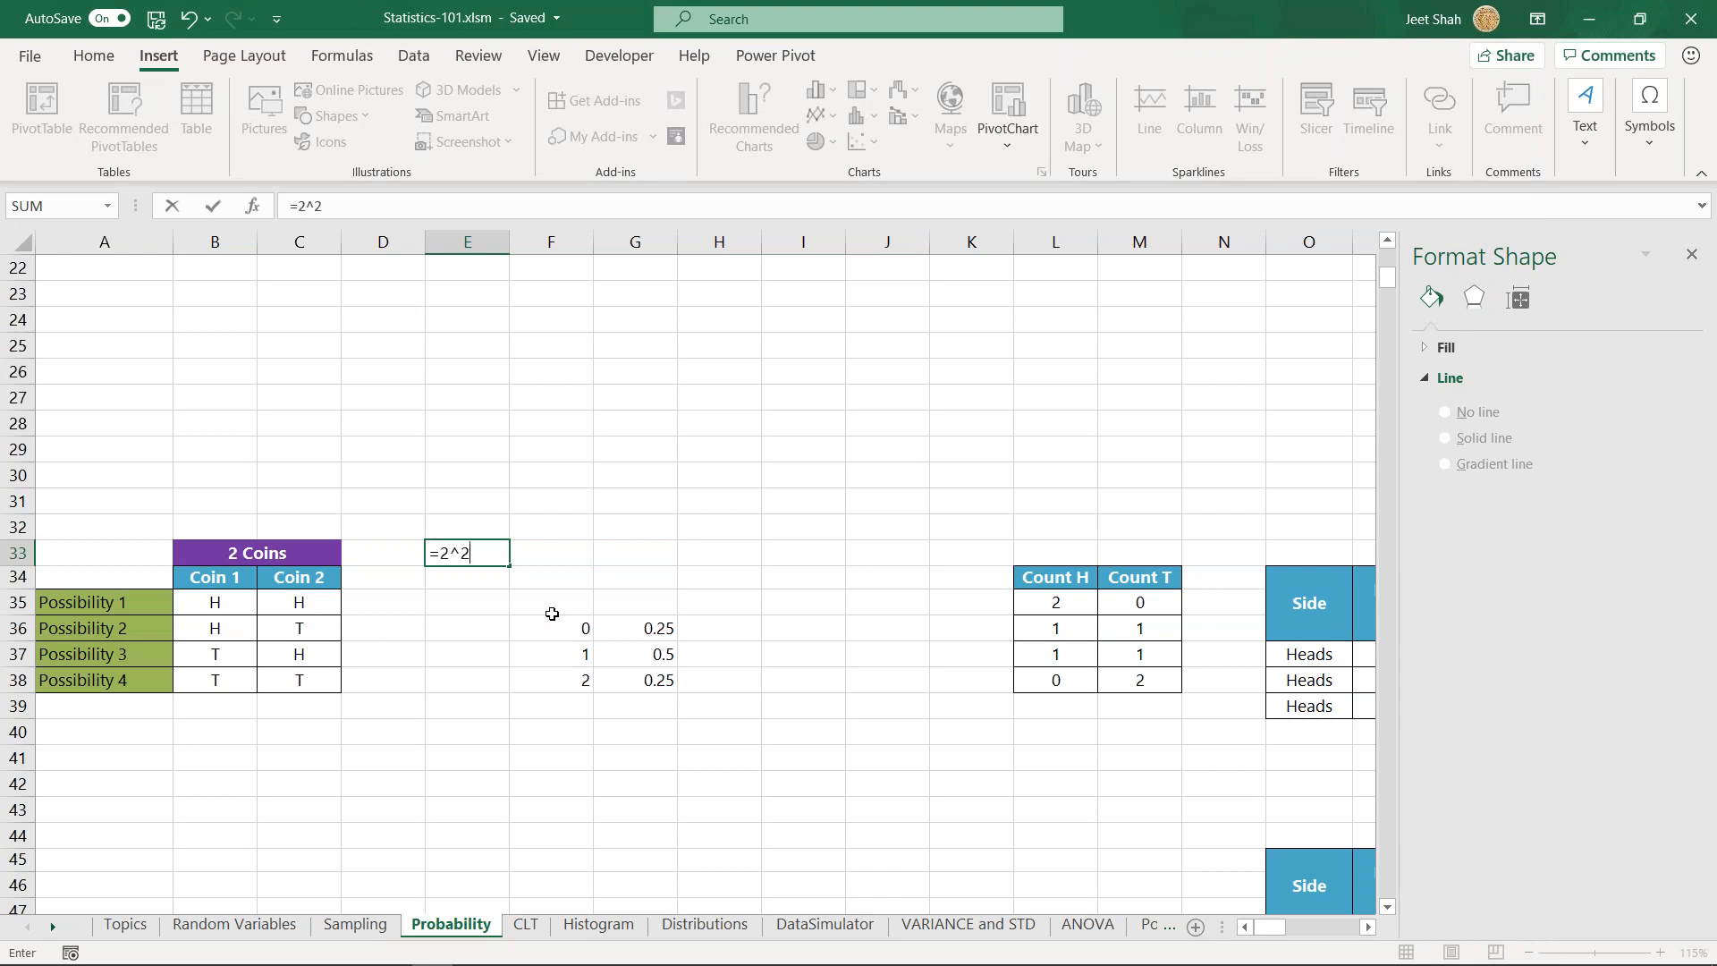
{"action": "key", "text": "Return"}
{"action": "key", "text": "Up"}
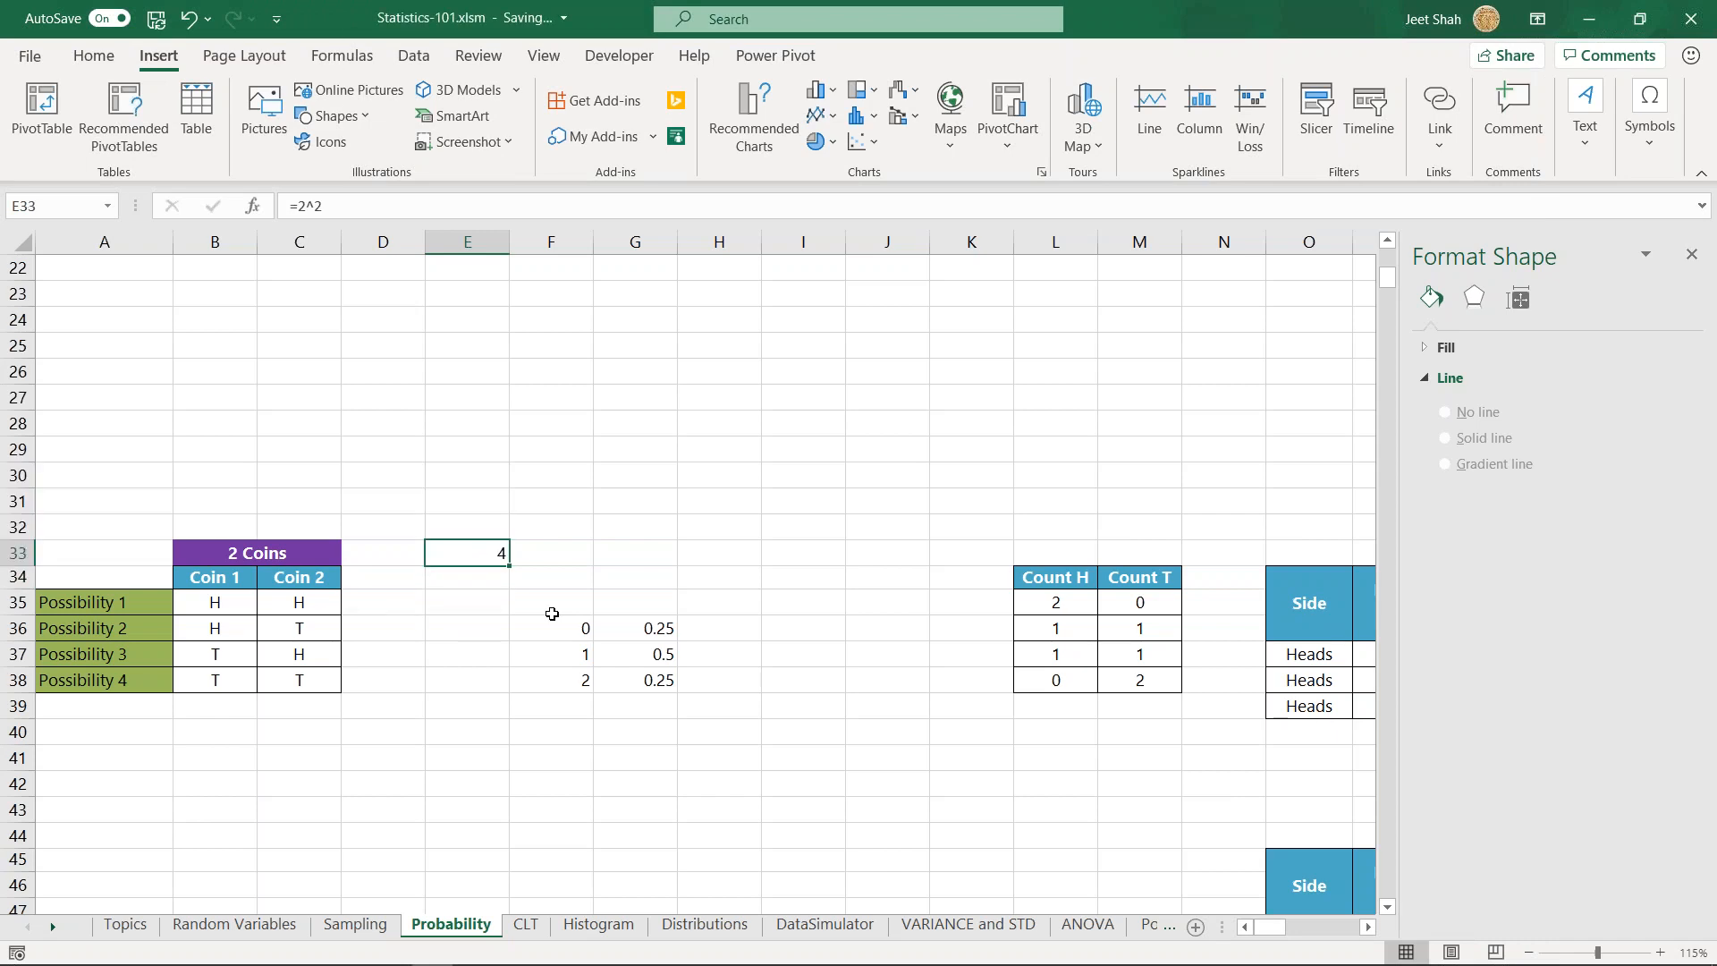
- Enter the formula =3^2 in F66 beside the 3 Coins table
{"action": "scroll", "coordinate": [552, 614], "scroll_direction": "down", "scroll_amount": 10}
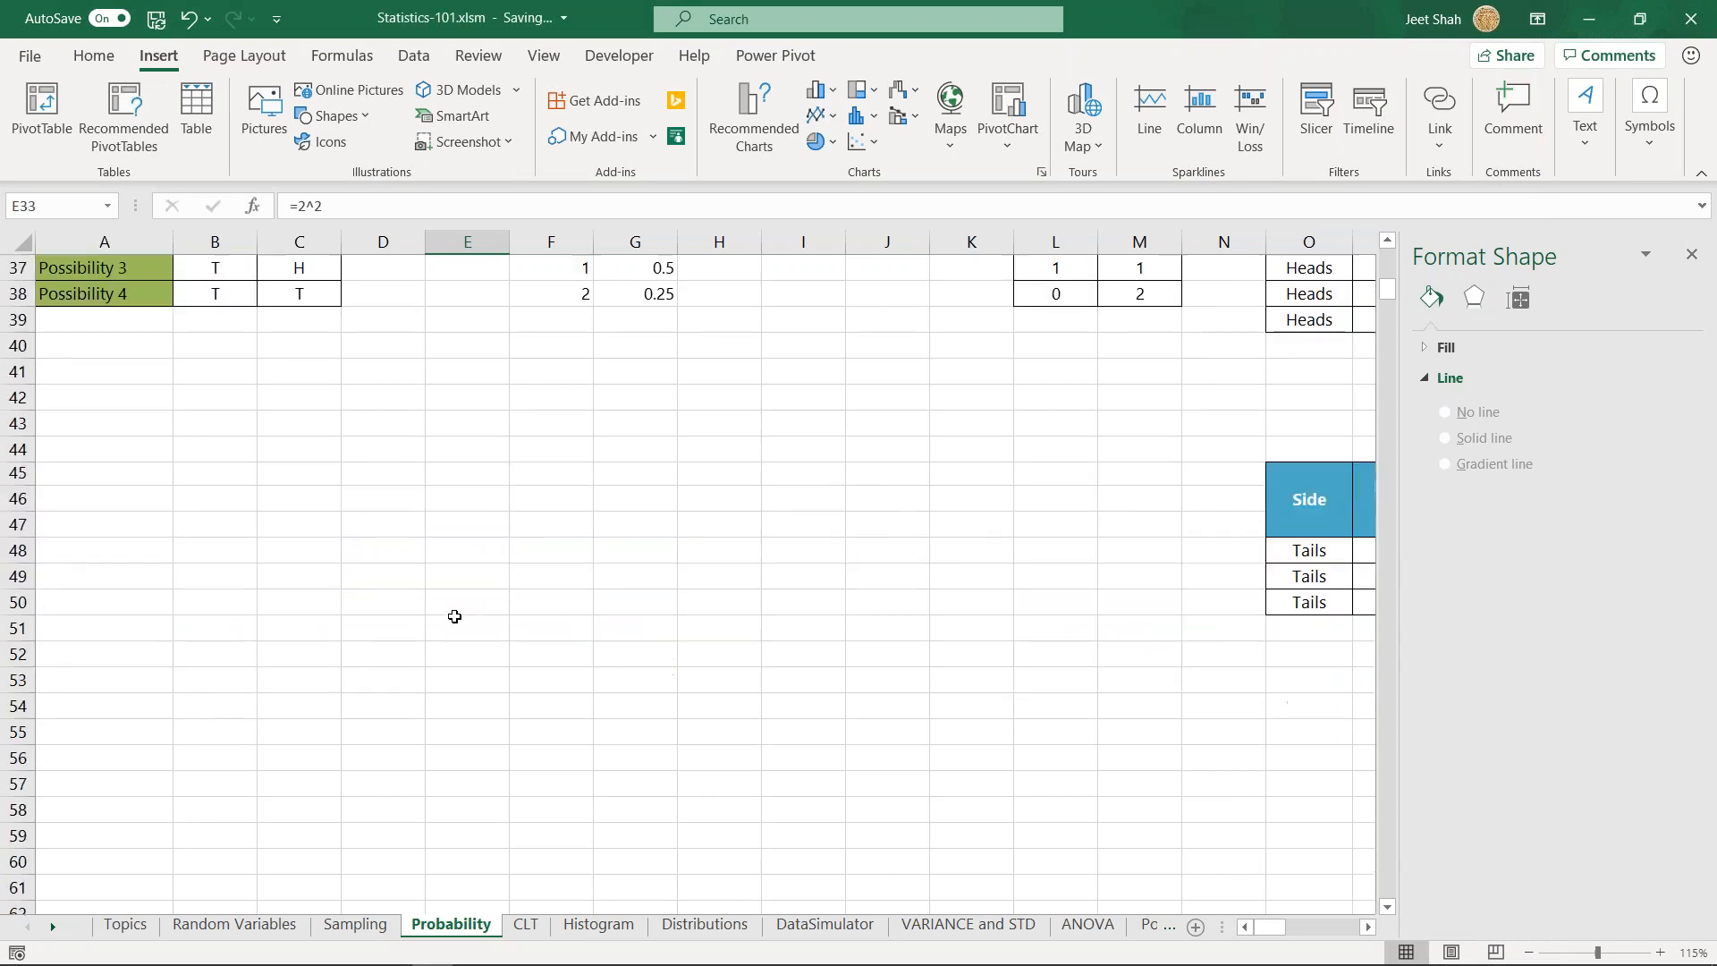
{"action": "left_click", "coordinate": [533, 608]}
{"action": "left_click", "coordinate": [535, 634]}
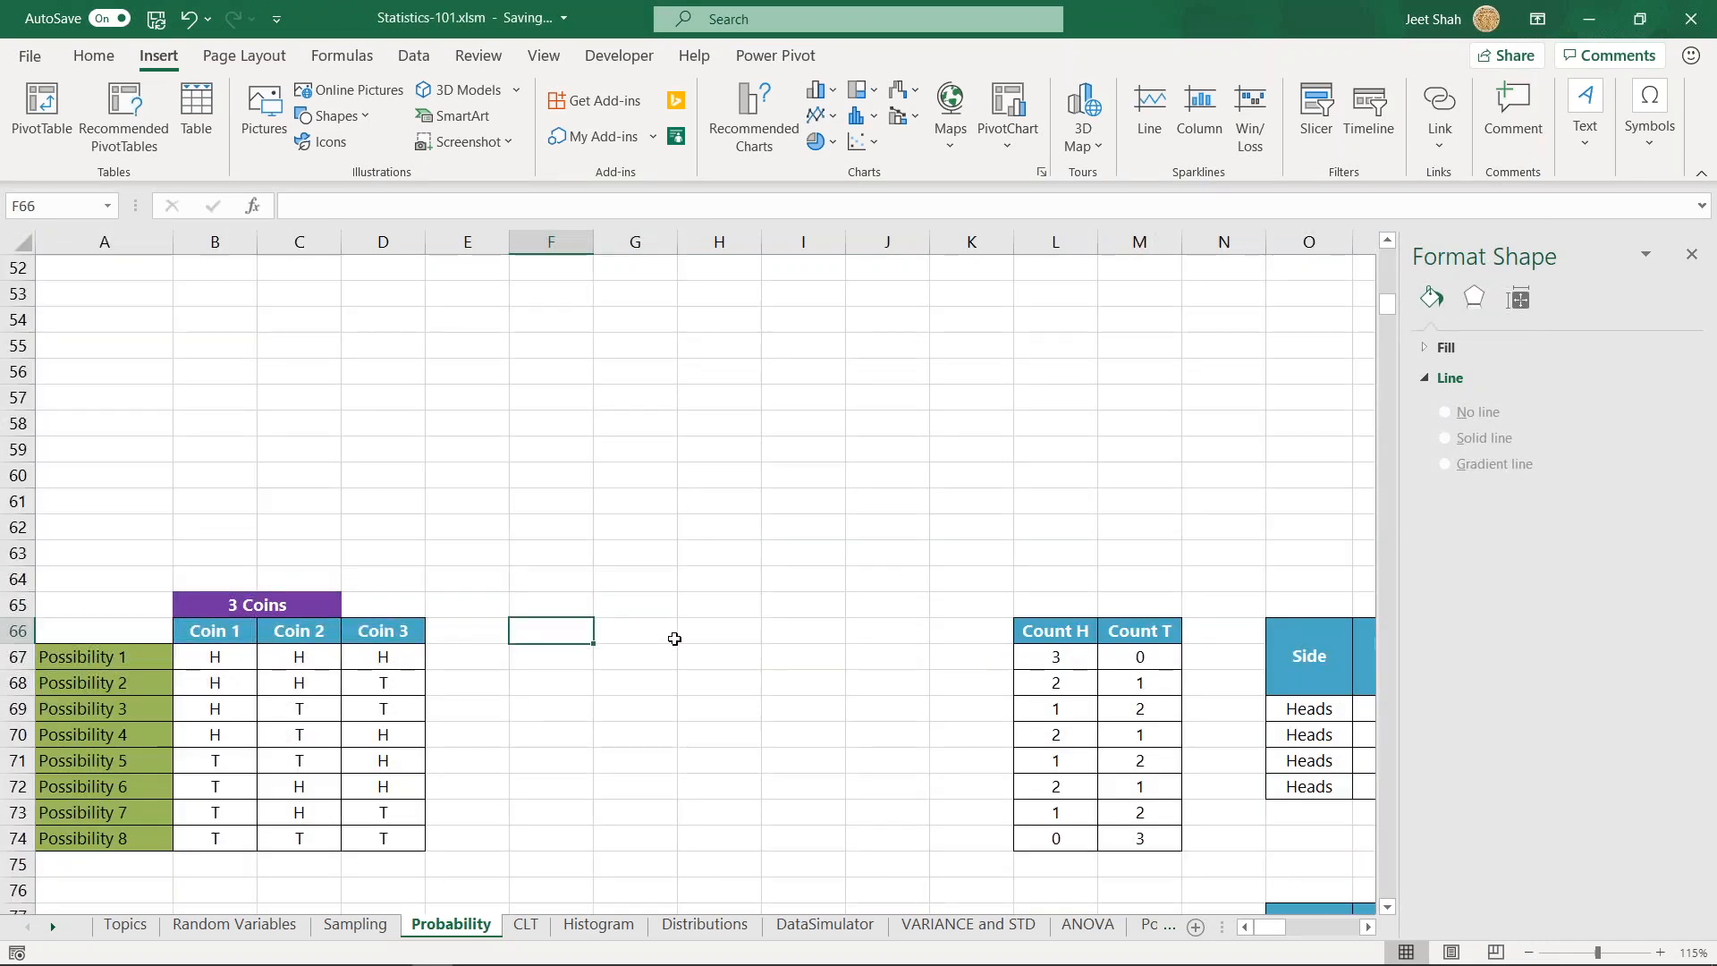
{"action": "type", "text": "="}
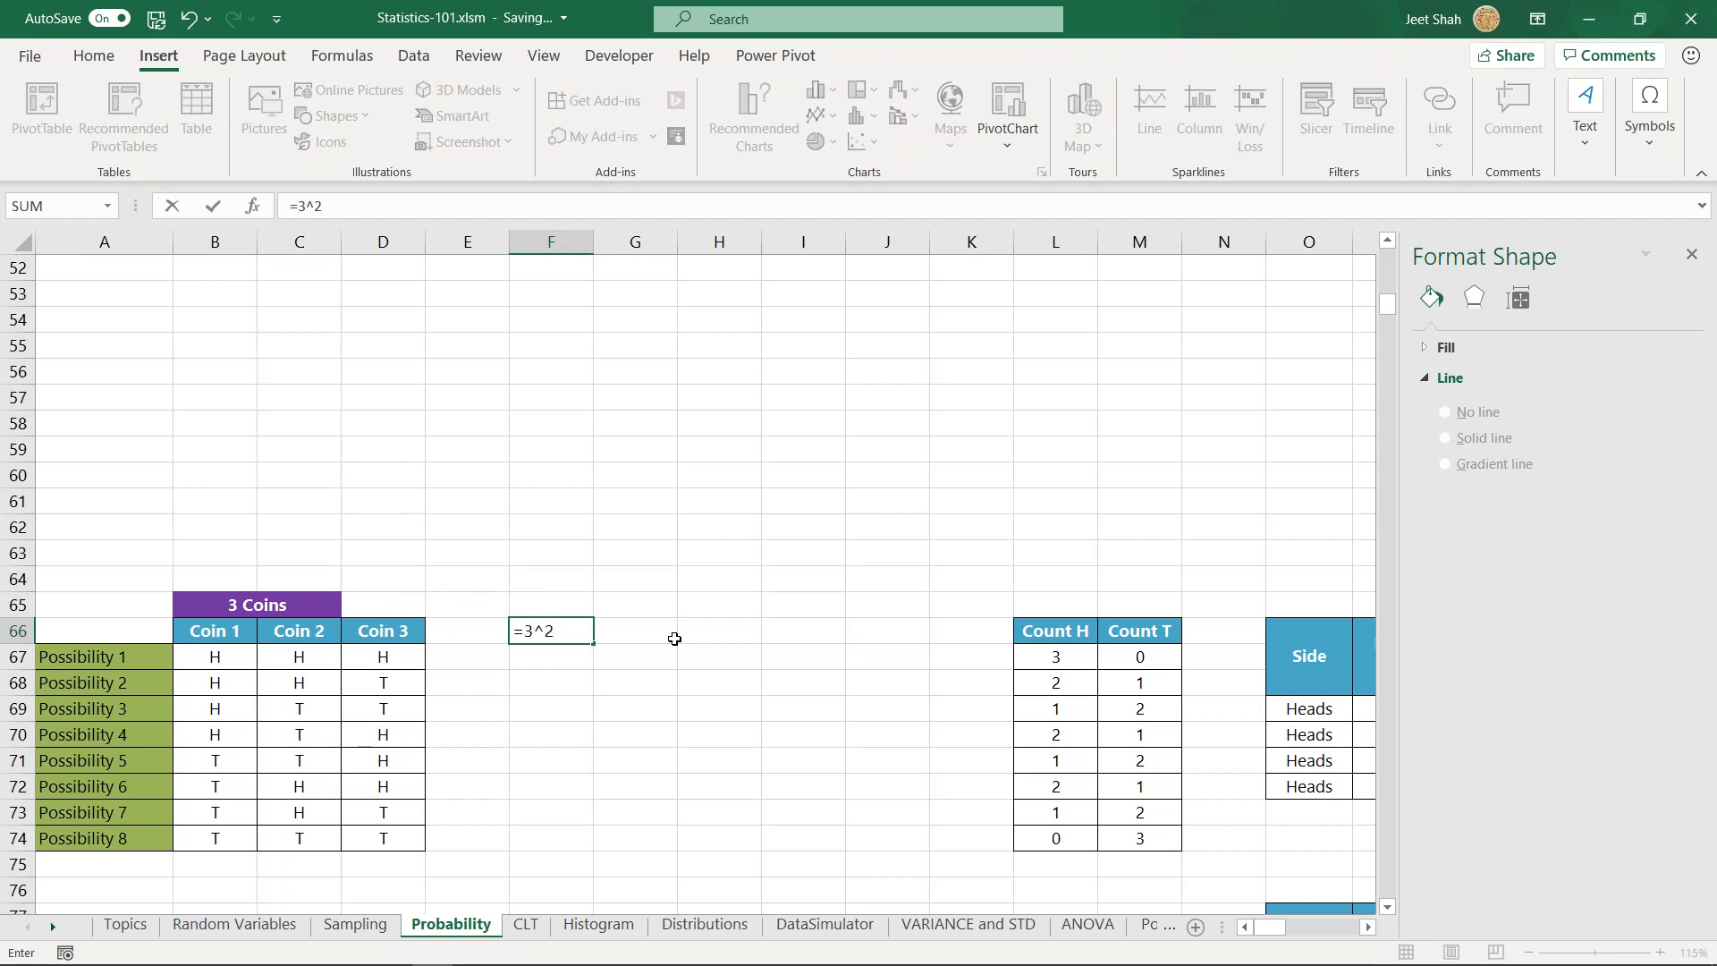
{"action": "type", "text": "3^2"}
{"action": "key", "text": "ctrl+Return"}
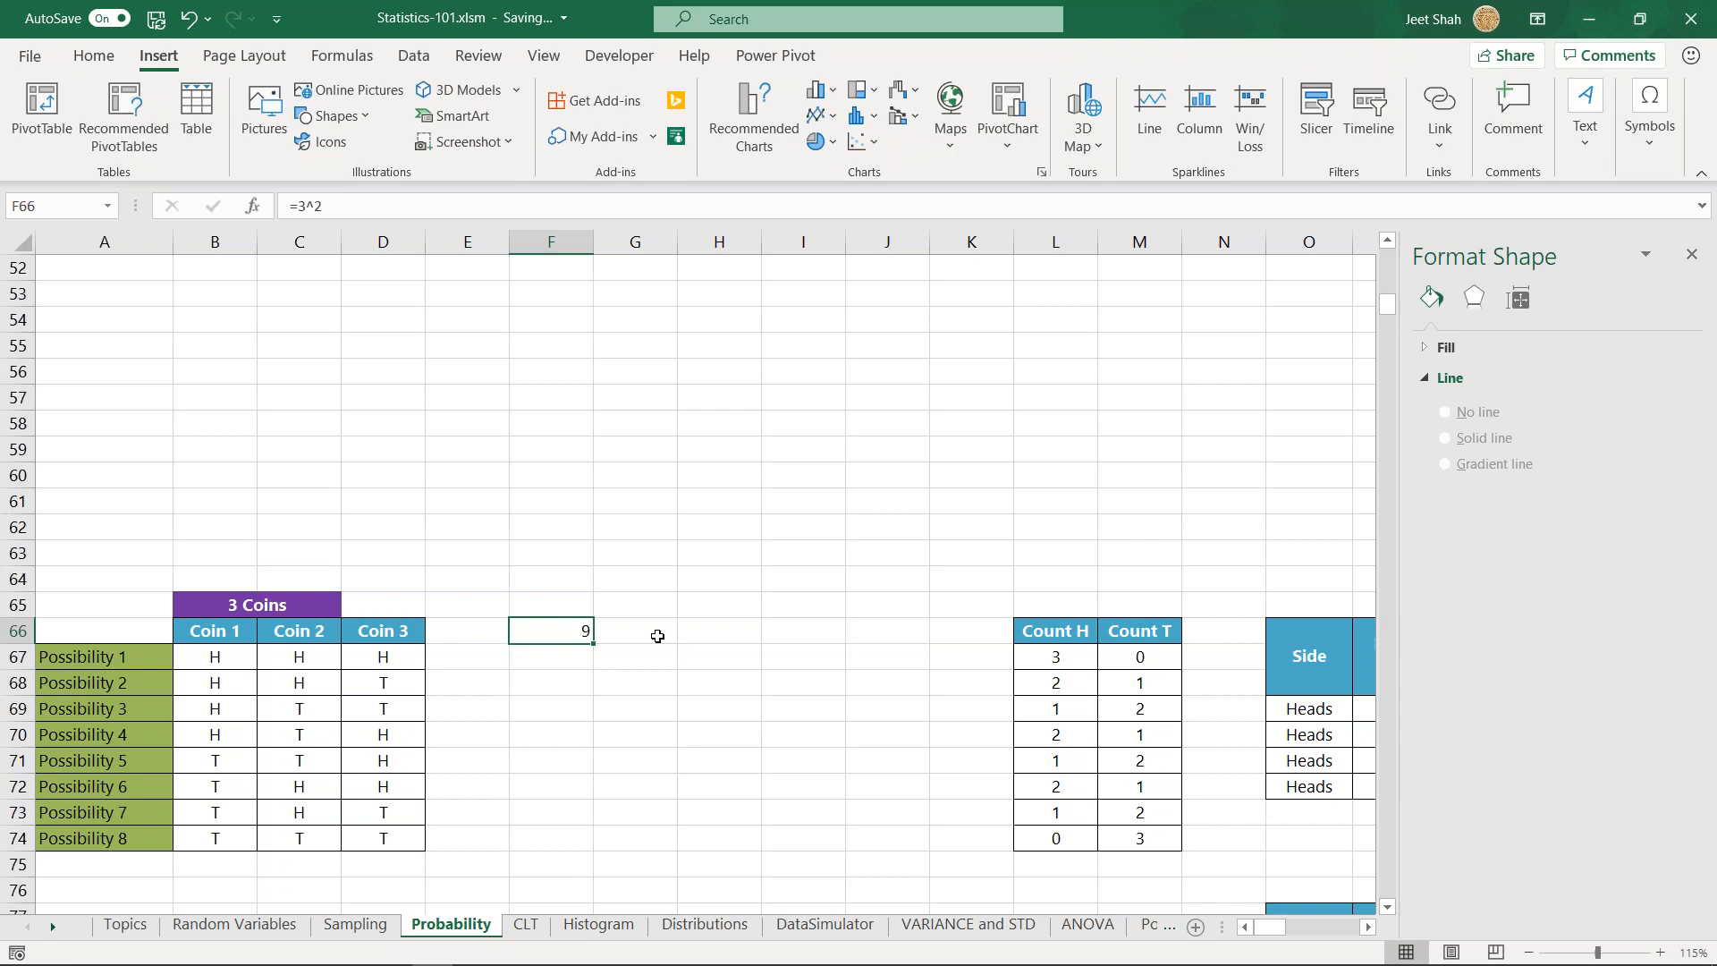
- Highlight the empty row A75:D75 below the eight three-coin possibilities, and reselect the formula in F66 for comparison
{"action": "scroll", "coordinate": [368, 726], "scroll_direction": "down", "scroll_amount": 1}
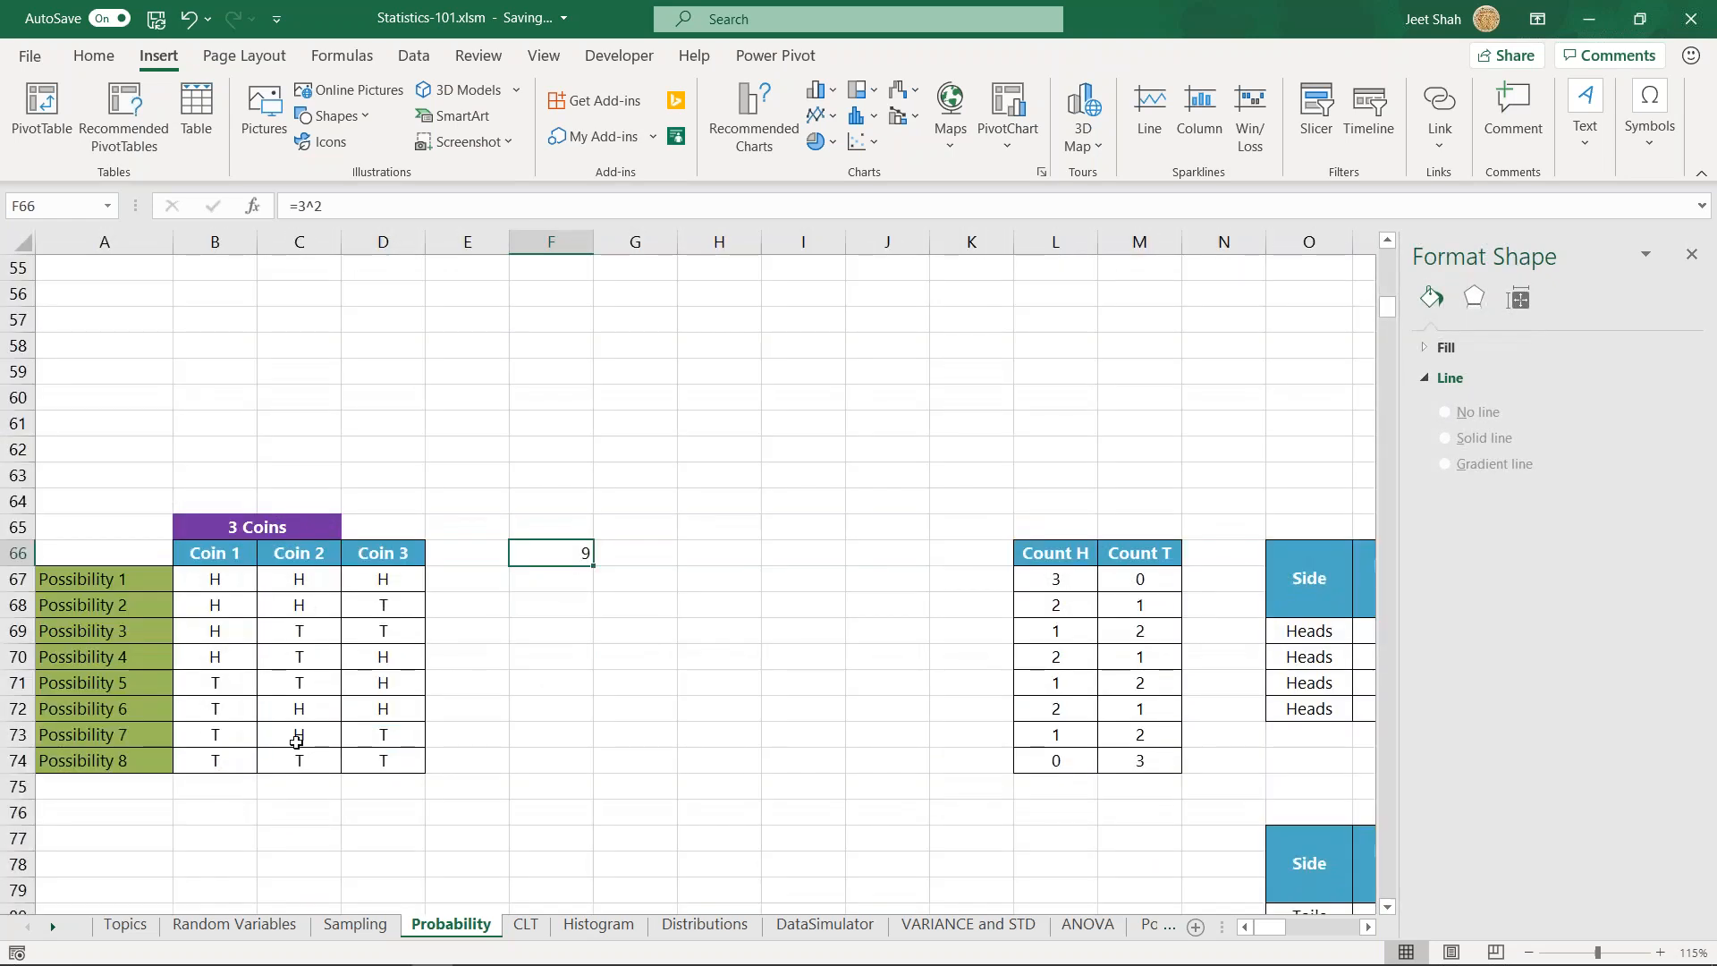
{"action": "left_click_drag", "start_coordinate": [79, 786], "coordinate": [397, 786]}
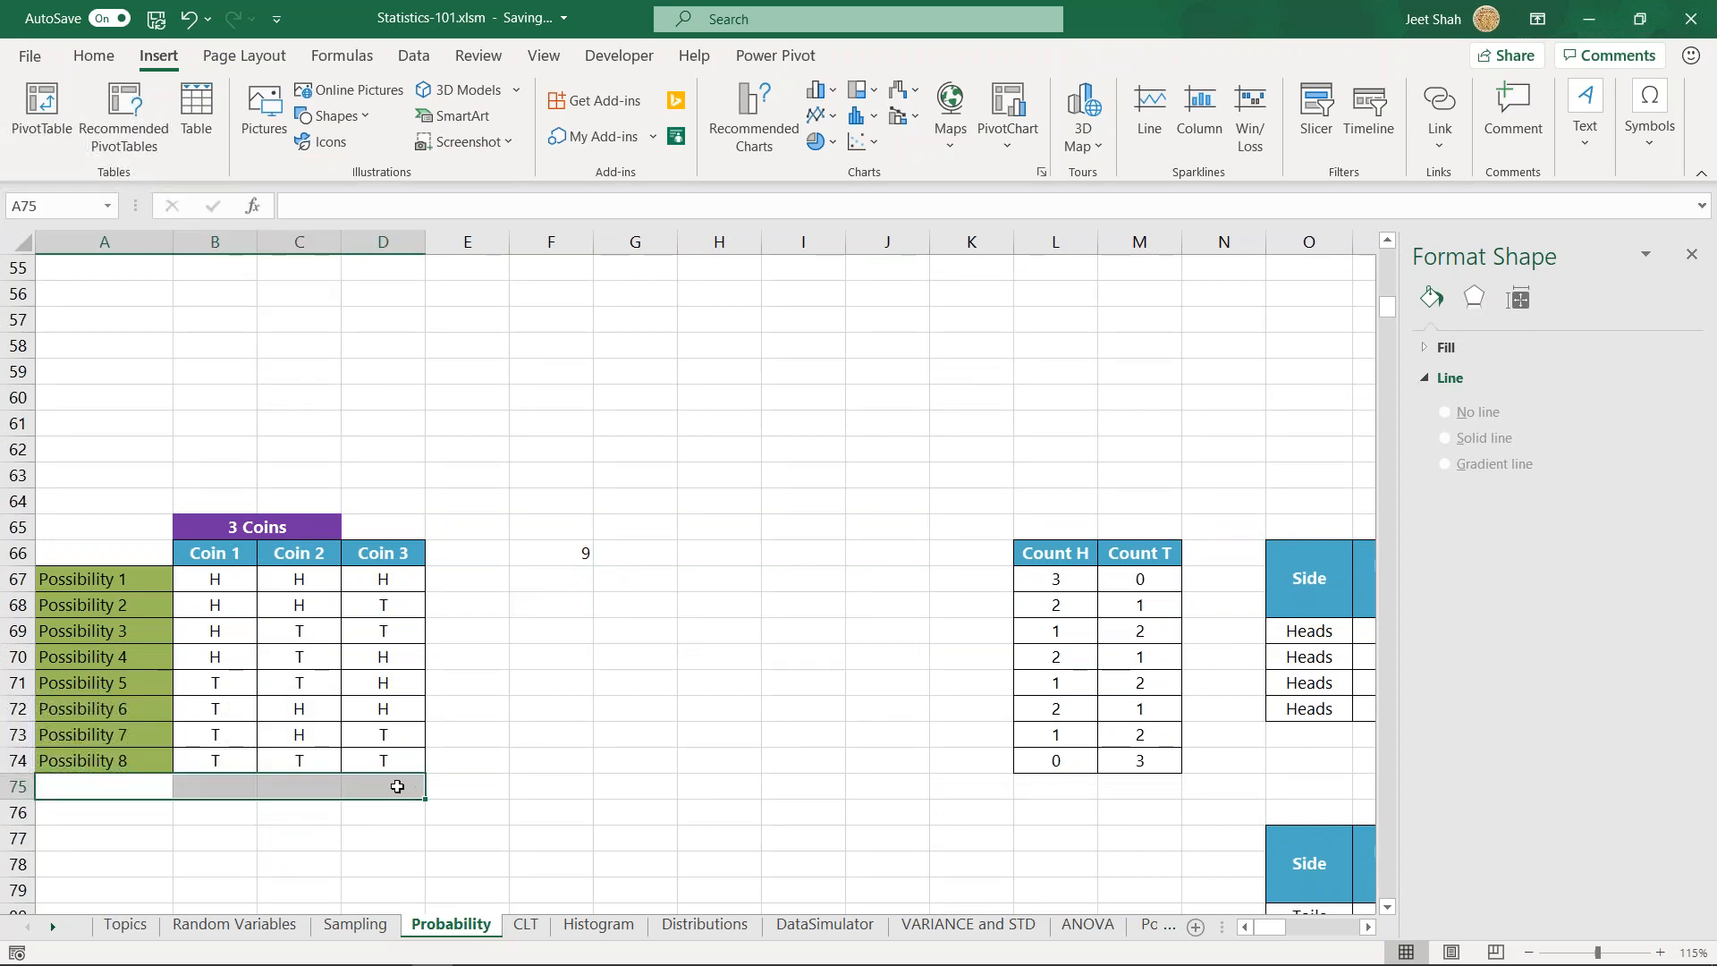
{"action": "left_click", "coordinate": [579, 550]}
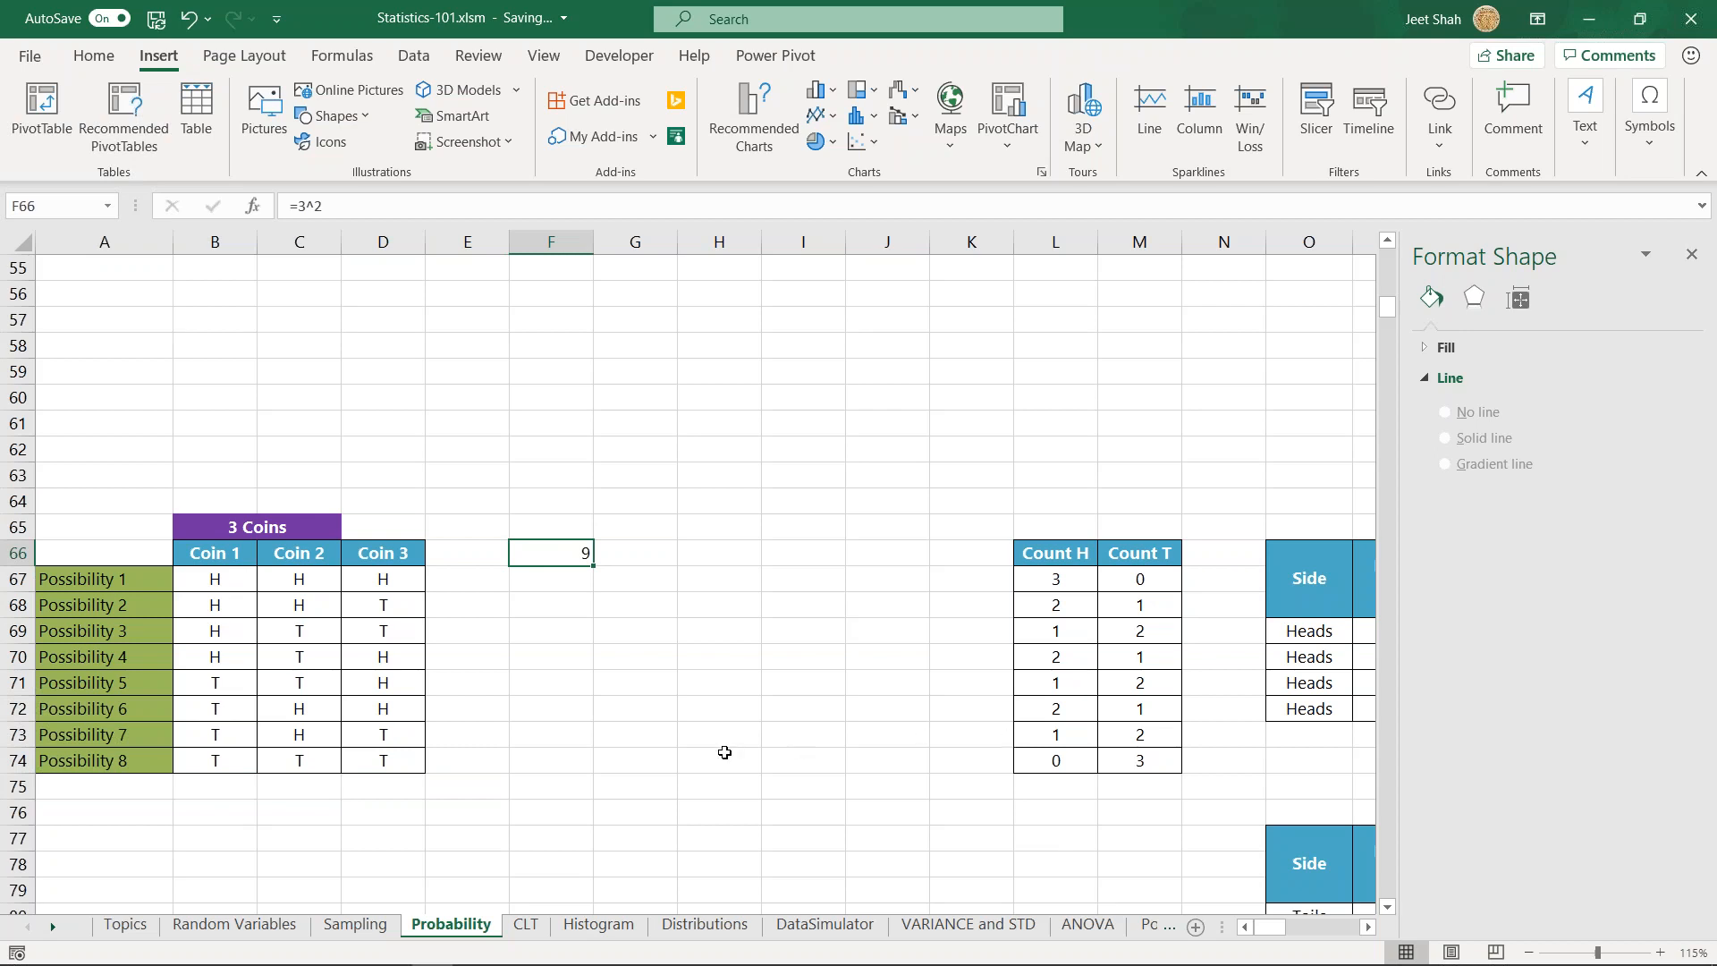
- Enter the formula =4^2 in G98 beside the 4 Coins table
{"action": "scroll", "coordinate": [729, 760], "scroll_direction": "down", "scroll_amount": 9}
{"action": "scroll", "coordinate": [575, 714], "scroll_direction": "down", "scroll_amount": 1}
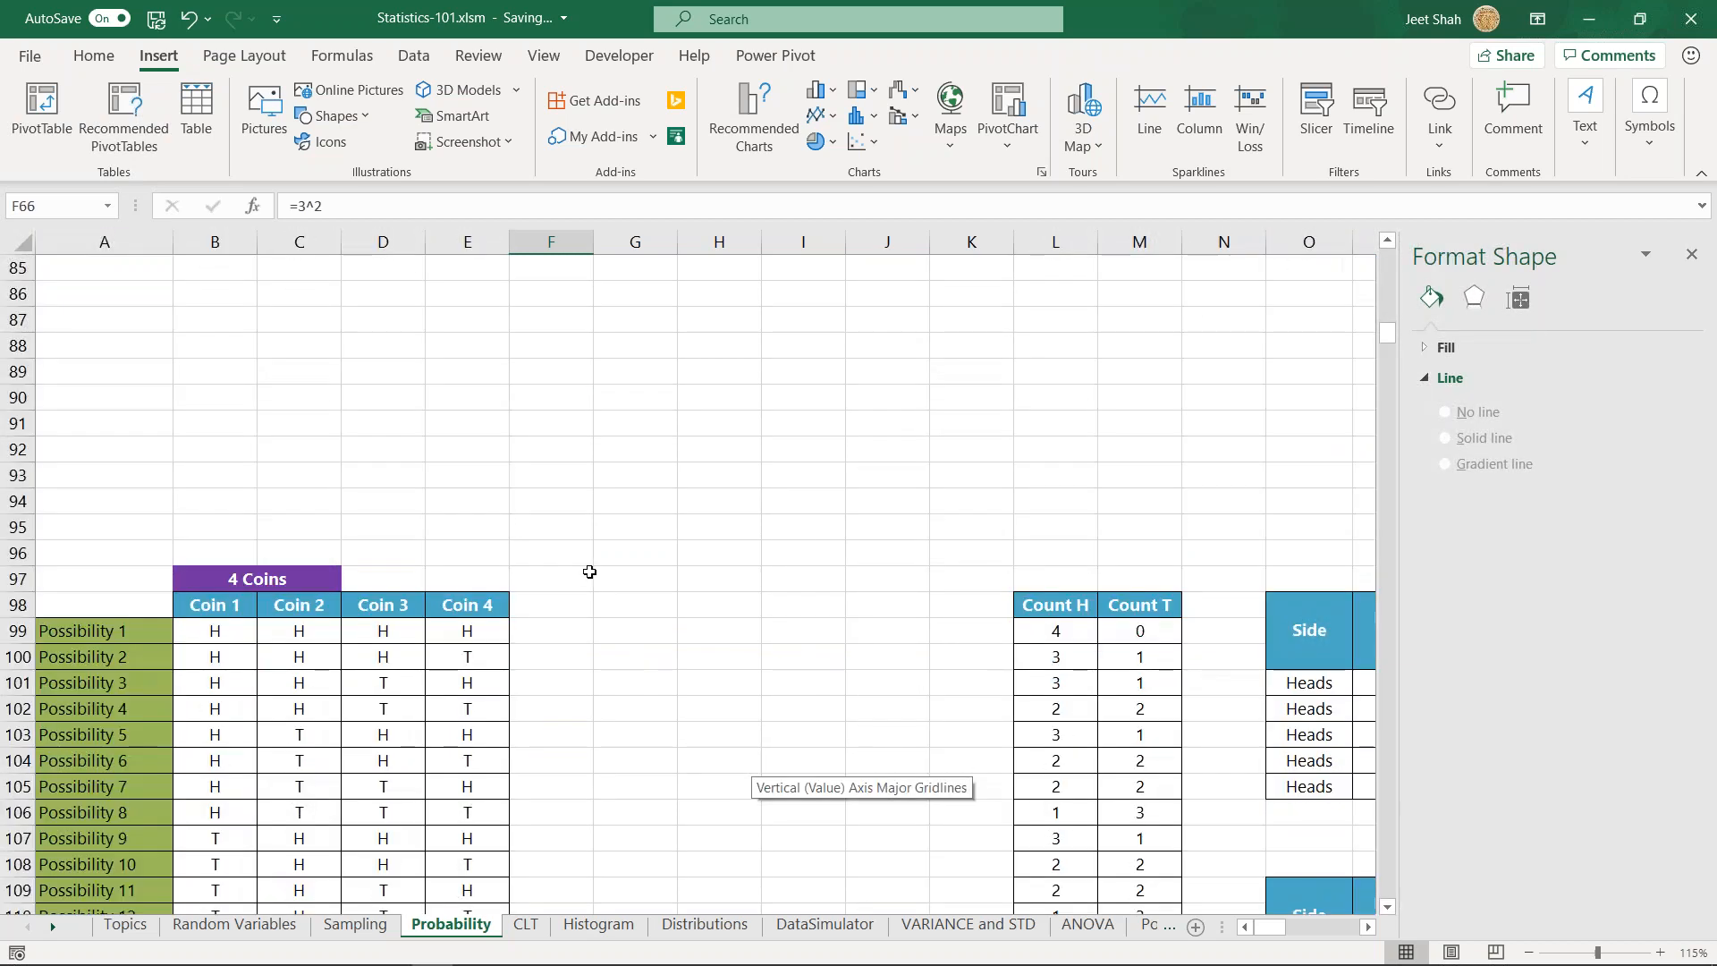
{"action": "left_click", "coordinate": [625, 602]}
{"action": "scroll", "coordinate": [797, 679], "scroll_direction": "down", "scroll_amount": 1}
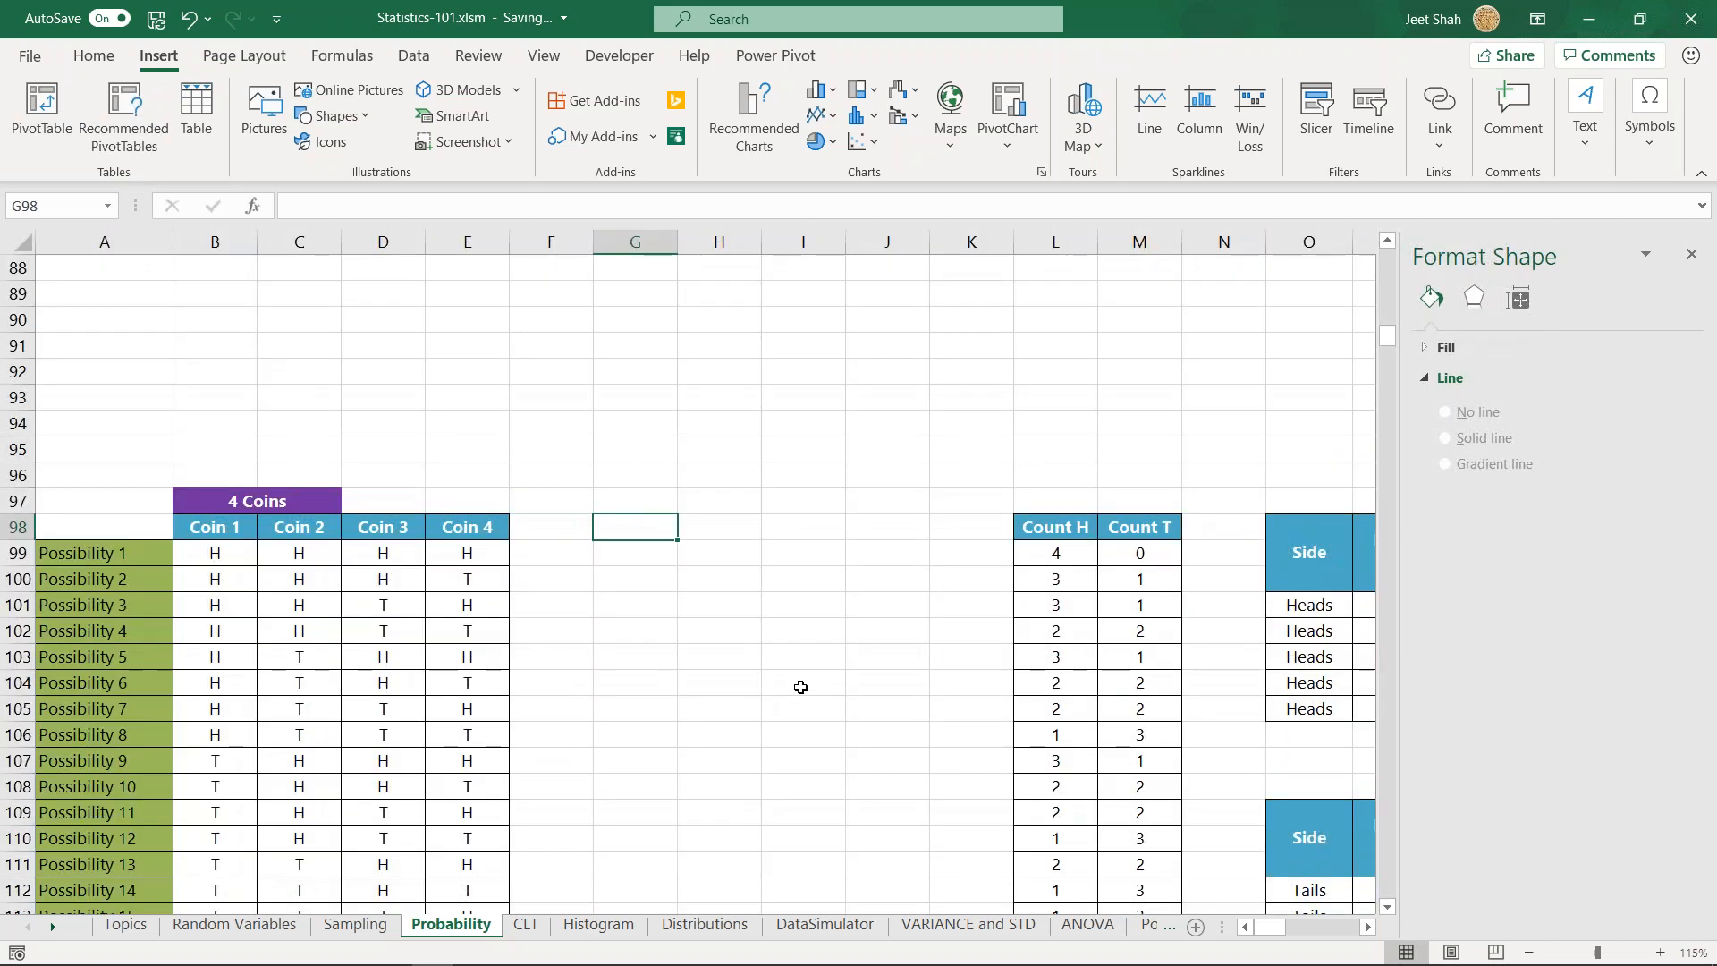
{"action": "type", "text": "=4^2"}
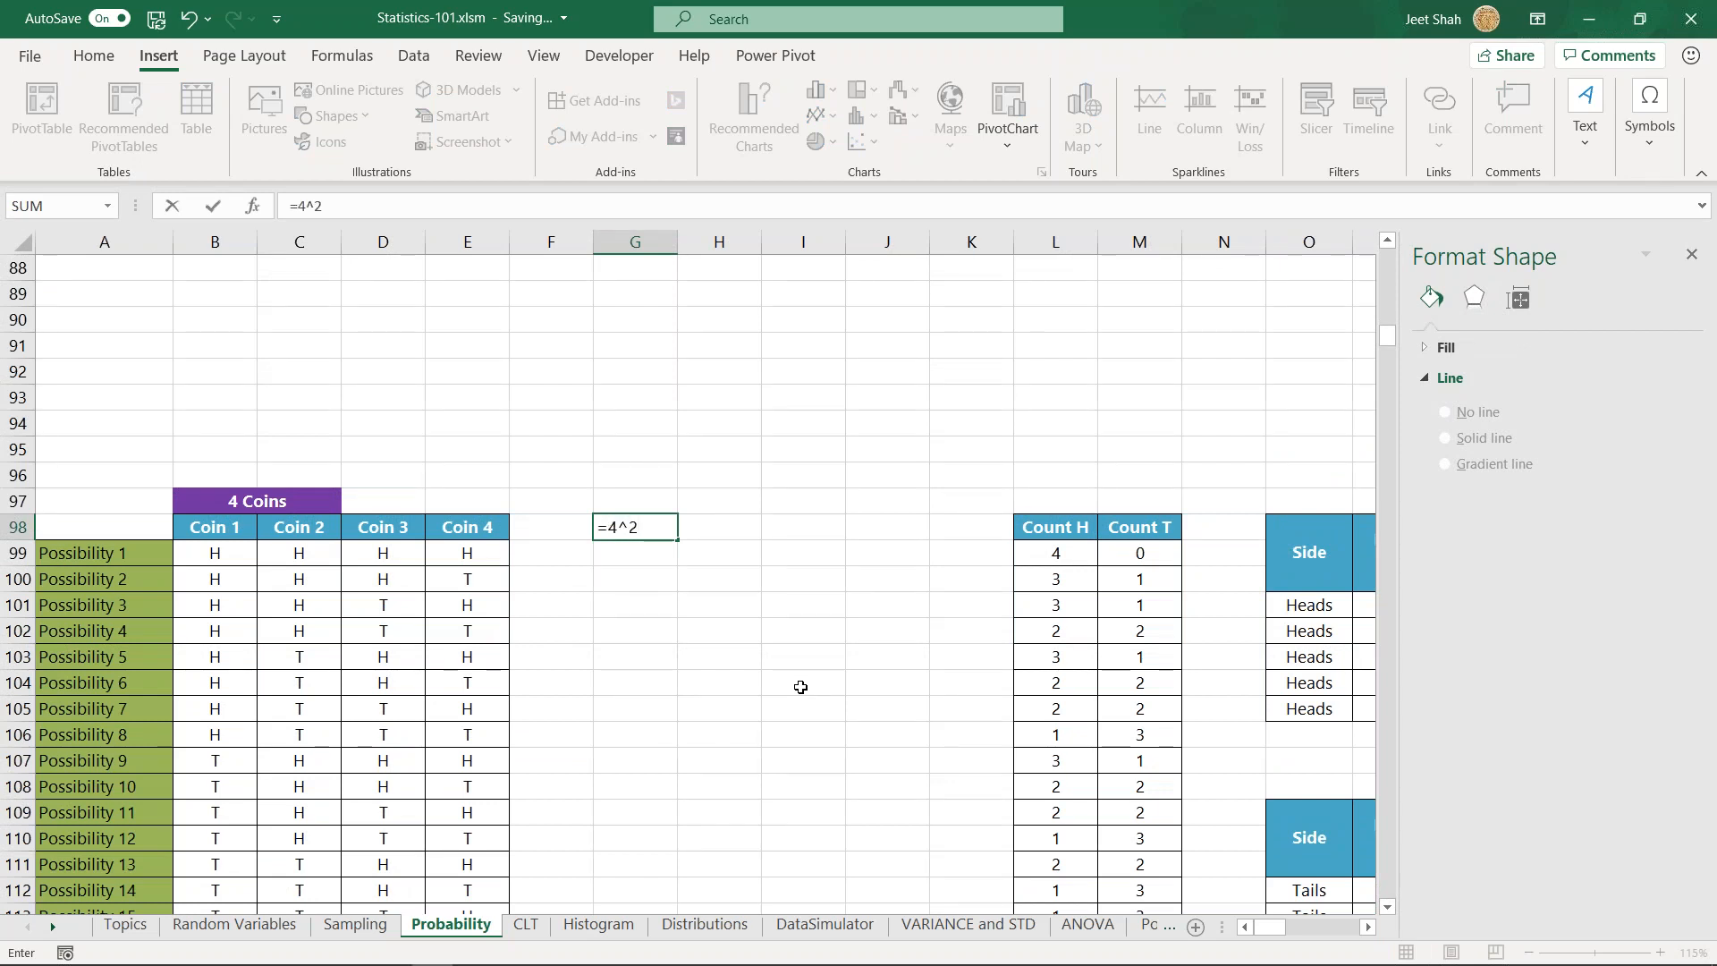
{"action": "key", "text": "ctrl+Return"}
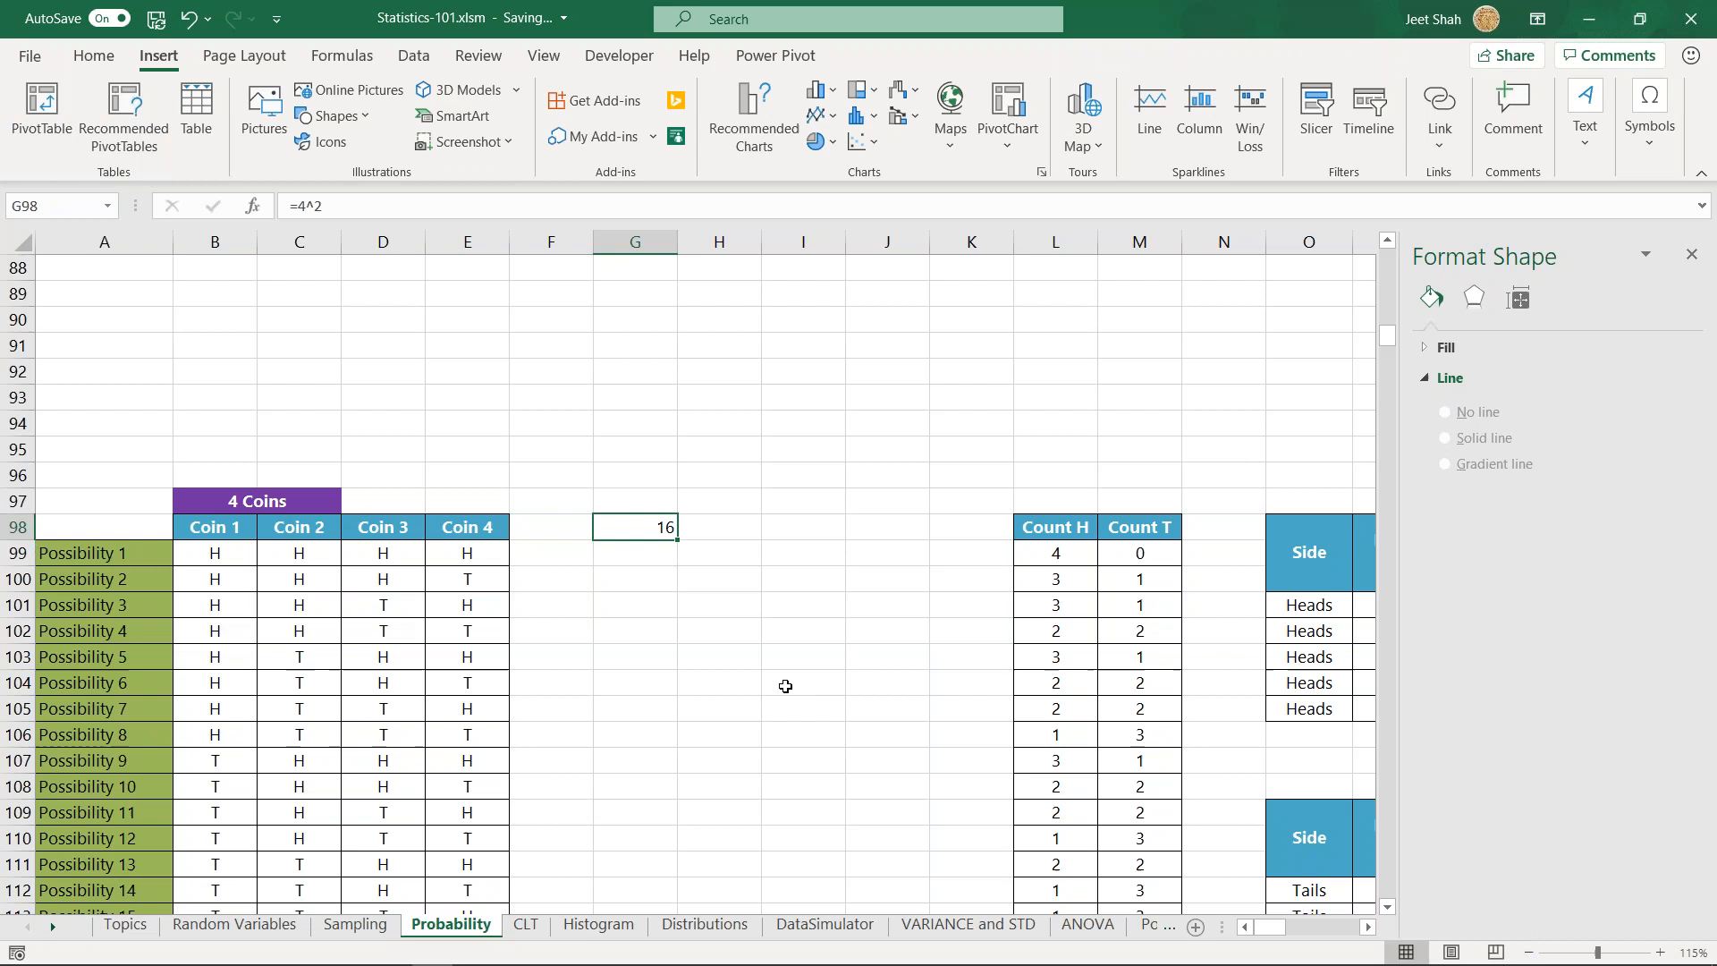
- Highlight the four-coin possibility labels in A99:A114, and reselect the formula in G98 for comparison
{"action": "scroll", "coordinate": [670, 688], "scroll_direction": "down", "scroll_amount": 2}
{"action": "left_click_drag", "start_coordinate": [130, 404], "coordinate": [103, 787]}
{"action": "left_click", "coordinate": [659, 367]}
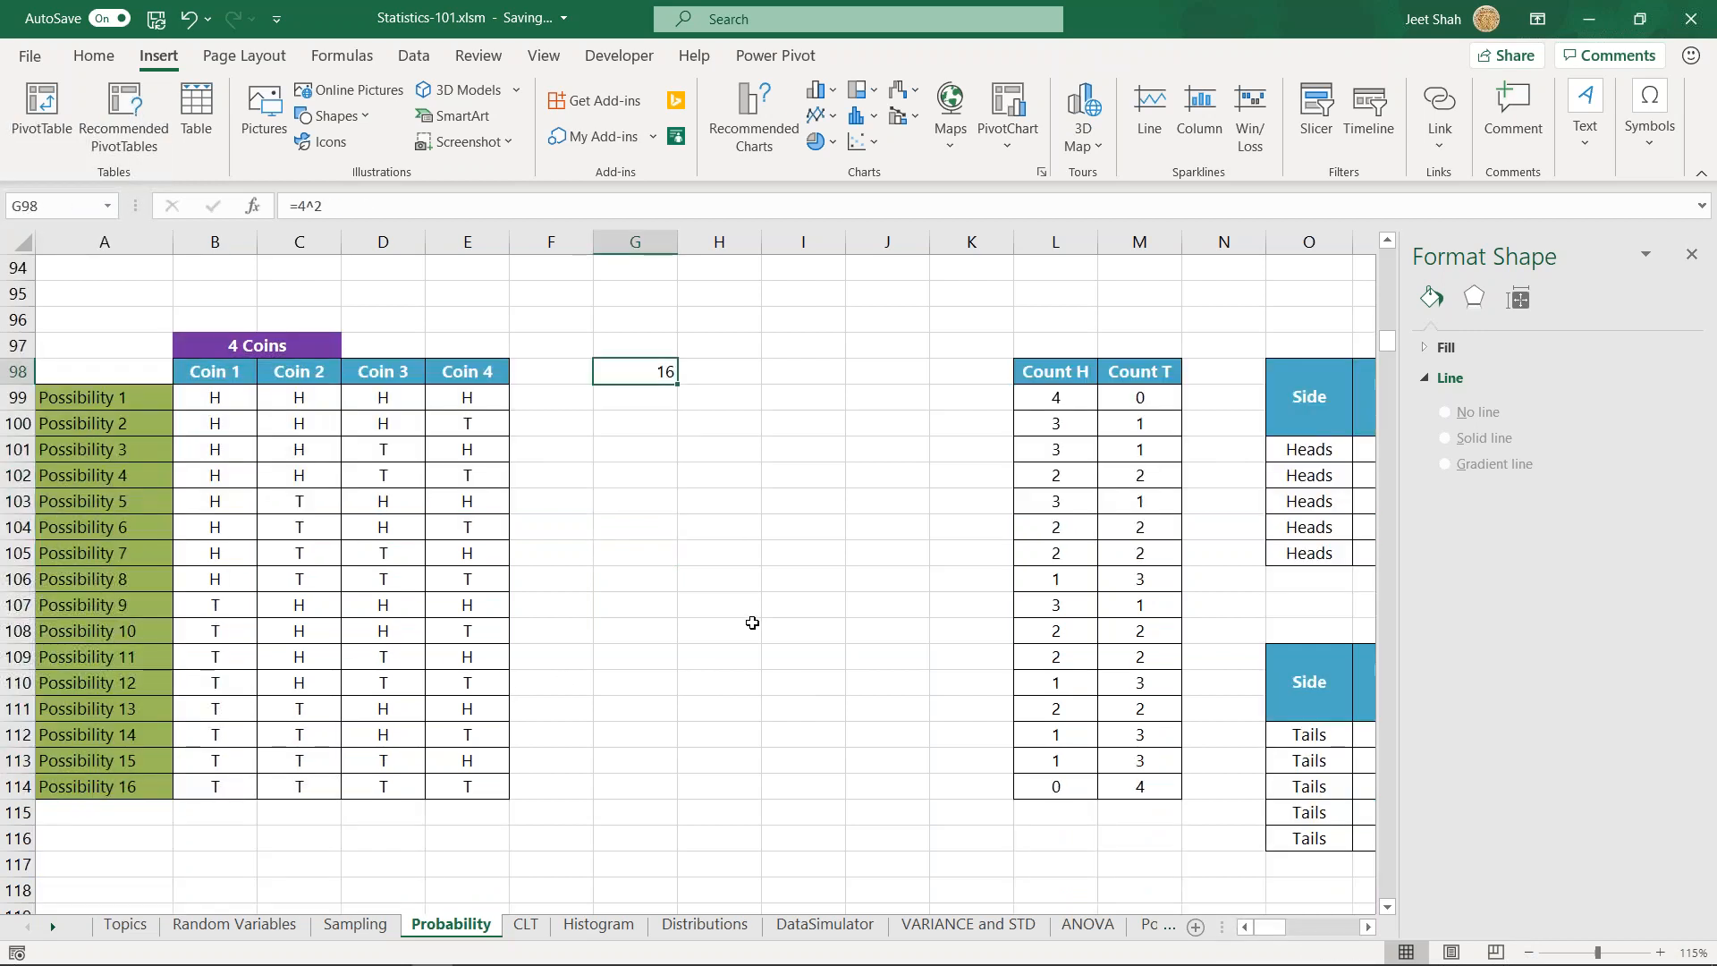
- Go to the 5 Coins table, select its heading, and select the empty cell H121 beside it
{"action": "scroll", "coordinate": [752, 622], "scroll_direction": "down", "scroll_amount": 4}
{"action": "scroll", "coordinate": [748, 619], "scroll_direction": "down", "scroll_amount": 11}
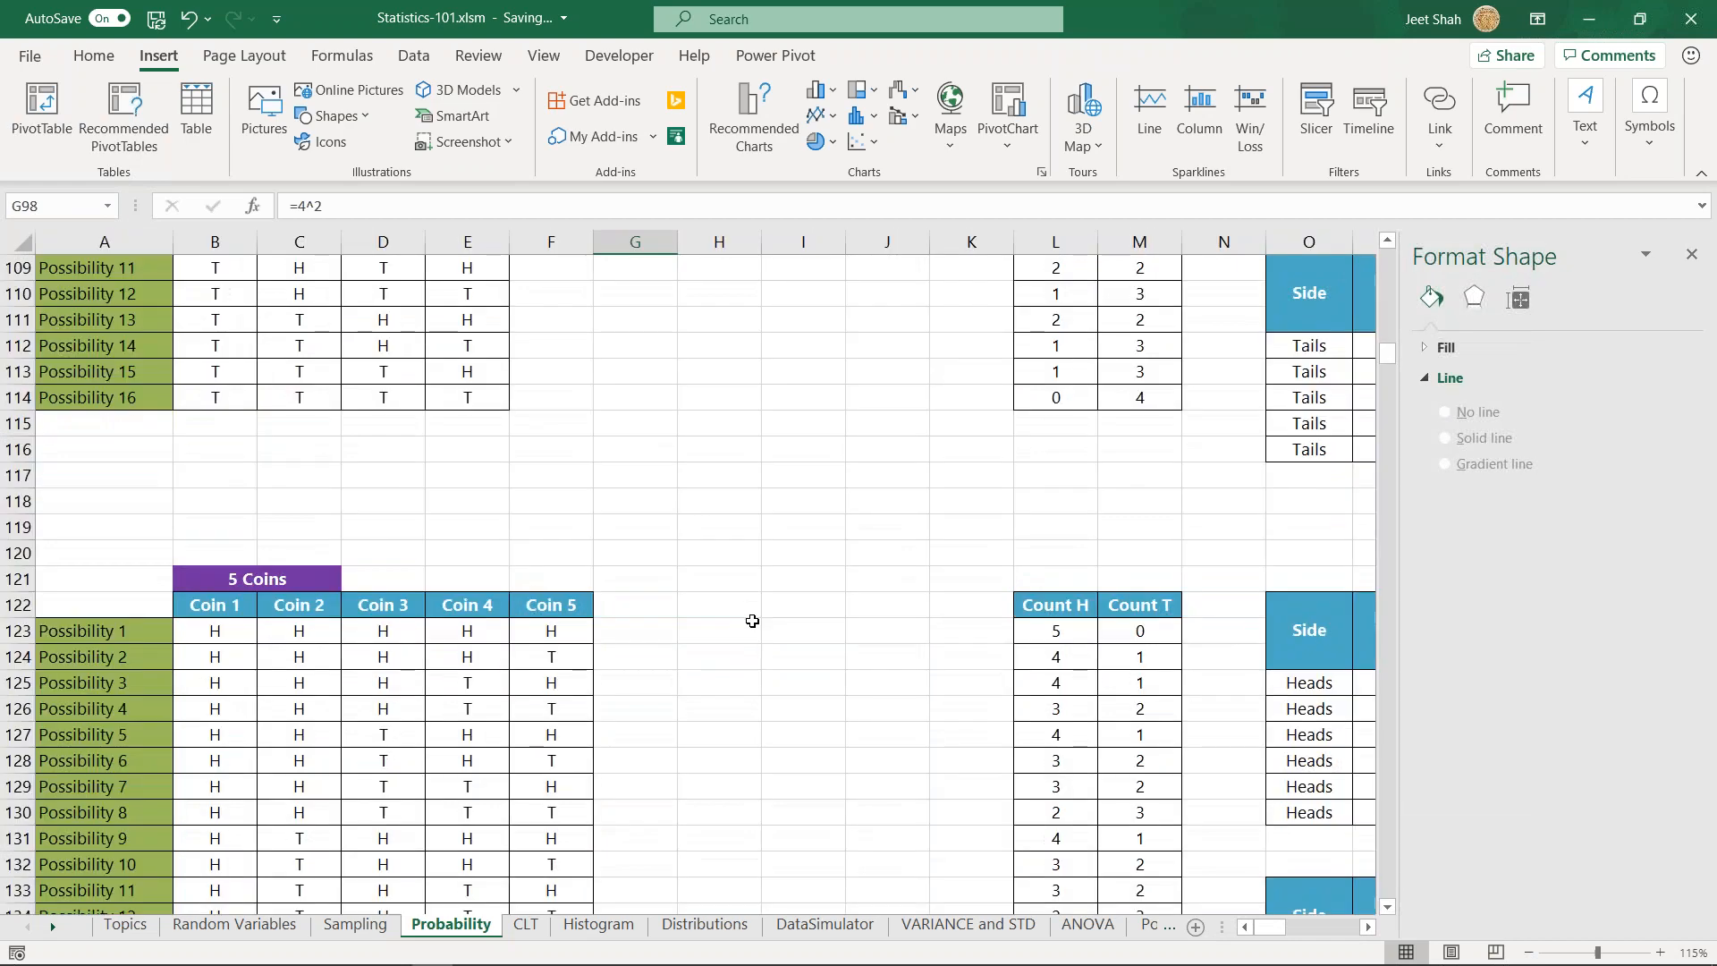
{"action": "scroll", "coordinate": [694, 647], "scroll_direction": "up", "scroll_amount": 13}
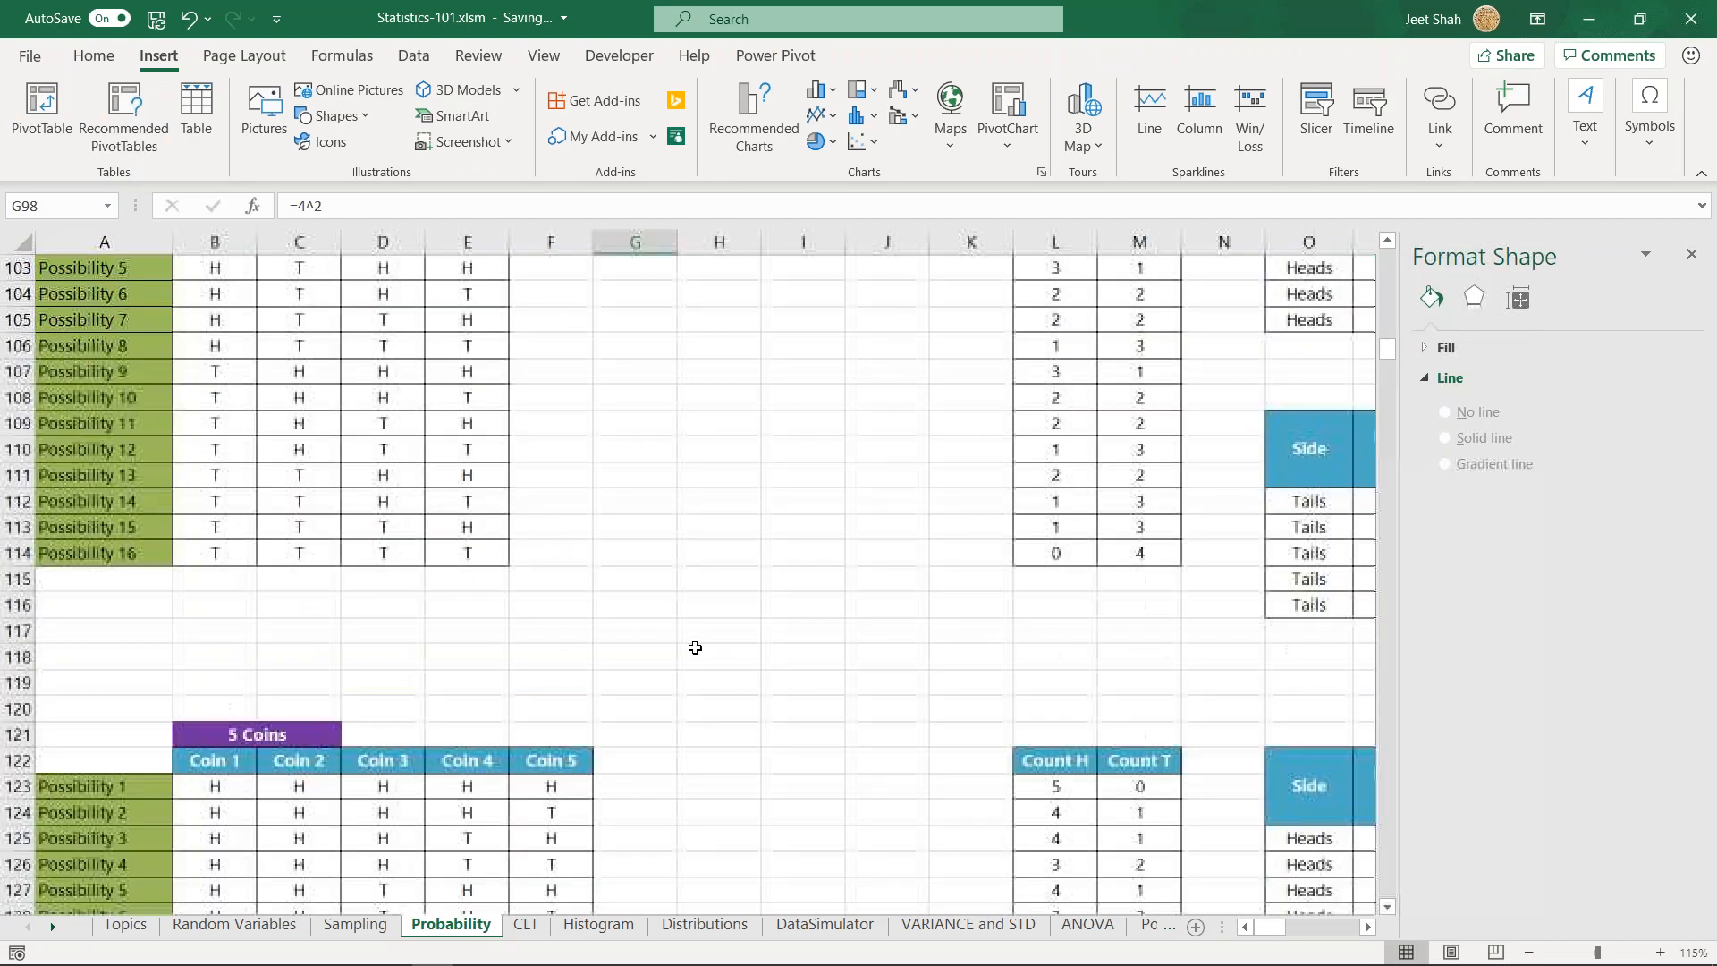
{"action": "left_click", "coordinate": [265, 735]}
{"action": "scroll", "coordinate": [627, 701], "scroll_direction": "down", "scroll_amount": 6}
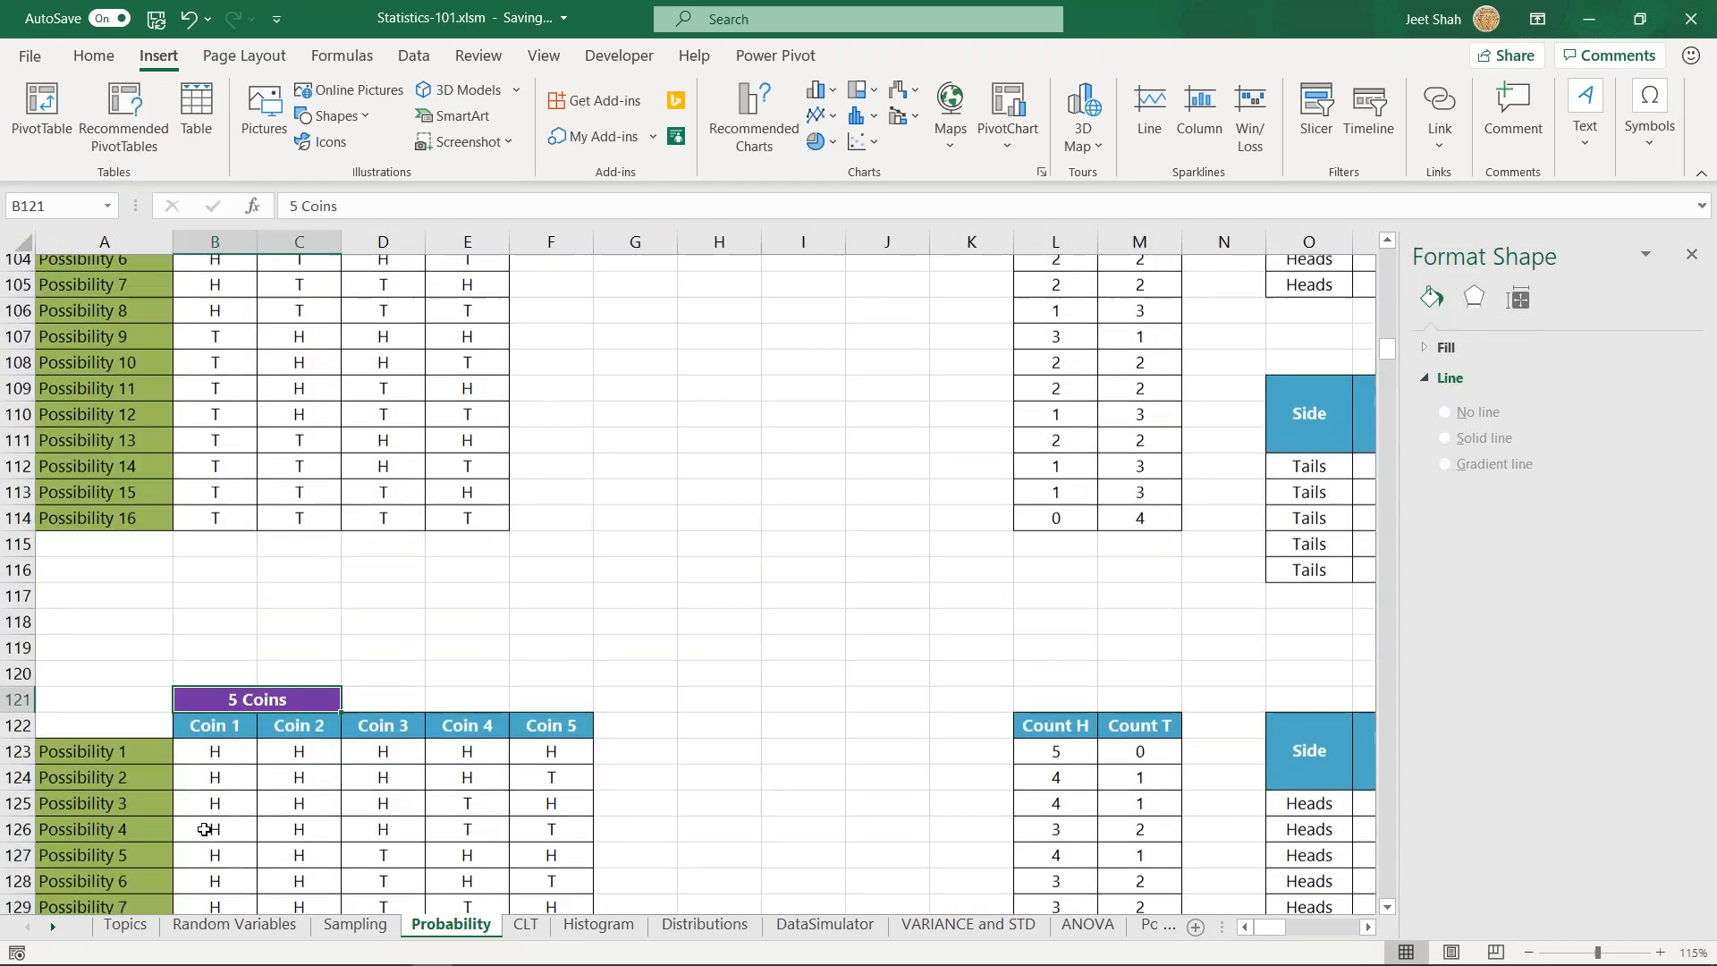
{"action": "scroll", "coordinate": [691, 644], "scroll_direction": "up", "scroll_amount": 2}
{"action": "scroll", "coordinate": [690, 644], "scroll_direction": "up", "scroll_amount": 1}
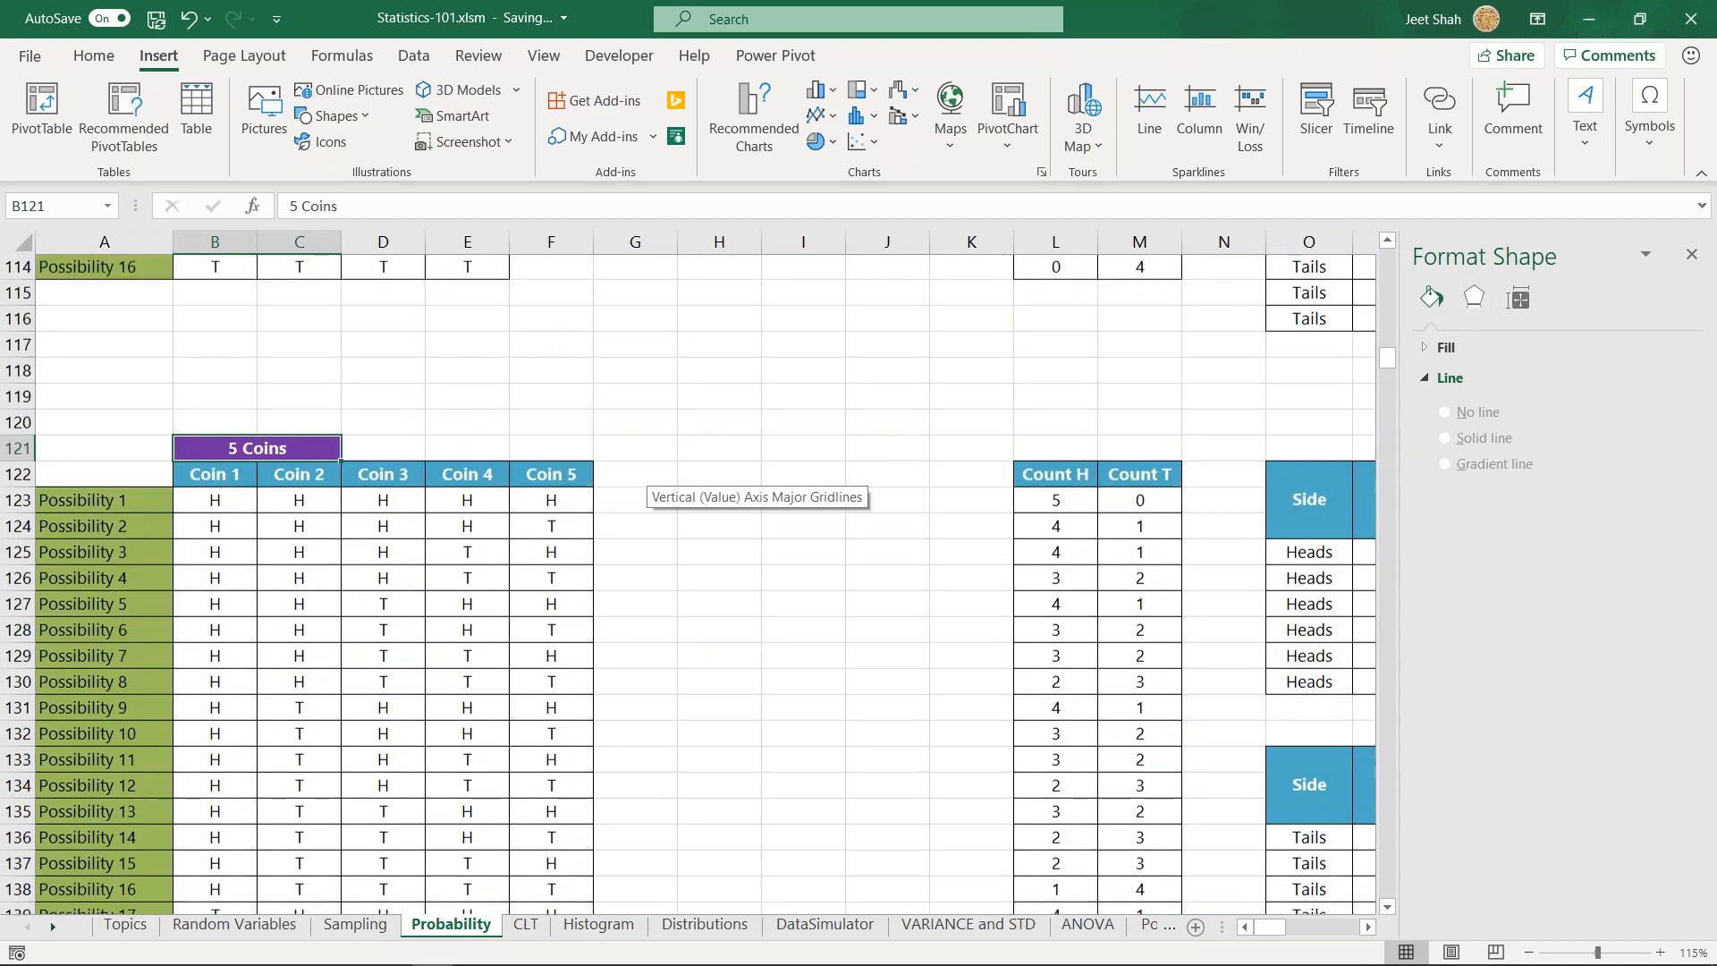
{"action": "left_click", "coordinate": [707, 500]}
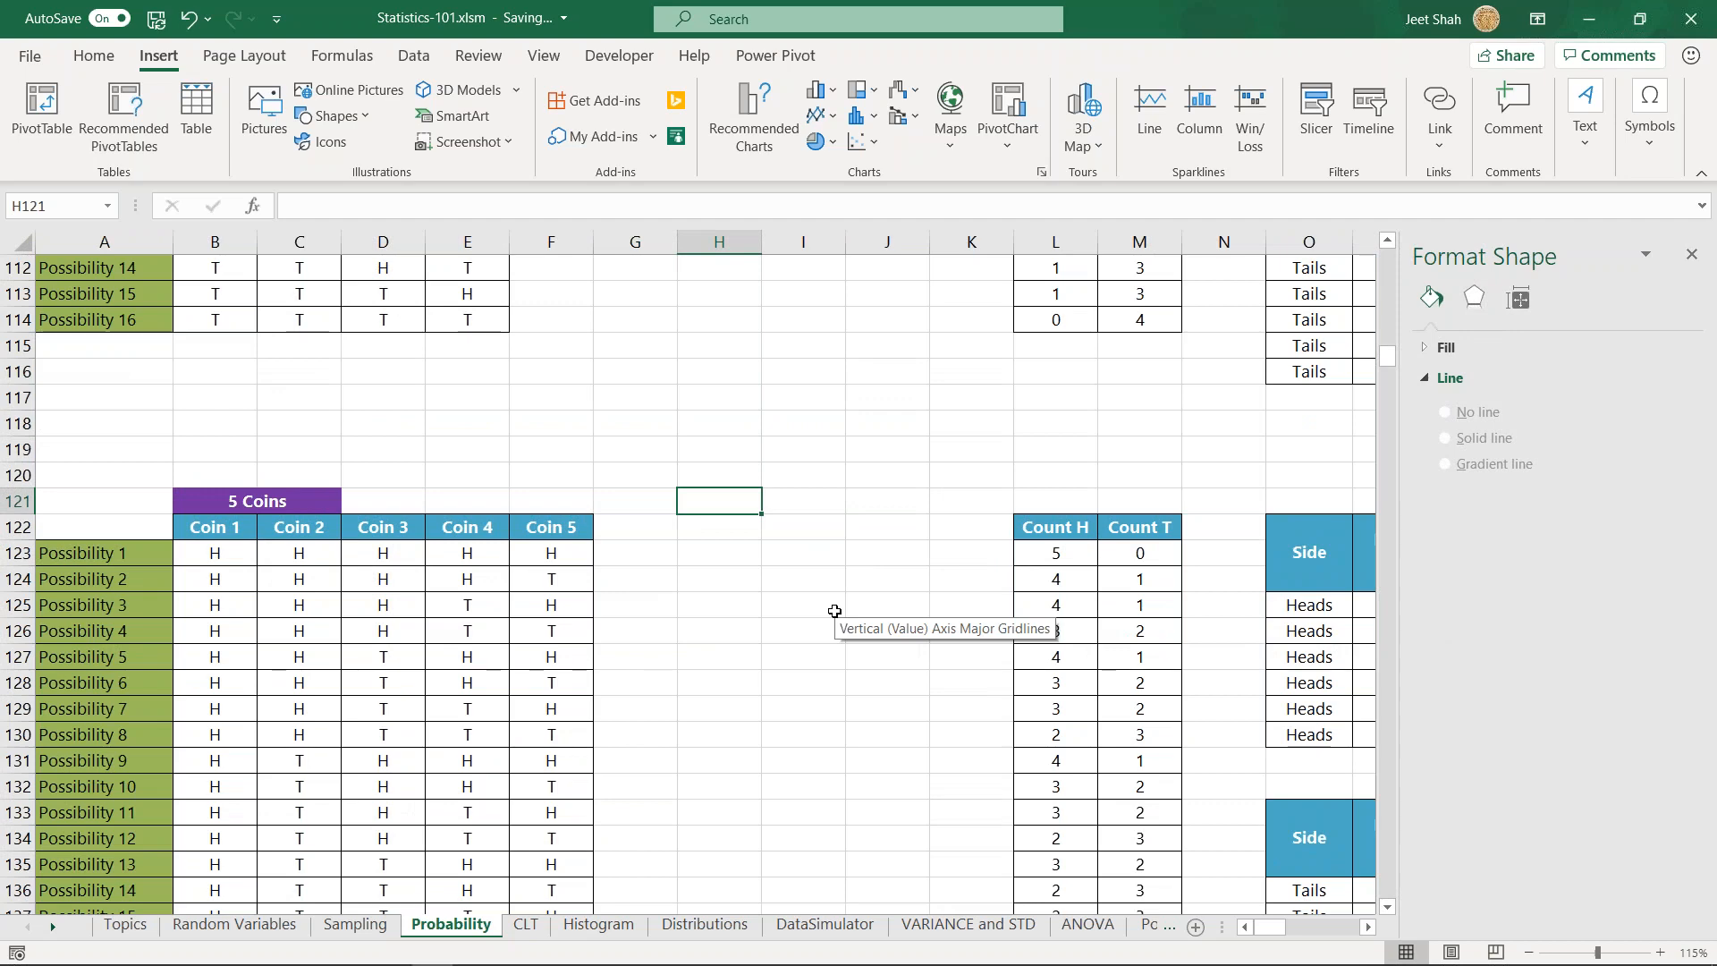
- Check the last five-coin possibility in A154, and return to the empty cell H121 beside the 5 Coins heading
{"action": "scroll", "coordinate": [554, 617], "scroll_direction": "down", "scroll_amount": 7}
{"action": "left_click", "coordinate": [132, 810]}
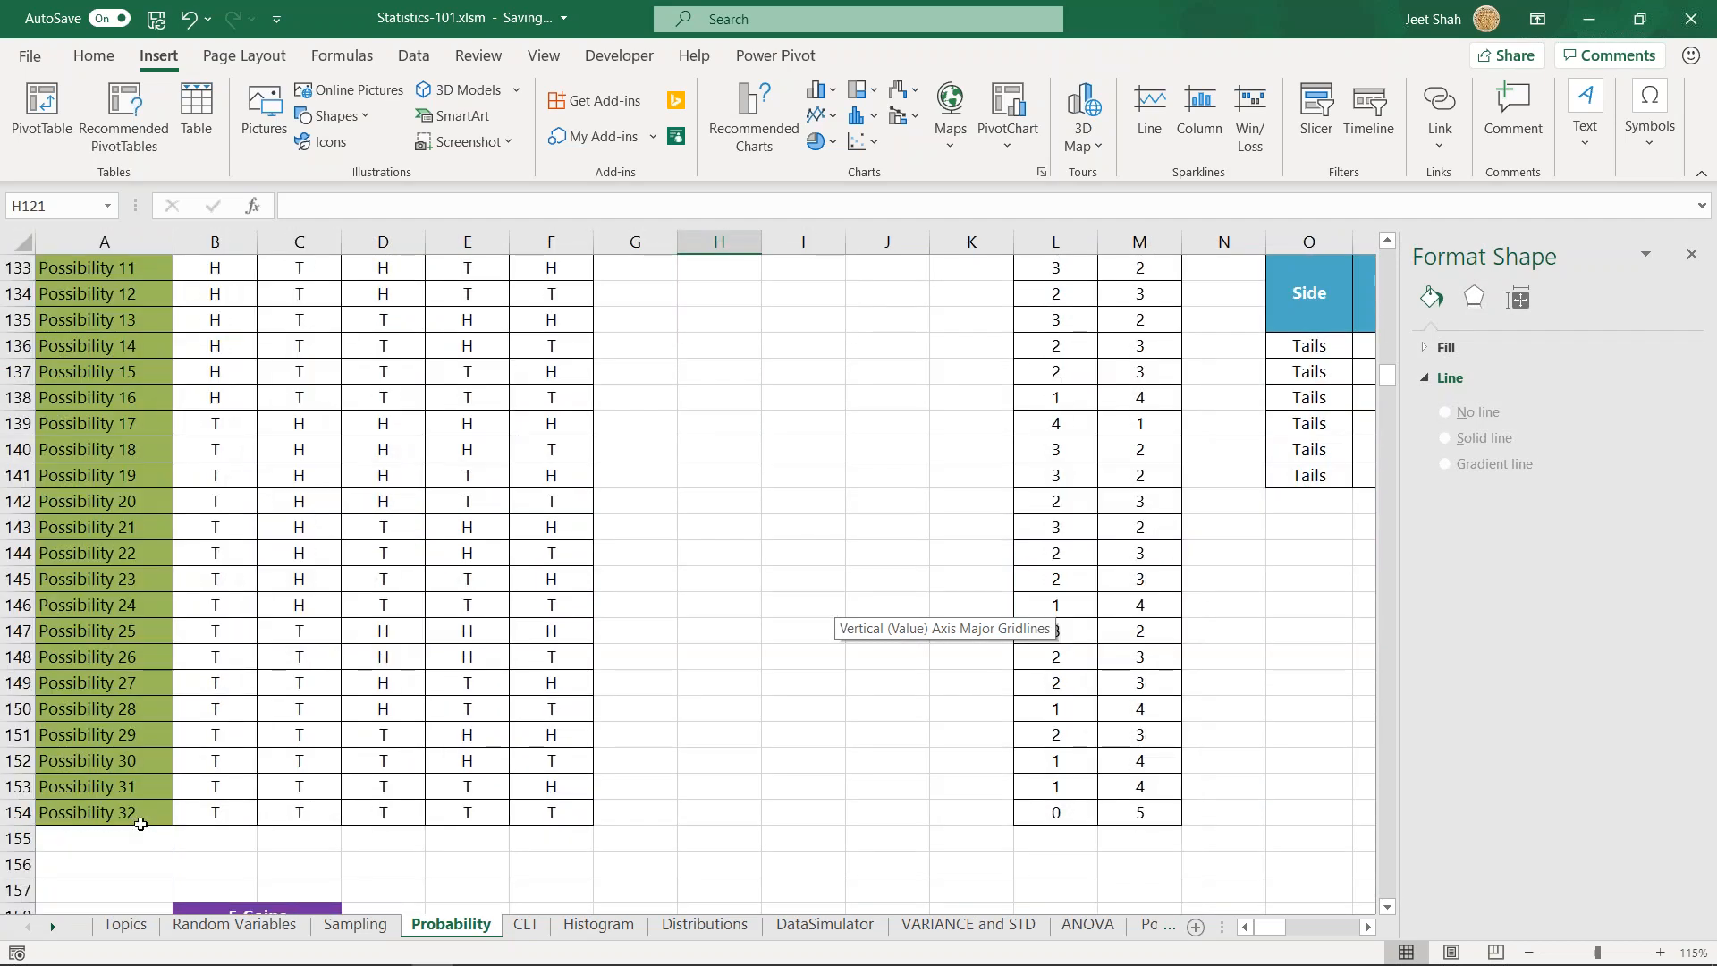
{"action": "scroll", "coordinate": [774, 713], "scroll_direction": "up", "scroll_amount": 7}
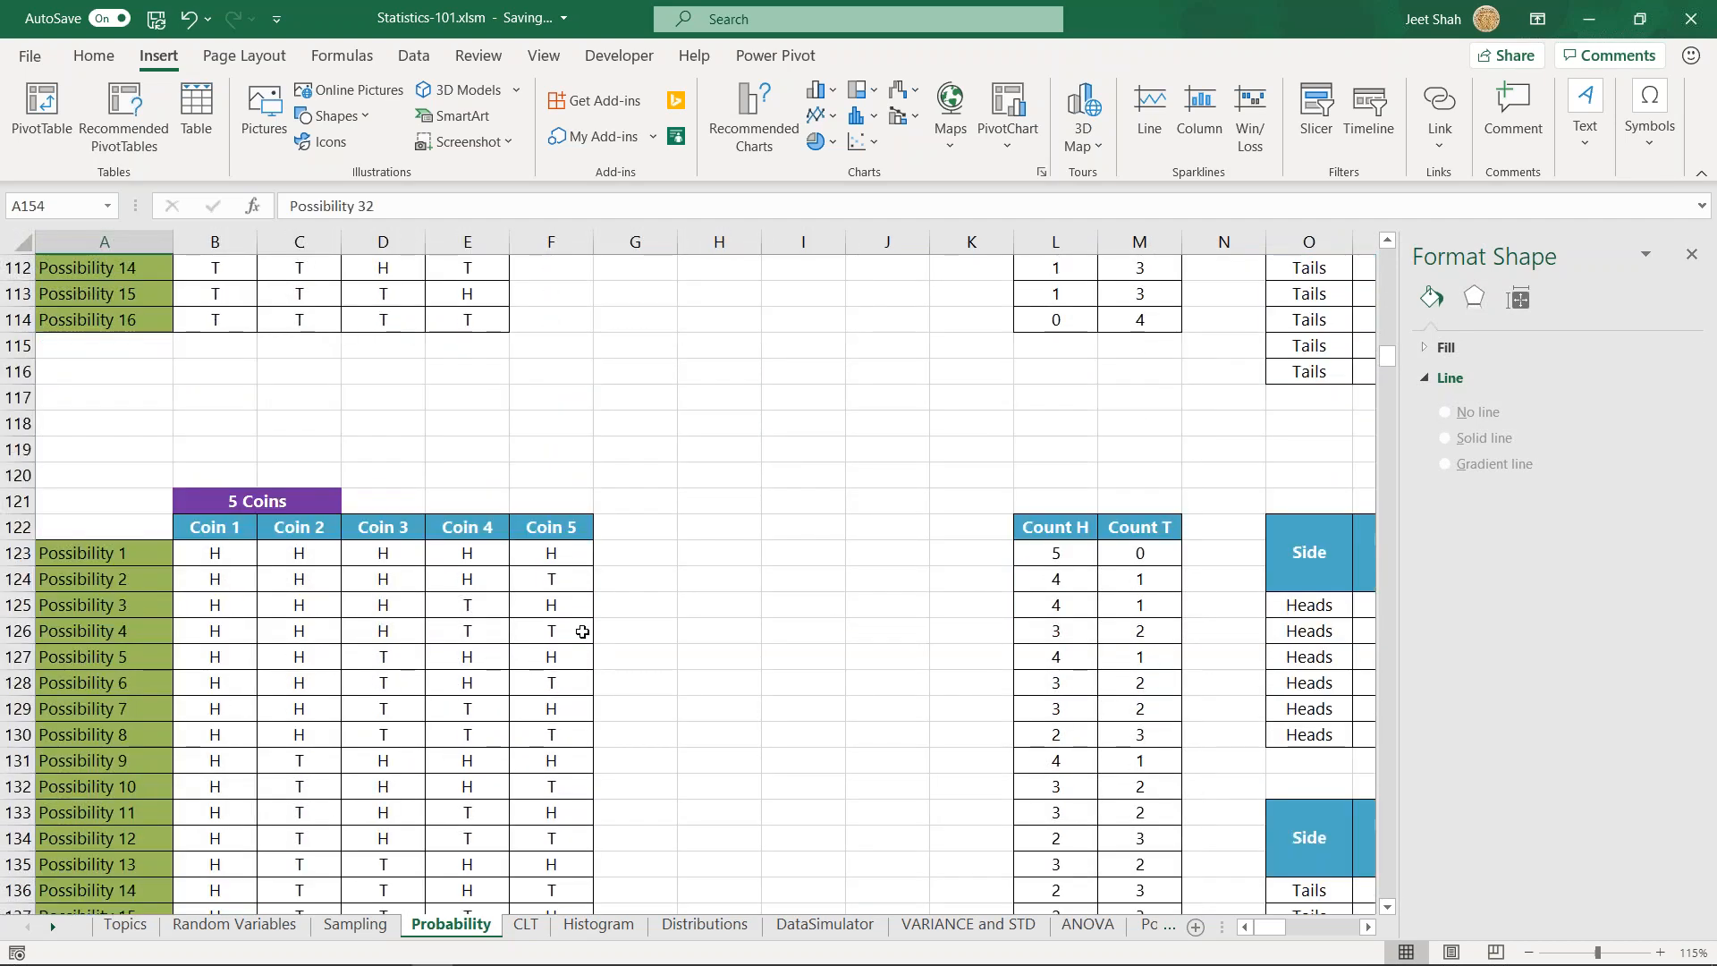
{"action": "left_click", "coordinate": [693, 524]}
{"action": "left_click", "coordinate": [707, 497]}
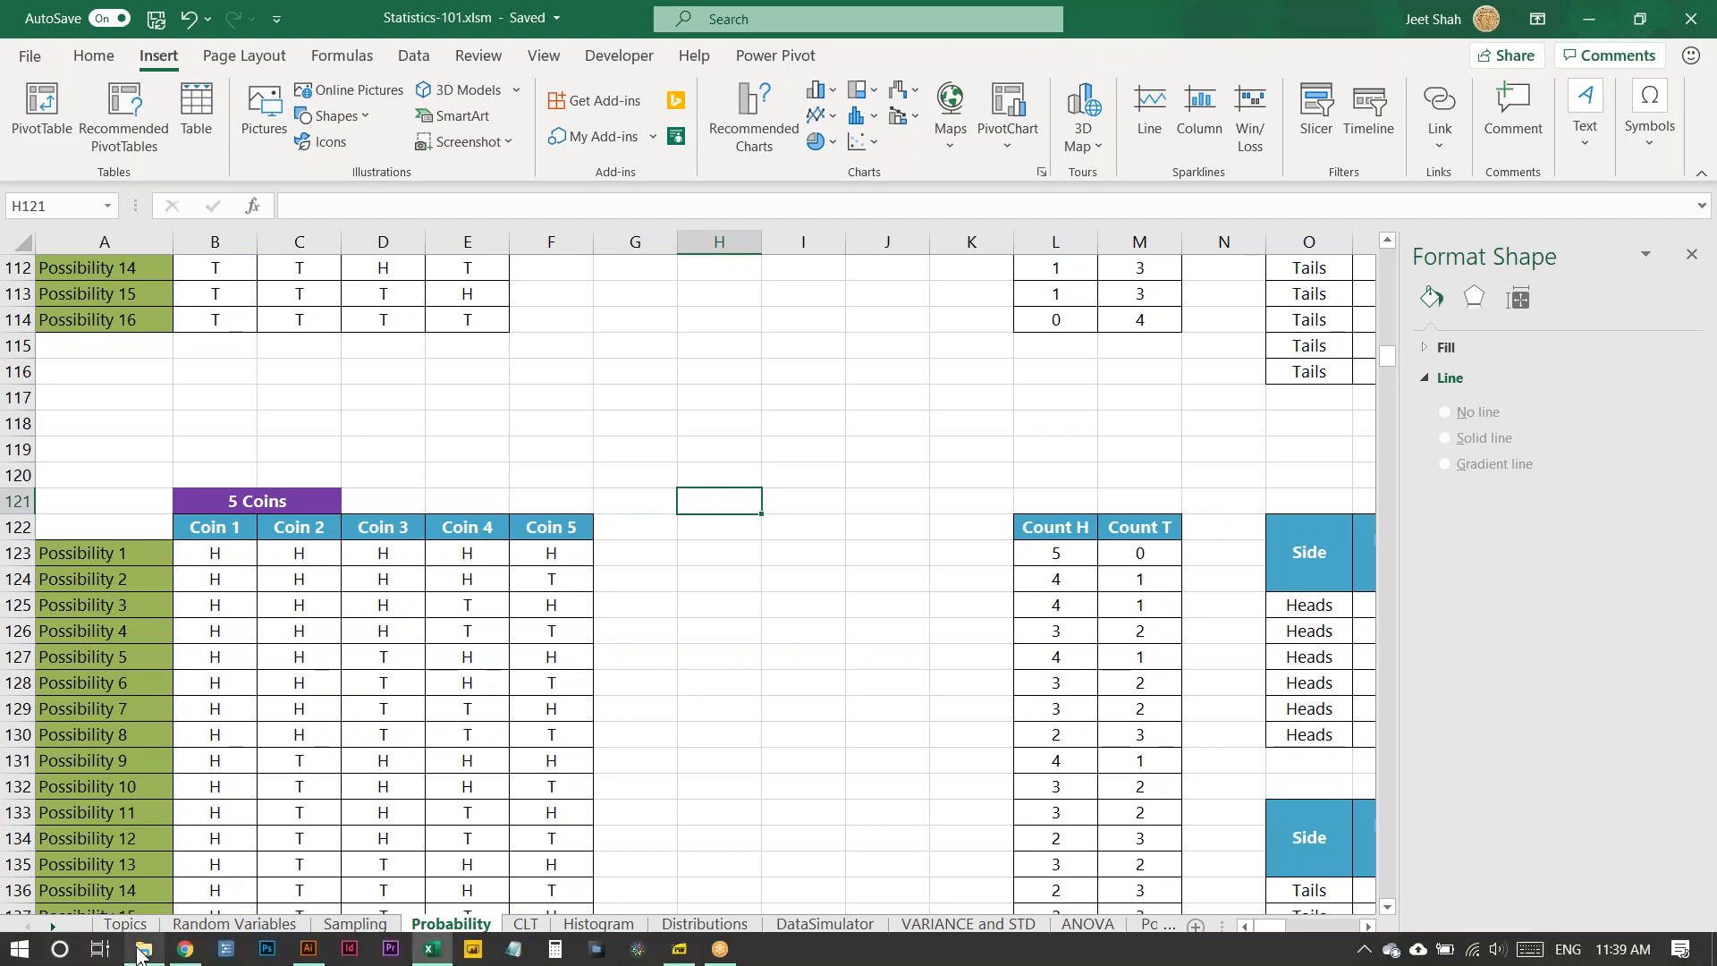
- Switch to File Explorer and open the workbook on the probability of exactly 4 heads from Digital Vidya > Statistics > session 1
{"action": "left_click", "coordinate": [141, 953]}
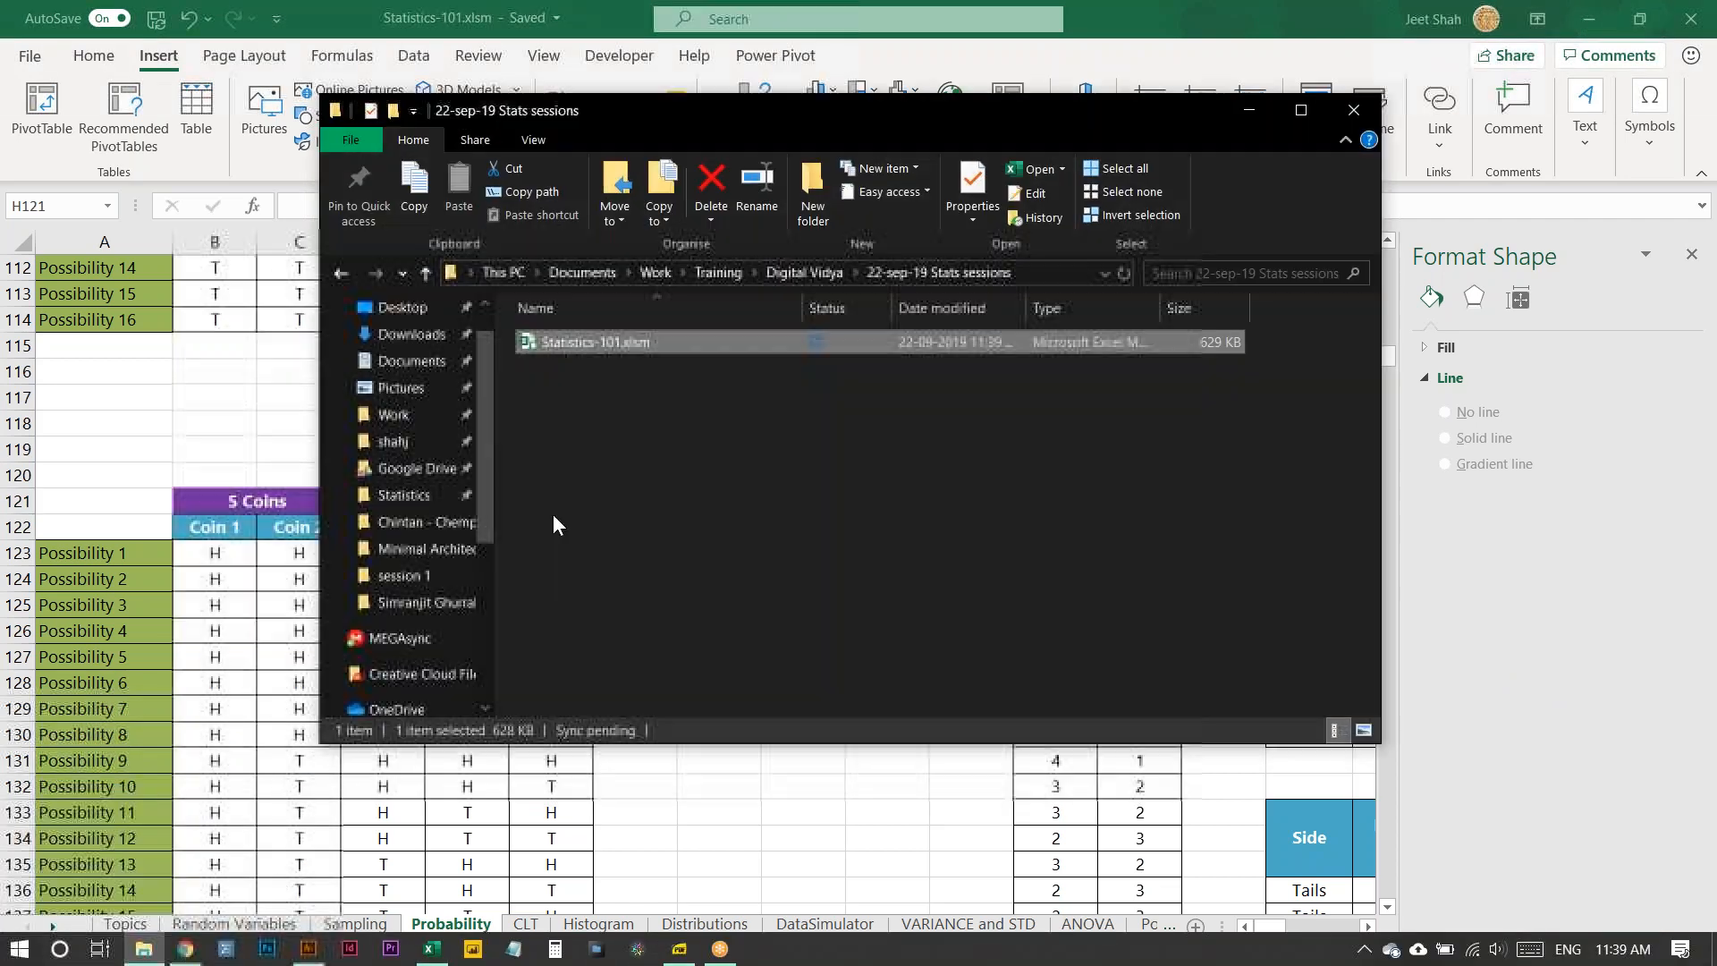
{"action": "left_click", "coordinate": [782, 276]}
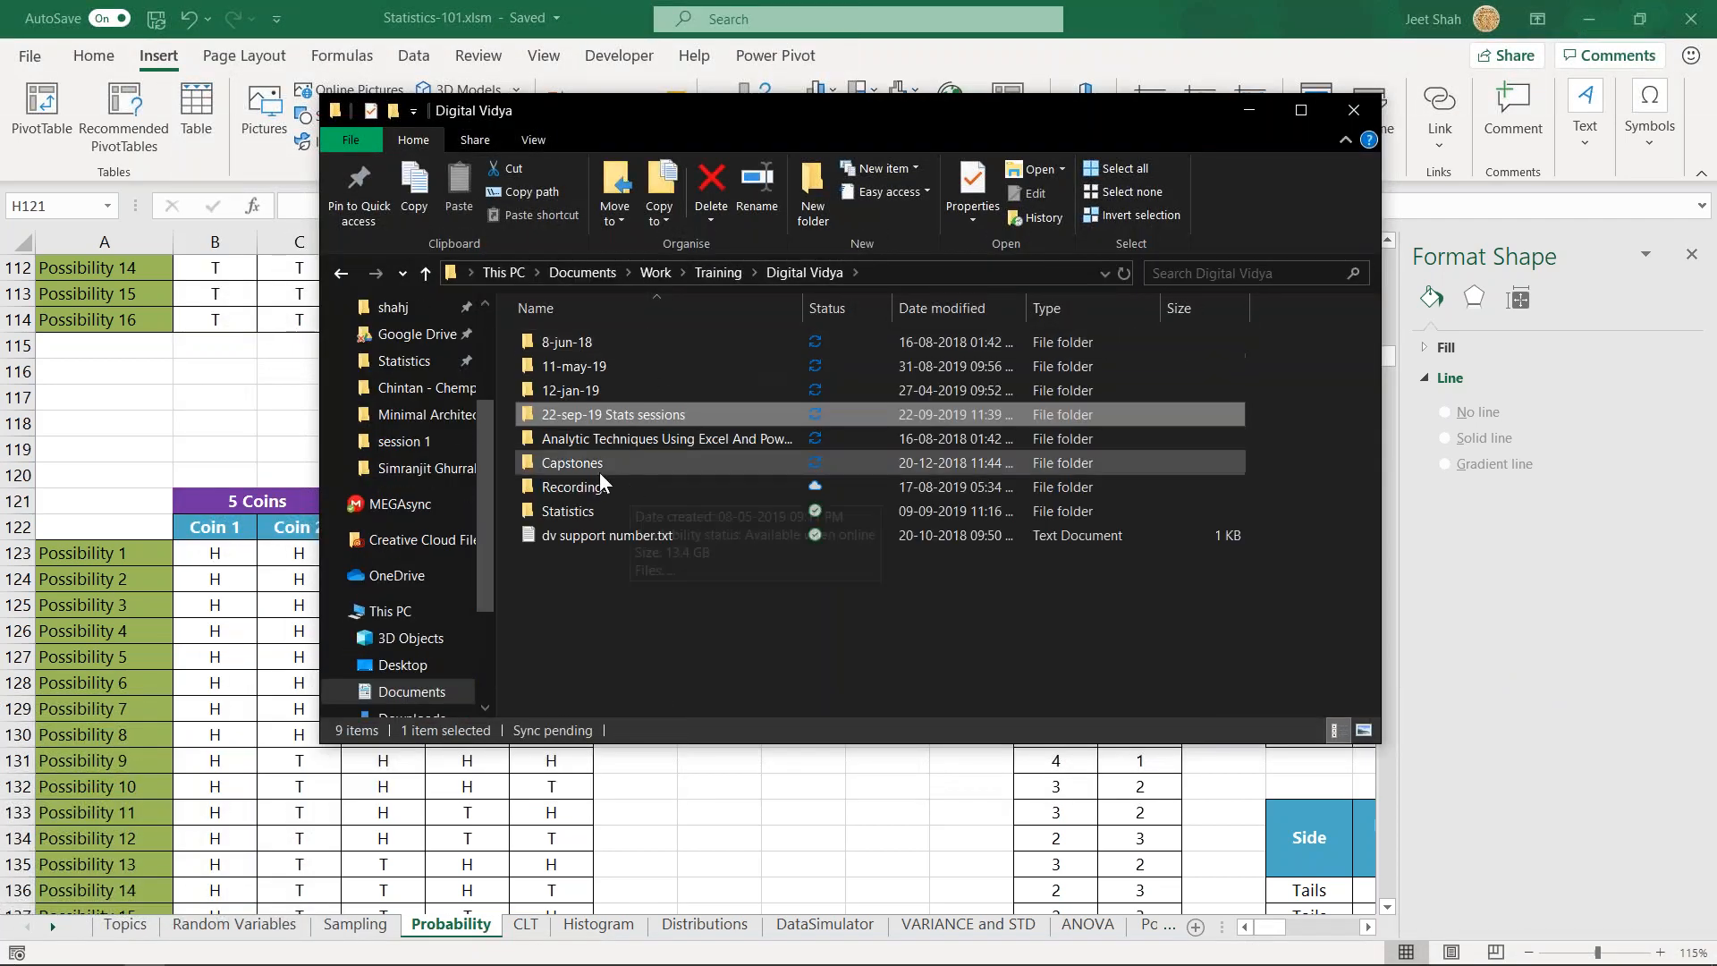
{"action": "double_click", "coordinate": [583, 508]}
{"action": "double_click", "coordinate": [591, 349]}
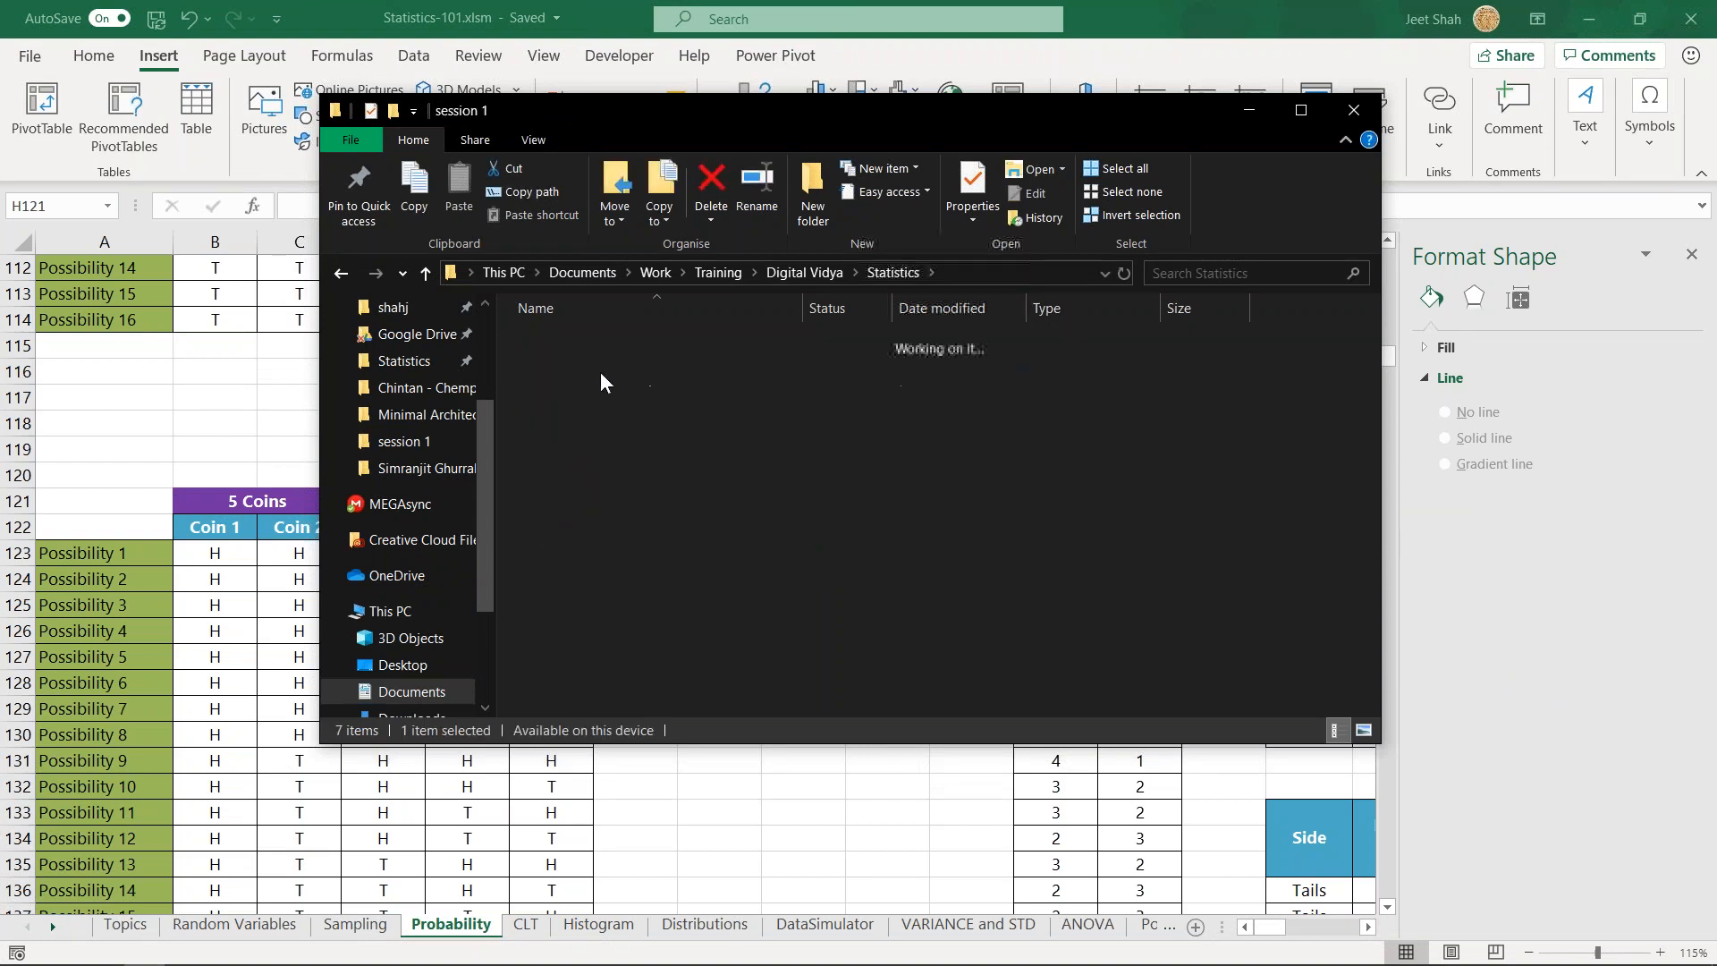
{"action": "left_click", "coordinate": [594, 368]}
{"action": "left_click", "coordinate": [659, 416]}
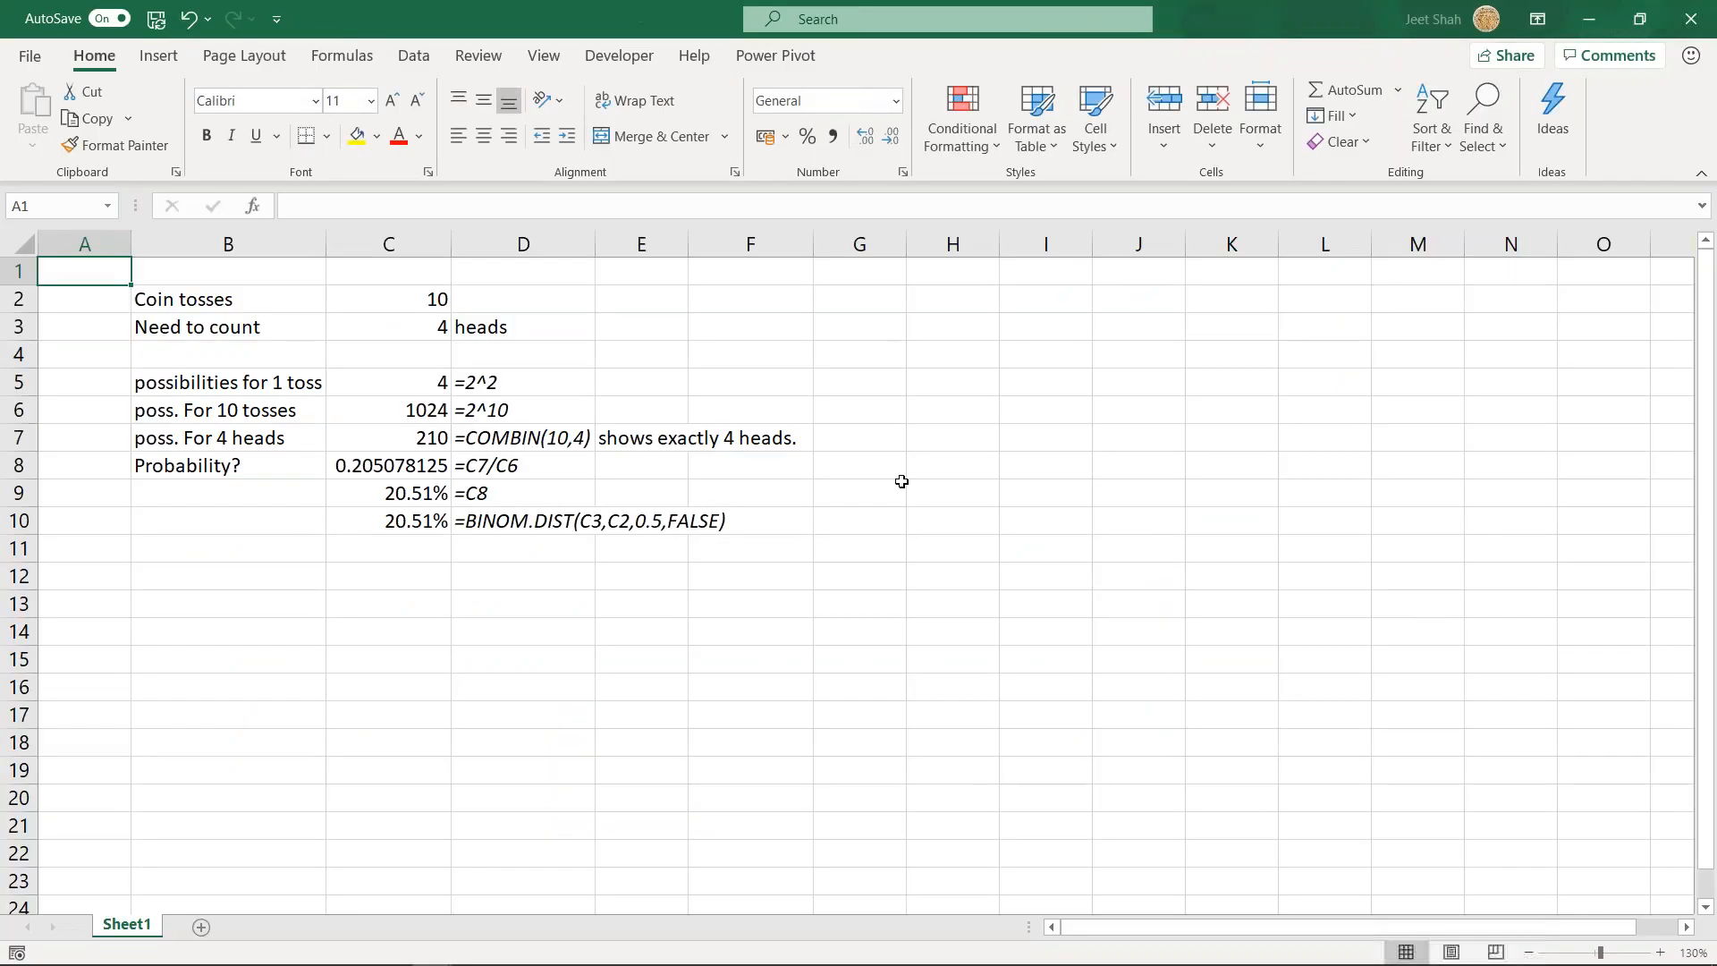
- Inspect the 10-toss possibilities formula in C6 and its text in D6, and minimise the workbook to return to Statistics-101
{"action": "left_click", "coordinate": [481, 408]}
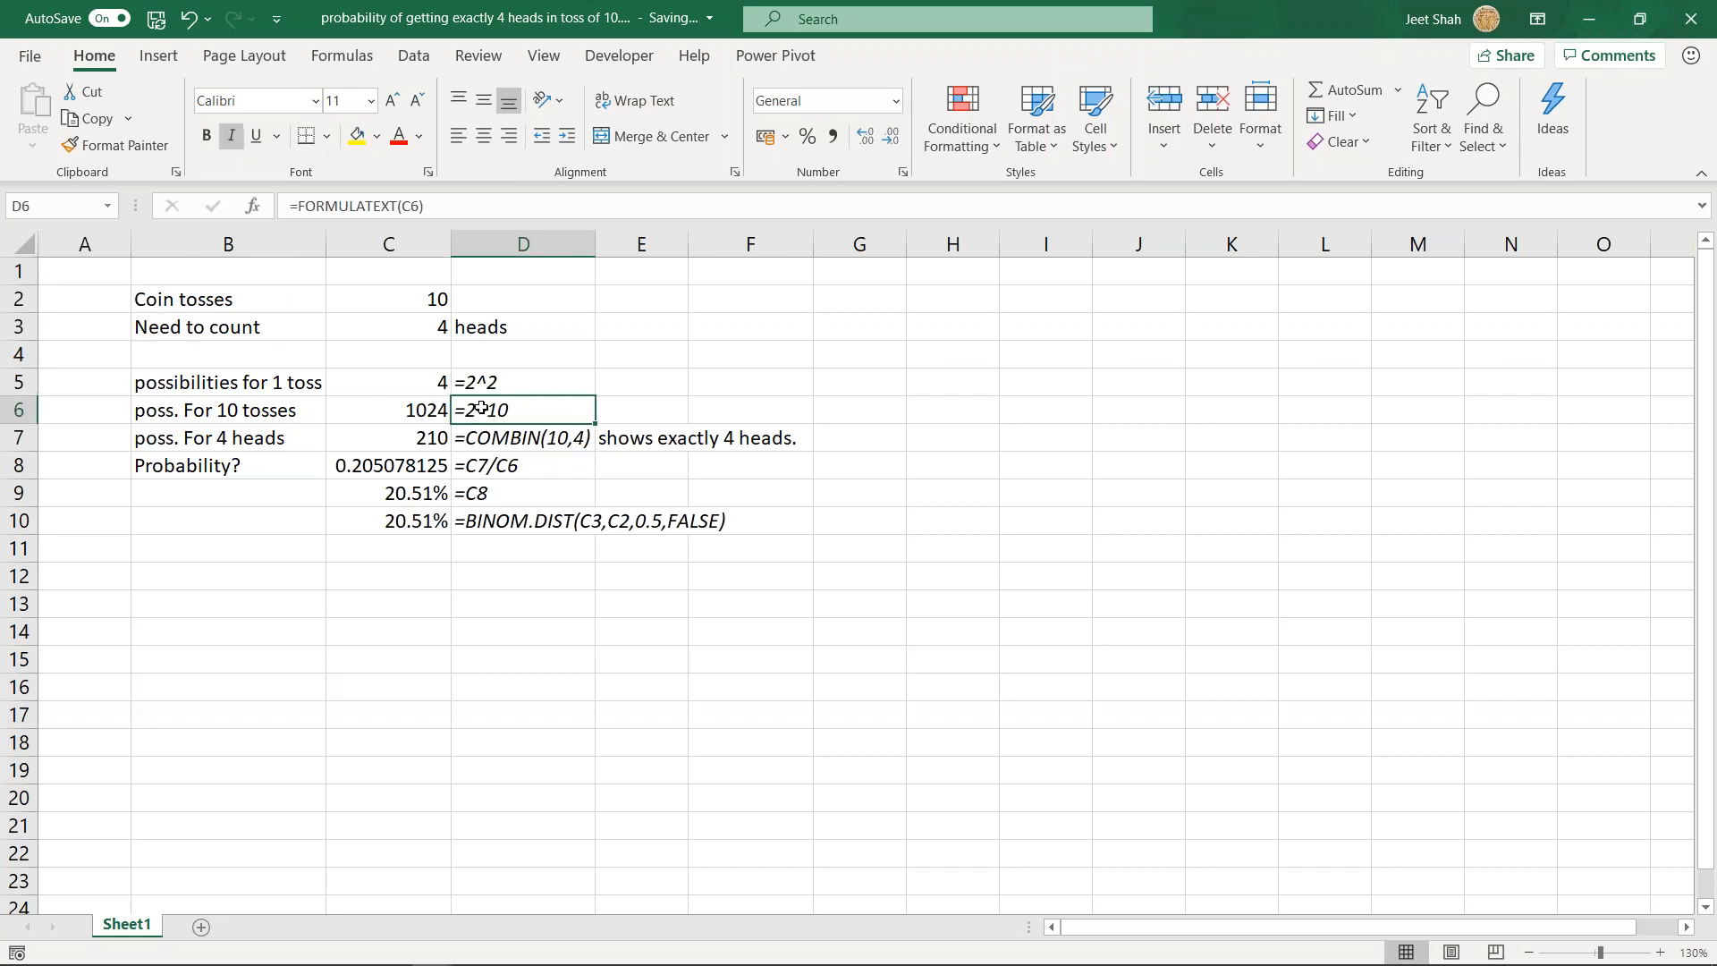
{"action": "left_click", "coordinate": [417, 416]}
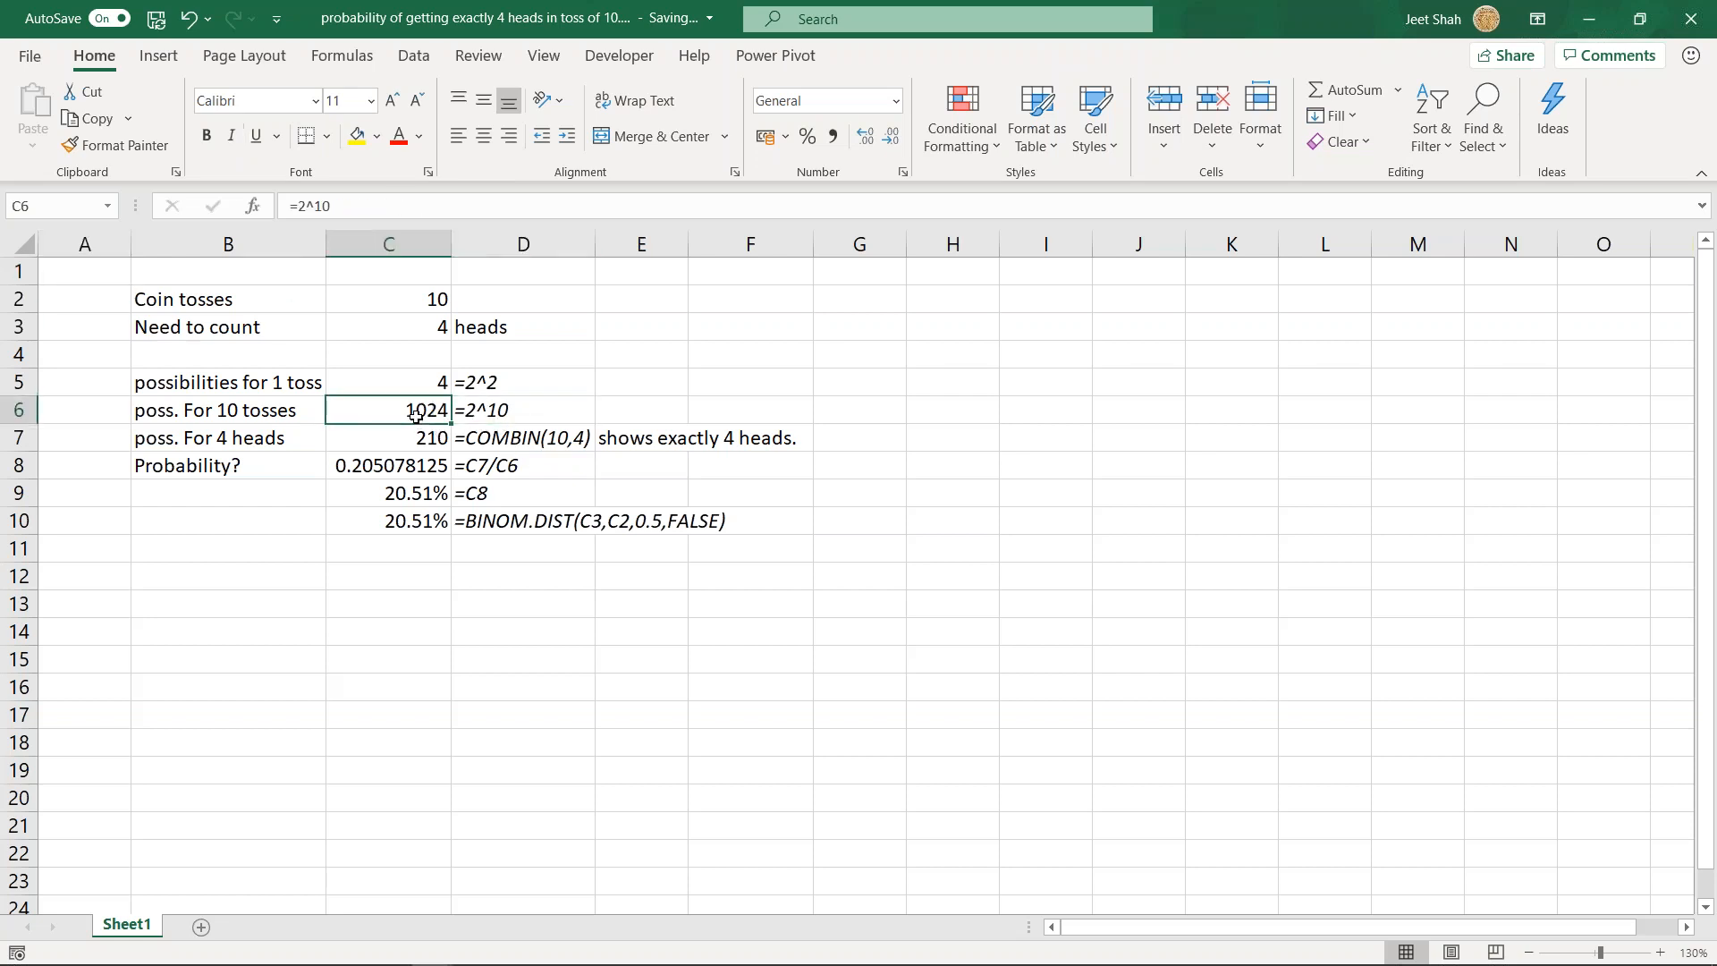
{"action": "left_click", "coordinate": [475, 409]}
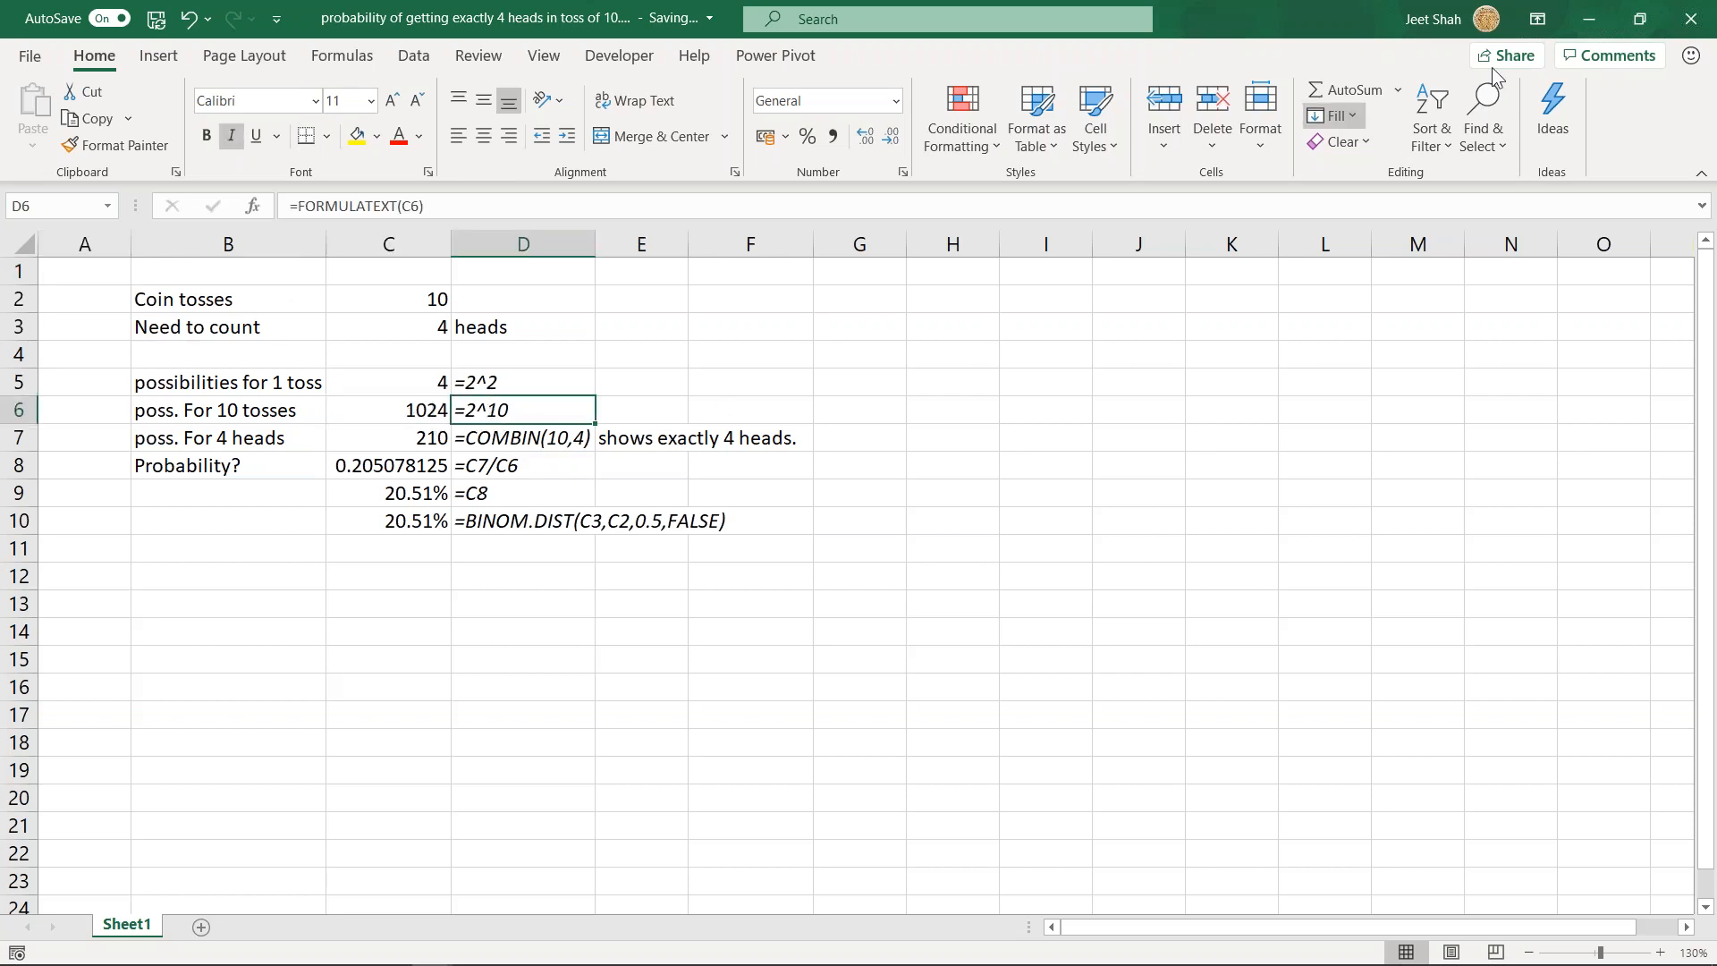
{"action": "left_click", "coordinate": [1589, 18]}
- Replace the formula in G98 beside the 4 Coins table with =2^4
{"action": "scroll", "coordinate": [626, 481], "scroll_direction": "up", "scroll_amount": 7}
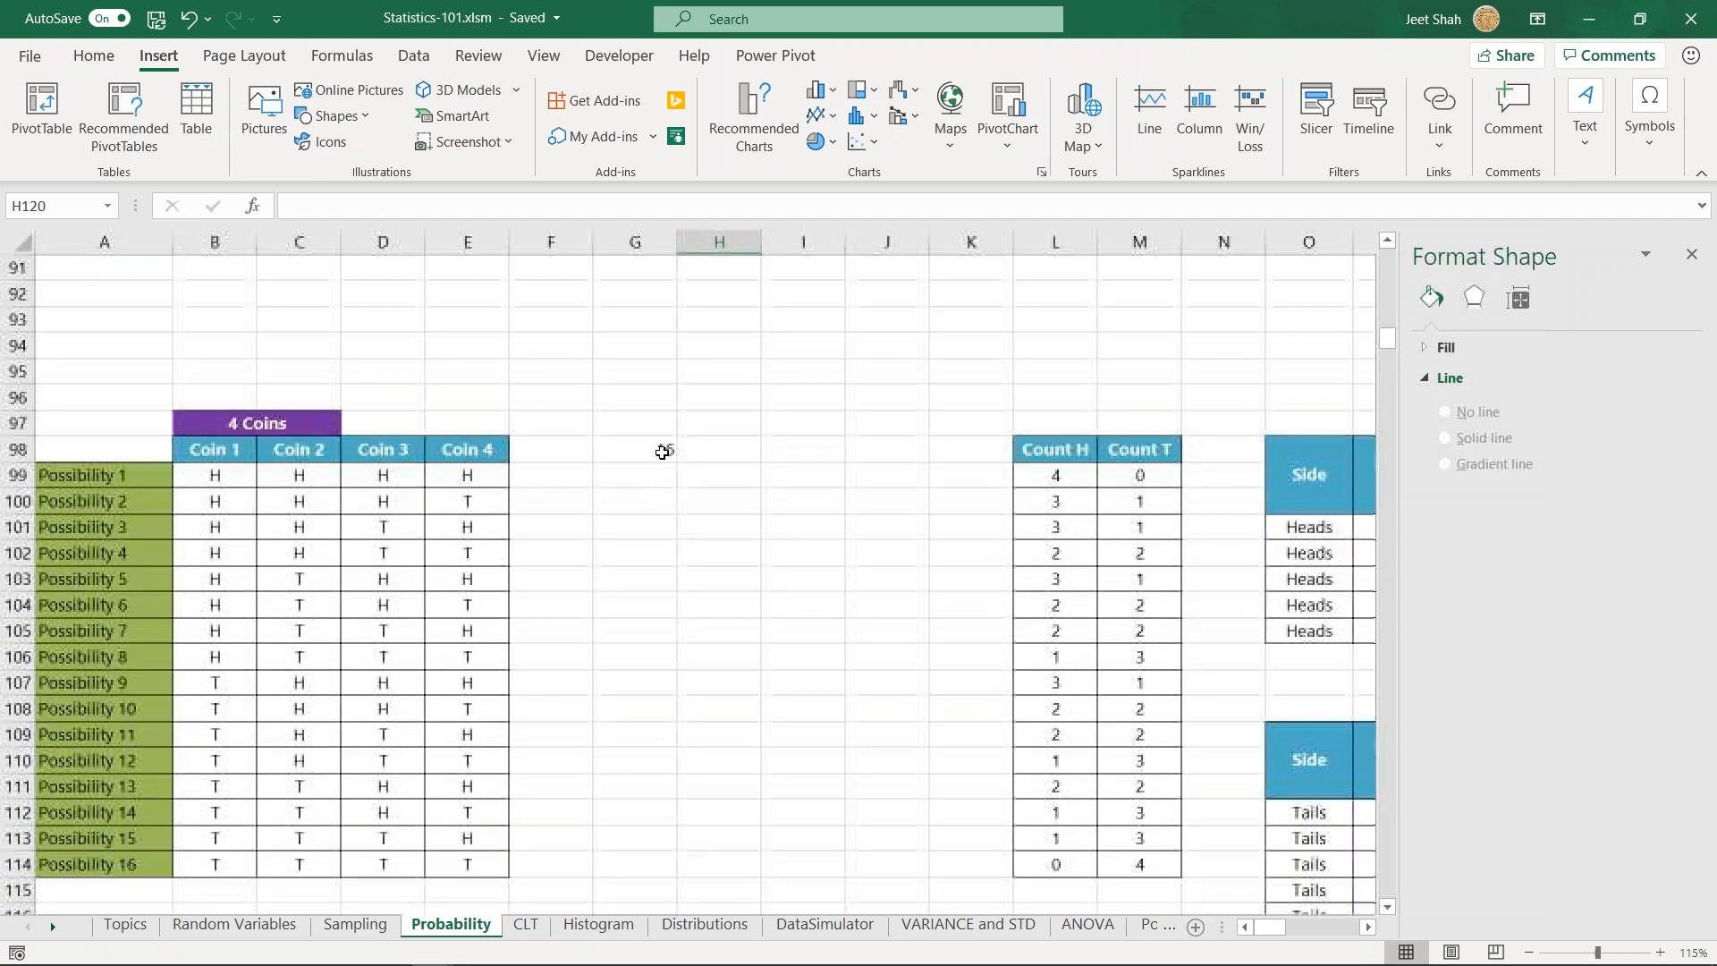
{"action": "left_click", "coordinate": [657, 449]}
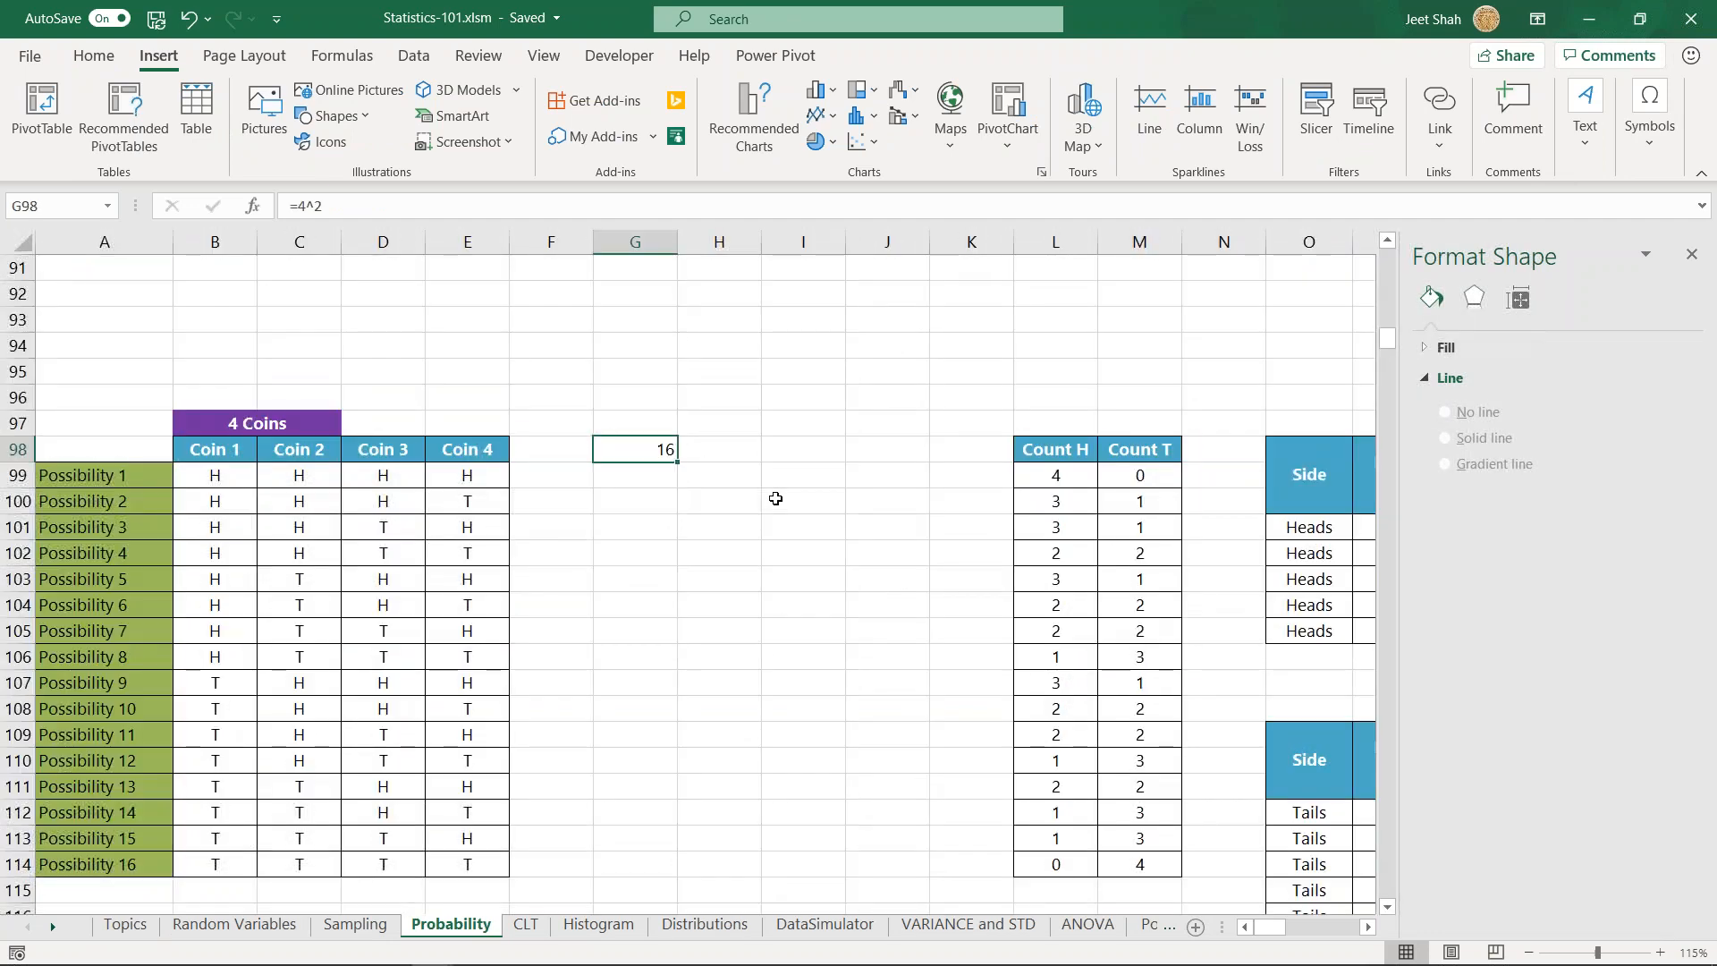
{"action": "type", "text": "=2^4"}
{"action": "key", "text": "ctrl+Return"}
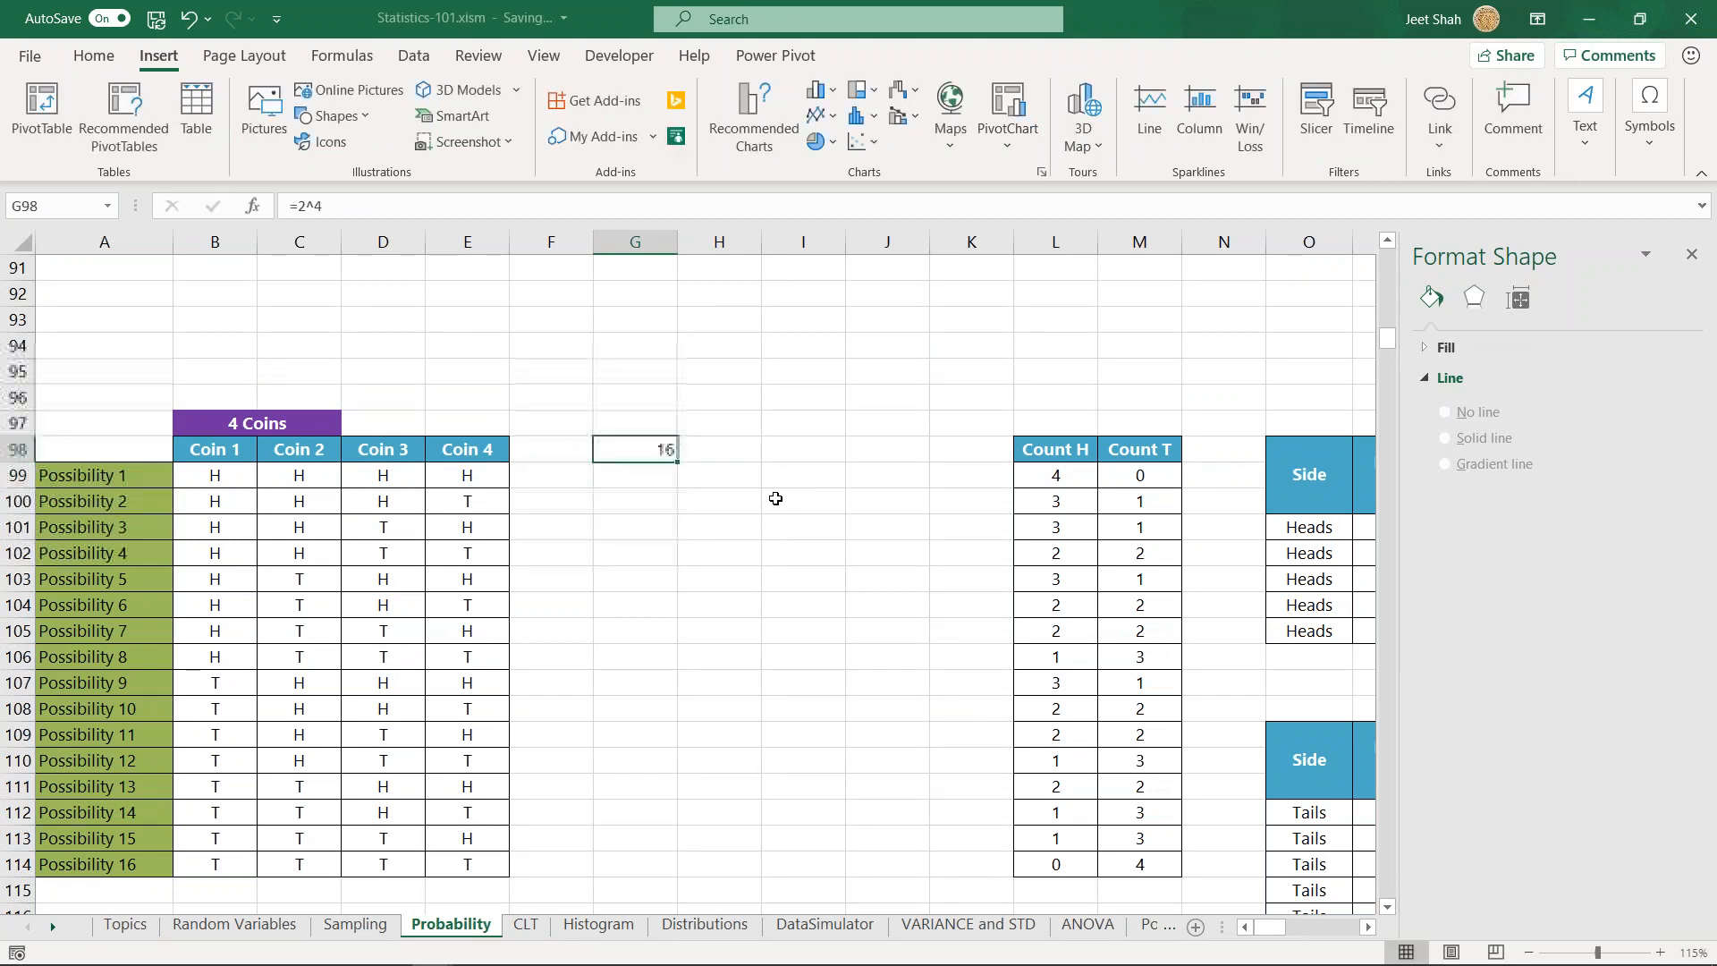
- Enter =2^5 in H121, in line with the 5 Coins heading
{"action": "scroll", "coordinate": [644, 491], "scroll_direction": "down", "scroll_amount": 3}
{"action": "scroll", "coordinate": [650, 566], "scroll_direction": "down", "scroll_amount": 3}
{"action": "left_click", "coordinate": [711, 580]}
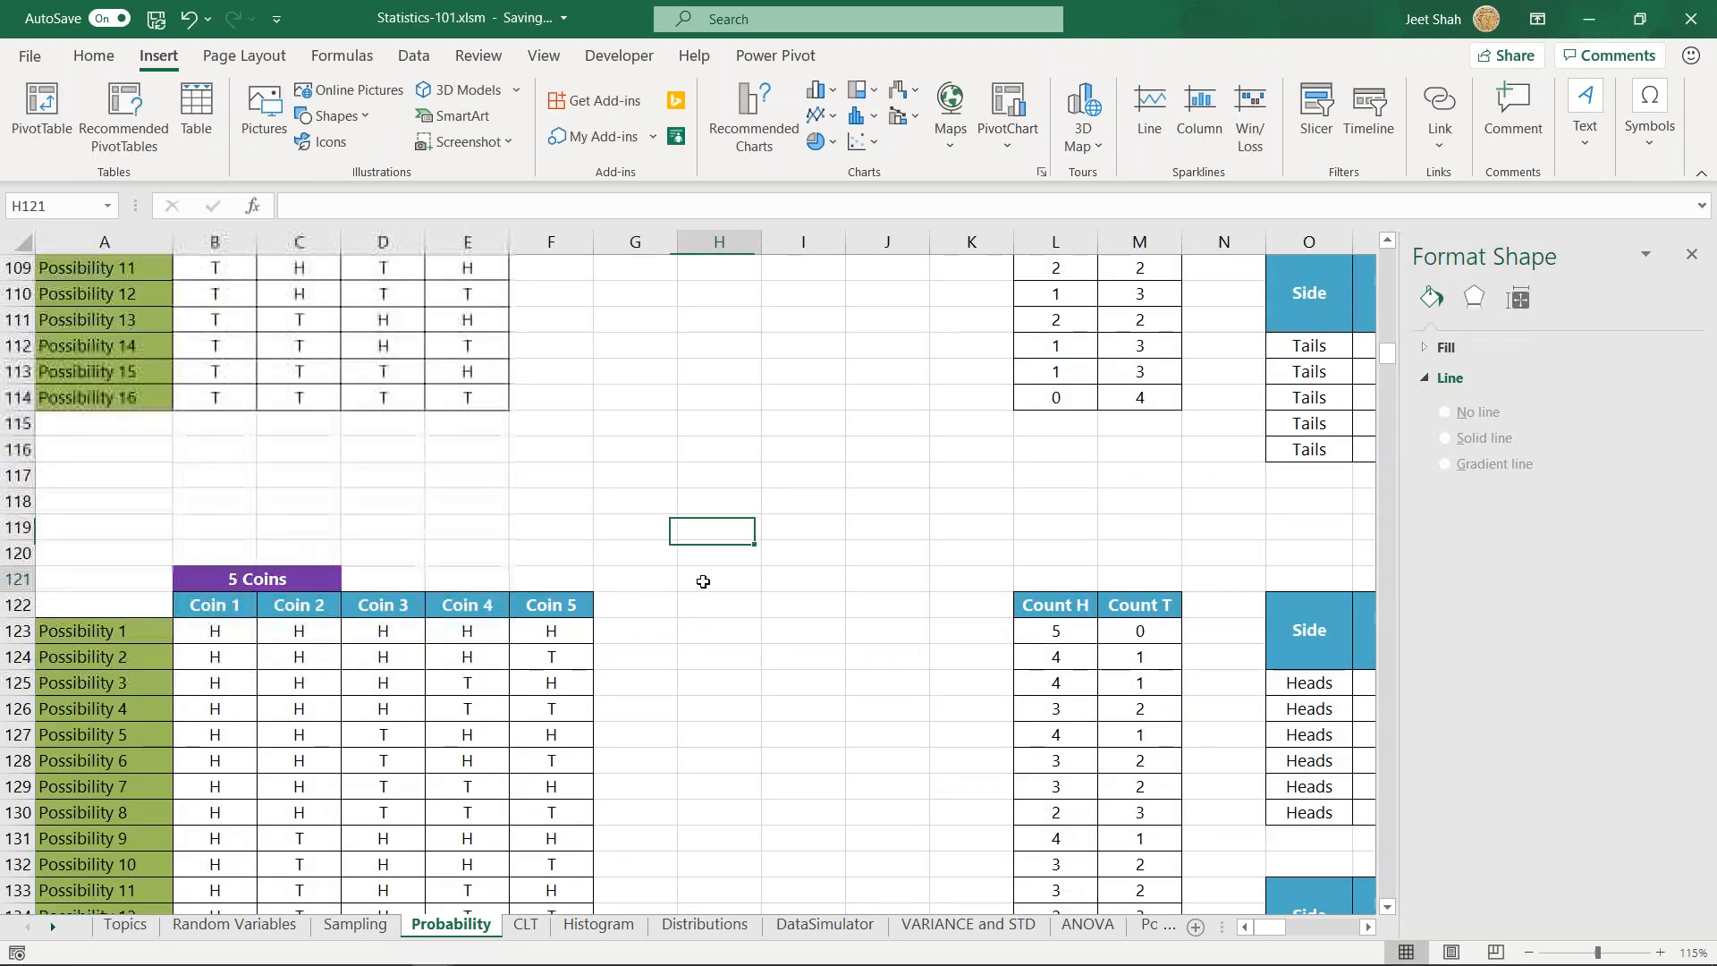
{"action": "type", "text": "=2"}
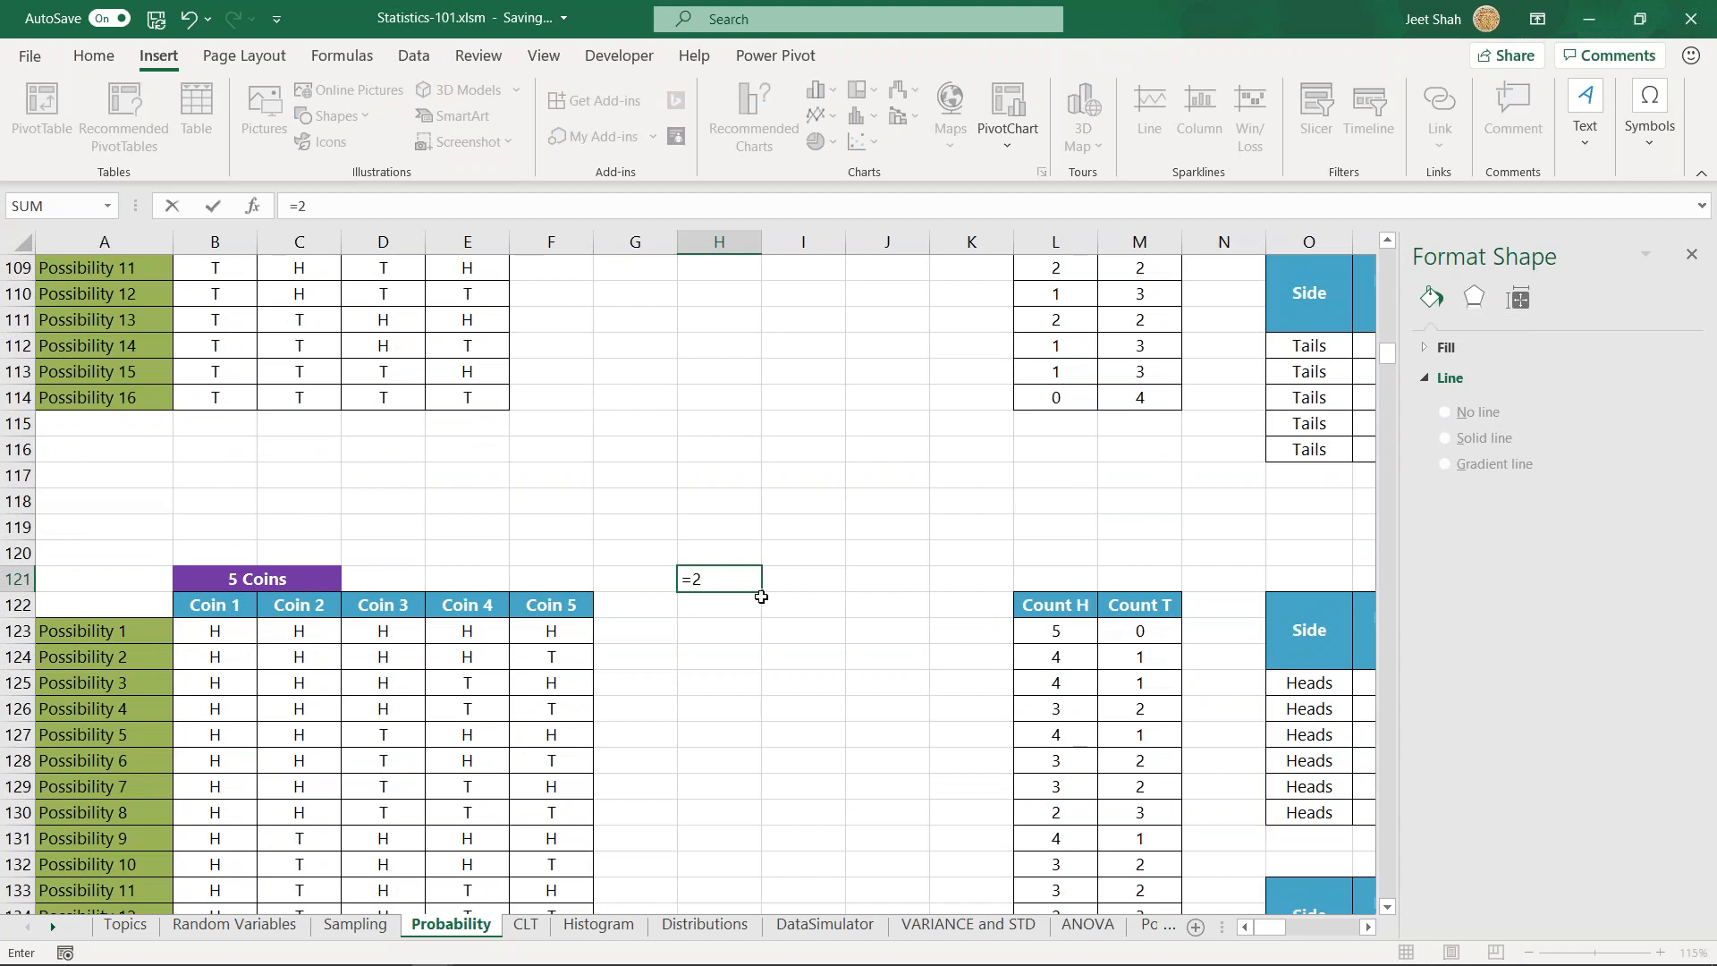
{"action": "type", "text": "^5"}
{"action": "key", "text": "ctrl+Return"}
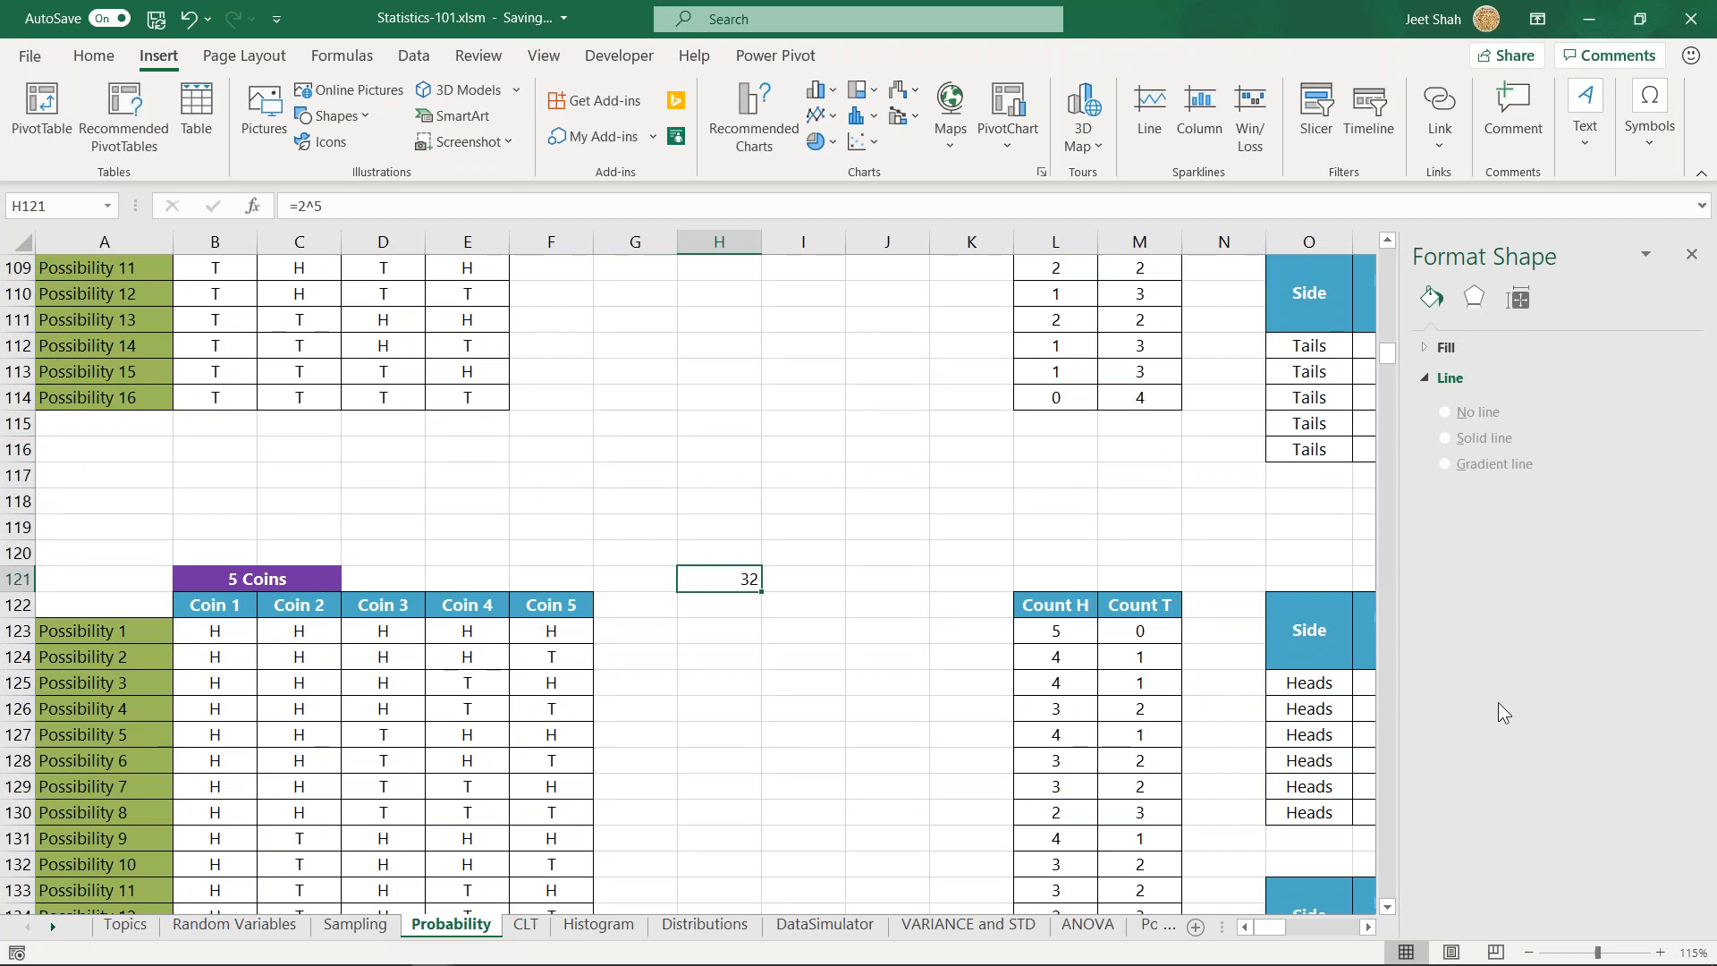
- Enter the formula =2^5 again in H123, beside the first five-coin possibility
{"action": "left_click", "coordinate": [728, 631]}
{"action": "type", "text": "=2^"}
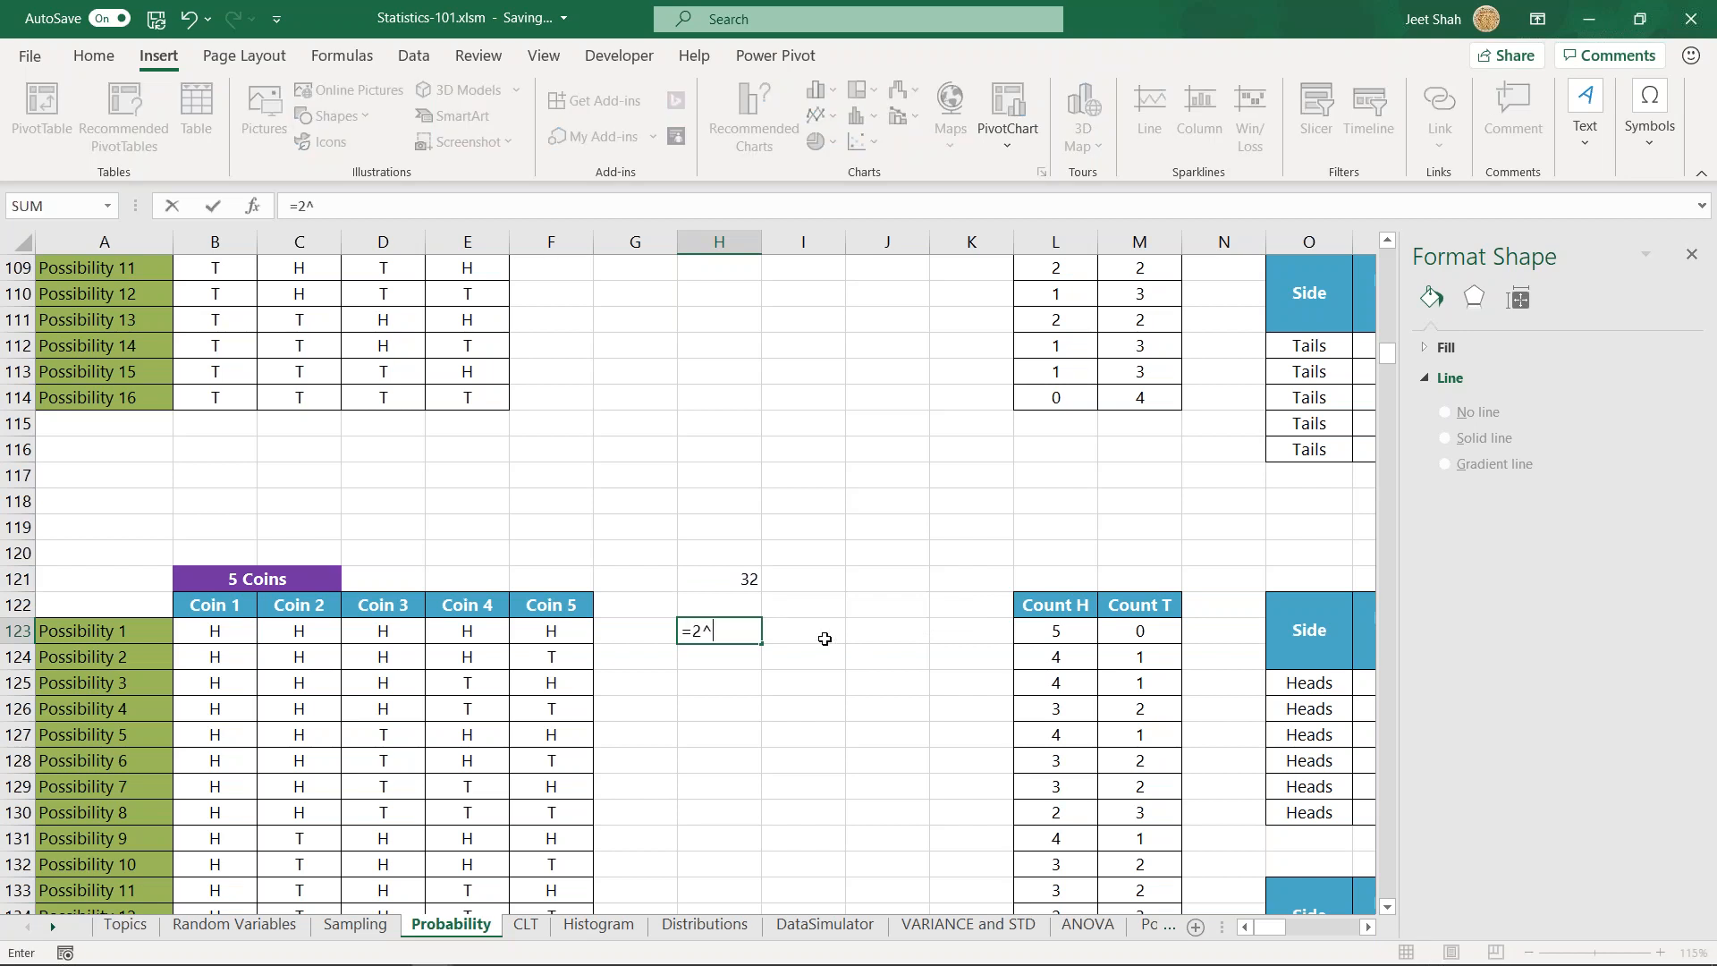
{"action": "type", "text": "5"}
{"action": "key", "text": "Return"}
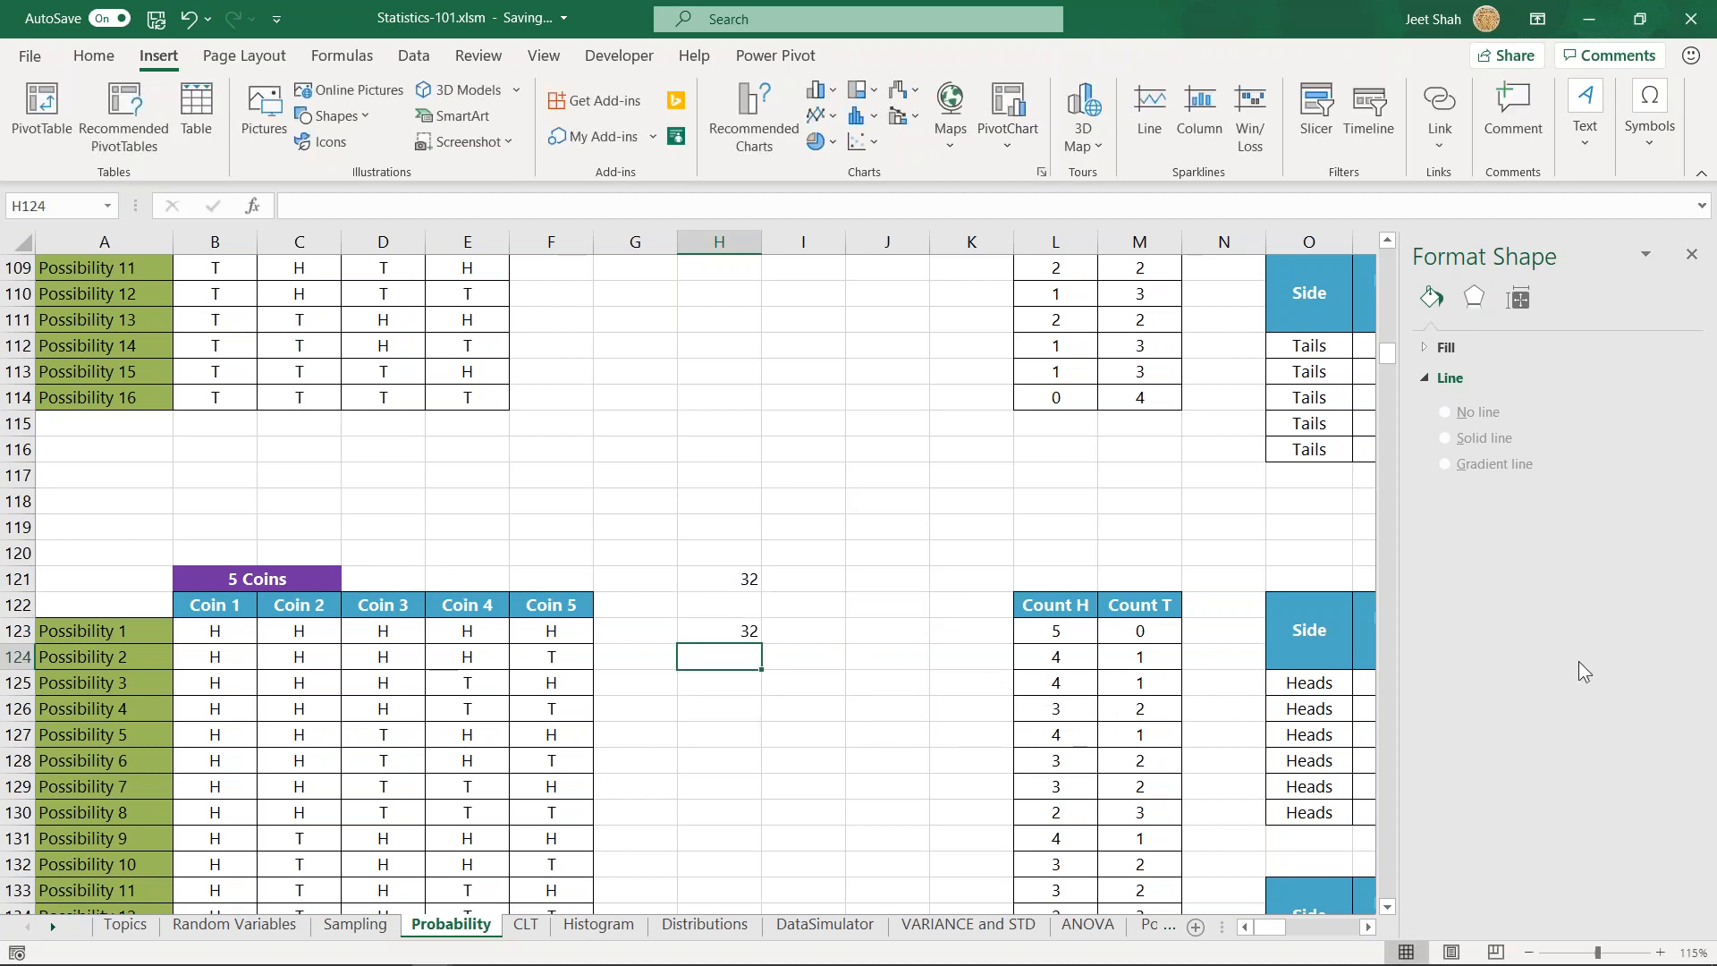
- Enter =2^9 in J231, above the Toss 9 column of the nine-toss table
{"action": "scroll", "coordinate": [702, 542], "scroll_direction": "down", "scroll_amount": 19}
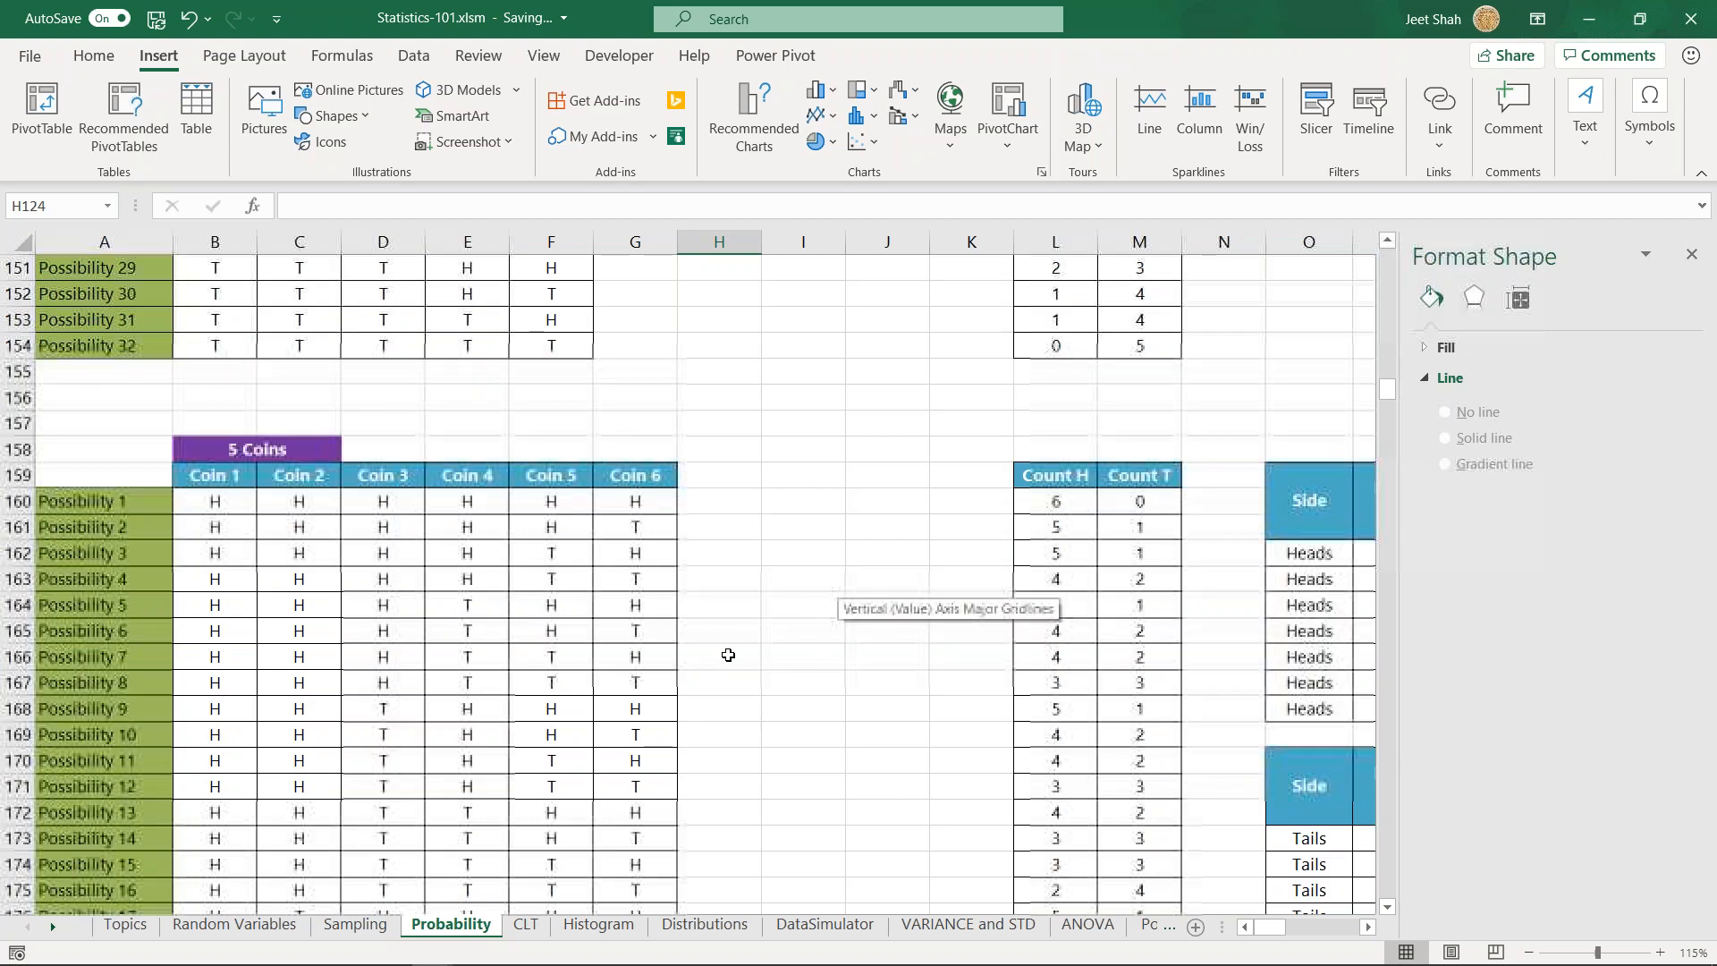
{"action": "scroll", "coordinate": [756, 541], "scroll_direction": "down", "scroll_amount": 18}
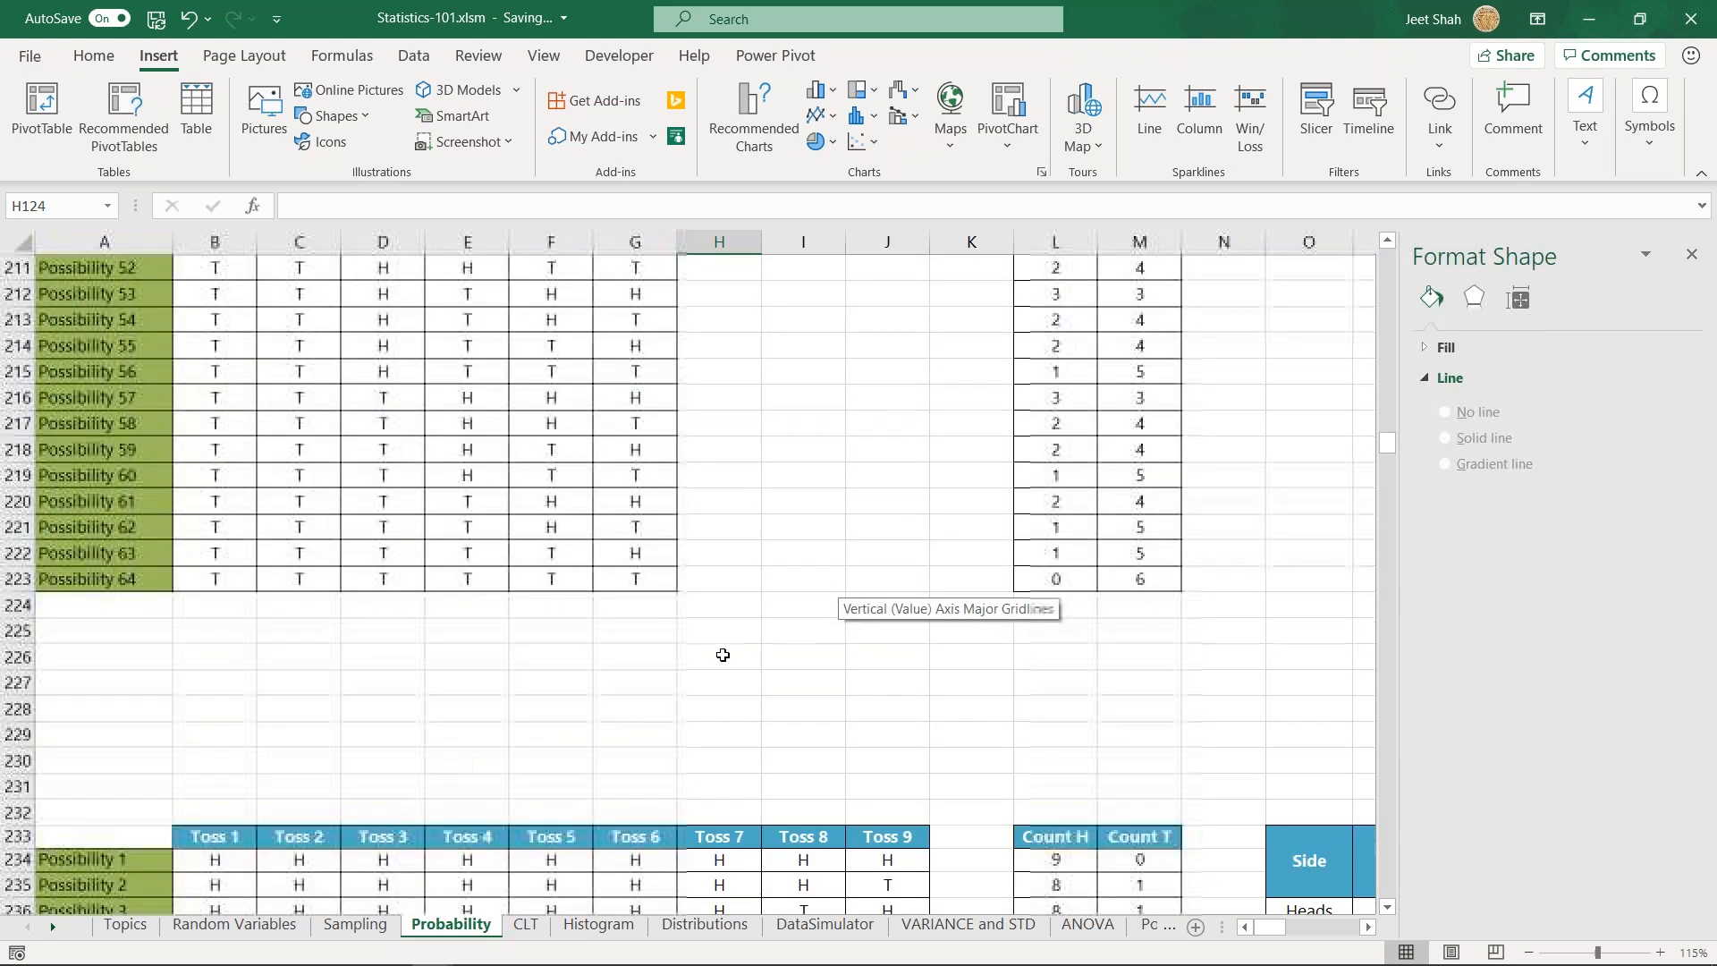
{"action": "left_click", "coordinate": [833, 574]}
{"action": "left_click", "coordinate": [872, 554]}
{"action": "type", "text": "=2^9"}
{"action": "key", "text": "ctrl+Return"}
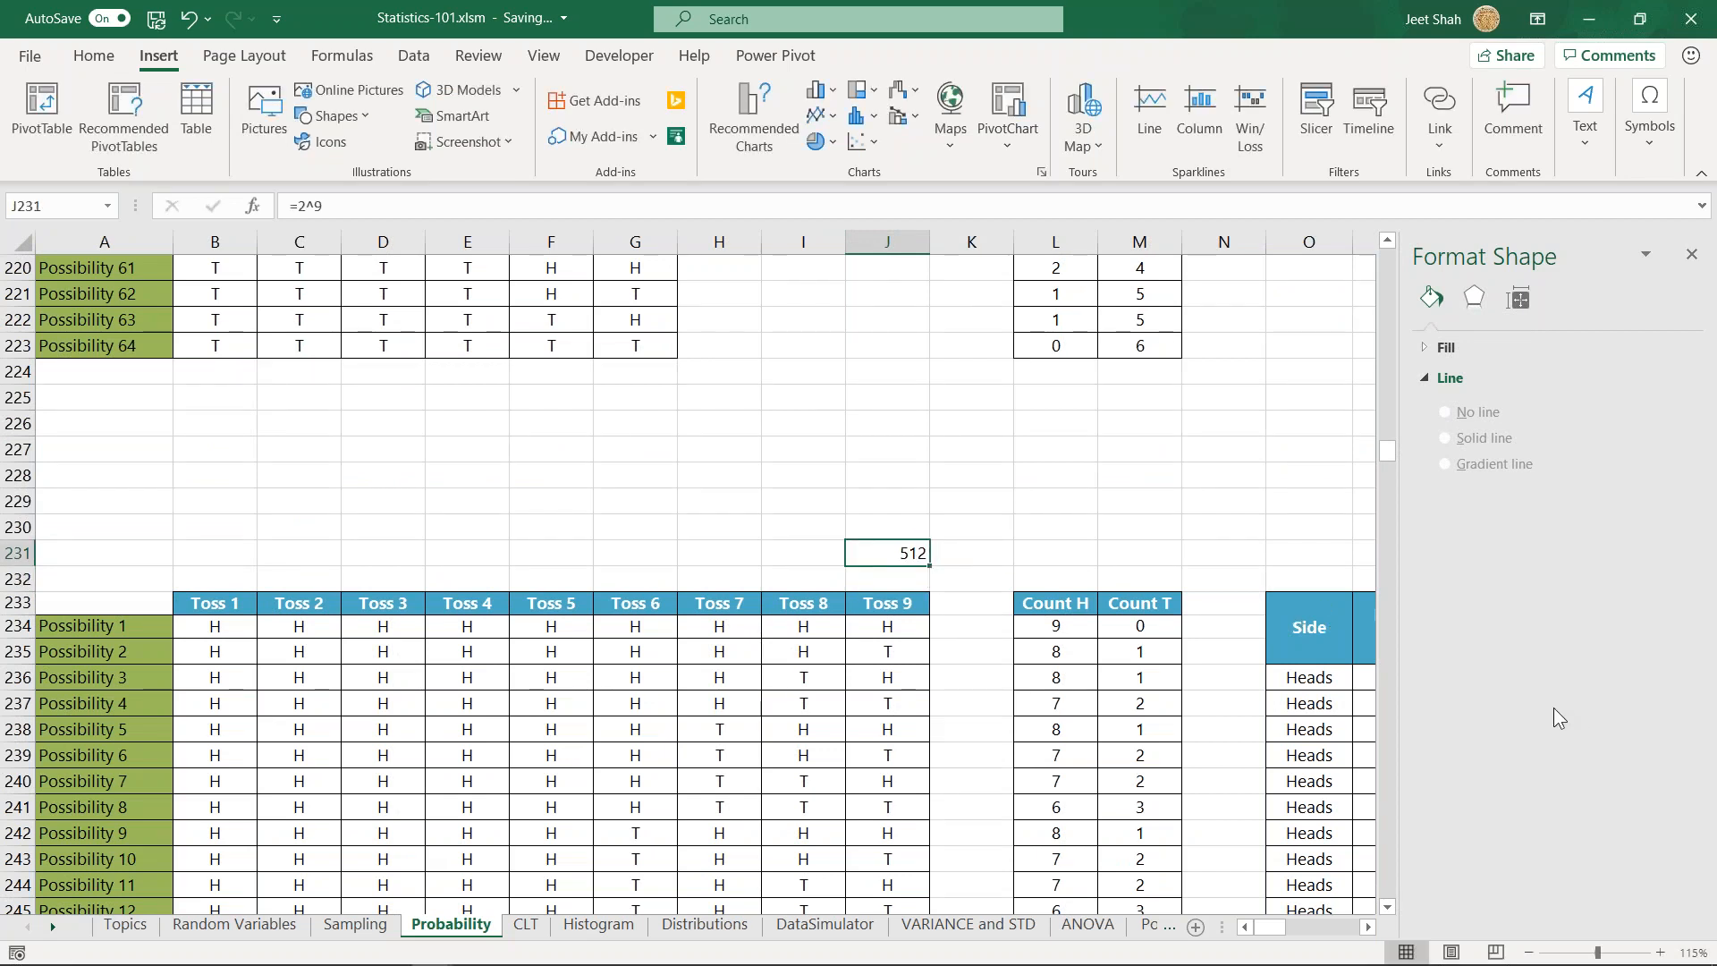
- Inspect the power formula in J231, and return to the 1 Coin and 2 Coins tables at the start of the sheet
{"action": "double_click", "coordinate": [912, 550]}
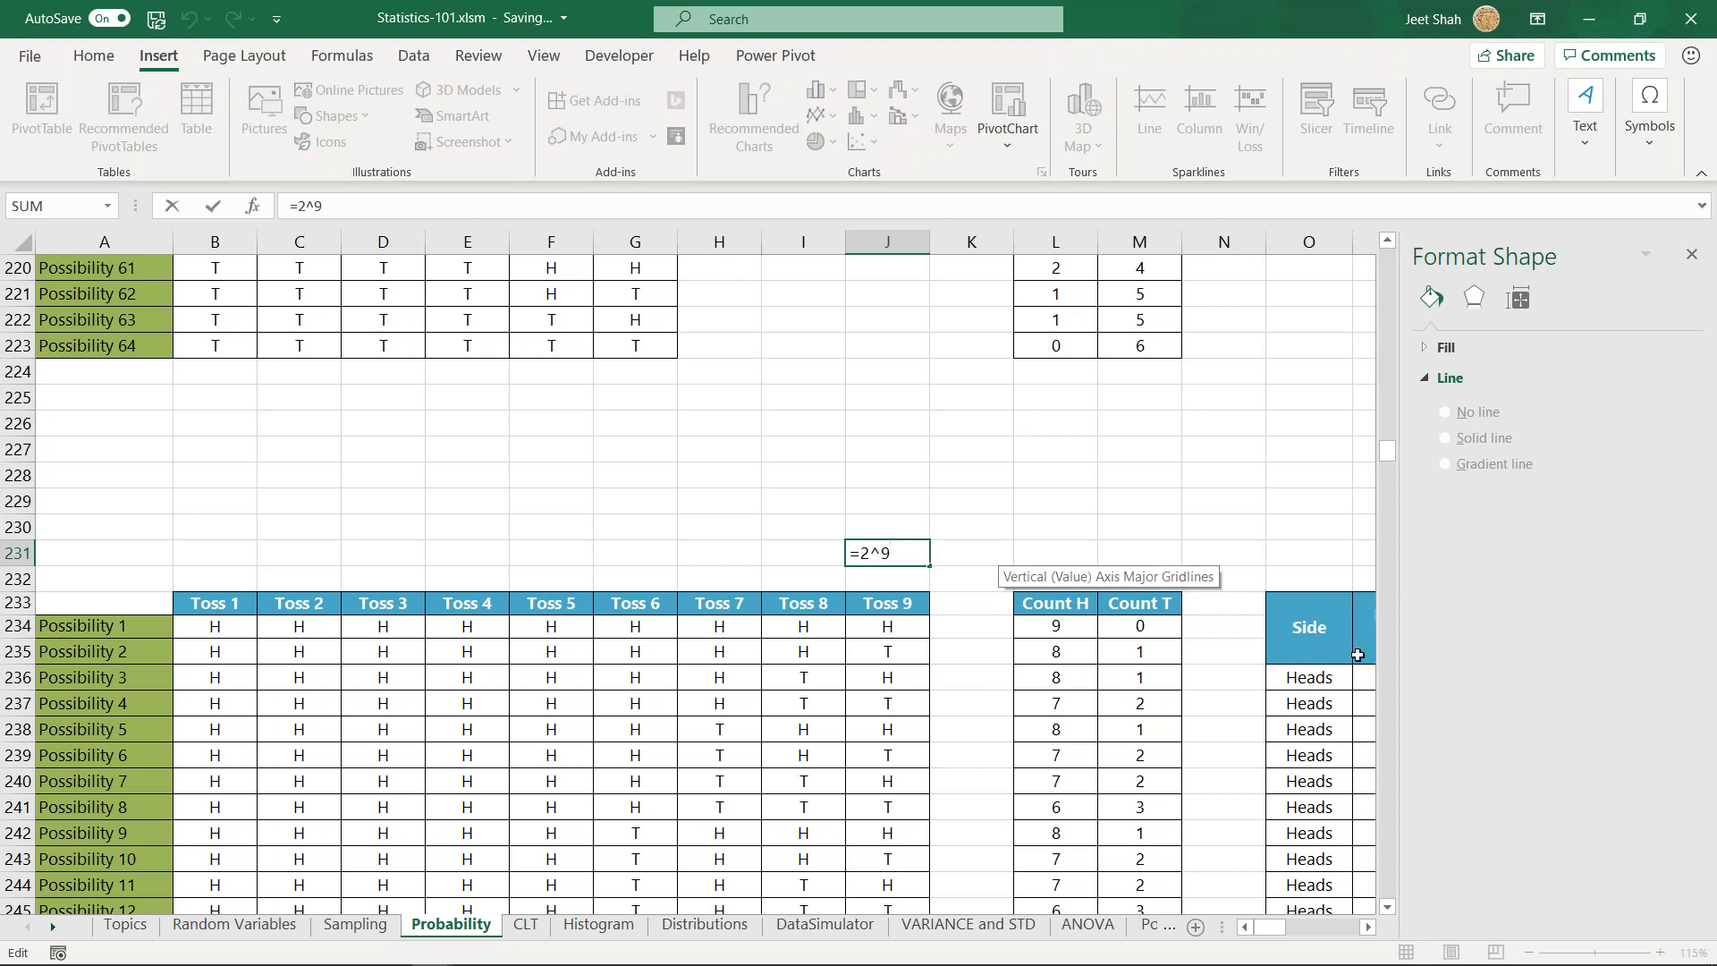
{"action": "key", "text": "Tab"}
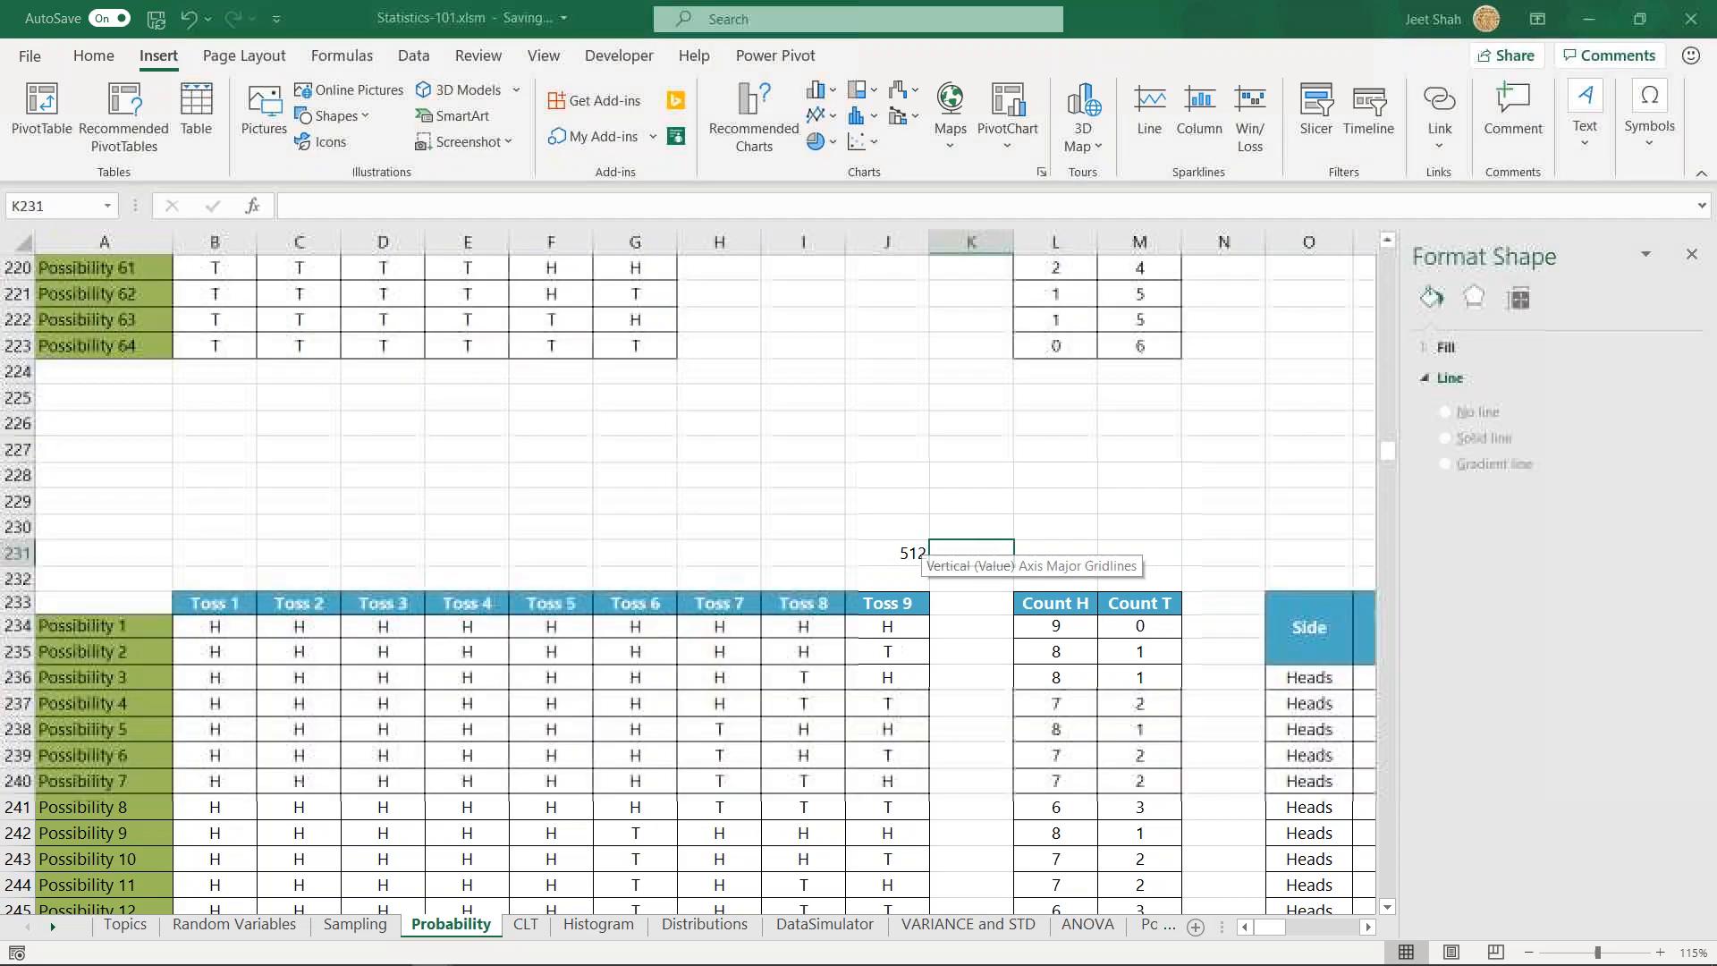
{"action": "key", "text": "ctrl+Up"}
{"action": "key", "text": "ctrl+Home"}
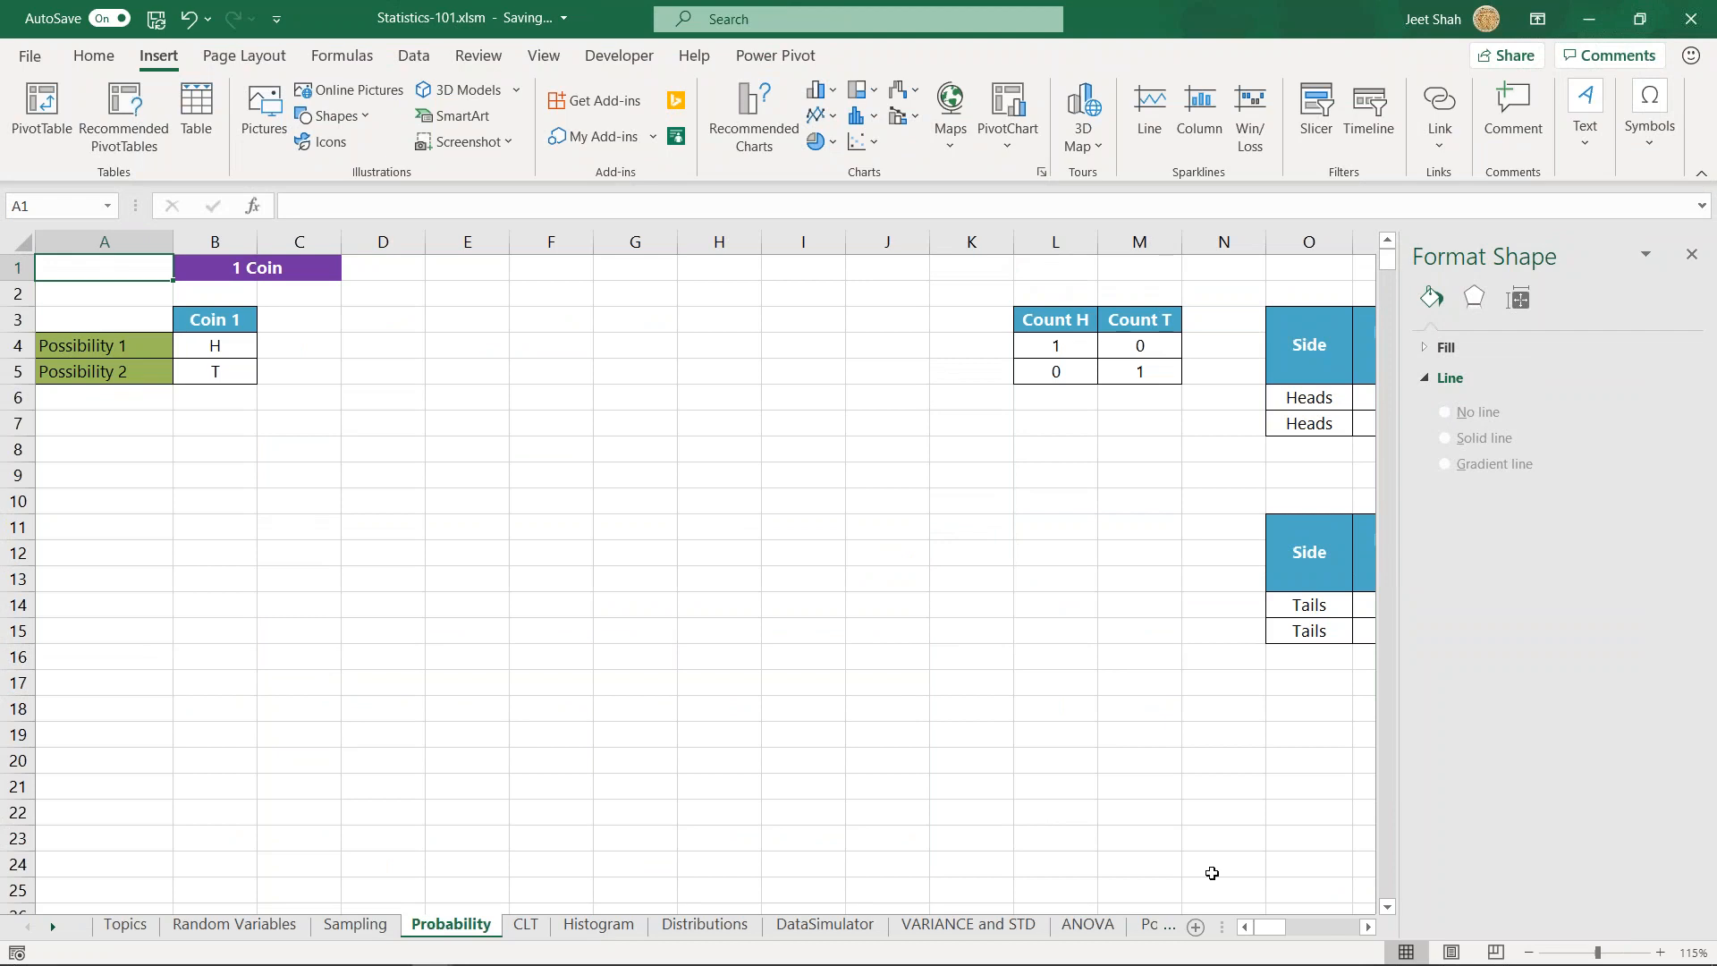
{"action": "mouse_move", "coordinate": [1275, 930]}
{"action": "left_mouse_down"}
{"action": "mouse_move", "coordinate": [1315, 938]}
{"action": "mouse_move", "coordinate": [1248, 931]}
{"action": "left_mouse_up"}
{"action": "scroll", "coordinate": [452, 529], "scroll_direction": "down", "scroll_amount": 9}
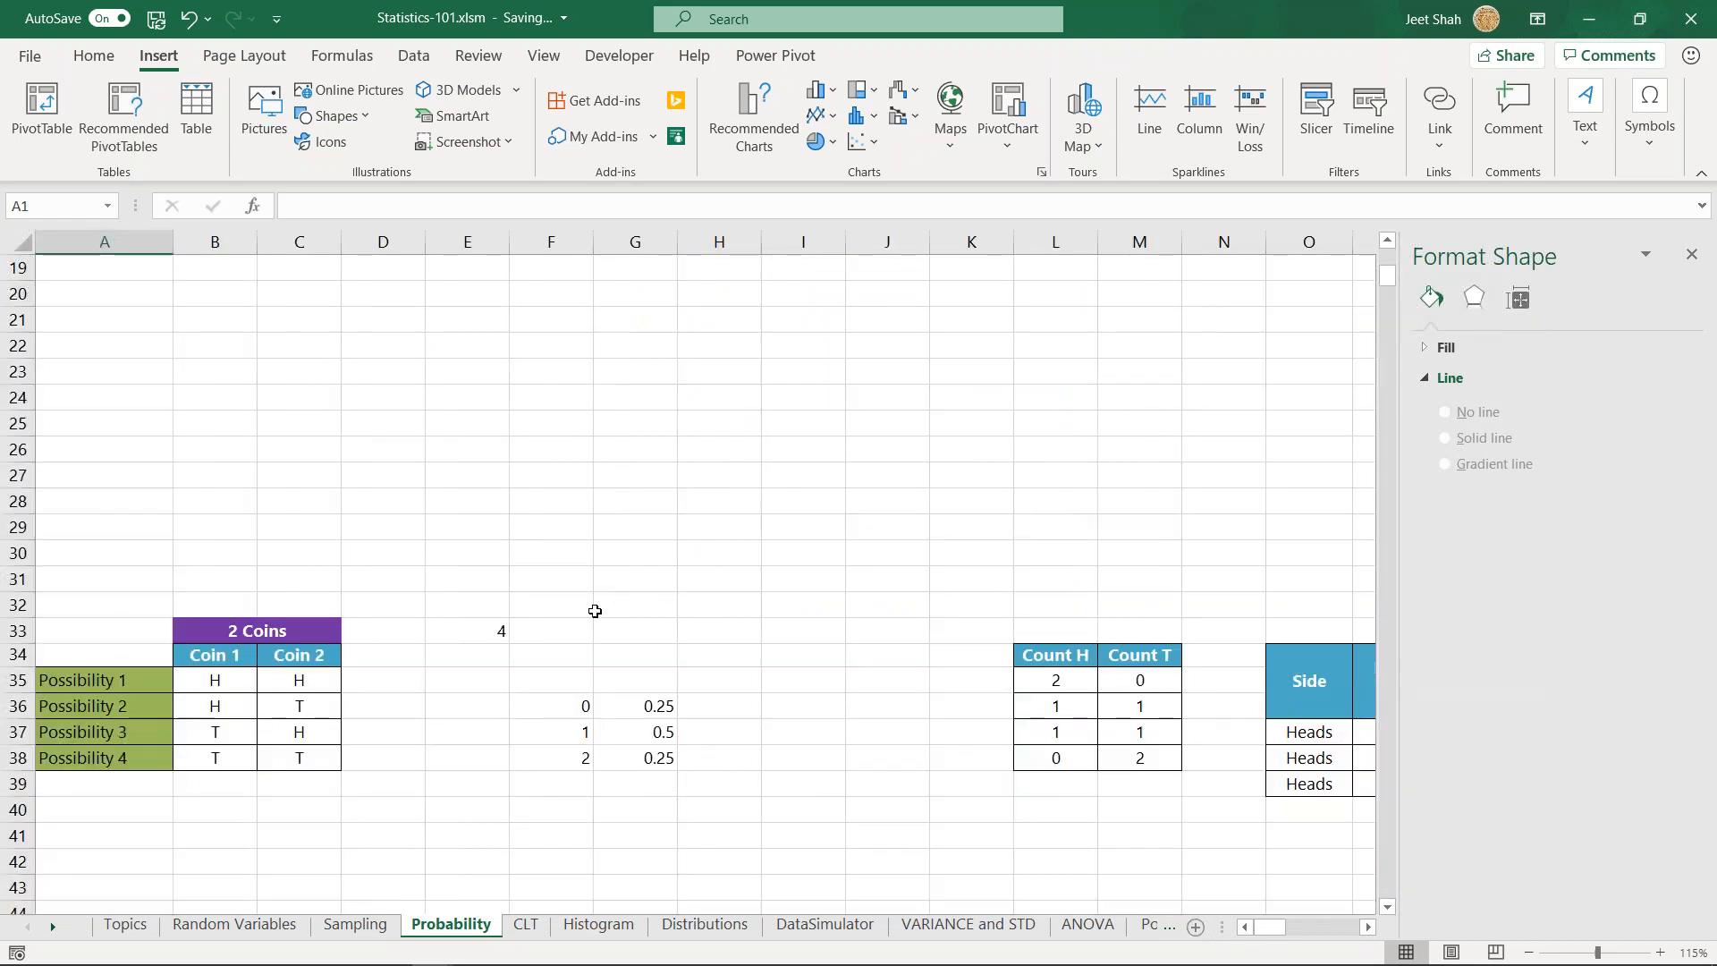
- Clear the possibilities formula from G98 beside the 4 Coins table, and highlight the coin headings with the Possibility 1 row
{"action": "left_click", "coordinate": [660, 682]}
{"action": "scroll", "coordinate": [626, 580], "scroll_direction": "down", "scroll_amount": 20}
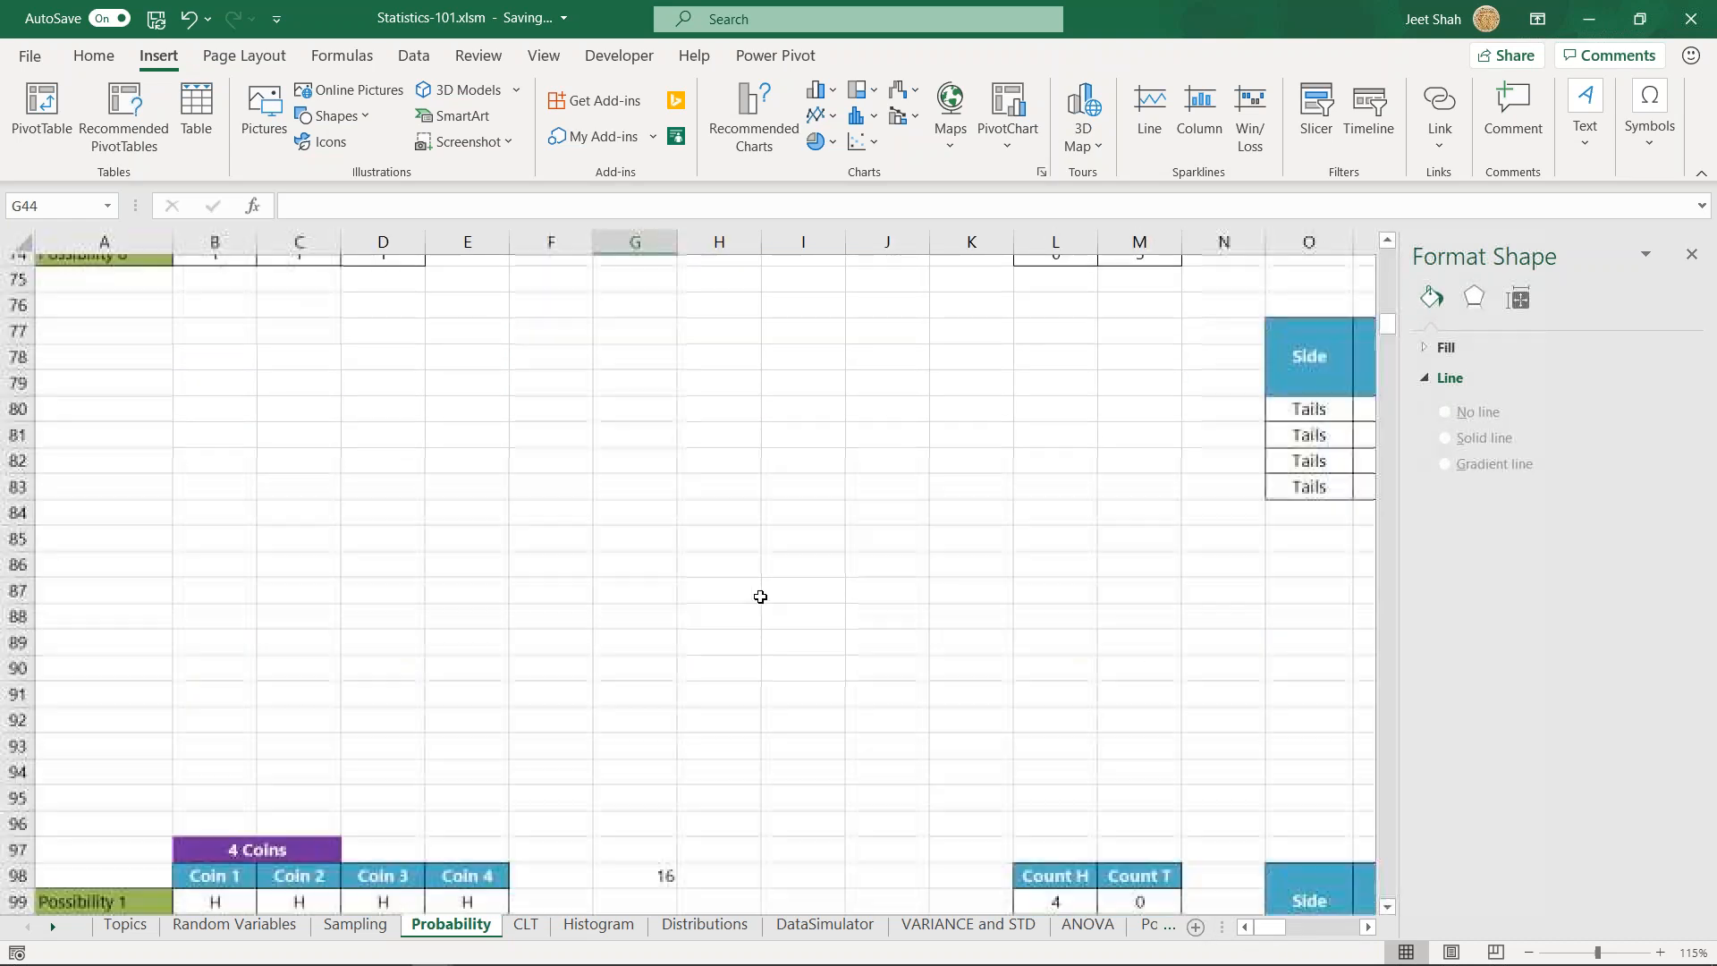
{"action": "scroll", "coordinate": [715, 608], "scroll_direction": "up", "scroll_amount": 5}
{"action": "left_click", "coordinate": [653, 760]}
{"action": "left_click", "coordinate": [708, 690]}
{"action": "scroll", "coordinate": [725, 681], "scroll_direction": "down", "scroll_amount": 5}
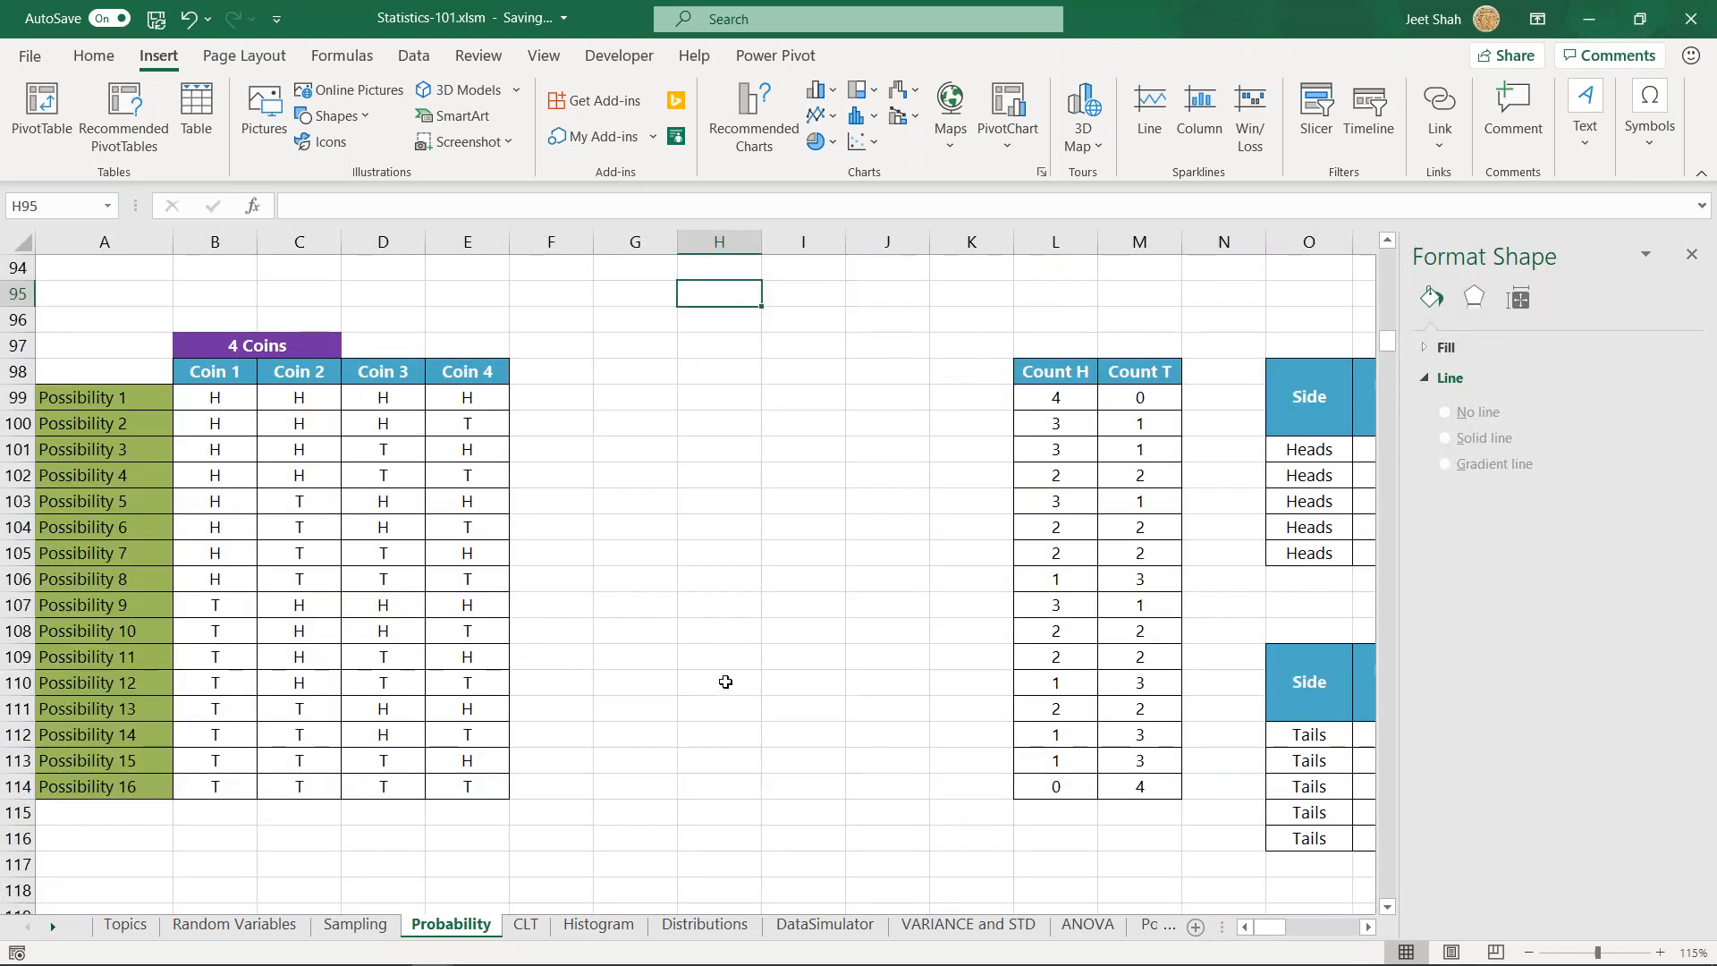
{"action": "scroll", "coordinate": [726, 682], "scroll_direction": "up", "scroll_amount": 1}
{"action": "left_click", "coordinate": [699, 471]}
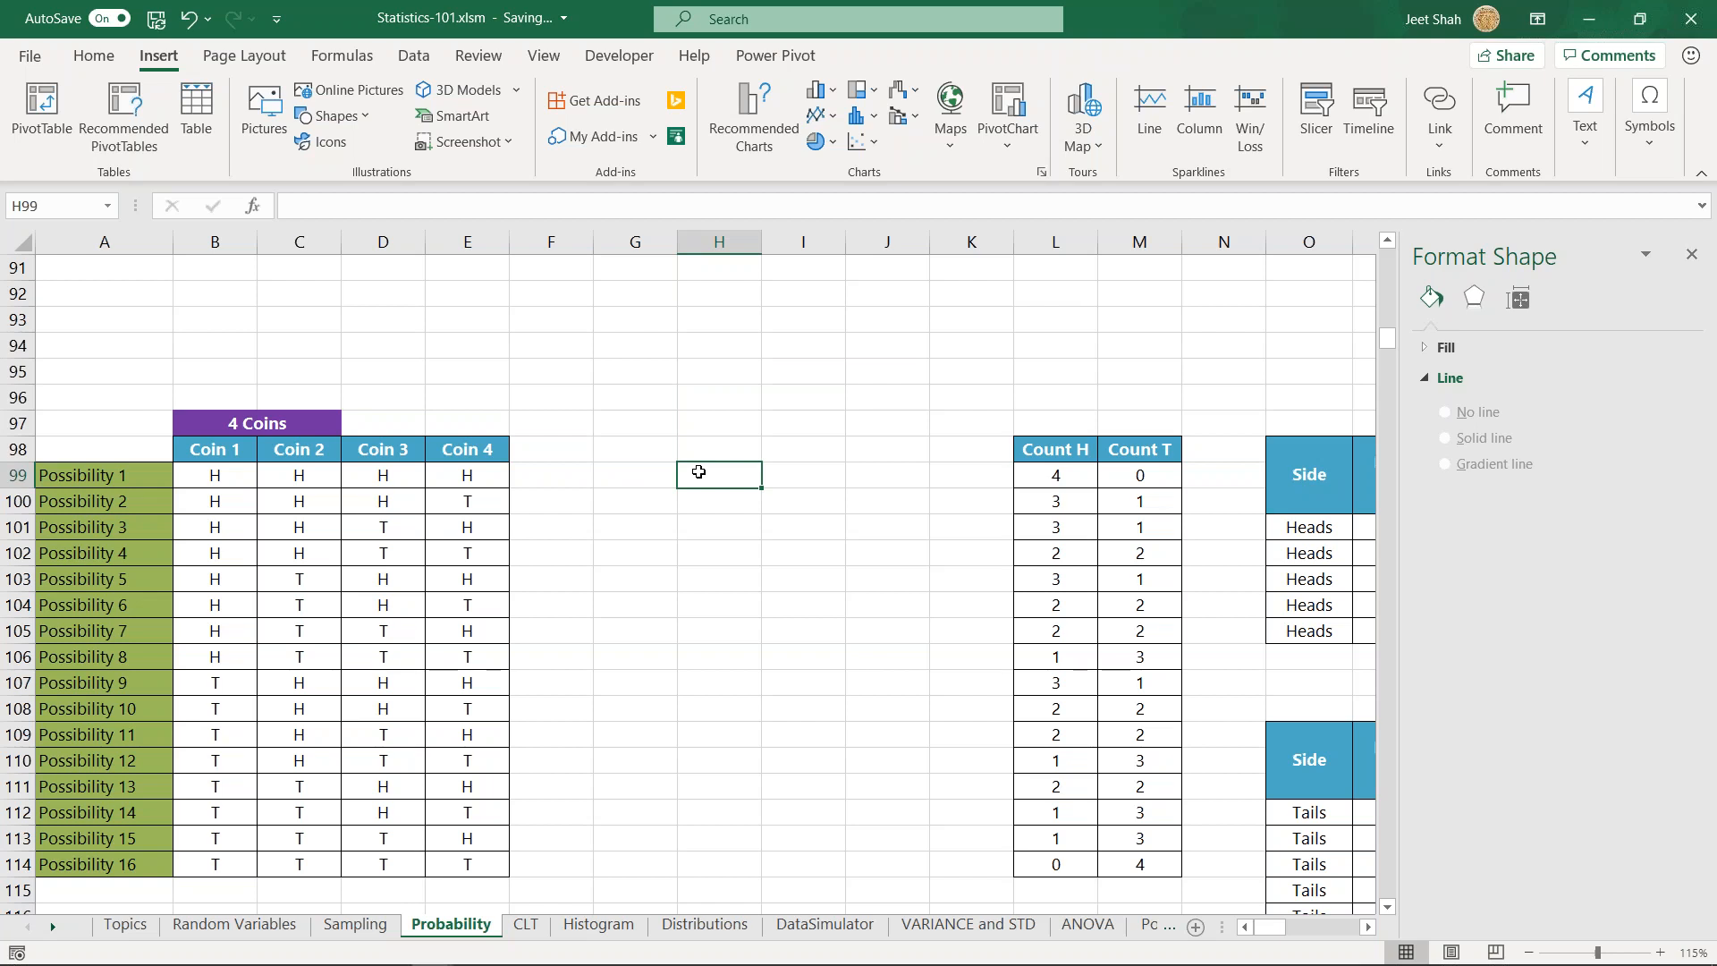
{"action": "left_click_drag", "start_coordinate": [223, 445], "coordinate": [557, 472]}
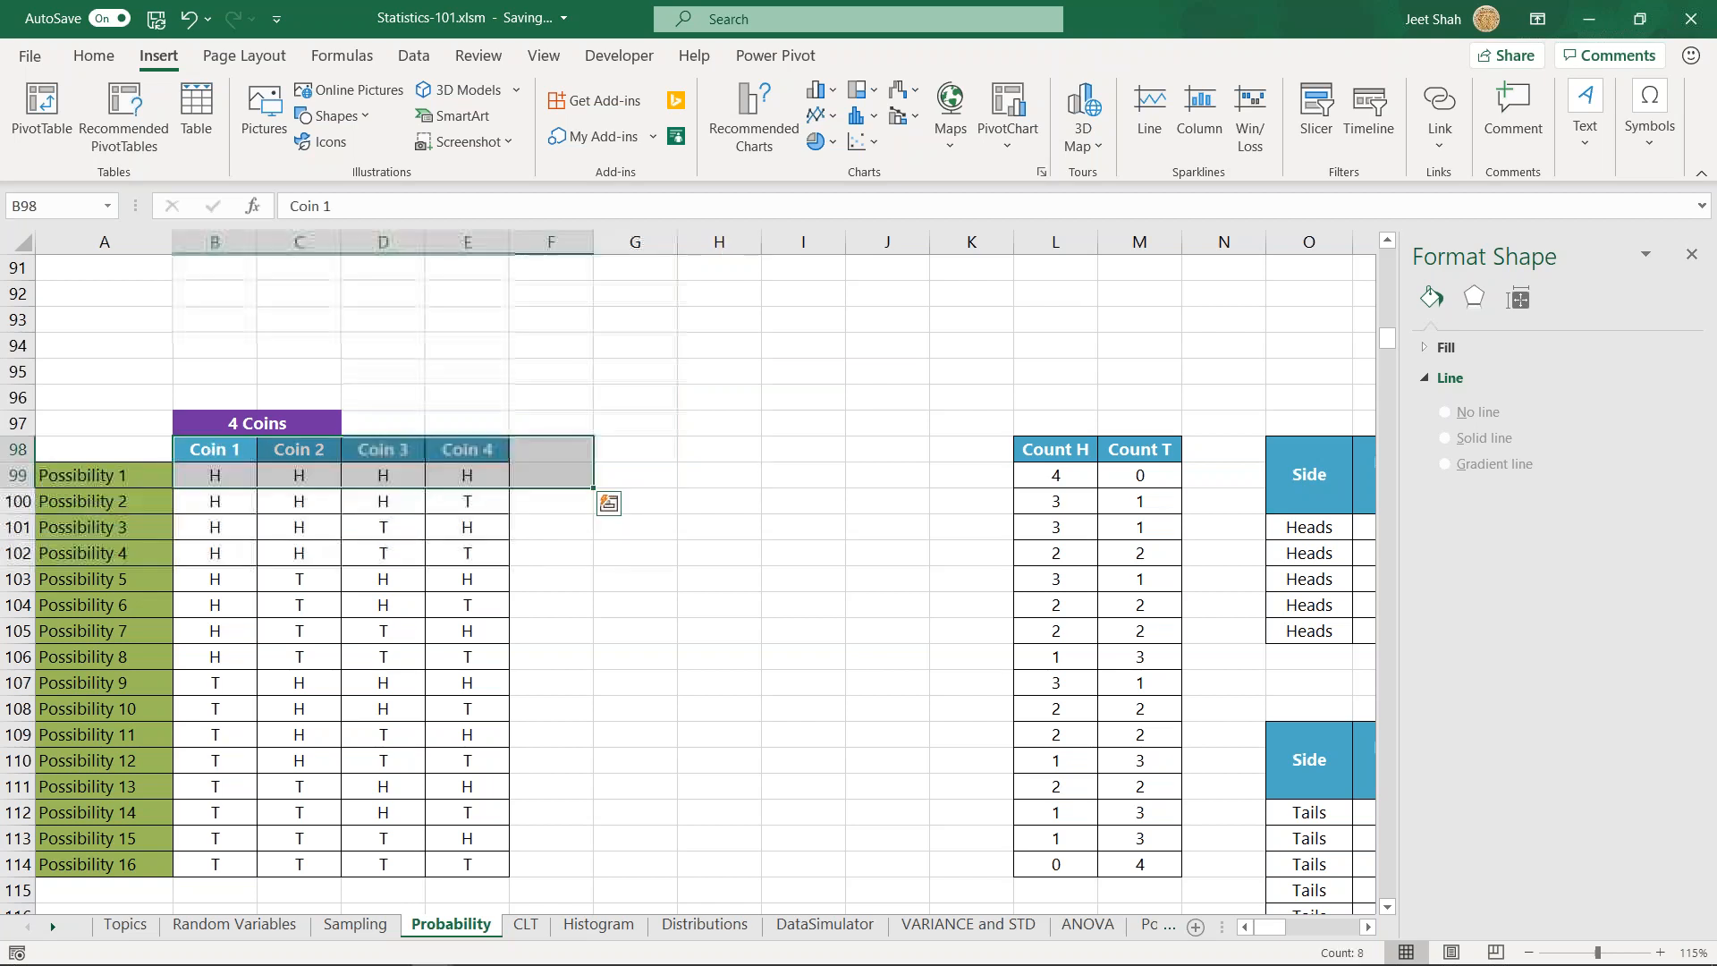
{"action": "left_click", "coordinate": [721, 454]}
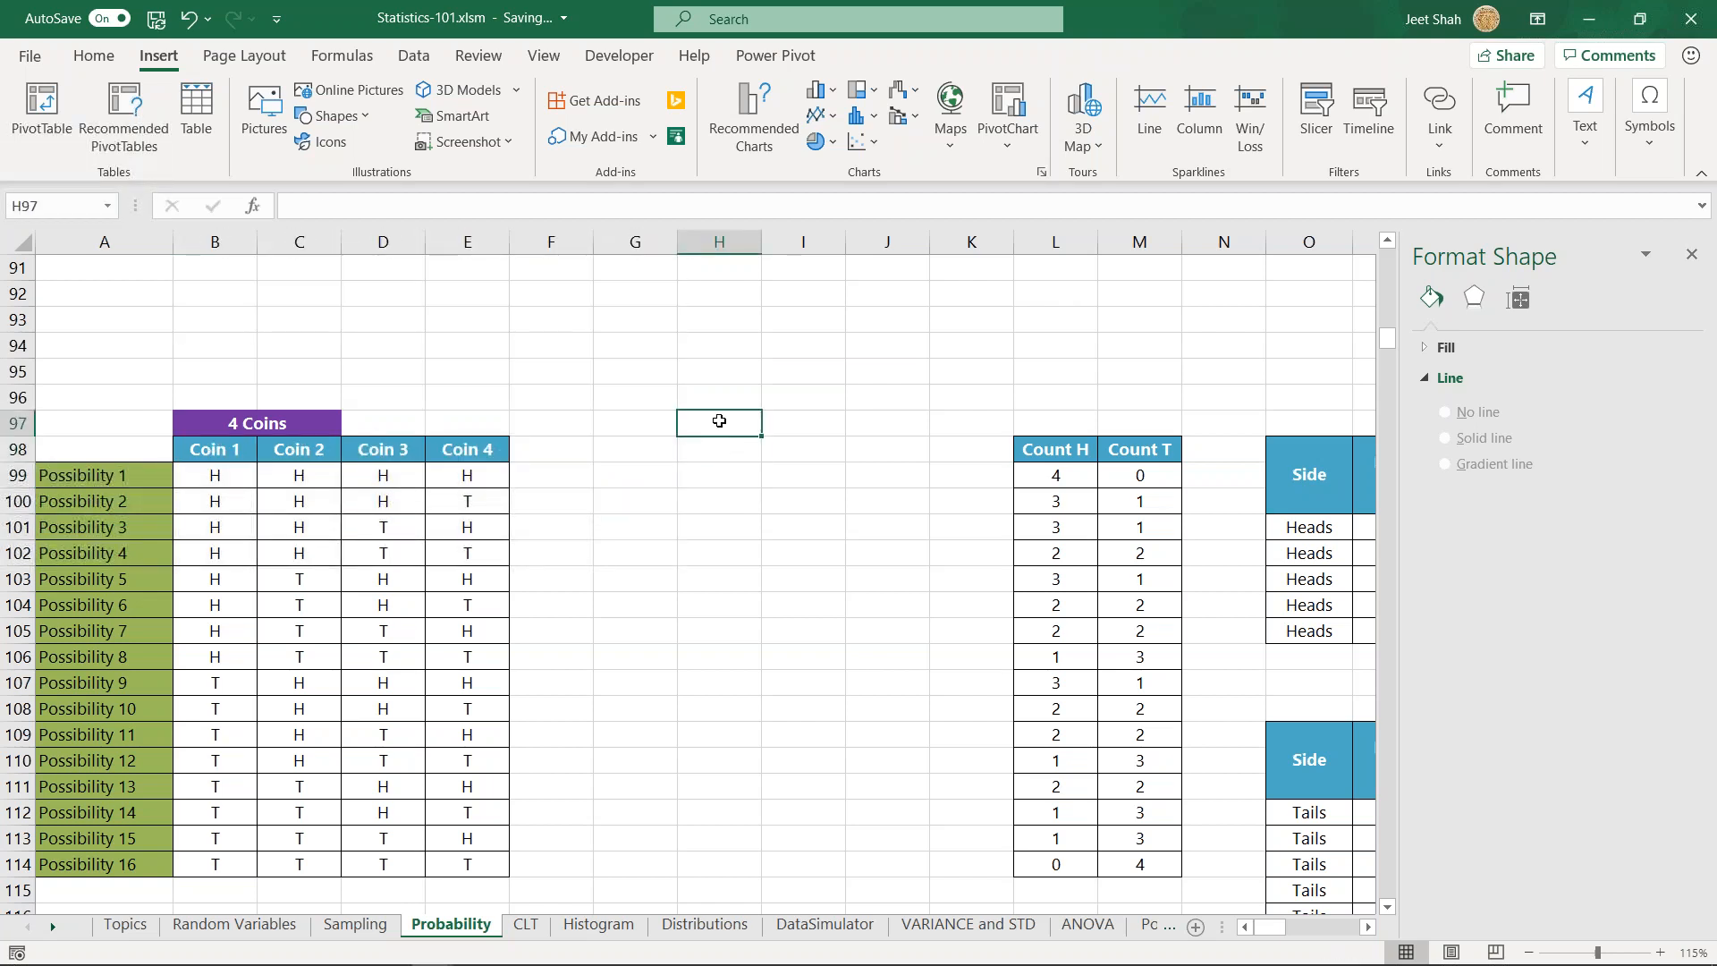
- Add the bold label "p of H in coin toss of 4 coins" in G94 above the 4 Coins table
{"action": "left_click", "coordinate": [667, 350]}
{"action": "type", "text": "H"}
{"action": "key", "text": "BackSpace"}
{"action": "type", "text": "p of"}
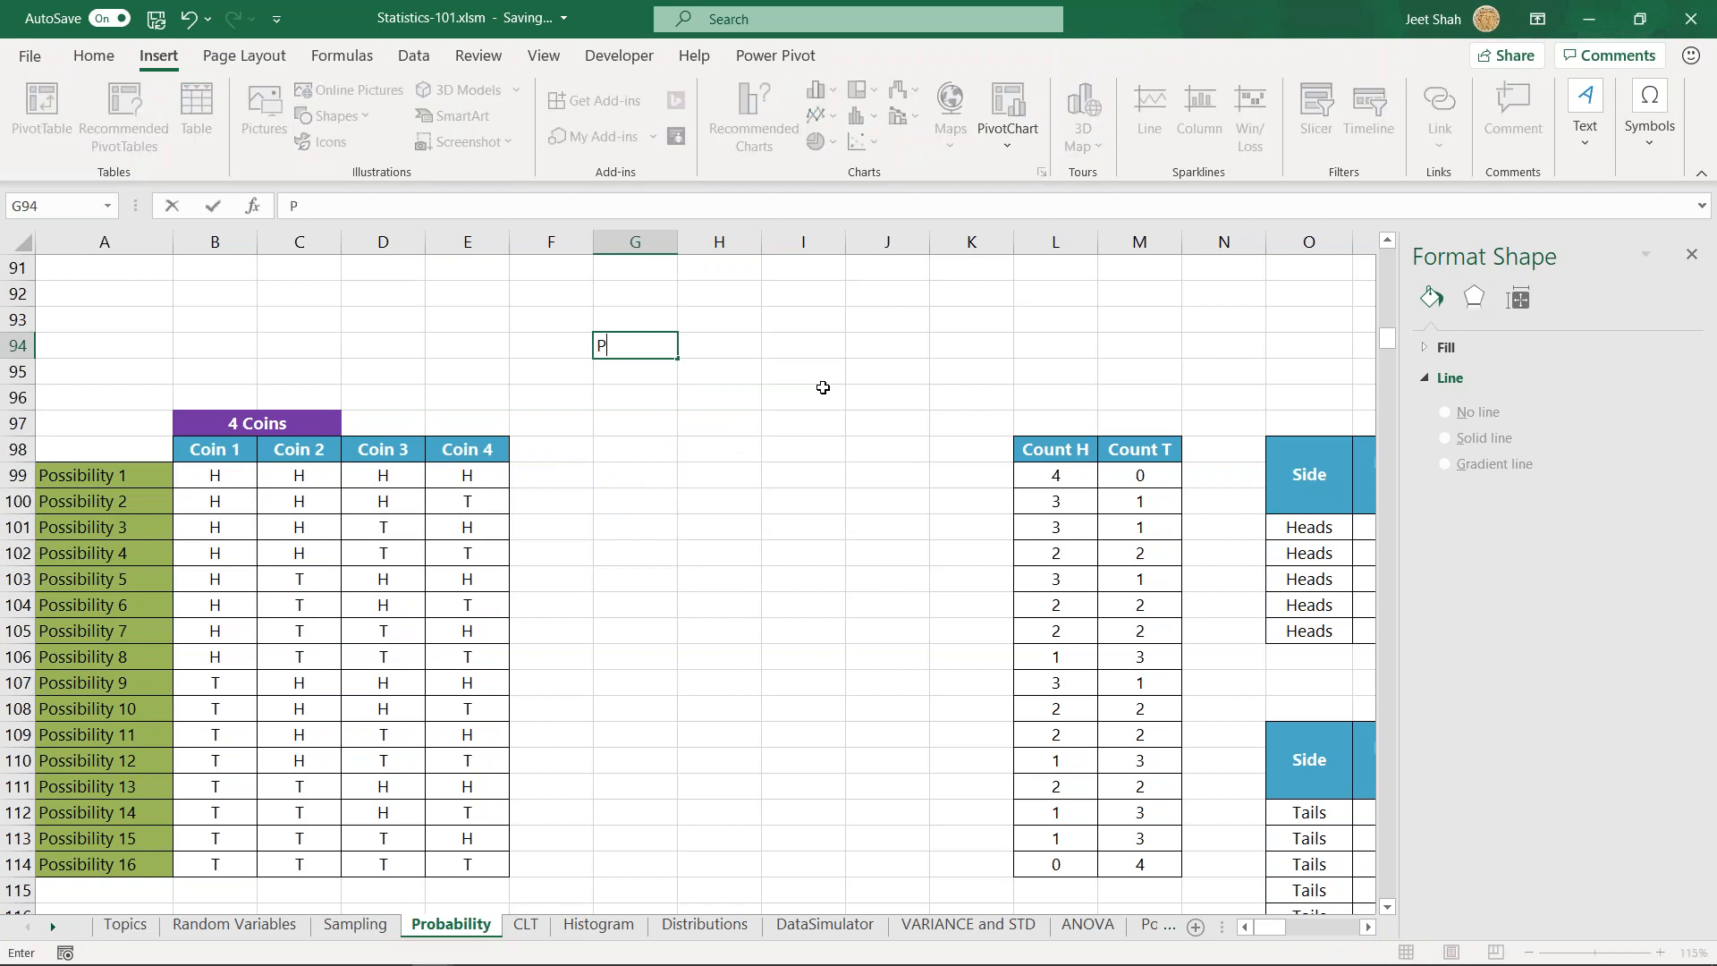
{"action": "type", "text": " H in coin toss of"}
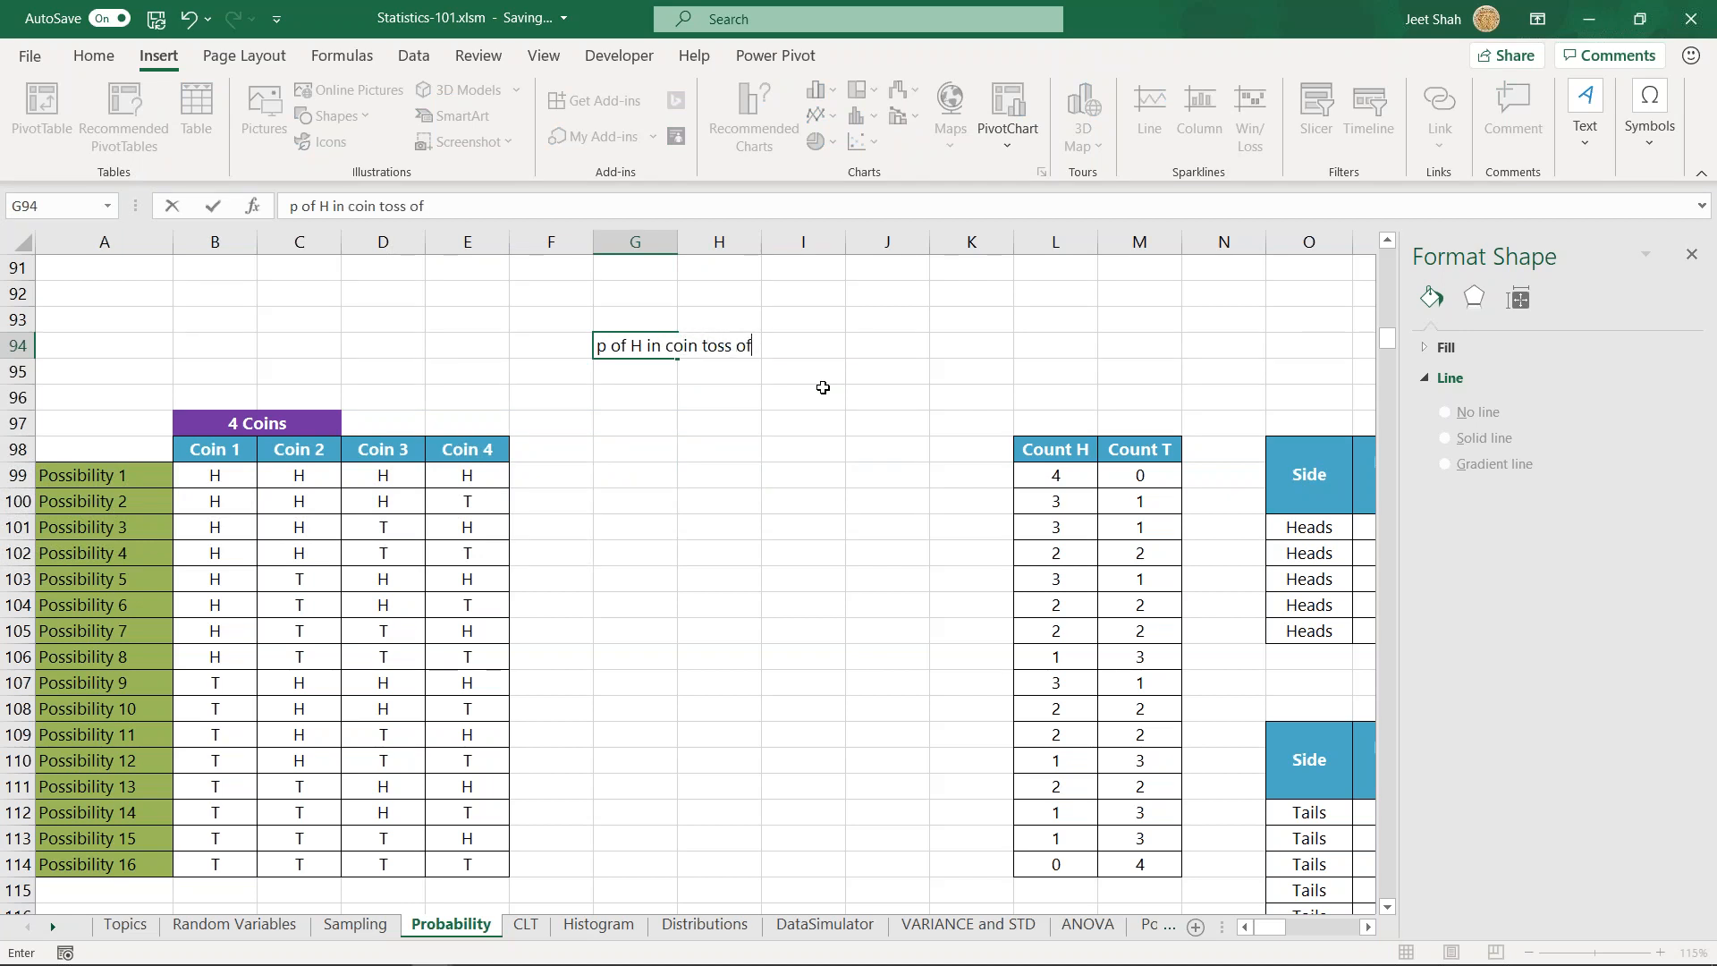
{"action": "type", "text": " 4 coin"}
{"action": "key", "text": "ctrl+Return"}
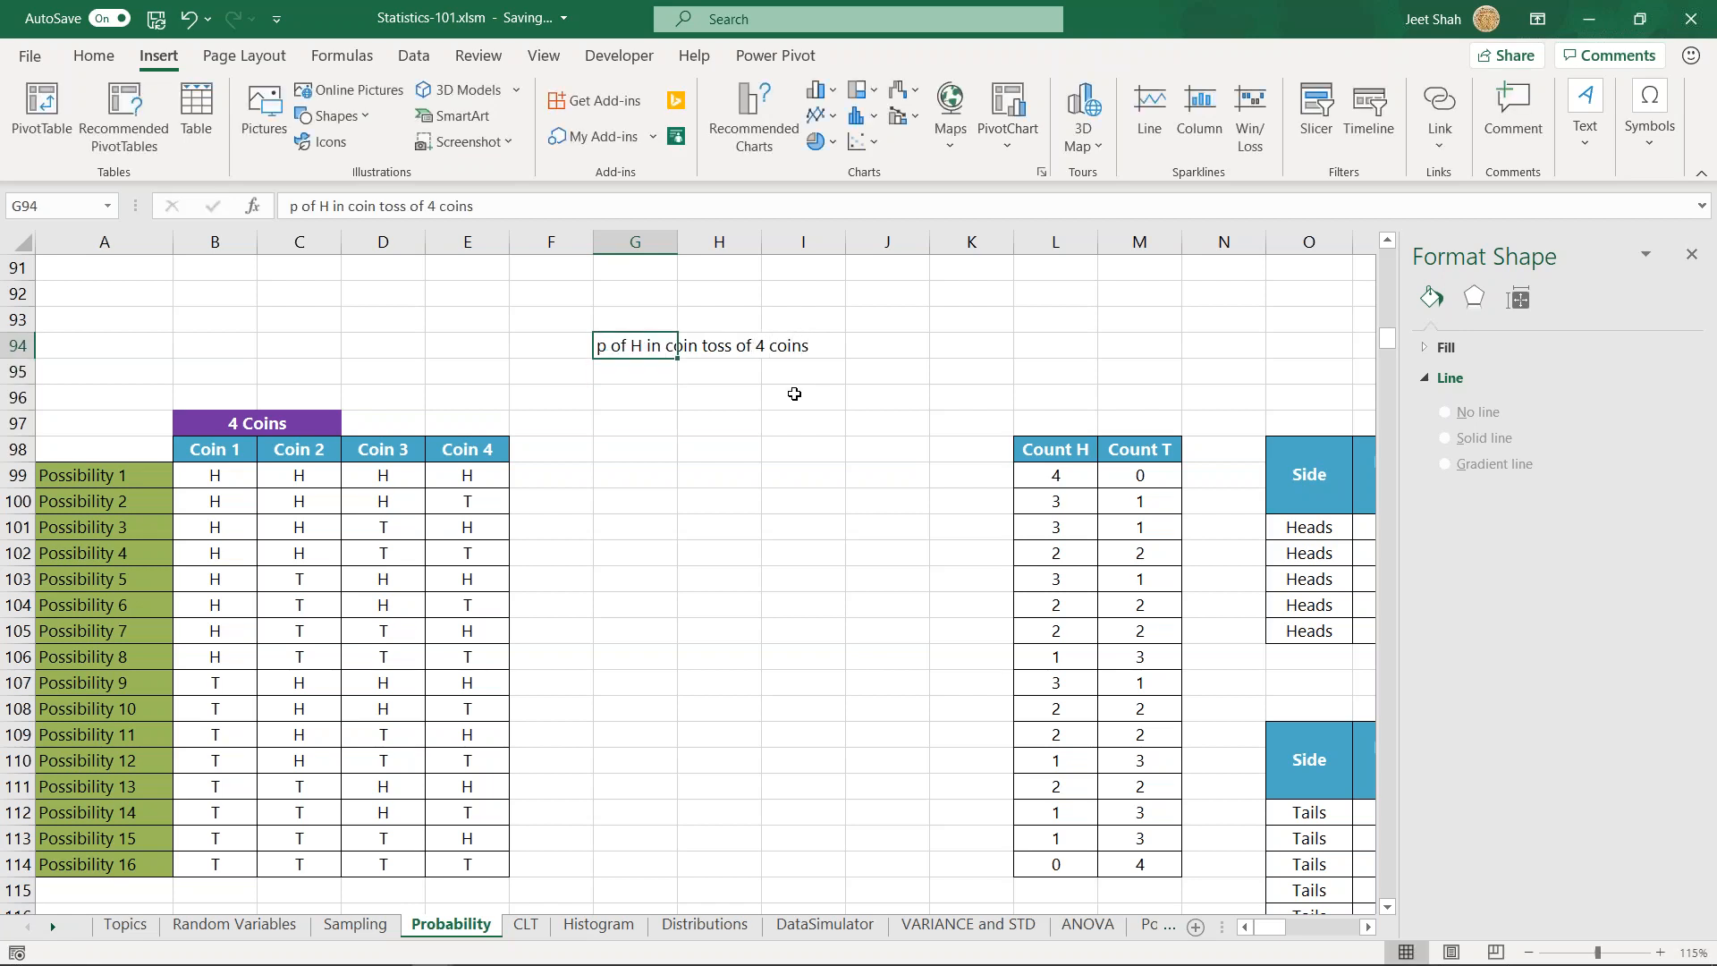
{"action": "key", "text": "ctrl+b"}
- Enter the probability formula =1/16 in G97, below the four-coin label
{"action": "left_click", "coordinate": [638, 402]}
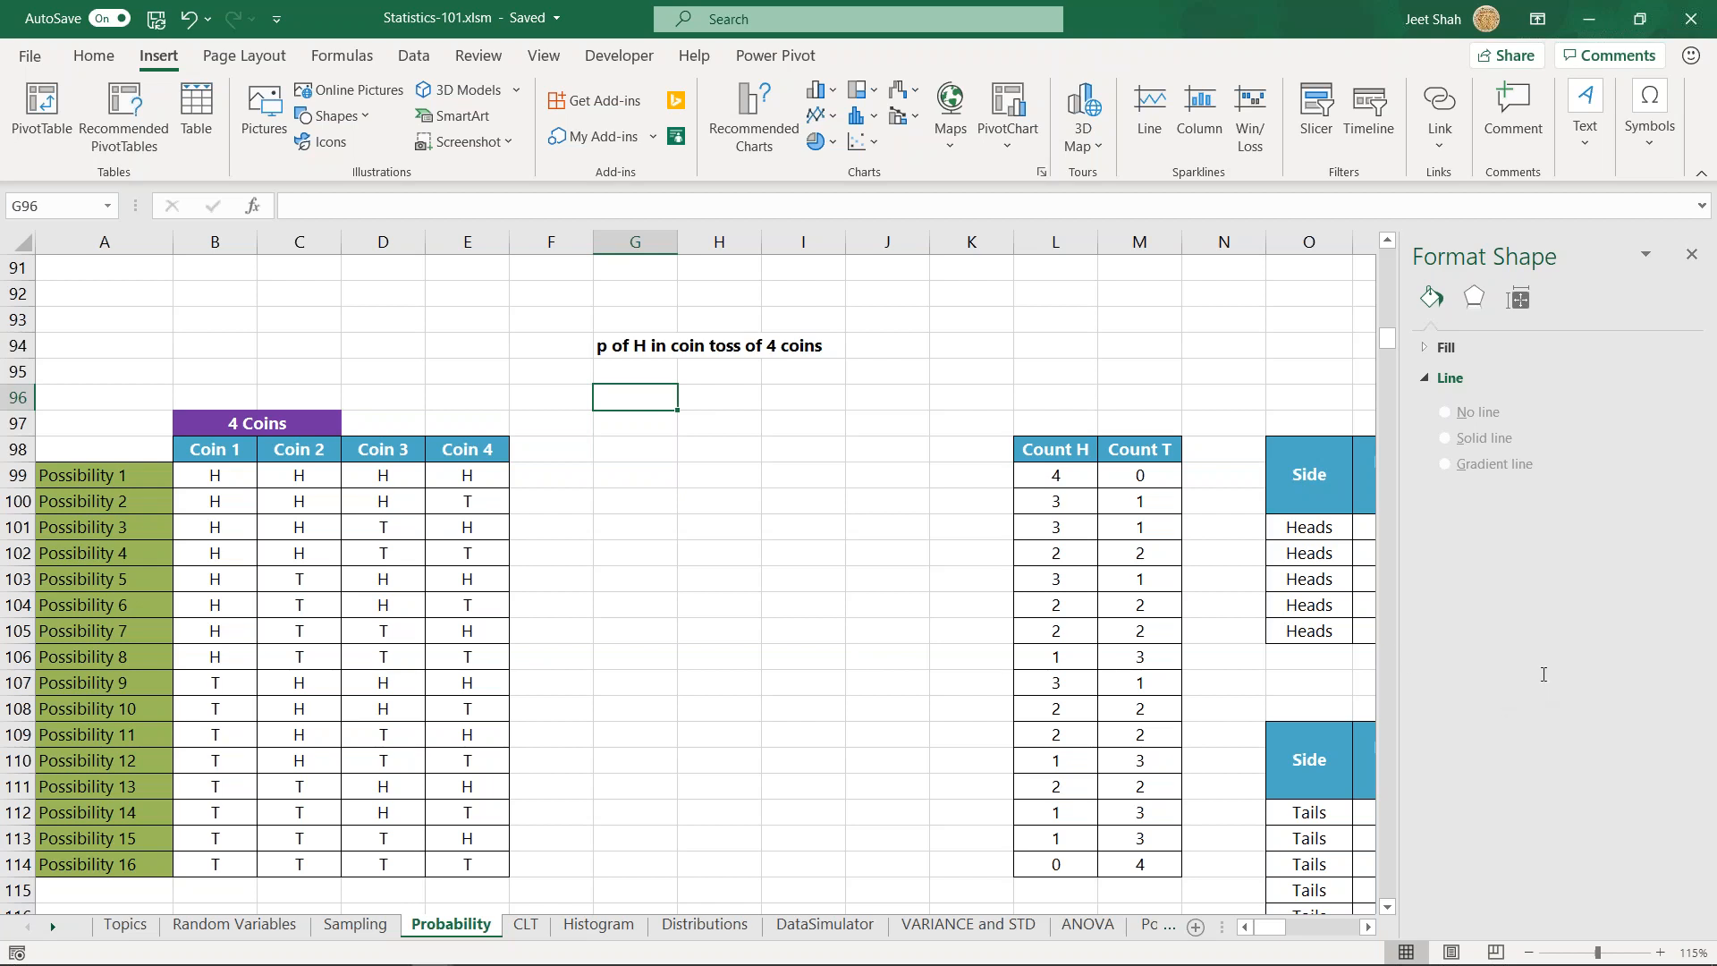
{"action": "left_click", "coordinate": [638, 454]}
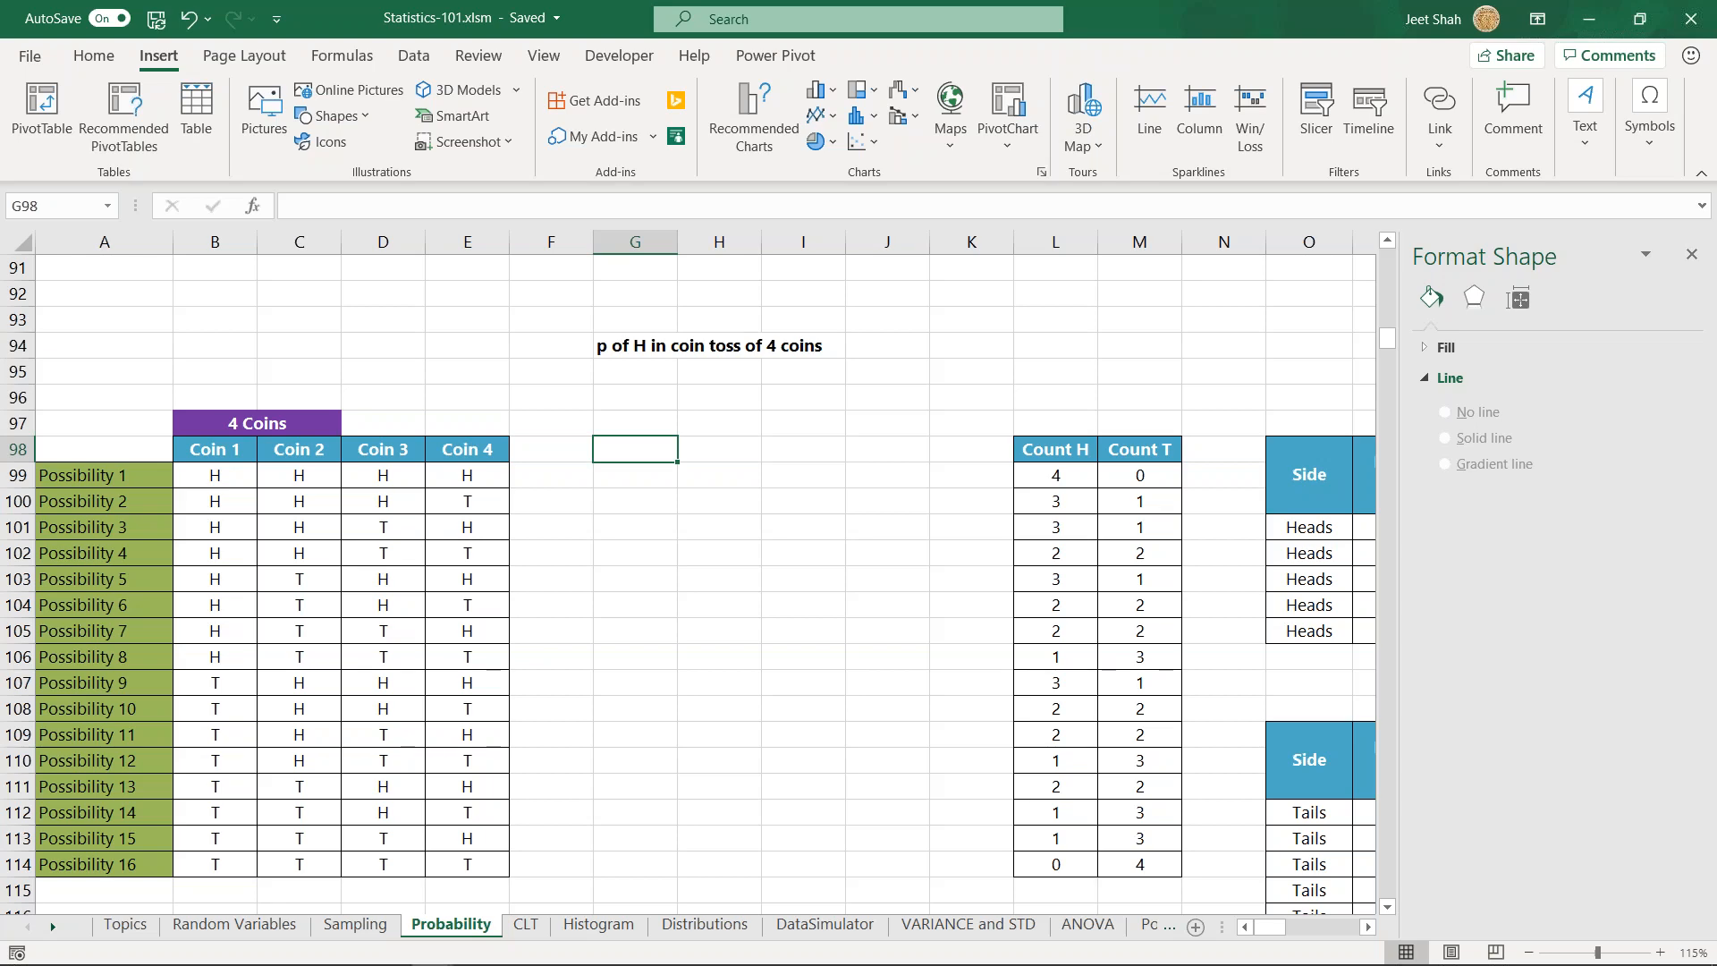
{"action": "scroll", "coordinate": [686, 481], "scroll_direction": "down", "scroll_amount": 1}
{"action": "scroll", "coordinate": [668, 398], "scroll_direction": "up", "scroll_amount": 1}
{"action": "left_click", "coordinate": [663, 428]}
{"action": "type", "text": "="}
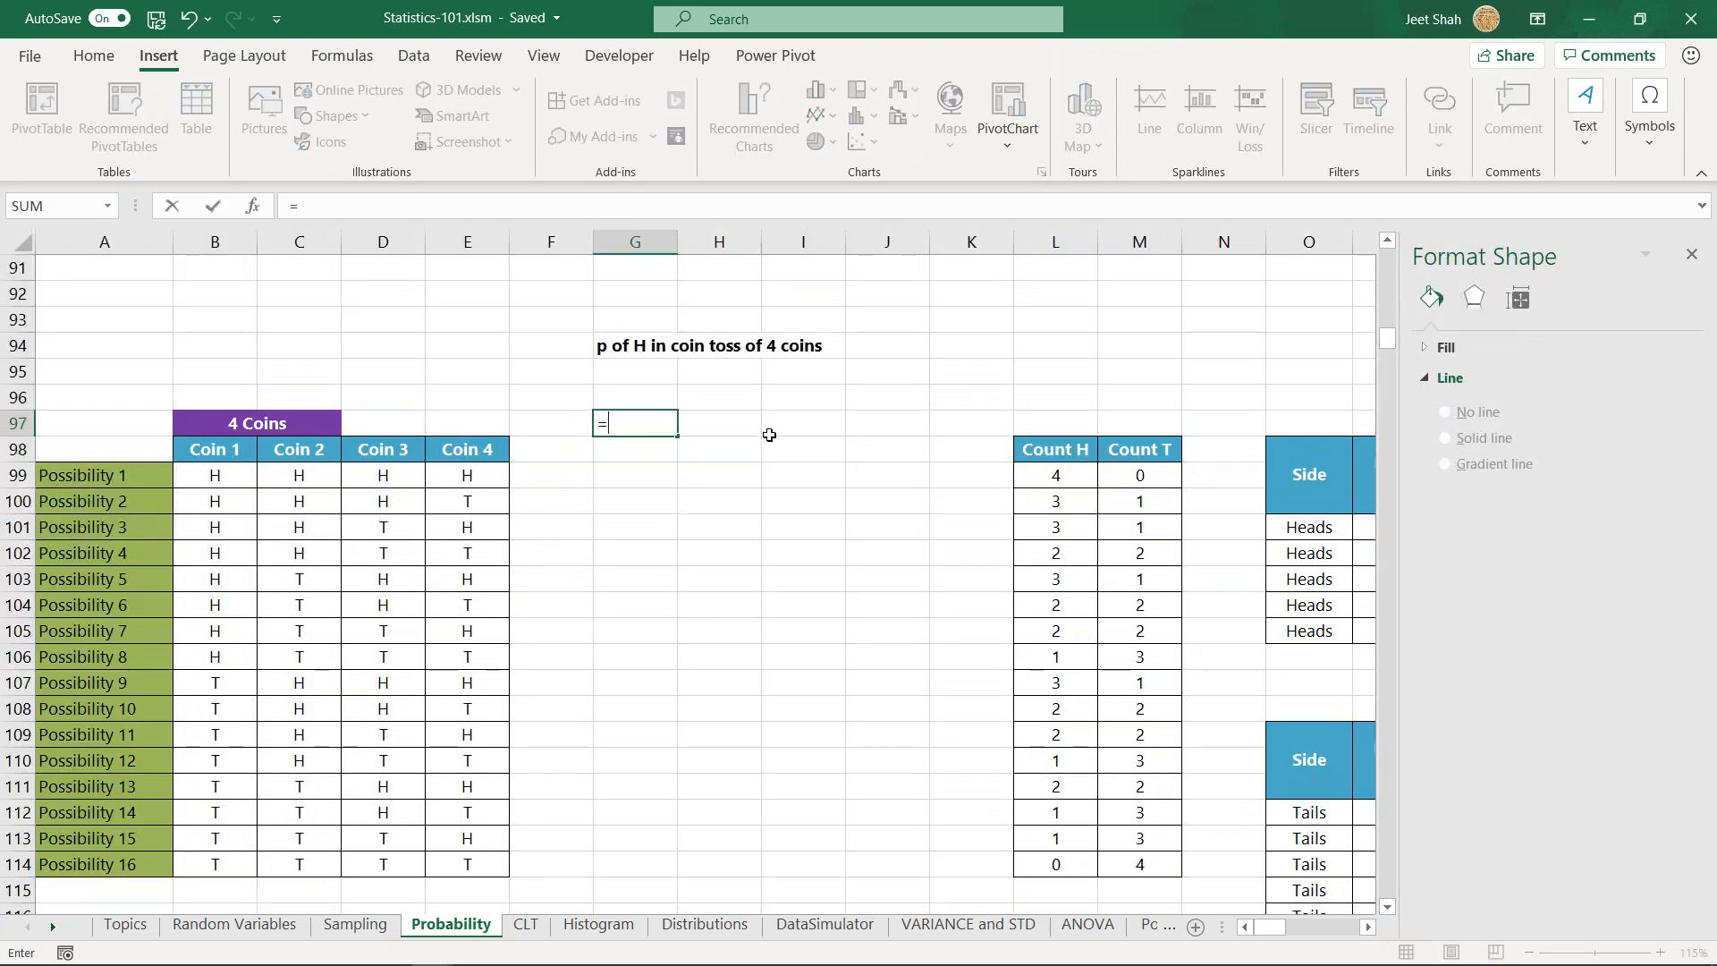
{"action": "type", "text": "1/16"}
{"action": "key", "text": "Return"}
- Format the probability in G97 as a percentage with two decimal places
{"action": "key", "text": "Up"}
{"action": "left_click", "coordinate": [71, 55]}
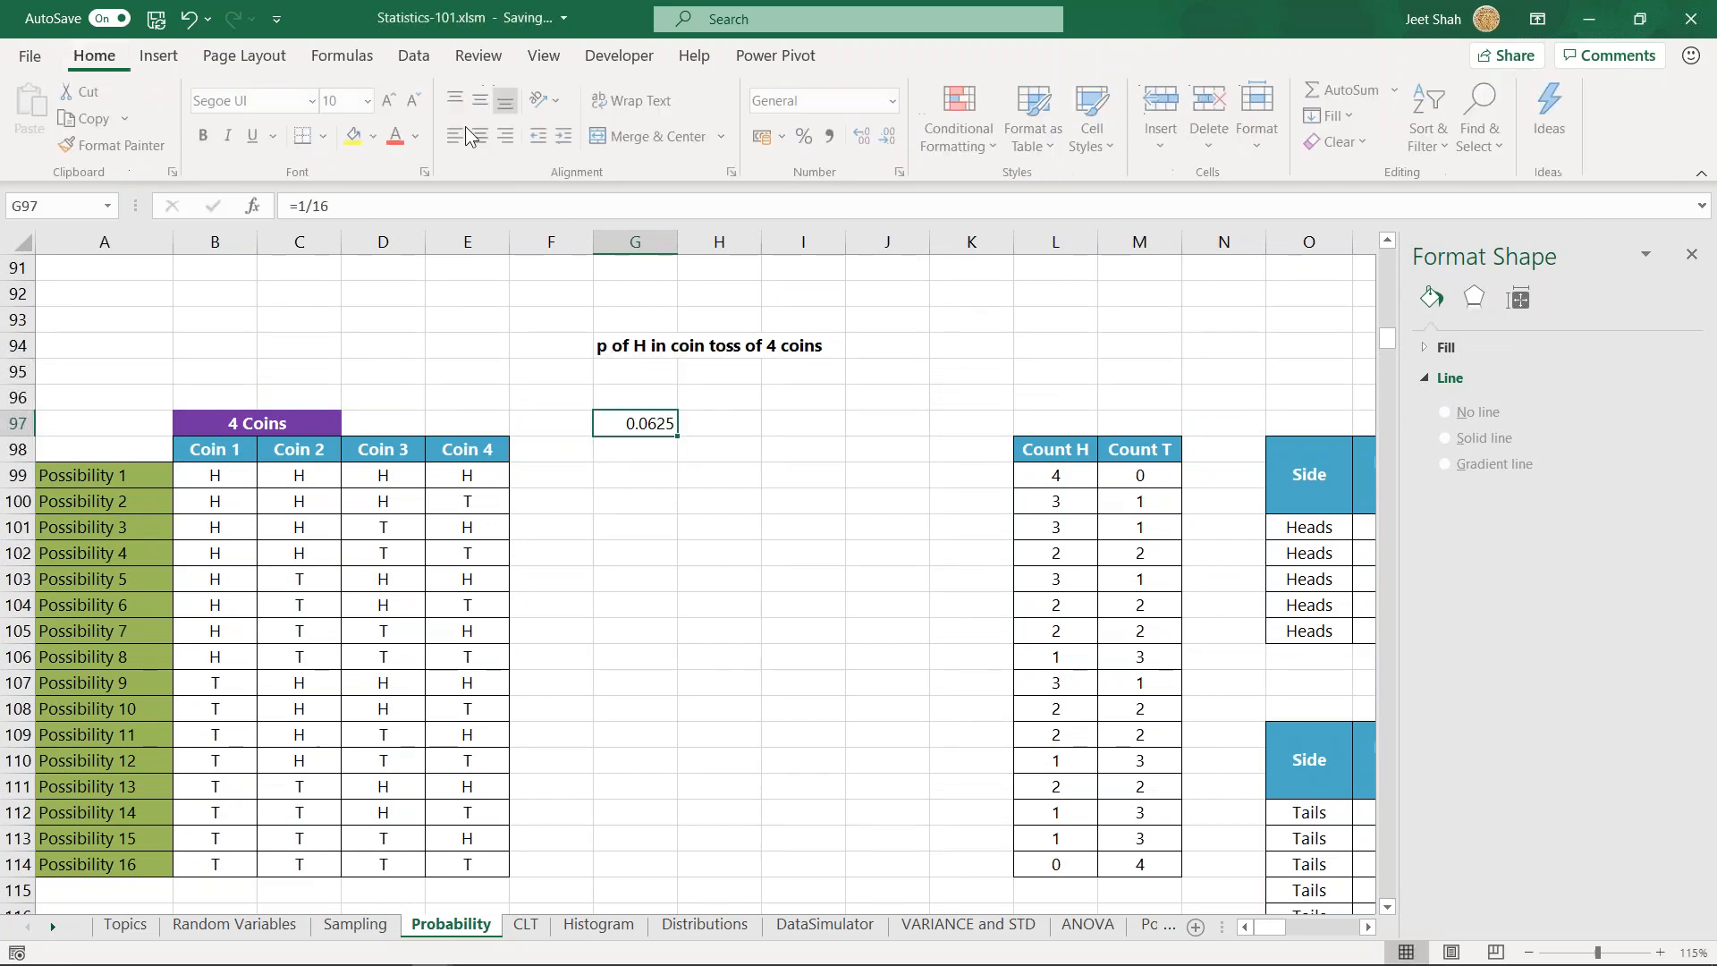
{"action": "double_click", "coordinate": [871, 136]}
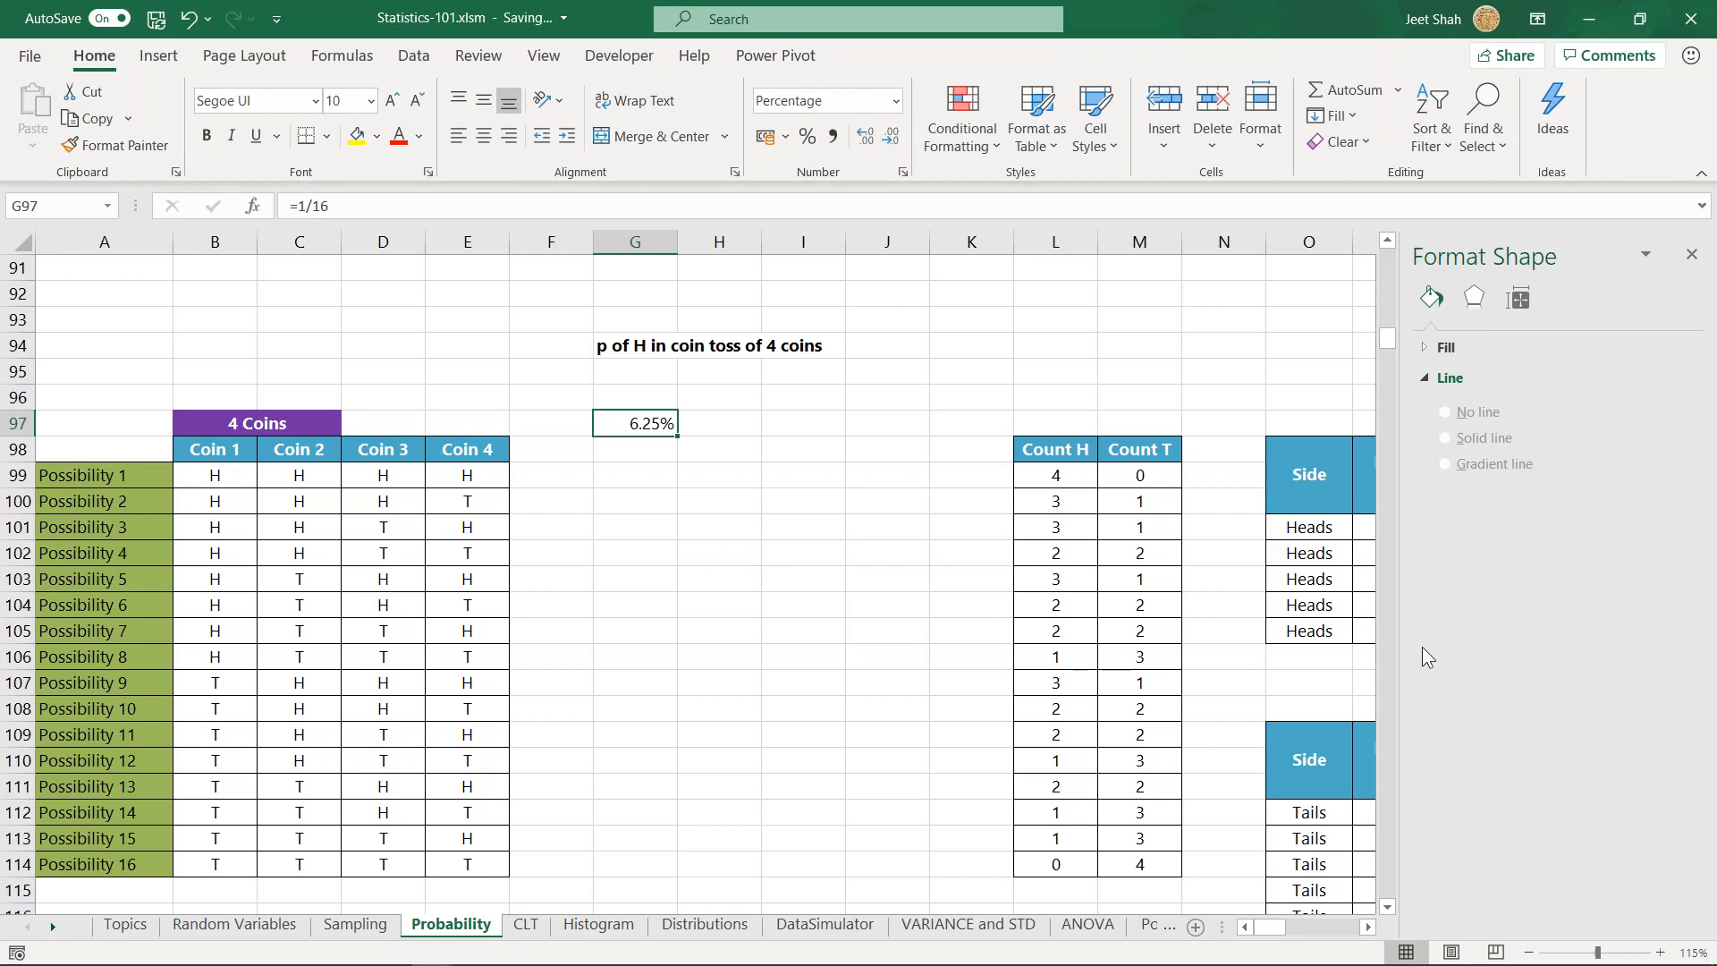
{"action": "left_click", "coordinate": [702, 468]}
{"action": "left_click", "coordinate": [655, 473]}
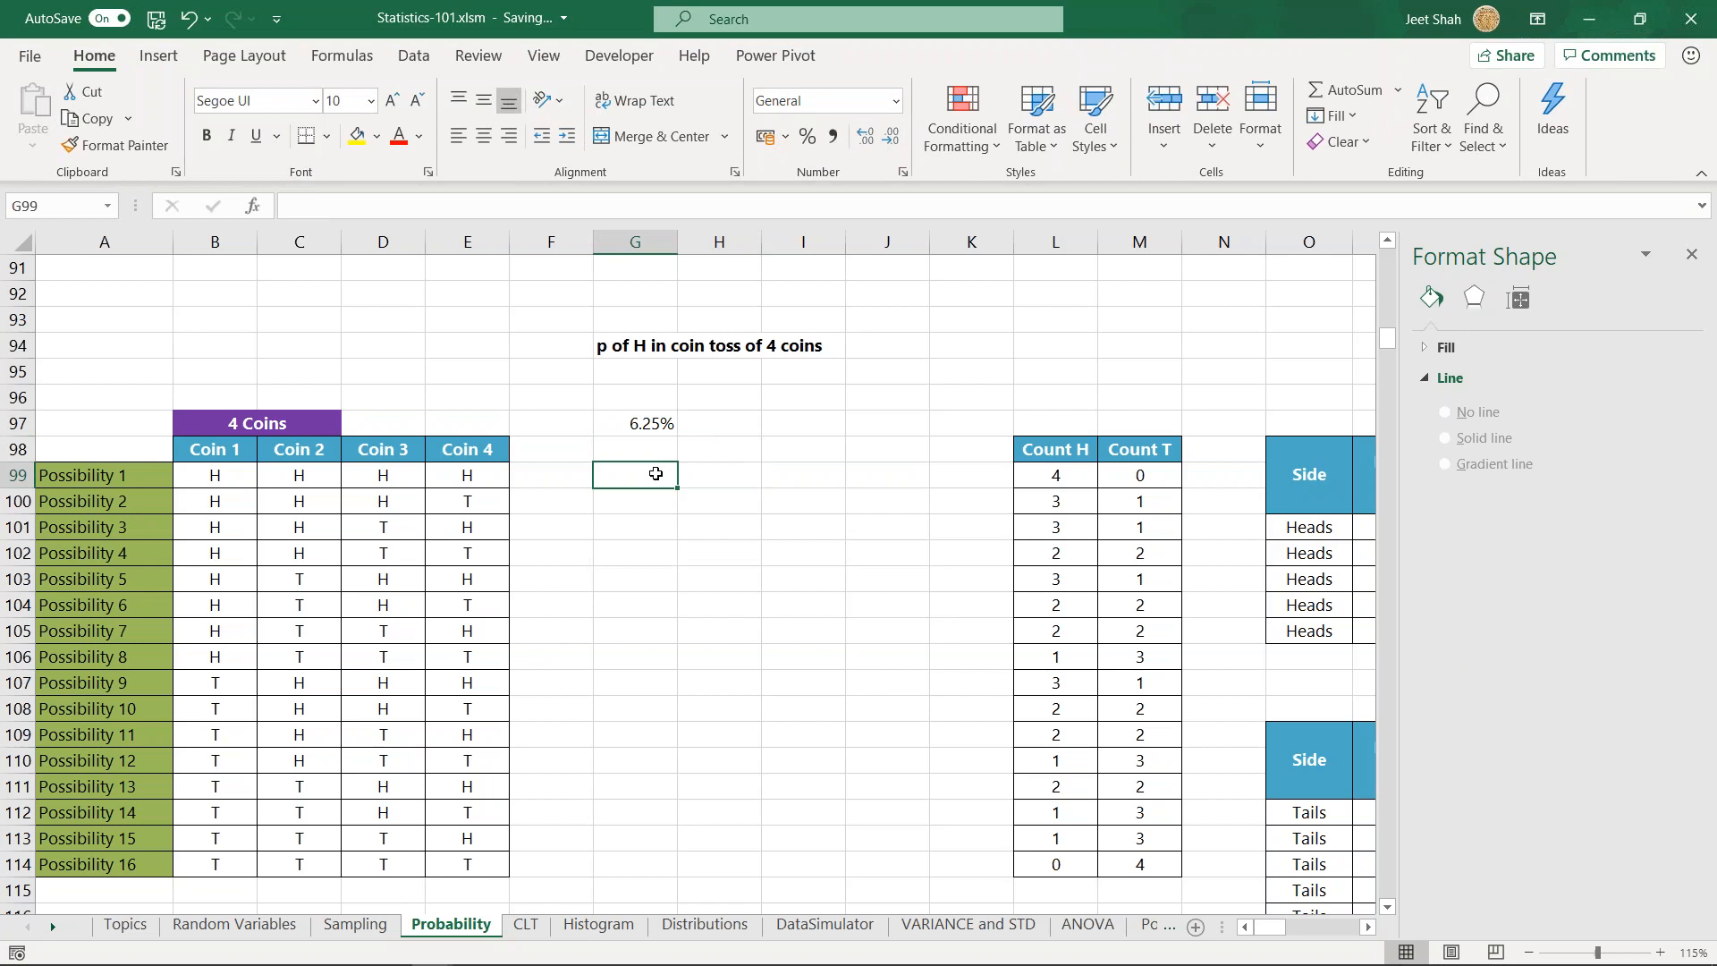
- Inspect the probability formula in G97, and move to the empty cell H101 beside the Possibility 3 row
{"action": "double_click", "coordinate": [660, 422]}
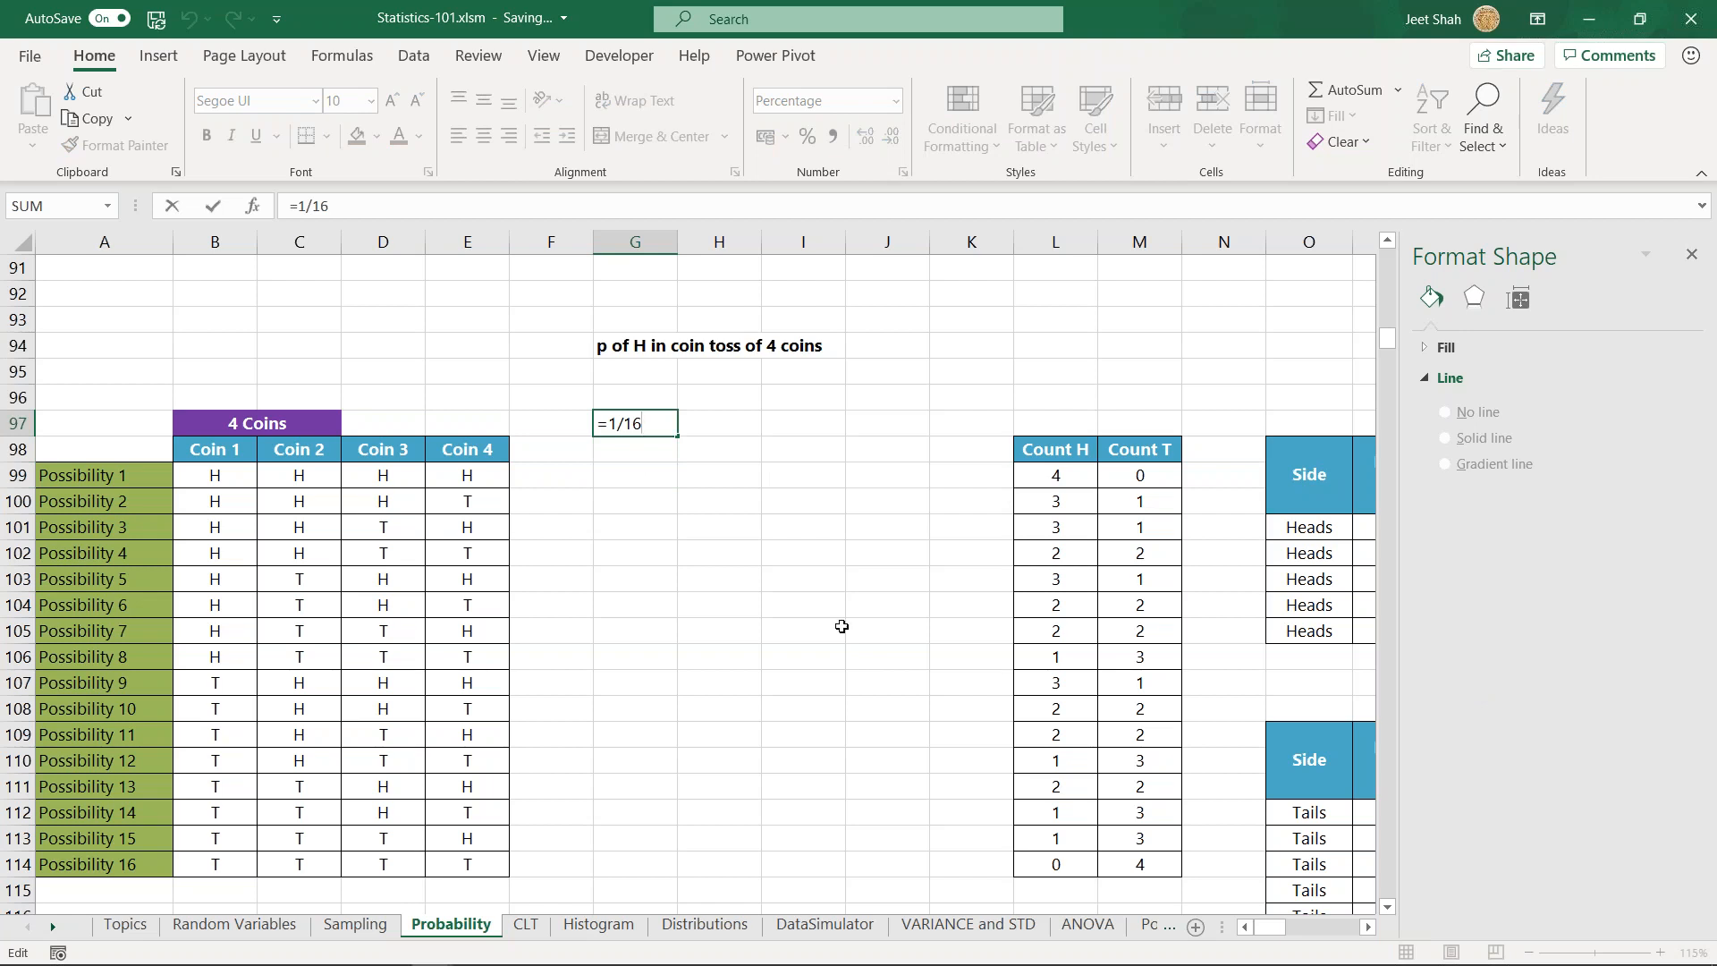
{"action": "left_click", "coordinate": [662, 421]}
{"action": "key", "text": "Return"}
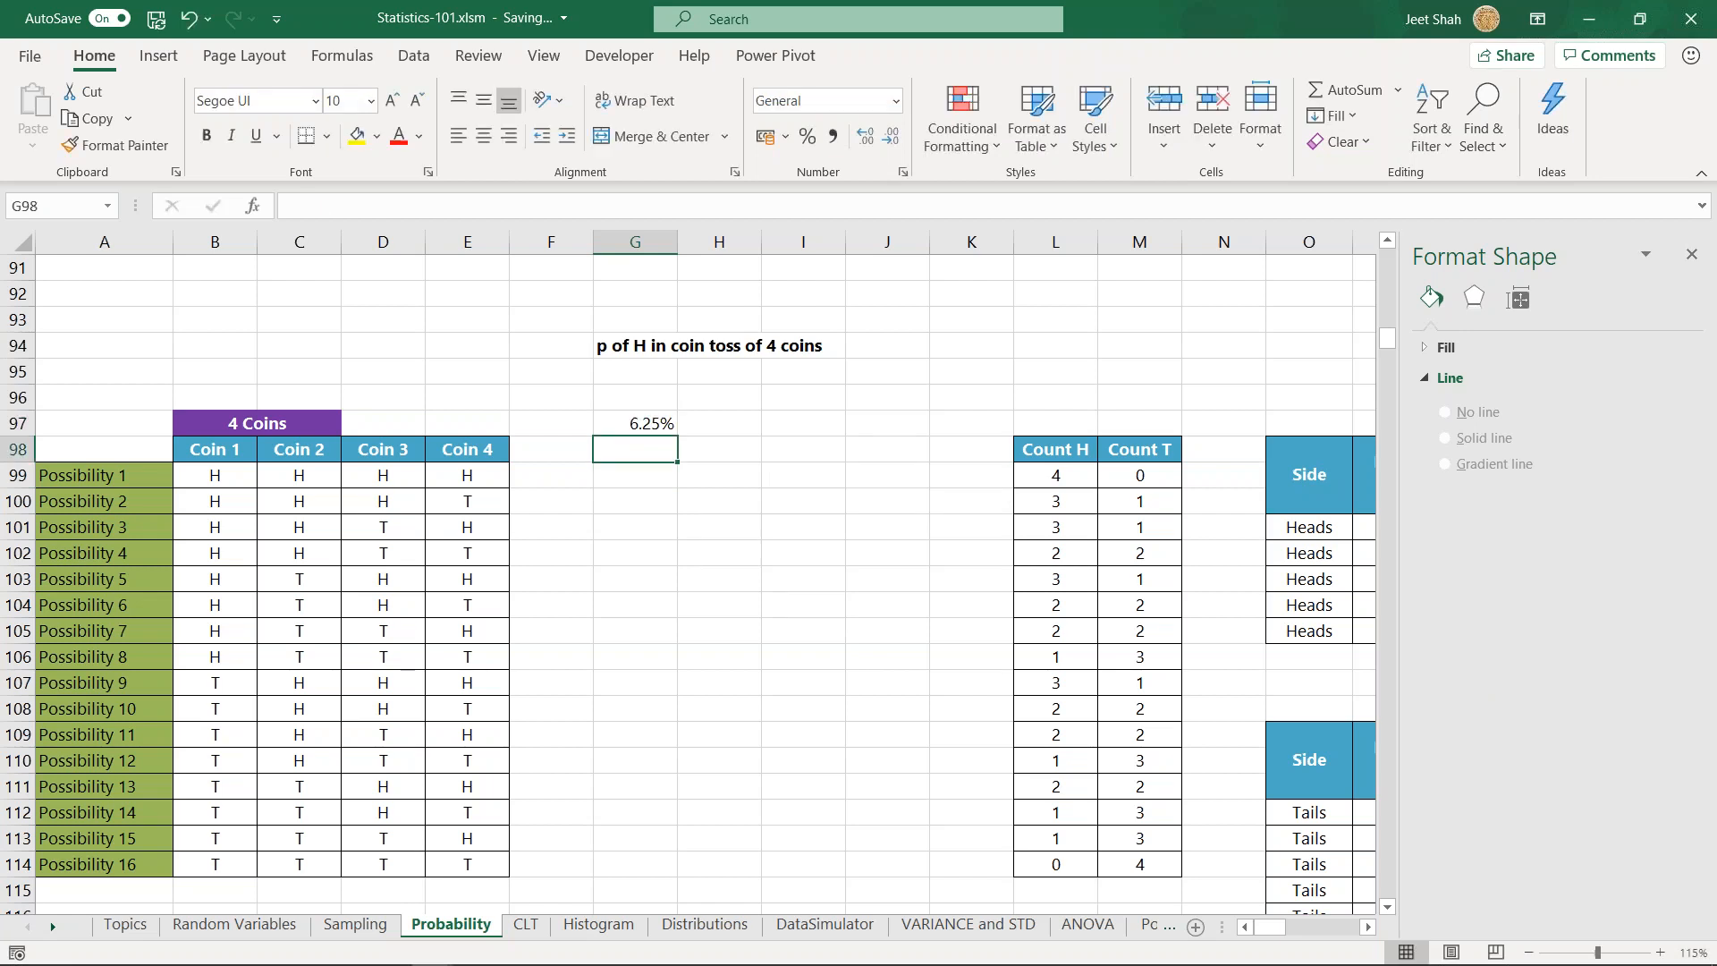
{"action": "scroll", "coordinate": [778, 579], "scroll_direction": "down", "scroll_amount": 1}
{"action": "key", "text": "Down"}
{"action": "key", "text": "Down"}
{"action": "key", "text": "Down"}
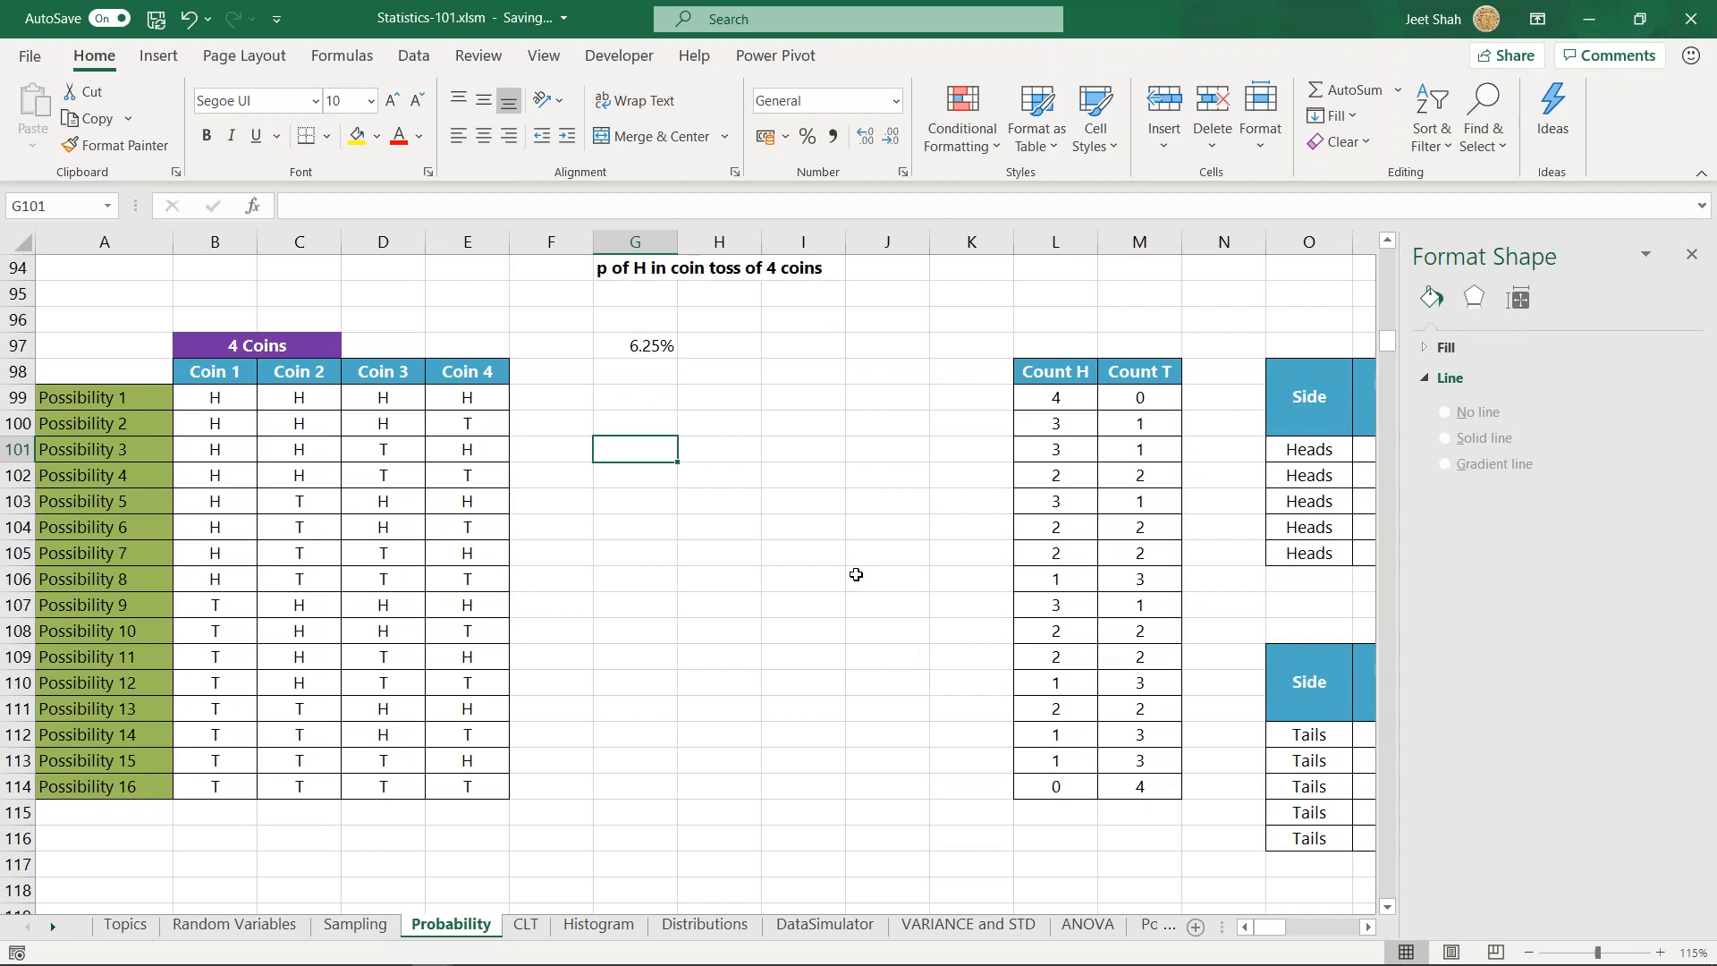
{"action": "left_click", "coordinate": [707, 448]}
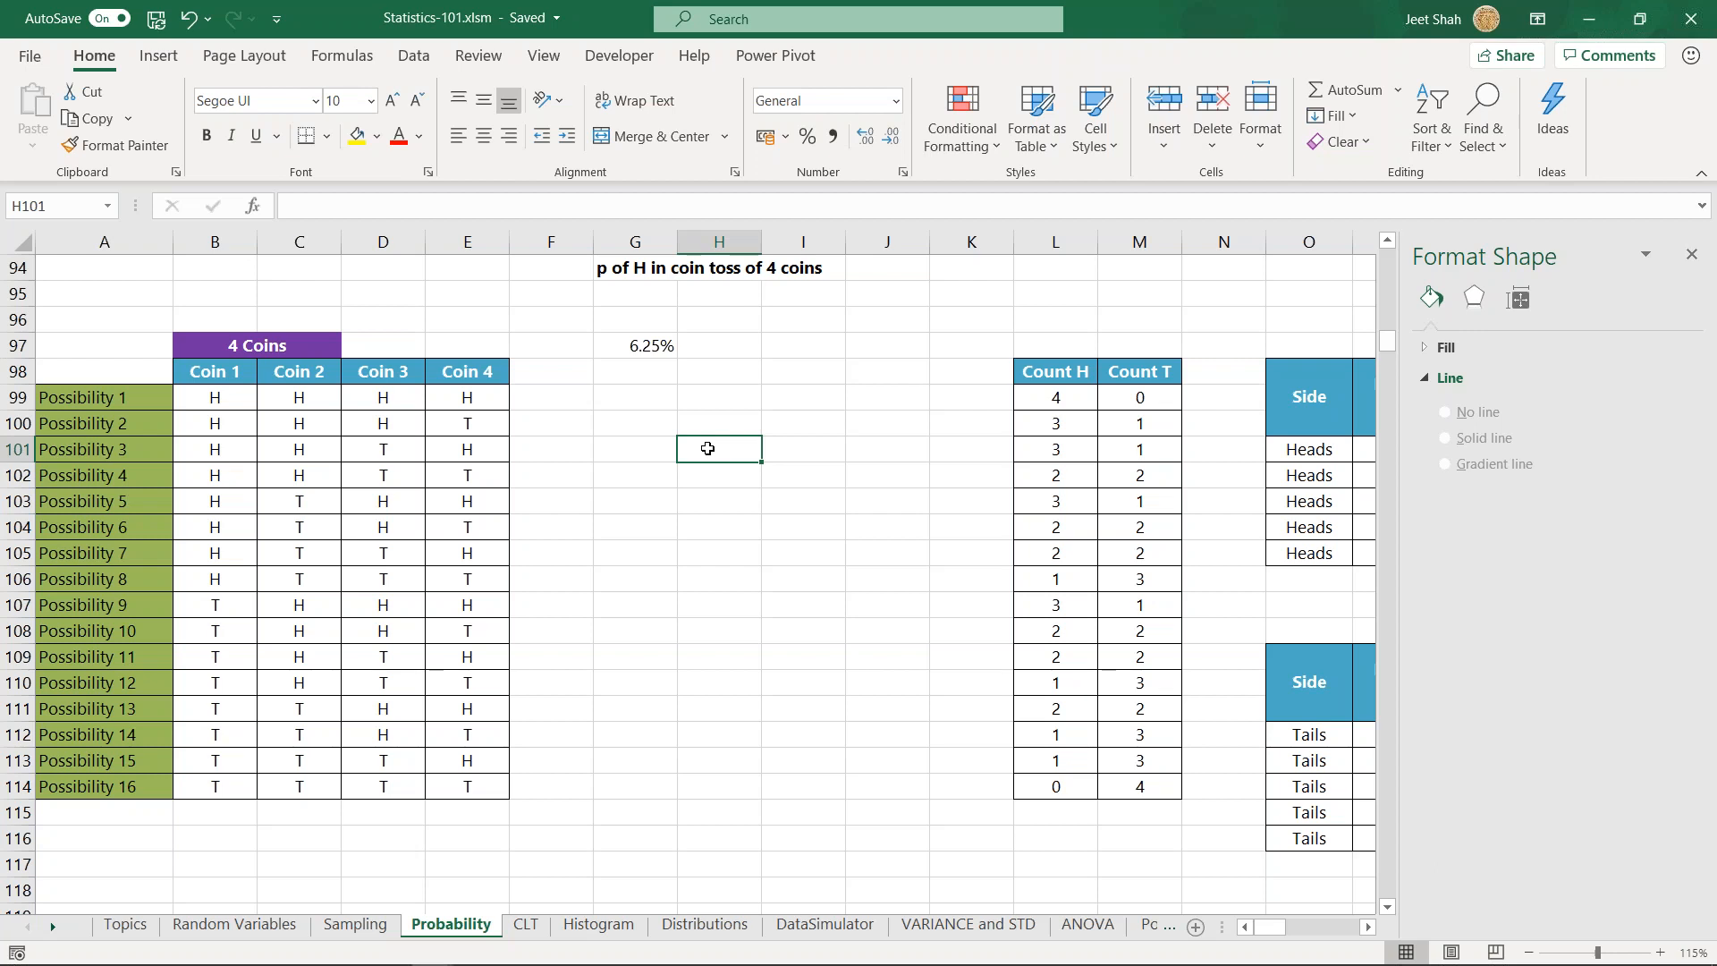
- Switch to File Explorer and open Playing Cards.jpg from the Digital Vidya > Statistics folder
{"action": "left_click", "coordinate": [143, 953]}
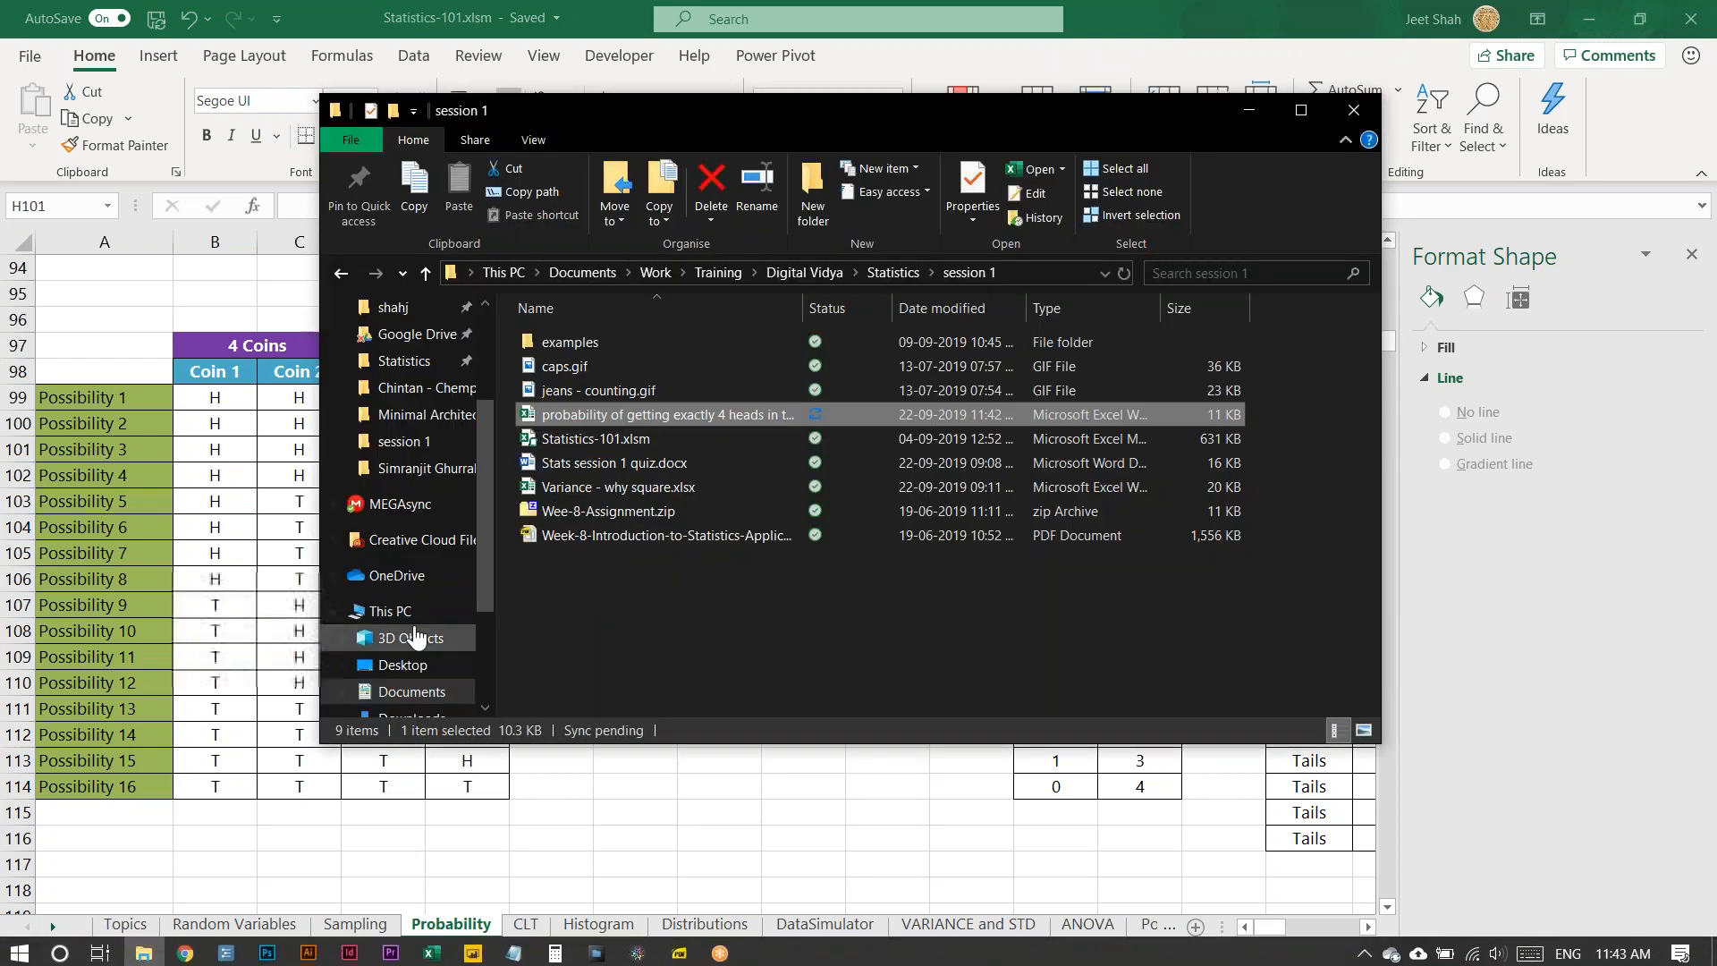
{"action": "double_click", "coordinate": [581, 342]}
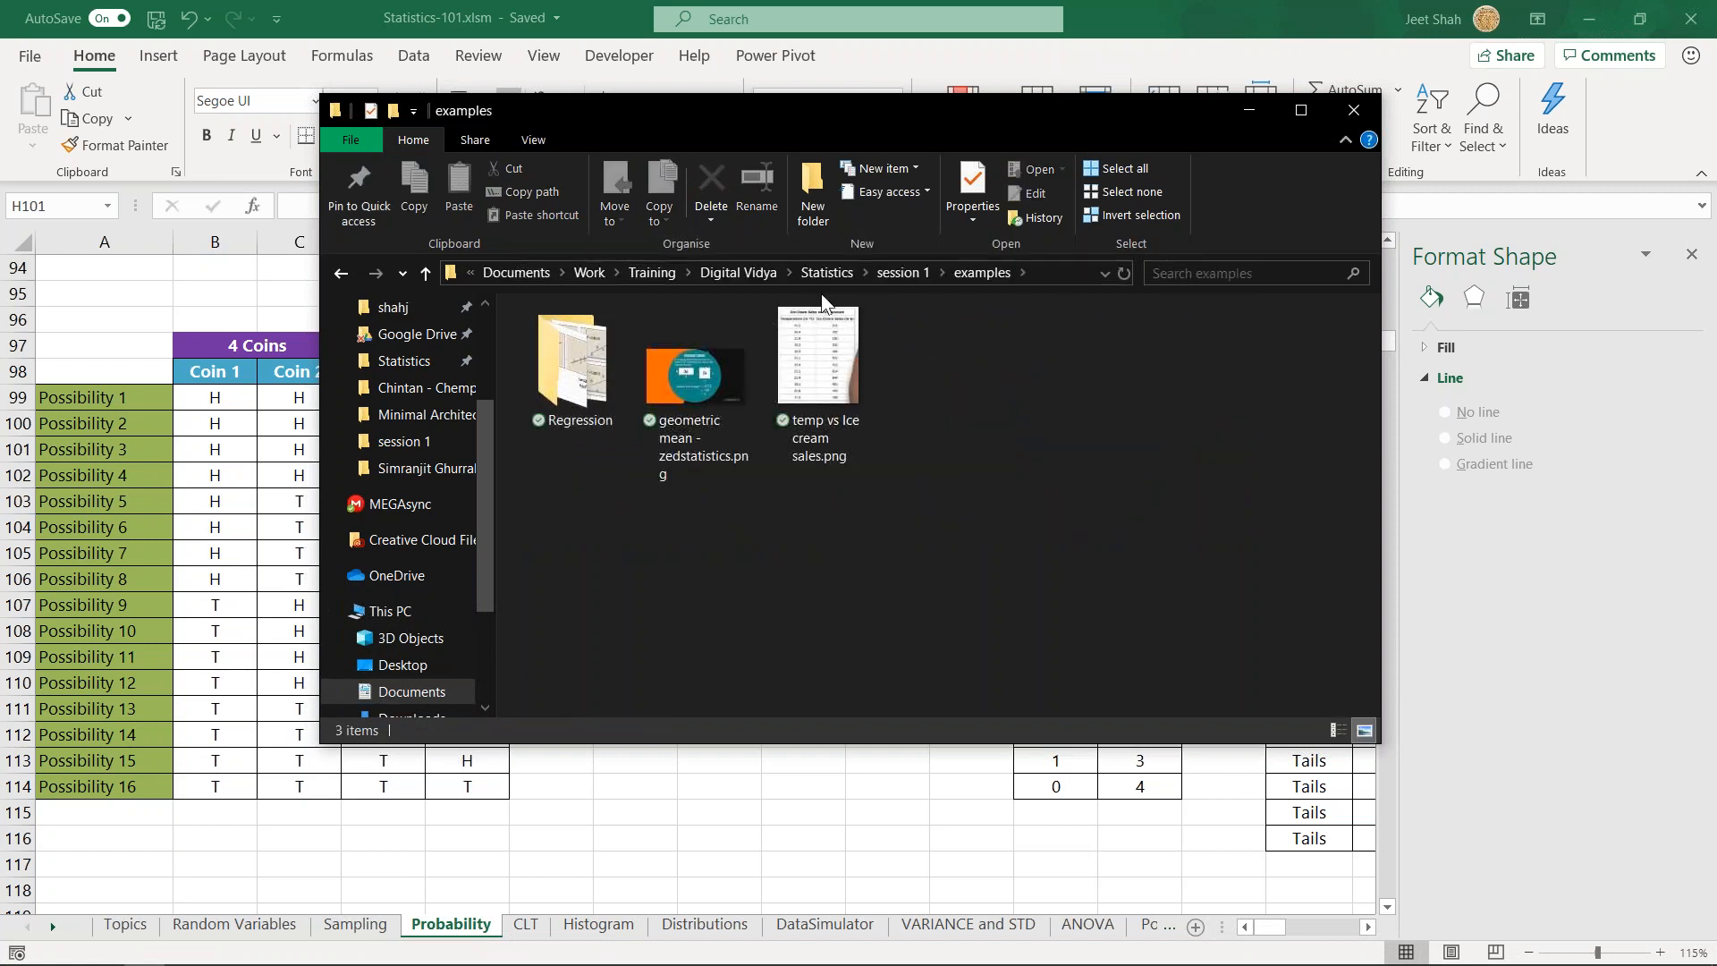
{"action": "left_click", "coordinate": [841, 276]}
{"action": "left_click", "coordinate": [833, 272]}
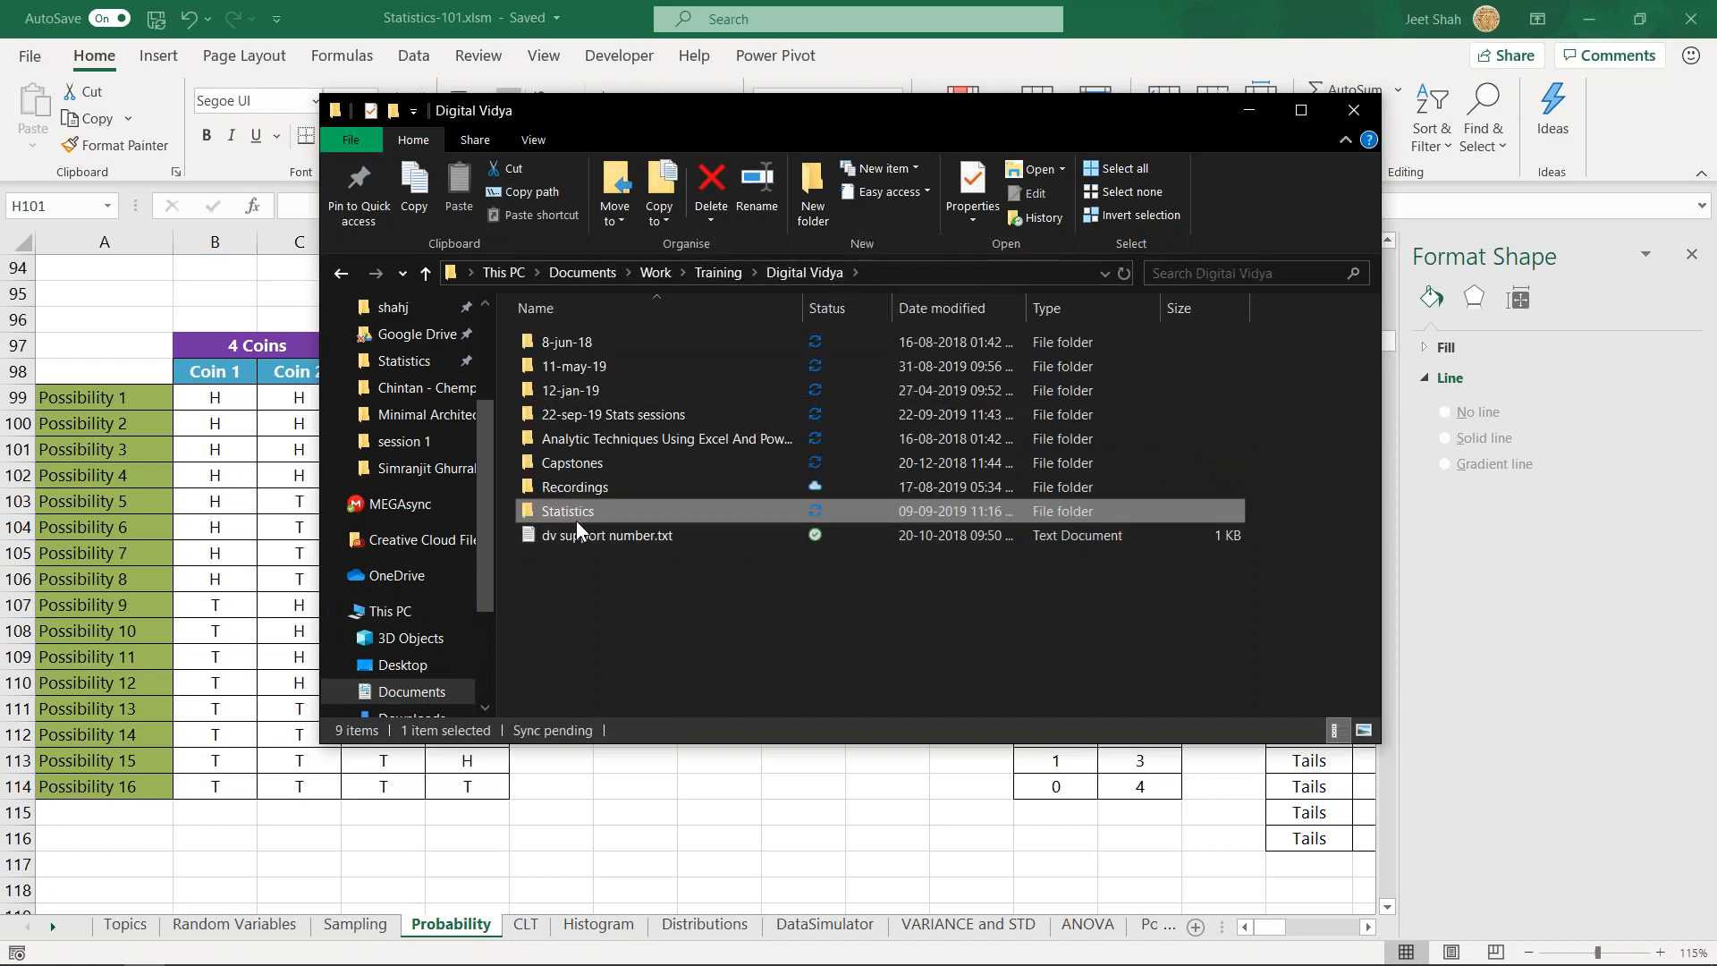
{"action": "double_click", "coordinate": [579, 512]}
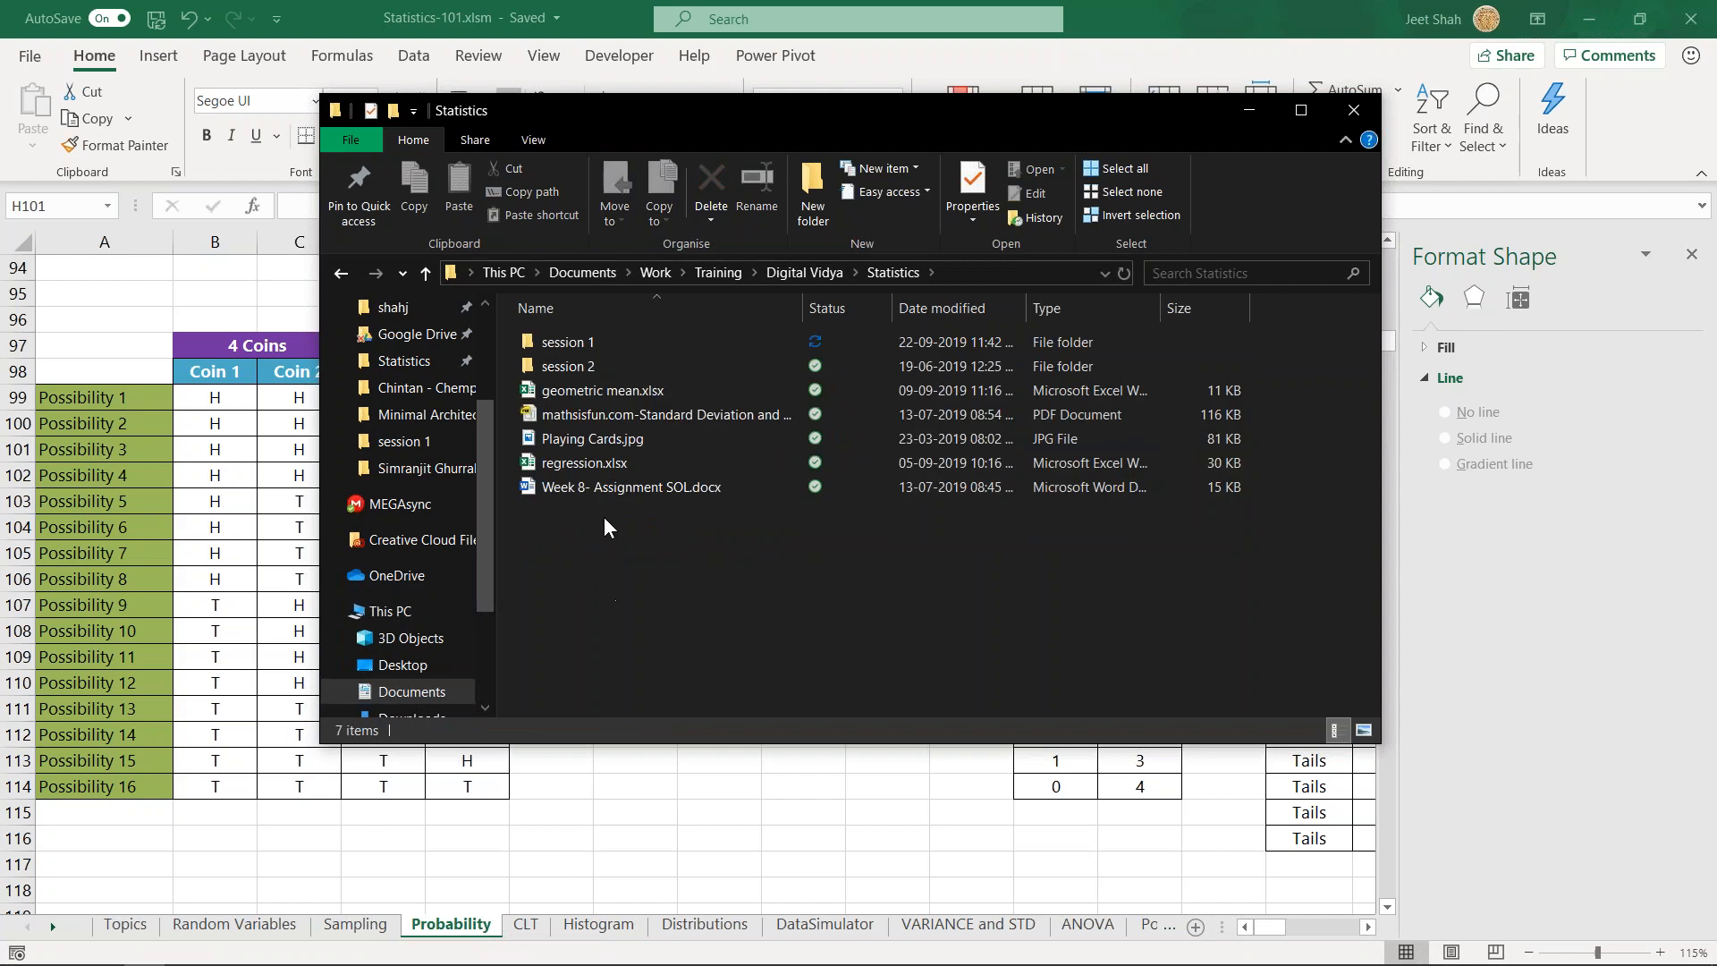
{"action": "double_click", "coordinate": [636, 440]}
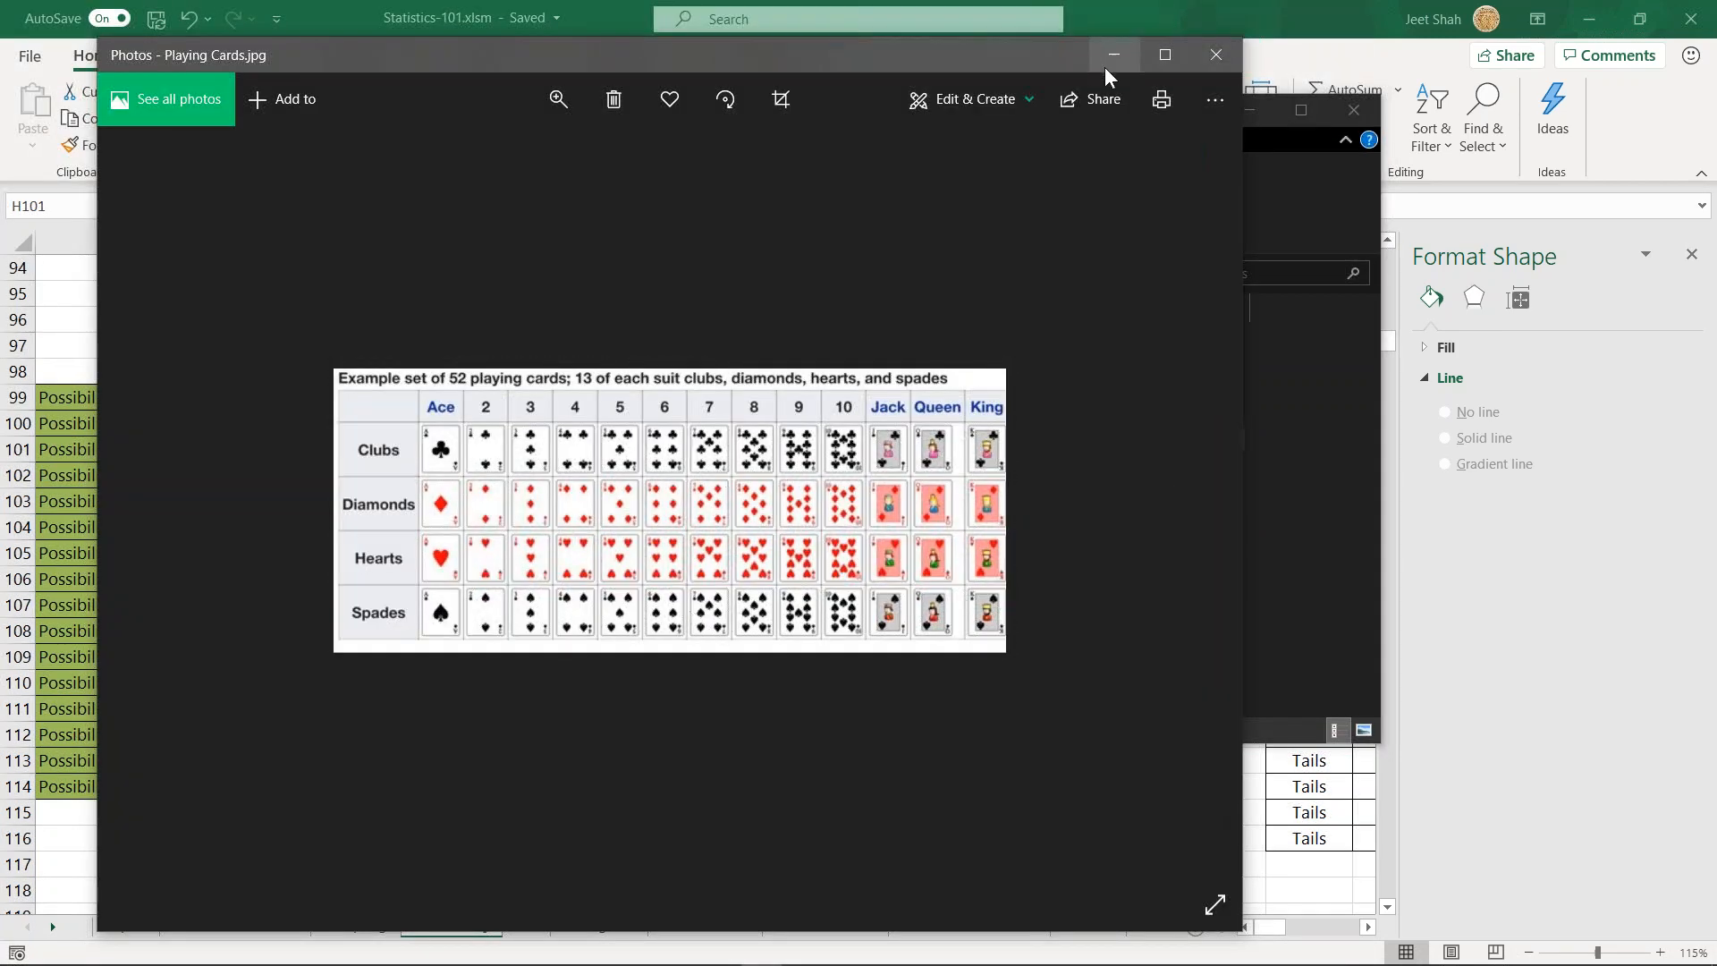
- Enlarge the playing-cards picture to examine the suits and ranks, and close it to return to the Statistics-101 workbook
{"action": "left_click", "coordinate": [1164, 55]}
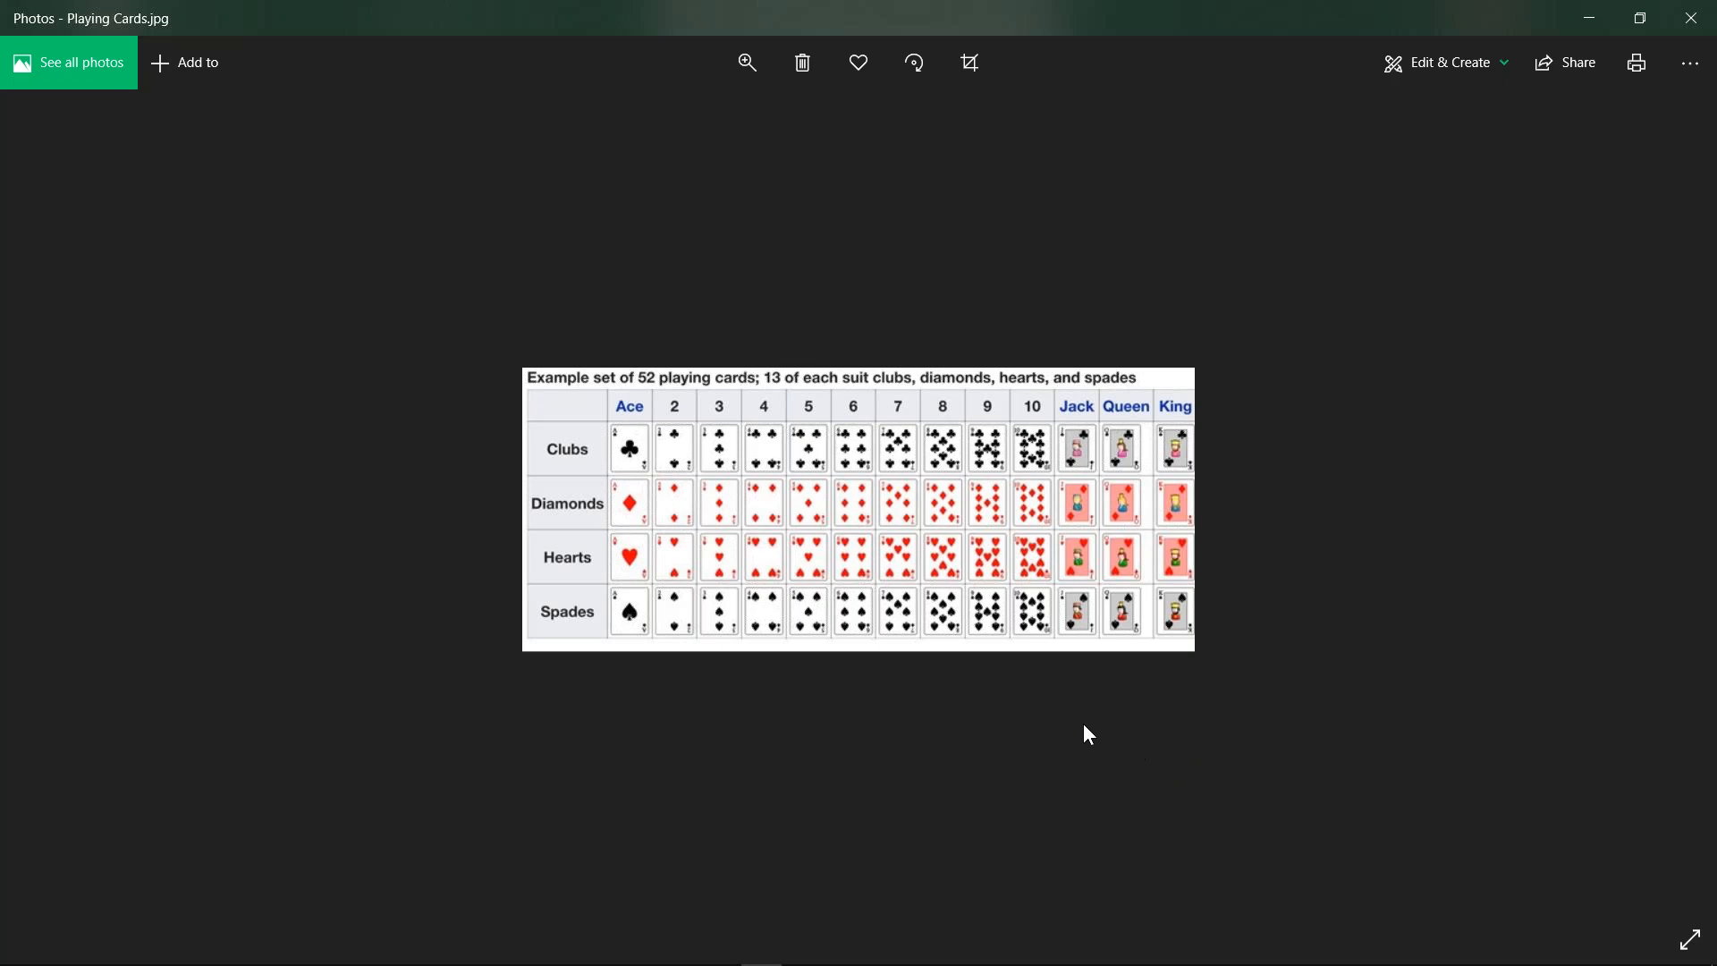
{"action": "scroll", "coordinate": [1082, 723], "scroll_direction": "up", "scroll_amount": 2}
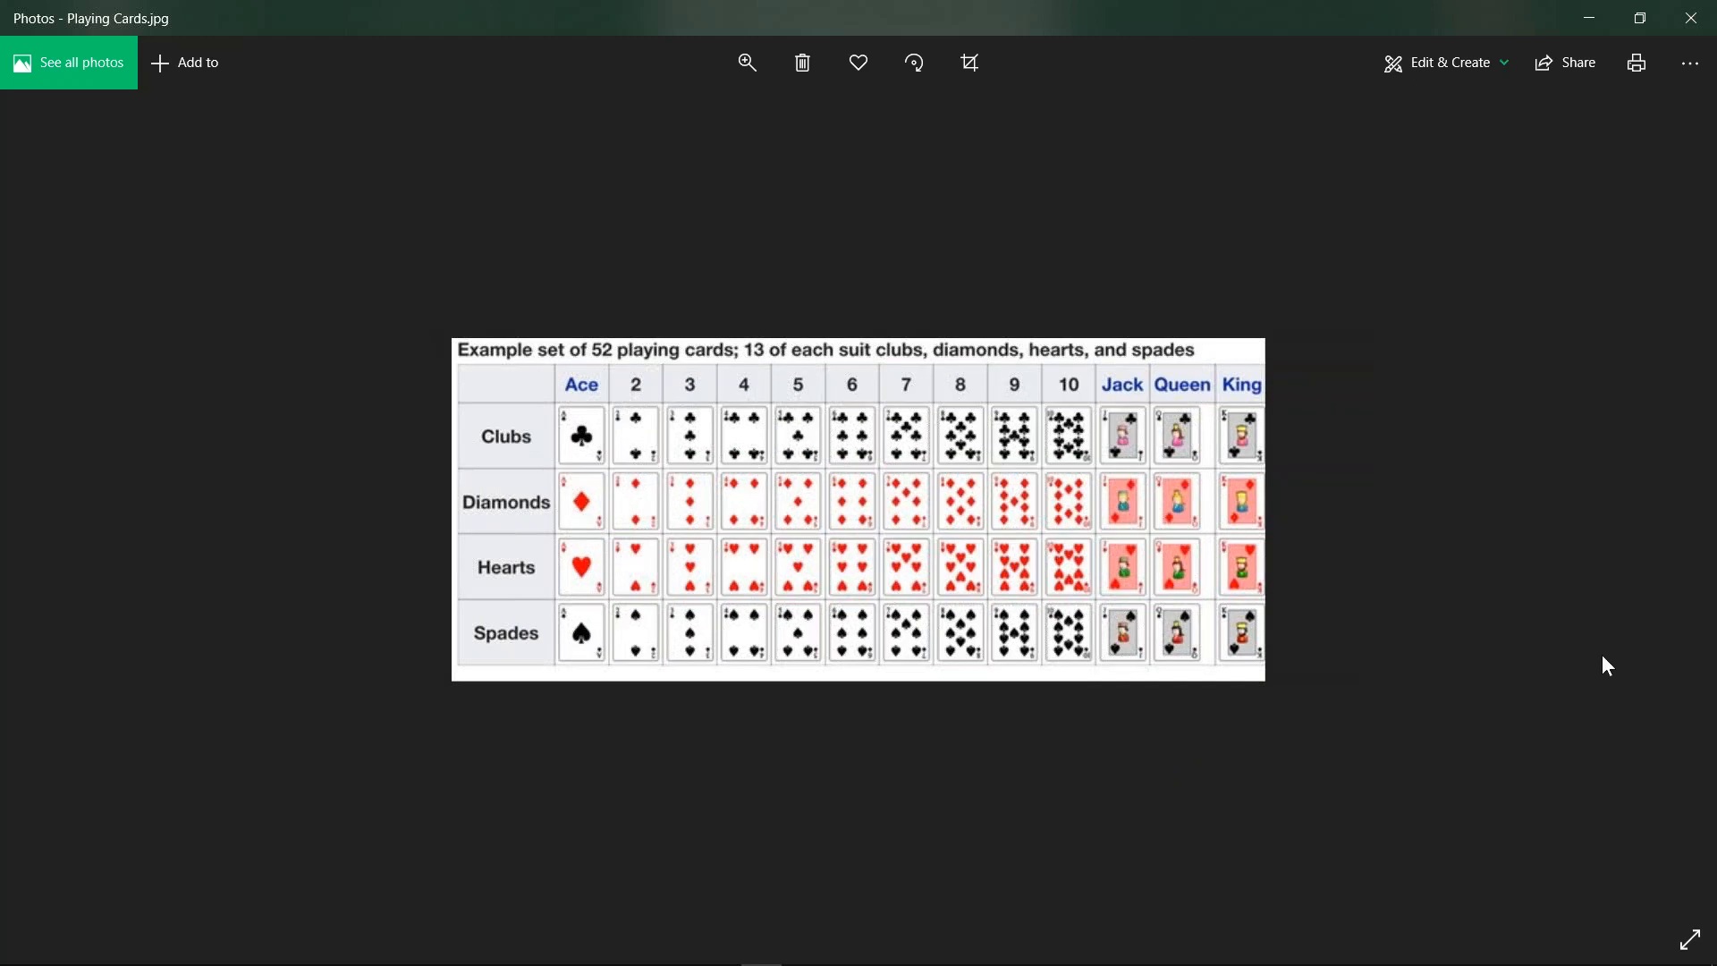
{"action": "key", "text": "alt+Tab"}
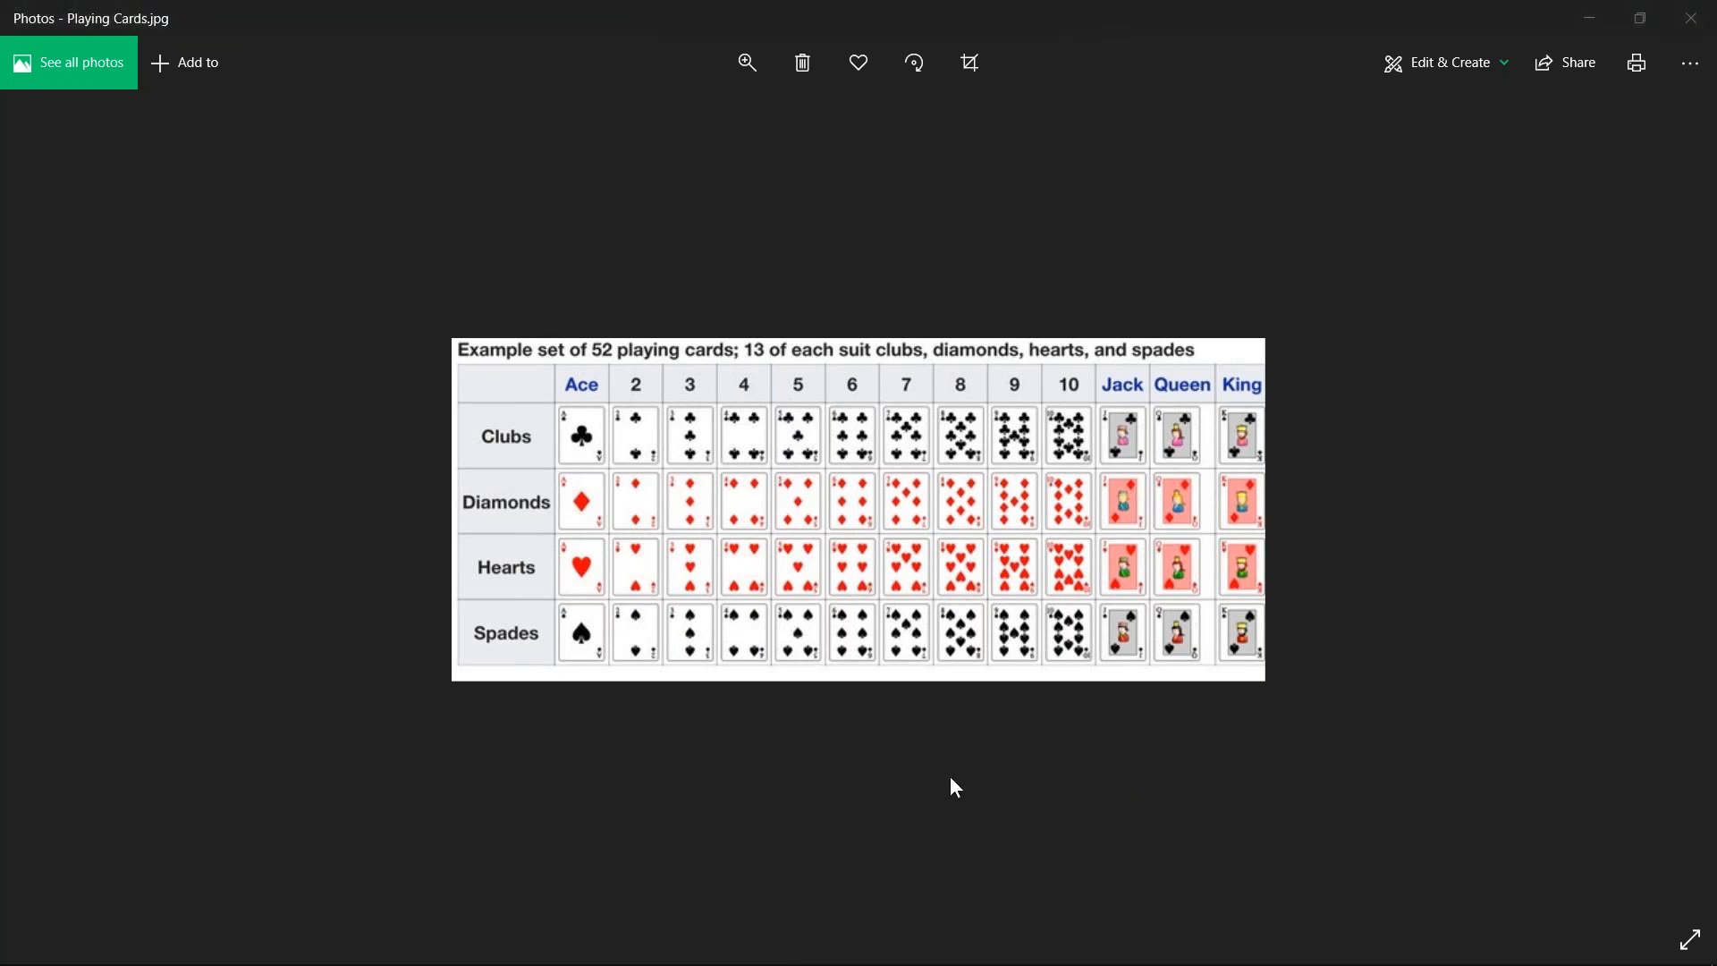
{"action": "left_click", "coordinate": [1690, 18]}
{"action": "left_click", "coordinate": [692, 854]}
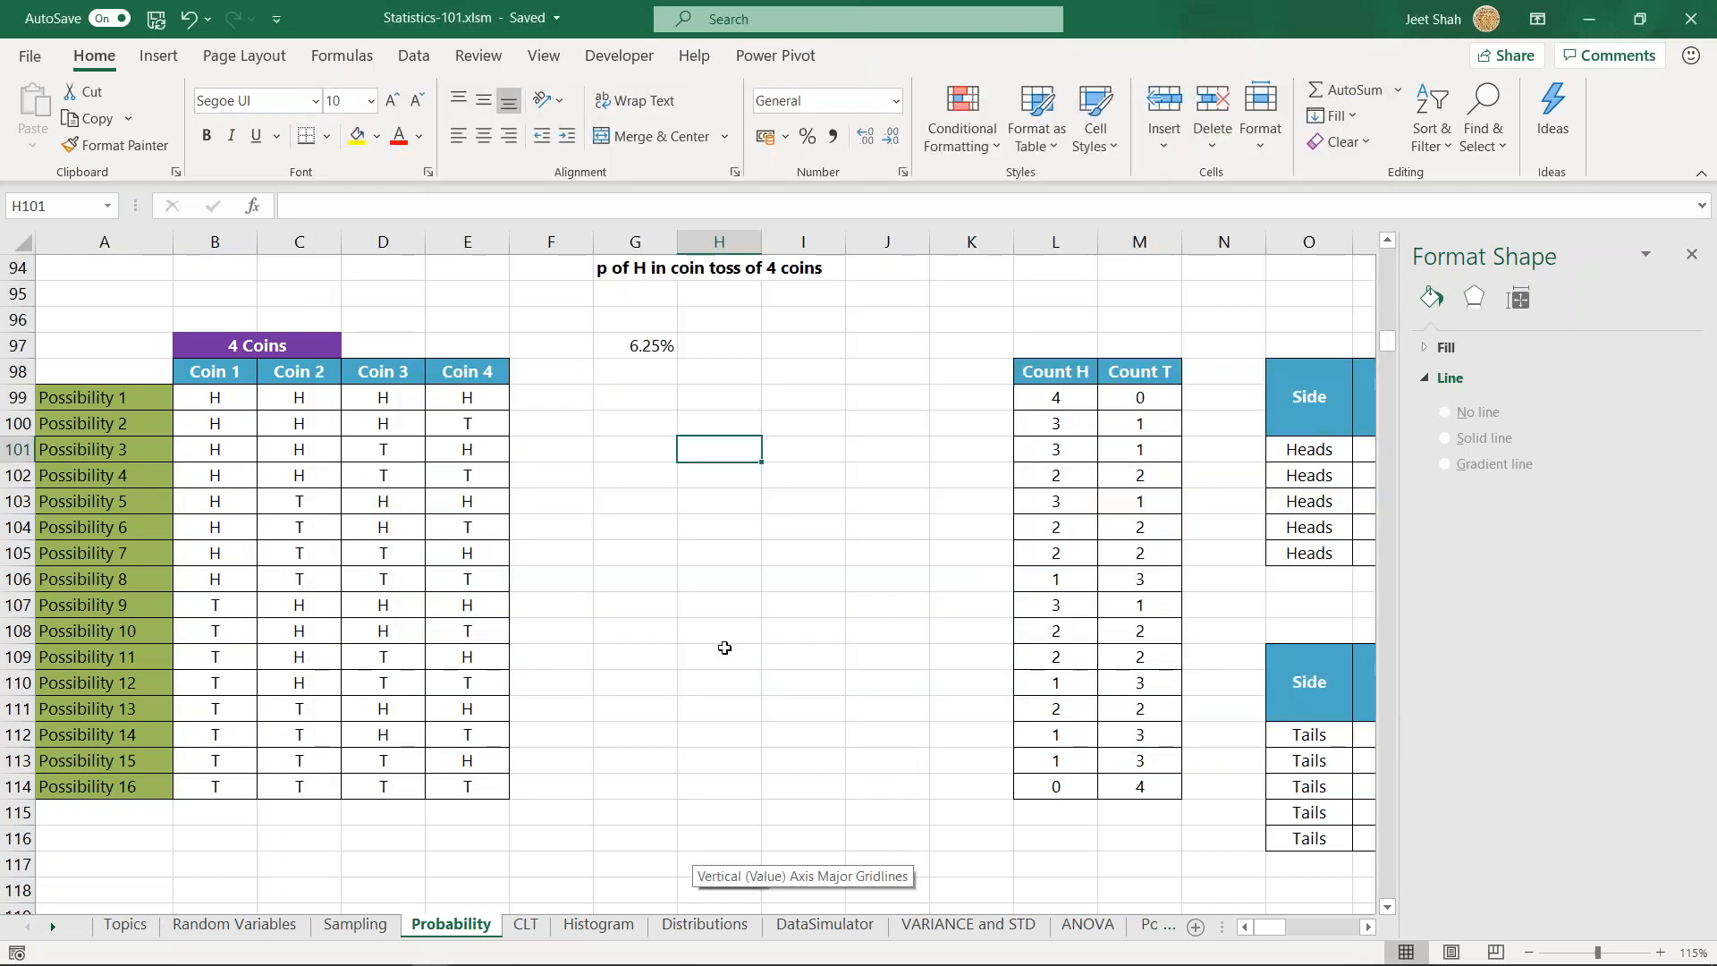
{"action": "left_click", "coordinate": [742, 590]}
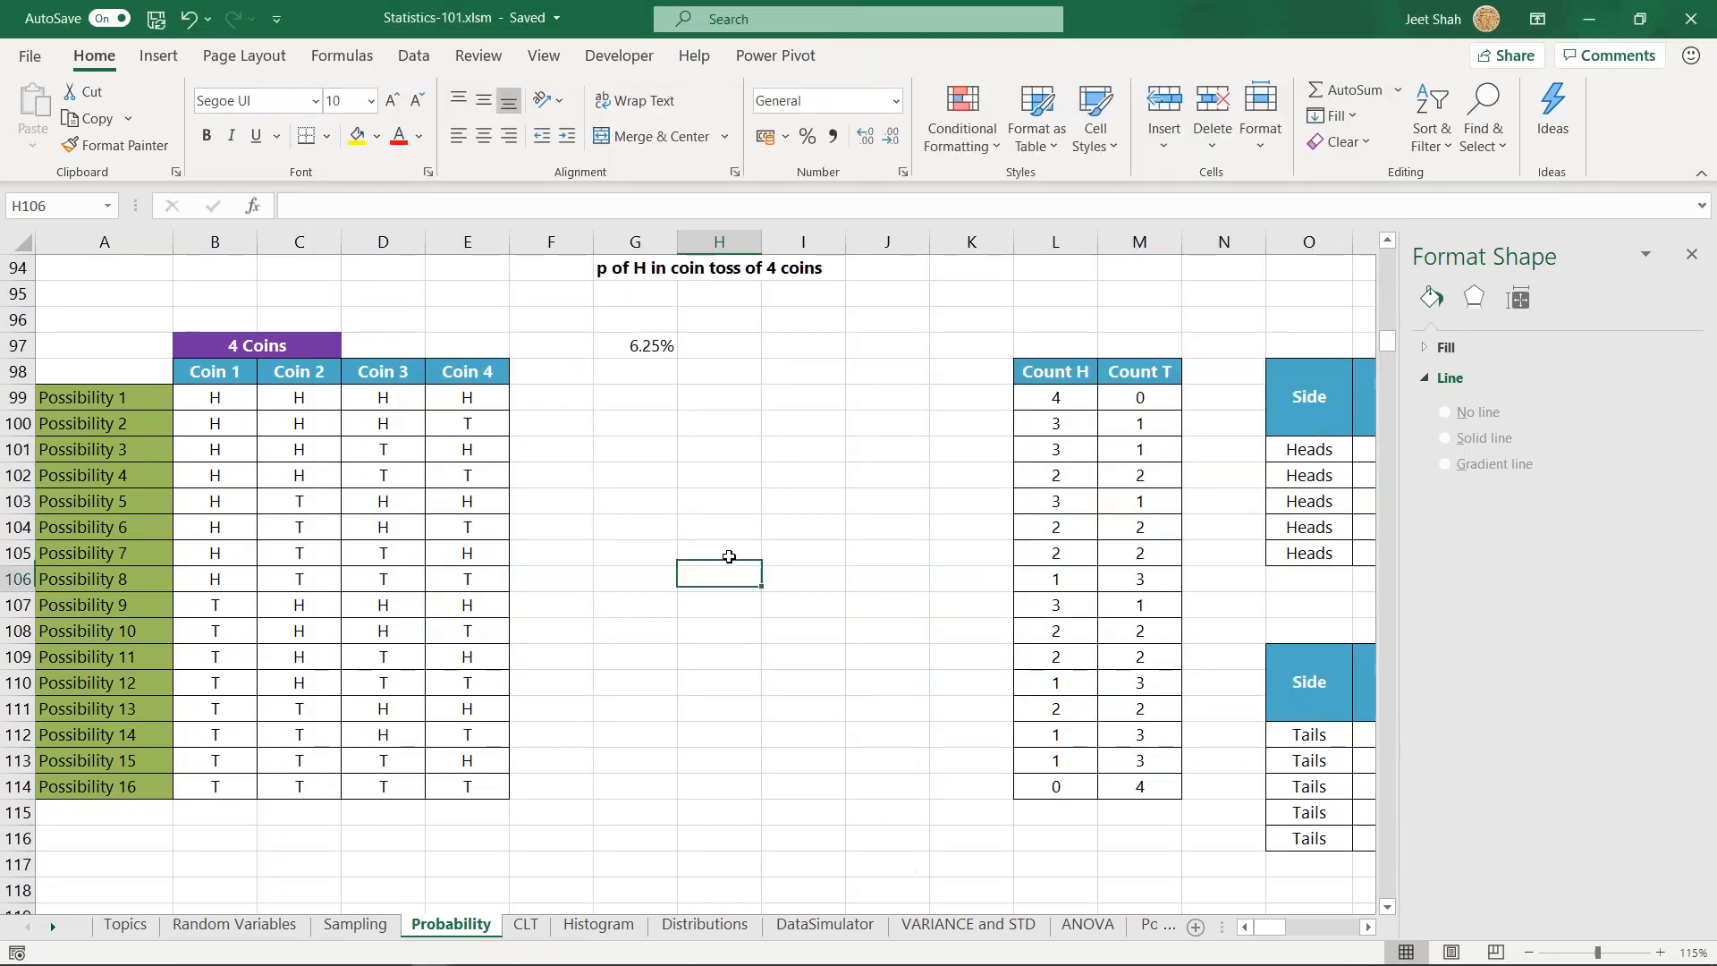
{"action": "left_click", "coordinate": [706, 445]}
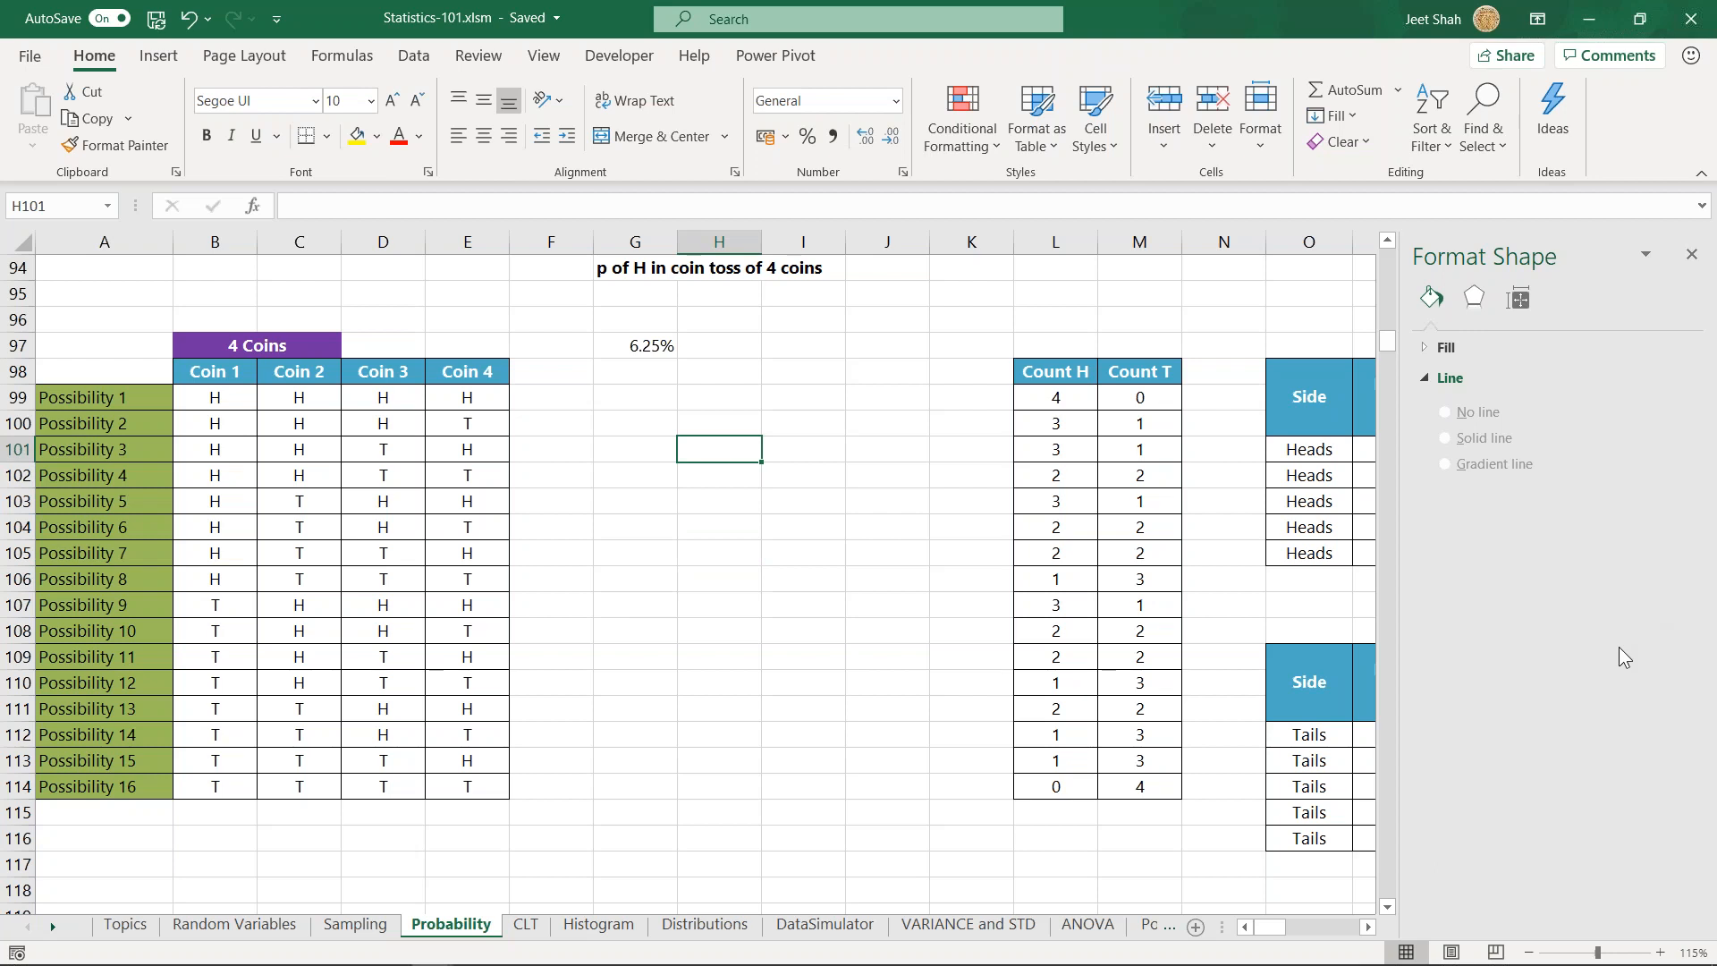
{"action": "left_click", "coordinate": [714, 499]}
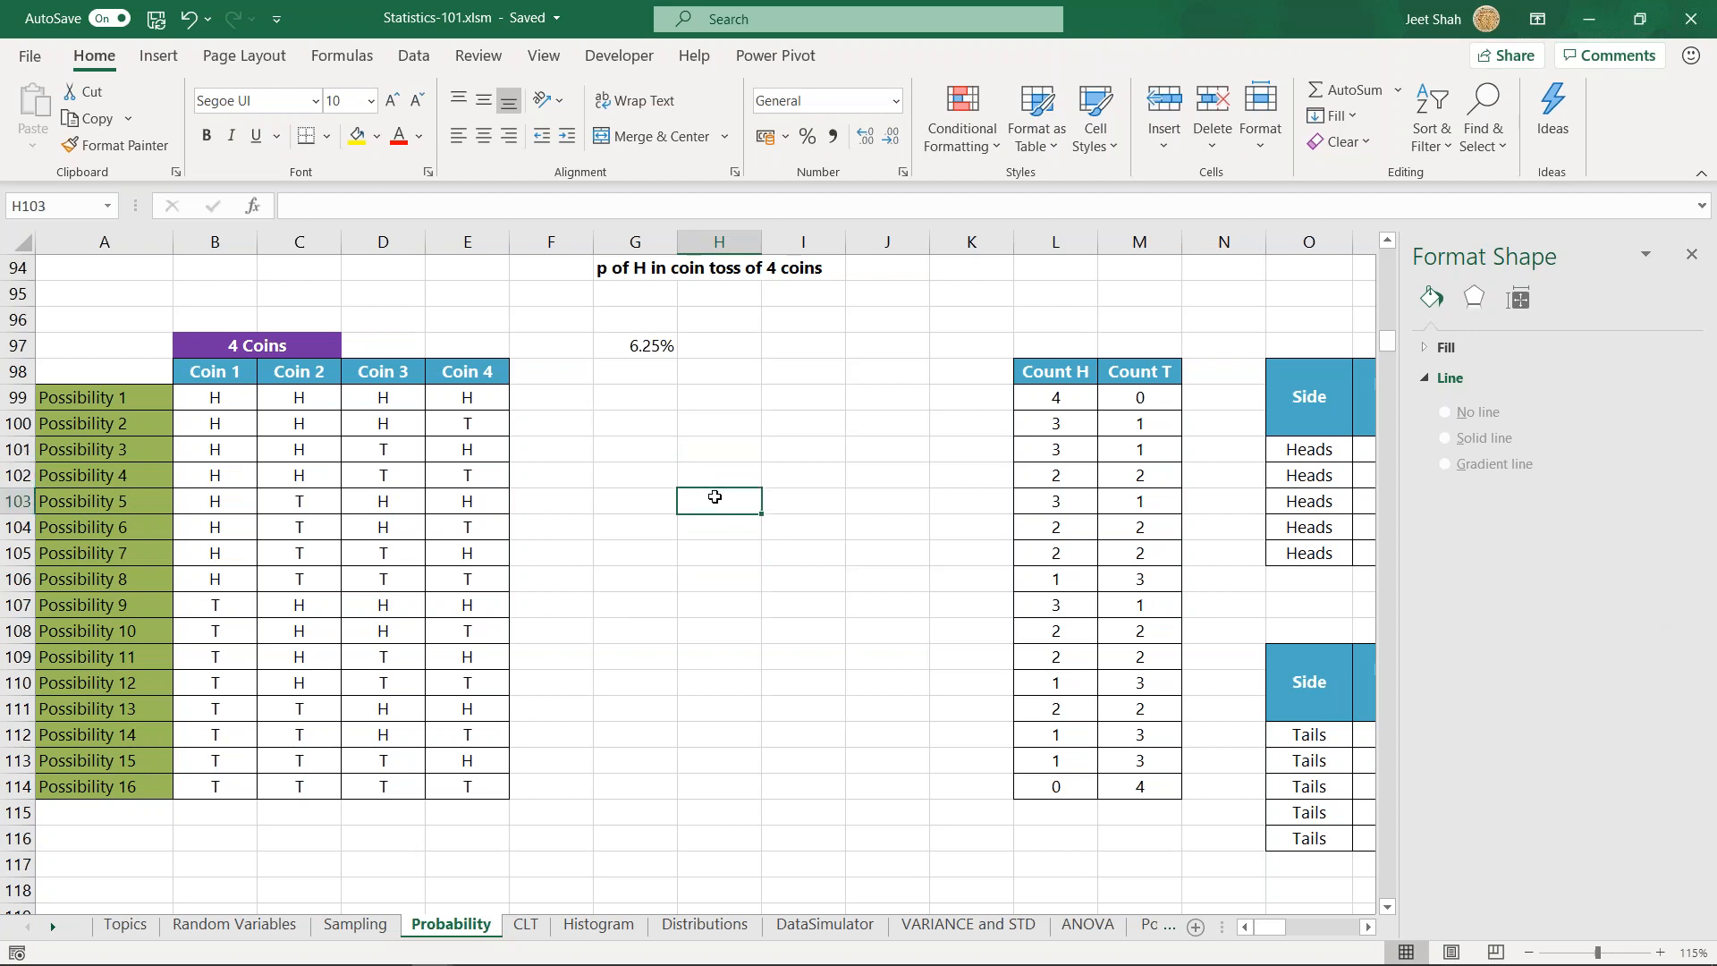
{"action": "left_click", "coordinate": [724, 452]}
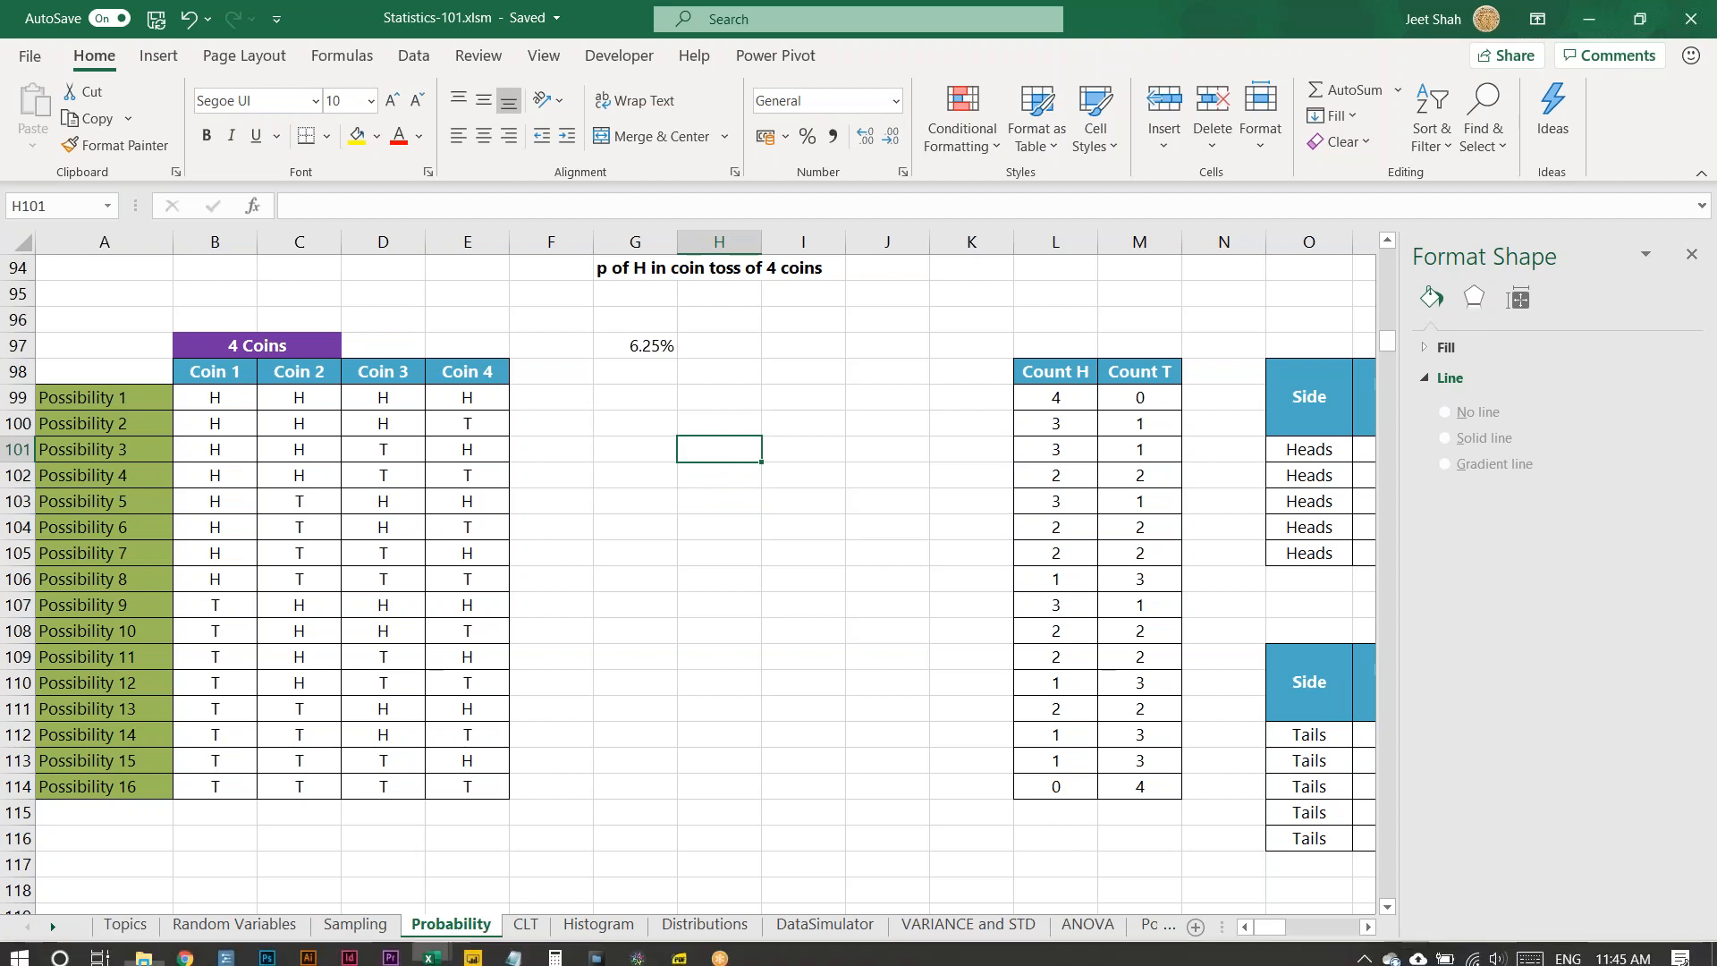
- Switch to the workbook about the probability of getting exactly 4 heads and enlarge its table for reading
{"action": "mouse_move", "coordinate": [436, 952]}
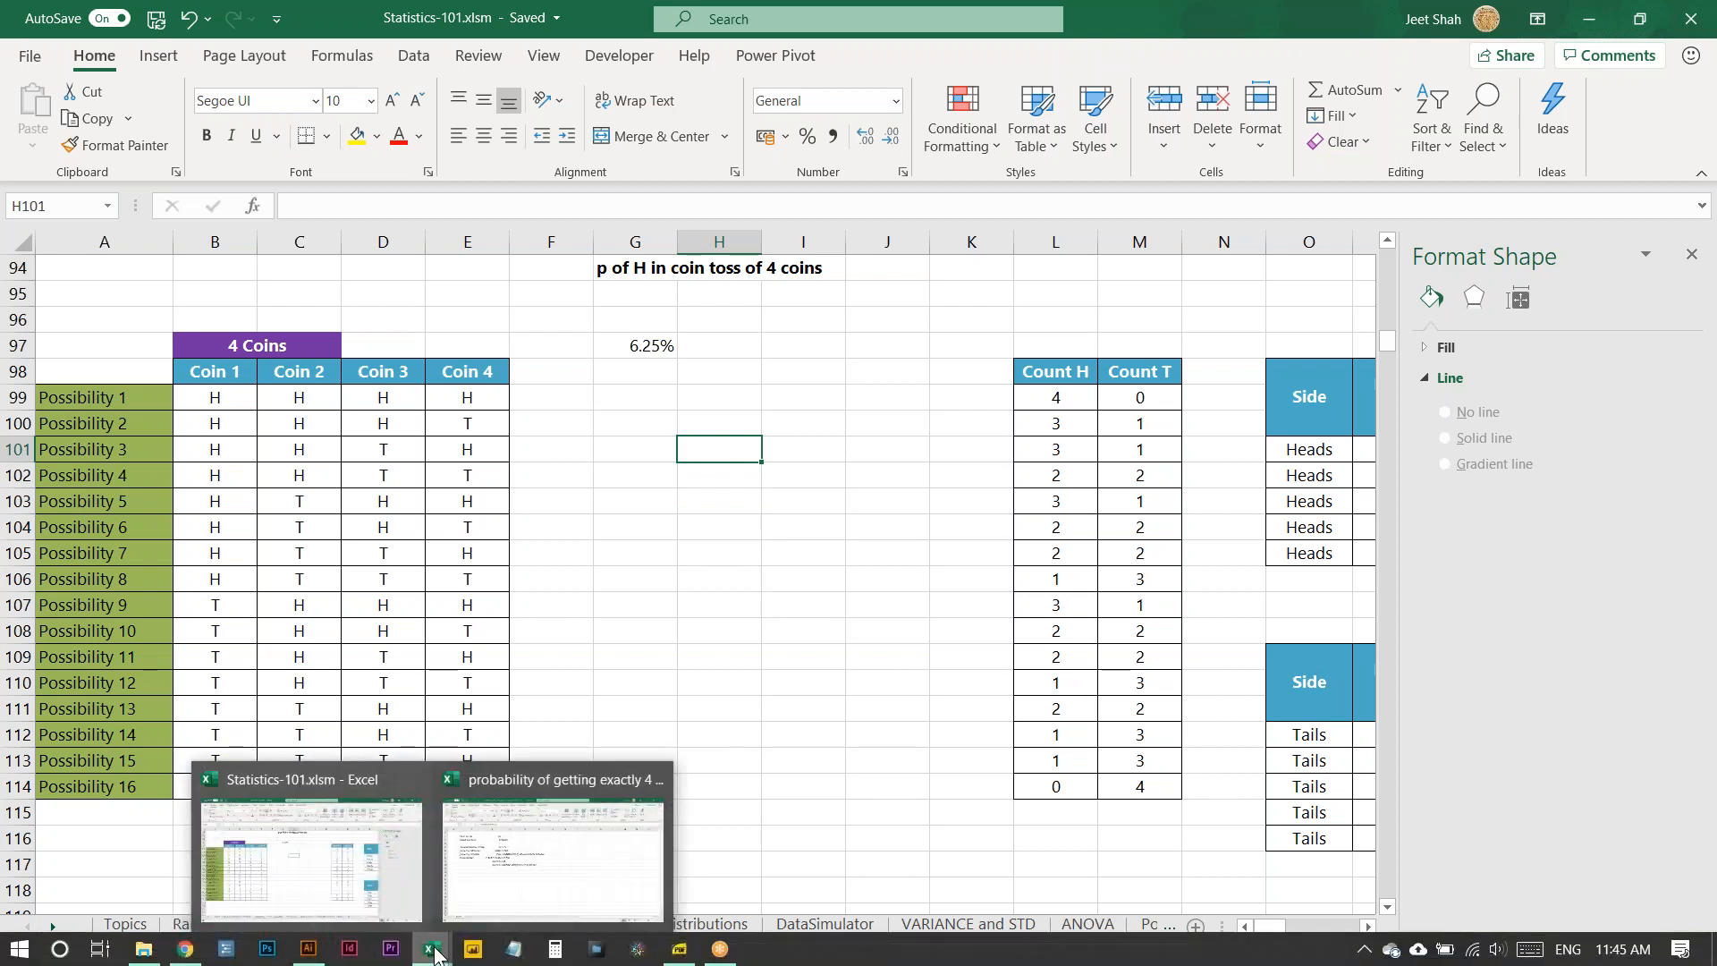
{"action": "left_click", "coordinate": [507, 905]}
{"action": "left_click", "coordinate": [517, 671]}
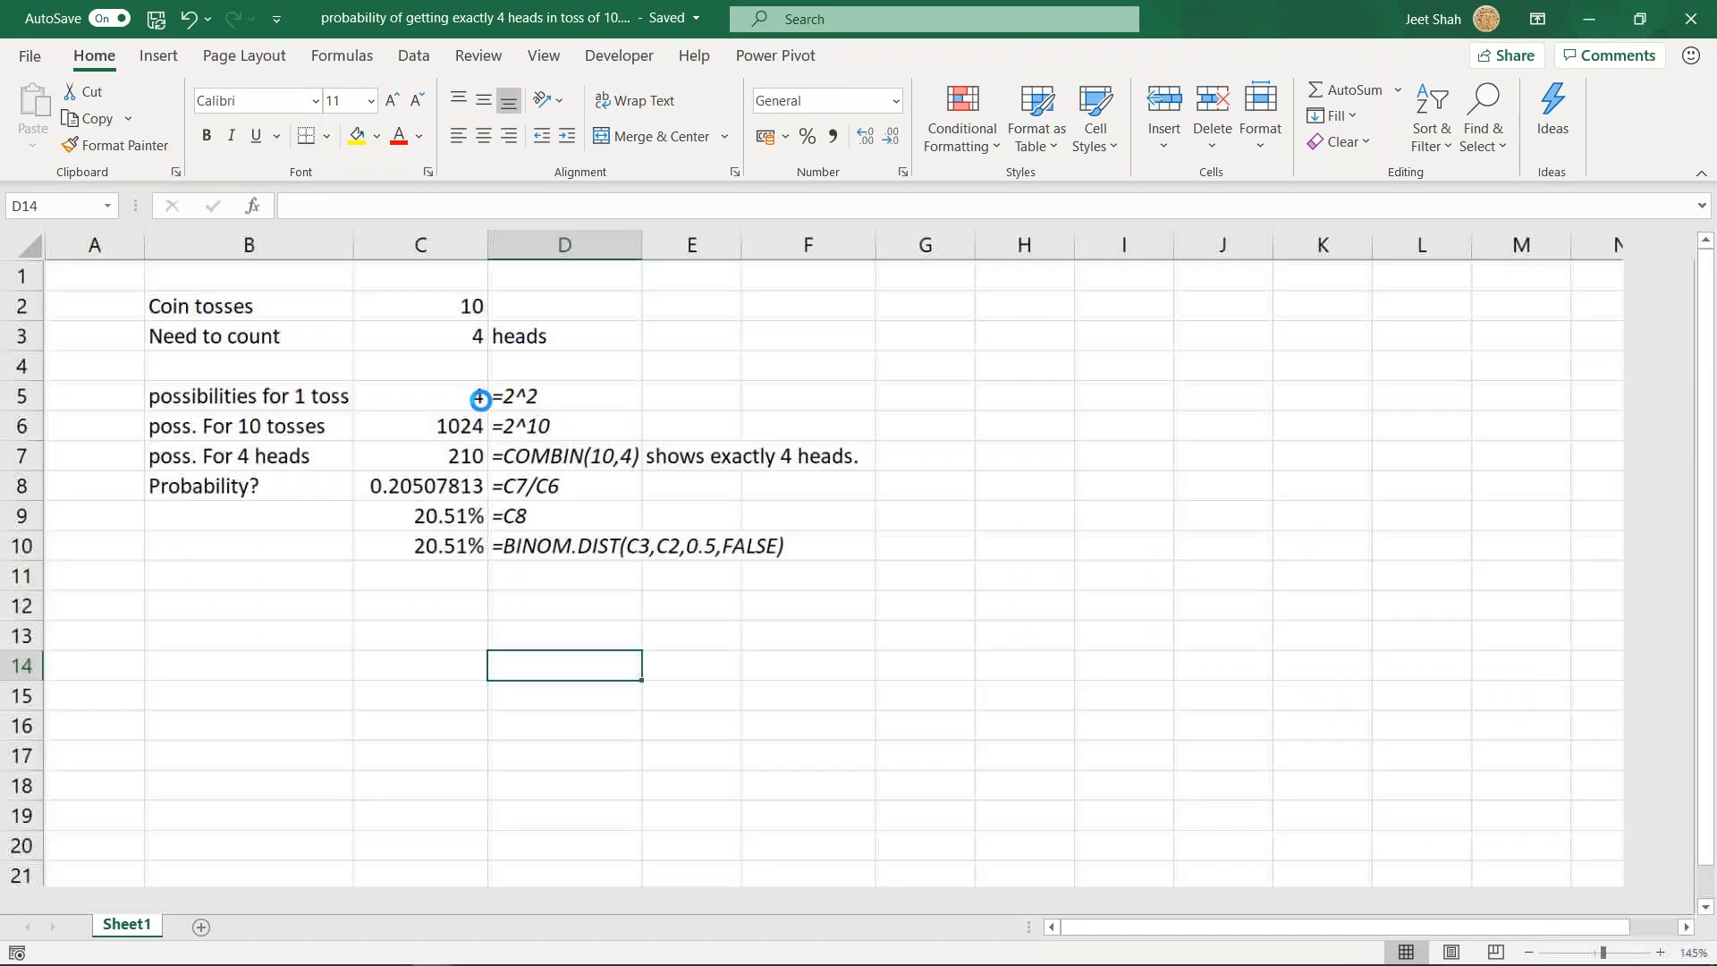
{"action": "scroll", "coordinate": [480, 398], "scroll_direction": "up", "scroll_amount": 4, "text": "ctrl"}
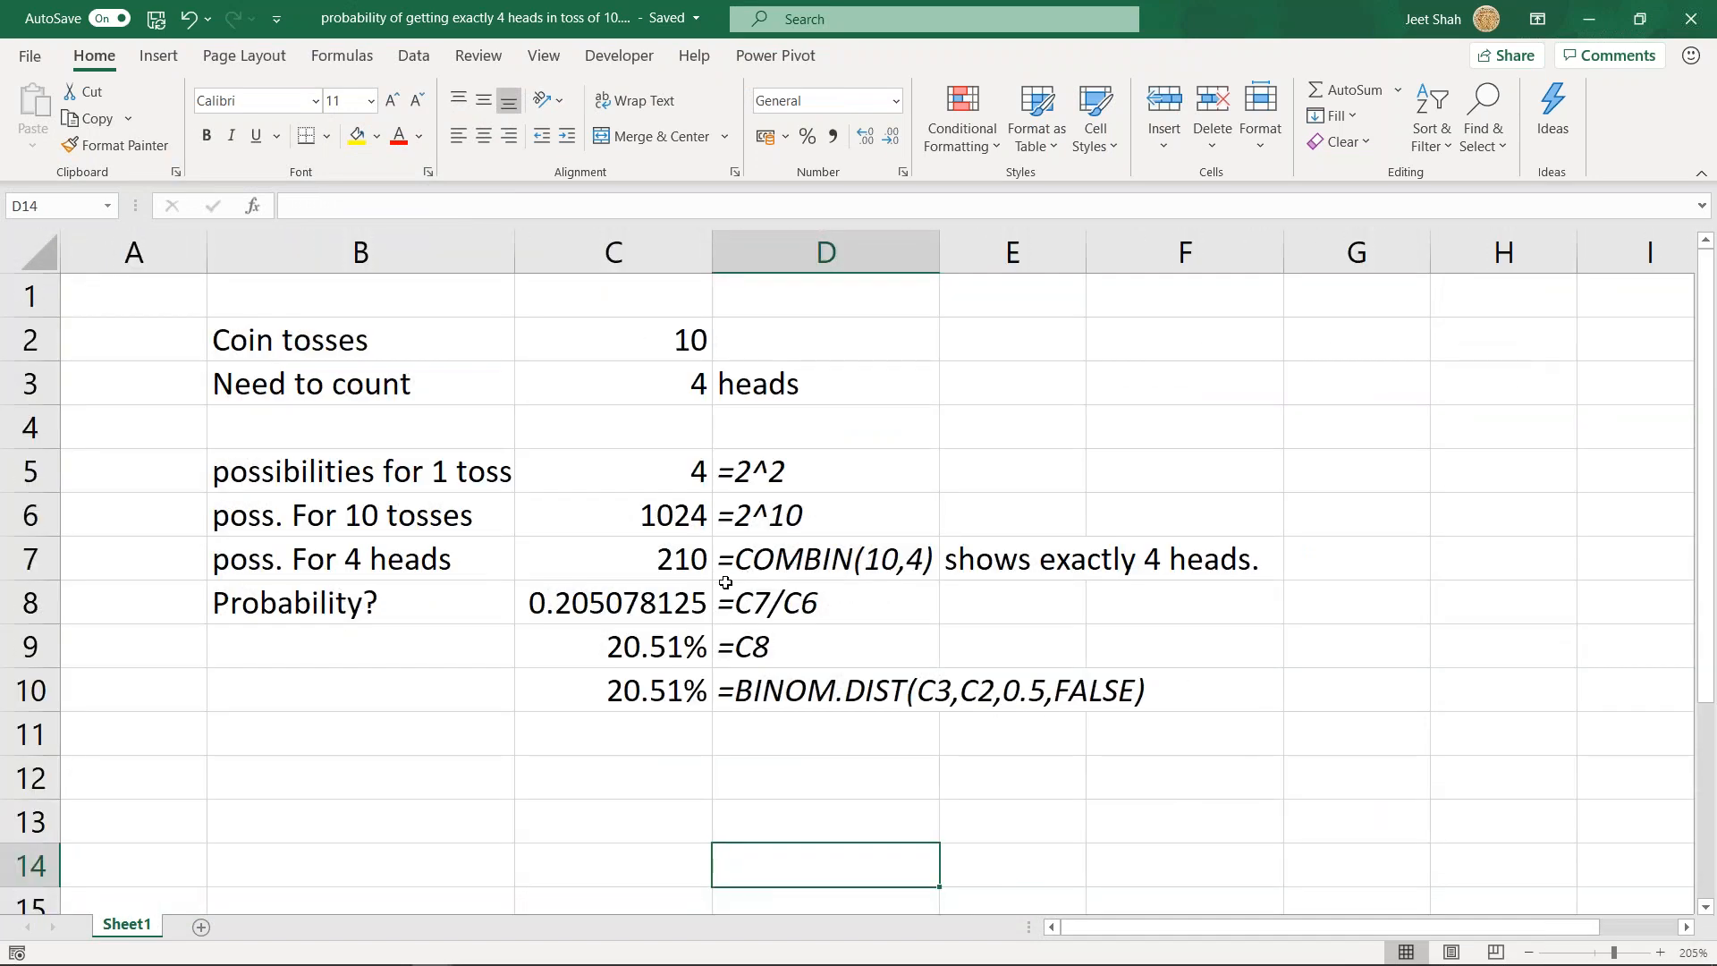
- Examine the row for the possibilities of 4 heads, including its COMBIN(10,4) formula in C7 and D7
{"action": "scroll", "coordinate": [804, 693], "scroll_direction": "down", "scroll_amount": 4}
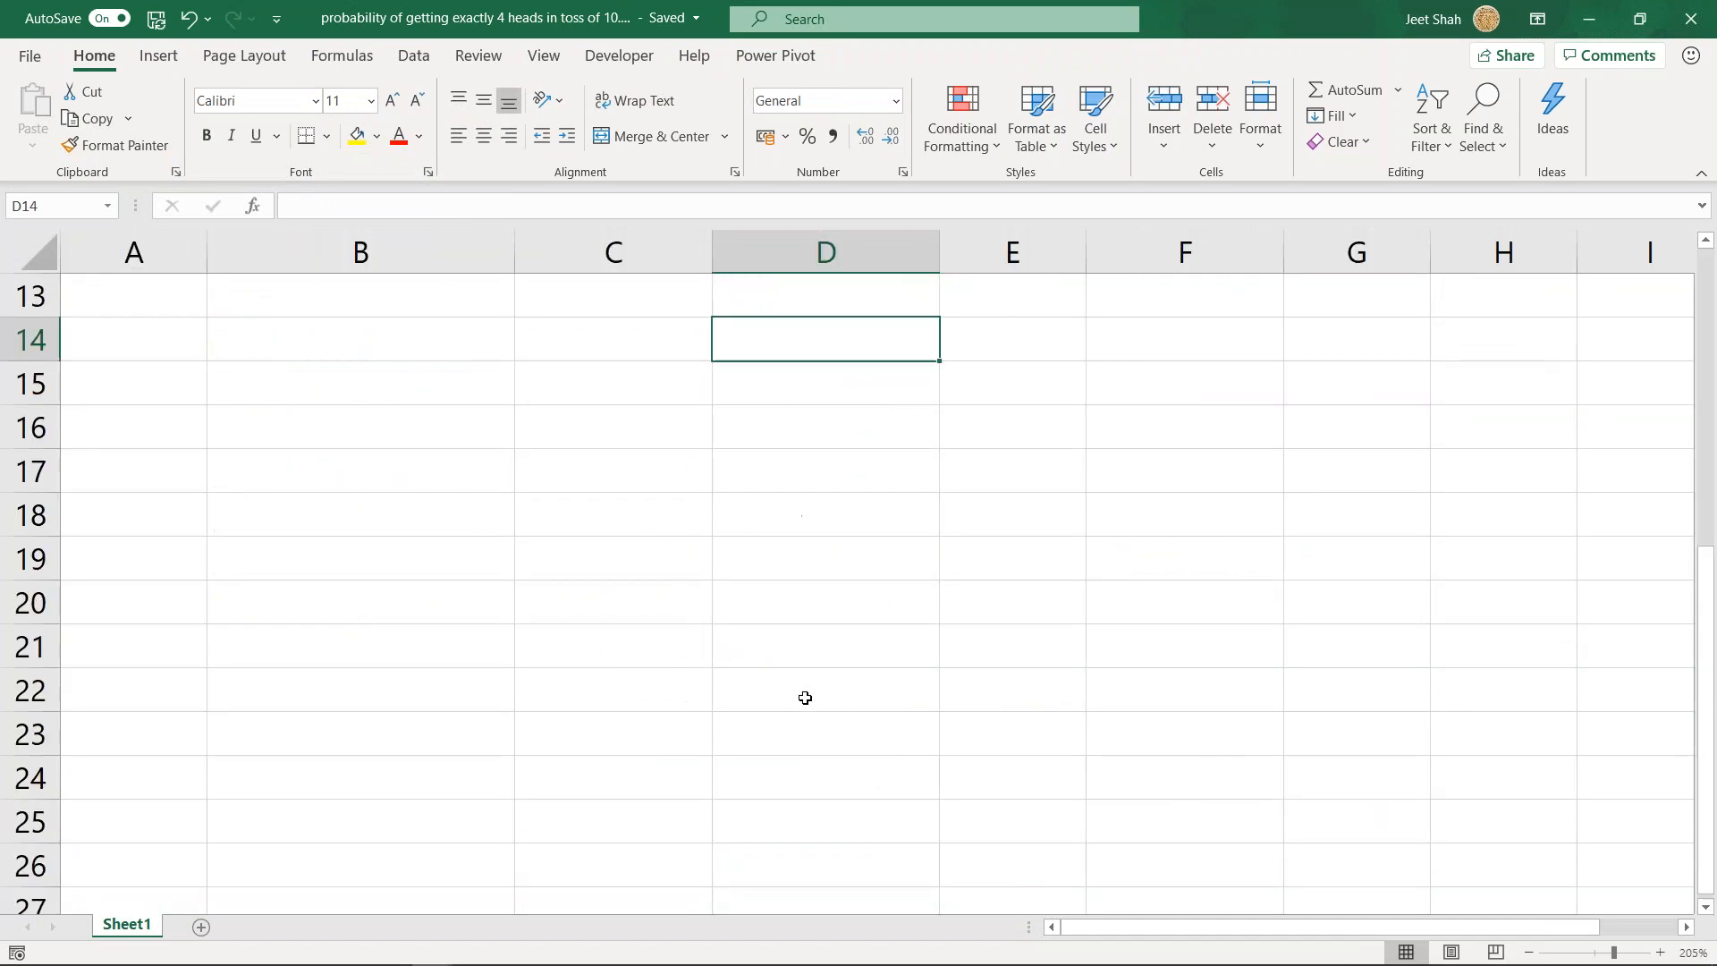
{"action": "left_click", "coordinate": [735, 530]}
{"action": "scroll", "coordinate": [729, 541], "scroll_direction": "up", "scroll_amount": 4}
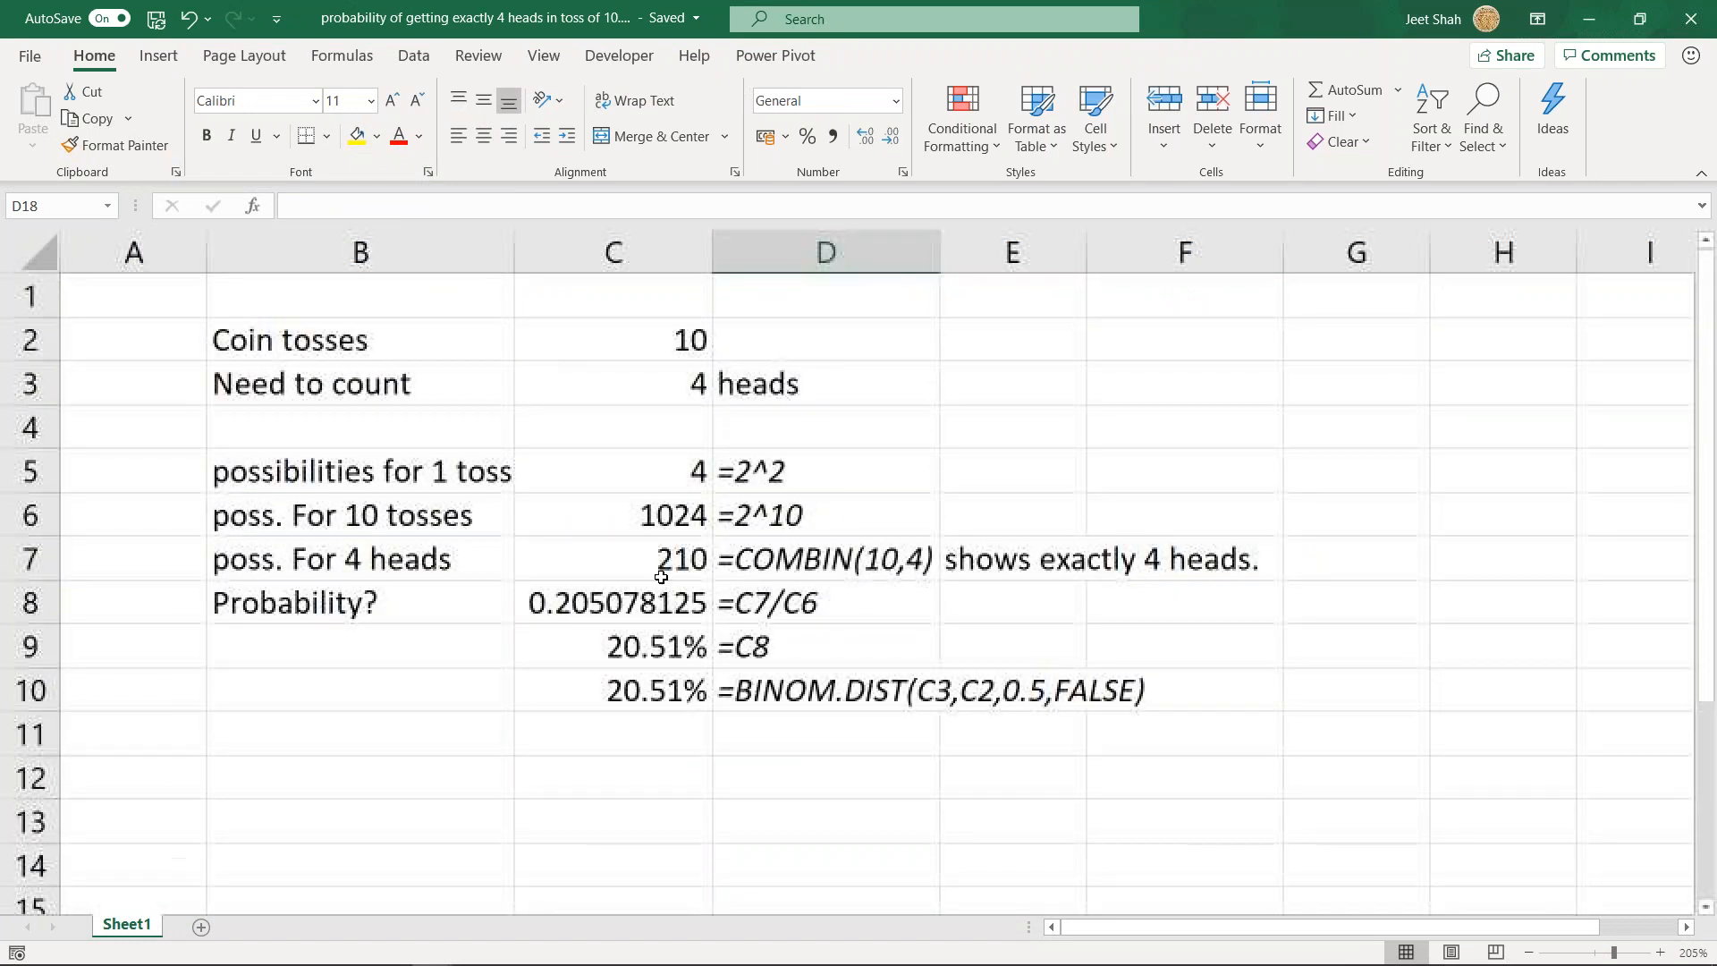
{"action": "left_click", "coordinate": [401, 572]}
{"action": "left_click_drag", "start_coordinate": [644, 568], "coordinate": [849, 563]}
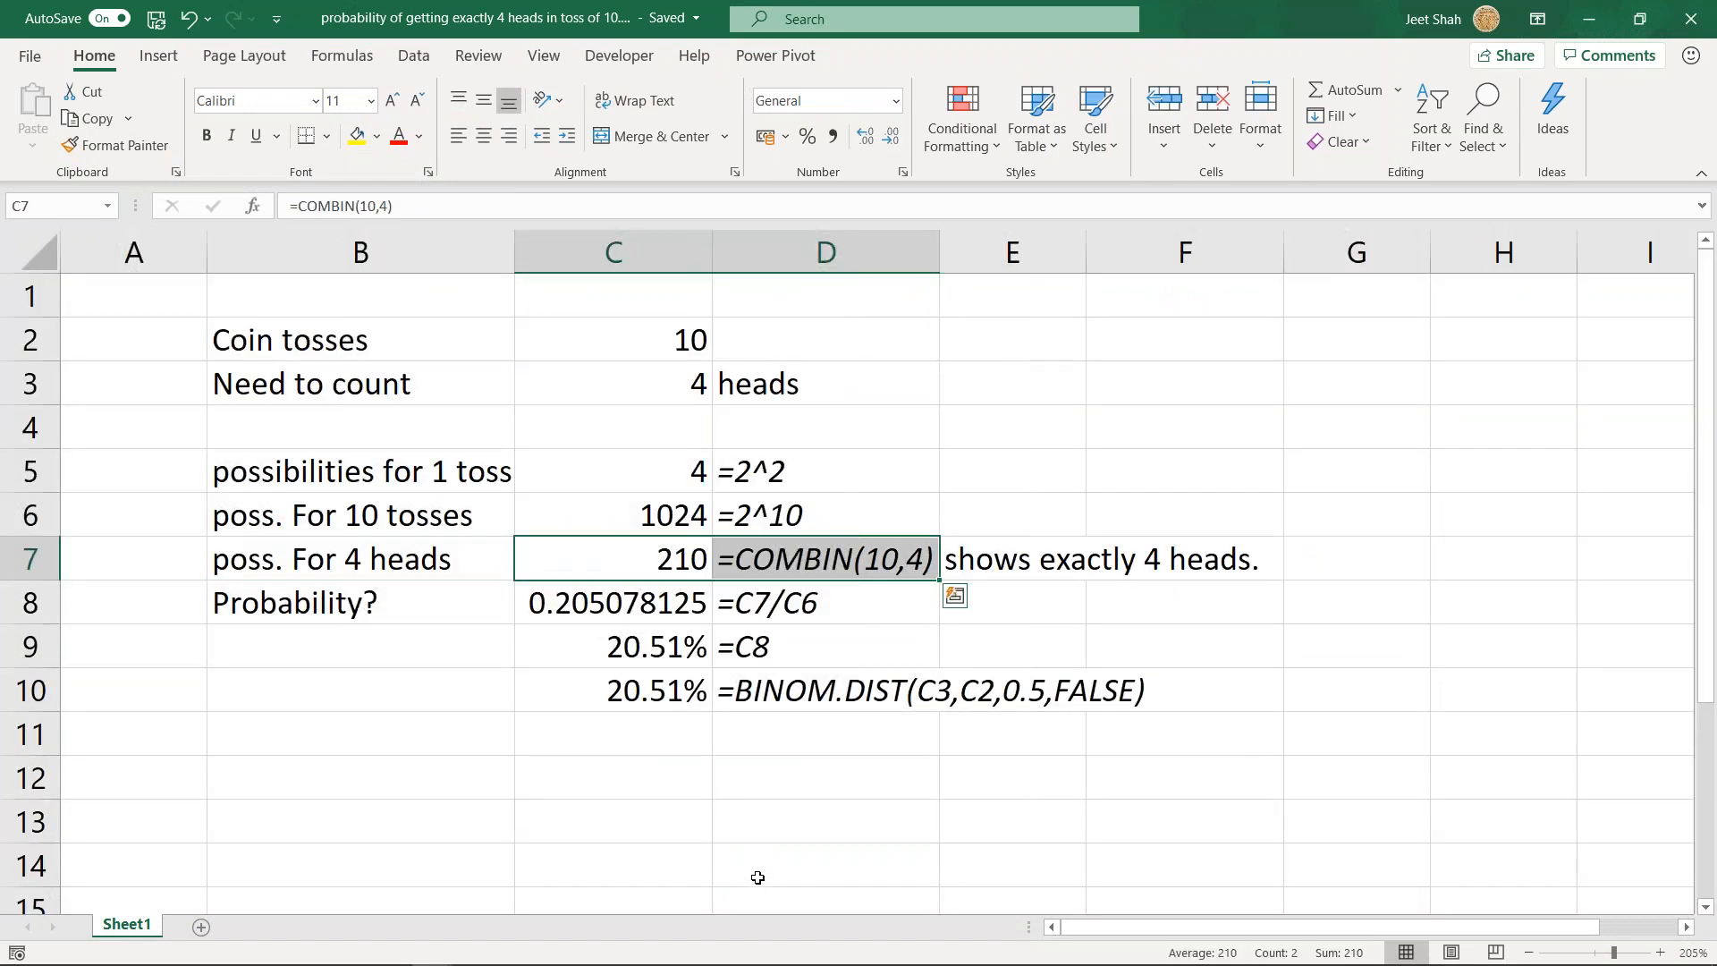
- Enter 10 in C17 and 6 in C18, in the empty area below the 4-heads example
{"action": "left_click", "coordinate": [684, 773]}
{"action": "scroll", "coordinate": [688, 715], "scroll_direction": "down", "scroll_amount": 5}
{"action": "scroll", "coordinate": [669, 624], "scroll_direction": "up", "scroll_amount": 2}
{"action": "scroll", "coordinate": [665, 617], "scroll_direction": "down", "scroll_amount": 2}
{"action": "mouse_move", "coordinate": [288, 934]}
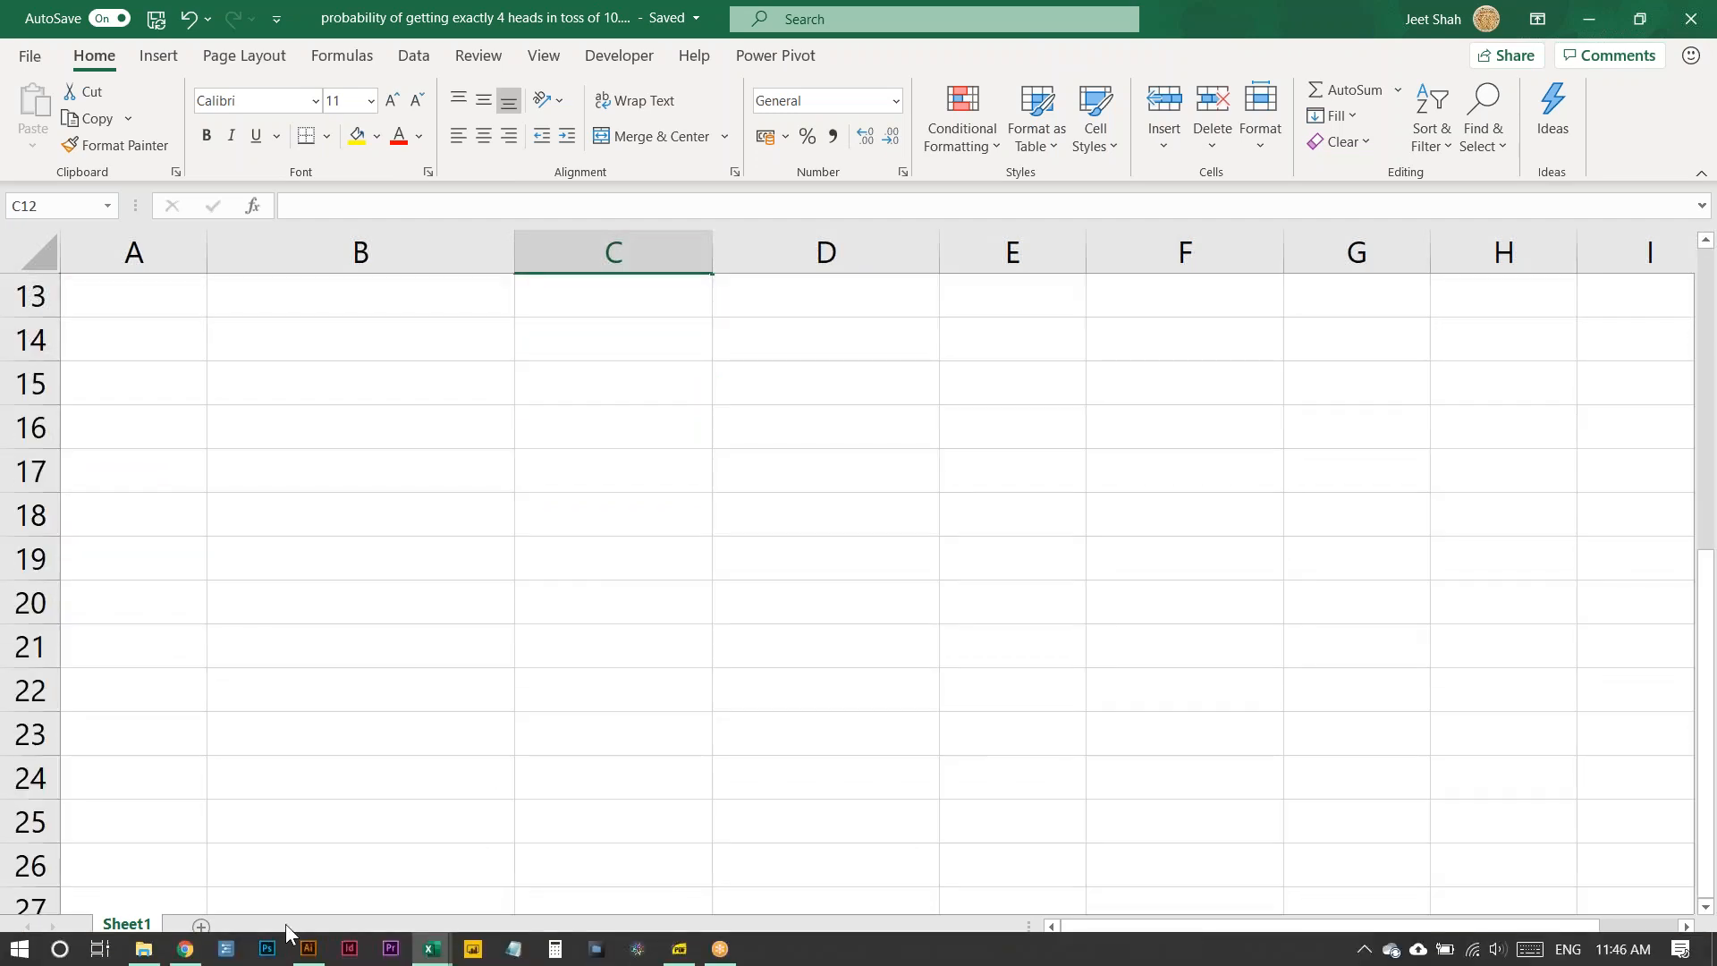
{"action": "left_click", "coordinate": [671, 478]}
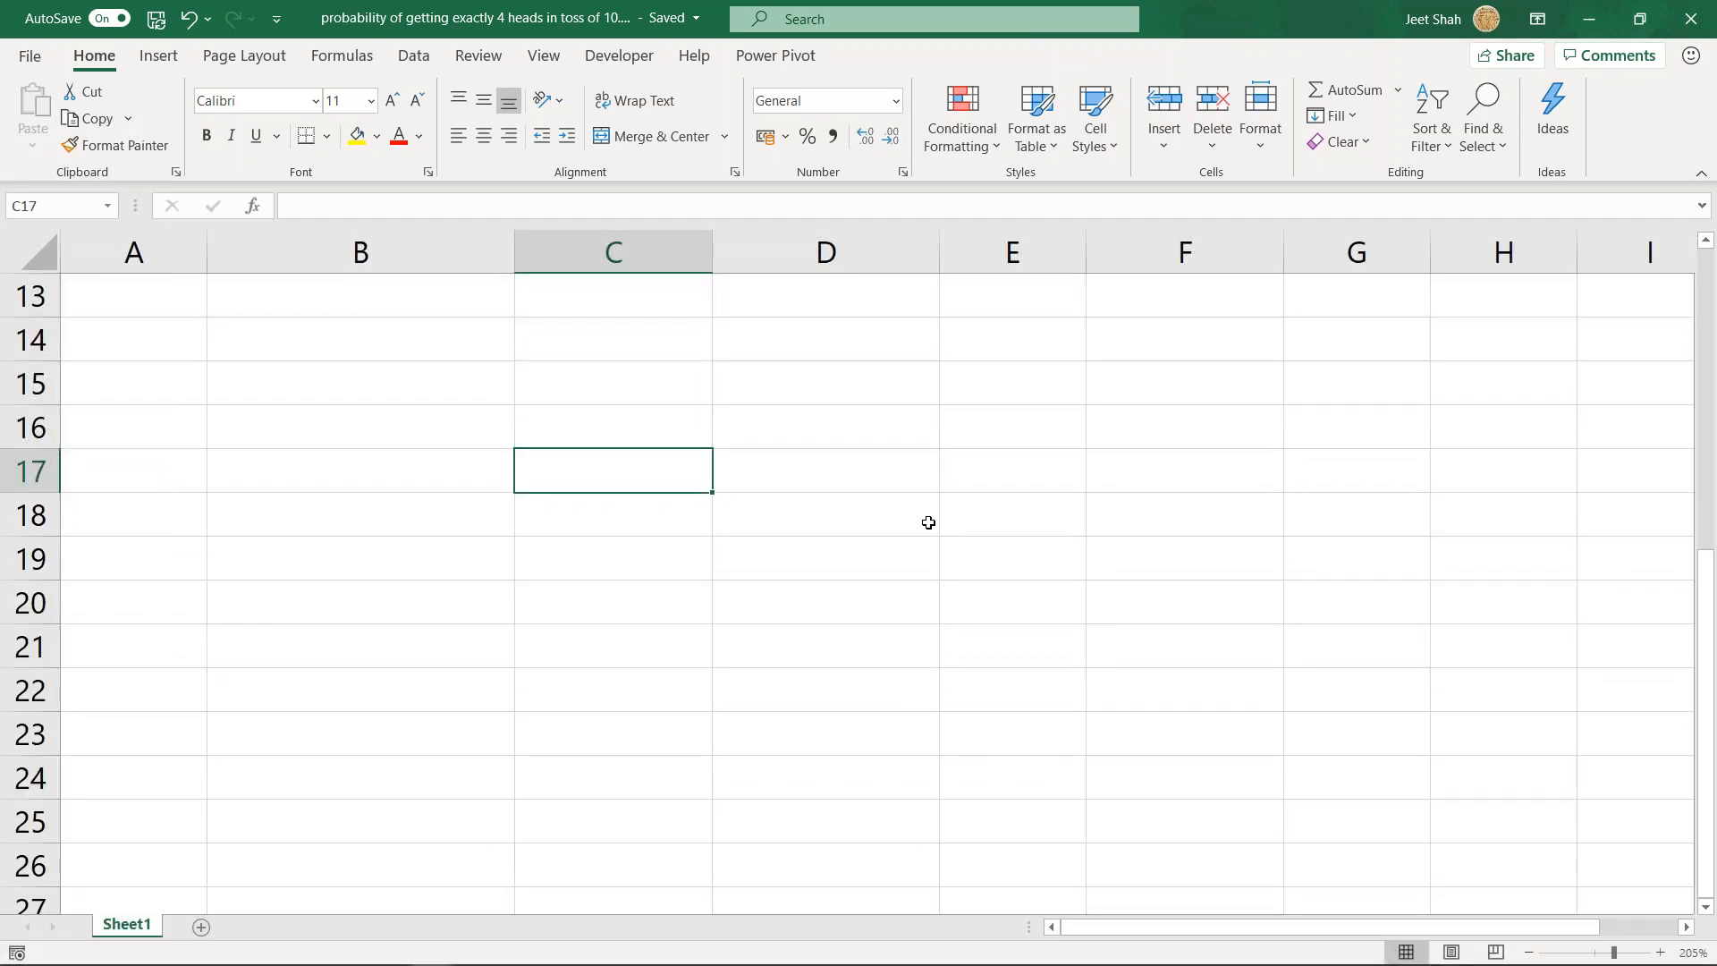
{"action": "type", "text": "10"}
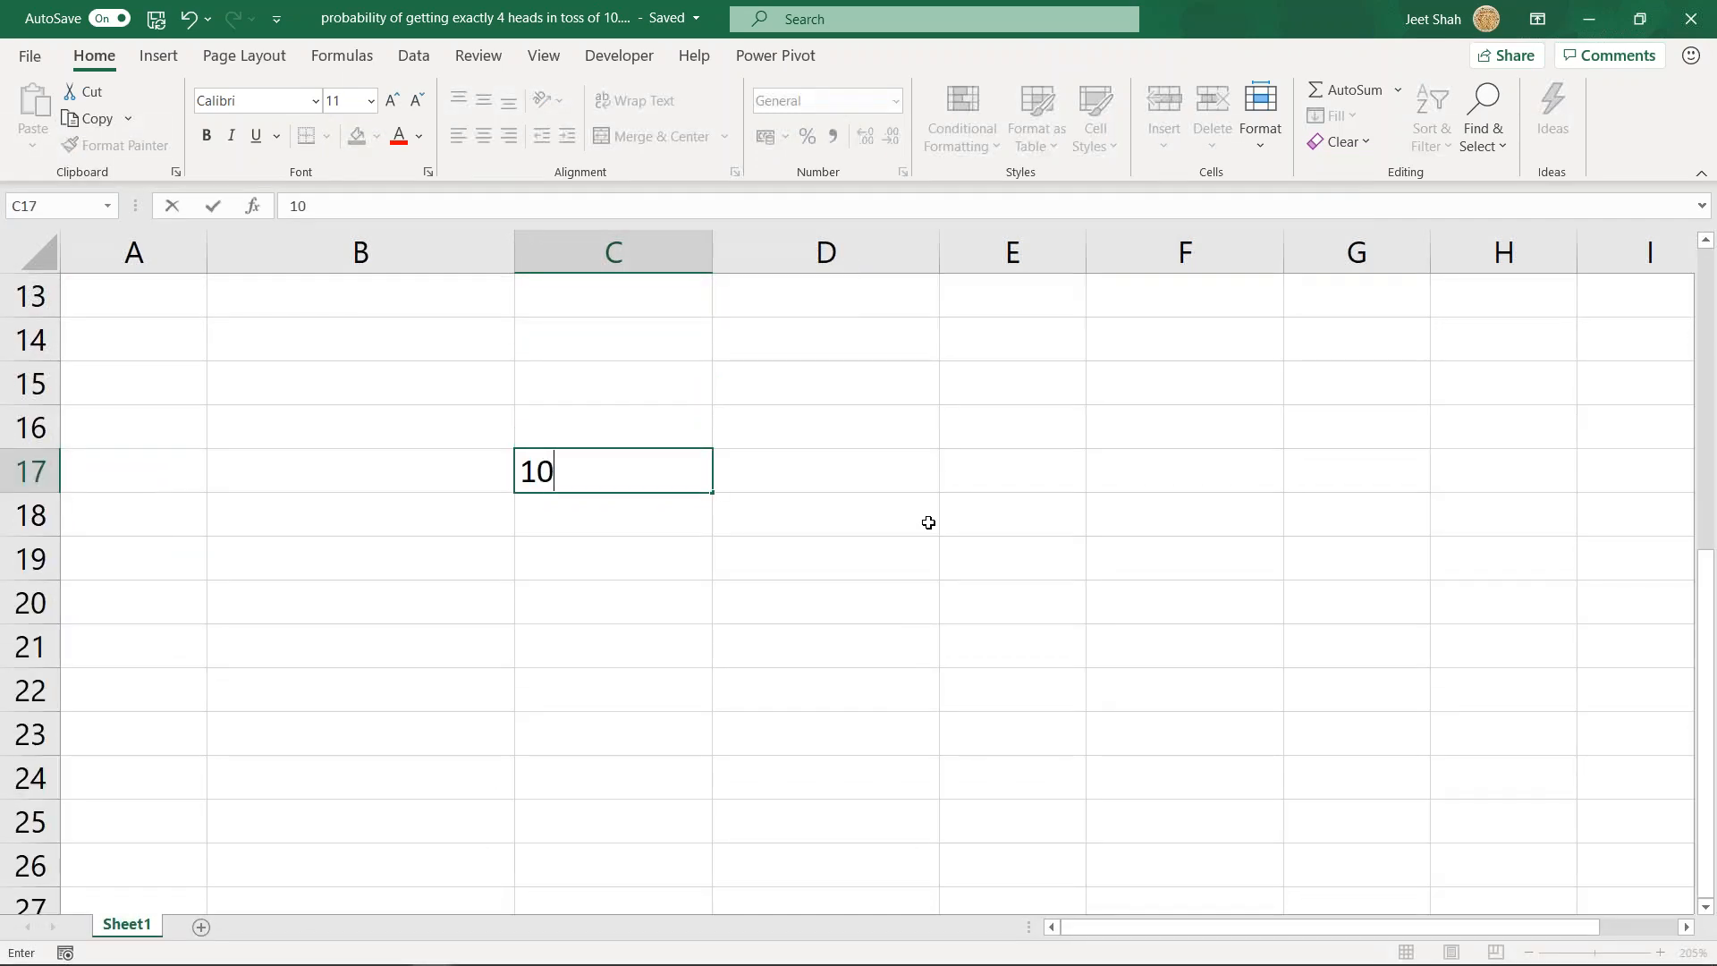
{"action": "key", "text": "Return"}
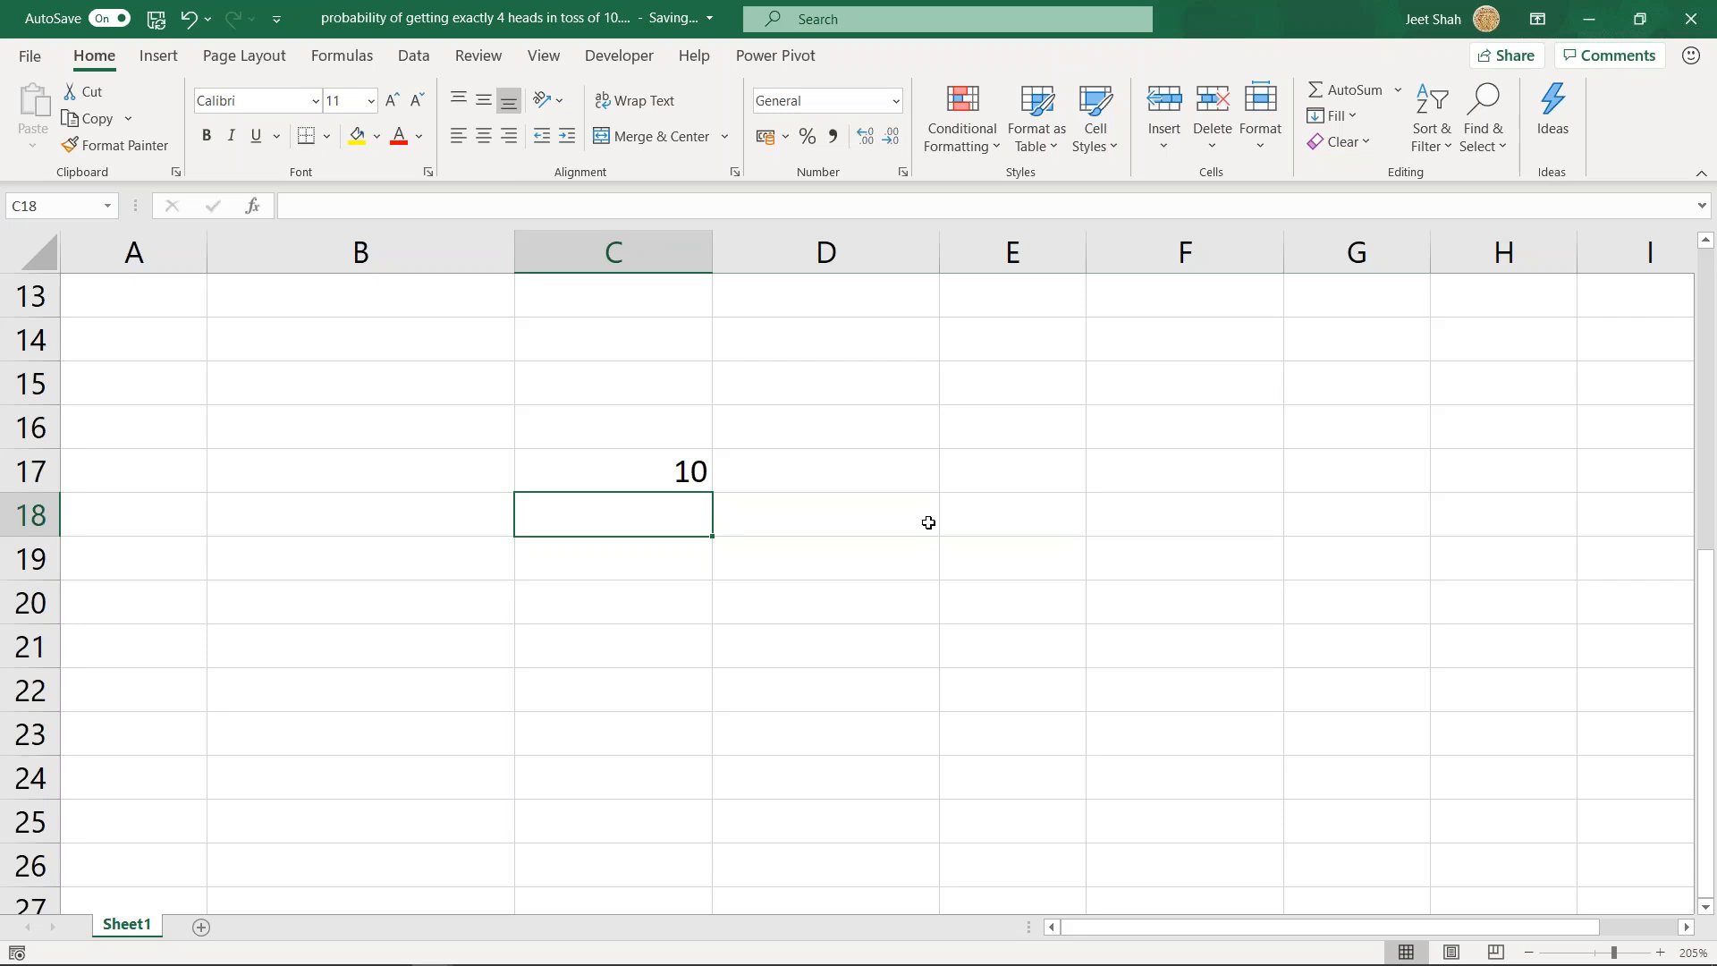
{"action": "scroll", "coordinate": [877, 517], "scroll_direction": "up", "scroll_amount": 4}
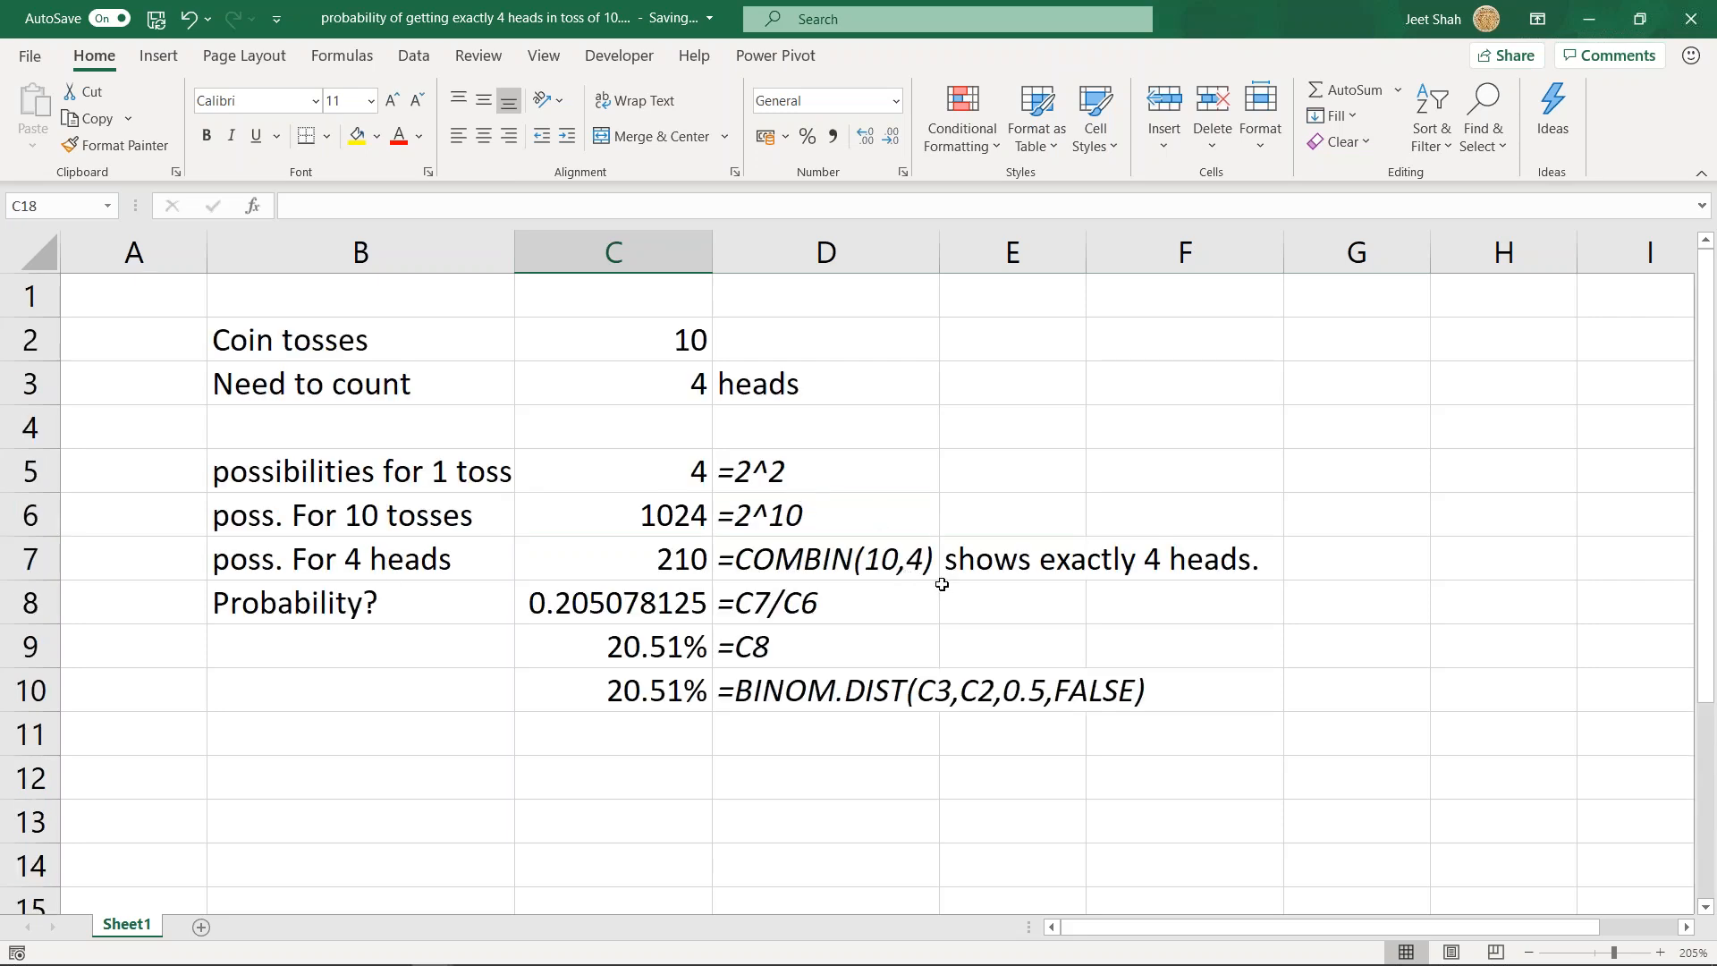
{"action": "scroll", "coordinate": [709, 621], "scroll_direction": "down", "scroll_amount": 7}
{"action": "scroll", "coordinate": [728, 567], "scroll_direction": "up", "scroll_amount": 3}
{"action": "type", "text": "6"}
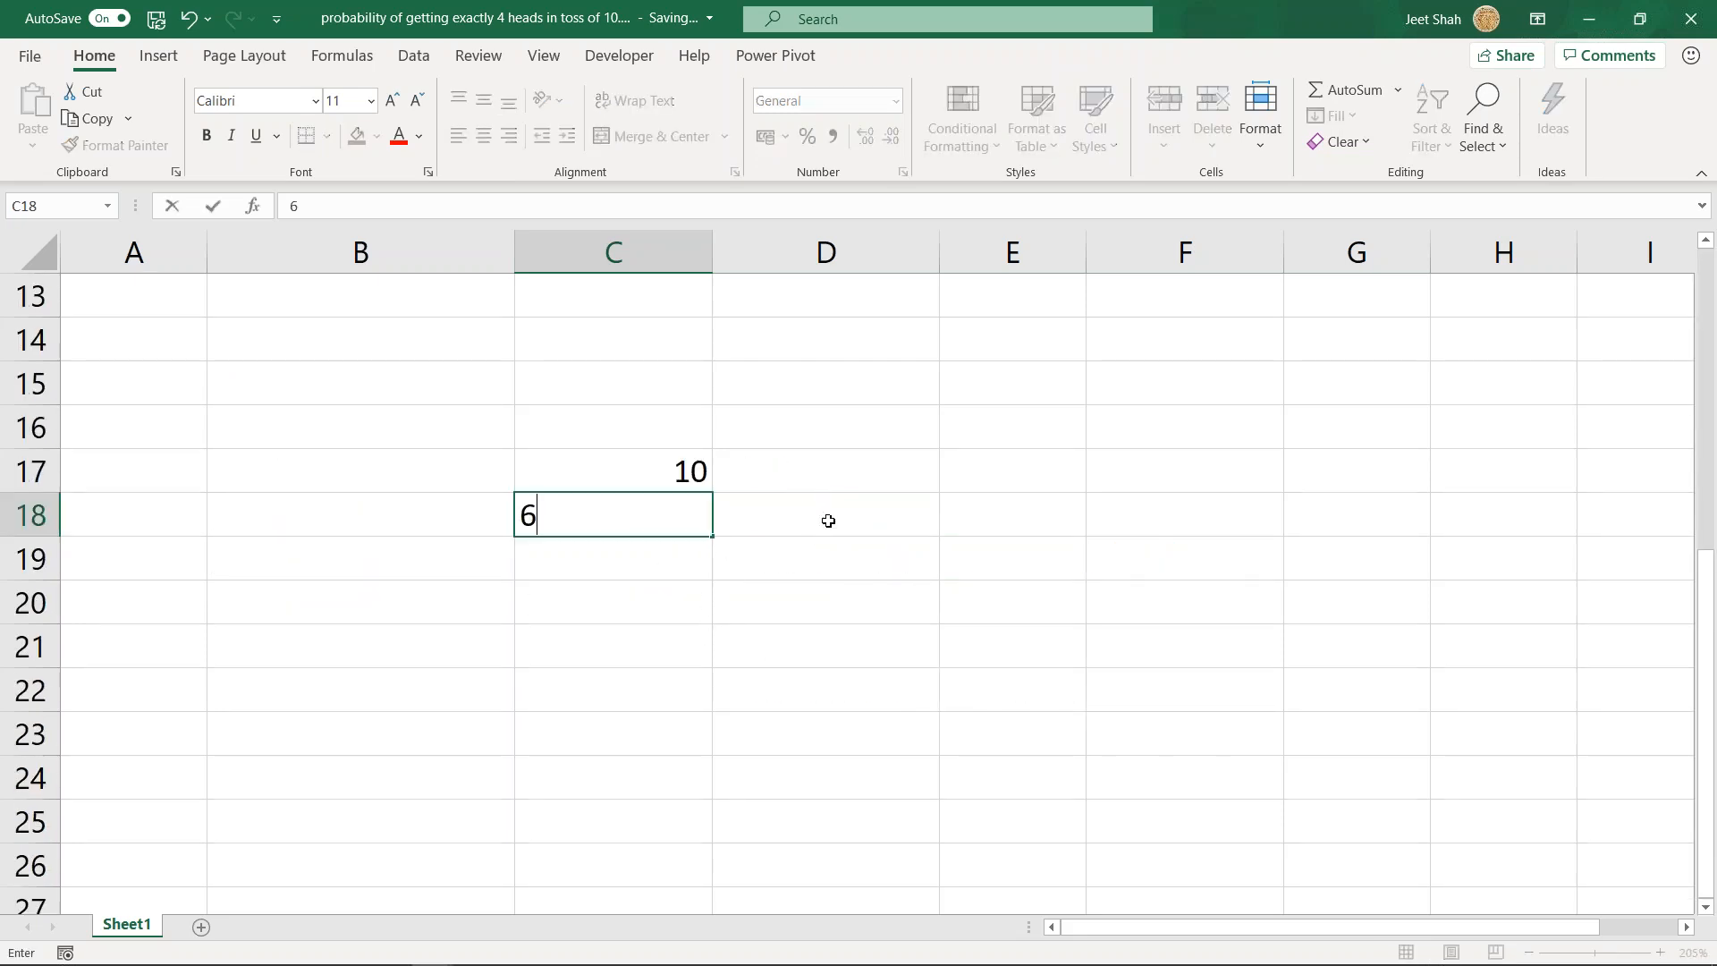
- Label the 6 as heads in D18 and the 10 as tosses in D17, and move to the empty cell C19
{"action": "left_click", "coordinate": [823, 513]}
{"action": "type", "text": "heads"}
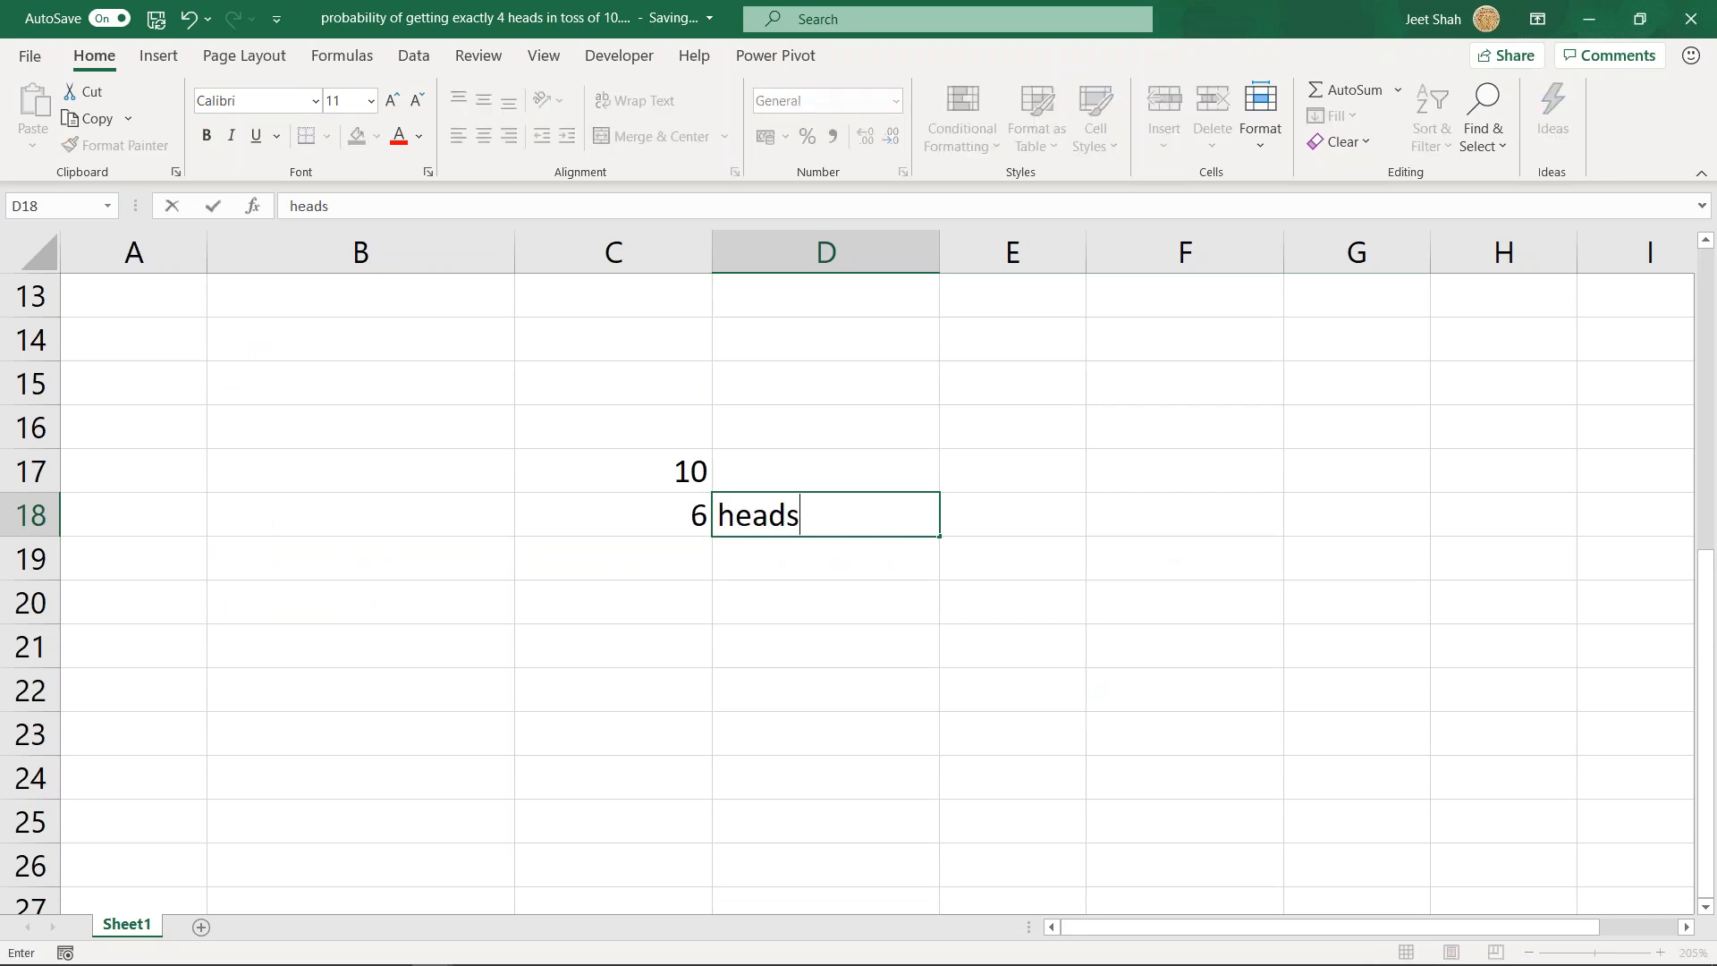
{"action": "key", "text": "Up"}
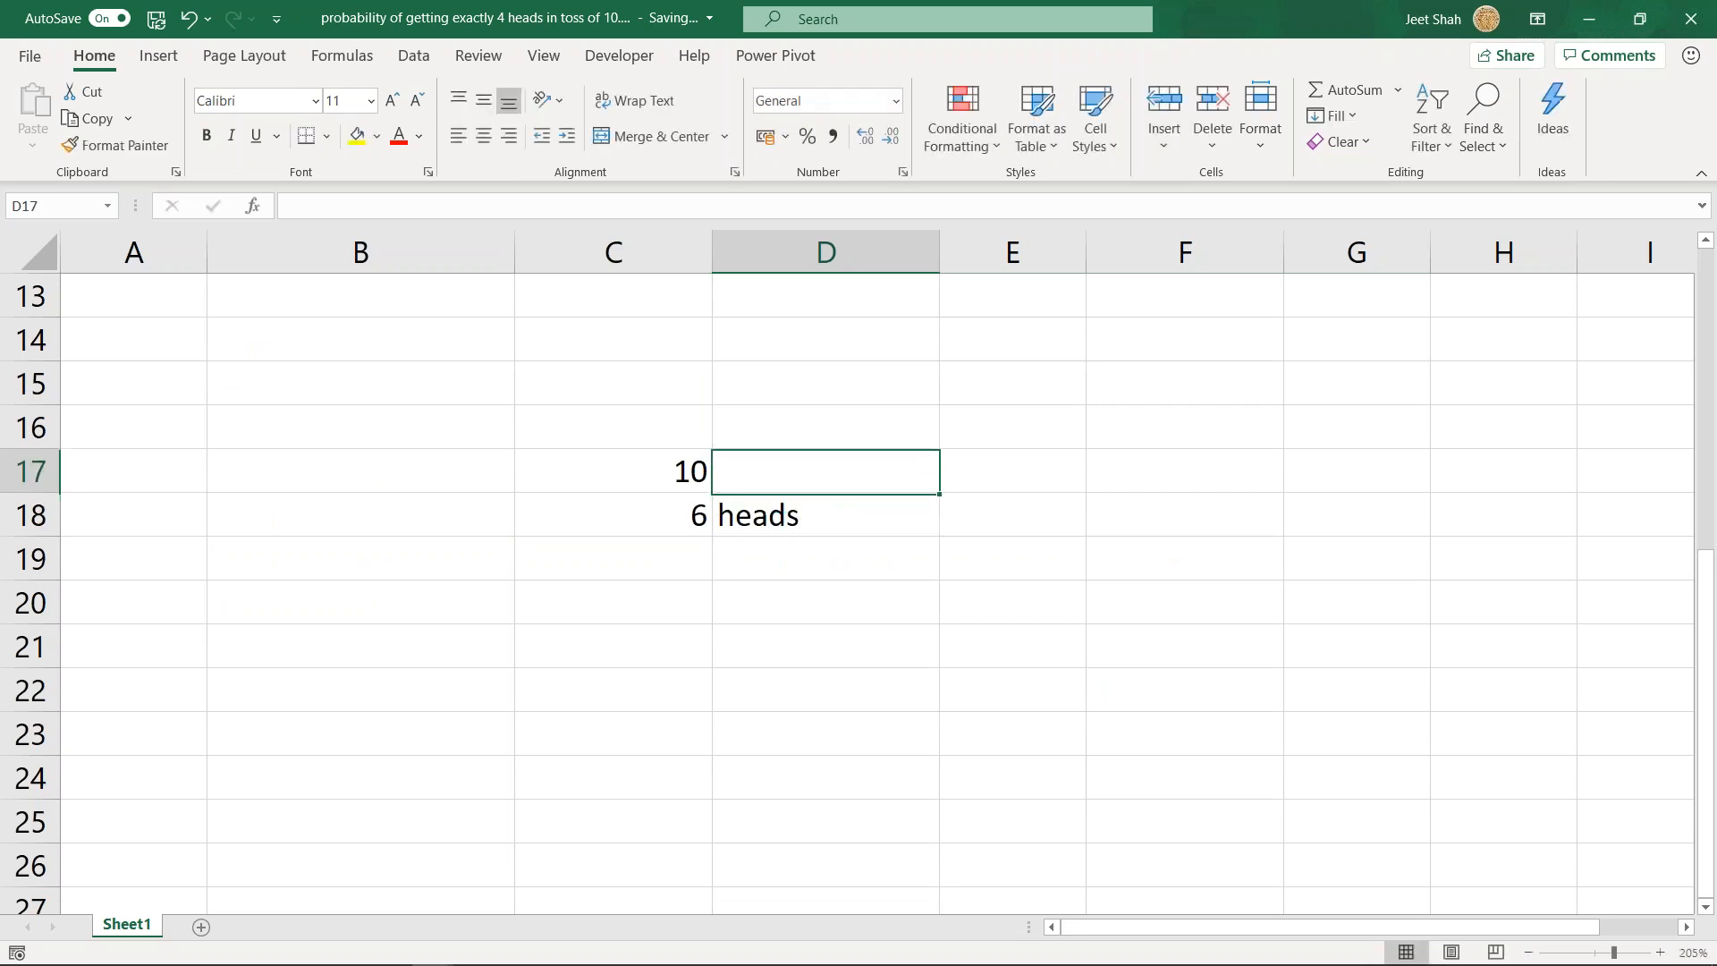
{"action": "type", "text": "tosses"}
{"action": "key", "text": "Down"}
{"action": "key", "text": "Down"}
{"action": "key", "text": "Left"}
{"action": "key", "text": "Down"}
{"action": "key", "text": "Right"}
{"action": "key", "text": "Up"}
{"action": "key", "text": "Left"}
{"action": "type", "text": "="}
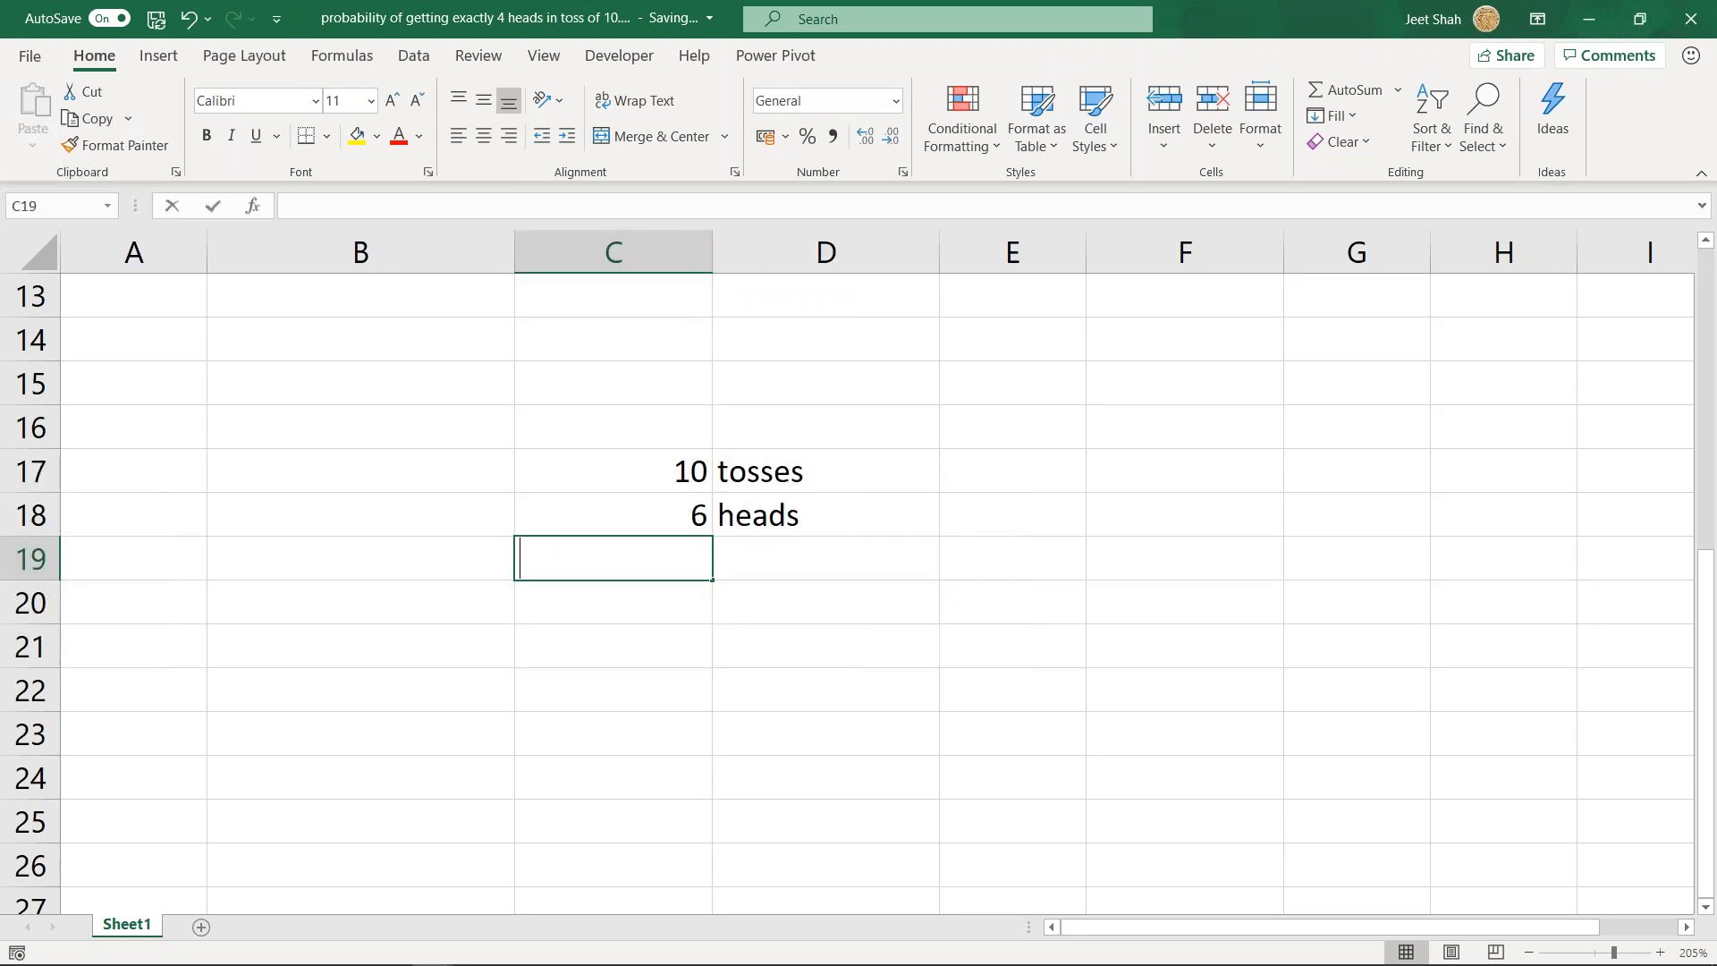
{"action": "key", "text": "Escape"}
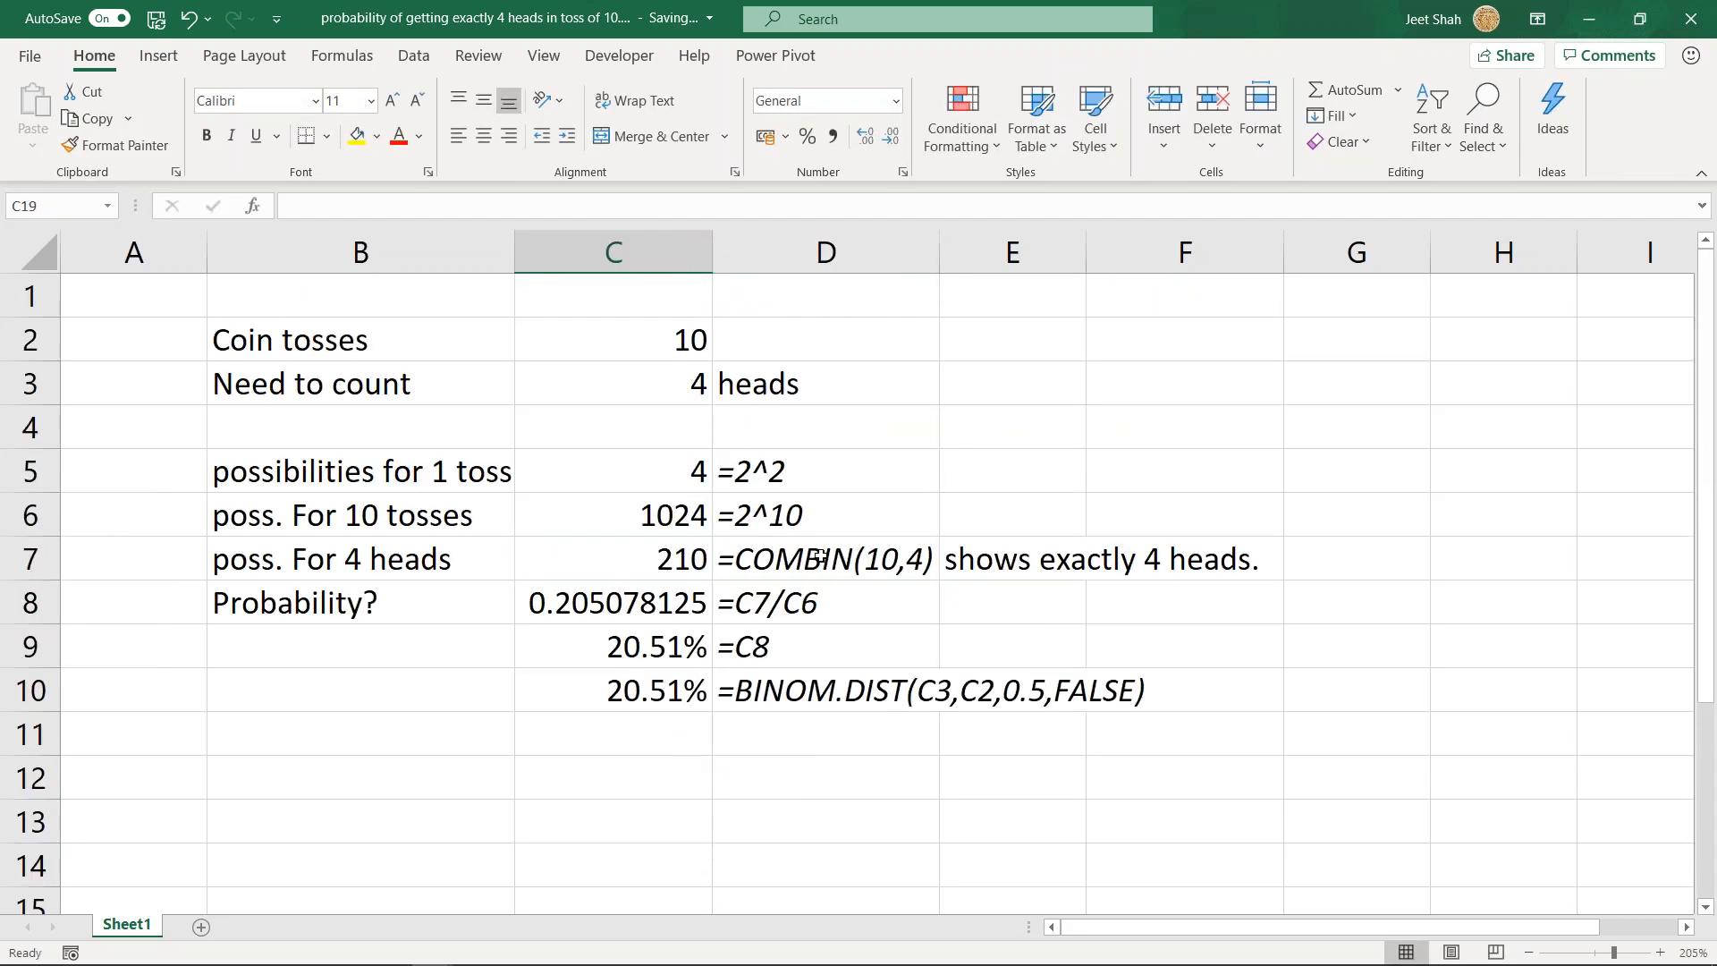
{"action": "left_click", "coordinate": [817, 554]}
{"action": "scroll", "coordinate": [980, 582], "scroll_direction": "down", "scroll_amount": 5}
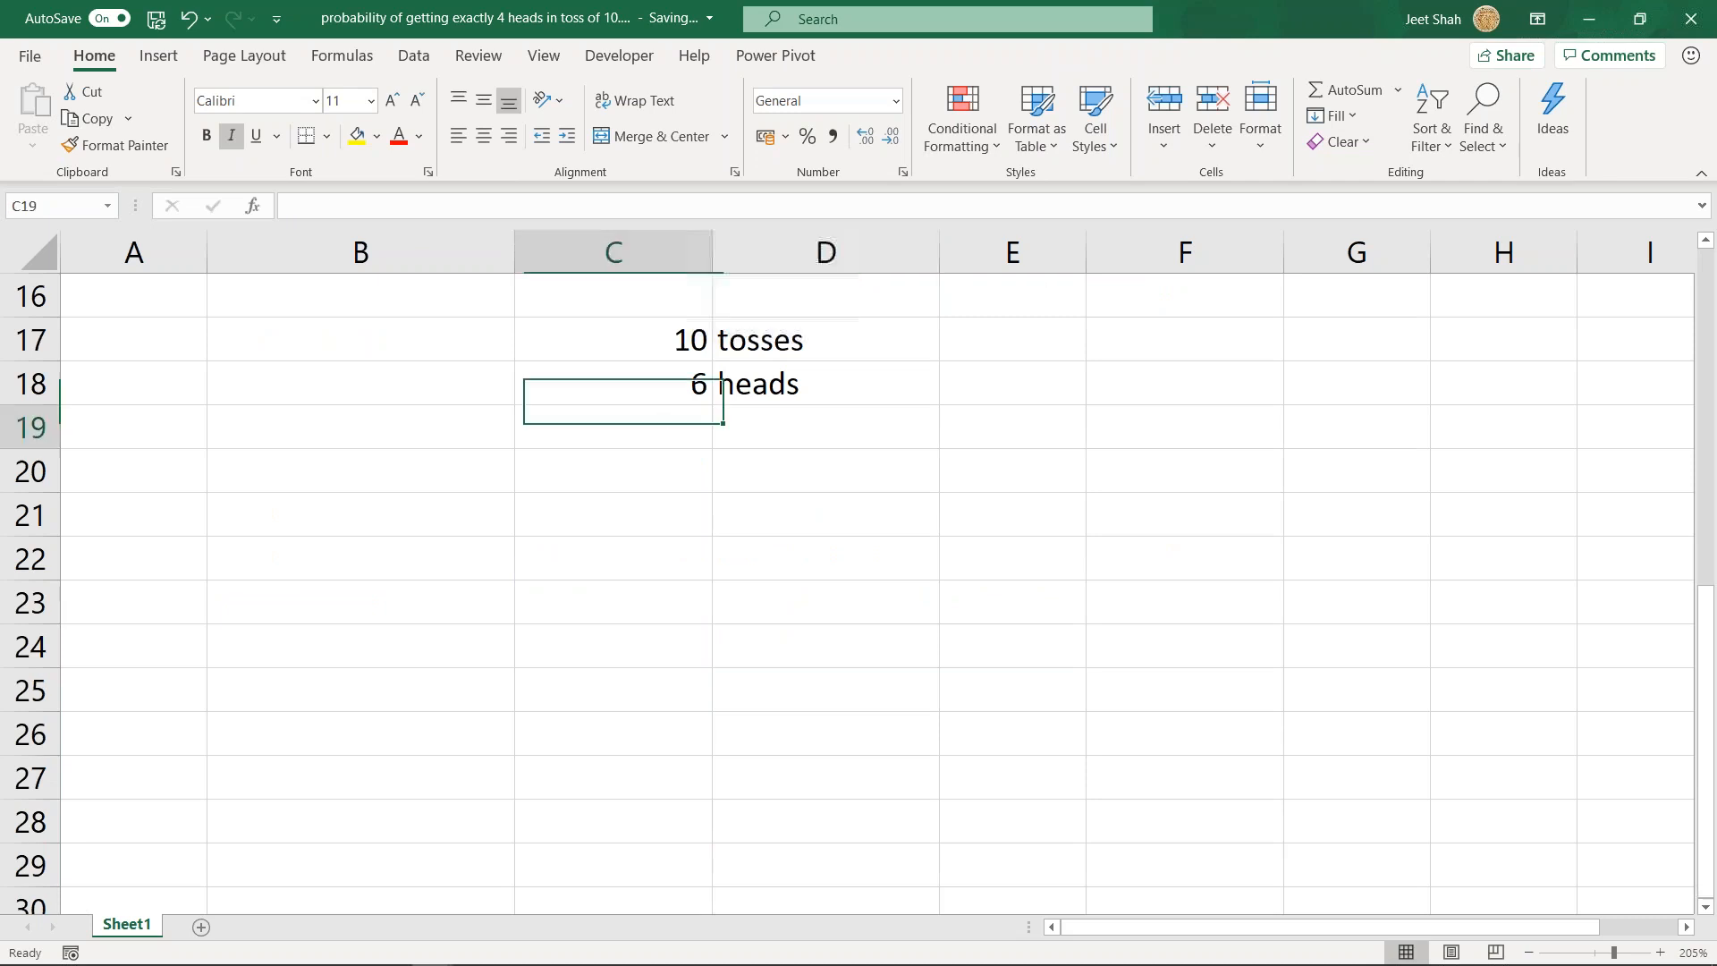
{"action": "scroll", "coordinate": [906, 549], "scroll_direction": "up", "scroll_amount": 1}
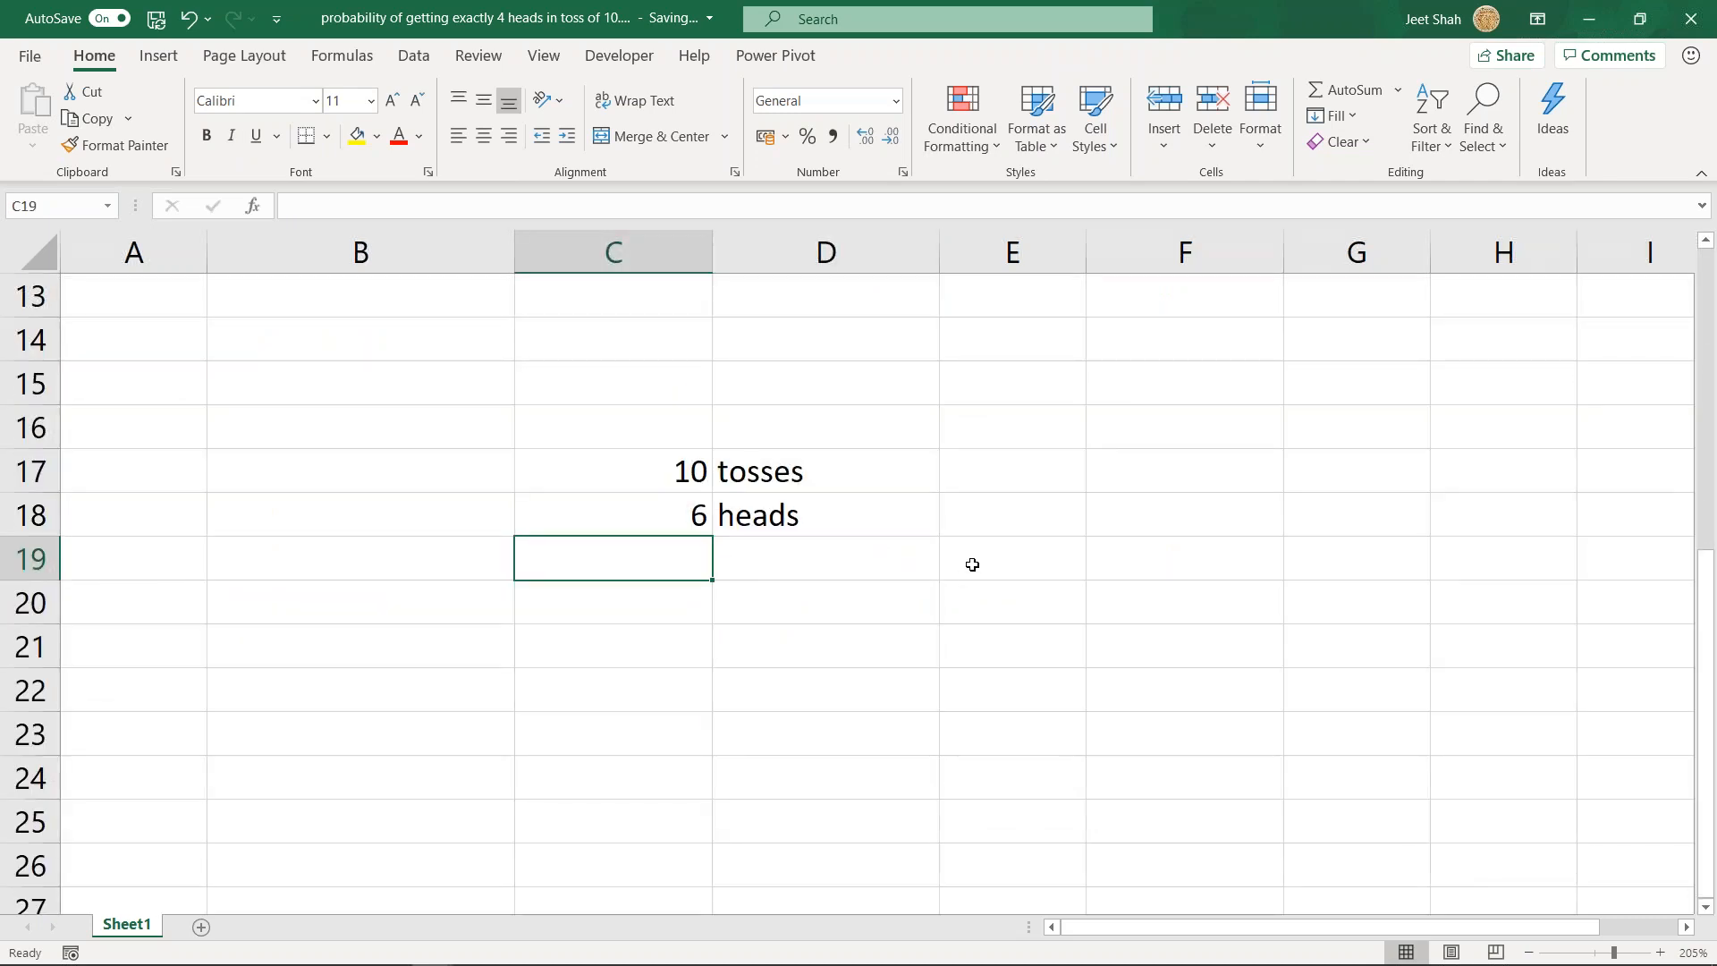
- Enter the formula =COMBIN(C17,C18) in C19 to count the combinations for 6 heads in 10 tosses
{"action": "type", "text": "=combi"}
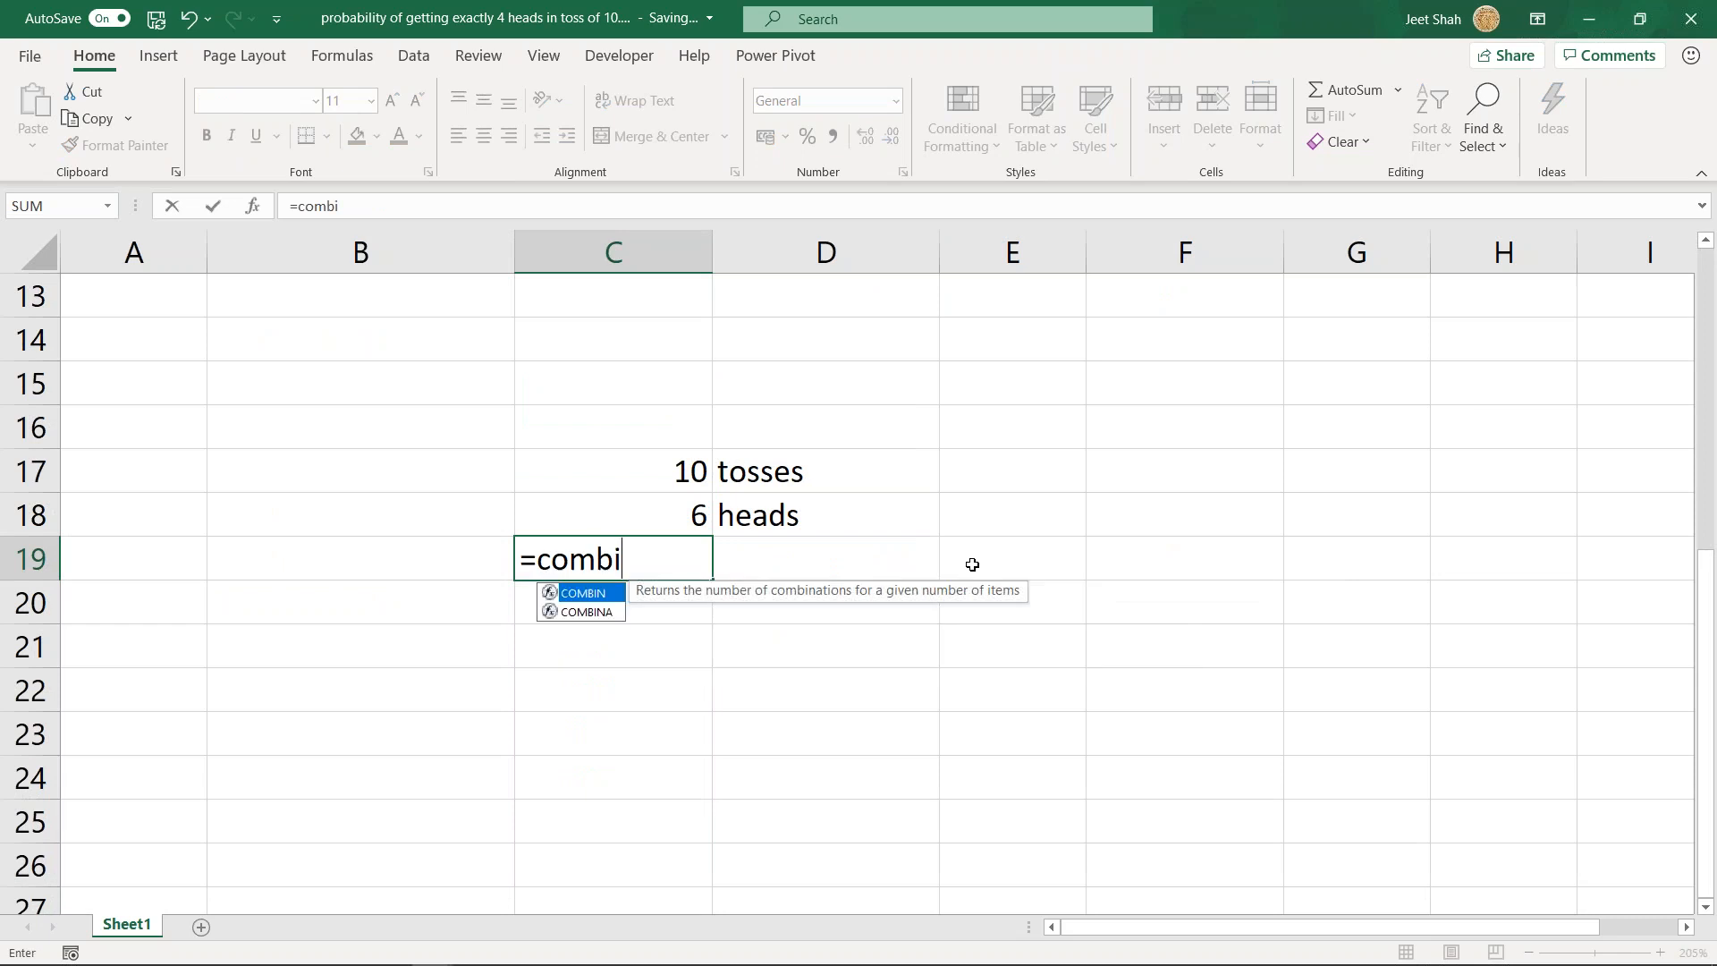
{"action": "key", "text": "Tab"}
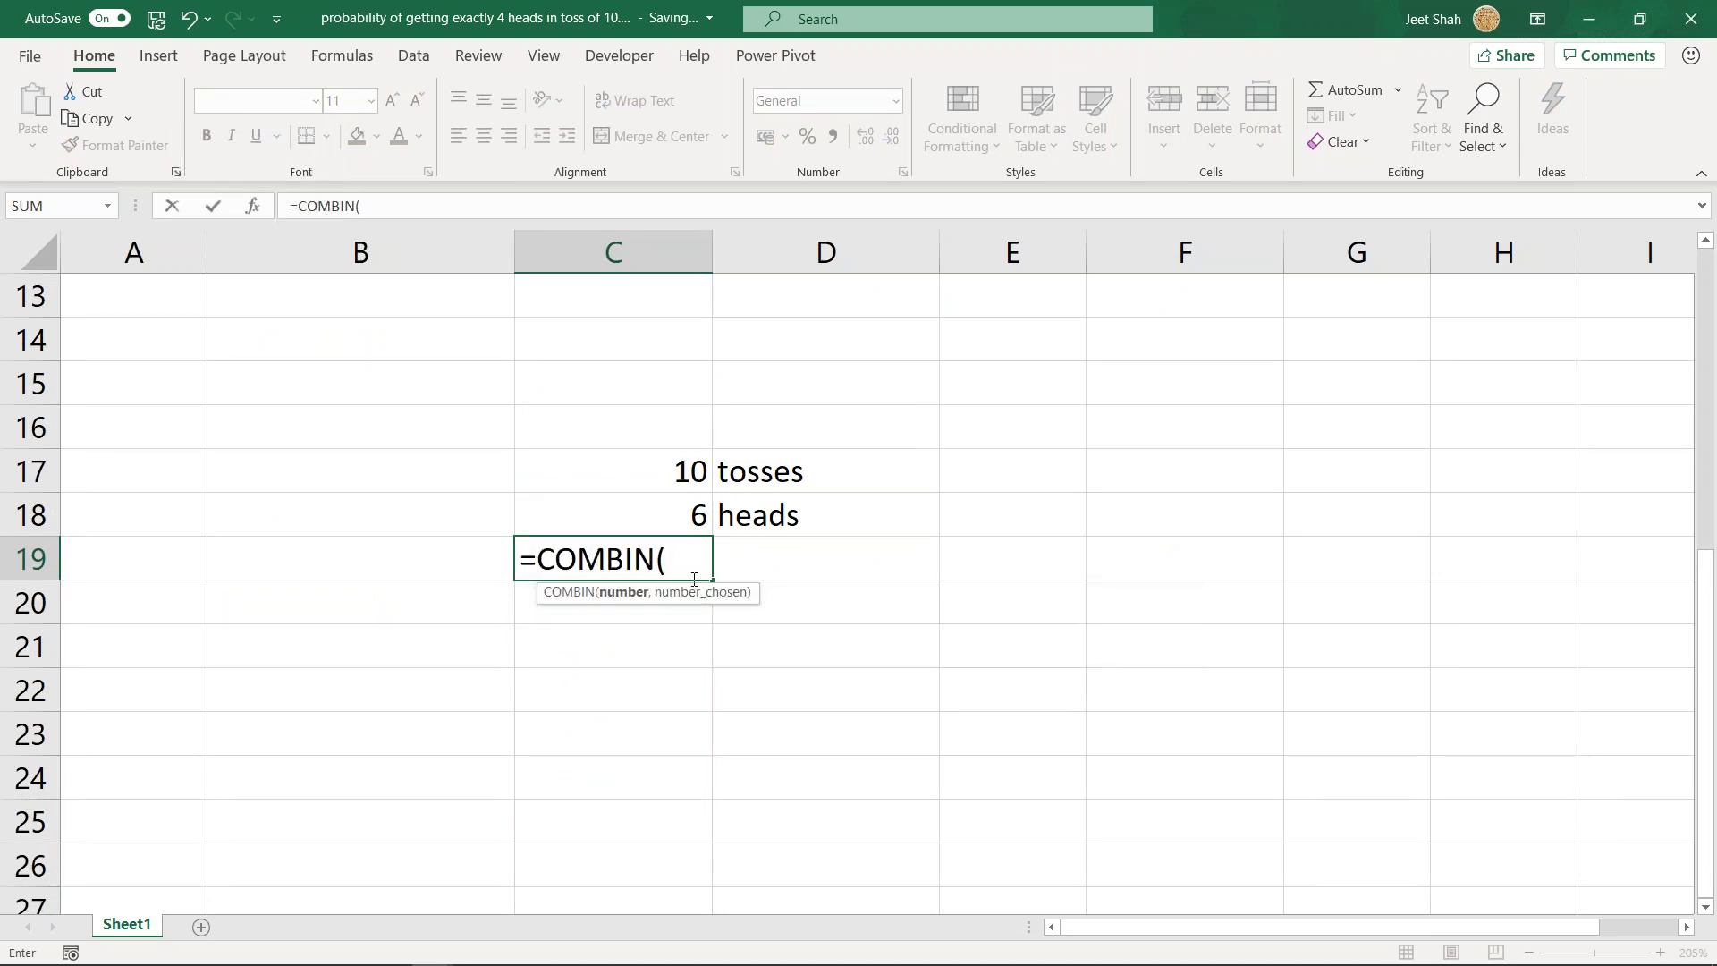
{"action": "left_click", "coordinate": [667, 473]}
{"action": "type", "text": ","}
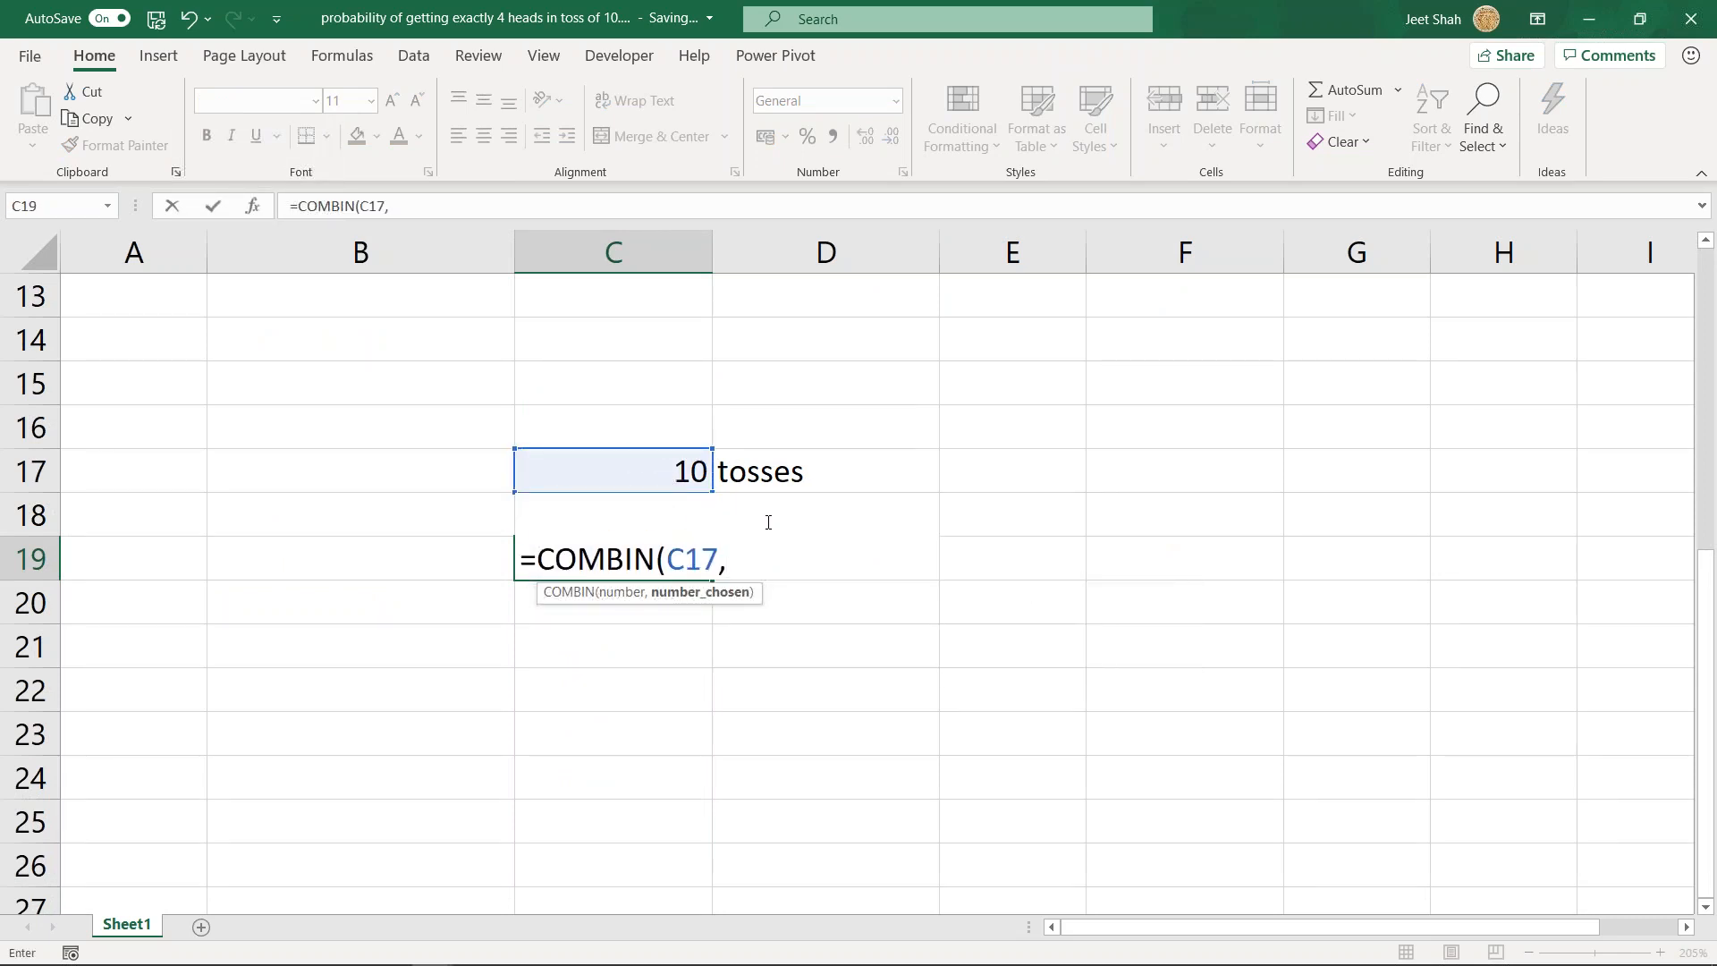
{"action": "key", "text": "Up"}
{"action": "type", "text": ")"}
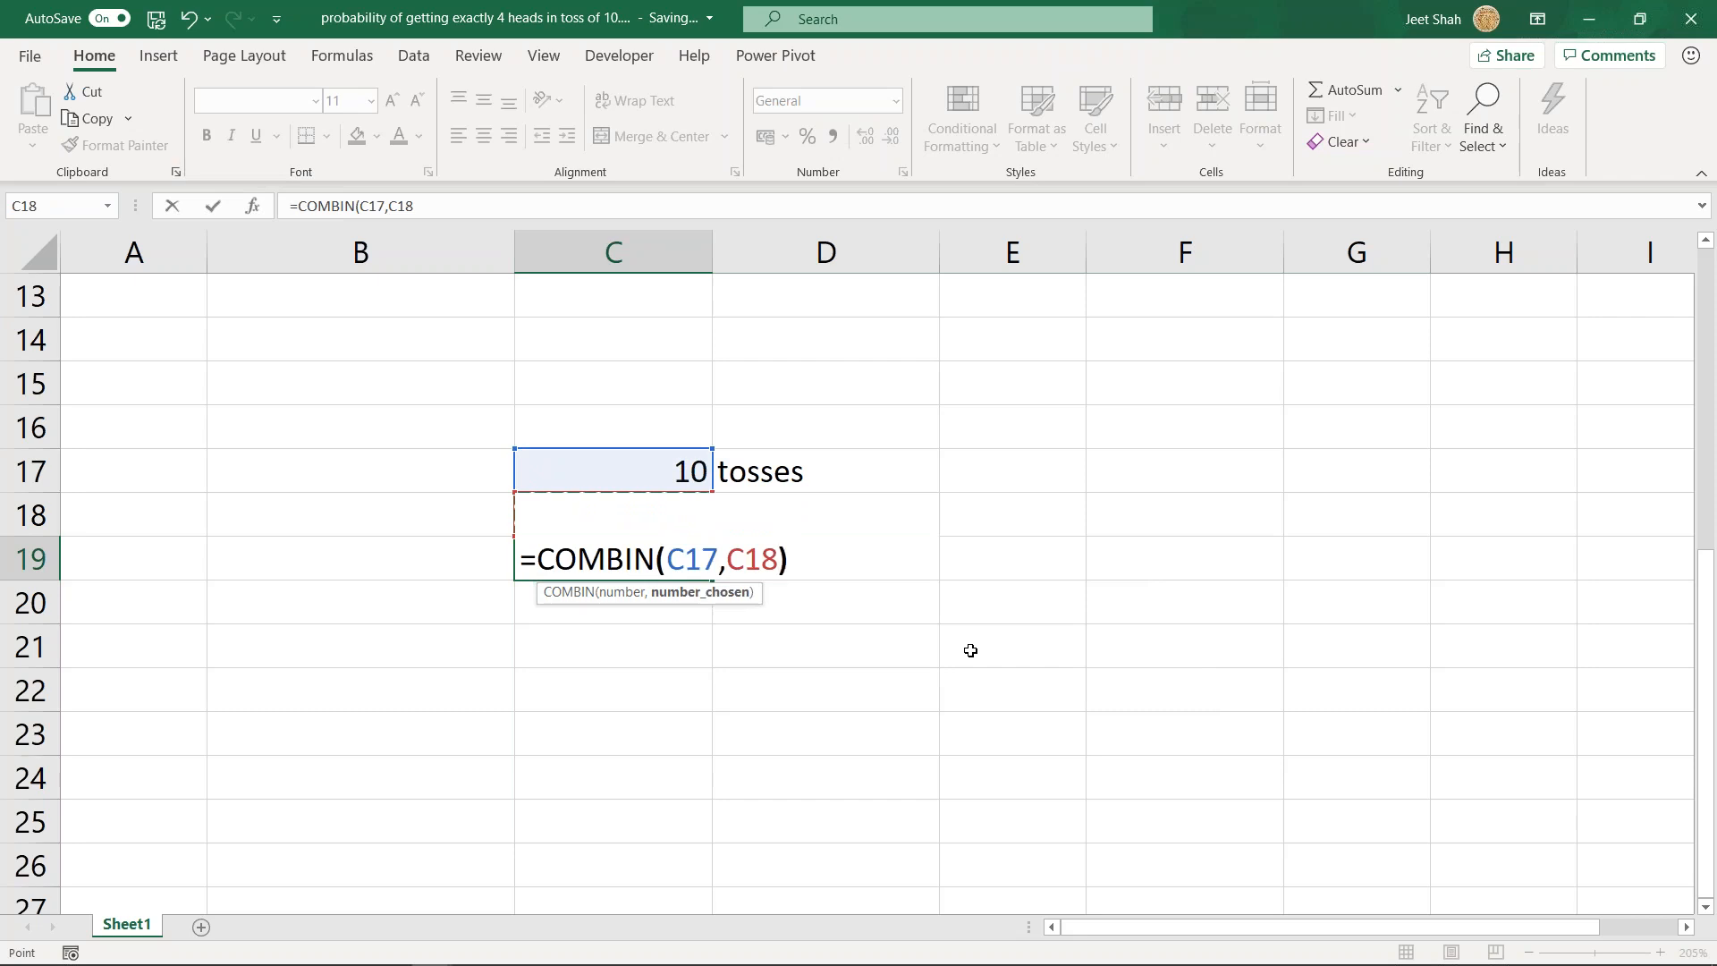
{"action": "key", "text": "ctrl+Return"}
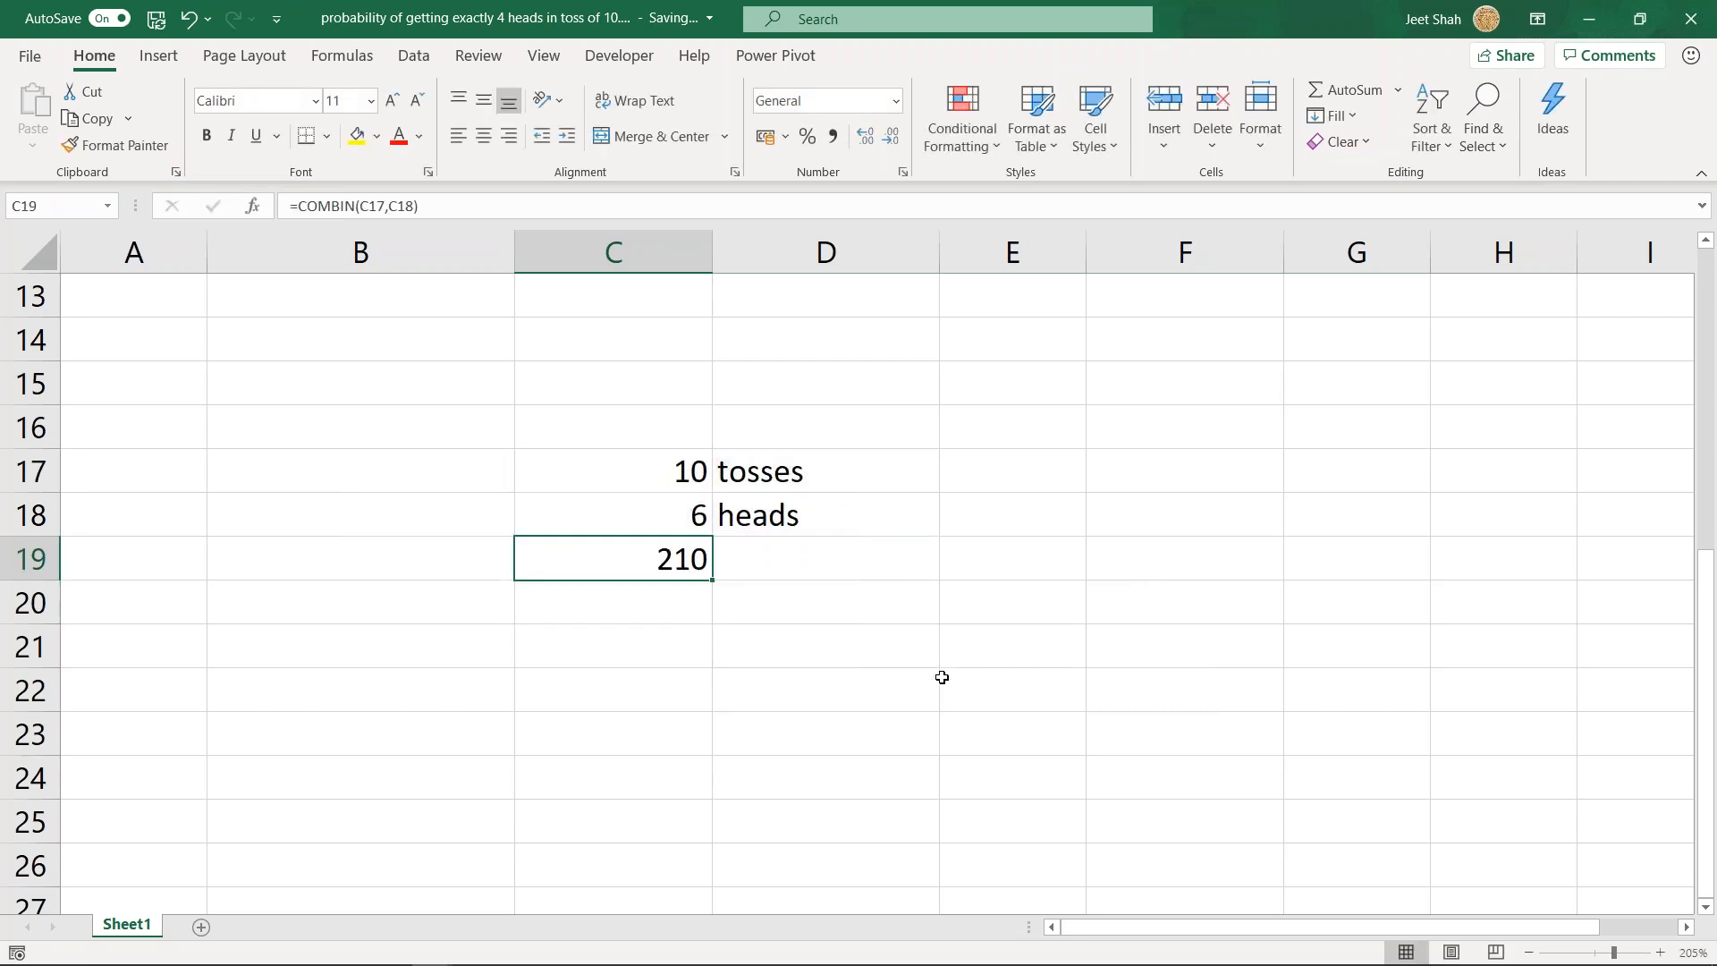
- Compare the C19 combination formula with the 4-heads example in the upper rows, leaving C20 selected
{"action": "scroll", "coordinate": [1475, 684], "scroll_direction": "up", "scroll_amount": 4}
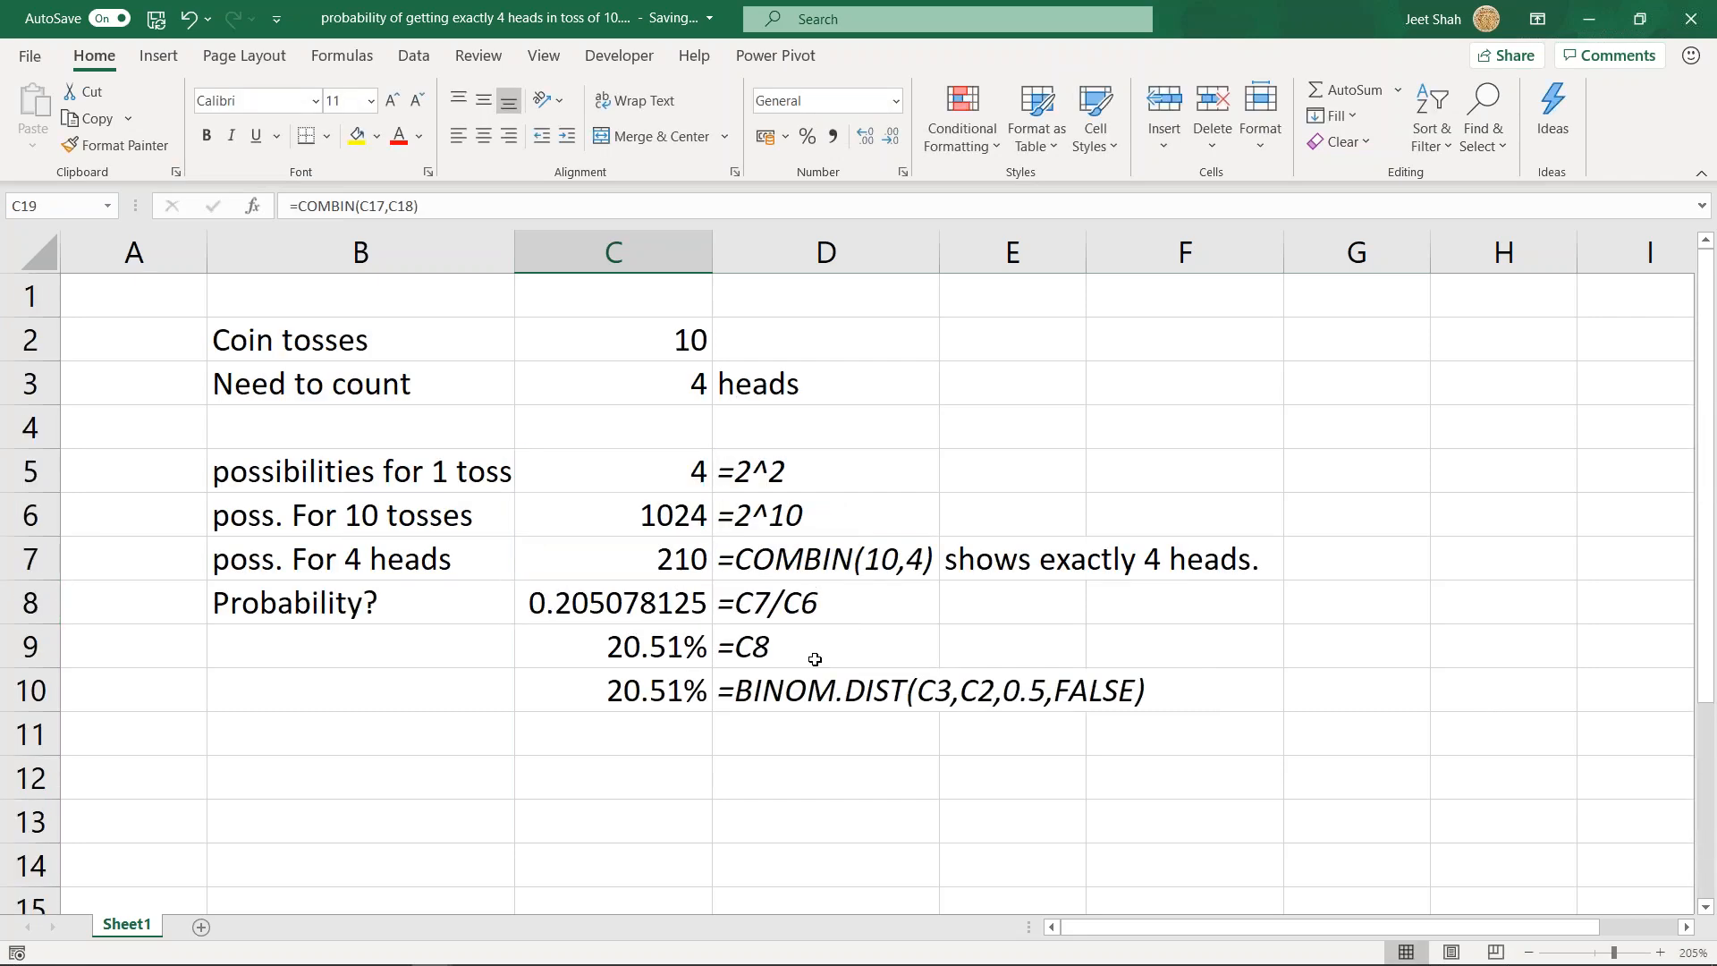
{"action": "scroll", "coordinate": [815, 659], "scroll_direction": "down", "scroll_amount": 4}
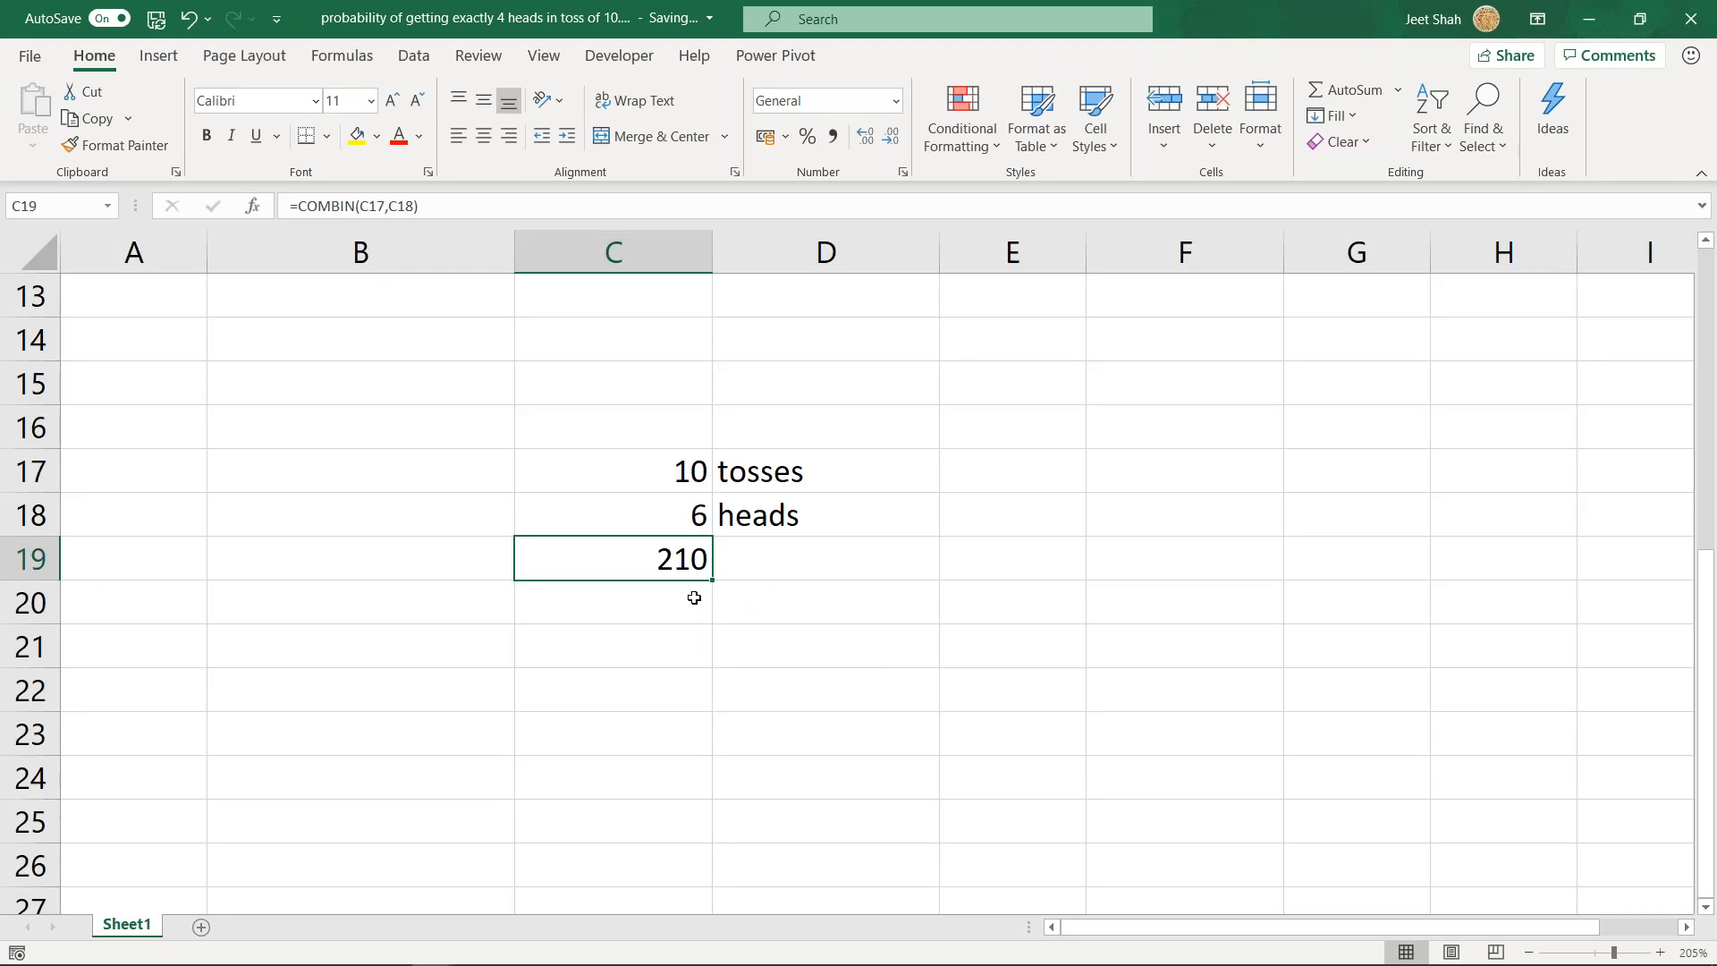
{"action": "scroll", "coordinate": [693, 597], "scroll_direction": "up", "scroll_amount": 1}
{"action": "double_click", "coordinate": [693, 682]}
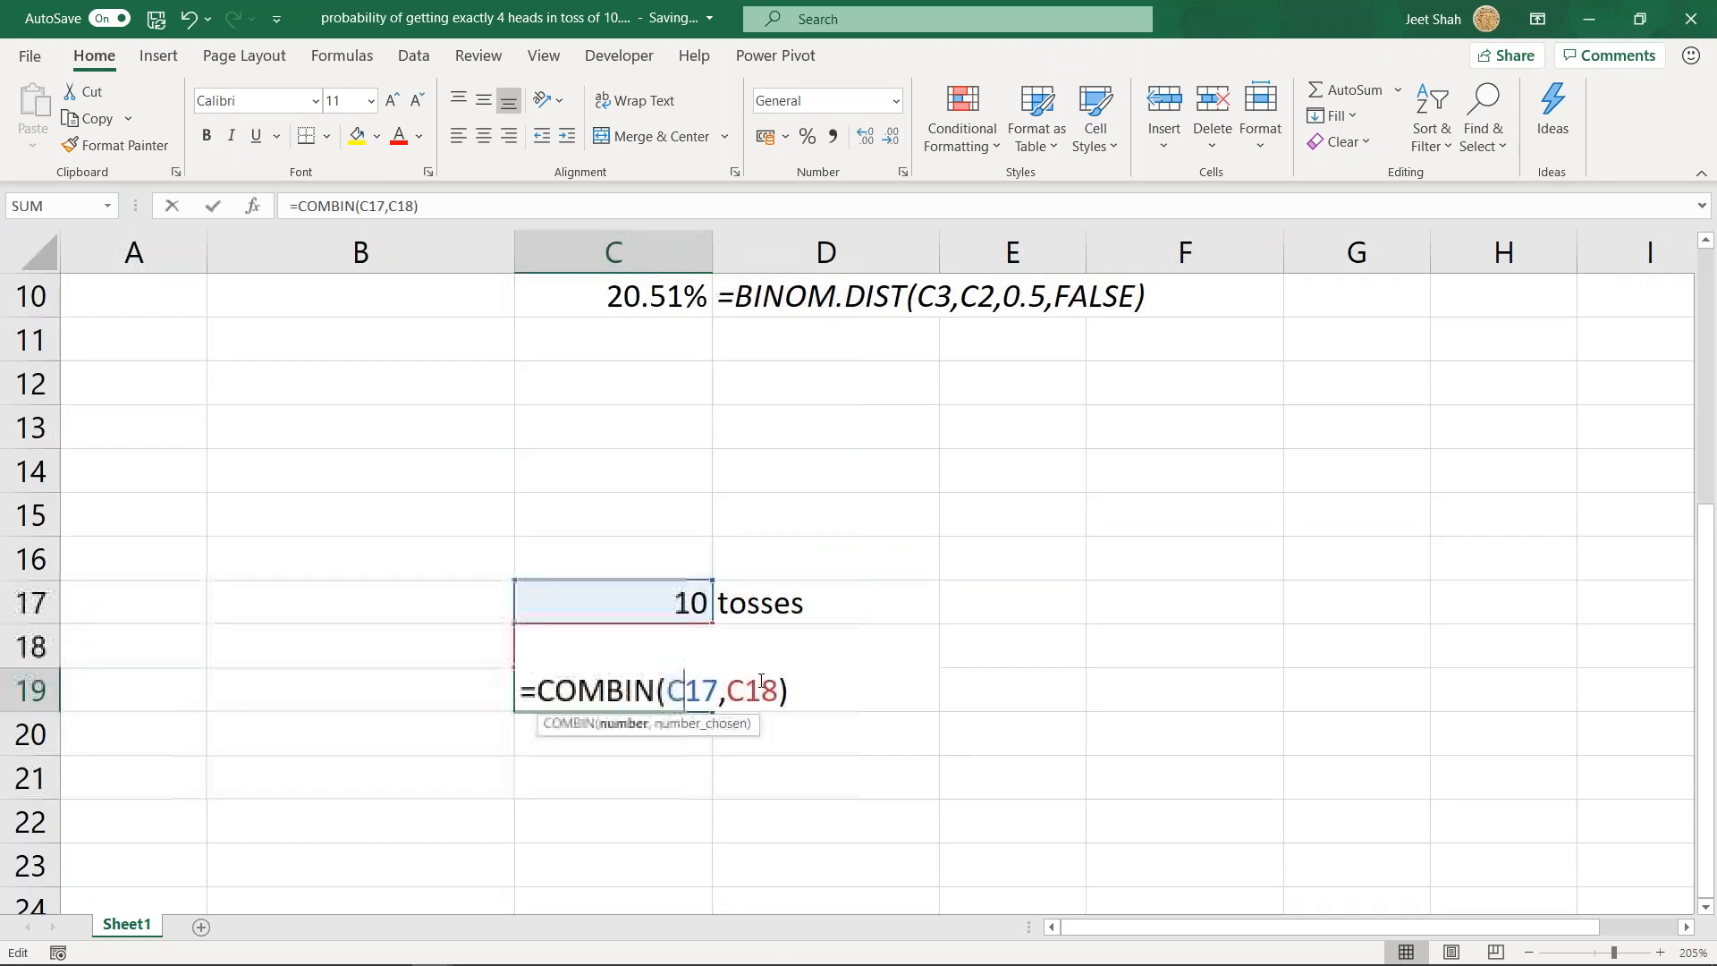
{"action": "left_click", "coordinate": [820, 687]}
{"action": "key", "text": "Return"}
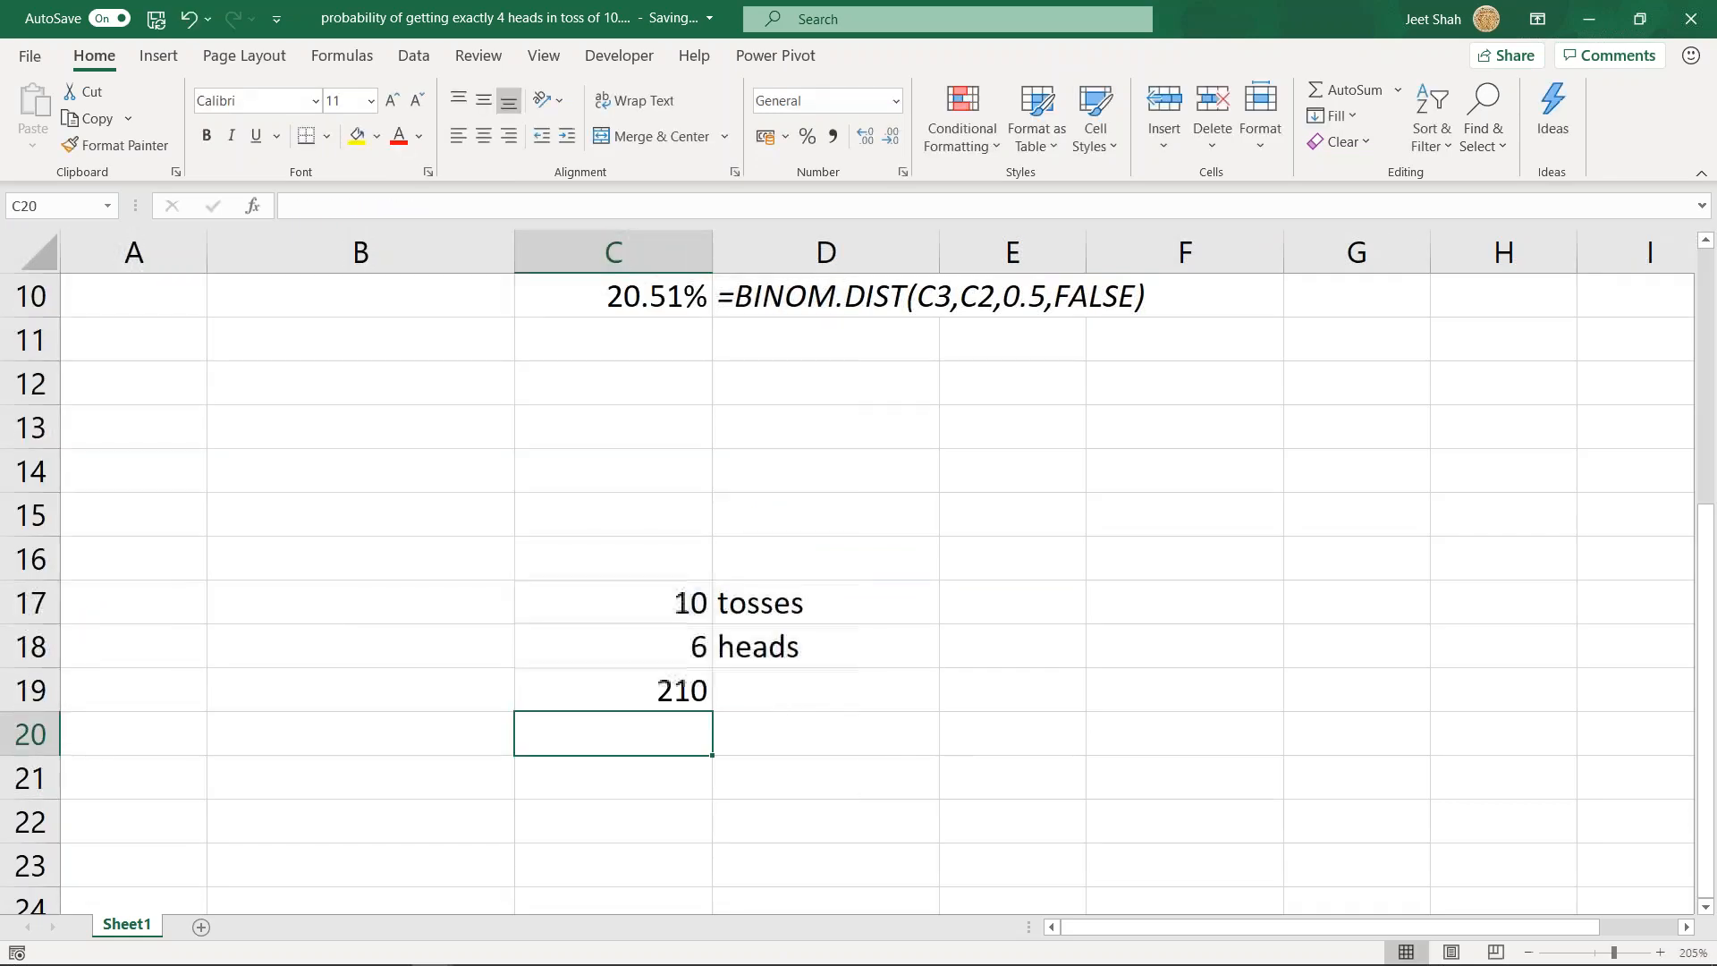
{"action": "scroll", "coordinate": [816, 689], "scroll_direction": "up", "scroll_amount": 1}
{"action": "scroll", "coordinate": [817, 688], "scroll_direction": "down", "scroll_amount": 3}
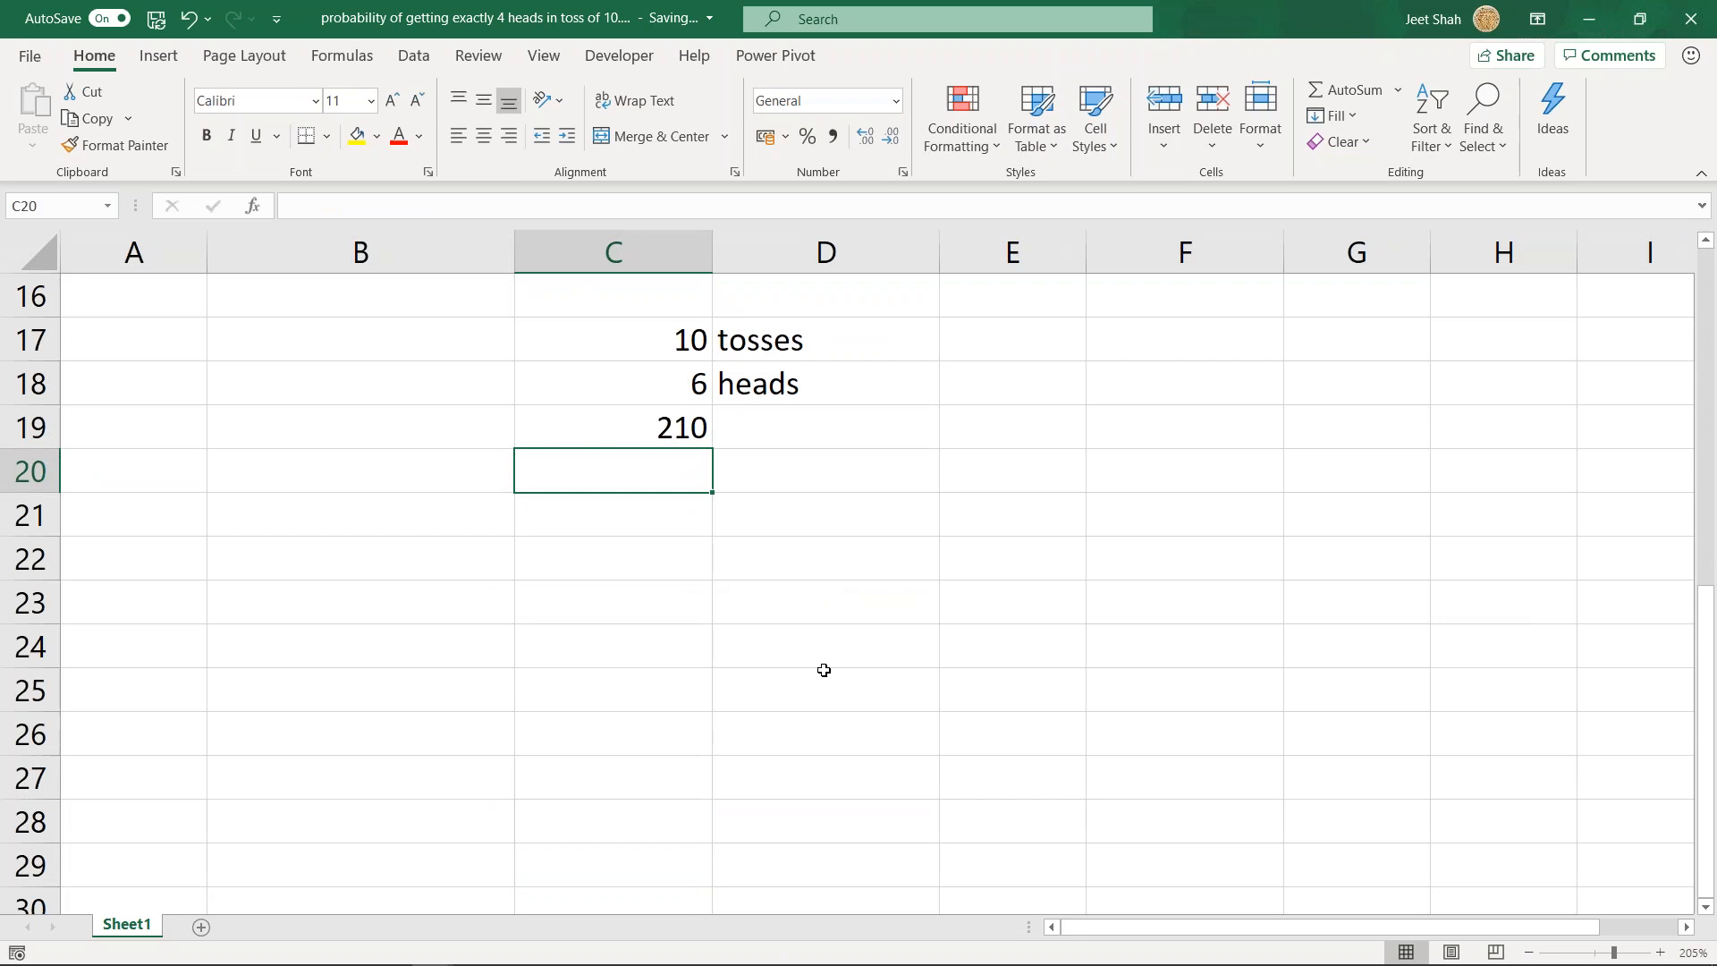
- Compare the 6-heads count with the 4-heads example above and inspect the BINOM.DIST formula in C10
{"action": "scroll", "coordinate": [818, 676], "scroll_direction": "up", "scroll_amount": 3}
{"action": "scroll", "coordinate": [826, 671], "scroll_direction": "down", "scroll_amount": 4}
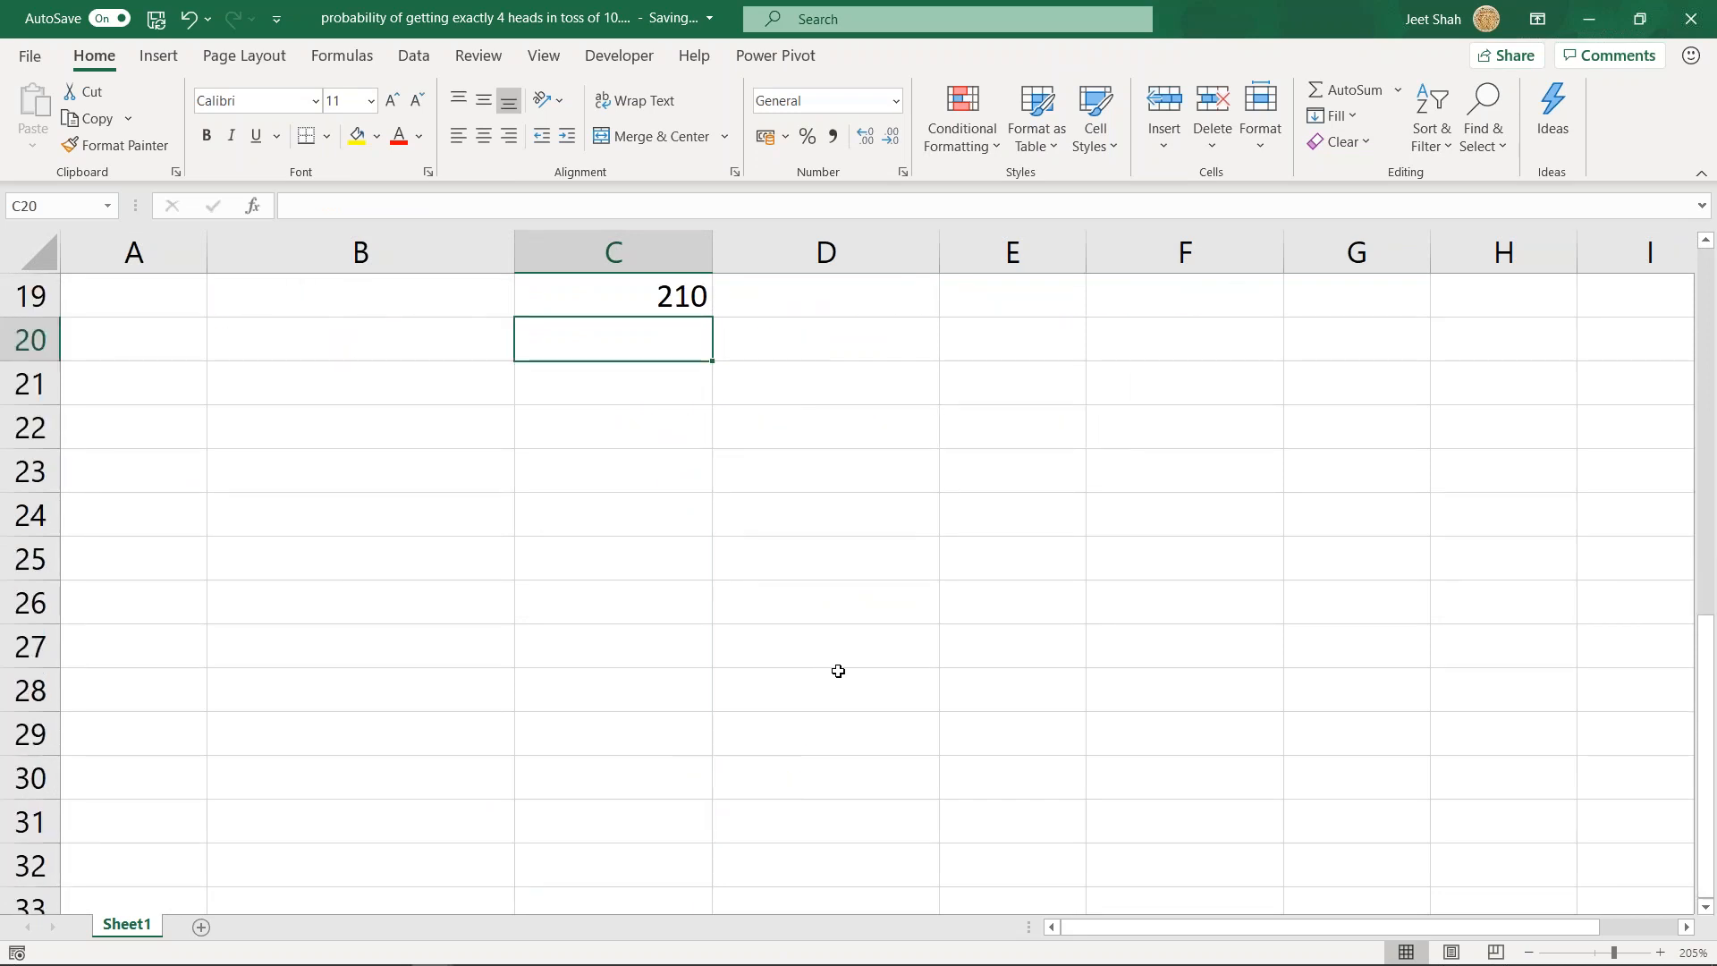
{"action": "scroll", "coordinate": [835, 670], "scroll_direction": "up", "scroll_amount": 5}
{"action": "scroll", "coordinate": [831, 658], "scroll_direction": "down", "scroll_amount": 5}
{"action": "scroll", "coordinate": [858, 640], "scroll_direction": "up", "scroll_amount": 3}
{"action": "left_click", "coordinate": [682, 299]}
{"action": "scroll", "coordinate": [821, 357], "scroll_direction": "up", "scroll_amount": 1}
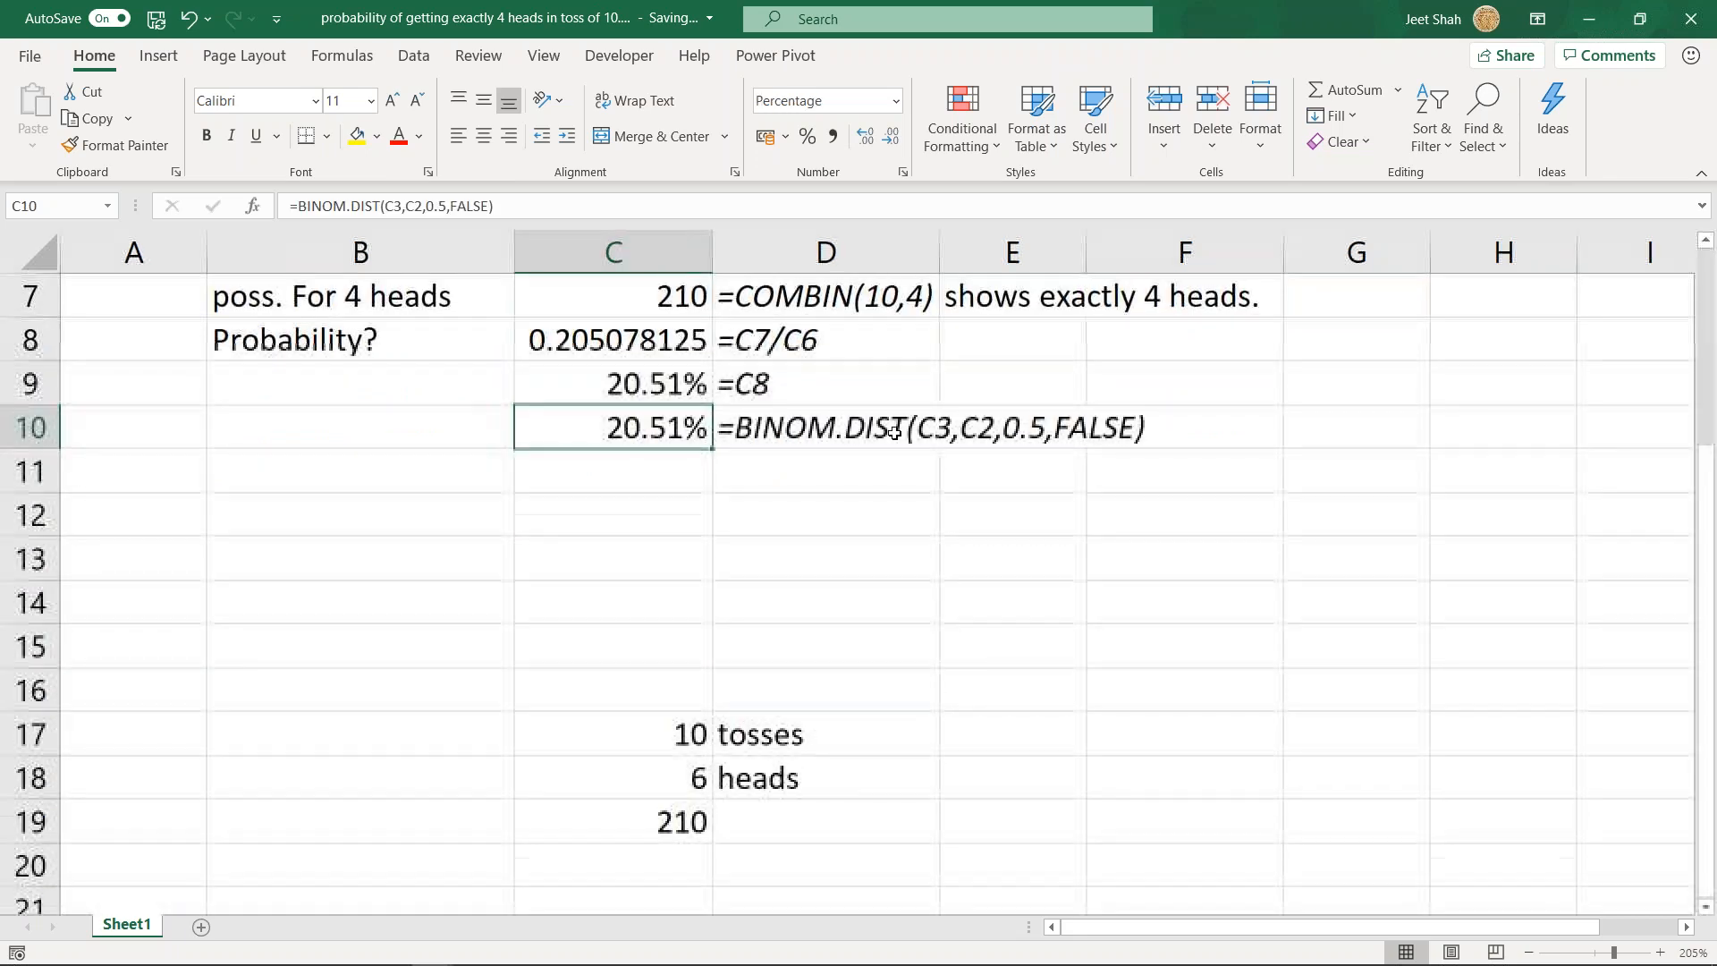
{"action": "left_click", "coordinate": [656, 567]}
{"action": "scroll", "coordinate": [674, 672], "scroll_direction": "down", "scroll_amount": 1}
{"action": "scroll", "coordinate": [675, 672], "scroll_direction": "up", "scroll_amount": 1}
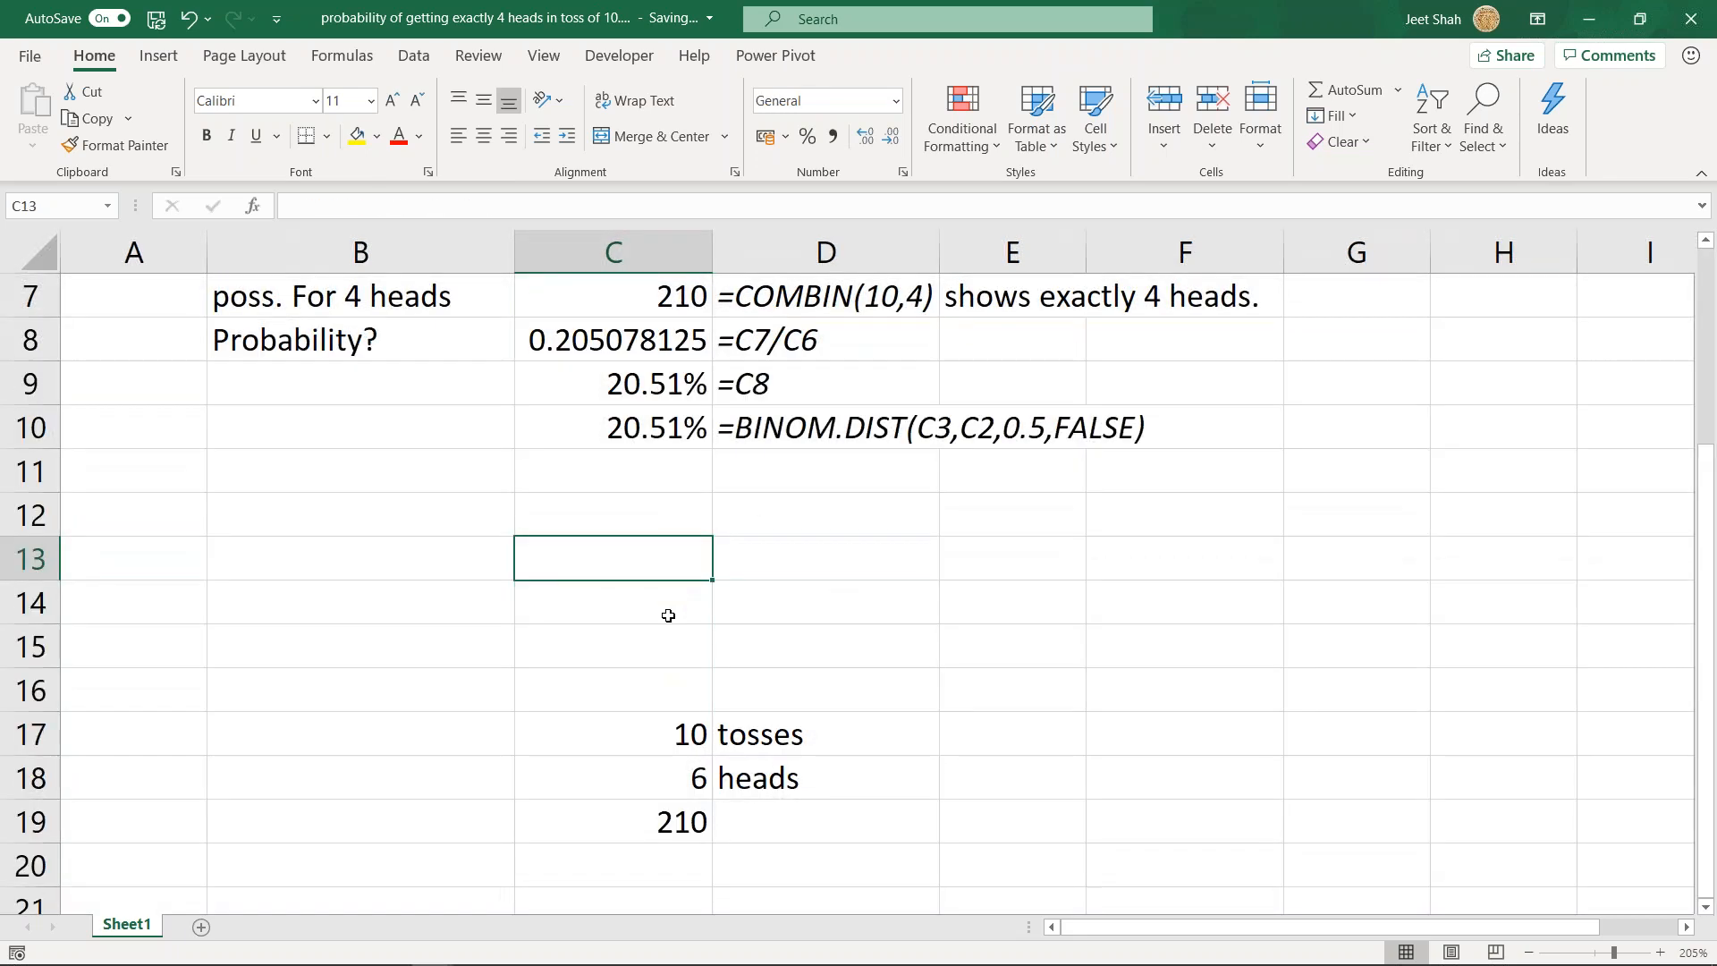
{"action": "double_click", "coordinate": [666, 428]}
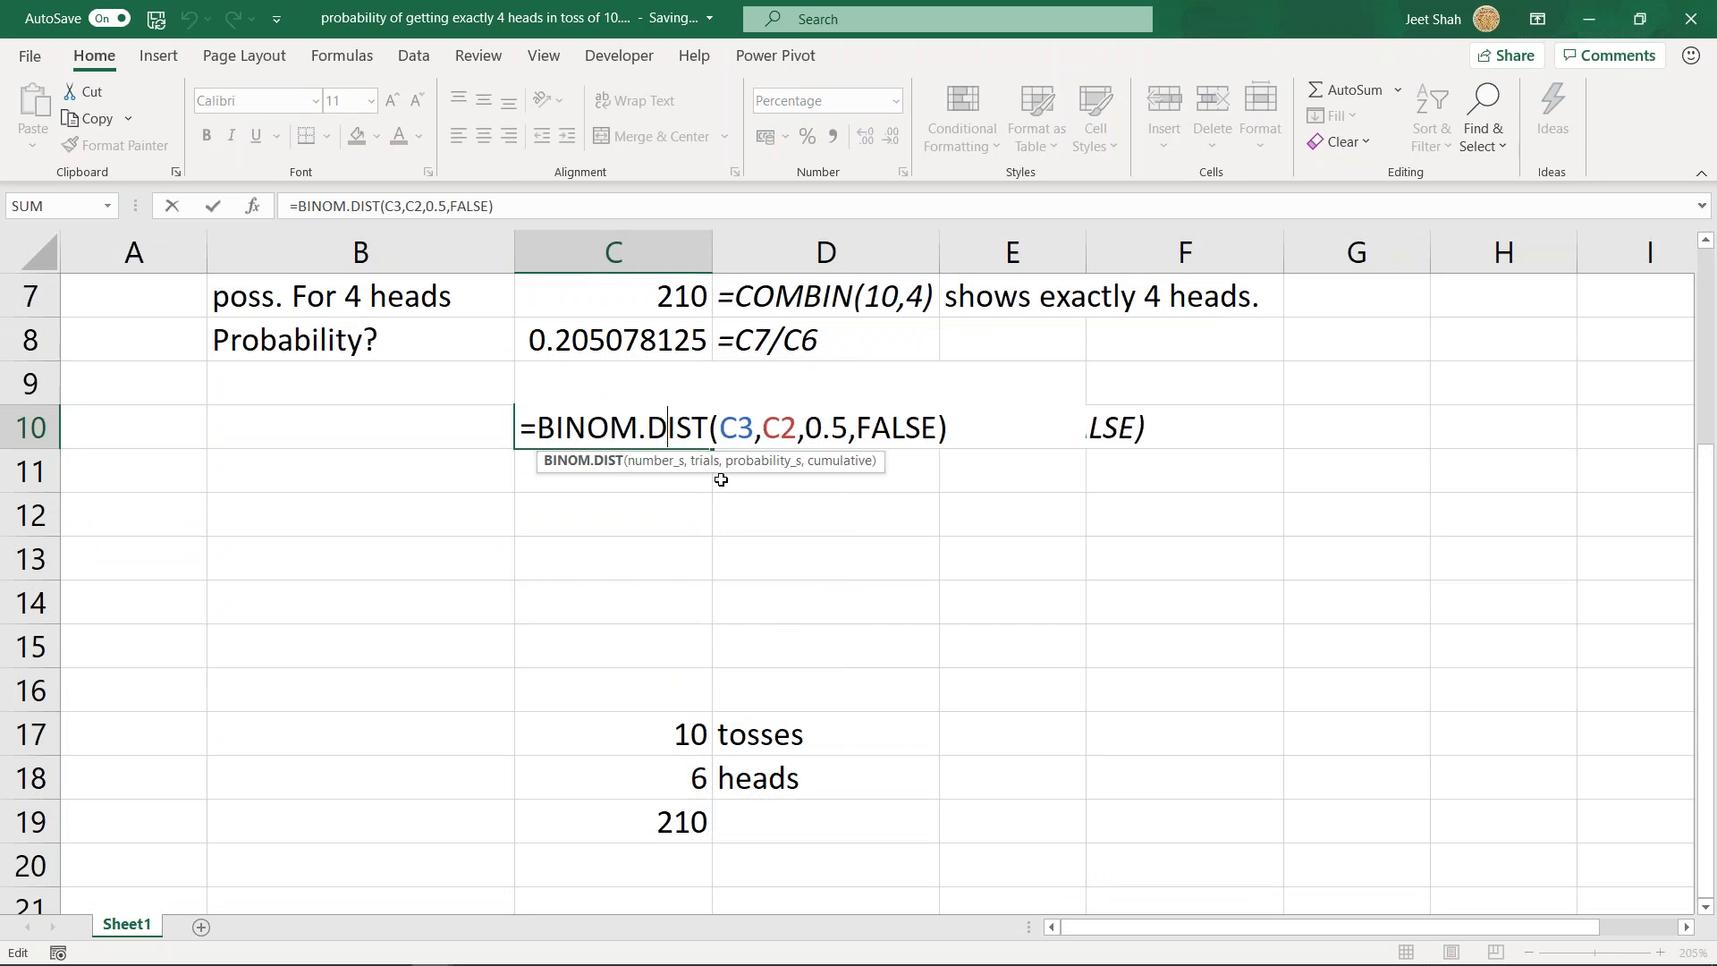
{"action": "key", "text": "Escape"}
{"action": "scroll", "coordinate": [731, 672], "scroll_direction": "down", "scroll_amount": 2}
{"action": "scroll", "coordinate": [701, 755], "scroll_direction": "up", "scroll_amount": 2}
{"action": "scroll", "coordinate": [674, 659], "scroll_direction": "down", "scroll_amount": 1}
{"action": "left_click", "coordinate": [674, 729]}
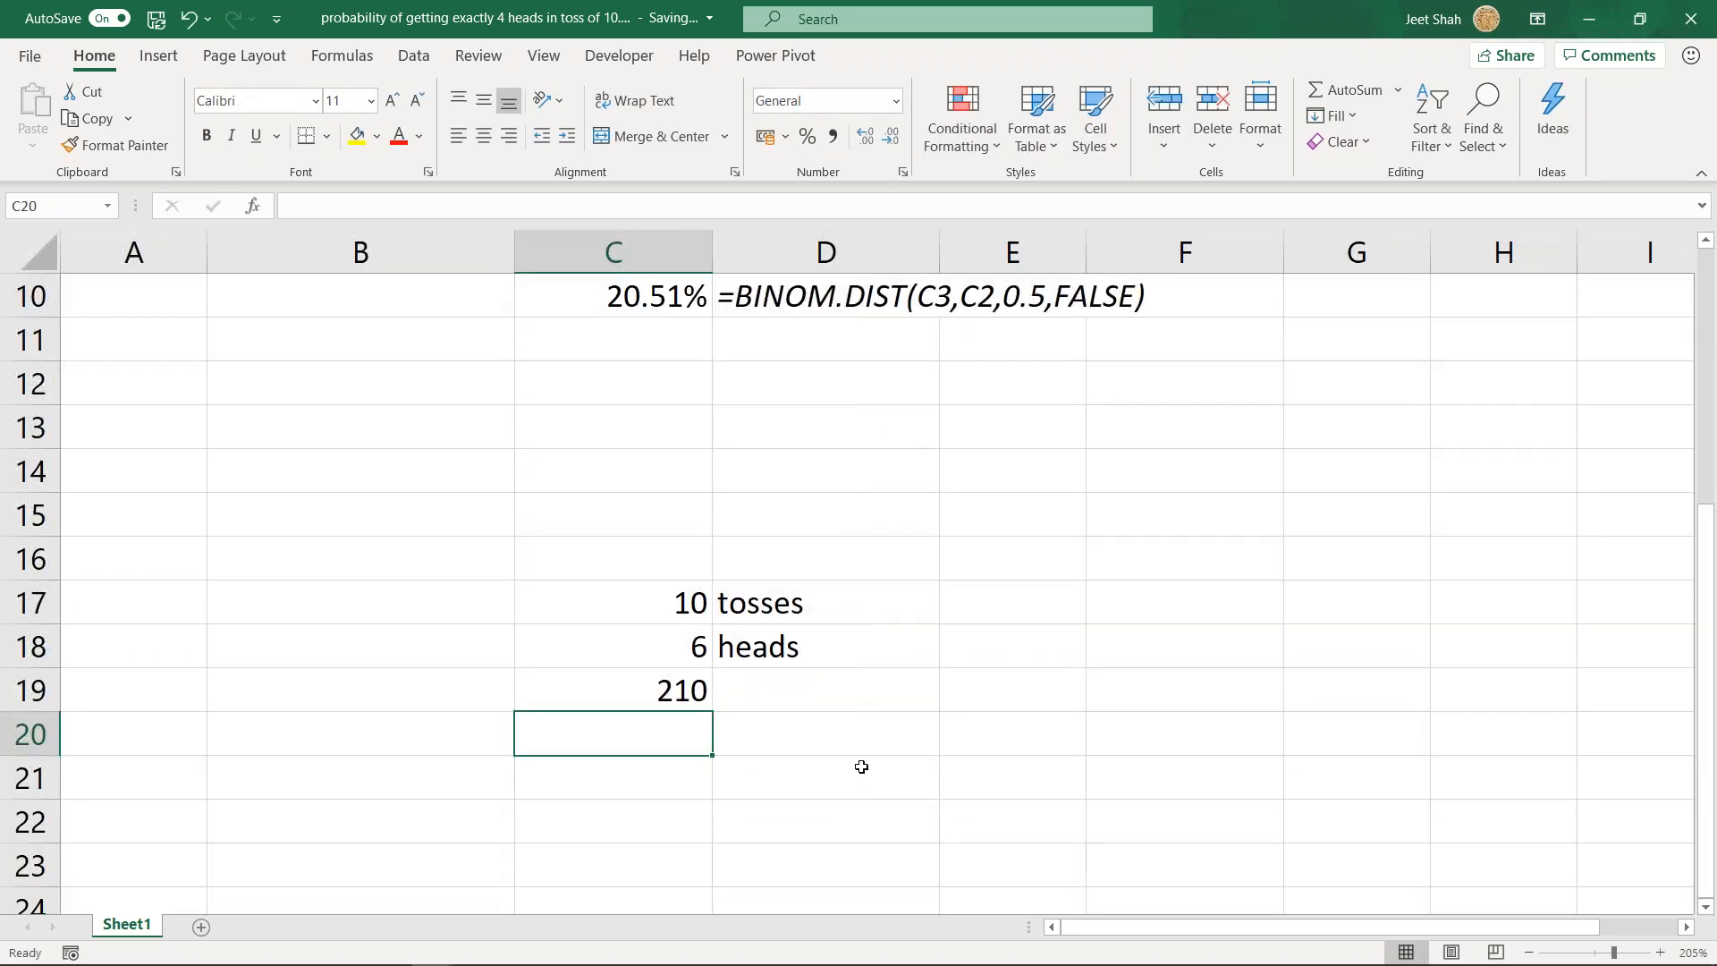
{"action": "type", "text": "="}
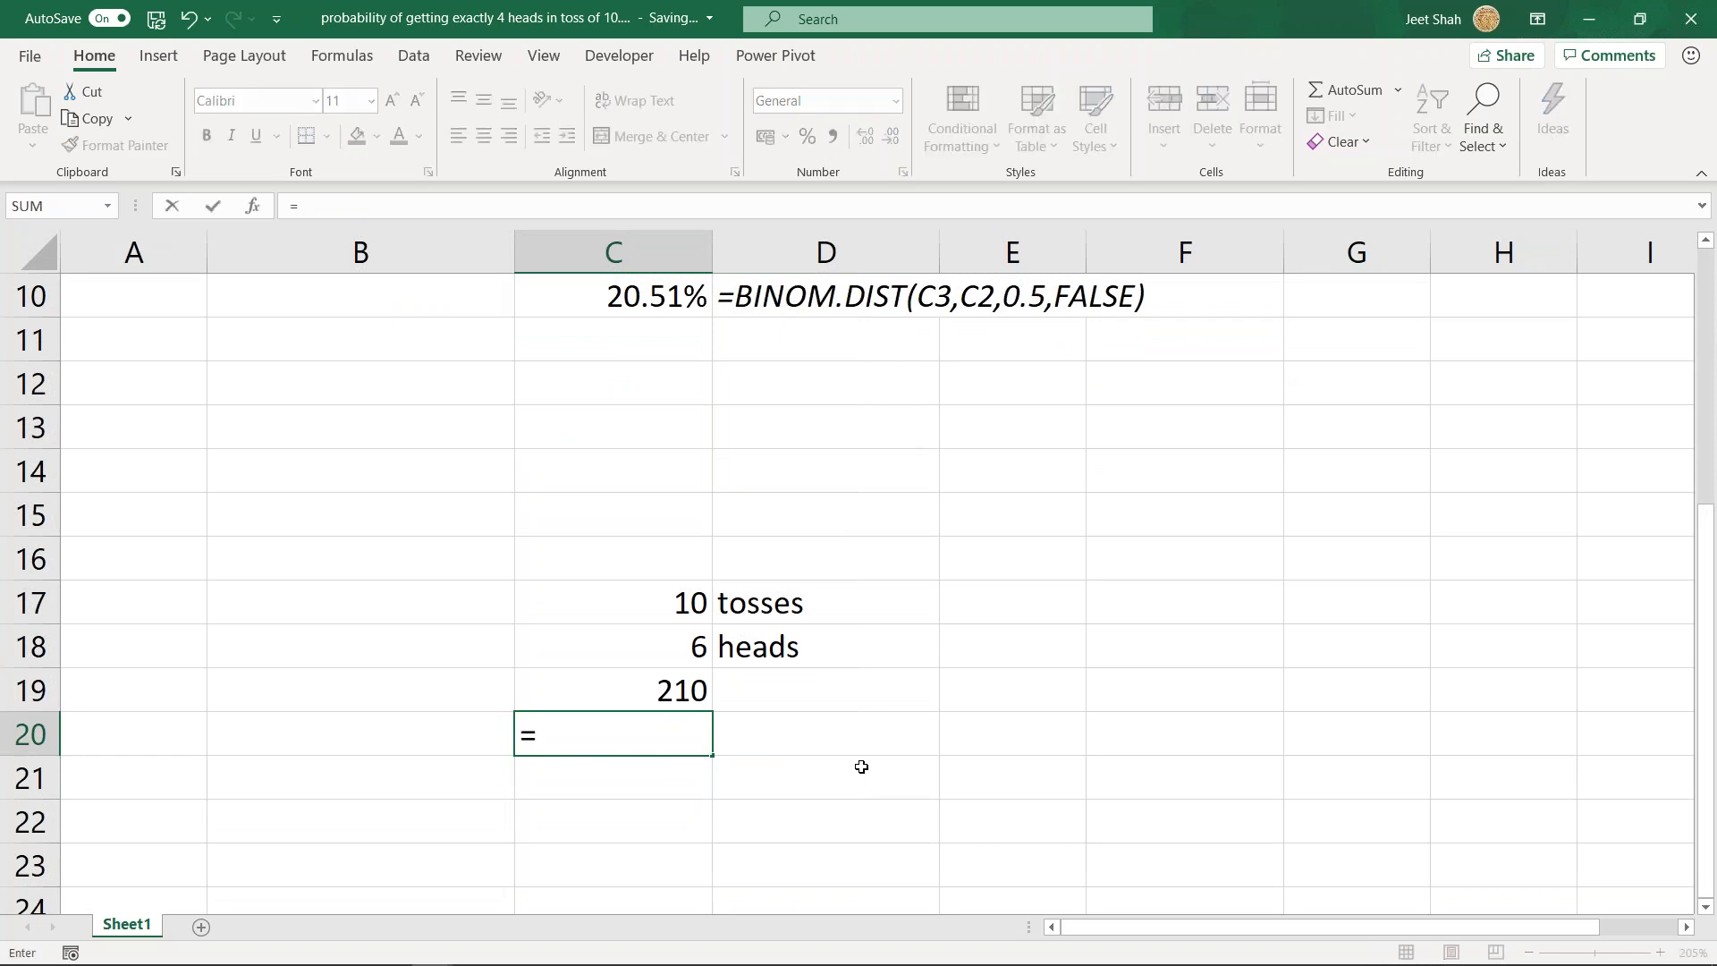
{"action": "type", "text": "binom"}
{"action": "key", "text": "Tab"}
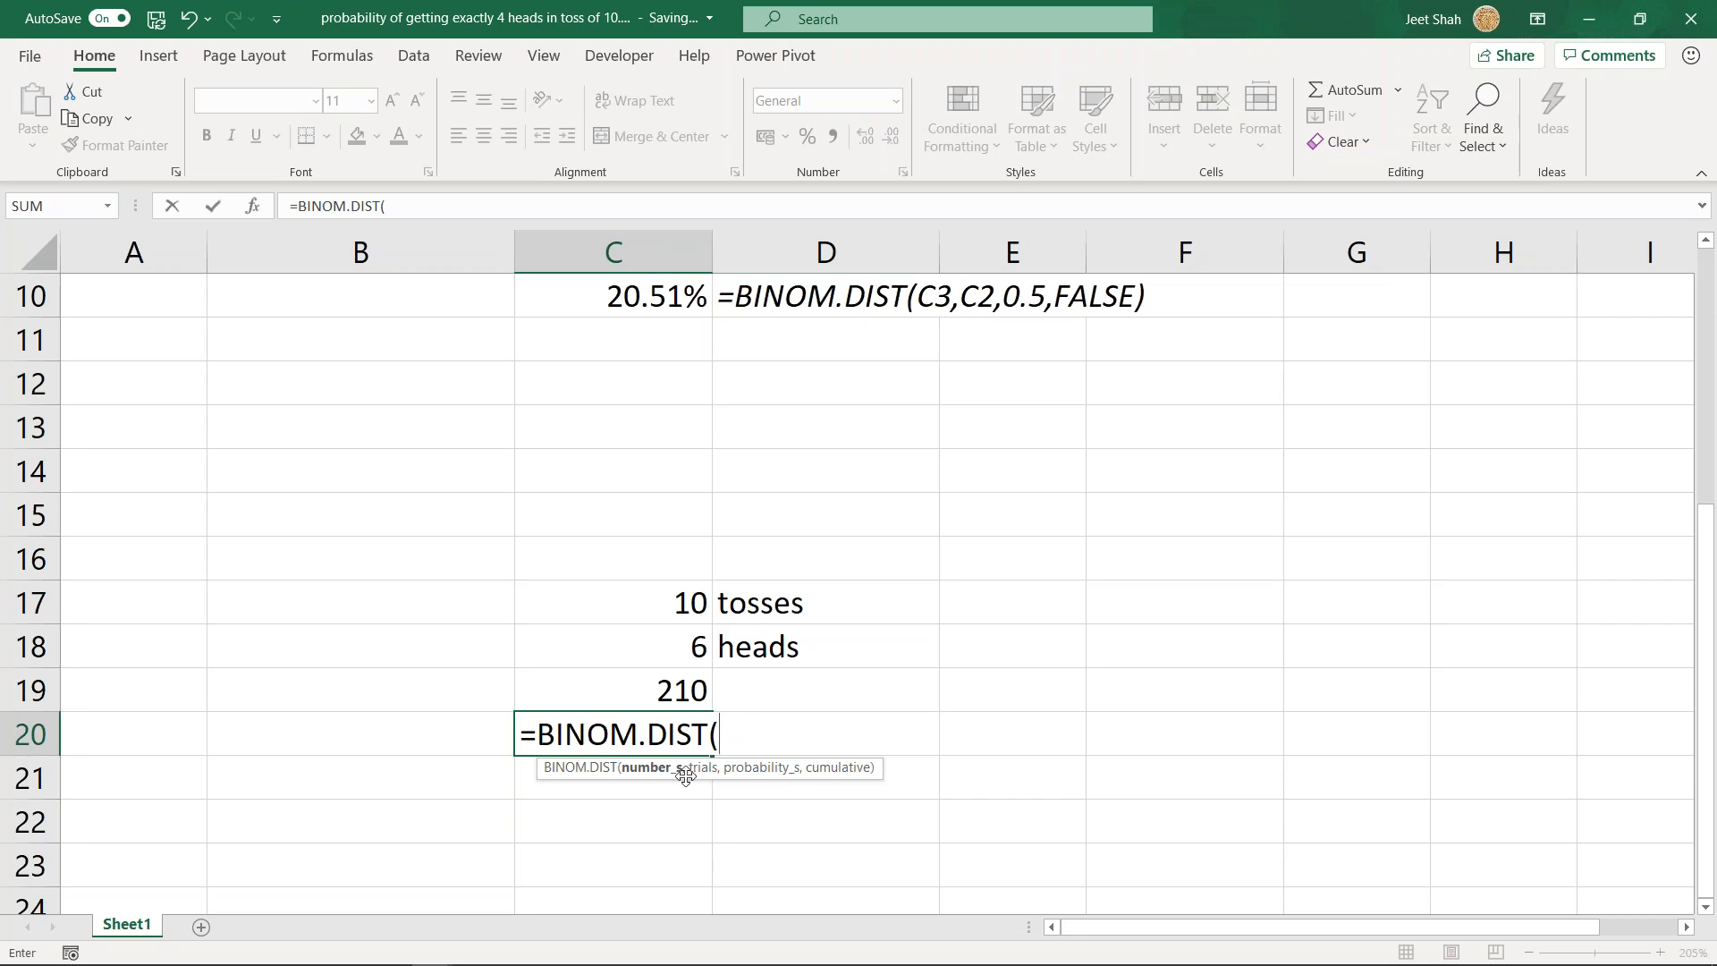
{"action": "scroll", "coordinate": [824, 711], "scroll_direction": "up", "scroll_amount": 2}
{"action": "scroll", "coordinate": [822, 716], "scroll_direction": "down", "scroll_amount": 2}
{"action": "left_click", "coordinate": [680, 604]}
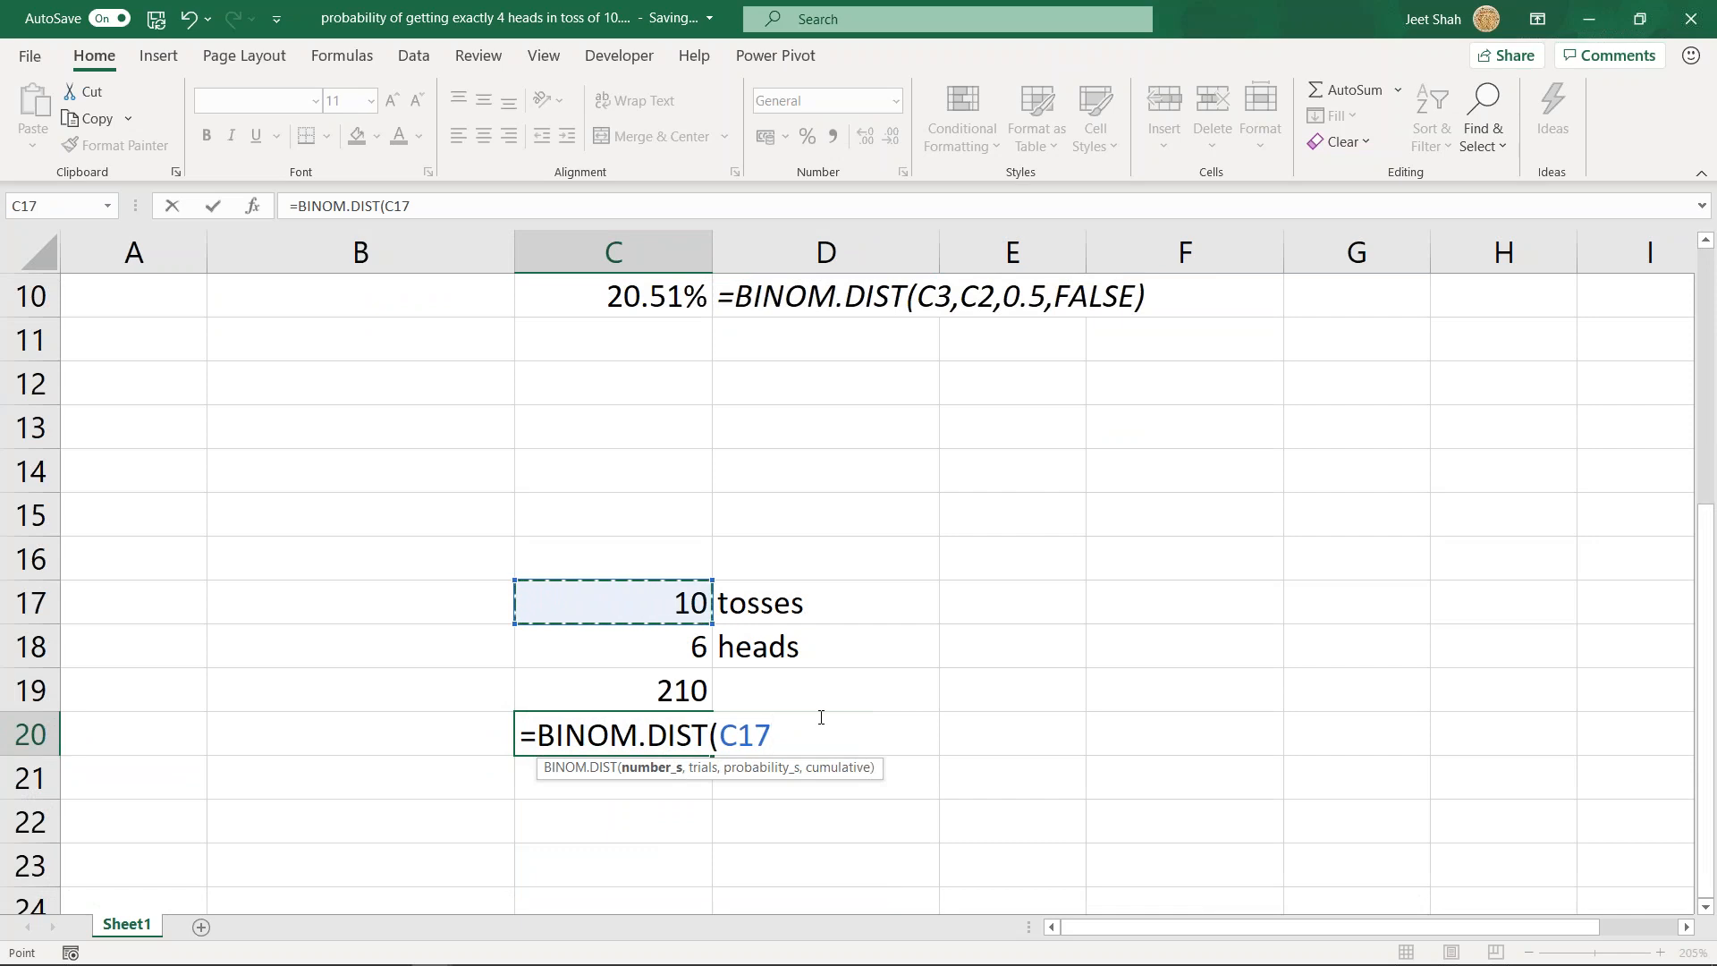
{"action": "scroll", "coordinate": [821, 717], "scroll_direction": "up", "scroll_amount": 3}
{"action": "scroll", "coordinate": [820, 717], "scroll_direction": "down", "scroll_amount": 3}
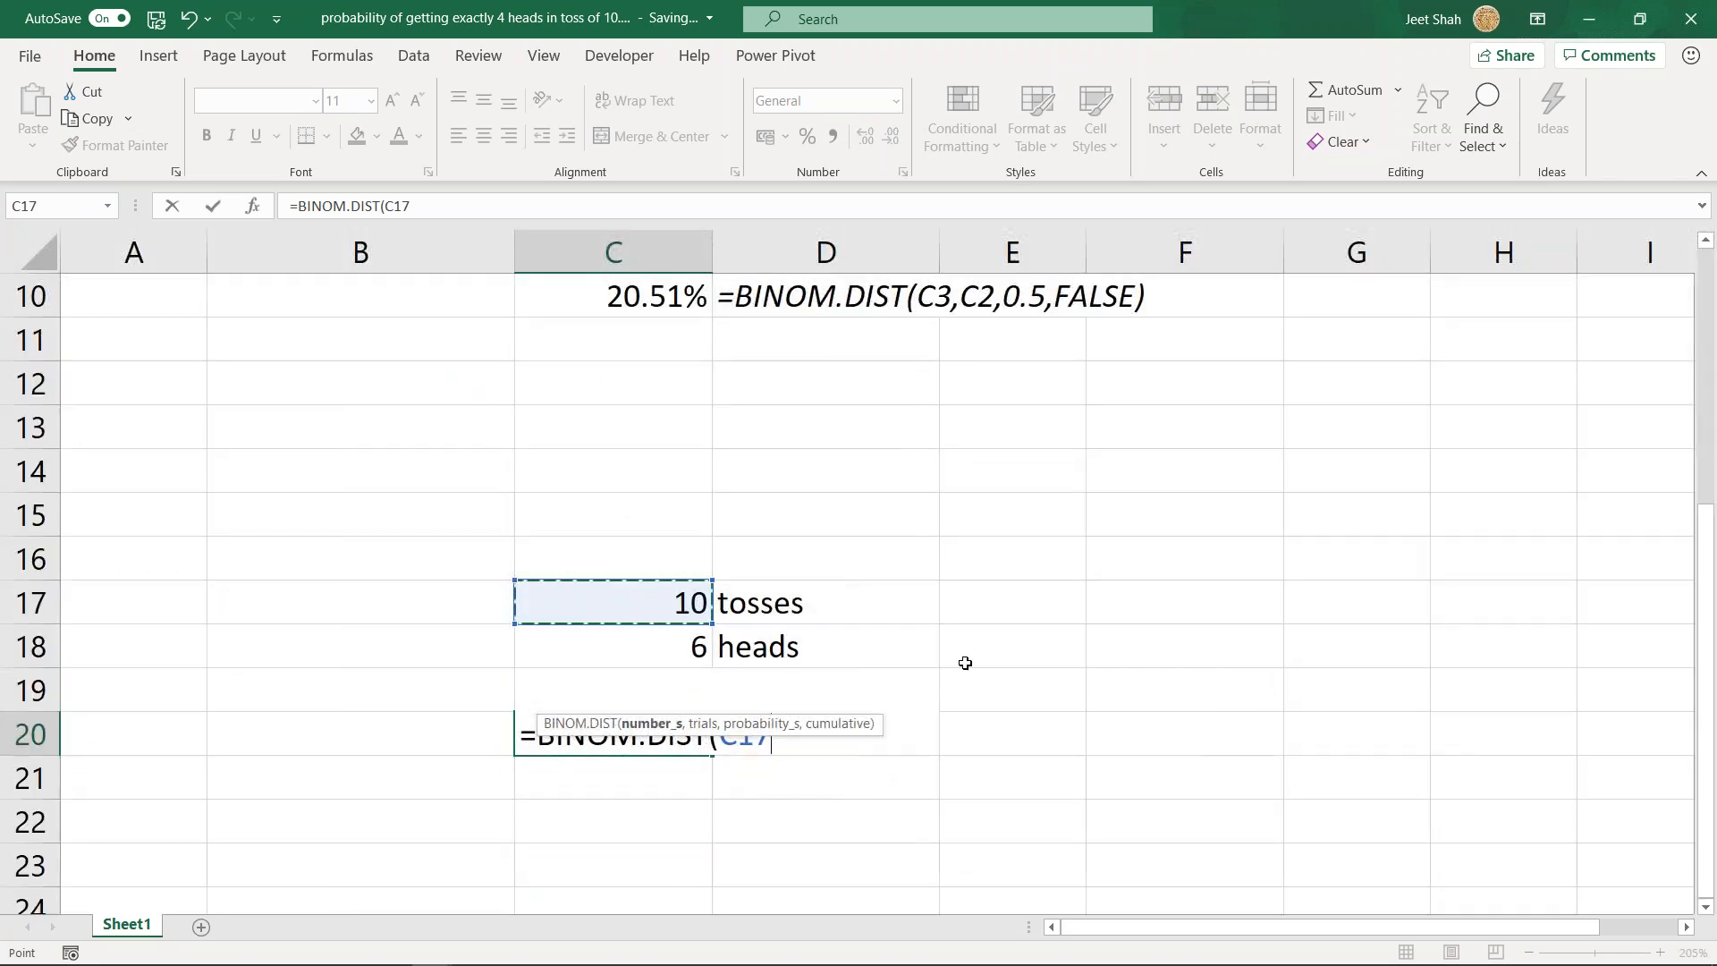
{"action": "type", "text": ","}
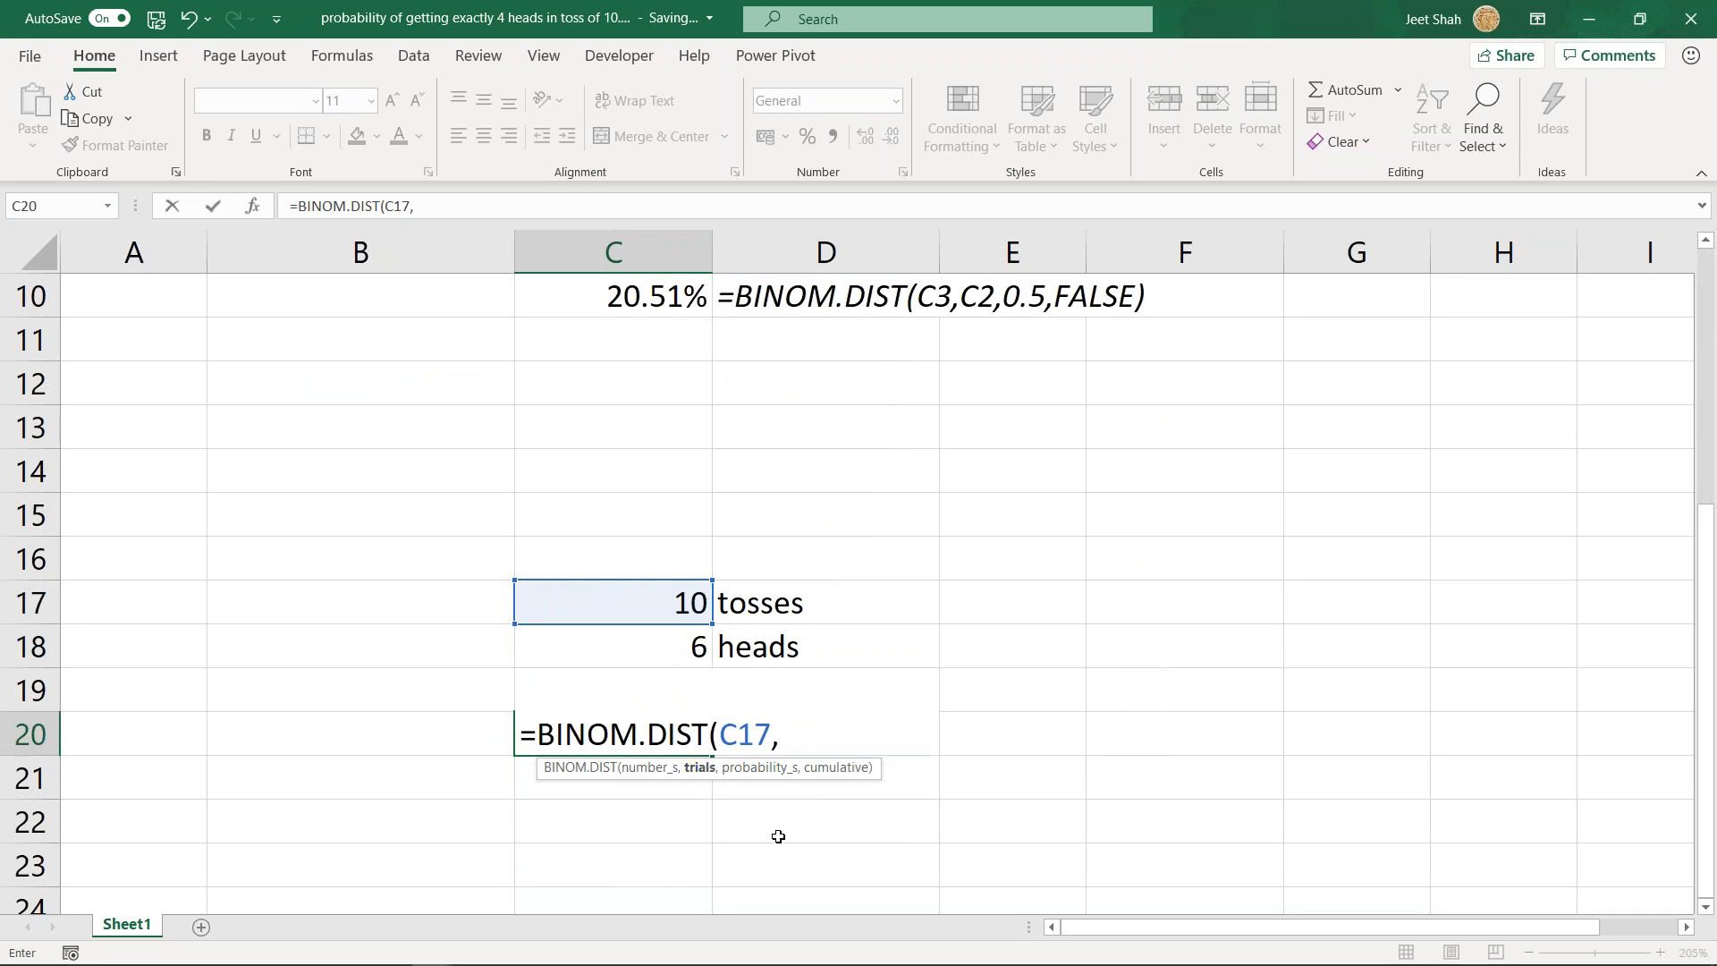
{"action": "key", "text": "Escape"}
- Examine the number_s, trials, probability_s and cumulative arguments one by one inside C10's BINOM.DIST formula
{"action": "scroll", "coordinate": [647, 644], "scroll_direction": "up", "scroll_amount": 3}
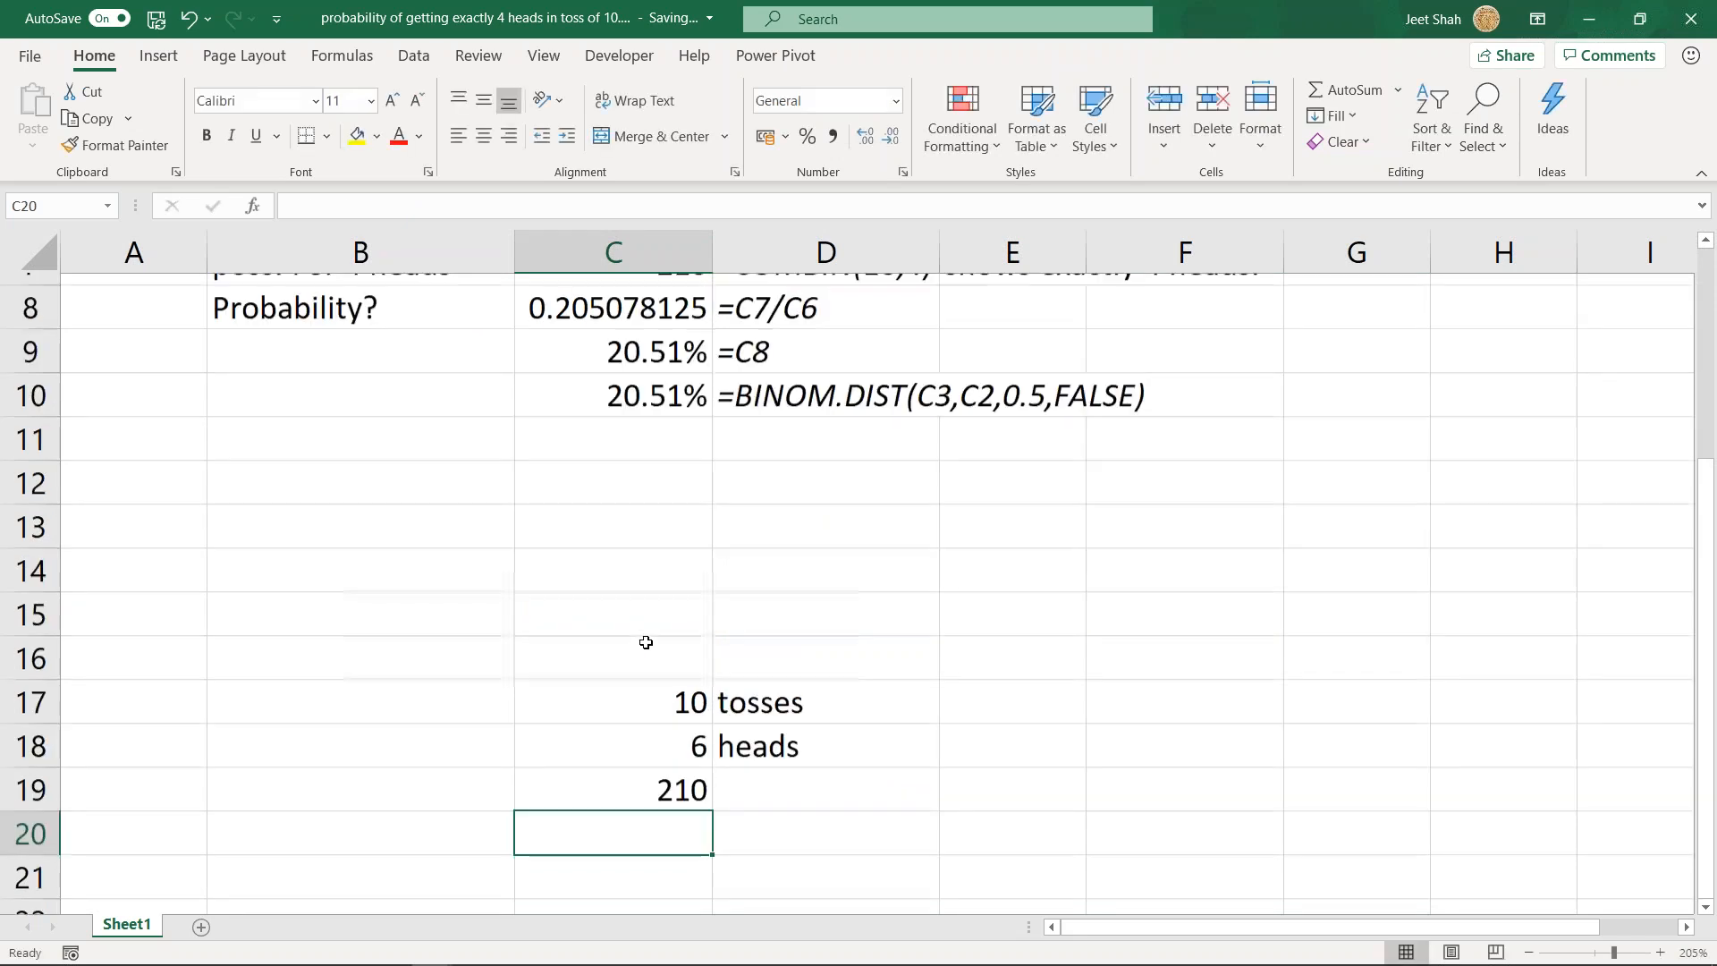
{"action": "left_click", "coordinate": [653, 665]}
{"action": "double_click", "coordinate": [647, 691]}
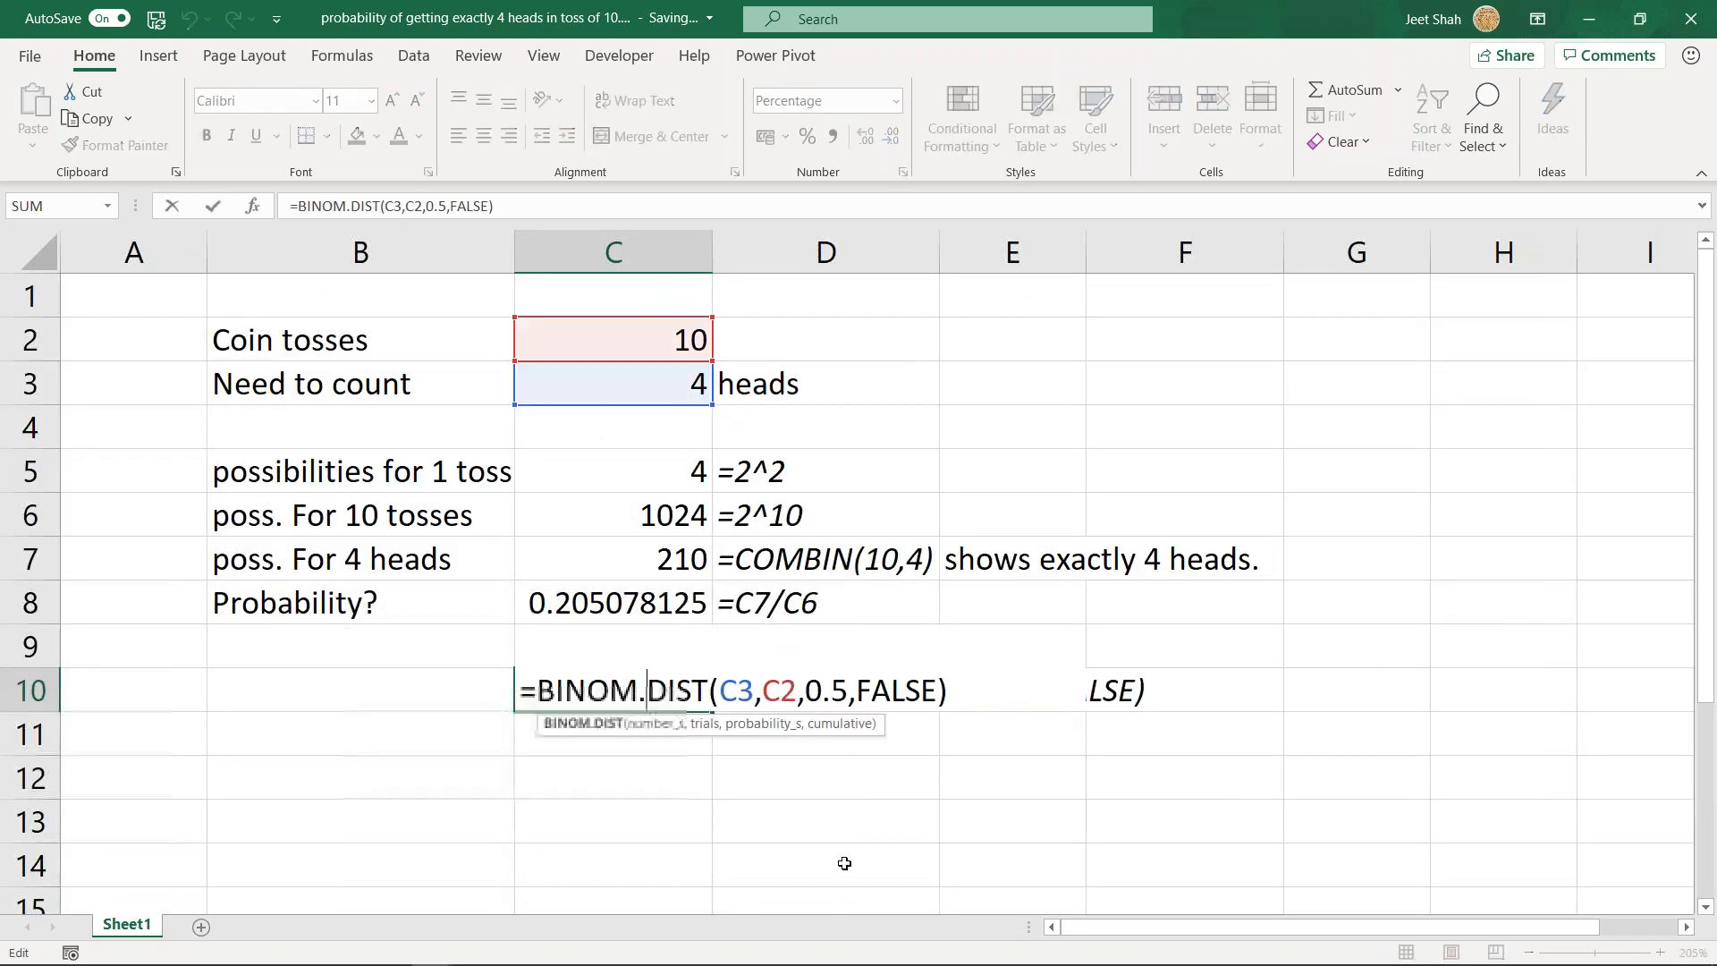
{"action": "left_click", "coordinate": [670, 726]}
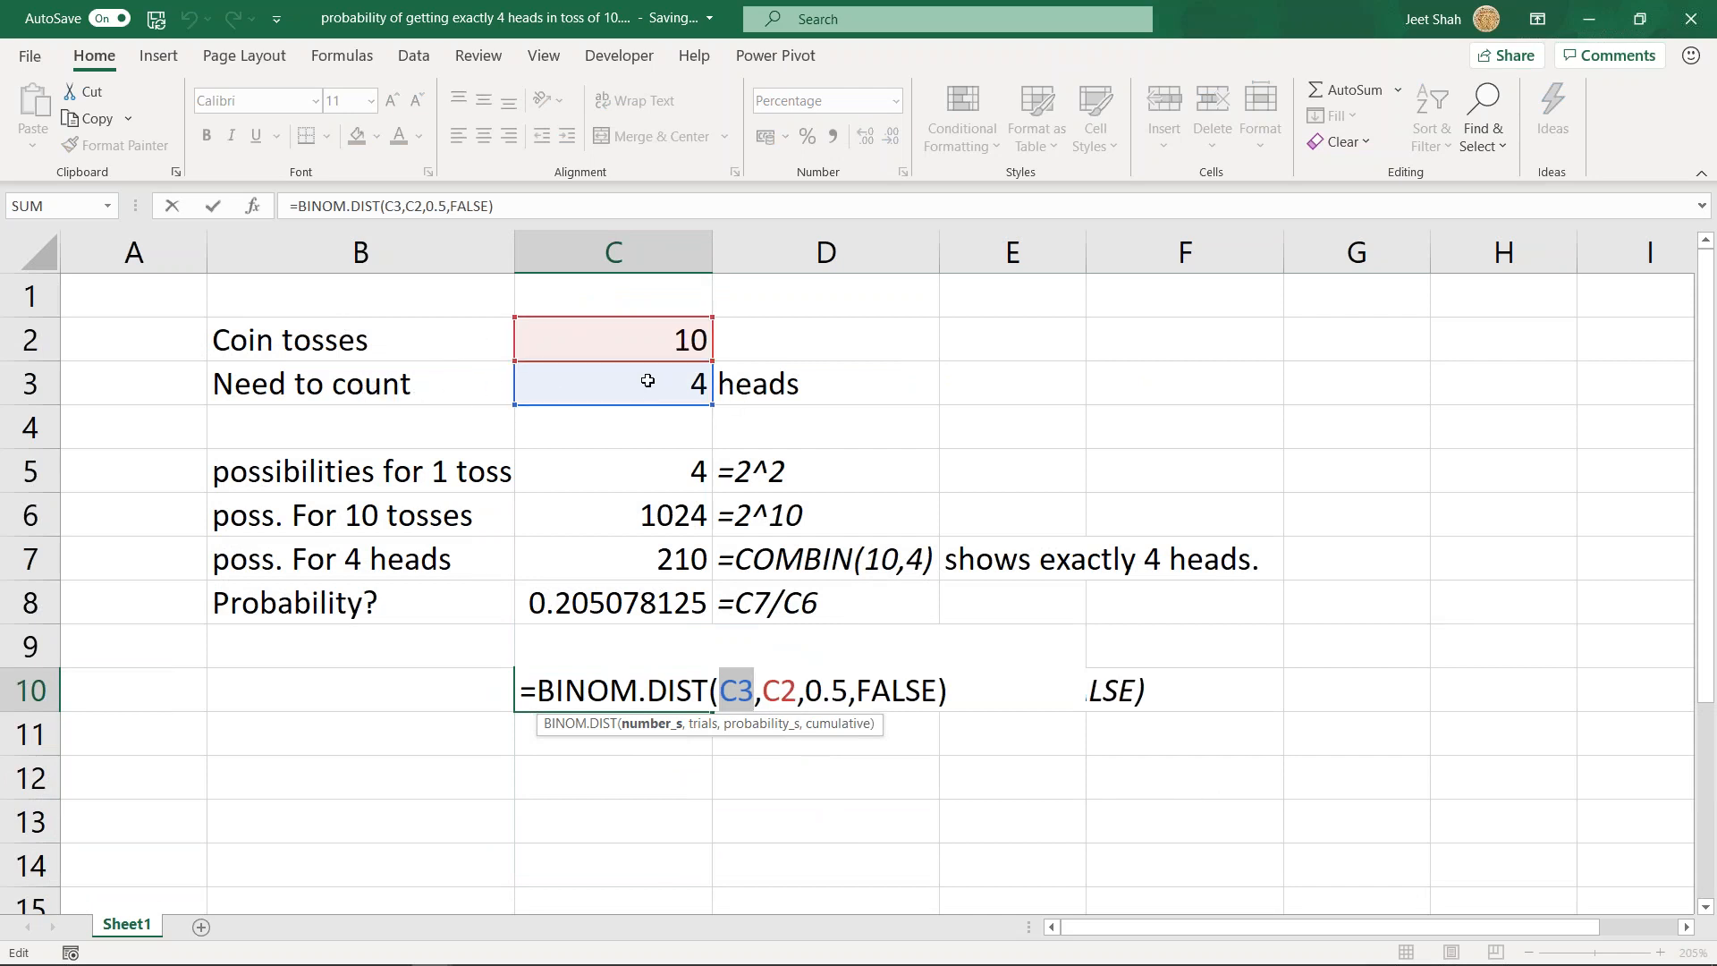
{"action": "left_click", "coordinate": [700, 731]}
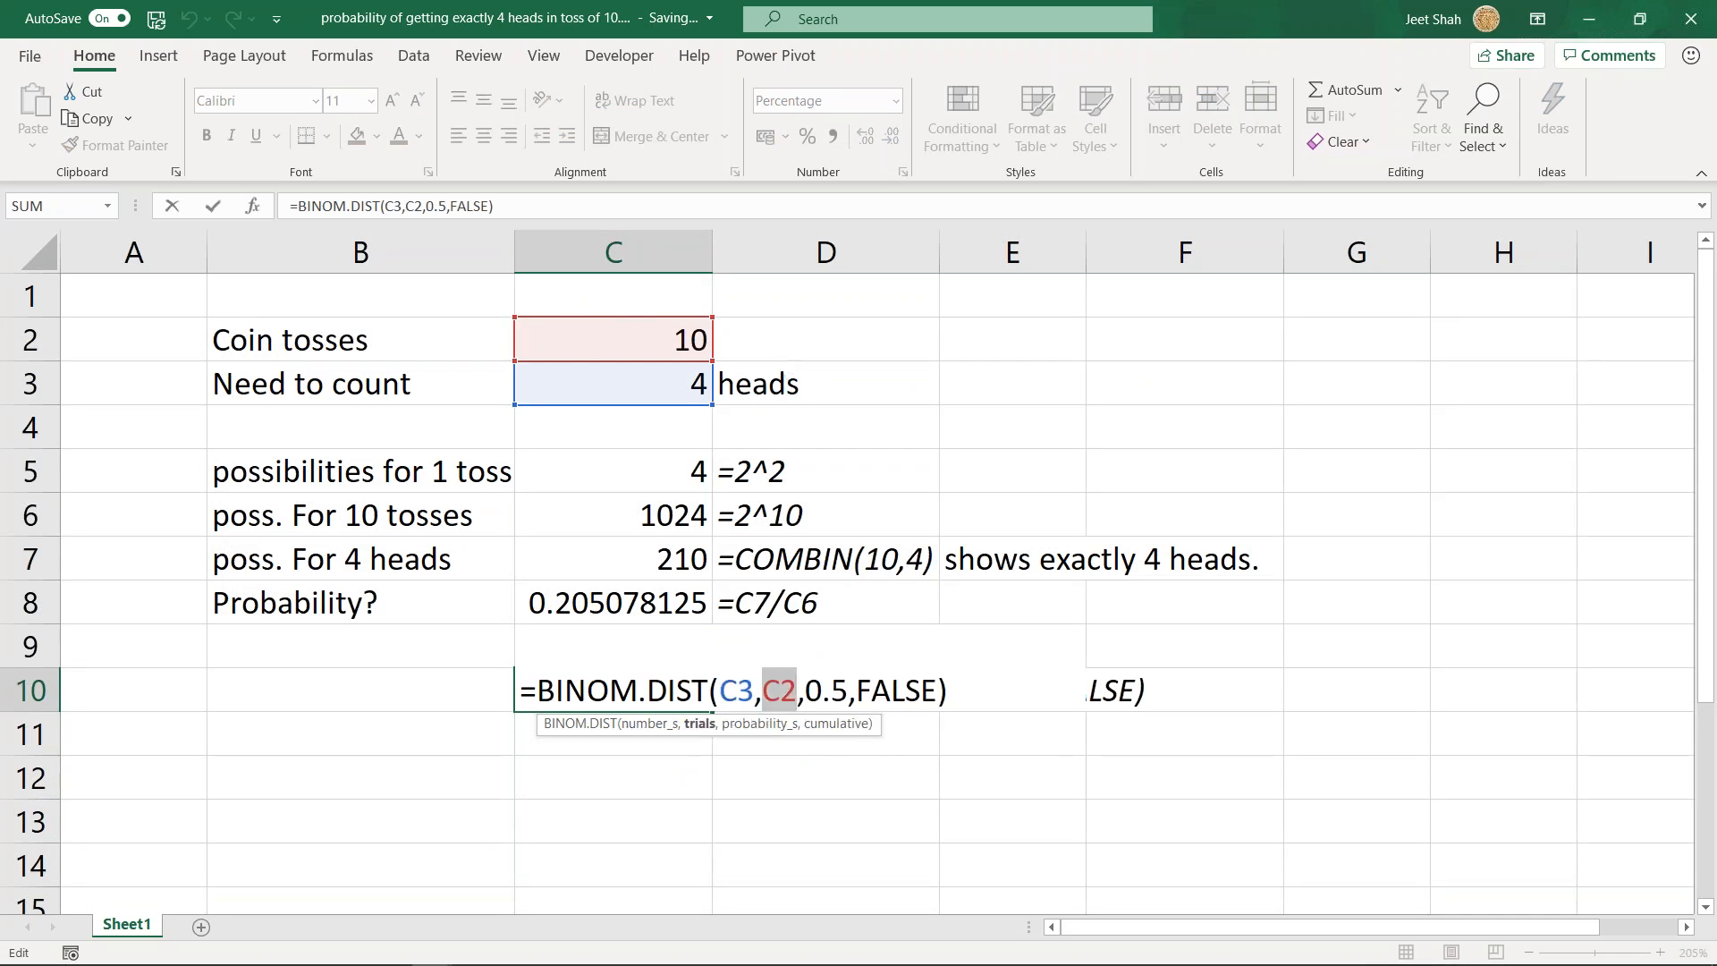
{"action": "left_click", "coordinate": [774, 735]}
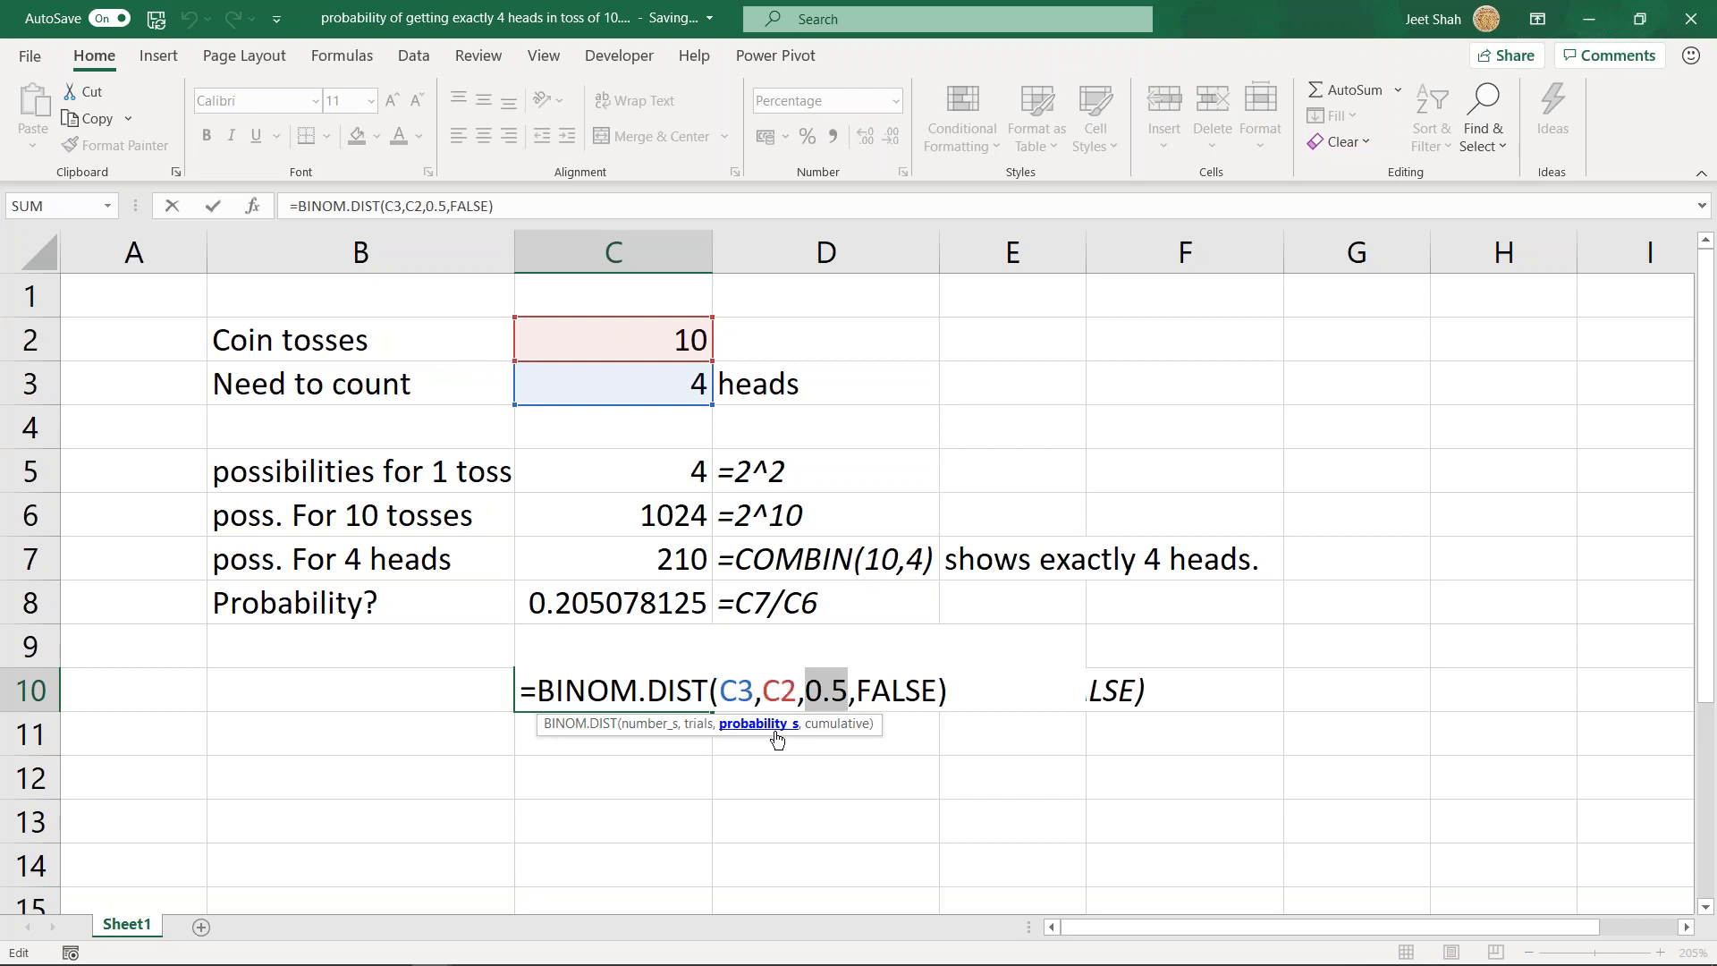
{"action": "left_click_drag", "start_coordinate": [804, 699], "coordinate": [840, 691]}
{"action": "left_click", "coordinate": [843, 724]}
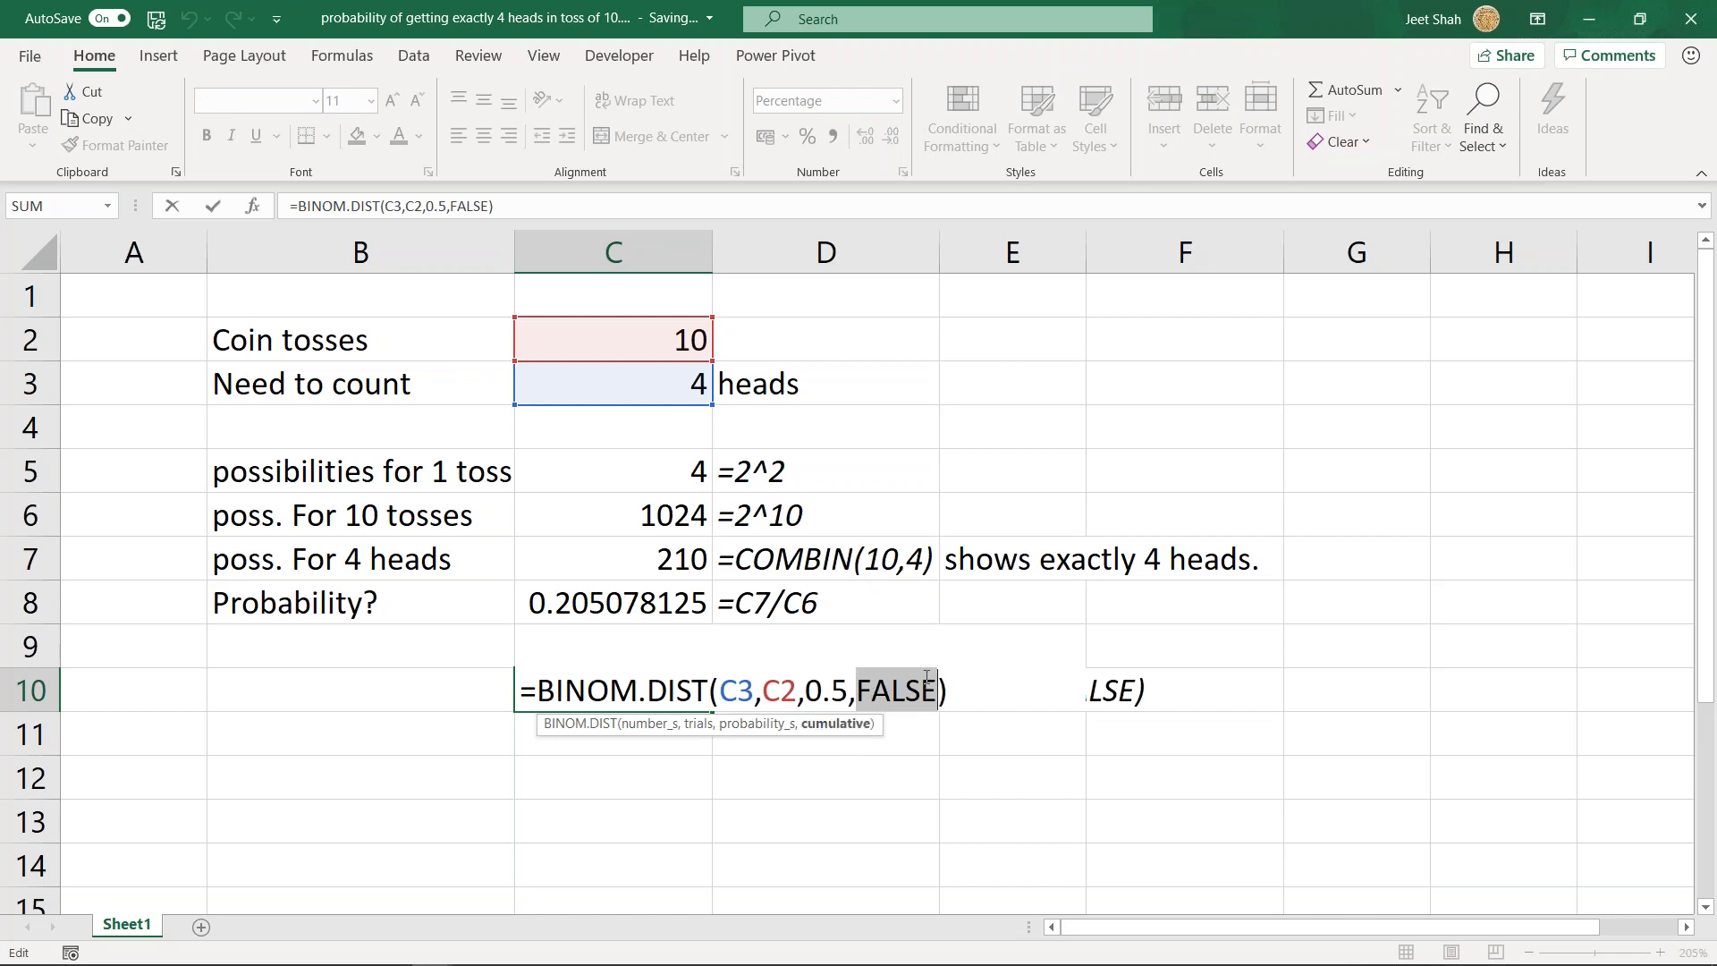
- Read the Function Arguments descriptions of Trials, Probability_s and Cumulative for C10's BINOM.DIST, then cancel the dialog
{"action": "left_click", "coordinate": [252, 206]}
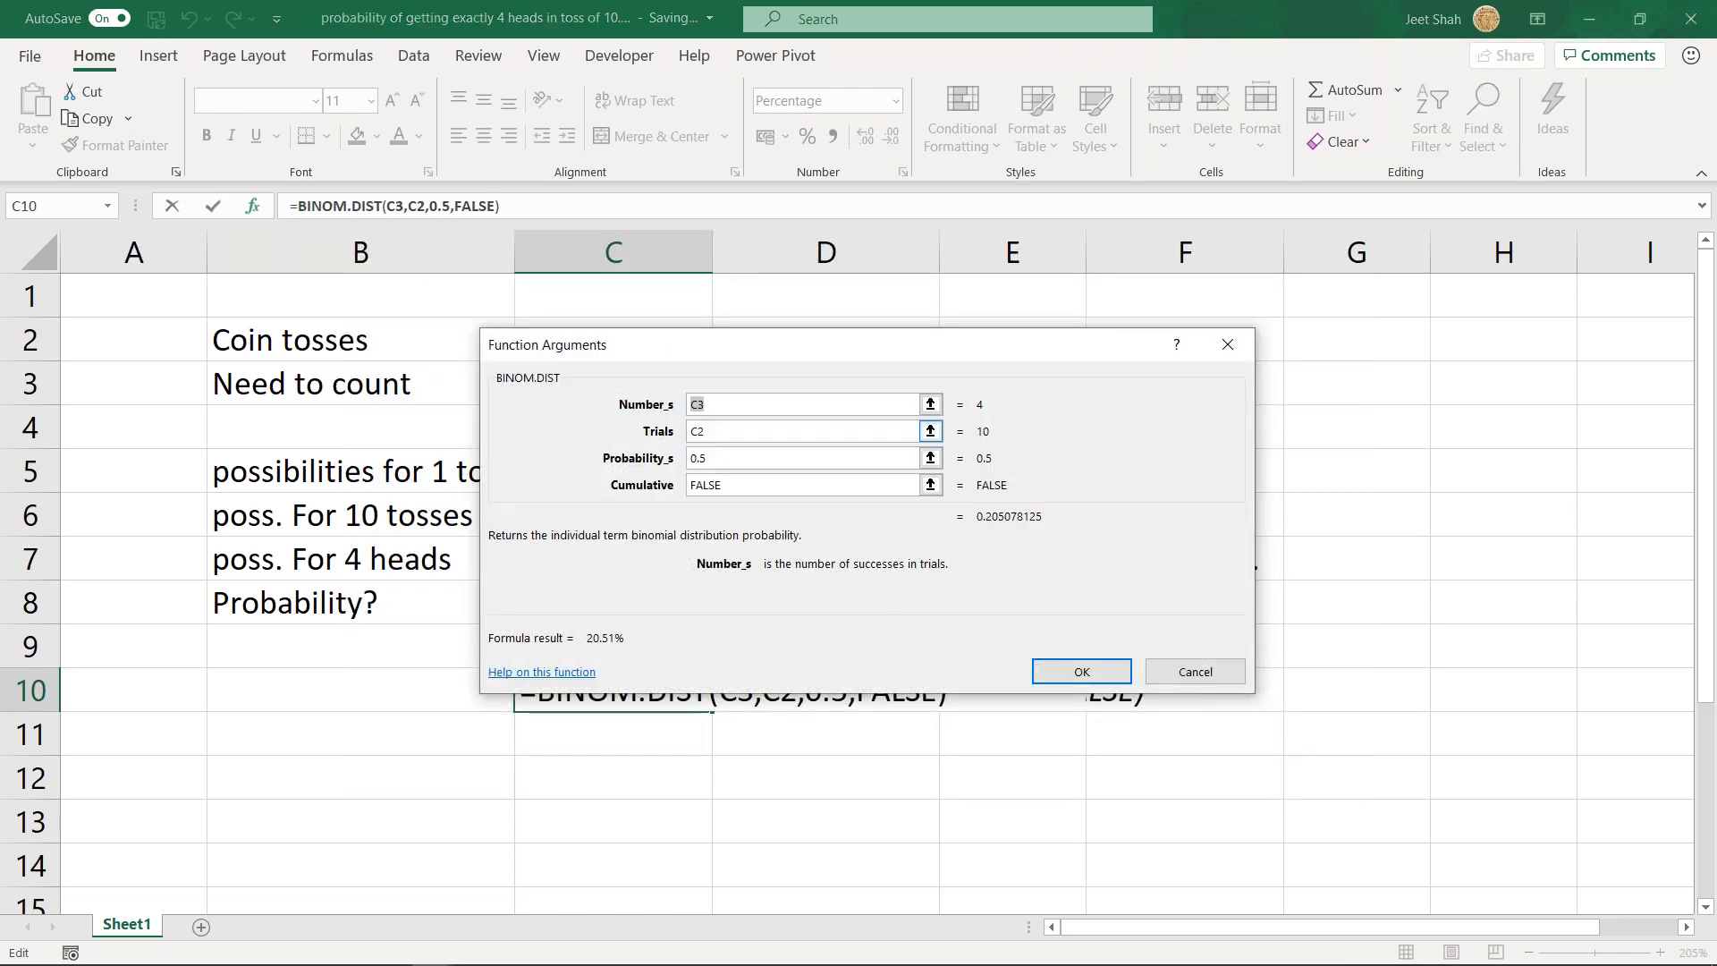
{"action": "left_click", "coordinate": [756, 431]}
{"action": "left_click", "coordinate": [756, 458]}
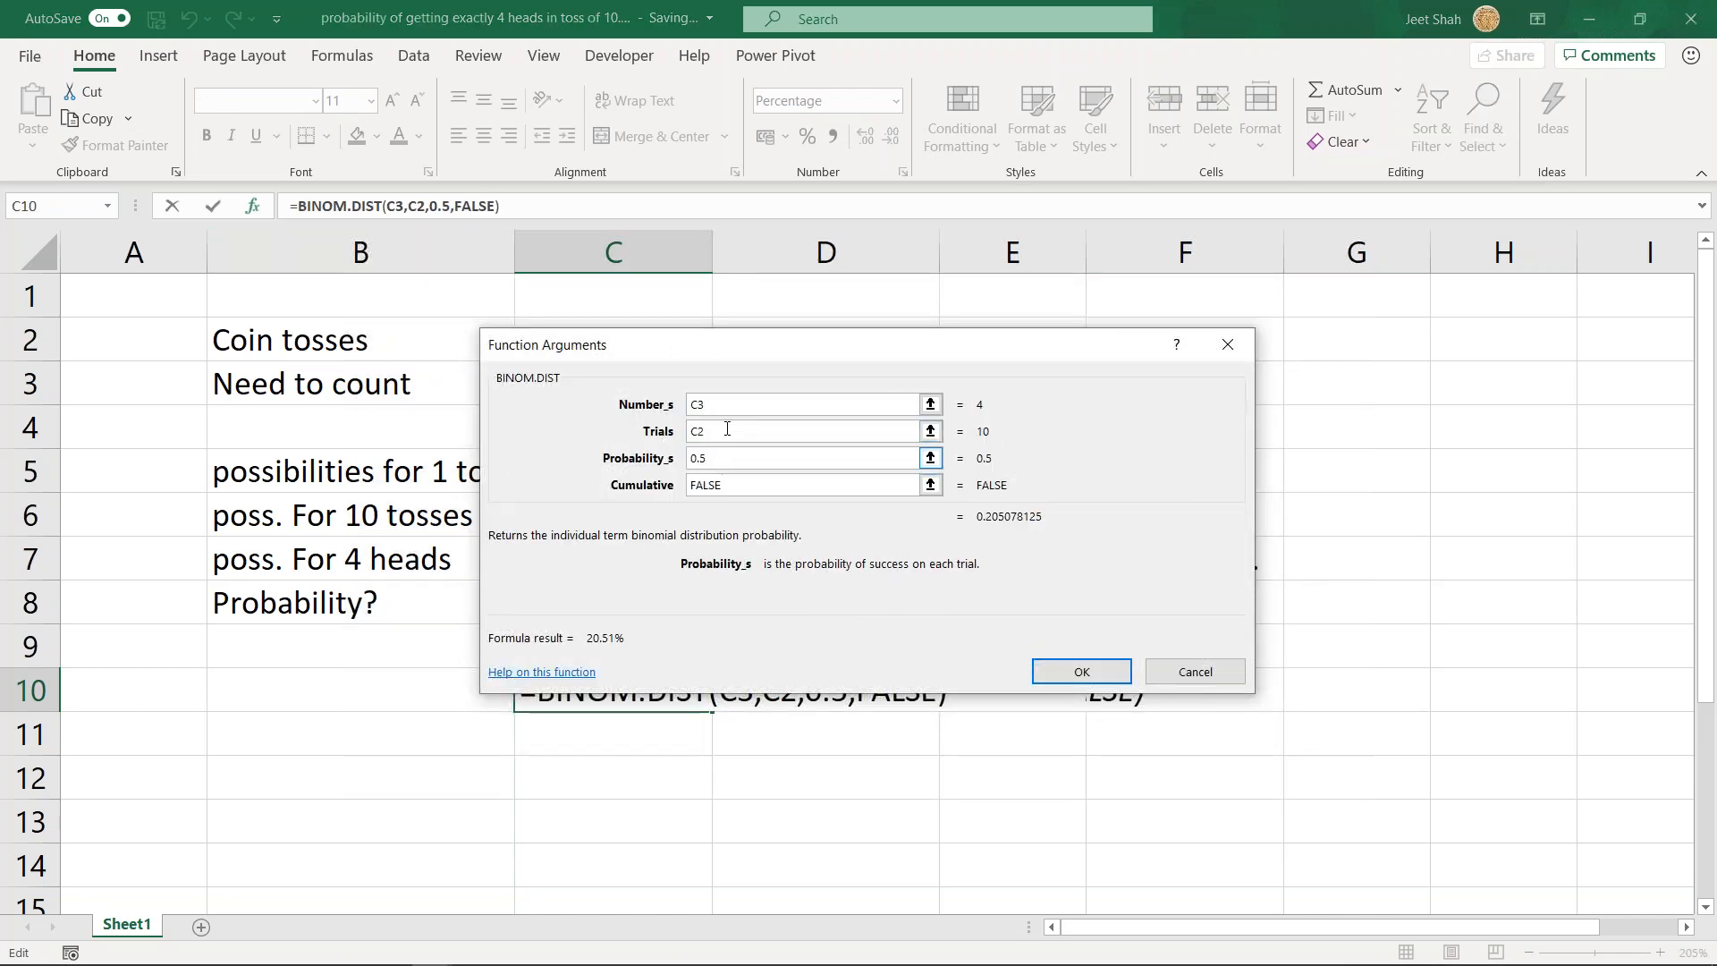
{"action": "left_click", "coordinate": [738, 488]}
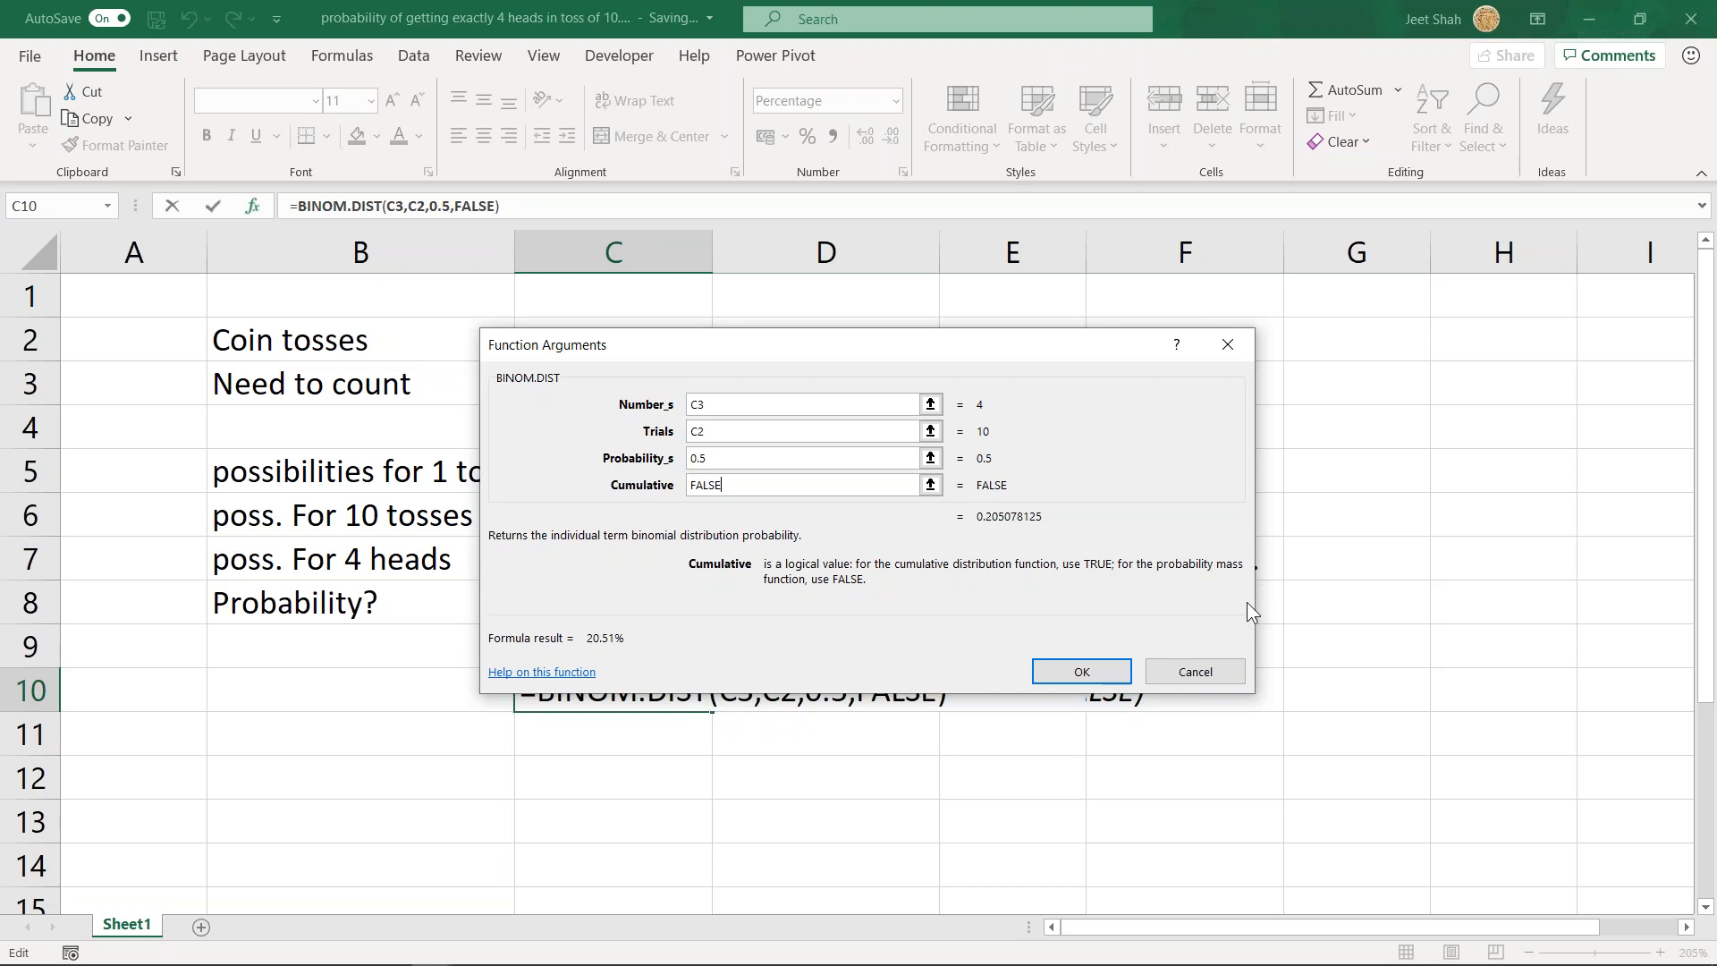
{"action": "left_click", "coordinate": [1183, 676]}
- Review C10's BINOM.DIST arguments C3, C2, 0.5 and FALSE once more, close the formula and return to the 6-heads example
{"action": "double_click", "coordinate": [661, 694]}
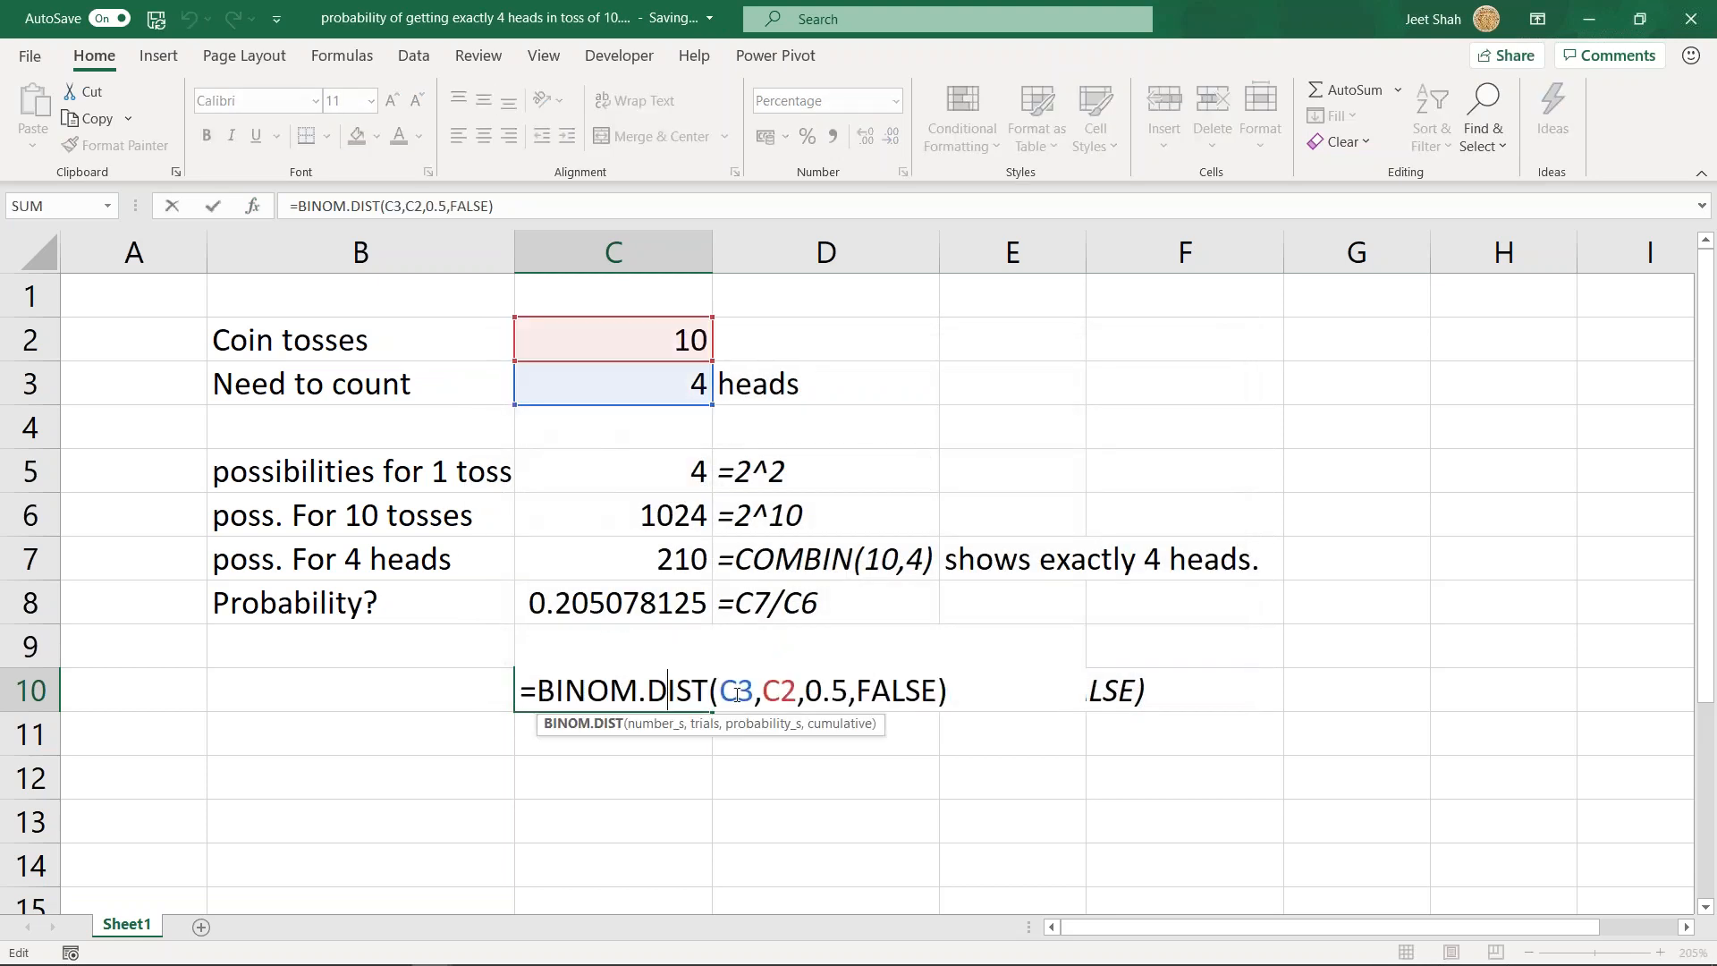
{"action": "left_click", "coordinate": [659, 723]}
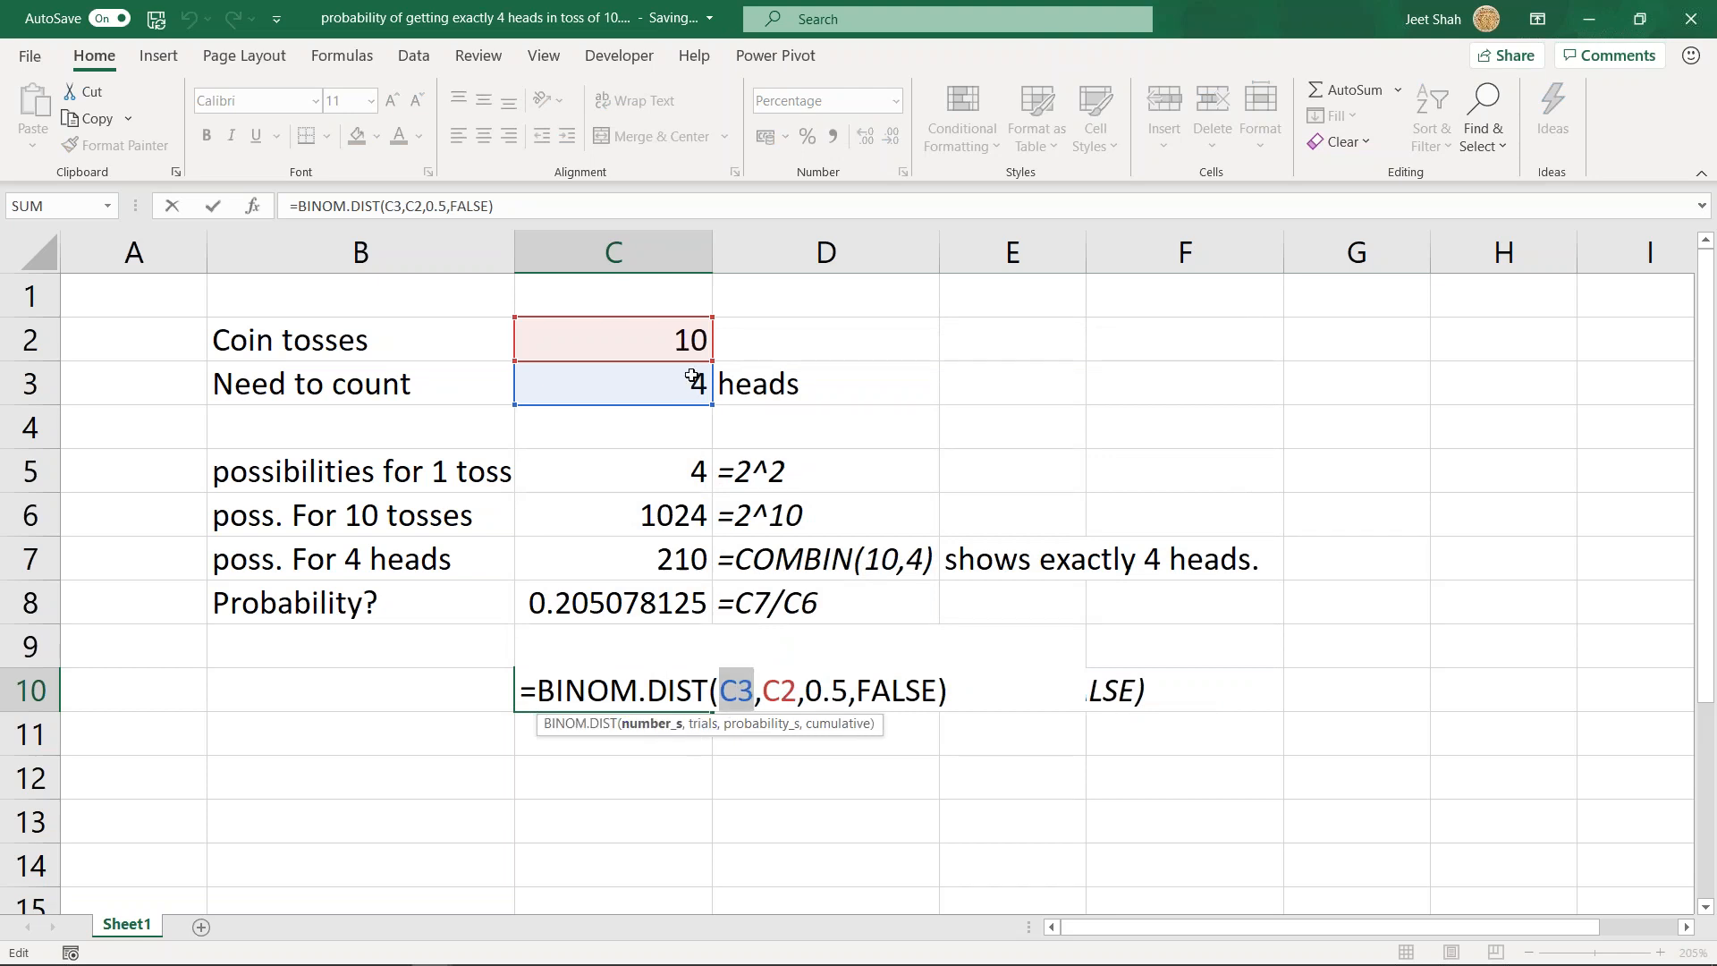
{"action": "left_click", "coordinate": [702, 723]}
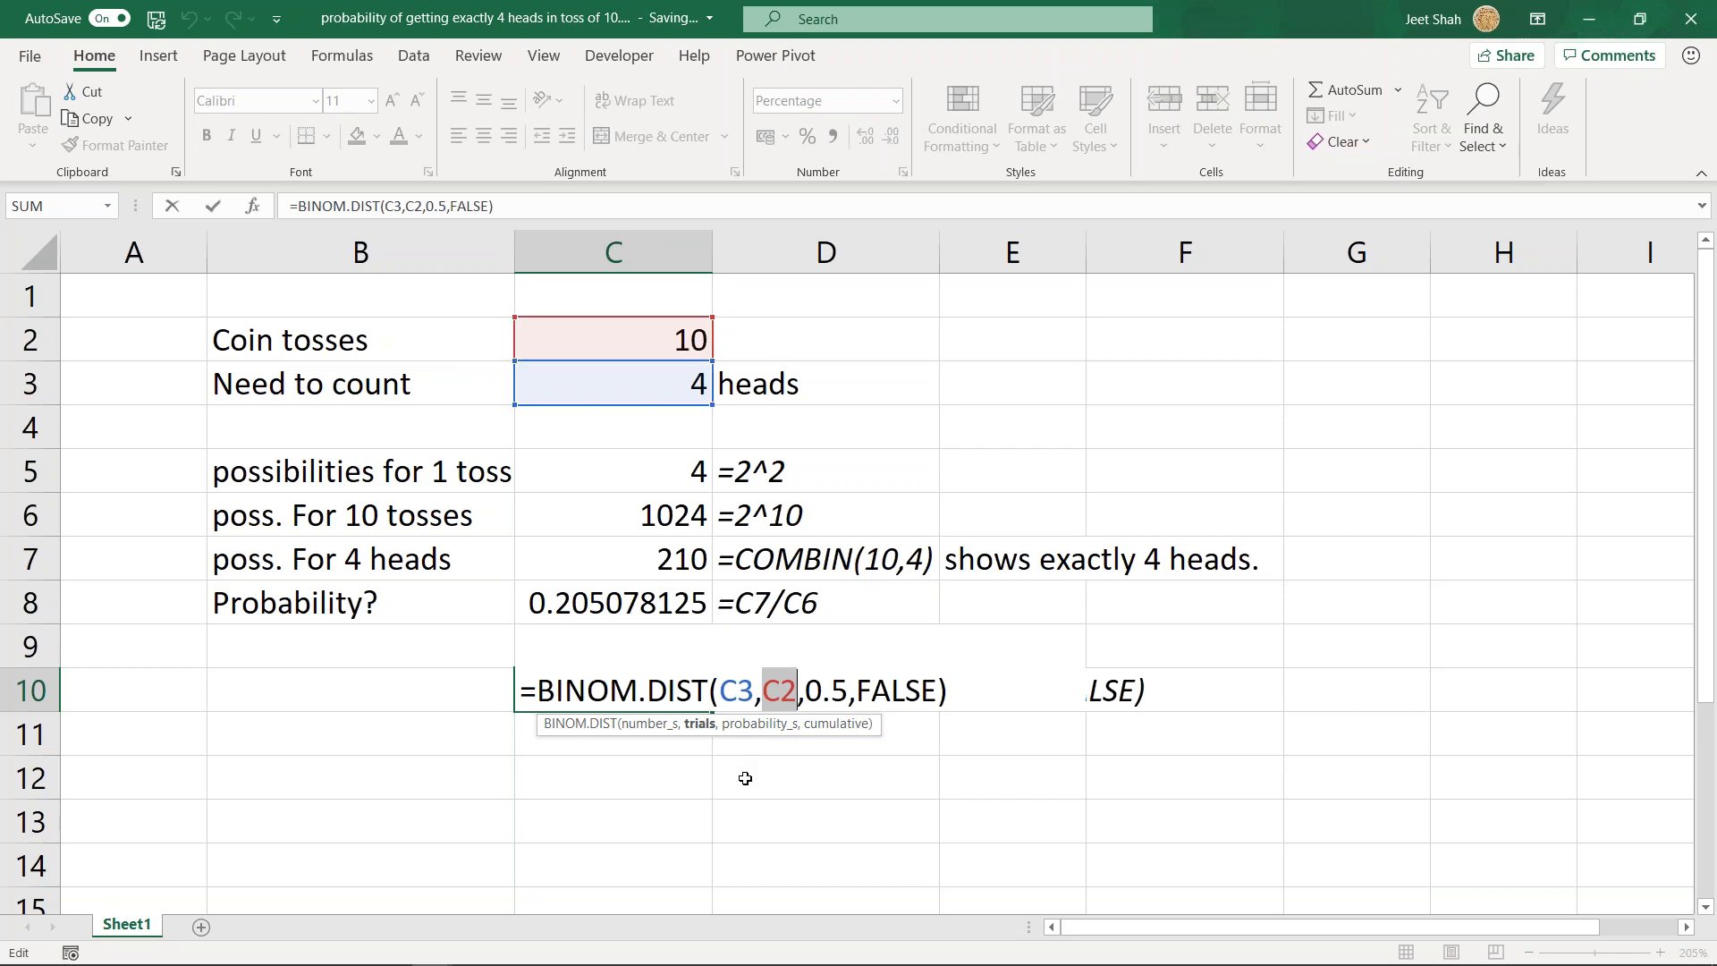
{"action": "left_click", "coordinate": [751, 724]}
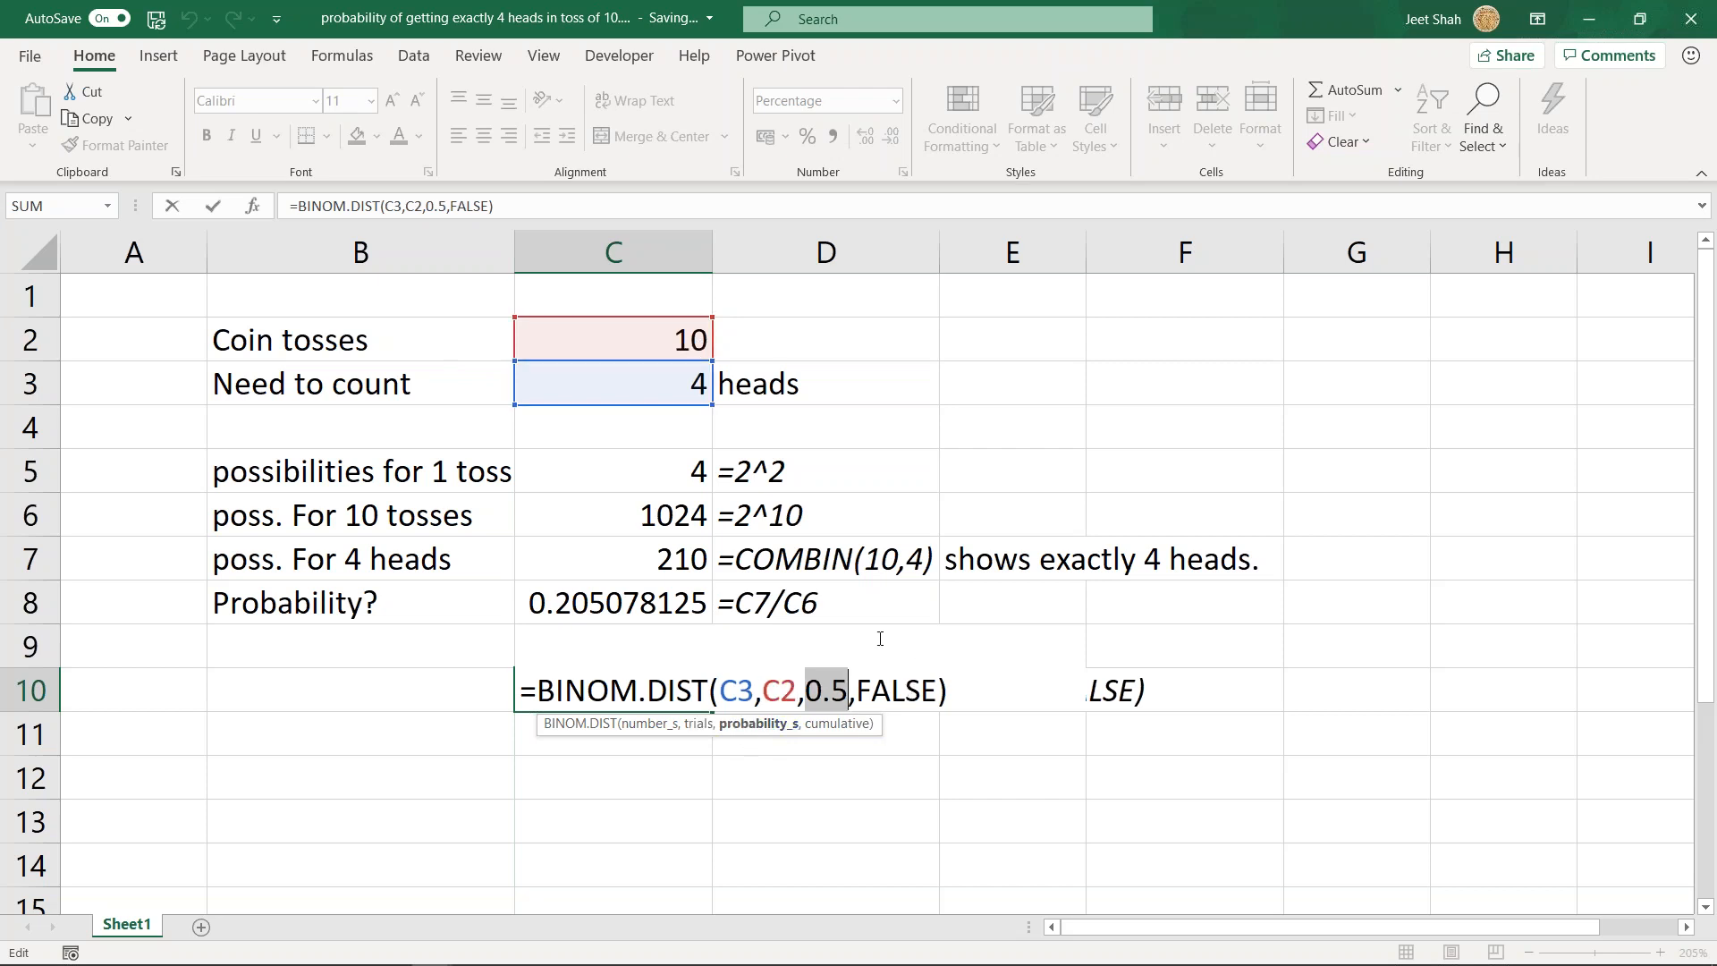
{"action": "left_click", "coordinate": [837, 725]}
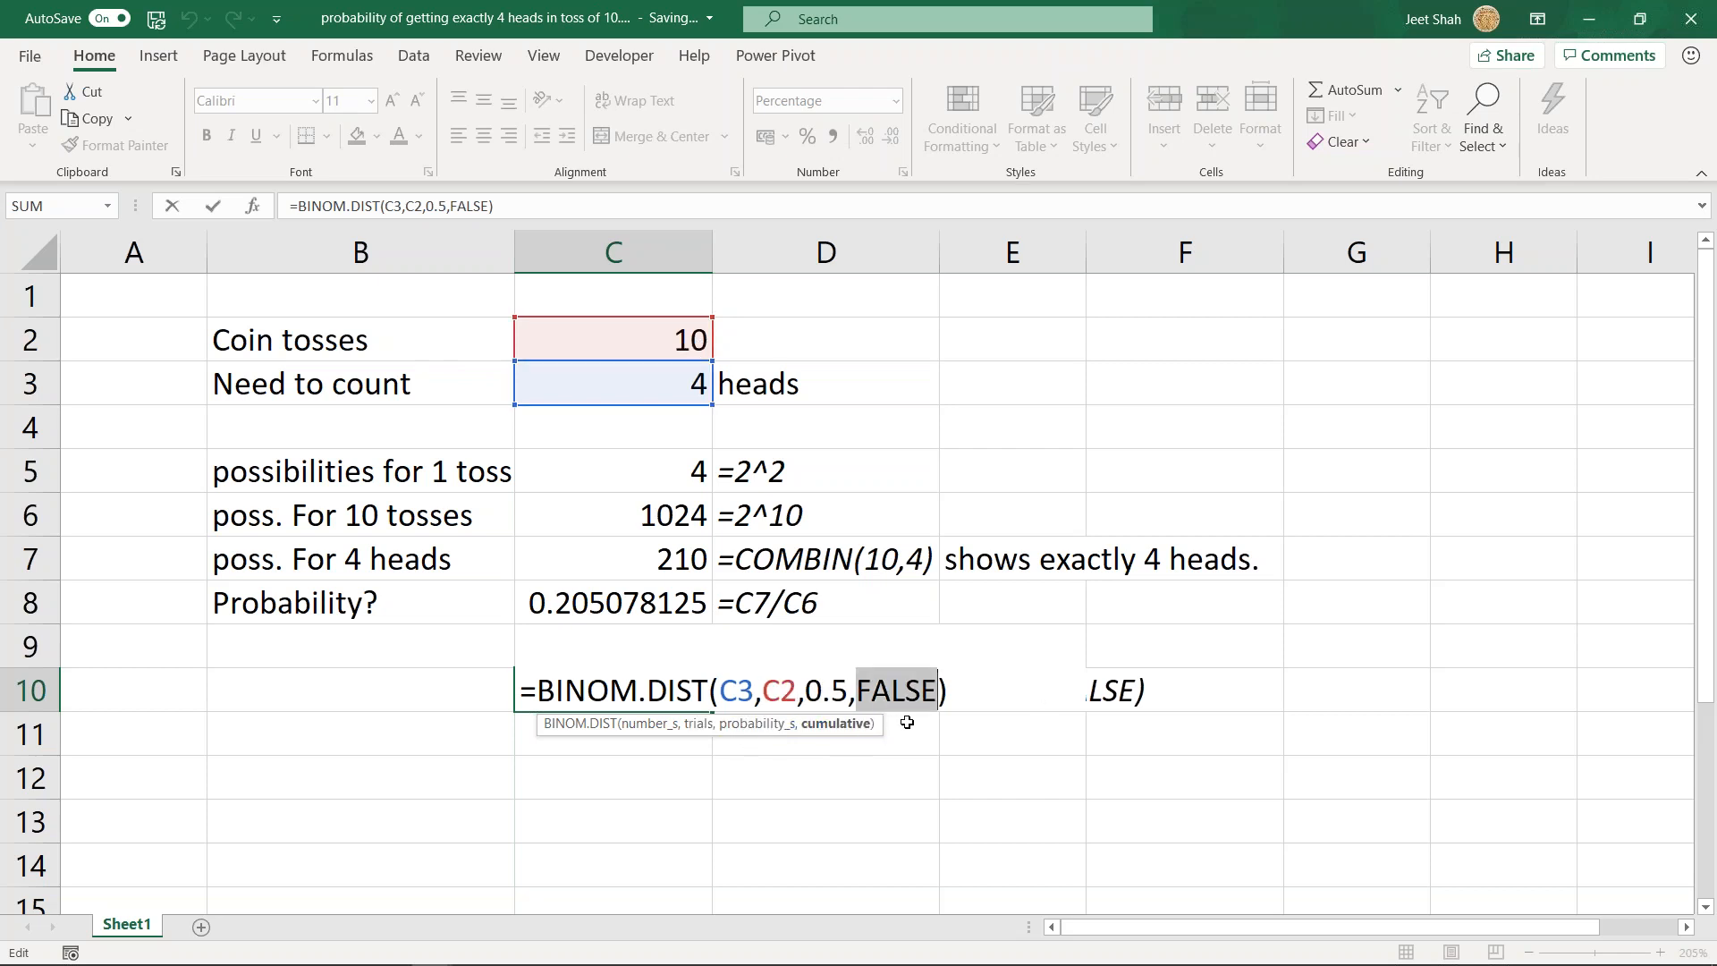
{"action": "left_click", "coordinate": [949, 691]}
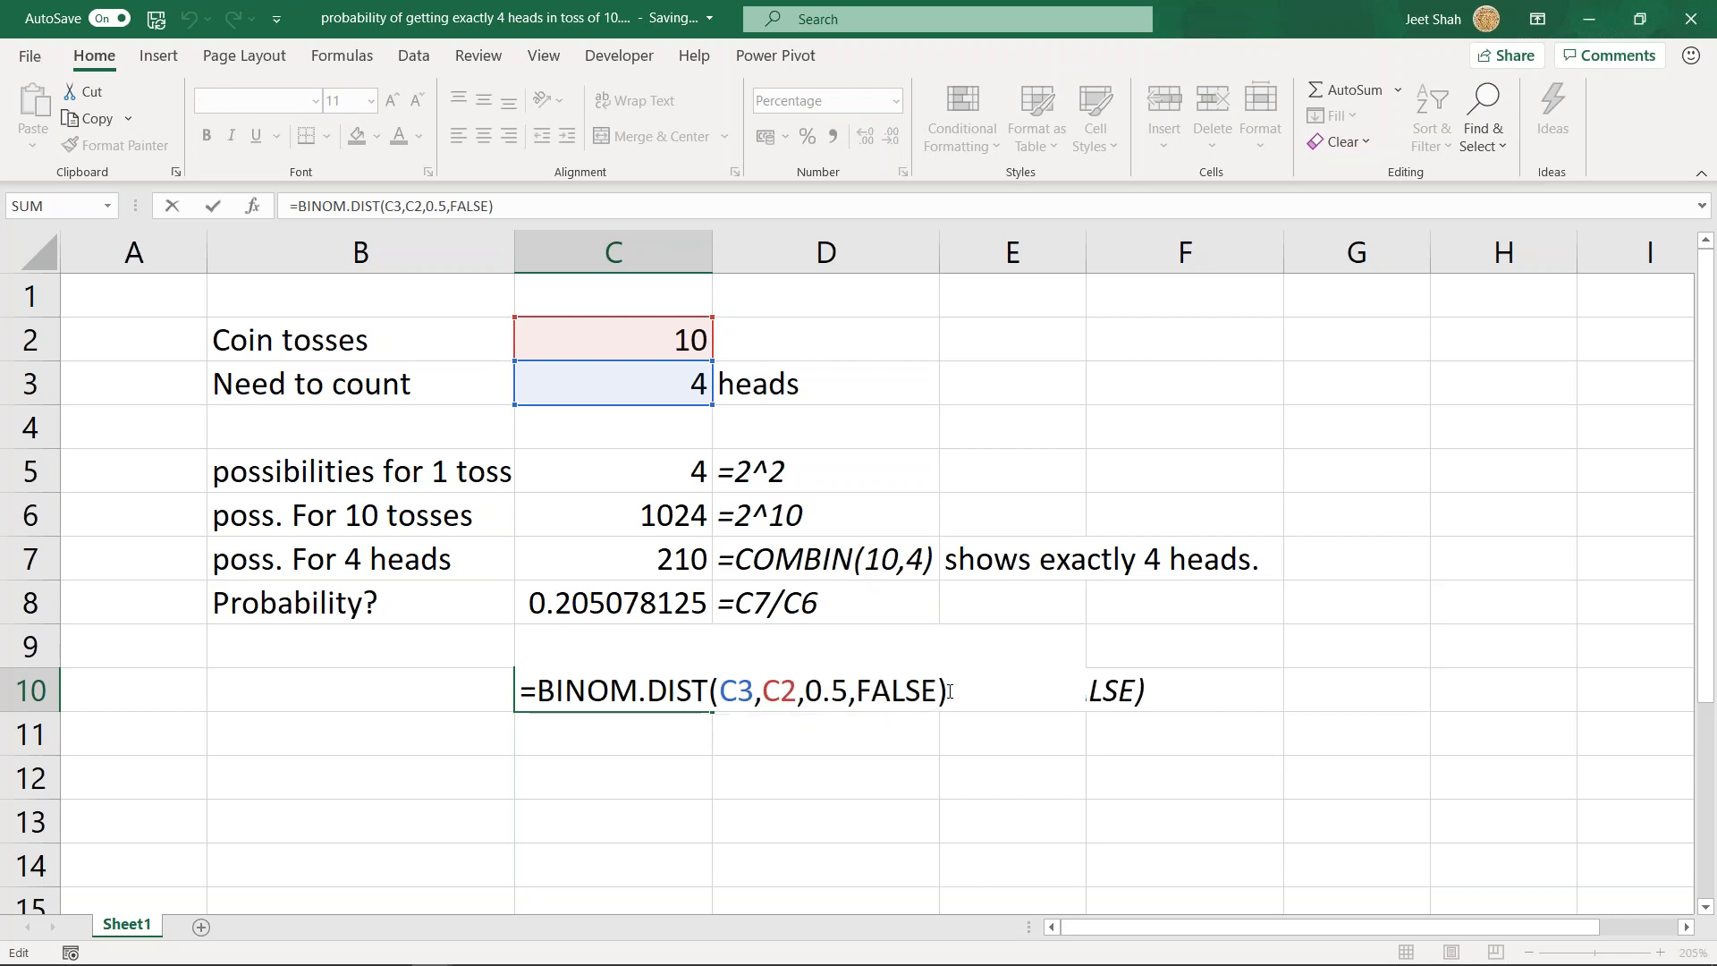
{"action": "key", "text": "Return"}
{"action": "key", "text": "Up"}
{"action": "scroll", "coordinate": [901, 757], "scroll_direction": "down", "scroll_amount": 2}
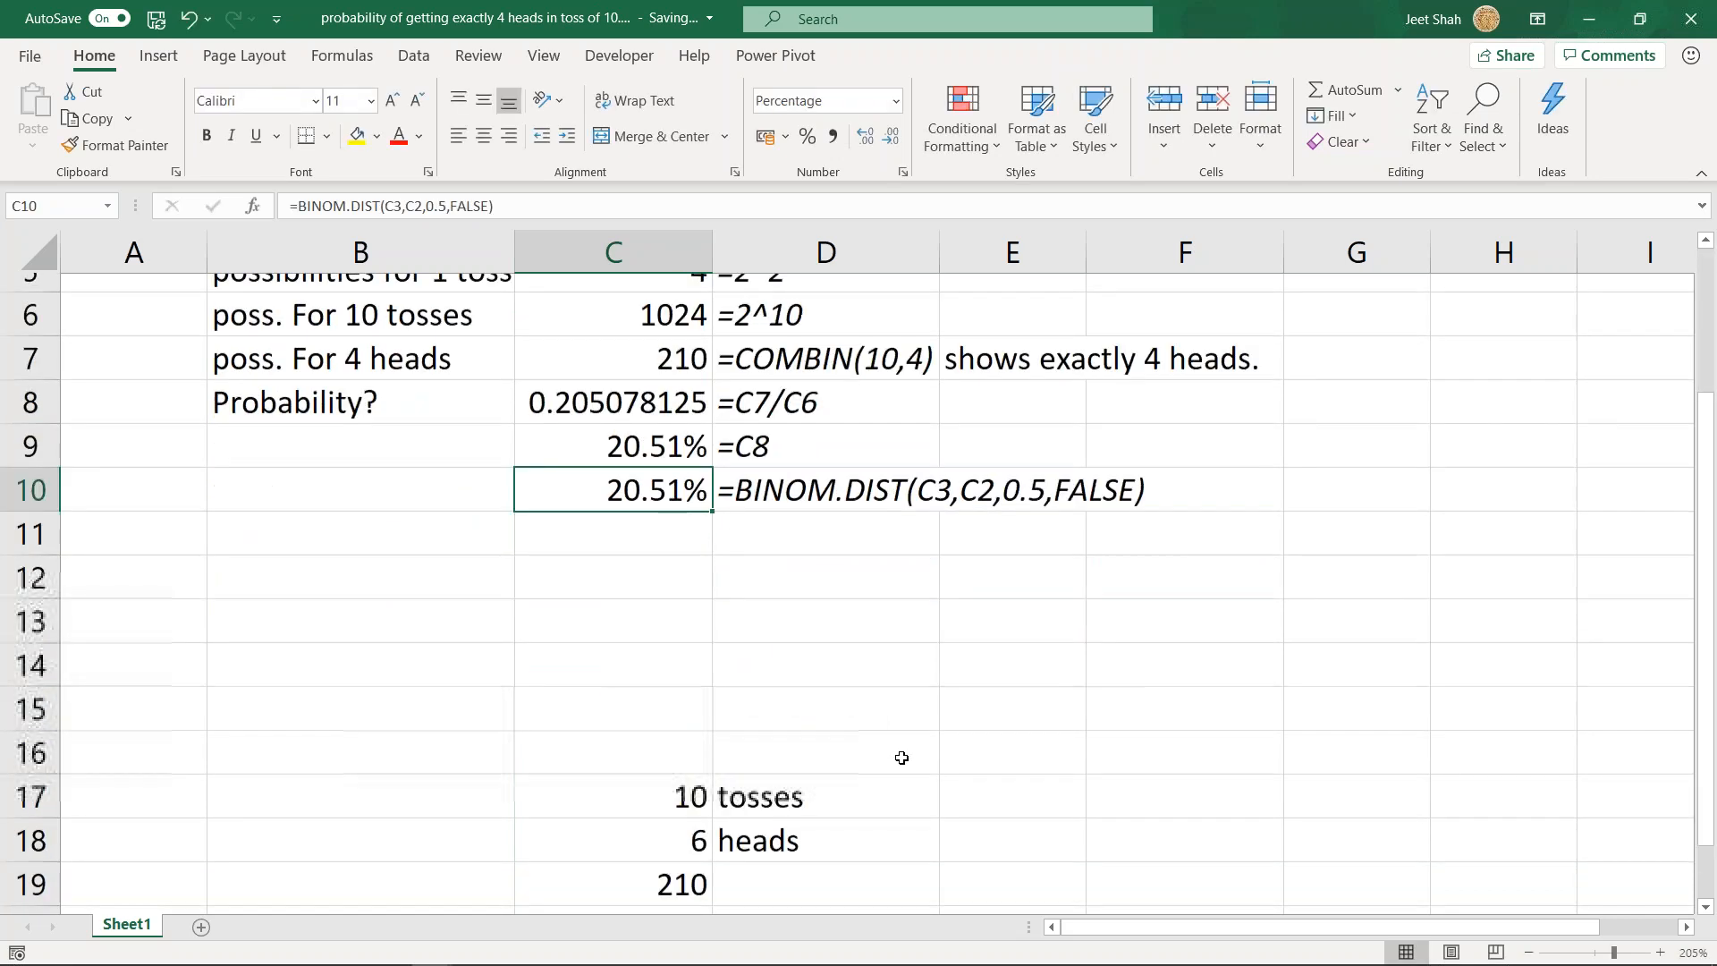
{"action": "scroll", "coordinate": [901, 757], "scroll_direction": "down", "scroll_amount": 2}
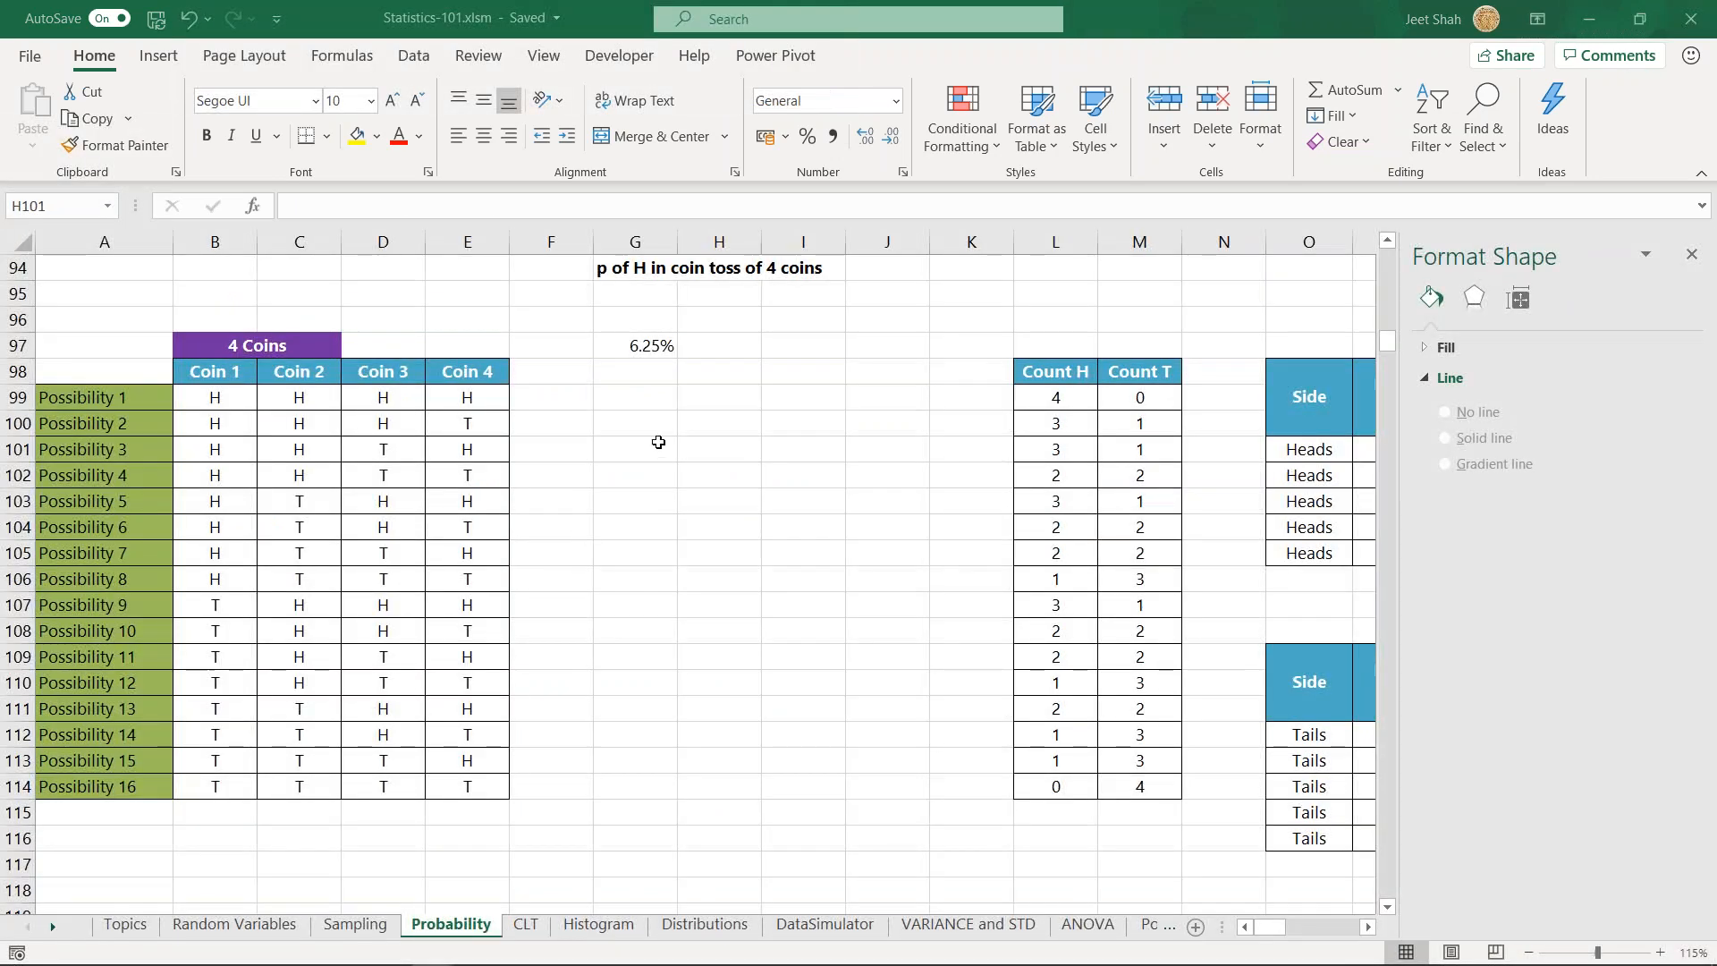
- Switch to the Probability sheet of Statistics-101.xlsm and look over the 4 Coins and 5 Coins possibility tables
{"action": "left_click", "coordinate": [660, 447]}
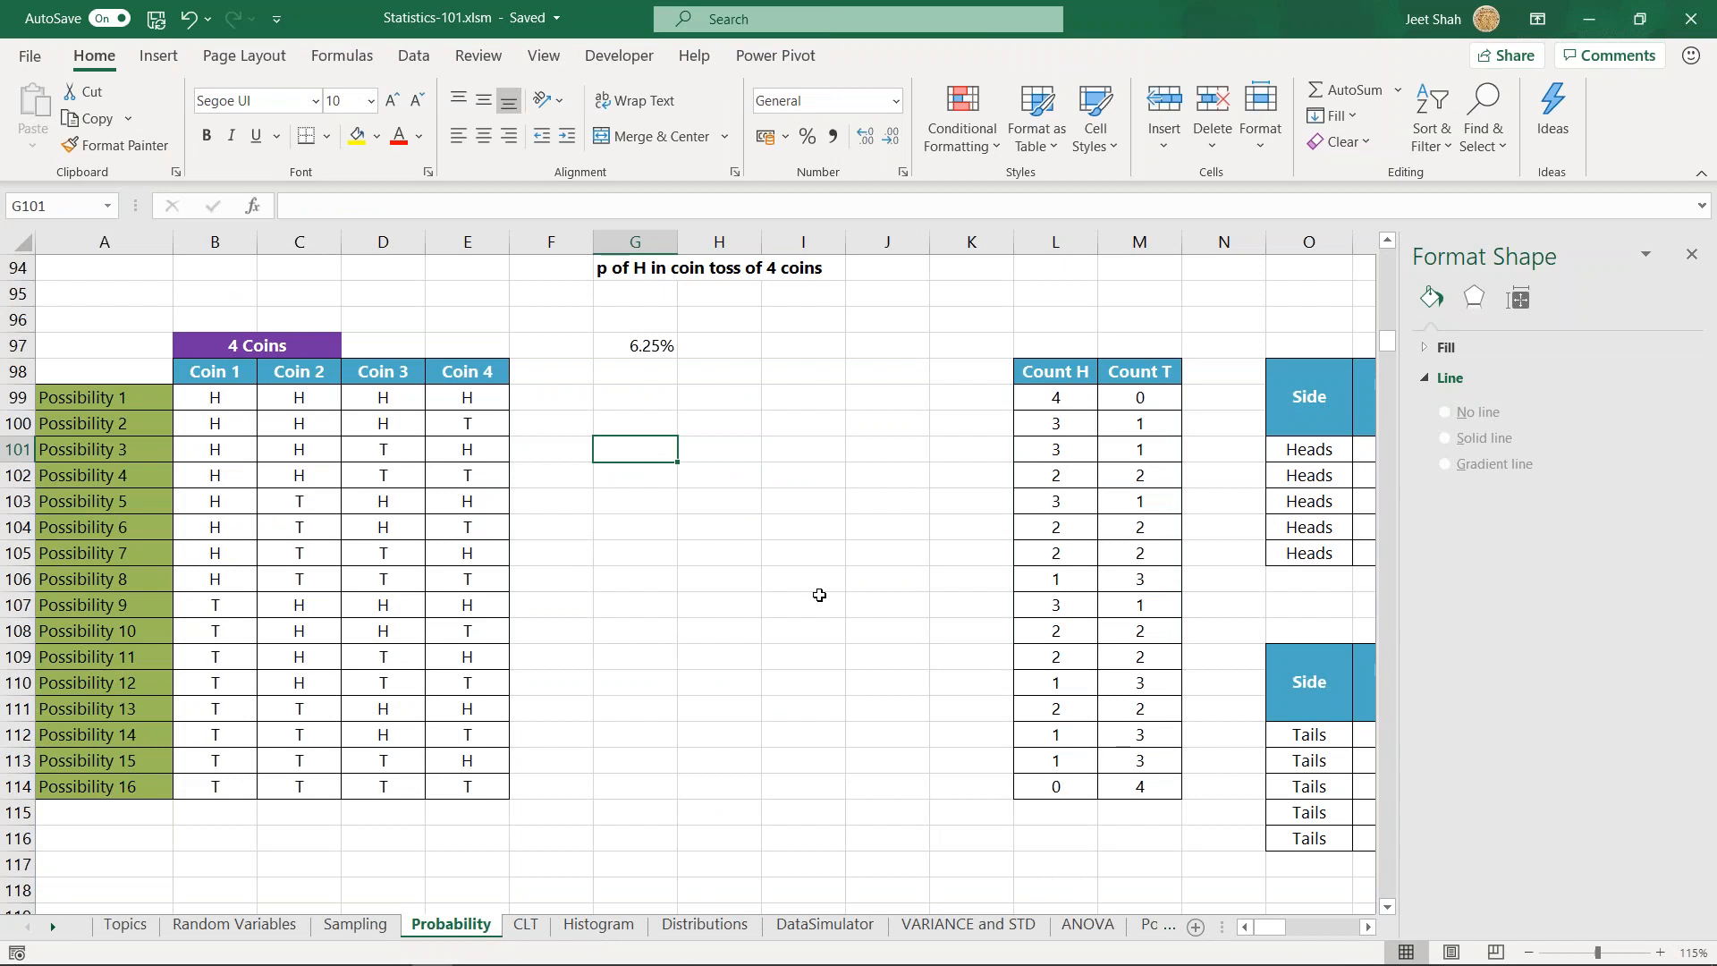
{"action": "left_click_drag", "start_coordinate": [625, 550], "coordinate": [628, 603]}
{"action": "left_click", "coordinate": [636, 427]}
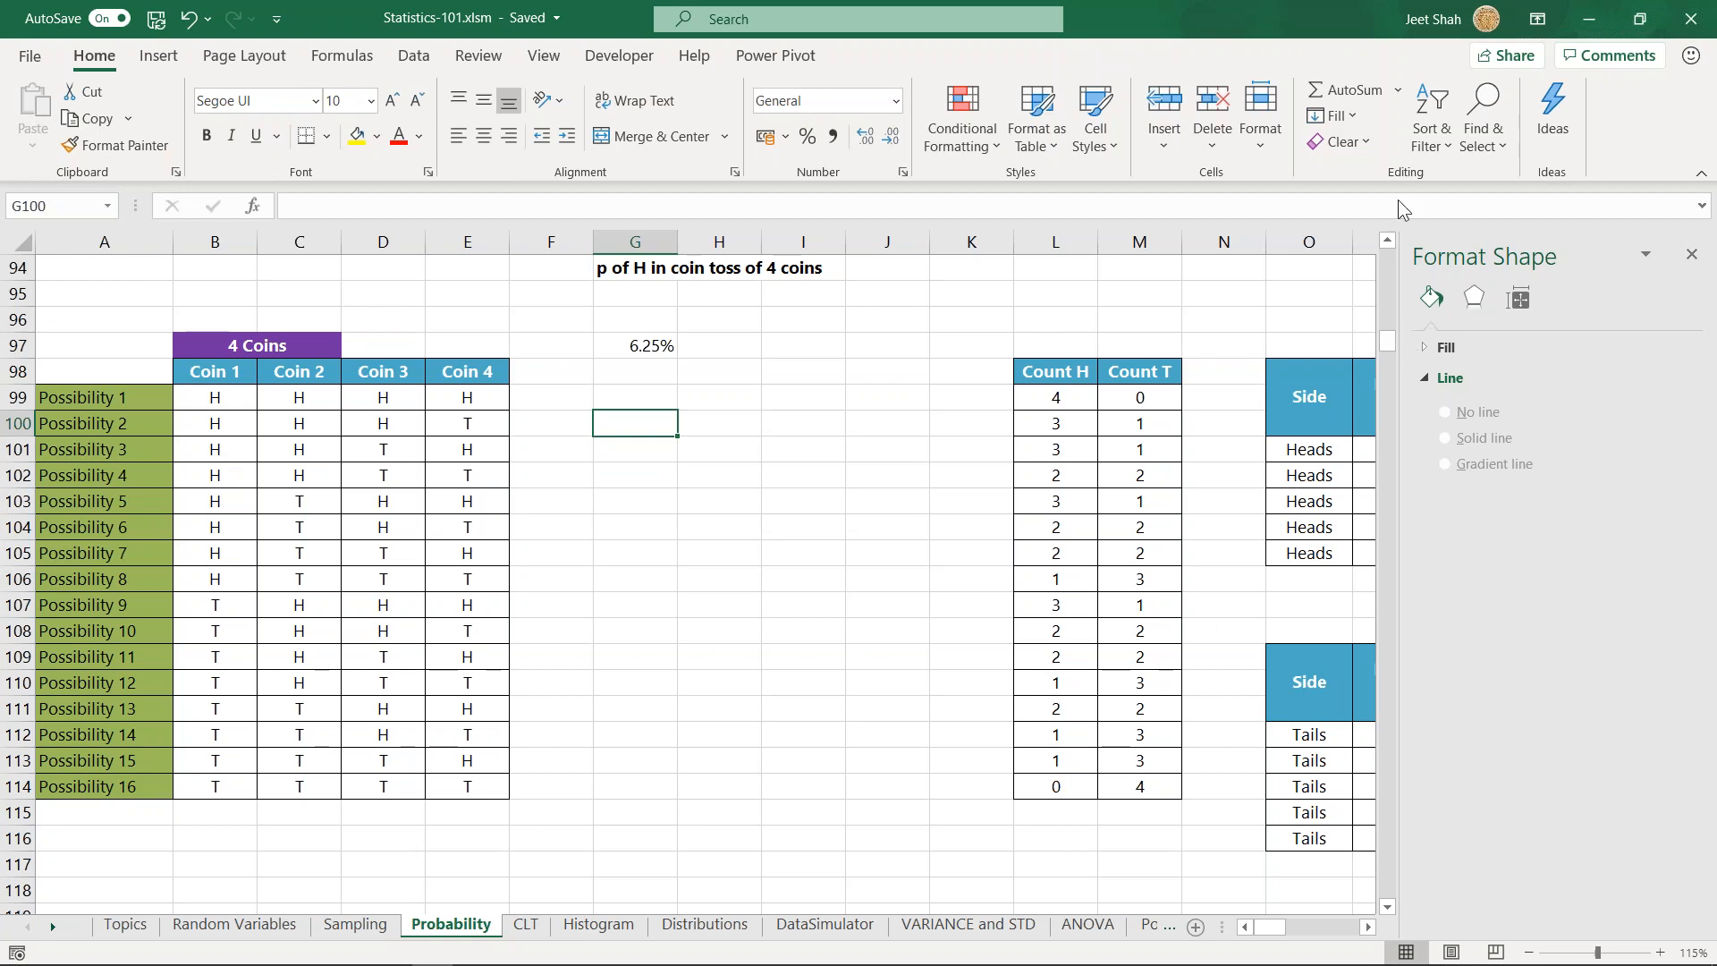
{"action": "scroll", "coordinate": [686, 558], "scroll_direction": "down", "scroll_amount": 2}
{"action": "scroll", "coordinate": [686, 559], "scroll_direction": "down", "scroll_amount": 5}
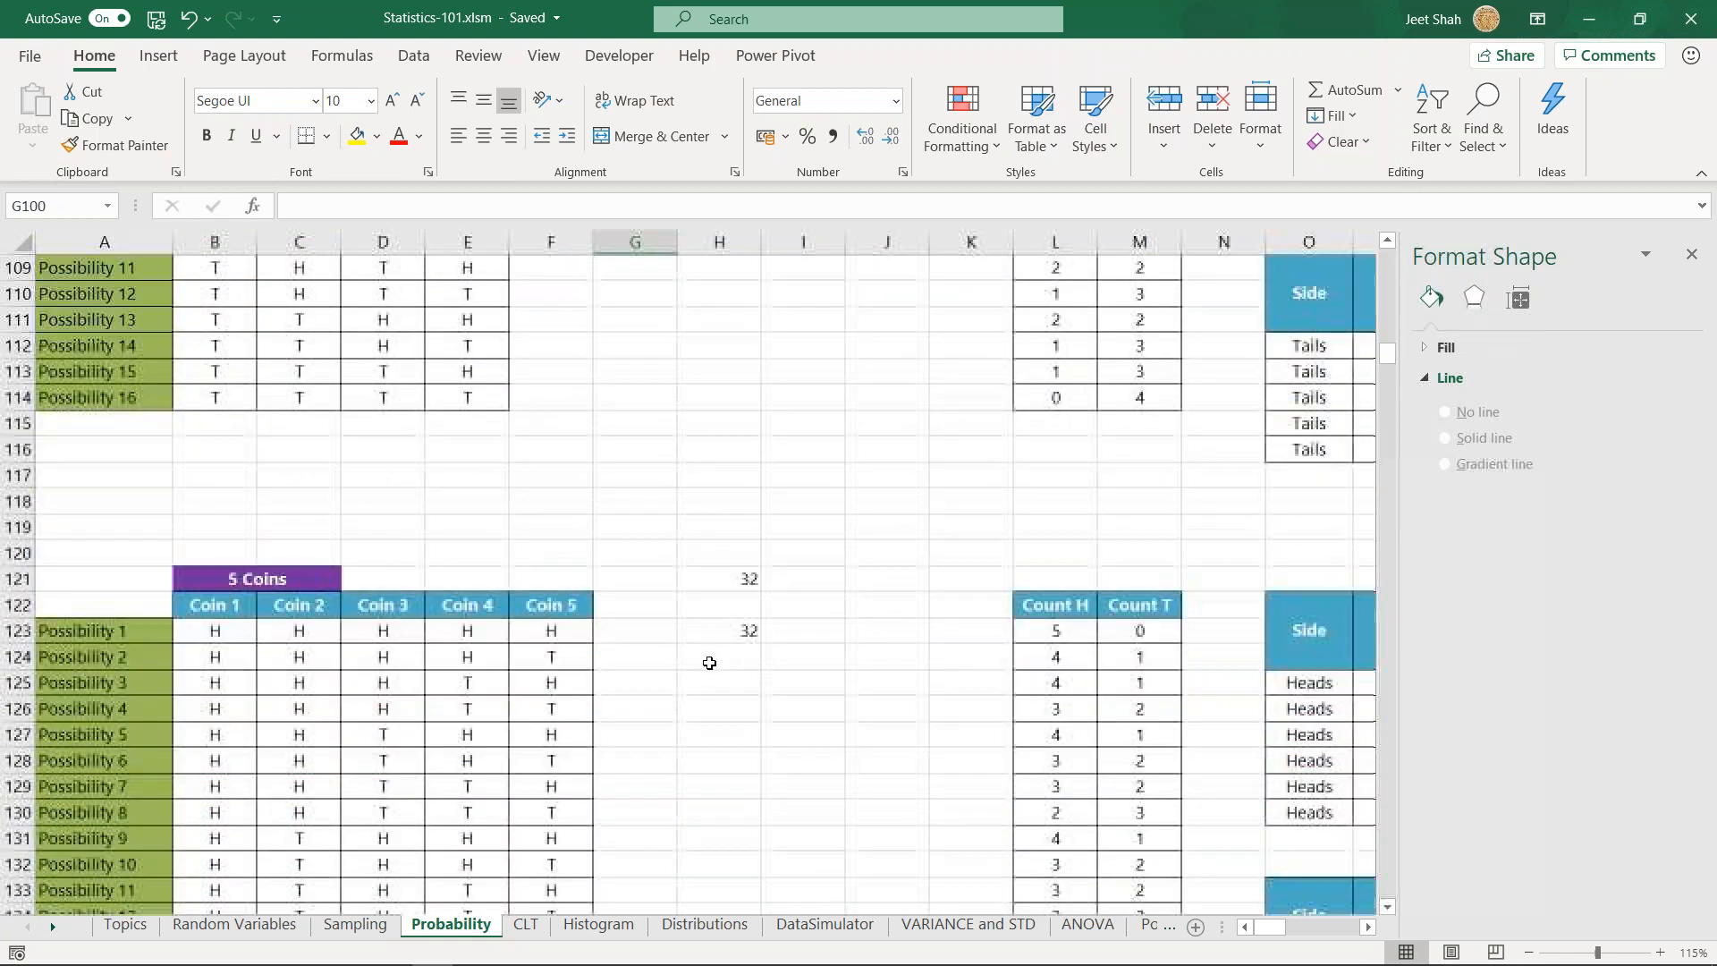
{"action": "left_click", "coordinate": [713, 681]}
{"action": "scroll", "coordinate": [787, 707], "scroll_direction": "down", "scroll_amount": 1}
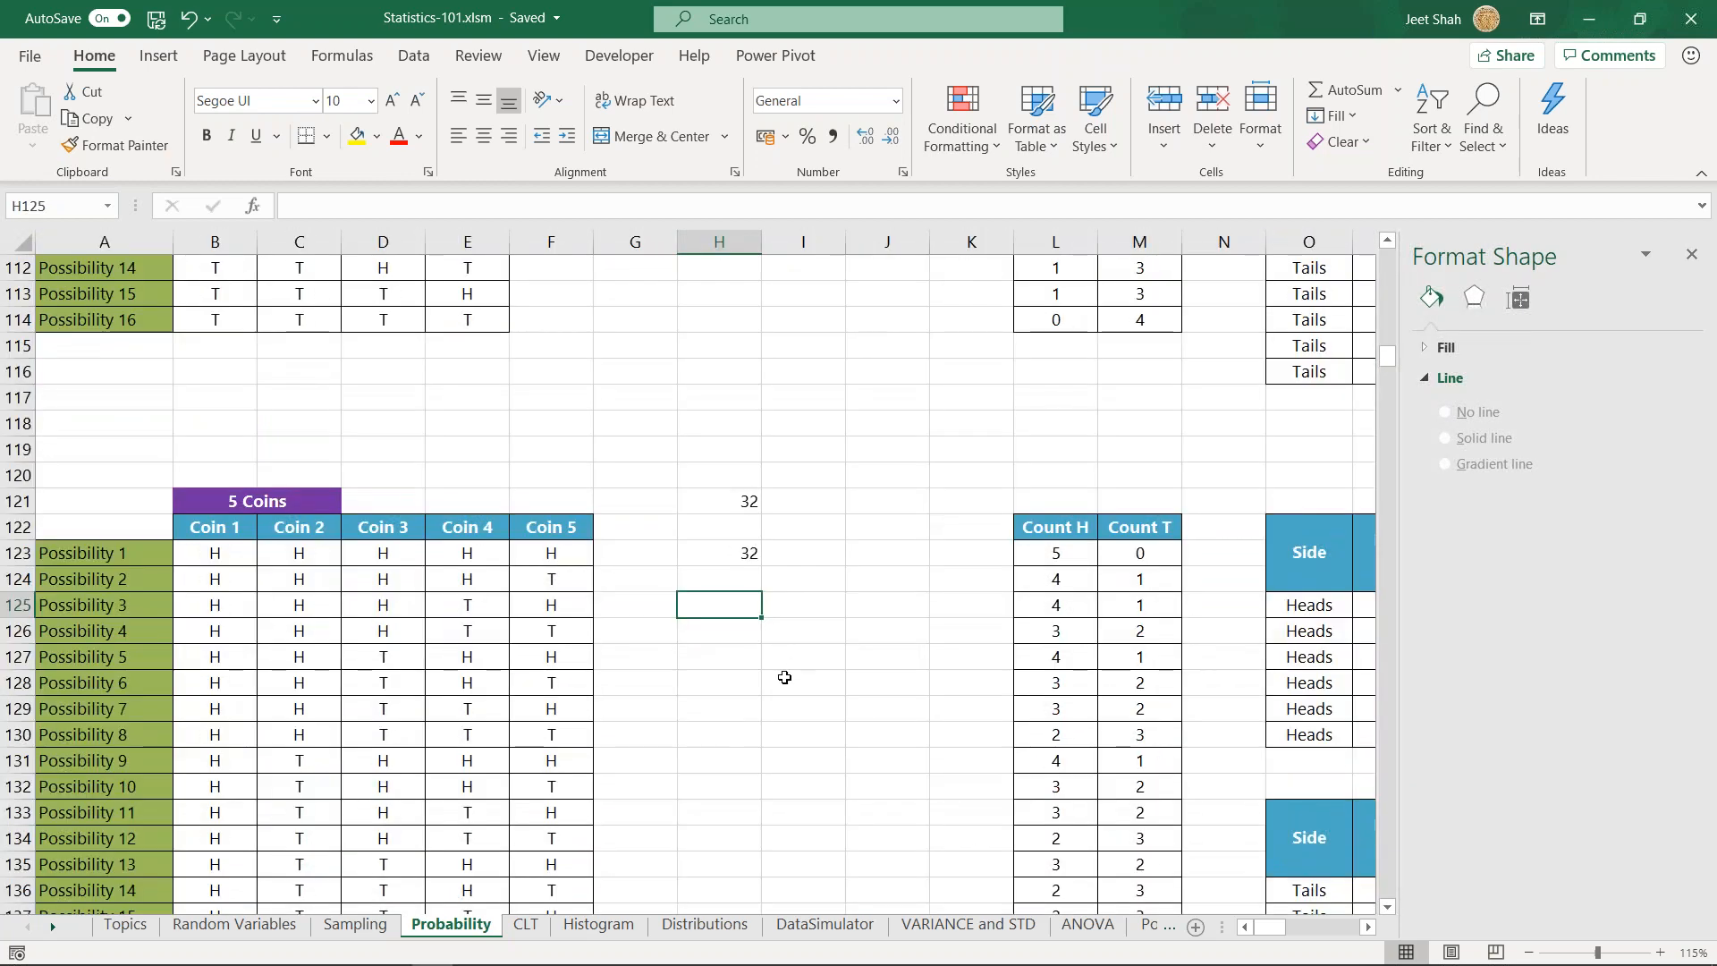
{"action": "scroll", "coordinate": [753, 650], "scroll_direction": "up", "scroll_amount": 6}
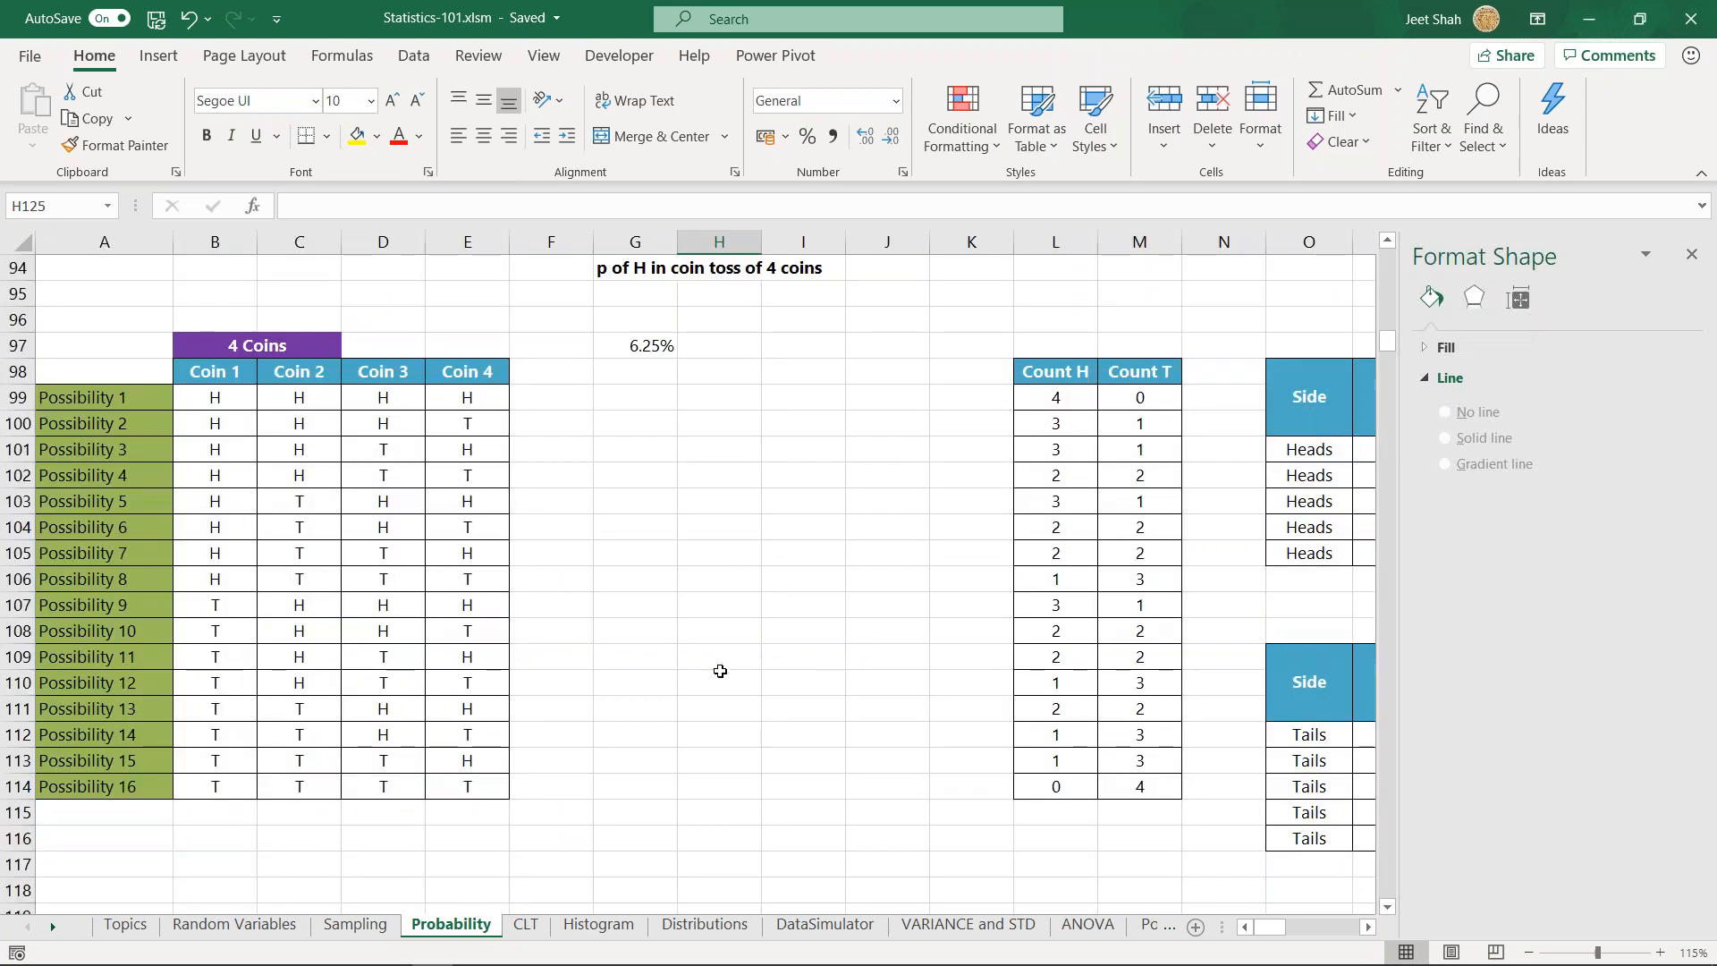
{"action": "left_click", "coordinate": [702, 684]}
{"action": "scroll", "coordinate": [702, 684], "scroll_direction": "down", "scroll_amount": 10}
{"action": "left_click", "coordinate": [702, 684]}
{"action": "scroll", "coordinate": [708, 655], "scroll_direction": "down", "scroll_amount": 2}
{"action": "scroll", "coordinate": [709, 655], "scroll_direction": "up", "scroll_amount": 5}
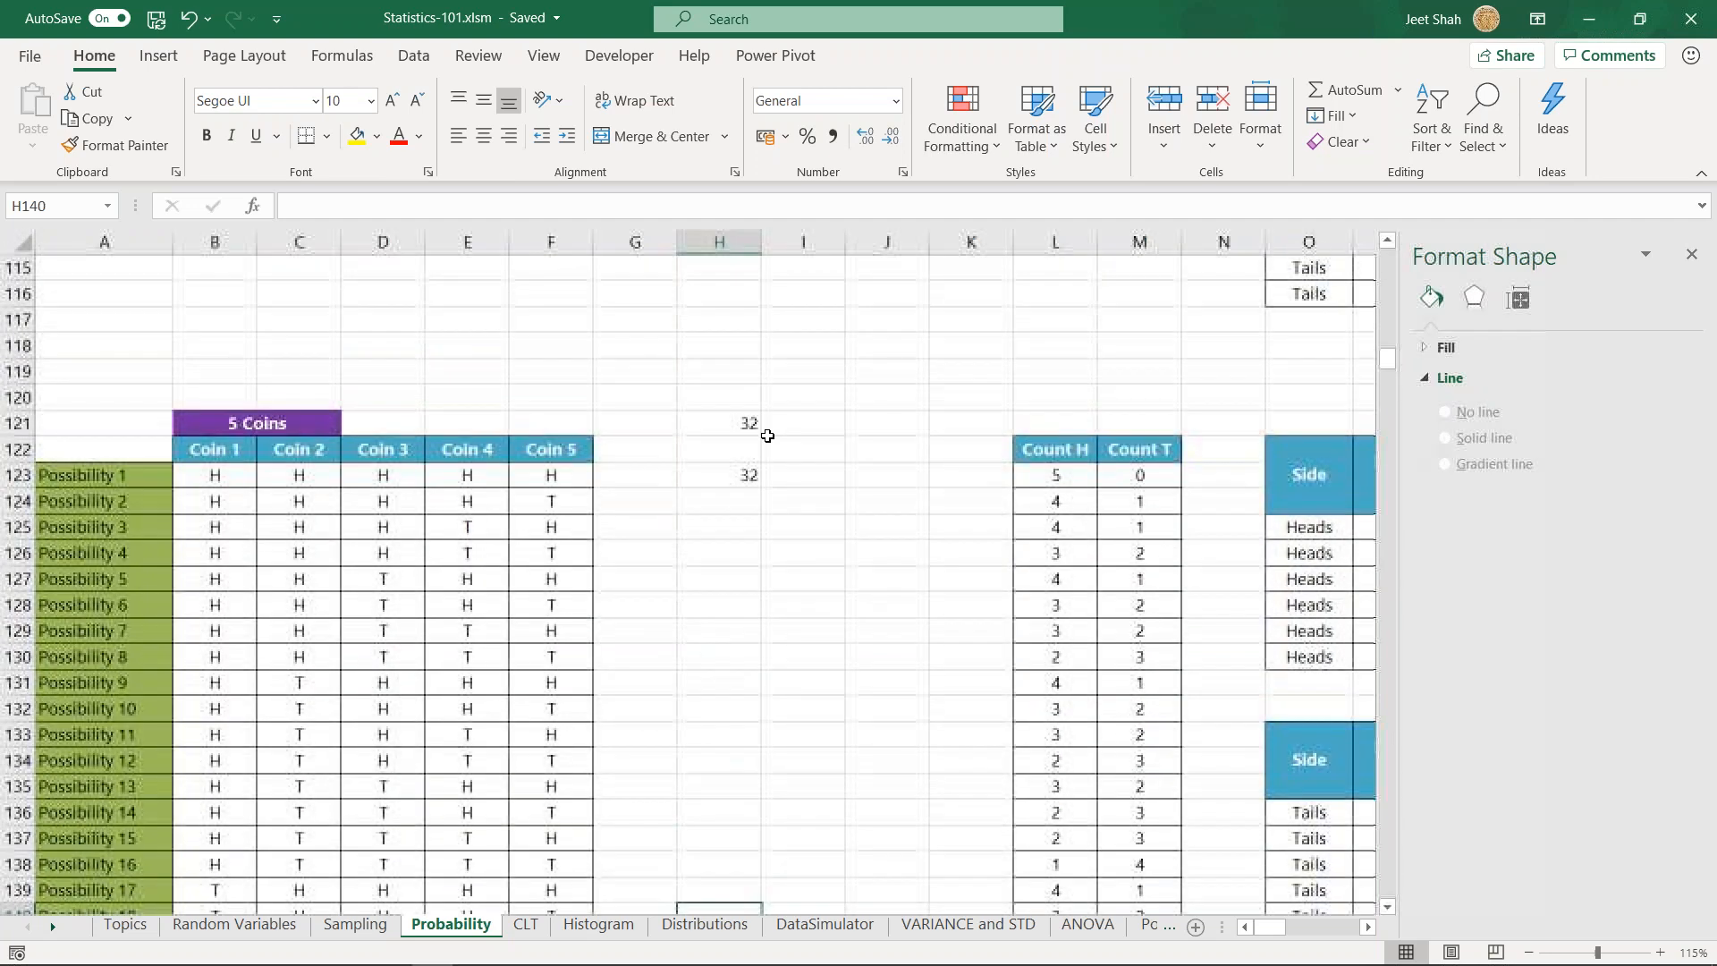
{"action": "left_click", "coordinate": [739, 364]}
{"action": "left_click", "coordinate": [739, 340]}
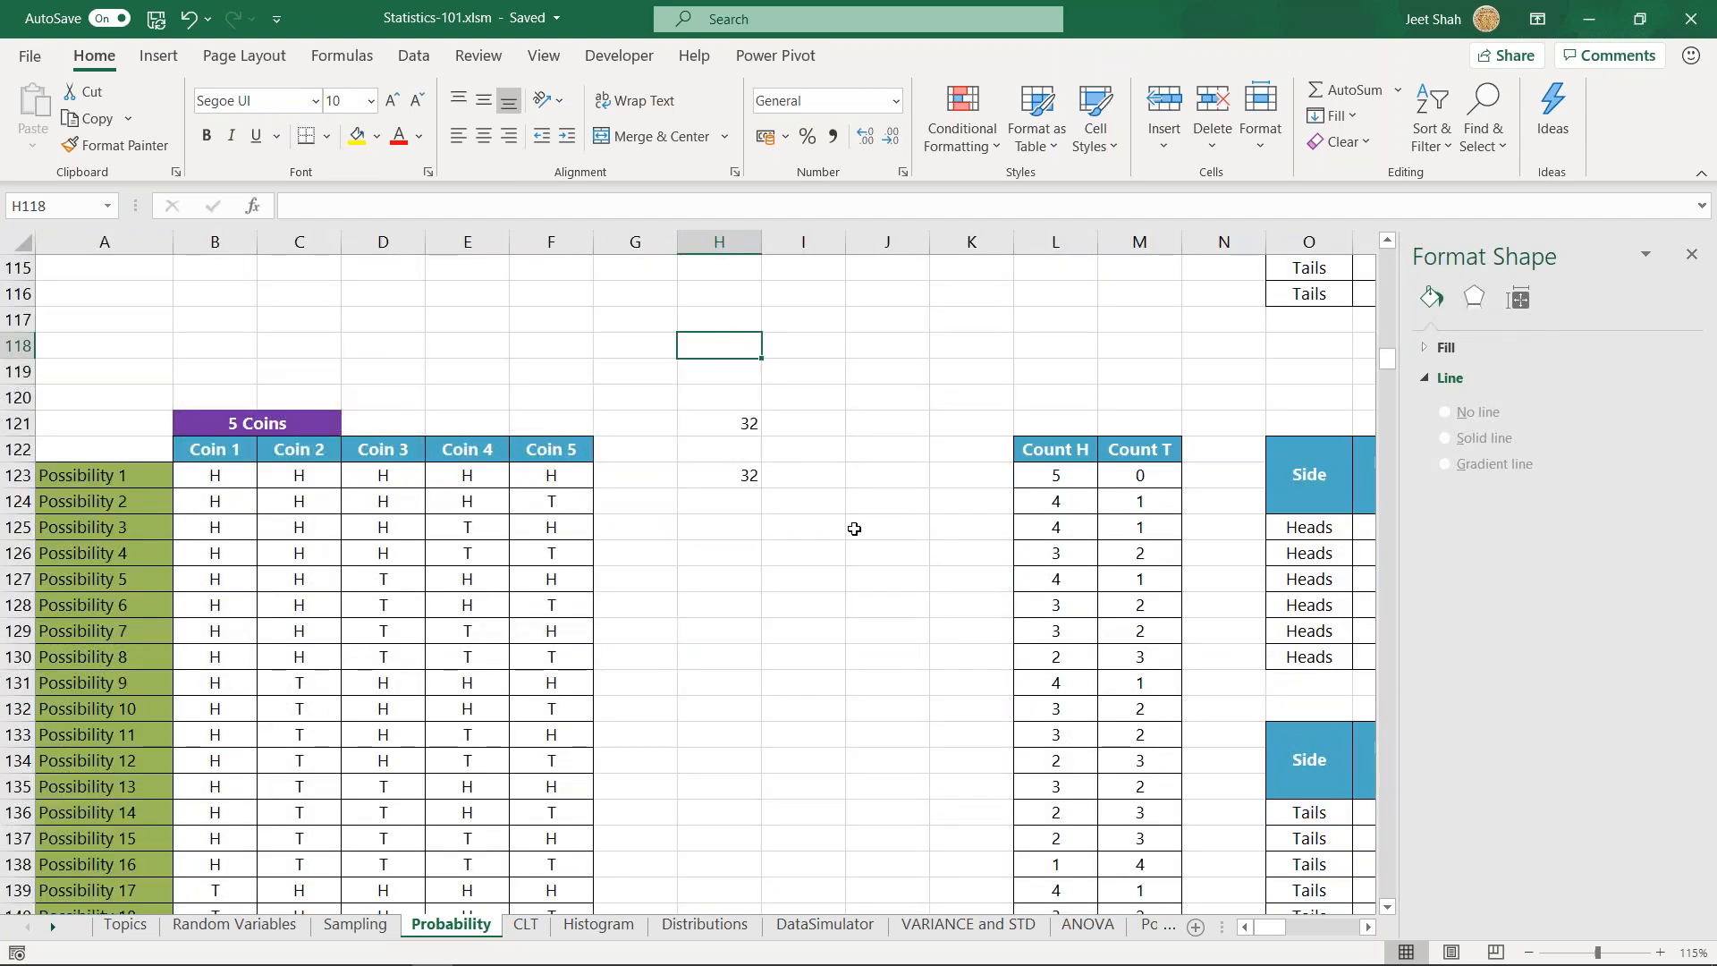
{"action": "left_click", "coordinate": [754, 371]}
{"action": "scroll", "coordinate": [823, 486], "scroll_direction": "up", "scroll_amount": 1}
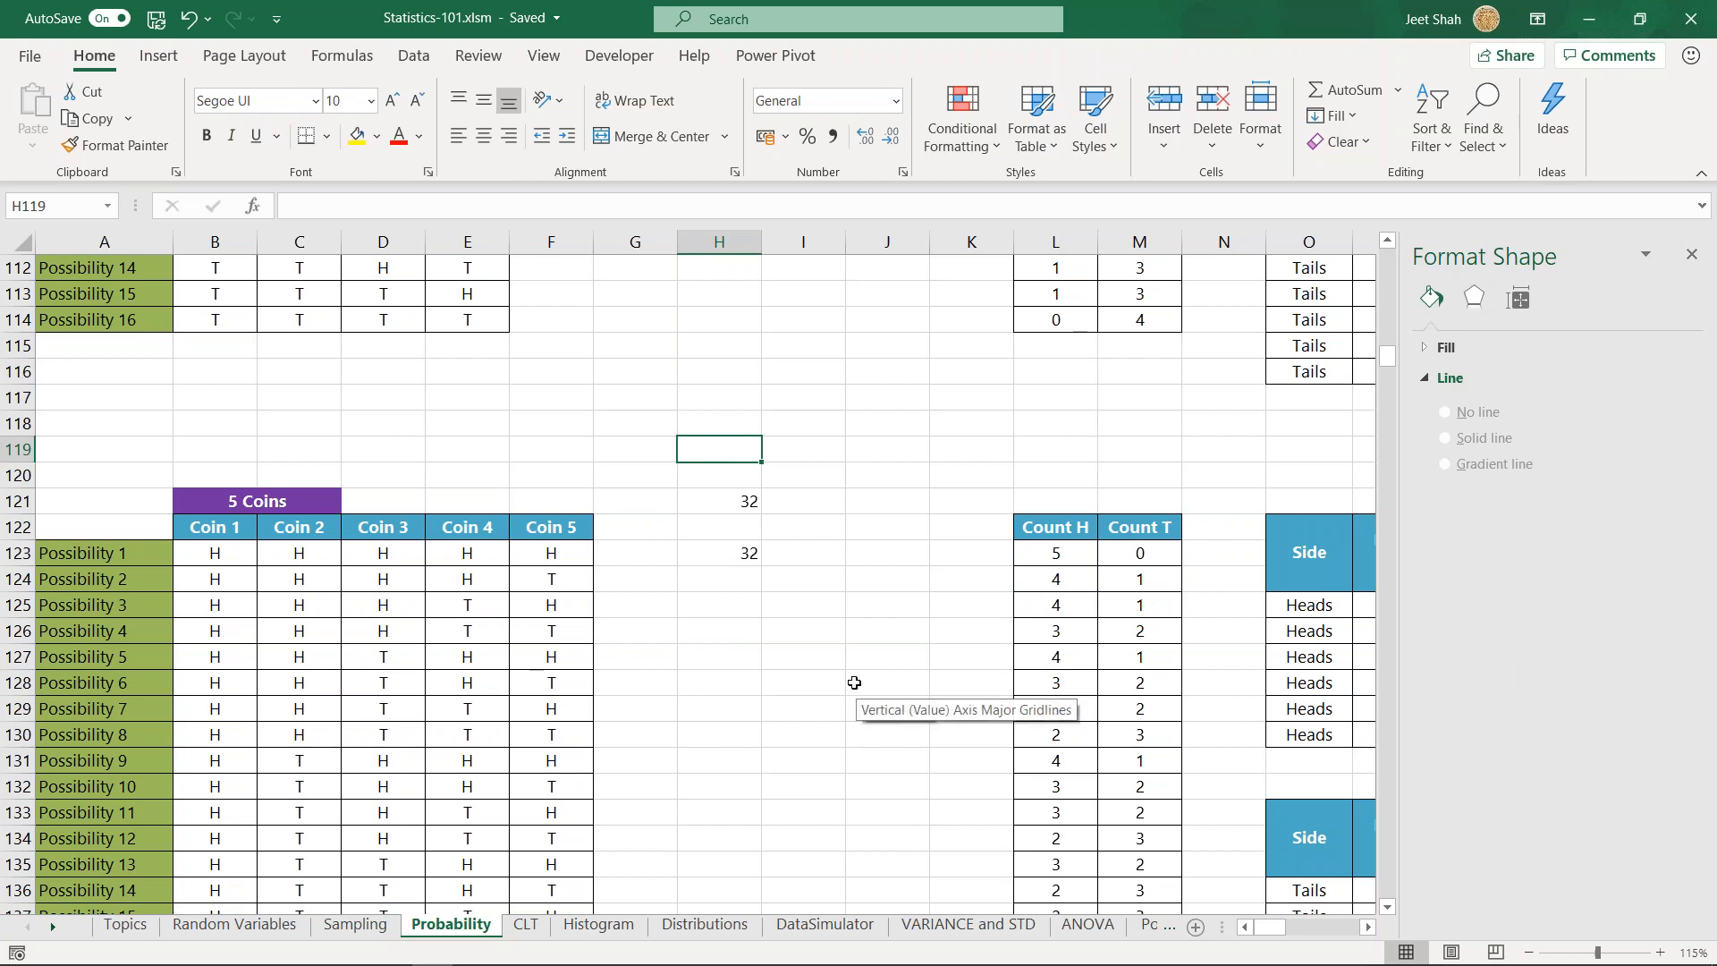
{"action": "left_click", "coordinate": [1418, 210]}
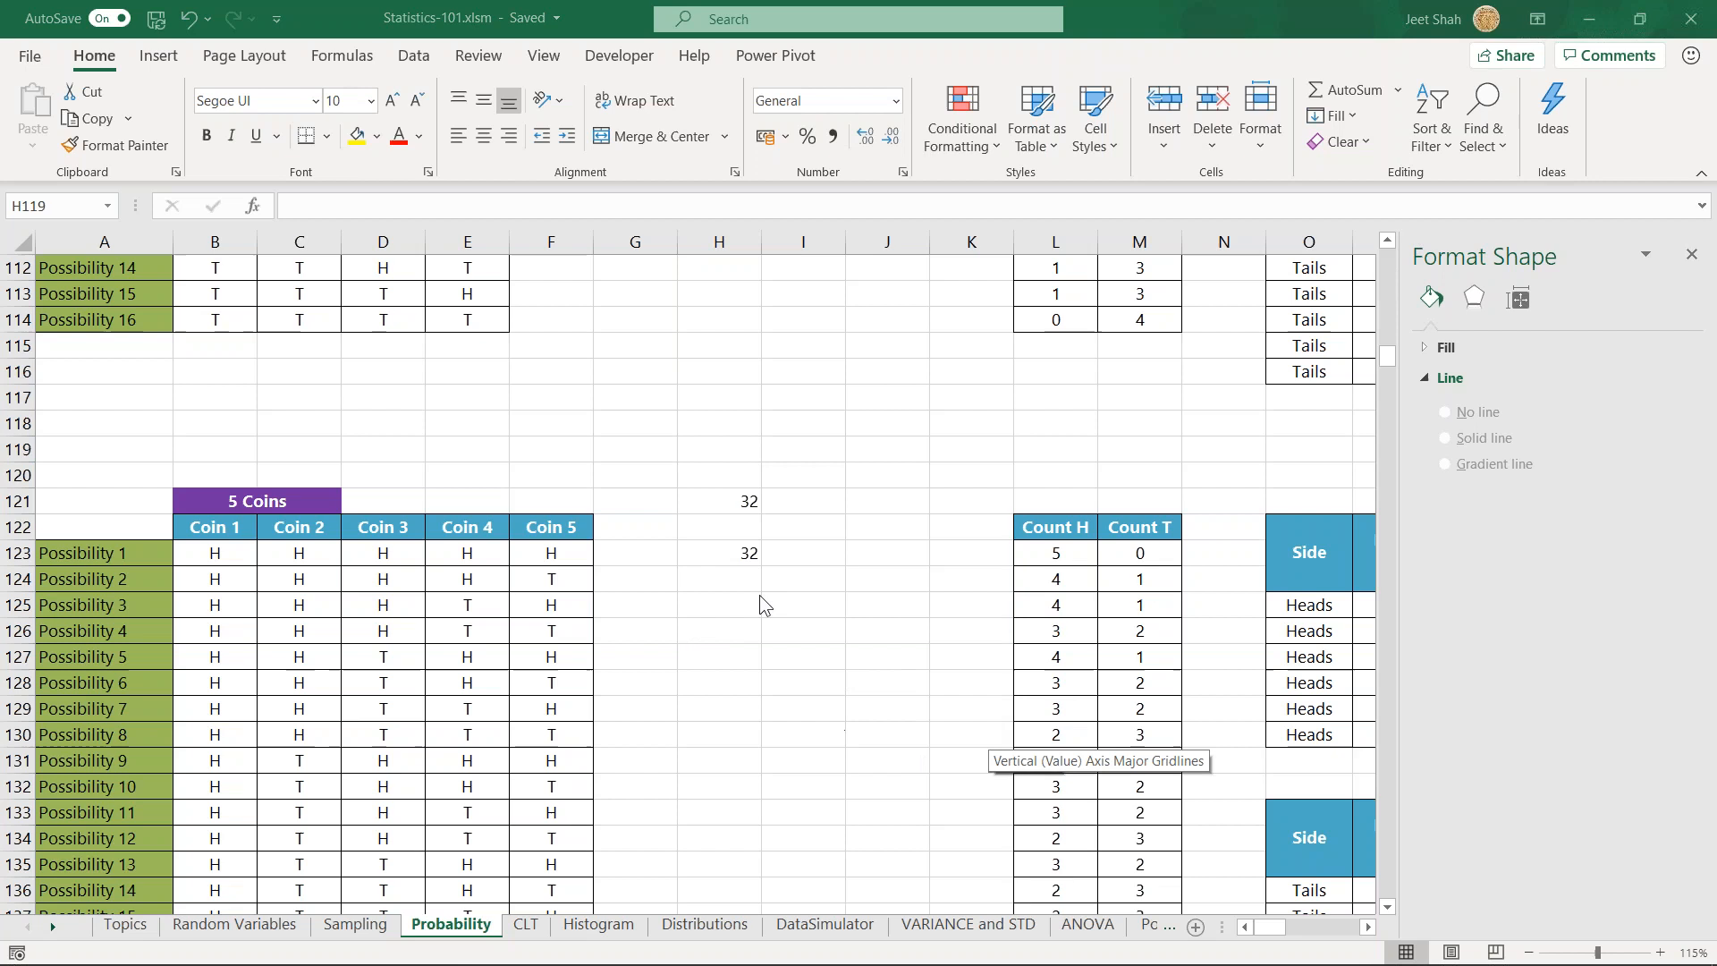
{"action": "left_click", "coordinate": [736, 451]}
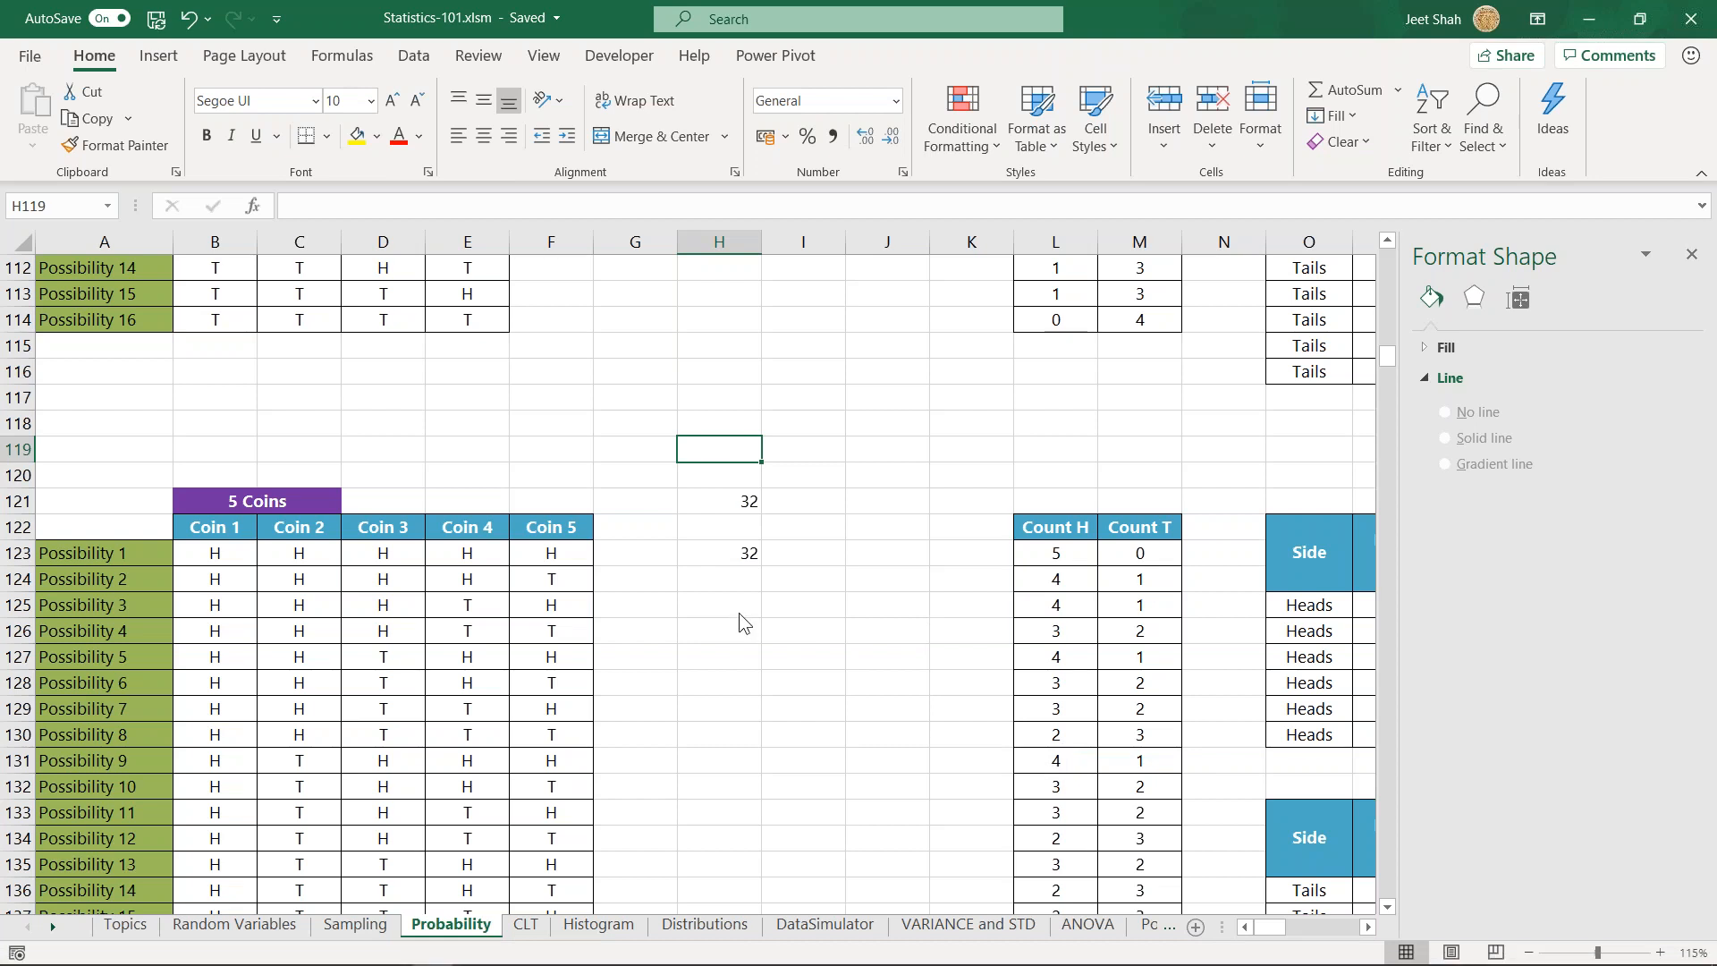
{"action": "left_click", "coordinate": [718, 403]}
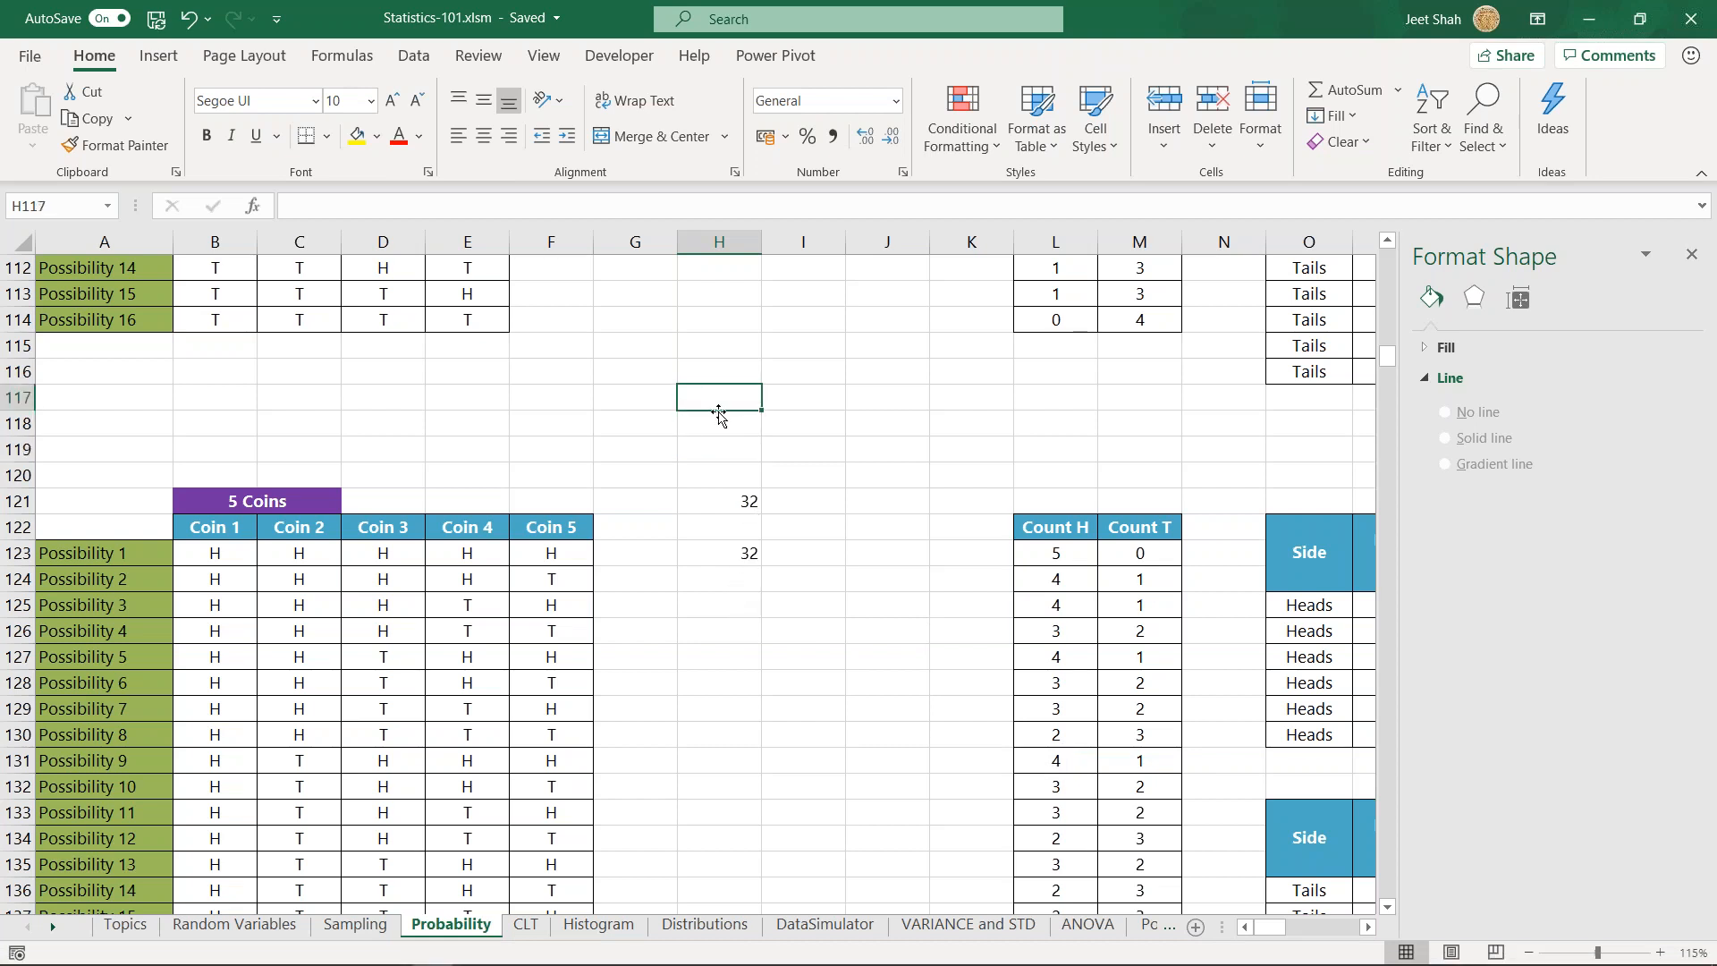
- Clear the calculated values in H121:H123 beside the 5 Coins table
{"action": "left_click", "coordinate": [722, 501]}
{"action": "left_click", "coordinate": [733, 556], "text": "shift"}
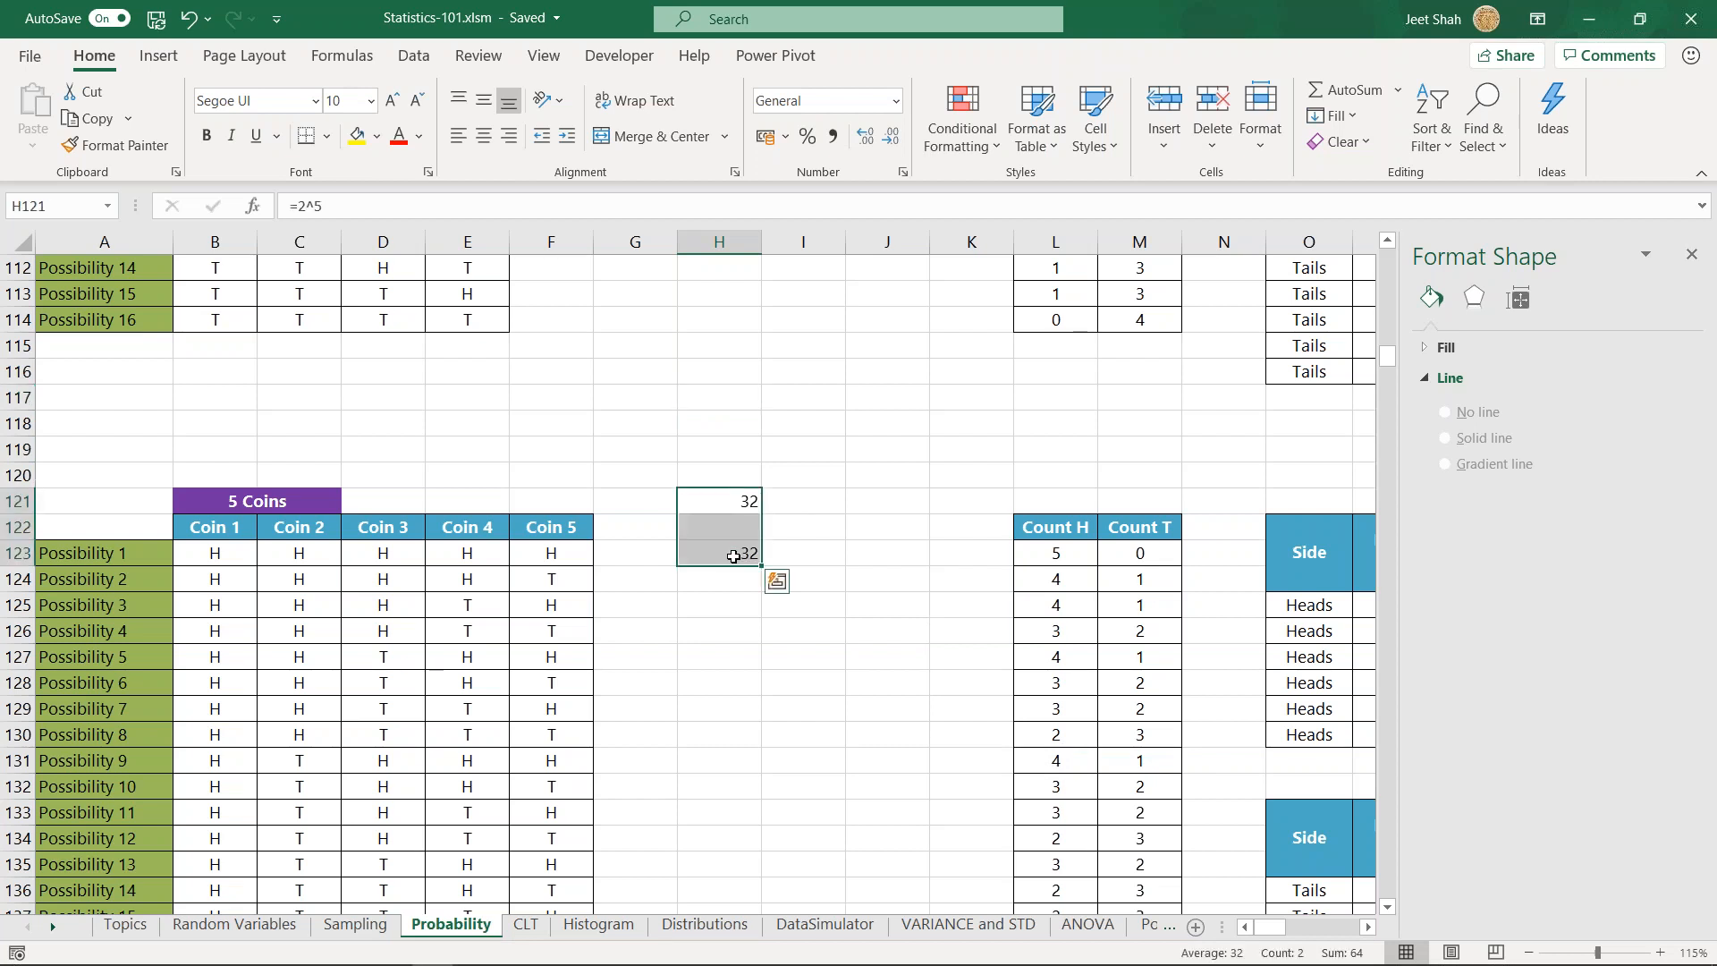
{"action": "key", "text": "Delete"}
{"action": "left_click", "coordinate": [733, 554]}
{"action": "left_click", "coordinate": [731, 498]}
{"action": "left_click", "coordinate": [732, 533]}
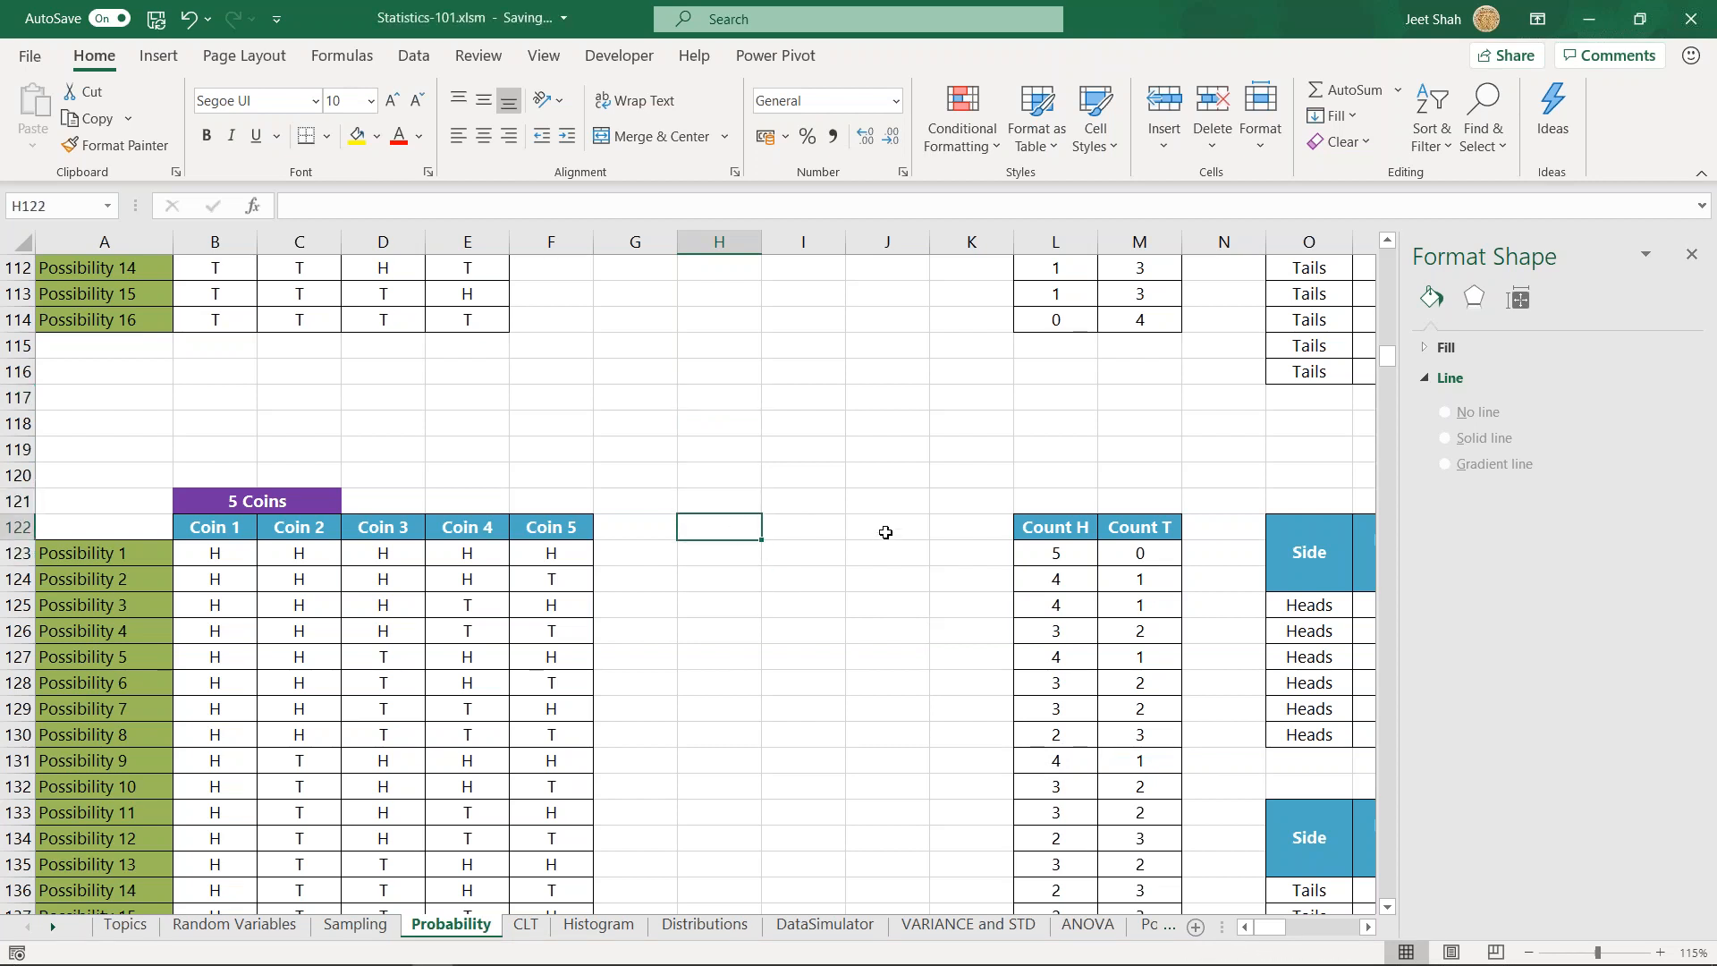
- Enter the example title "3 tails in 12 coin tossess" in G85, above the 4 Coins section
{"action": "scroll", "coordinate": [885, 532], "scroll_direction": "up", "scroll_amount": 9}
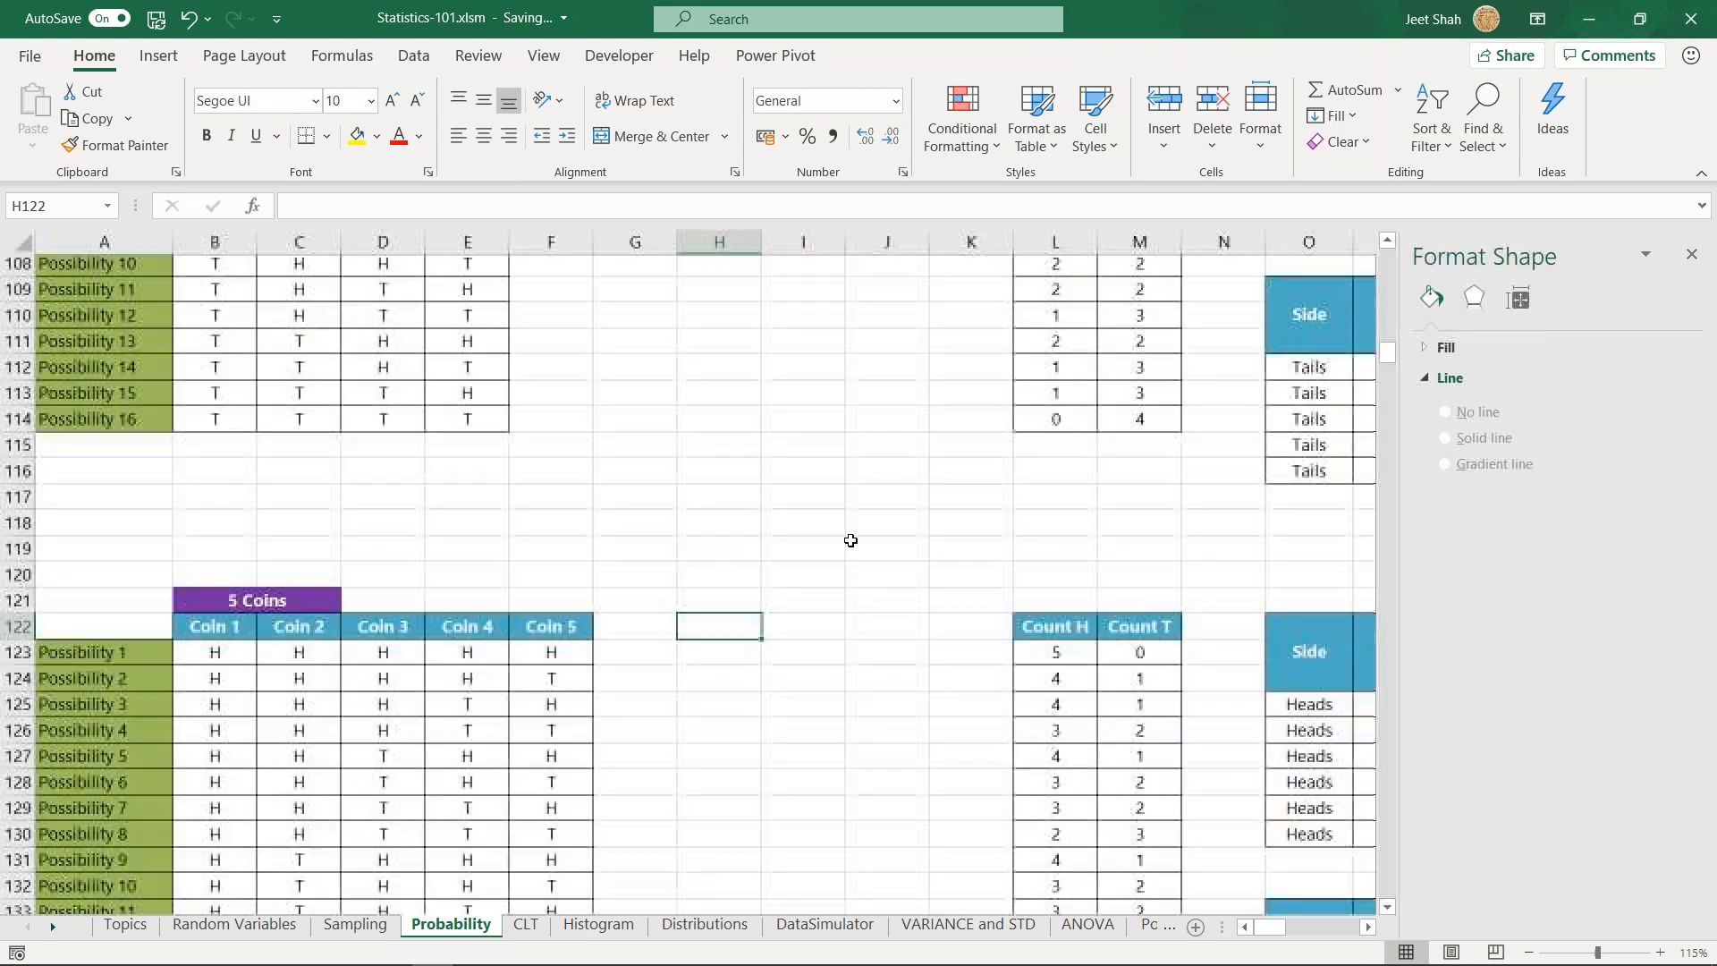
{"action": "scroll", "coordinate": [751, 507], "scroll_direction": "up", "scroll_amount": 1}
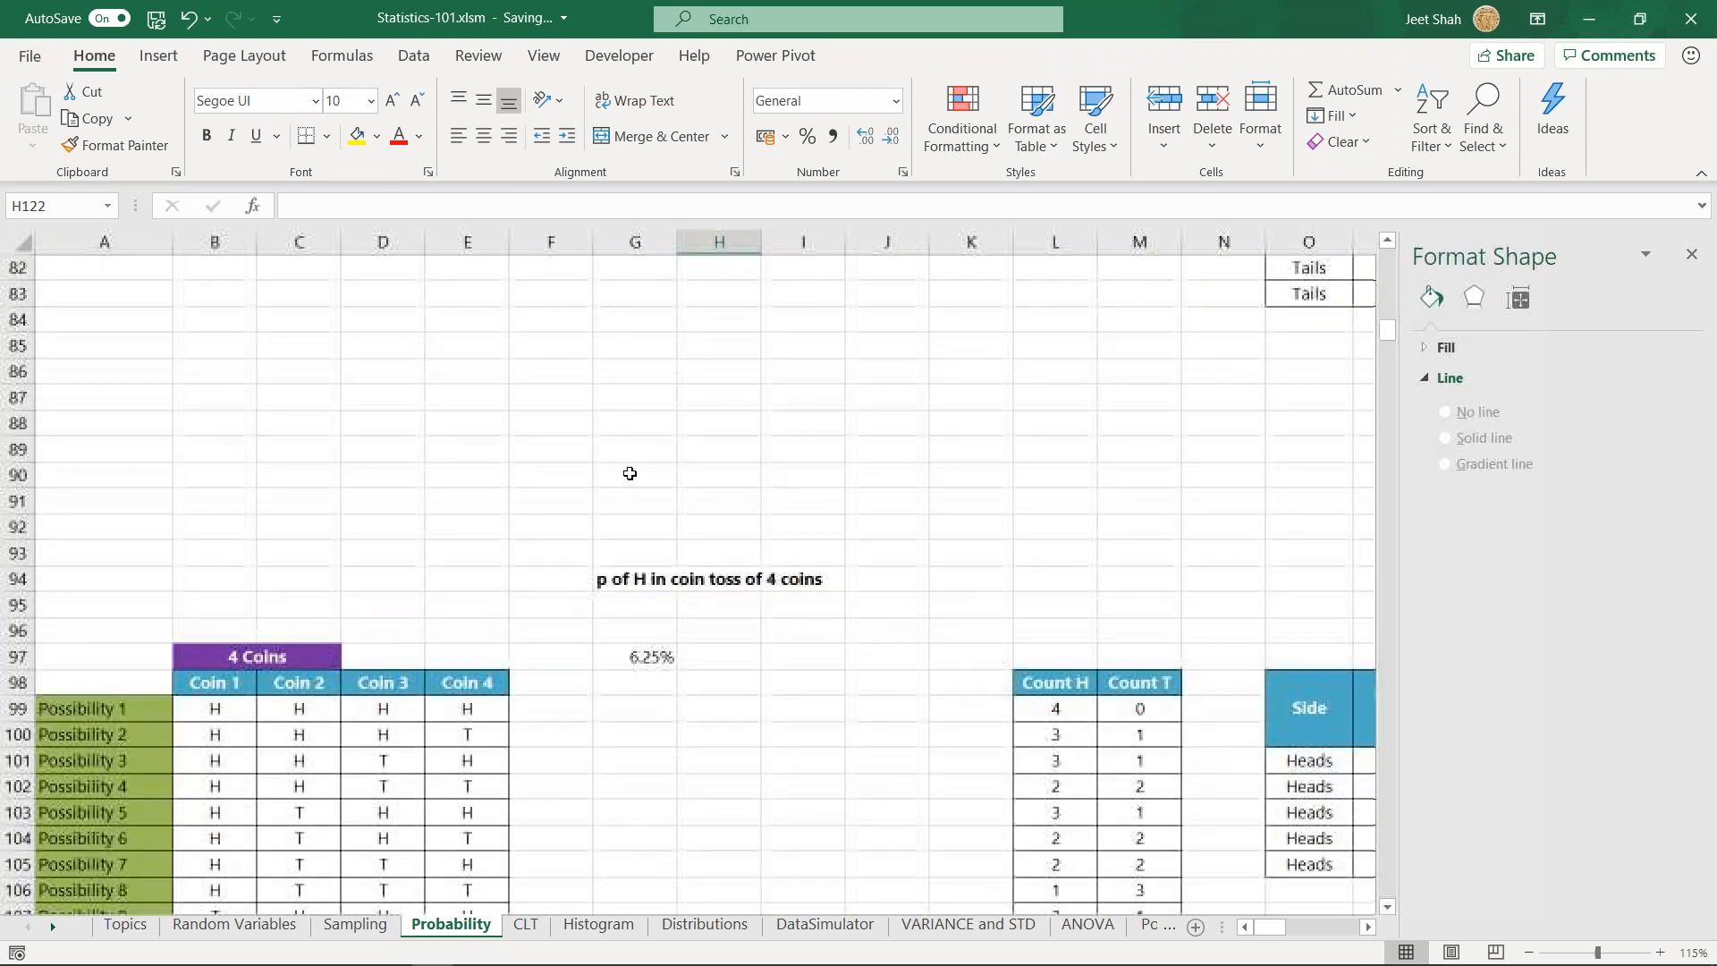
{"action": "left_click", "coordinate": [642, 444]}
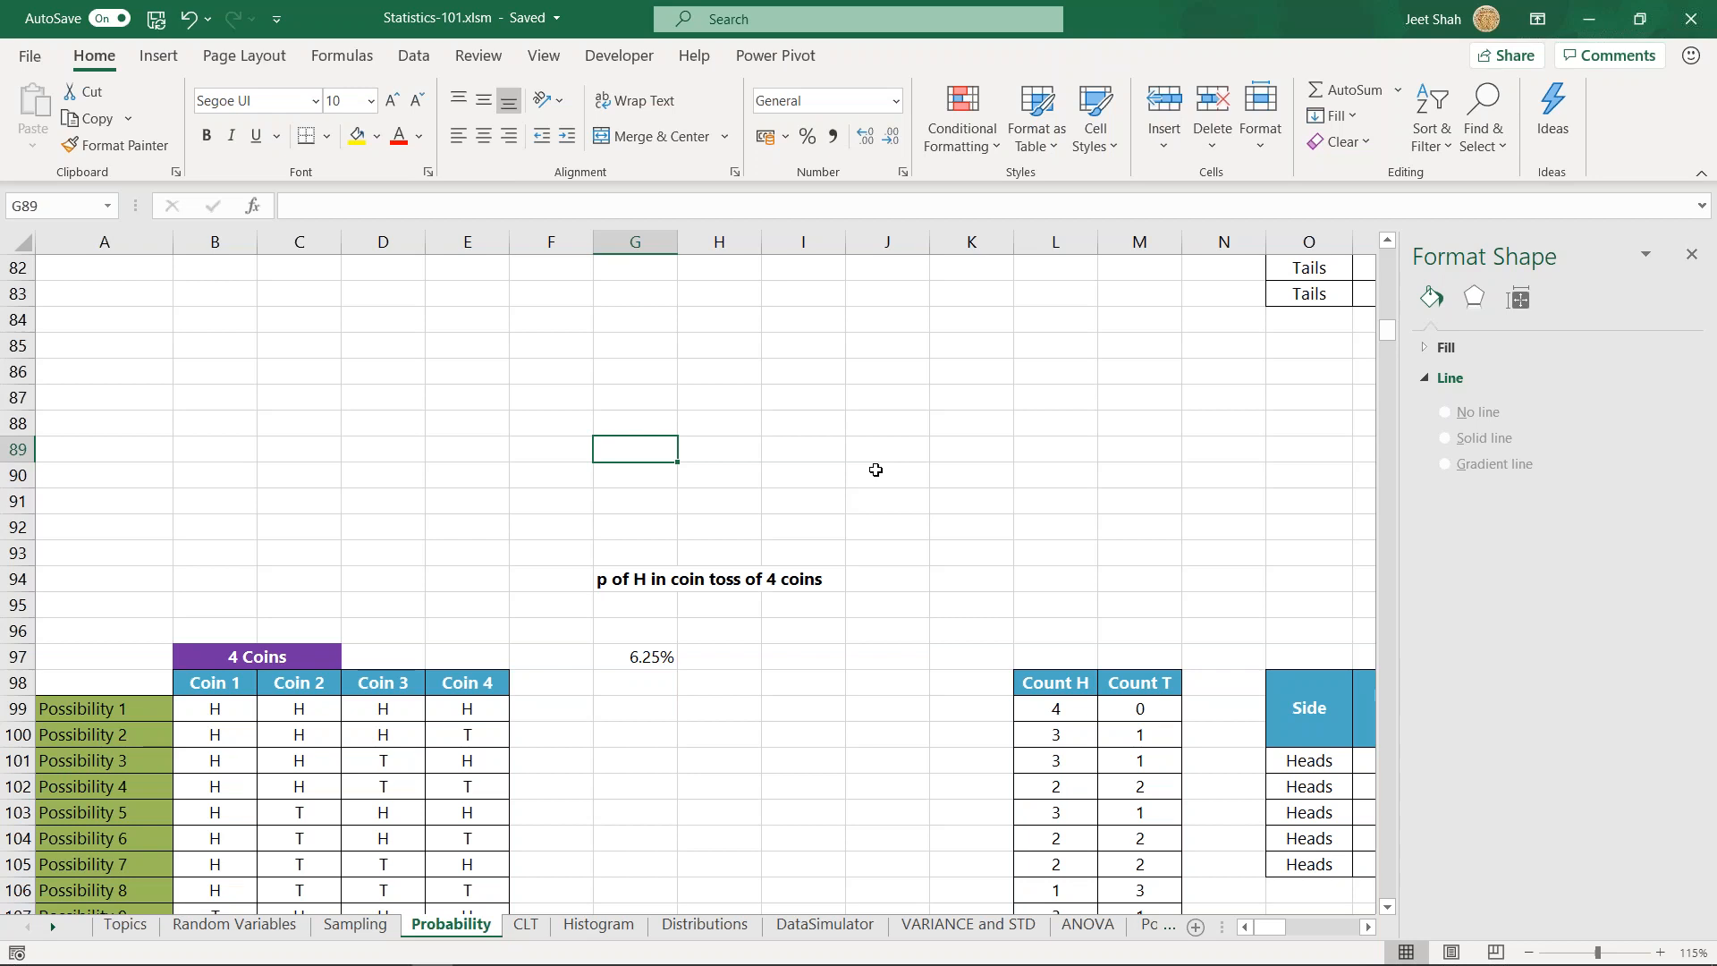
{"action": "left_click", "coordinate": [648, 346]}
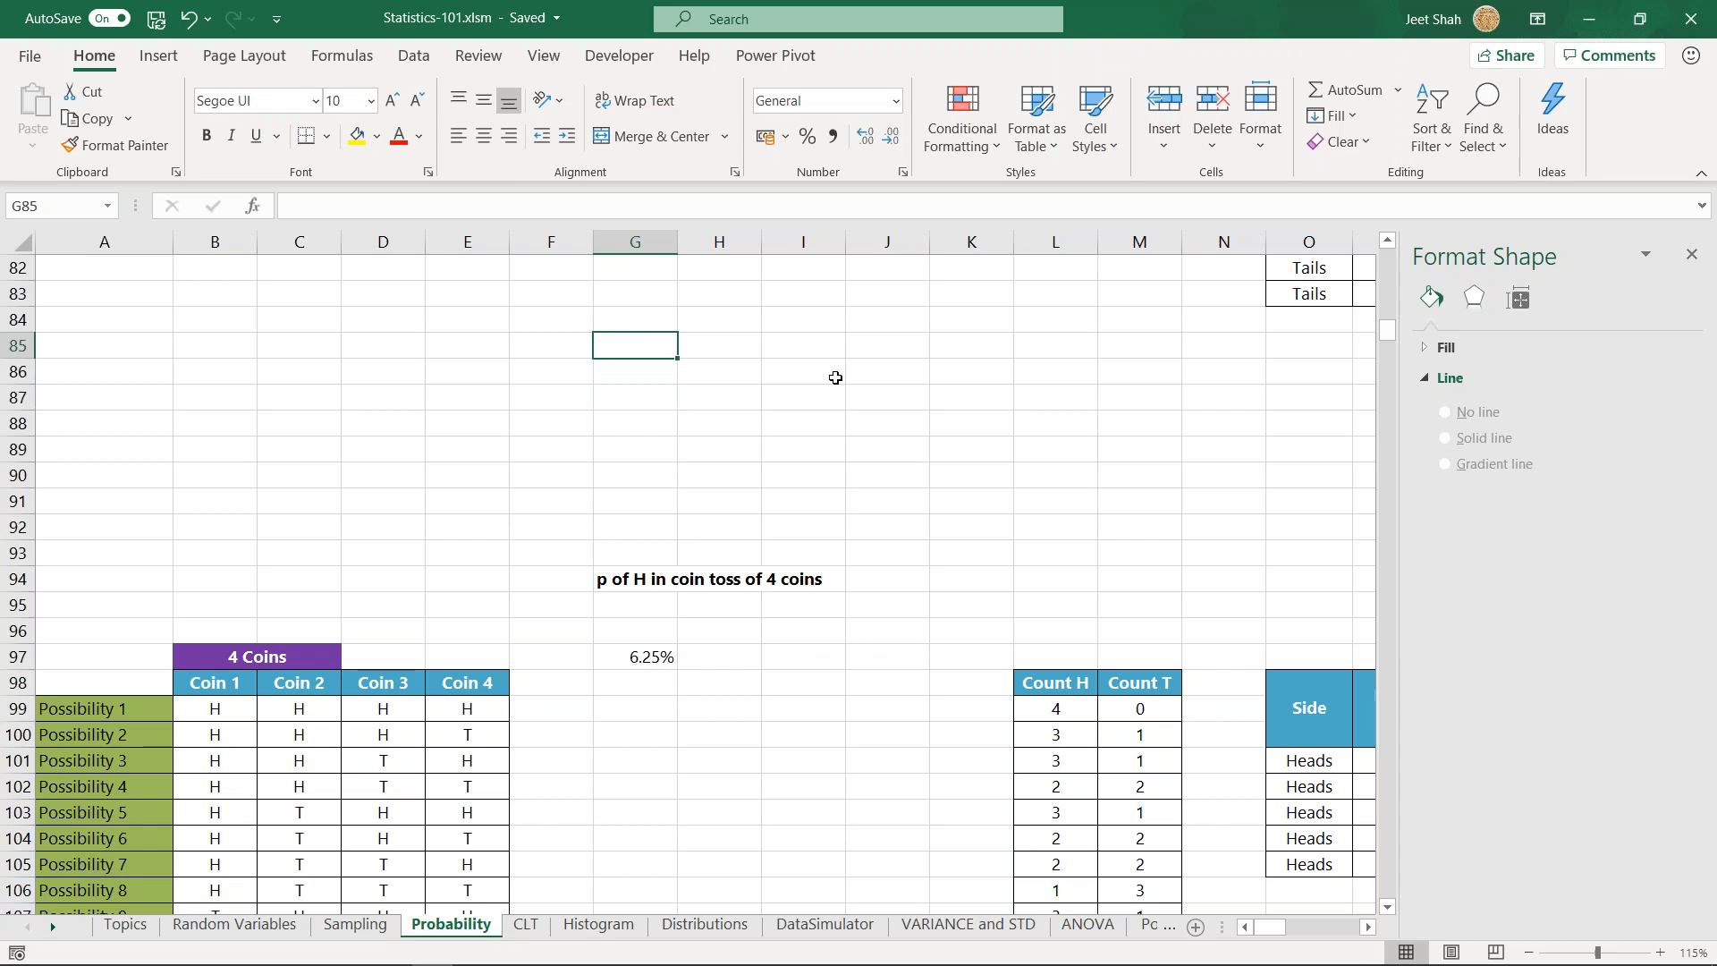
{"action": "type", "text": "3 tail"}
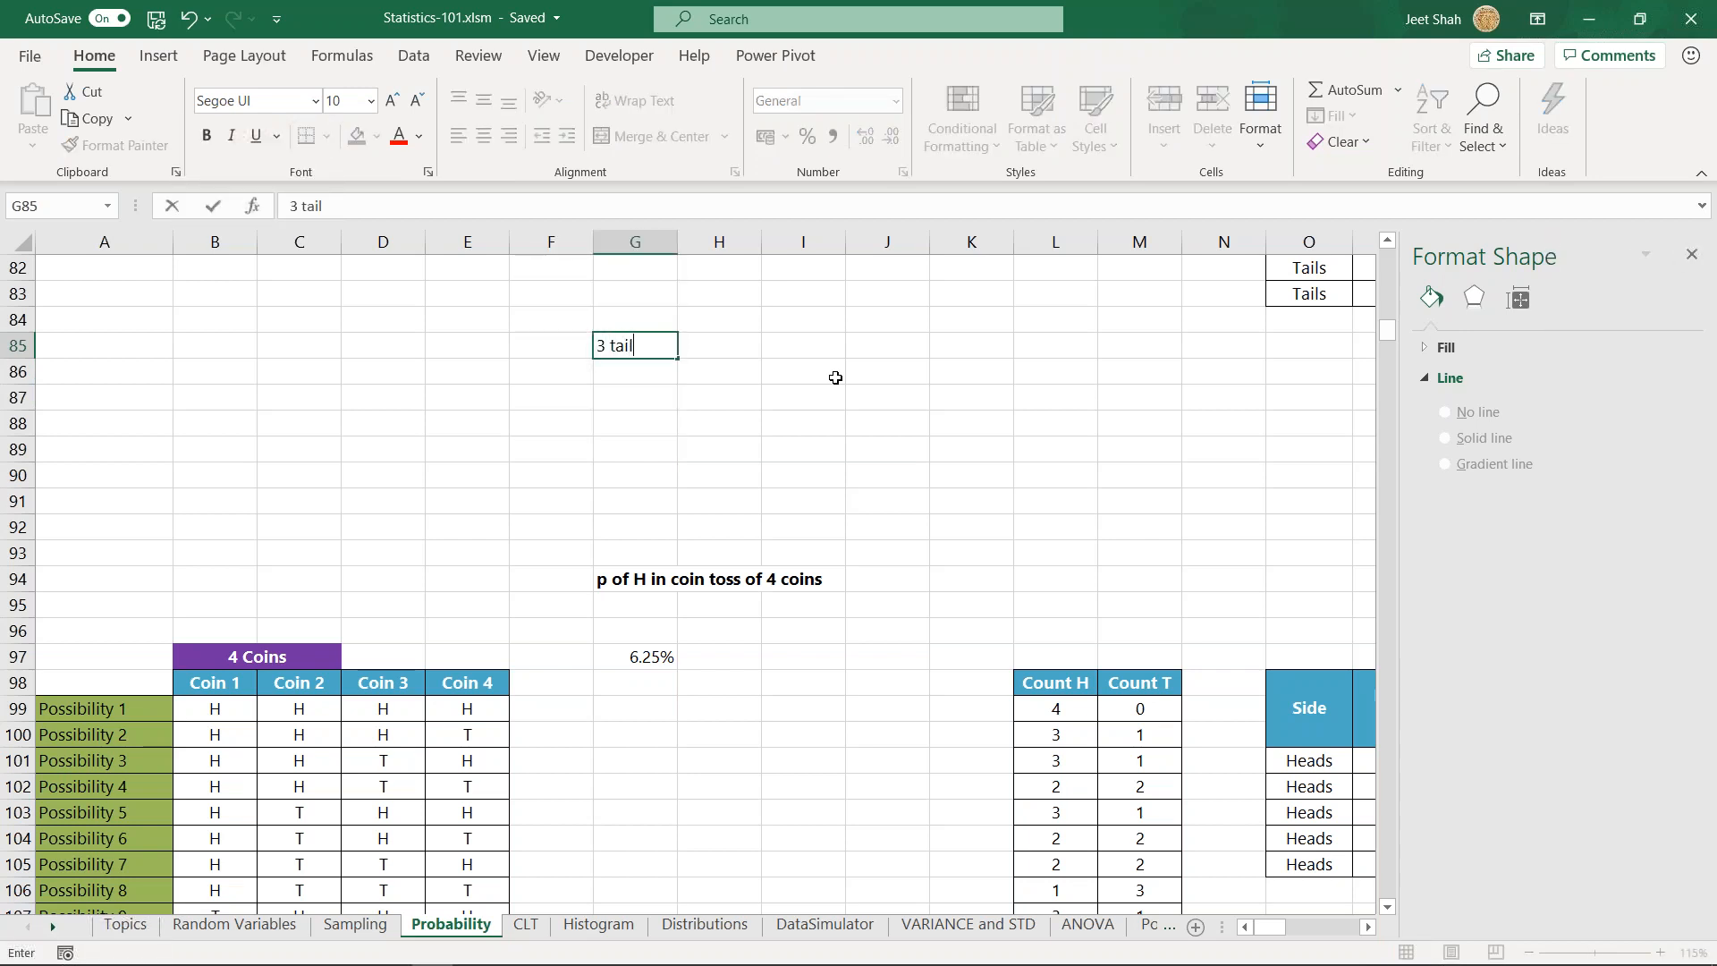
{"action": "type", "text": "s in 12 coin tossess"}
{"action": "key", "text": "Return"}
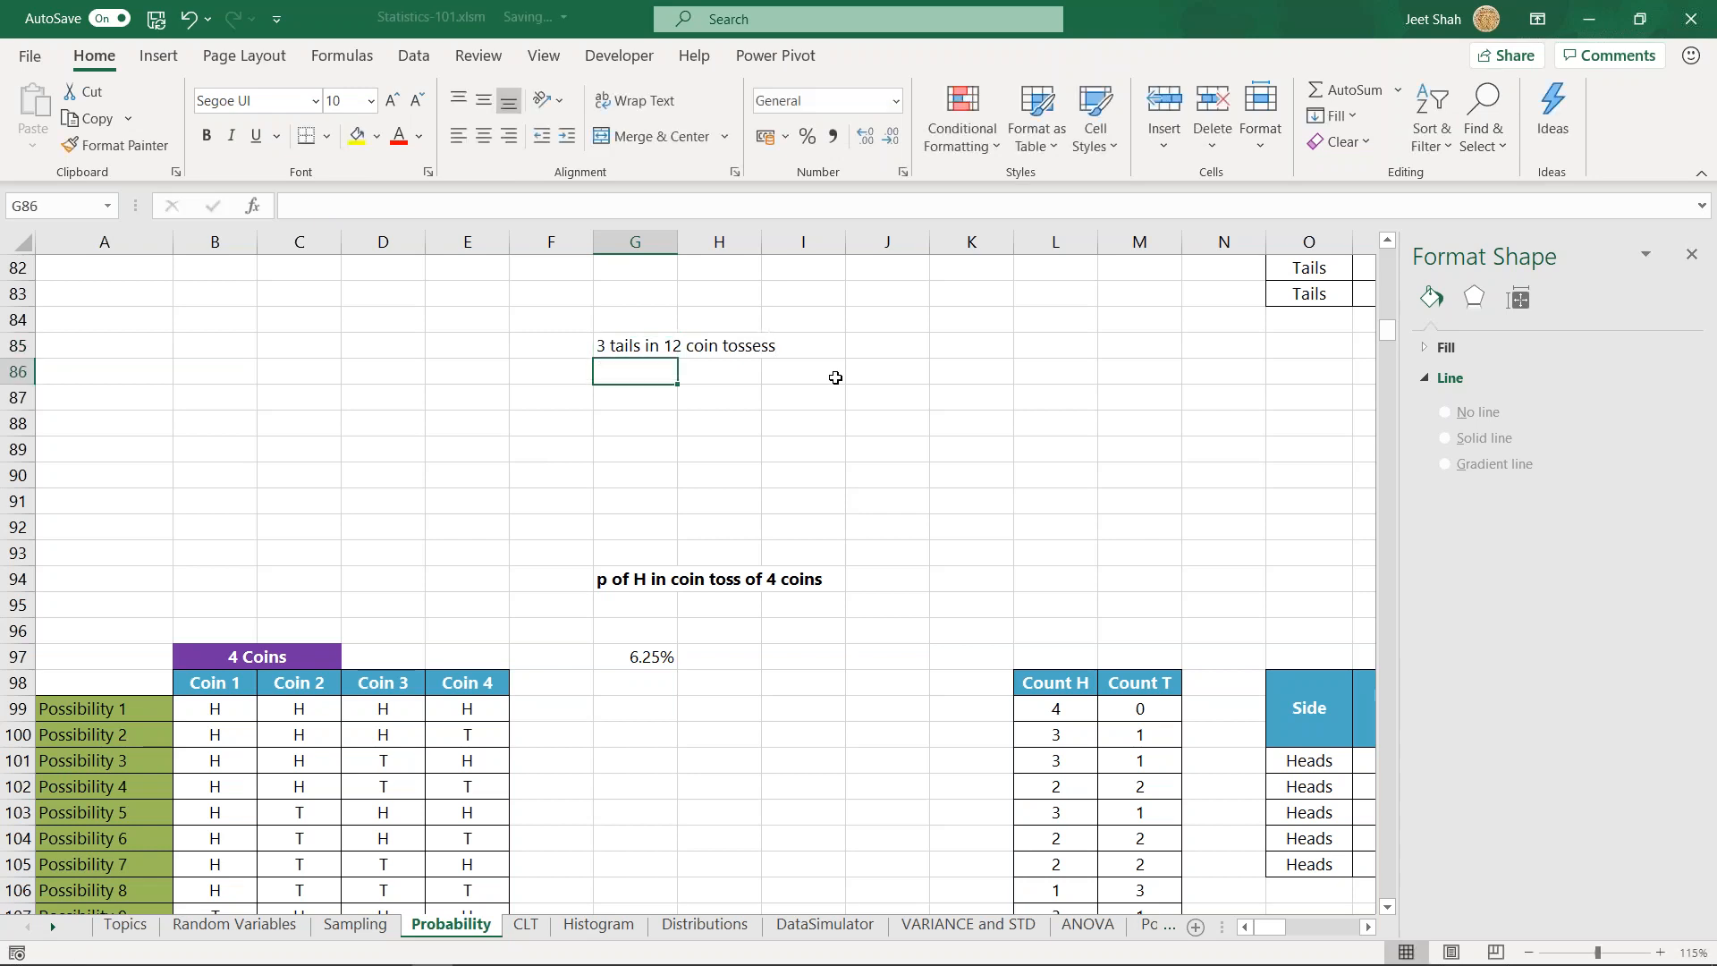
- Enter 12 as the number of tosses in G86 and =COMBIN(G86,3) in G87
{"action": "type", "text": "12"}
{"action": "key", "text": "Return"}
{"action": "key", "text": "Return"}
{"action": "key", "text": "Up"}
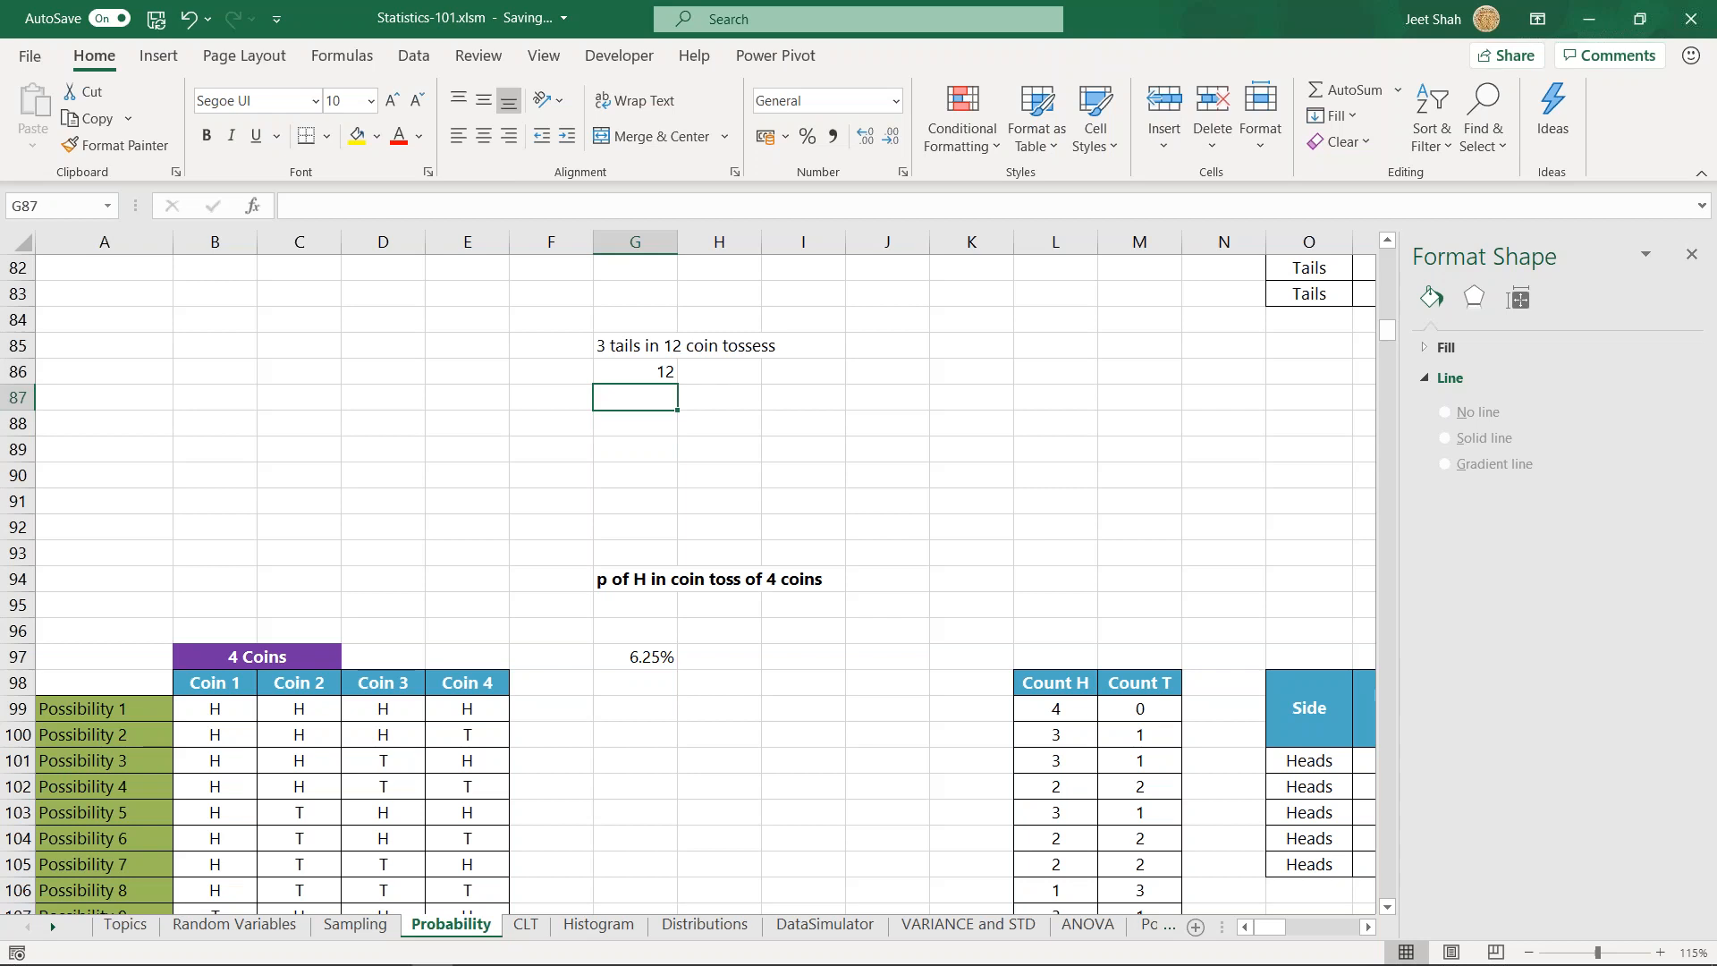
{"action": "type", "text": "=combin"}
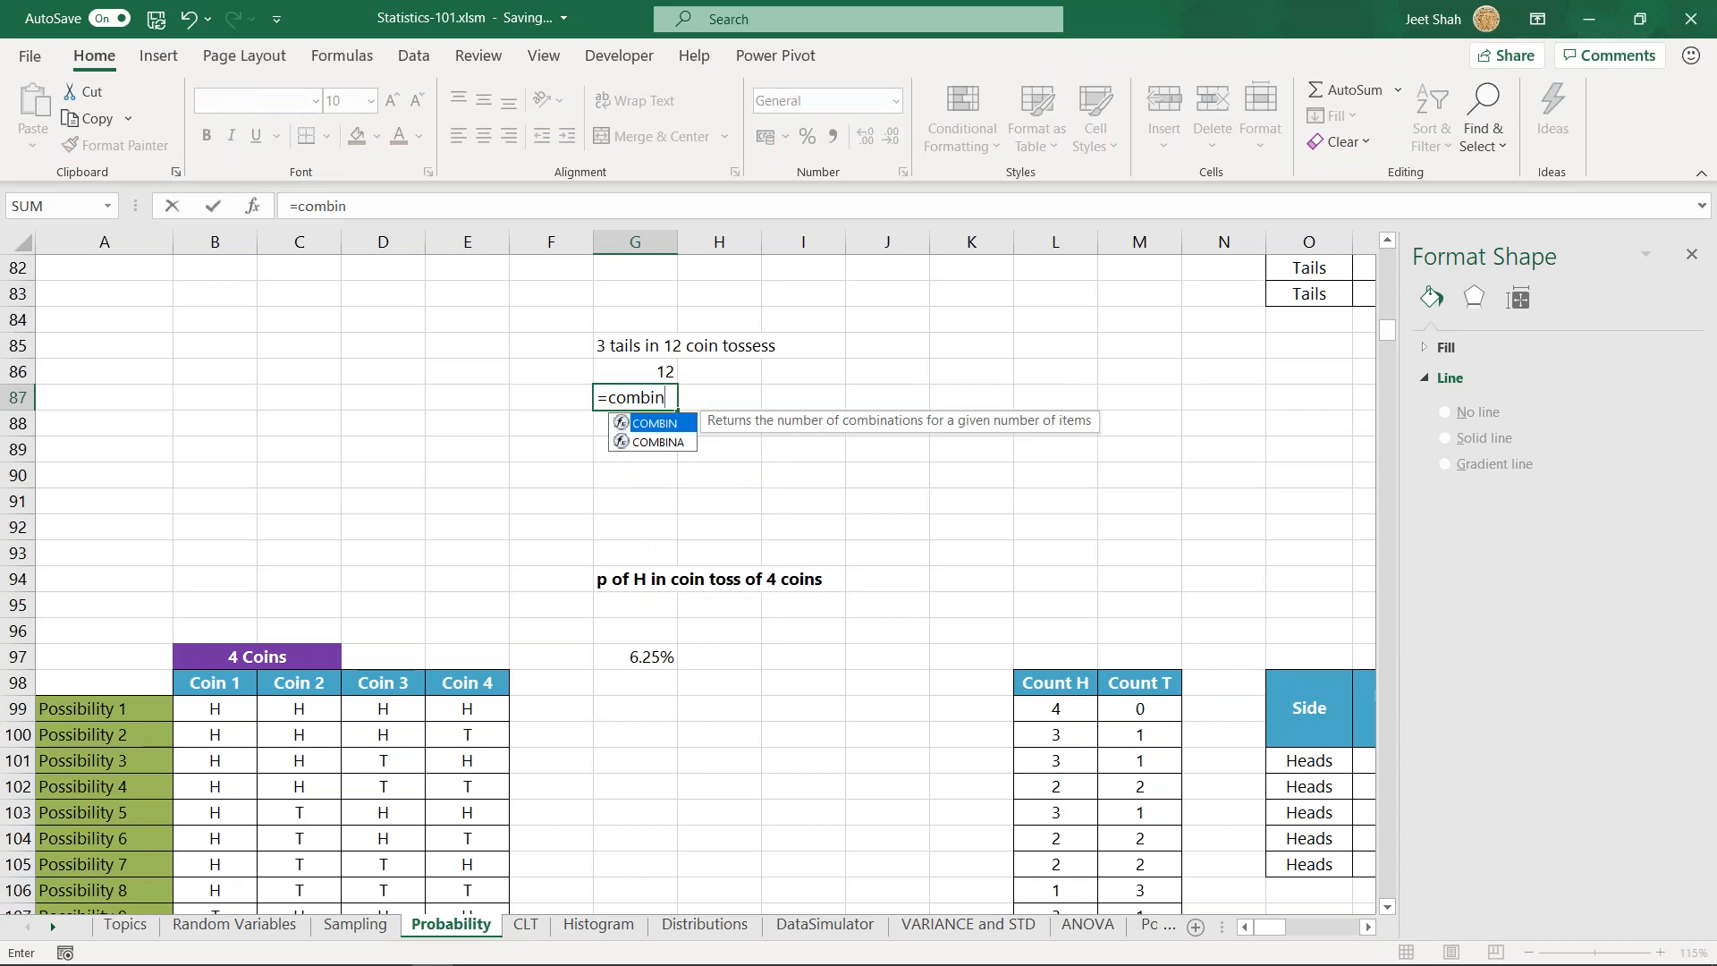
{"action": "key", "text": "Tab"}
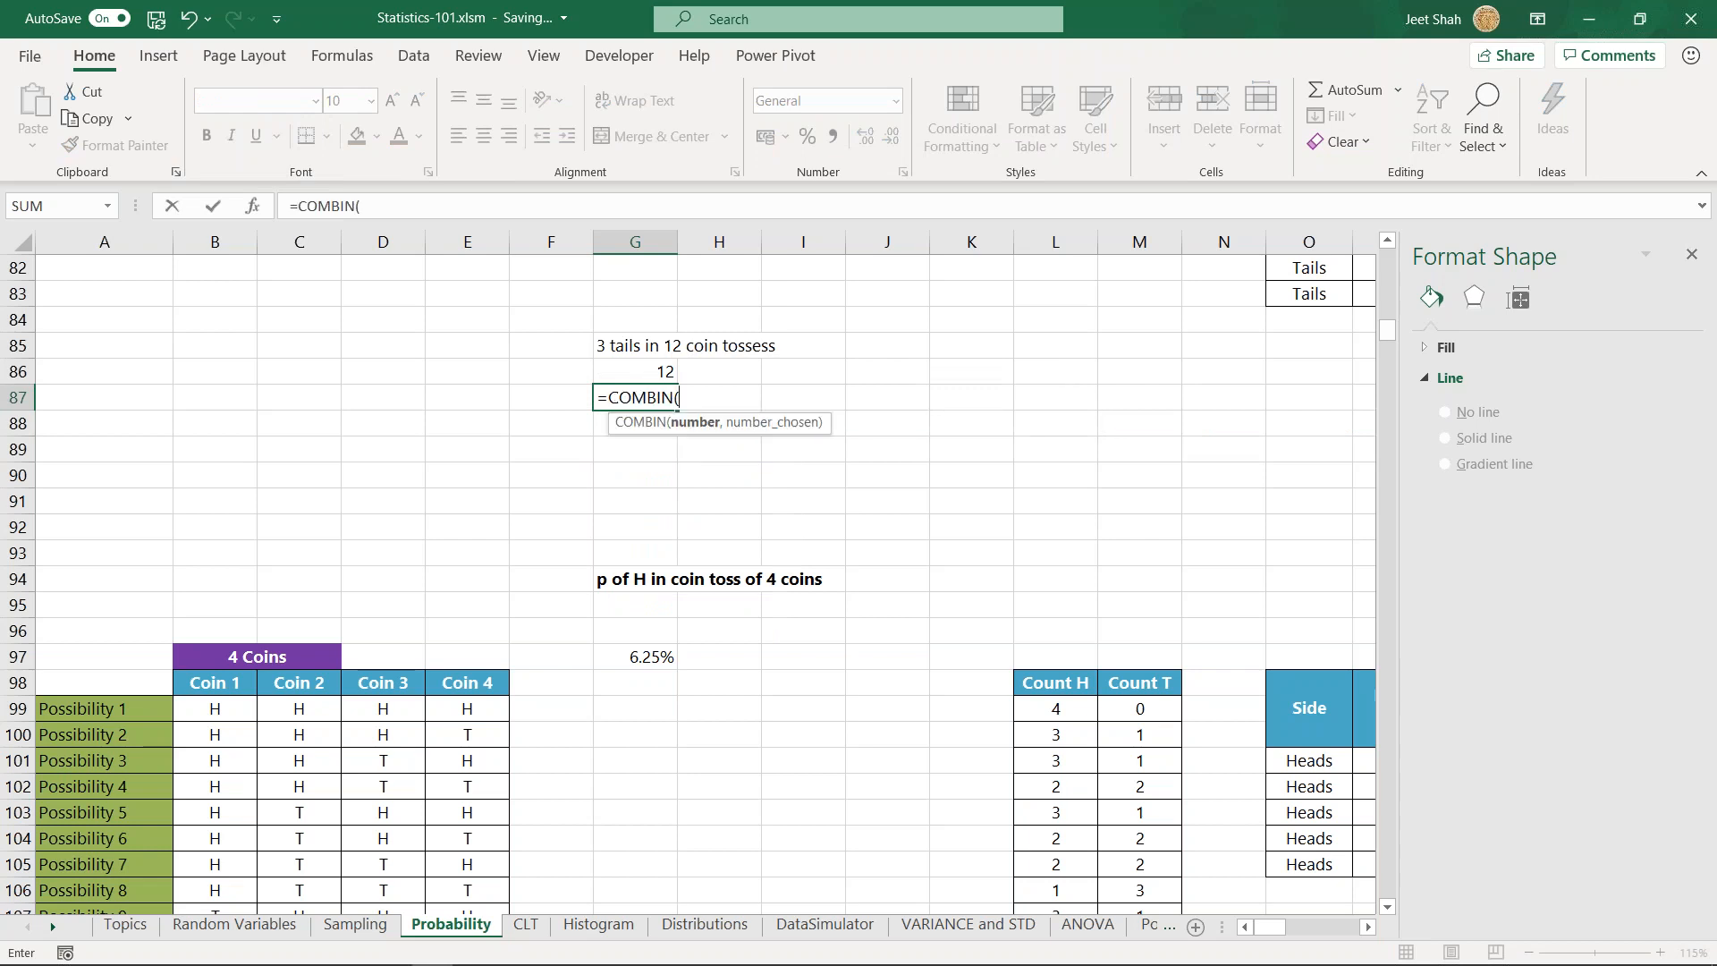
{"action": "key", "text": "Up"}
{"action": "key", "text": "Up"}
{"action": "key", "text": "Down"}
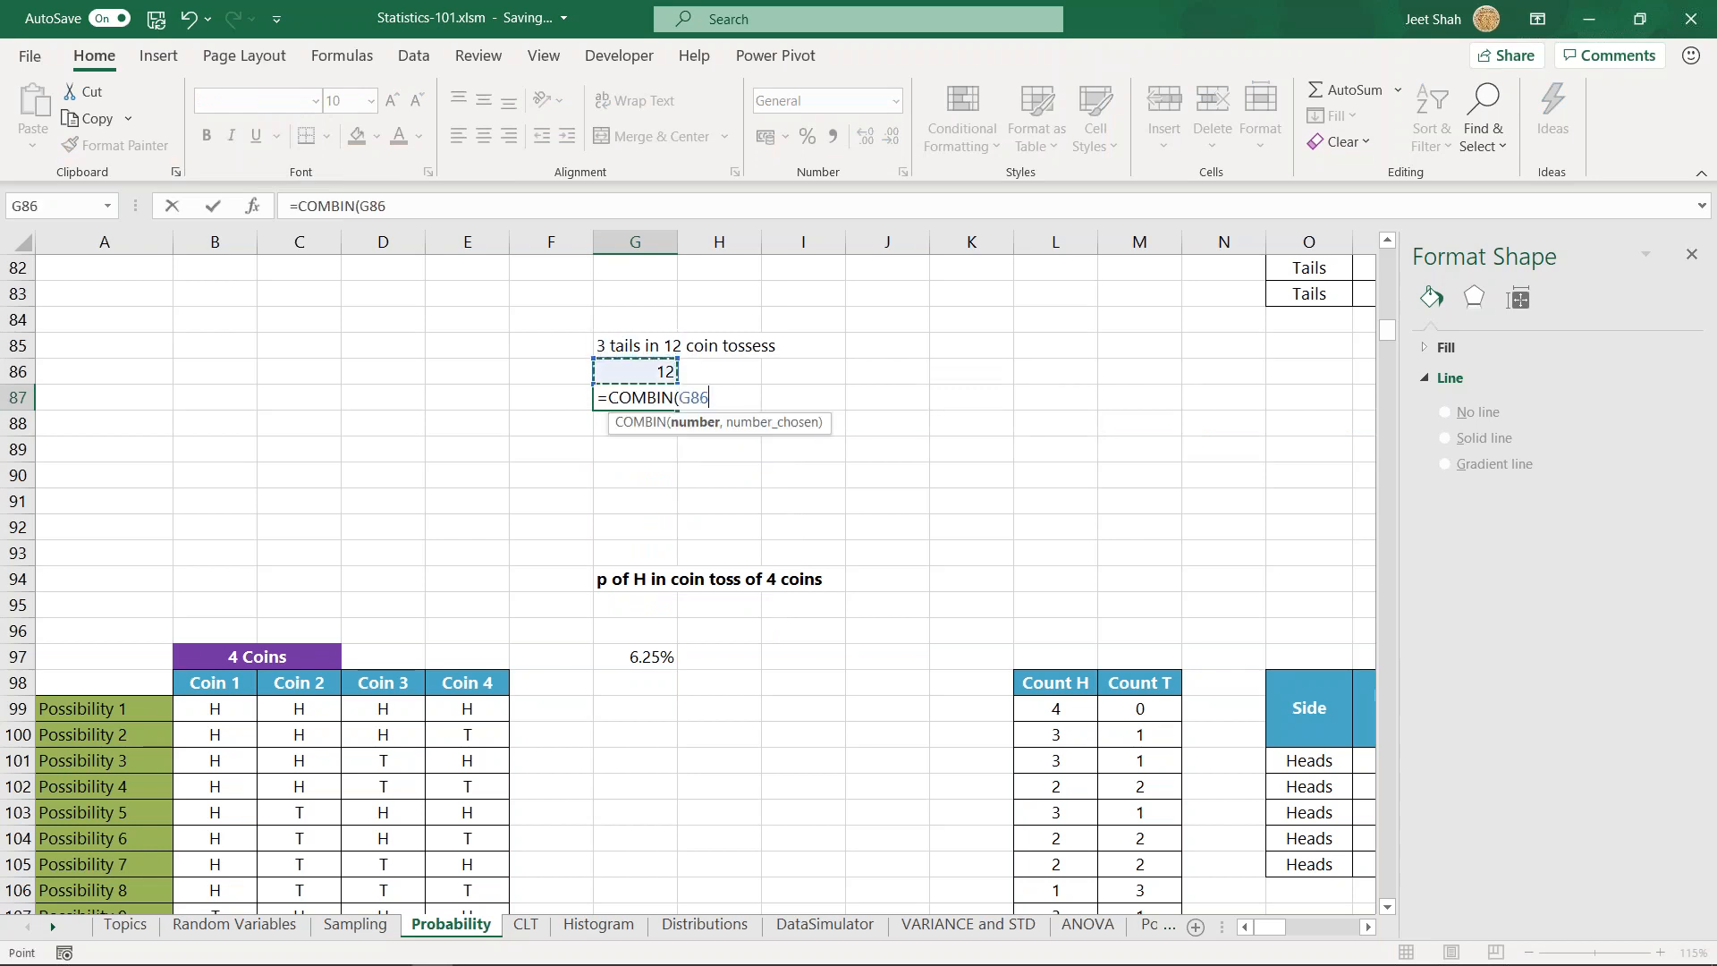
{"action": "type", "text": ",3)"}
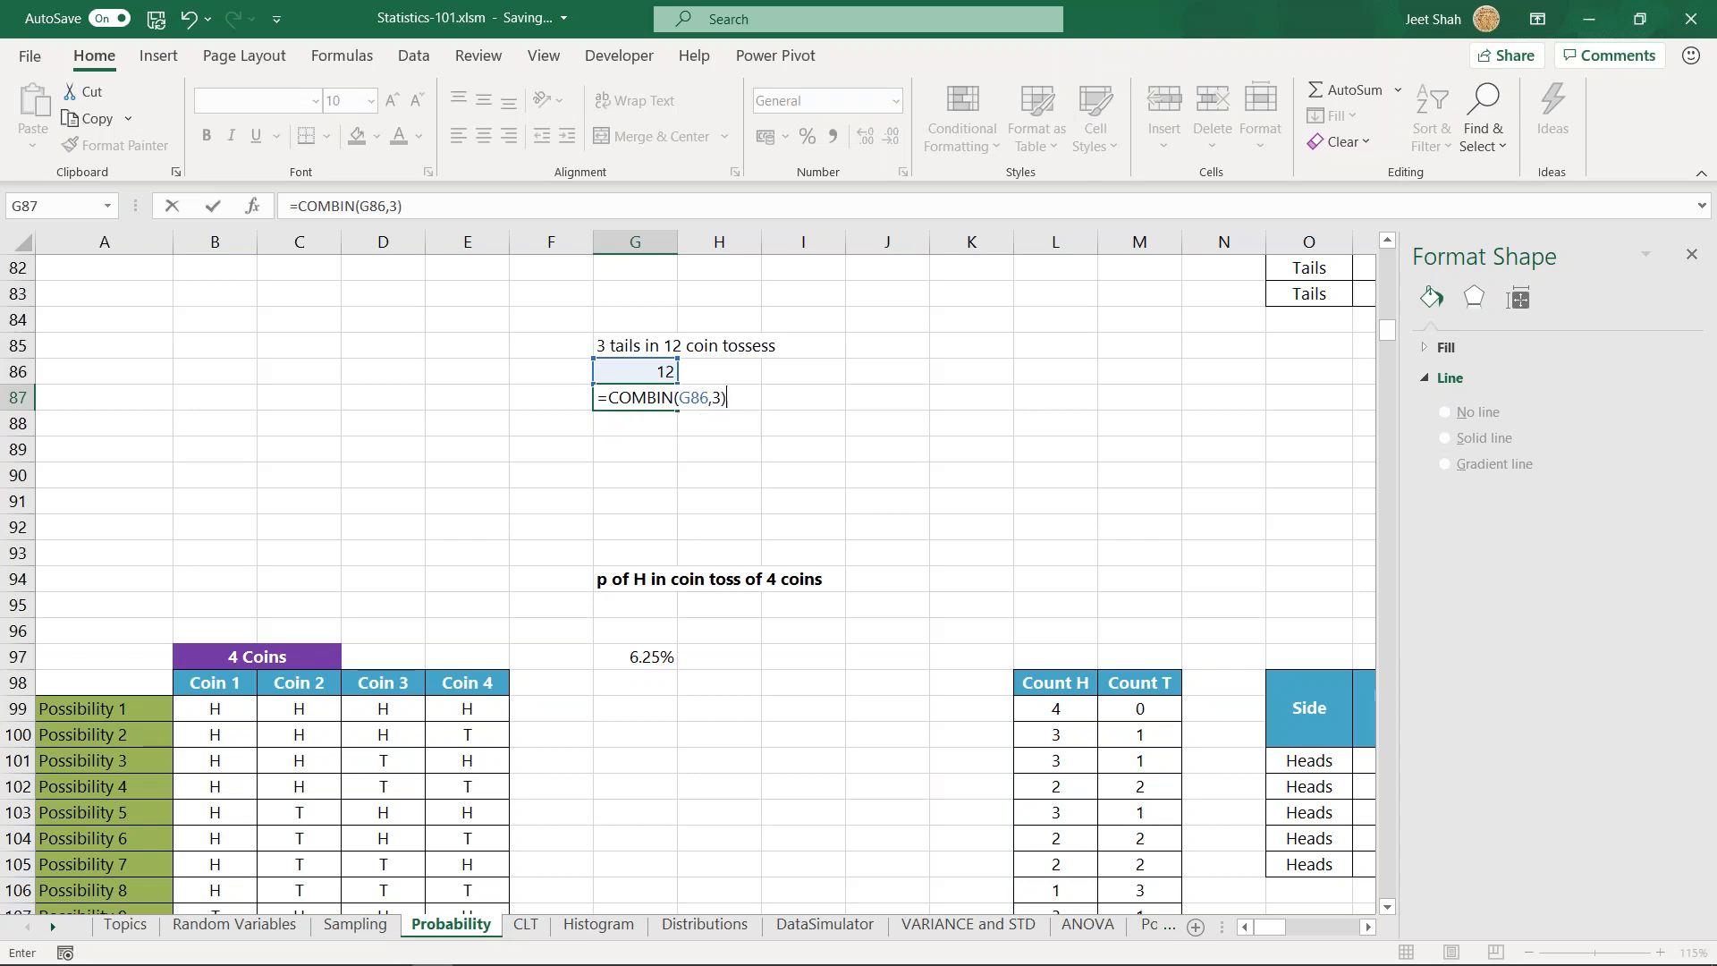
{"action": "key", "text": "Return"}
- Enter =BINOMDIST(G87,G86,0.5,FALSE) in G88 and format the cell as a percentage
{"action": "type", "text": "="}
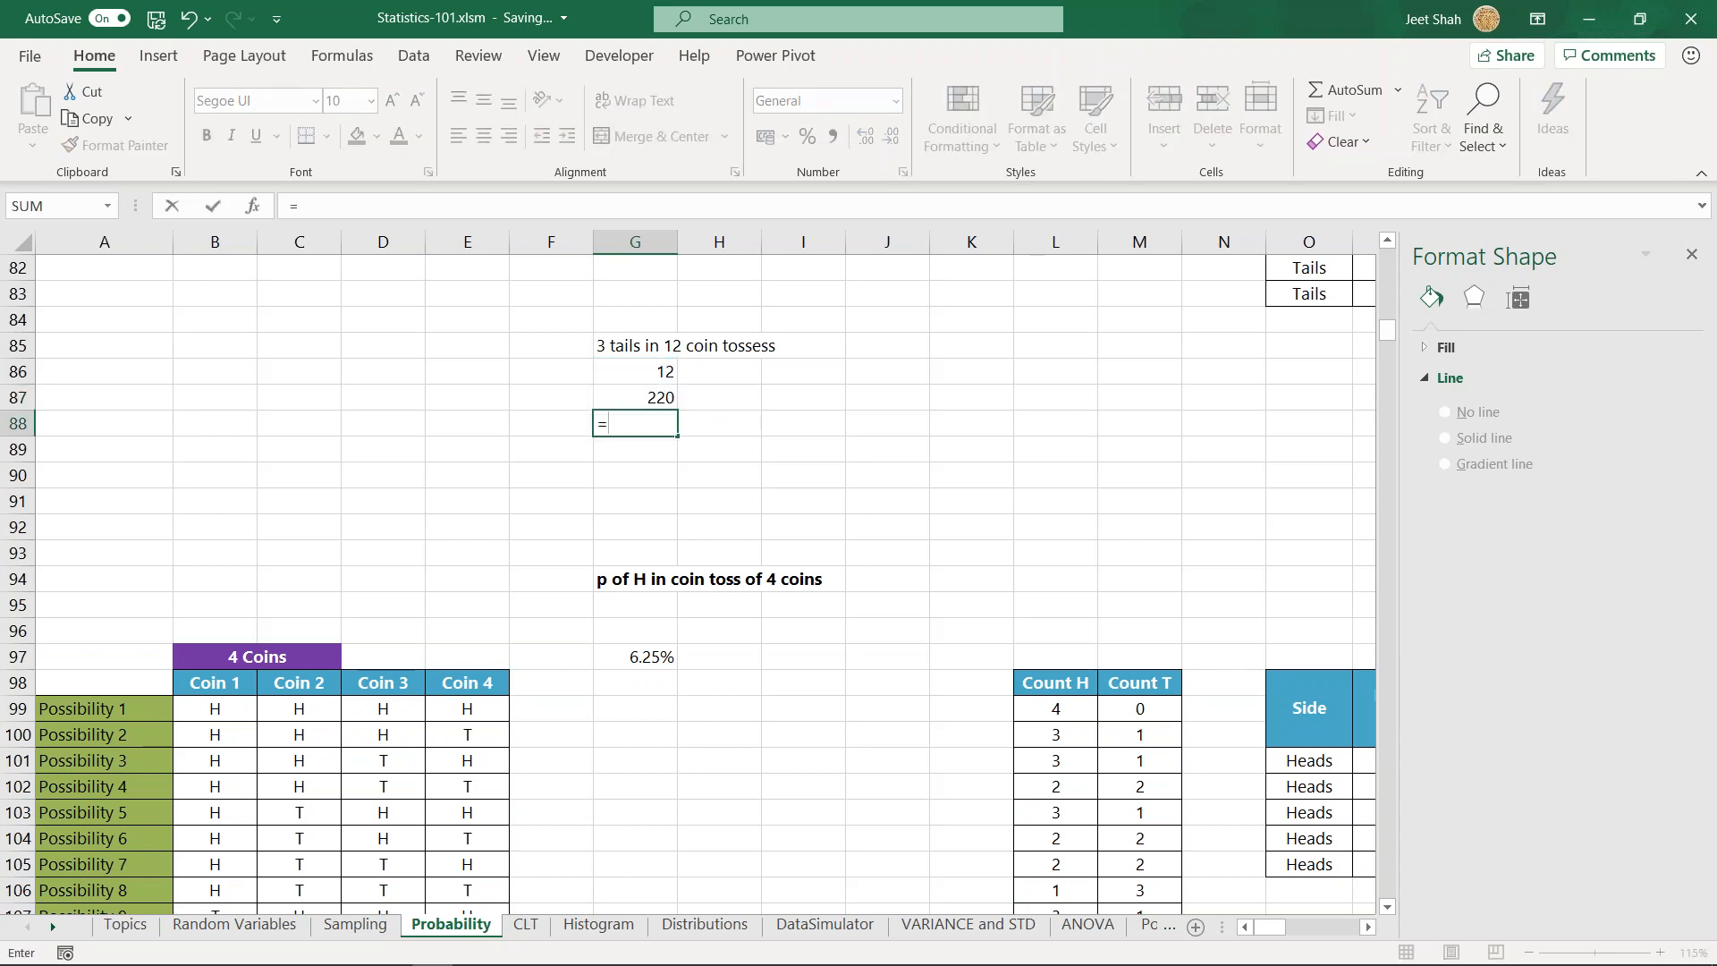
{"action": "type", "text": "binomd"}
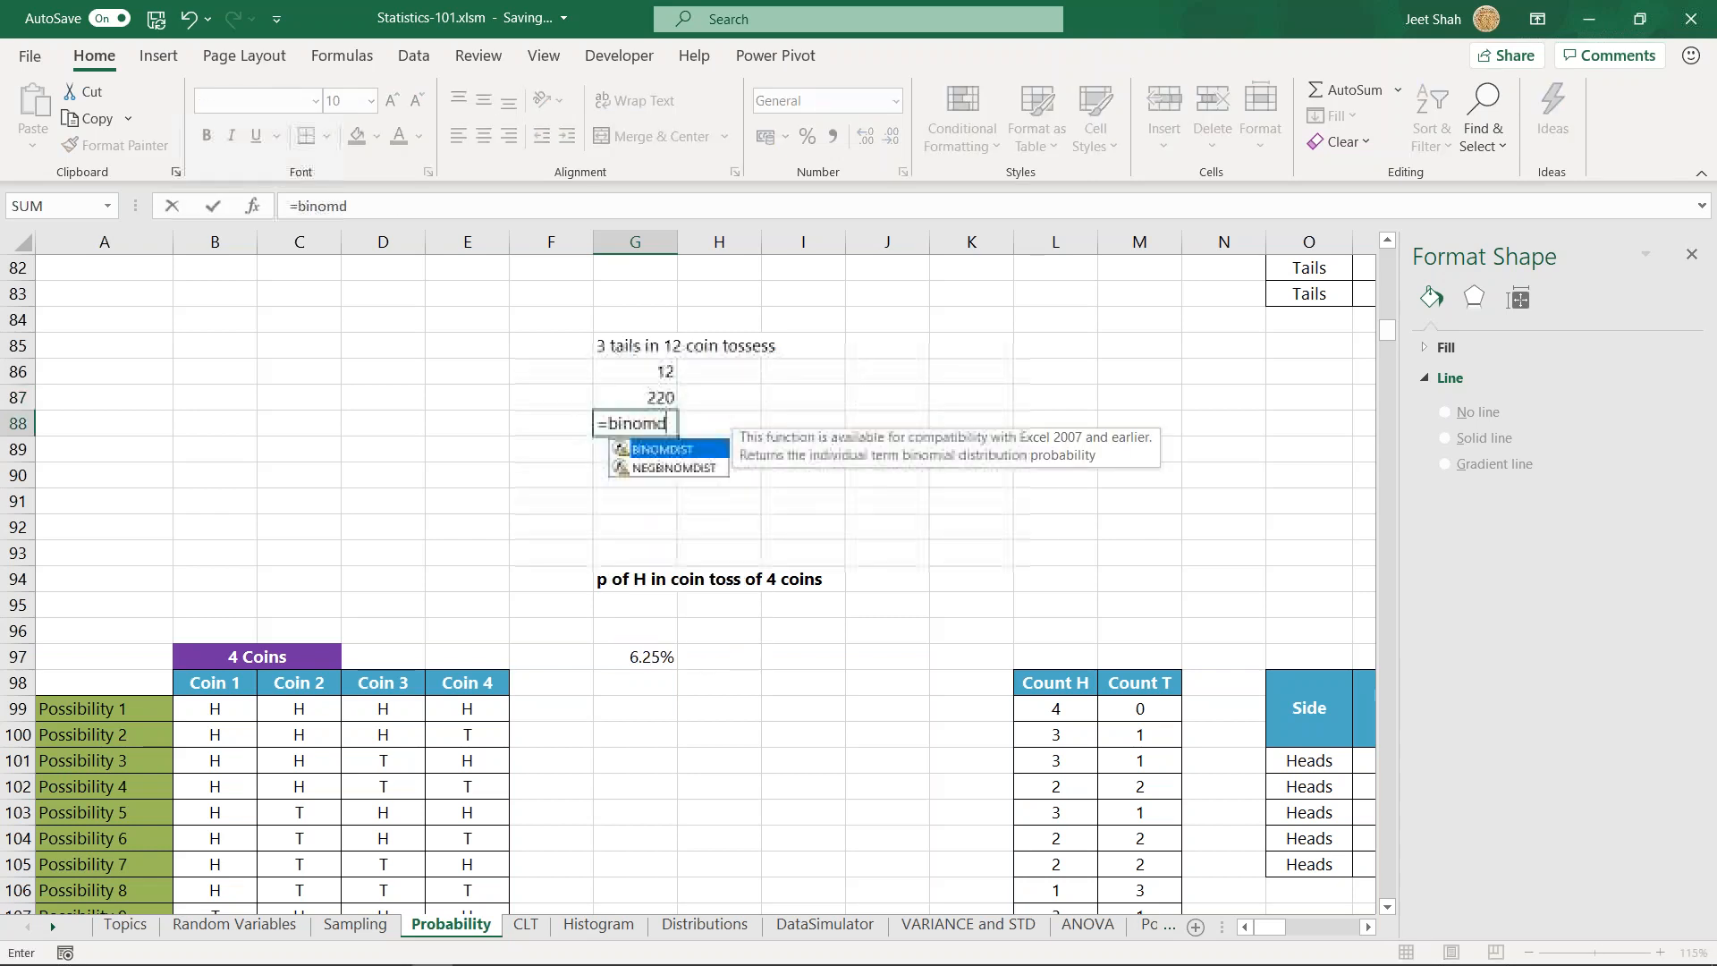
{"action": "key", "text": "Tab"}
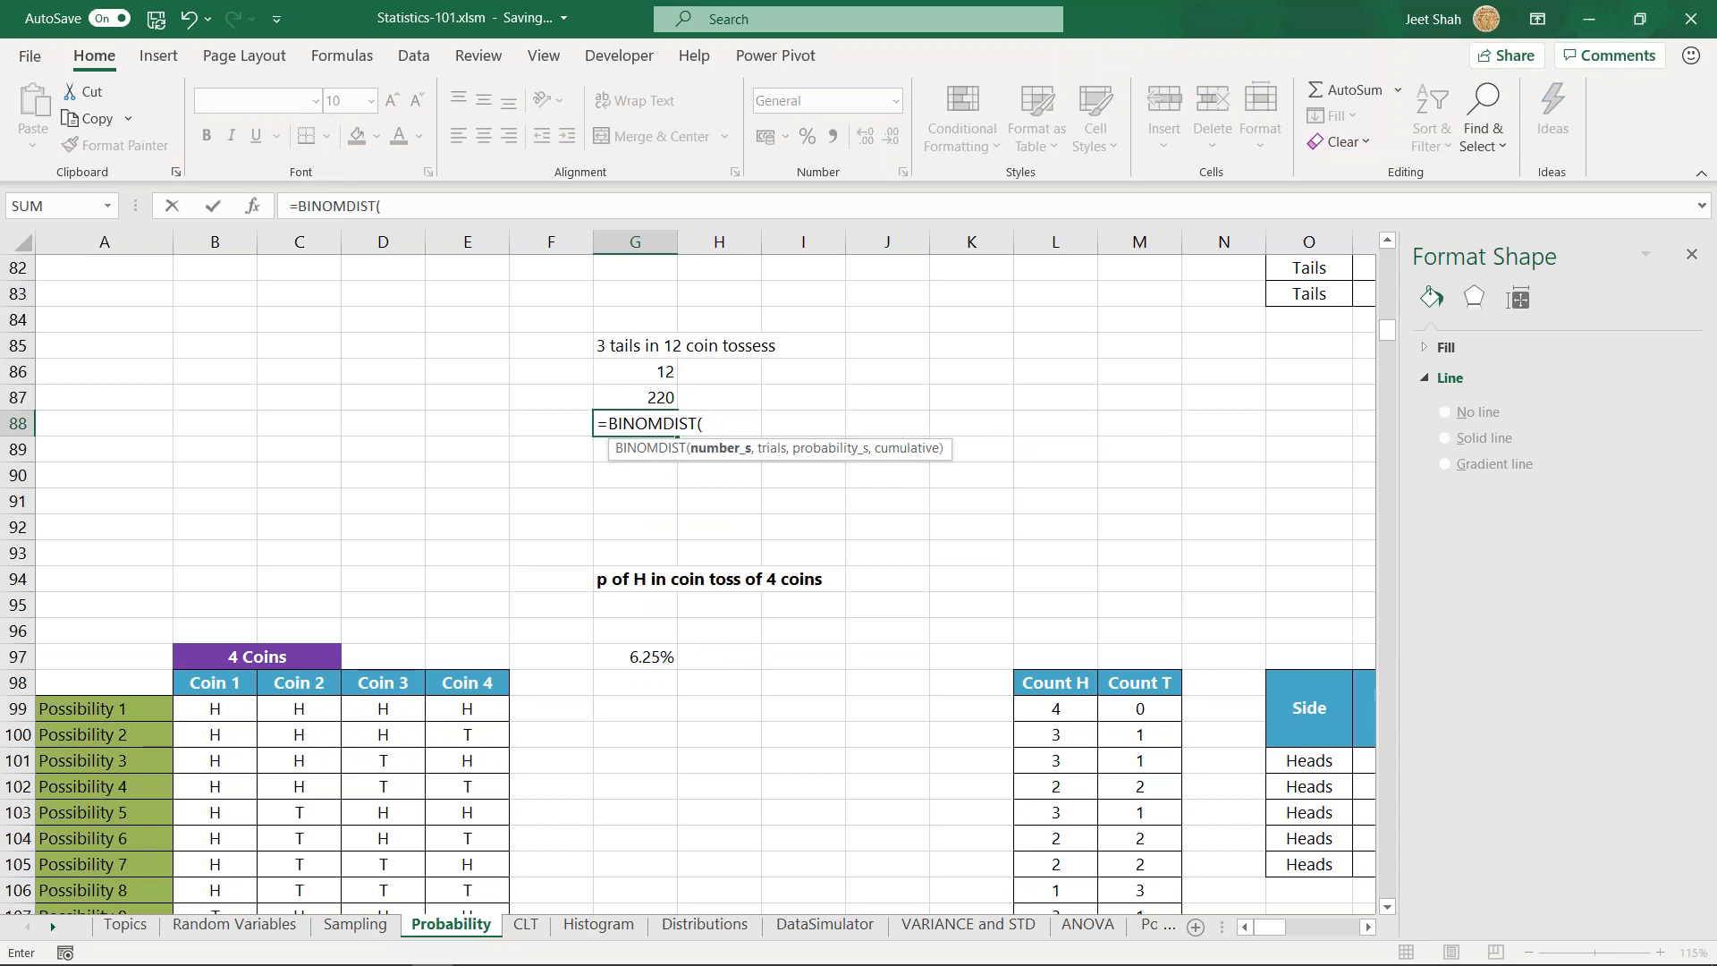
{"action": "key", "text": "Up"}
{"action": "type", "text": ","}
{"action": "key", "text": "Up"}
{"action": "key", "text": "Up"}
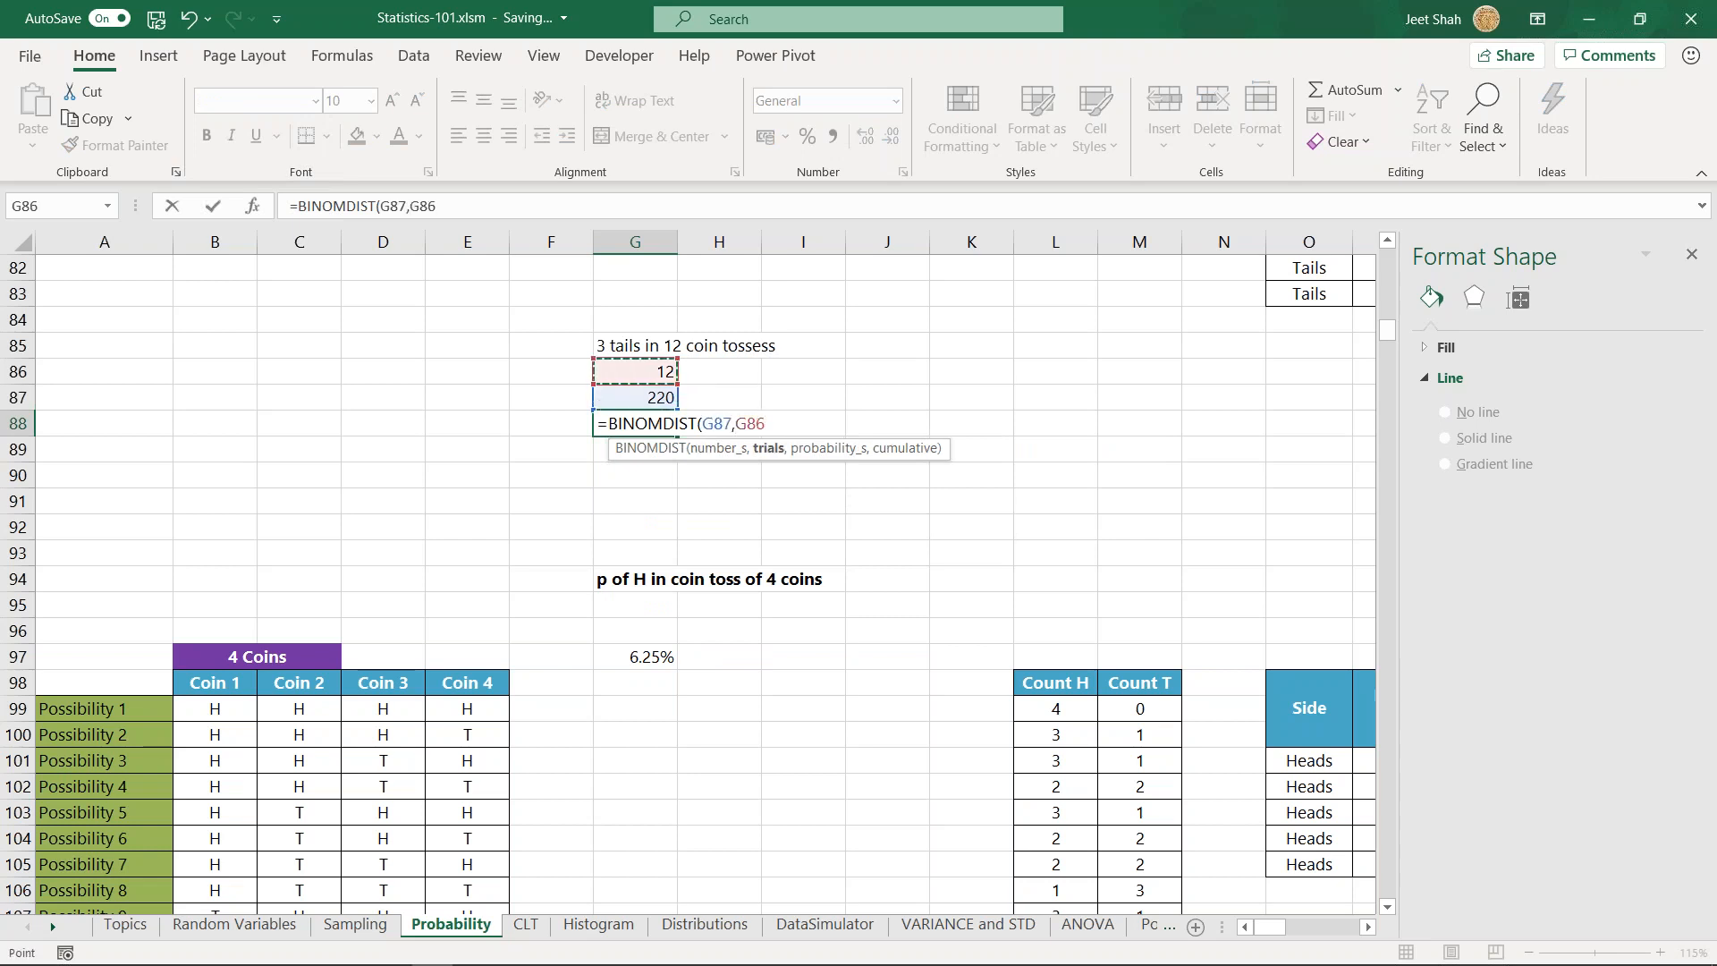
{"action": "type", "text": ","}
{"action": "type", "text": "0"}
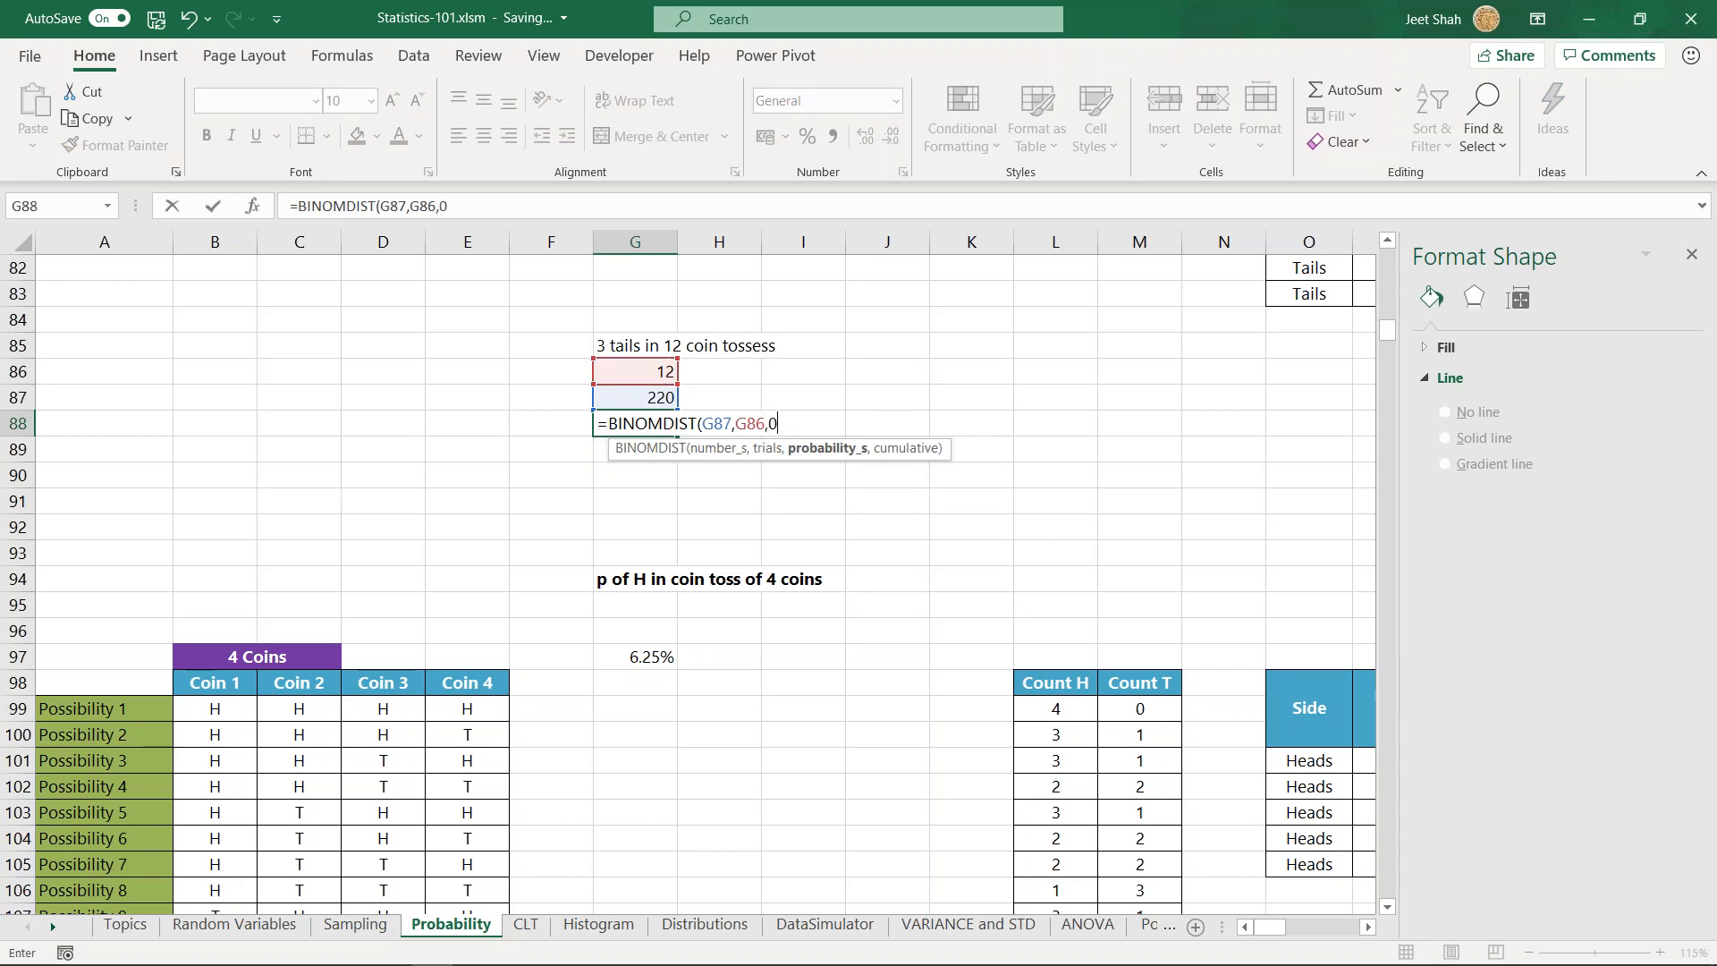
{"action": "type", "text": ".5,TRUE"}
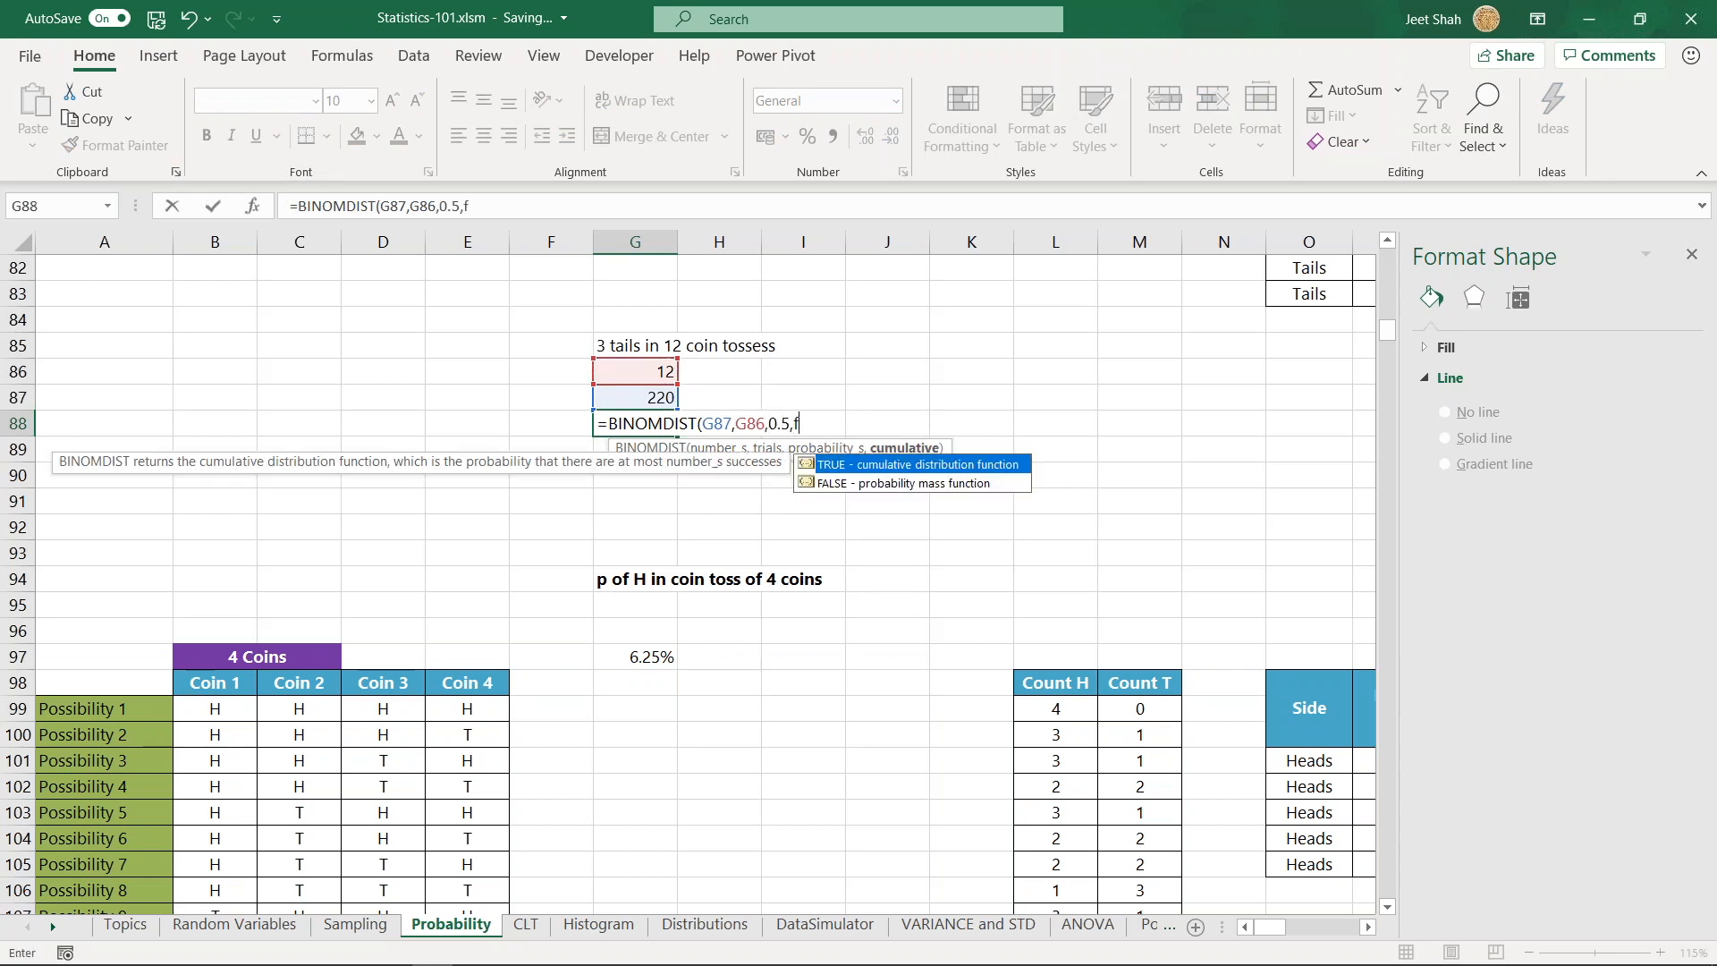
{"action": "key", "text": "BackSpace"}
{"action": "key", "text": "BackSpace"}
{"action": "key", "text": "BackSpace"}
{"action": "key", "text": "BackSpace"}
{"action": "key", "text": "BackSpace"}
{"action": "type", "text": ",fals"}
{"action": "key", "text": "Down"}
{"action": "key", "text": "Tab"}
{"action": "type", "text": ")"}
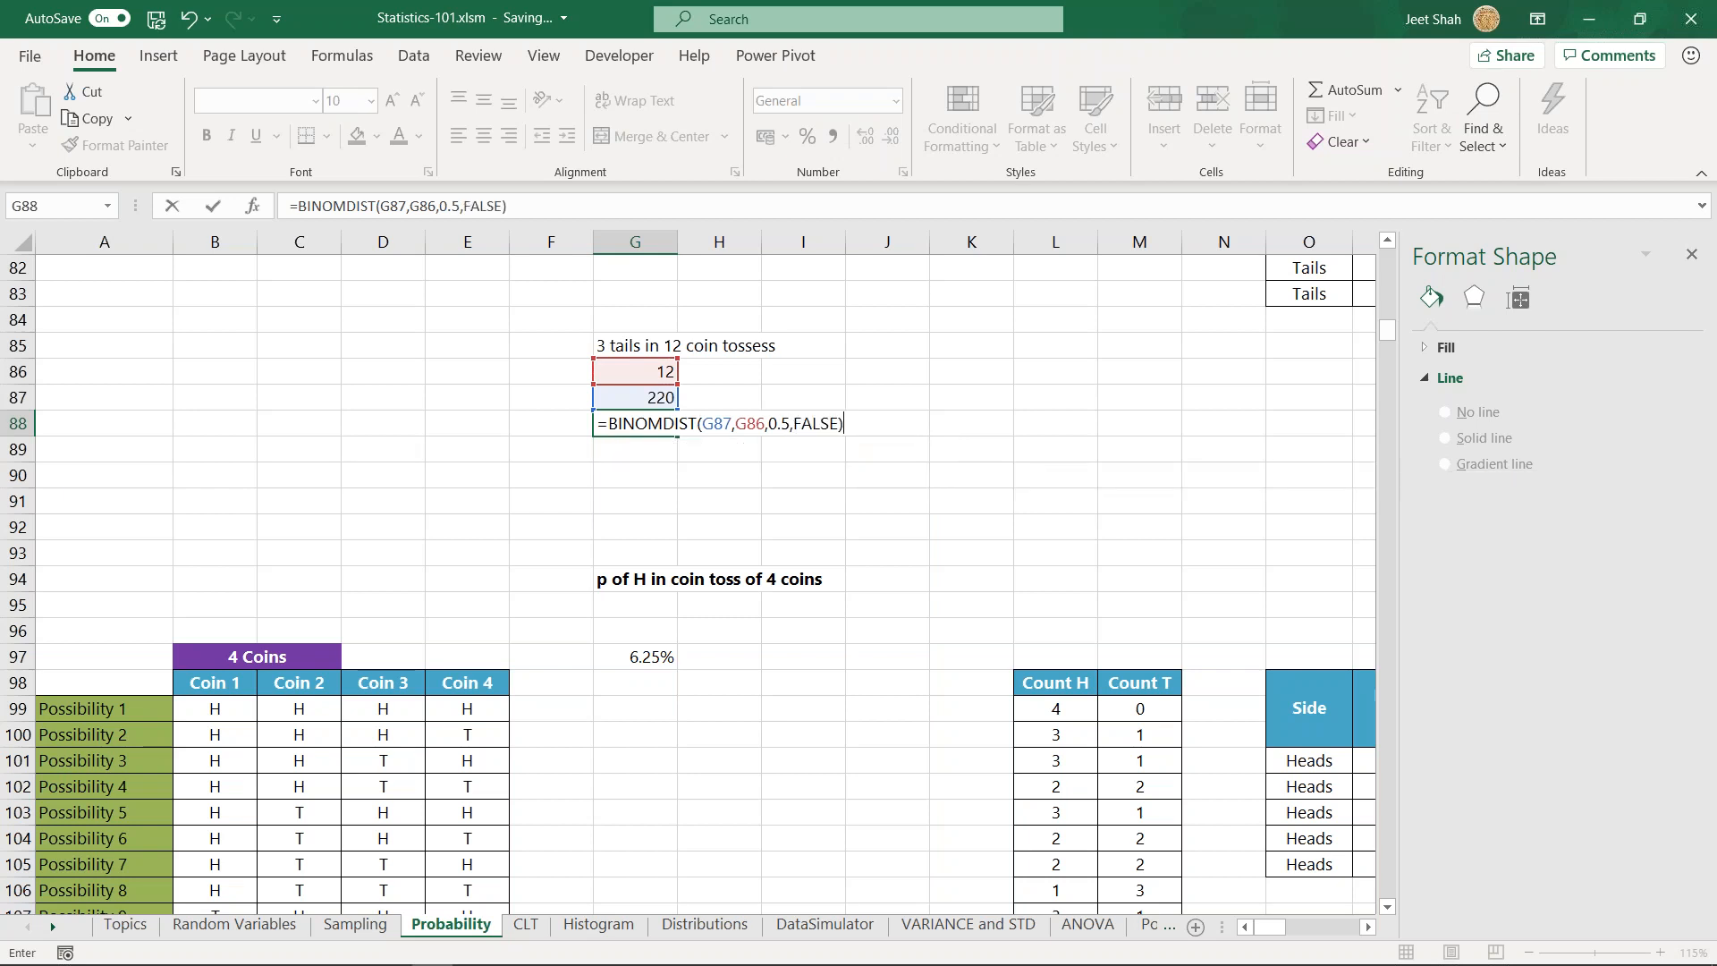
{"action": "key", "text": "ctrl+Return"}
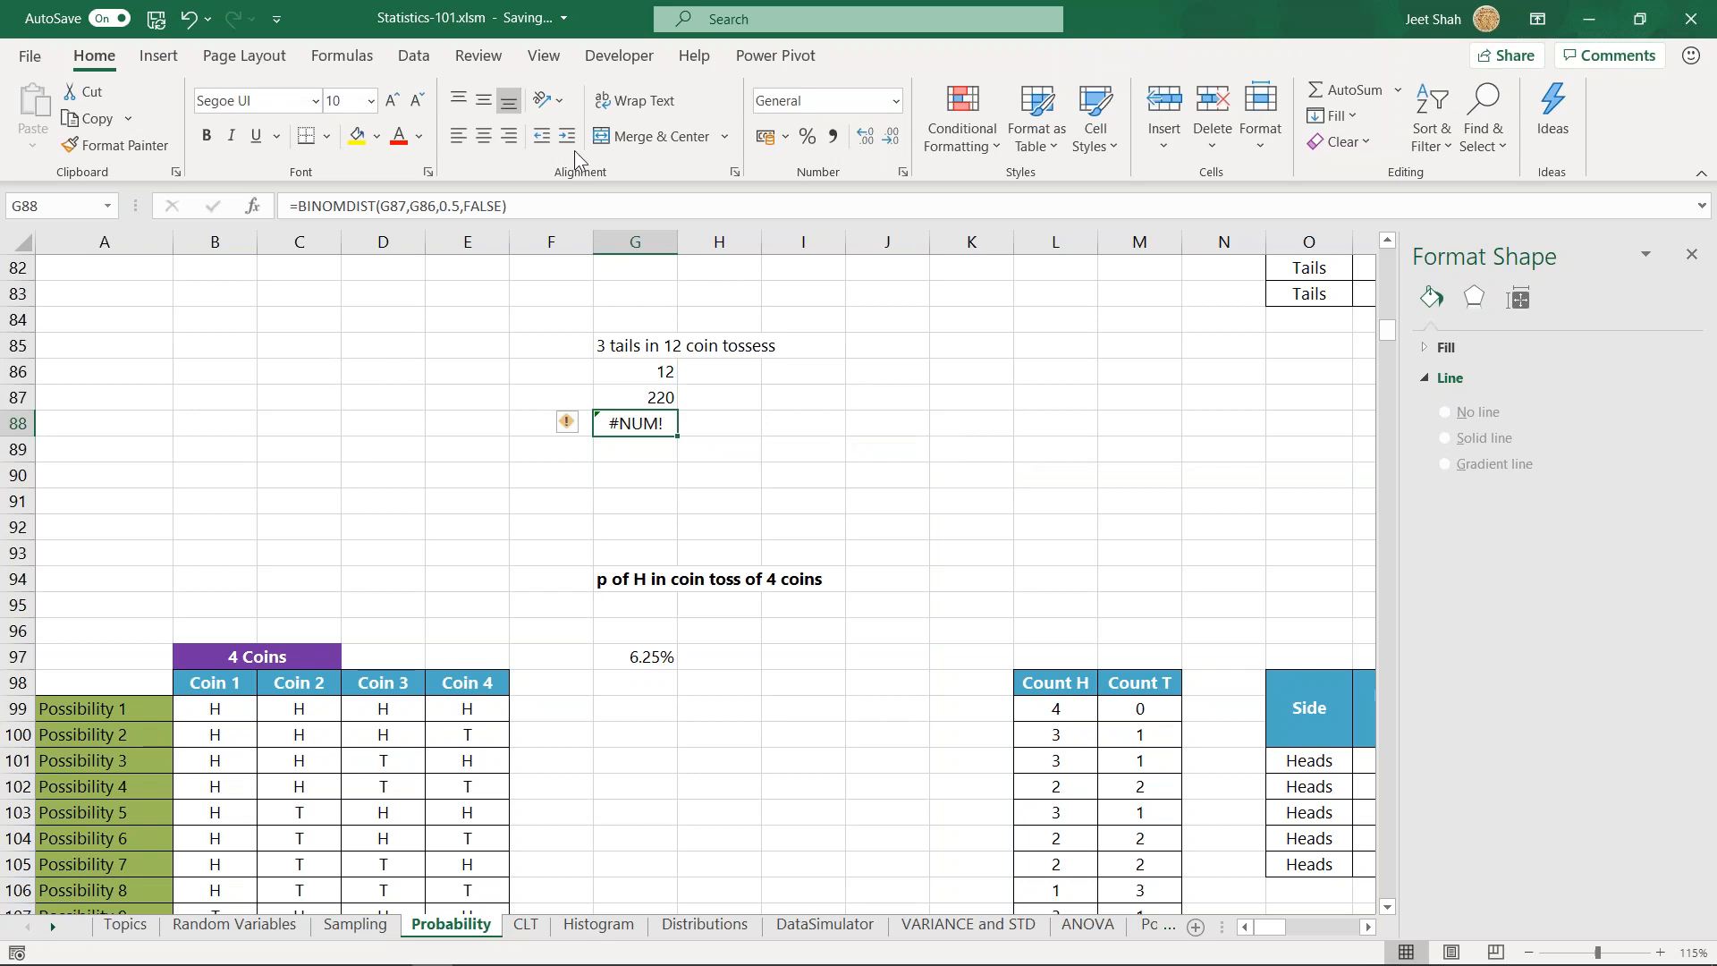
{"action": "left_click", "coordinate": [808, 136]}
- Swap the first two arguments in G88 so the formula reads =BINOMDIST(G86,G87,0.5,FALSE)
{"action": "double_click", "coordinate": [631, 432]}
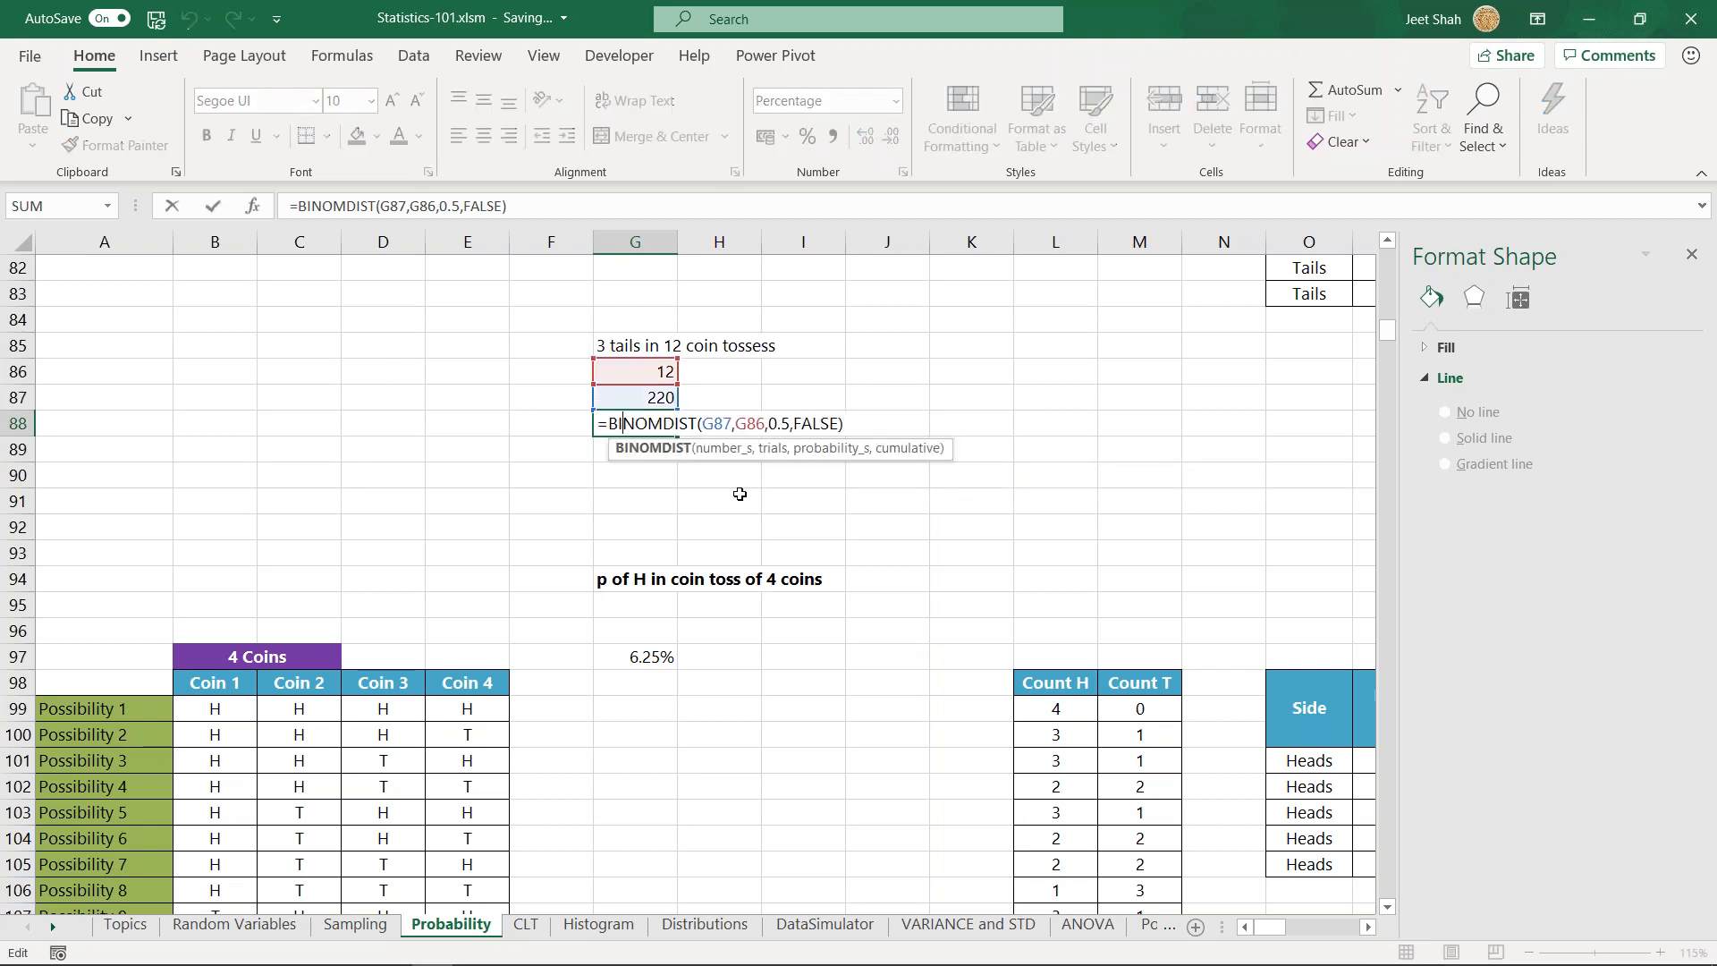
{"action": "left_click", "coordinate": [720, 448]}
{"action": "key", "text": "BackSpace"}
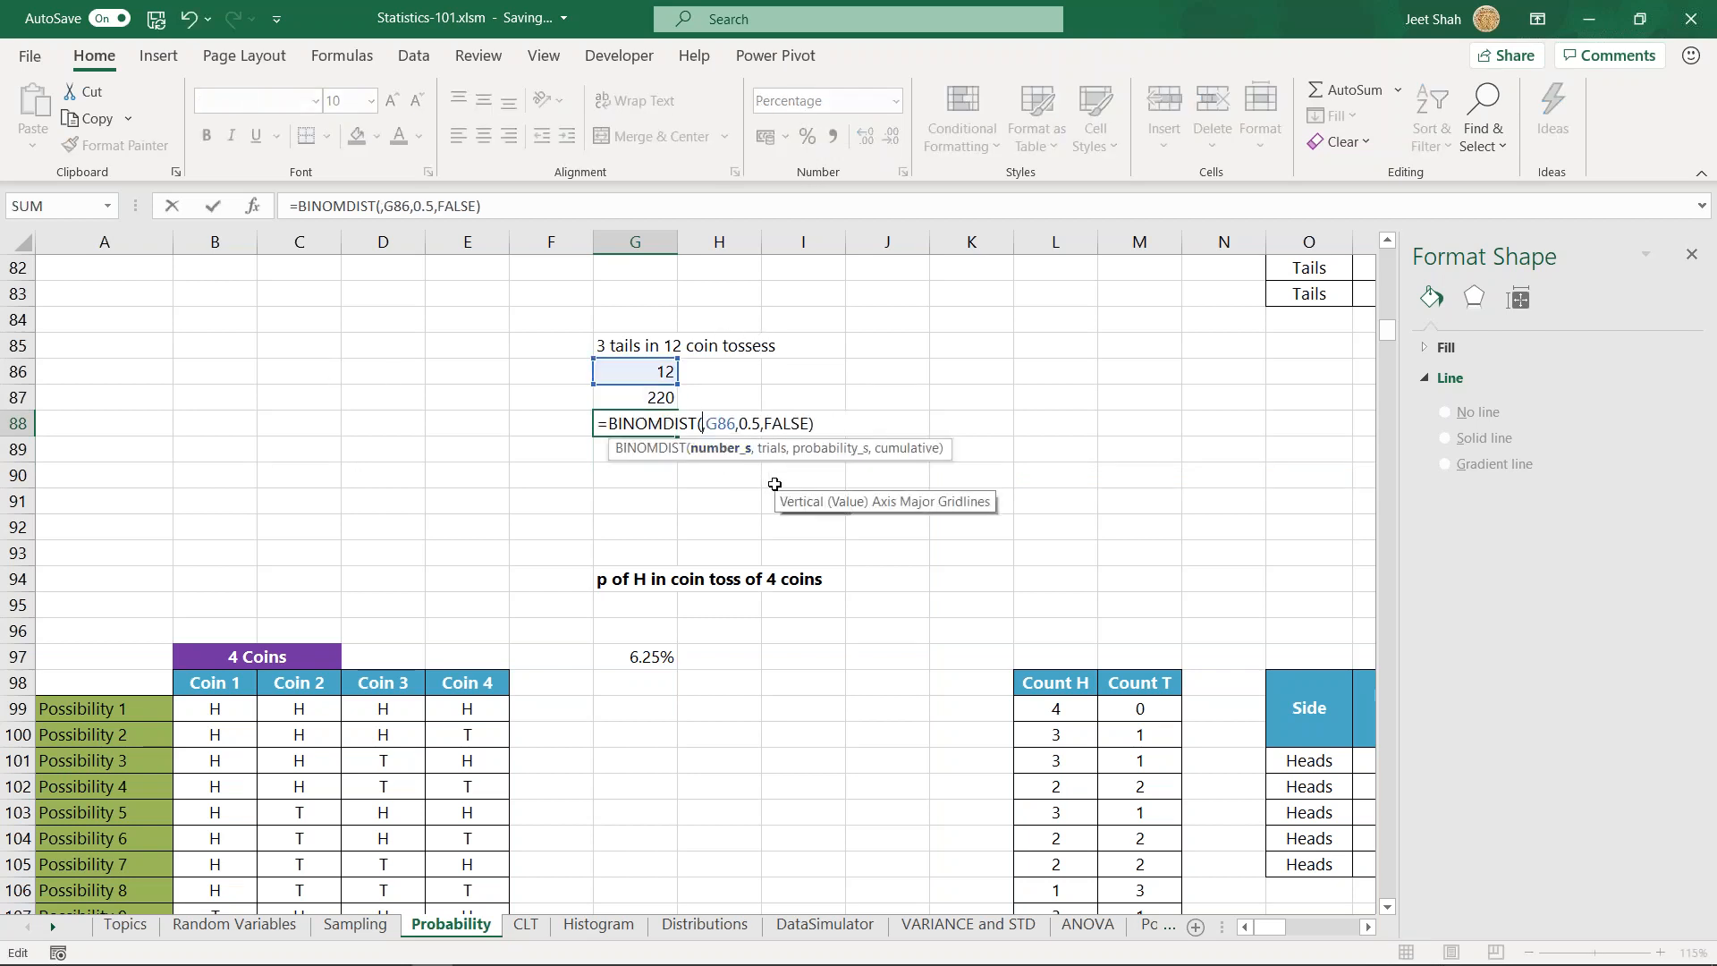
{"action": "key", "text": "Delete"}
{"action": "left_click", "coordinate": [735, 424]}
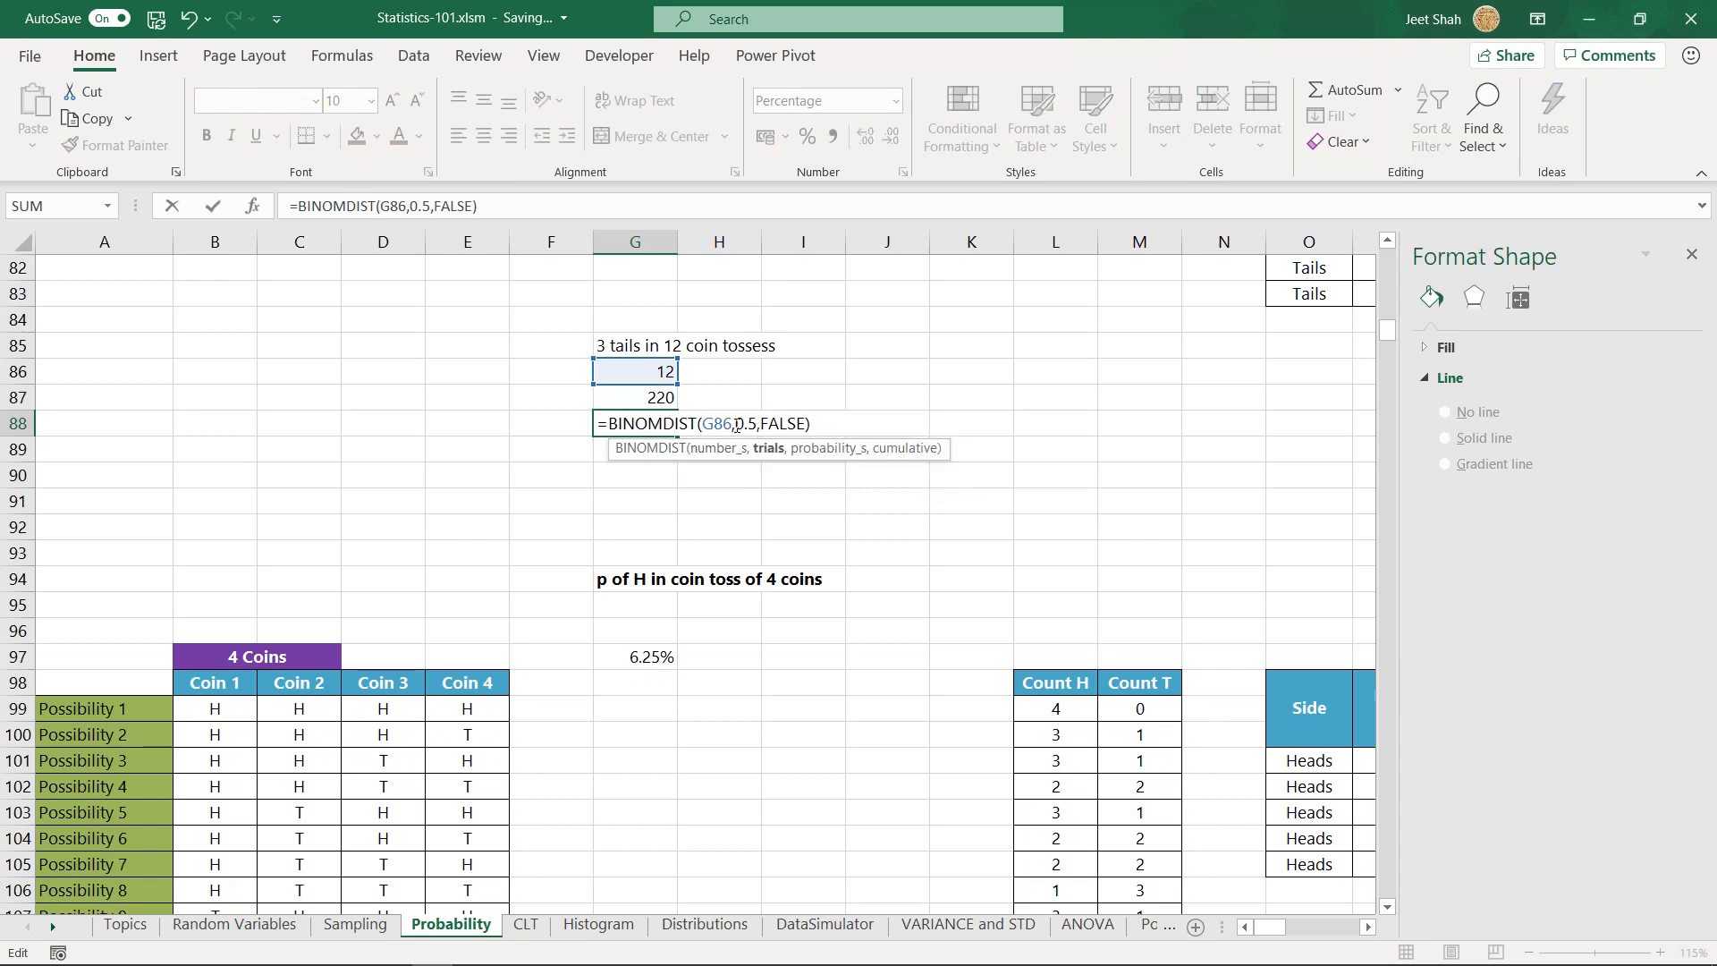
{"action": "left_click", "coordinate": [651, 400]}
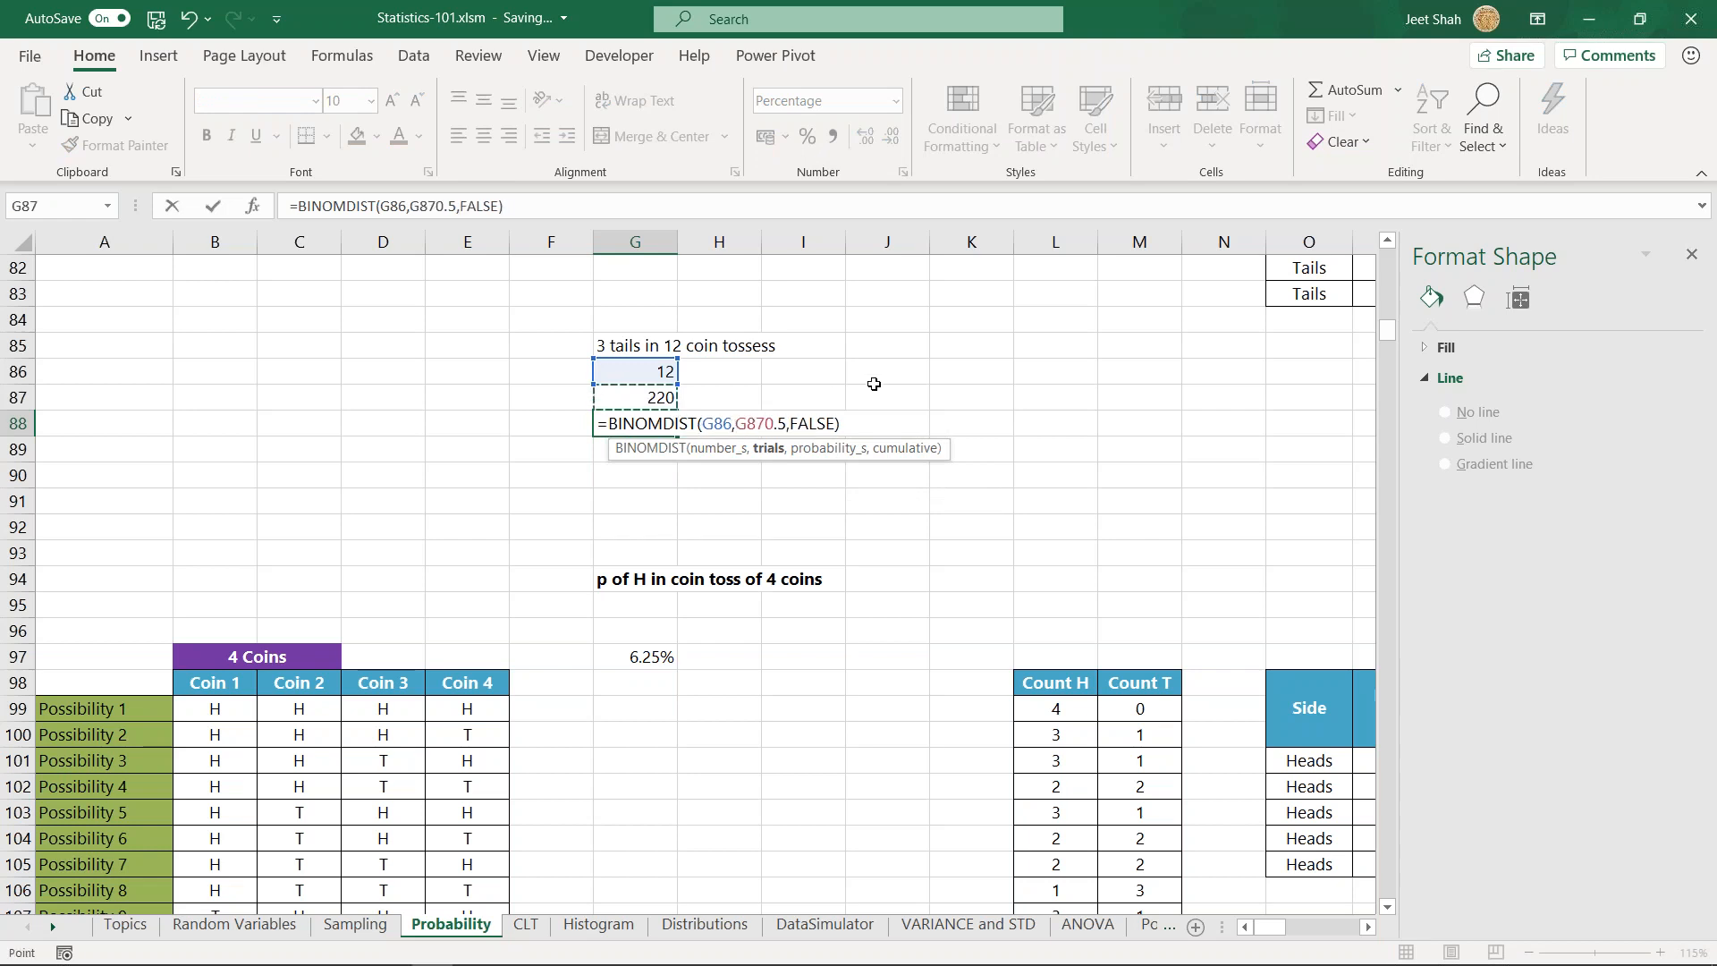
{"action": "type", "text": ","}
{"action": "key", "text": "ctrl+Return"}
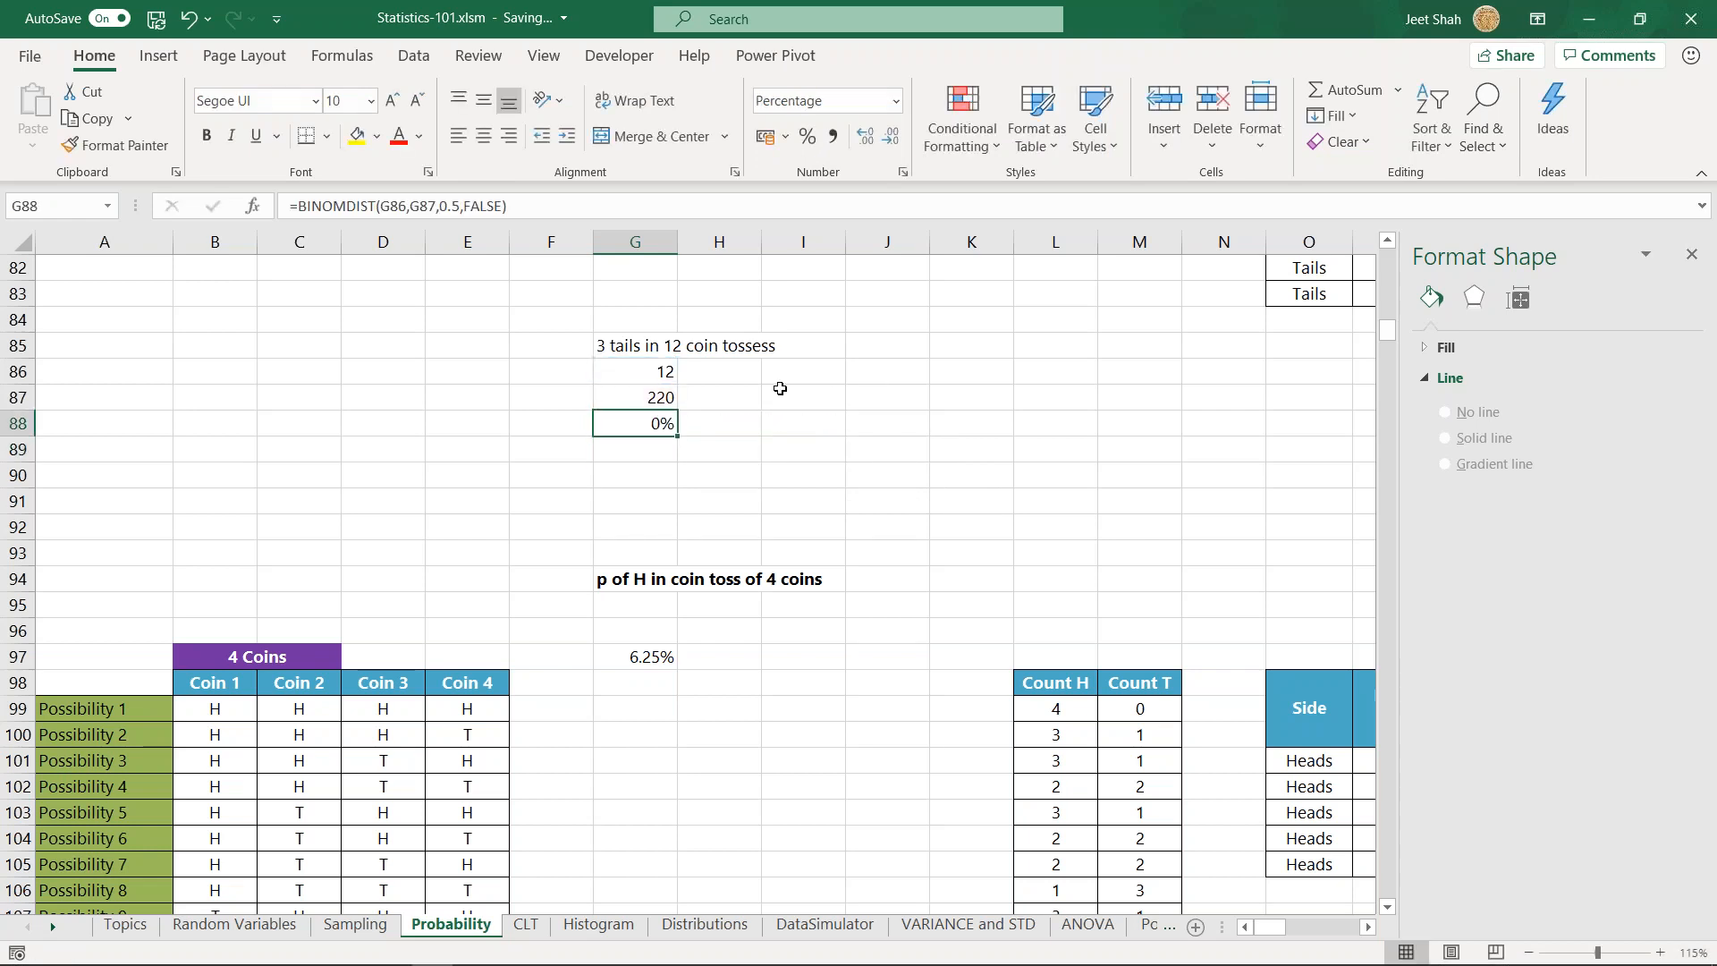
- Show G88's percentage with two decimal places and check the COMBIN formula in G87
{"action": "left_click", "coordinate": [865, 138]}
{"action": "left_click", "coordinate": [865, 137]}
{"action": "left_click", "coordinate": [865, 138]}
{"action": "left_click", "coordinate": [900, 139]}
{"action": "left_click", "coordinate": [717, 429]}
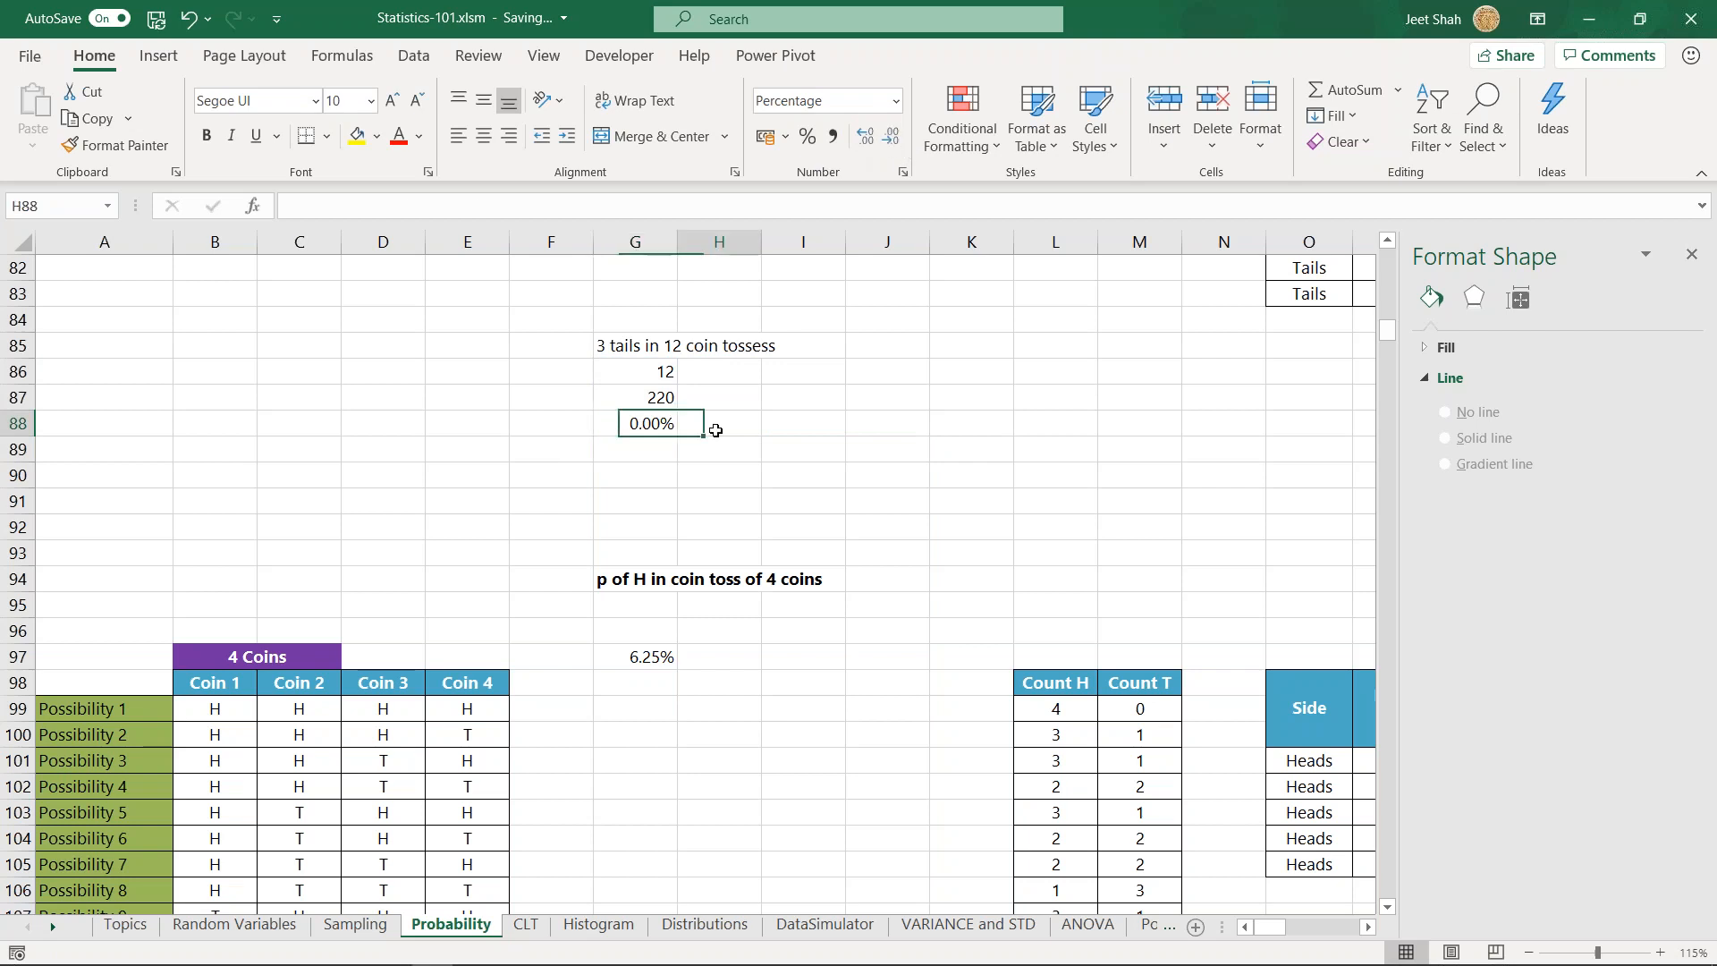
{"action": "left_click", "coordinate": [669, 399]}
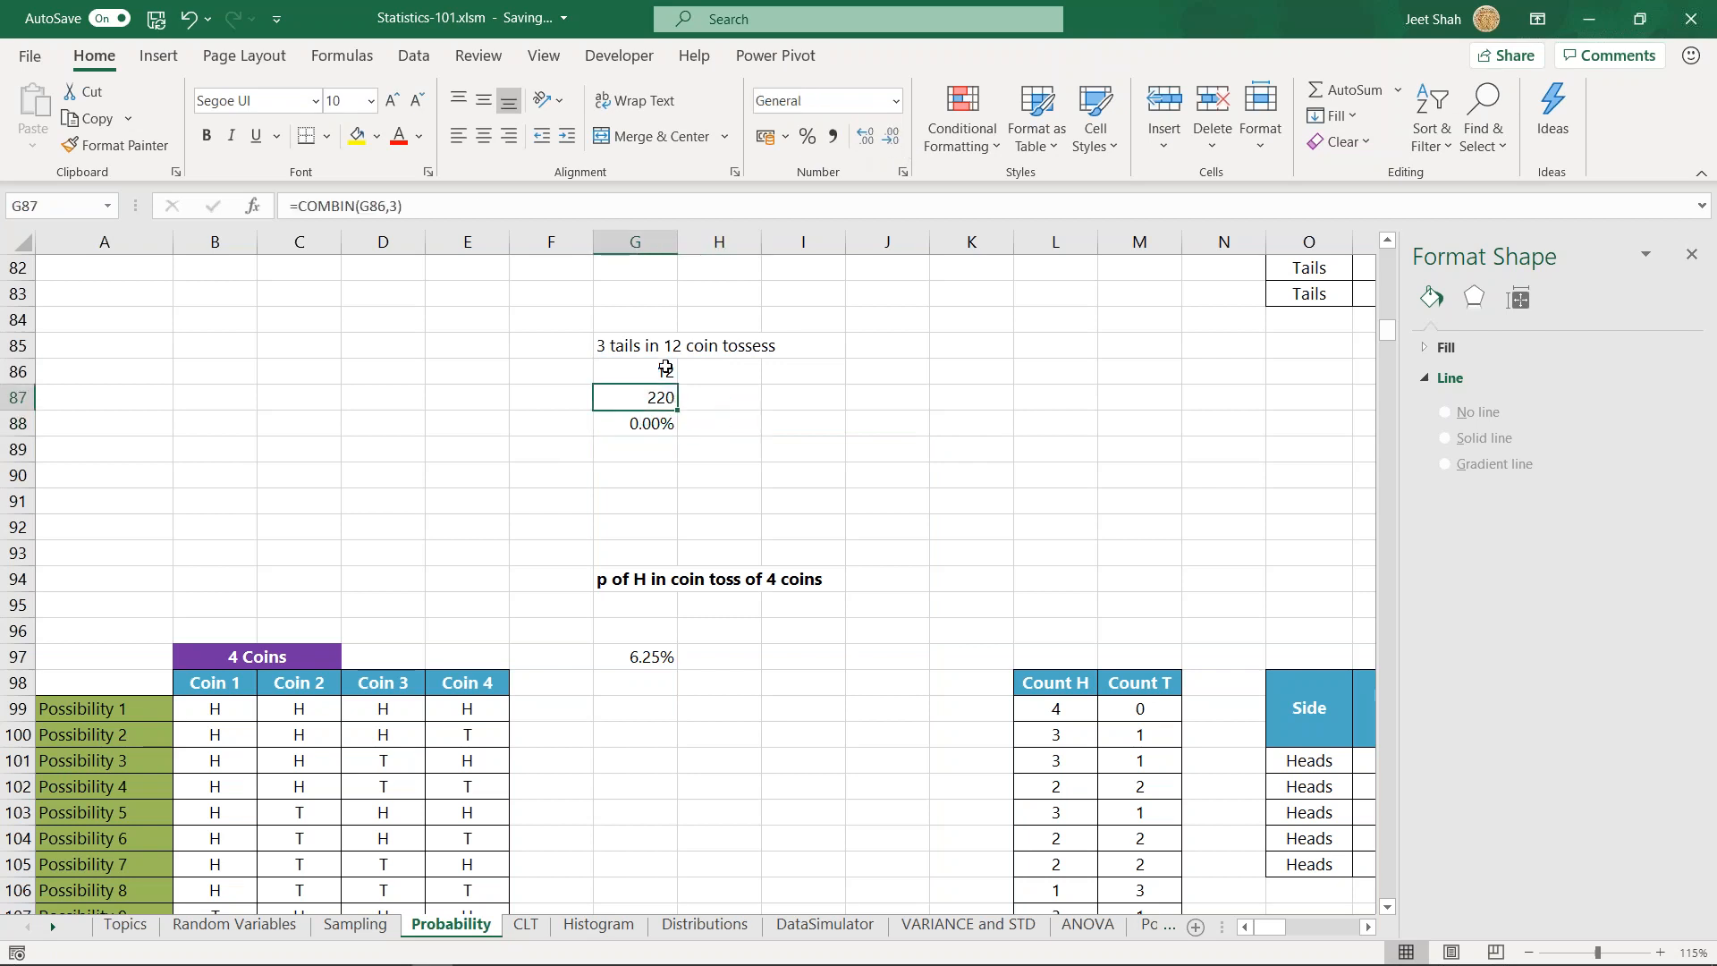
{"action": "left_click", "coordinate": [679, 498]}
- Look over the 4 Coins table, then switch to the Statistics folder in File Explorer
{"action": "scroll", "coordinate": [663, 492], "scroll_direction": "down", "scroll_amount": 3}
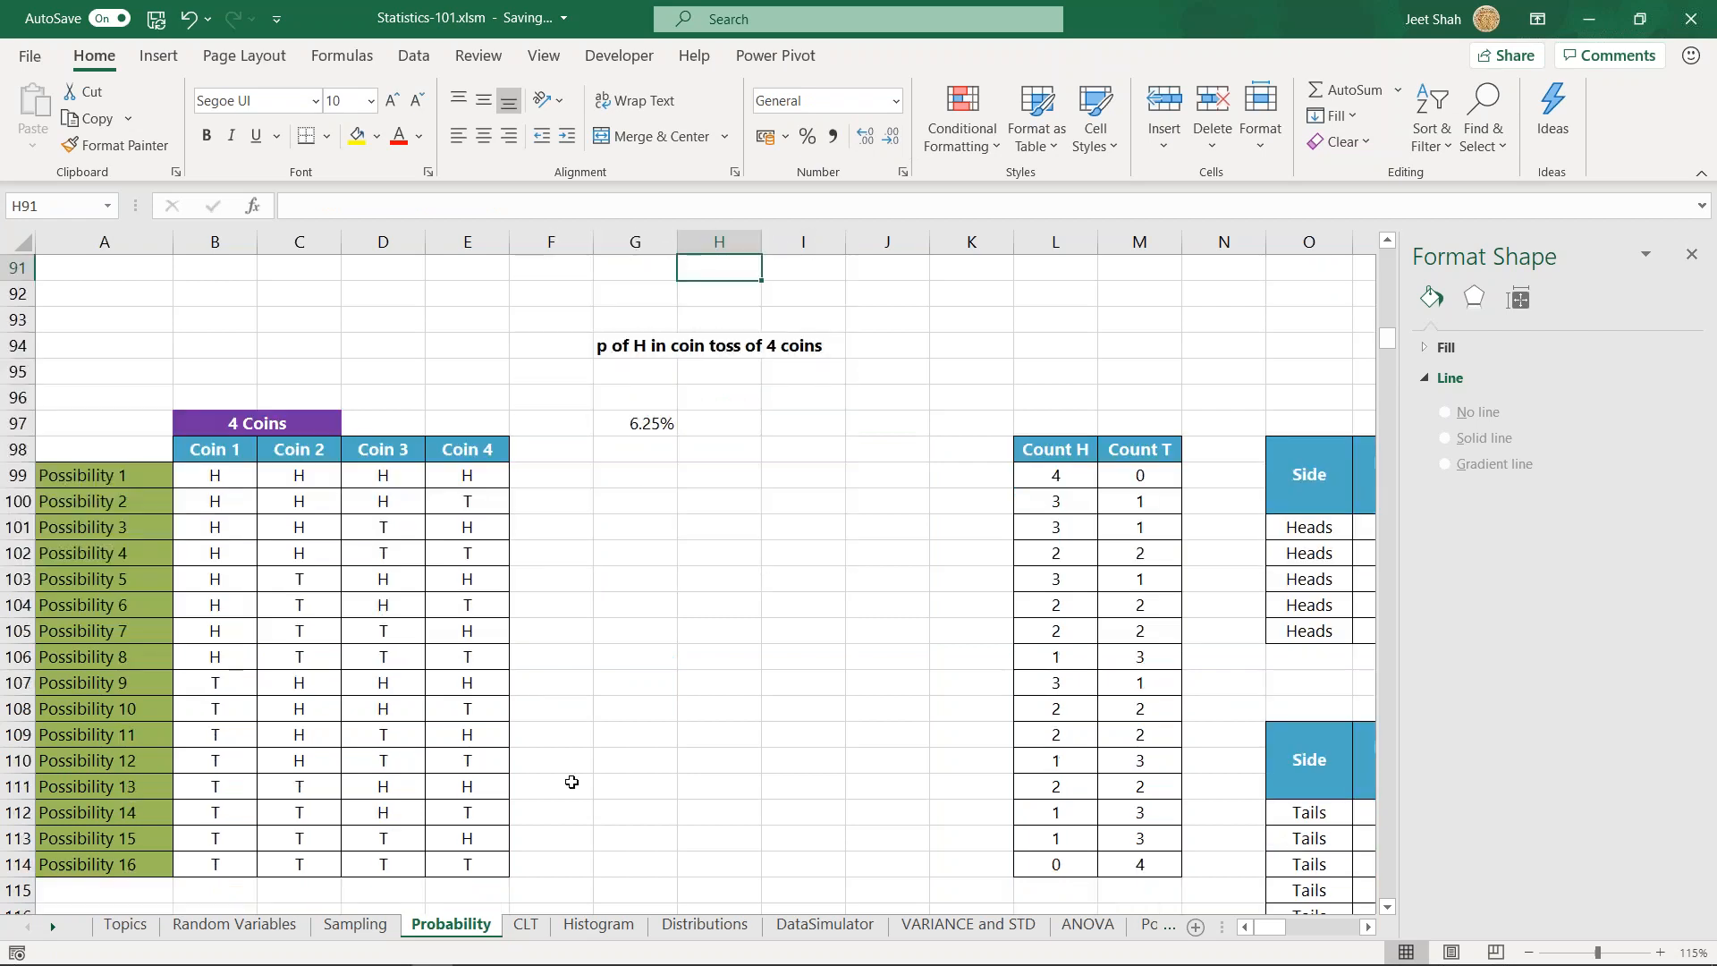
{"action": "scroll", "coordinate": [567, 782], "scroll_direction": "up", "scroll_amount": 2}
{"action": "mouse_move", "coordinate": [427, 954]}
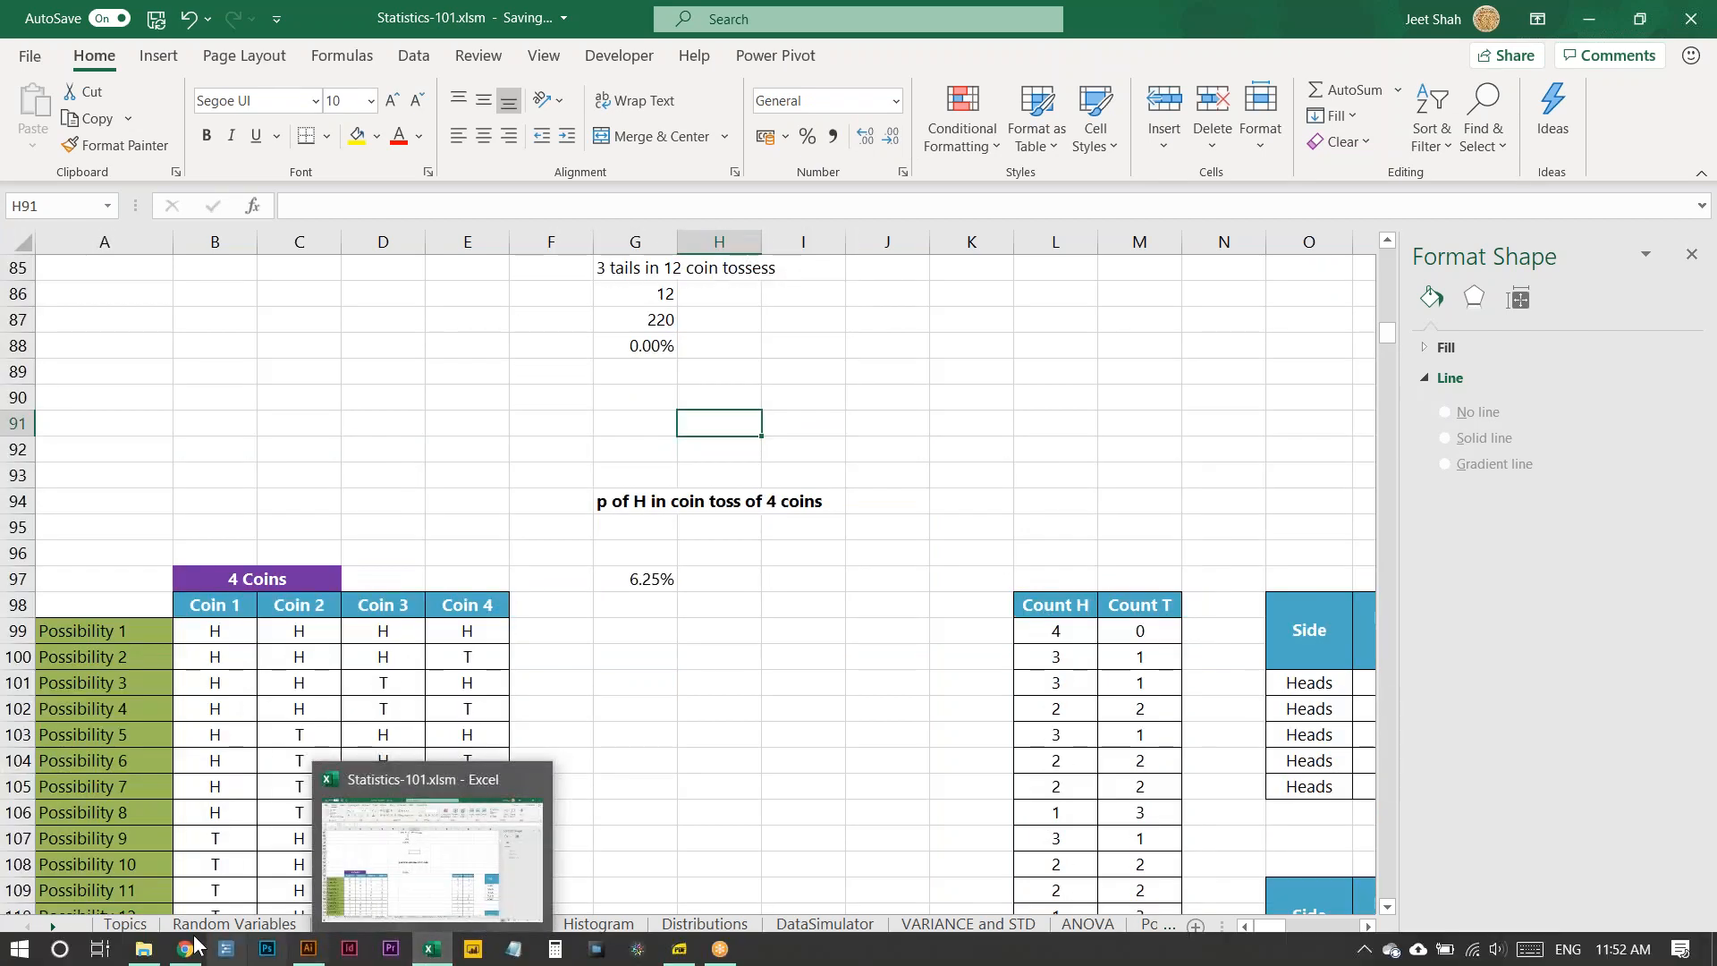
{"action": "left_click", "coordinate": [143, 948]}
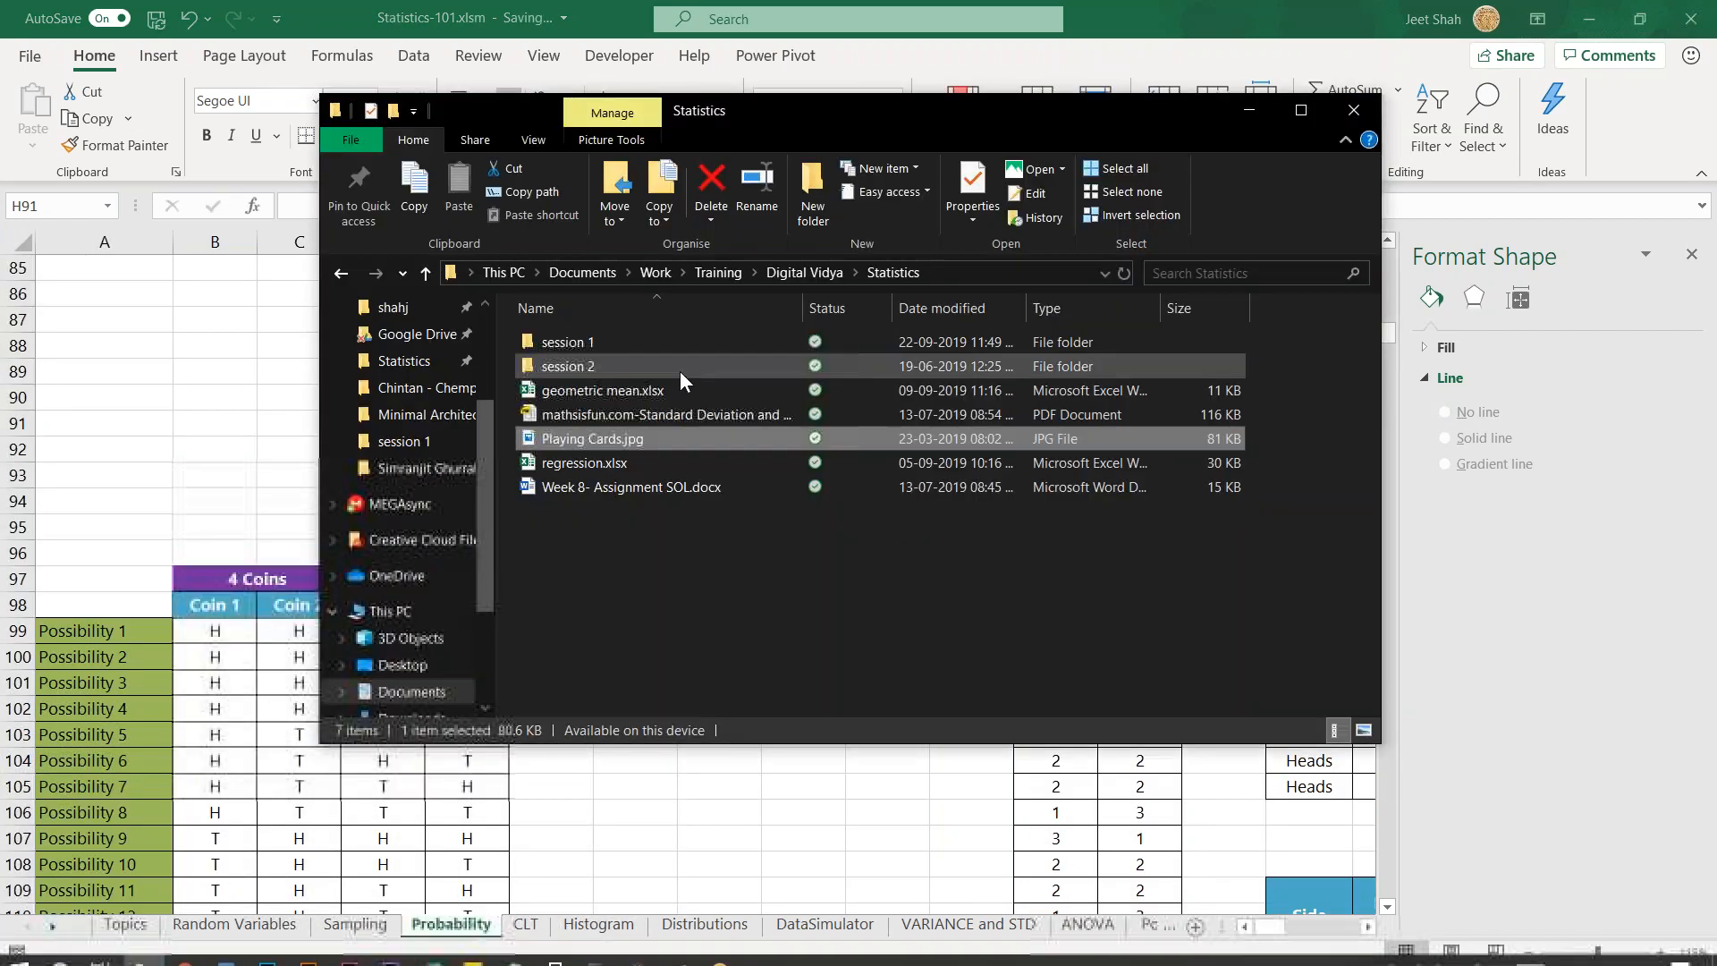
{"action": "left_click", "coordinate": [544, 851]}
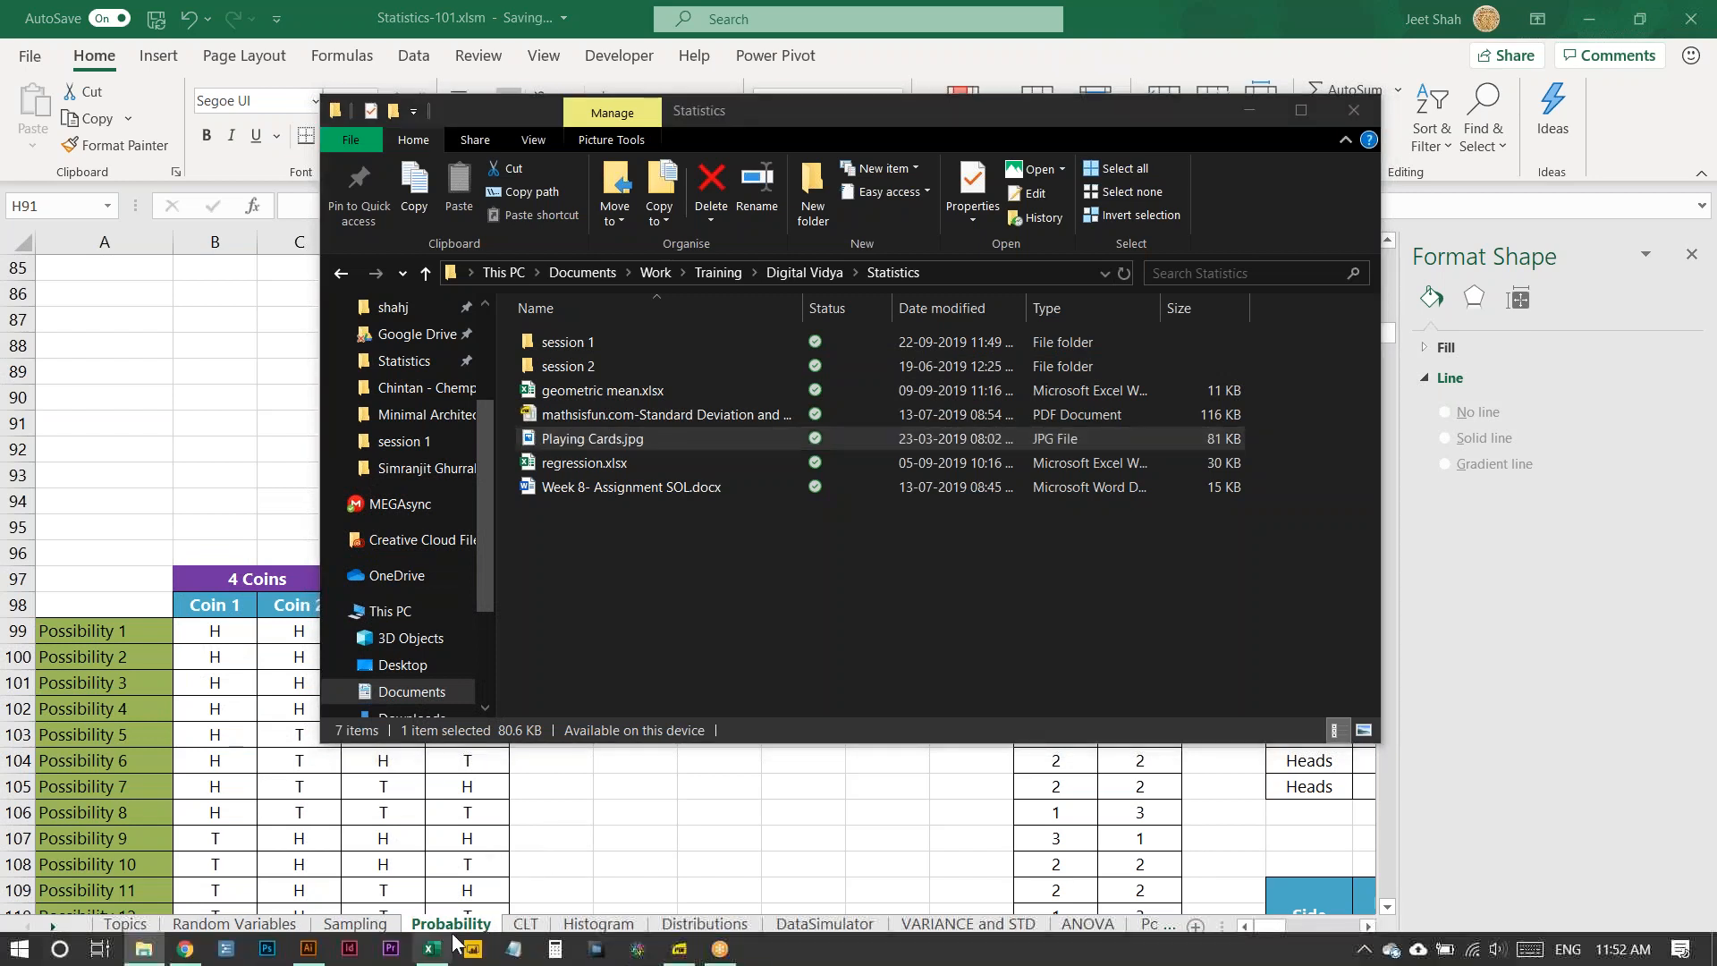
- Switch to the Excel workbook on getting exactly 4 heads in 10 tosses and review its worked formulas, including C6's possibilities formula
{"action": "left_click", "coordinate": [1249, 110]}
{"action": "left_click", "coordinate": [635, 786]}
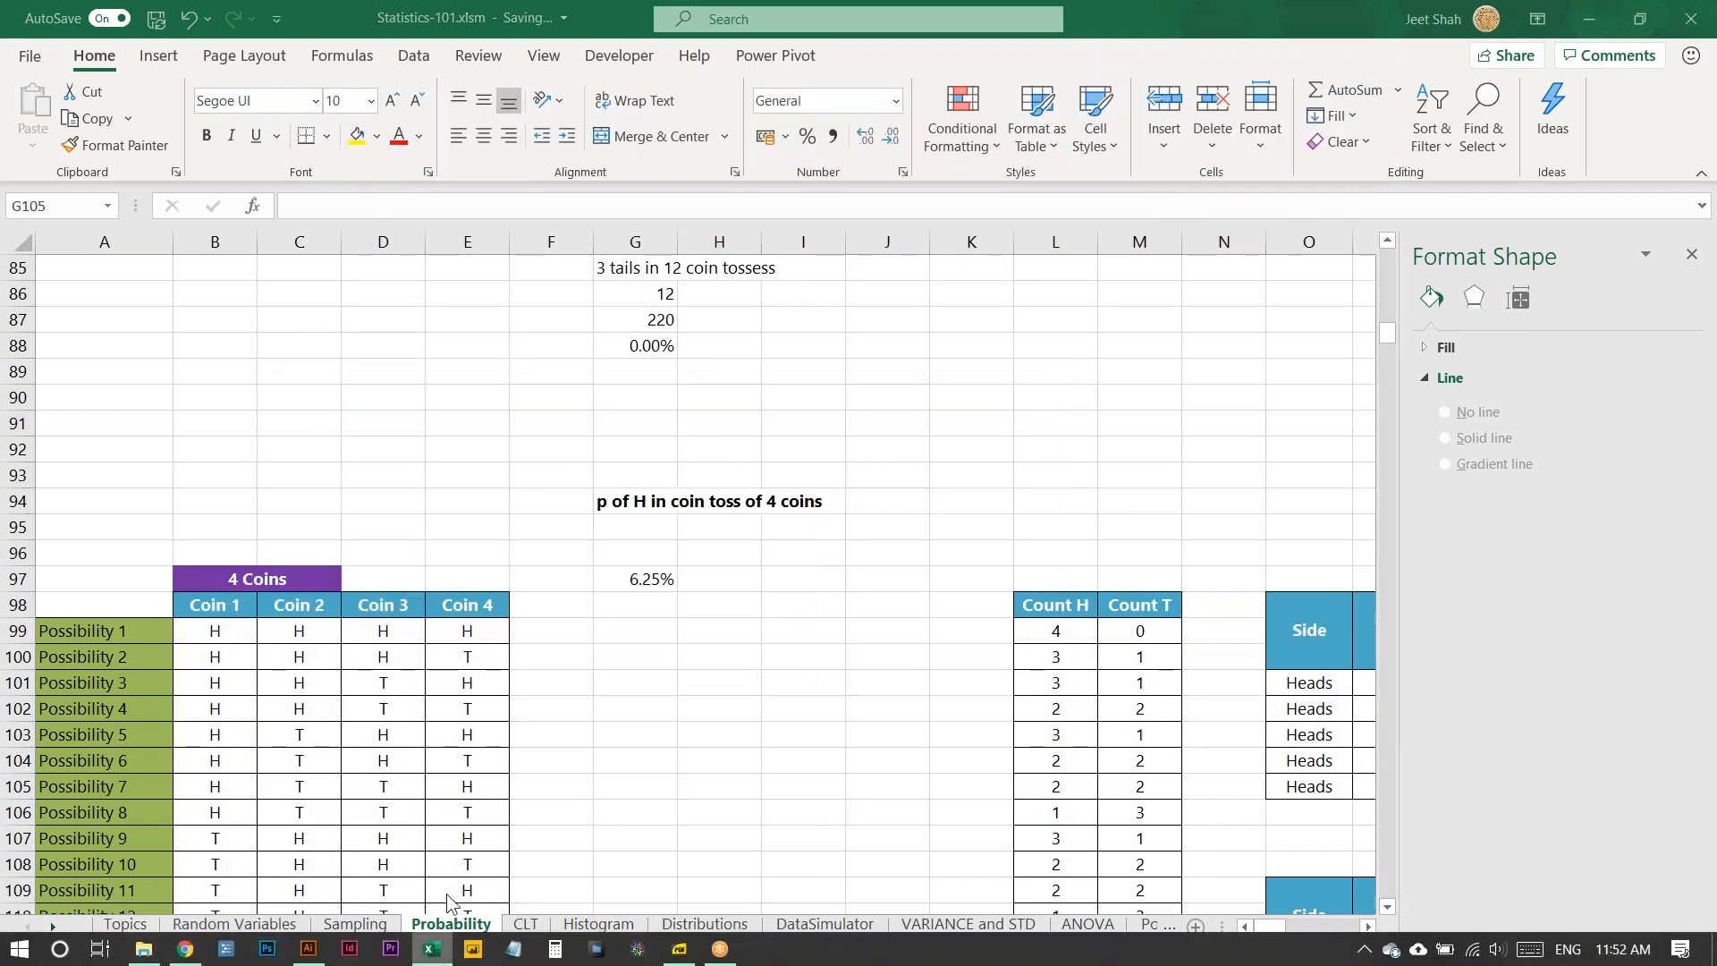
{"action": "right_click", "coordinate": [432, 947]}
{"action": "left_click", "coordinate": [422, 448]}
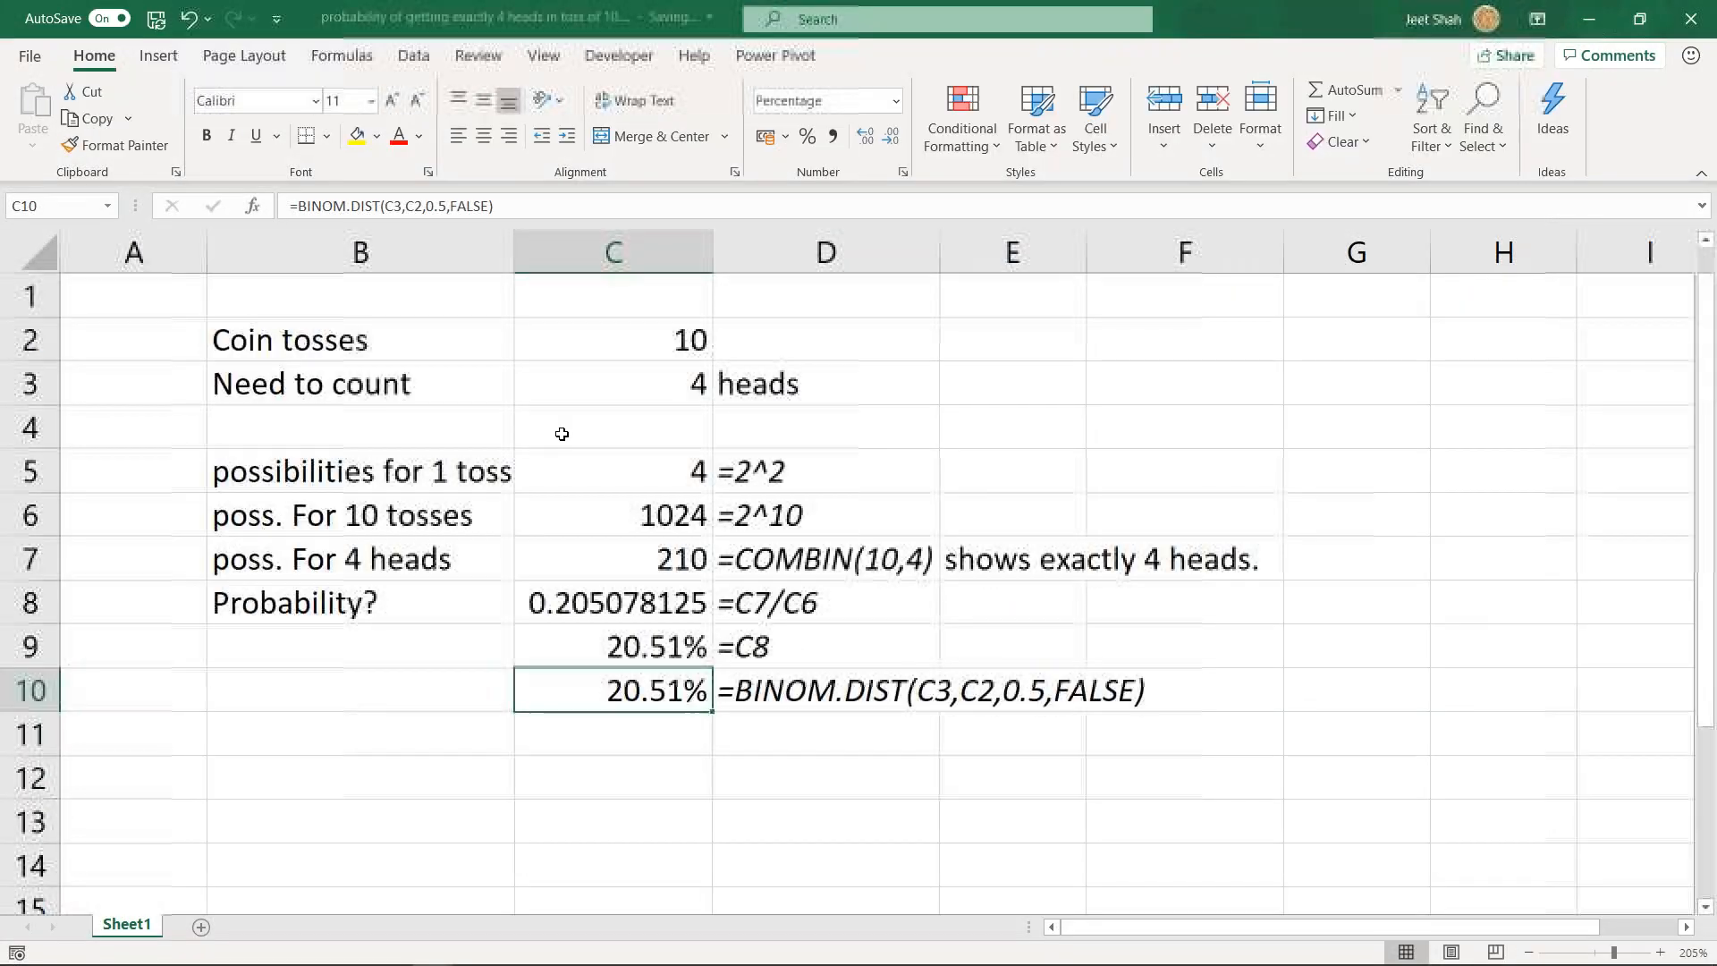
{"action": "left_click", "coordinate": [671, 513]}
{"action": "scroll", "coordinate": [674, 552], "scroll_direction": "down", "scroll_amount": 2}
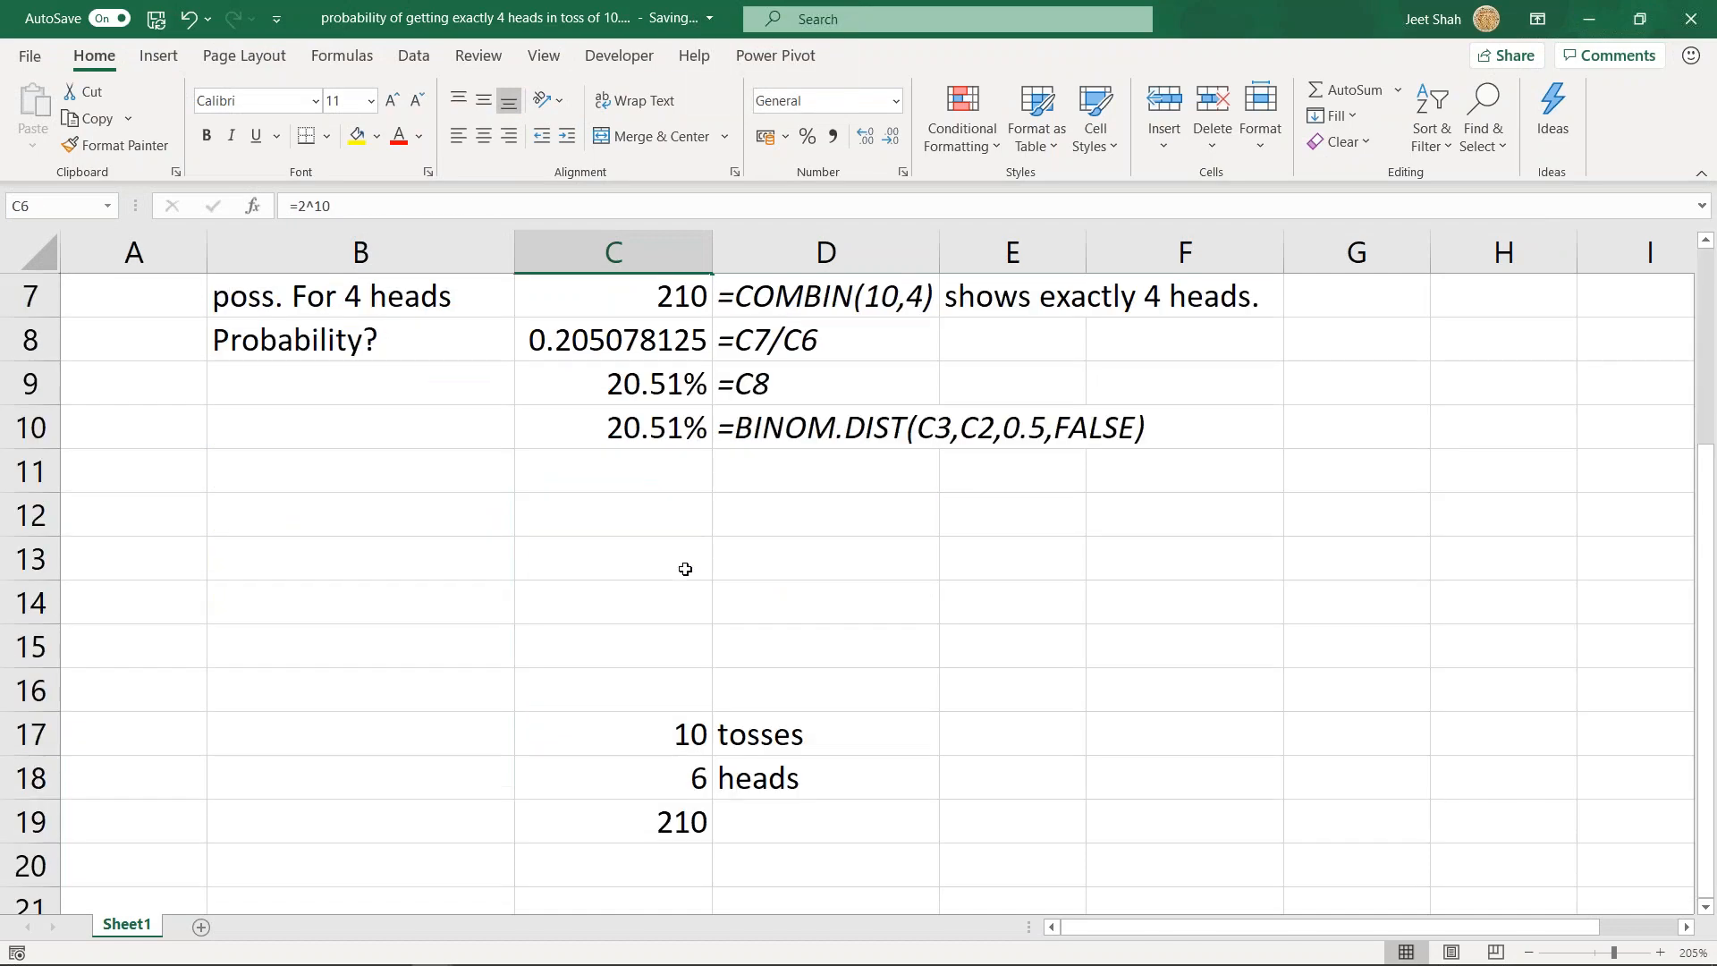
{"action": "scroll", "coordinate": [686, 566], "scroll_direction": "up", "scroll_amount": 1}
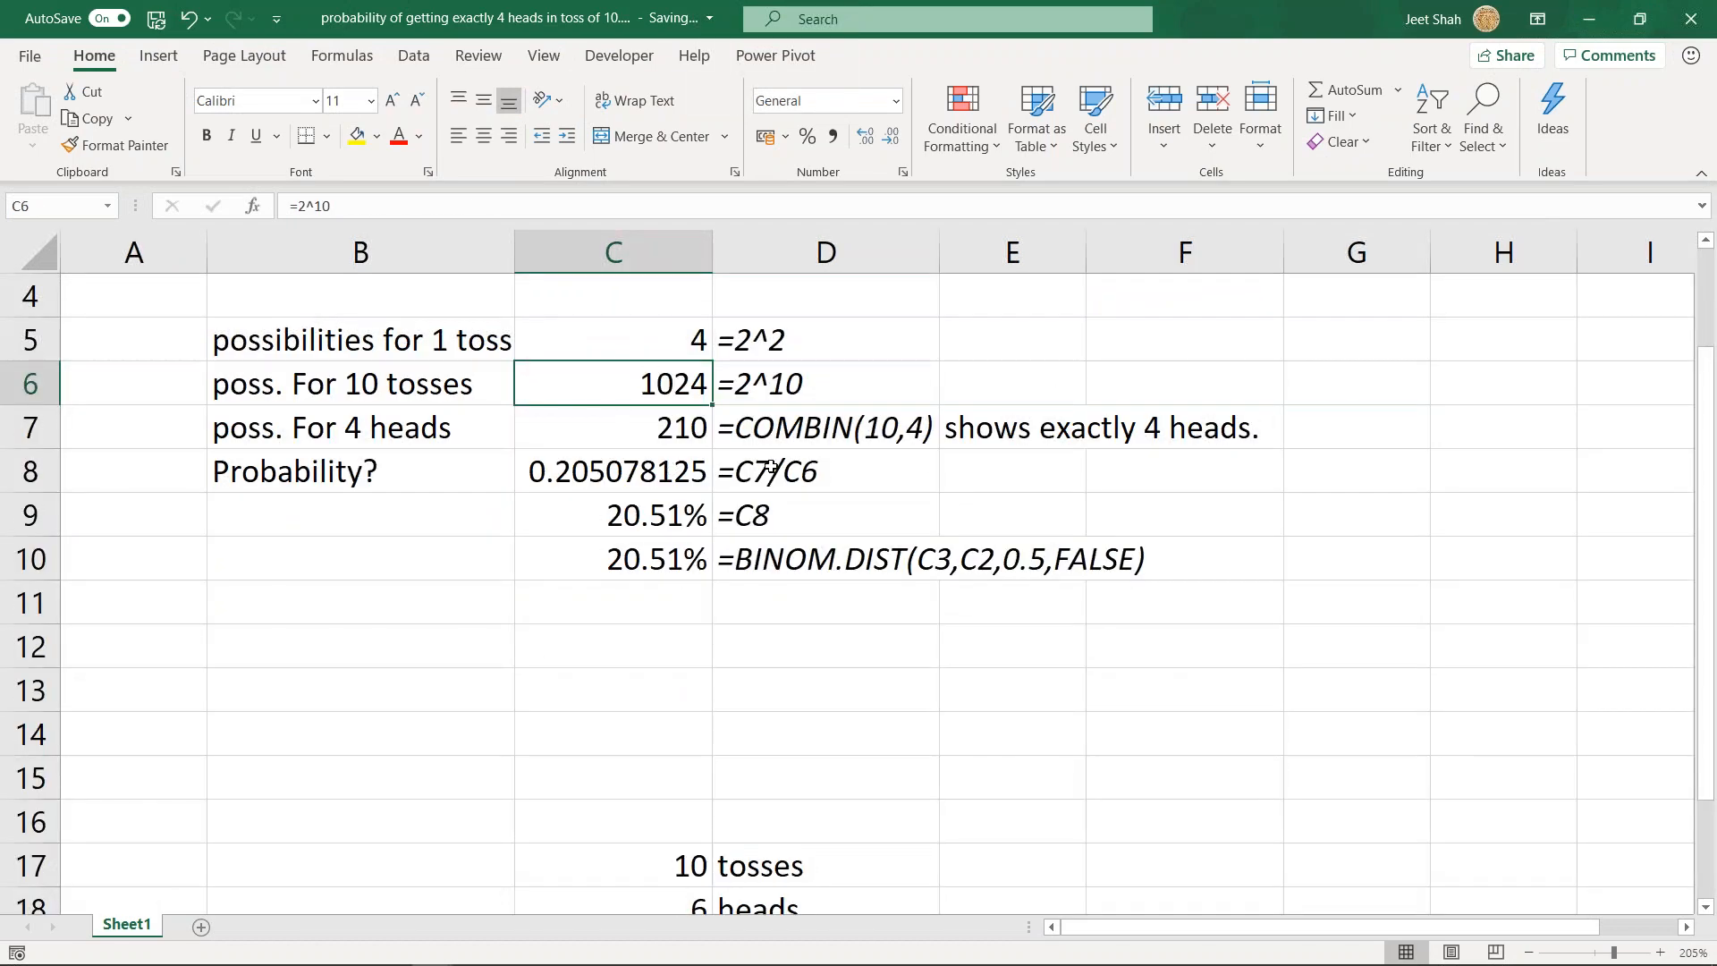
{"action": "left_click", "coordinate": [698, 347]}
{"action": "scroll", "coordinate": [661, 324], "scroll_direction": "up", "scroll_amount": 2}
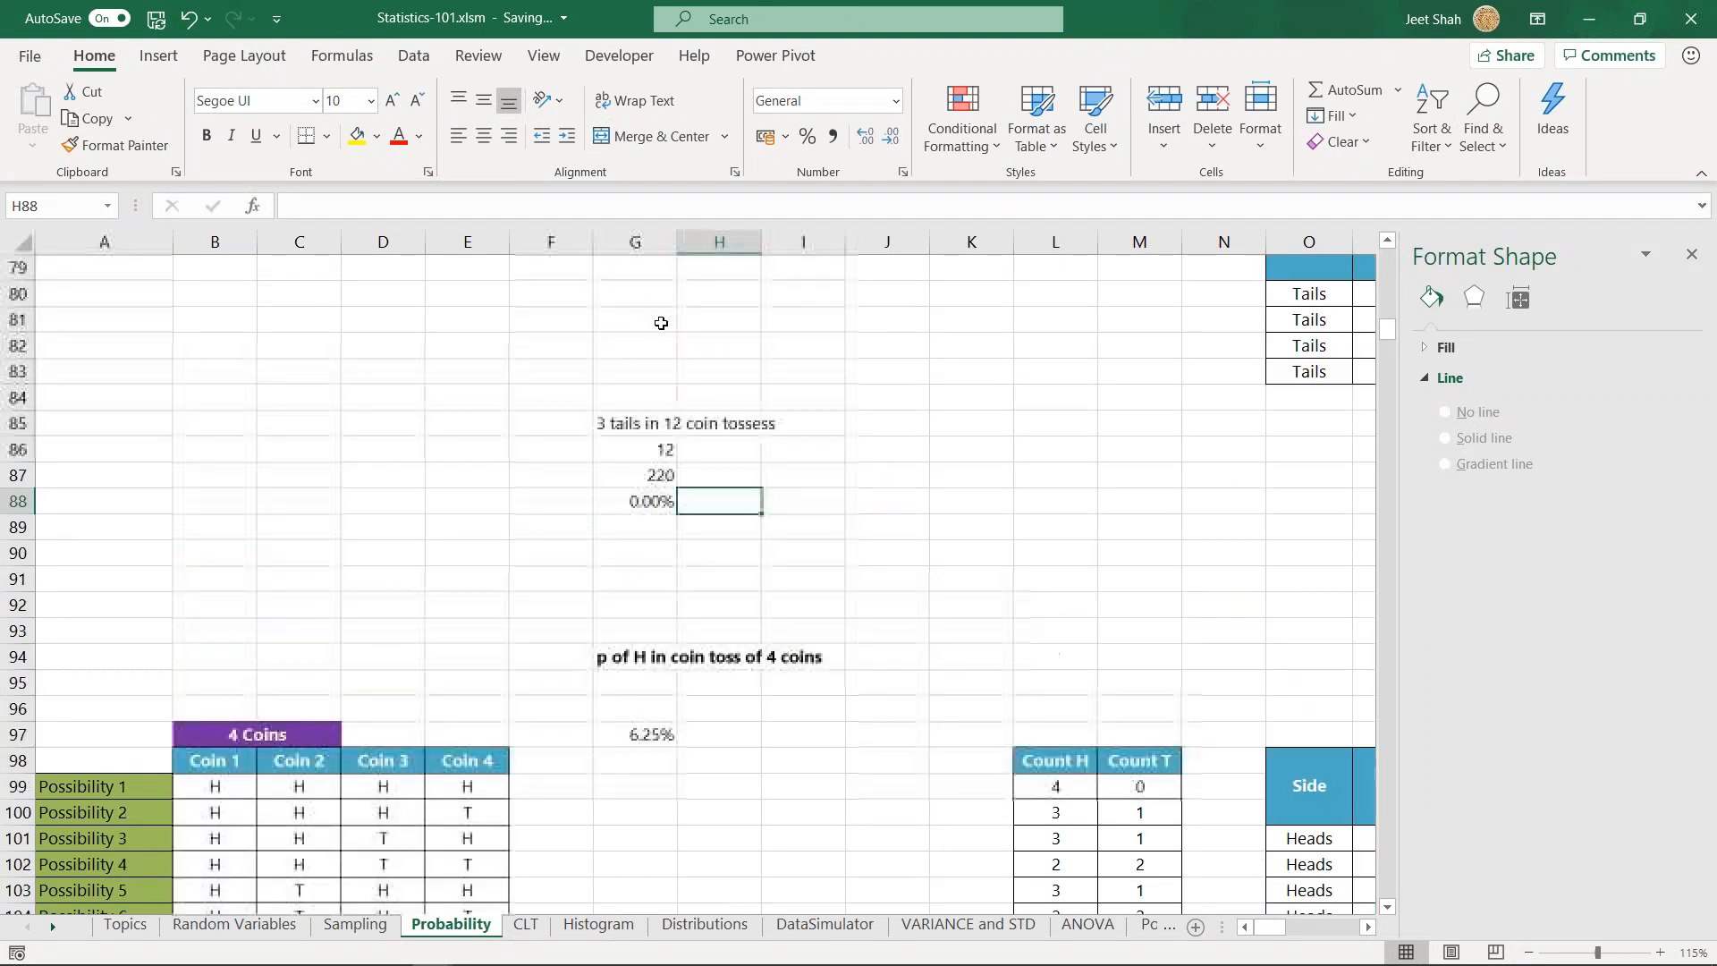
- In the Statistics-101 workbook, move the COMBIN and BINOMDIST cells G87:G88 down one row, leaving G87 free
{"action": "left_click", "coordinate": [652, 475]}
{"action": "left_click", "coordinate": [647, 501], "text": "shift"}
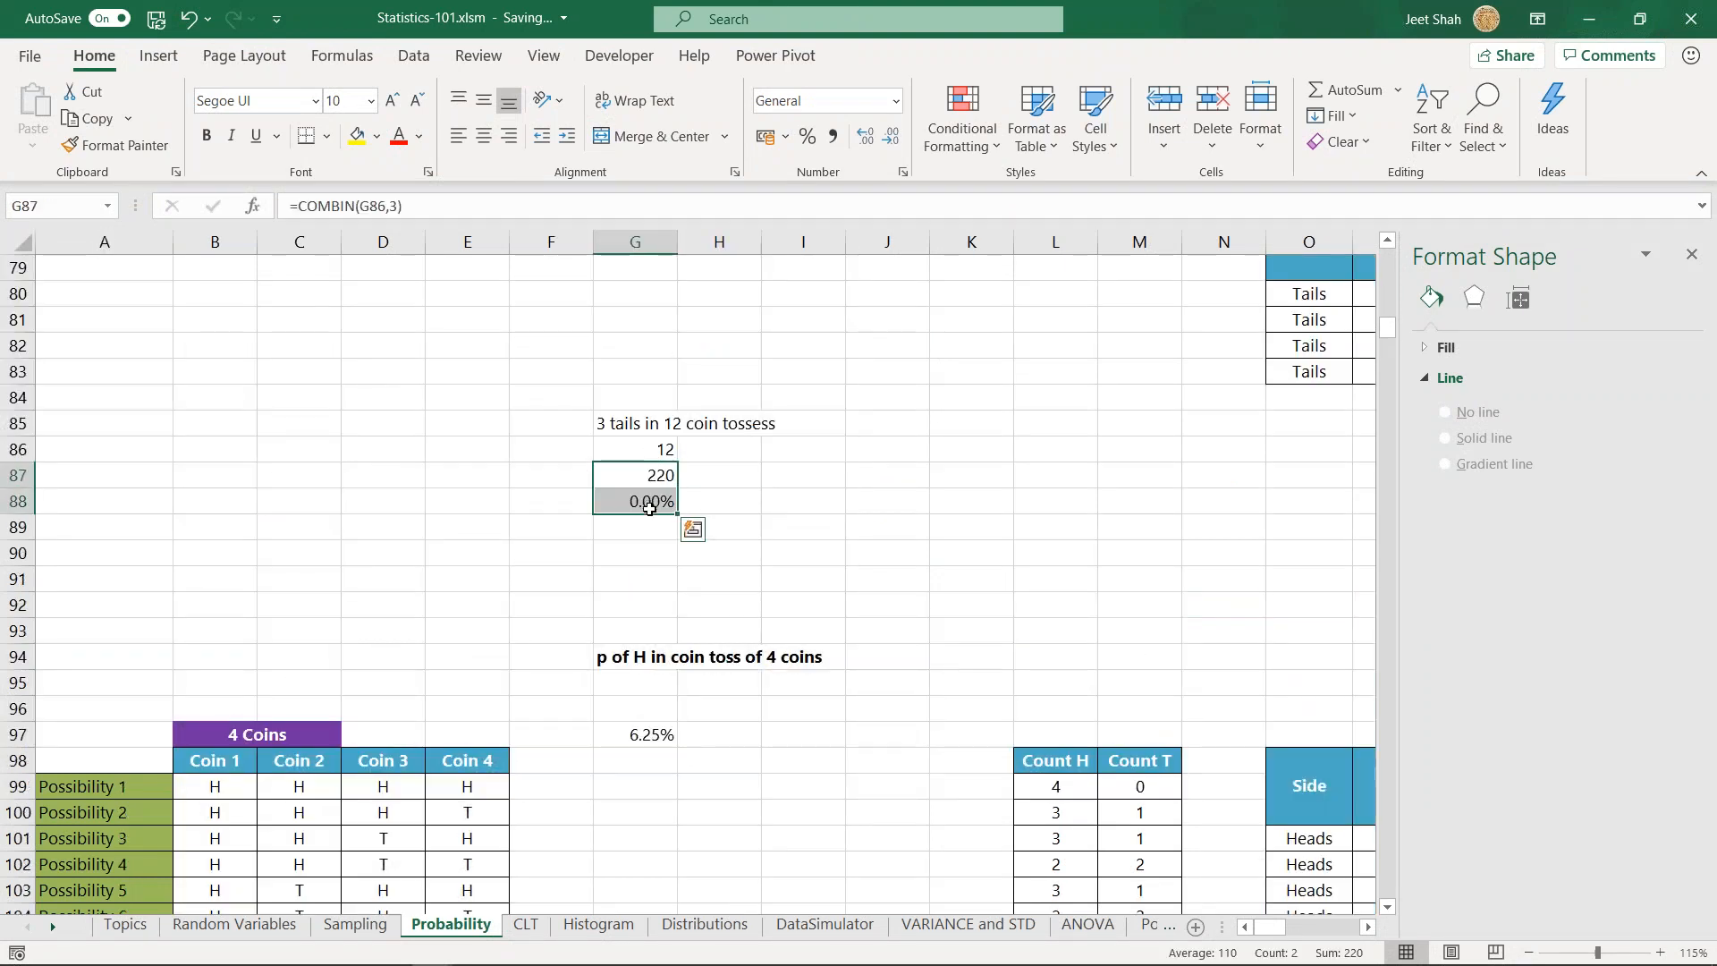
{"action": "left_click_drag", "start_coordinate": [651, 515], "coordinate": [655, 538]}
{"action": "left_click", "coordinate": [659, 471]}
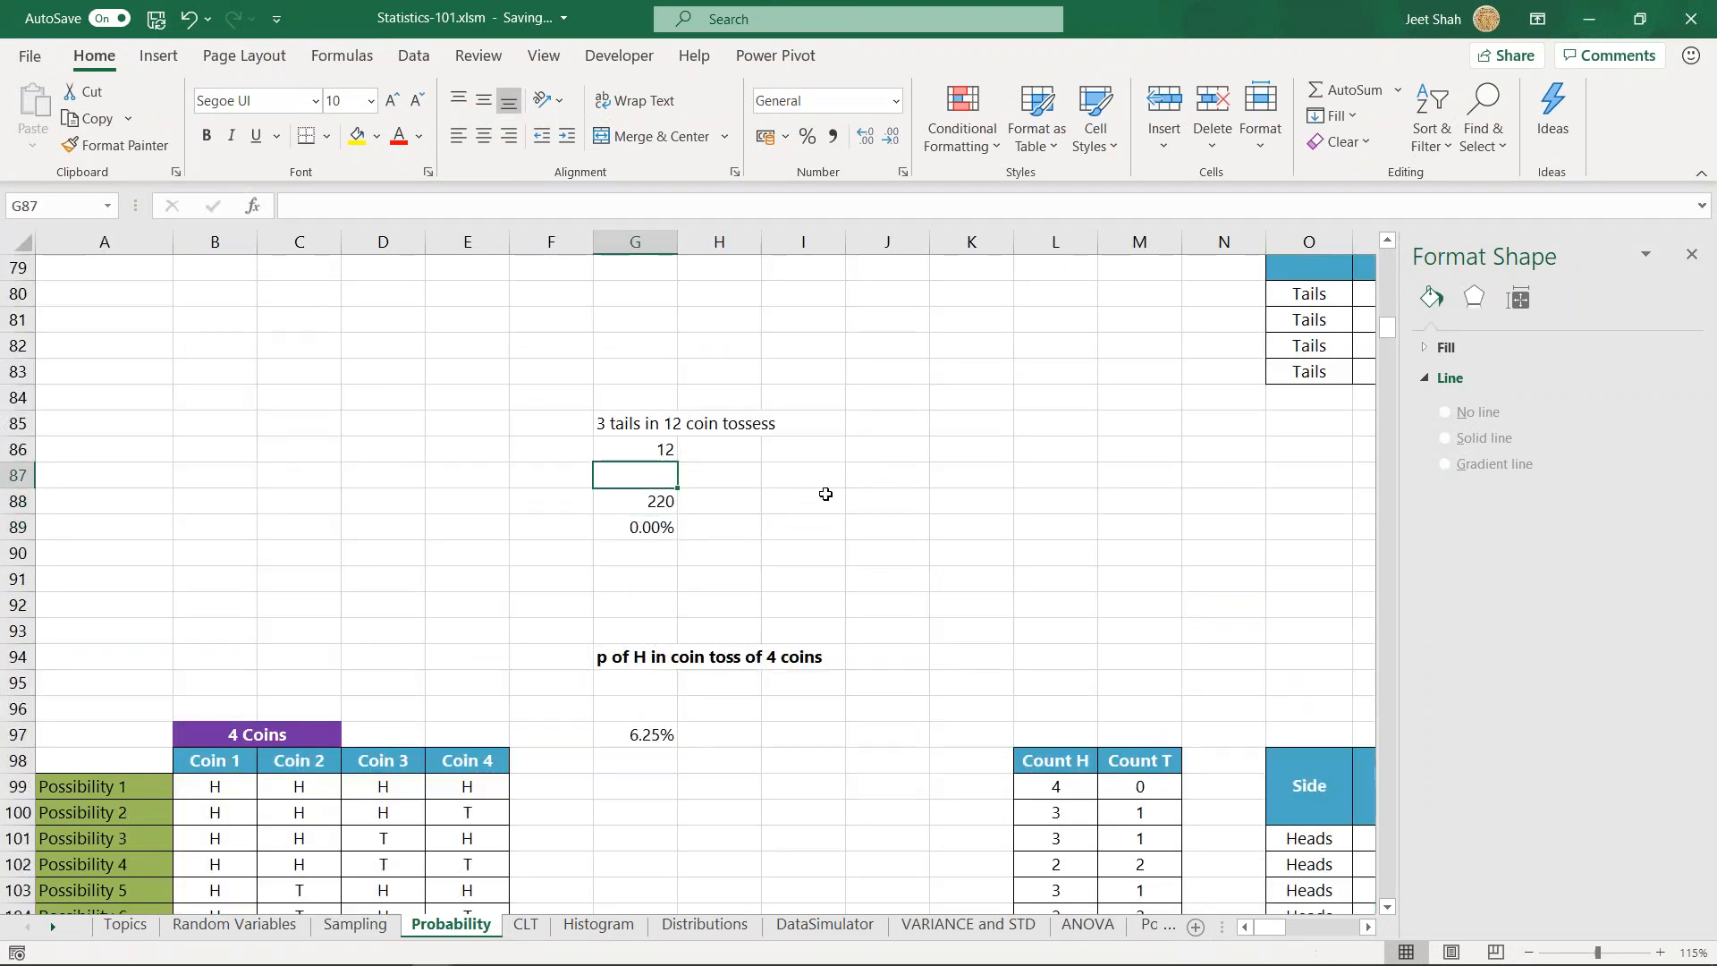
{"action": "type", "text": "="}
{"action": "key", "text": "Up"}
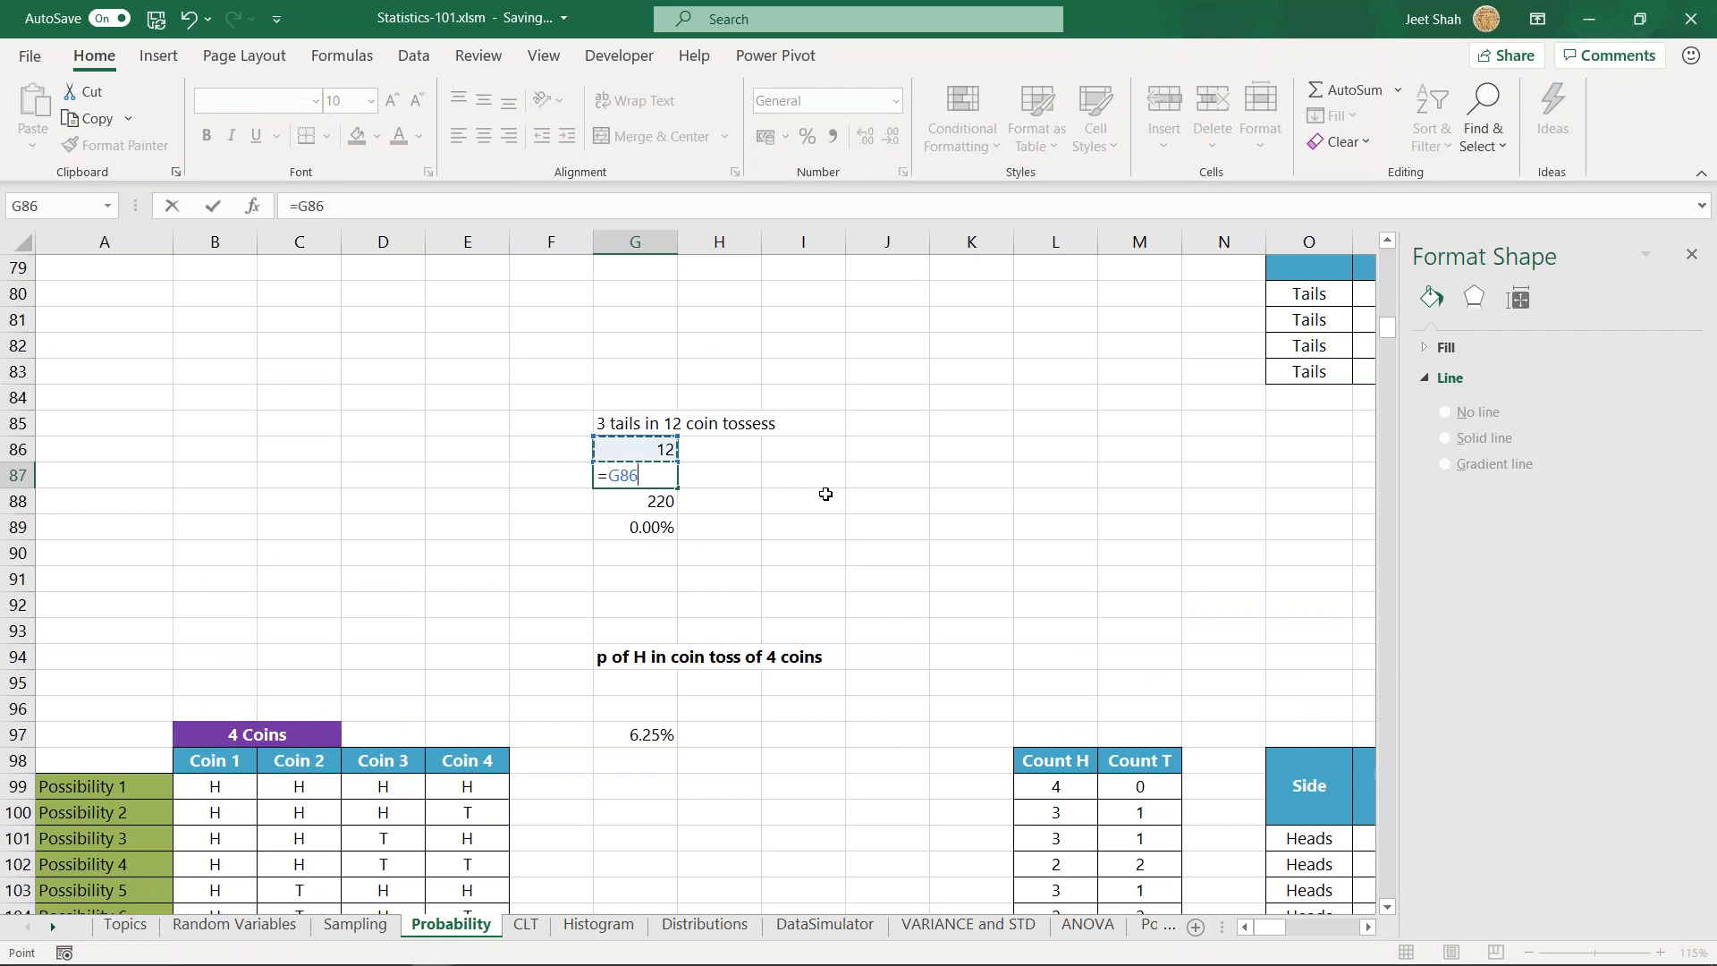
{"action": "key", "text": "Escape"}
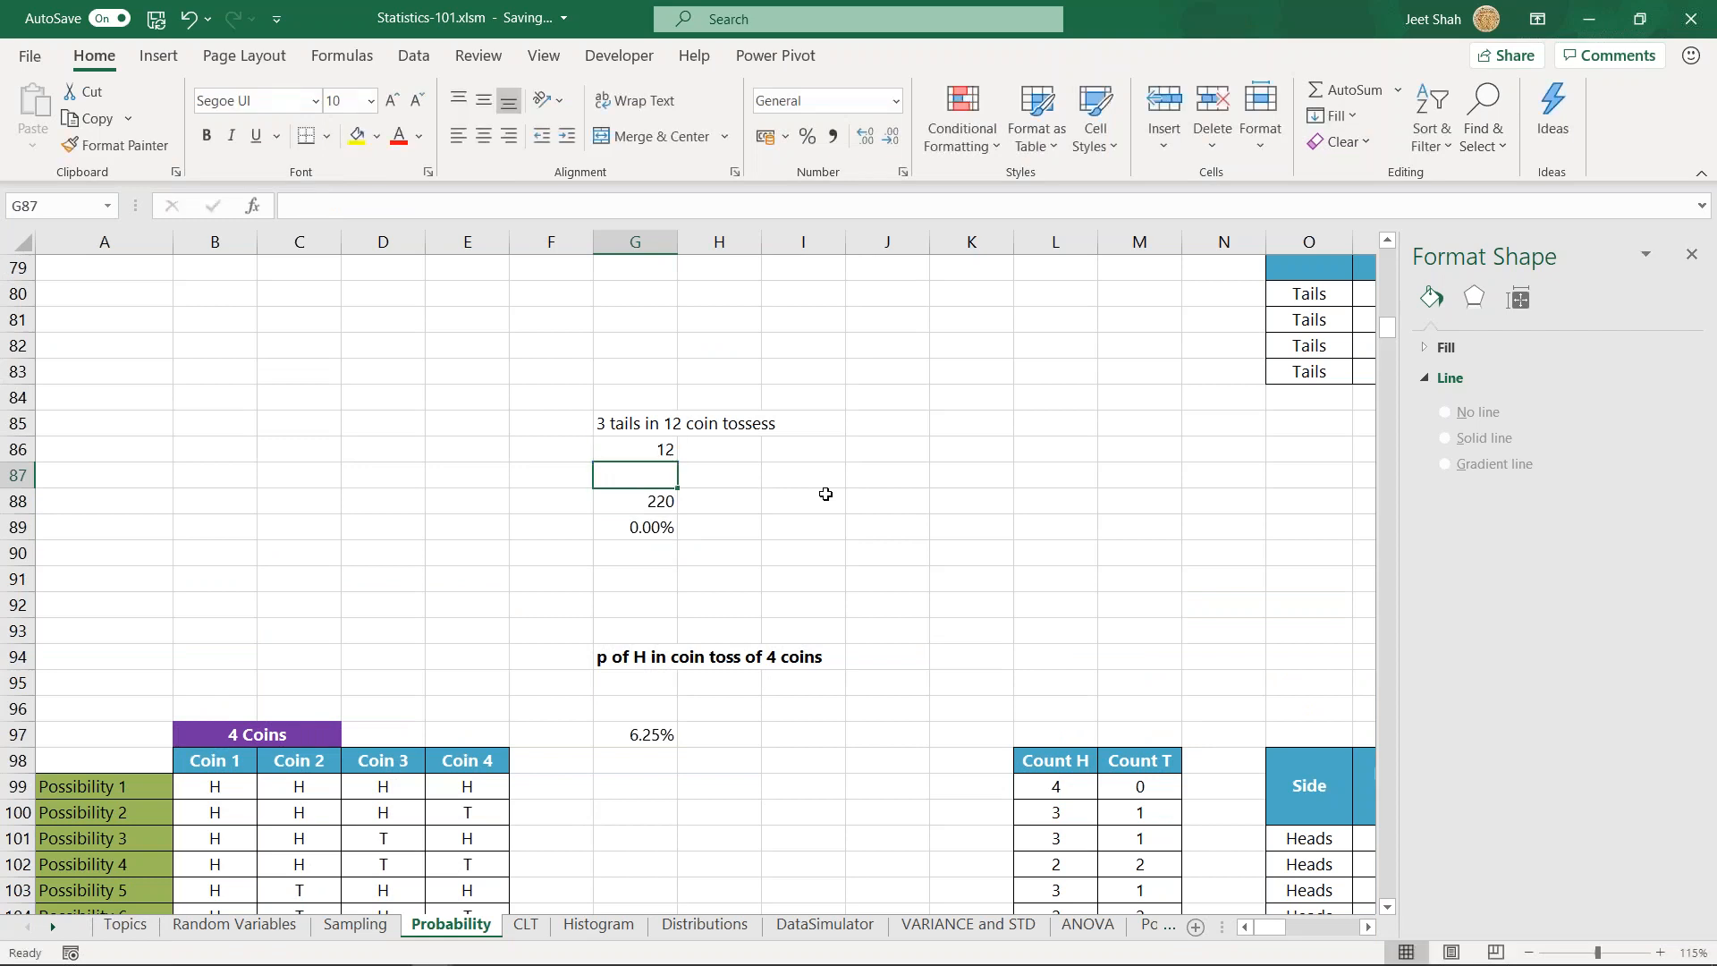
- Enter =2^G86 in G87 to calculate the total possibilities for the 12 coin tosses
{"action": "type", "text": "=2"}
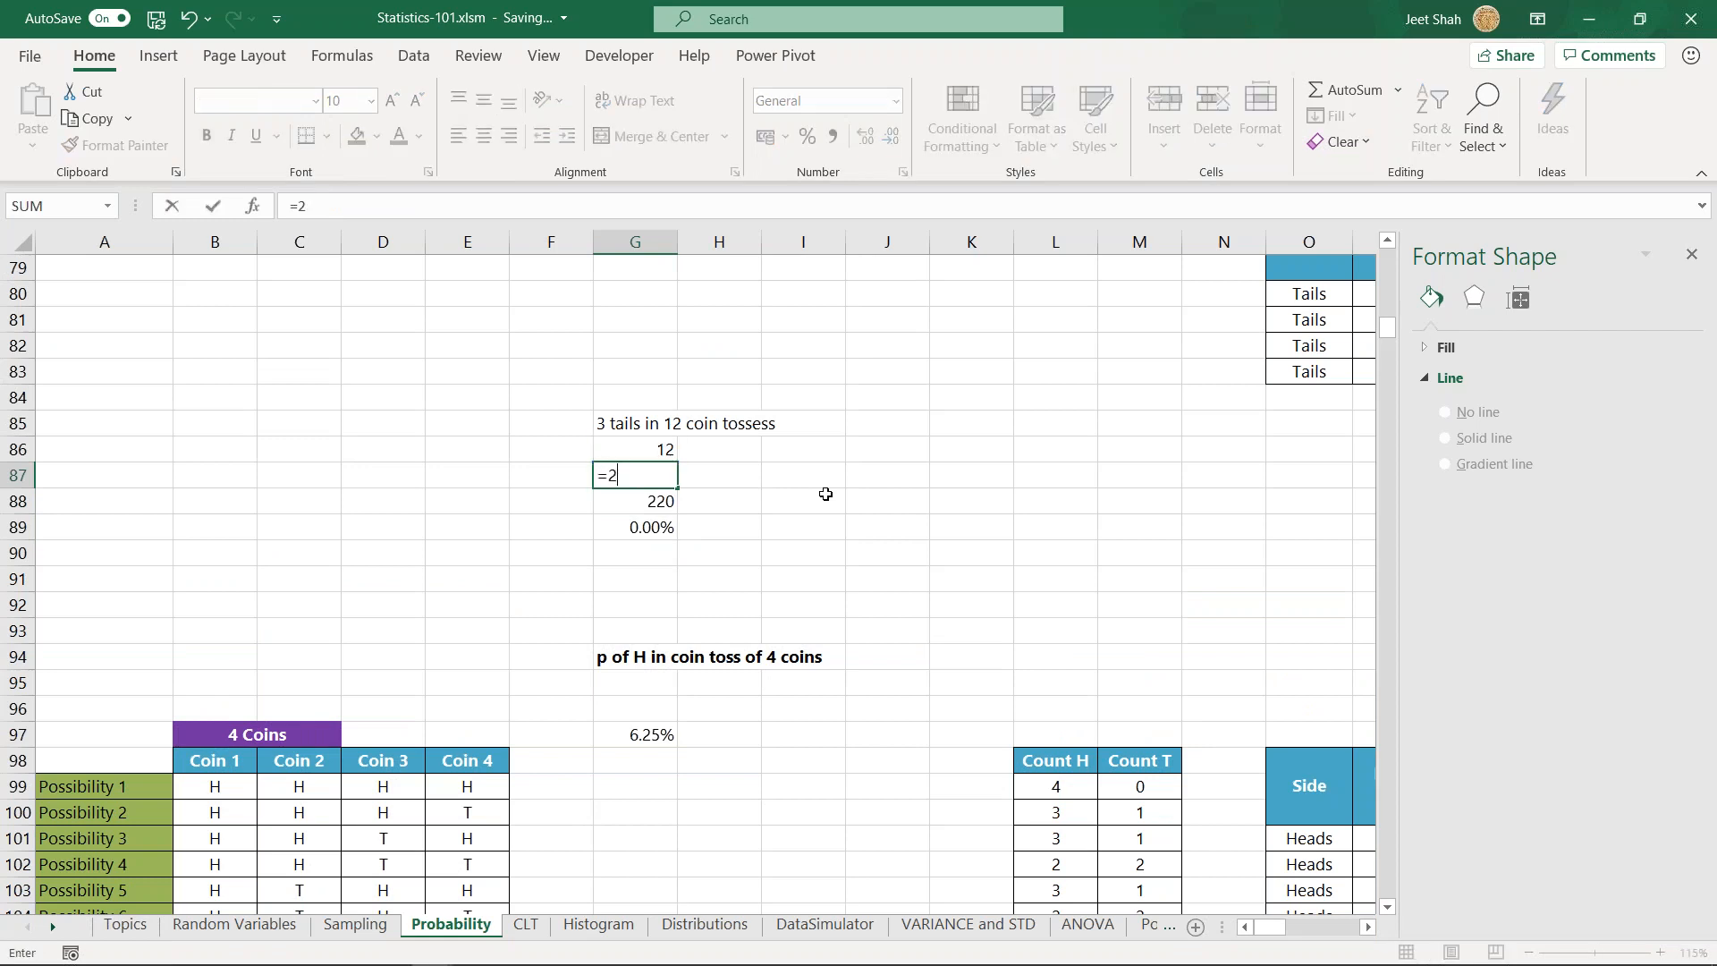
{"action": "type", "text": "^"}
{"action": "key", "text": "Up"}
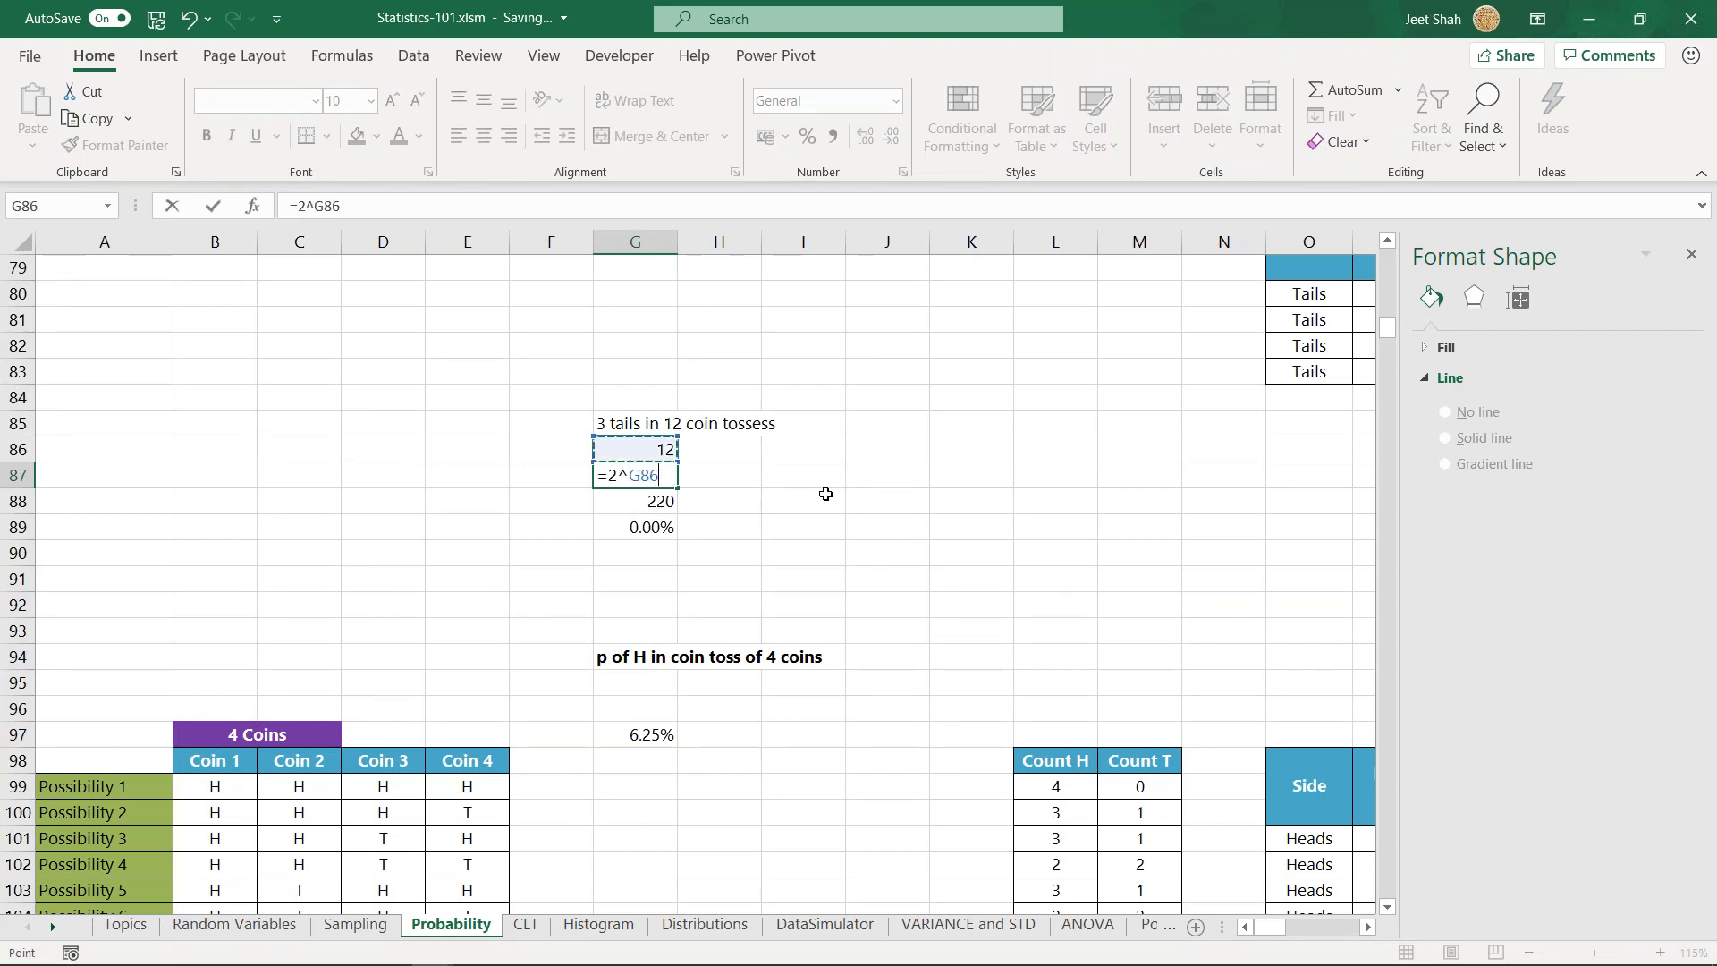
{"action": "key", "text": "Return"}
{"action": "key", "text": "Up"}
- Repoint the arguments in G89 so the formula reads =BINOMDIST(G88,G87,0.5,FALSE), keeping the percentage at two decimal places
{"action": "double_click", "coordinate": [660, 526]}
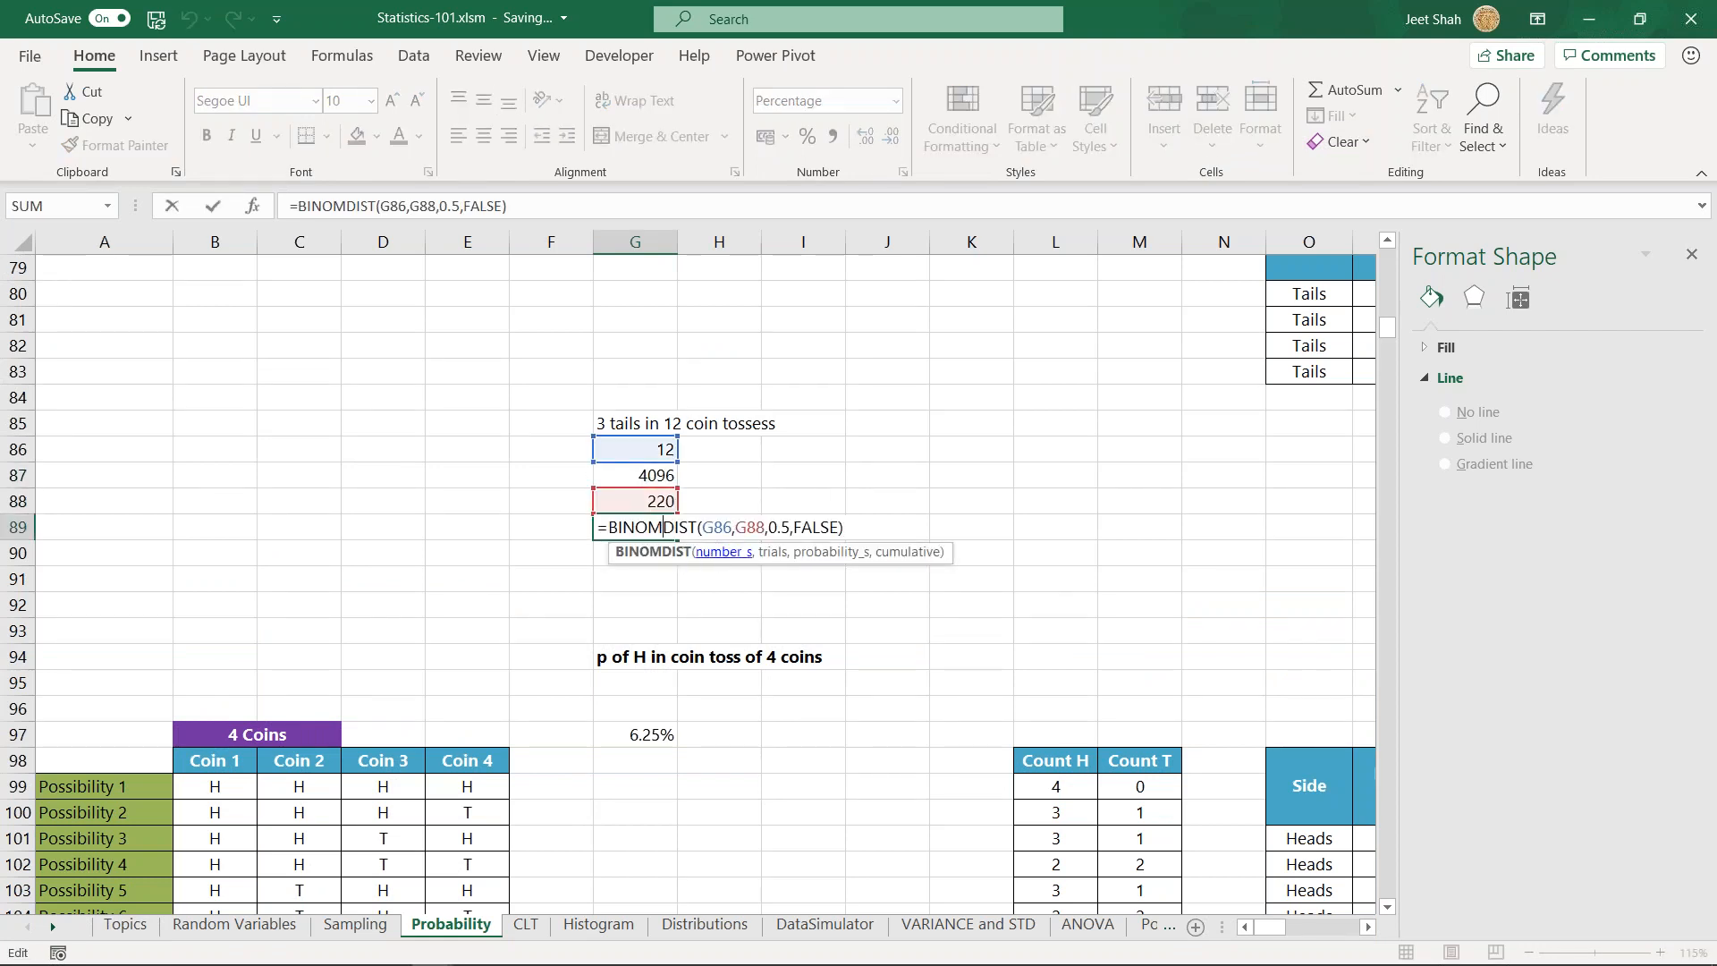
{"action": "left_click", "coordinate": [660, 481]}
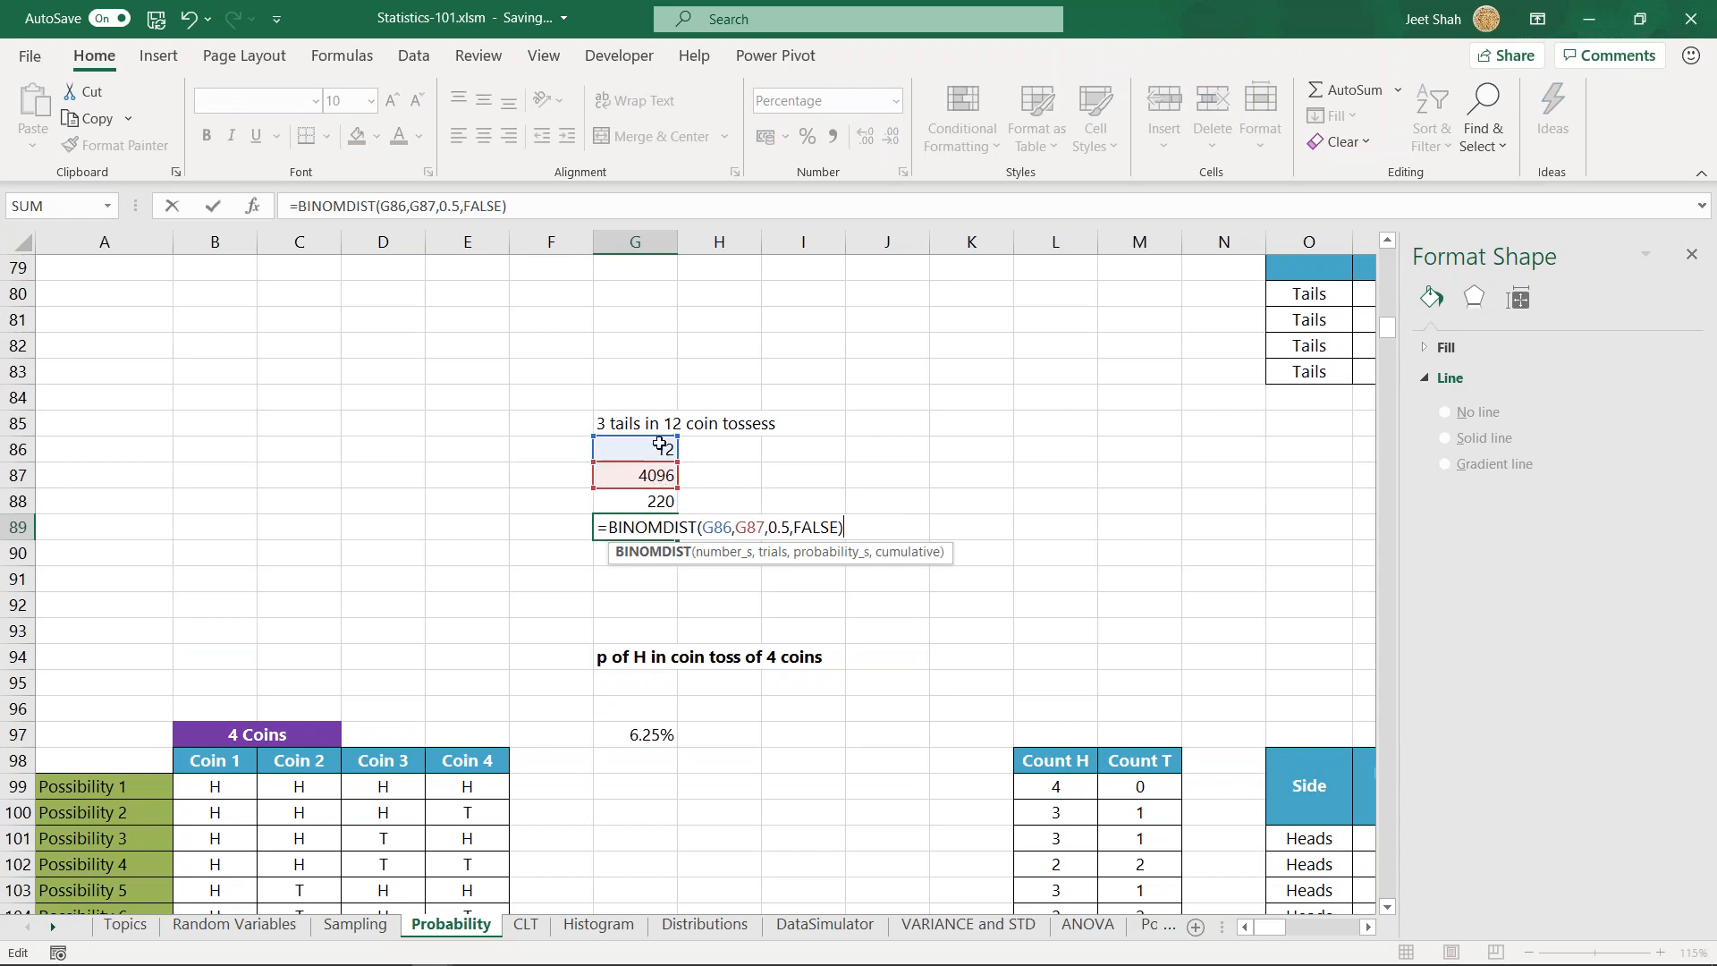
{"action": "left_click_drag", "start_coordinate": [659, 437], "coordinate": [659, 501]}
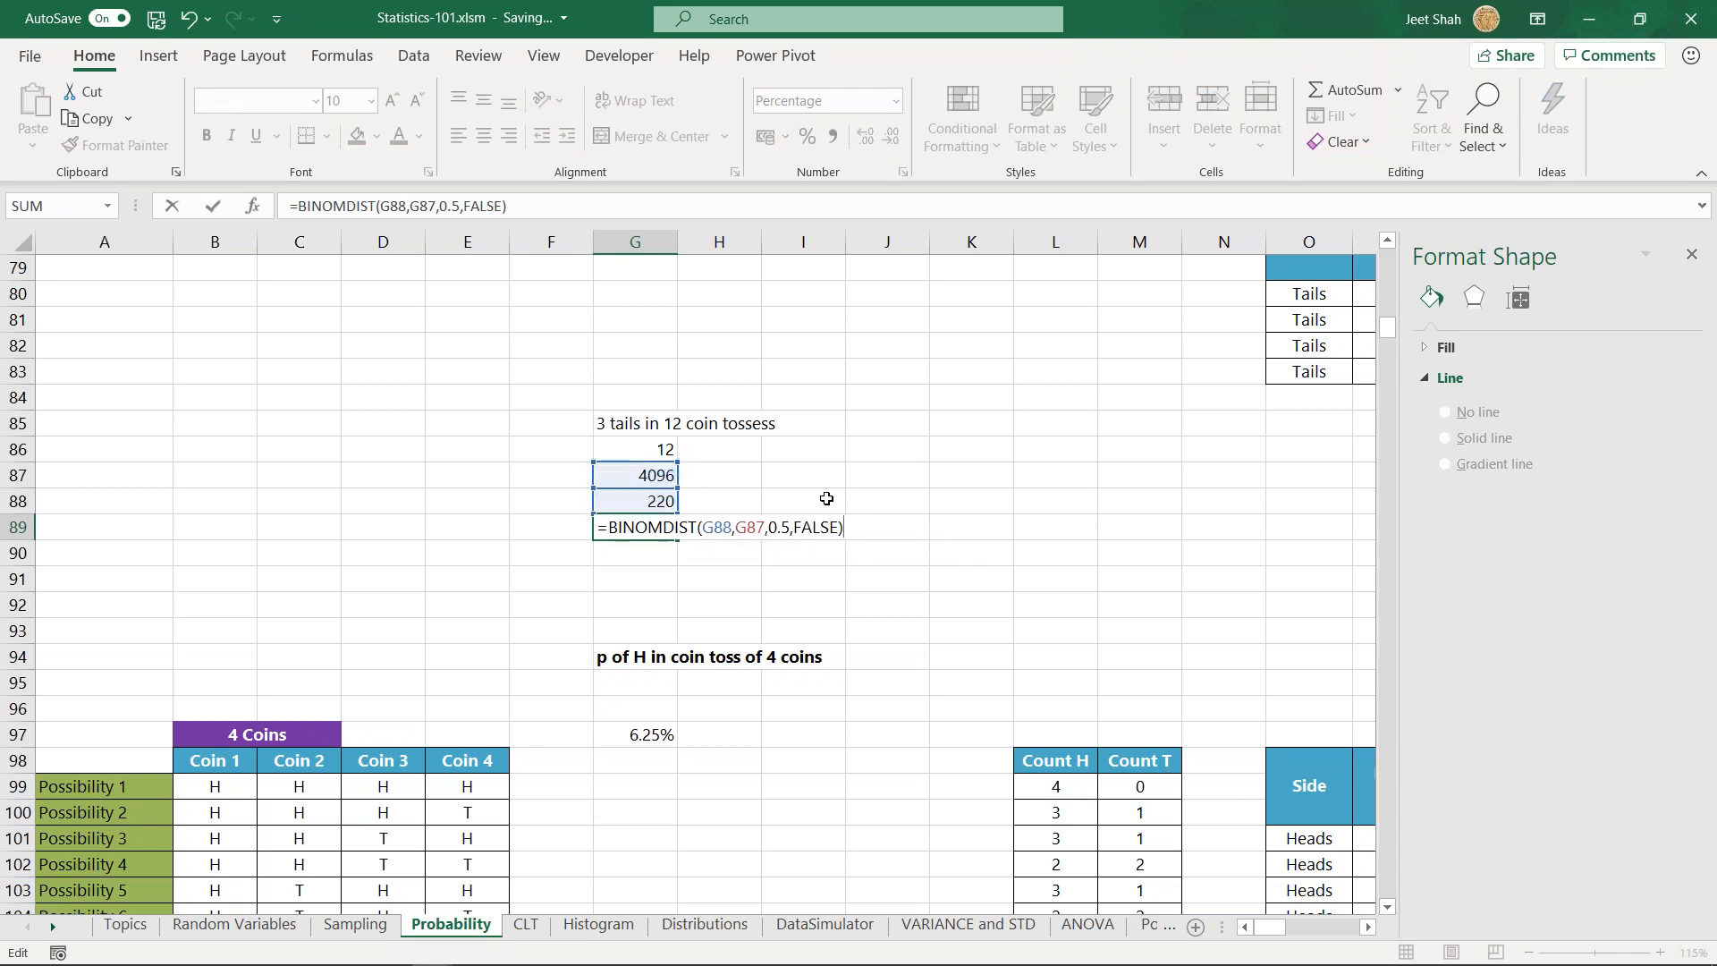
{"action": "key", "text": "ctrl+Return"}
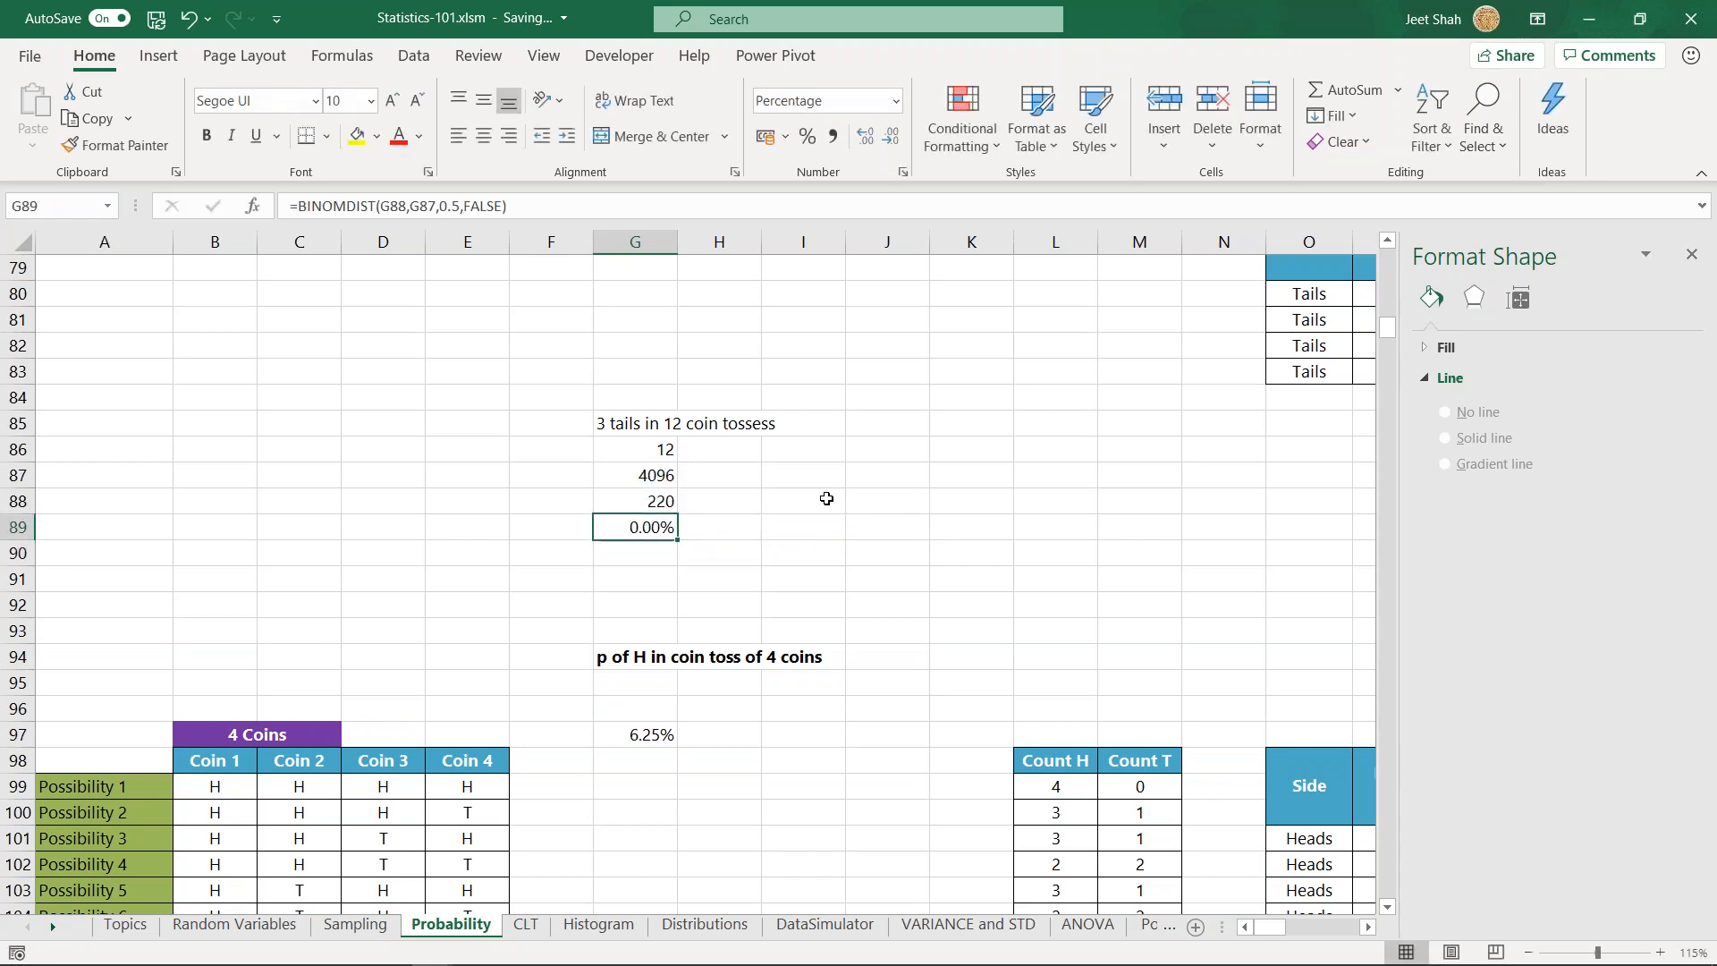
{"action": "left_click", "coordinate": [857, 140]}
{"action": "left_click", "coordinate": [899, 137]}
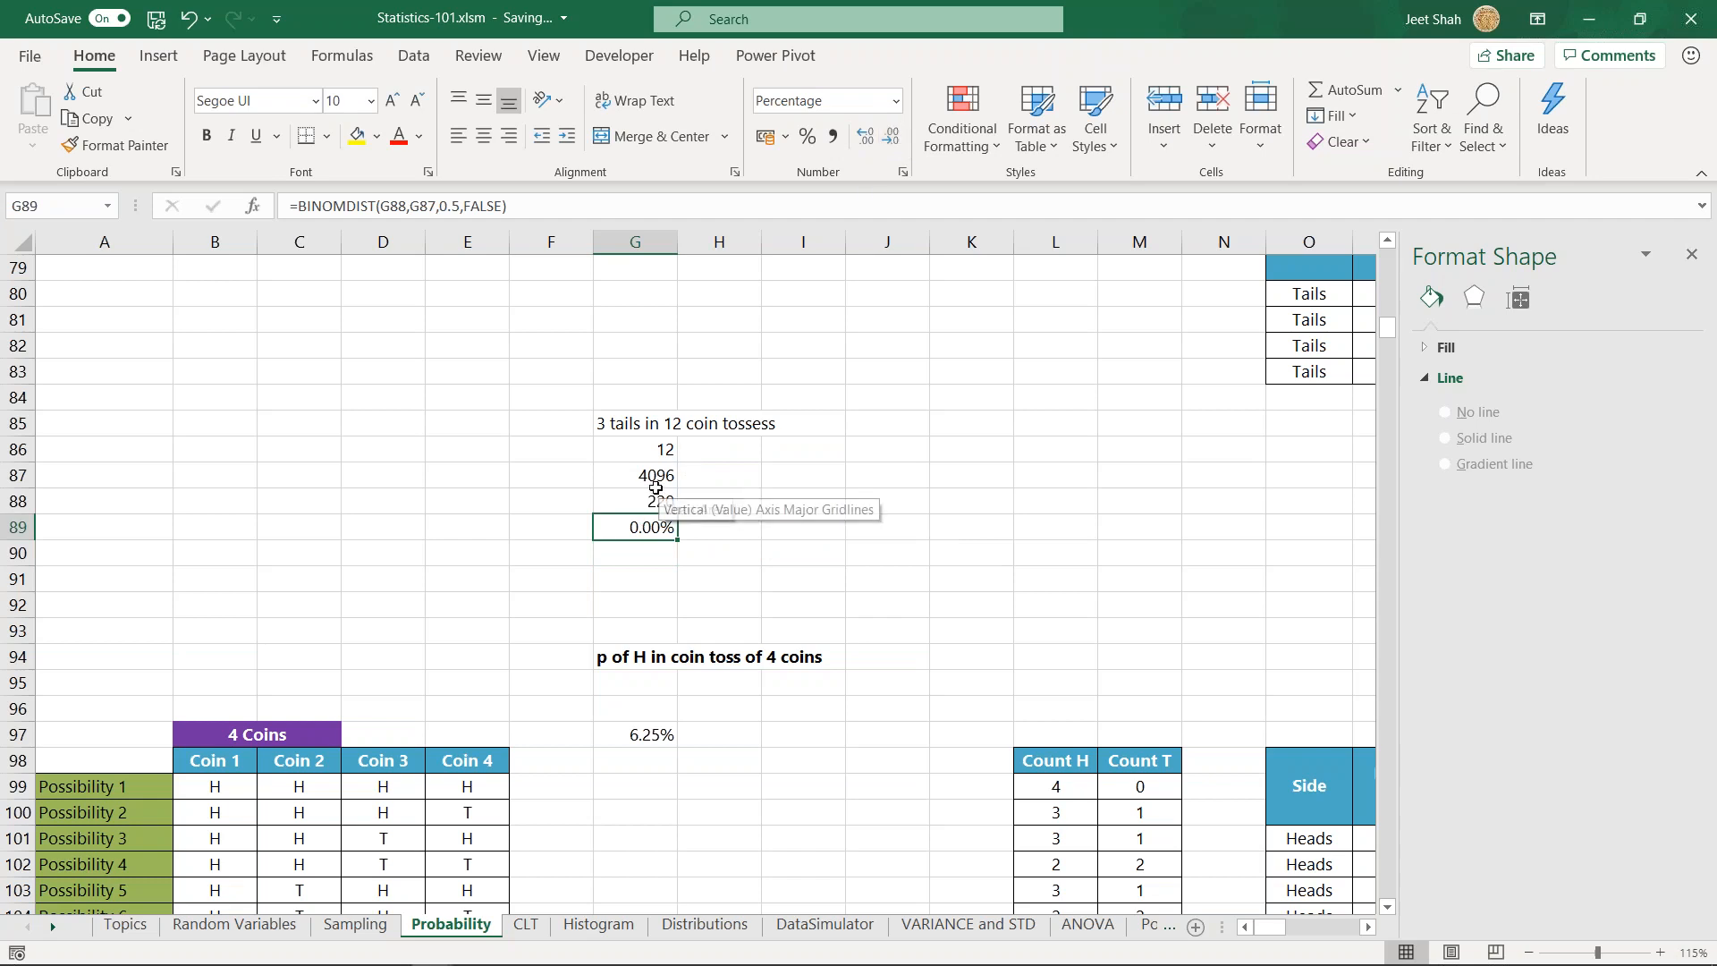
- Check the possibilities formula in G87 and the COMBIN formula's arguments in G88 without changing them
{"action": "left_click", "coordinate": [656, 478]}
{"action": "double_click", "coordinate": [655, 478]}
{"action": "double_click", "coordinate": [647, 500]}
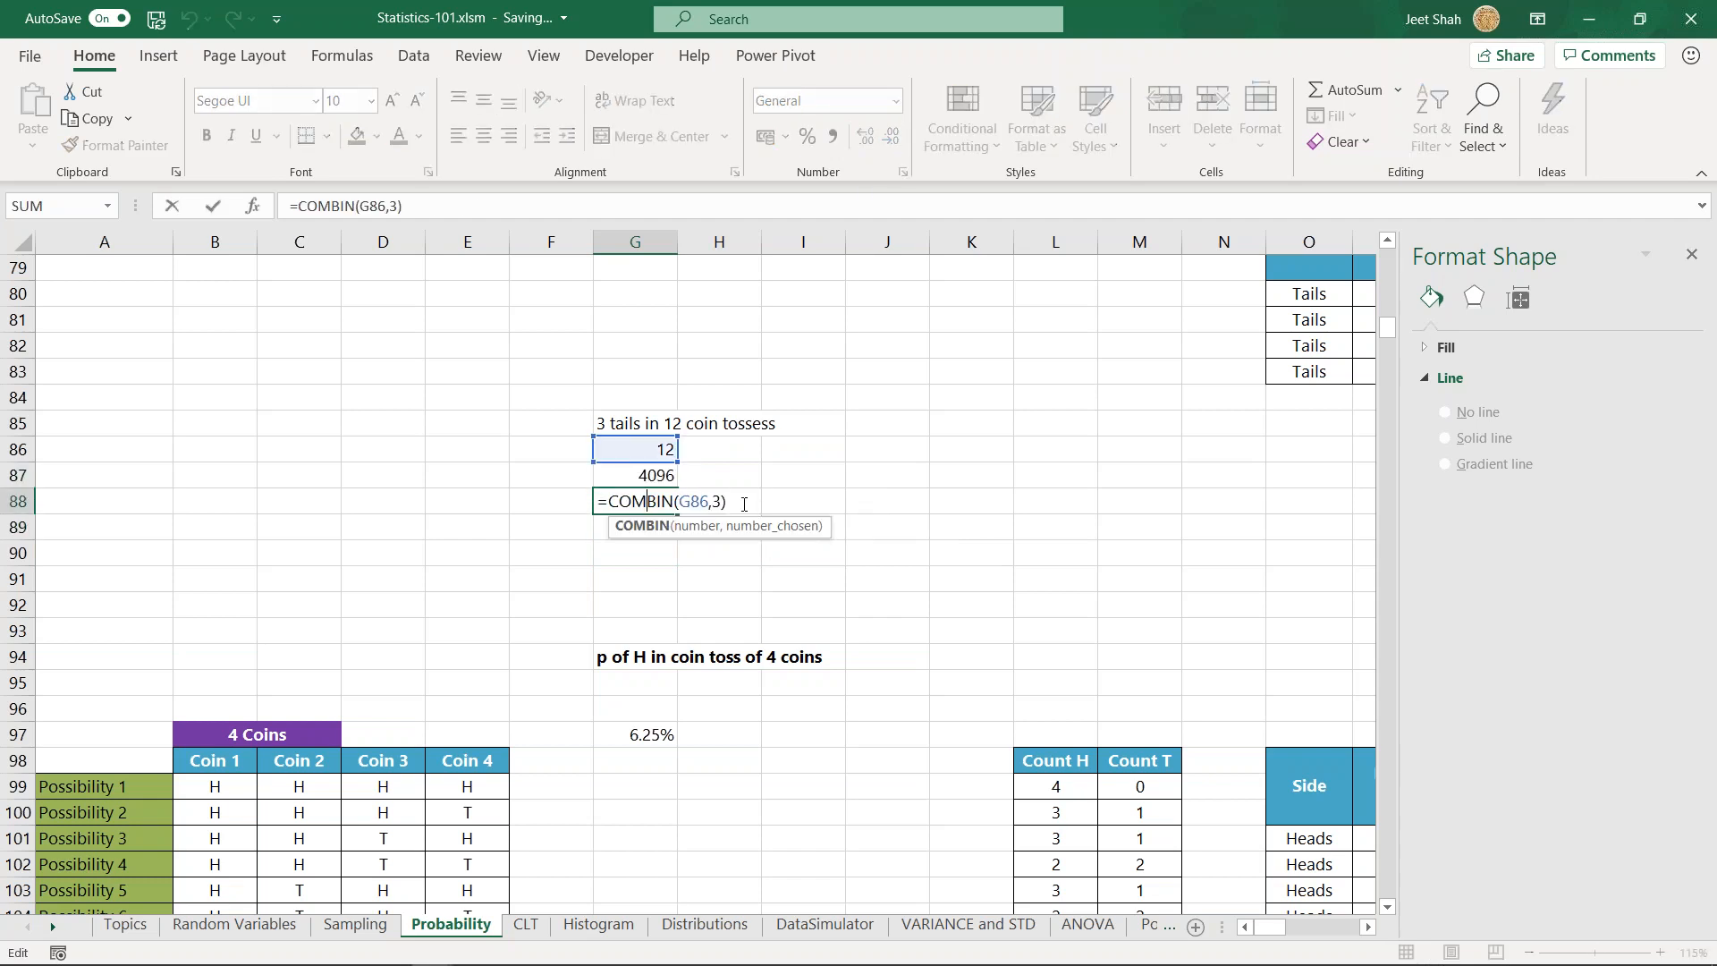
{"action": "left_click", "coordinate": [715, 503]}
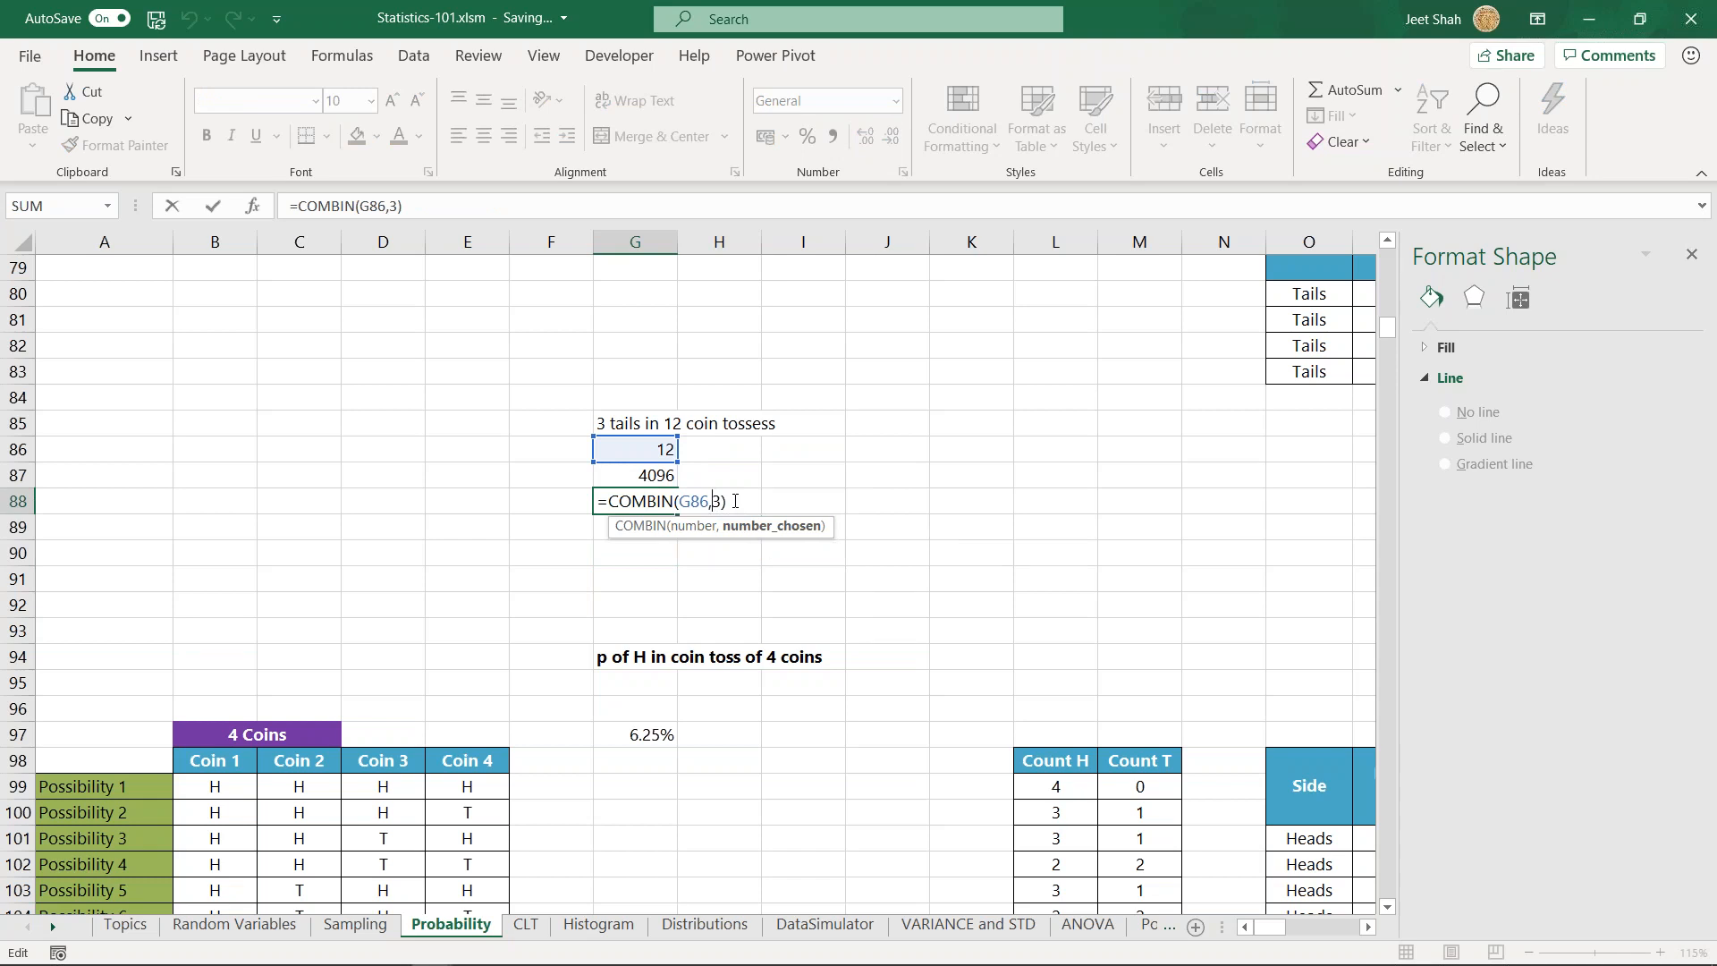
{"action": "key", "text": "Escape"}
{"action": "key", "text": "Up"}
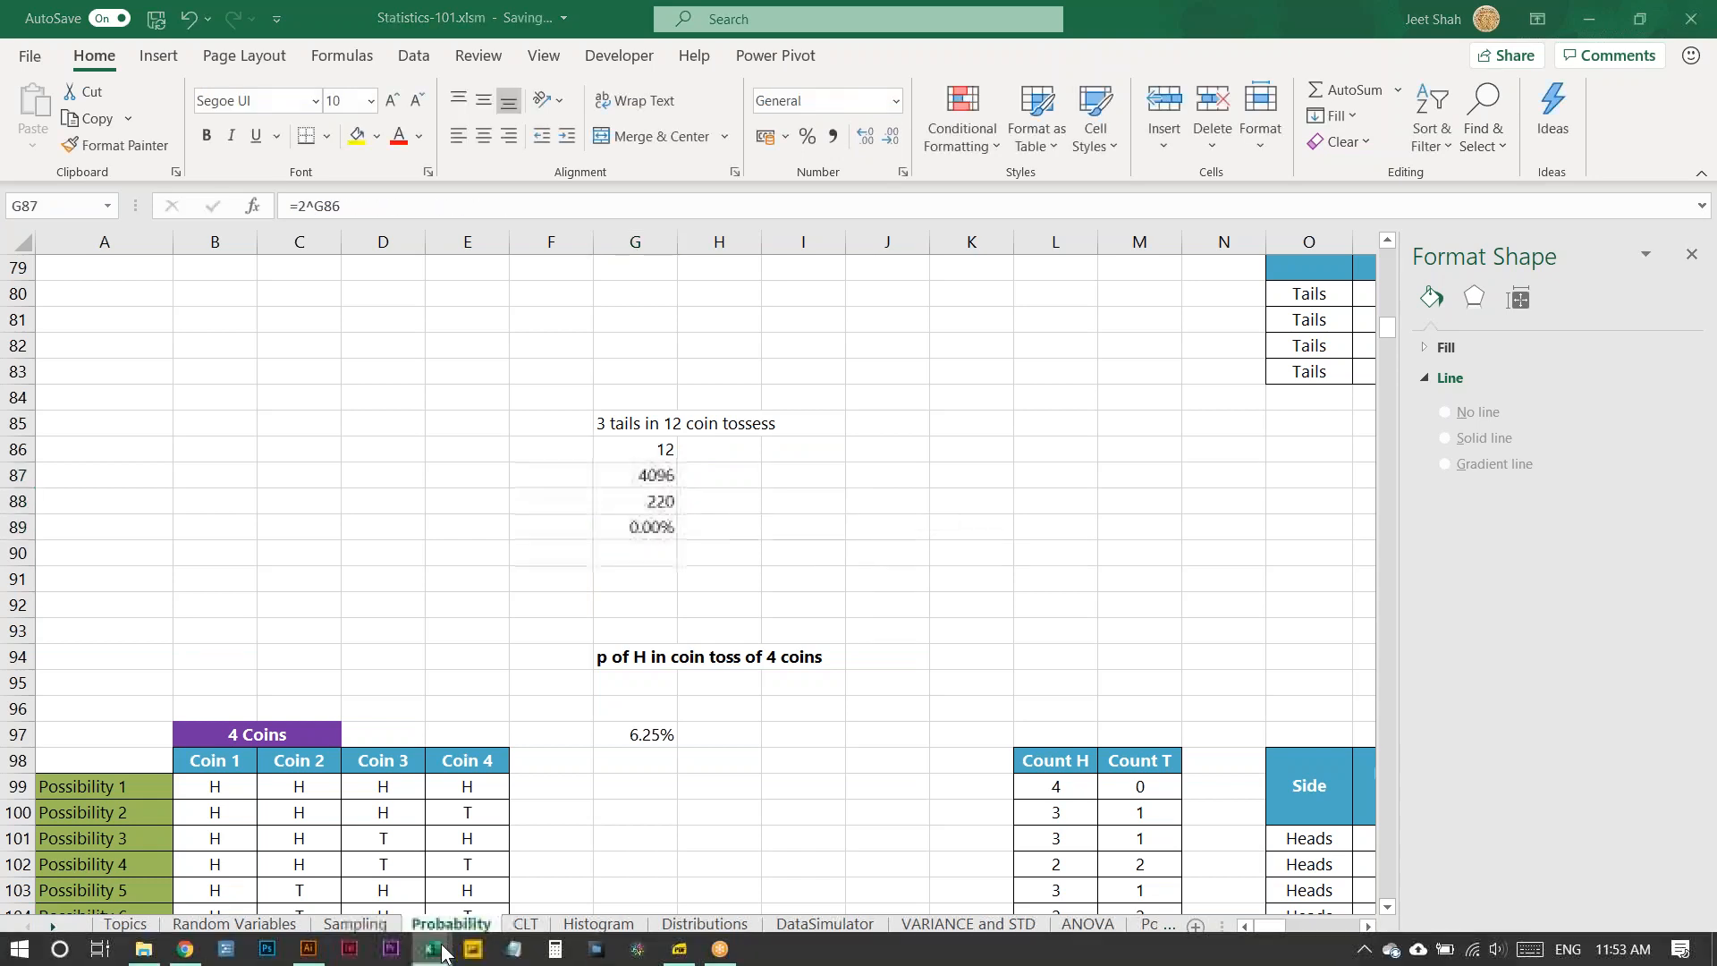
- In the exactly-4-heads workbook, examine which cells the BINOM.DIST formula in C10 uses for number_s and trials
{"action": "mouse_move", "coordinate": [431, 949]}
{"action": "left_click", "coordinate": [497, 877]}
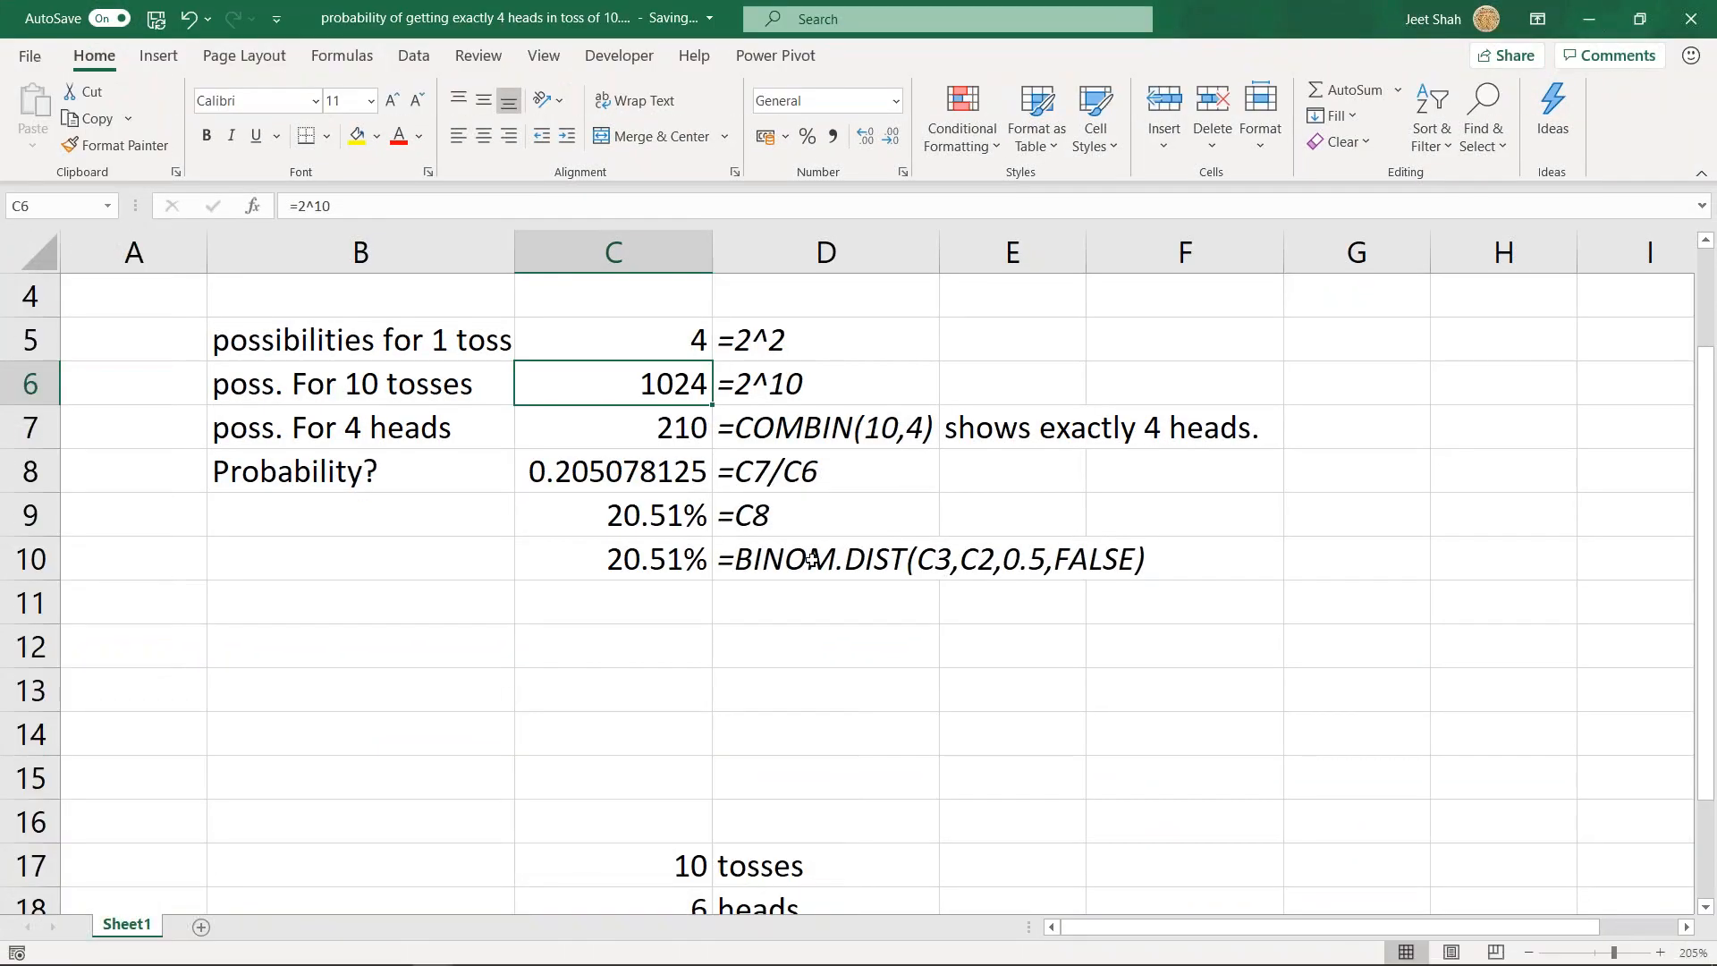
{"action": "double_click", "coordinate": [663, 541]}
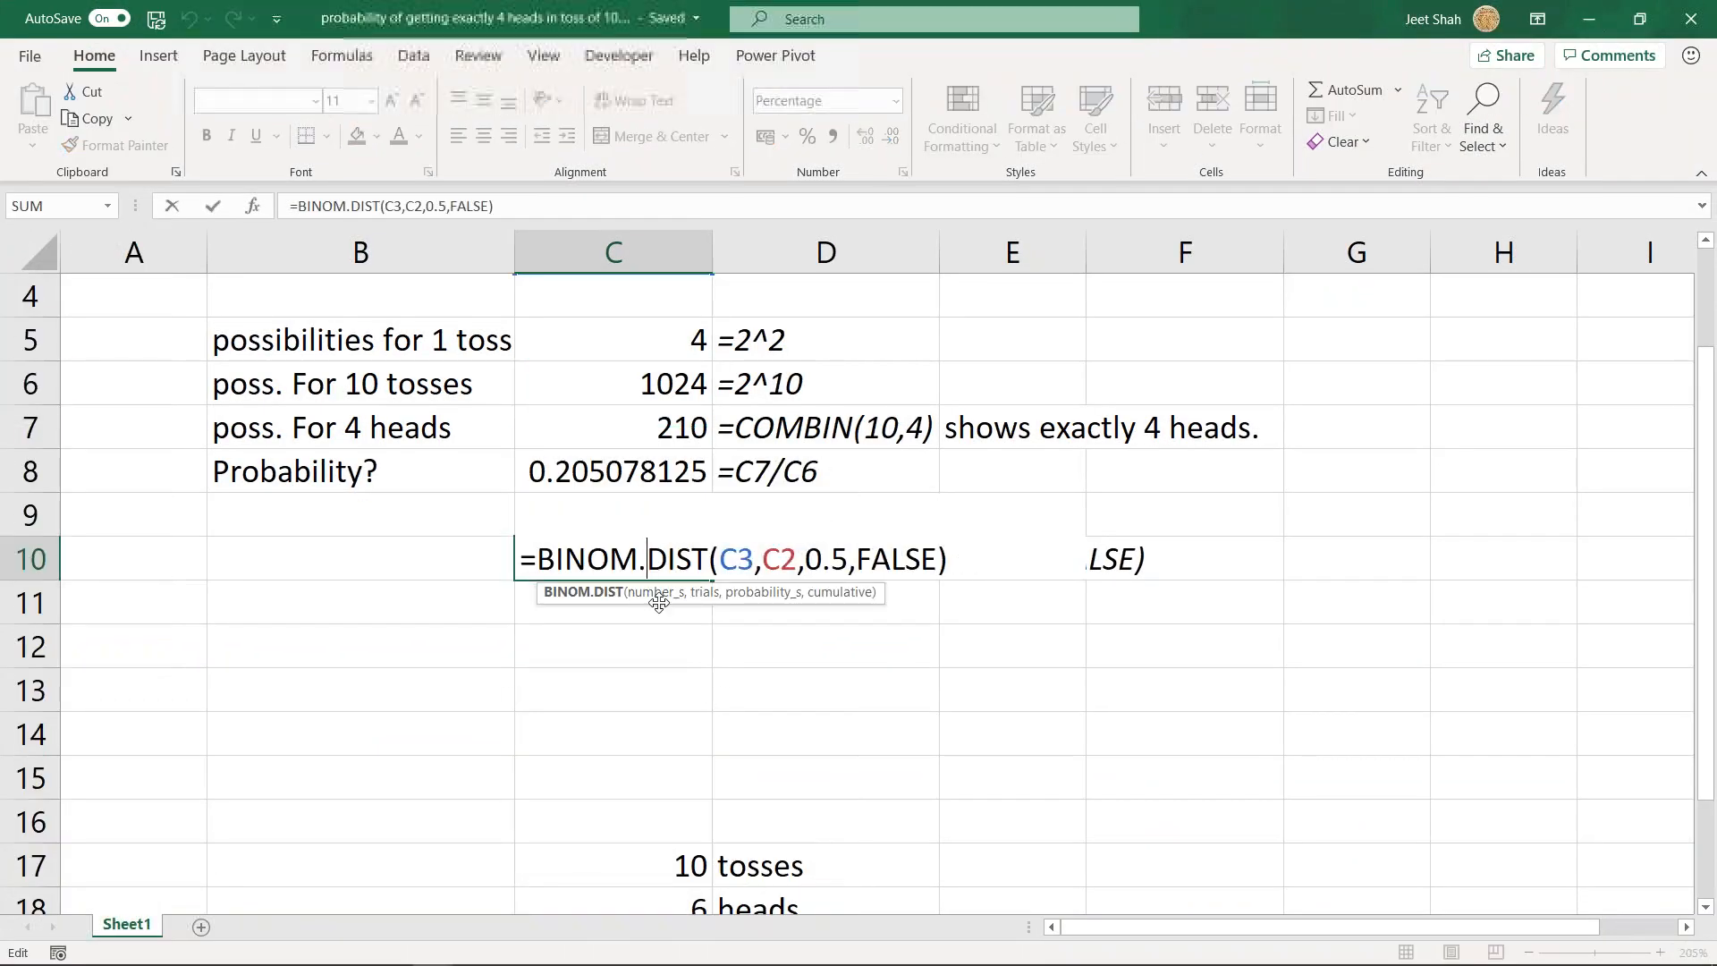
{"action": "left_click", "coordinate": [658, 594]}
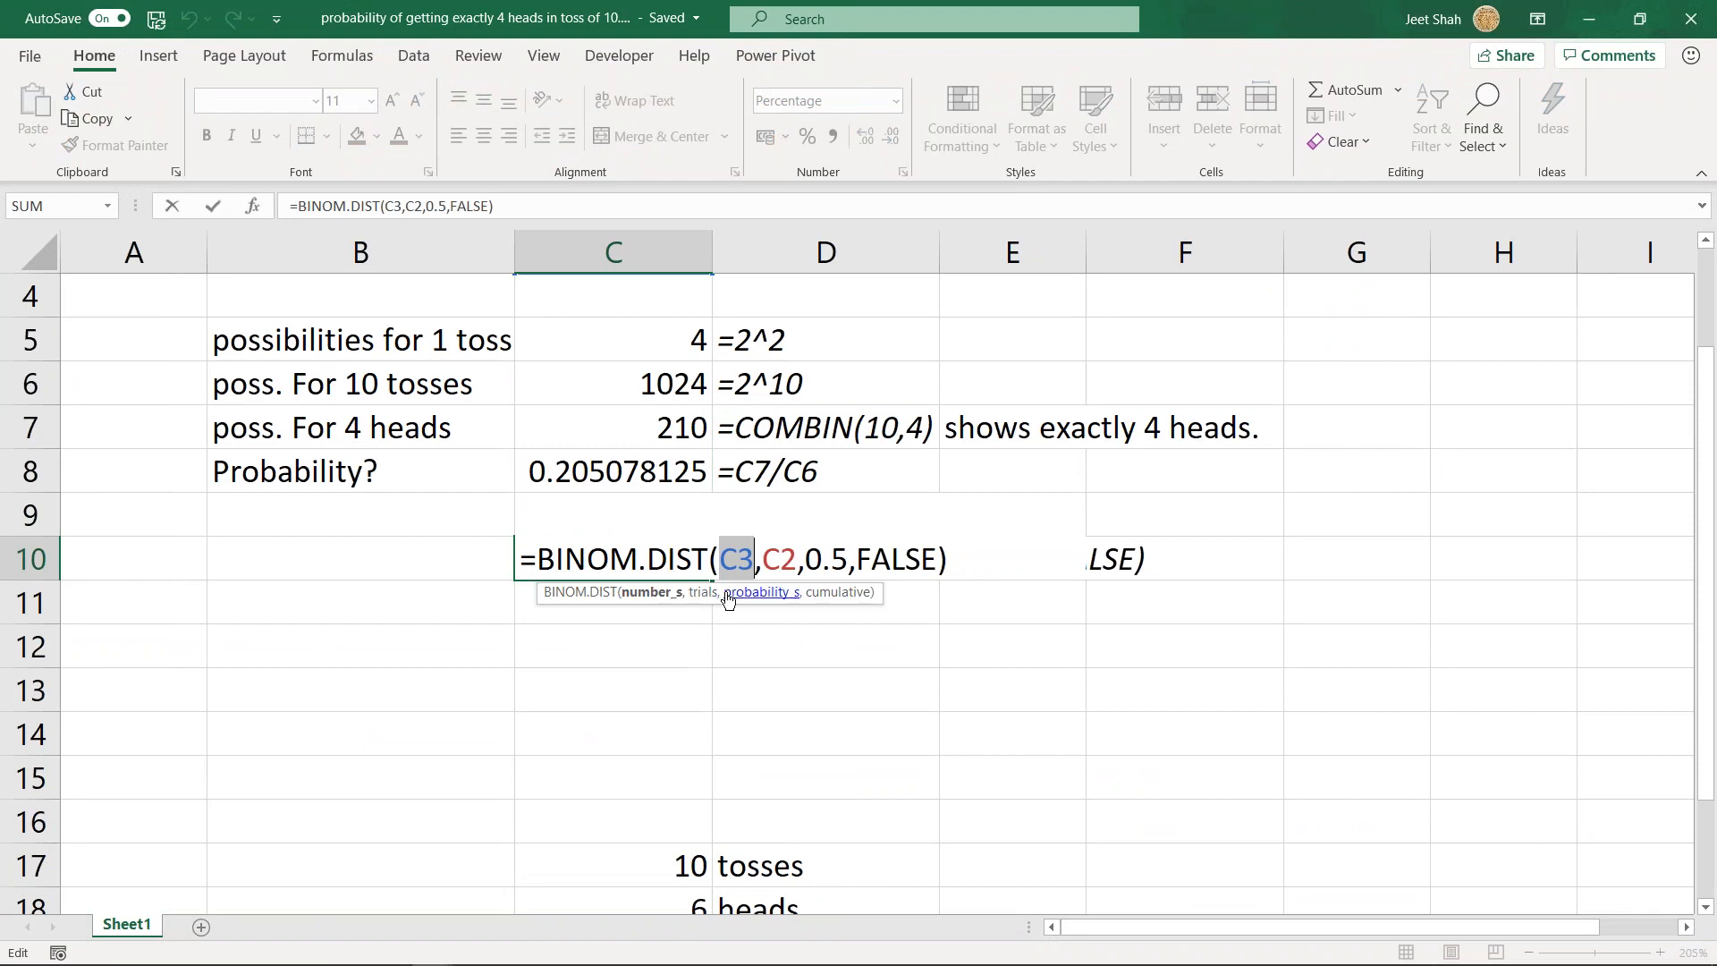
{"action": "scroll", "coordinate": [728, 599], "scroll_direction": "up", "scroll_amount": 1}
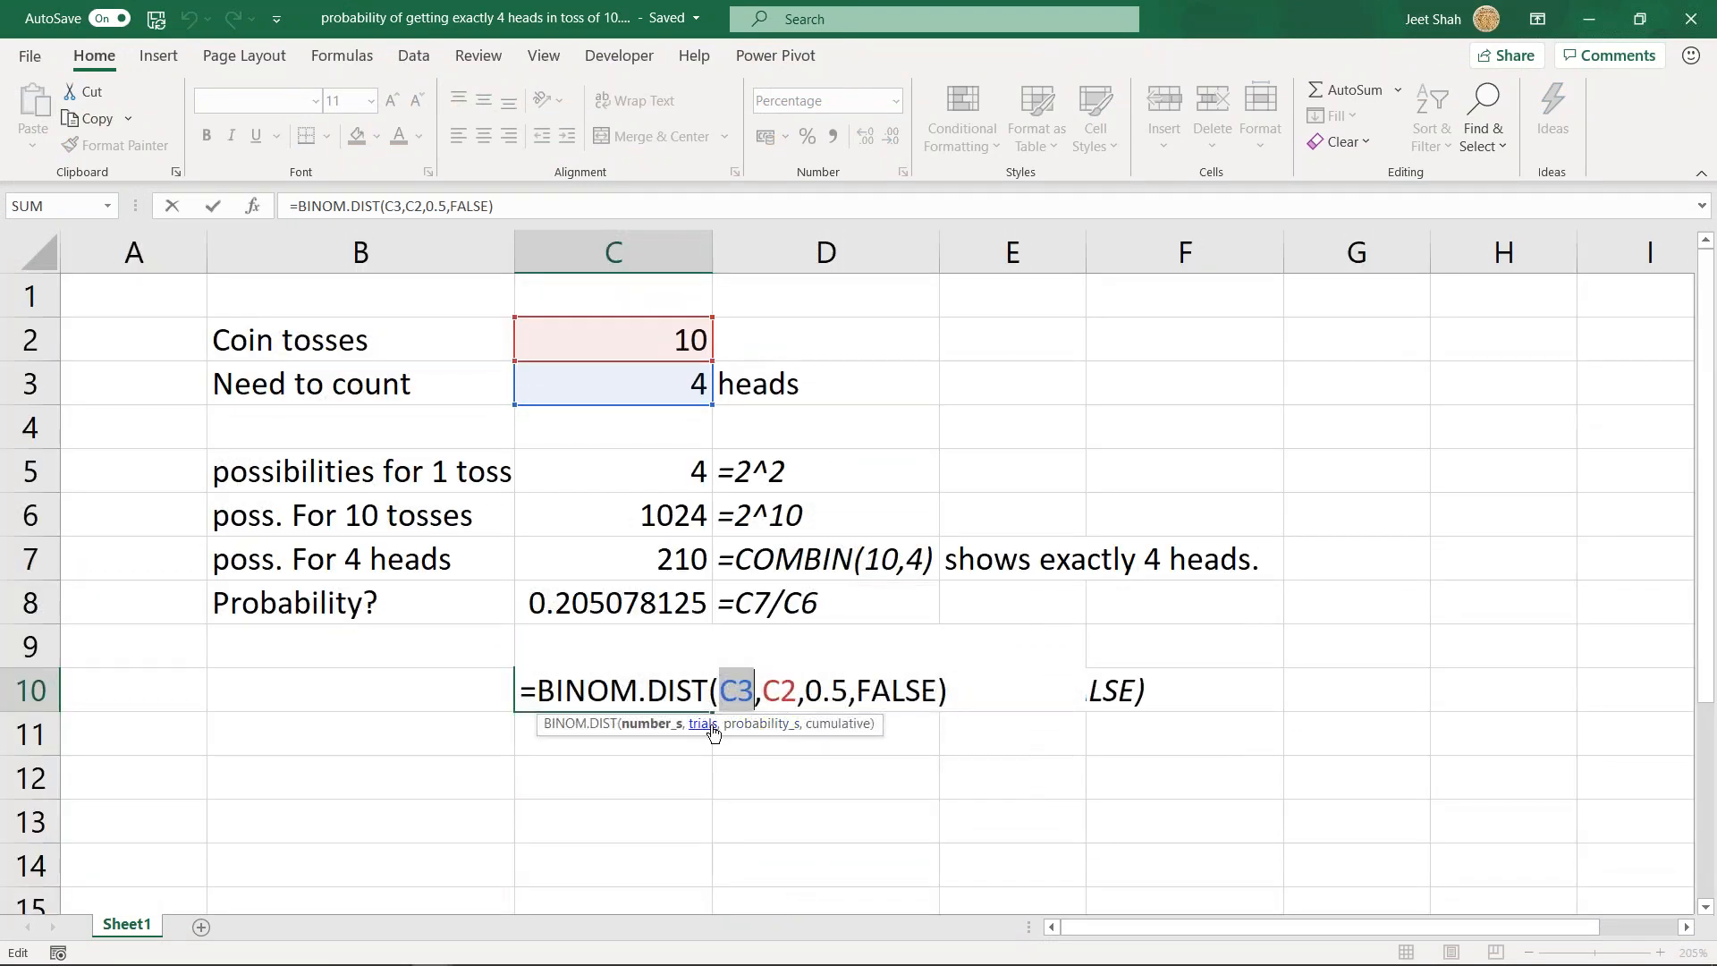
{"action": "left_click", "coordinate": [703, 724]}
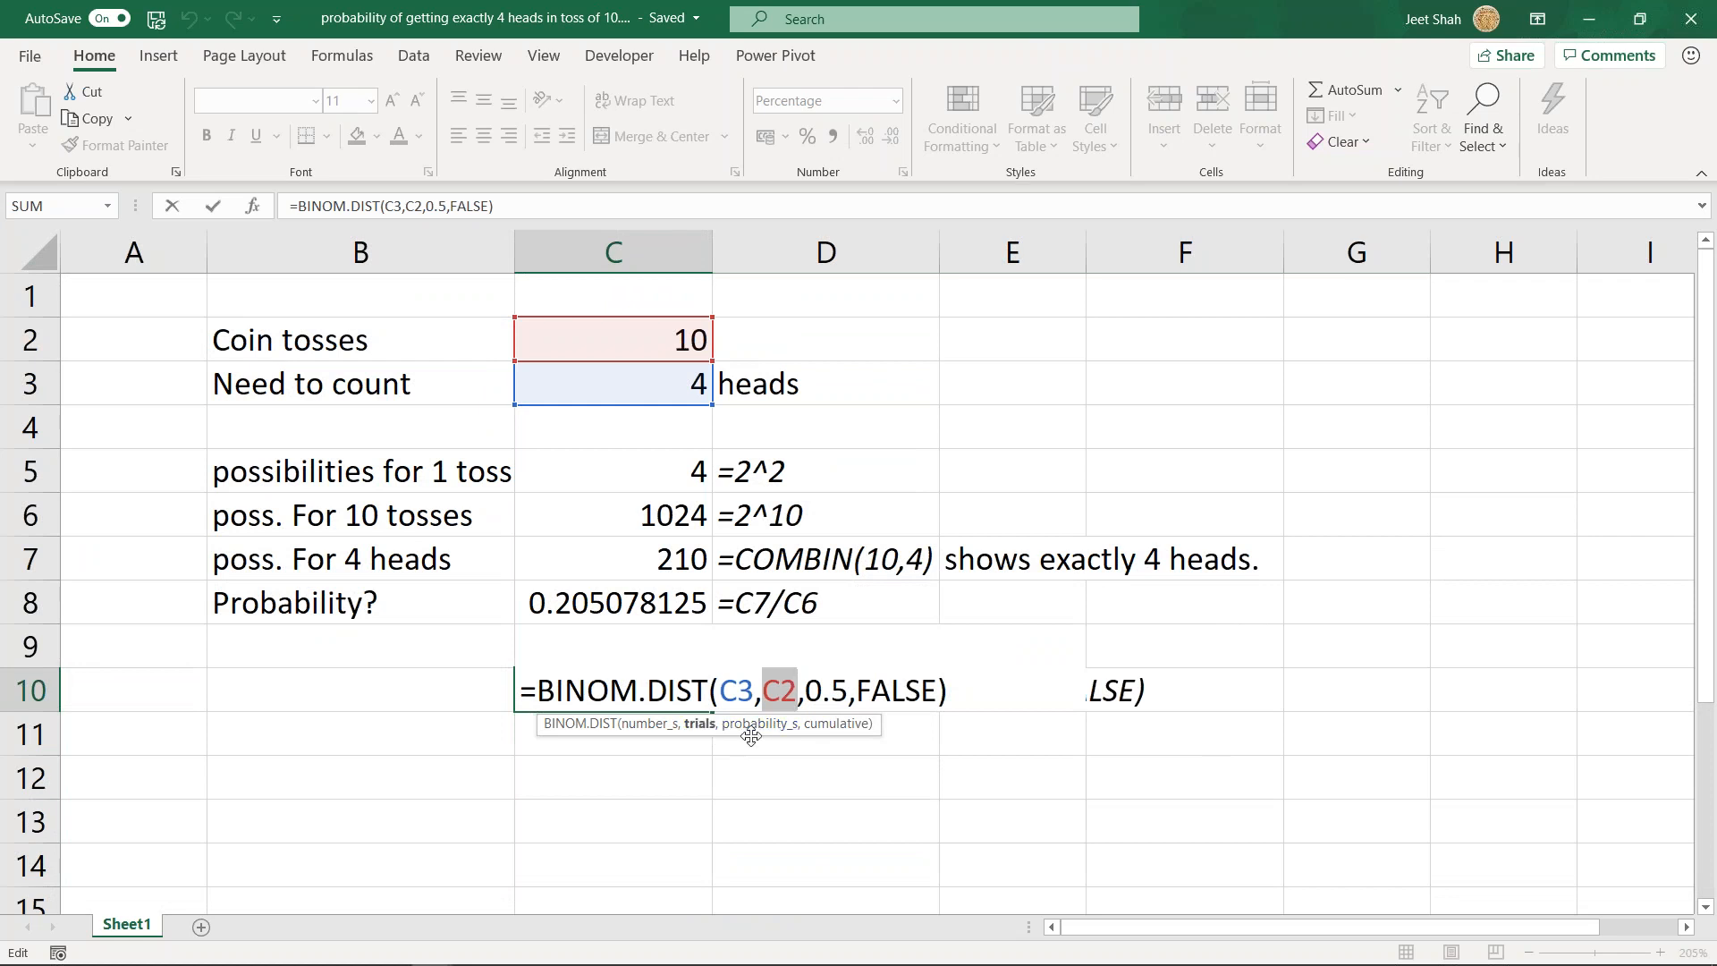
{"action": "key", "text": "Return"}
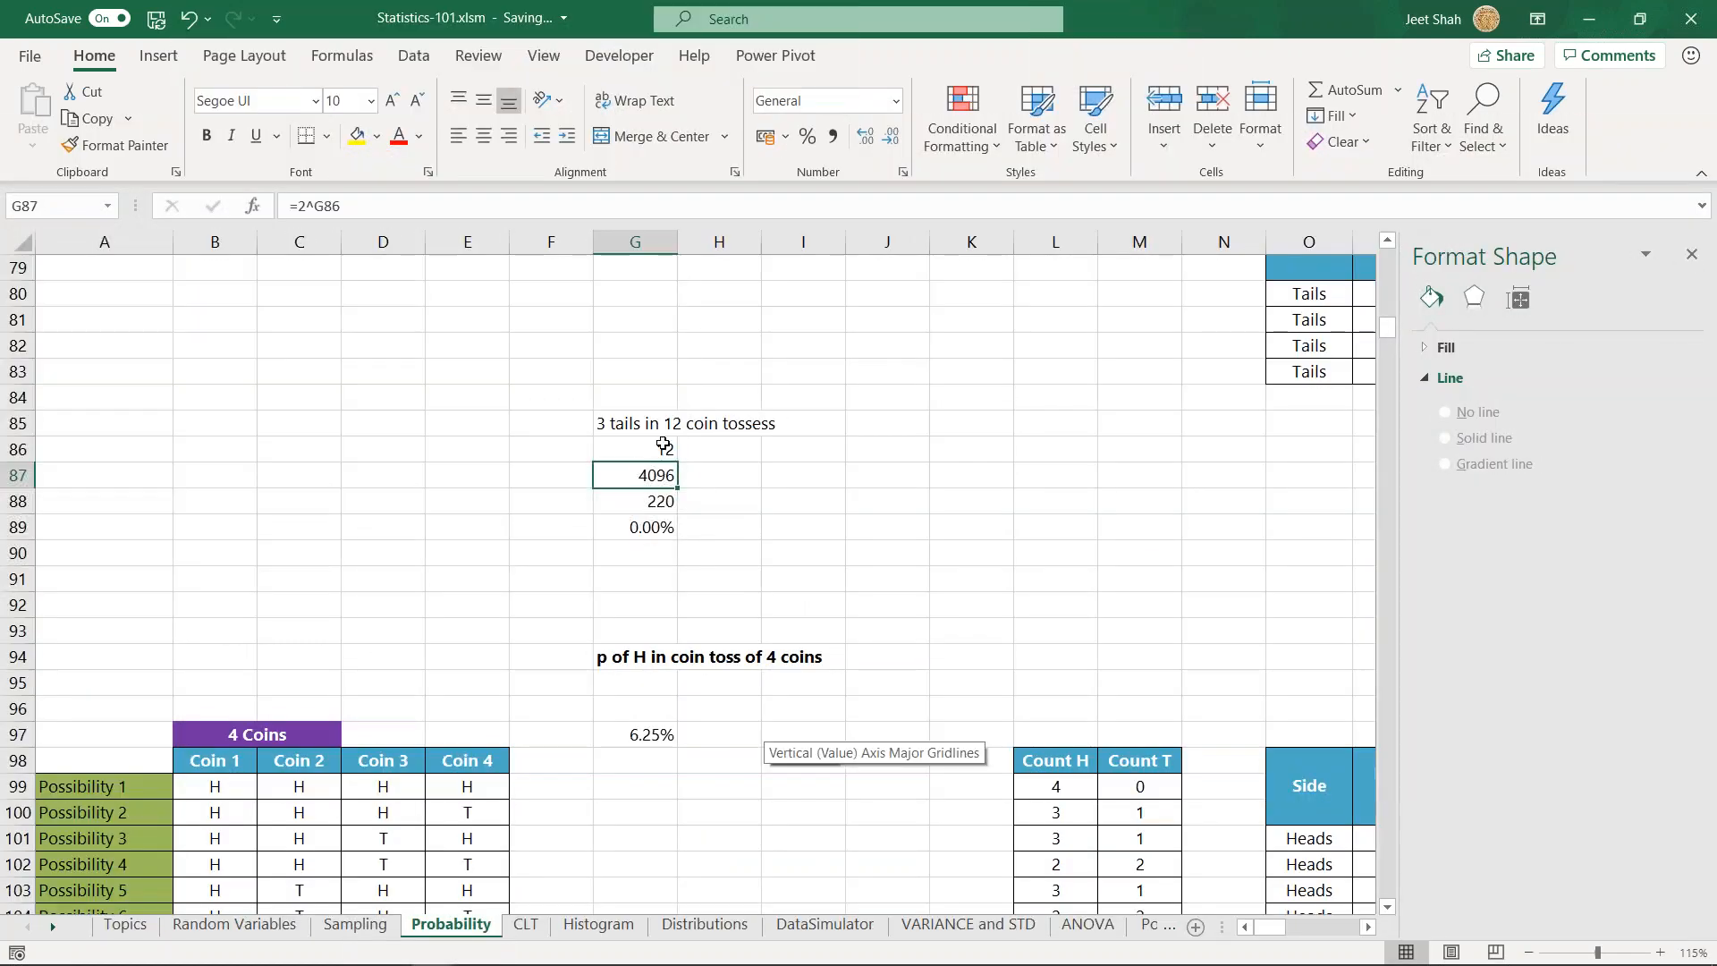
- Set the number_s argument of G89's BINOMDIST formula in Statistics-101 to 3 and show the percentage with three decimal places
{"action": "double_click", "coordinate": [659, 526]}
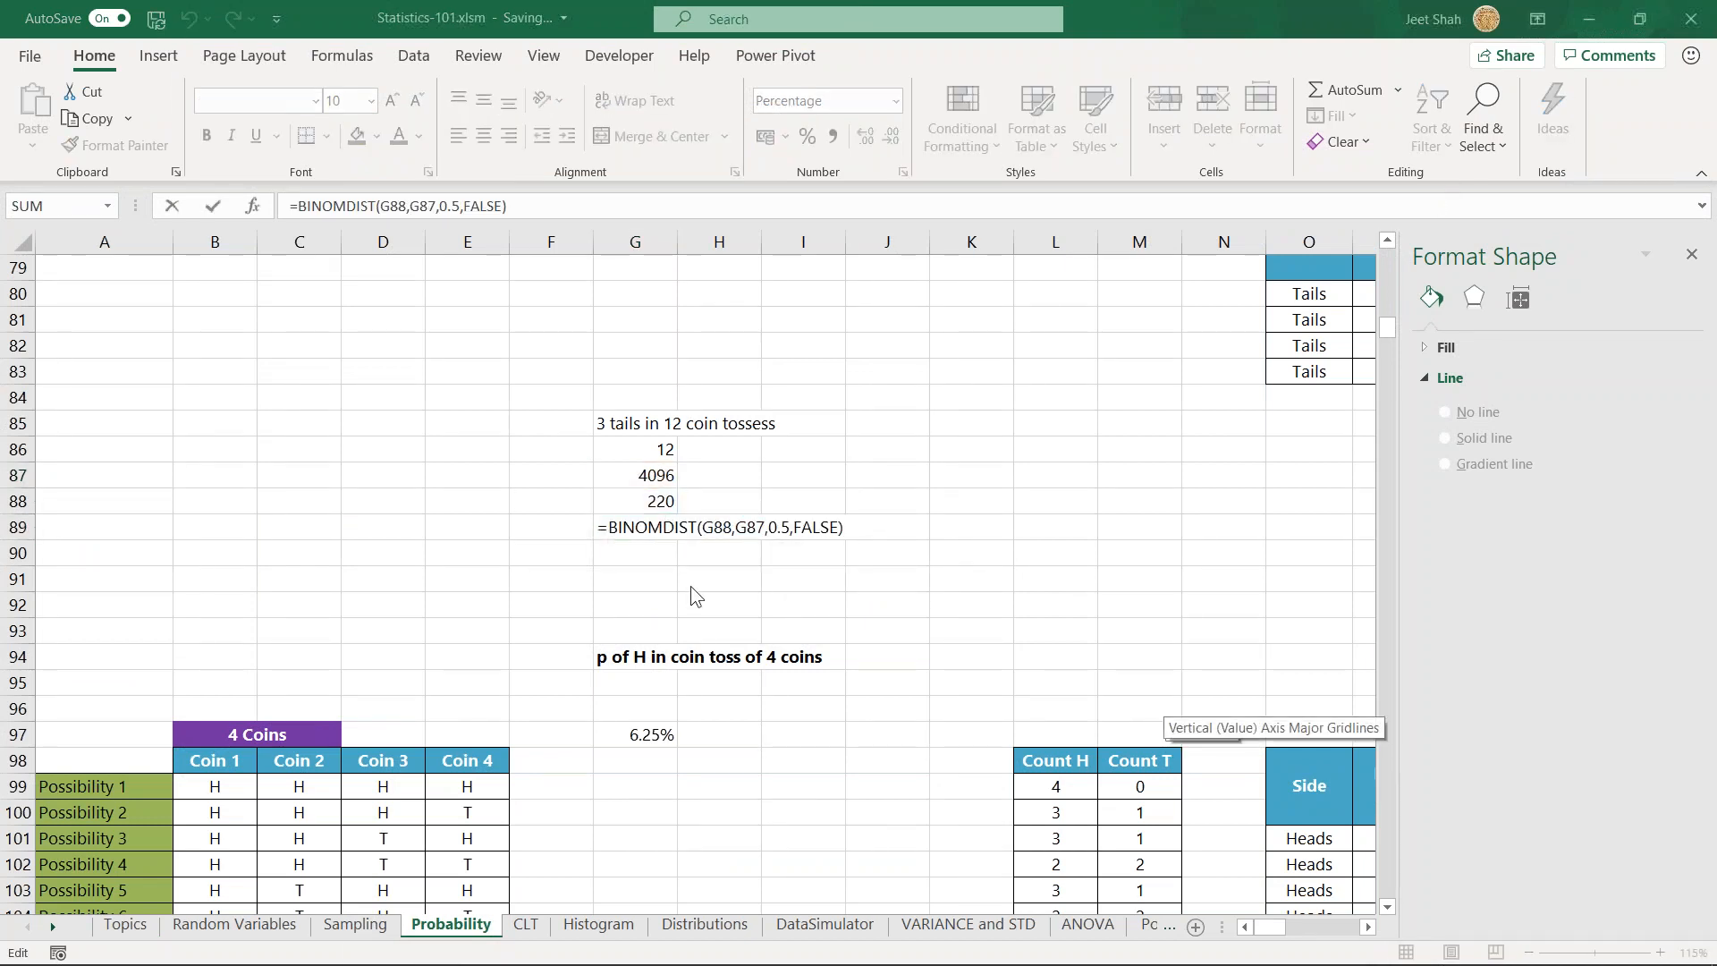
{"action": "left_click", "coordinate": [663, 526]}
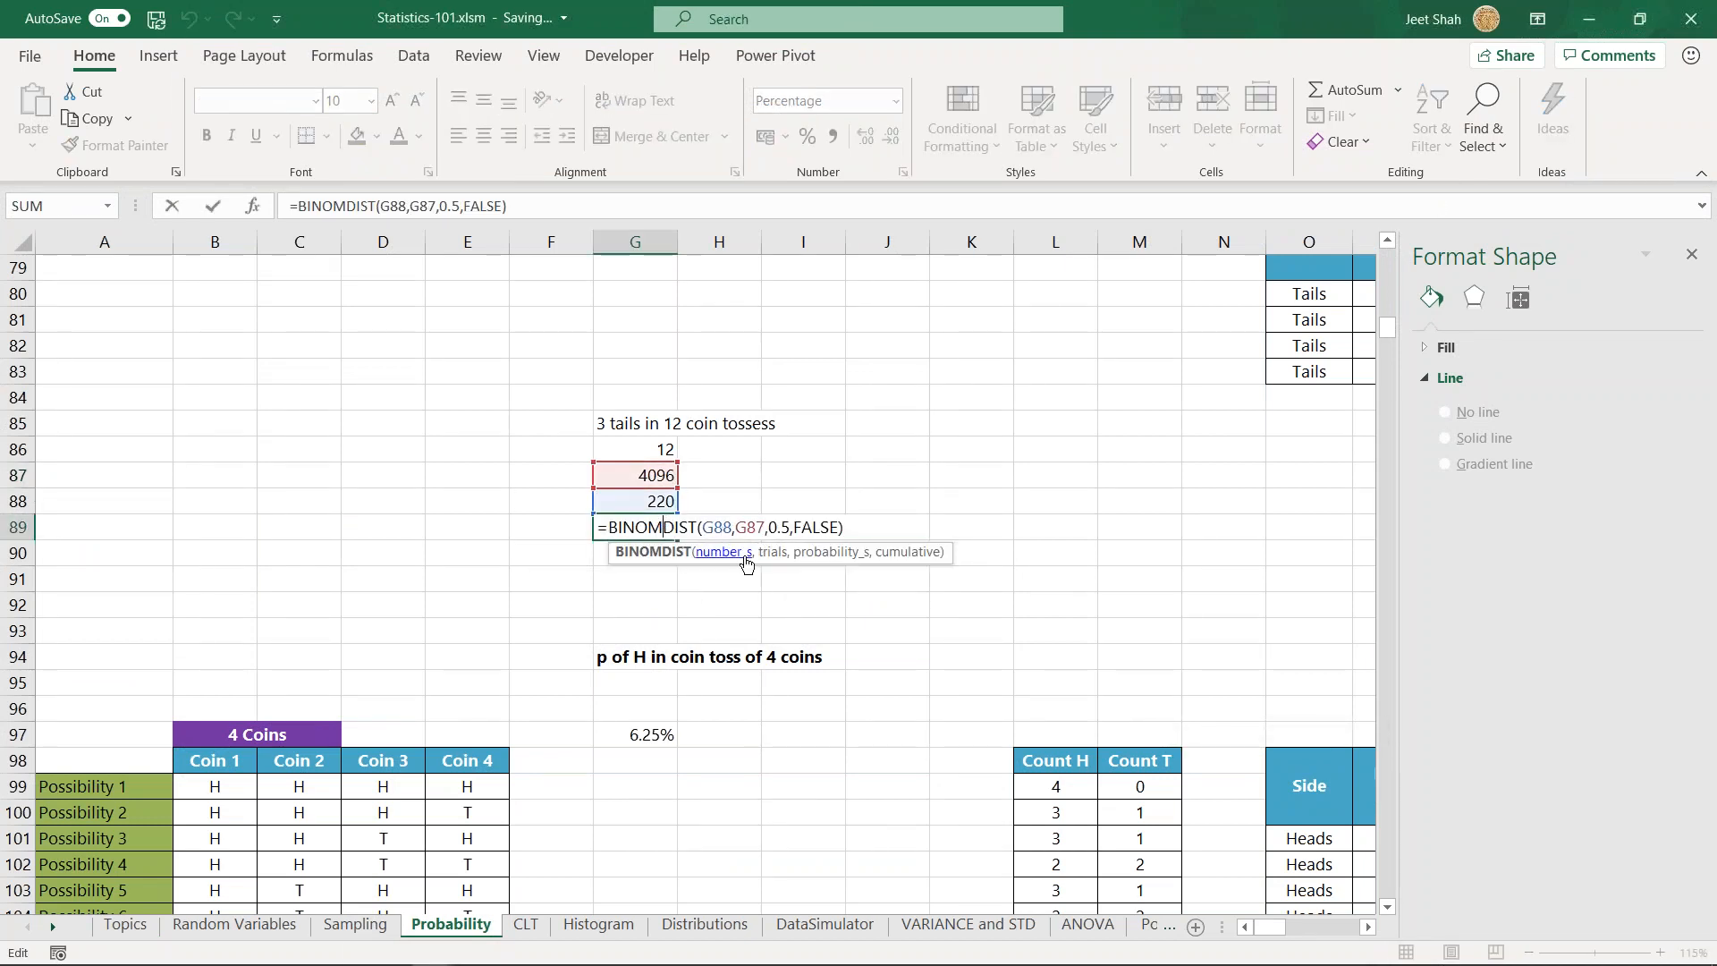
{"action": "left_click", "coordinate": [721, 552]}
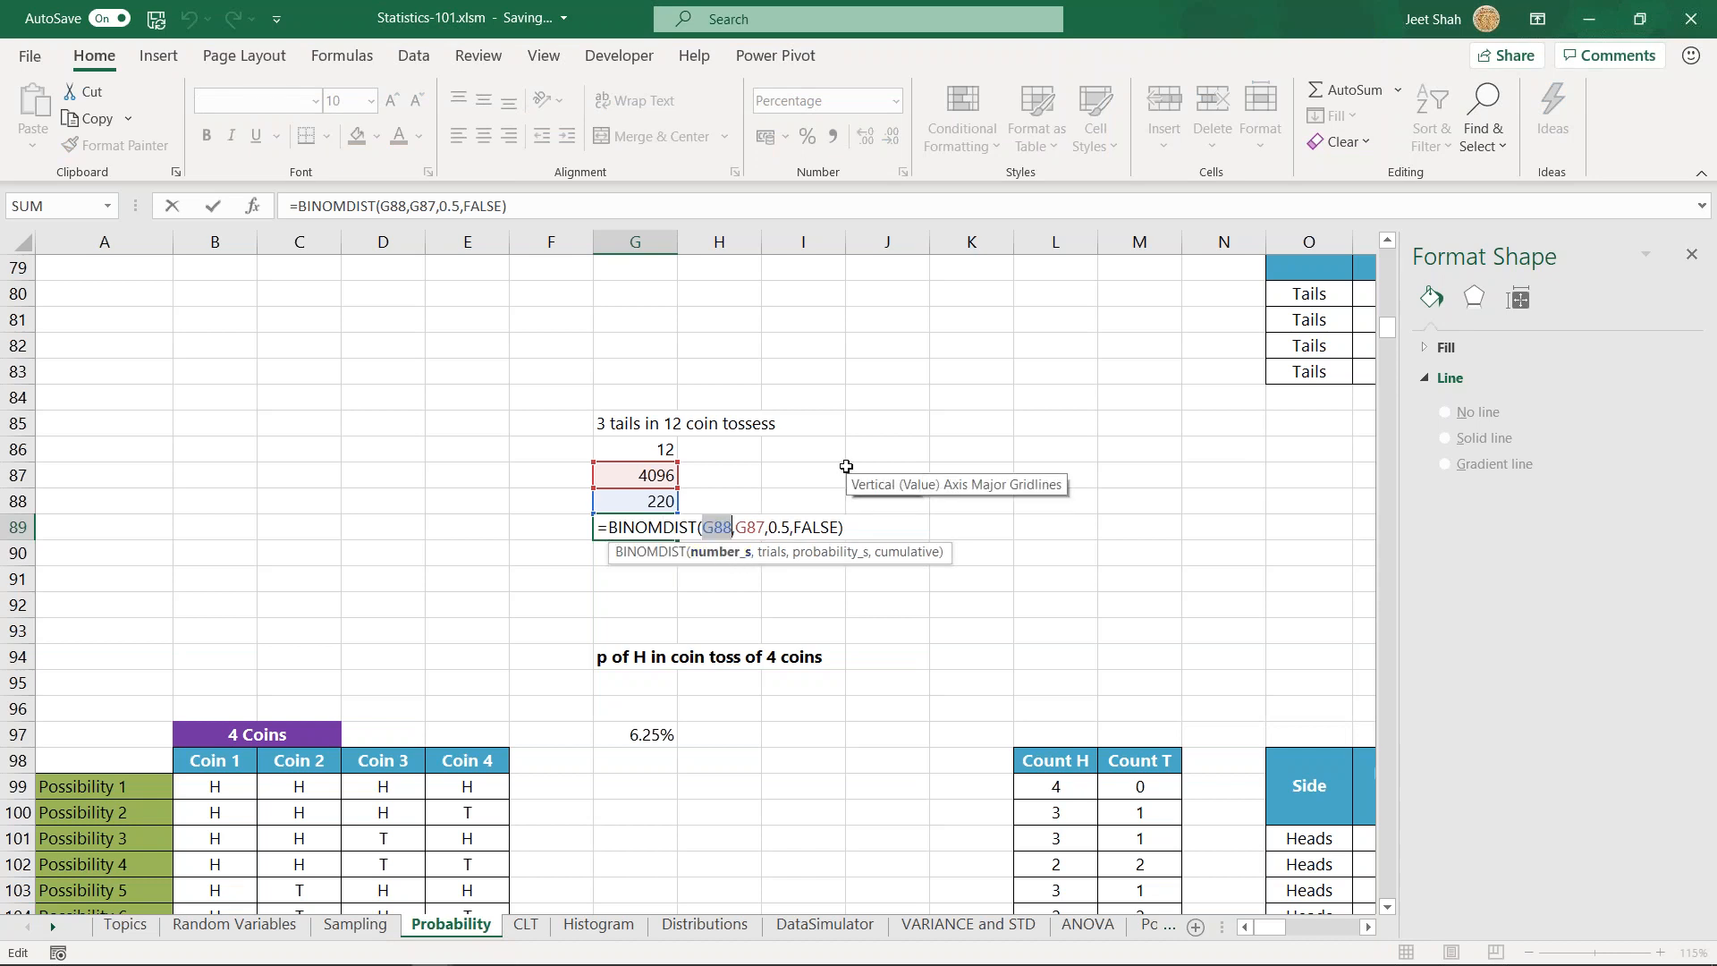
{"action": "type", "text": "3"}
{"action": "key", "text": "ctrl+Return"}
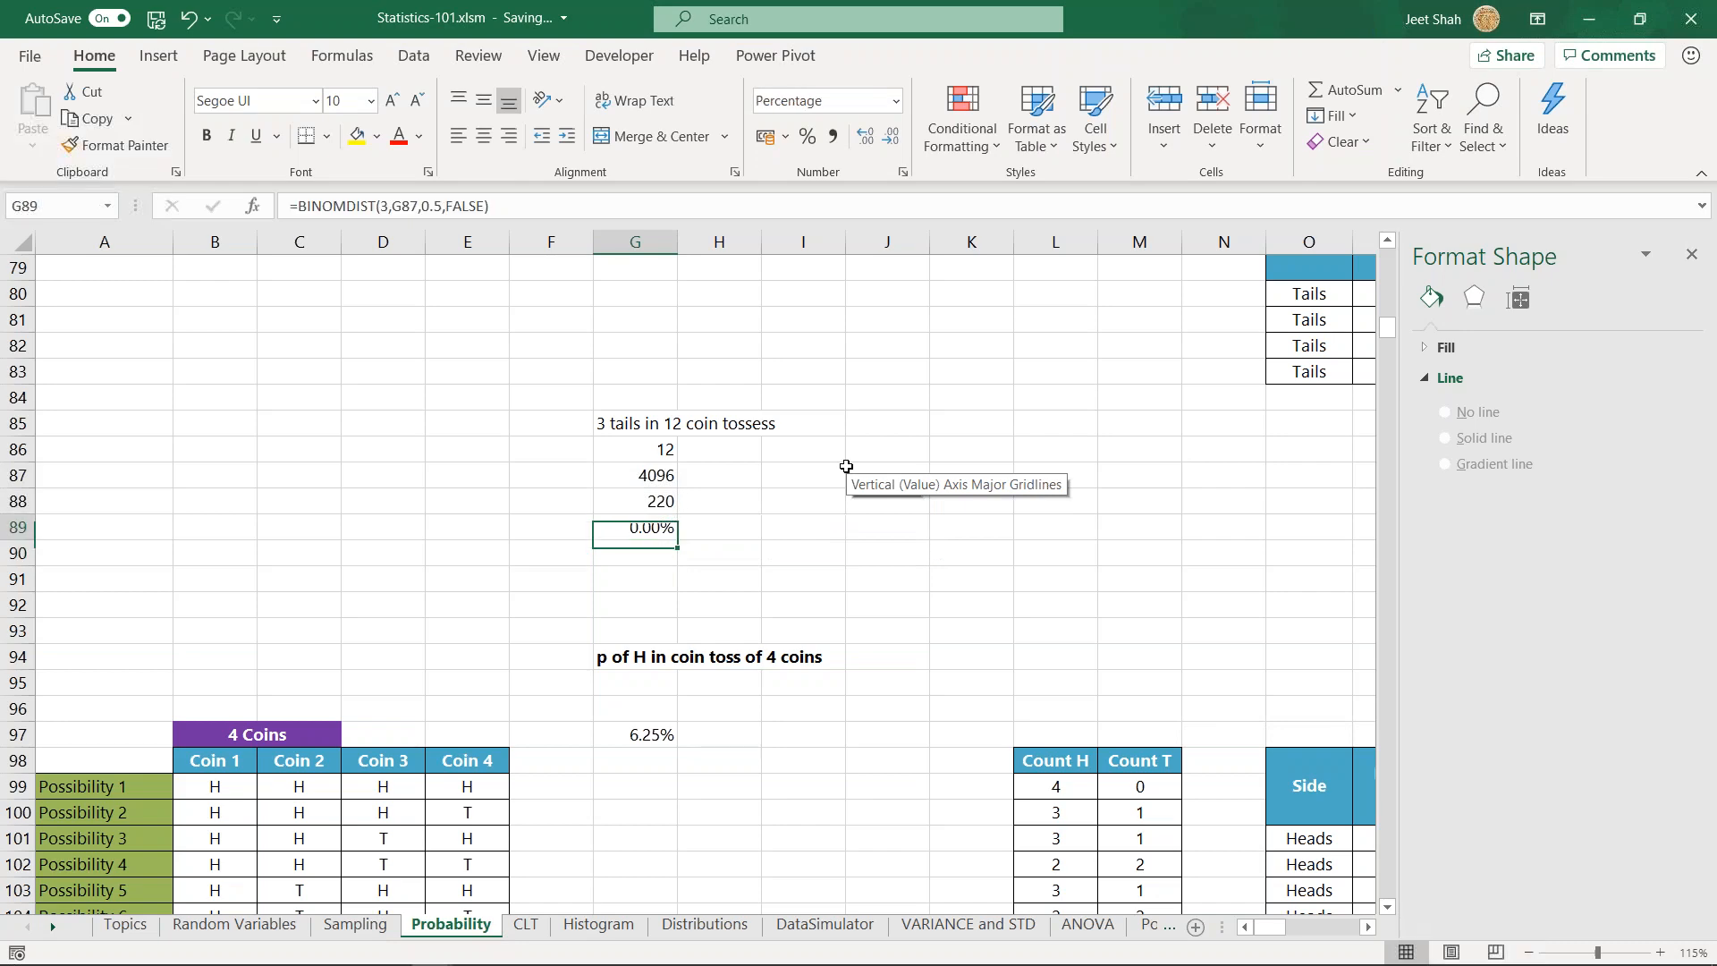
{"action": "left_click", "coordinate": [864, 136]}
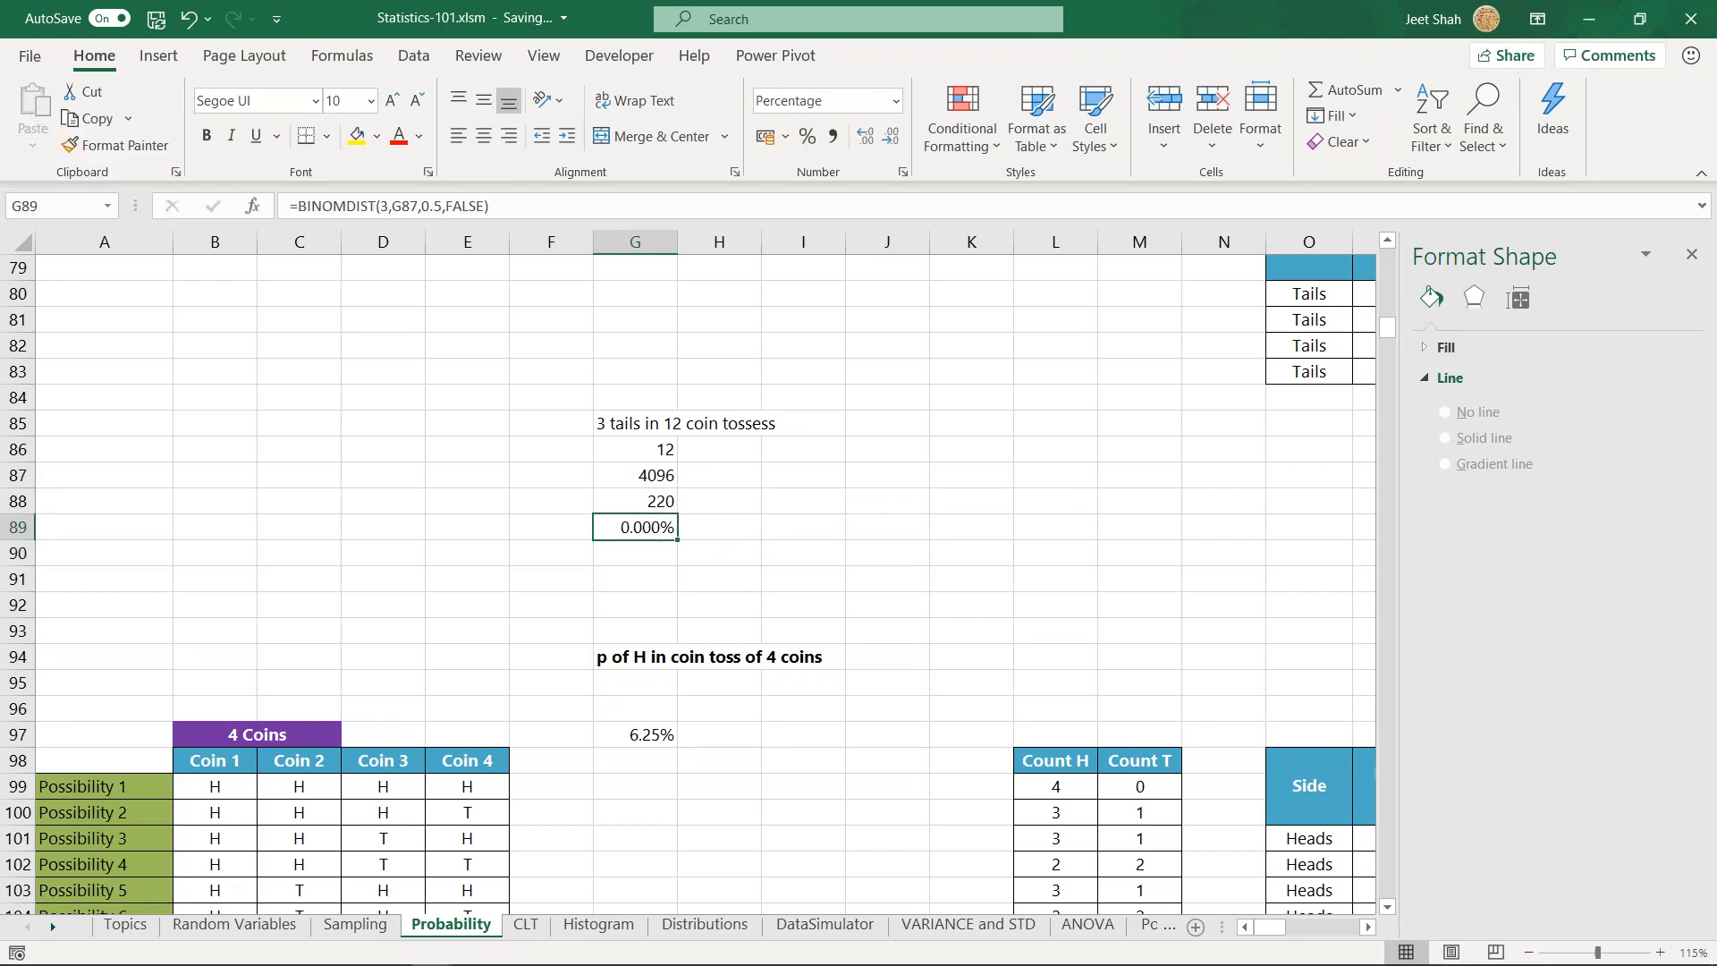
- Look over the 4 Coins possibilities and their head and tail counts below the 12-toss example
{"action": "scroll", "coordinate": [778, 471], "scroll_direction": "down", "scroll_amount": 2}
{"action": "scroll", "coordinate": [765, 538], "scroll_direction": "down", "scroll_amount": 1}
{"action": "scroll", "coordinate": [765, 539], "scroll_direction": "up", "scroll_amount": 2}
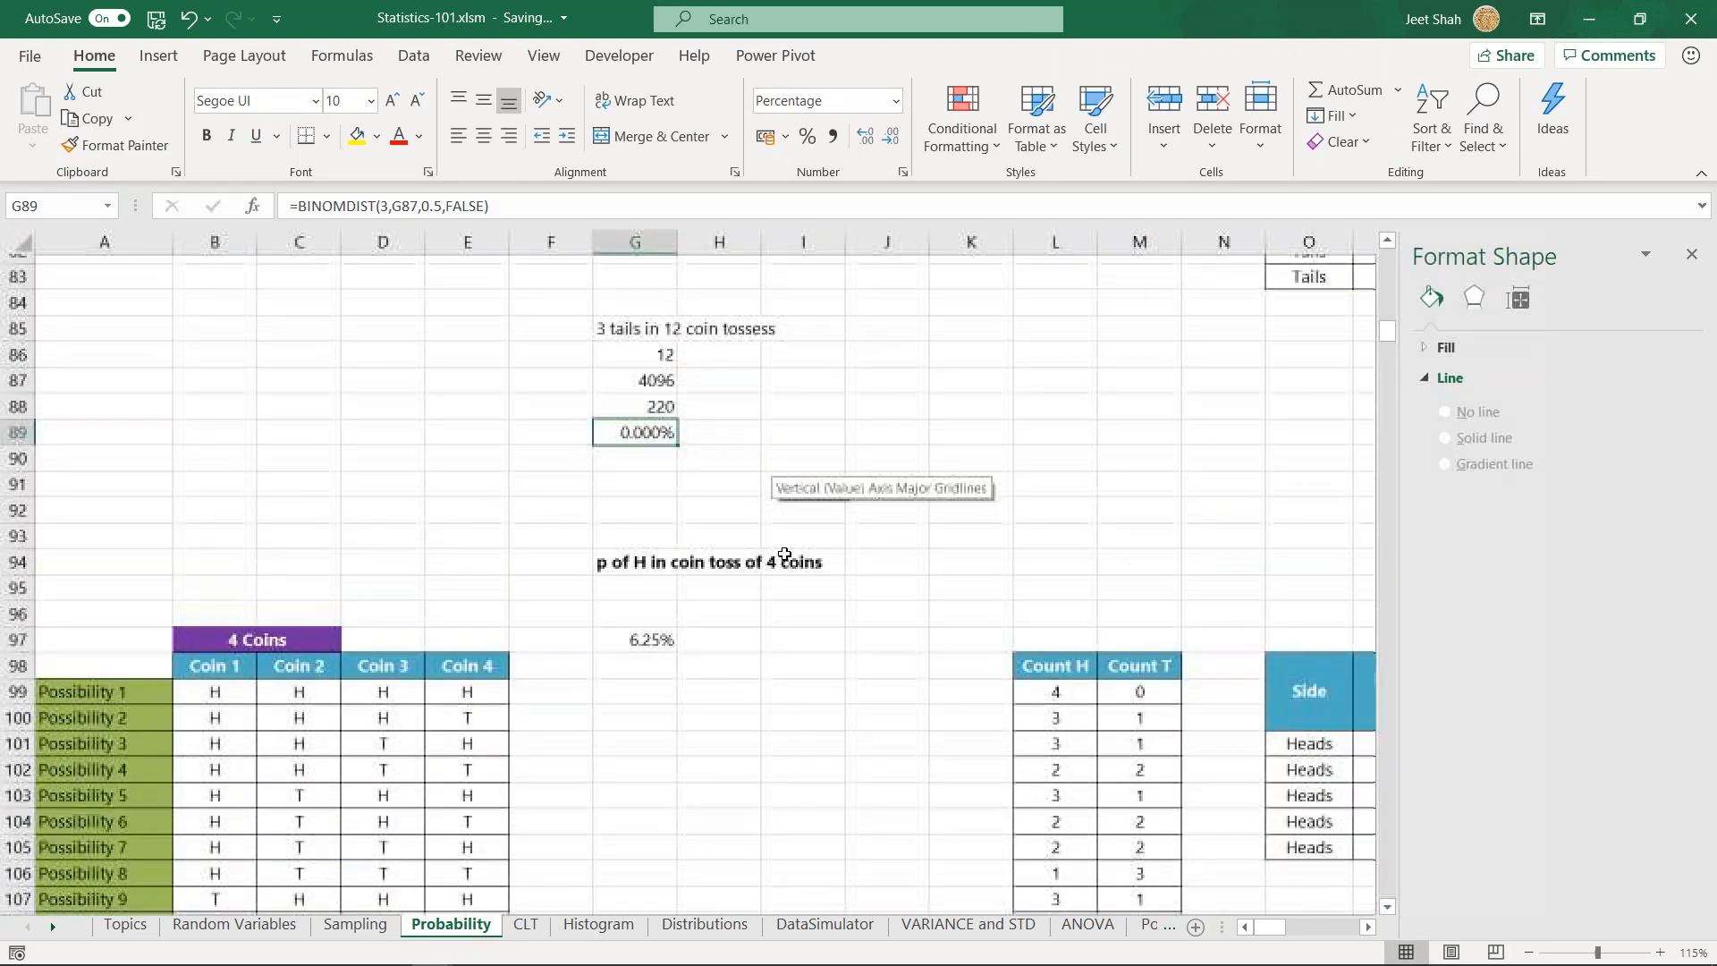
{"action": "scroll", "coordinate": [904, 533], "scroll_direction": "down", "scroll_amount": 2}
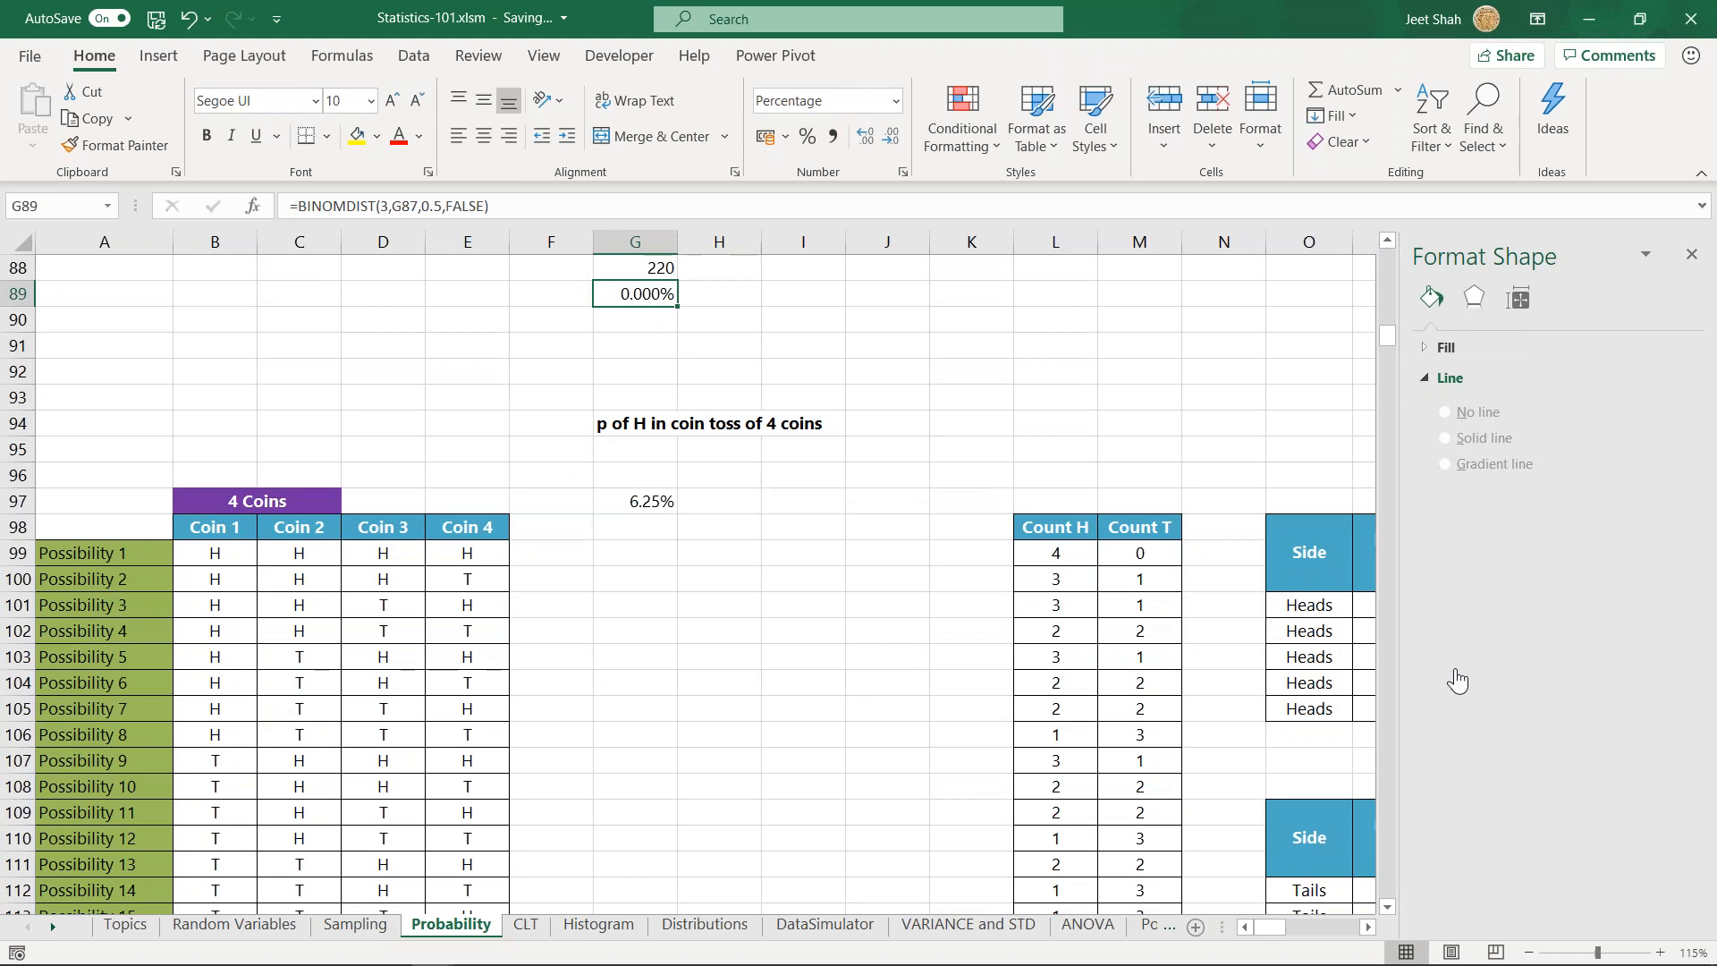
{"action": "scroll", "coordinate": [764, 490], "scroll_direction": "down", "scroll_amount": 2}
{"action": "scroll", "coordinate": [761, 536], "scroll_direction": "up", "scroll_amount": 1}
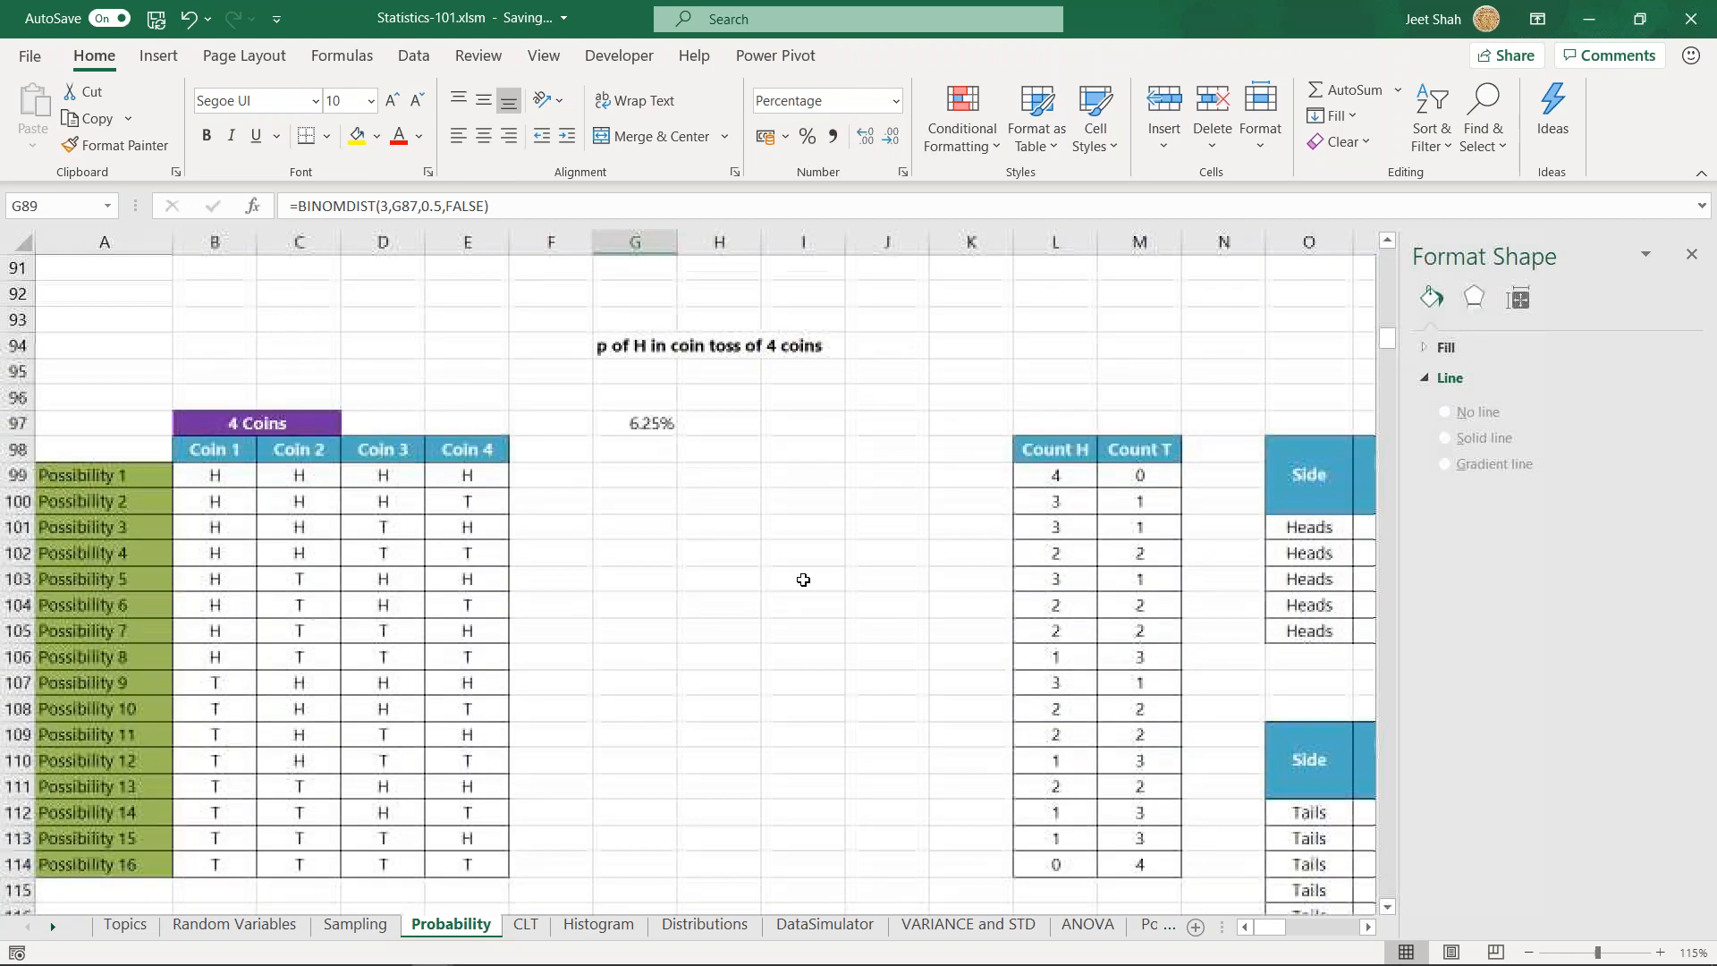
{"action": "scroll", "coordinate": [786, 582], "scroll_direction": "up", "scroll_amount": 2}
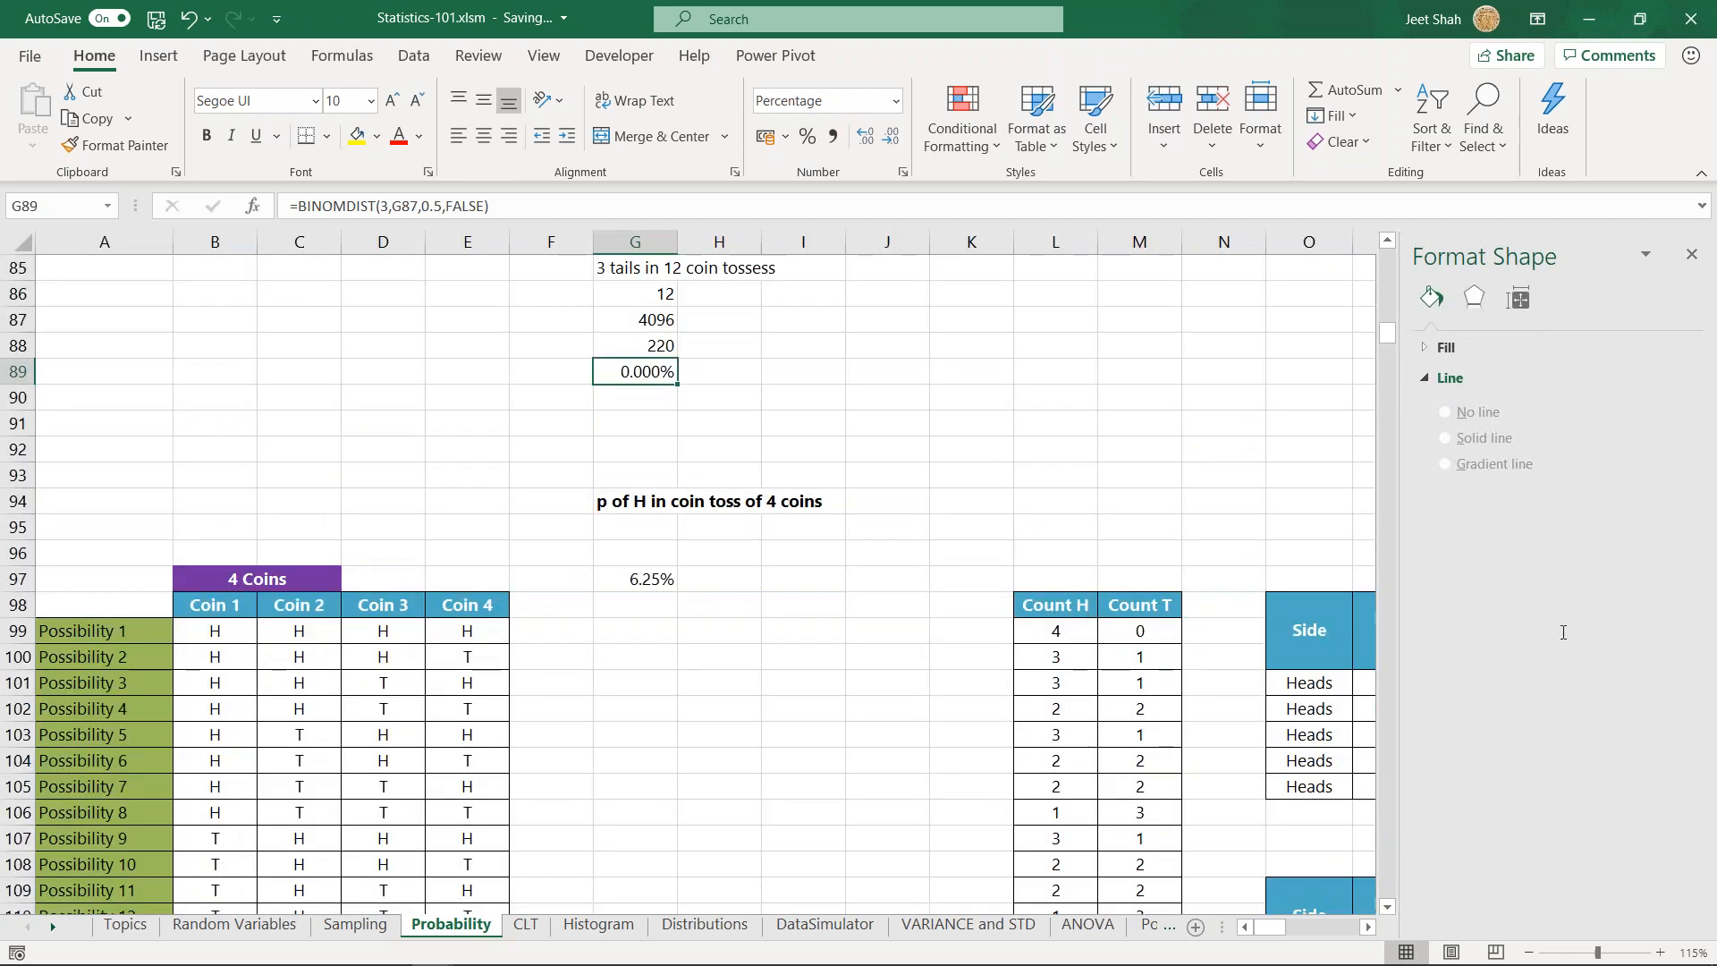
{"action": "left_click", "coordinate": [611, 422]}
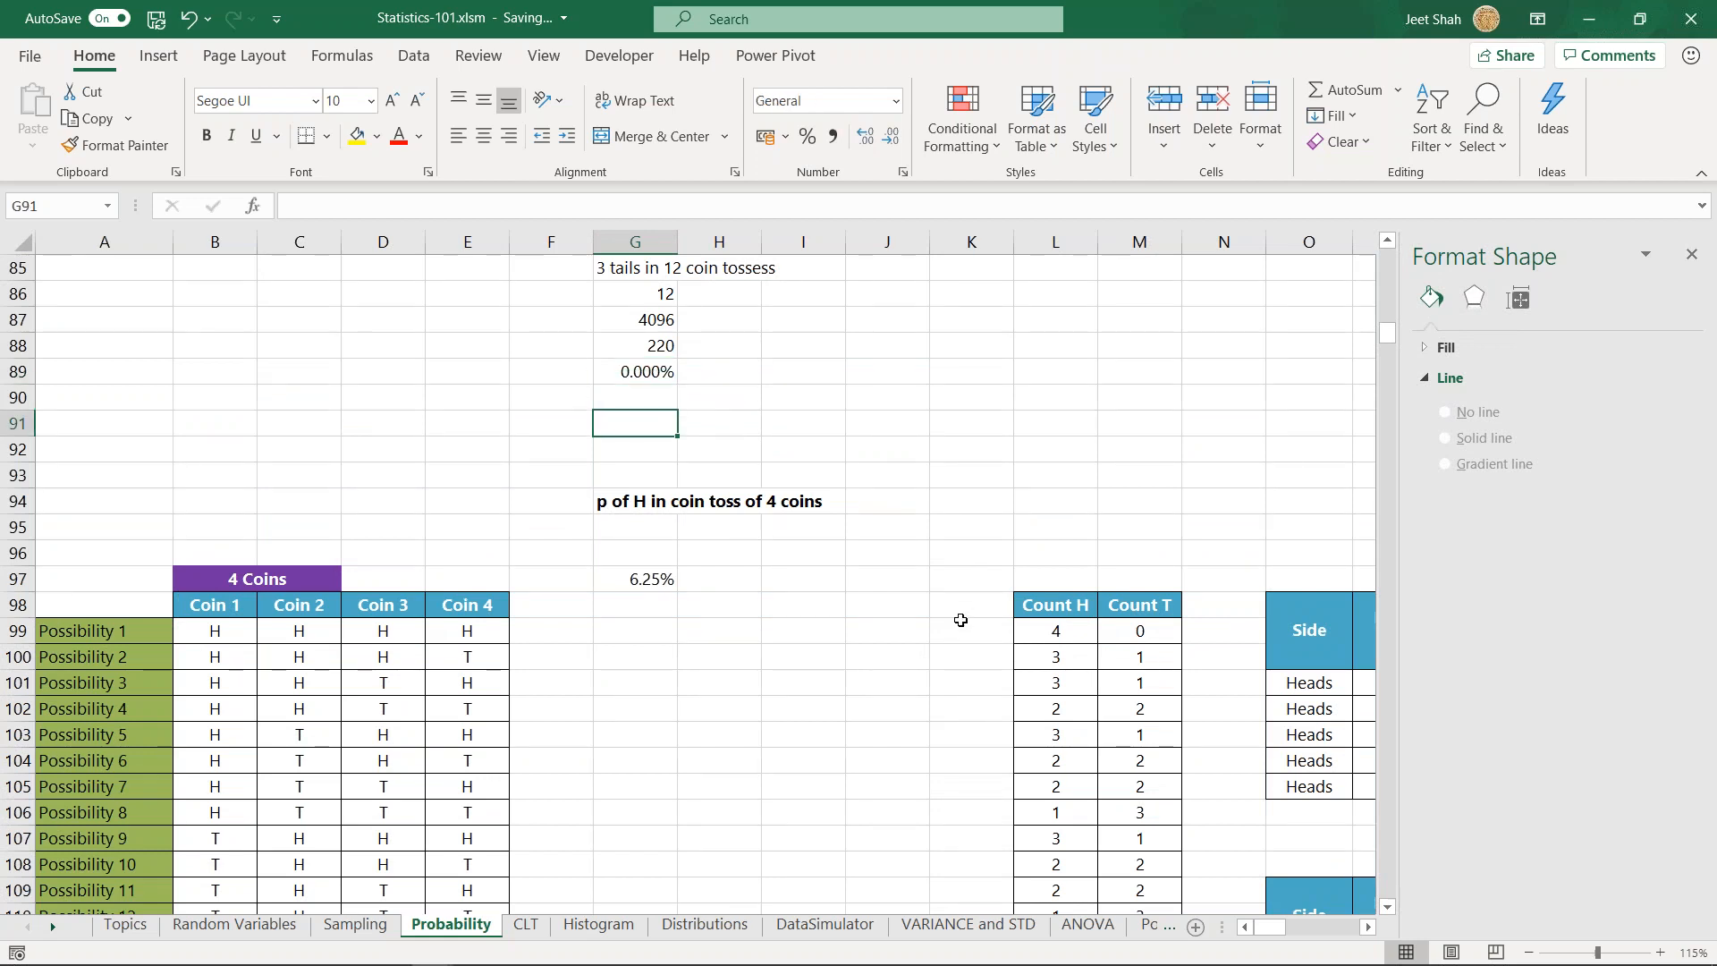
- Review the complete 4 Coins table, from Possibility 1 to Possibility 16, alongside its Count H and Count T columns
{"action": "scroll", "coordinate": [678, 560], "scroll_direction": "down", "scroll_amount": 2}
{"action": "key", "text": "Down"}
{"action": "key", "text": "Down"}
{"action": "key", "text": "Down"}
{"action": "key", "text": "Down"}
{"action": "key", "text": "Down"}
{"action": "key", "text": "Down"}
{"action": "key", "text": "Down"}
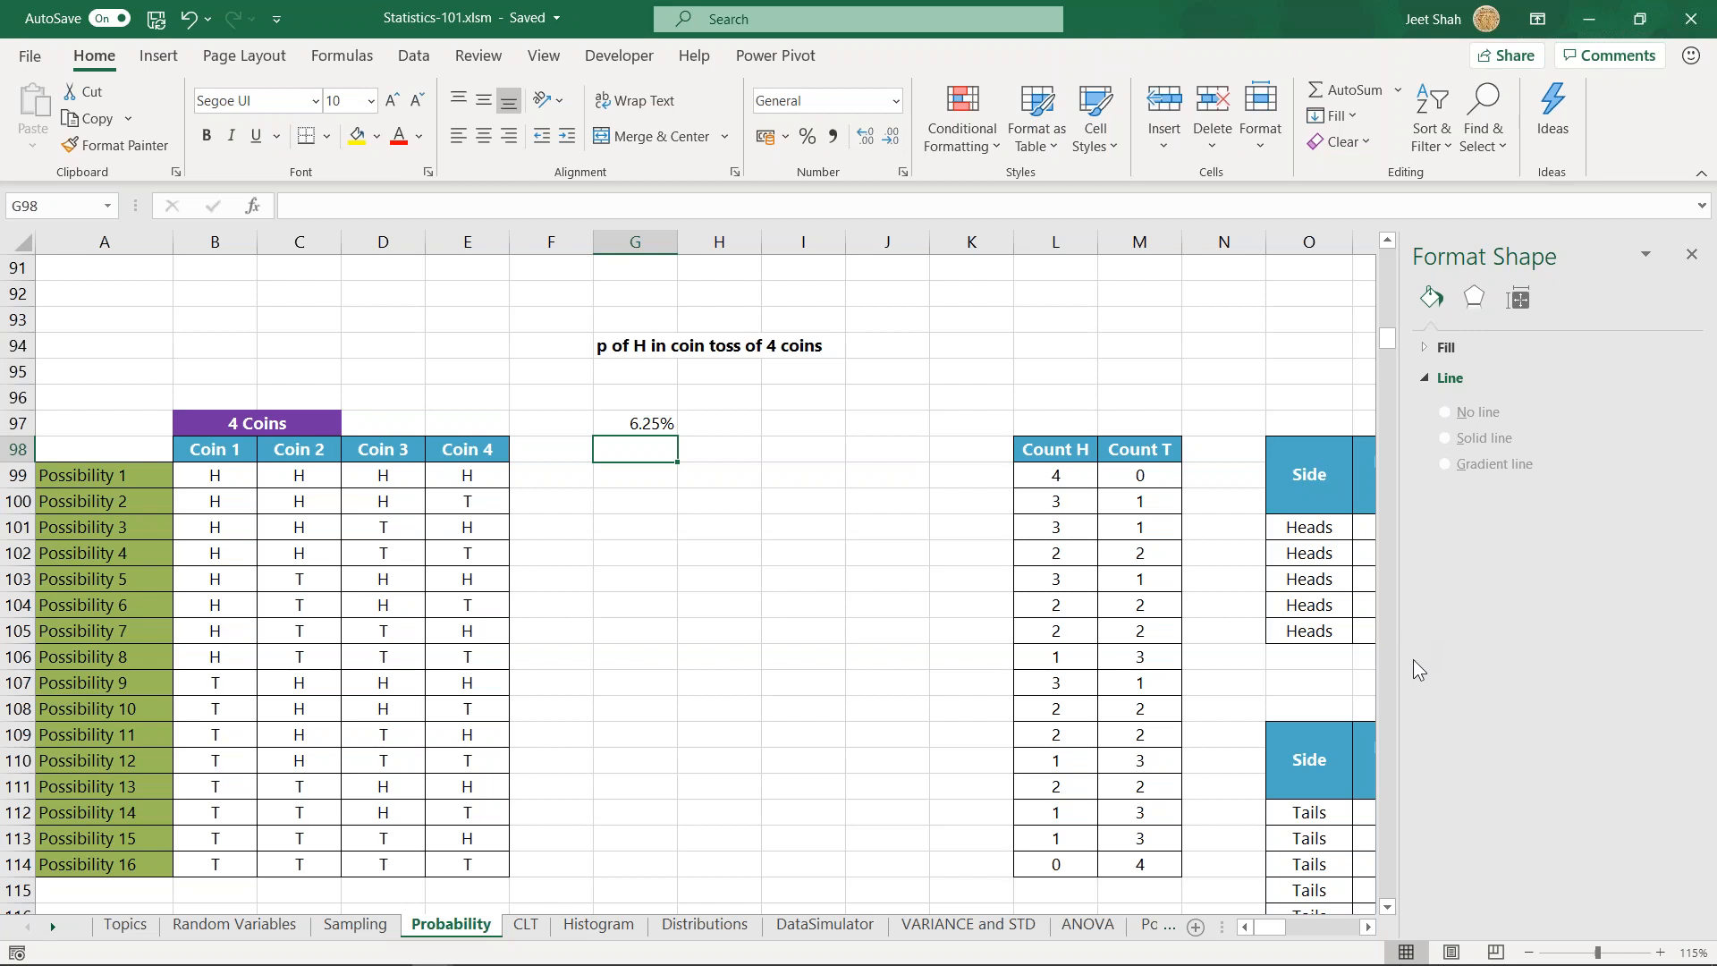
{"action": "key", "text": "Down"}
{"action": "scroll", "coordinate": [752, 549], "scroll_direction": "down", "scroll_amount": 1}
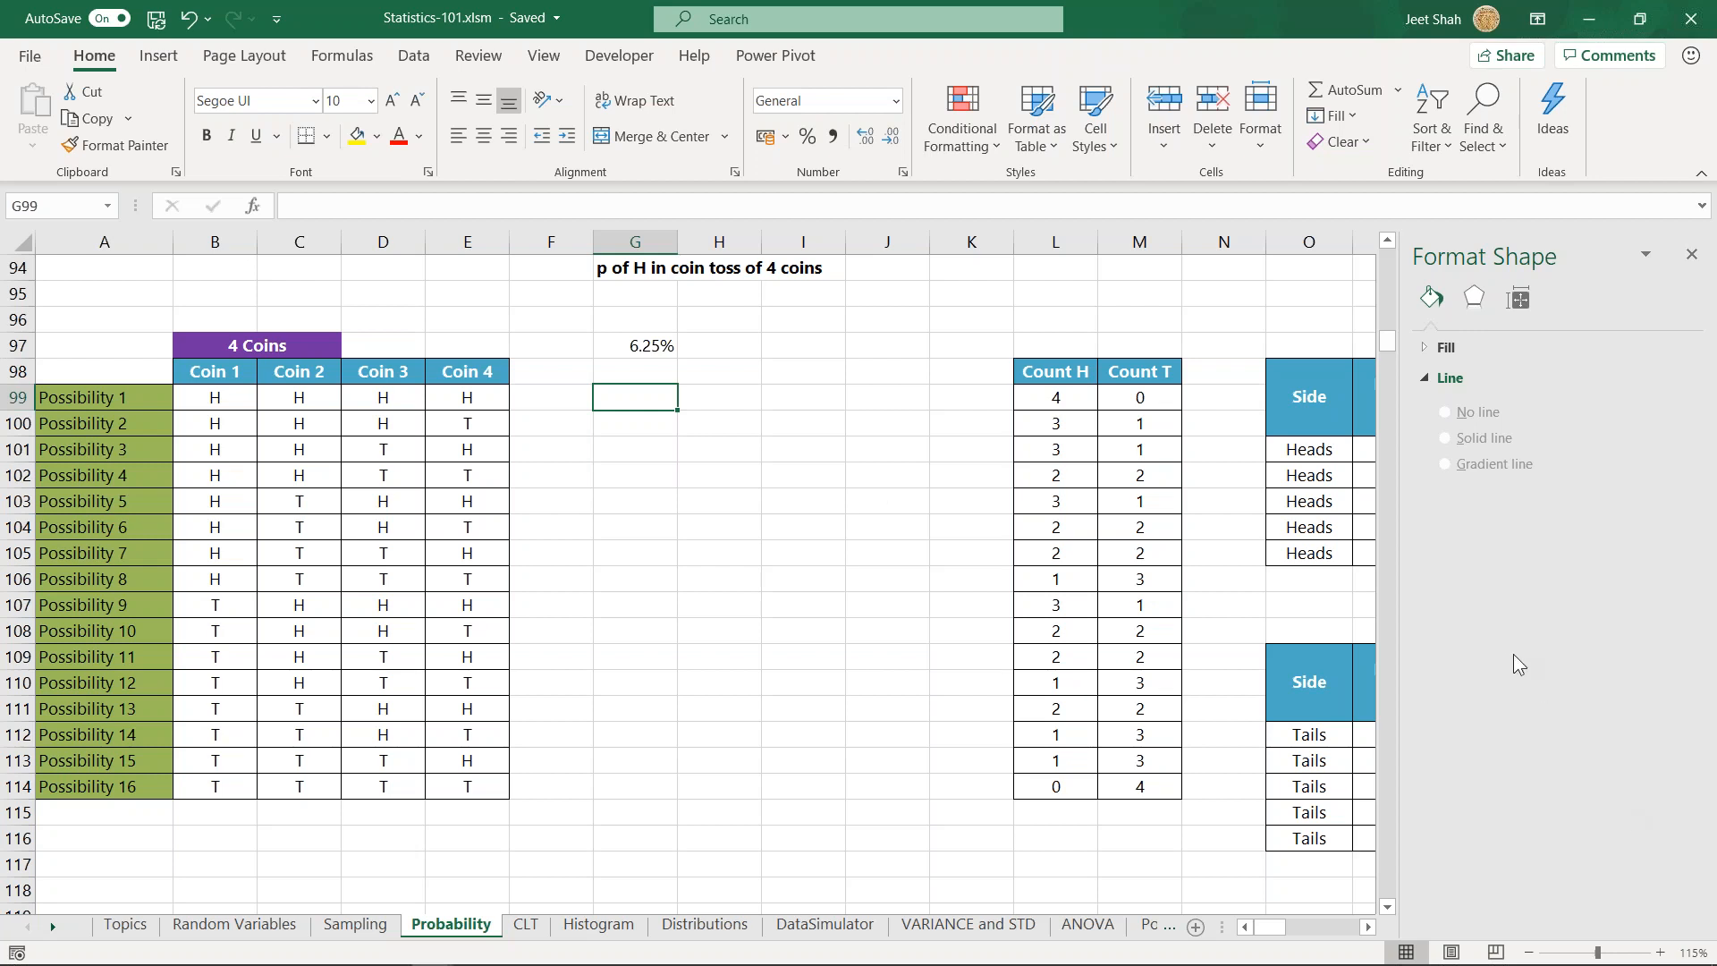
{"action": "left_click", "coordinate": [1620, 679]}
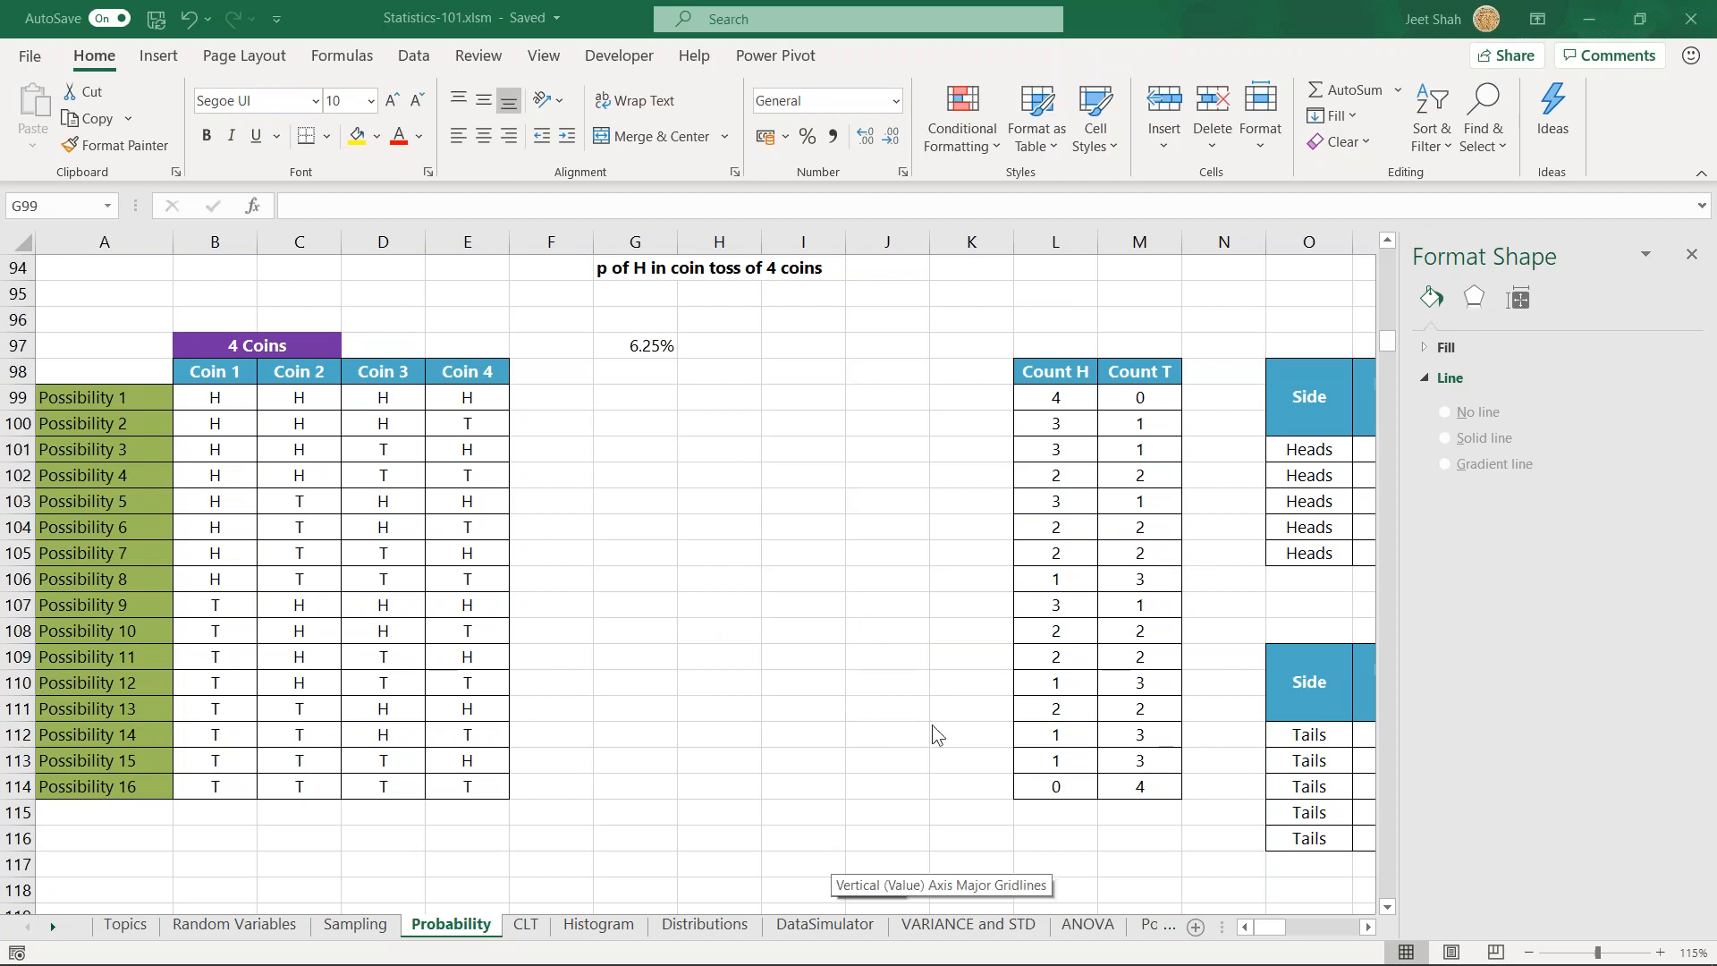
{"action": "left_click", "coordinate": [639, 432]}
{"action": "scroll", "coordinate": [662, 456], "scroll_direction": "up", "scroll_amount": 1}
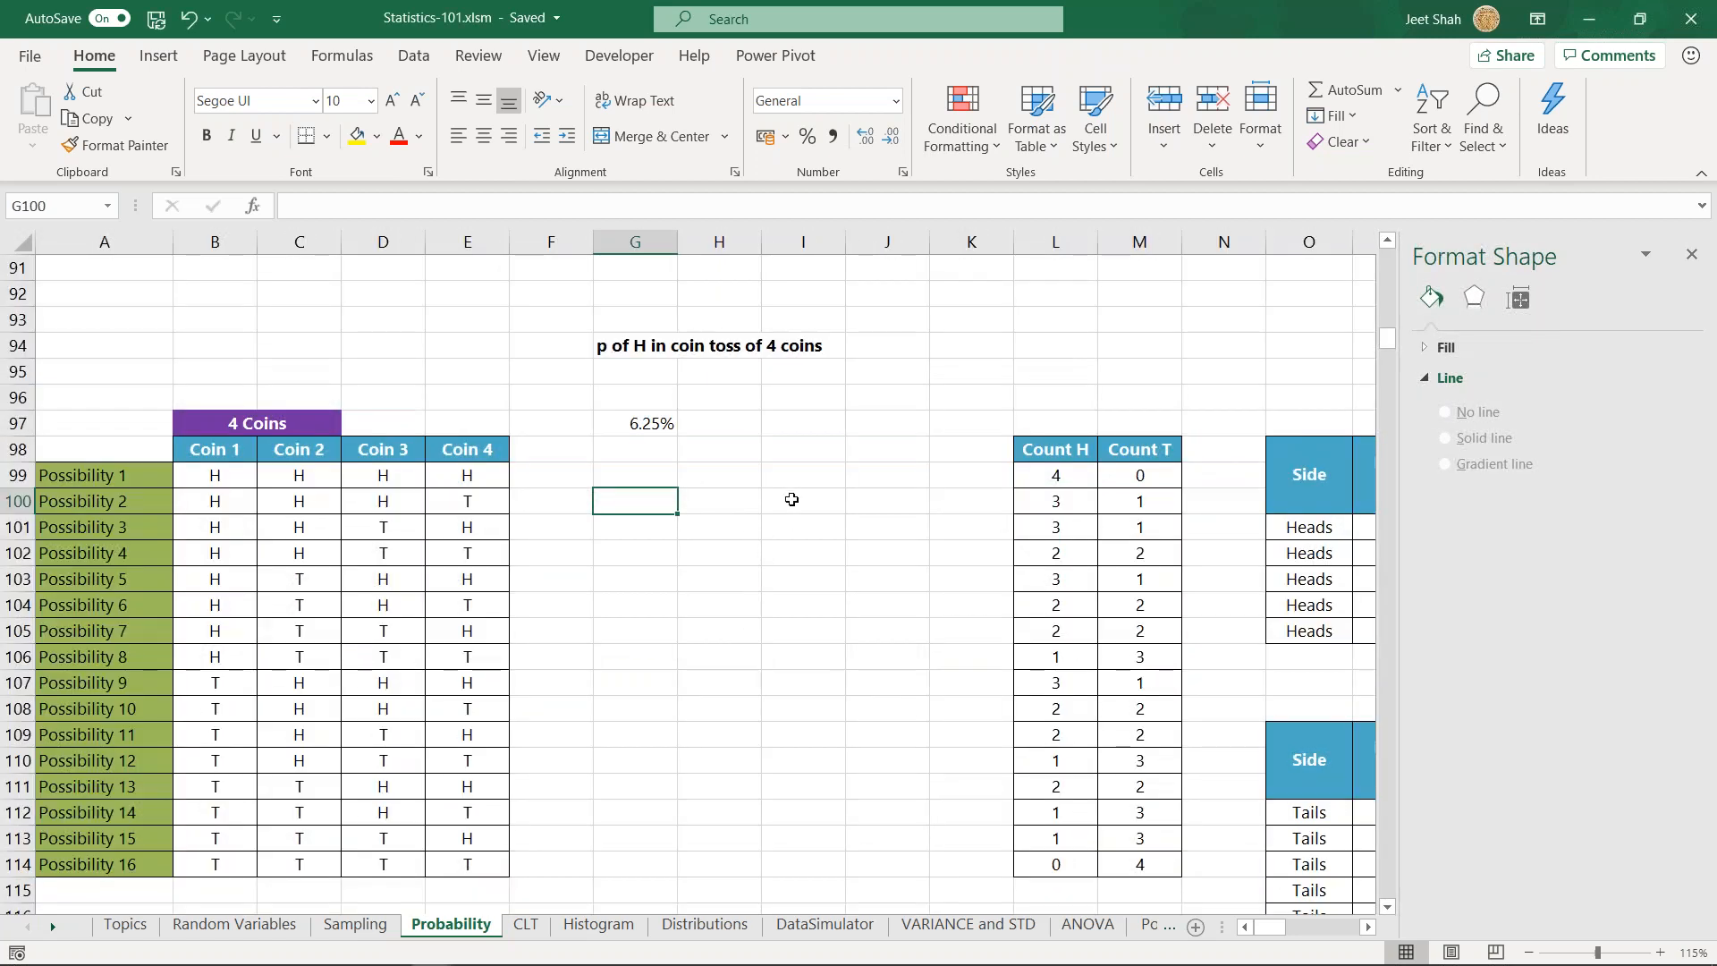
{"action": "left_click", "coordinate": [652, 474]}
{"action": "left_click", "coordinate": [630, 502]}
{"action": "left_click", "coordinate": [794, 663]}
{"action": "left_click", "coordinate": [656, 502]}
{"action": "left_click", "coordinate": [1628, 682]}
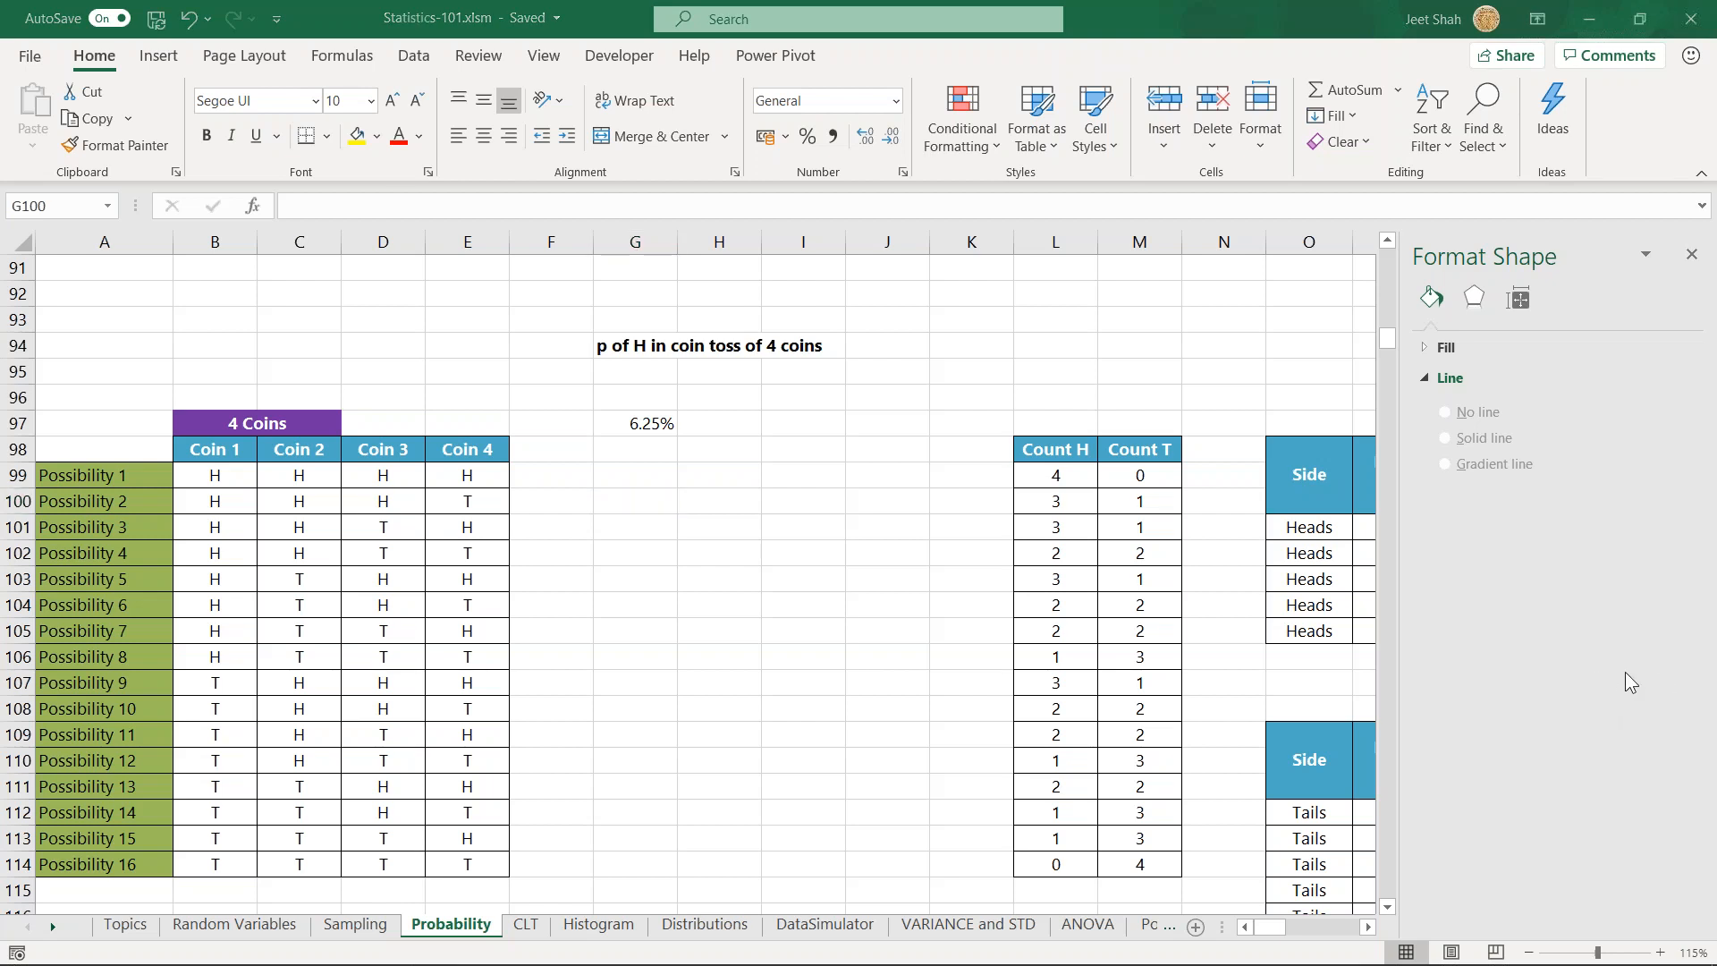
{"action": "left_click", "coordinate": [622, 507]}
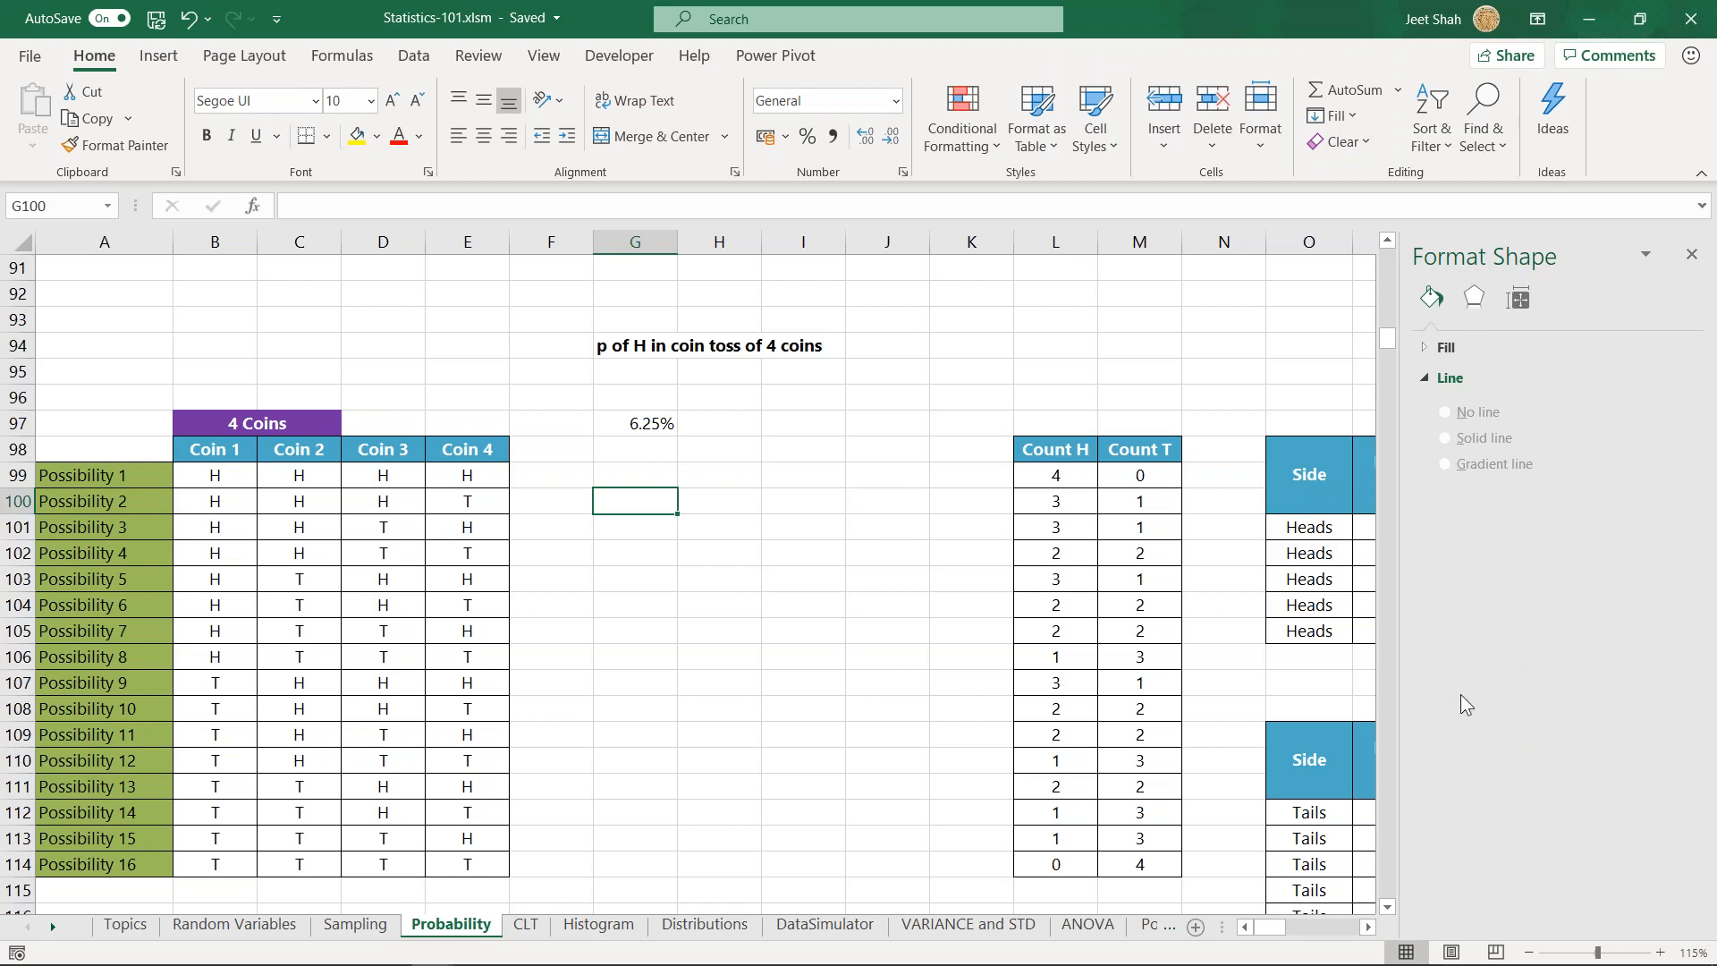
{"action": "left_click", "coordinate": [660, 597]}
{"action": "left_click", "coordinate": [665, 506]}
{"action": "left_click", "coordinate": [643, 527]}
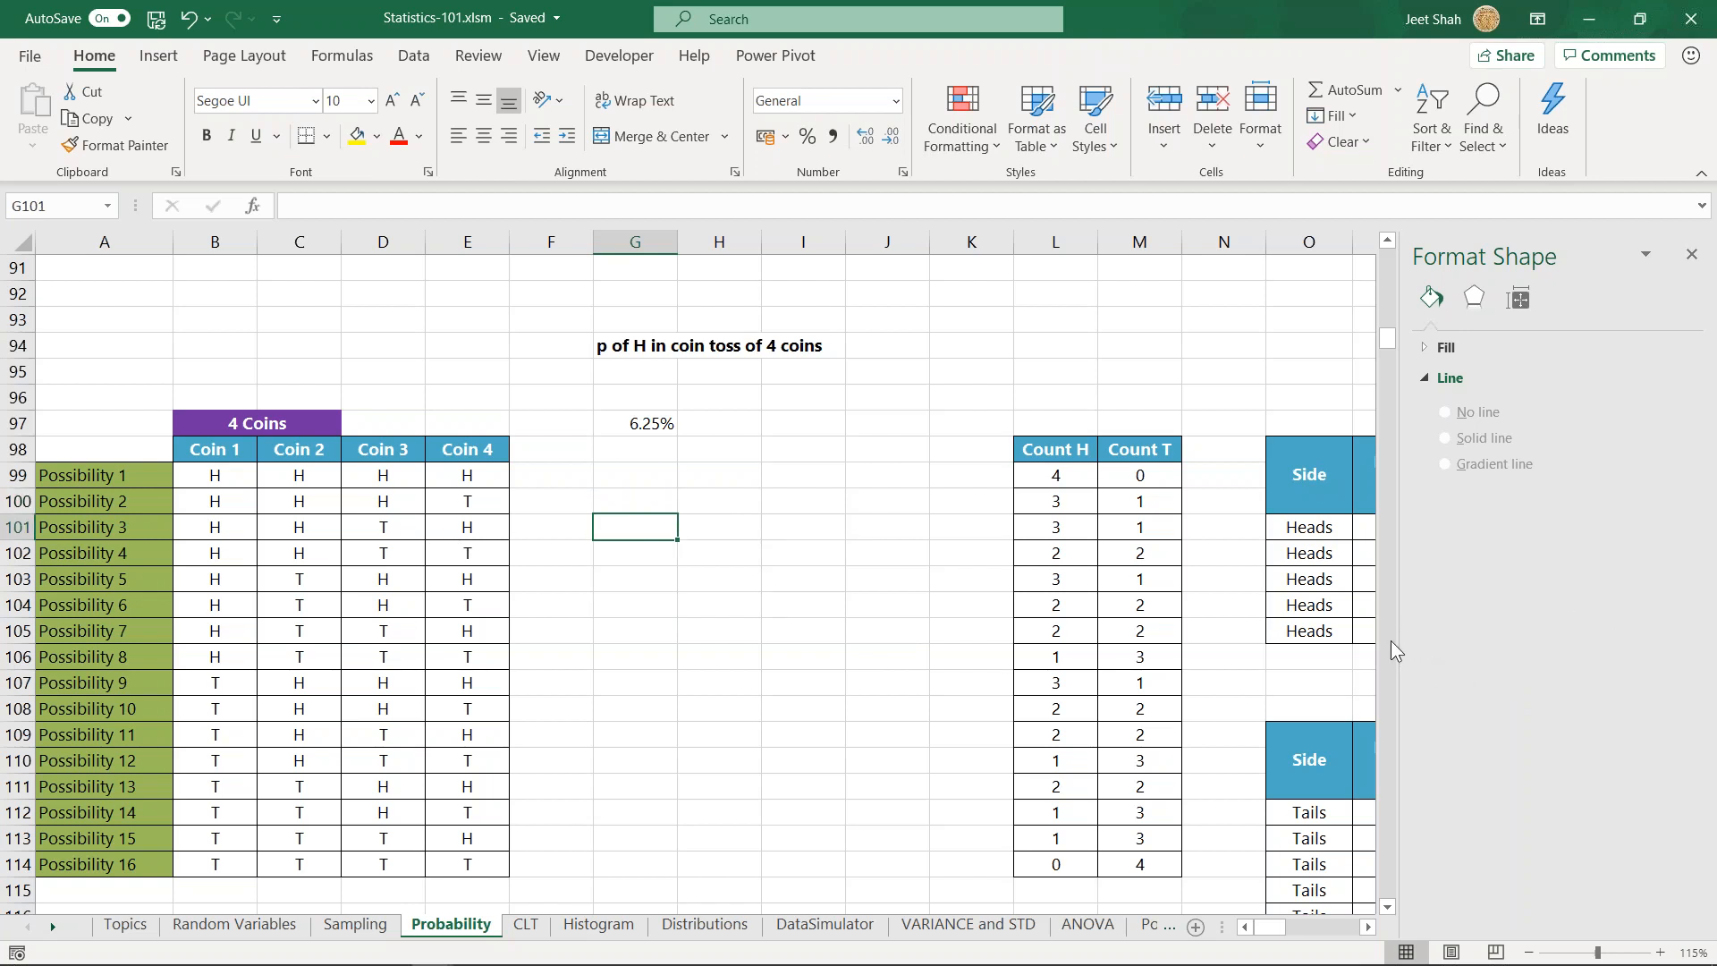
{"action": "left_click", "coordinate": [647, 495]}
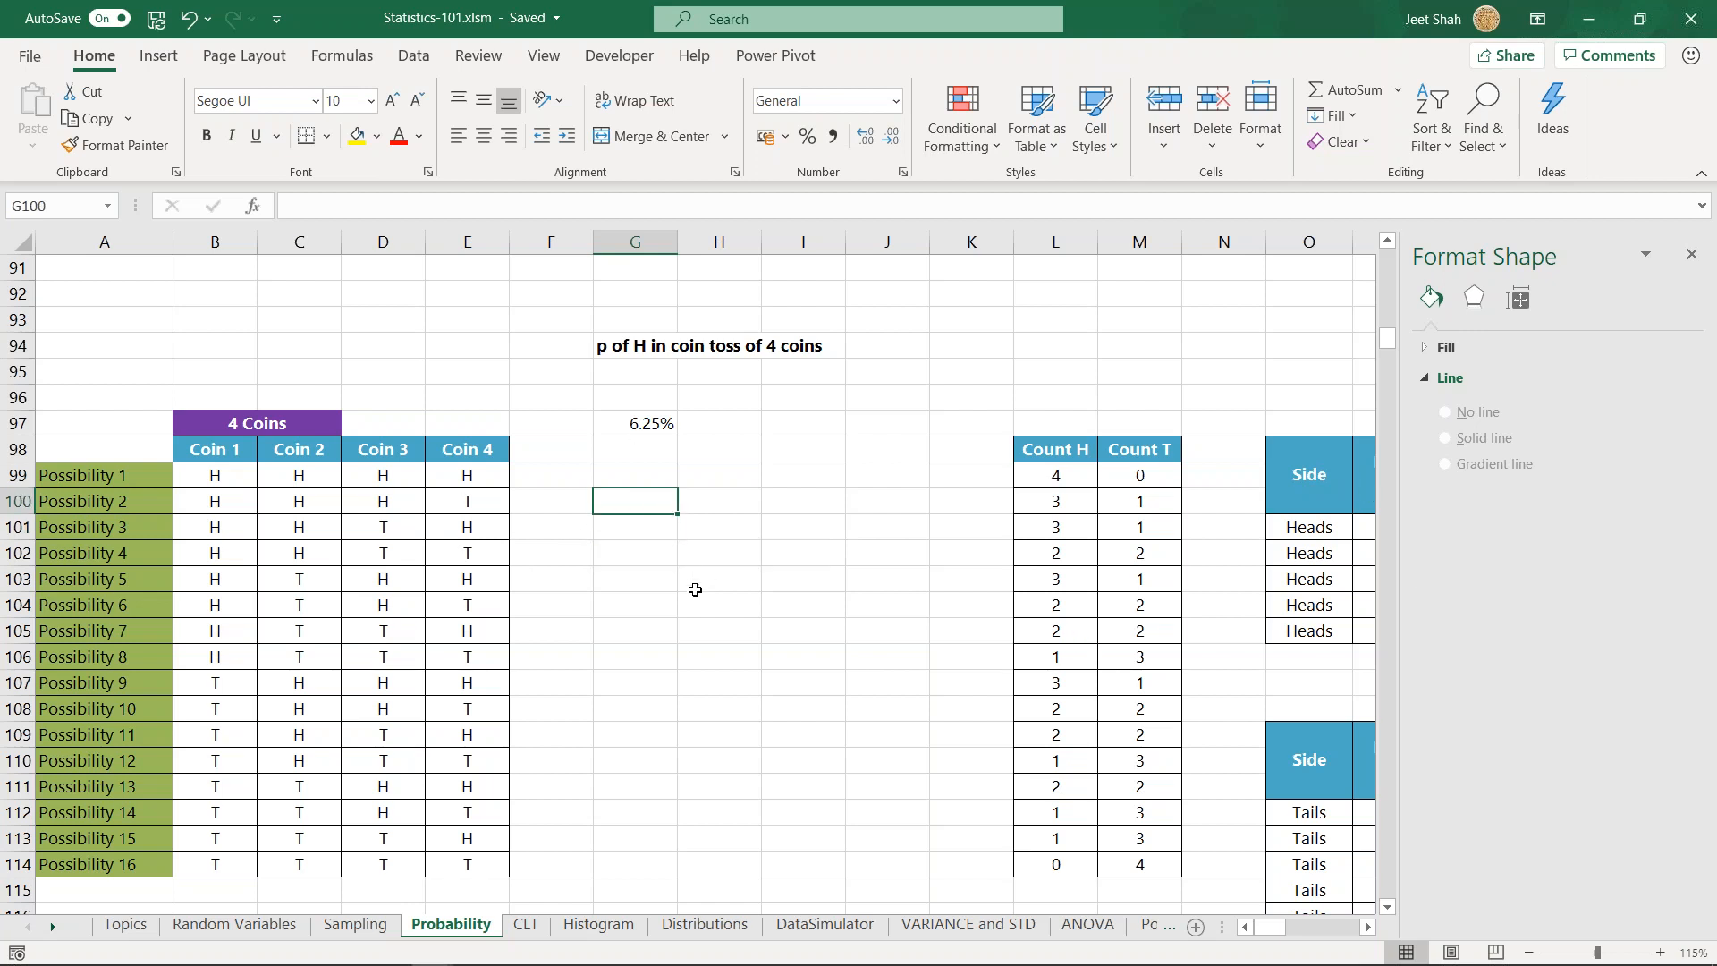
{"action": "left_click", "coordinate": [617, 529]}
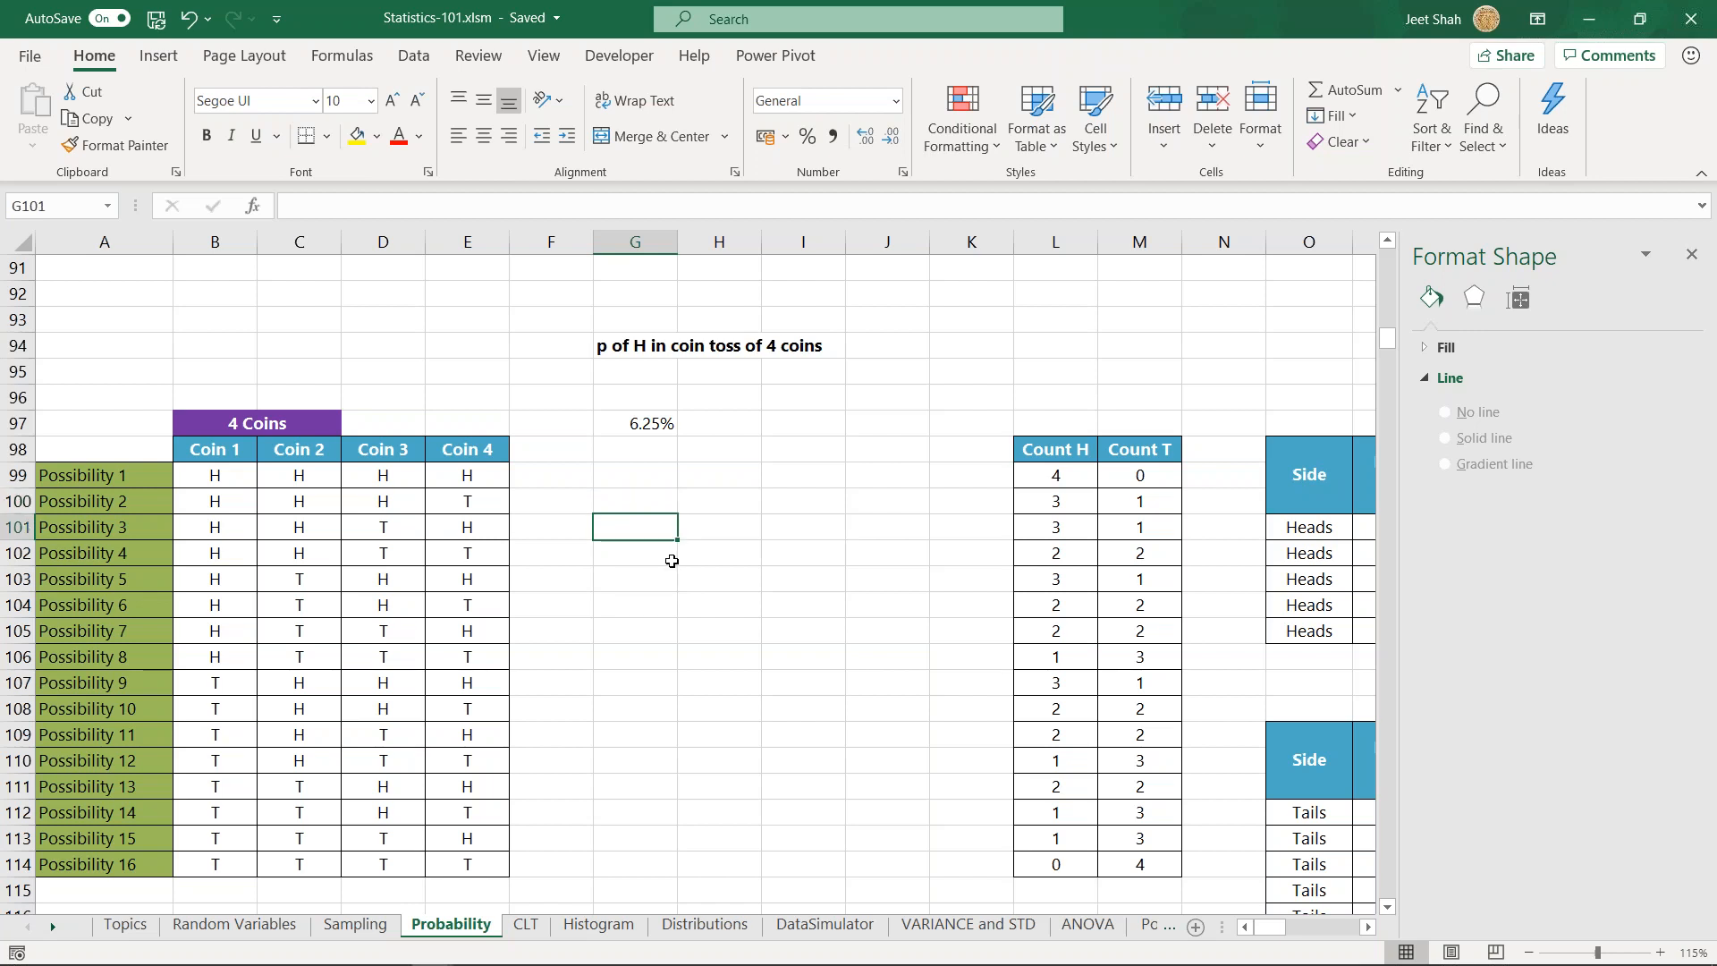
{"action": "left_click", "coordinate": [699, 578]}
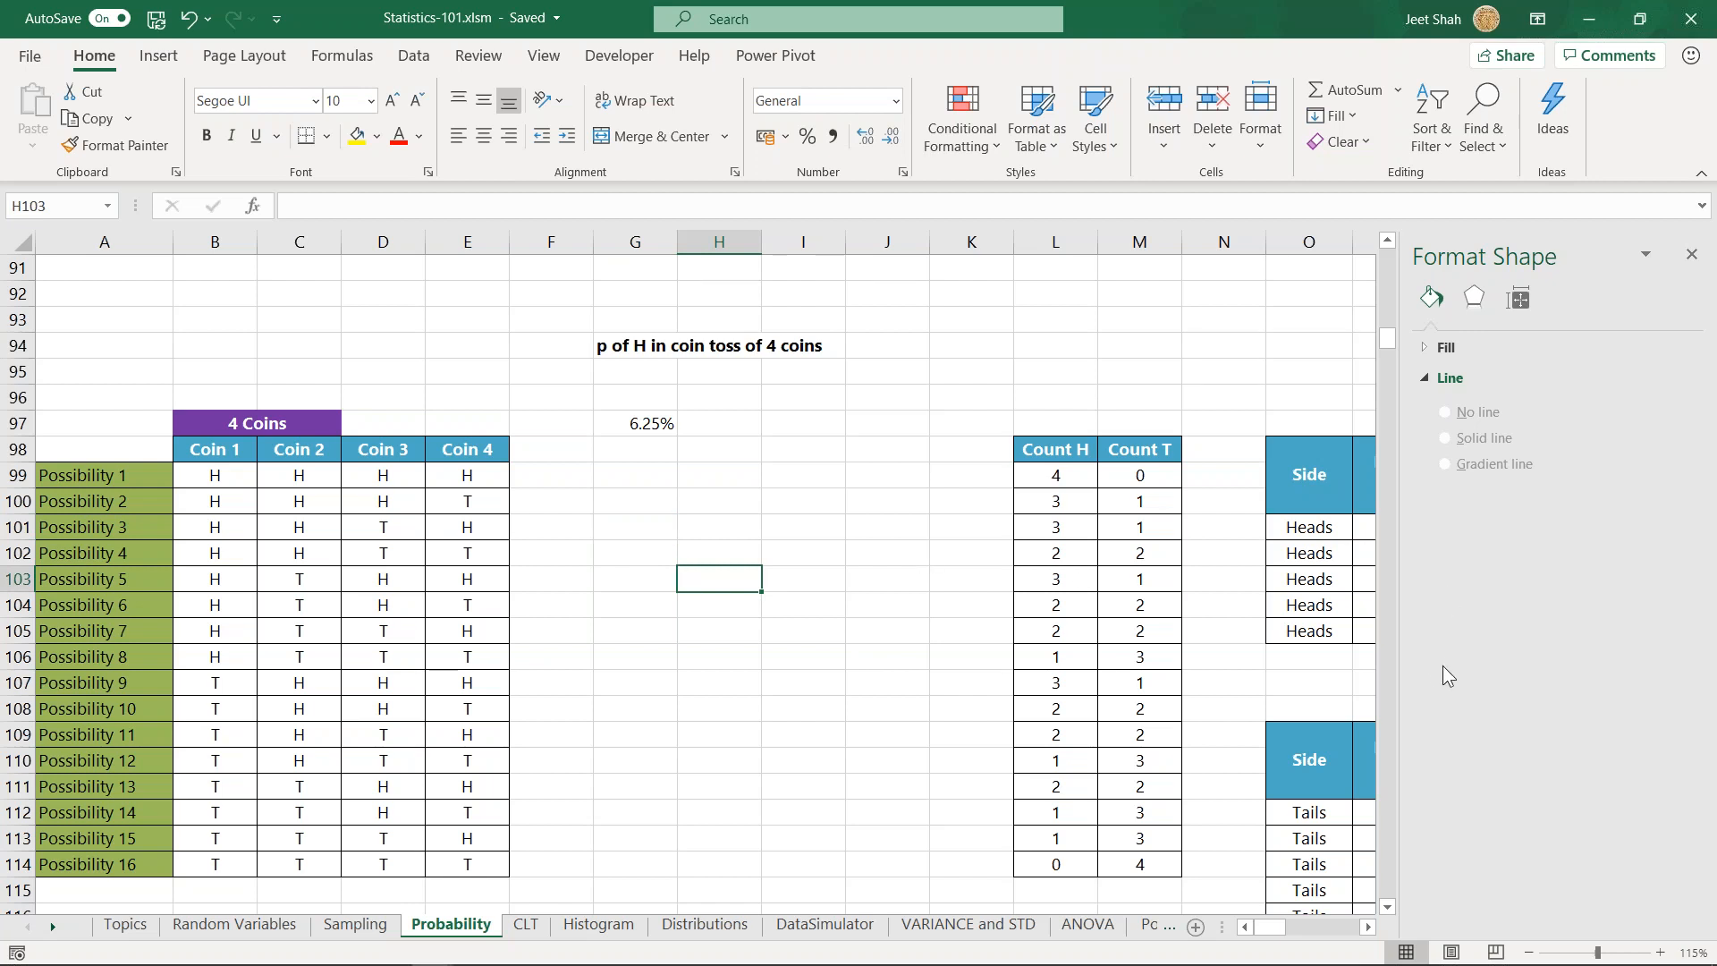
{"action": "left_click", "coordinate": [630, 536]}
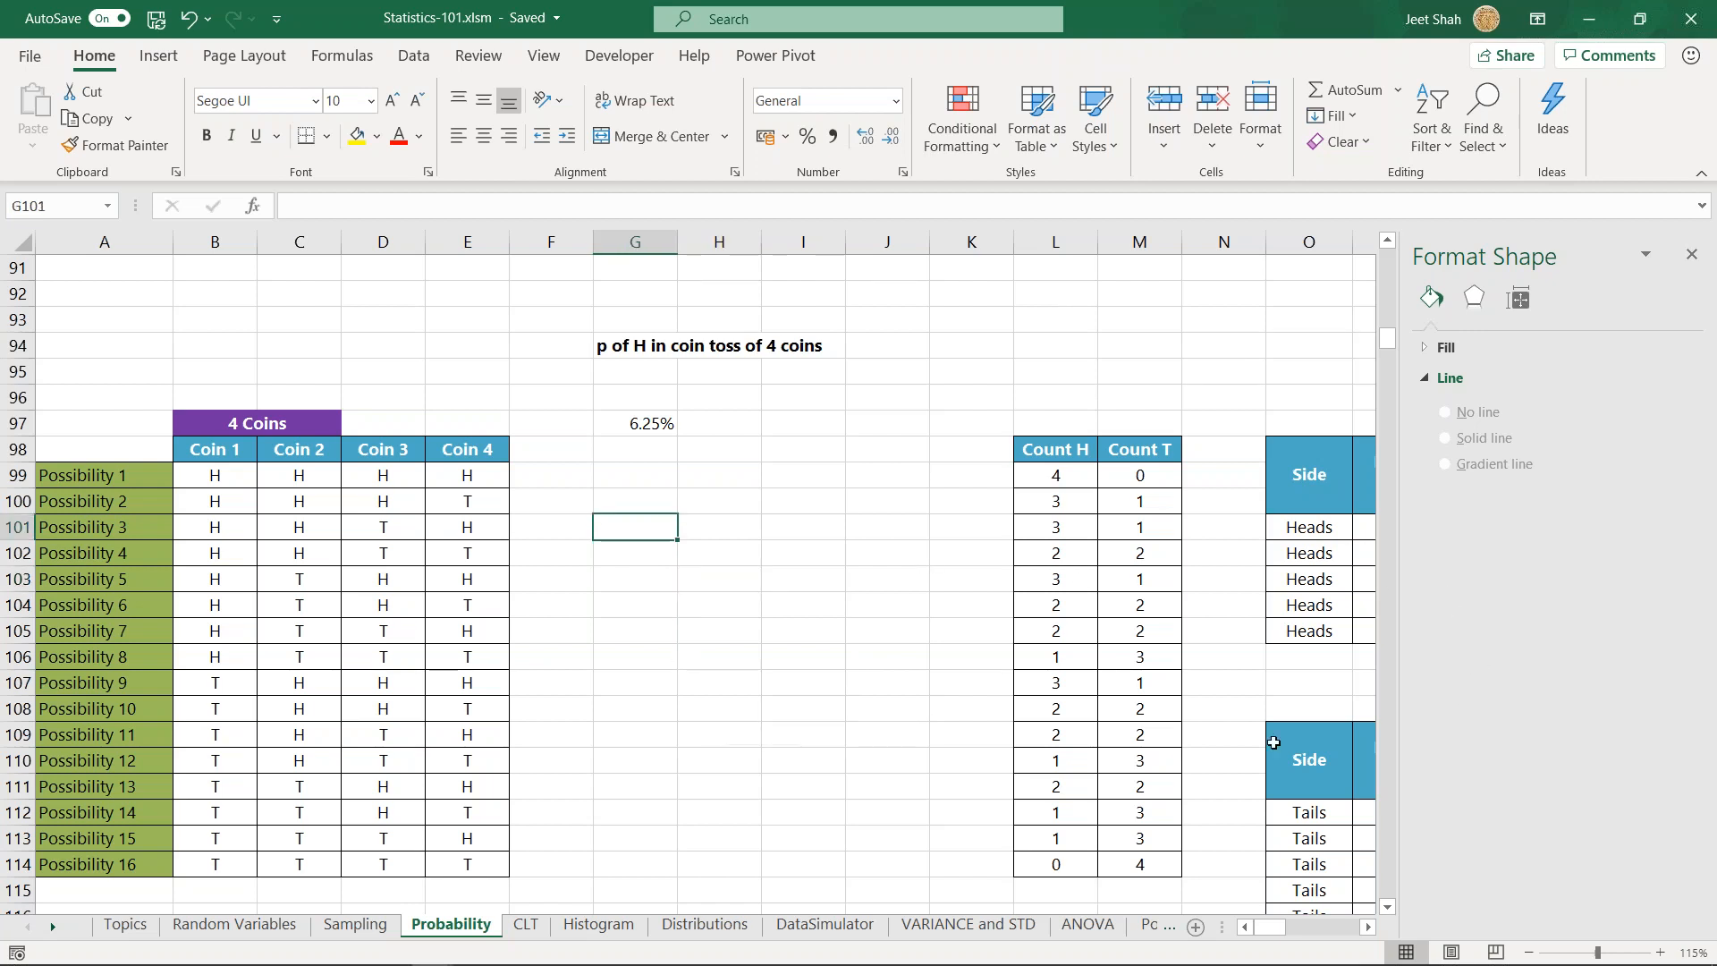
{"action": "left_click", "coordinate": [656, 501]}
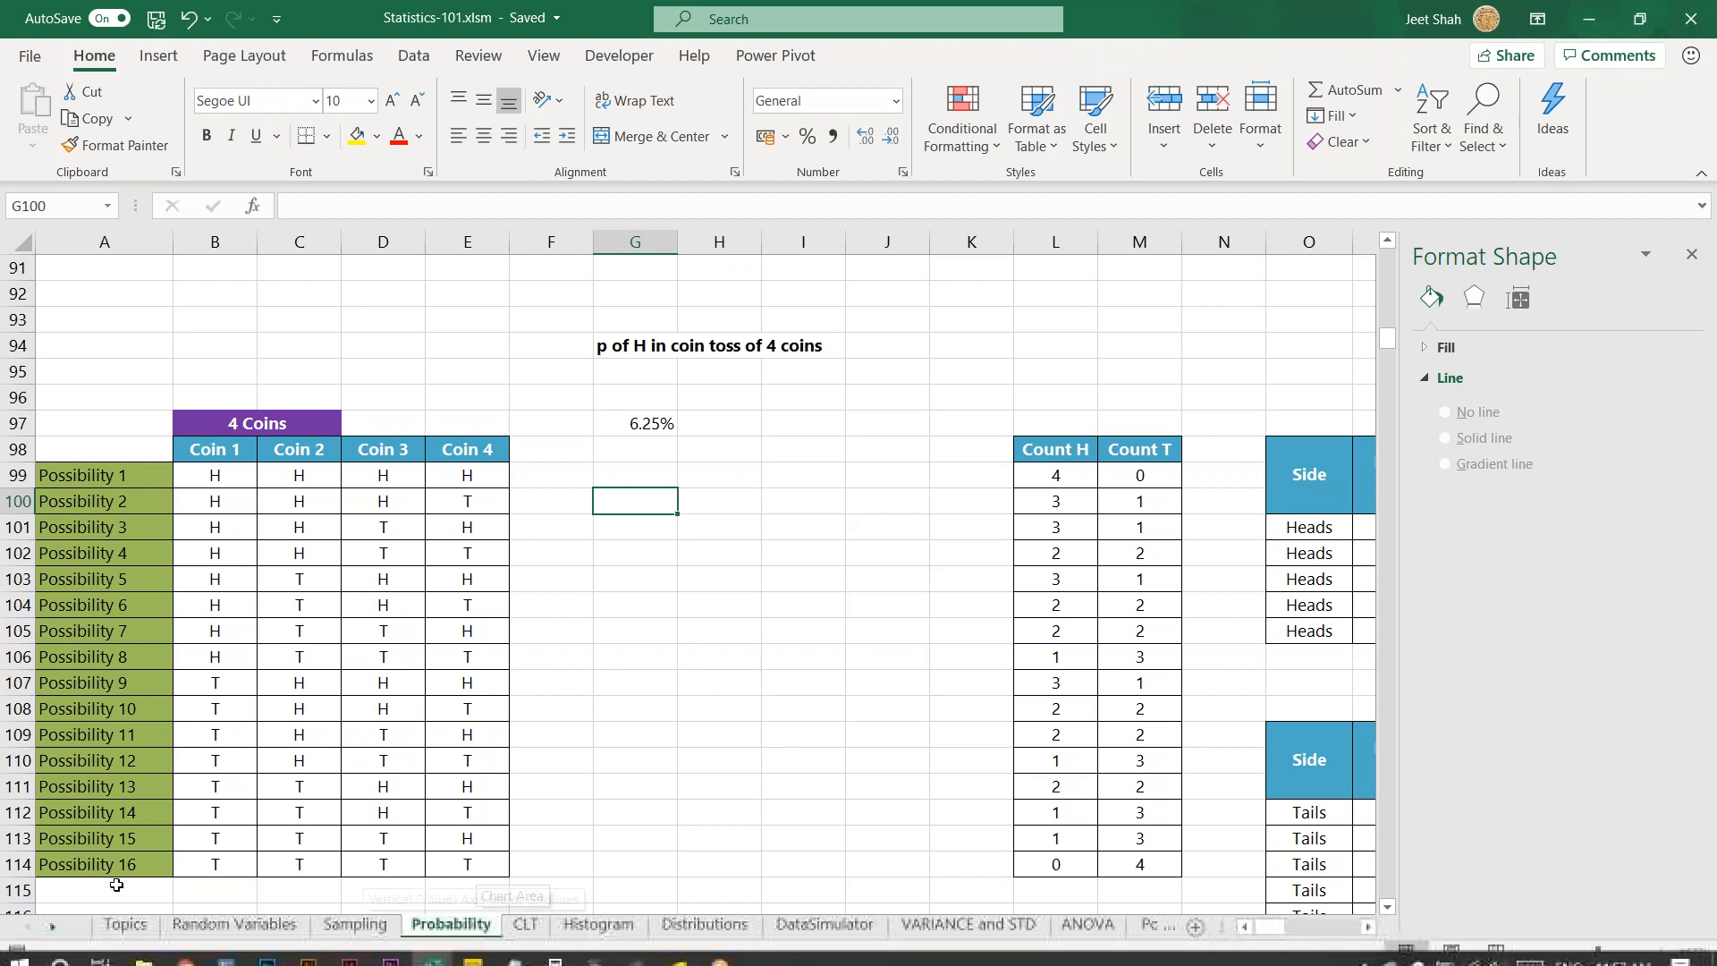
- Open the ISI Kolkatta Curriculum sheet and look over the course list for all three years
{"action": "right_click", "coordinate": [20, 930]}
{"action": "left_click", "coordinate": [117, 863]}
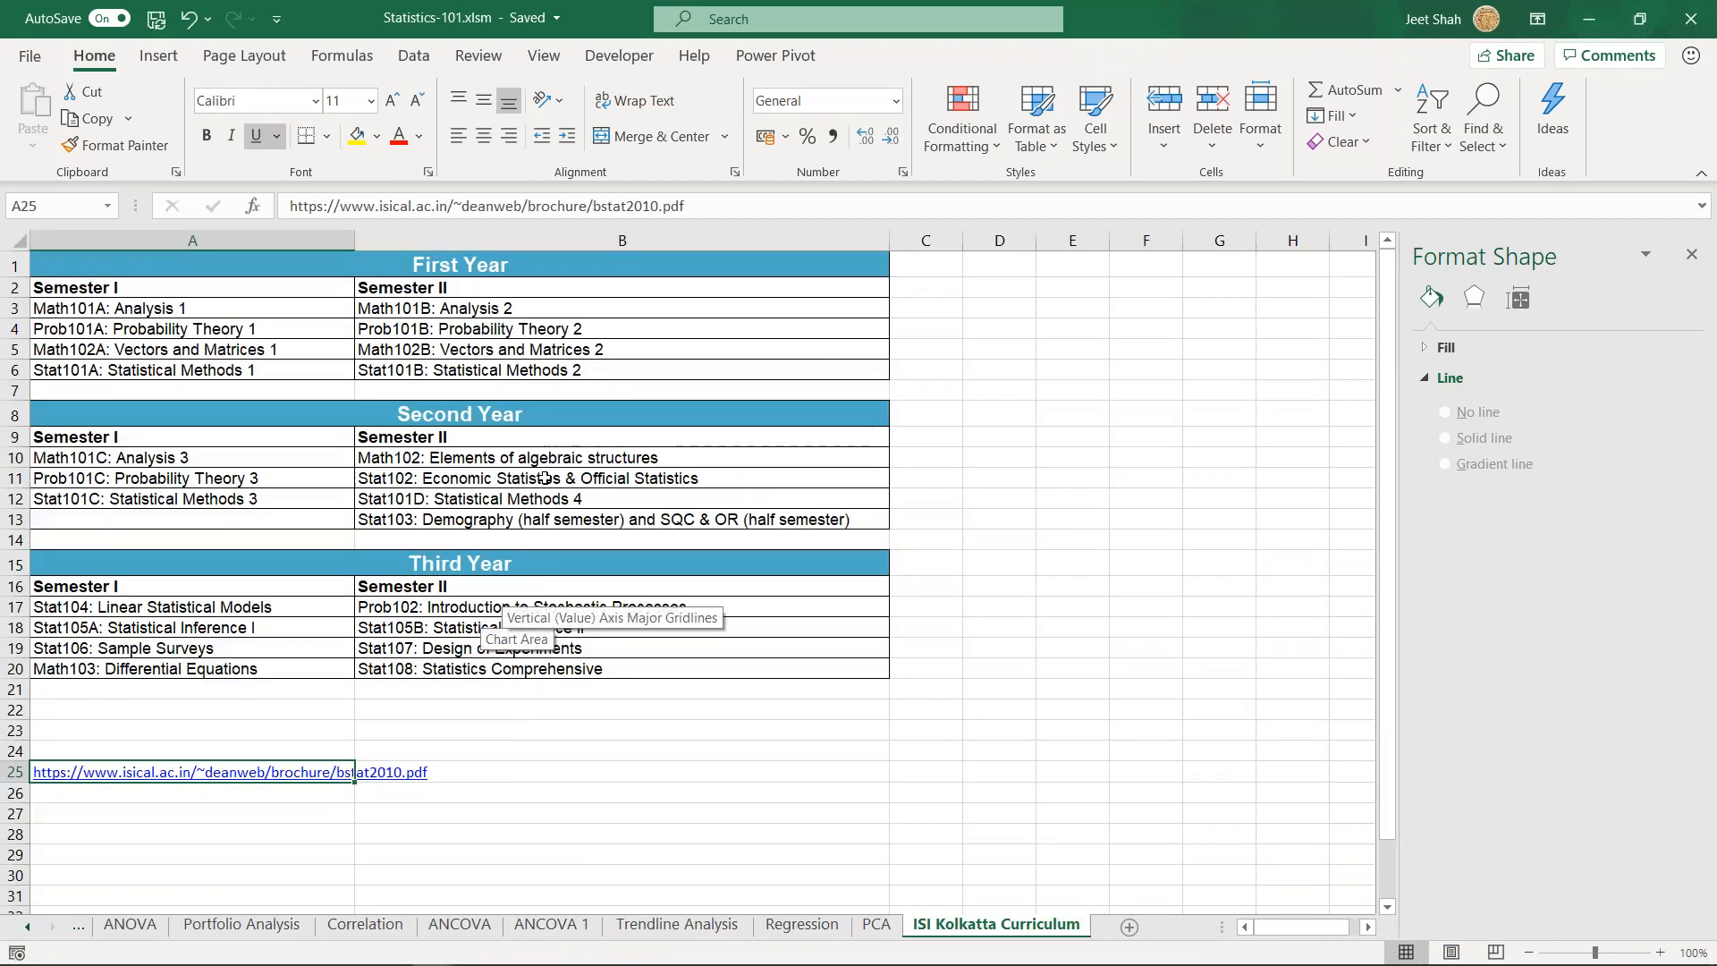
{"action": "left_click", "coordinate": [254, 826]}
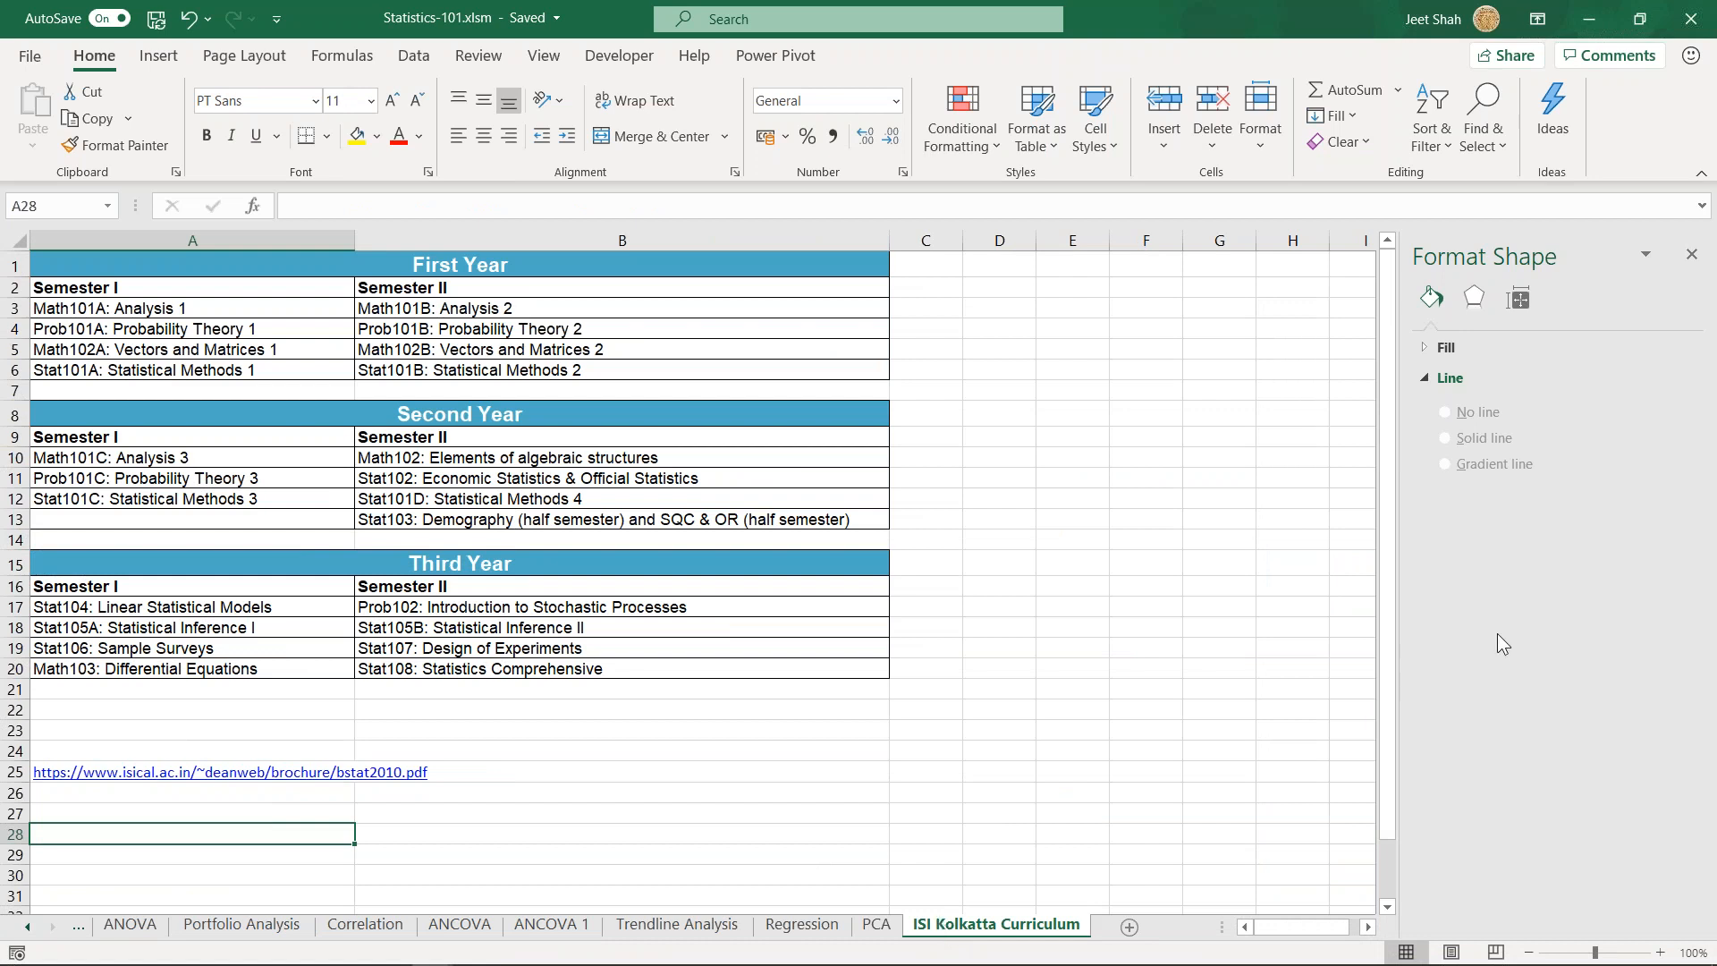
{"action": "left_click", "coordinate": [885, 630]}
{"action": "left_click_drag", "start_coordinate": [125, 291], "coordinate": [759, 687]}
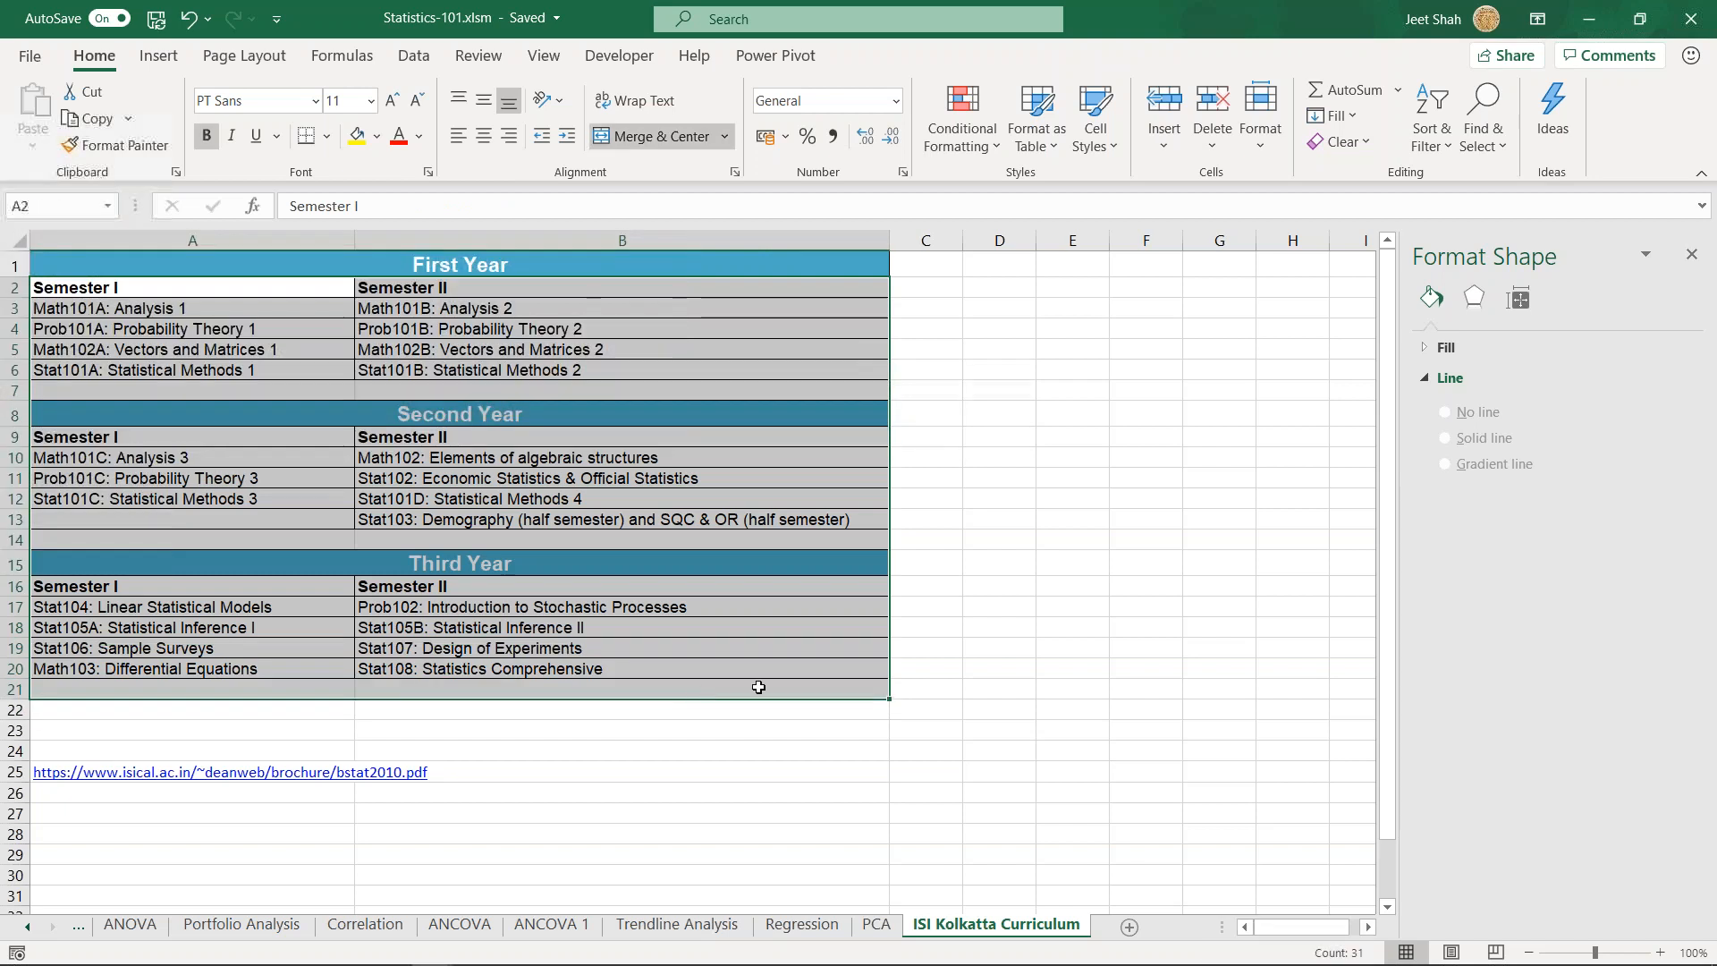
{"action": "left_click", "coordinate": [1000, 630]}
- Examine the Analysis and Probability Theory courses listed in the first and second years of the curriculum
{"action": "left_click", "coordinate": [511, 450]}
{"action": "left_click", "coordinate": [537, 309]}
{"action": "left_click", "coordinate": [321, 305]}
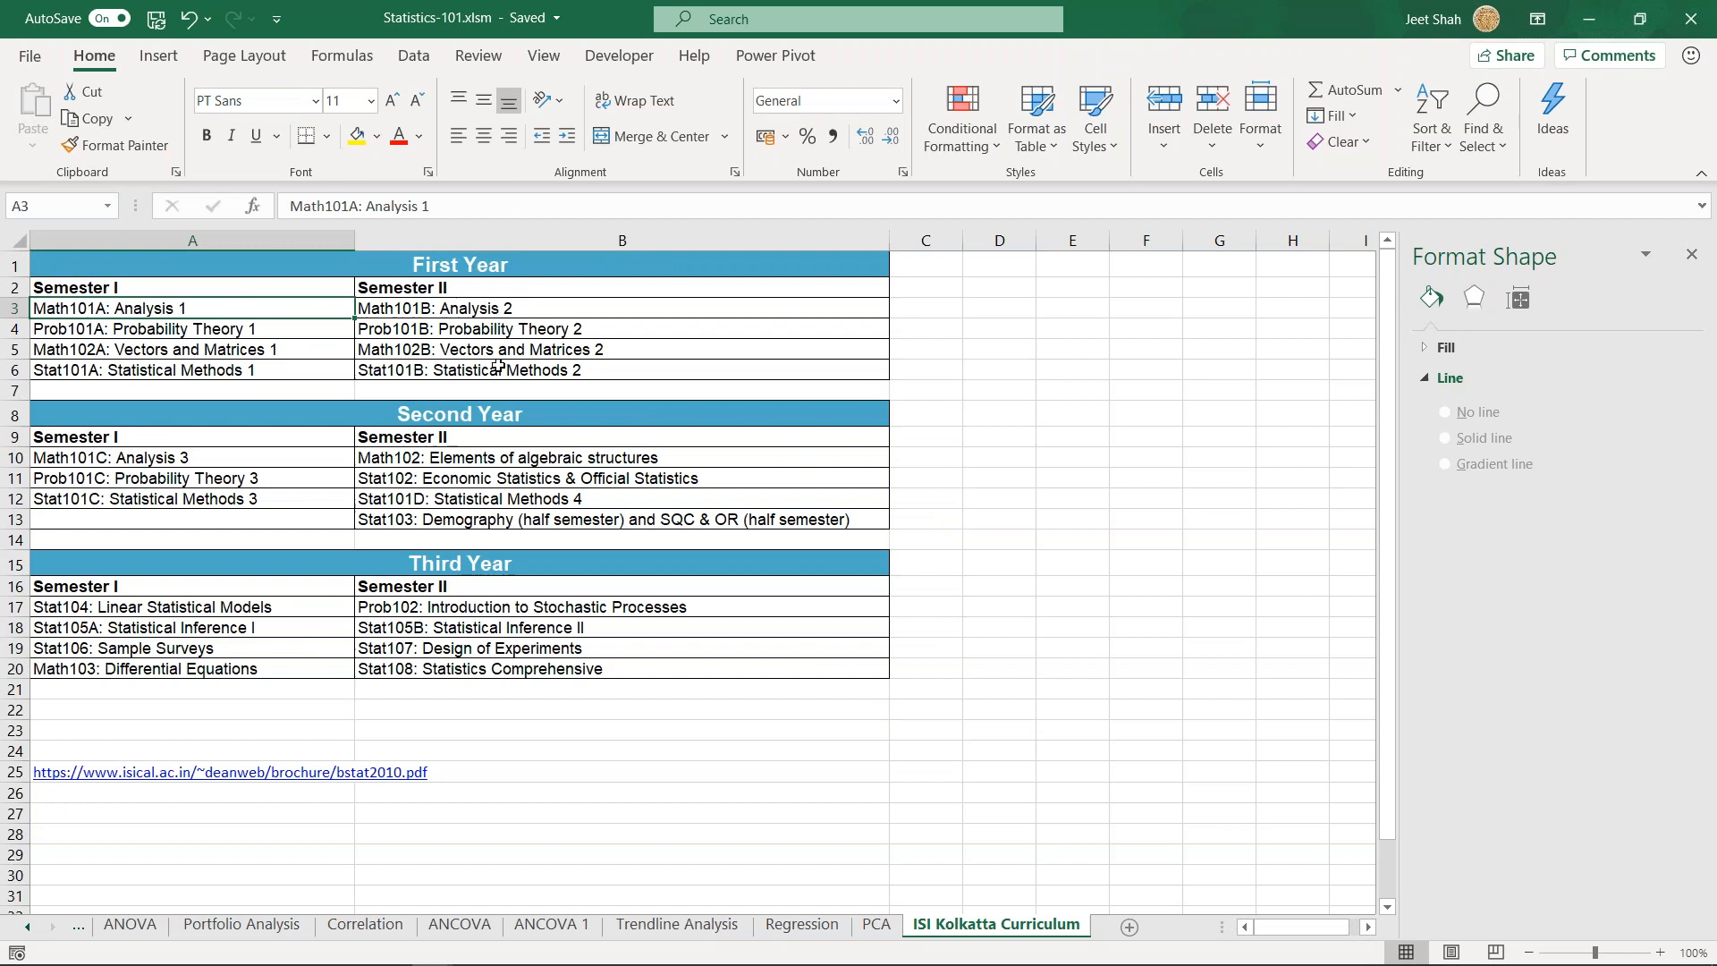
{"action": "left_click", "coordinate": [213, 481]}
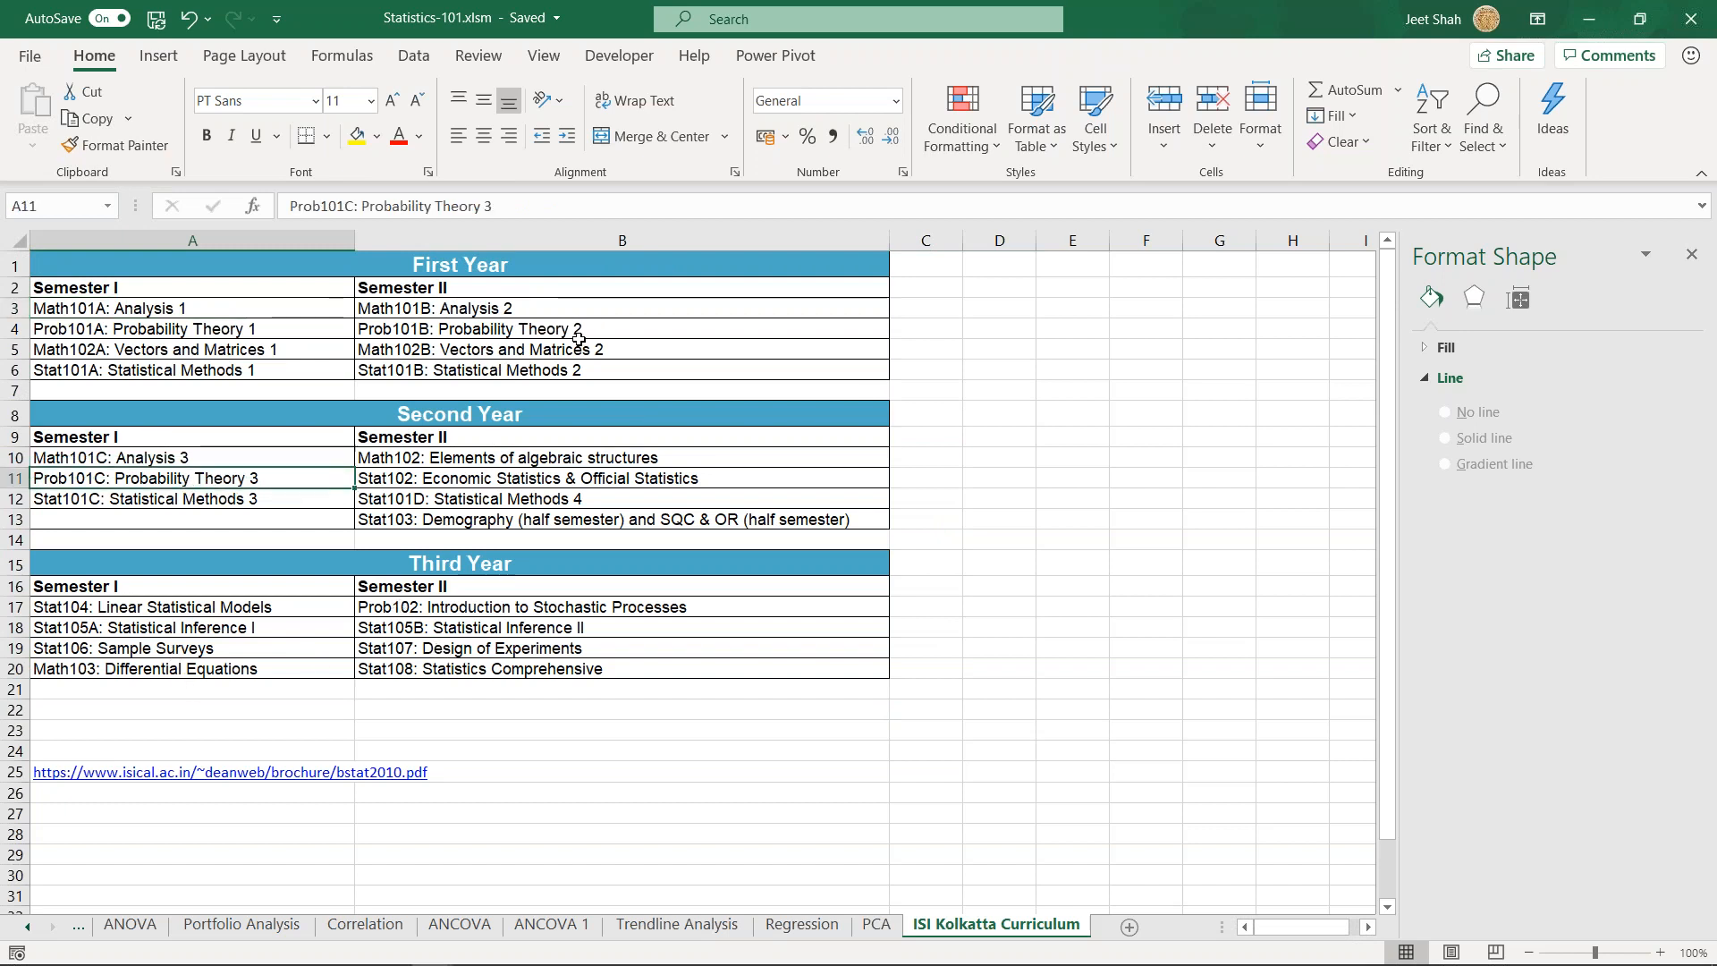
{"action": "left_click", "coordinate": [474, 328]}
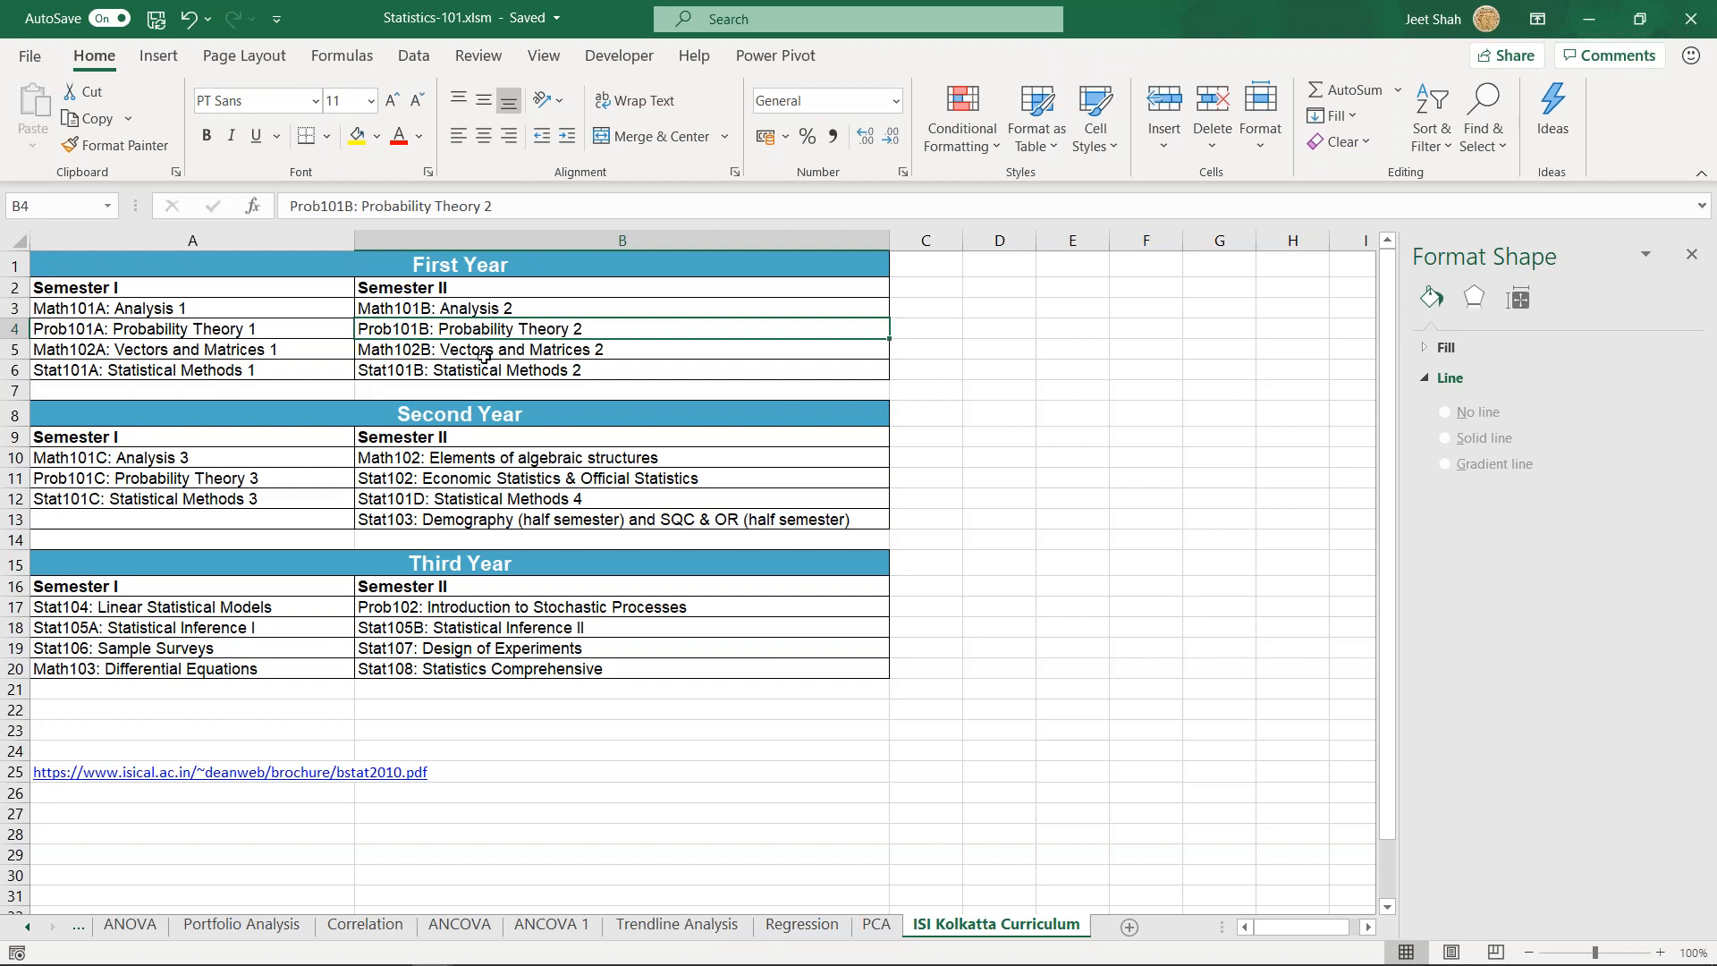
{"action": "left_click_drag", "start_coordinate": [193, 336], "coordinate": [429, 333]}
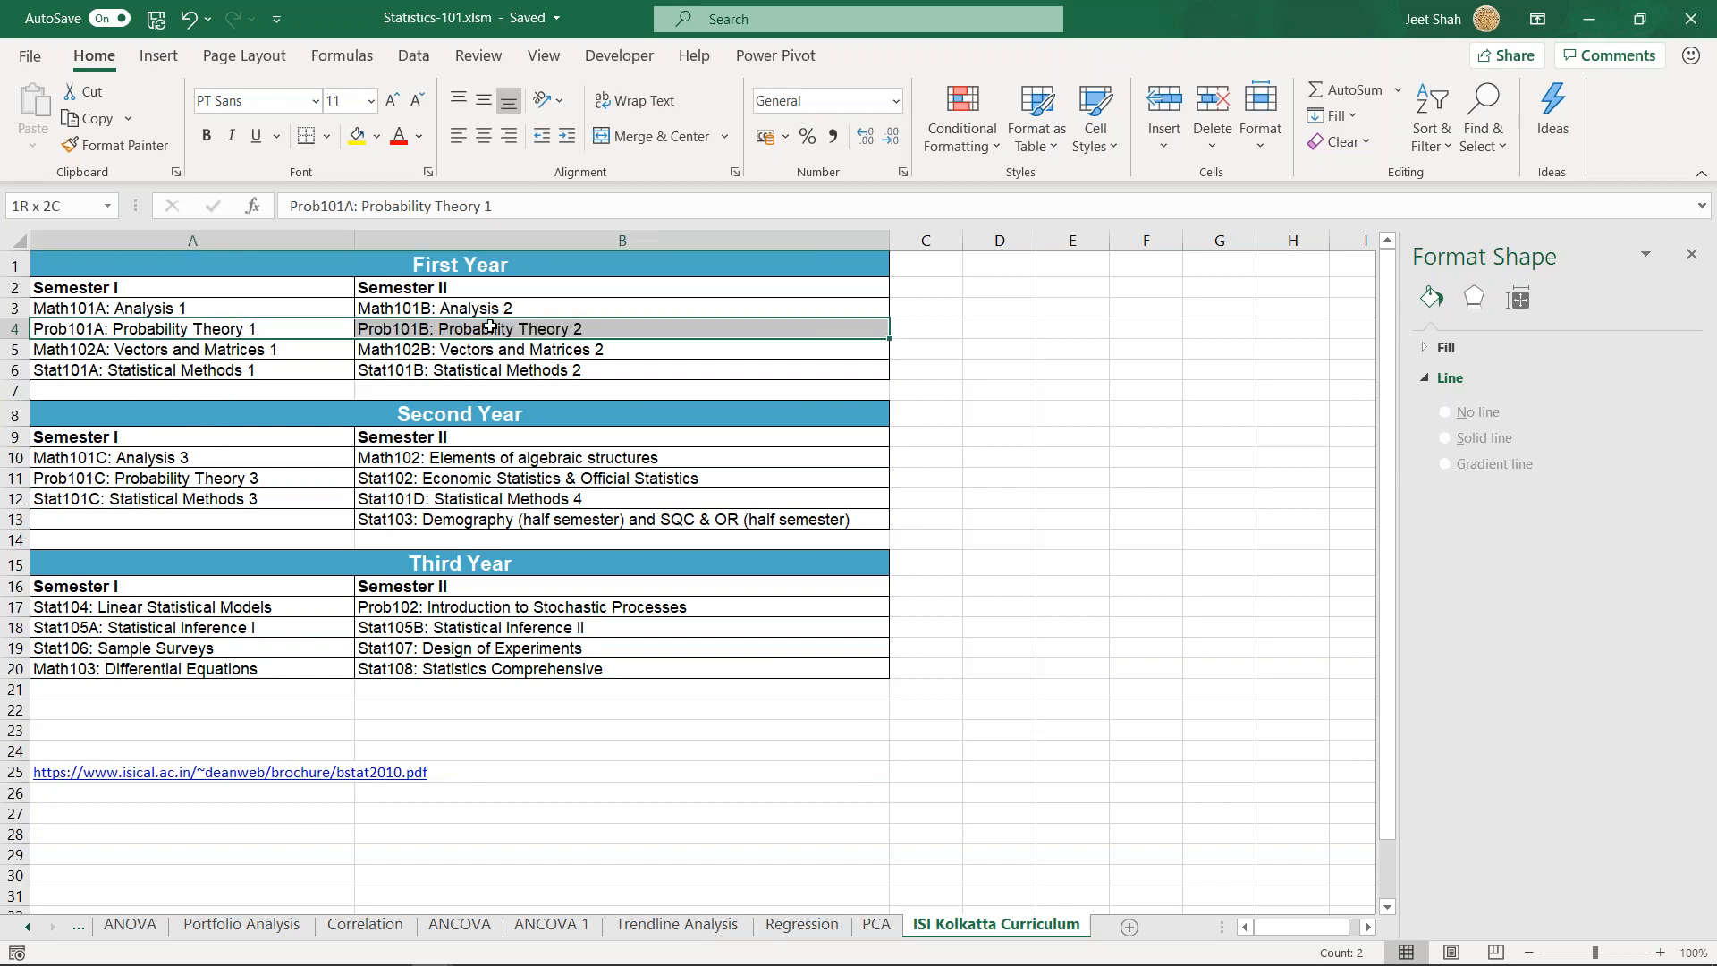
{"action": "left_click", "coordinate": [169, 480]}
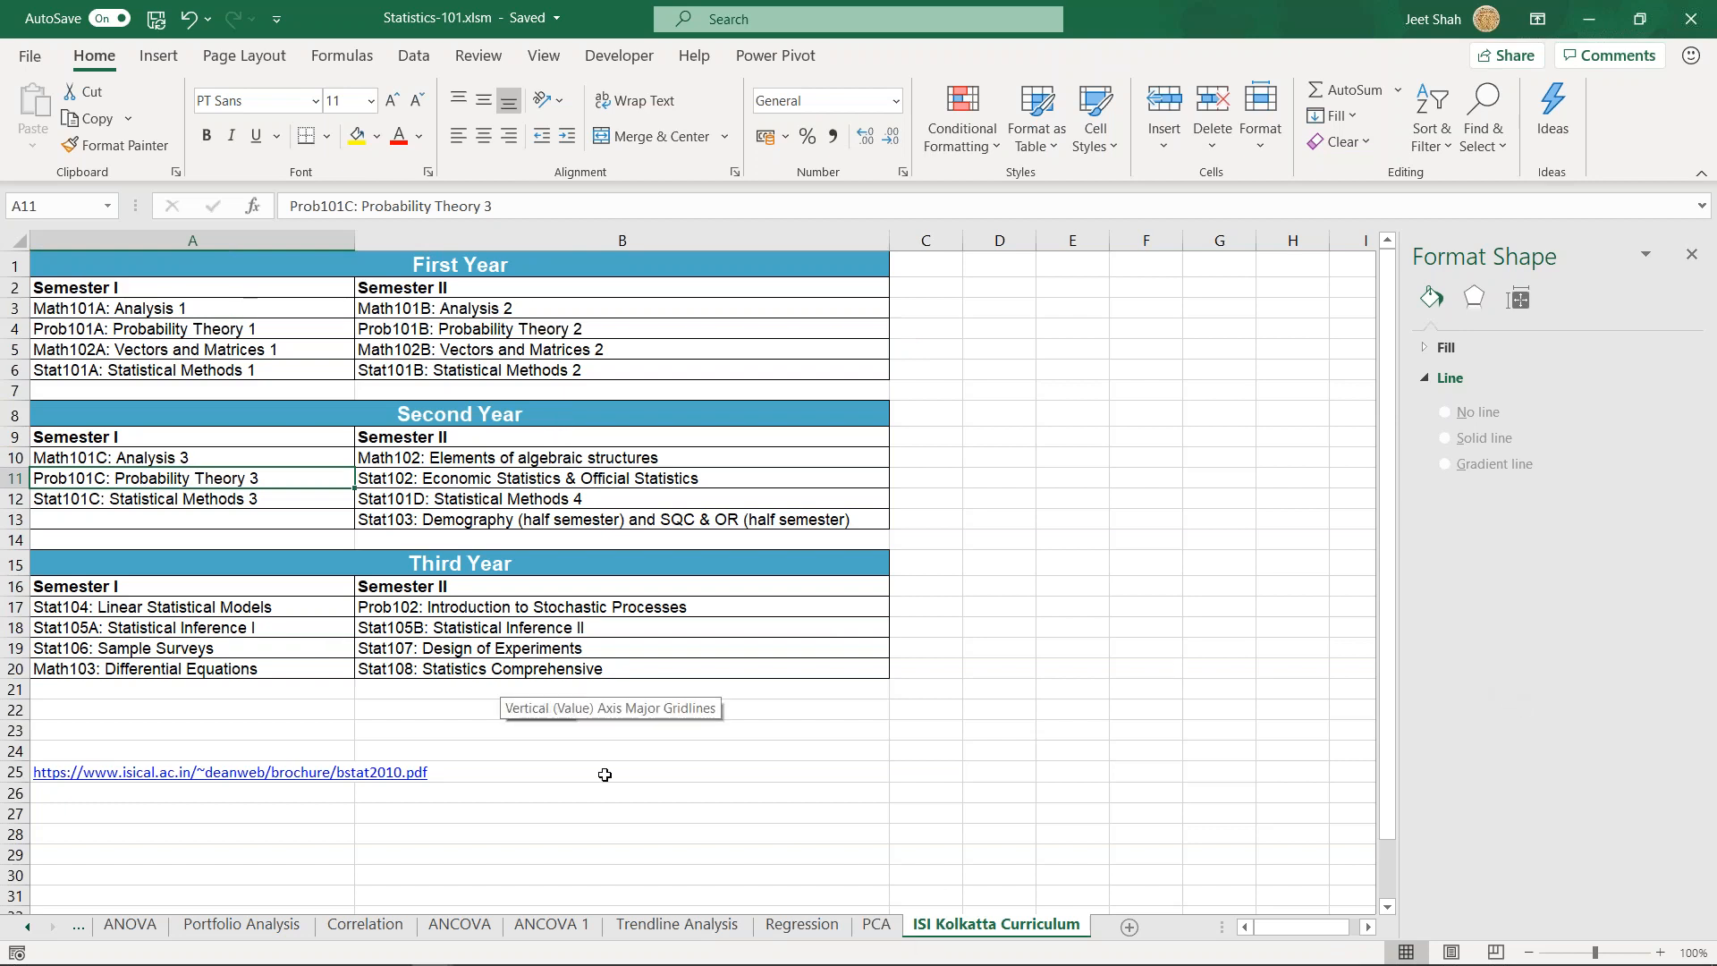
{"action": "left_click", "coordinate": [548, 719]}
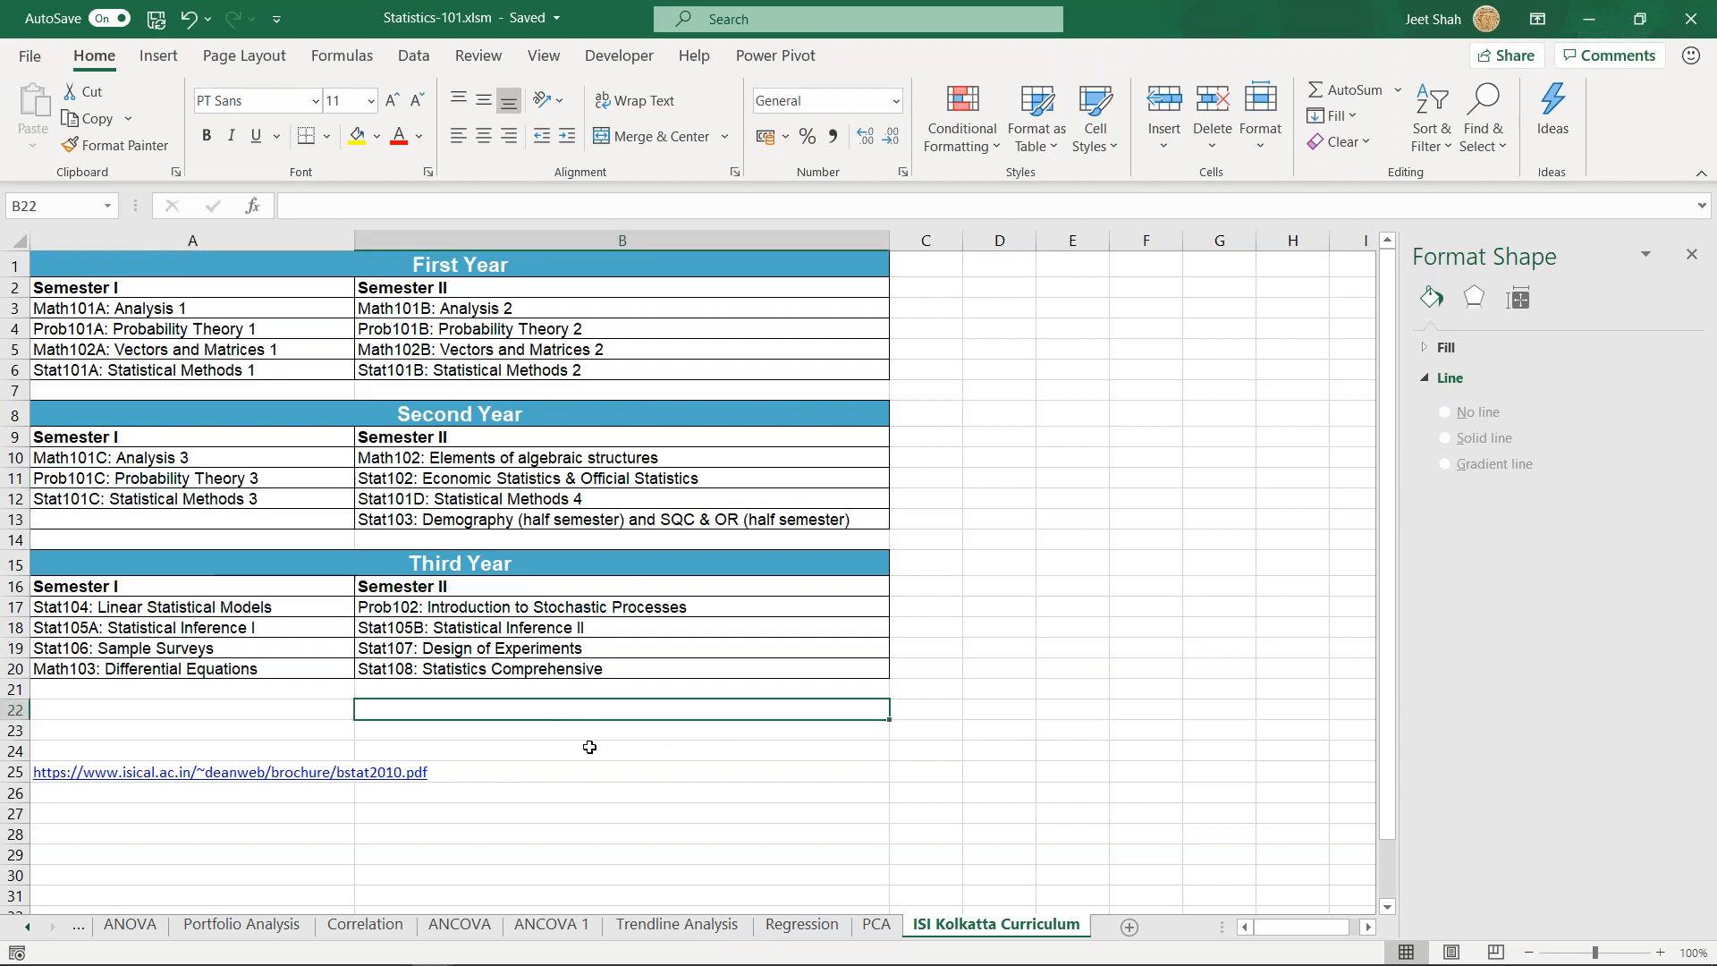
- Return to the Probability sheet at the 4 Coins table
{"action": "right_click", "coordinate": [31, 927]}
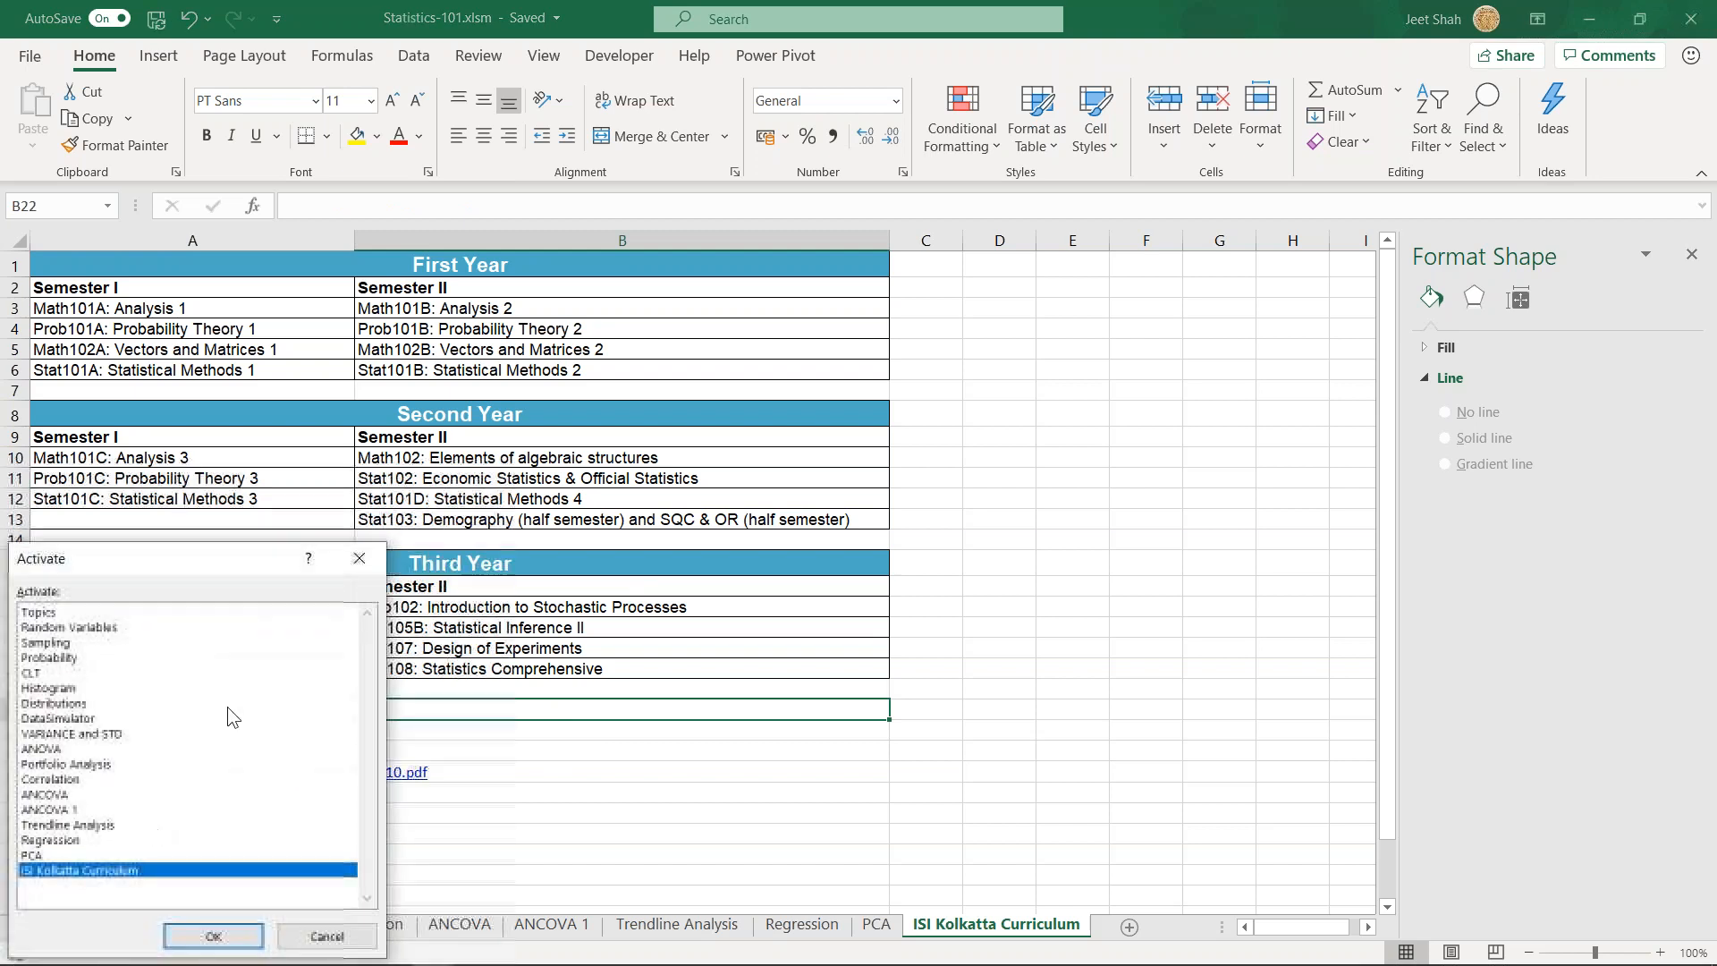
{"action": "double_click", "coordinate": [54, 658]}
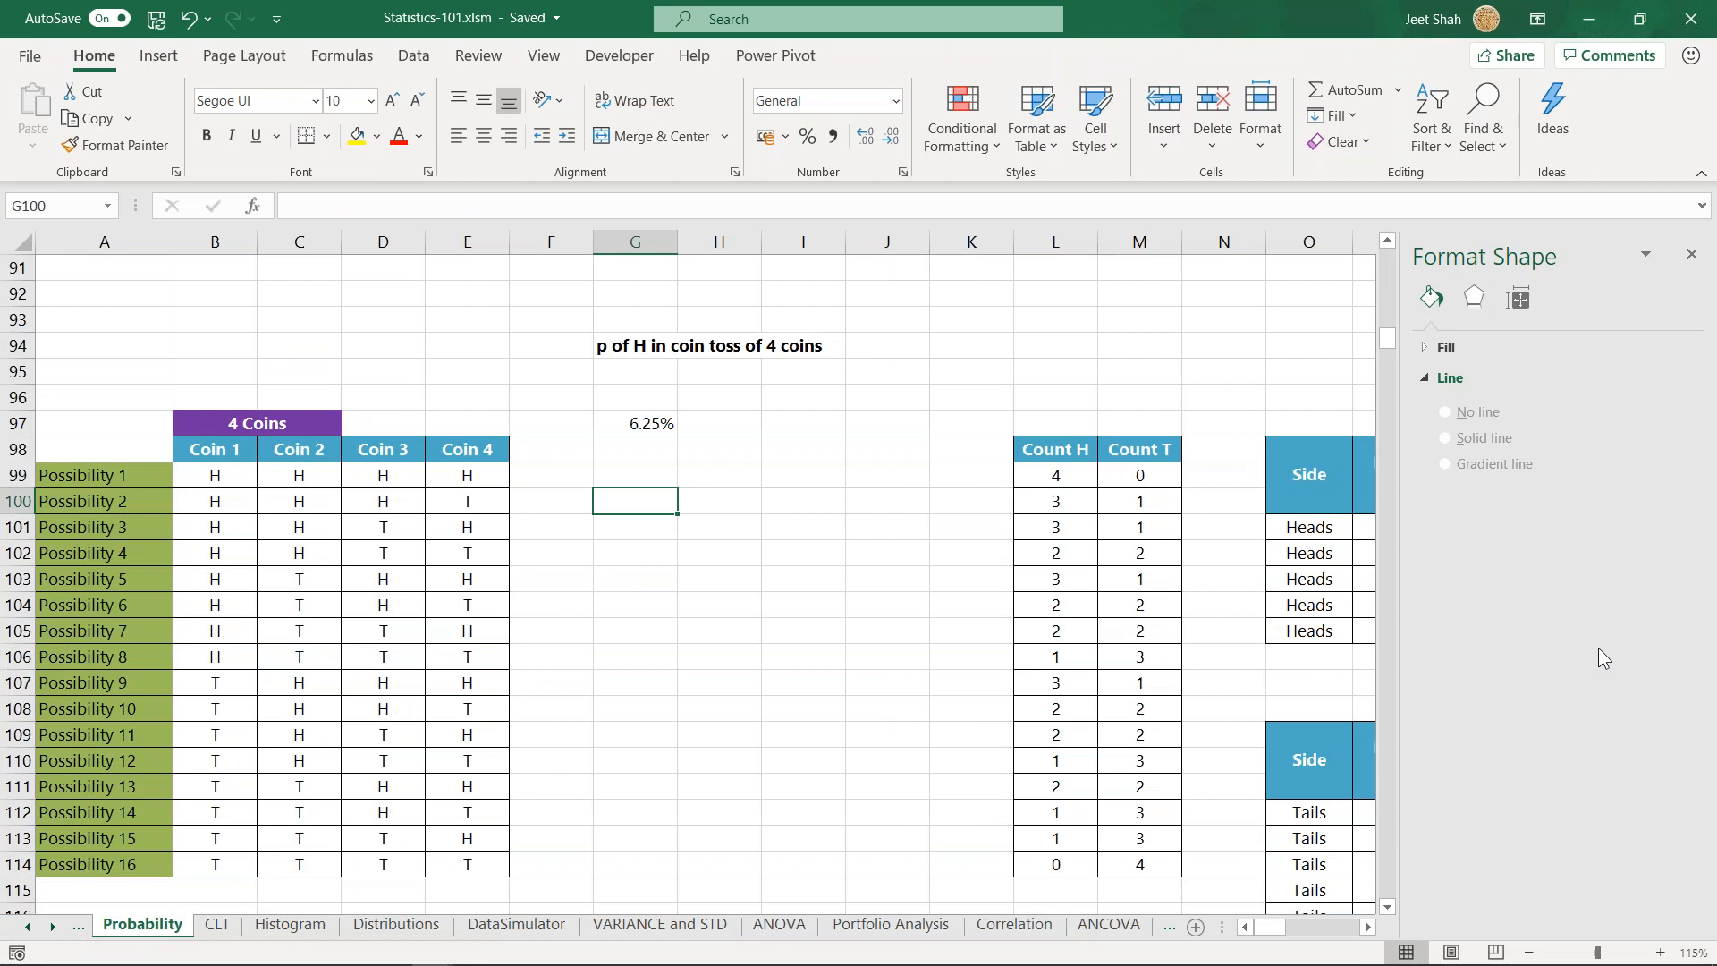
{"action": "left_click", "coordinate": [619, 479]}
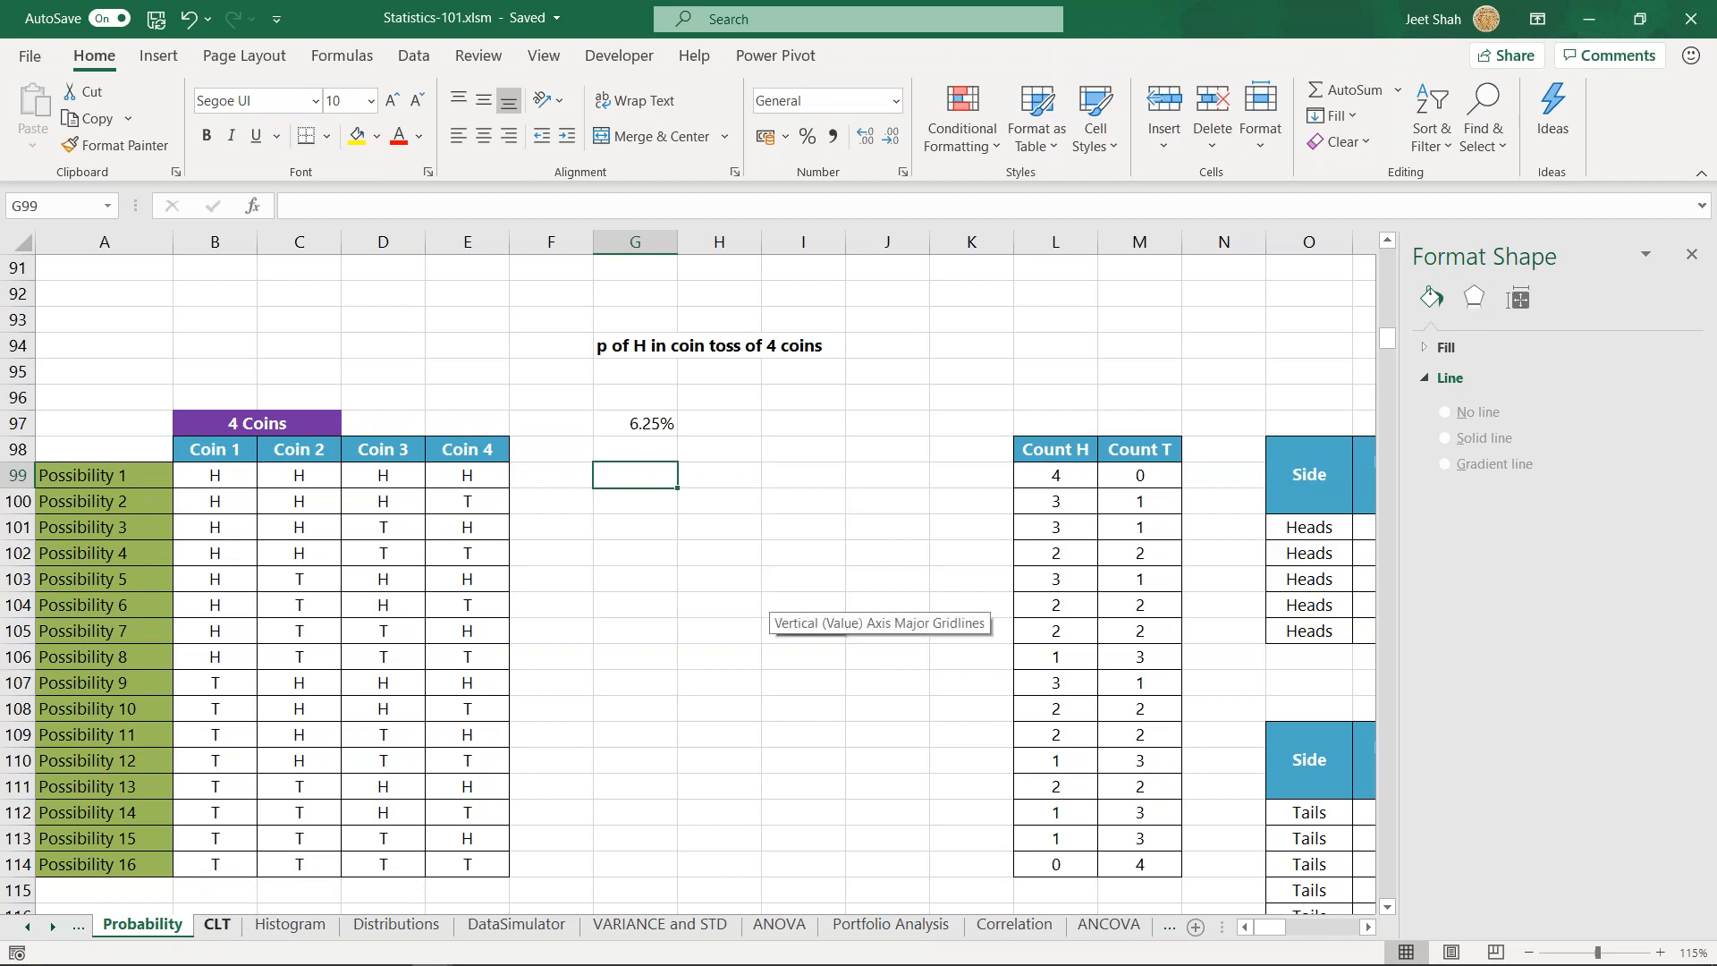
- Open the CLT sheet and examine the descriptive statistics for Variable 1 and Sample side by side
{"action": "left_click", "coordinate": [218, 926]}
{"action": "left_click", "coordinate": [535, 668]}
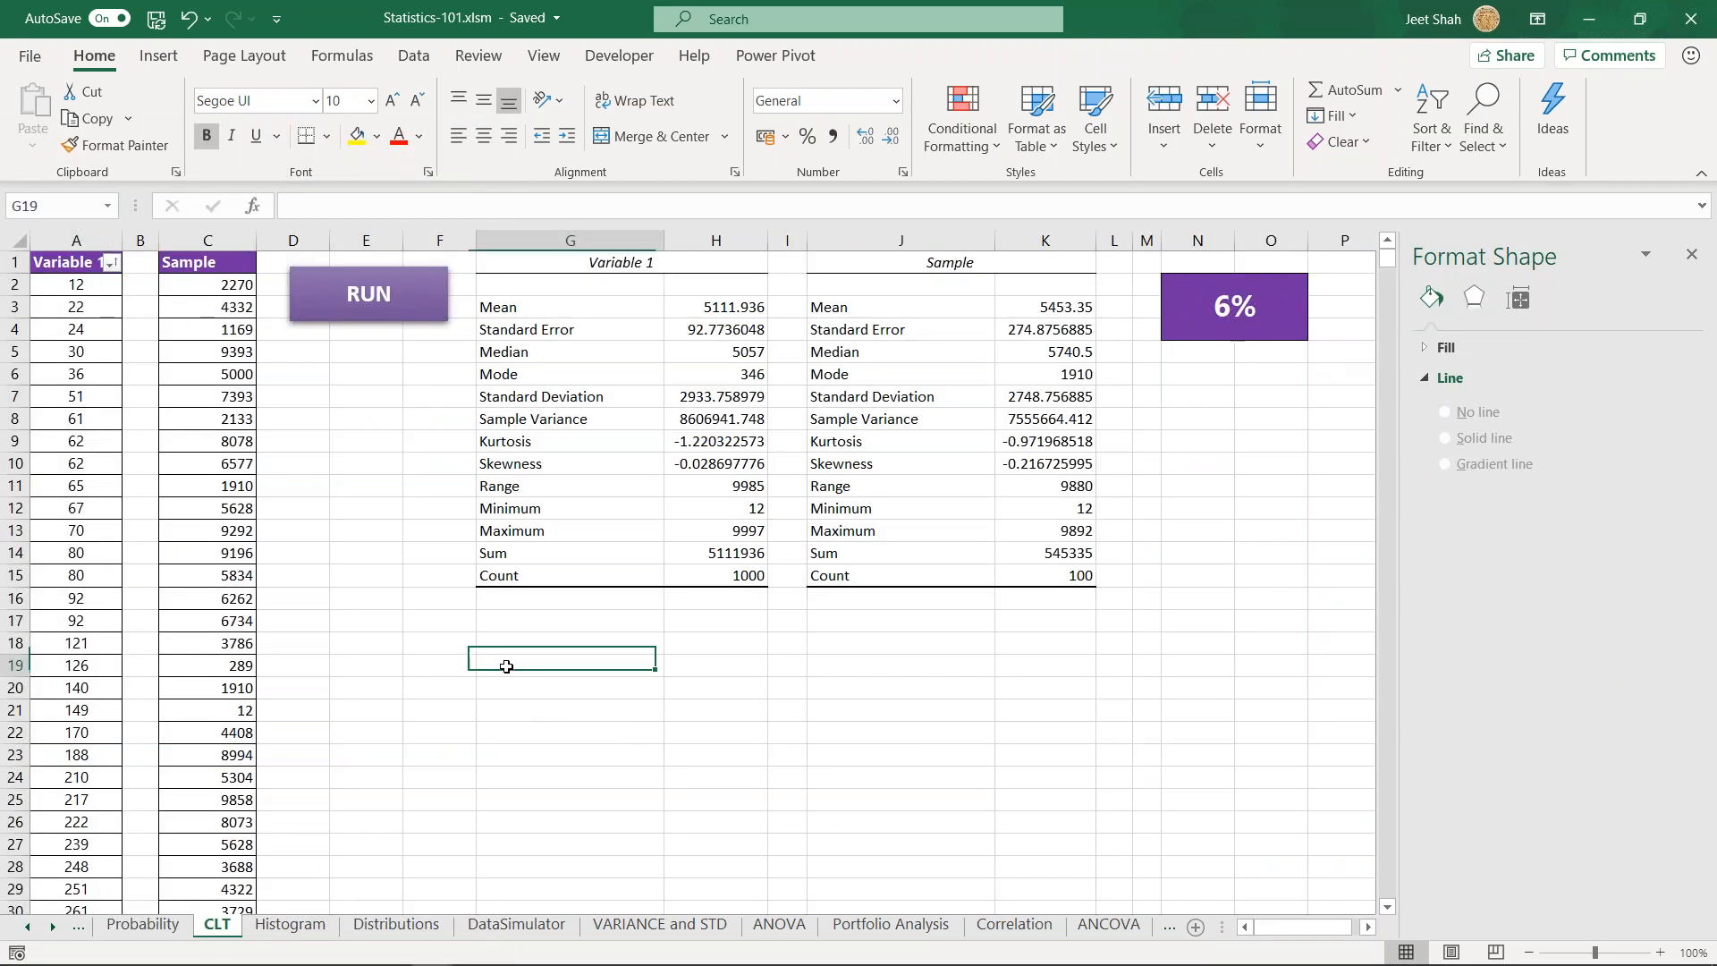
{"action": "left_click", "coordinate": [366, 440]}
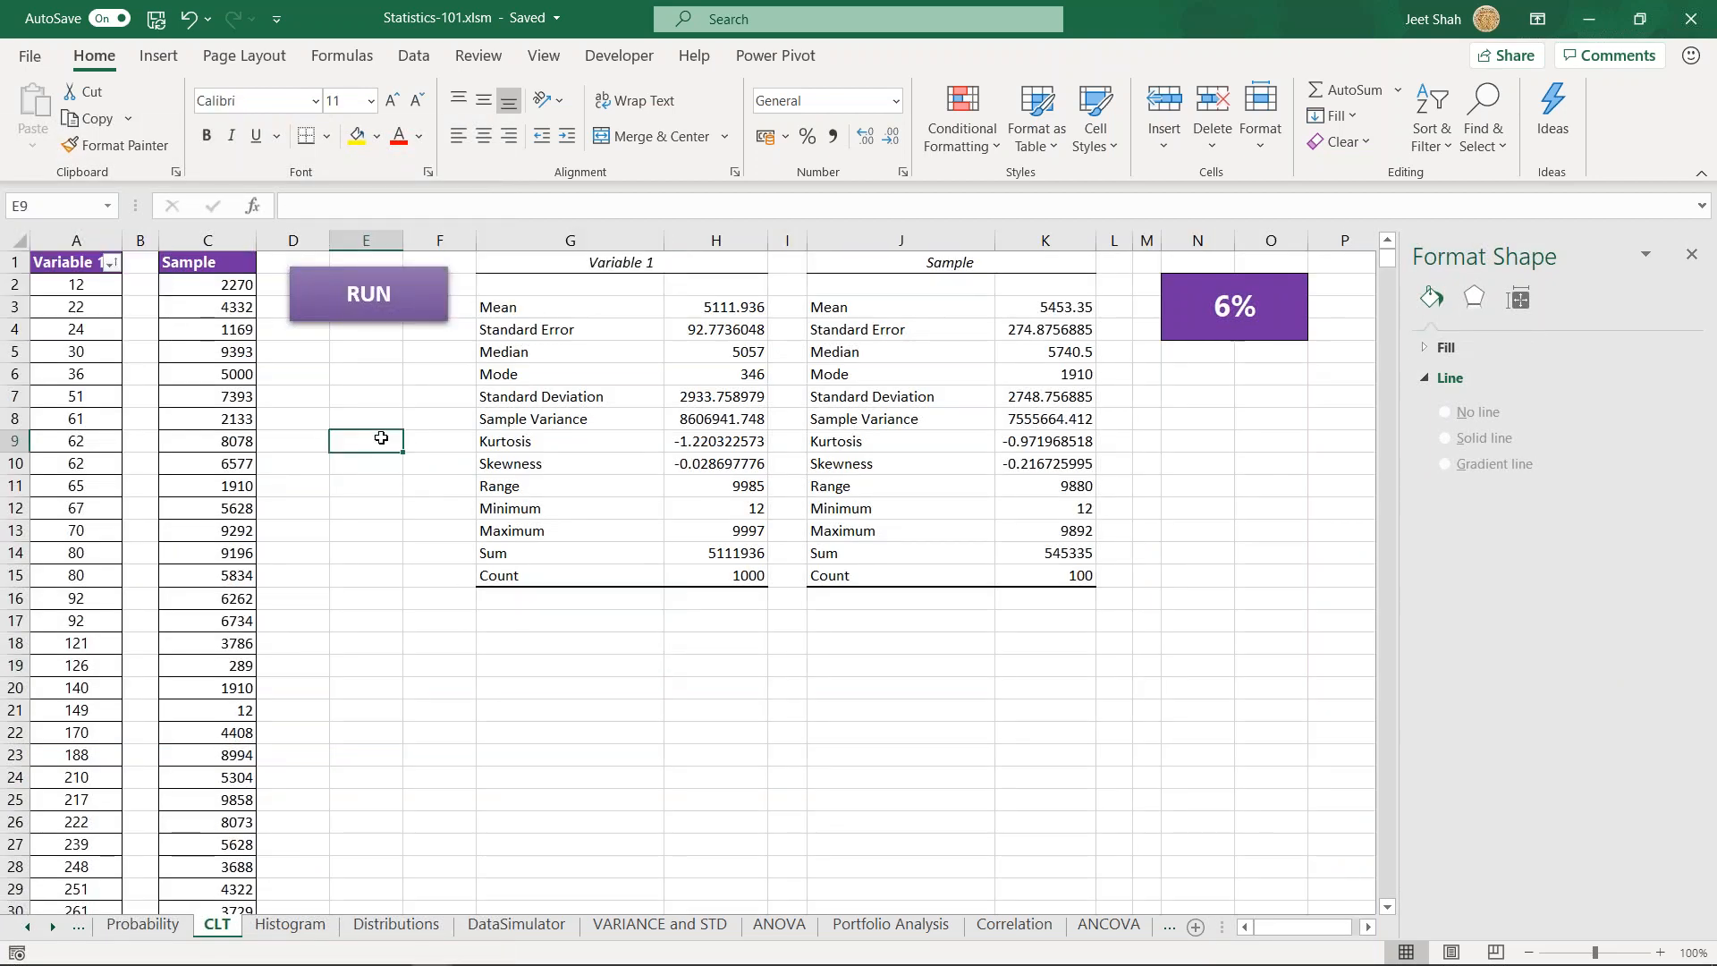
{"action": "left_click", "coordinate": [527, 275]}
{"action": "left_click_drag", "start_coordinate": [527, 274], "coordinate": [1086, 577]}
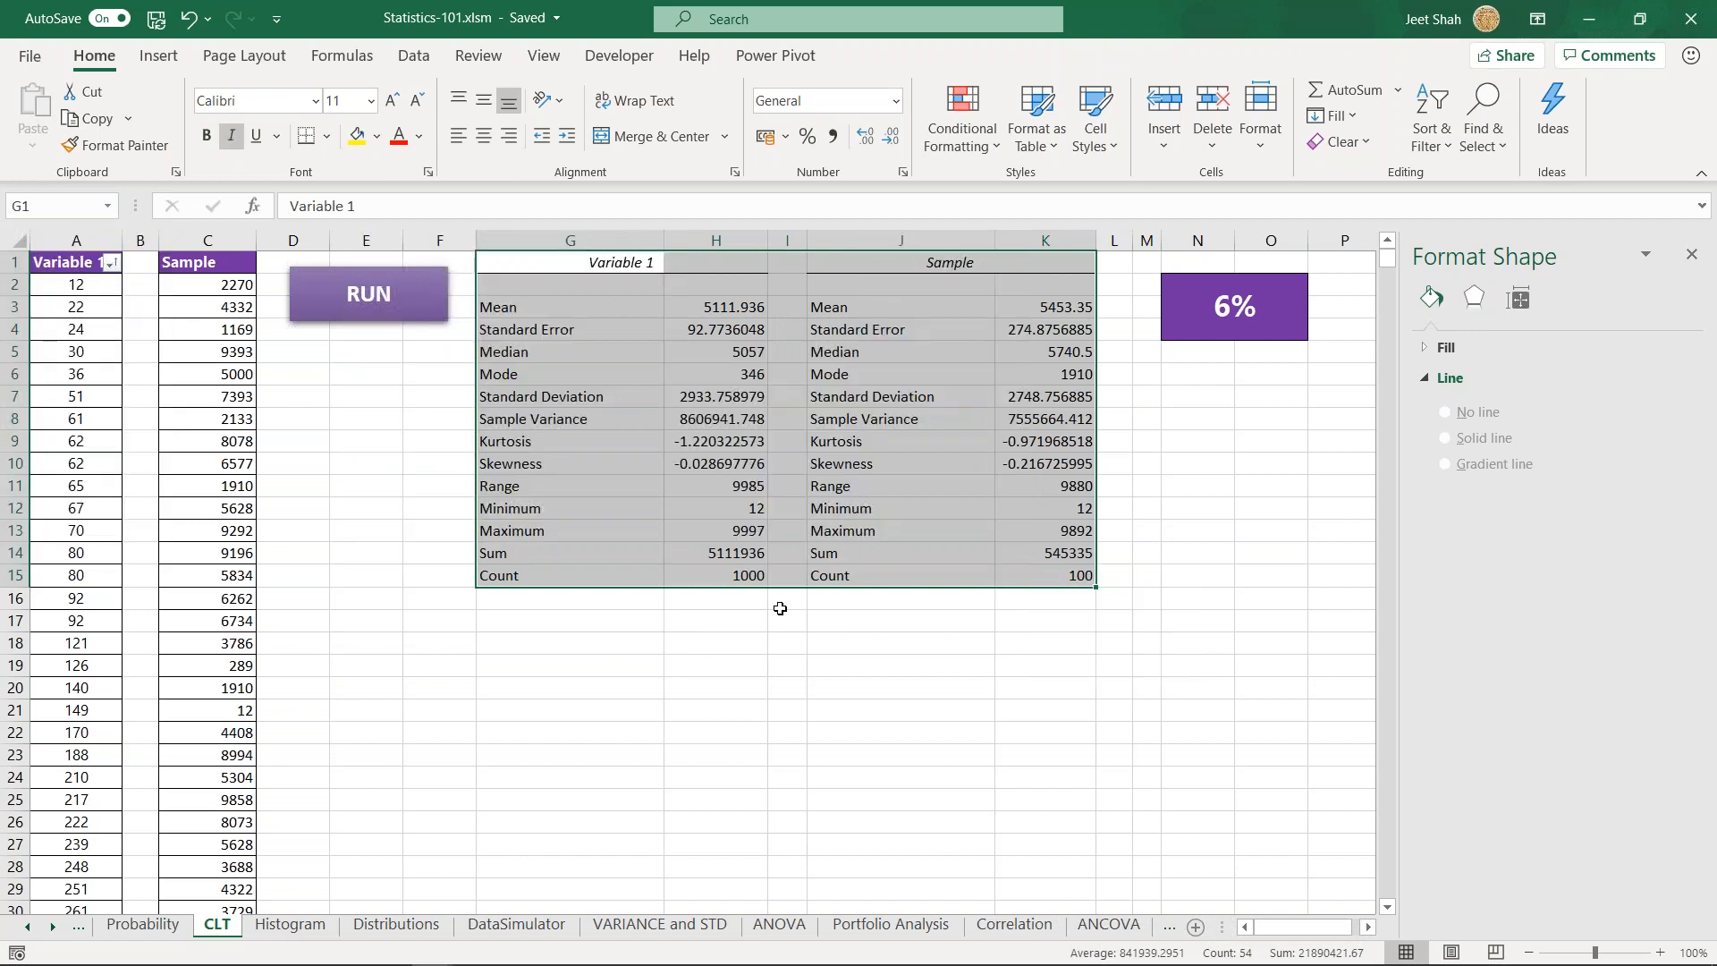
{"action": "left_click", "coordinate": [343, 438]}
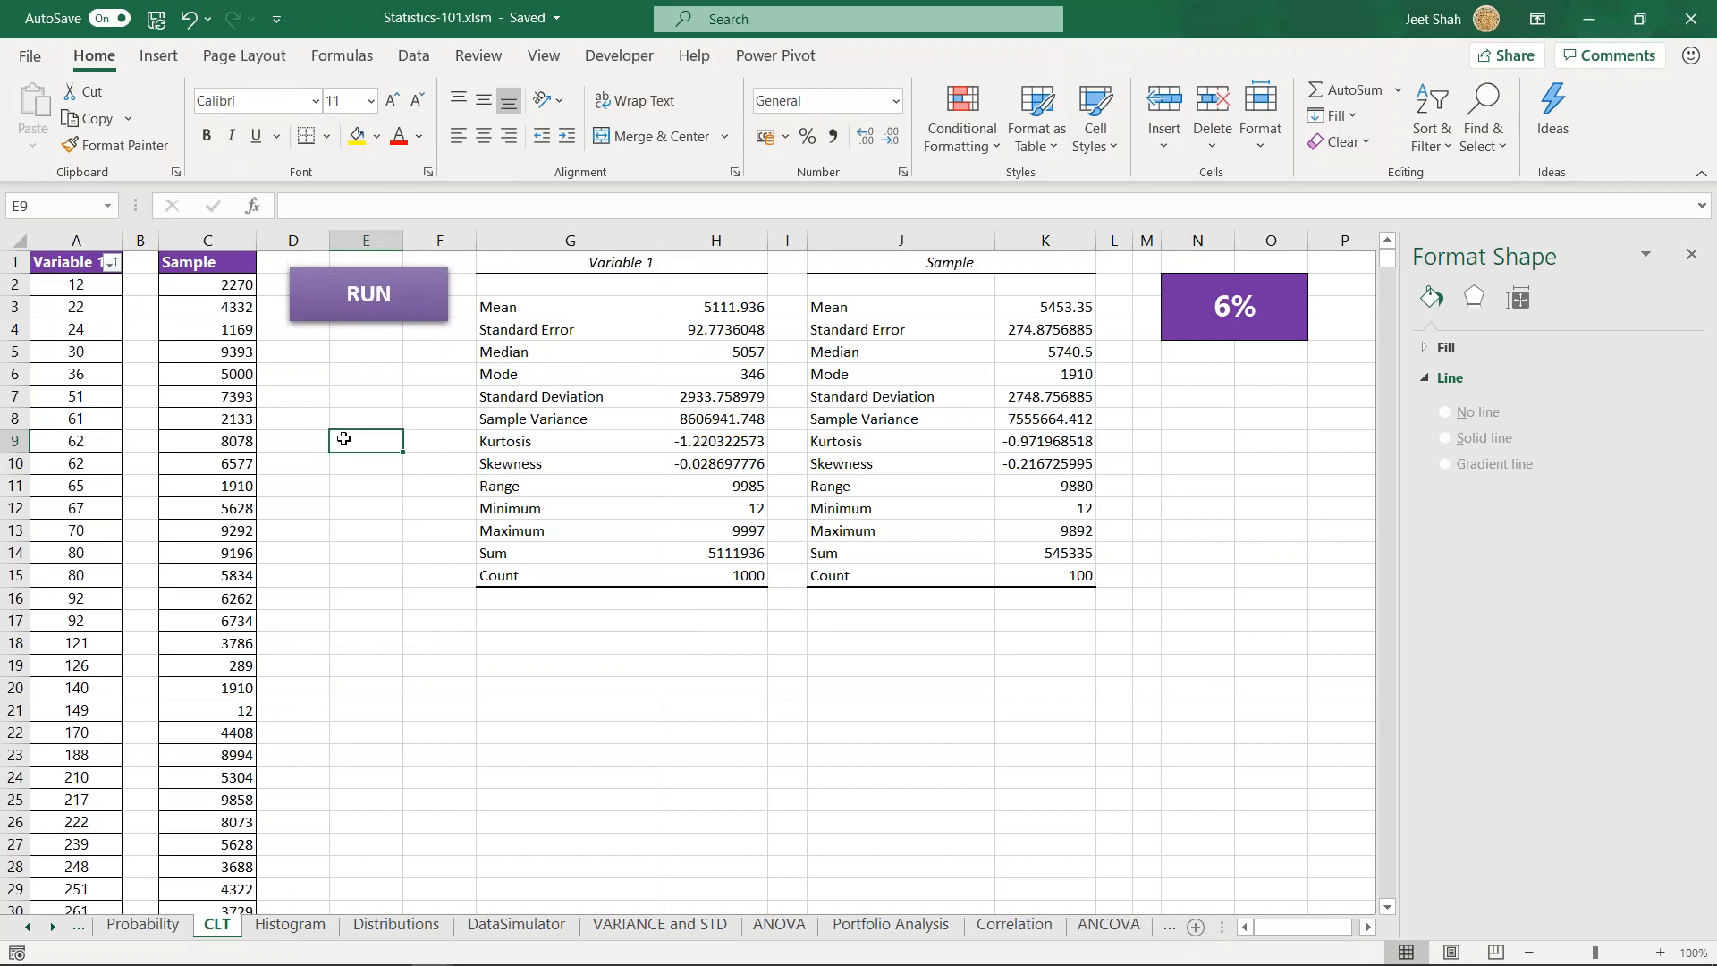
{"action": "left_click", "coordinate": [420, 608]}
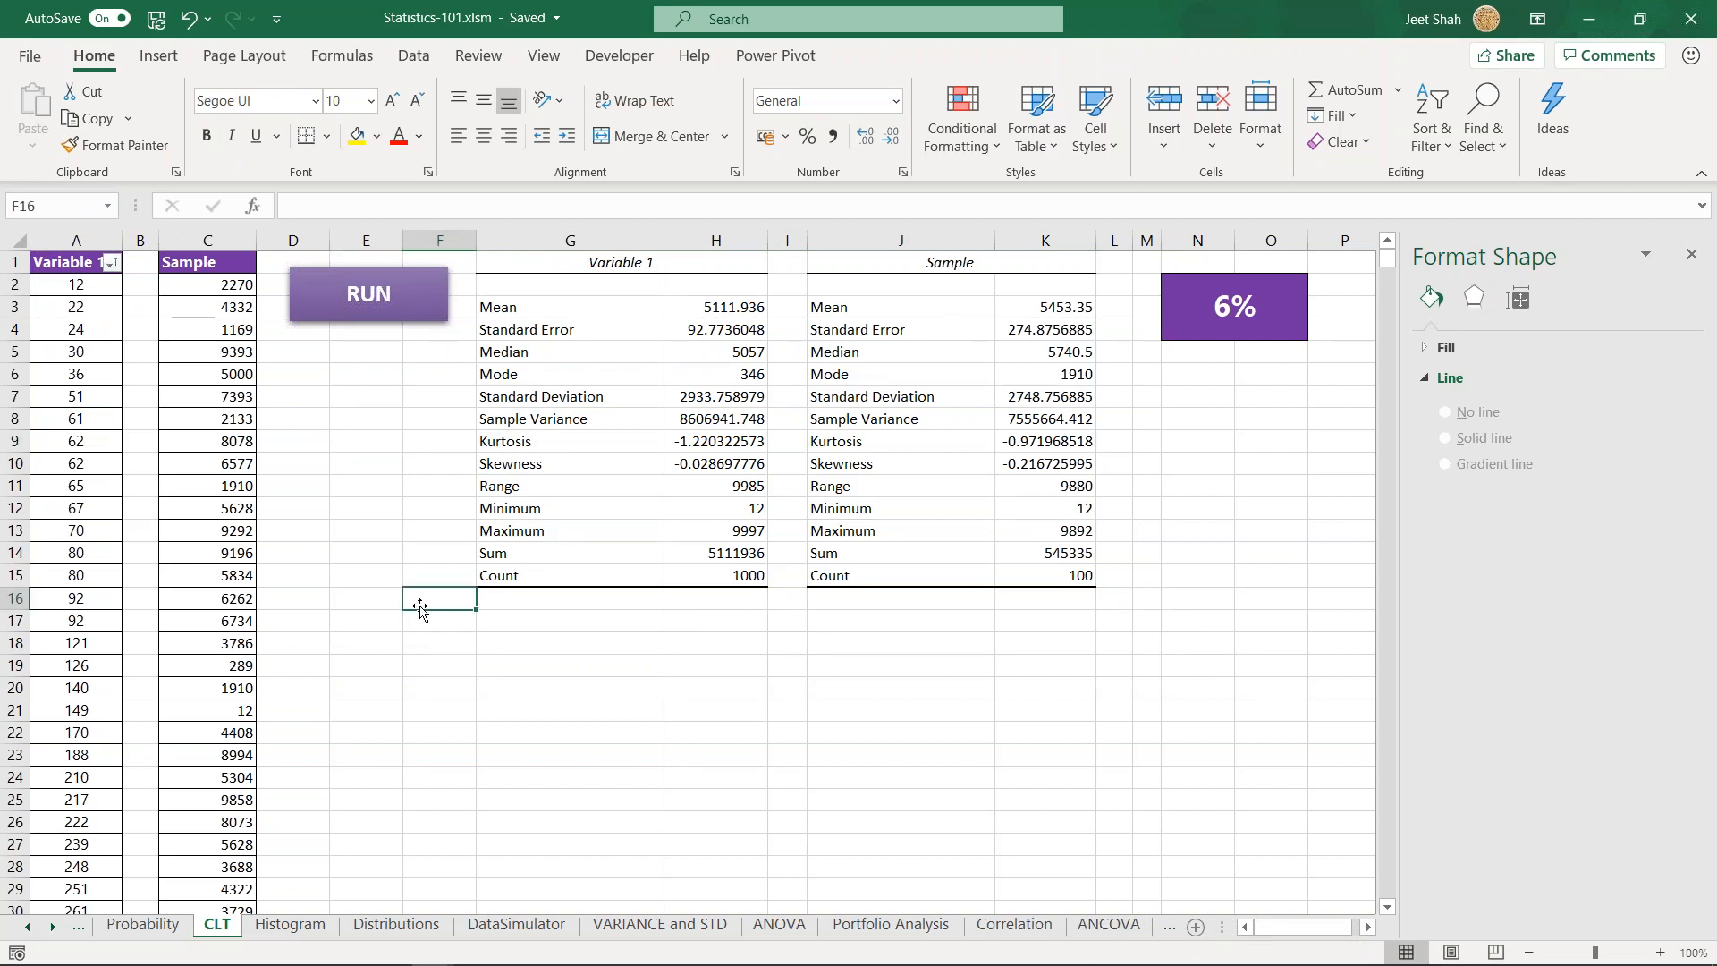
- Try to run the CLT sheet's RUN macro on the Variable 1 data, ending the macro without debugging it
{"action": "left_click", "coordinate": [73, 279]}
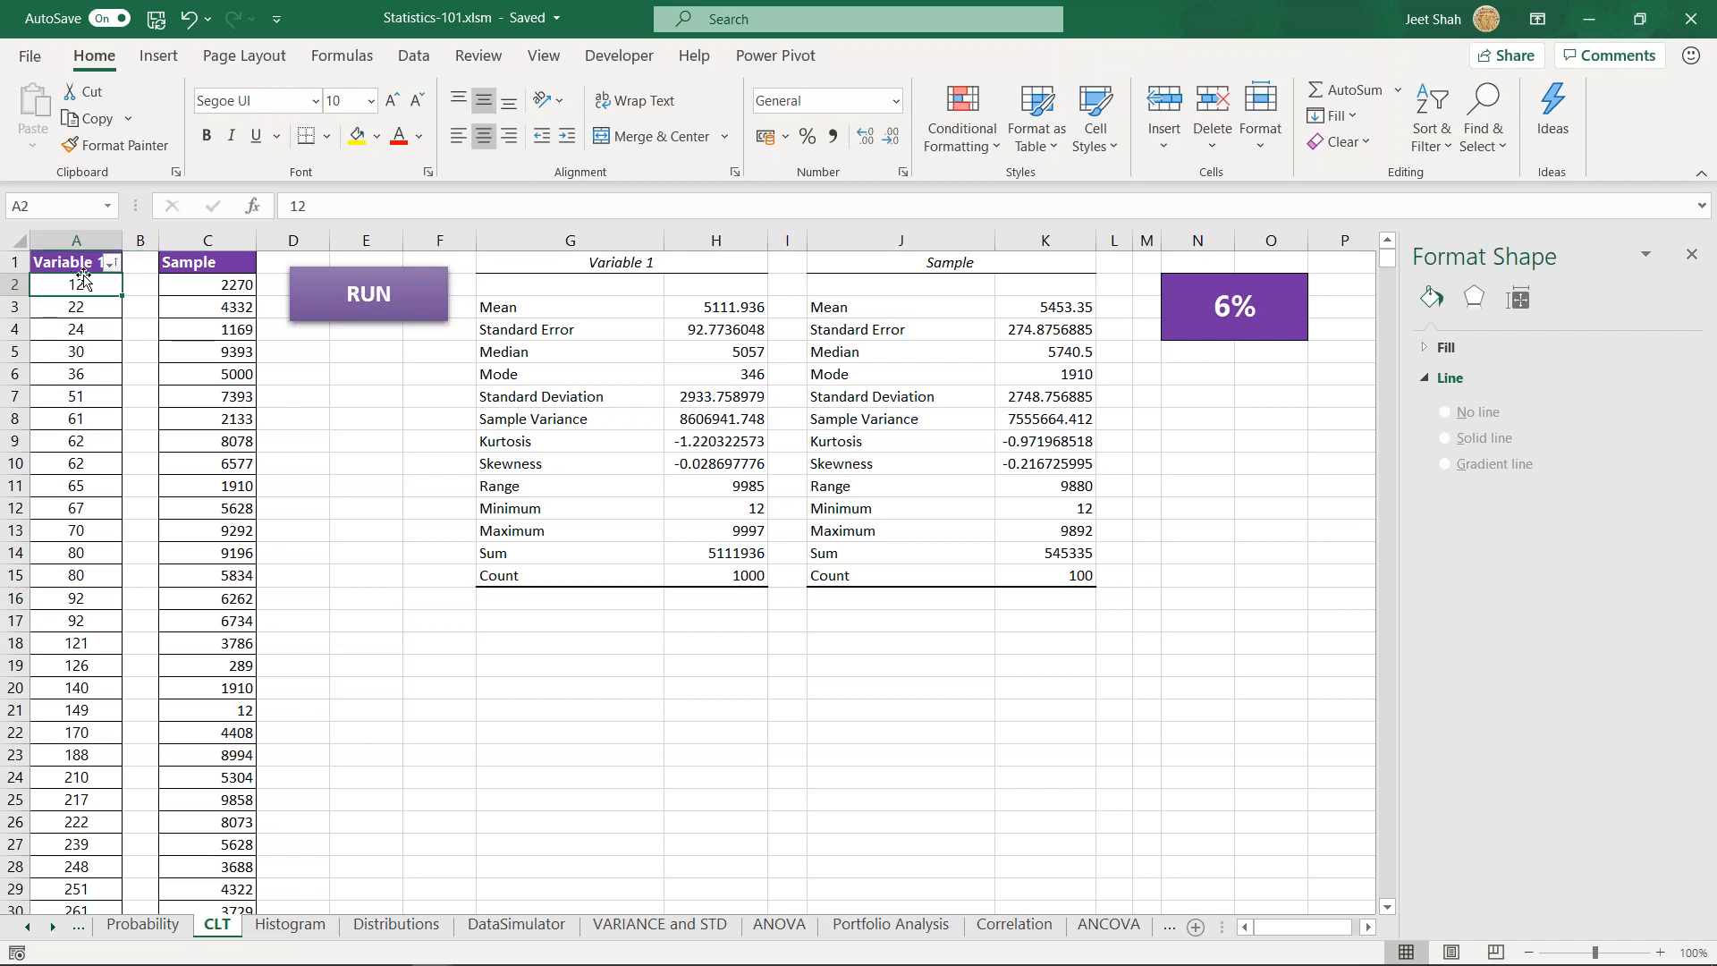
{"action": "left_click_drag", "start_coordinate": [73, 289], "coordinate": [71, 809]}
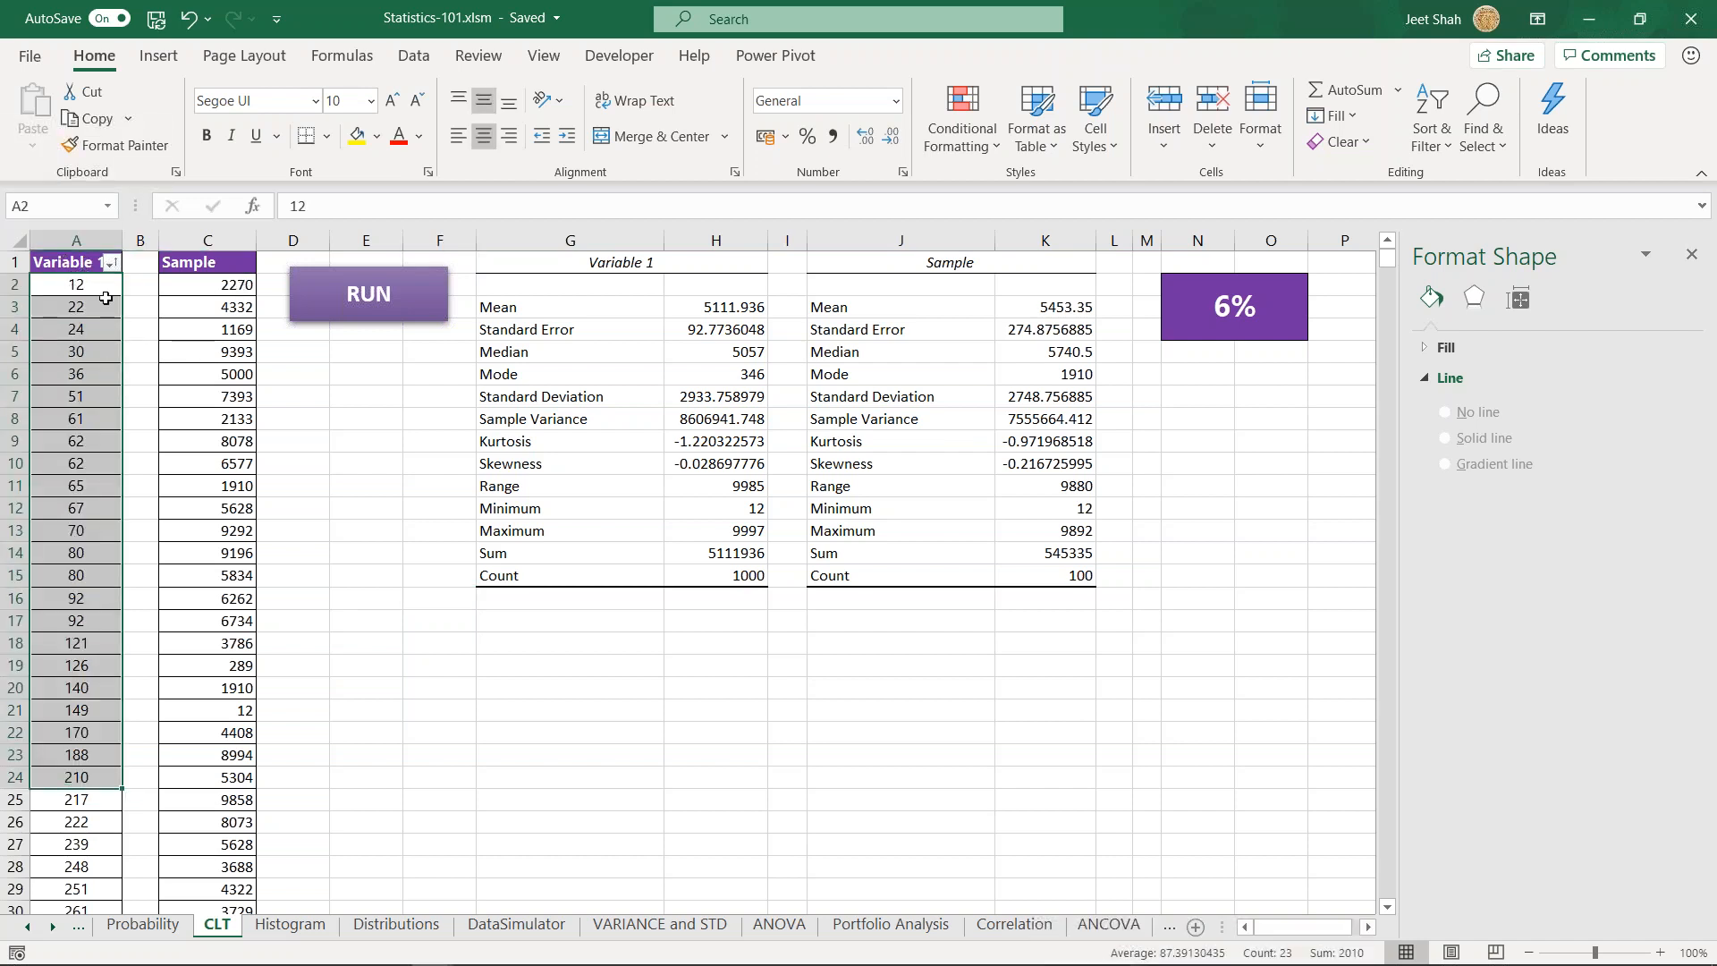
{"action": "left_click", "coordinate": [292, 351]}
{"action": "left_click", "coordinate": [385, 292]}
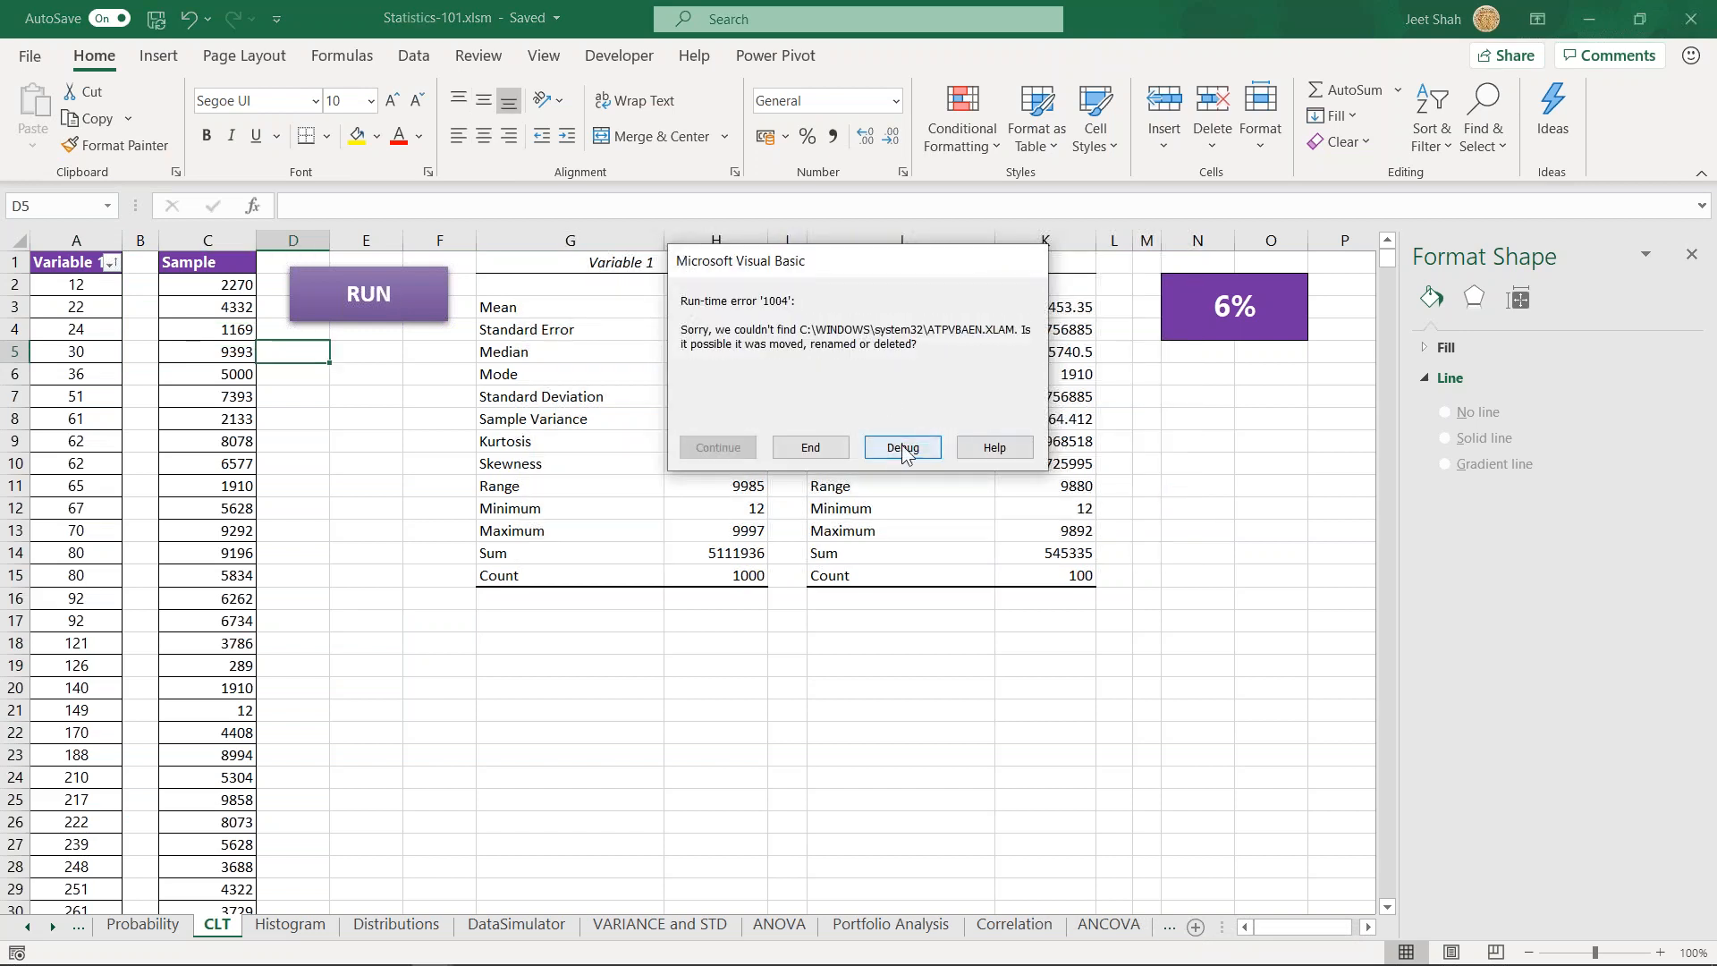
{"action": "left_click", "coordinate": [810, 447]}
{"action": "left_click", "coordinate": [347, 417]}
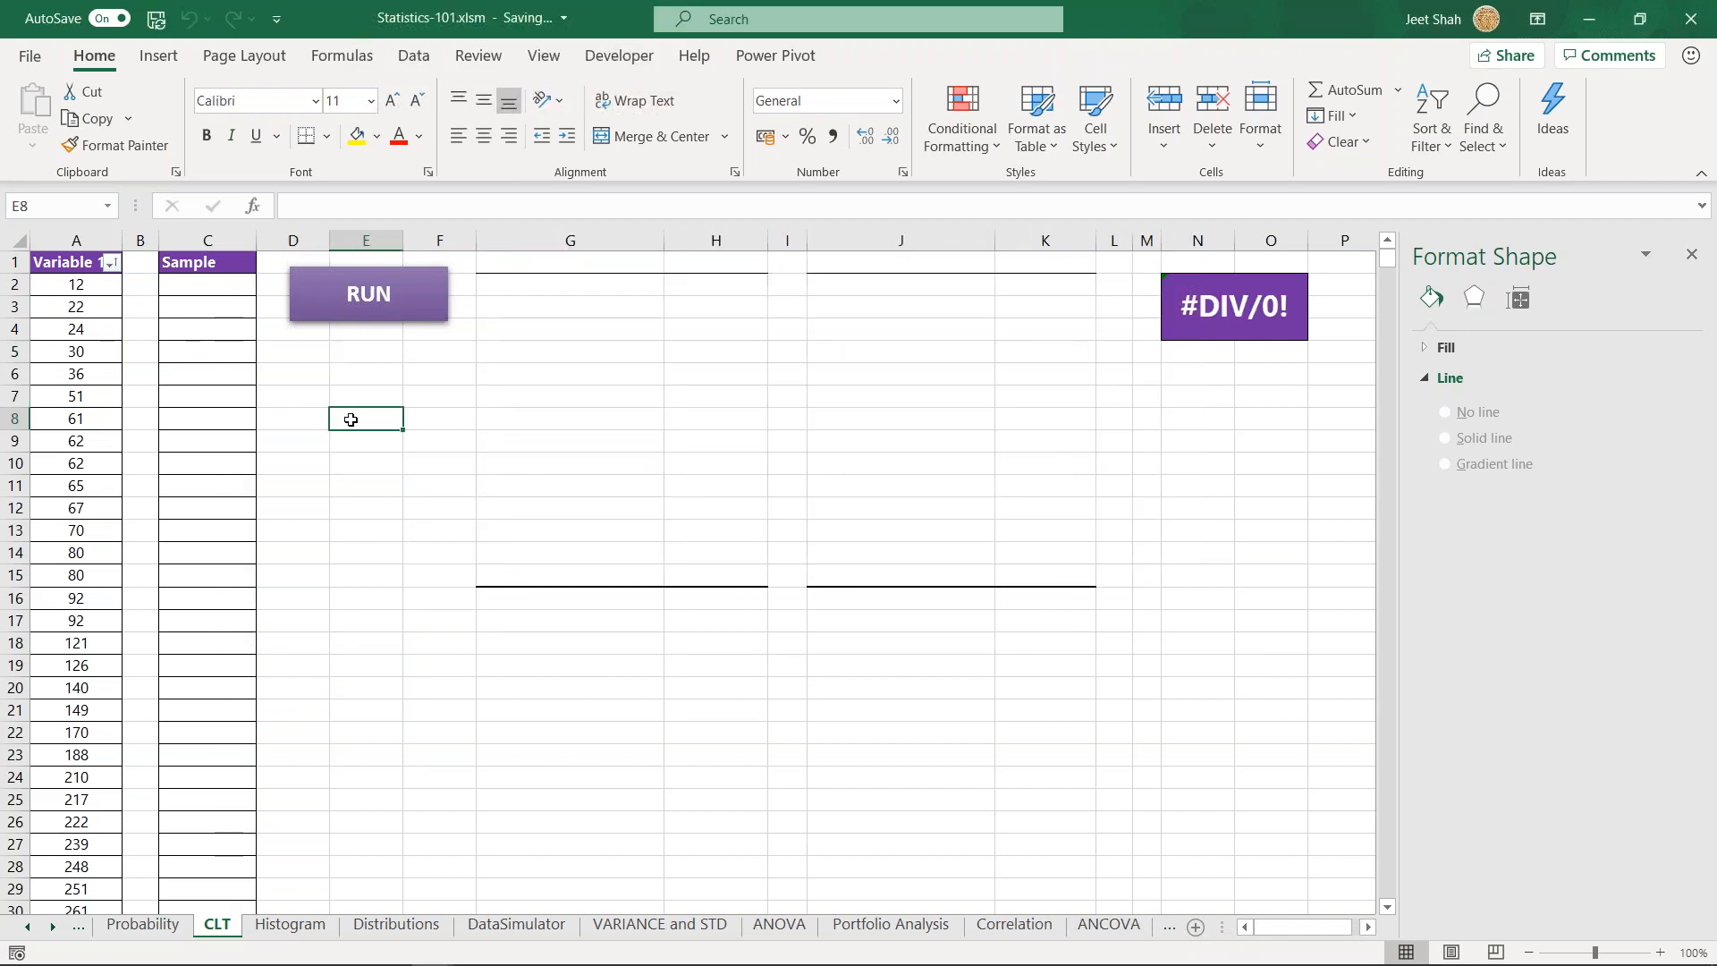
- Look through the Variable 1 population values in column A of the CLT sheet
{"action": "left_click", "coordinate": [104, 293]}
{"action": "left_click", "coordinate": [408, 416]}
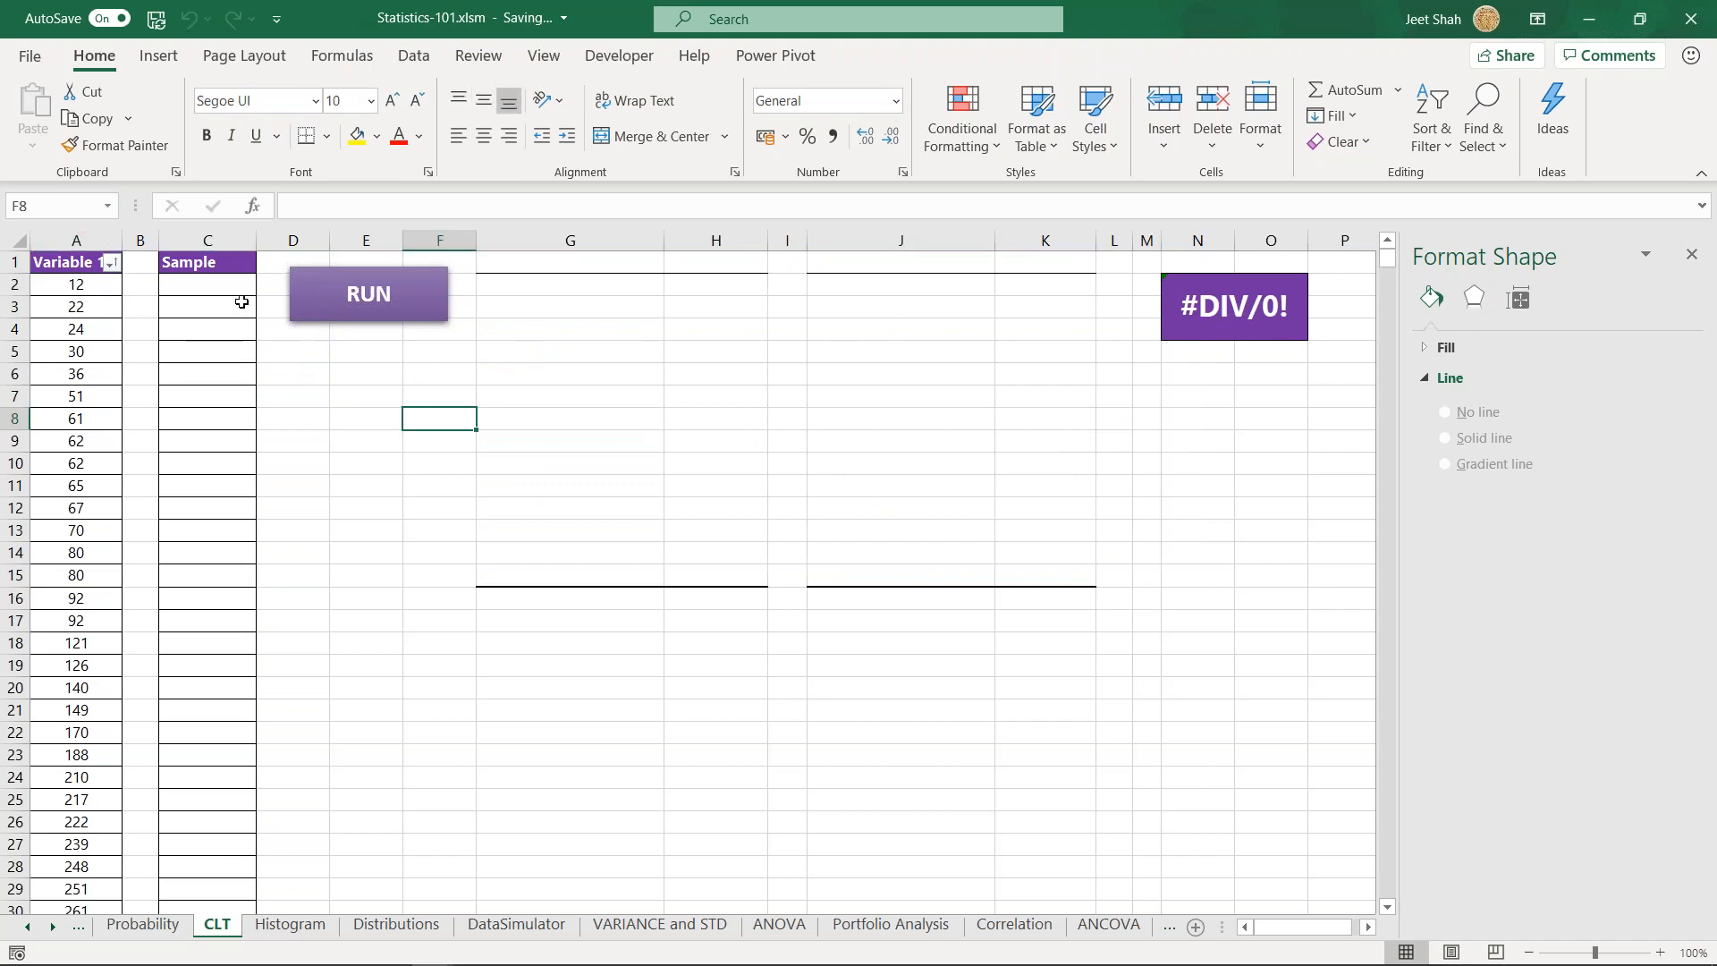
{"action": "left_click_drag", "start_coordinate": [84, 284], "coordinate": [80, 844]}
{"action": "left_click", "coordinate": [76, 735]}
{"action": "scroll", "coordinate": [76, 735], "scroll_direction": "down", "scroll_amount": 14}
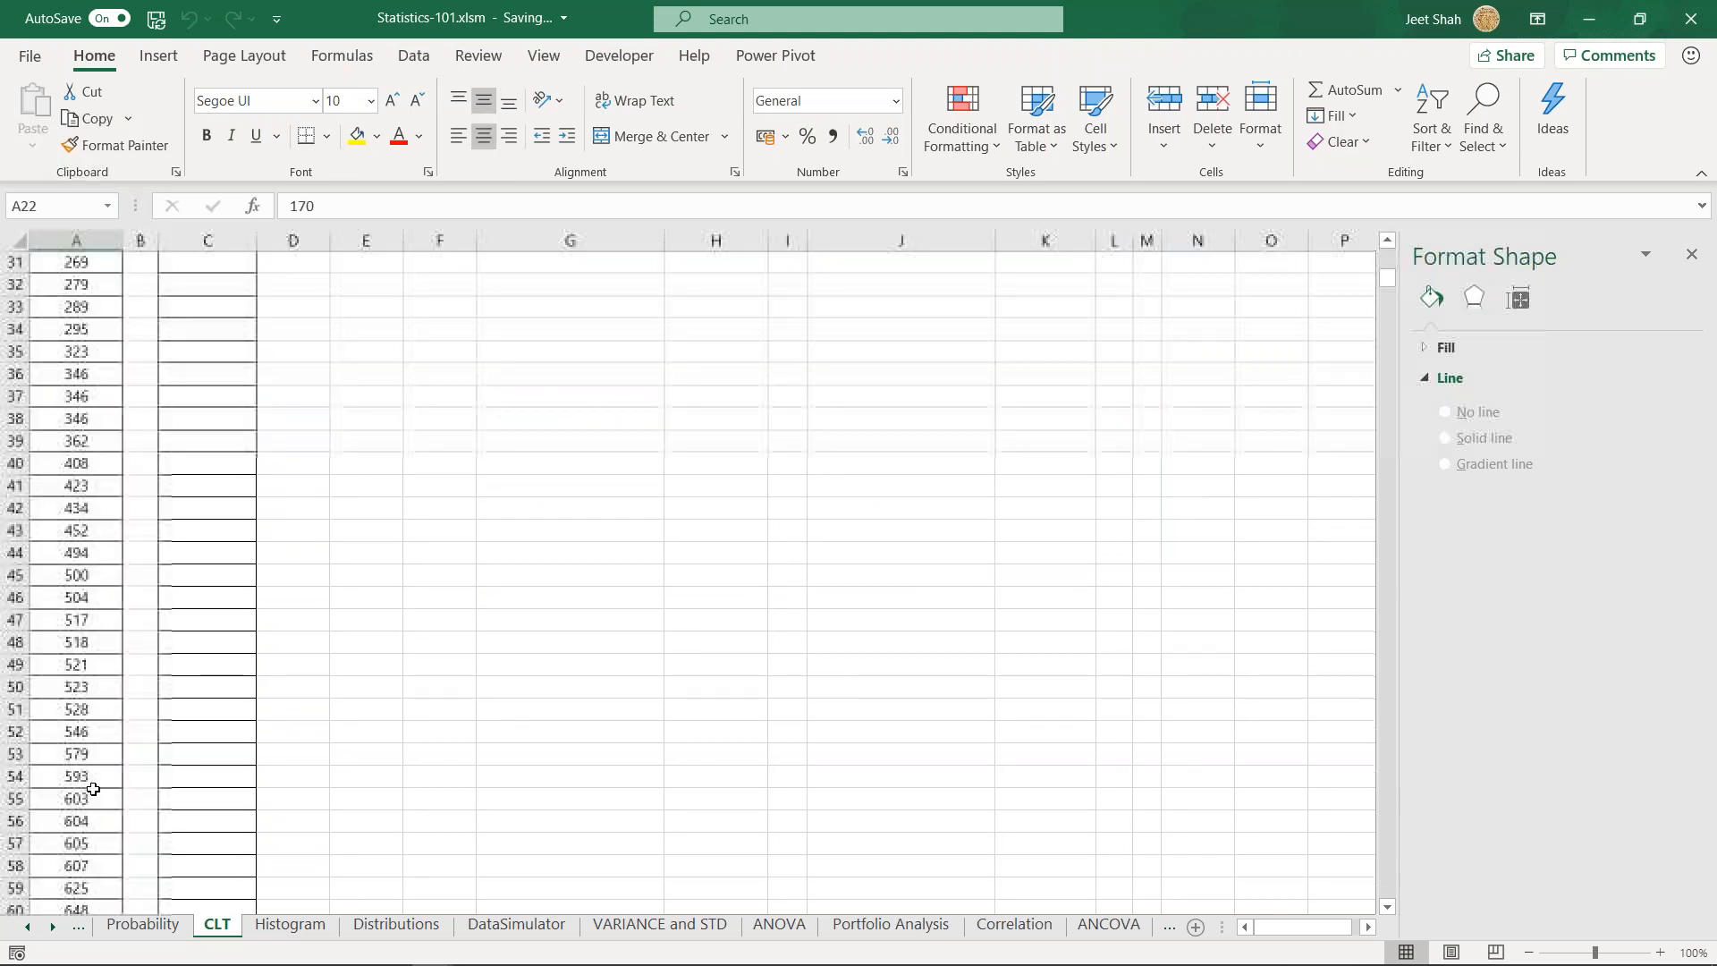
- Examine the Variable 1 population values down to the last row of column A and the Sample column beside them
{"action": "left_click", "coordinate": [77, 776]}
{"action": "key", "text": "ctrl+Down"}
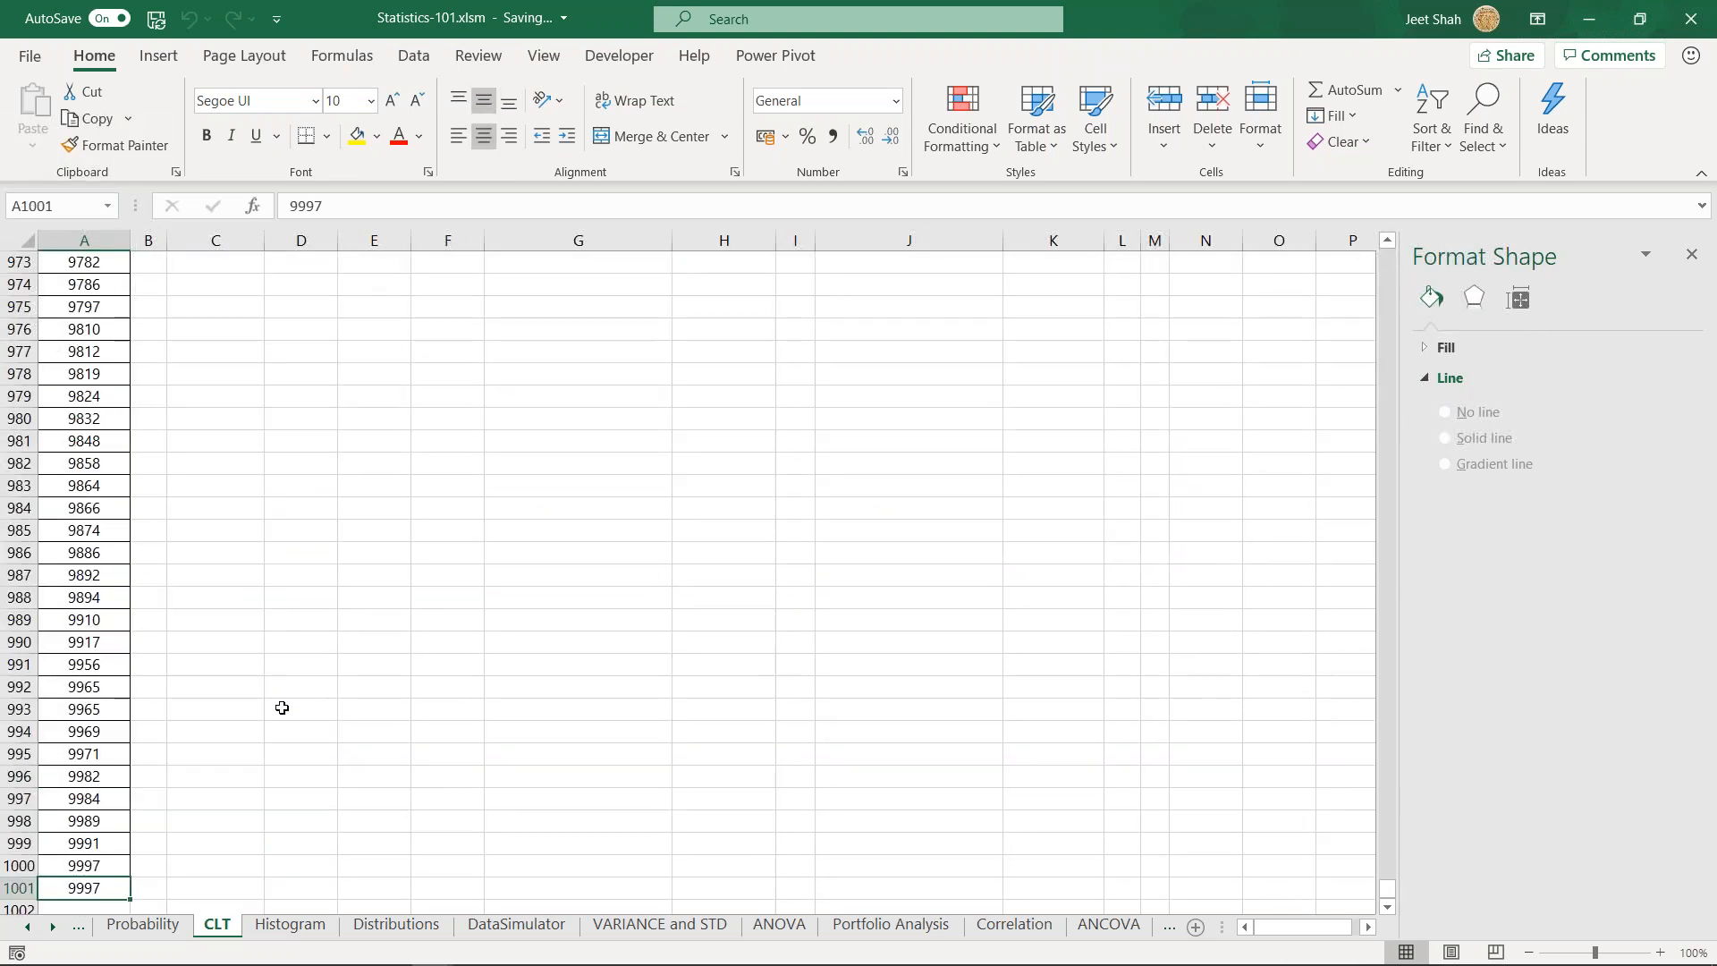
{"action": "key", "text": "ctrl+Up"}
{"action": "key", "text": "Up"}
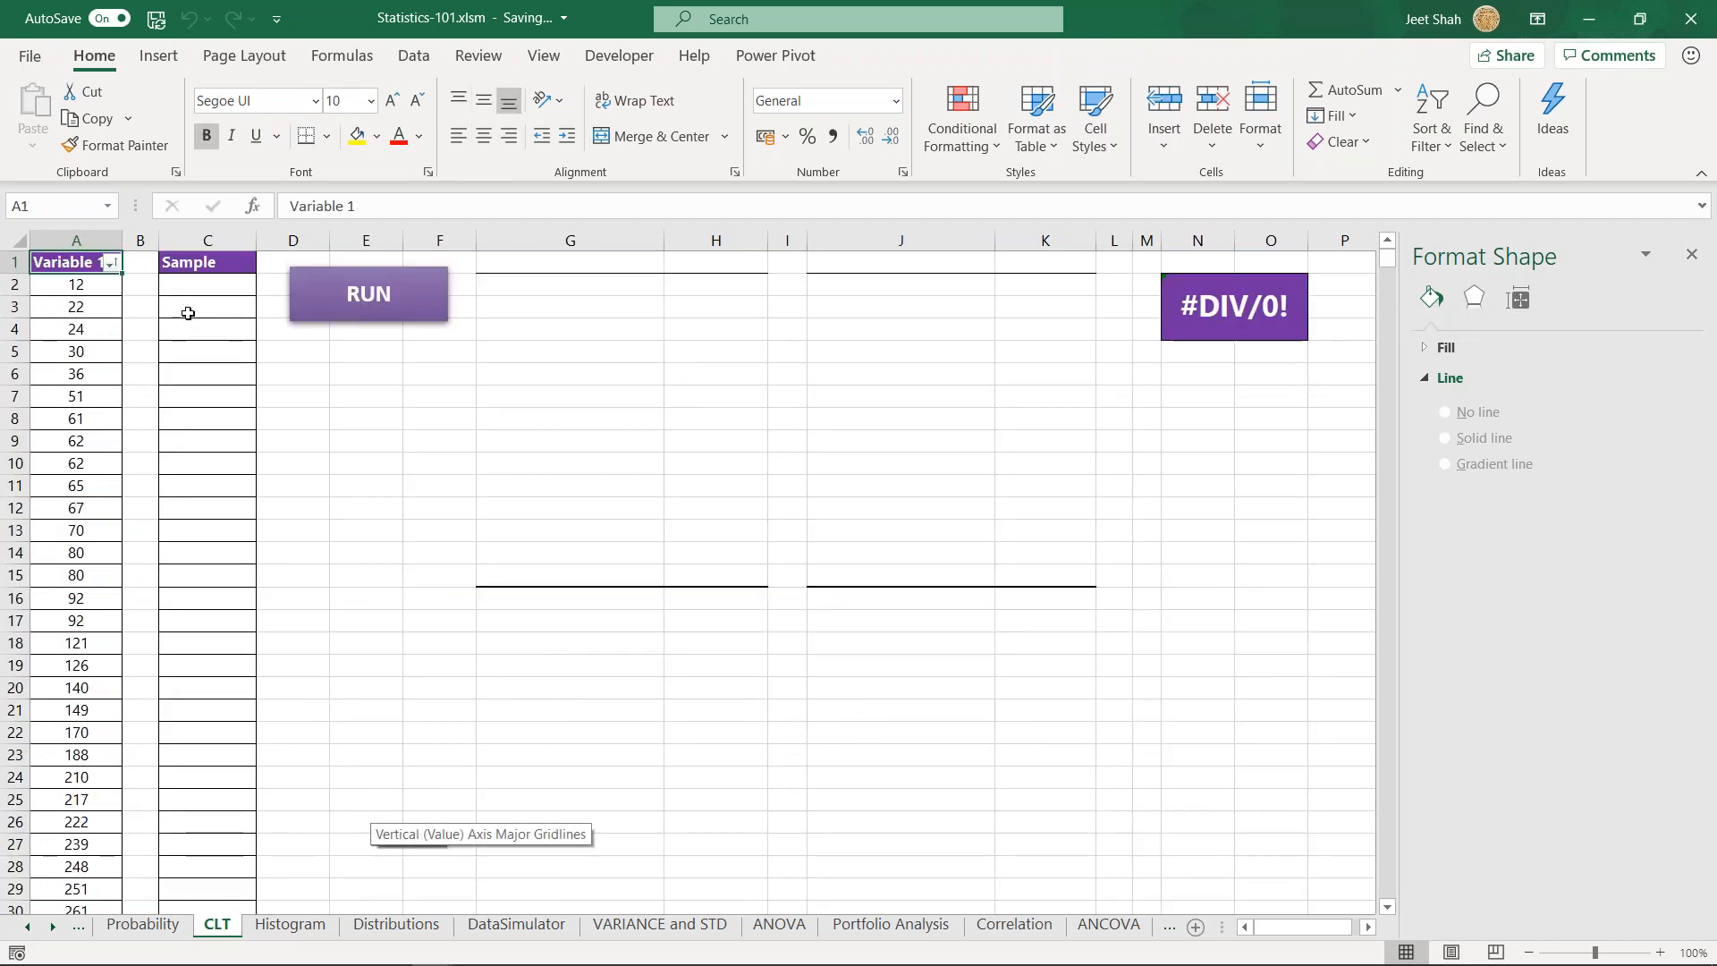
{"action": "left_click_drag", "start_coordinate": [200, 286], "coordinate": [260, 782]}
{"action": "scroll", "coordinate": [262, 742], "scroll_direction": "down", "scroll_amount": 2}
{"action": "scroll", "coordinate": [268, 730], "scroll_direction": "up", "scroll_amount": 6}
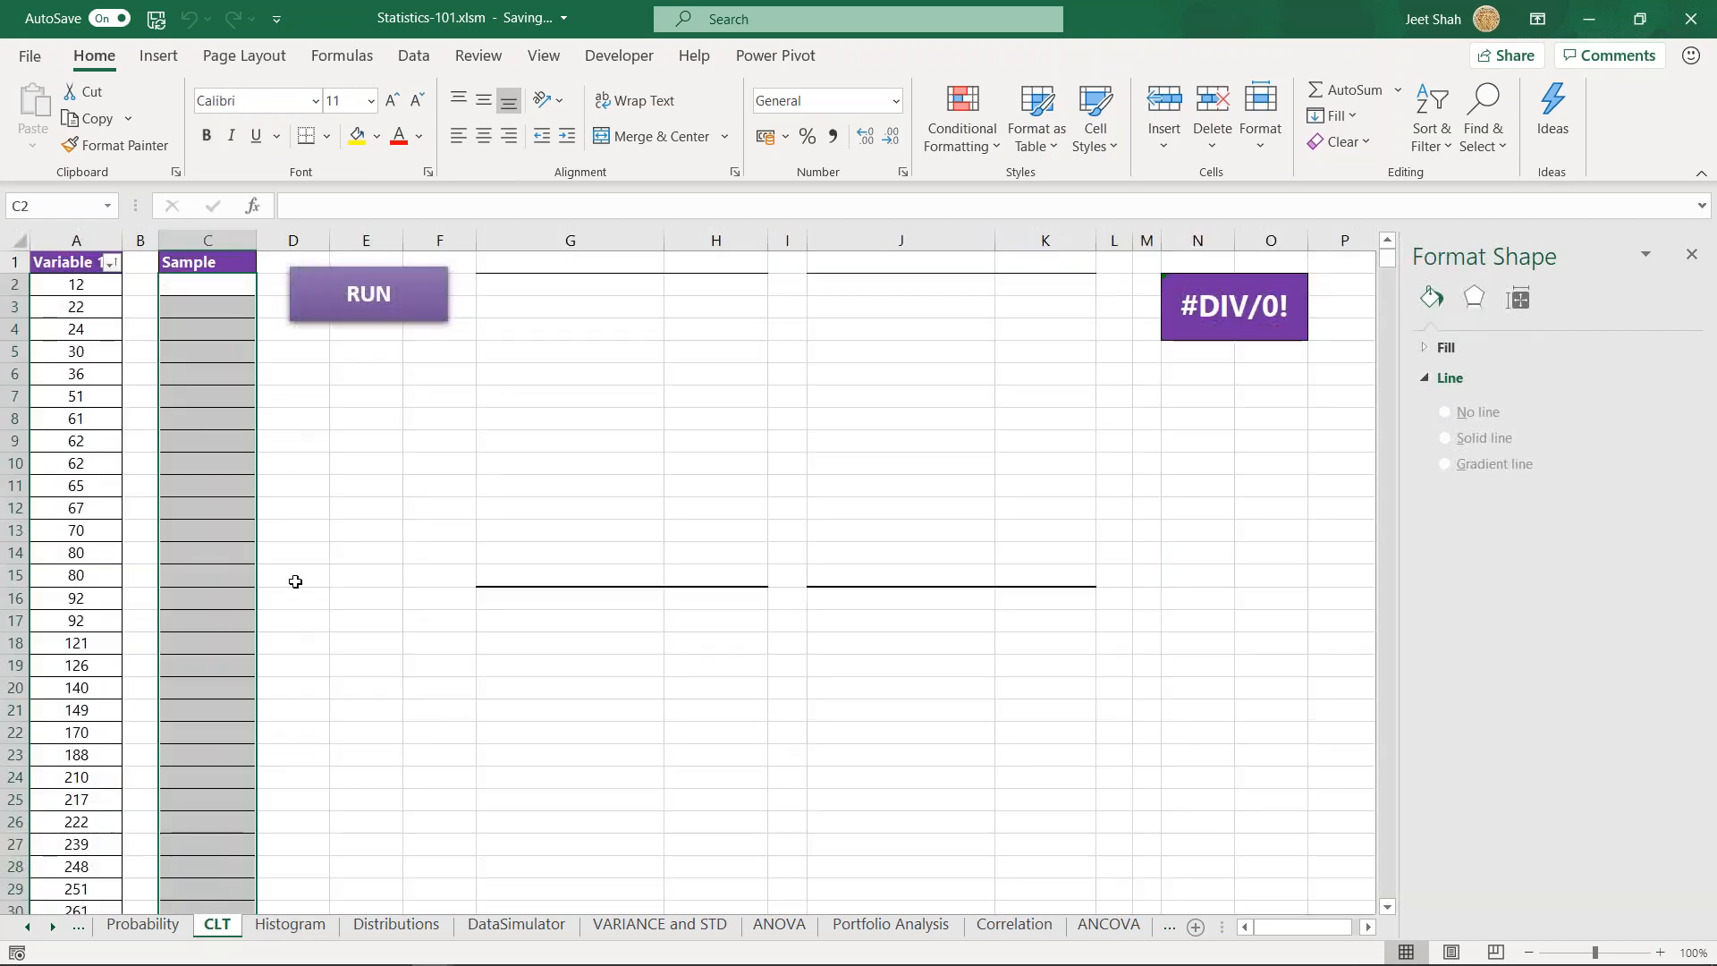
{"action": "left_click", "coordinate": [394, 490]}
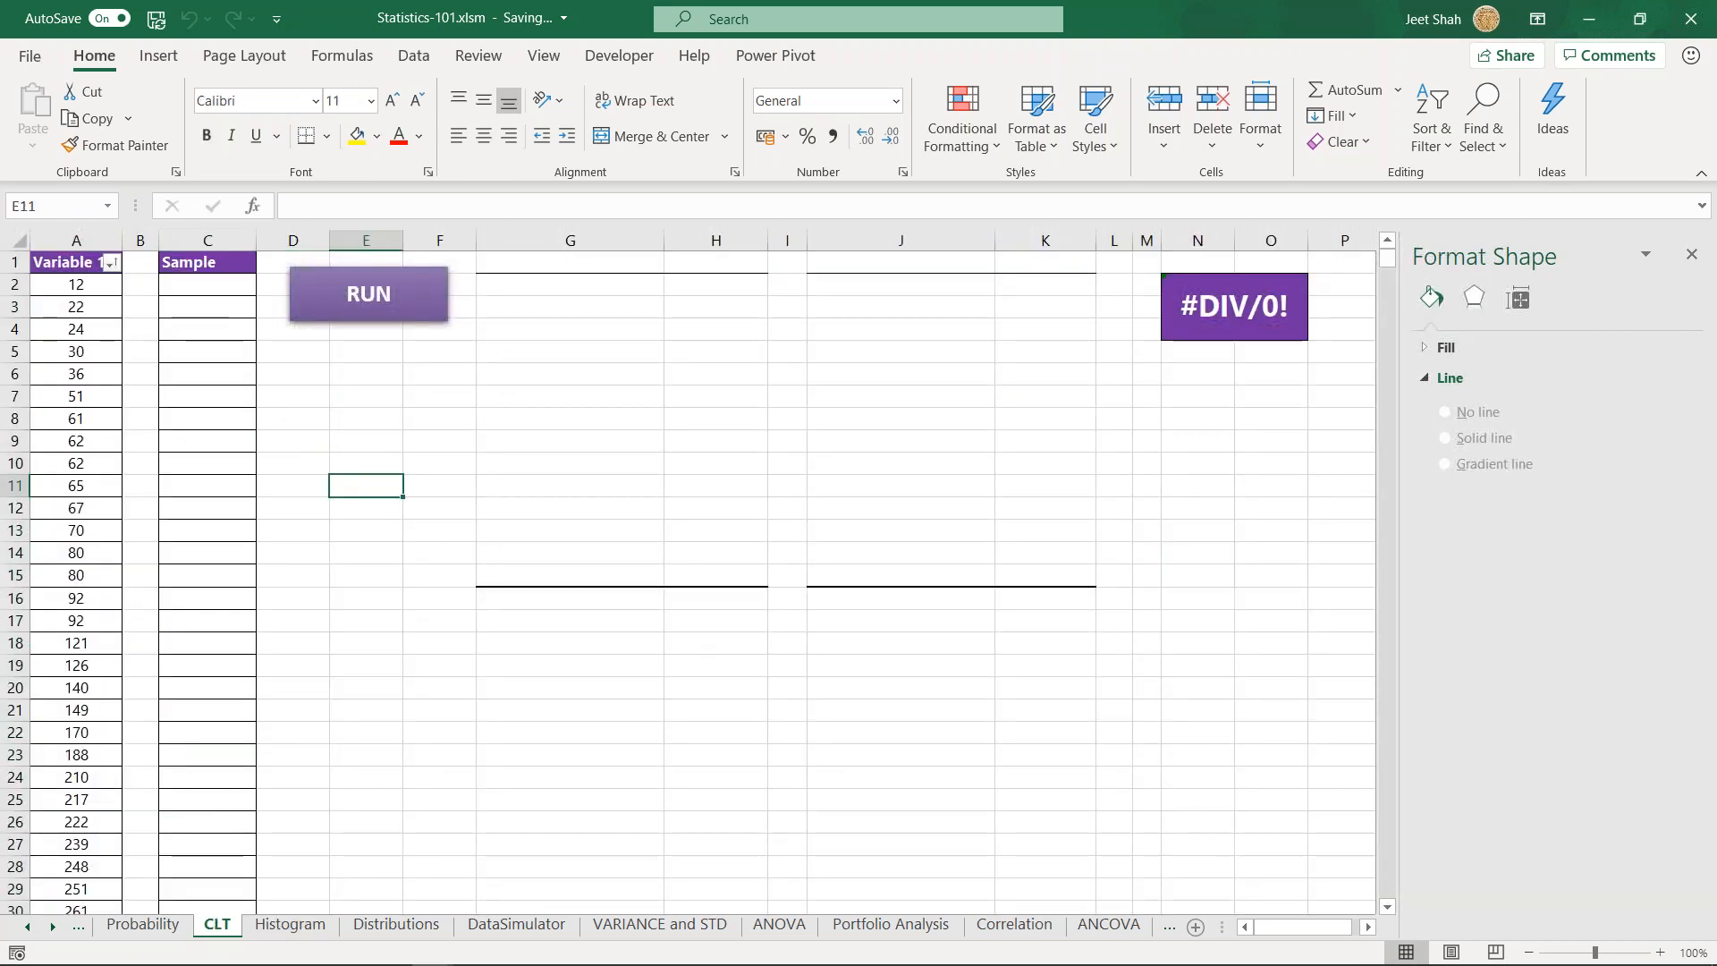
{"action": "left_click", "coordinate": [104, 285]}
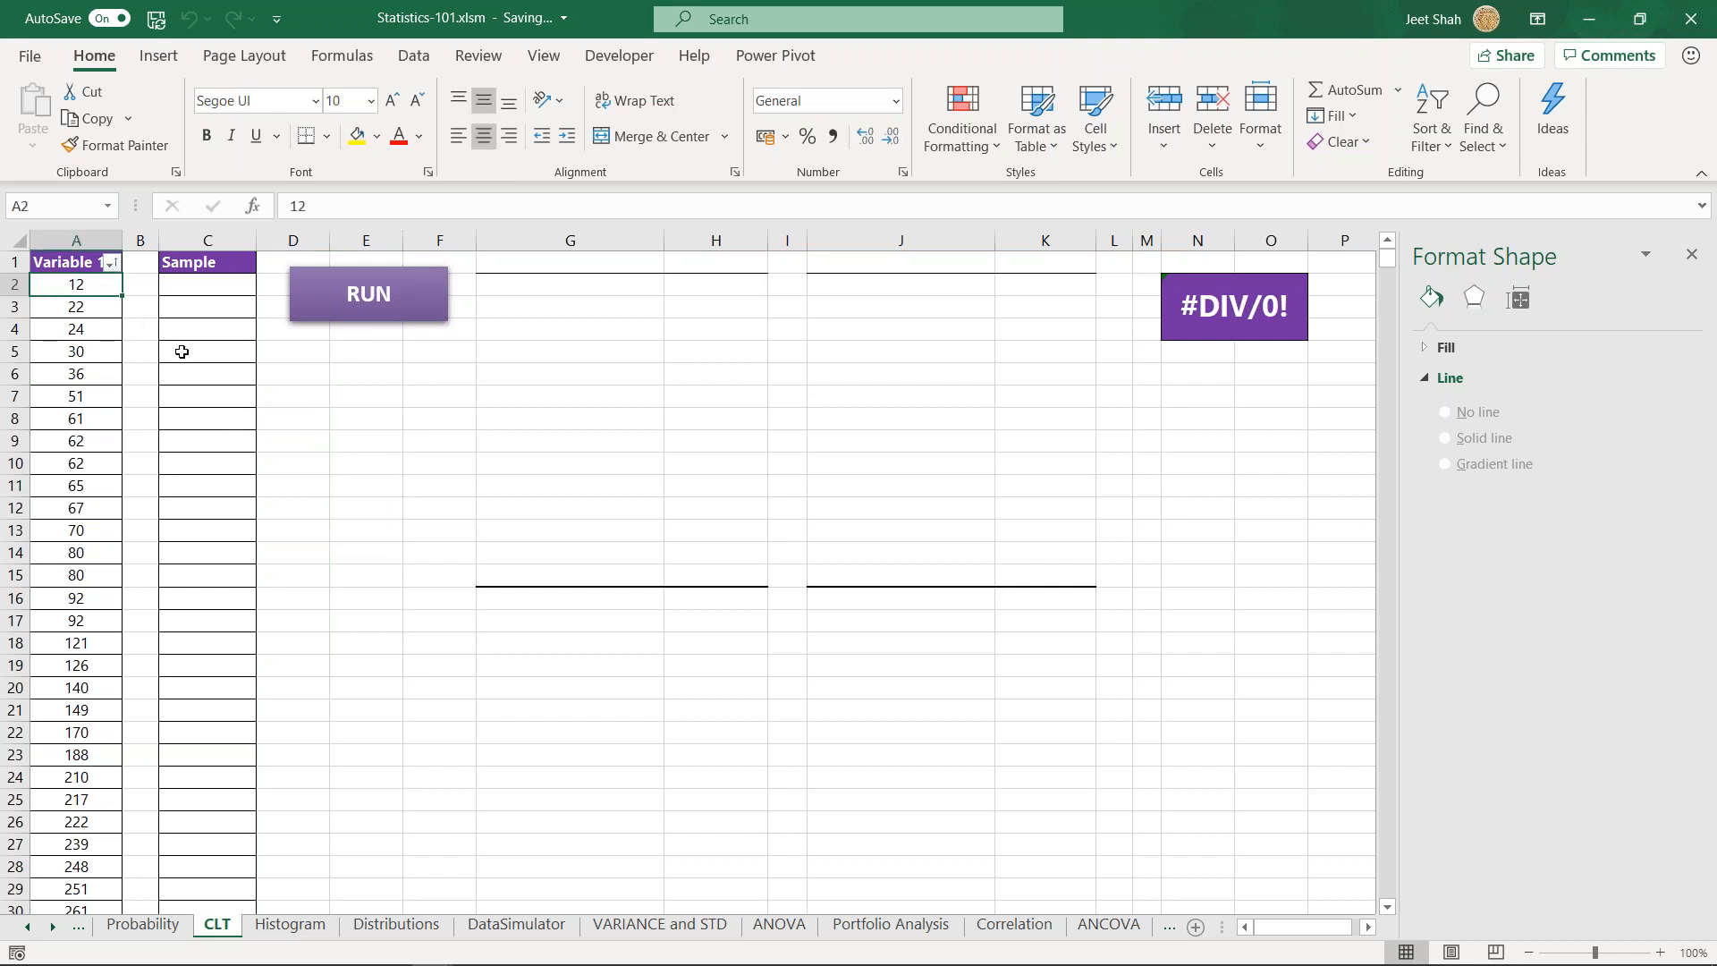
{"action": "key", "text": "Down"}
{"action": "key", "text": "Down"}
{"action": "key", "text": "Down"}
{"action": "key", "text": "Down"}
{"action": "key", "text": "Down"}
{"action": "key", "text": "Down"}
{"action": "key", "text": "Down"}
{"action": "key", "text": "Down"}
{"action": "key", "text": "Down"}
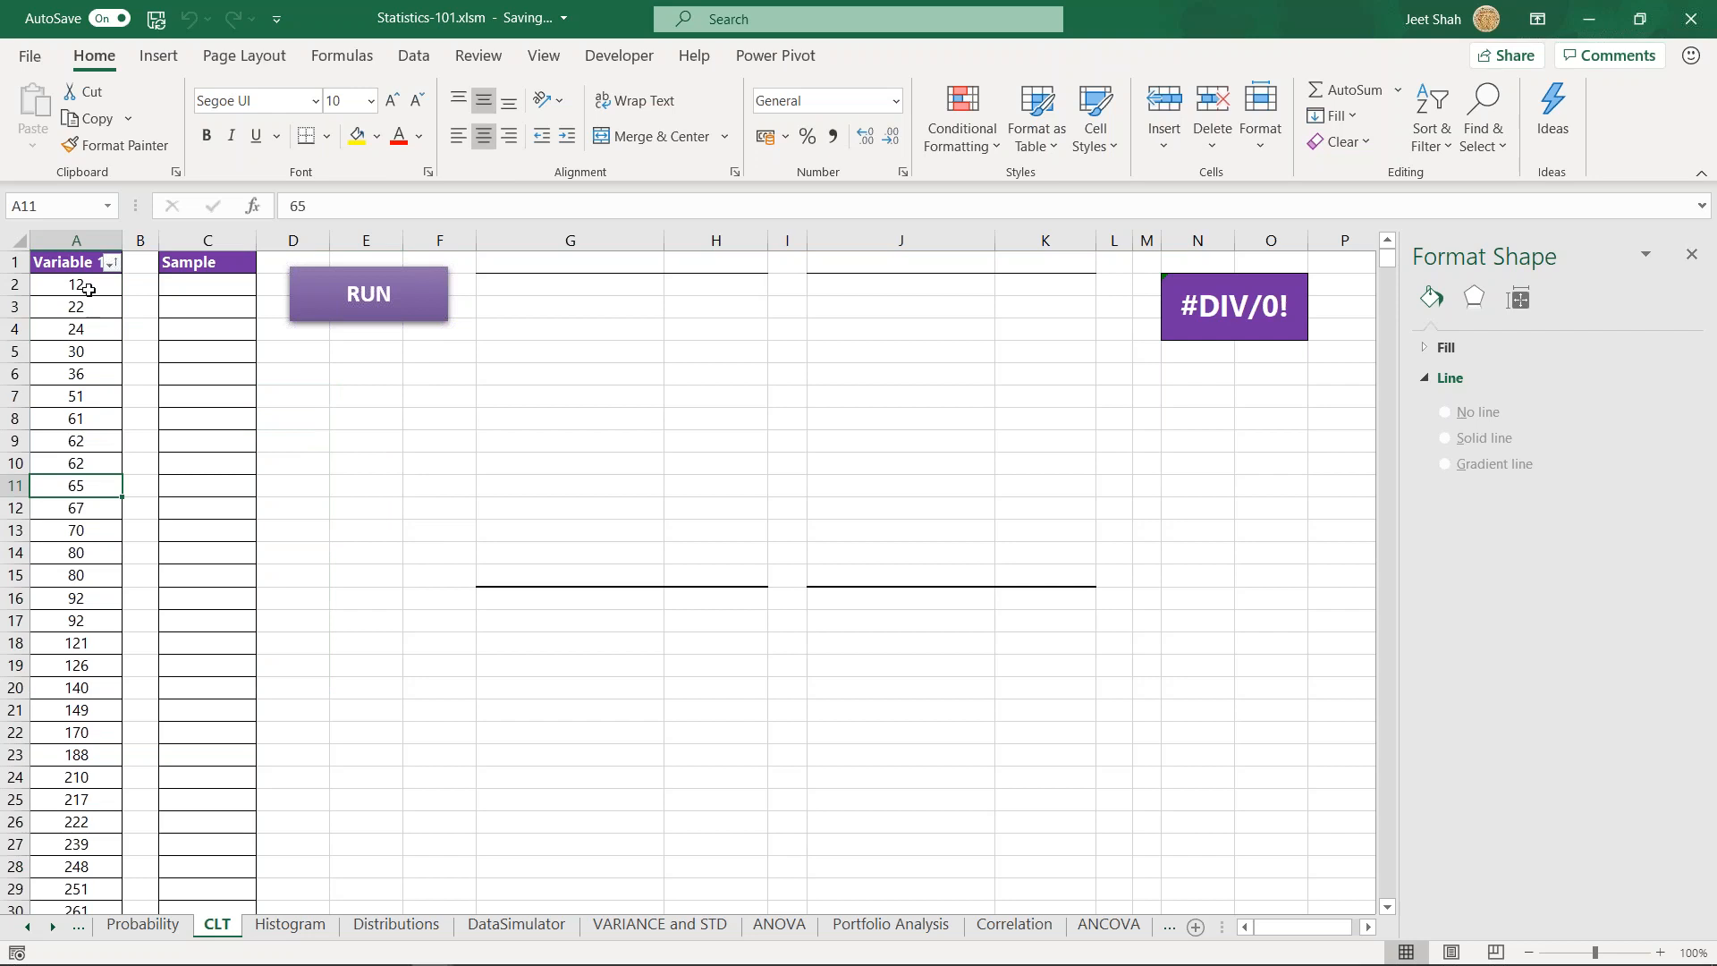
- Autofit the width of column A so the Variable 1 header fits
{"action": "left_click", "coordinate": [88, 242]}
{"action": "left_click", "coordinate": [99, 326]}
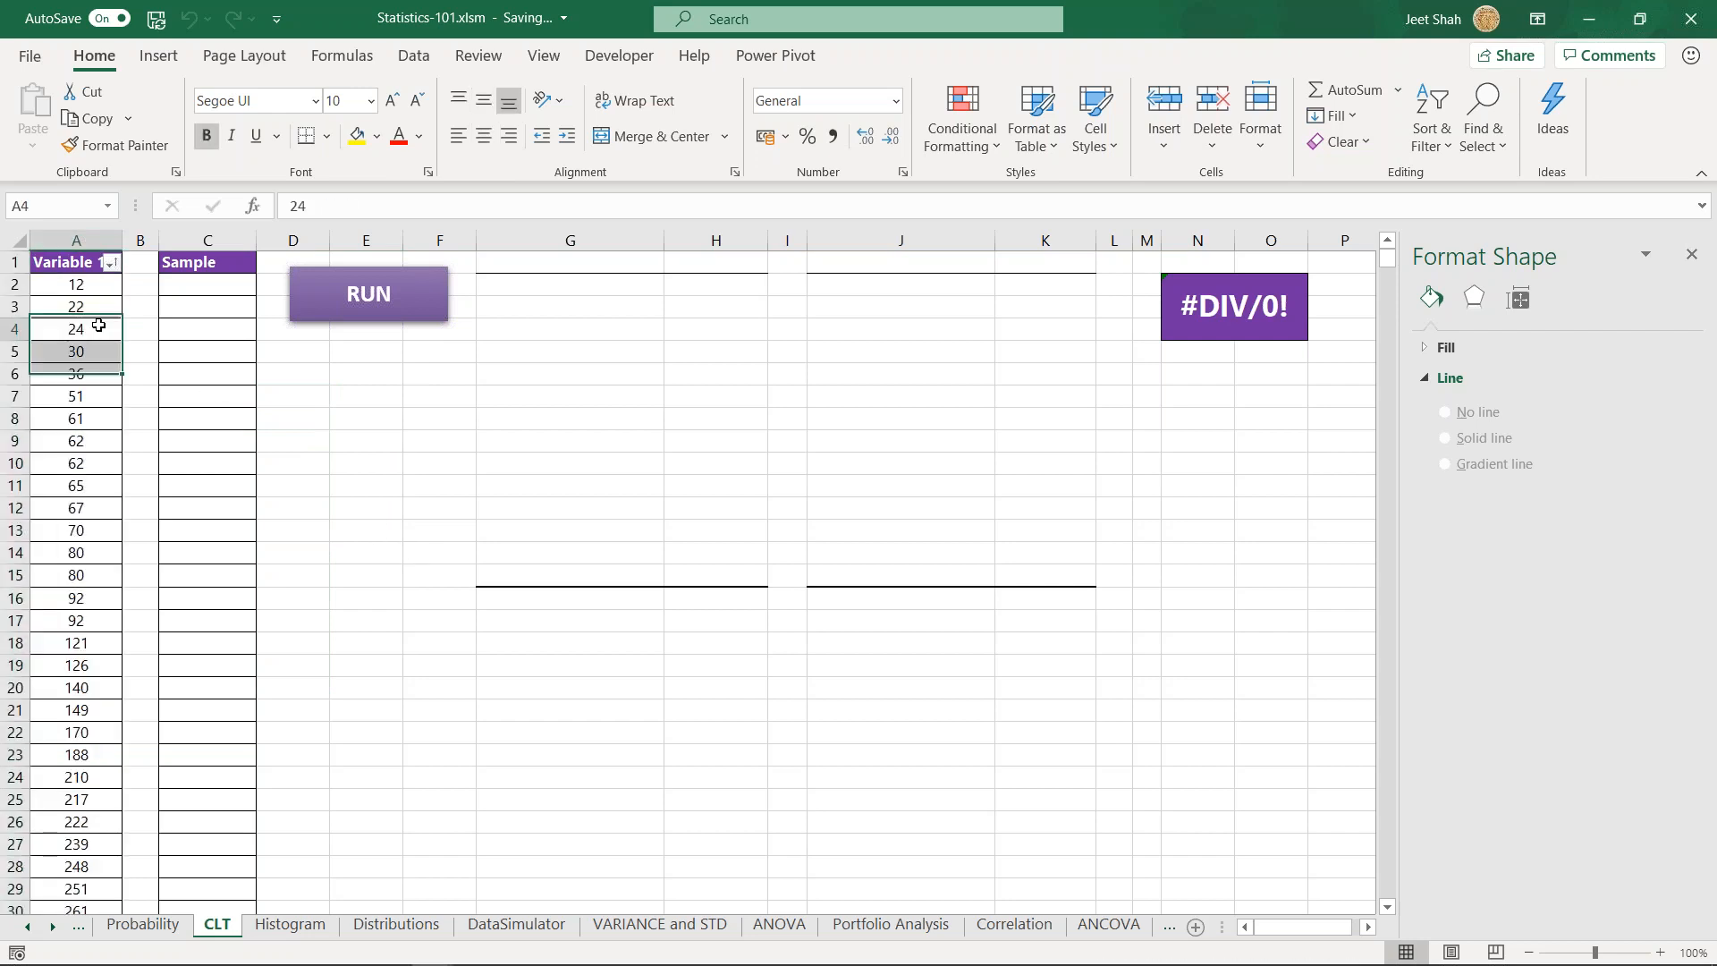
{"action": "double_click", "coordinate": [122, 240]}
{"action": "left_click", "coordinate": [207, 378]}
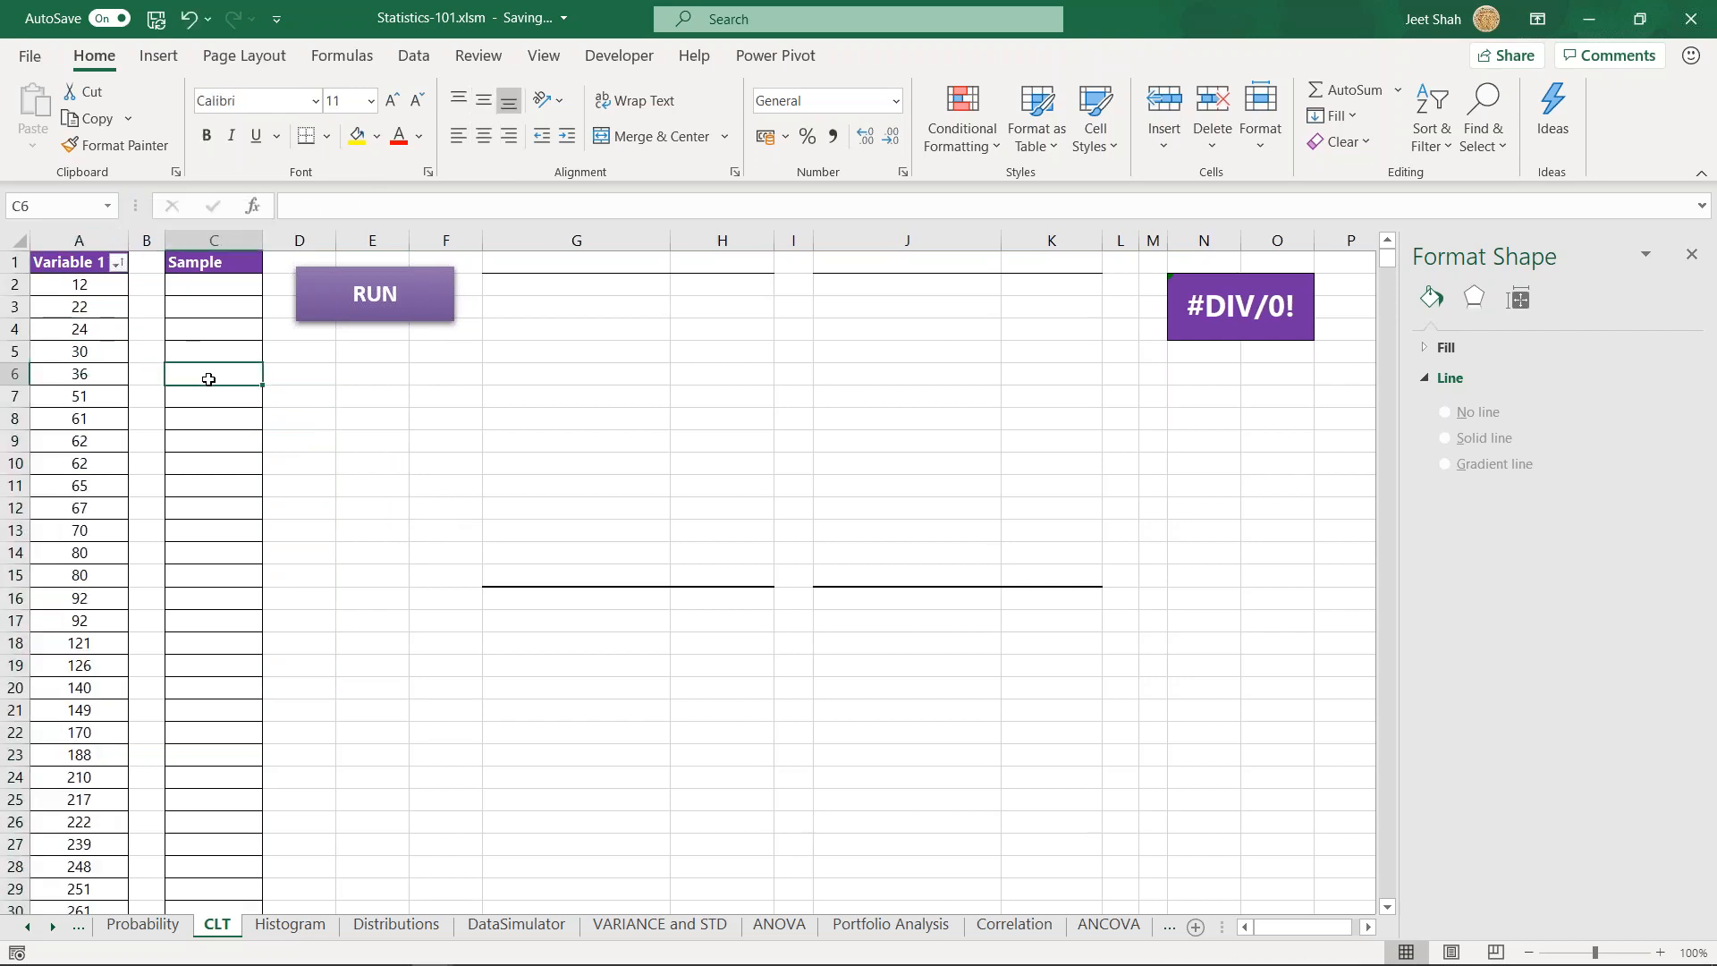
{"action": "left_click", "coordinate": [224, 288]}
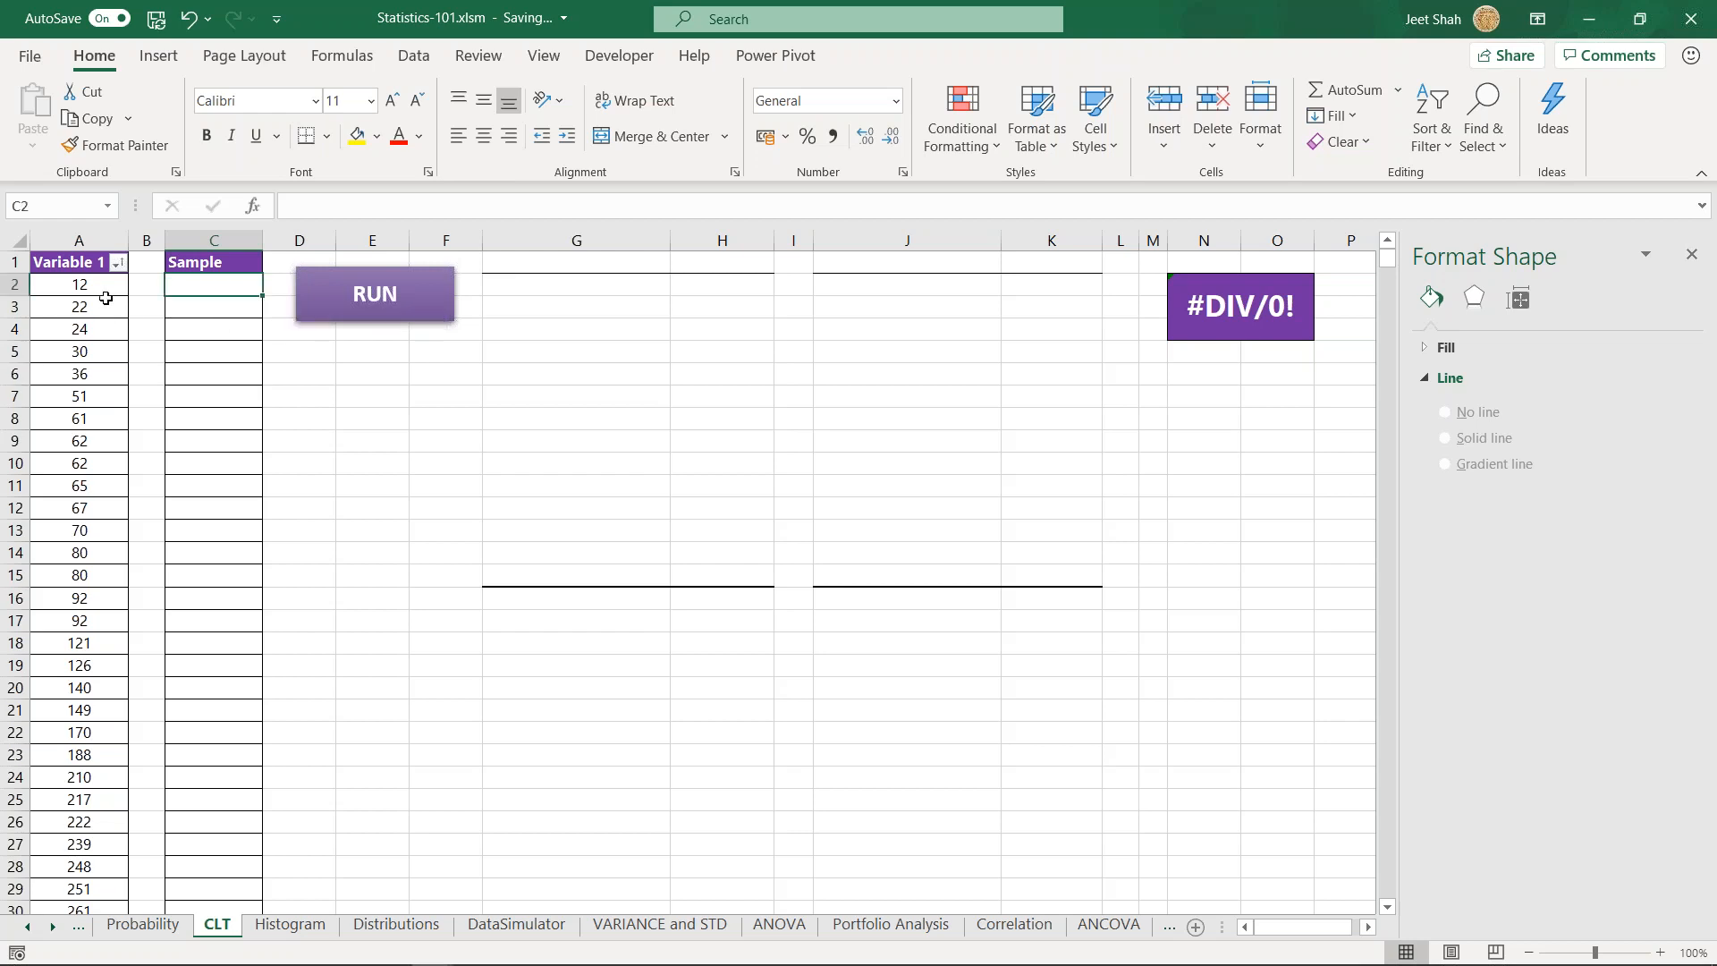
{"action": "left_click", "coordinate": [83, 331]}
{"action": "left_click", "coordinate": [90, 441]}
{"action": "left_click", "coordinate": [90, 530]}
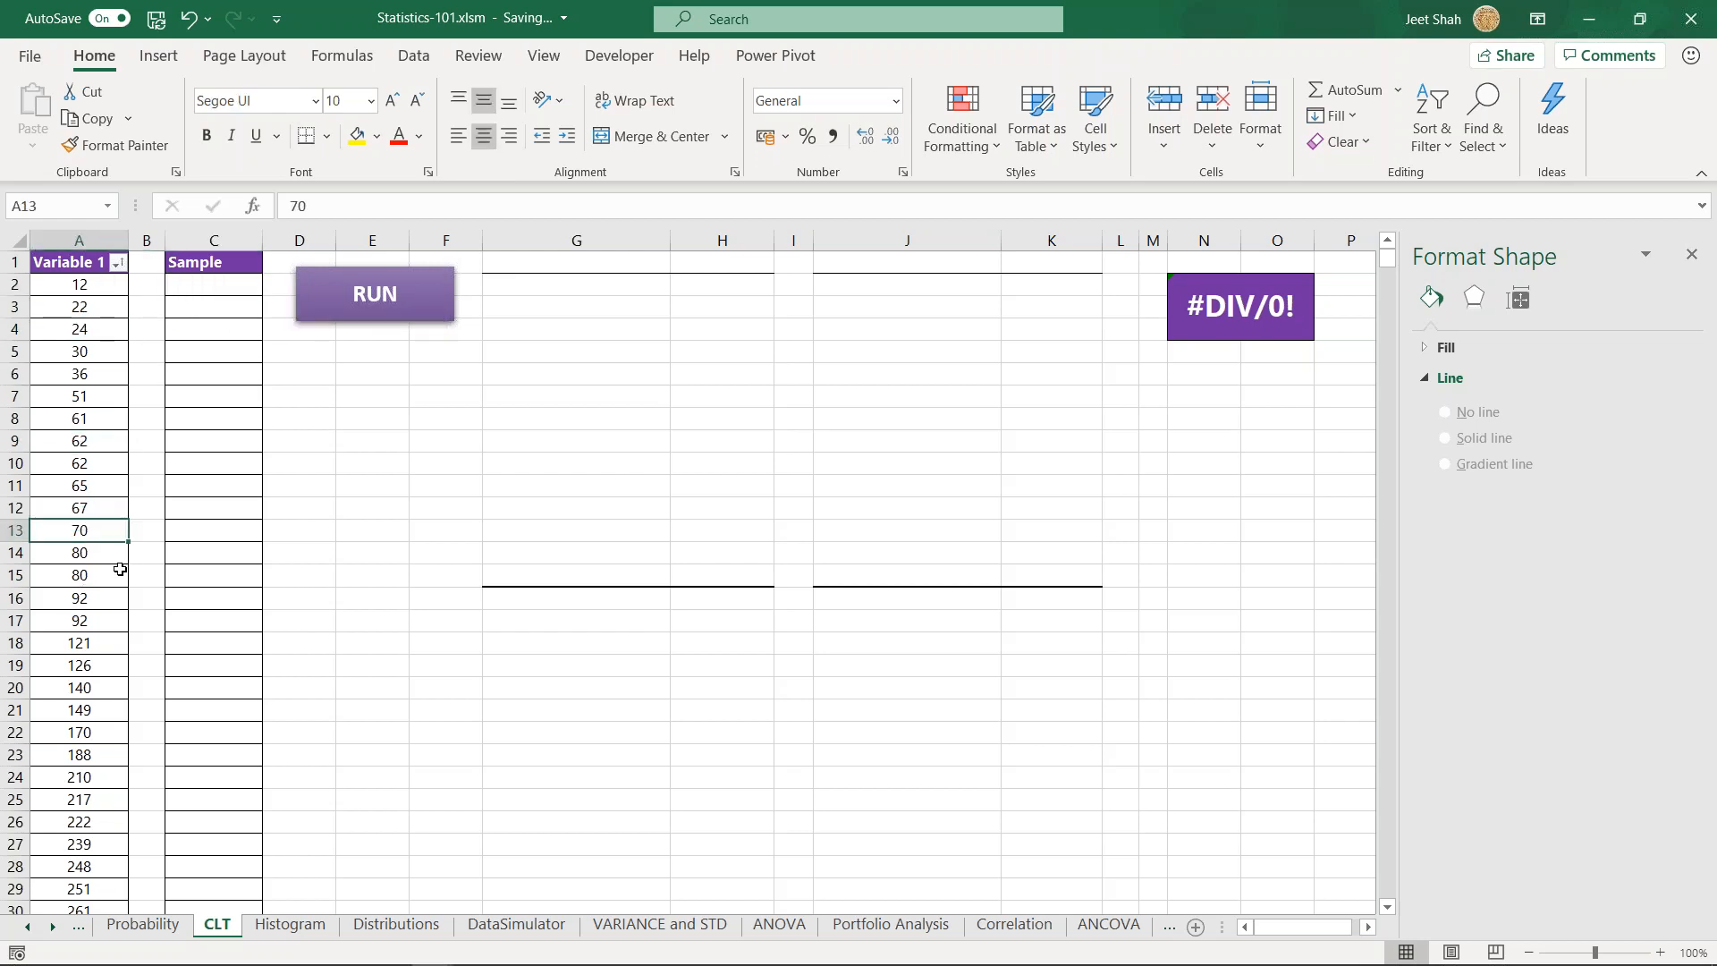
{"action": "left_click", "coordinate": [217, 283]}
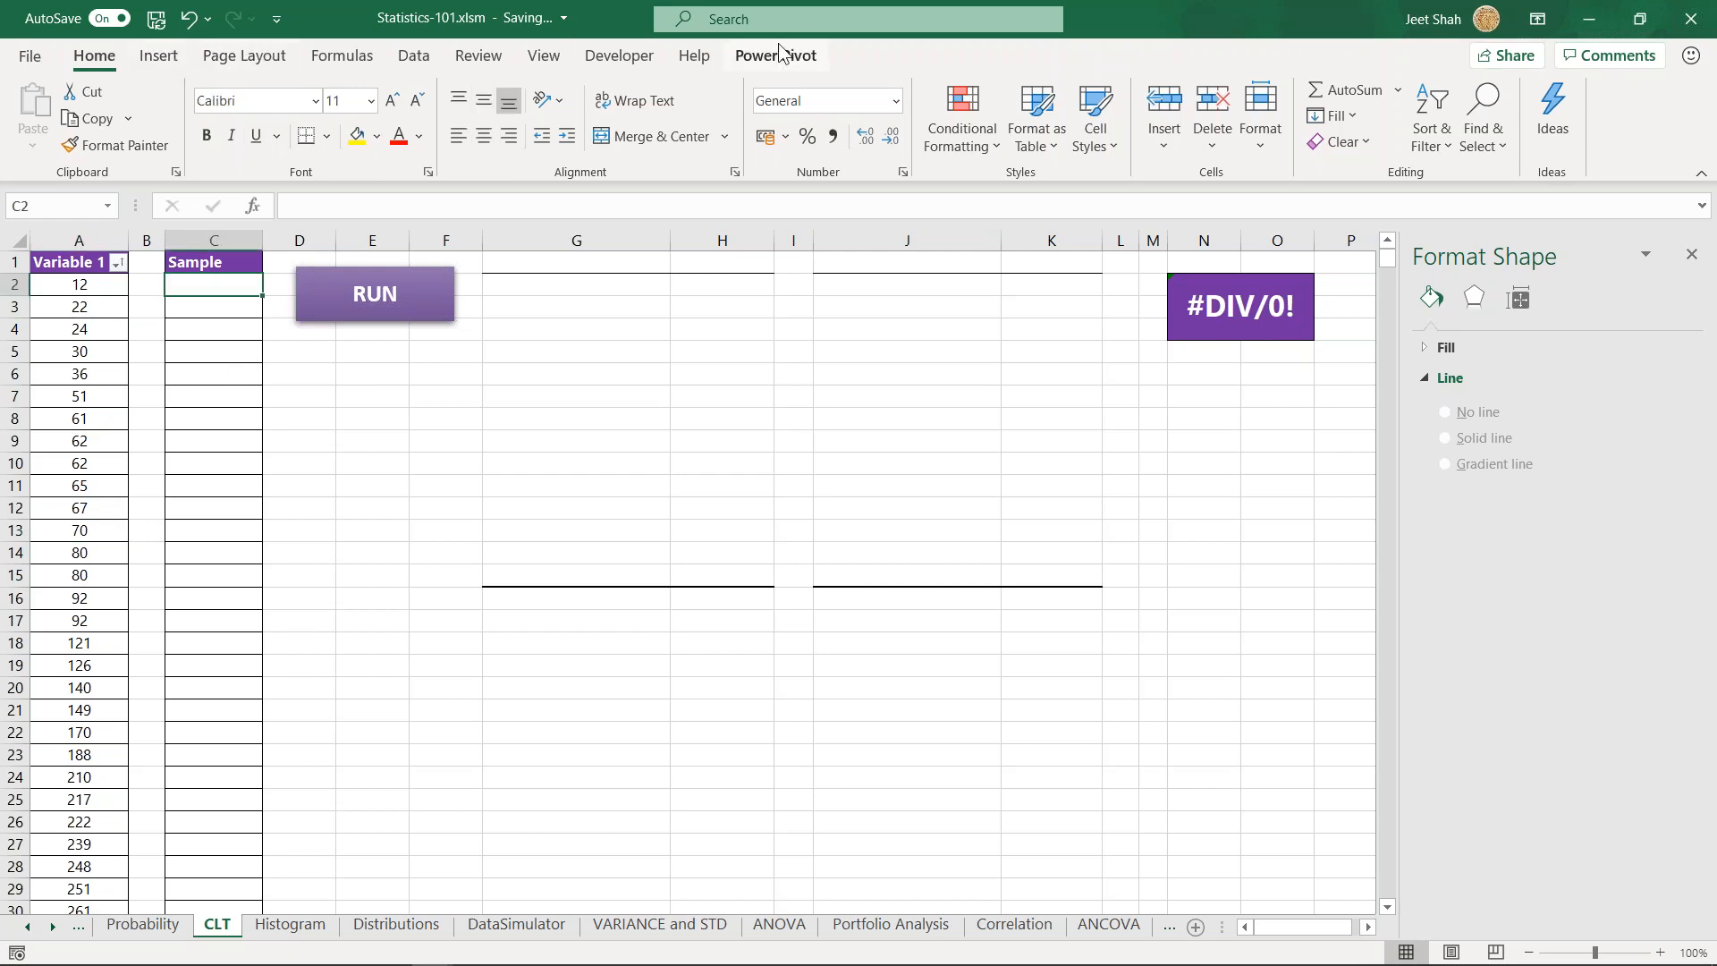
- Enable the Analysis ToolPak - VBA add-in alongside the Analysis ToolPak through the Excel add-in options
{"action": "left_click", "coordinate": [413, 56]}
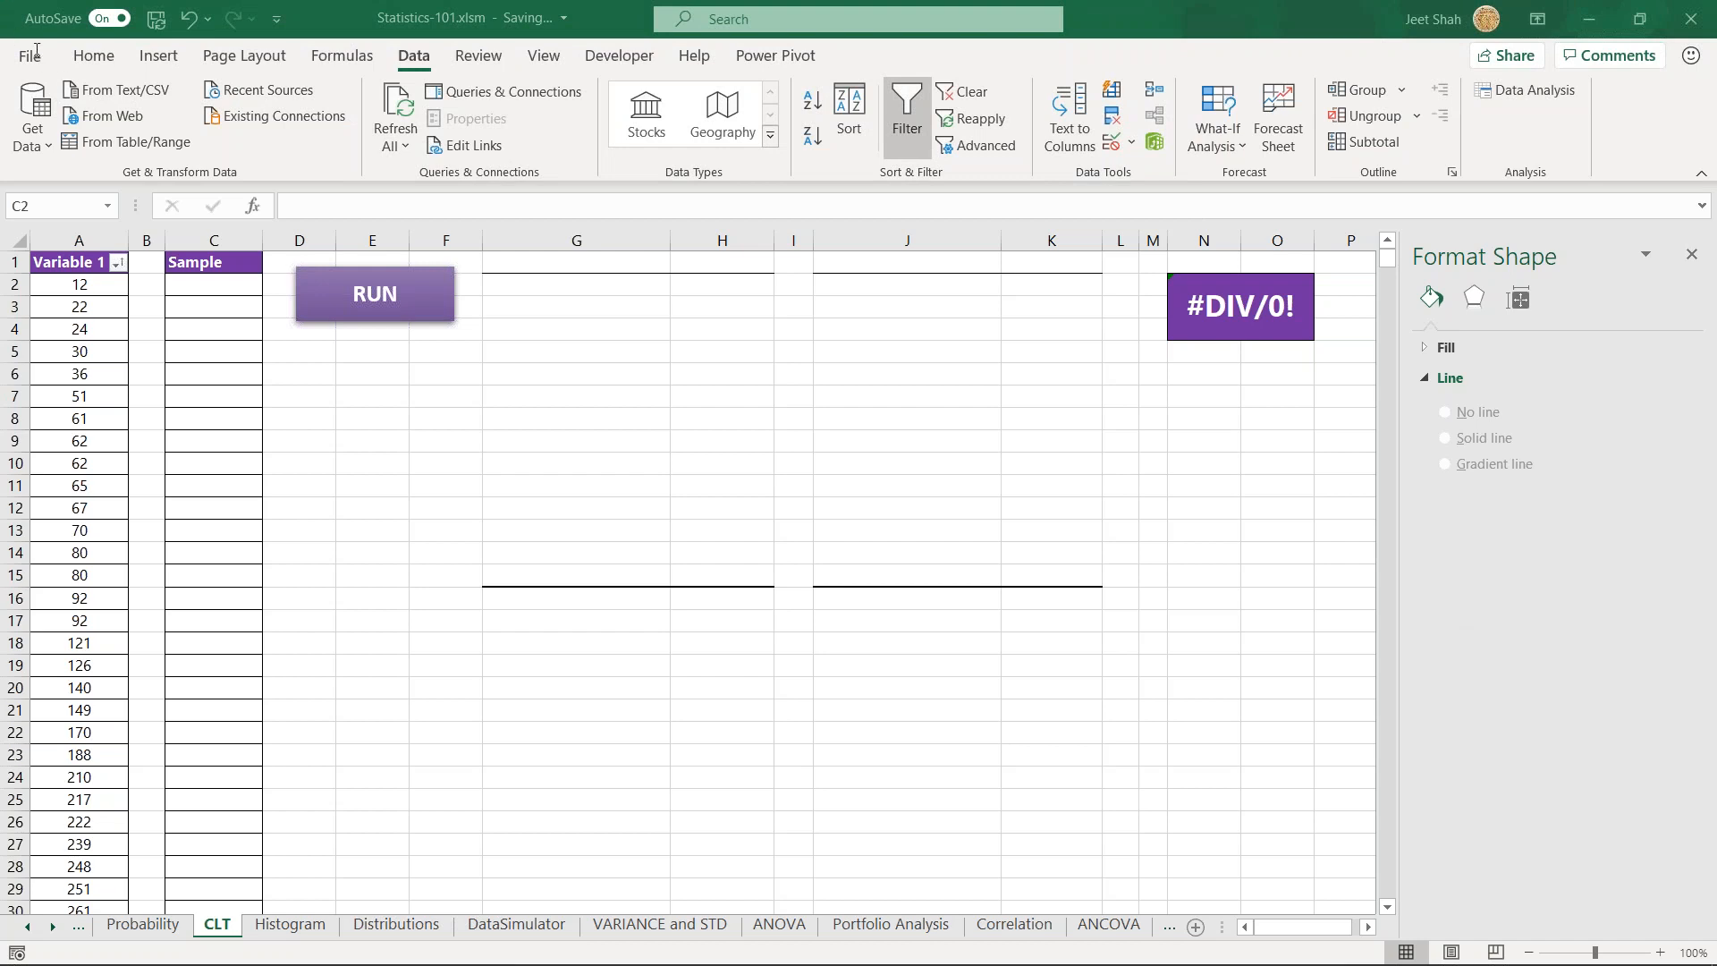
{"action": "left_click", "coordinate": [36, 51]}
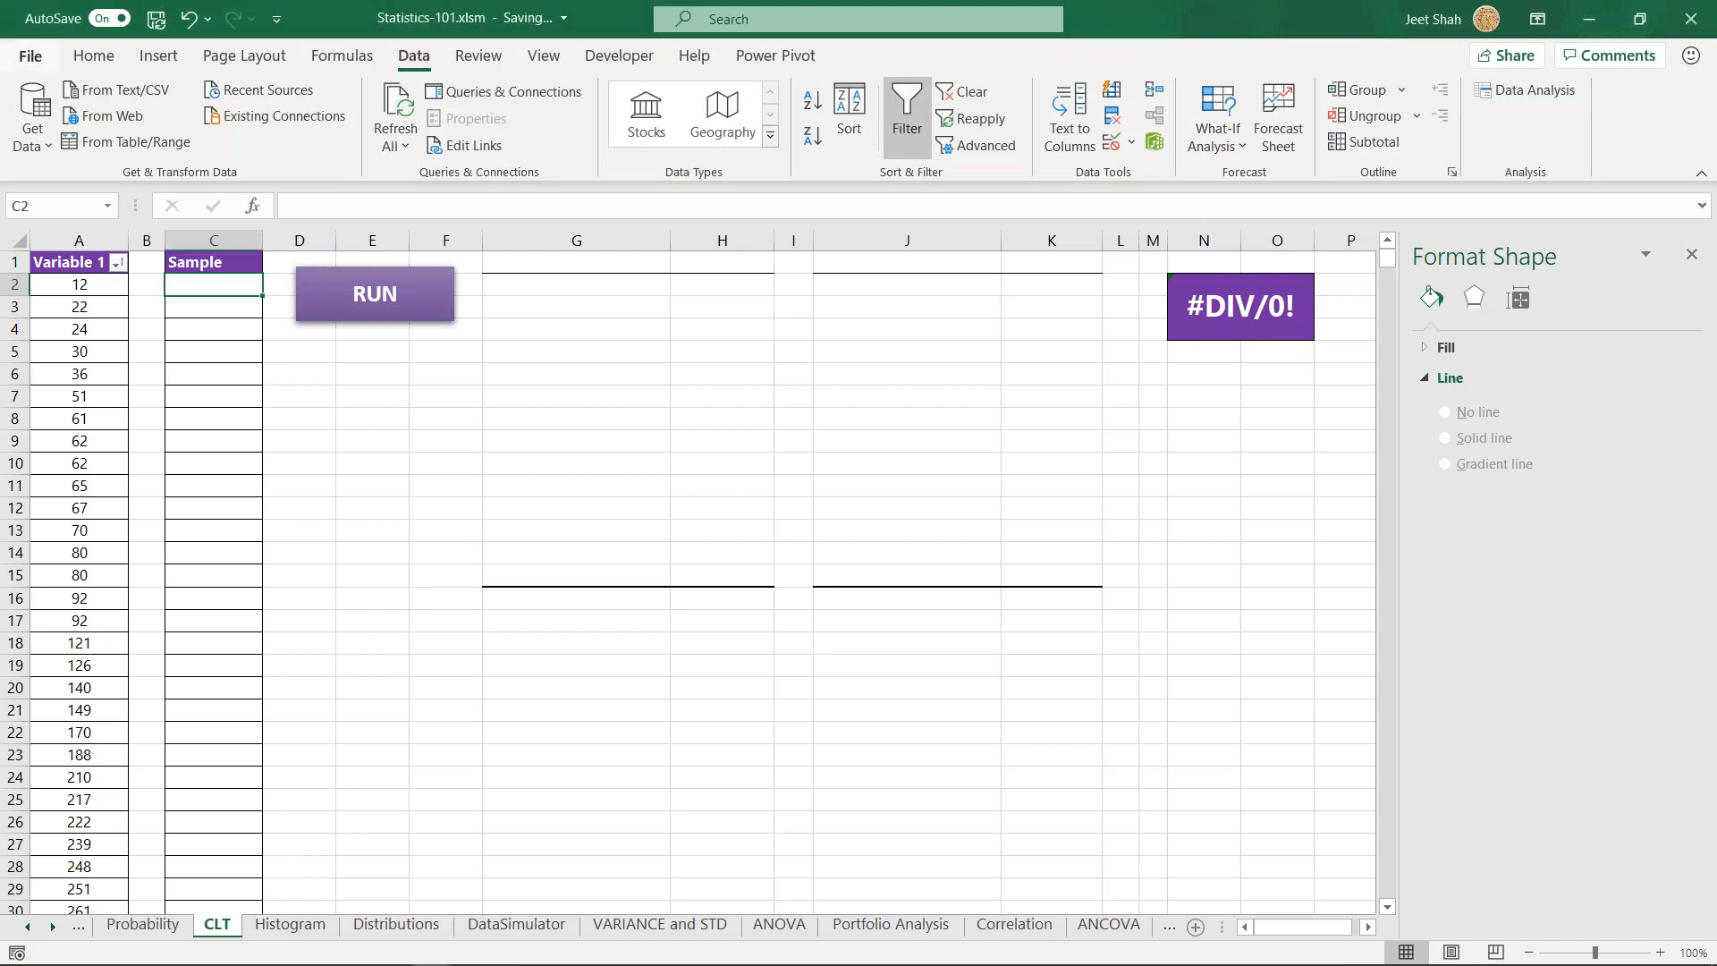
{"action": "left_click", "coordinate": [29, 56]}
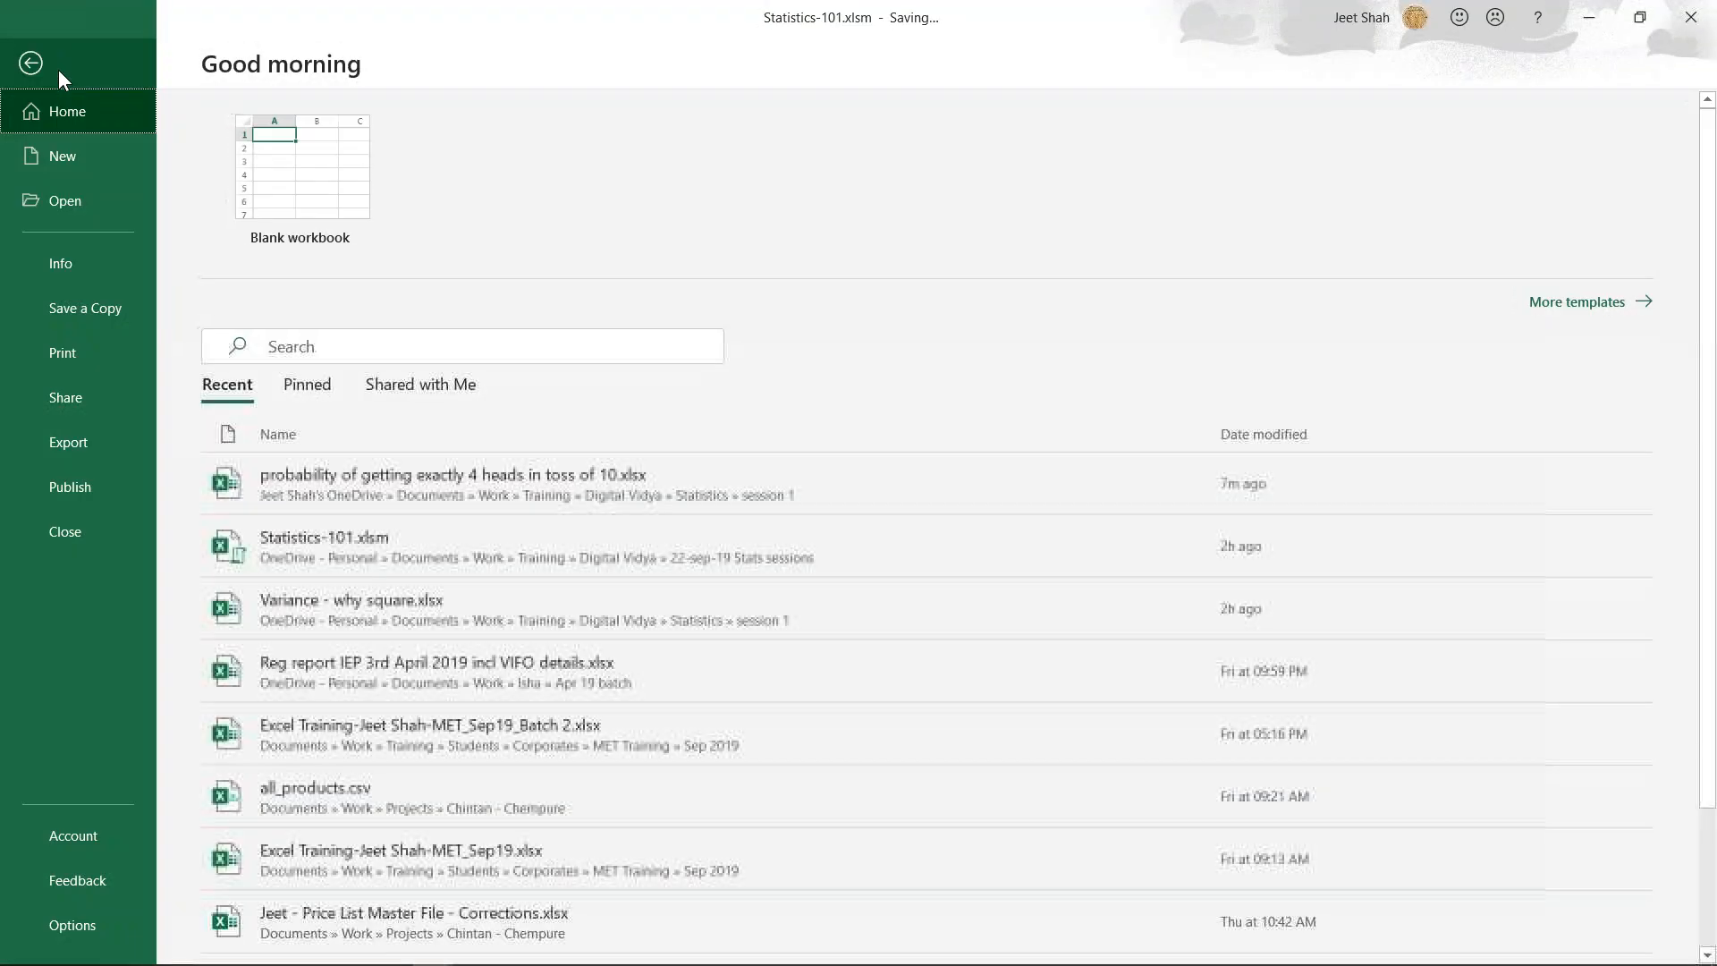
{"action": "left_click", "coordinate": [72, 925]}
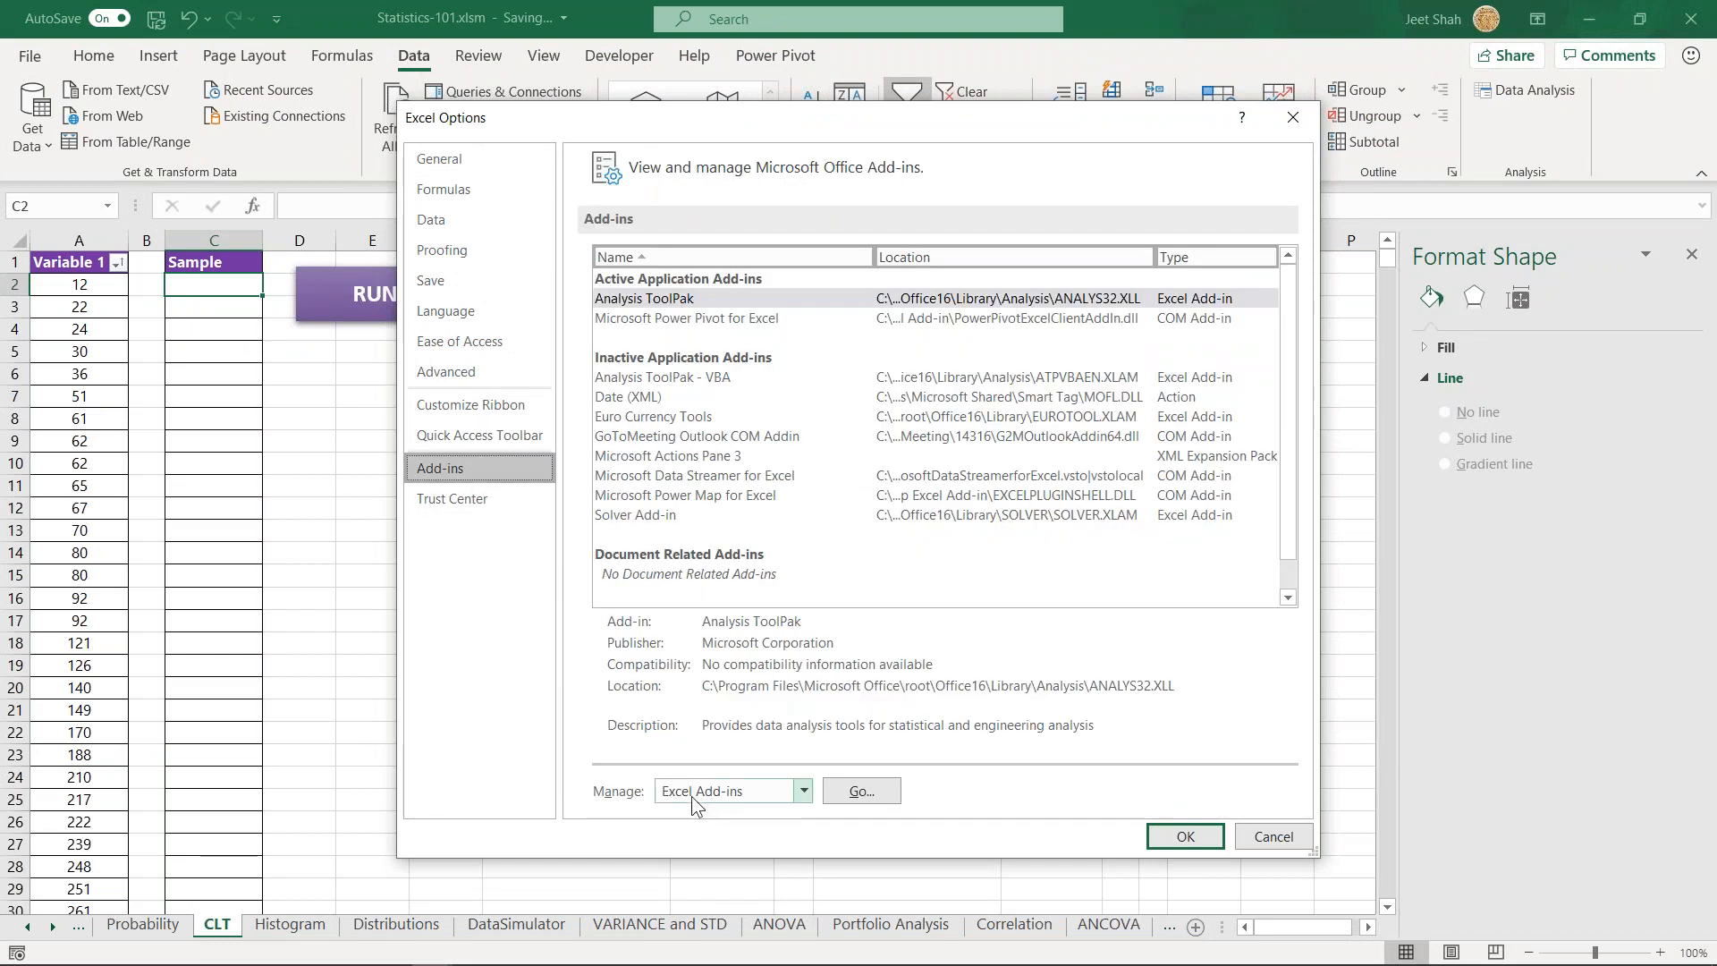
{"action": "left_click", "coordinate": [864, 791]}
{"action": "left_click_drag", "start_coordinate": [216, 549], "coordinate": [850, 365]}
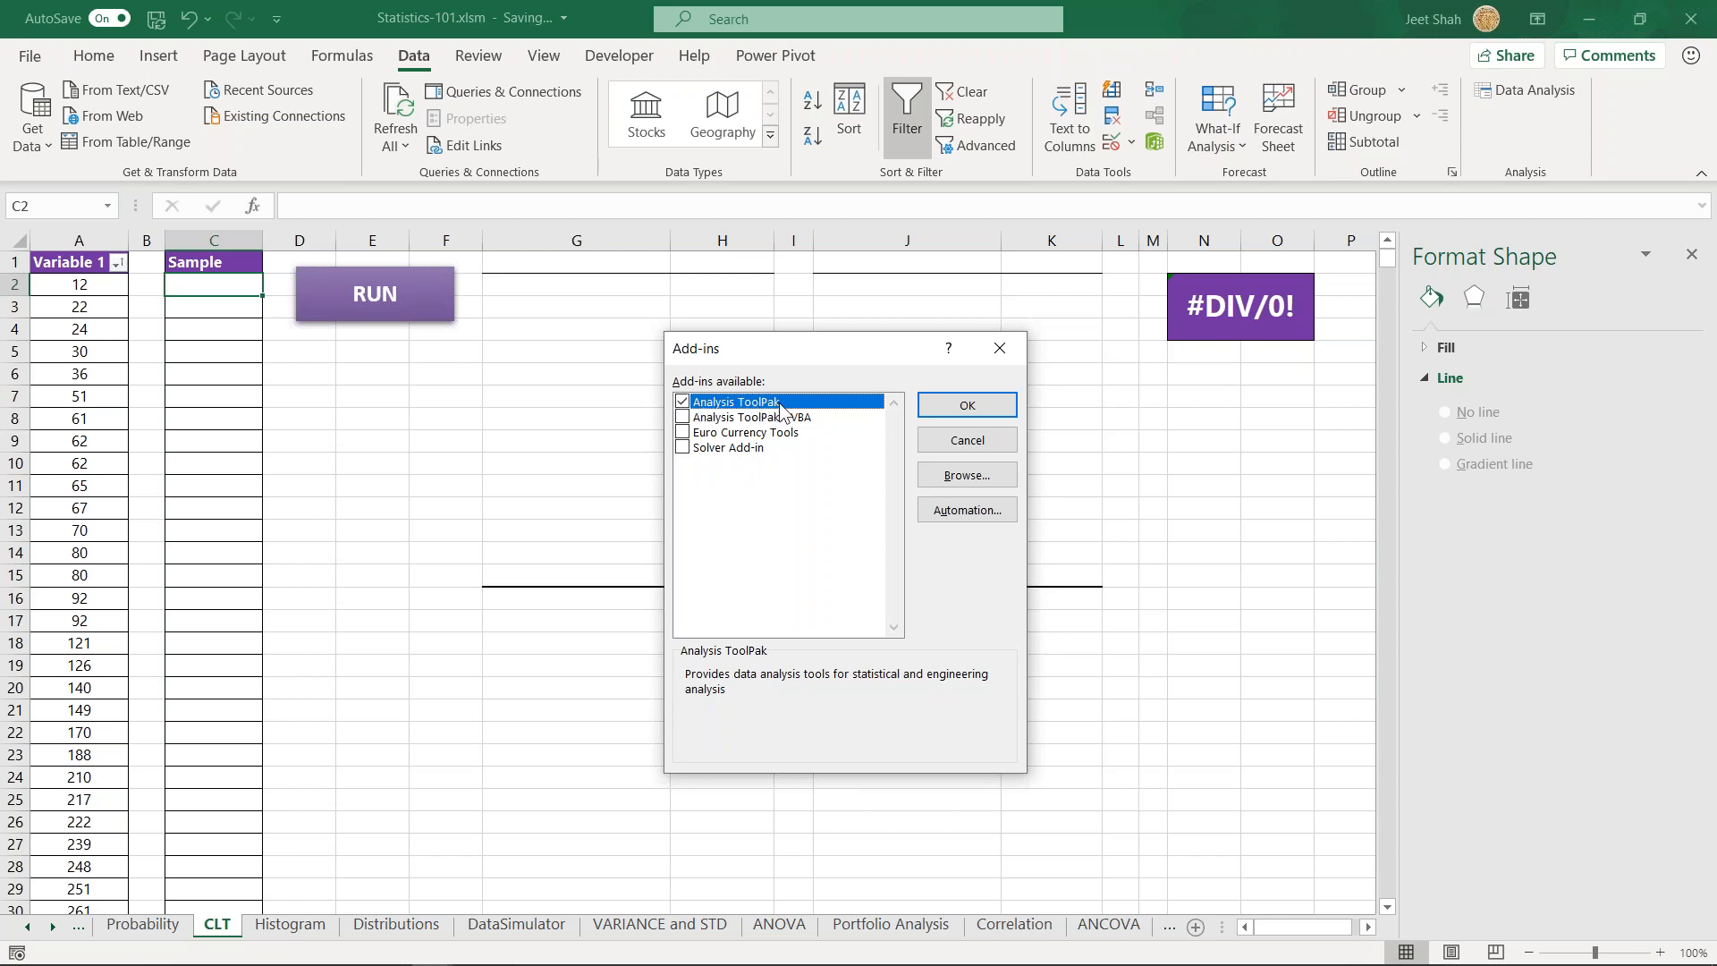
{"action": "left_click", "coordinate": [682, 417]}
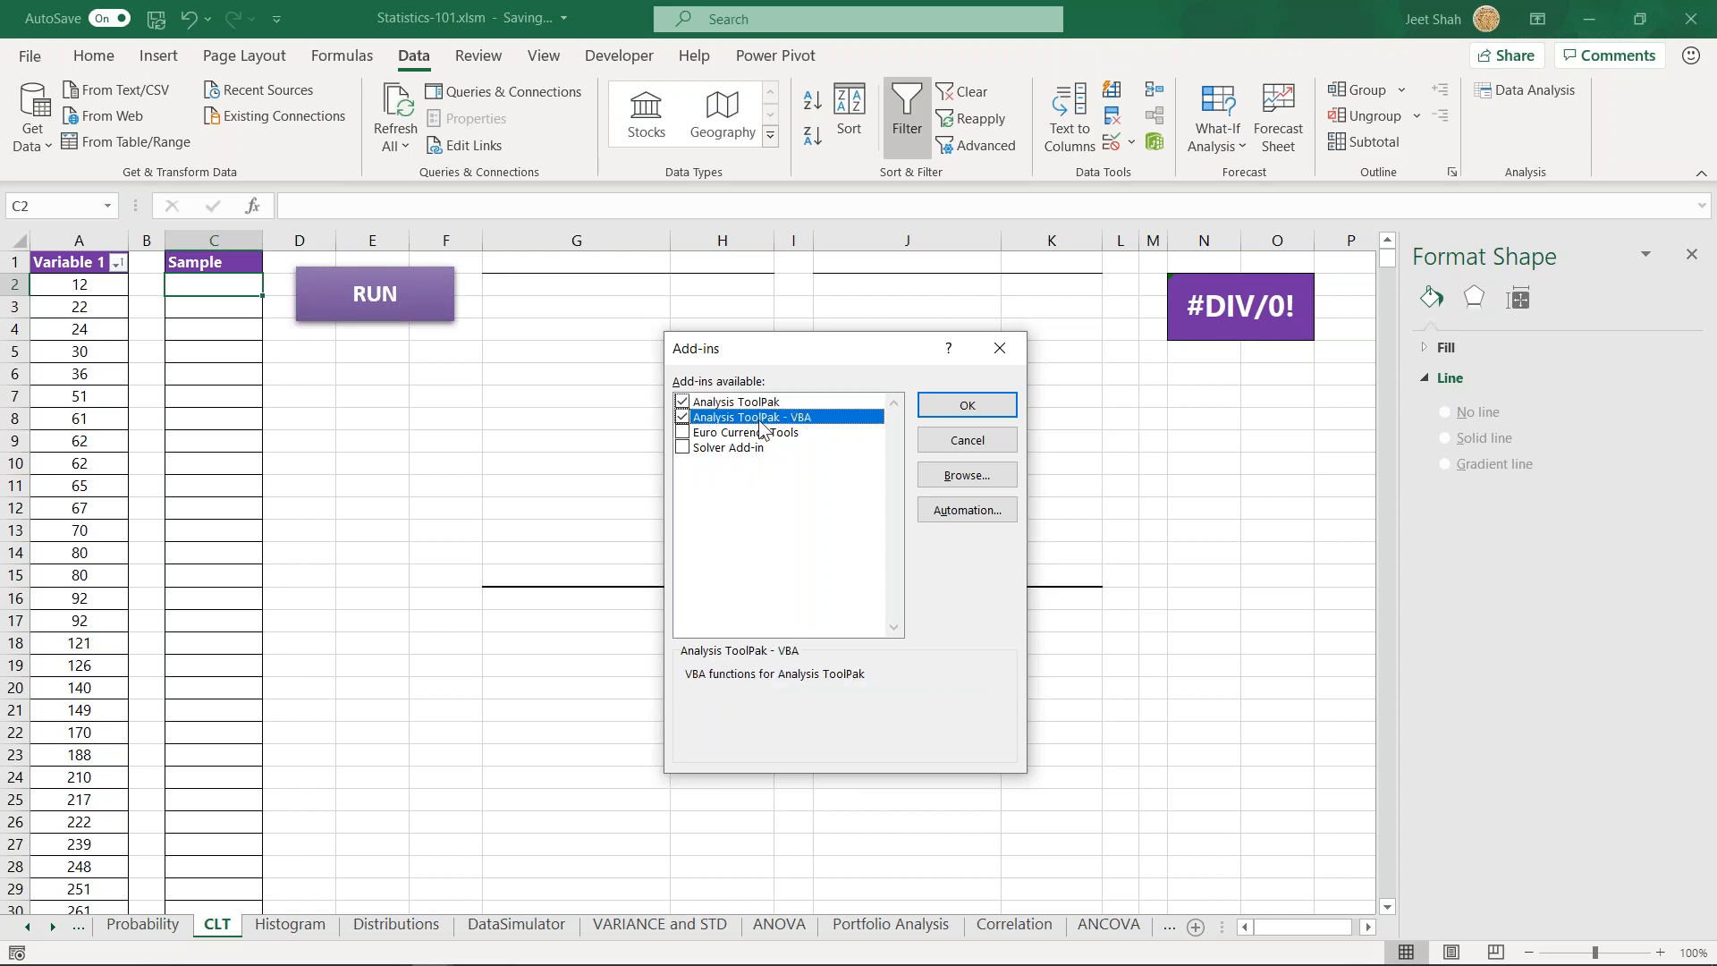
{"action": "left_click", "coordinate": [964, 410]}
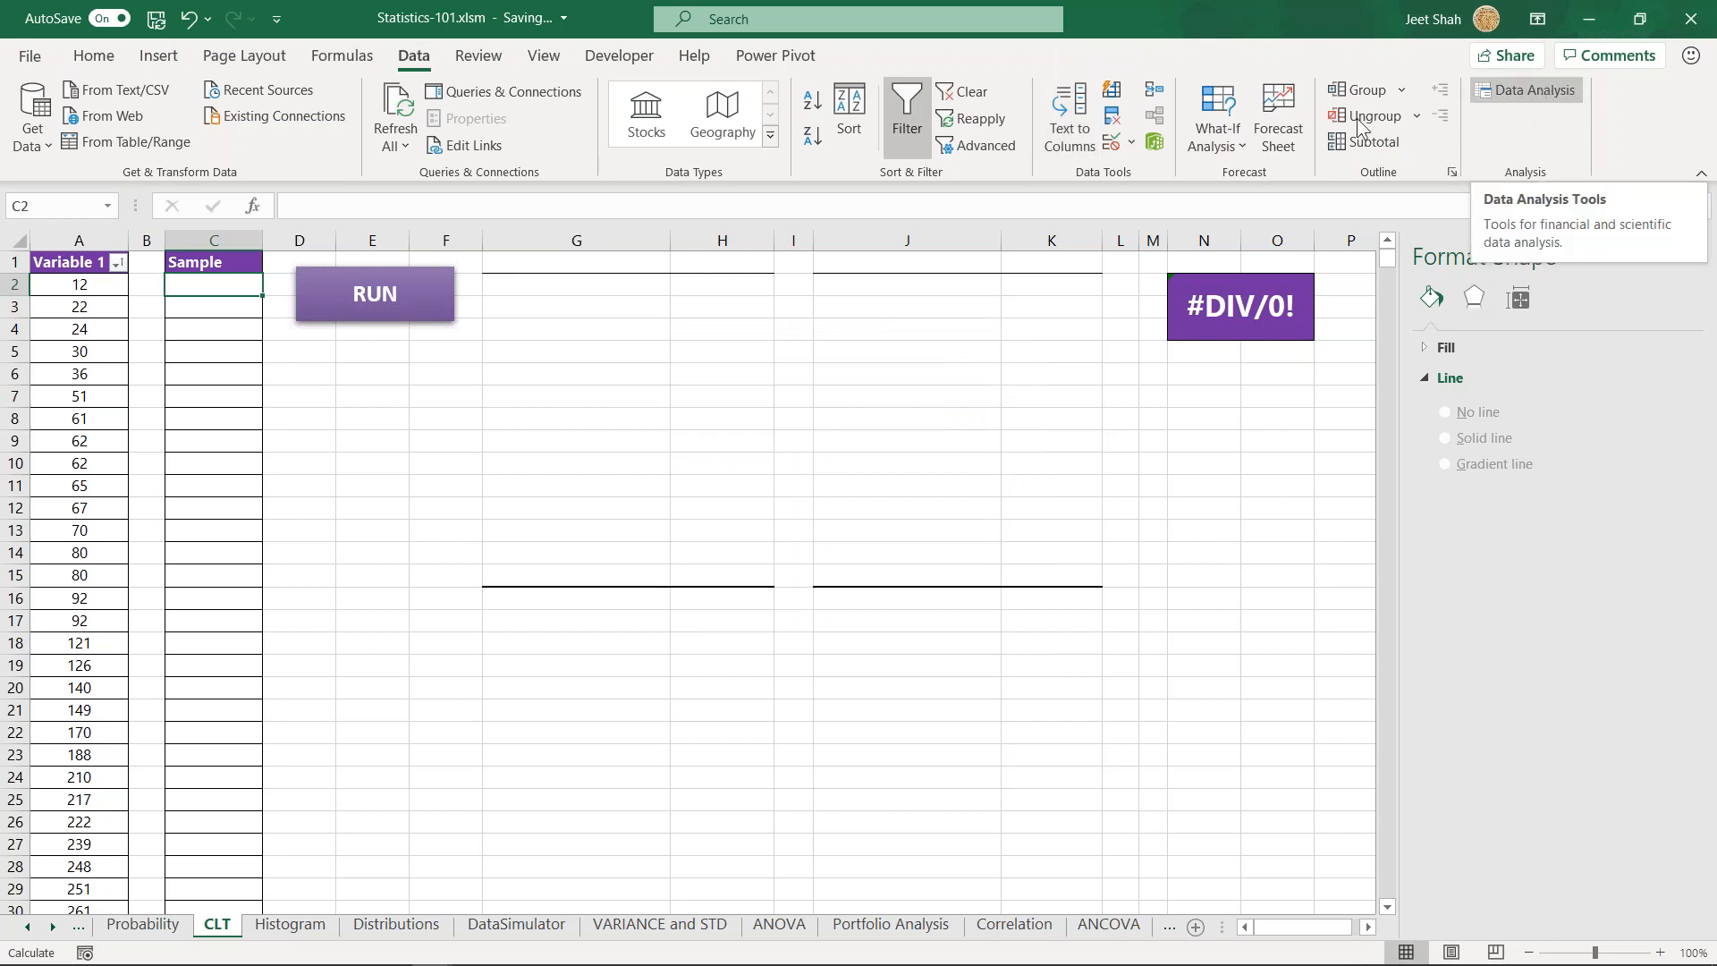
{"action": "left_click", "coordinate": [575, 486]}
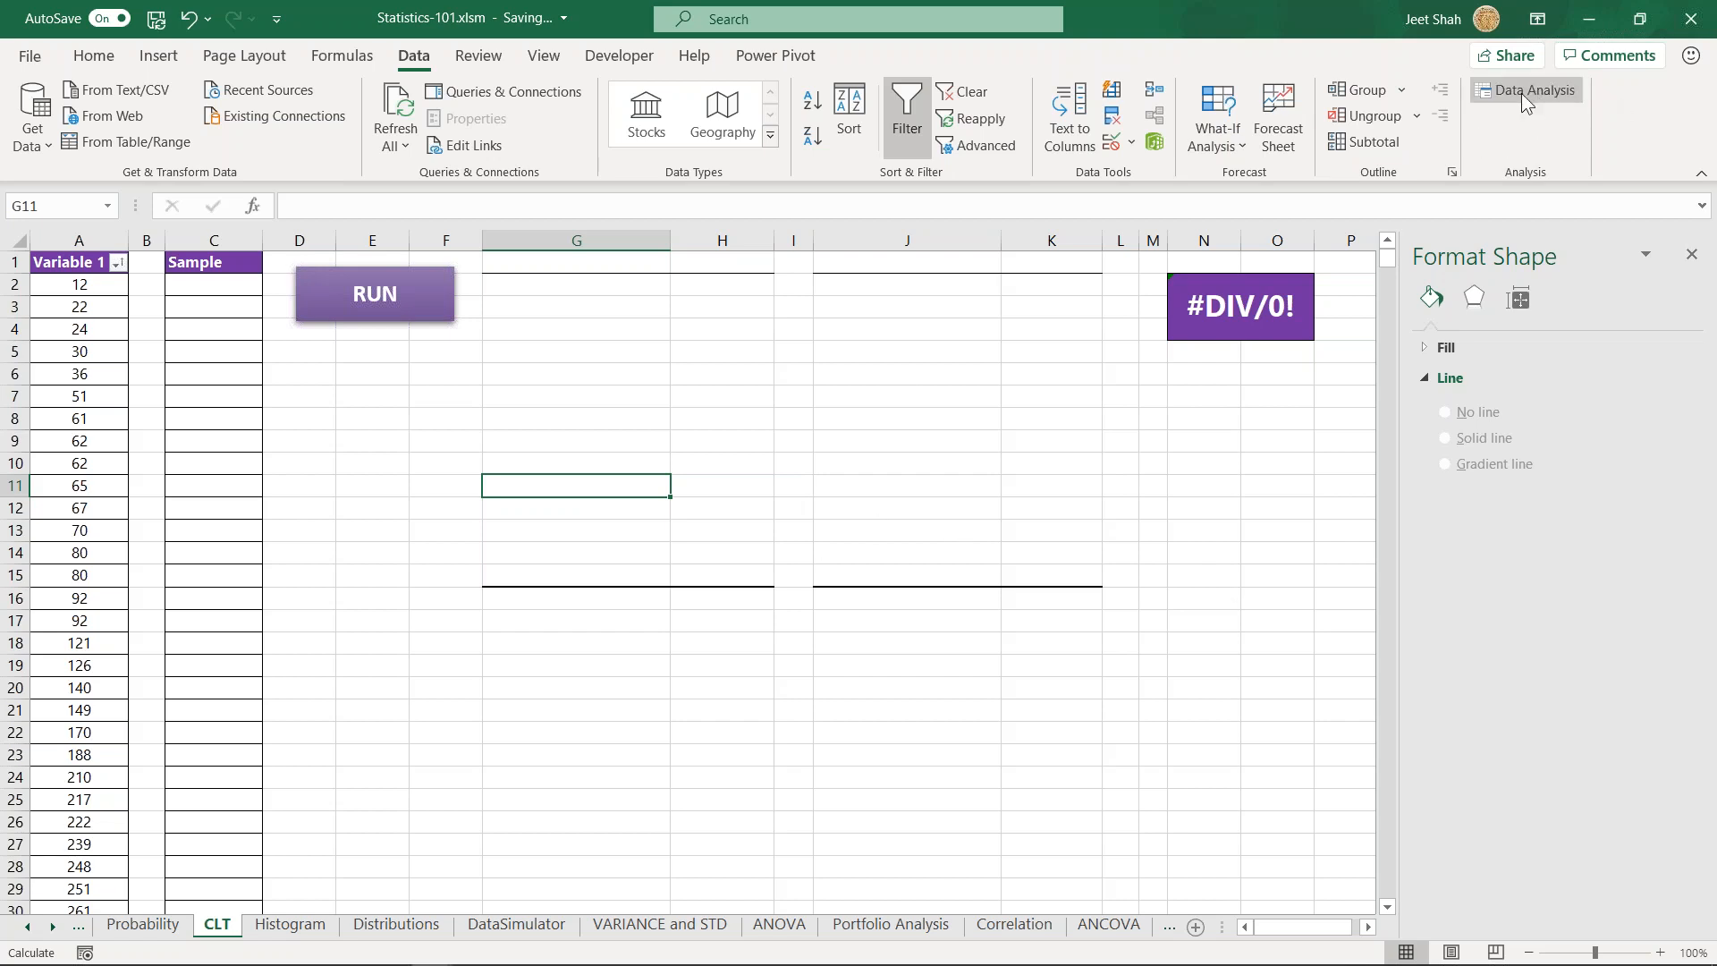
{"action": "left_click", "coordinate": [229, 285]}
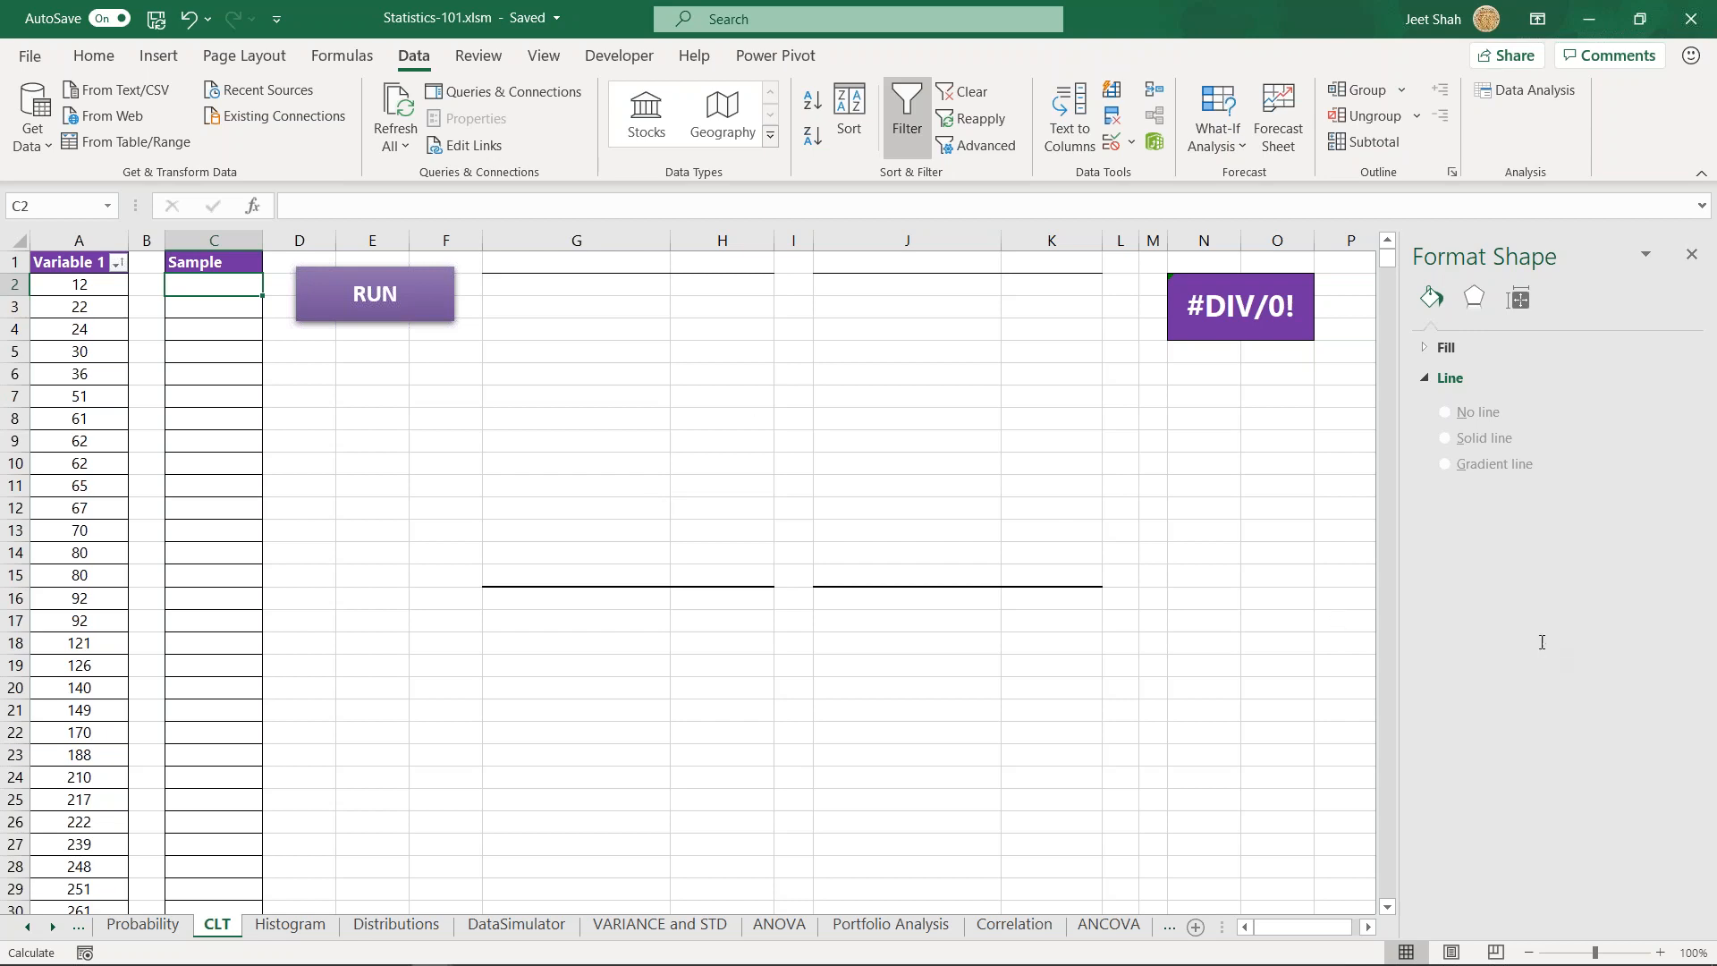
{"action": "left_click", "coordinate": [738, 508]}
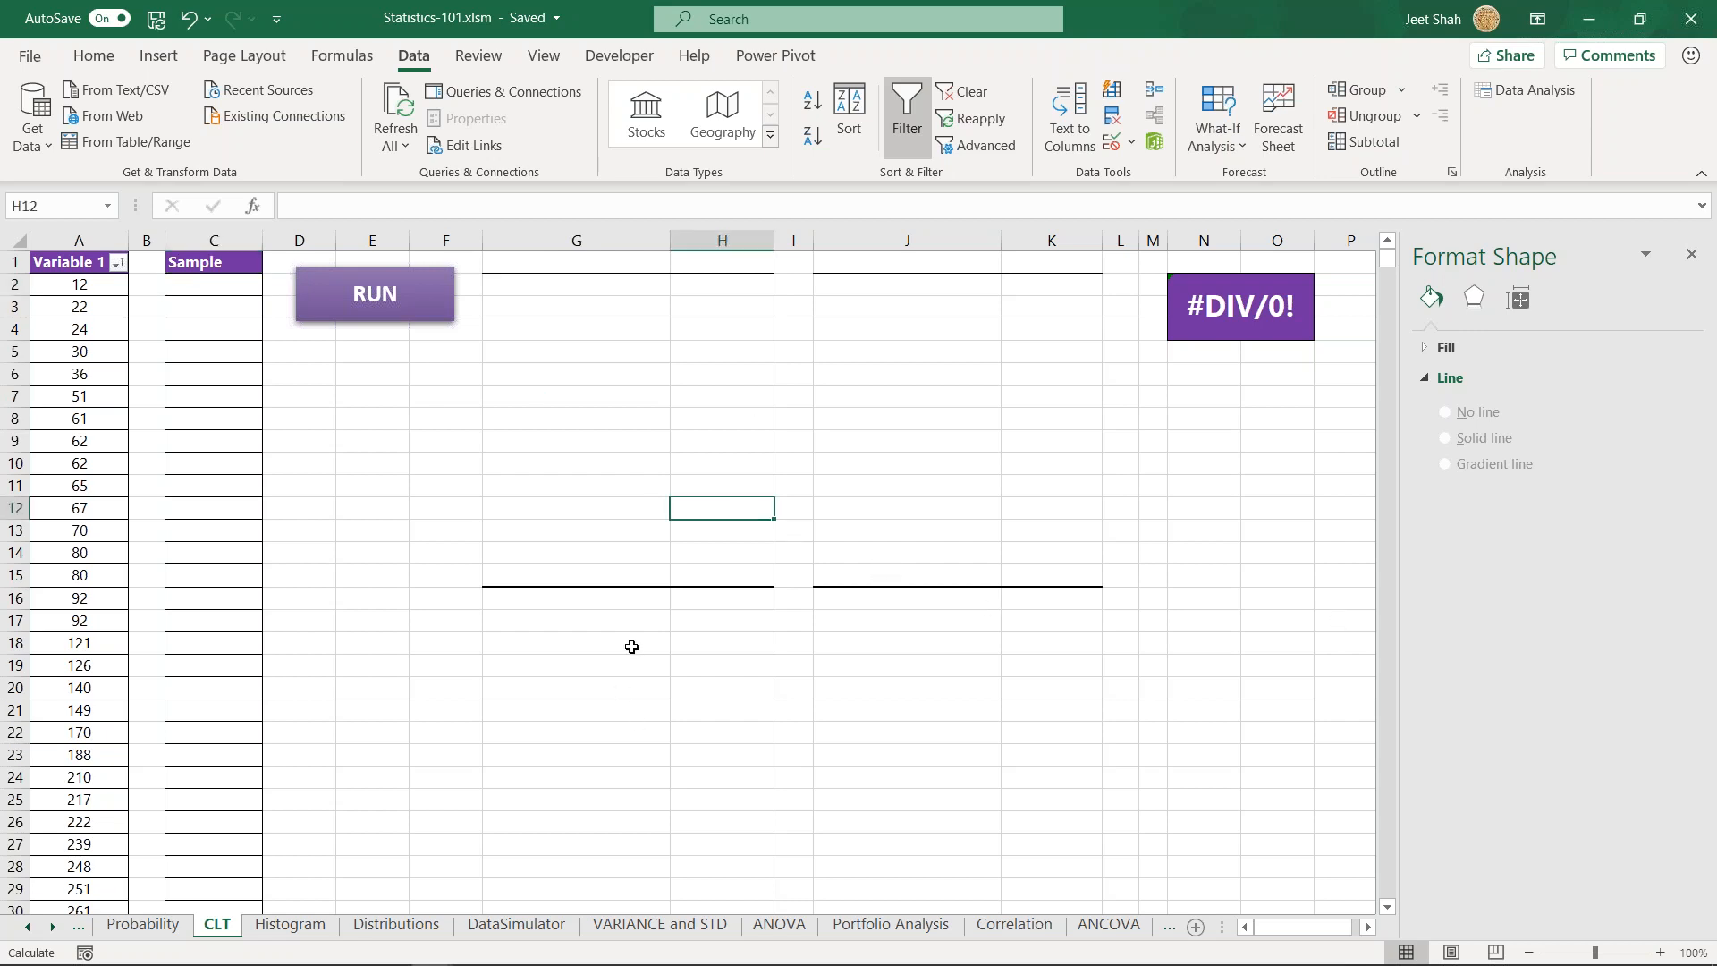
{"action": "left_click", "coordinate": [549, 647]}
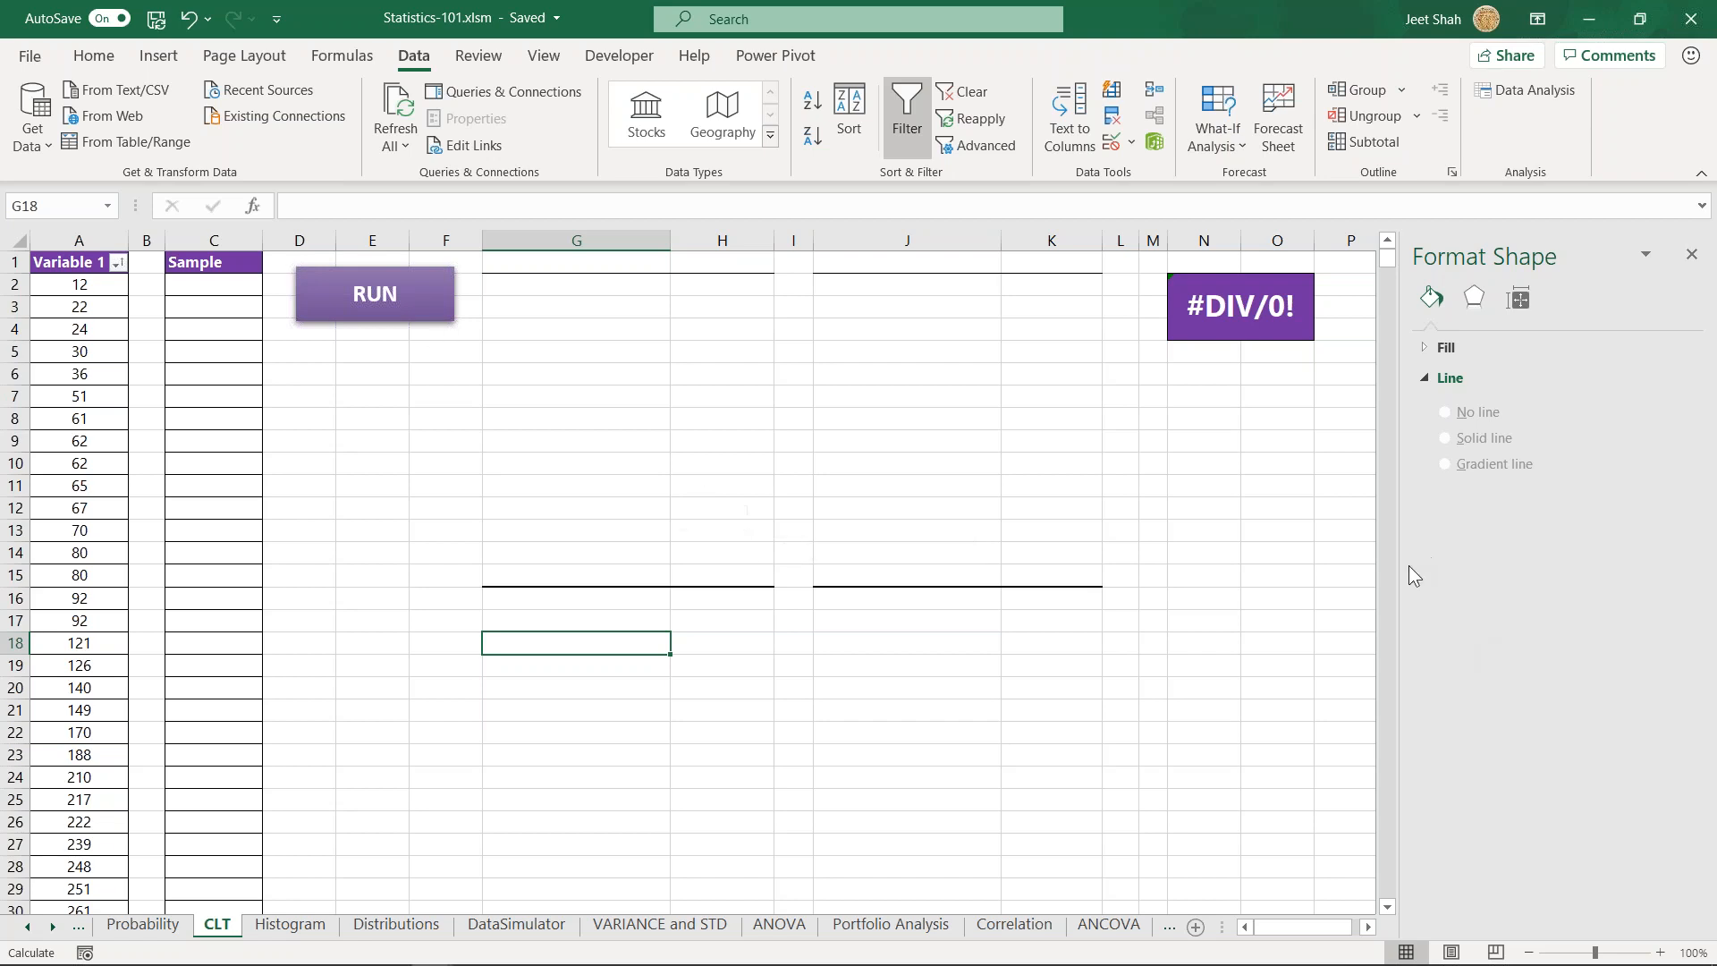
- Reopen the Add-ins section of the Excel options to review the active and inactive add-ins
{"action": "left_click", "coordinate": [36, 50]}
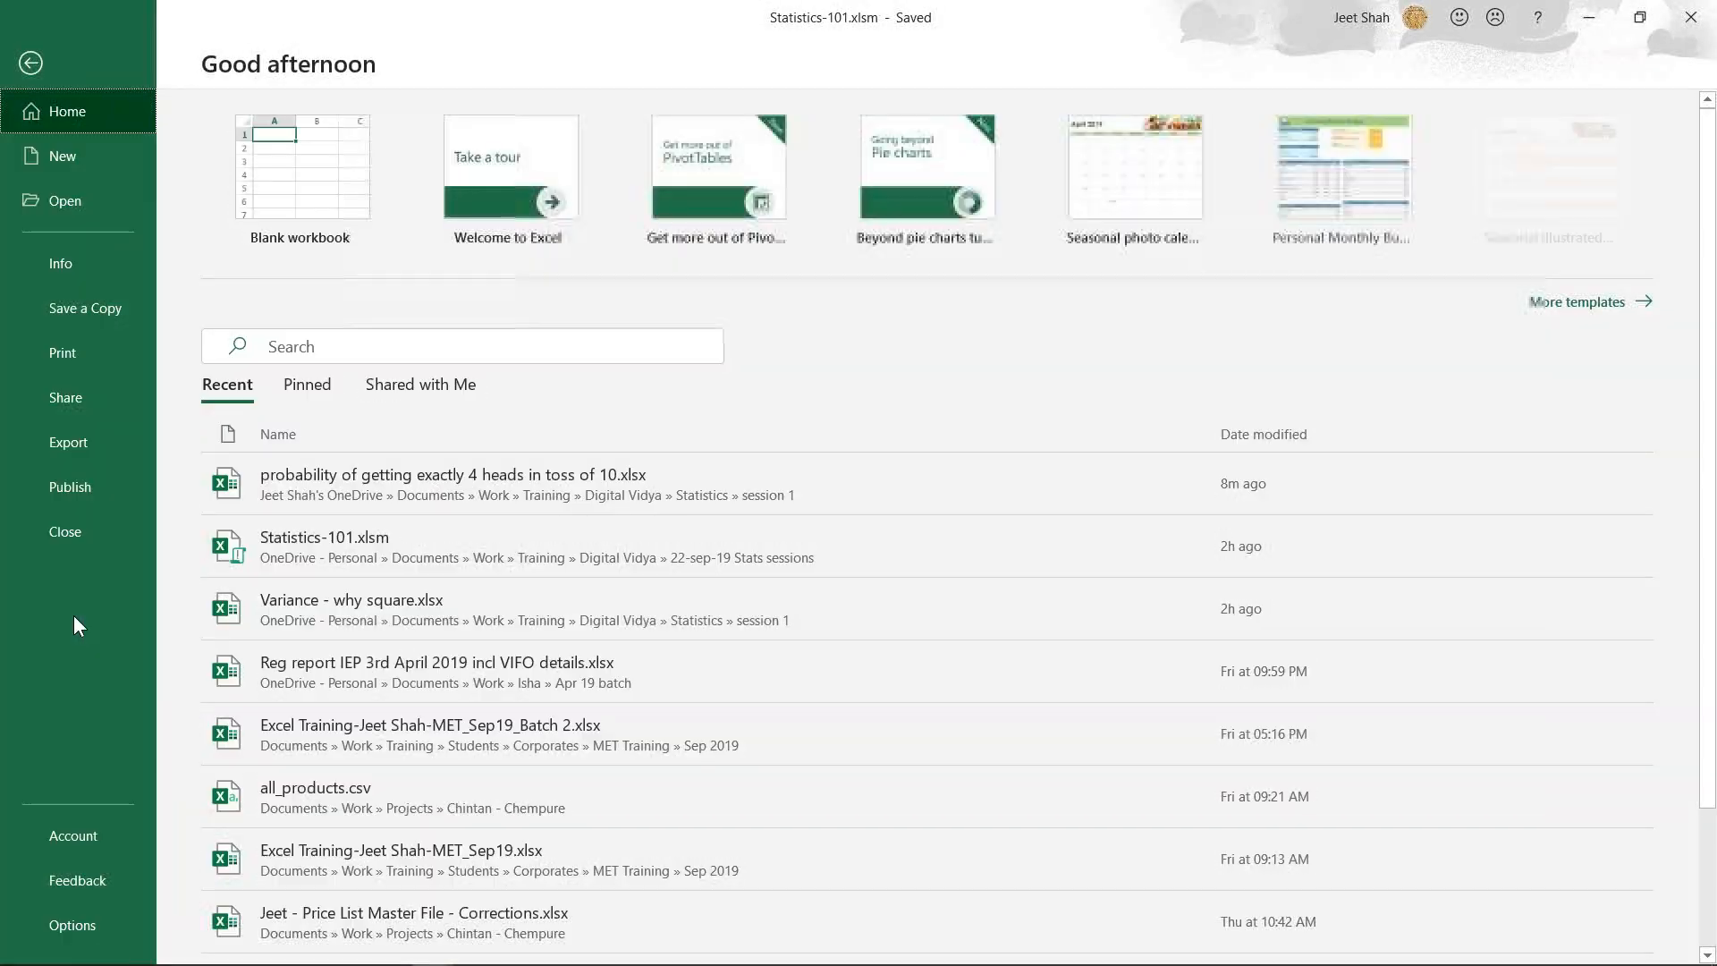
{"action": "left_click", "coordinate": [87, 930]}
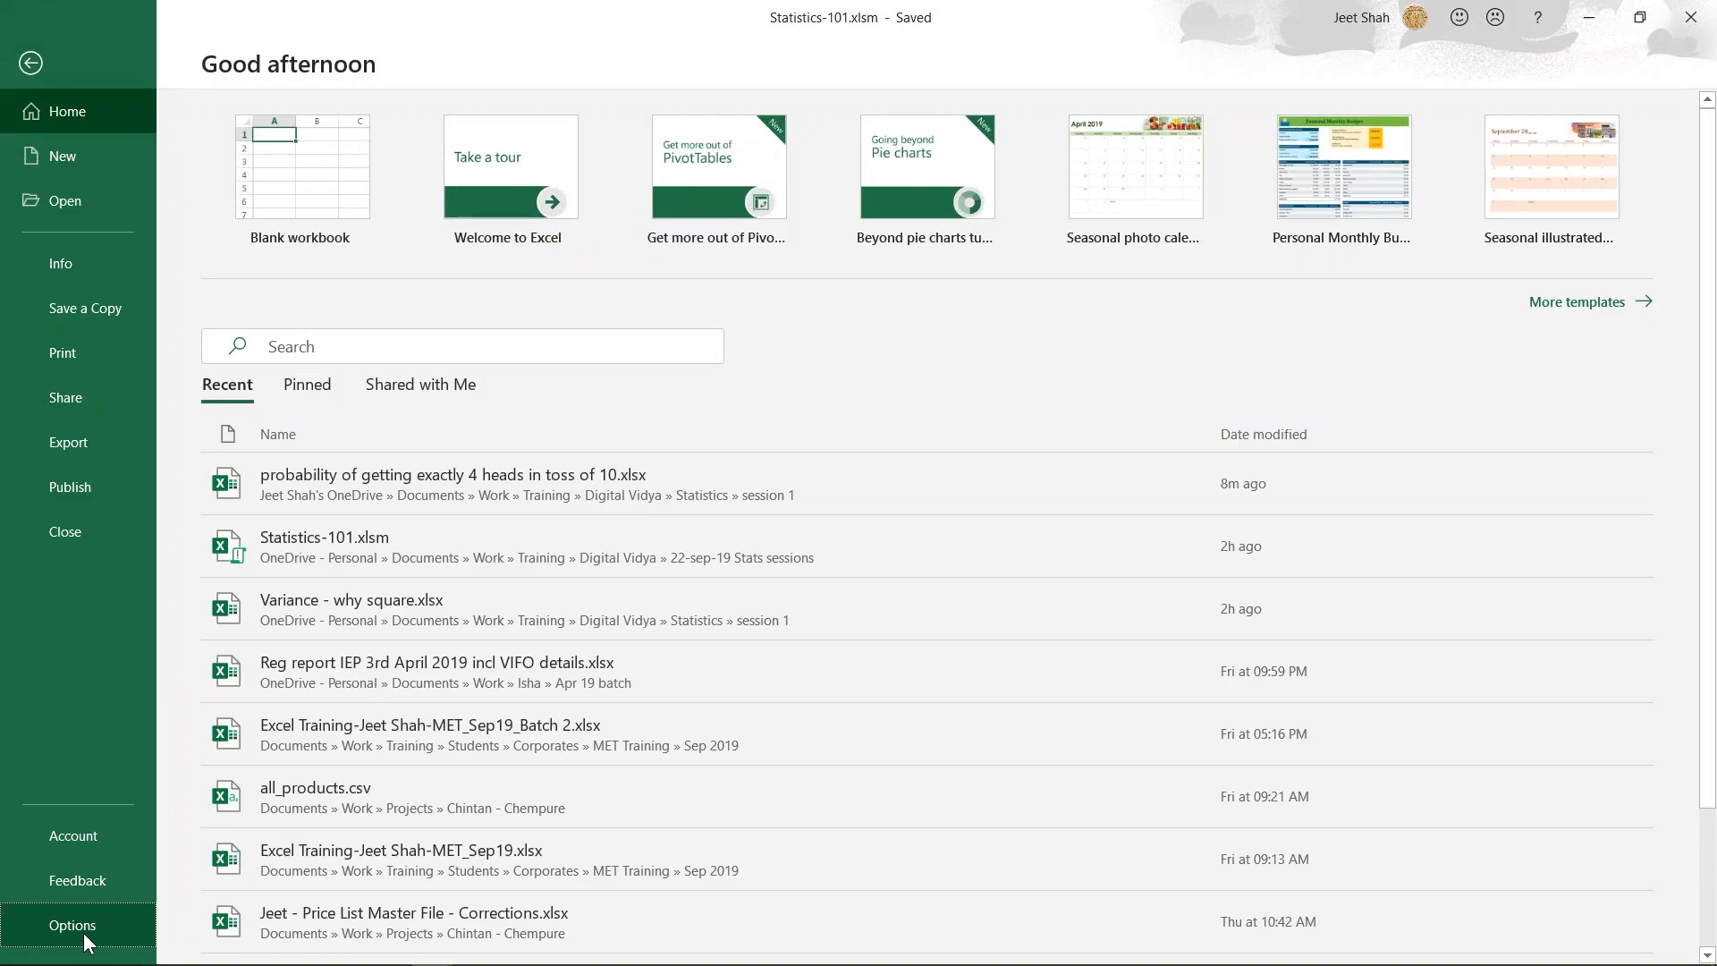
{"action": "left_click", "coordinate": [474, 467]}
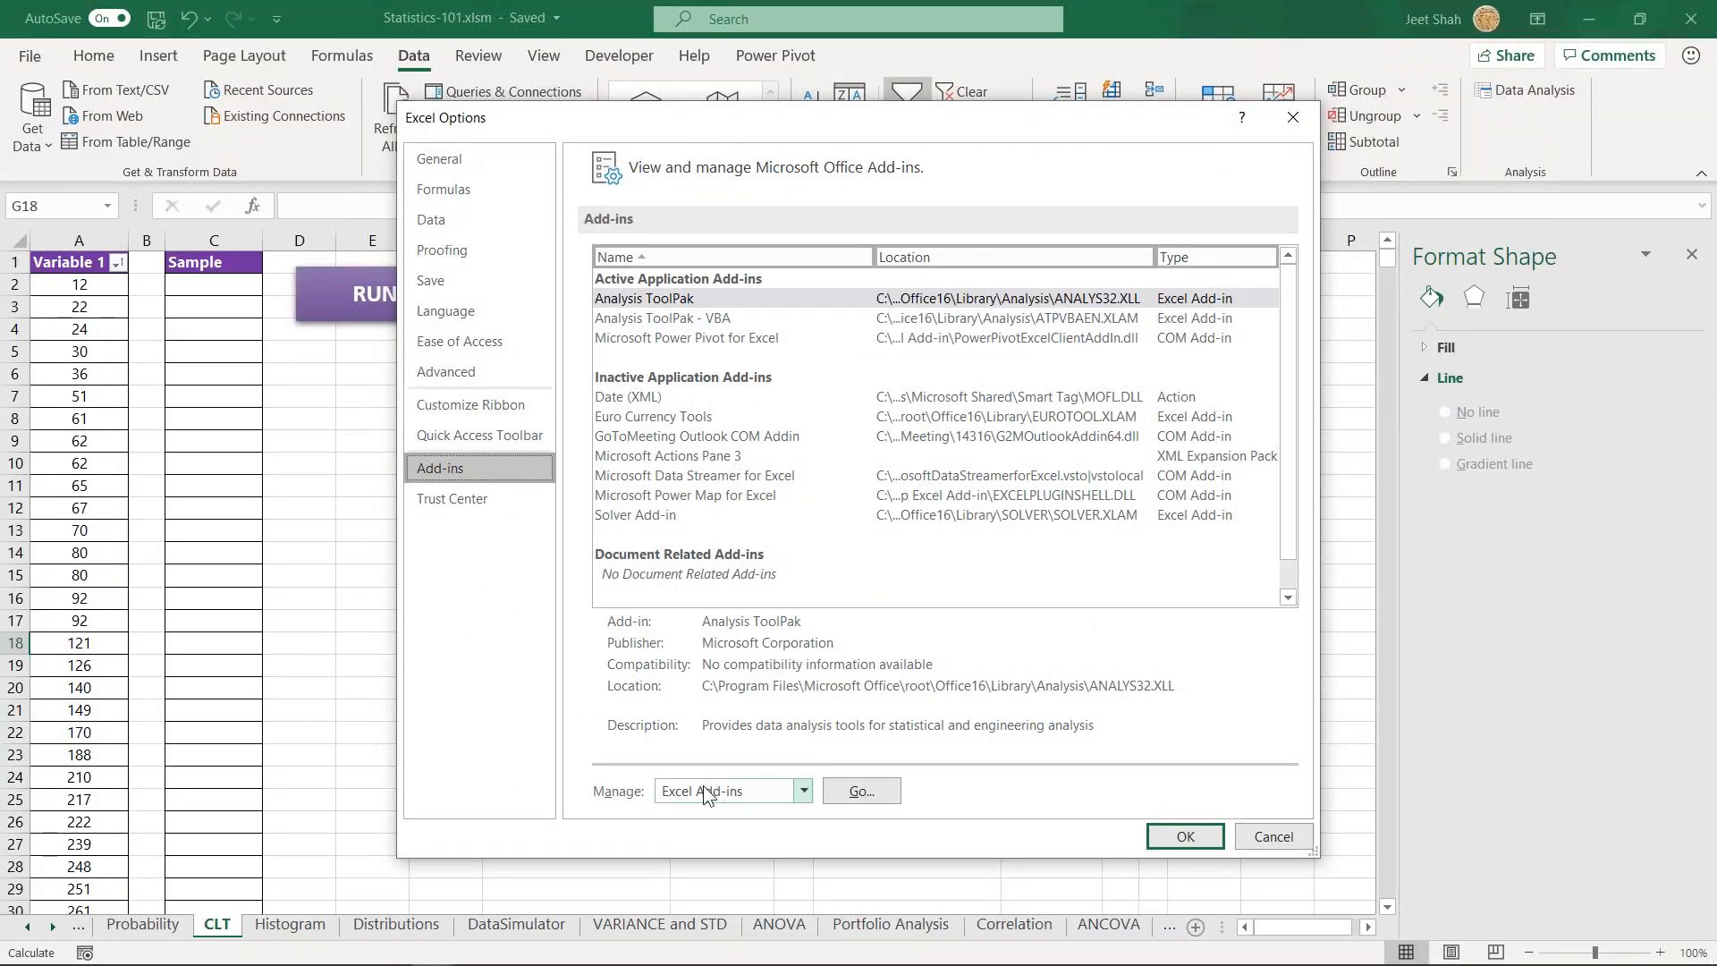
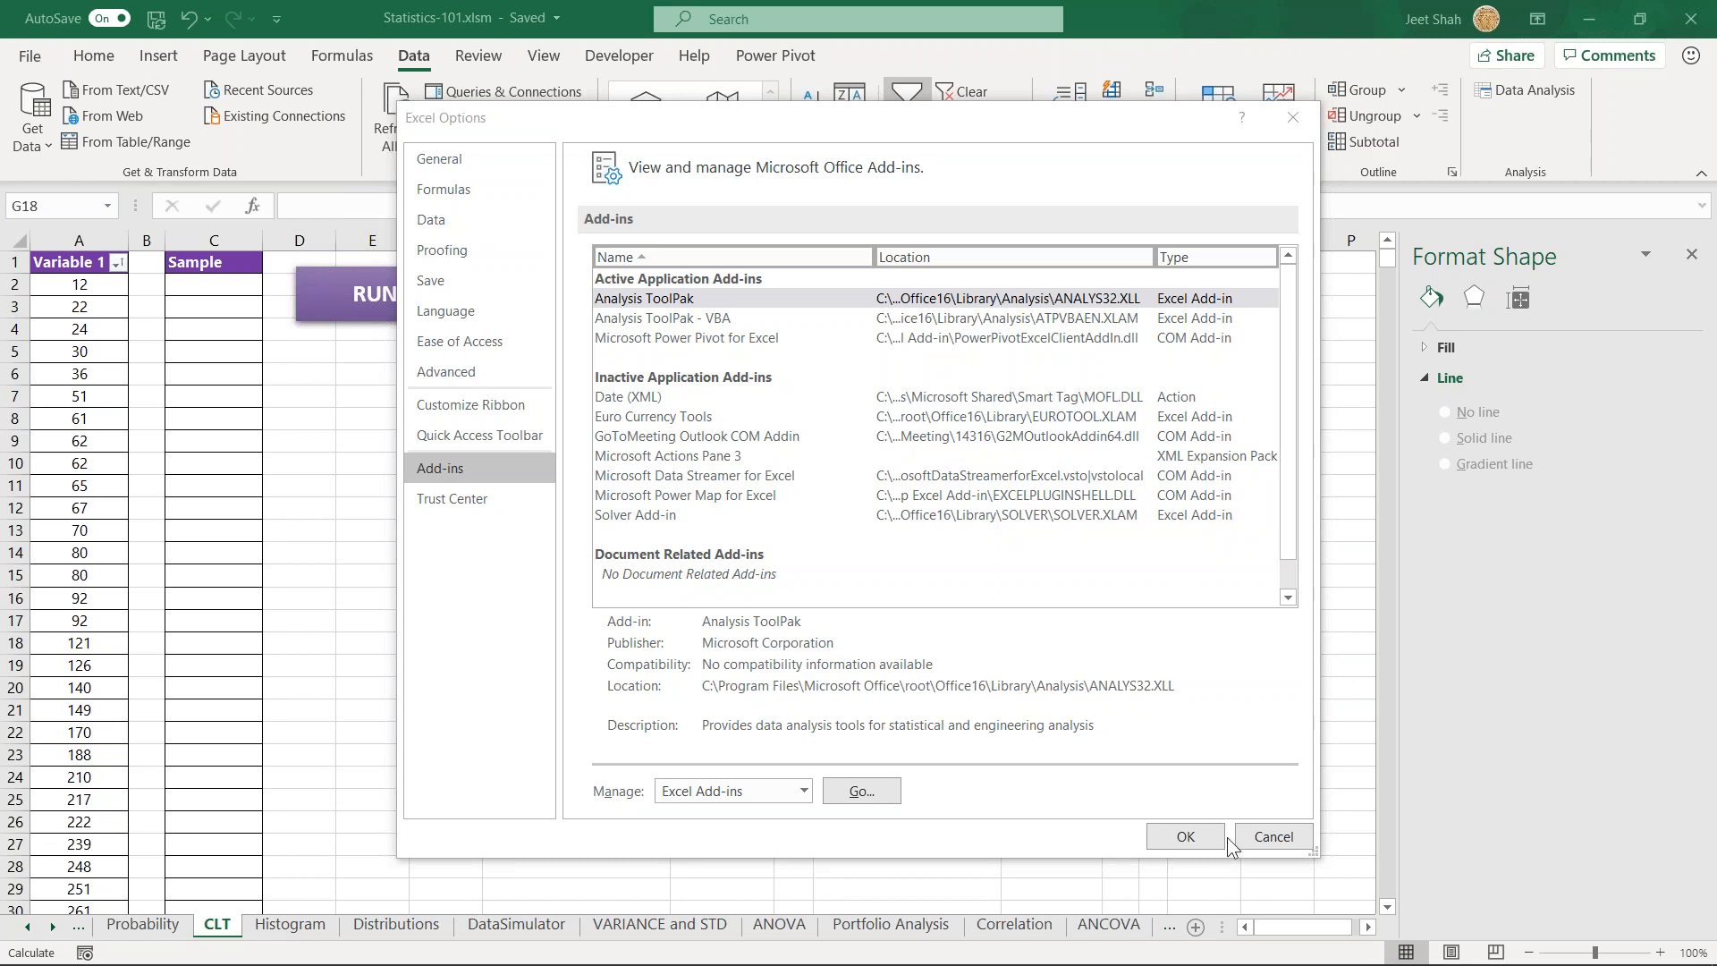
- Close the Excel options and open the Sampling tool from the Data Analysis tools
{"action": "left_click", "coordinate": [1268, 840]}
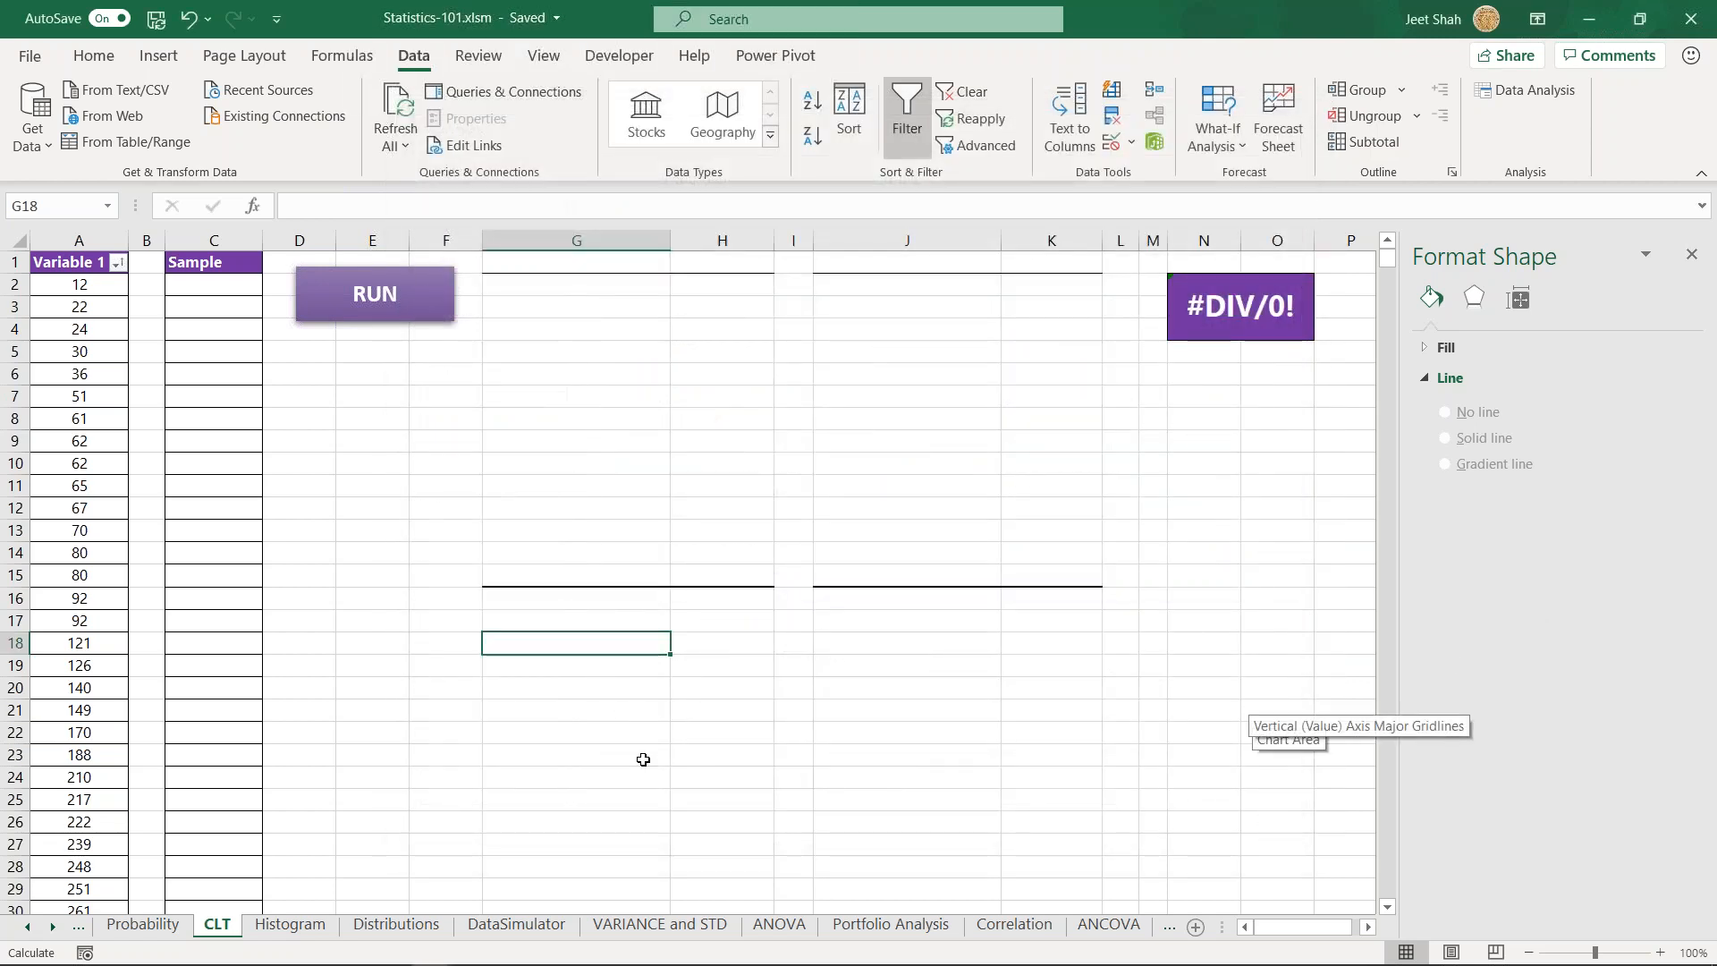
{"action": "left_click", "coordinate": [783, 712]}
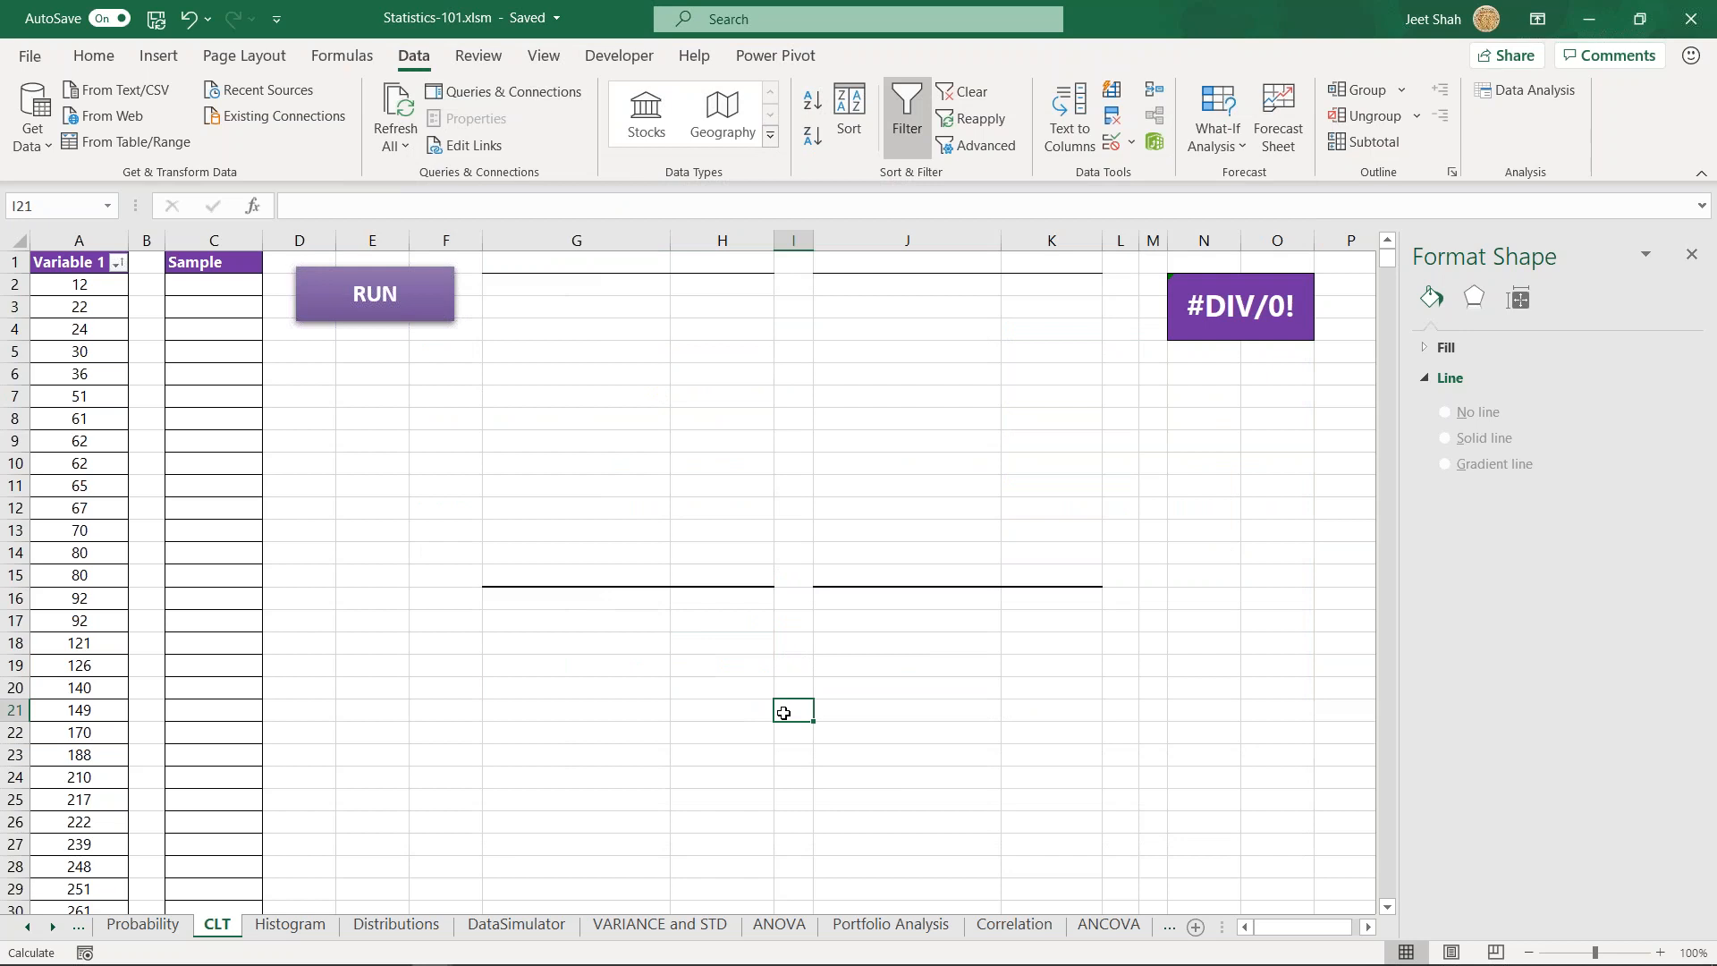
{"action": "left_click", "coordinate": [332, 422]}
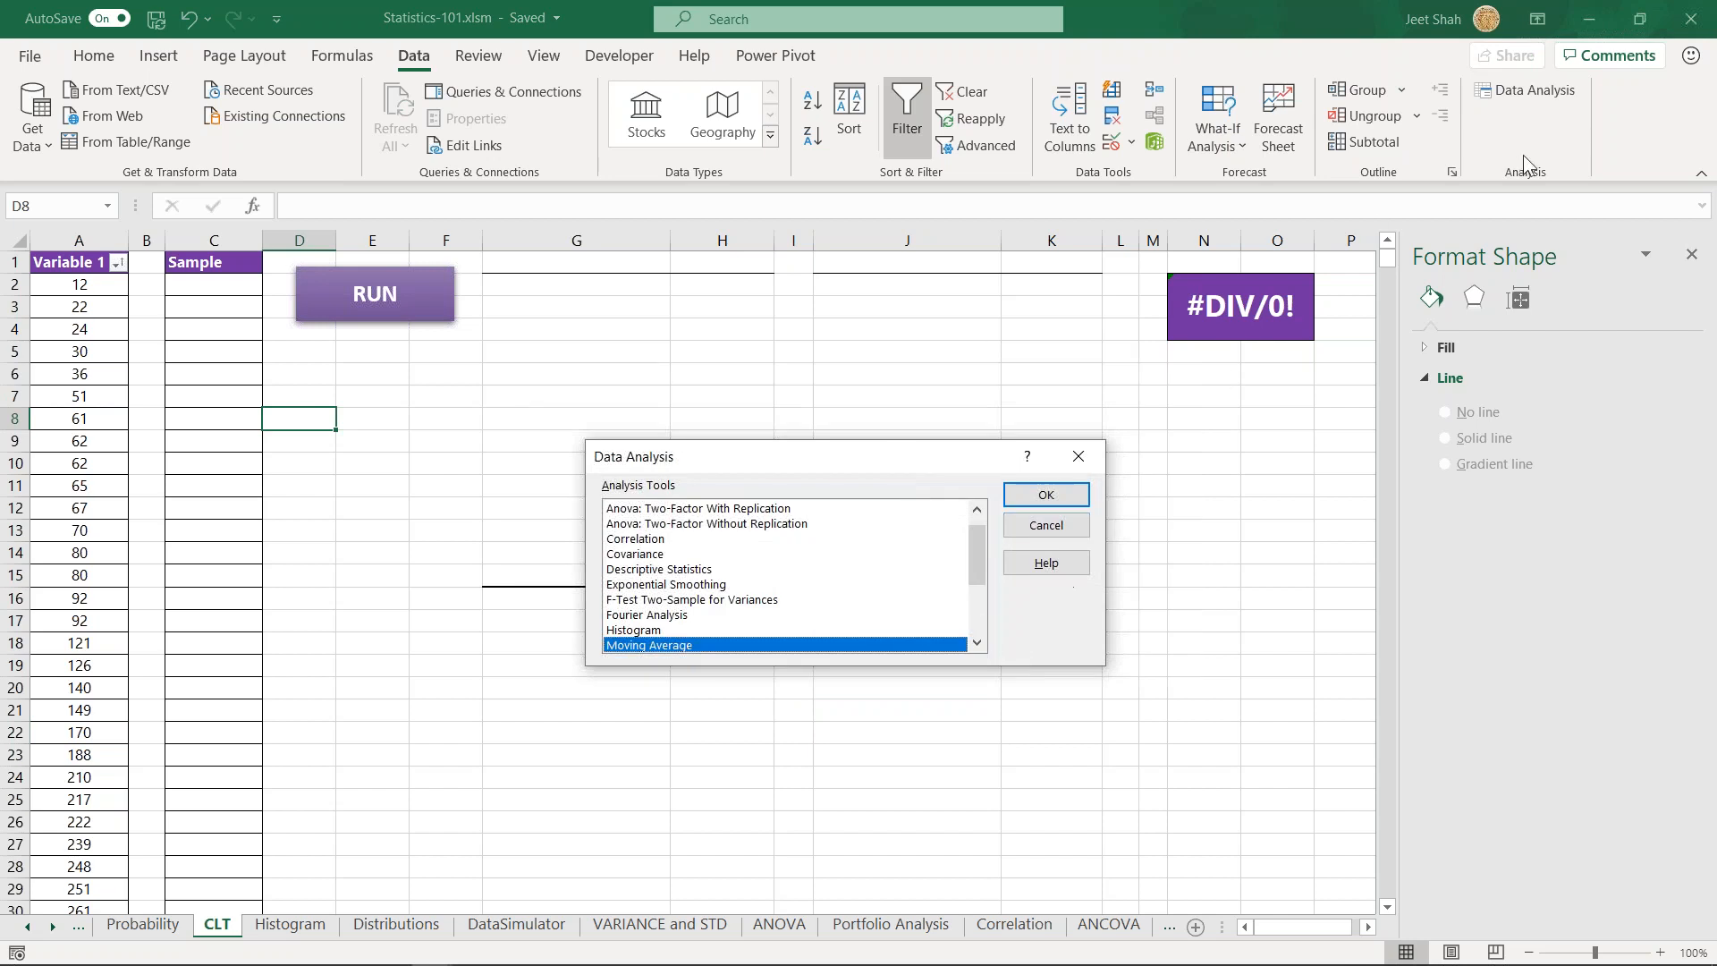
{"action": "left_click_drag", "start_coordinate": [977, 579], "coordinate": [978, 536]}
{"action": "left_click_drag", "start_coordinate": [977, 550], "coordinate": [973, 625]}
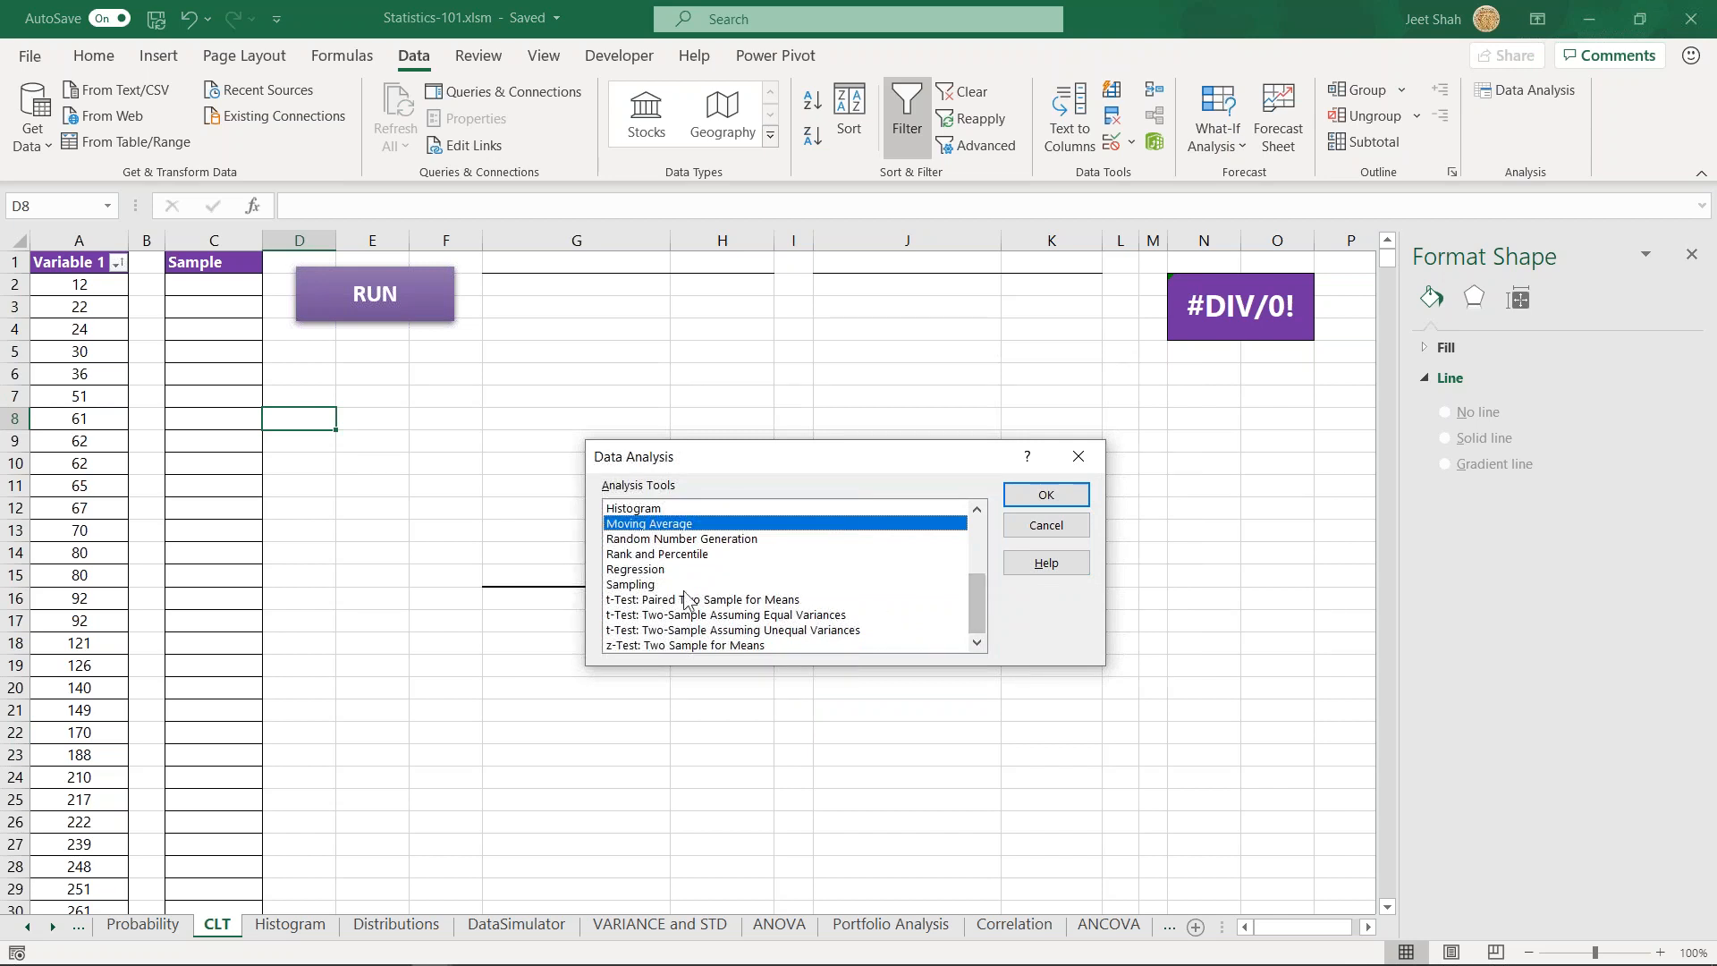
{"action": "left_click", "coordinate": [660, 586]}
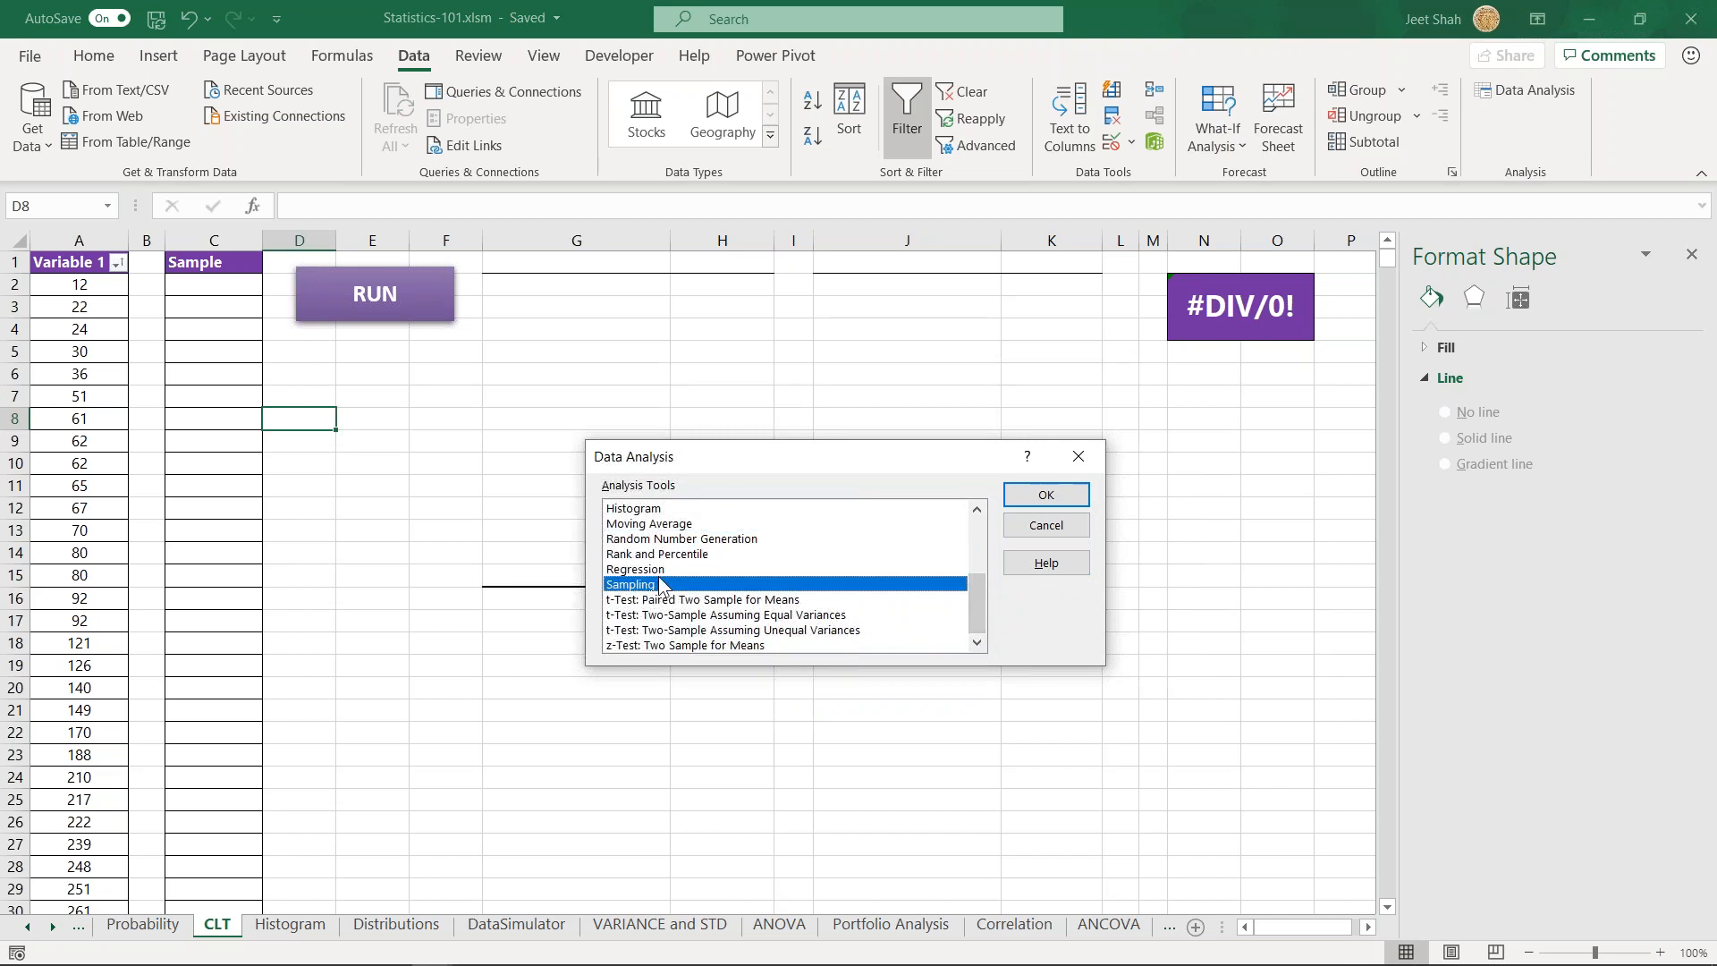
{"action": "mouse_move", "coordinate": [969, 609]}
{"action": "left_mouse_down"}
{"action": "mouse_move", "coordinate": [973, 550]}
{"action": "mouse_move", "coordinate": [984, 603]}
{"action": "left_mouse_up"}
{"action": "left_click", "coordinate": [1044, 500]}
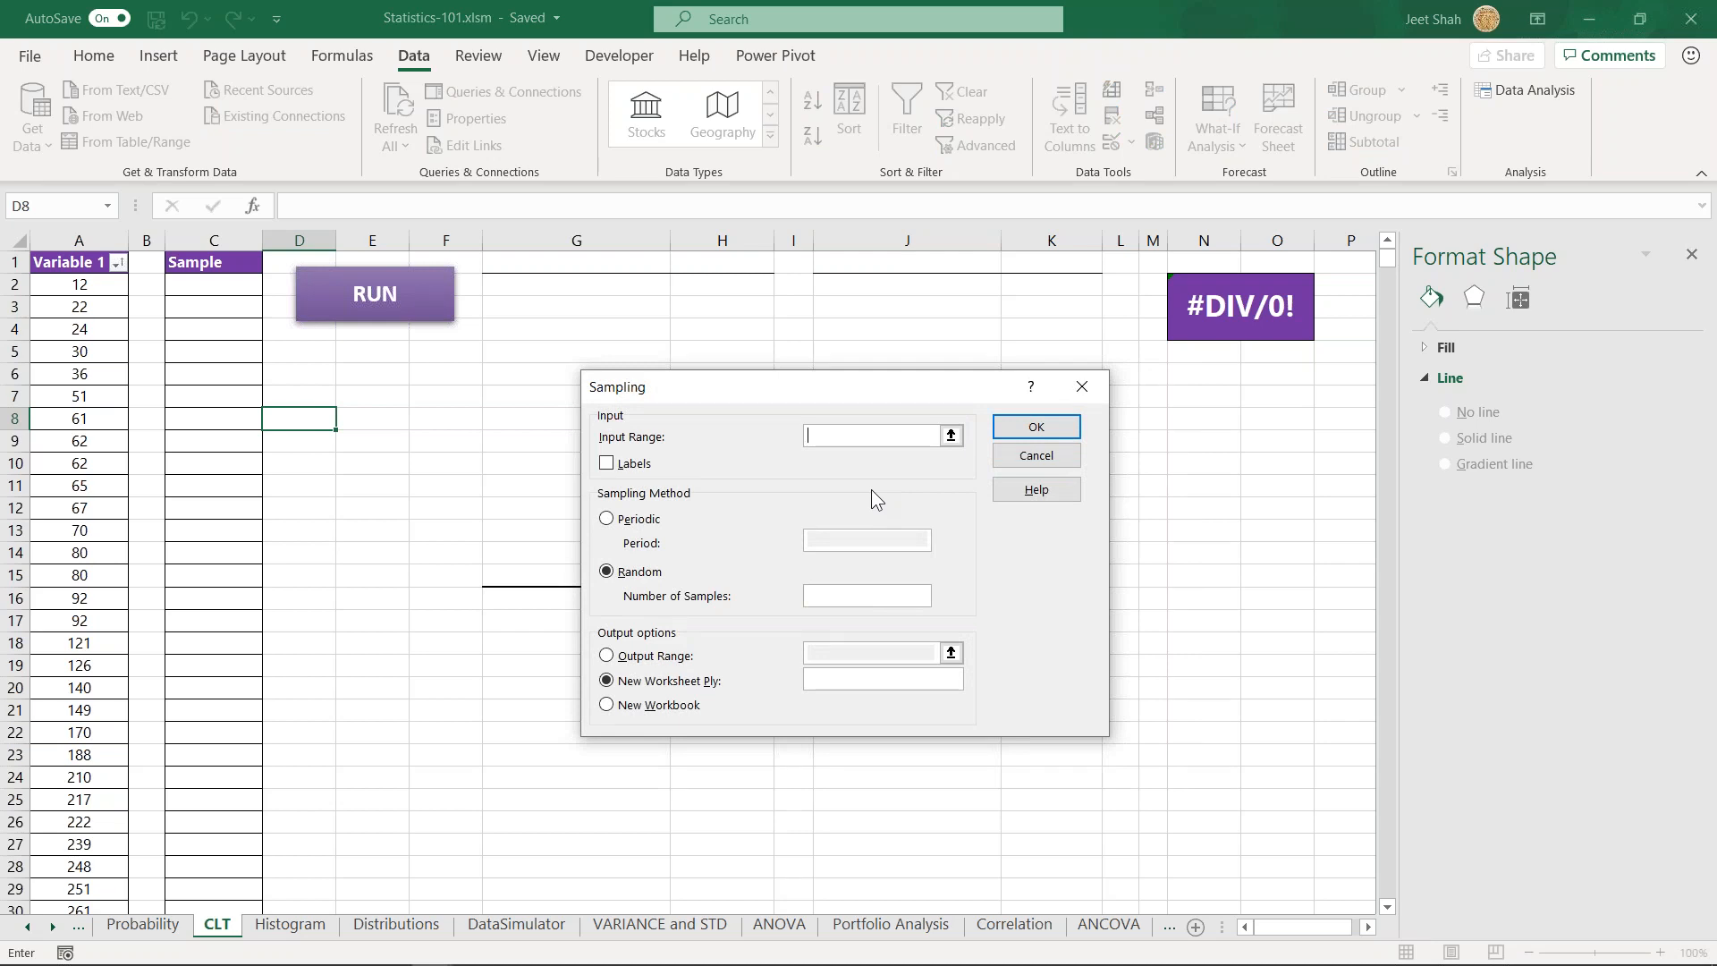
- Set the sampling input range to $A$1:$A$1001 and mark it as containing labels
{"action": "left_click", "coordinate": [65, 291]}
{"action": "left_click", "coordinate": [81, 262]}
{"action": "left_click", "coordinate": [636, 465]}
{"action": "left_click", "coordinate": [868, 435]}
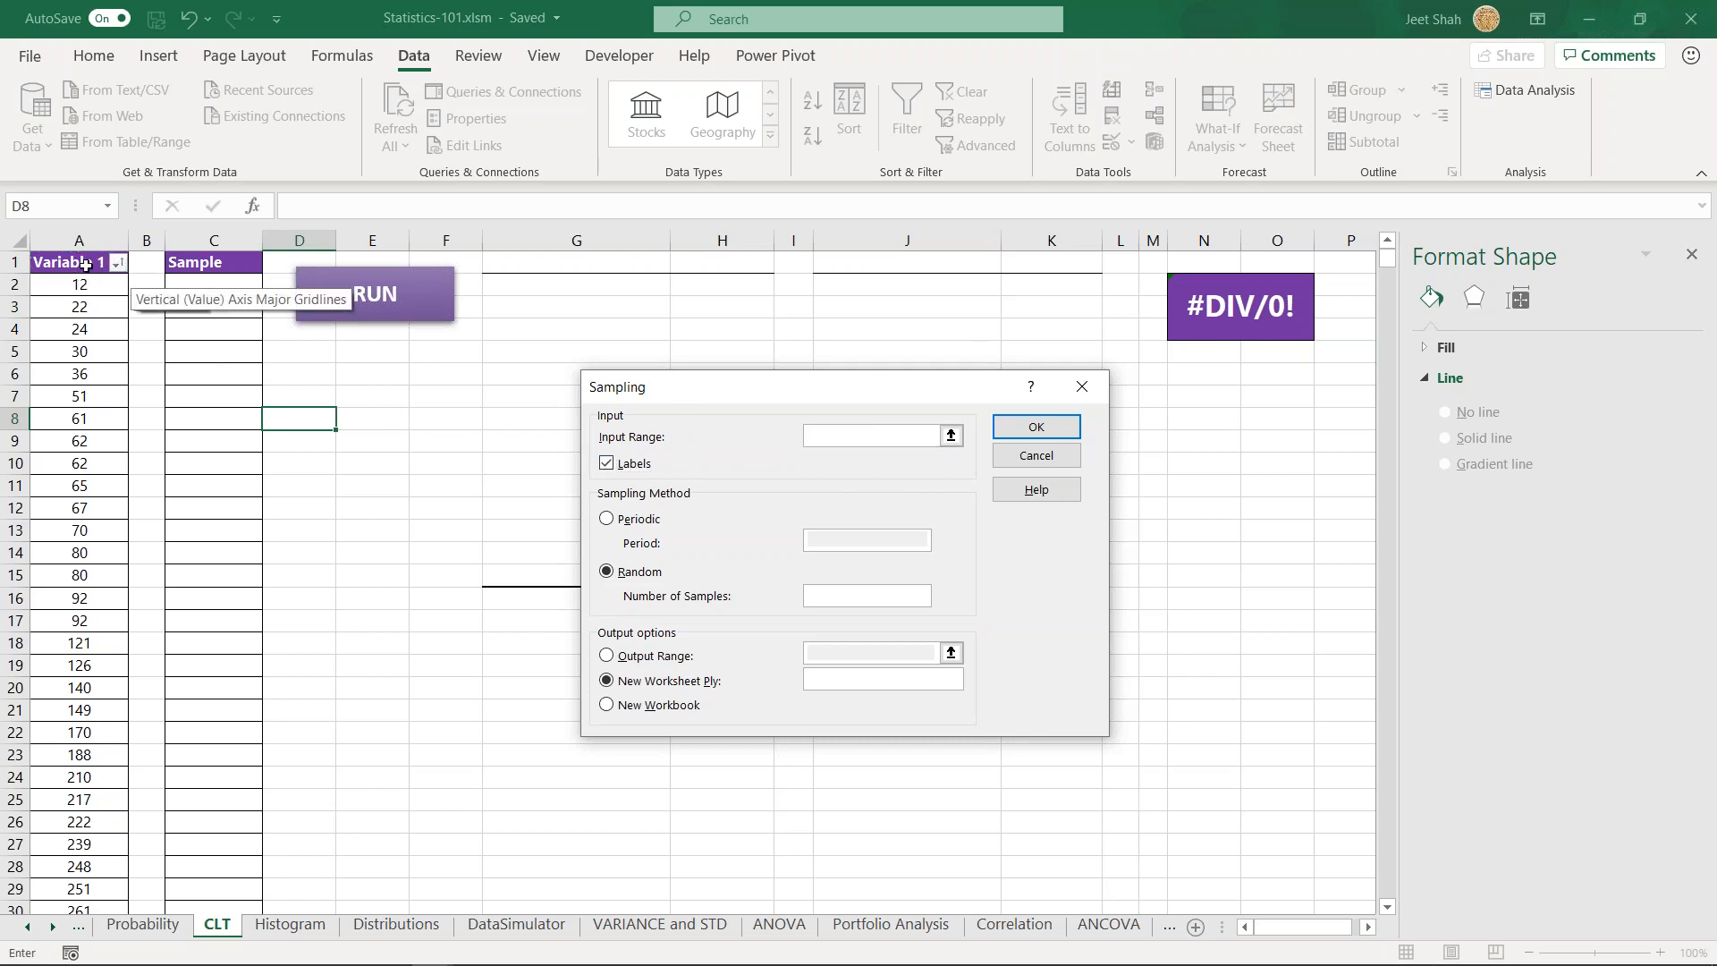
{"action": "key", "text": "ctrl+shift+Down"}
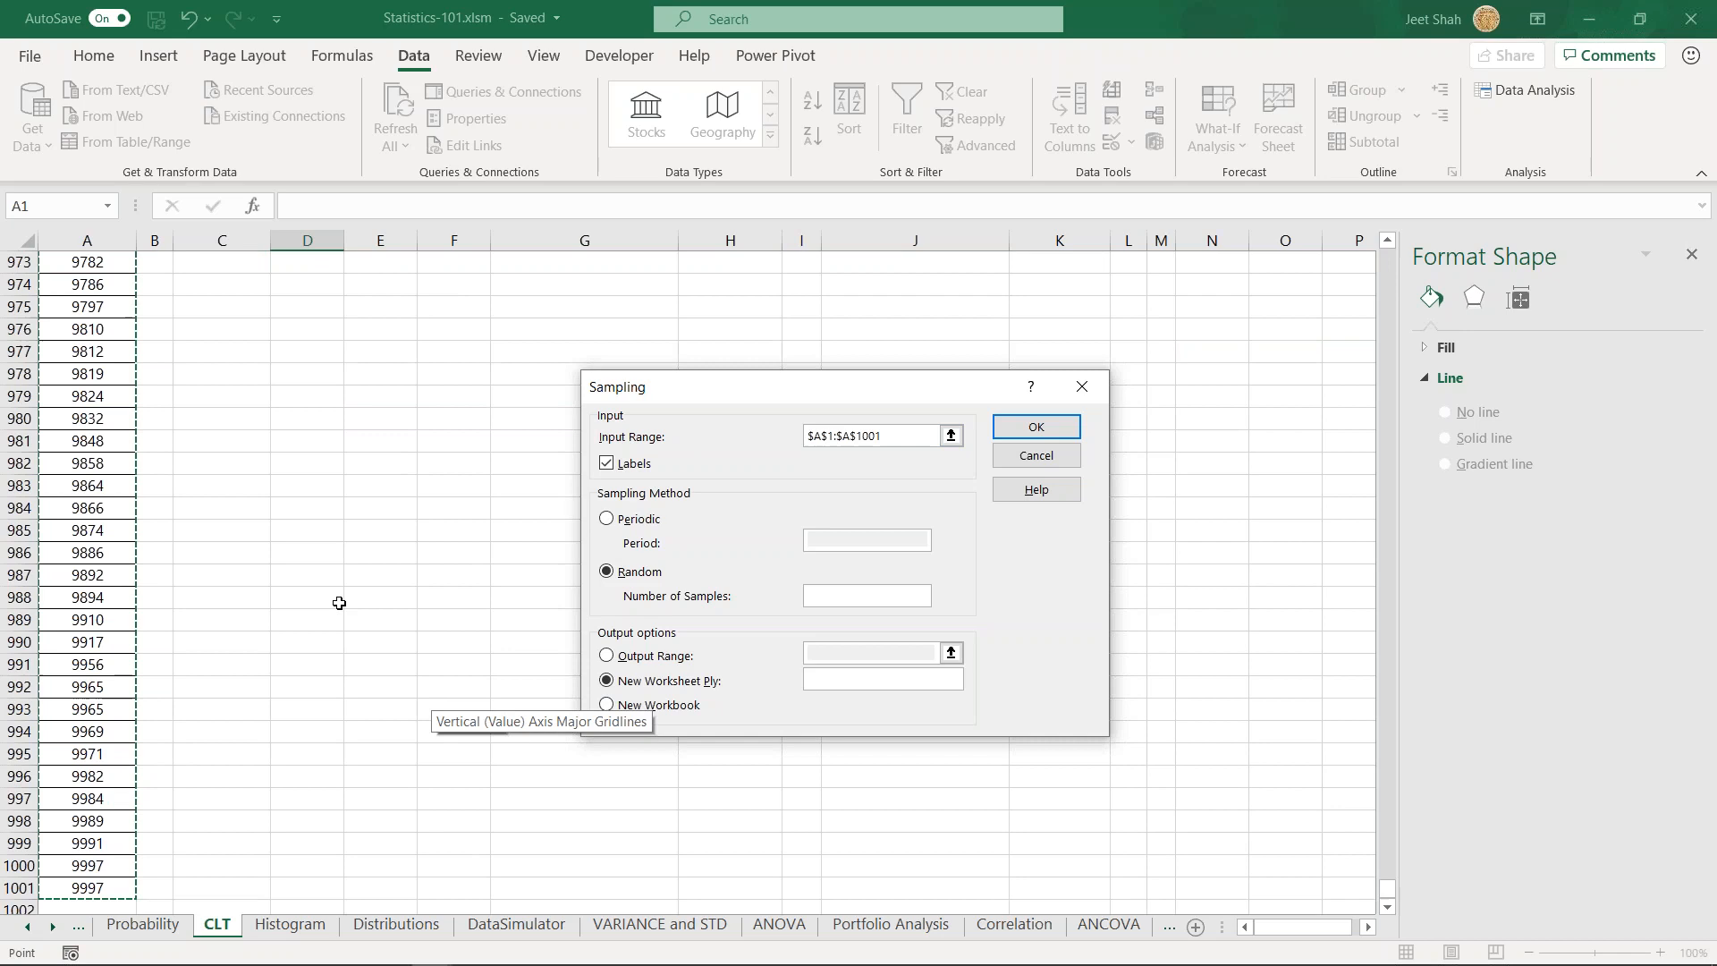
{"action": "scroll", "coordinate": [341, 603], "scroll_direction": "up", "scroll_amount": 14}
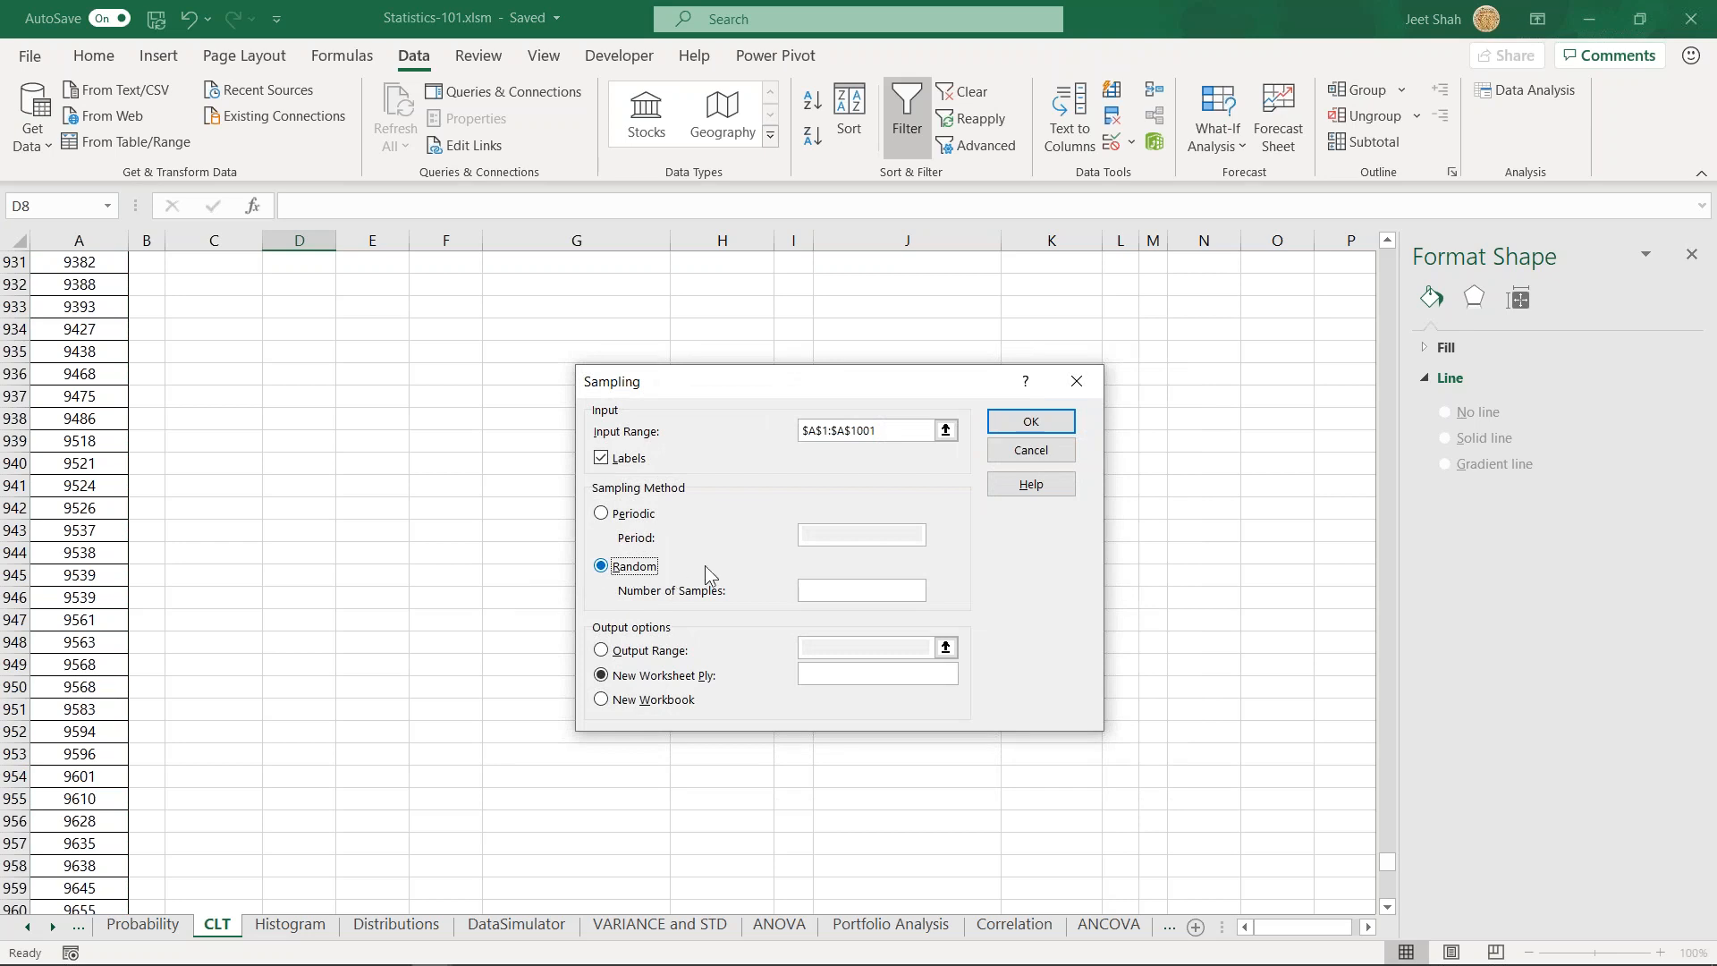
- Generate a random sample of 100 values with the output starting at cell C2
{"action": "key", "text": "Tab"}
{"action": "type", "text": "100"}
{"action": "left_click", "coordinate": [651, 651]}
{"action": "left_click", "coordinate": [859, 644]}
{"action": "left_click", "coordinate": [204, 504]}
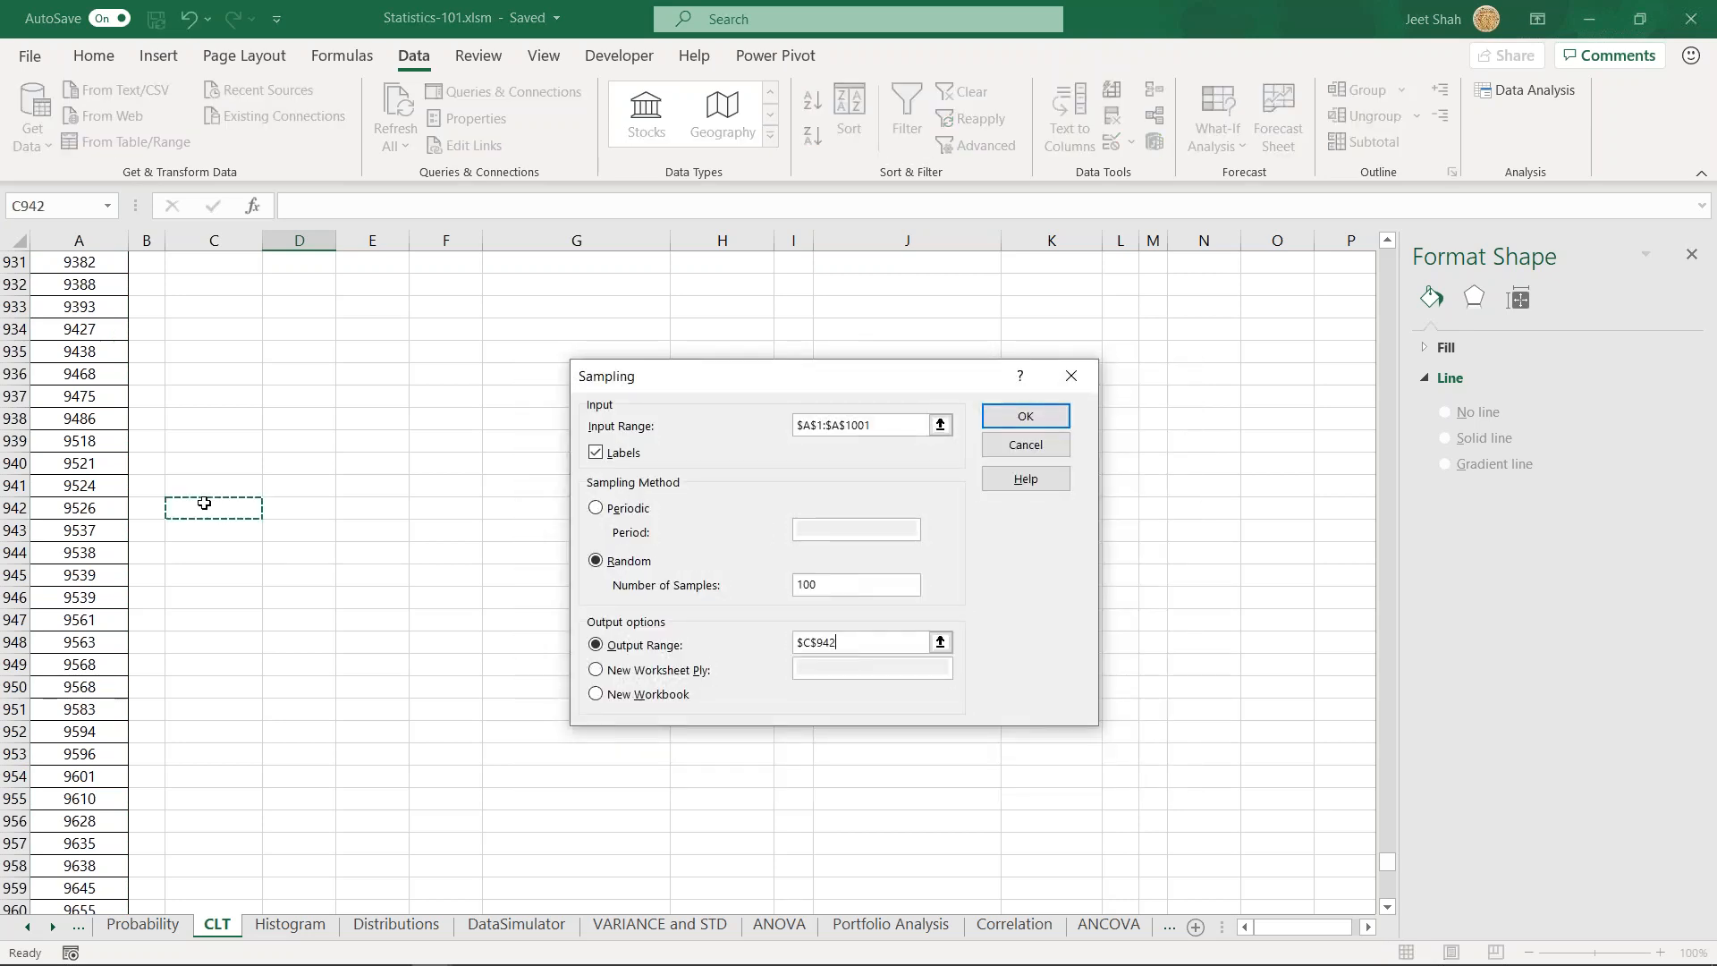
{"action": "key", "text": "ctrl+Up"}
{"action": "key", "text": "Down"}
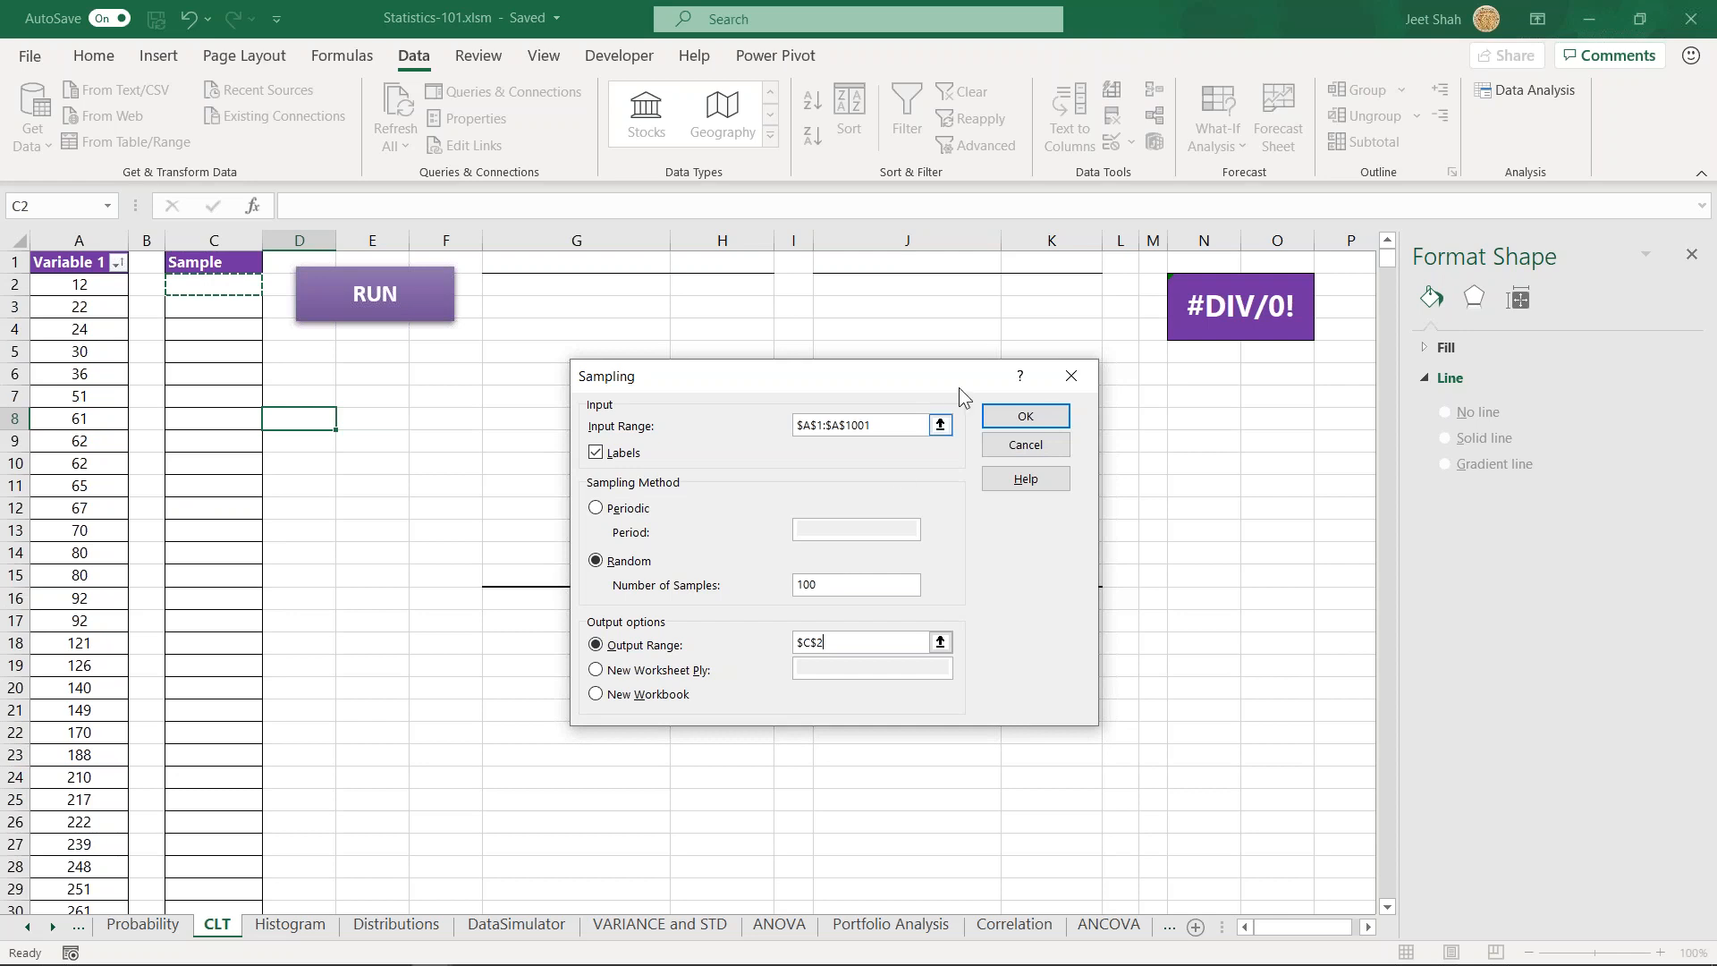
{"action": "left_click", "coordinate": [1039, 419]}
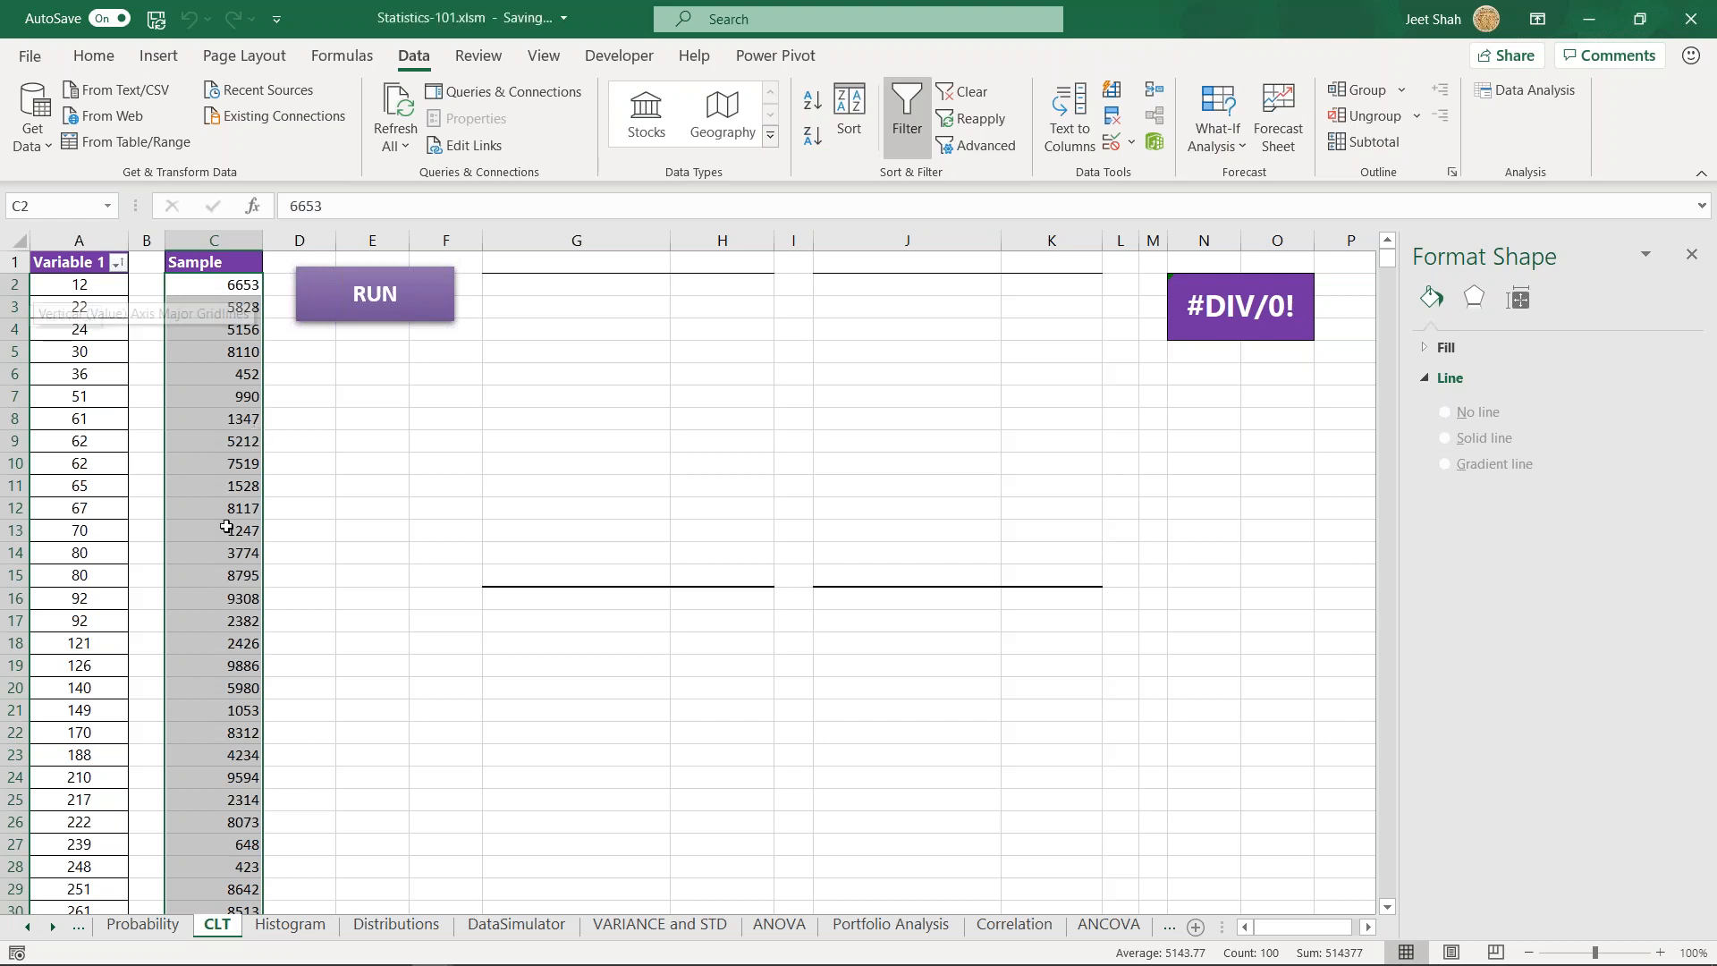
- Examine the sampled values in column C down to their last row and compare them with the population in column A
{"action": "scroll", "coordinate": [223, 644], "scroll_direction": "down", "scroll_amount": 4}
{"action": "left_click", "coordinate": [224, 643]}
{"action": "left_click_drag", "start_coordinate": [234, 489], "coordinate": [231, 624]}
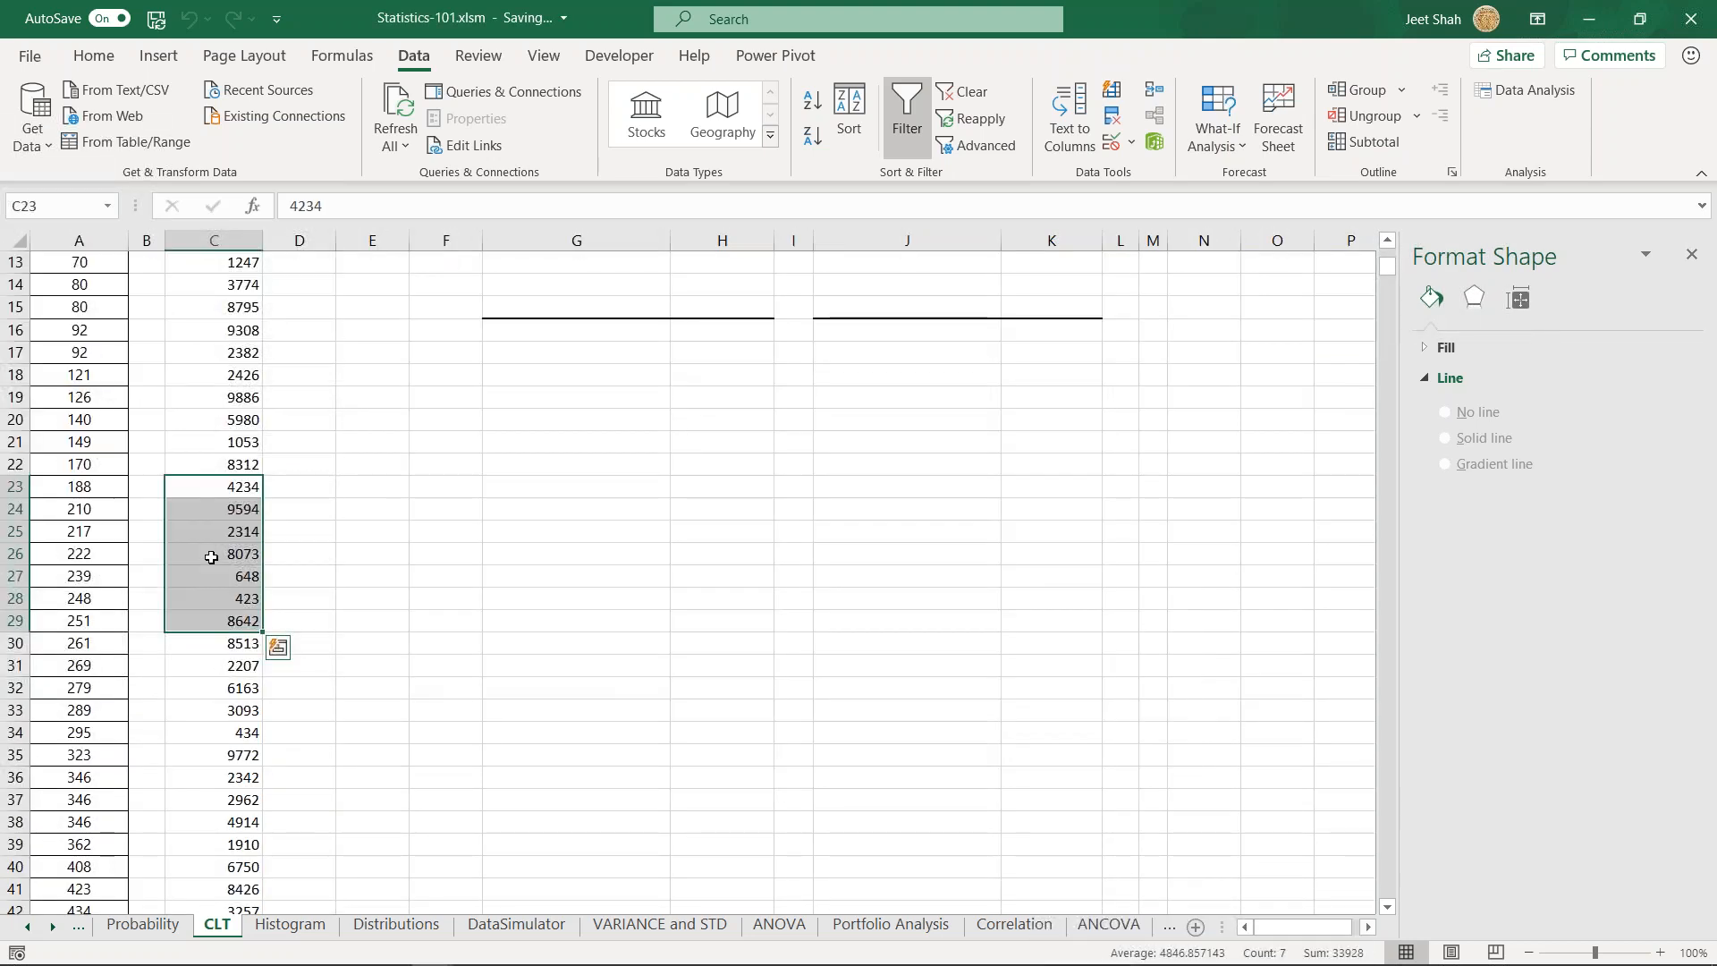
{"action": "left_click", "coordinate": [79, 461]}
{"action": "left_click", "coordinate": [78, 240]}
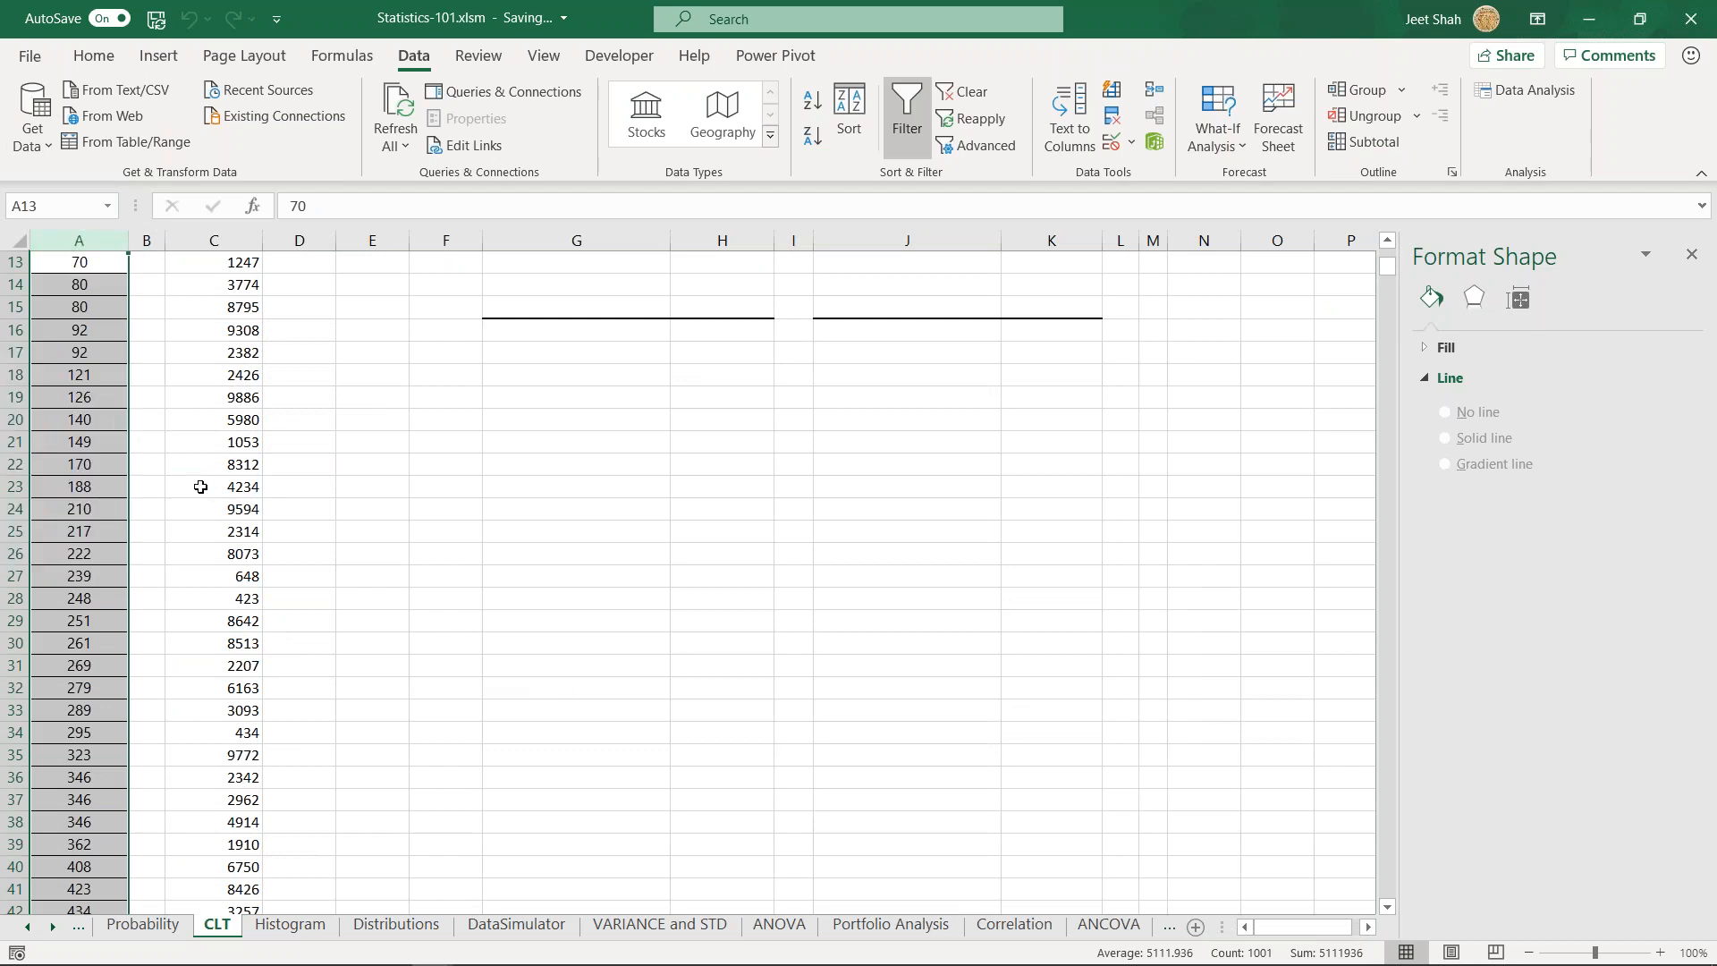
{"action": "left_click", "coordinate": [237, 599]}
{"action": "scroll", "coordinate": [240, 626], "scroll_direction": "down", "scroll_amount": 8}
{"action": "scroll", "coordinate": [240, 662], "scroll_direction": "down", "scroll_amount": 6}
{"action": "left_click", "coordinate": [238, 662]}
{"action": "key", "text": "ctrl+Down"}
{"action": "key", "text": "Down"}
{"action": "key", "text": "Down"}
{"action": "key", "text": "Up"}
{"action": "key", "text": "Up"}
{"action": "key", "text": "ctrl+shift+Up"}
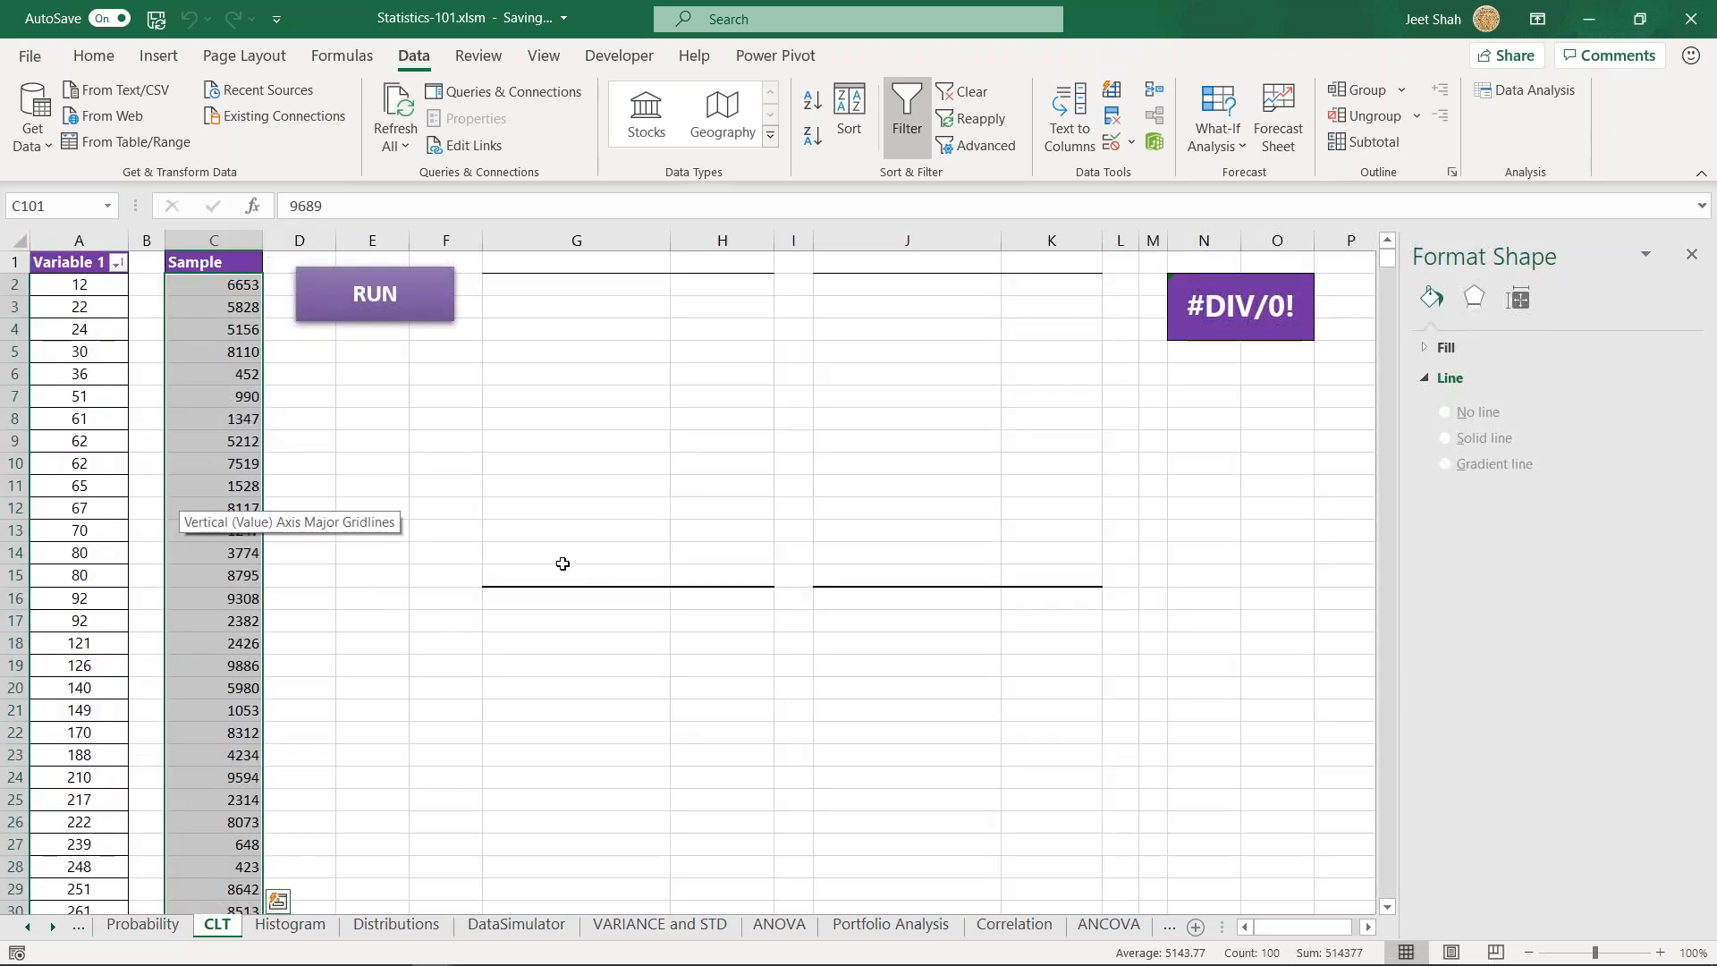
- Run the CLT macro to draw a fresh sample and produce descriptive statistics for Variable 1 and Sample
{"action": "left_click", "coordinate": [343, 350]}
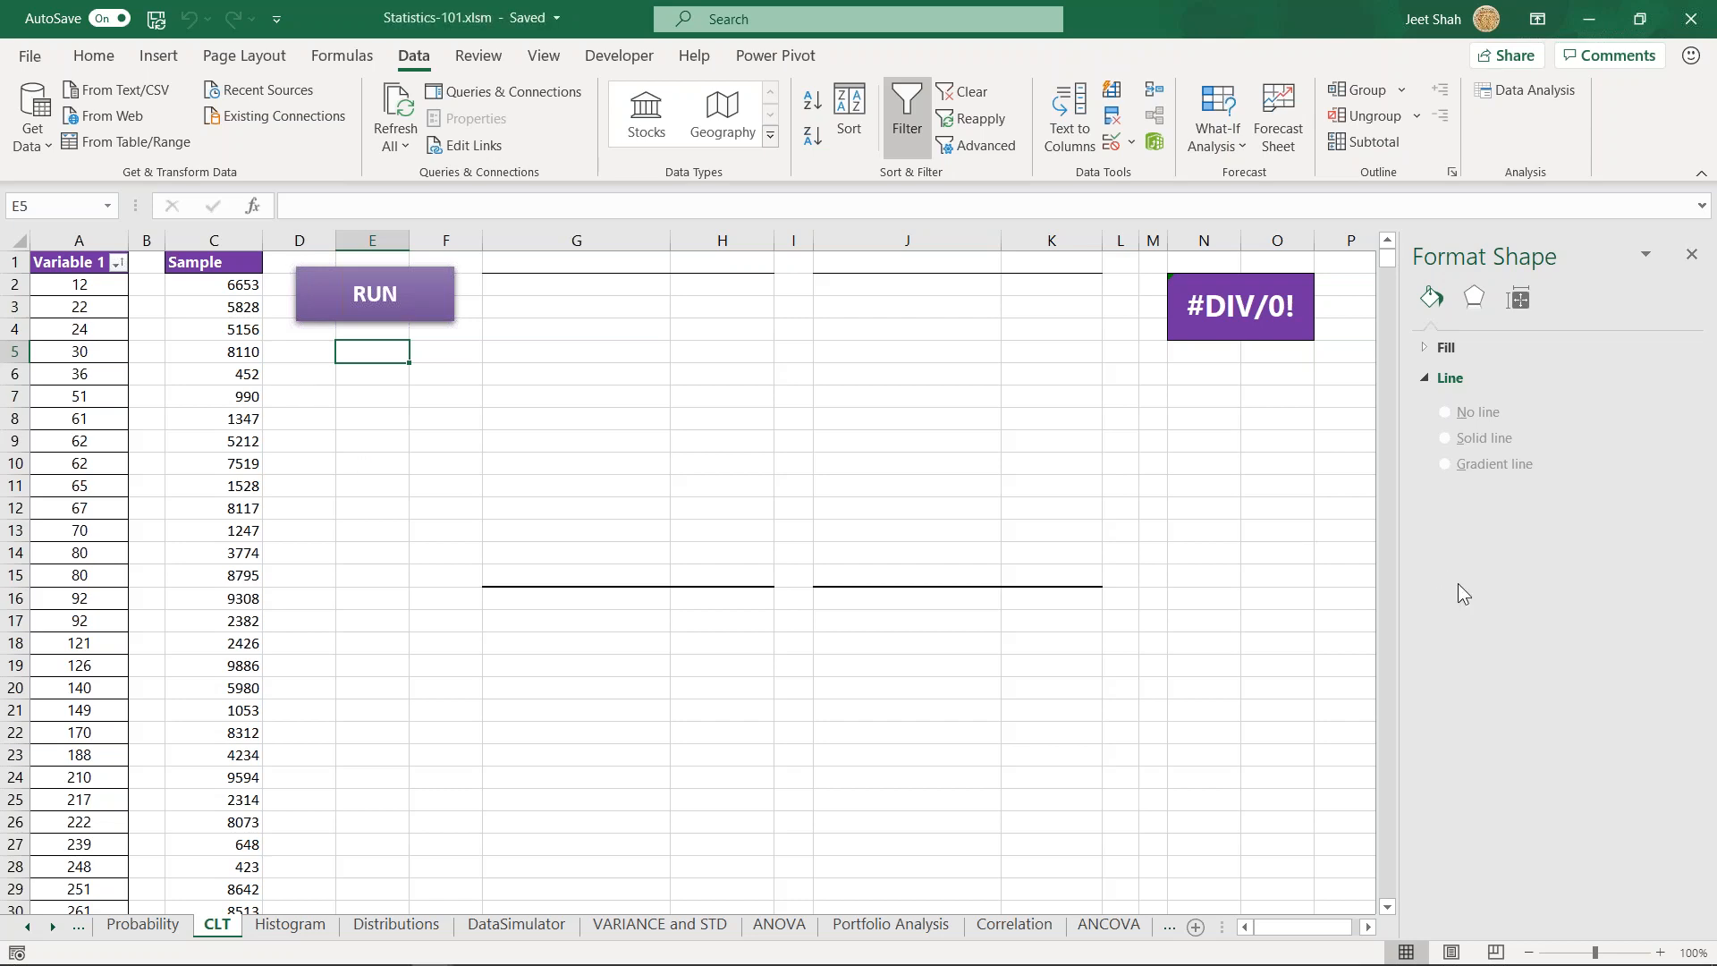
{"action": "left_click", "coordinate": [386, 438]}
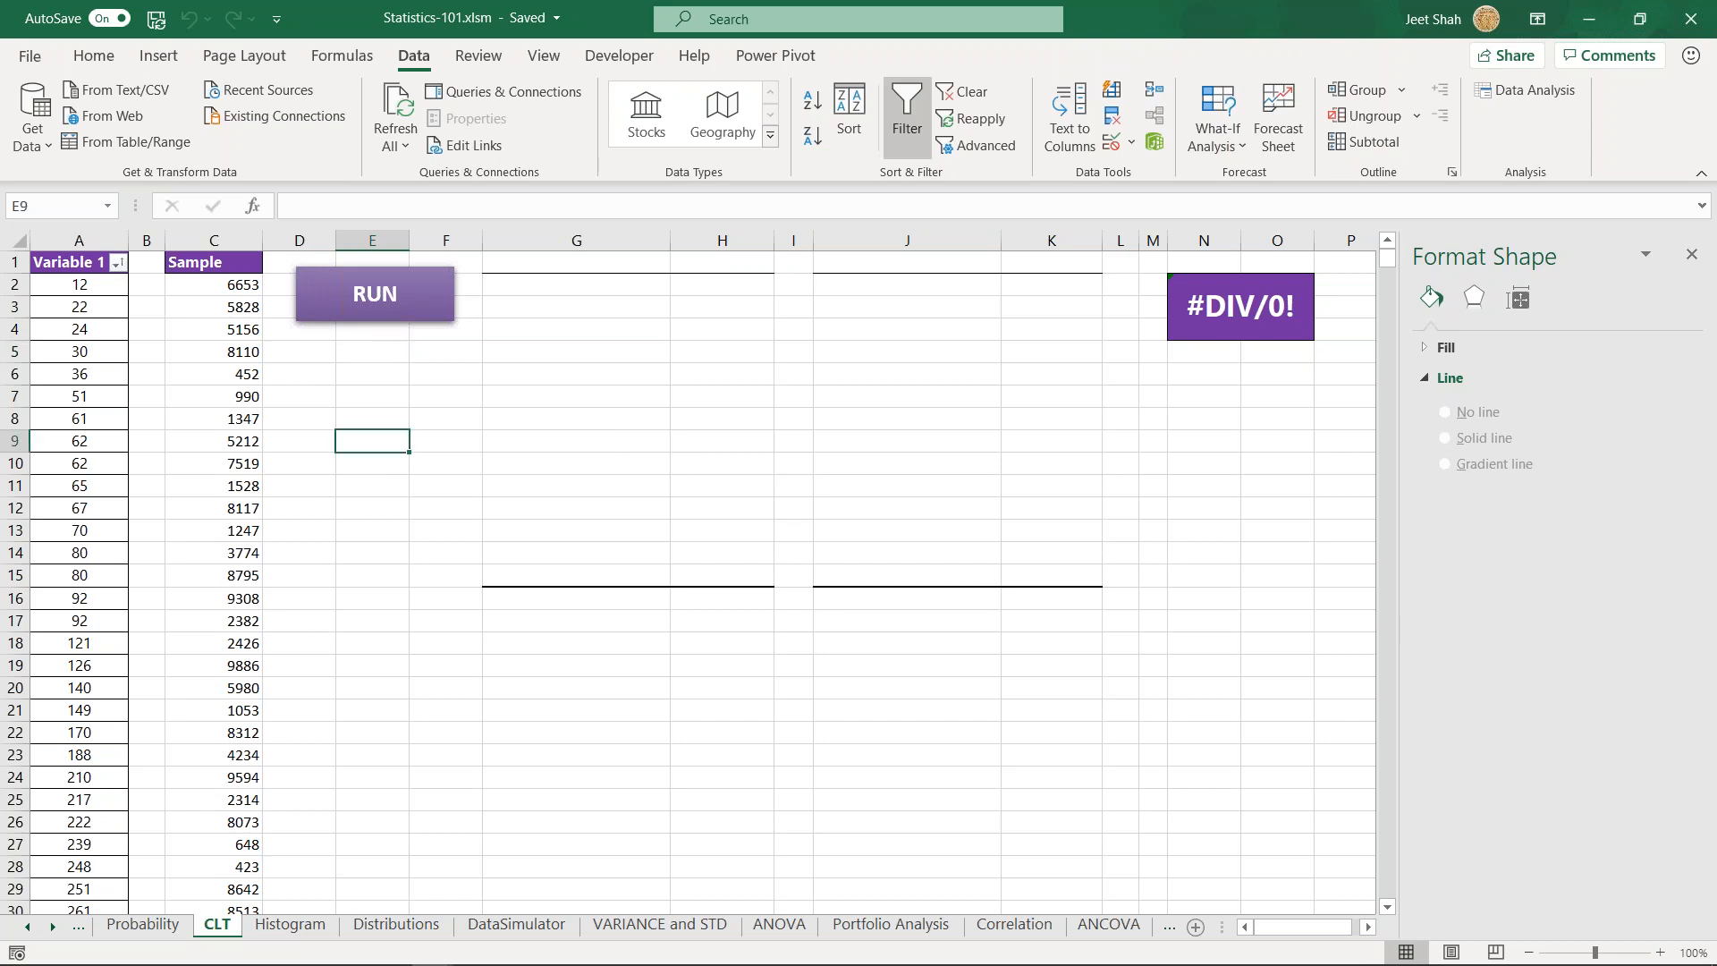
{"action": "left_click", "coordinate": [357, 313]}
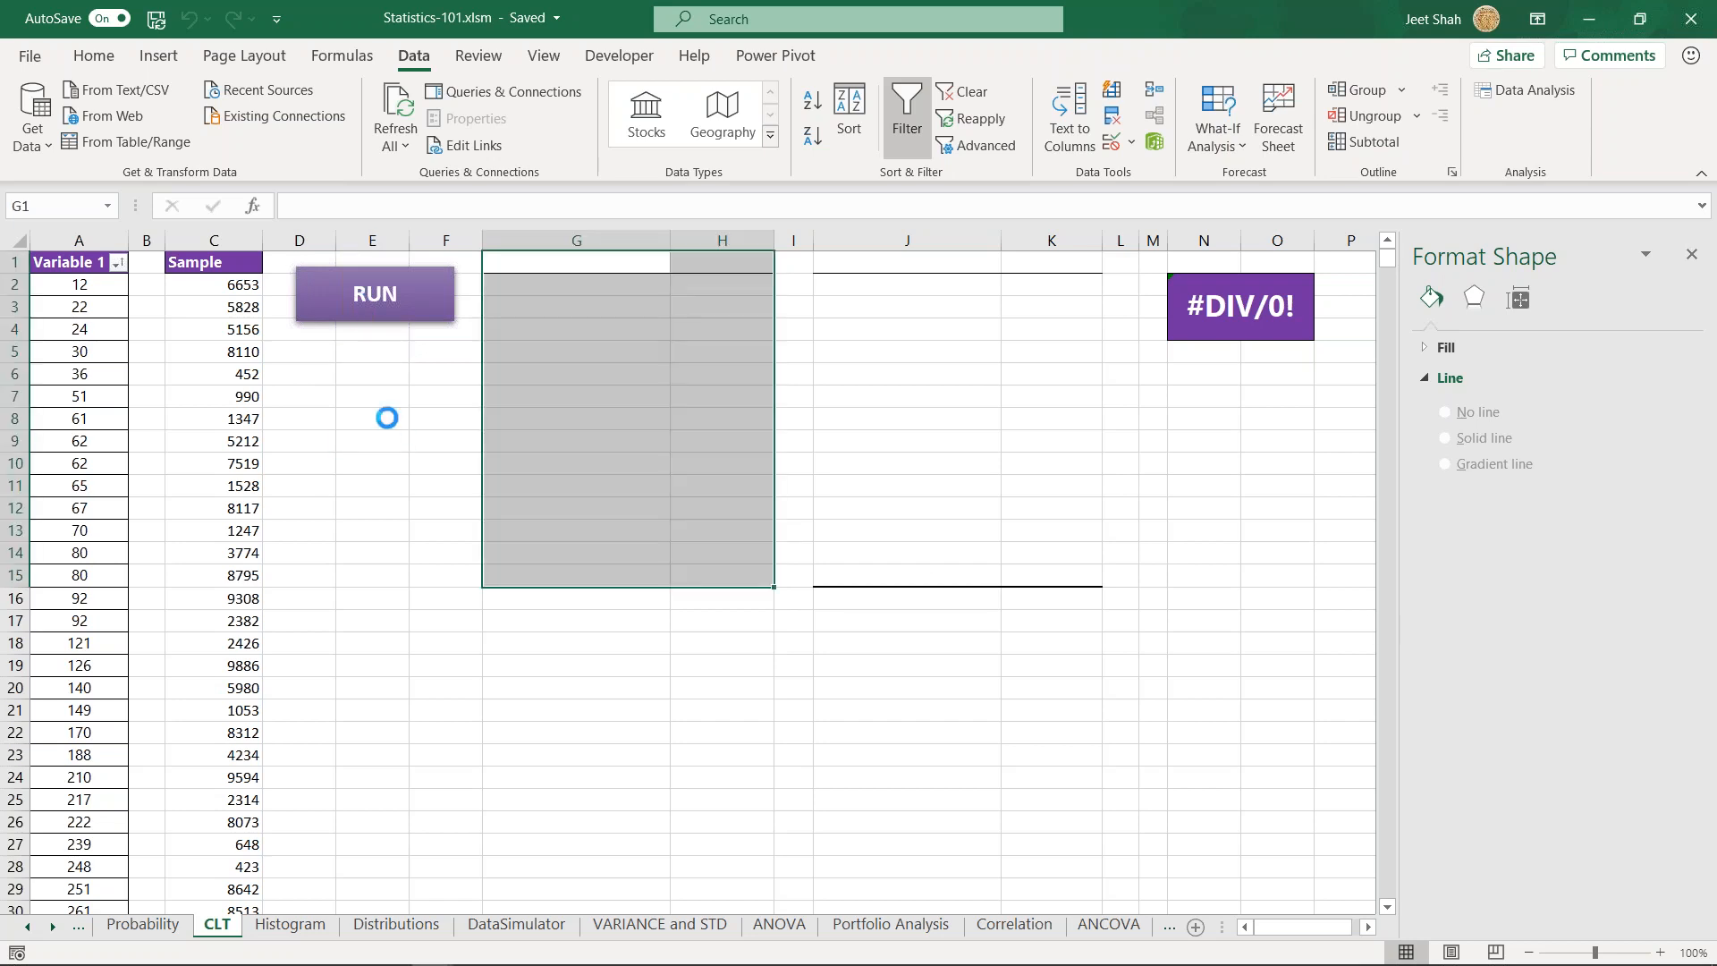
{"action": "left_click", "coordinate": [385, 647]}
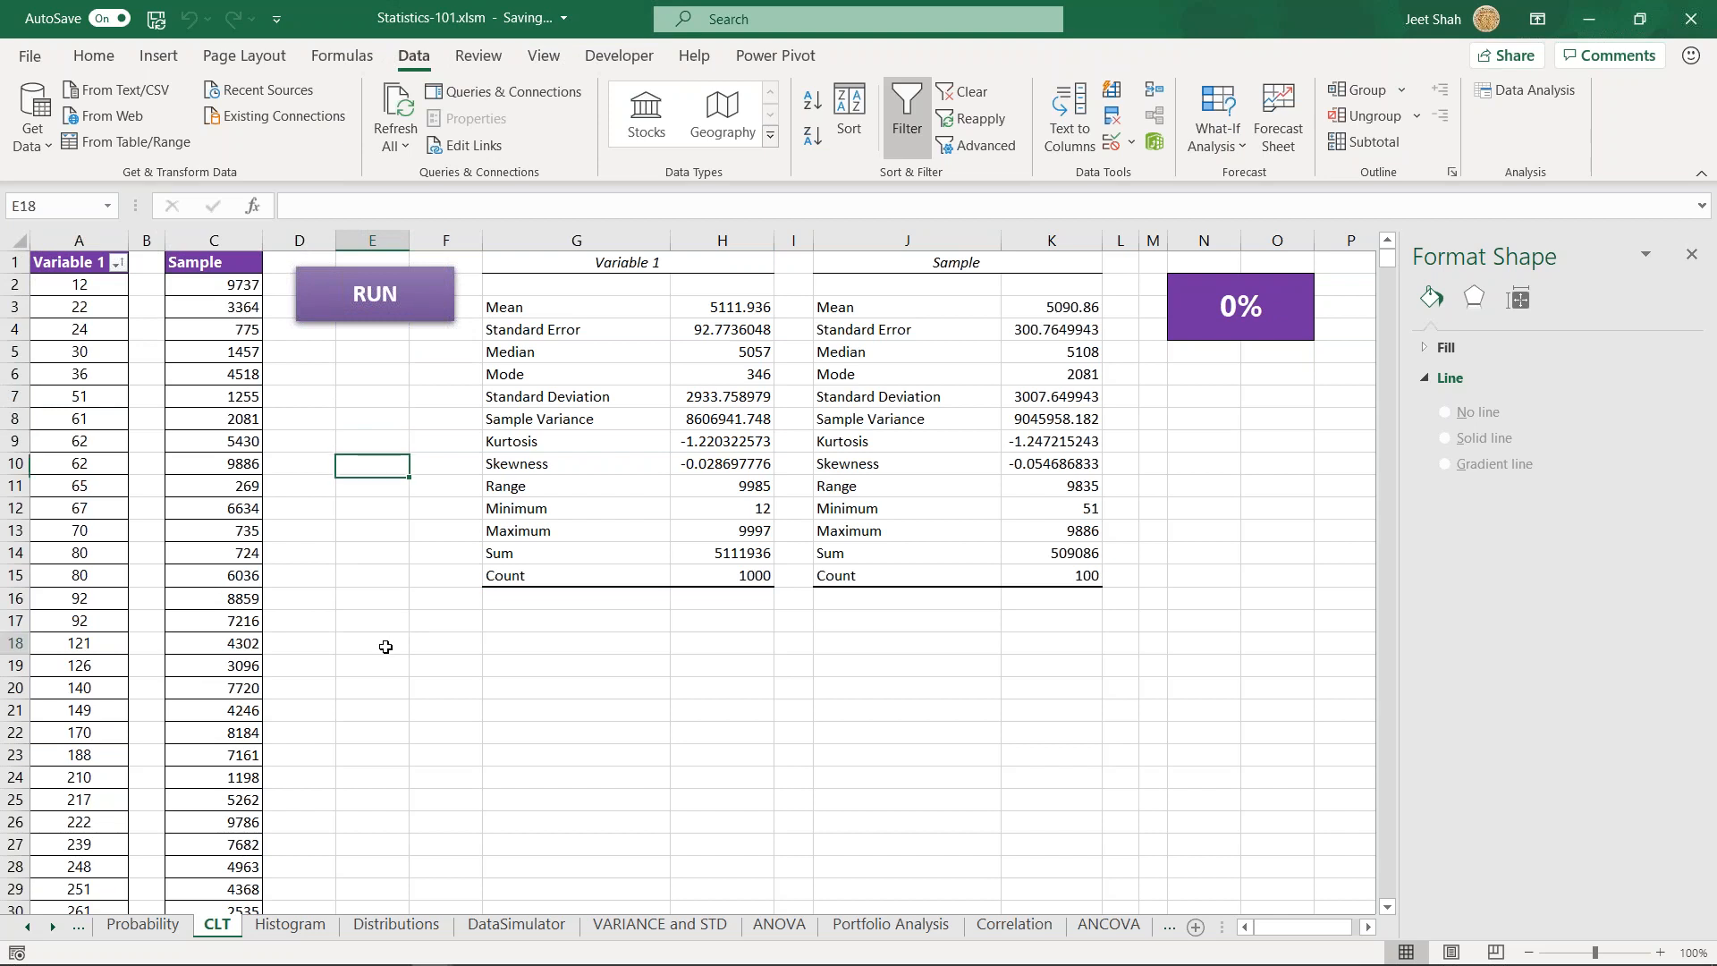
{"action": "left_click", "coordinate": [395, 598]}
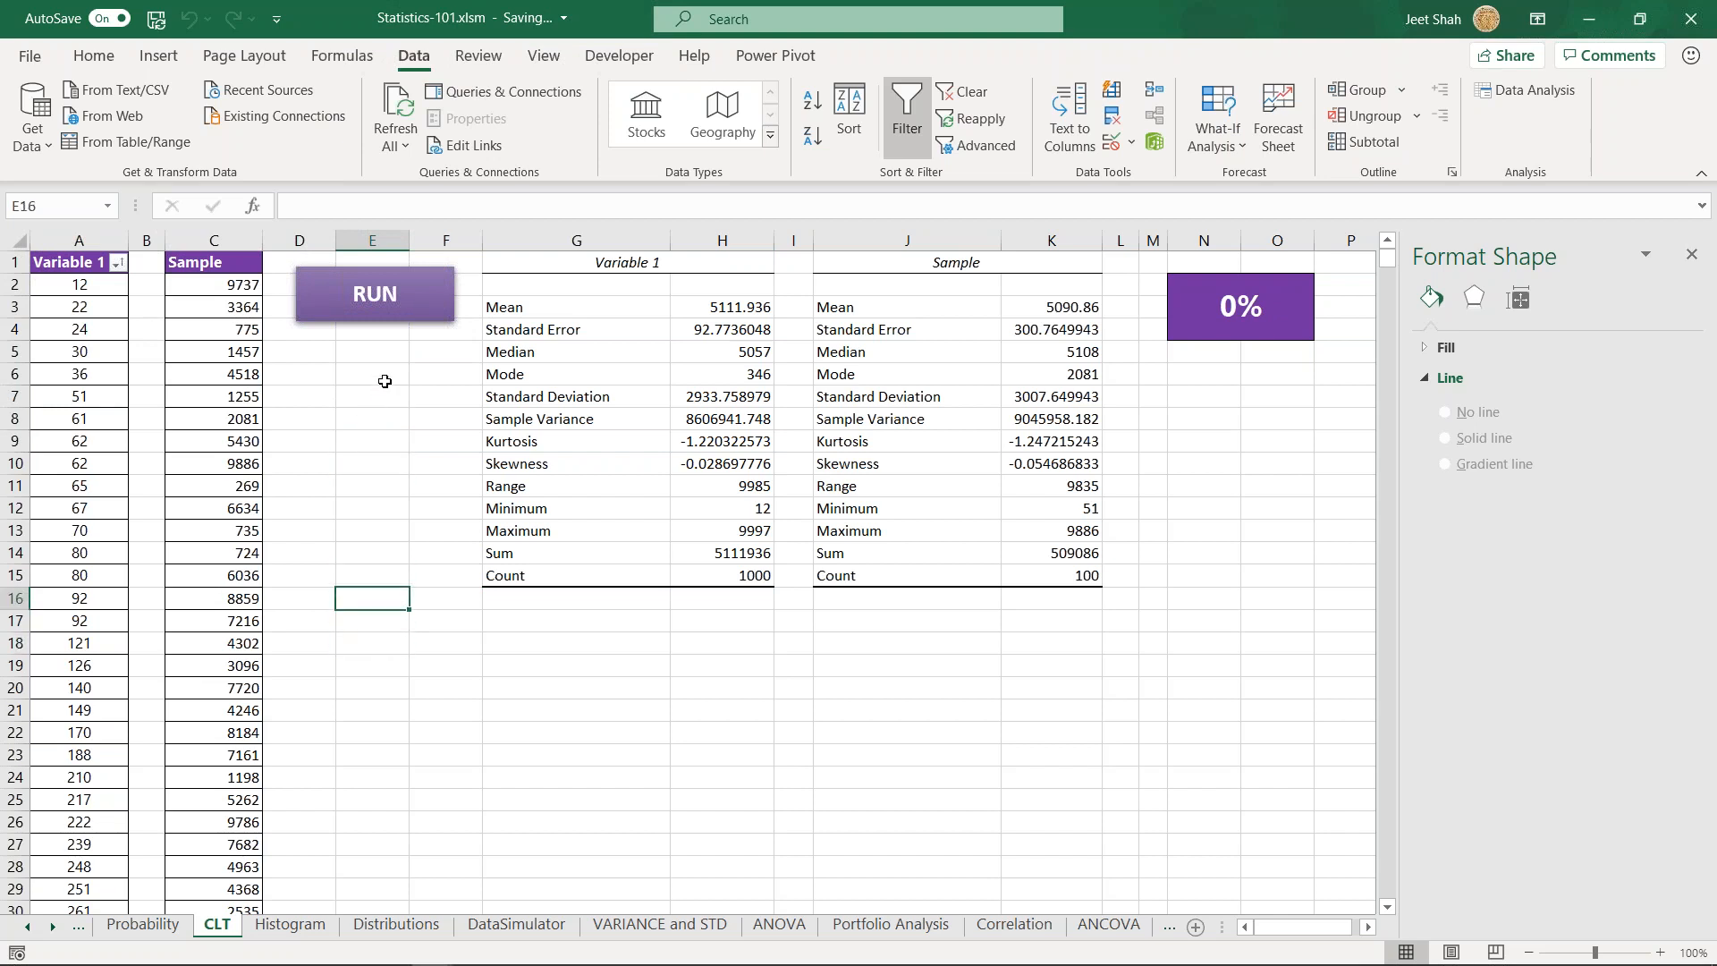
{"action": "left_click", "coordinate": [455, 637]}
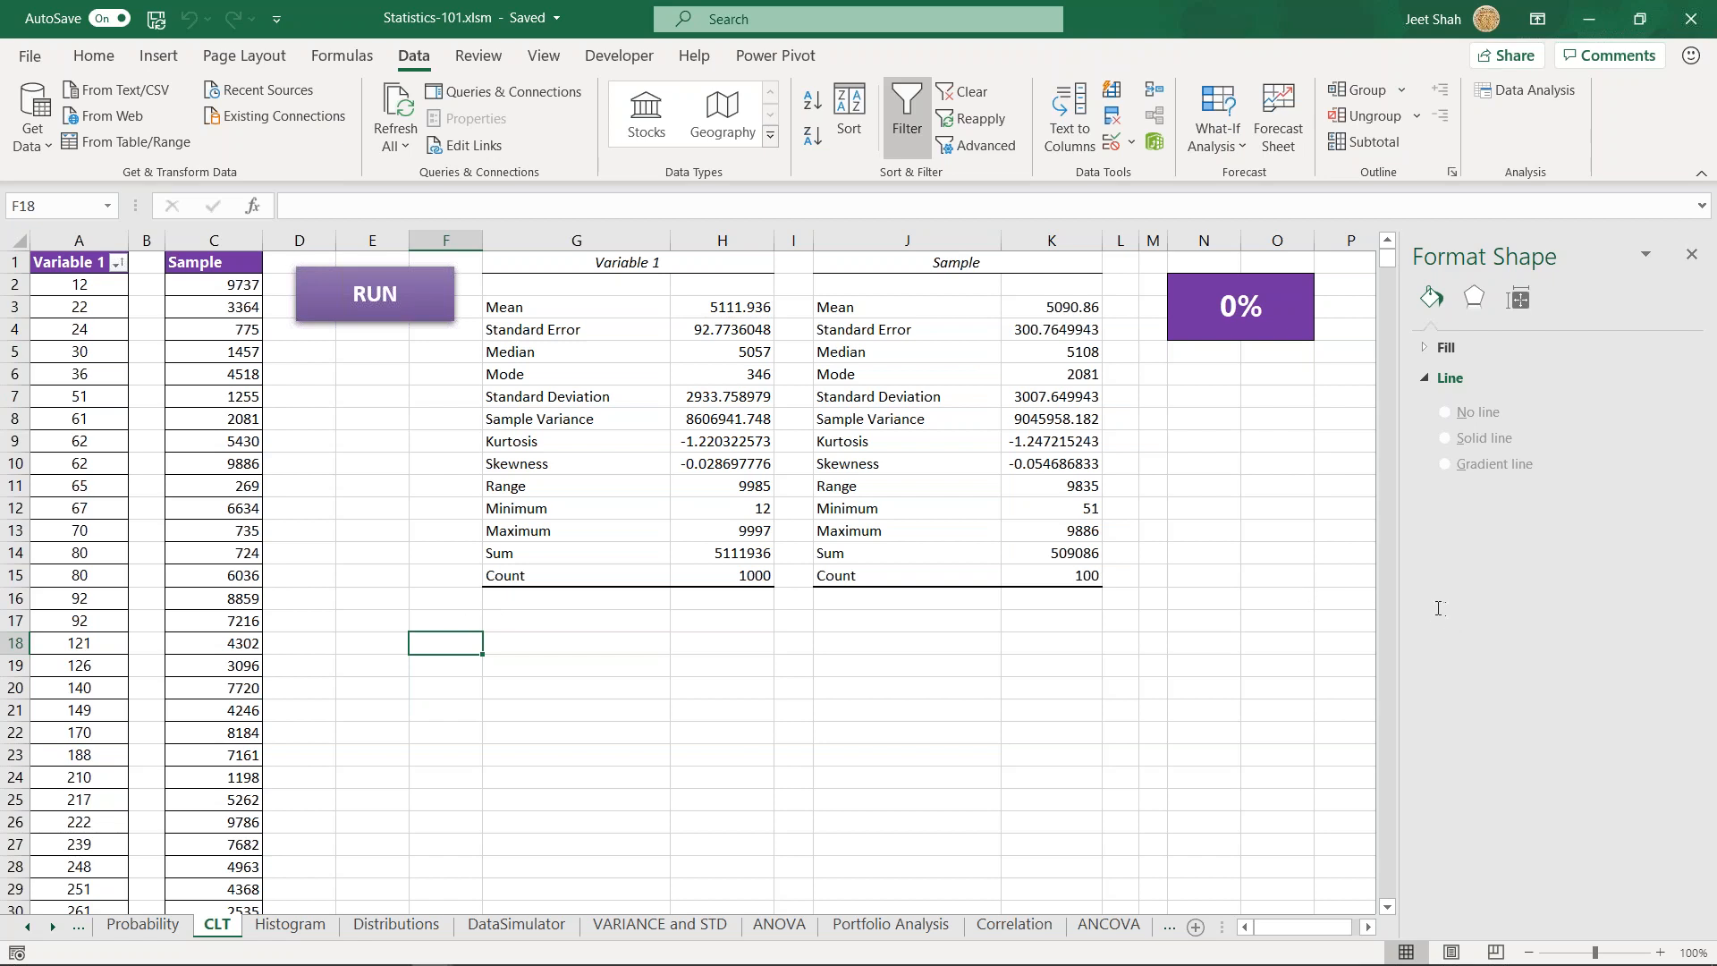
{"action": "left_click", "coordinate": [499, 637]}
{"action": "left_click", "coordinate": [442, 643]}
{"action": "left_click", "coordinate": [437, 620]}
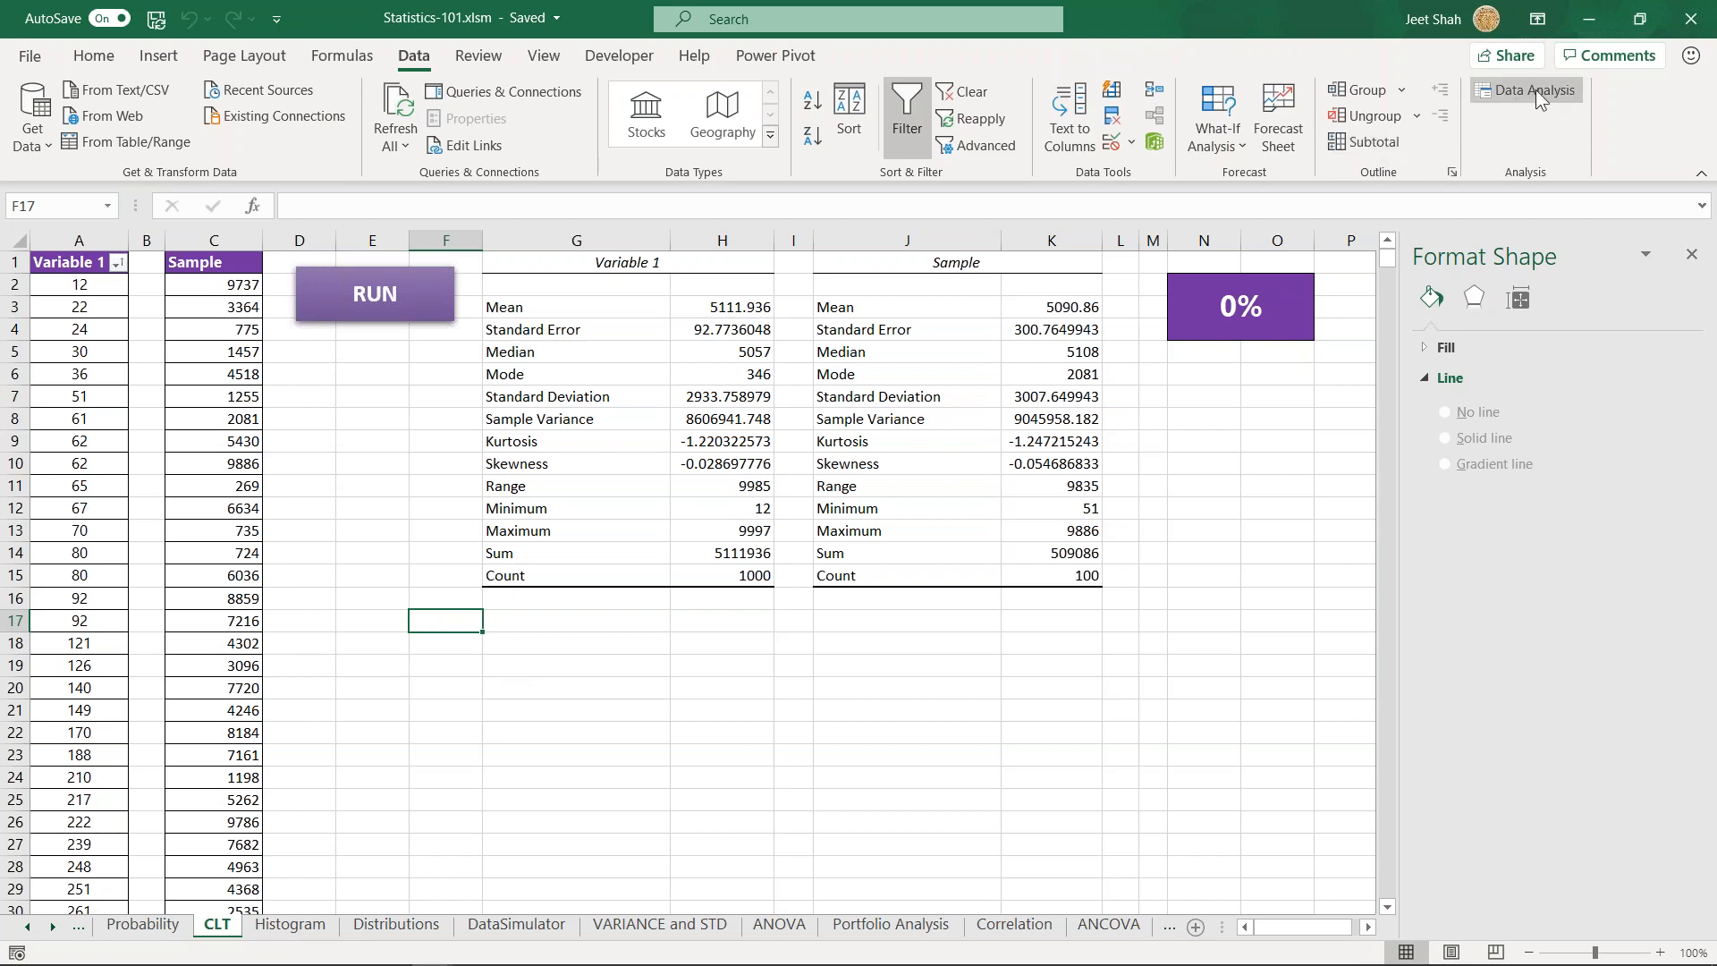
{"action": "left_click", "coordinate": [445, 598]}
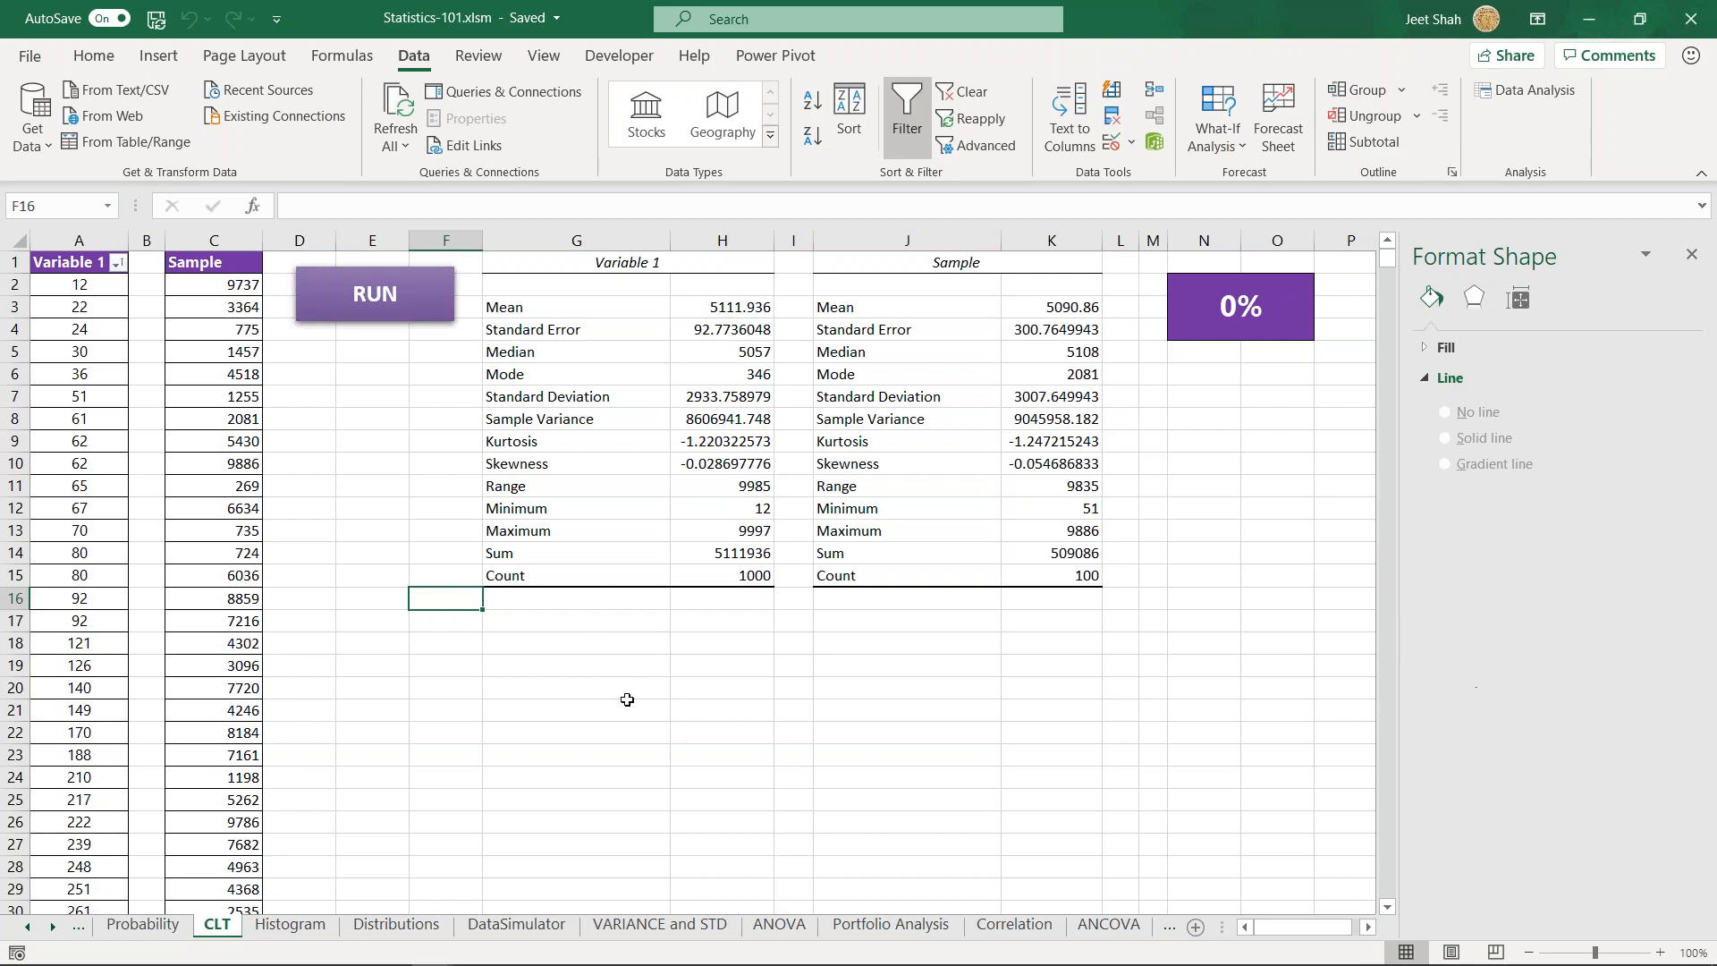
{"action": "left_click", "coordinate": [458, 623]}
{"action": "left_click_drag", "start_coordinate": [148, 264], "coordinate": [143, 711]}
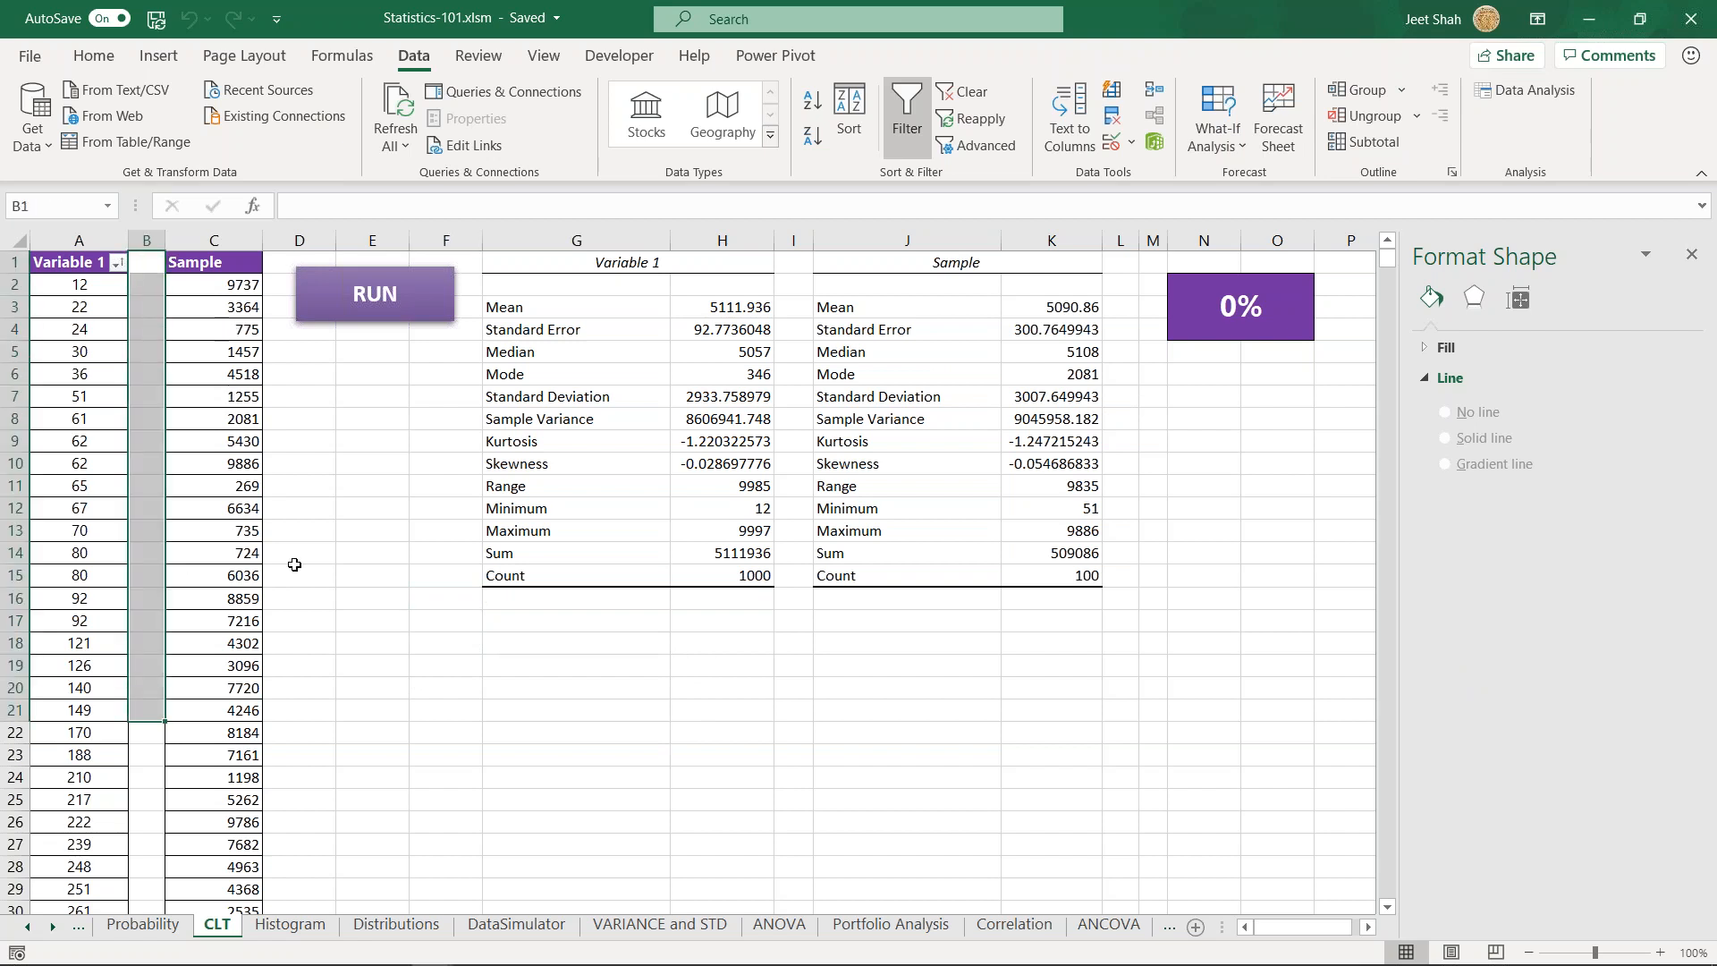
{"action": "left_click", "coordinate": [463, 617]}
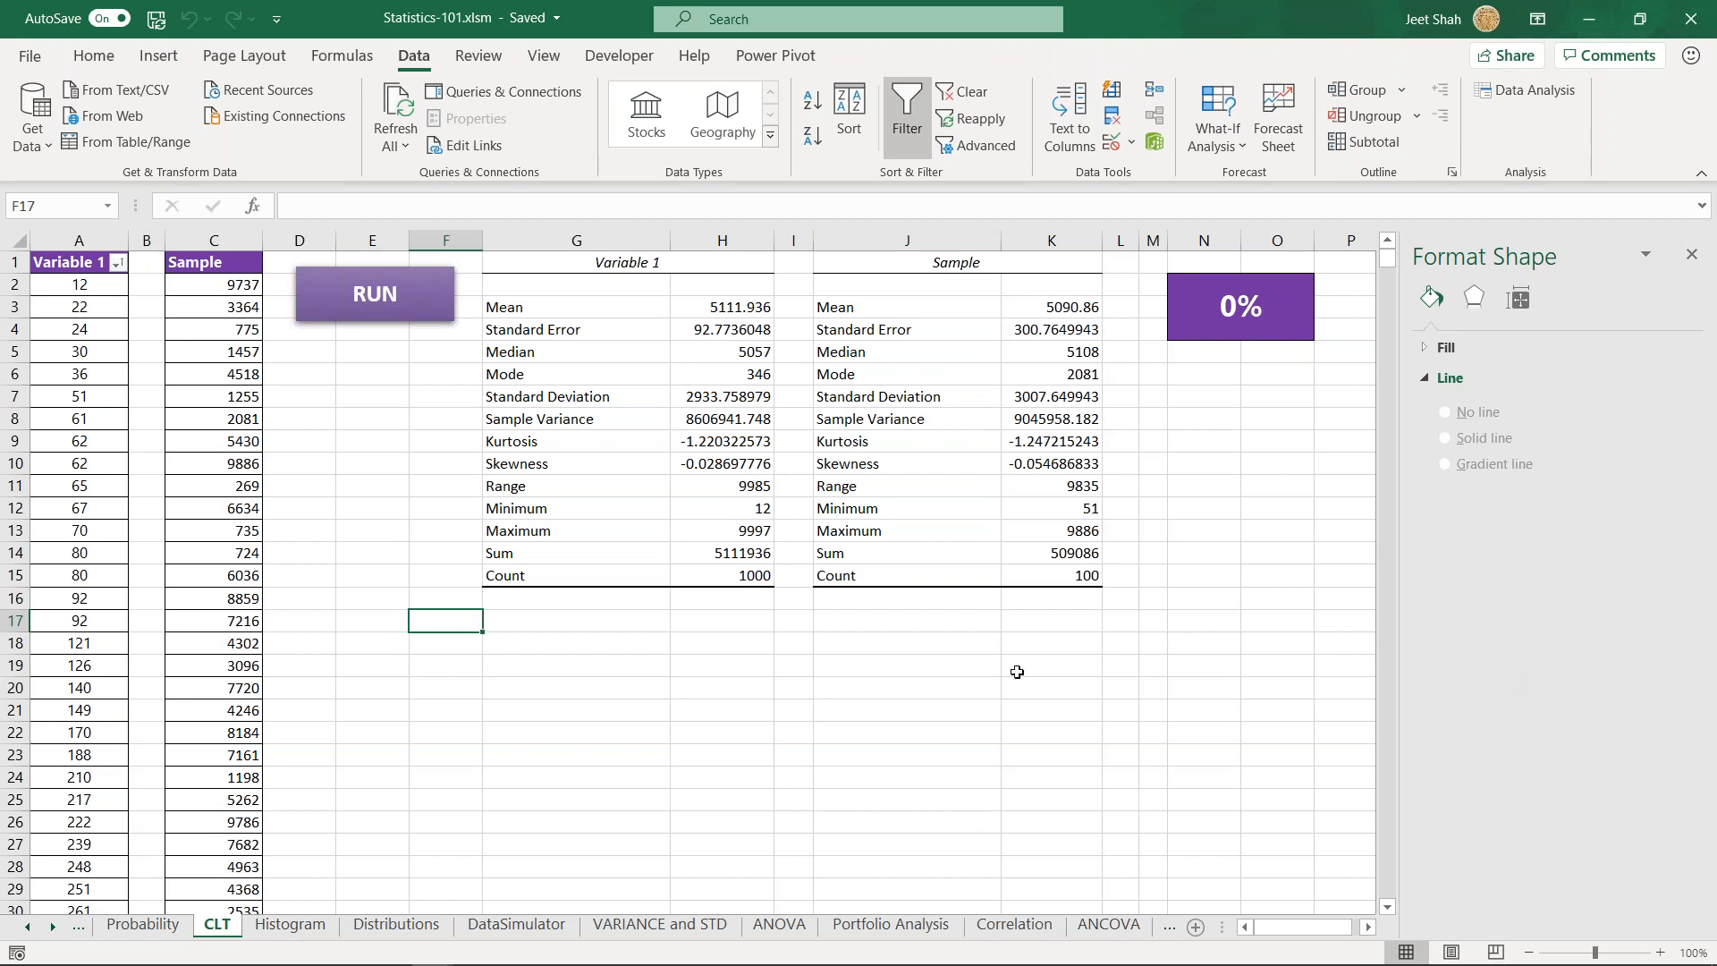
{"action": "left_click", "coordinate": [792, 709]}
{"action": "left_click", "coordinate": [629, 648]}
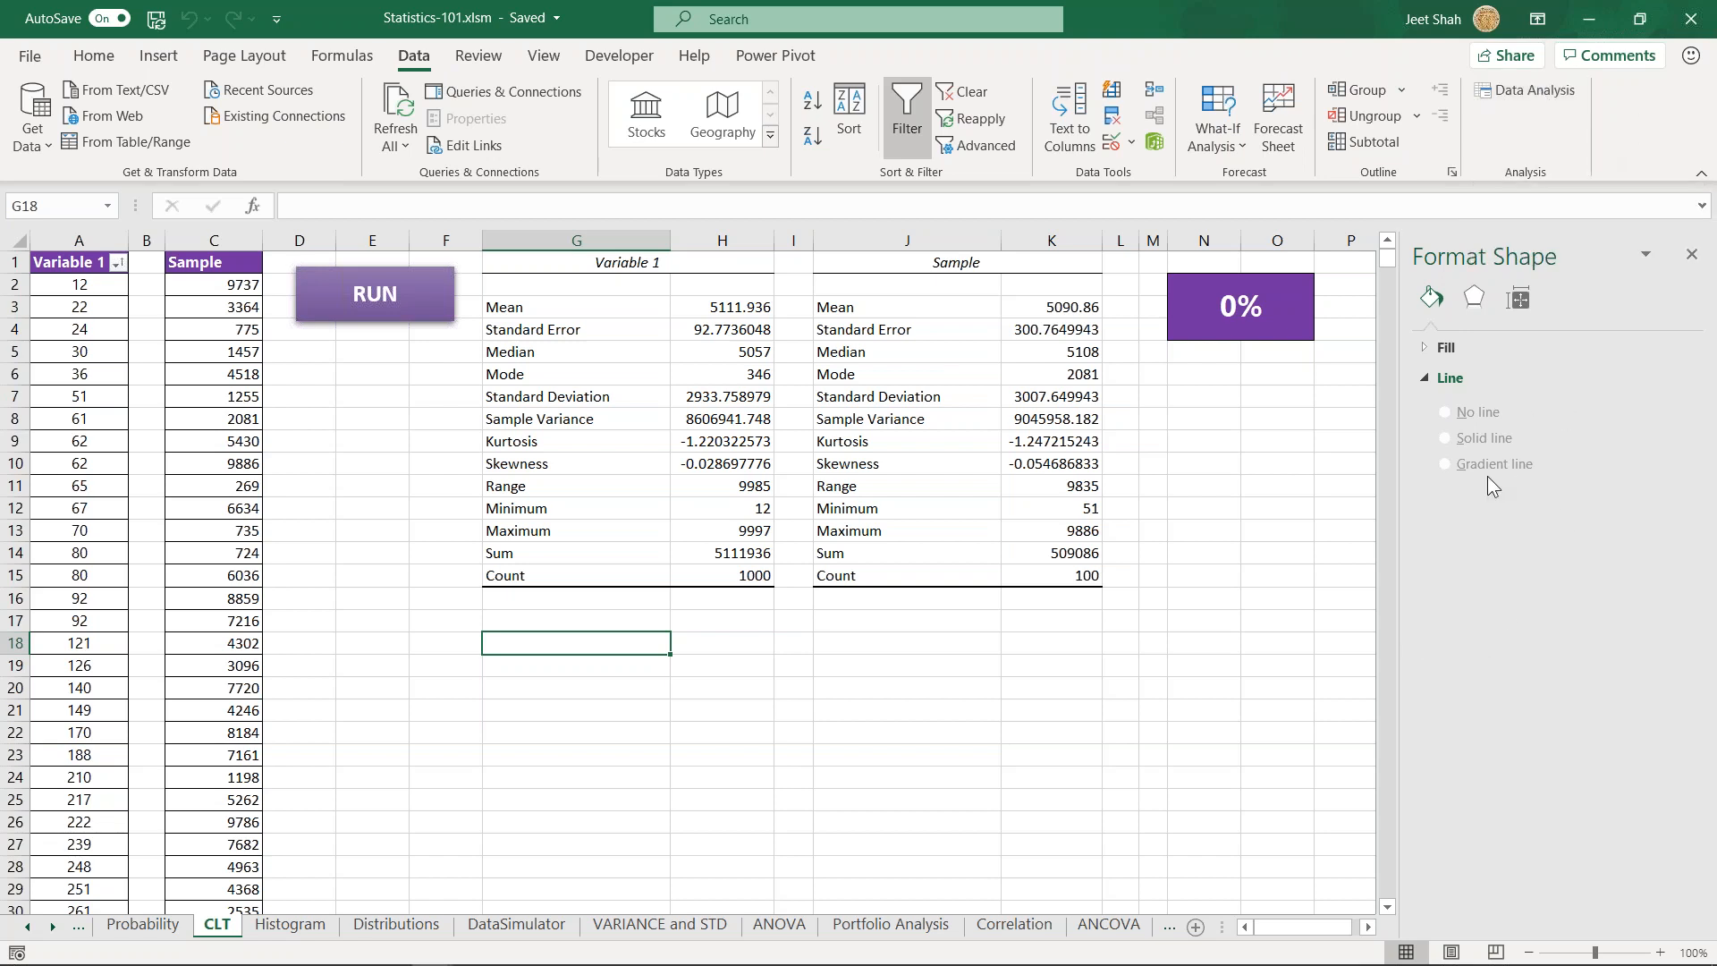
- Switch to the attendee's shared Statistics-101 workbook in Excel and enable the Analysis ToolPak and Analysis ToolPak - VBA add-ins
{"action": "key", "text": "alt+Tab"}
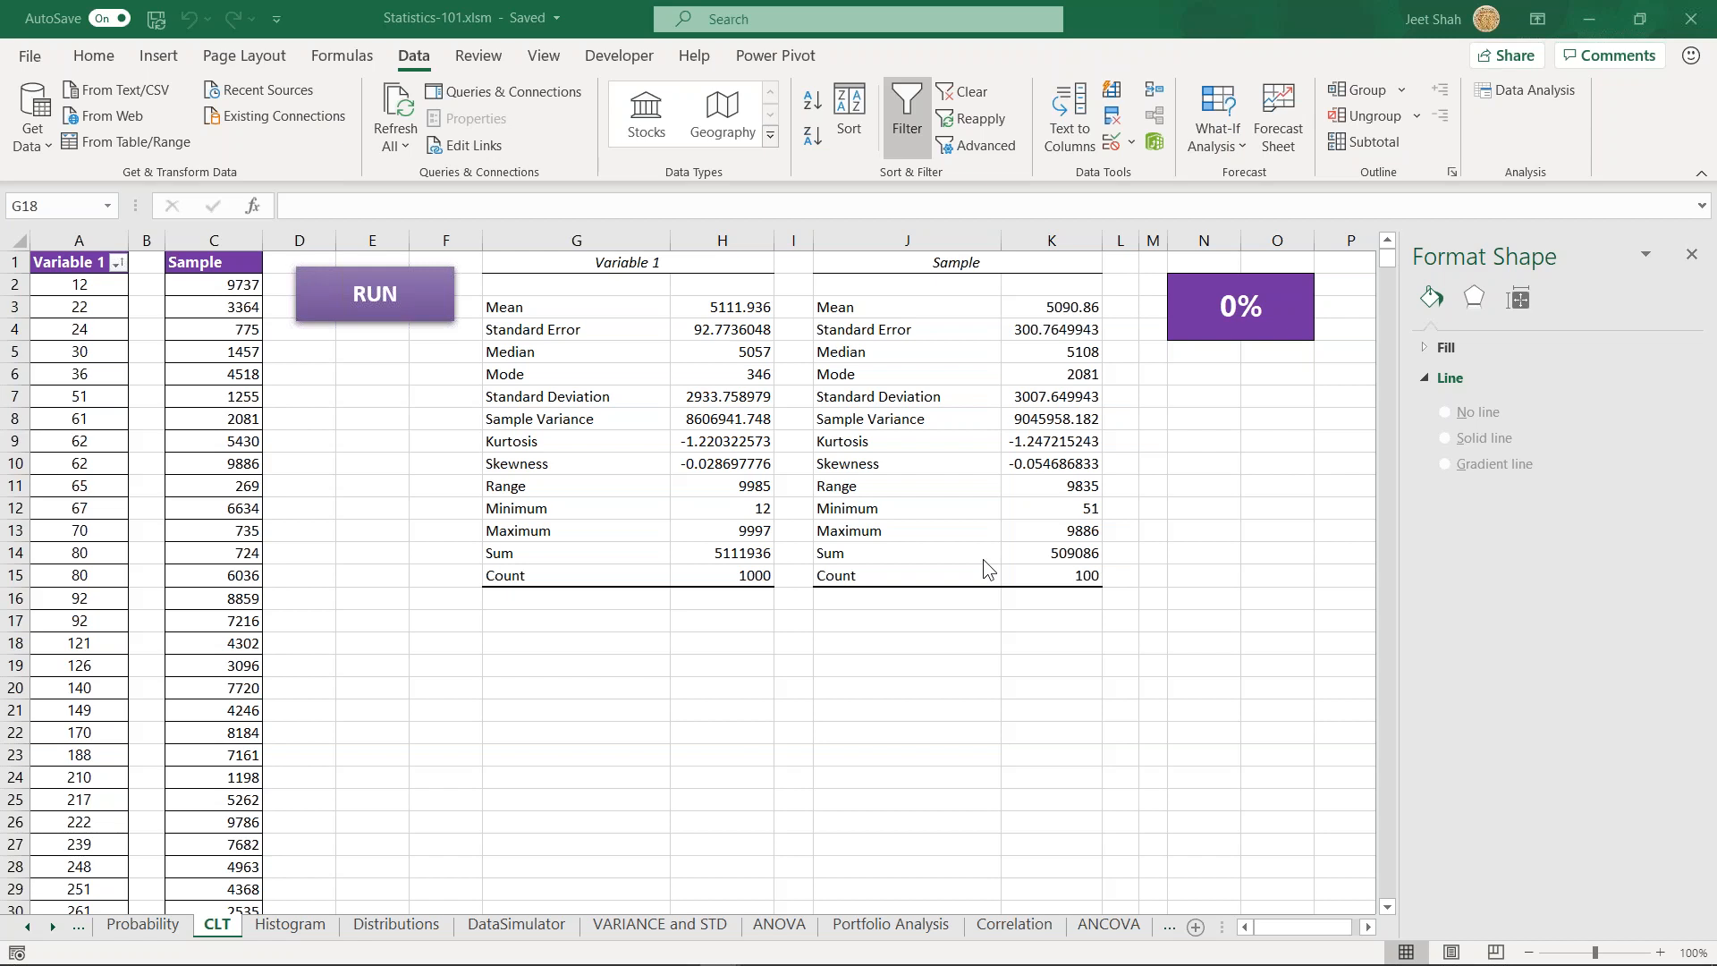
{"action": "key", "text": "alt+Tab"}
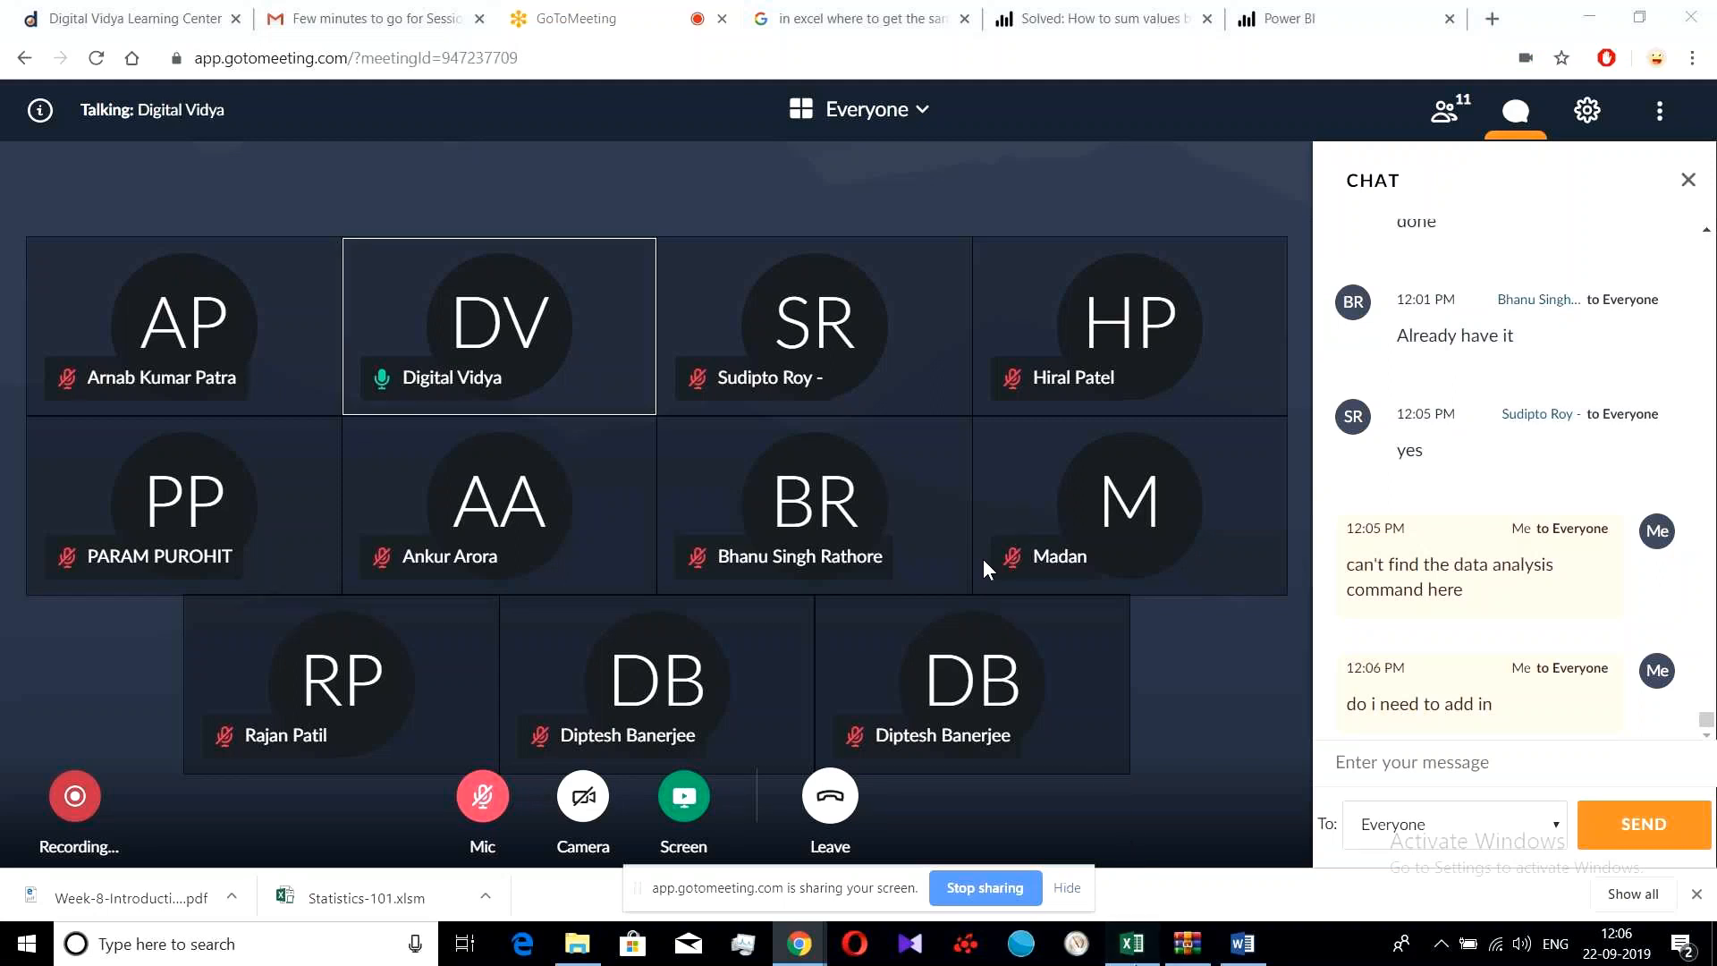
{"action": "key", "text": "alt+Tab"}
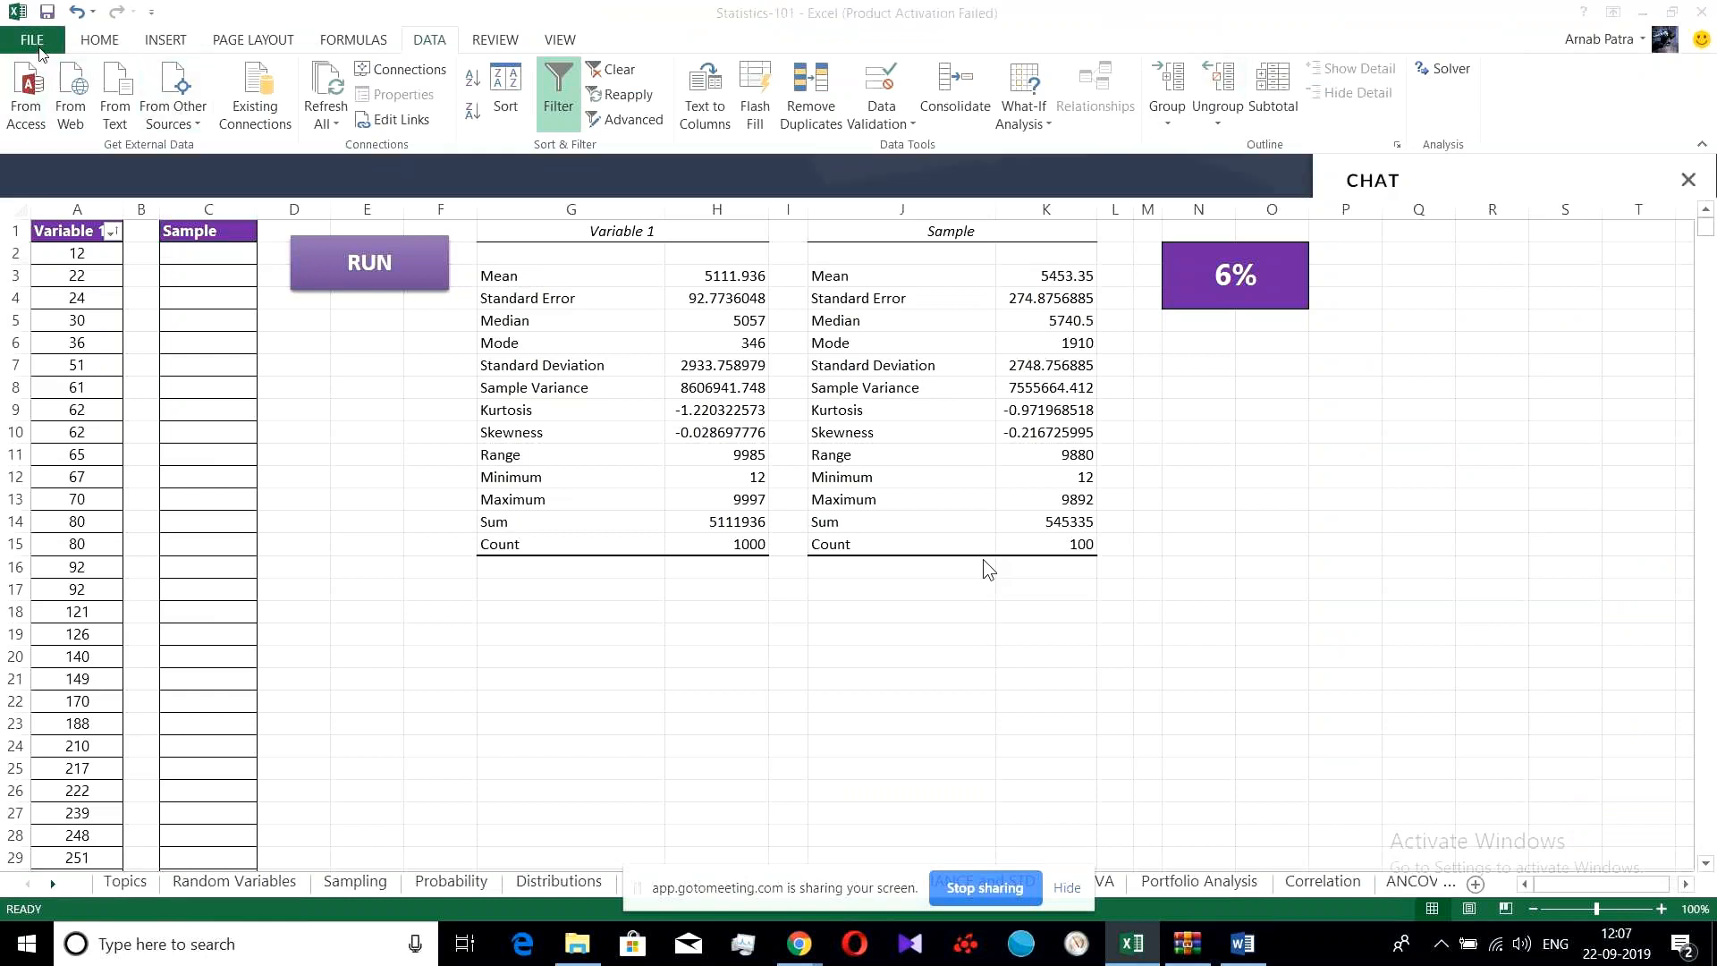
{"action": "left_click", "coordinate": [39, 50]}
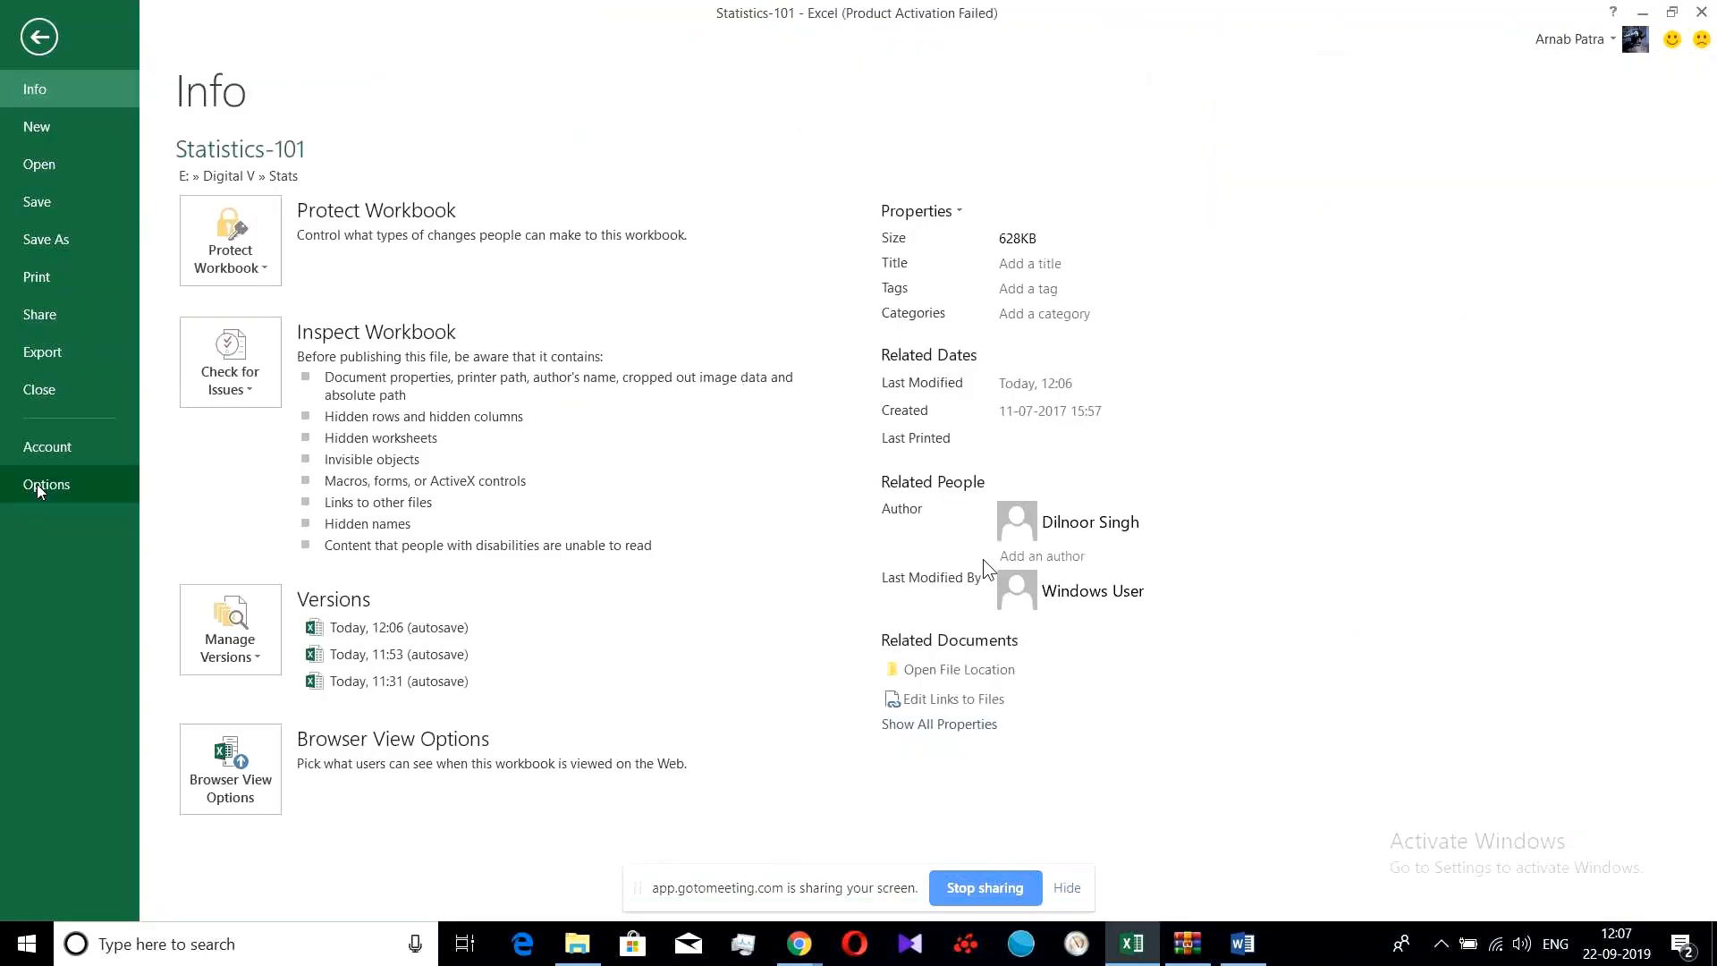
{"action": "left_click", "coordinate": [46, 484]}
{"action": "left_click", "coordinate": [626, 297]}
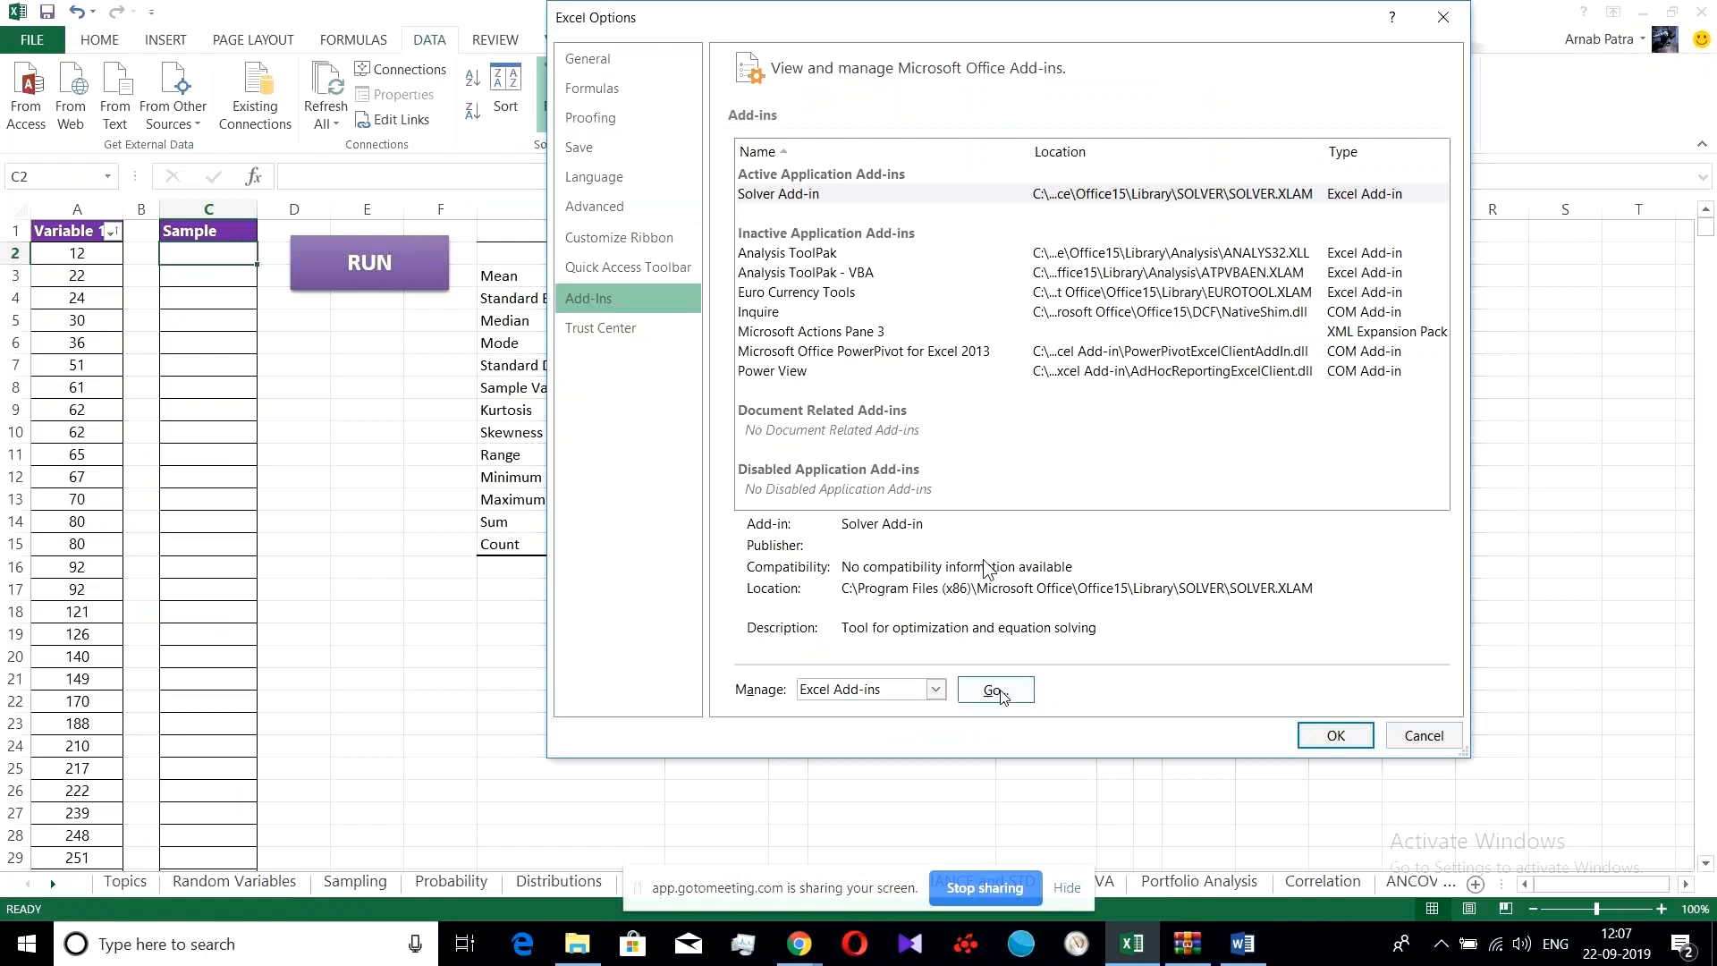
{"action": "left_click", "coordinate": [997, 691]}
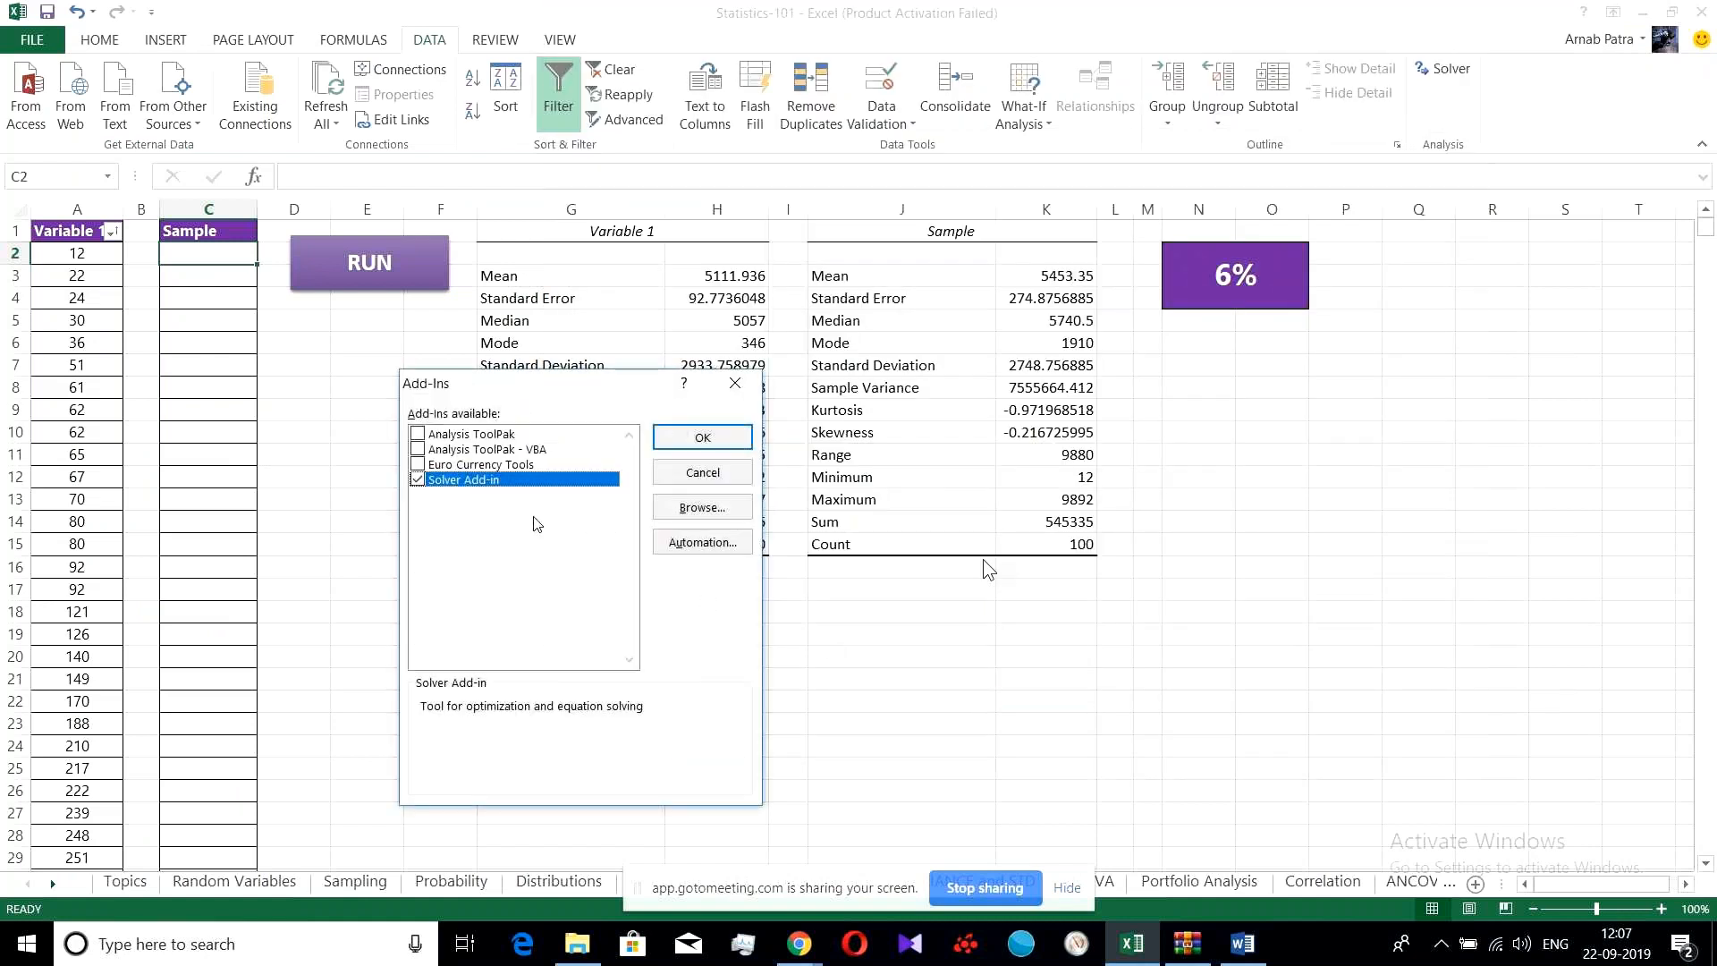
{"action": "left_click", "coordinate": [417, 434]}
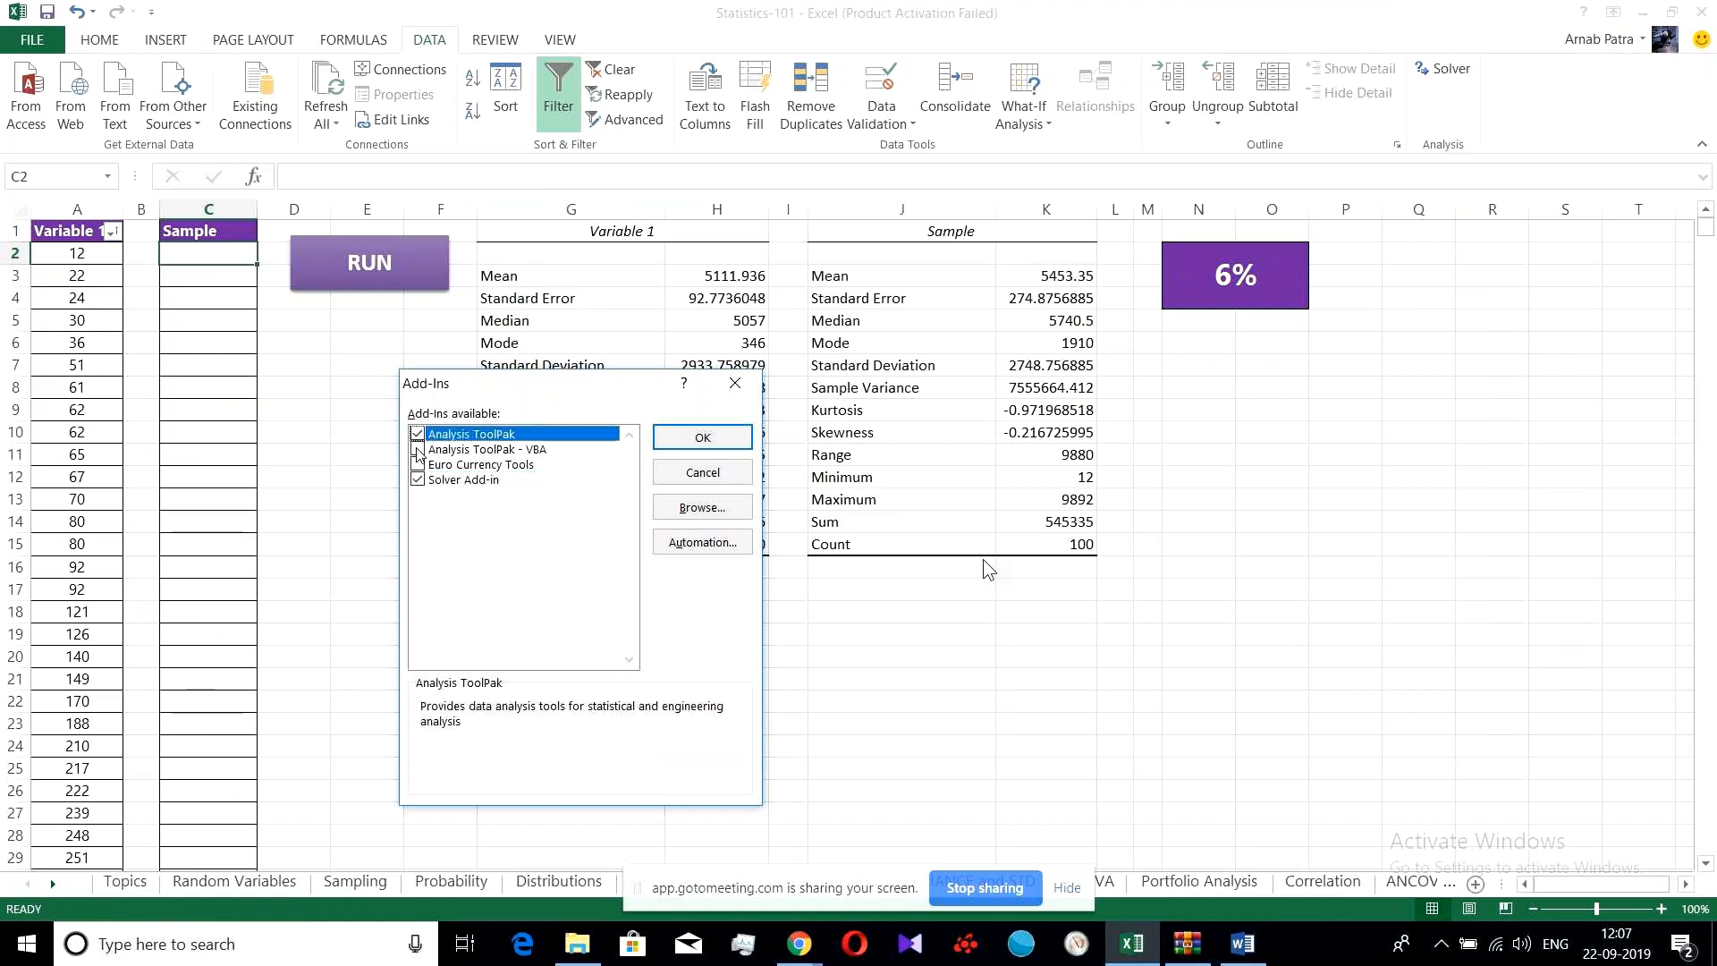
{"action": "left_click", "coordinate": [418, 450]}
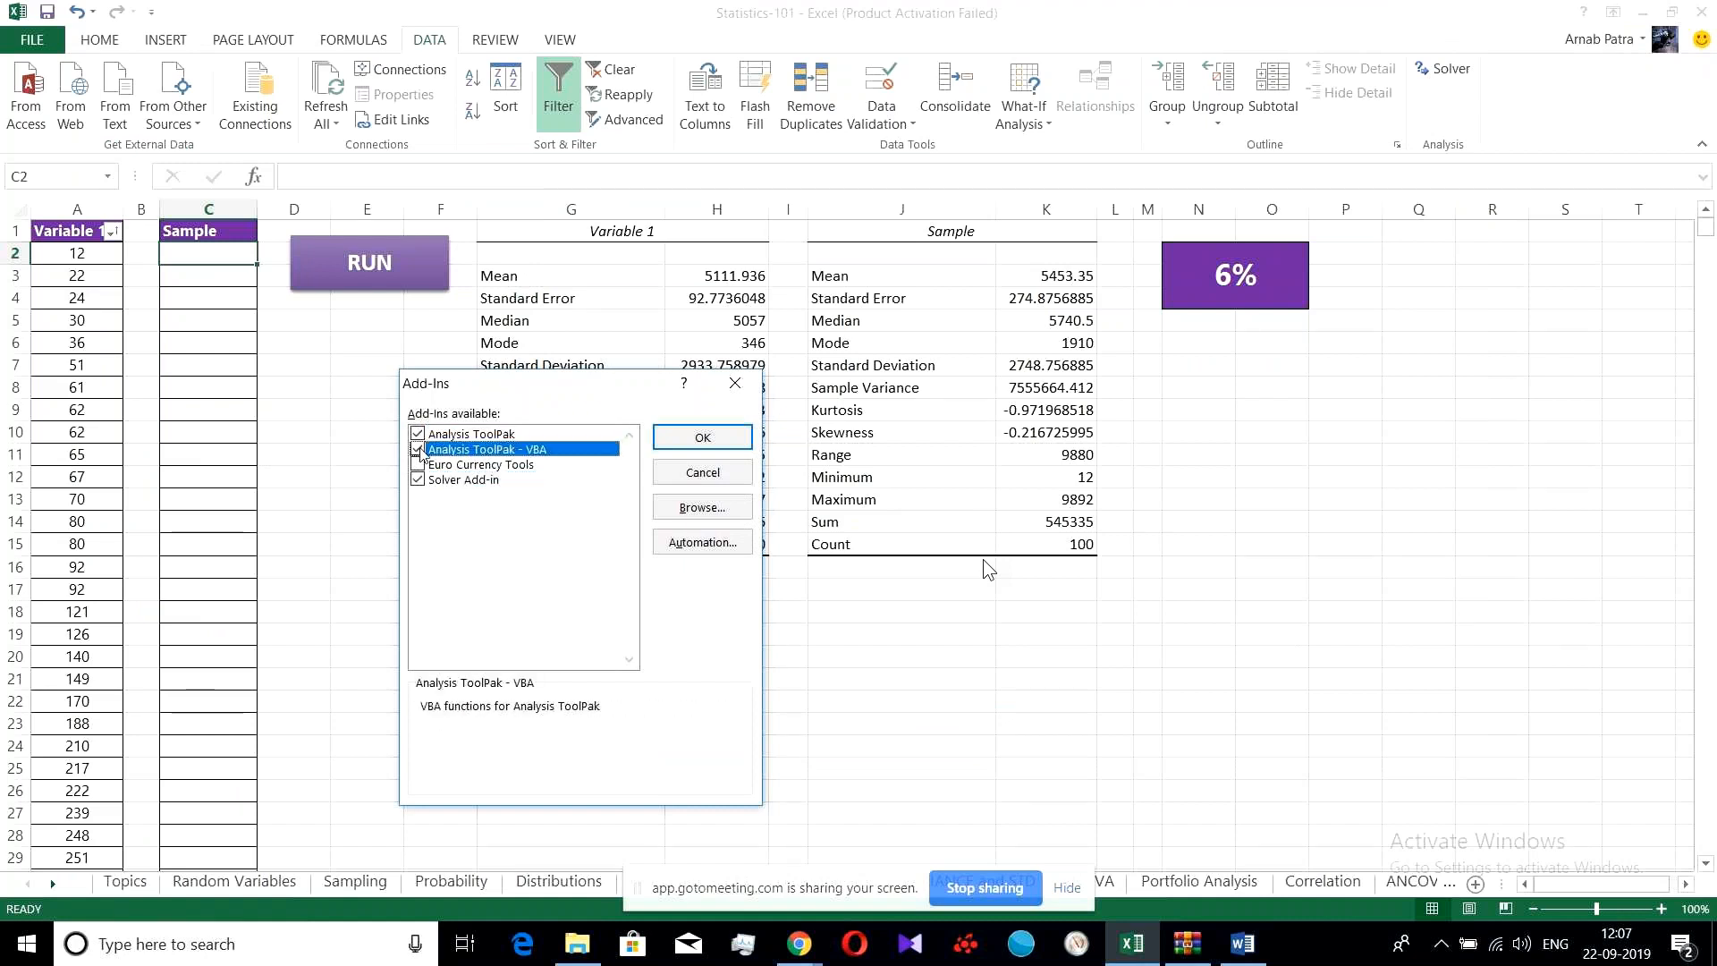
{"action": "left_click", "coordinate": [678, 440]}
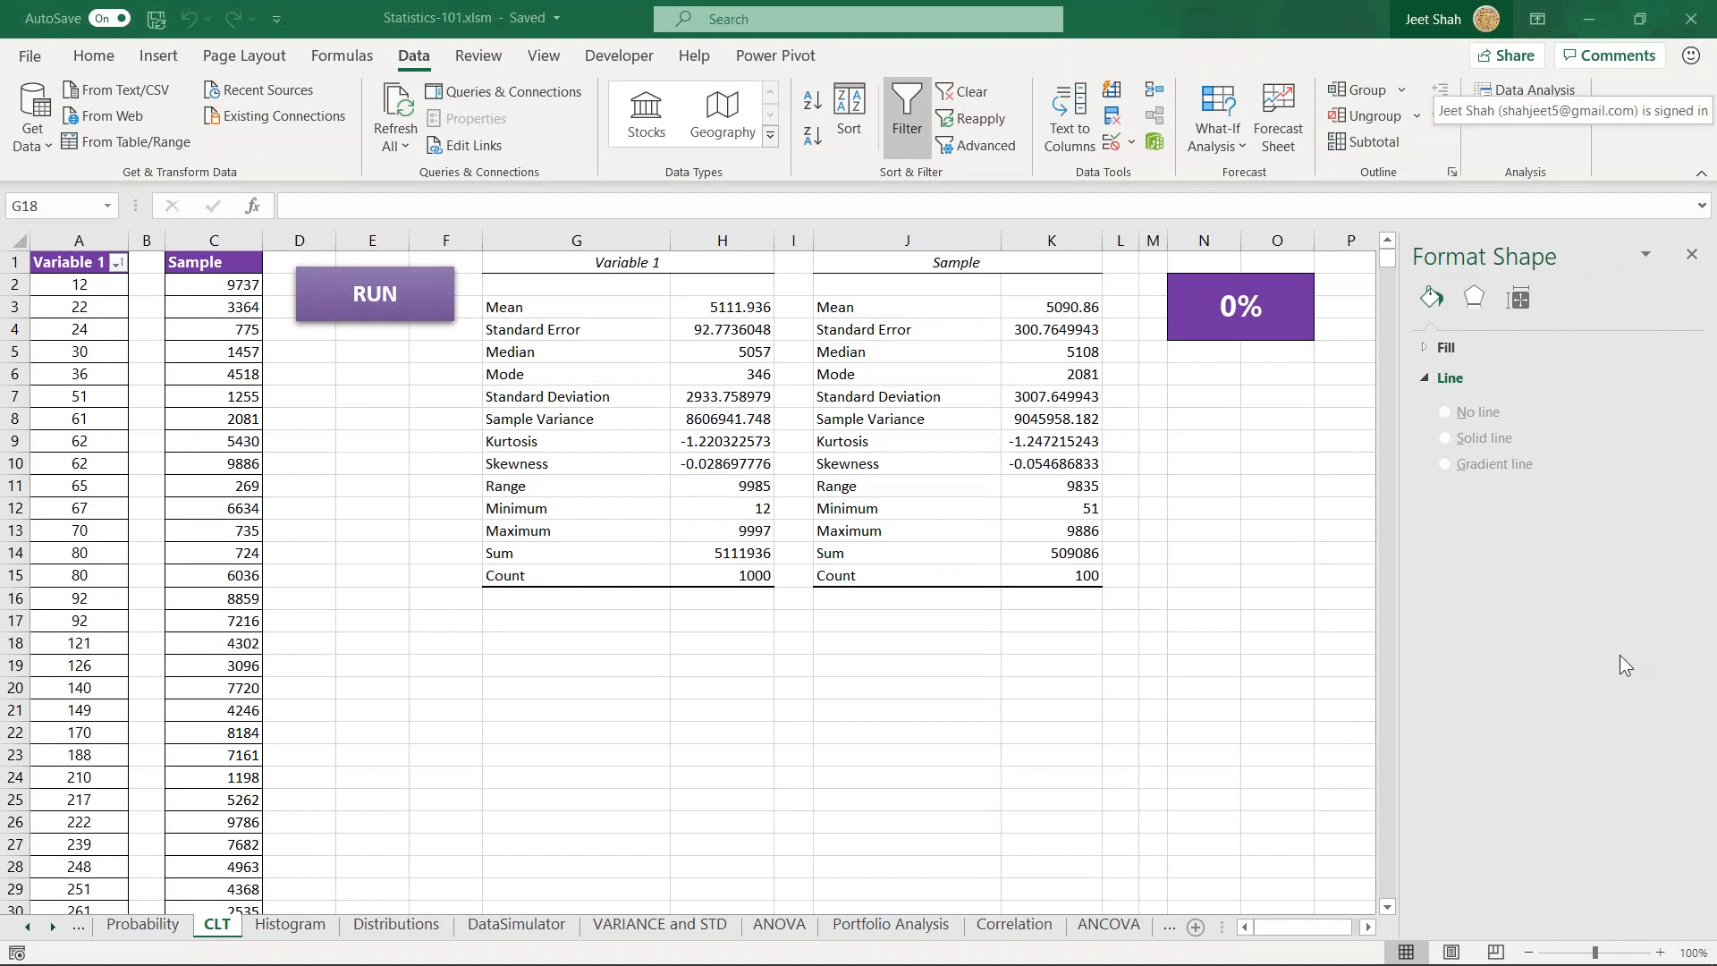
{"action": "left_click", "coordinate": [613, 644]}
{"action": "left_click", "coordinate": [453, 621]}
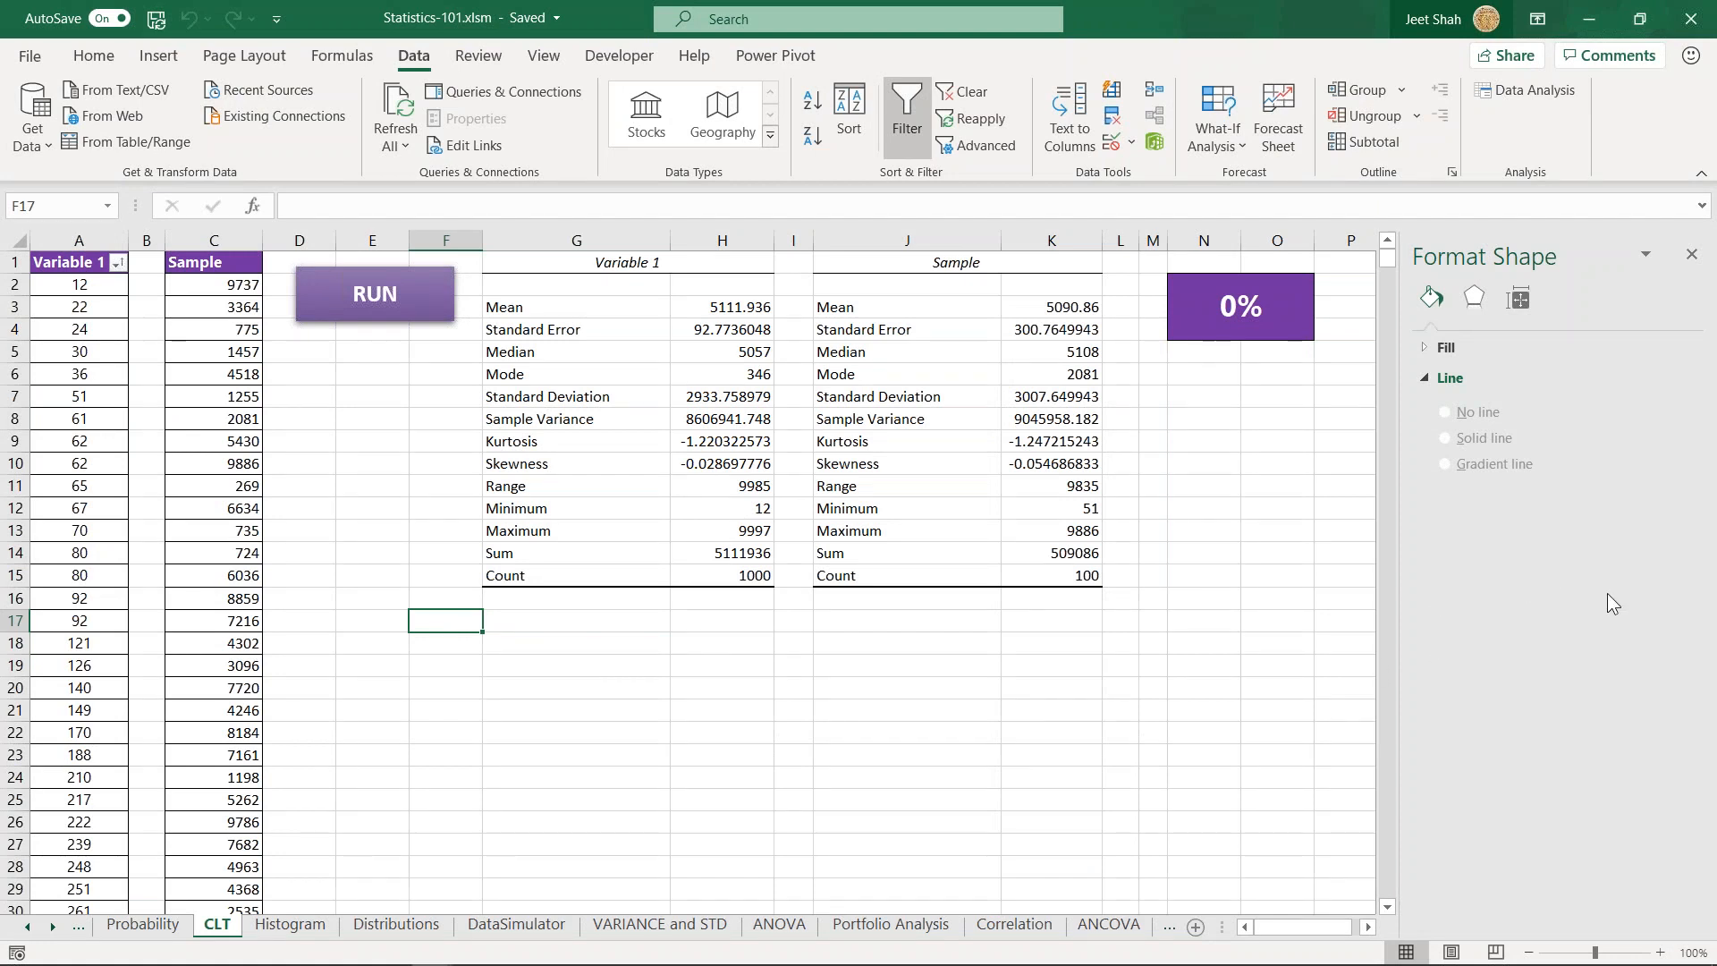
{"action": "key", "text": "alt+Tab"}
{"action": "left_click", "coordinate": [471, 620]}
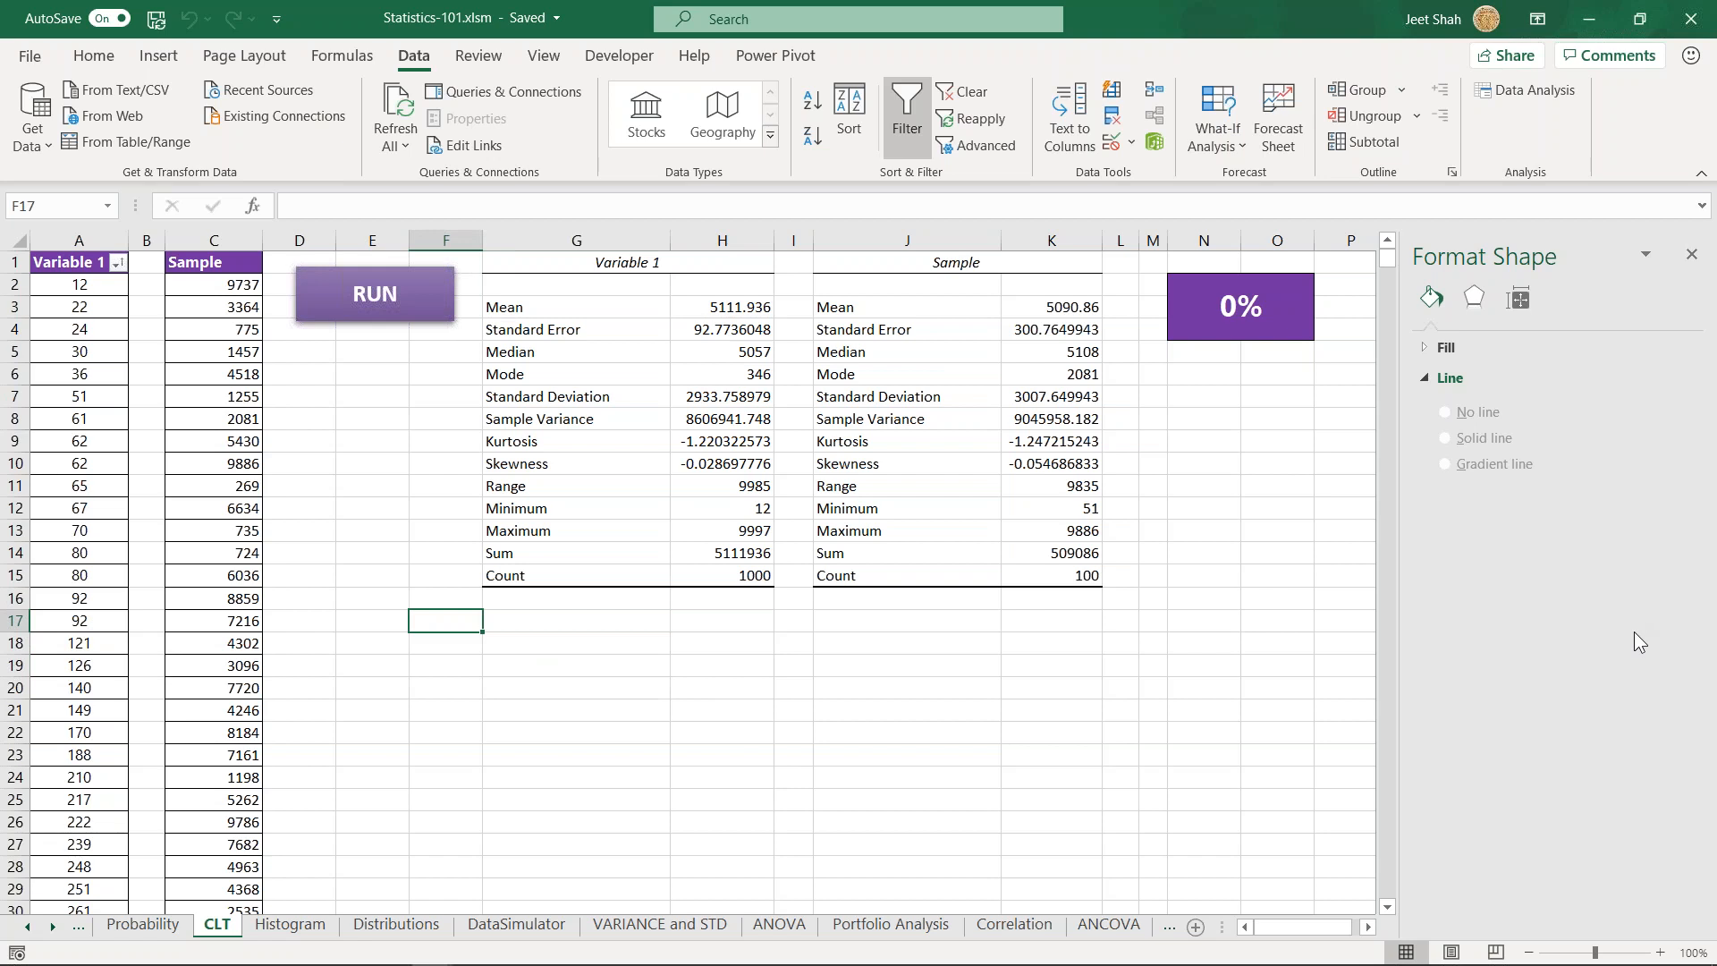
{"action": "left_click_drag", "start_coordinate": [213, 285], "coordinate": [215, 710]}
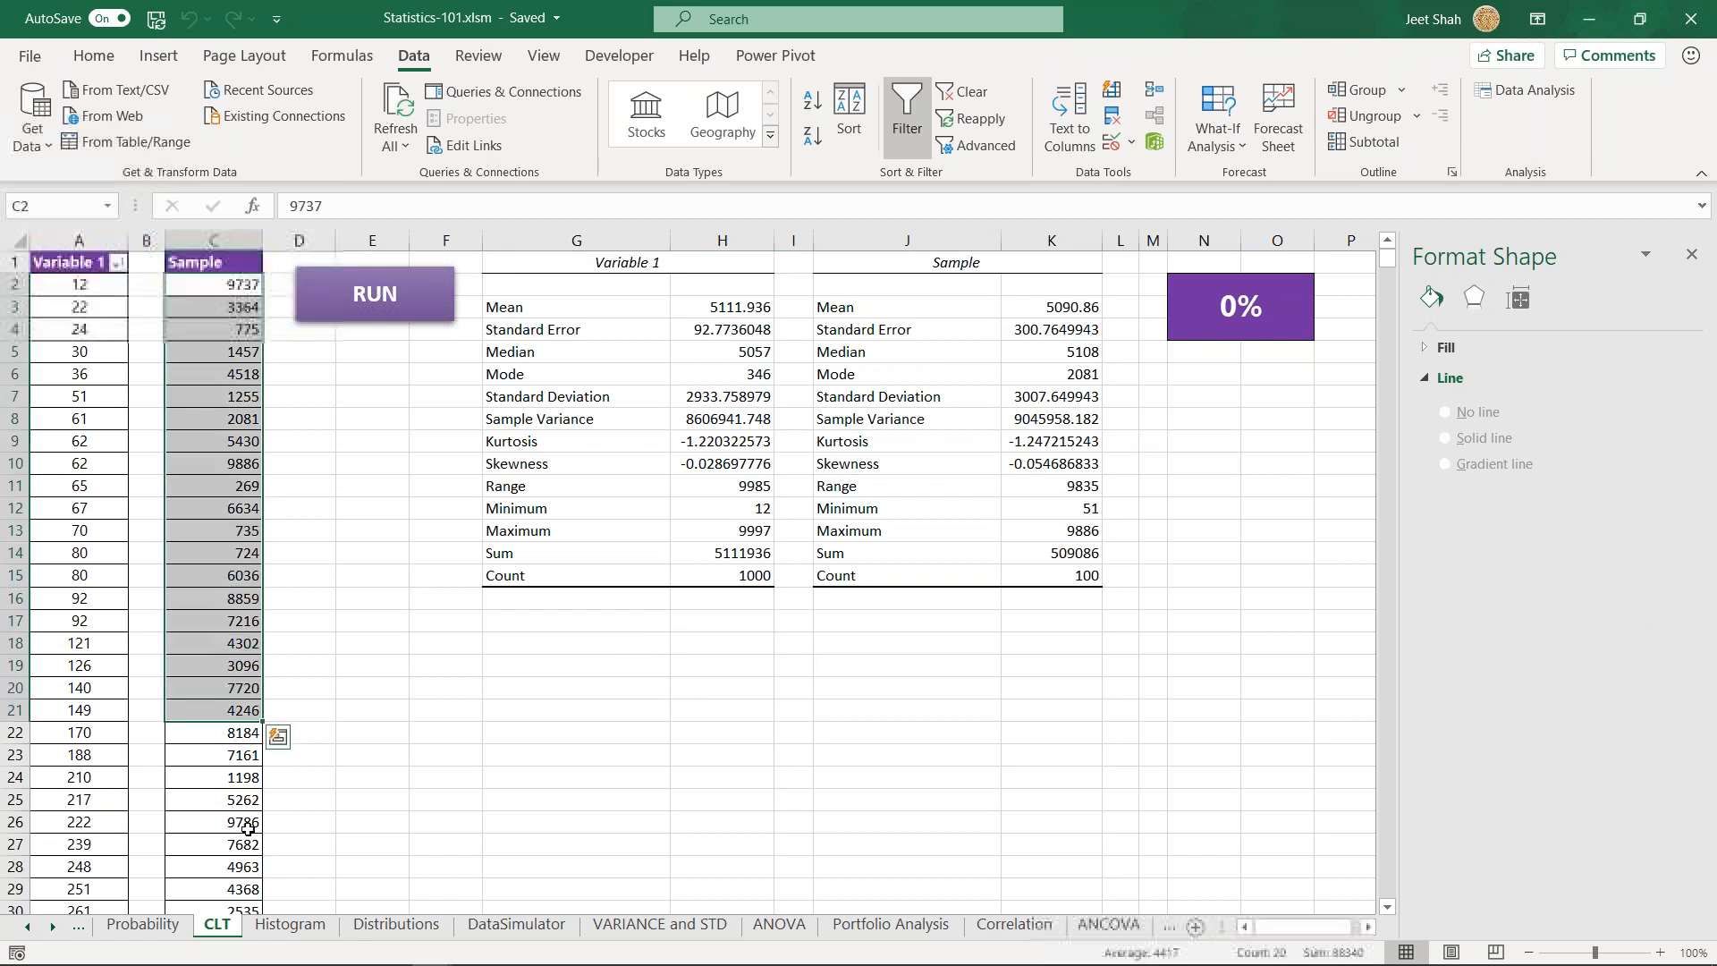
{"action": "left_click", "coordinate": [672, 731]}
{"action": "left_click", "coordinate": [474, 601]}
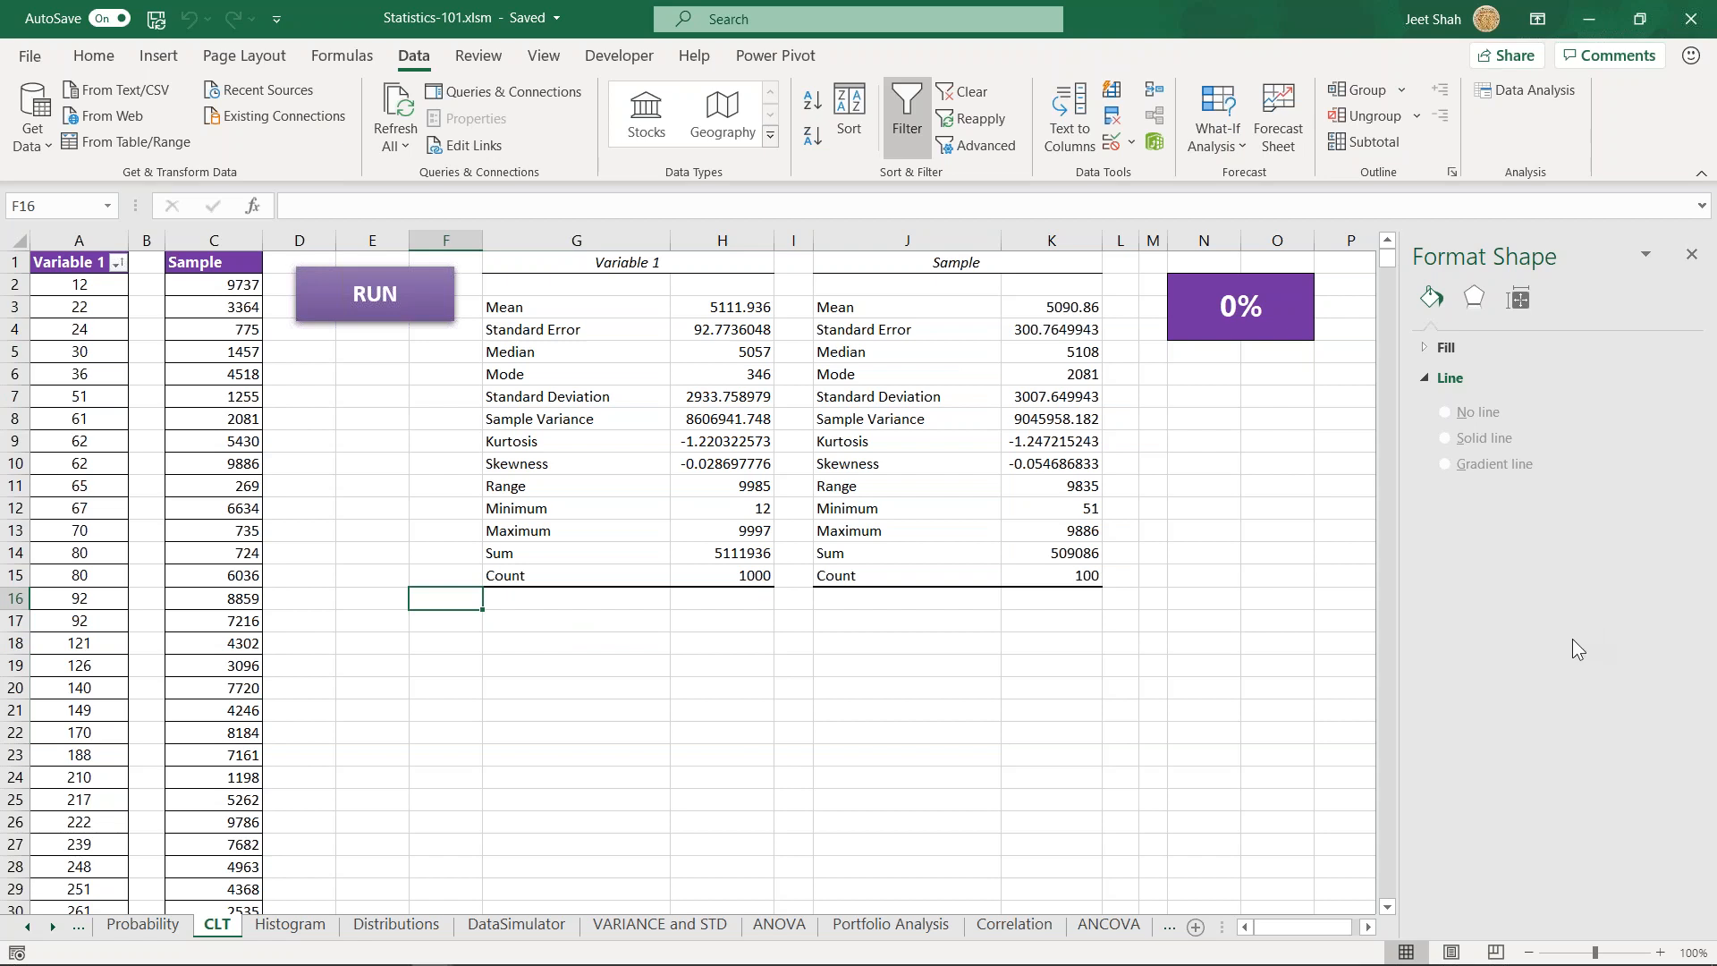
{"action": "left_click", "coordinate": [391, 710]}
{"action": "left_click", "coordinate": [459, 602]}
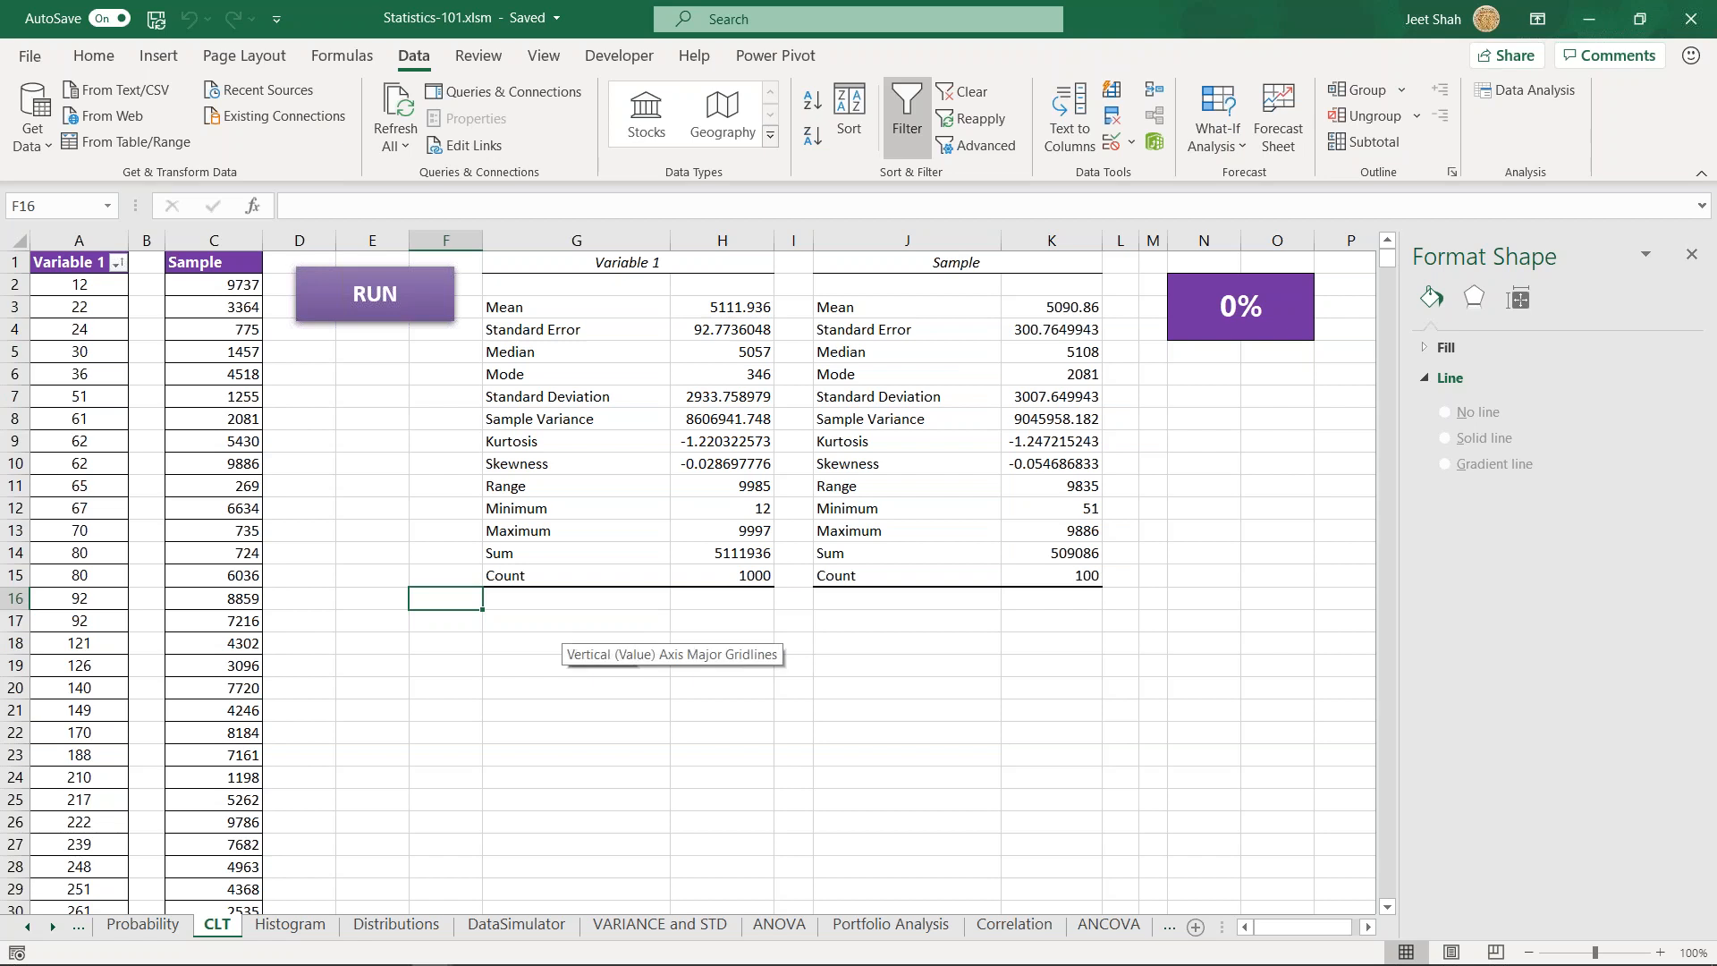
{"action": "left_click", "coordinate": [420, 617]}
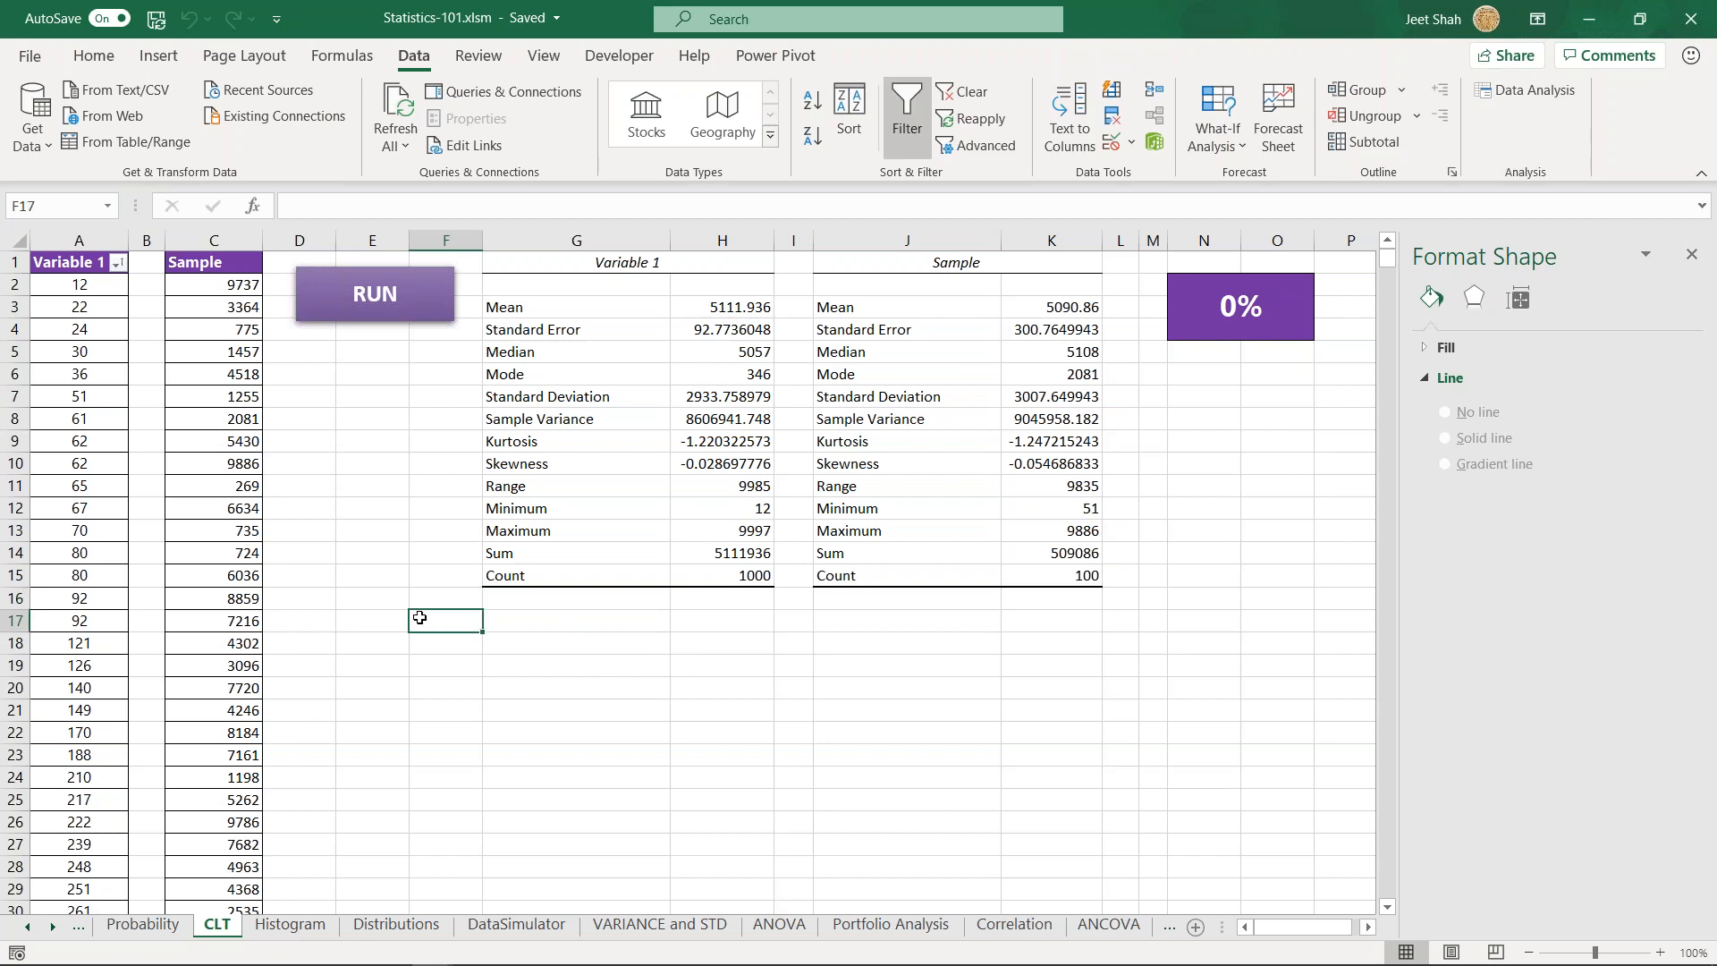
{"action": "left_click", "coordinate": [433, 598]}
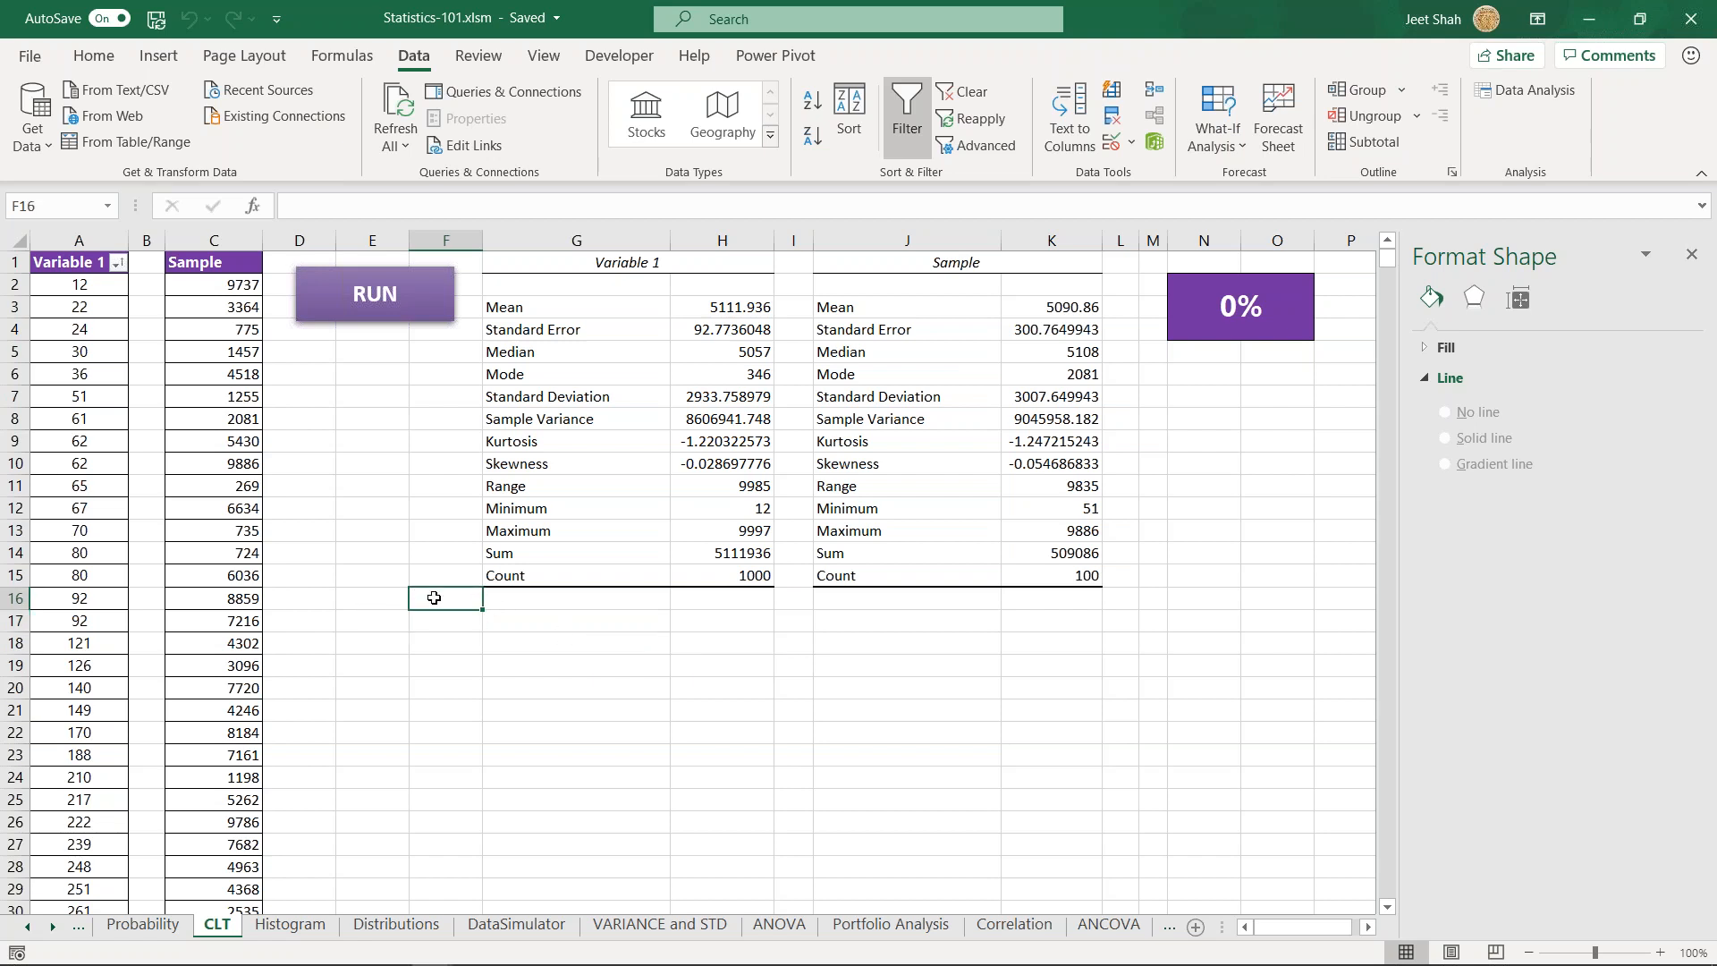
{"action": "left_click", "coordinate": [459, 626]}
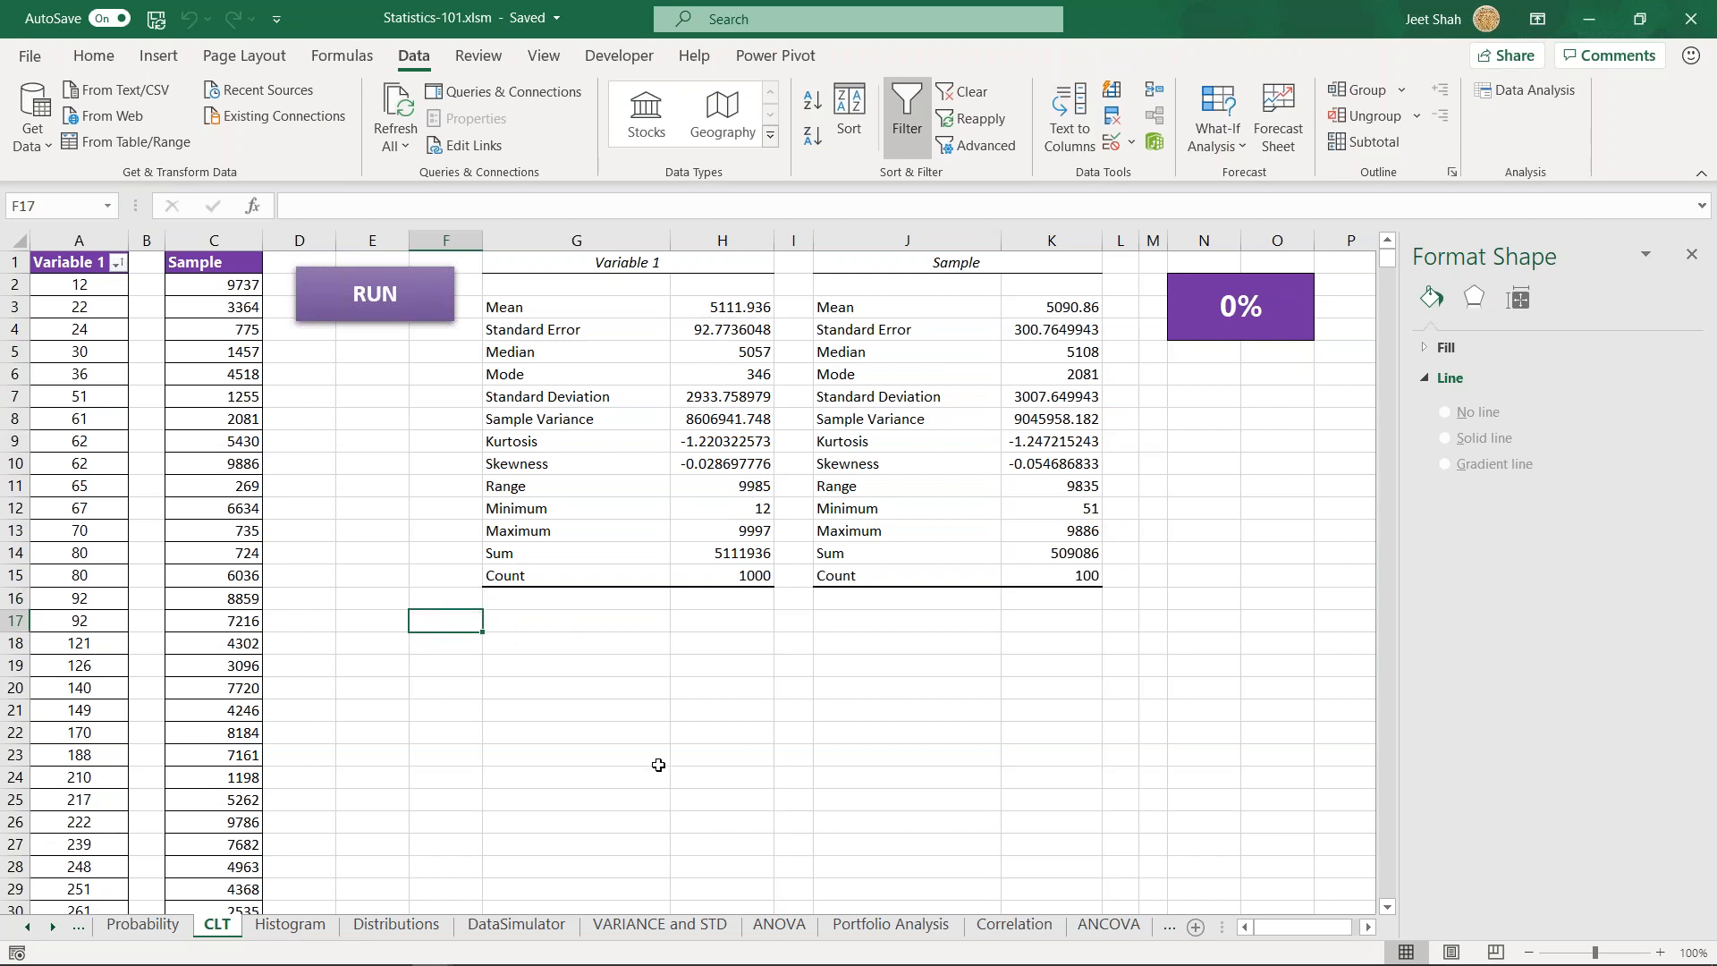
- Examine the Sample values in column C and the descriptive statistics table for Variable 1 on the CLT sheet
{"action": "left_click", "coordinate": [233, 332]}
{"action": "left_click_drag", "start_coordinate": [234, 341], "coordinate": [204, 794]}
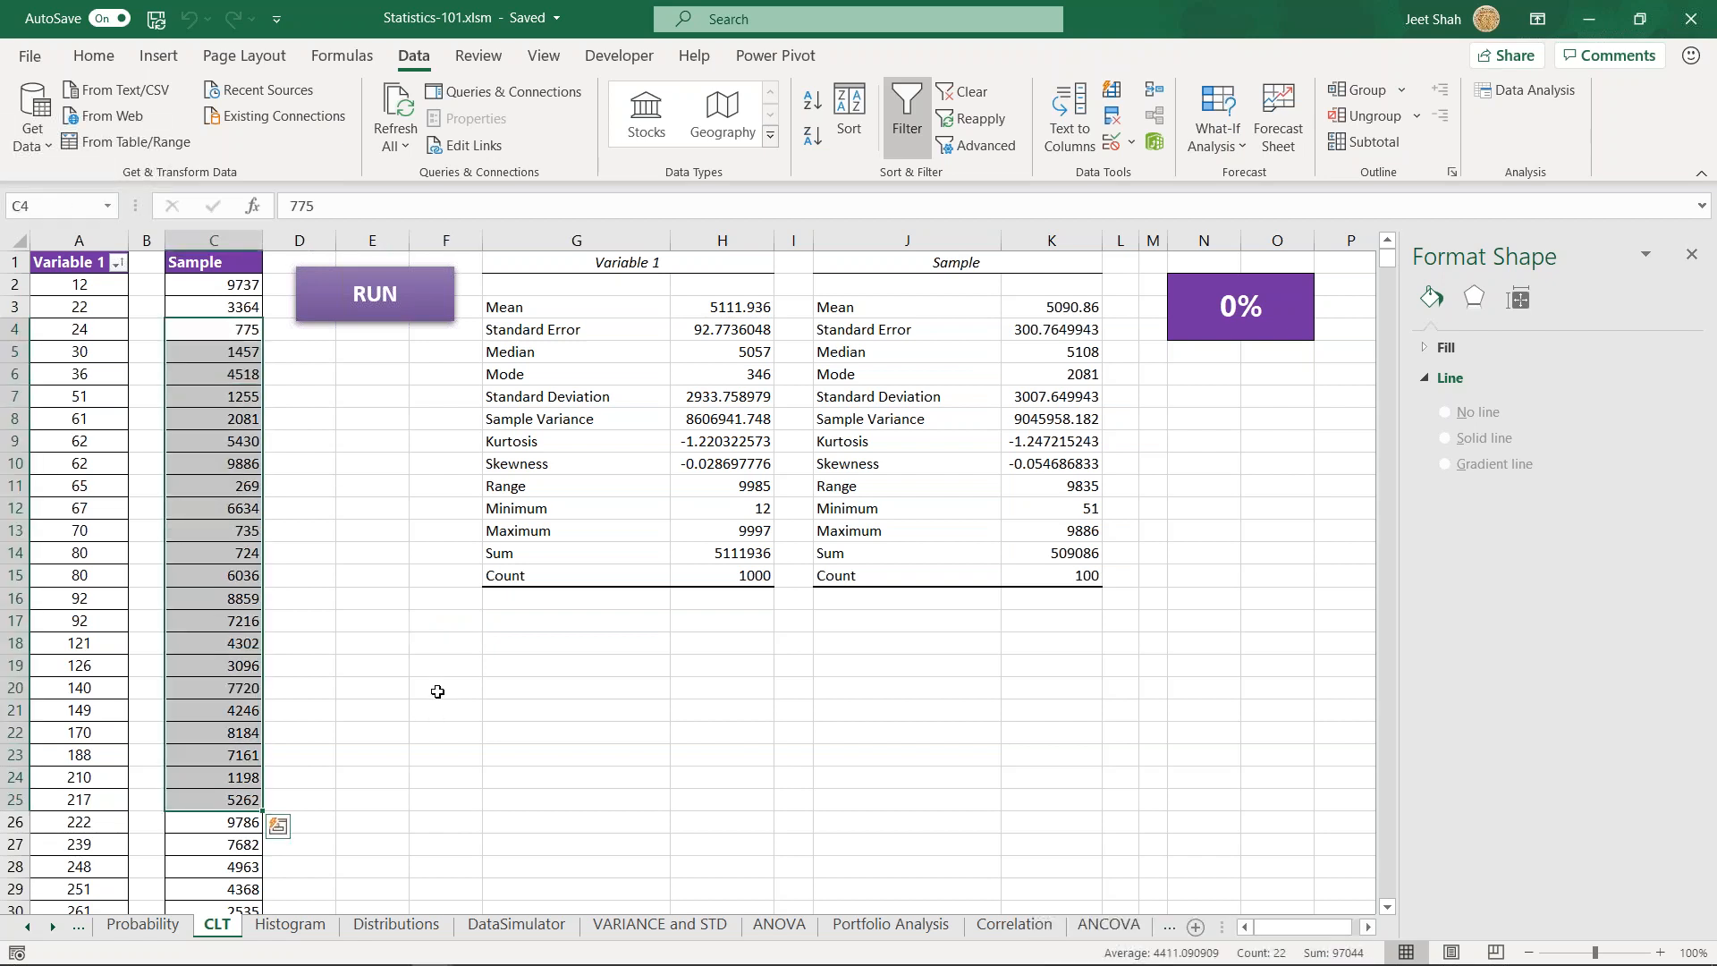
{"action": "left_click", "coordinate": [452, 597]}
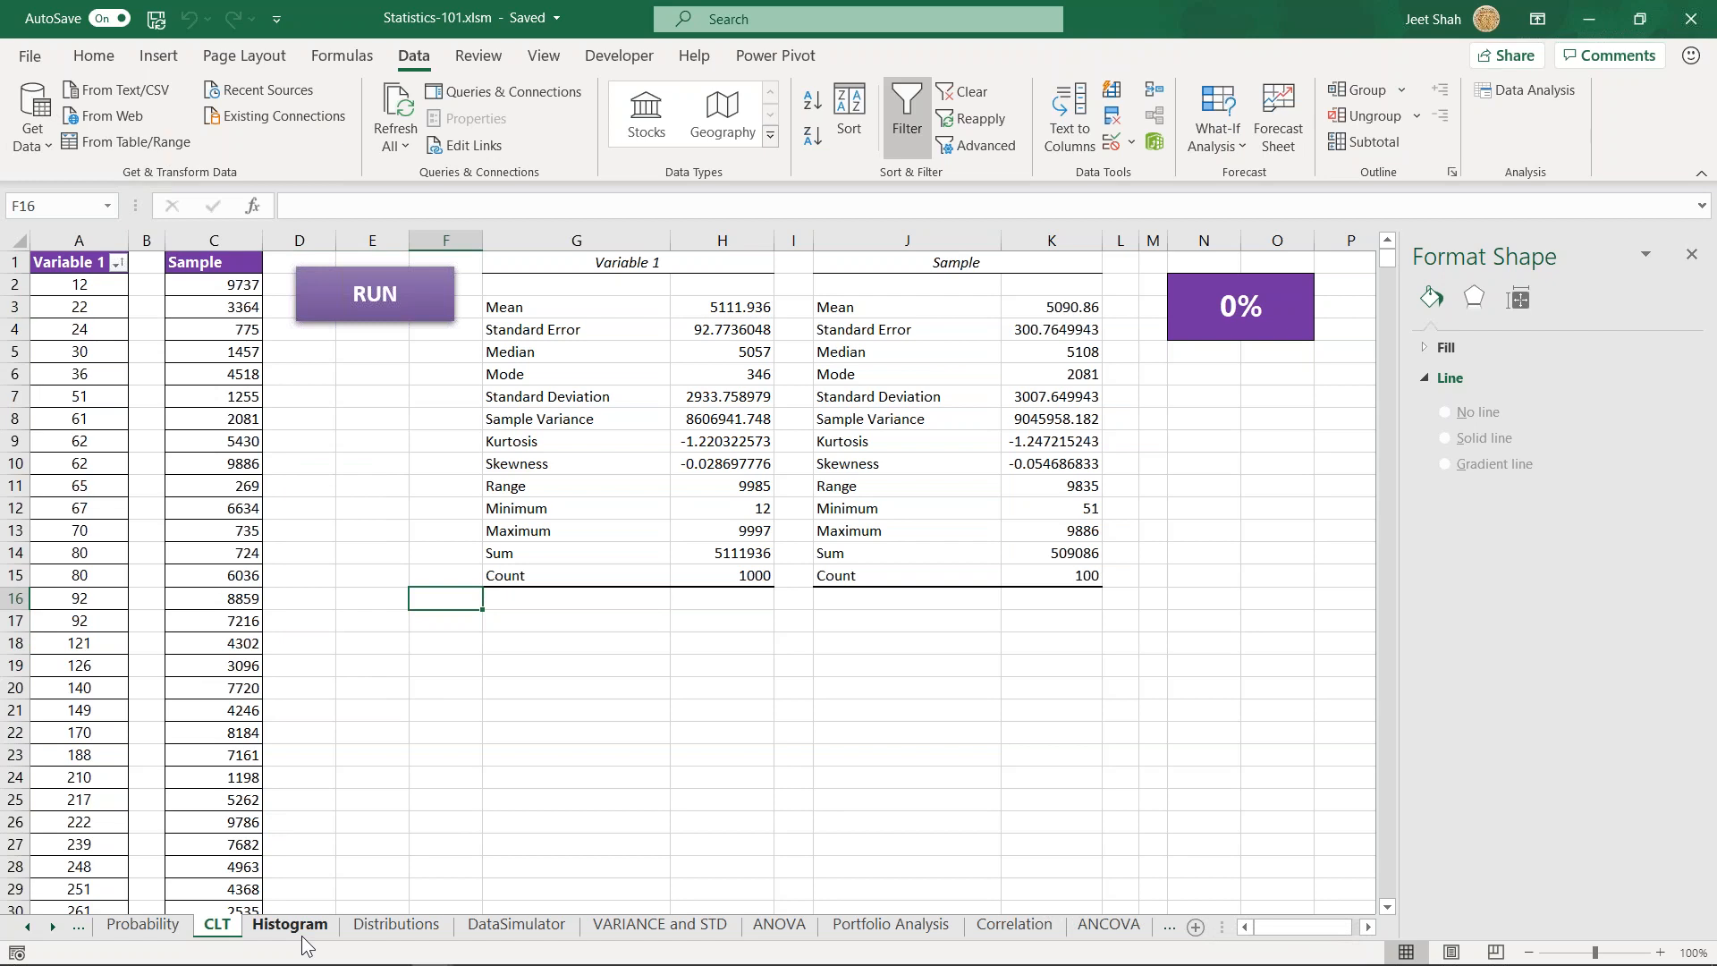
{"action": "left_click", "coordinate": [573, 308]}
{"action": "left_click_drag", "start_coordinate": [573, 352], "coordinate": [766, 573]}
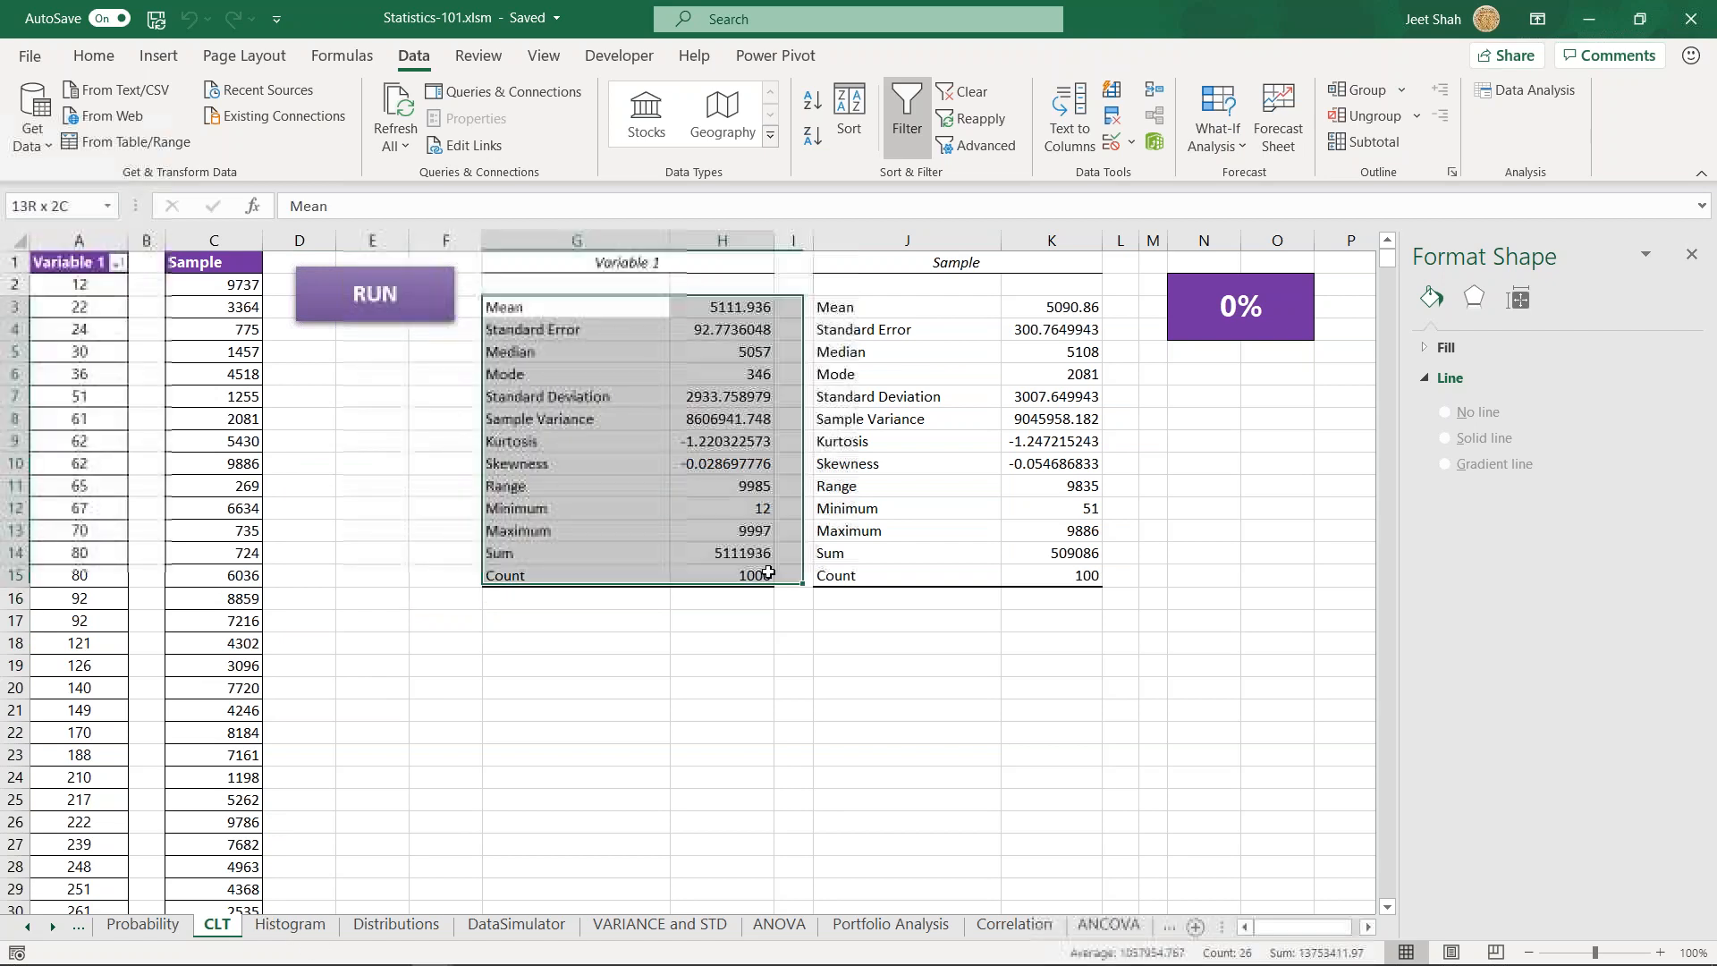
{"action": "left_click", "coordinate": [576, 708]}
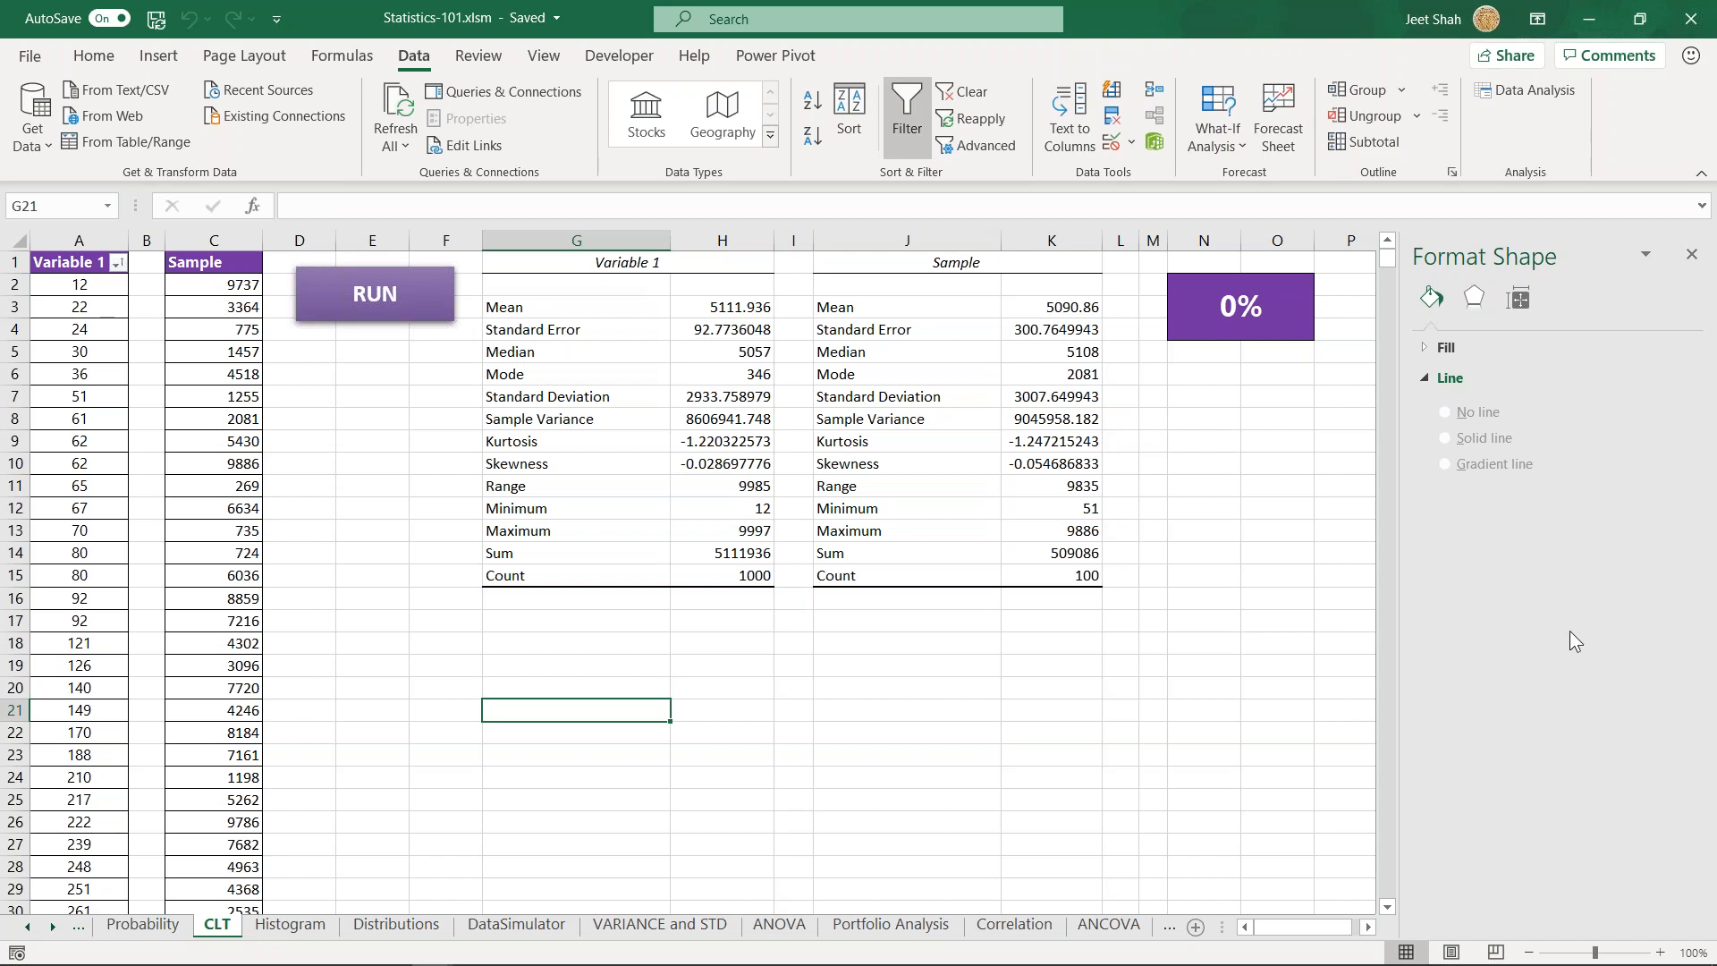
- Review the Sample column down to its last row and compare it with the Variable 1 population in column A
{"action": "key", "text": "alt+Tab"}
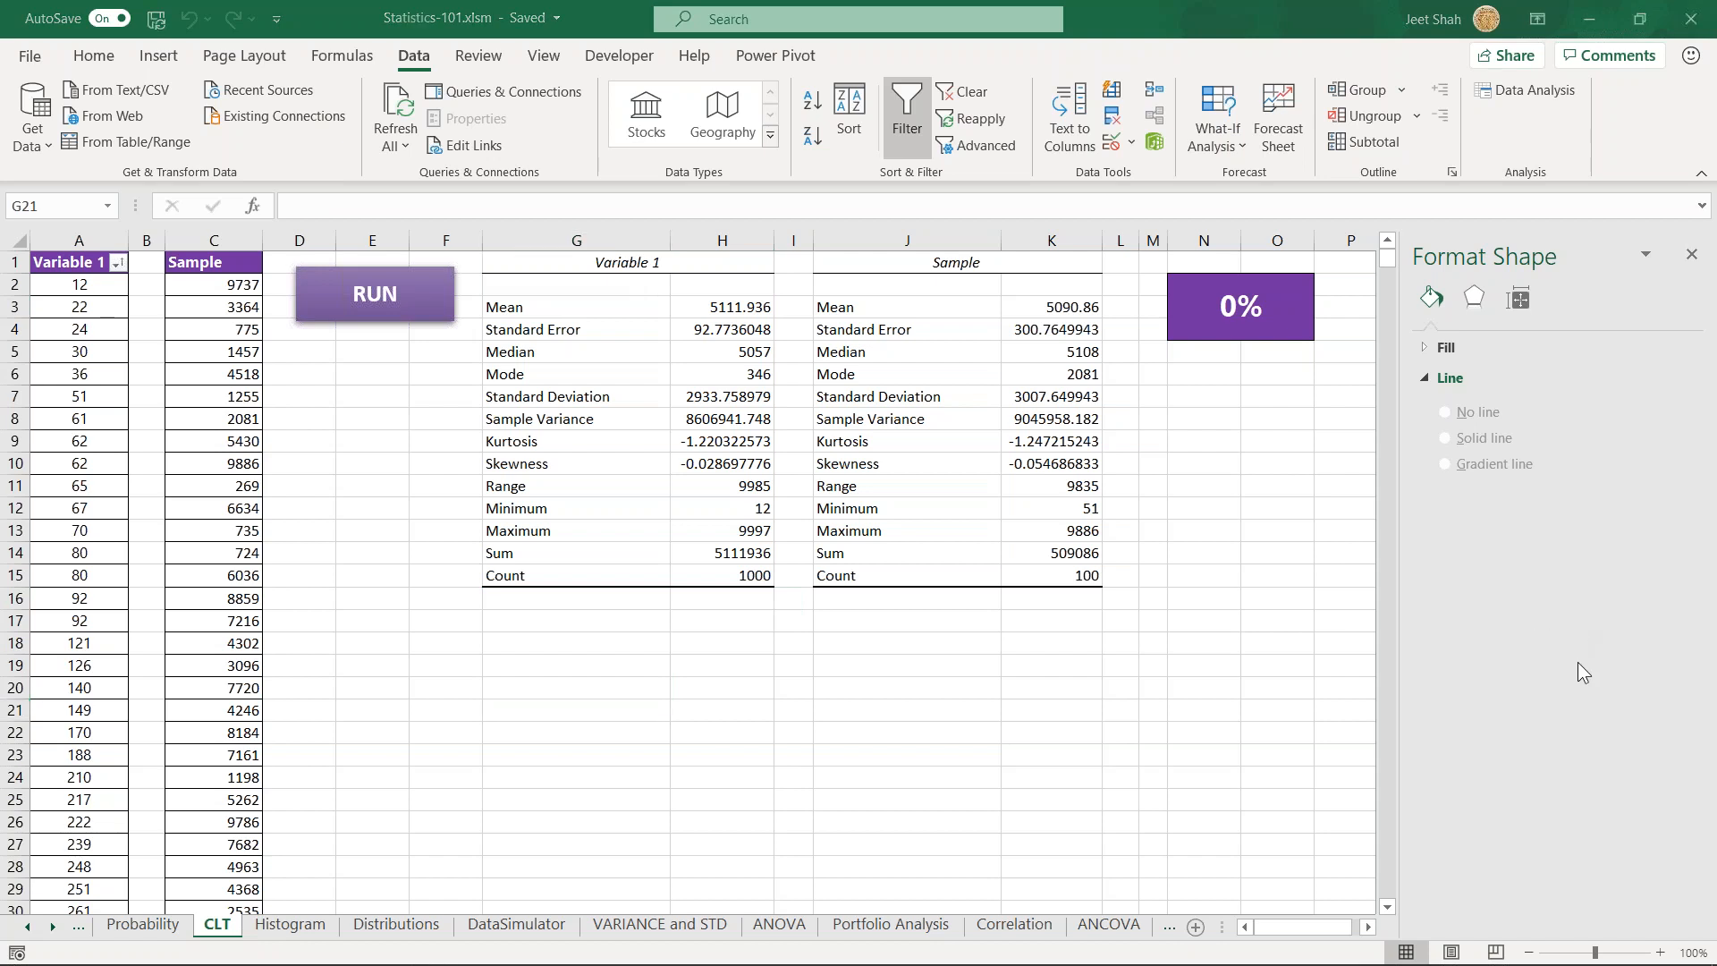
{"action": "left_click", "coordinate": [201, 287]}
{"action": "key", "text": "ctrl+shift+Down"}
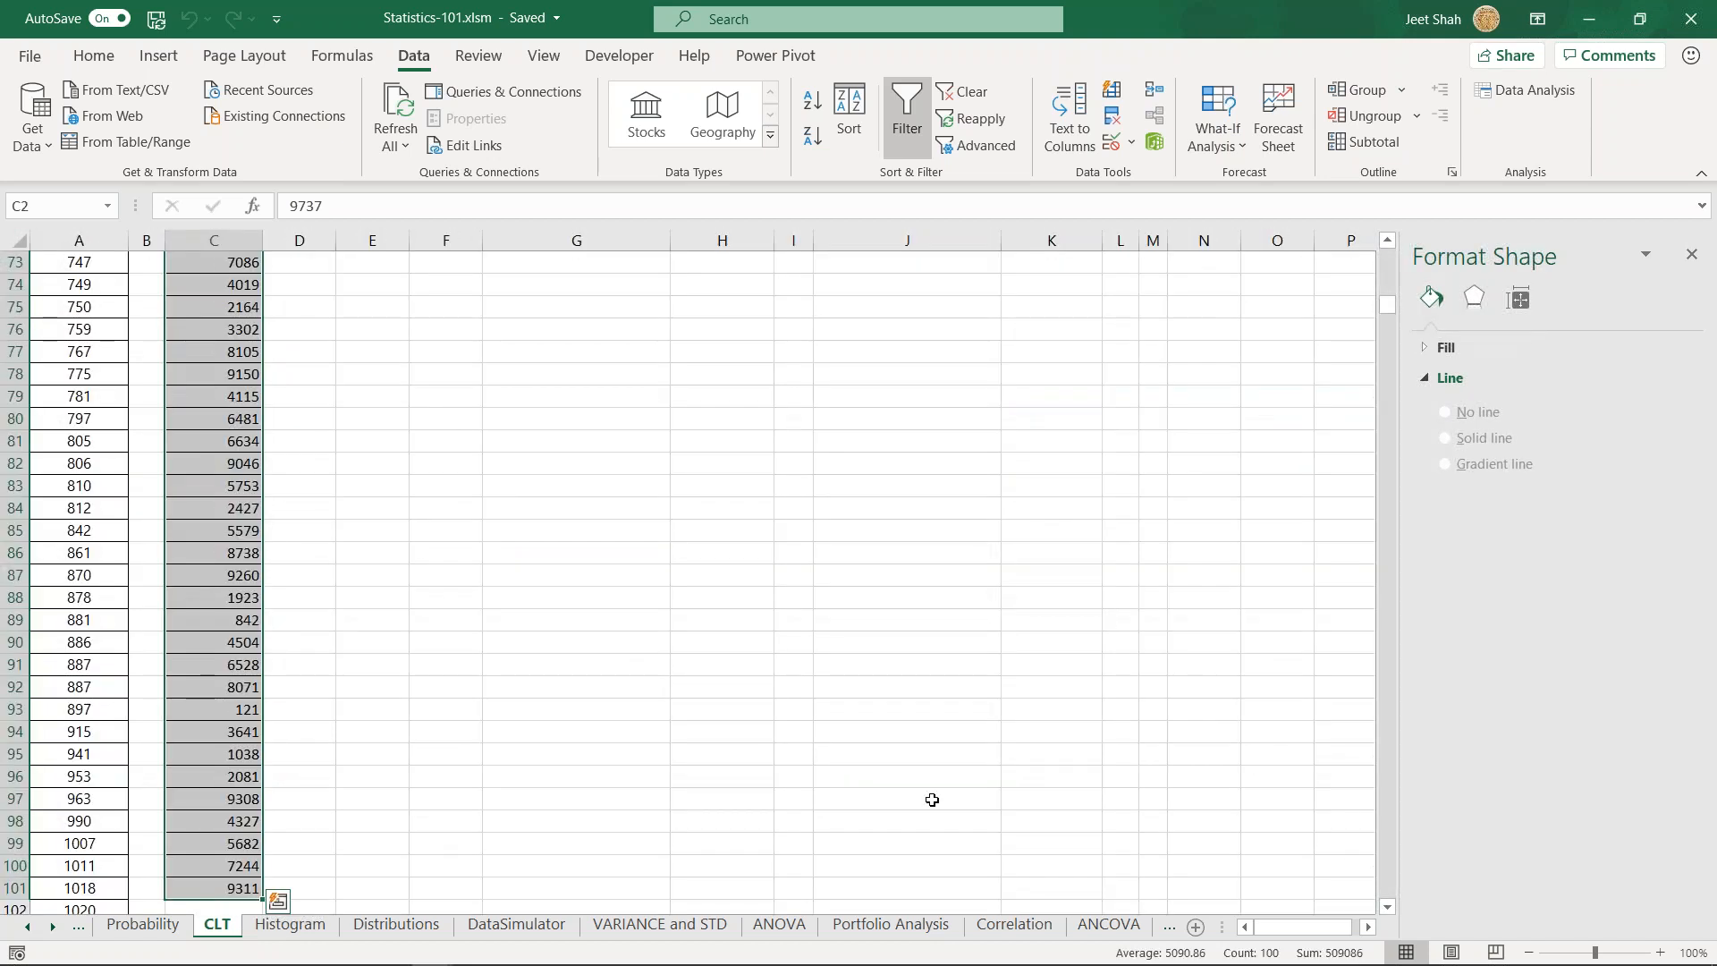
{"action": "left_click", "coordinate": [217, 507]}
{"action": "left_click_drag", "start_coordinate": [59, 265], "coordinate": [92, 667]}
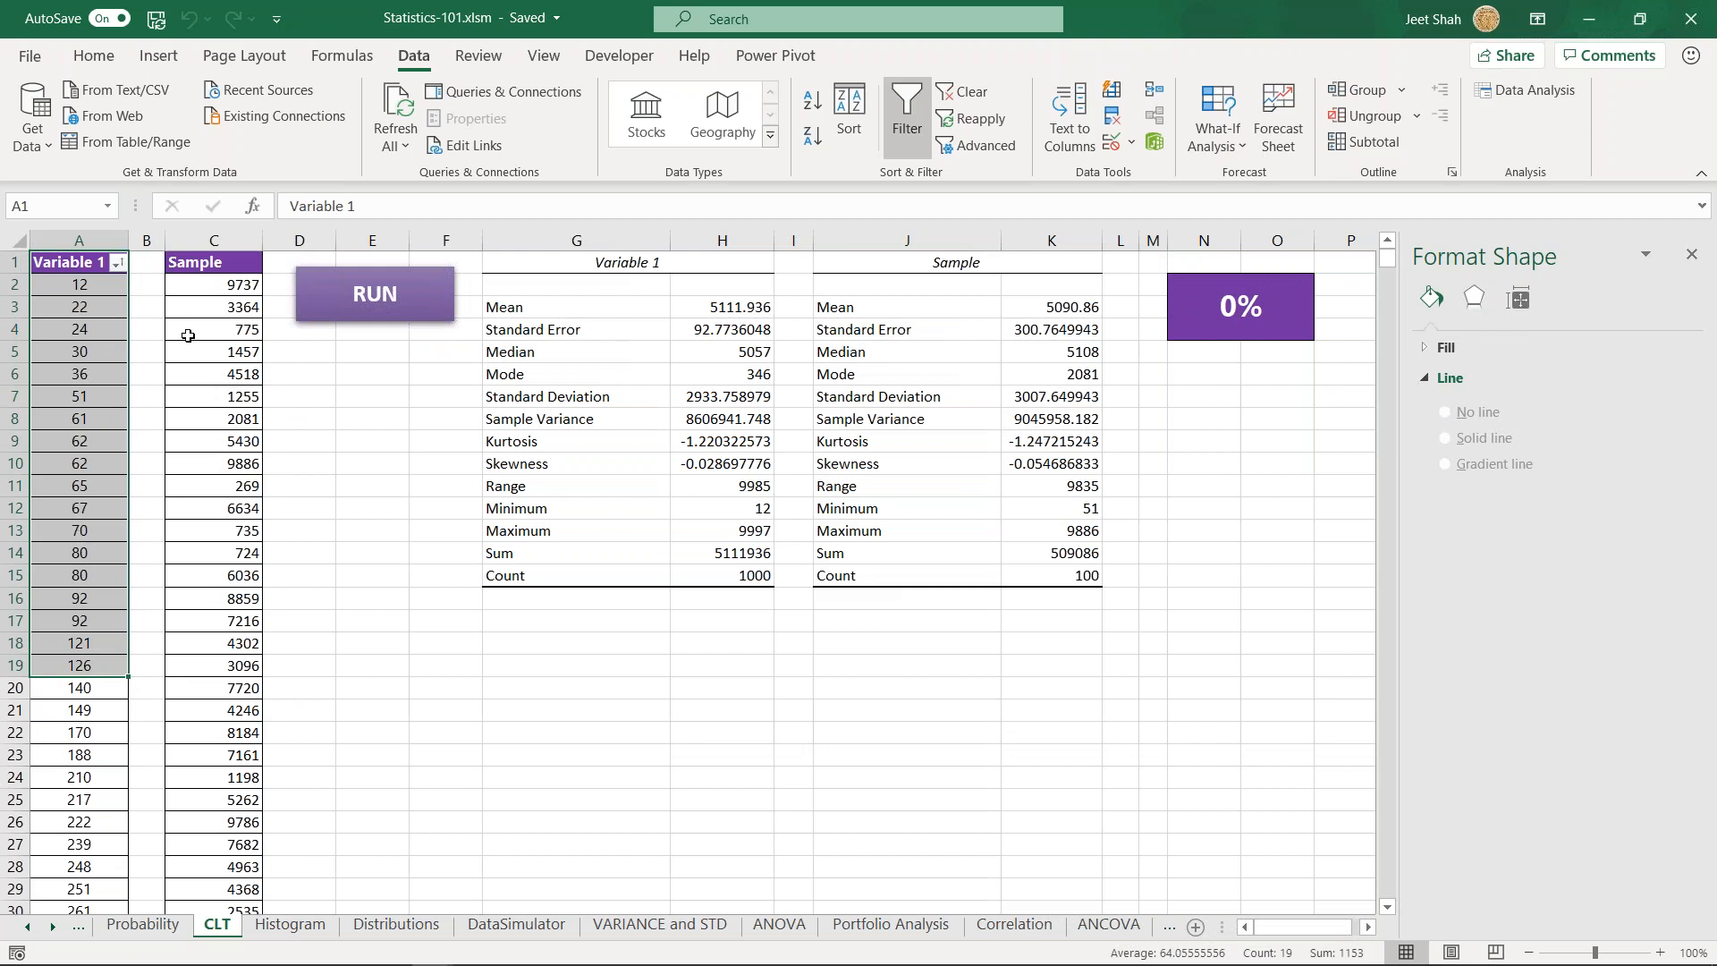
{"action": "left_click", "coordinate": [221, 390]}
{"action": "left_click", "coordinate": [228, 329]}
{"action": "left_click_drag", "start_coordinate": [244, 482], "coordinate": [234, 667]}
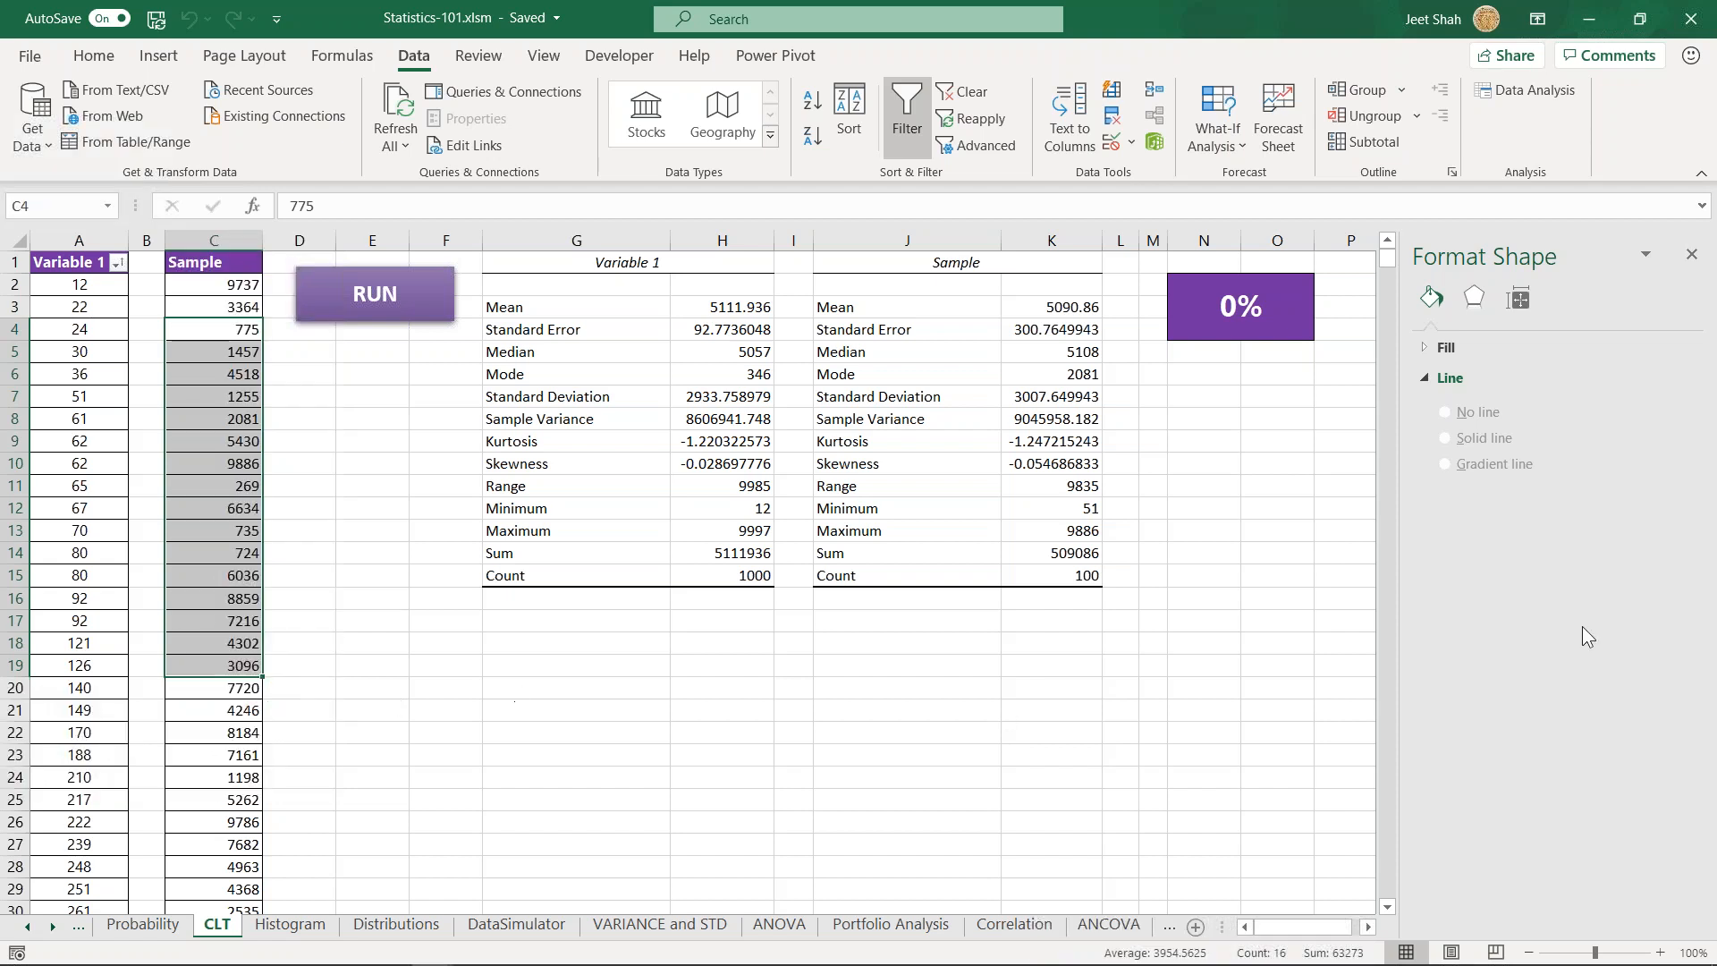
{"action": "left_click", "coordinate": [545, 644]}
{"action": "left_click", "coordinate": [494, 622]}
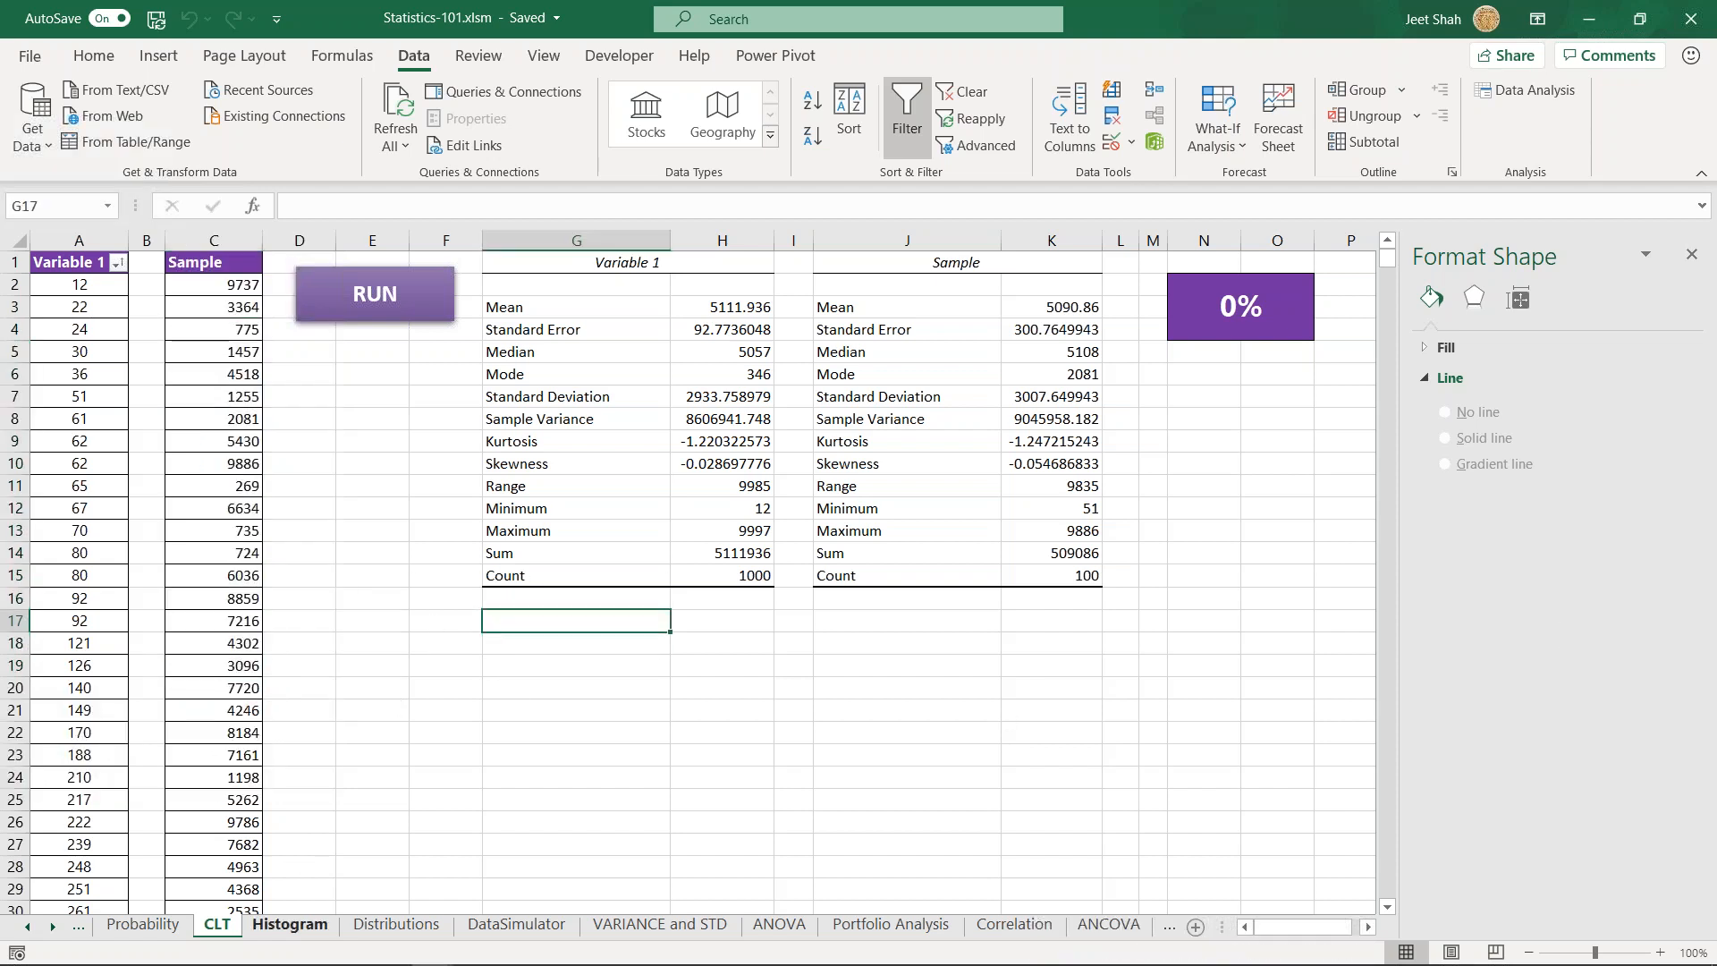
- Open the Histogram sheet and examine the Age data, the bins and the frequency chart
{"action": "left_click", "coordinate": [299, 930]}
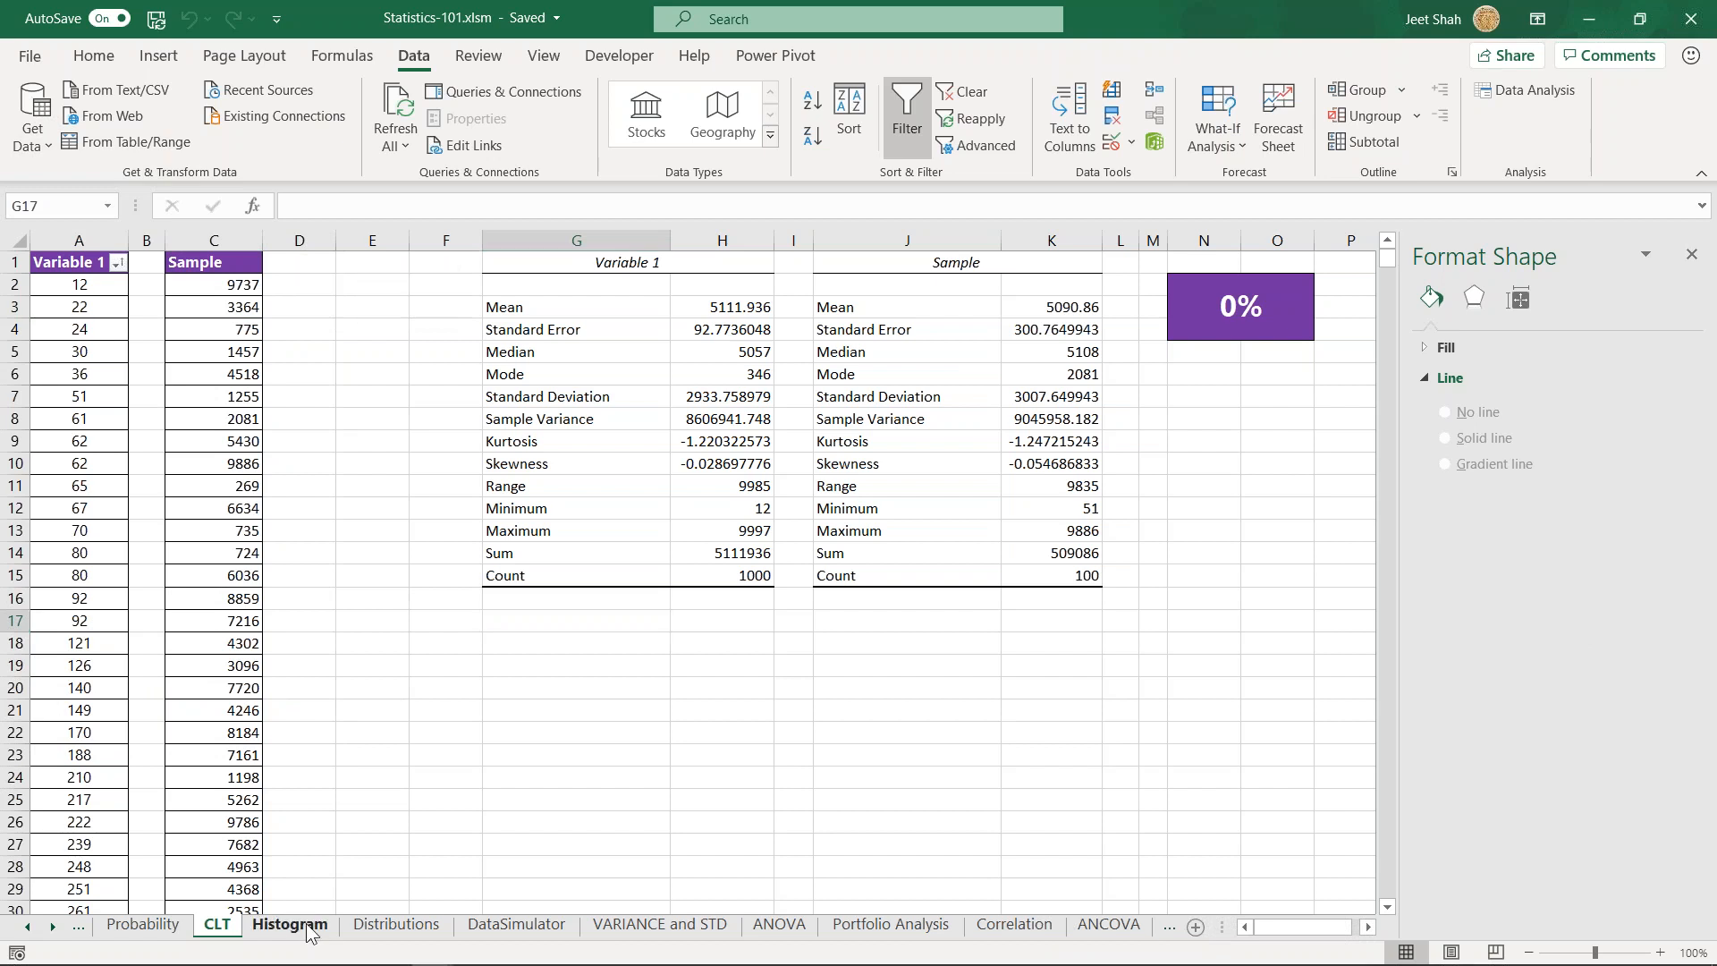
{"action": "left_click", "coordinate": [214, 548]}
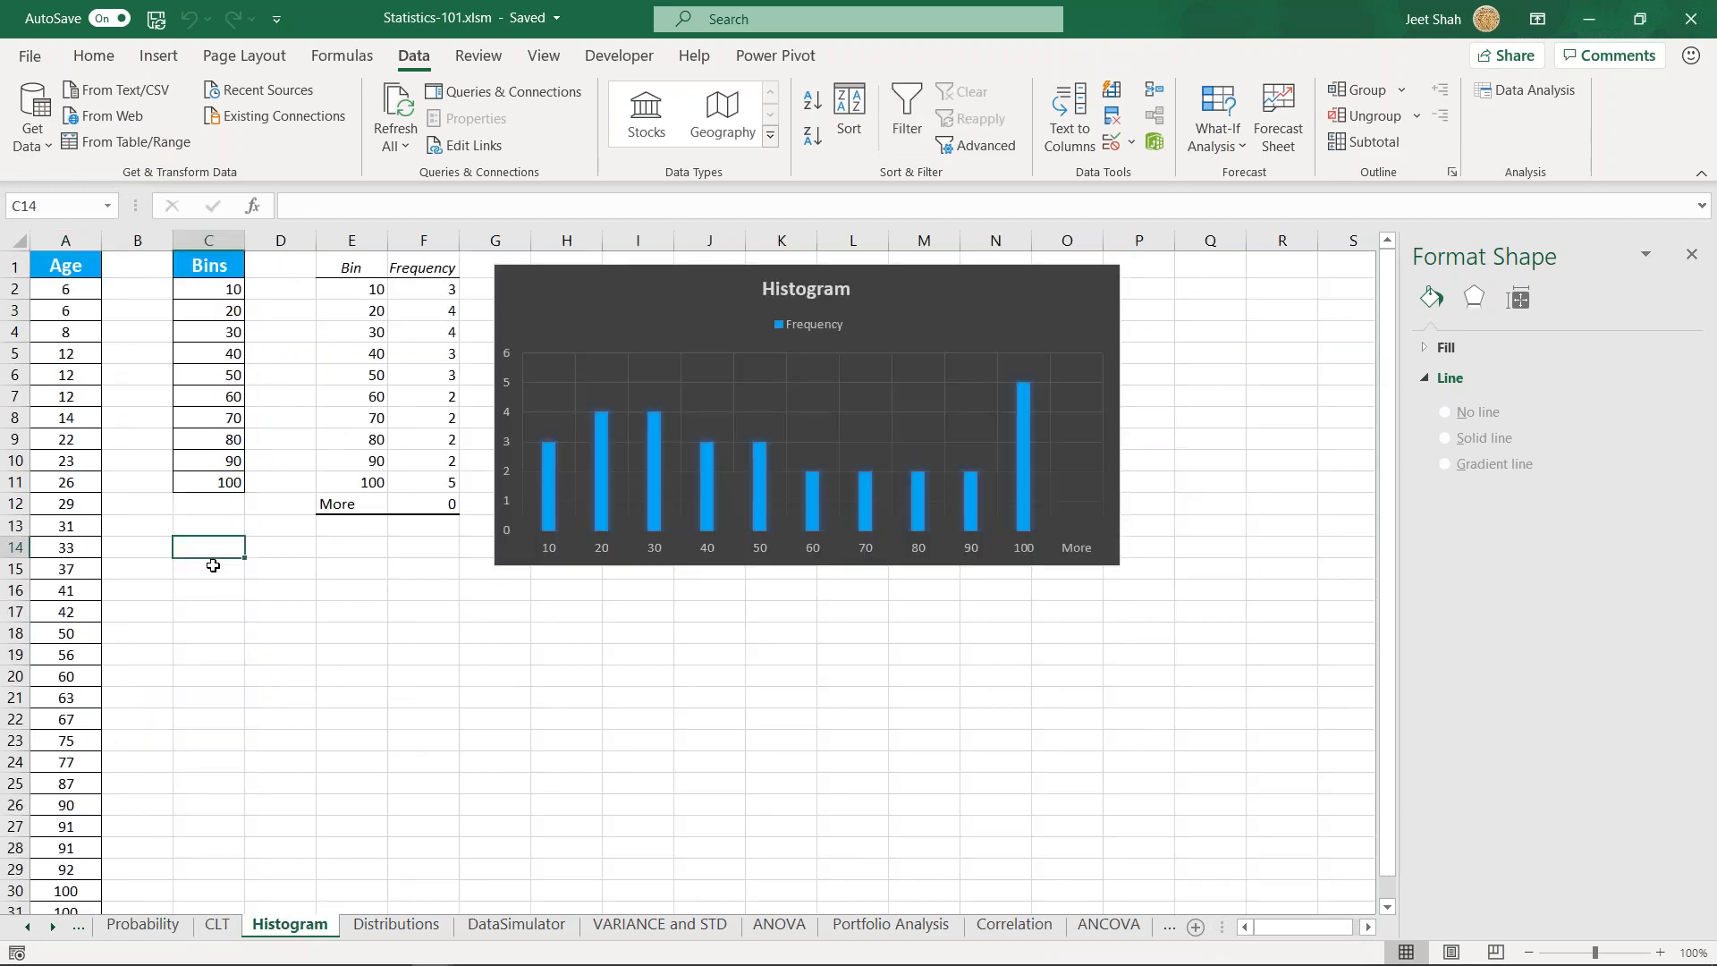
{"action": "scroll", "coordinate": [160, 481], "scroll_direction": "up", "scroll_amount": 1}
{"action": "scroll", "coordinate": [160, 481], "scroll_direction": "up", "scroll_amount": 1}
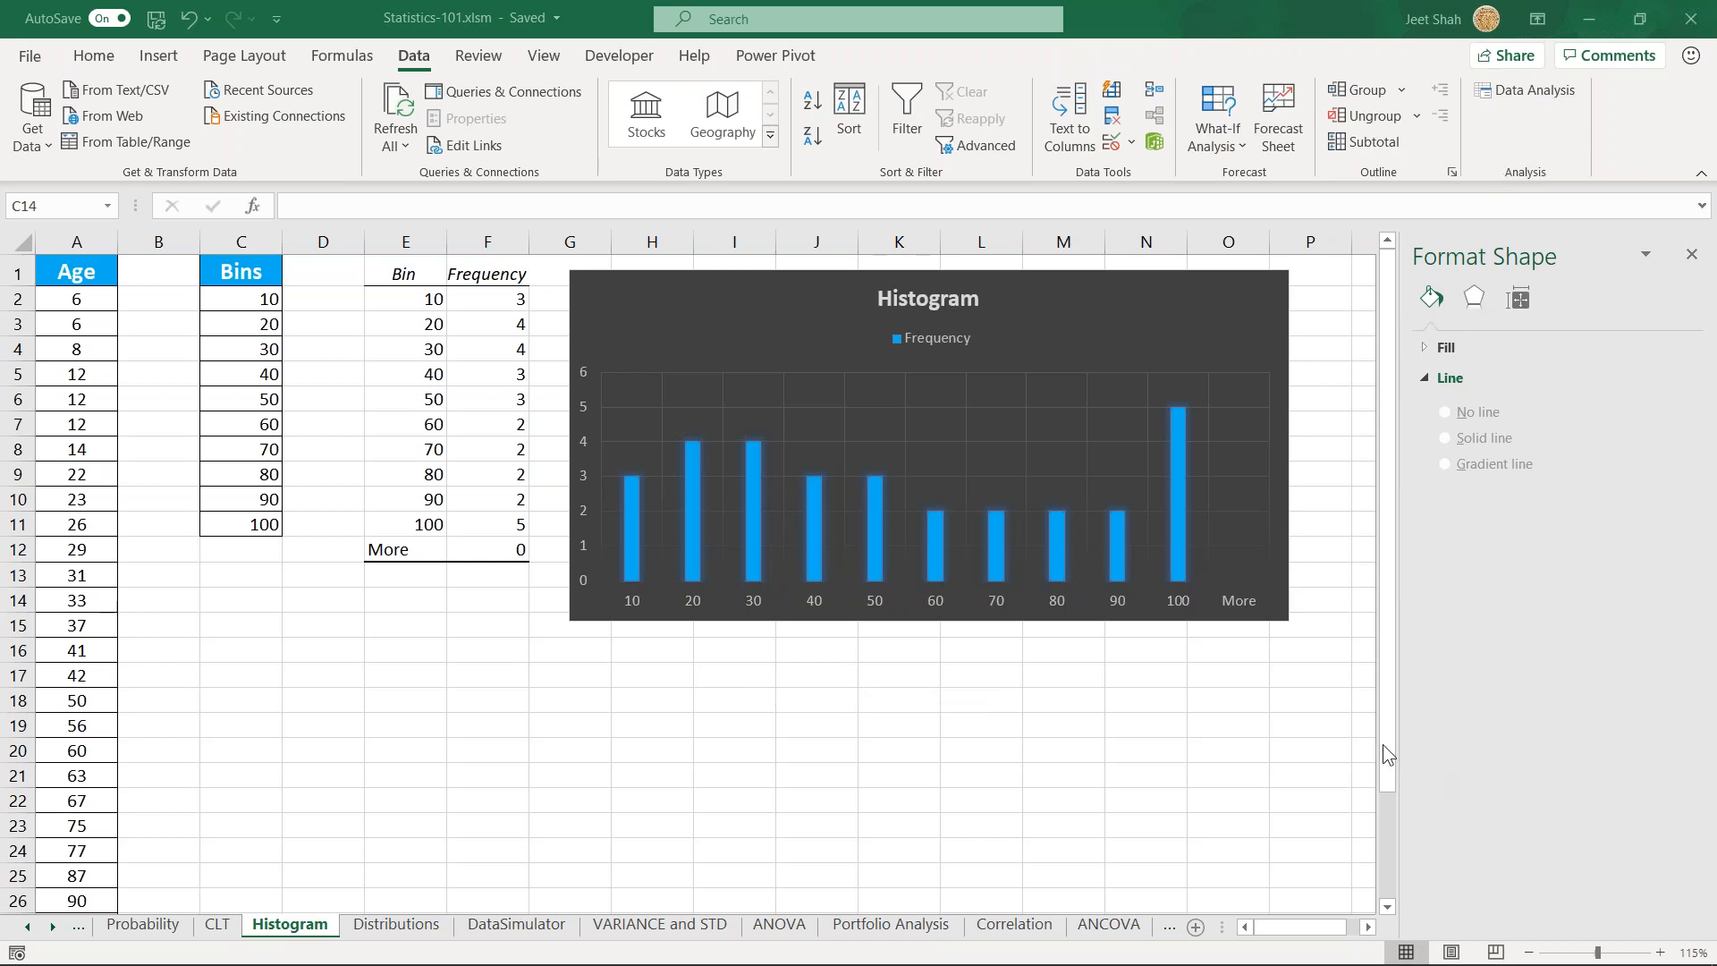
{"action": "left_click", "coordinate": [718, 712]}
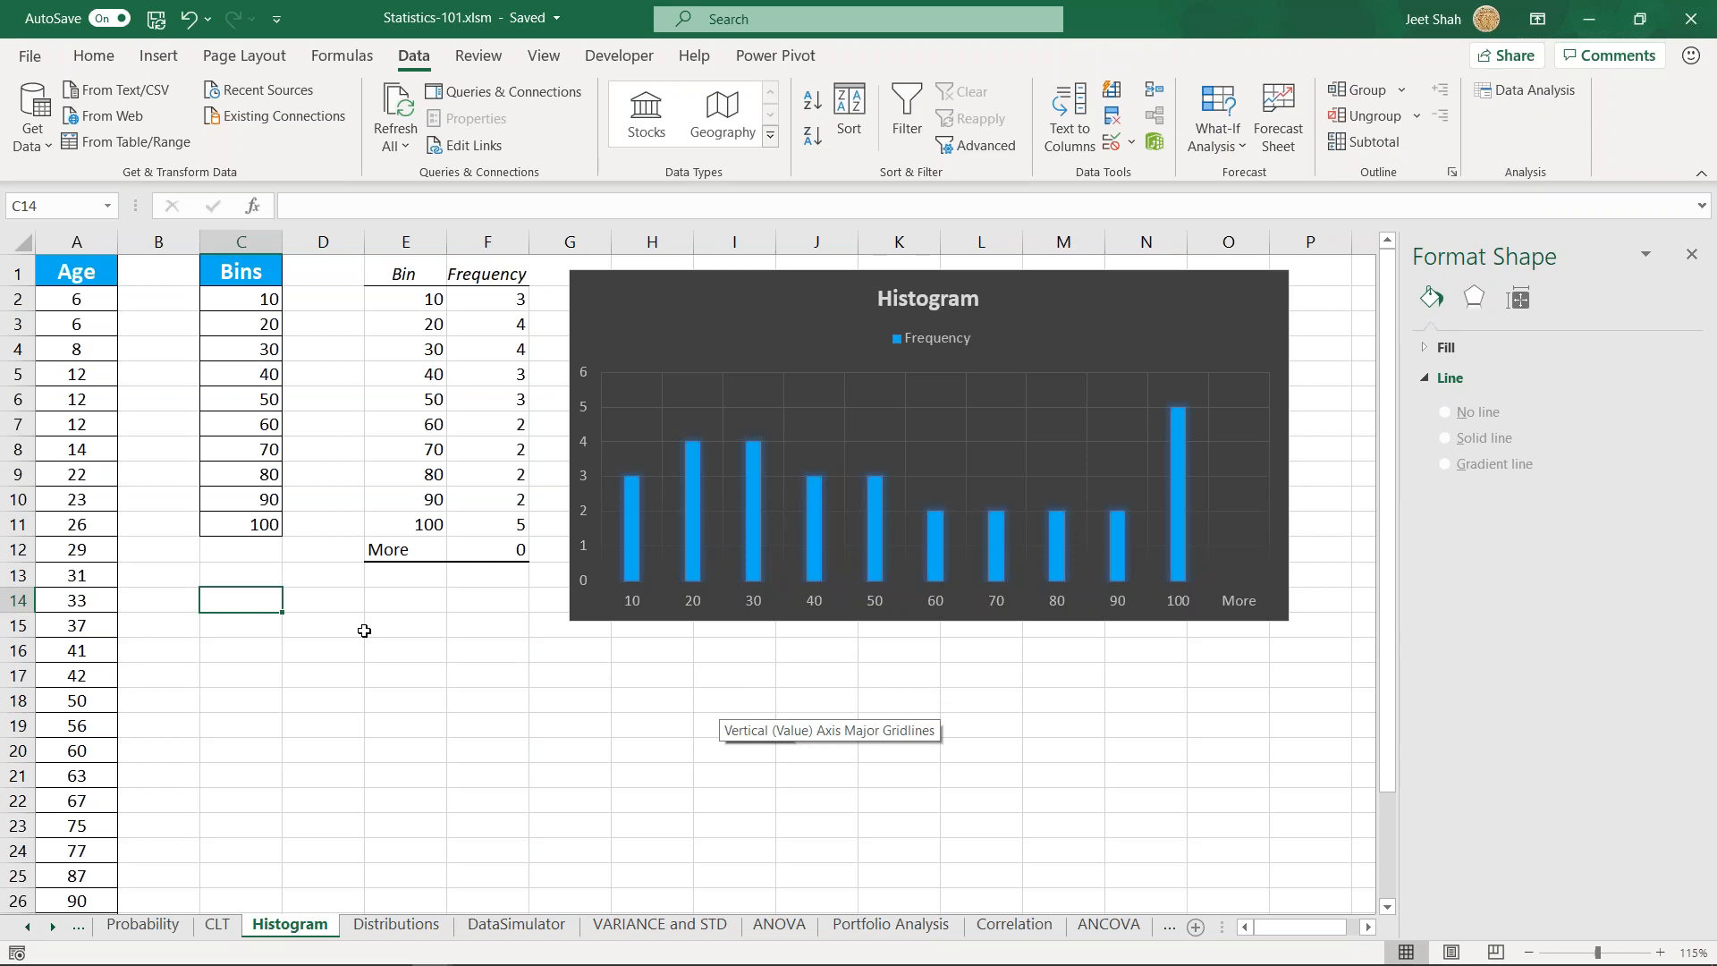
{"action": "left_click", "coordinate": [240, 508]}
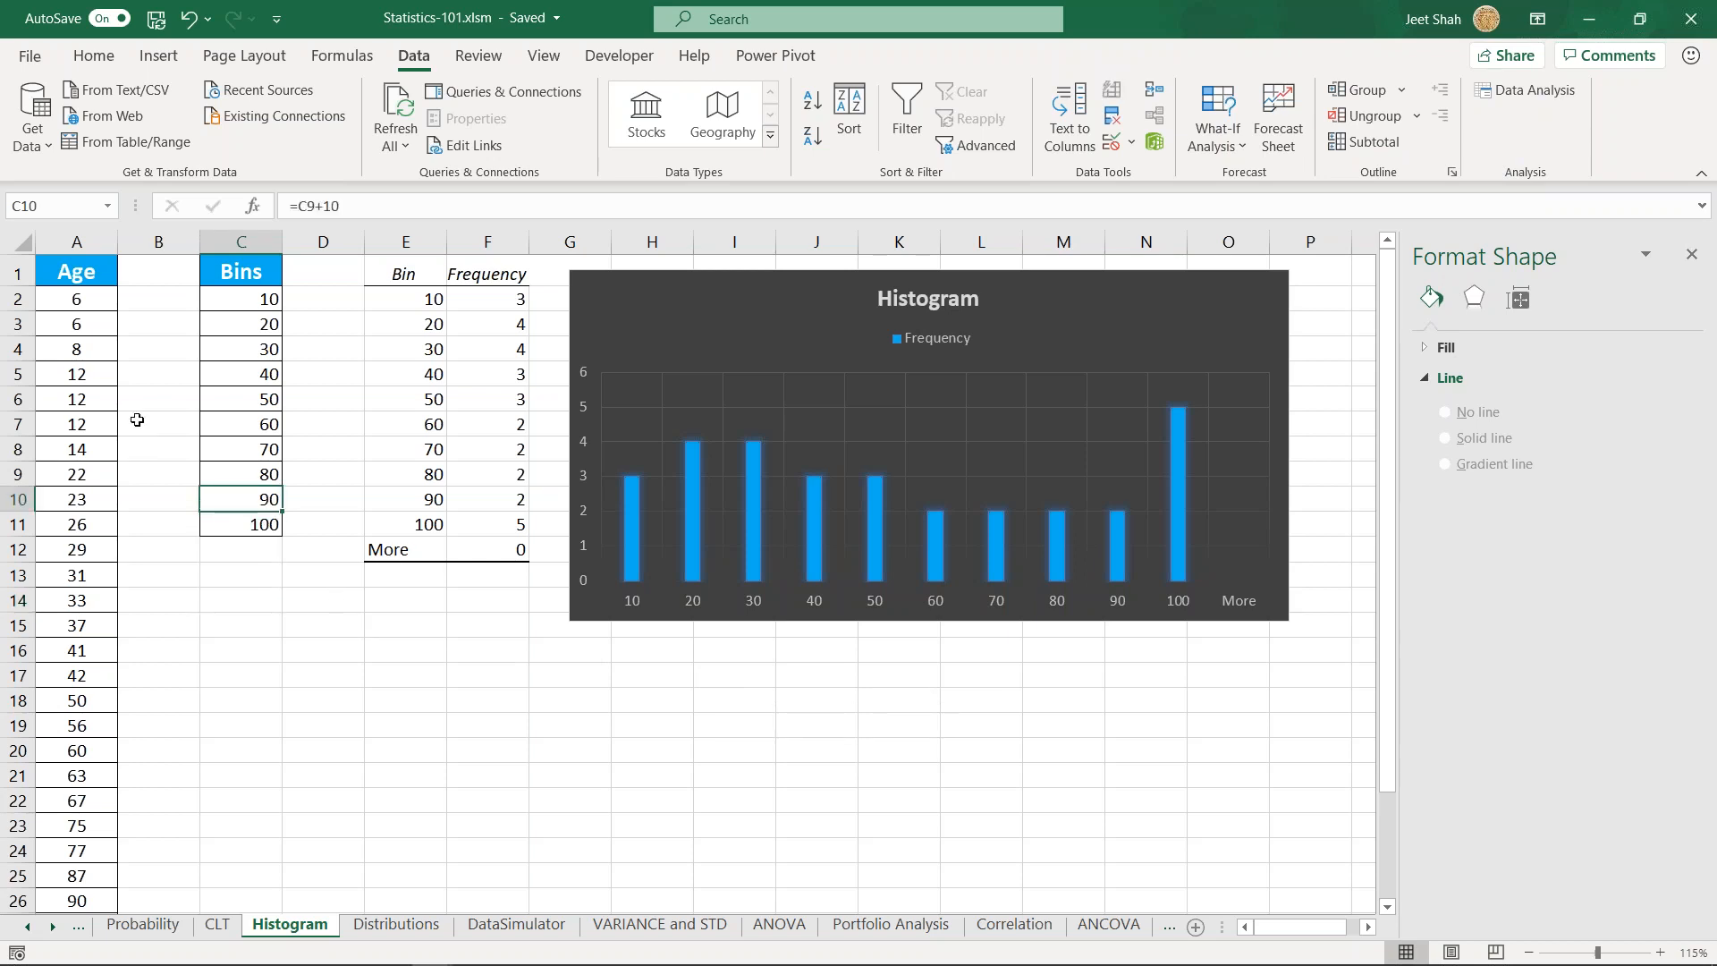
{"action": "left_click", "coordinate": [95, 303]}
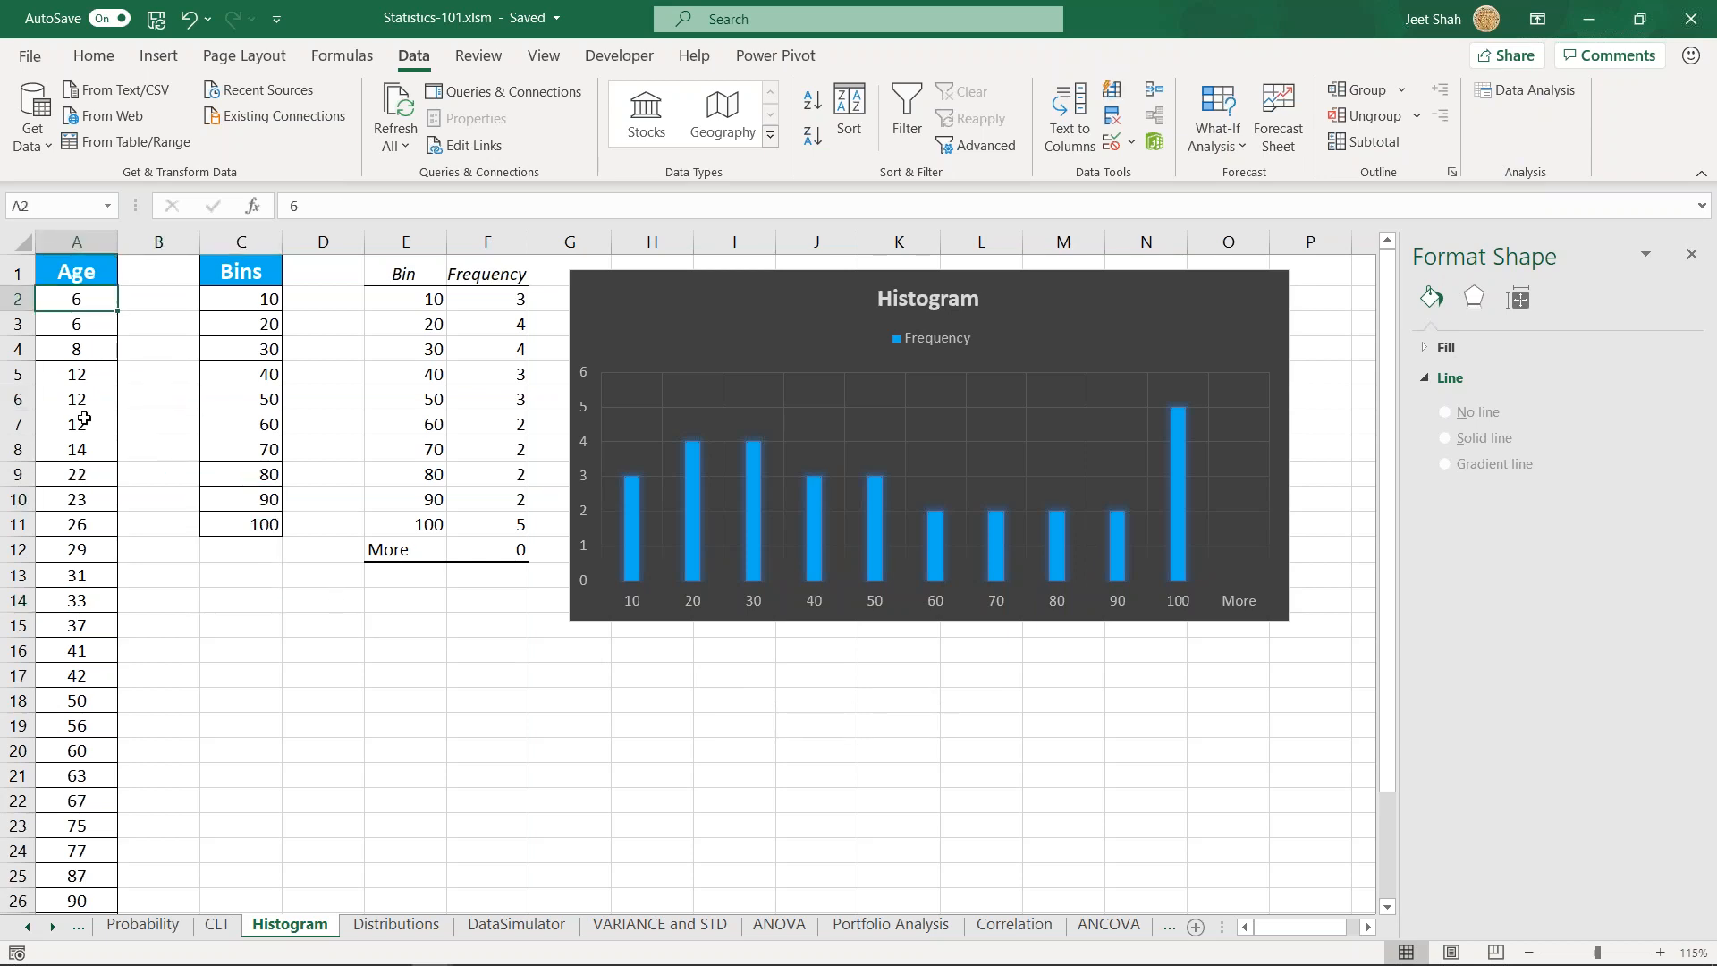
{"action": "left_click_drag", "start_coordinate": [76, 351], "coordinate": [76, 894]}
{"action": "left_click", "coordinate": [76, 273]}
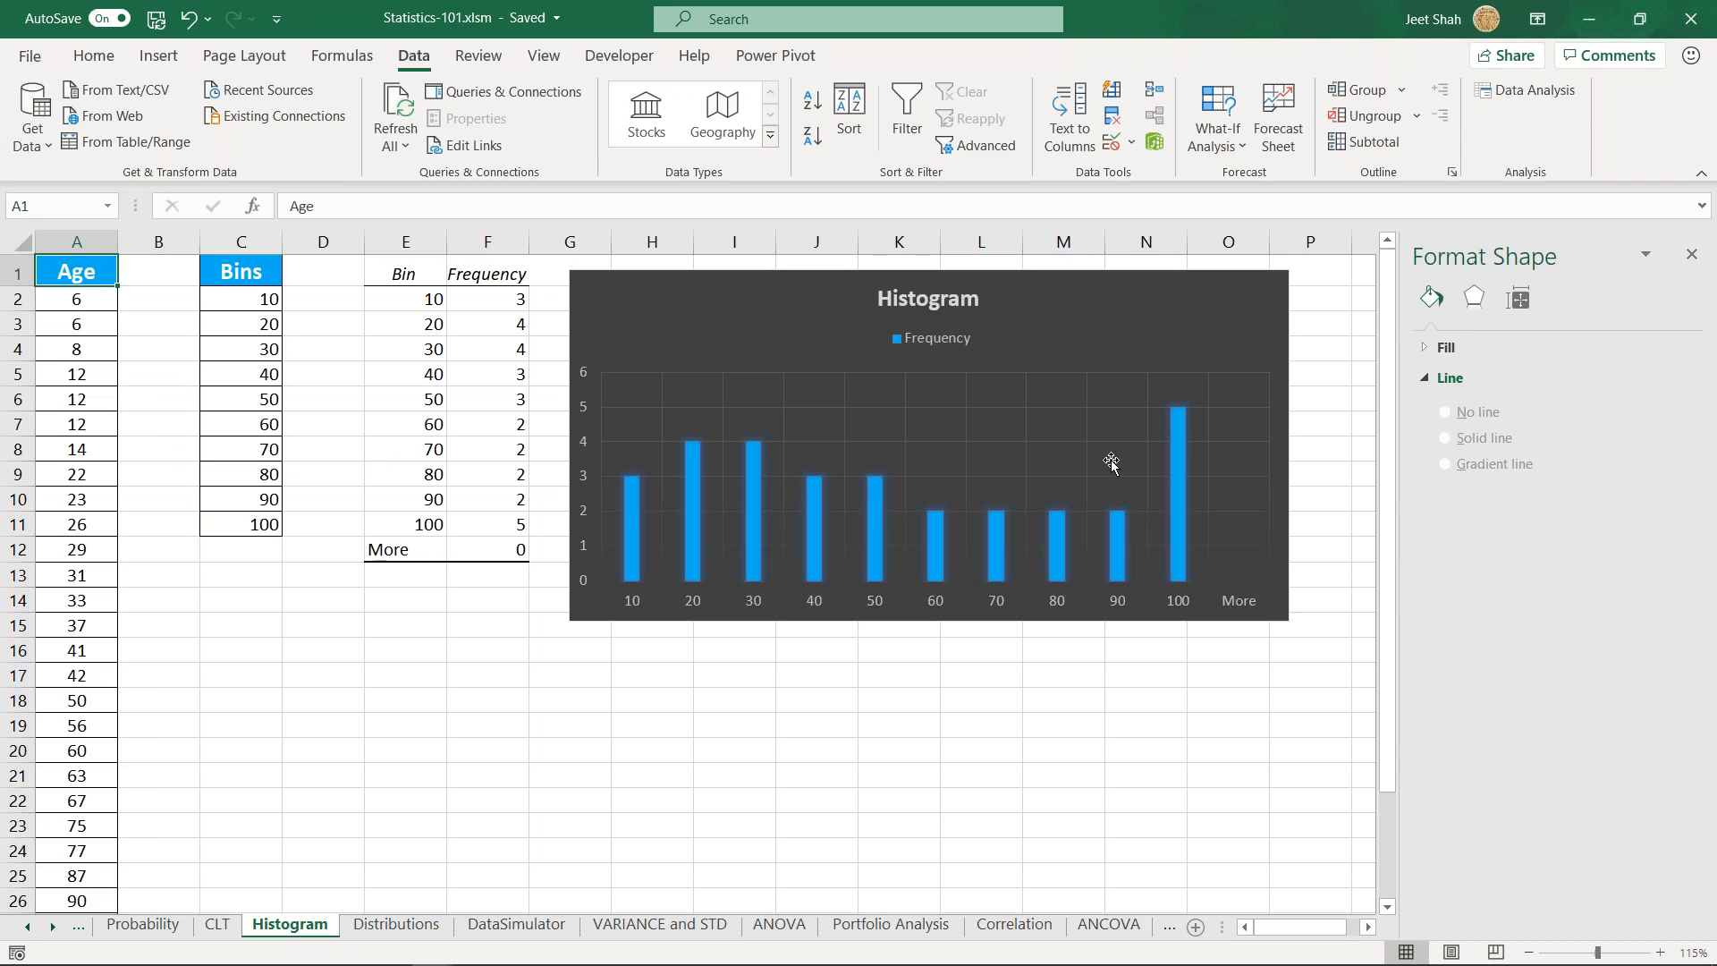
{"action": "left_click", "coordinate": [684, 308]}
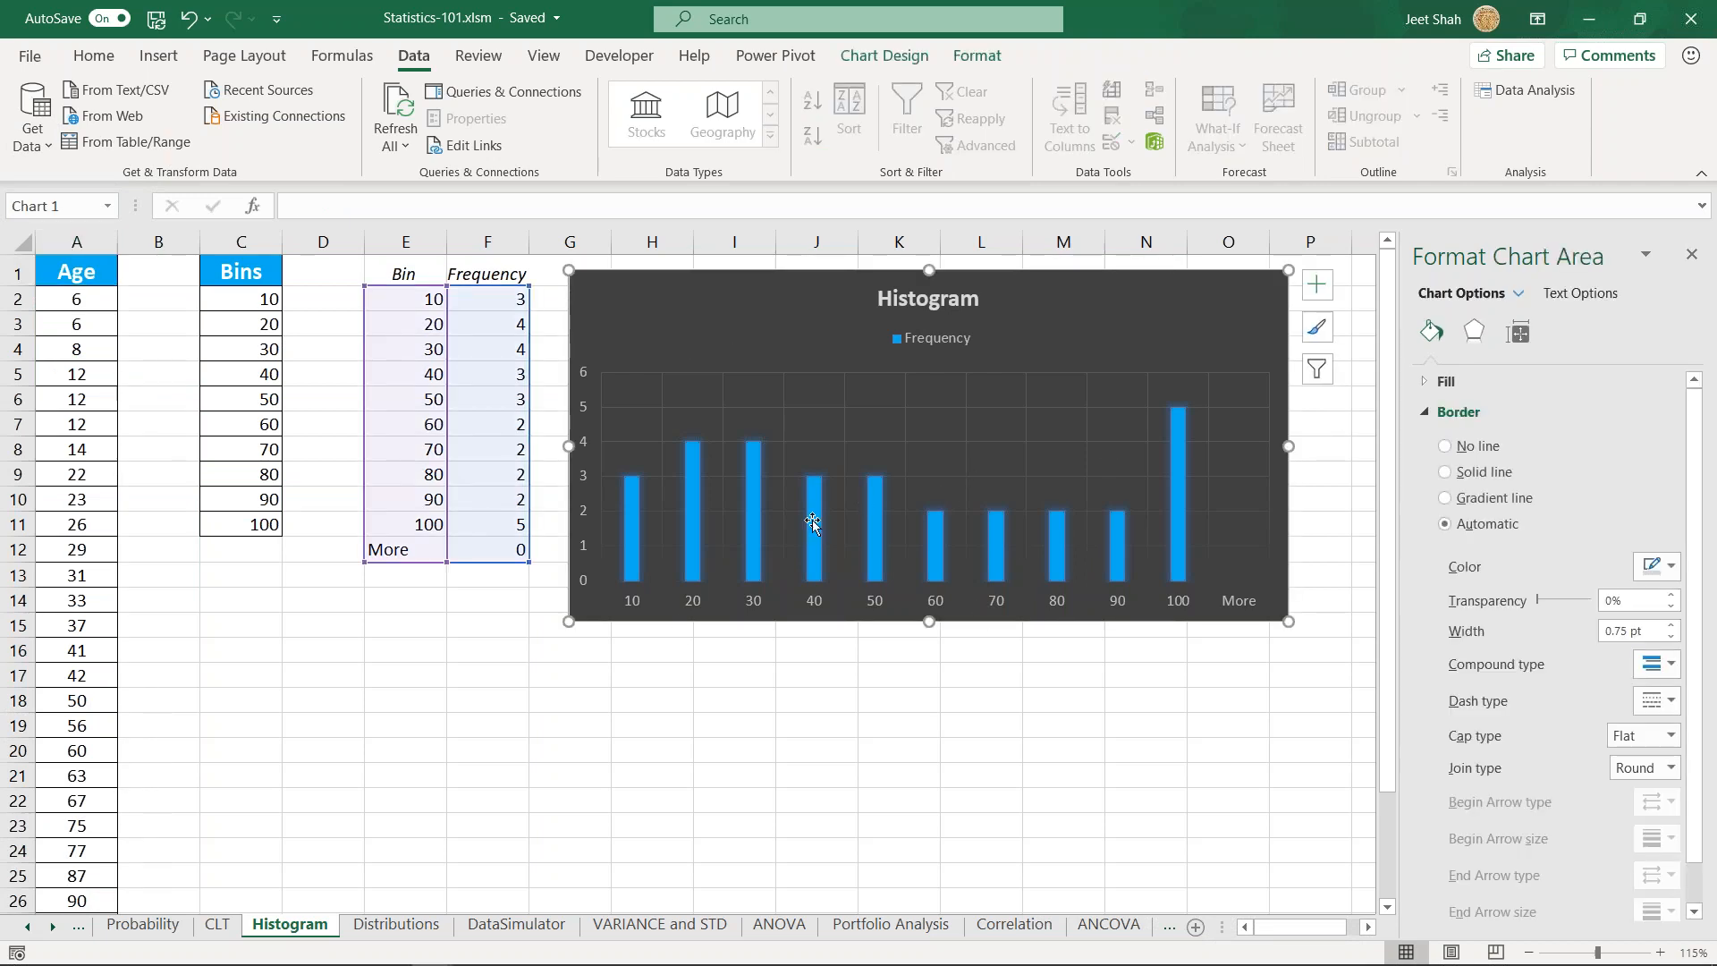
{"action": "left_click", "coordinate": [534, 730]}
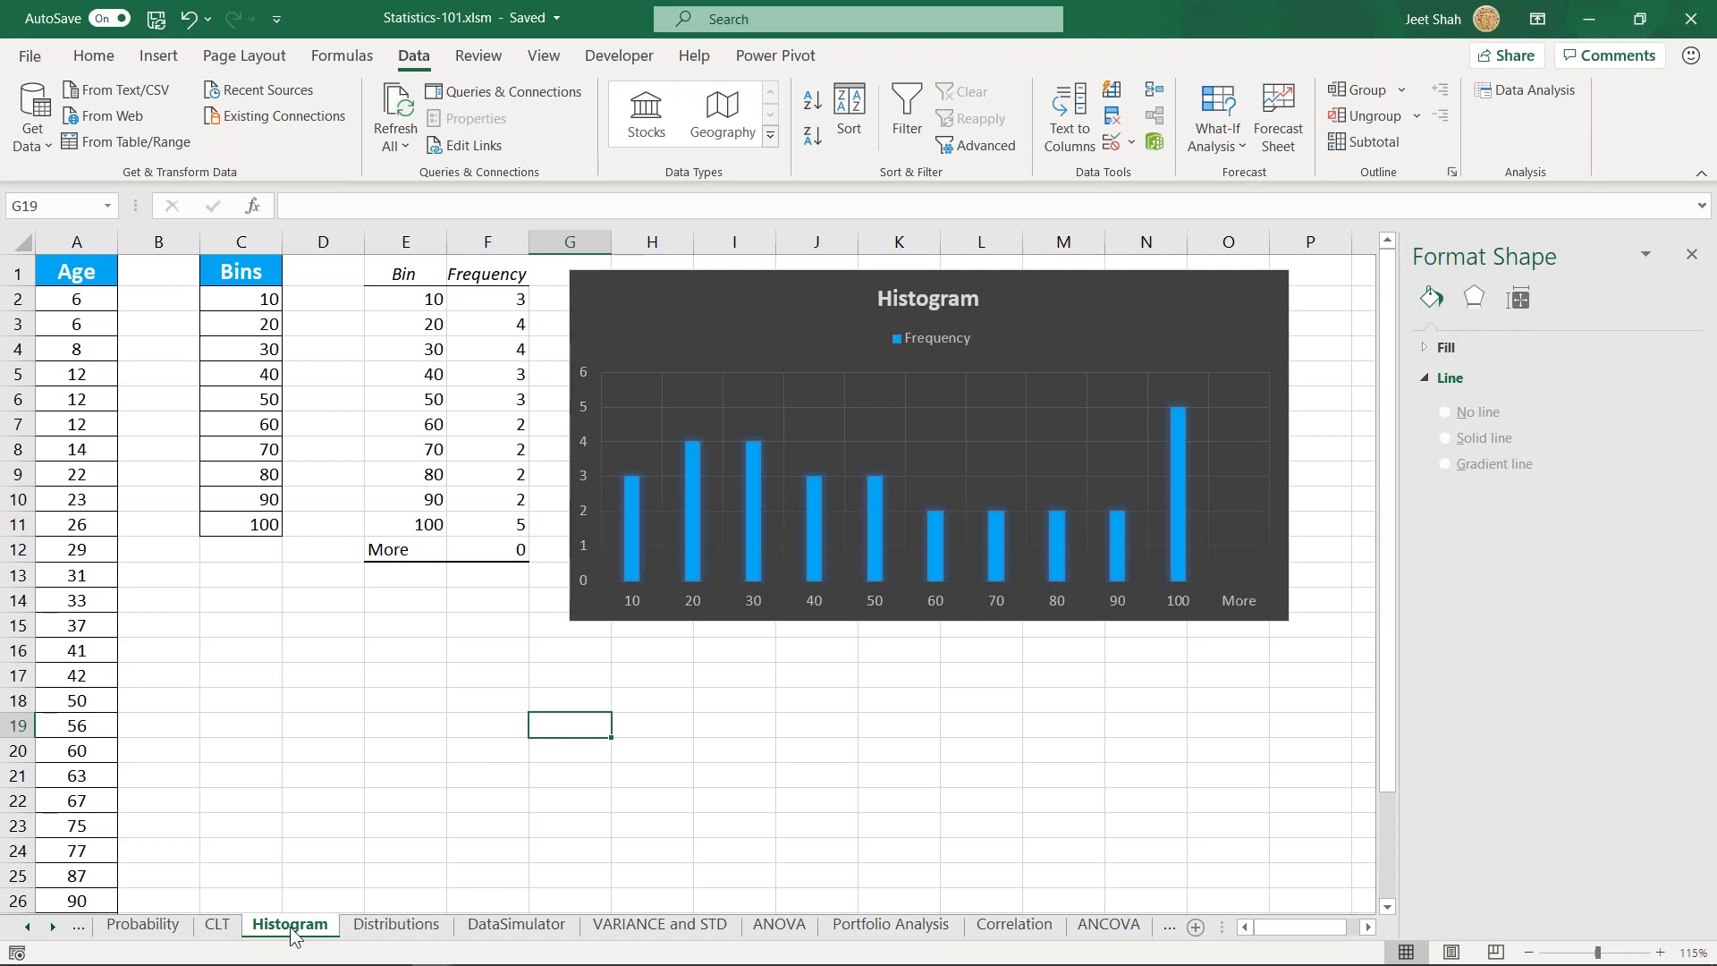
- Return to the CLT sheet and review the Variable 1 column down to its end along with its descriptive statistics
{"action": "left_click", "coordinate": [218, 927]}
{"action": "left_click", "coordinate": [72, 330]}
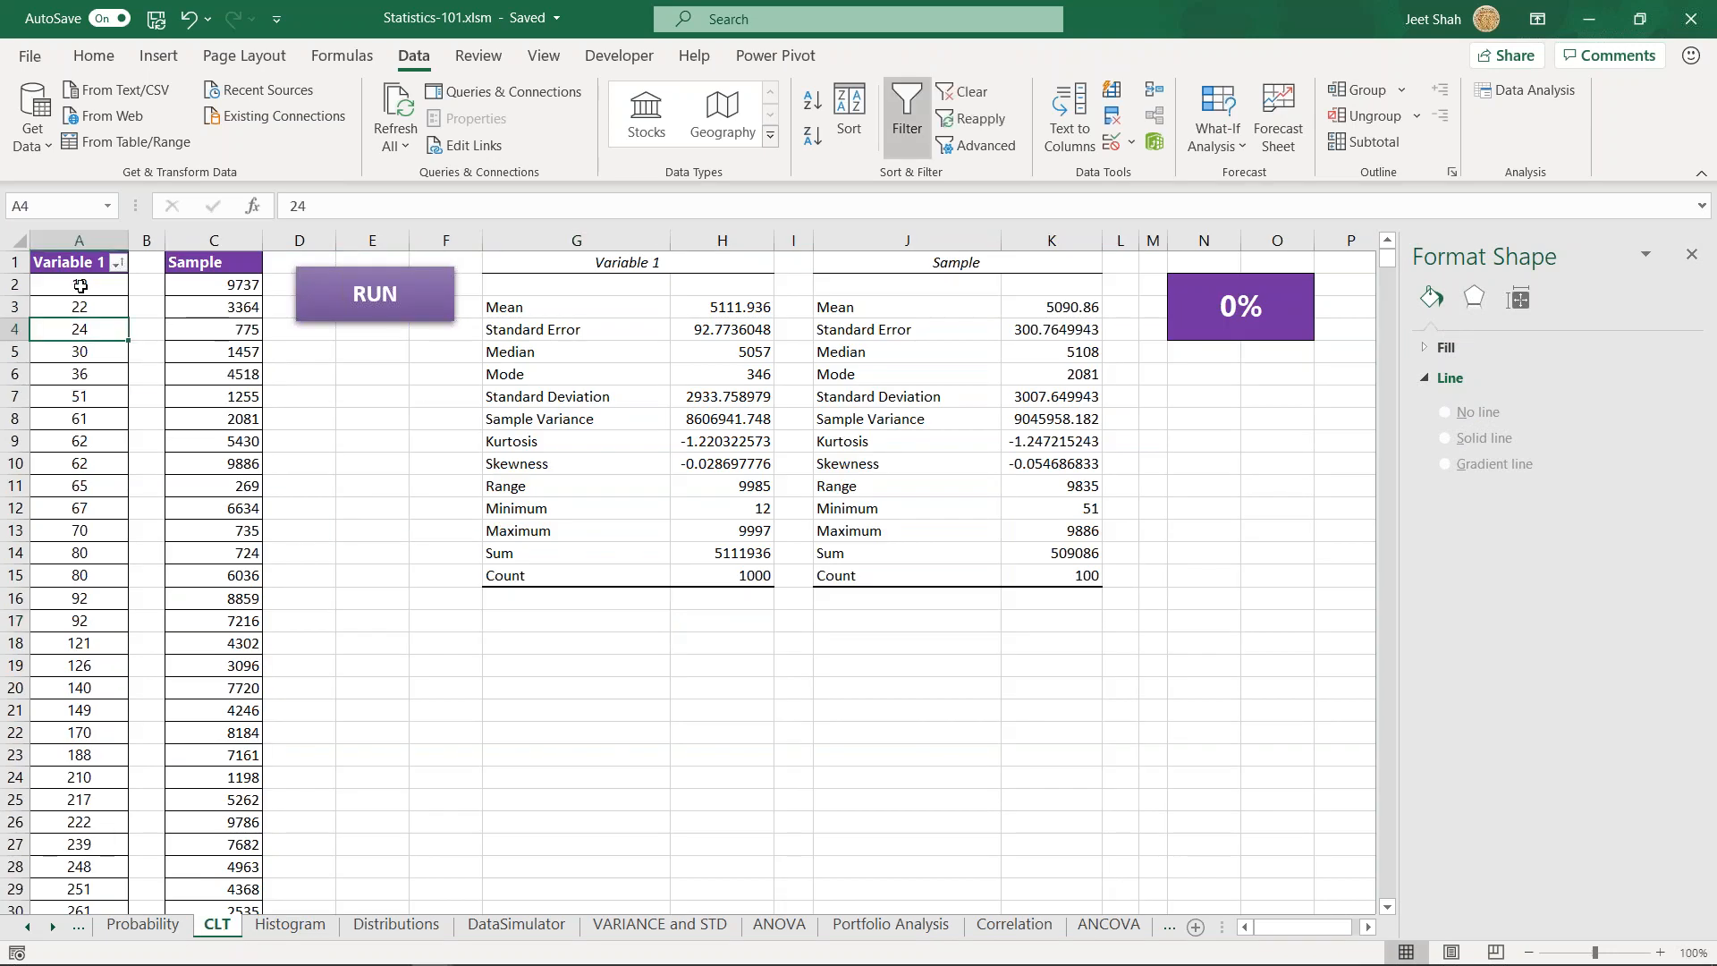
{"action": "left_click", "coordinate": [82, 266]}
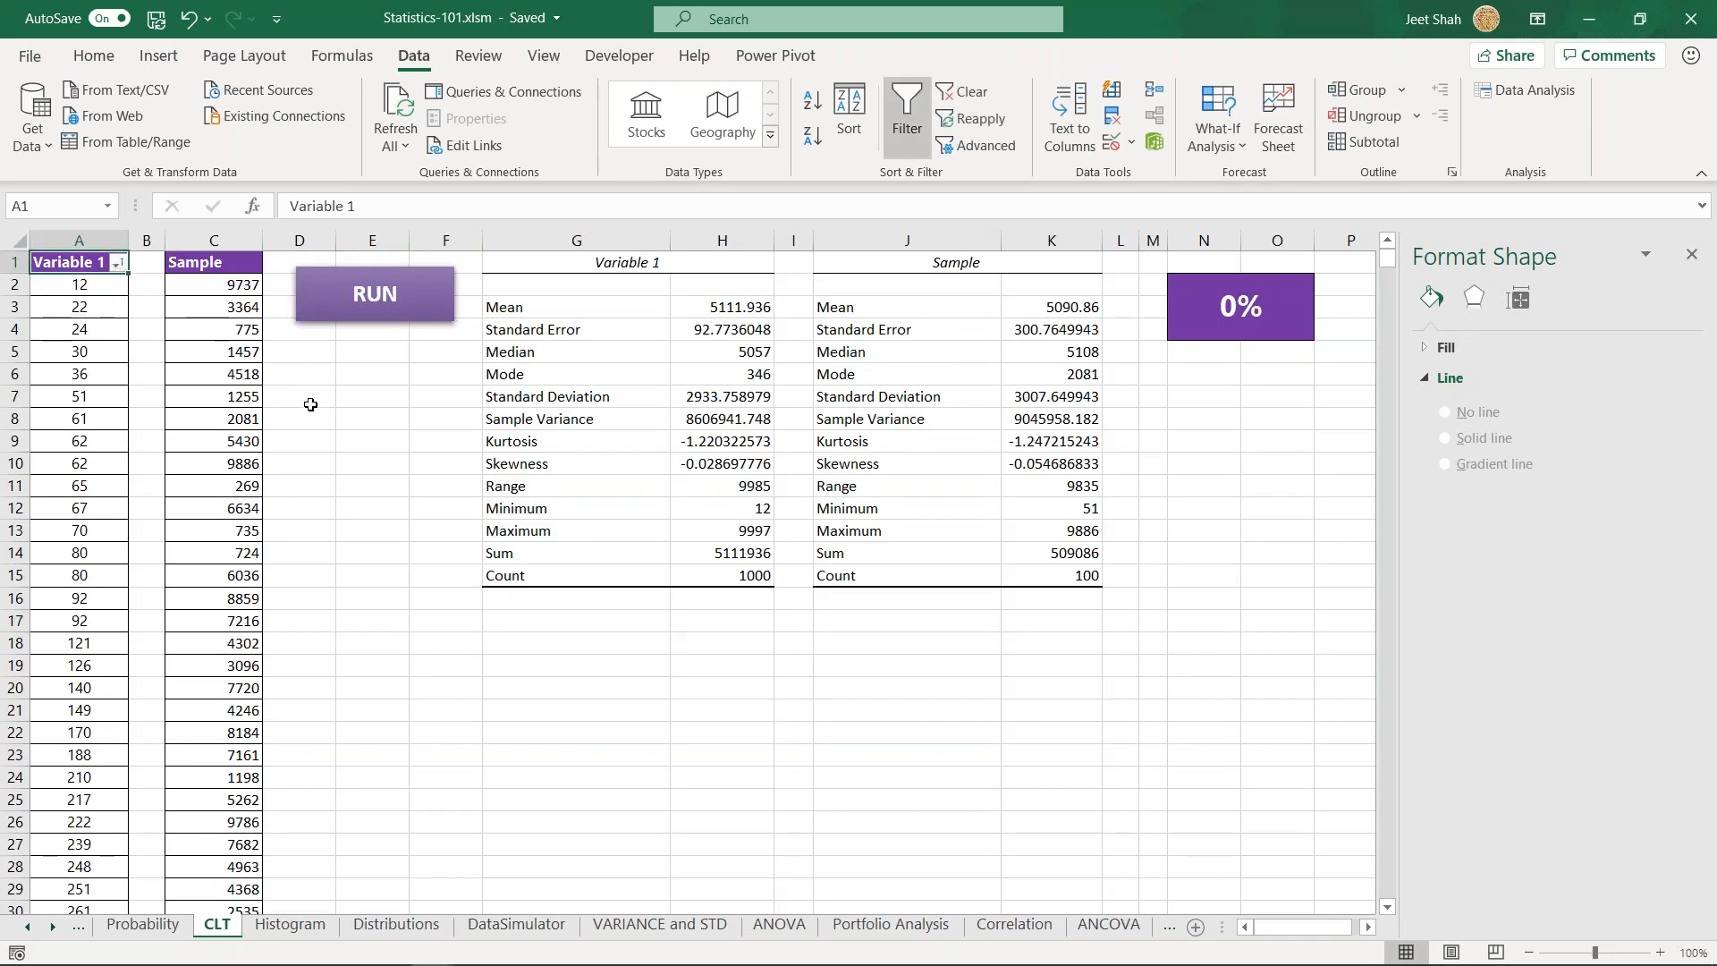
{"action": "key", "text": "ctrl+Down"}
{"action": "key", "text": "Down"}
{"action": "key", "text": "Up"}
{"action": "key", "text": "ctrl+Up"}
{"action": "left_click_drag", "start_coordinate": [536, 306], "coordinate": [761, 558]}
{"action": "left_click", "coordinate": [761, 558]}
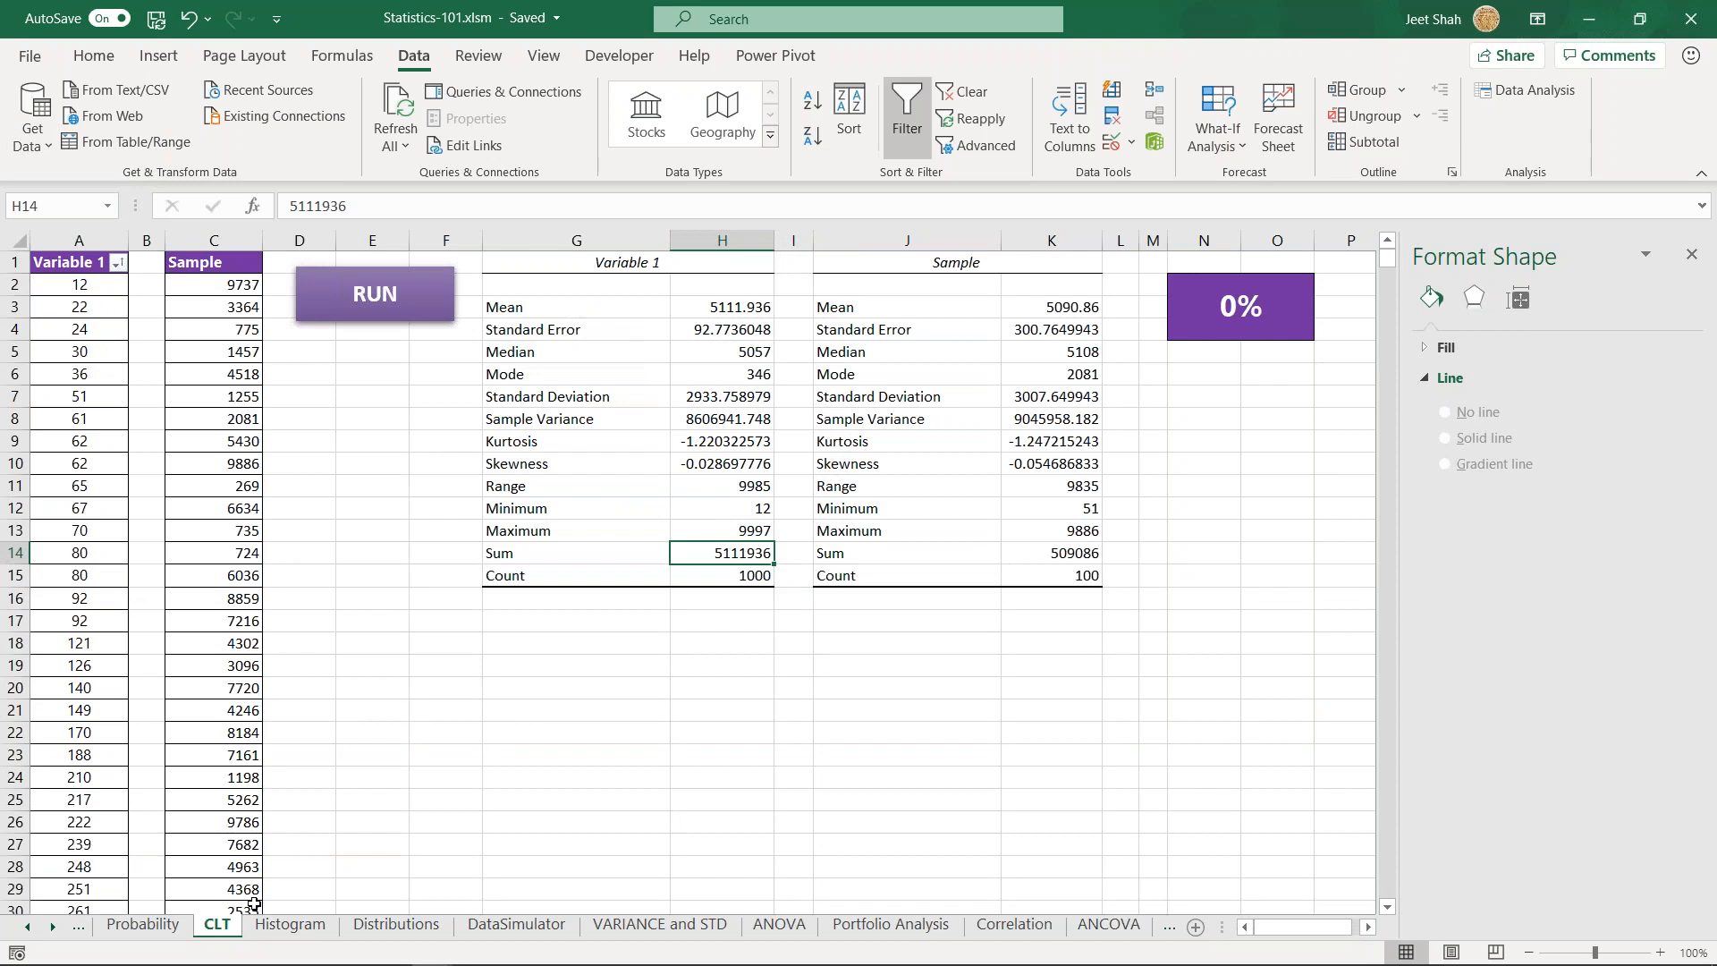
{"action": "left_click", "coordinate": [505, 653]}
{"action": "left_click_drag", "start_coordinate": [436, 622], "coordinate": [603, 859]}
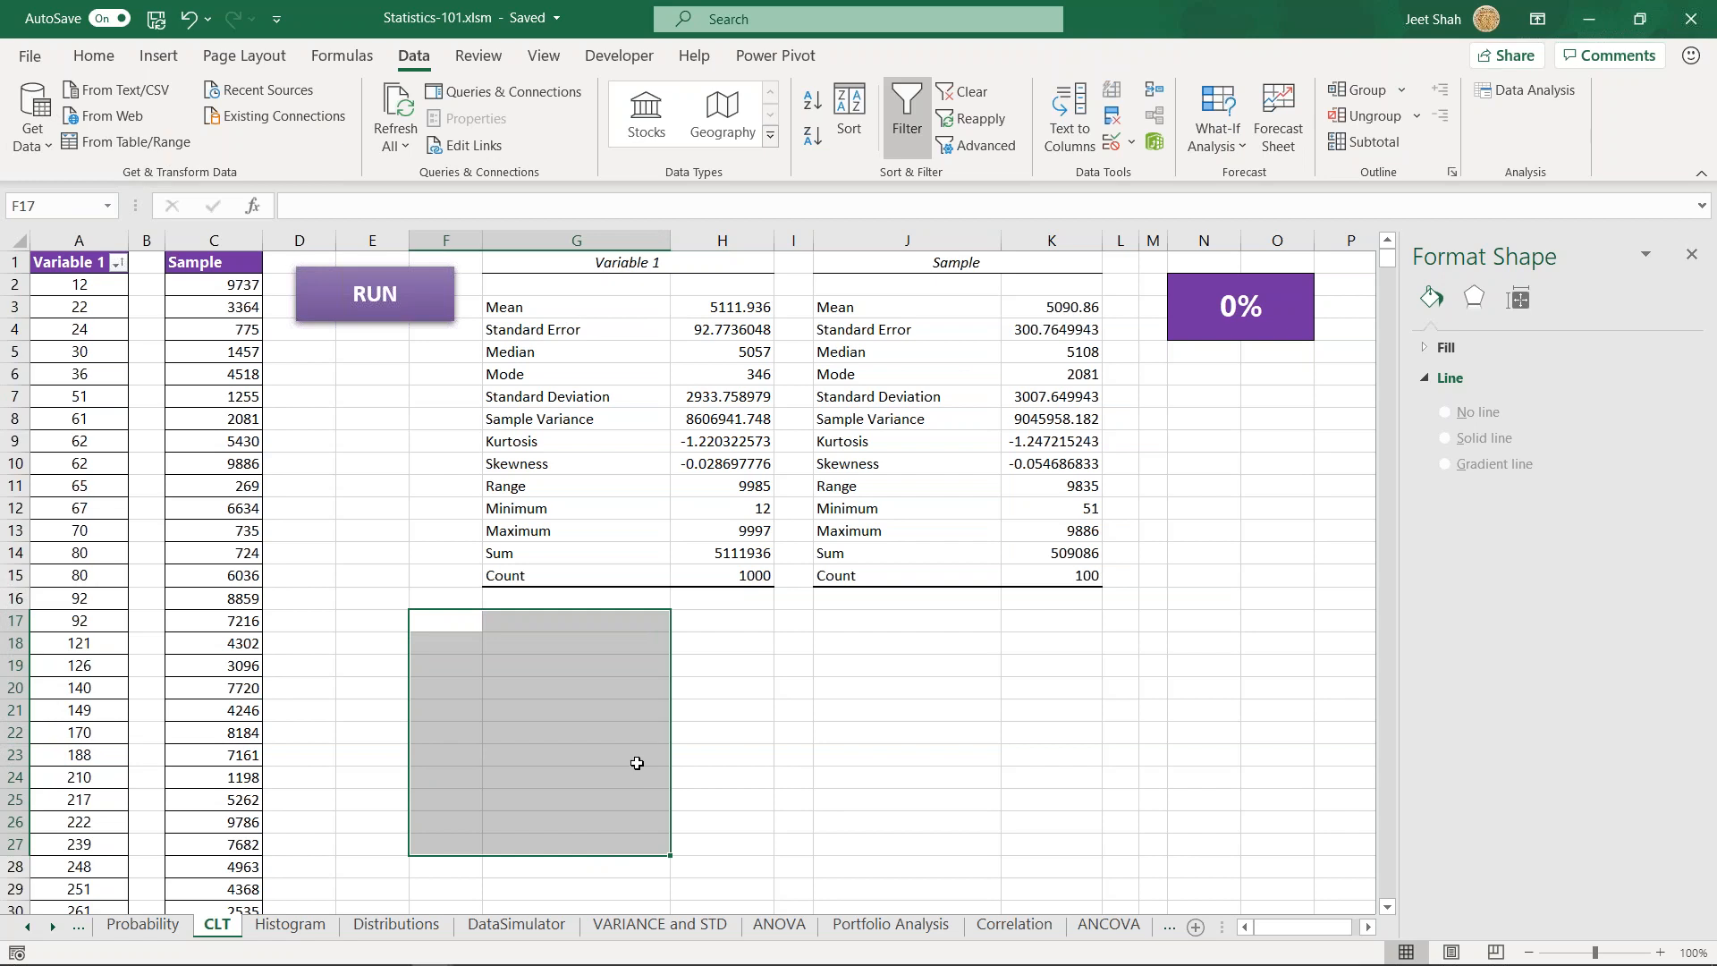
{"action": "left_click", "coordinate": [594, 644]}
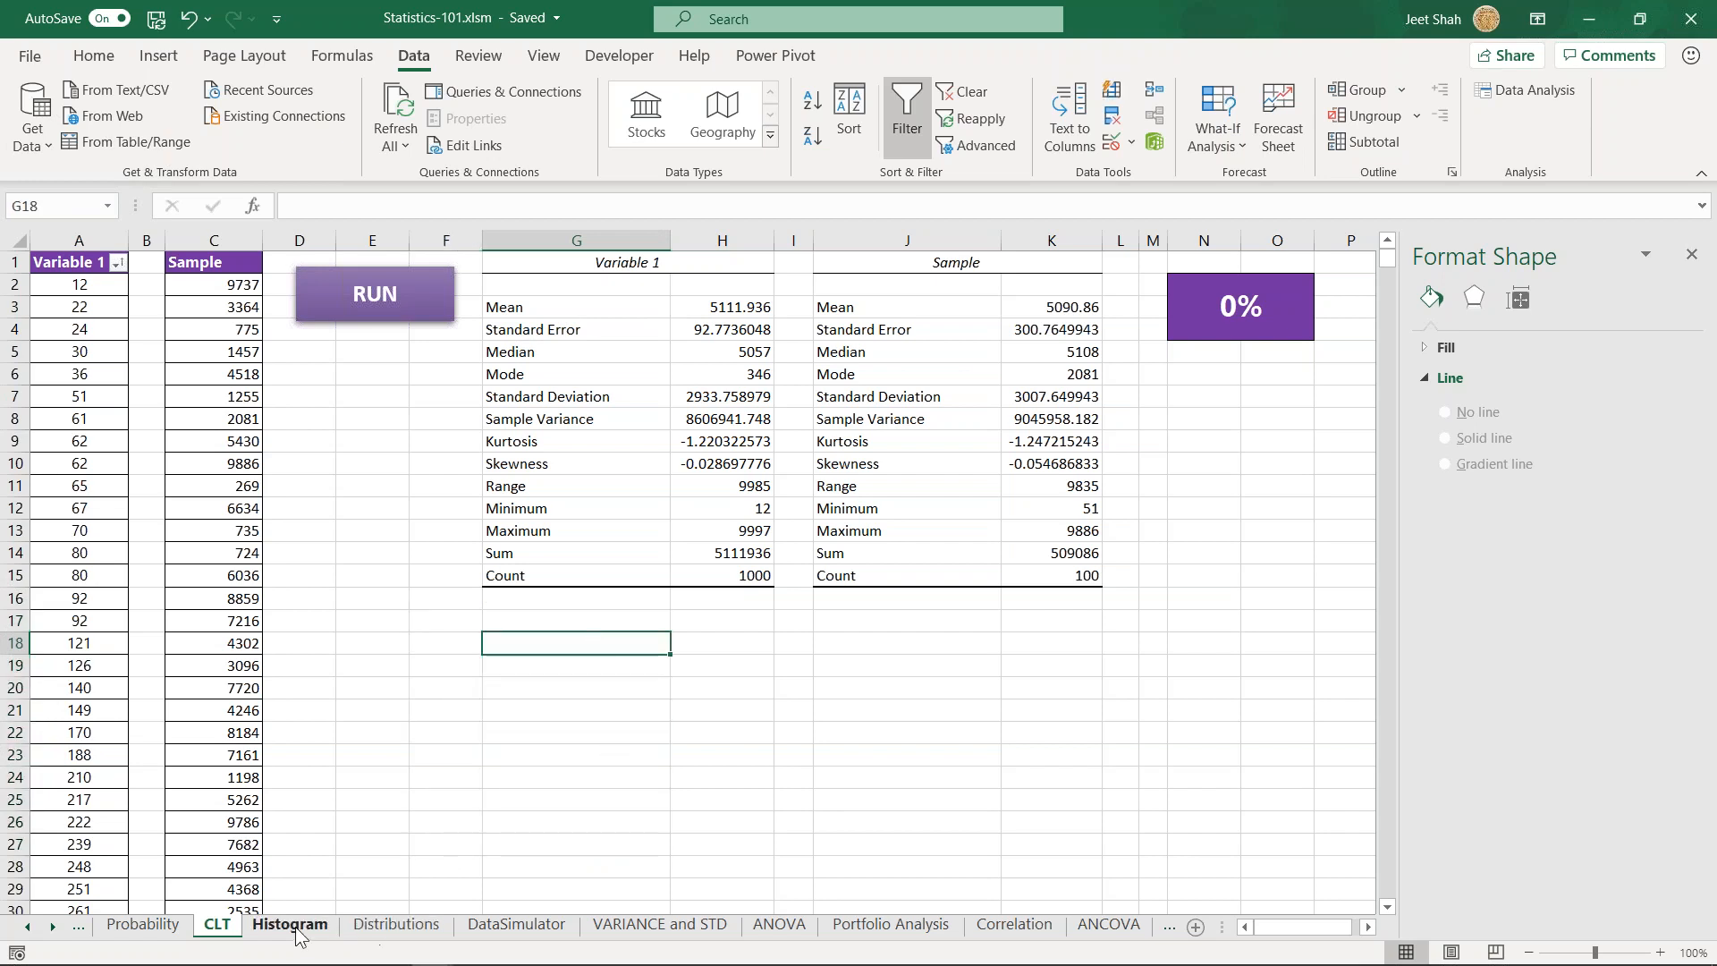
- Go back to the Histogram sheet and highlight the Age values in A2:A22 for review
{"action": "left_click", "coordinate": [396, 925]}
{"action": "left_click", "coordinate": [290, 925]}
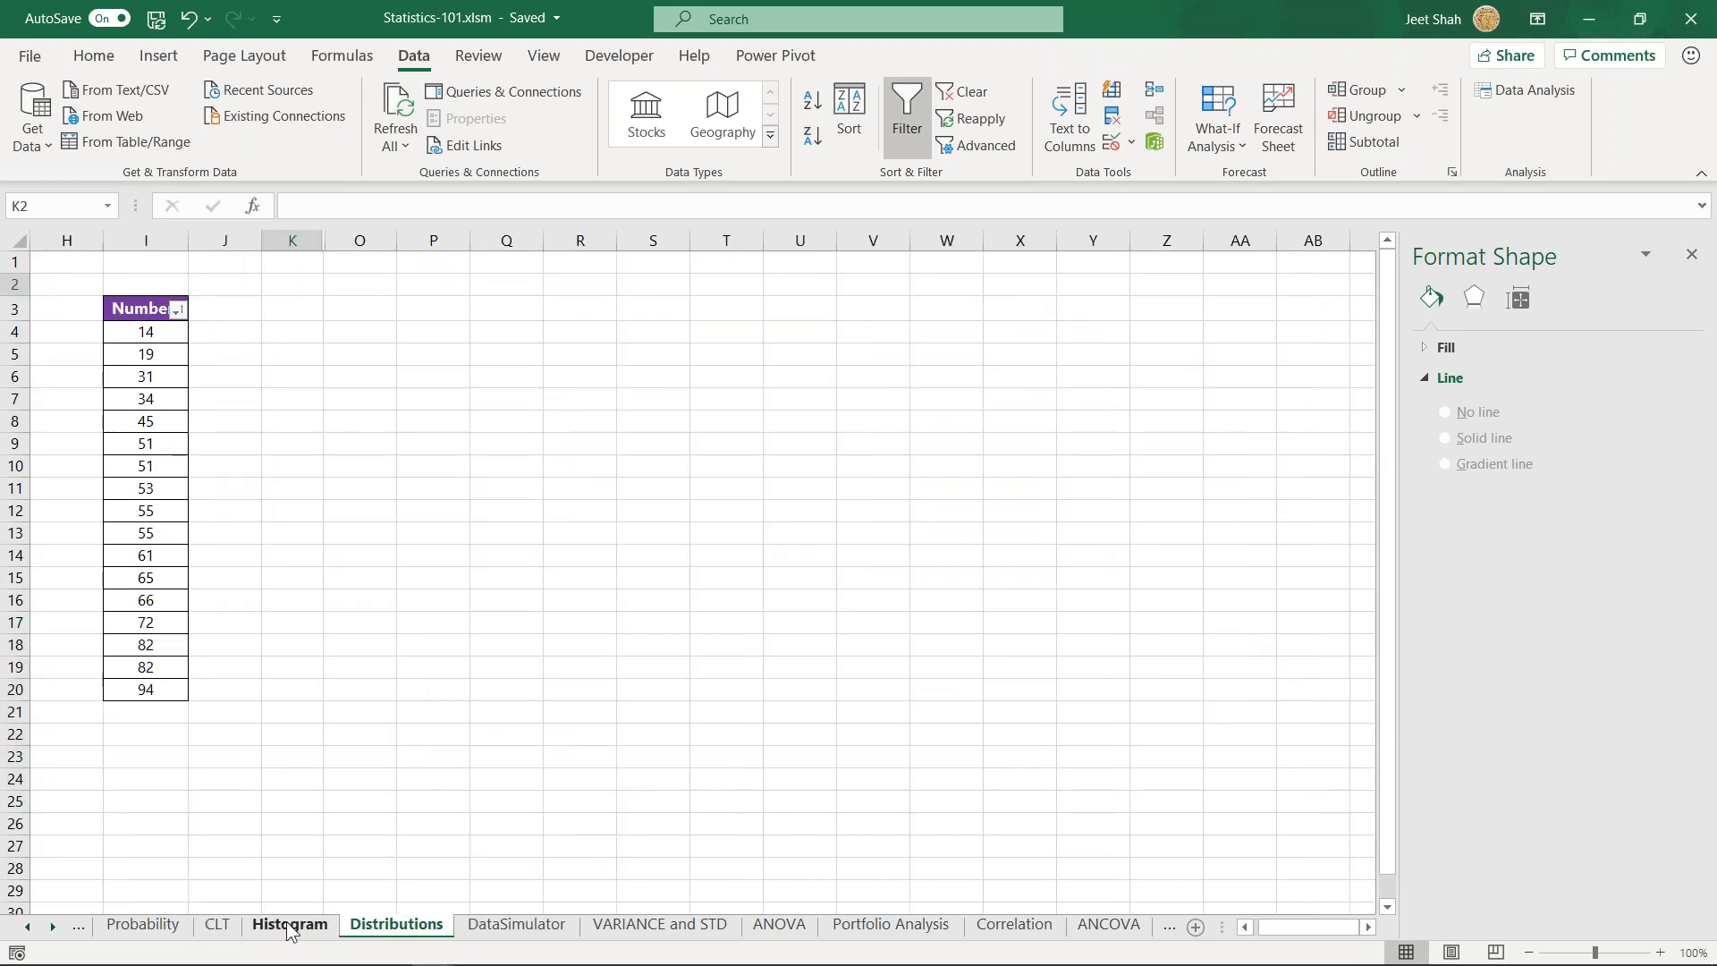
{"action": "left_click", "coordinate": [617, 679]}
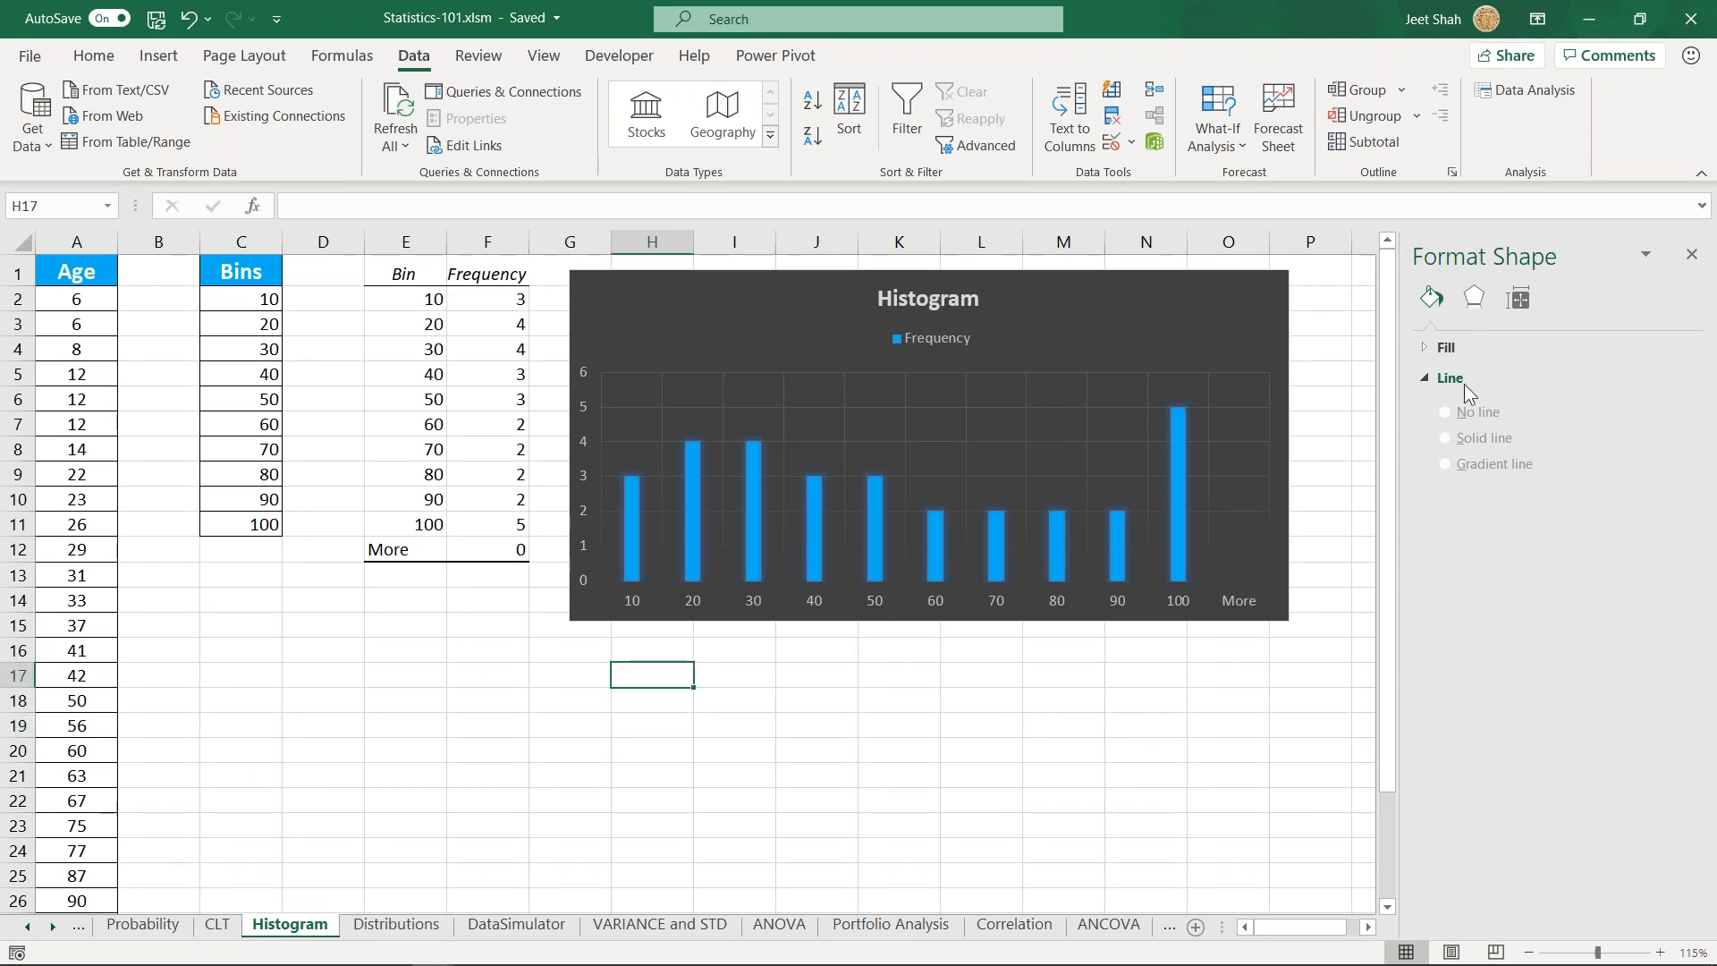
{"action": "left_click", "coordinate": [287, 577]}
{"action": "left_click", "coordinate": [277, 578]}
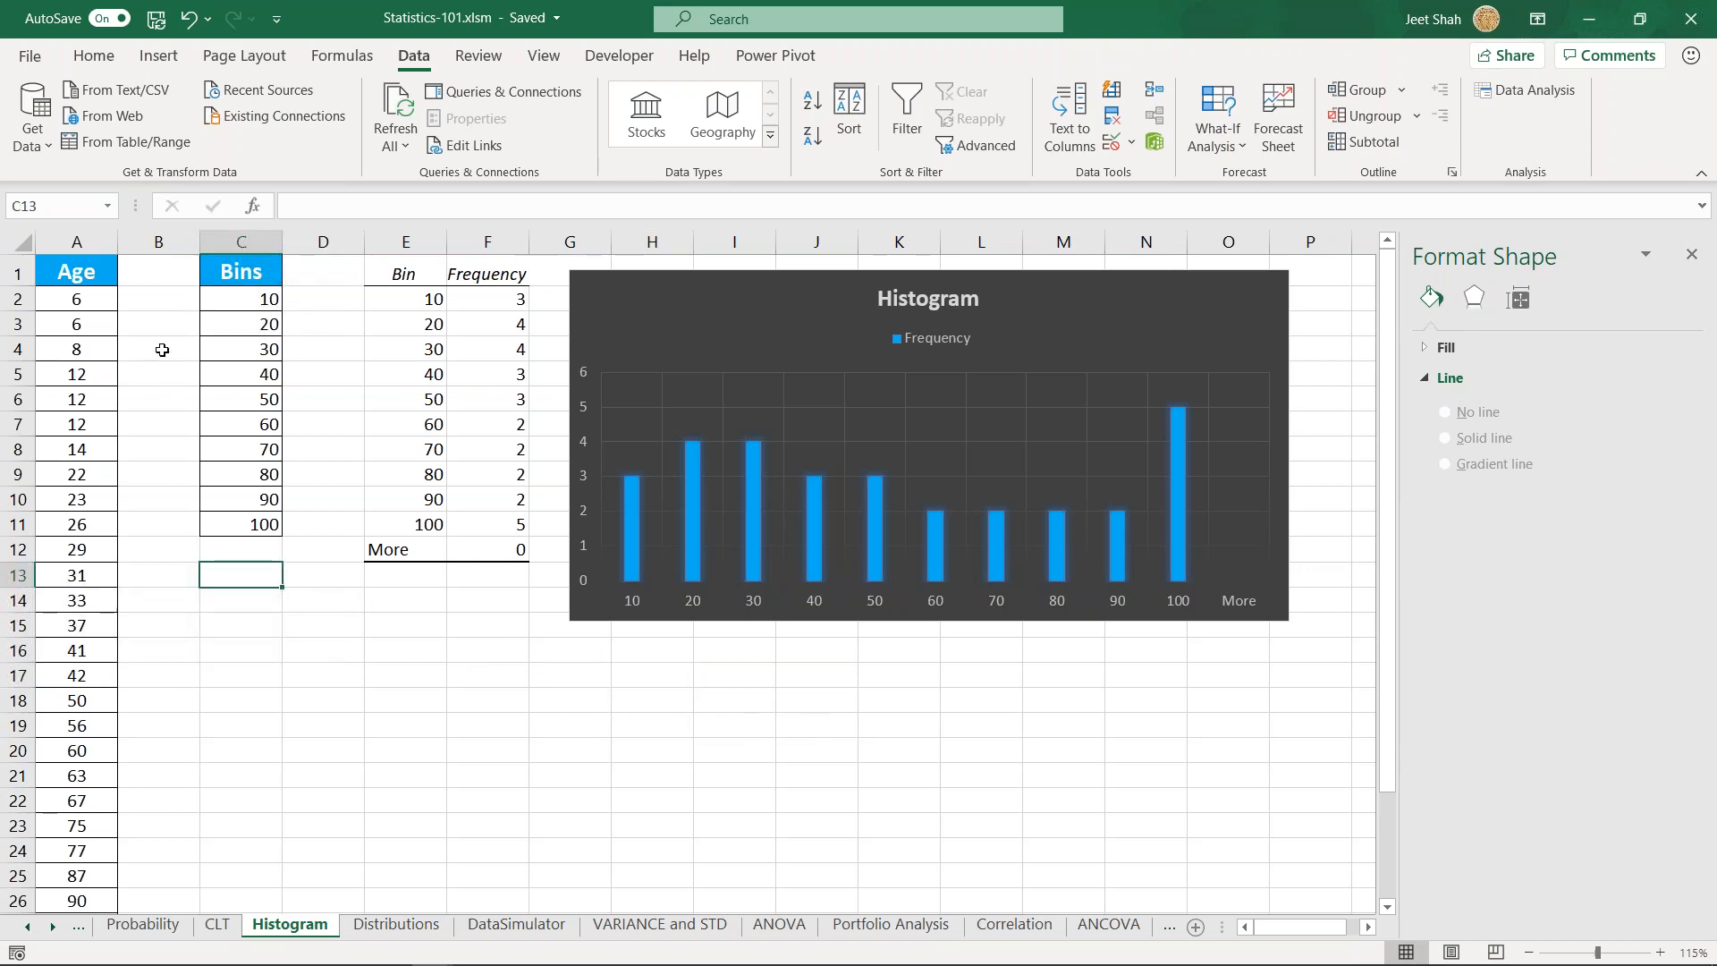
{"action": "left_click_drag", "start_coordinate": [76, 304], "coordinate": [101, 802]}
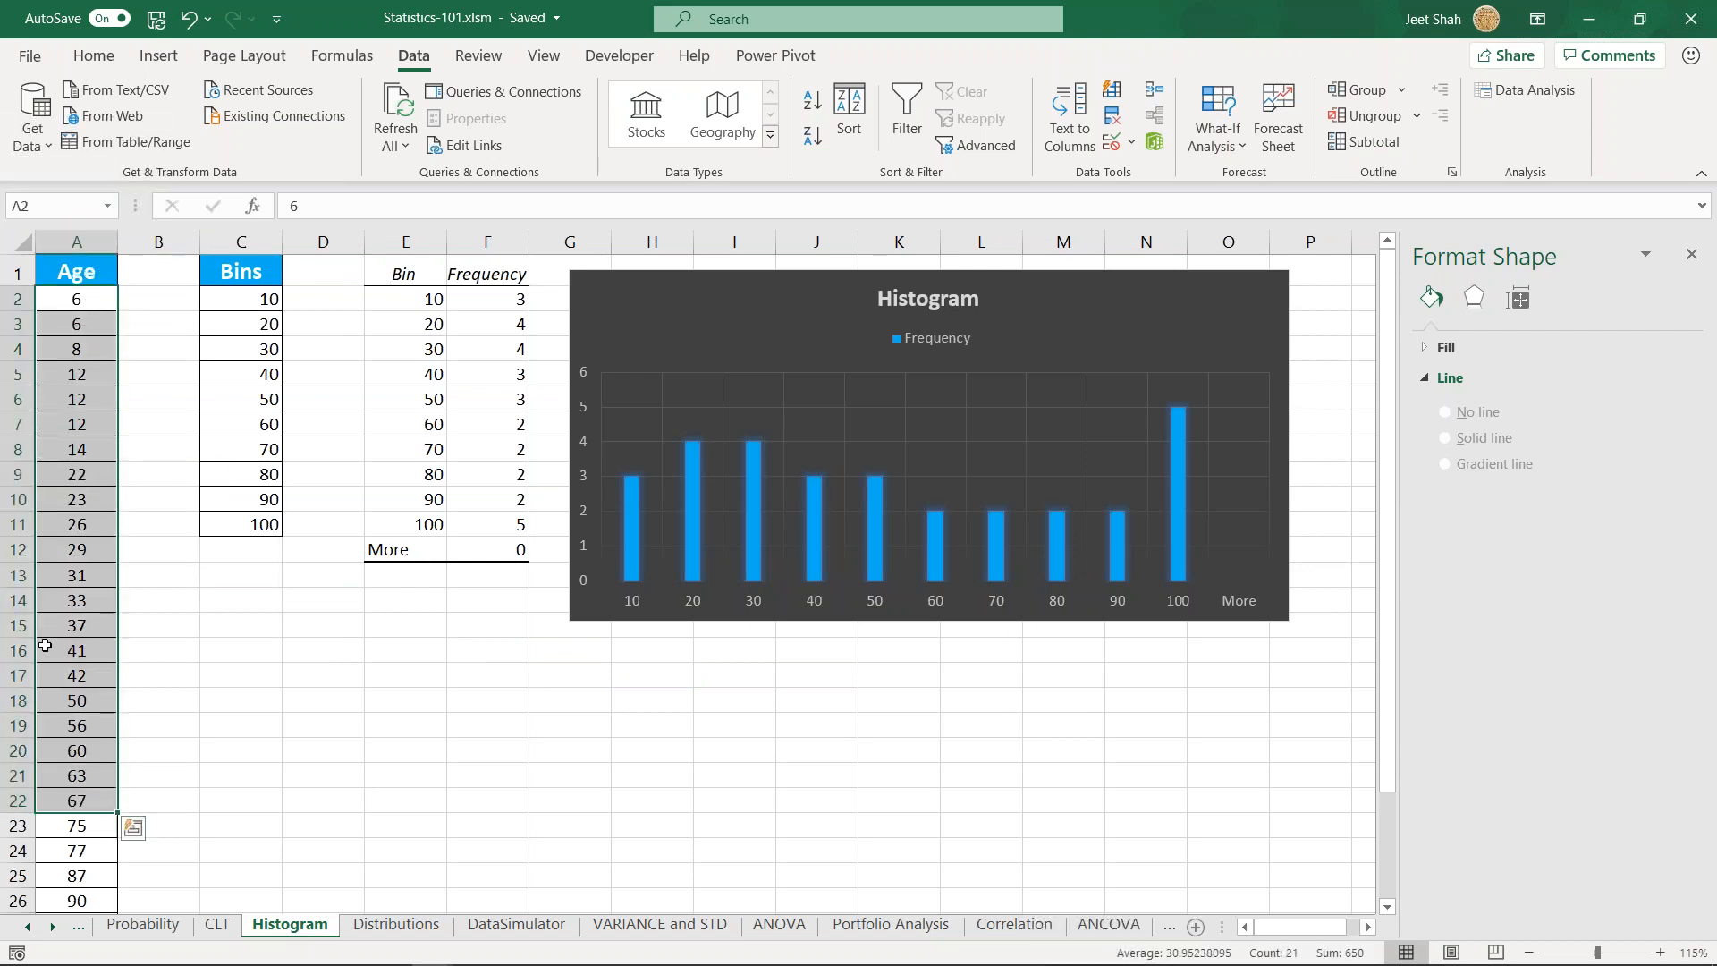
- Examine the Bins column in C1:C11 and how its intervals of 10 relate to the Age data
{"action": "left_click_drag", "start_coordinate": [236, 300], "coordinate": [260, 527]}
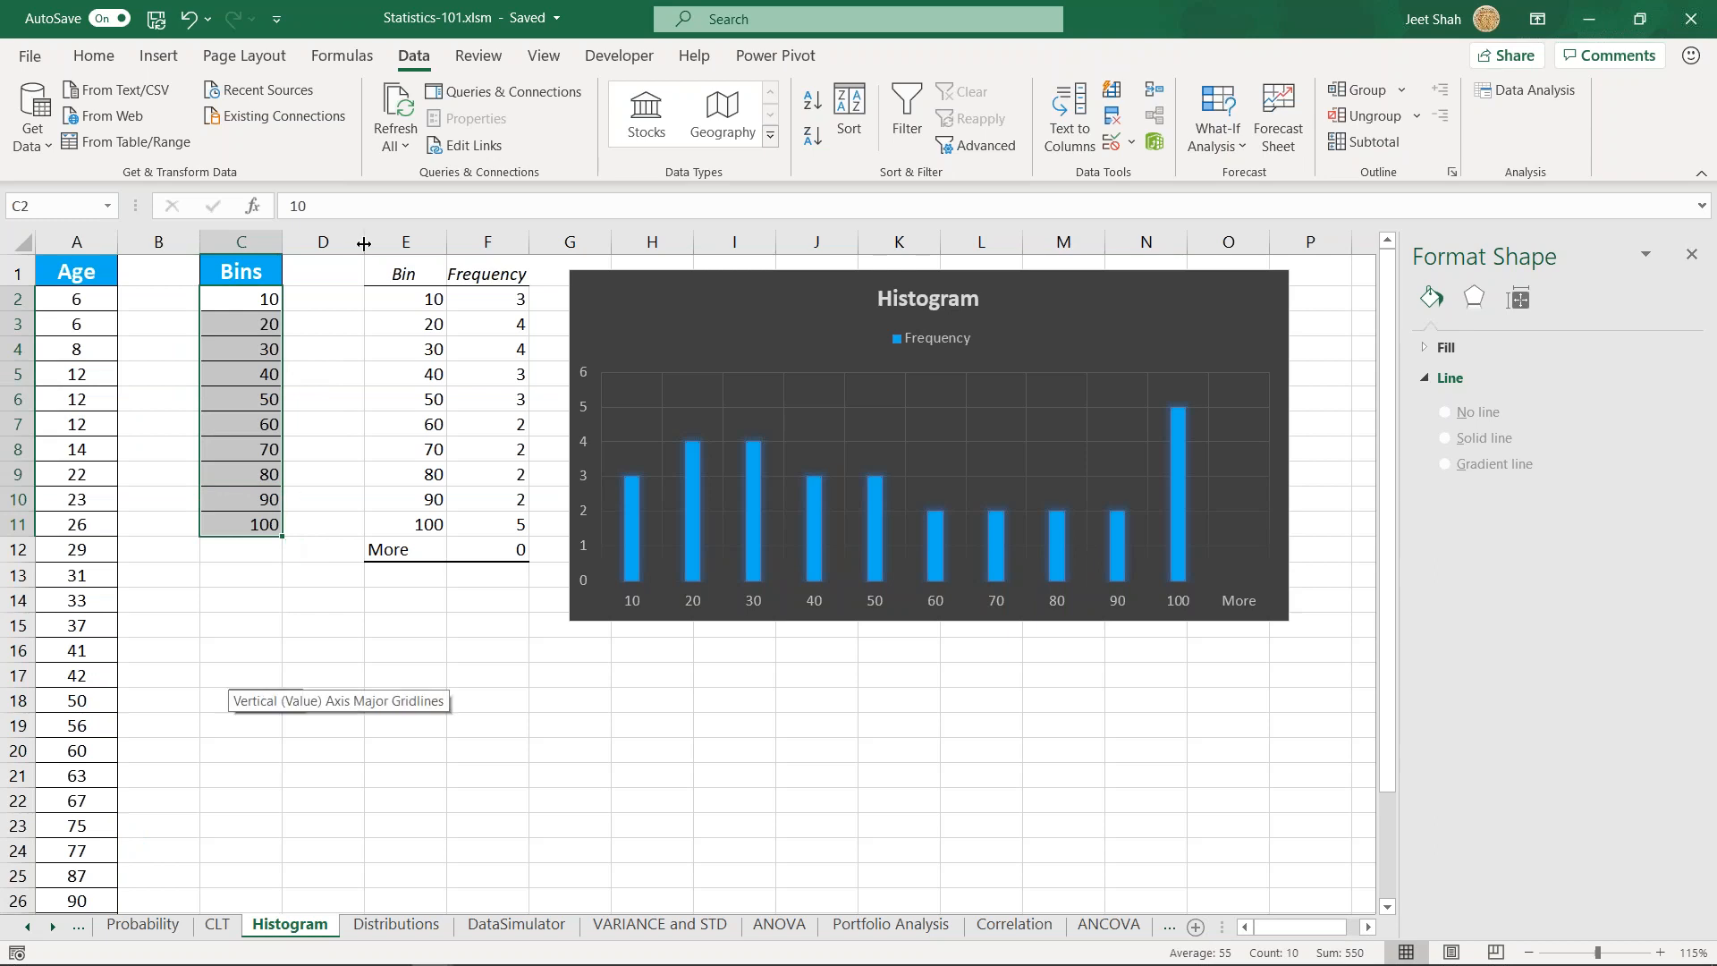
{"action": "left_click", "coordinate": [236, 271]}
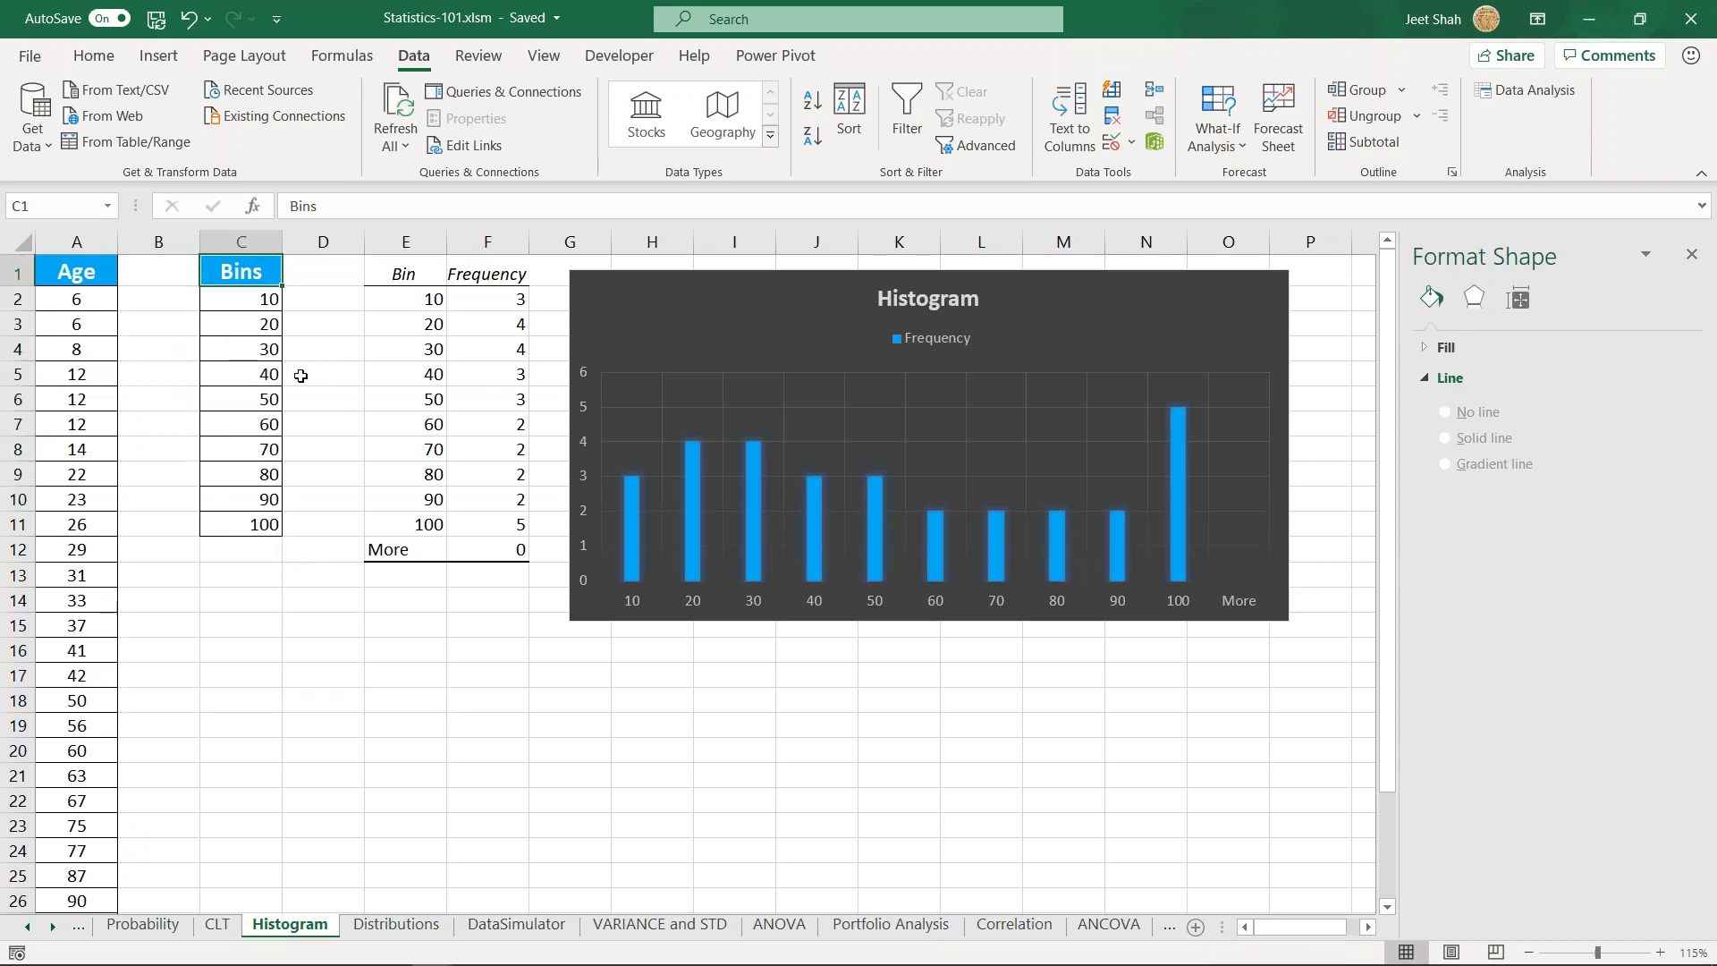
{"action": "left_click", "coordinate": [239, 318]}
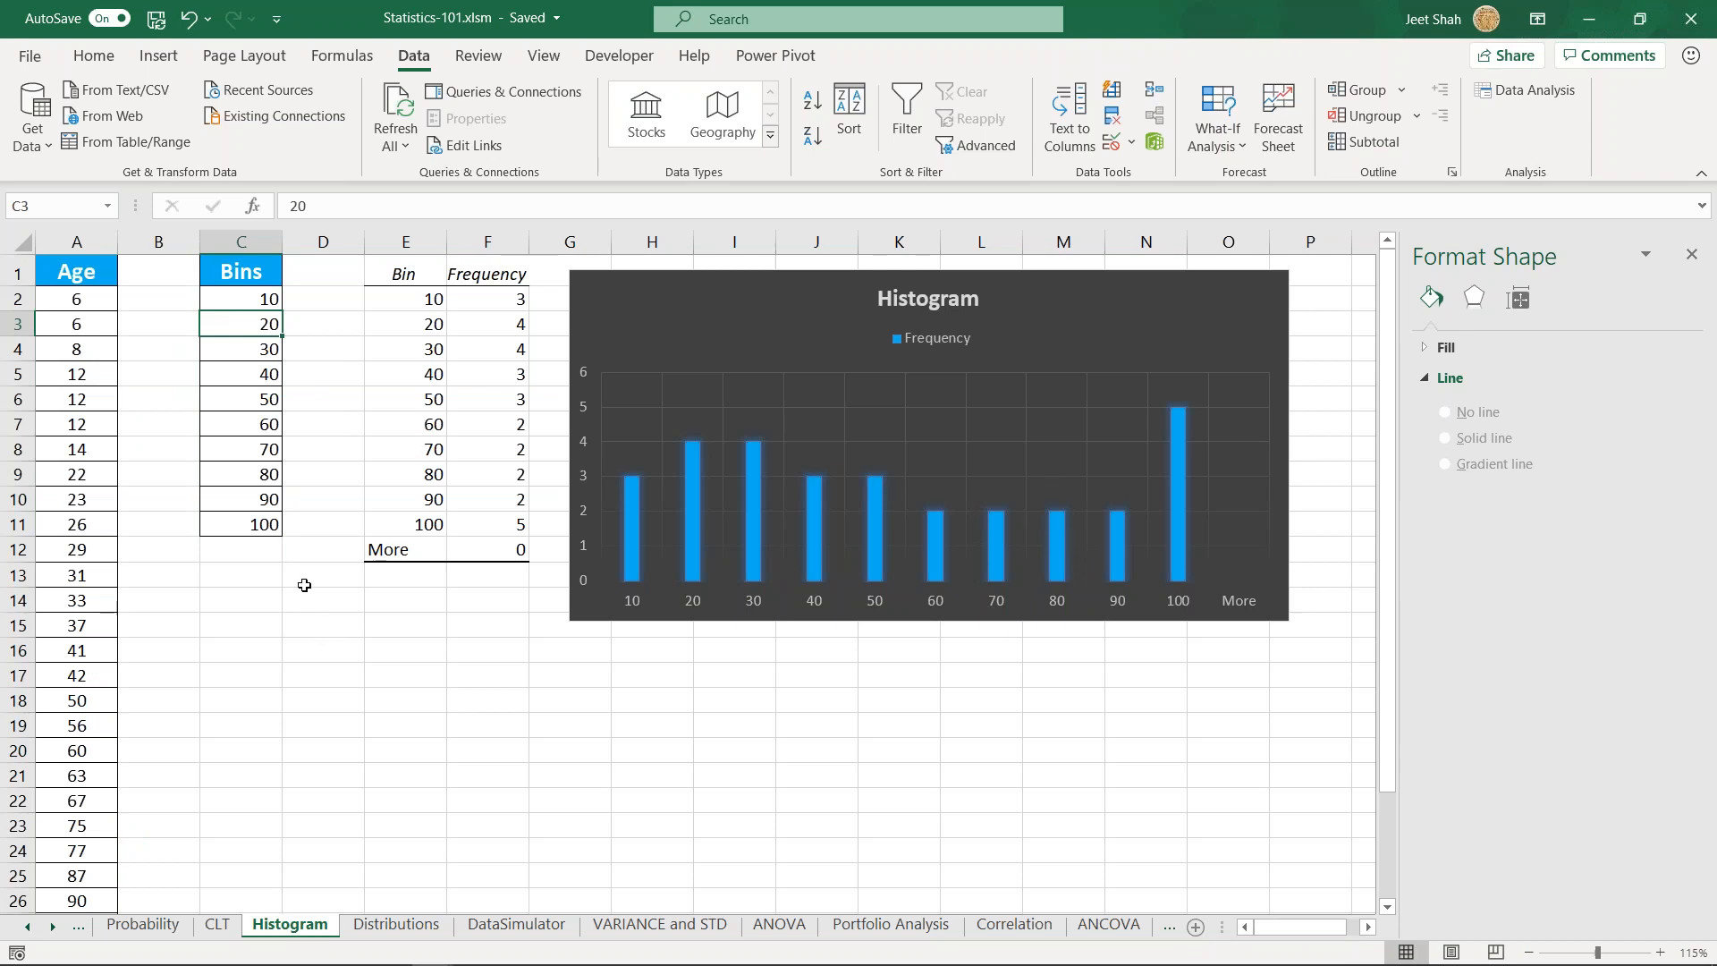
{"action": "left_click", "coordinate": [266, 590]}
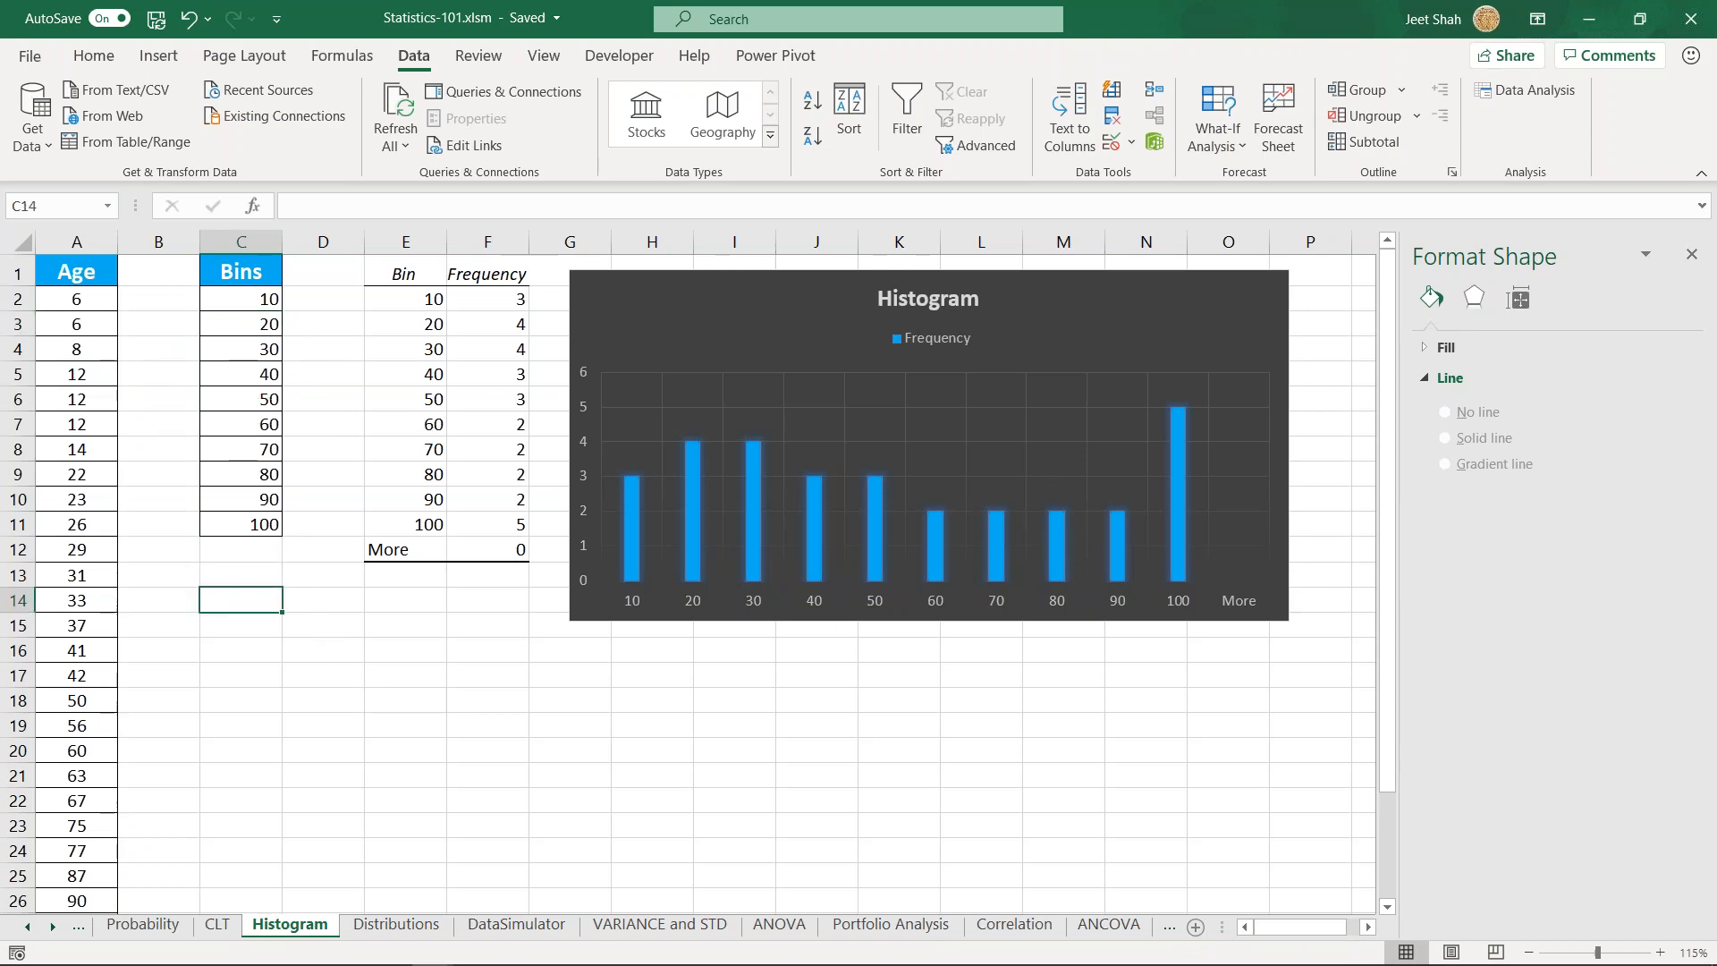
{"action": "left_click", "coordinate": [262, 571]}
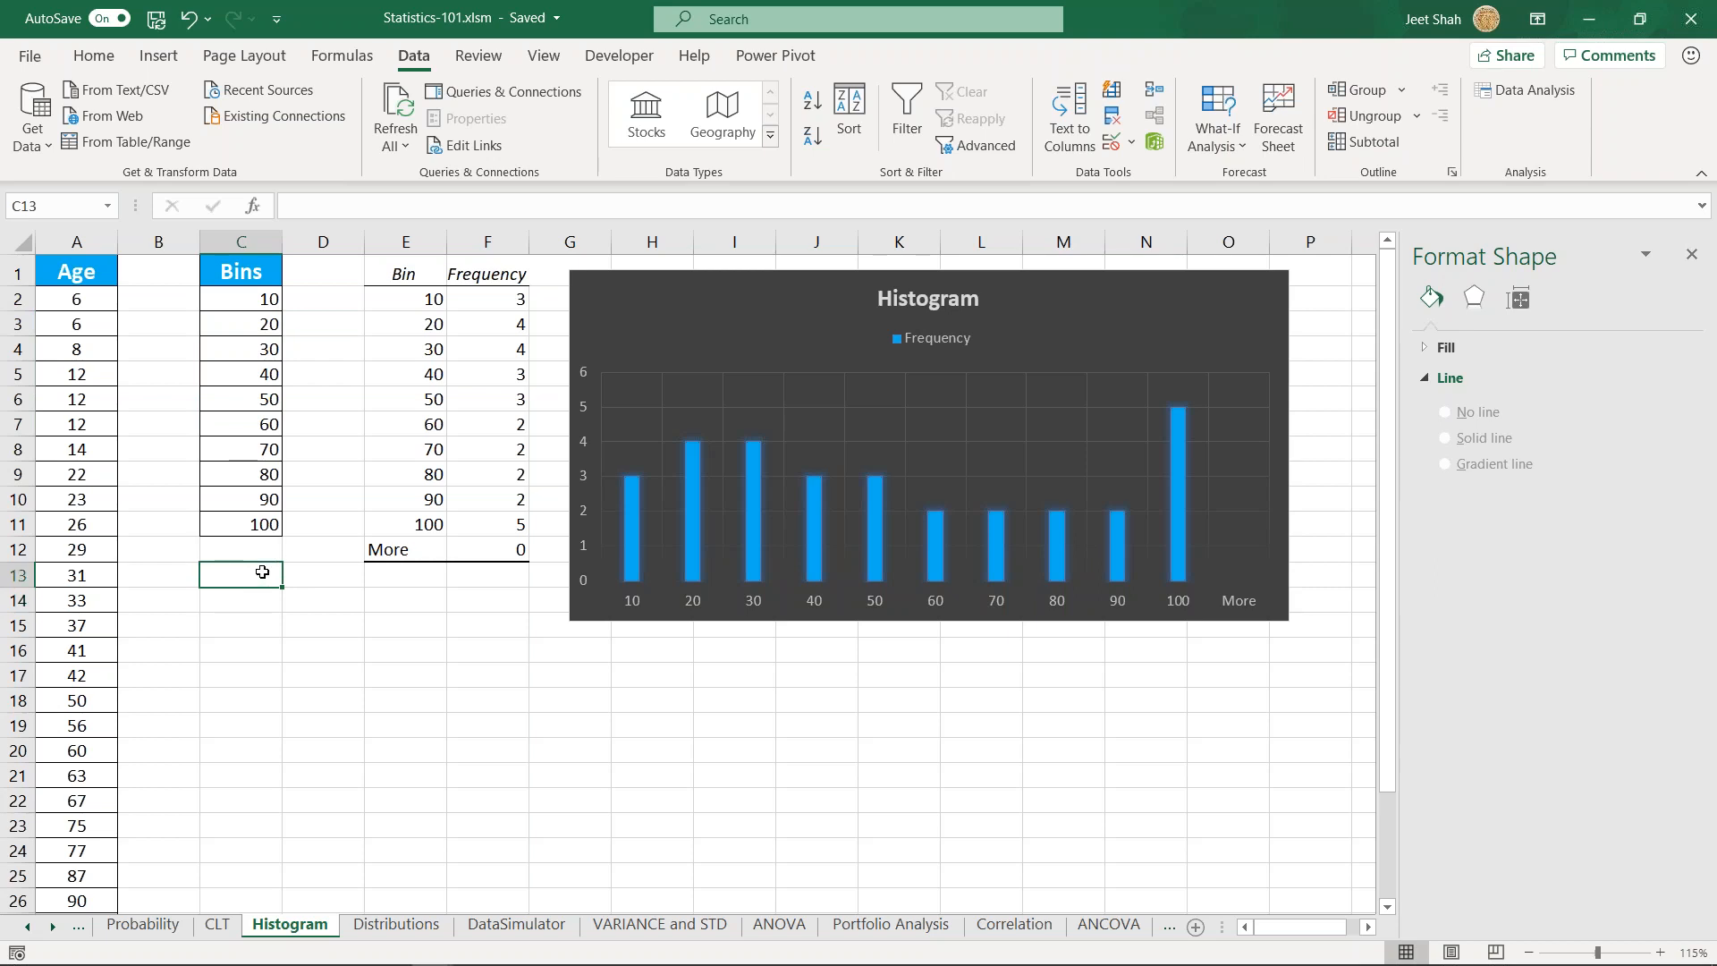
{"action": "left_click_drag", "start_coordinate": [246, 281], "coordinate": [261, 526]}
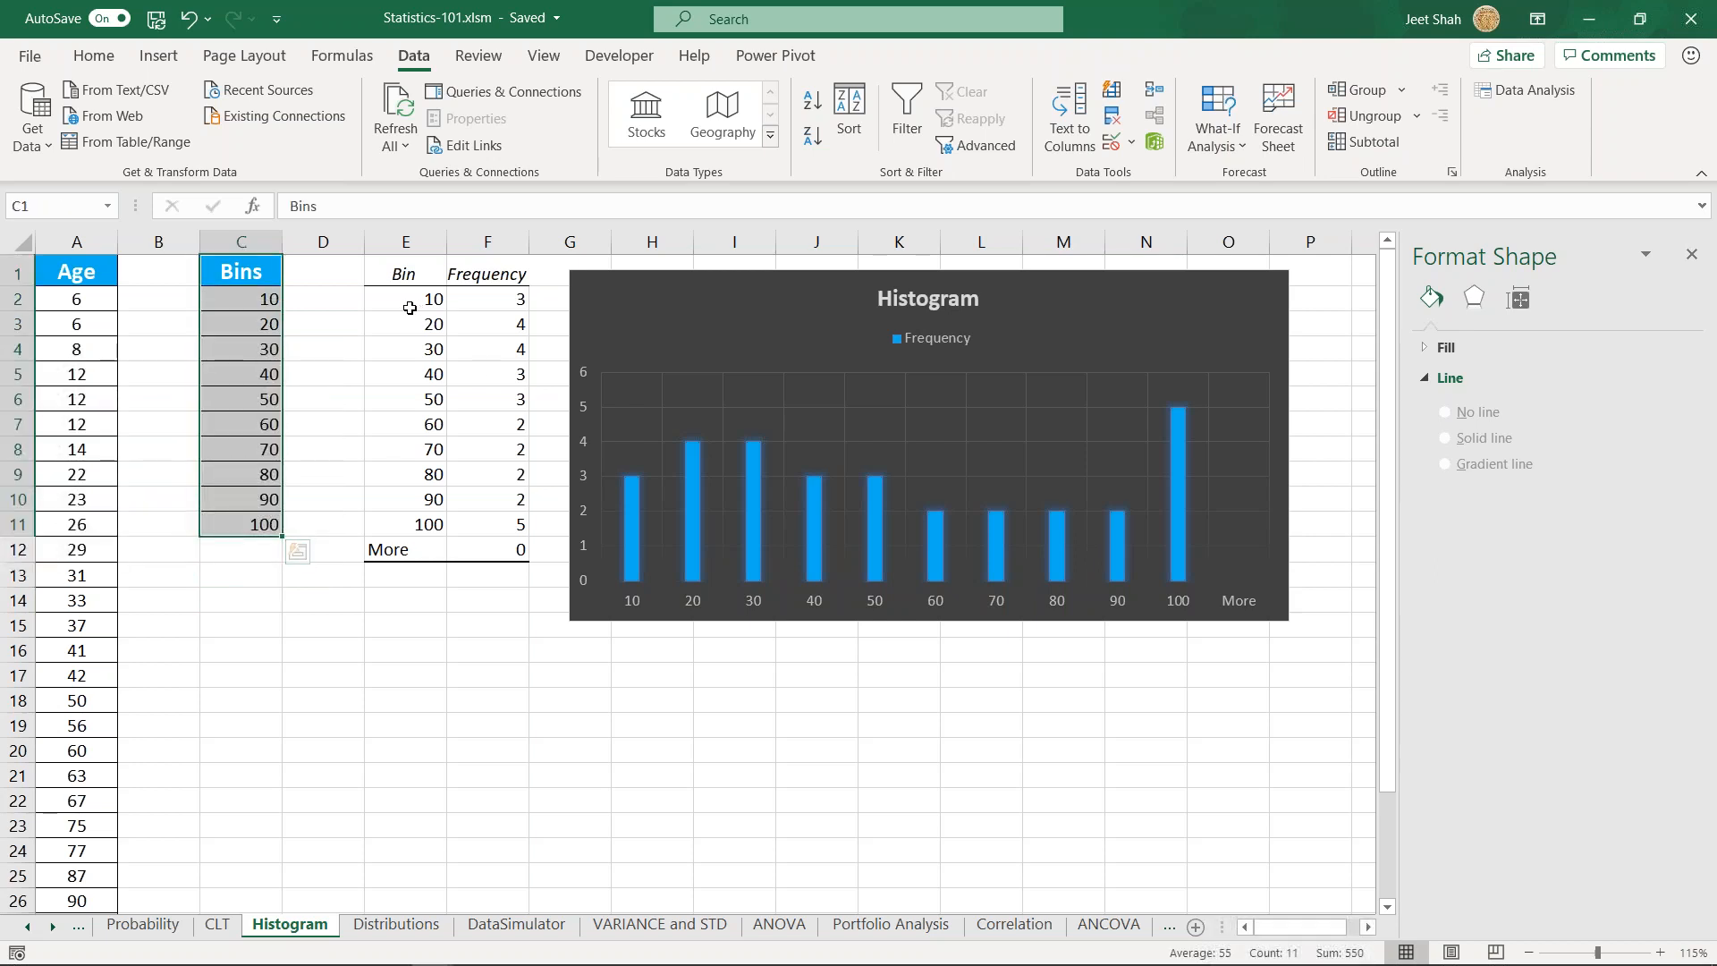
{"action": "left_click", "coordinate": [226, 316]}
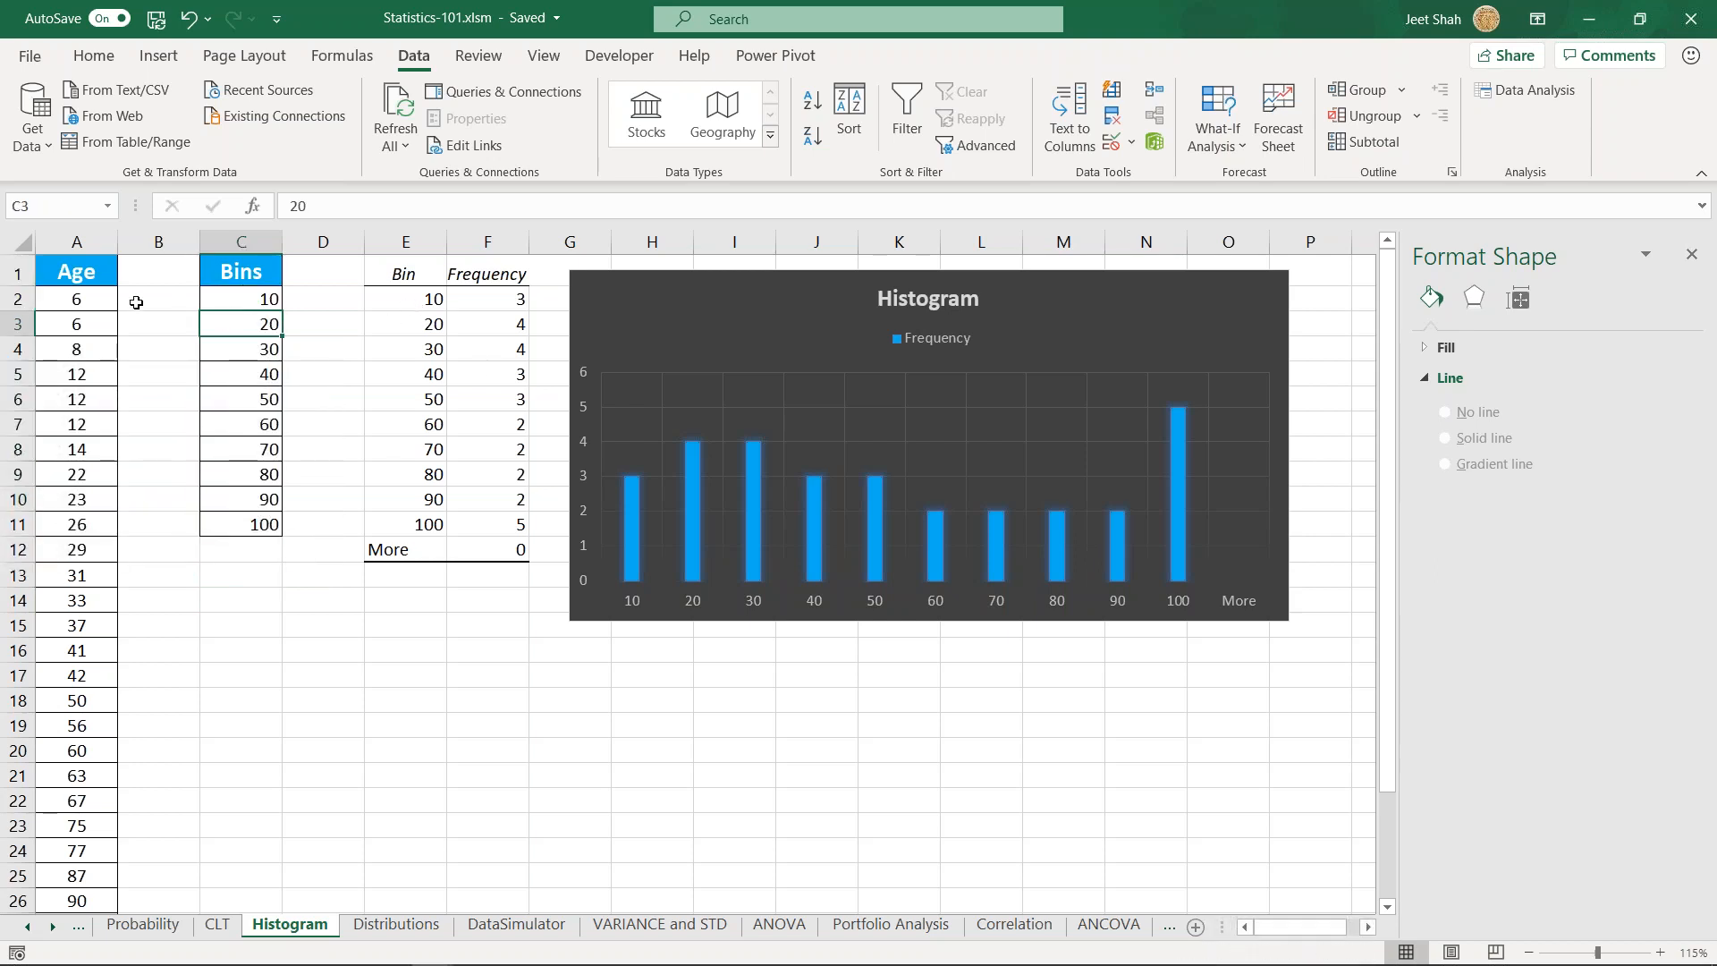
{"action": "left_click", "coordinate": [247, 296]}
{"action": "left_click", "coordinate": [245, 324]}
{"action": "left_click", "coordinate": [234, 353]}
{"action": "left_click", "coordinate": [236, 376]}
- Start a second bin list with the heading Bins in C14 and the value 20 in C15
{"action": "left_click", "coordinate": [244, 598]}
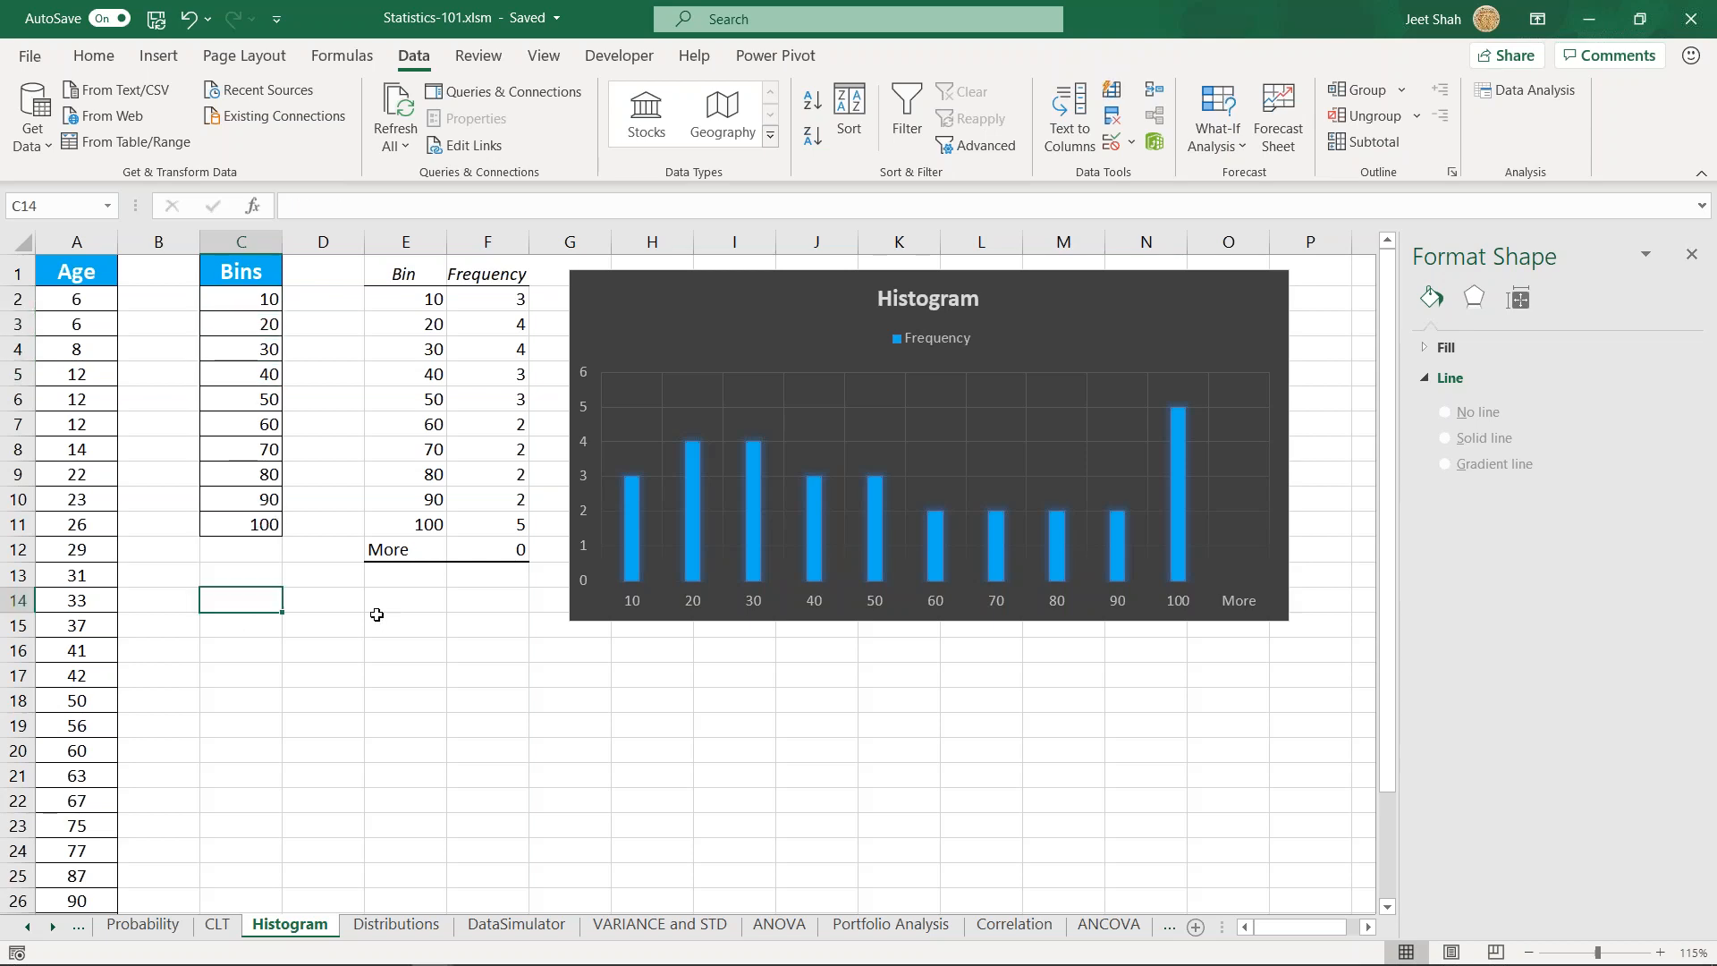
{"action": "type", "text": "Bins"}
{"action": "key", "text": "Return"}
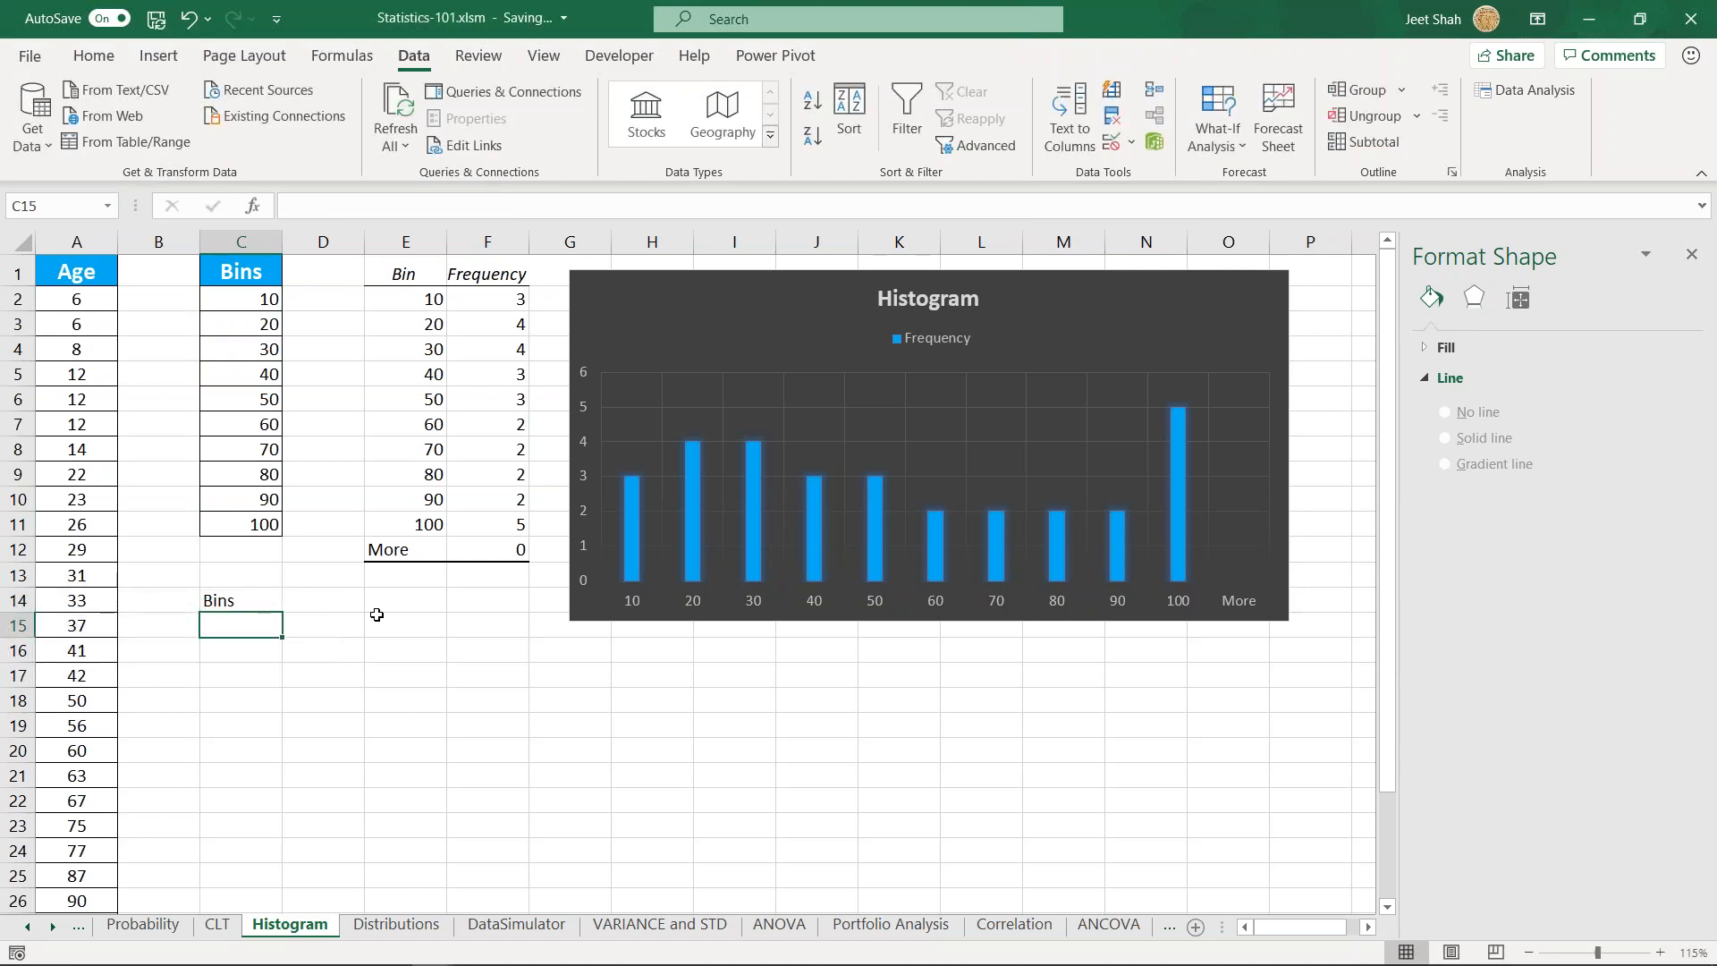
{"action": "type", "text": "1"}
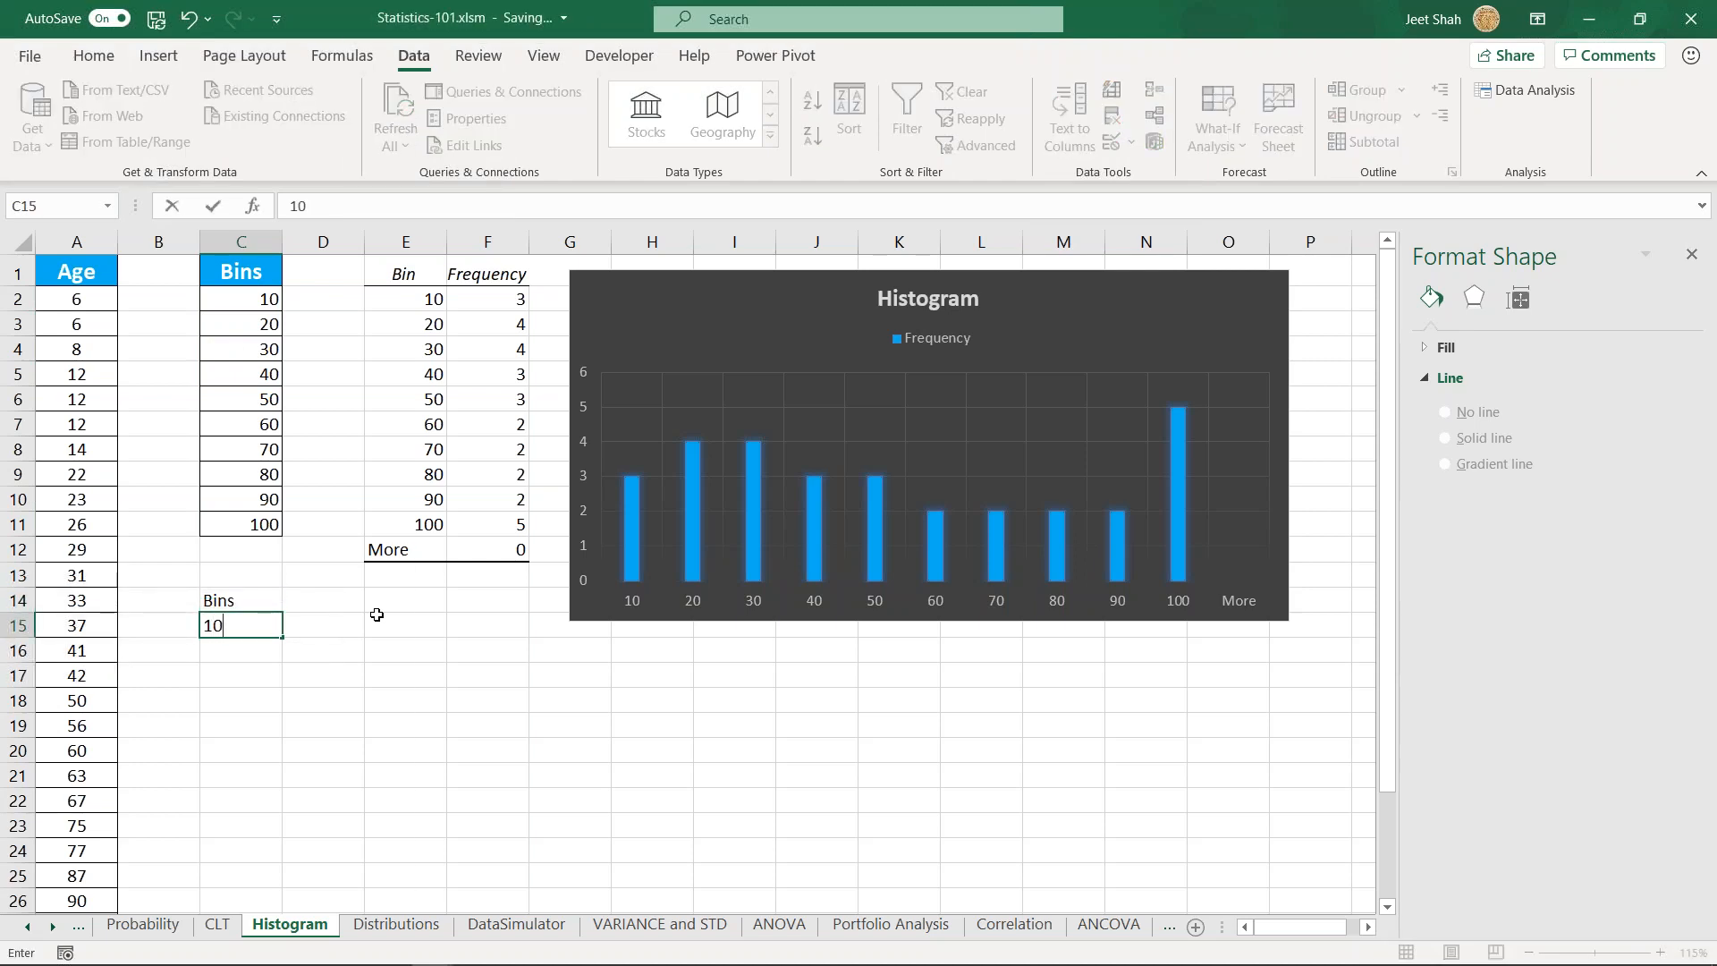
{"action": "type", "text": "0"}
{"action": "key", "text": "BackSpace"}
{"action": "key", "text": "BackSpace"}
{"action": "type", "text": "20"}
{"action": "key", "text": "Return"}
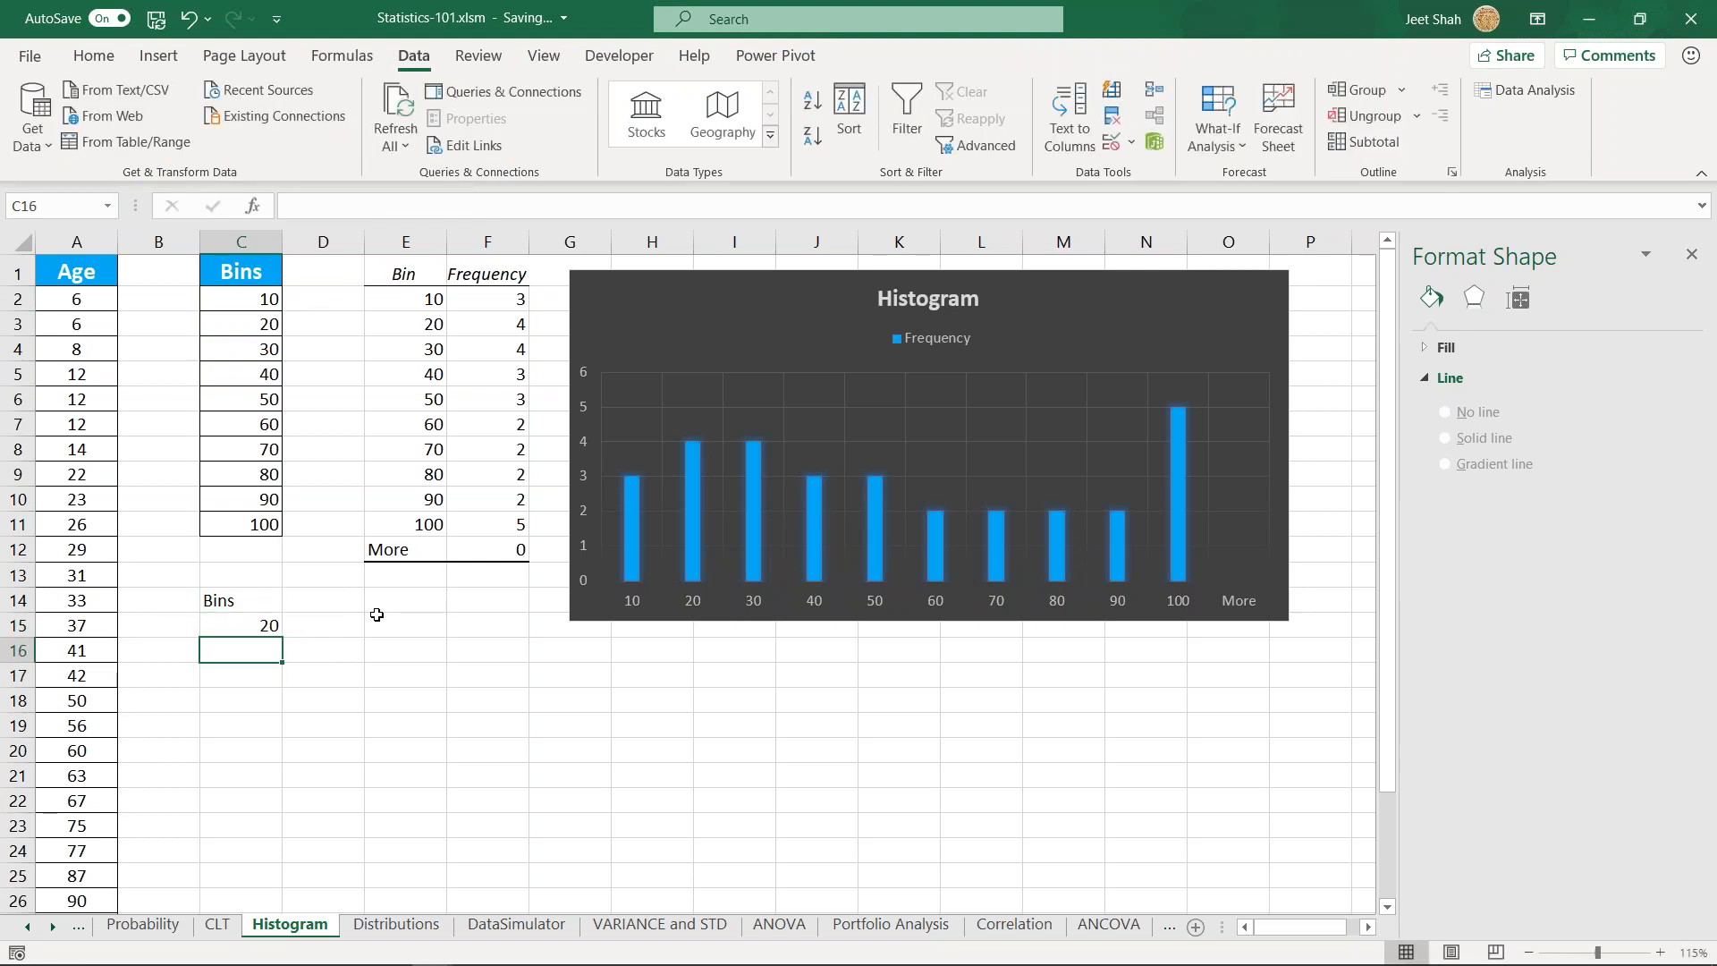
- Enter the formula =C15+20 in C16 and fill it down to C19
{"action": "type", "text": "="}
{"action": "key", "text": "Up"}
{"action": "type", "text": "+"}
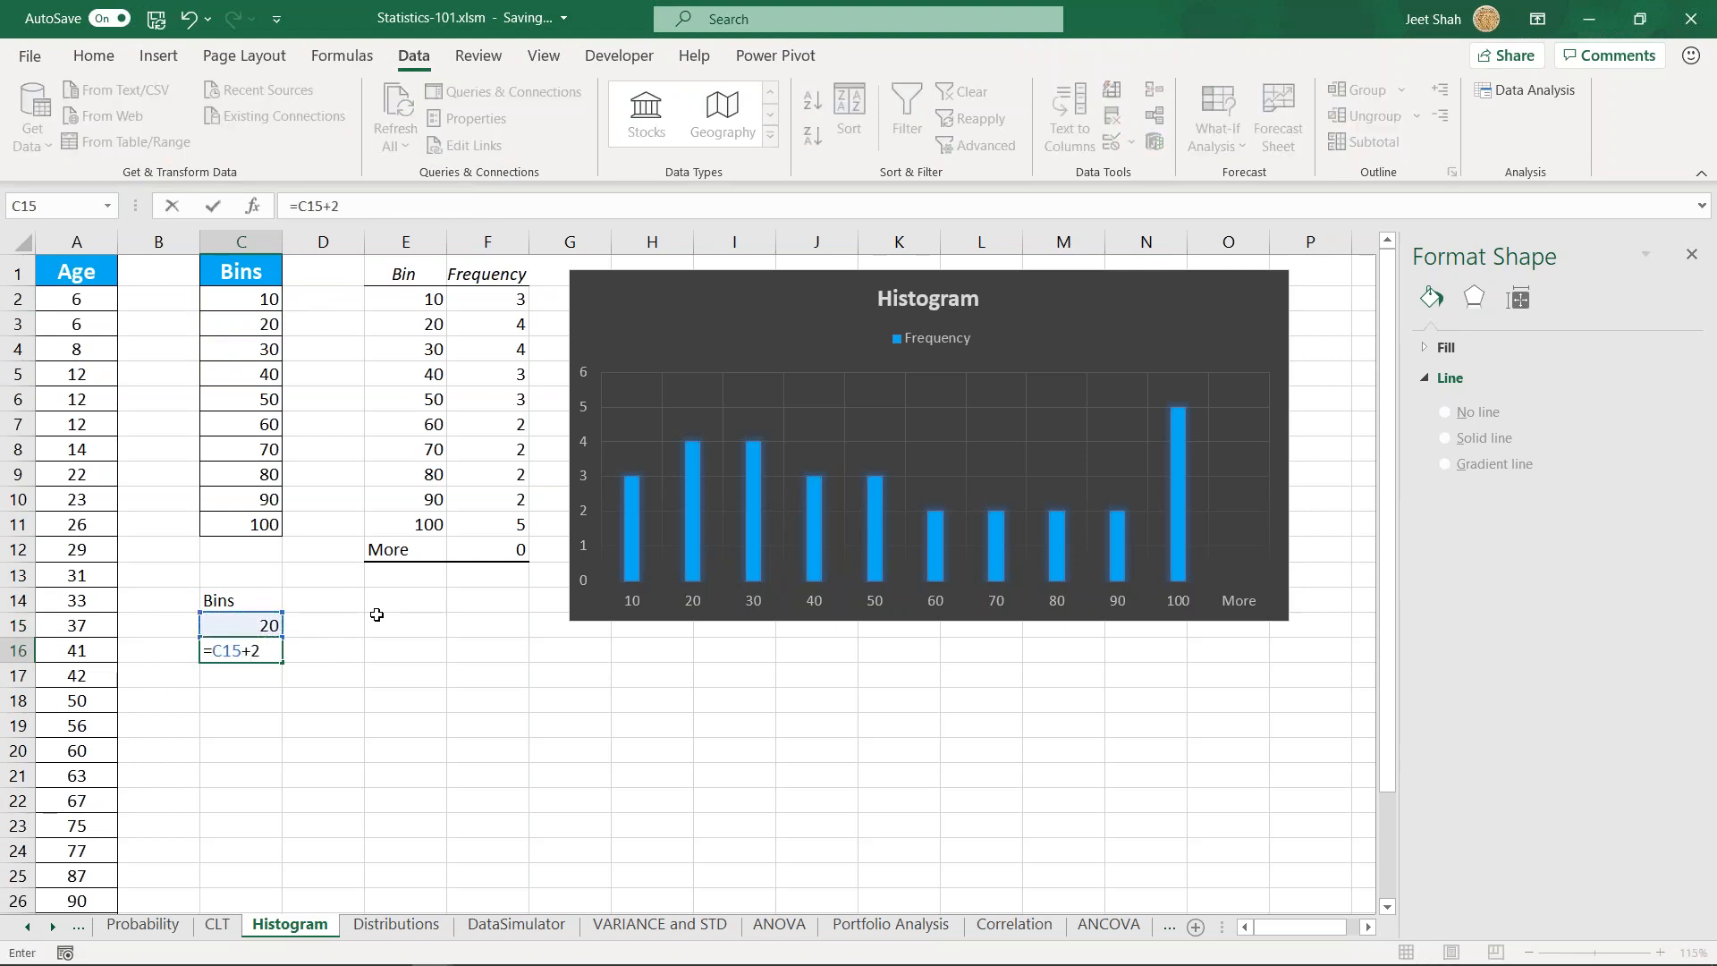
{"action": "key", "text": "Return"}
{"action": "left_click", "coordinate": [237, 650]}
{"action": "left_click_drag", "start_coordinate": [283, 663], "coordinate": [352, 728]}
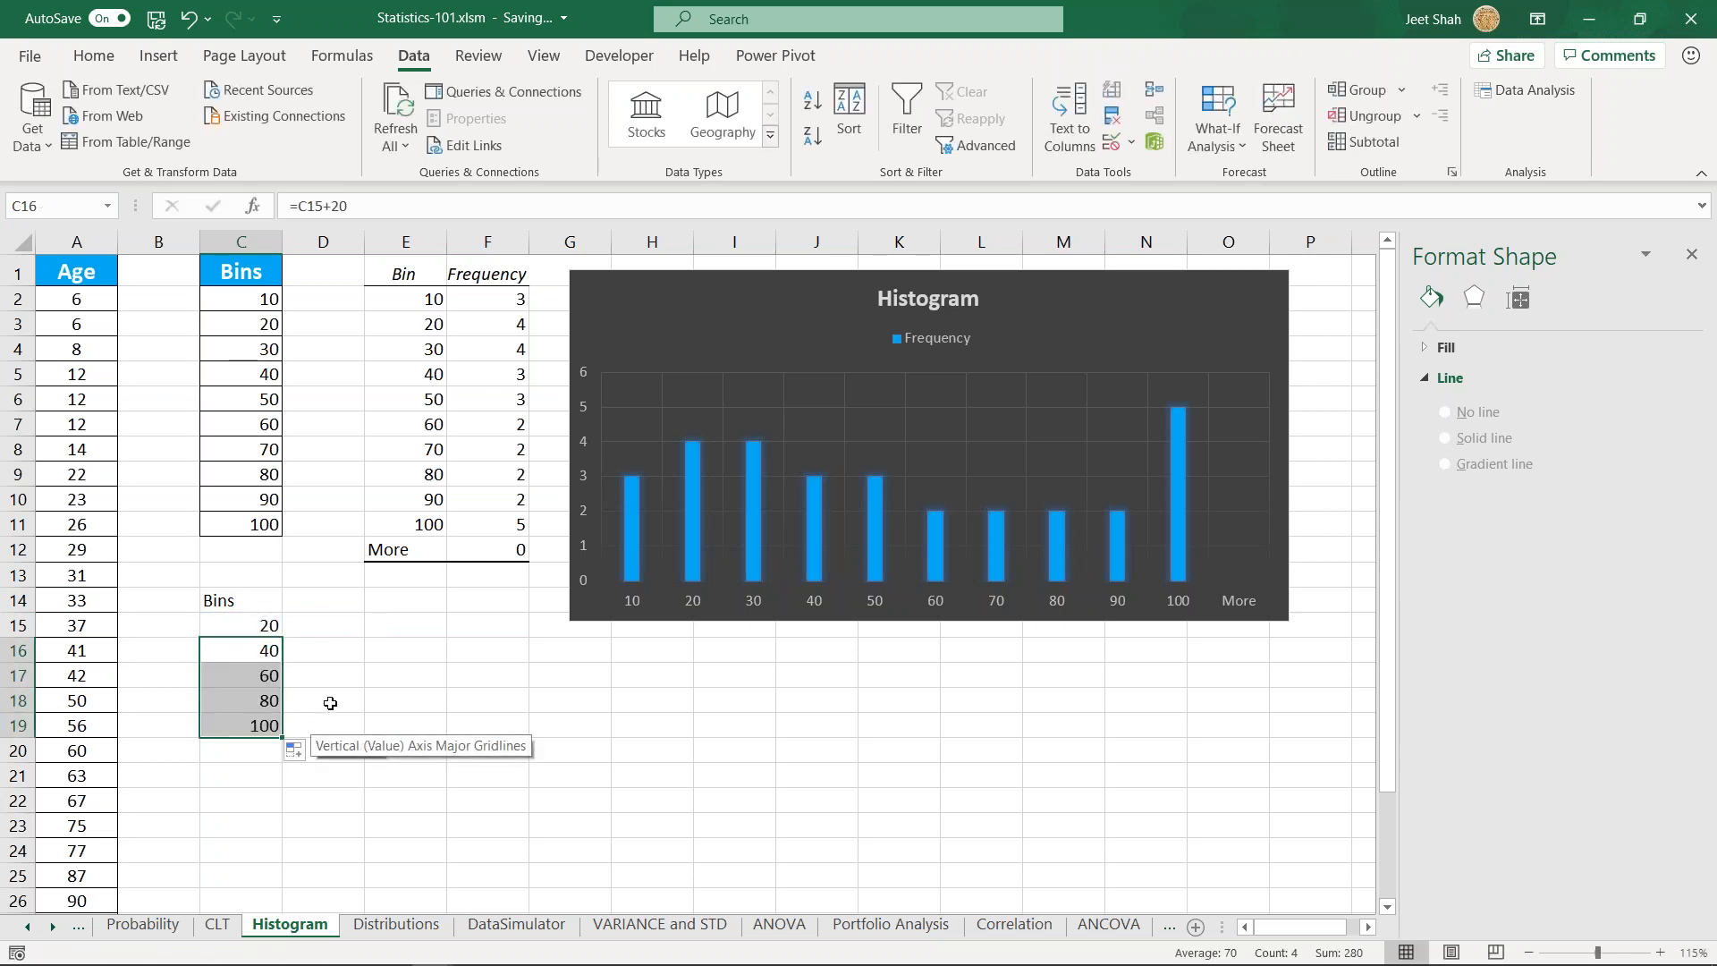
- Compare the new bins in C14:C19 with the original bins in C2:C11 and the Age values
{"action": "left_click", "coordinate": [338, 699]}
{"action": "left_click_drag", "start_coordinate": [223, 606], "coordinate": [321, 724]}
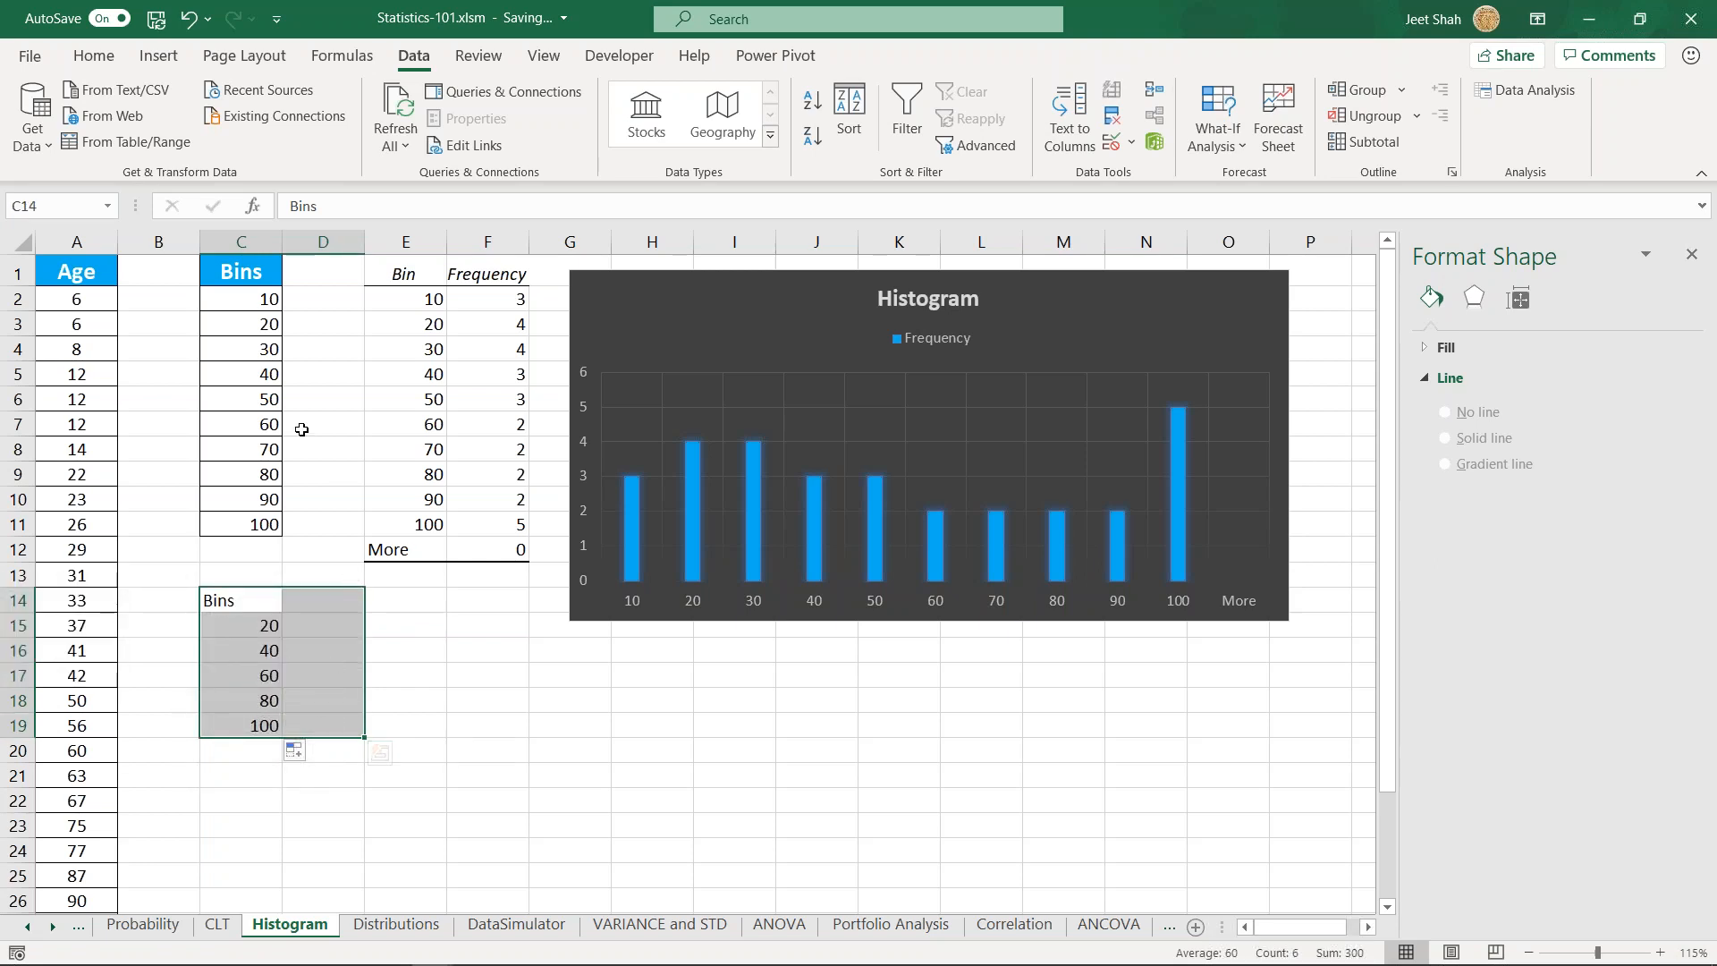
{"action": "left_click", "coordinate": [284, 375]}
{"action": "left_click_drag", "start_coordinate": [241, 299], "coordinate": [339, 474]}
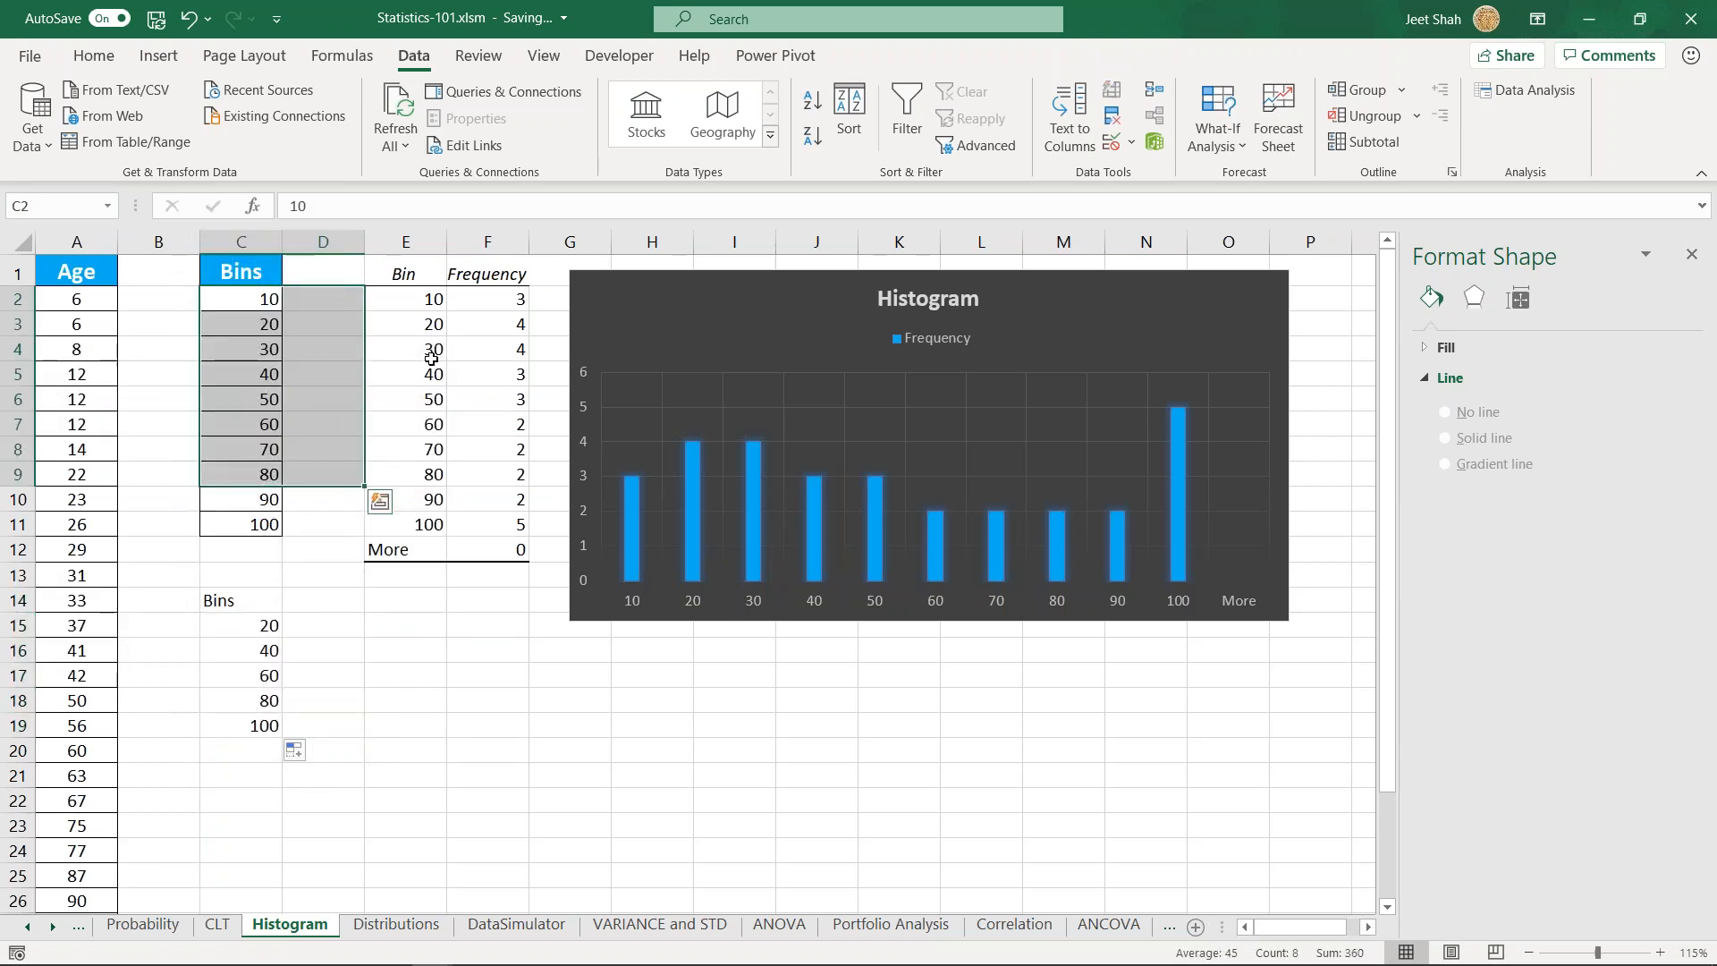
{"action": "left_click", "coordinate": [229, 302]}
{"action": "left_click_drag", "start_coordinate": [77, 299], "coordinate": [89, 780]}
{"action": "left_click_drag", "start_coordinate": [264, 300], "coordinate": [261, 518]}
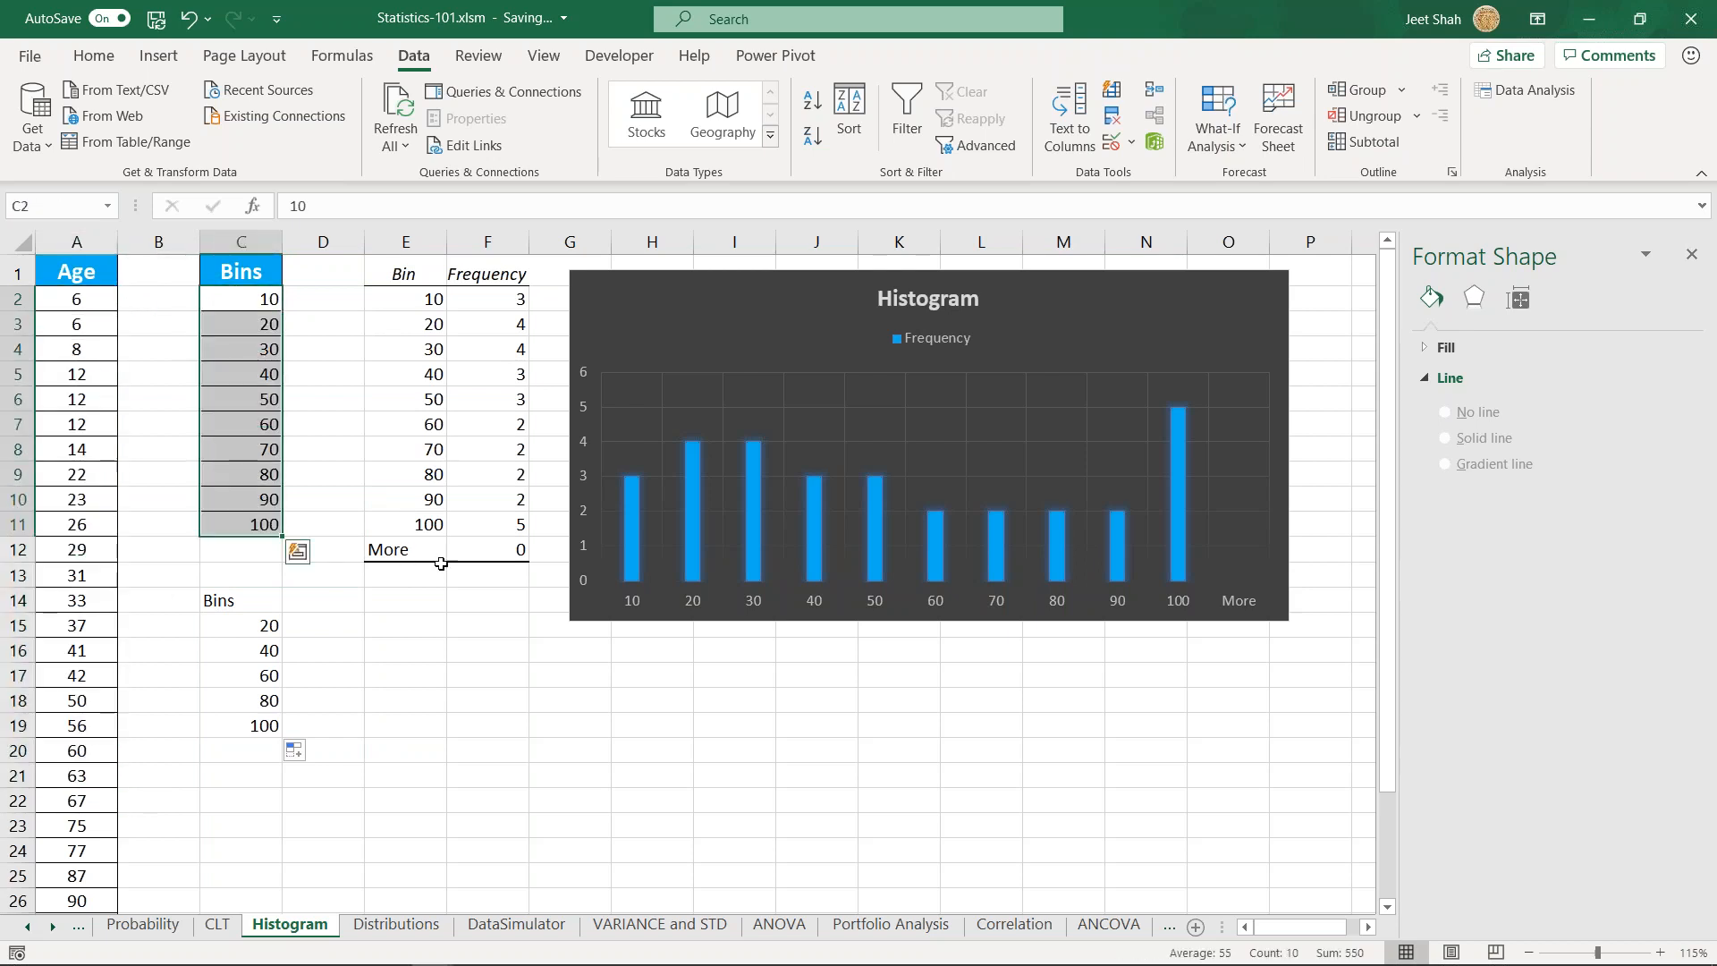
- Examine the existing Bin and Frequency table in columns E and F, checking the first bins and their frequencies
{"action": "left_click", "coordinate": [486, 301]}
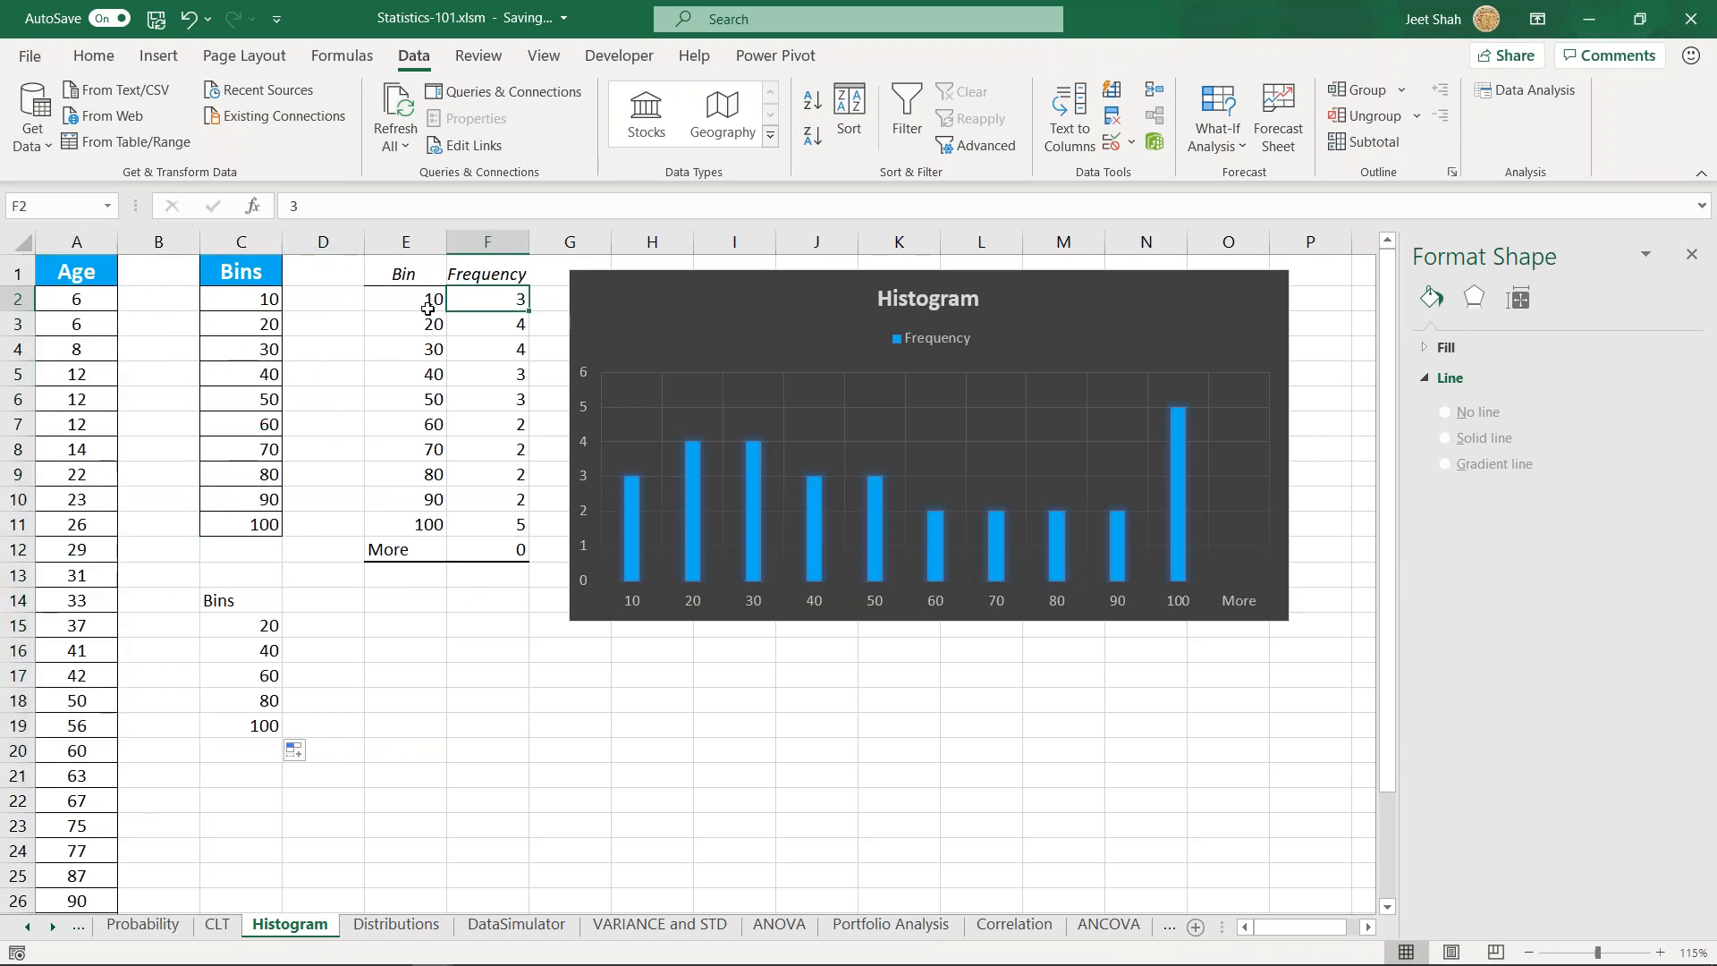
{"action": "double_click", "coordinate": [498, 299]}
{"action": "key", "text": "Escape"}
{"action": "key", "text": "Return"}
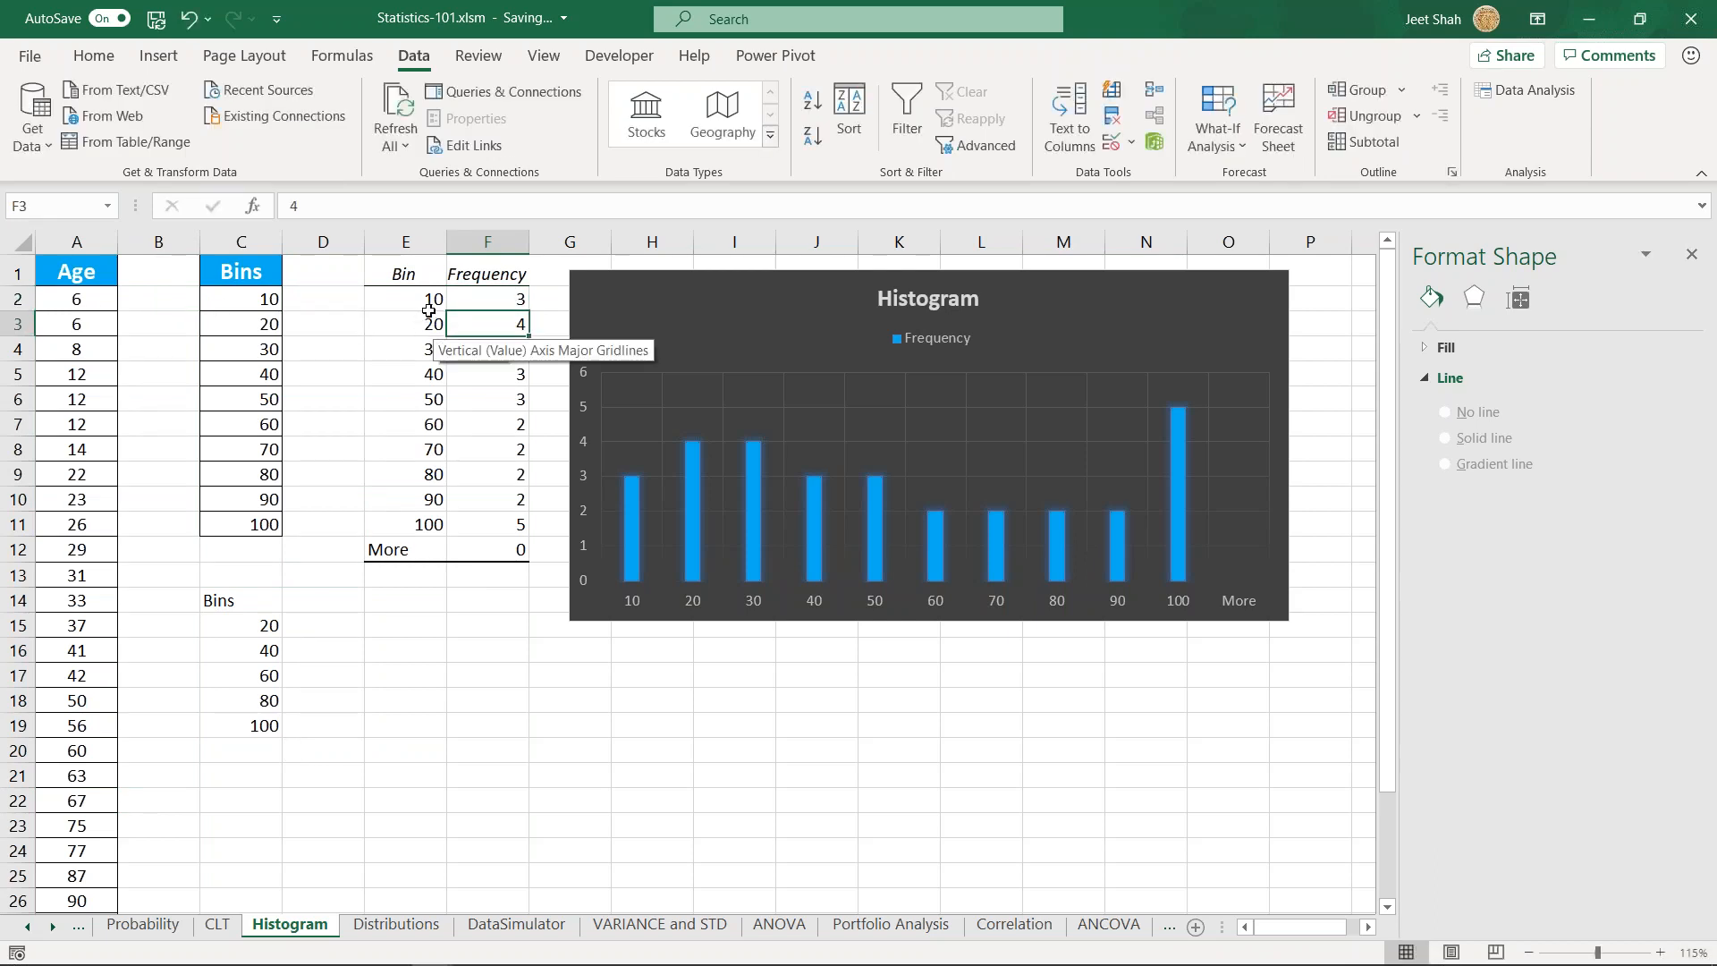
{"action": "left_click", "coordinate": [429, 308]}
{"action": "left_click", "coordinate": [422, 325]}
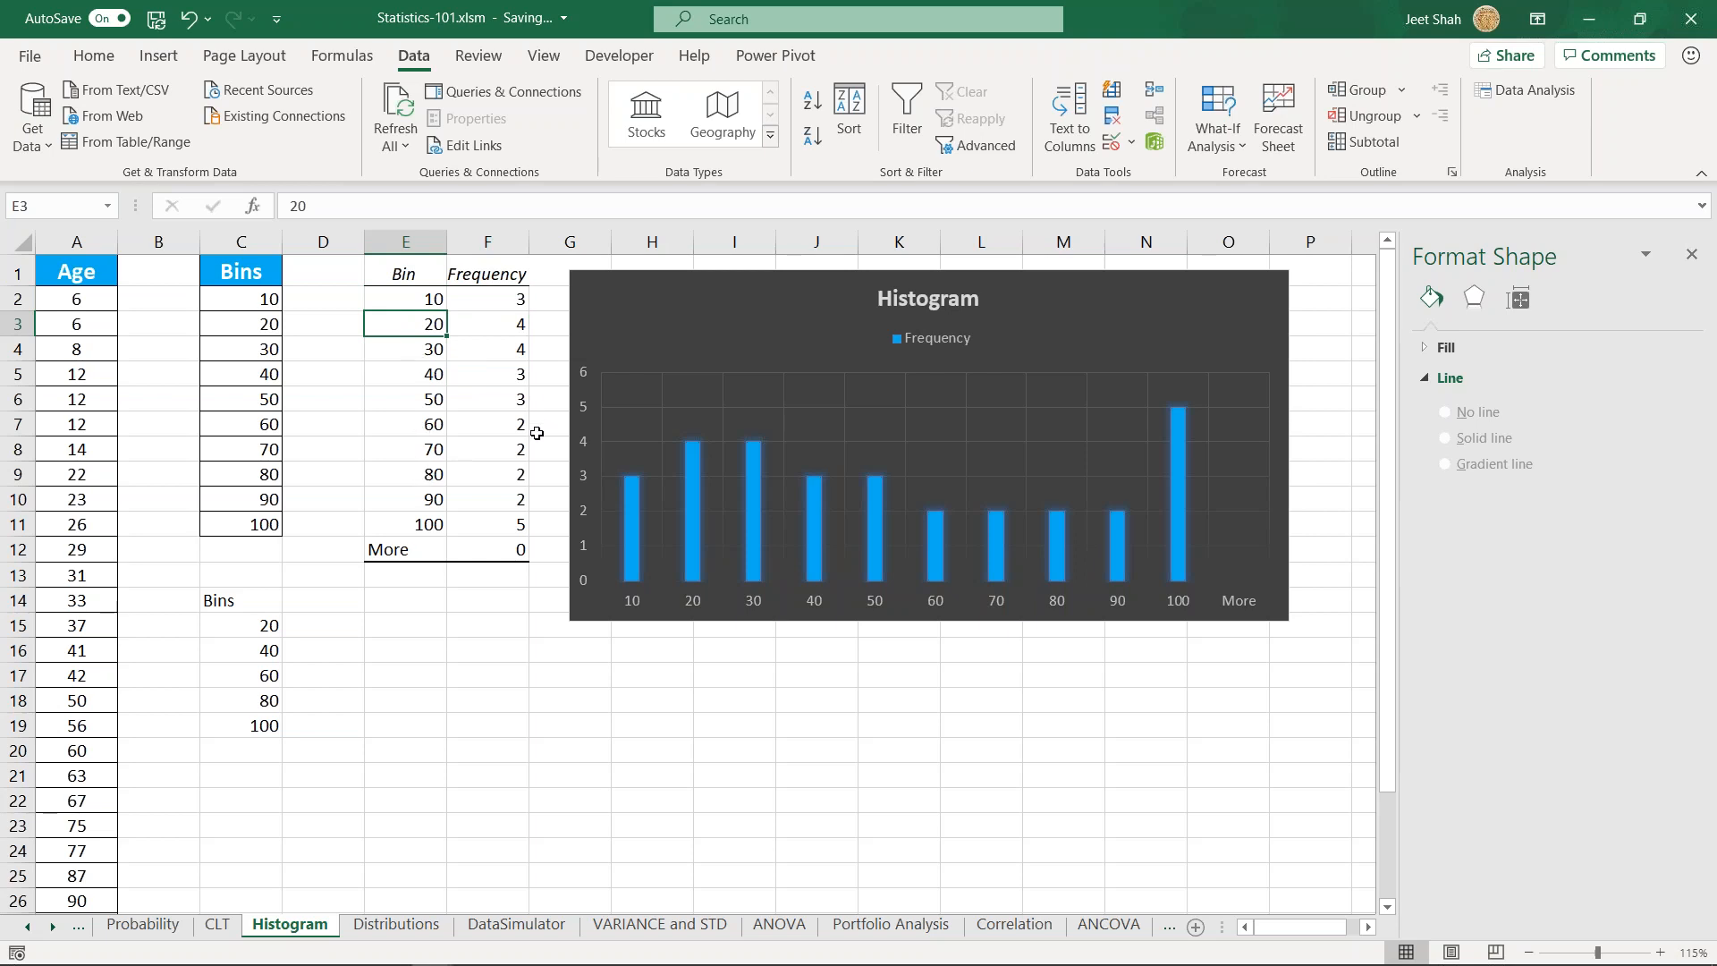
{"action": "left_click", "coordinate": [499, 302]}
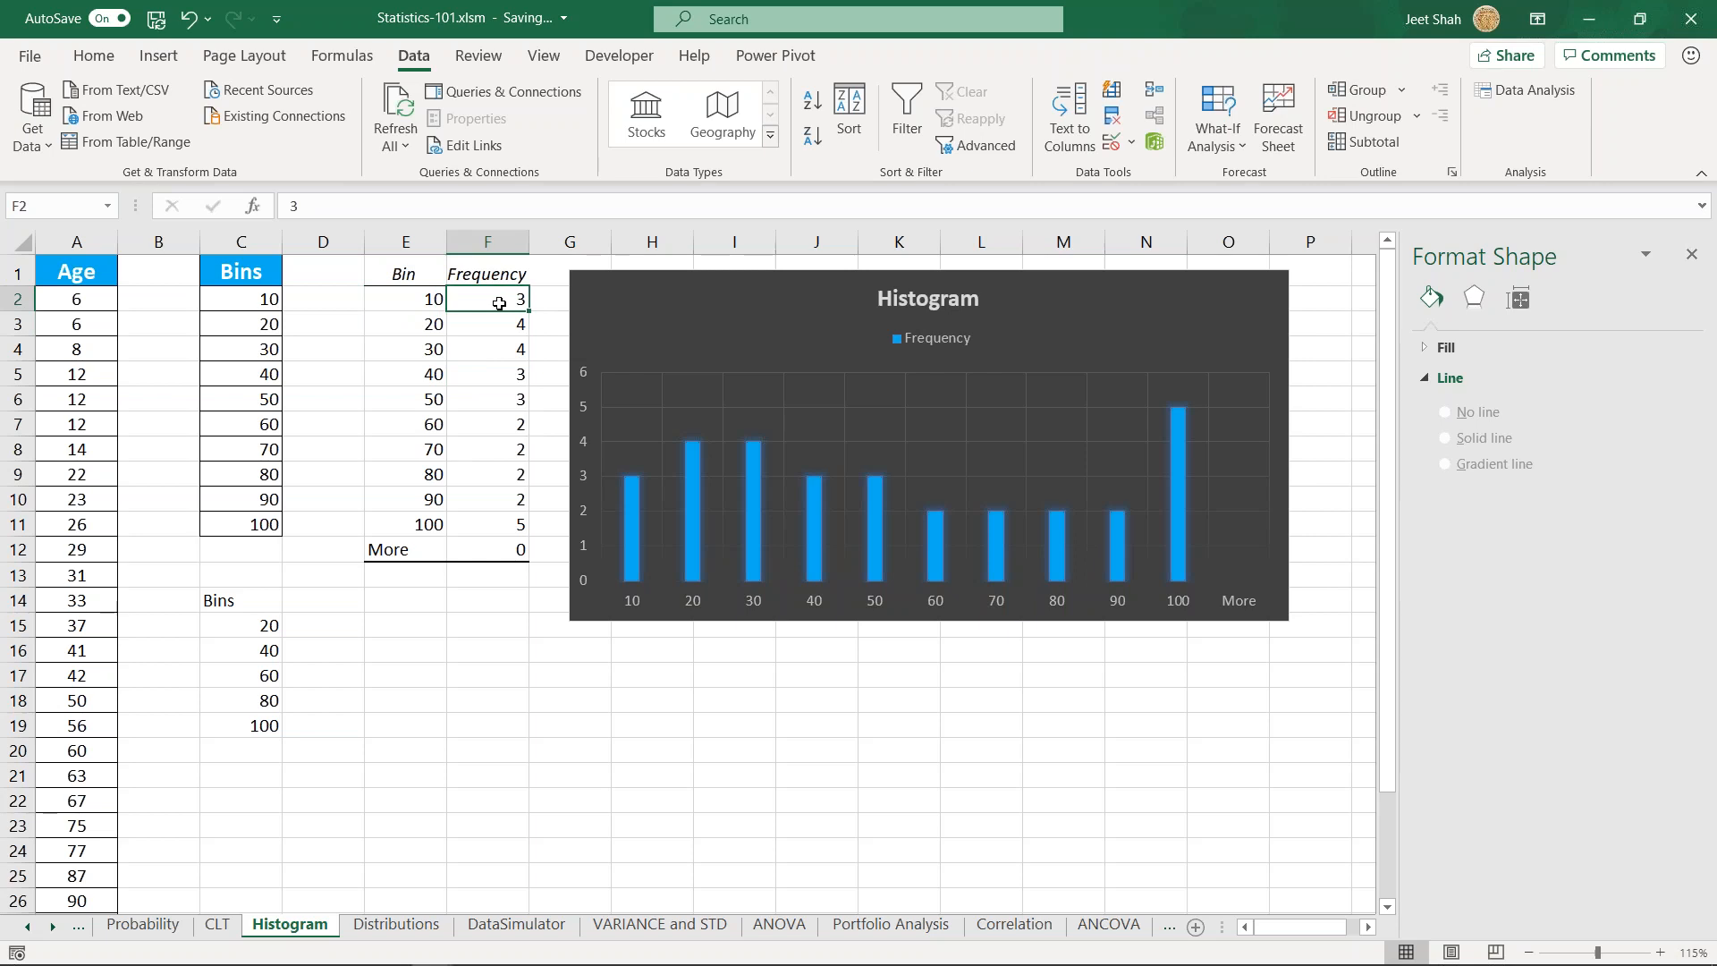
{"action": "left_click", "coordinate": [397, 267]}
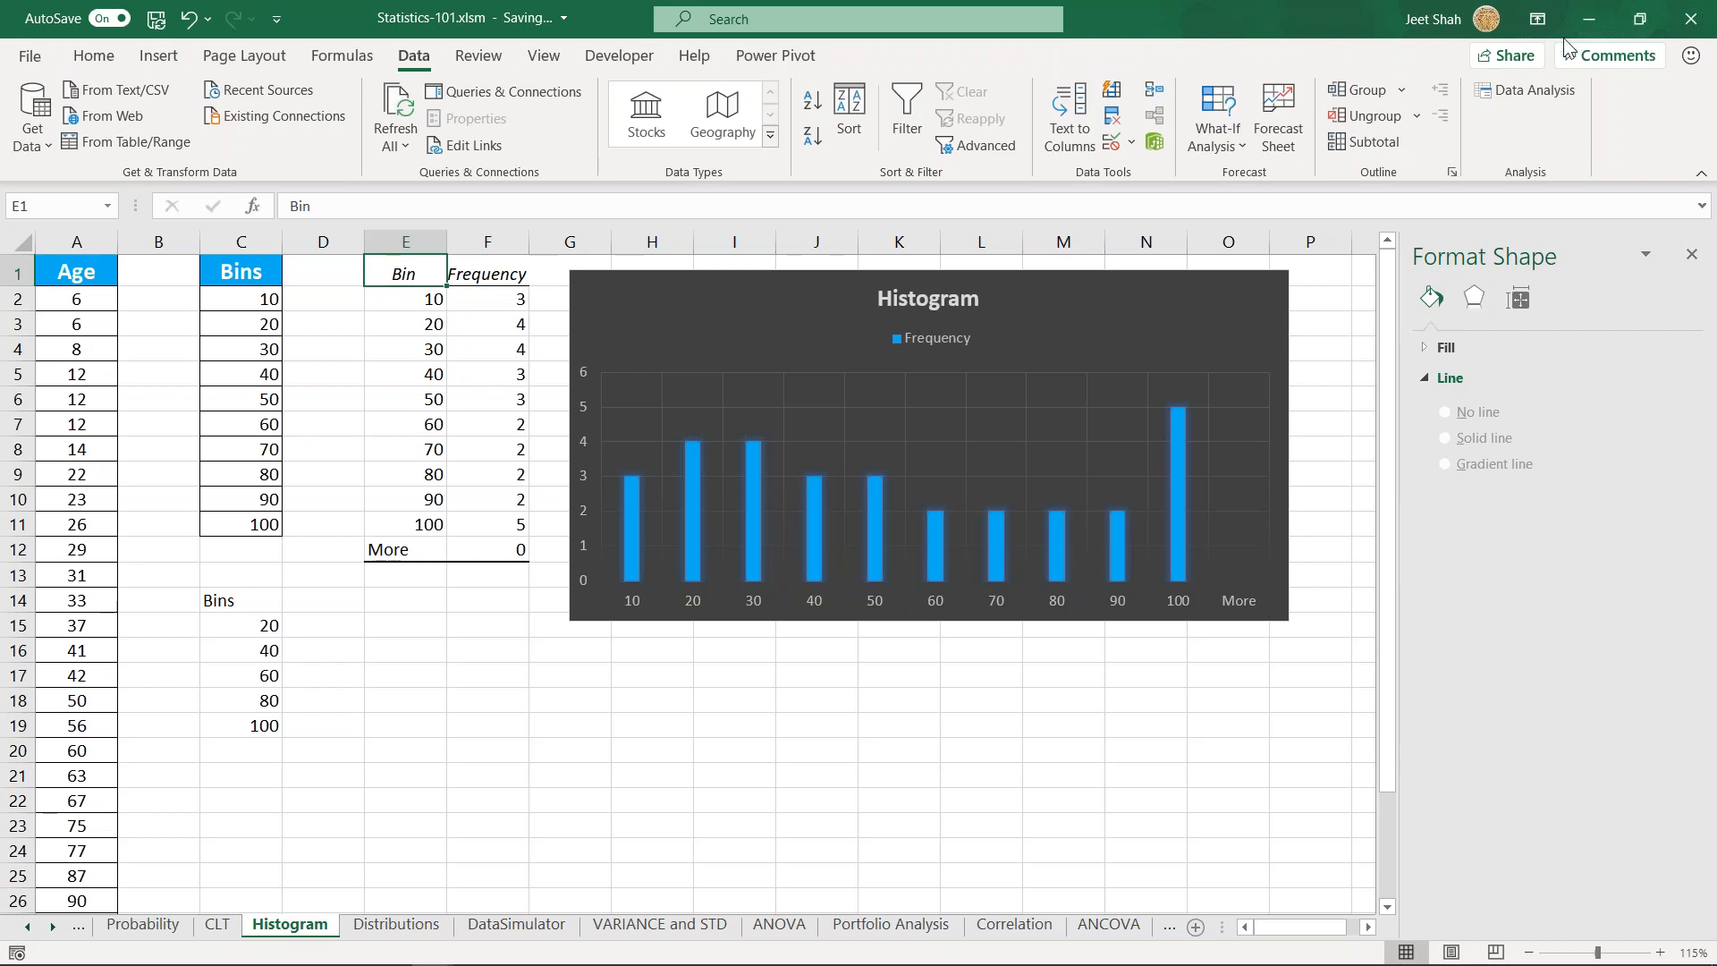
- Start a Histogram data analysis with input range A2:A31 and bin range C2:C11
{"action": "left_click", "coordinate": [1569, 96]}
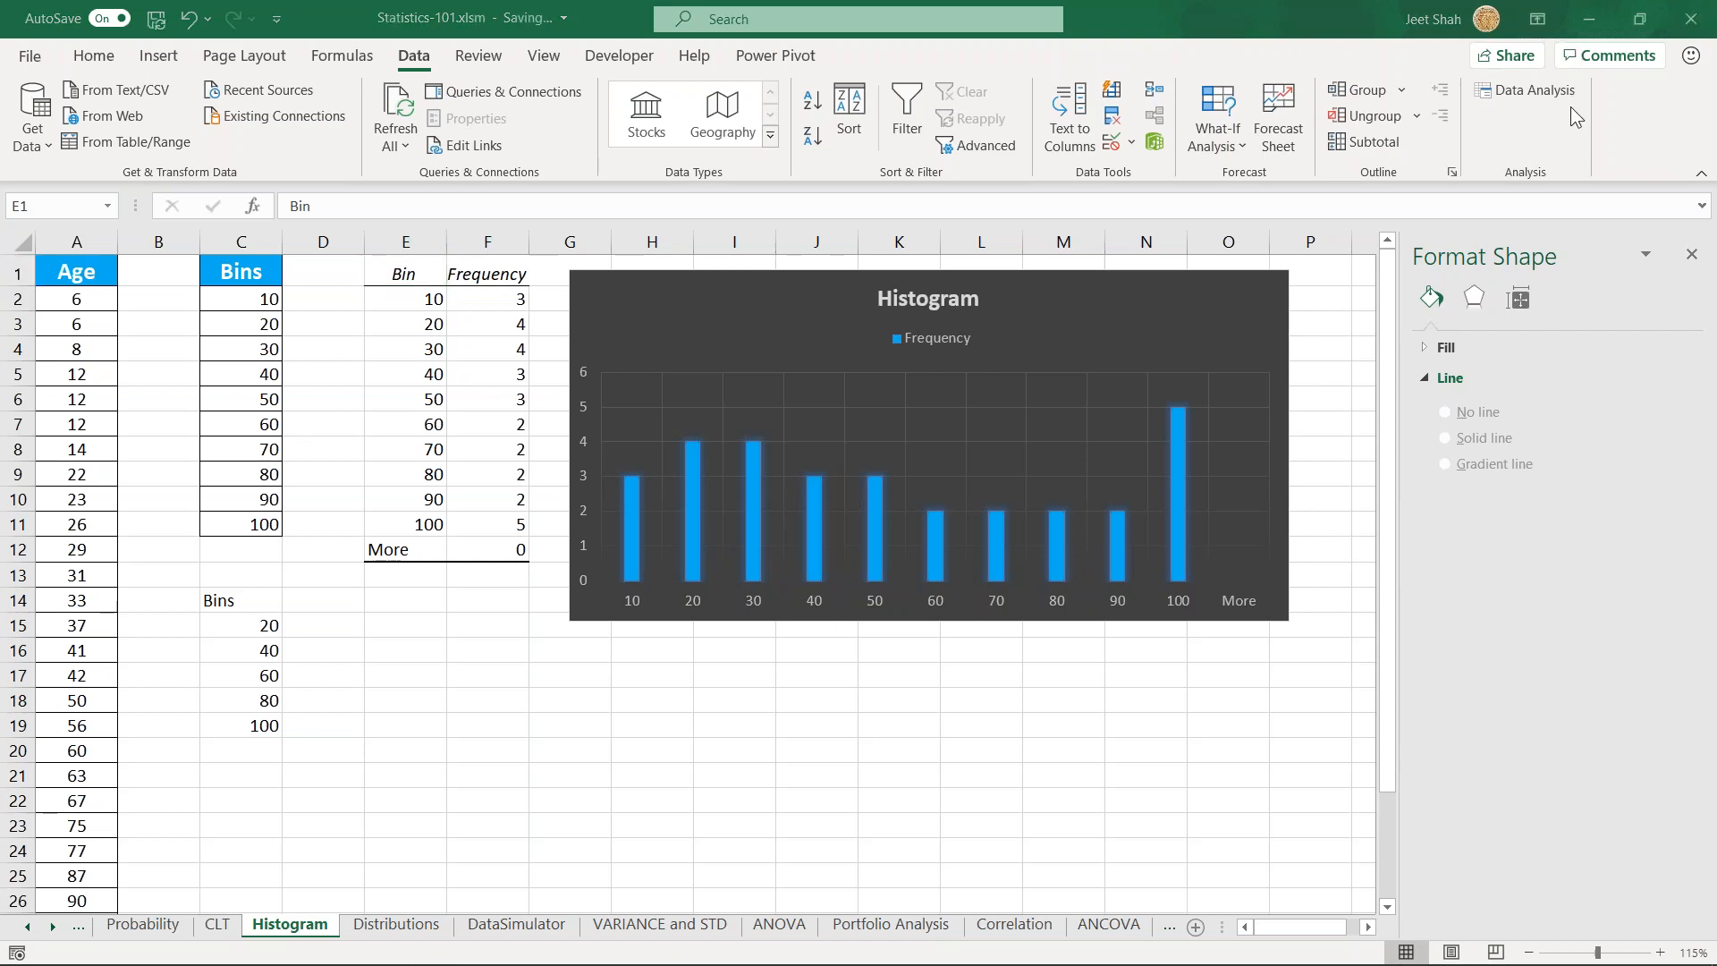
{"action": "left_click", "coordinate": [416, 648]}
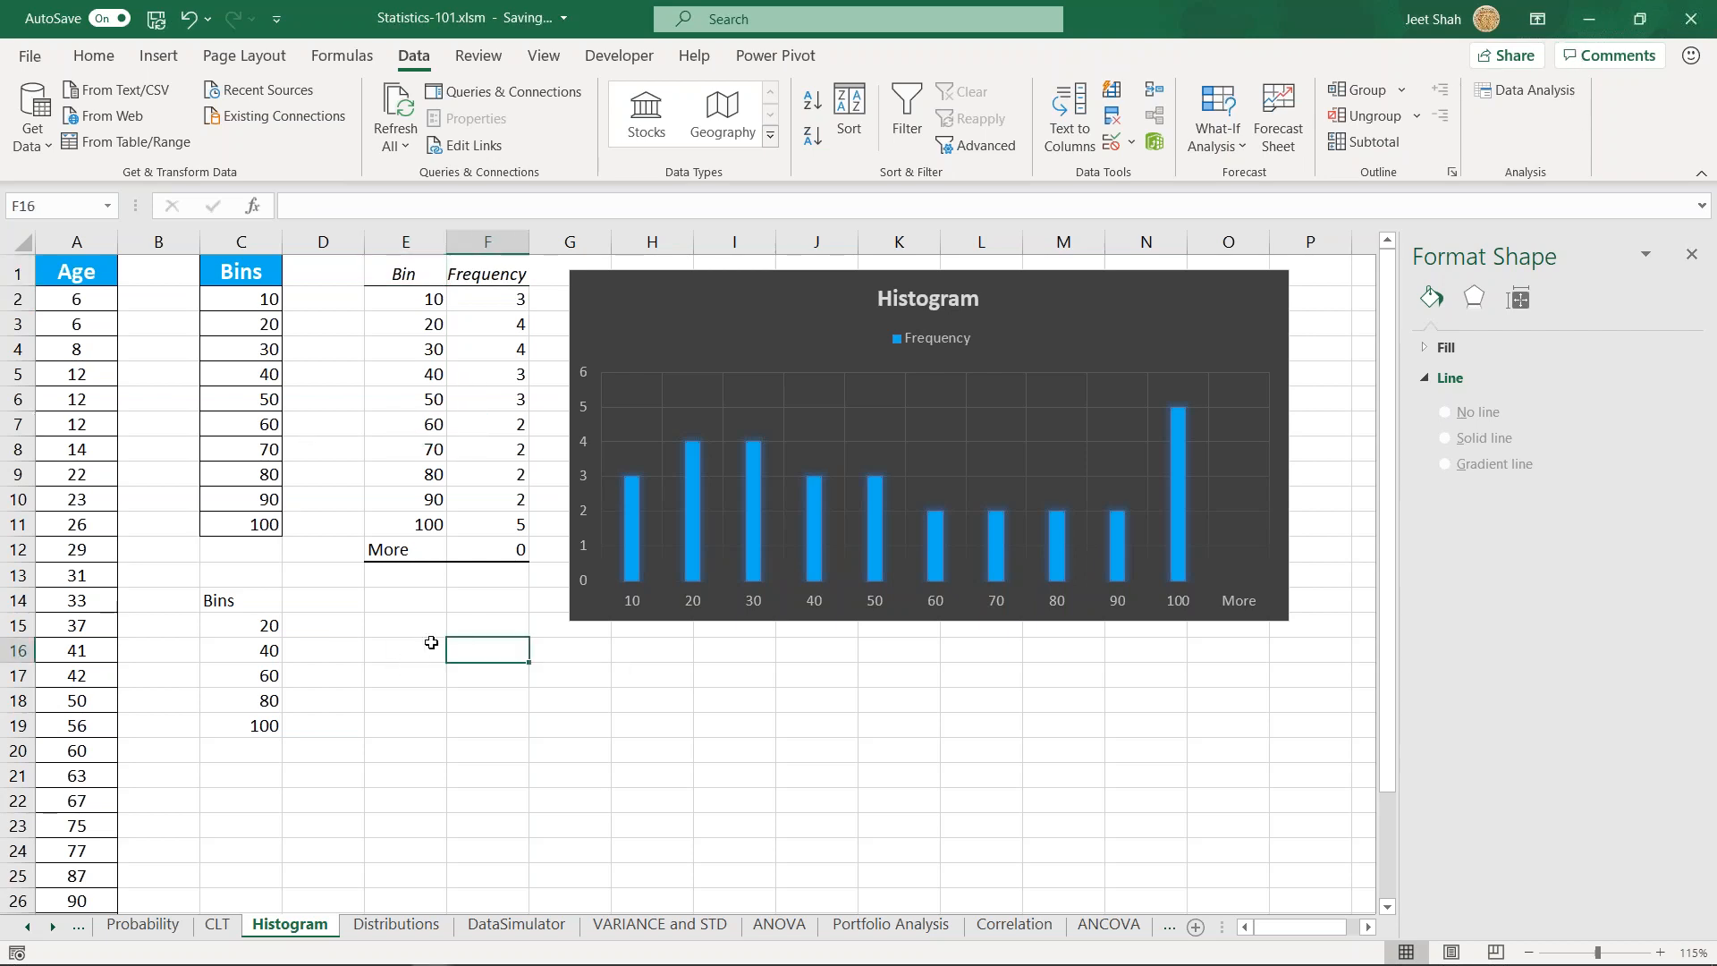
{"action": "left_click", "coordinate": [1534, 89]}
{"action": "scroll", "coordinate": [754, 614], "scroll_direction": "down", "scroll_amount": 2}
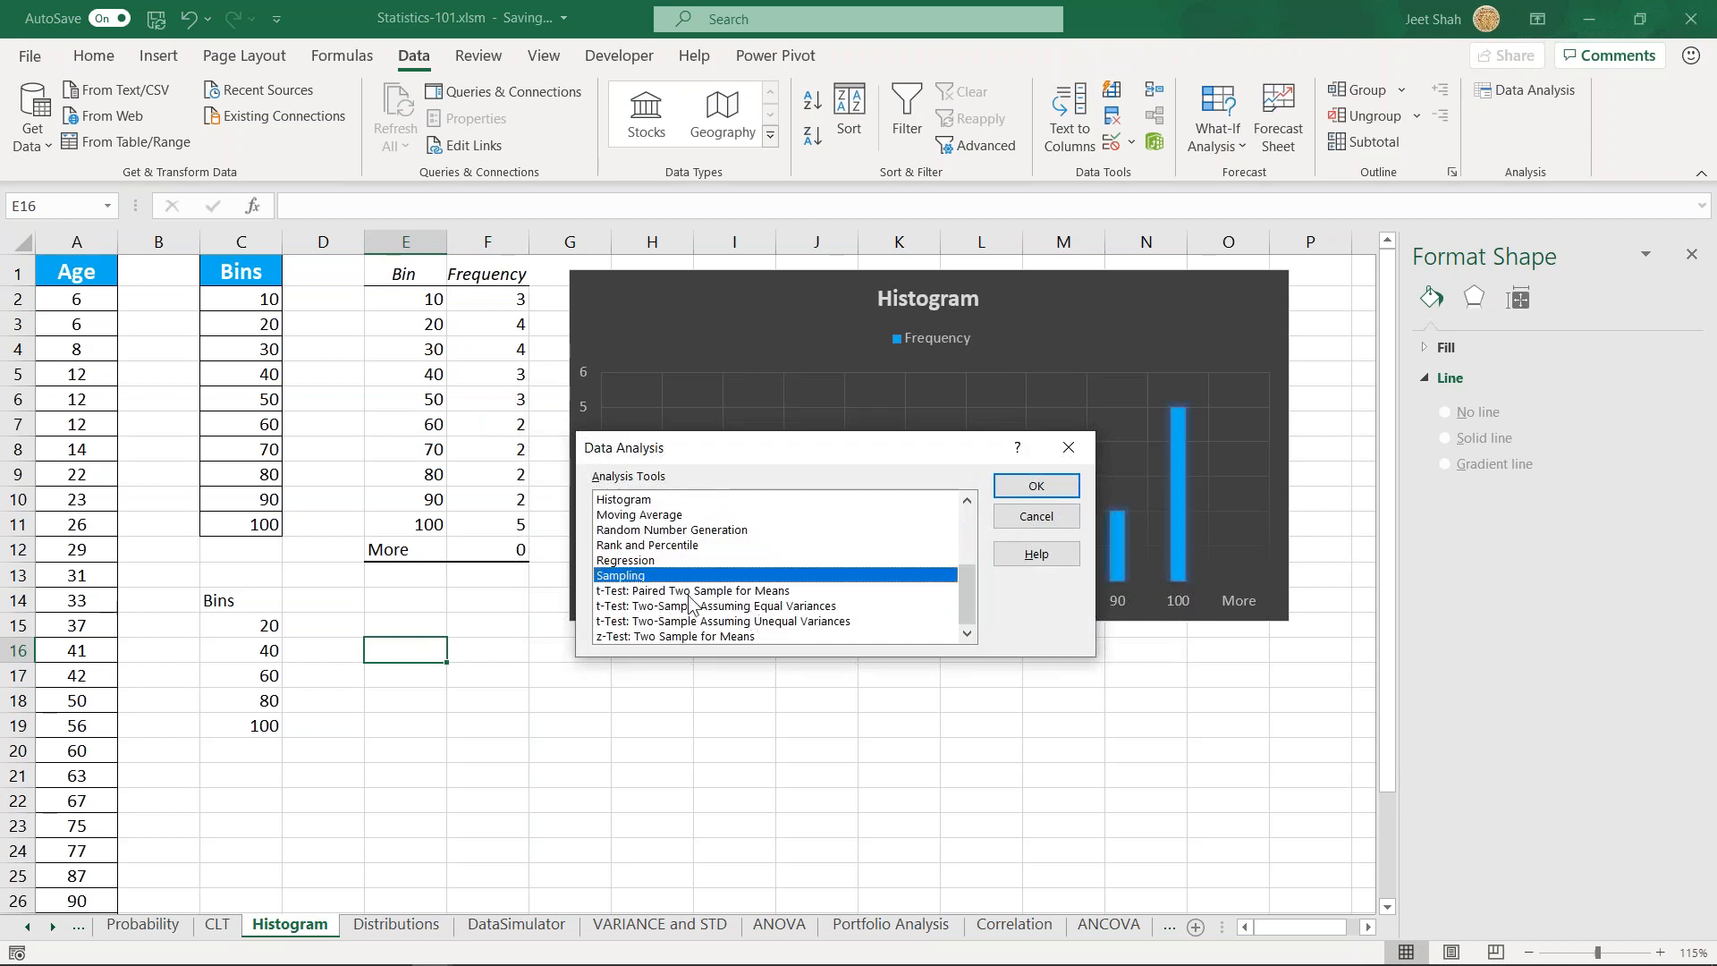
{"action": "scroll", "coordinate": [754, 614], "scroll_direction": "up", "scroll_amount": 3}
{"action": "left_click", "coordinate": [631, 636]}
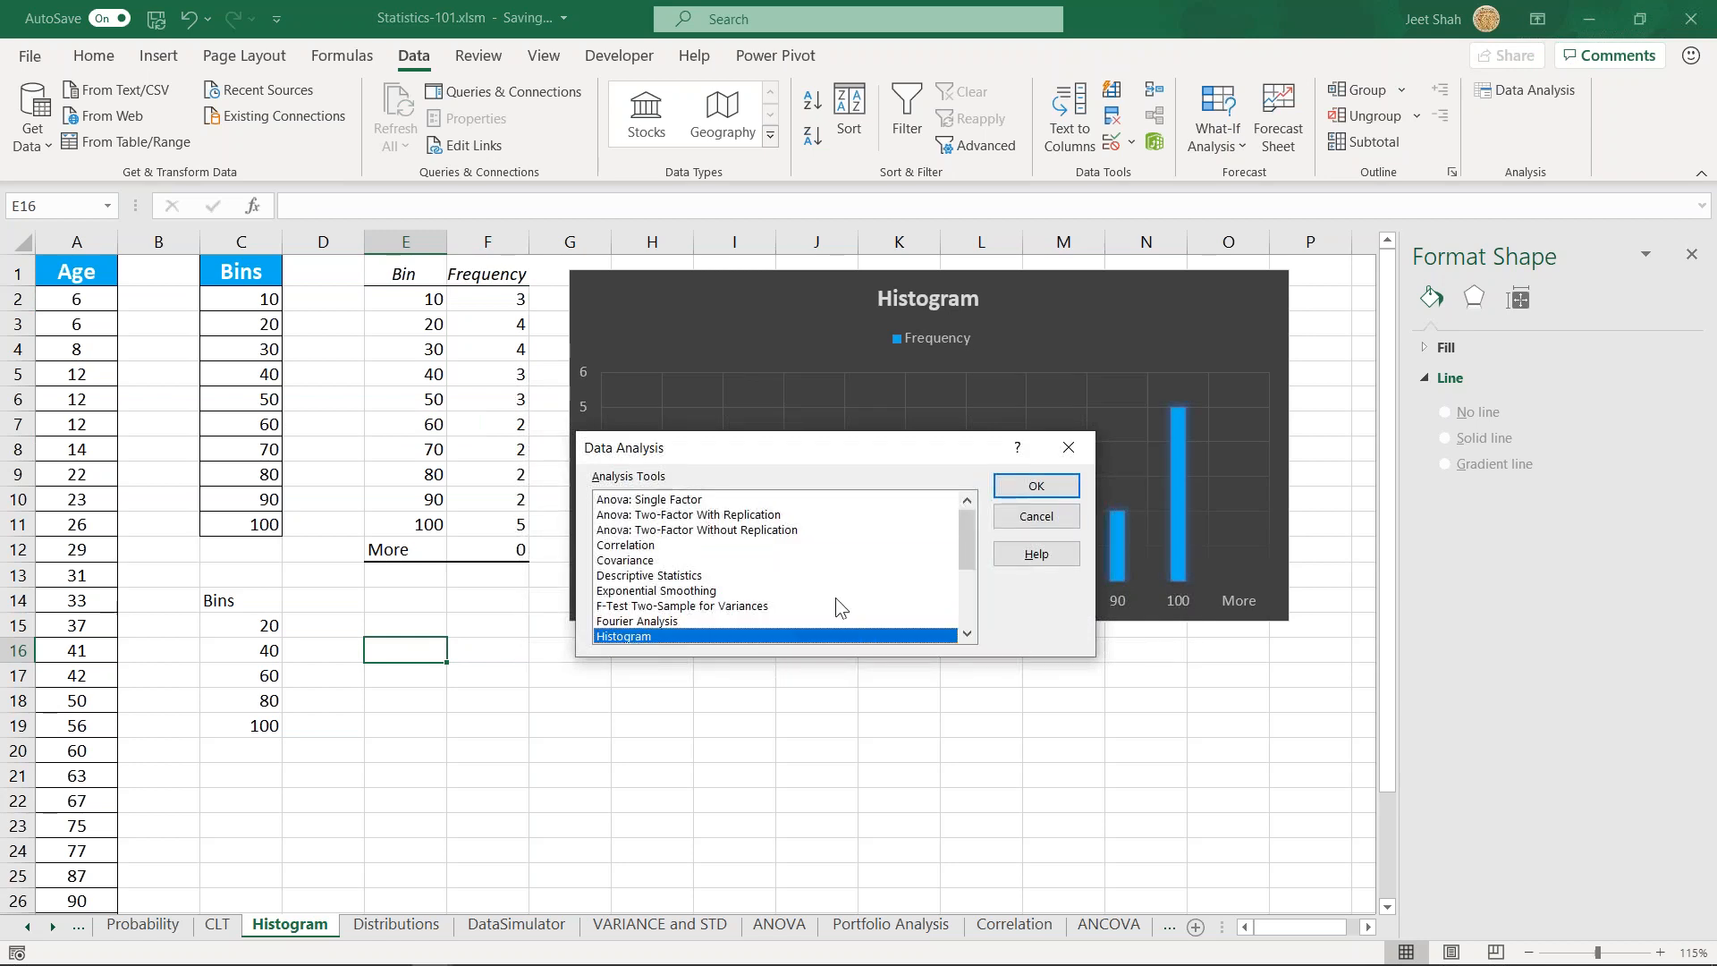
{"action": "scroll", "coordinate": [834, 595], "scroll_direction": "down", "scroll_amount": 1}
{"action": "left_click", "coordinate": [1036, 487]}
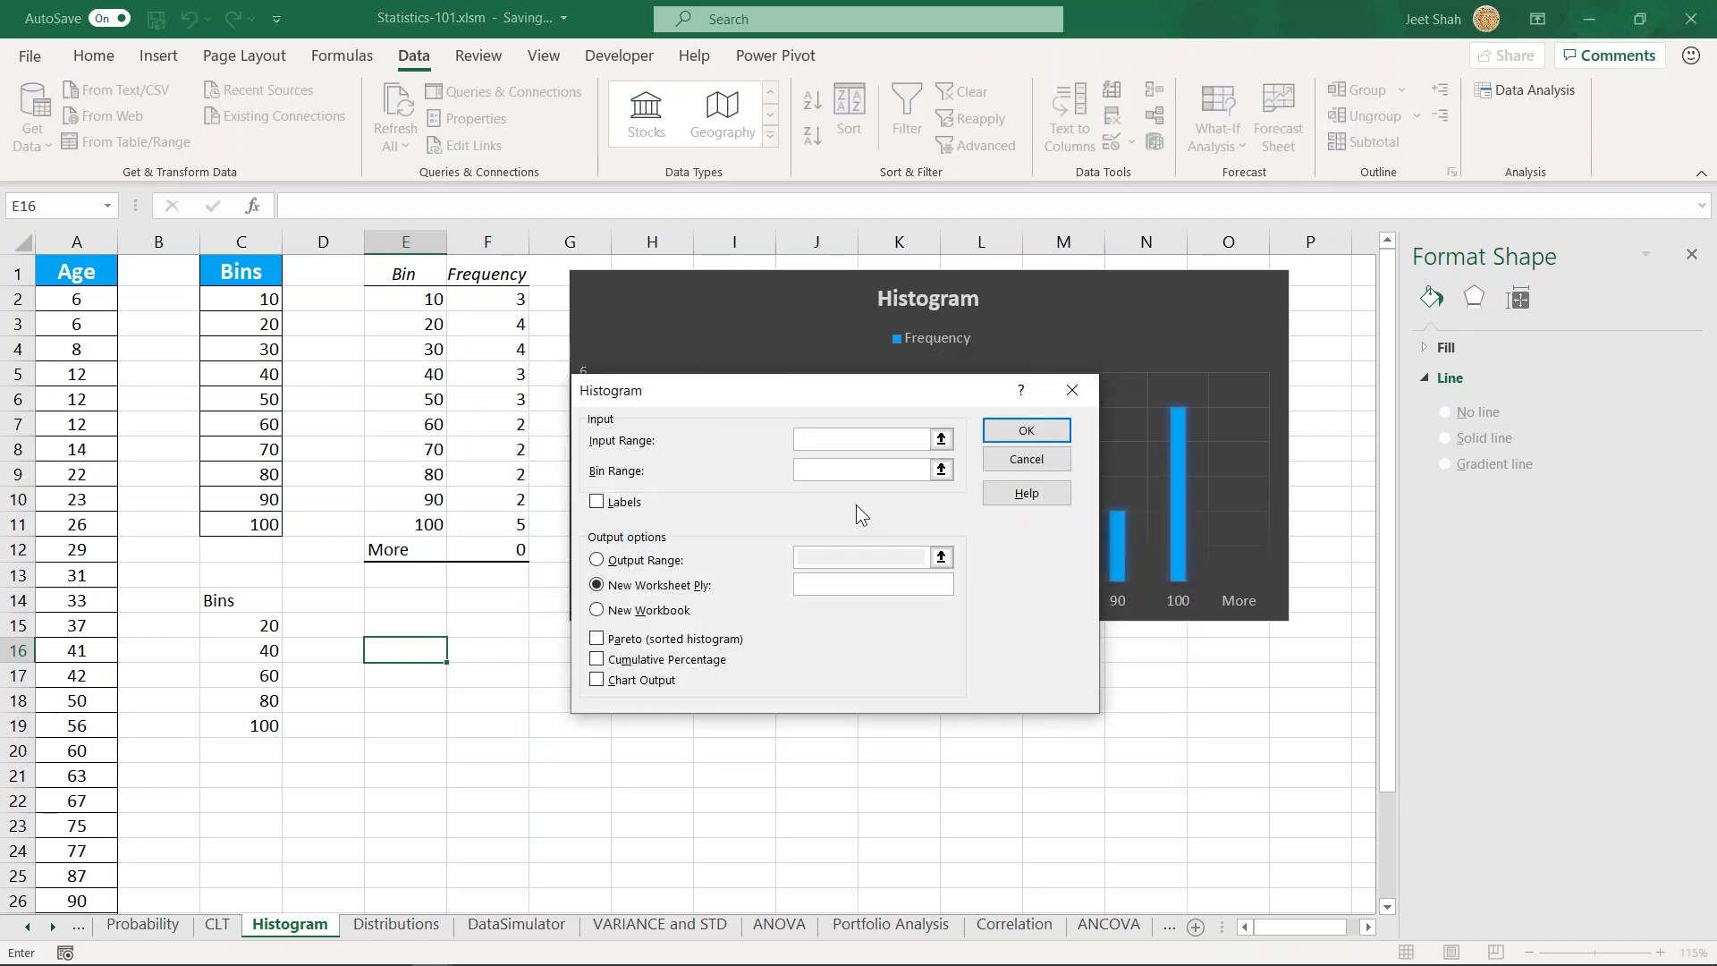
{"action": "left_click", "coordinate": [102, 302]}
{"action": "key", "text": "ctrl+shift+Down"}
{"action": "left_click", "coordinate": [846, 475]}
{"action": "scroll", "coordinate": [215, 366], "scroll_direction": "up", "scroll_amount": 2}
{"action": "left_click_drag", "start_coordinate": [246, 299], "coordinate": [257, 524]}
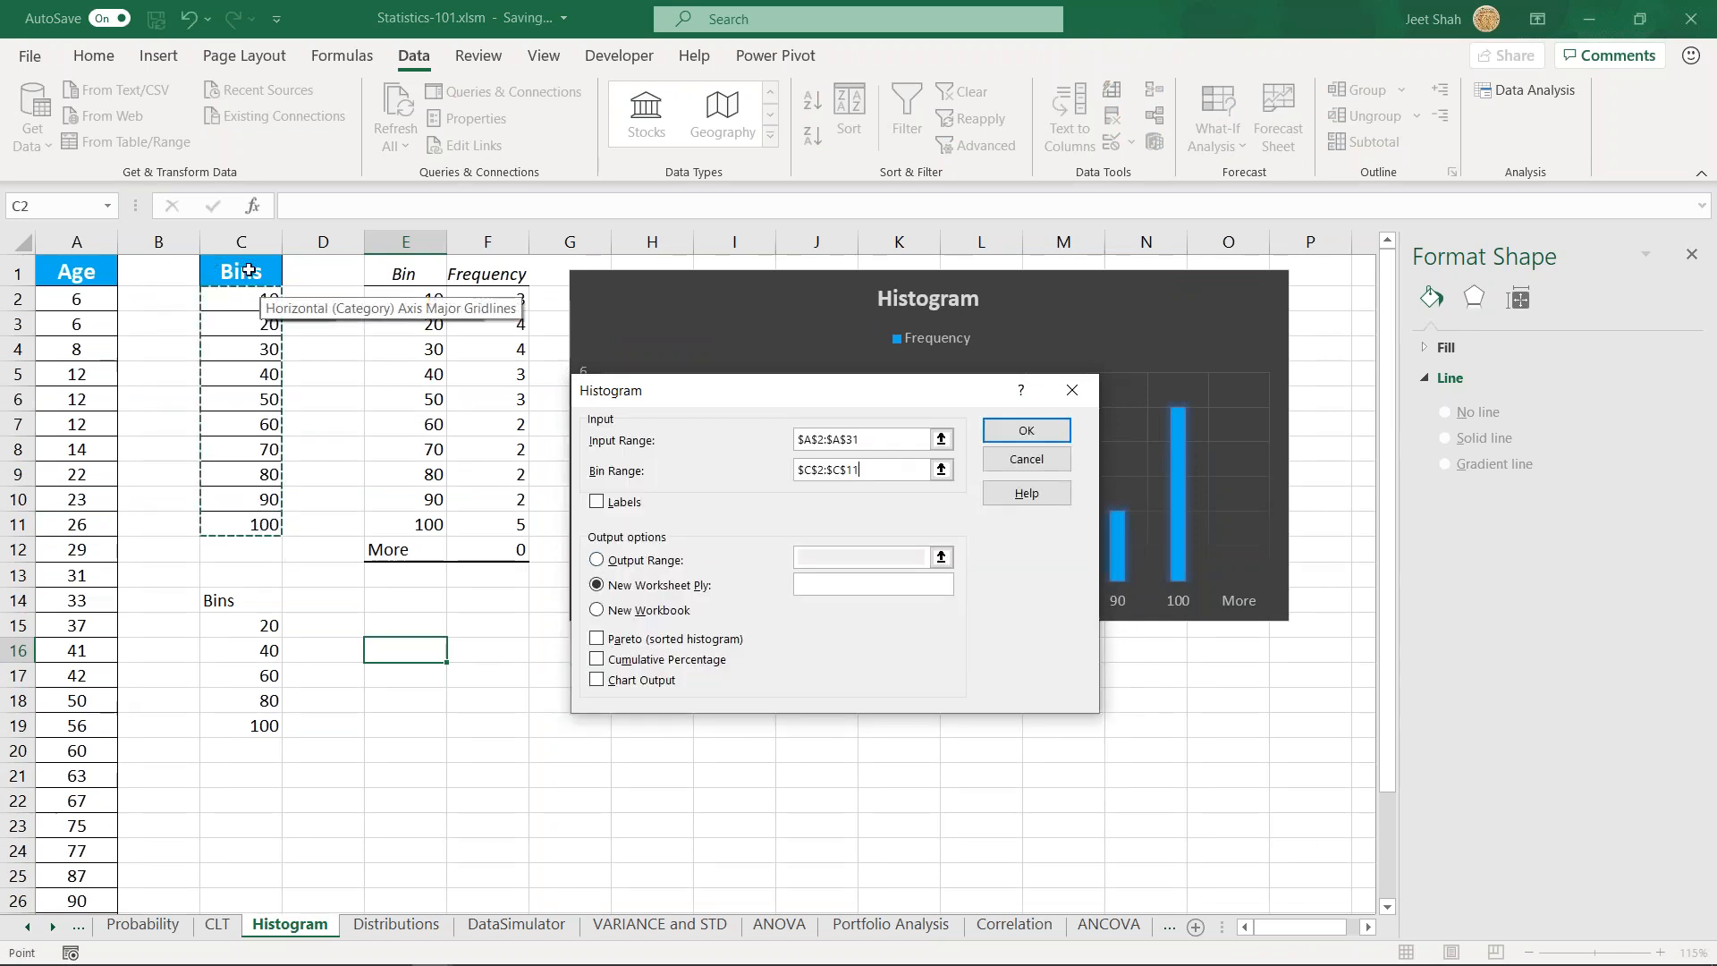
- Leave Labels off, set the output range to E19 and generate the frequency table
{"action": "left_click", "coordinate": [623, 505]}
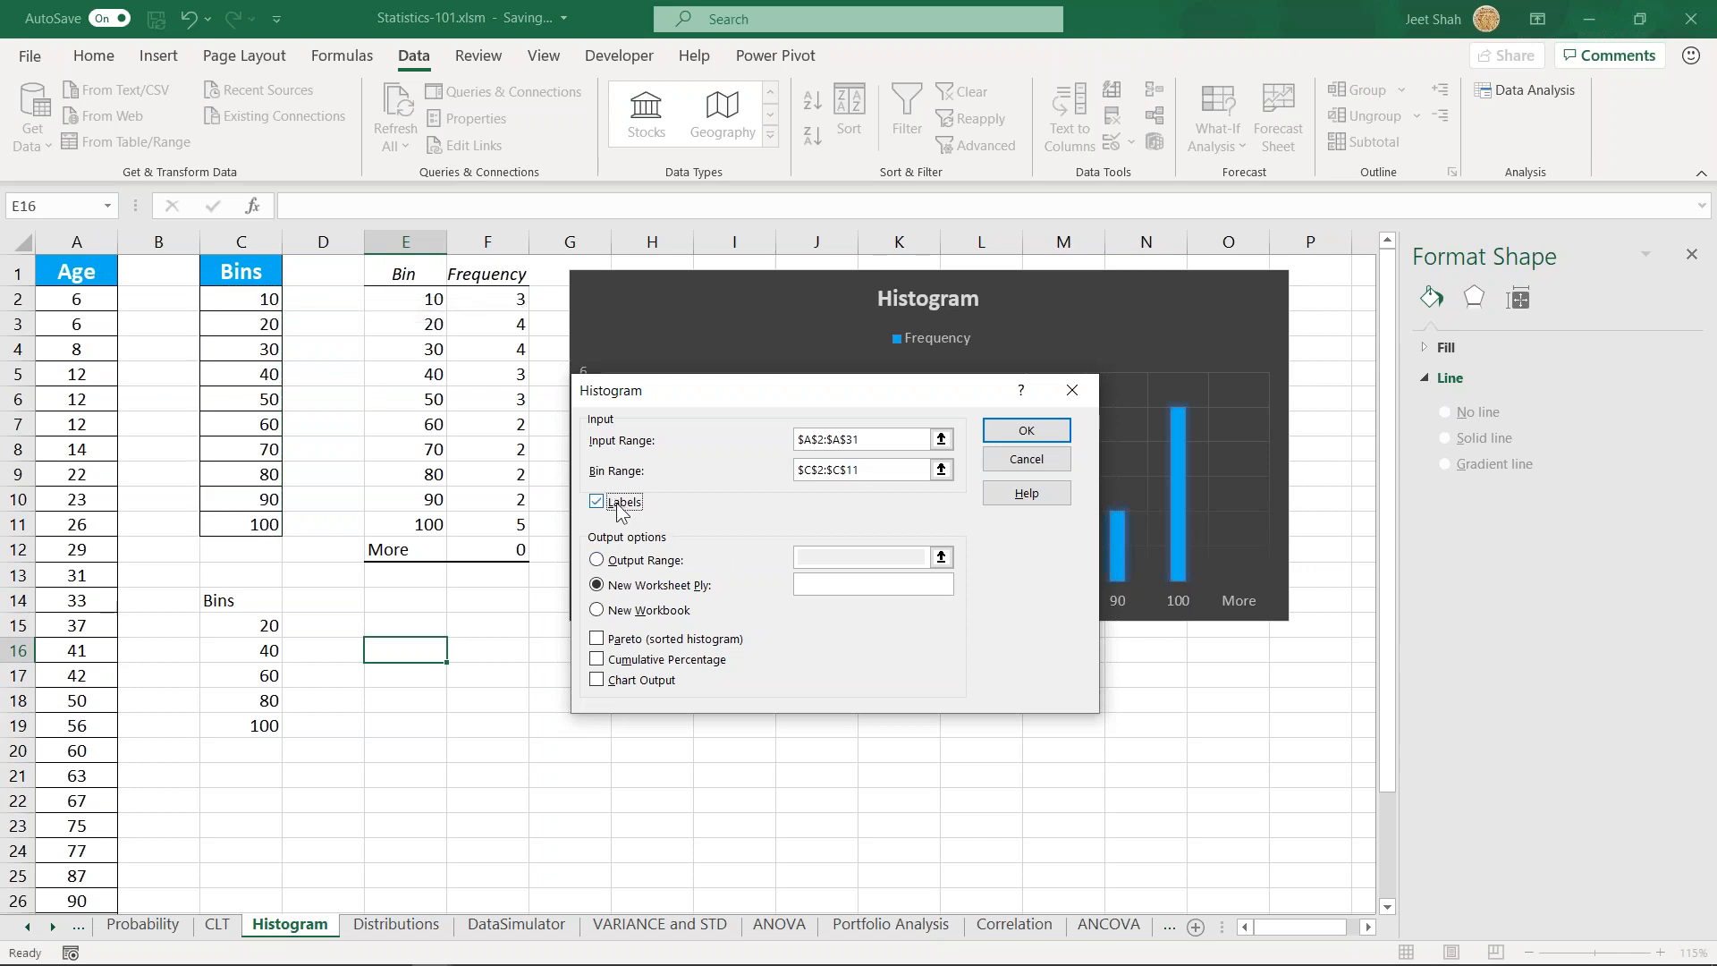
{"action": "left_click", "coordinate": [621, 505]}
{"action": "left_click", "coordinate": [640, 563]}
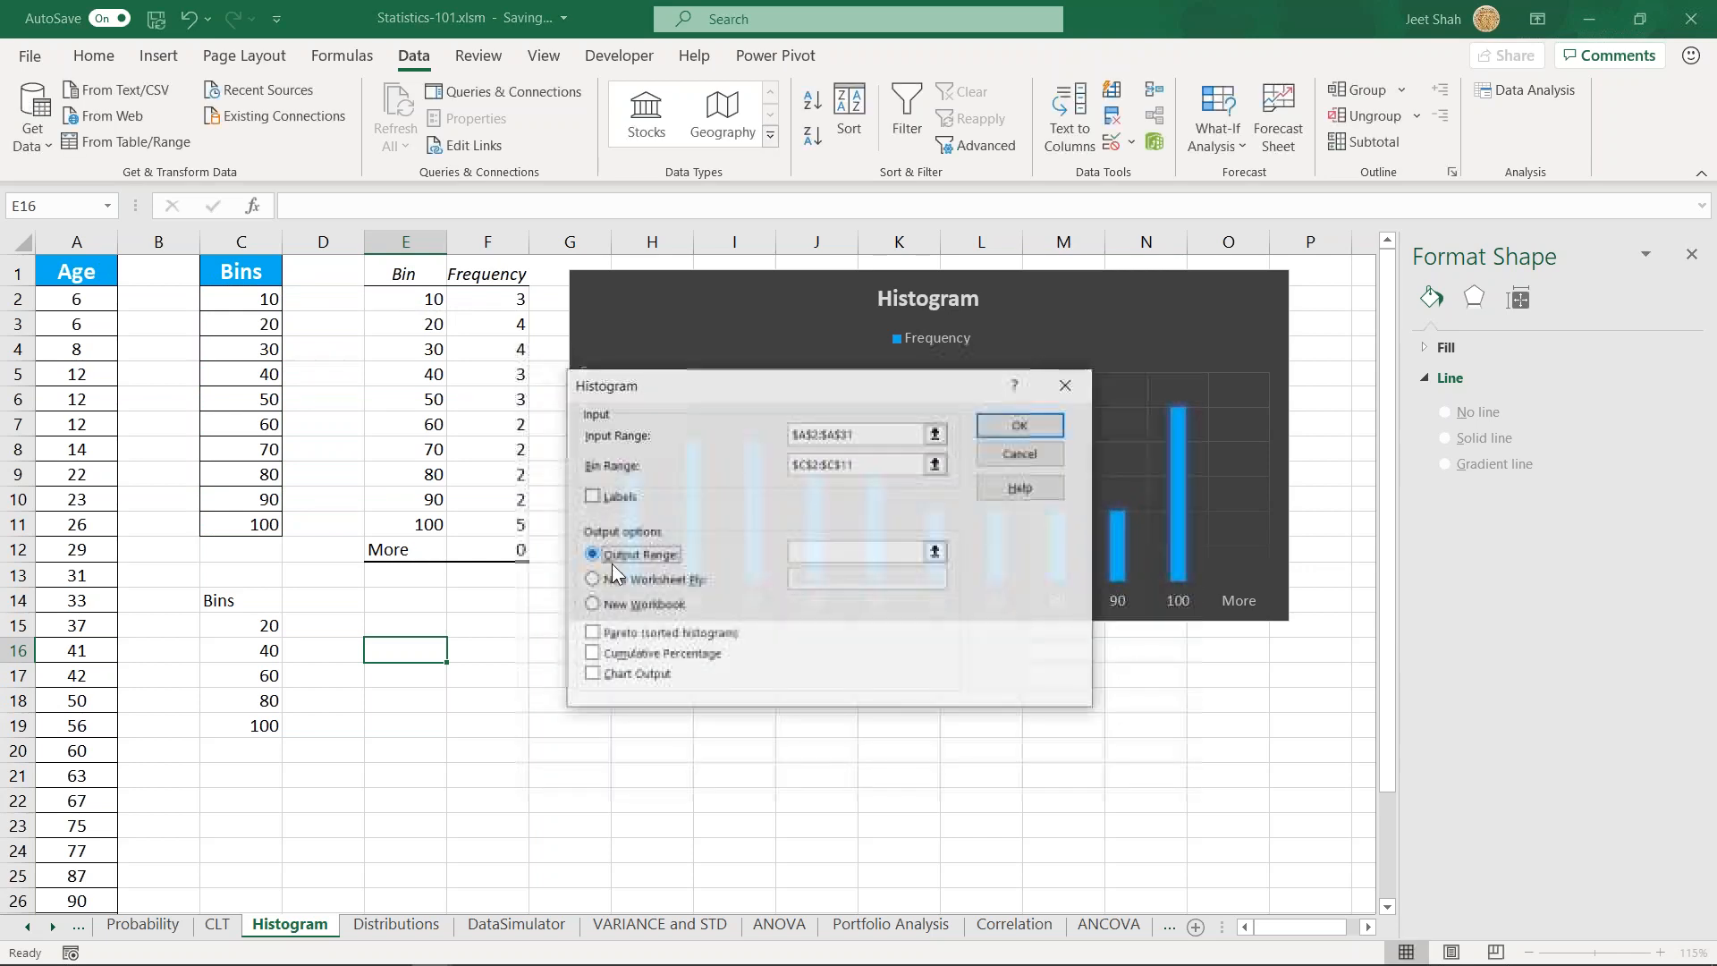
{"action": "left_click", "coordinate": [427, 724]}
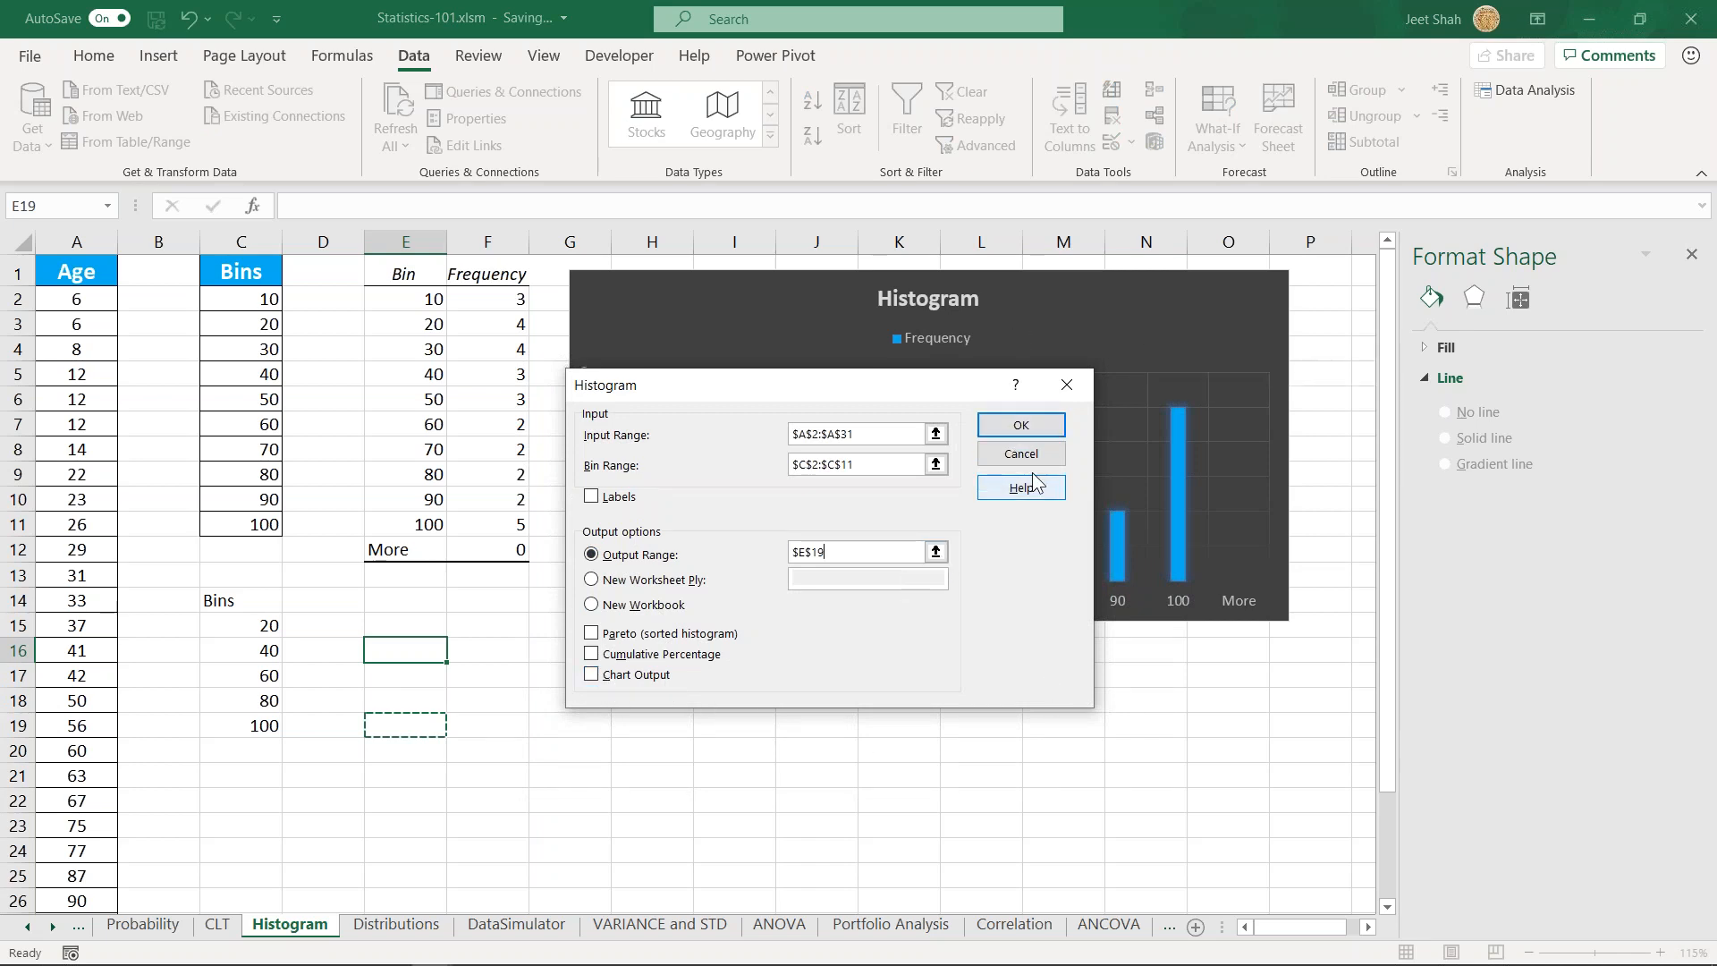
{"action": "left_click", "coordinate": [1020, 424]}
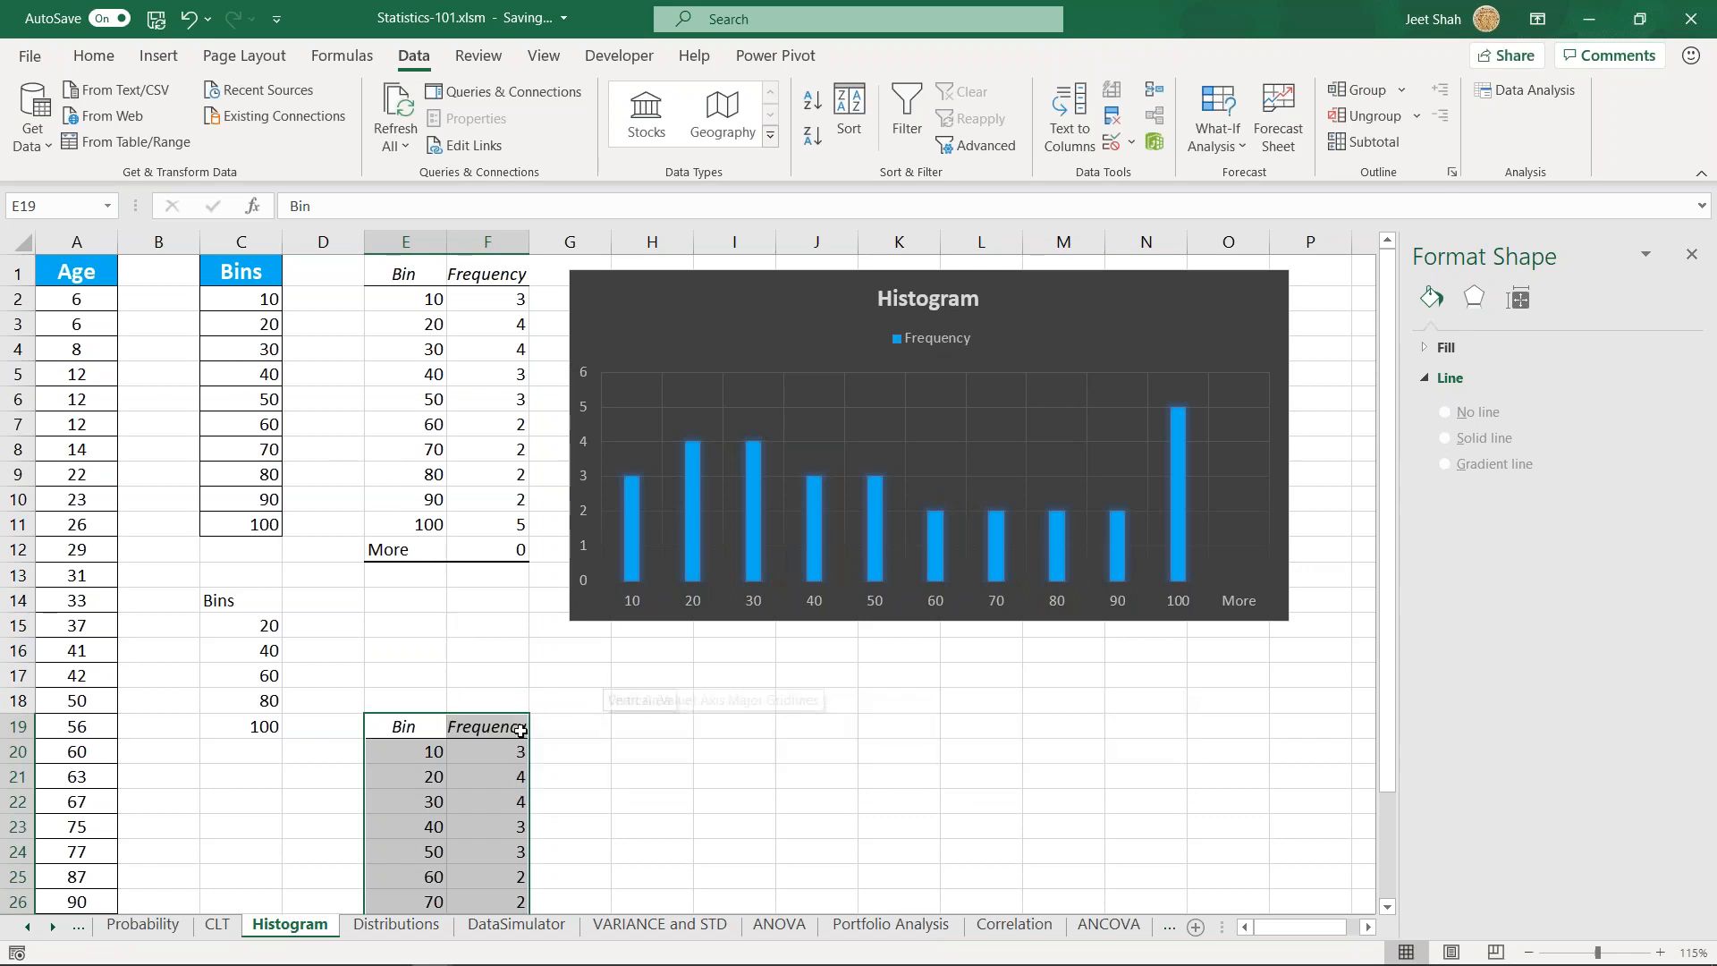
- Review the generated frequency table starting at E19 and the second bin list in C14:C19
{"action": "left_click", "coordinate": [457, 833]}
{"action": "scroll", "coordinate": [456, 842], "scroll_direction": "down", "scroll_amount": 2}
{"action": "left_click_drag", "start_coordinate": [414, 598], "coordinate": [502, 876]}
{"action": "left_click", "coordinate": [818, 718]}
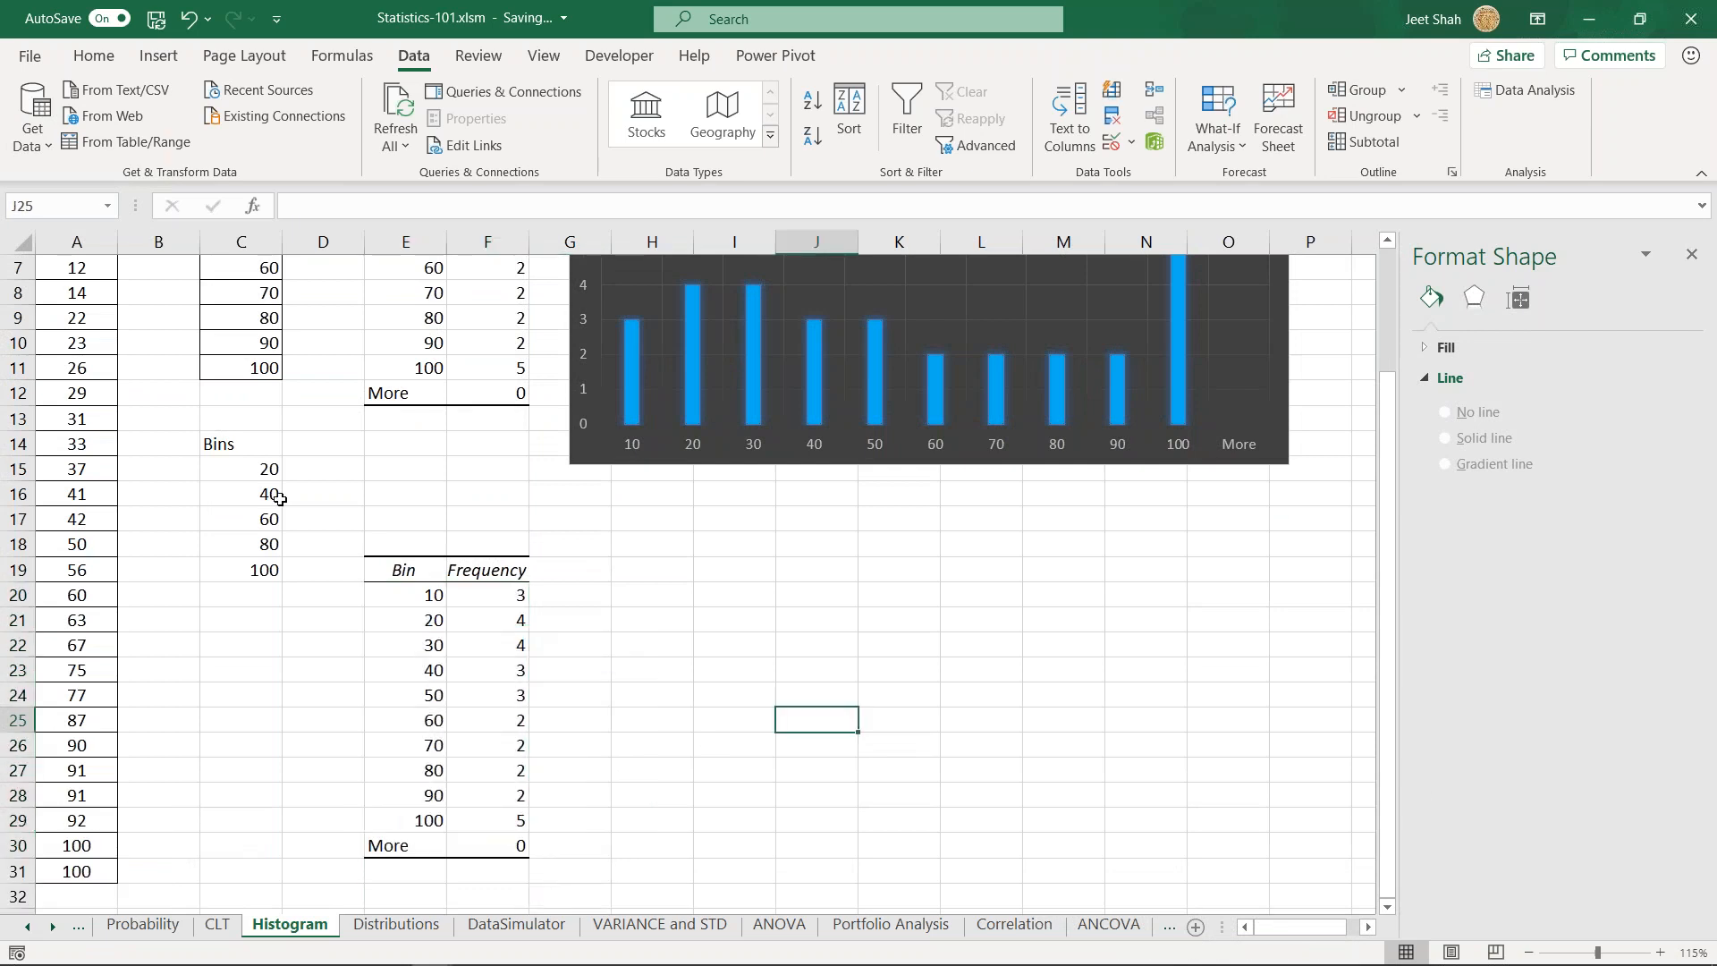
{"action": "left_click_drag", "start_coordinate": [225, 447], "coordinate": [251, 565]}
{"action": "left_click", "coordinate": [245, 476]}
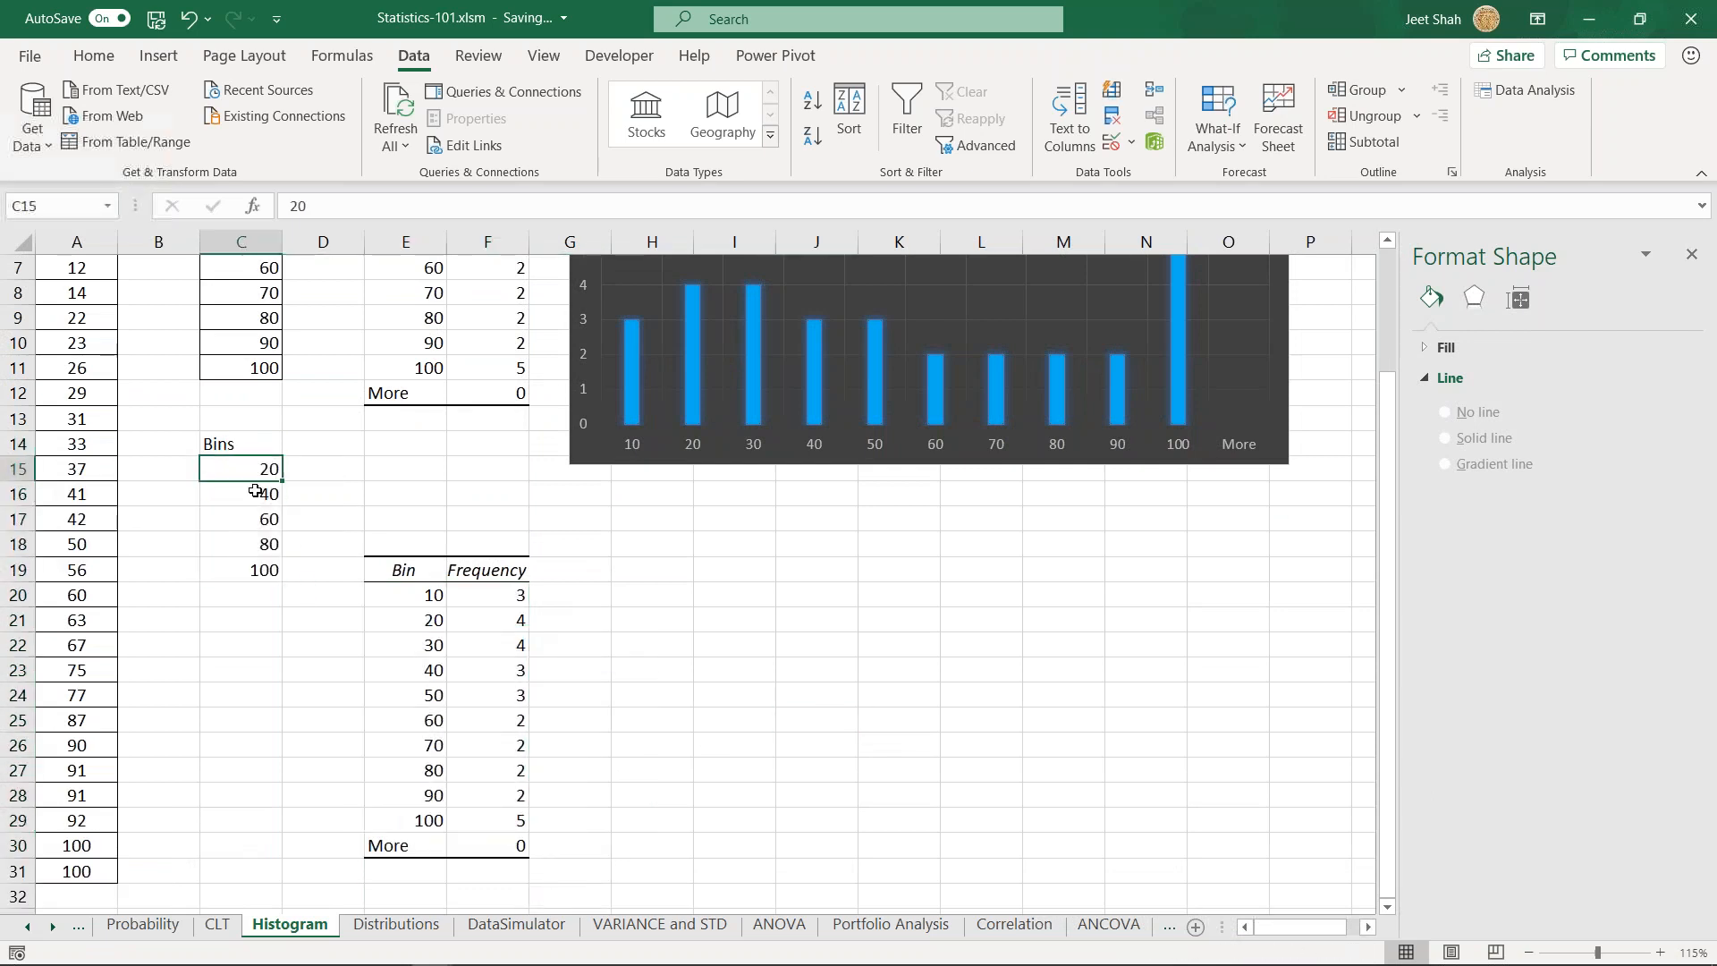
- Start a Histogram data analysis on the ages in A2:A31, with the bin range set to C15:C19
{"action": "scroll", "coordinate": [291, 519], "scroll_direction": "up", "scroll_amount": 2}
{"action": "left_click", "coordinate": [82, 300]}
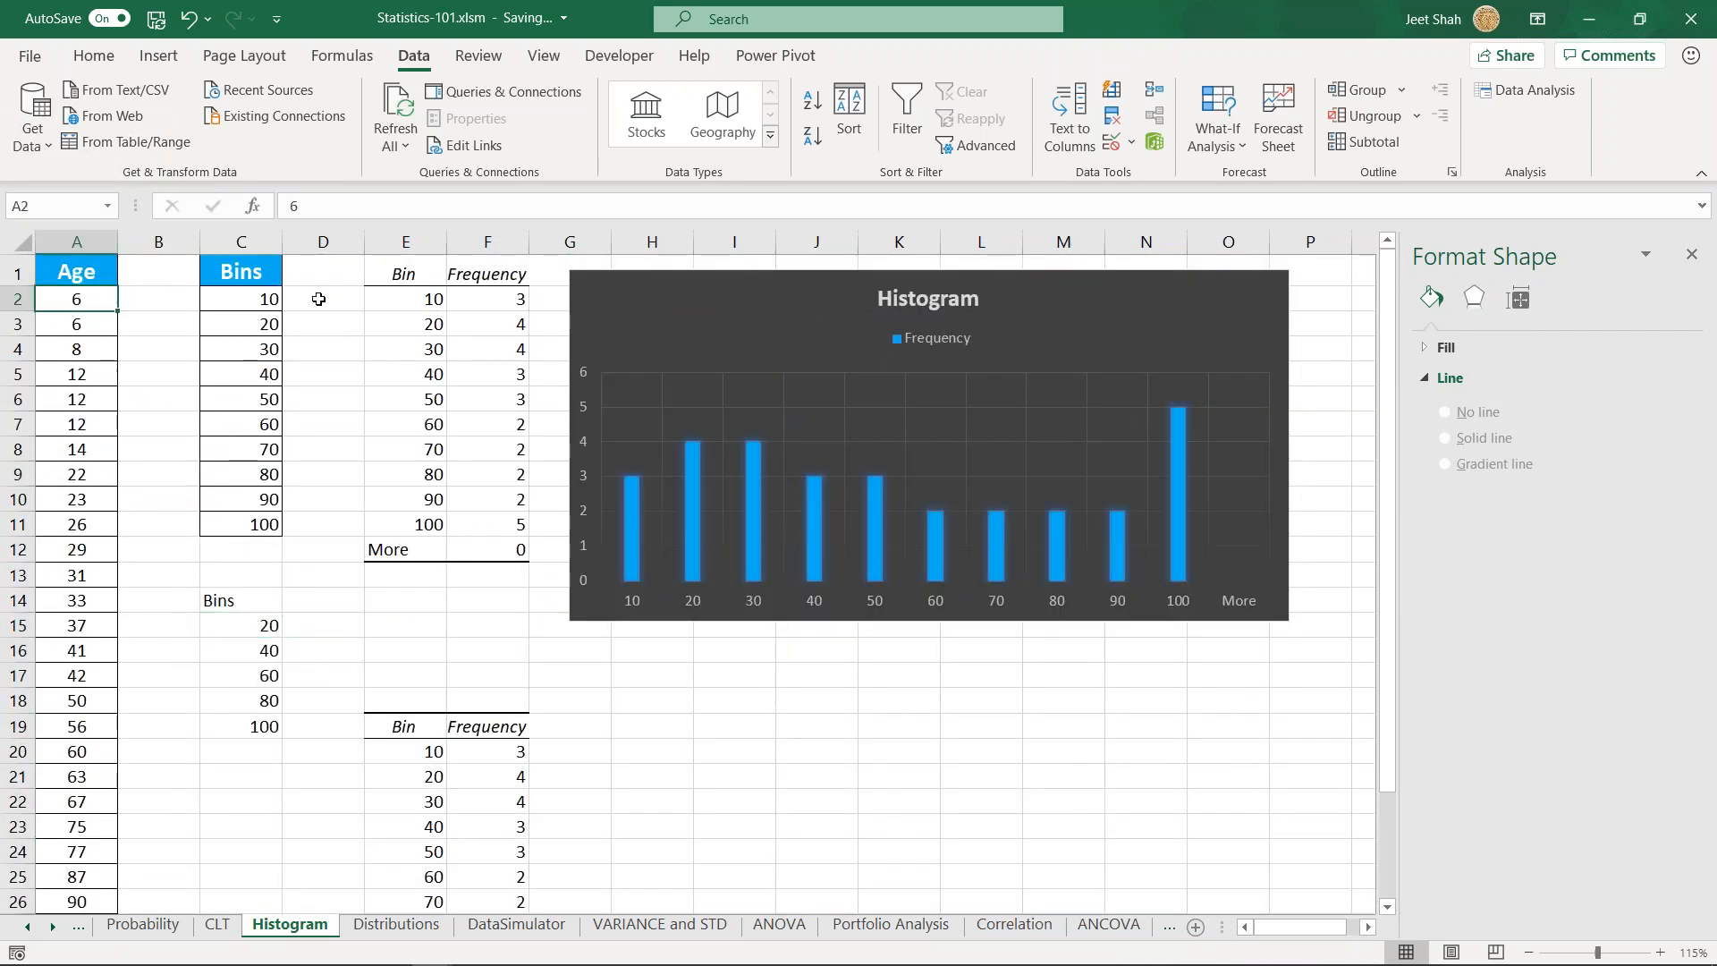
{"action": "left_click", "coordinate": [1544, 89]}
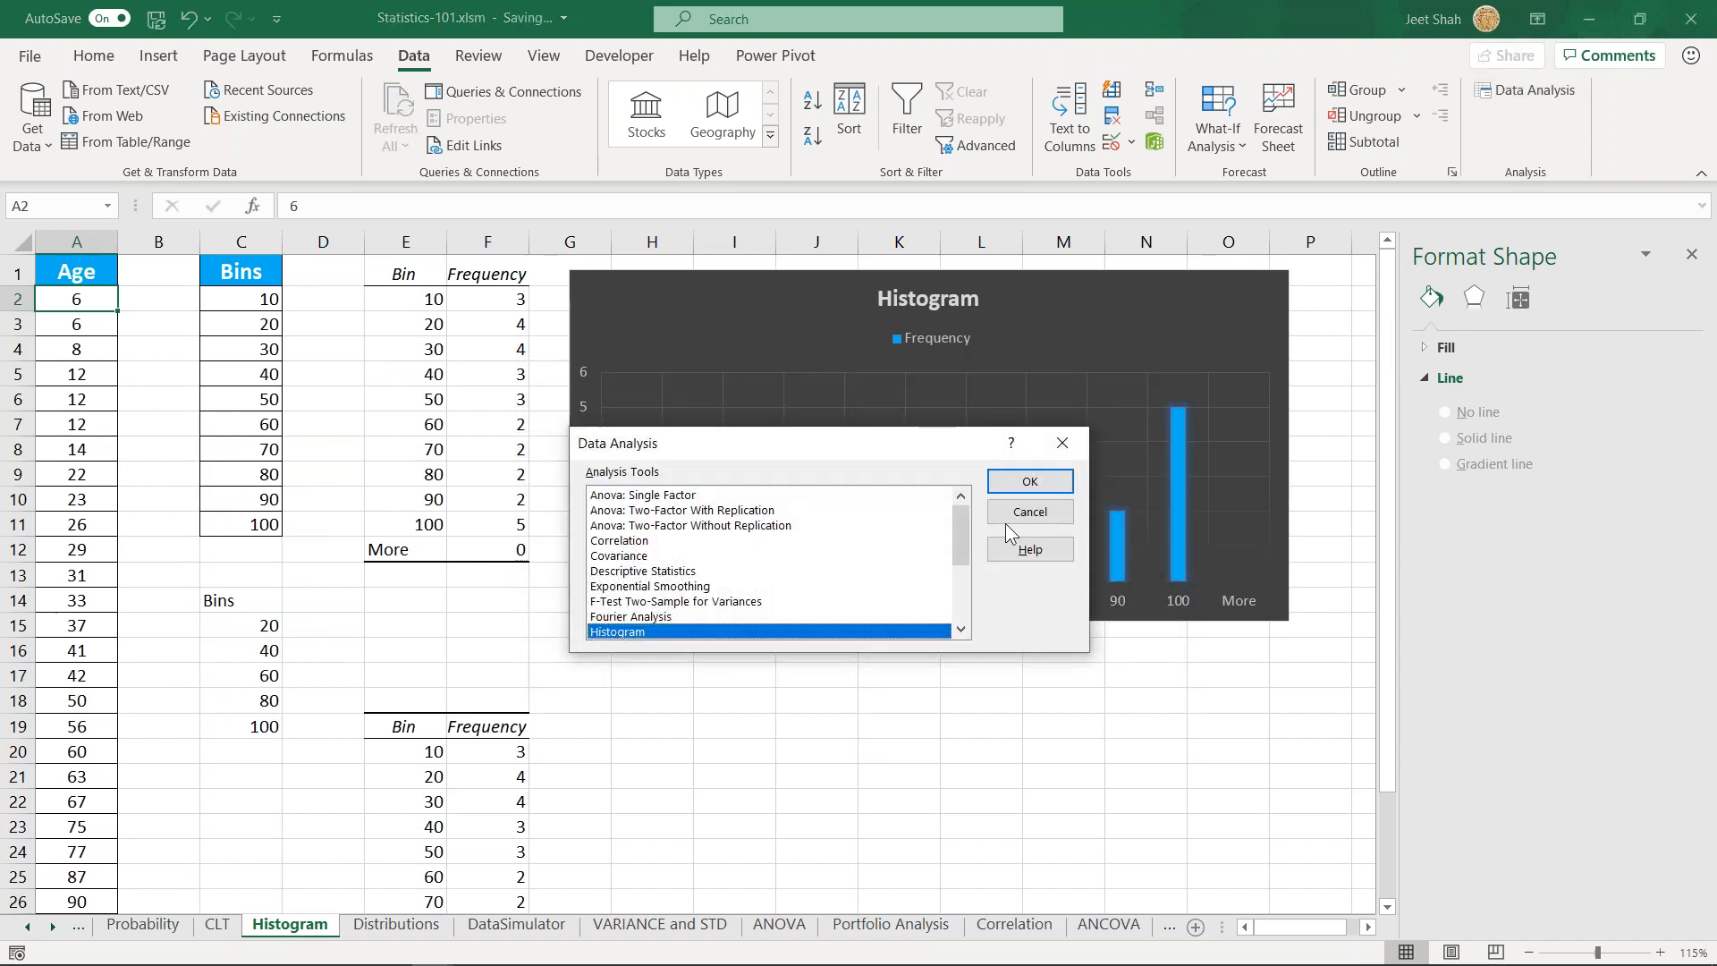
{"action": "left_click", "coordinate": [1037, 481]}
{"action": "left_click_drag", "start_coordinate": [868, 436], "coordinate": [728, 455]}
{"action": "left_click", "coordinate": [865, 466]}
{"action": "key", "text": "BackSpace"}
{"action": "left_click_drag", "start_coordinate": [231, 592], "coordinate": [269, 698]}
- Set the histogram output range to J20 and generate the frequency table
{"action": "left_click", "coordinate": [837, 553]}
{"action": "left_click_drag", "start_coordinate": [837, 553], "coordinate": [736, 576]}
{"action": "left_click", "coordinate": [813, 722]}
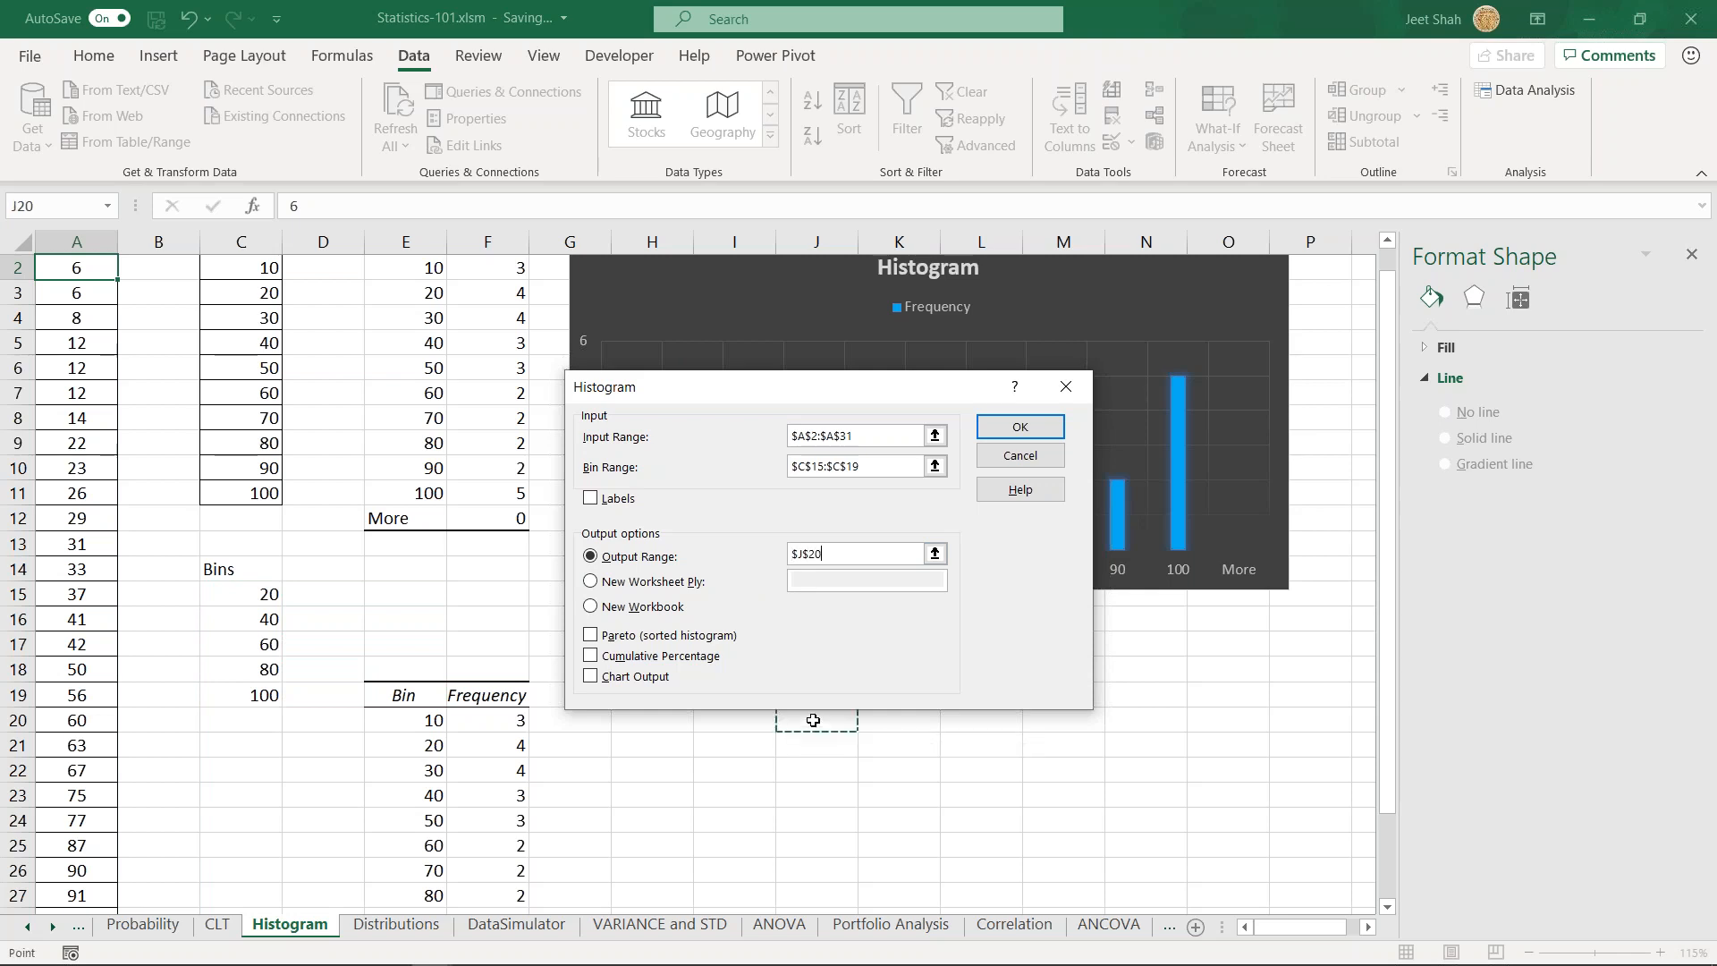
{"action": "left_click", "coordinate": [1018, 425]}
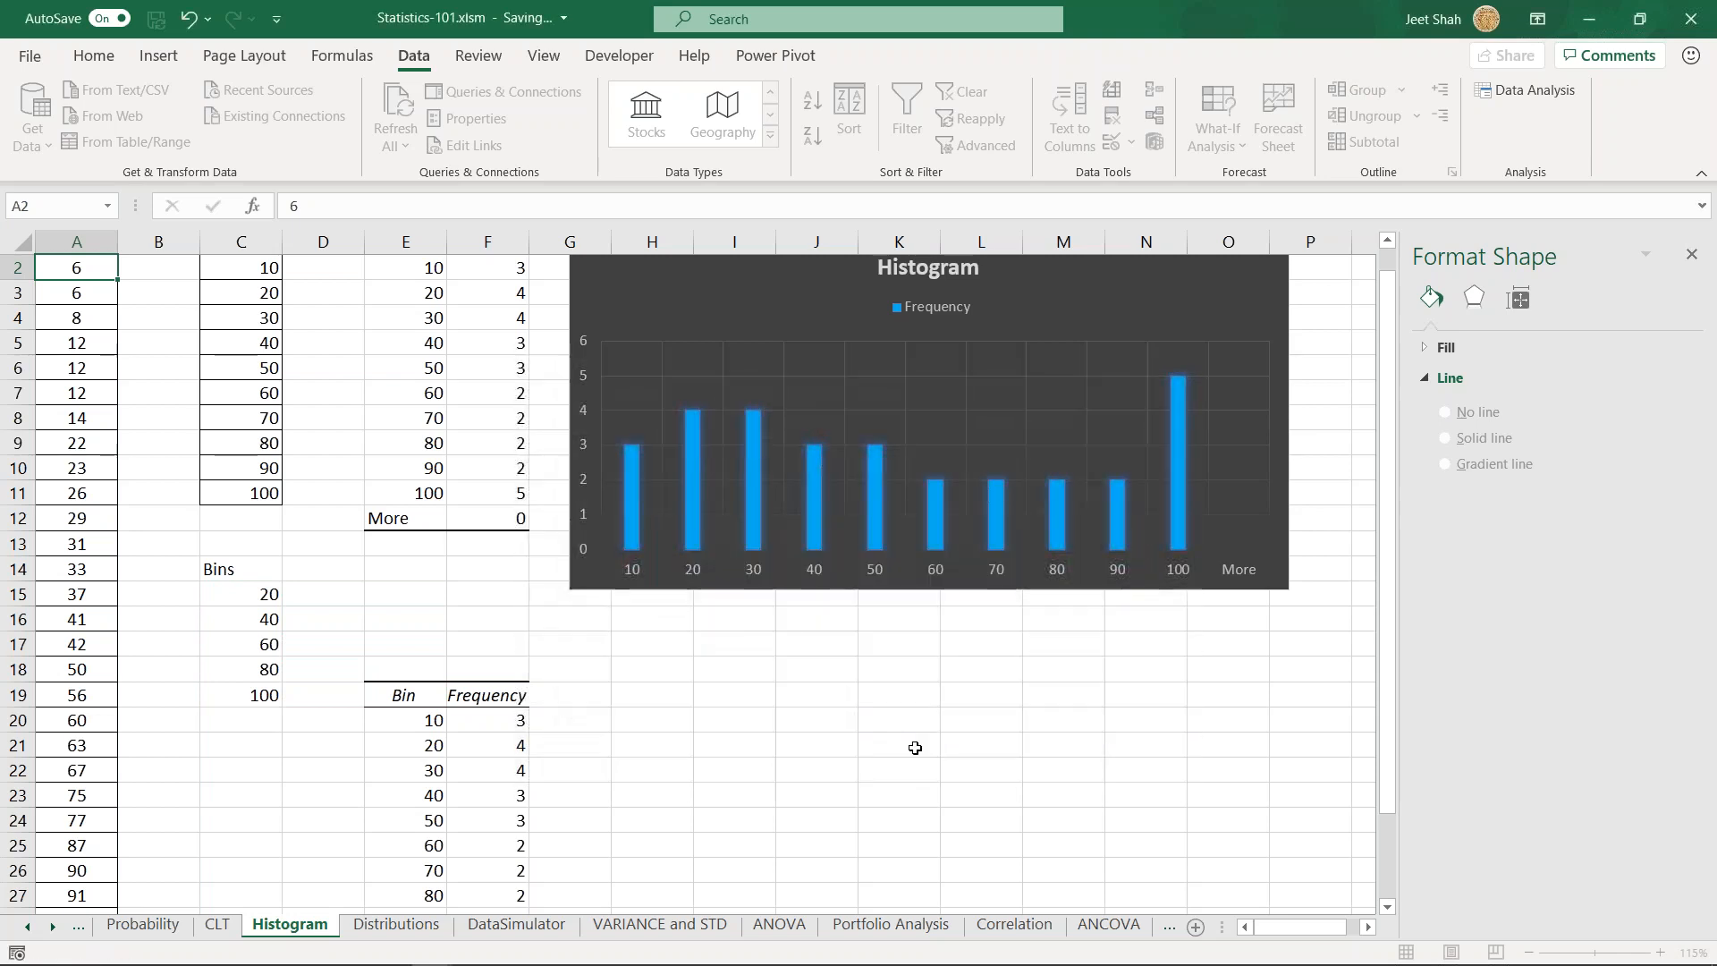
- Review the new frequency table at J20 and compare it with the one at E19
{"action": "scroll", "coordinate": [813, 746], "scroll_direction": "down", "scroll_amount": 1}
{"action": "left_click_drag", "start_coordinate": [810, 646], "coordinate": [930, 796]}
{"action": "left_click", "coordinate": [1087, 712]}
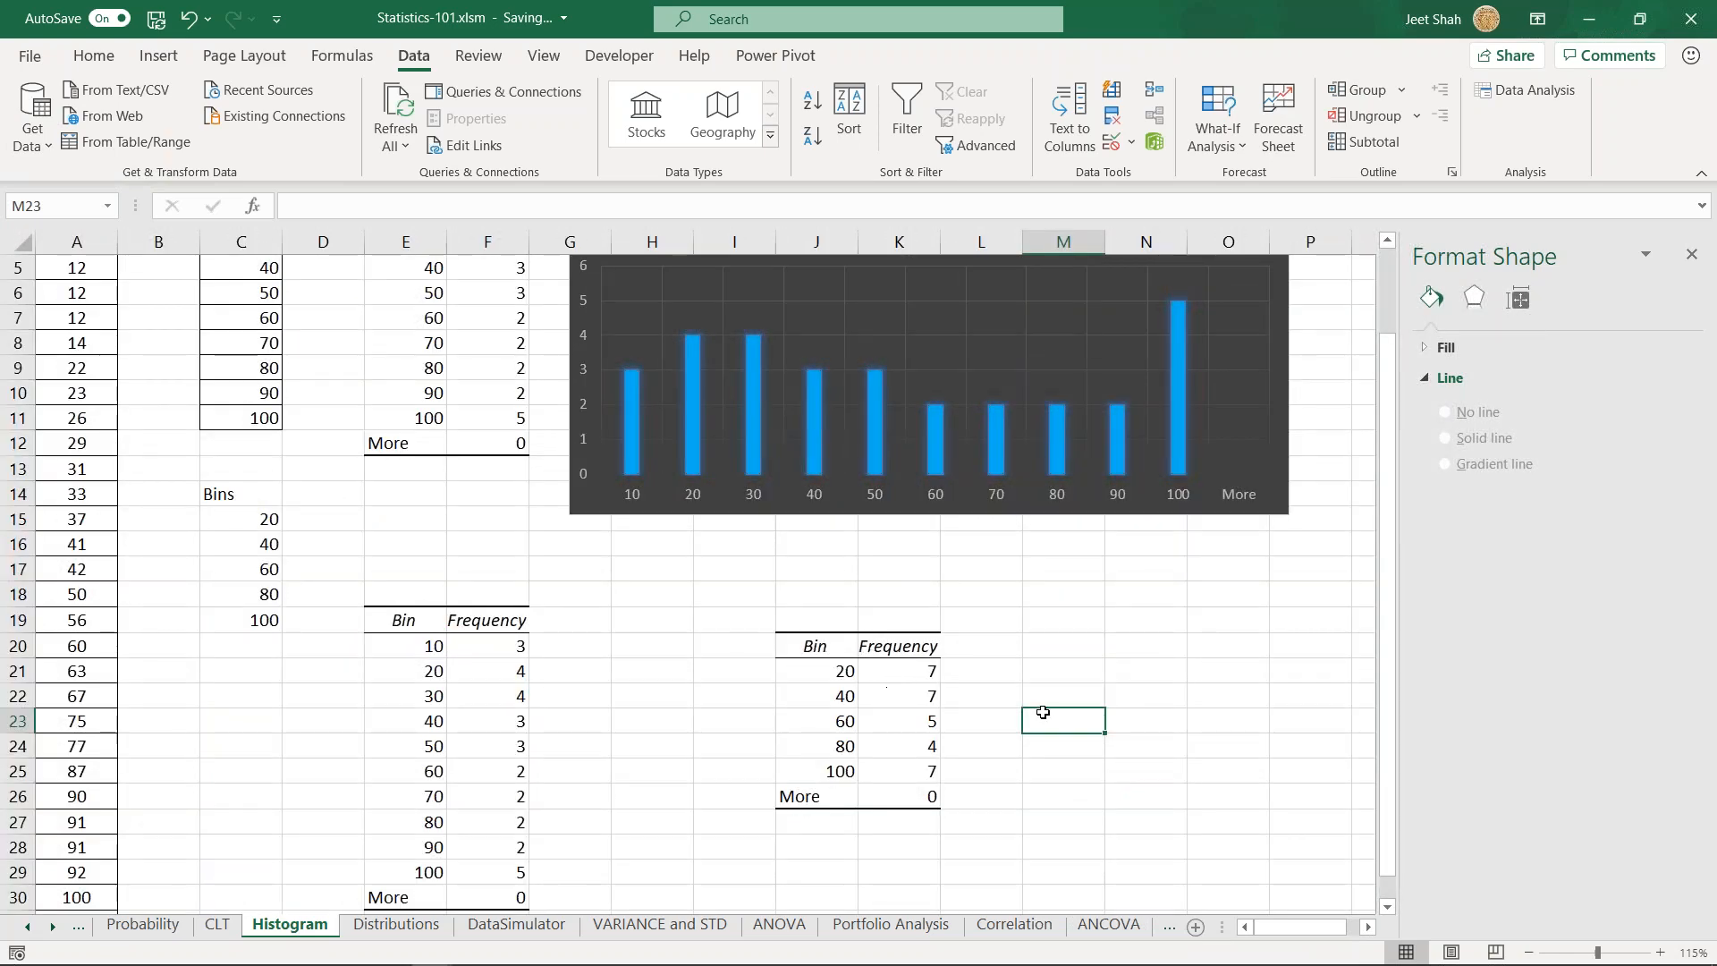
{"action": "scroll", "coordinate": [1009, 642], "scroll_direction": "down", "scroll_amount": 1}
{"action": "left_click", "coordinate": [1001, 688]}
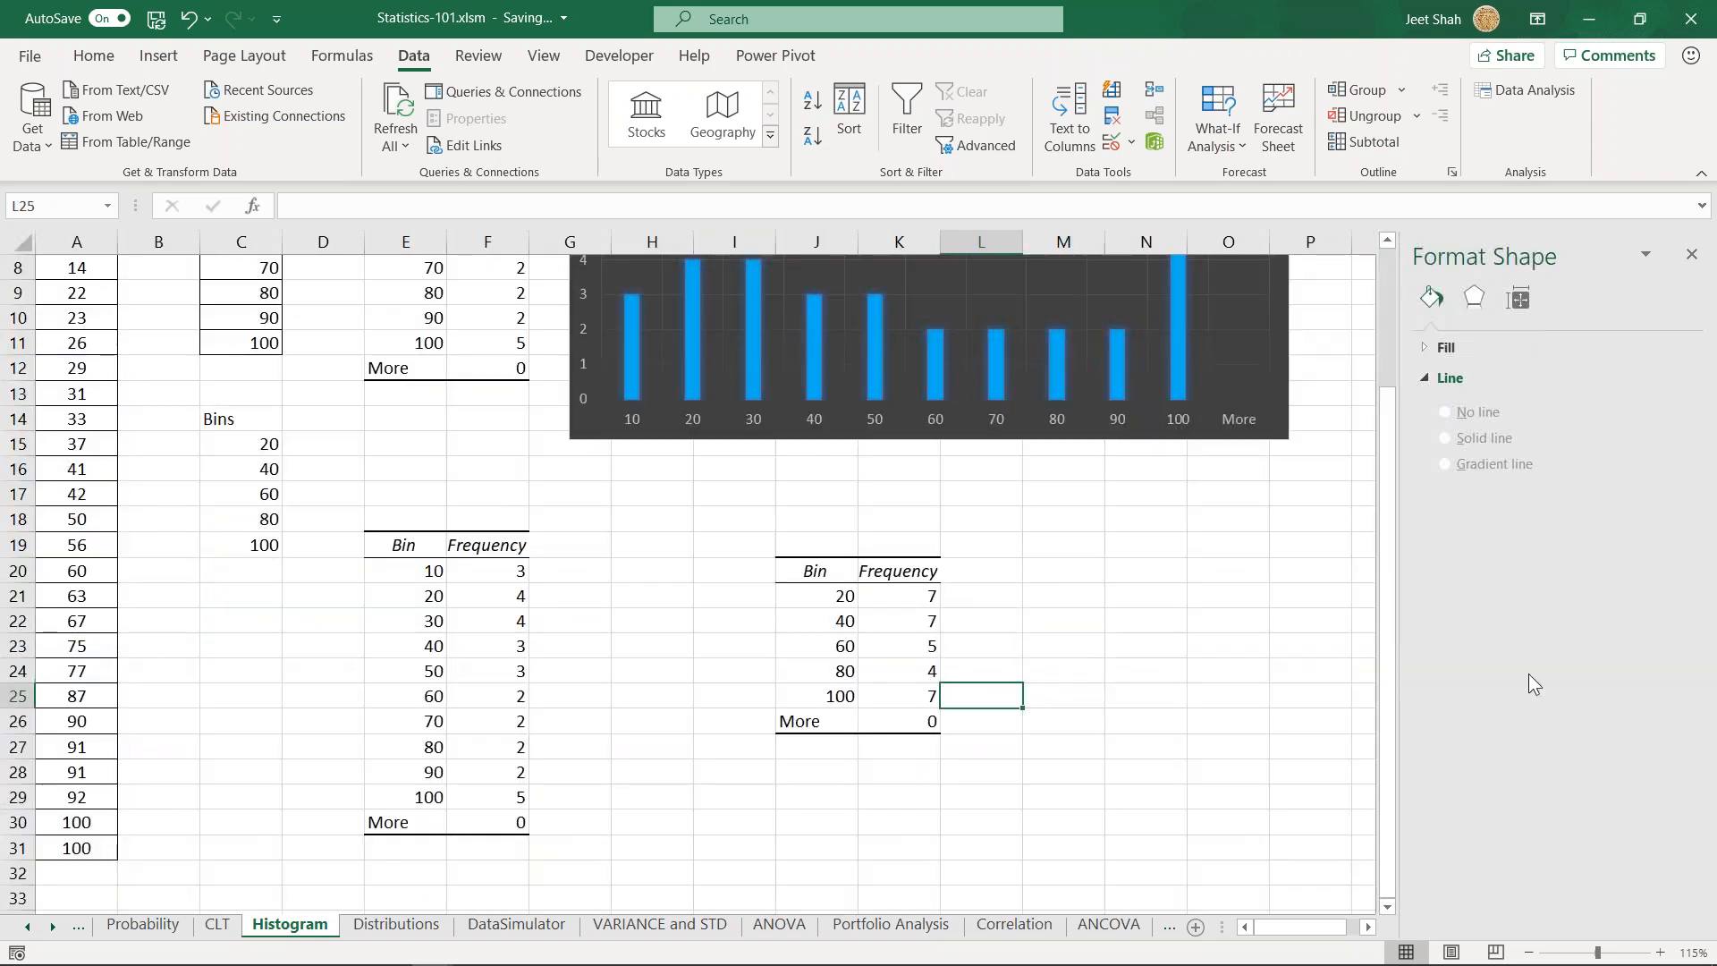
{"action": "left_click", "coordinate": [680, 624]}
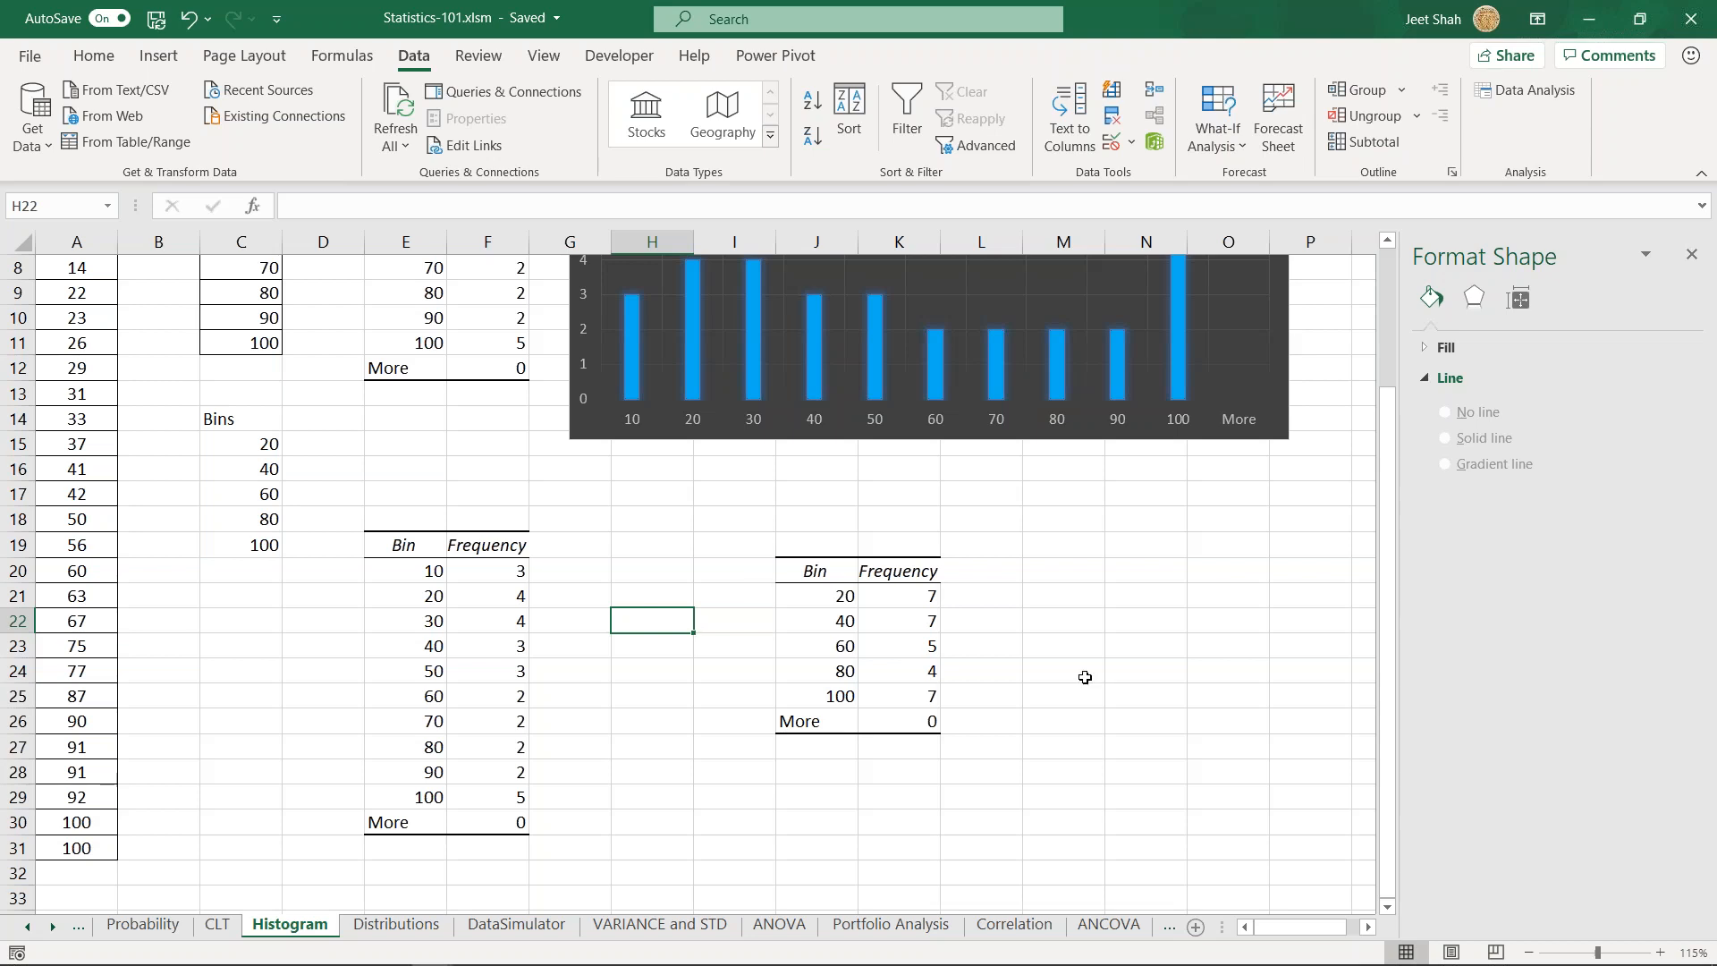
{"action": "left_click", "coordinate": [711, 596]}
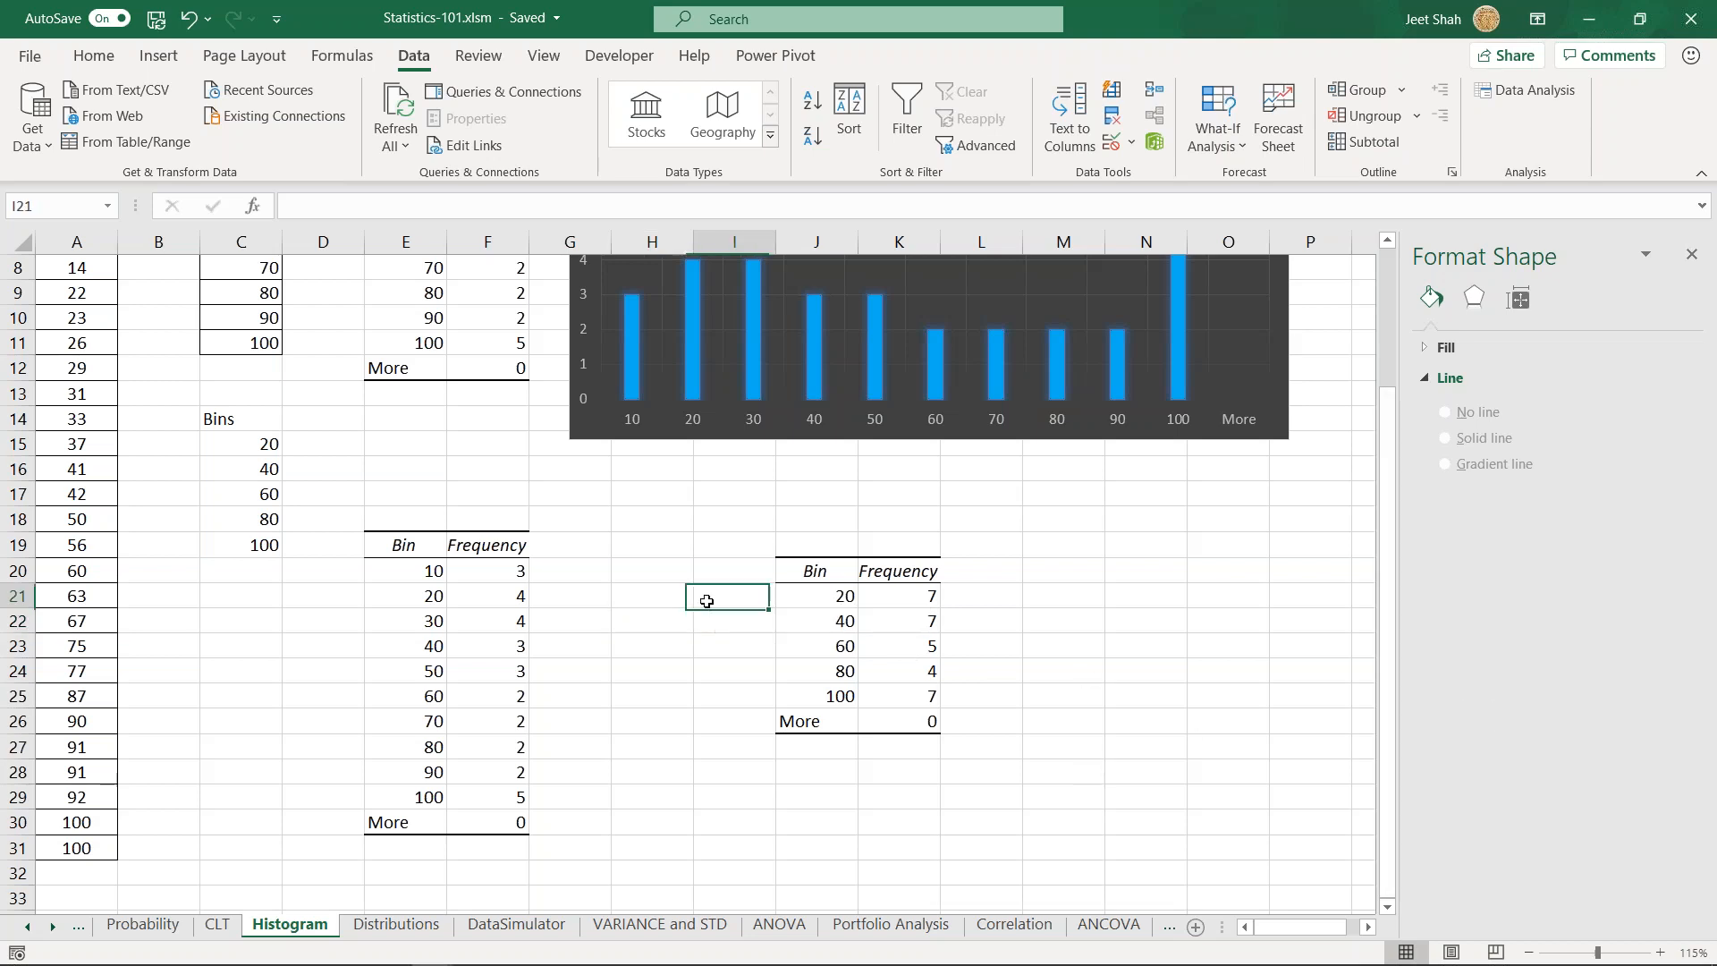
{"action": "scroll", "coordinate": [671, 653], "scroll_direction": "up", "scroll_amount": 2}
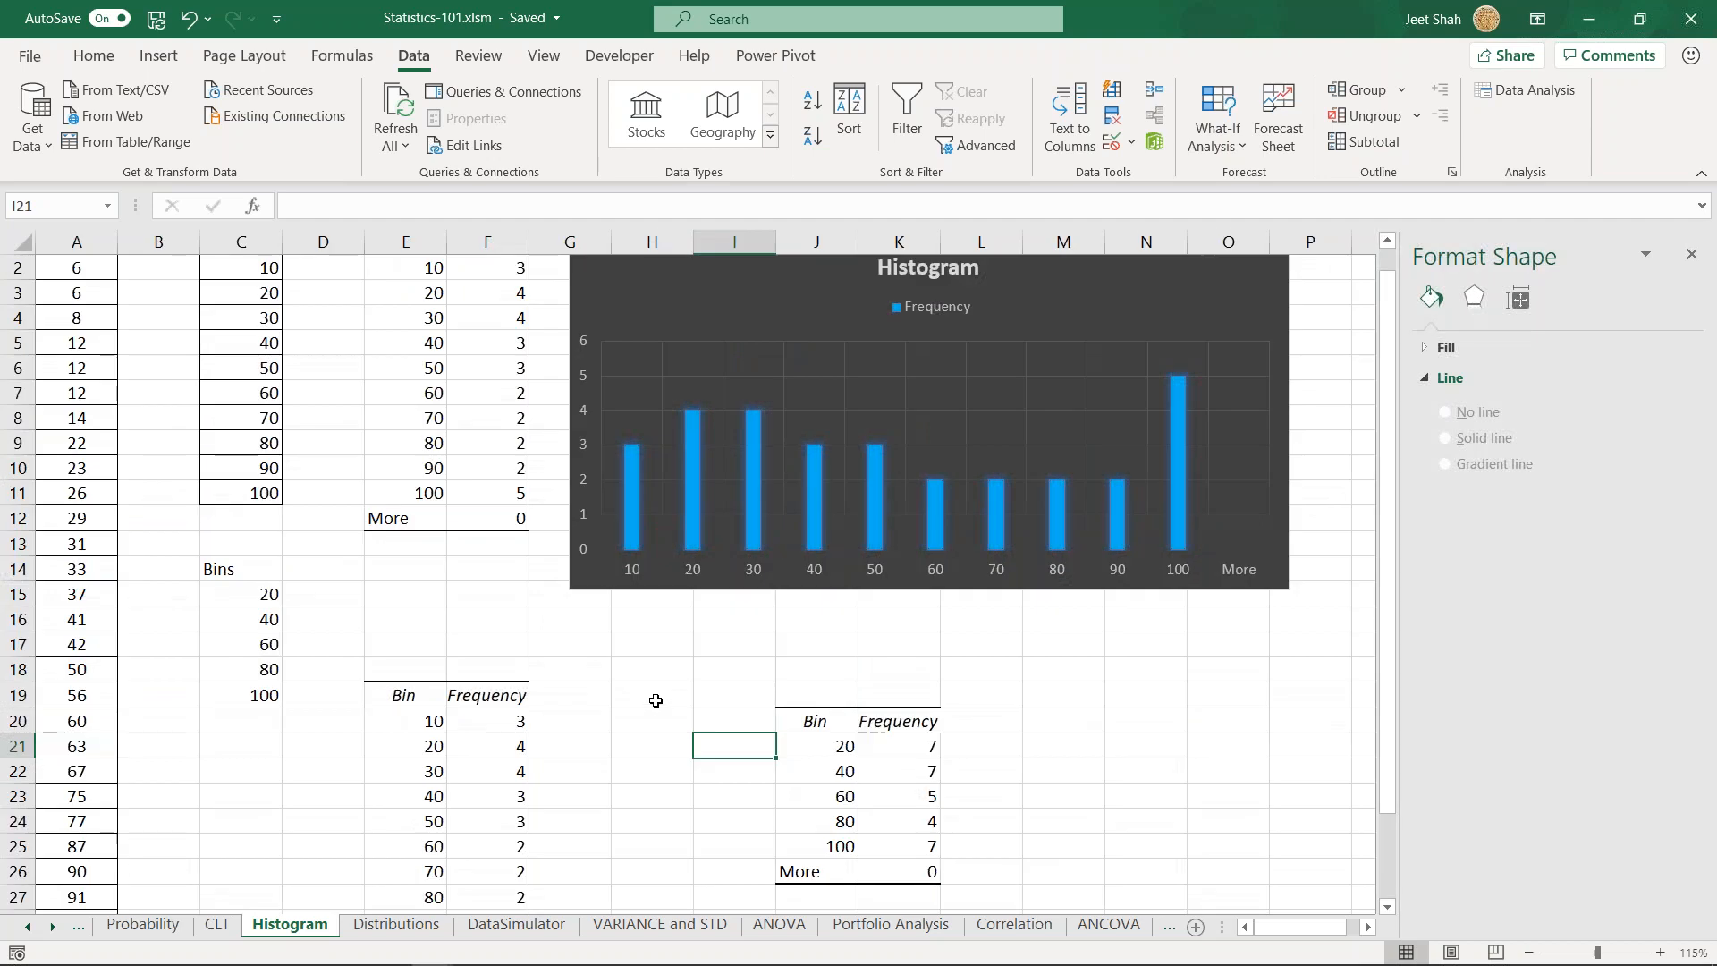
{"action": "scroll", "coordinate": [656, 701], "scroll_direction": "up", "scroll_amount": 1}
{"action": "left_click", "coordinate": [659, 696]}
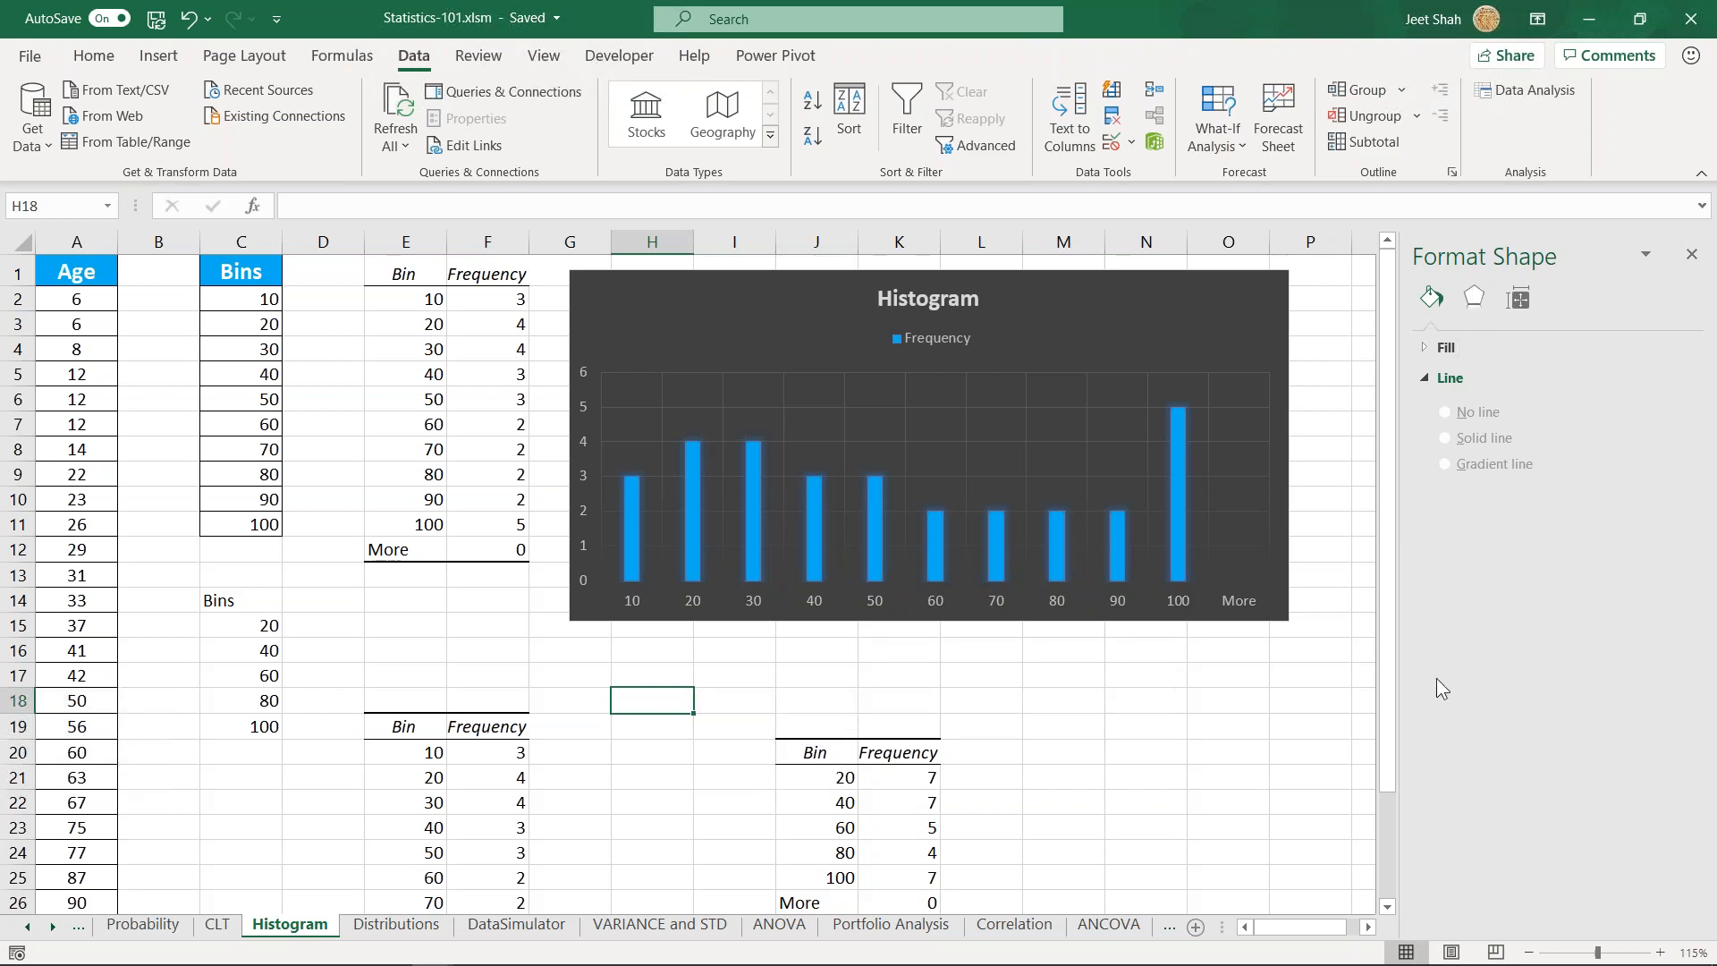
{"action": "left_click", "coordinate": [592, 675]}
{"action": "scroll", "coordinate": [756, 689], "scroll_direction": "down", "scroll_amount": 1}
{"action": "scroll", "coordinate": [702, 698], "scroll_direction": "up", "scroll_amount": 1}
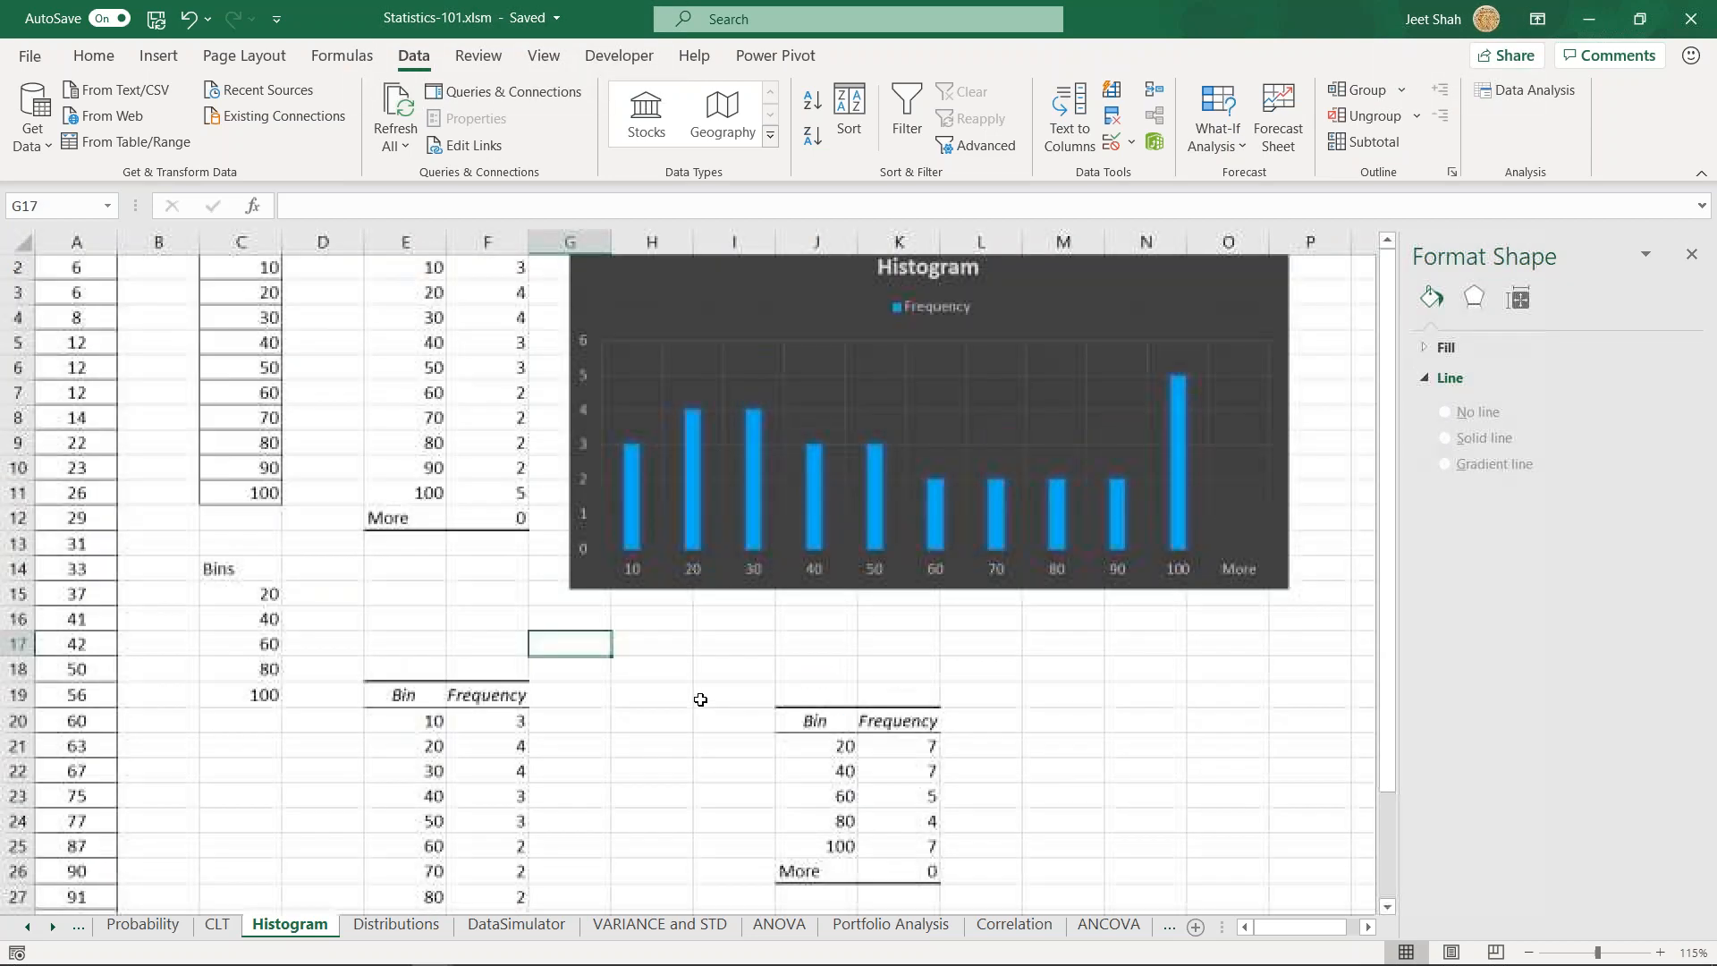
{"action": "scroll", "coordinate": [700, 699], "scroll_direction": "up", "scroll_amount": 1}
{"action": "left_click", "coordinate": [583, 705]}
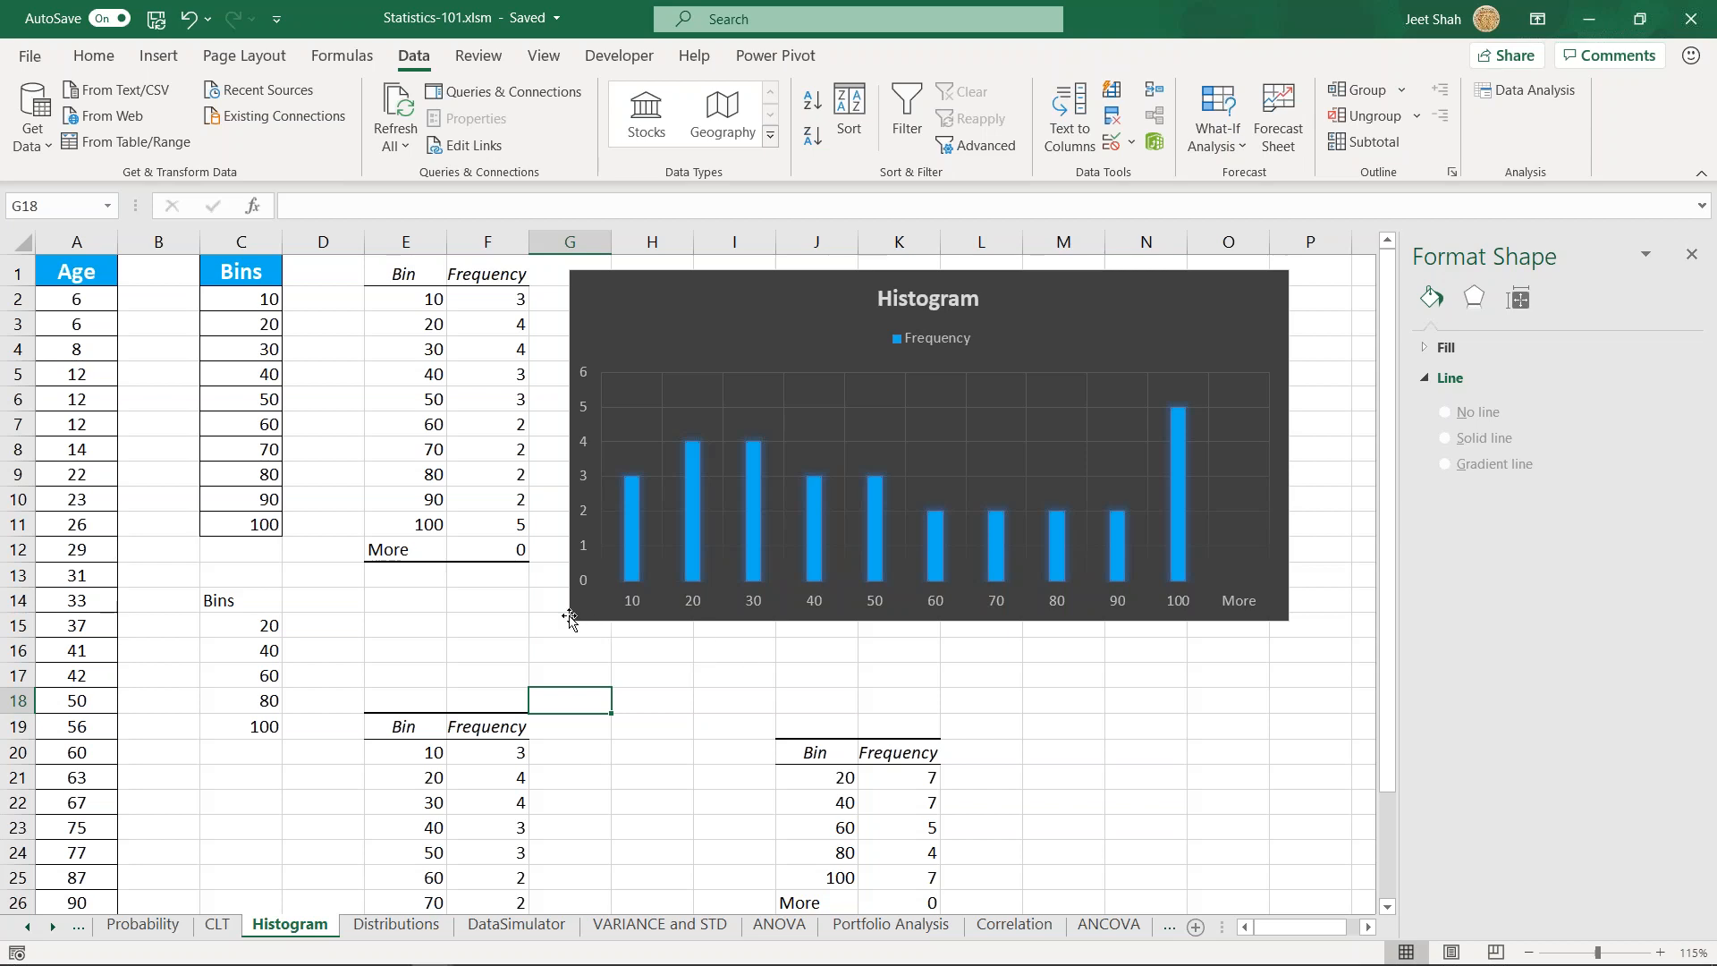
{"action": "left_click", "coordinate": [468, 596]}
{"action": "left_click", "coordinate": [435, 600]}
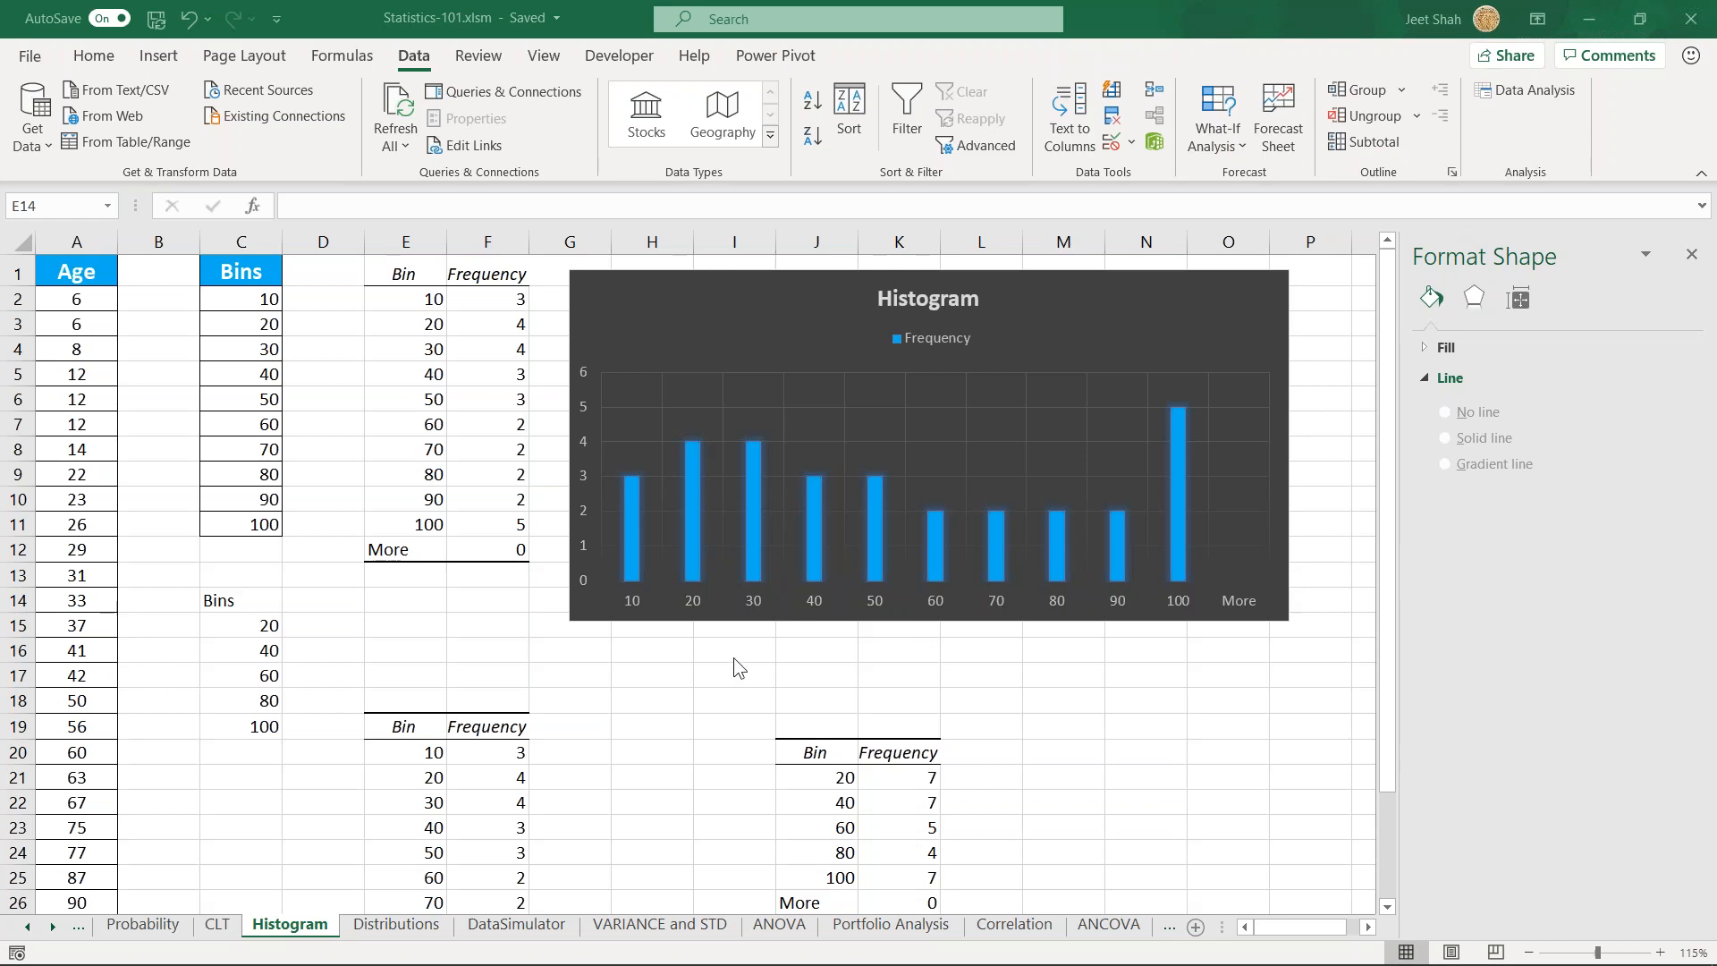
{"action": "left_click", "coordinate": [471, 617]}
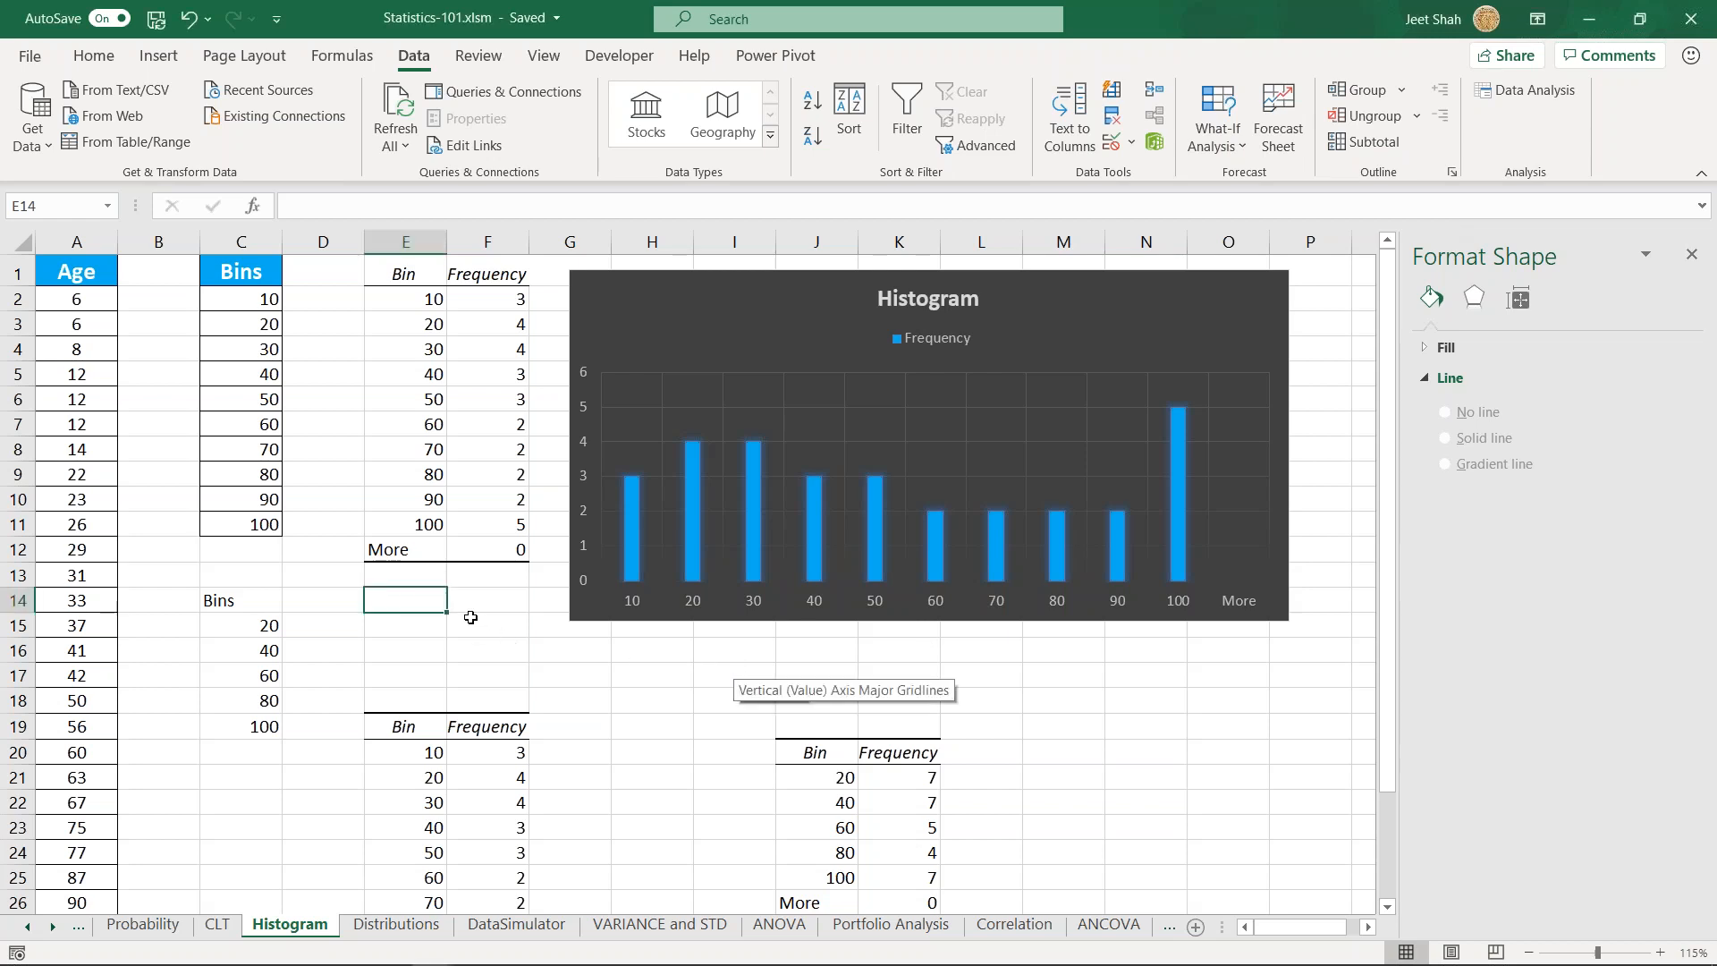
{"action": "left_click", "coordinate": [509, 652]}
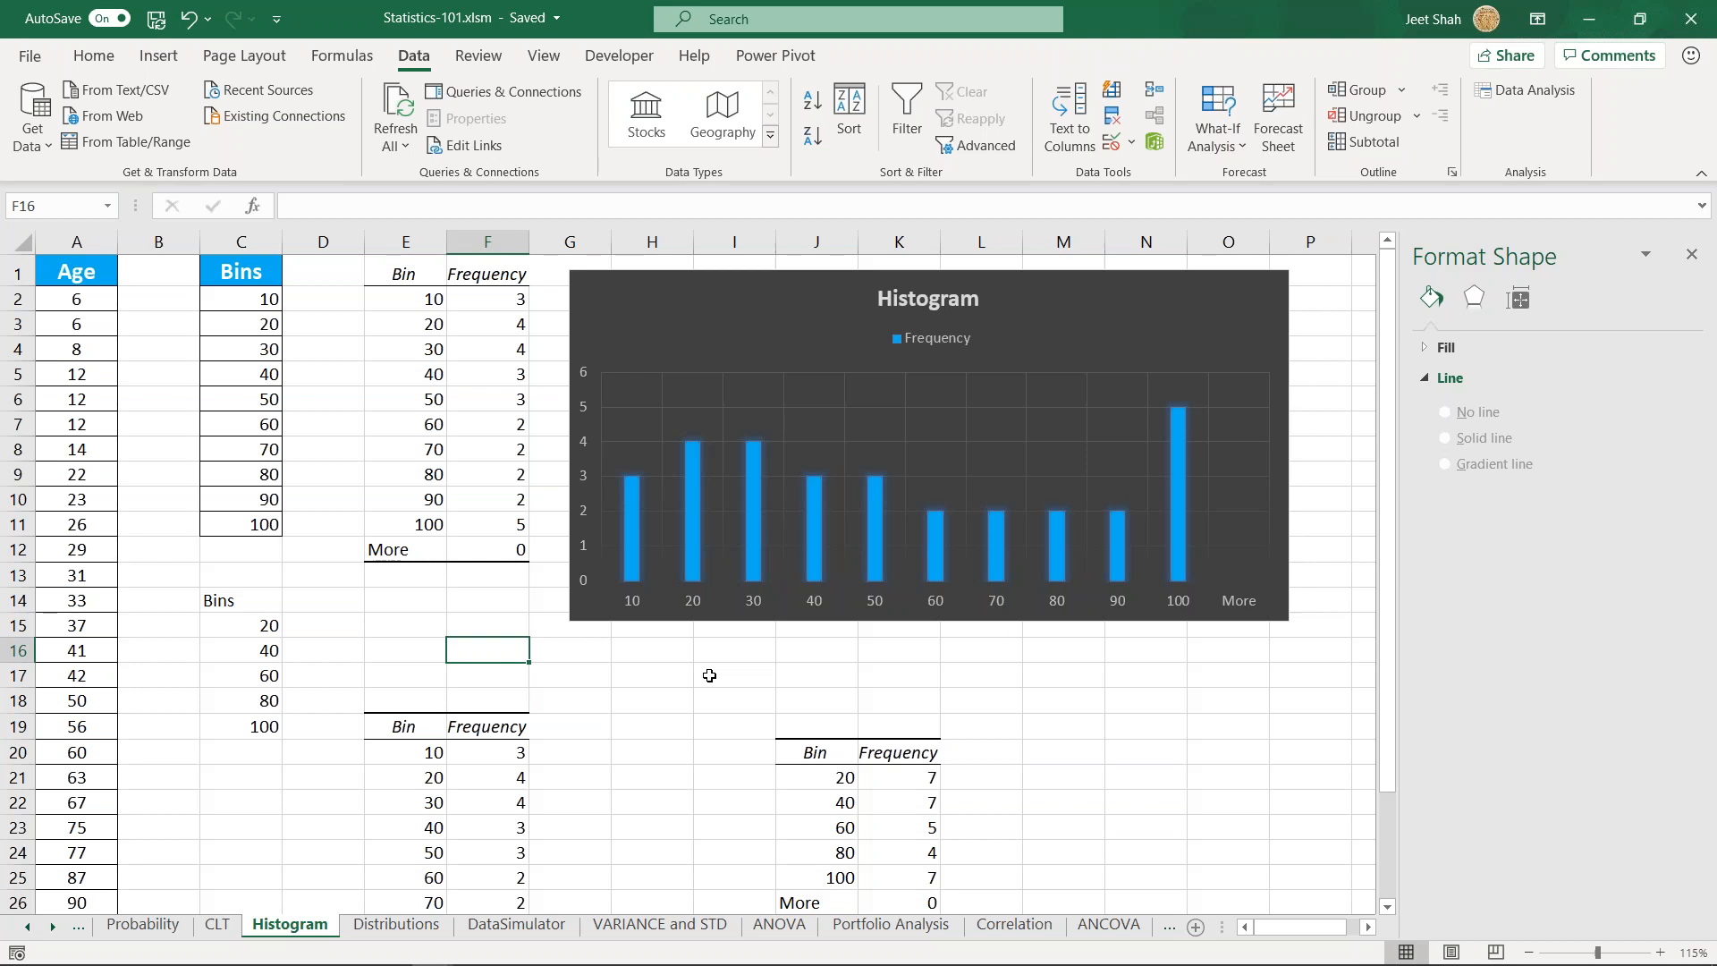
{"action": "scroll", "coordinate": [604, 711], "scroll_direction": "down", "scroll_amount": 1}
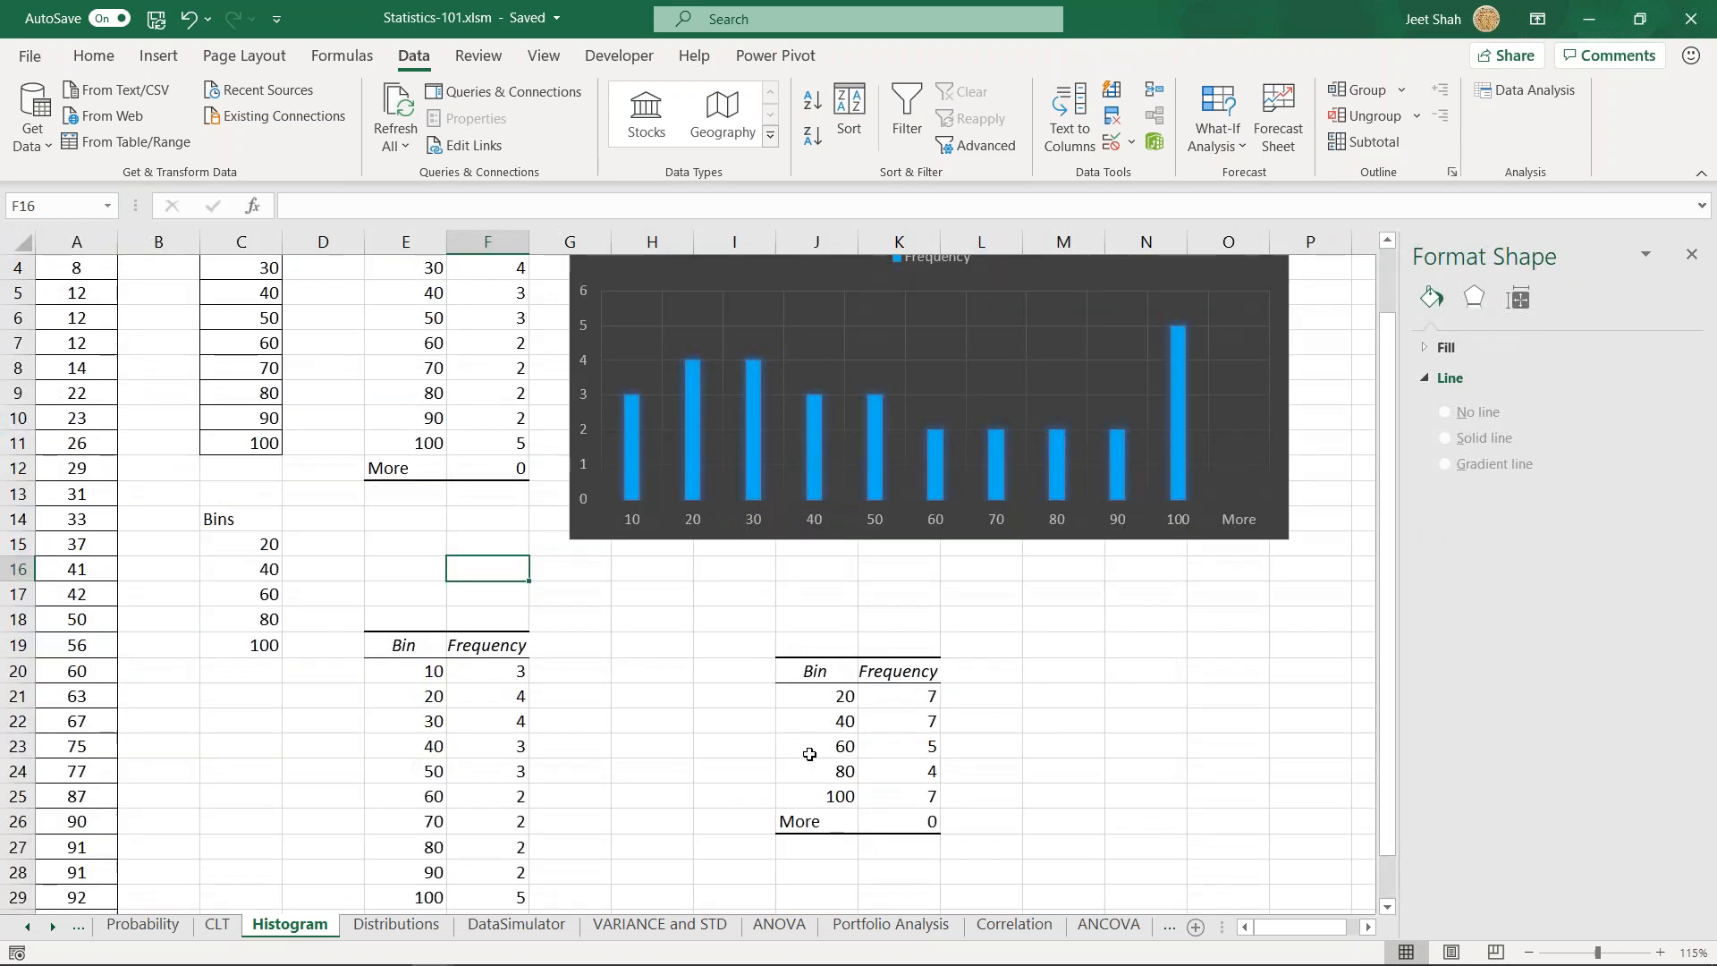
{"action": "left_click_drag", "start_coordinate": [805, 681], "coordinate": [921, 795]}
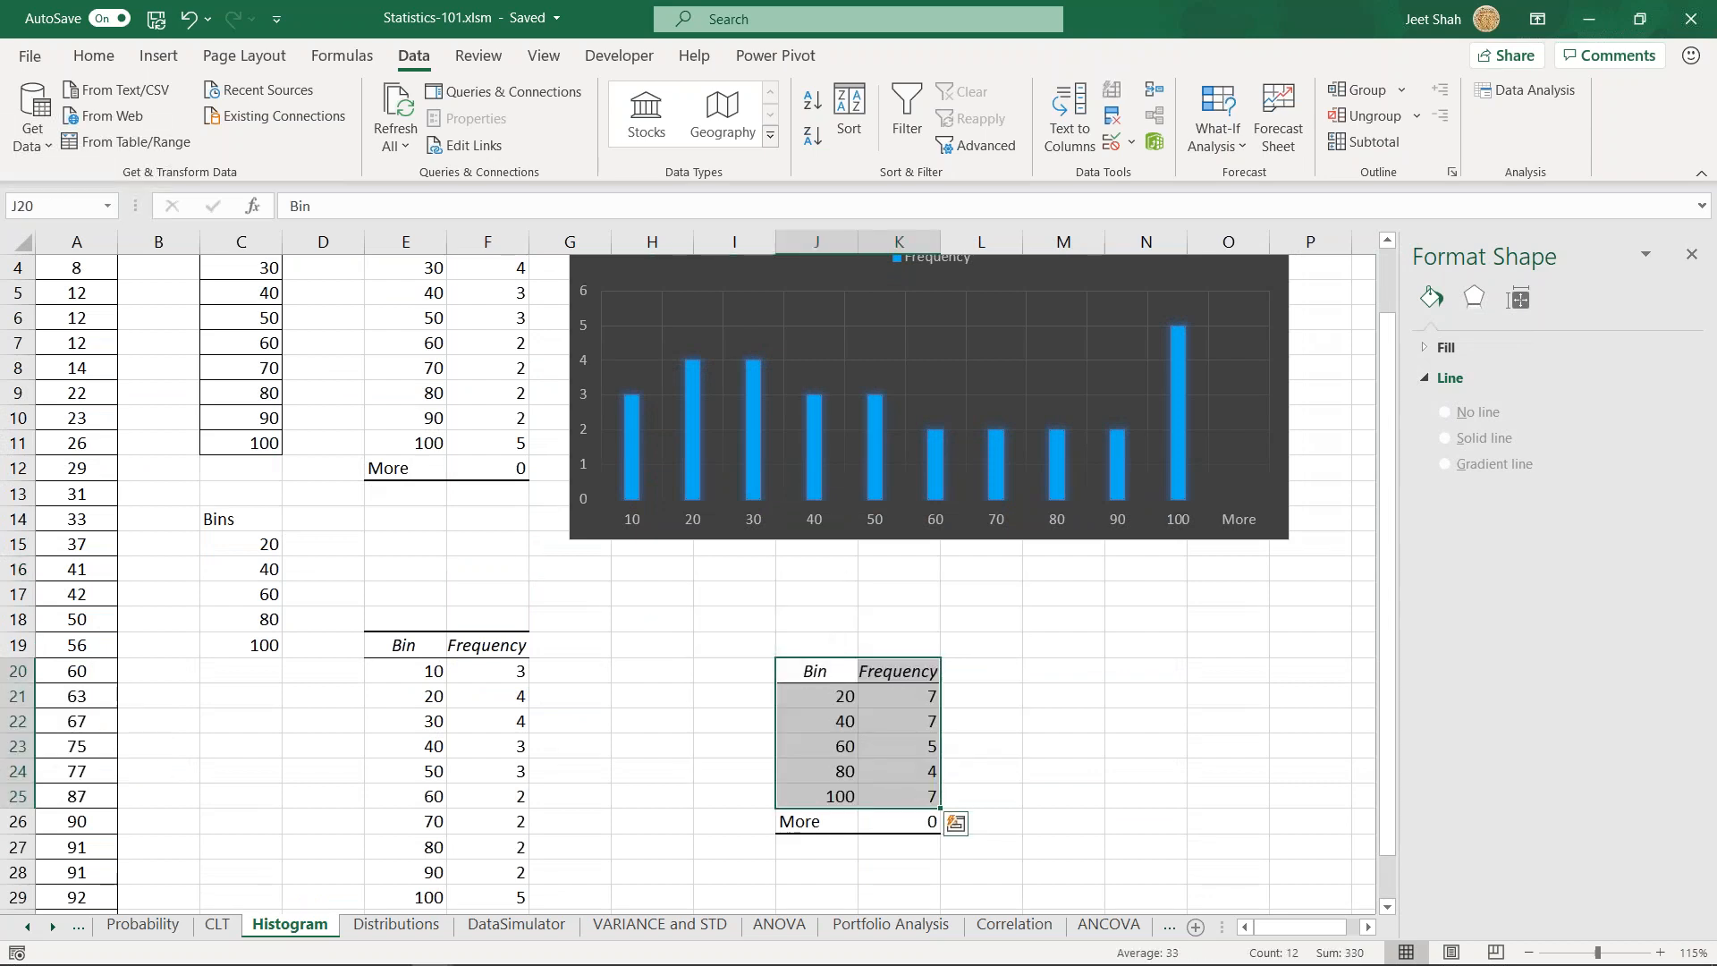
{"action": "left_click", "coordinate": [156, 57]}
{"action": "left_click", "coordinate": [818, 89]}
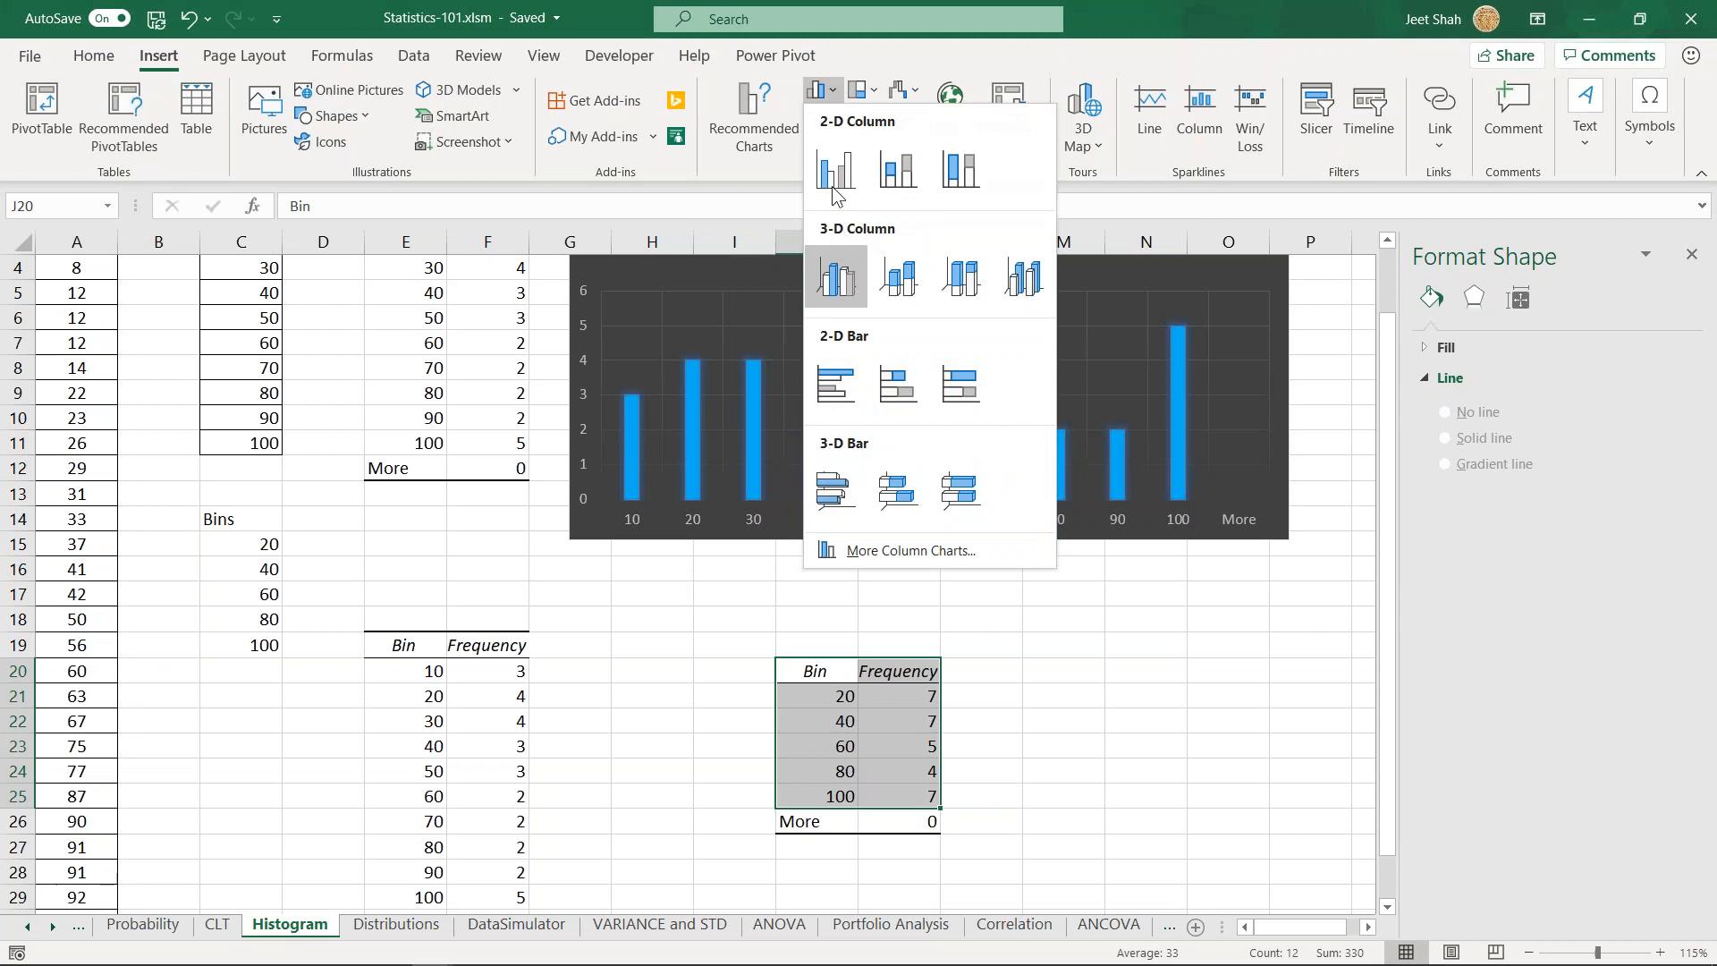
{"action": "left_click", "coordinate": [831, 183]}
{"action": "left_click_drag", "start_coordinate": [599, 442], "coordinate": [912, 394]}
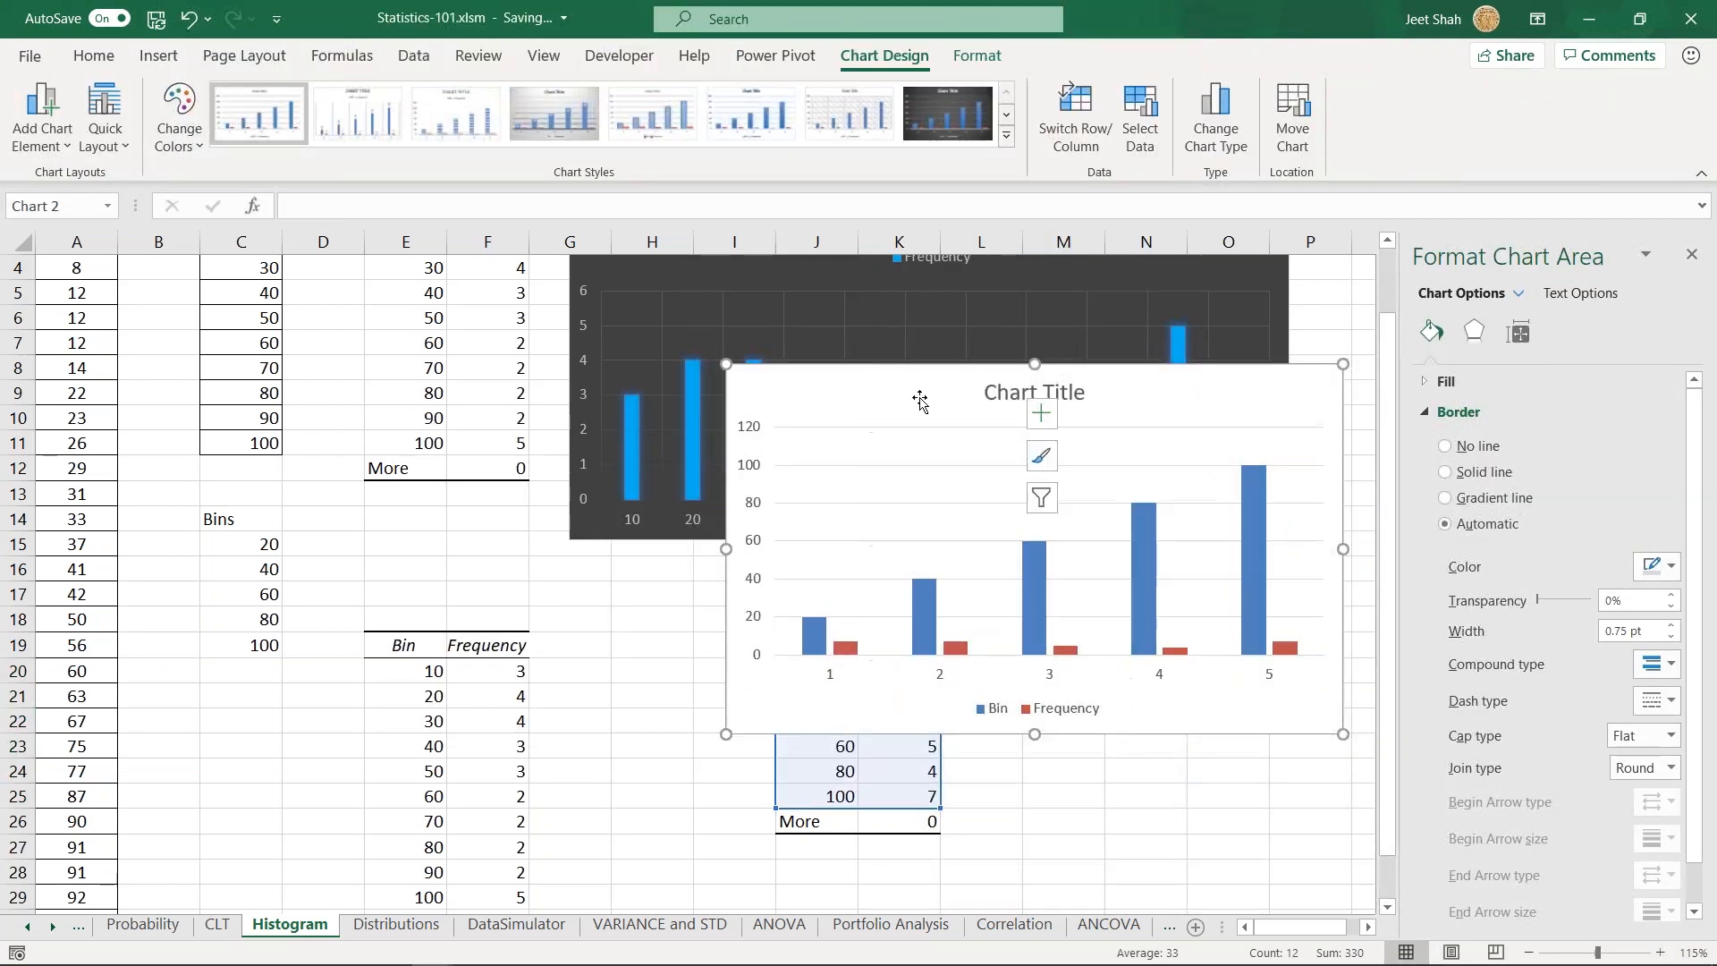
{"action": "key", "text": "Delete"}
{"action": "left_click", "coordinate": [1063, 619]}
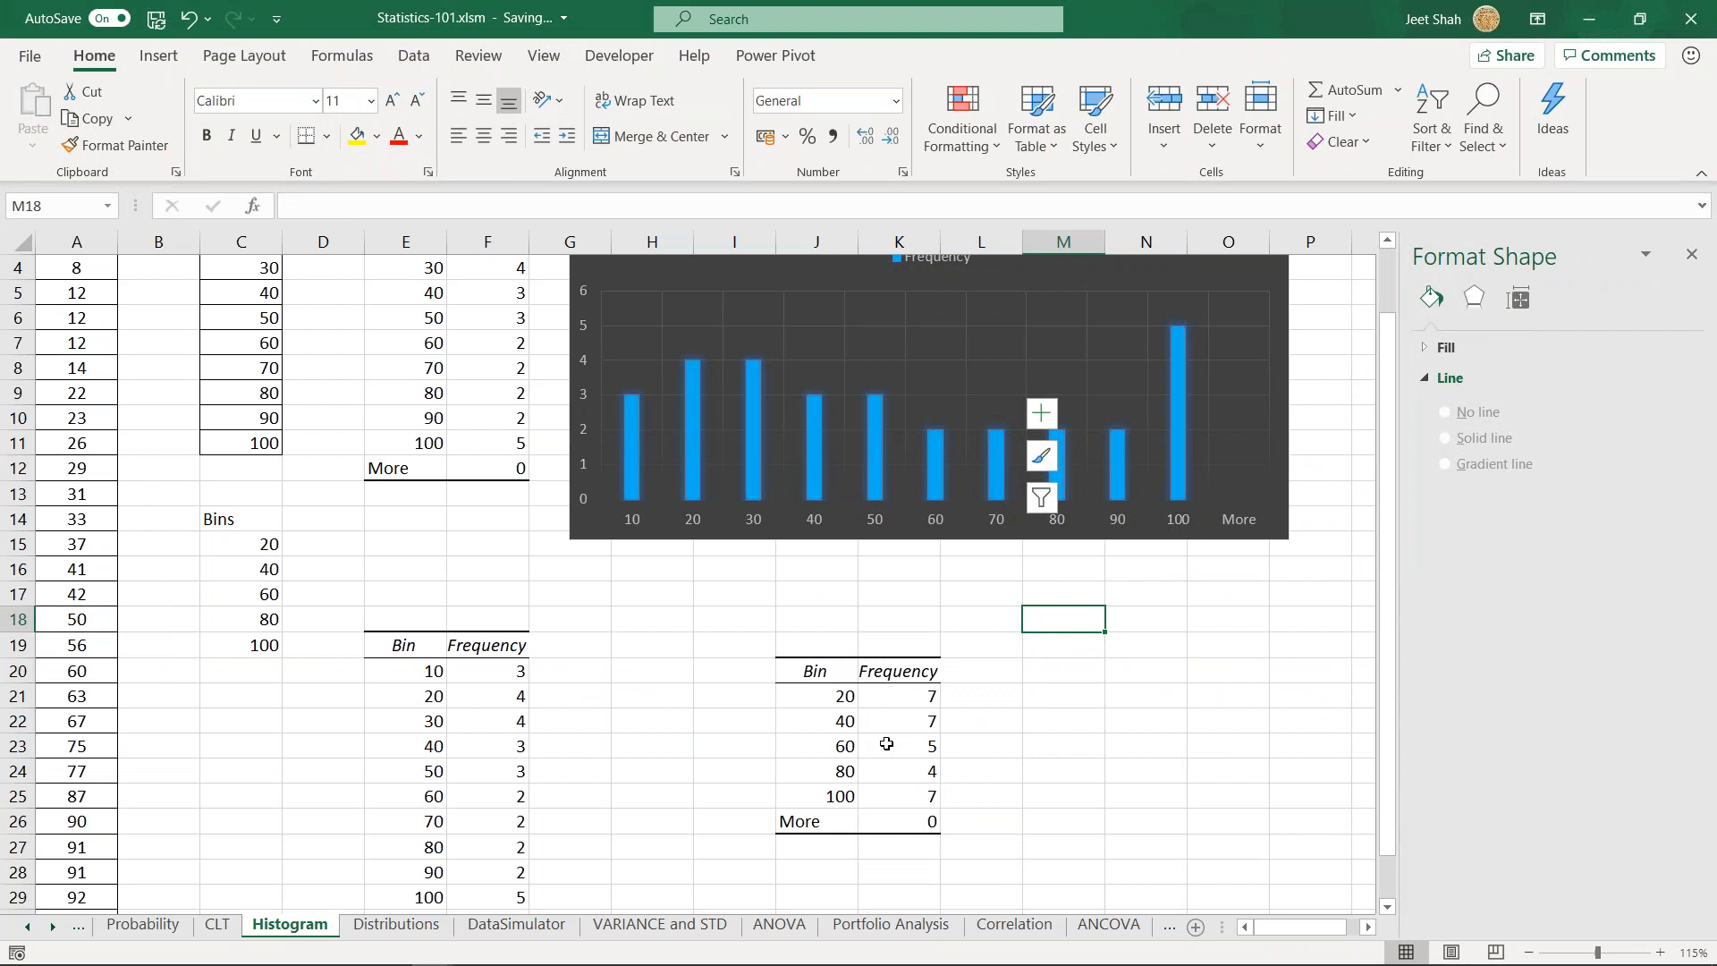
- Insert a 2-D clustered column chart of the frequencies in K21:K25 and place it to the right of that table
{"action": "left_click_drag", "start_coordinate": [881, 693], "coordinate": [894, 786]}
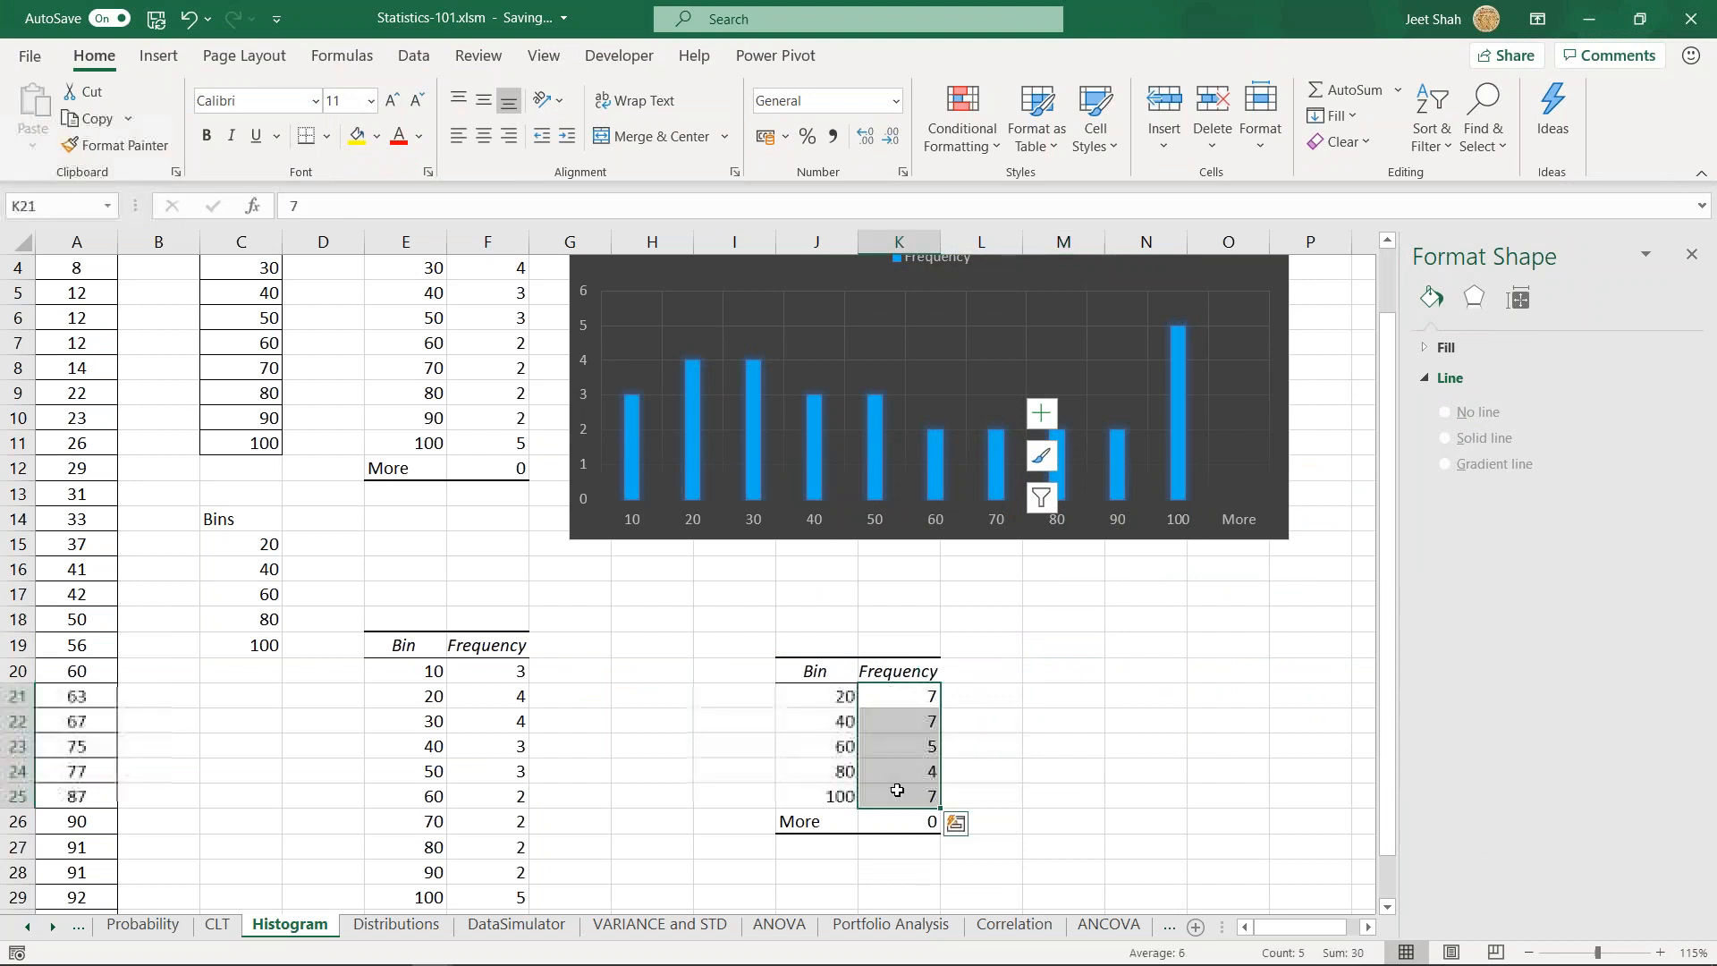
{"action": "left_click", "coordinate": [158, 56]}
{"action": "left_click", "coordinate": [821, 89]}
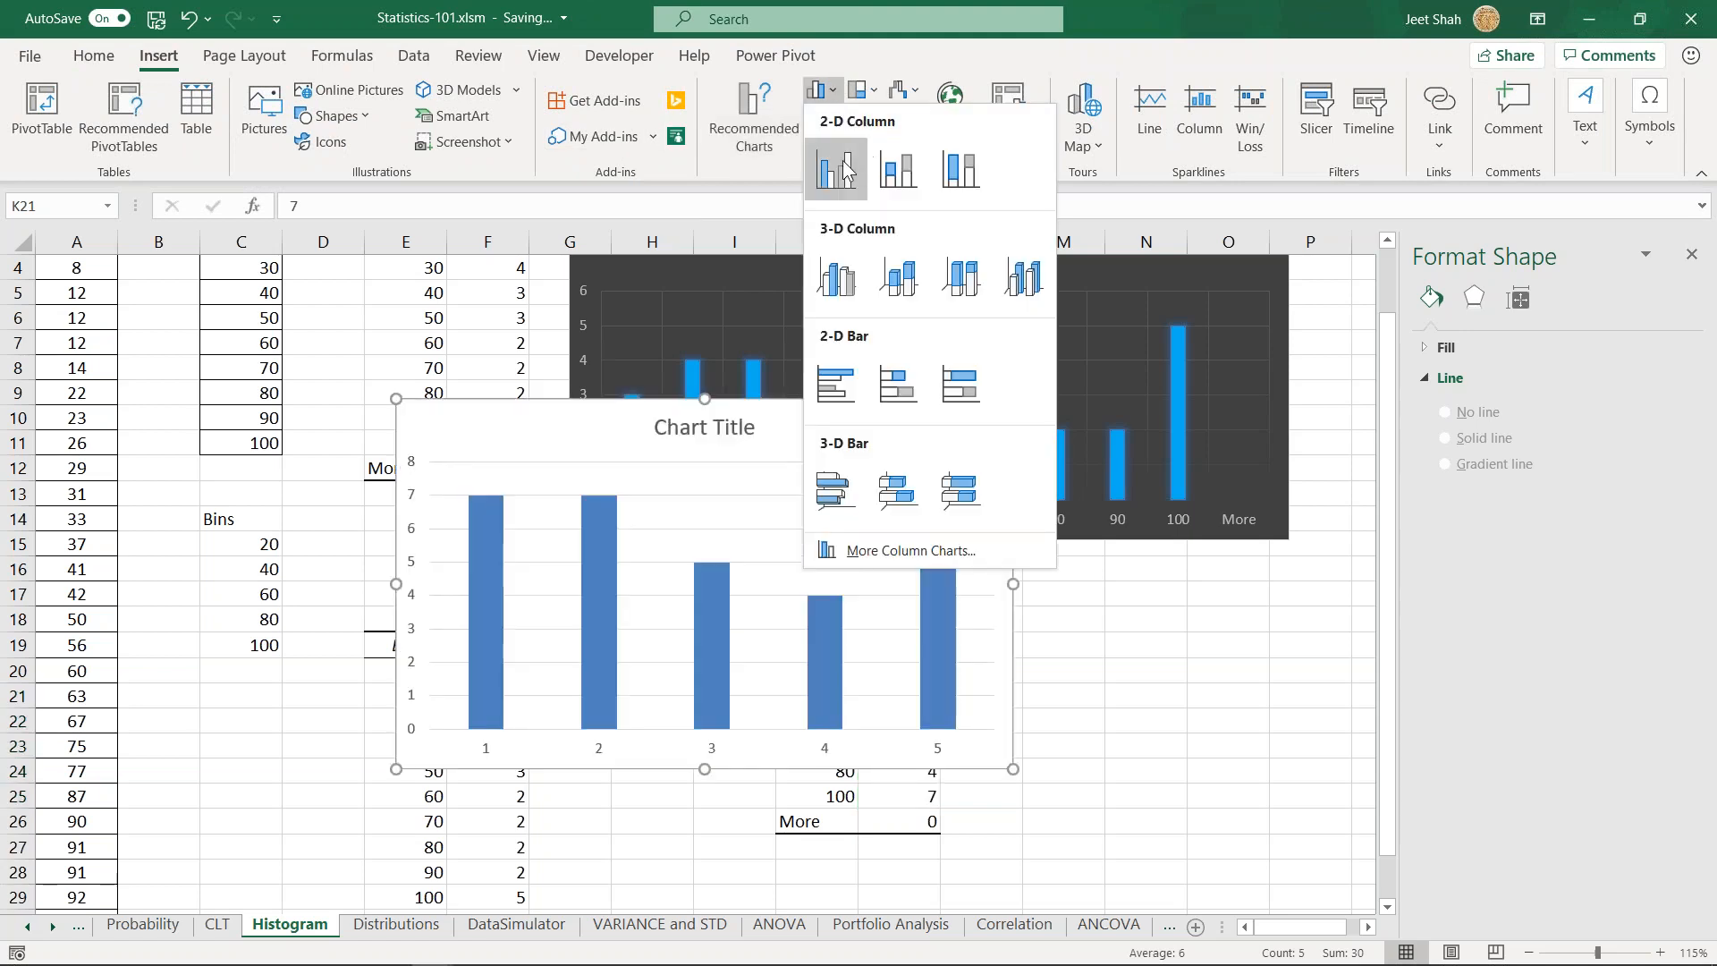
{"action": "left_click", "coordinate": [836, 161]}
{"action": "left_click_drag", "start_coordinate": [792, 413], "coordinate": [1167, 305]}
{"action": "left_click", "coordinate": [965, 642]}
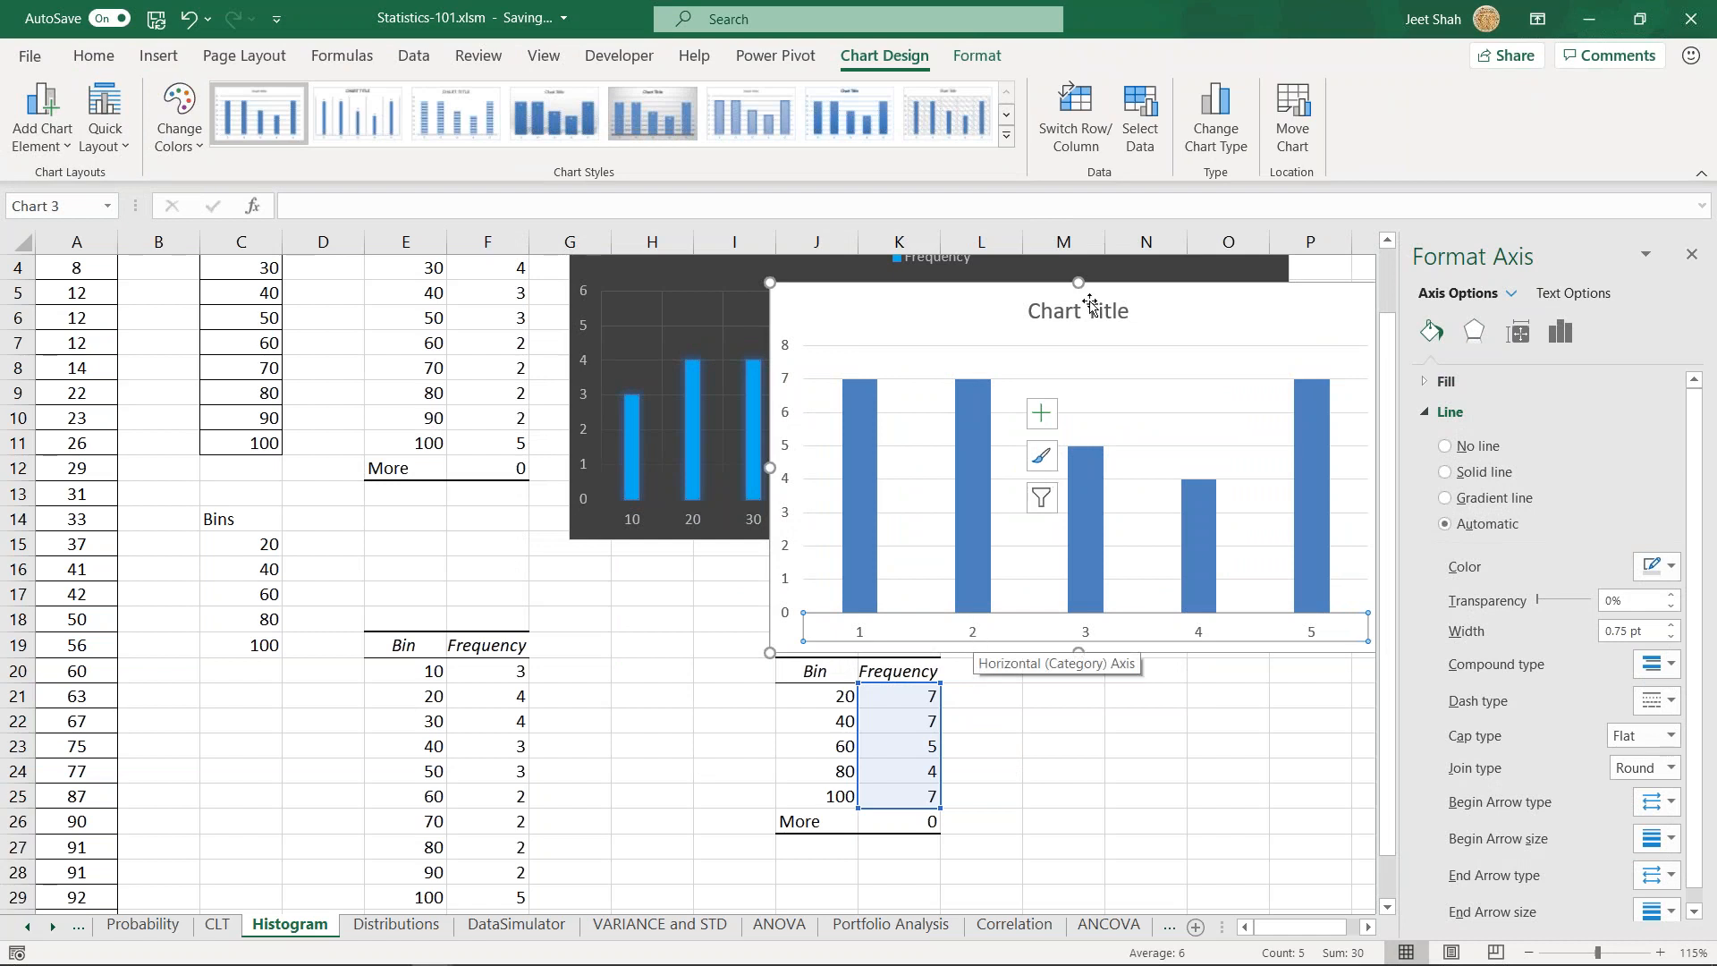
{"action": "left_click_drag", "start_coordinate": [1090, 305], "coordinate": [1292, 470]}
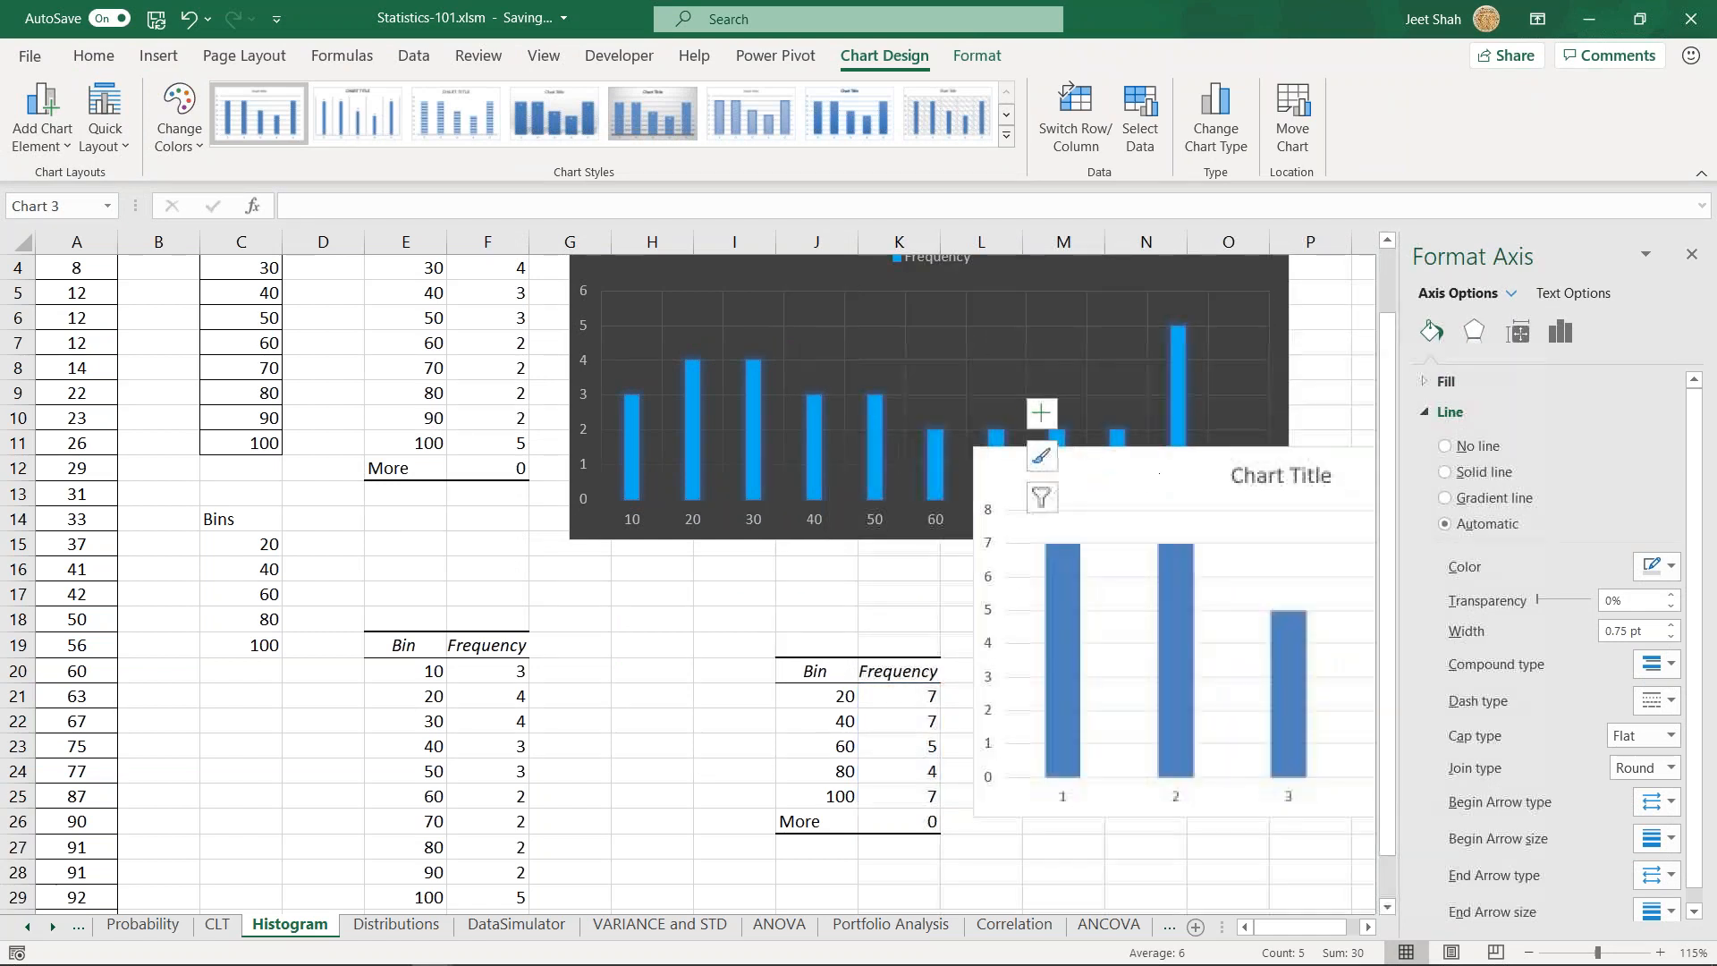
{"action": "left_click", "coordinate": [1367, 927]}
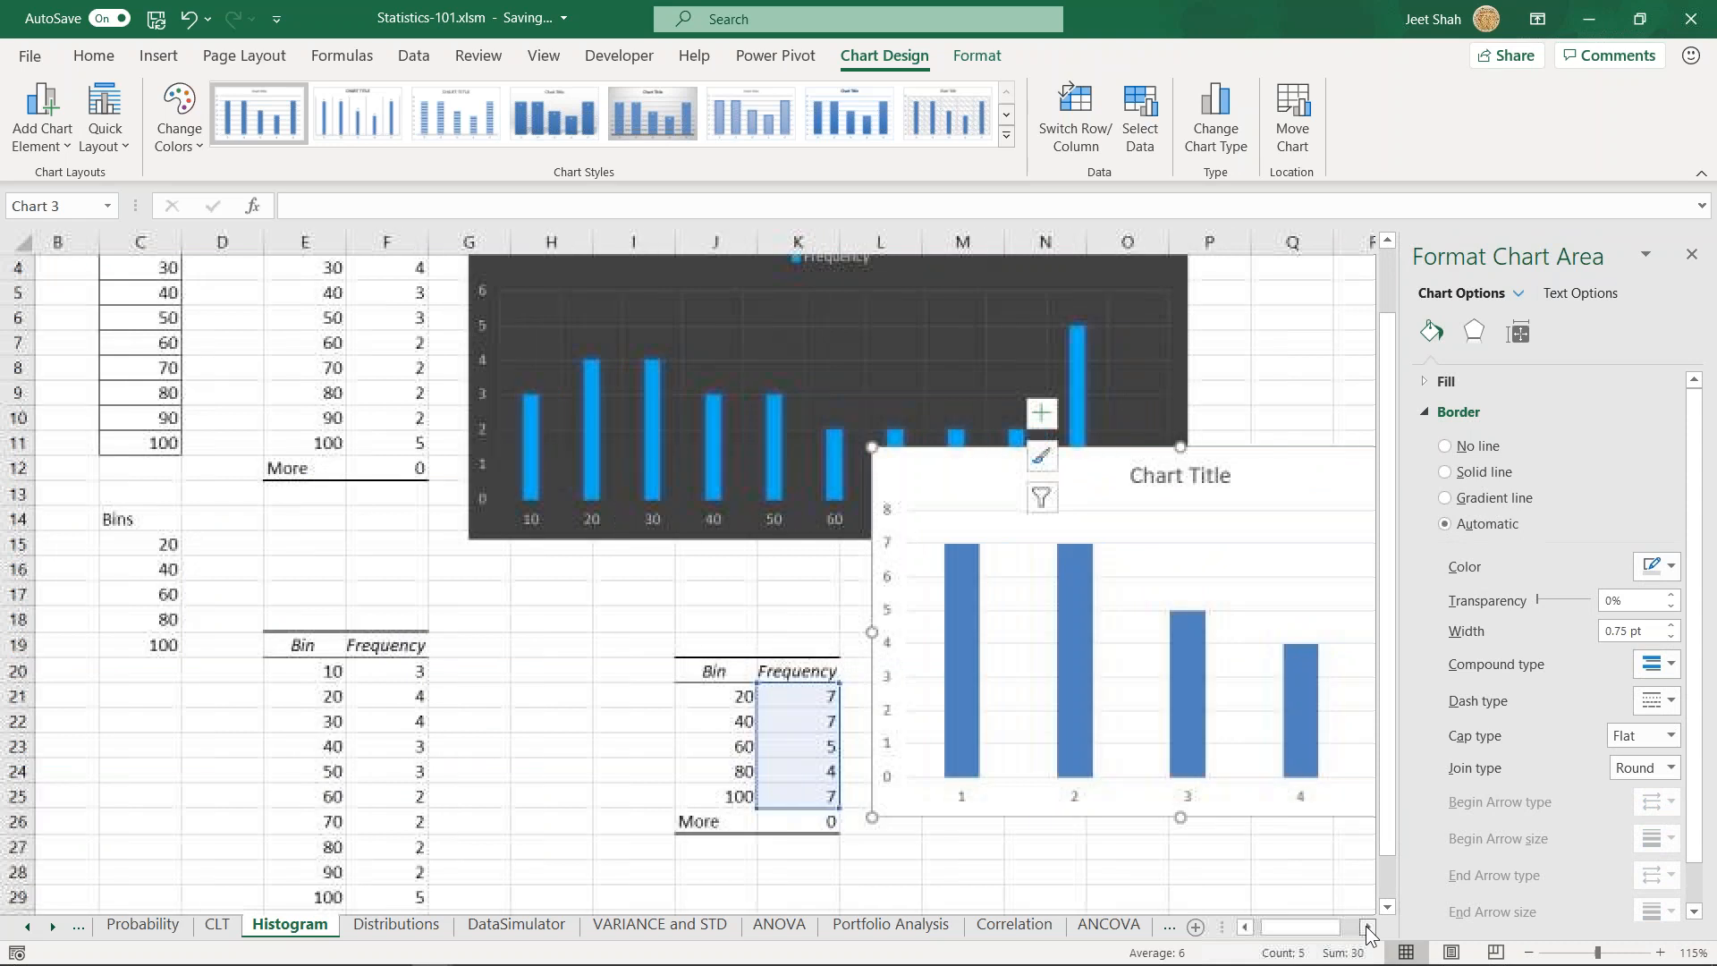
{"action": "left_click", "coordinate": [1367, 927]}
{"action": "left_click", "coordinate": [1367, 928]}
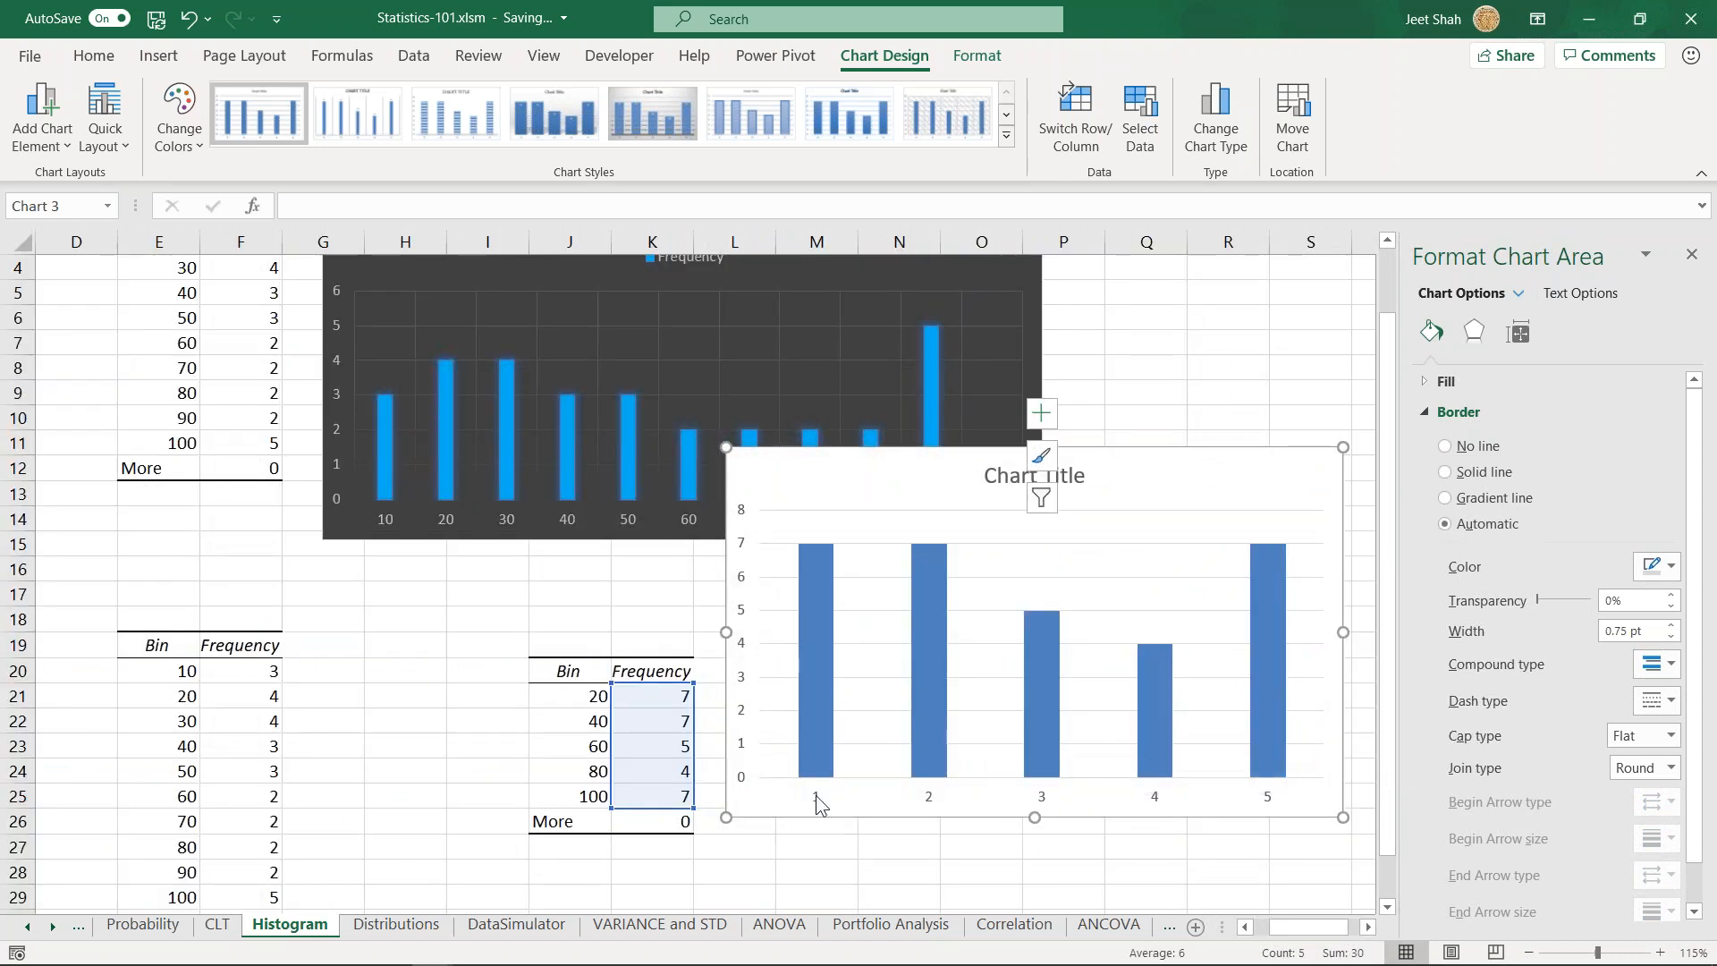
- Compare the new chart's horizontal axis labels with the bin values in J21:J25
{"action": "left_click", "coordinate": [815, 796]}
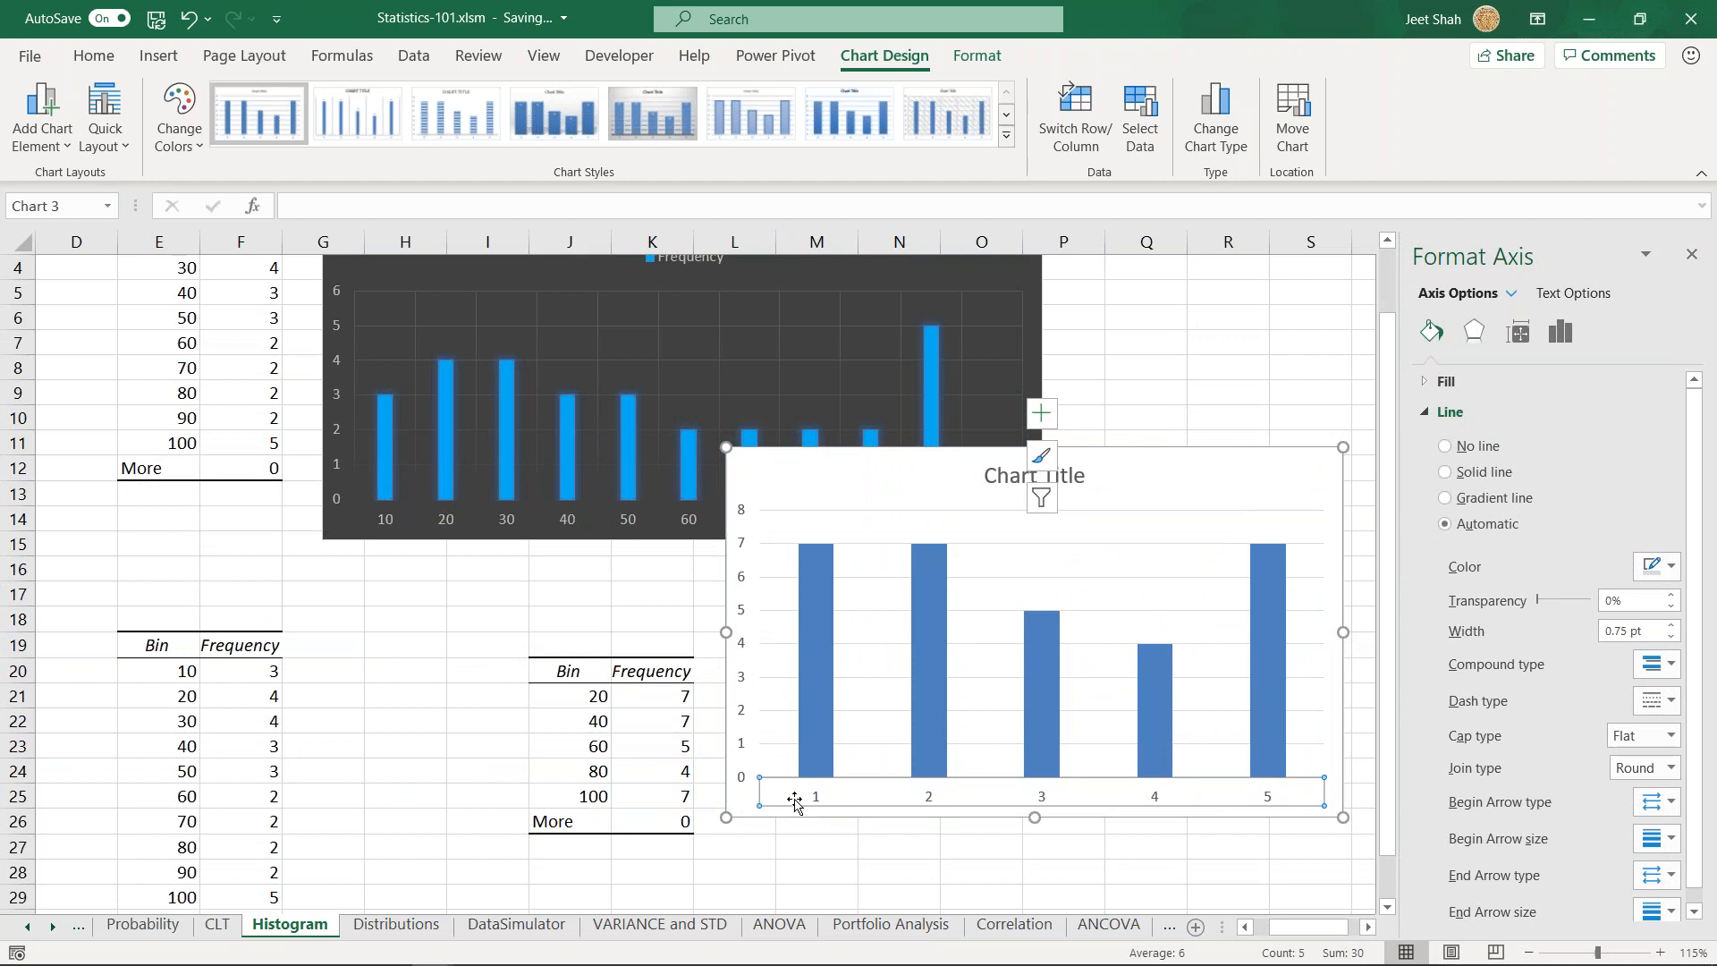
{"action": "left_click", "coordinate": [560, 698]}
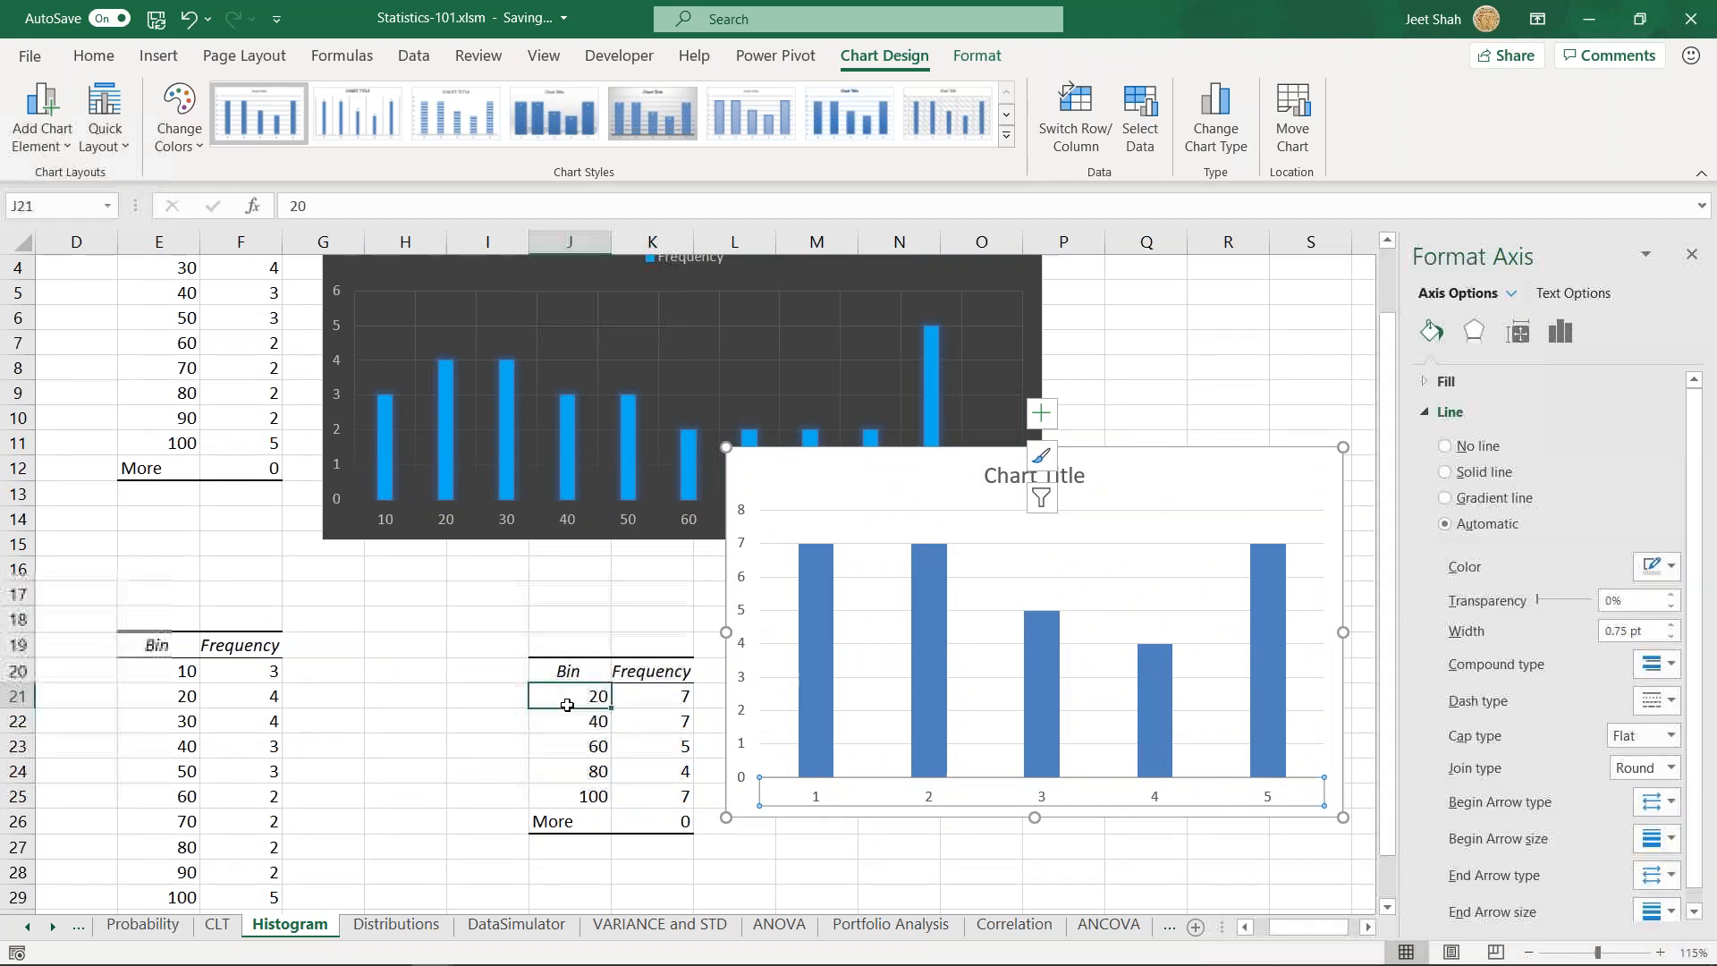
{"action": "left_click", "coordinate": [590, 721]}
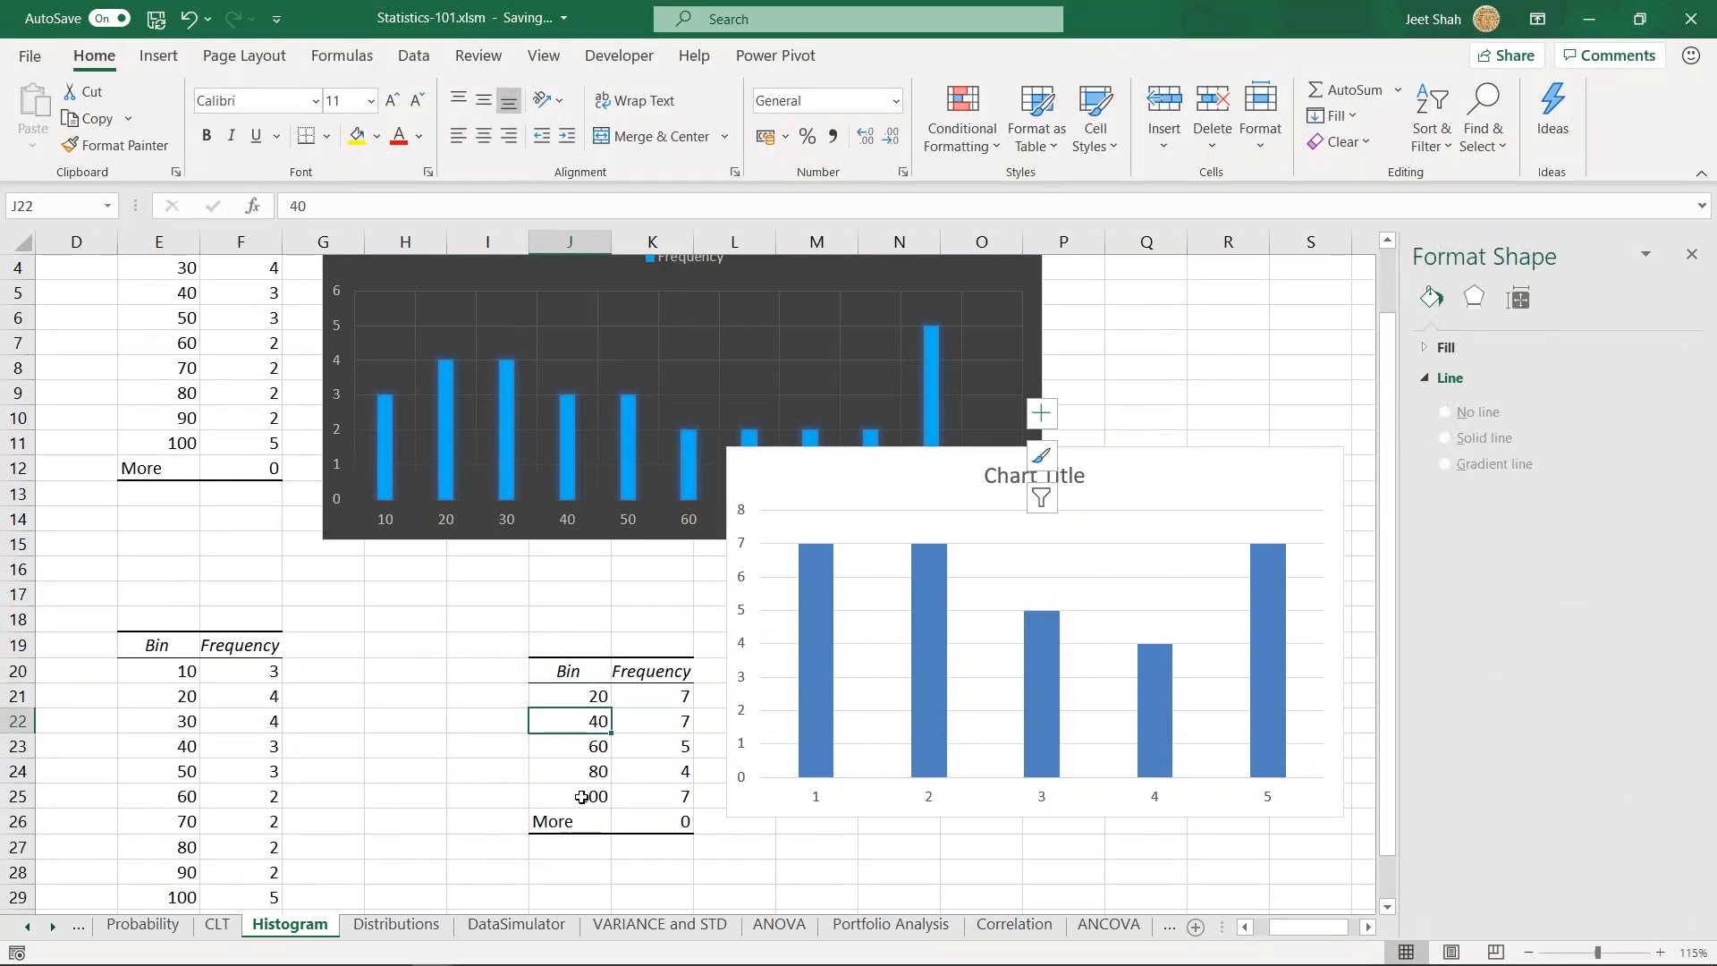
{"action": "left_click", "coordinate": [746, 800]}
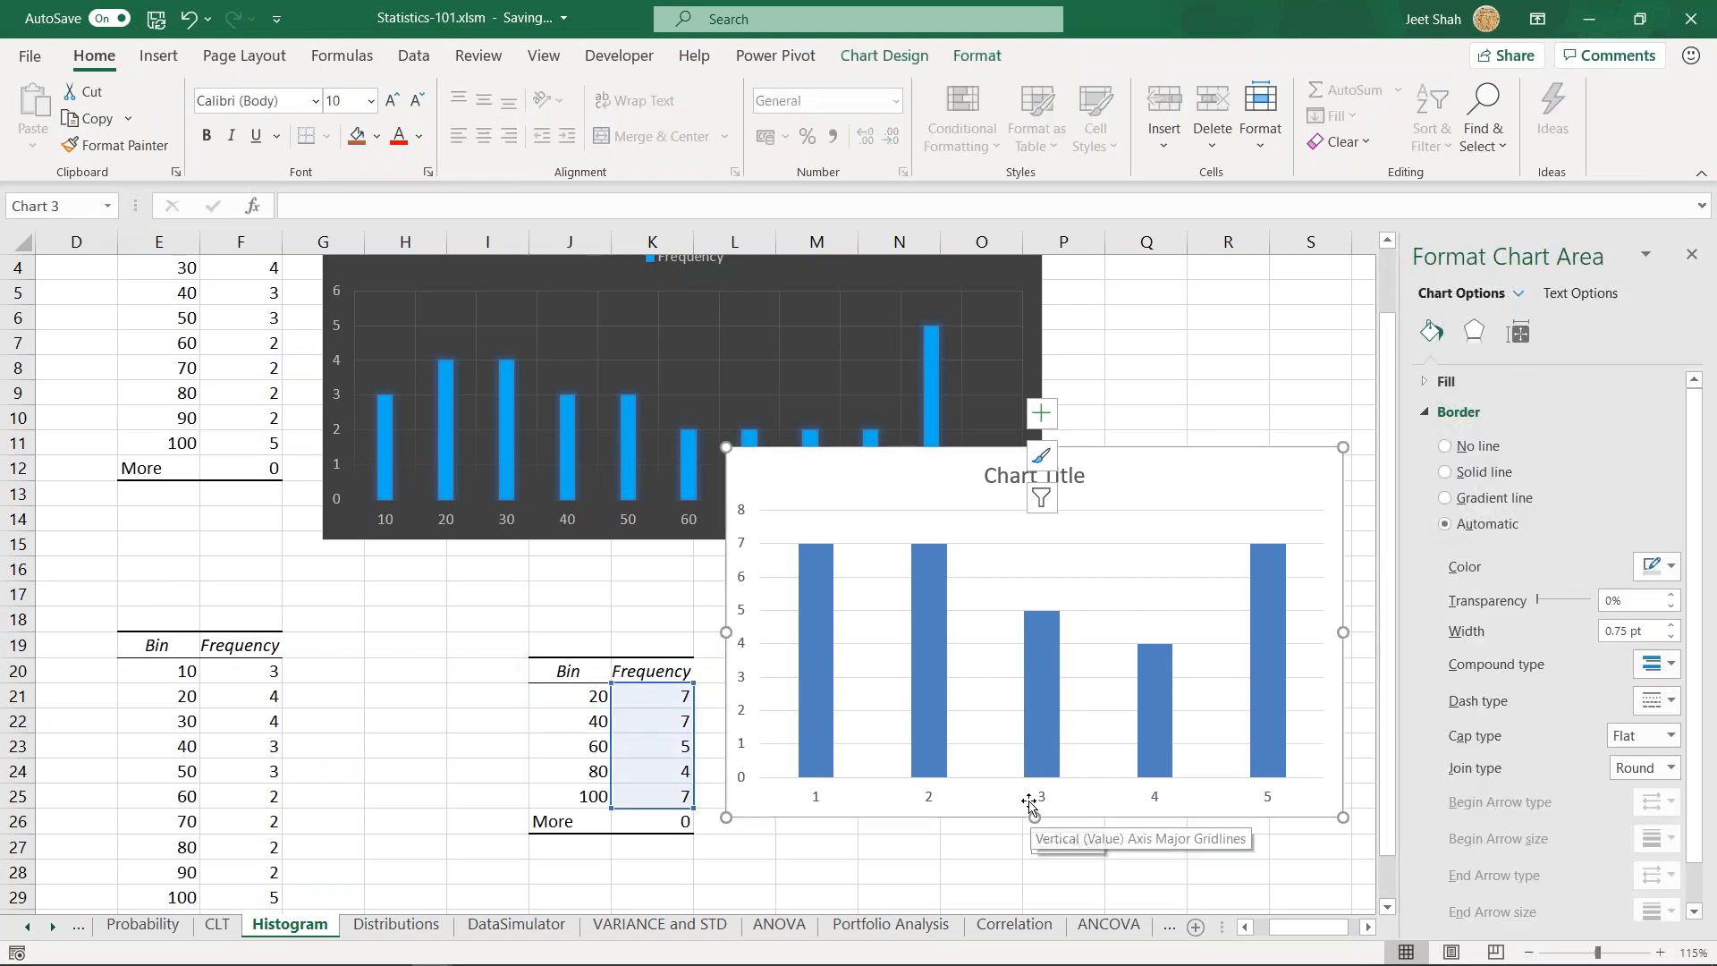
{"action": "left_click", "coordinate": [1127, 807]}
{"action": "left_click", "coordinate": [1066, 510]}
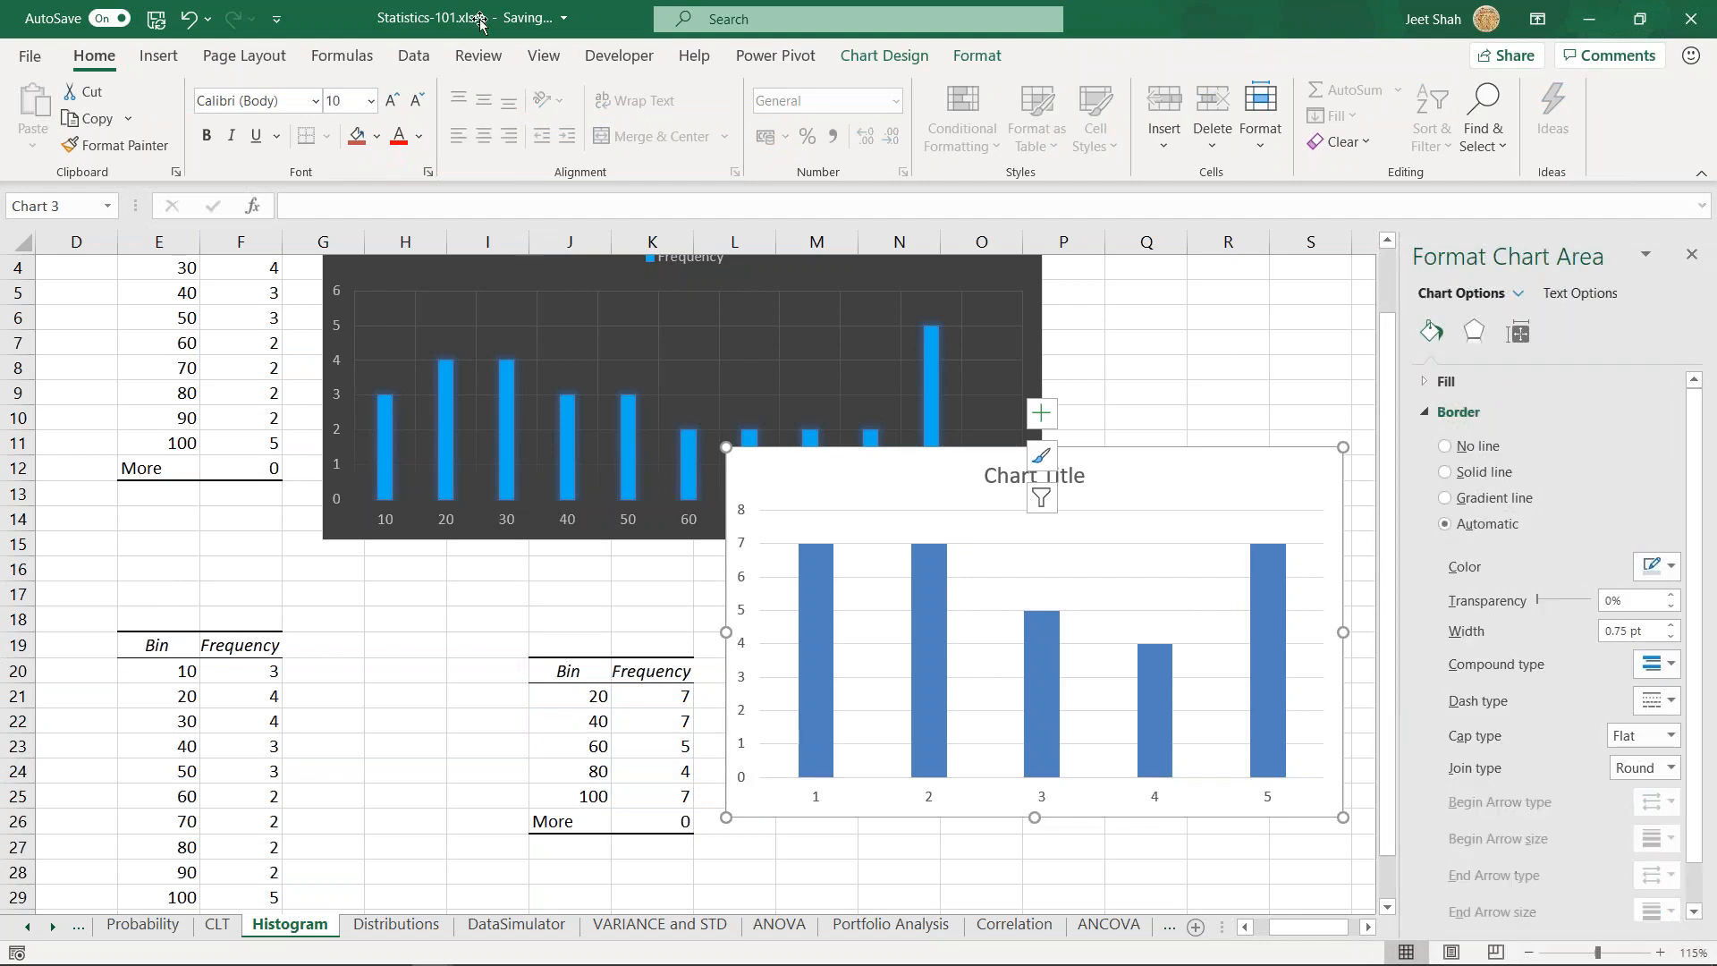
- Set the series name of the 20-unit-bin column chart to the bin cells J21:J25
{"action": "left_click_drag", "start_coordinate": [854, 474], "coordinate": [828, 445]}
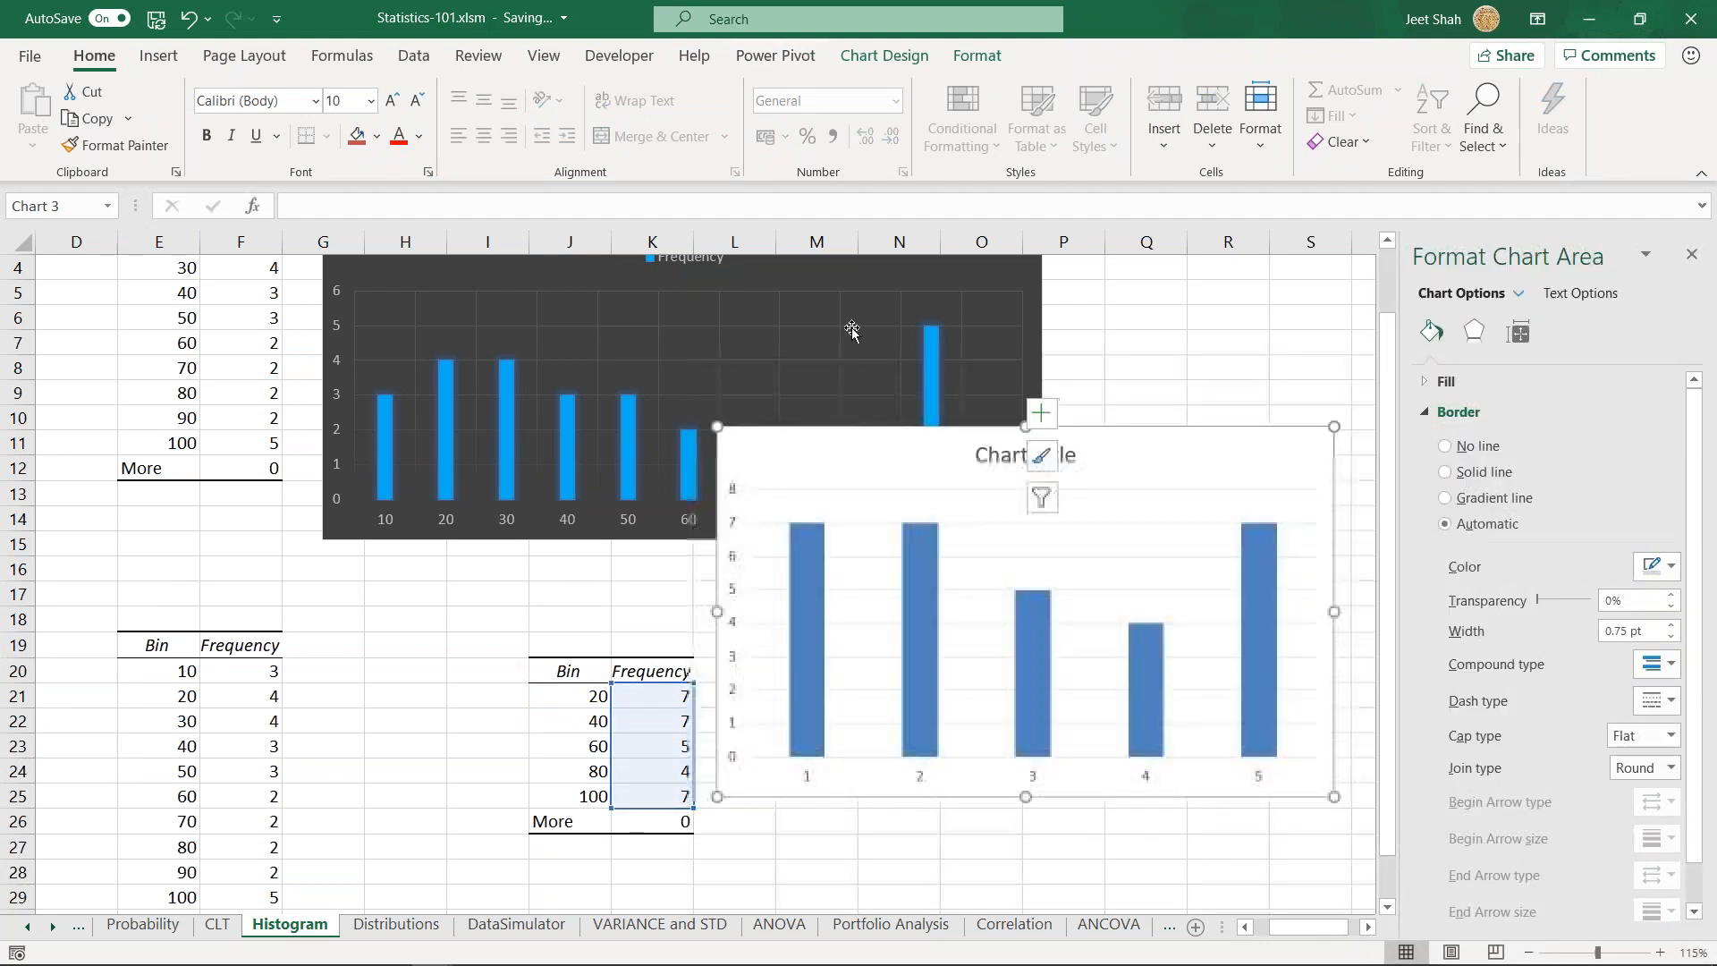
{"action": "left_click", "coordinate": [884, 56]}
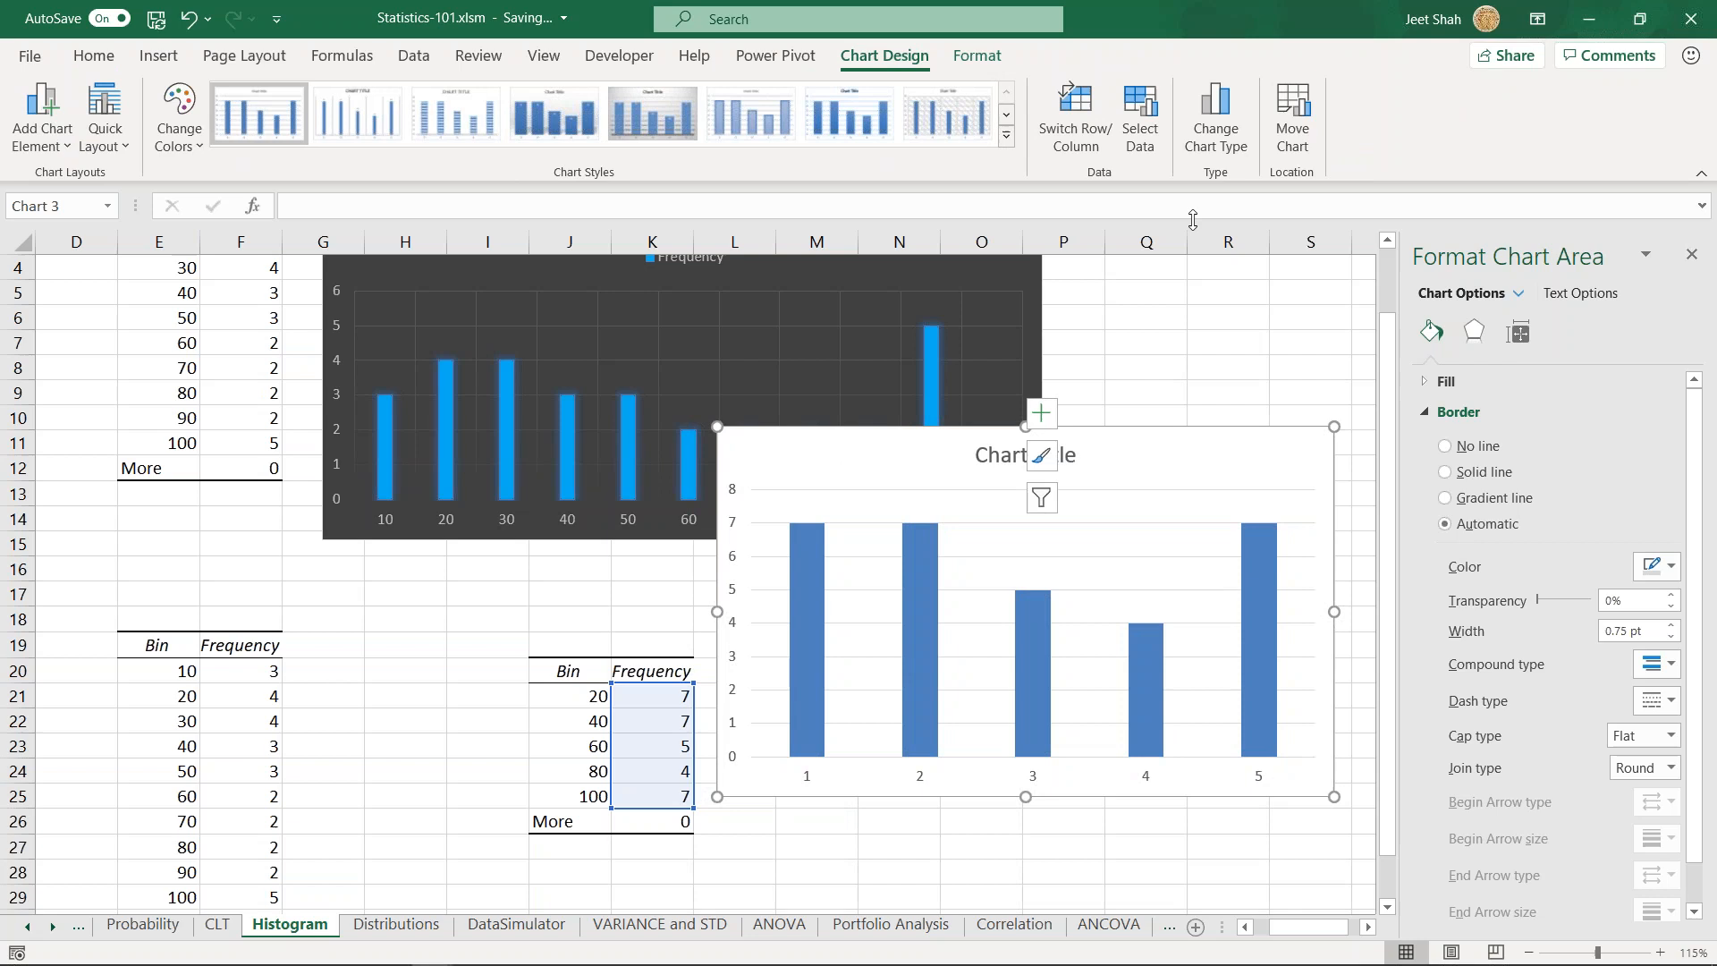
{"action": "left_click", "coordinate": [1139, 121]}
{"action": "left_click_drag", "start_coordinate": [807, 399], "coordinate": [1011, 217]}
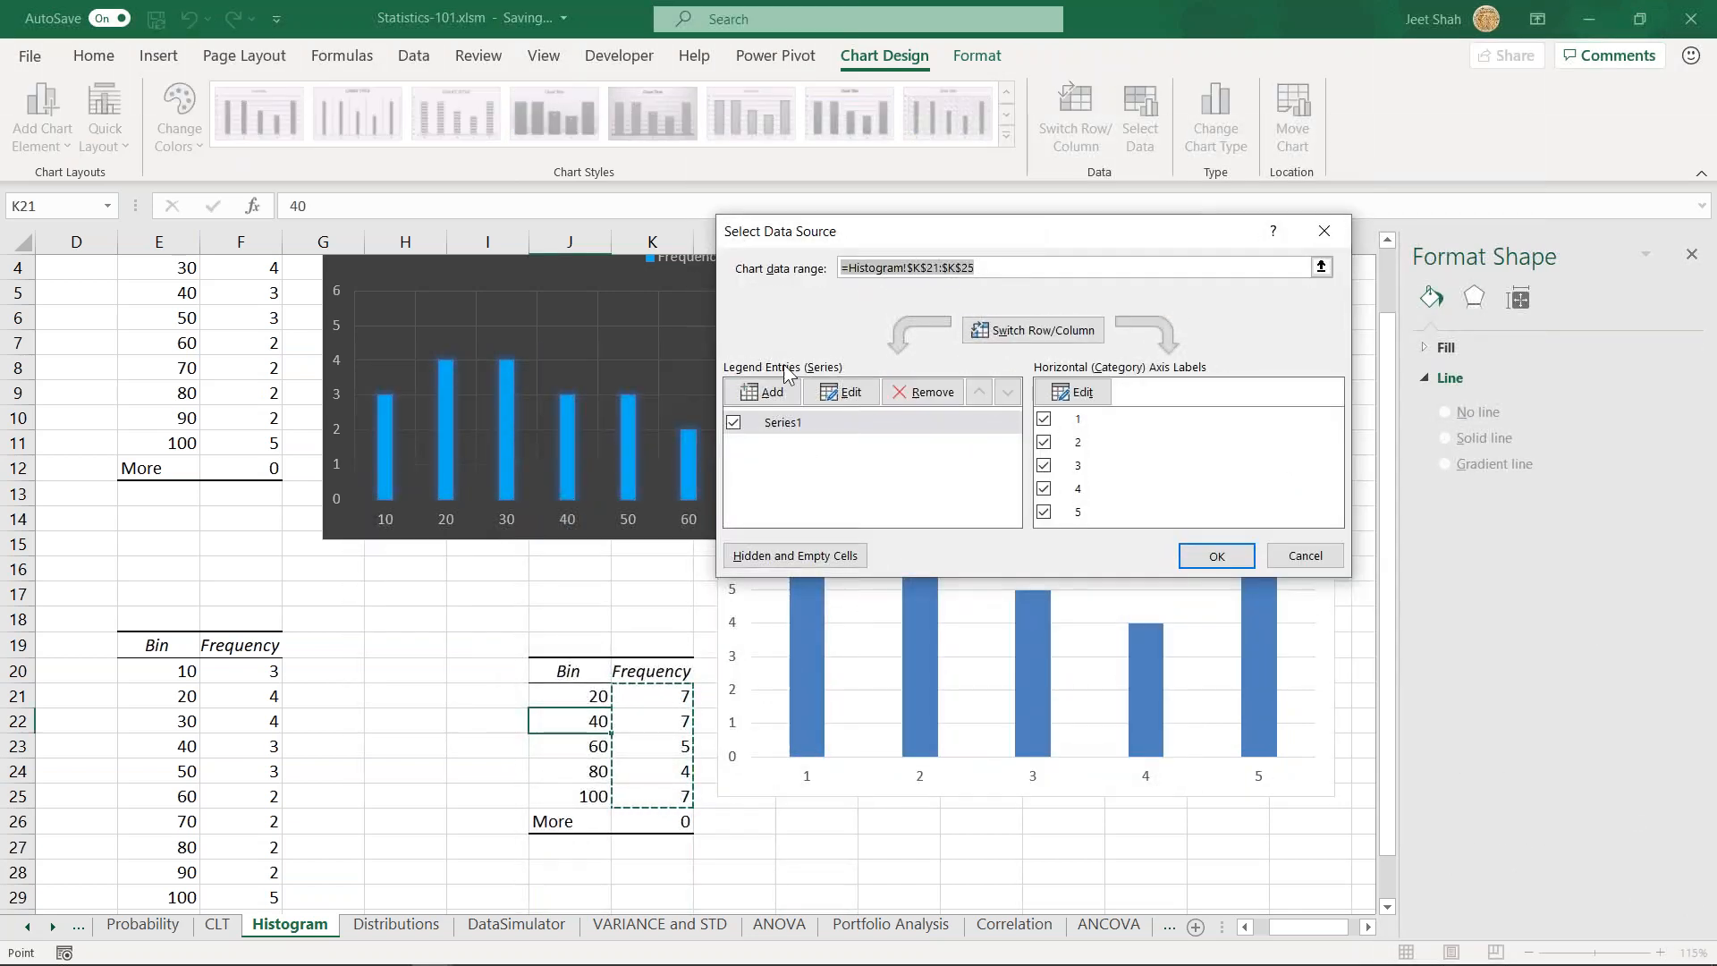
{"action": "left_click", "coordinate": [768, 392]}
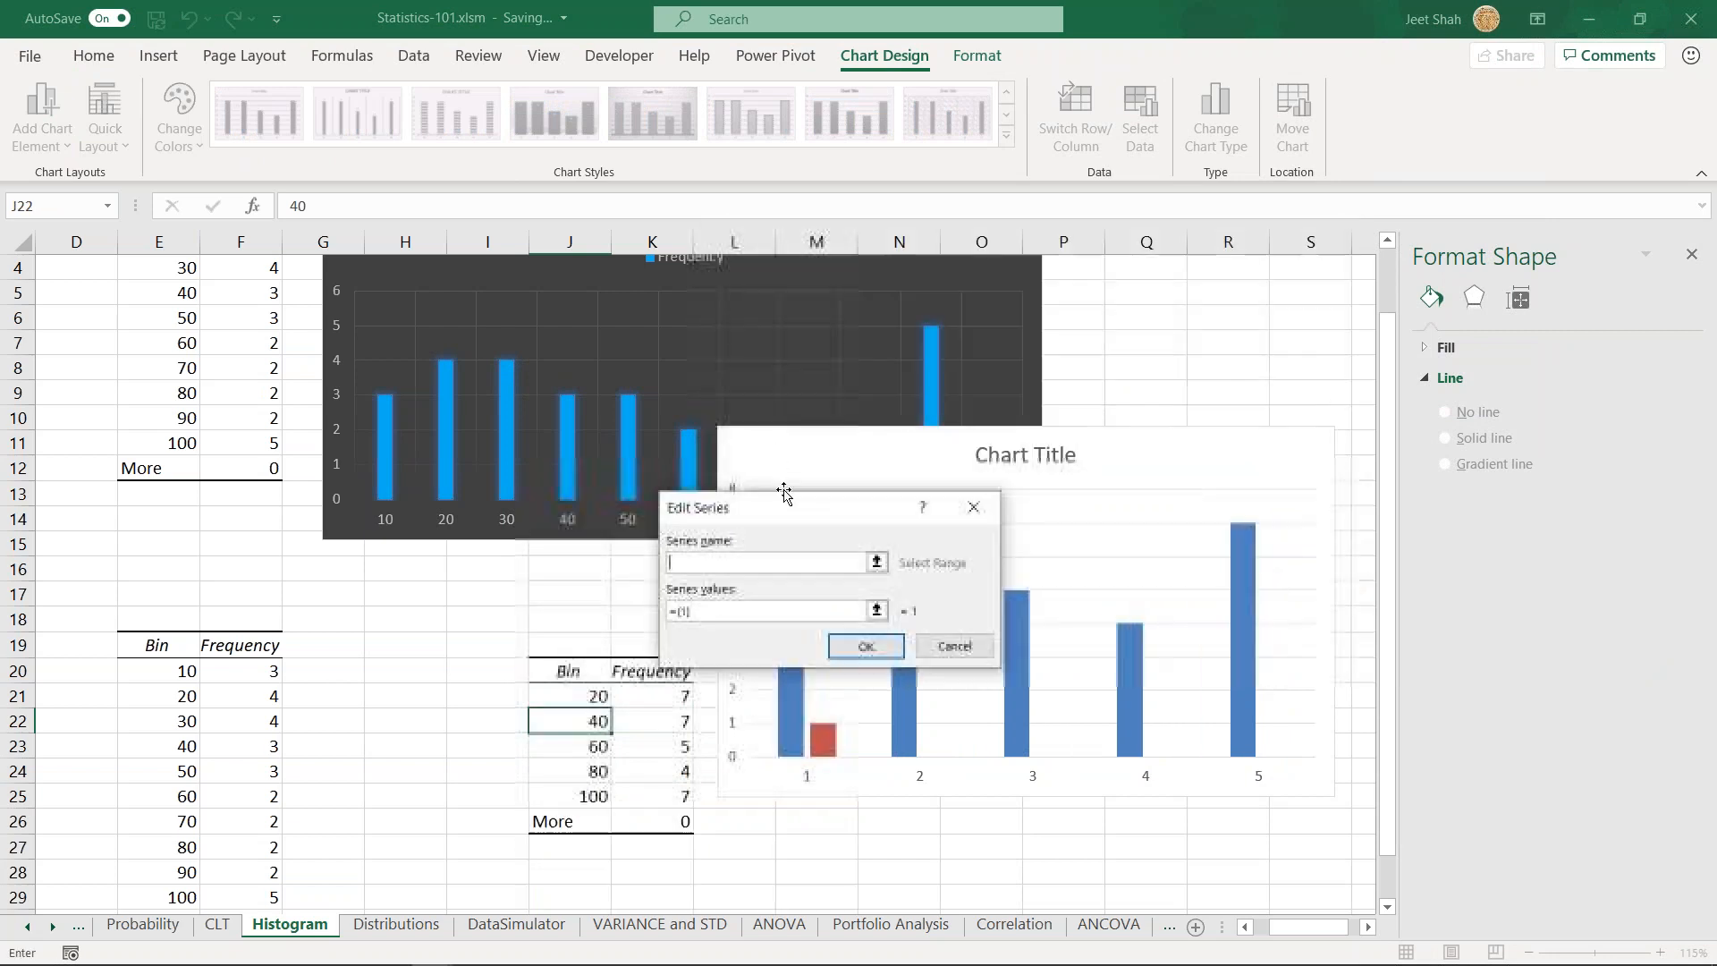
{"action": "left_click", "coordinate": [954, 646]}
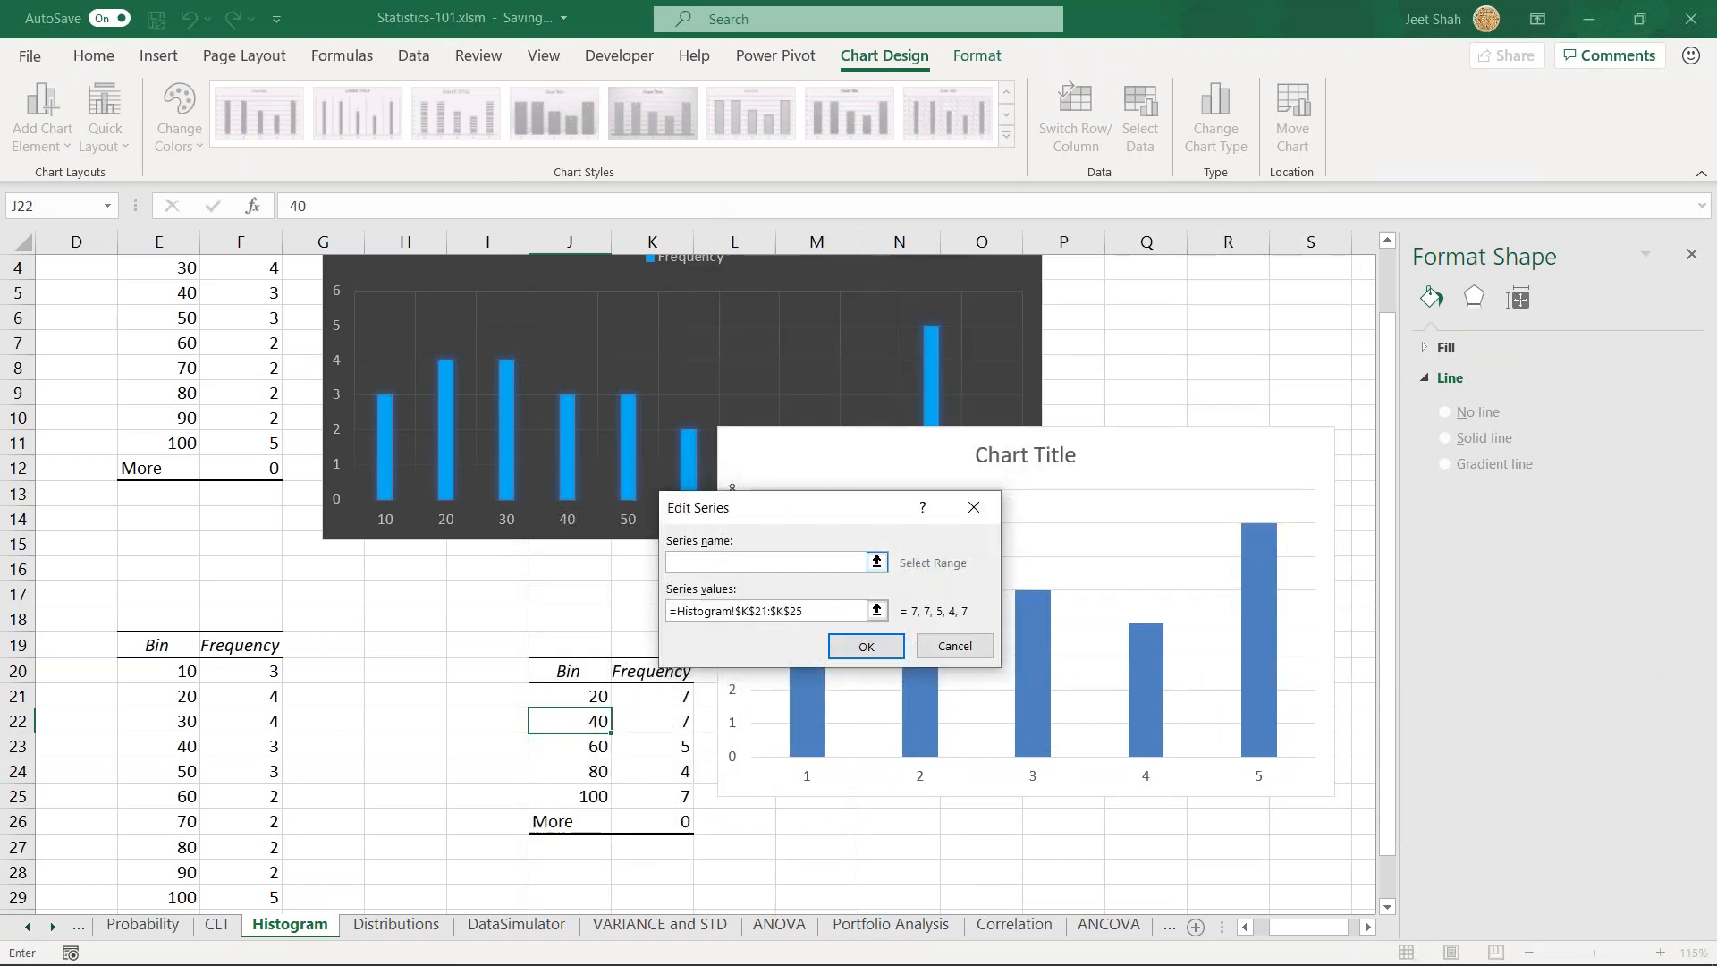
{"action": "left_click_drag", "start_coordinate": [577, 692], "coordinate": [590, 796]}
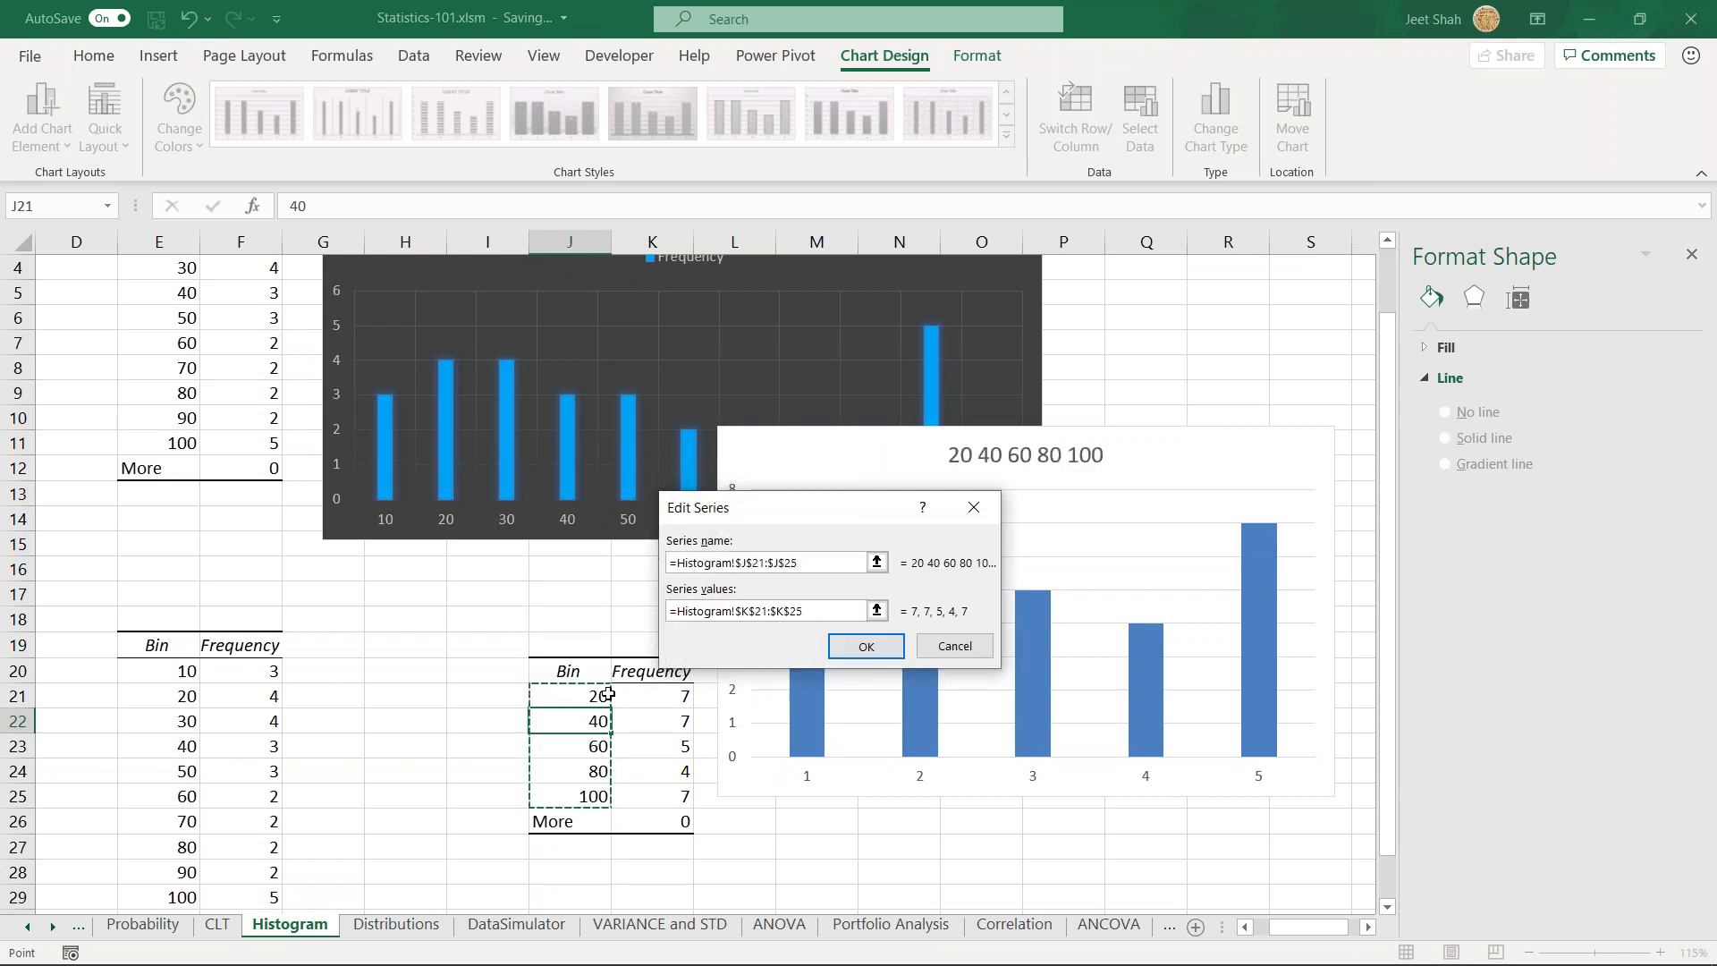
{"action": "left_click", "coordinate": [865, 651]}
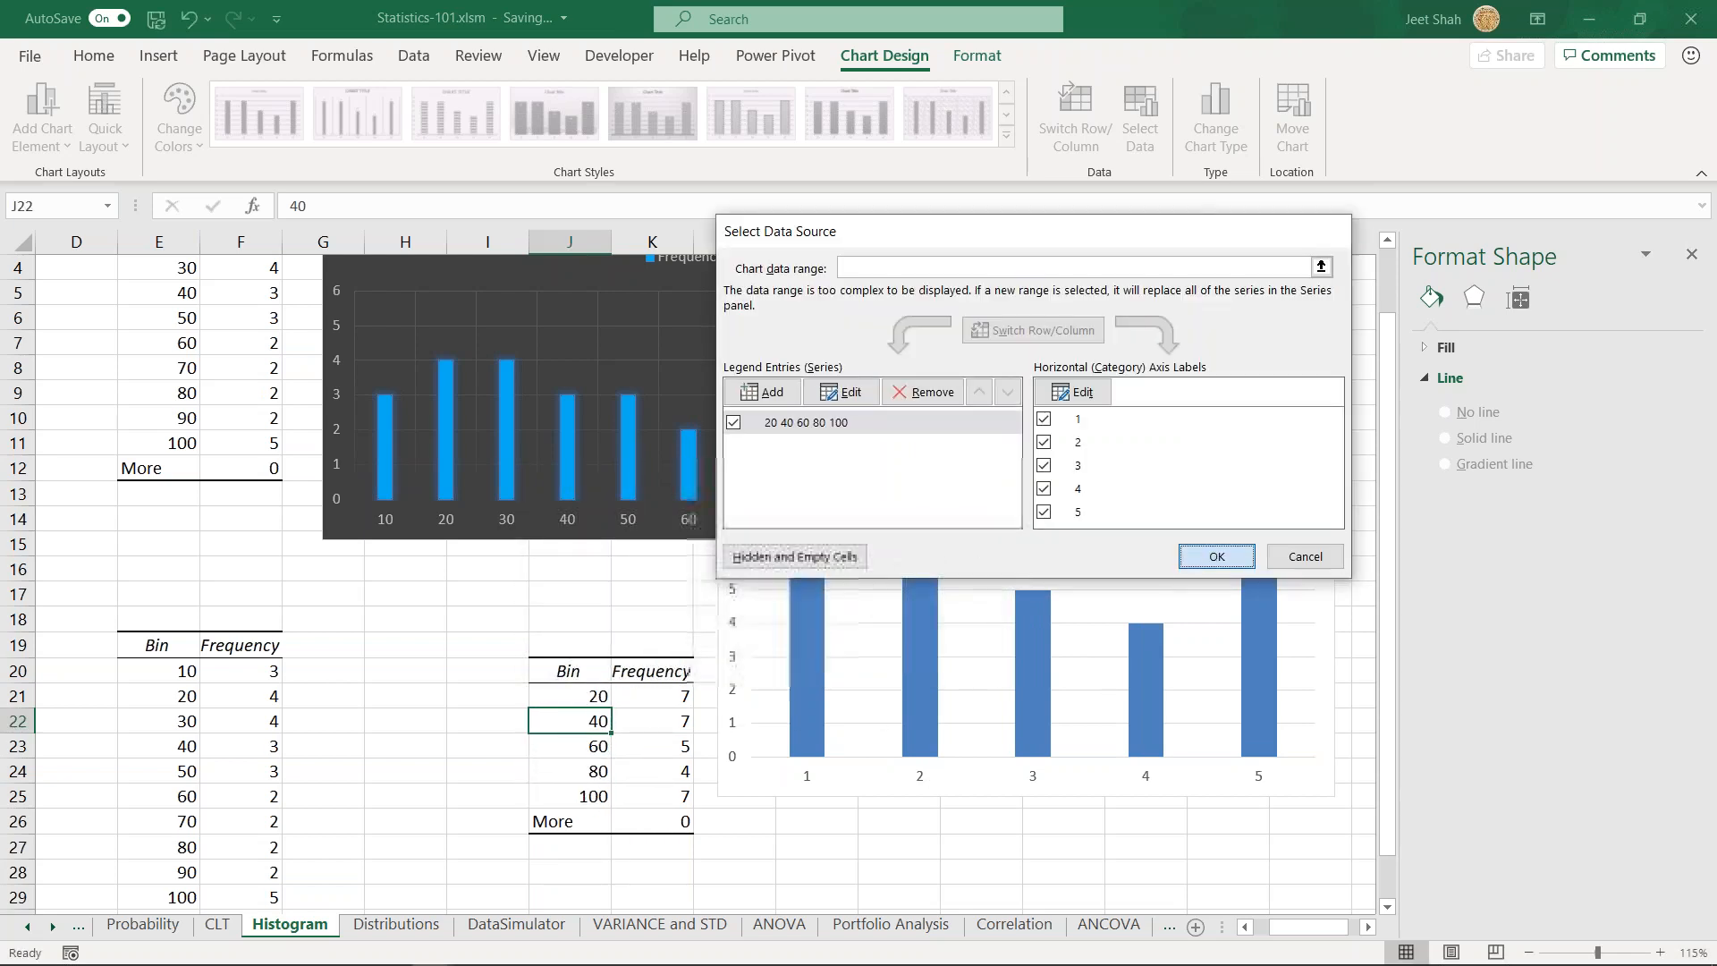
{"action": "left_click", "coordinate": [1216, 557]}
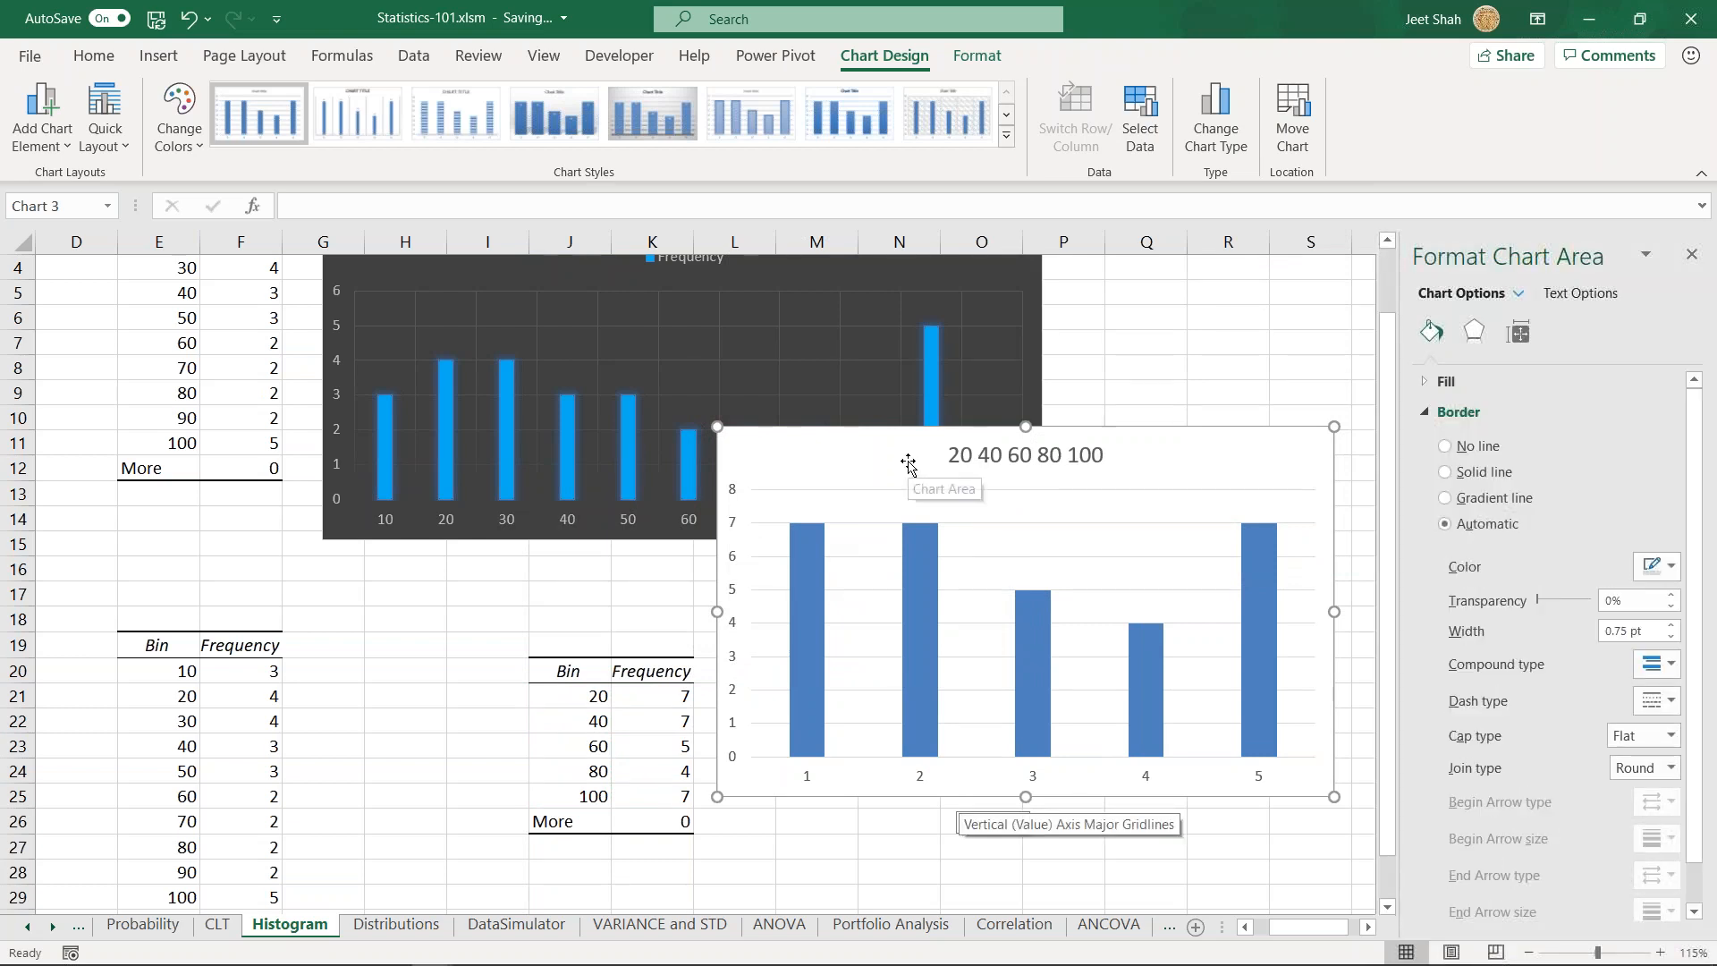
- Set the column chart's horizontal axis labels to the bin values in J21:J25
{"action": "left_click_drag", "start_coordinate": [920, 477], "coordinate": [929, 477]}
{"action": "left_click", "coordinate": [1140, 119]}
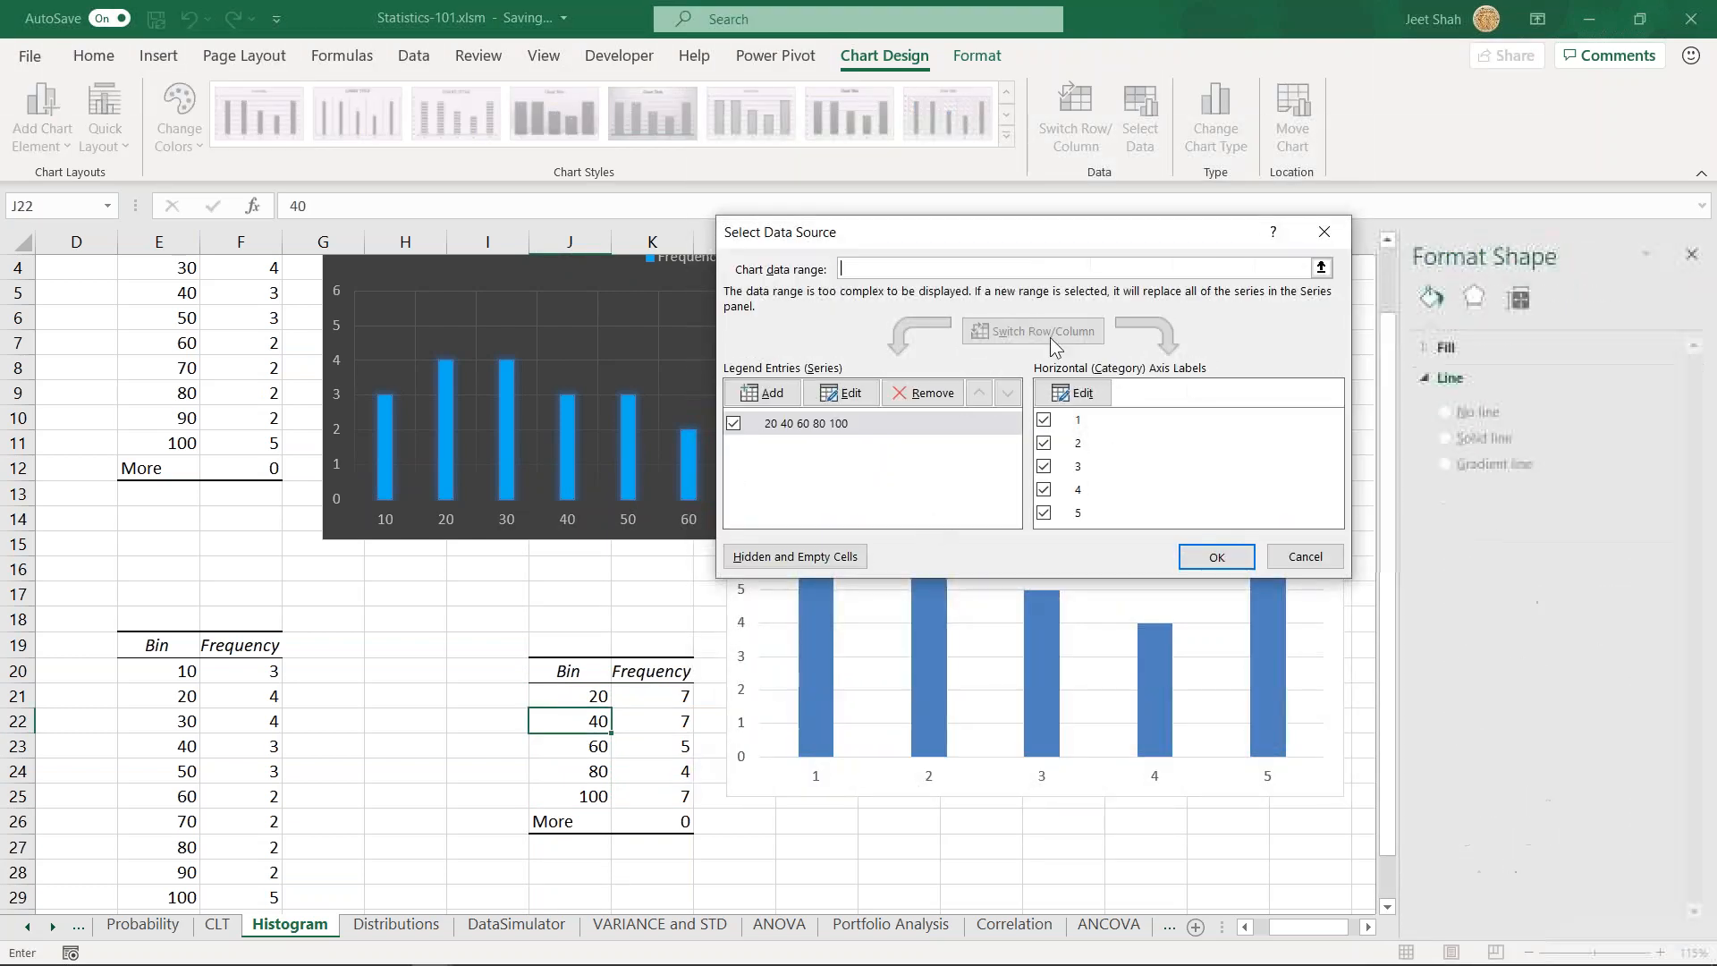
{"action": "left_click", "coordinate": [845, 422]}
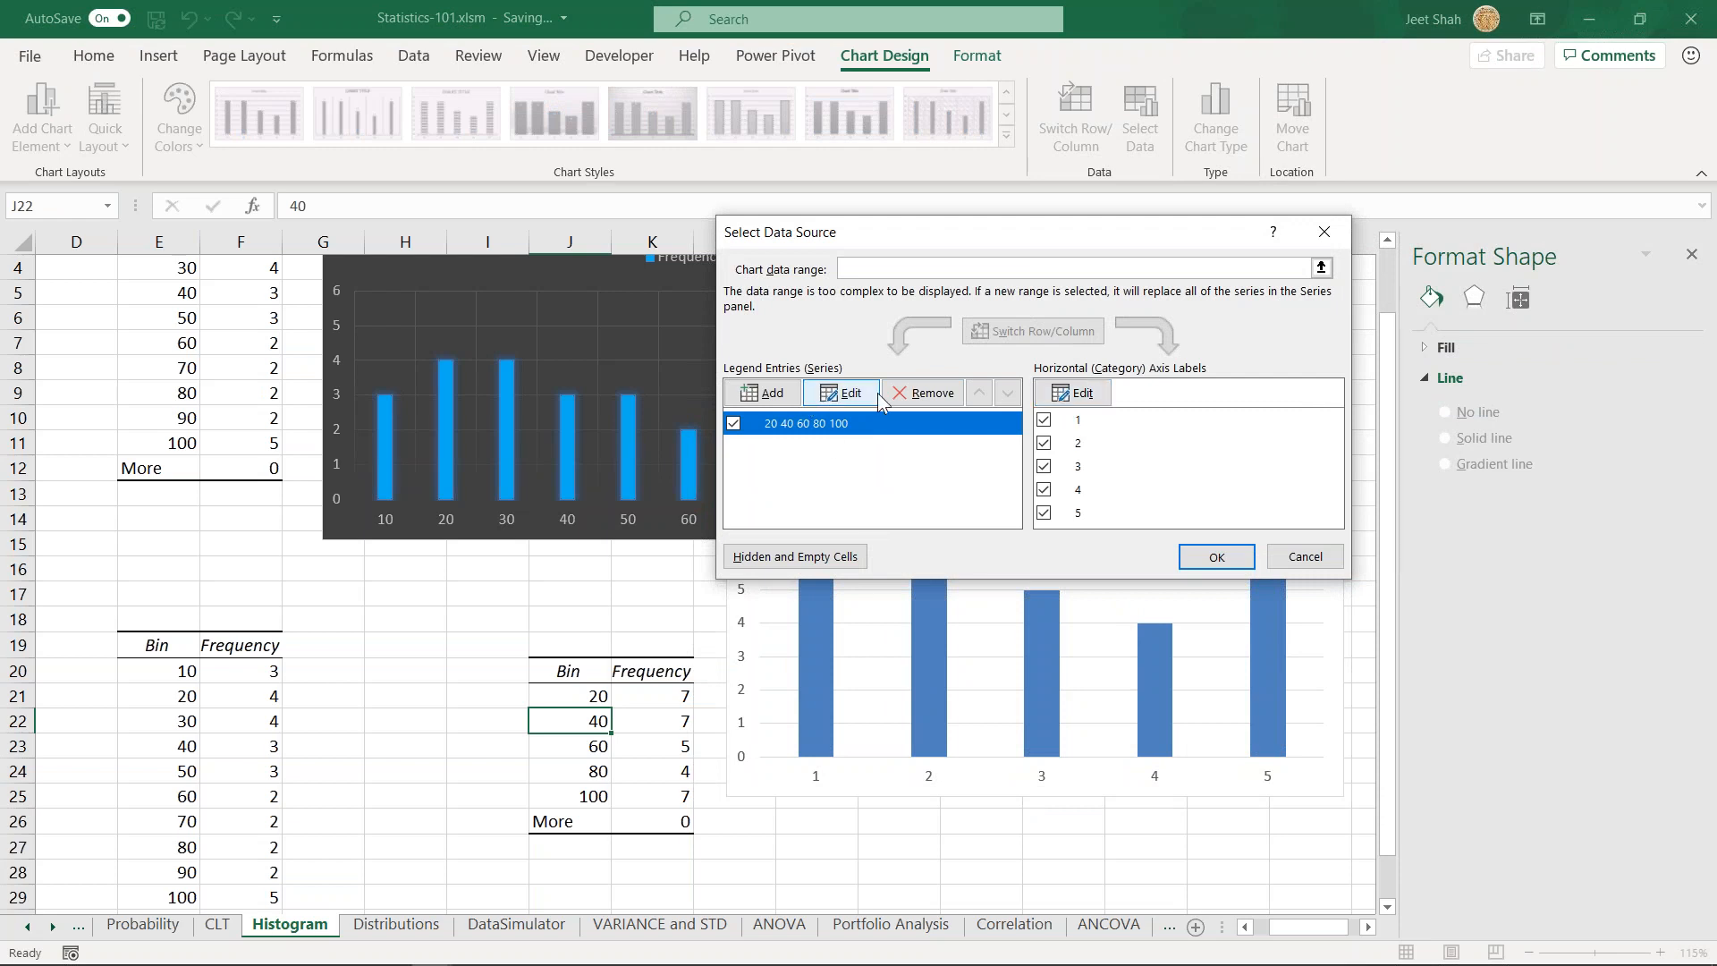
{"action": "left_click", "coordinate": [1074, 393]}
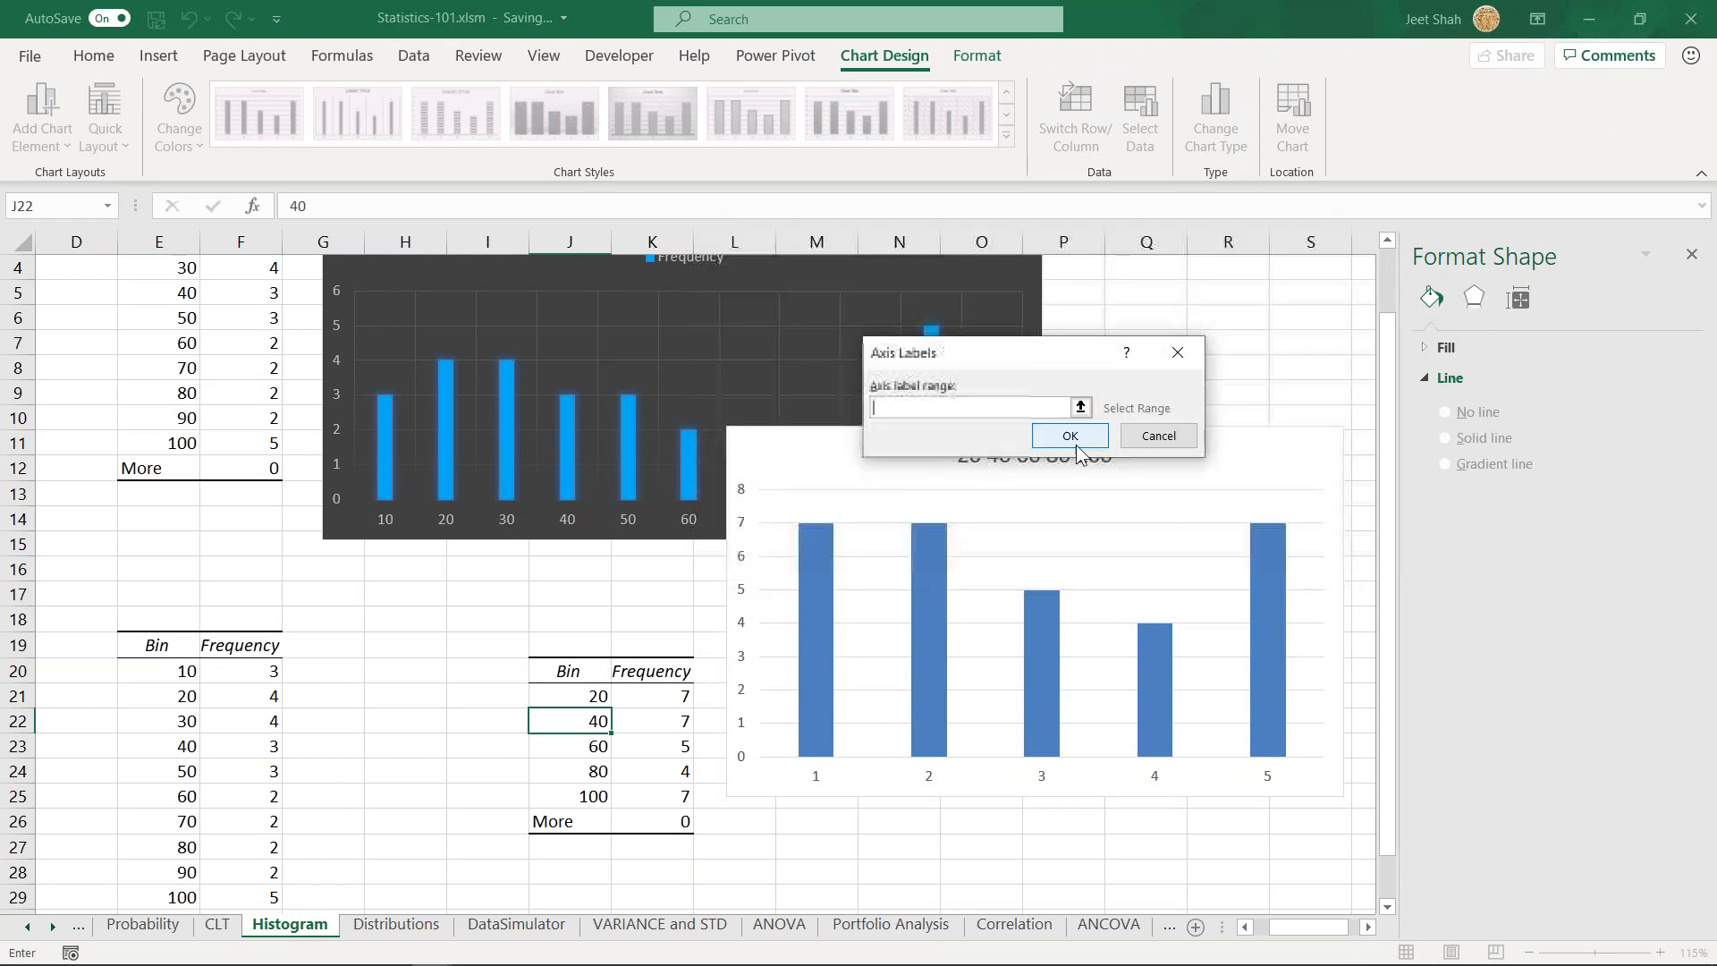
{"action": "left_click", "coordinate": [1160, 445]}
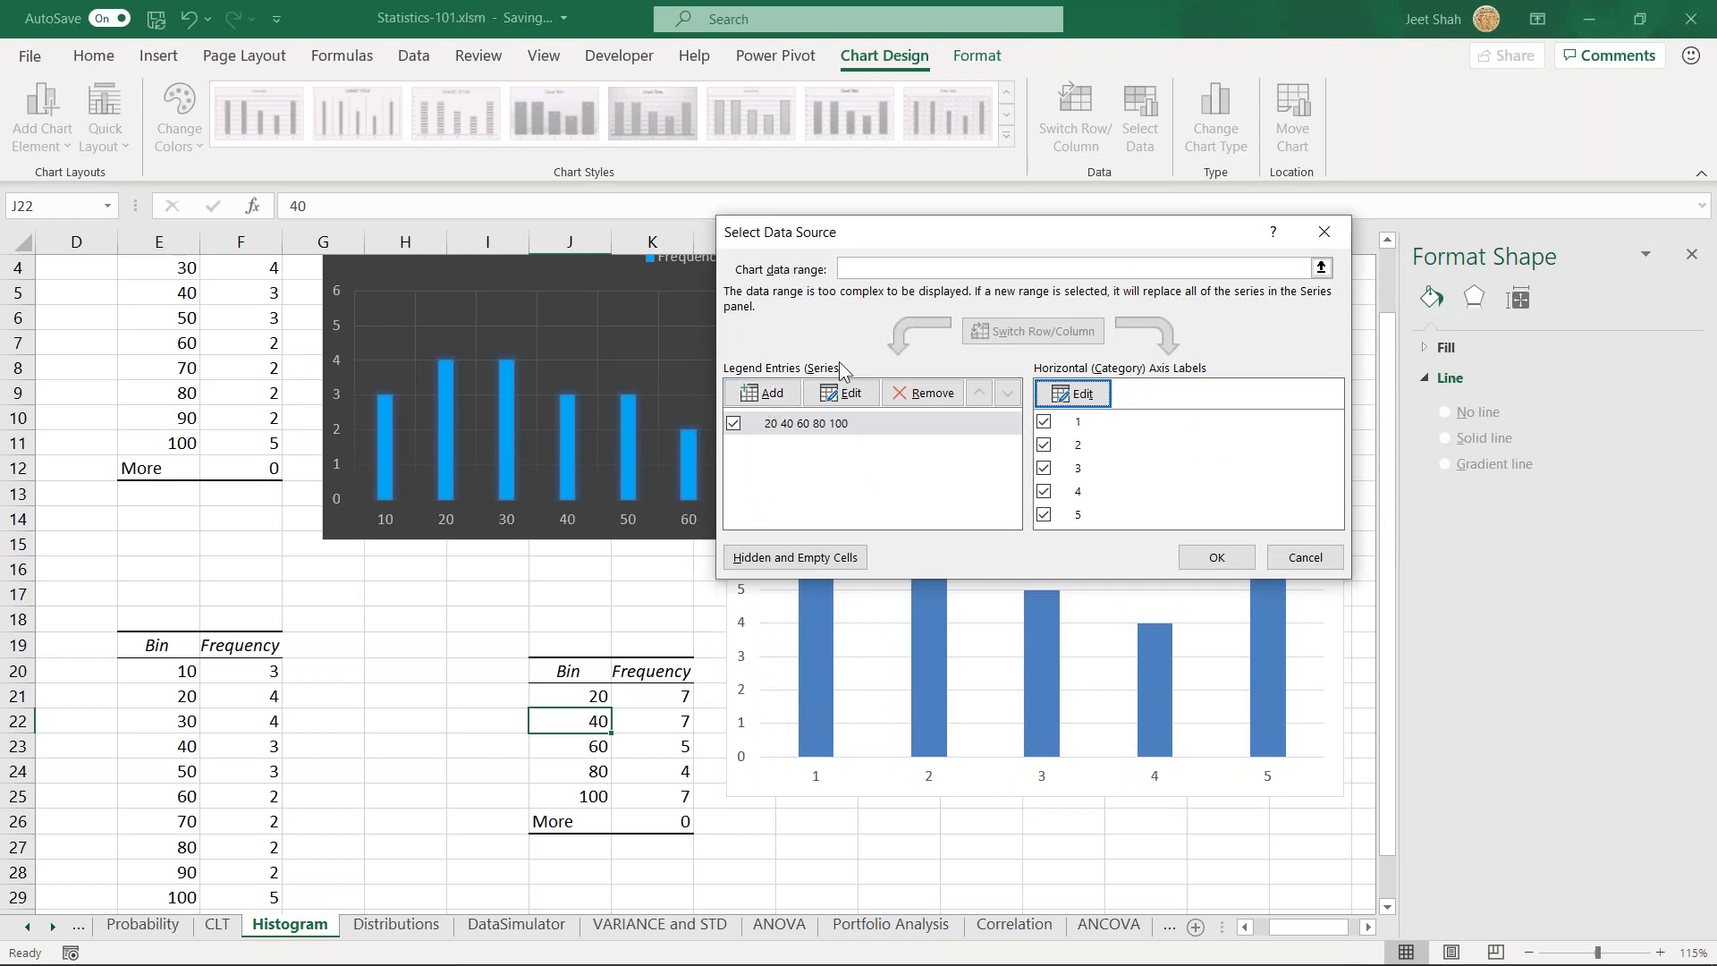
{"action": "left_click", "coordinate": [1074, 396]}
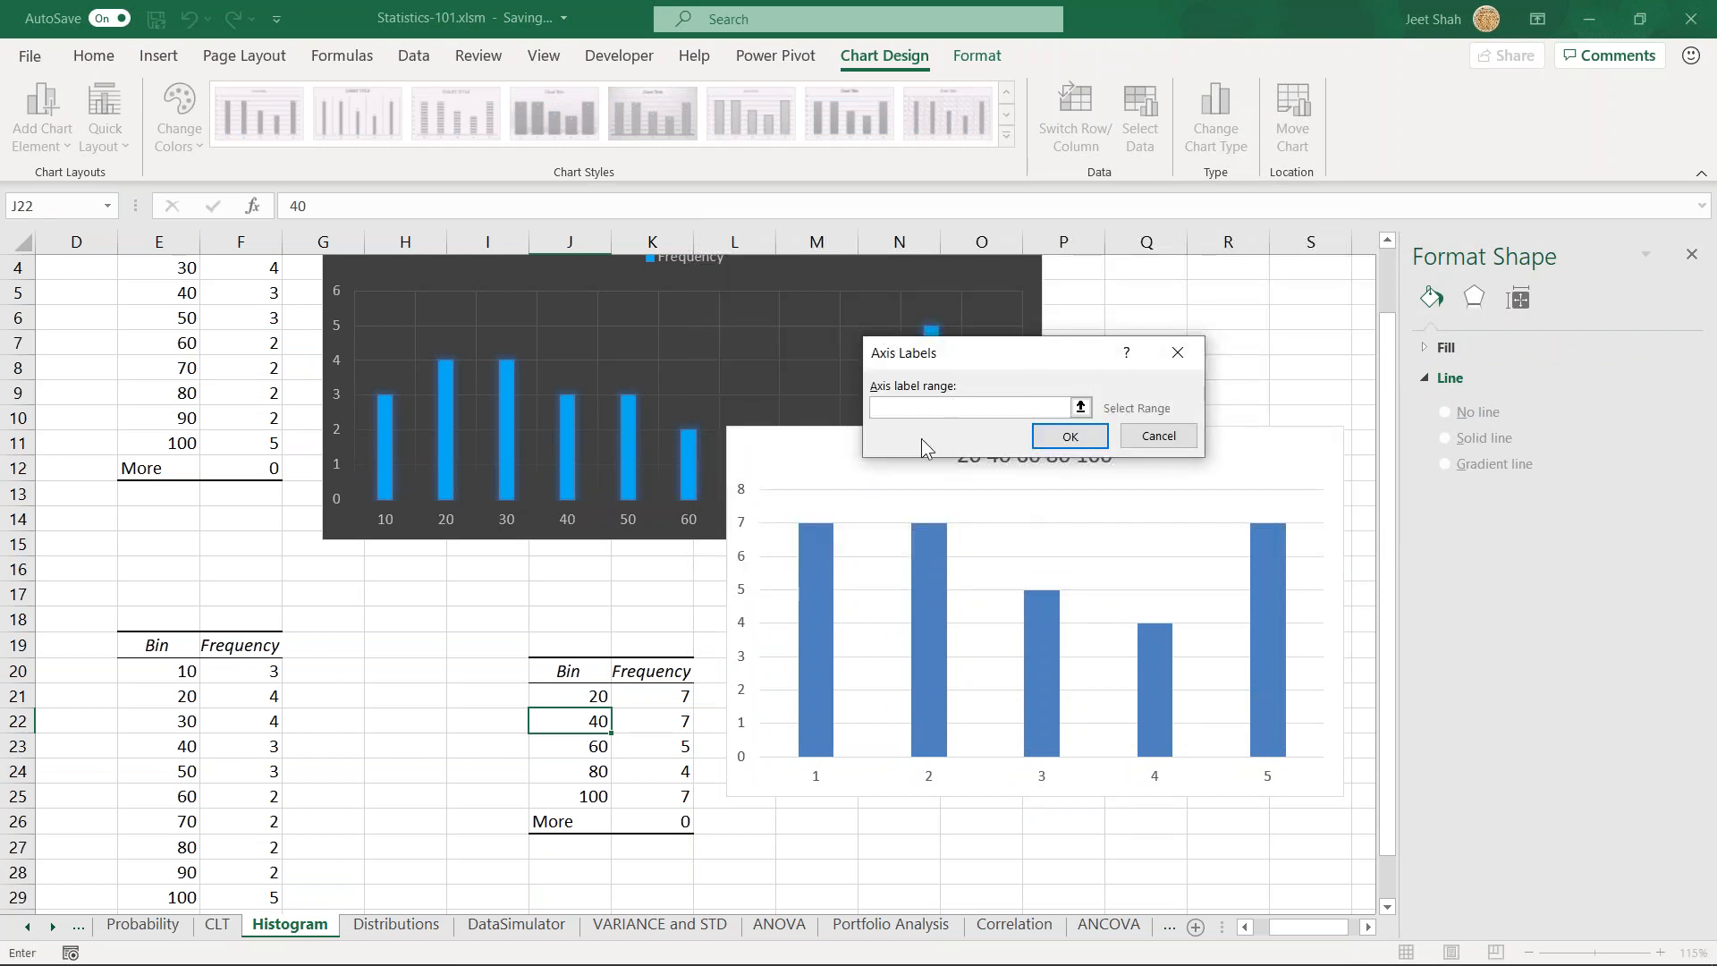
{"action": "left_click_drag", "start_coordinate": [592, 695], "coordinate": [598, 798]}
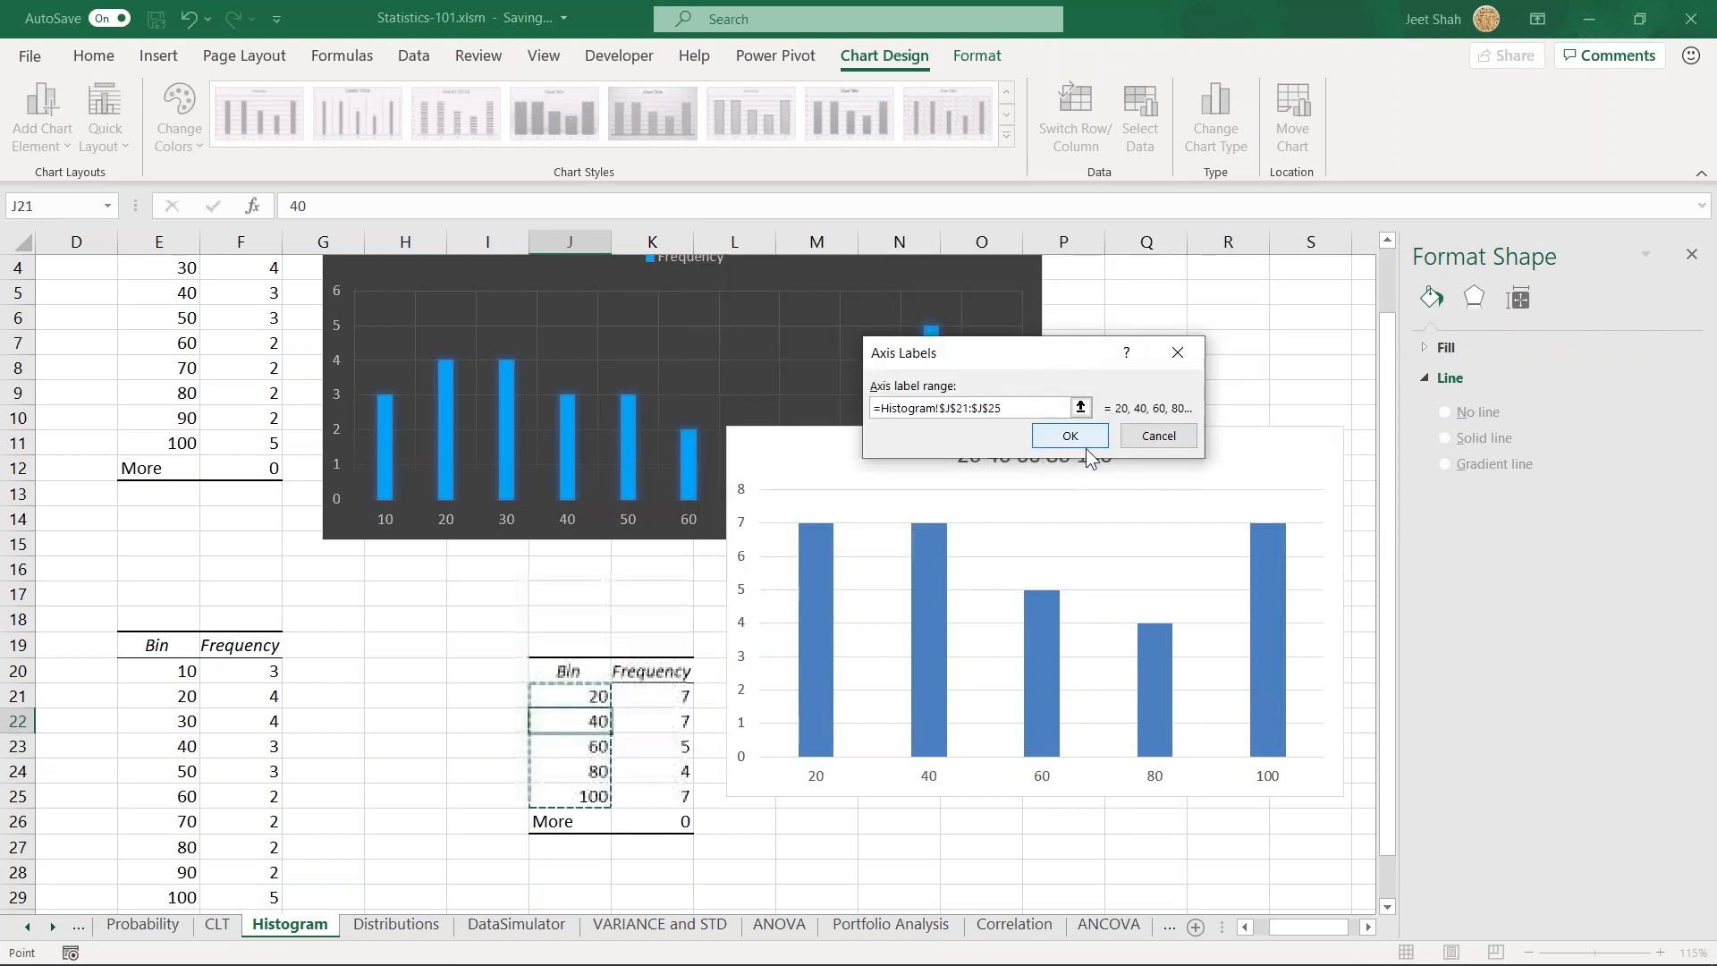
{"action": "left_click", "coordinate": [1069, 435]}
{"action": "left_click", "coordinate": [1214, 558]}
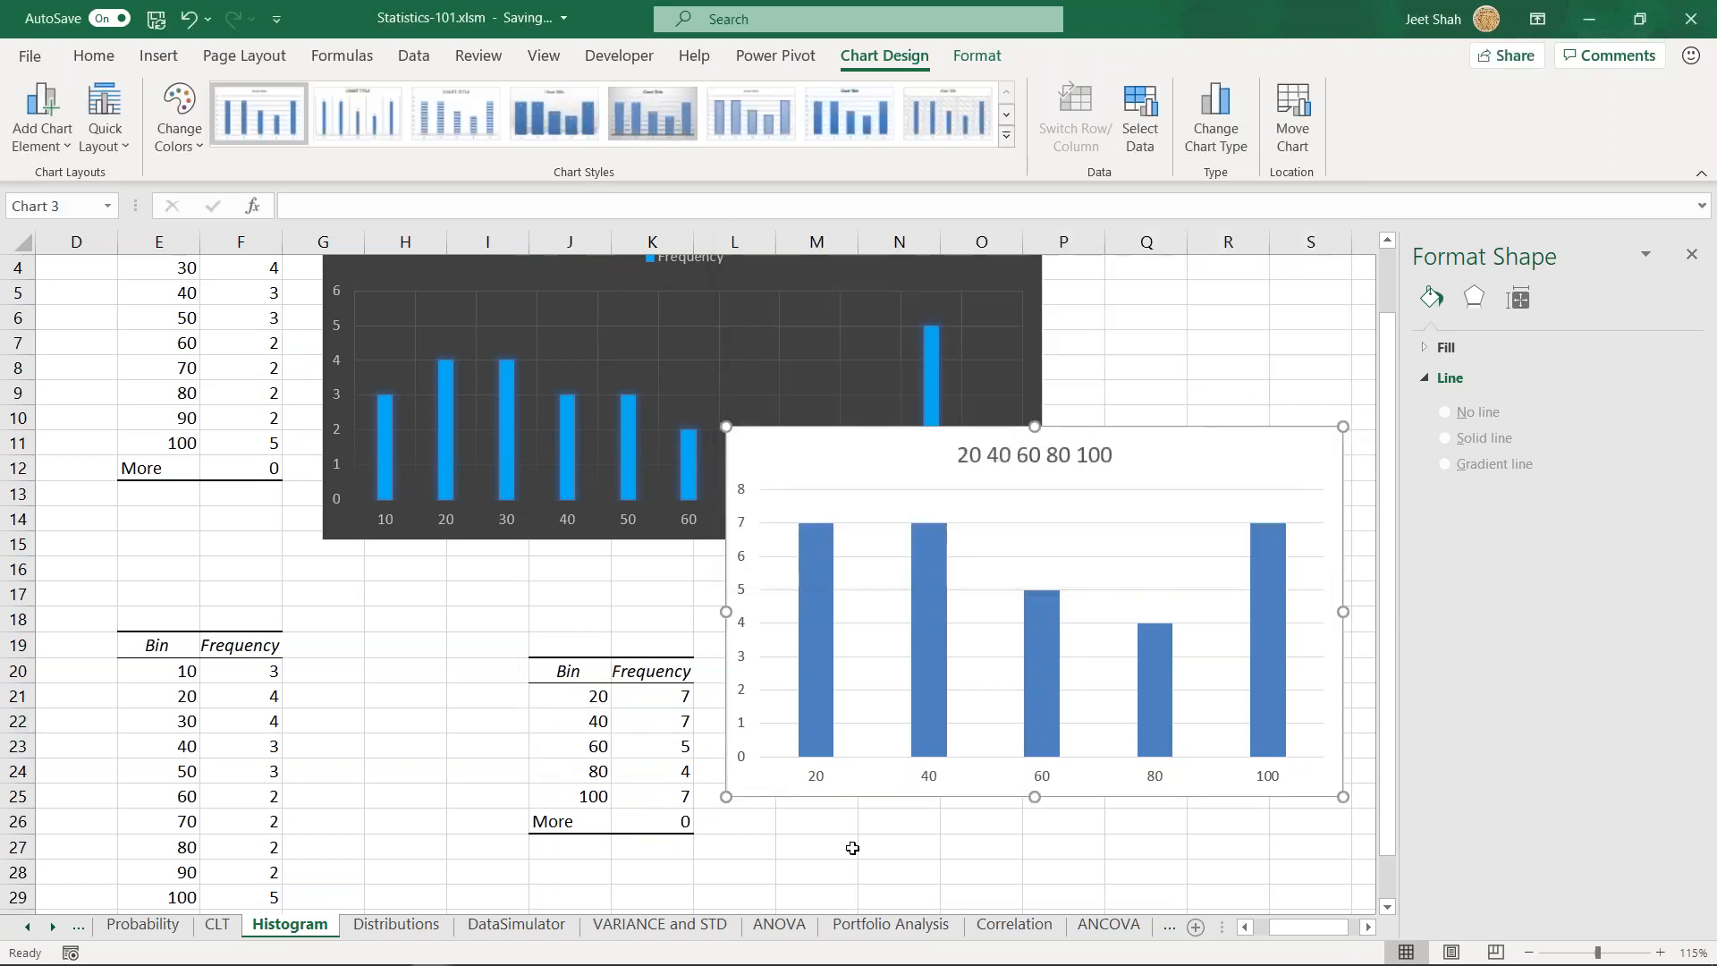
- Delete the column chart of the 20-unit-bin frequencies
{"action": "left_click", "coordinate": [809, 782]}
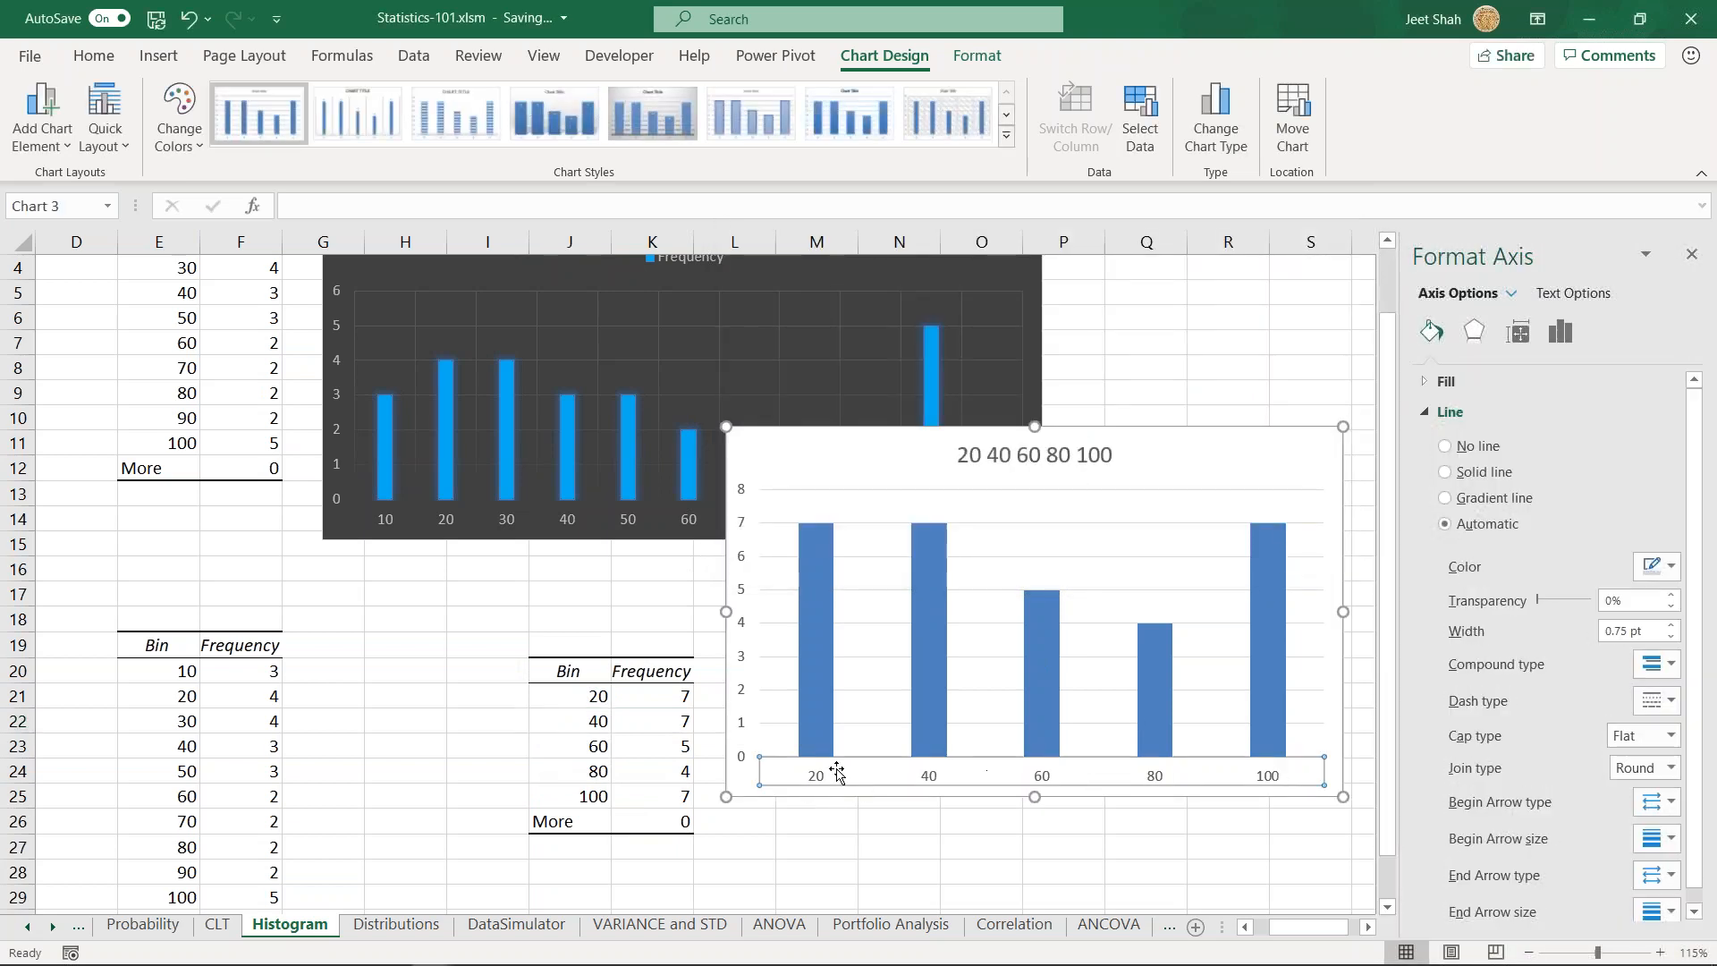
{"action": "left_click", "coordinate": [1243, 474]}
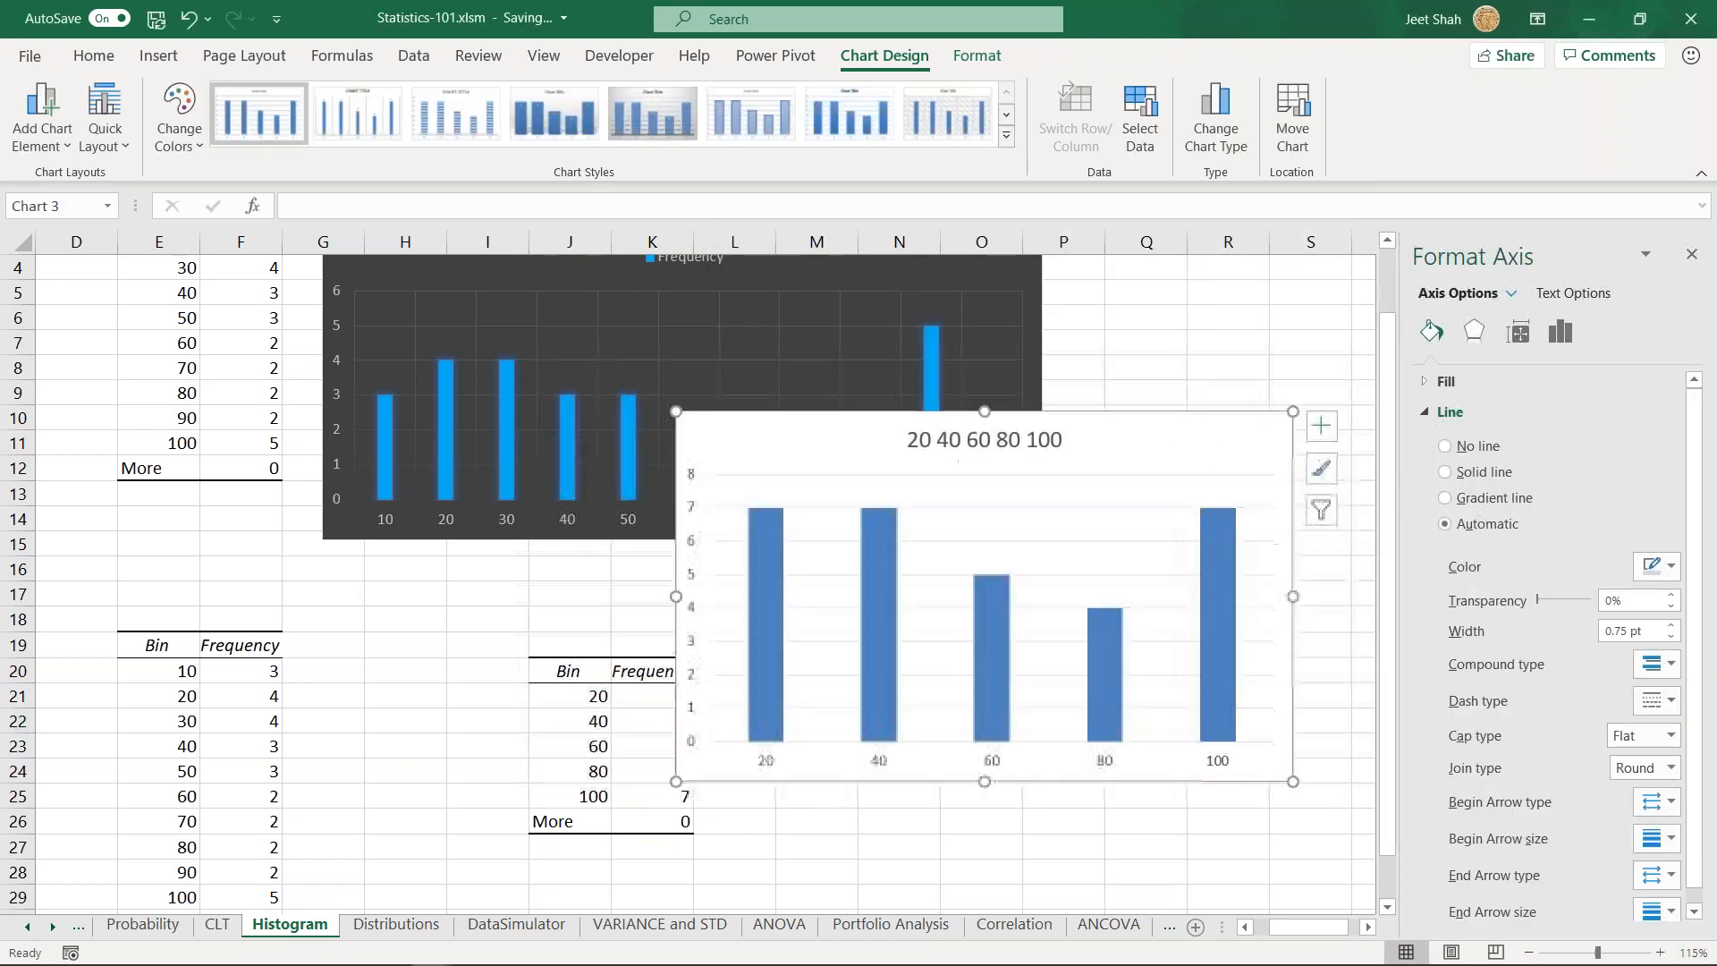
{"action": "key", "text": "Delete"}
{"action": "left_click", "coordinate": [925, 652]}
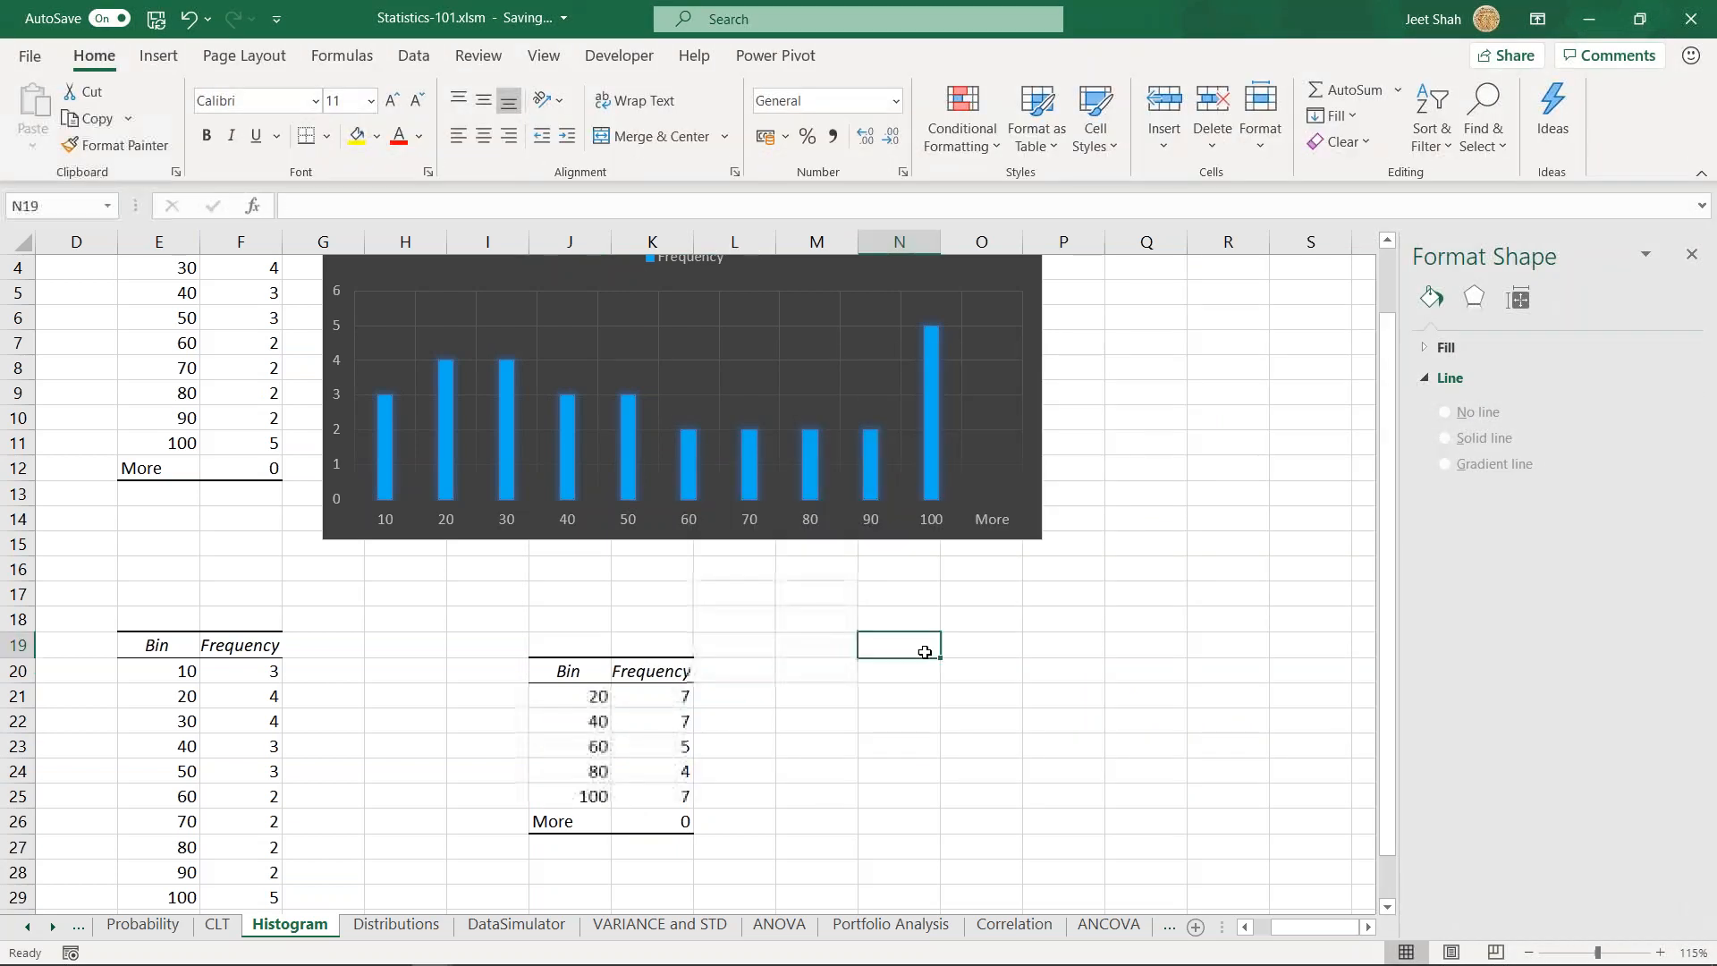
- Go to the Age header in A1 and preview the statistical Histogram chart type for the age data
{"action": "scroll", "coordinate": [925, 652], "scroll_direction": "up", "scroll_amount": 1}
{"action": "left_click", "coordinate": [428, 647]}
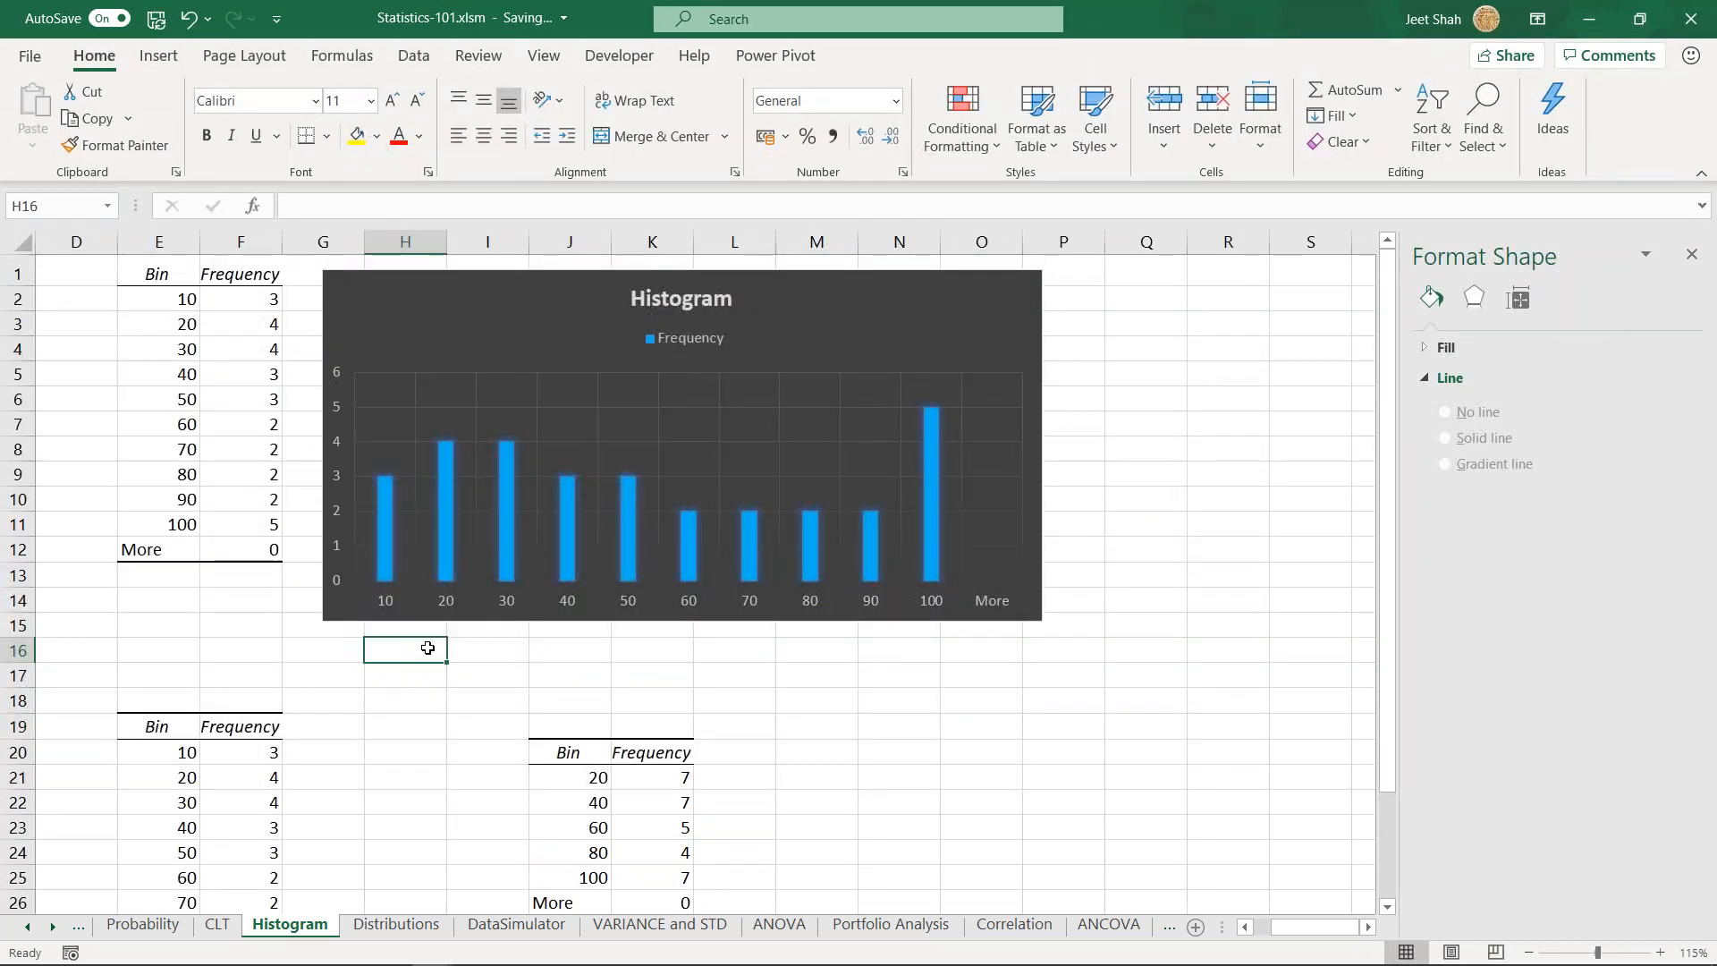
{"action": "key", "text": "ctrl+Up"}
{"action": "key", "text": "Left"}
{"action": "key", "text": "Left"}
{"action": "key", "text": "Left"}
{"action": "key", "text": "Left"}
{"action": "key", "text": "Left"}
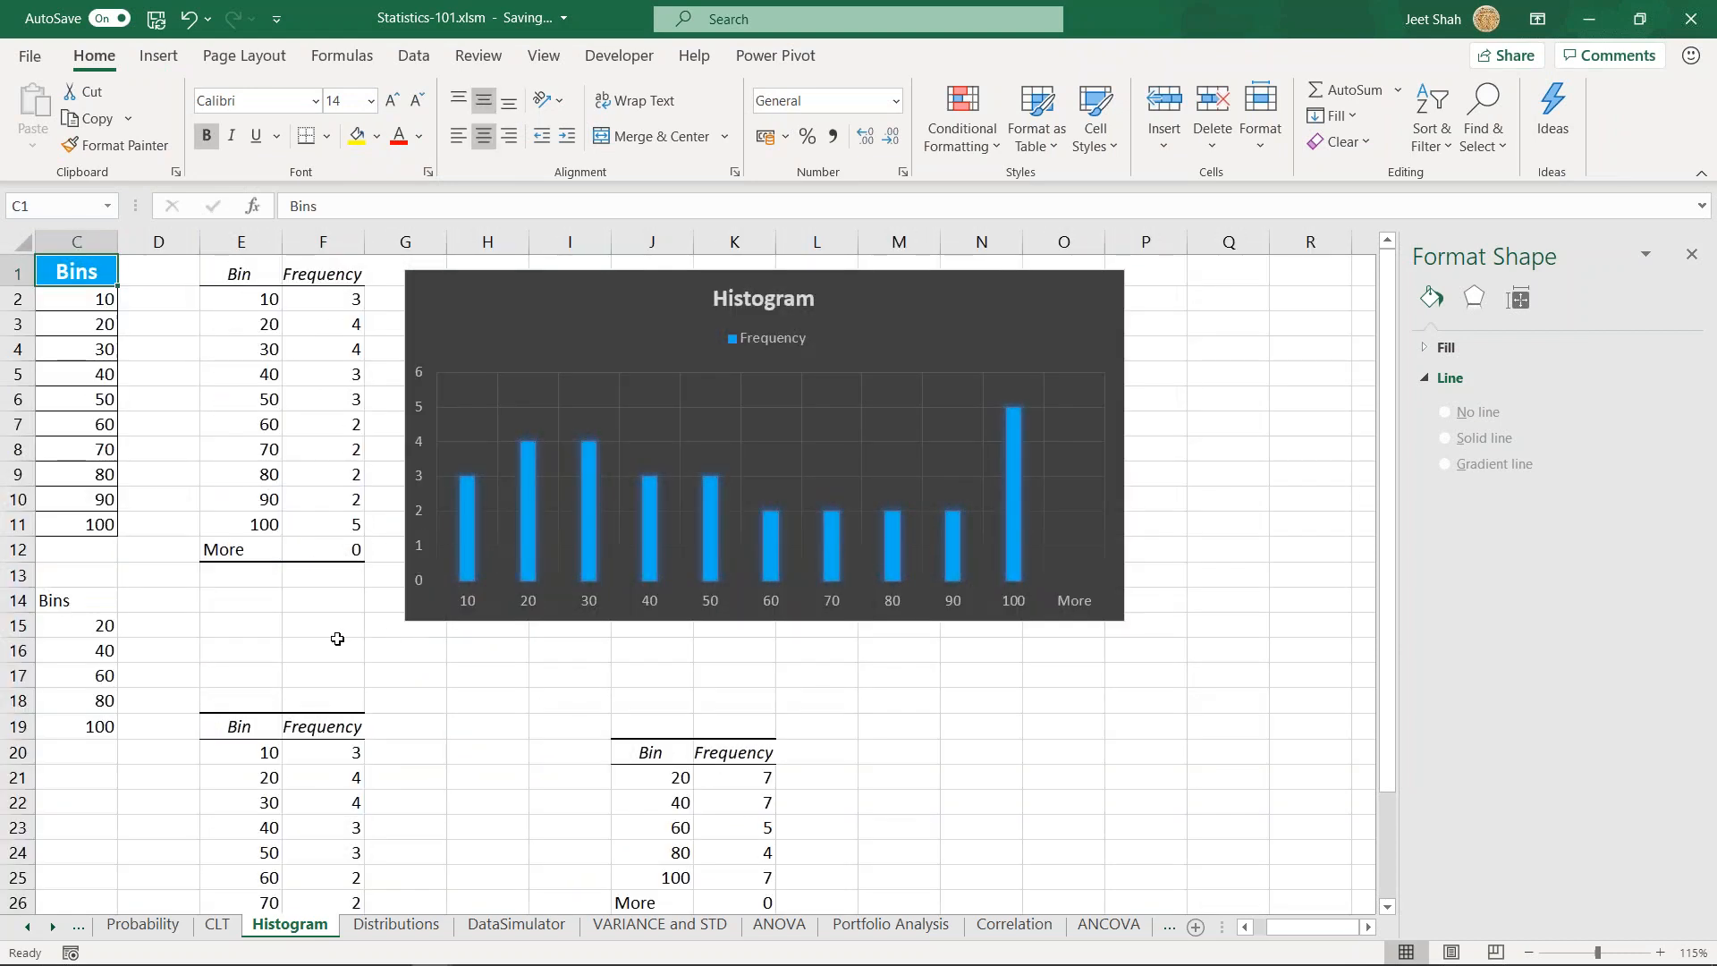
{"action": "key", "text": "Left"}
{"action": "key", "text": "Left"}
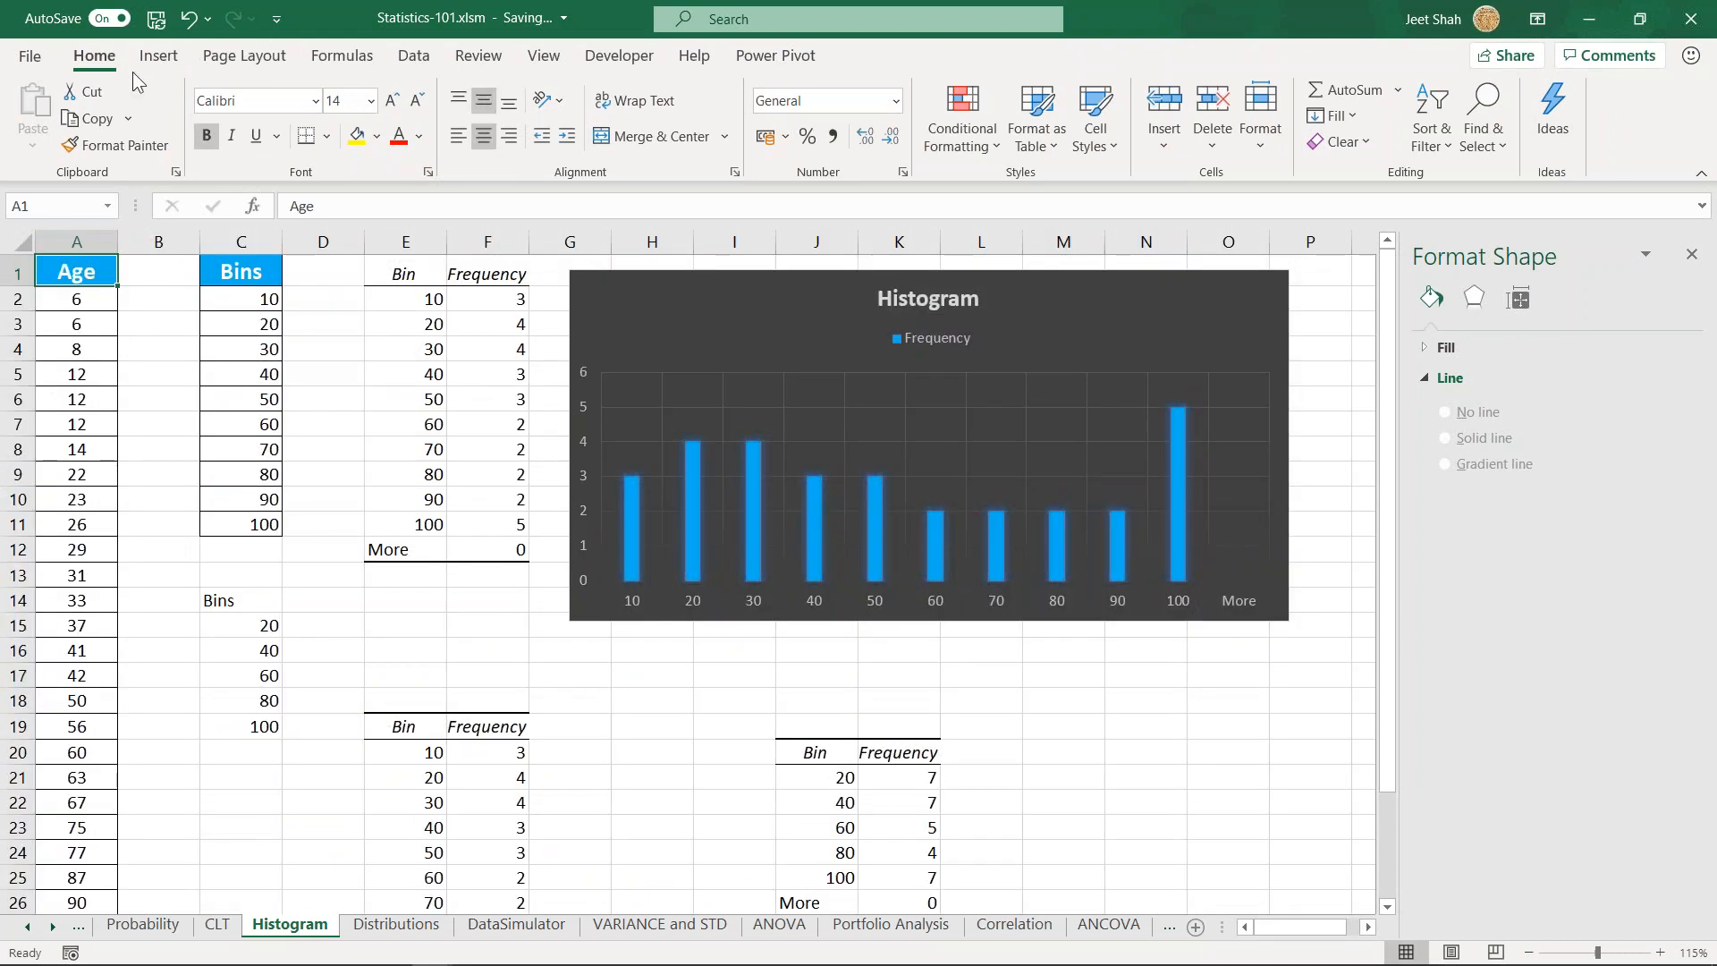
{"action": "left_click", "coordinate": [158, 55]}
{"action": "left_click", "coordinate": [861, 118]}
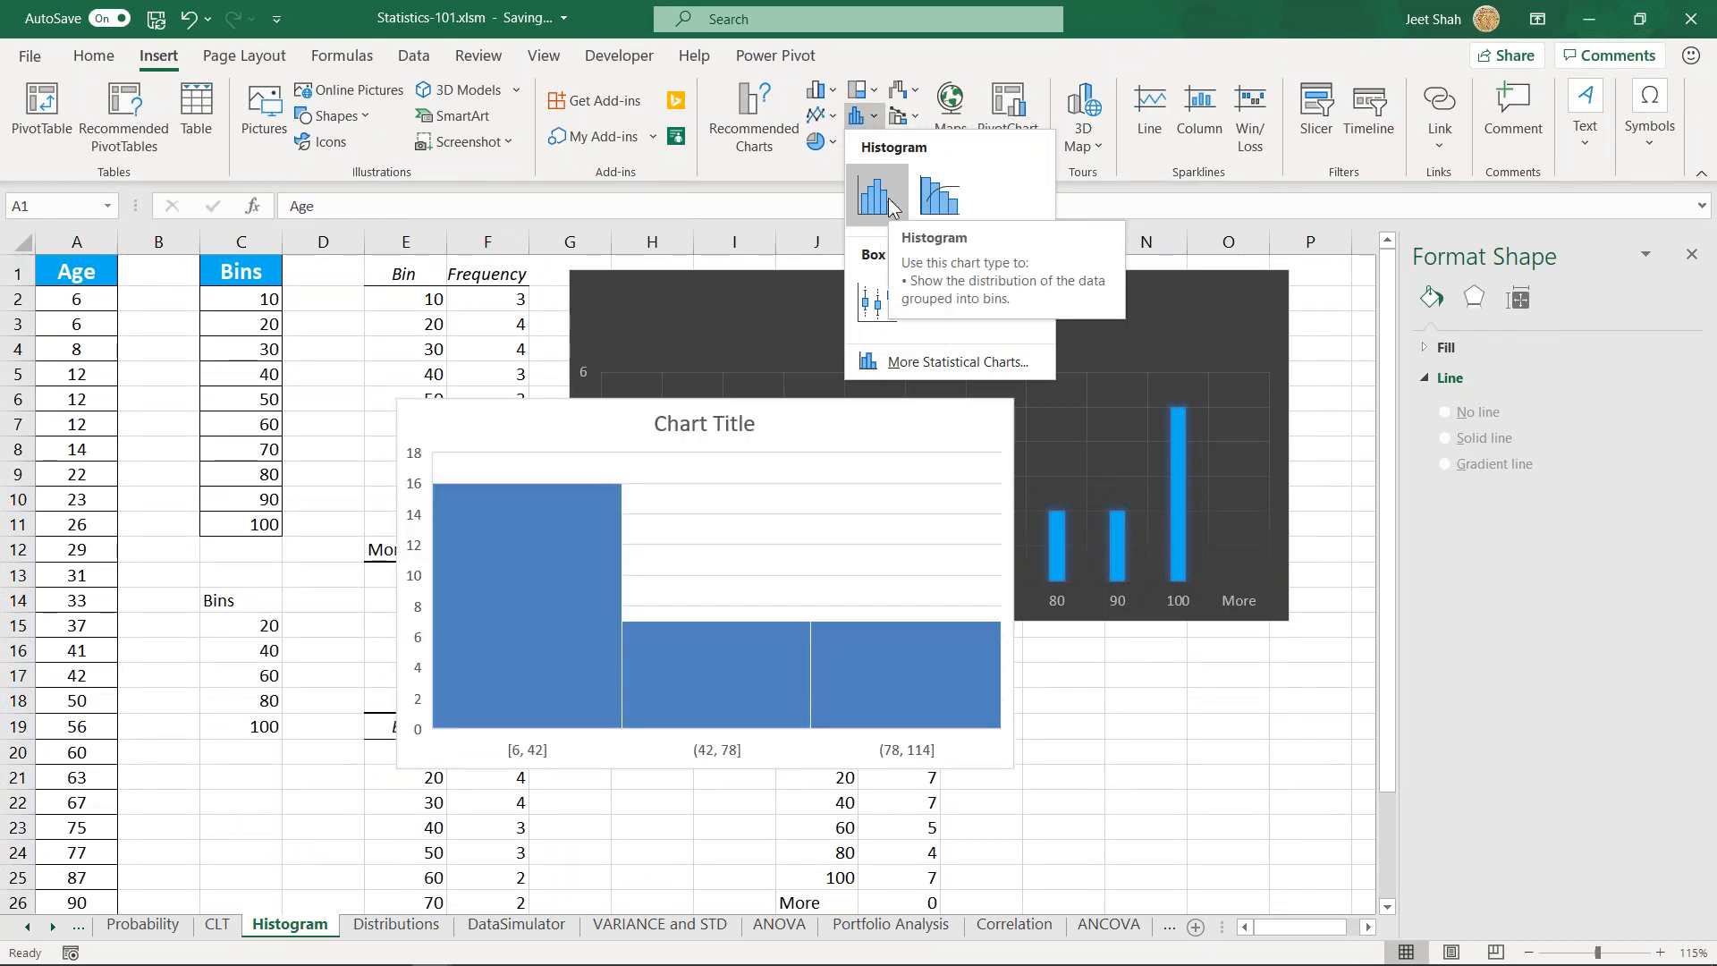
{"action": "left_click", "coordinate": [100, 362]}
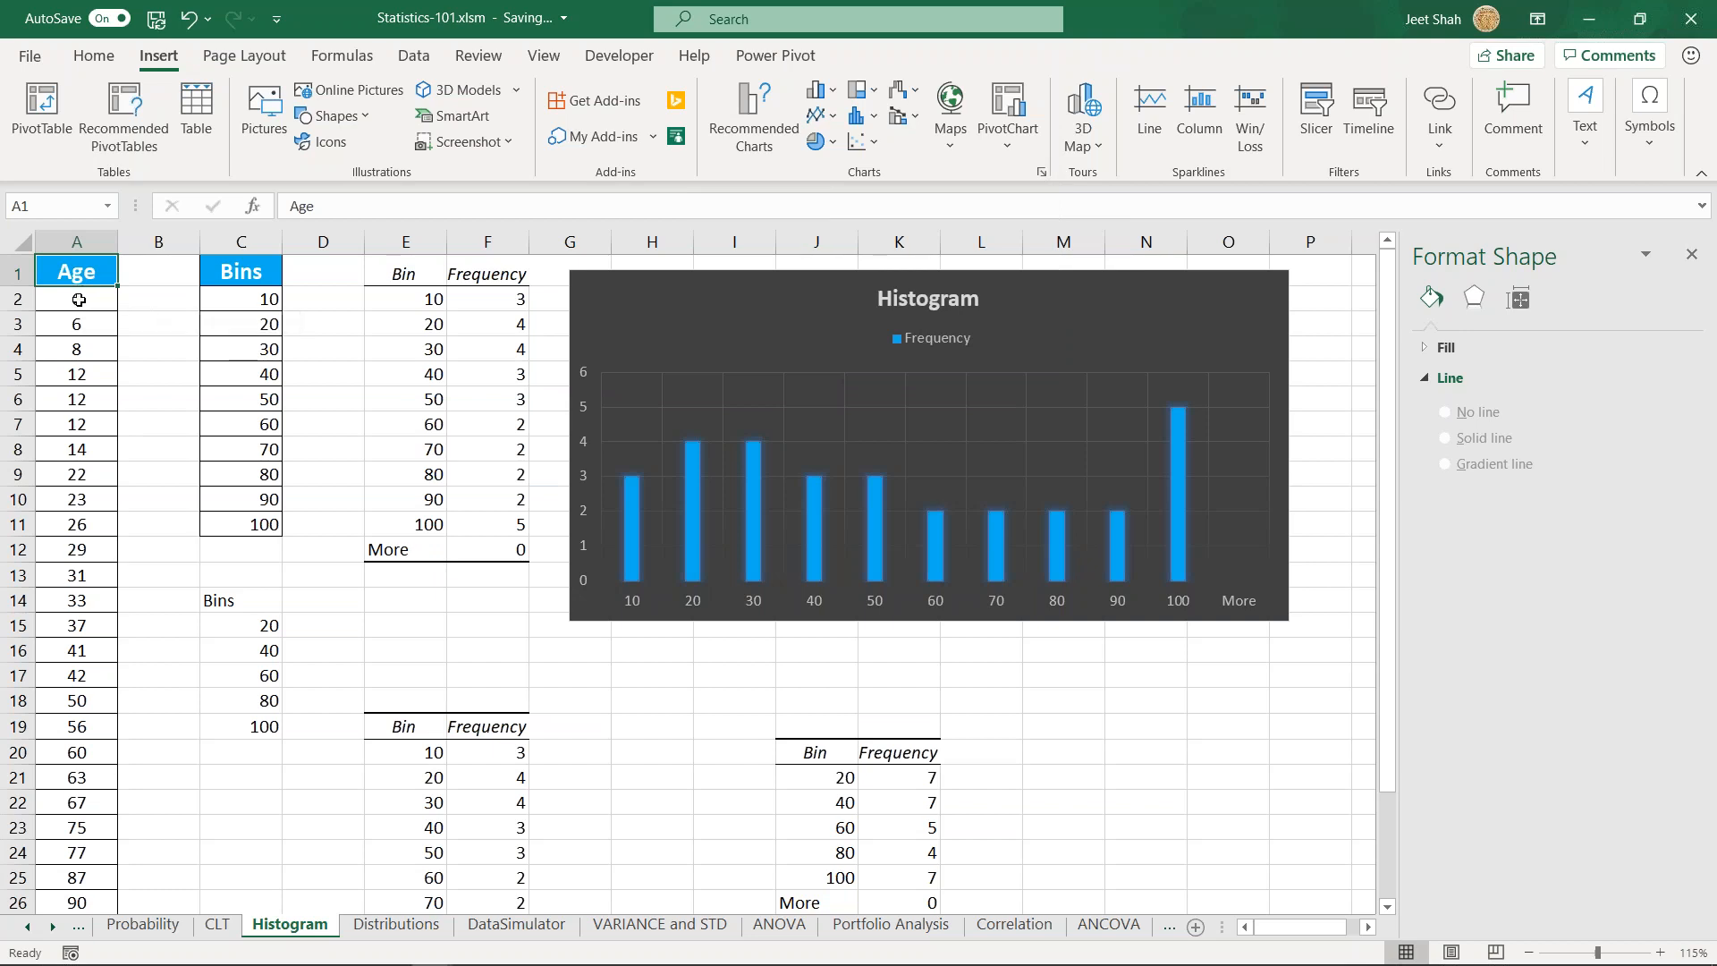
- Insert a statistical Histogram chart from the Age data in A1:A31 and reposition it slightly over the sheet
{"action": "left_click", "coordinate": [79, 300]}
{"action": "key", "text": "Up"}
{"action": "key", "text": "ctrl+shift+Down"}
{"action": "left_click", "coordinate": [860, 92]}
{"action": "left_click", "coordinate": [860, 96]}
{"action": "left_click", "coordinate": [863, 139]}
{"action": "left_click", "coordinate": [865, 118]}
{"action": "left_click", "coordinate": [887, 201]}
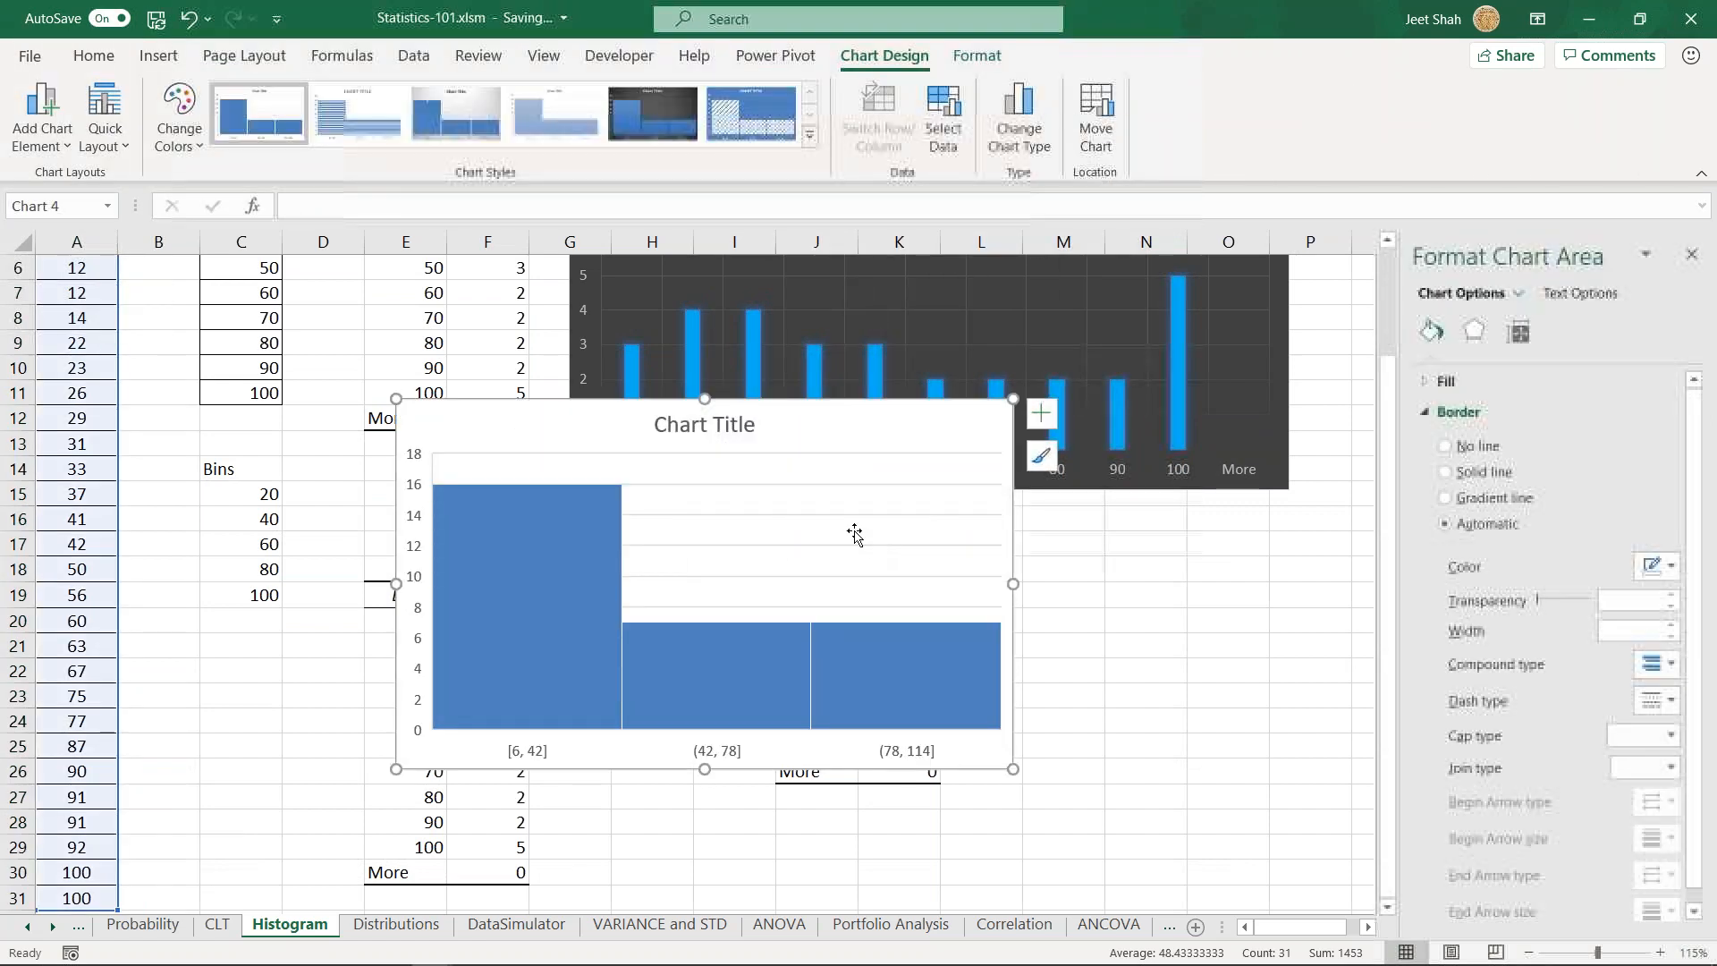
{"action": "left_click_drag", "start_coordinate": [973, 411], "coordinate": [939, 403]}
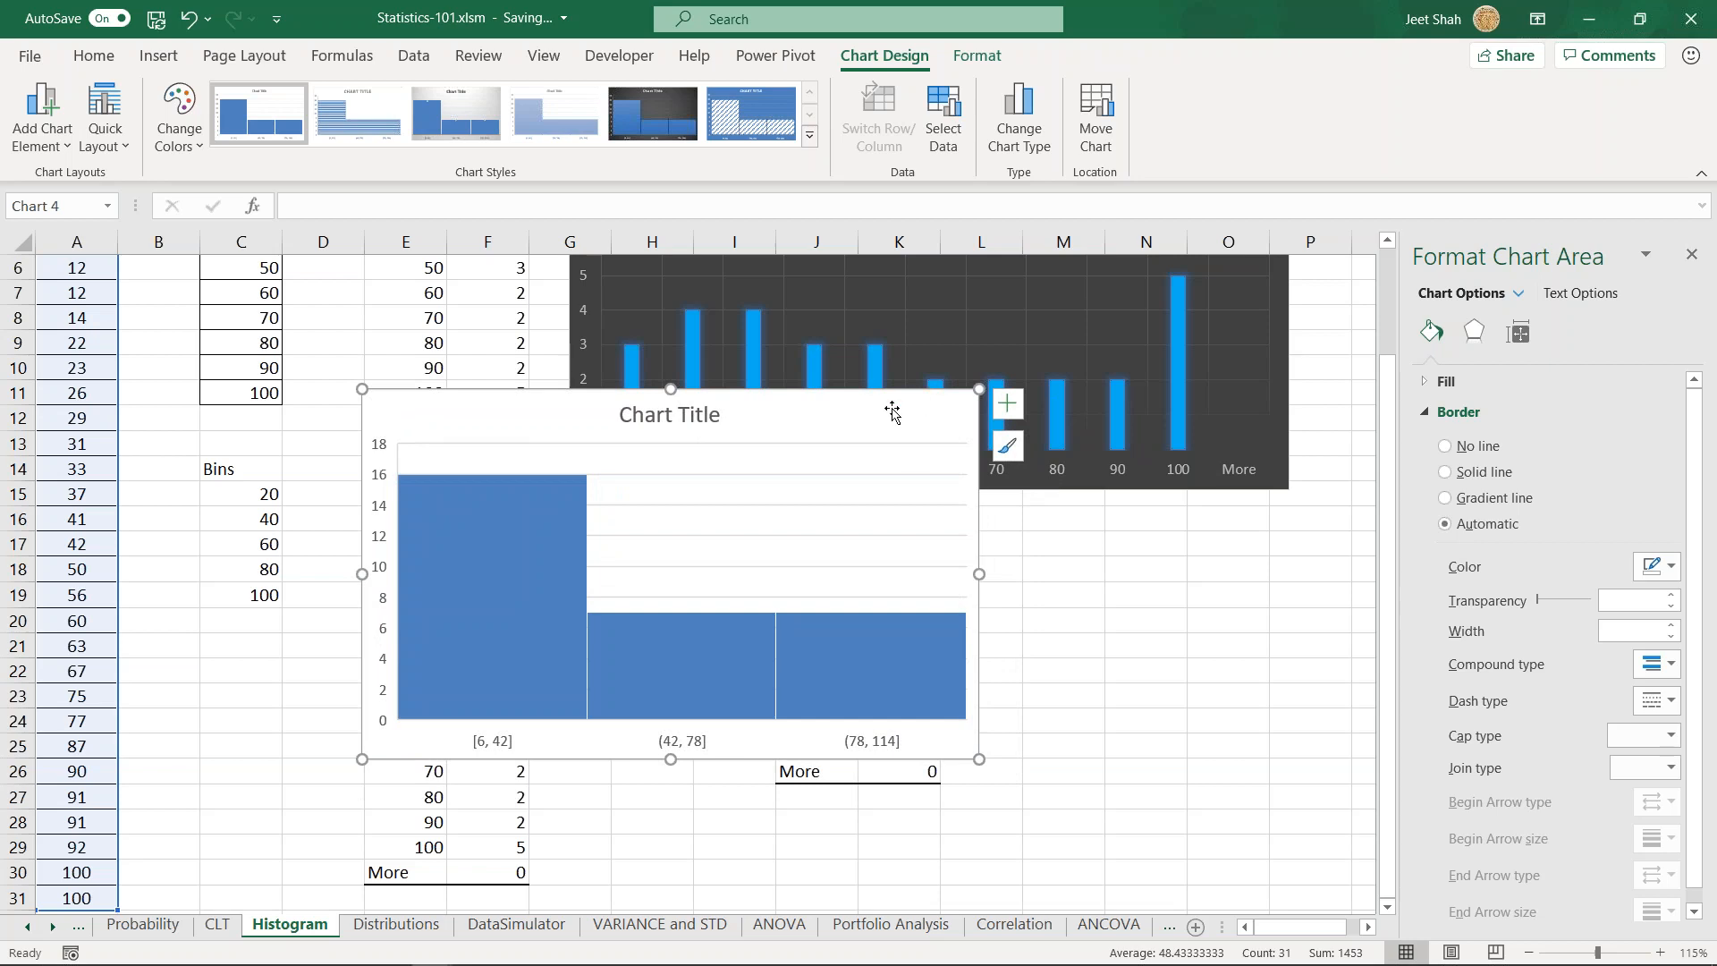
{"action": "scroll", "coordinate": [1006, 430], "scroll_direction": "up", "scroll_amount": 2}
{"action": "left_click_drag", "start_coordinate": [889, 540], "coordinate": [877, 420]}
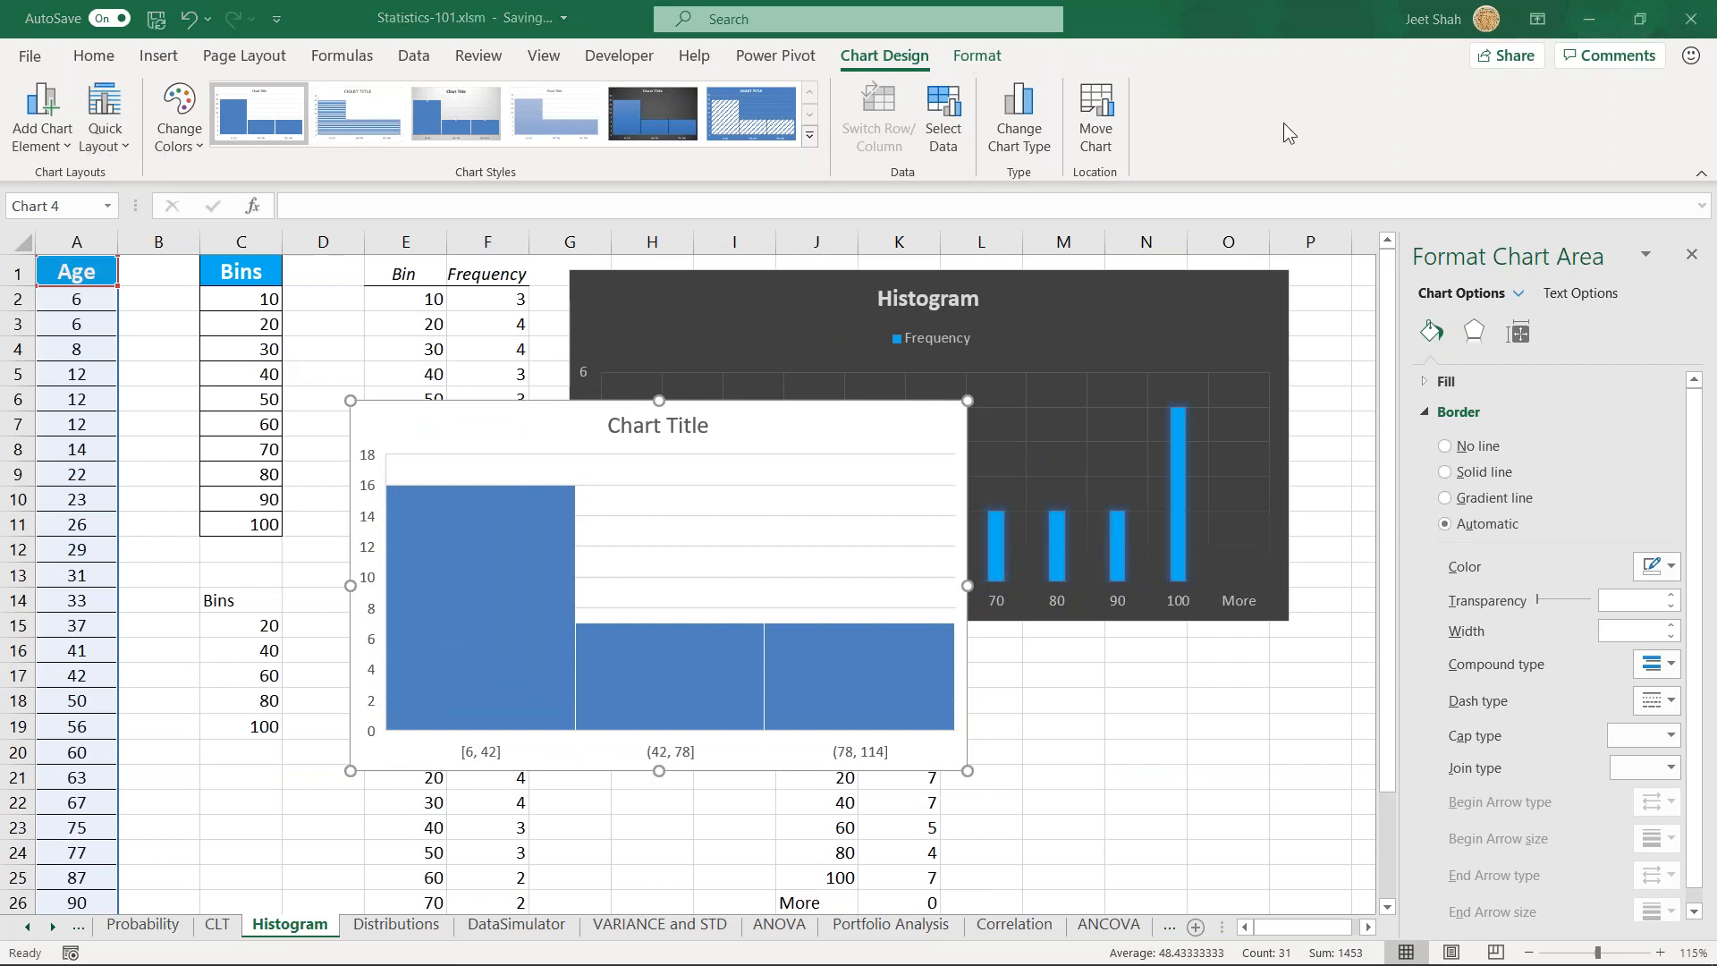
- Examine the new histogram chart's size and properties options
{"action": "scroll", "coordinate": [1505, 604], "scroll_direction": "down", "scroll_amount": 1}
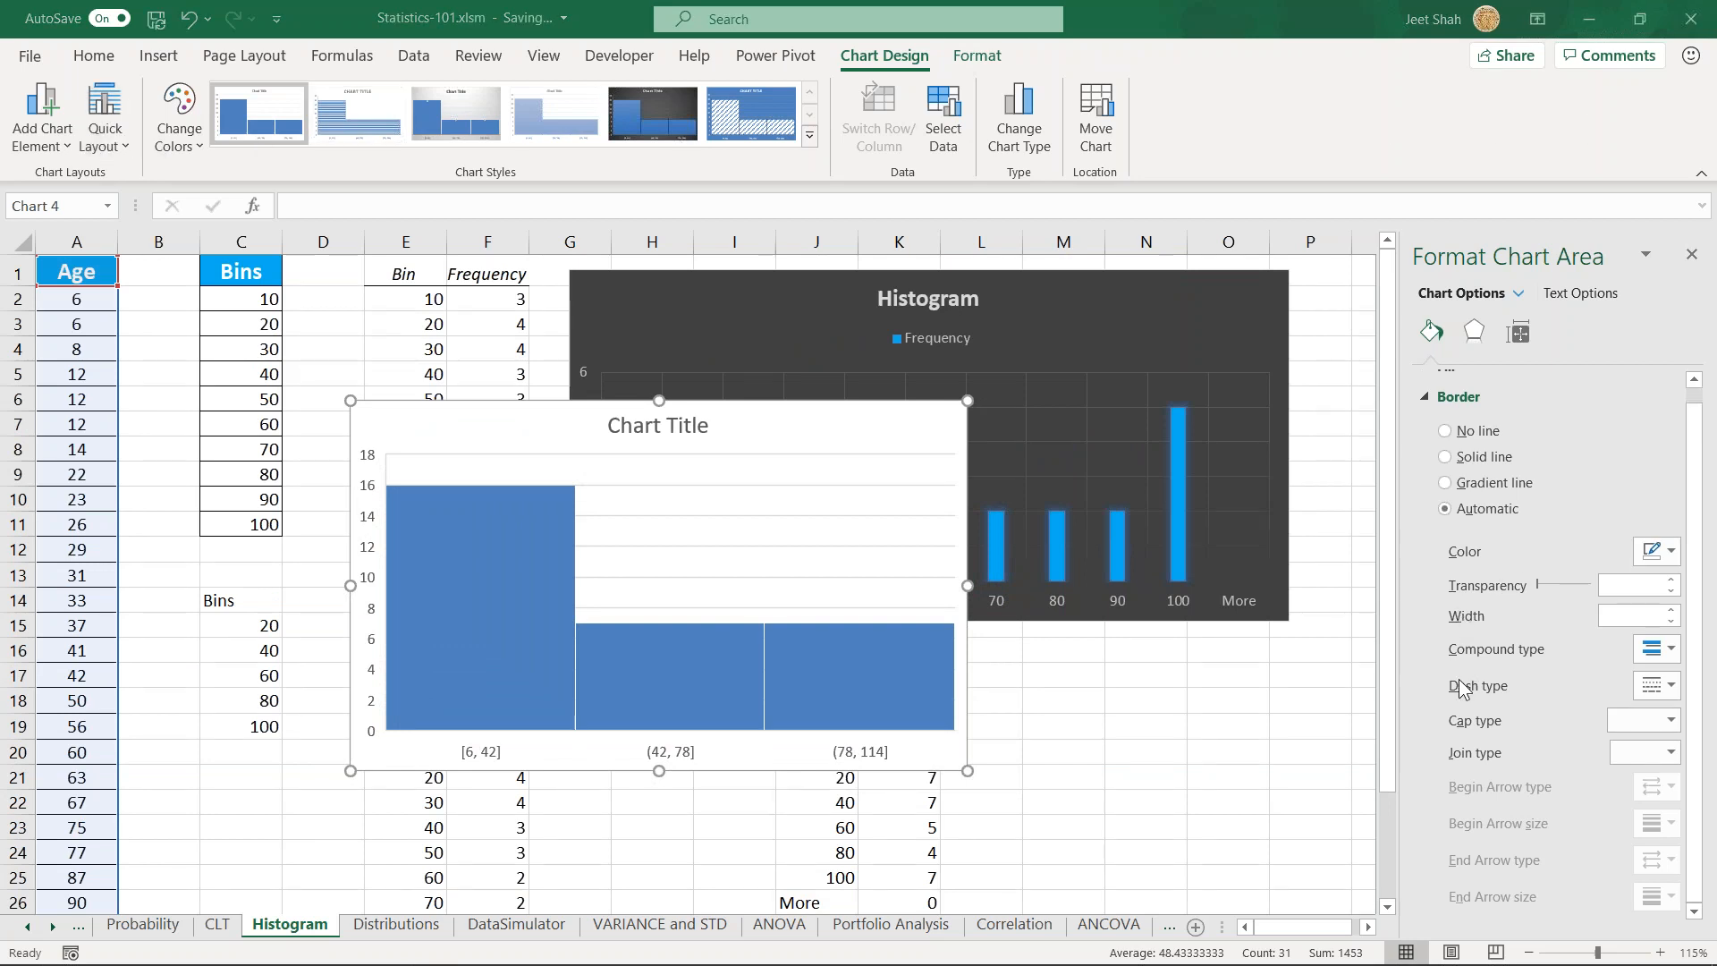
{"action": "left_click", "coordinate": [1531, 336]}
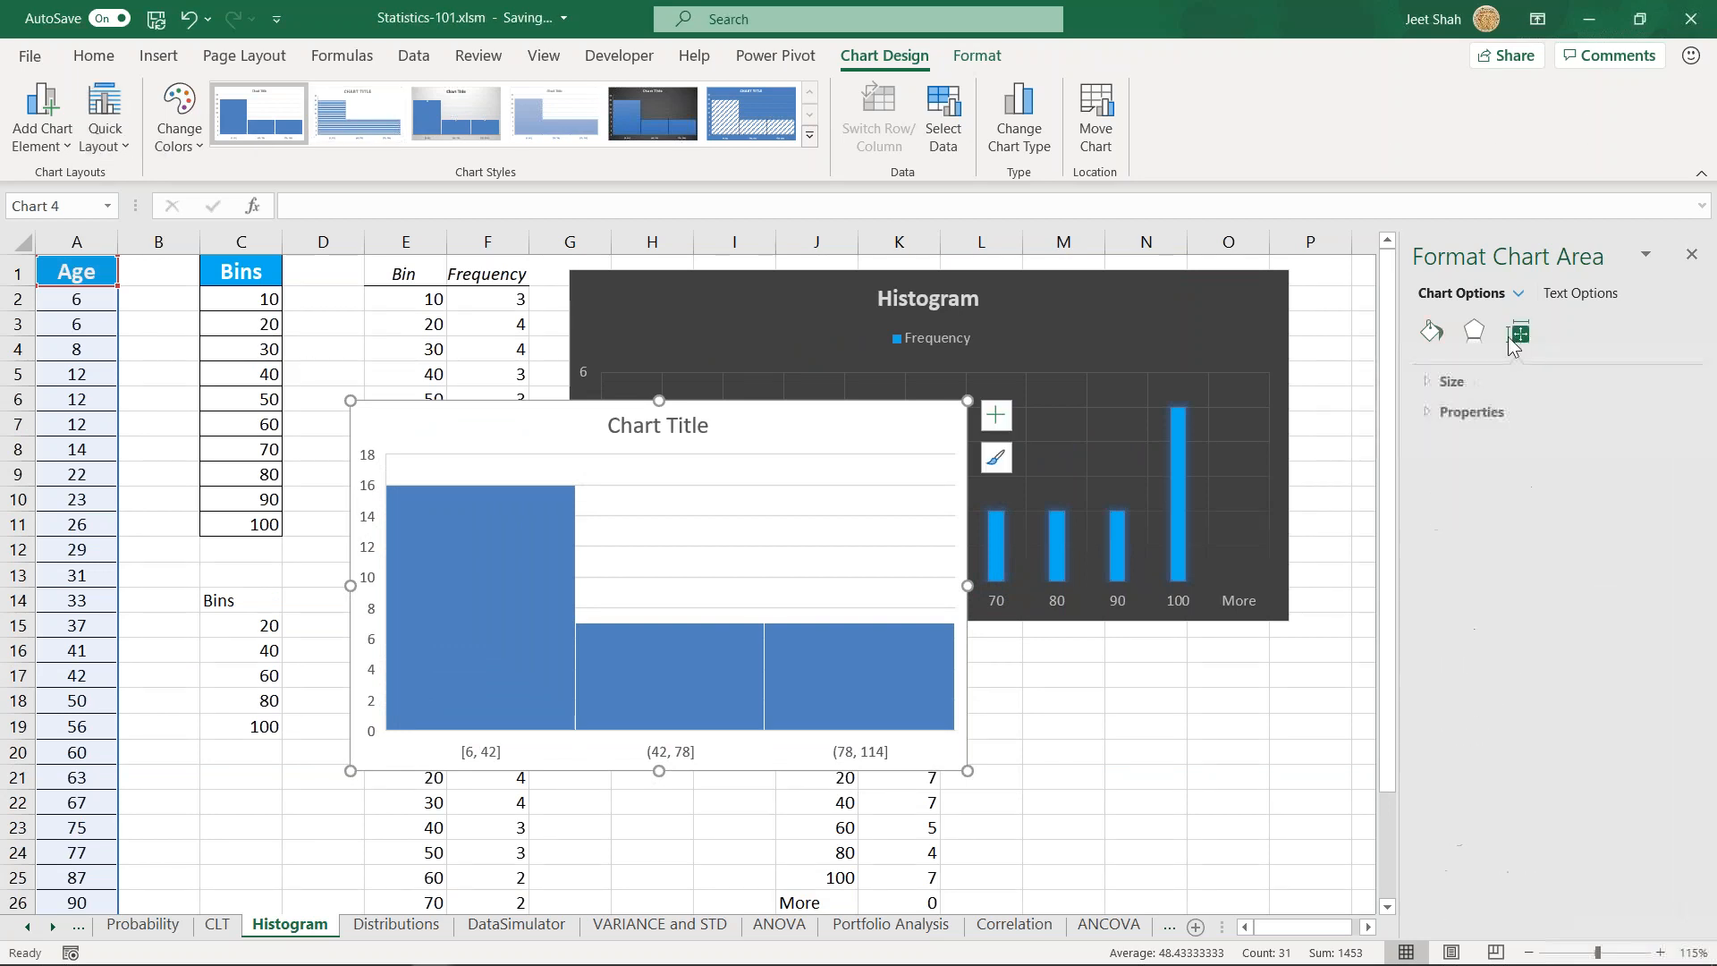
{"action": "left_click", "coordinate": [1425, 411]}
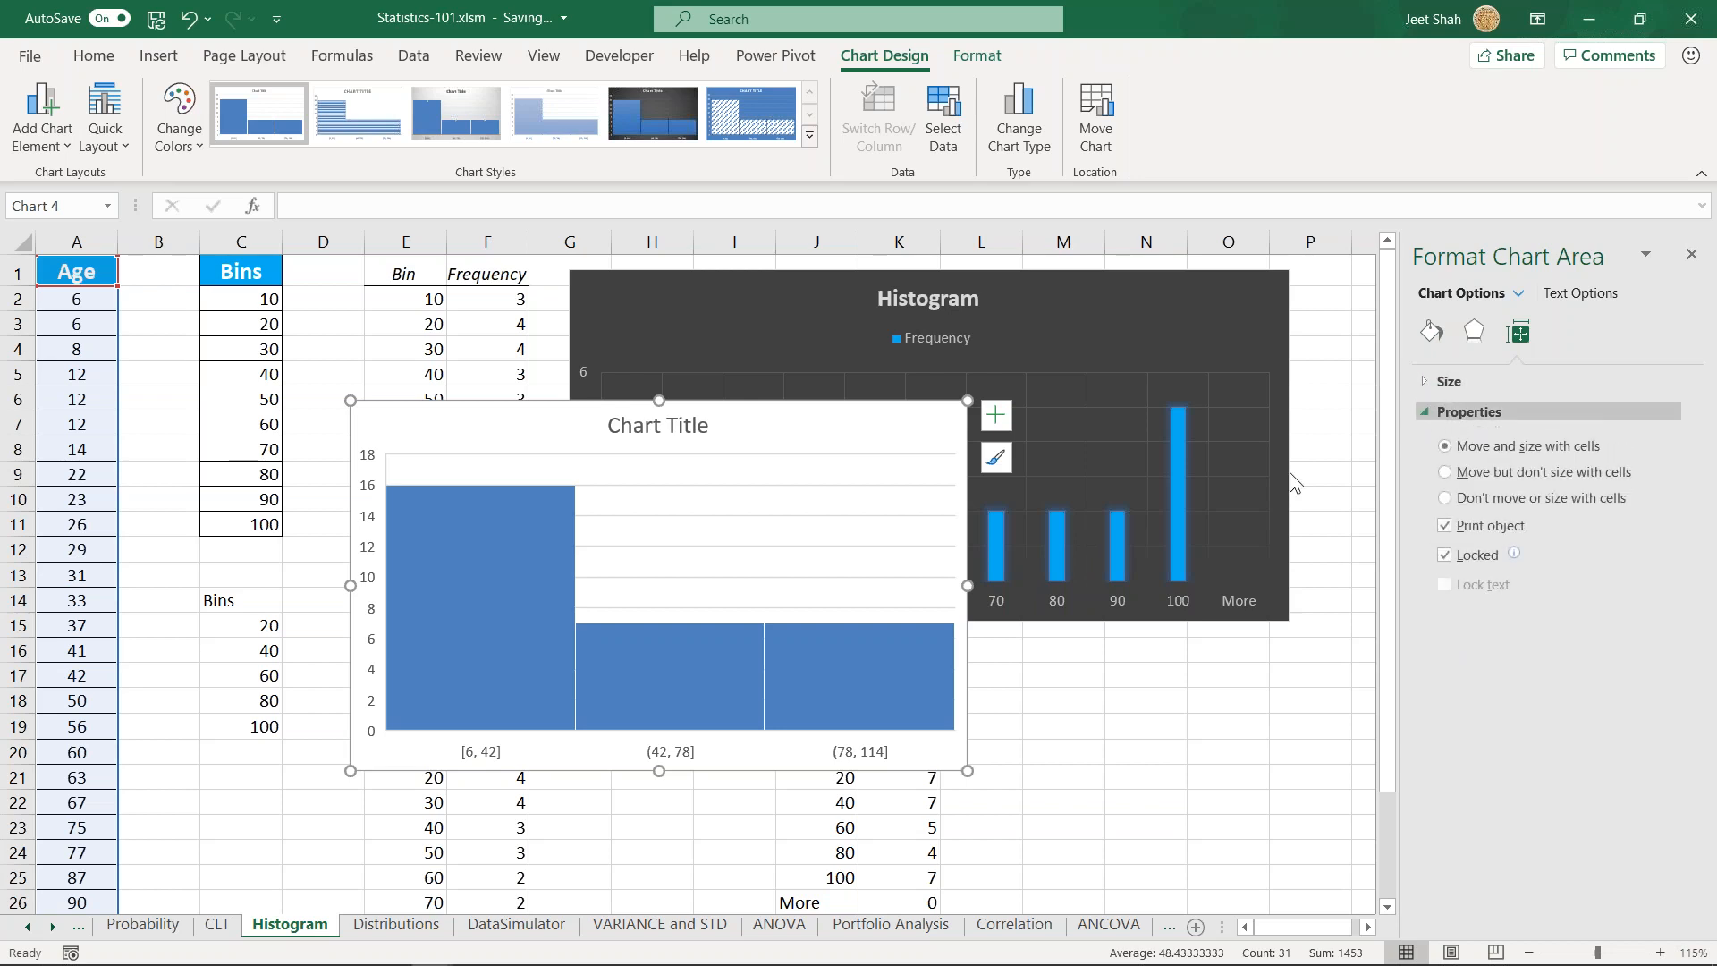
- Increase the gap width between the bars of the new histogram's data series
{"action": "left_click", "coordinate": [564, 566]}
{"action": "left_click", "coordinate": [558, 685]}
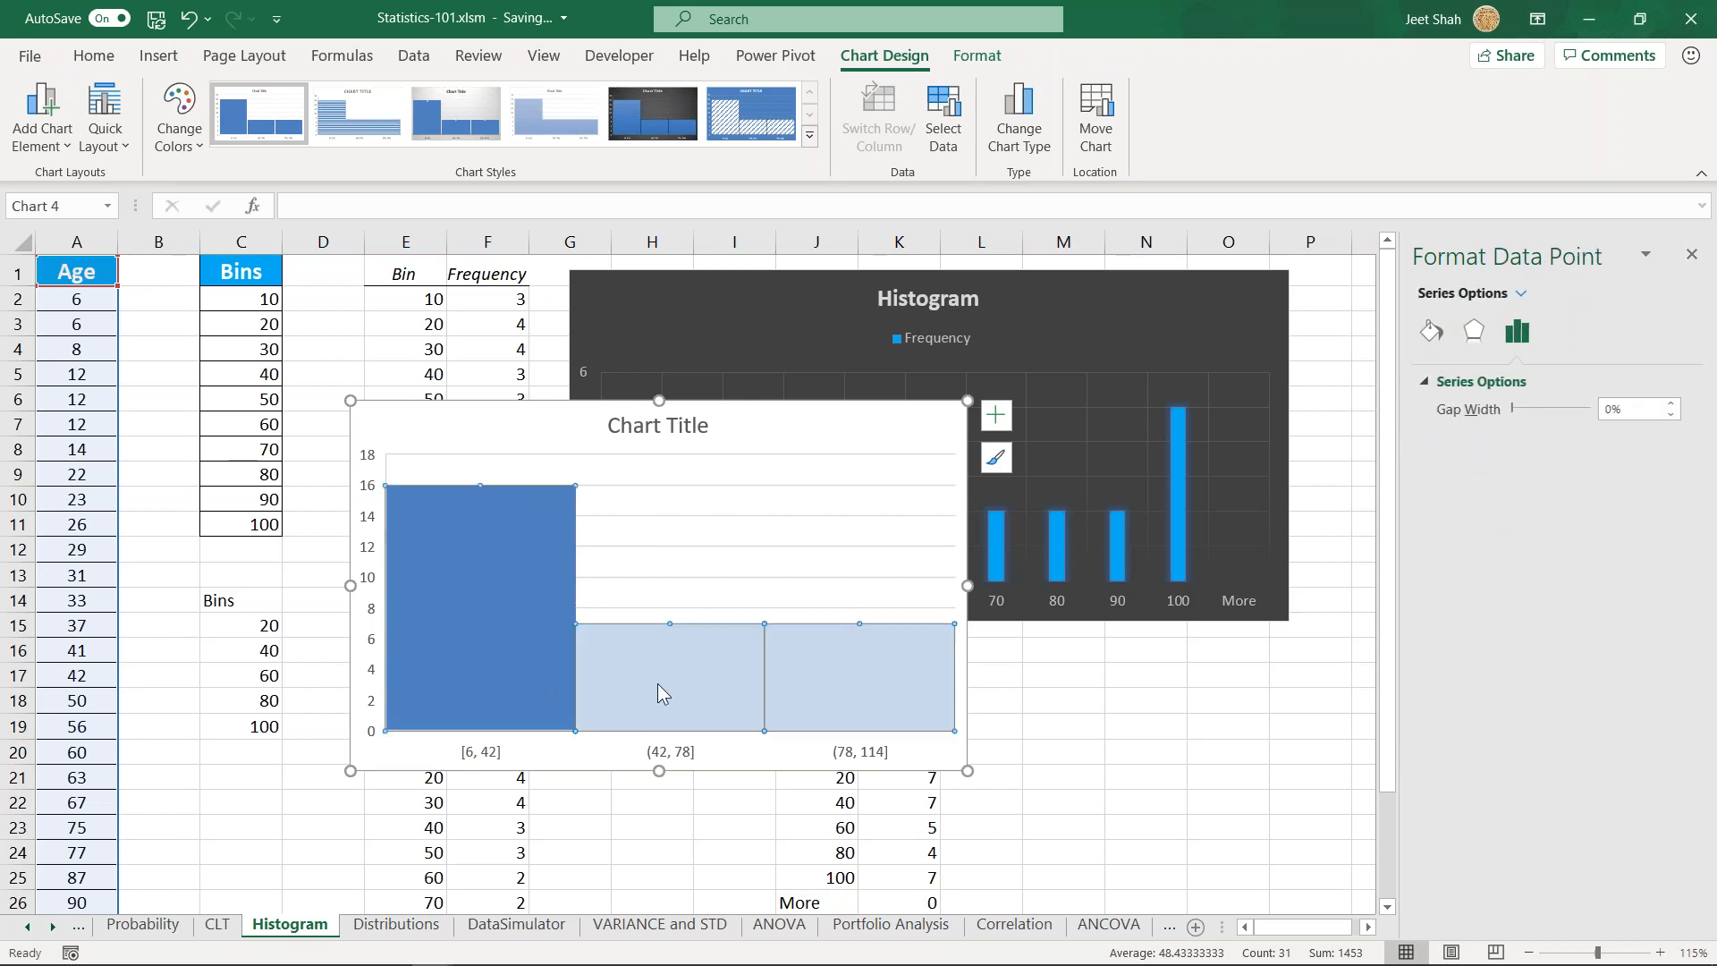
{"action": "left_click", "coordinate": [660, 685]}
{"action": "left_click", "coordinate": [807, 577]}
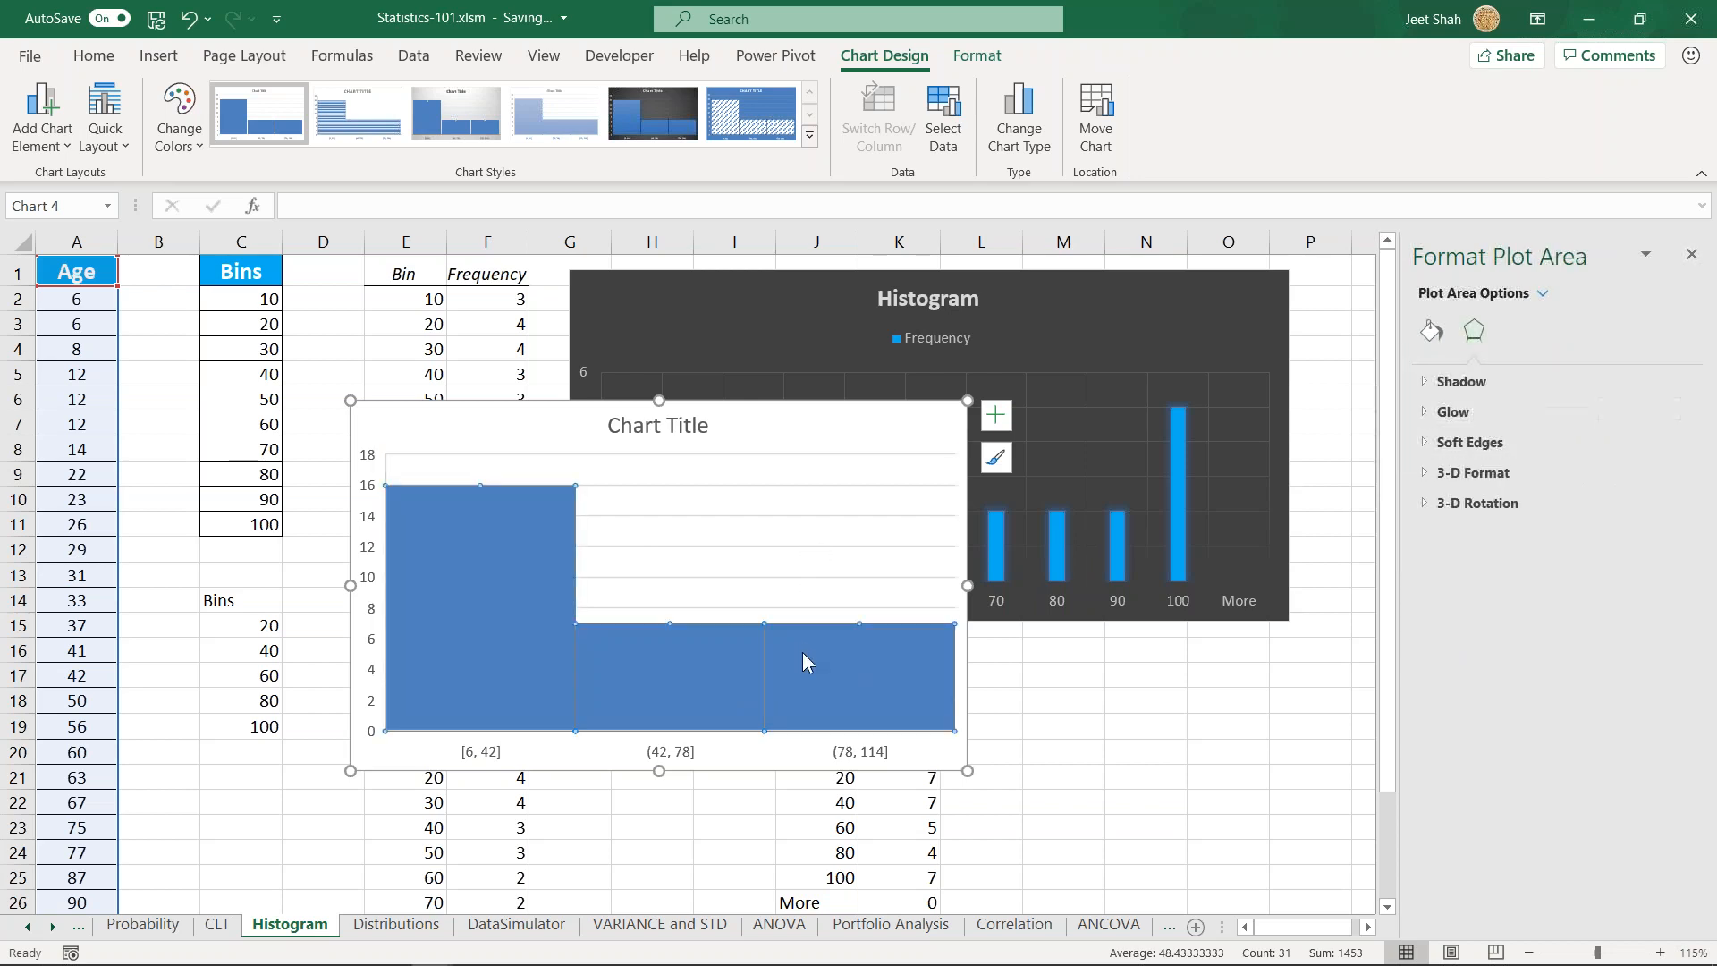
{"action": "left_click", "coordinate": [1507, 341]}
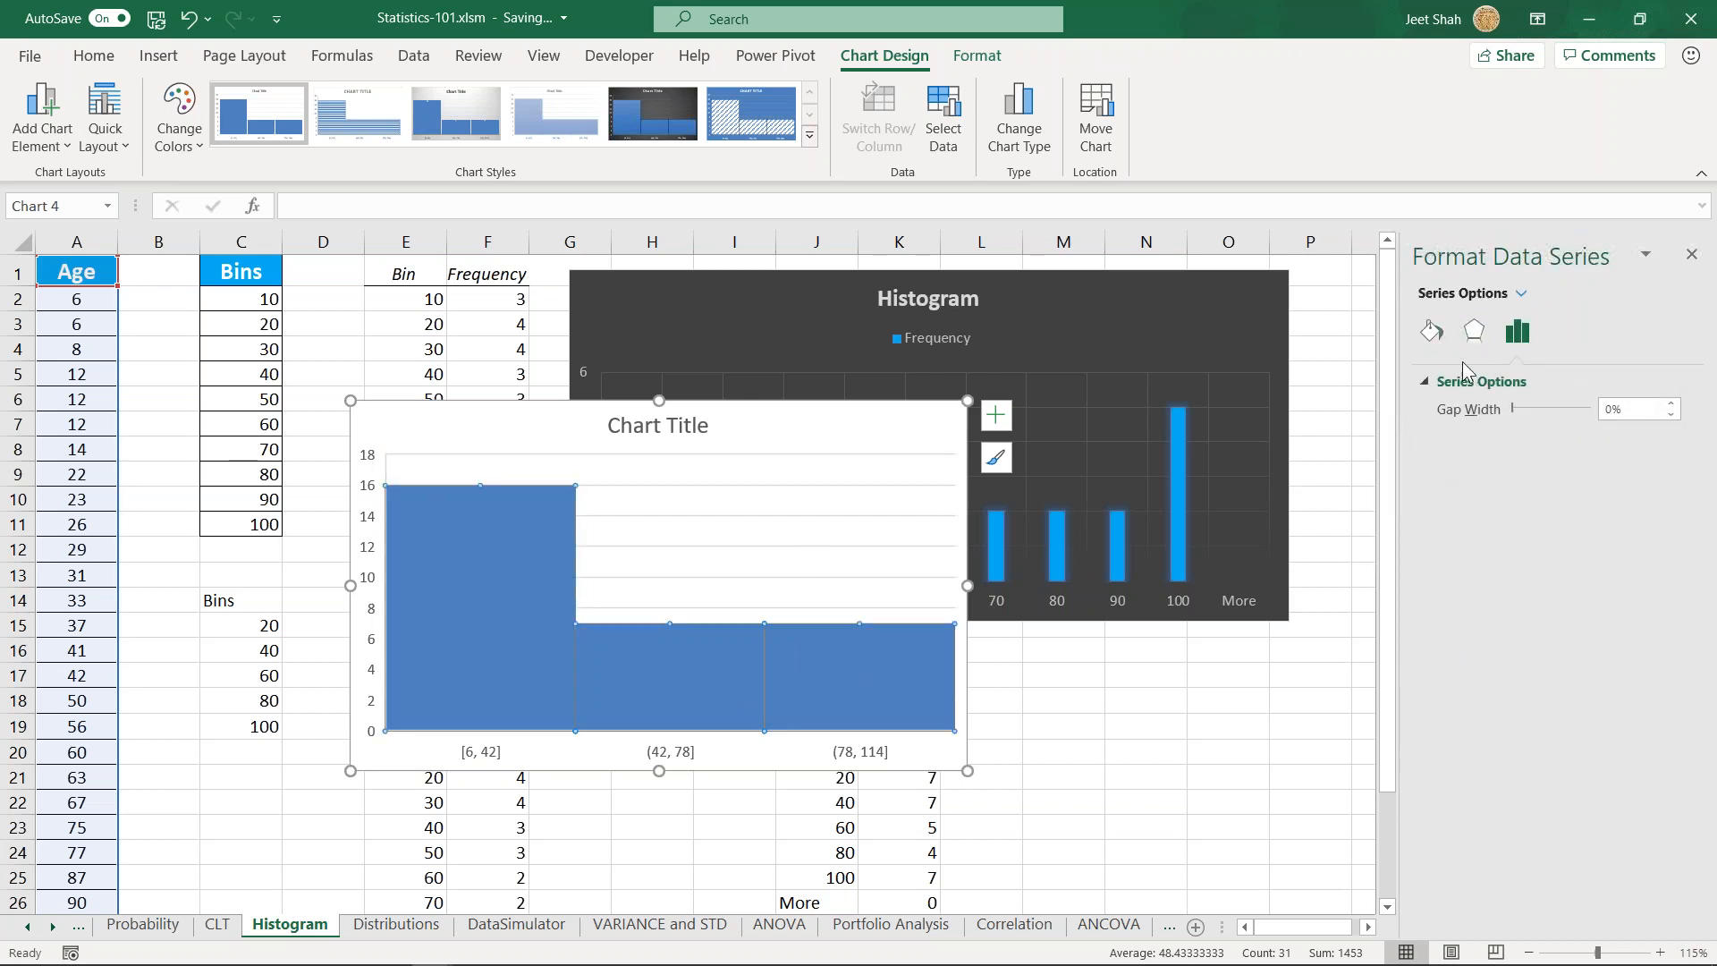
{"action": "left_click_drag", "start_coordinate": [1514, 409], "coordinate": [1527, 409]}
{"action": "left_click", "coordinate": [1432, 334]}
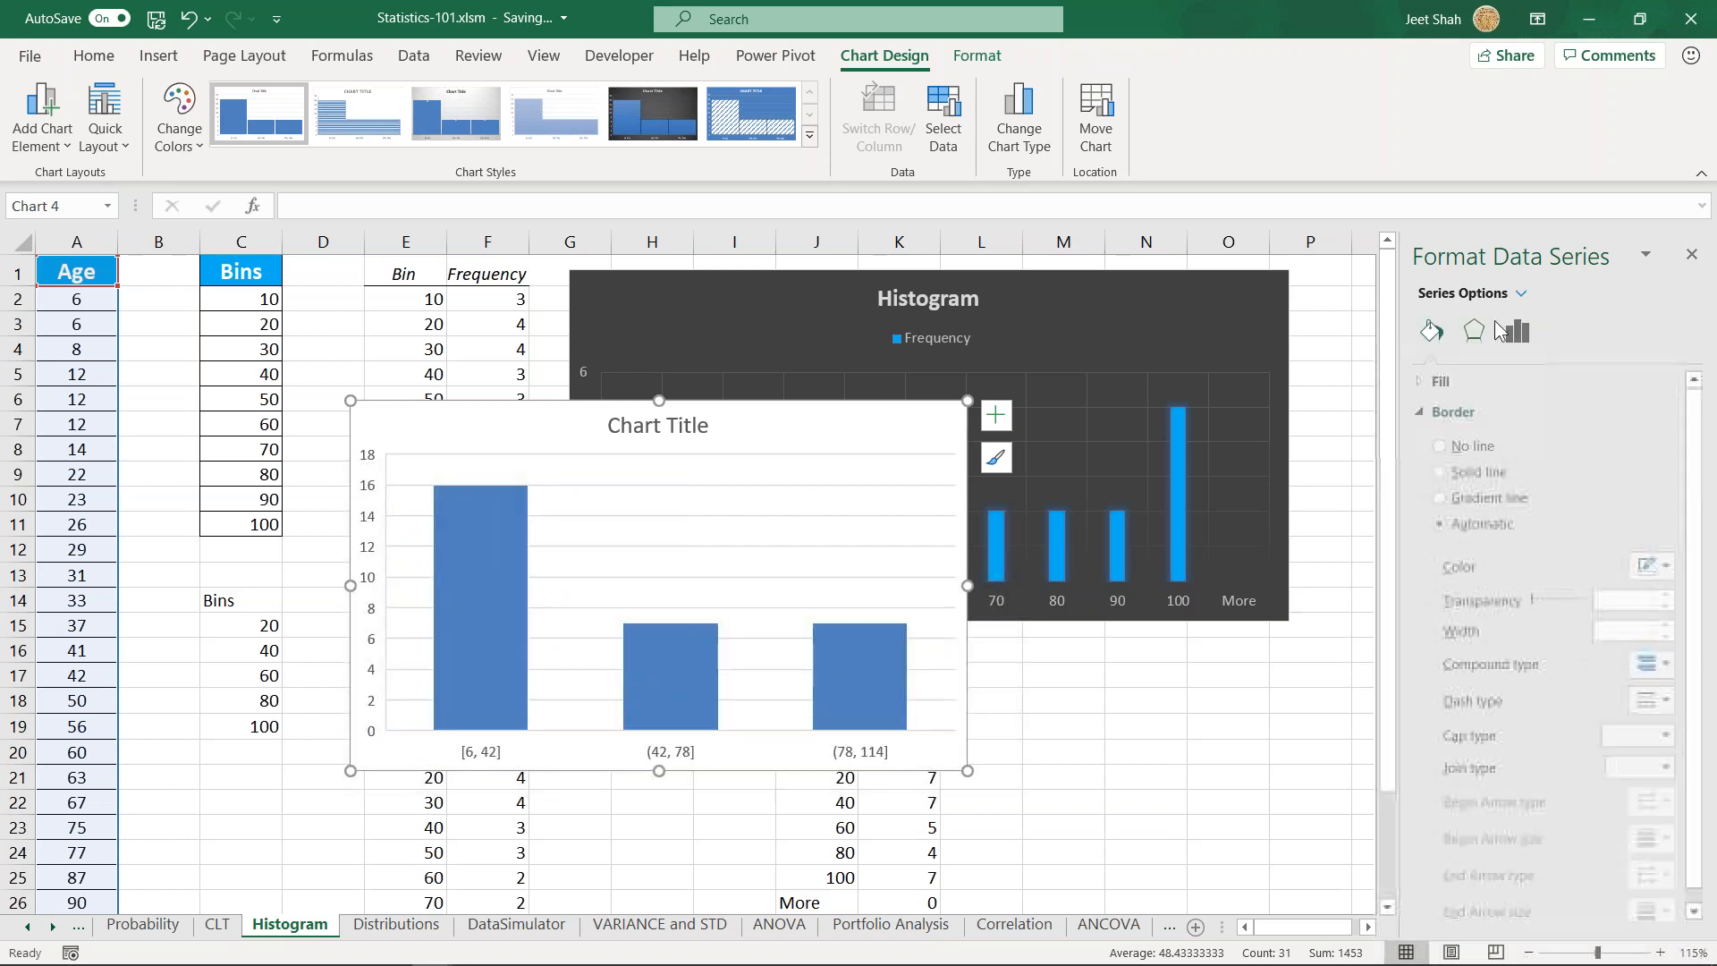
{"action": "left_click", "coordinate": [1518, 335]}
- Delete the statistical histogram chart made from the Age column
{"action": "left_click_drag", "start_coordinate": [818, 438], "coordinate": [690, 449]}
{"action": "key", "text": "Delete"}
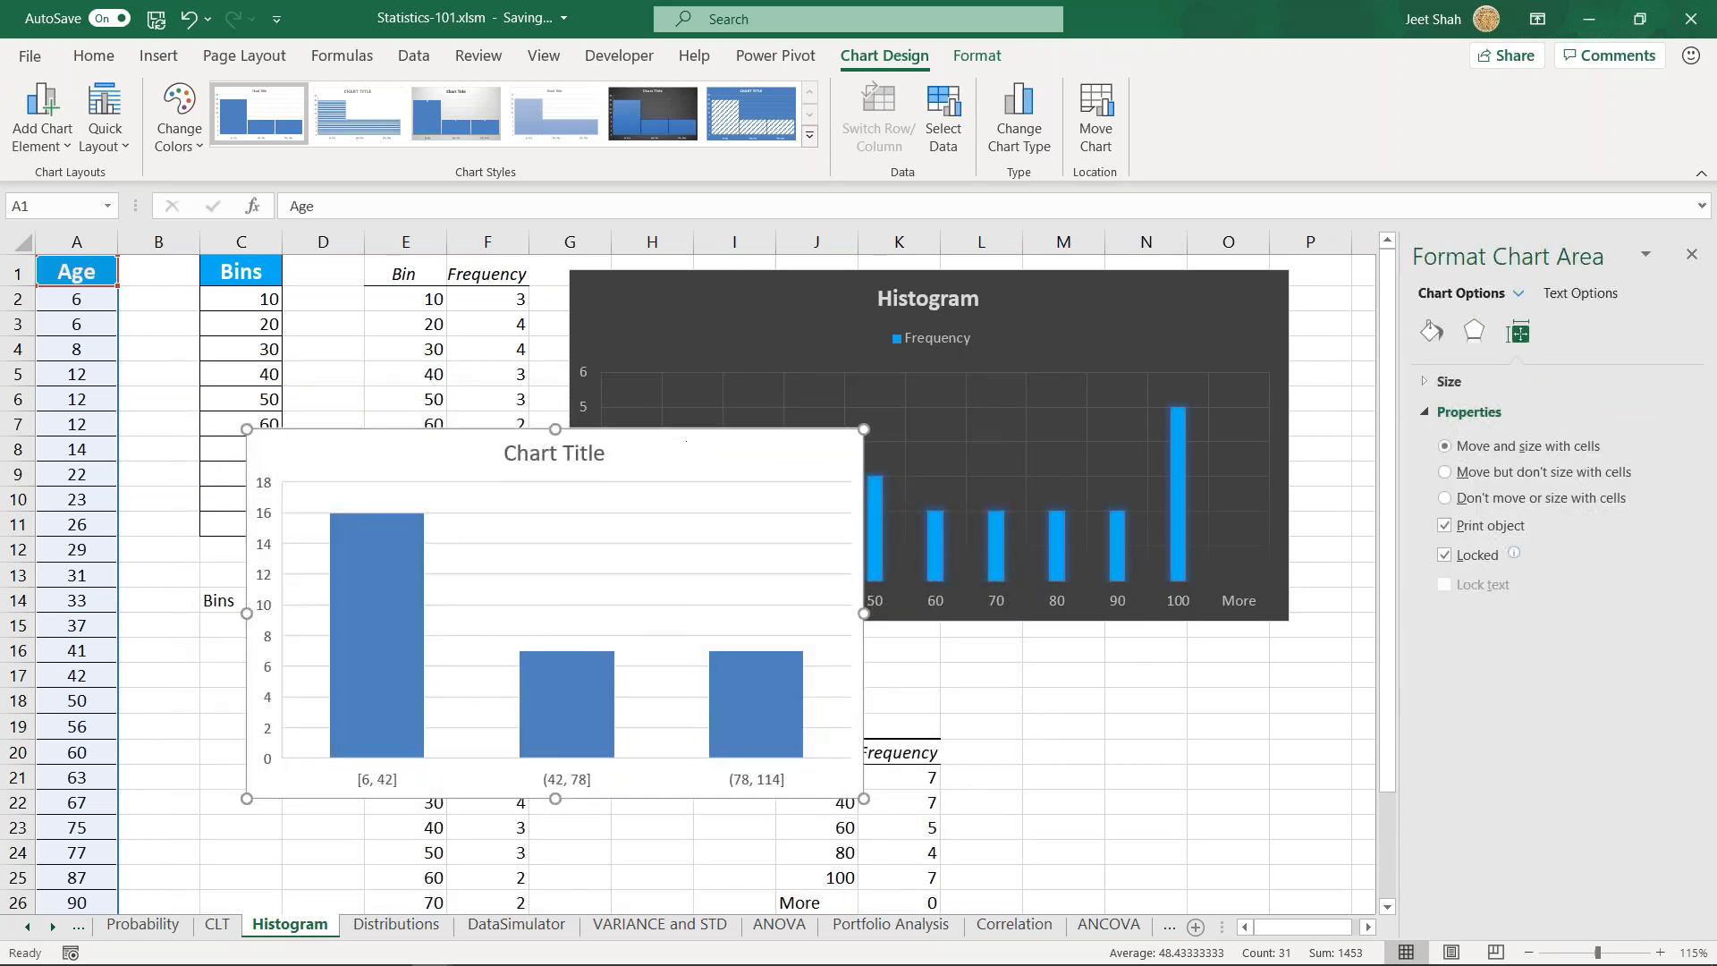
{"action": "left_click", "coordinate": [729, 722]}
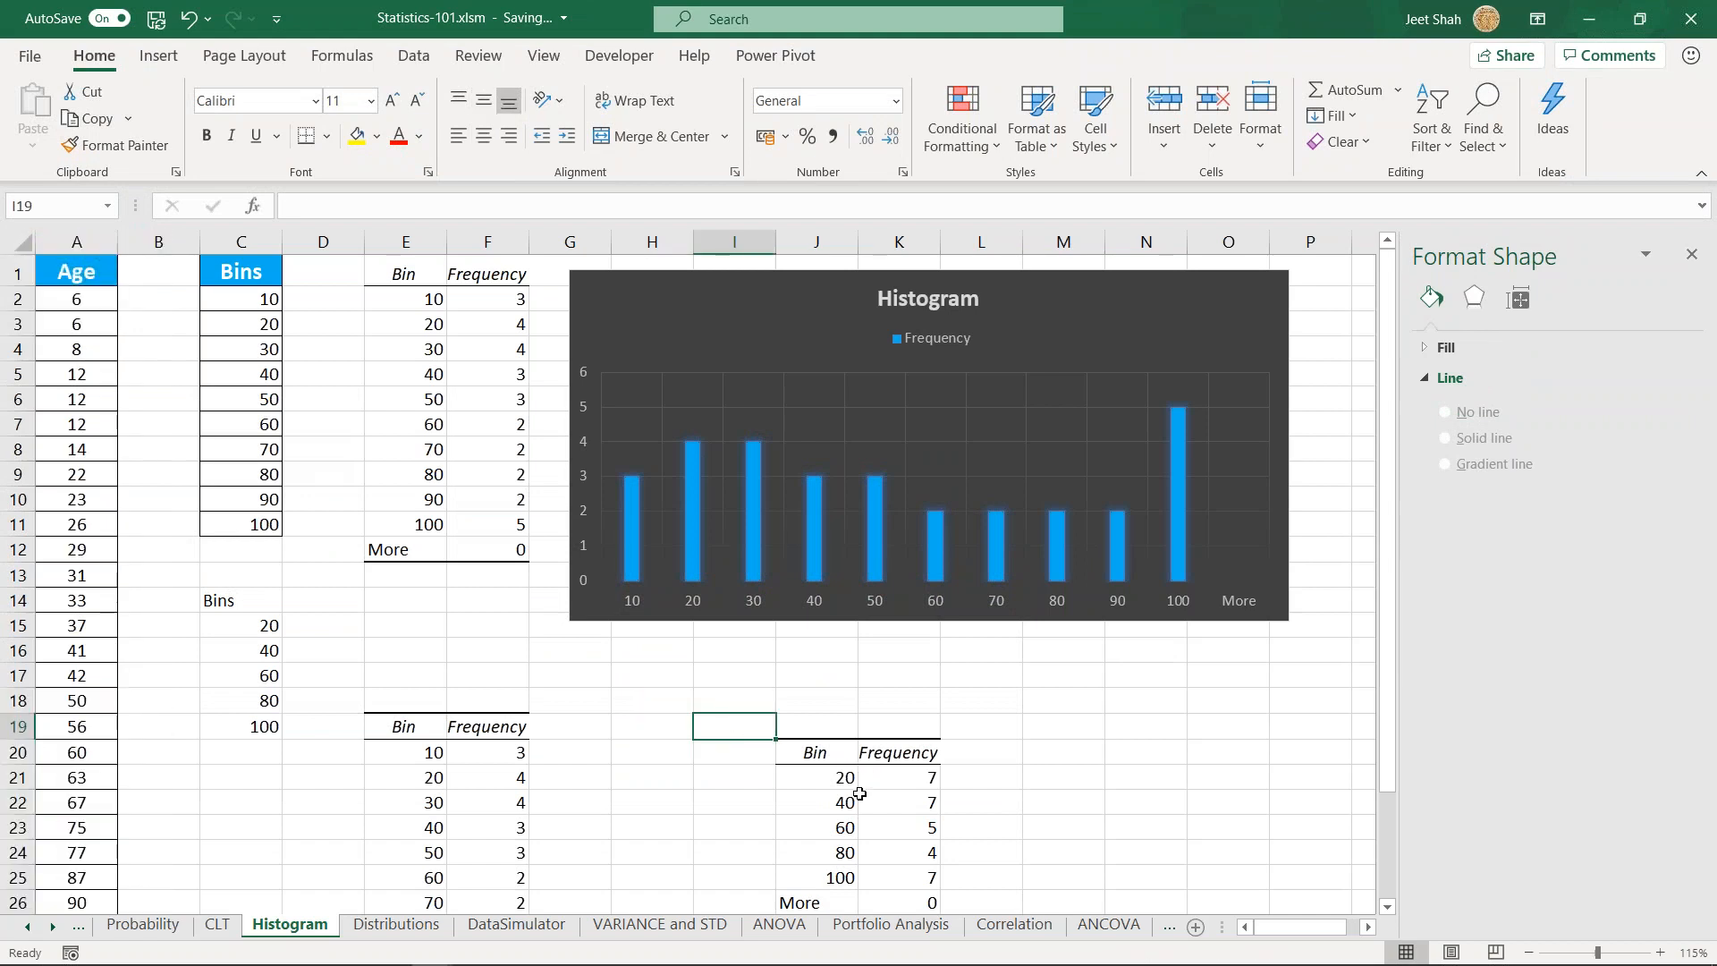
{"action": "left_click_drag", "start_coordinate": [824, 777], "coordinate": [915, 877]}
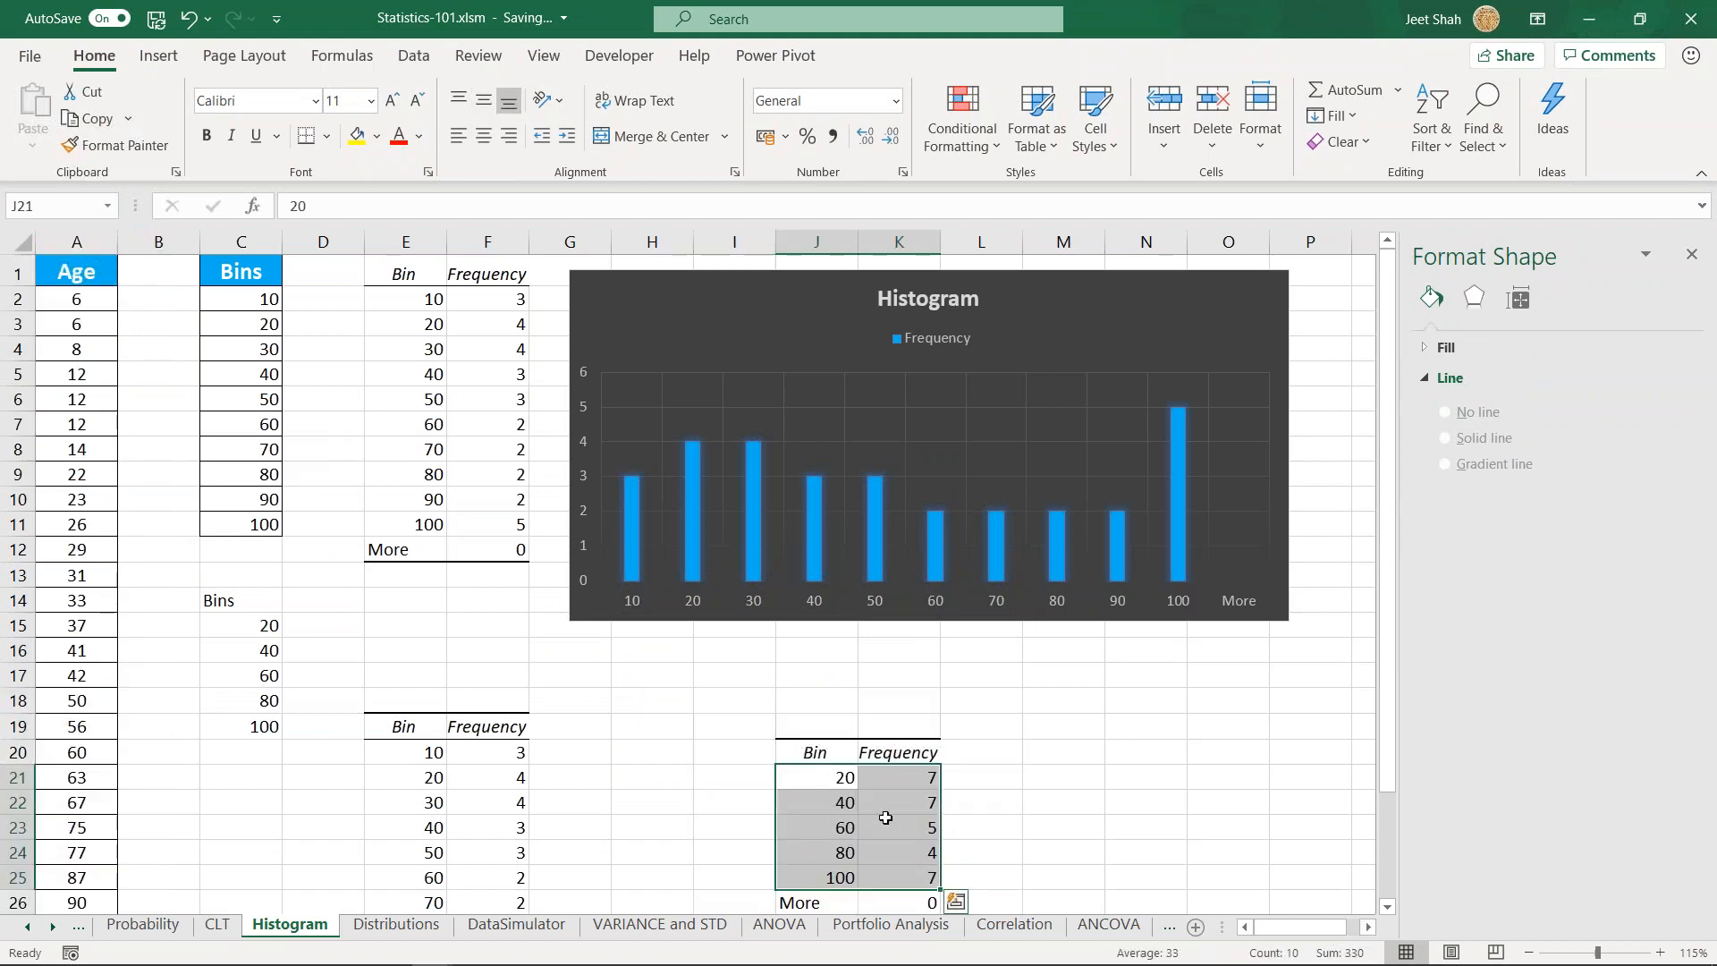
{"action": "left_click", "coordinate": [884, 812]}
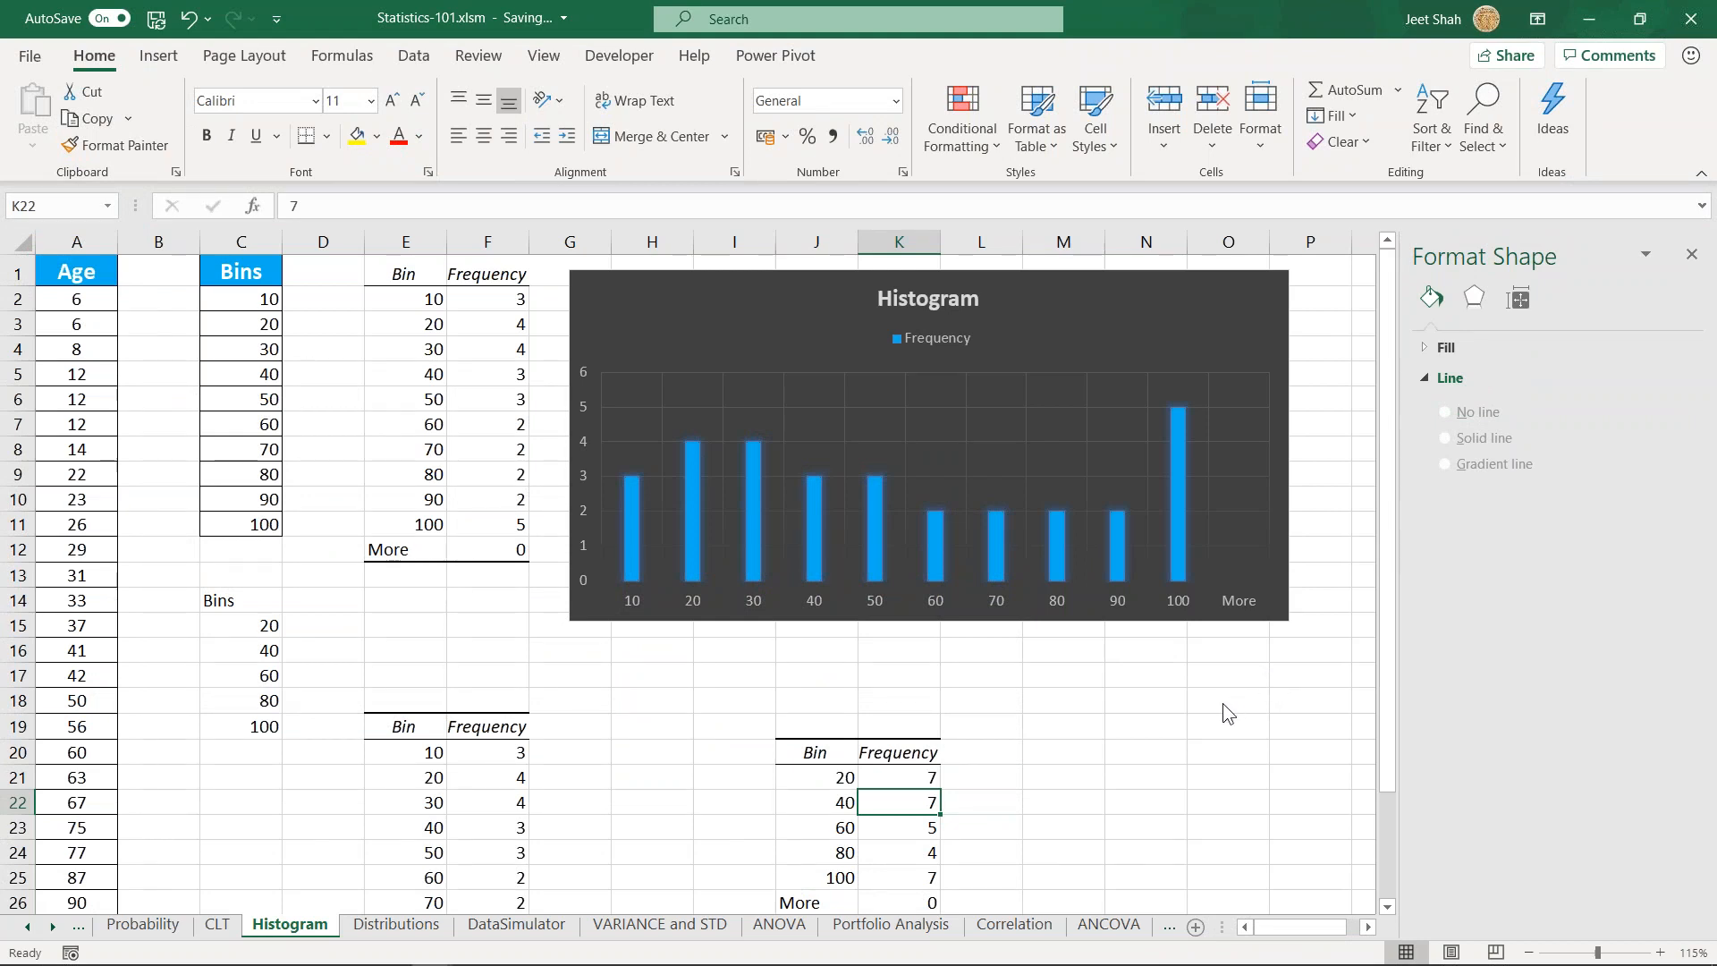
{"action": "left_click", "coordinate": [810, 694]}
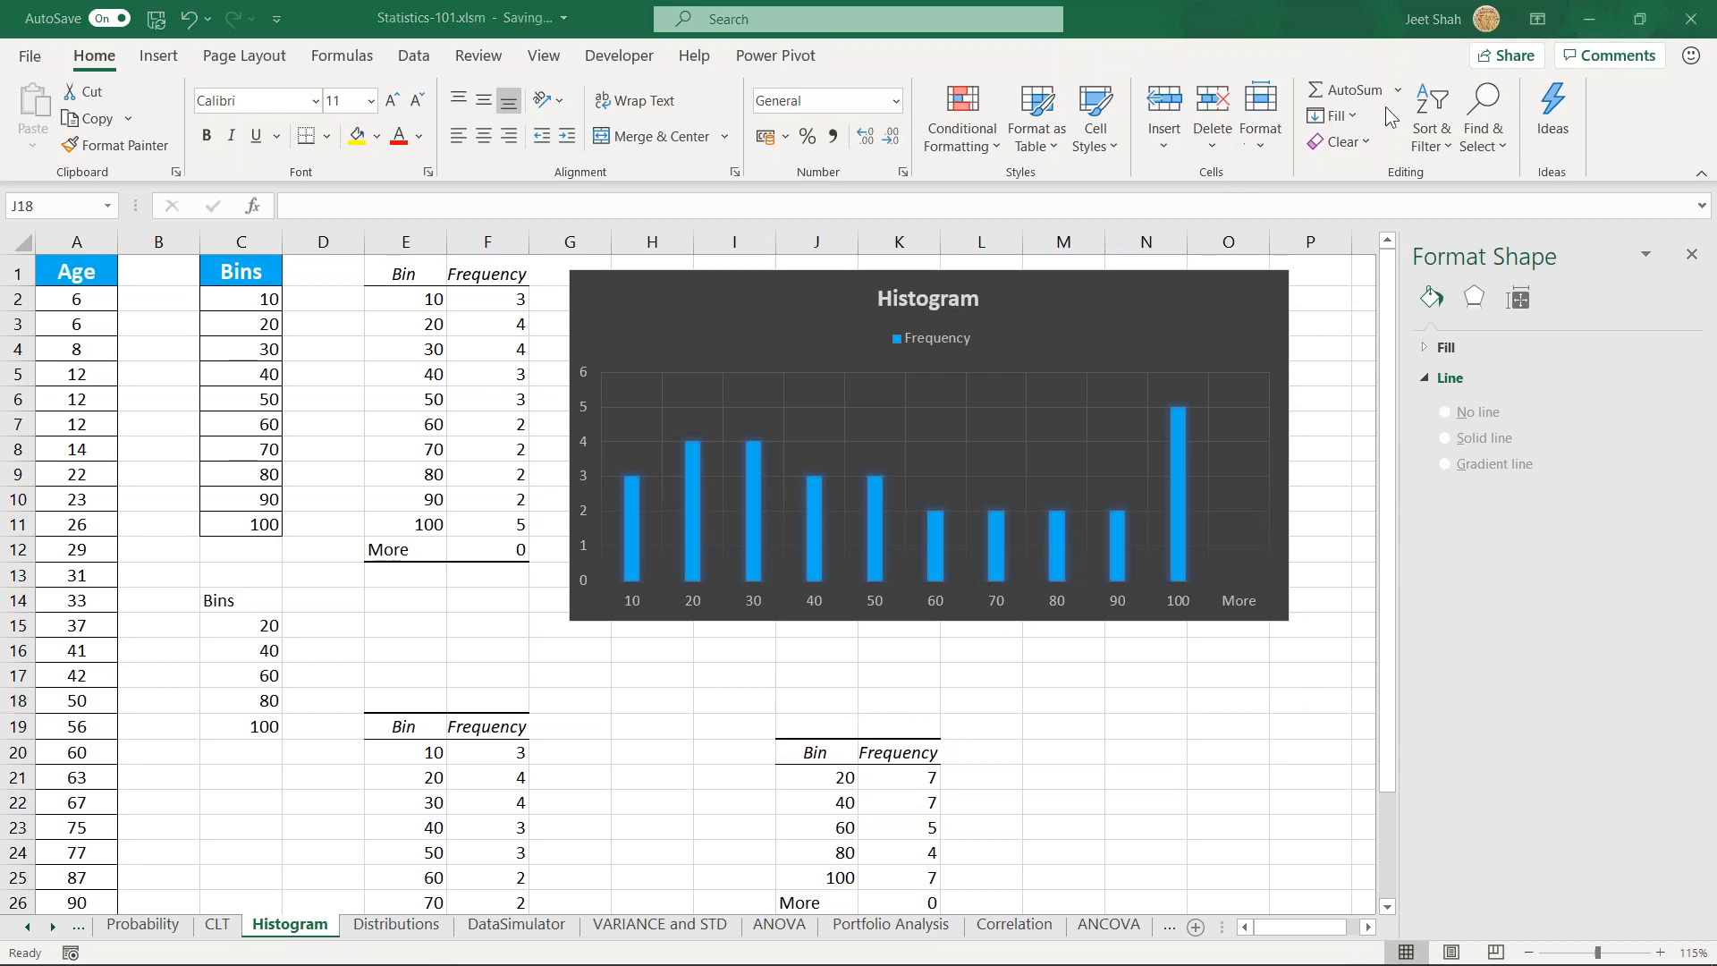
{"action": "left_click", "coordinate": [1006, 724]}
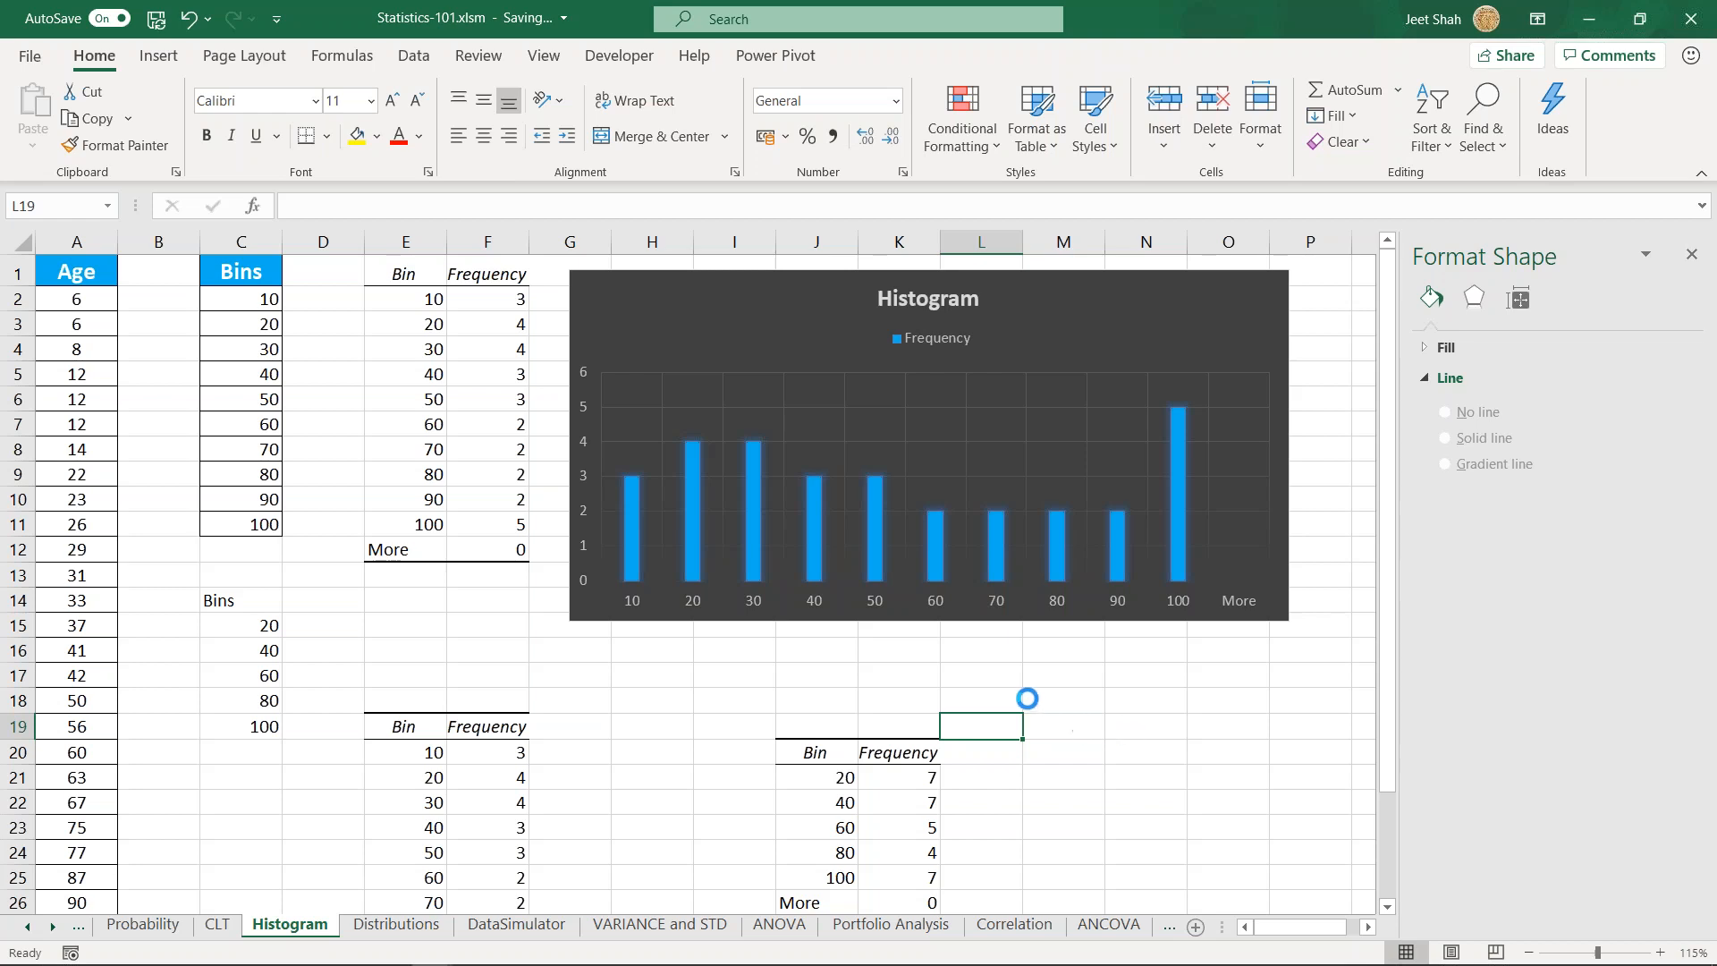
{"action": "left_click", "coordinate": [1060, 746]}
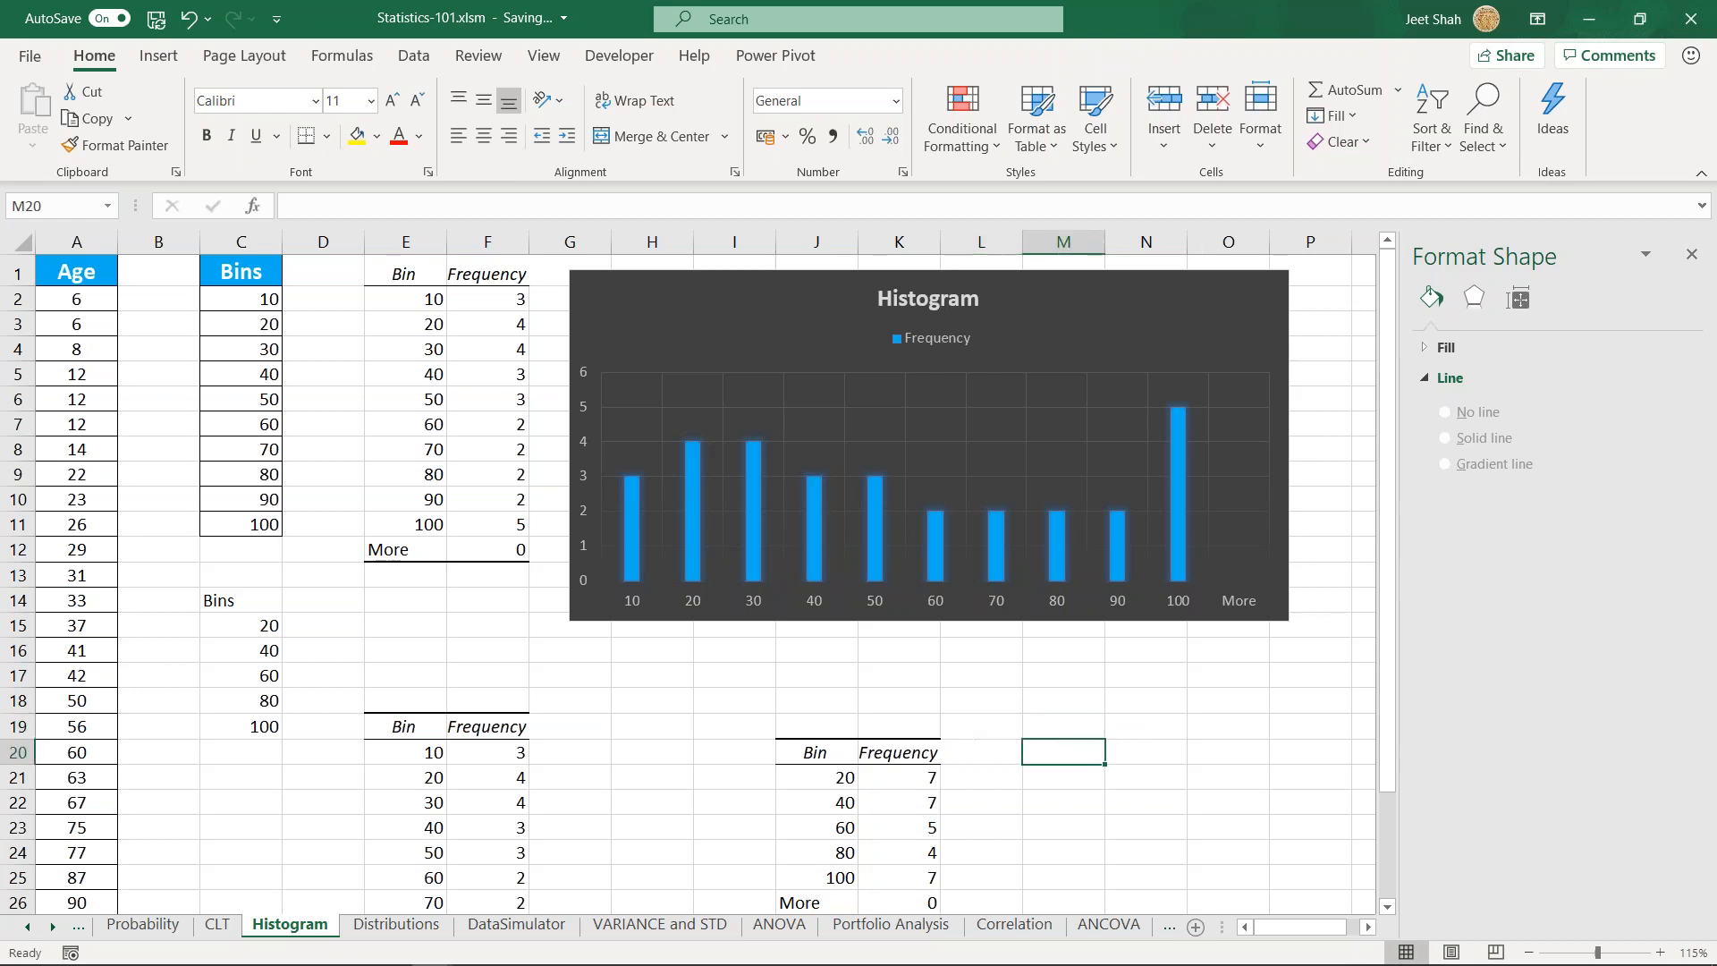
{"action": "left_click", "coordinate": [986, 720]}
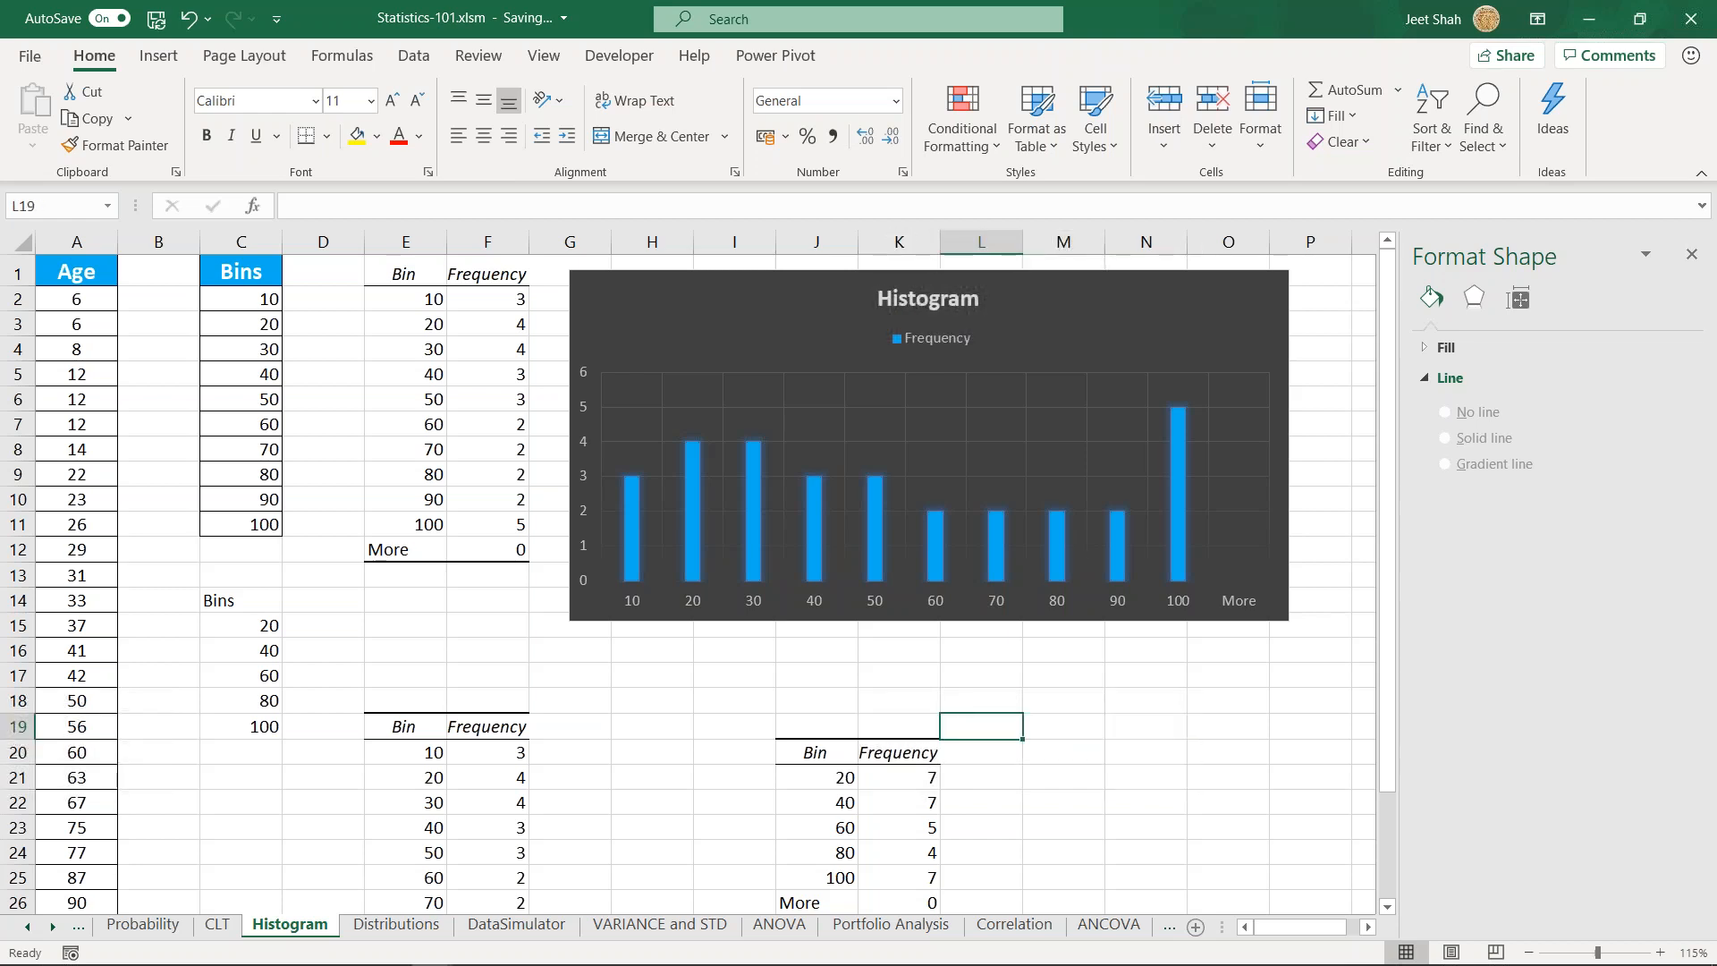
{"action": "left_click", "coordinate": [821, 686]}
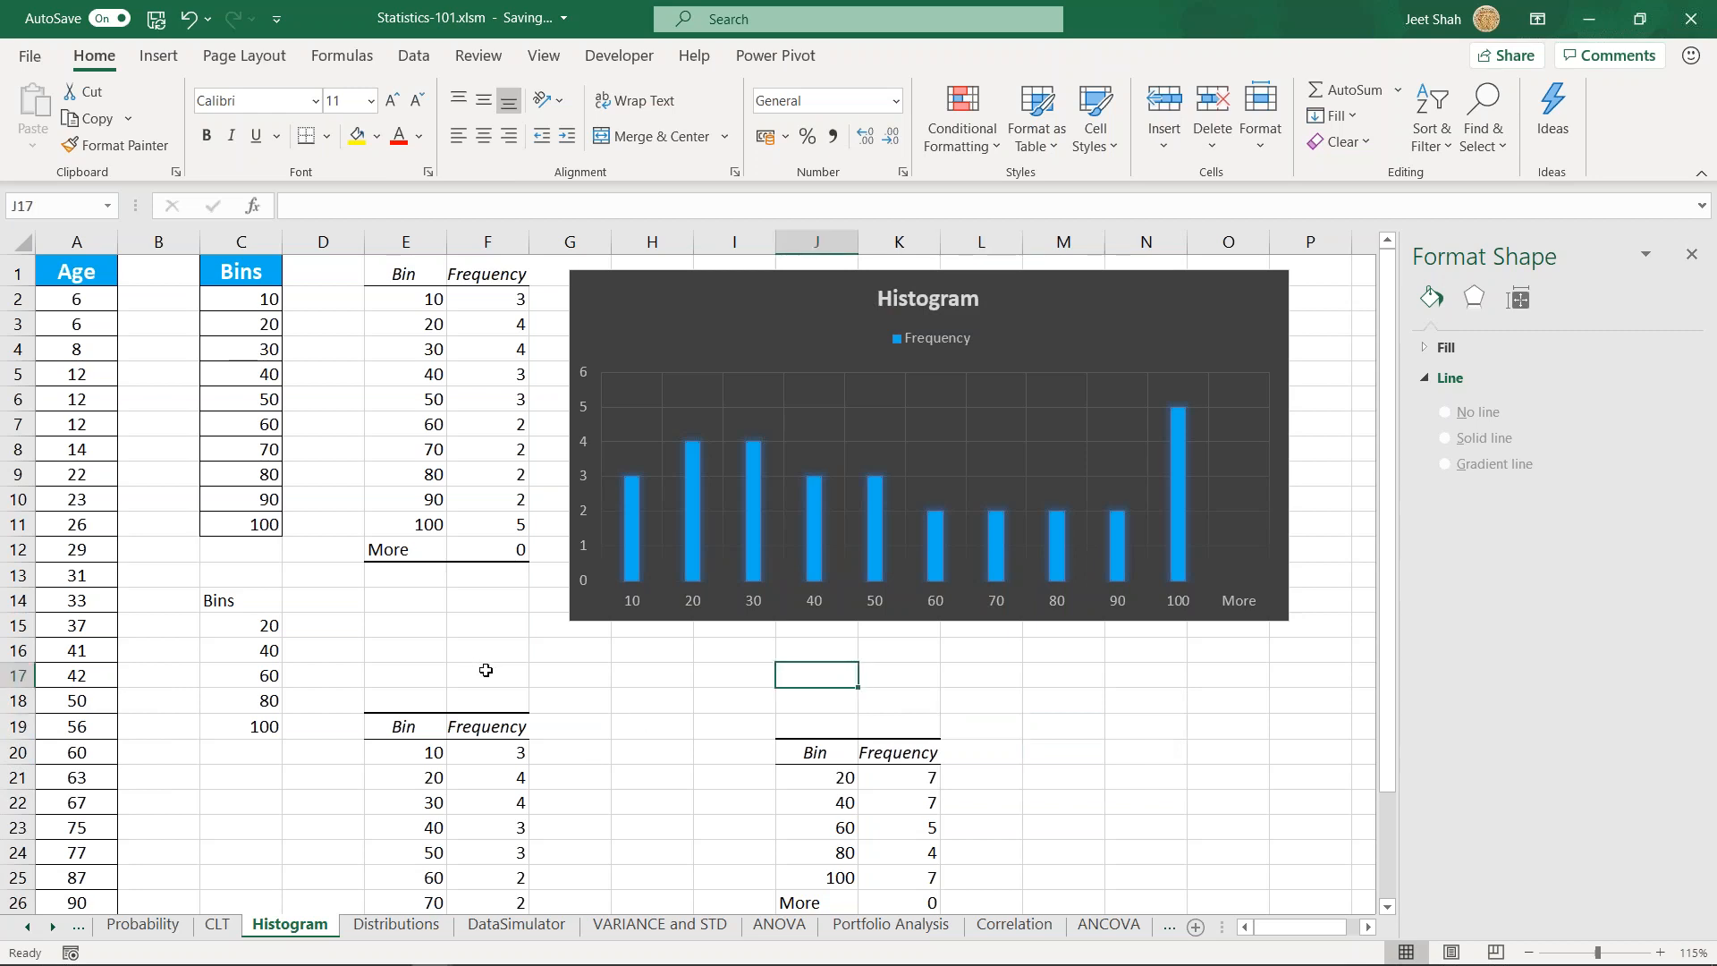
- Review the statistical chart types available for the Age values in A2:A18 without inserting a chart
{"action": "left_click", "coordinate": [158, 55]}
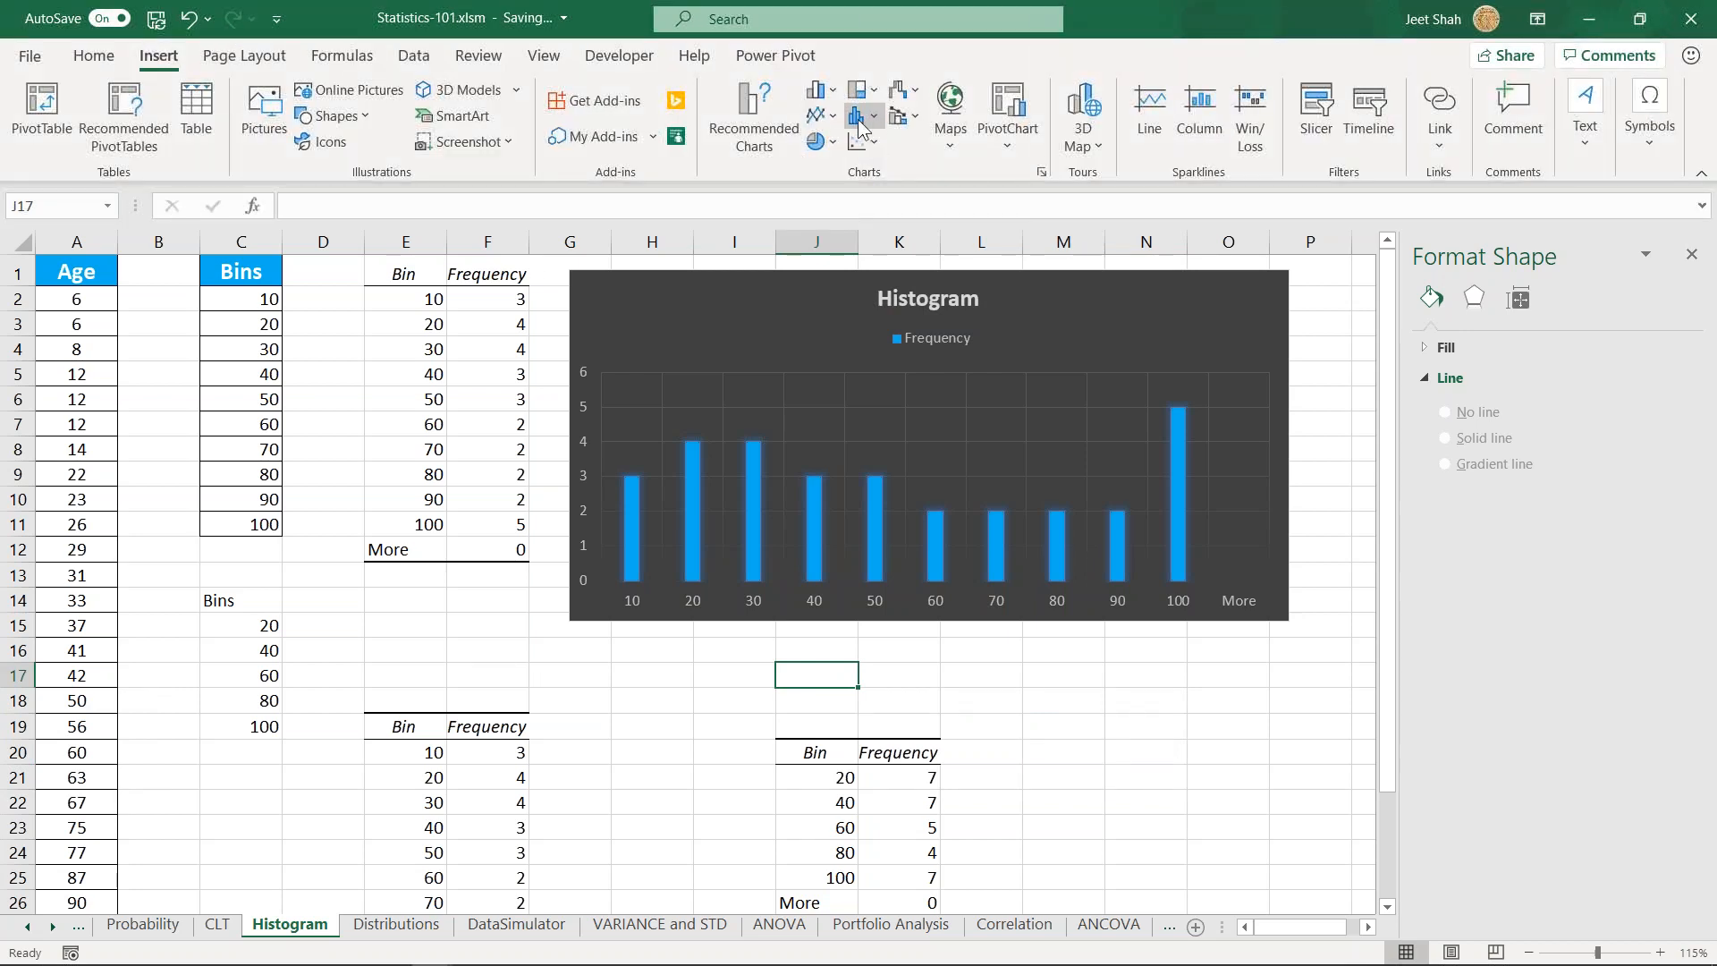
{"action": "left_click", "coordinate": [860, 124]}
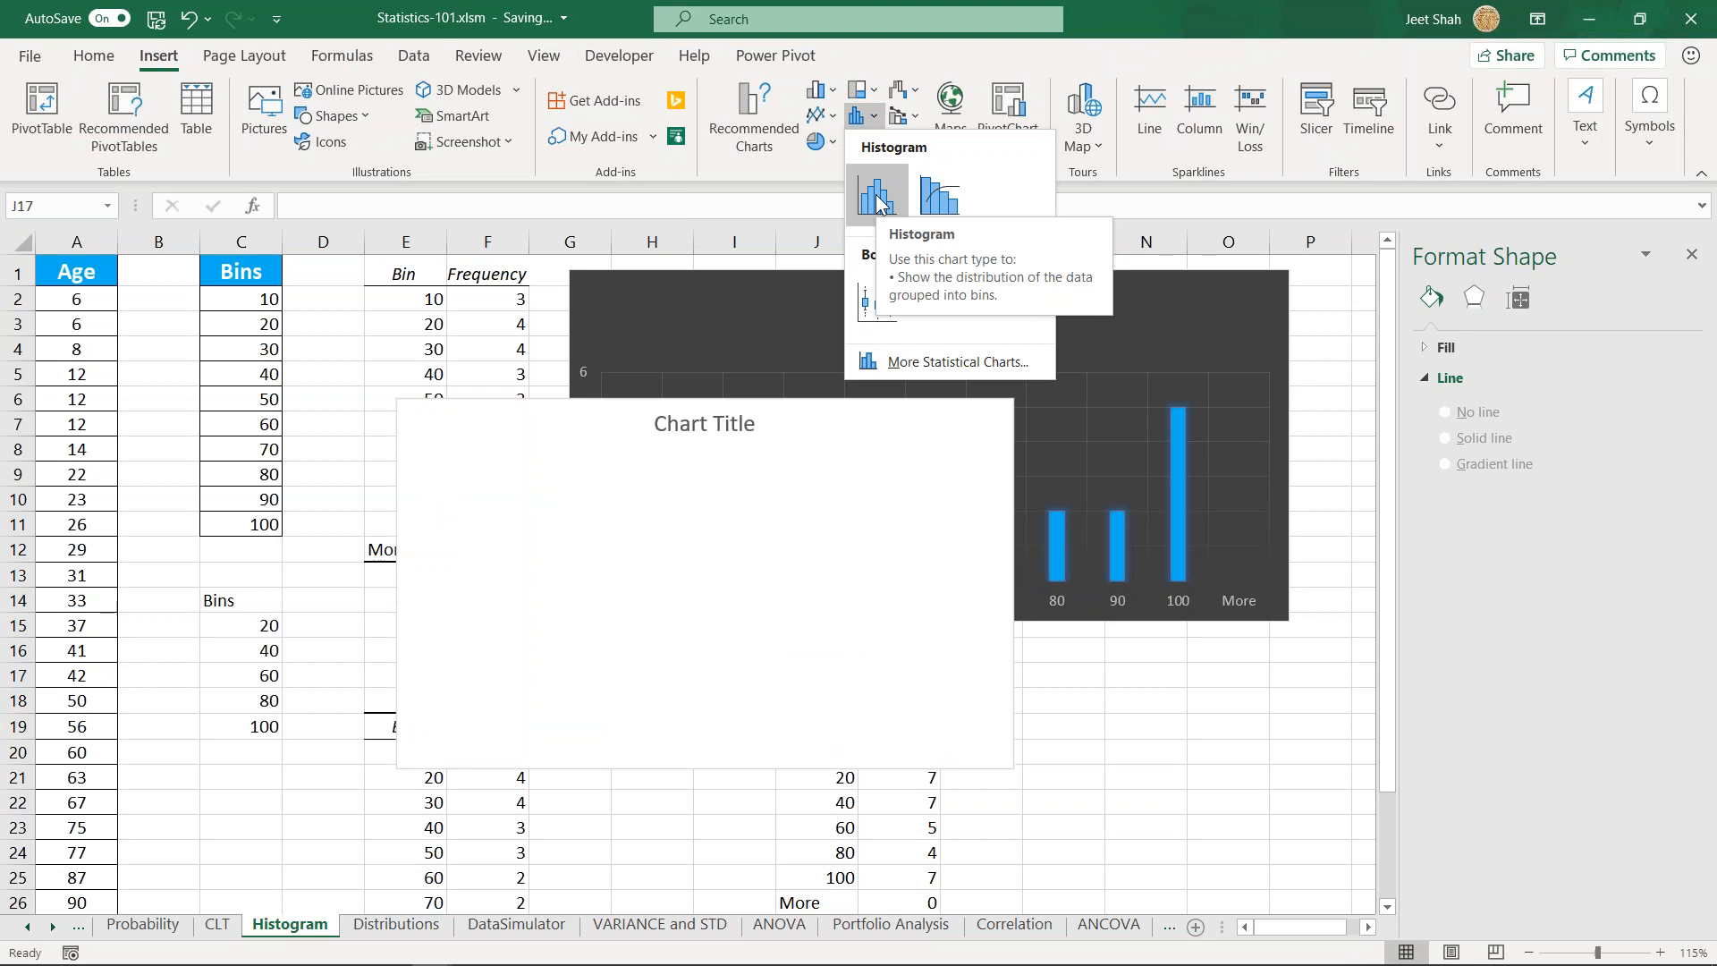
{"action": "left_click", "coordinate": [96, 300]}
{"action": "left_click_drag", "start_coordinate": [234, 300], "coordinate": [227, 508]}
{"action": "left_click_drag", "start_coordinate": [77, 300], "coordinate": [83, 704]}
{"action": "left_click", "coordinate": [860, 116]}
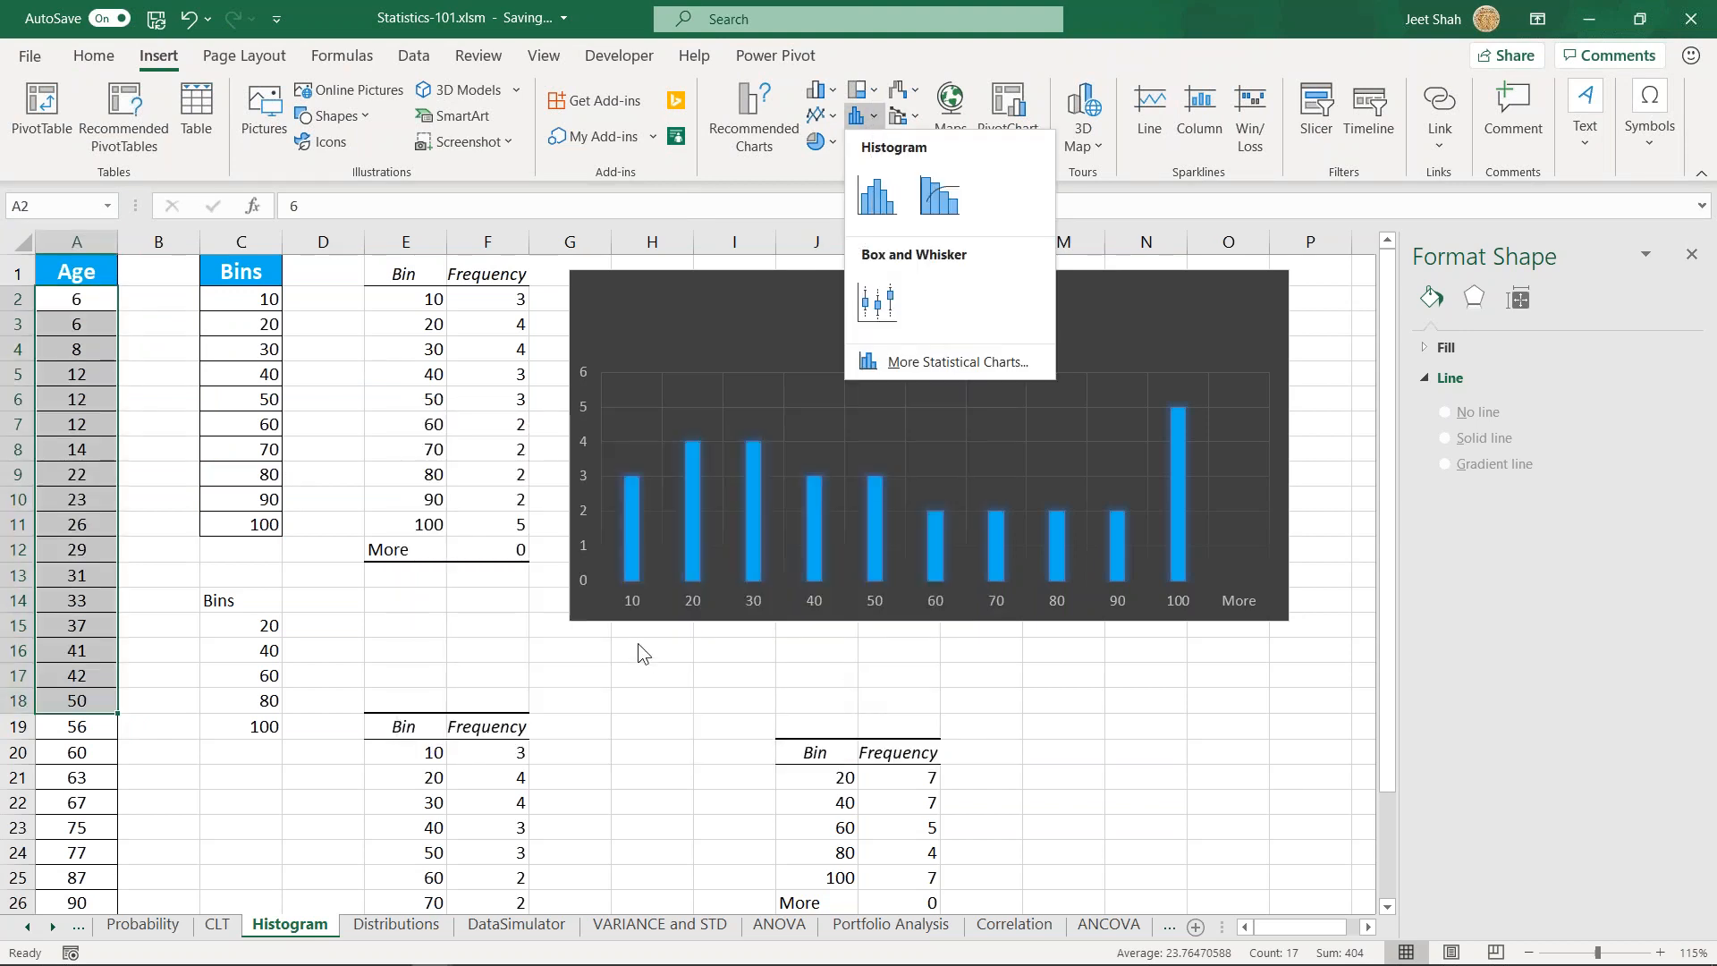
{"action": "left_click", "coordinate": [636, 642]}
{"action": "left_click", "coordinate": [594, 660]}
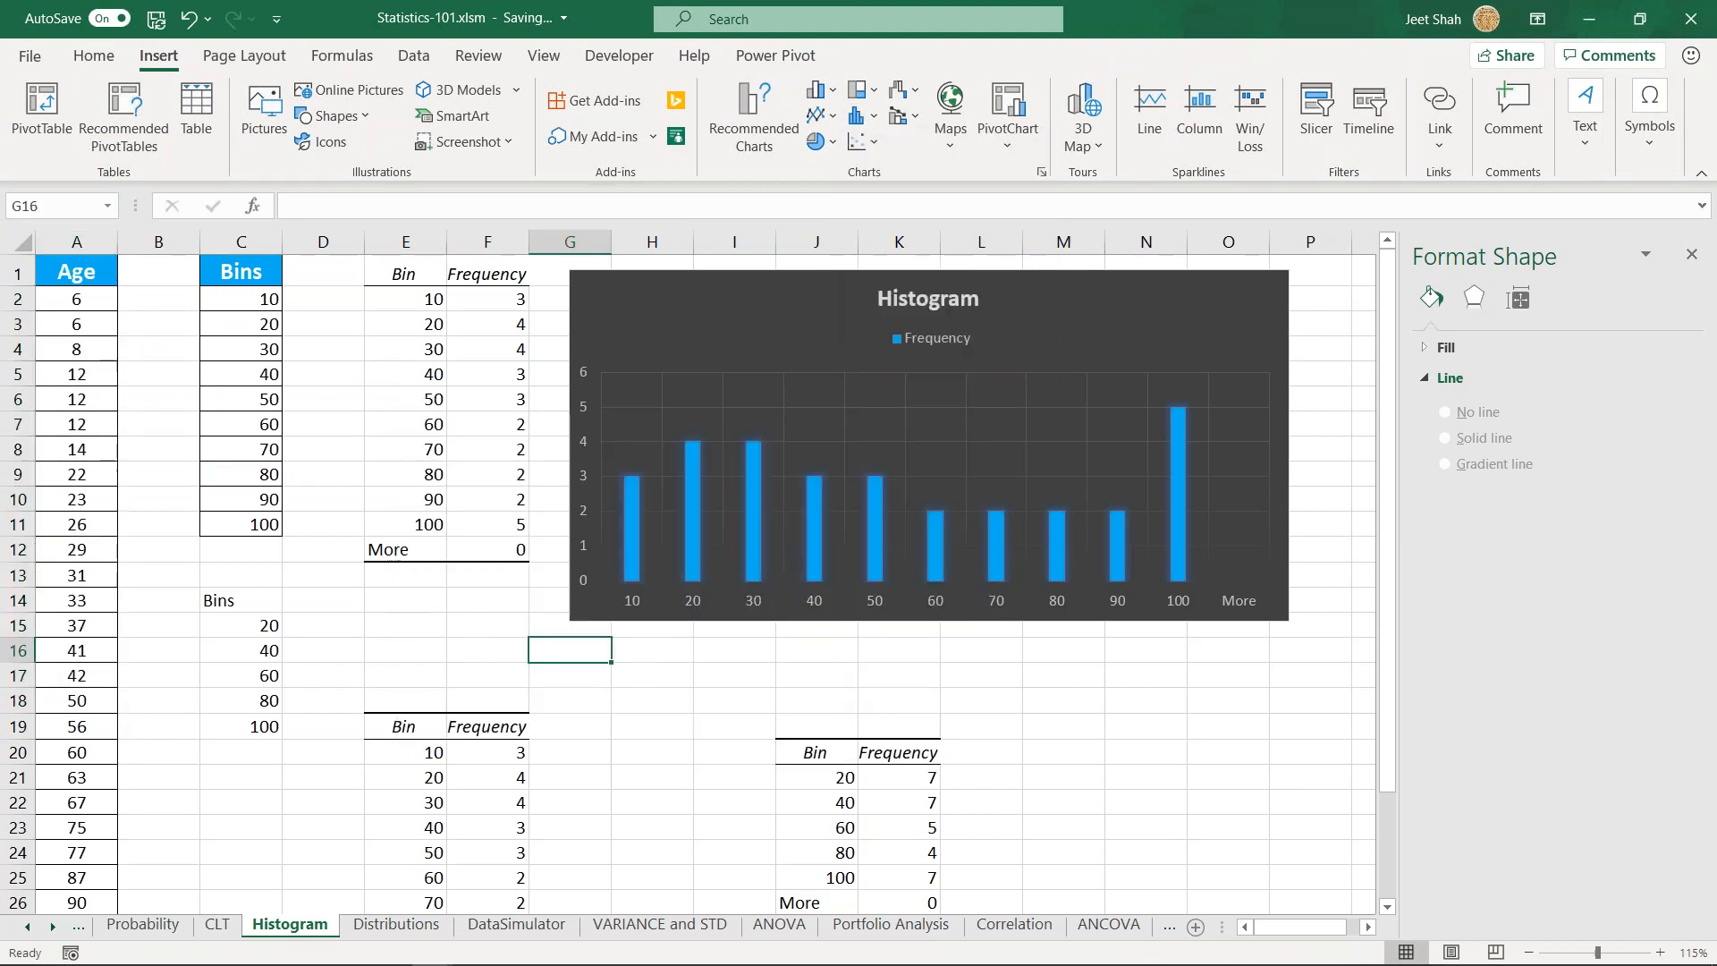
{"action": "left_click", "coordinate": [483, 623]}
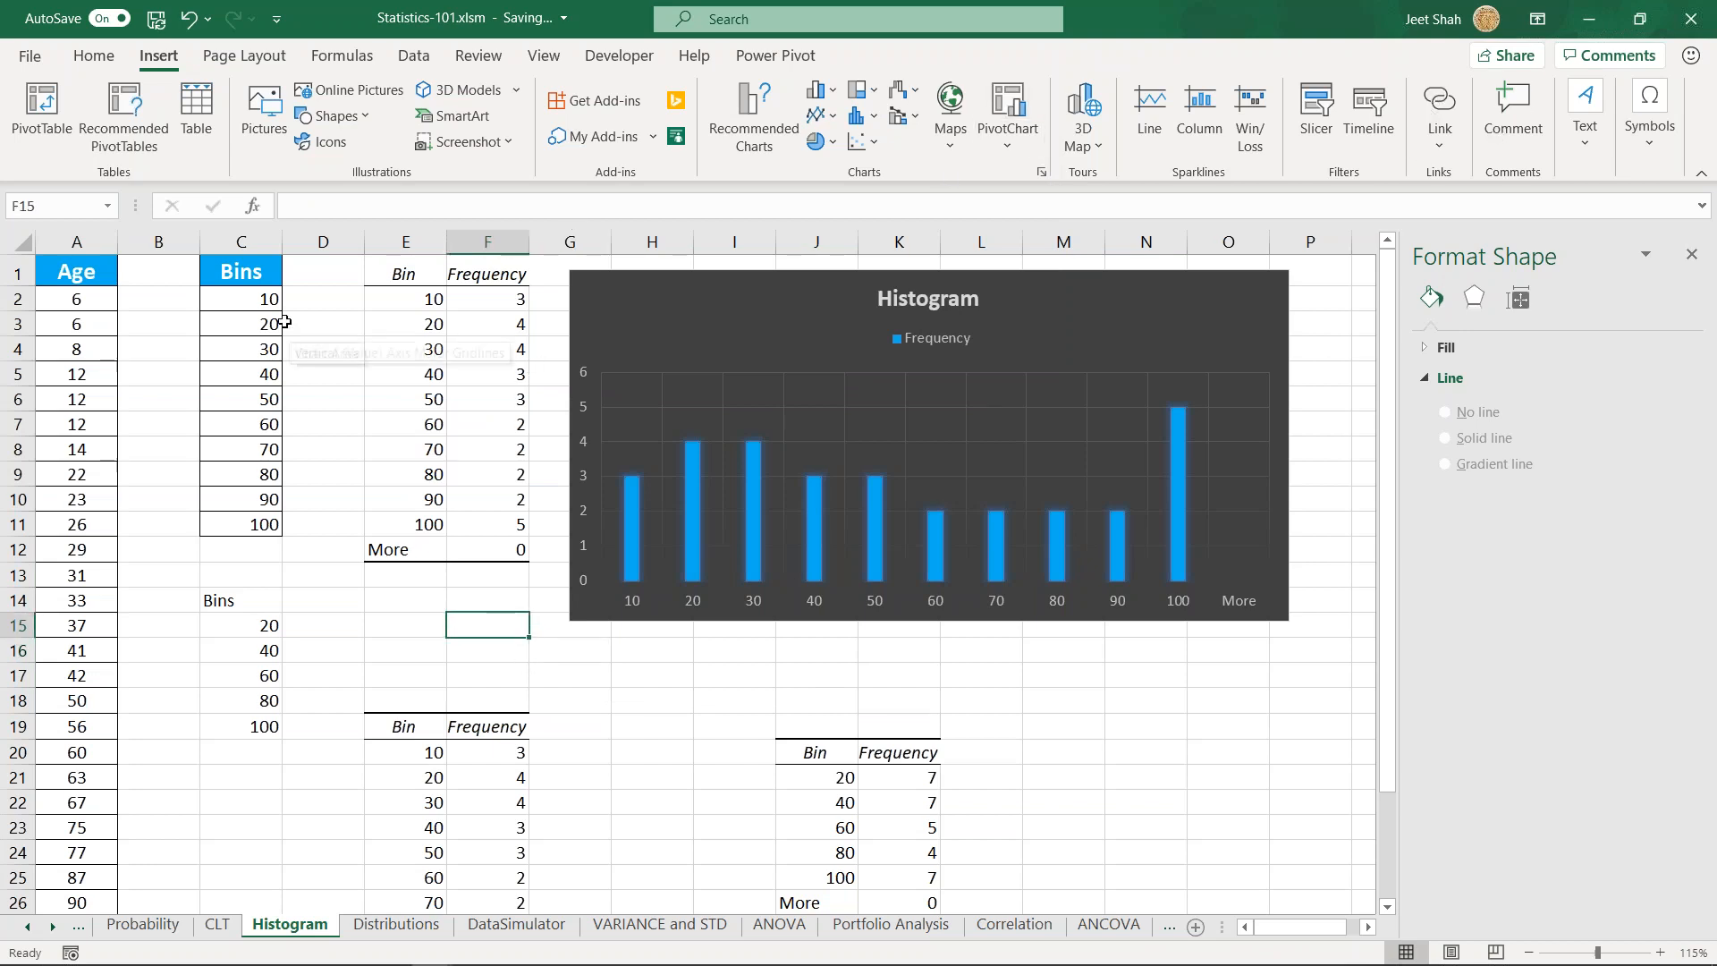
{"action": "left_click_drag", "start_coordinate": [251, 305], "coordinate": [259, 499]}
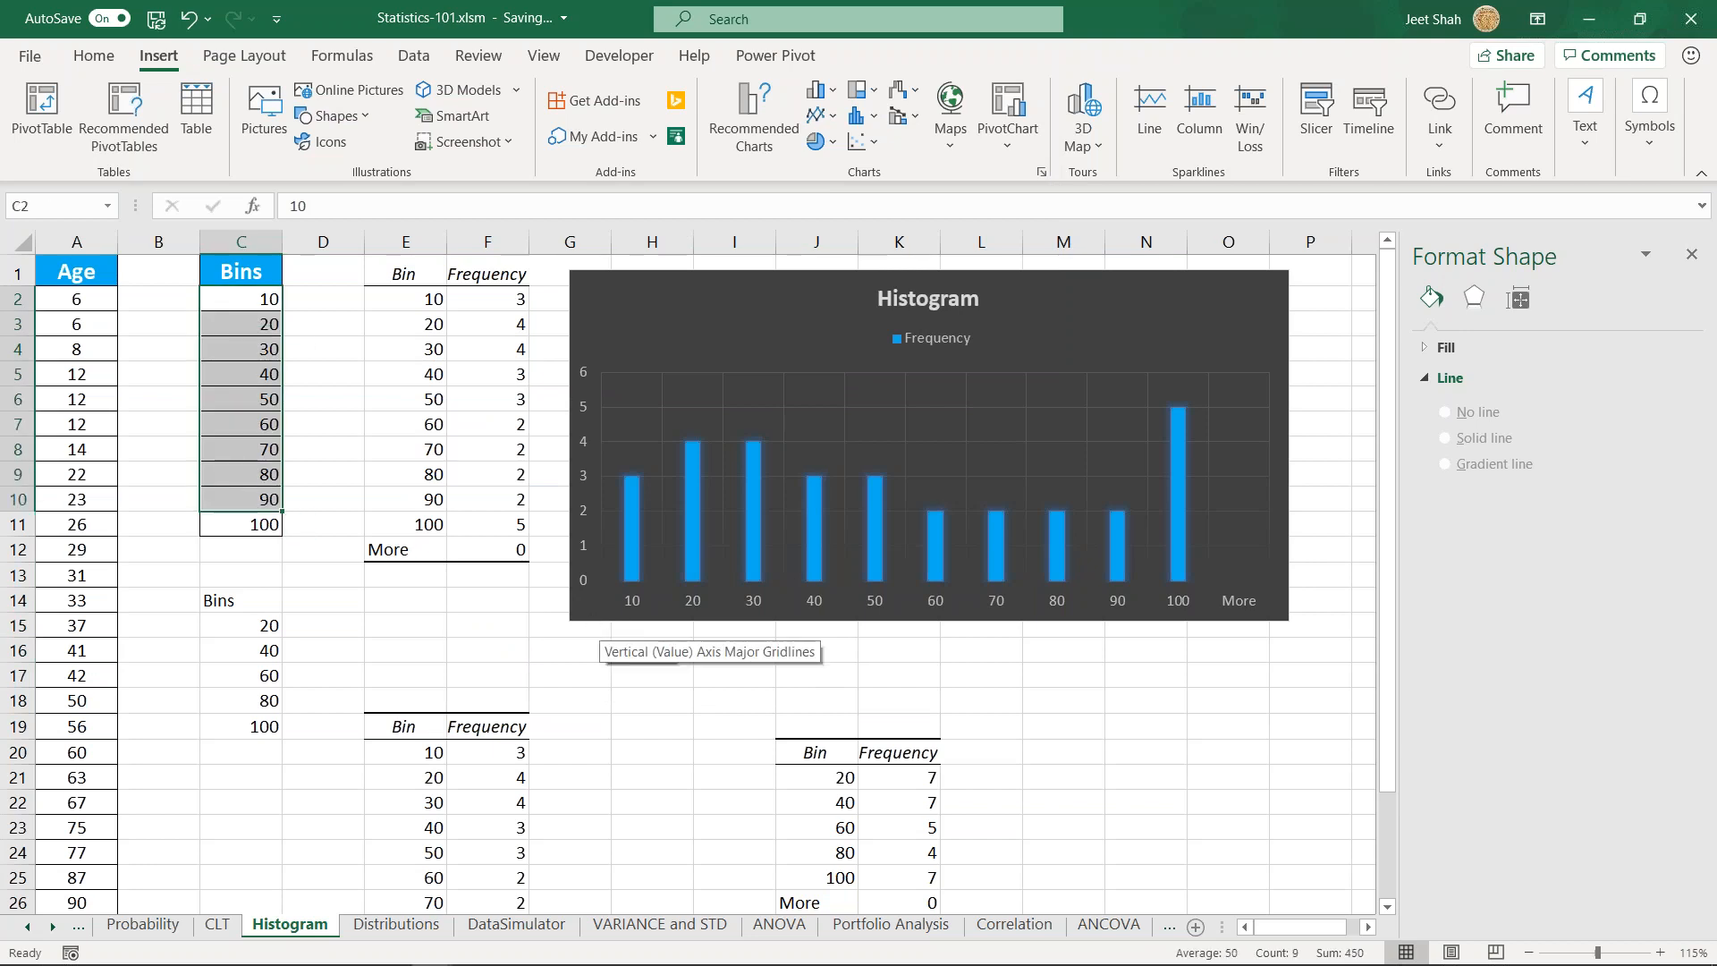
{"action": "left_click", "coordinate": [491, 617]}
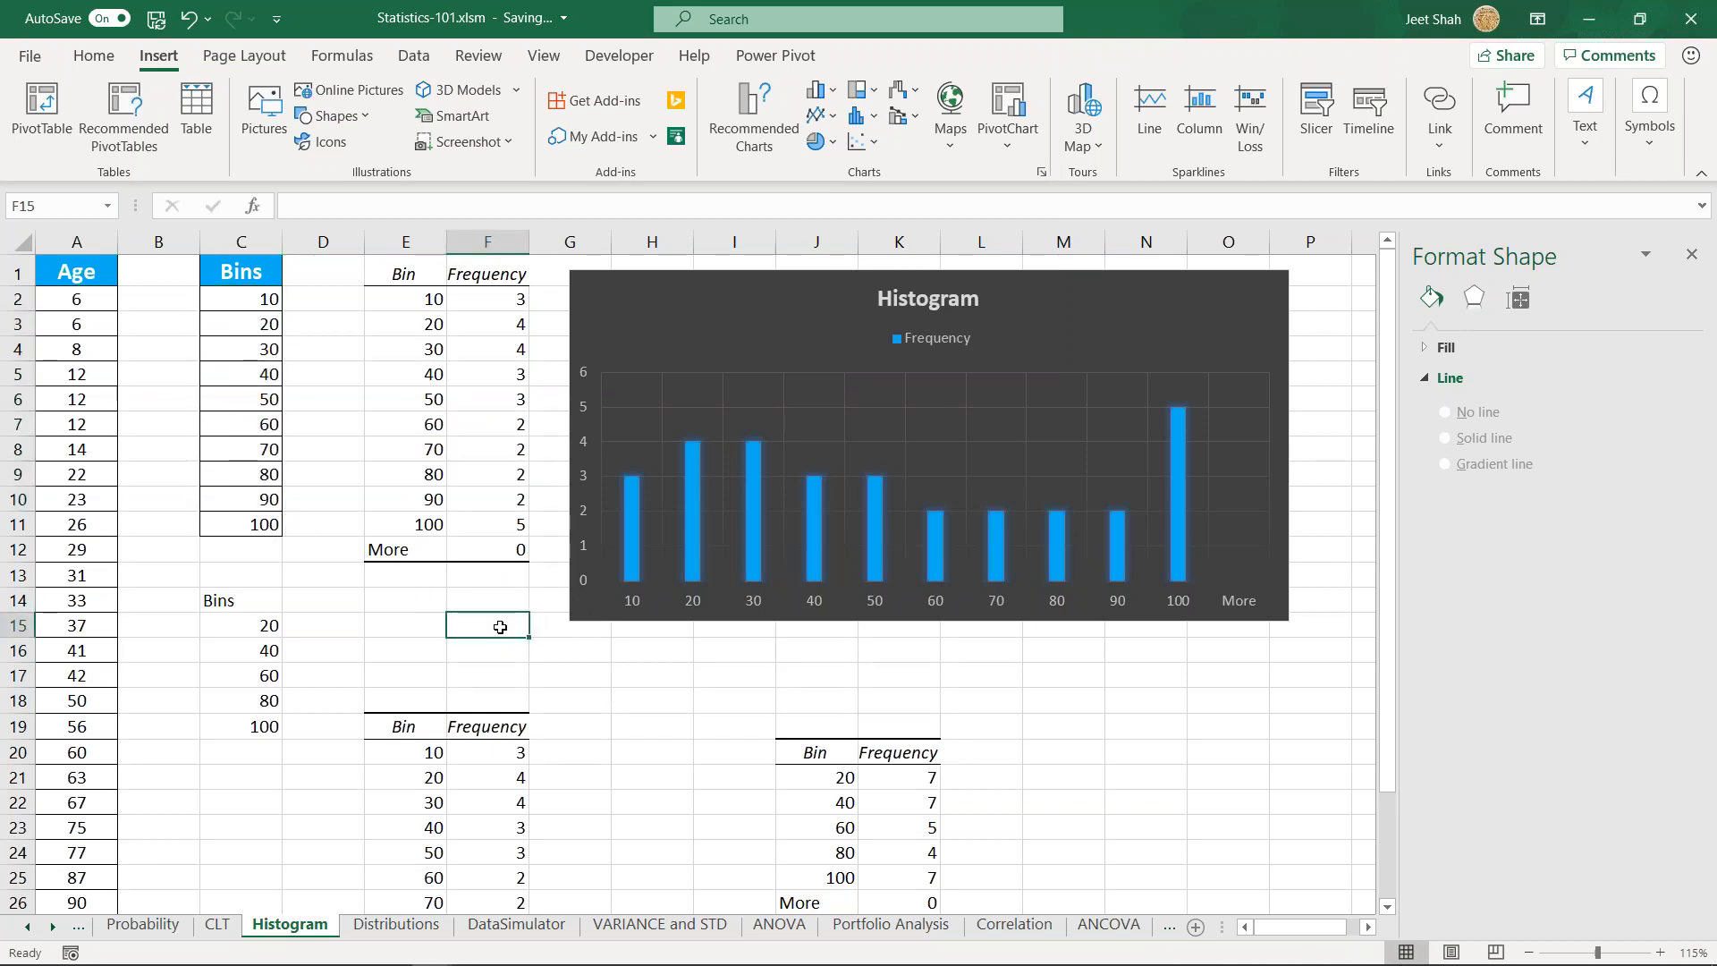
{"action": "left_click", "coordinate": [487, 657]}
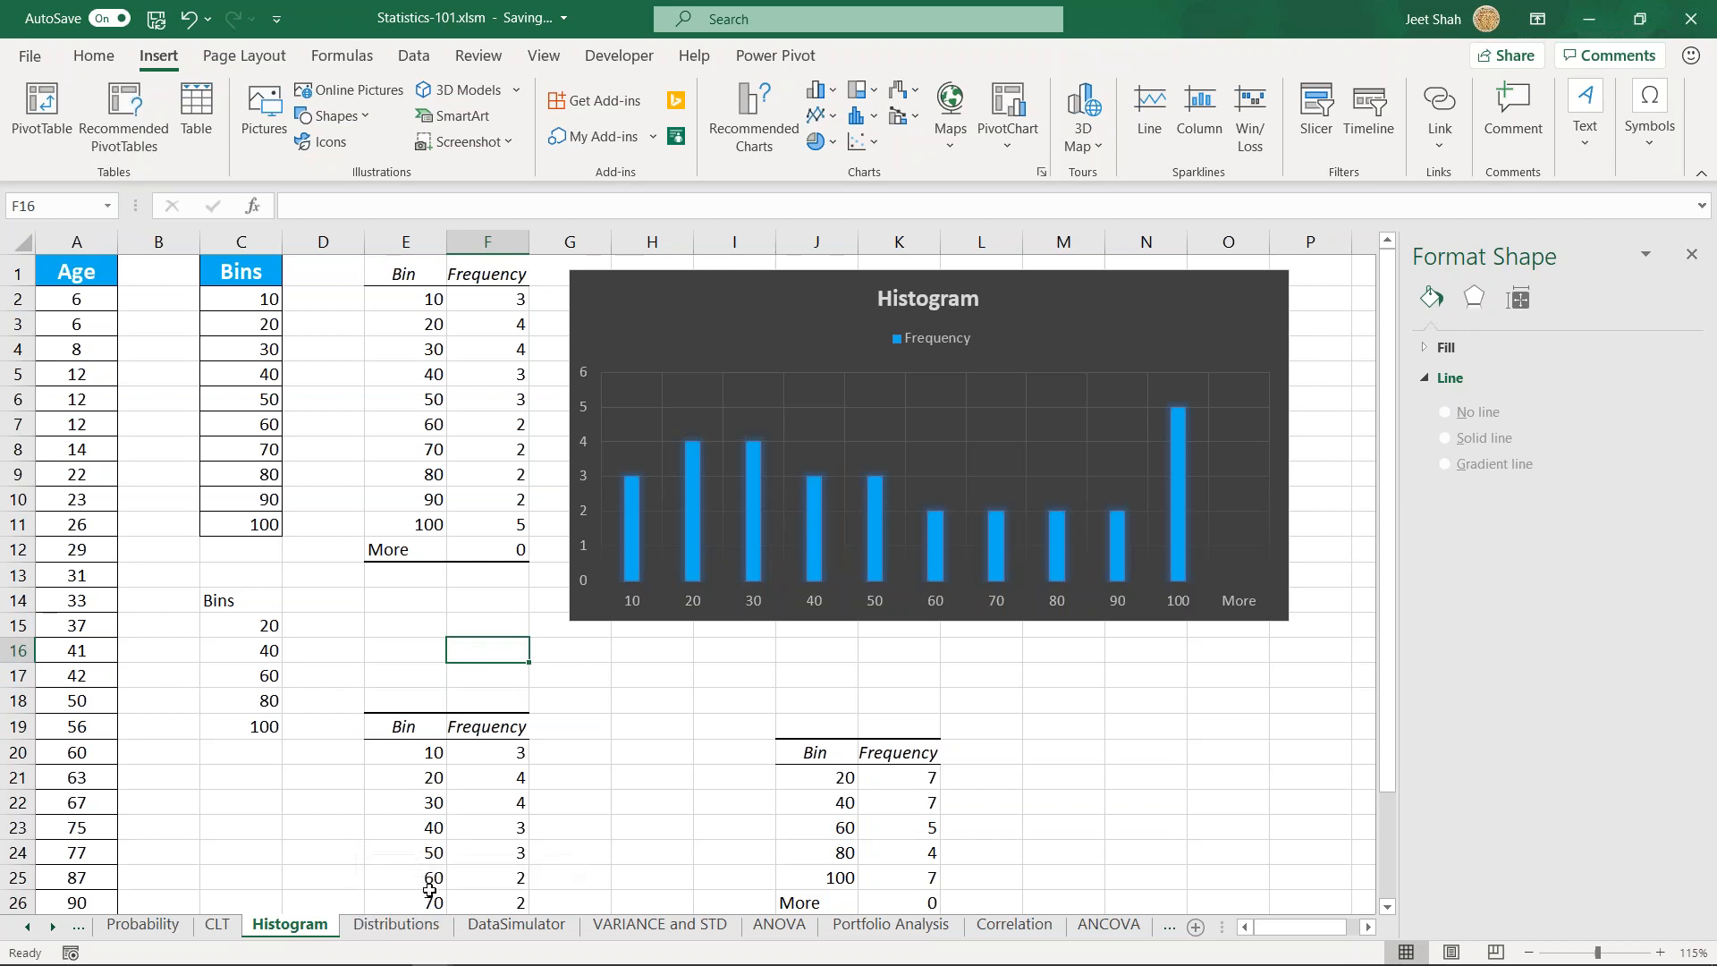
- Go to the Distributions sheet and randomize the Number list several times to reshape its column chart
{"action": "left_click", "coordinate": [404, 926]}
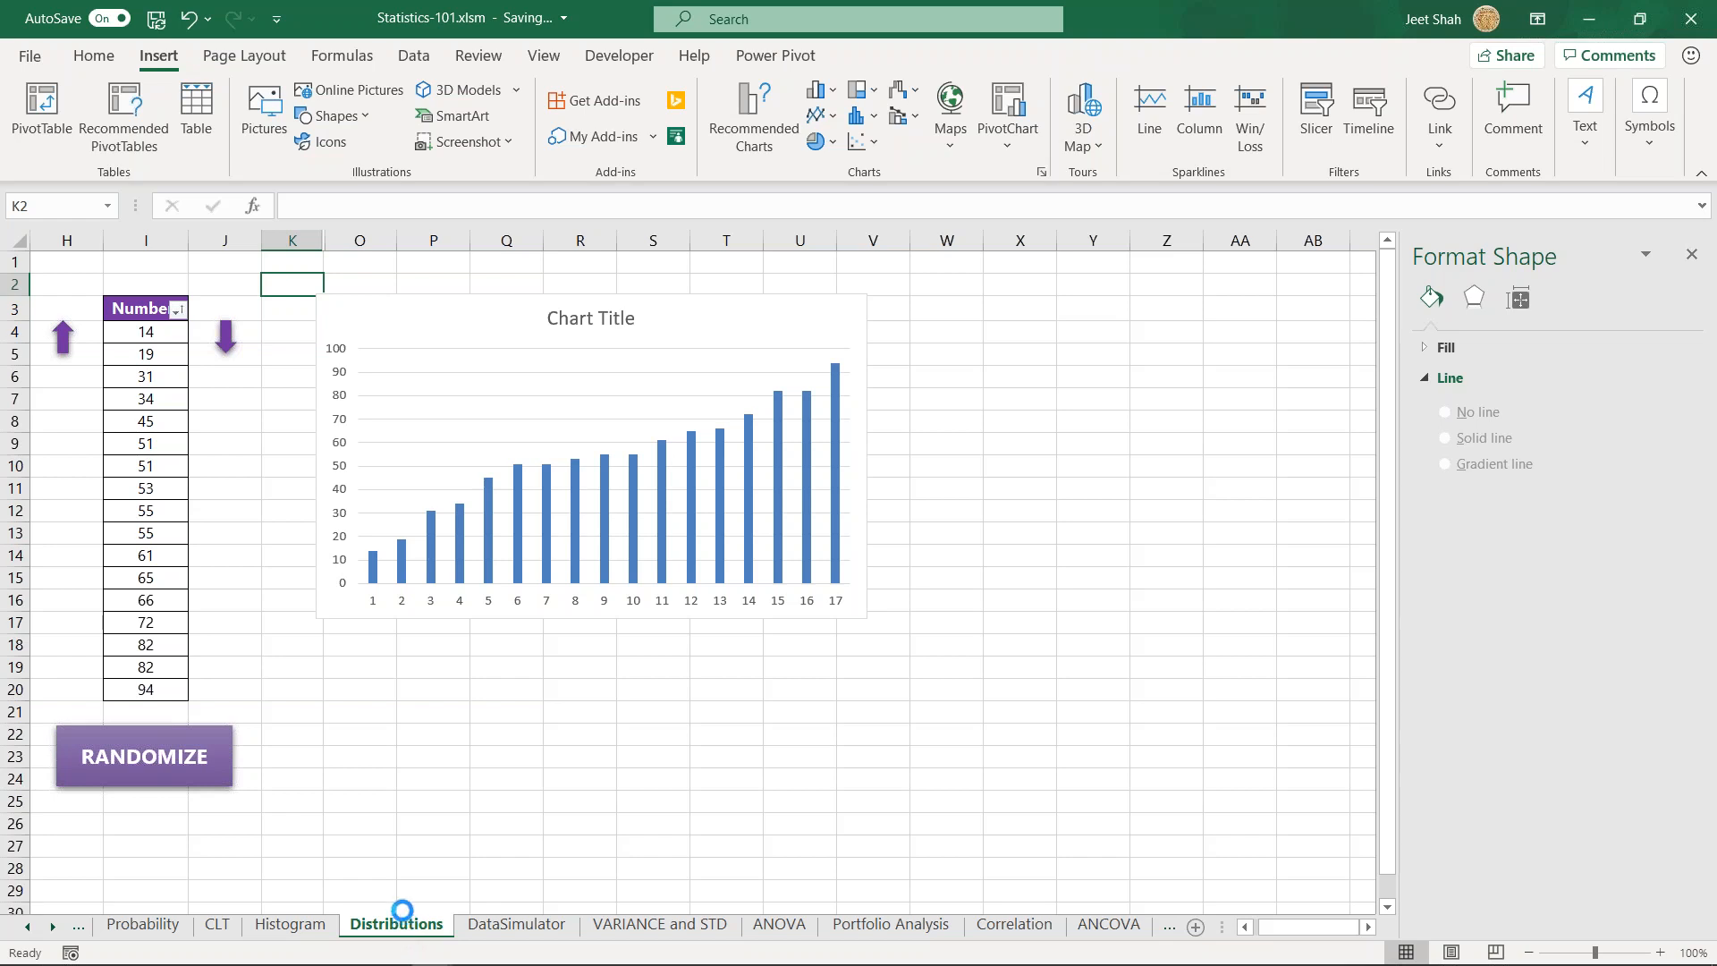
{"action": "left_click", "coordinate": [340, 662]}
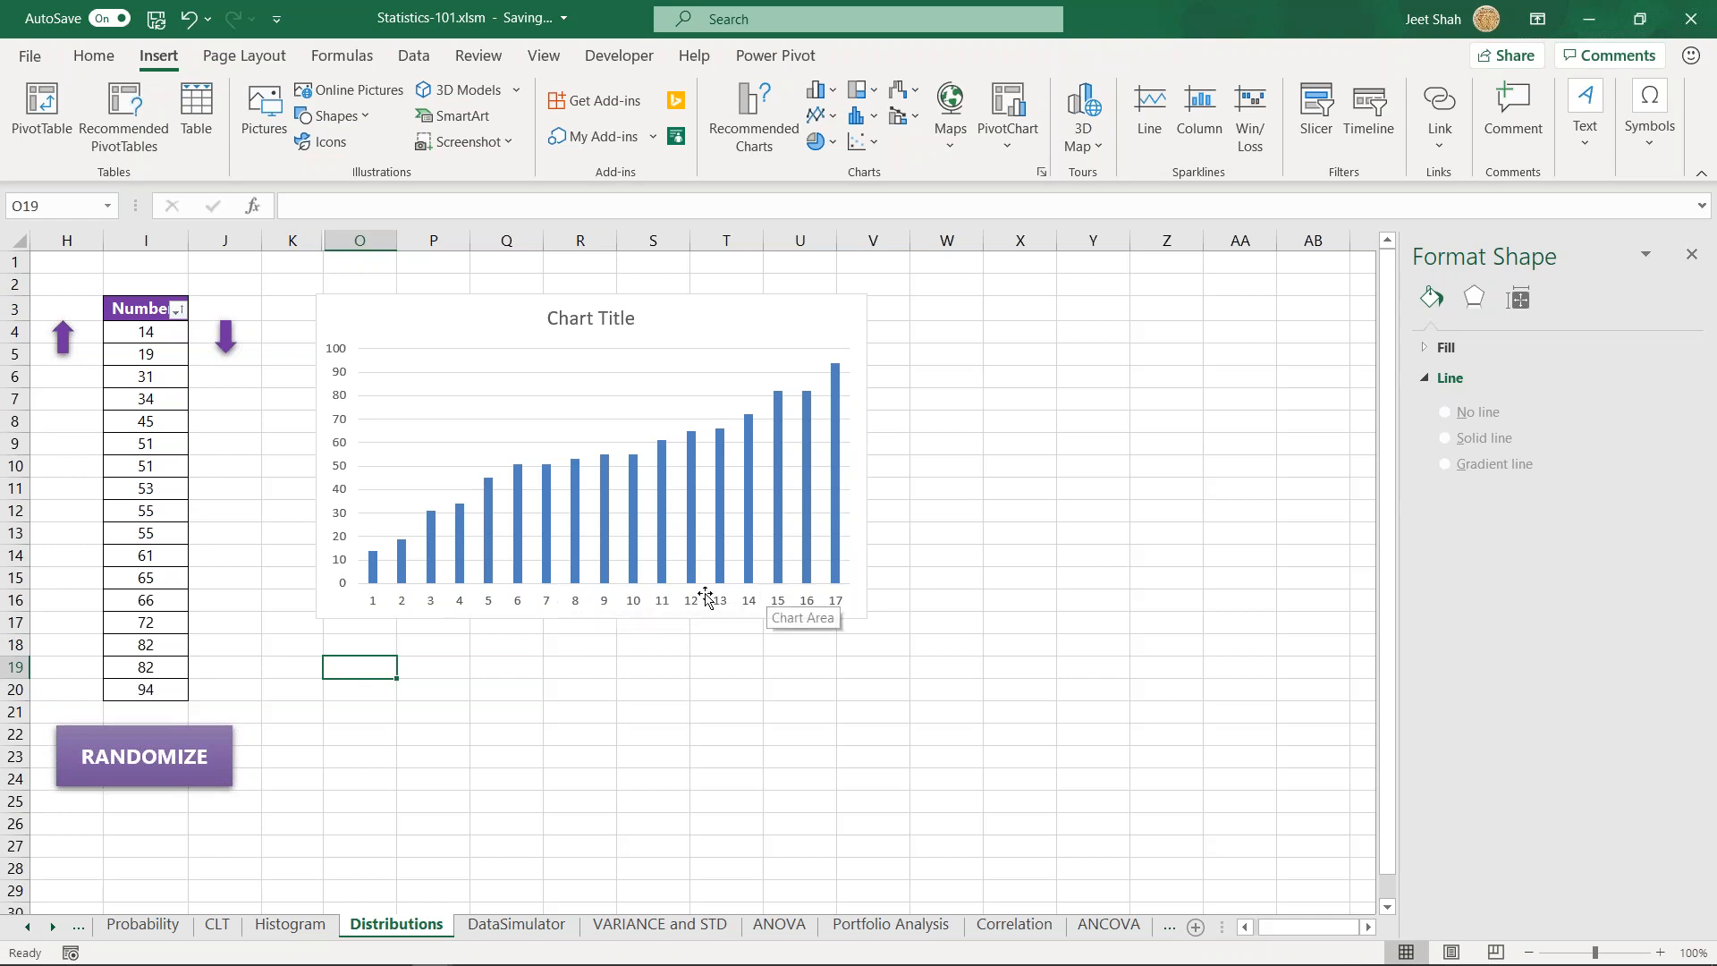
{"action": "left_click", "coordinate": [183, 762]}
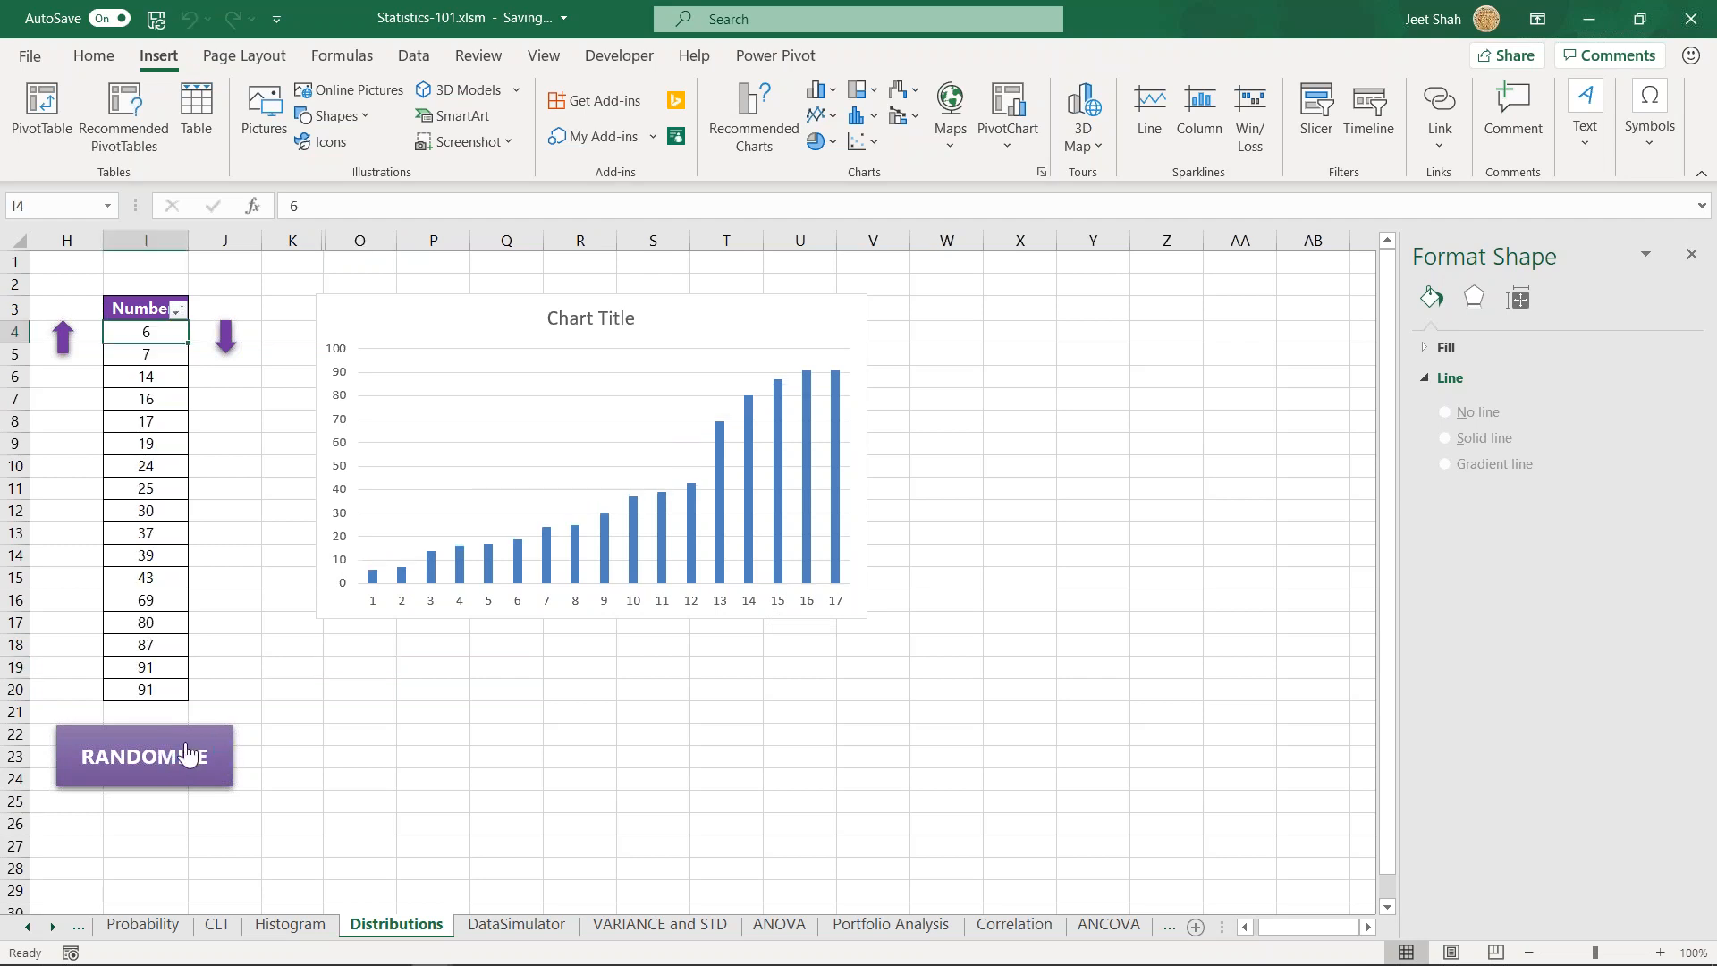
{"action": "left_click", "coordinate": [186, 755]}
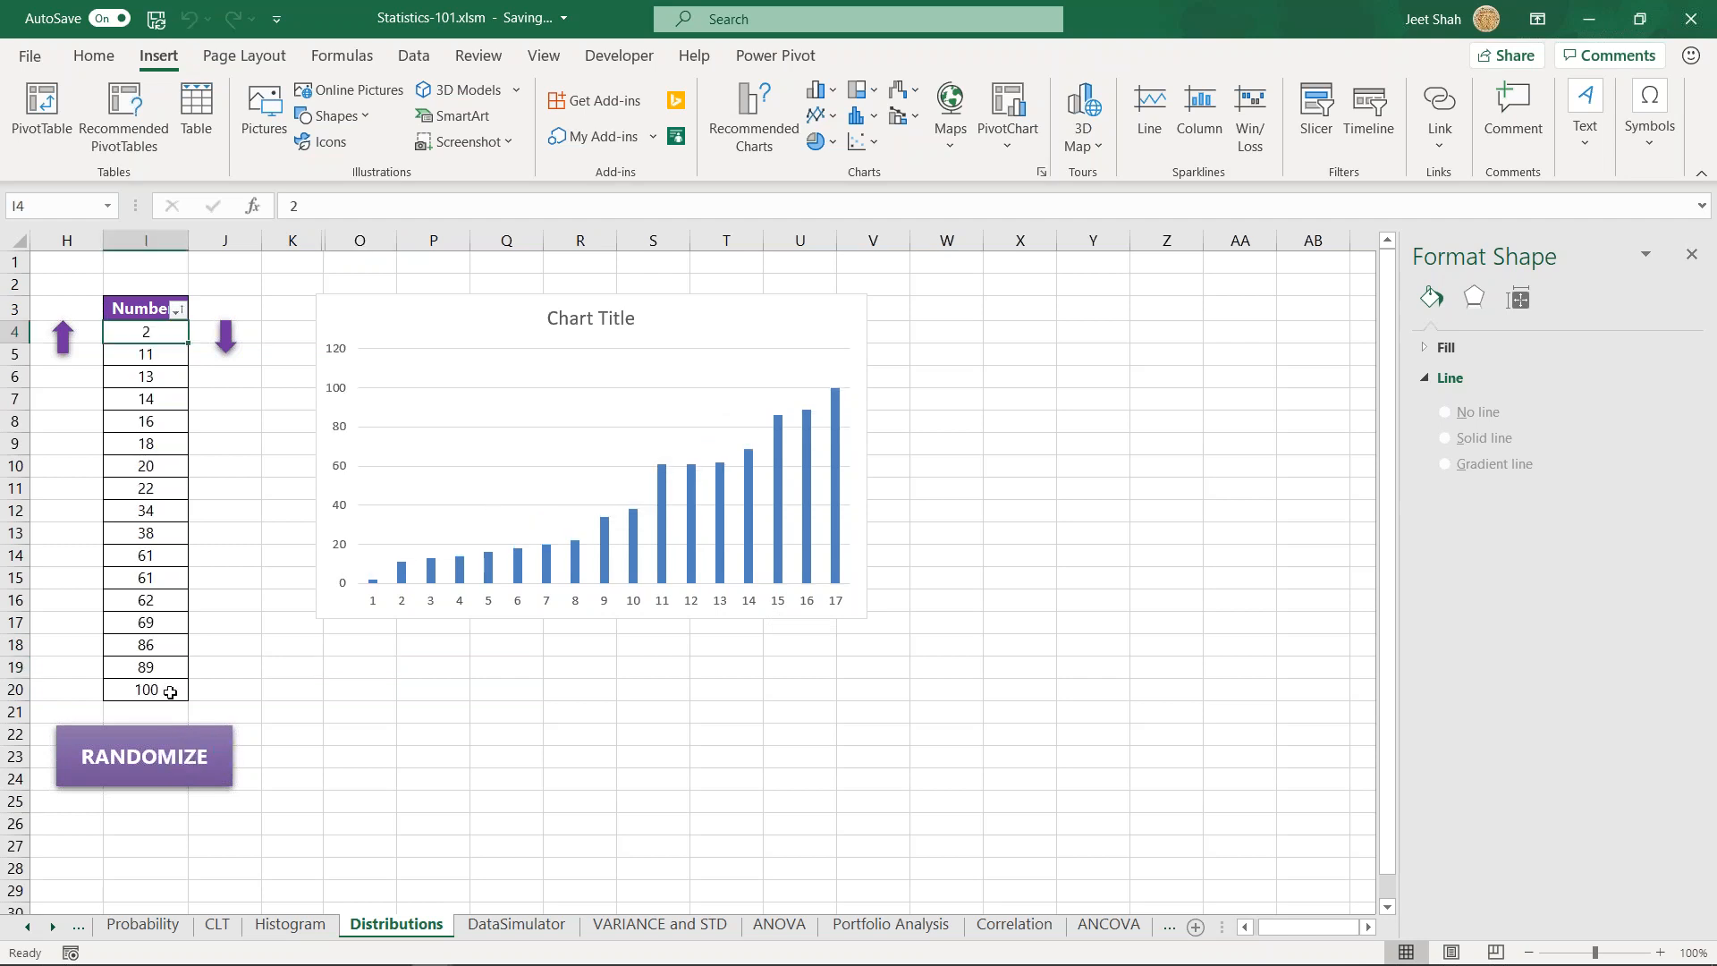
{"action": "left_click", "coordinate": [159, 760]}
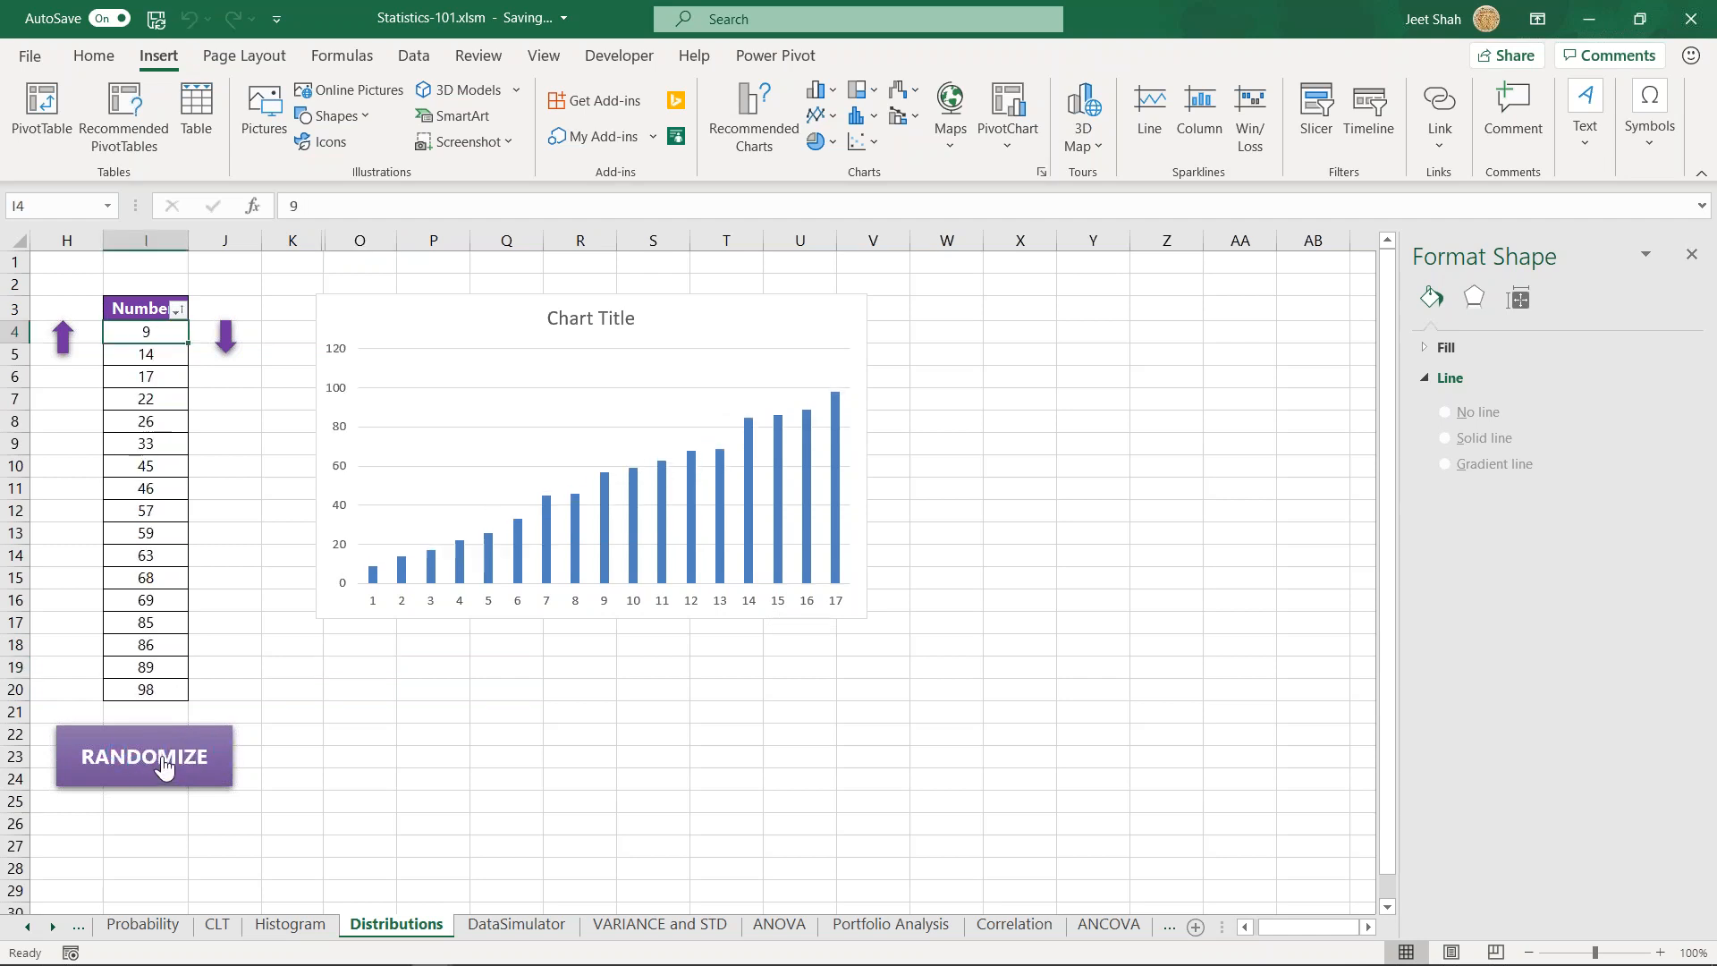
- Raise the Number values in I11 to I15 to 103, 112, 168, 123 and 95 to form a peak in the chart
{"action": "left_click", "coordinate": [63, 493]}
{"action": "left_click", "coordinate": [154, 513]}
{"action": "left_click", "coordinate": [63, 516]}
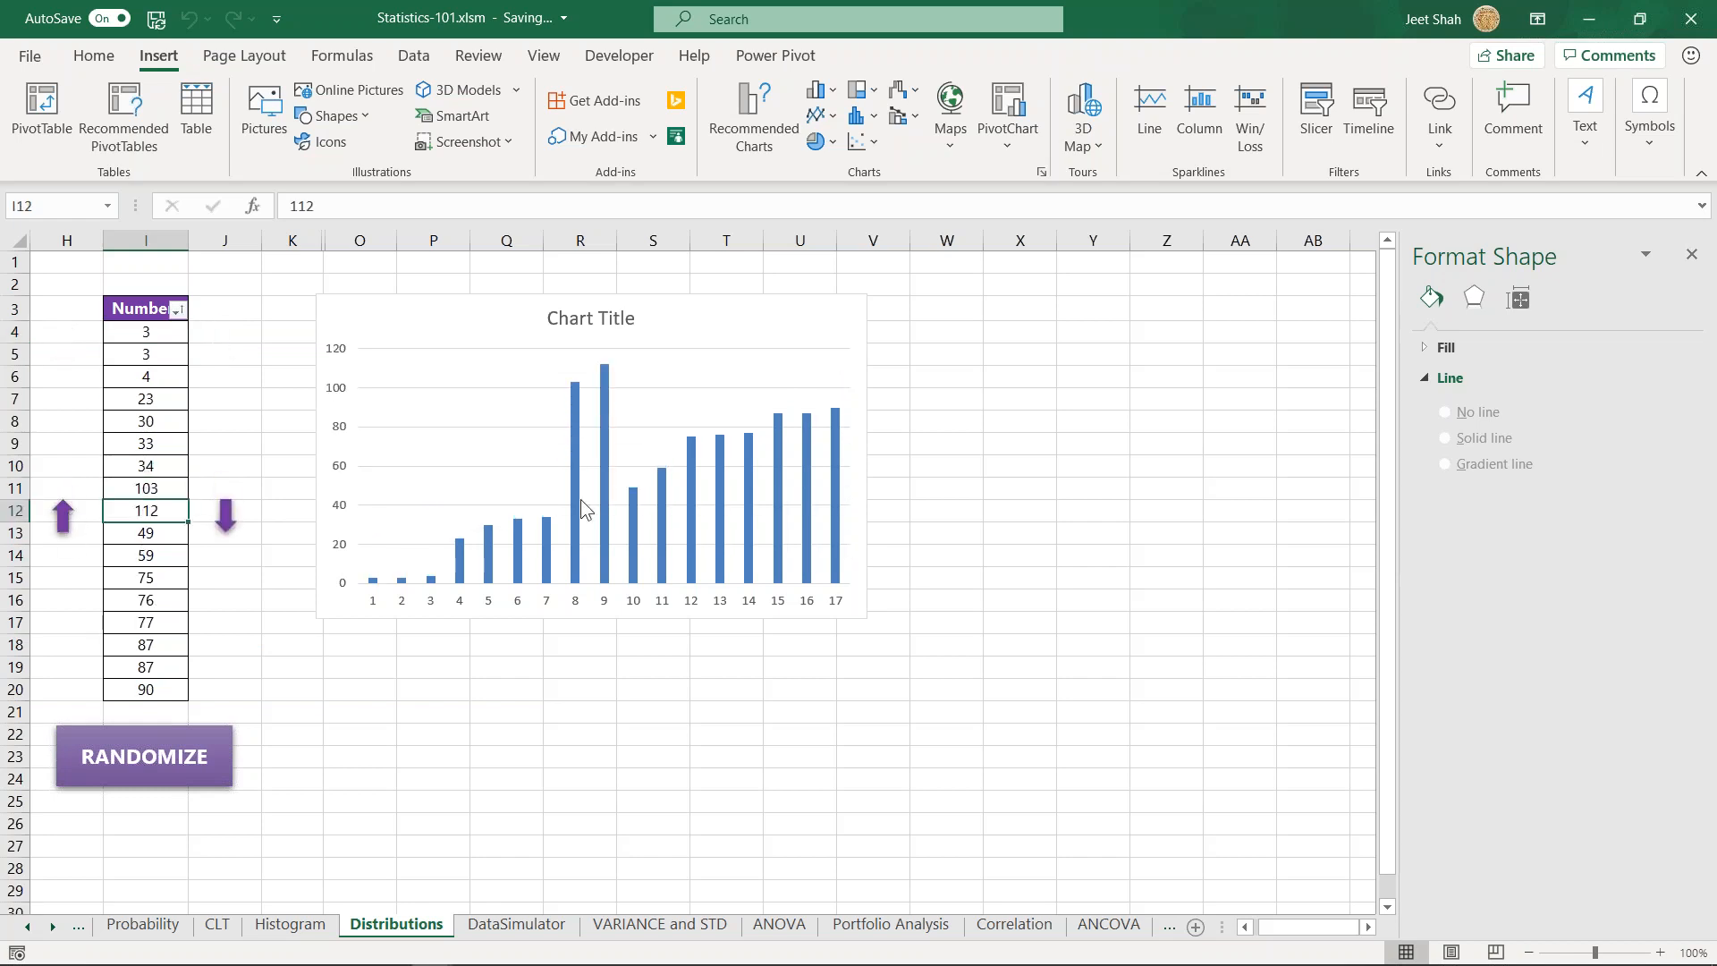
{"action": "left_click", "coordinate": [128, 544]}
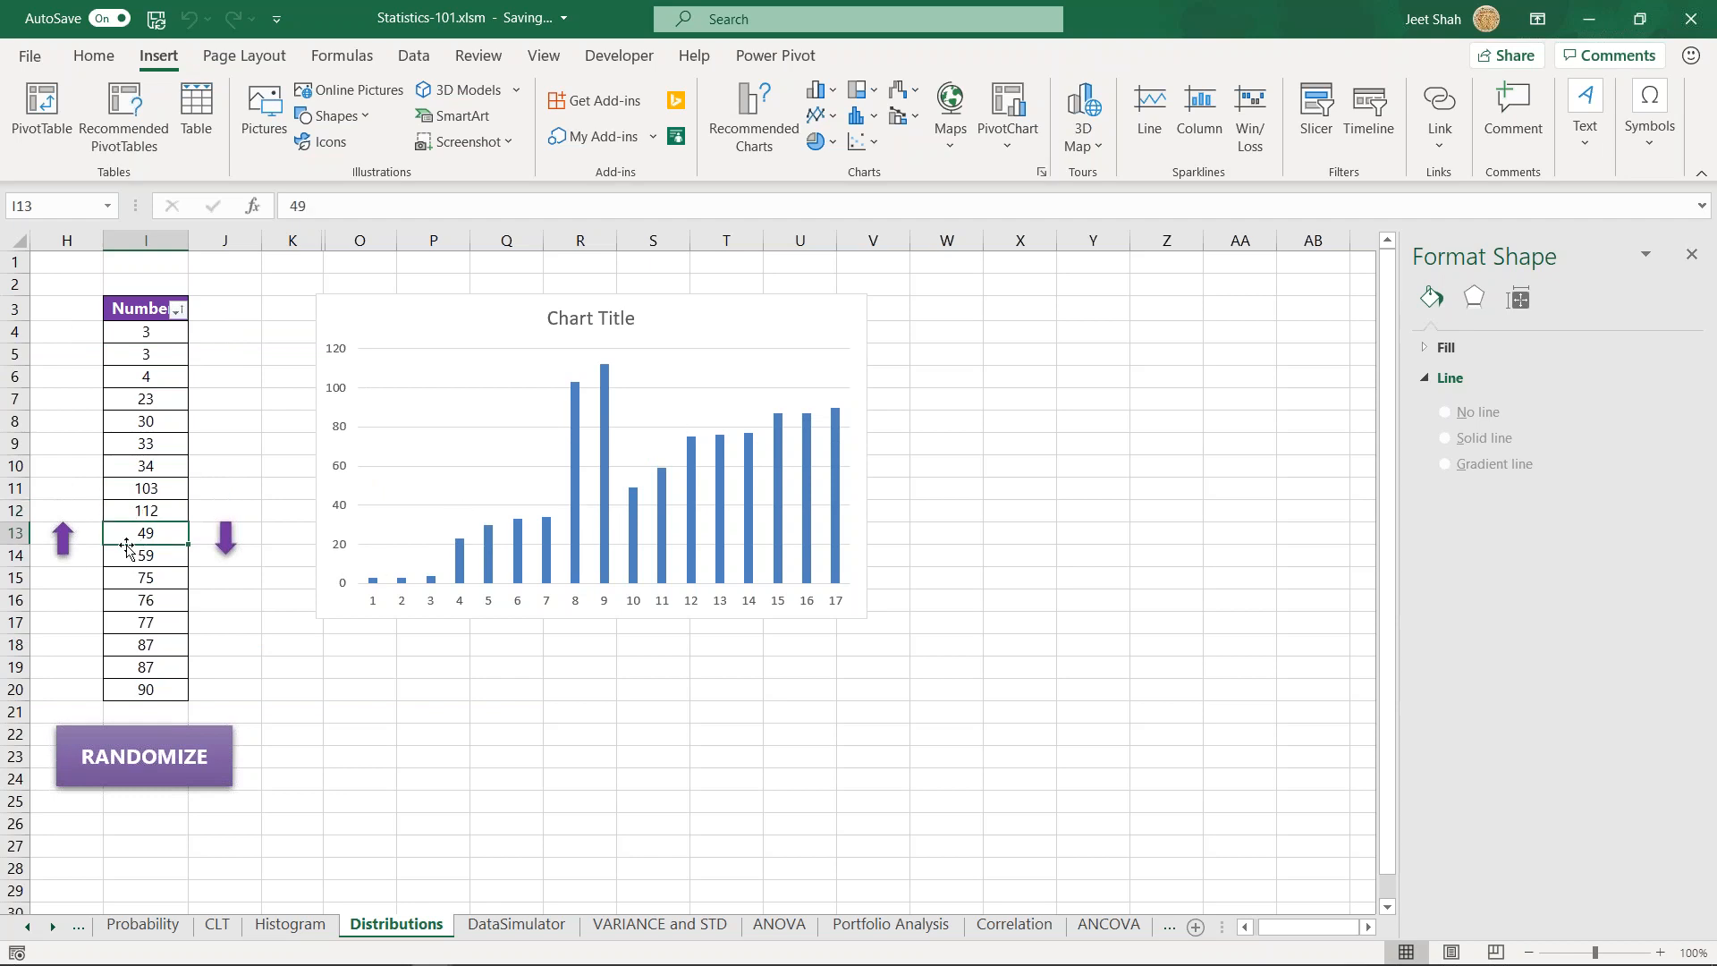
{"action": "left_click", "coordinate": [63, 538]}
{"action": "left_click", "coordinate": [147, 558]}
{"action": "left_click", "coordinate": [62, 563]}
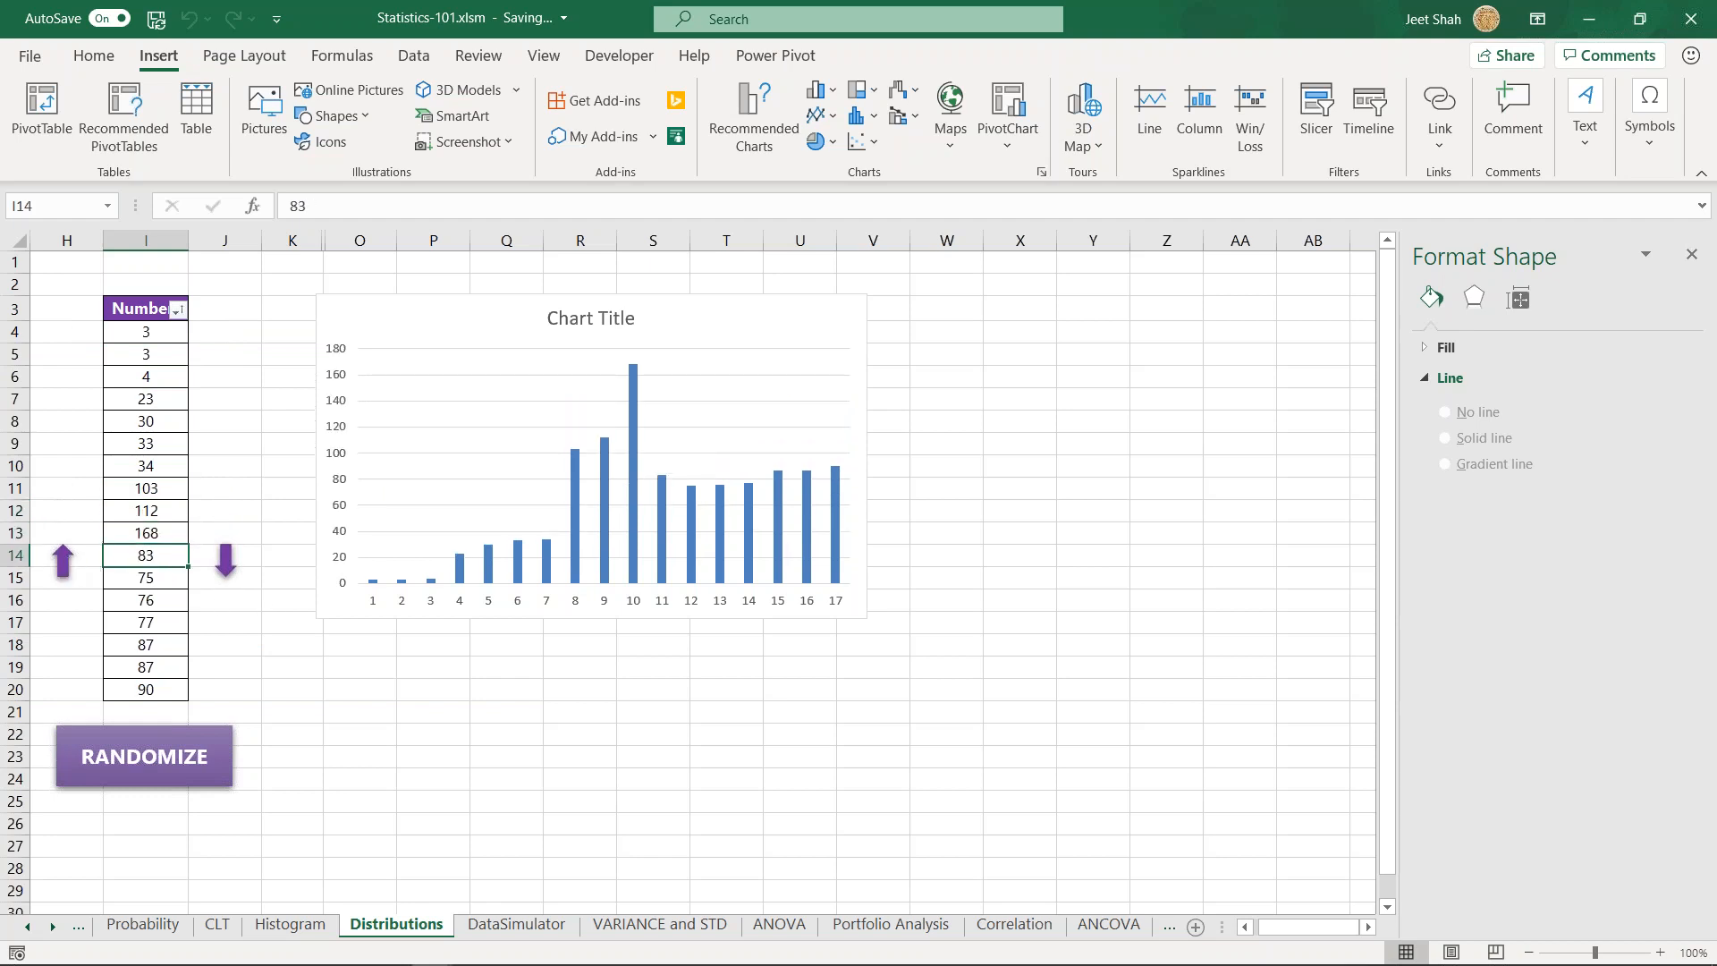
{"action": "left_click", "coordinate": [125, 590]}
{"action": "left_click", "coordinate": [62, 585]}
{"action": "left_click", "coordinate": [454, 682]}
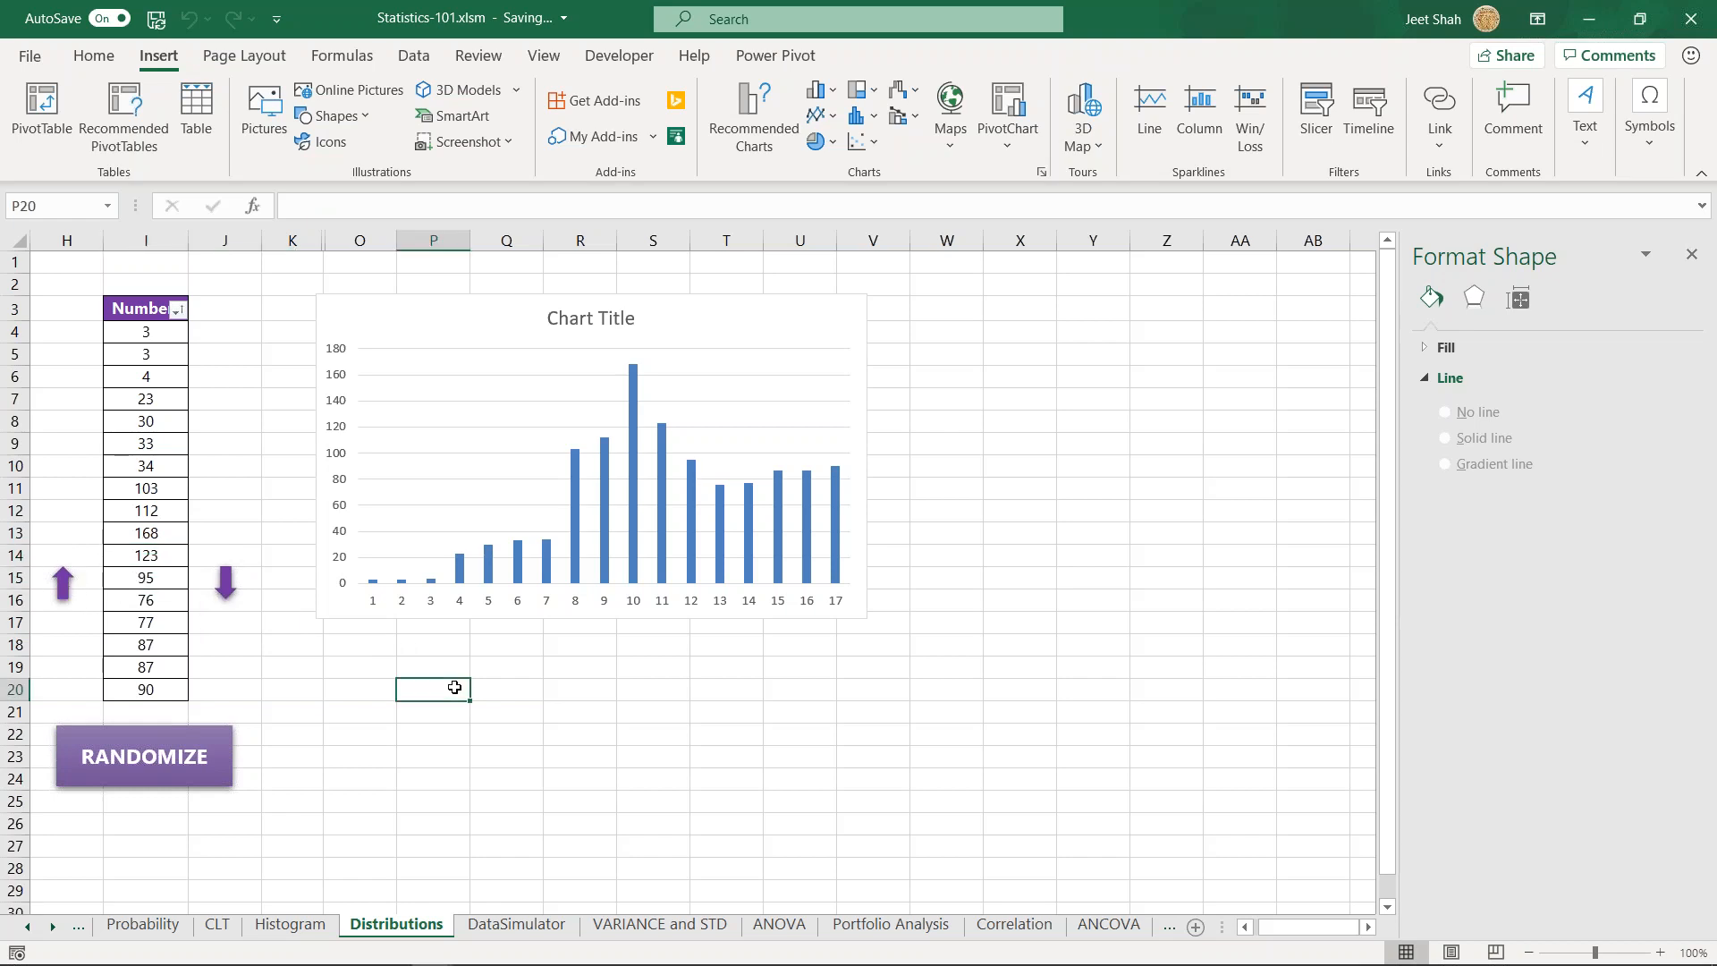
{"action": "left_click", "coordinate": [465, 313]}
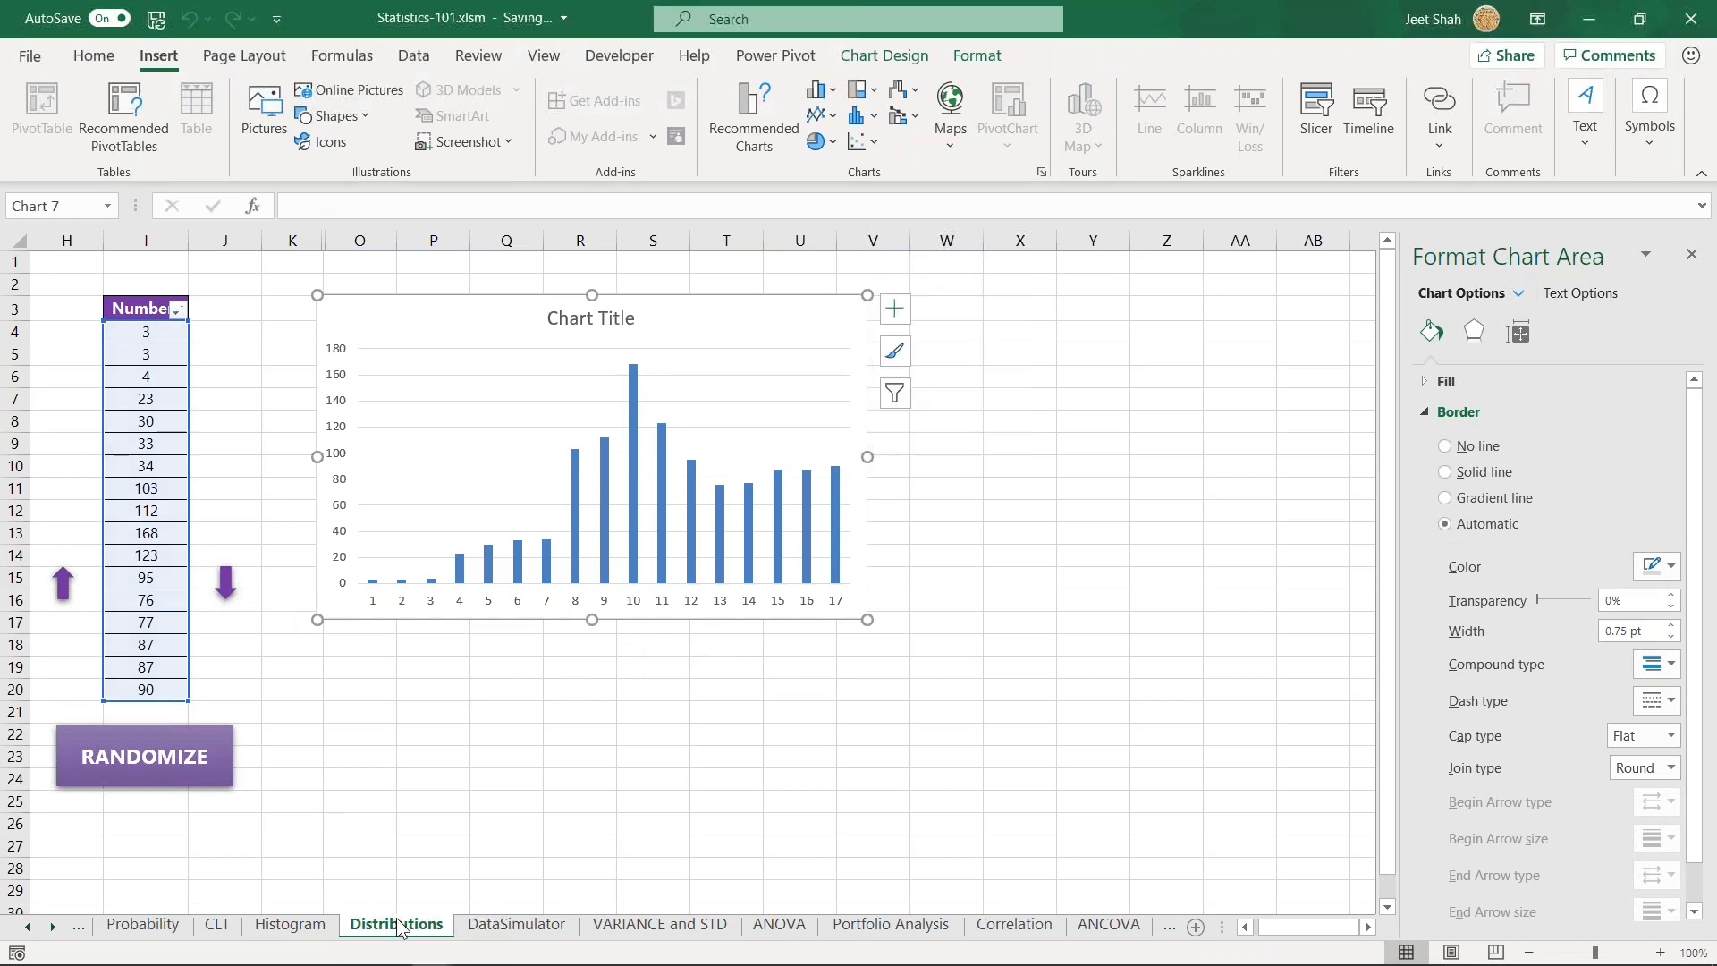
{"action": "left_click_drag", "start_coordinate": [358, 779], "coordinate": [416, 779]}
{"action": "left_click", "coordinate": [394, 736]}
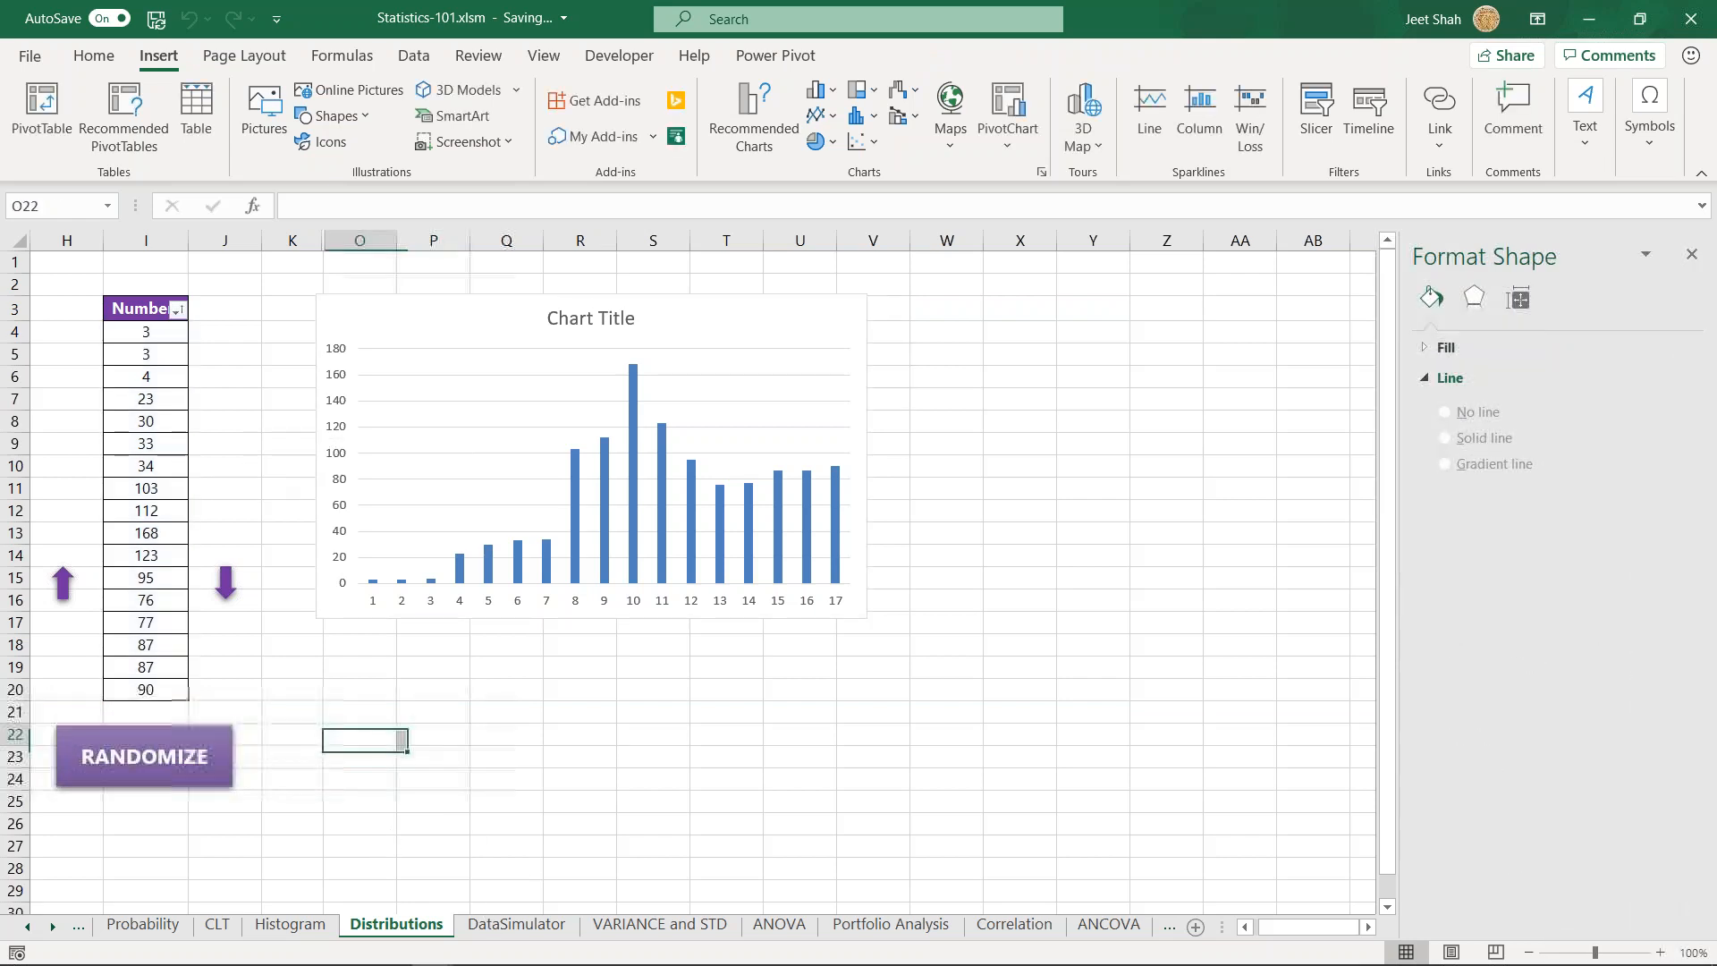
- Examine the statistics table on the DataSimulator sheet and the descriptive statistics on the CLT sheet, ending back on DataSimulator
{"action": "left_click", "coordinate": [520, 930]}
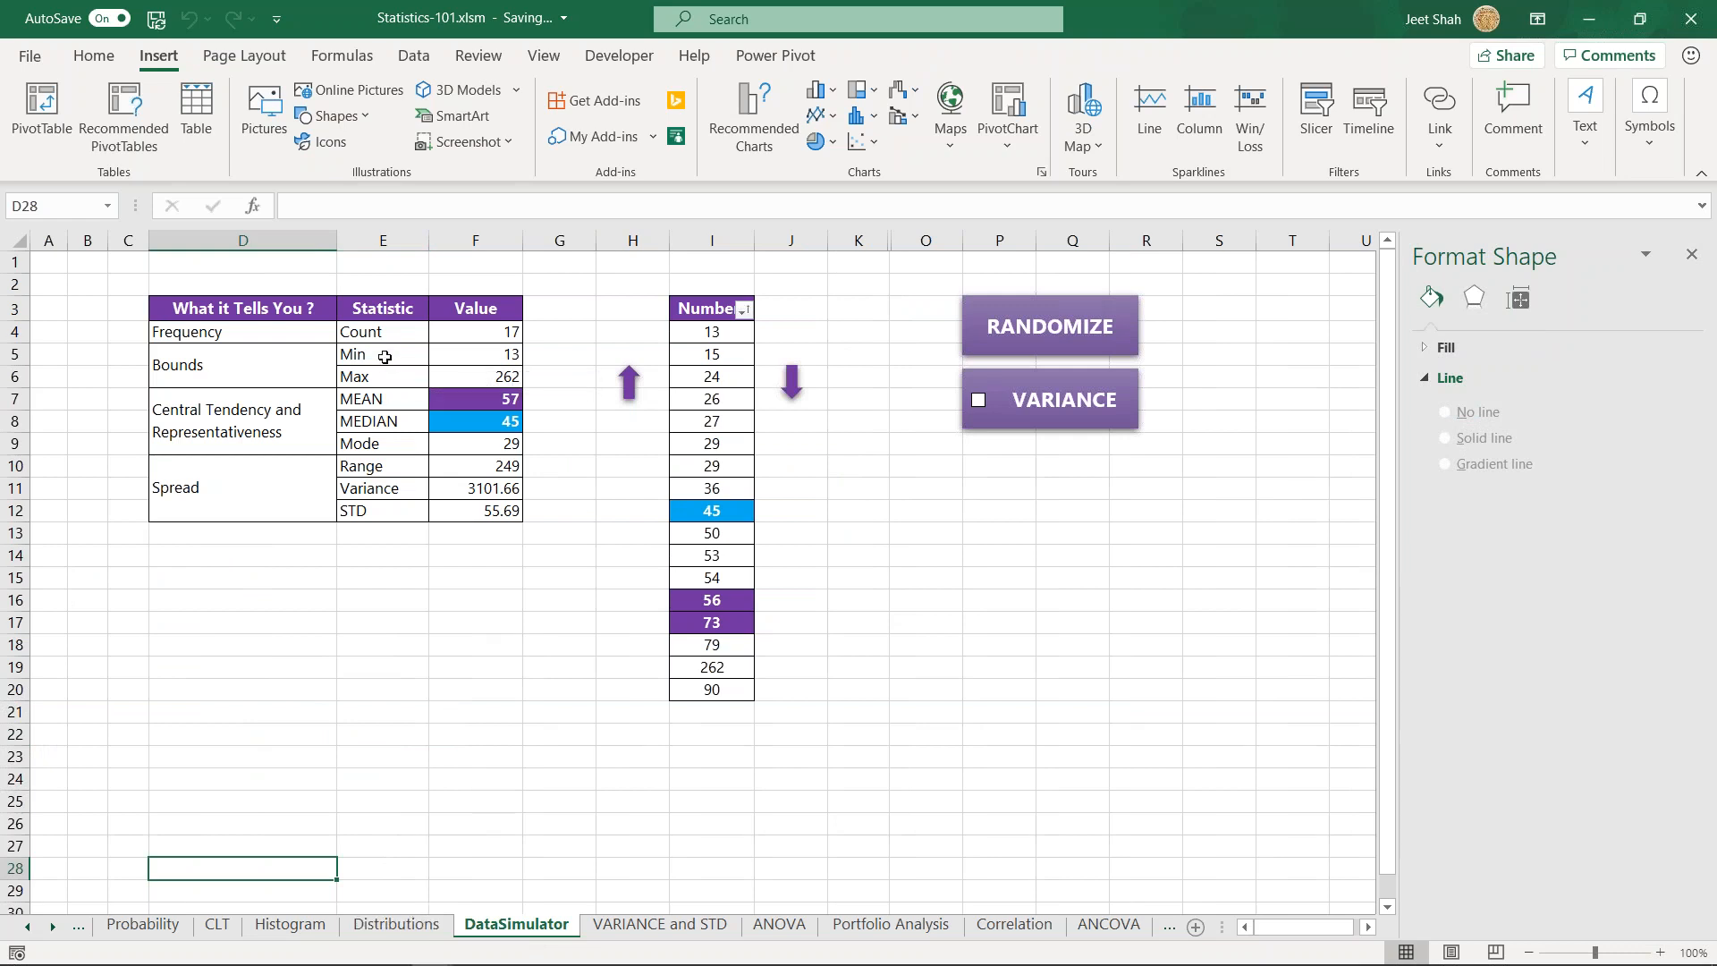
{"action": "left_click_drag", "start_coordinate": [386, 355], "coordinate": [391, 467]}
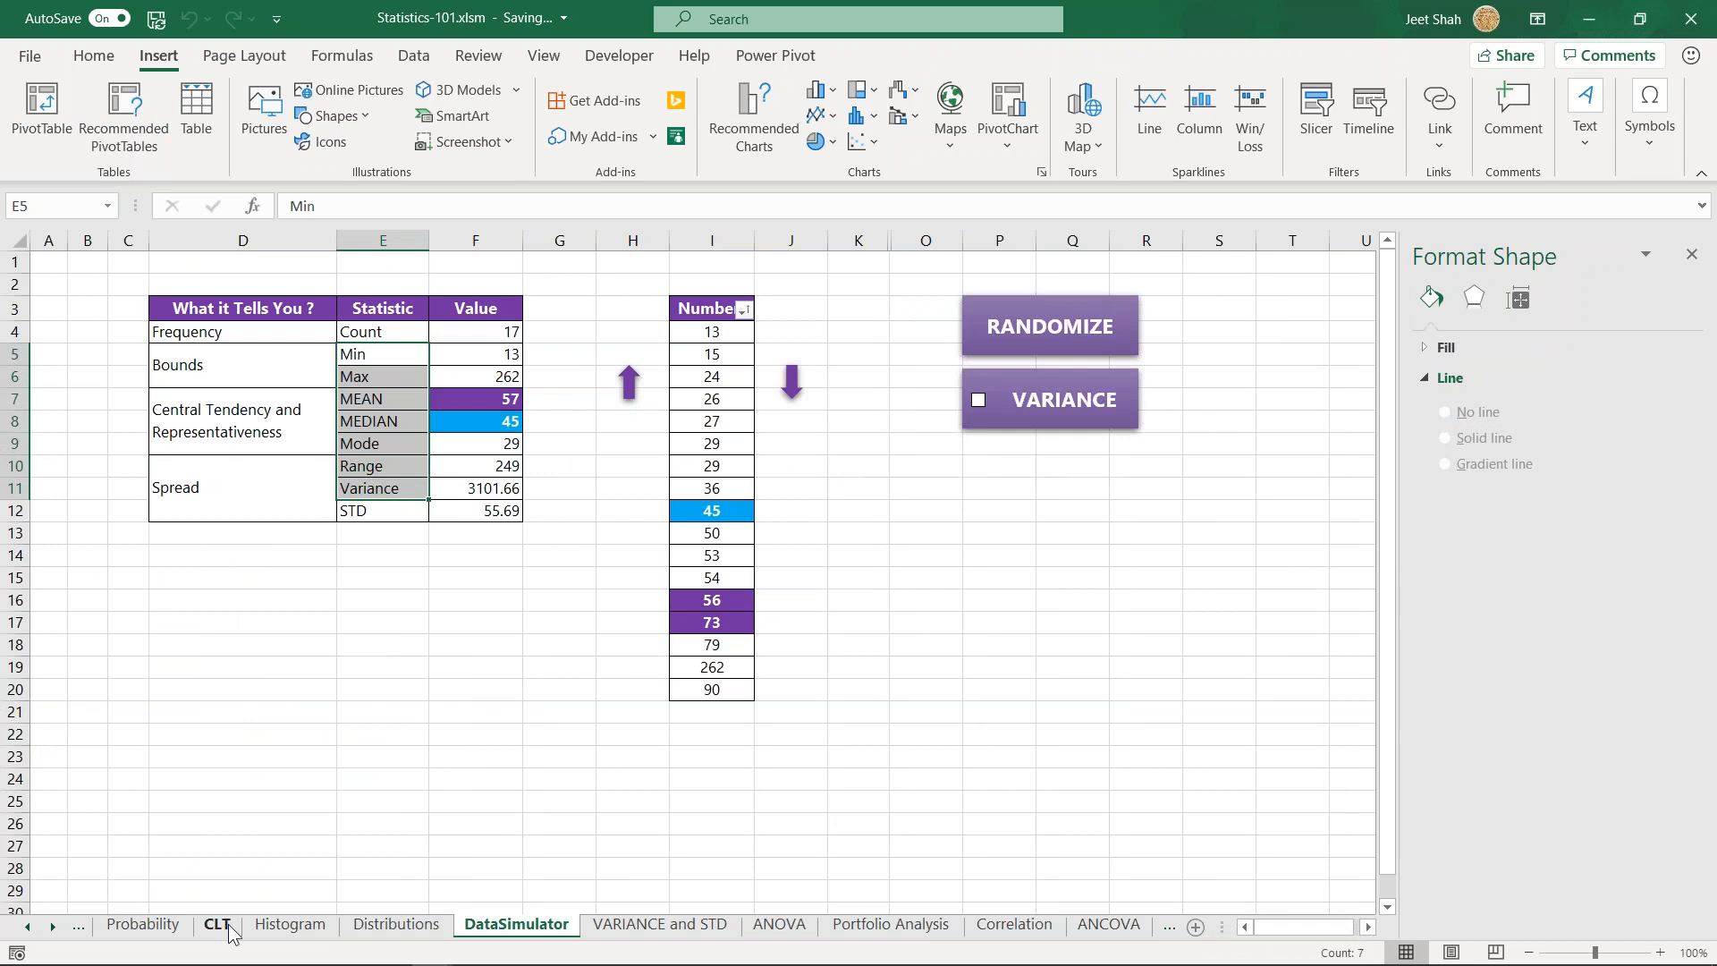
{"action": "left_click", "coordinate": [217, 927]}
{"action": "left_click_drag", "start_coordinate": [567, 310], "coordinate": [557, 576]}
{"action": "left_click", "coordinate": [379, 644]}
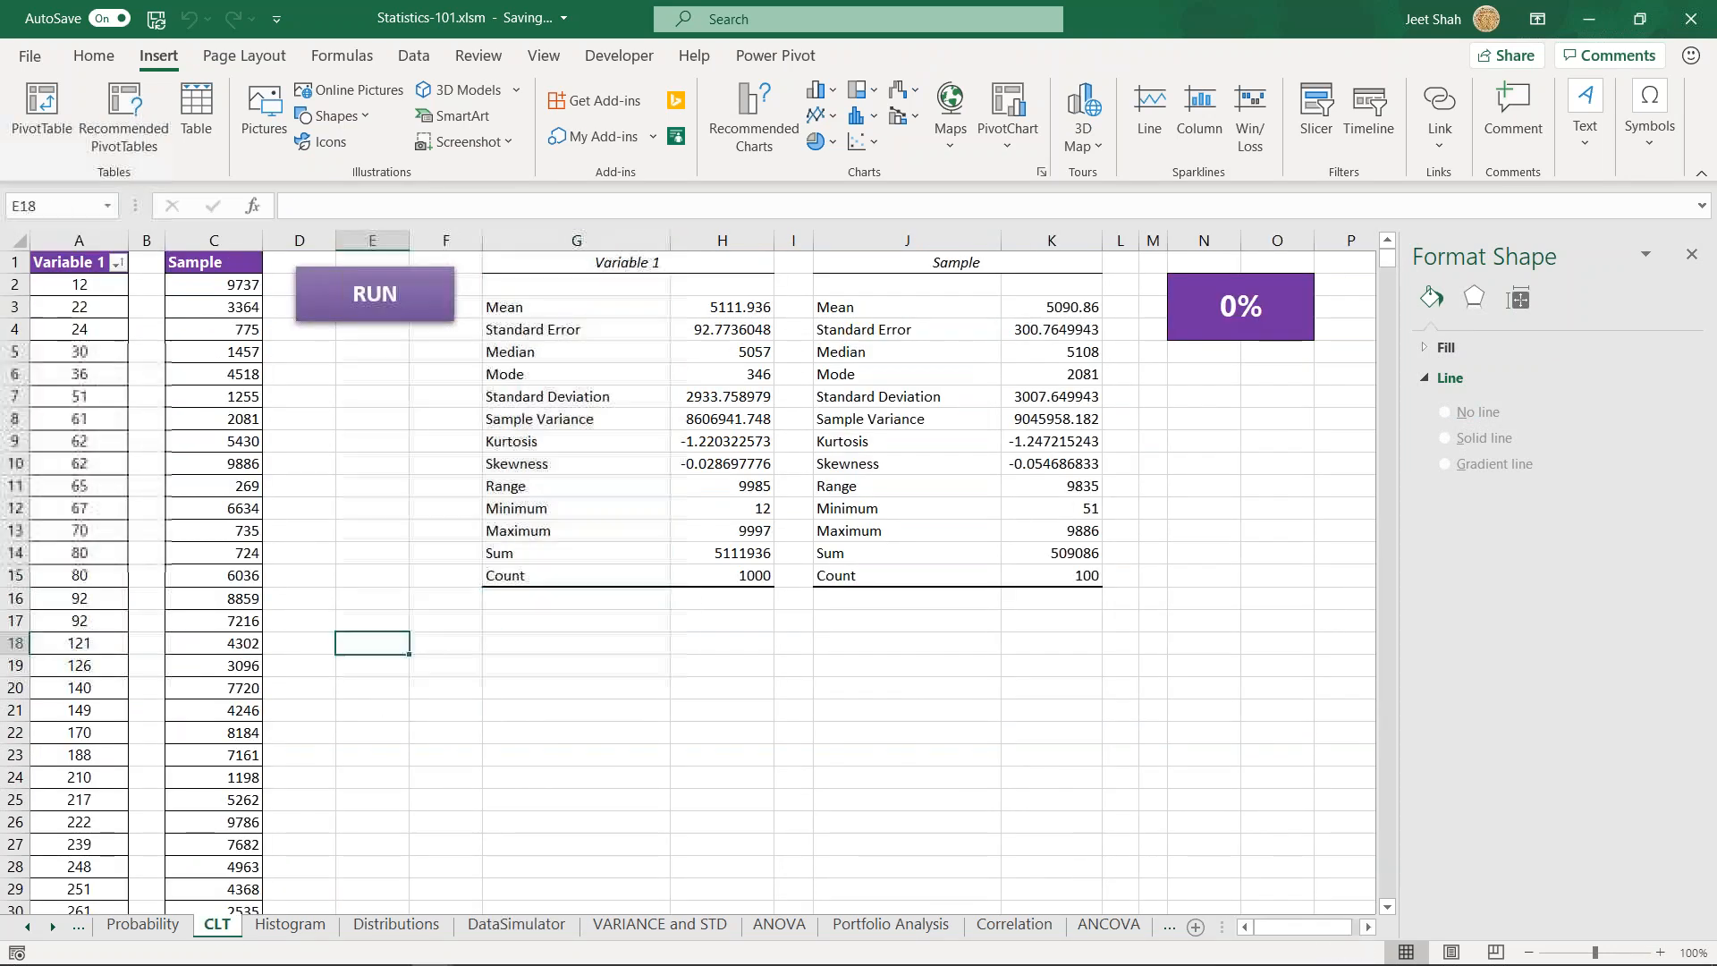
{"action": "left_click", "coordinate": [527, 924]}
{"action": "left_click", "coordinate": [391, 402]}
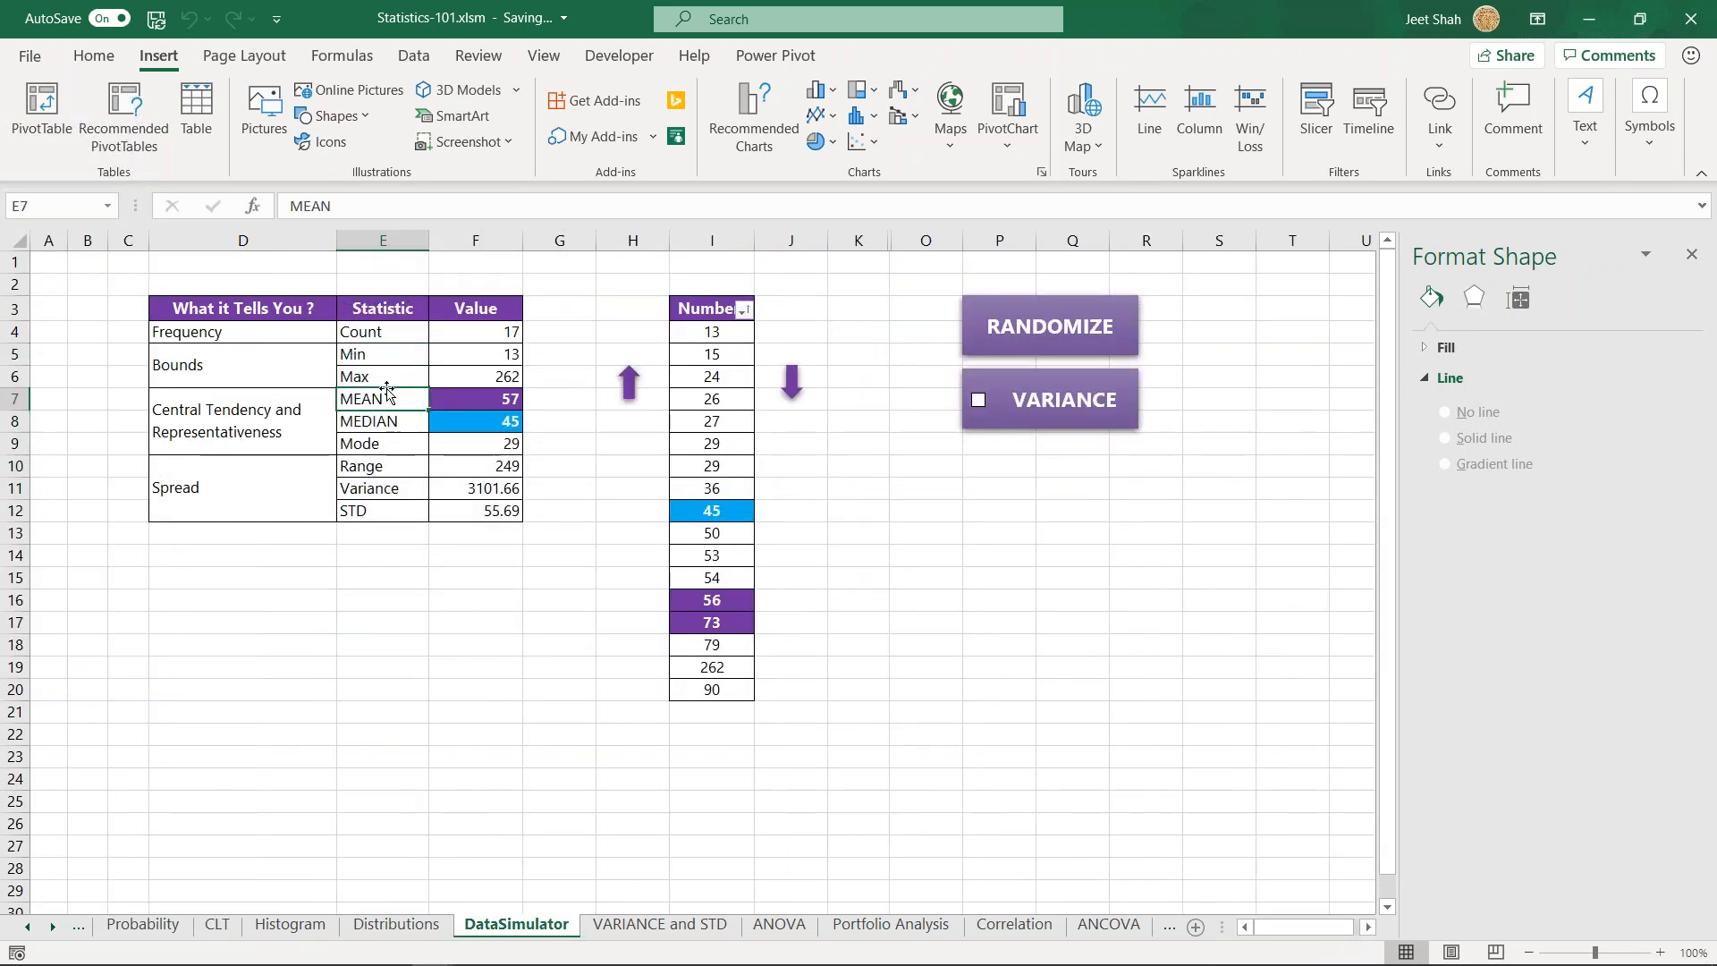
{"action": "left_click_drag", "start_coordinate": [379, 371], "coordinate": [398, 419]}
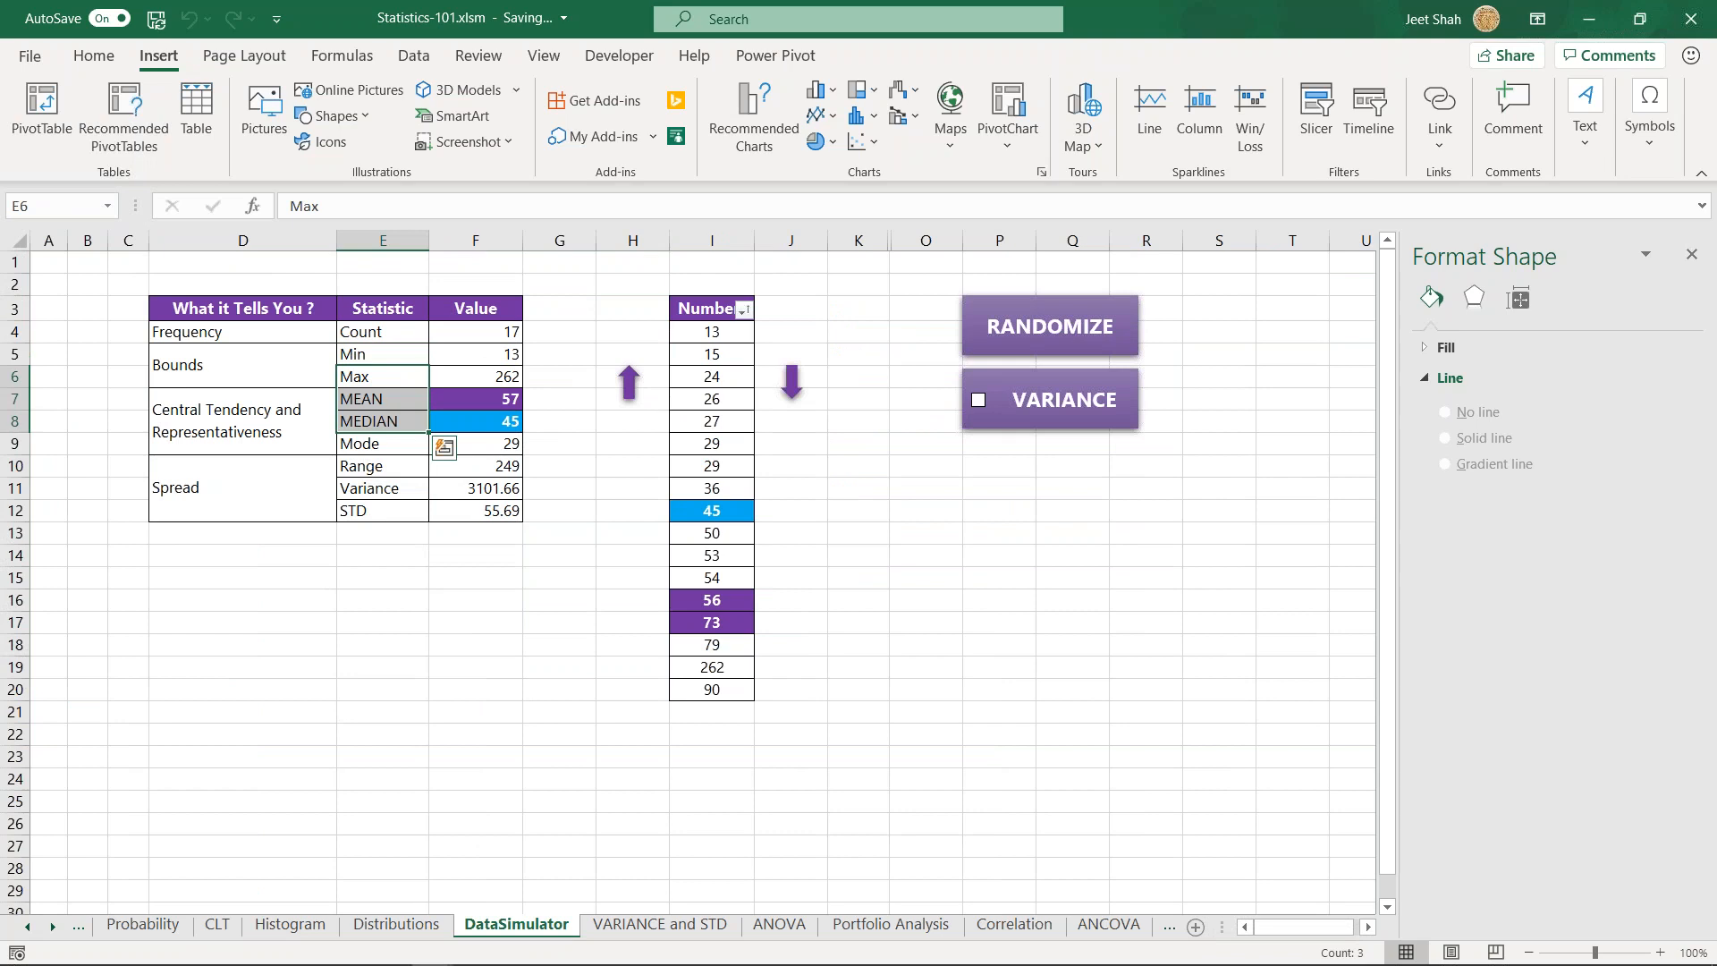
{"action": "left_click", "coordinate": [382, 562]}
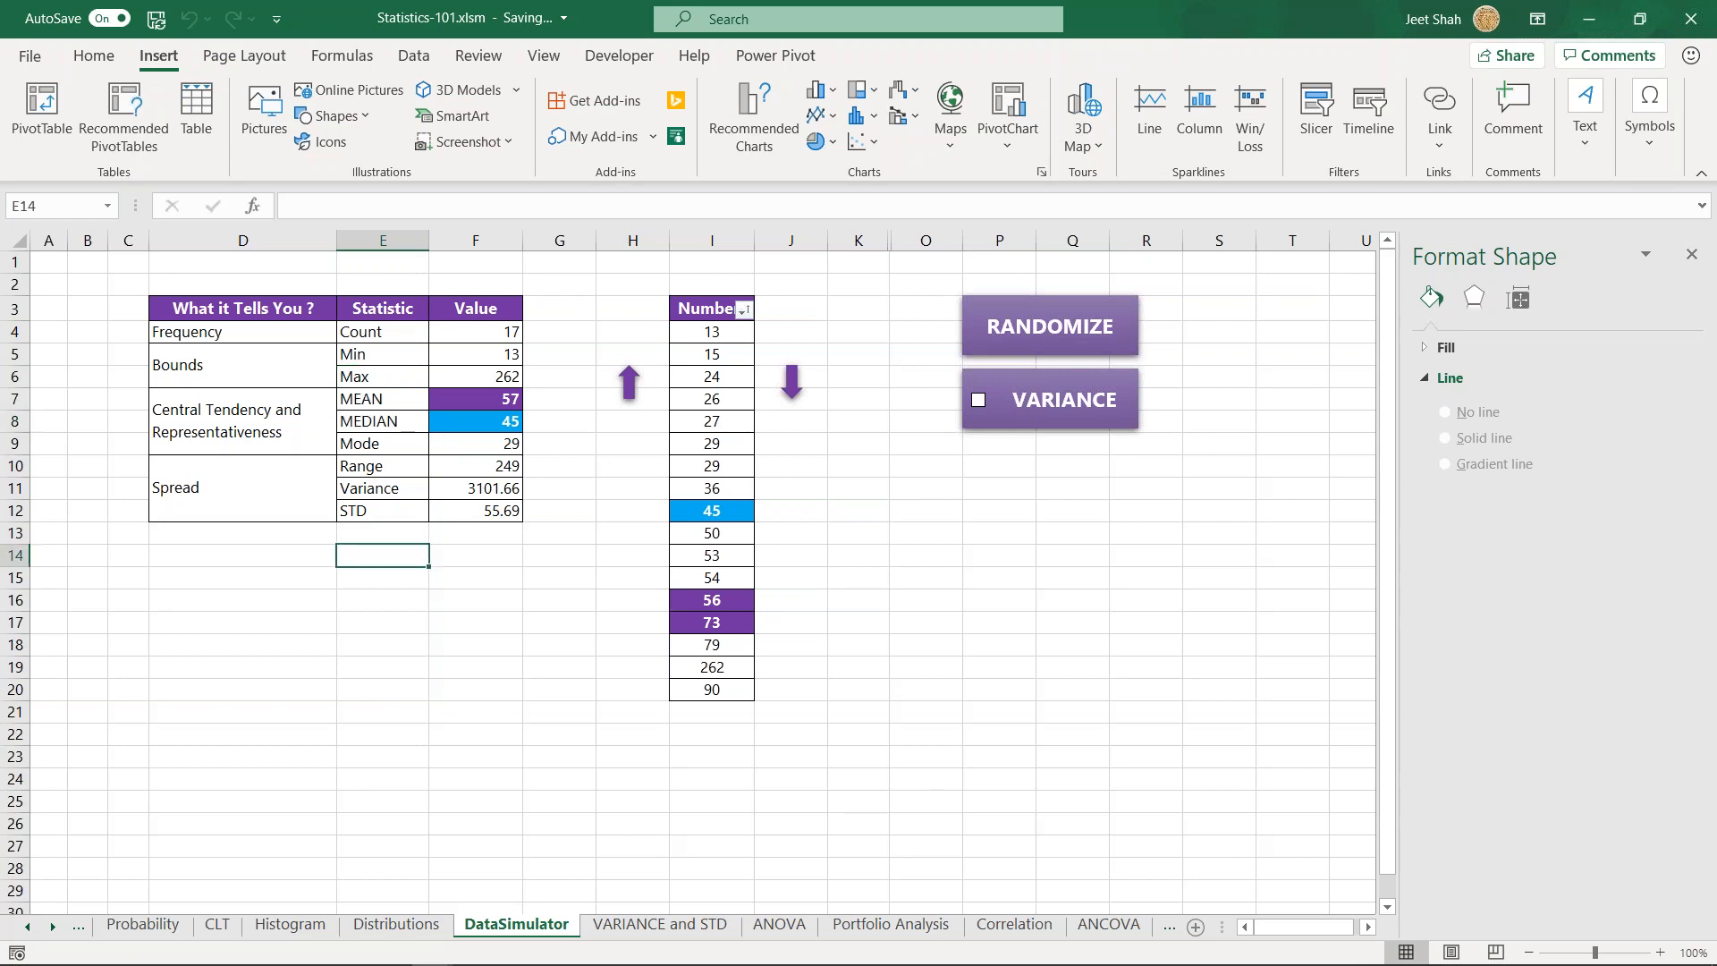
- Enter the label Mean in cell D14 below the statistics table on the DataSimulator sheet
{"action": "scroll", "coordinate": [410, 569], "scroll_direction": "up", "scroll_amount": 1}
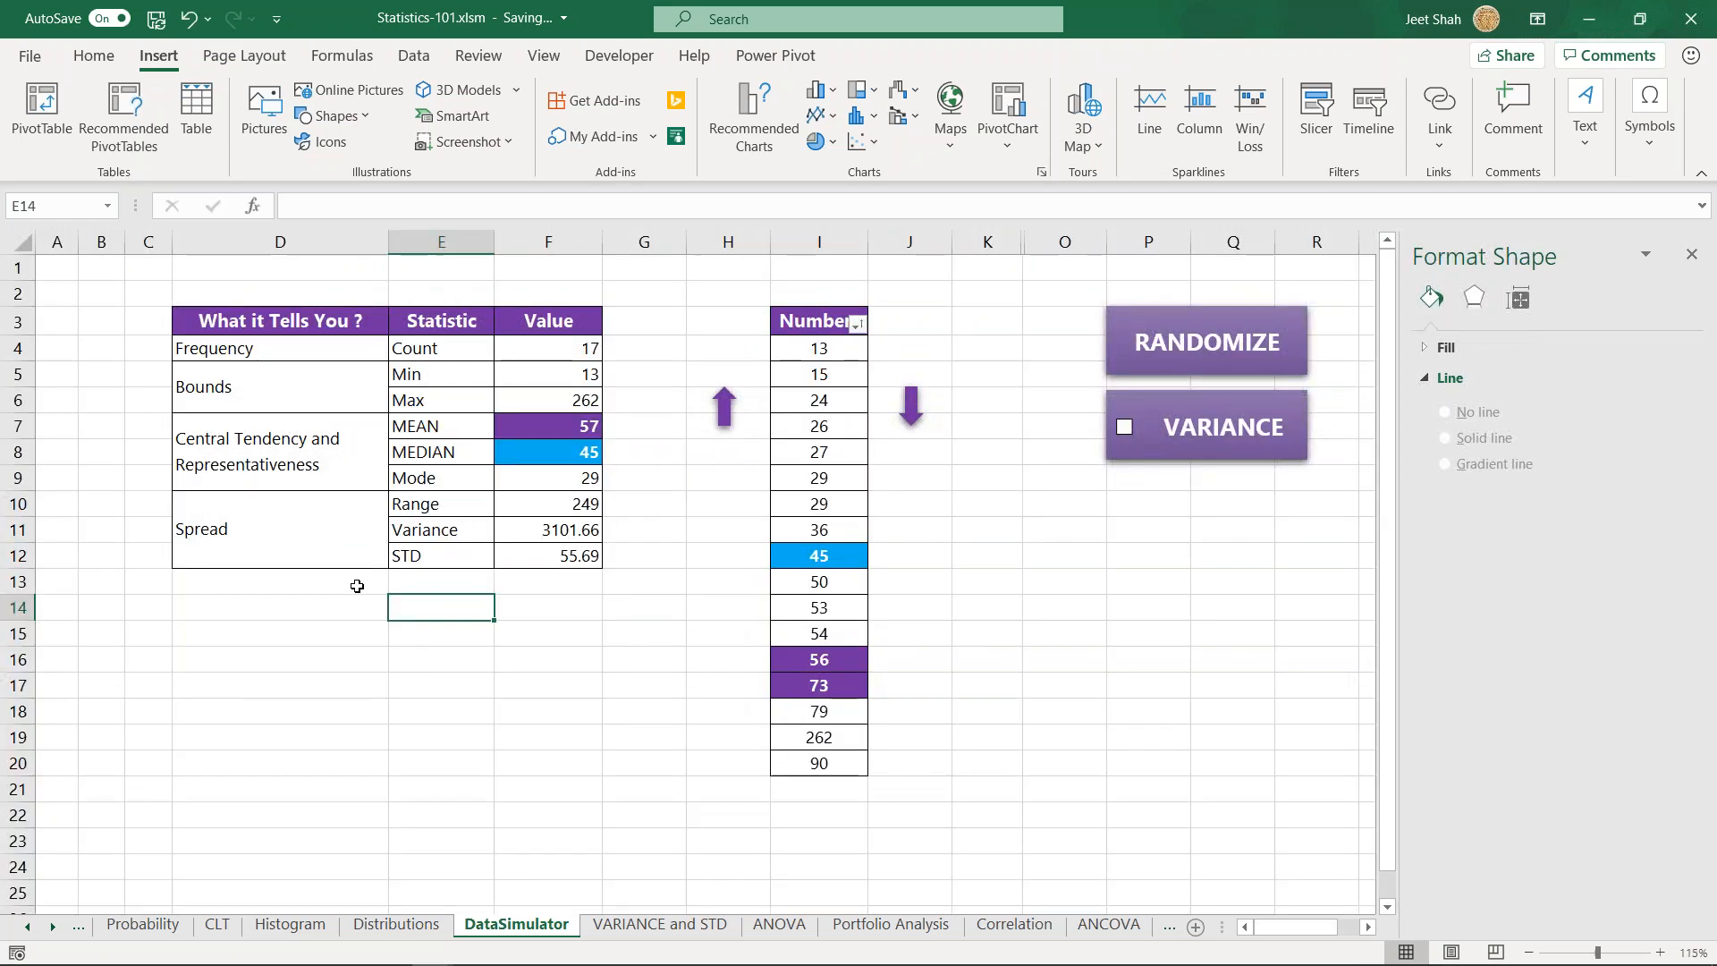
{"action": "left_click", "coordinate": [341, 614]}
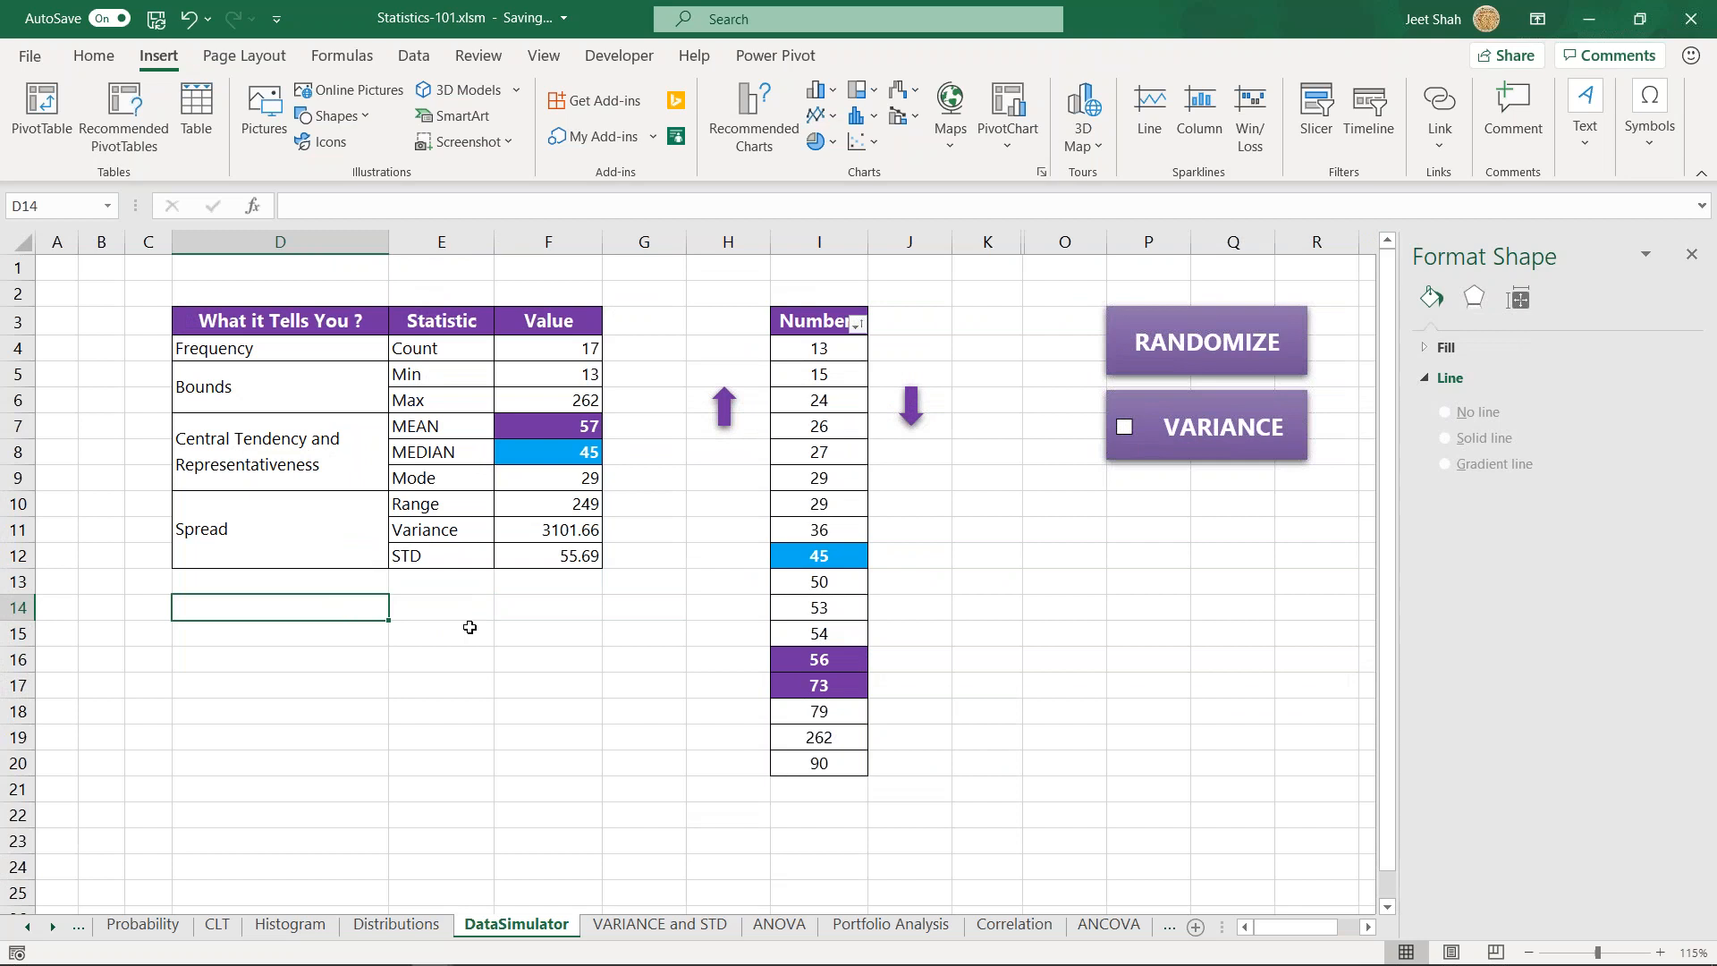
{"action": "type", "text": "Mean"}
{"action": "key", "text": "Return"}
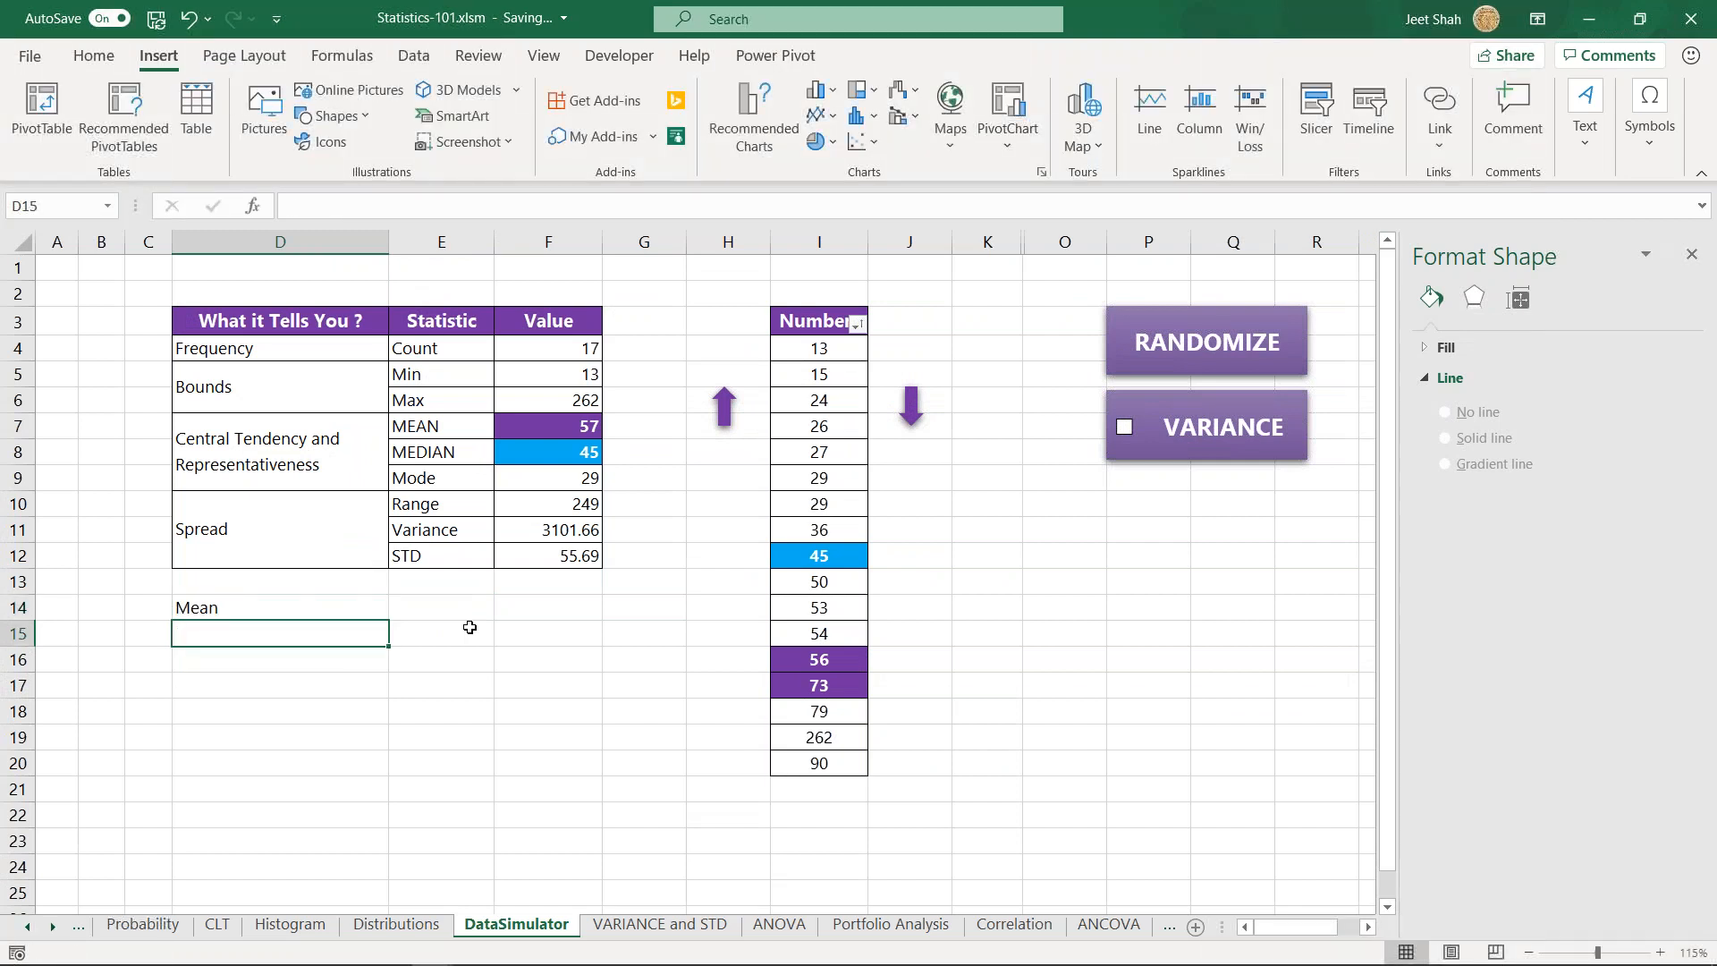
- Enter the labels Median and Mode in cells D15 and D16, below the Mean label
{"action": "type", "text": "Median"}
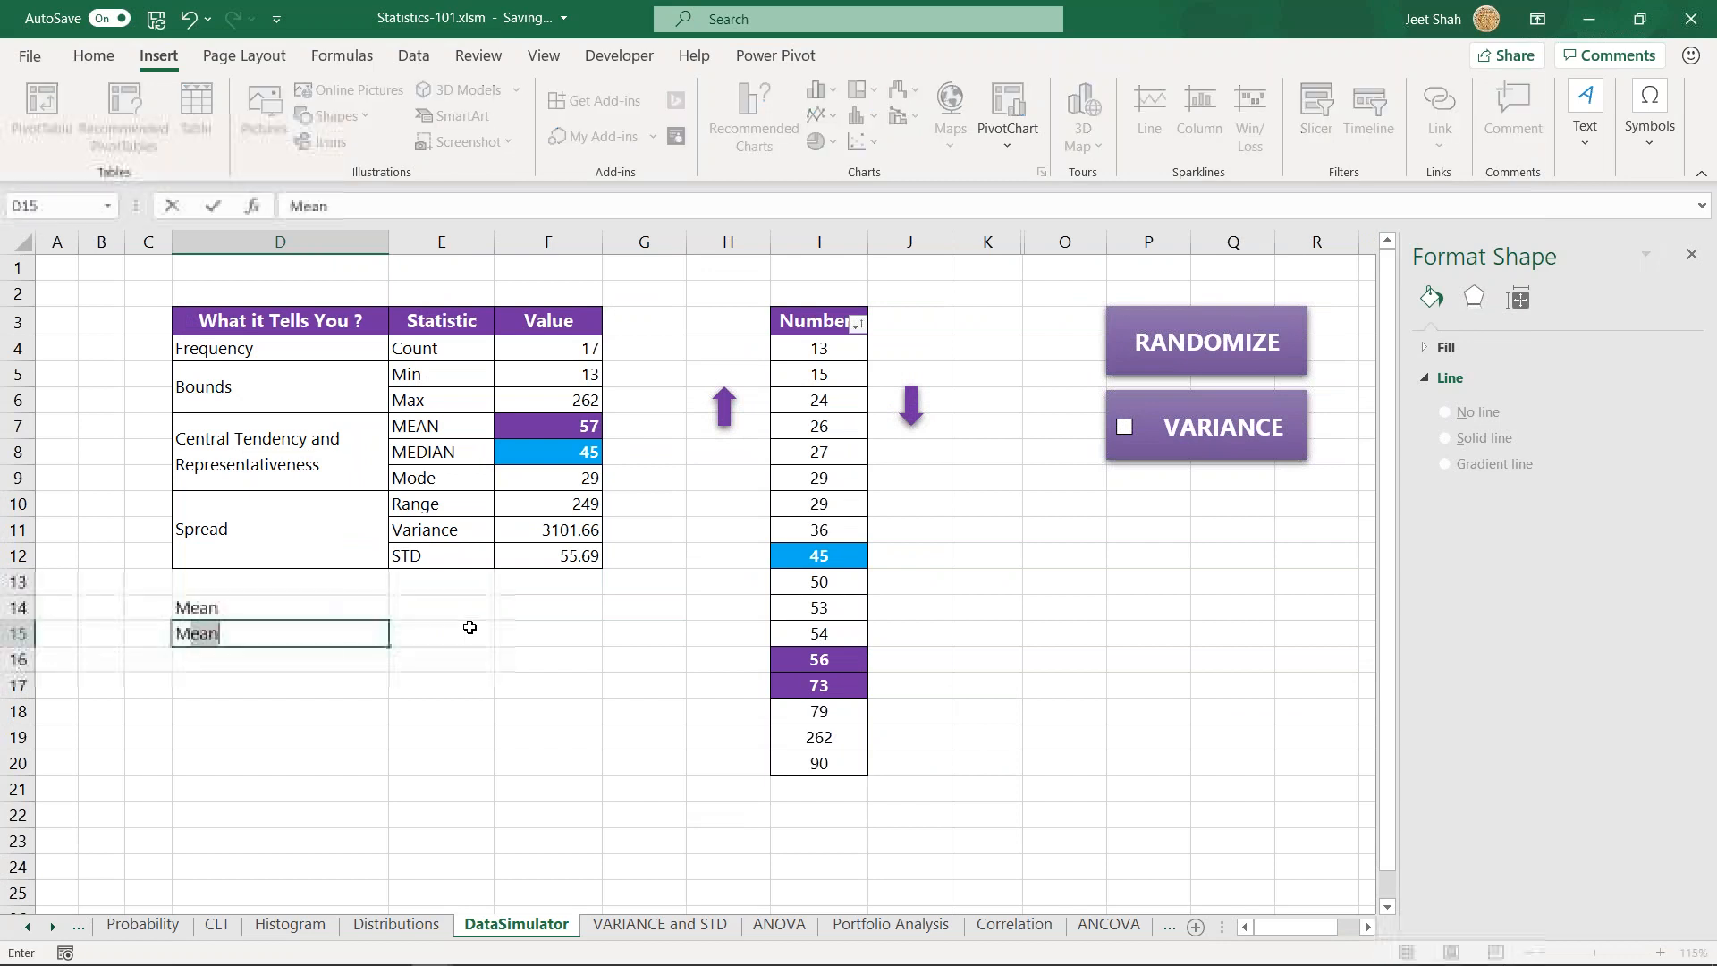
{"action": "key", "text": "Return"}
{"action": "type", "text": "Mode"}
{"action": "key", "text": "Return"}
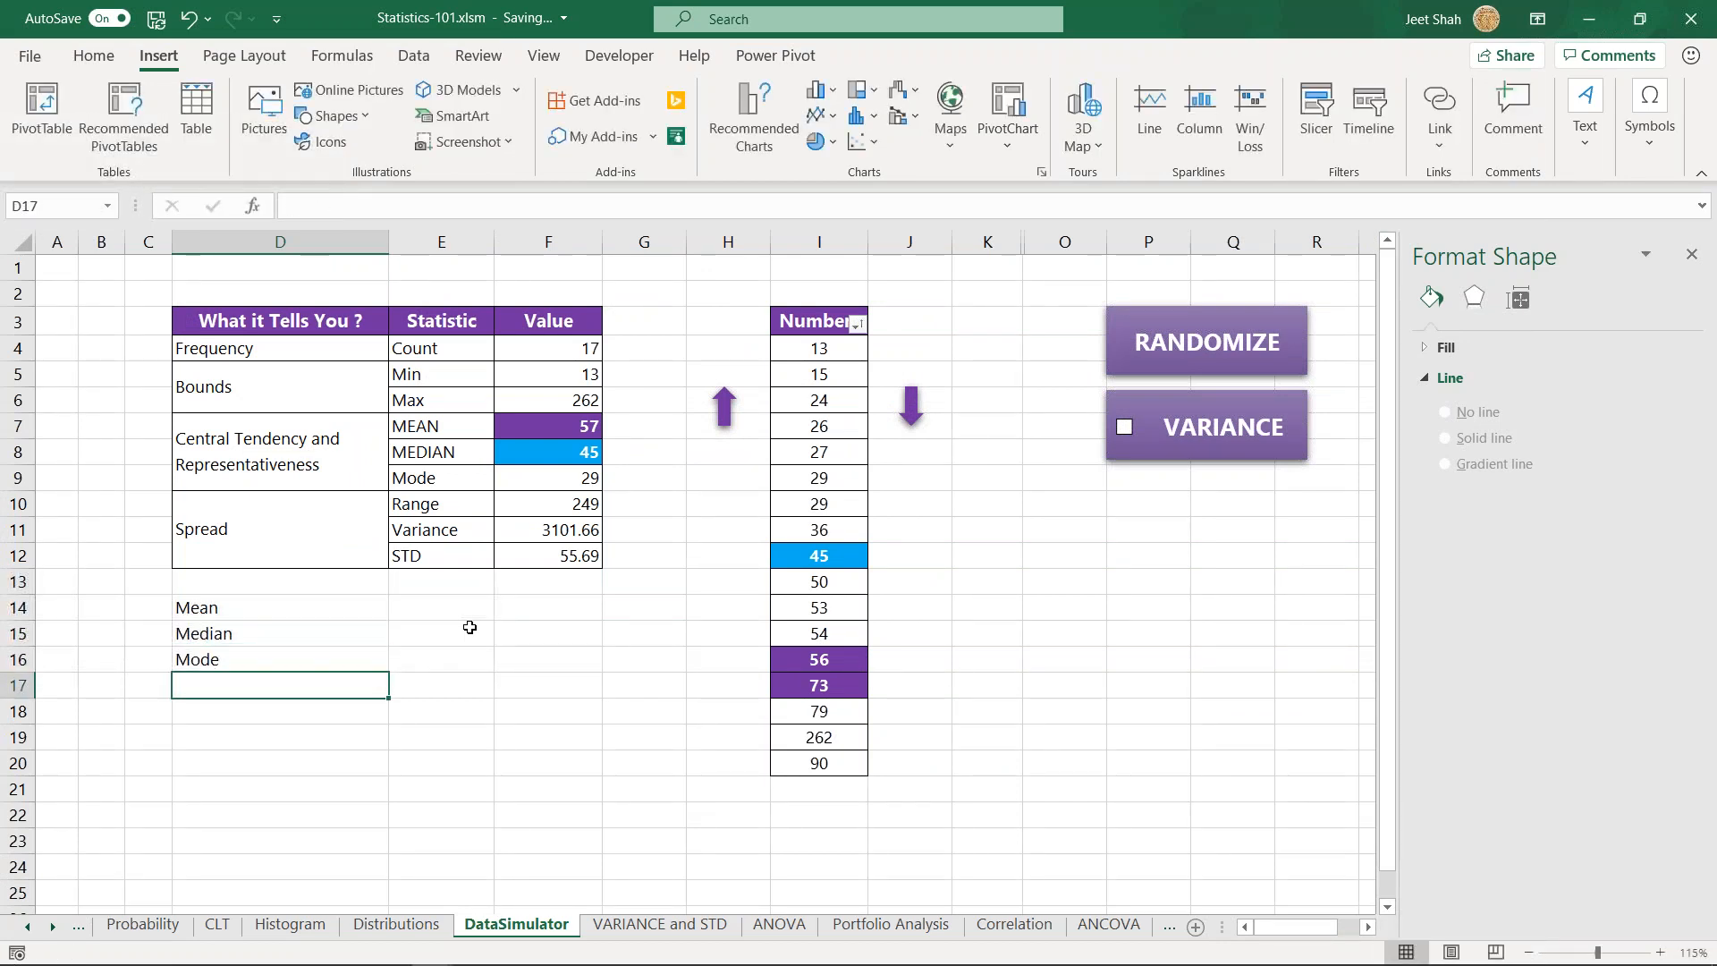
{"action": "key", "text": "Up"}
{"action": "key", "text": "Right"}
{"action": "key", "text": "Up"}
{"action": "key", "text": "Up"}
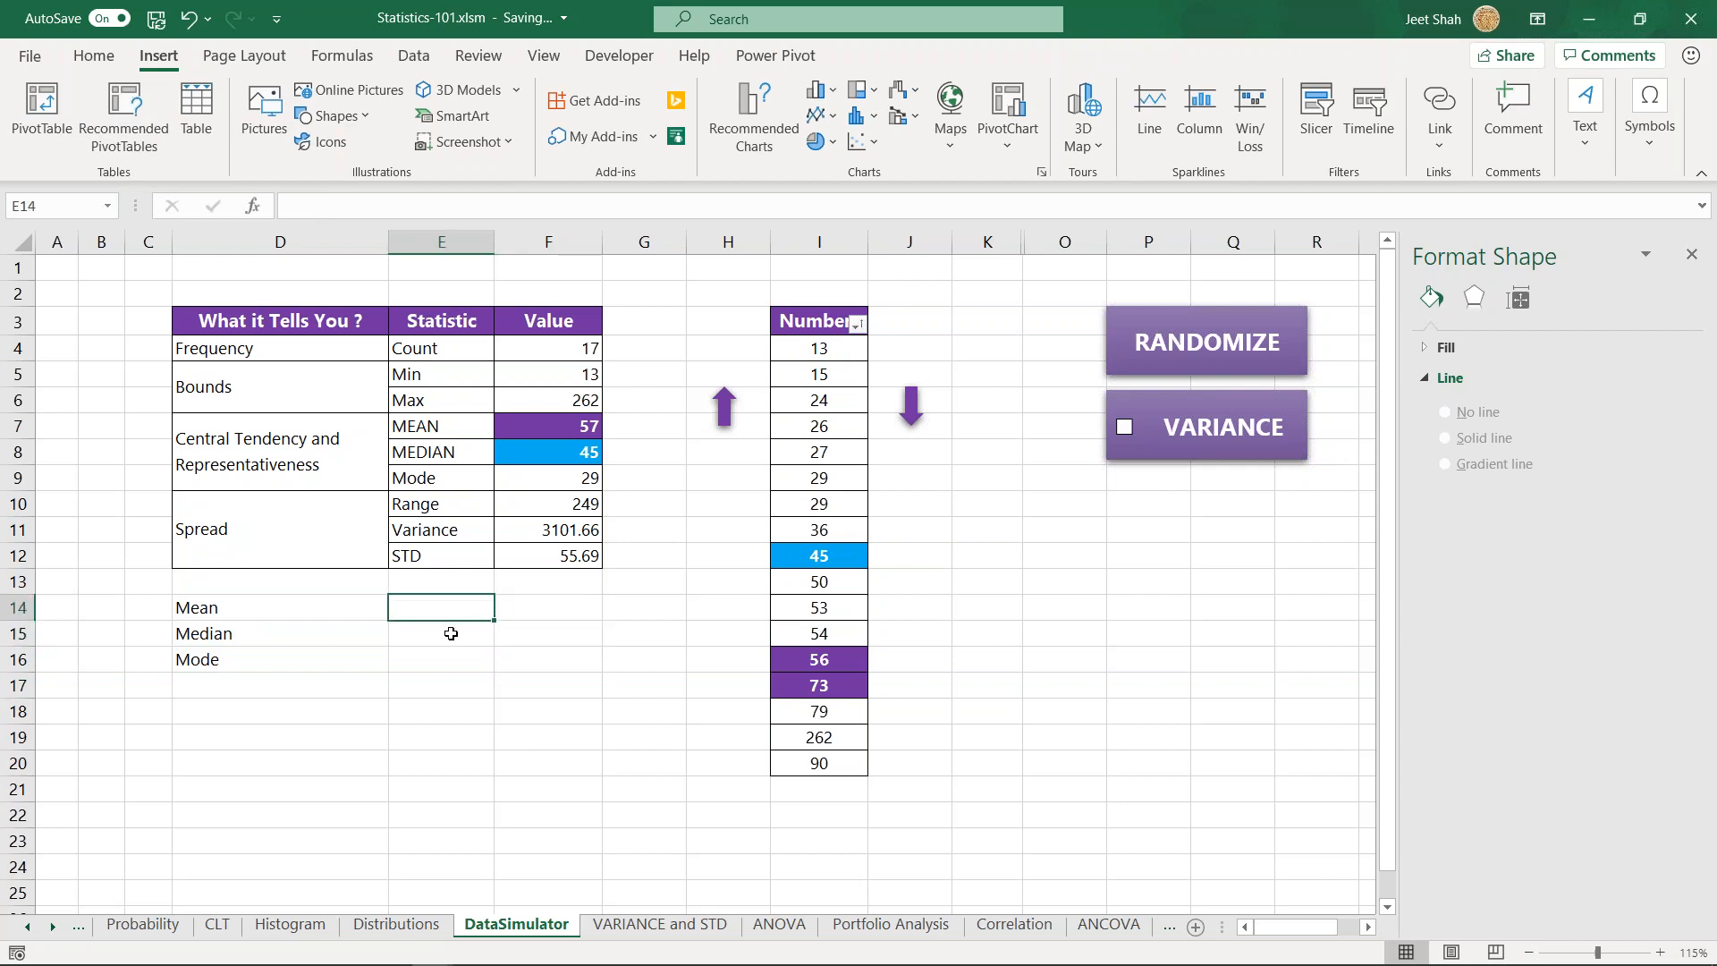
{"action": "type", "text": "=avera"}
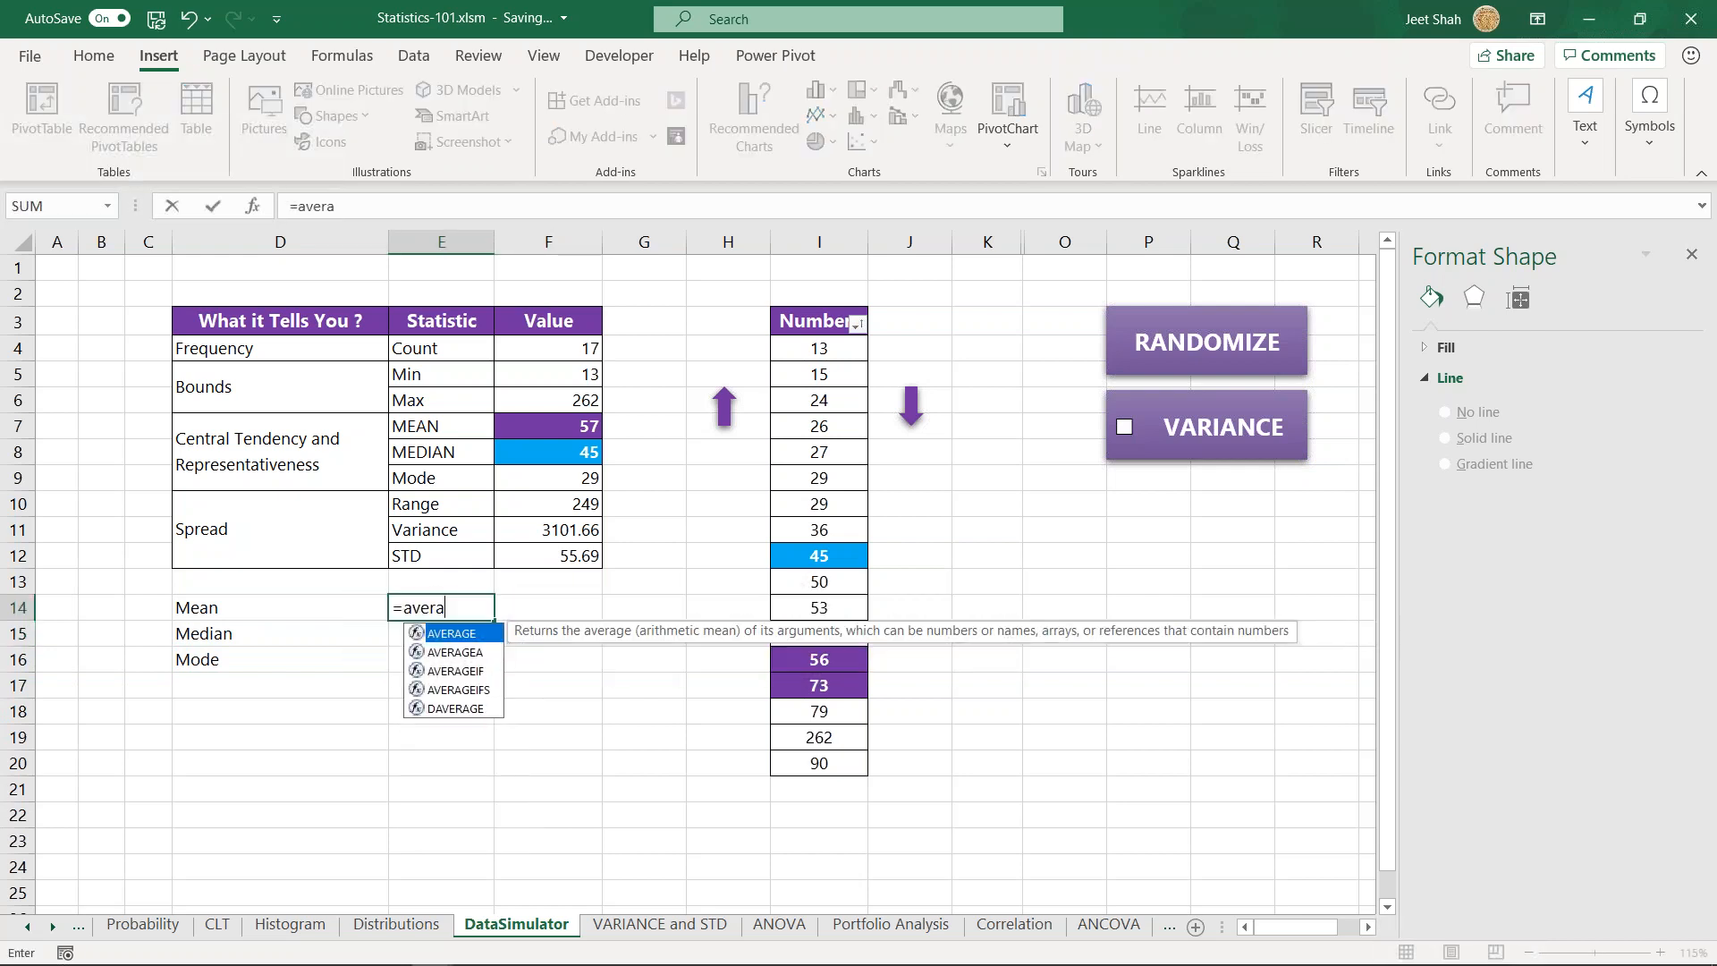
{"action": "key", "text": "Tab"}
{"action": "left_click_drag", "start_coordinate": [410, 612], "coordinate": [487, 608]}
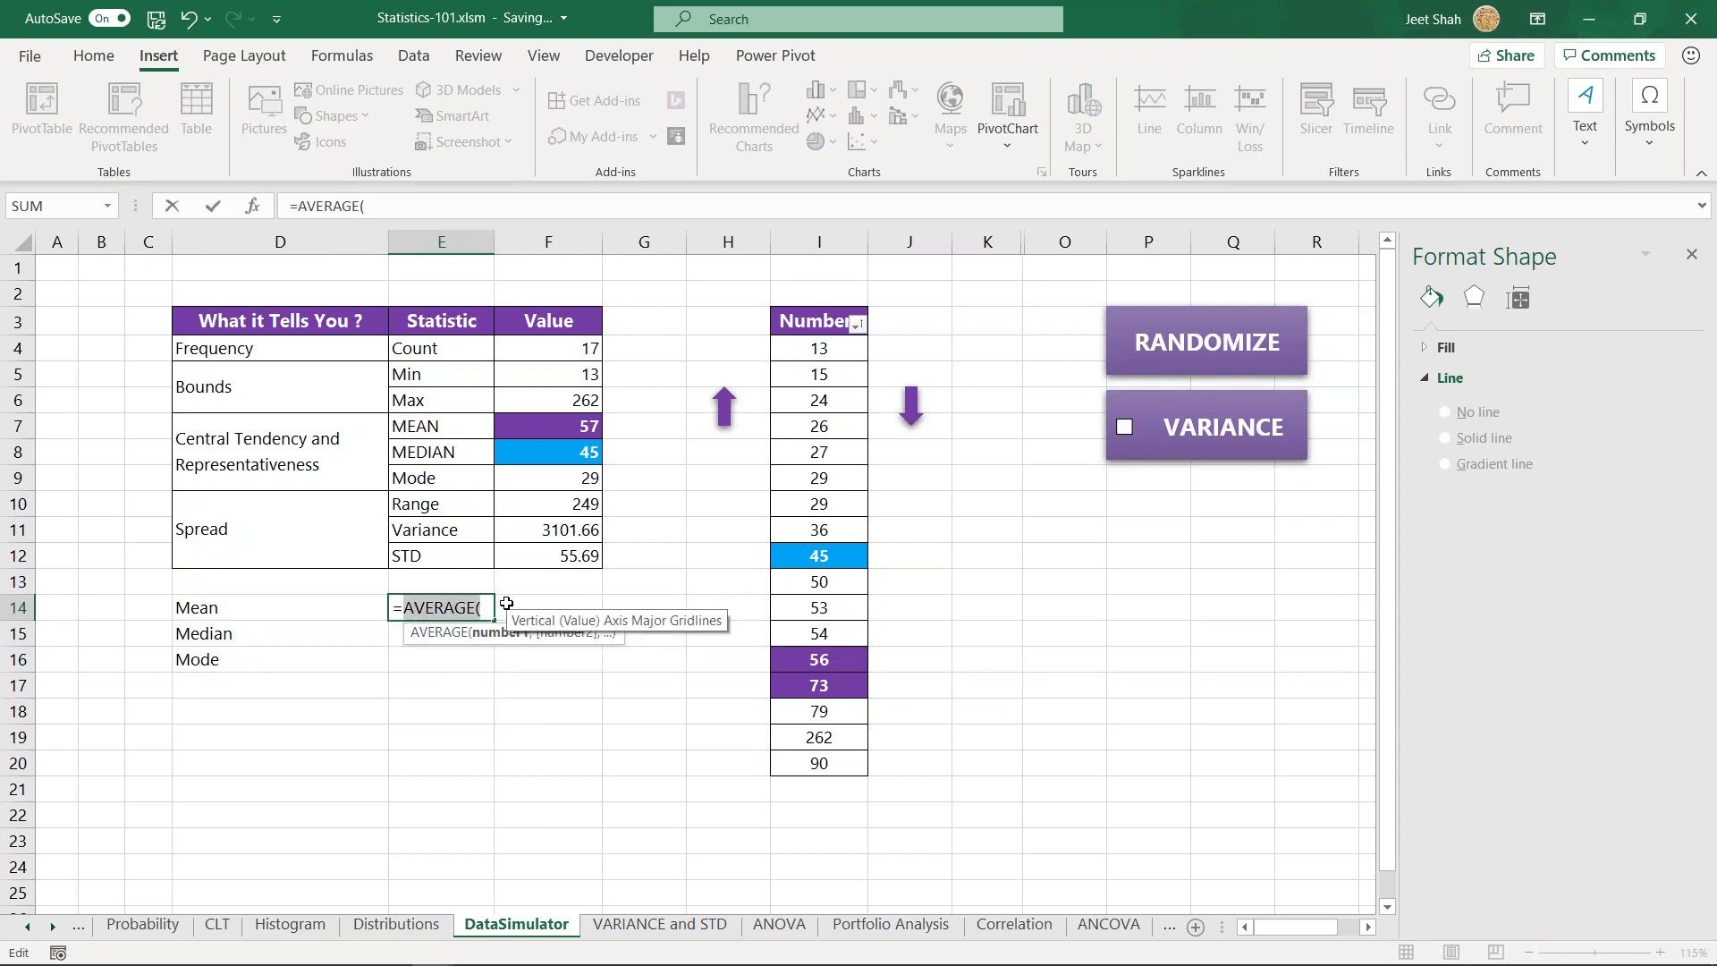
{"action": "key", "text": "Escape"}
{"action": "left_click", "coordinate": [344, 603]}
{"action": "left_click", "coordinate": [417, 609]}
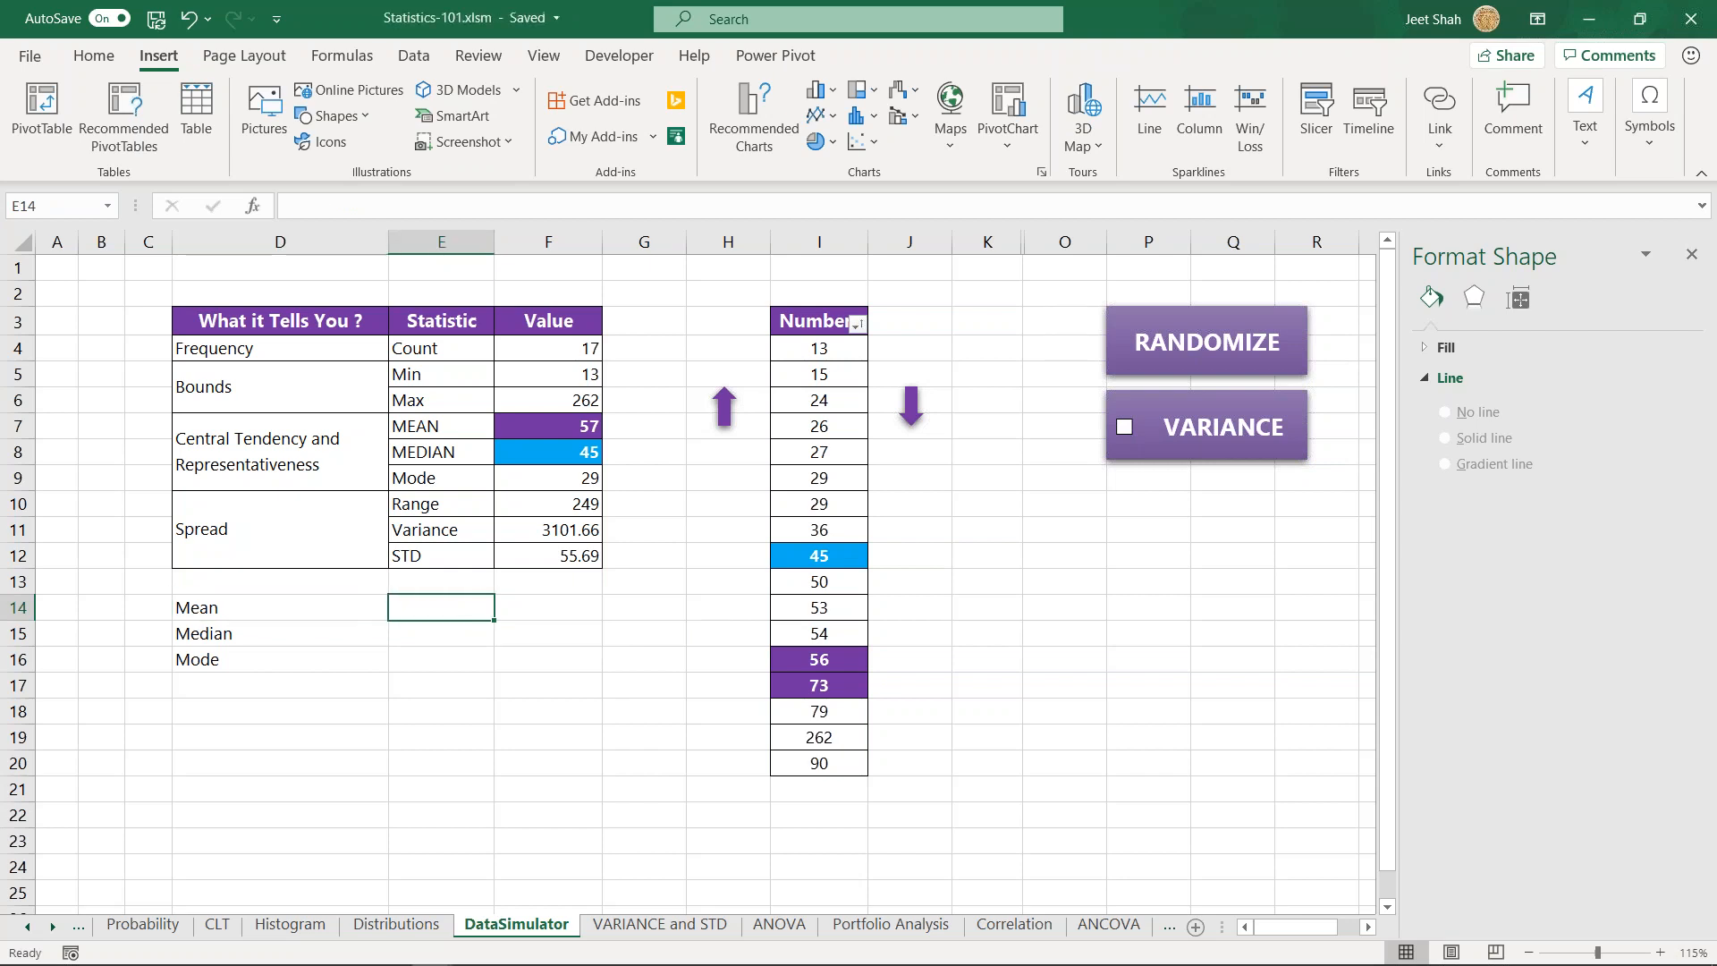
{"action": "key", "text": "Return"}
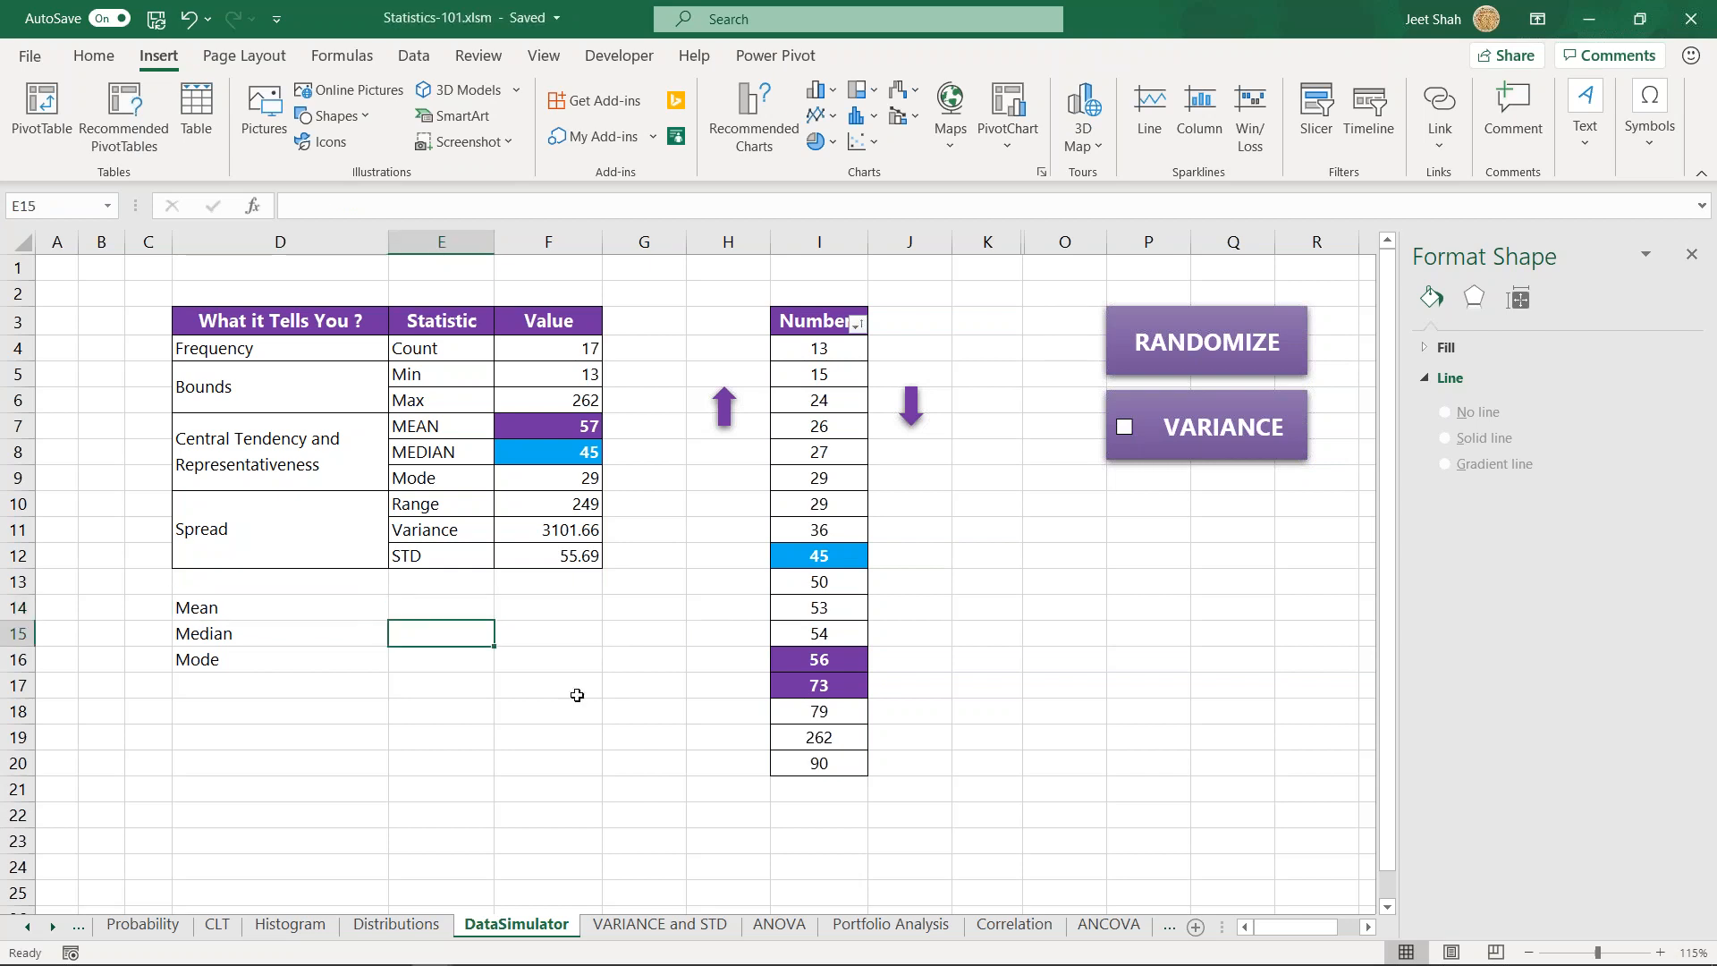
- Enter the note "middle no." in cell E15 beside the Median label
{"action": "left_click_drag", "start_coordinate": [335, 633], "coordinate": [416, 635]}
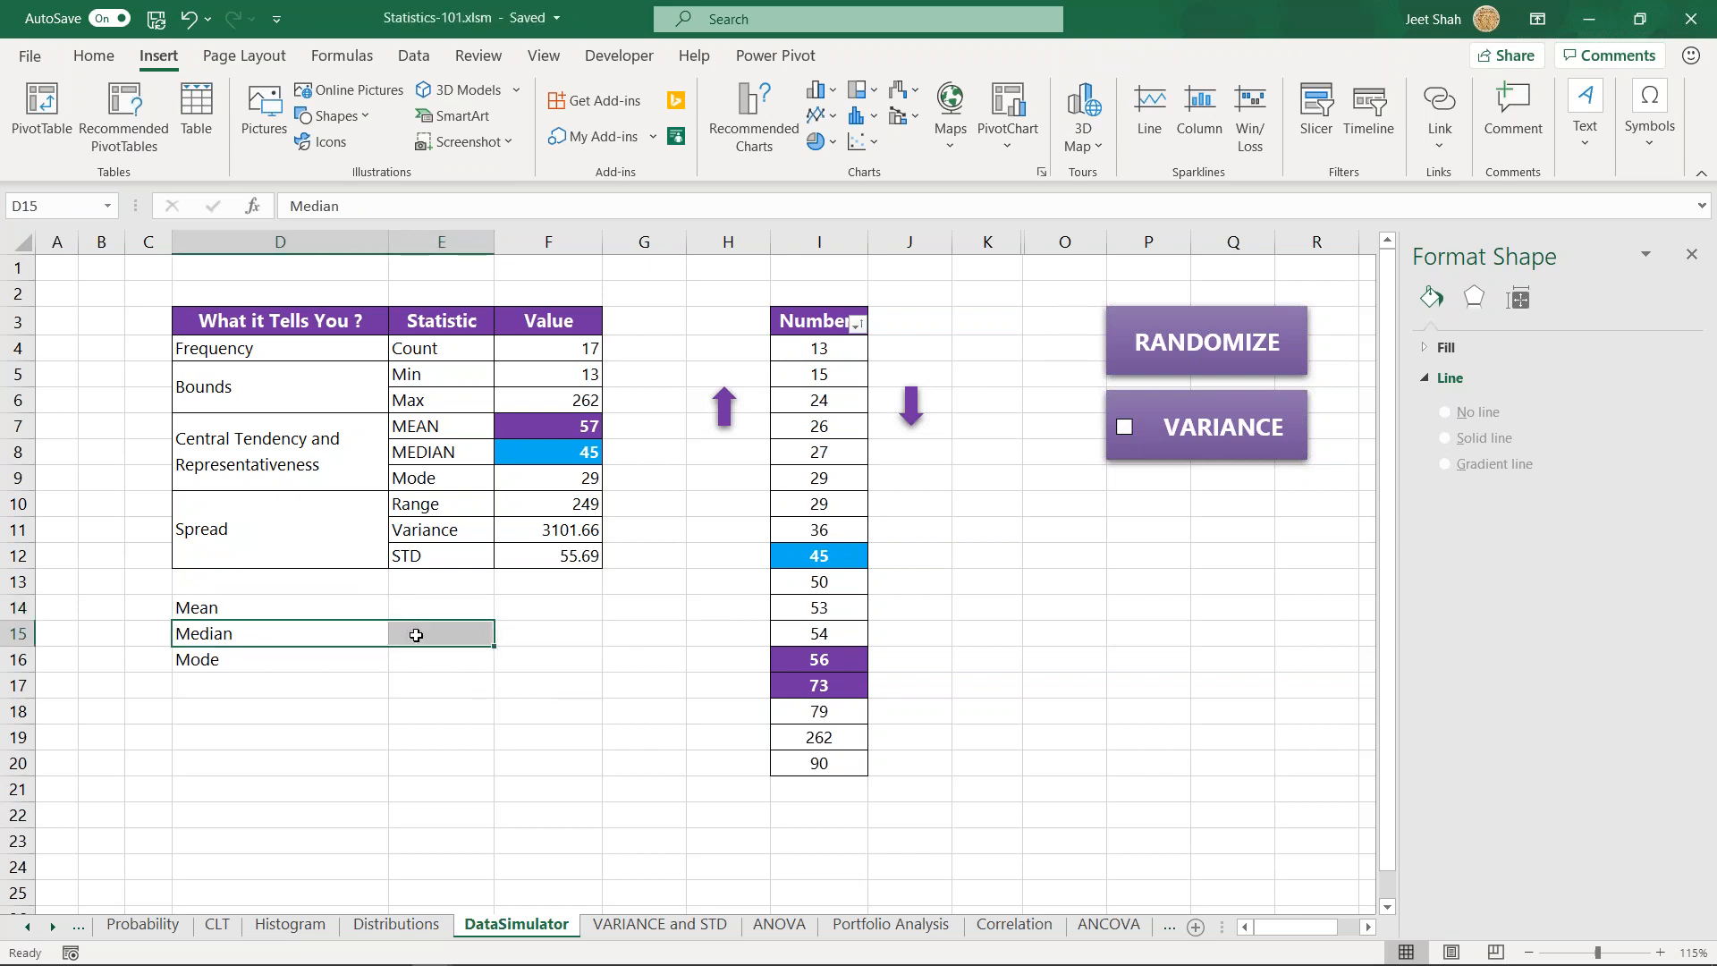
{"action": "left_click", "coordinate": [430, 633]}
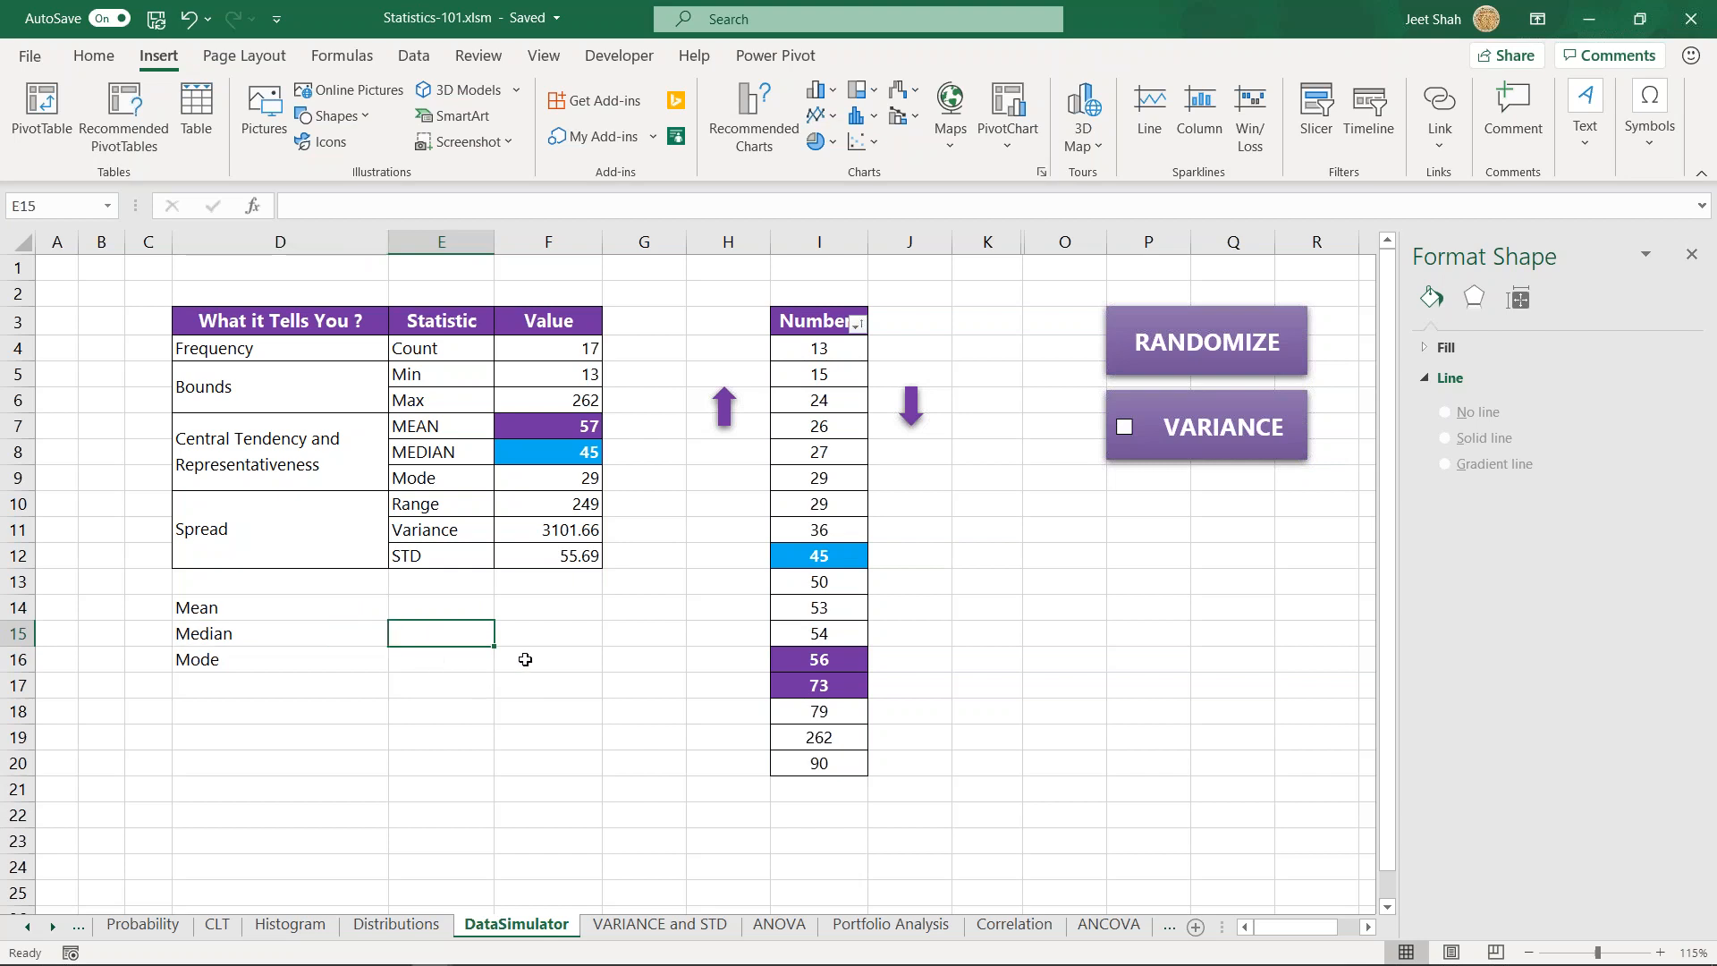
{"action": "type", "text": "middle no."}
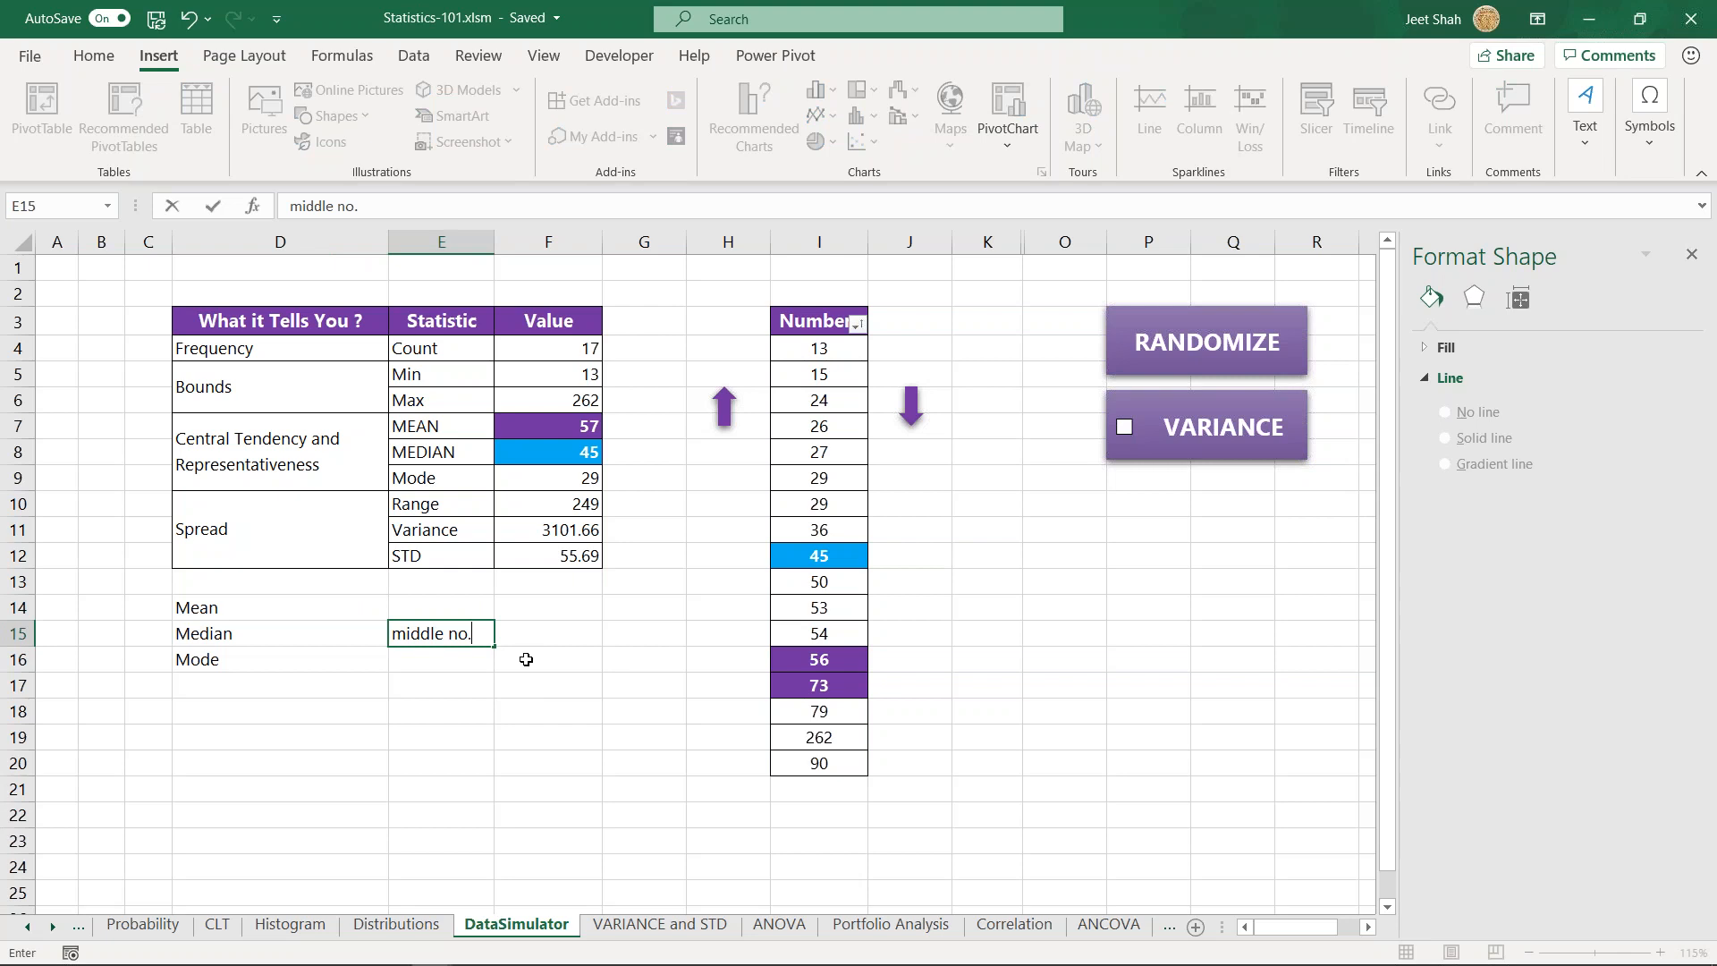
{"action": "key", "text": "Return"}
- Enter the numbers 1 to 6 in cells D19 to D24 as a sample list
{"action": "scroll", "coordinate": [1337, 630], "scroll_direction": "down", "scroll_amount": 1}
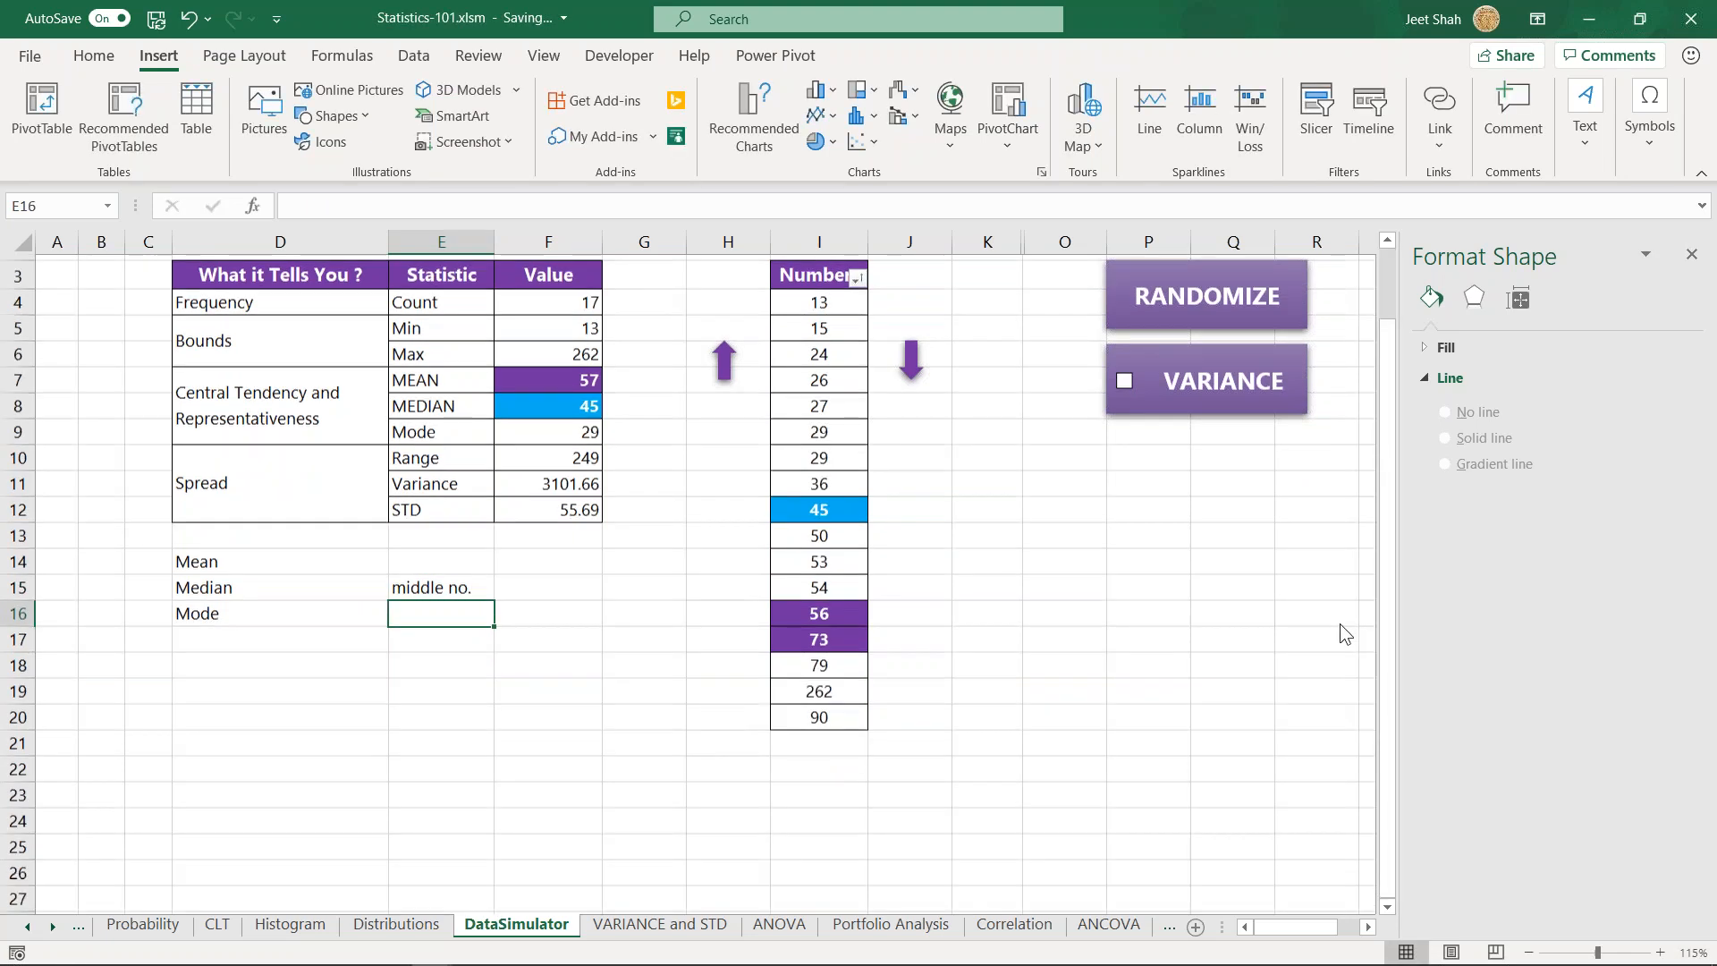
{"action": "left_click", "coordinate": [285, 653]}
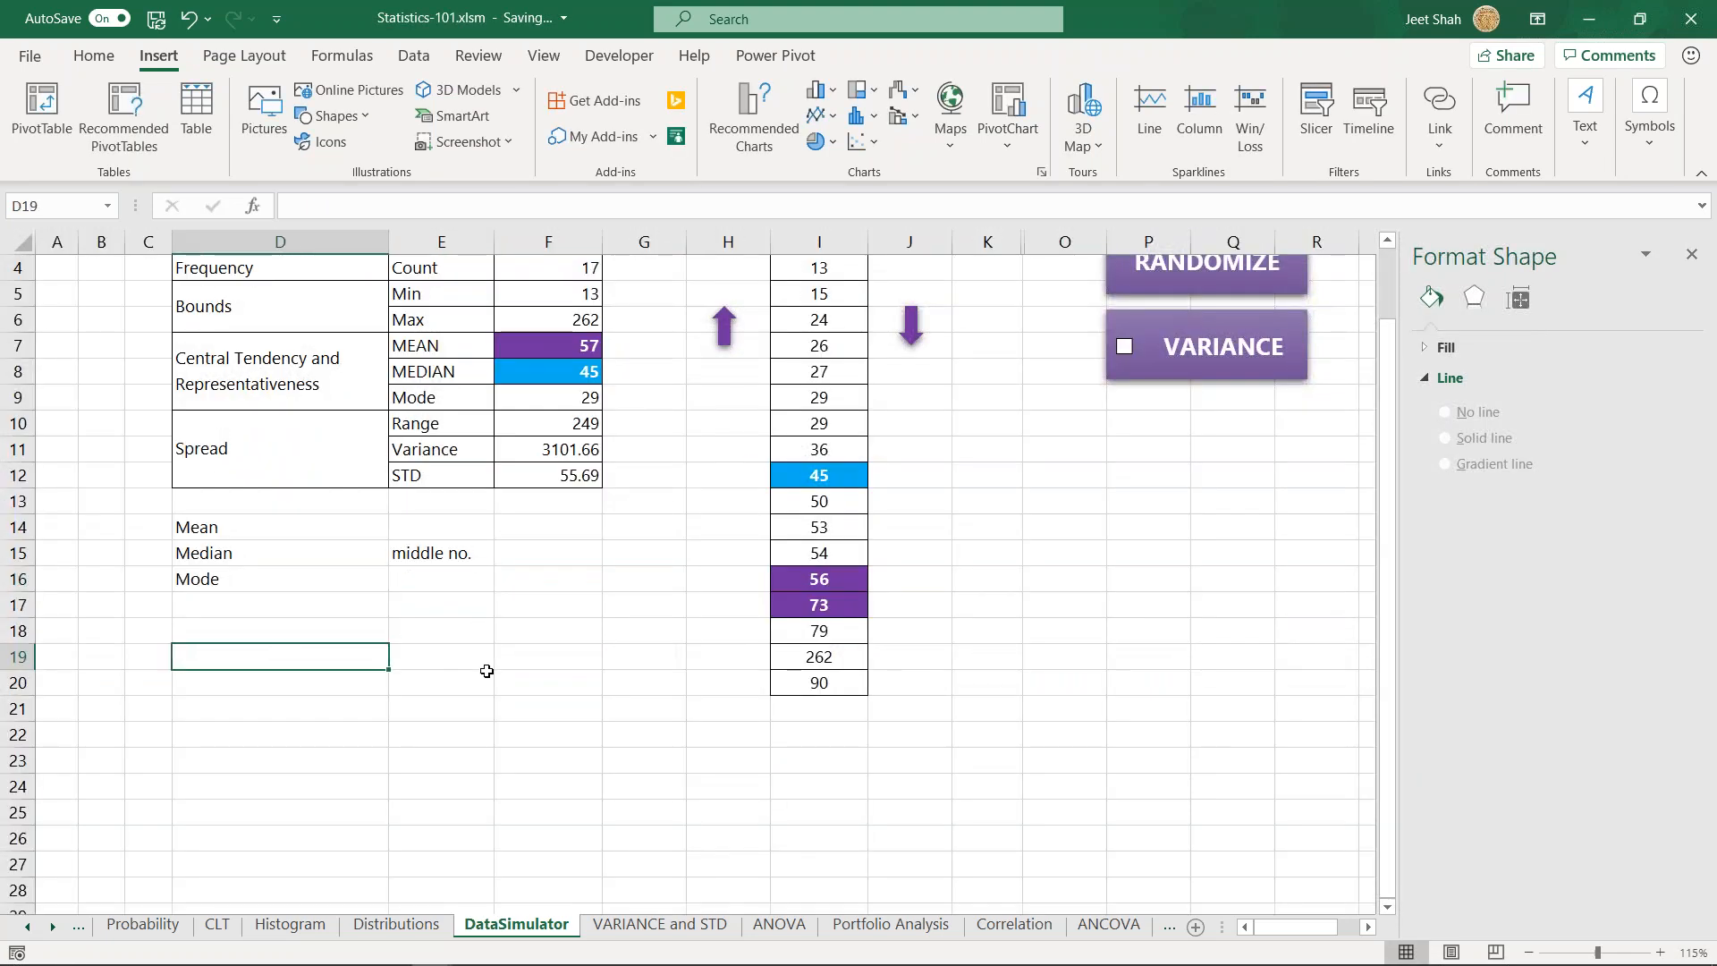
{"action": "type", "text": "1 2"}
{"action": "key", "text": "Return"}
{"action": "type", "text": "3 4 5 6"}
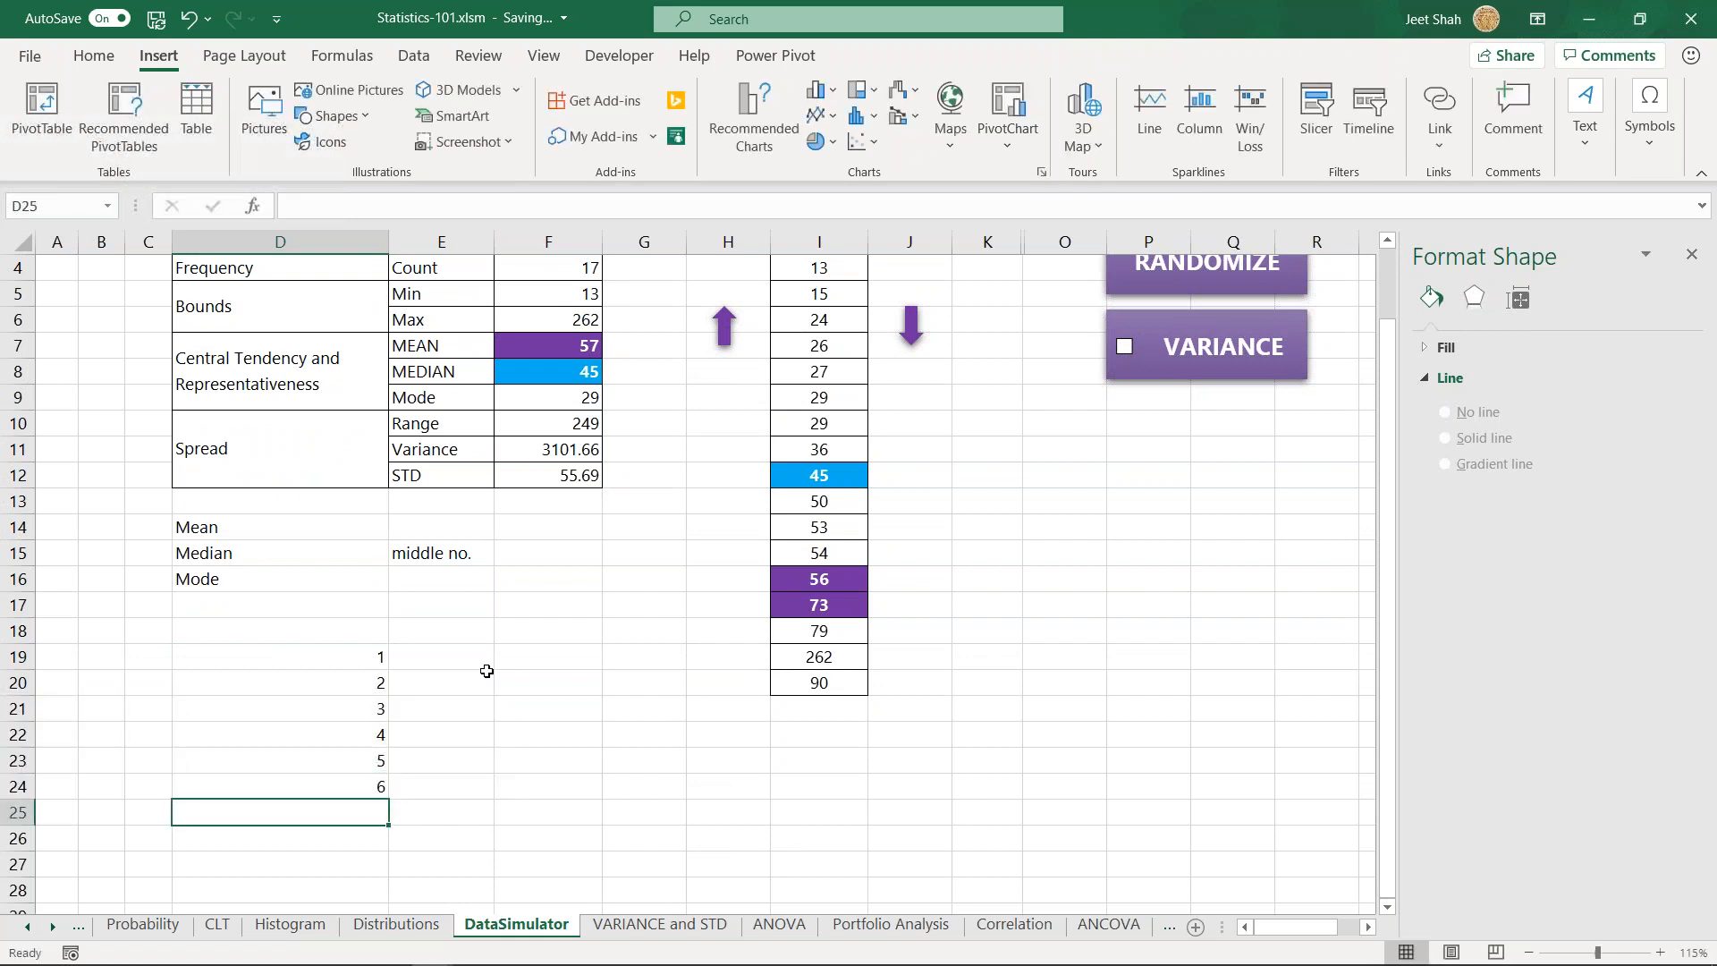
- Add the number 7 to the end of the sample list in cell D25 and return to D19
{"action": "key", "text": "Up"}
{"action": "key", "text": "ctrl+shift+Up"}
{"action": "key", "text": "Down"}
{"action": "key", "text": "Up"}
{"action": "key", "text": "Up"}
{"action": "key", "text": "Up"}
{"action": "key", "text": "Up"}
{"action": "key", "text": "Up"}
{"action": "key", "text": "Up"}
{"action": "key", "text": "Down"}
{"action": "key", "text": "Down"}
{"action": "key", "text": "Down"}
{"action": "key", "text": "Down"}
{"action": "key", "text": "Down"}
{"action": "key", "text": "Down"}
{"action": "type", "text": "7"}
{"action": "key", "text": "Return"}
{"action": "key", "text": "Up"}
{"action": "key", "text": "Up"}
{"action": "key", "text": "ctrl+shift+Up"}
{"action": "key", "text": "Up"}
{"action": "key", "text": "Up"}
{"action": "key", "text": "Up"}
{"action": "key", "text": "Up"}
{"action": "key", "text": "Up"}
{"action": "key", "text": "Up"}
{"action": "key", "text": "Up"}
{"action": "key", "text": "Up"}
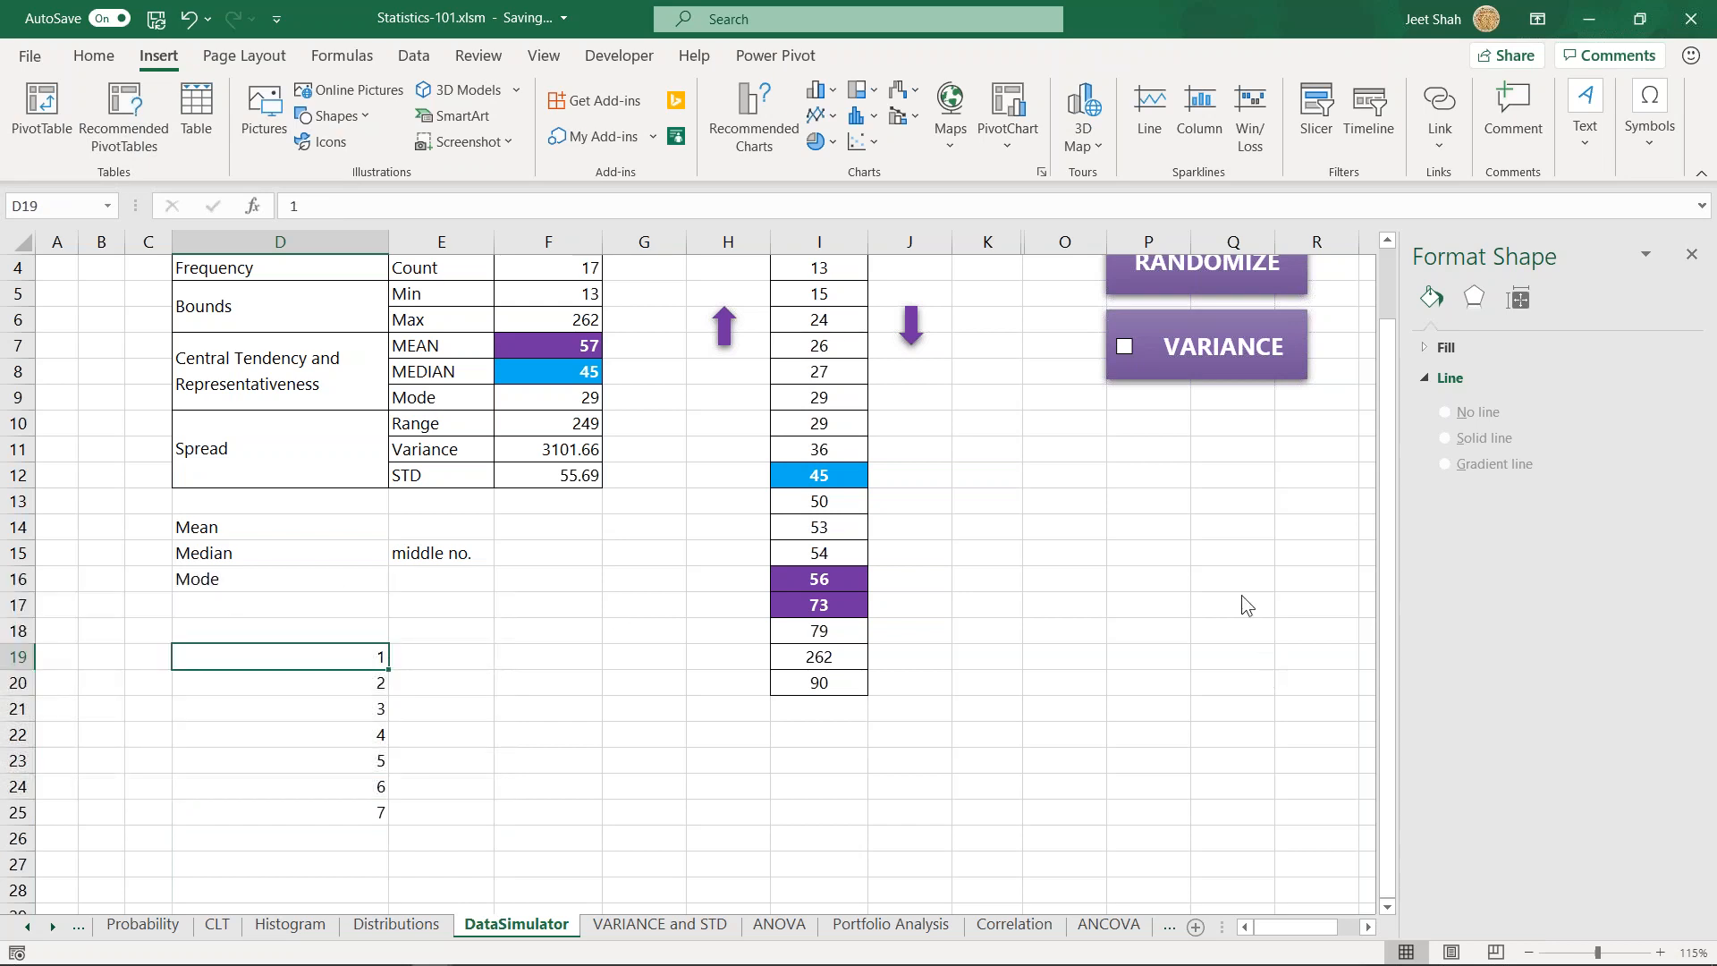
- Select the list's middle number in D22, then clear the 7 from cell D25
{"action": "left_click", "coordinate": [376, 730]}
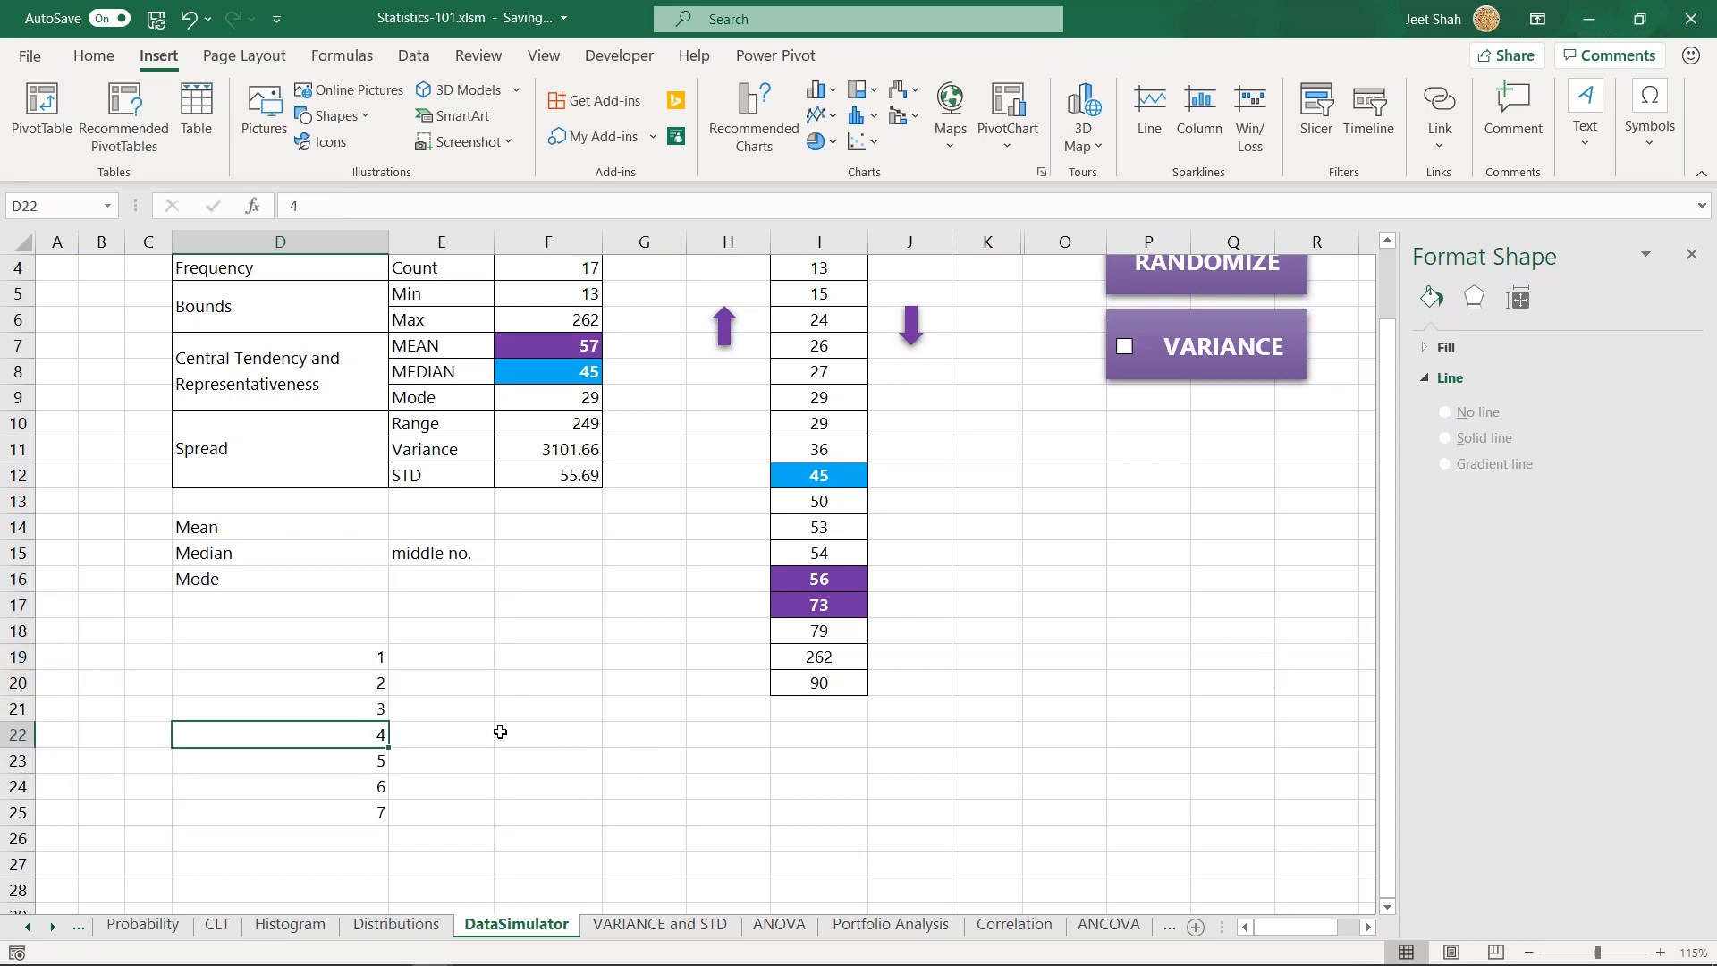
{"action": "left_click", "coordinate": [372, 810]}
{"action": "key", "text": "Delete"}
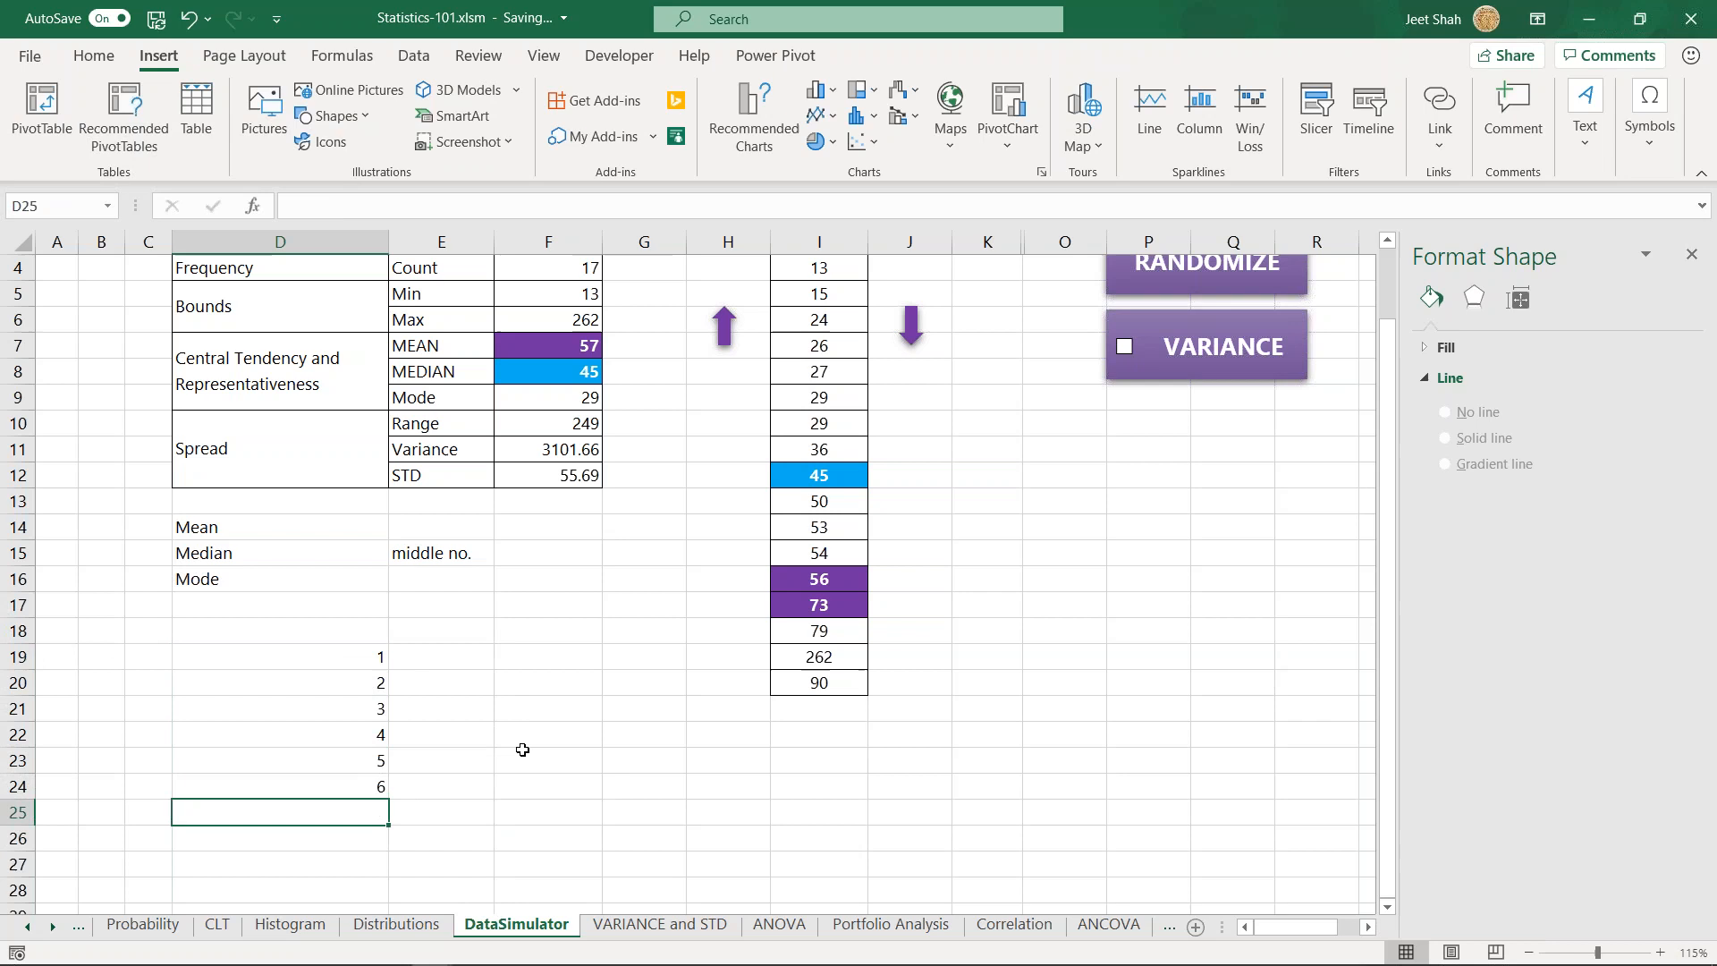
- Highlight the sample list and its two middle numbers, then average D21:D22 in cell F21 with the AVERAGE function
{"action": "left_click_drag", "start_coordinate": [372, 659], "coordinate": [374, 786]}
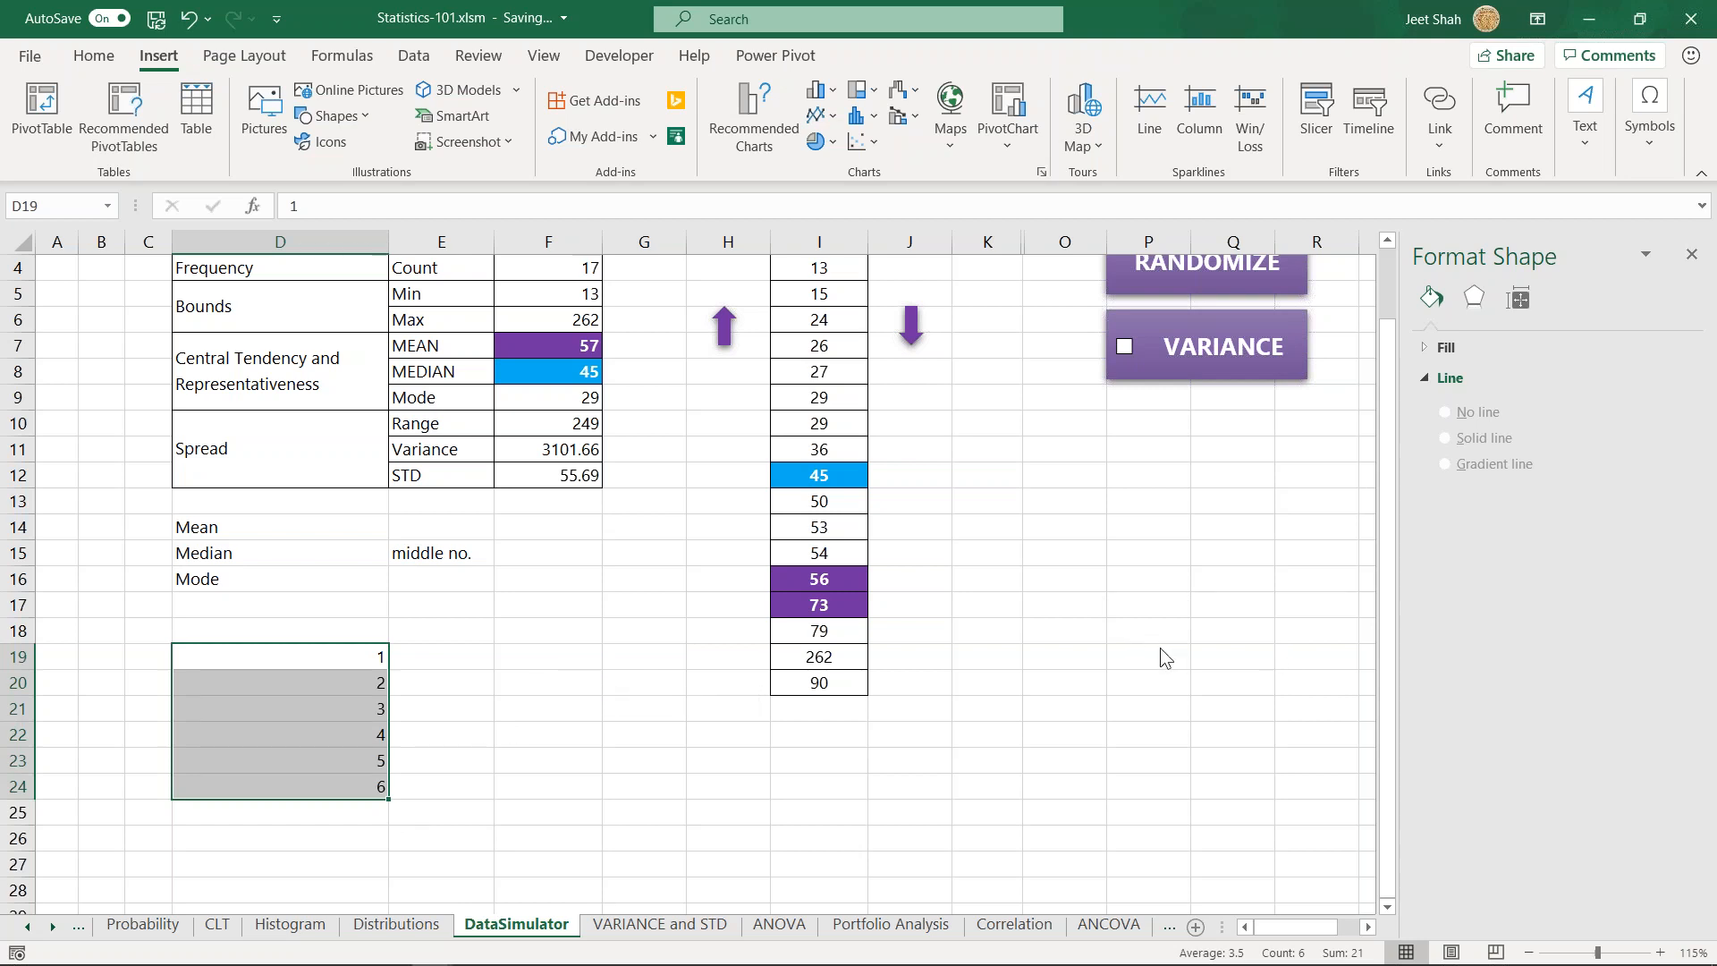
{"action": "left_click_drag", "start_coordinate": [372, 708], "coordinate": [372, 735]}
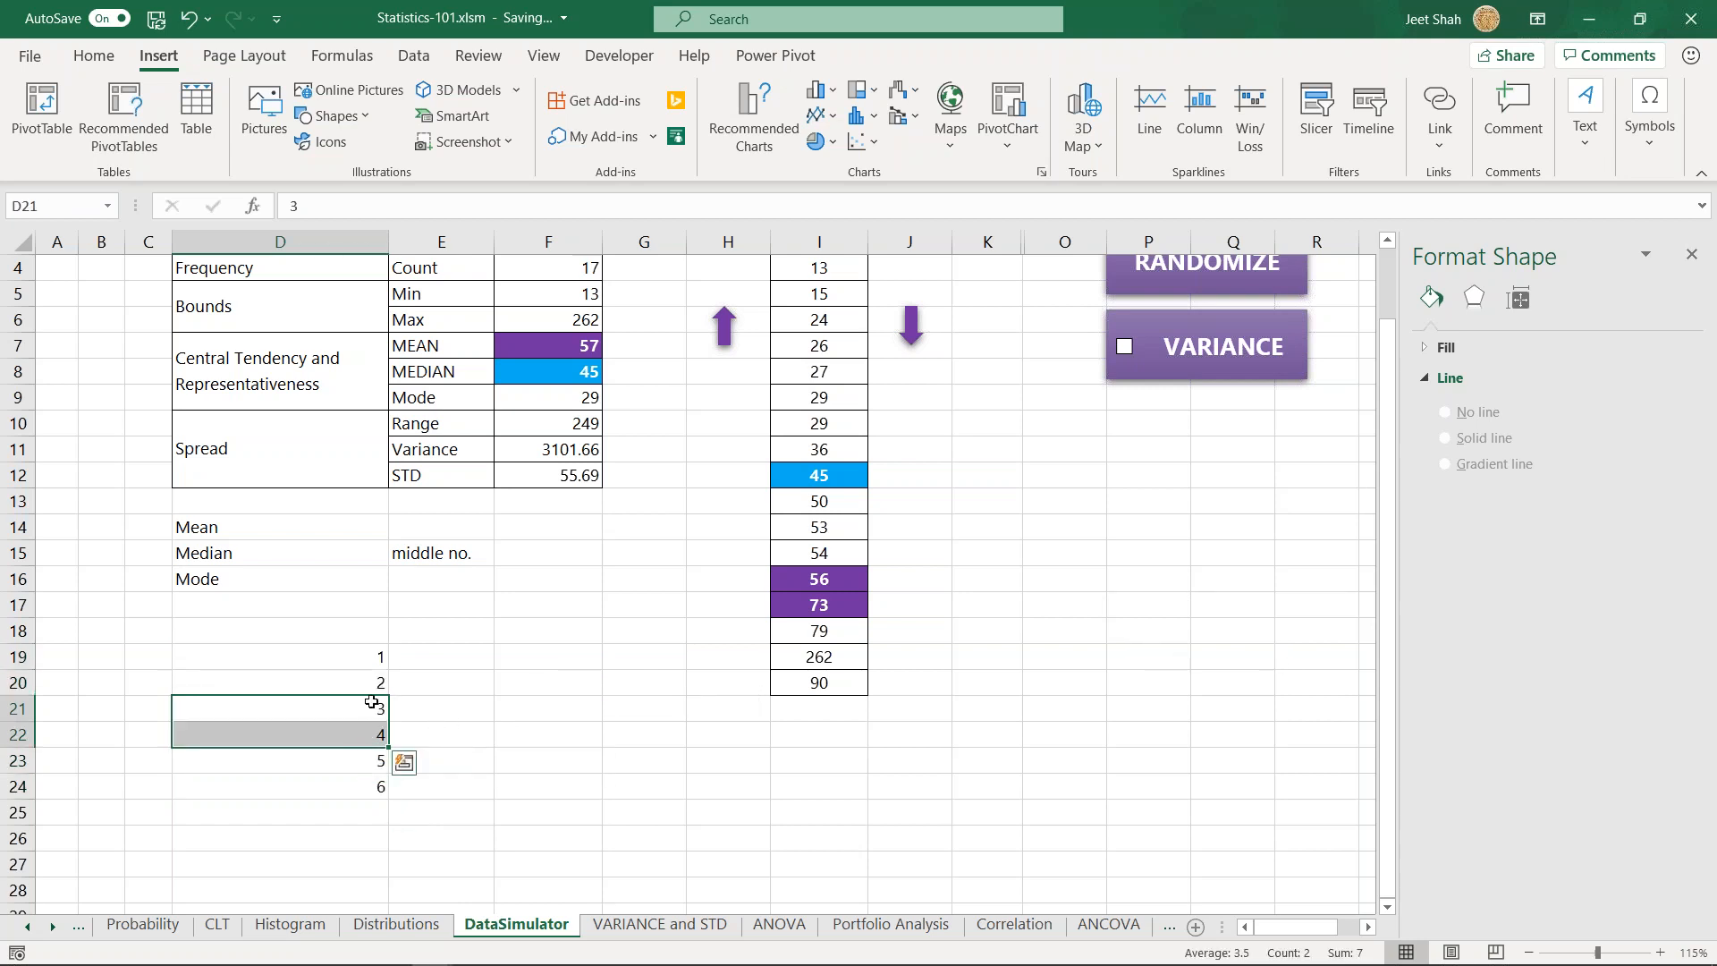
{"action": "left_click", "coordinate": [462, 710]}
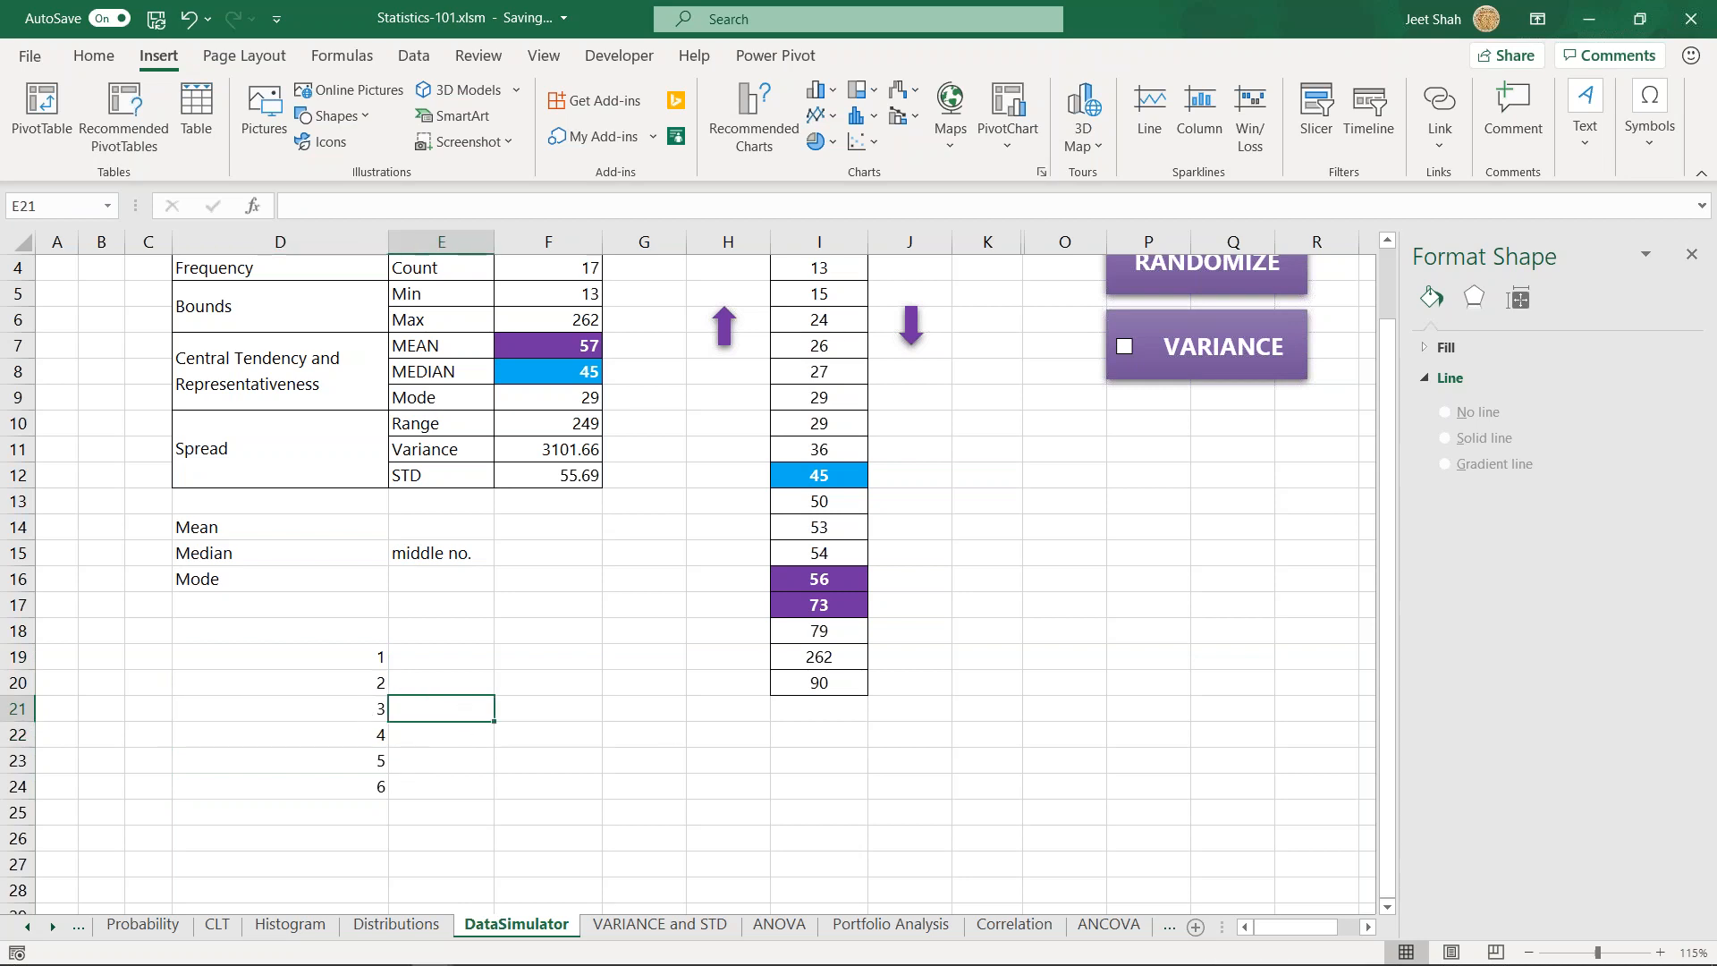
{"action": "left_click", "coordinate": [529, 706]}
{"action": "double_click", "coordinate": [549, 710]}
{"action": "type", "text": "=avera"}
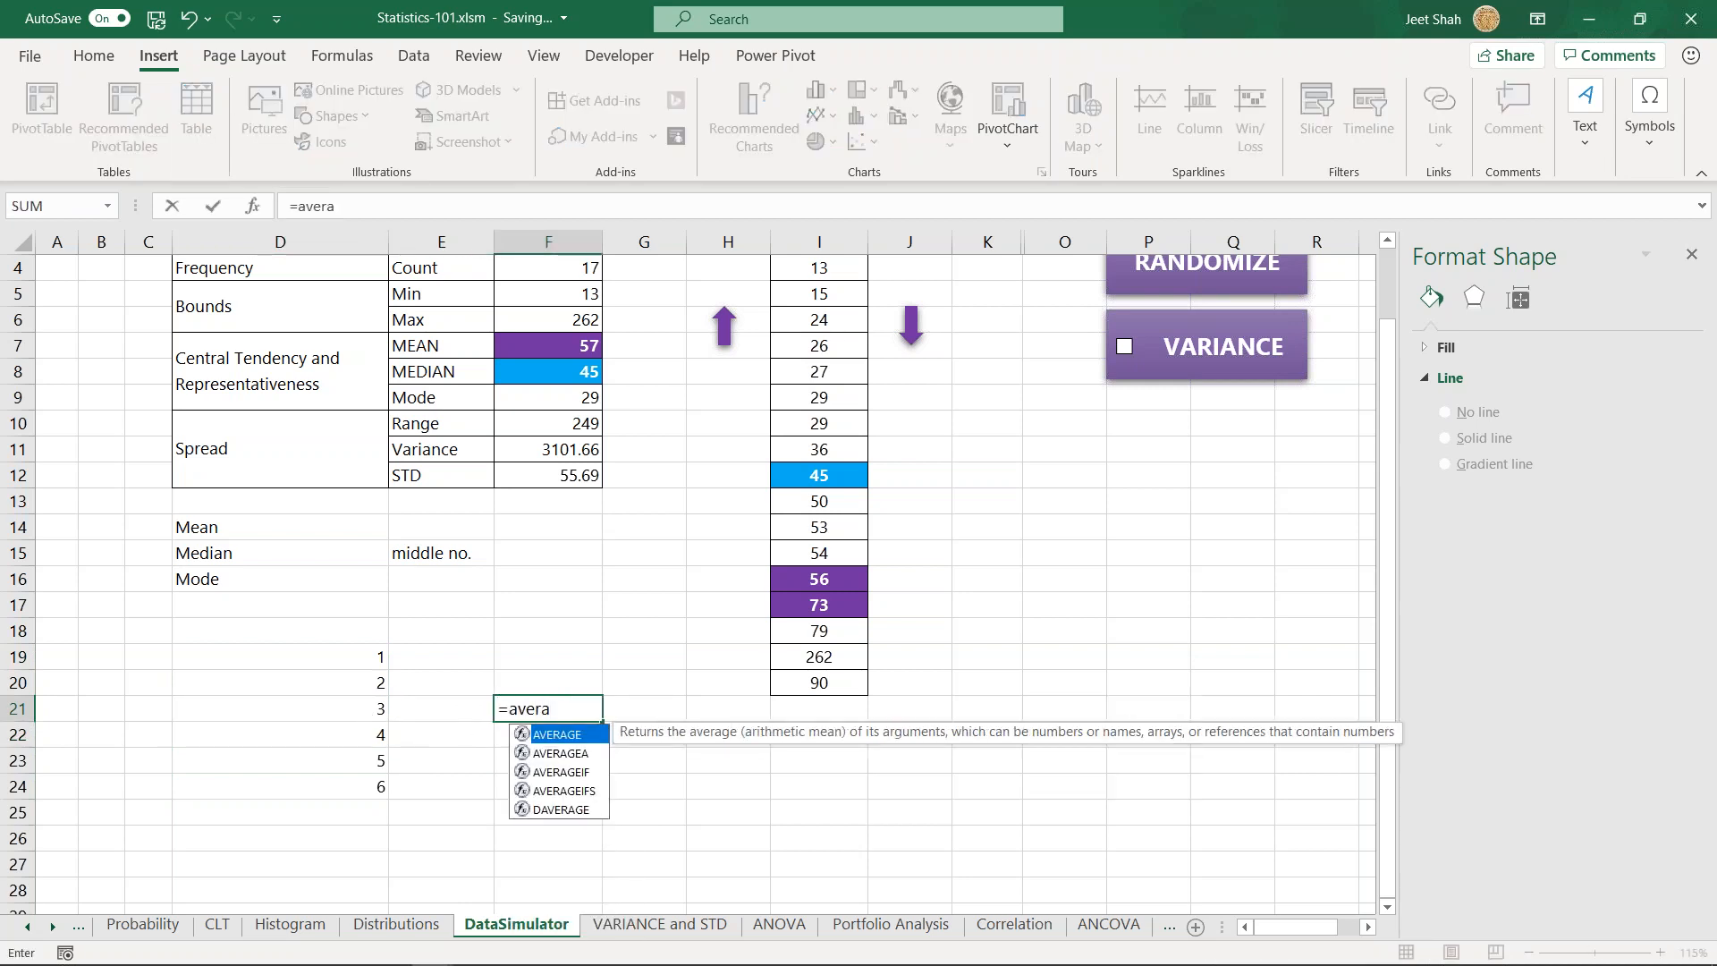
{"action": "key", "text": "Tab"}
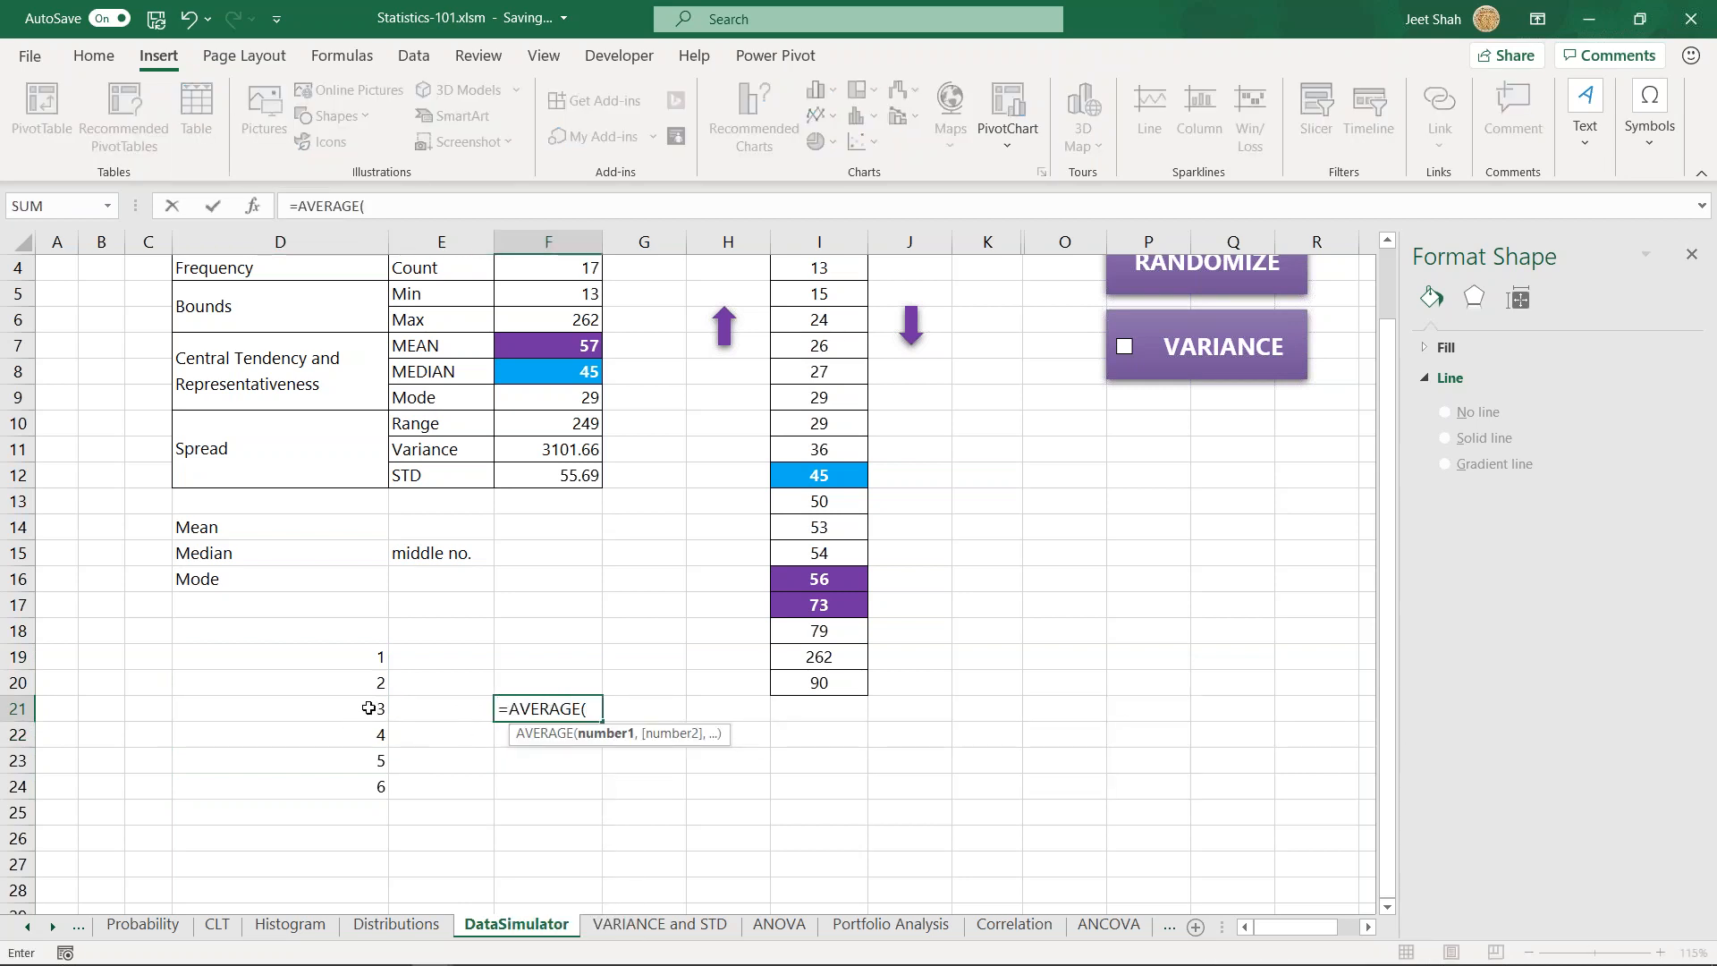
{"action": "left_click_drag", "start_coordinate": [371, 708], "coordinate": [374, 738]}
{"action": "key", "text": "ctrl+Return"}
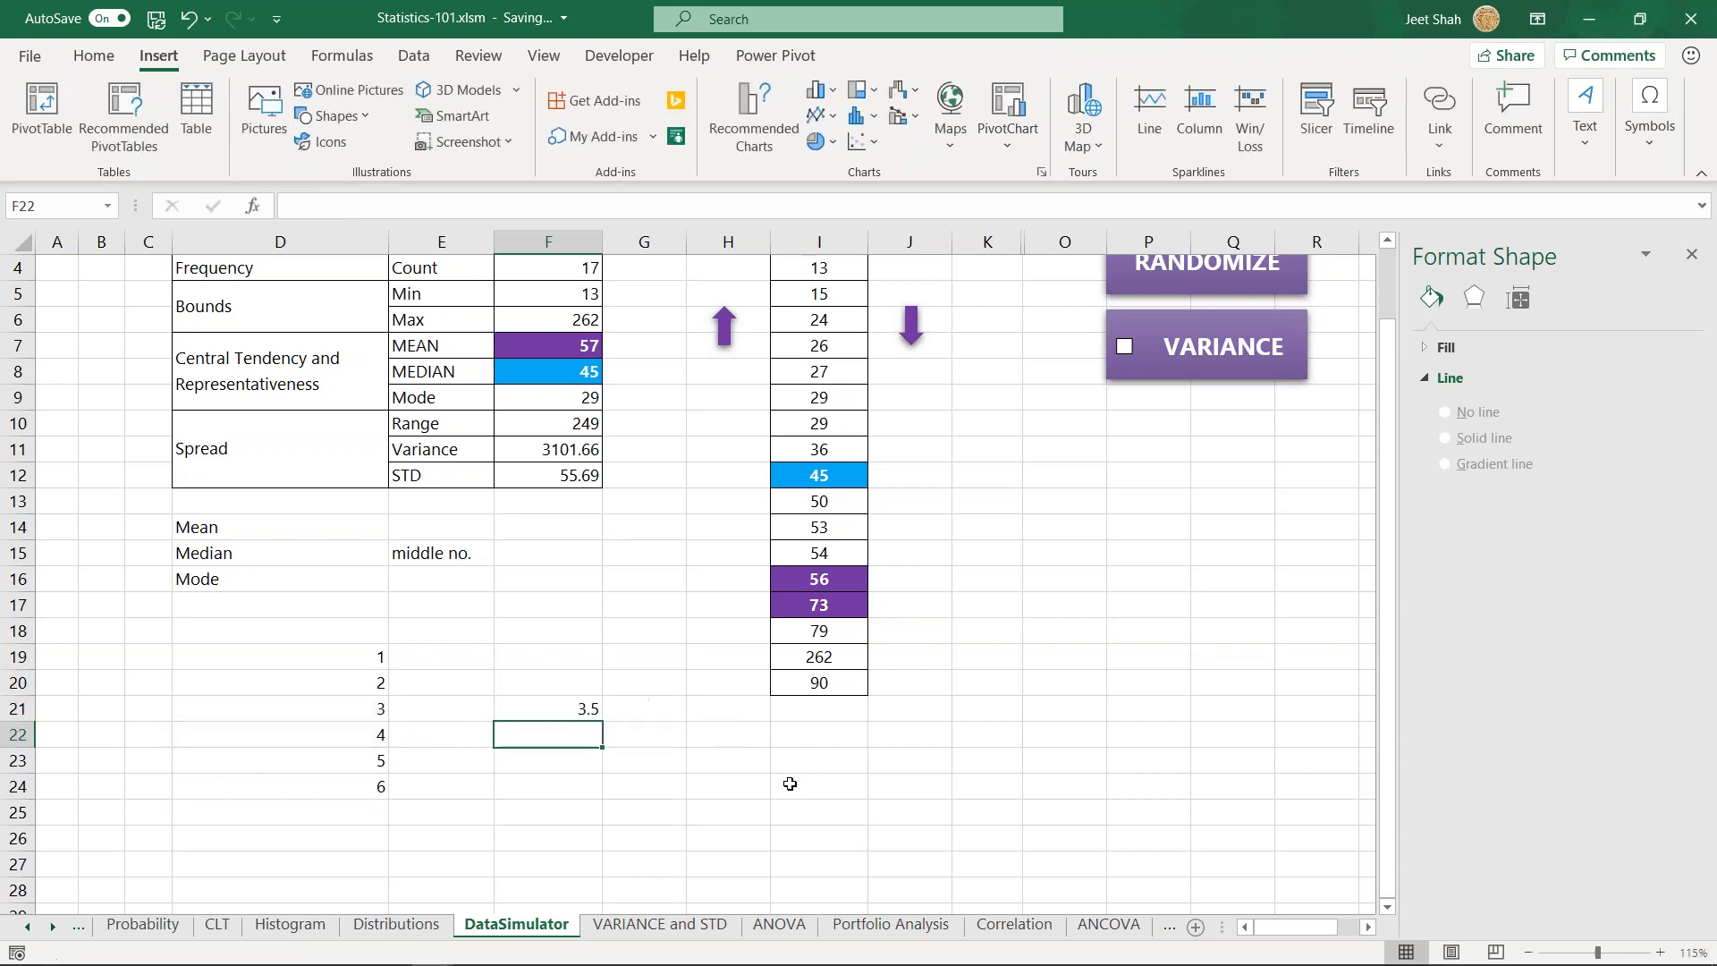
- Enter the label median in cell G21 beside the average
{"action": "key", "text": "Right"}
{"action": "type", "text": "median"}
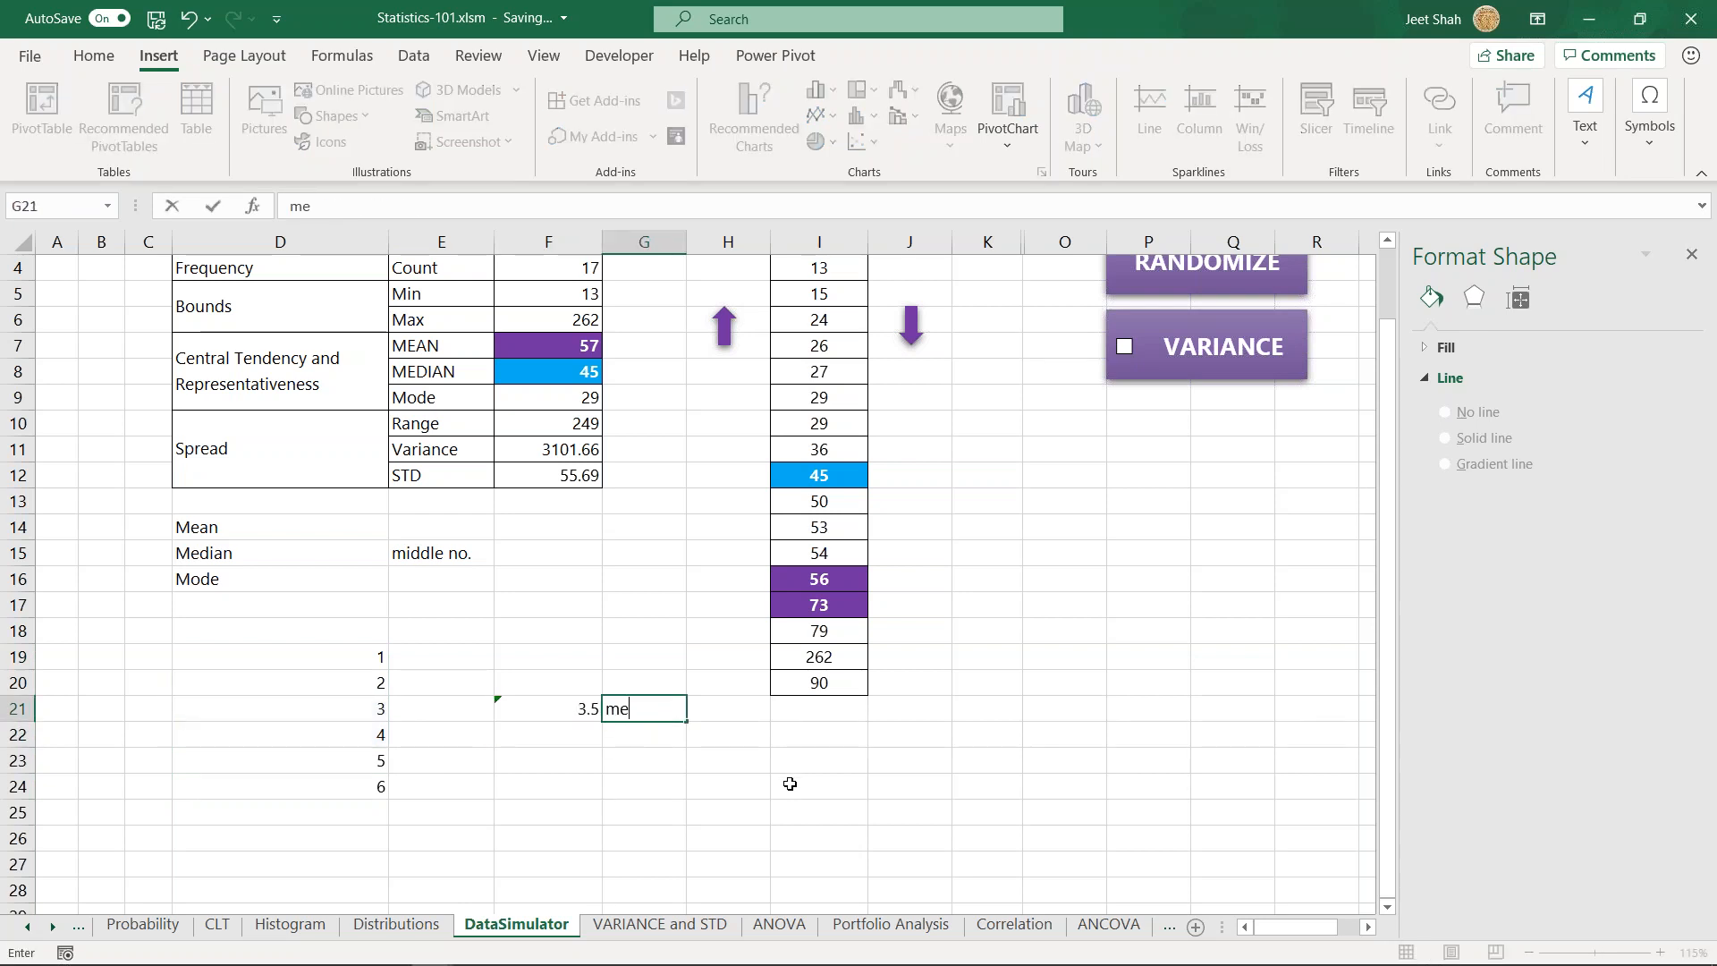
{"action": "key", "text": "Return"}
- Clear the average and its label from cells F21 and G21
{"action": "key", "text": "Down"}
{"action": "key", "text": "Page_Down"}
{"action": "key", "text": "Page_Down"}
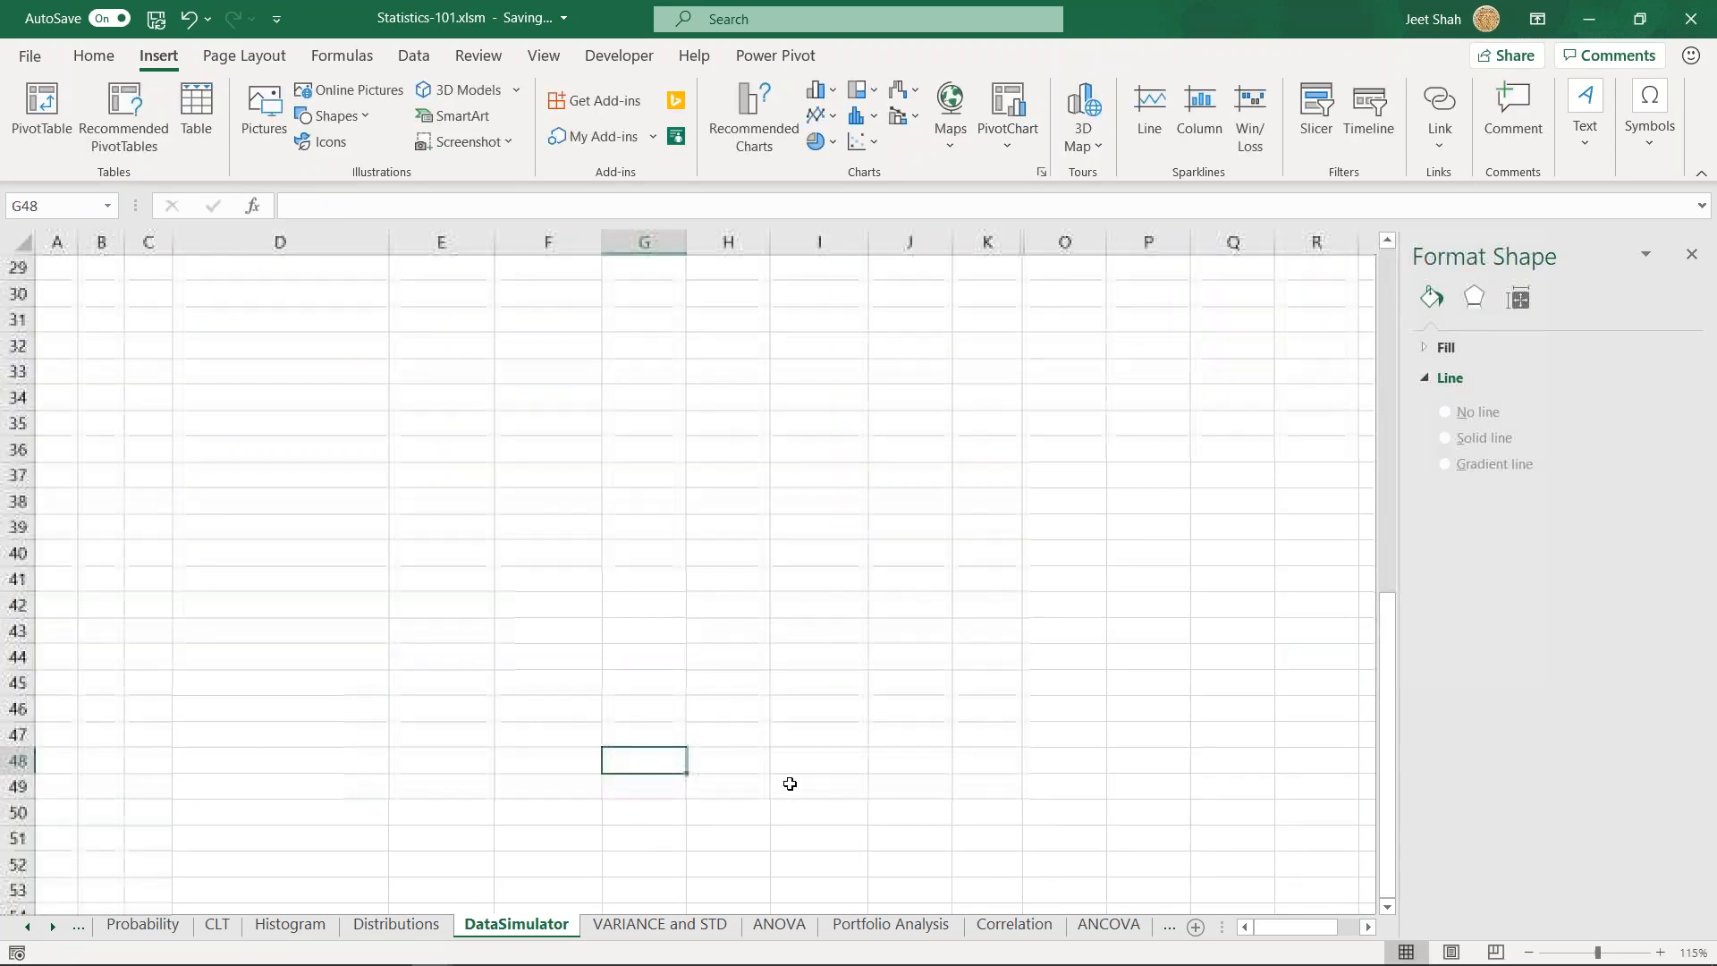
{"action": "key", "text": "Page_Up"}
{"action": "key", "text": "Page_Up"}
{"action": "key", "text": "Up"}
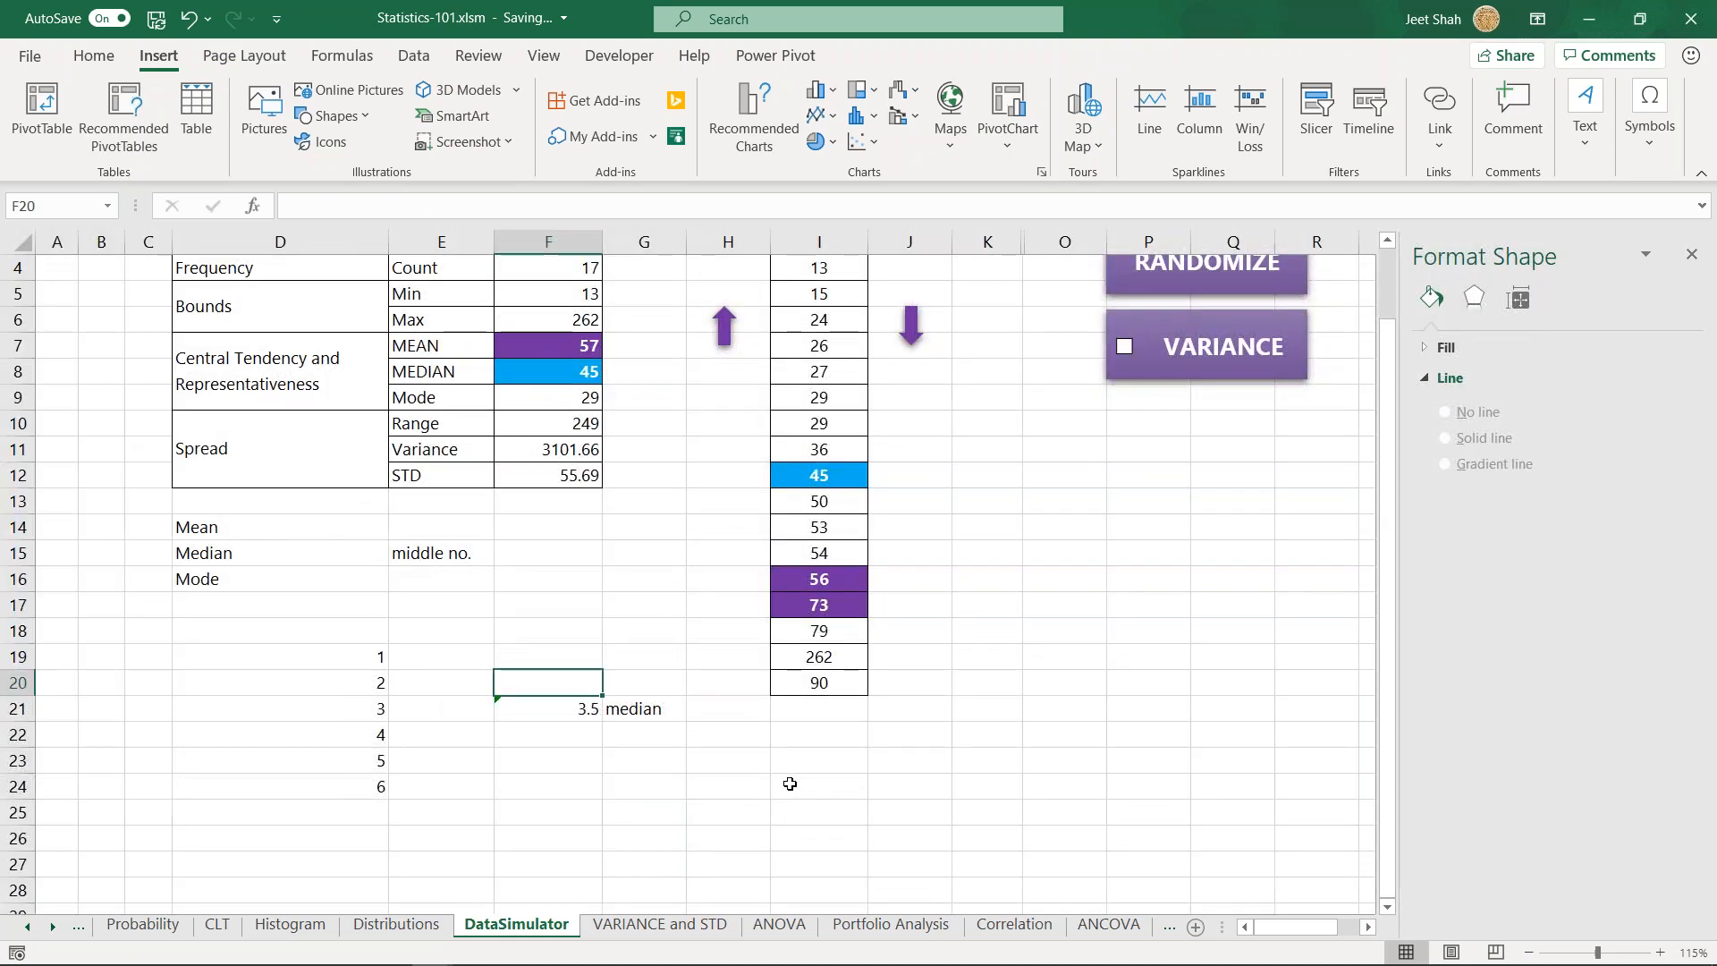
{"action": "key", "text": "shift+Right"}
{"action": "key", "text": "Delete"}
{"action": "key", "text": "Left"}
{"action": "key", "text": "Left"}
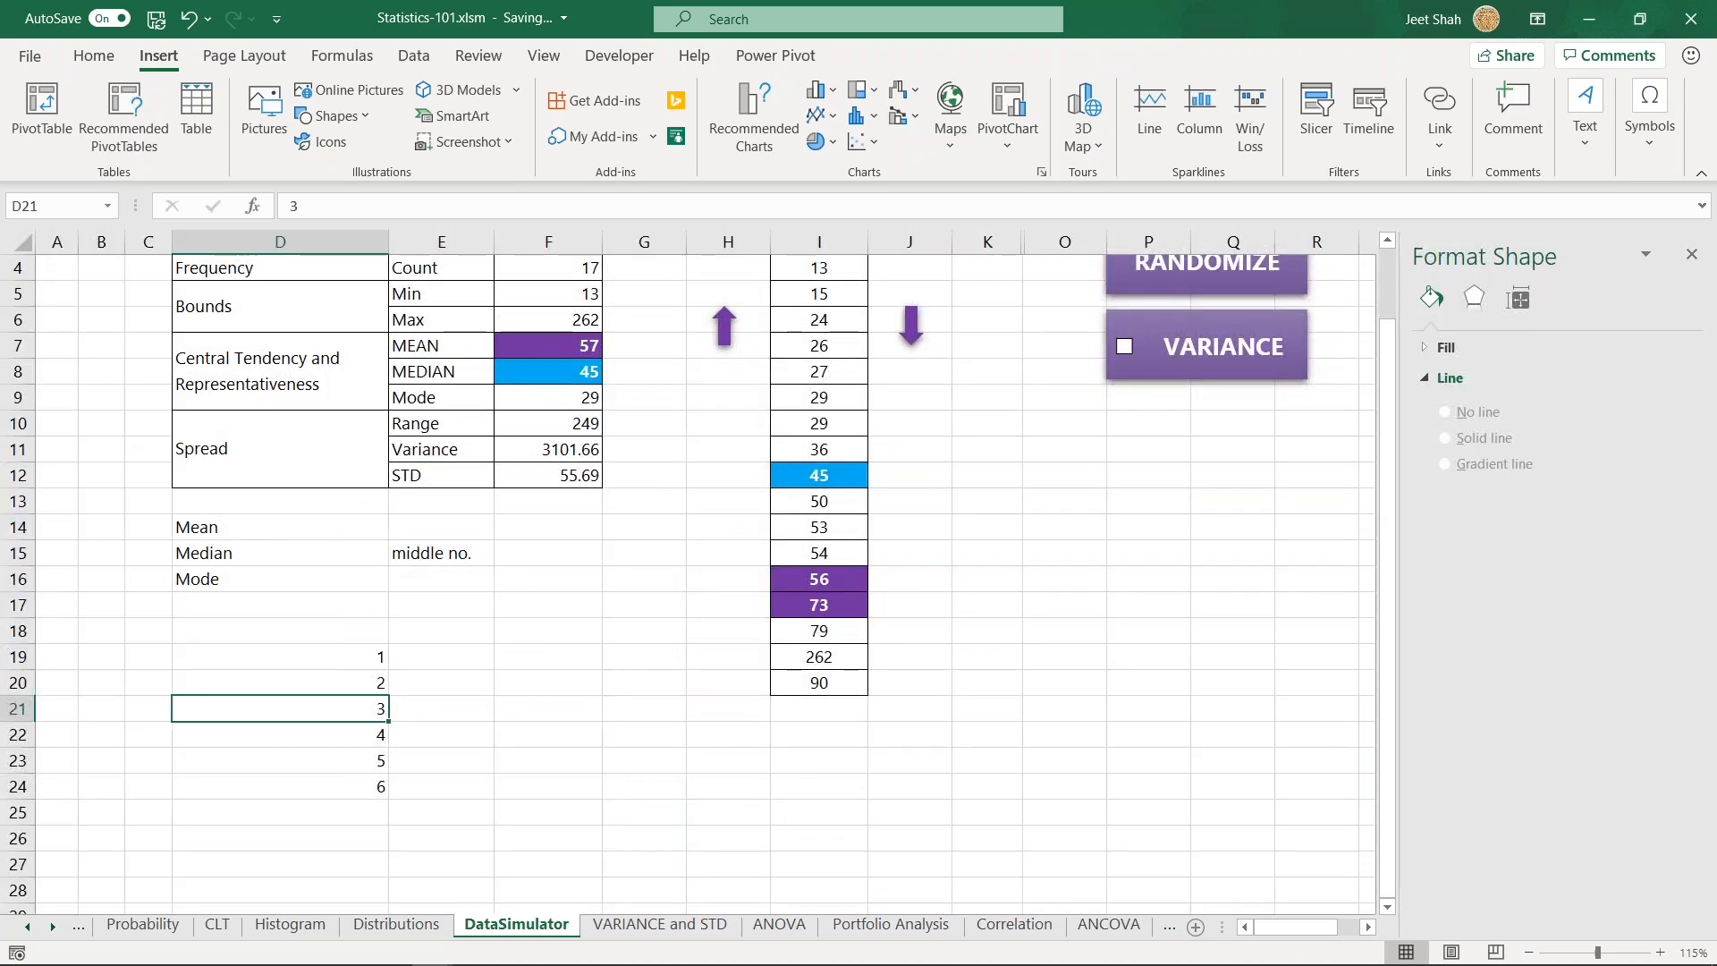
- Extend the sample list in cells D25 to D30 with 2, 3, 4, 3, 23 and 5
{"action": "left_click", "coordinate": [276, 581]}
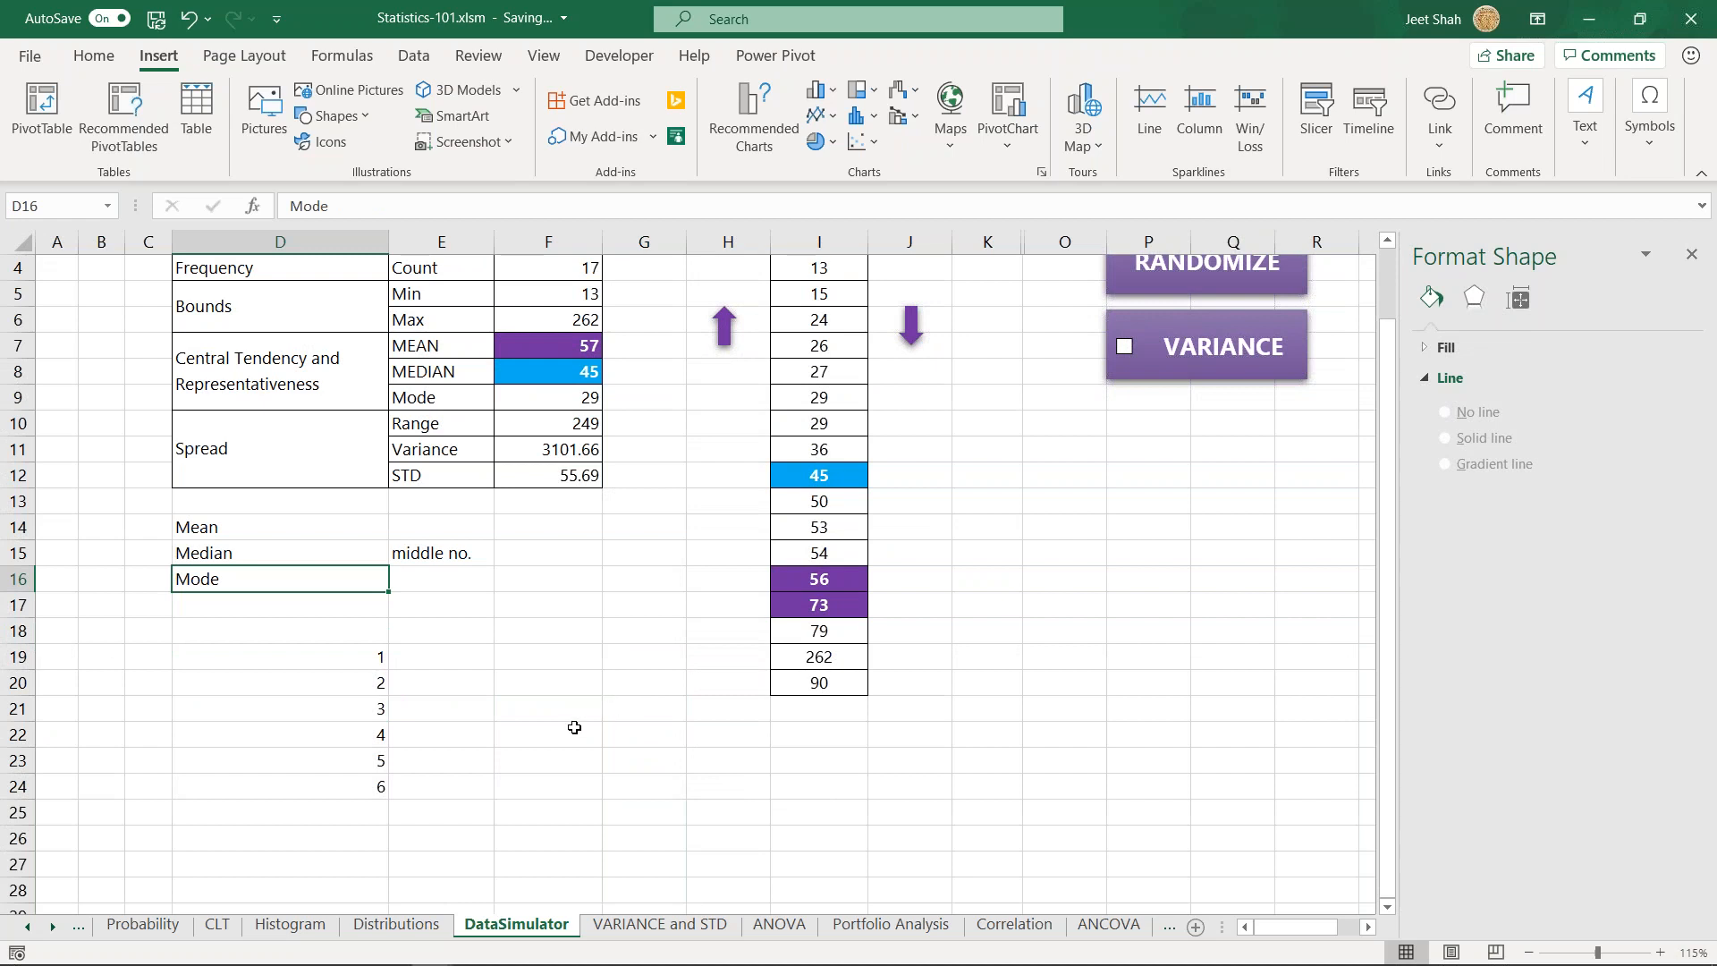
{"action": "left_click_drag", "start_coordinate": [373, 659], "coordinate": [375, 788]}
{"action": "left_click", "coordinate": [374, 817]}
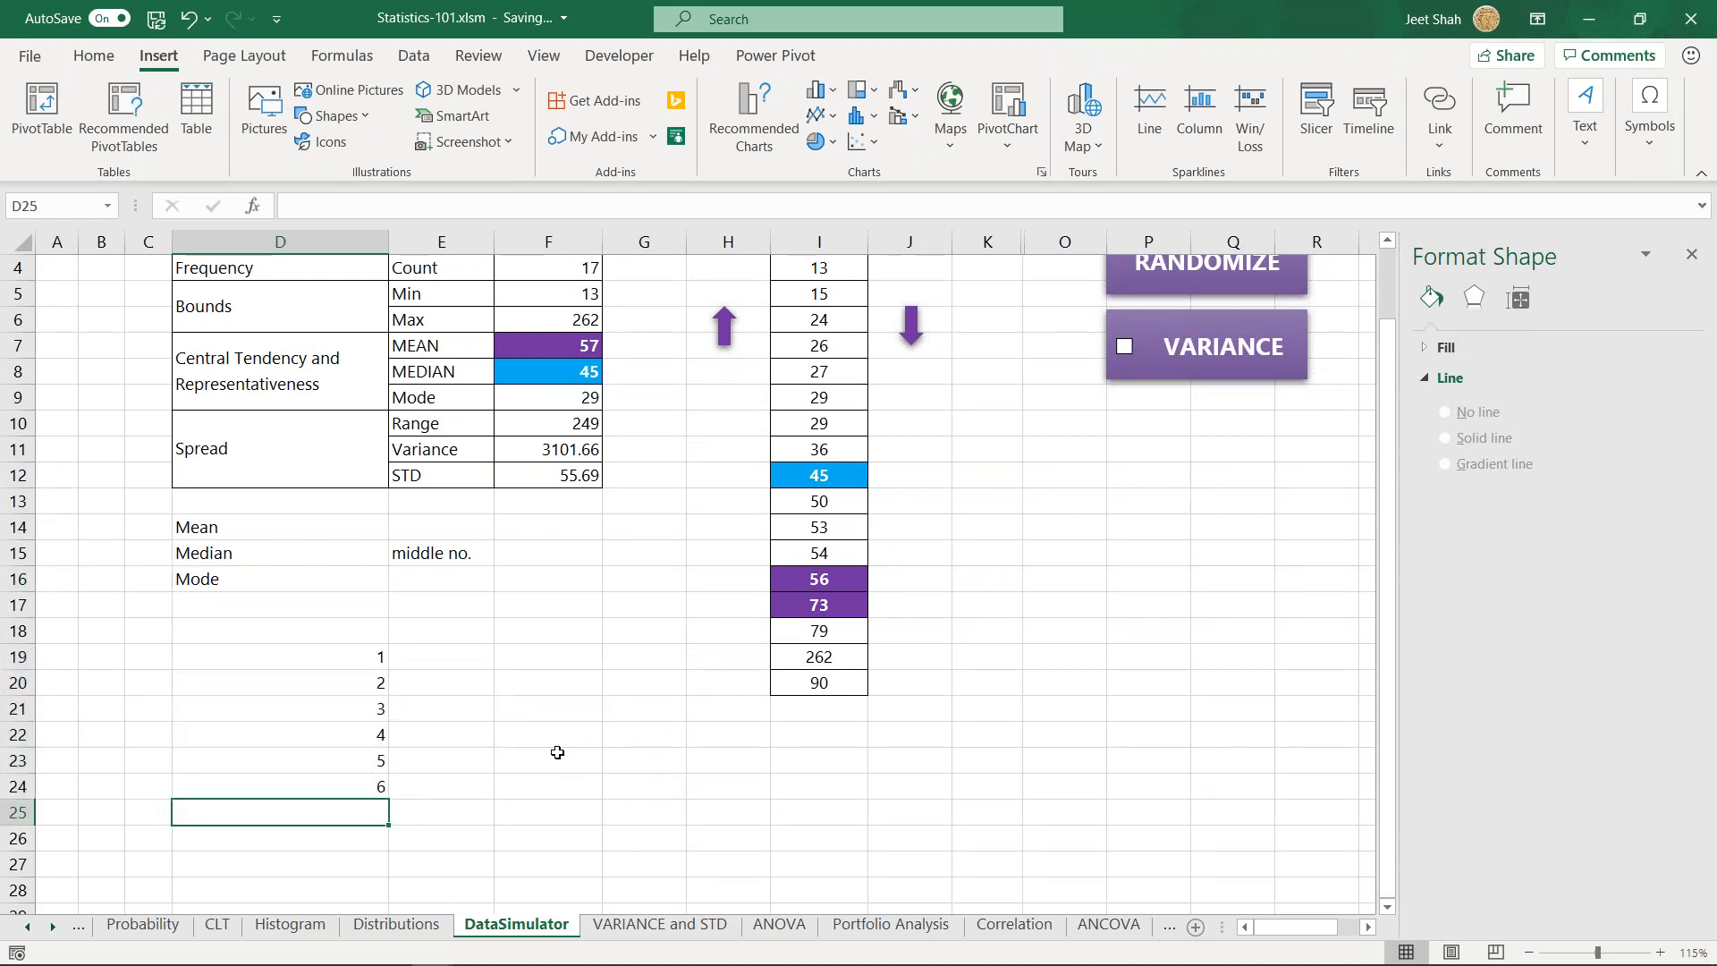
{"action": "type", "text": "2"}
{"action": "key", "text": "Return"}
{"action": "type", "text": "3"}
{"action": "key", "text": "Return"}
{"action": "type", "text": "4"}
{"action": "key", "text": "Return"}
{"action": "type", "text": "3"}
{"action": "key", "text": "Return"}
{"action": "type", "text": "23"}
{"action": "key", "text": "Return"}
{"action": "type", "text": "5"}
{"action": "key", "text": "Return"}
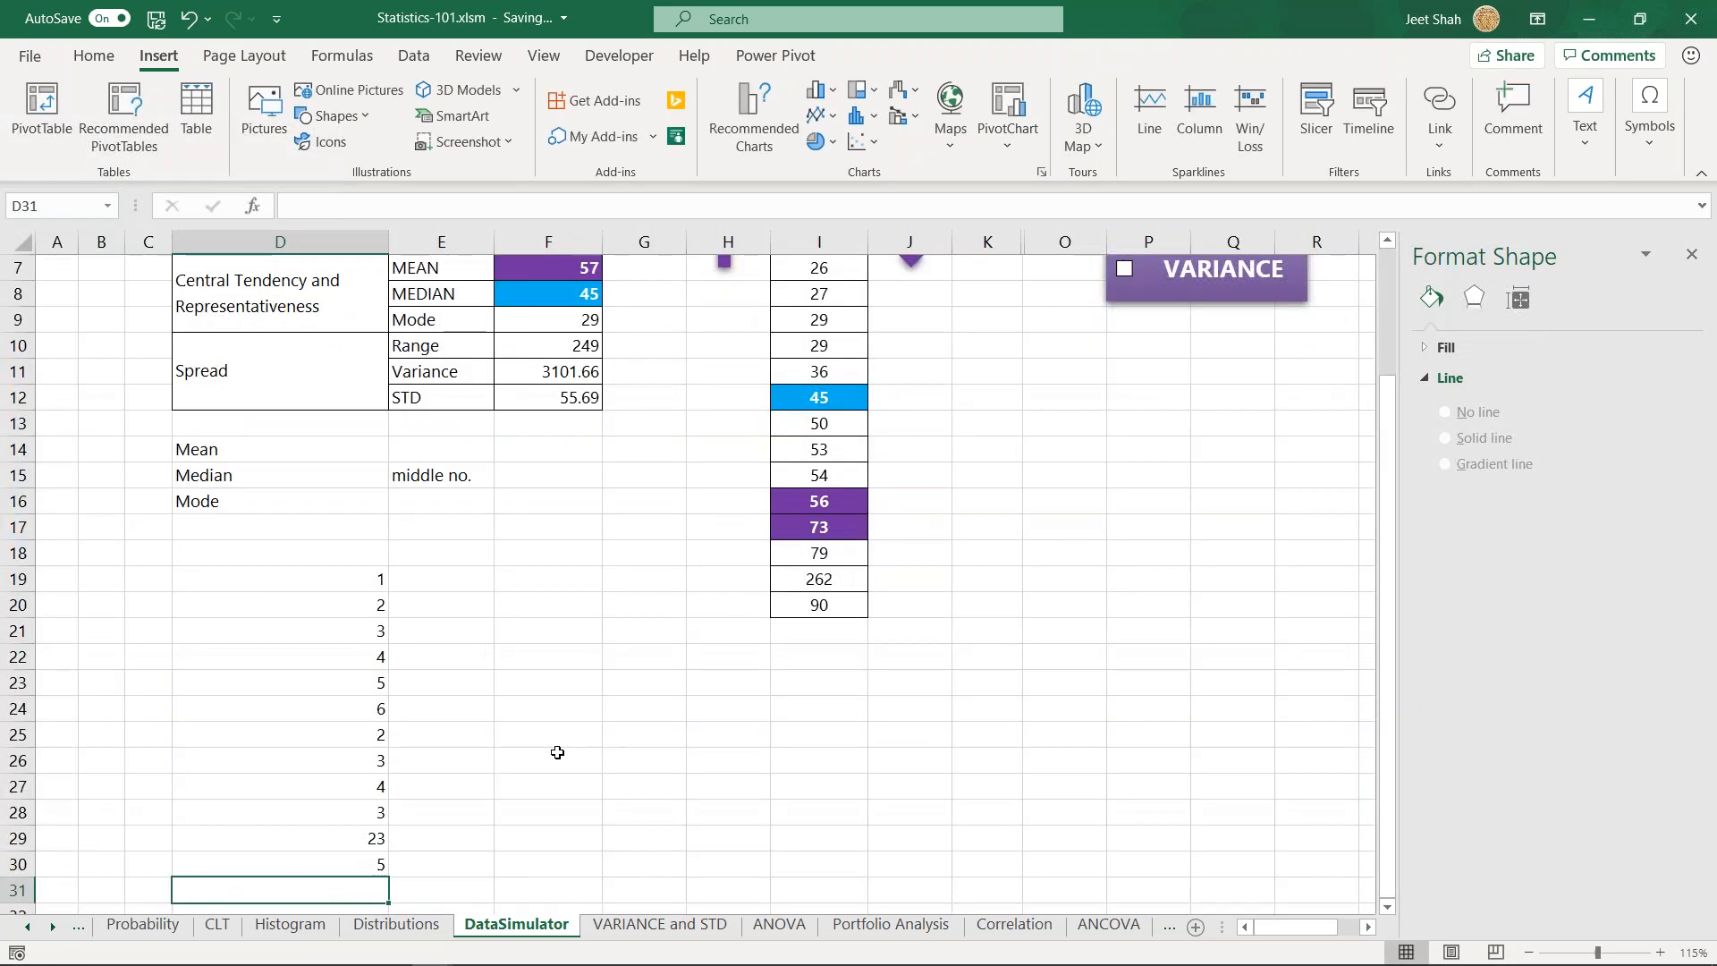
{"action": "key", "text": "Return"}
{"action": "key", "text": "Up"}
{"action": "key", "text": "Up"}
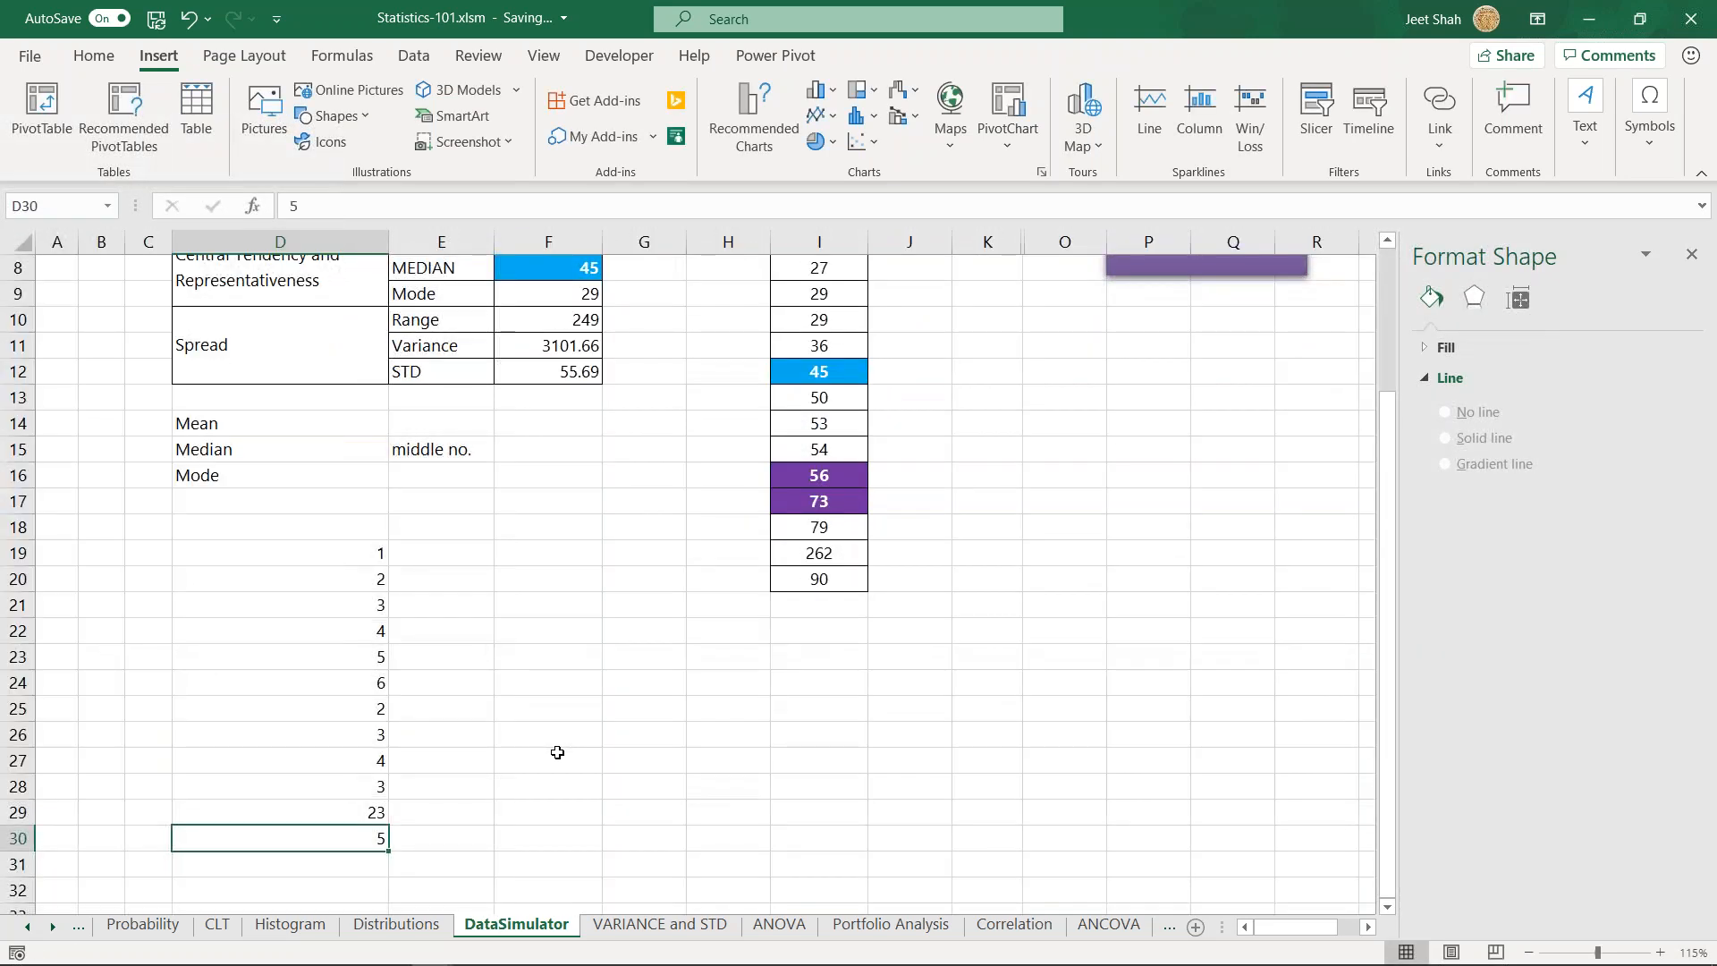
- Append 2, 2 and 3 to the sample list in cells D31 to D33
{"action": "key", "text": "Return"}
{"action": "type", "text": "2"}
{"action": "key", "text": "Return"}
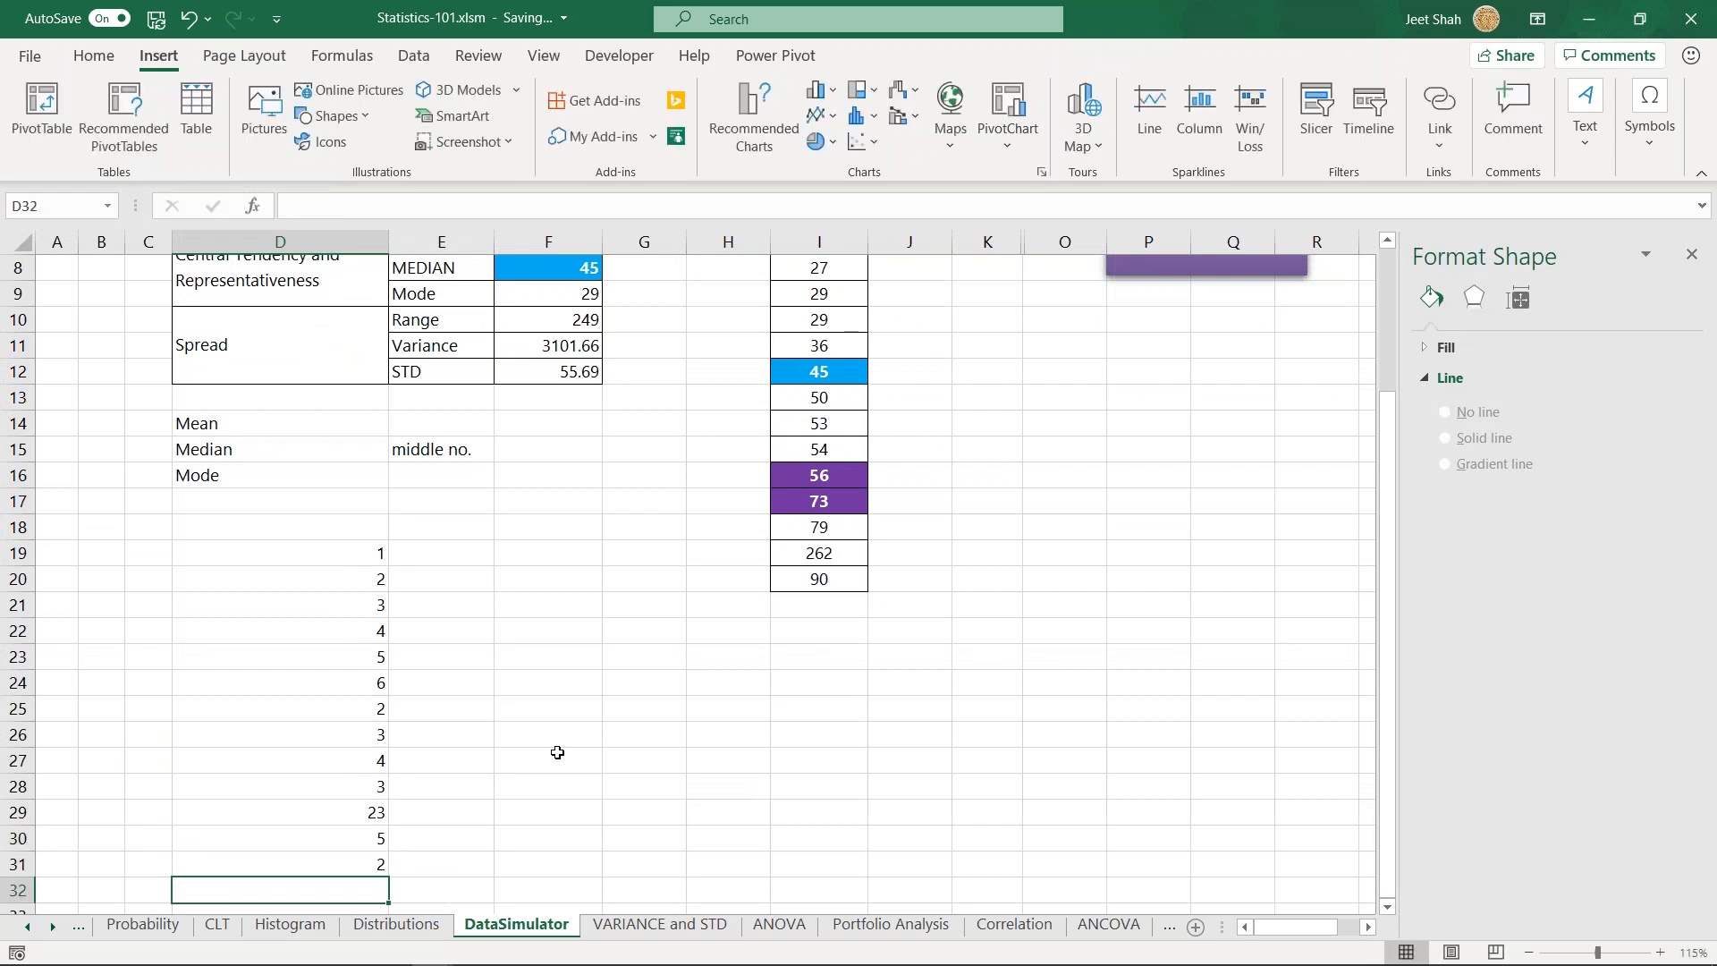
{"action": "type", "text": "2"}
{"action": "key", "text": "Return"}
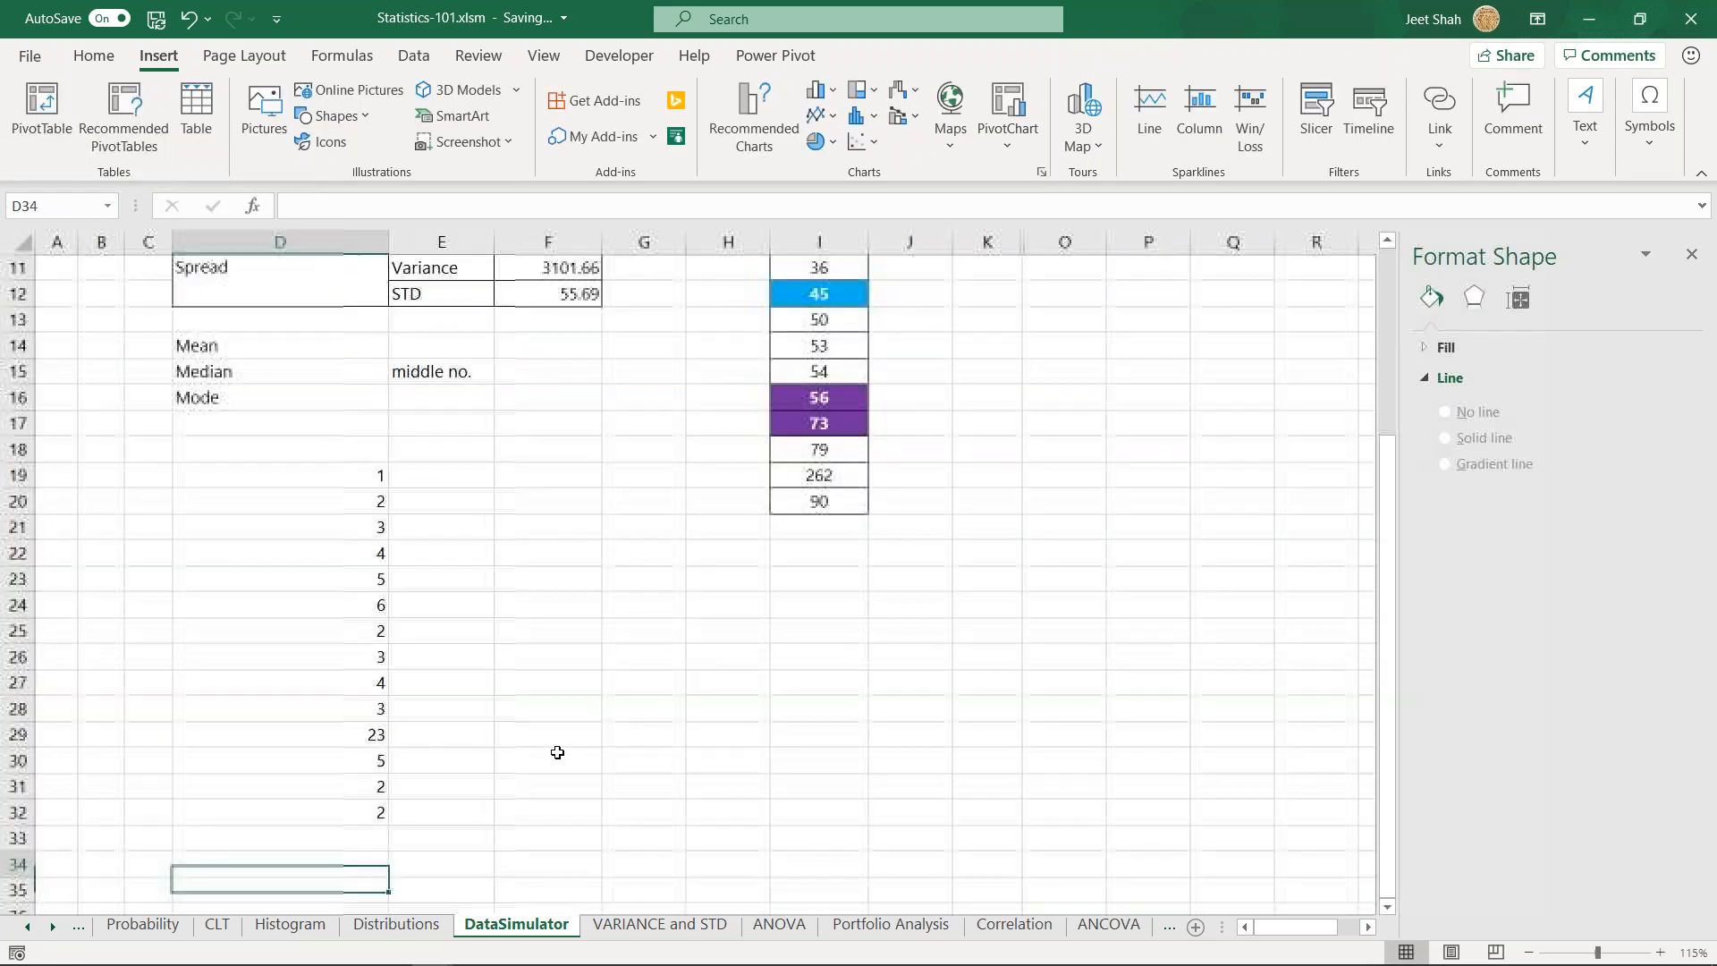
{"action": "type", "text": "3"}
{"action": "key", "text": "Return"}
- Change the 23 in cell D29 to 3 and select the whole sample list D19:D33
{"action": "key", "text": "Up"}
{"action": "key", "text": "Up"}
{"action": "key", "text": "Up"}
{"action": "key", "text": "Up"}
{"action": "key", "text": "Up"}
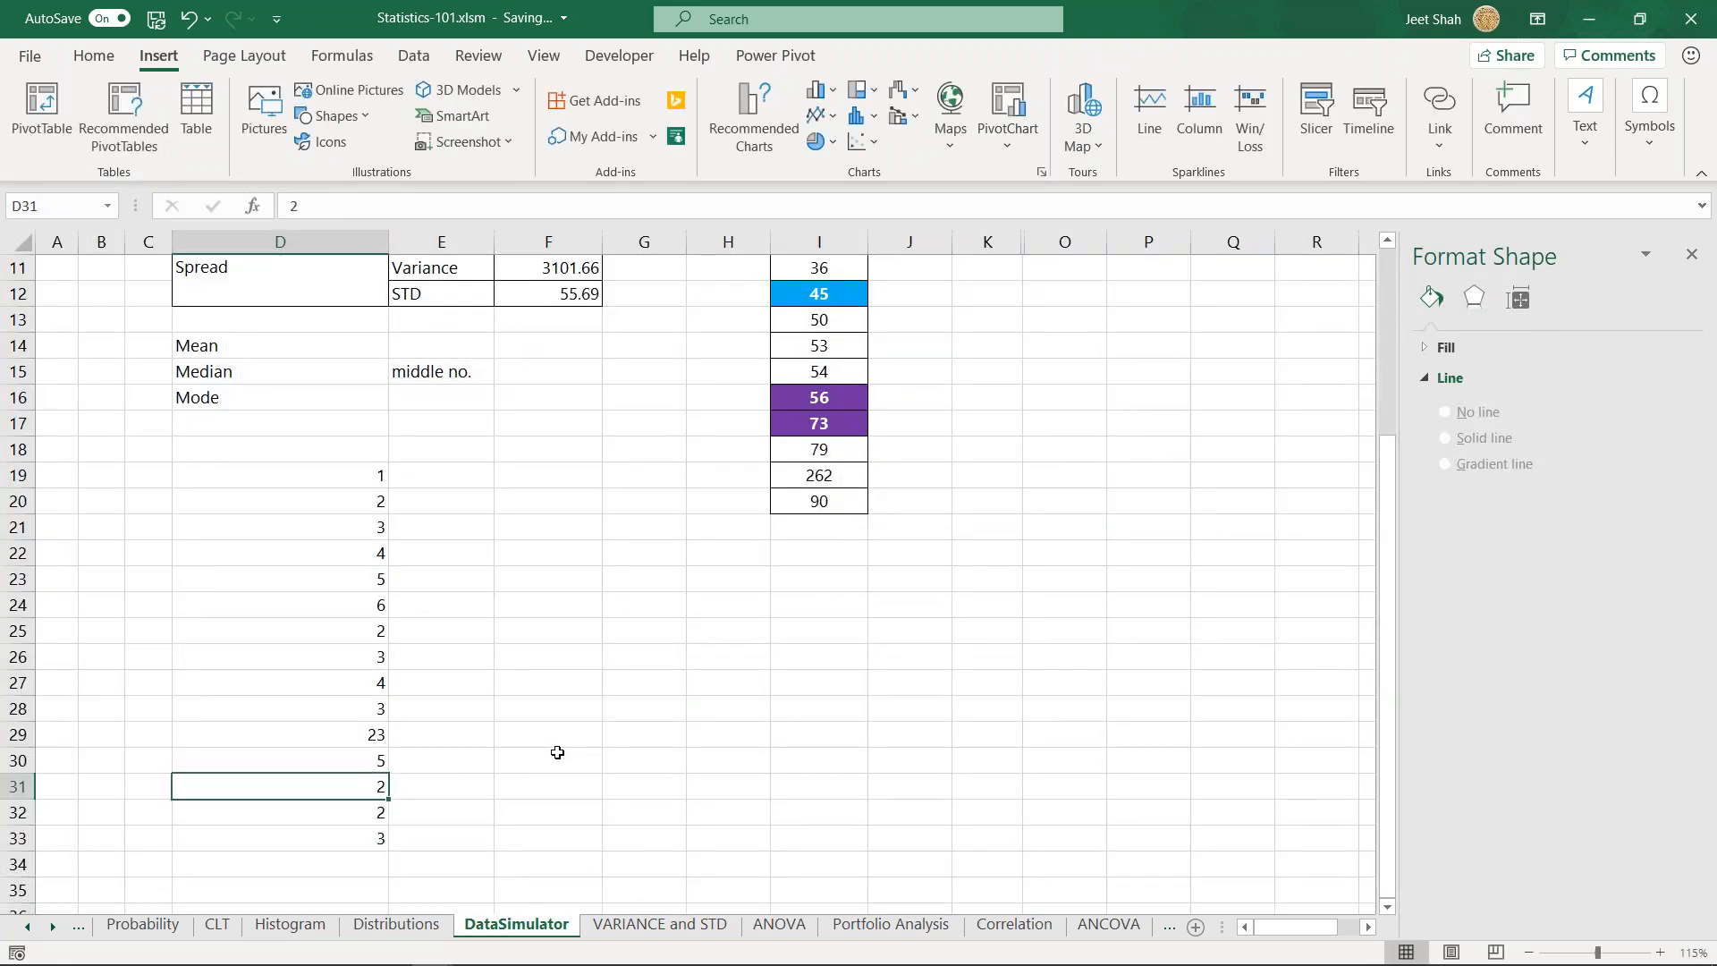
{"action": "type", "text": "3"}
{"action": "key", "text": "Return"}
{"action": "key", "text": "ctrl+Up"}
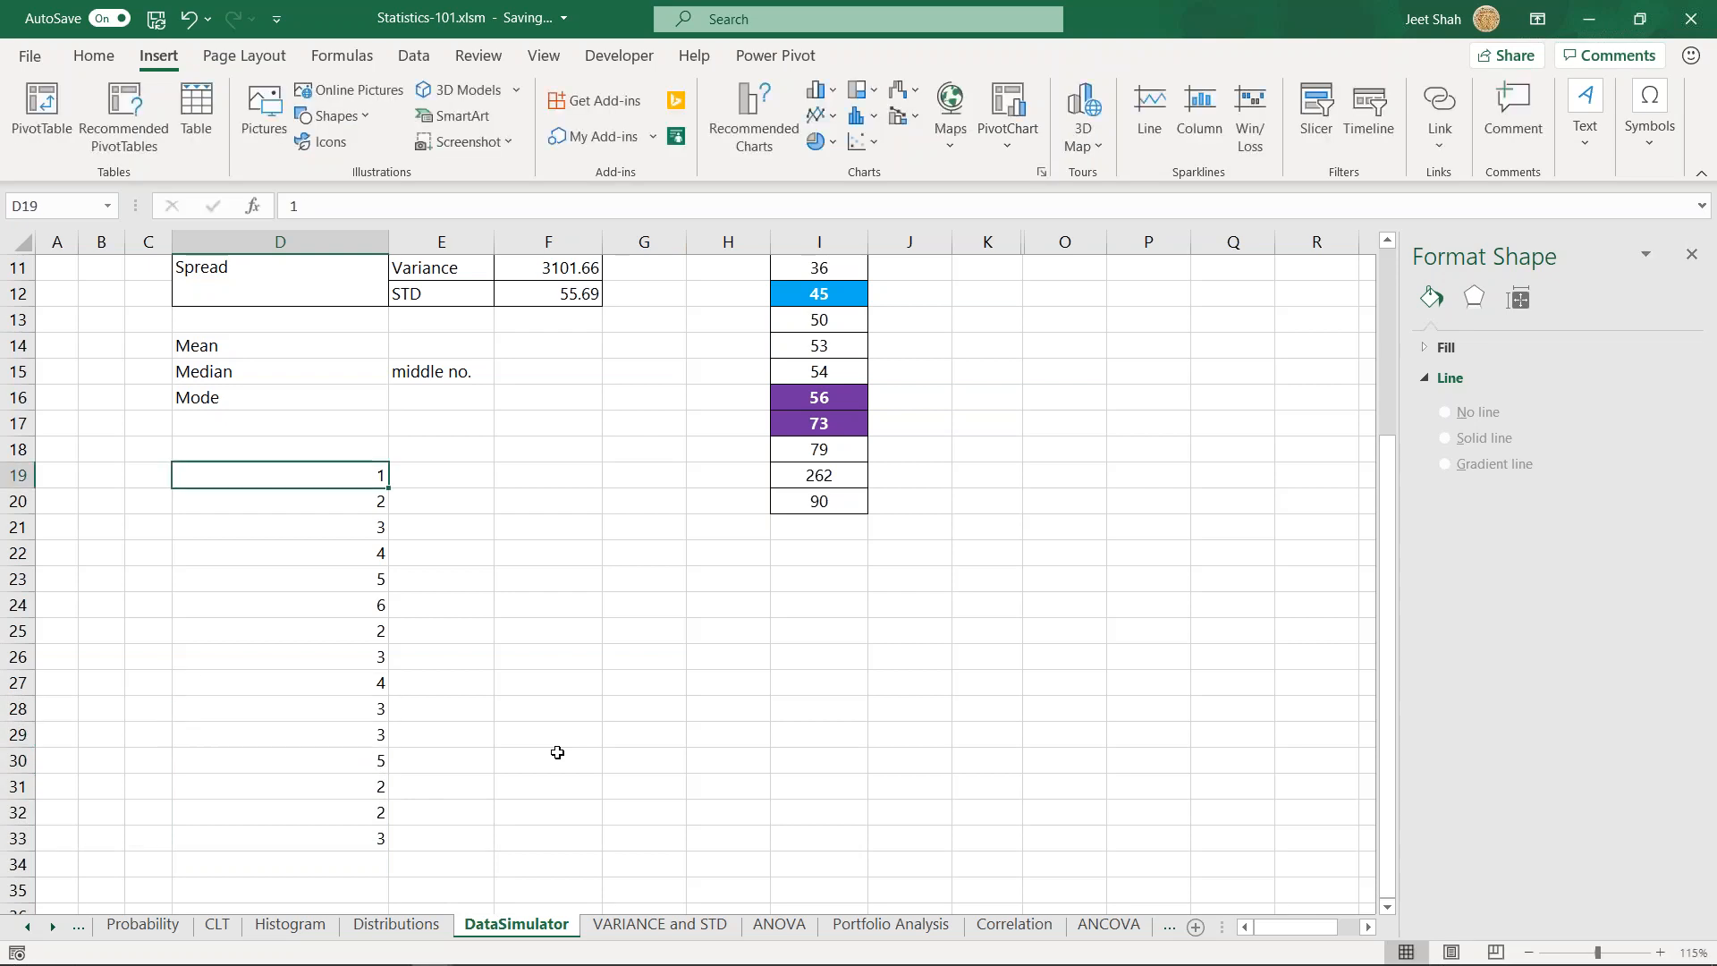
{"action": "key", "text": "ctrl+shift+Down"}
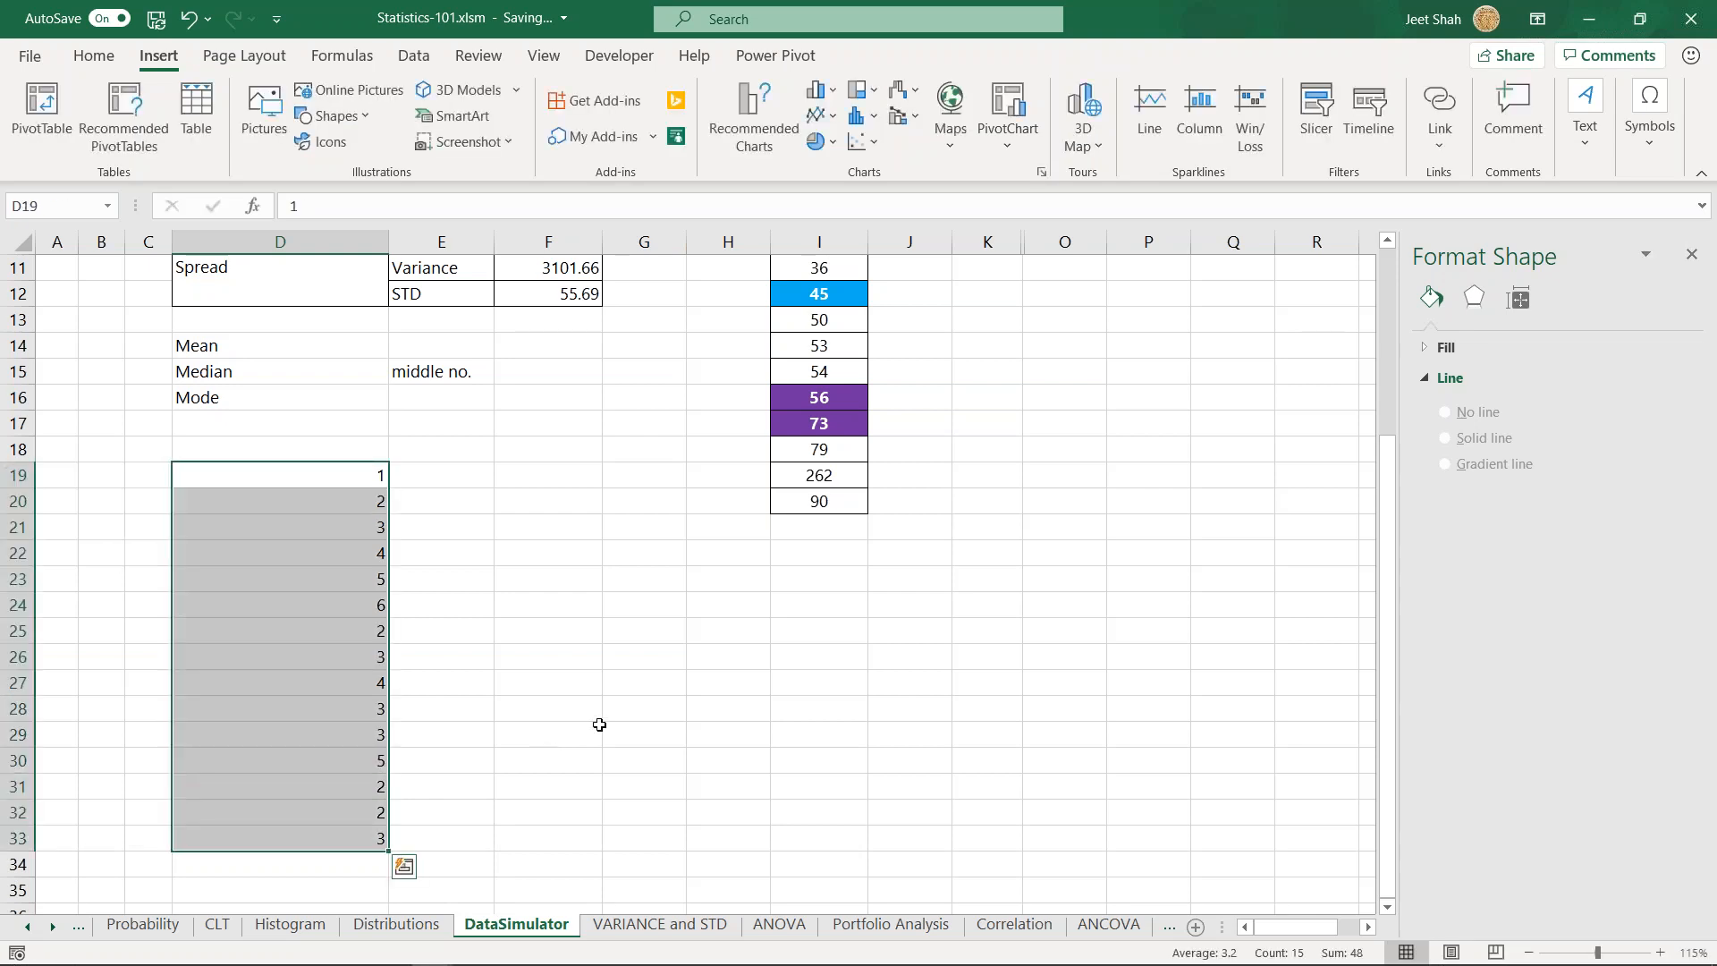
- Calculate the median of the sample list D19:D33 in cell F19
{"action": "left_click", "coordinate": [528, 501]}
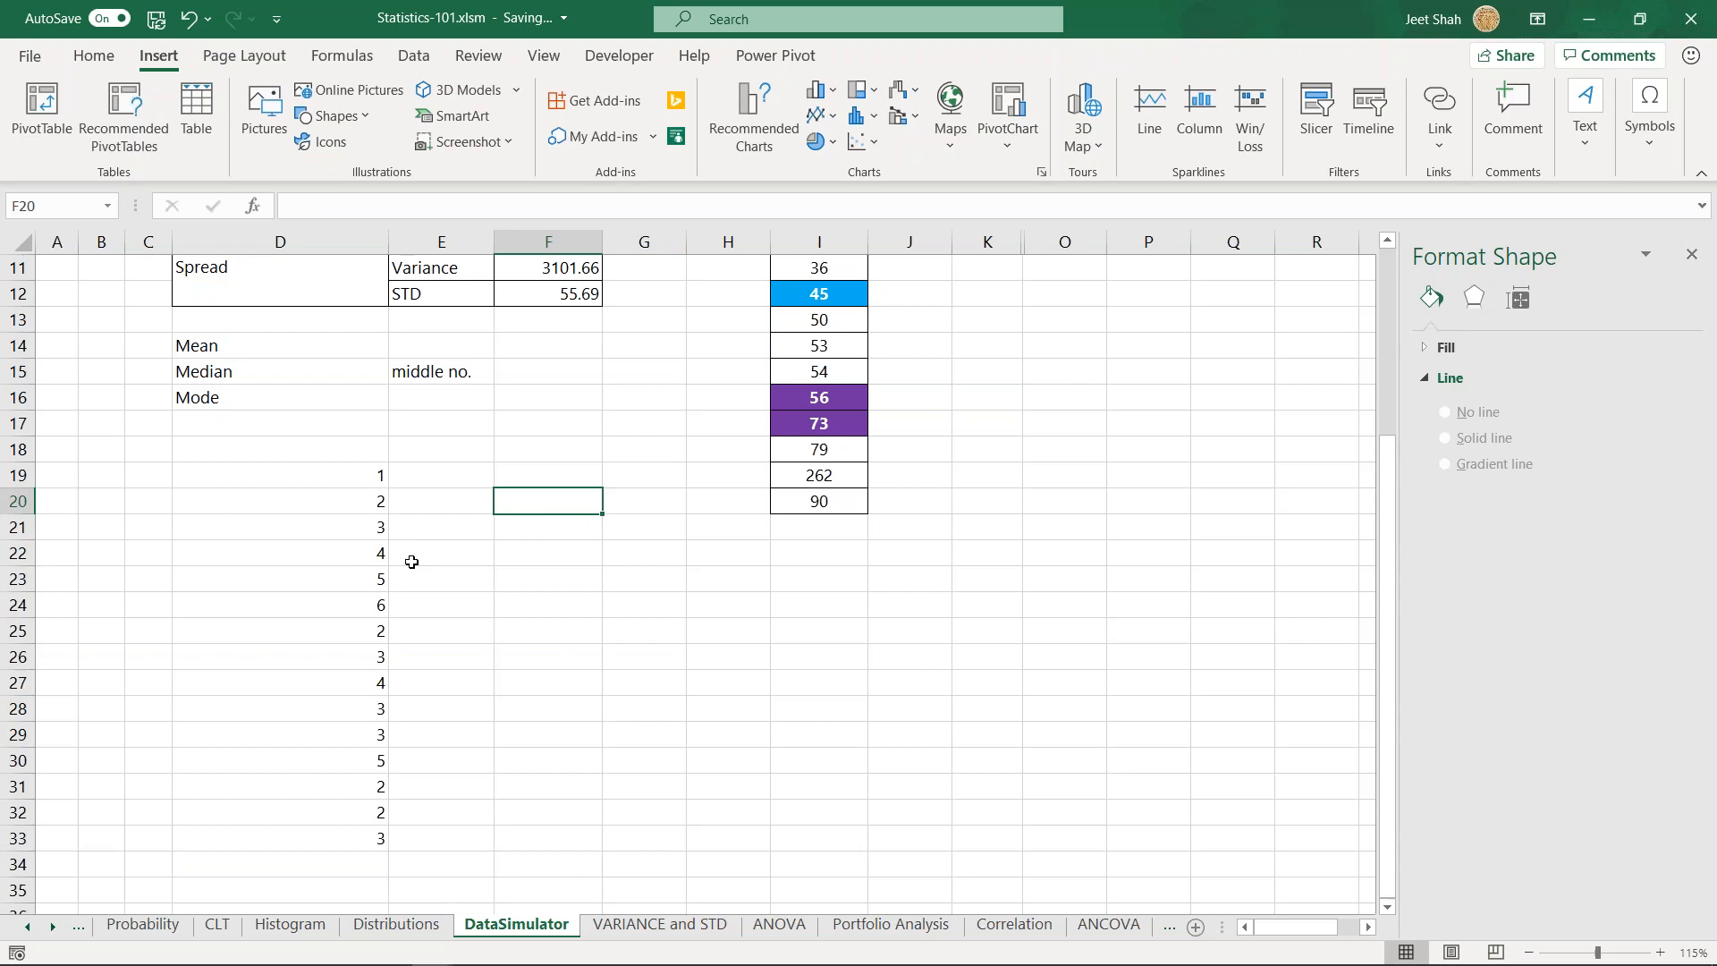
{"action": "left_click_drag", "start_coordinate": [353, 474], "coordinate": [374, 839]}
{"action": "left_click", "coordinate": [616, 703]}
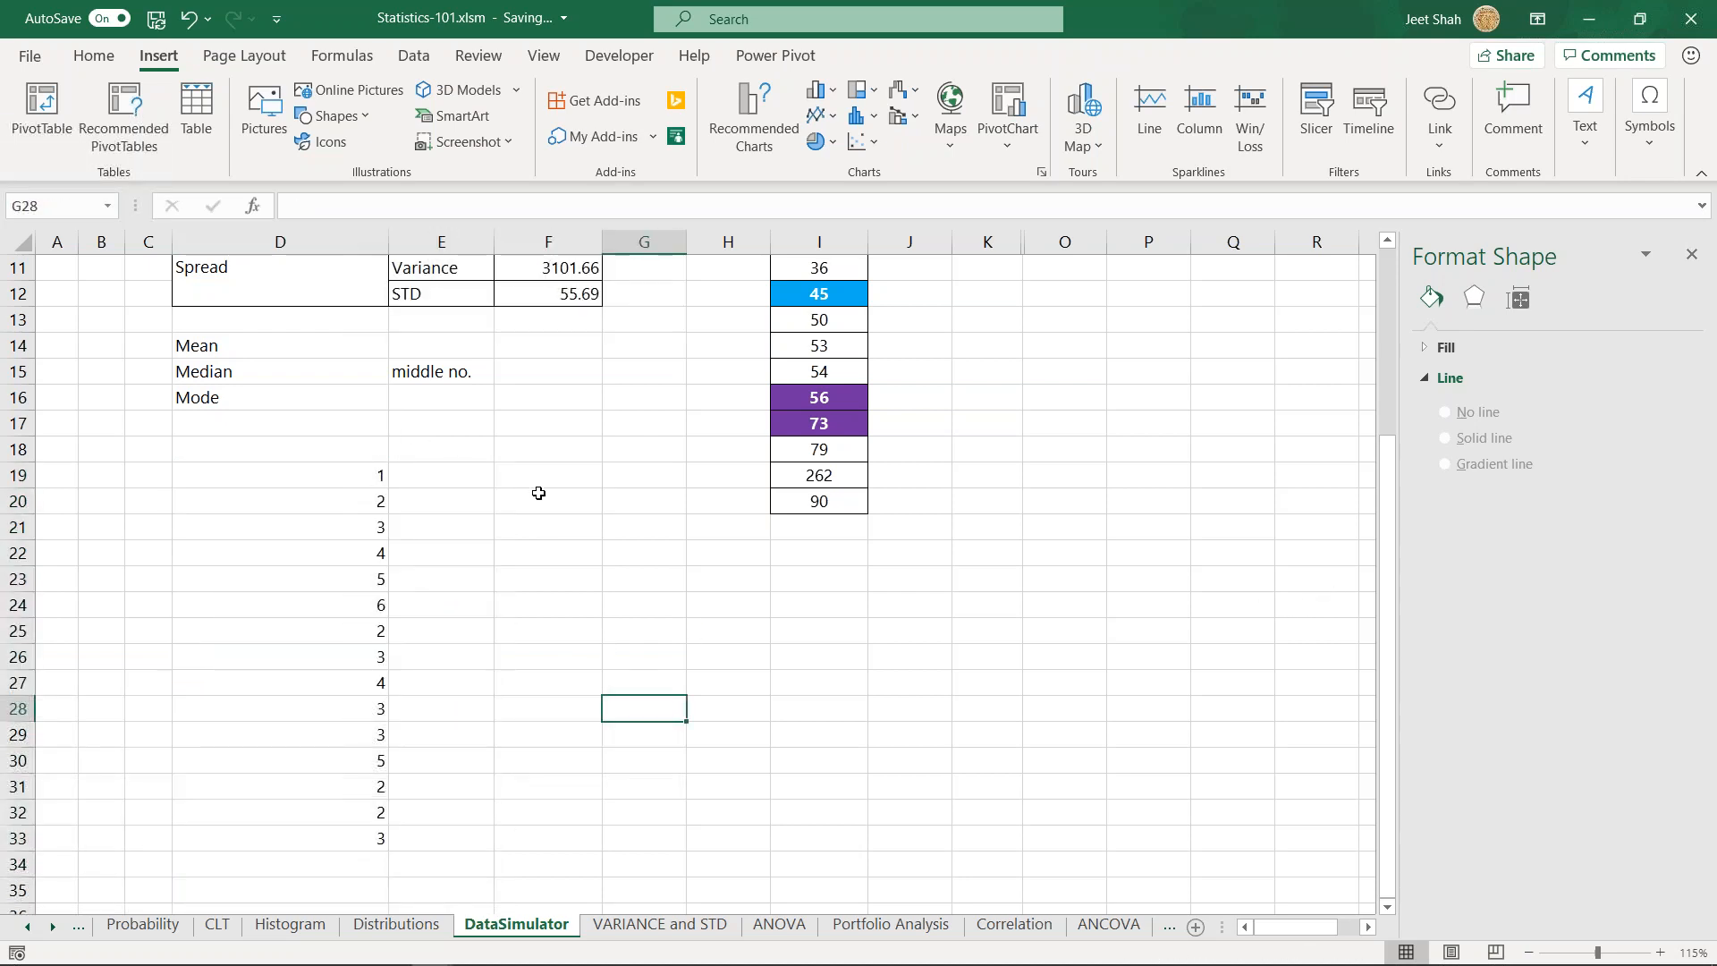
{"action": "left_click", "coordinate": [525, 474]}
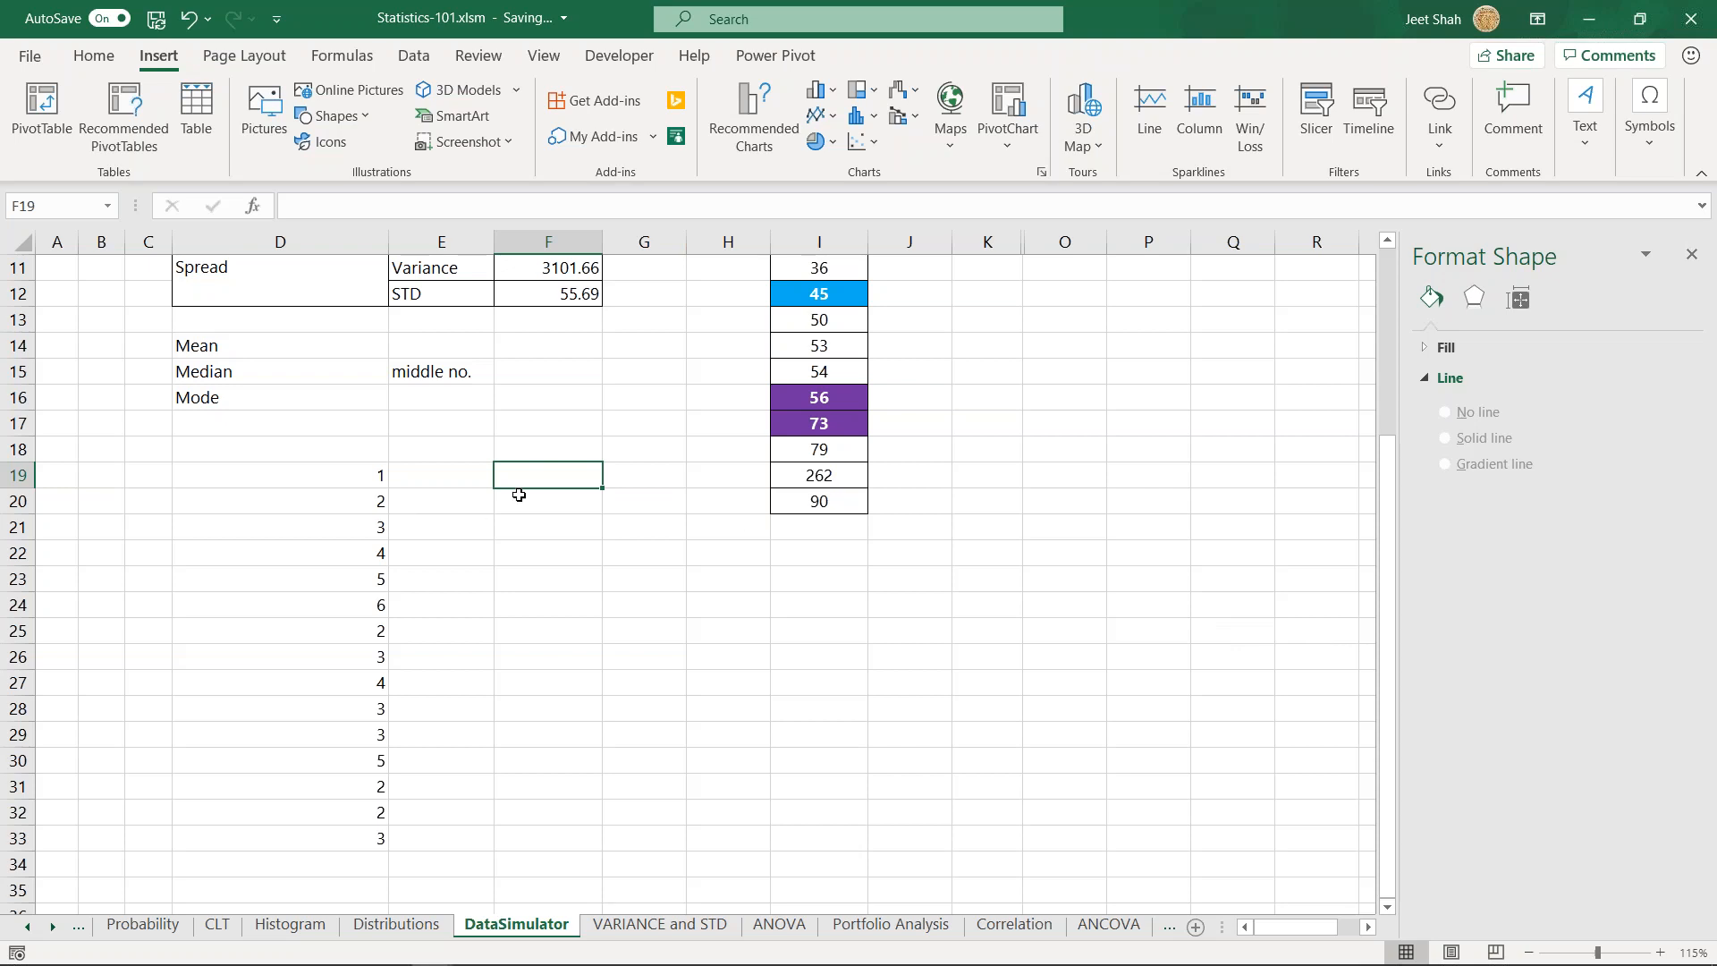
{"action": "type", "text": "="}
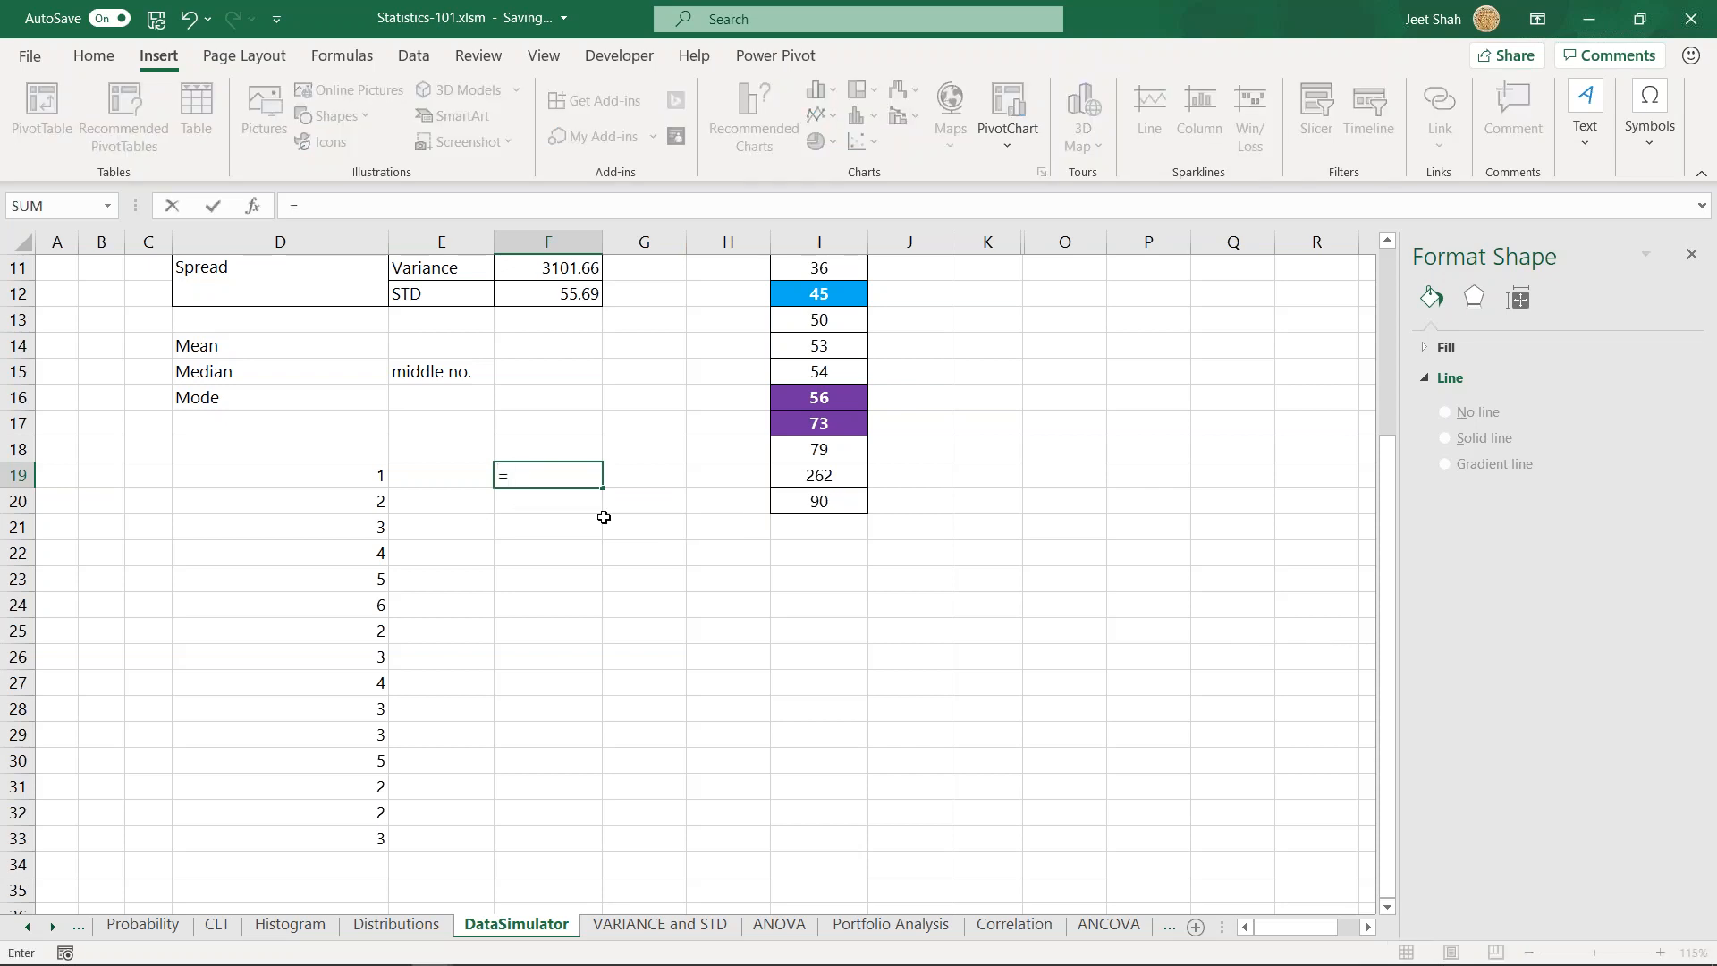
{"action": "type", "text": "med"}
{"action": "key", "text": "Tab"}
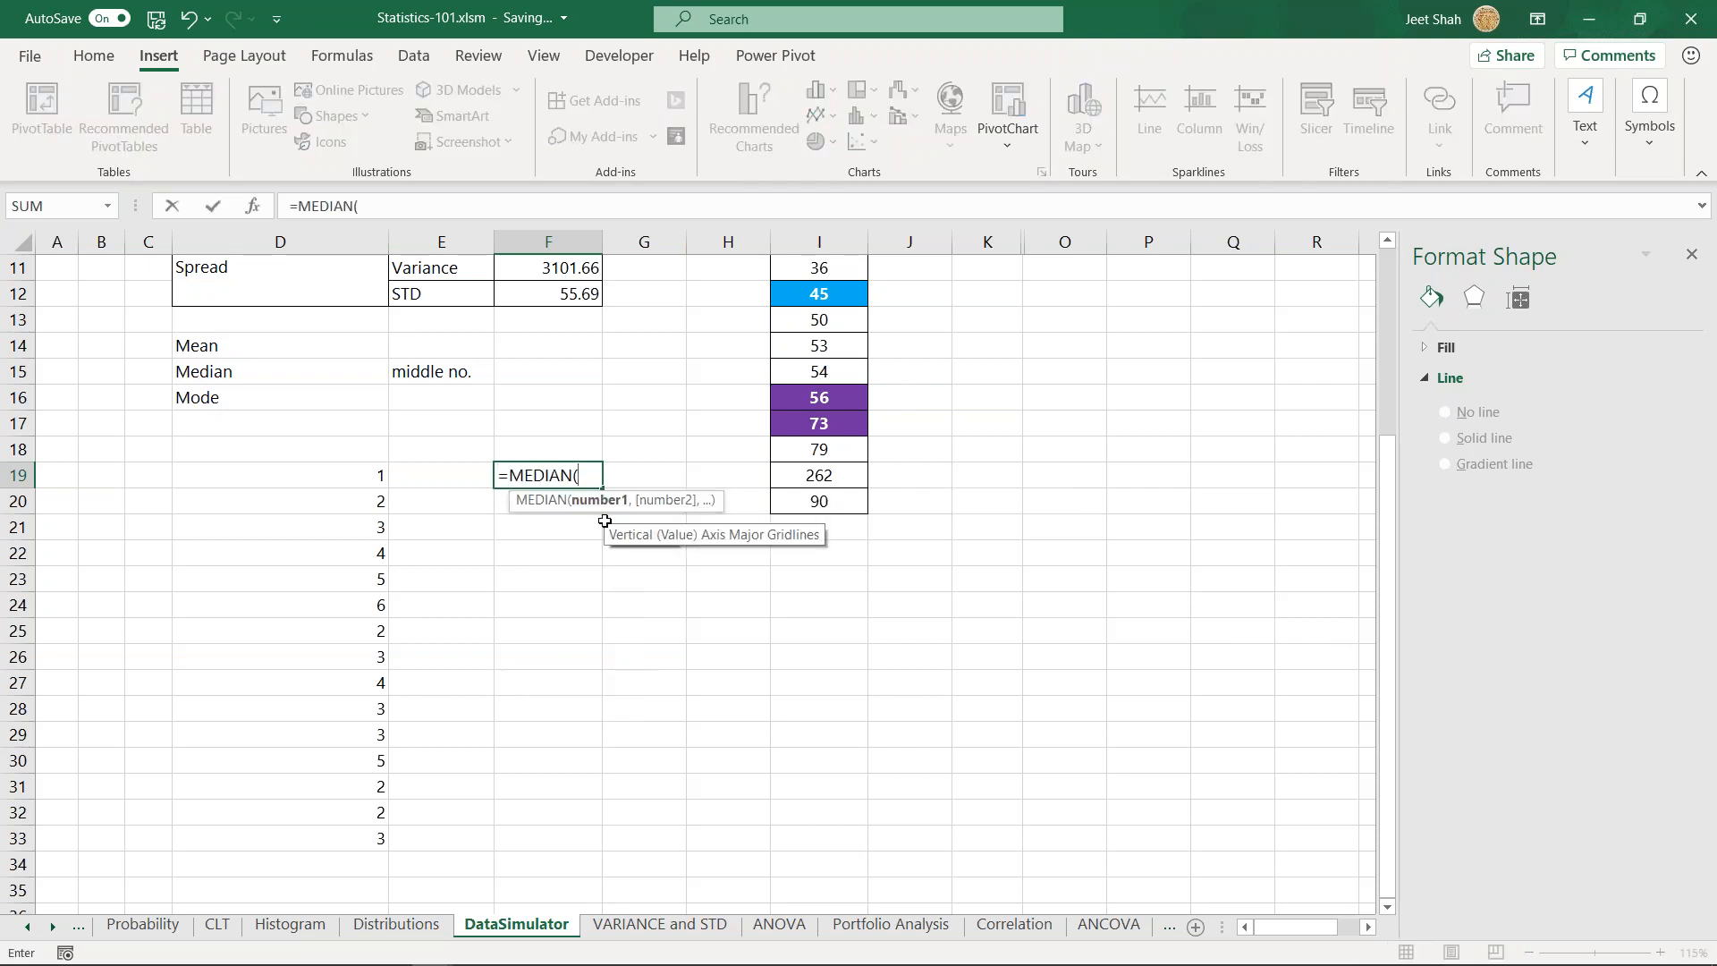
{"action": "left_click_drag", "start_coordinate": [349, 483], "coordinate": [347, 827]}
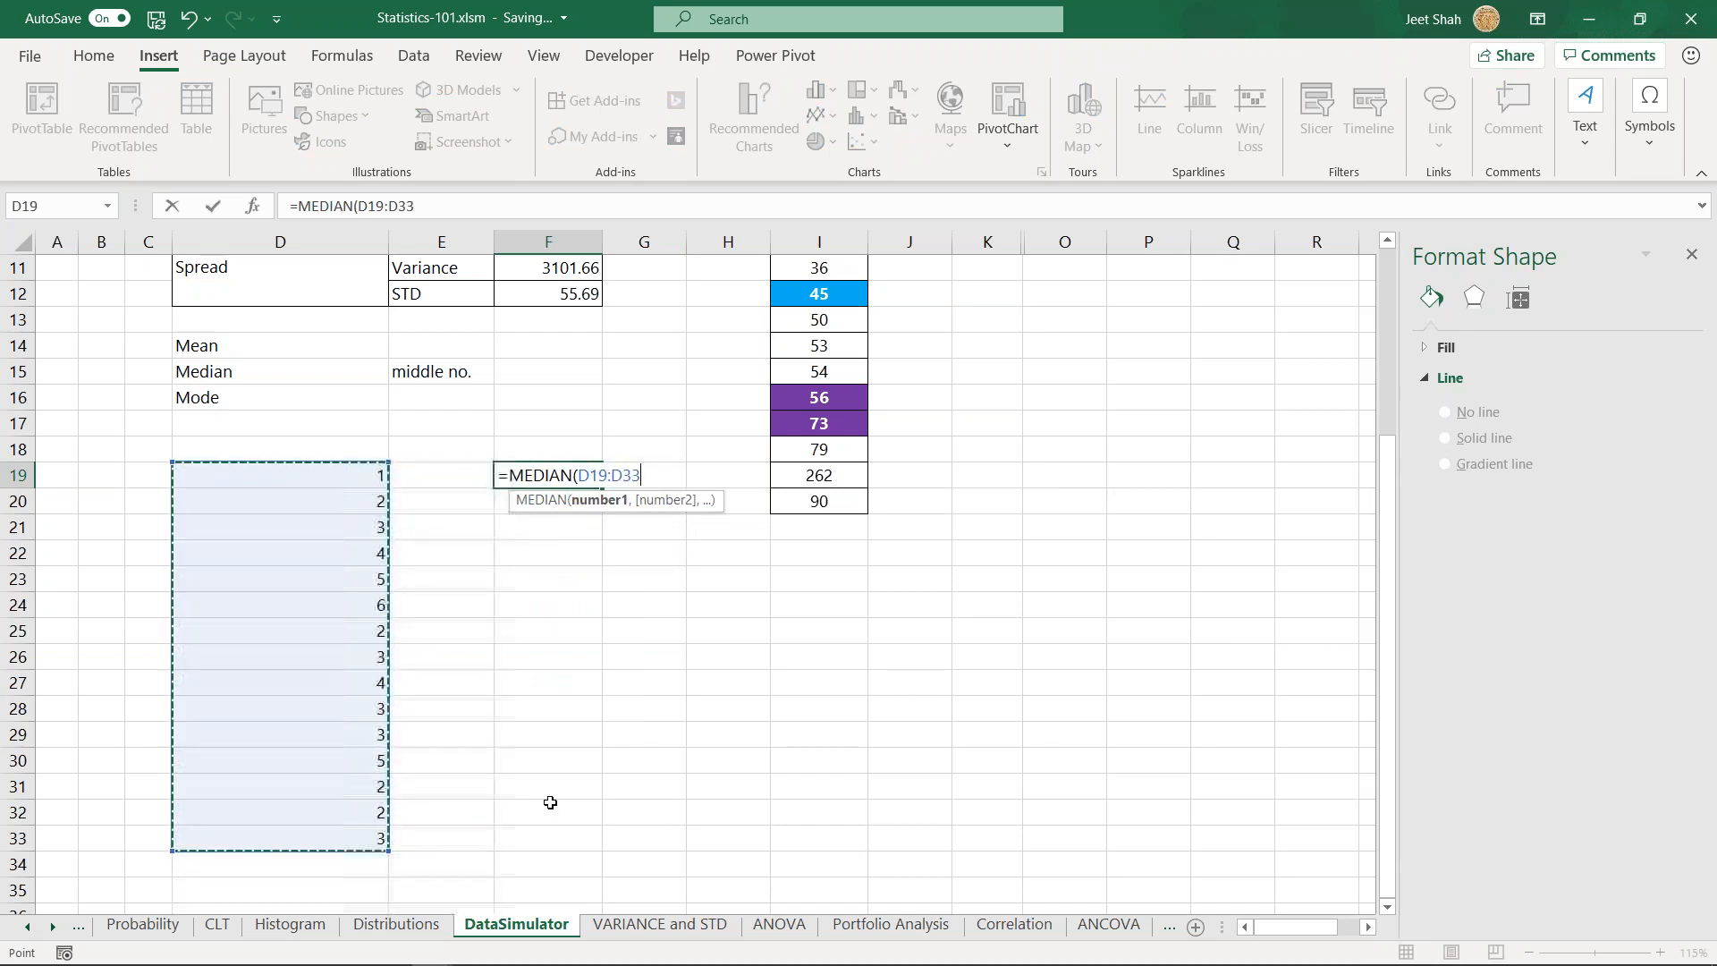
{"action": "key", "text": "Return"}
{"action": "key", "text": "Up"}
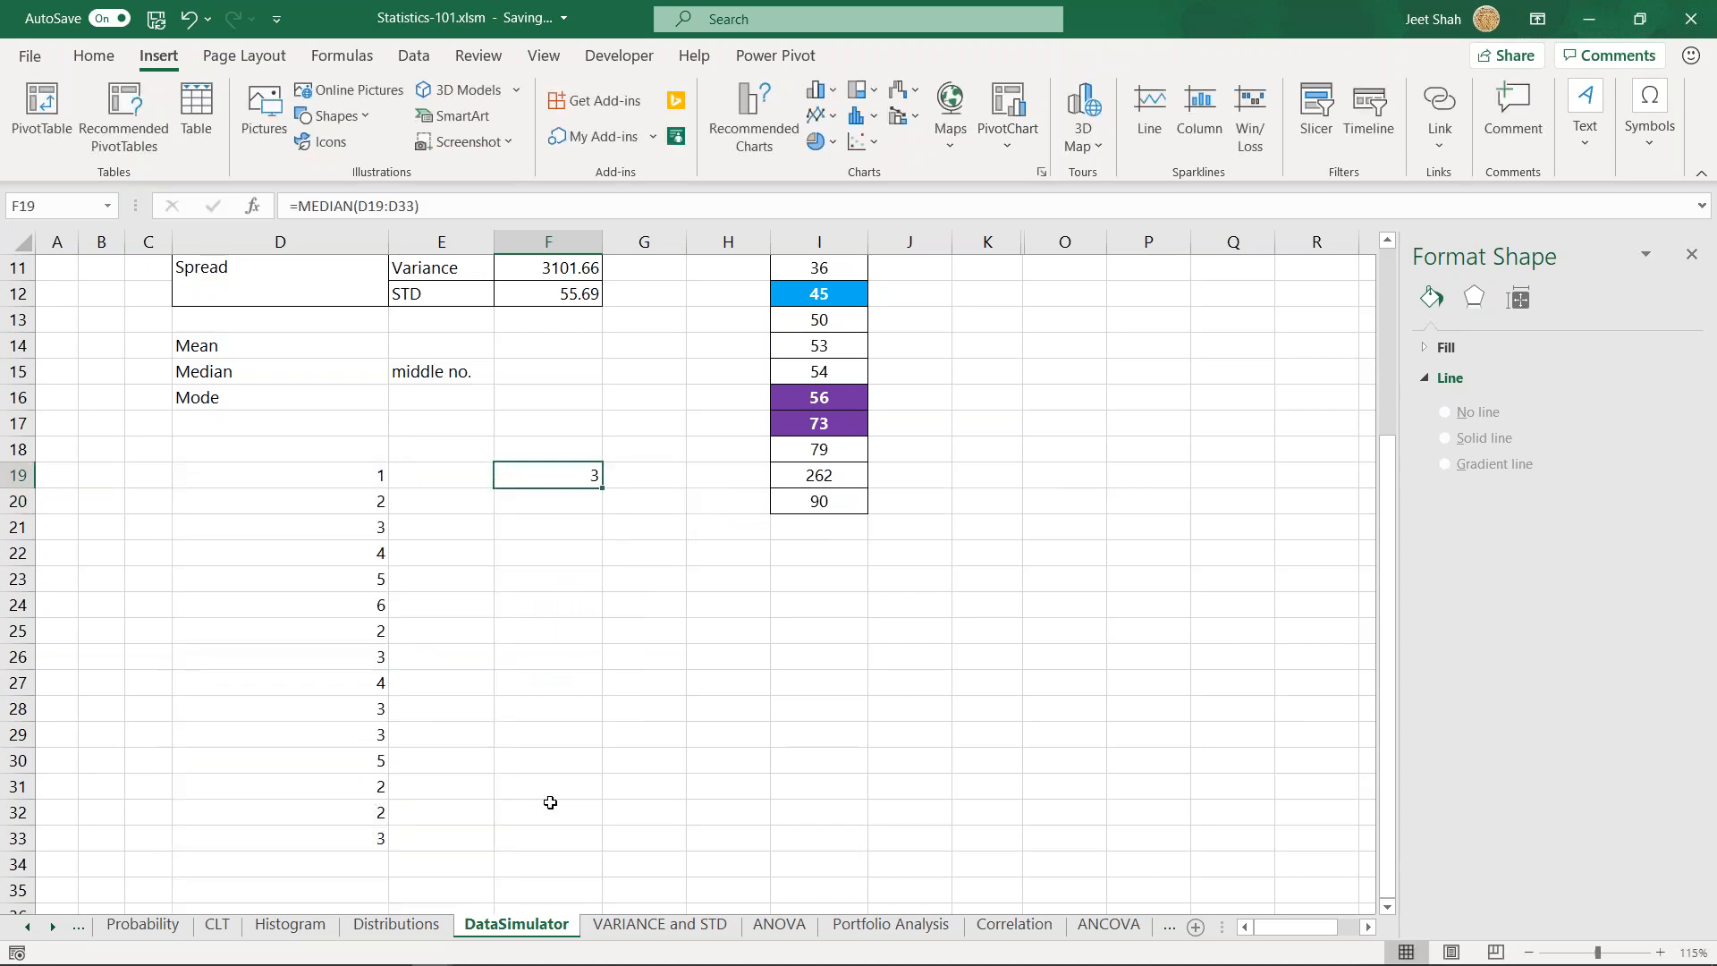
- Replace the formula in cell F19 with the MODE of the sample list D19:D33
{"action": "type", "text": "=mode"}
{"action": "key", "text": "Down"}
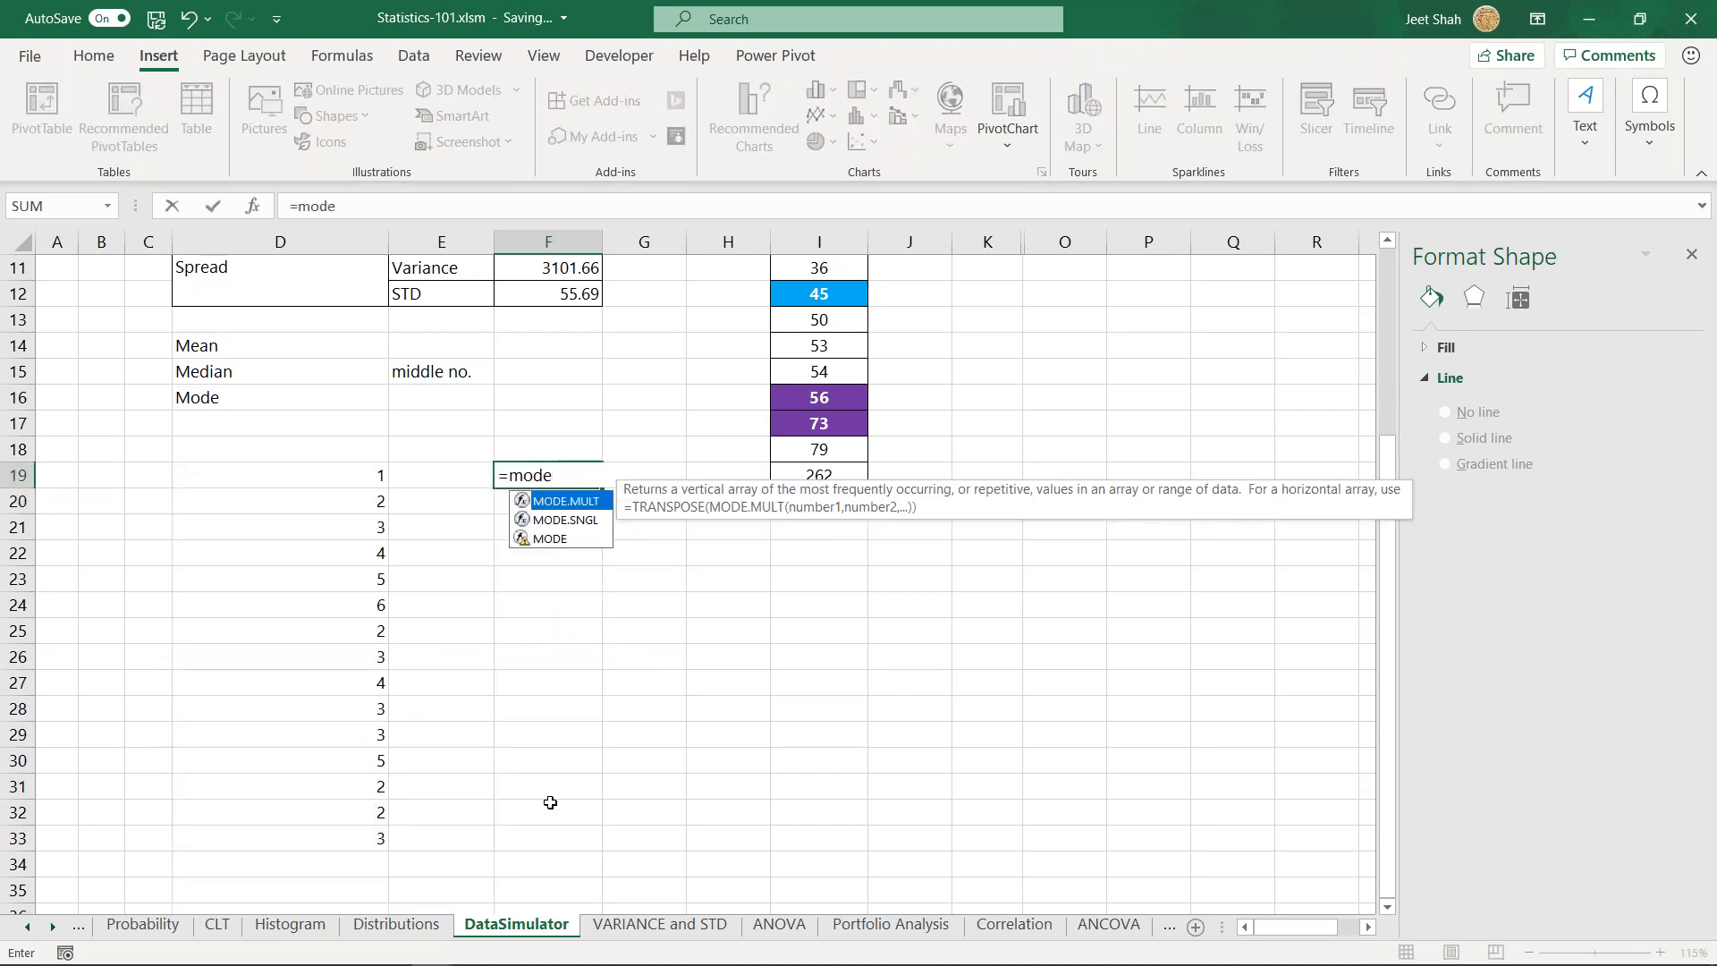
{"action": "key", "text": "Tab"}
{"action": "key", "text": "BackSpace"}
{"action": "key", "text": "BackSpace"}
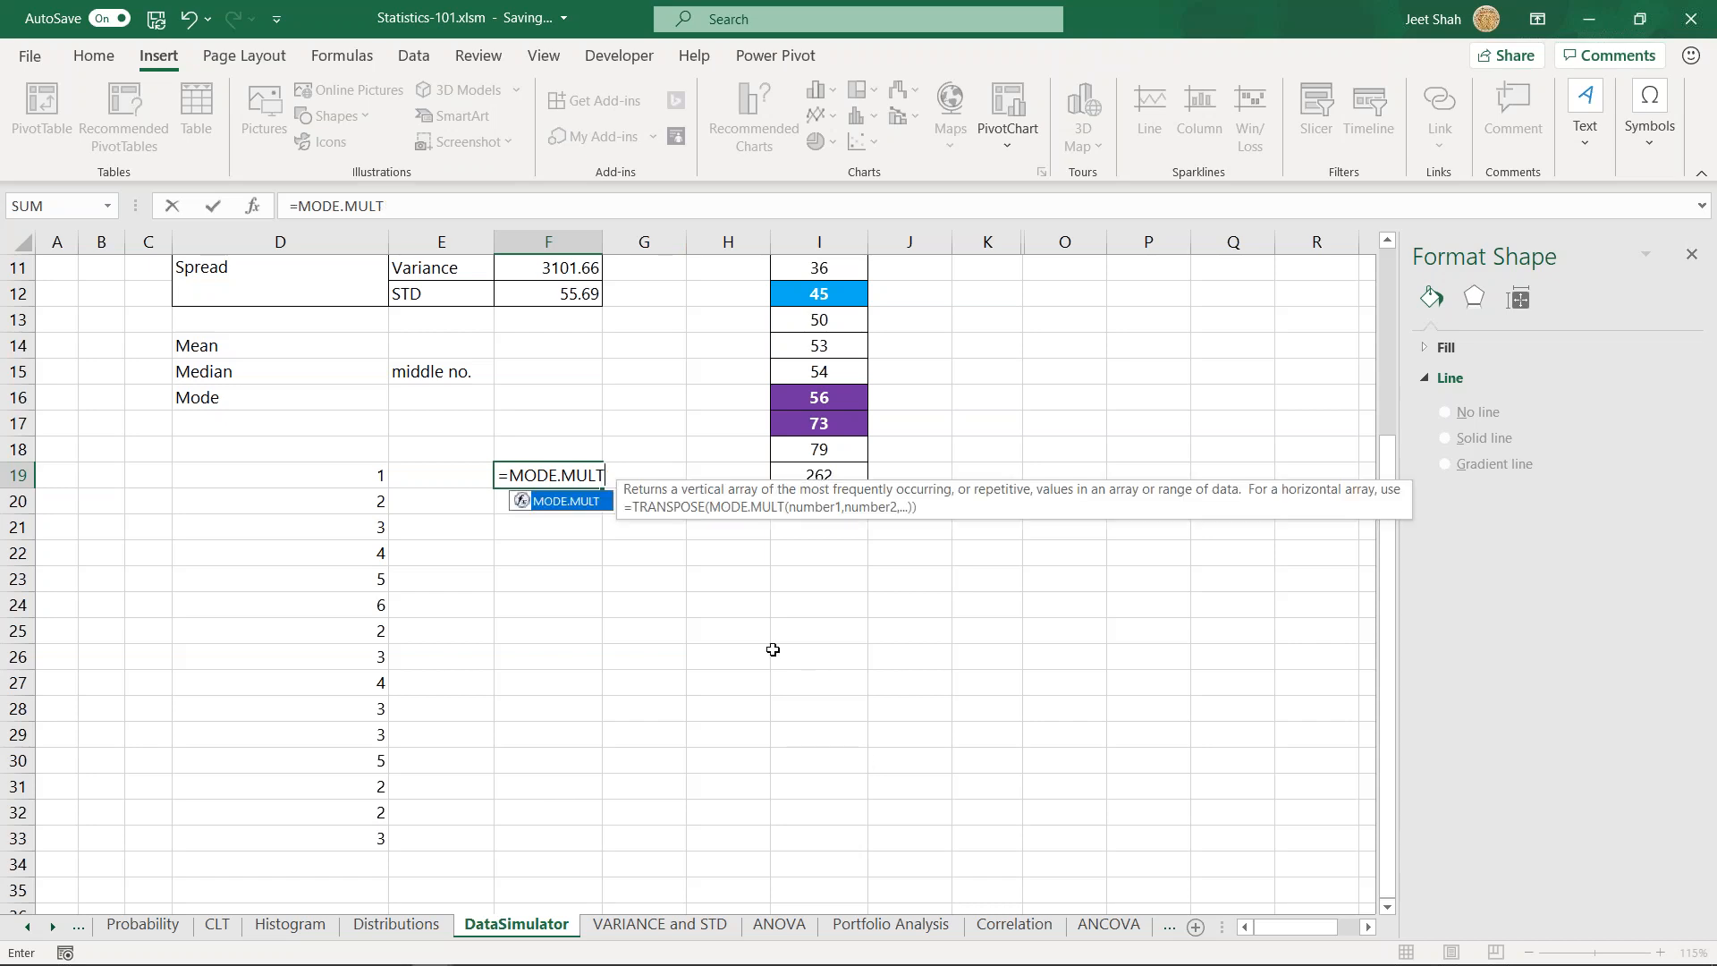
{"action": "key", "text": "BackSpace"}
{"action": "key", "text": "BackSpace"}
{"action": "key", "text": "BackSpace"}
{"action": "key", "text": "BackSpace"}
{"action": "key", "text": "Down"}
{"action": "key", "text": "Down"}
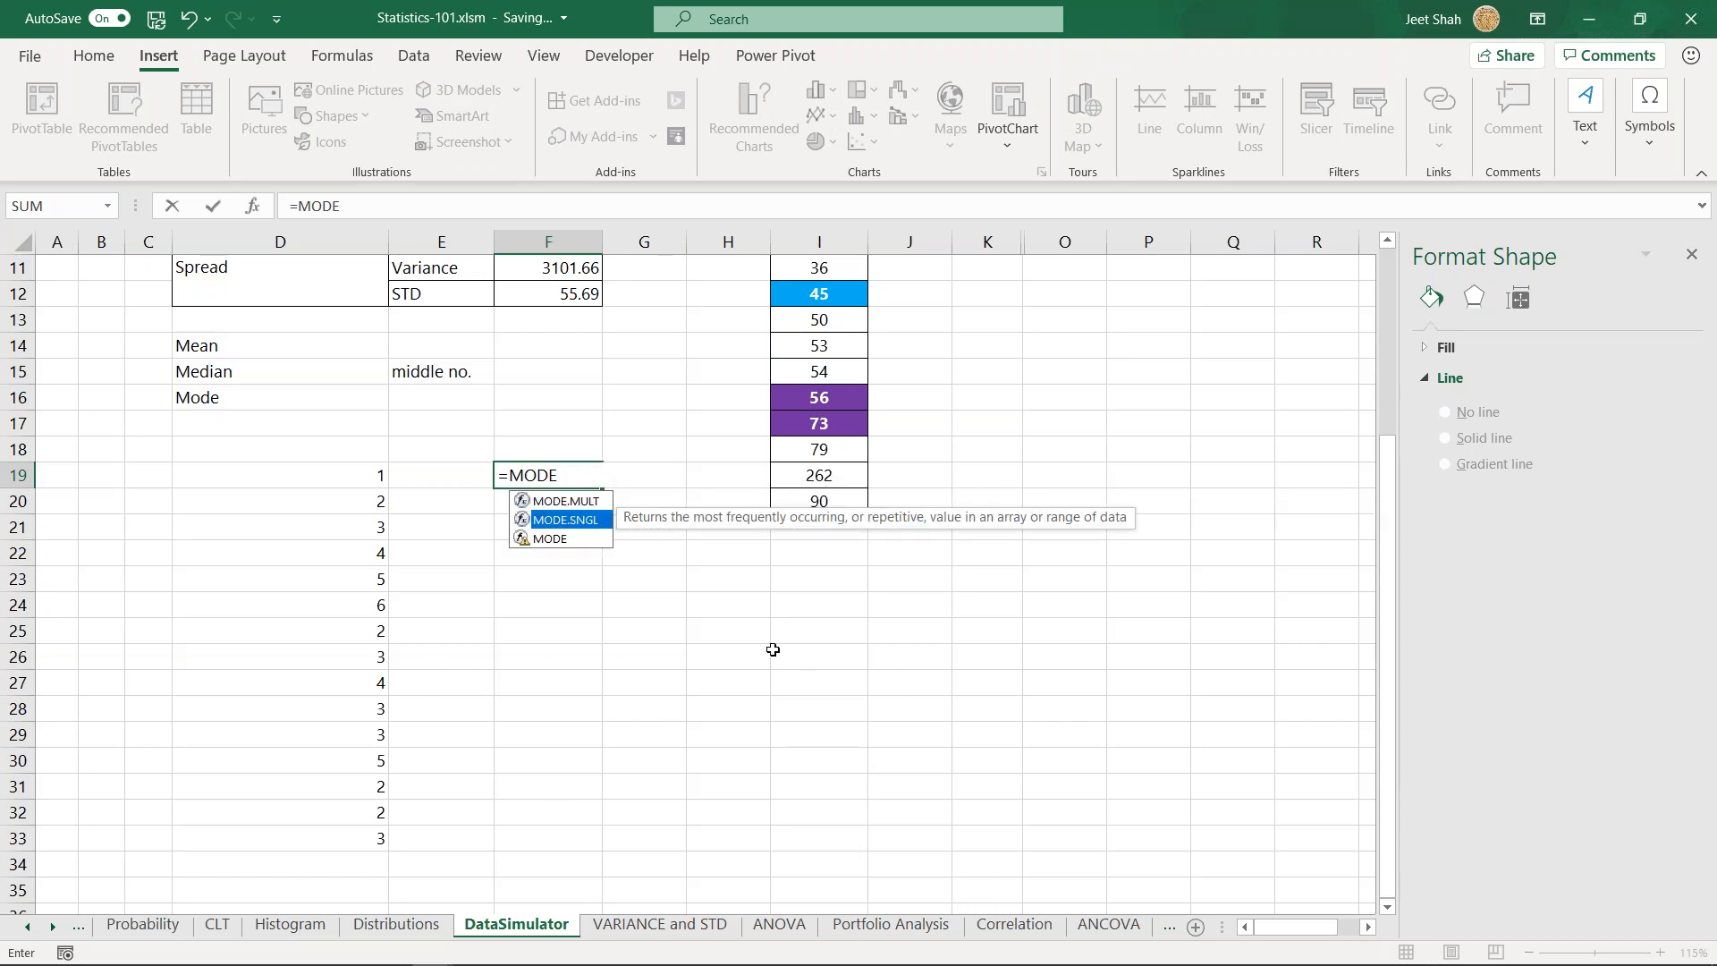
{"action": "key", "text": "Tab"}
{"action": "left_click_drag", "start_coordinate": [358, 479], "coordinate": [367, 836]}
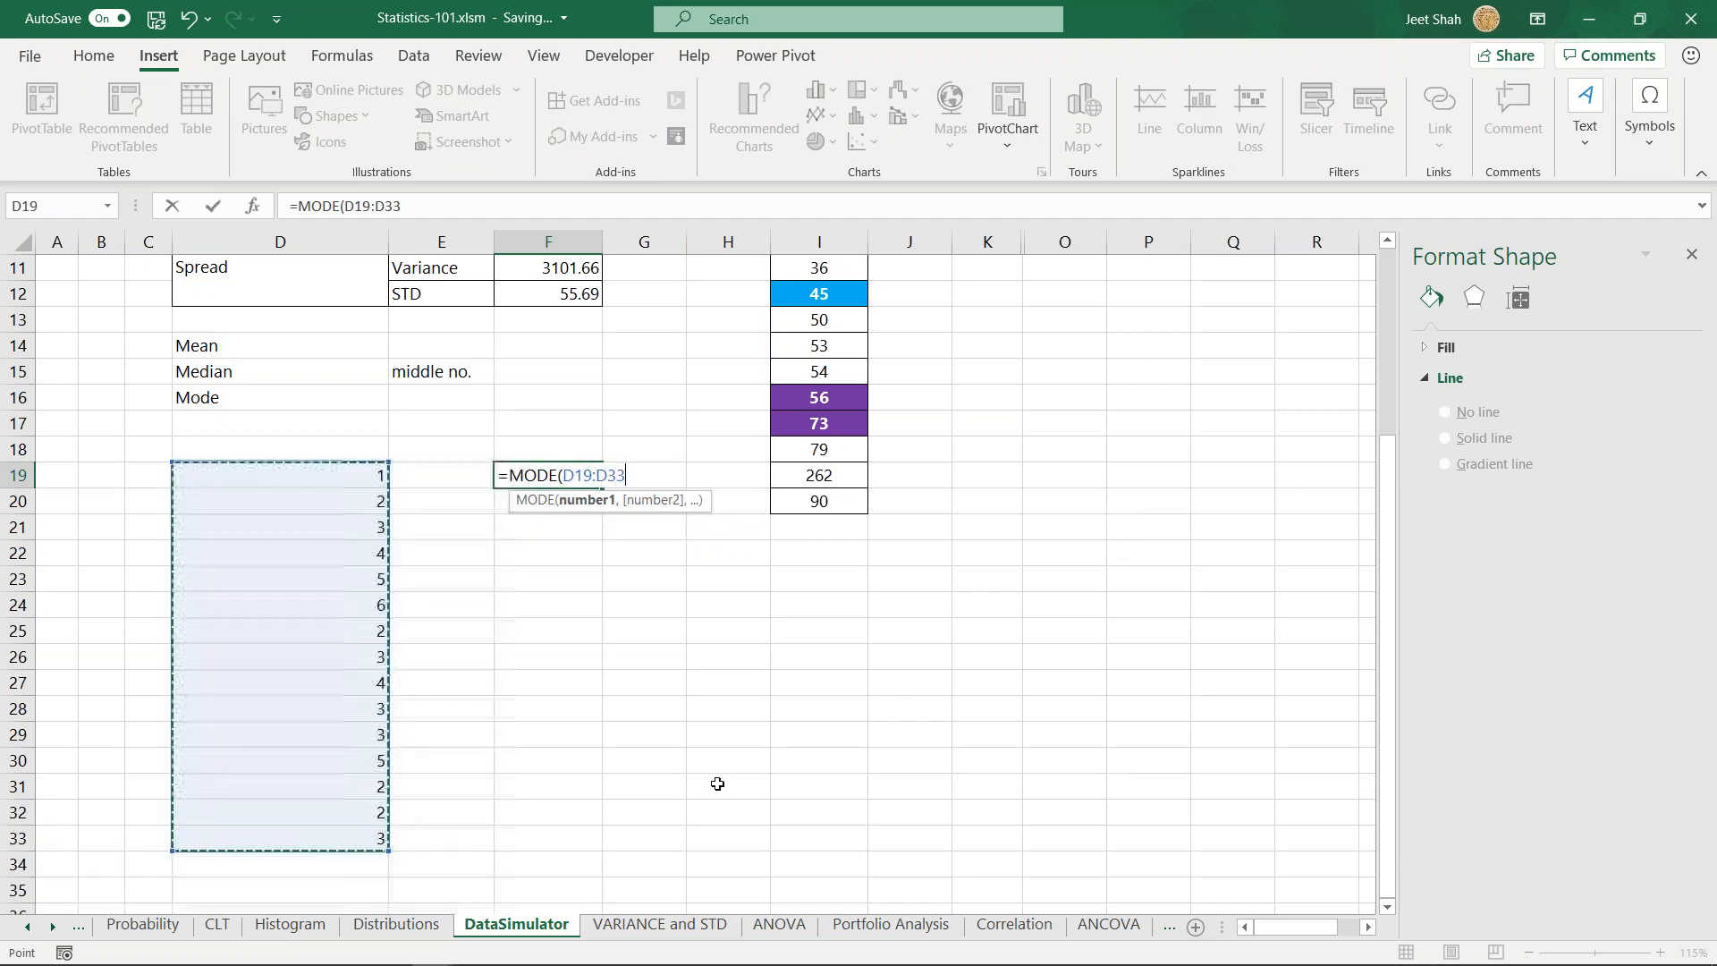
{"action": "key", "text": "Return"}
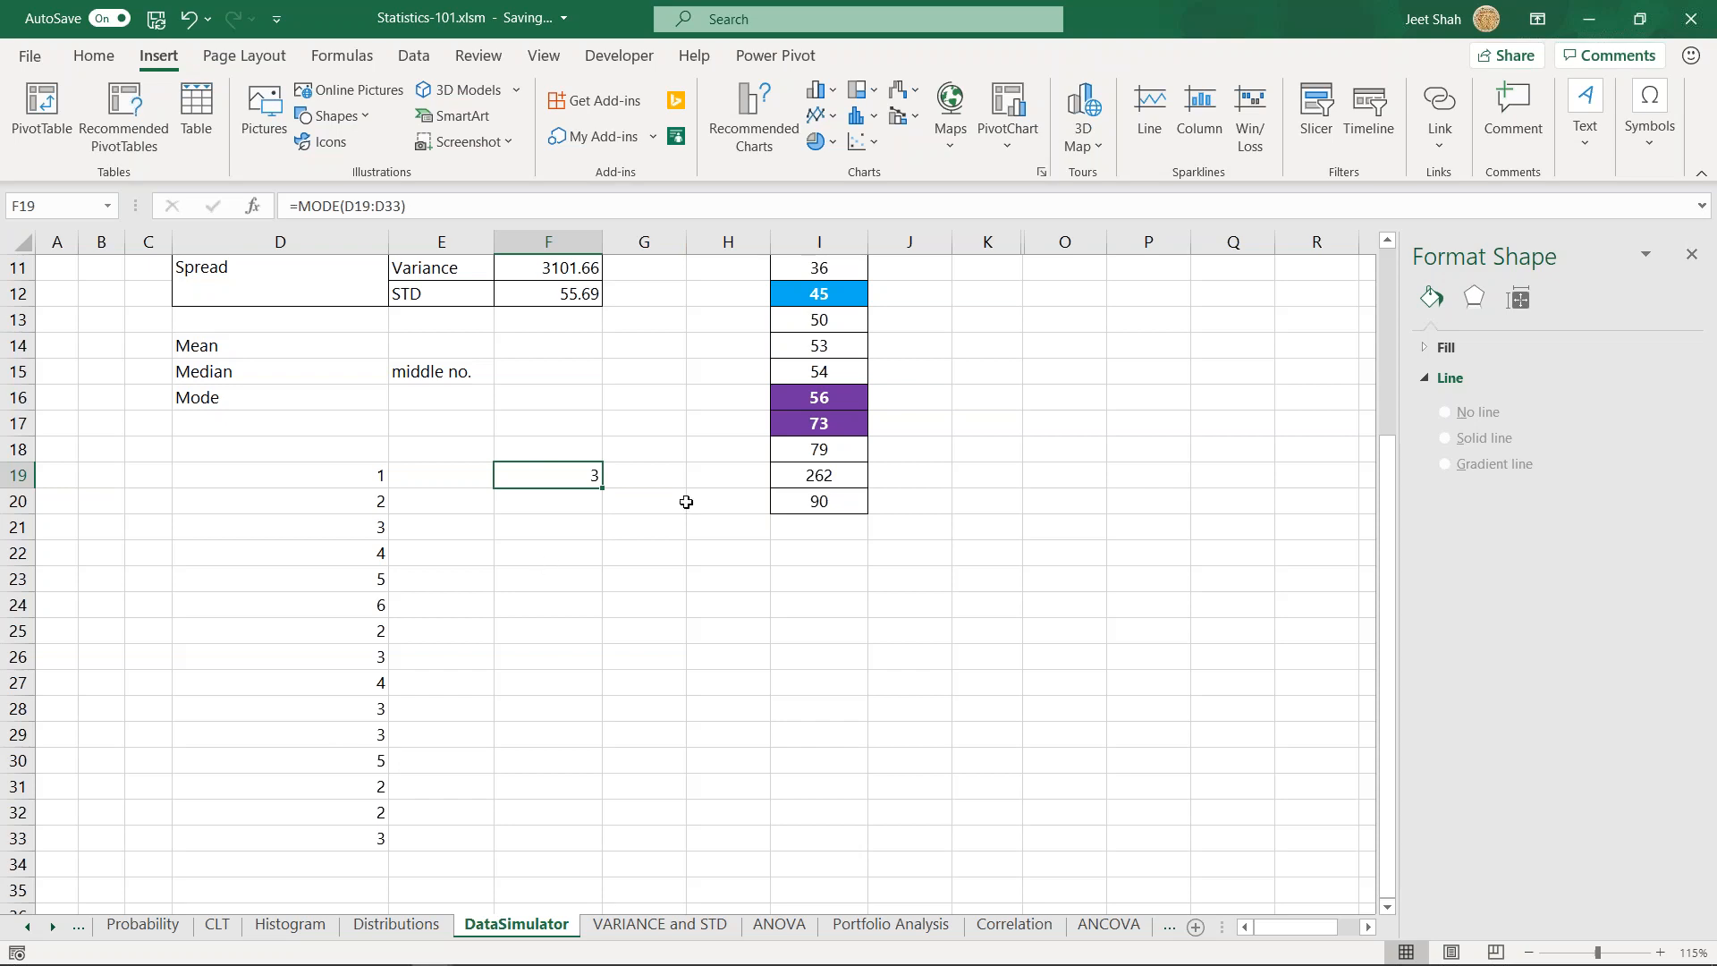
- Clear the whole sample list and the formula beside it from cells D19:F33
{"action": "mouse_move", "coordinate": [364, 479]}
{"action": "left_mouse_down"}
{"action": "mouse_move", "coordinate": [563, 843]}
{"action": "mouse_move", "coordinate": [578, 821]}
{"action": "left_mouse_up"}
{"action": "key", "text": "Delete"}
{"action": "left_click", "coordinate": [345, 581]}
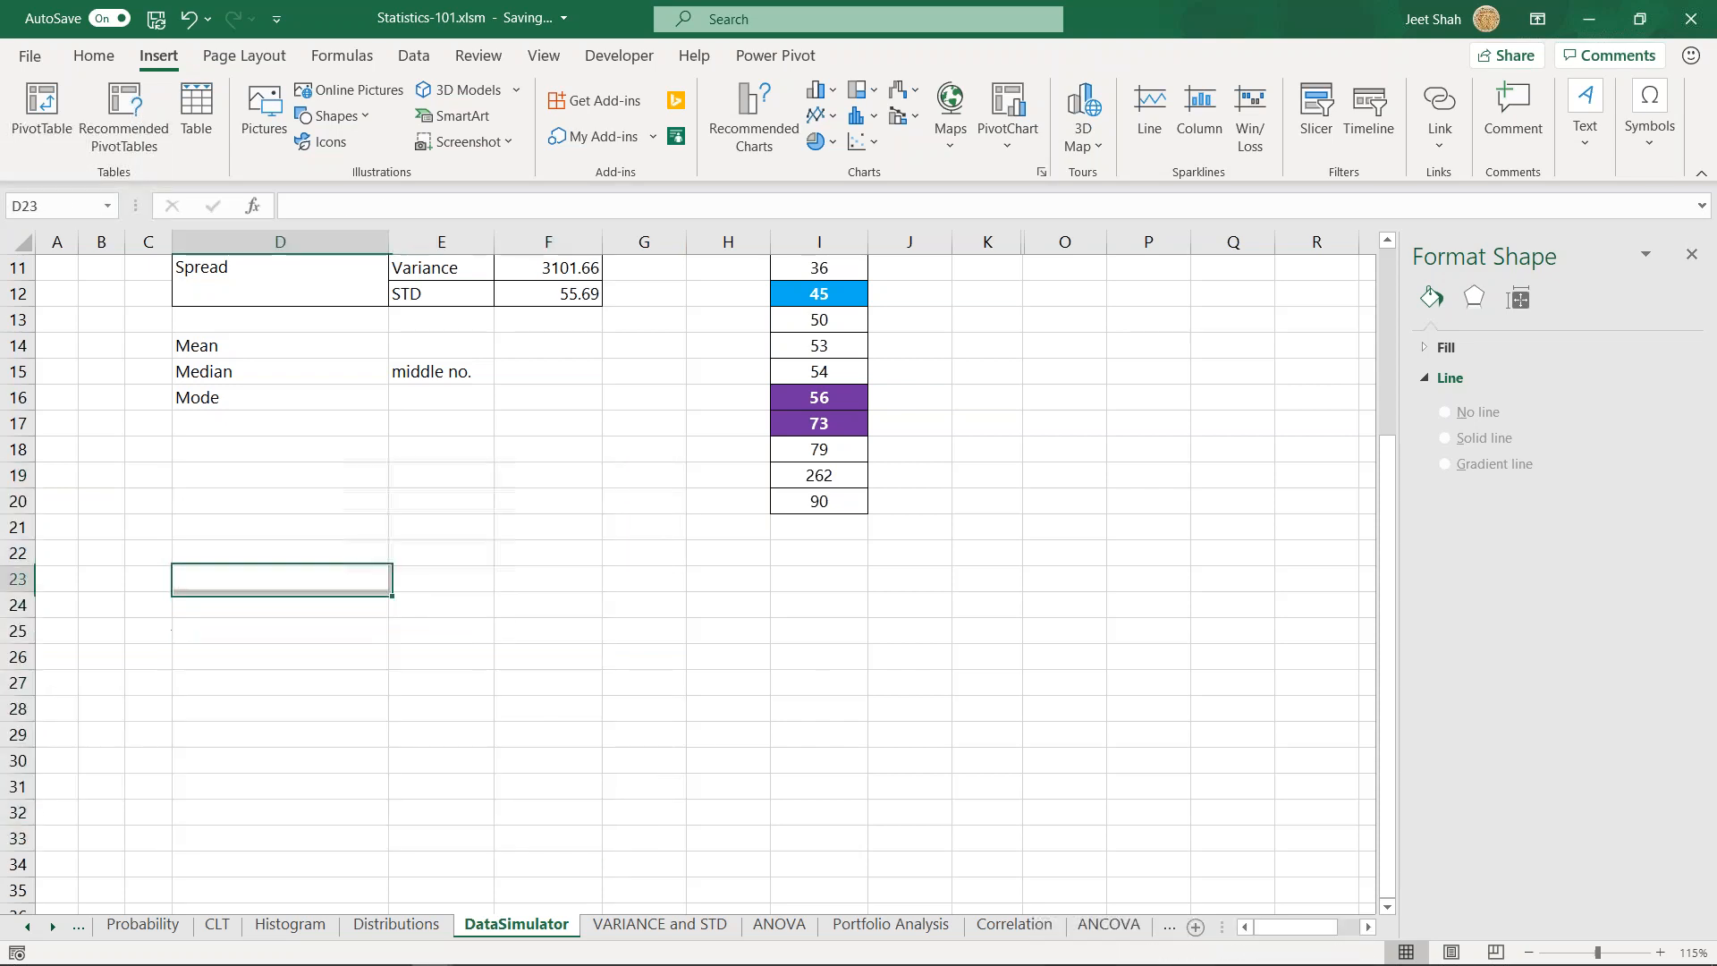
{"action": "scroll", "coordinate": [429, 626], "scroll_direction": "up", "scroll_amount": 3}
{"action": "left_click", "coordinate": [509, 704]}
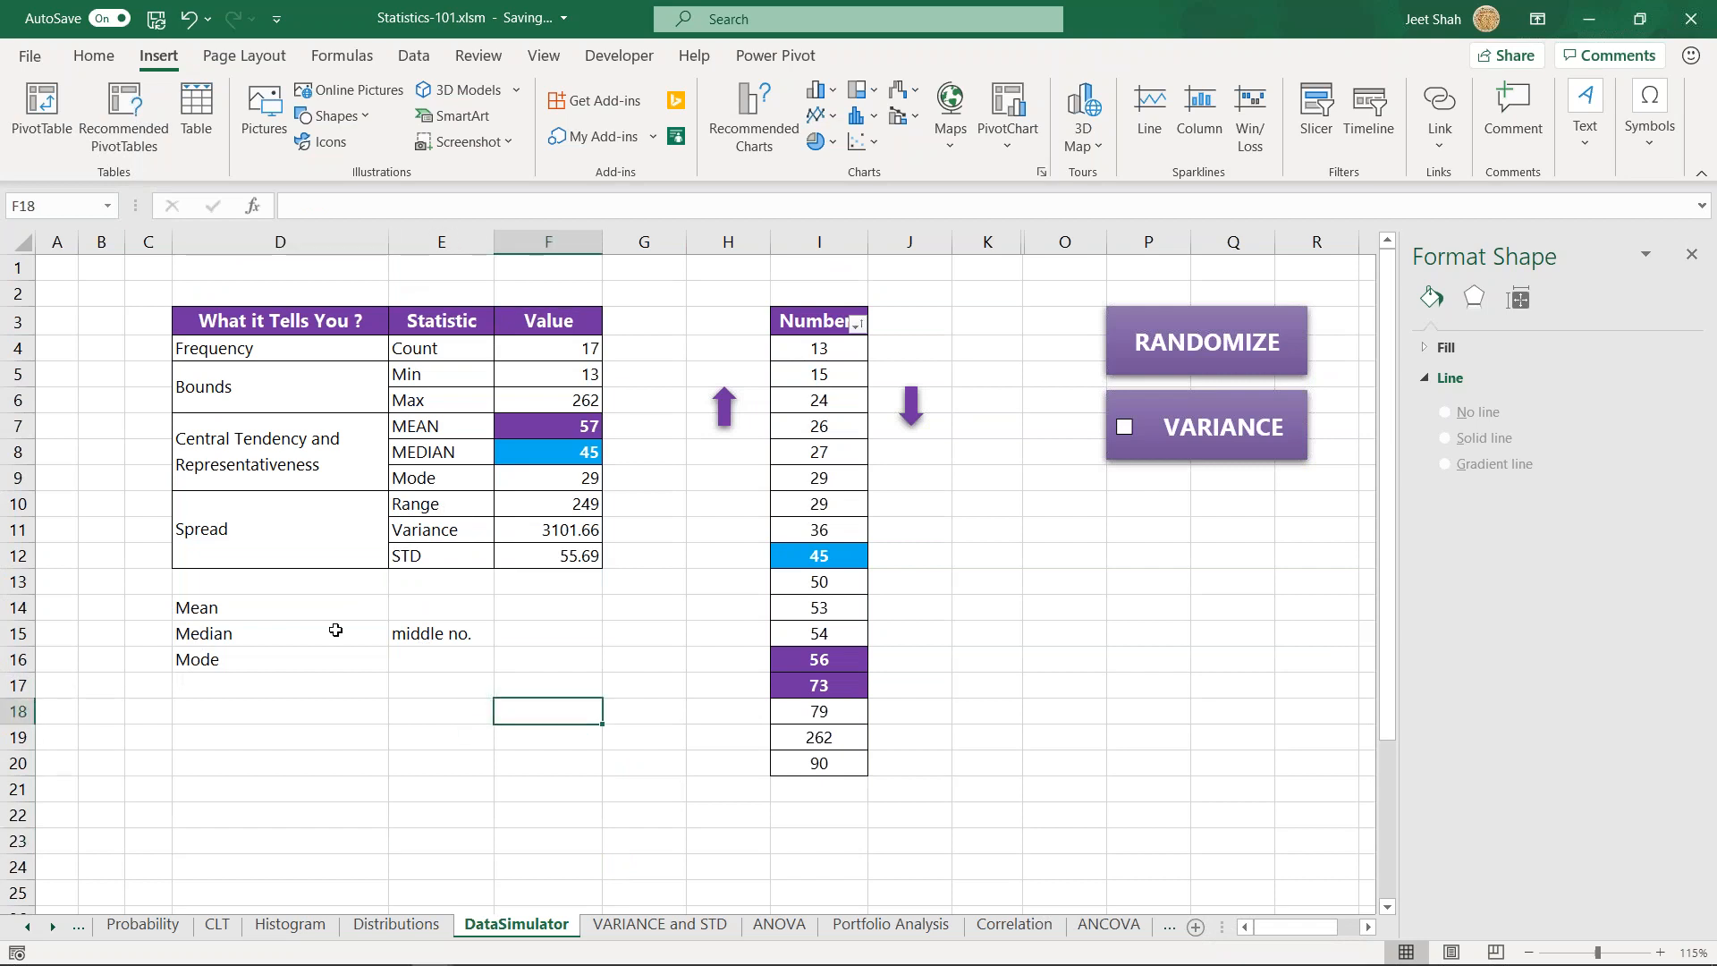
- Clear the "middle no." note next to the Median label in cell E15
{"action": "left_click", "coordinate": [258, 606]}
{"action": "left_click", "coordinate": [266, 638]}
{"action": "left_click", "coordinate": [270, 651]}
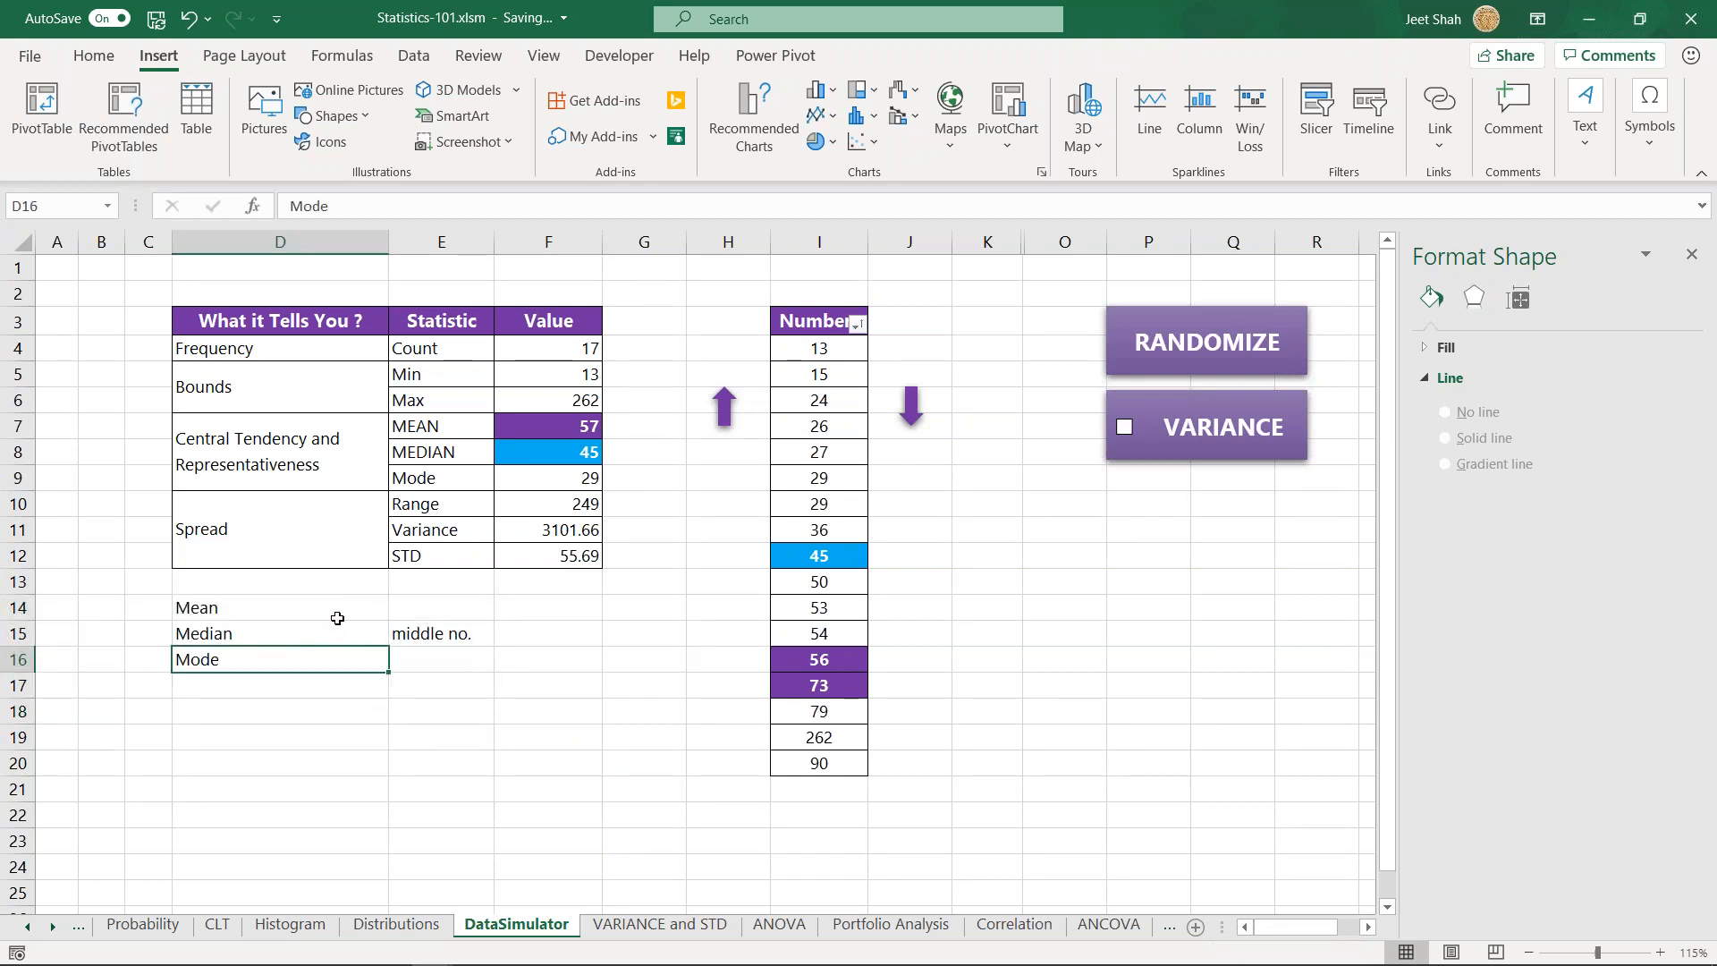
{"action": "left_click_drag", "start_coordinate": [320, 607], "coordinate": [322, 659]}
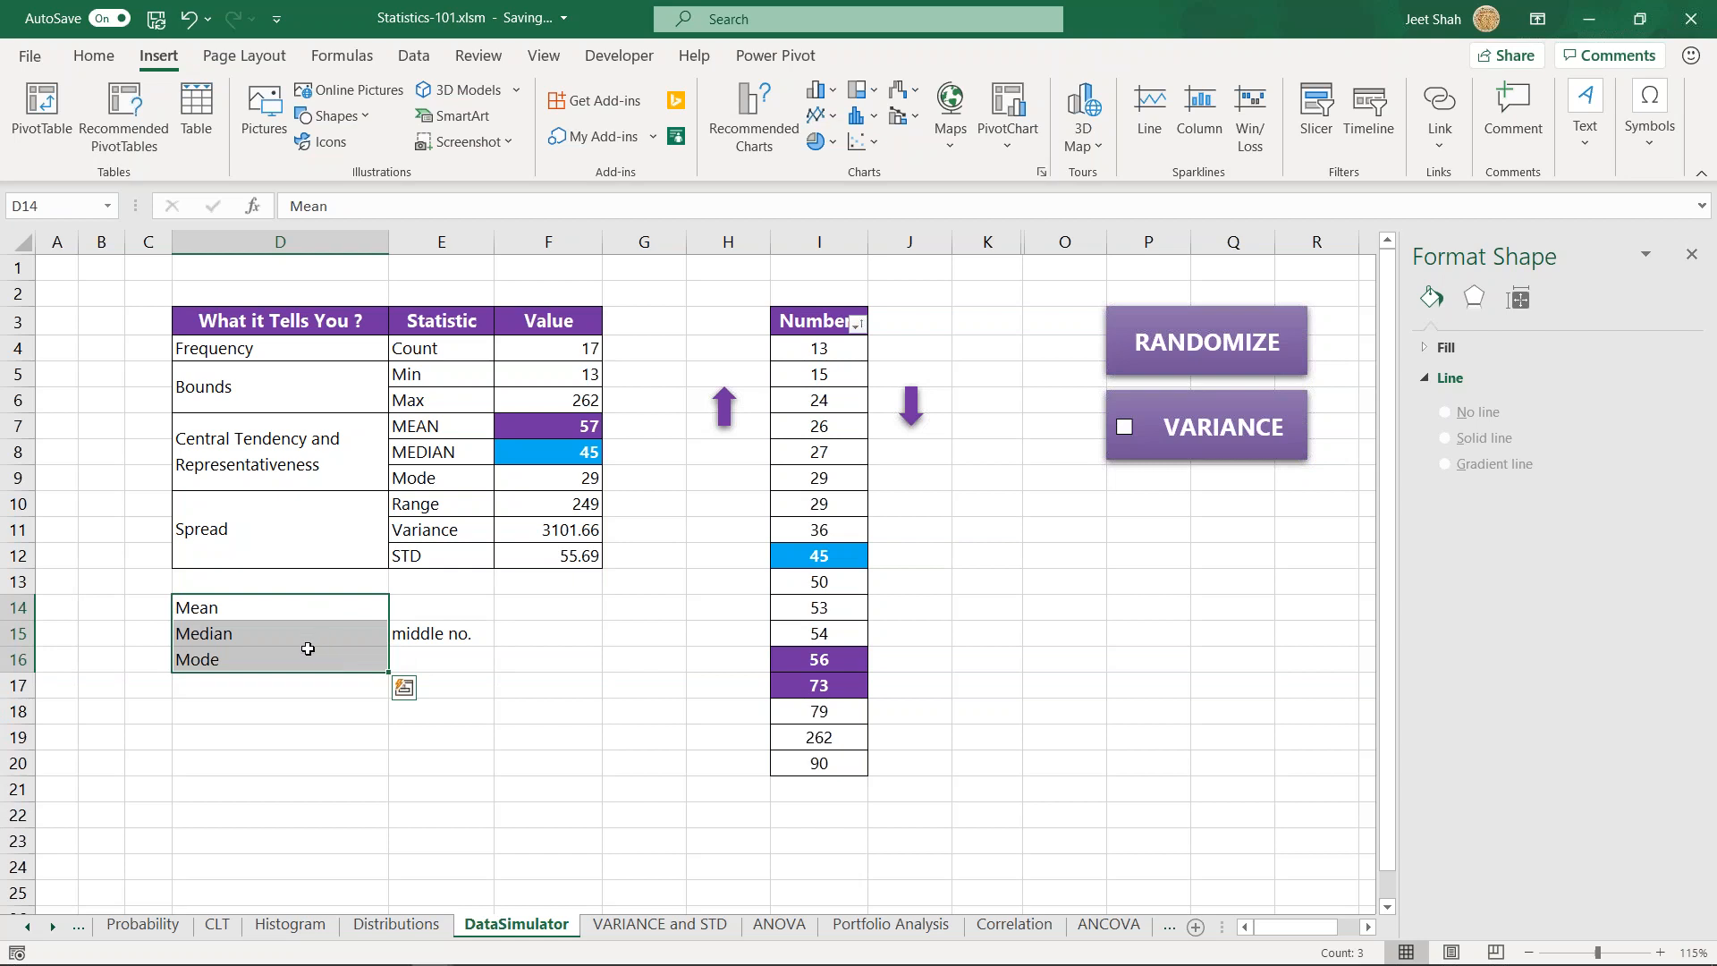
{"action": "left_click", "coordinate": [476, 635]}
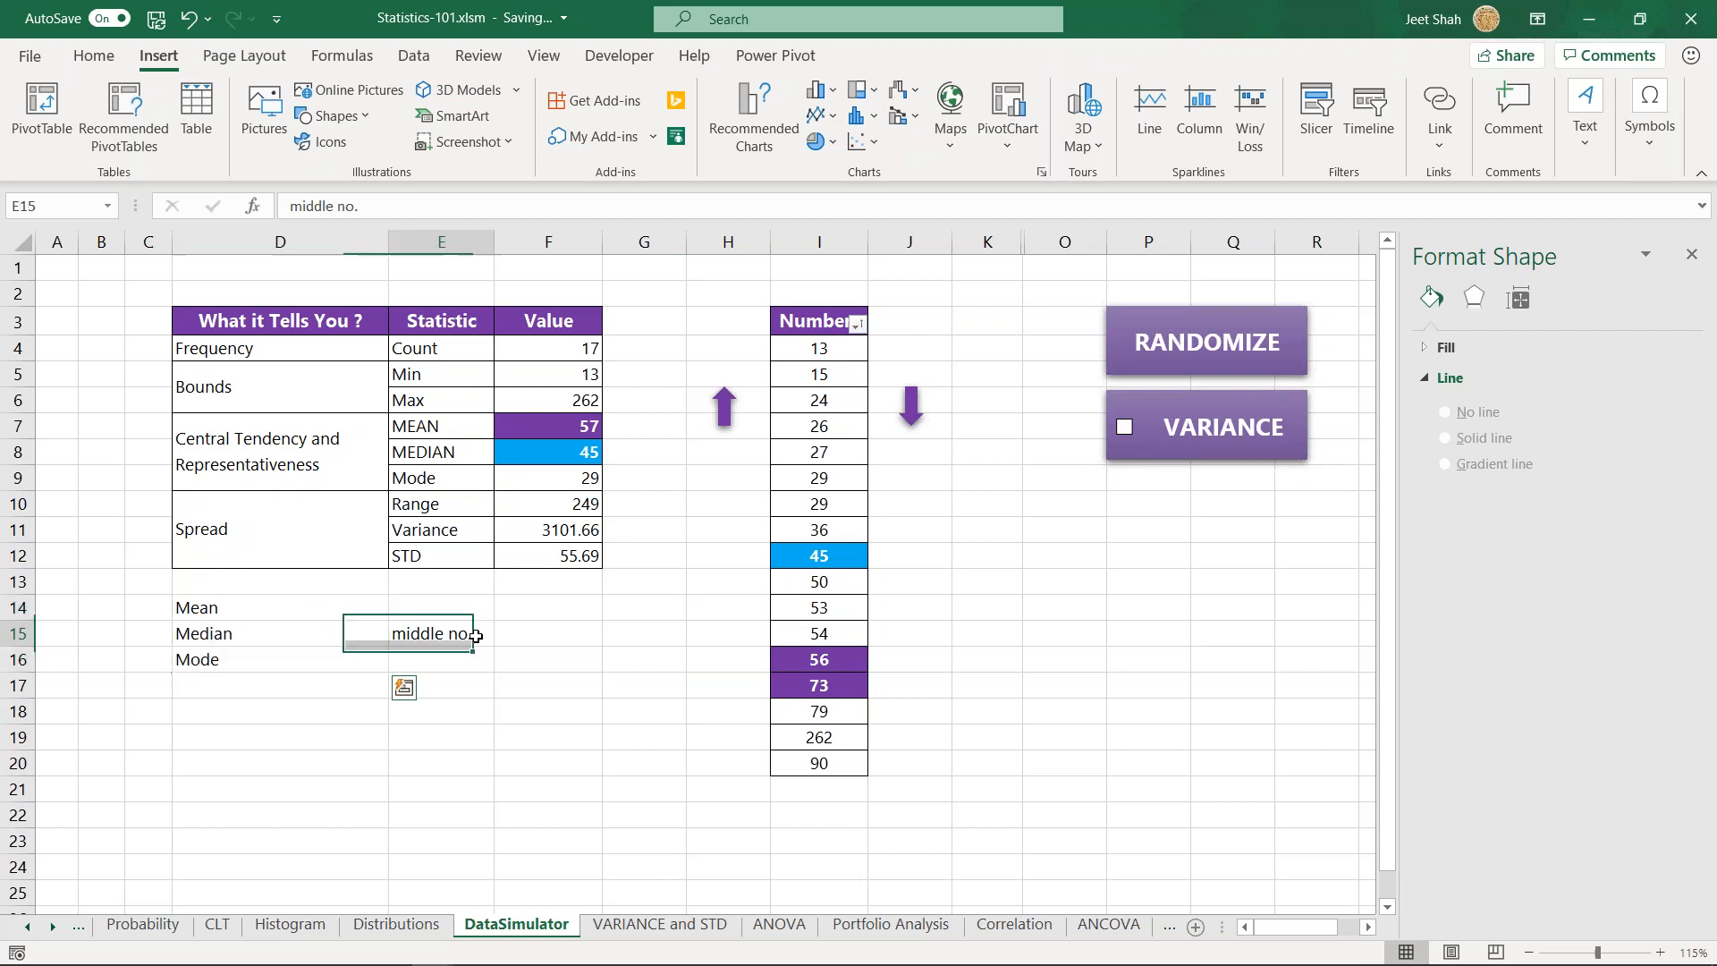
{"action": "key", "text": "Delete"}
{"action": "left_click", "coordinate": [409, 717]}
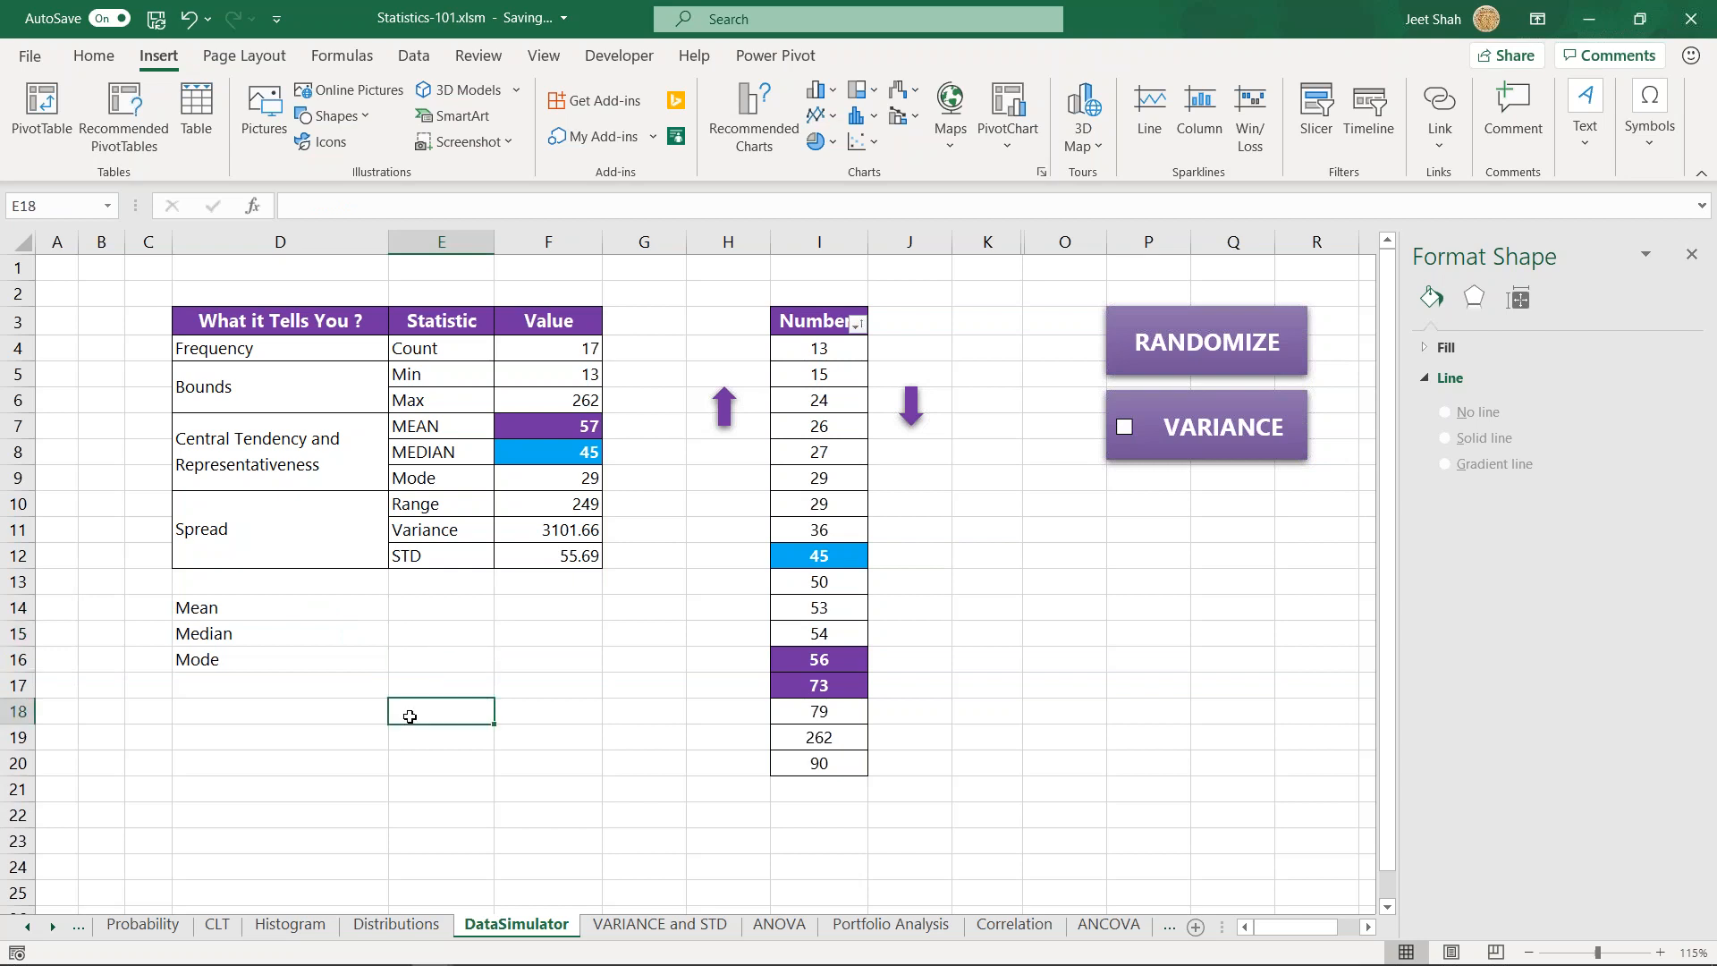
- Clear the Mean, Median and Mode labels below the statistics table in cells D14:D16
{"action": "left_click_drag", "start_coordinate": [442, 429], "coordinate": [439, 483]}
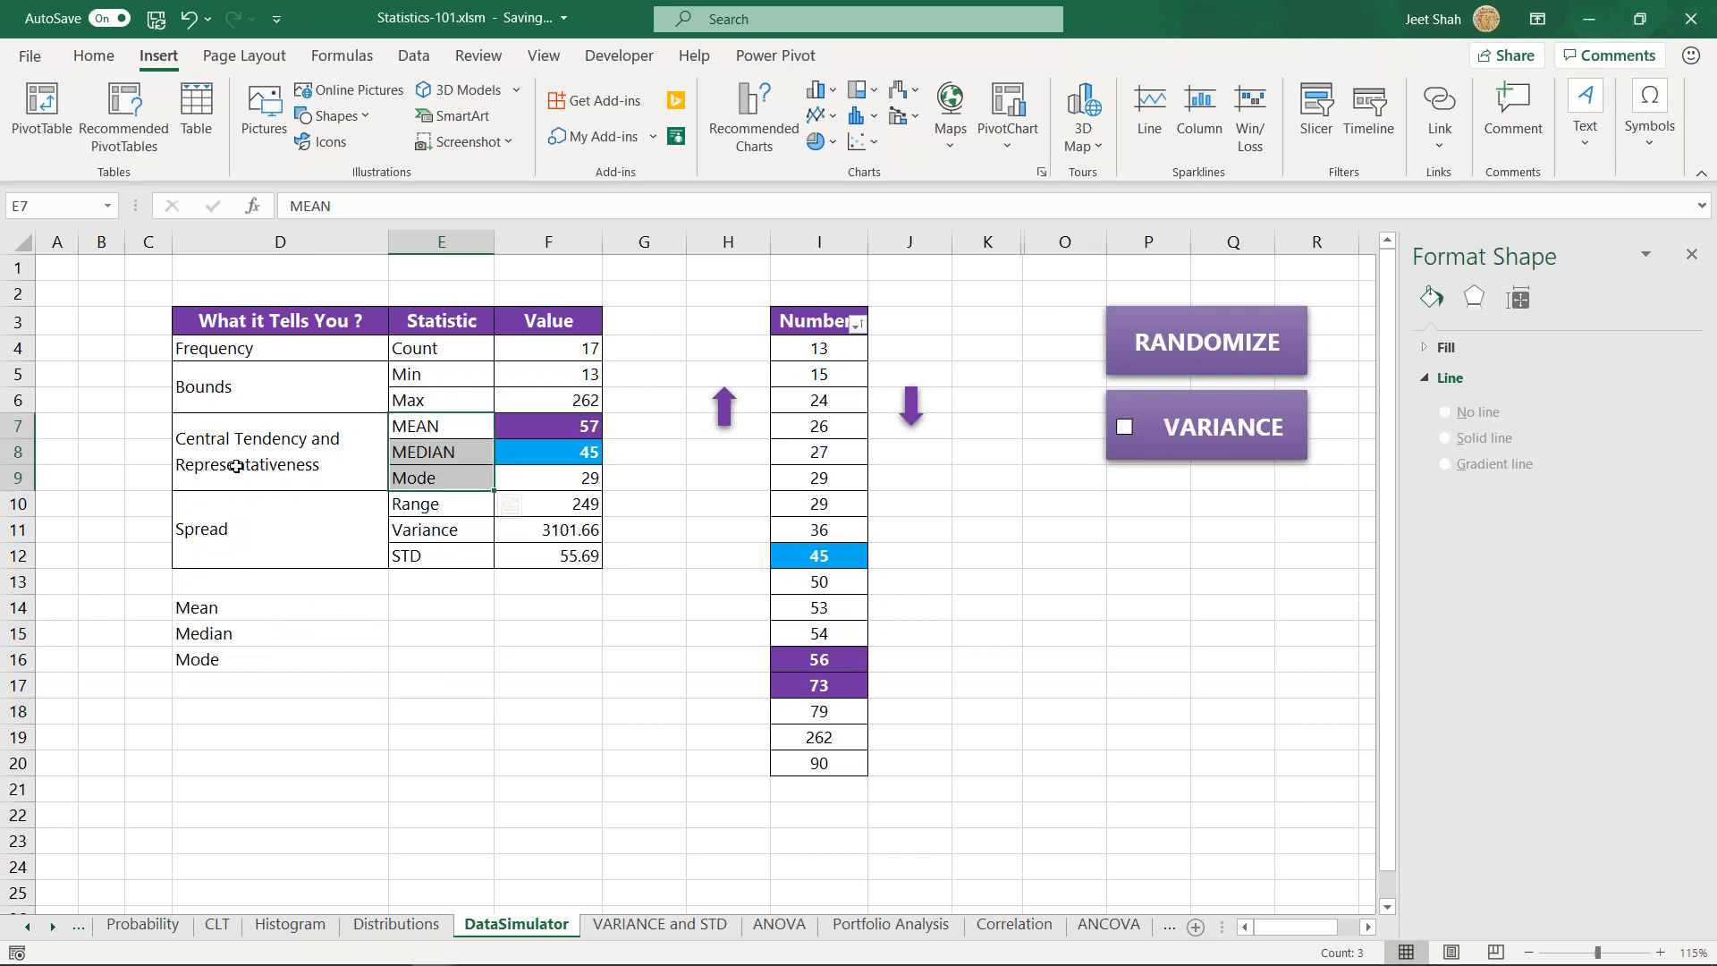
{"action": "left_click", "coordinate": [236, 467]}
{"action": "left_click_drag", "start_coordinate": [205, 615], "coordinate": [211, 659]}
{"action": "key", "text": "Delete"}
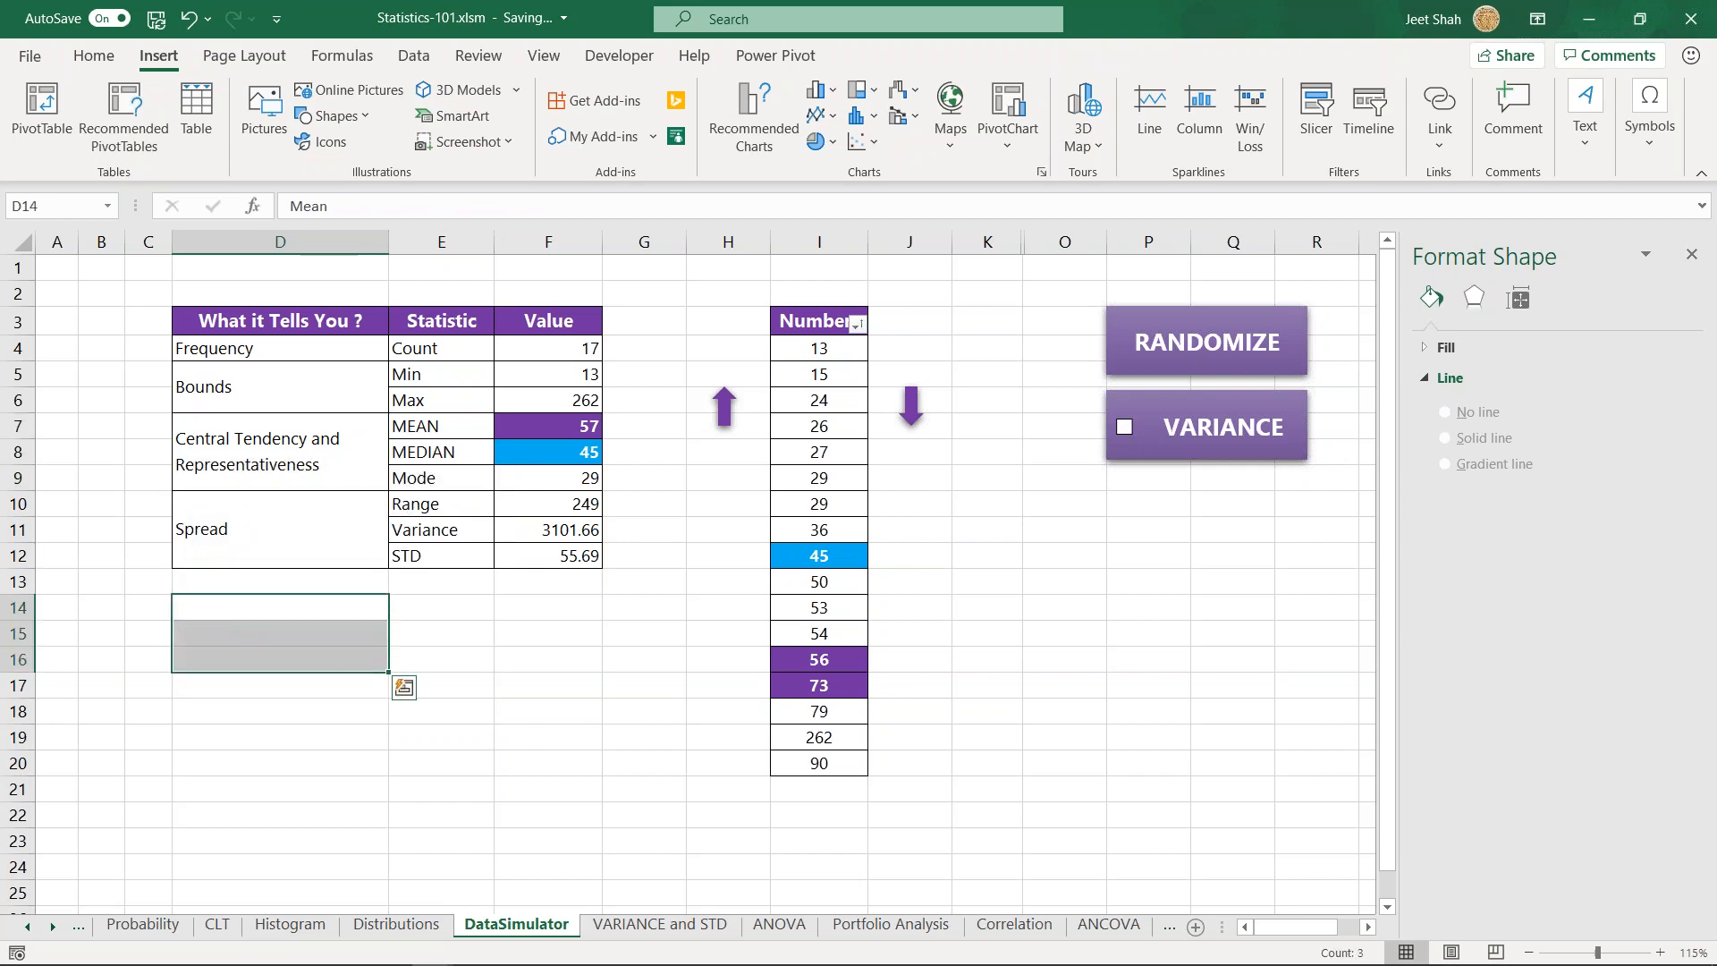
{"action": "left_click", "coordinate": [287, 419]}
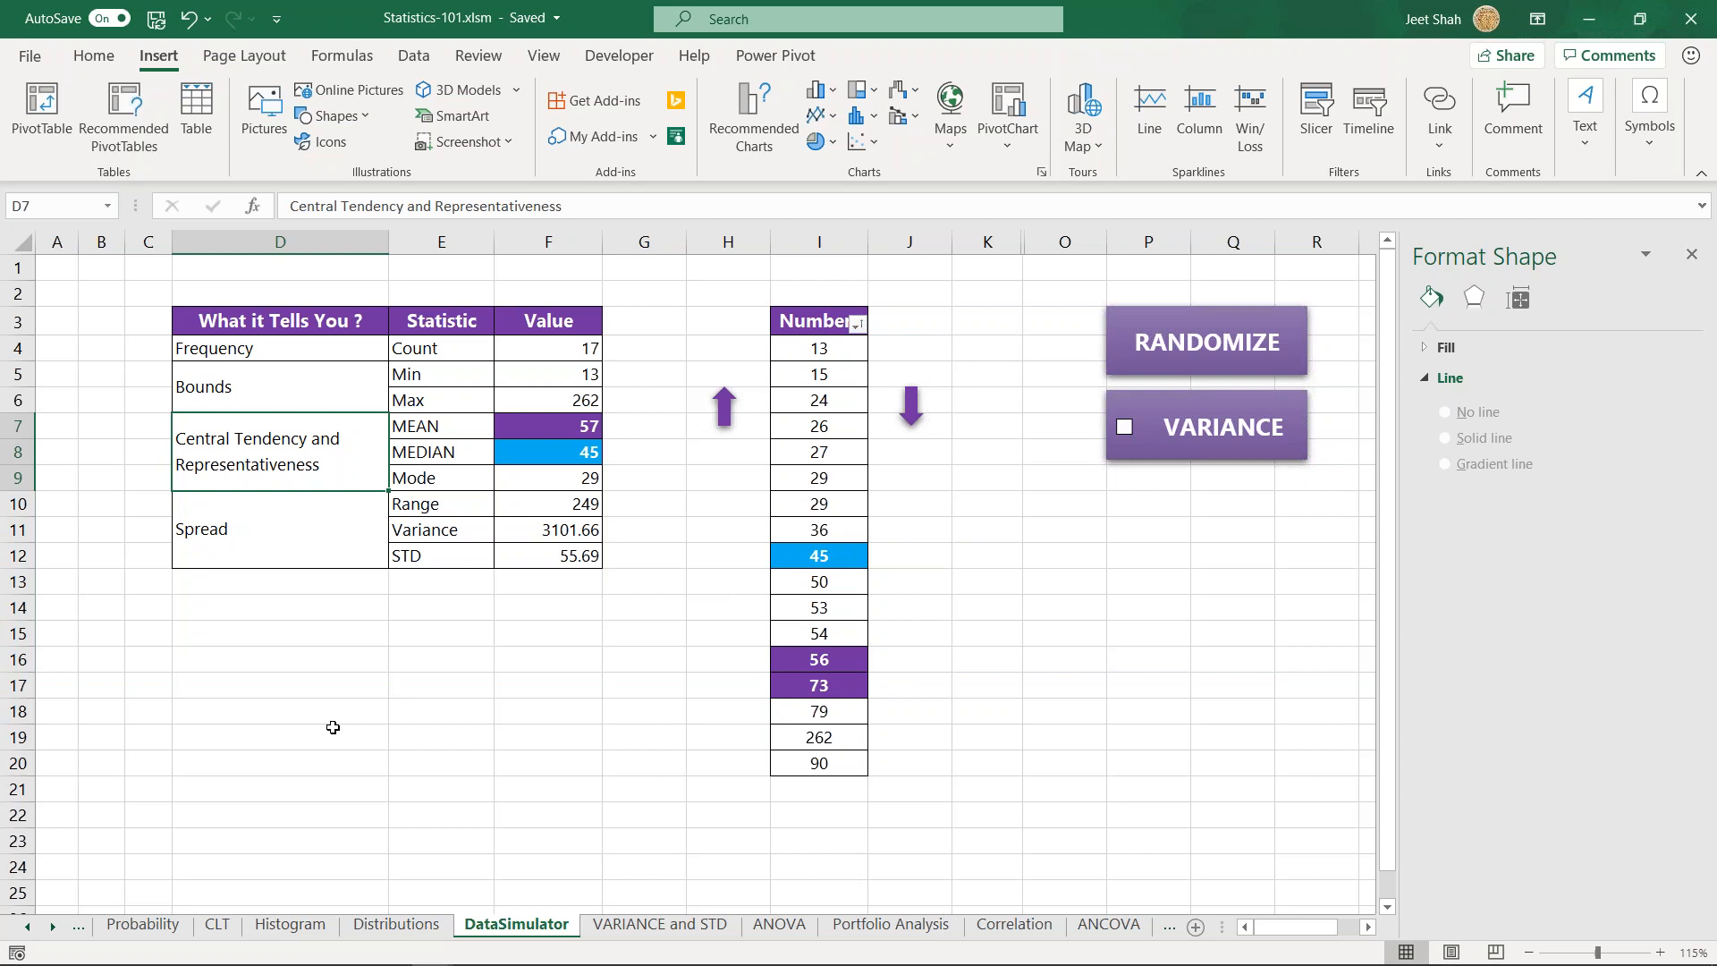
{"action": "left_click_drag", "start_coordinate": [331, 352], "coordinate": [569, 354]}
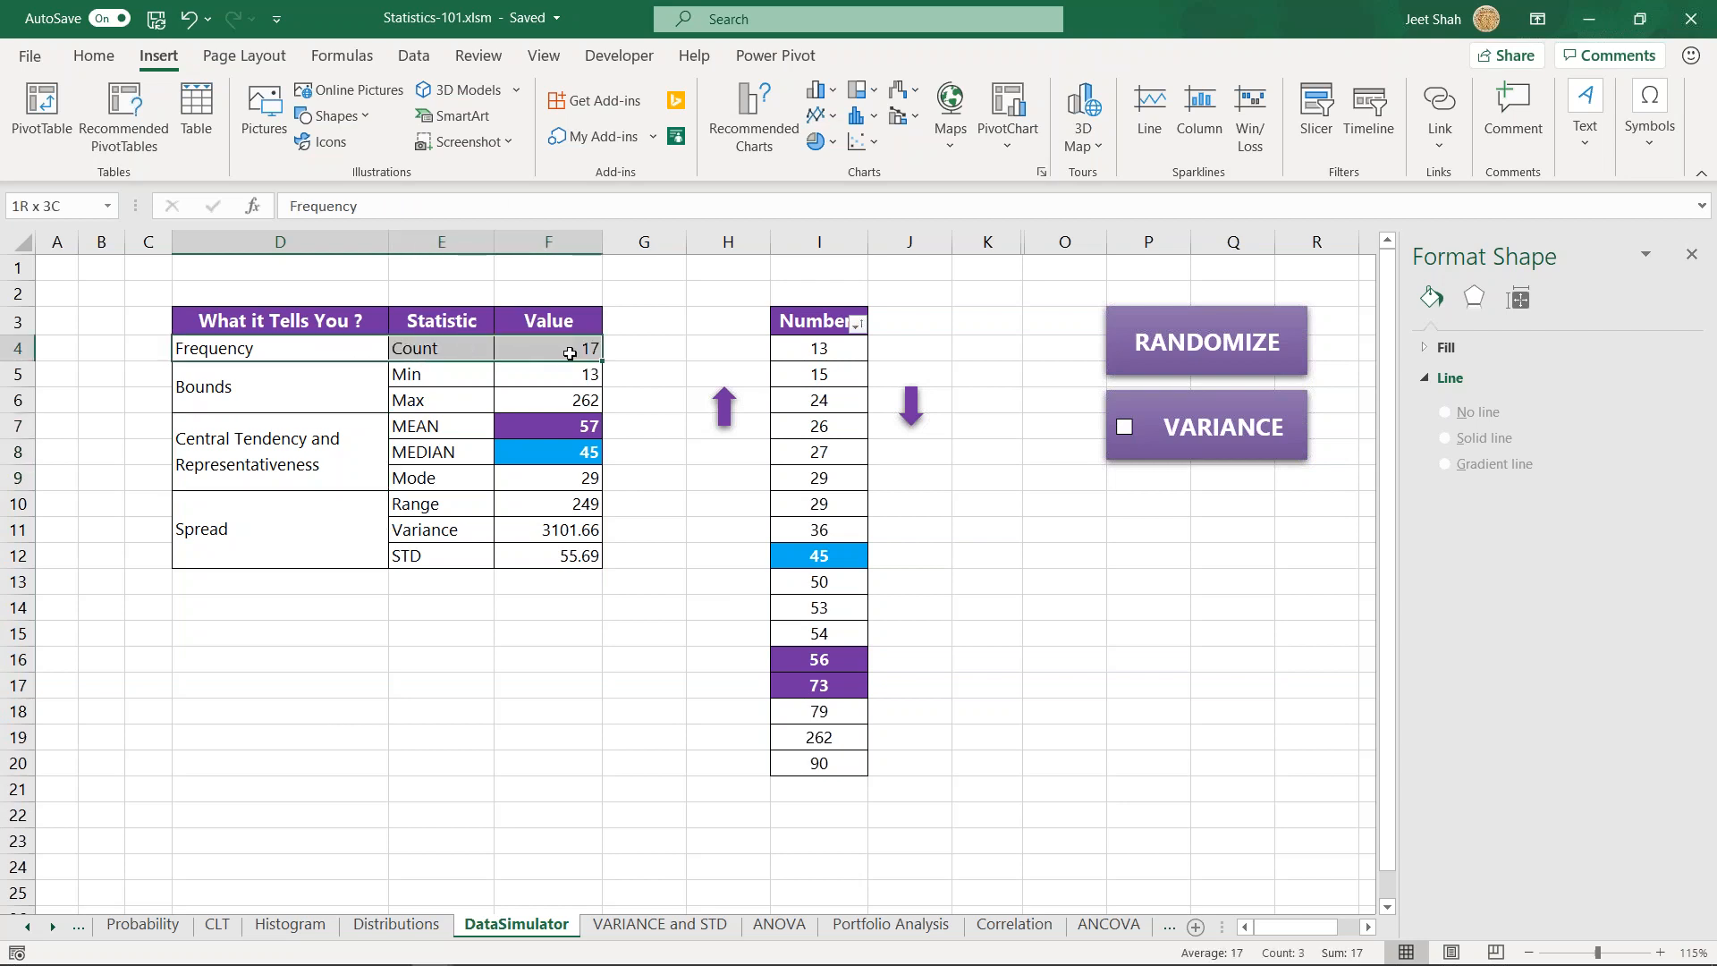
{"action": "left_click", "coordinate": [439, 657]}
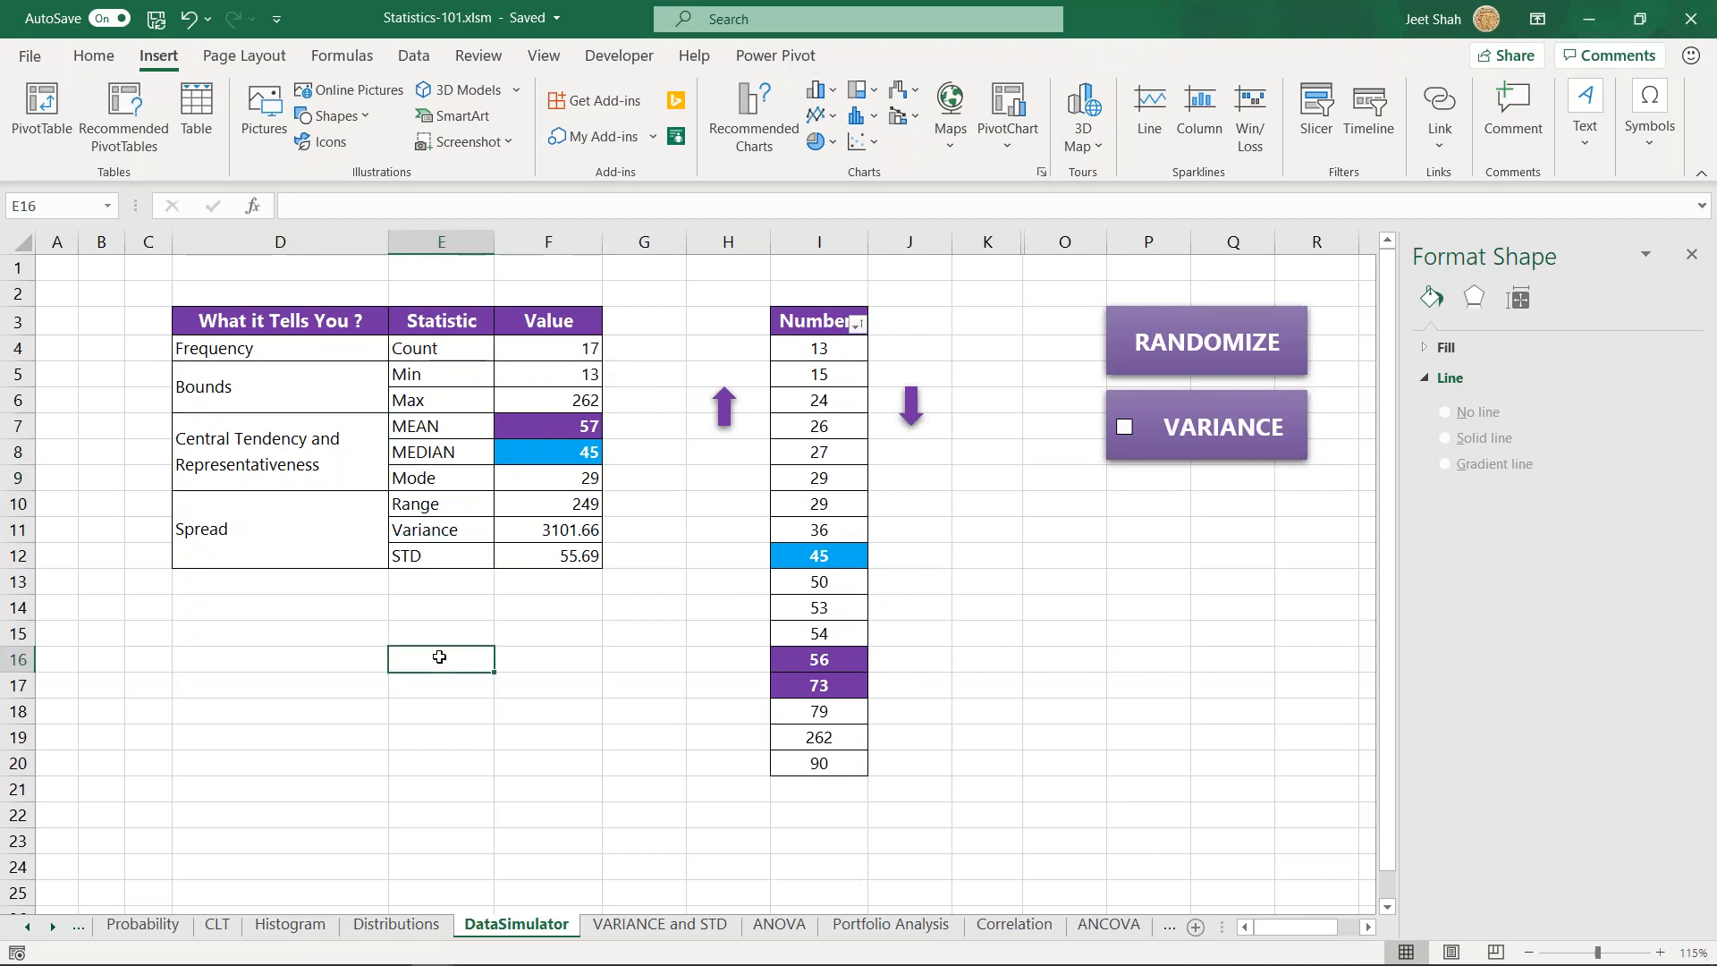
{"action": "type", "text": "=coun"}
{"action": "key", "text": "Tab"}
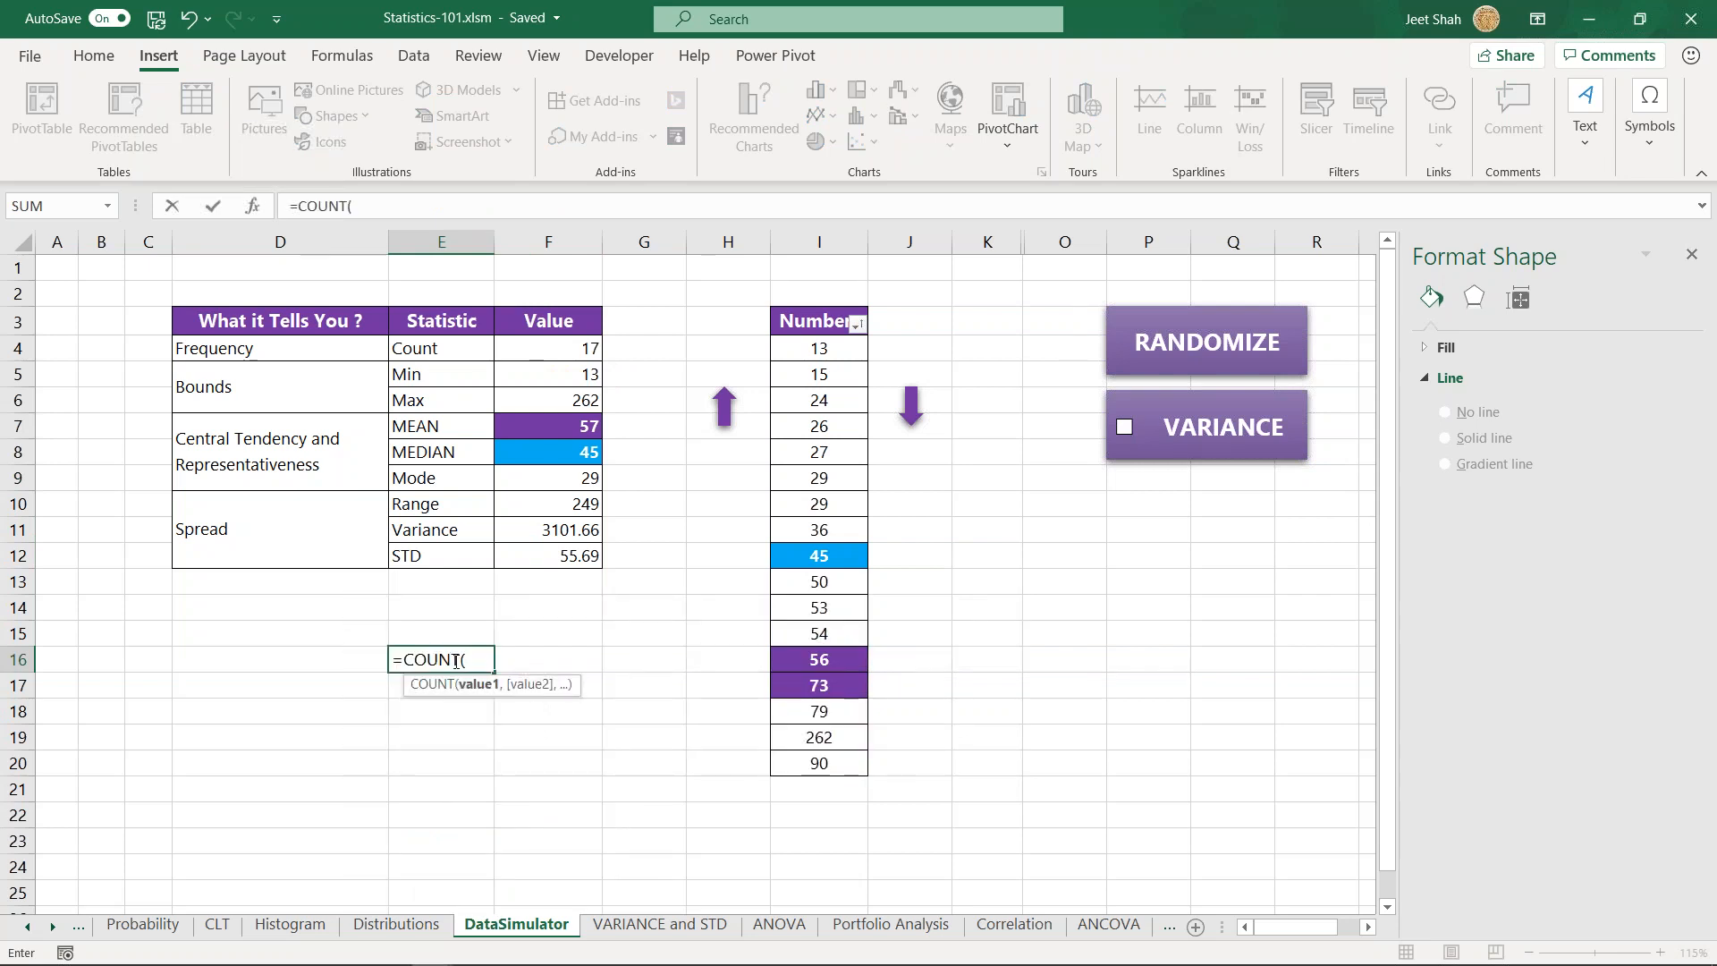
{"action": "key", "text": "Escape"}
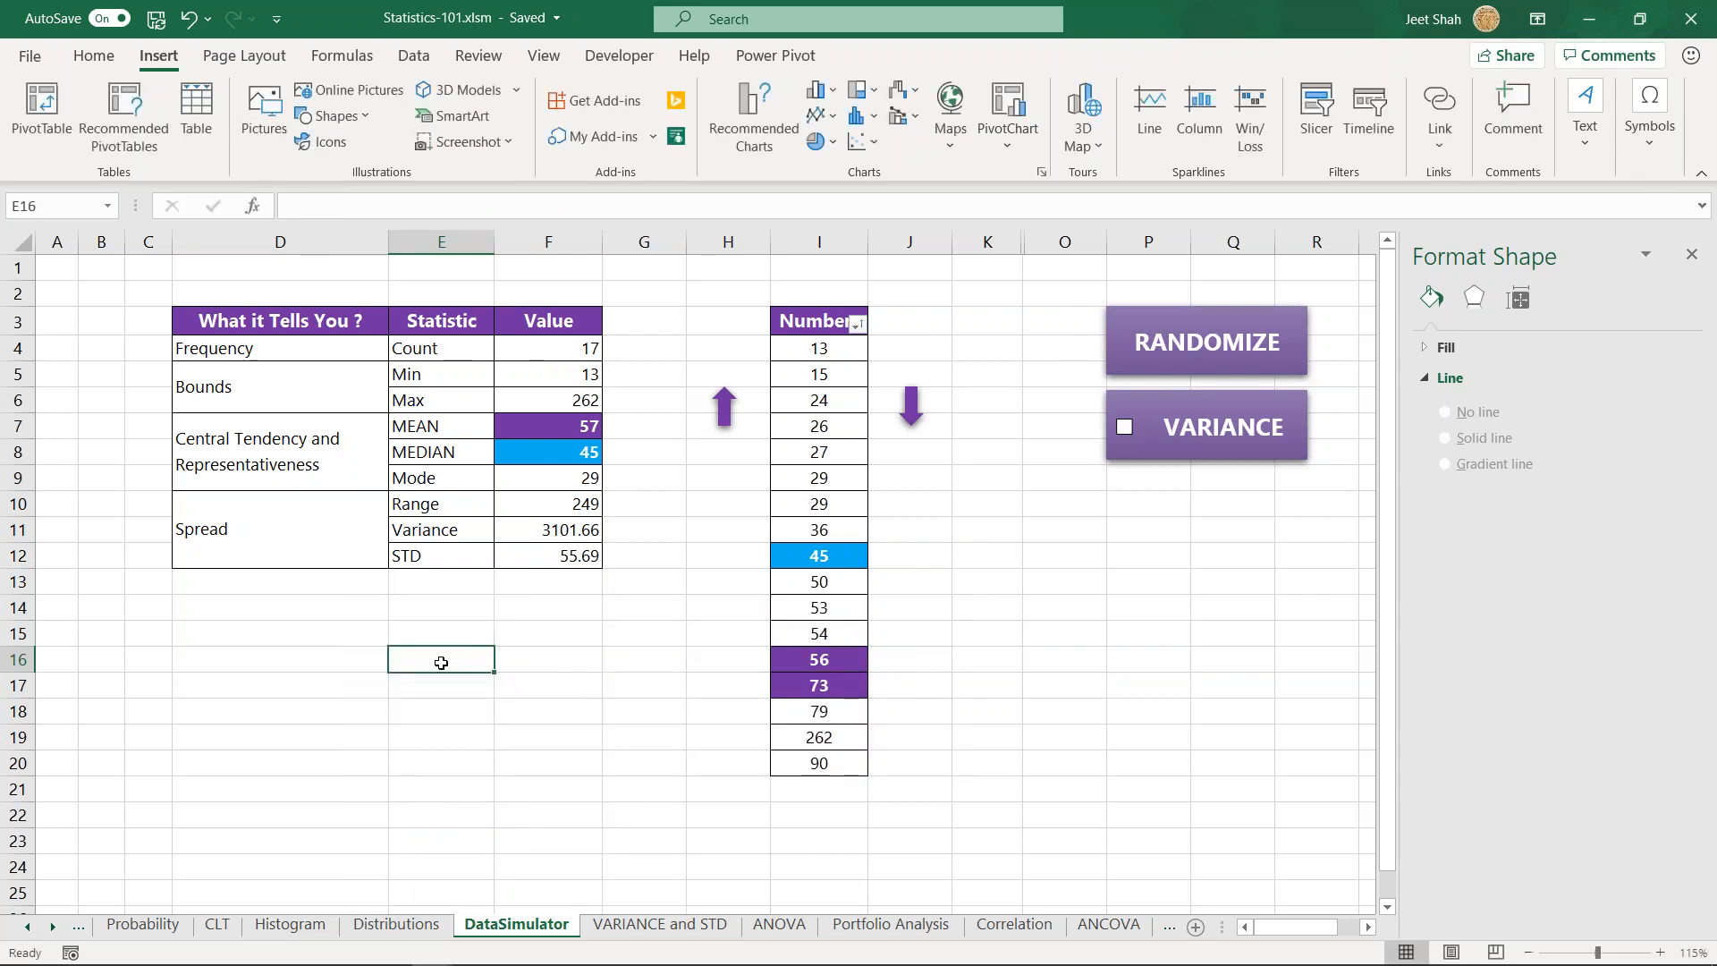
- Review the bins in C2:C11 on the Histogram sheet and return to the DataSimulator sheet
{"action": "left_click", "coordinate": [315, 926]}
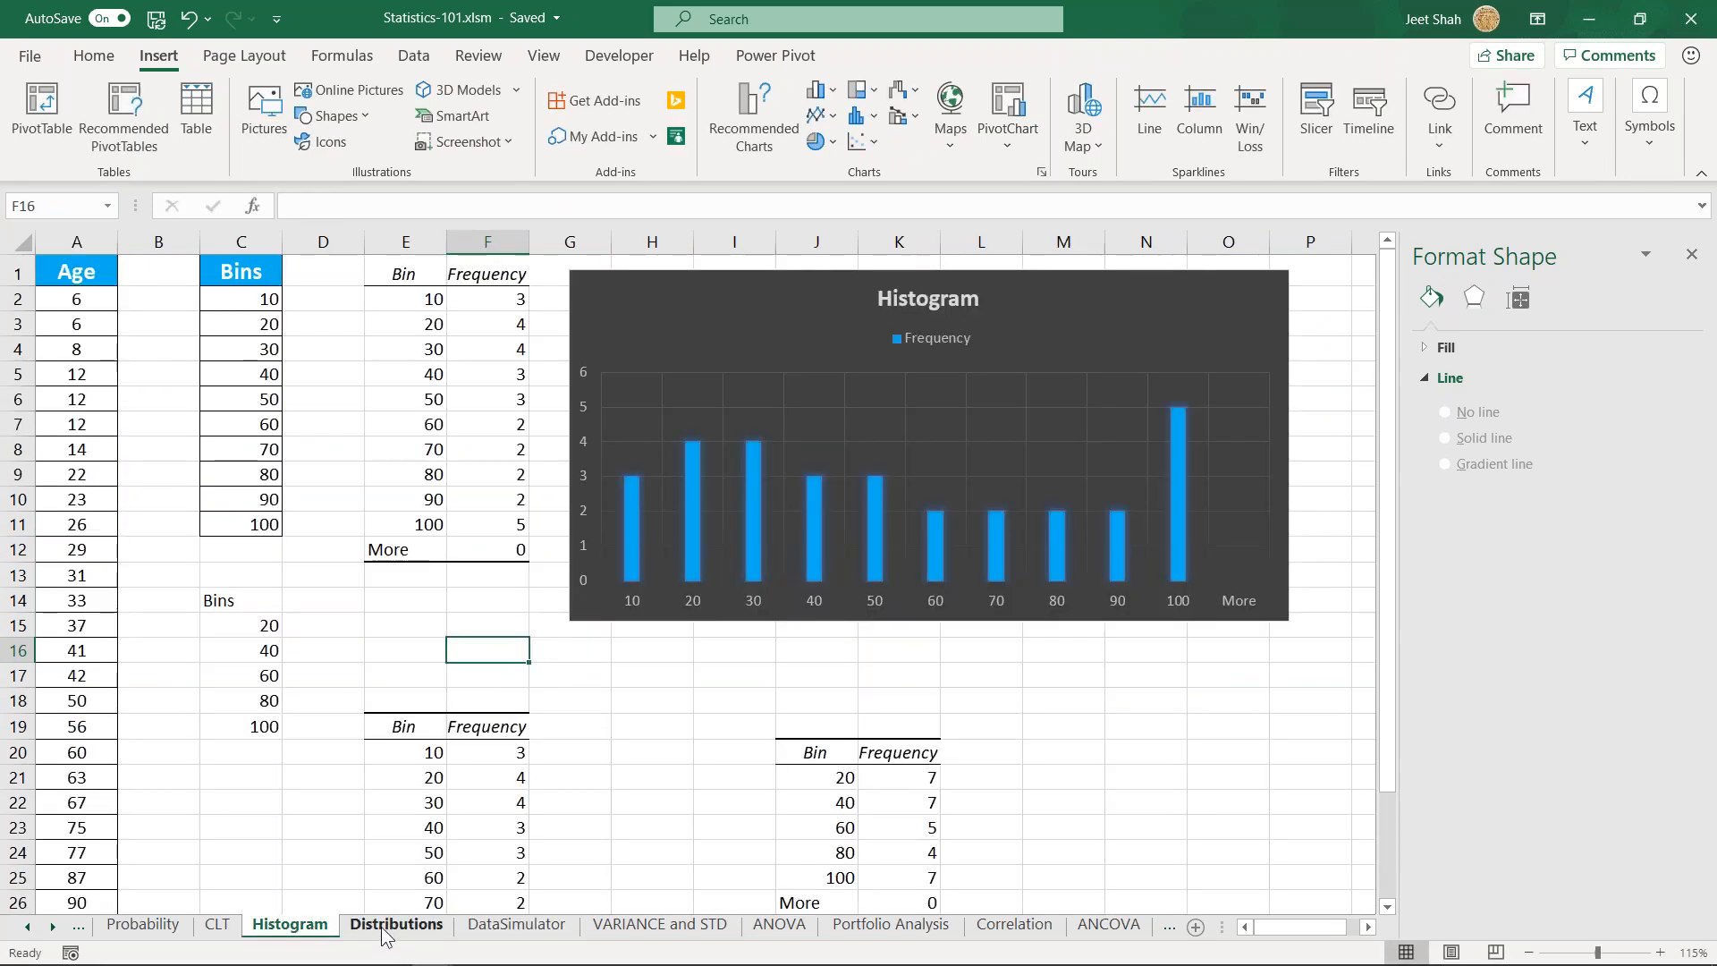
{"action": "left_click_drag", "start_coordinate": [235, 295], "coordinate": [240, 526]}
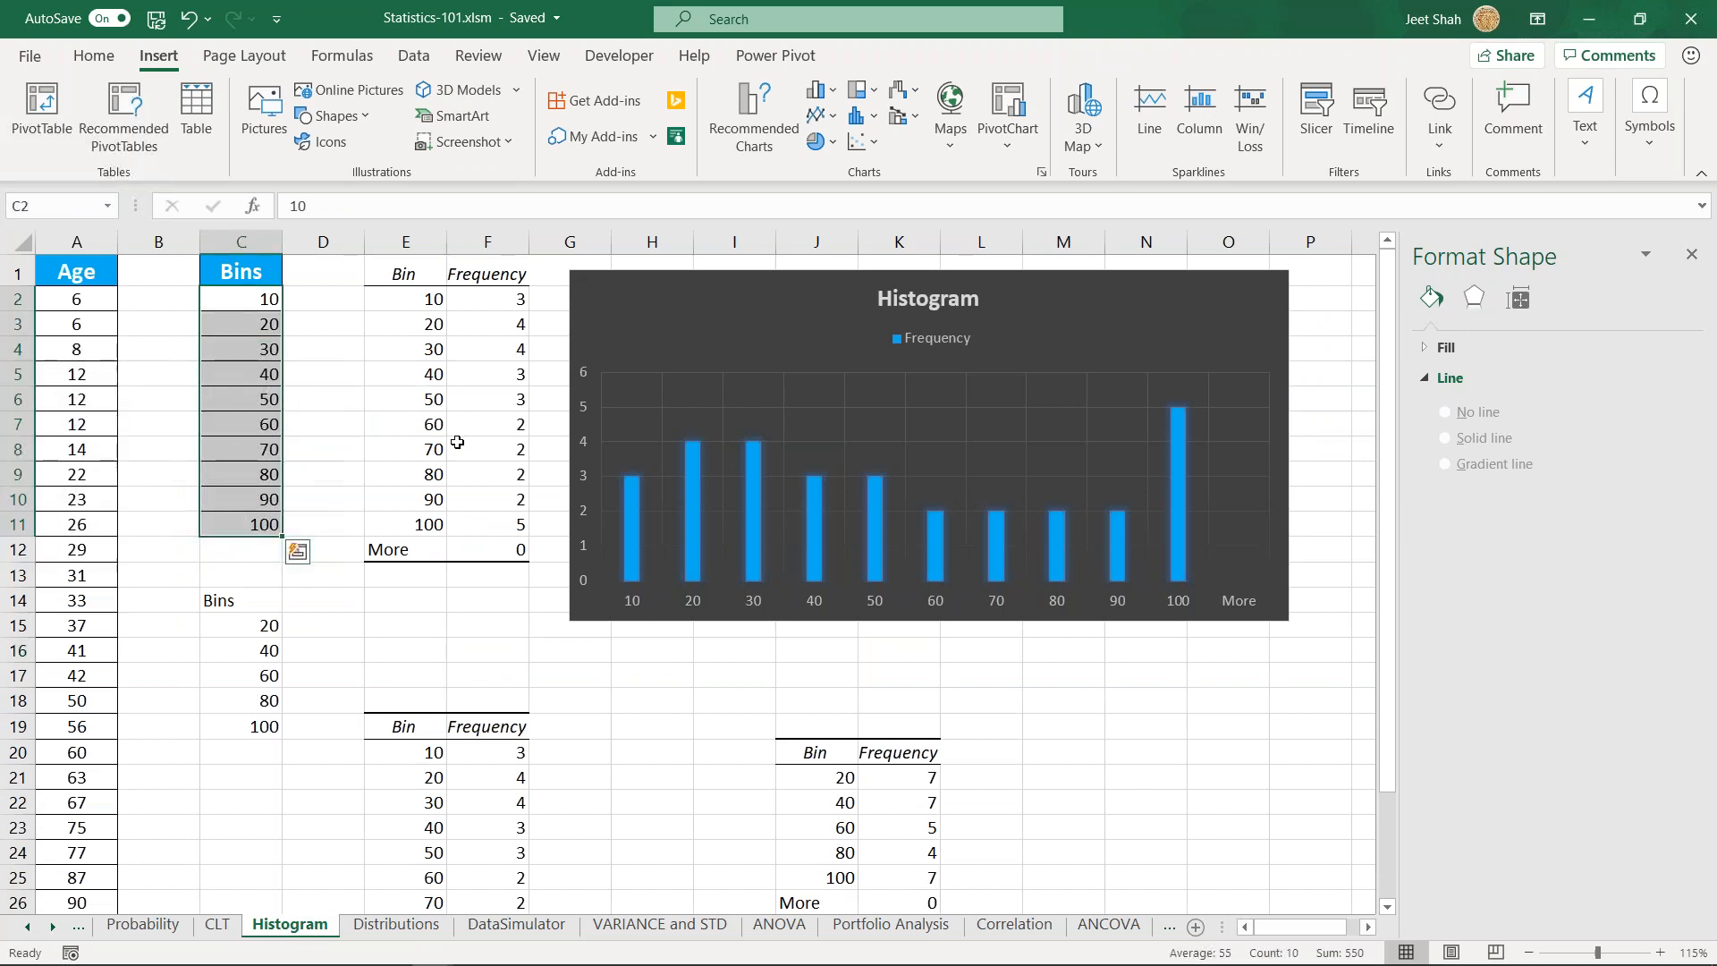
{"action": "left_click", "coordinate": [243, 375]}
{"action": "left_click", "coordinate": [504, 930]}
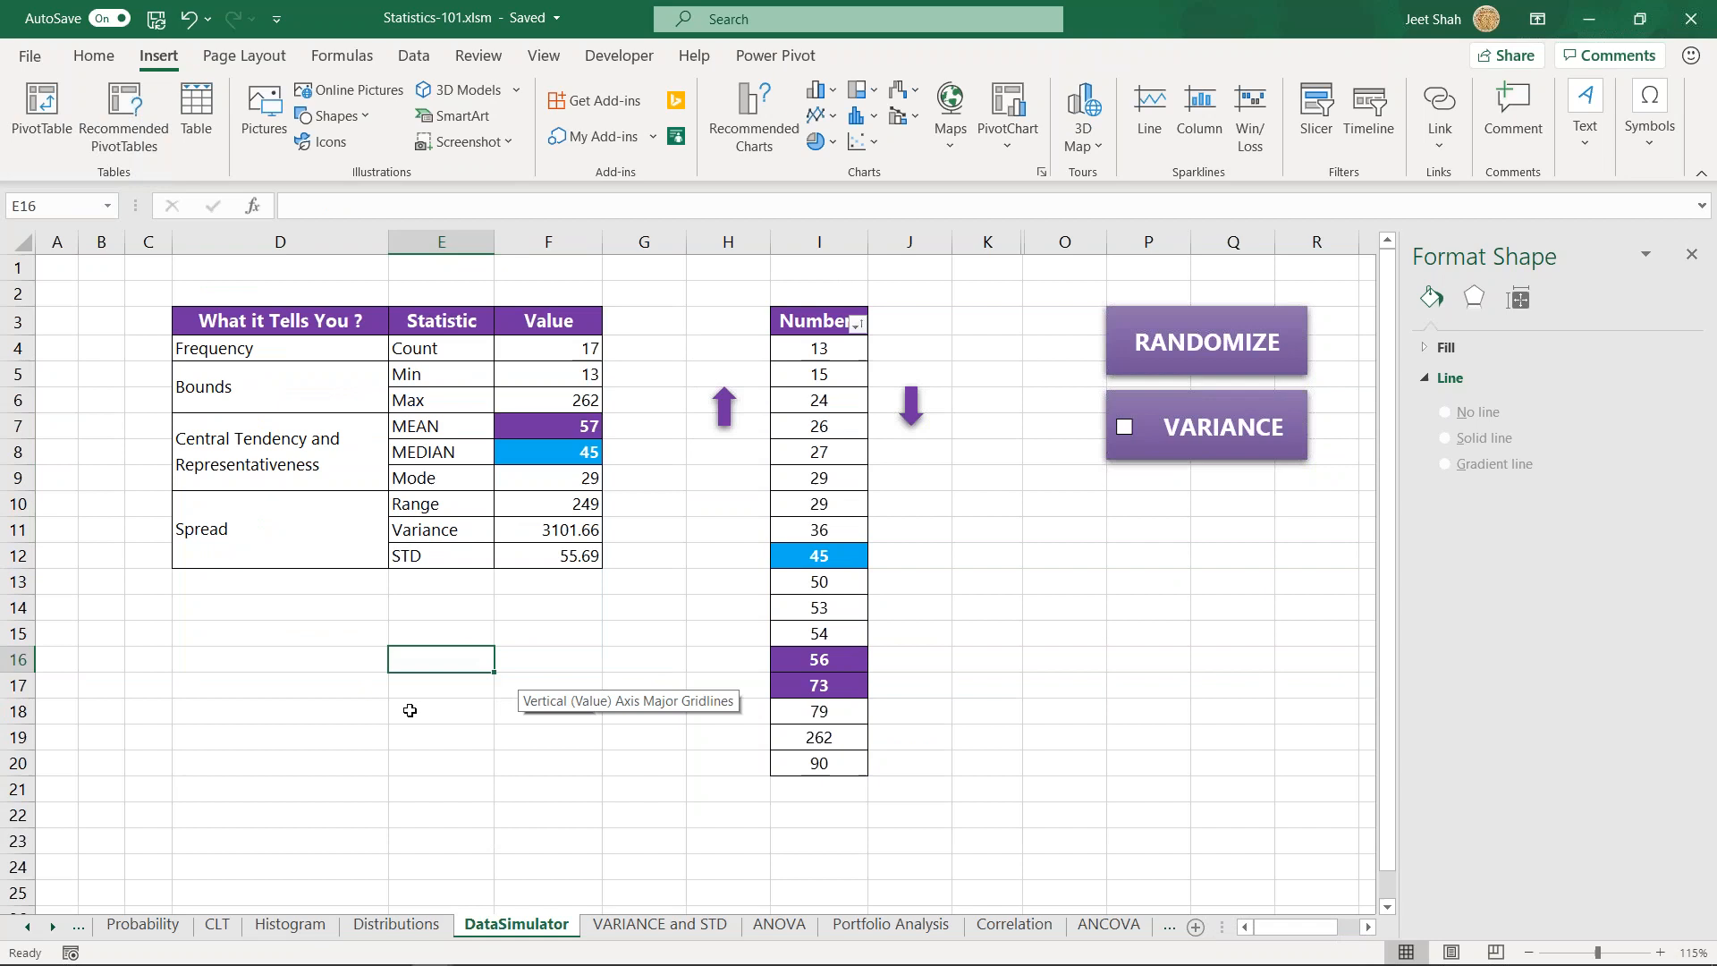
- Examine the Bounds and Spread groups of the statistics table, covering Min, Max, Range, Variance and STD
{"action": "left_click_drag", "start_coordinate": [335, 400], "coordinate": [575, 394]}
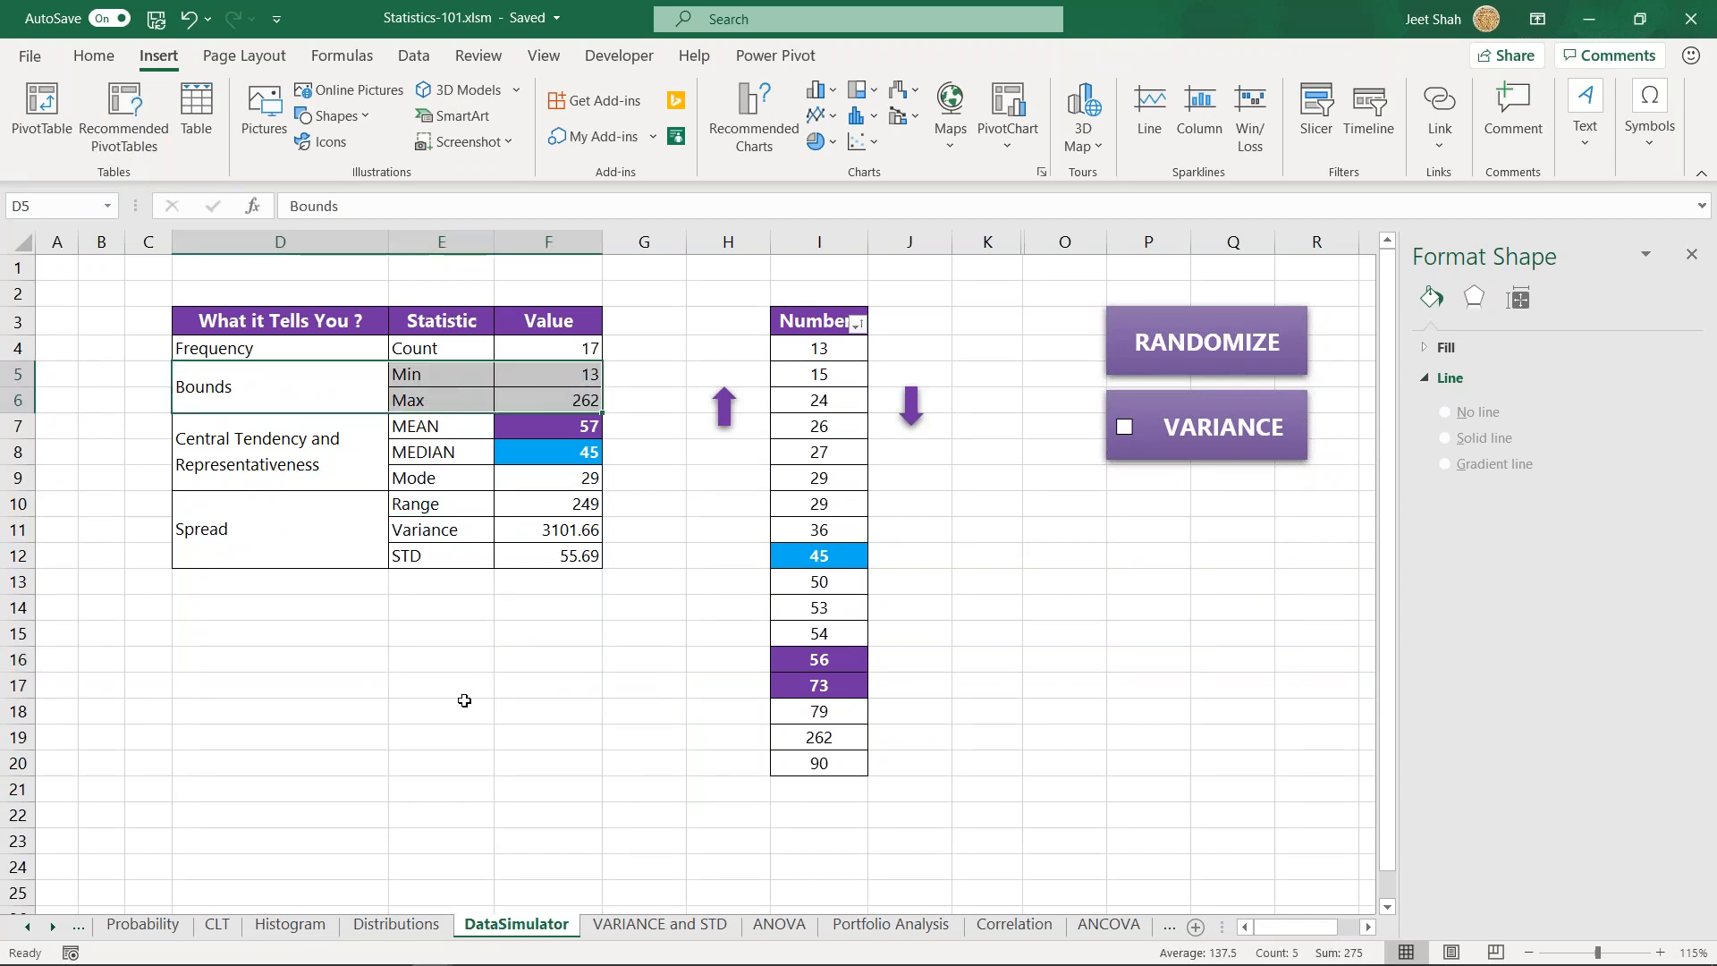
{"action": "left_click", "coordinate": [322, 659]}
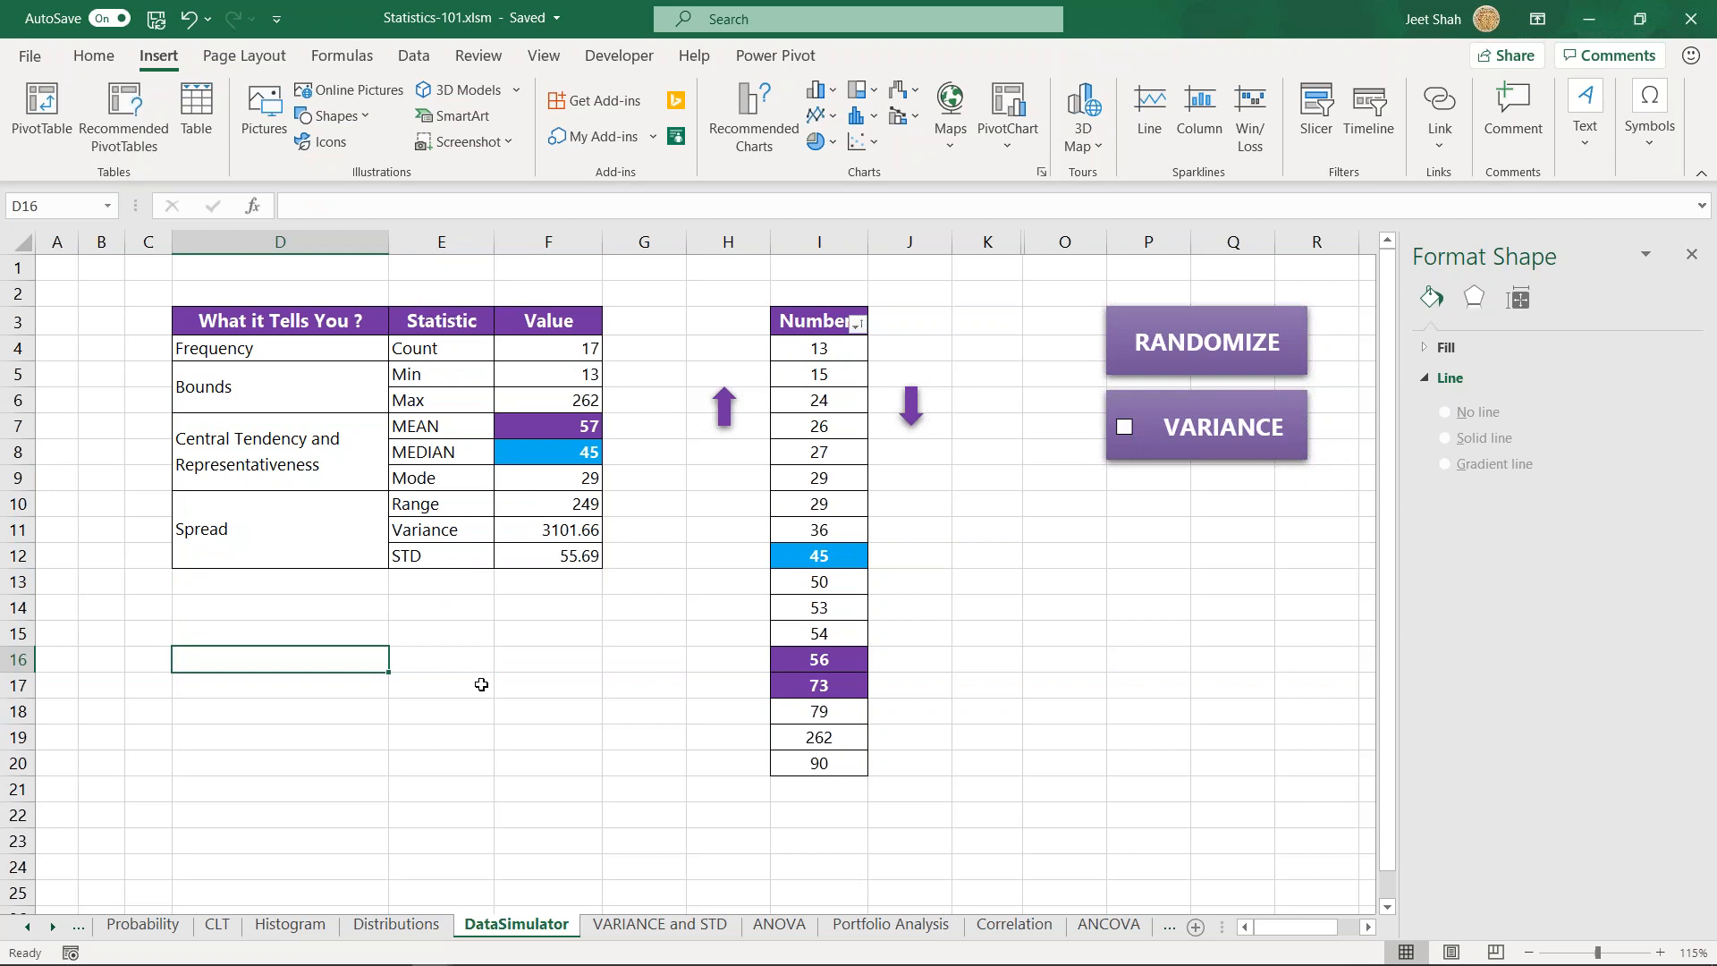
{"action": "left_click_drag", "start_coordinate": [450, 374], "coordinate": [551, 400]}
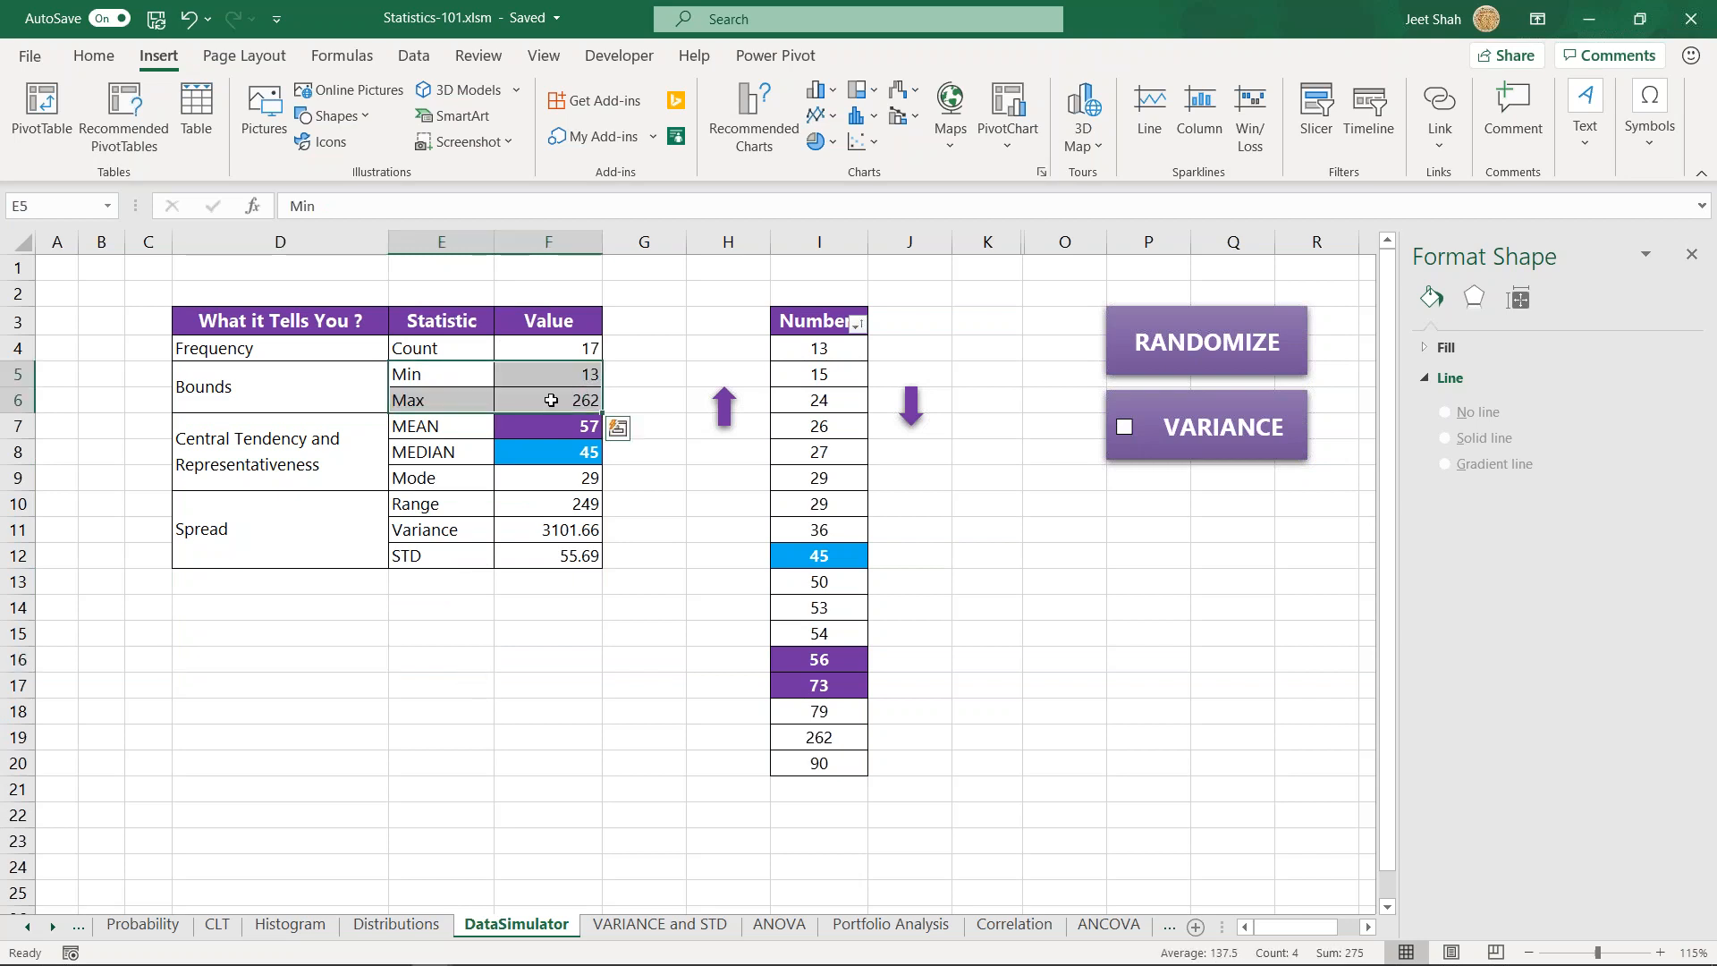
{"action": "left_click", "coordinate": [317, 383]}
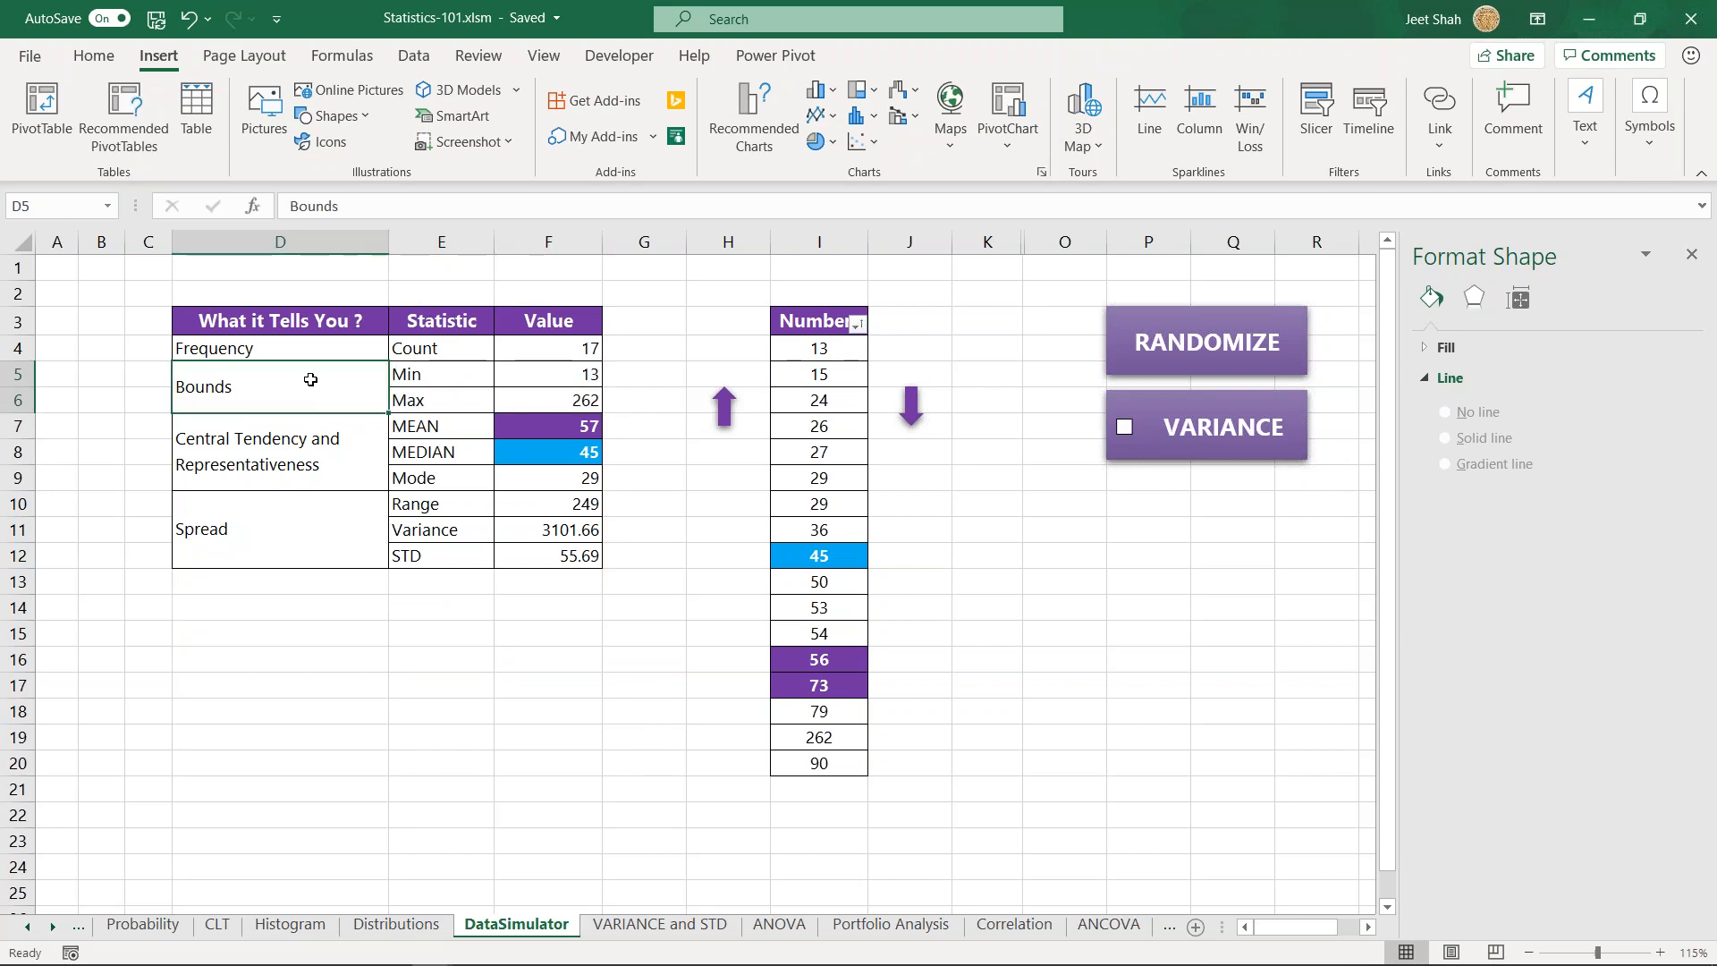
{"action": "left_click", "coordinate": [290, 542]}
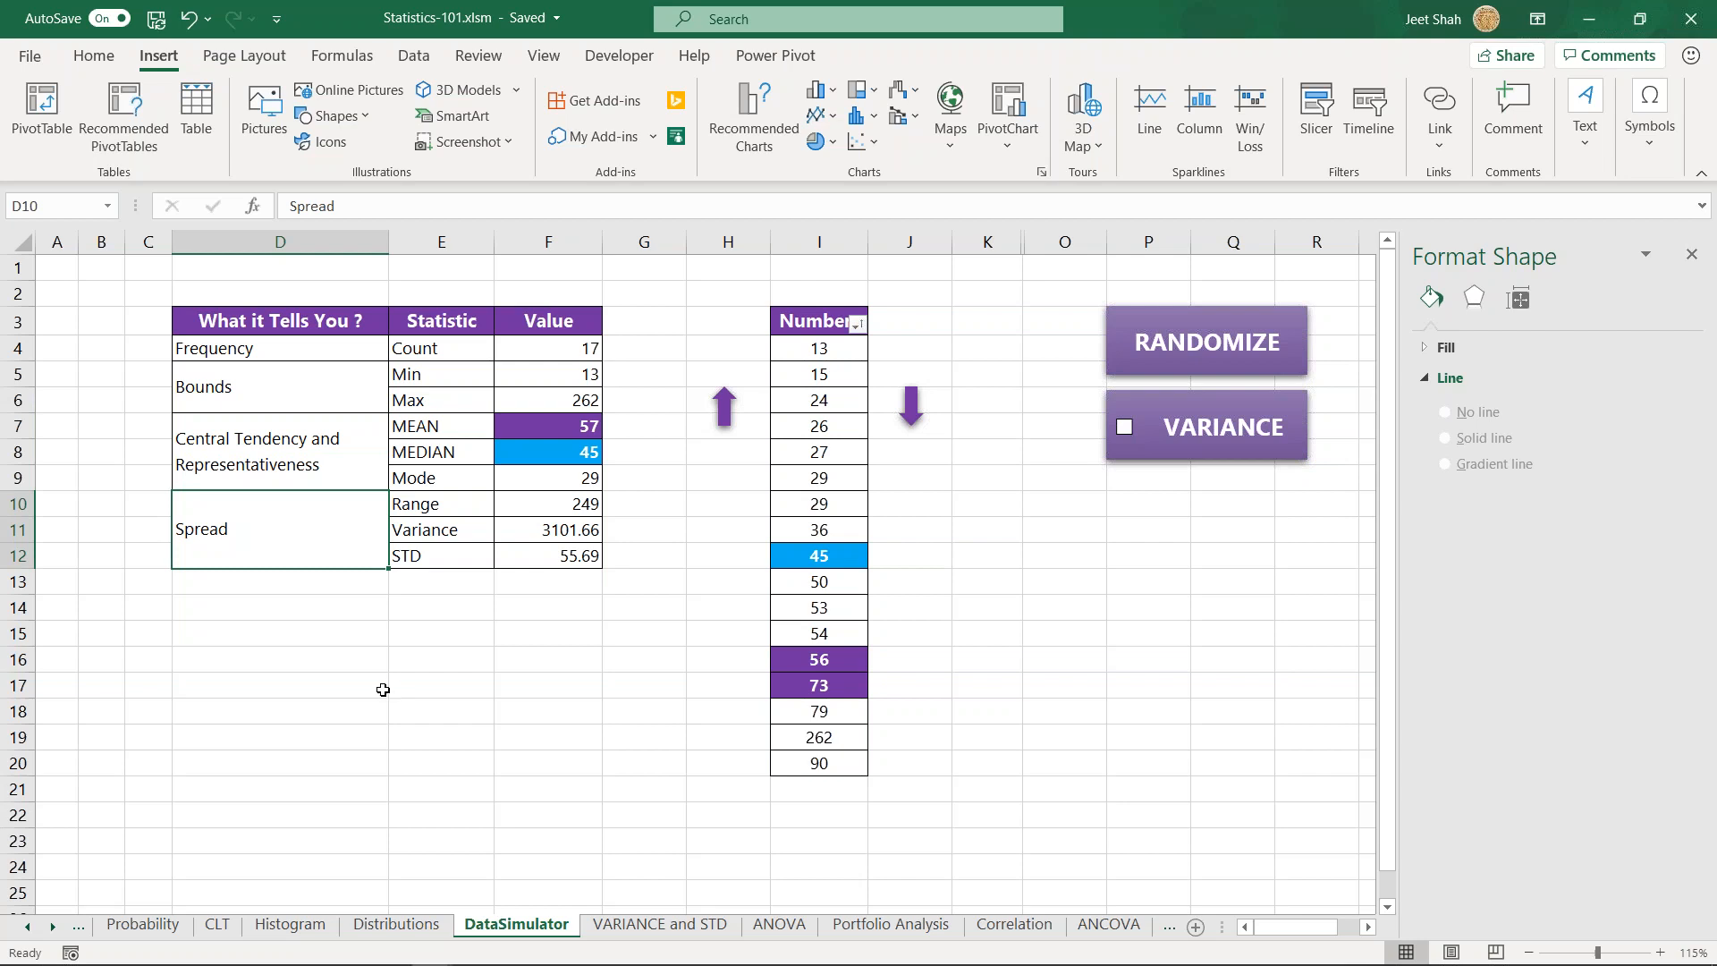
{"action": "left_click_drag", "start_coordinate": [339, 513], "coordinate": [570, 535]}
{"action": "left_click_drag", "start_coordinate": [454, 501], "coordinate": [534, 557]}
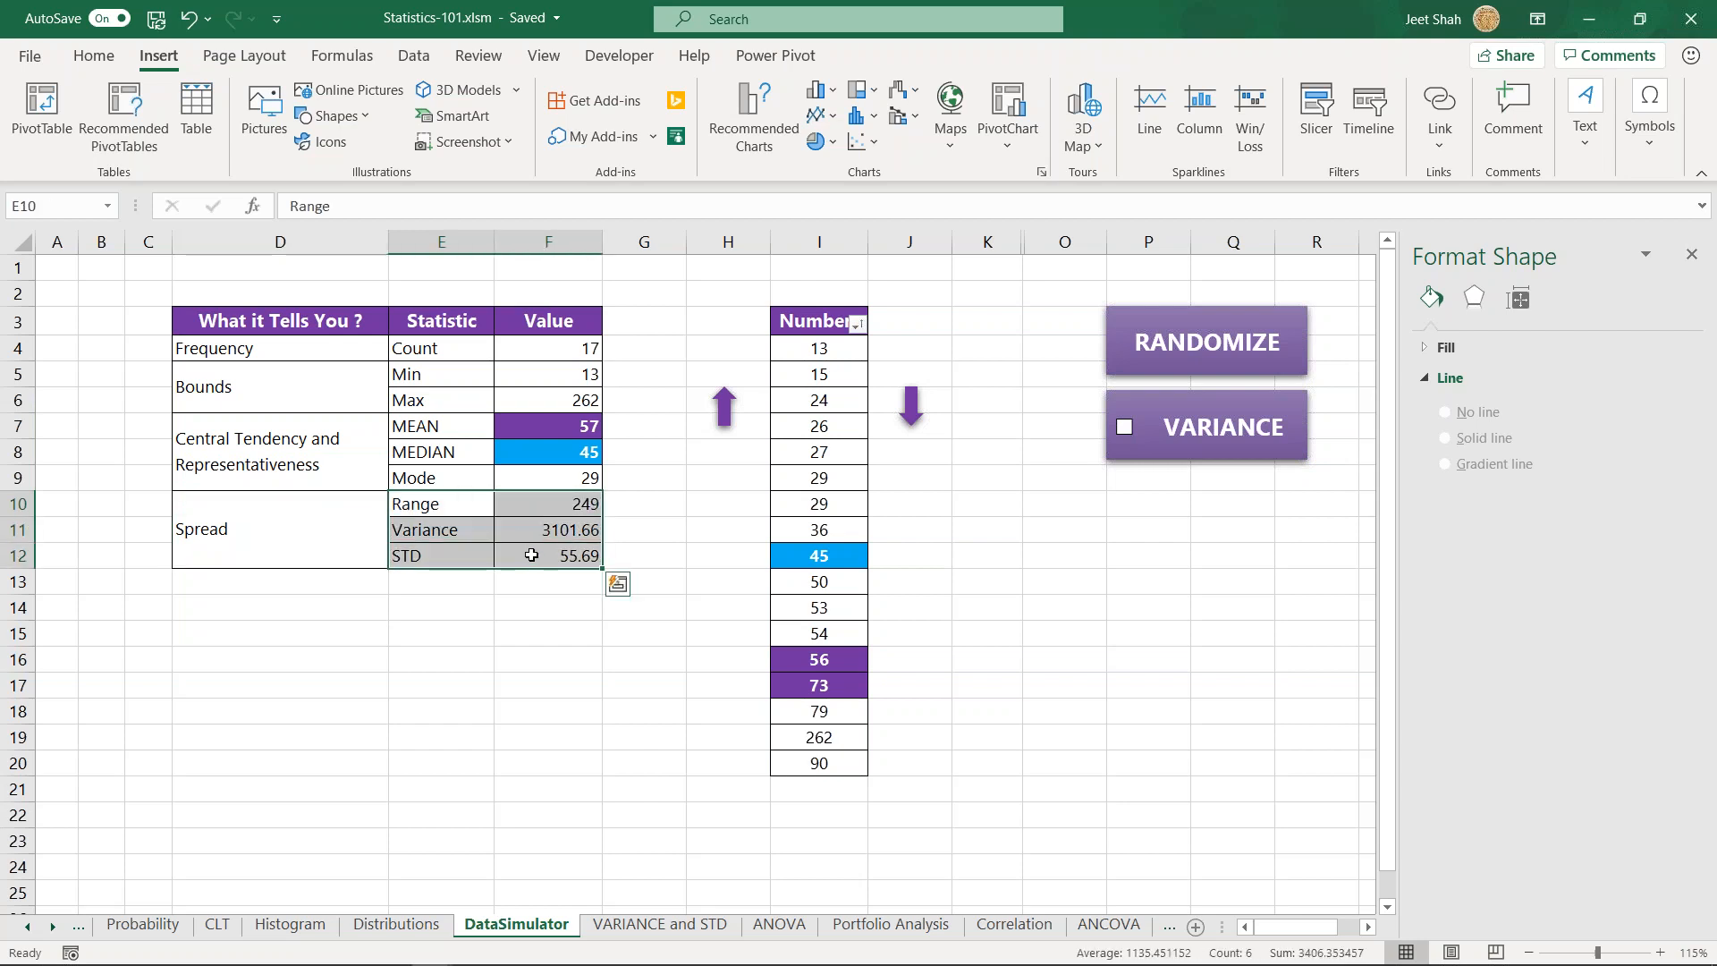
{"action": "left_click", "coordinate": [471, 505]}
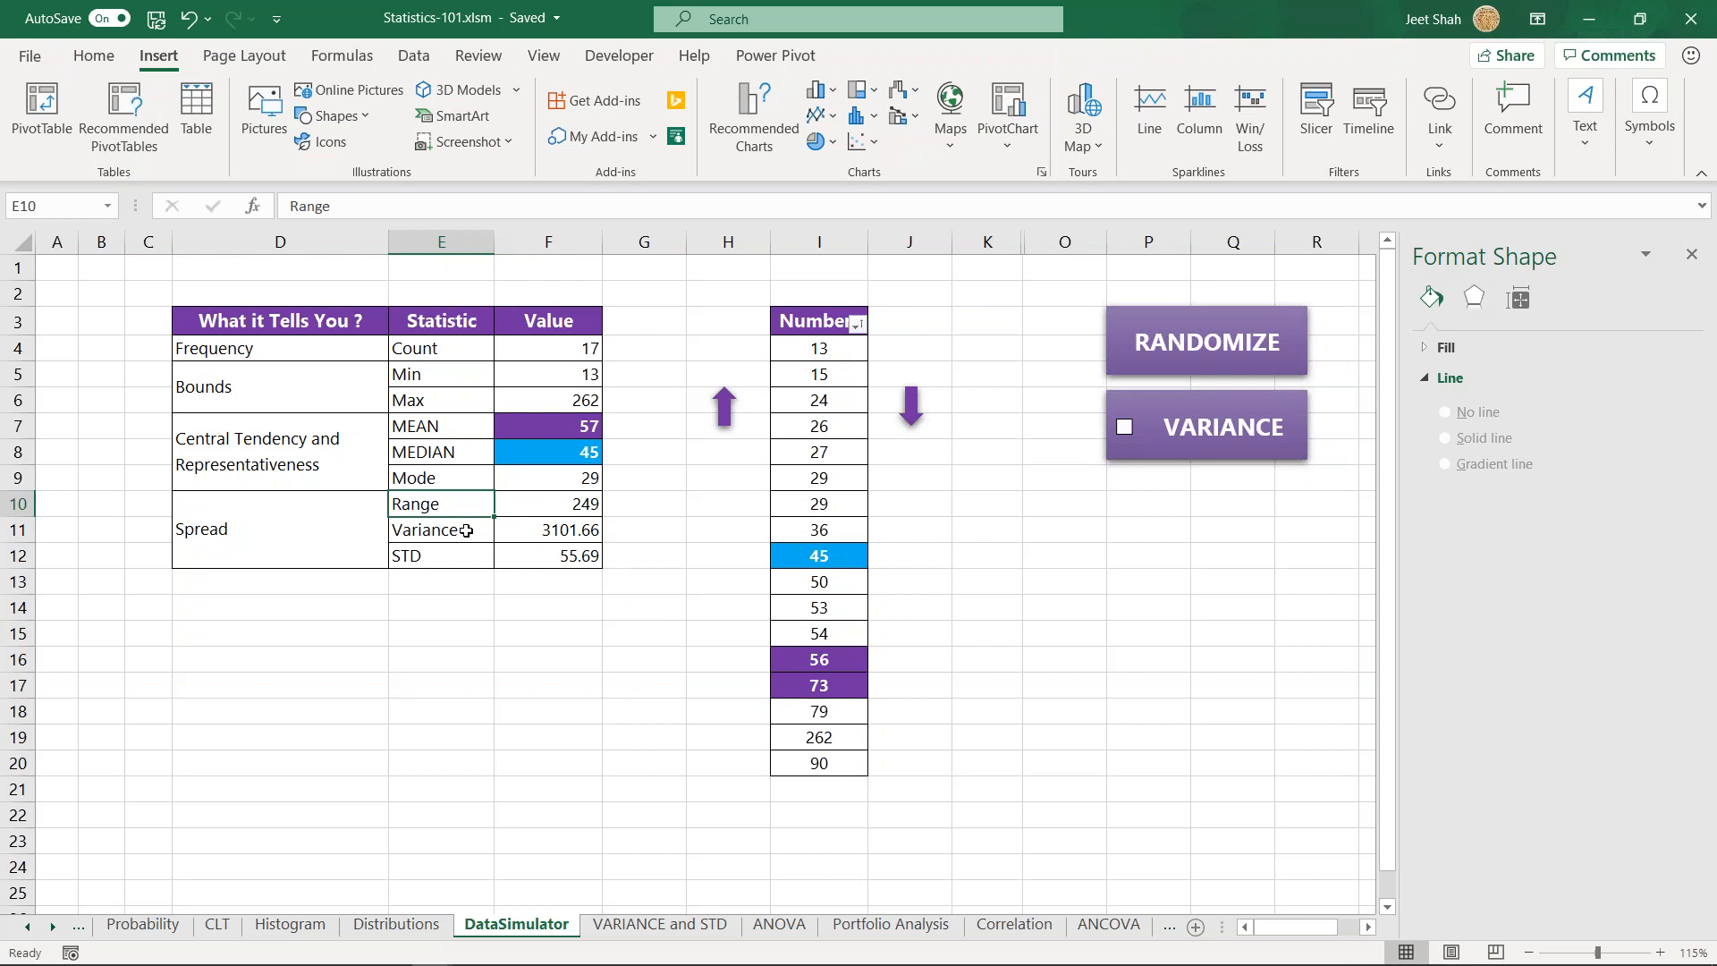
{"action": "left_click_drag", "start_coordinate": [466, 530], "coordinate": [550, 539]}
{"action": "left_click_drag", "start_coordinate": [439, 561], "coordinate": [532, 564]}
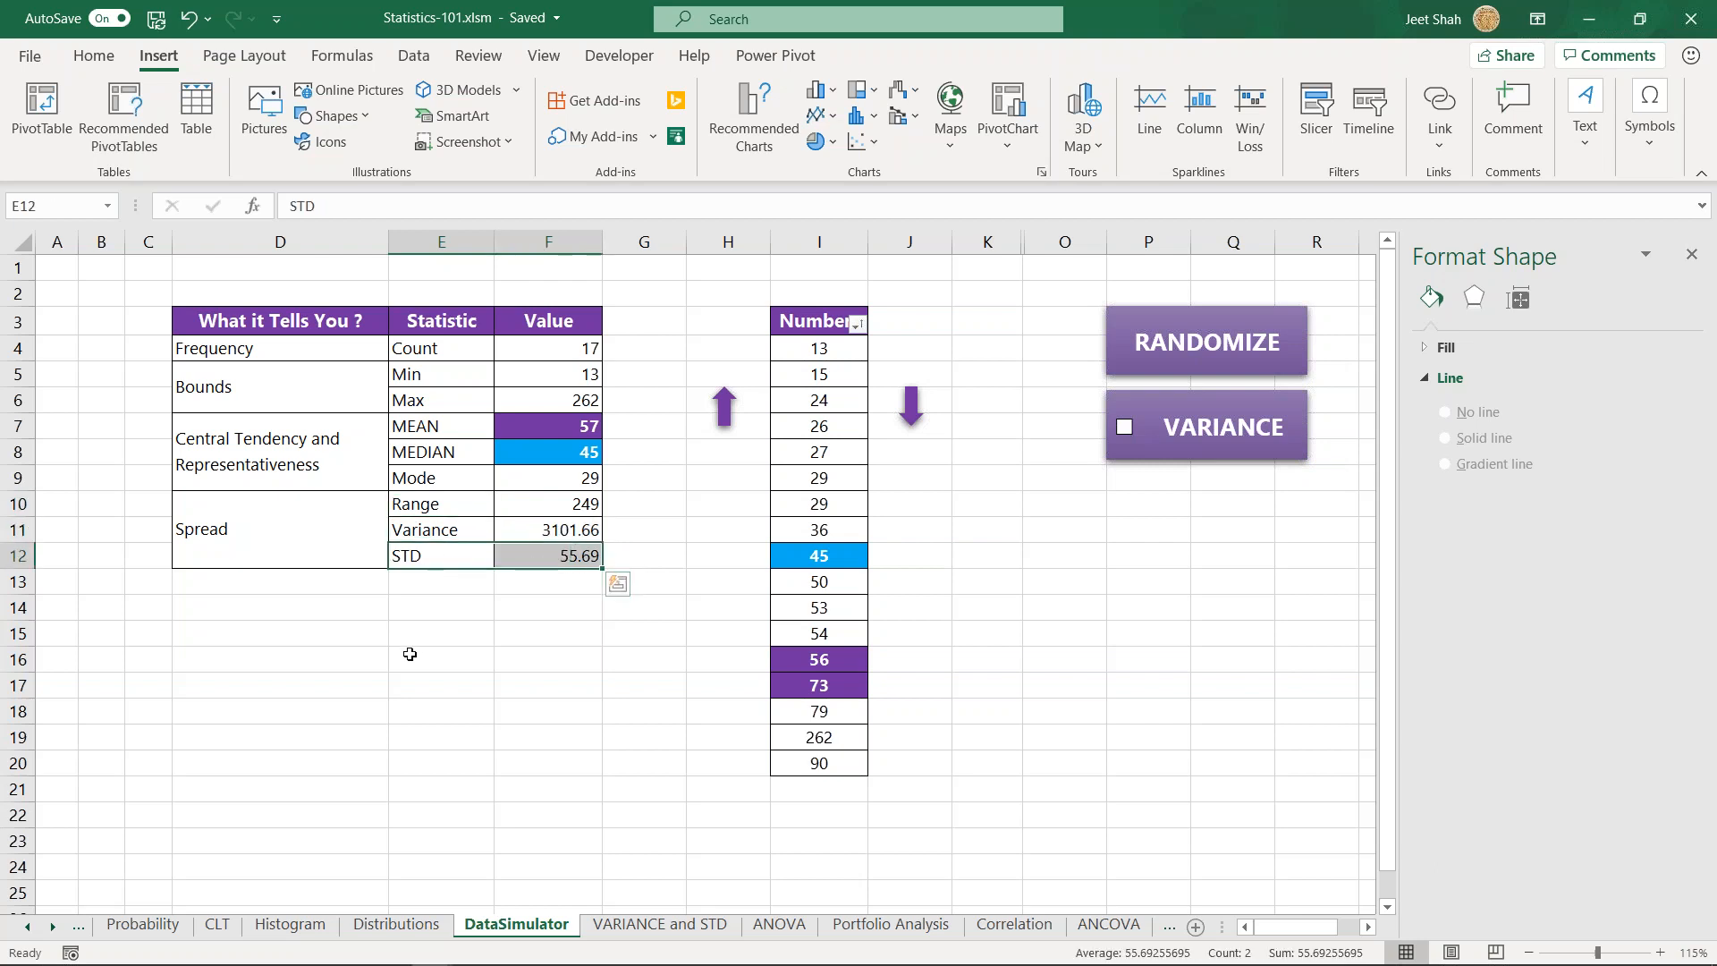
{"action": "left_click", "coordinate": [349, 607]}
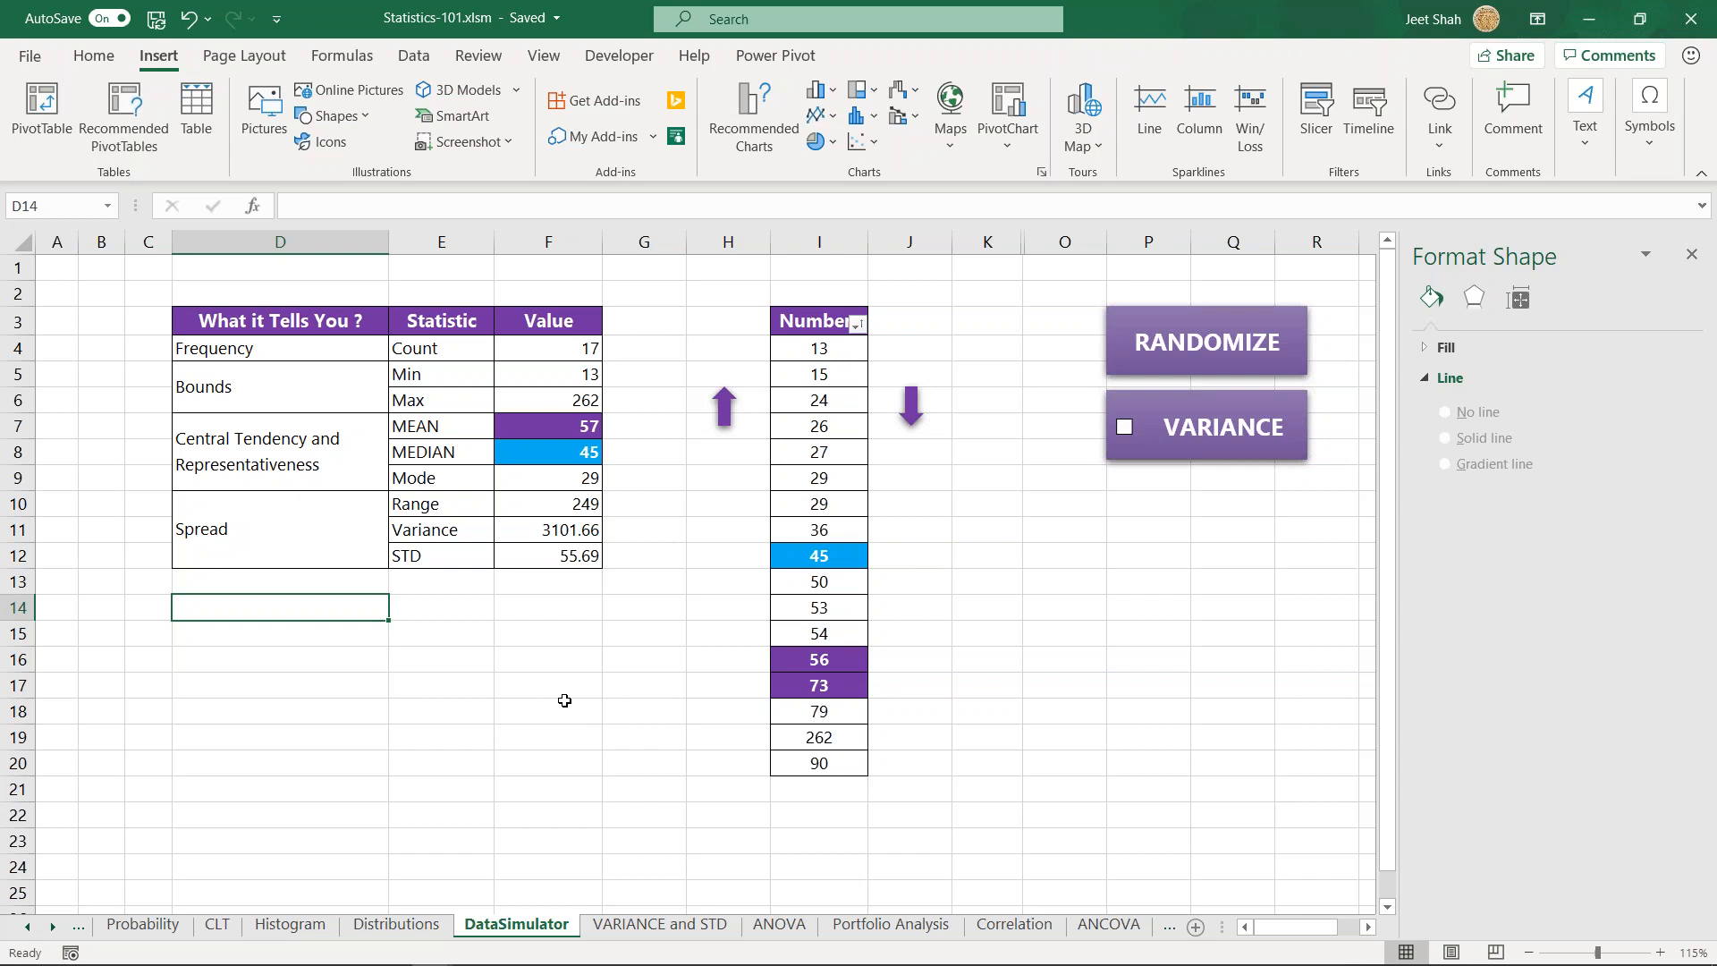
- Check the Max and Min formulas in F6 and F5 and add the note "max-min" beside the Range value in G10
{"action": "left_click", "coordinate": [530, 393]}
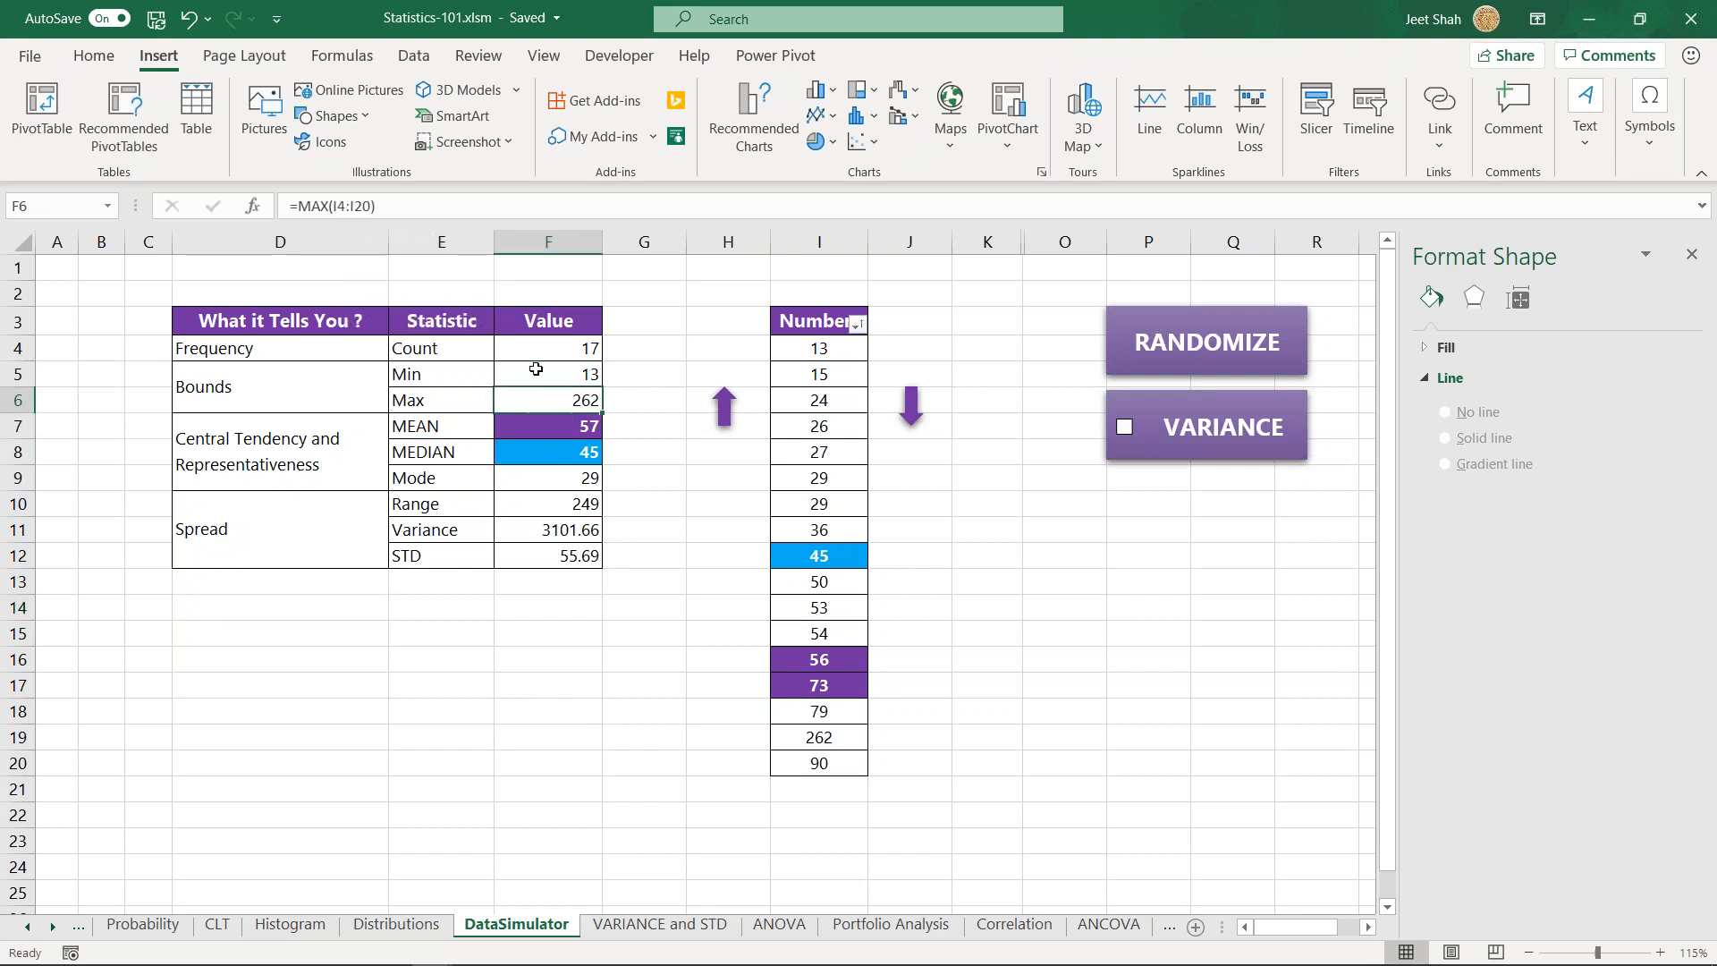
{"action": "left_click", "coordinate": [536, 370]}
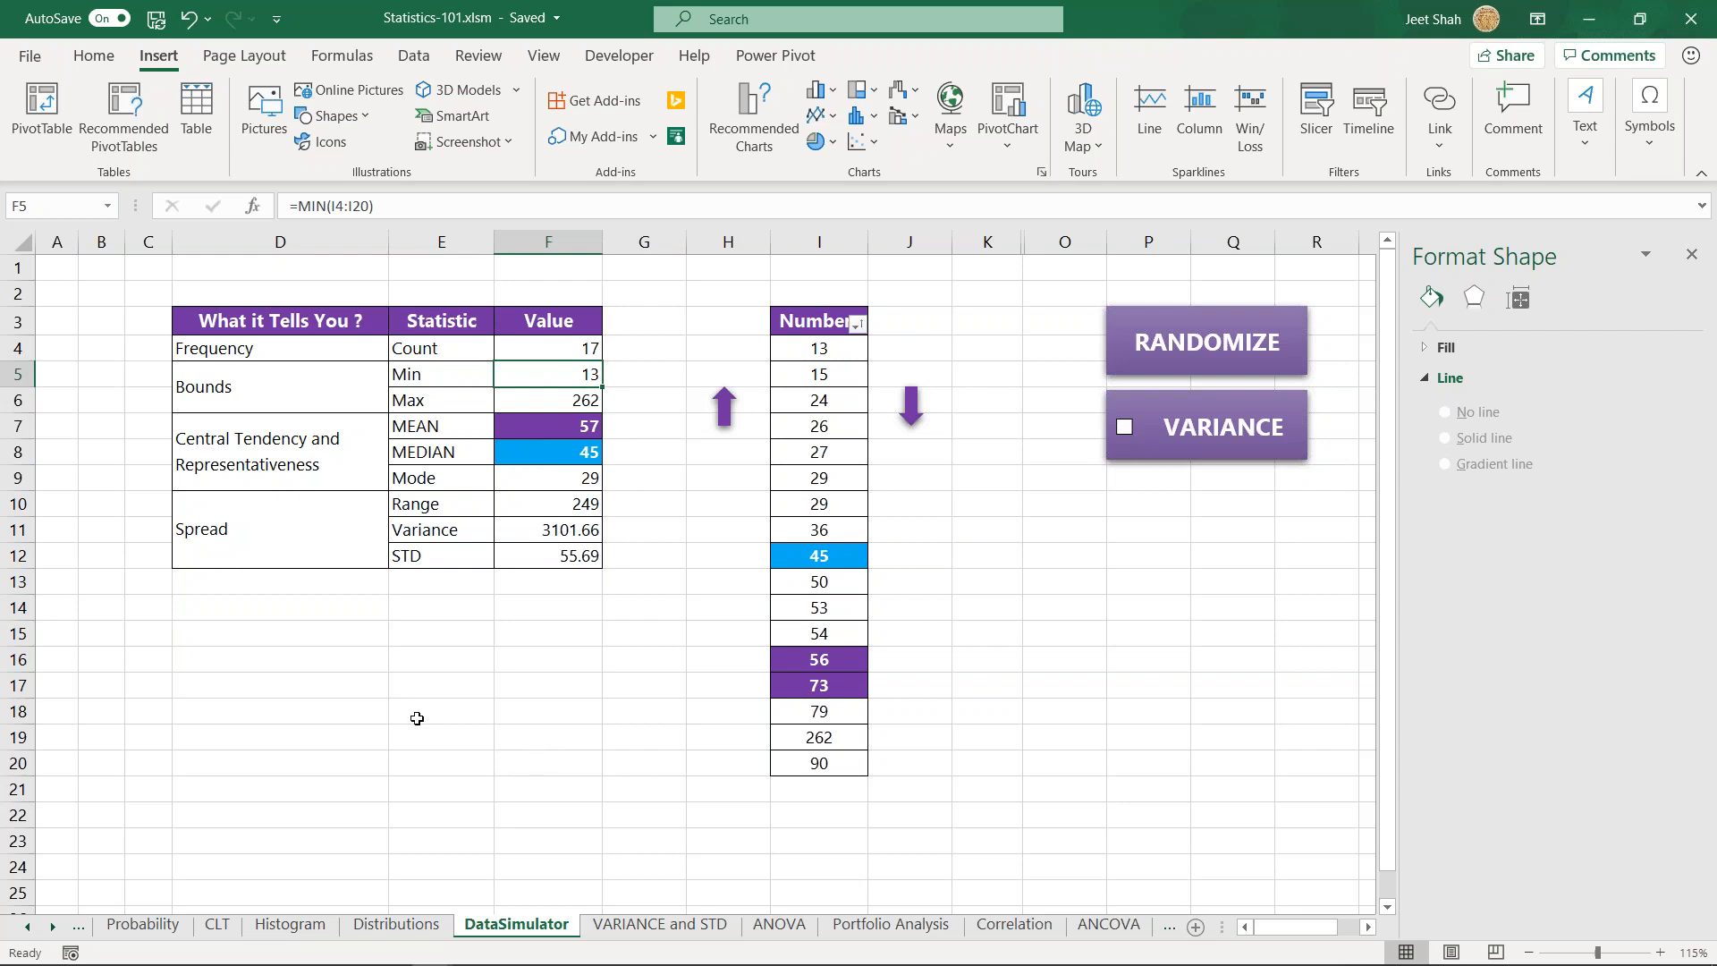
{"action": "left_click", "coordinate": [366, 665]}
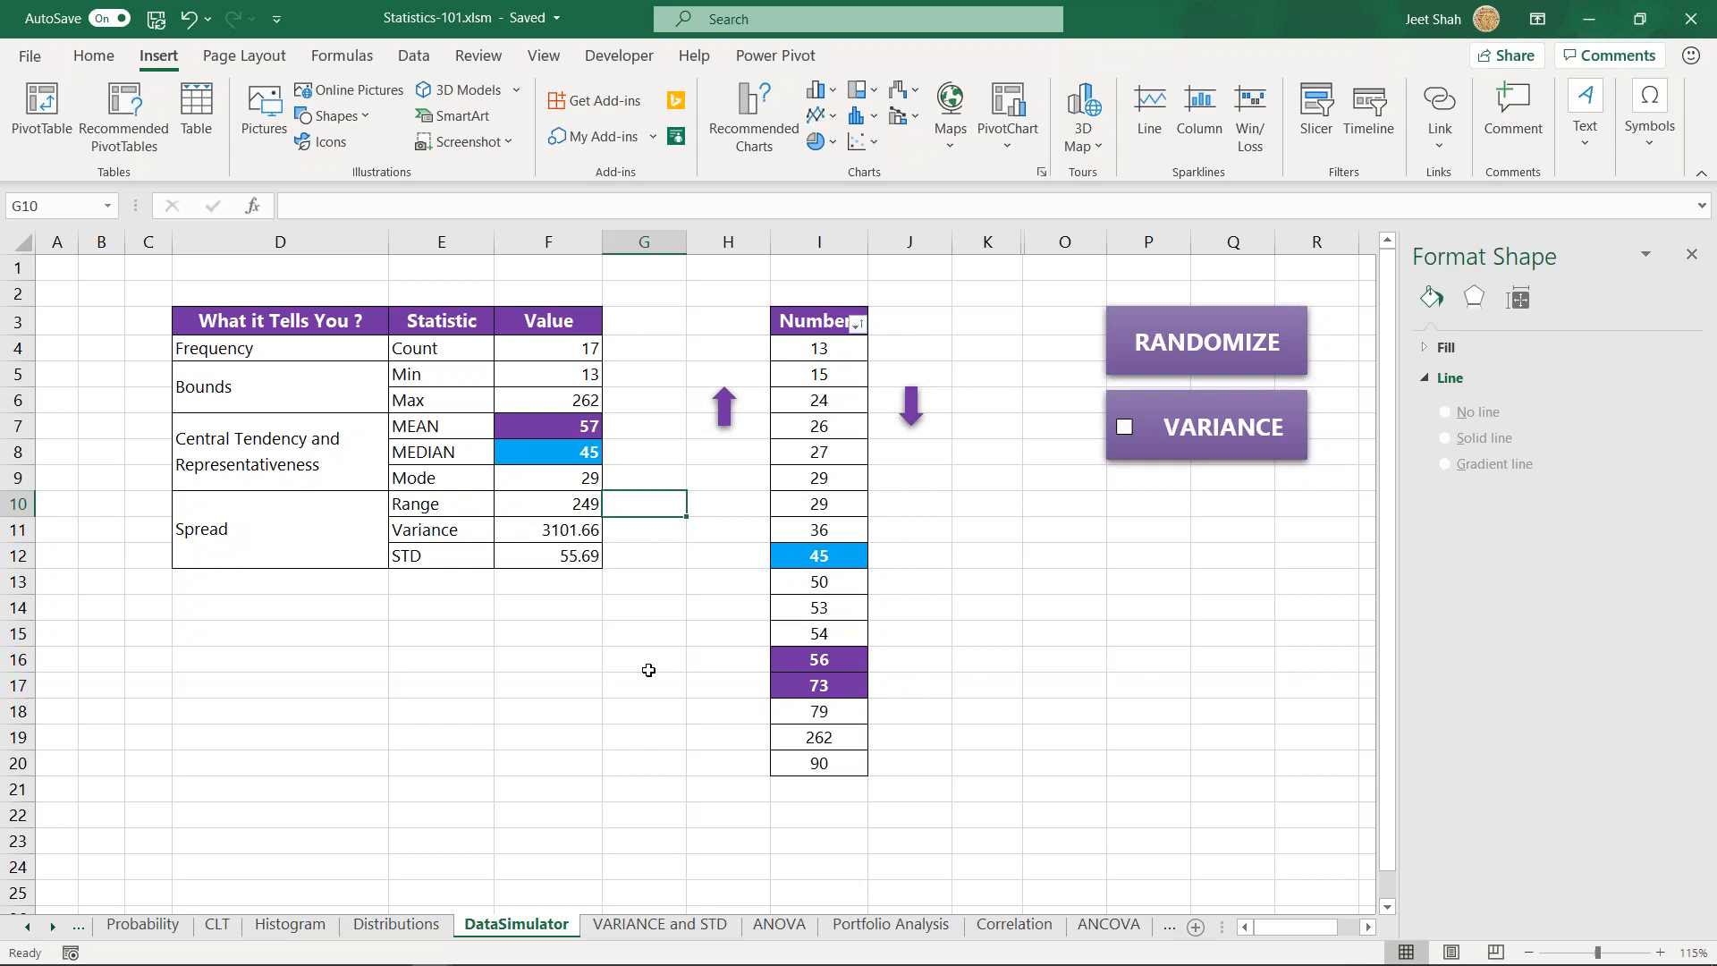
{"action": "type", "text": "max"}
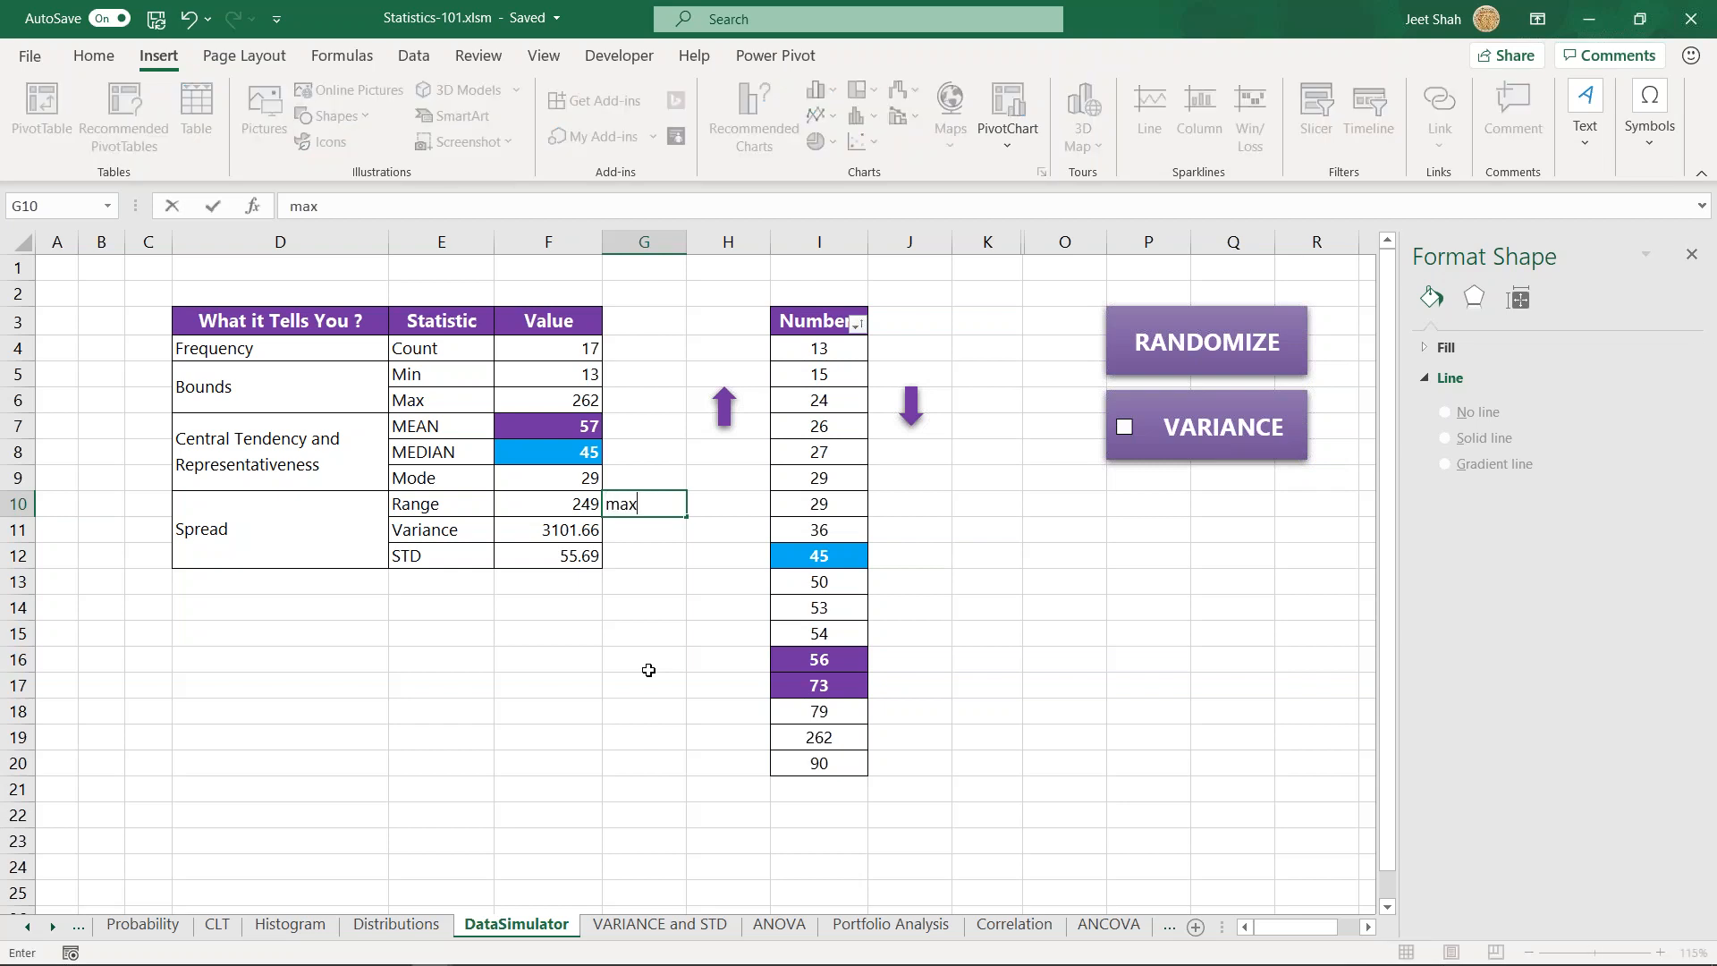
{"action": "key", "text": "Return"}
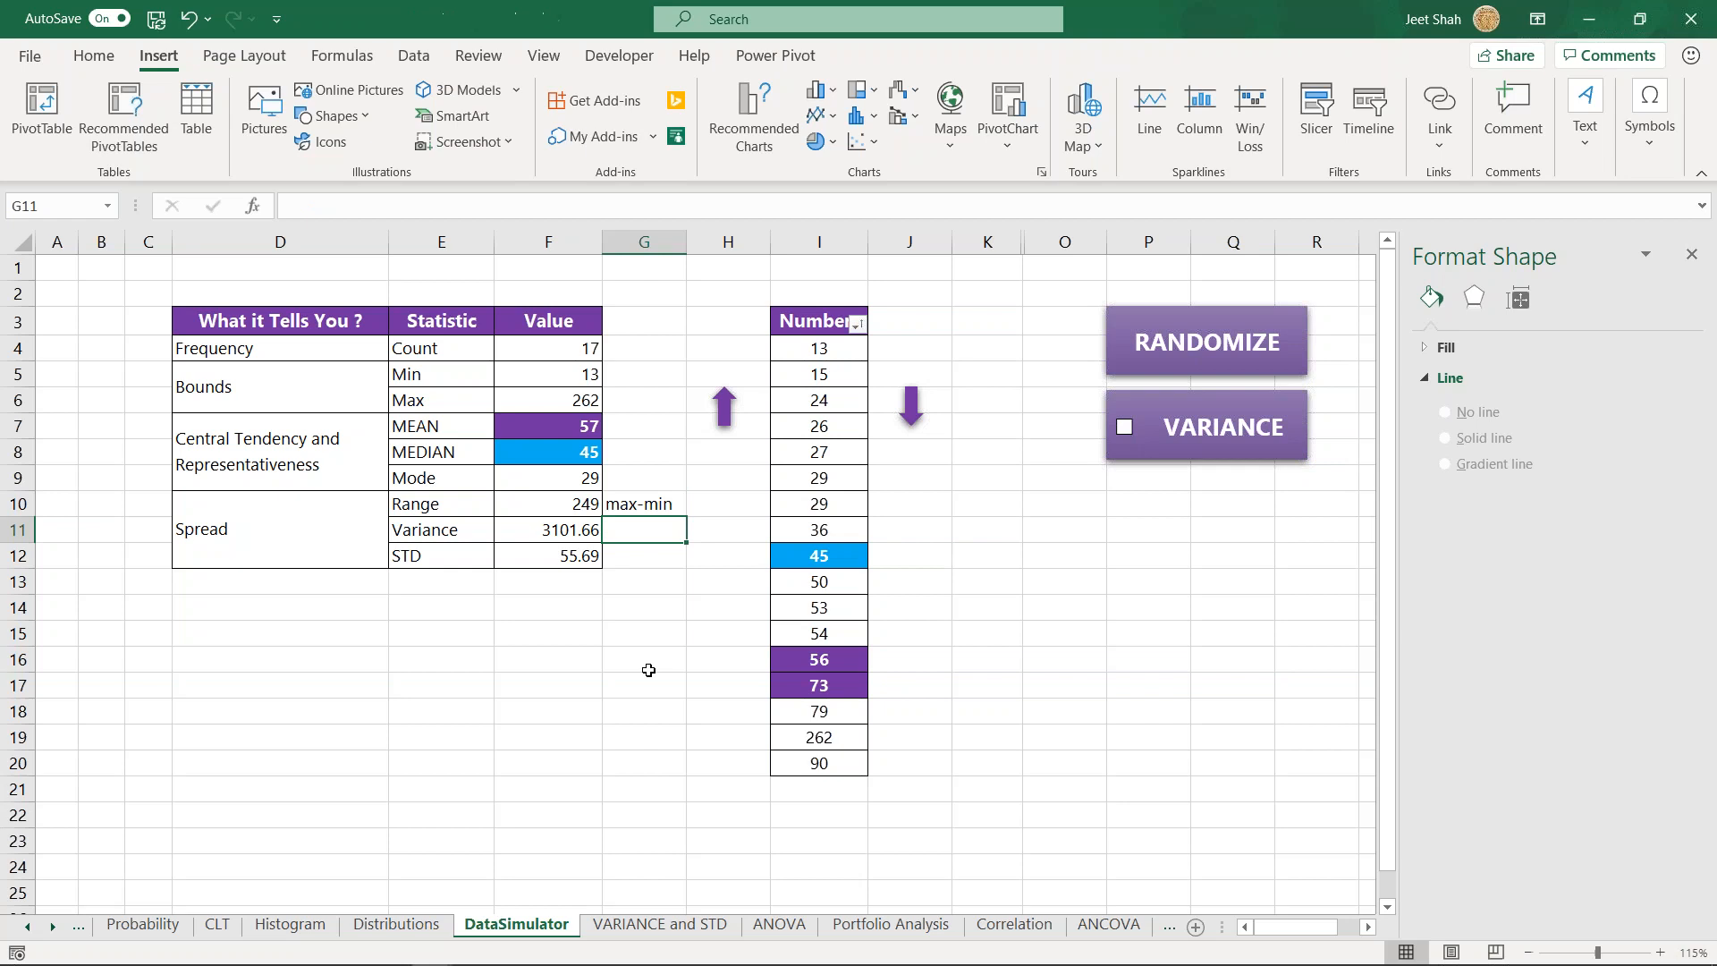
- Open the VARIANCE and STD sheet and view its deviation table and Variance chart
{"action": "left_click", "coordinate": [651, 930]}
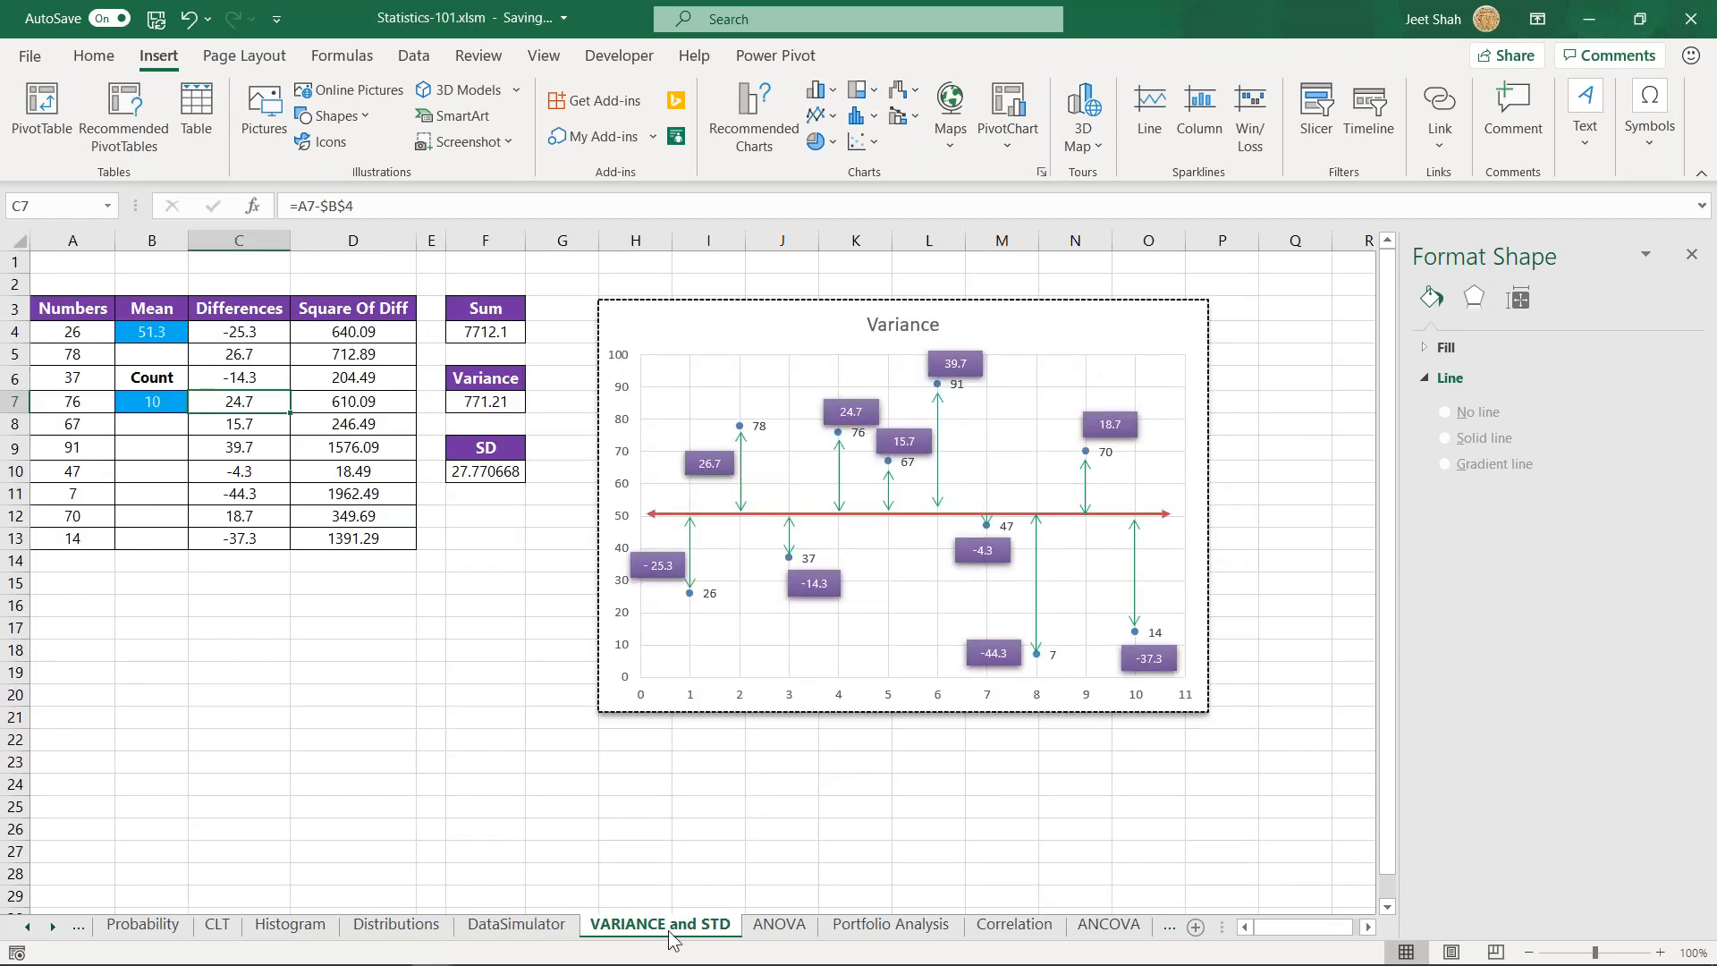
{"action": "left_click", "coordinate": [1368, 926]}
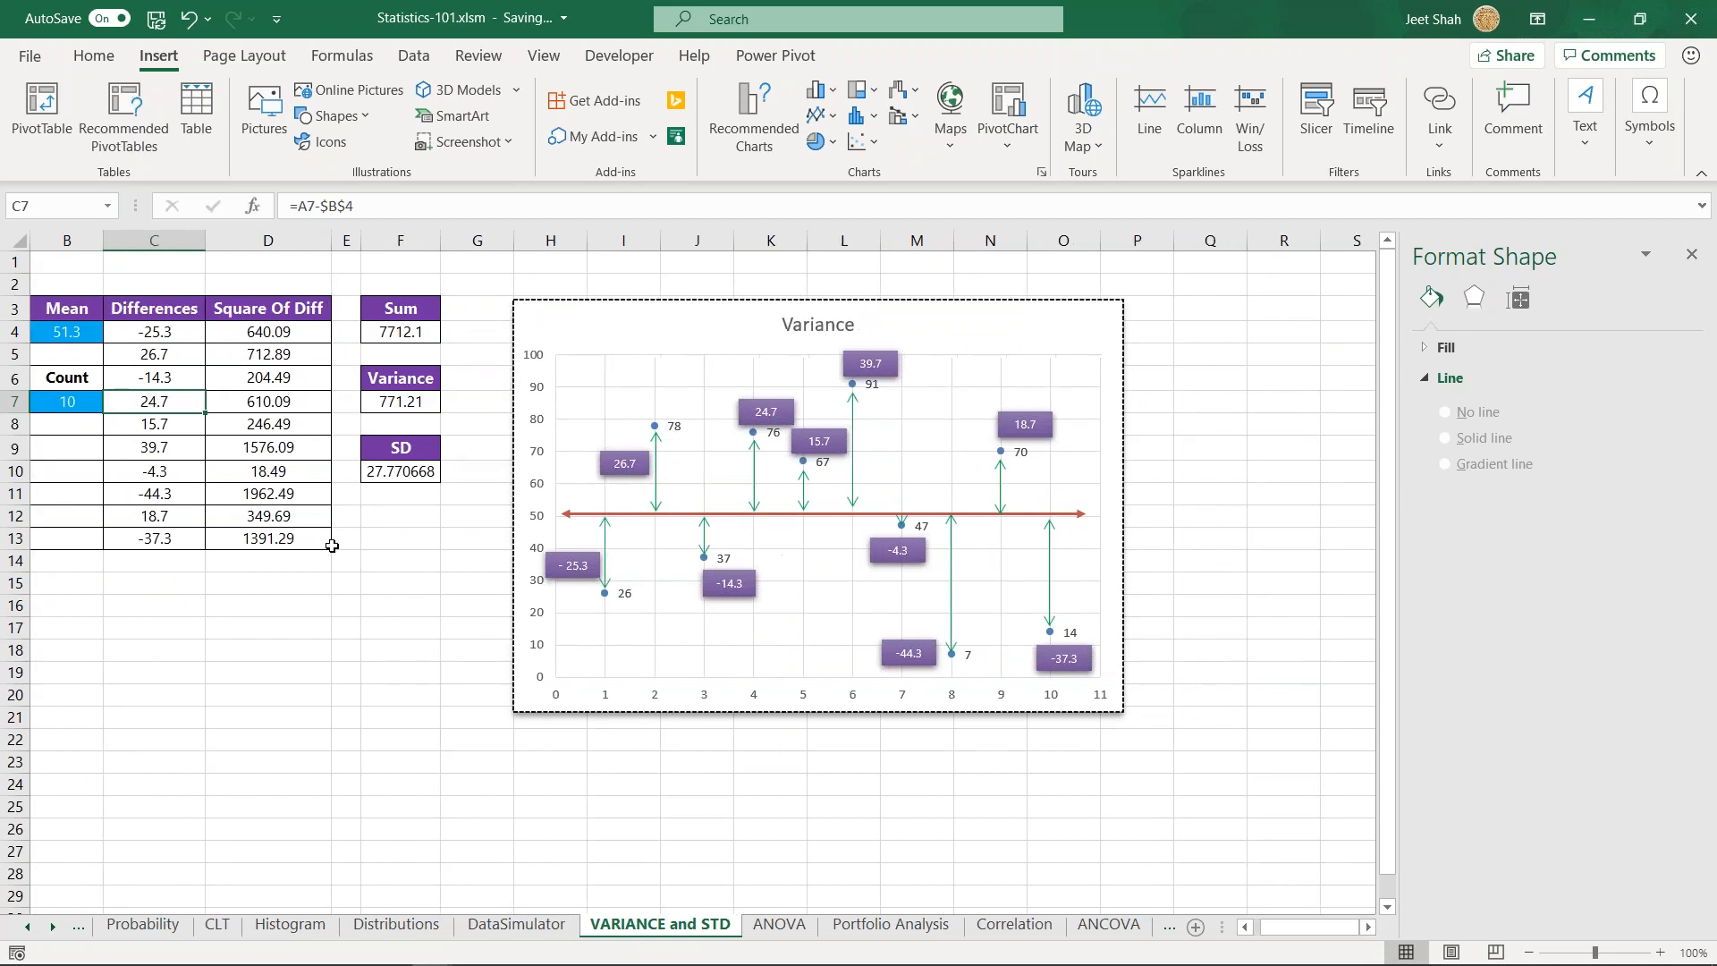
{"action": "left_click_drag", "start_coordinate": [1284, 930], "coordinate": [1200, 923]}
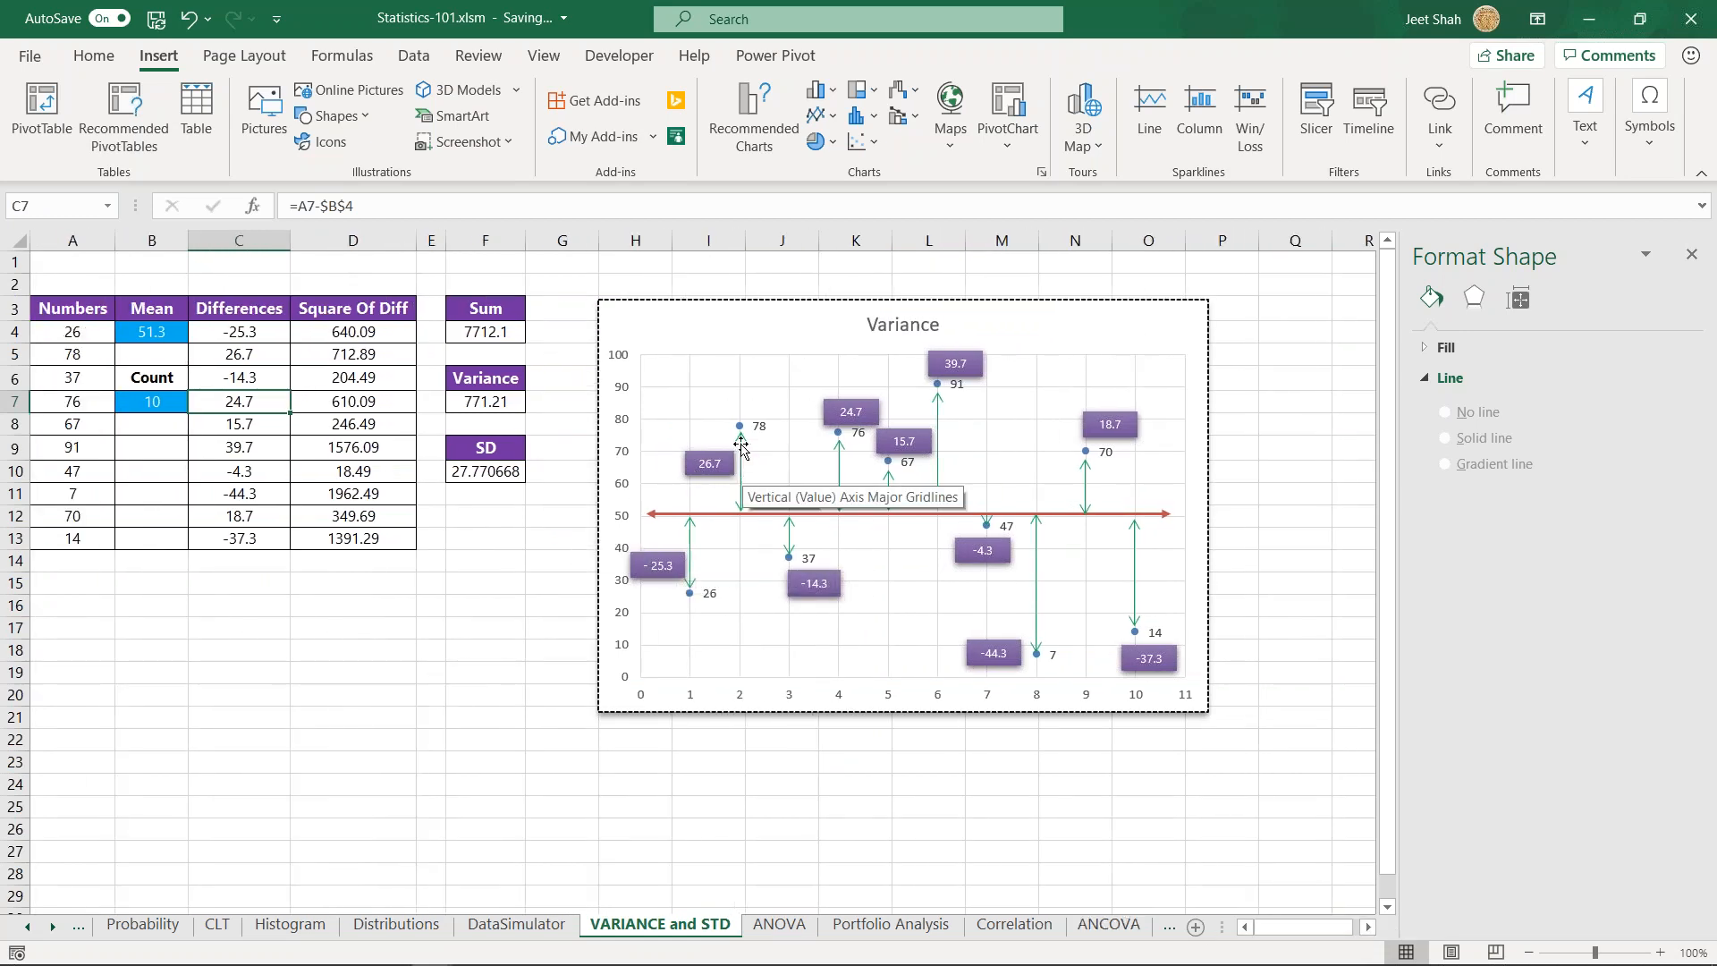
{"action": "left_click_drag", "start_coordinate": [813, 318], "coordinate": [802, 319]}
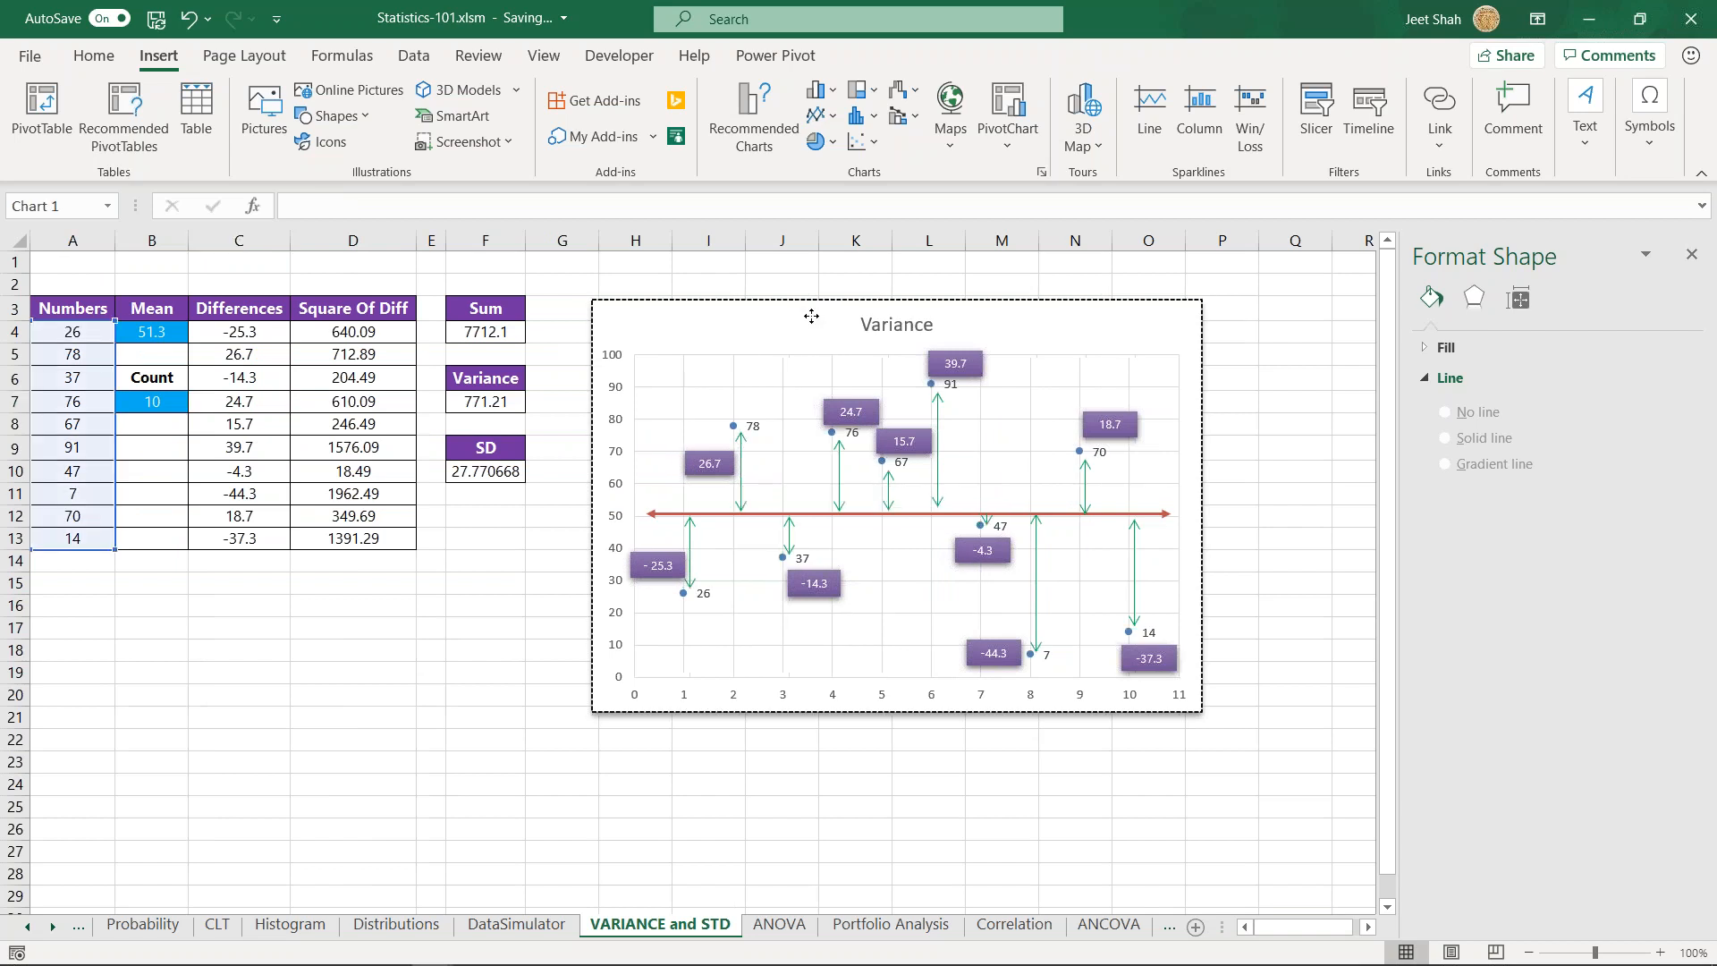
{"action": "left_click", "coordinate": [736, 280]}
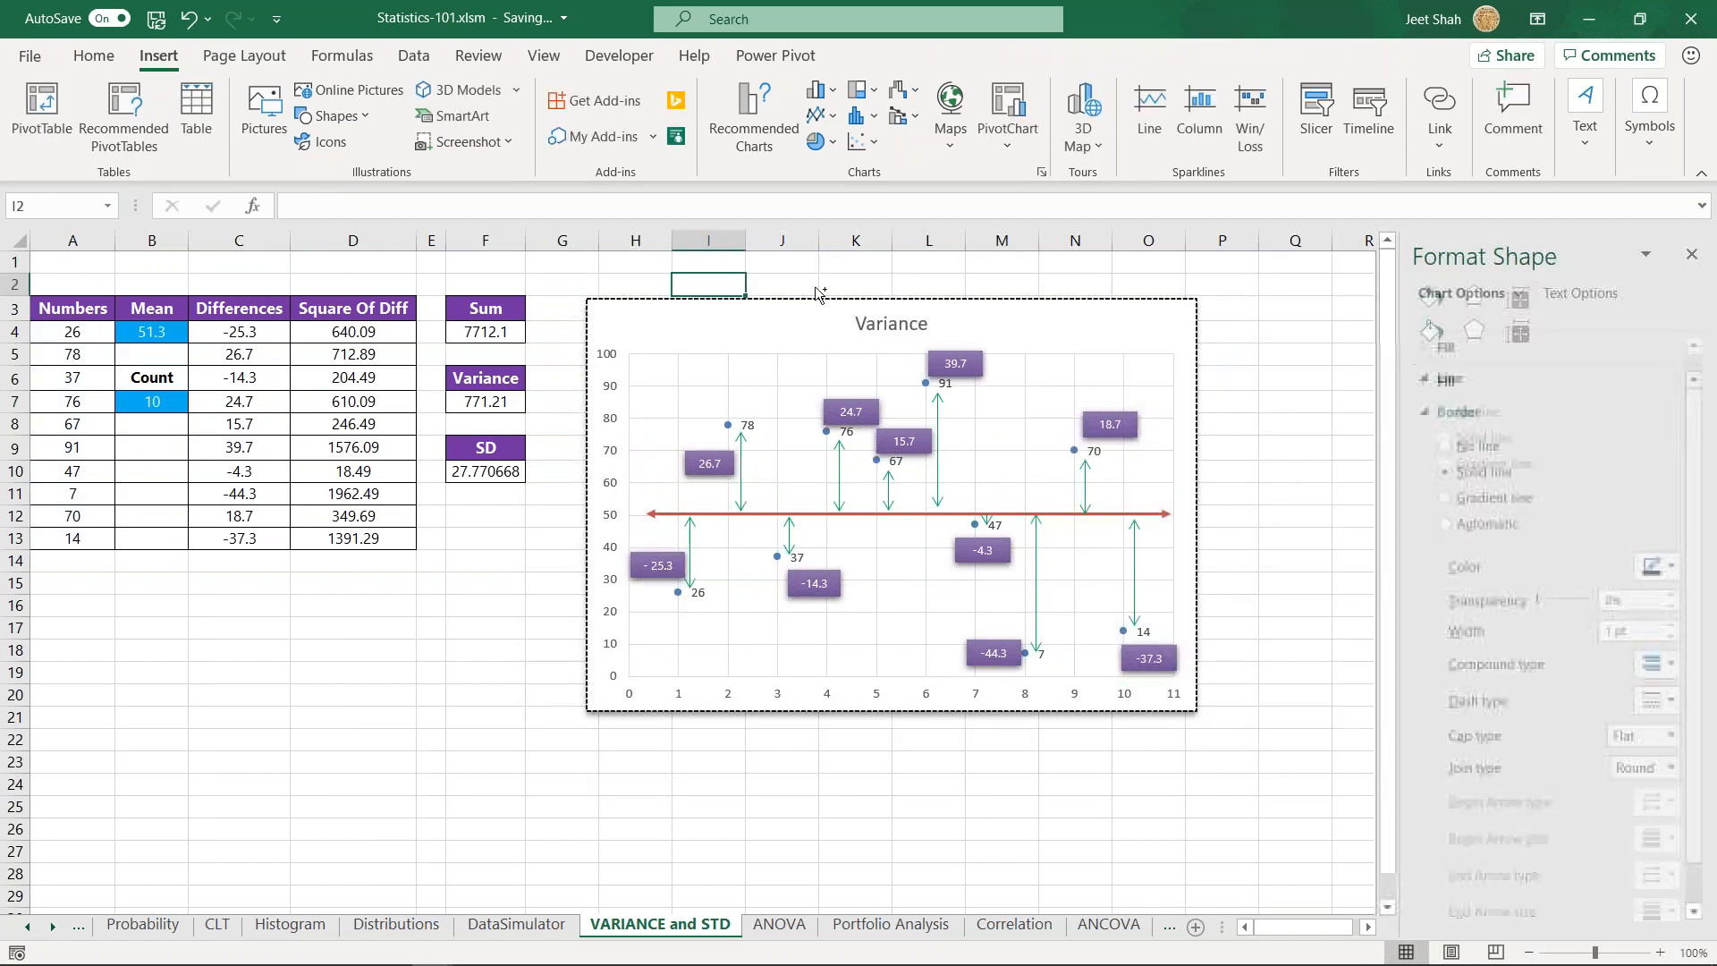
{"action": "key", "text": "ctrl+z"}
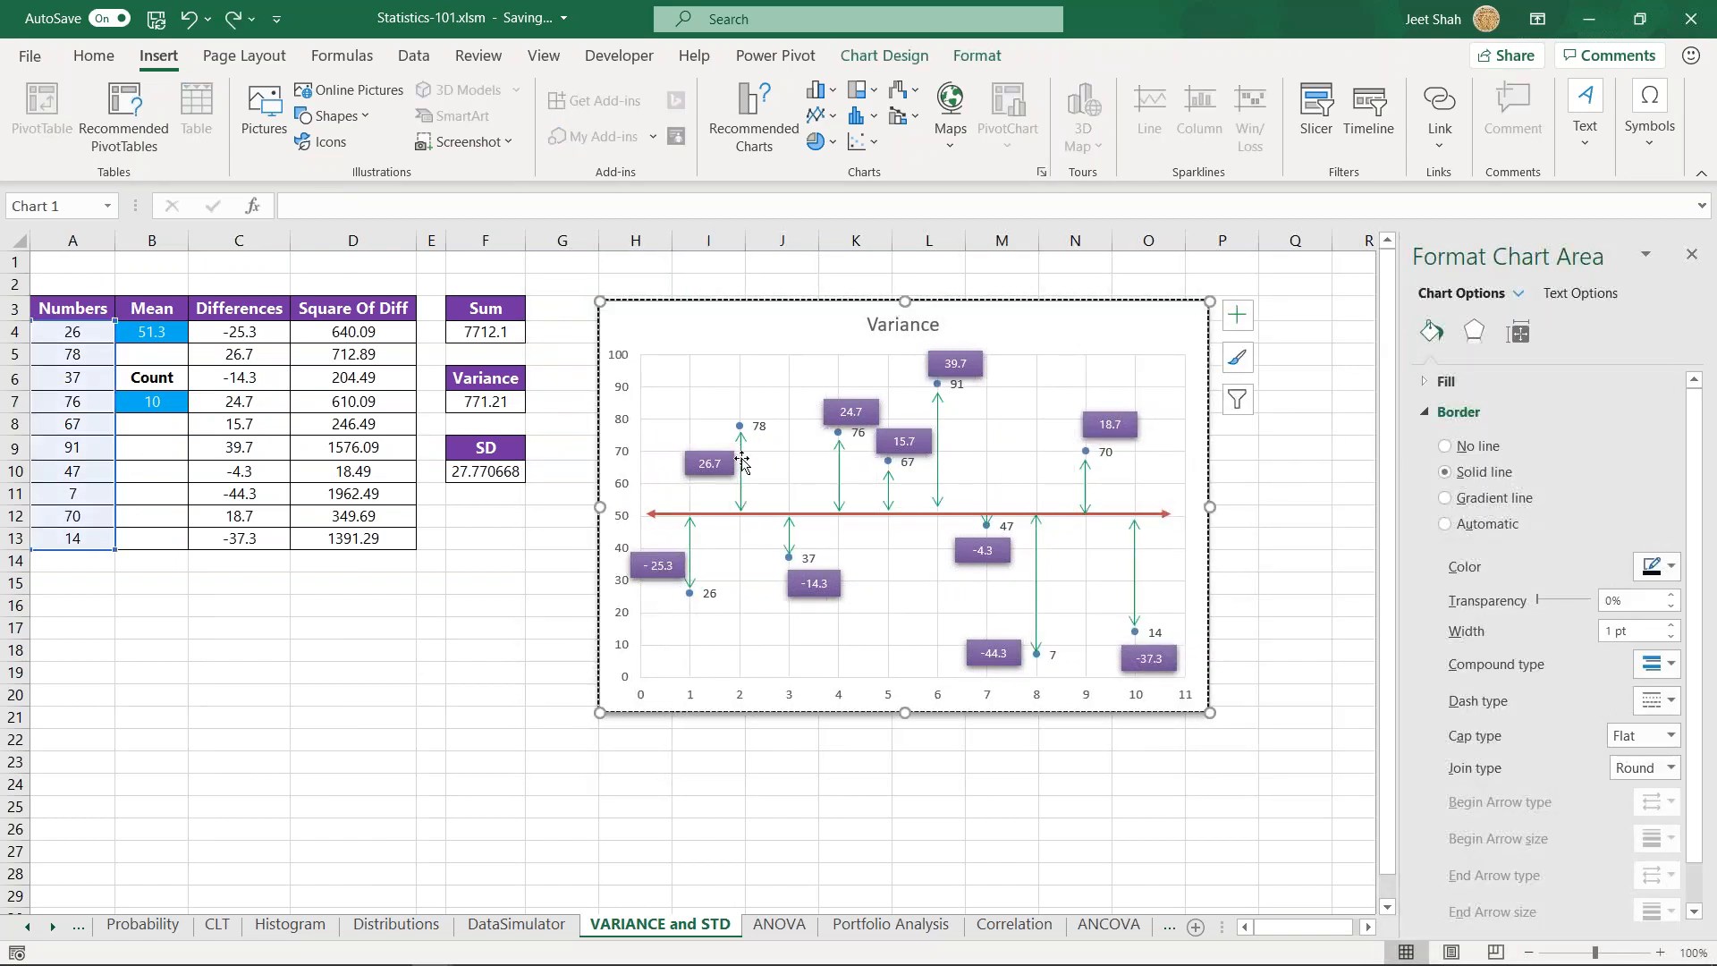
- Examine the data points of the Variance chart and their source numbers in A4:A13
{"action": "left_click", "coordinate": [691, 592]}
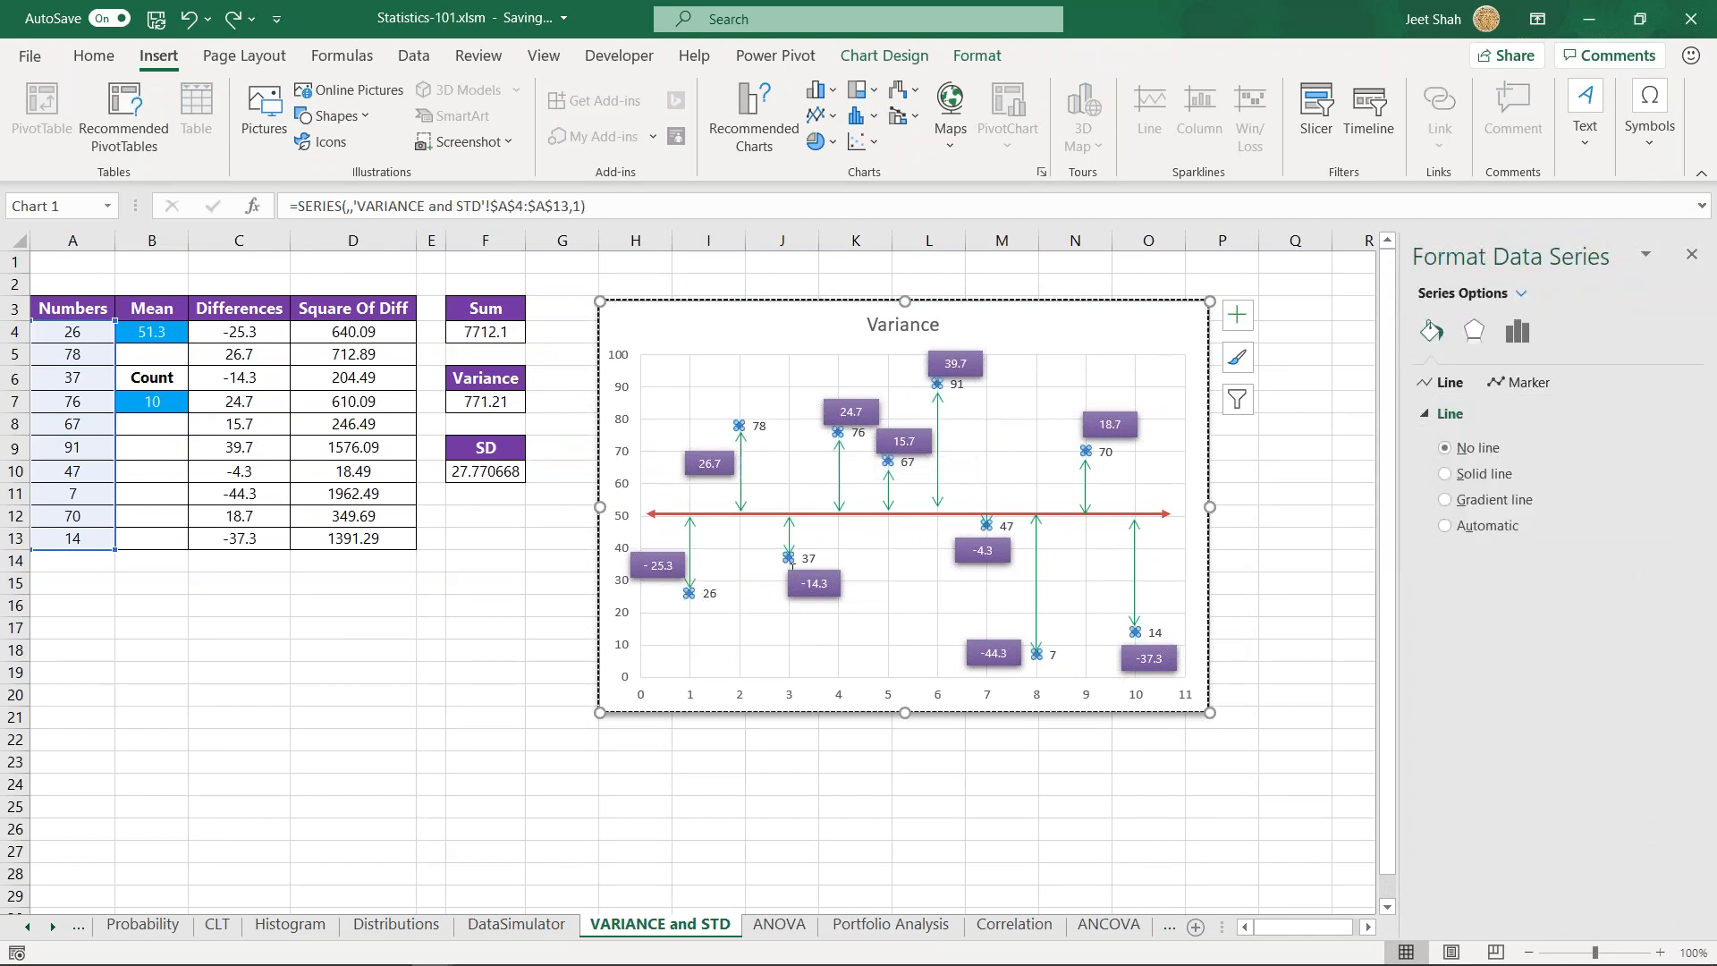
{"action": "left_click_drag", "start_coordinate": [72, 331], "coordinate": [72, 537]}
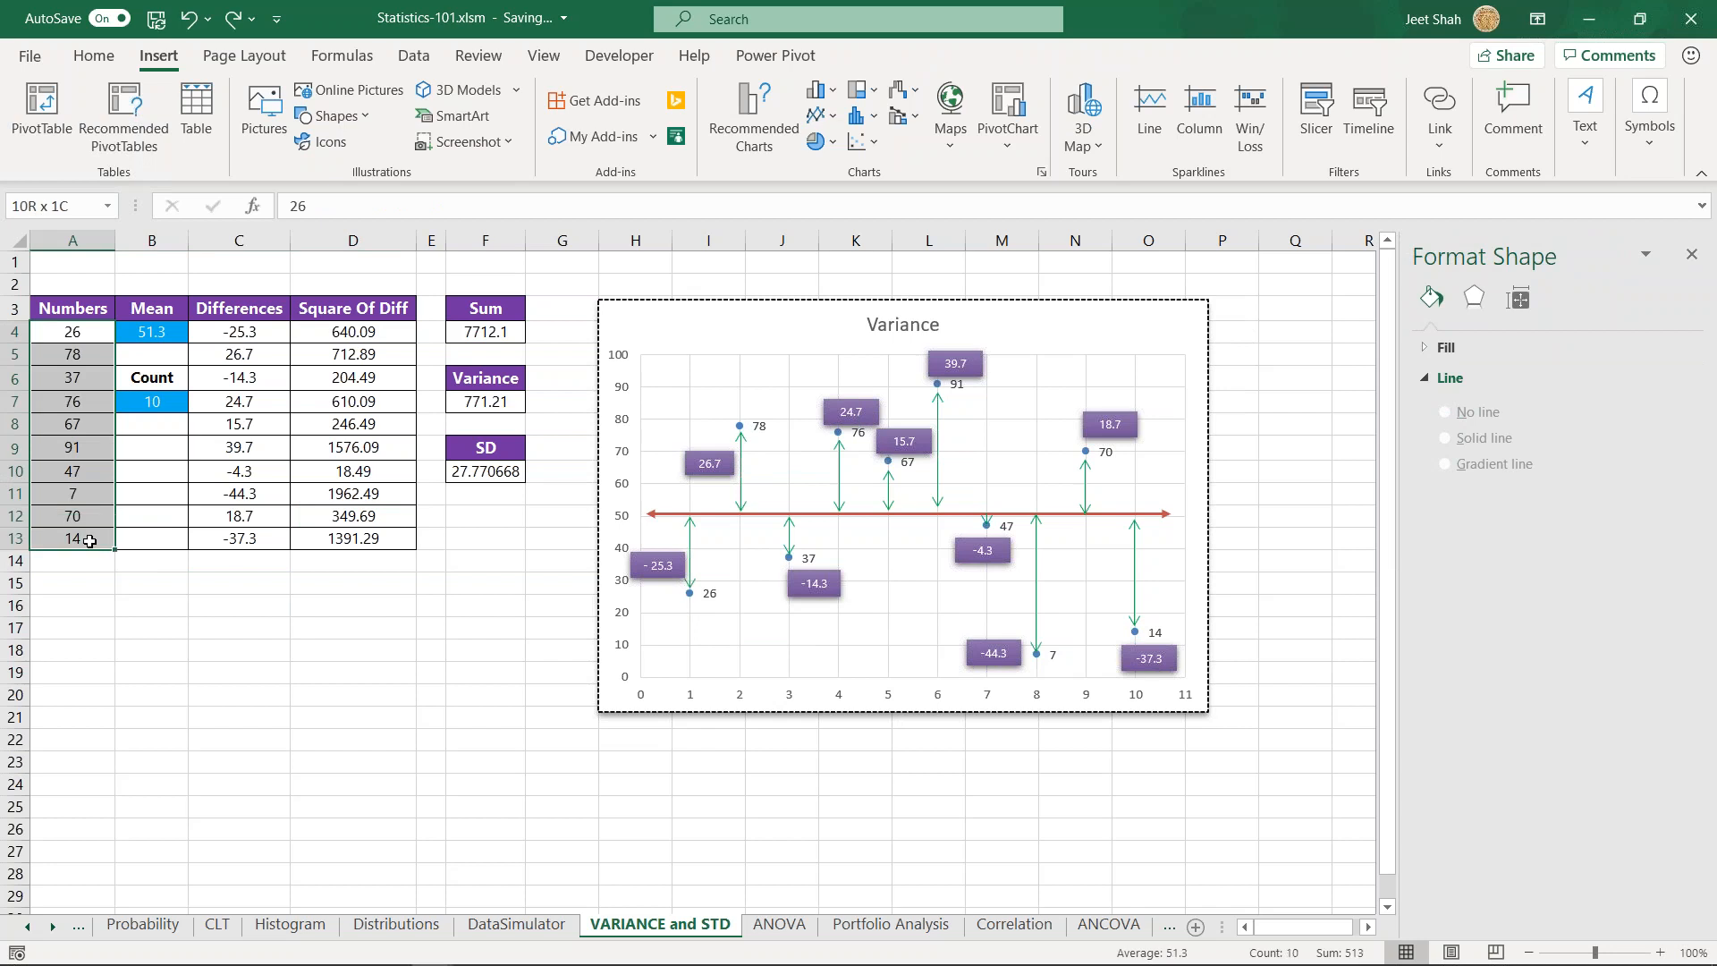
{"action": "left_click", "coordinate": [485, 650]}
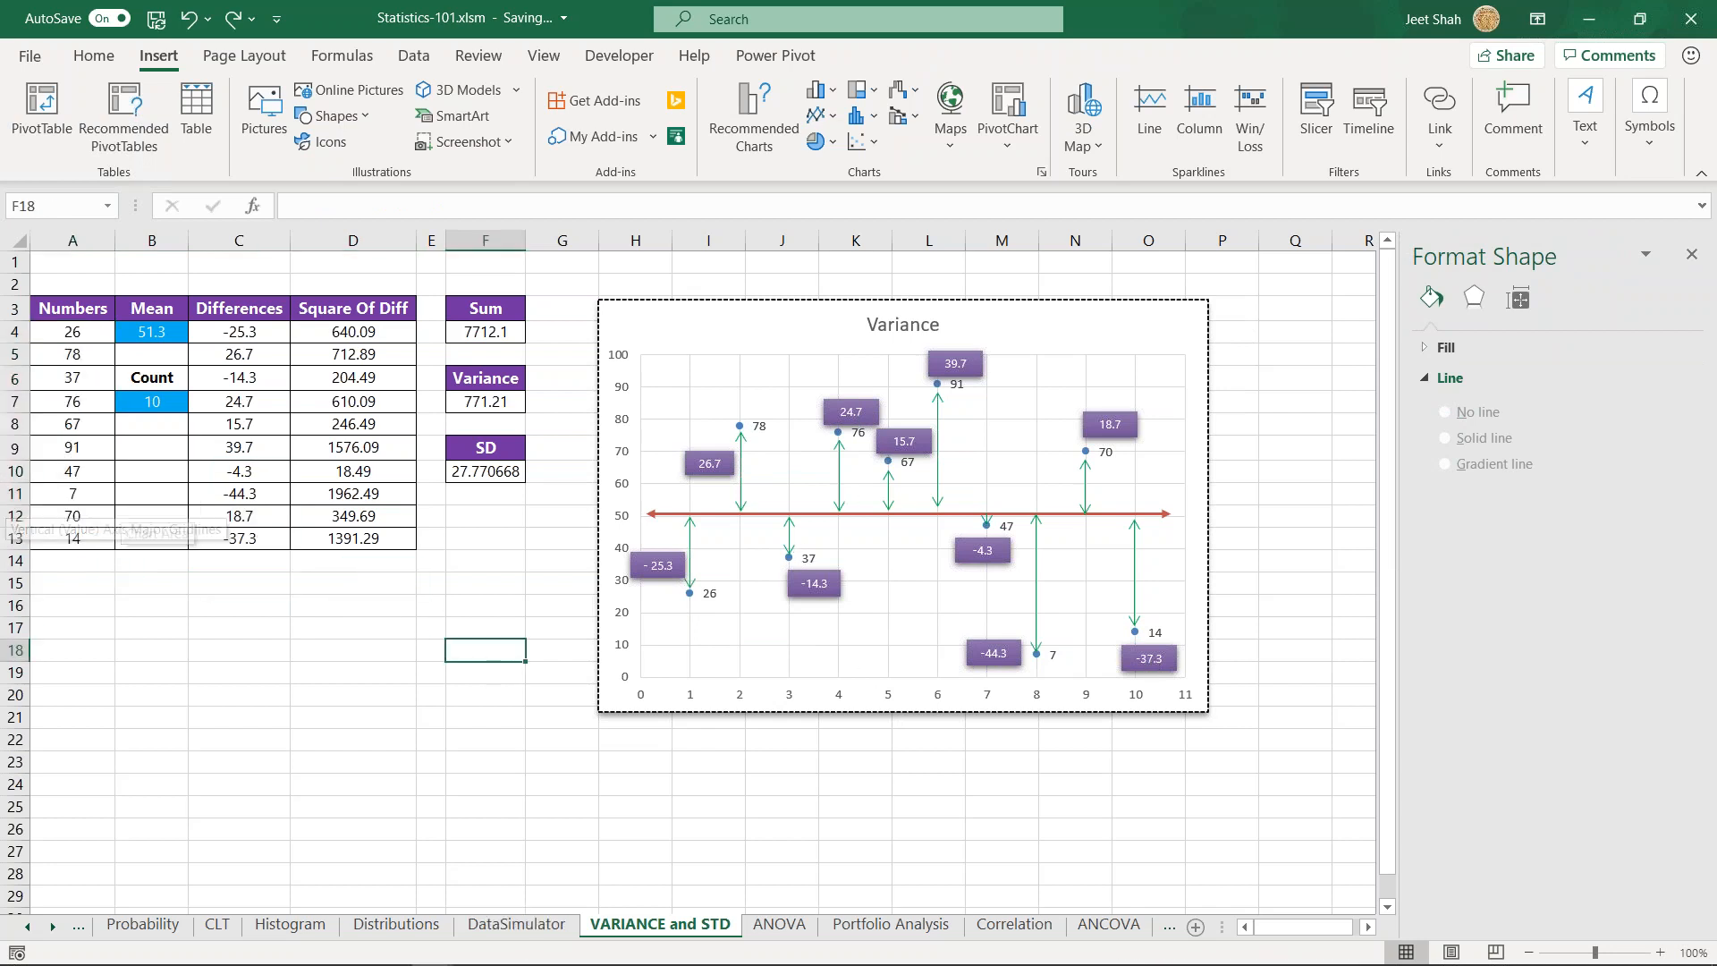
- Insert a trial scatter chart from the numbers in A4:A13, placed below the table, and delete it again
{"action": "left_click_drag", "start_coordinate": [81, 335], "coordinate": [73, 537]}
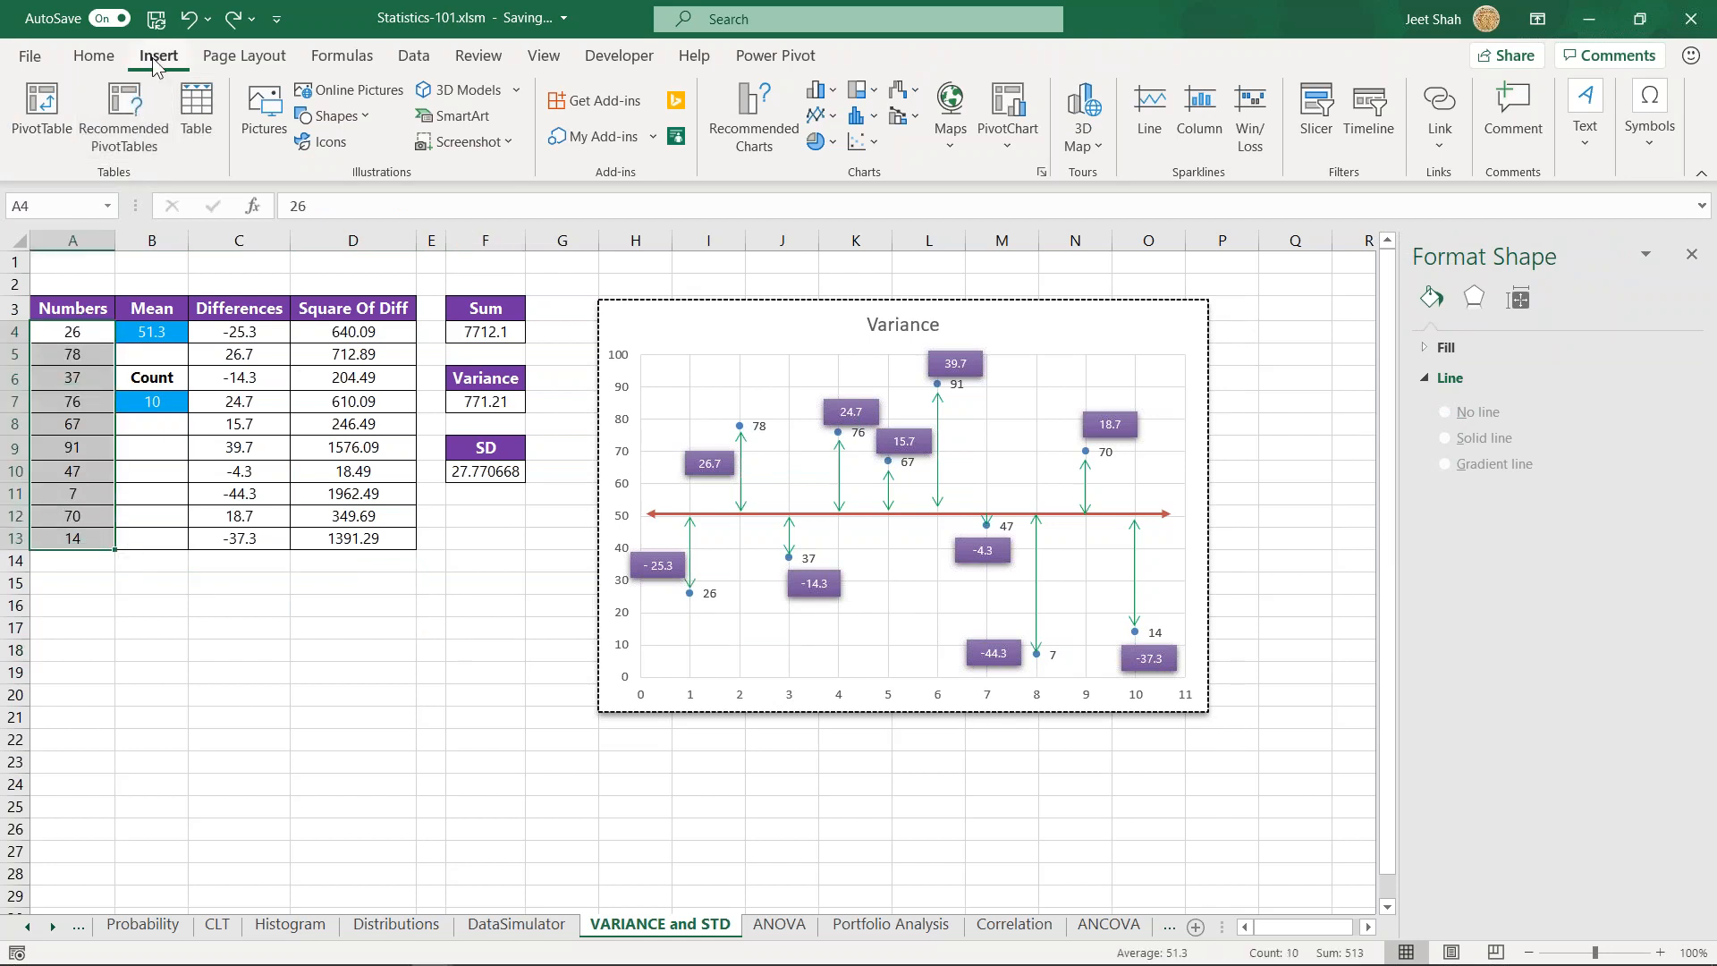
{"action": "left_click", "coordinate": [861, 141]}
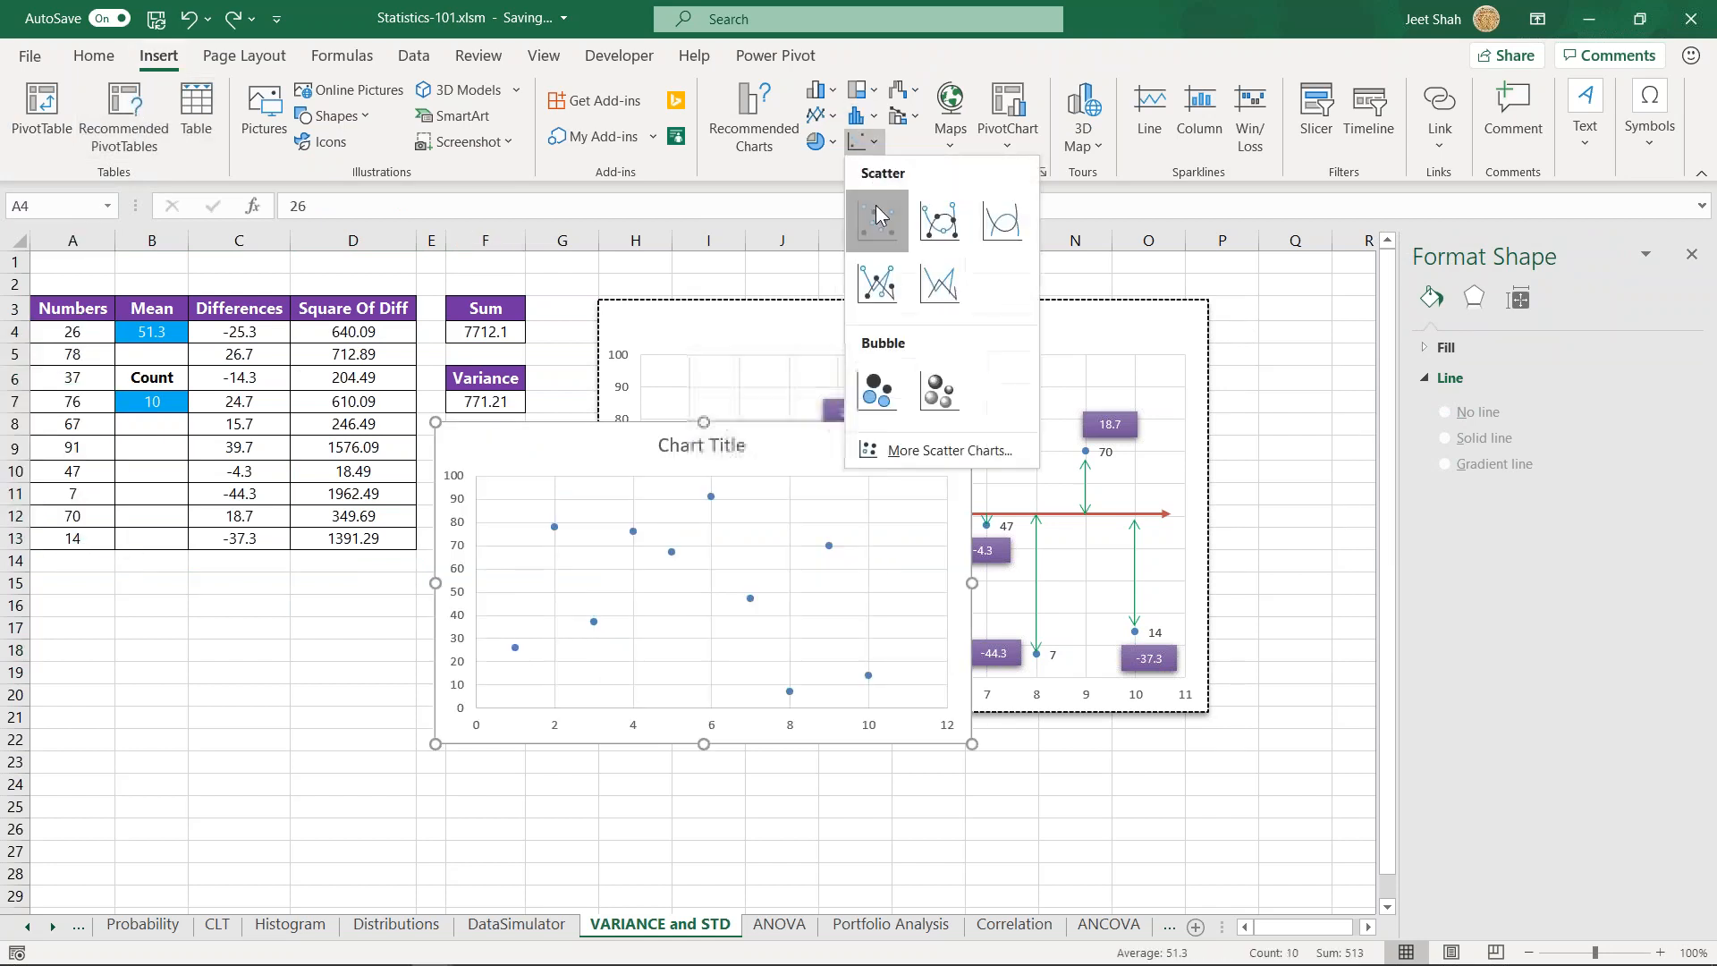
{"action": "left_click", "coordinate": [876, 215]}
{"action": "left_click_drag", "start_coordinate": [605, 450], "coordinate": [308, 586]}
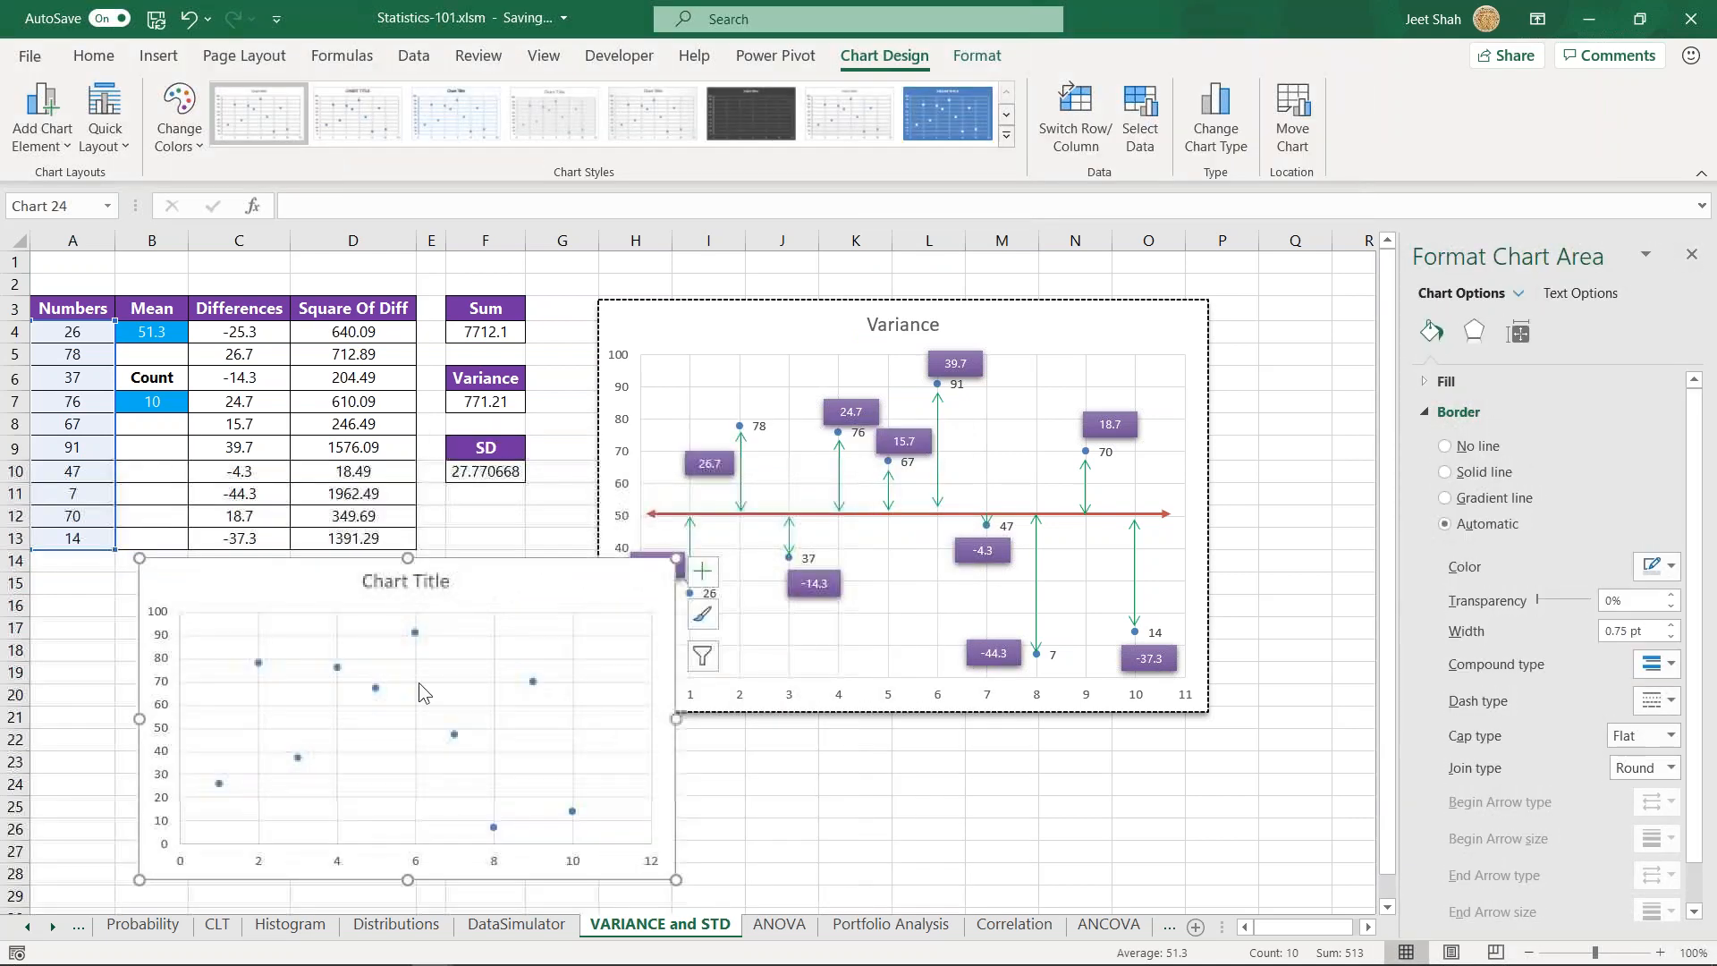
{"action": "left_click_drag", "start_coordinate": [469, 590], "coordinate": [461, 576]}
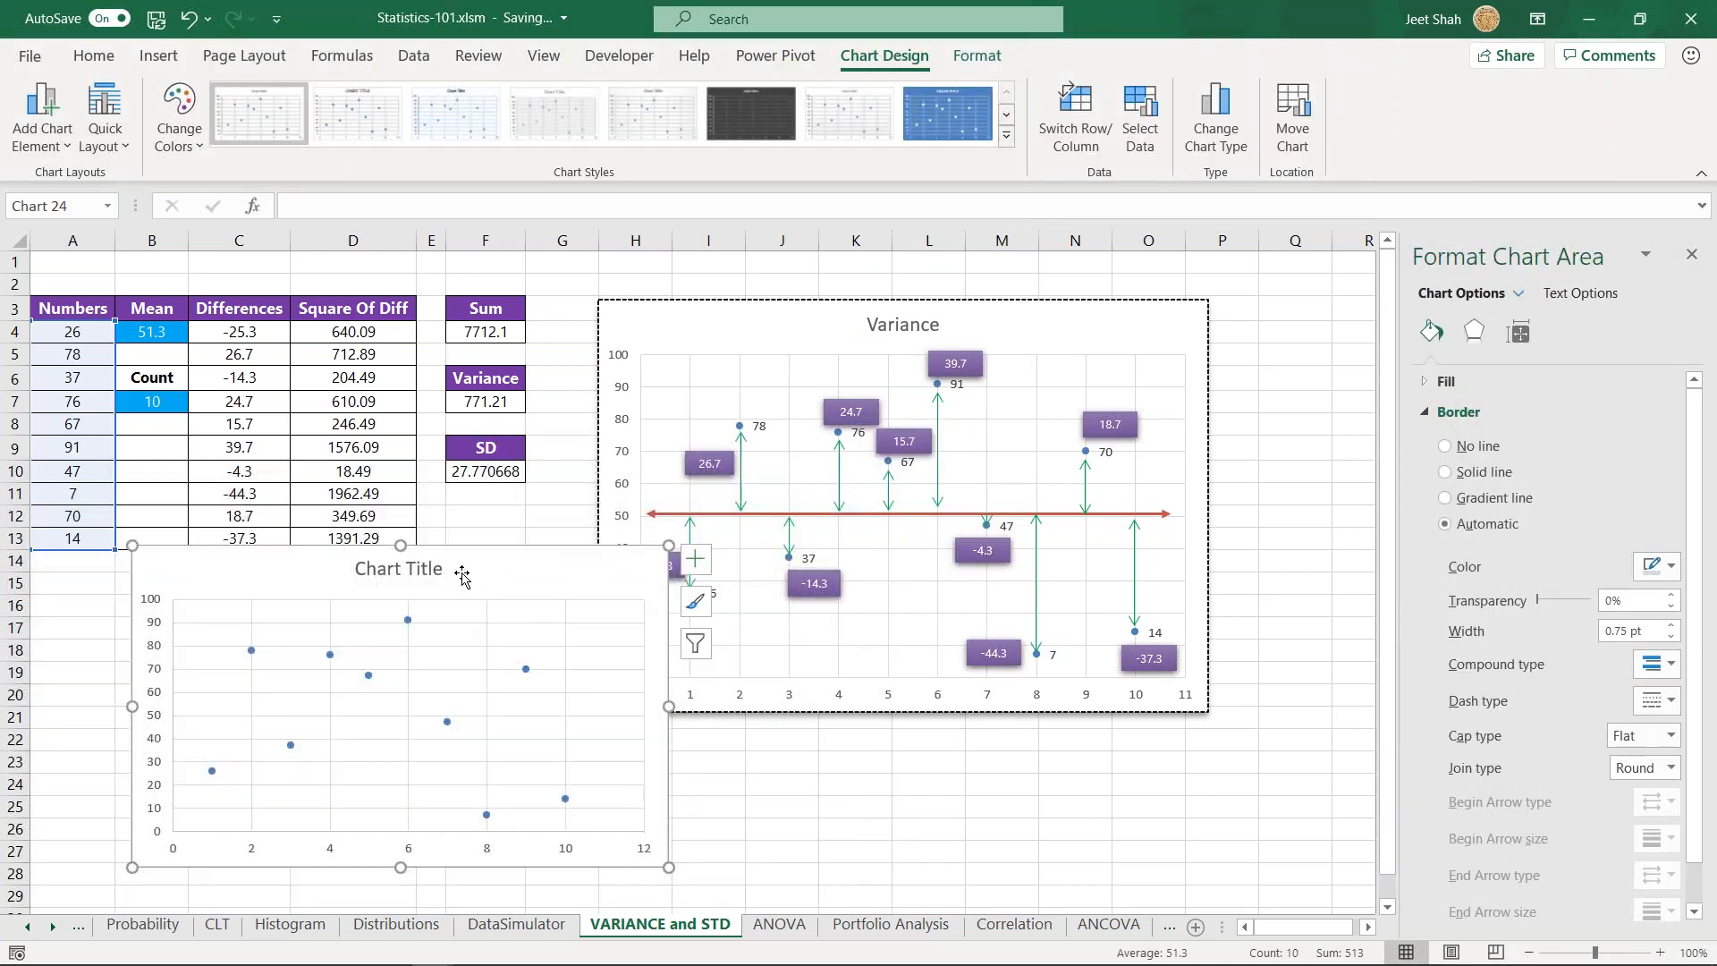
{"action": "key", "text": "Delete"}
- Examine the red mean line in the Variance chart in relation to the numbers in A4:A13
{"action": "left_click_drag", "start_coordinate": [71, 335], "coordinate": [80, 537]}
{"action": "left_click", "coordinate": [309, 742]}
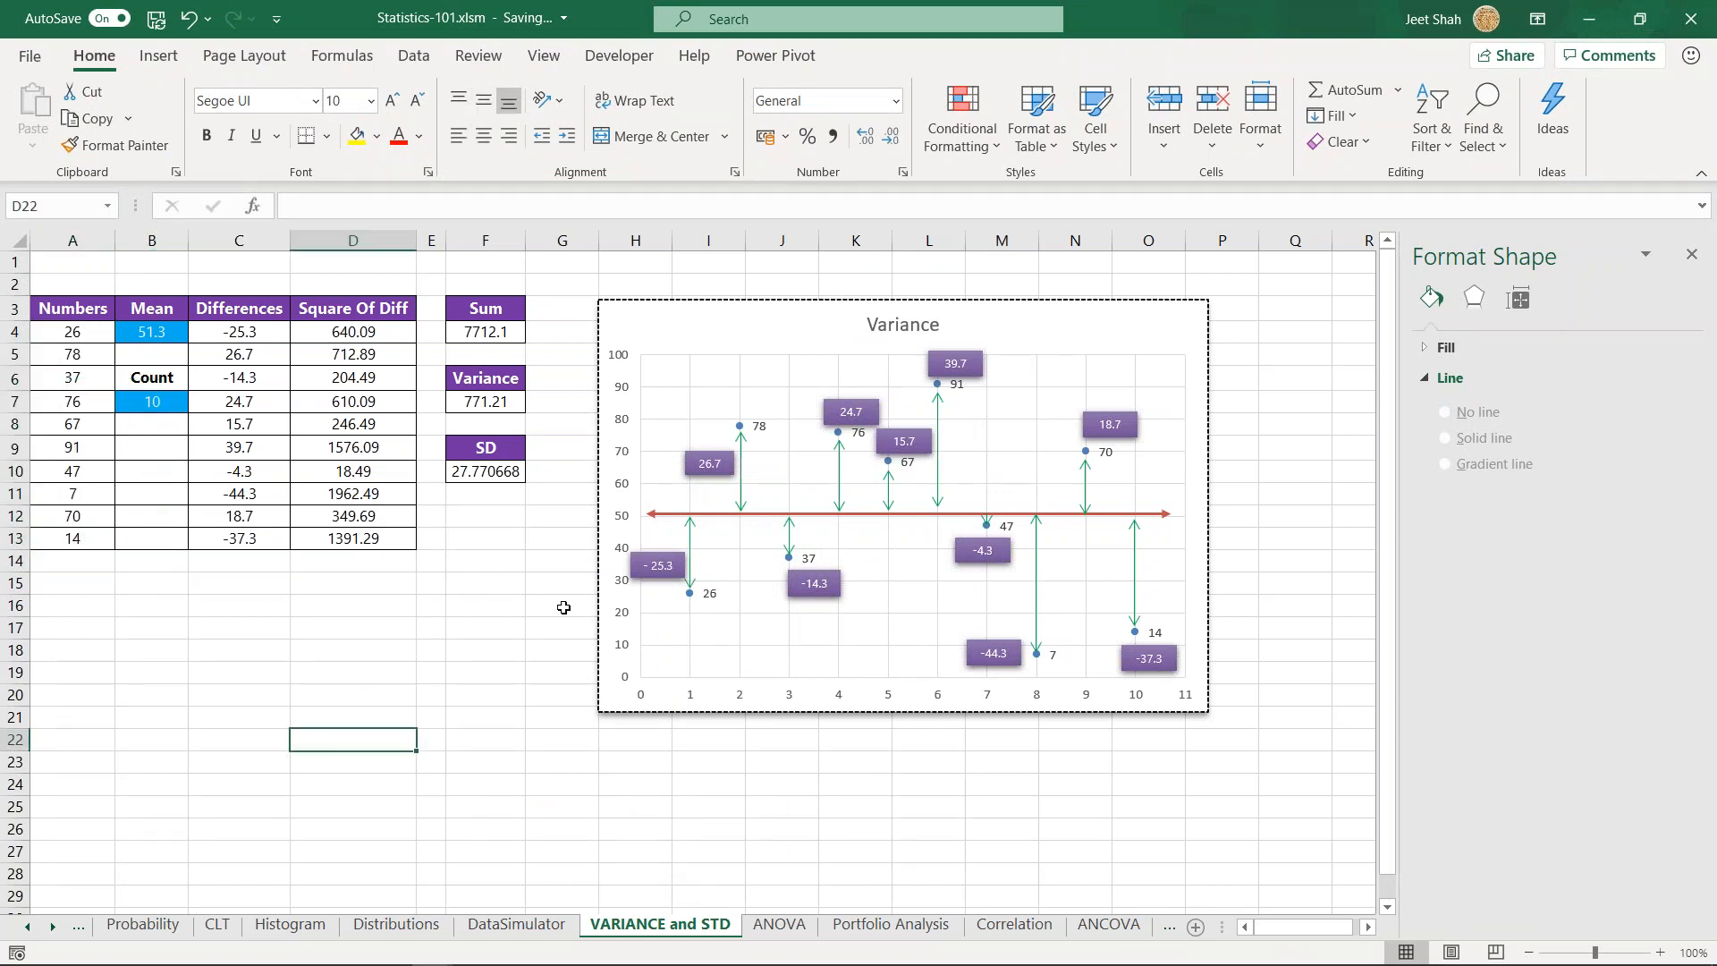
{"action": "left_click", "coordinate": [698, 517]}
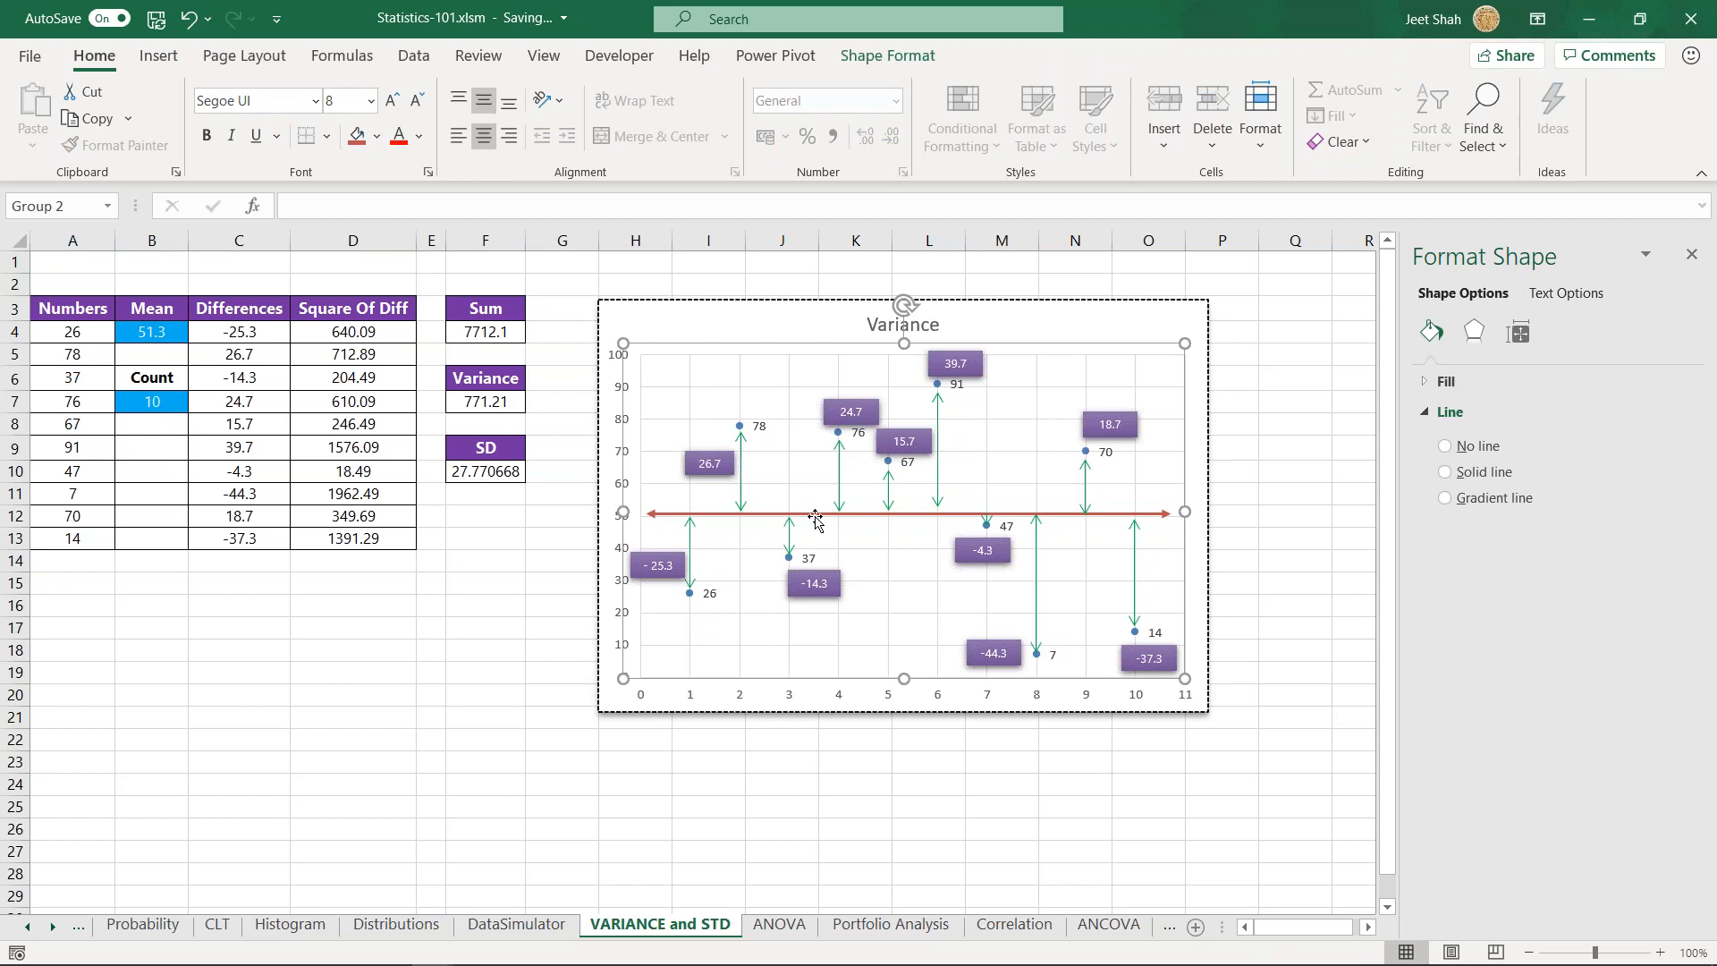
{"action": "left_click", "coordinate": [766, 517]}
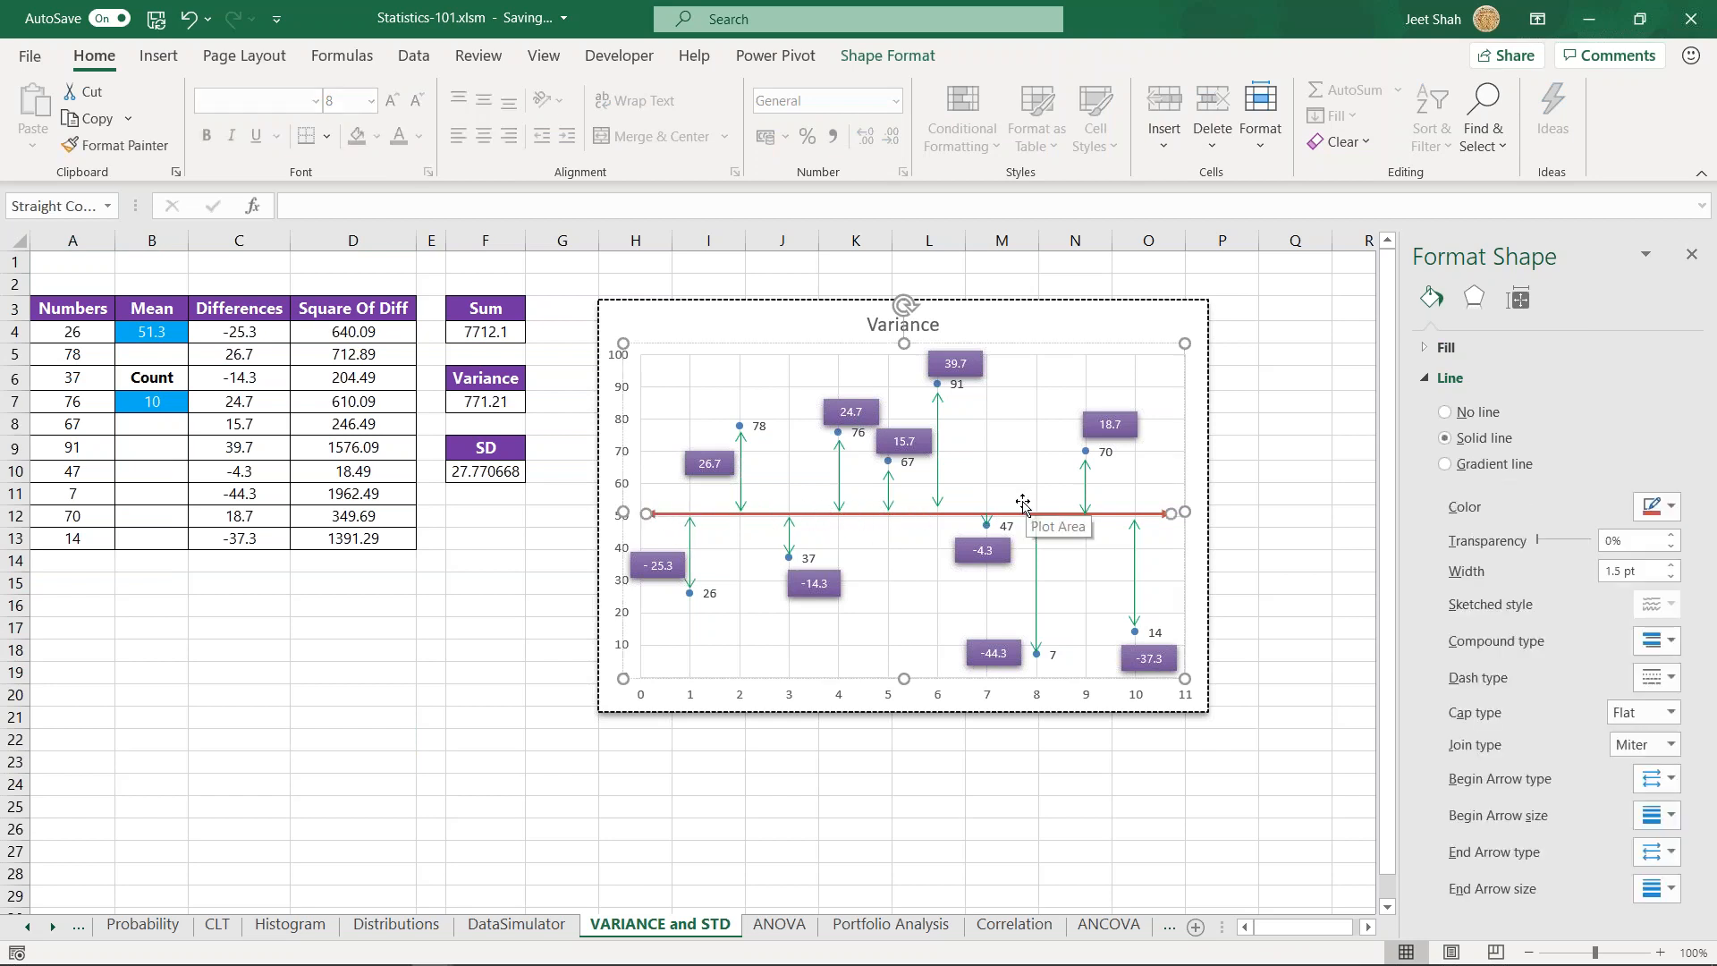
{"action": "left_click", "coordinate": [500, 637]}
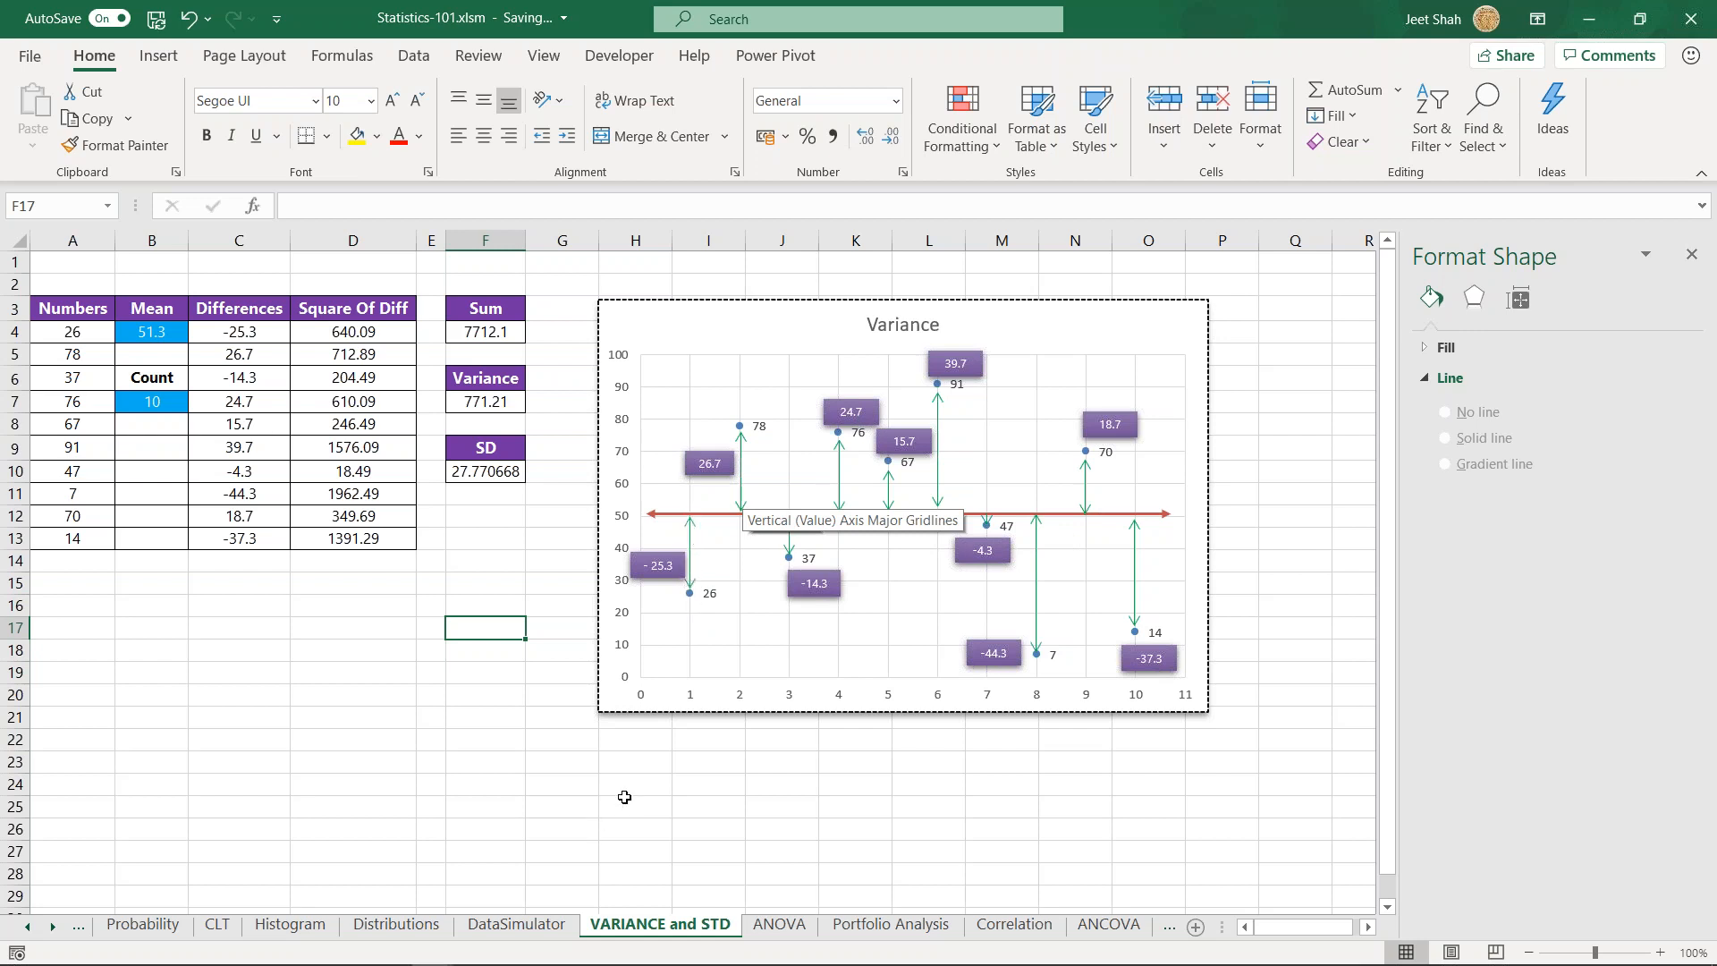
{"action": "left_click", "coordinate": [522, 606]}
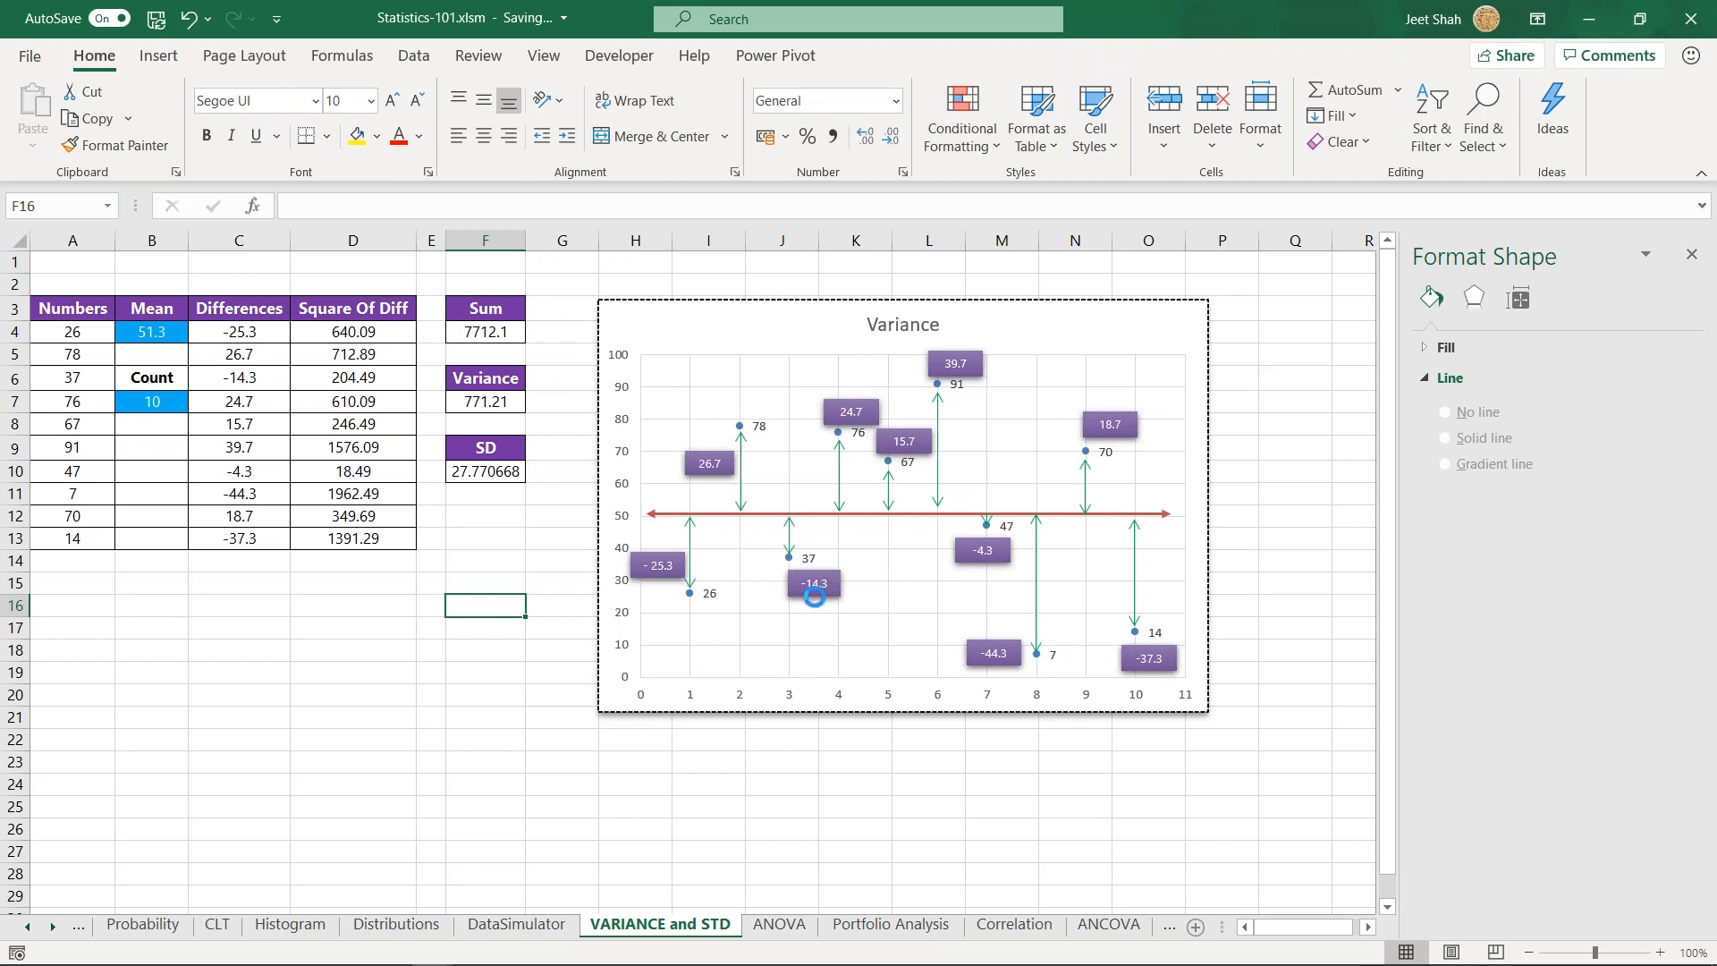
{"action": "left_click", "coordinate": [438, 690]}
{"action": "left_click", "coordinate": [489, 656]}
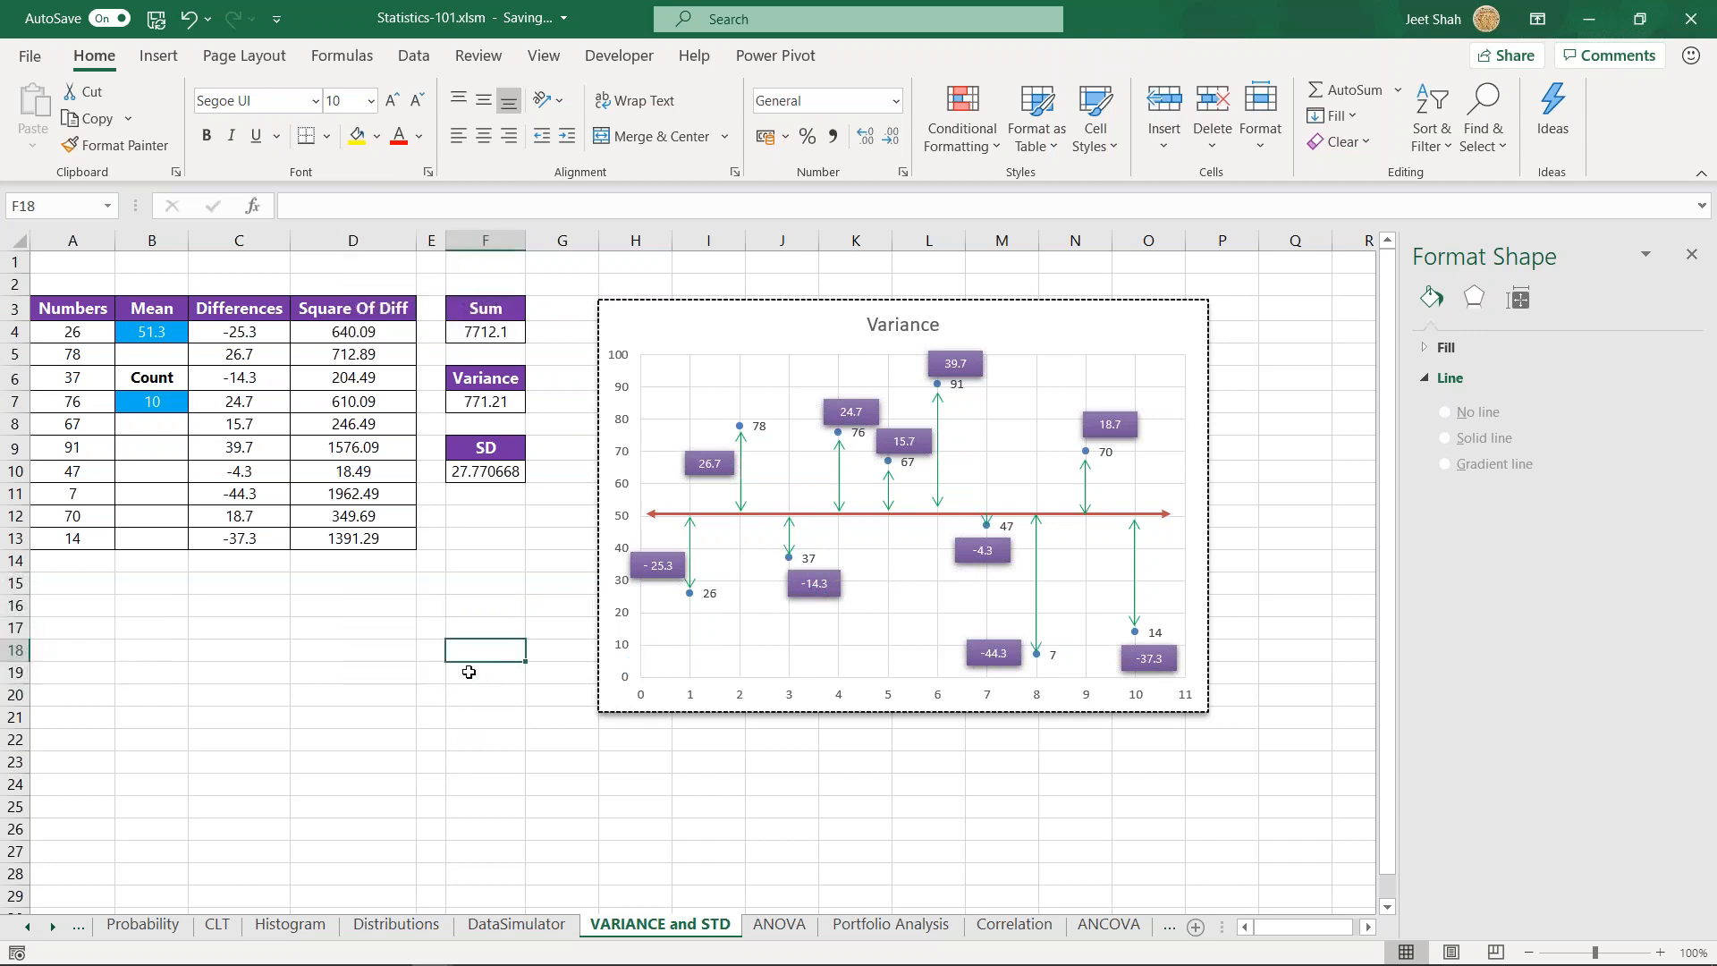
- Inspect the Mean formula in cell B4 together with its source numbers in A4:A13
{"action": "left_click", "coordinate": [158, 457]}
{"action": "left_click_drag", "start_coordinate": [81, 332], "coordinate": [84, 533]}
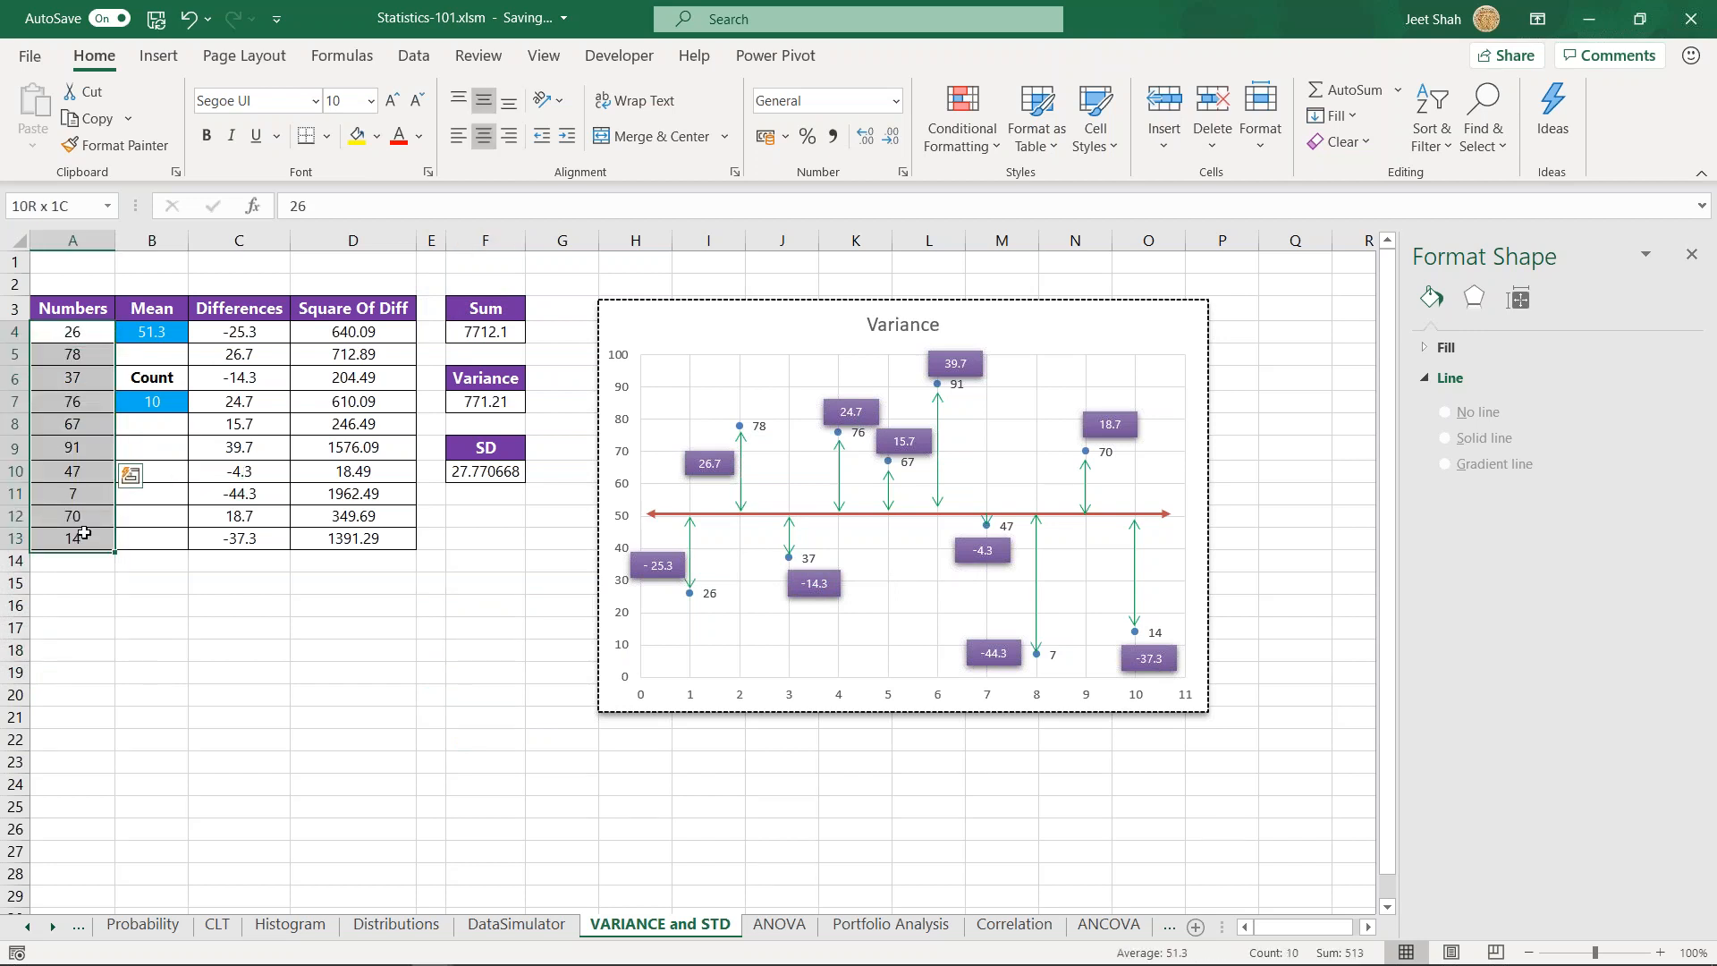
{"action": "left_click", "coordinate": [160, 313]}
{"action": "double_click", "coordinate": [160, 326]}
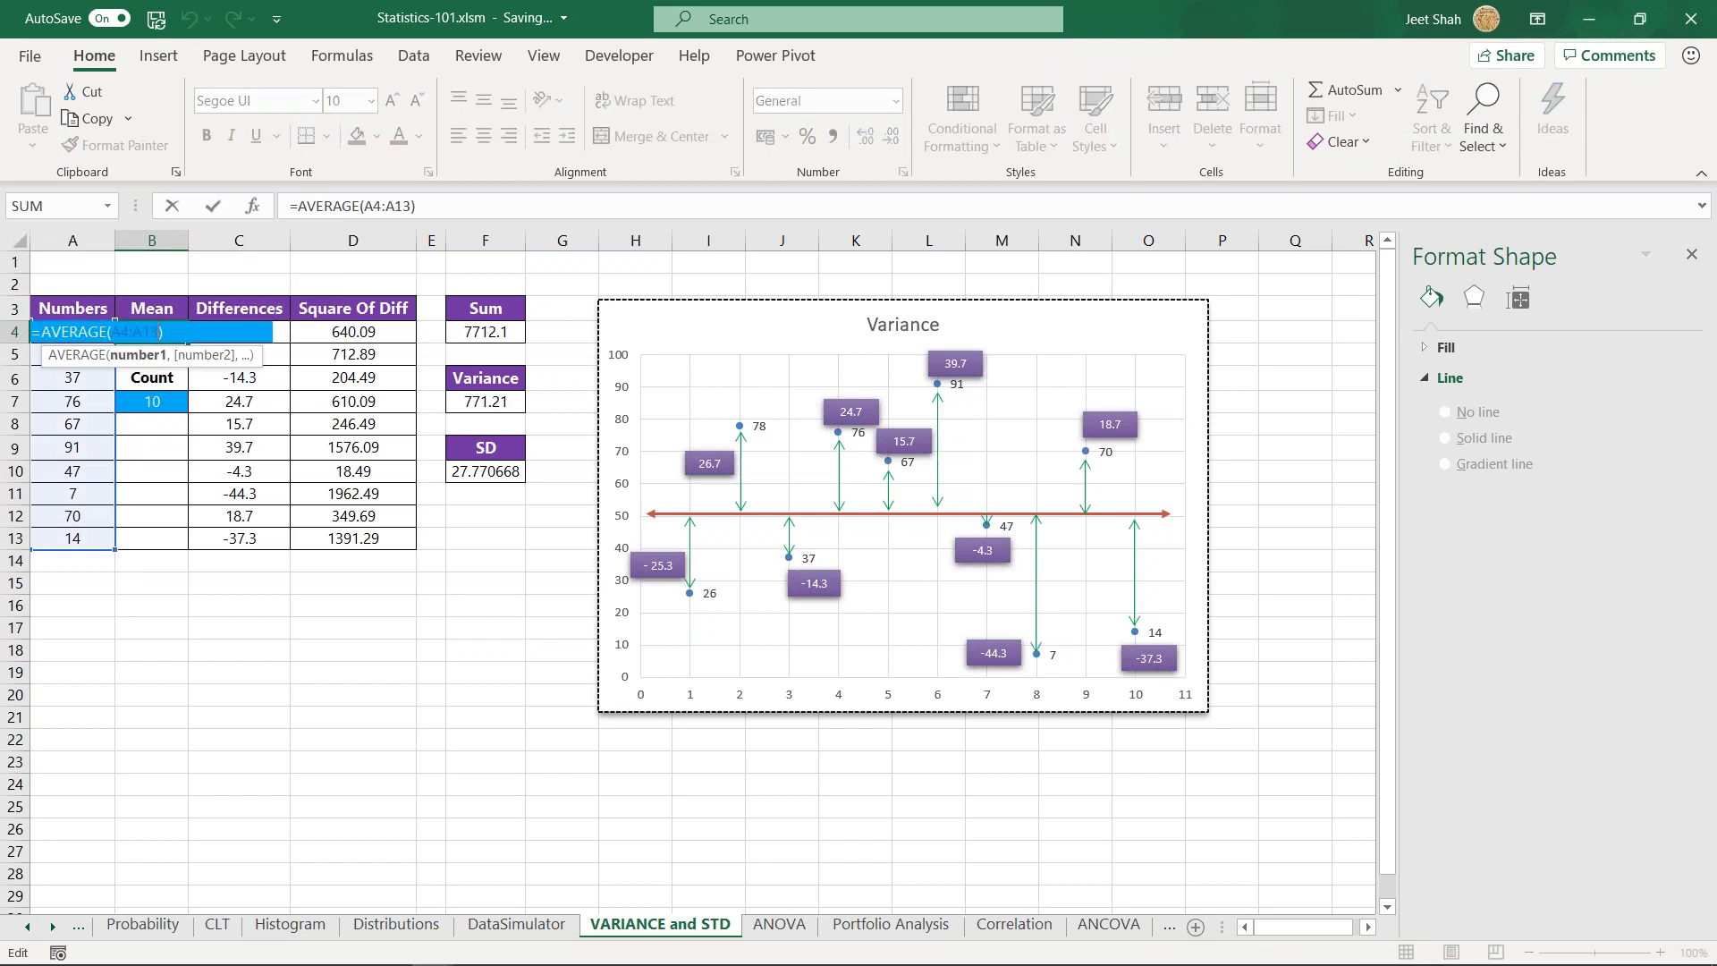
{"action": "key", "text": "Return"}
{"action": "key", "text": "Up"}
{"action": "key", "text": "Right"}
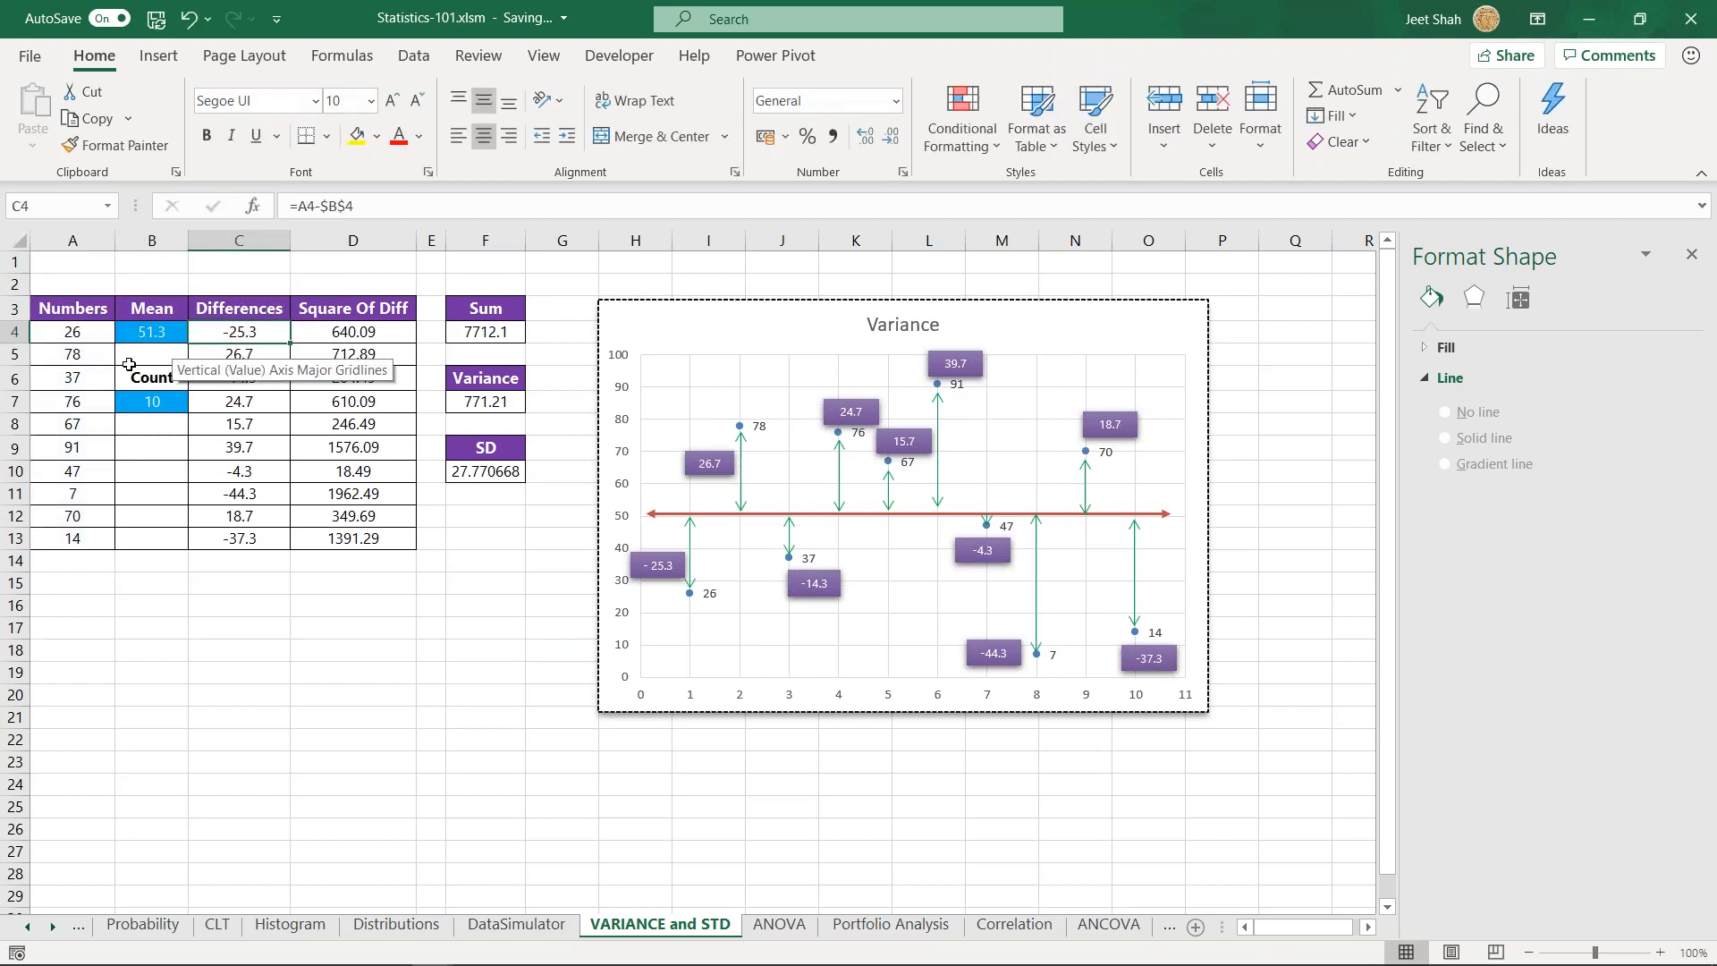
- Inspect the Differences formula in cell C4 and review the deviations from the mean in C4:C13
{"action": "double_click", "coordinate": [246, 328]}
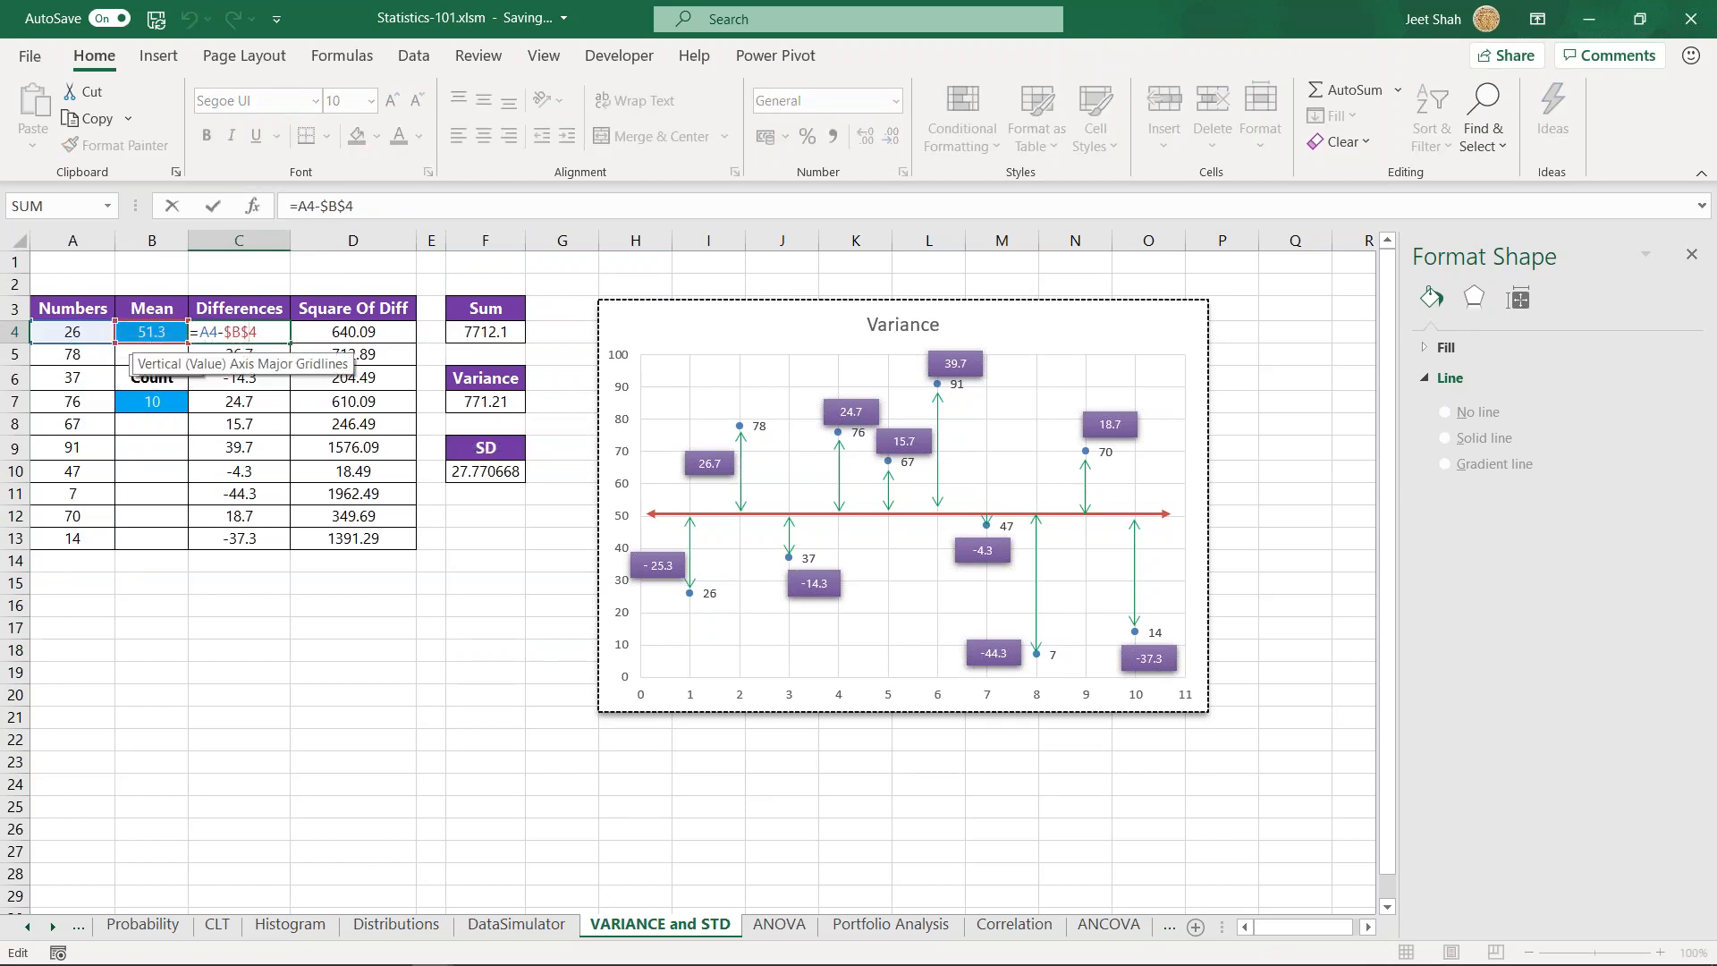
{"action": "key", "text": "Escape"}
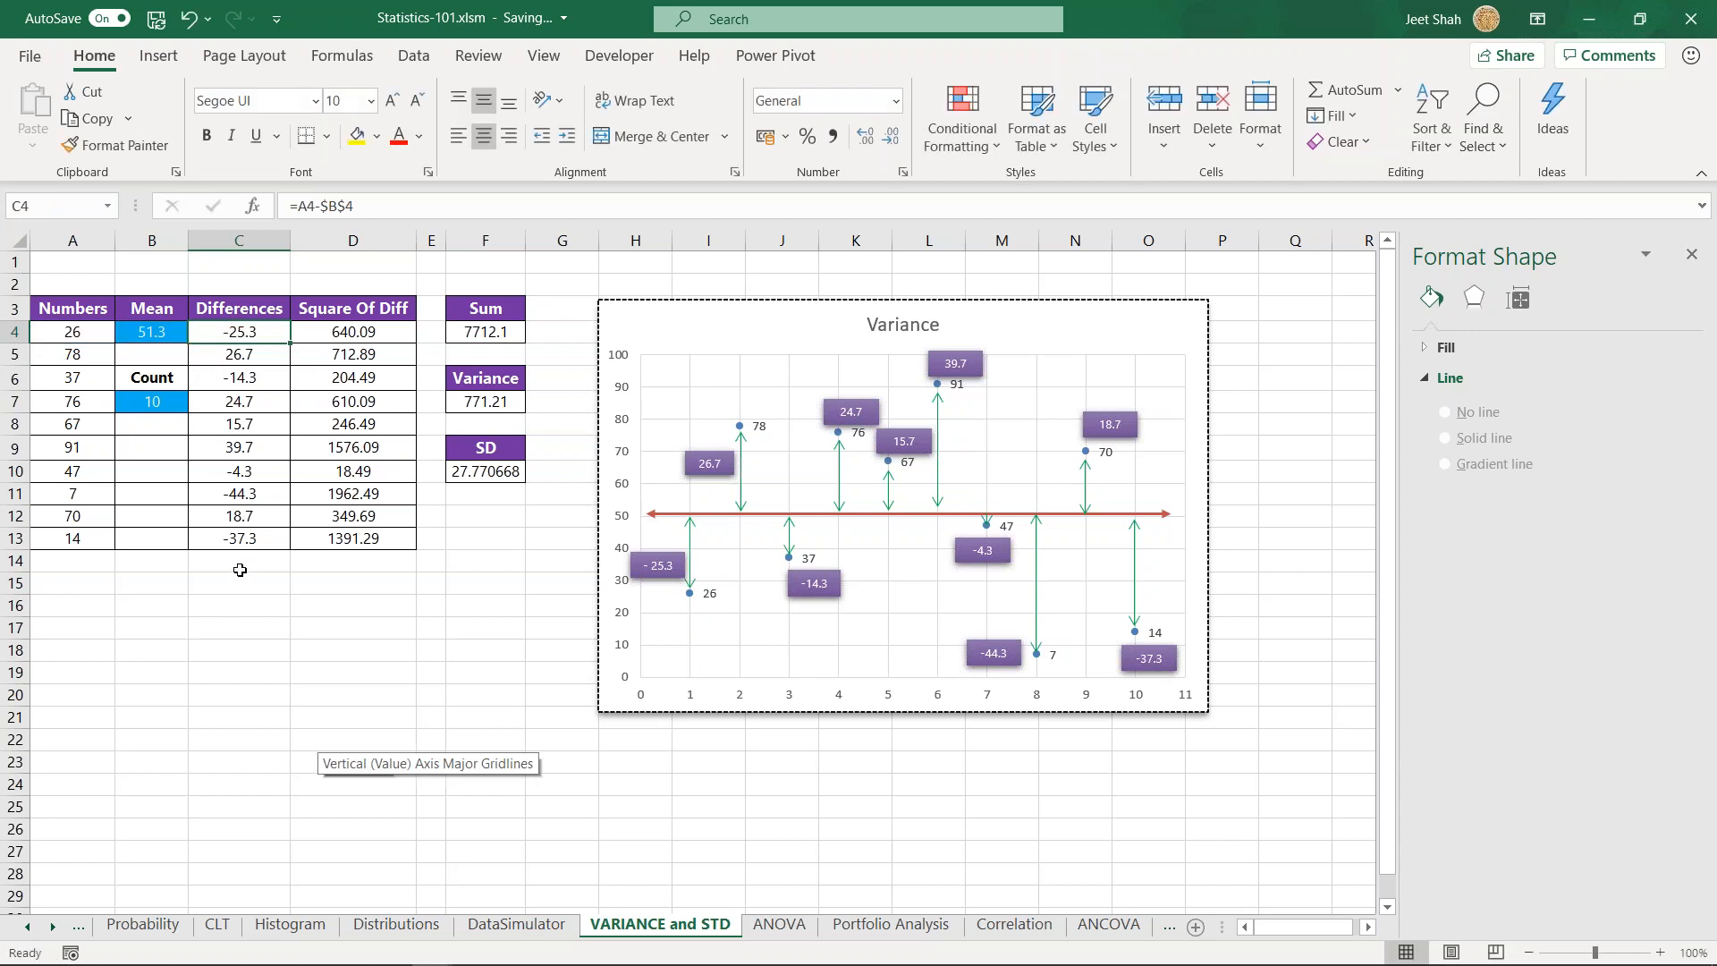
{"action": "left_click_drag", "start_coordinate": [256, 332], "coordinate": [259, 538]}
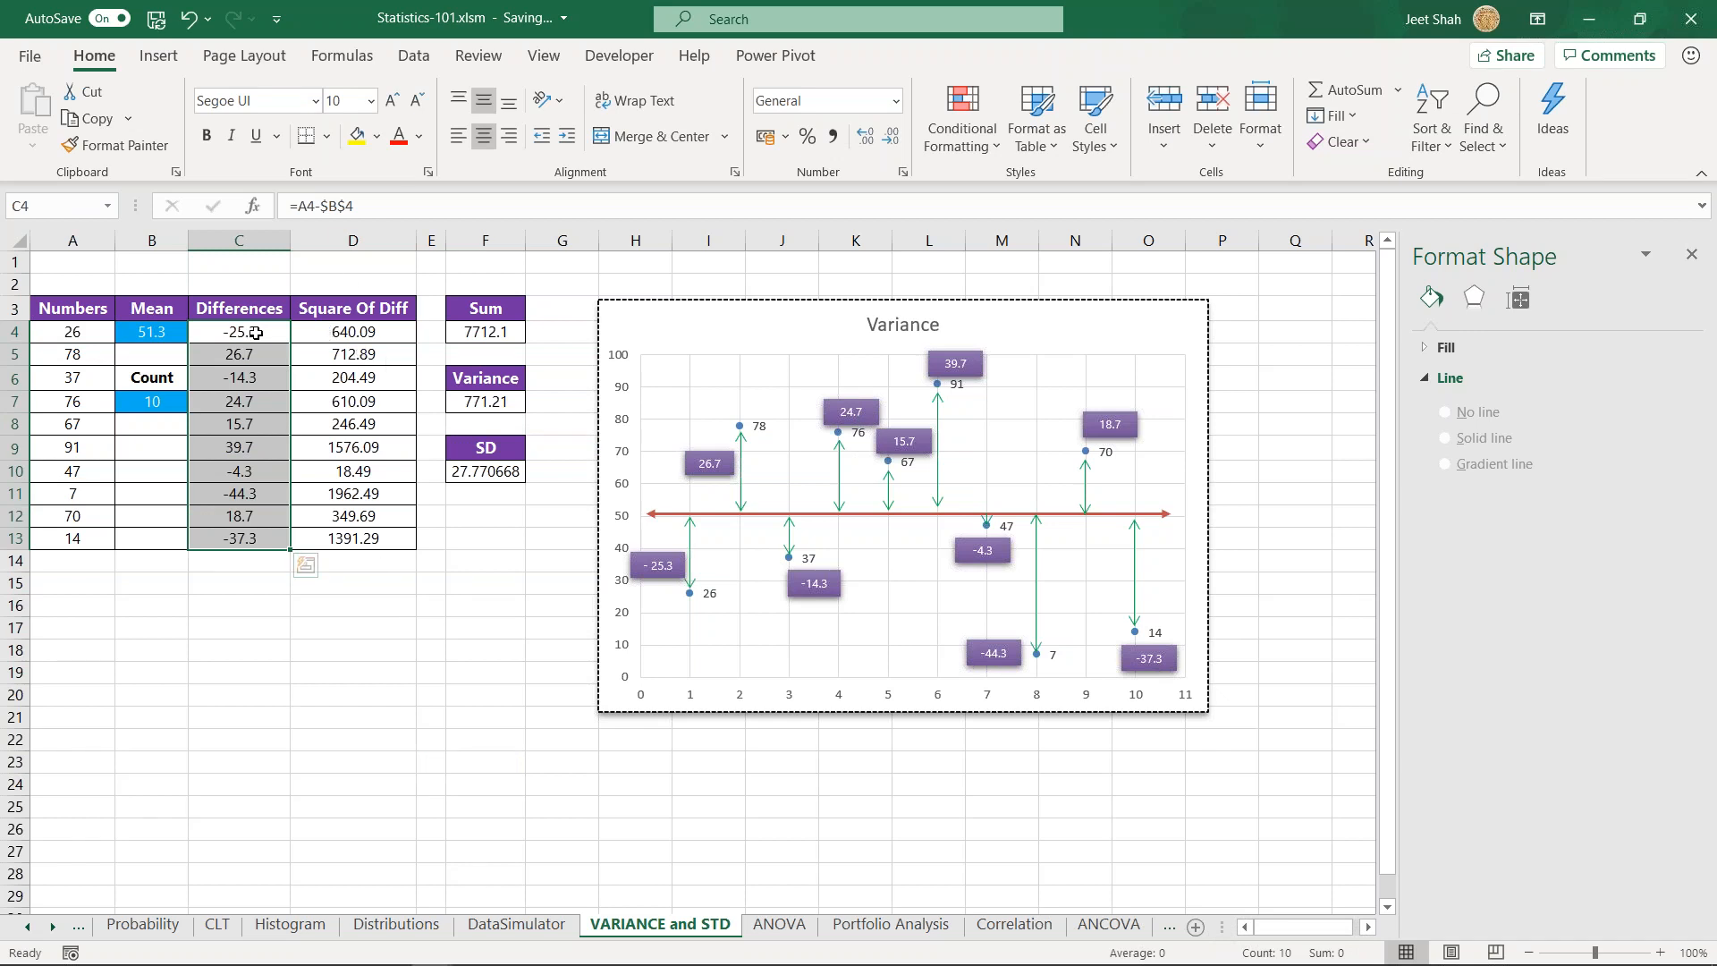
{"action": "left_click", "coordinate": [382, 605]}
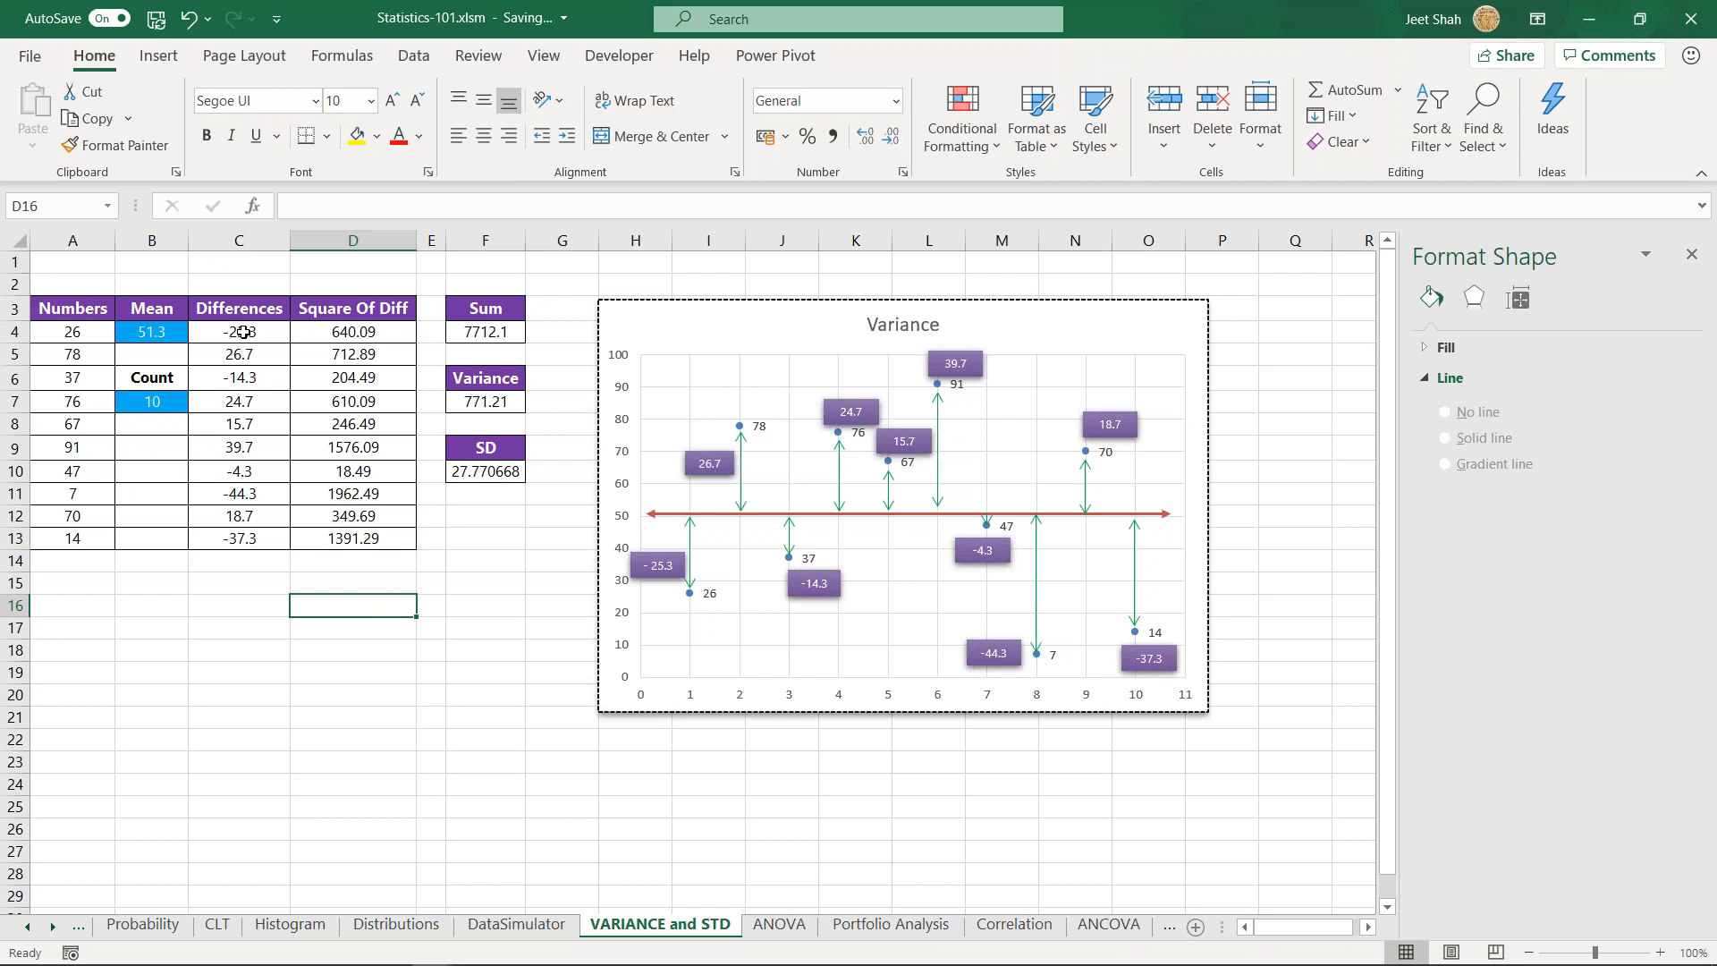
- Compare the first difference with its square, then review the squared differences in D4:D13 and the SD formula in F10
{"action": "left_click_drag", "start_coordinate": [244, 332], "coordinate": [364, 332]}
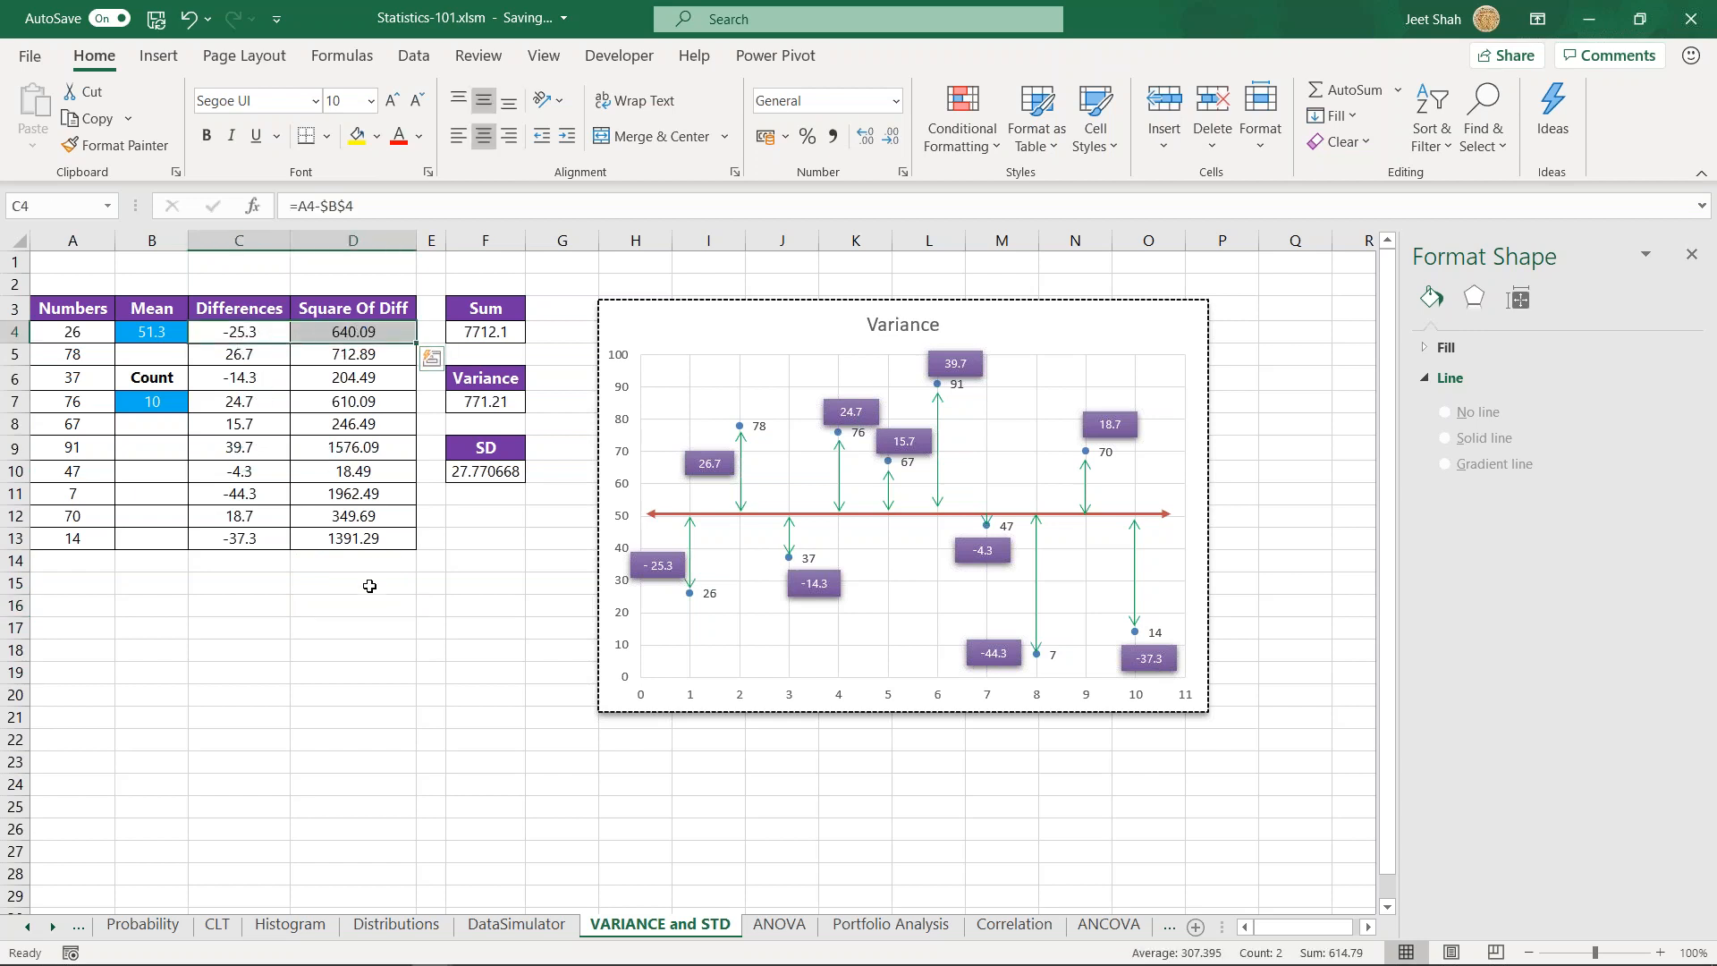
{"action": "left_click", "coordinate": [439, 564]}
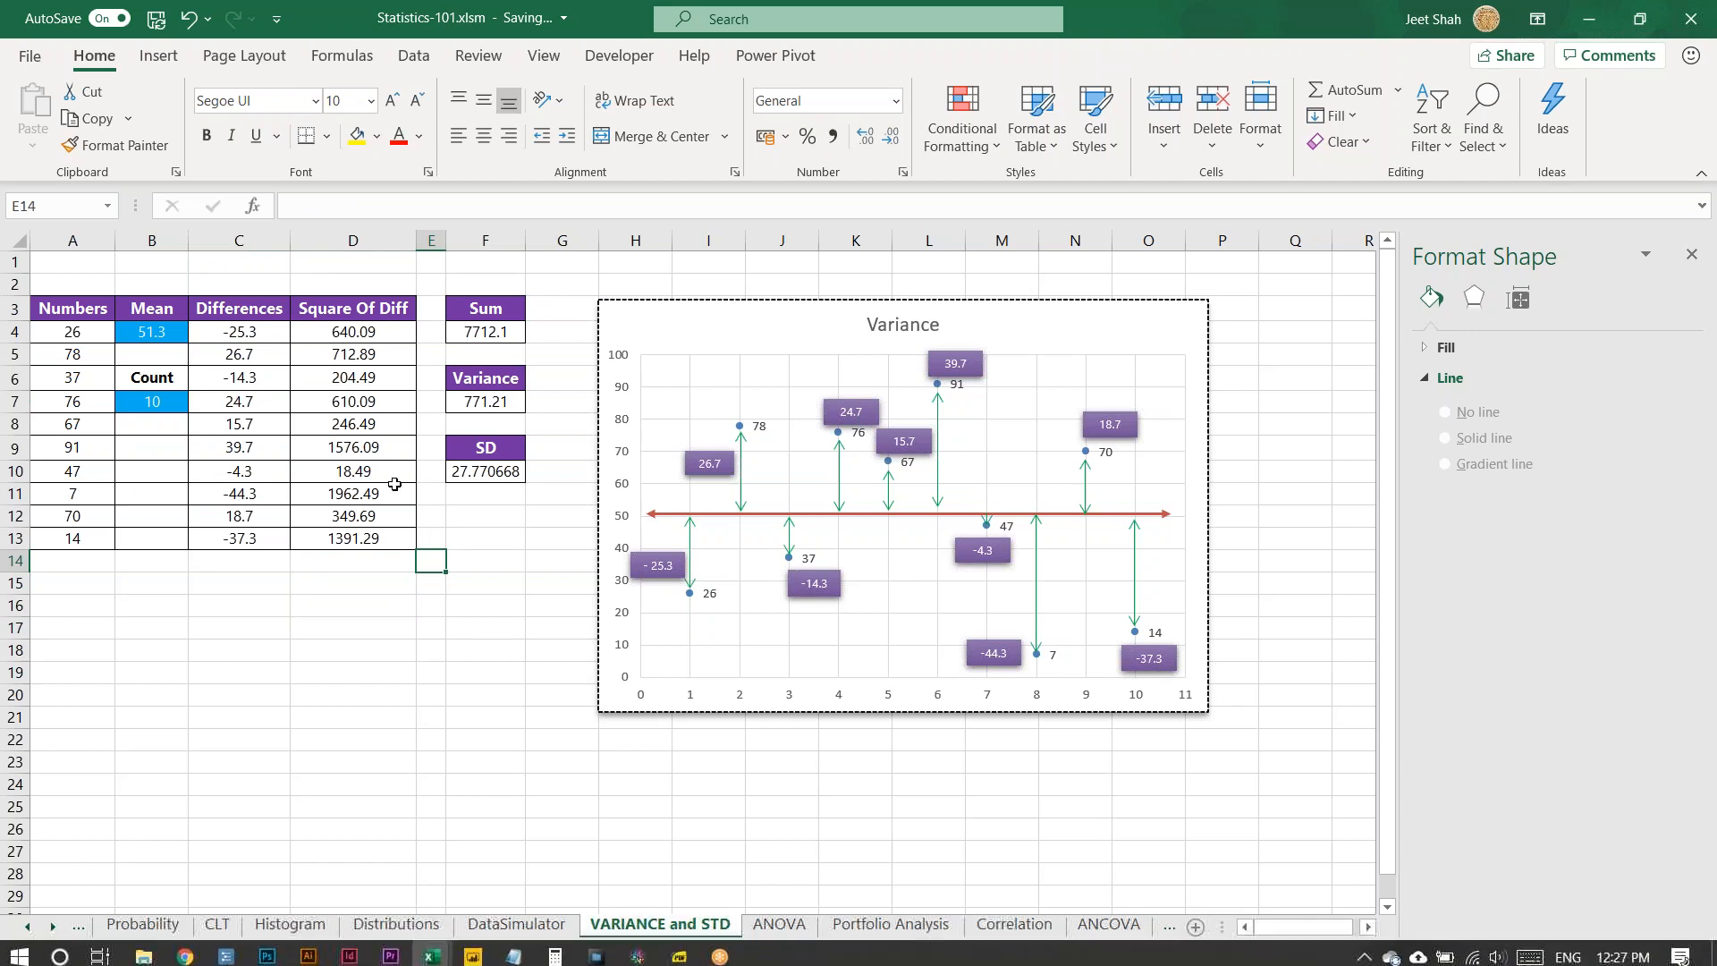
{"action": "left_click_drag", "start_coordinate": [358, 331], "coordinate": [357, 543]}
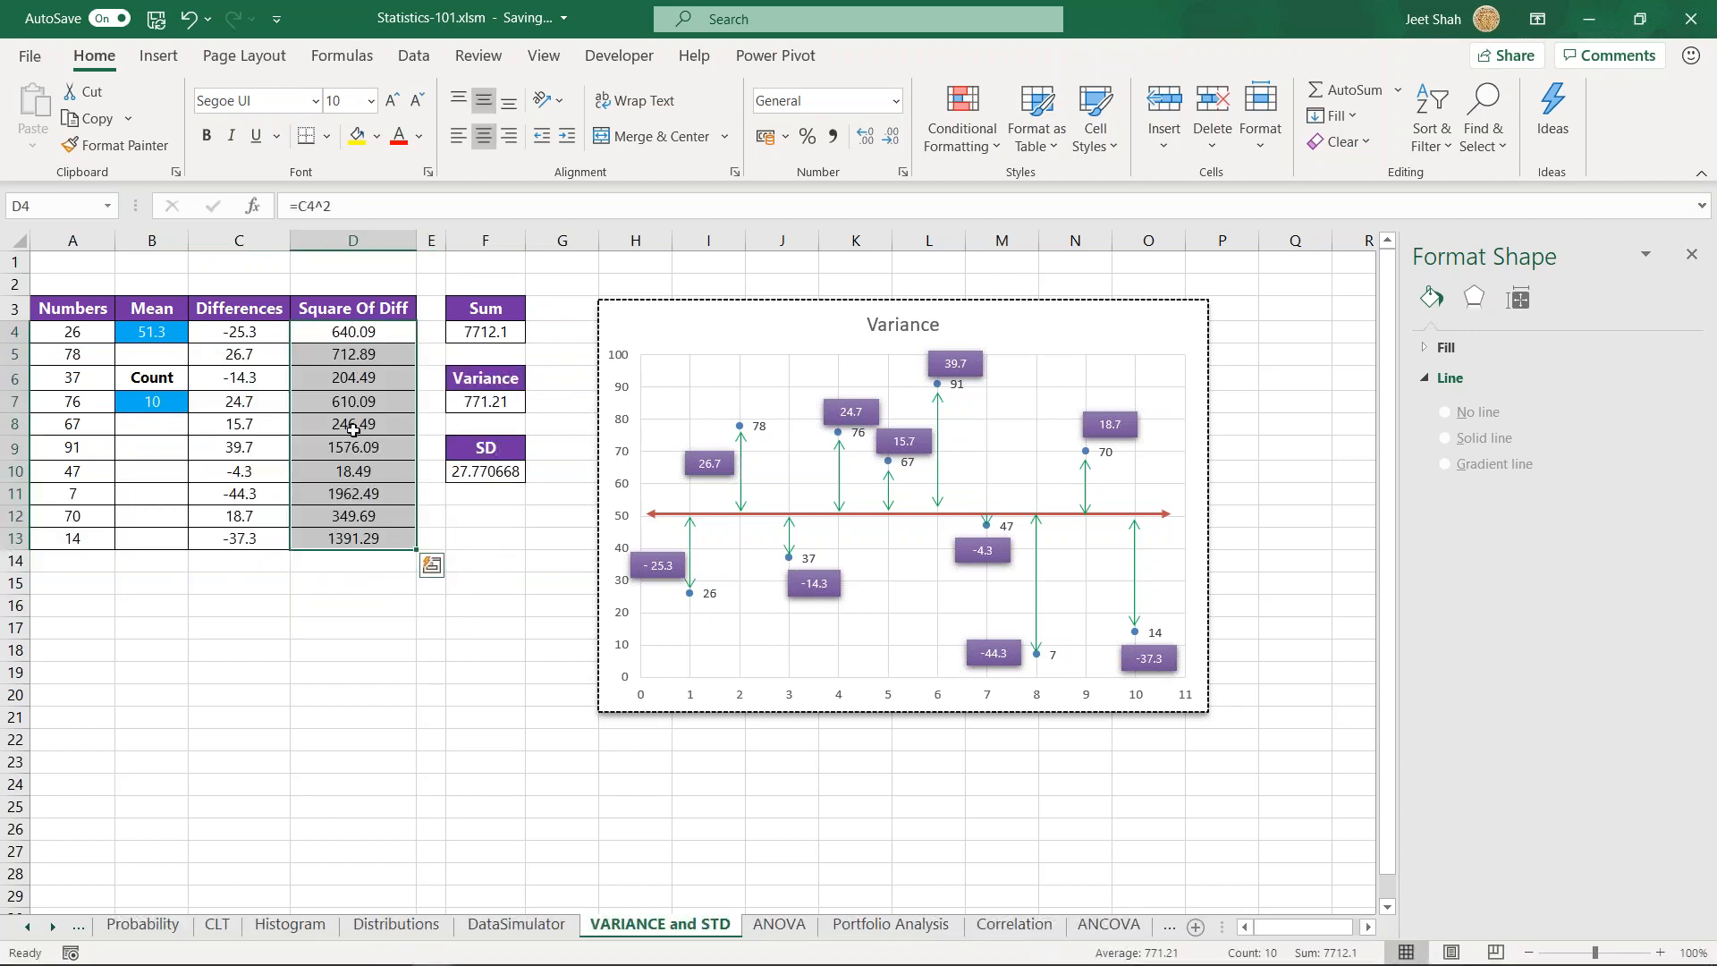
{"action": "left_click", "coordinate": [485, 471]}
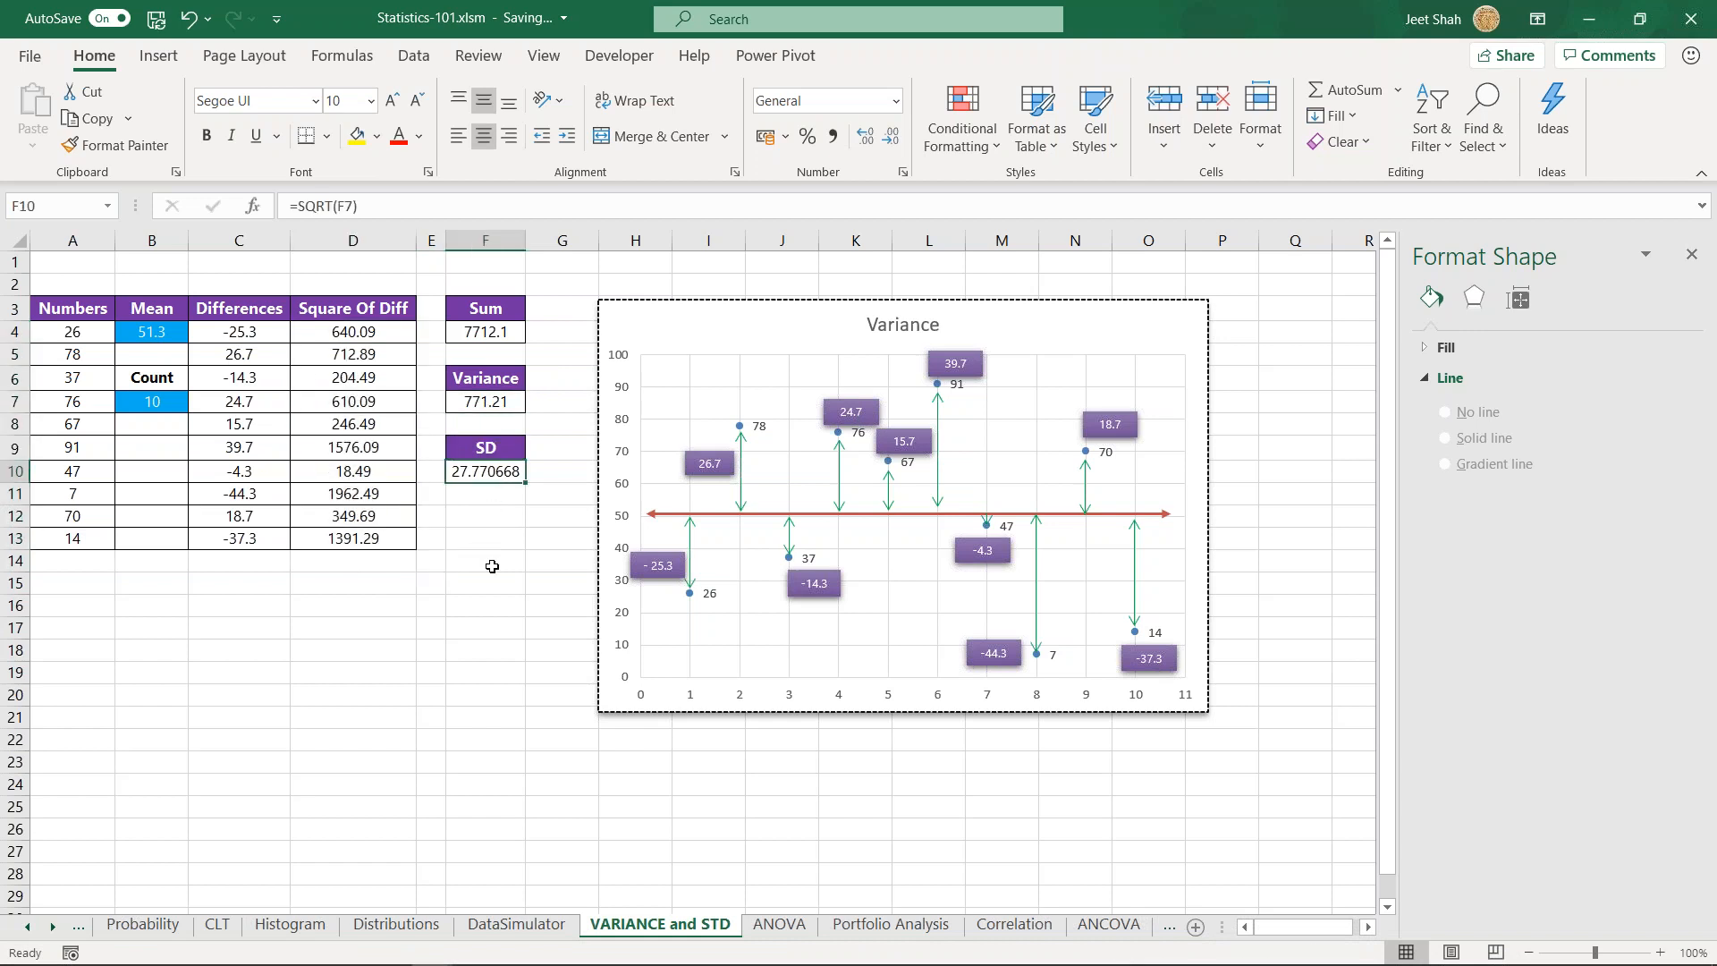
- Switch to File Explorer and open the workbook Variance - why square.xlsx from the Statistics session 1 folder
{"action": "left_click", "coordinate": [437, 607]}
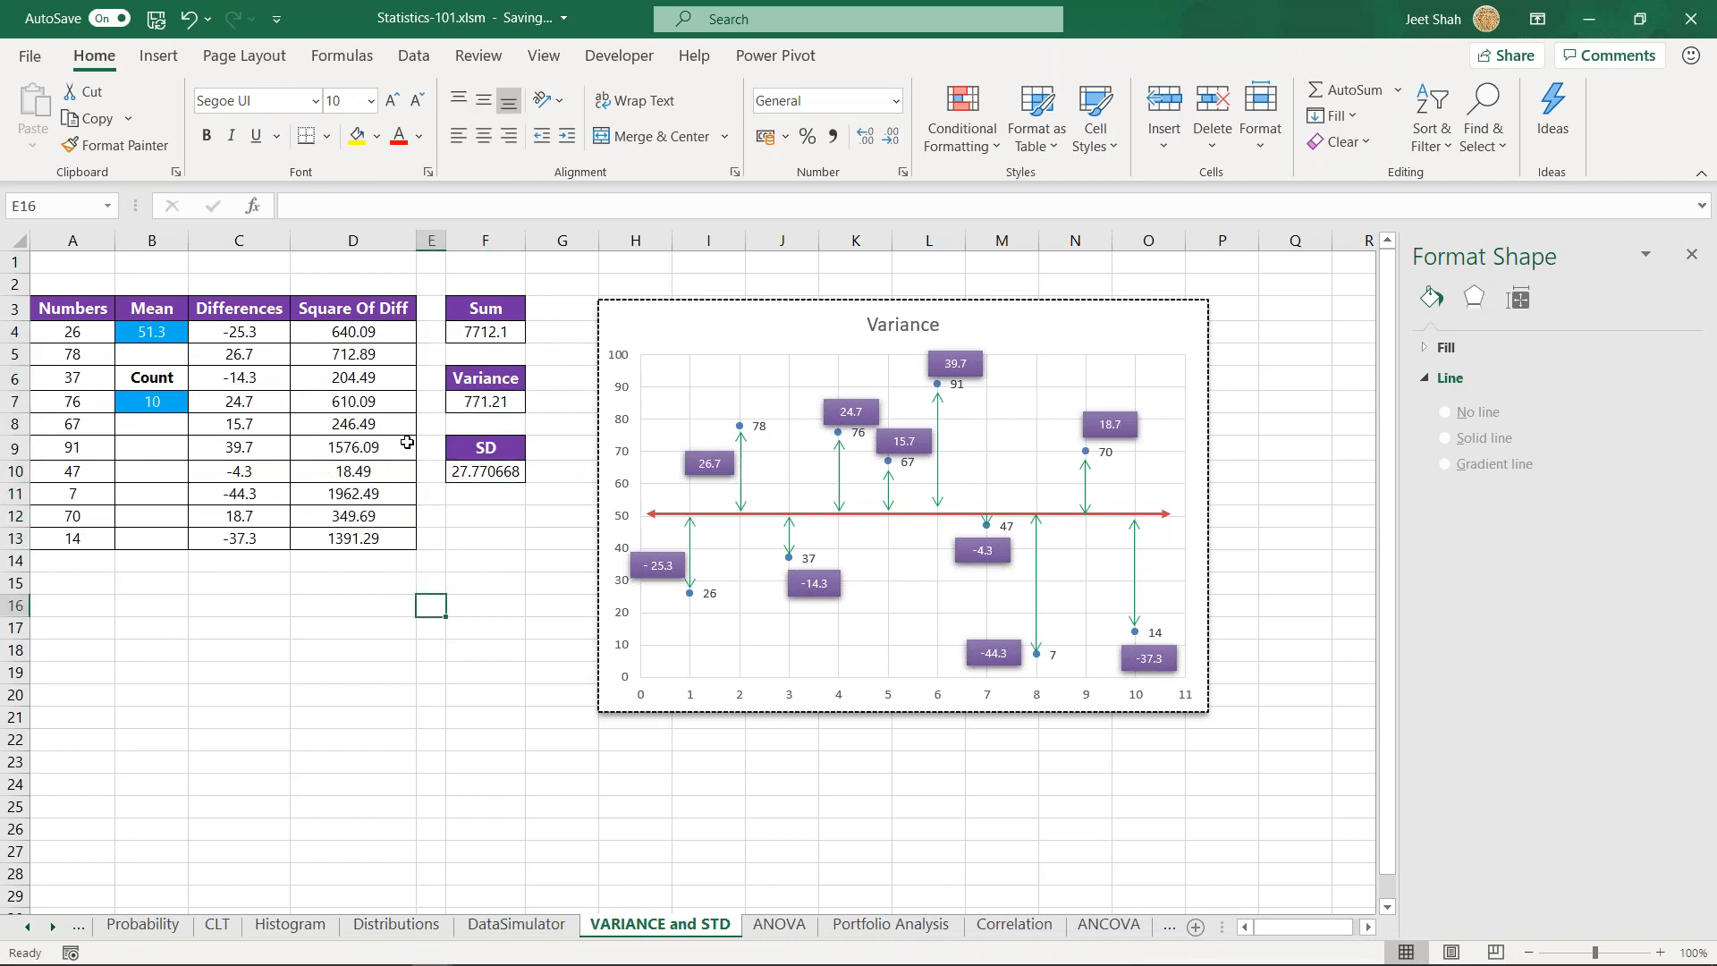
{"action": "mouse_move", "coordinate": [430, 953]}
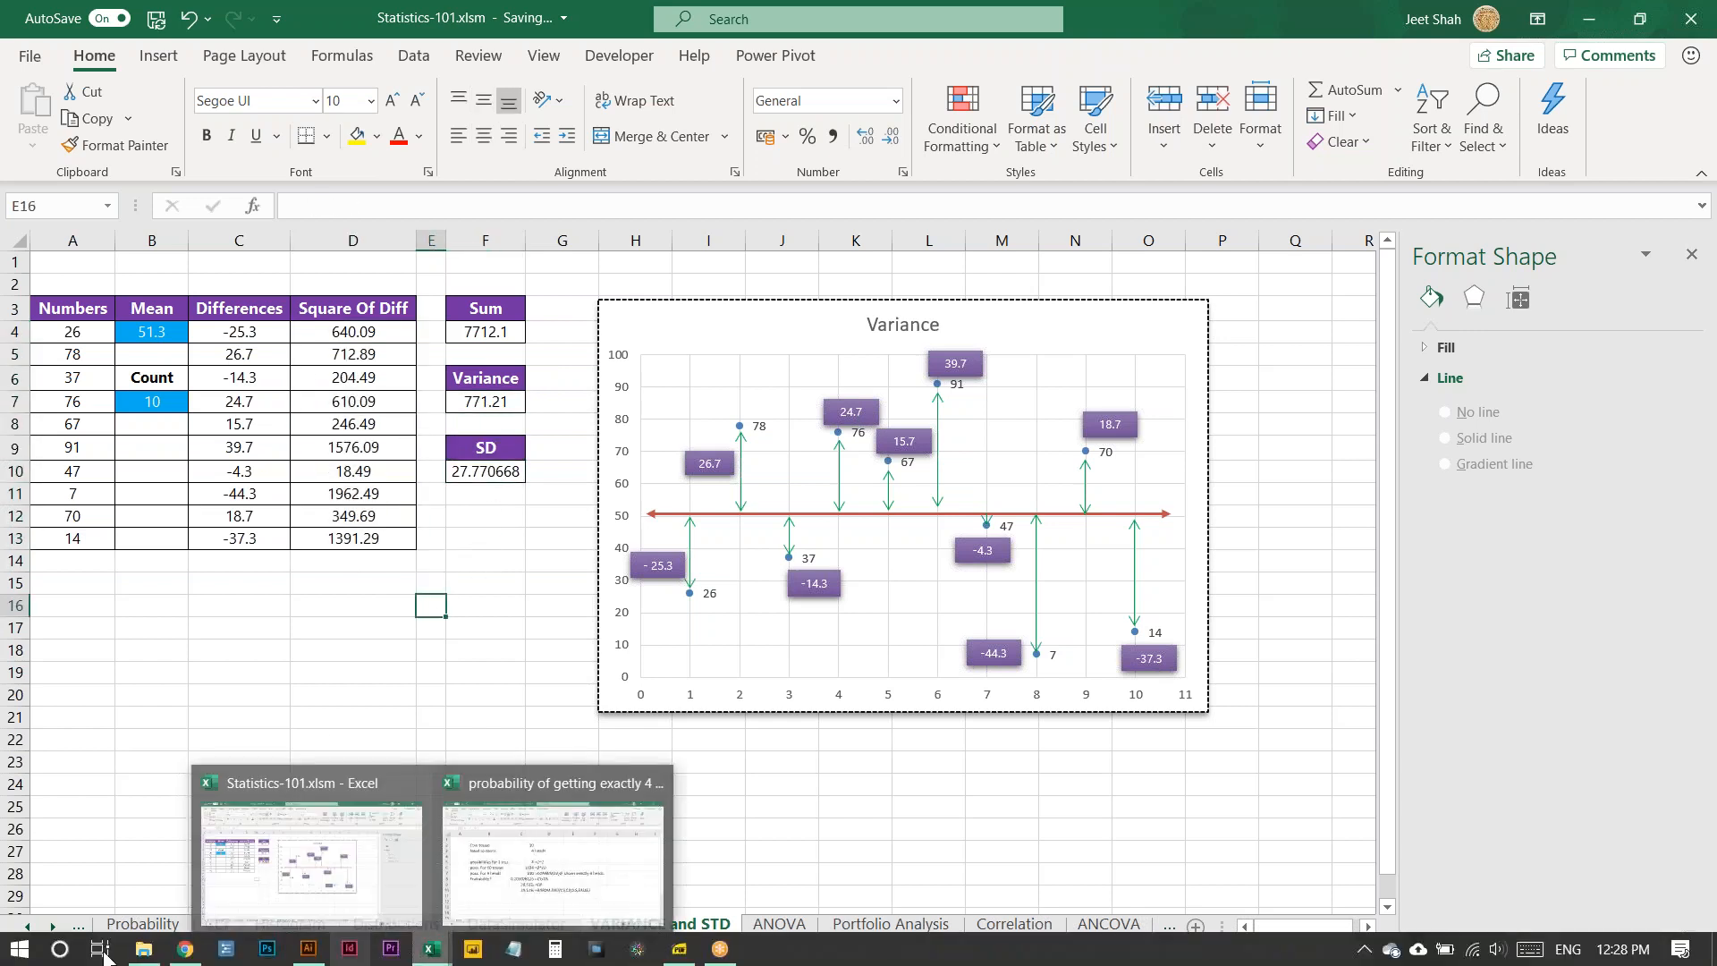
{"action": "left_click", "coordinate": [143, 949]}
{"action": "double_click", "coordinate": [560, 343]}
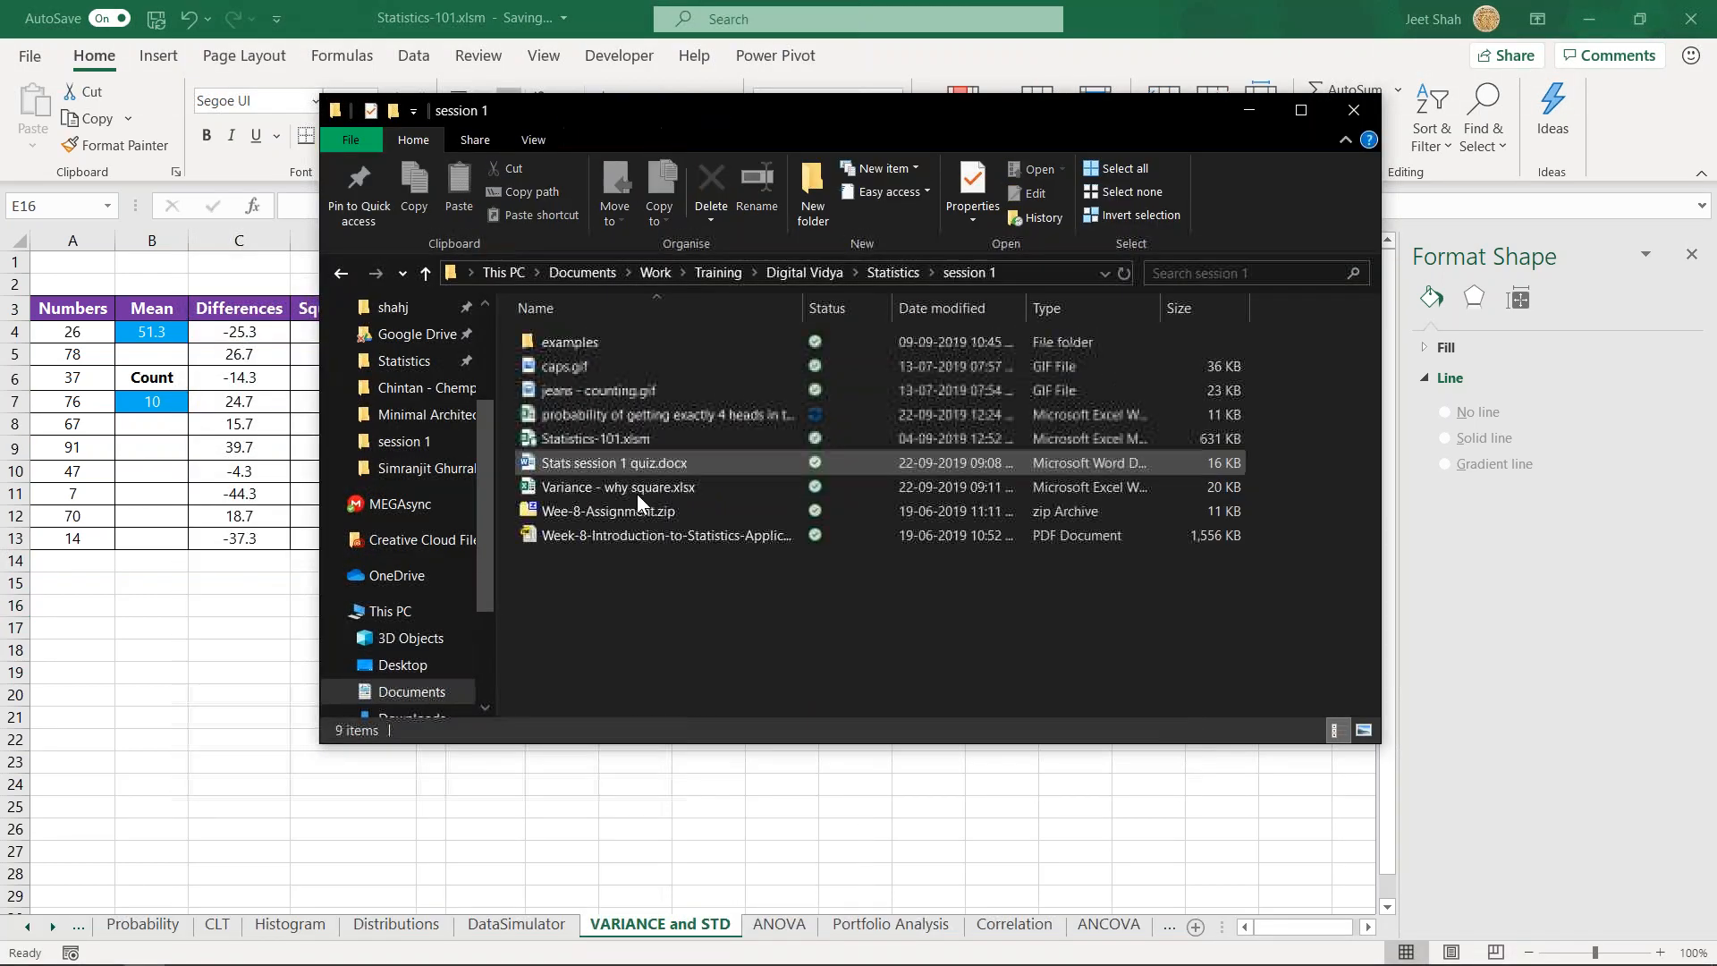
{"action": "double_click", "coordinate": [617, 490]}
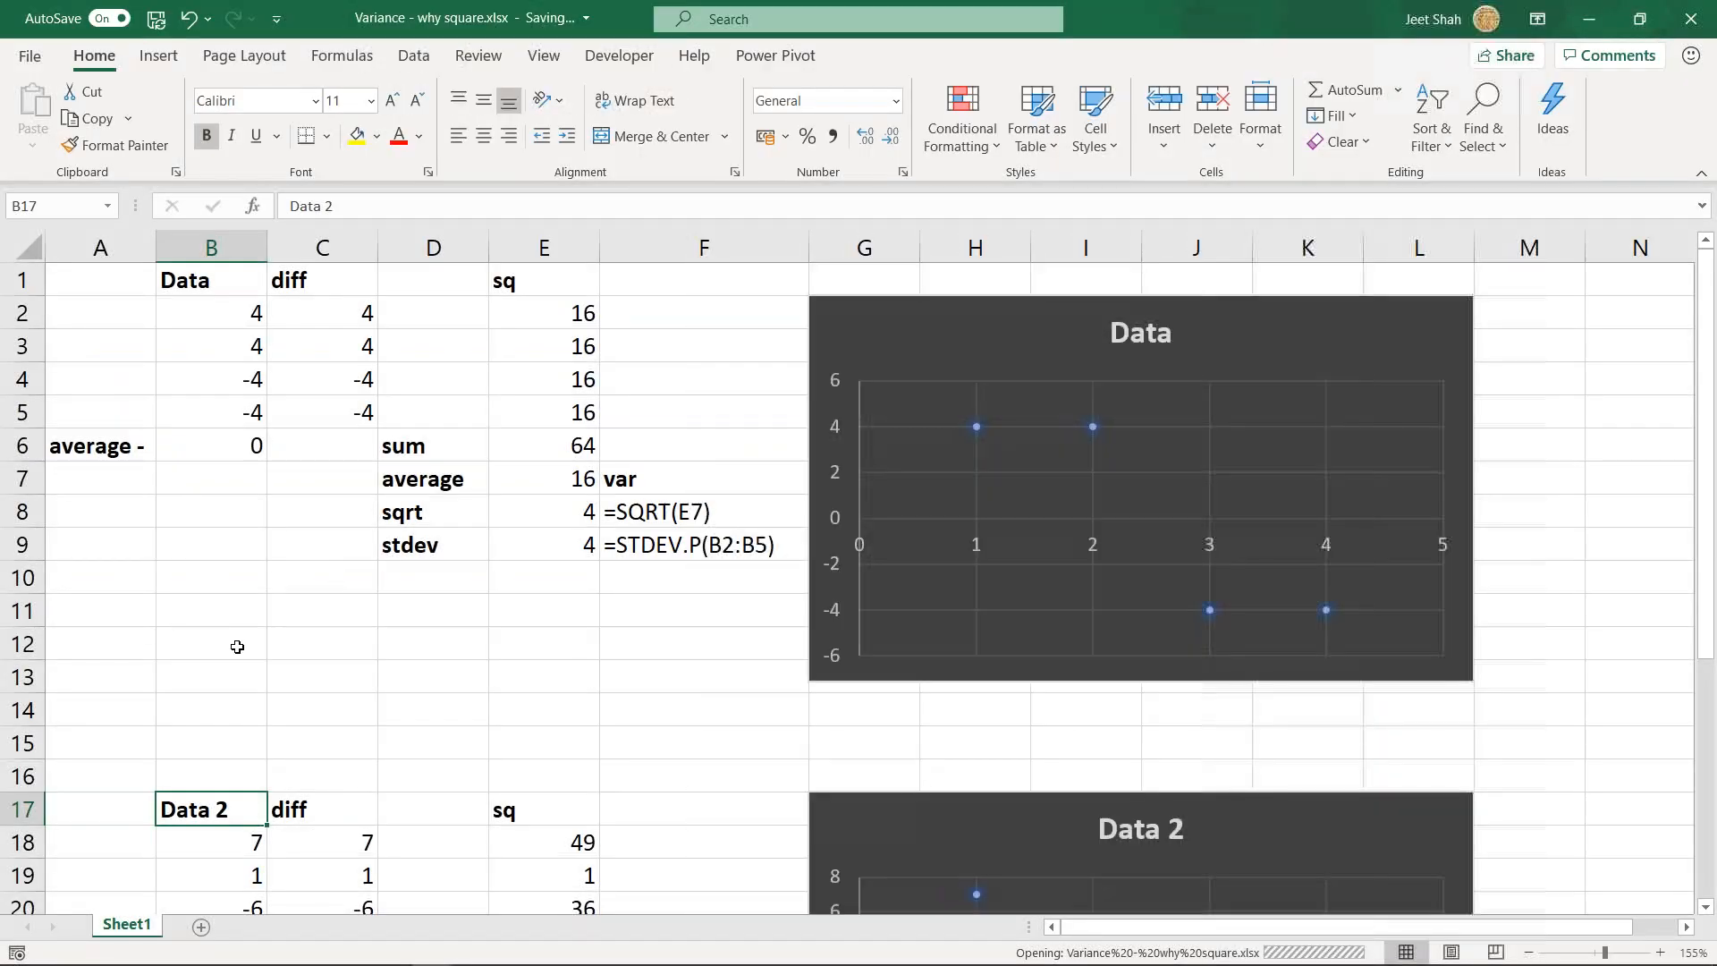
{"action": "left_click", "coordinate": [237, 647]}
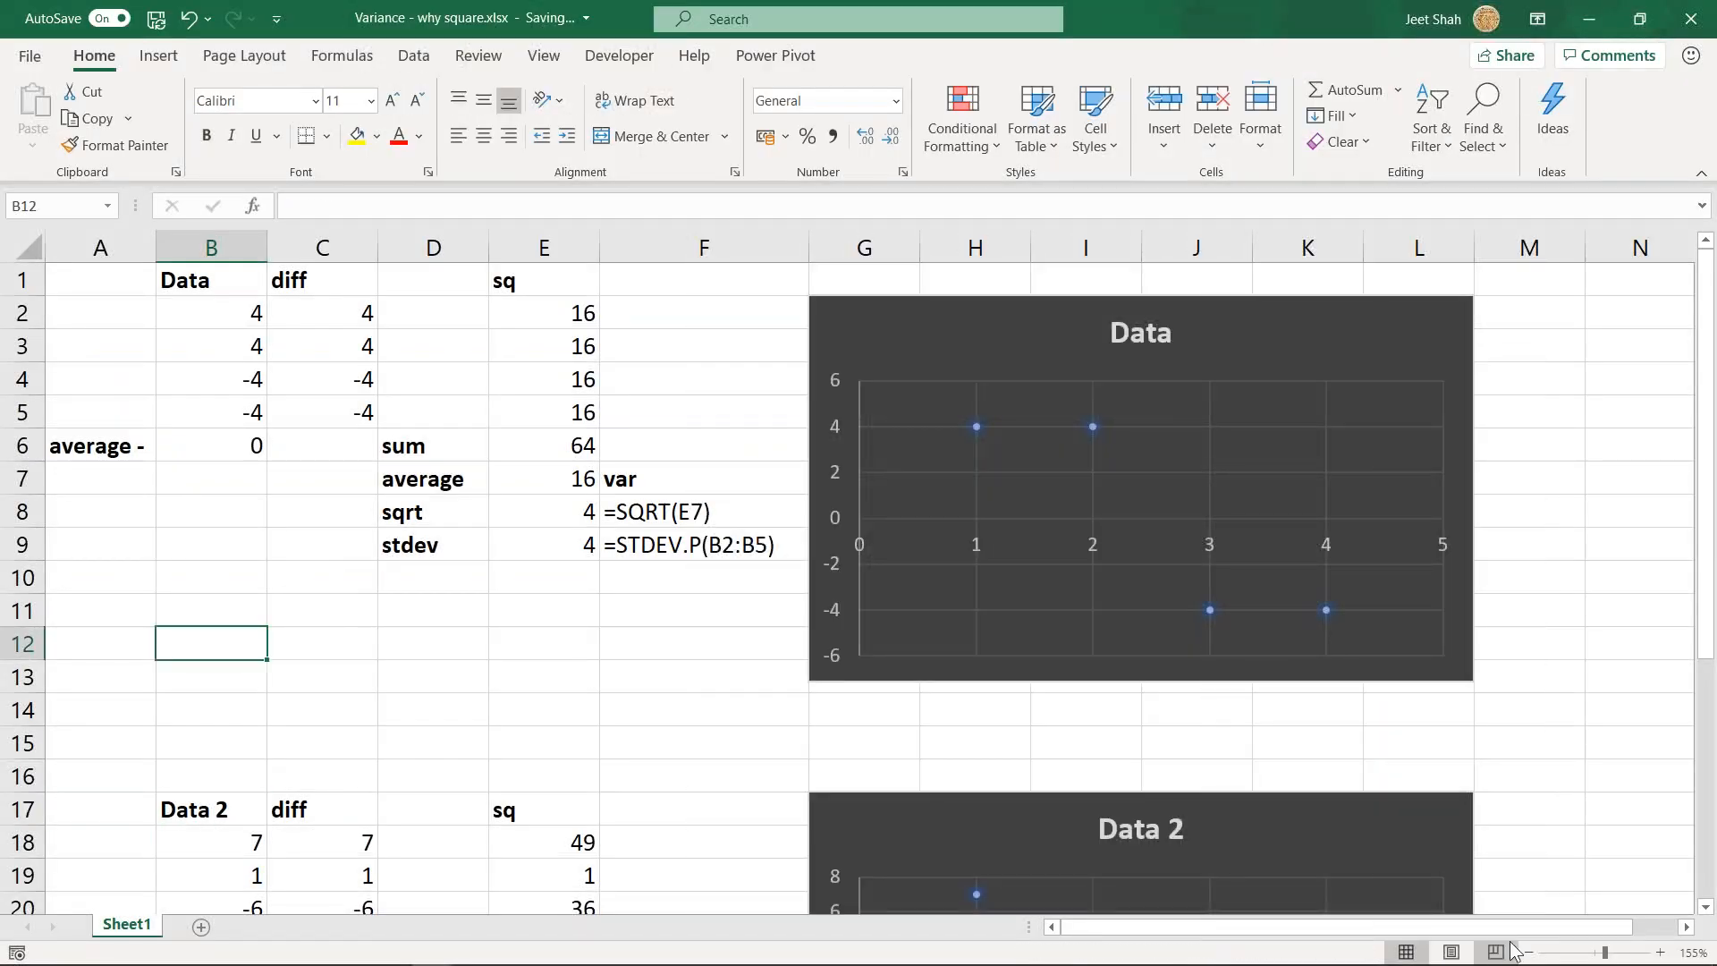
{"action": "mouse_move", "coordinate": [1545, 928]}
{"action": "left_mouse_down"}
{"action": "mouse_move", "coordinate": [1584, 931]}
{"action": "mouse_move", "coordinate": [1547, 931]}
{"action": "left_mouse_up"}
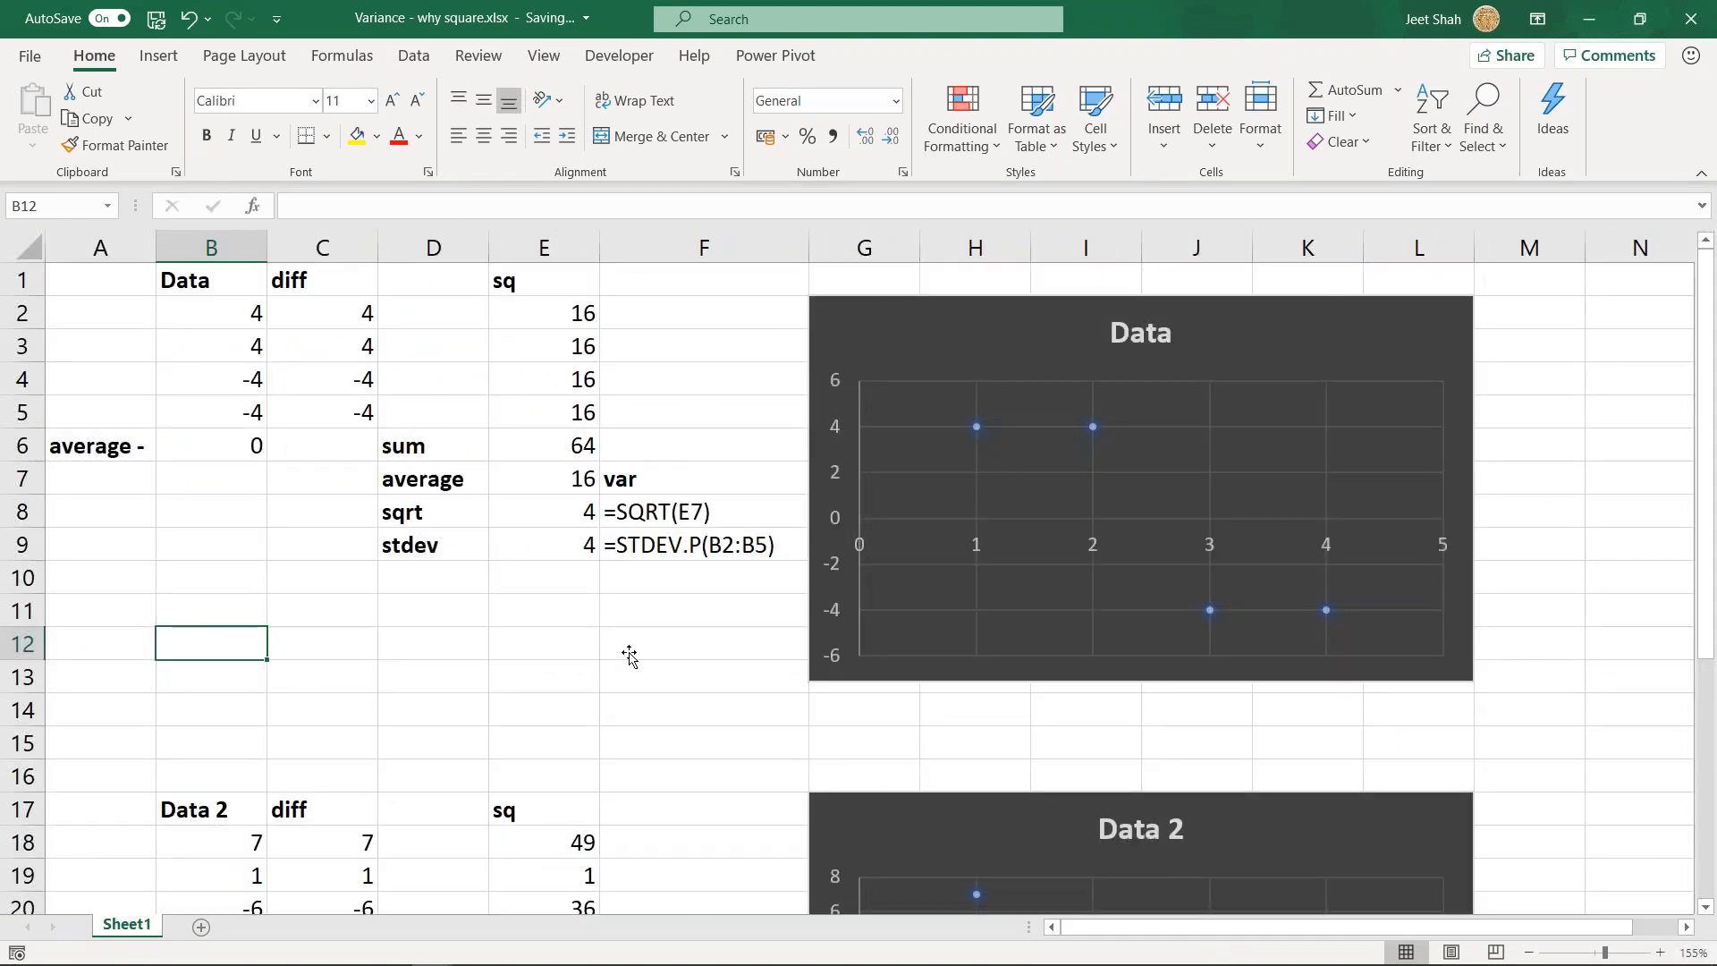
- Examine the Data values in B2:B5 and inspect the AVERAGE formula in cell B6
{"action": "left_click_drag", "start_coordinate": [225, 311], "coordinate": [260, 414]}
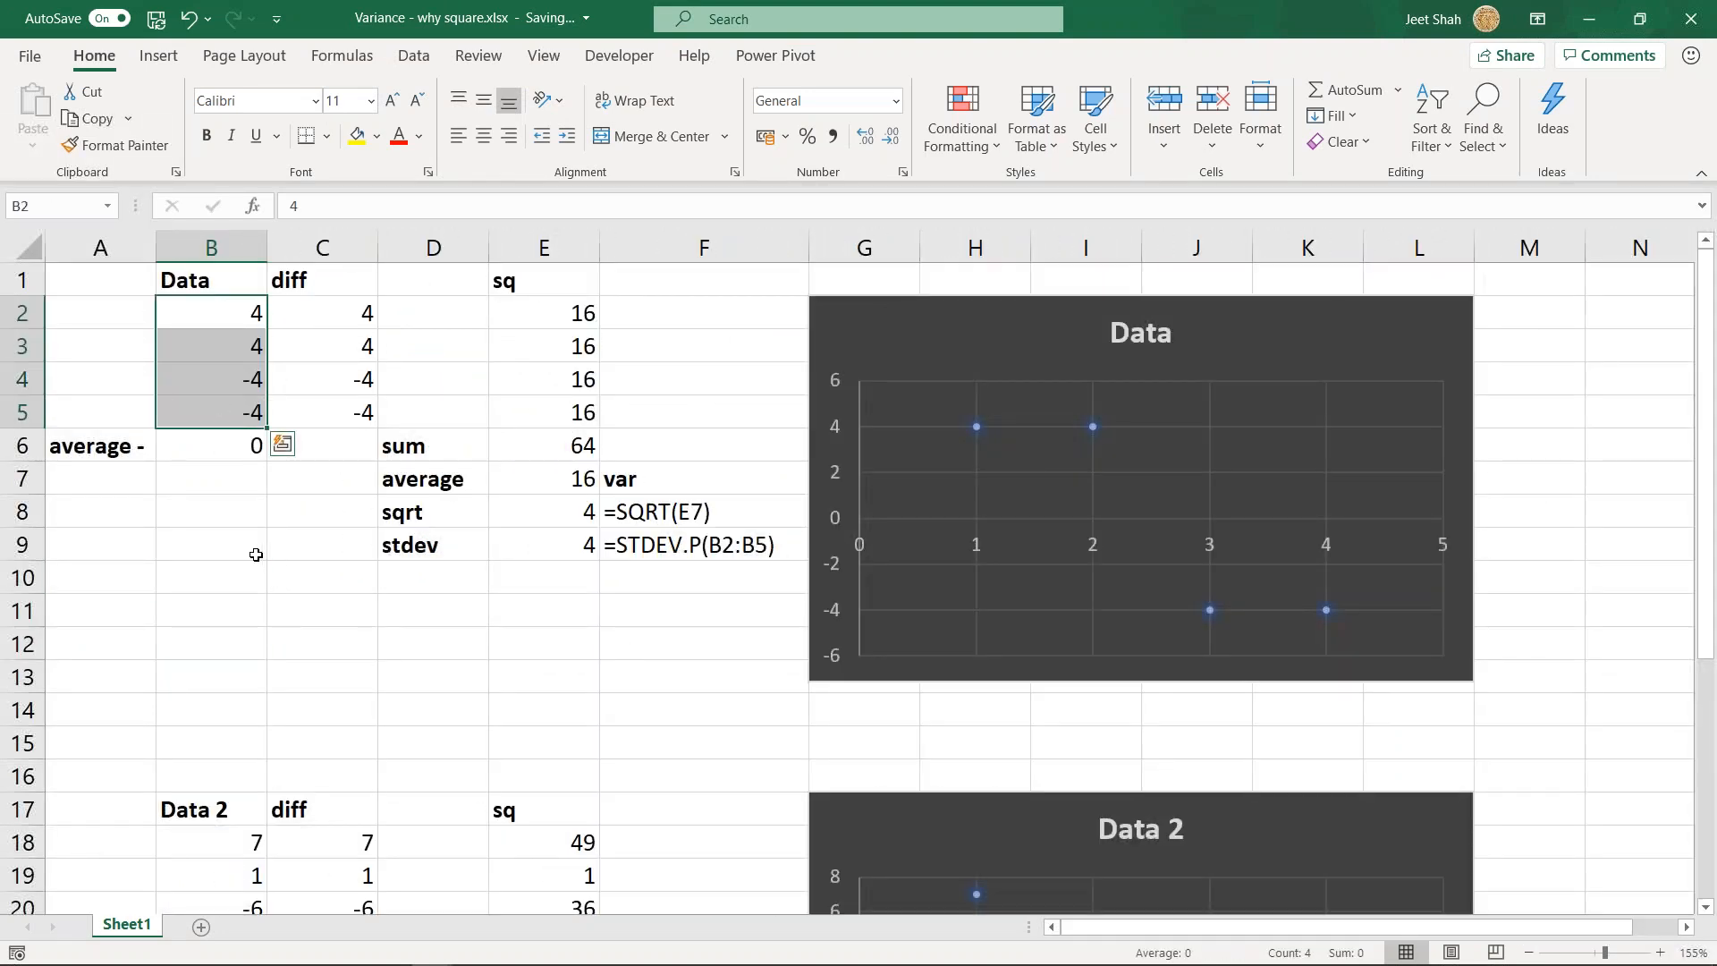
{"action": "double_click", "coordinate": [171, 454]}
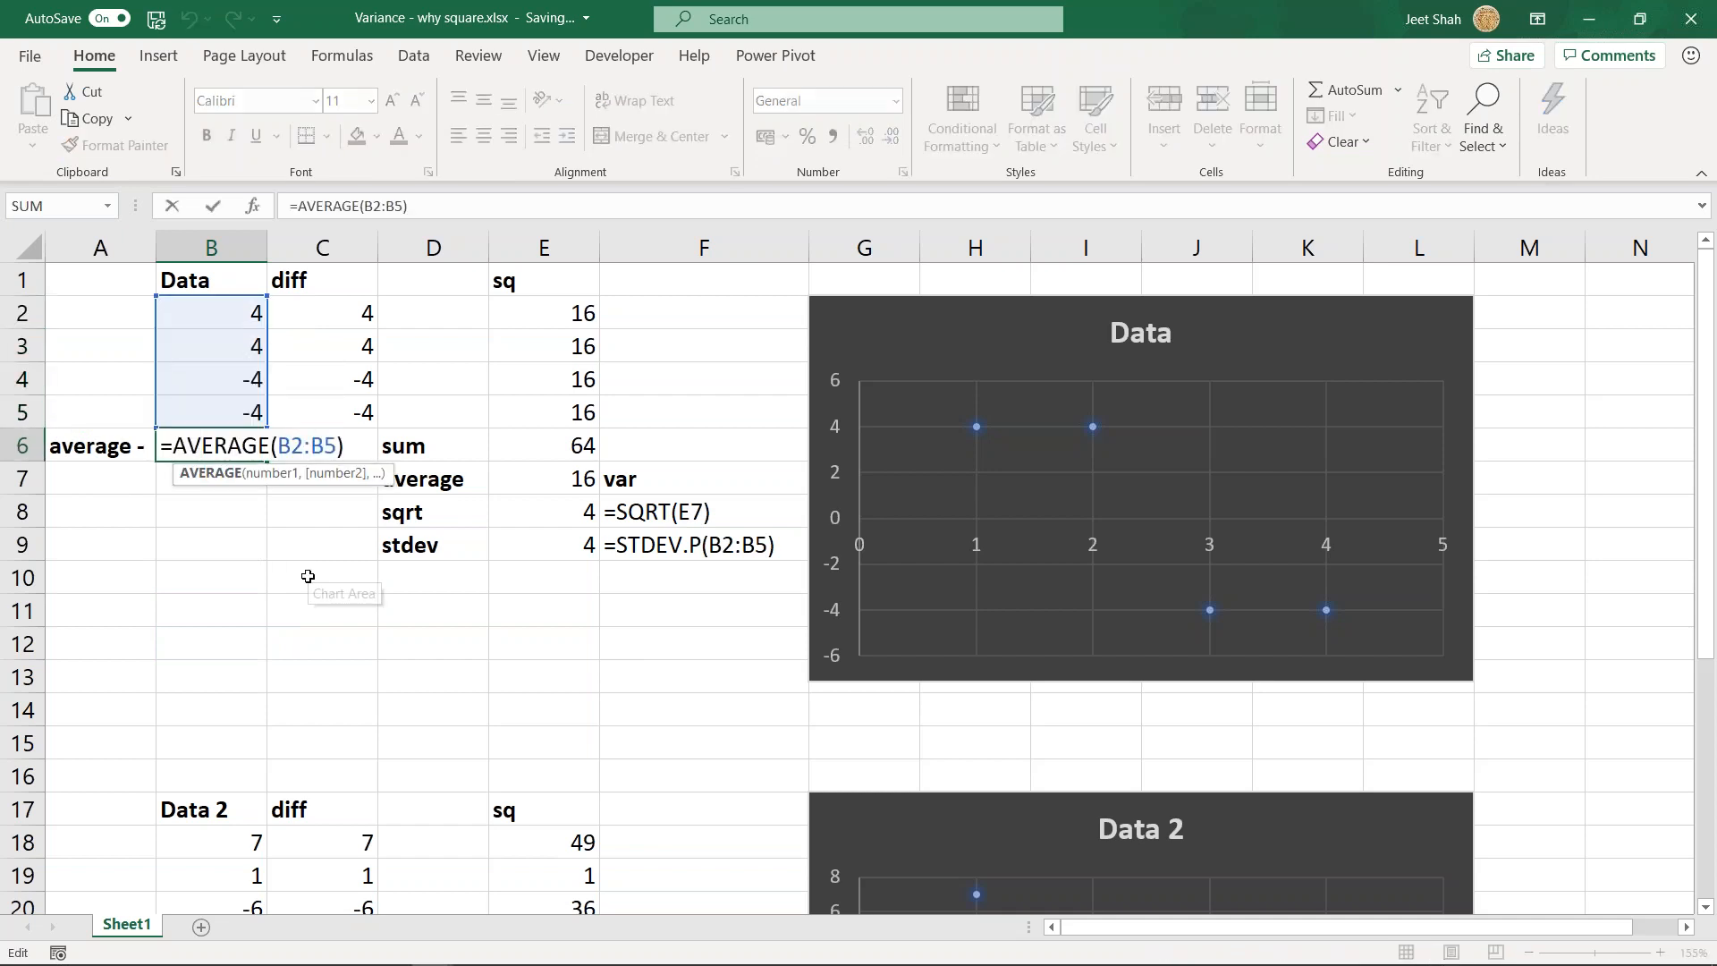
{"action": "key", "text": "Return"}
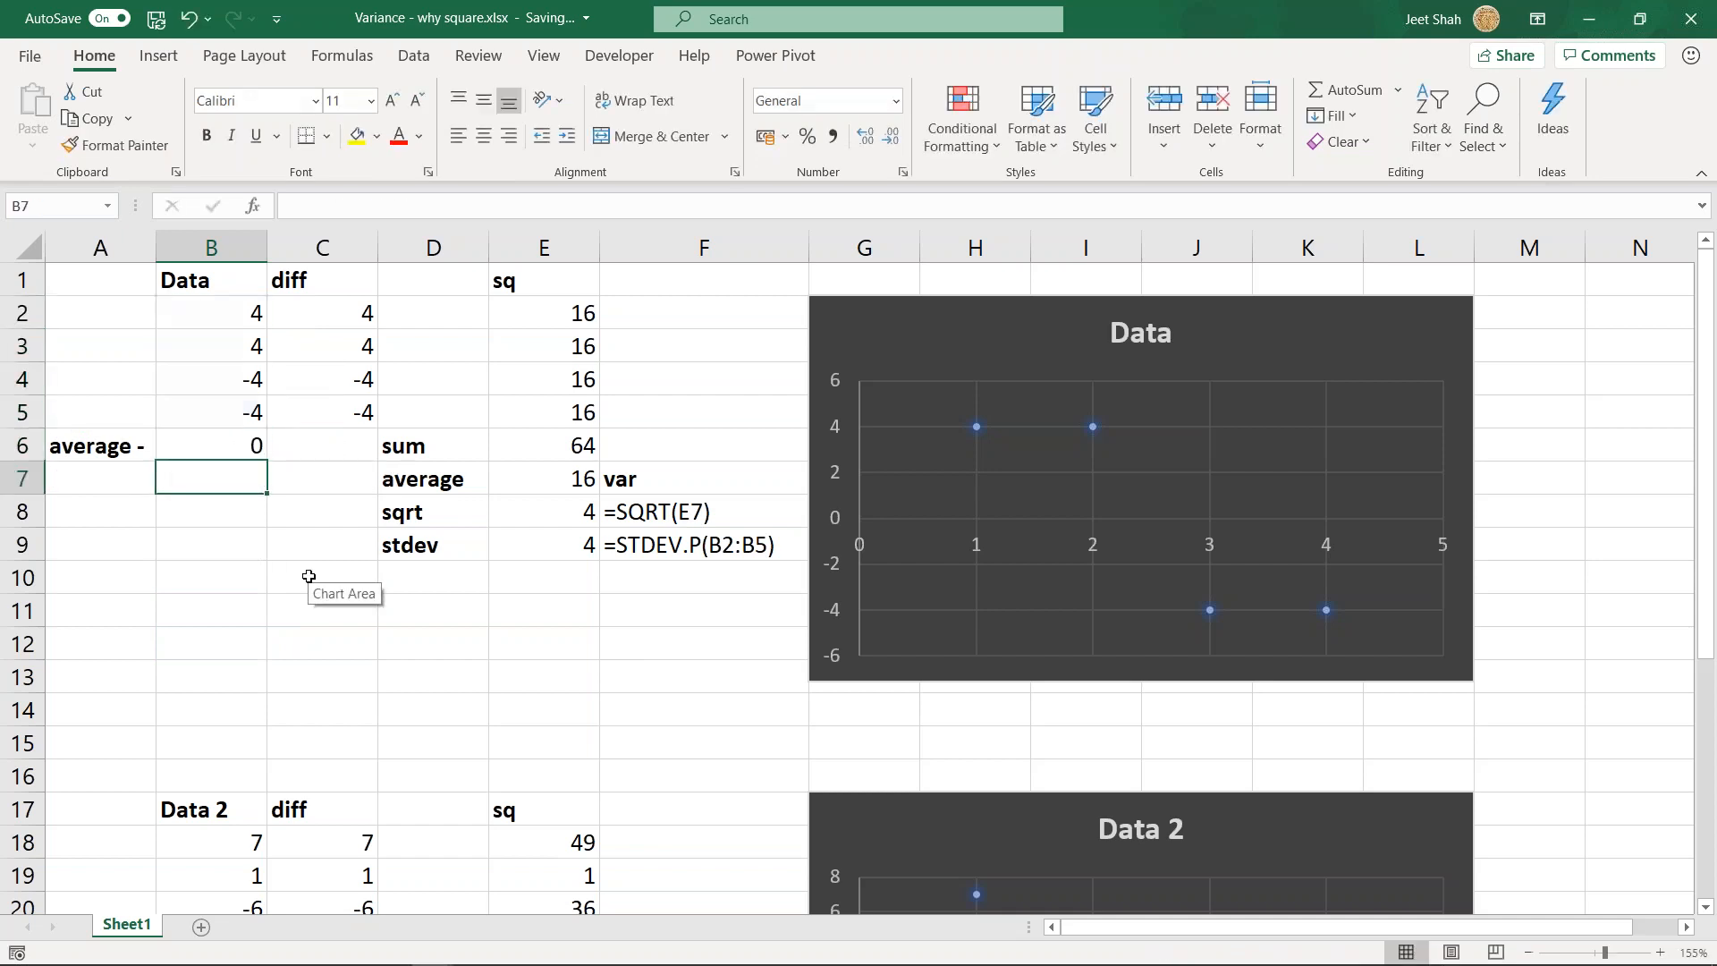
{"action": "left_click_drag", "start_coordinate": [220, 318], "coordinate": [252, 407]}
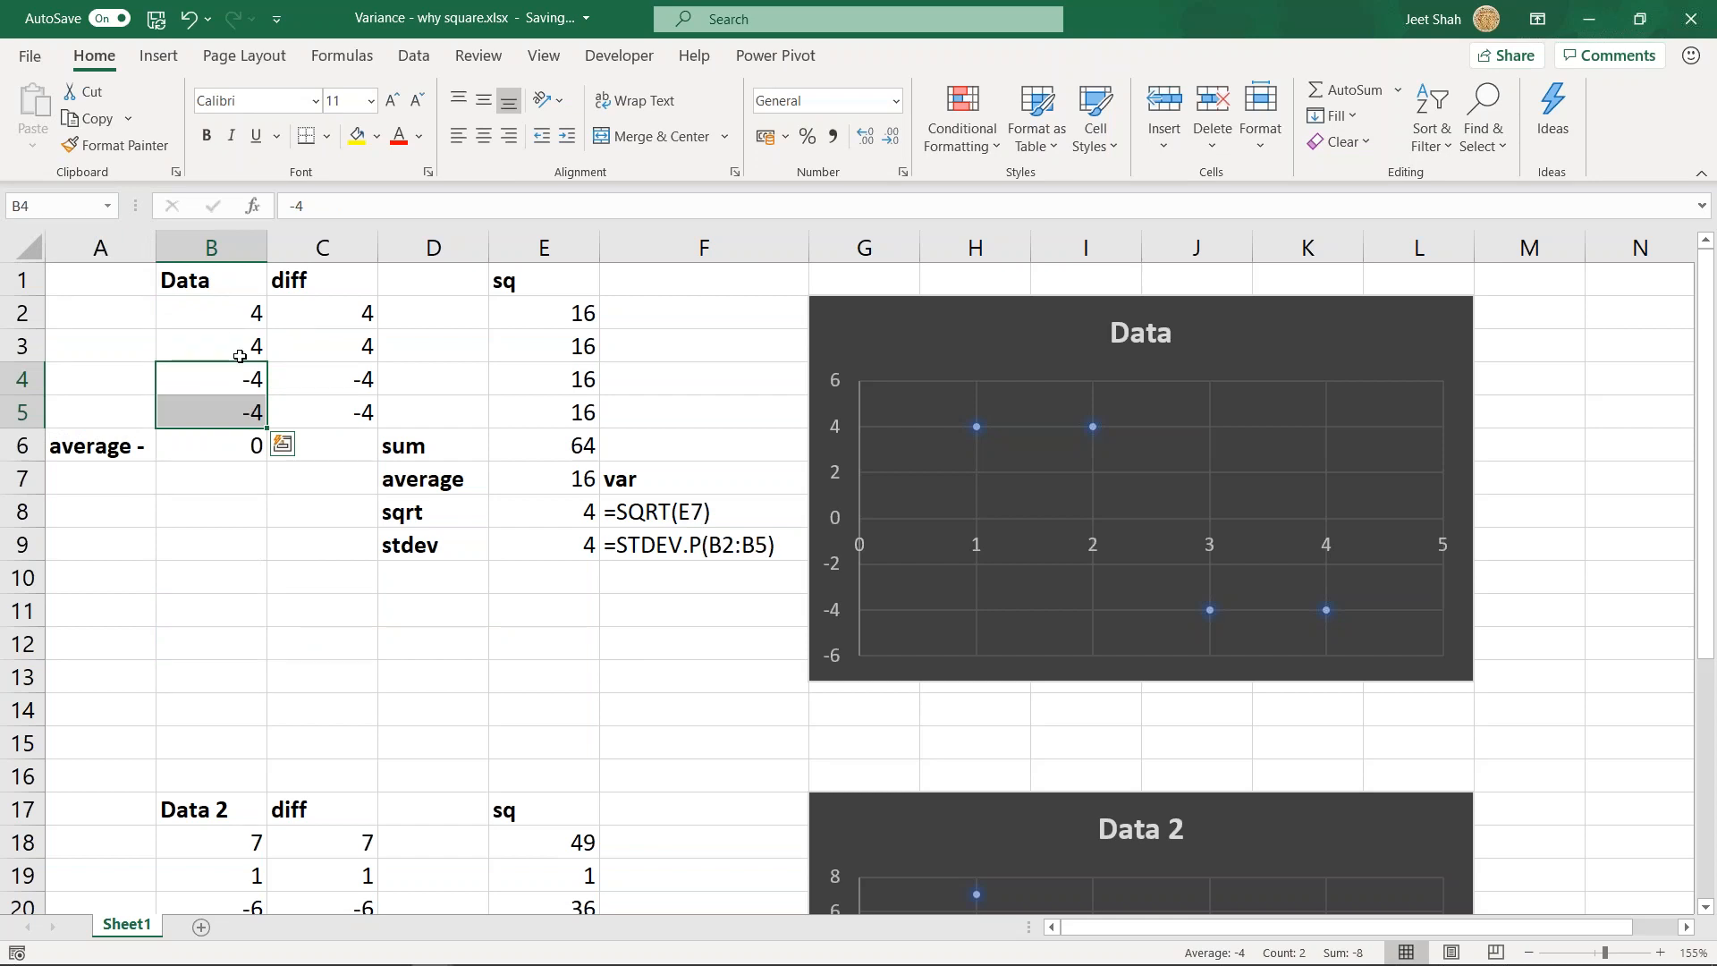
{"action": "left_click", "coordinate": [281, 322]}
- Review the squares in E2:E5 and compare them with the Data values in B2:B5 and the differences in C2:C5
{"action": "left_click_drag", "start_coordinate": [581, 318], "coordinate": [565, 408]}
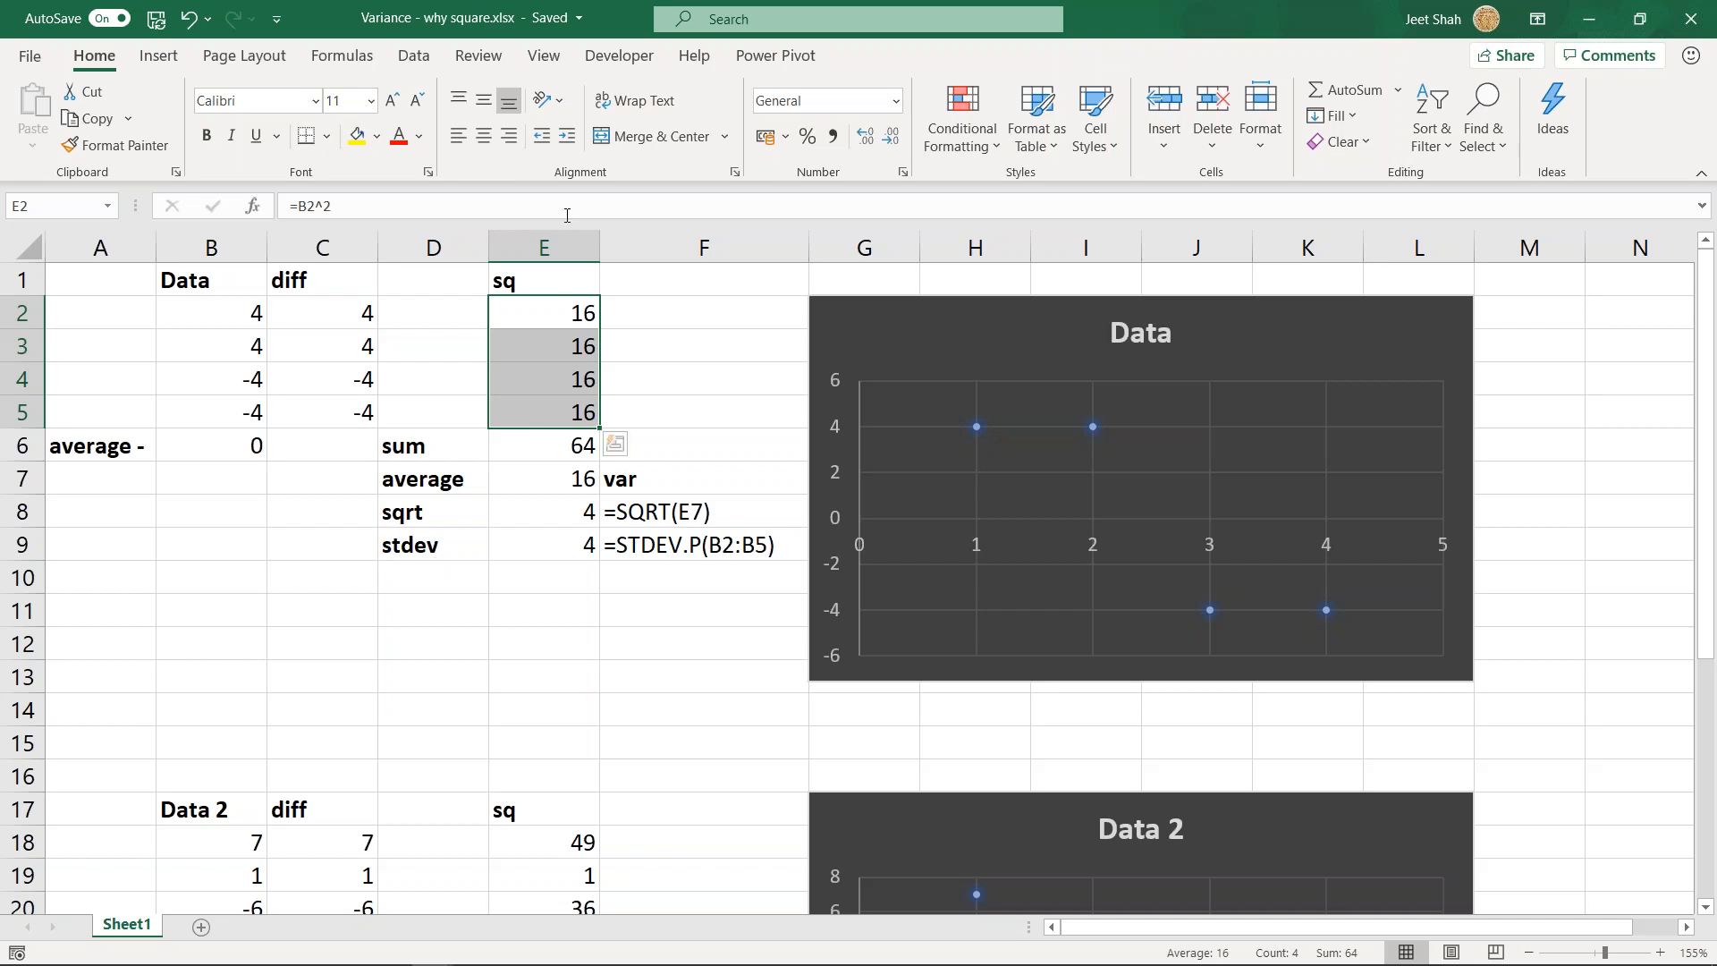
{"action": "left_click_drag", "start_coordinate": [530, 308], "coordinate": [533, 406]}
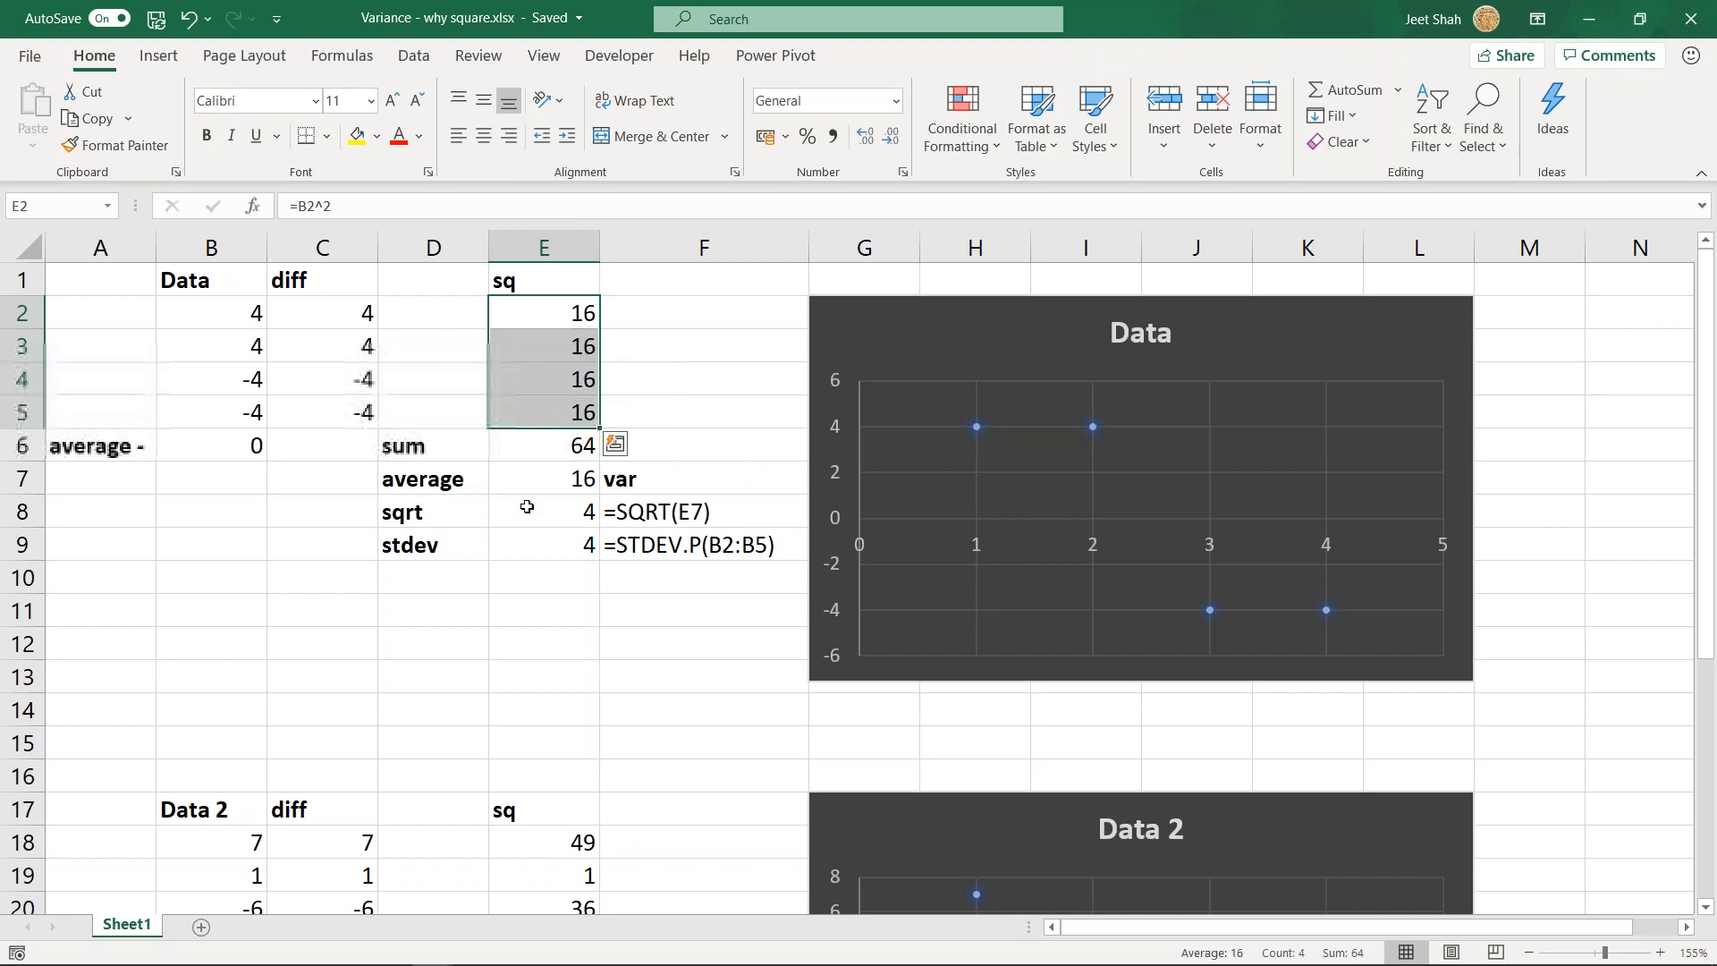
{"action": "left_click", "coordinate": [443, 640]}
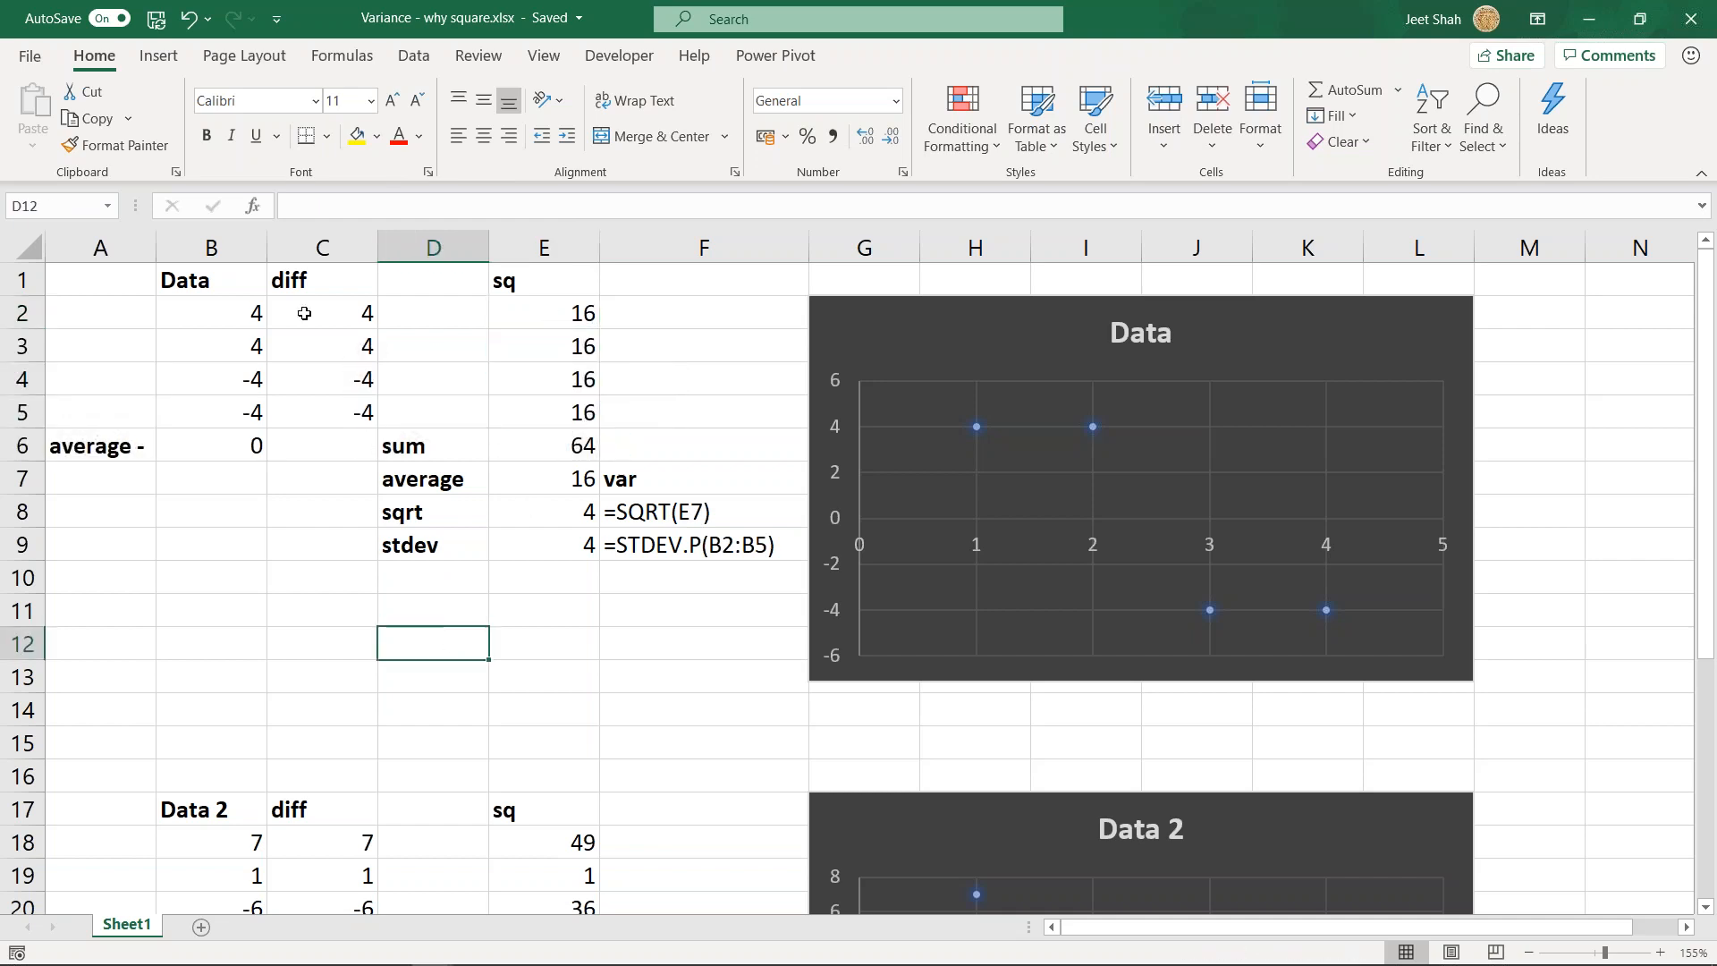
{"action": "left_click_drag", "start_coordinate": [263, 312], "coordinate": [256, 409]}
{"action": "left_click_drag", "start_coordinate": [354, 319], "coordinate": [345, 413]}
{"action": "left_click", "coordinate": [498, 334]}
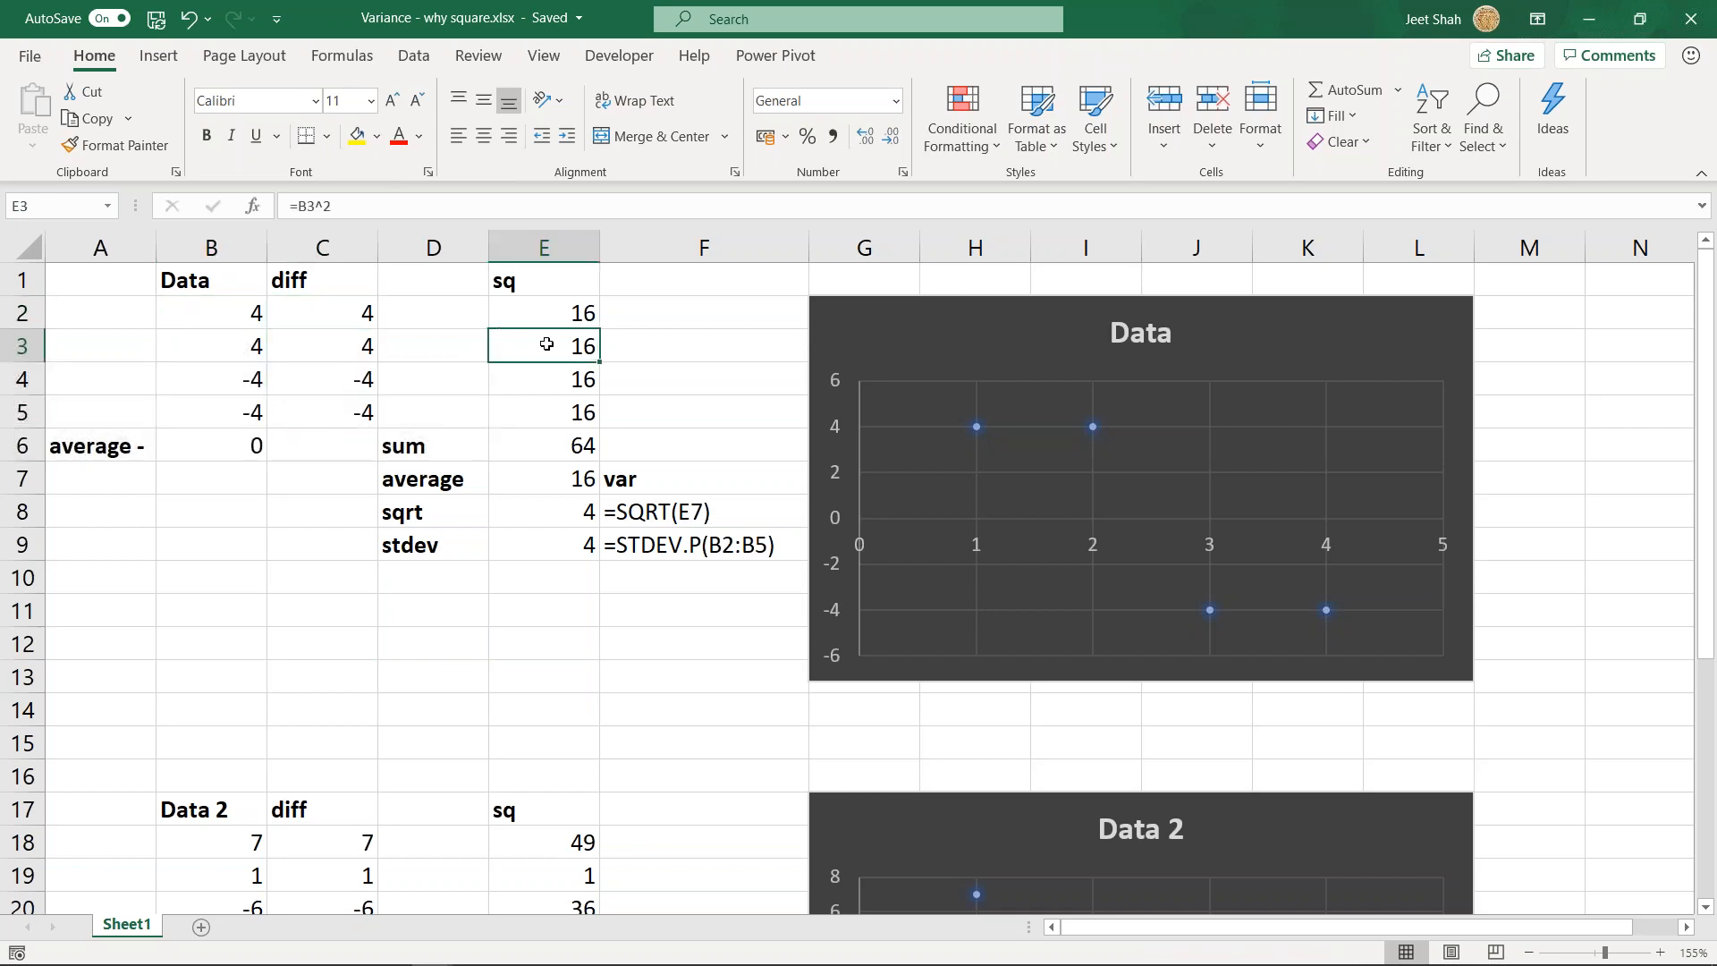
- Trace the calculation from the average in B6 through the differences in C2:C5 to the SUM formula in E6
{"action": "left_click", "coordinate": [245, 444]}
{"action": "left_click_drag", "start_coordinate": [335, 310], "coordinate": [338, 406]}
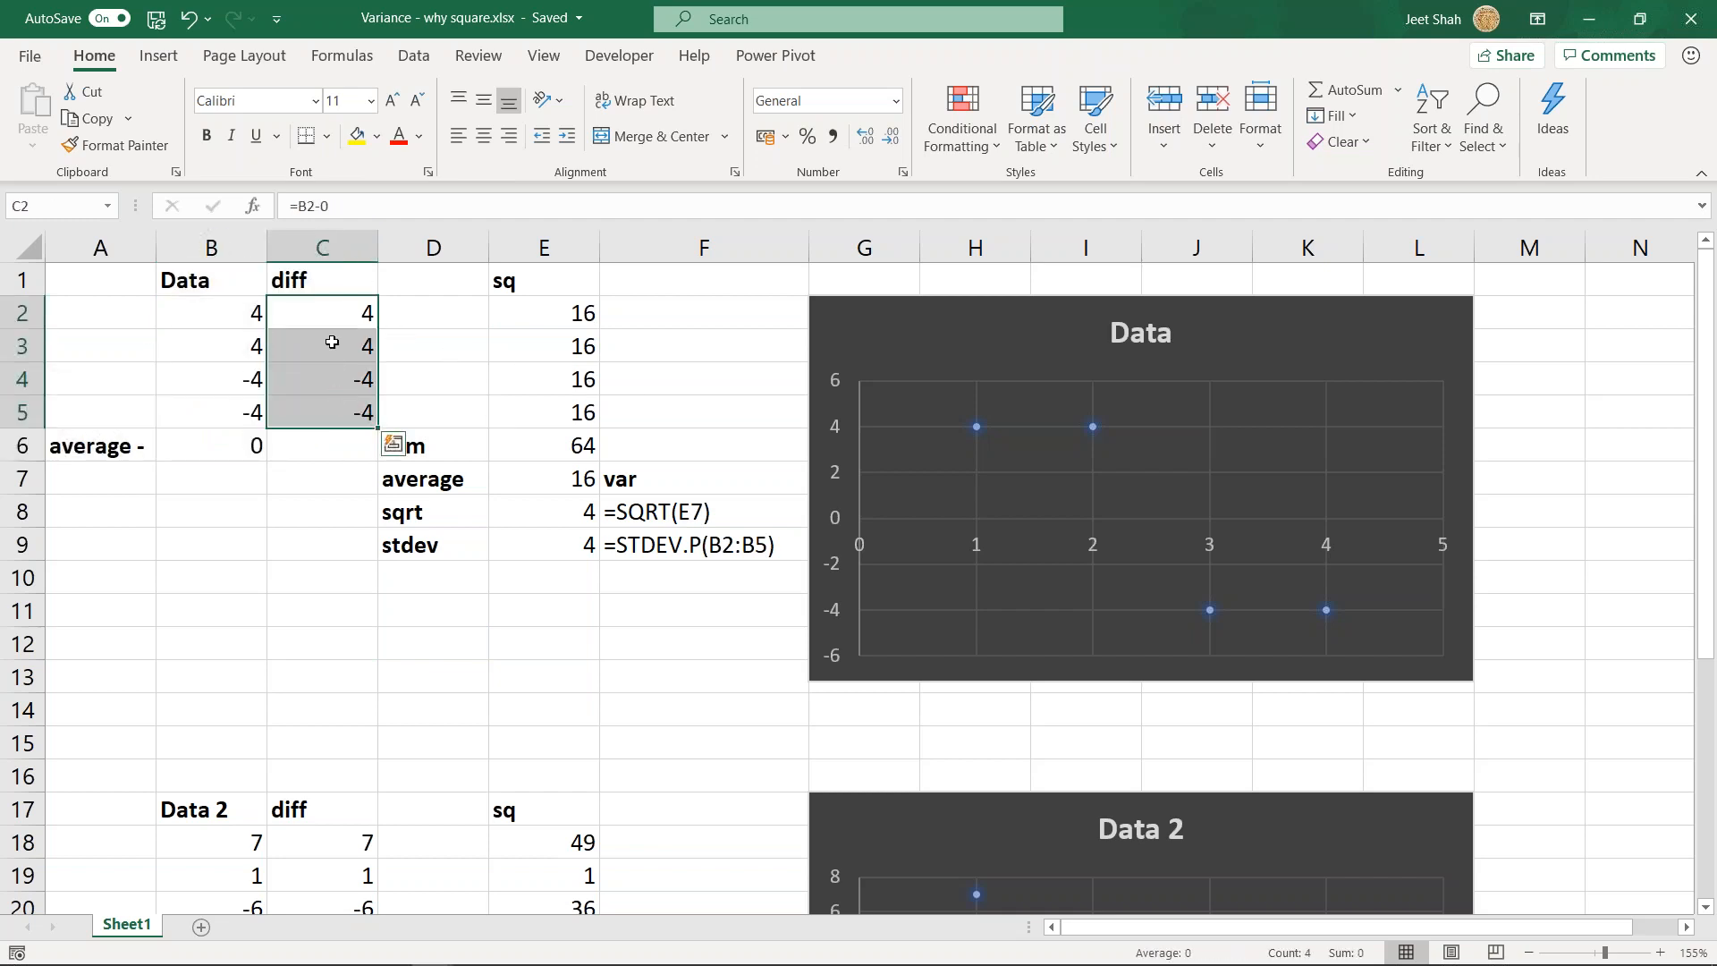
{"action": "left_click", "coordinate": [519, 322]}
{"action": "left_click_drag", "start_coordinate": [567, 299], "coordinate": [545, 433]}
{"action": "double_click", "coordinate": [544, 438]}
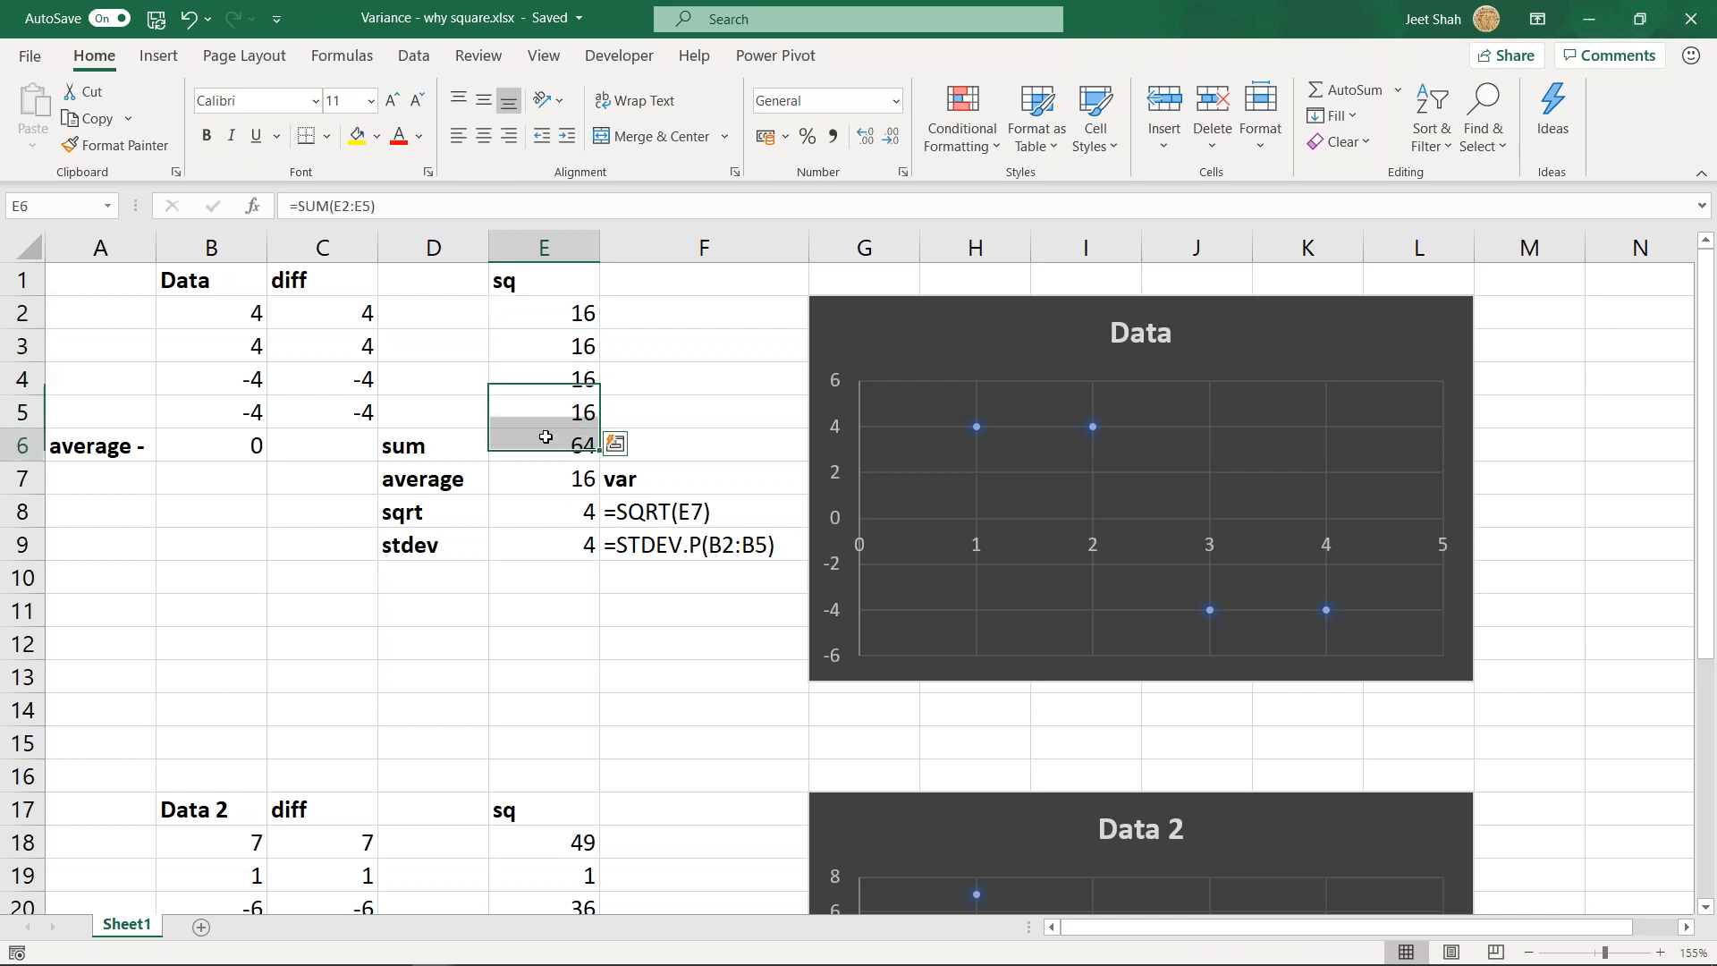
{"action": "key", "text": "ctrl+Return"}
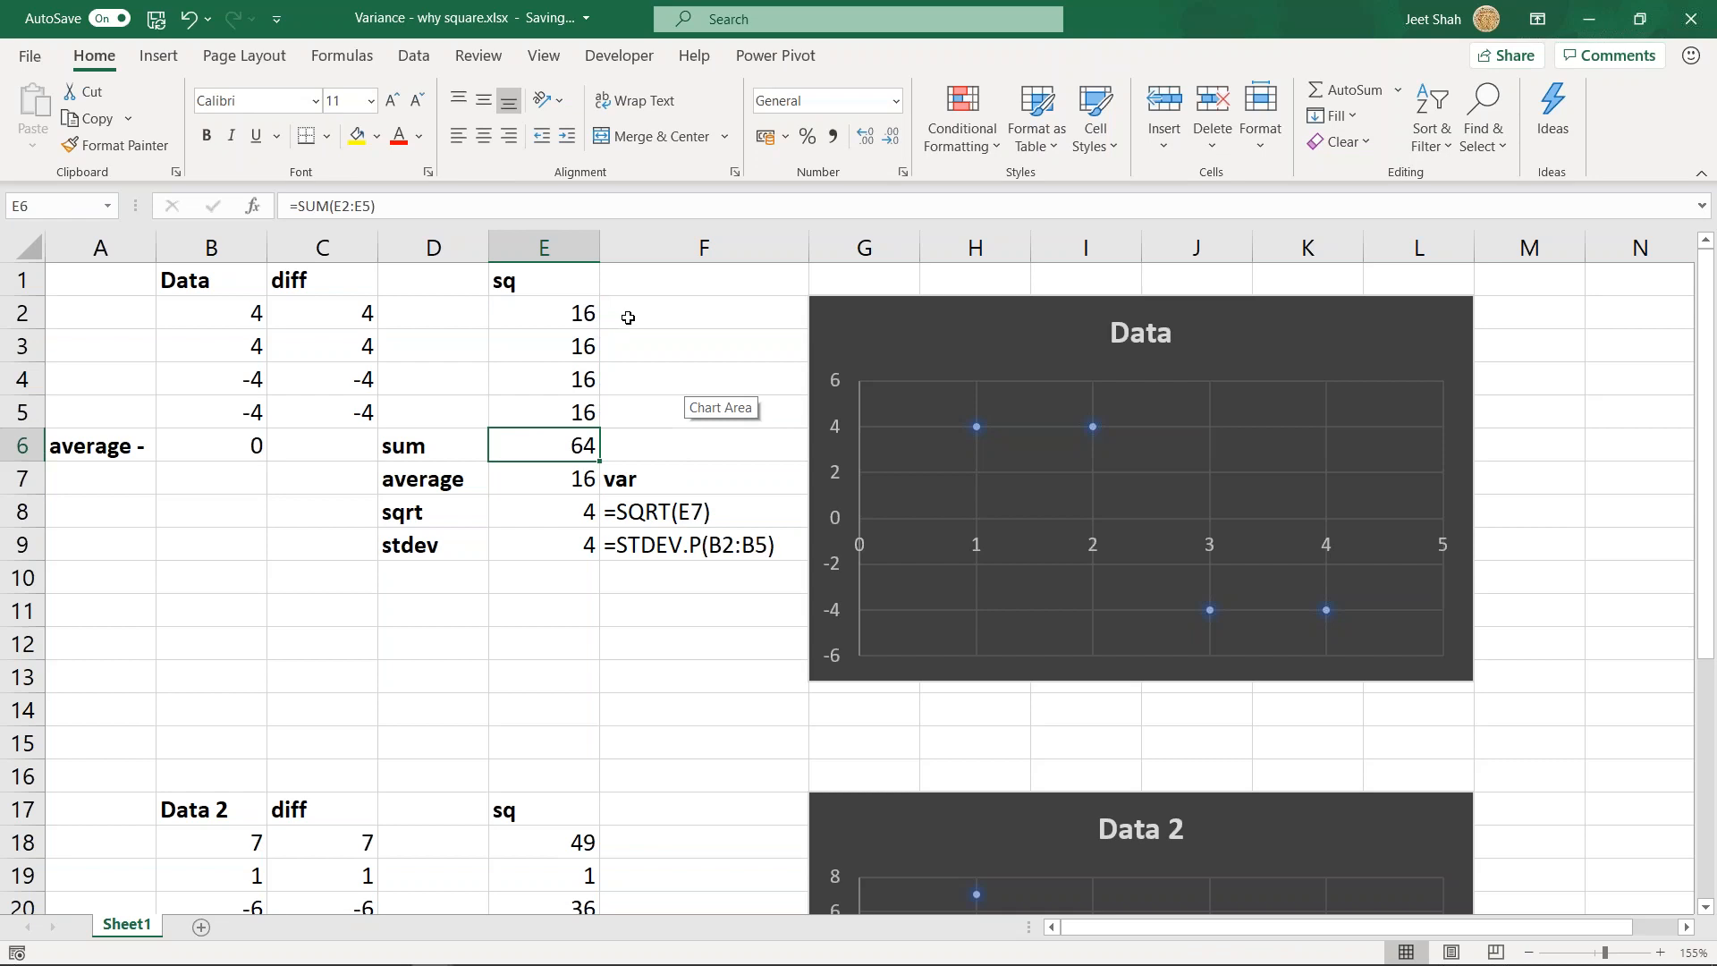
{"action": "left_click", "coordinate": [628, 317]}
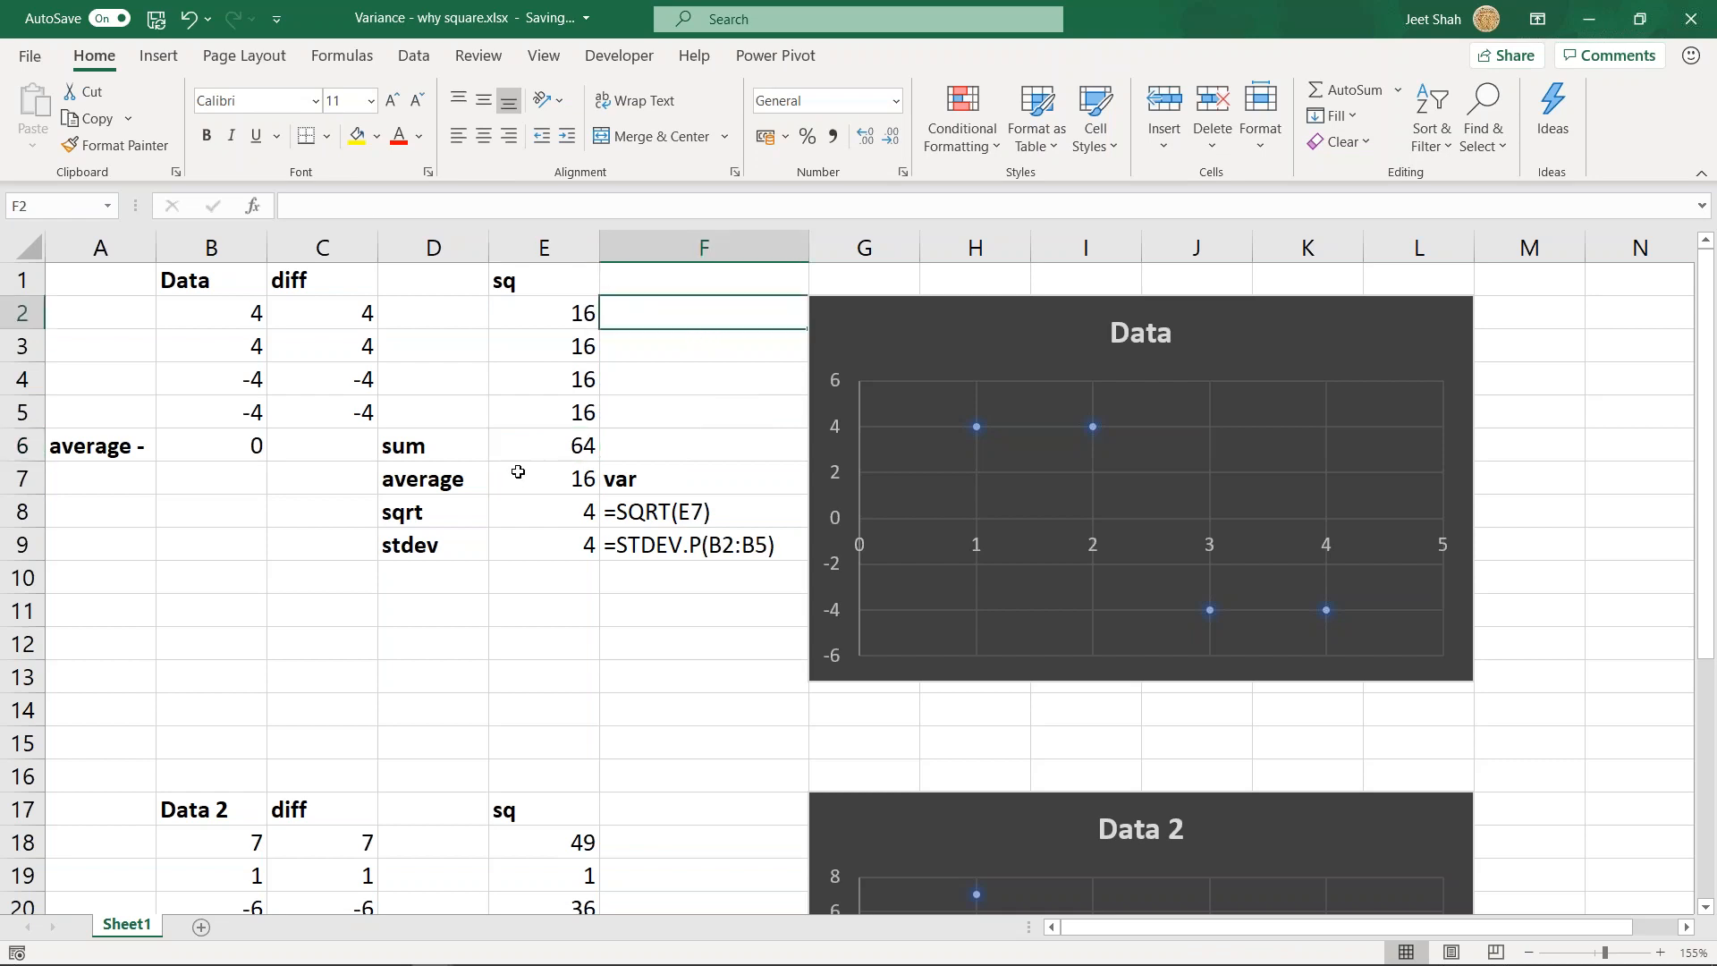
- Inspect the variance formula in cell E7
{"action": "left_click", "coordinate": [556, 481]}
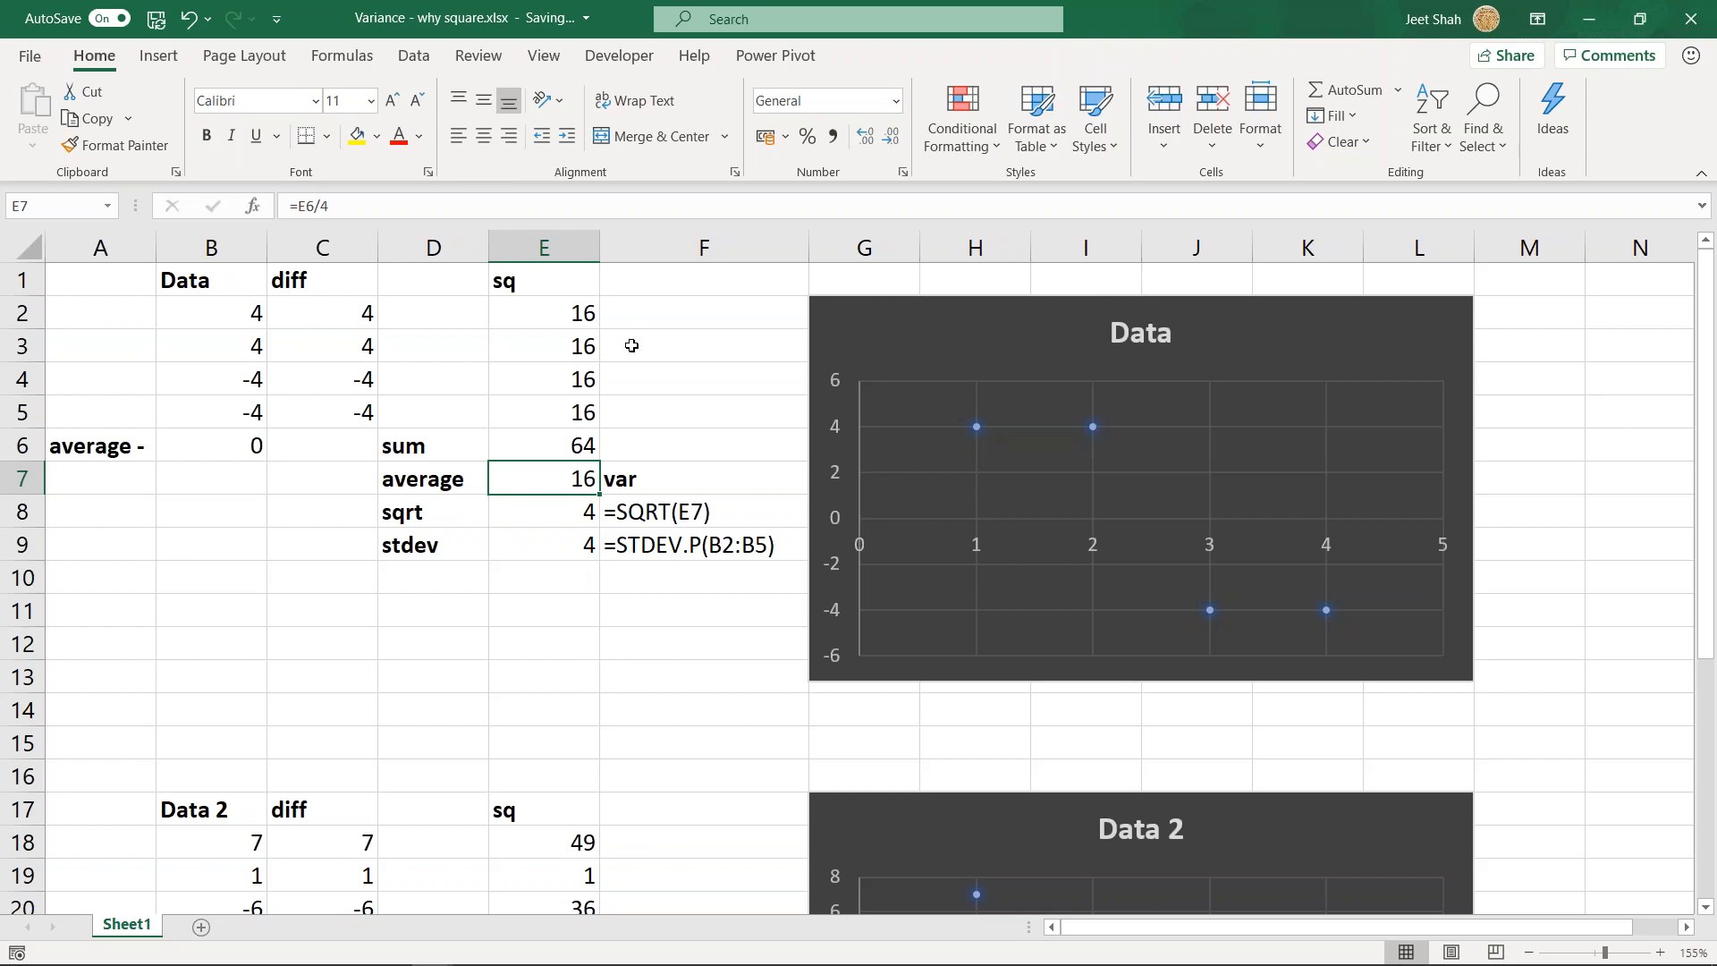
{"action": "double_click", "coordinate": [567, 478]}
{"action": "key", "text": "Return"}
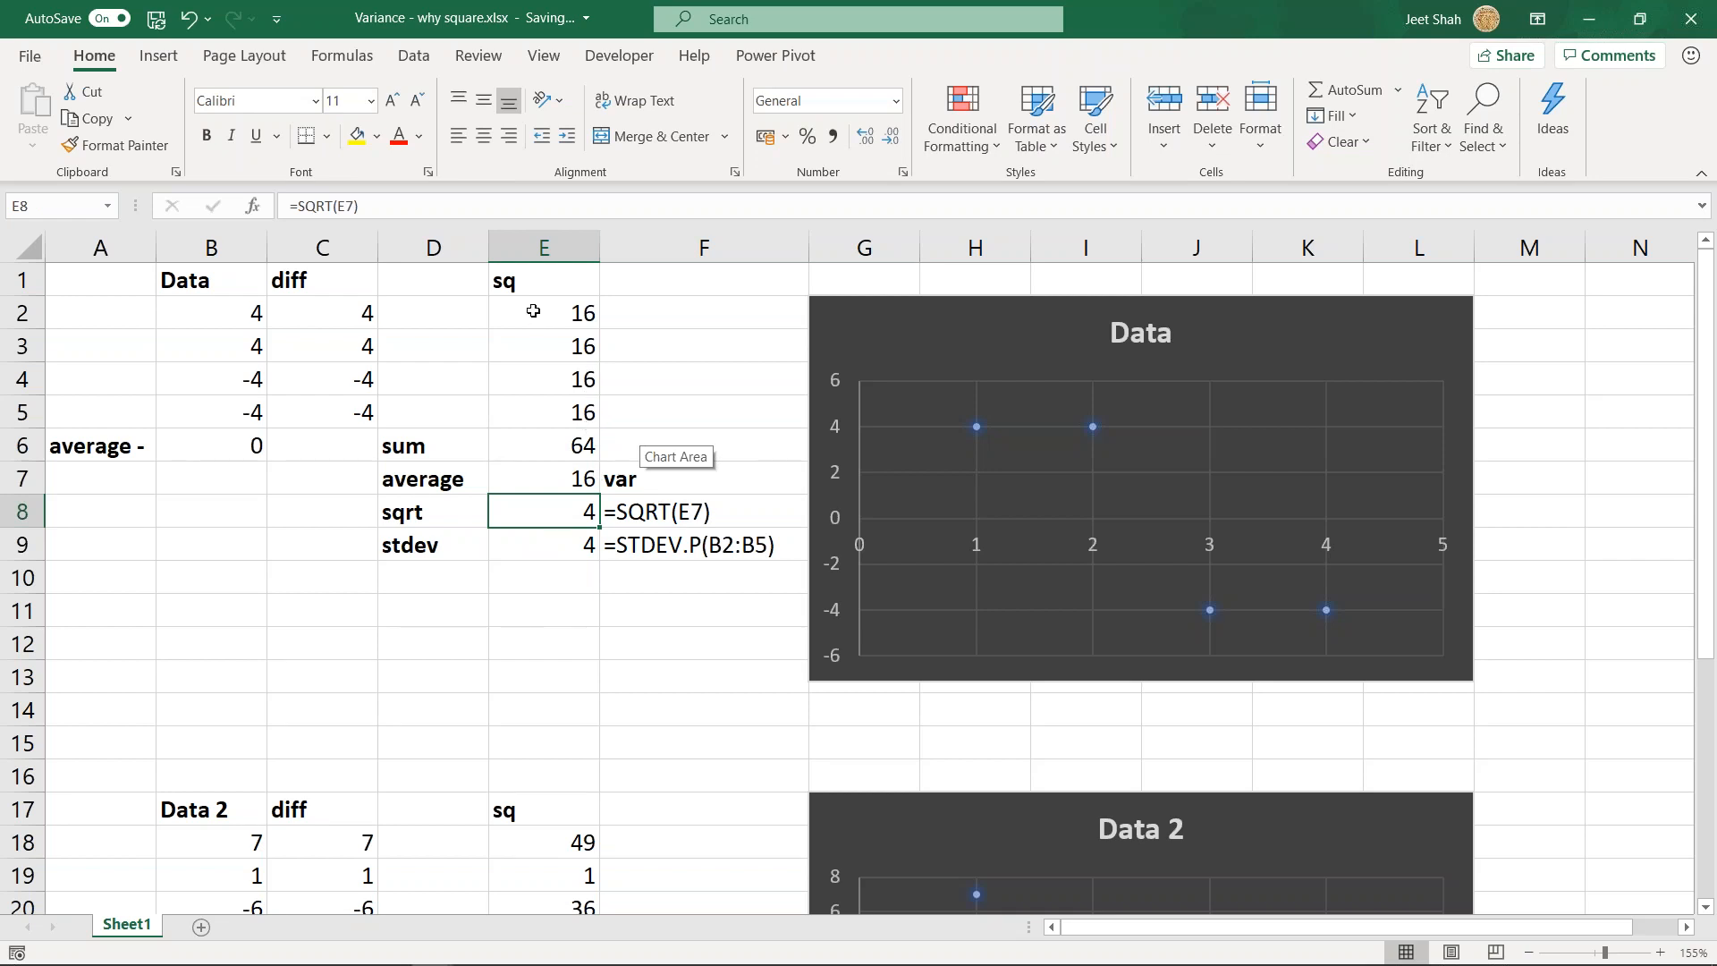
- Recheck the sum of squares formula in E6 and its source cells, then examine the divisor in the E7 formula
{"action": "left_click_drag", "start_coordinate": [567, 318], "coordinate": [555, 444]}
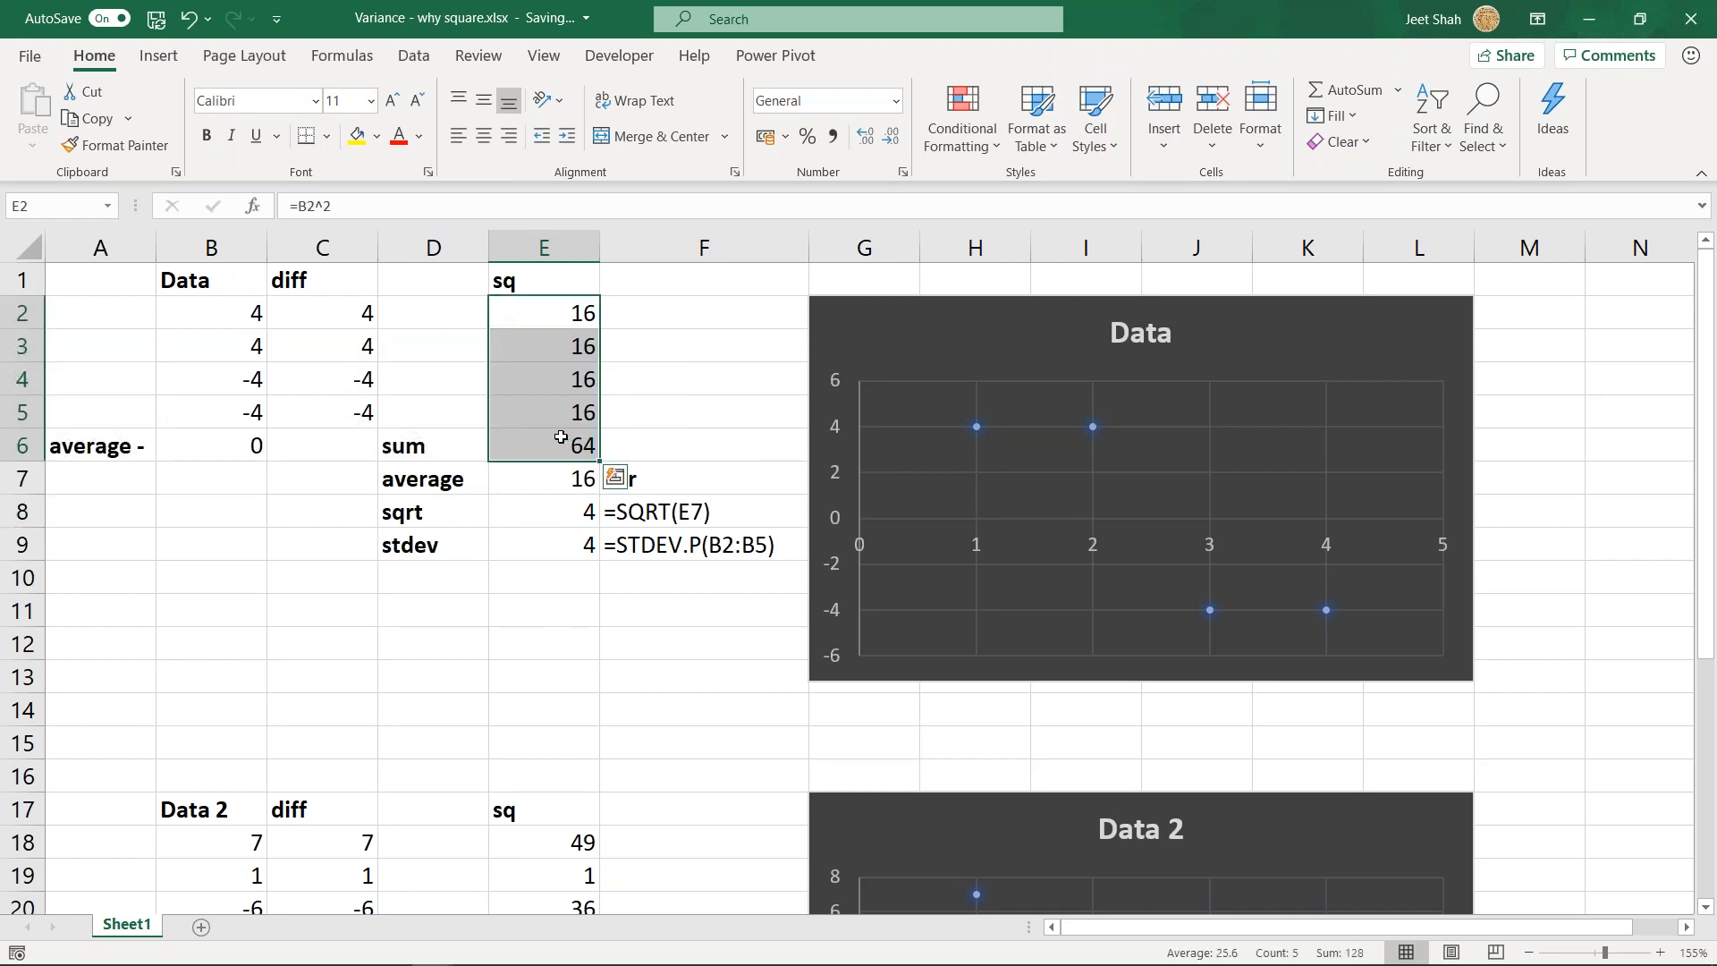
{"action": "left_click", "coordinate": [556, 447]}
{"action": "double_click", "coordinate": [554, 452]}
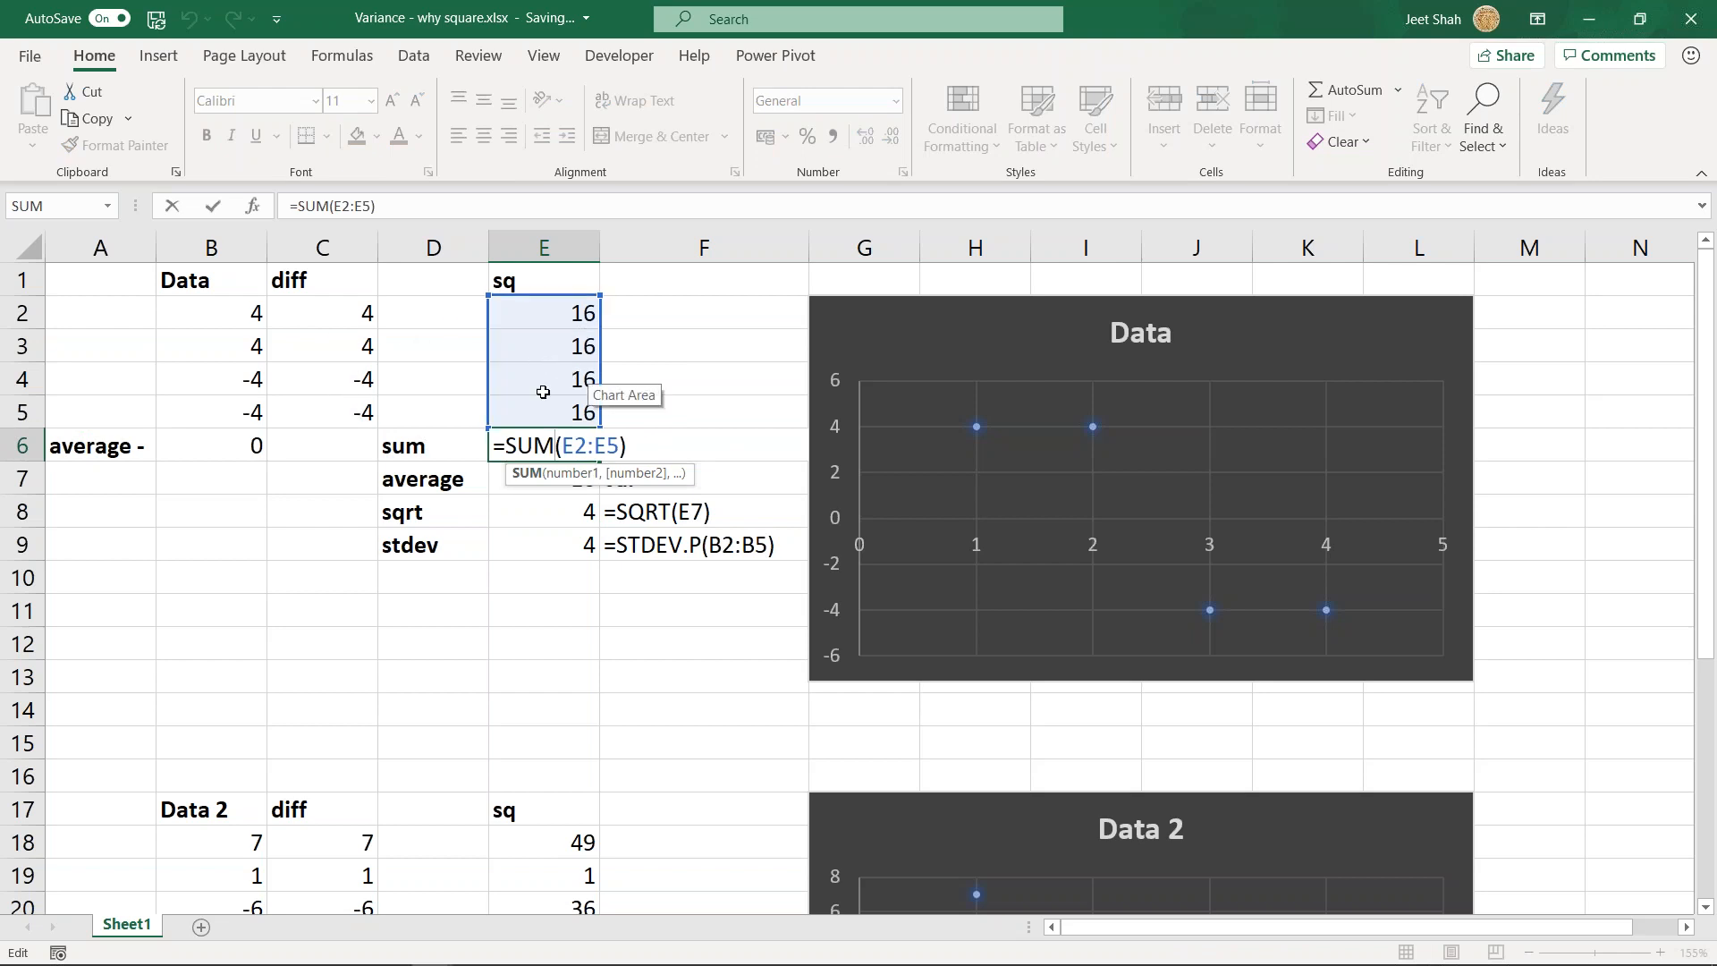
{"action": "left_click_drag", "start_coordinate": [518, 445], "coordinate": [646, 440]}
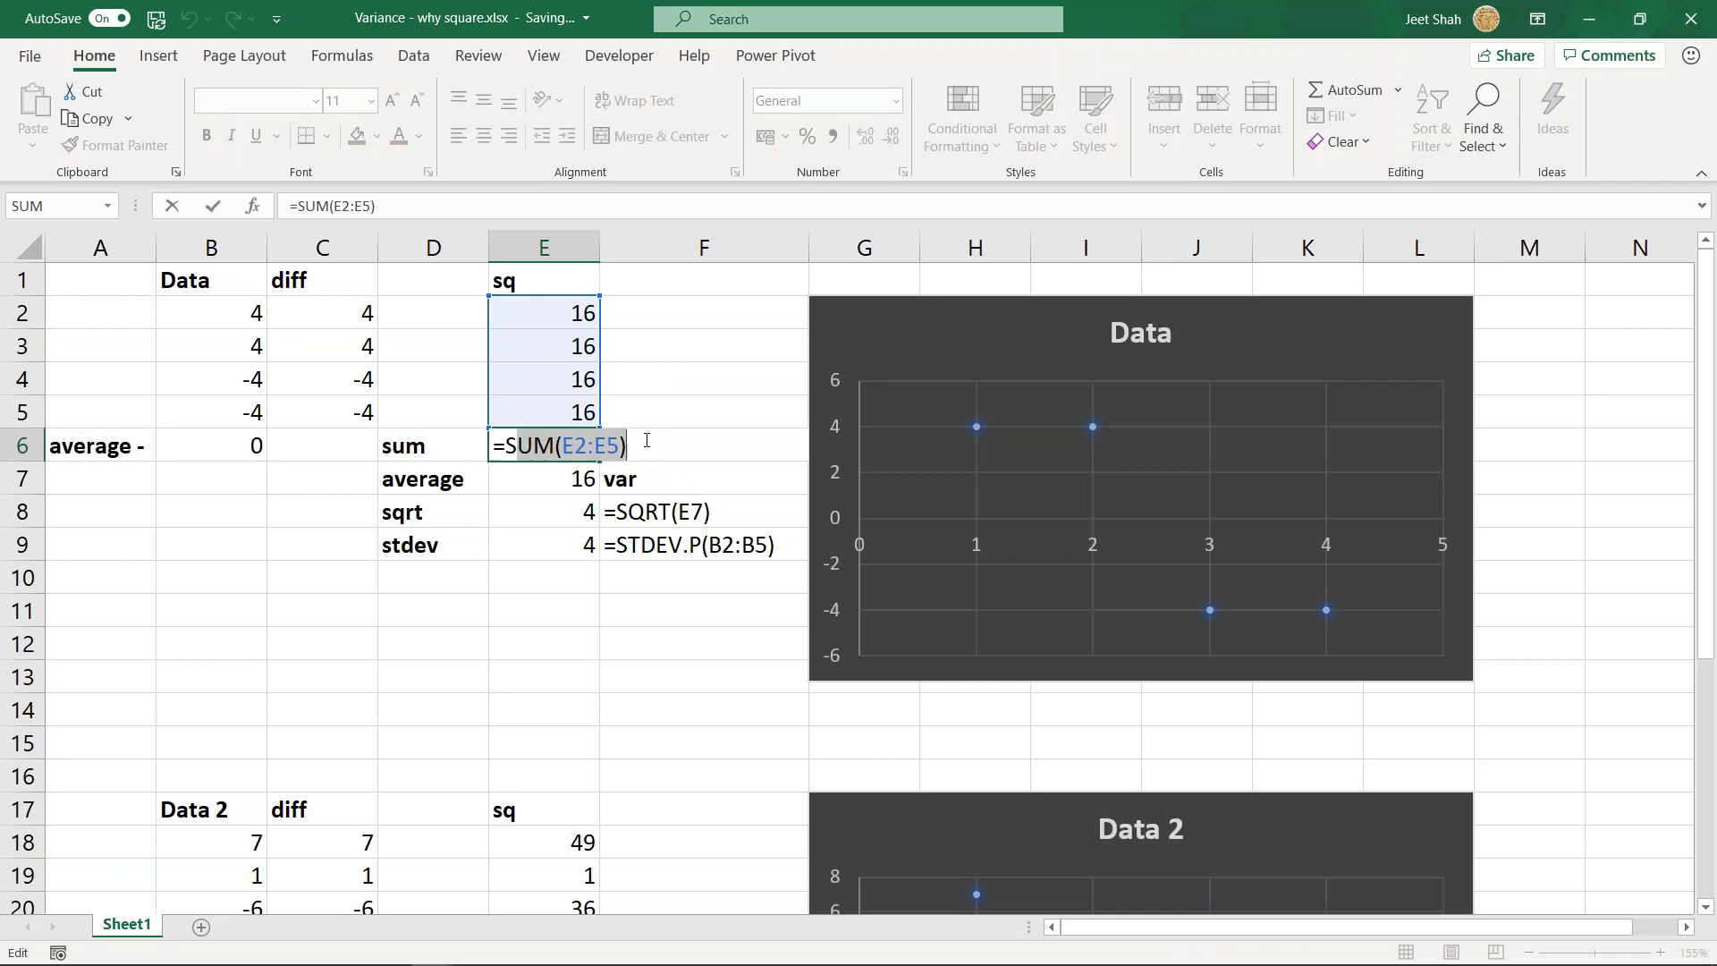
{"action": "key", "text": "Return"}
{"action": "key", "text": "F2"}
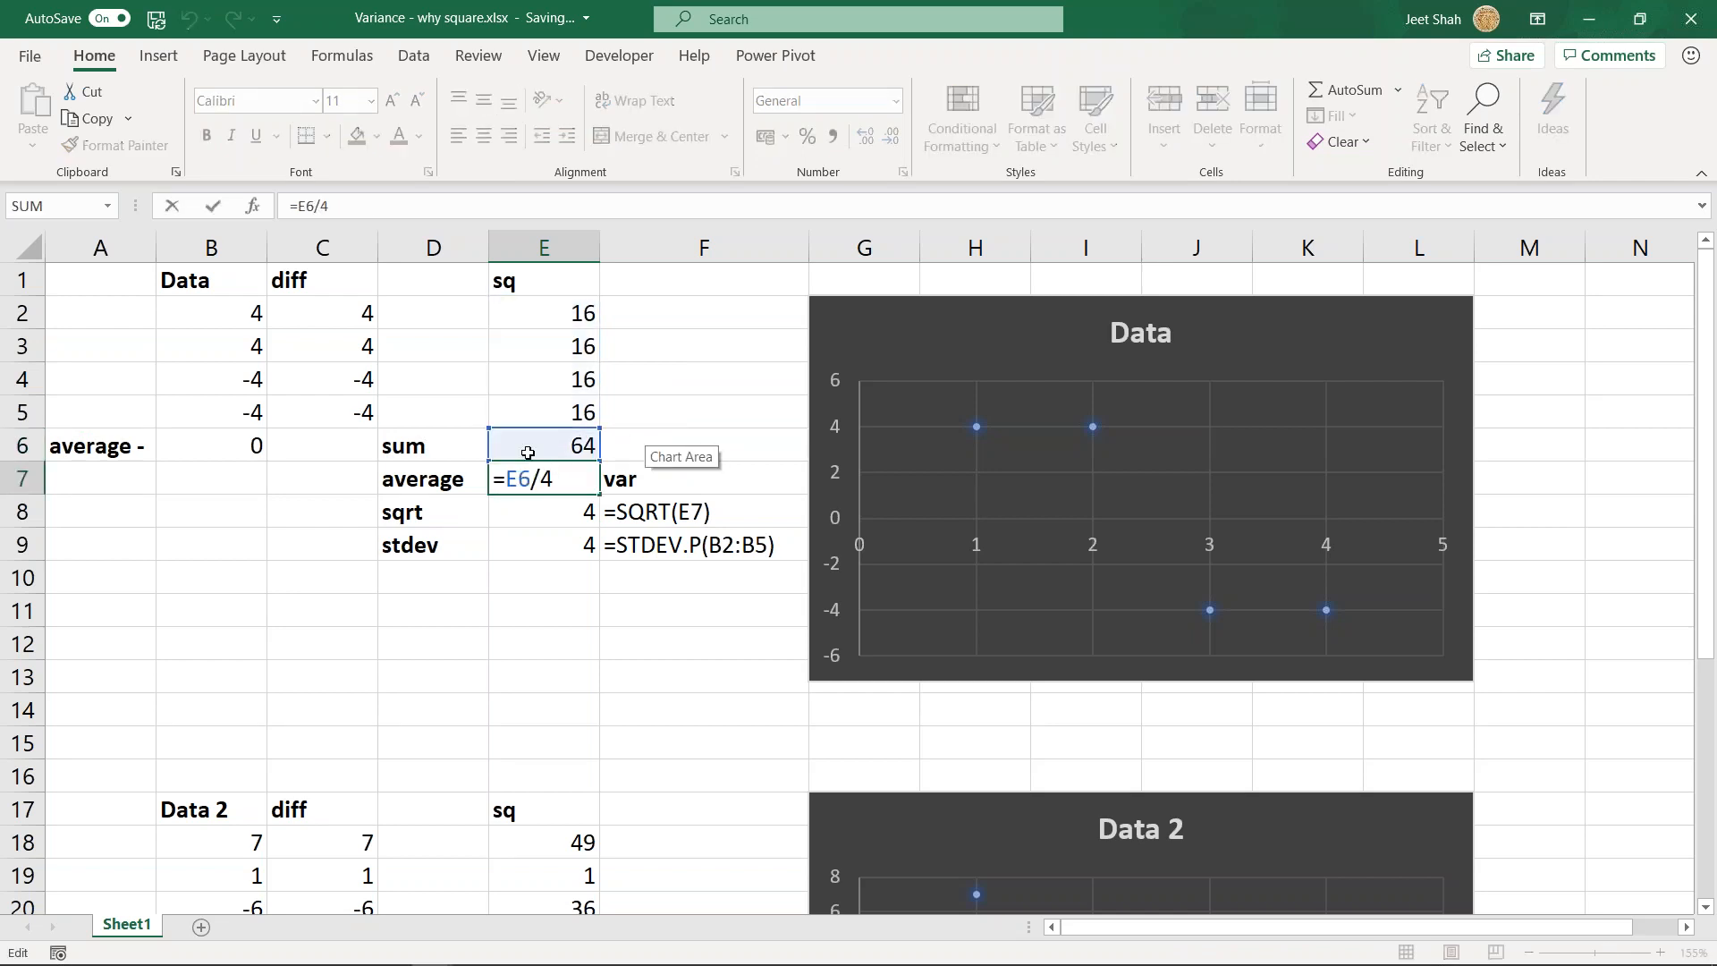
{"action": "left_click_drag", "start_coordinate": [507, 478], "coordinate": [537, 476]}
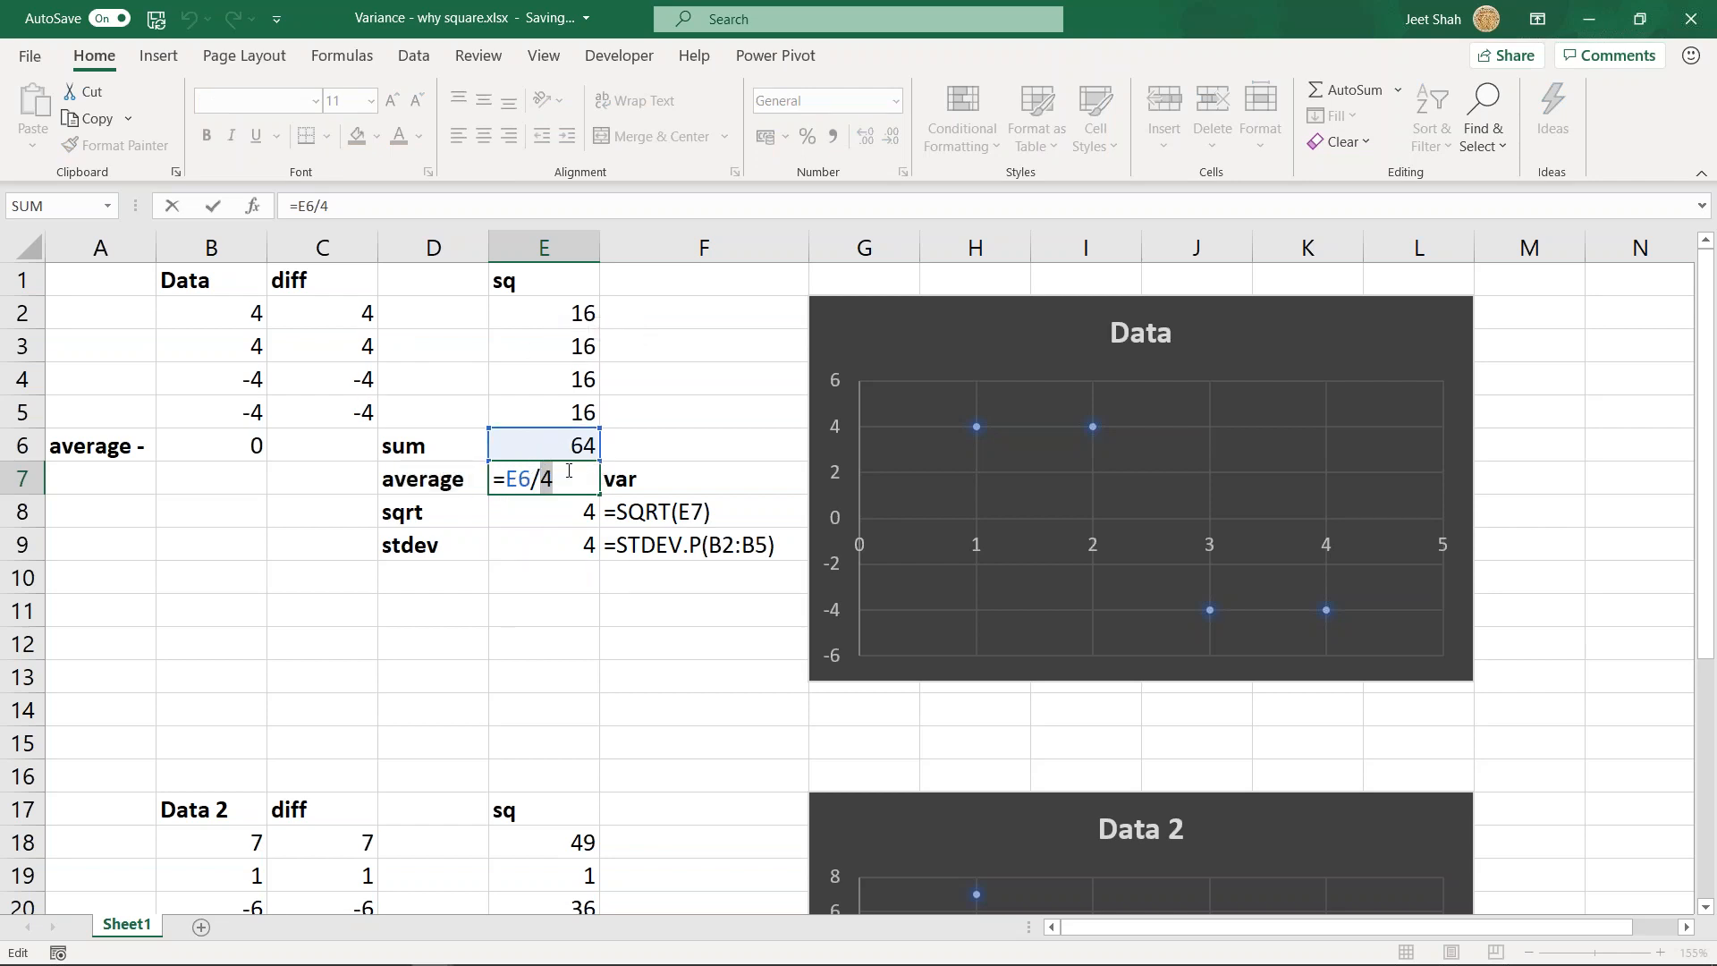
{"action": "key", "text": "Return"}
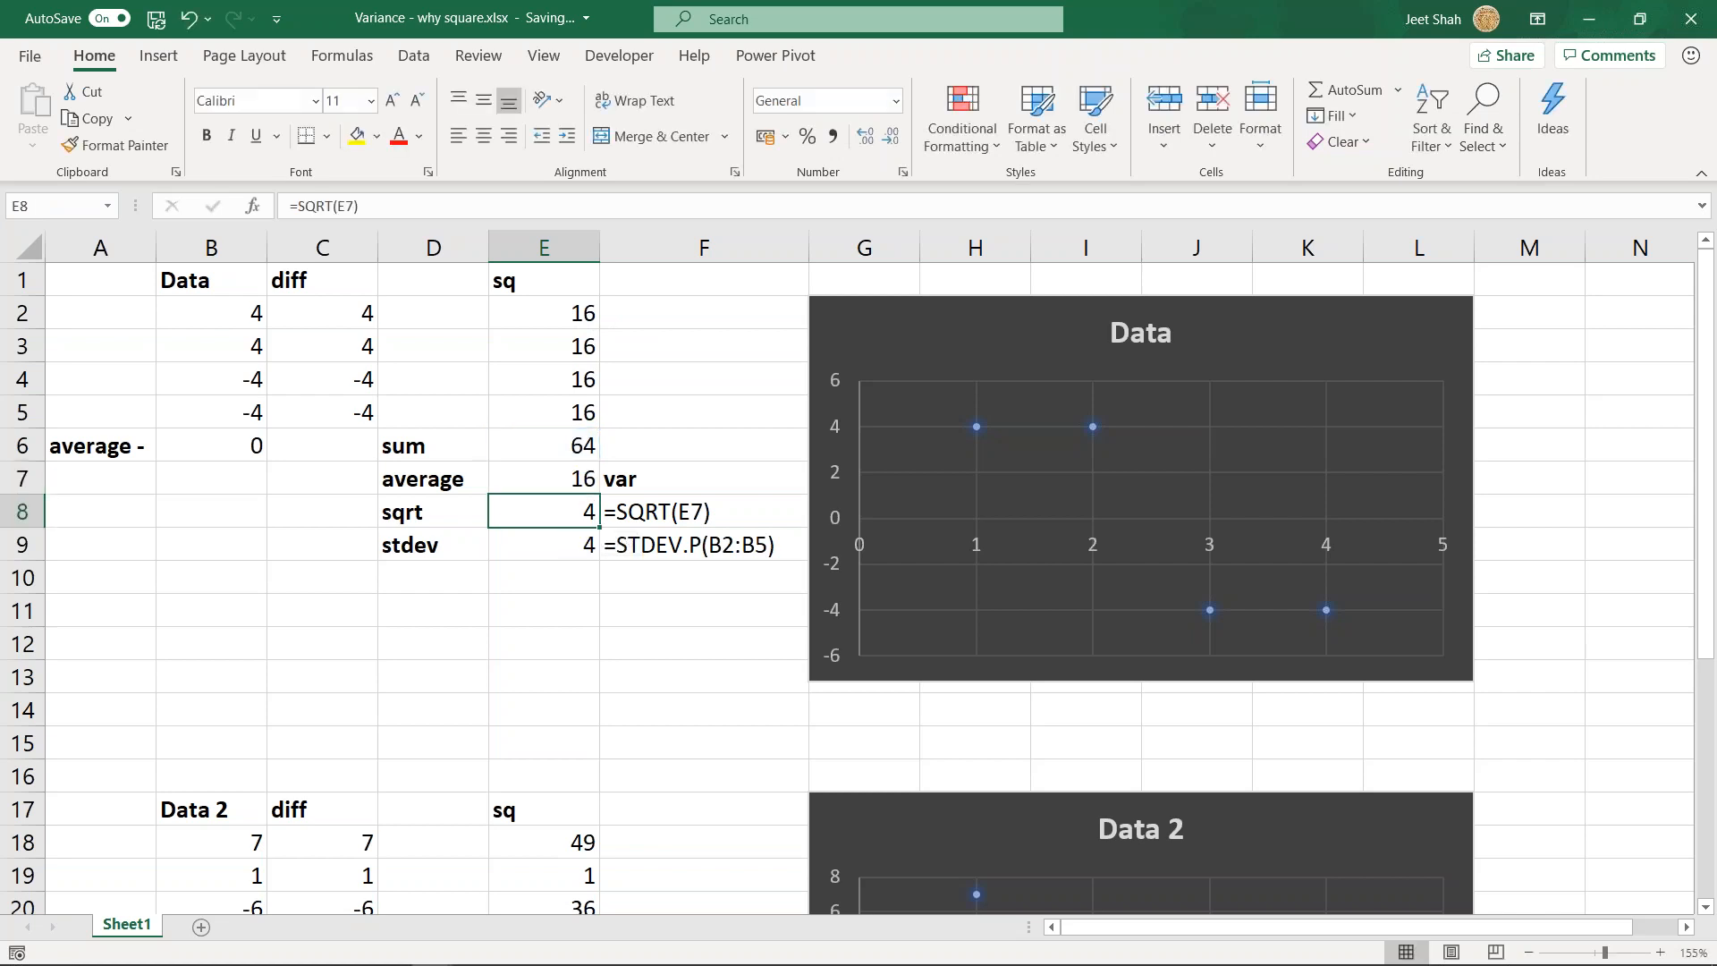
- Compare the variance in E7 with the square root in E8 and the stdev result in E9
{"action": "left_click_drag", "start_coordinate": [546, 478], "coordinate": [661, 480]}
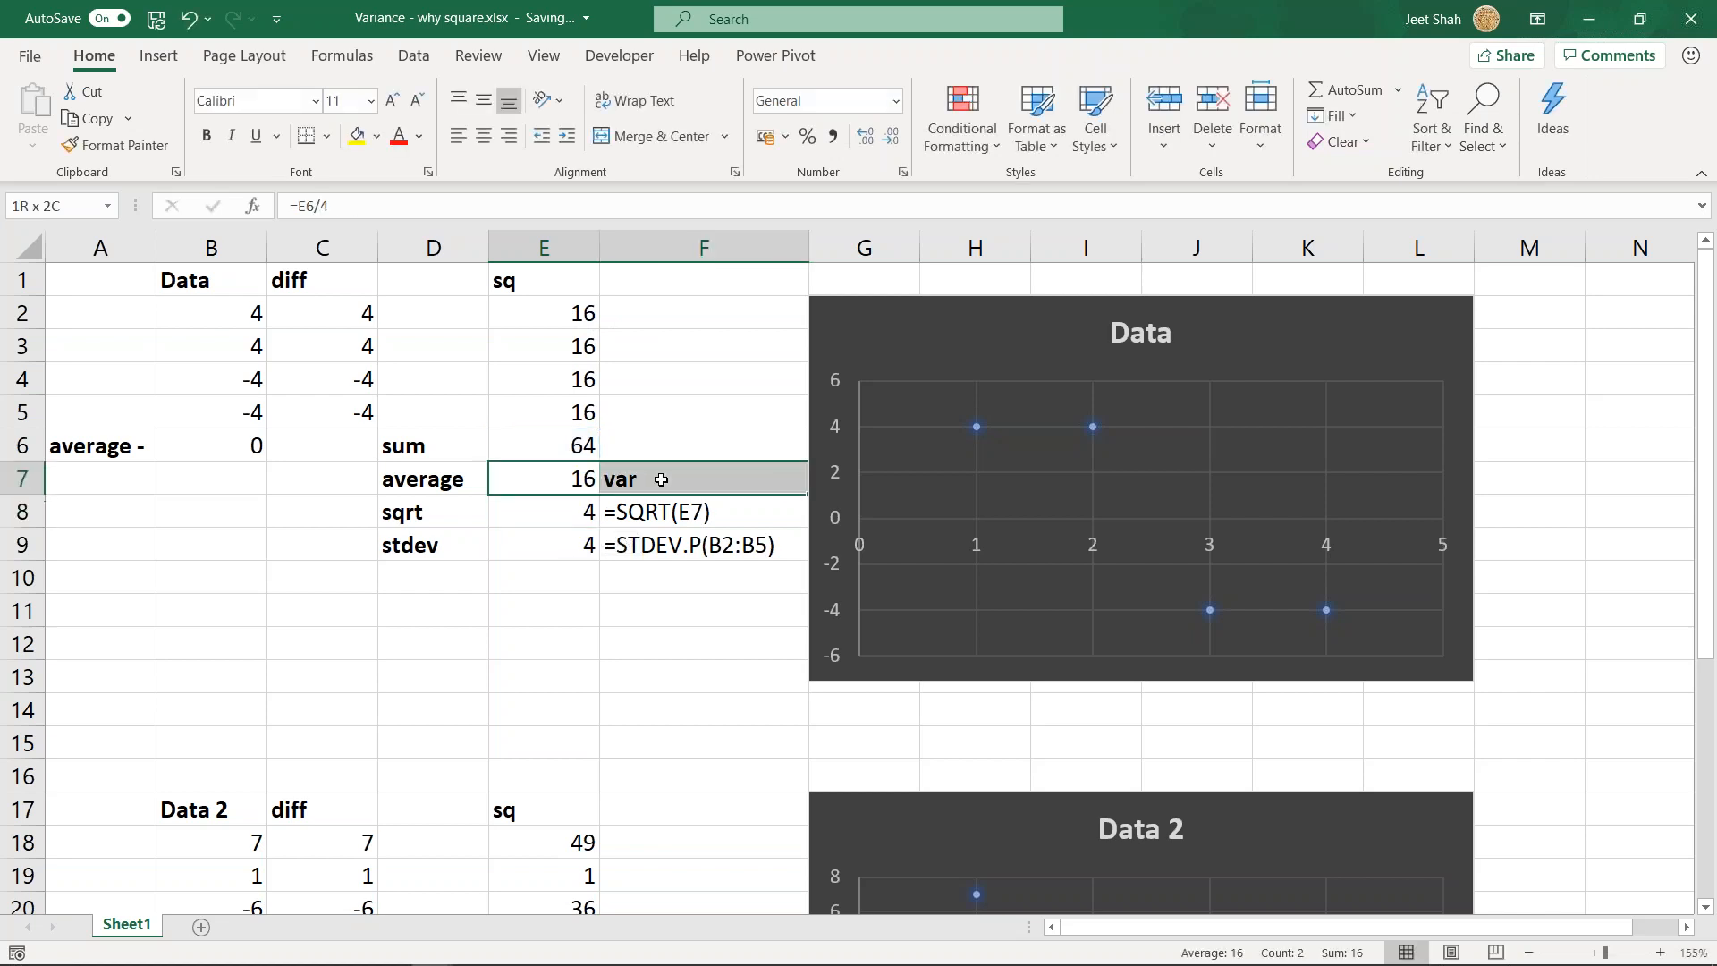
{"action": "left_click", "coordinate": [559, 513]}
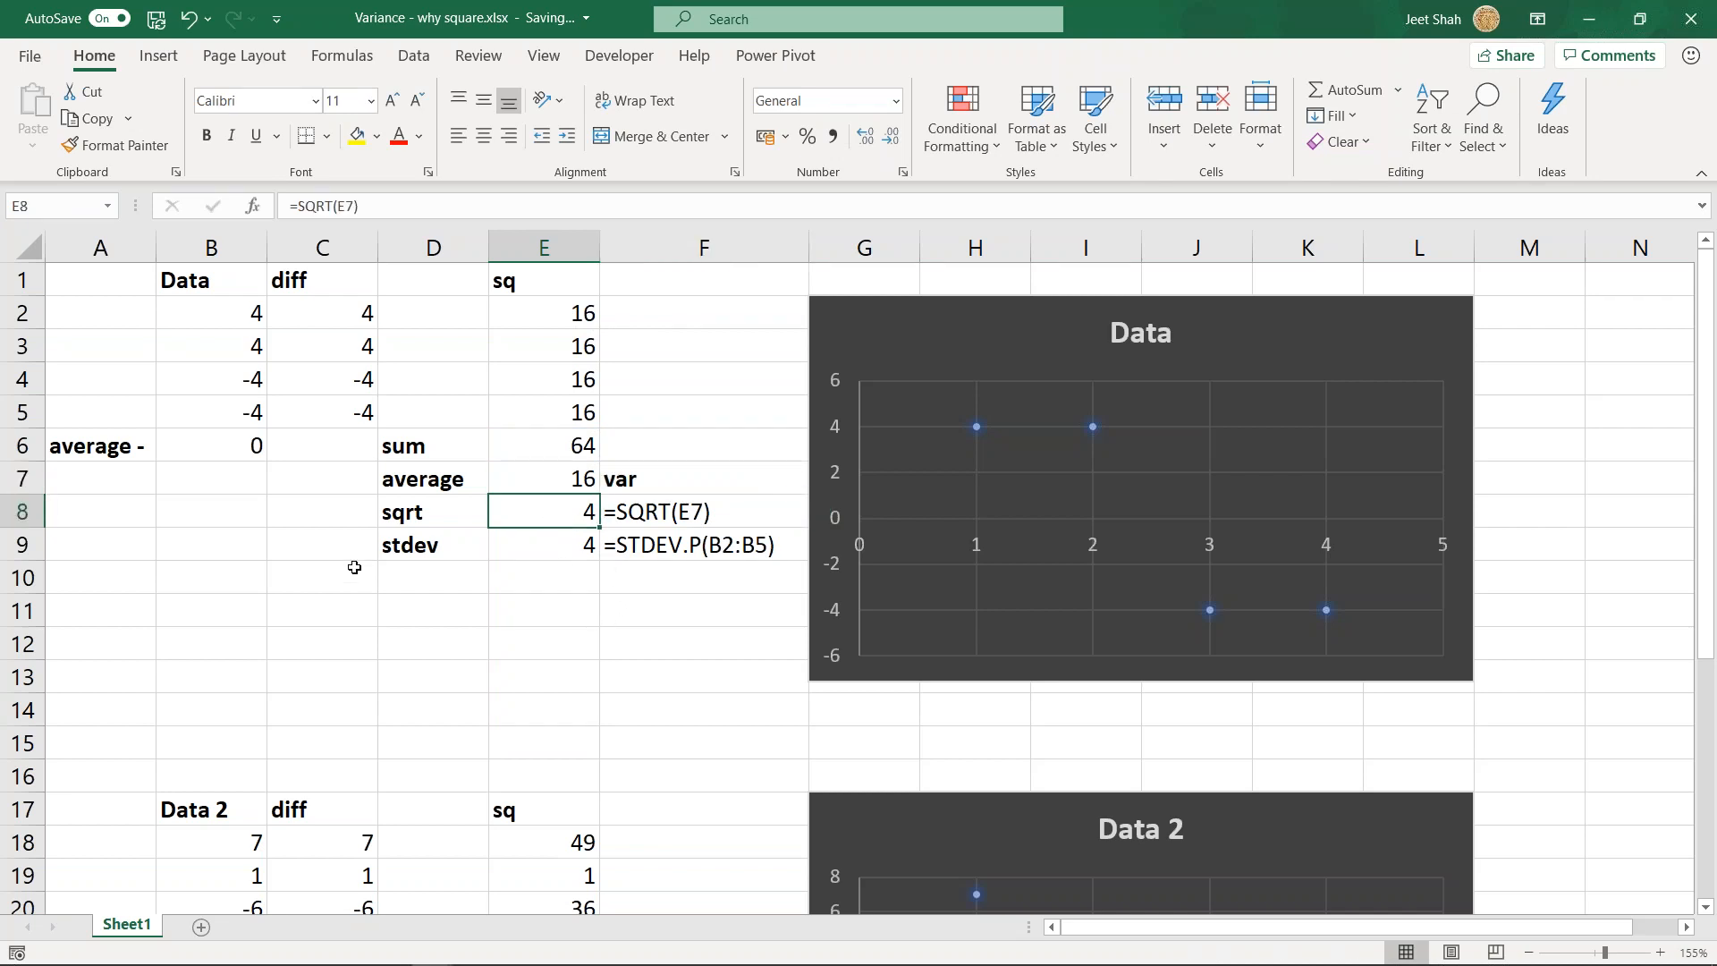
{"action": "left_click_drag", "start_coordinate": [421, 547], "coordinate": [577, 545]}
{"action": "left_click", "coordinate": [581, 471]}
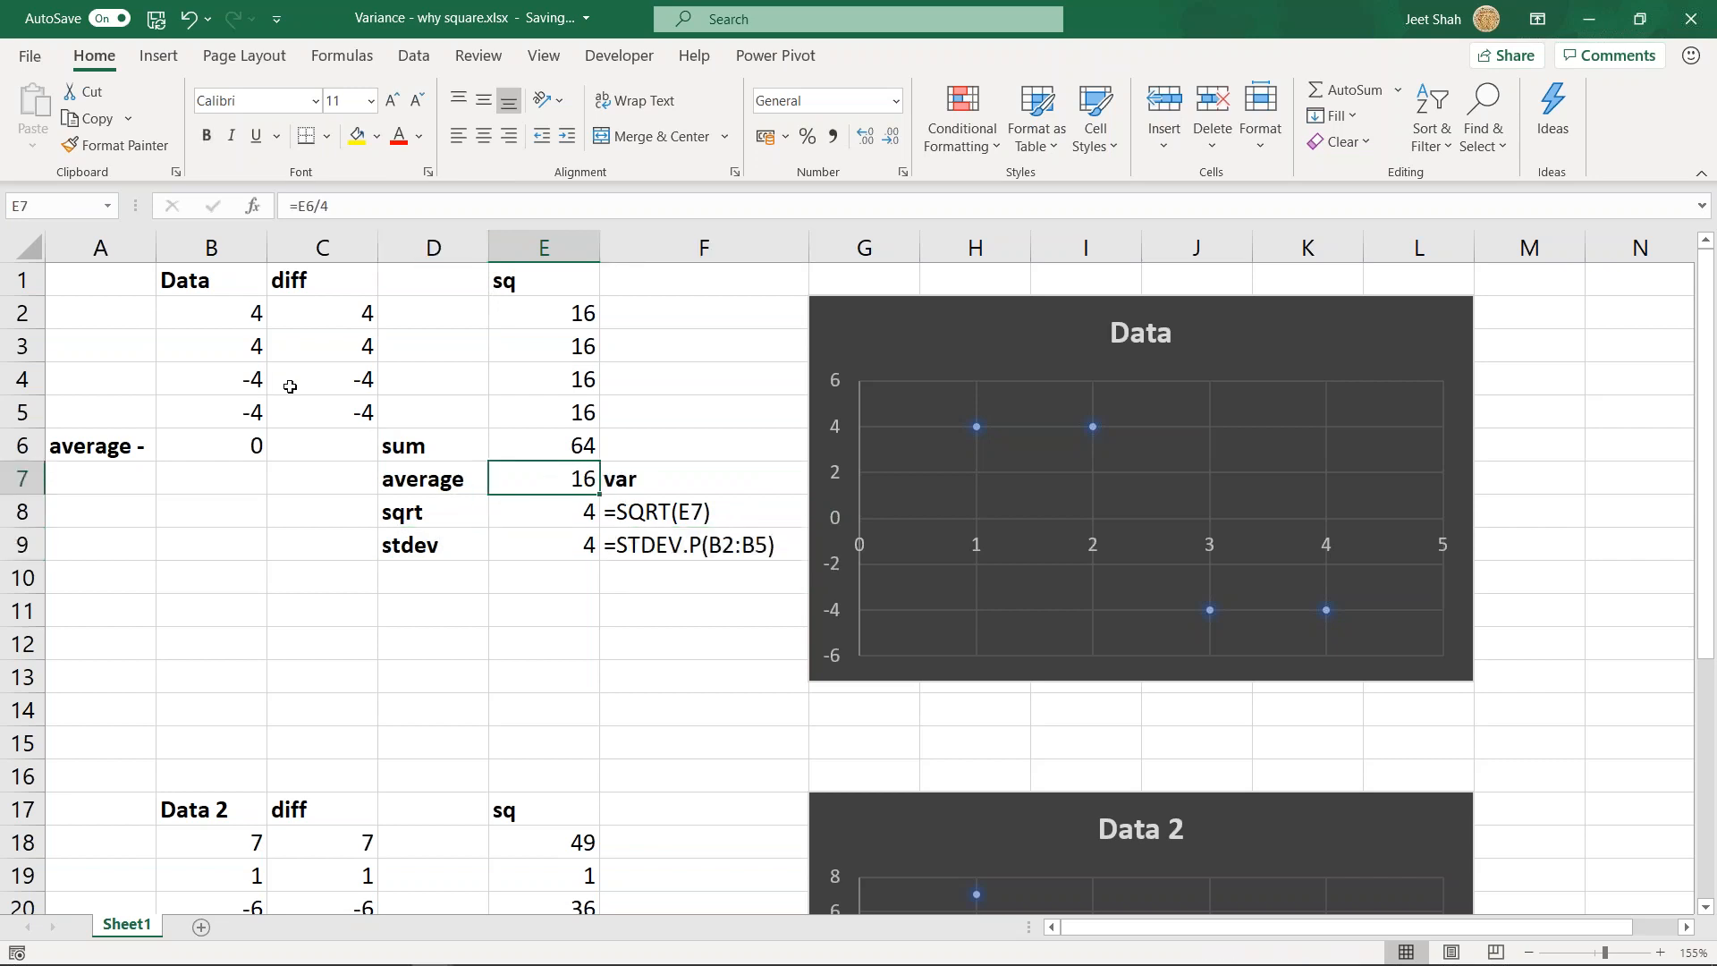
- Review the first data set's rows and squares again, together with the stdev label, the formula text in F8 and the variance in E7
{"action": "left_click_drag", "start_coordinate": [241, 340], "coordinate": [547, 411]}
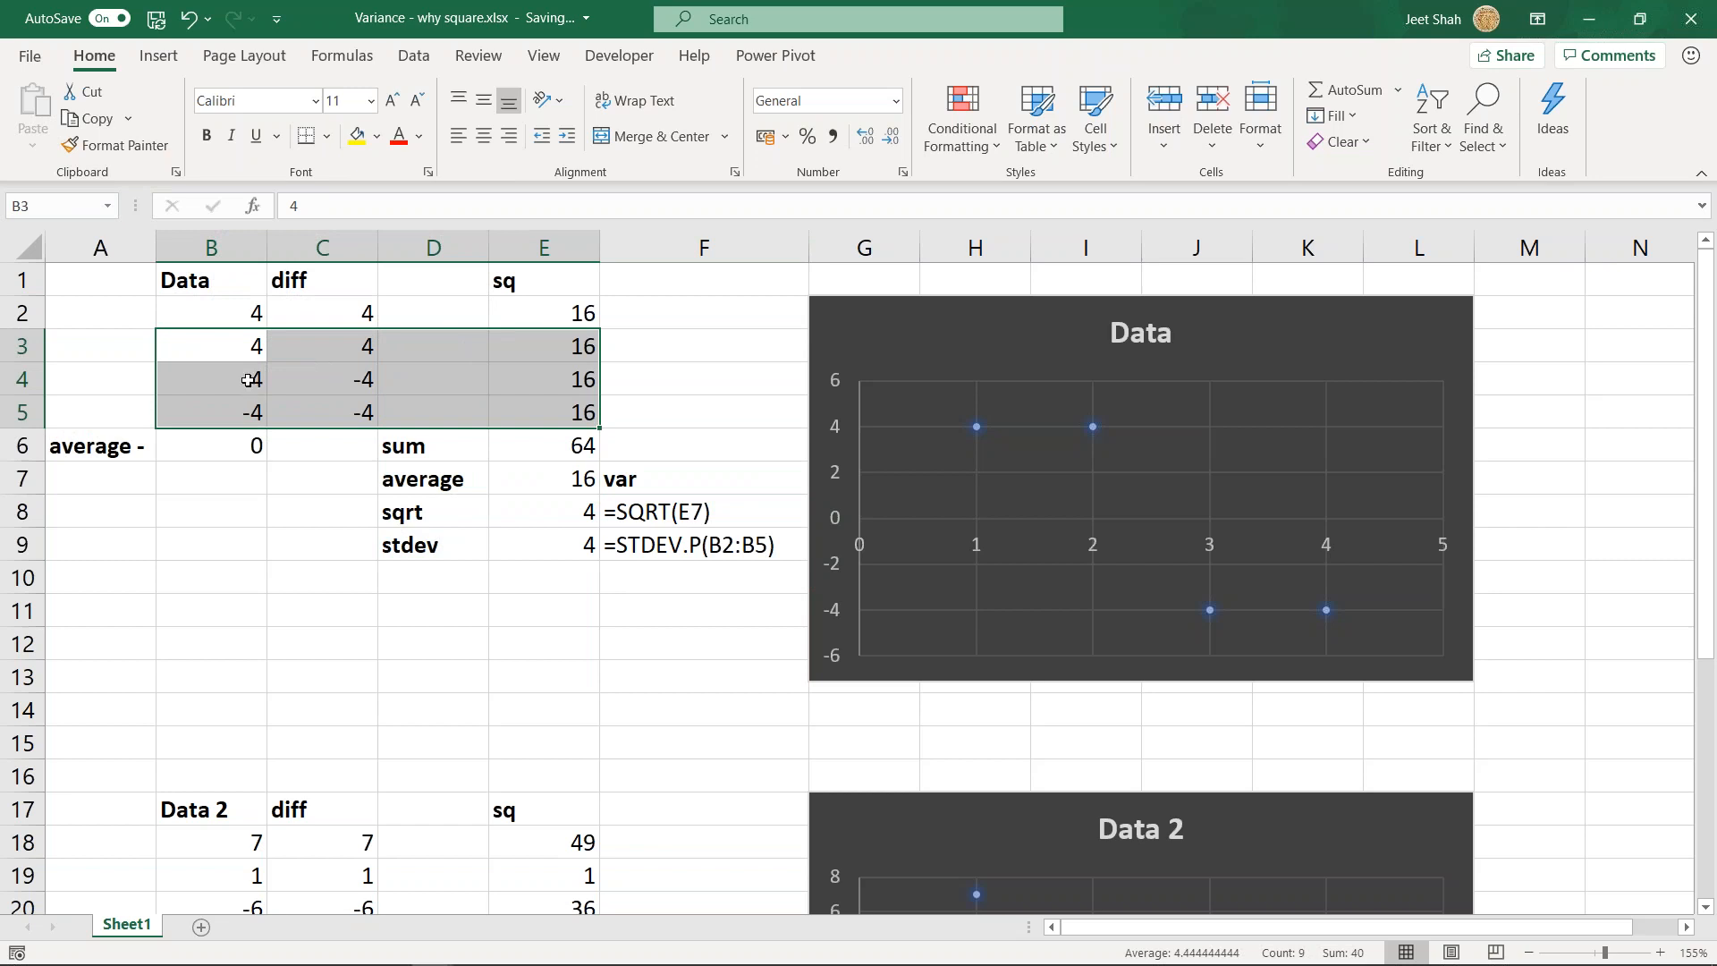
{"action": "left_click_drag", "start_coordinate": [554, 313], "coordinate": [550, 408]}
{"action": "left_click", "coordinate": [437, 545]}
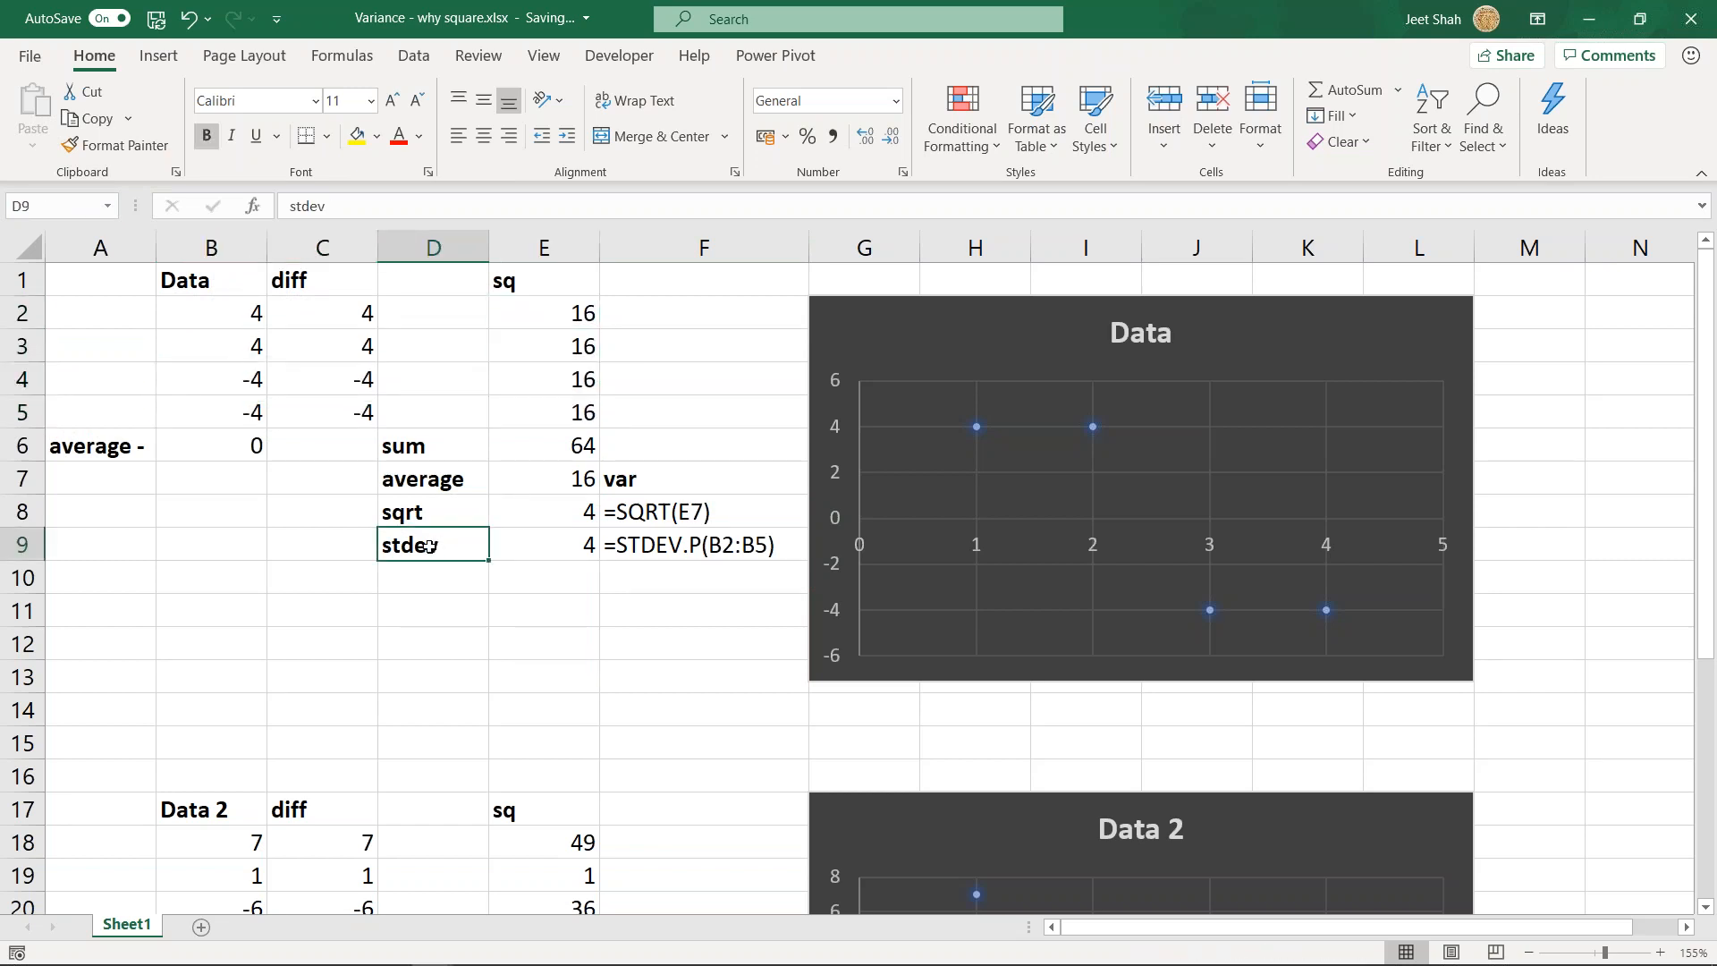
{"action": "left_click", "coordinate": [606, 513]}
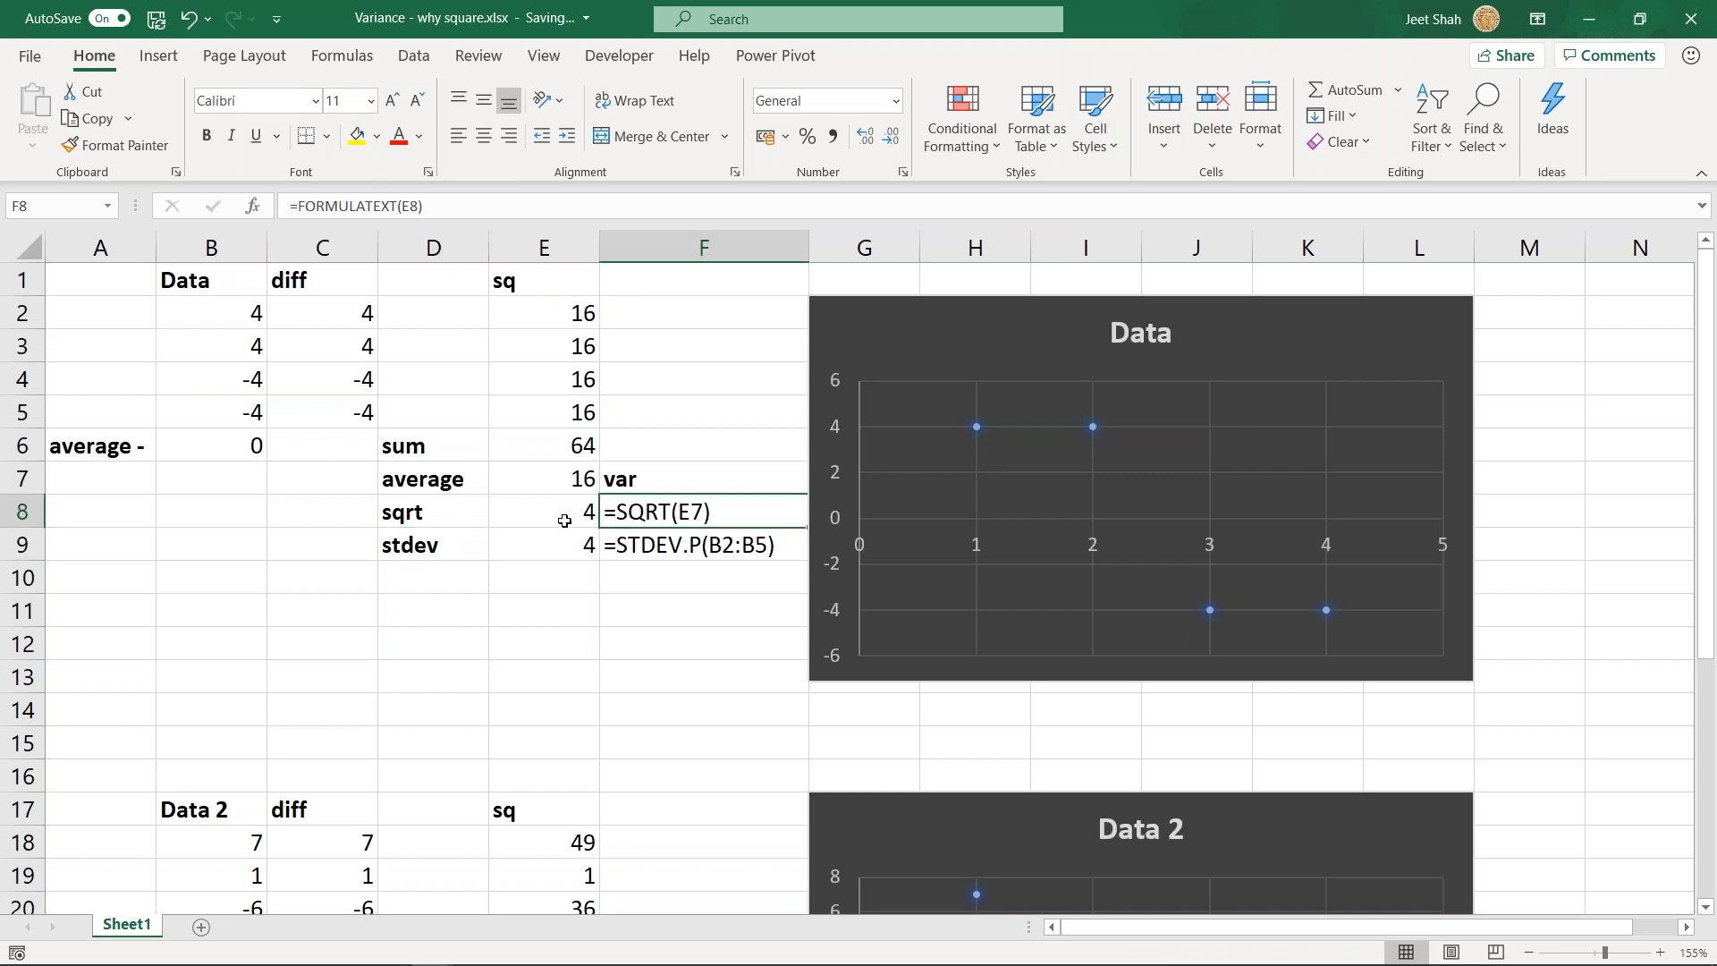
{"action": "left_click", "coordinate": [573, 483]}
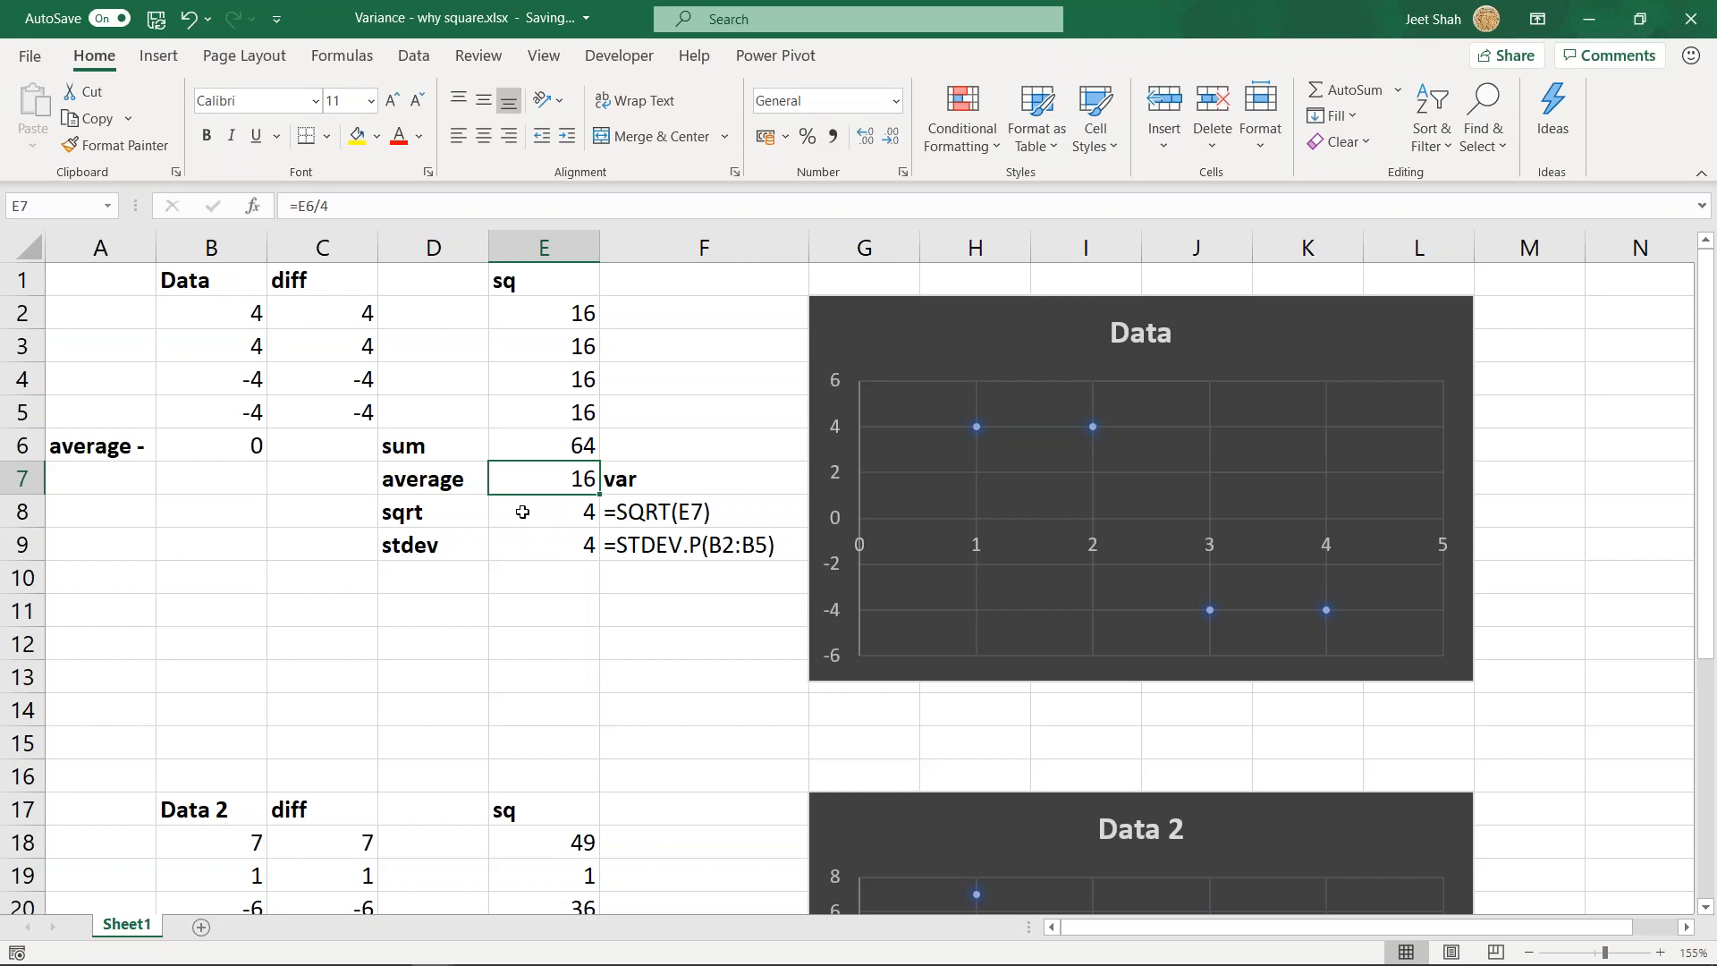
- Review the Data 2 values in B18:B21 and the average formula in B22
{"action": "scroll", "coordinate": [514, 510], "scroll_direction": "down", "scroll_amount": 4}
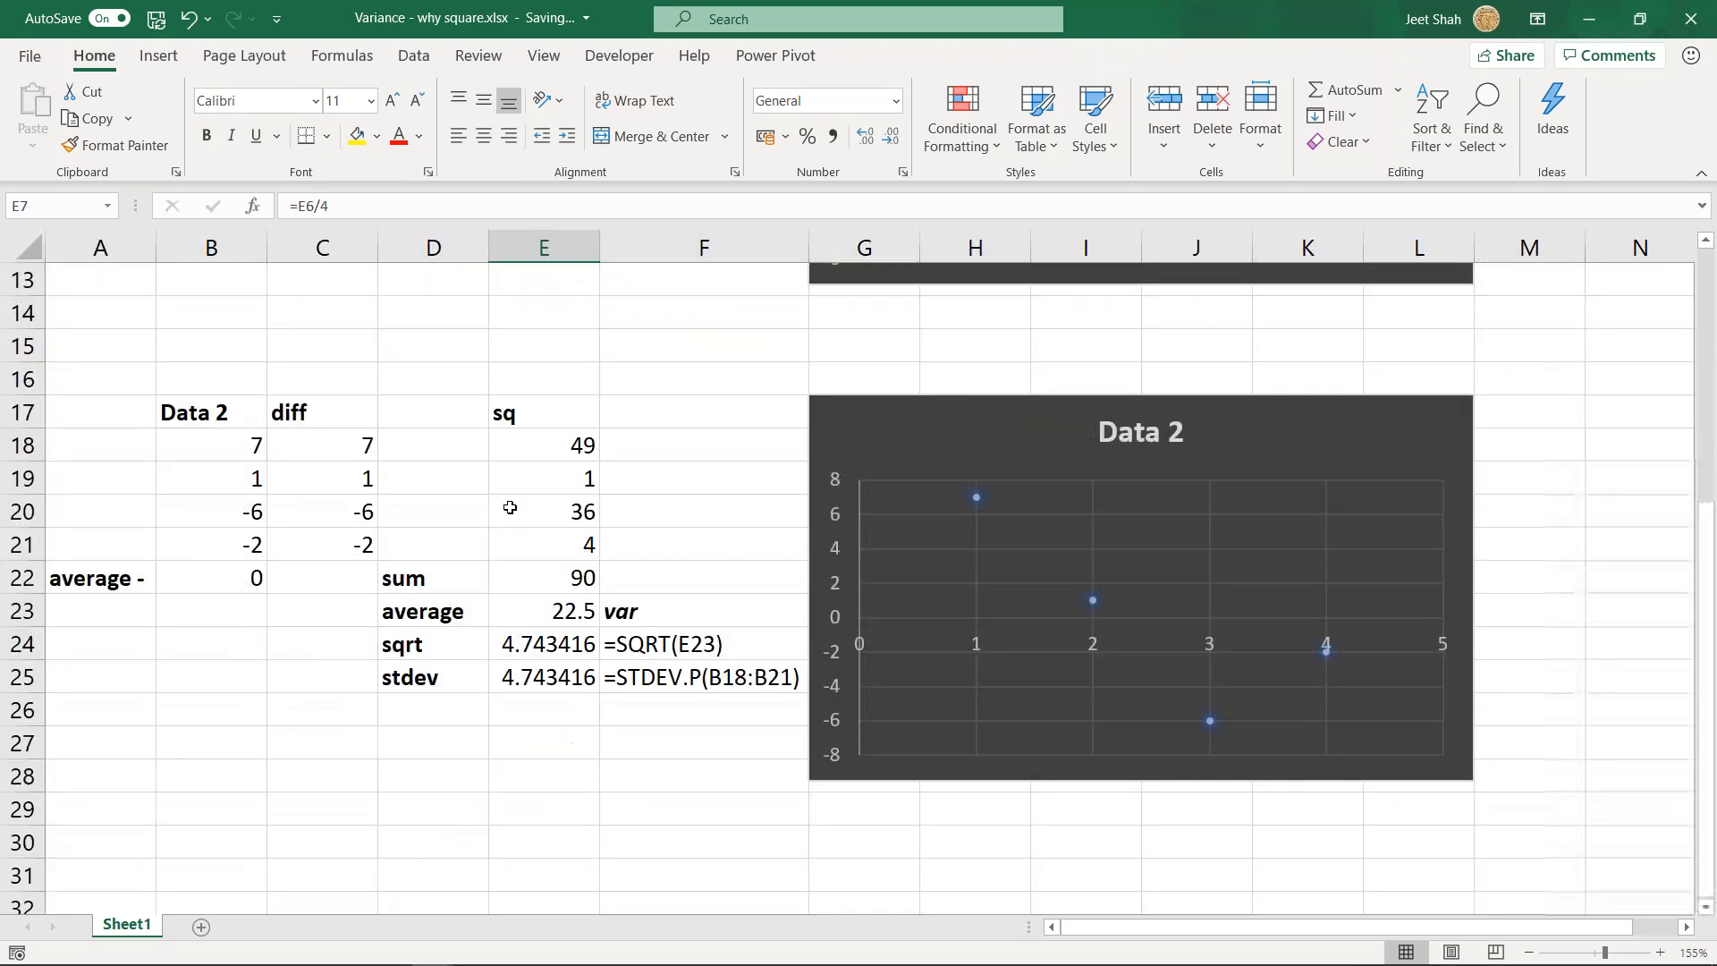
{"action": "left_click", "coordinate": [248, 476]}
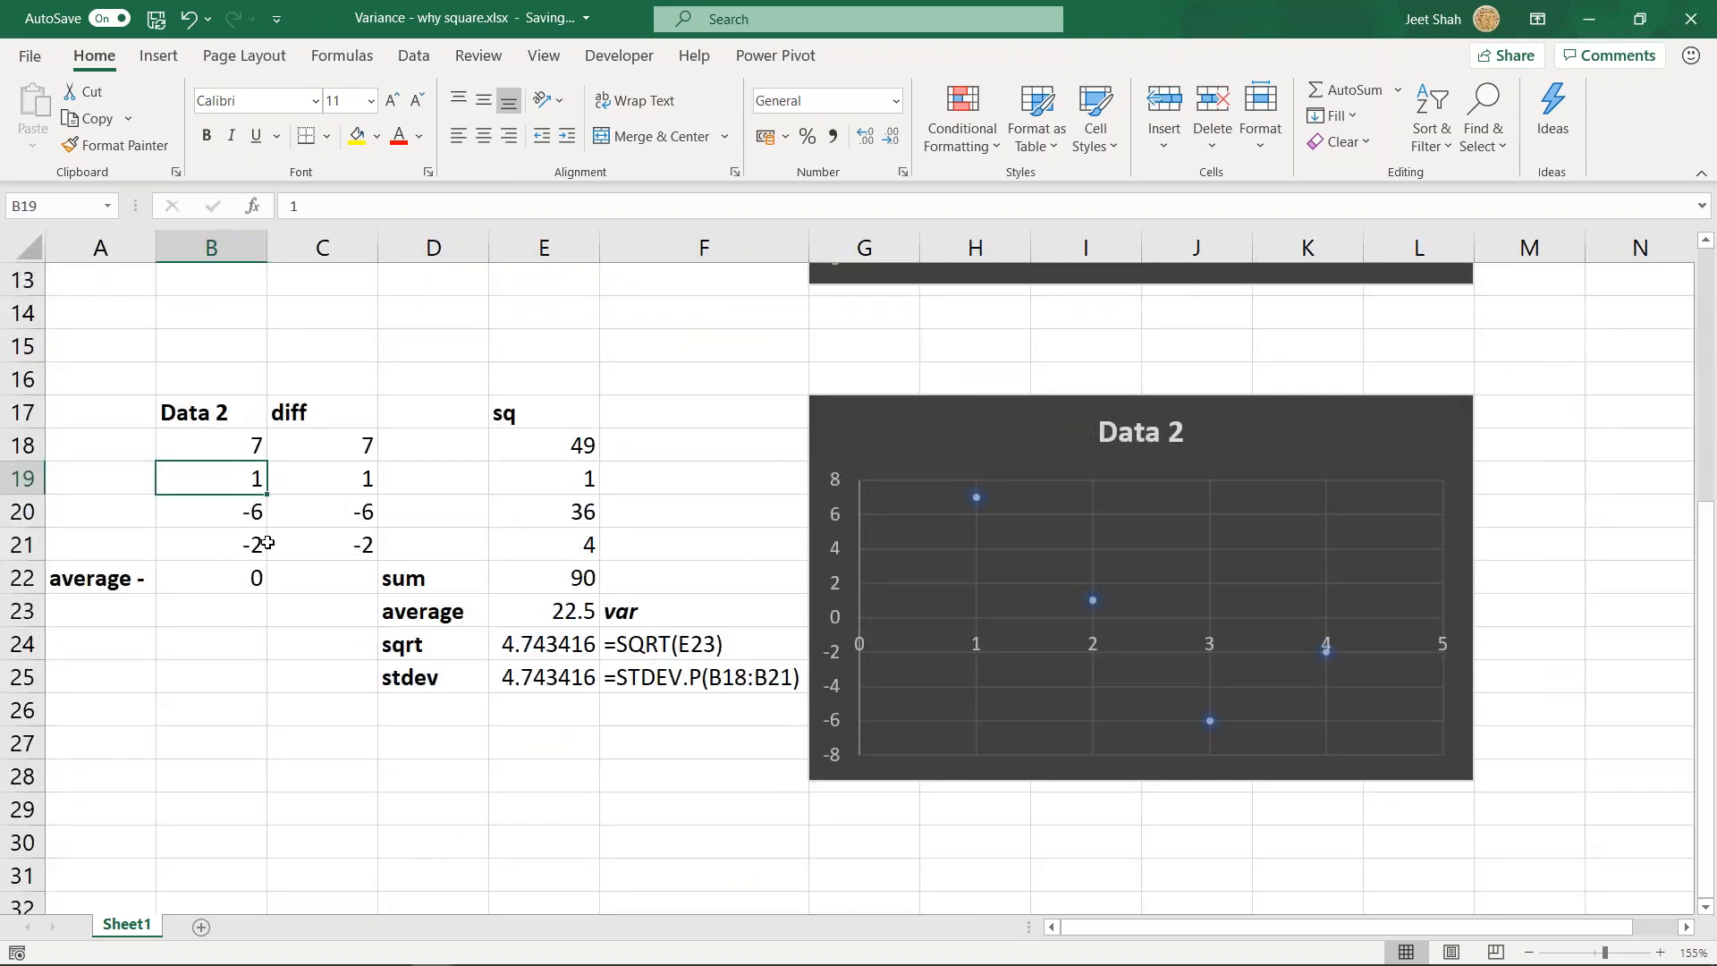
{"action": "left_click", "coordinate": [212, 438]}
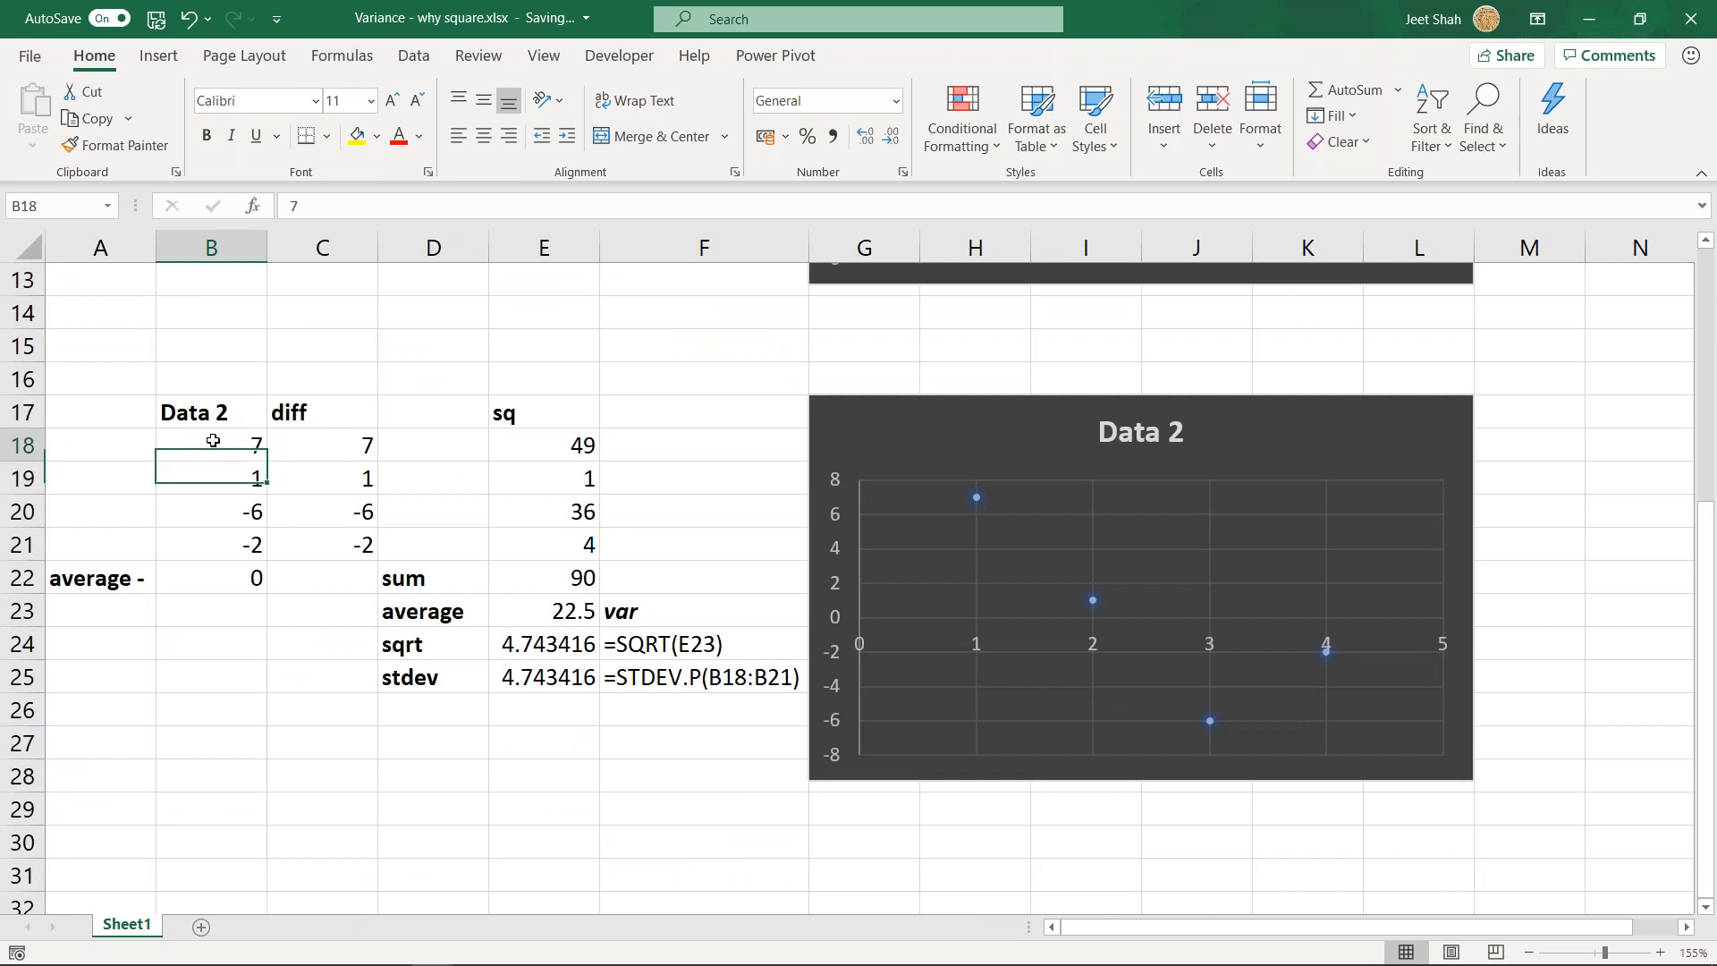
{"action": "left_click", "coordinate": [232, 482]}
{"action": "left_click_drag", "start_coordinate": [226, 445], "coordinate": [231, 547]}
{"action": "left_click", "coordinate": [231, 580]}
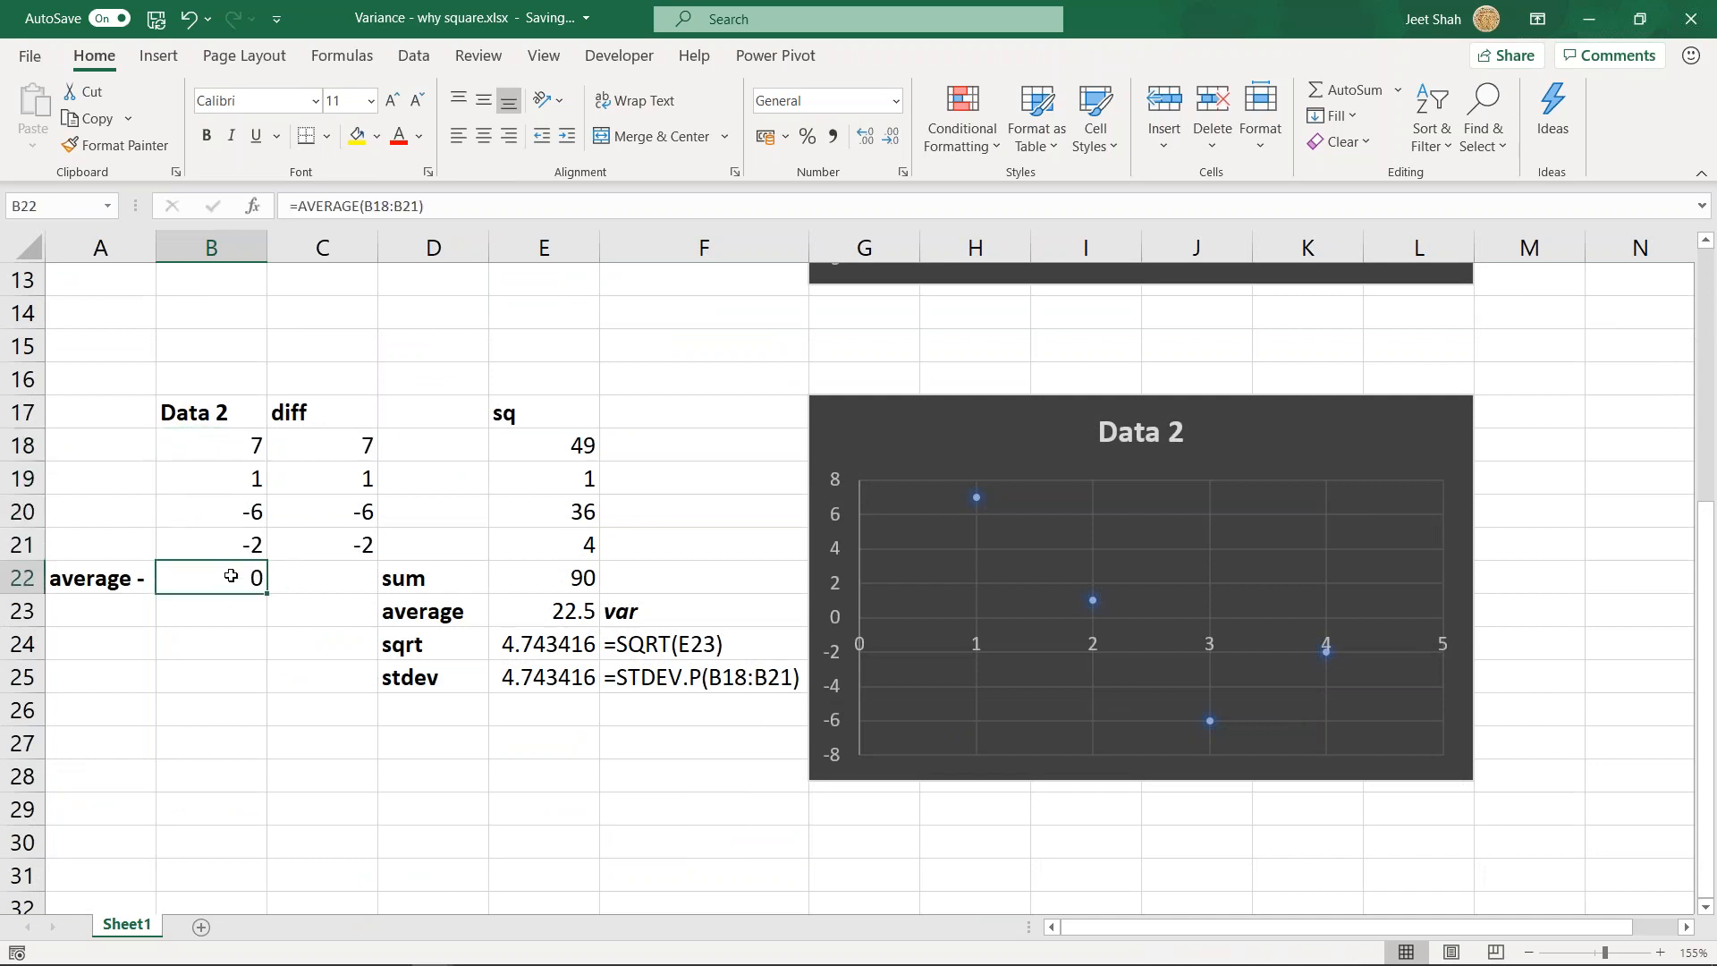
- Examine the second data set's squares in E18:E21, the sum in E22 and the variance formula in E23
{"action": "left_click_drag", "start_coordinate": [579, 435], "coordinate": [565, 559]}
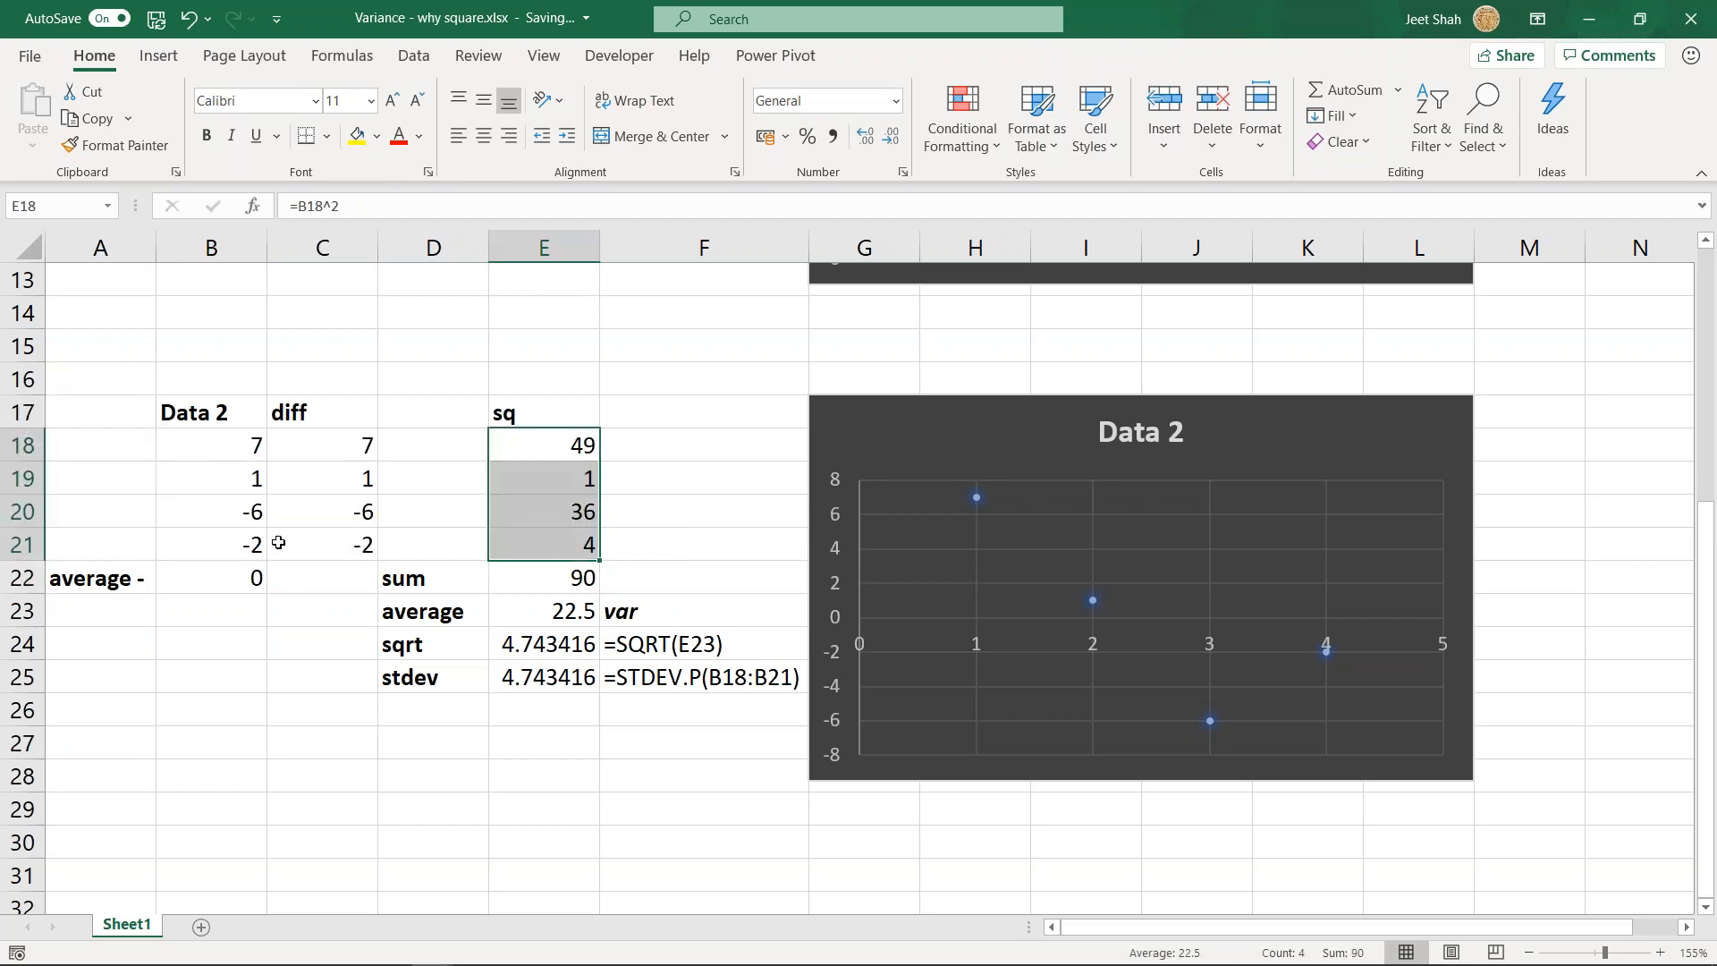
{"action": "left_click", "coordinate": [547, 590]}
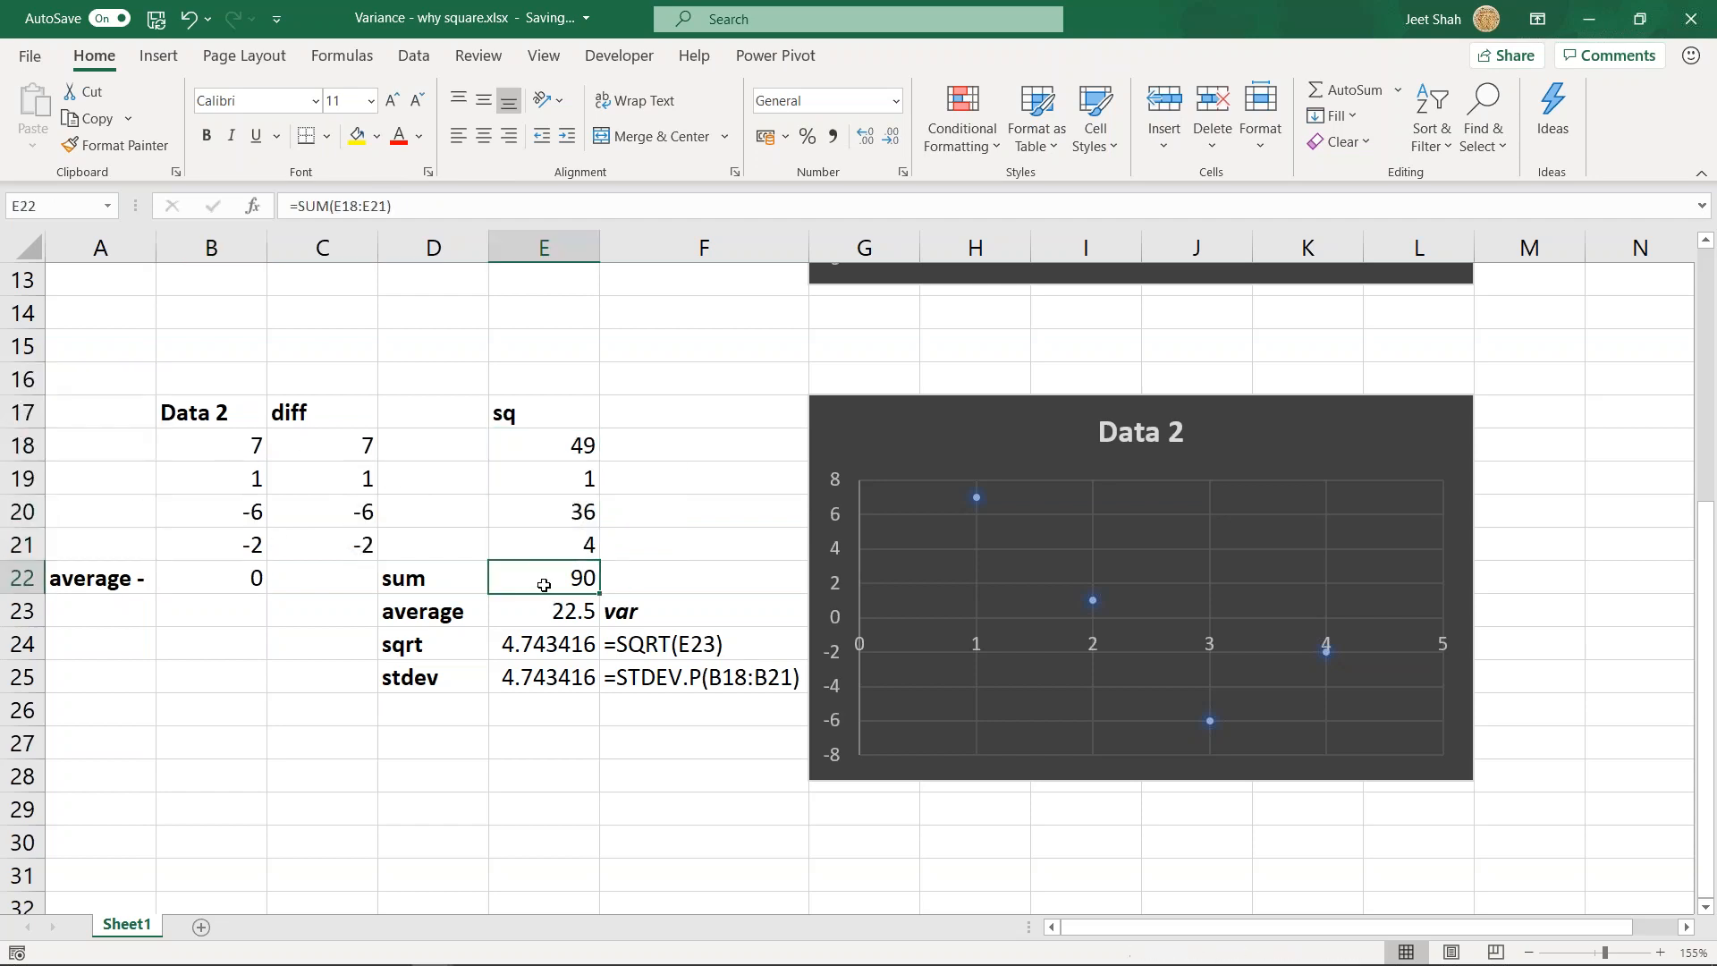
{"action": "double_click", "coordinate": [588, 615]}
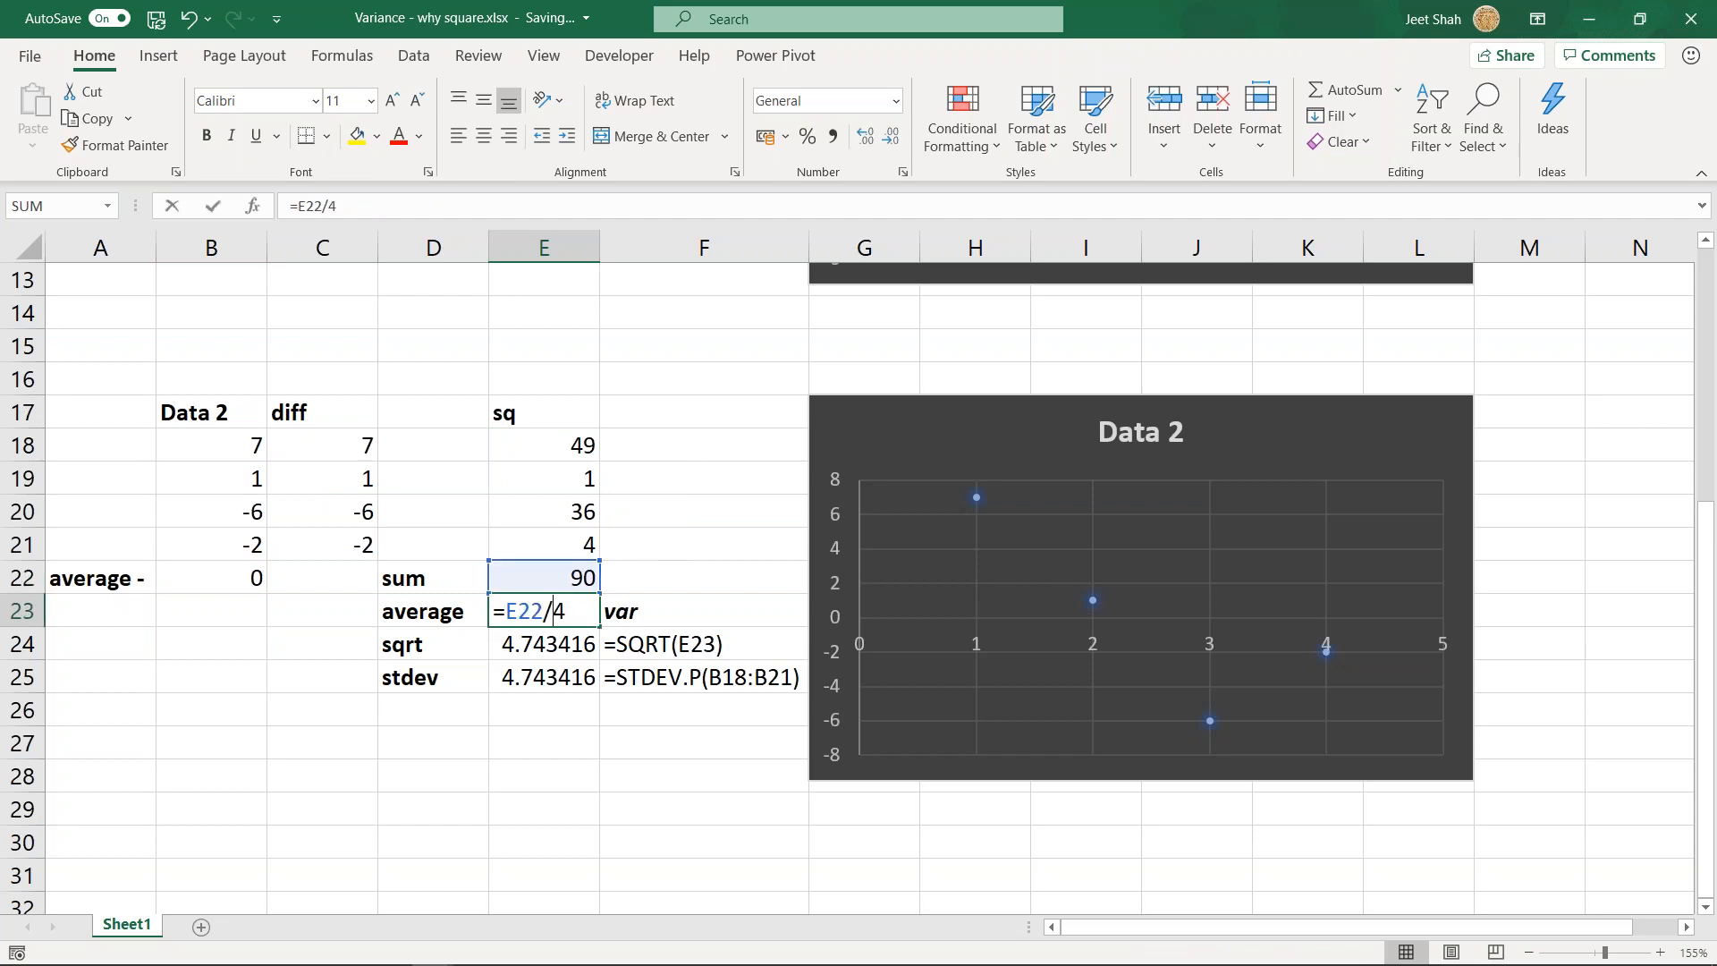
{"action": "key", "text": "Return"}
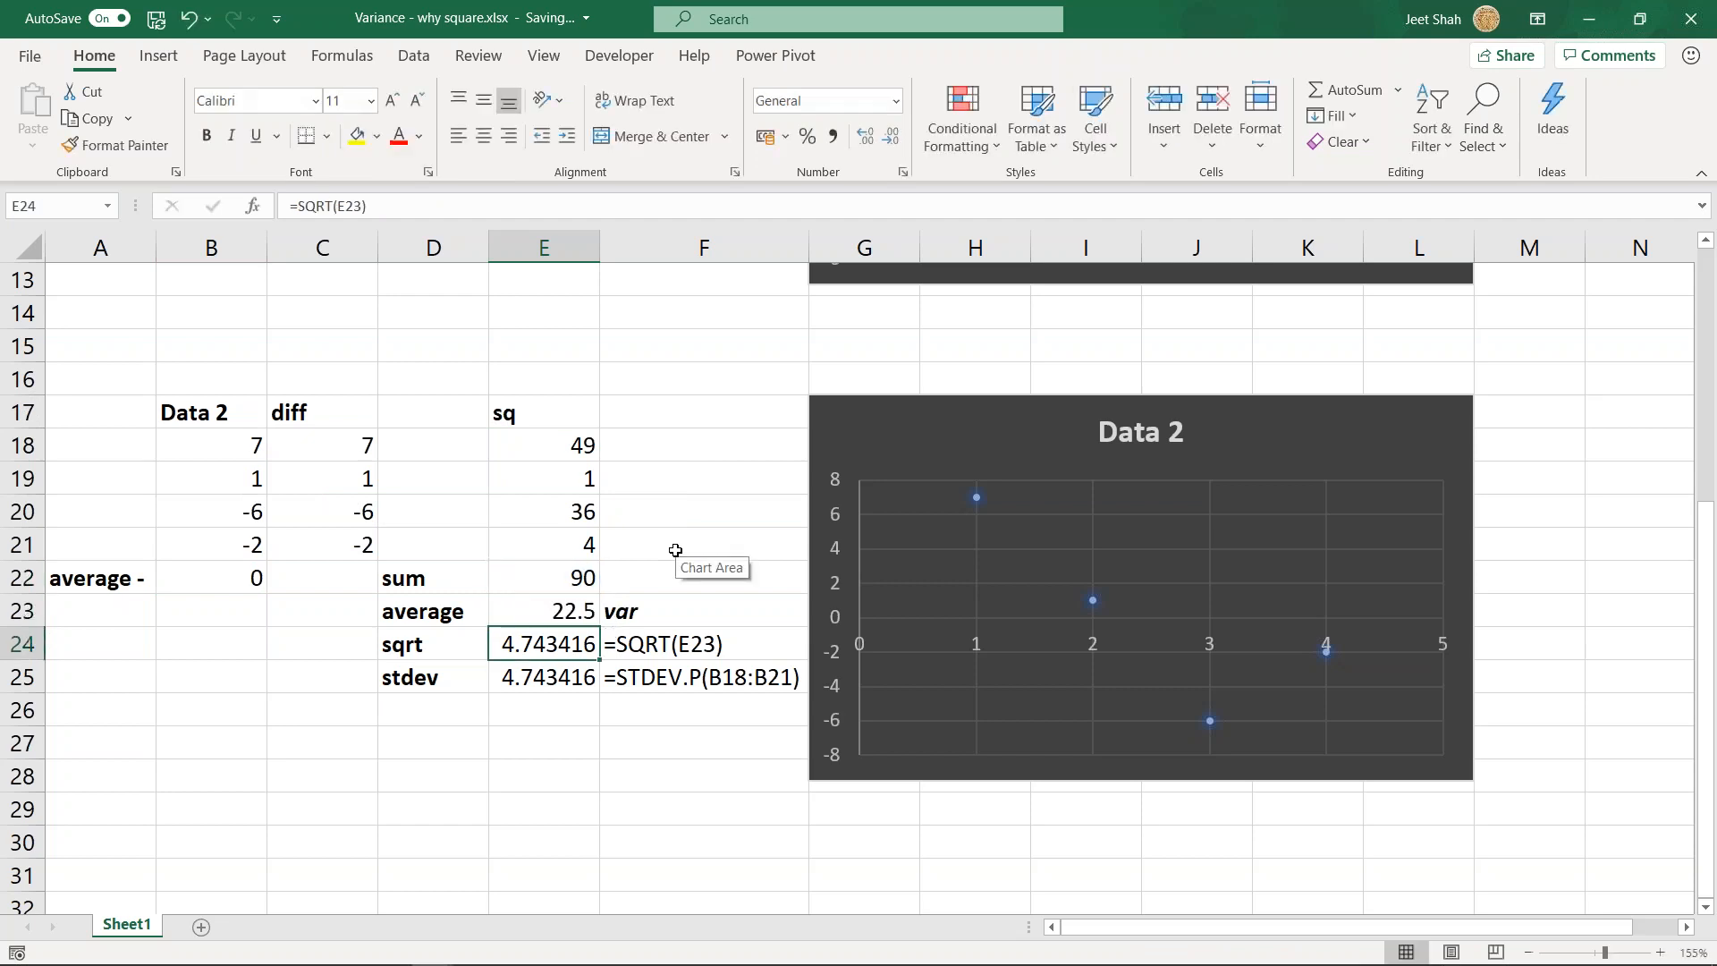
{"action": "left_click_drag", "start_coordinate": [546, 611], "coordinate": [726, 615]}
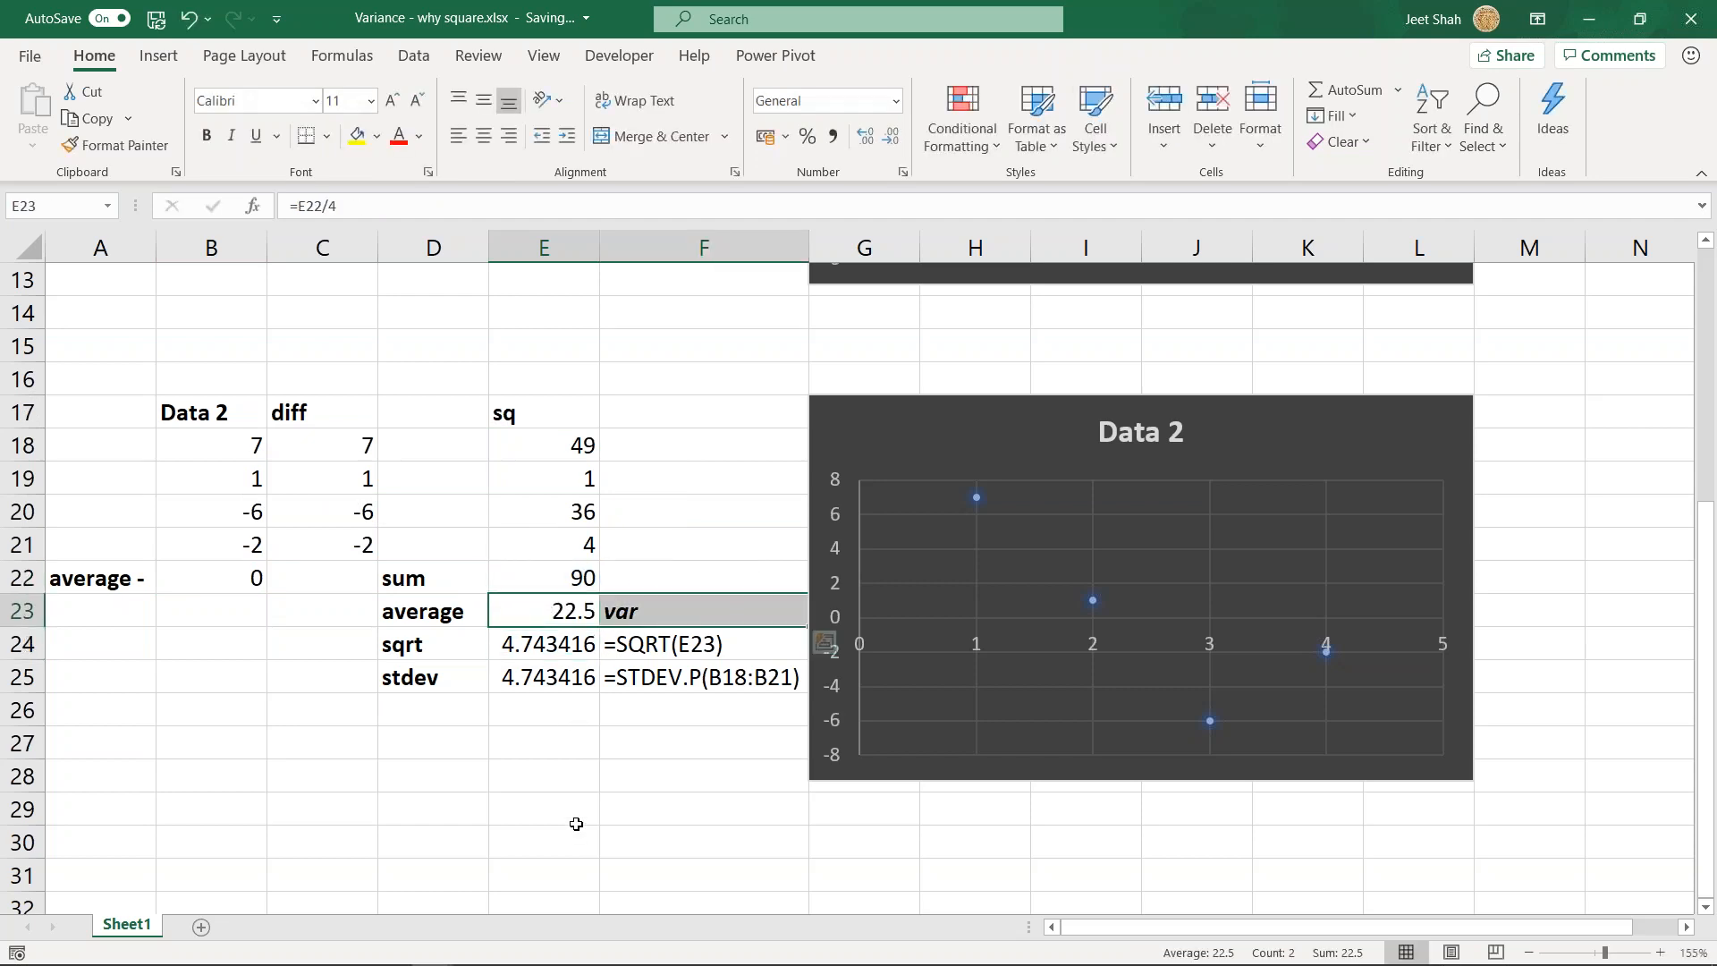
{"action": "left_click", "coordinate": [554, 606]}
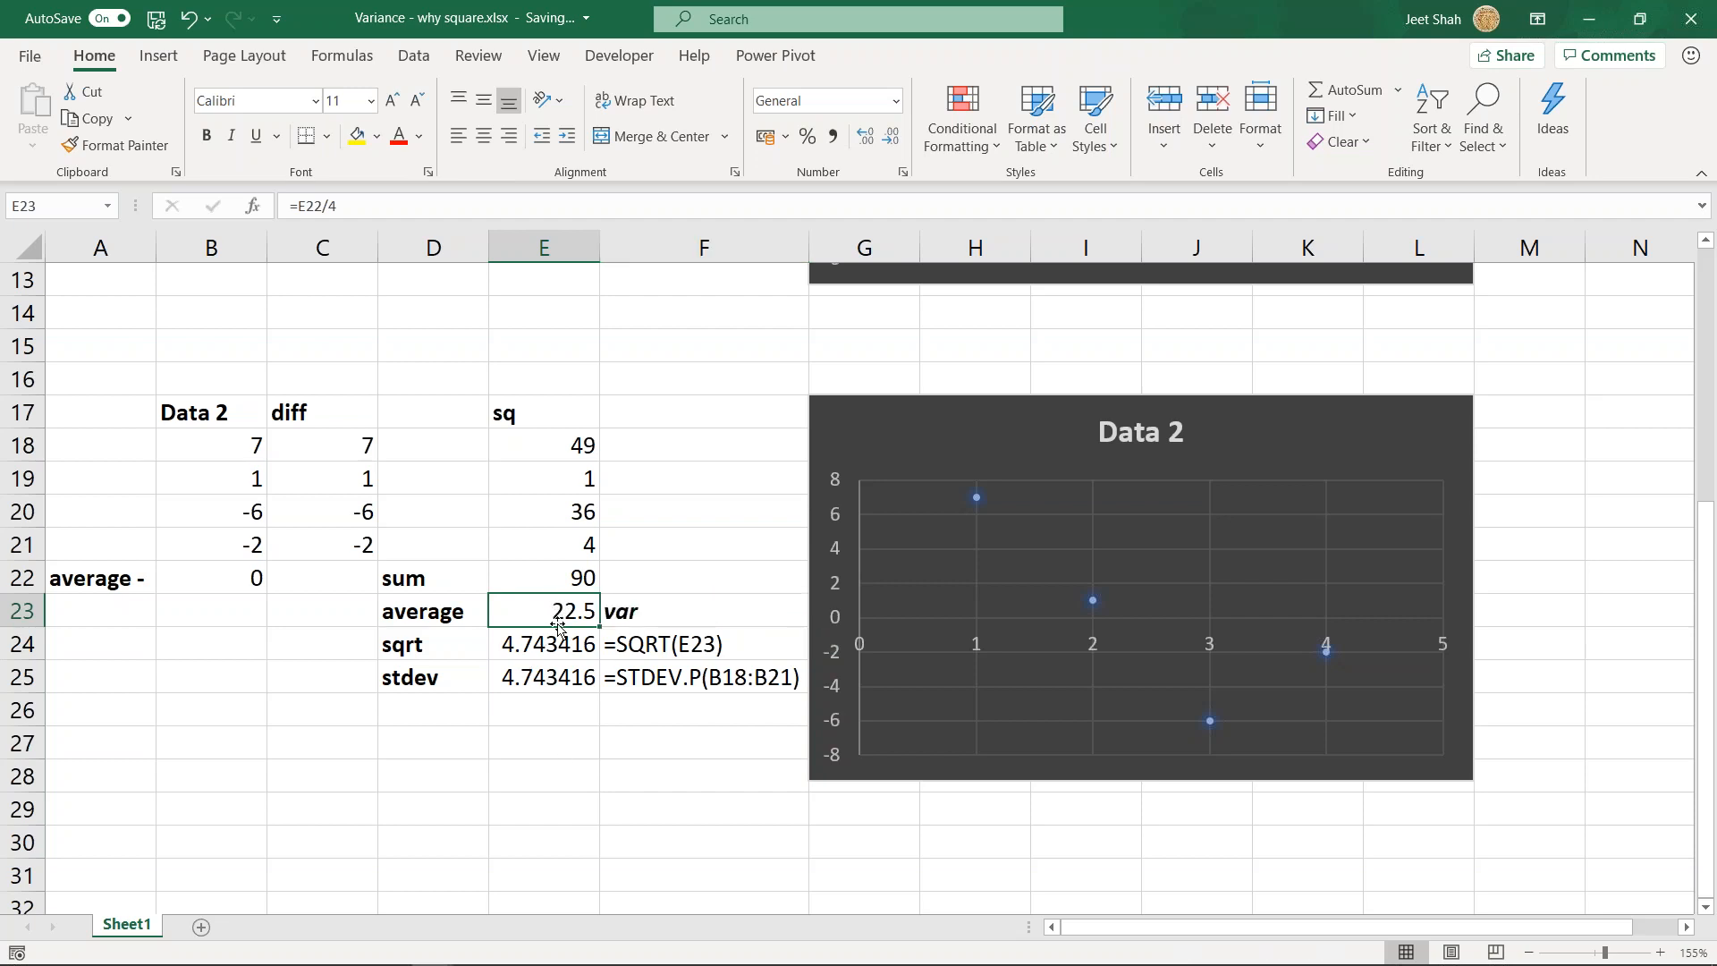
- Compare the squares and the variance label with the square root in E24 and the STDEV.P result in E25
{"action": "left_click_drag", "start_coordinate": [570, 462], "coordinate": [572, 581]}
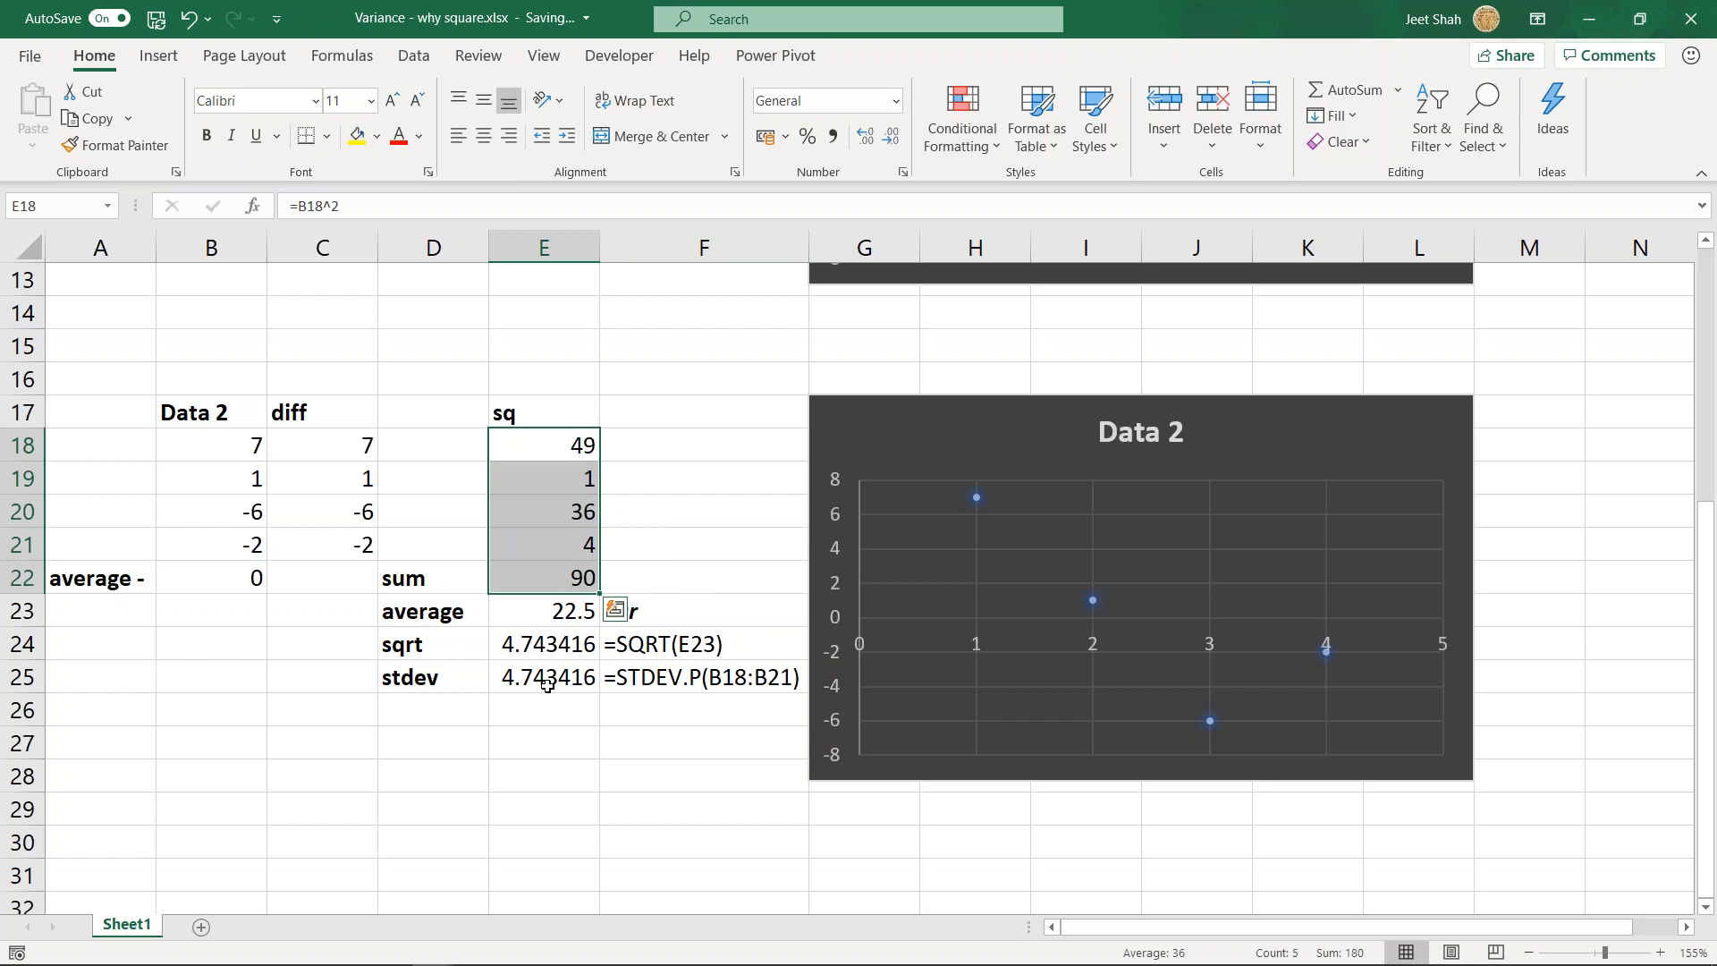
{"action": "left_click", "coordinate": [547, 684]}
{"action": "left_click", "coordinate": [562, 630]}
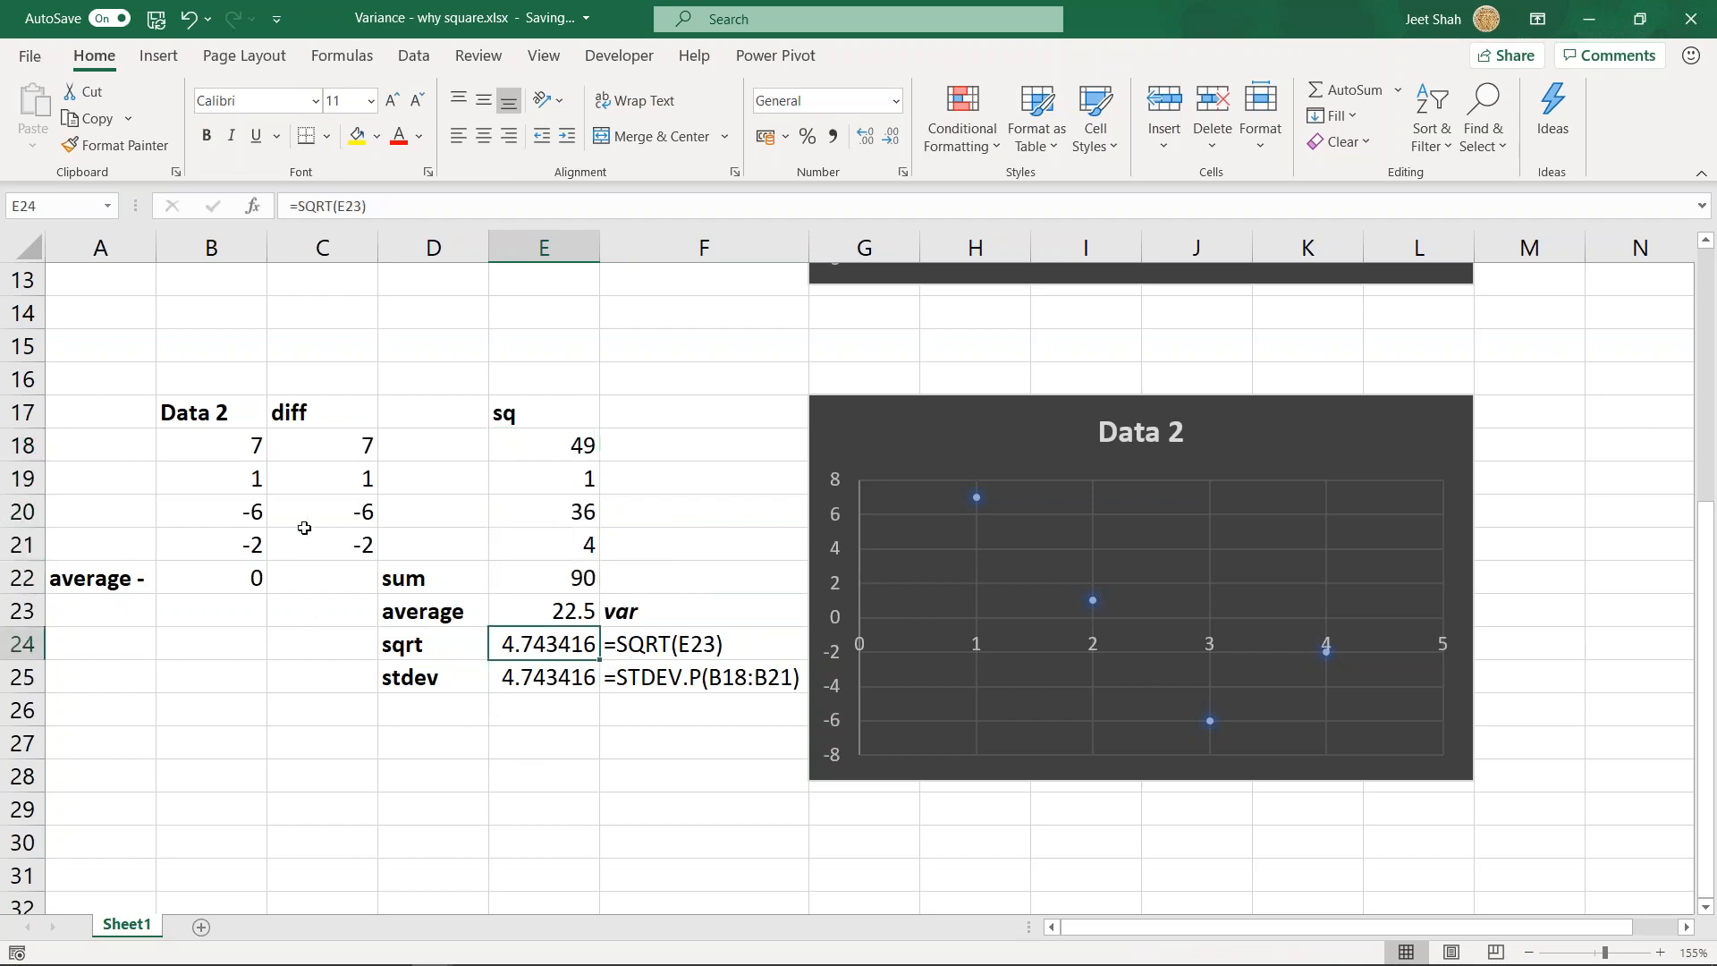
{"action": "left_click", "coordinate": [610, 610]}
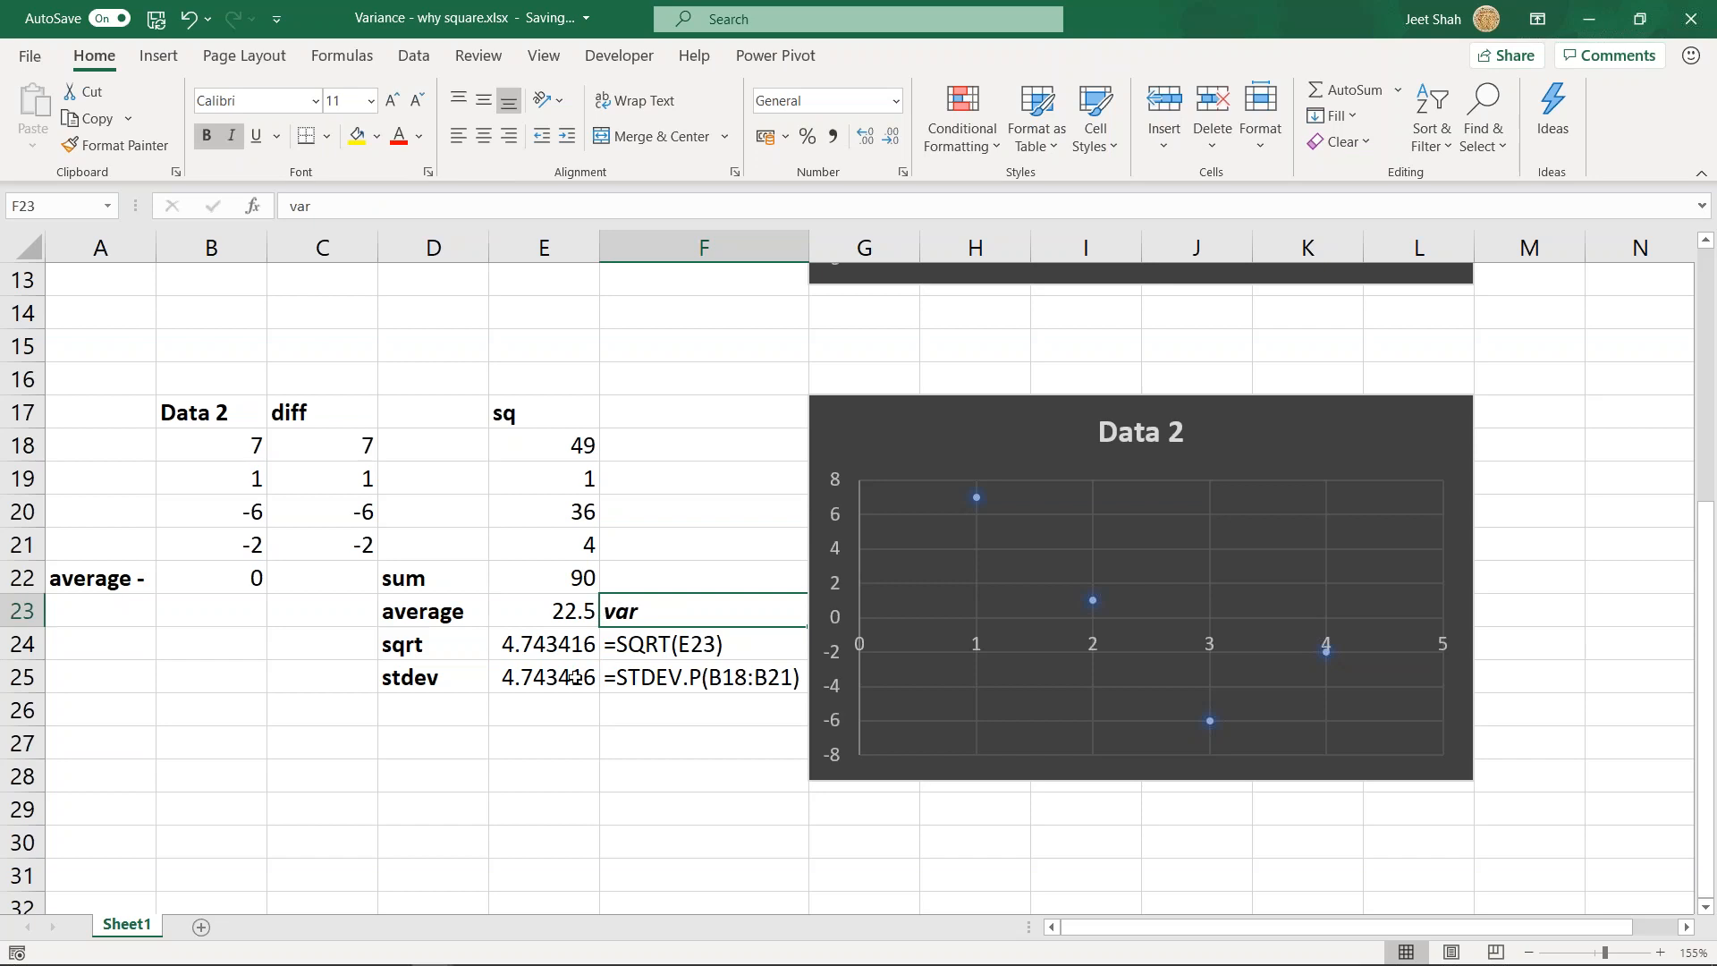
{"action": "left_click", "coordinate": [650, 679]}
- Review the whole Data 2 calculation block, focusing on the stdev row and its formula text in F25
{"action": "left_click_drag", "start_coordinate": [215, 446], "coordinate": [589, 718]}
{"action": "left_click", "coordinate": [413, 771]}
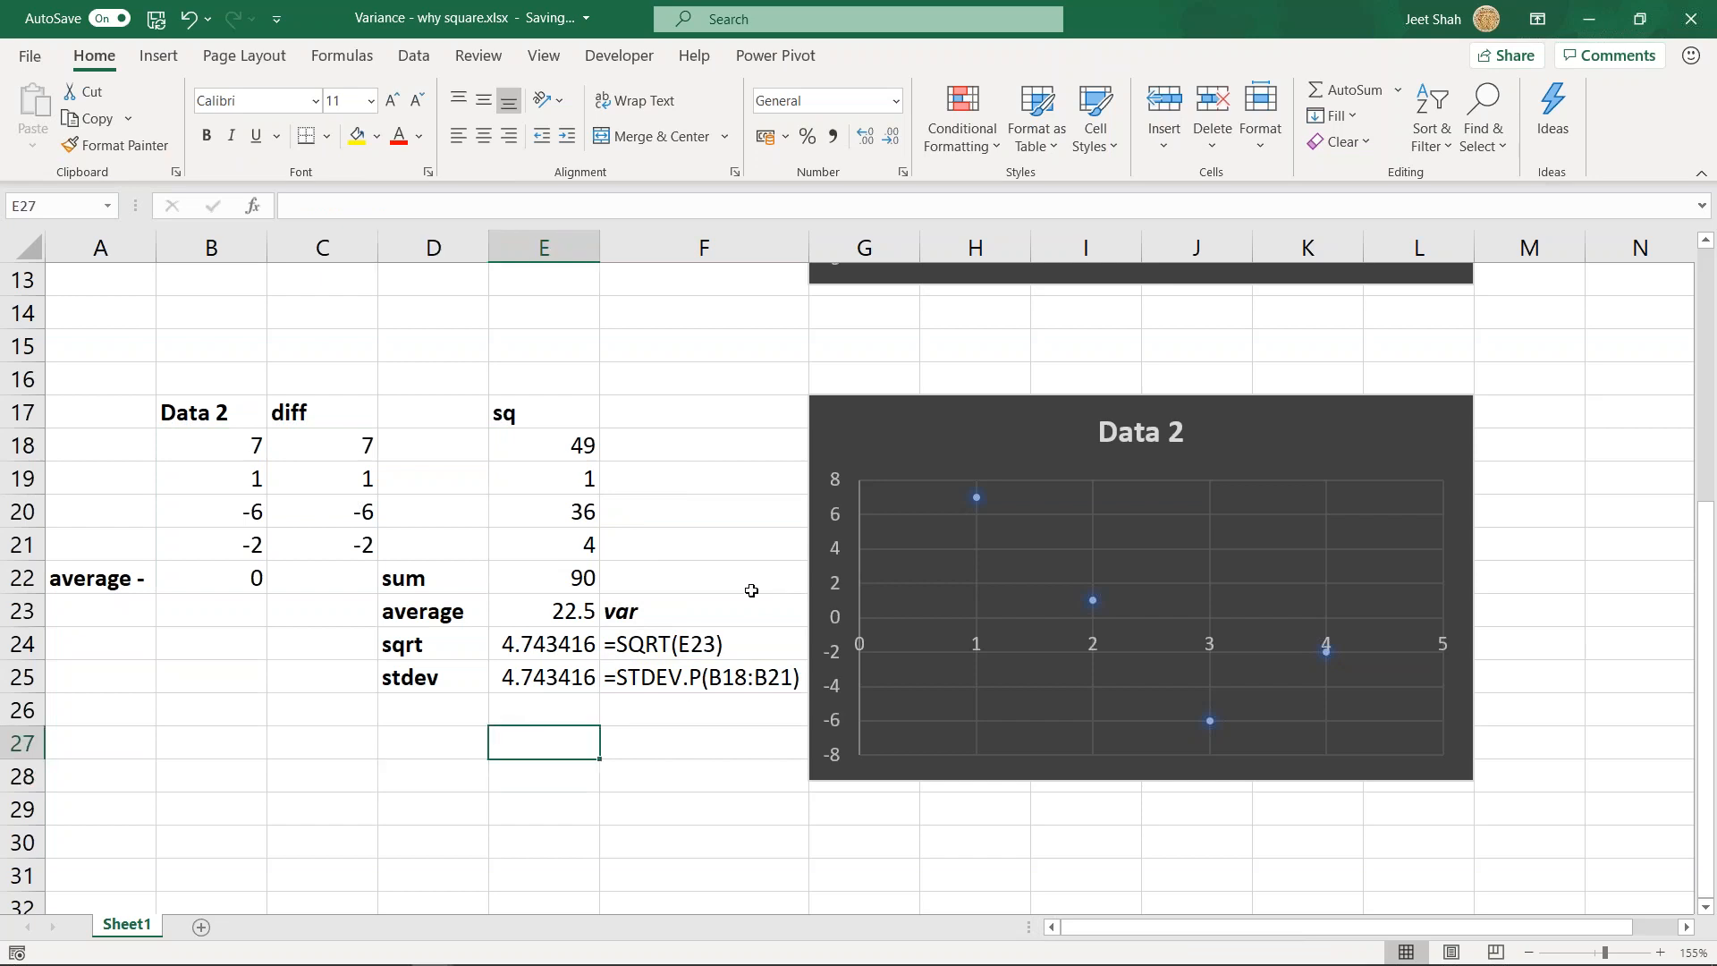
{"action": "left_click", "coordinate": [293, 710]}
{"action": "left_click_drag", "start_coordinate": [434, 677], "coordinate": [670, 677]}
{"action": "left_click", "coordinate": [670, 677]}
- Begin a standard deviation formula in D27 and compare the descriptions of STDEV.P and STDEV.S
{"action": "left_click", "coordinate": [438, 743]}
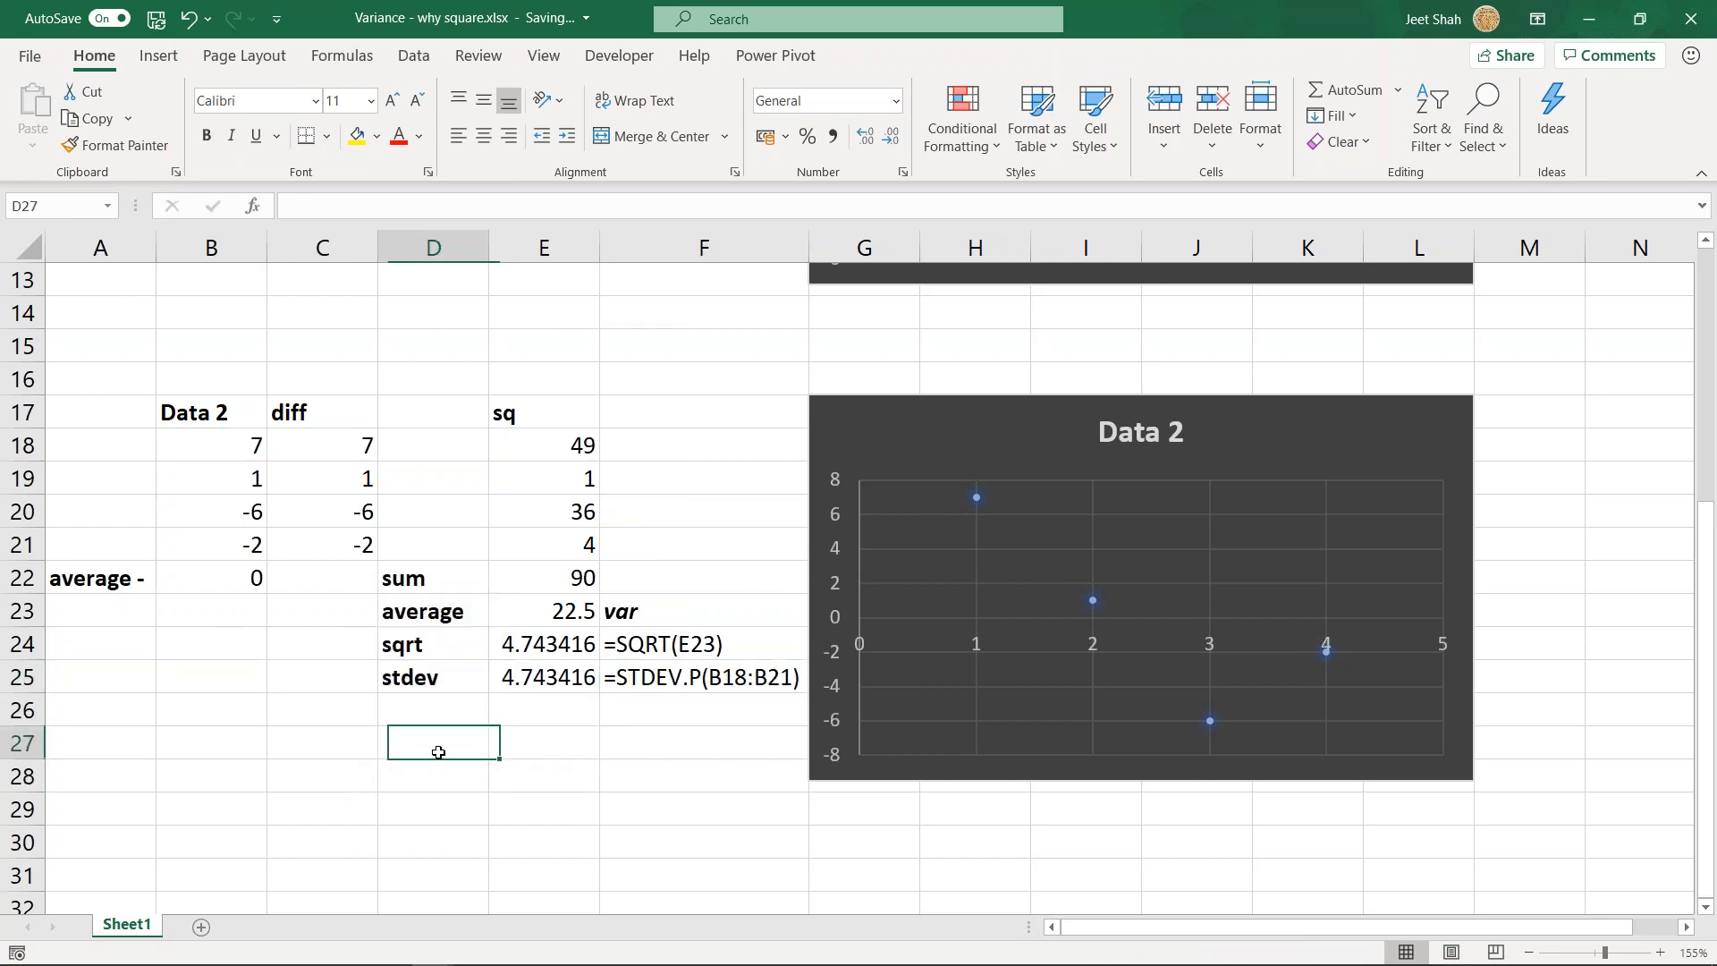
{"action": "type", "text": "=std"}
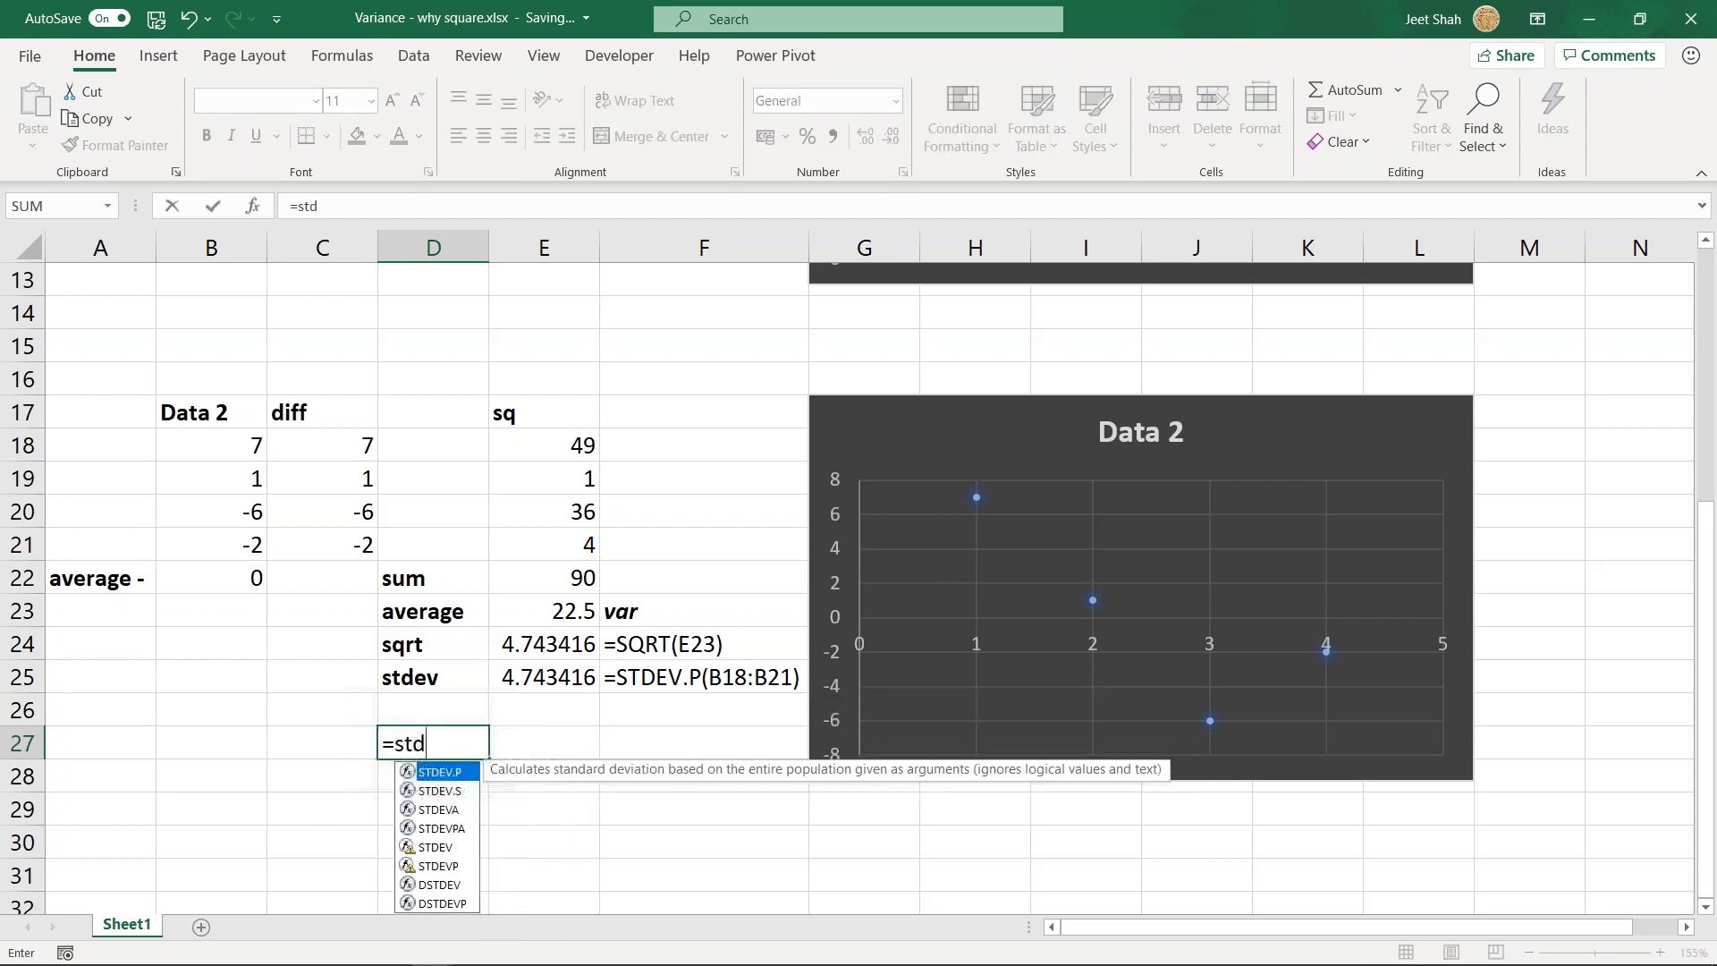
{"action": "key", "text": "Down"}
{"action": "key", "text": "Up"}
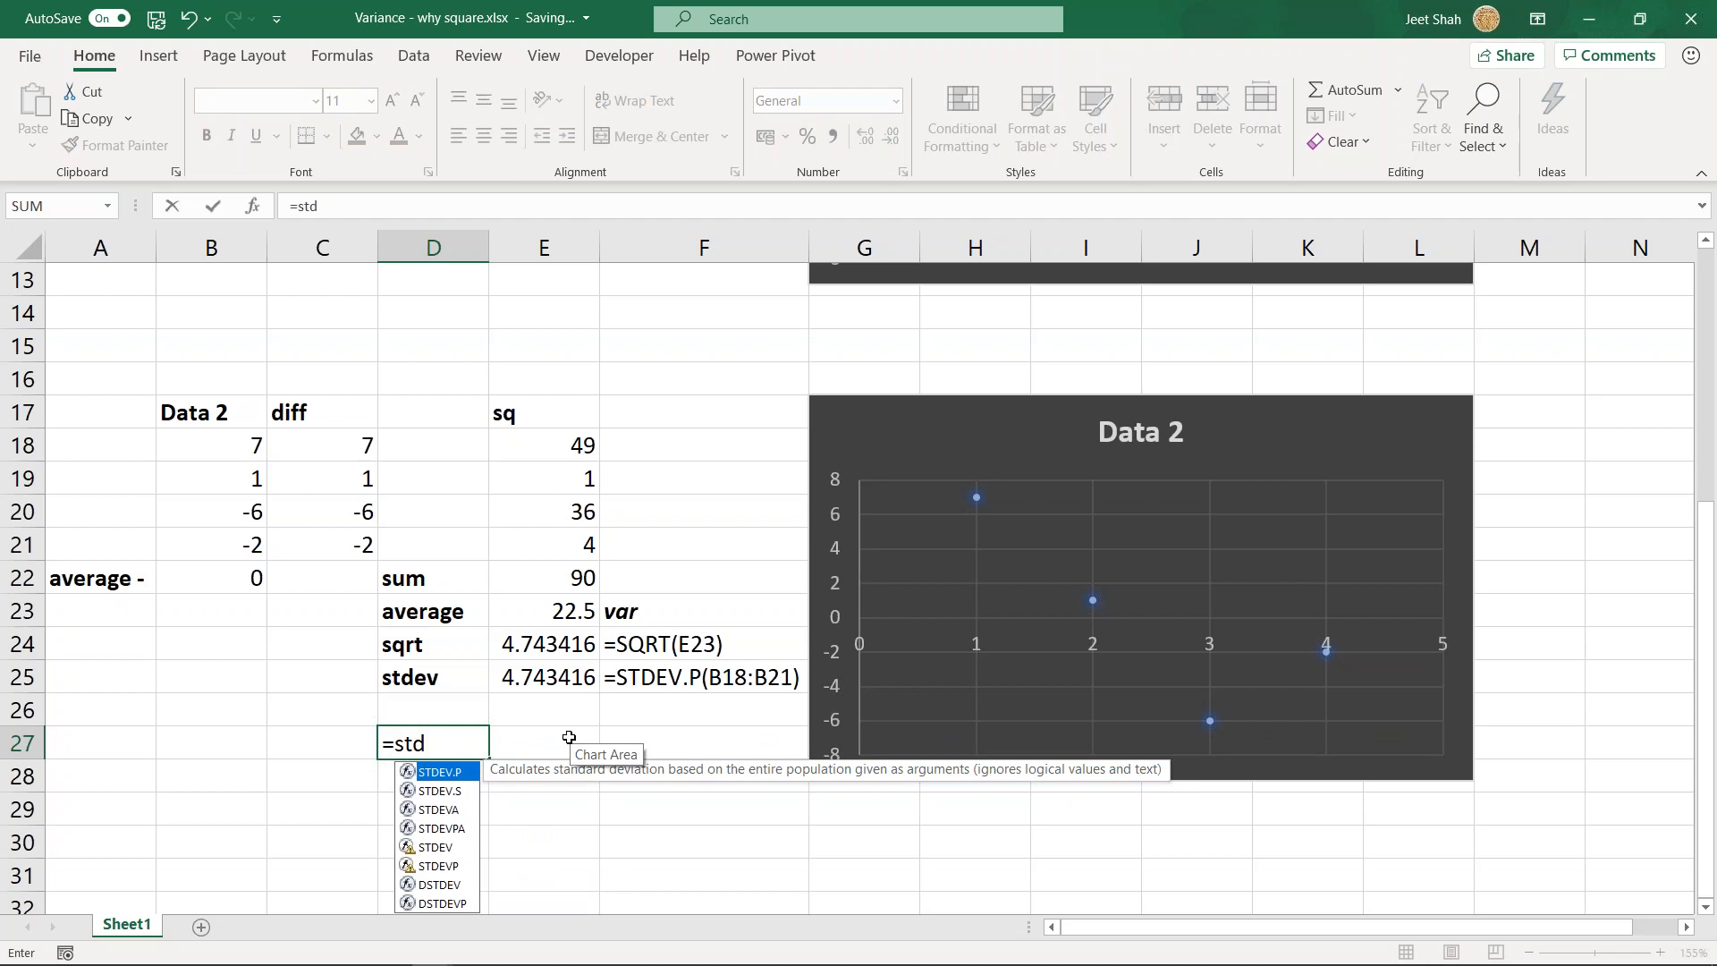
{"action": "key", "text": "Down"}
{"action": "key", "text": "Up"}
{"action": "key", "text": "Down"}
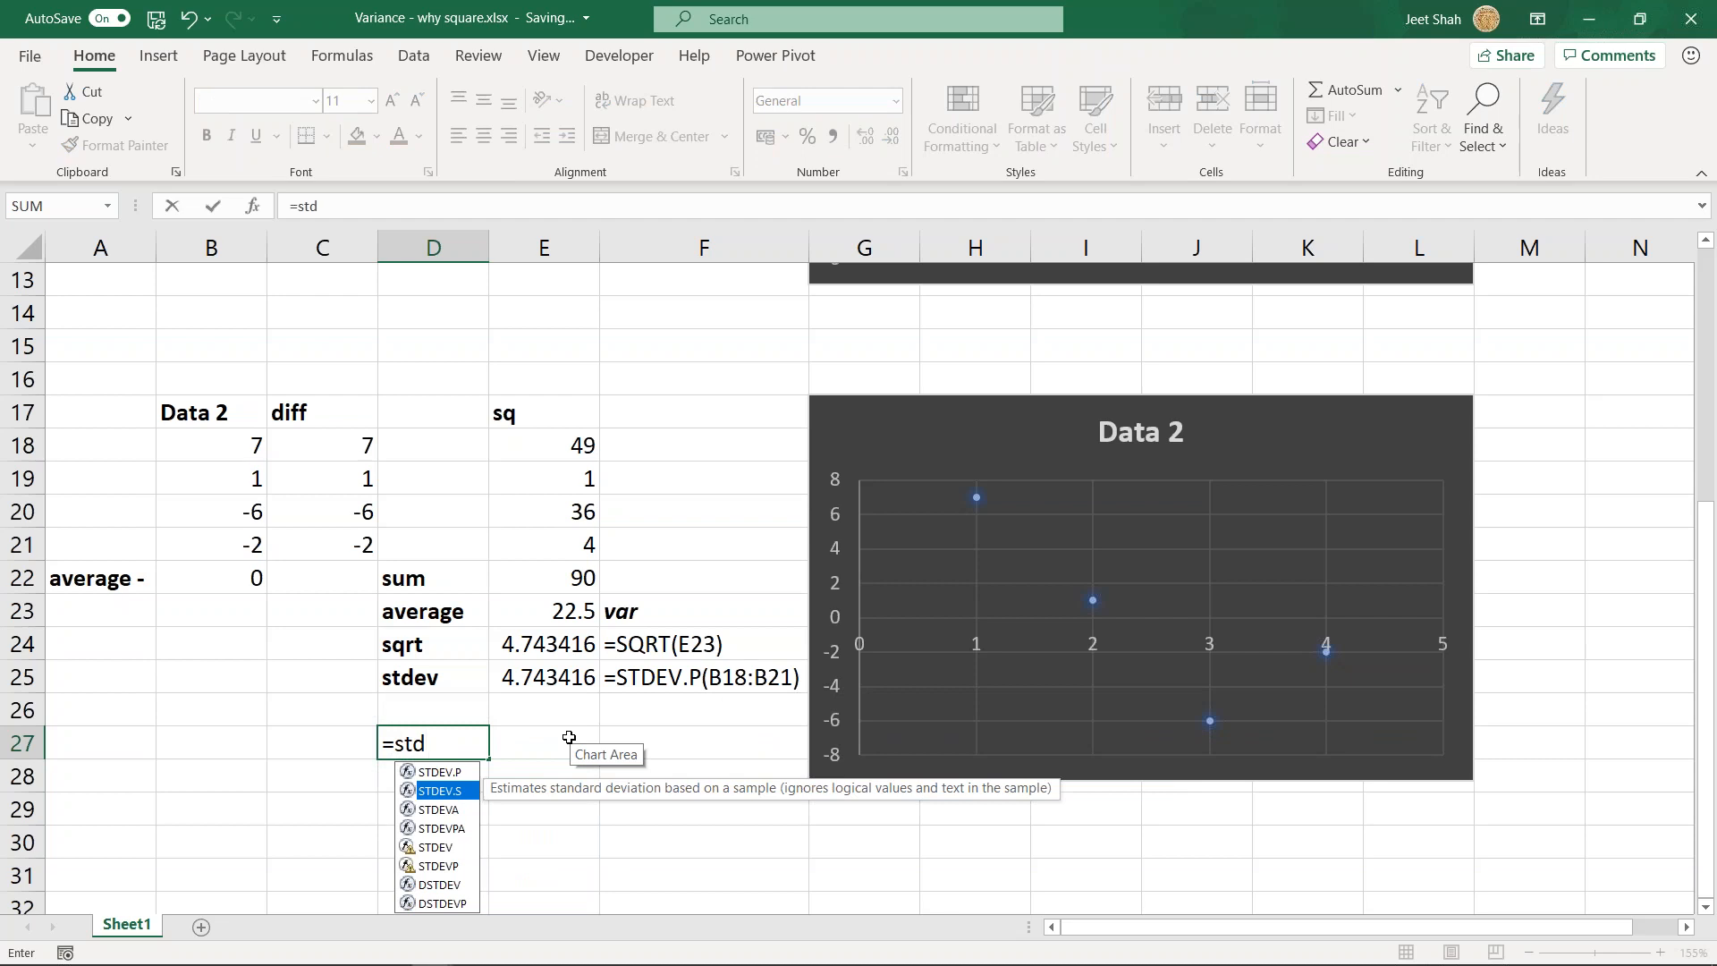
{"action": "key", "text": "Up"}
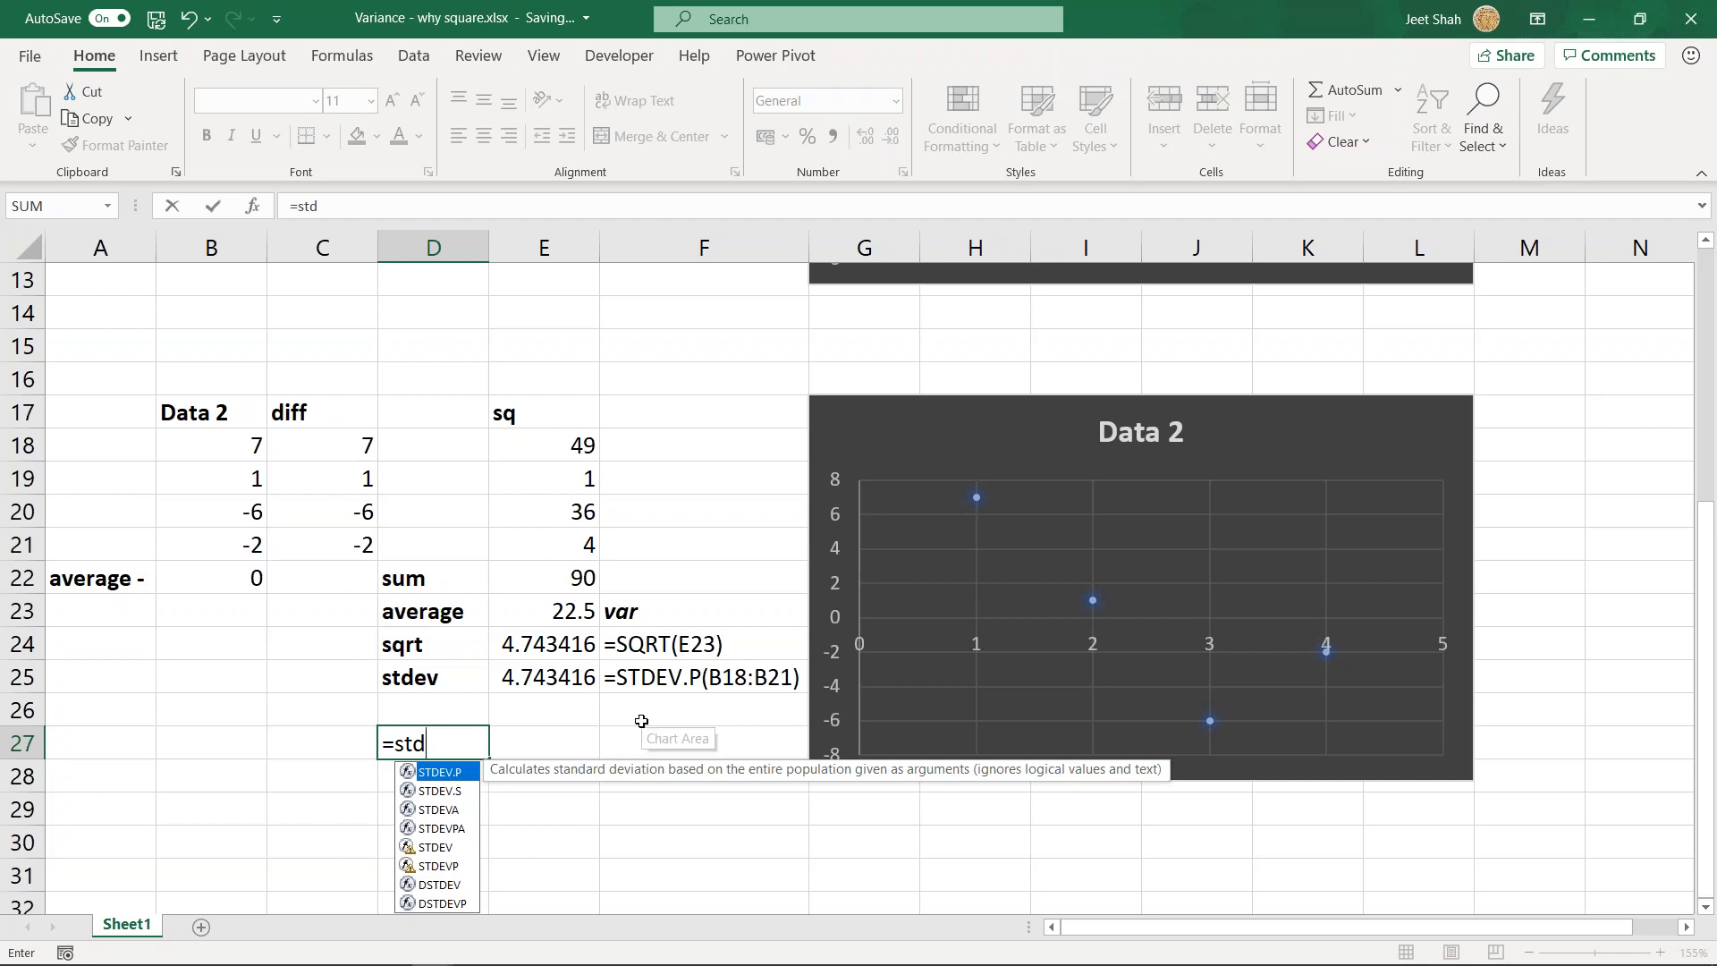
{"action": "key", "text": "Down"}
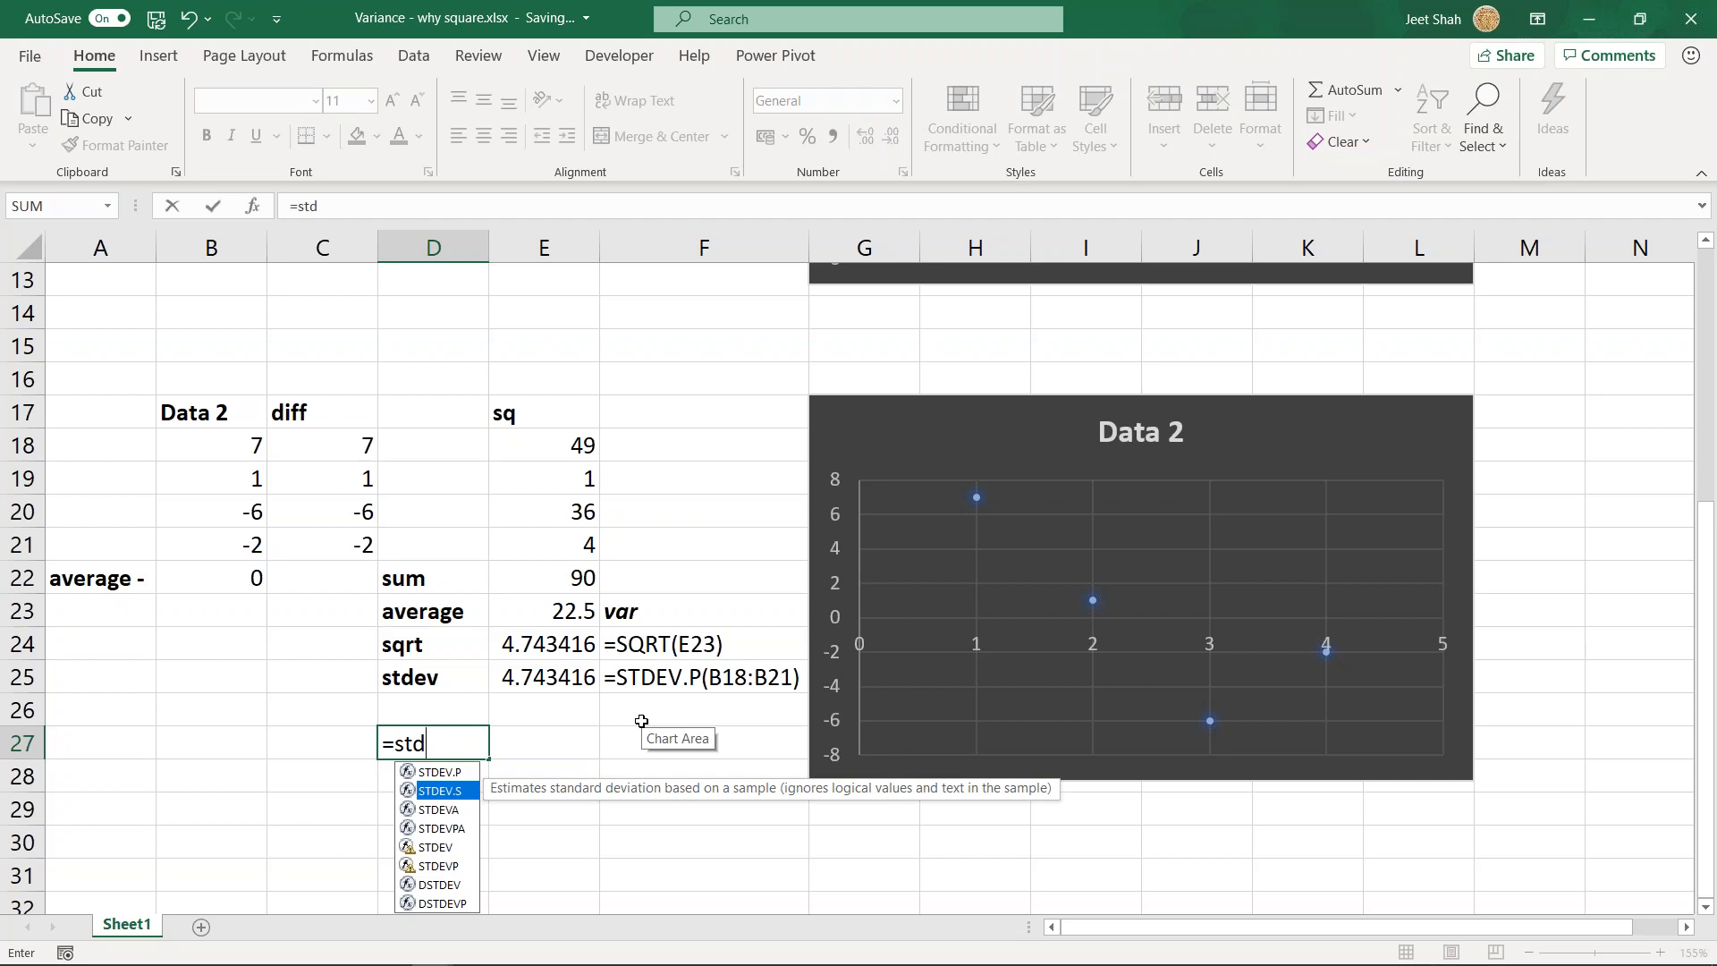
{"action": "key", "text": "Up"}
- Complete D27 as STDEV.P over B18:B21 and compare it with the stdev result in E25
{"action": "key", "text": "Tab"}
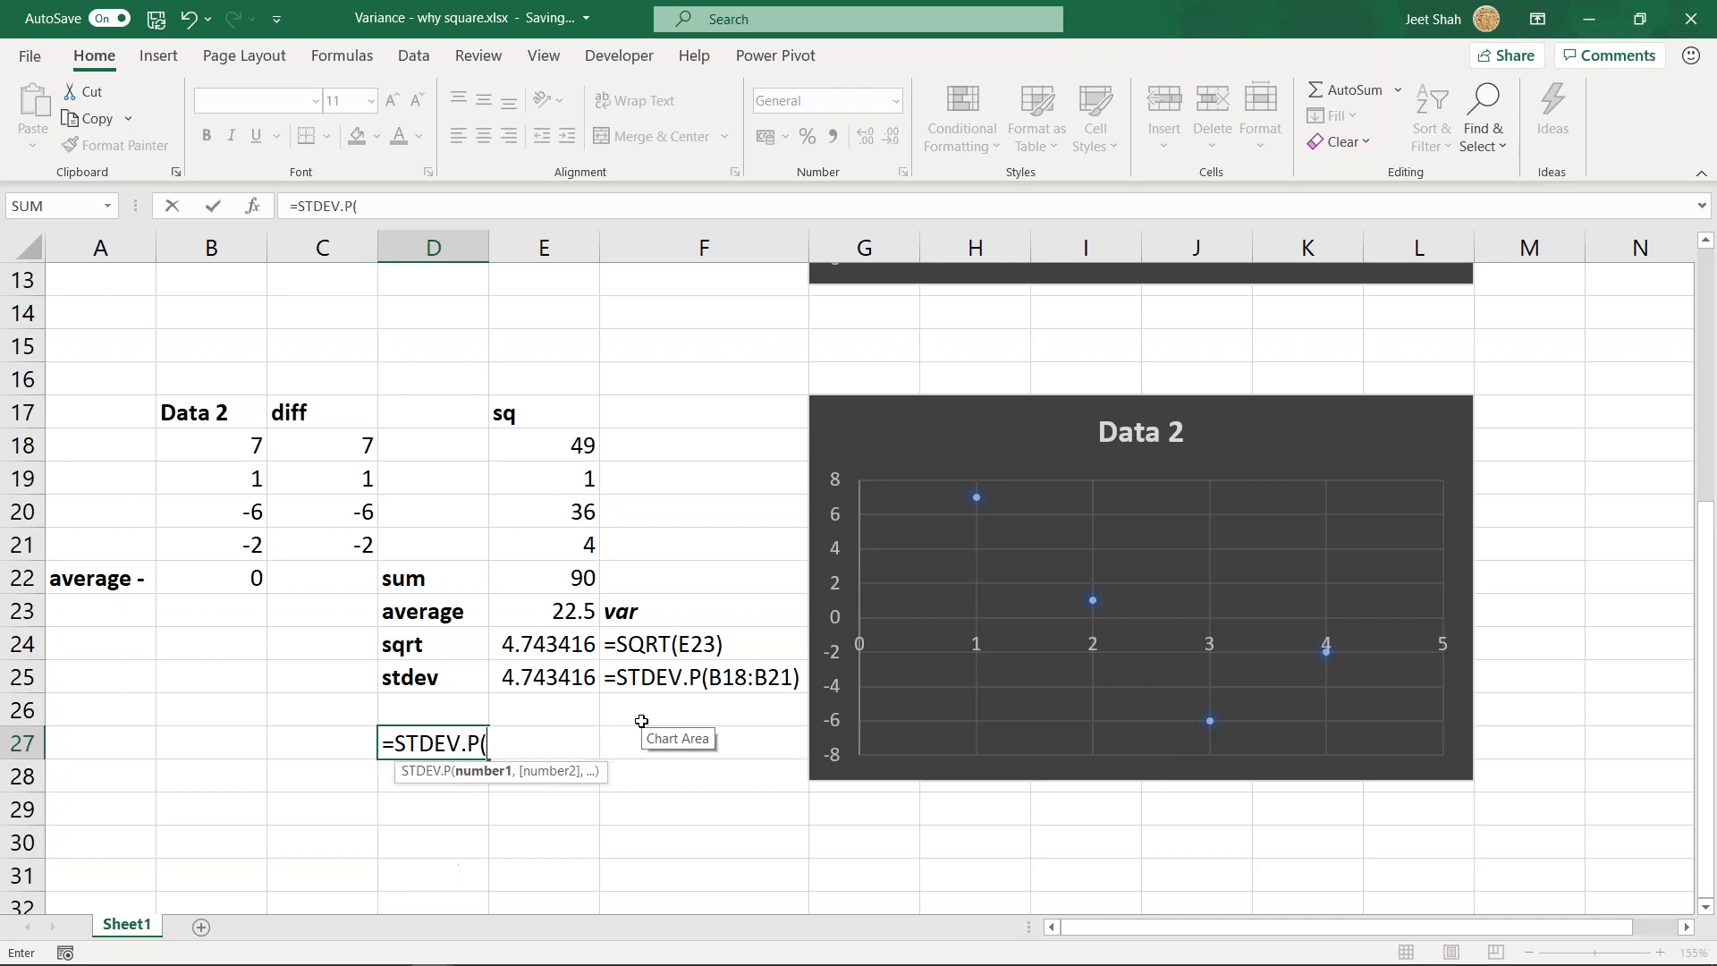
{"action": "left_click_drag", "start_coordinate": [234, 449], "coordinate": [233, 540]}
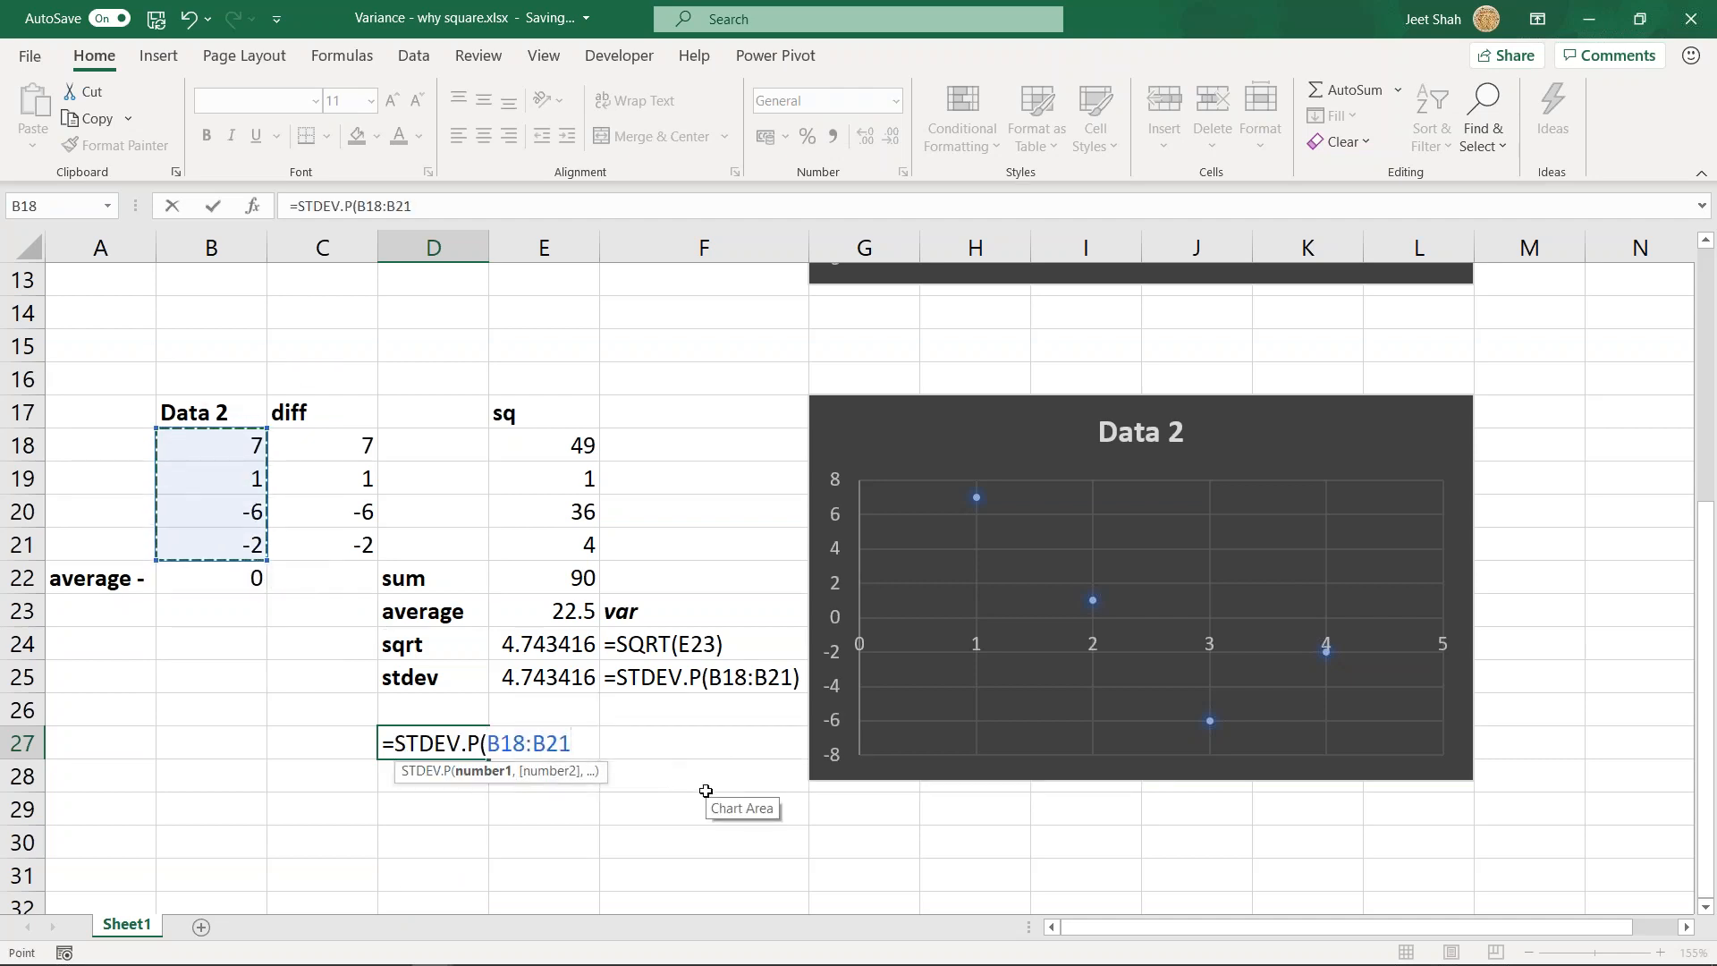
{"action": "key", "text": "Return"}
{"action": "key", "text": "Up"}
{"action": "left_click", "coordinate": [537, 678]}
{"action": "left_click", "coordinate": [438, 743]}
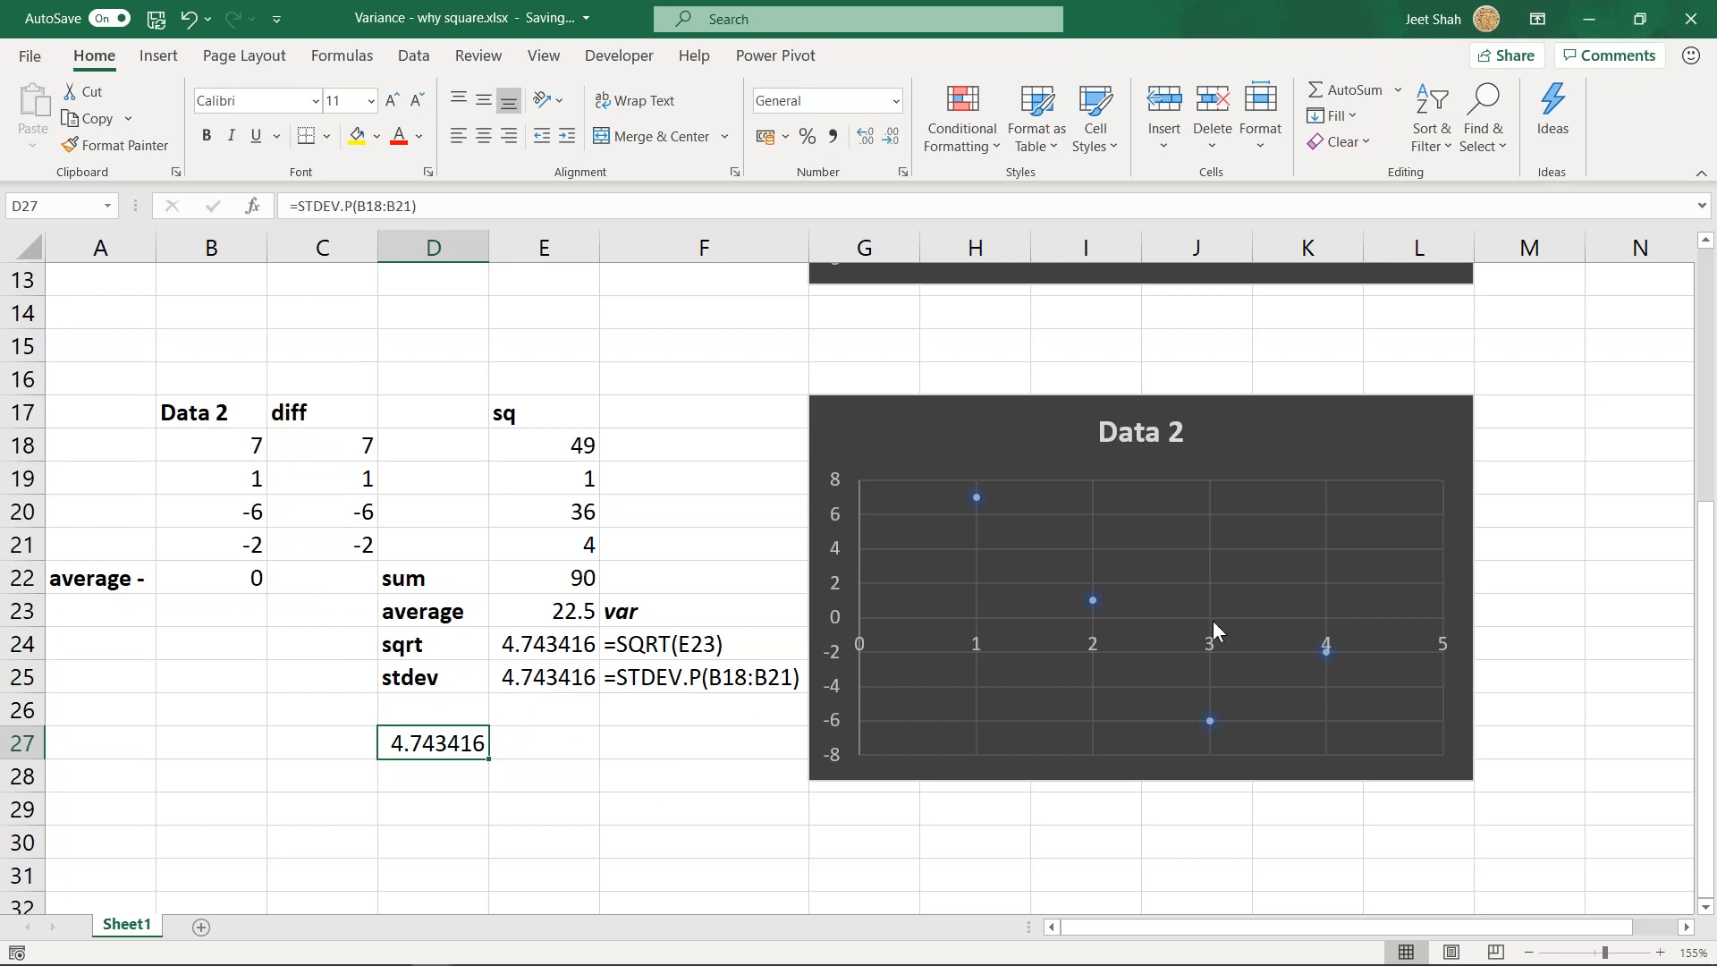
- Clear the trial standard deviation formula from D27
{"action": "key", "text": "Return"}
{"action": "key", "text": "Up"}
{"action": "key", "text": "Delete"}
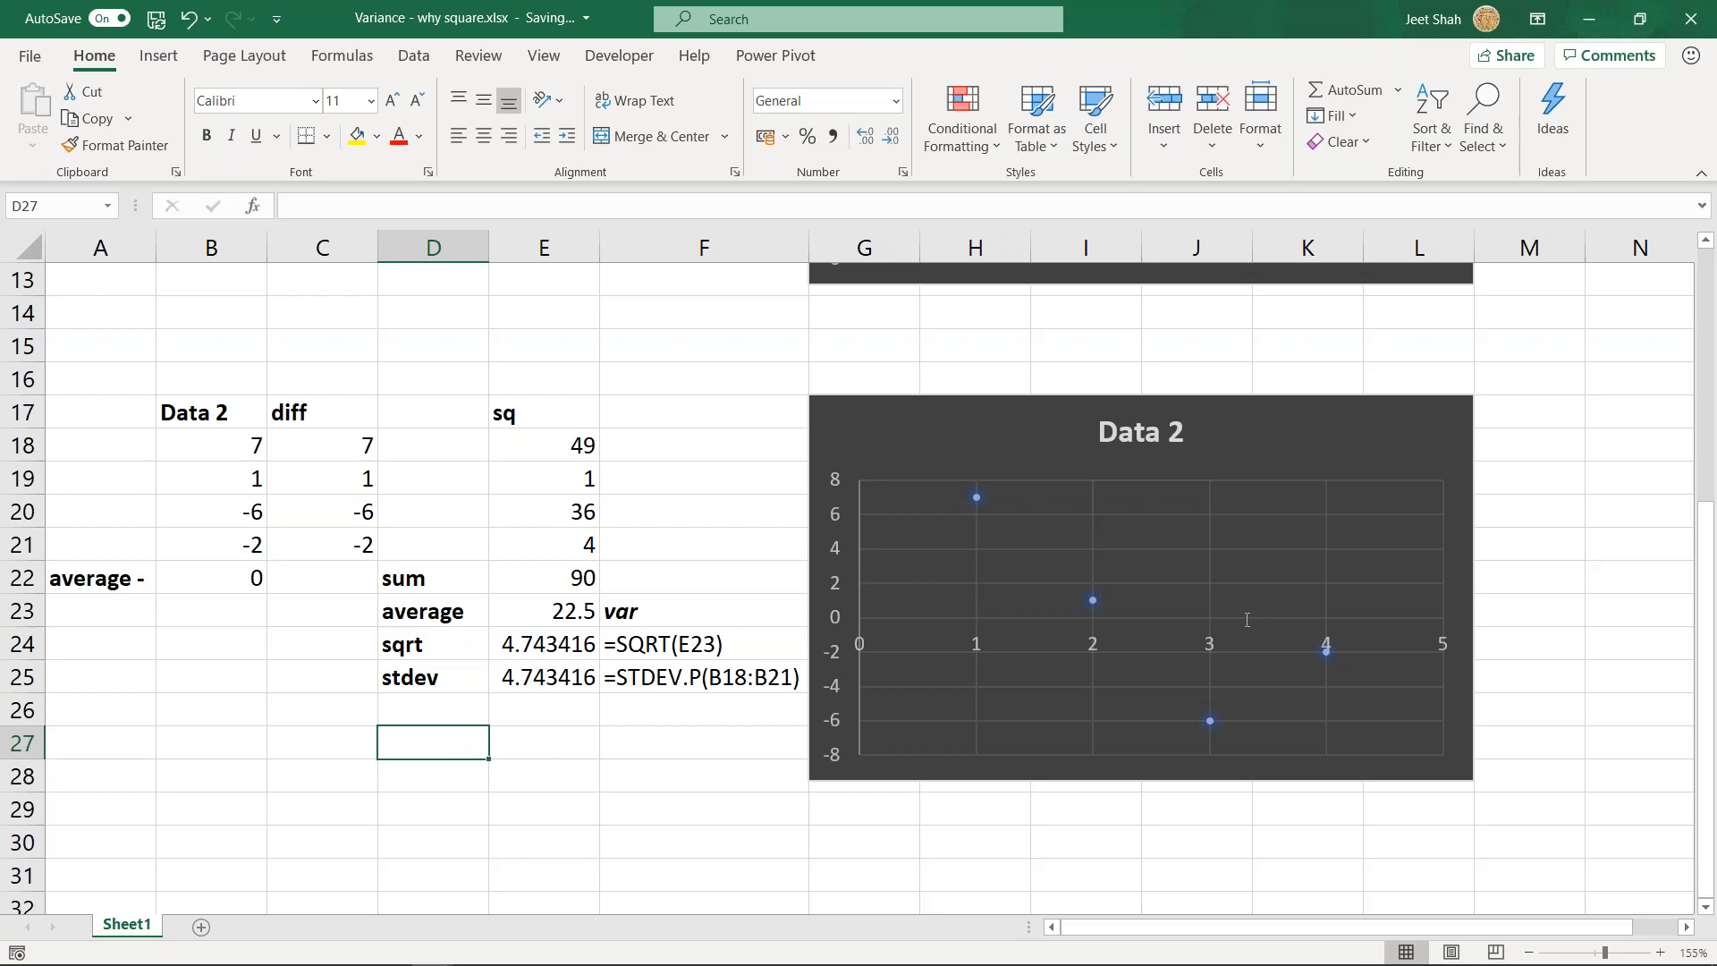
- Close the Variance - why square.xlsx workbook and return to the VARIANCE and STD sheet of Statistics-101.xlsm
{"action": "left_click", "coordinate": [707, 769]}
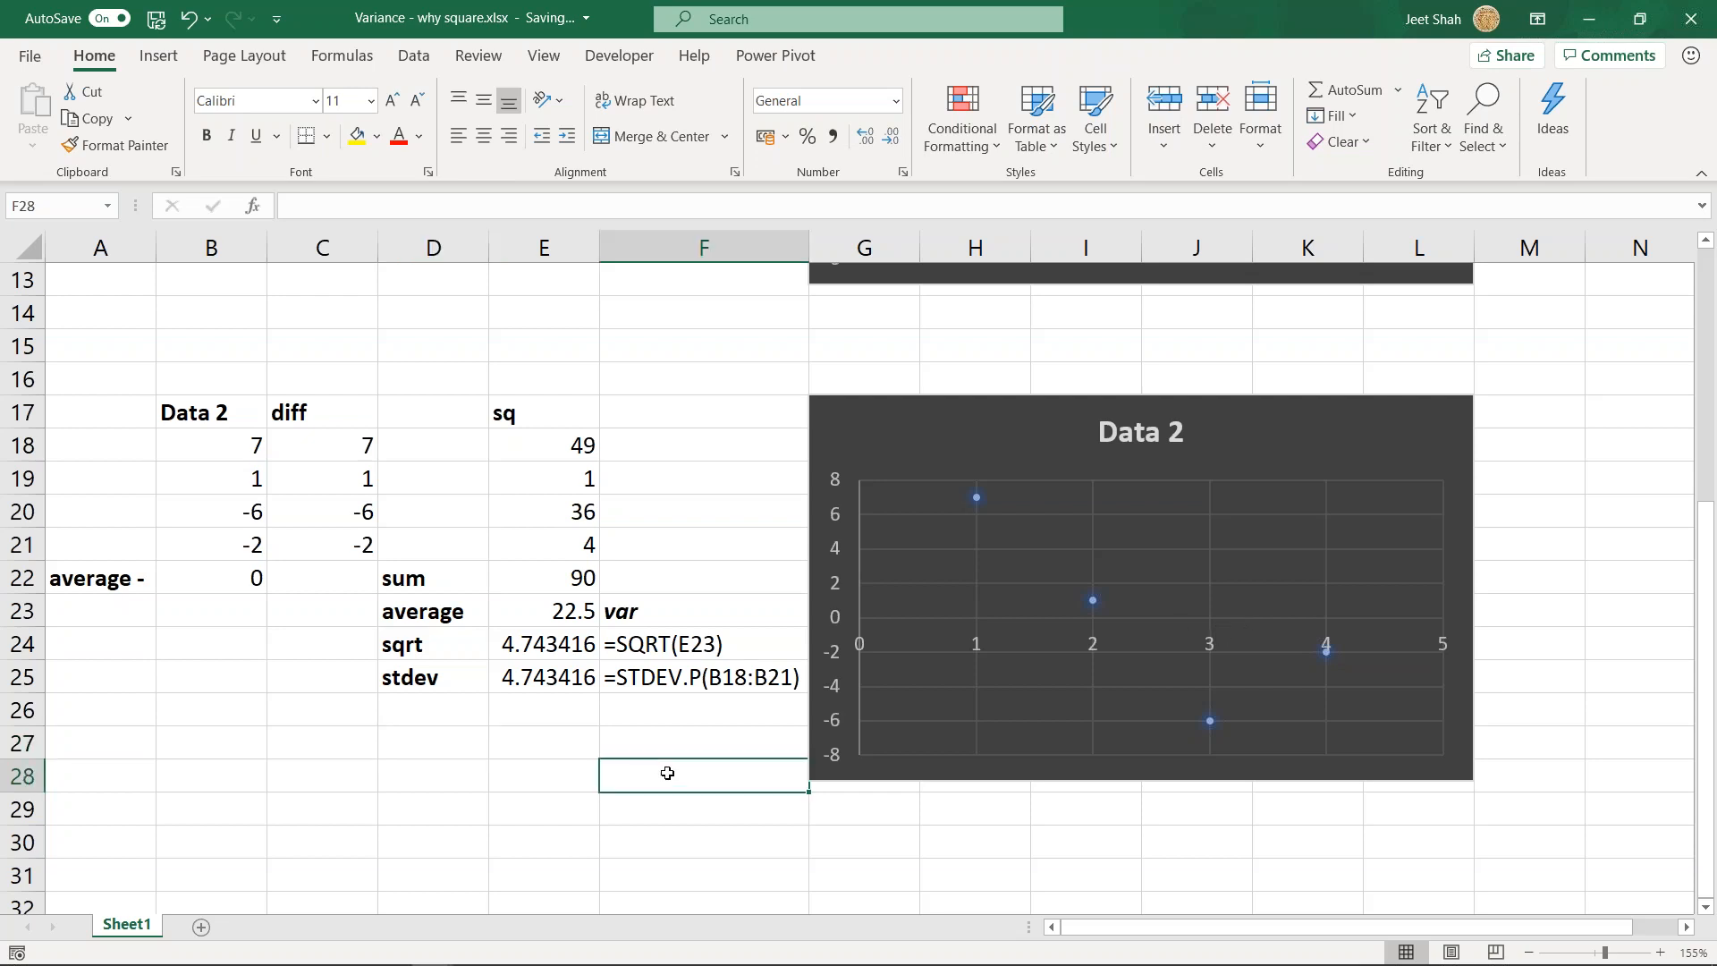
{"action": "left_click", "coordinate": [1693, 22]}
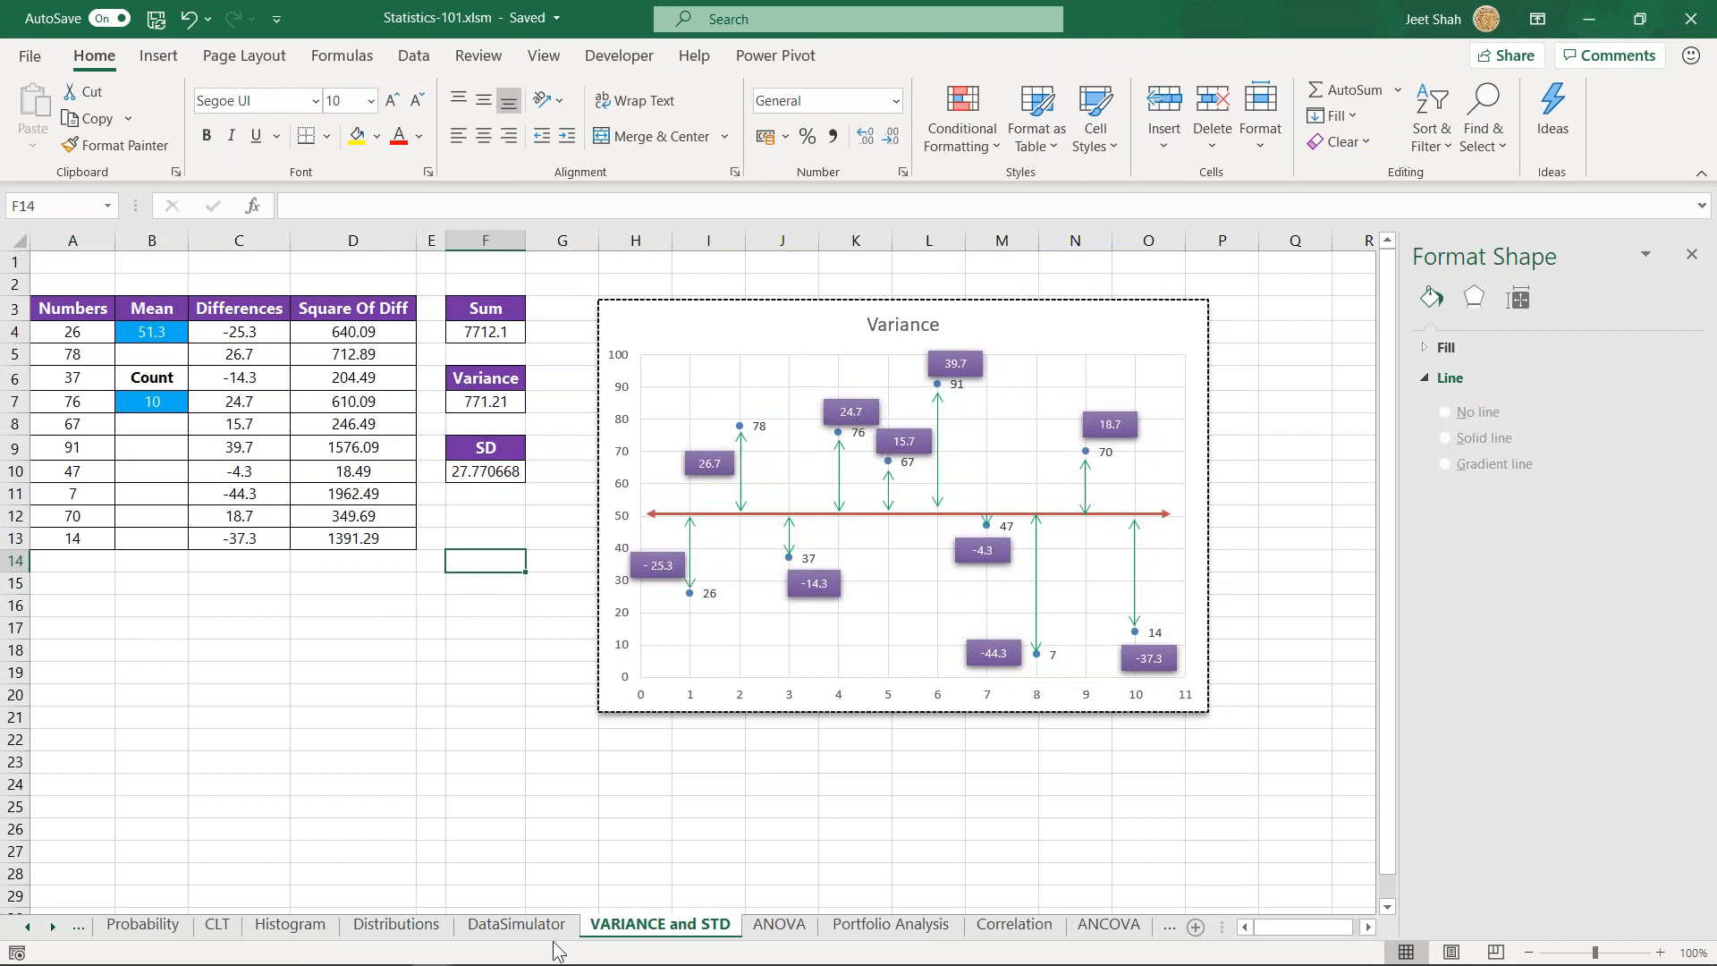
{"action": "left_click", "coordinate": [512, 647]}
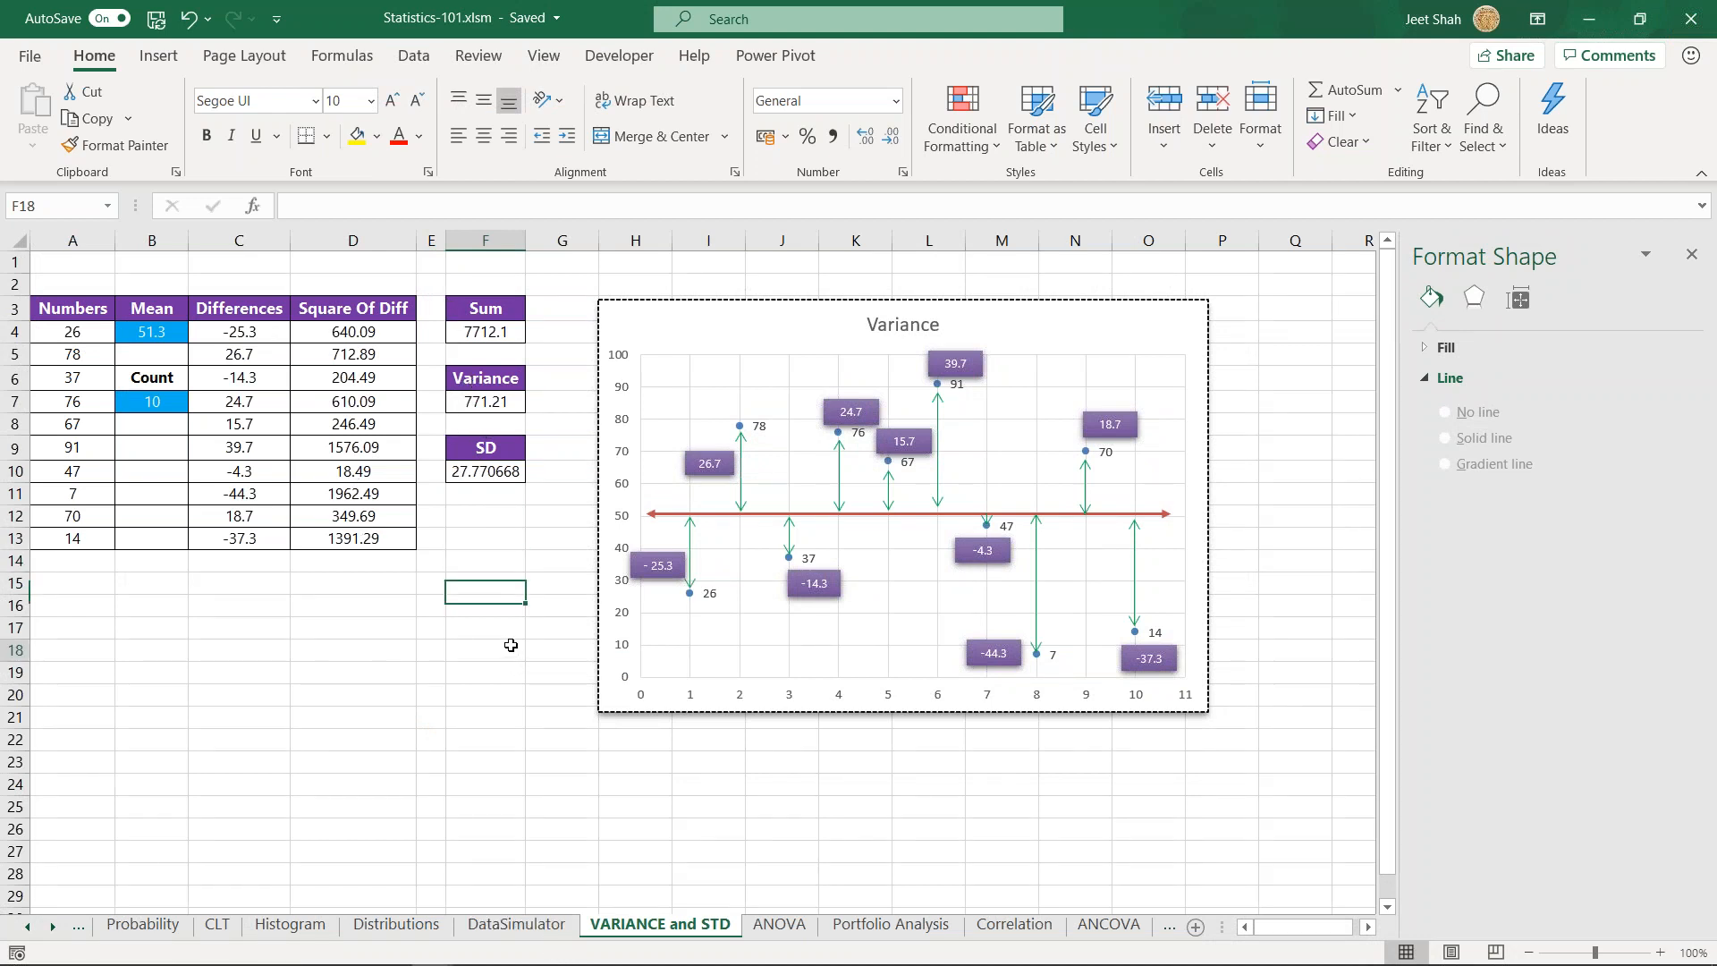
- Review the Spread statistics (Range, Variance and STD) in the DataSimulator sheet's summary table
{"action": "left_click", "coordinate": [489, 929]}
{"action": "left_click_drag", "start_coordinate": [214, 555], "coordinate": [527, 535]}
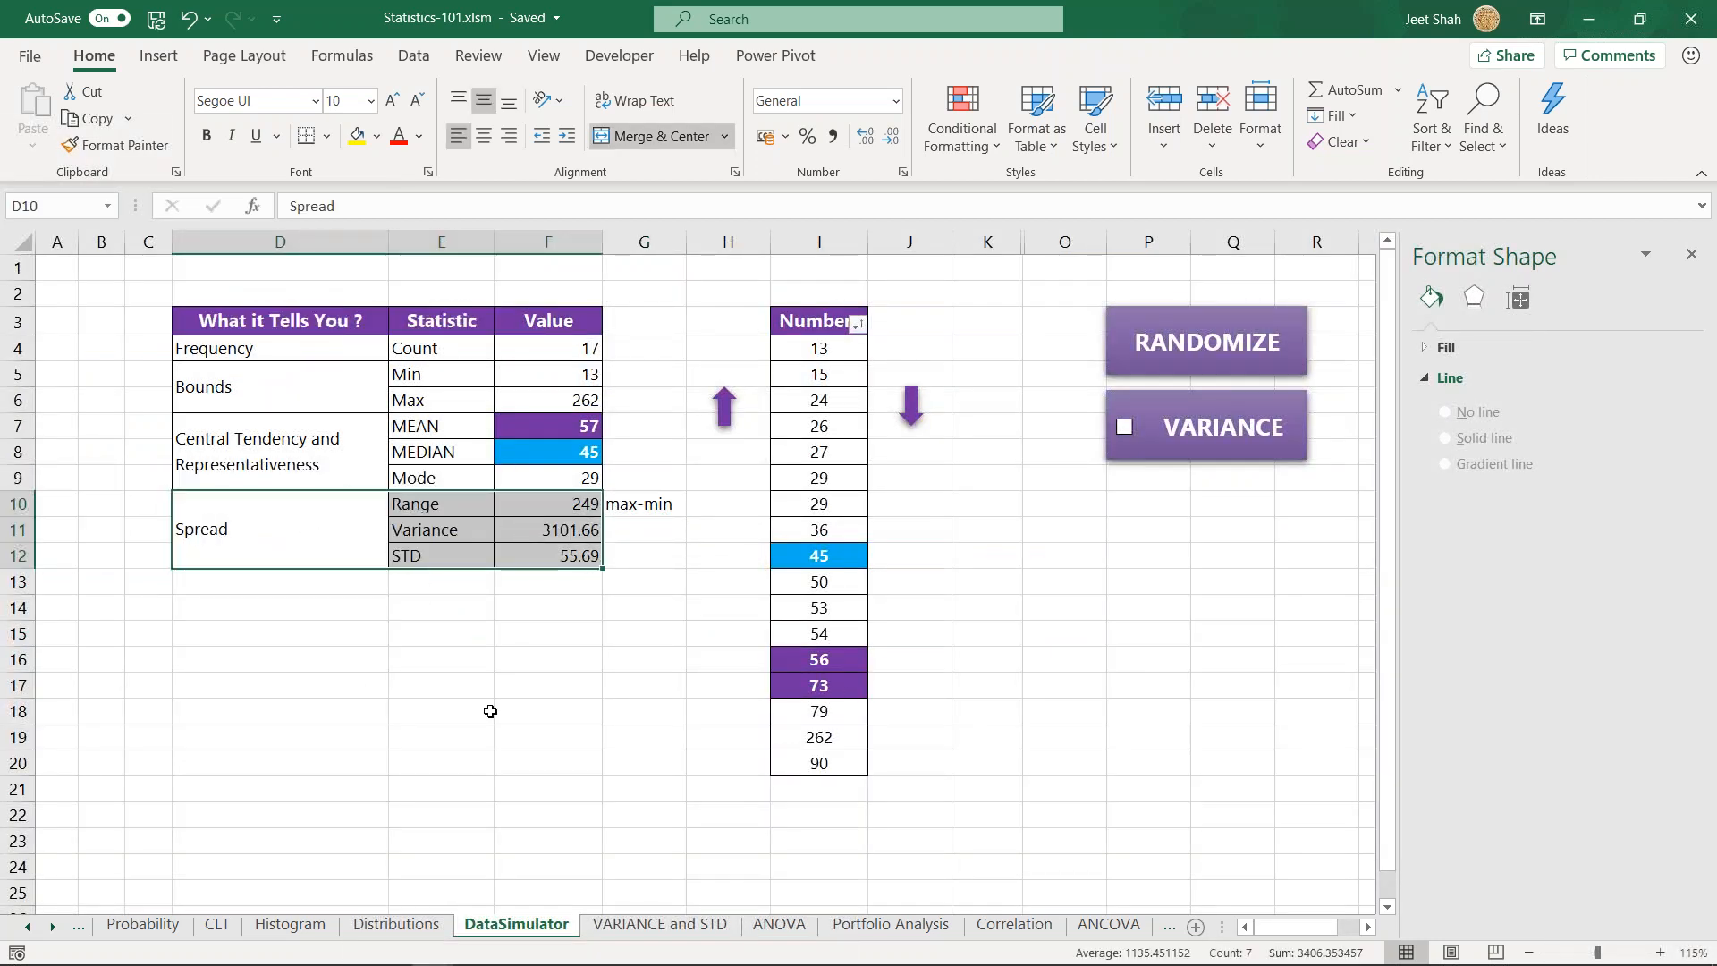
{"action": "left_click", "coordinate": [478, 609]}
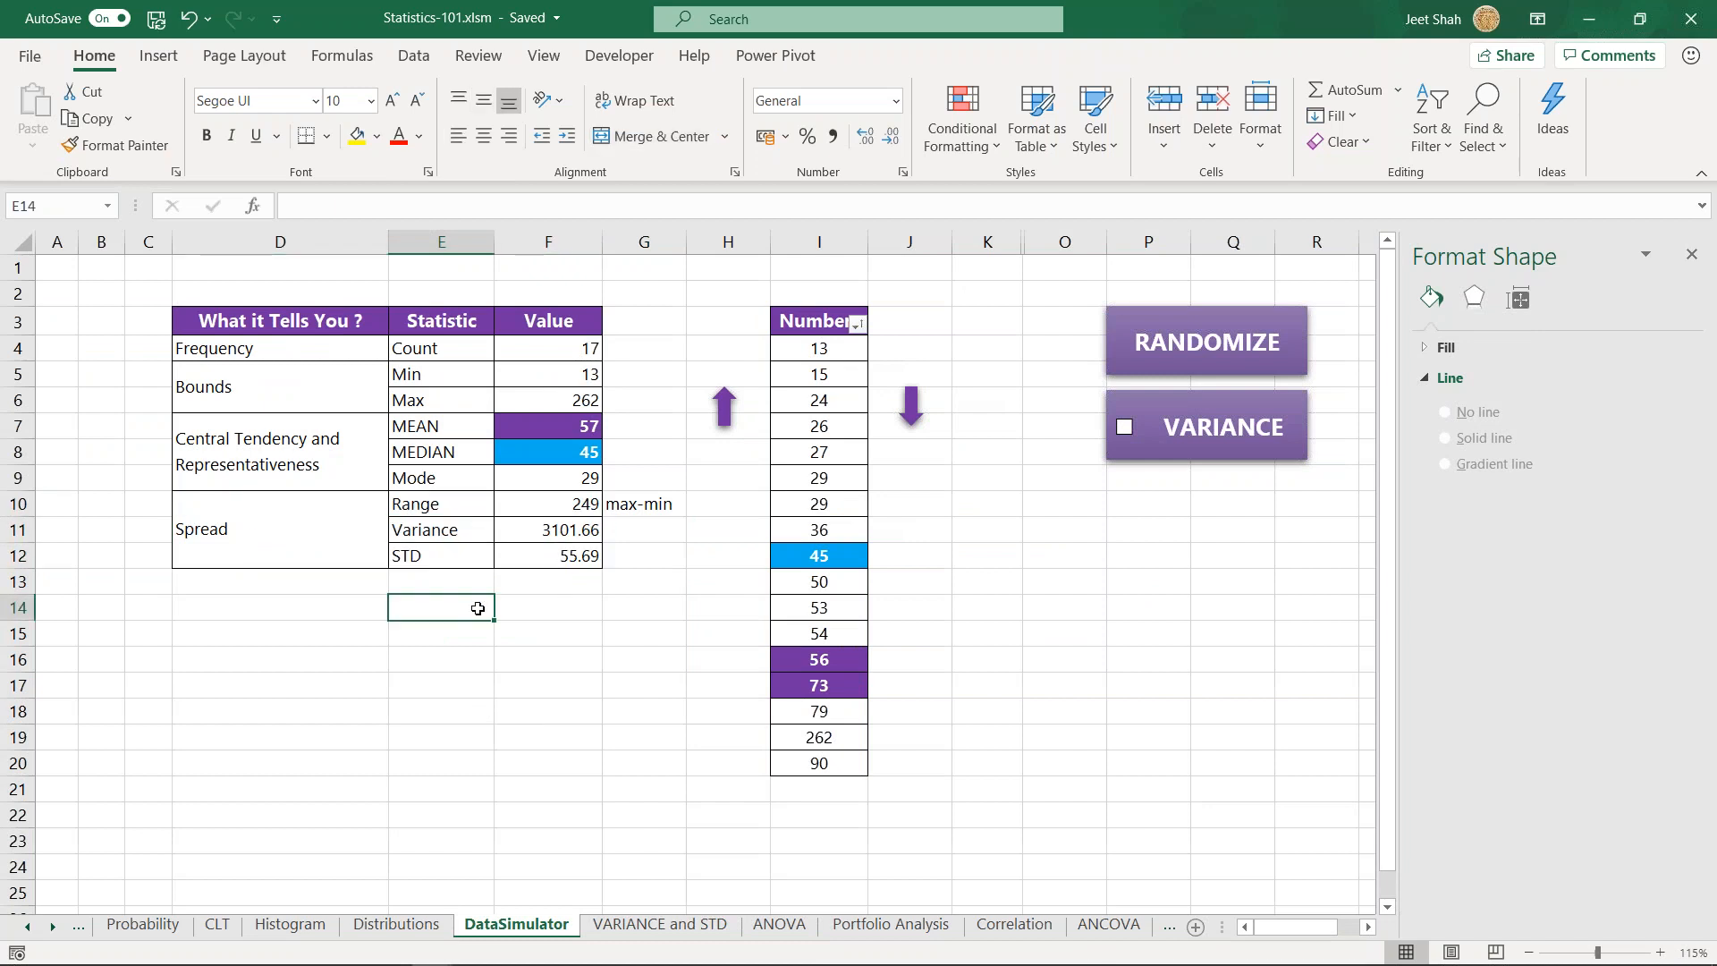
- Return to the VARIANCE and STD sheet and inspect the SD formula in F10 alongside the Variance chart
{"action": "left_click", "coordinate": [703, 934]}
{"action": "left_click", "coordinate": [430, 605]}
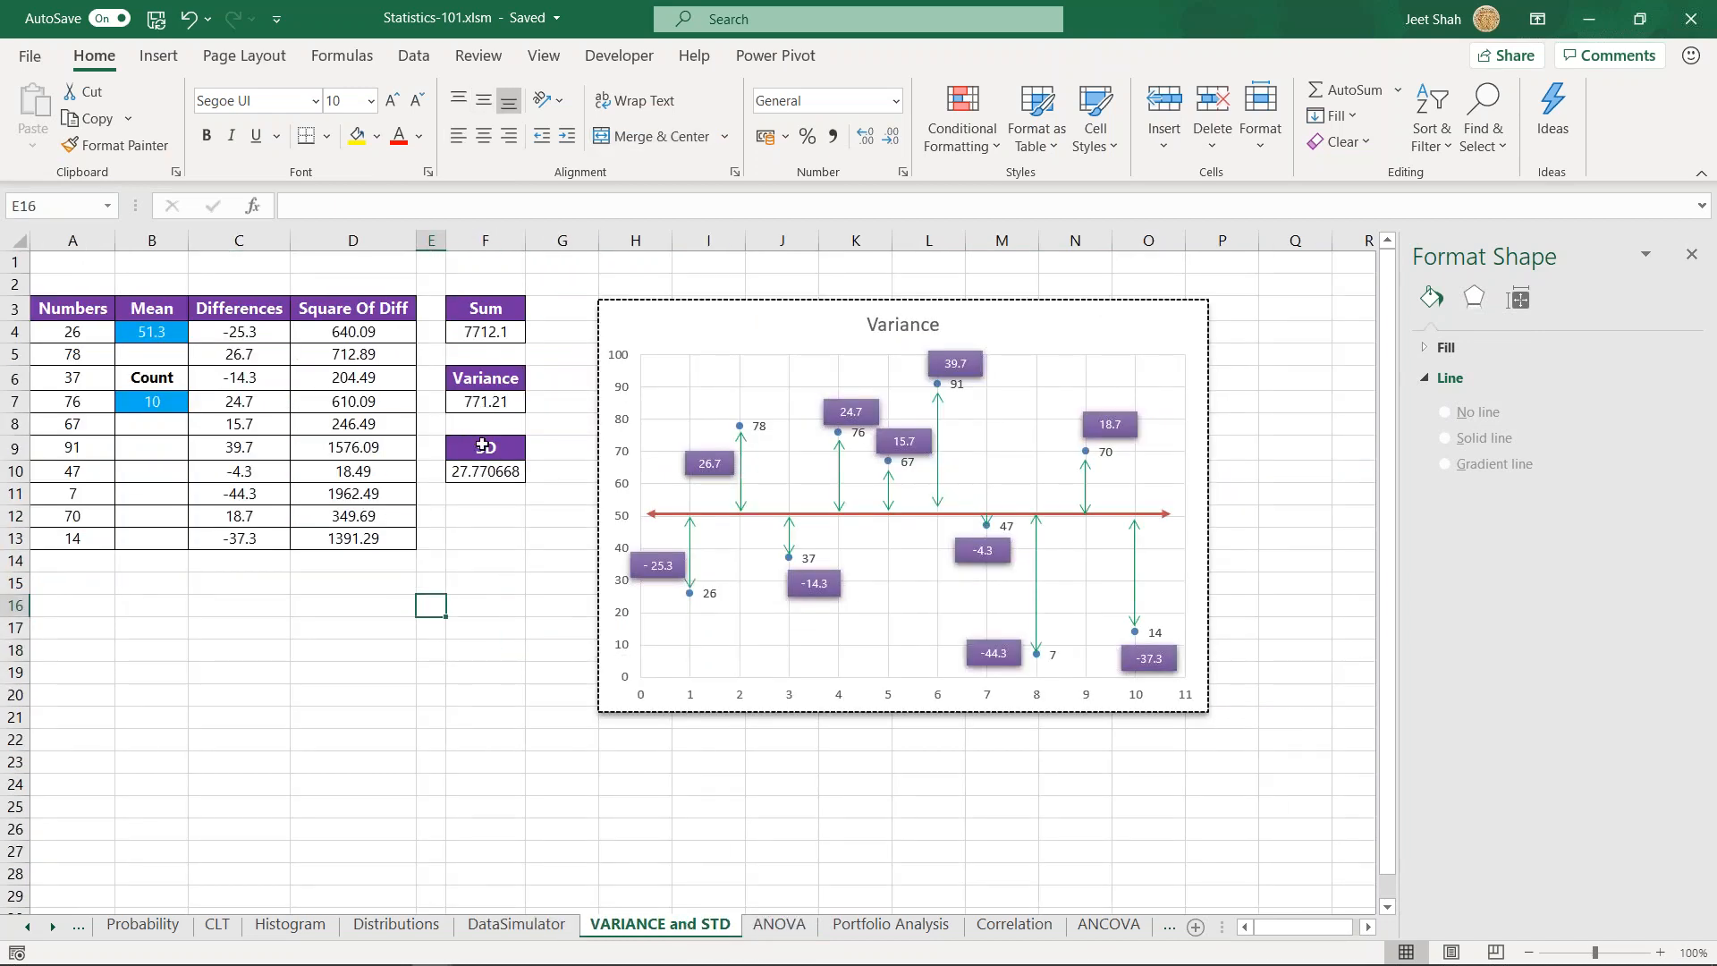
{"action": "left_click", "coordinate": [468, 477]}
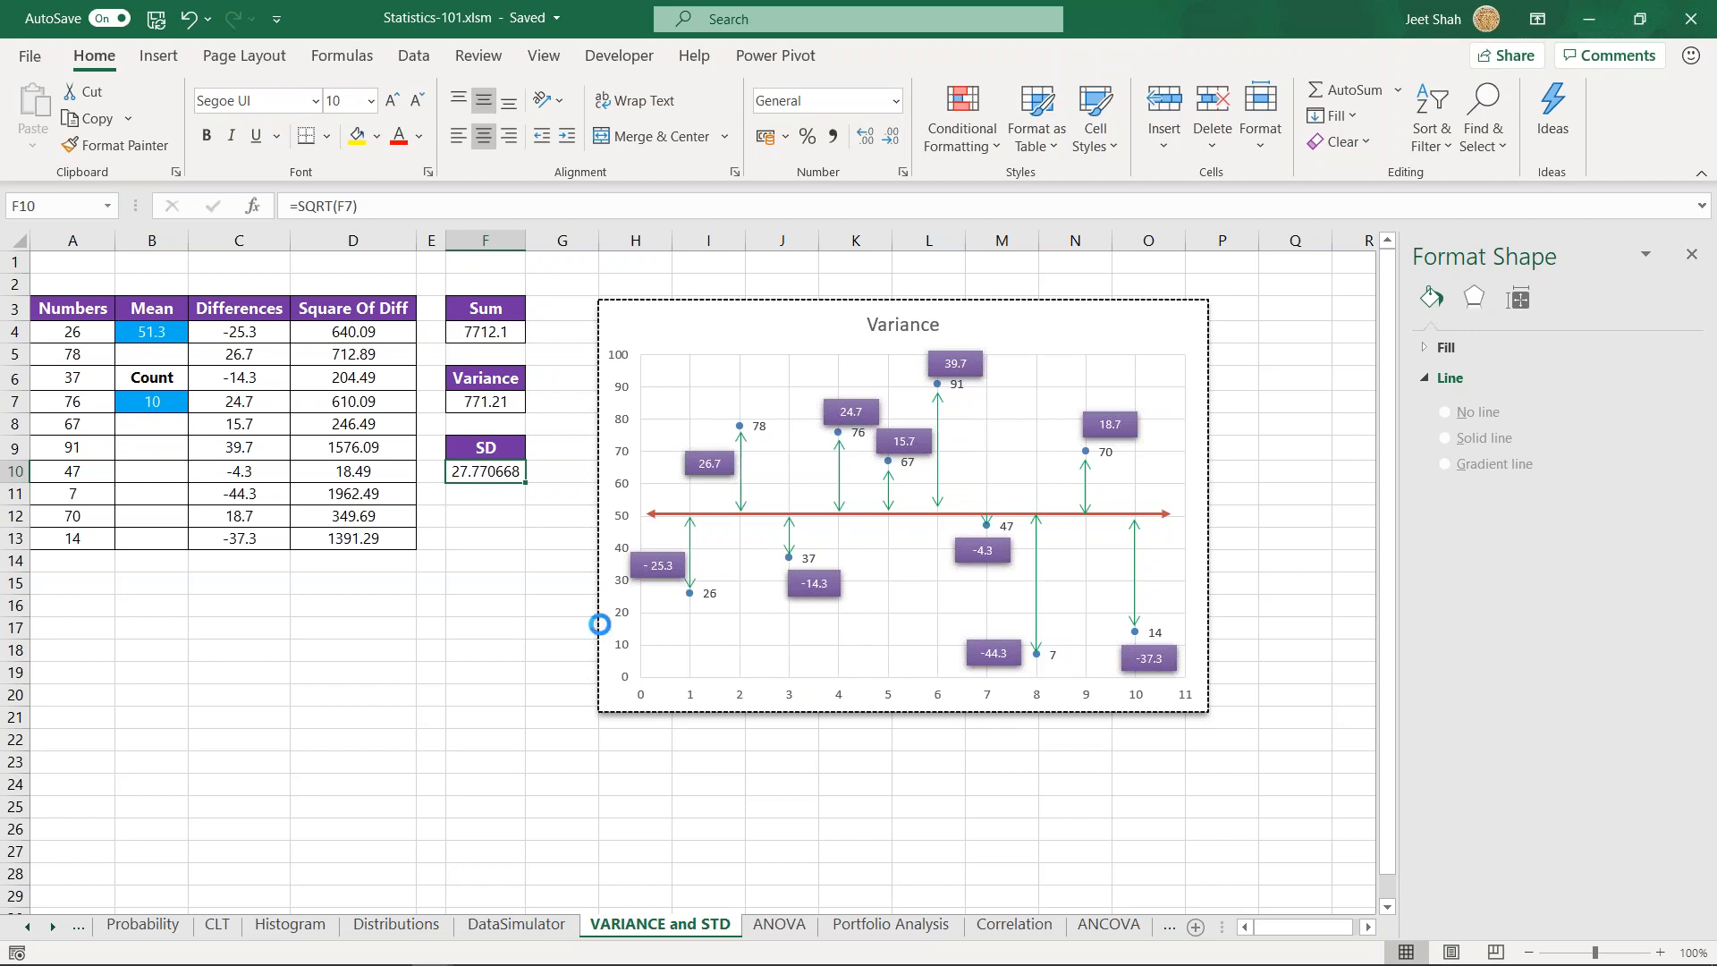
{"action": "scroll", "coordinate": [1305, 598], "scroll_direction": "down", "scroll_amount": 1}
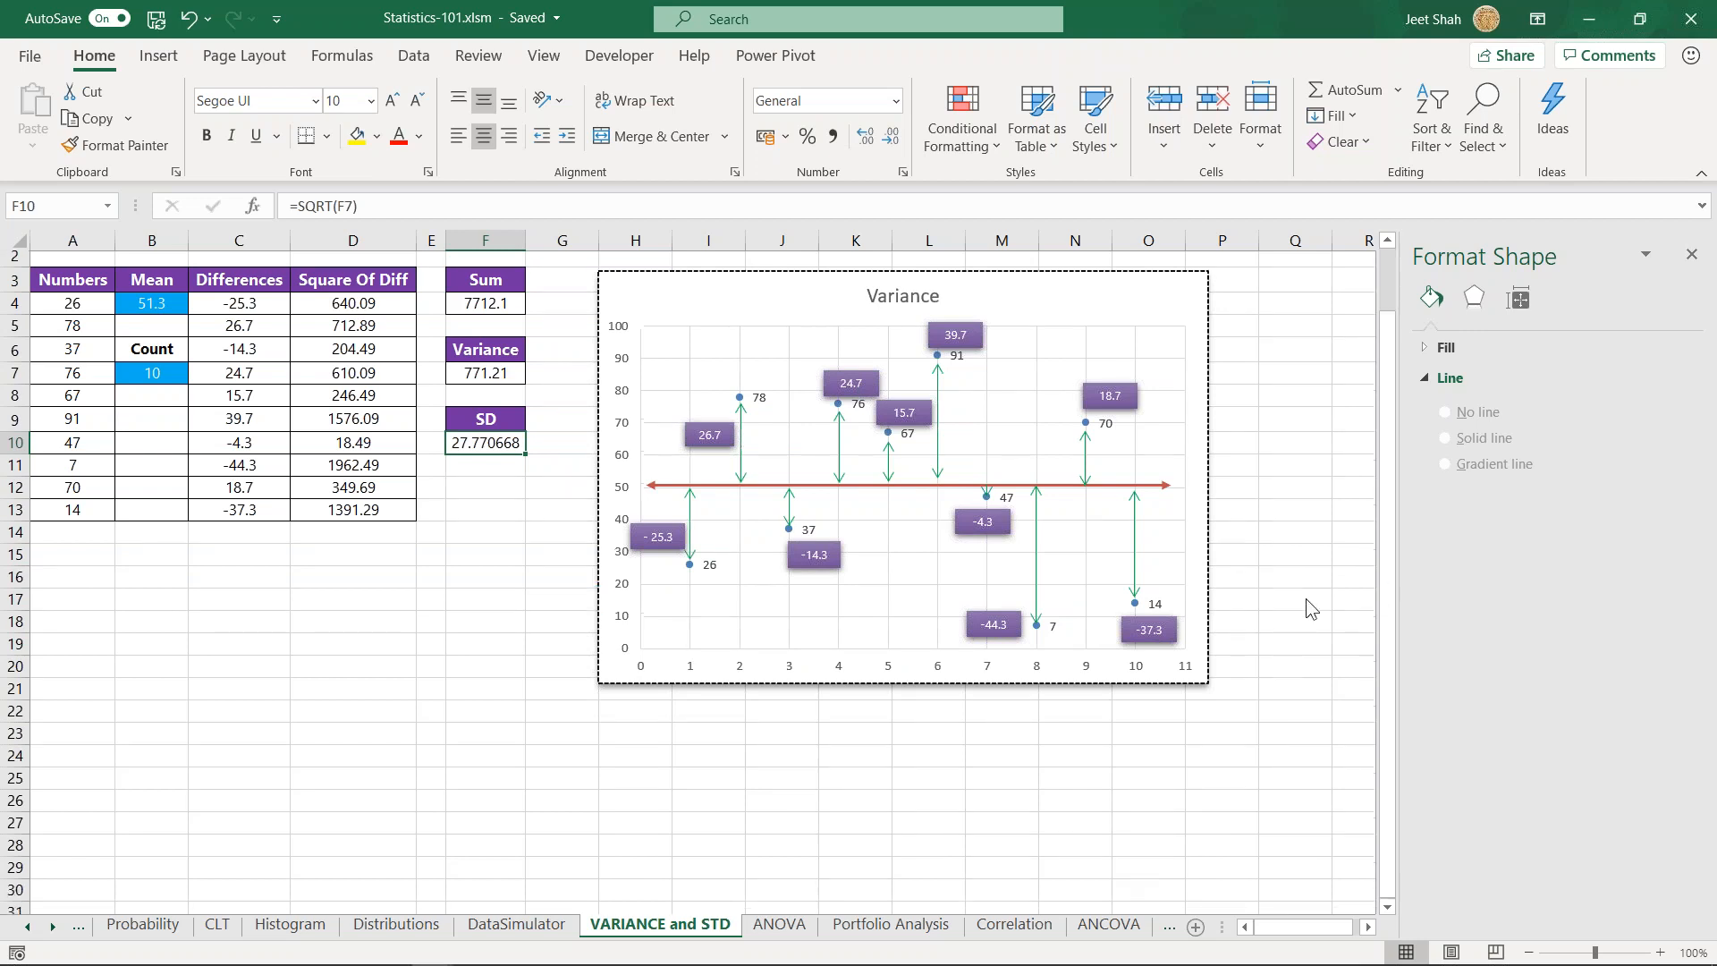
{"action": "scroll", "coordinate": [1055, 598], "scroll_direction": "up", "scroll_amount": 1}
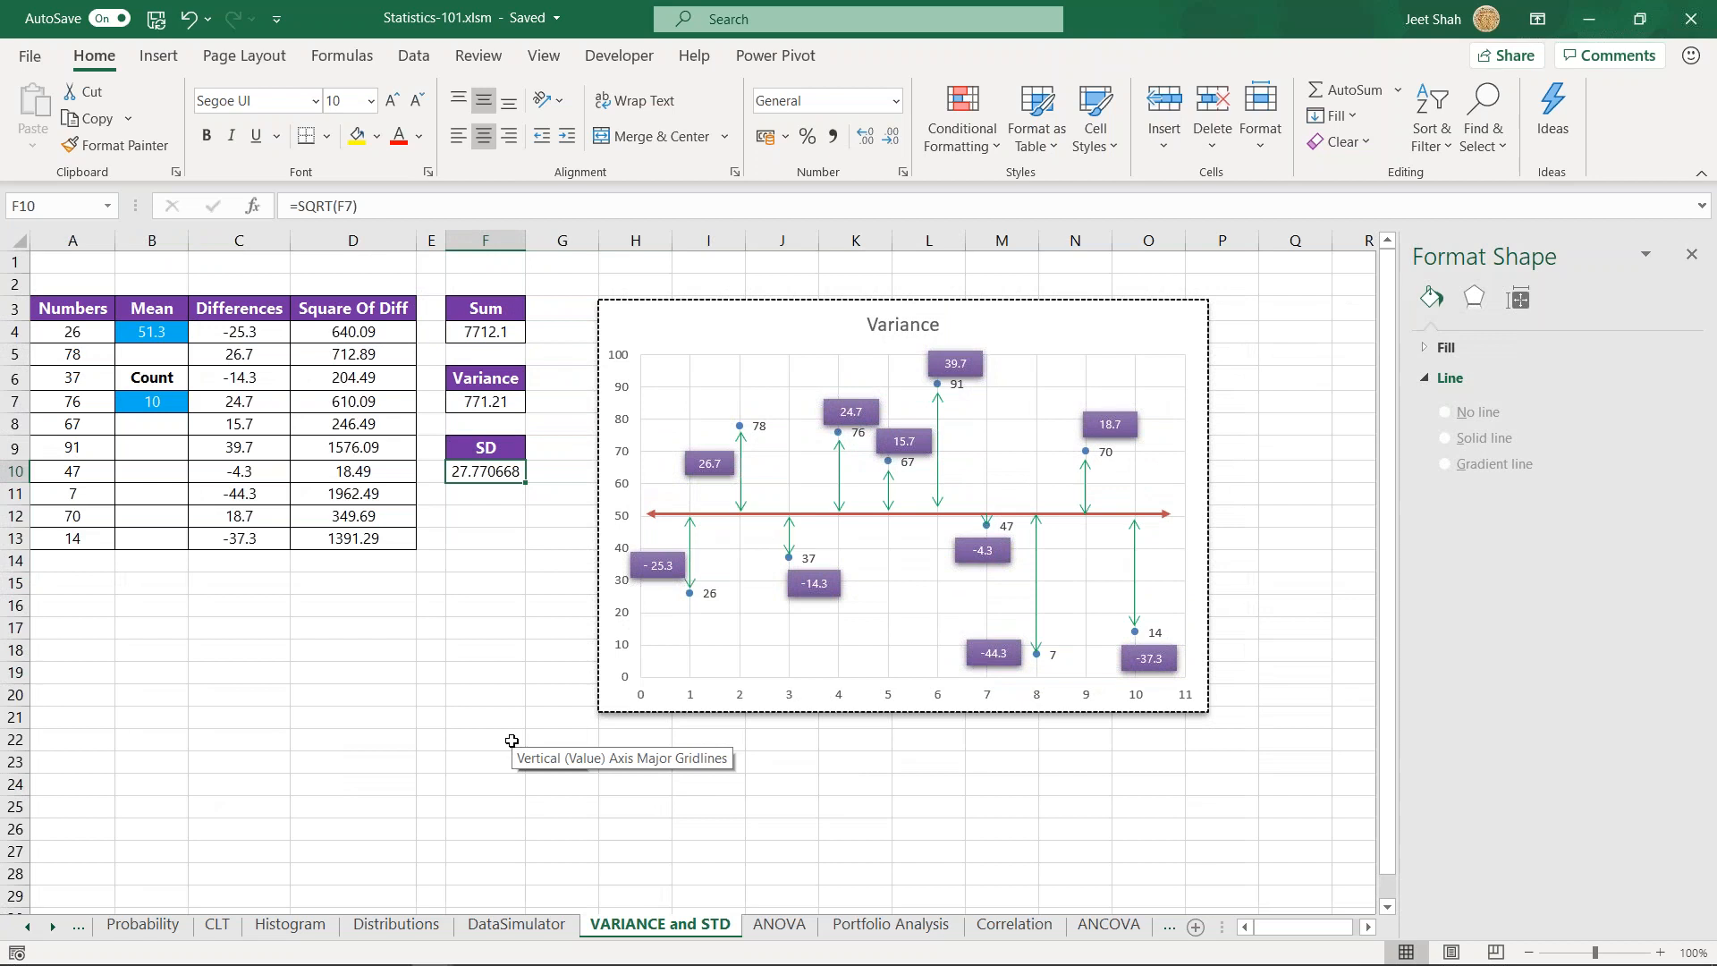
- Compare the mean in B4 and the numbers in A4:A13 with the standard deviation in F10
{"action": "left_click", "coordinate": [162, 336]}
{"action": "left_click_drag", "start_coordinate": [76, 329], "coordinate": [83, 536]}
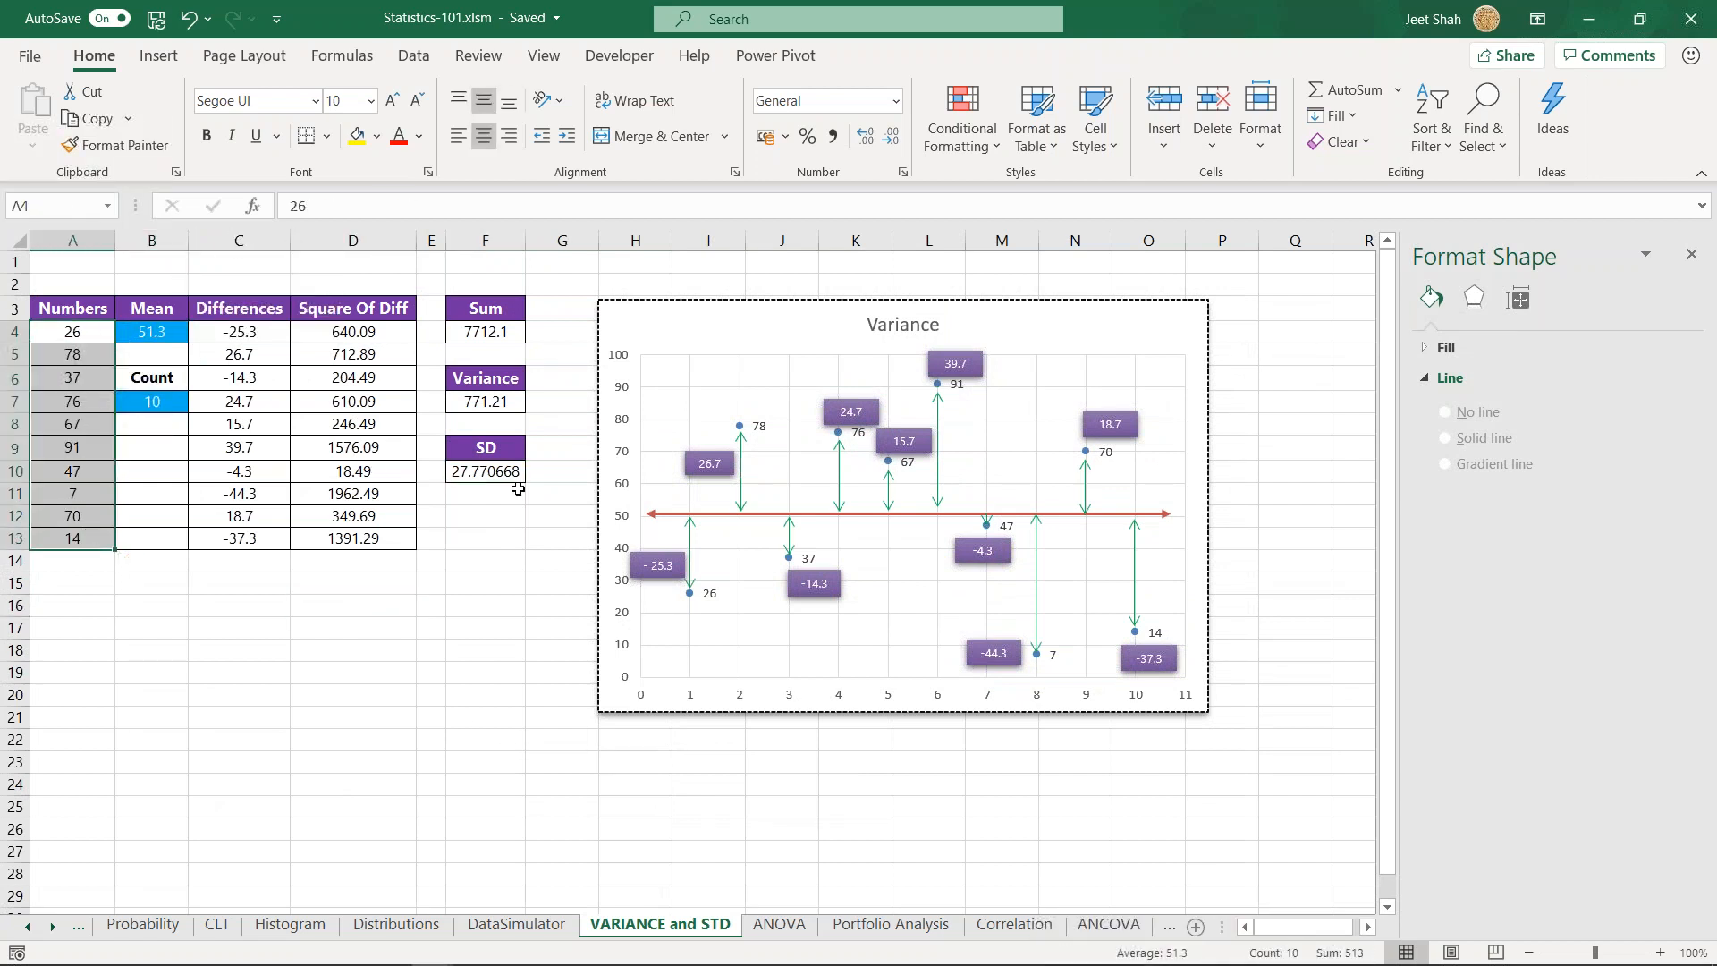
{"action": "left_click", "coordinate": [483, 474]}
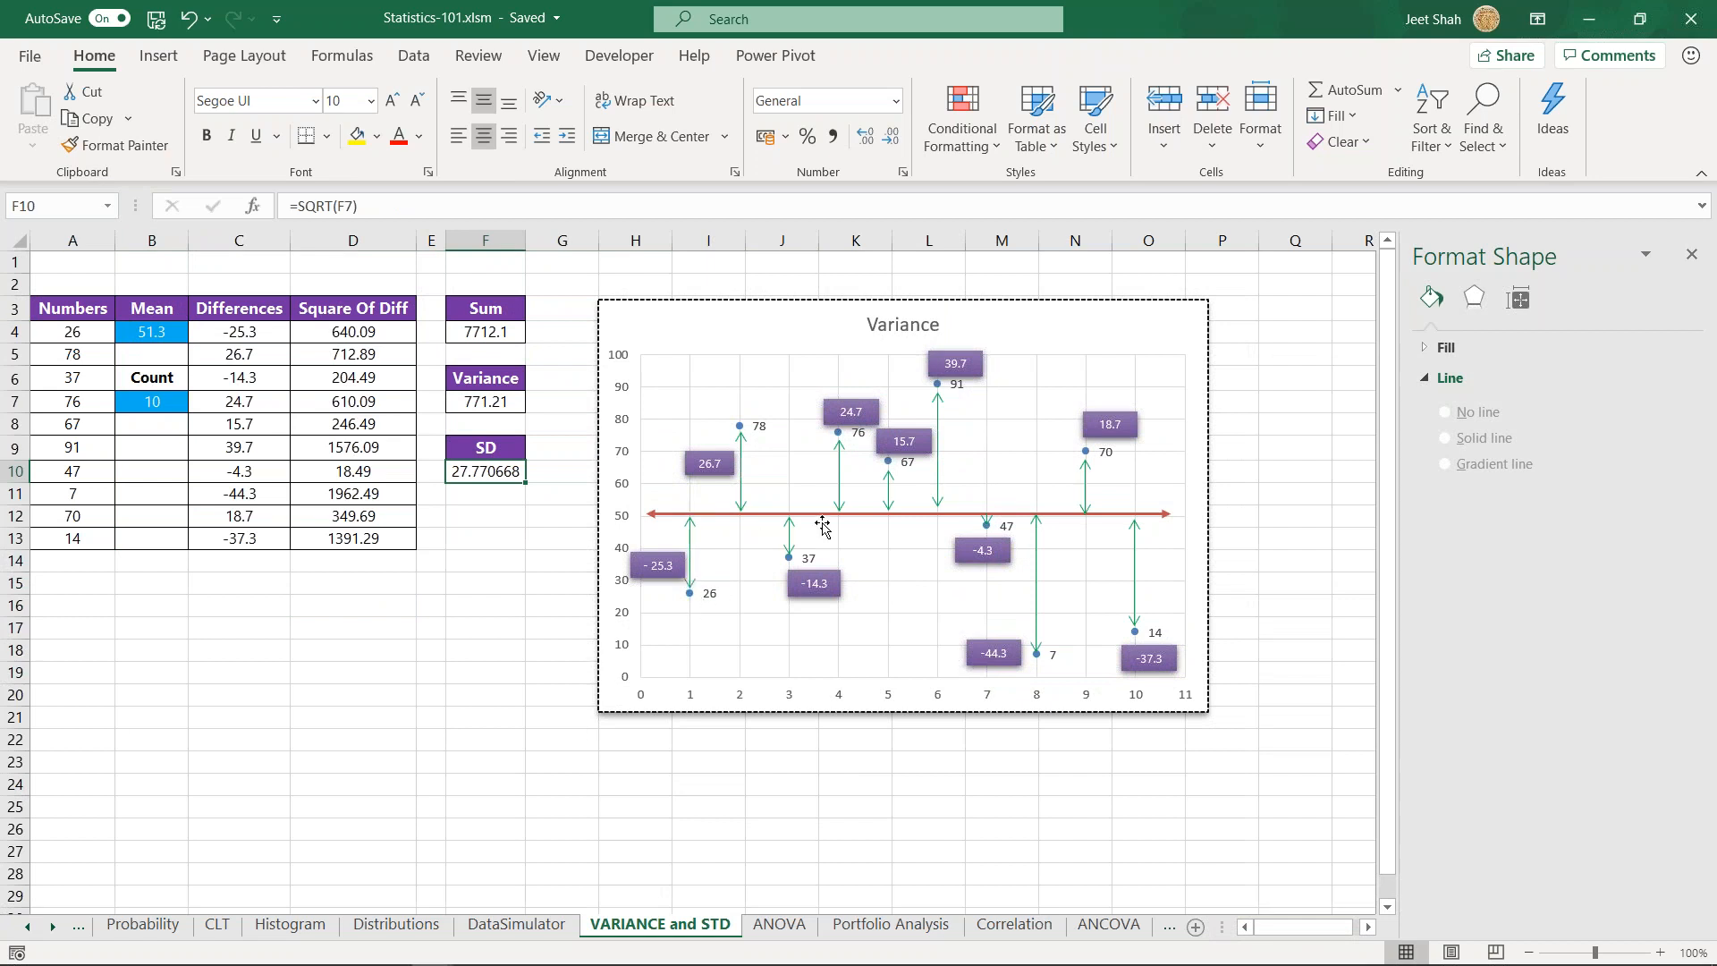
{"action": "left_click", "coordinate": [483, 628]}
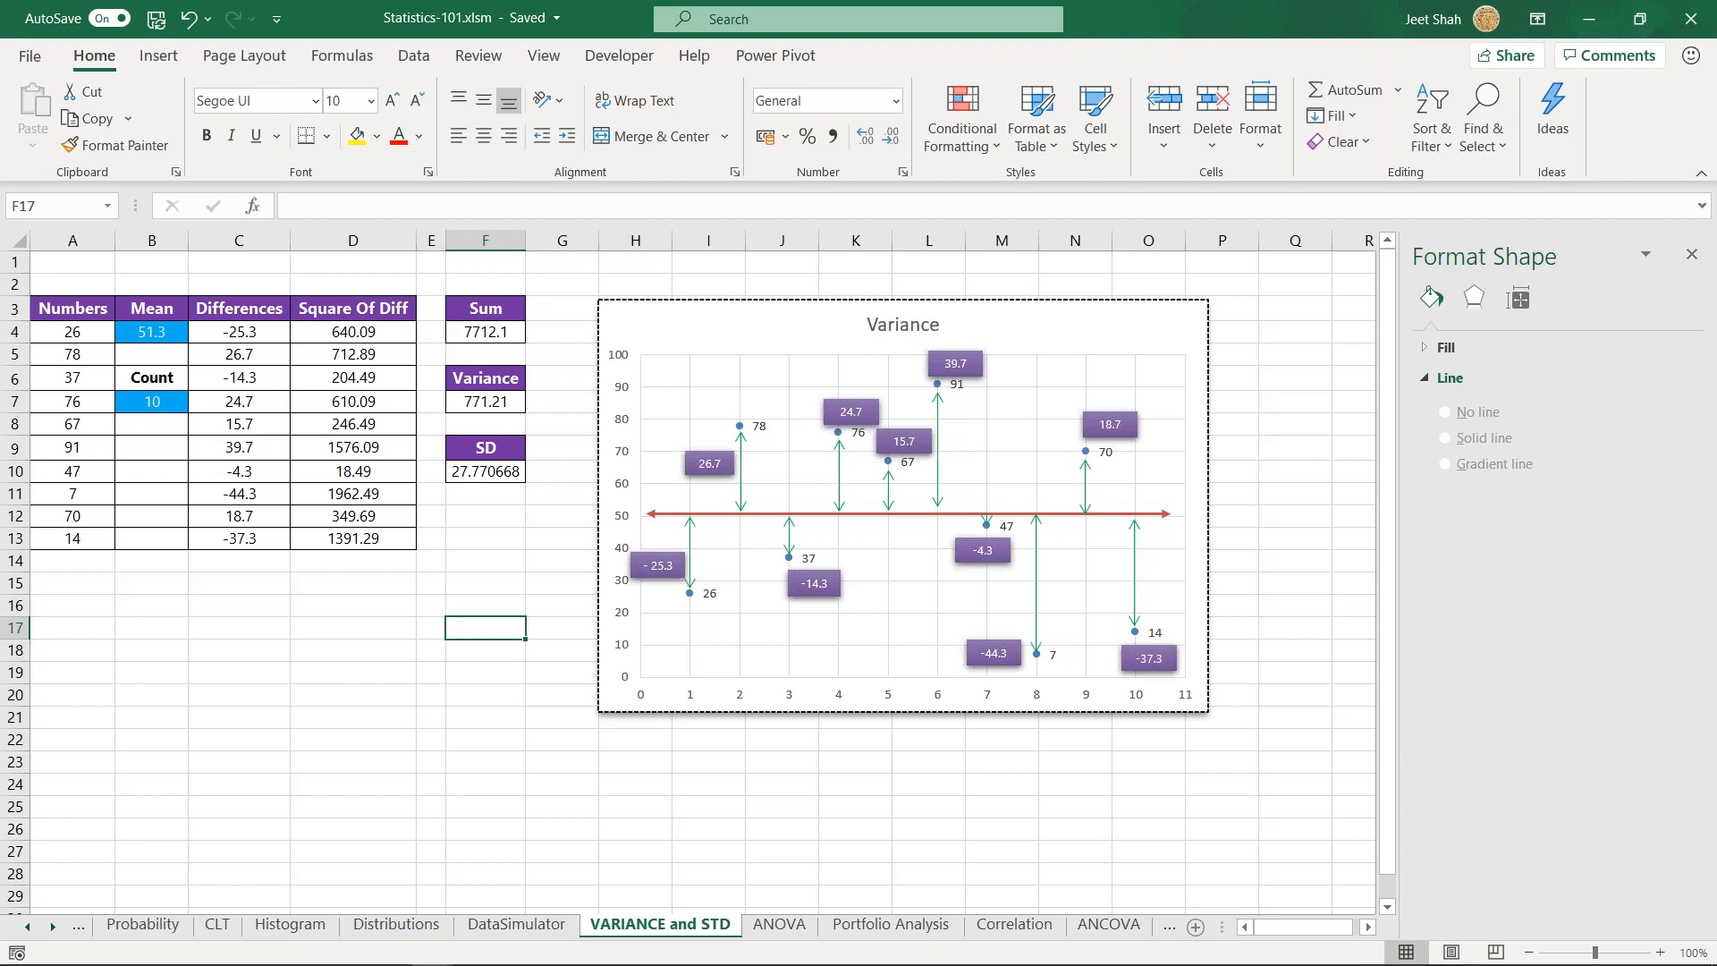
{"action": "left_click", "coordinate": [475, 562]}
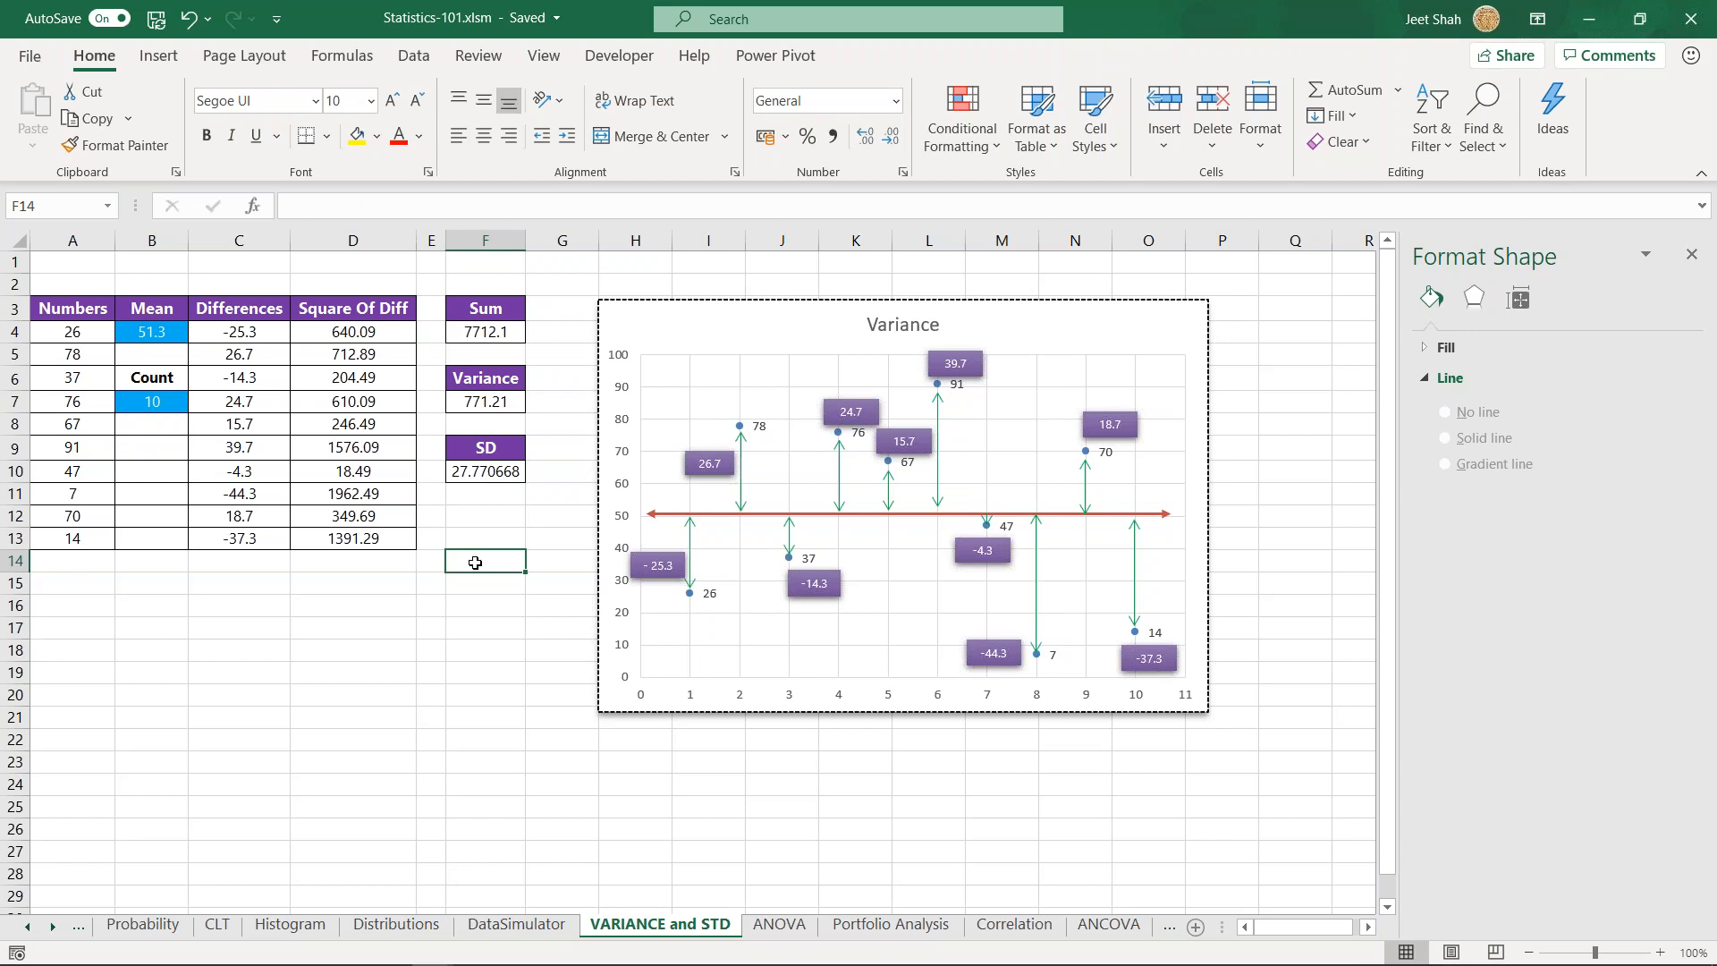
{"action": "key", "text": "alt+Tab"}
{"action": "key", "text": "alt+Tab"}
{"action": "key", "text": "Escape"}
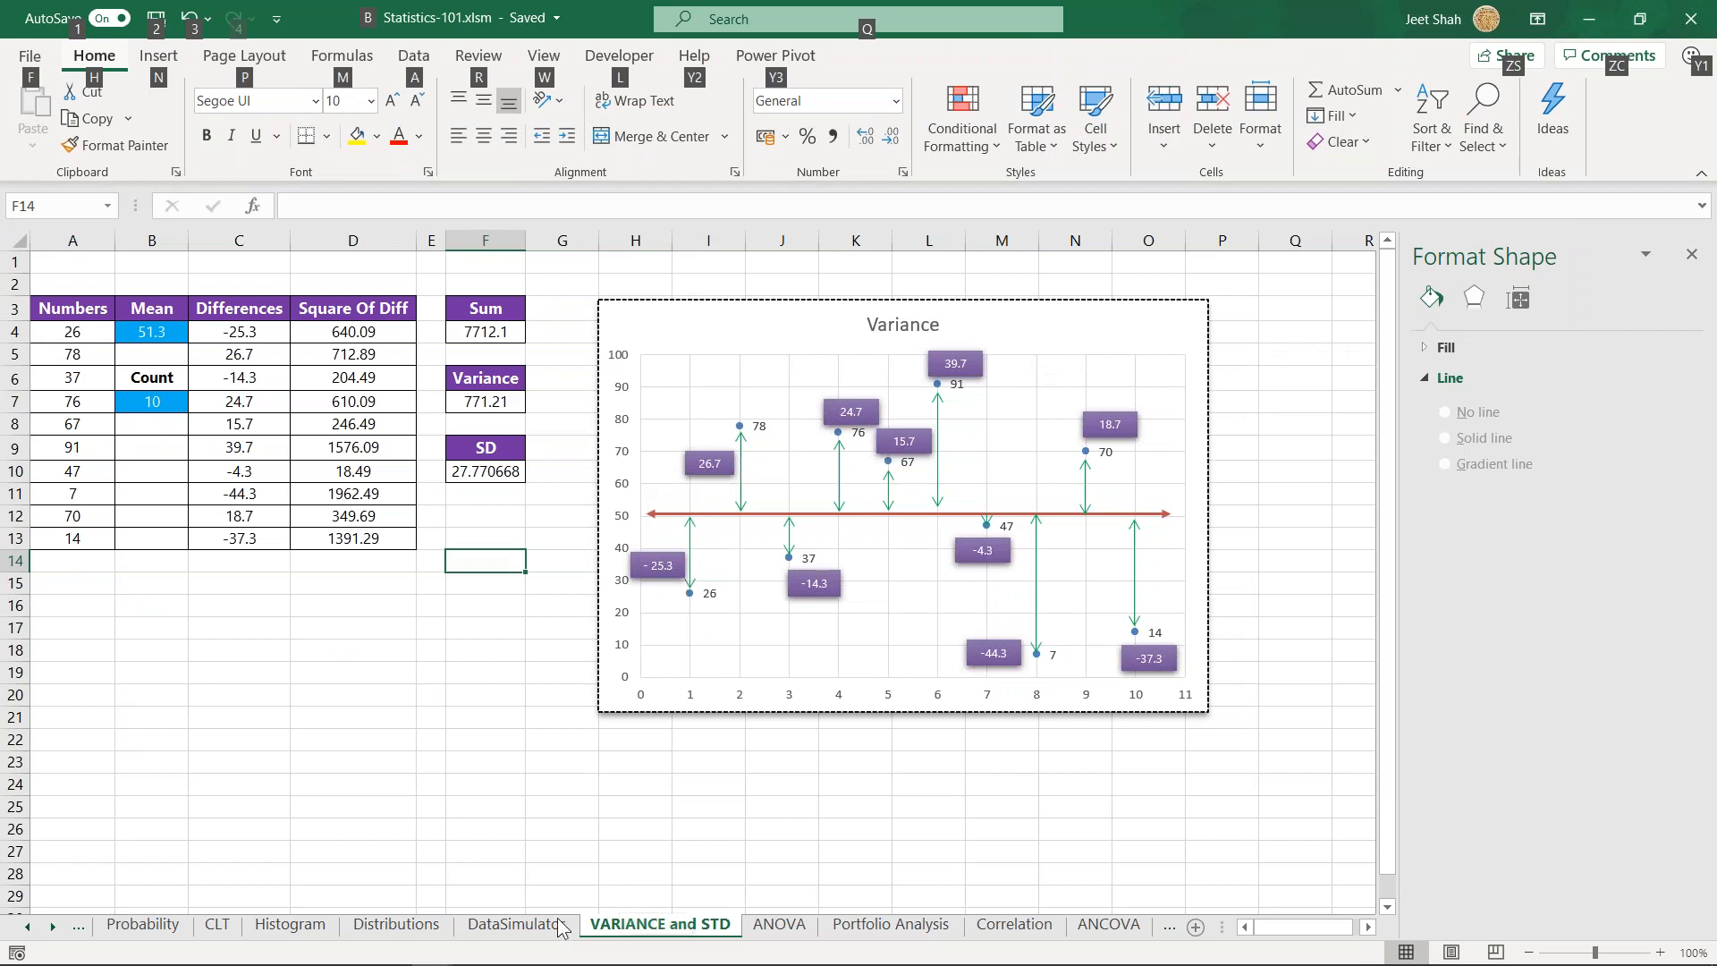
- Go to the CLT sheet and point out the Standard Error and Mean labels in the Variable 1 summary table
{"action": "left_click", "coordinate": [559, 926]}
{"action": "left_click", "coordinate": [422, 930]}
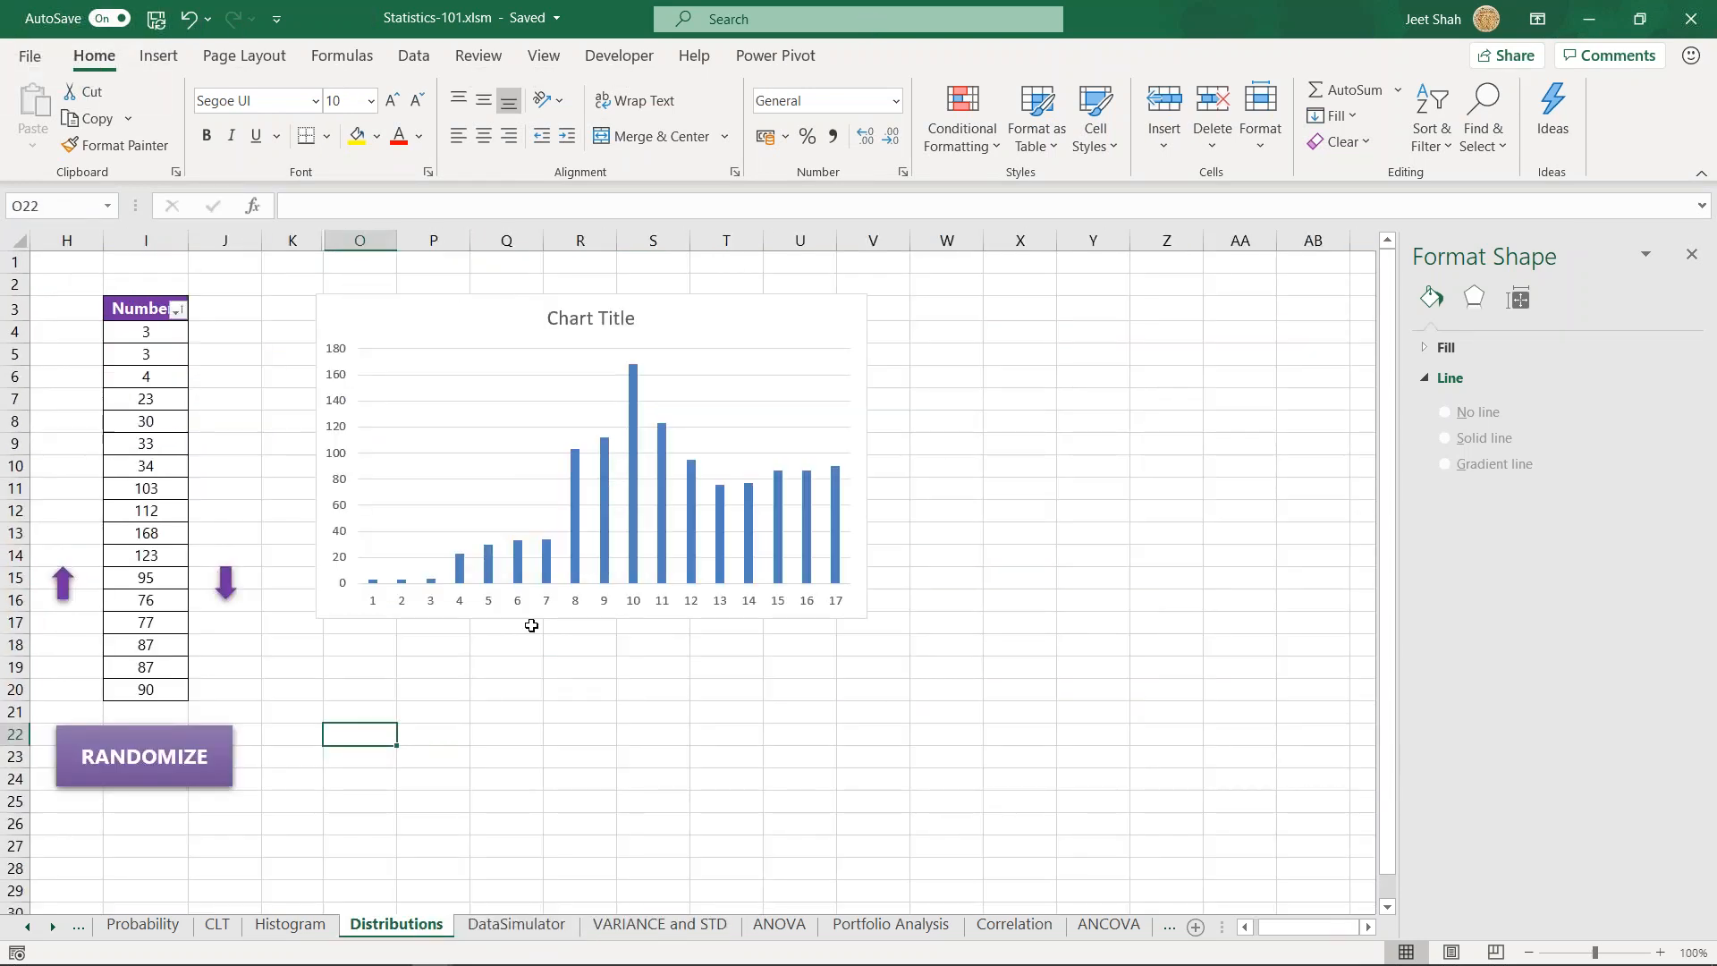
{"action": "left_click", "coordinate": [214, 928]}
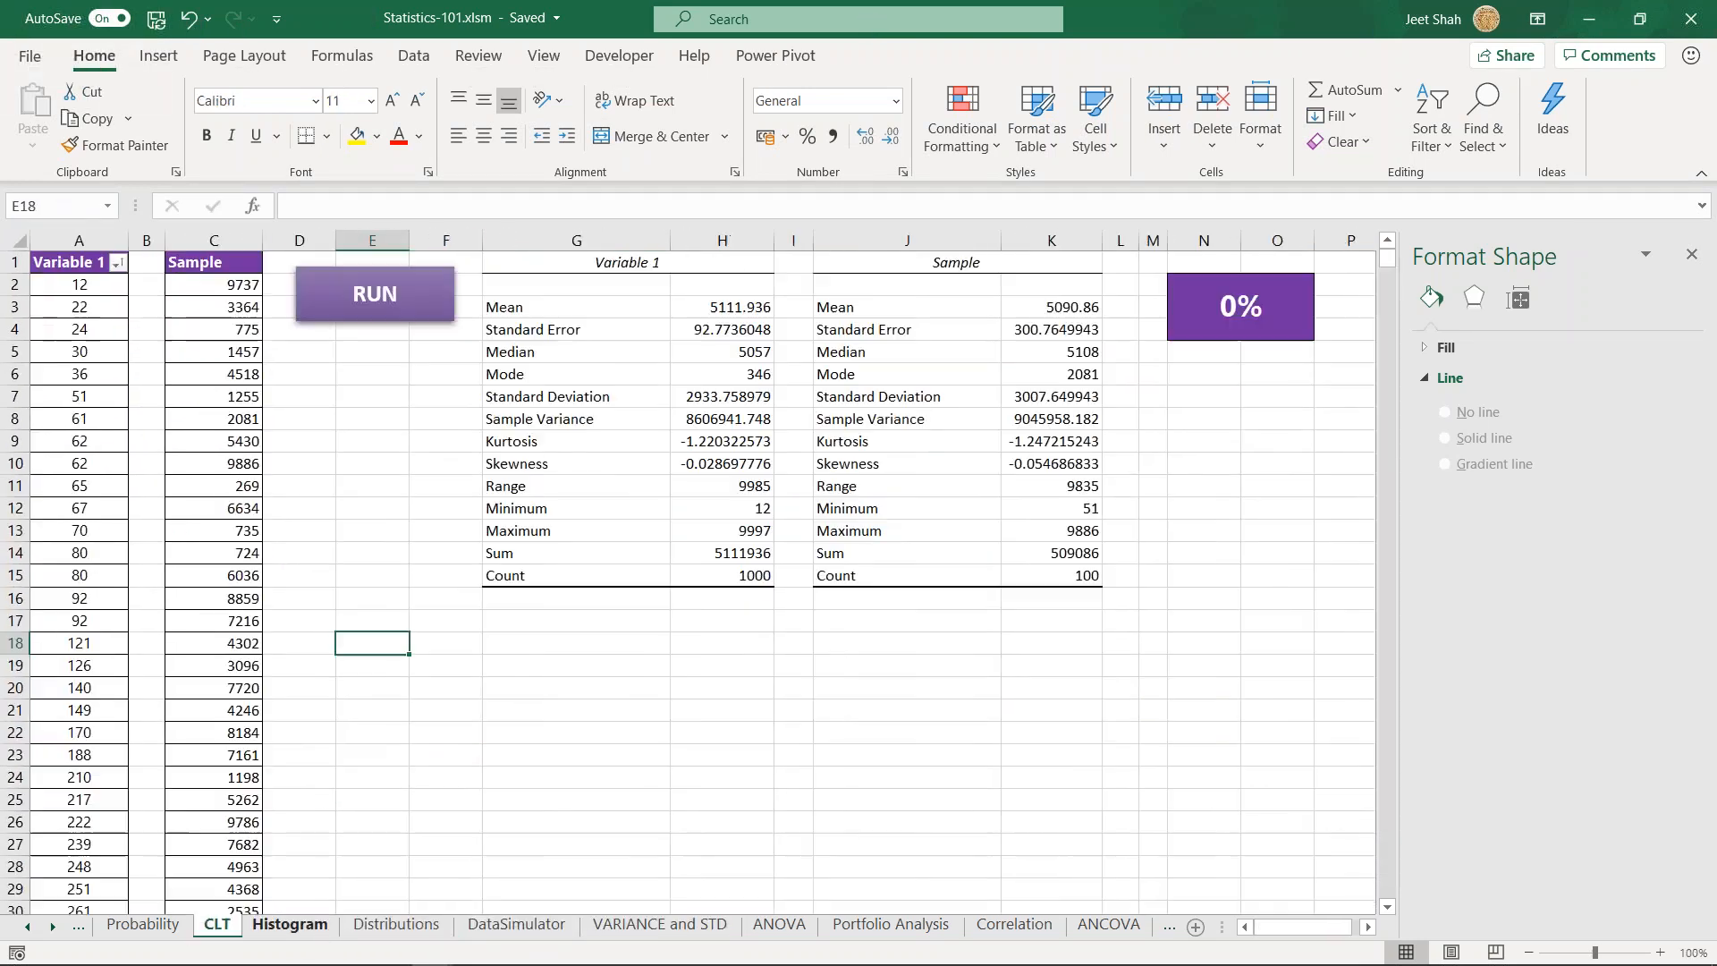
{"action": "left_click", "coordinate": [523, 442]}
{"action": "left_click", "coordinate": [556, 331]}
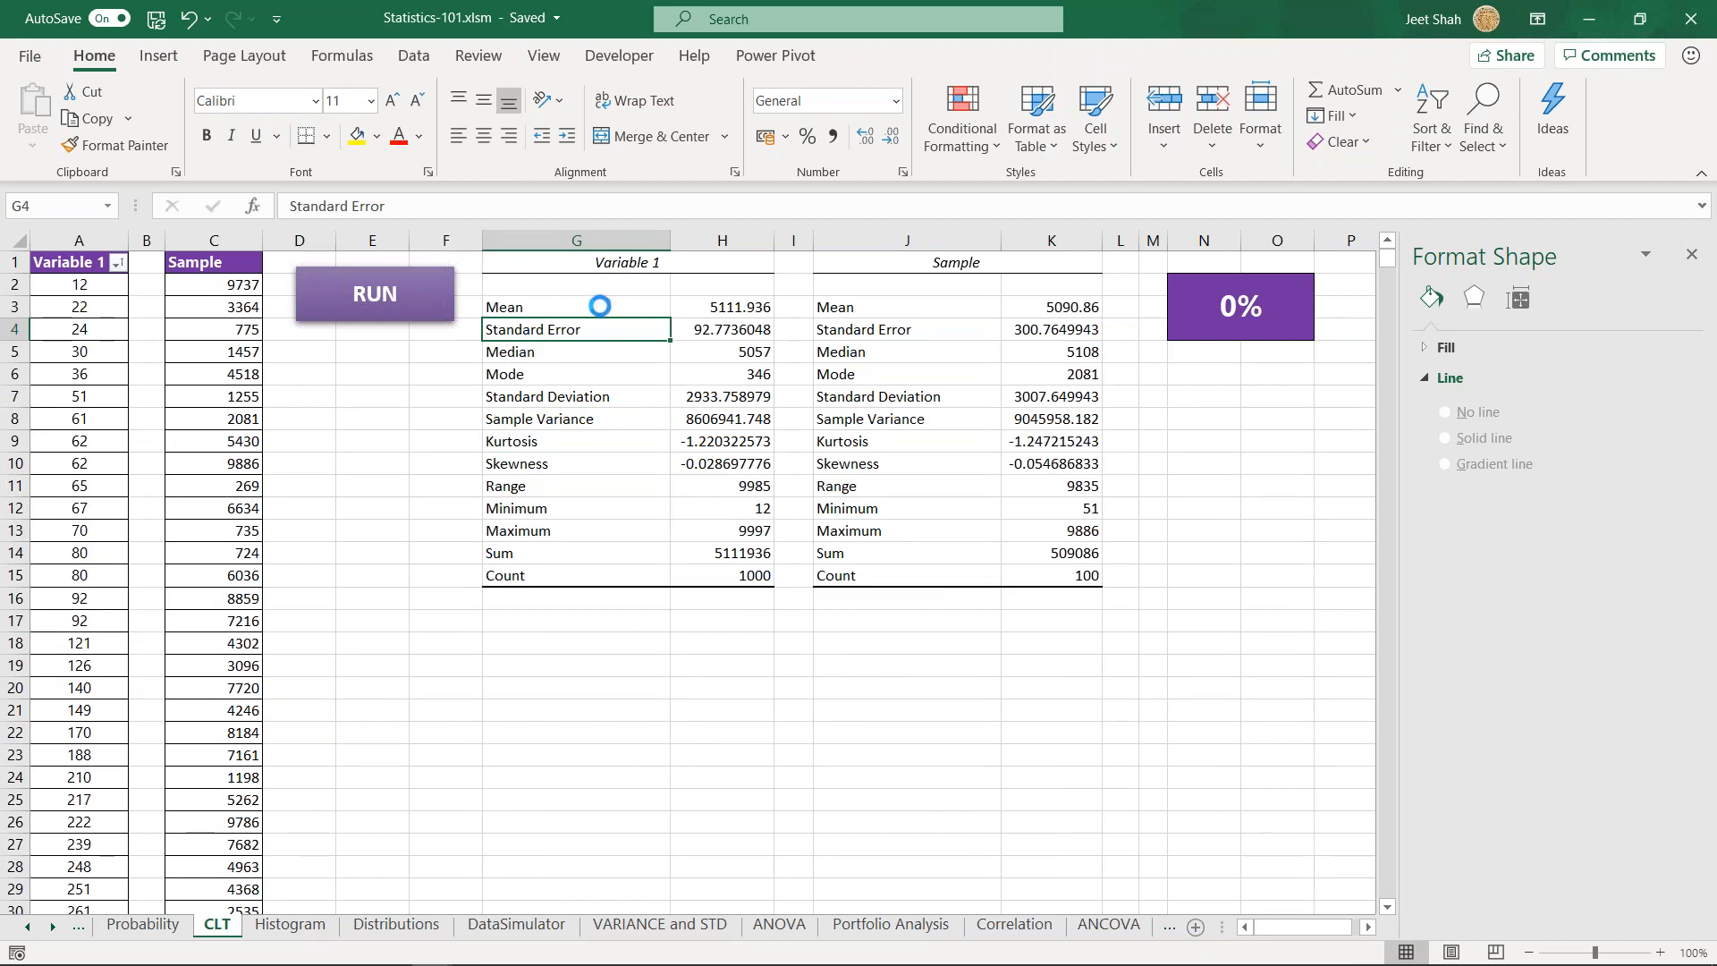
{"action": "key", "text": "Up"}
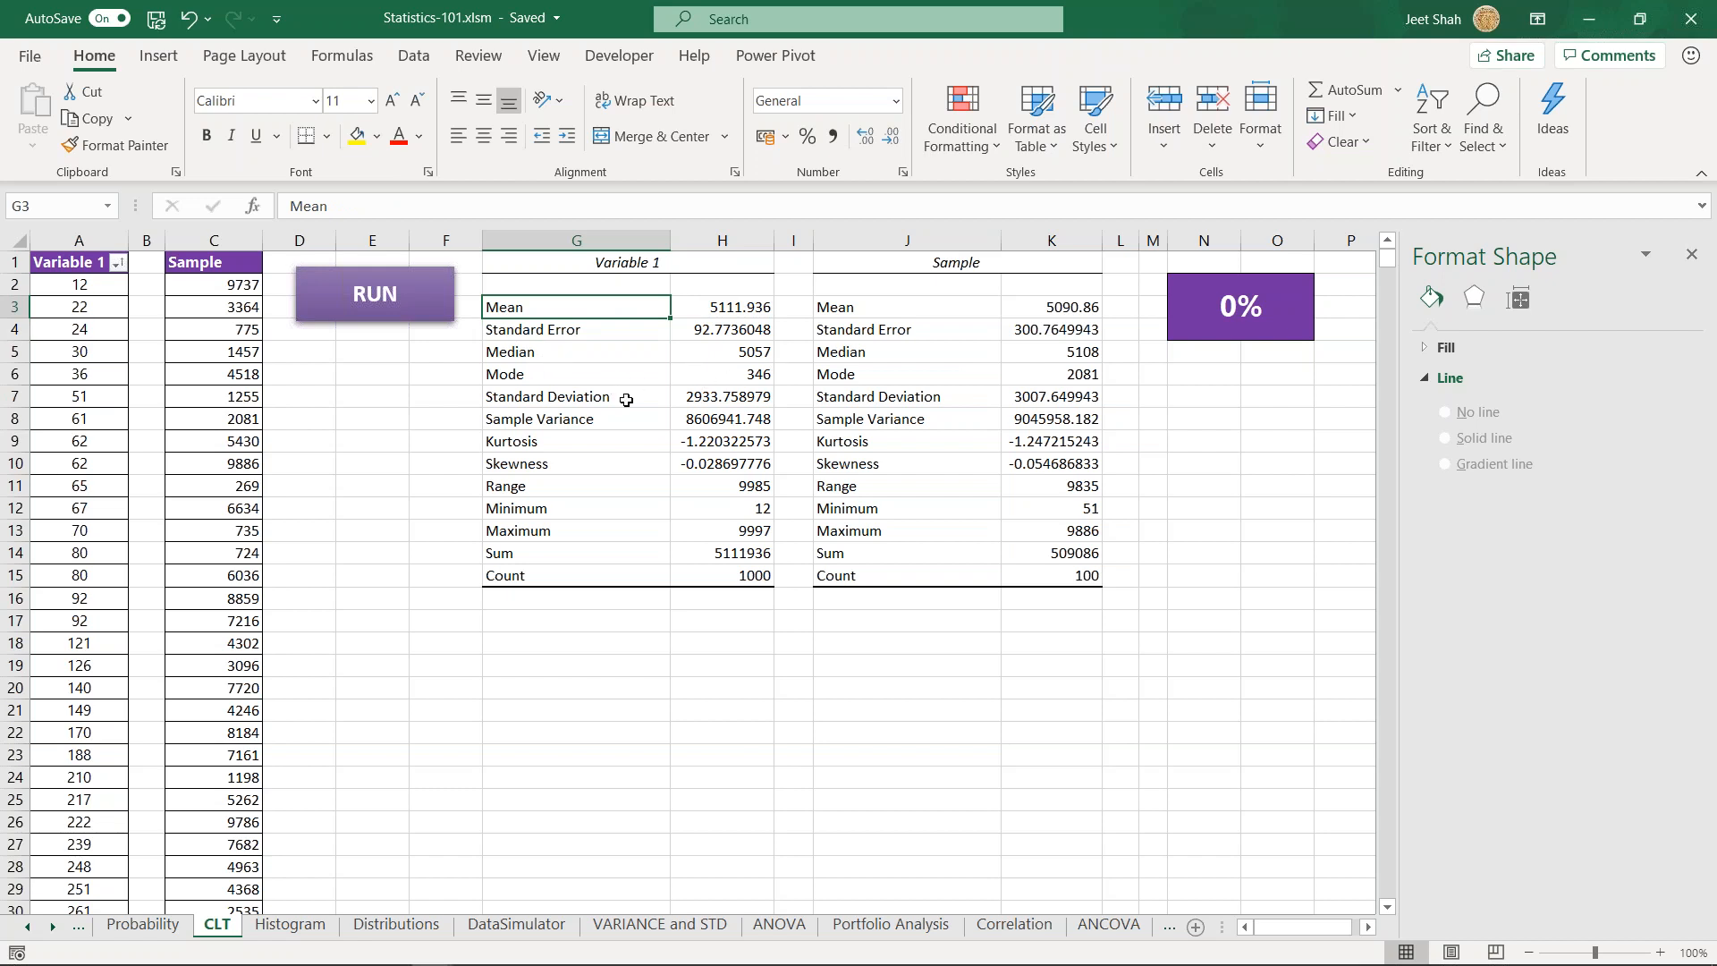
- Examine the Standard Deviation, Sample Variance, Kurtosis and Skewness rows of the Variable 1 summary
{"action": "left_click", "coordinate": [598, 397]}
{"action": "left_click_drag", "start_coordinate": [615, 422], "coordinate": [726, 421]}
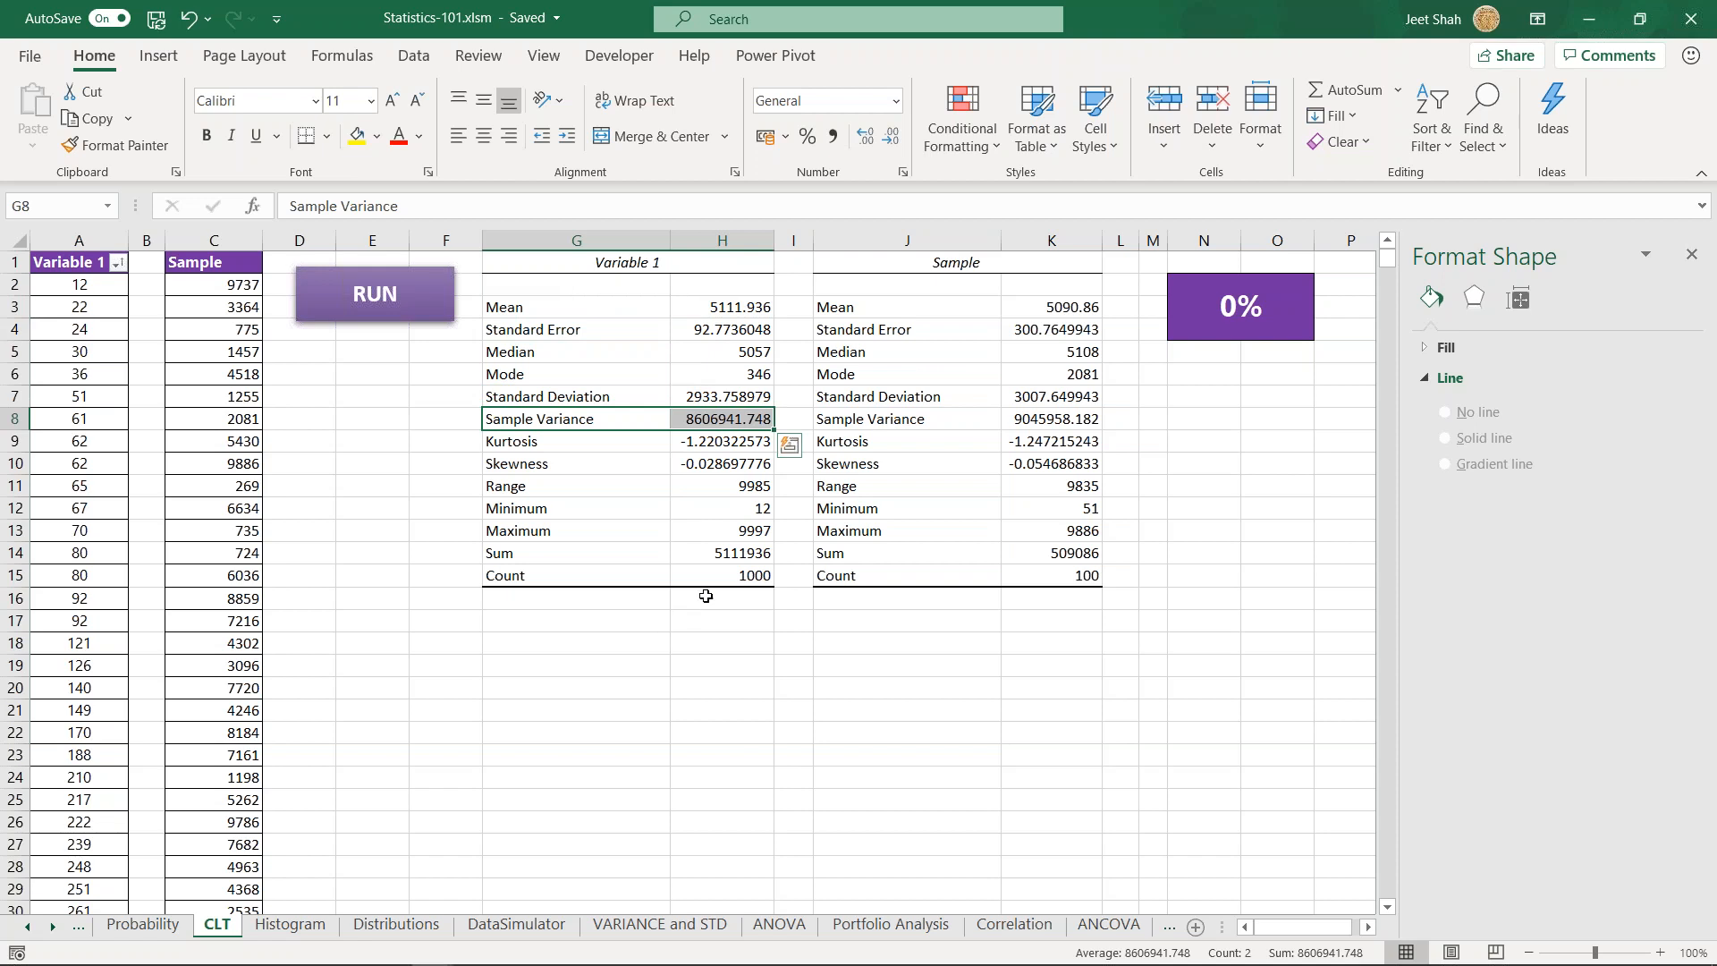
{"action": "left_click_drag", "start_coordinate": [548, 441], "coordinate": [688, 463]}
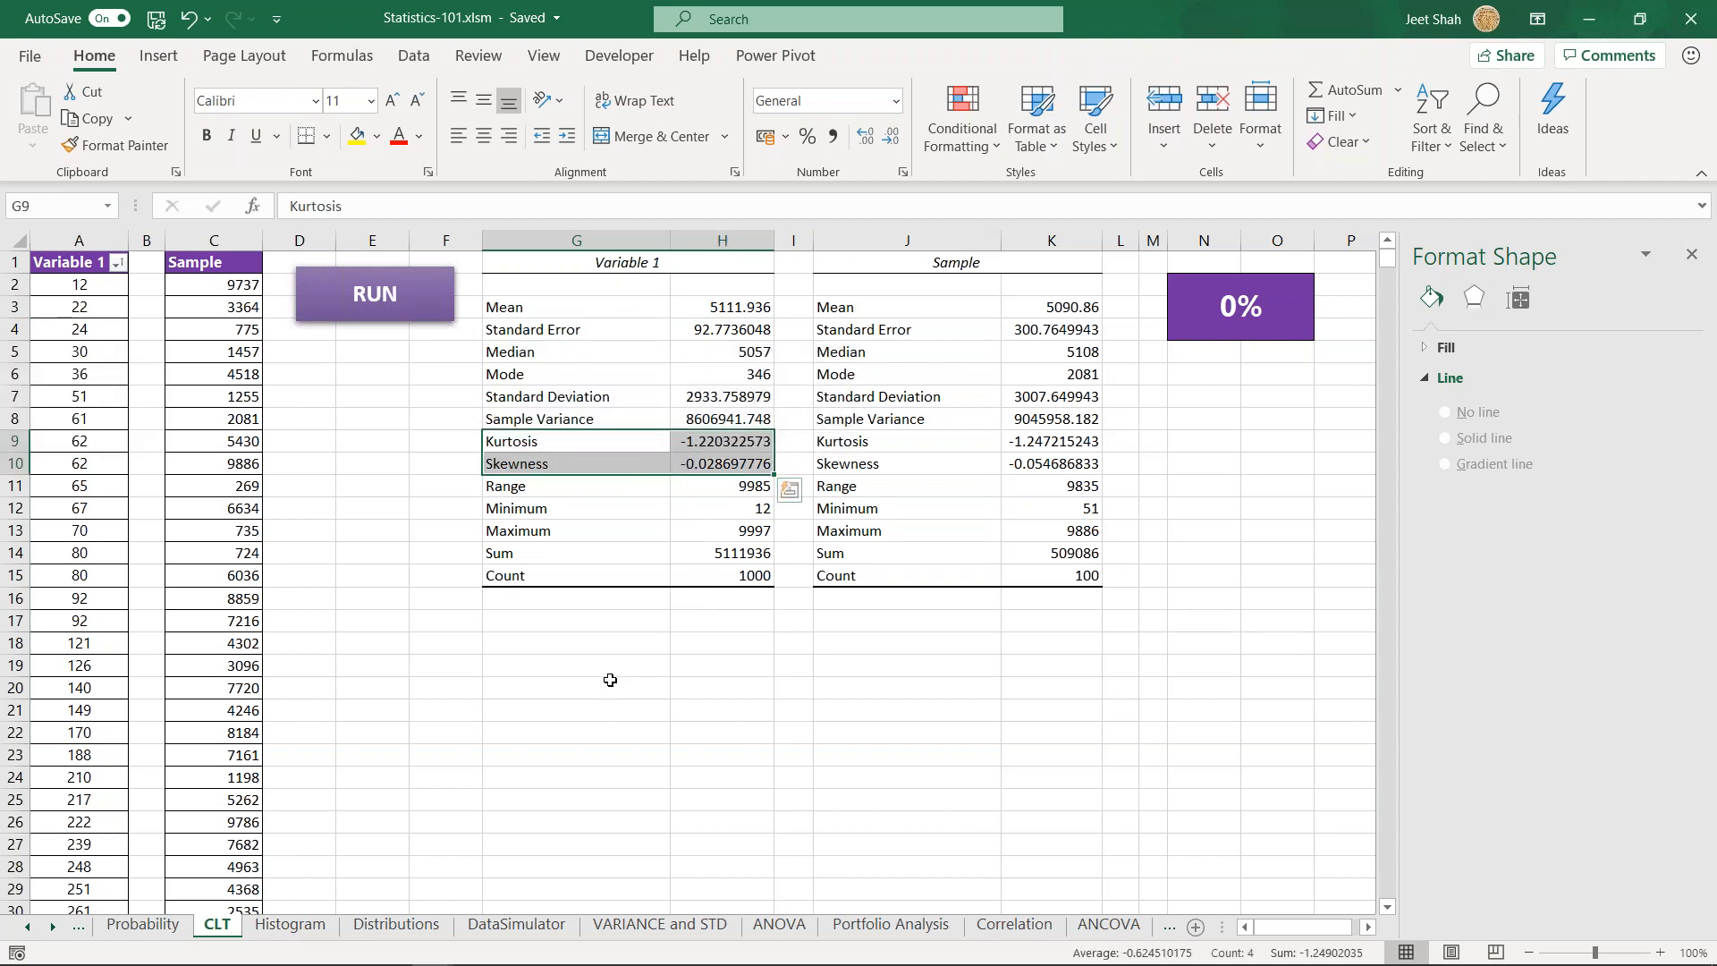
{"action": "left_click", "coordinate": [501, 648]}
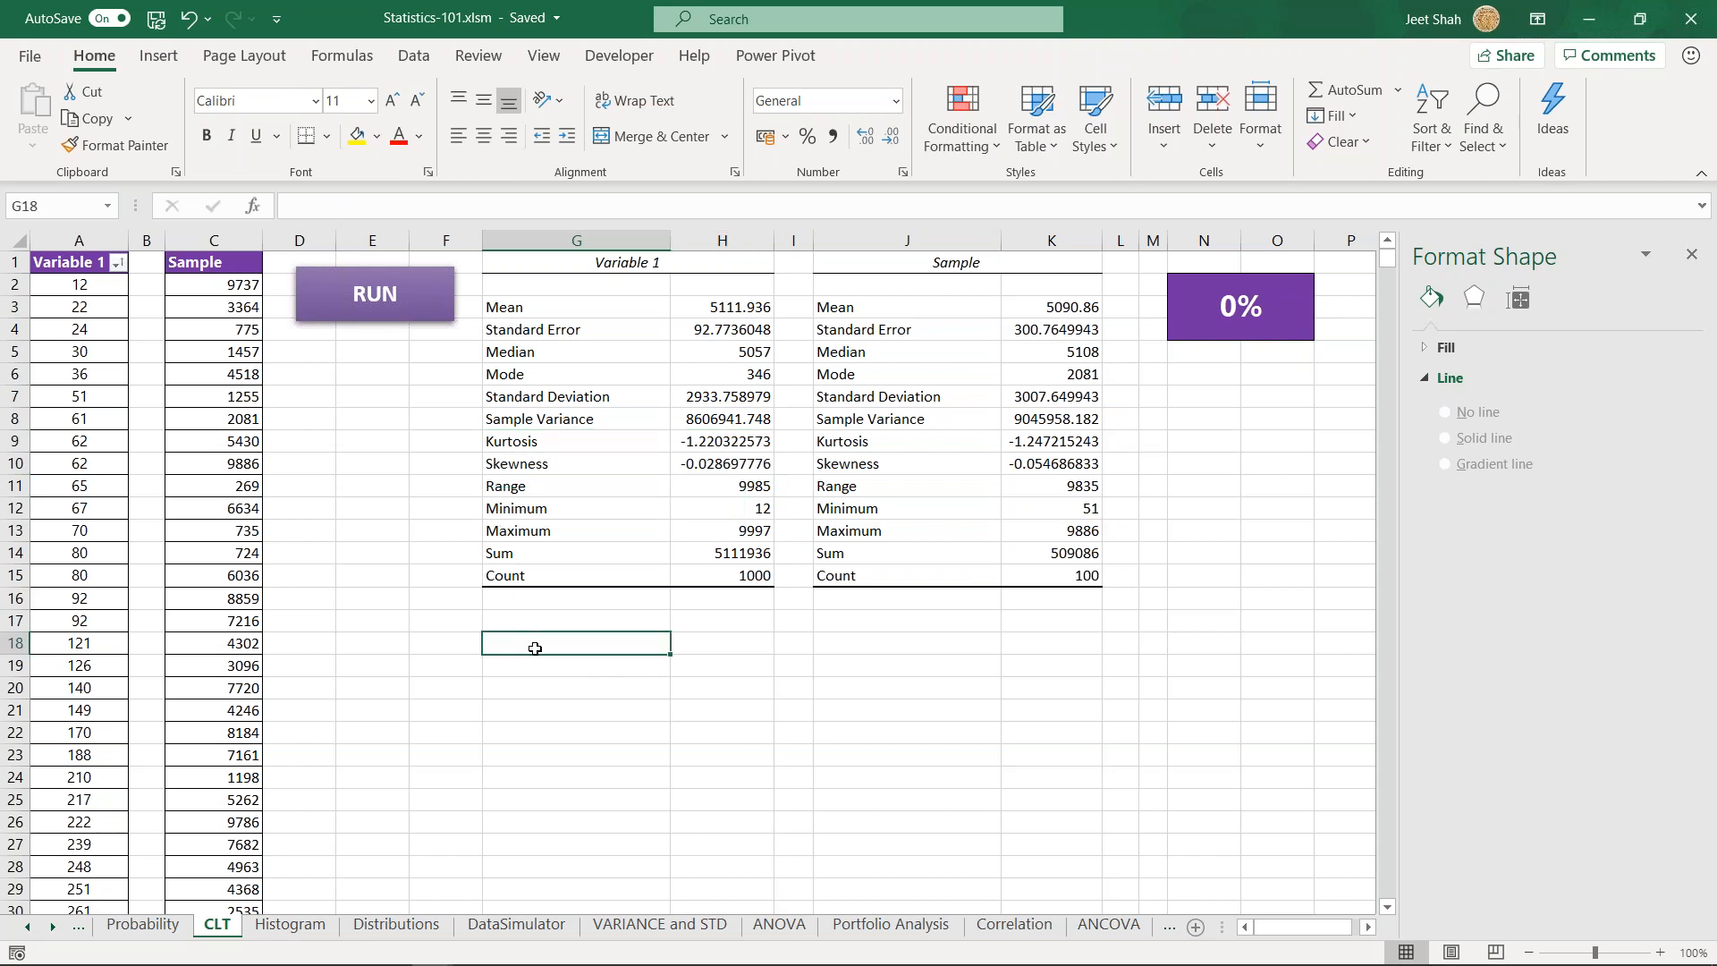
- Switch to the Untitled-1 drawing in Adobe Illustrator and highlight the whole Normal Dist. graph with its label
{"action": "mouse_move", "coordinate": [392, 961]}
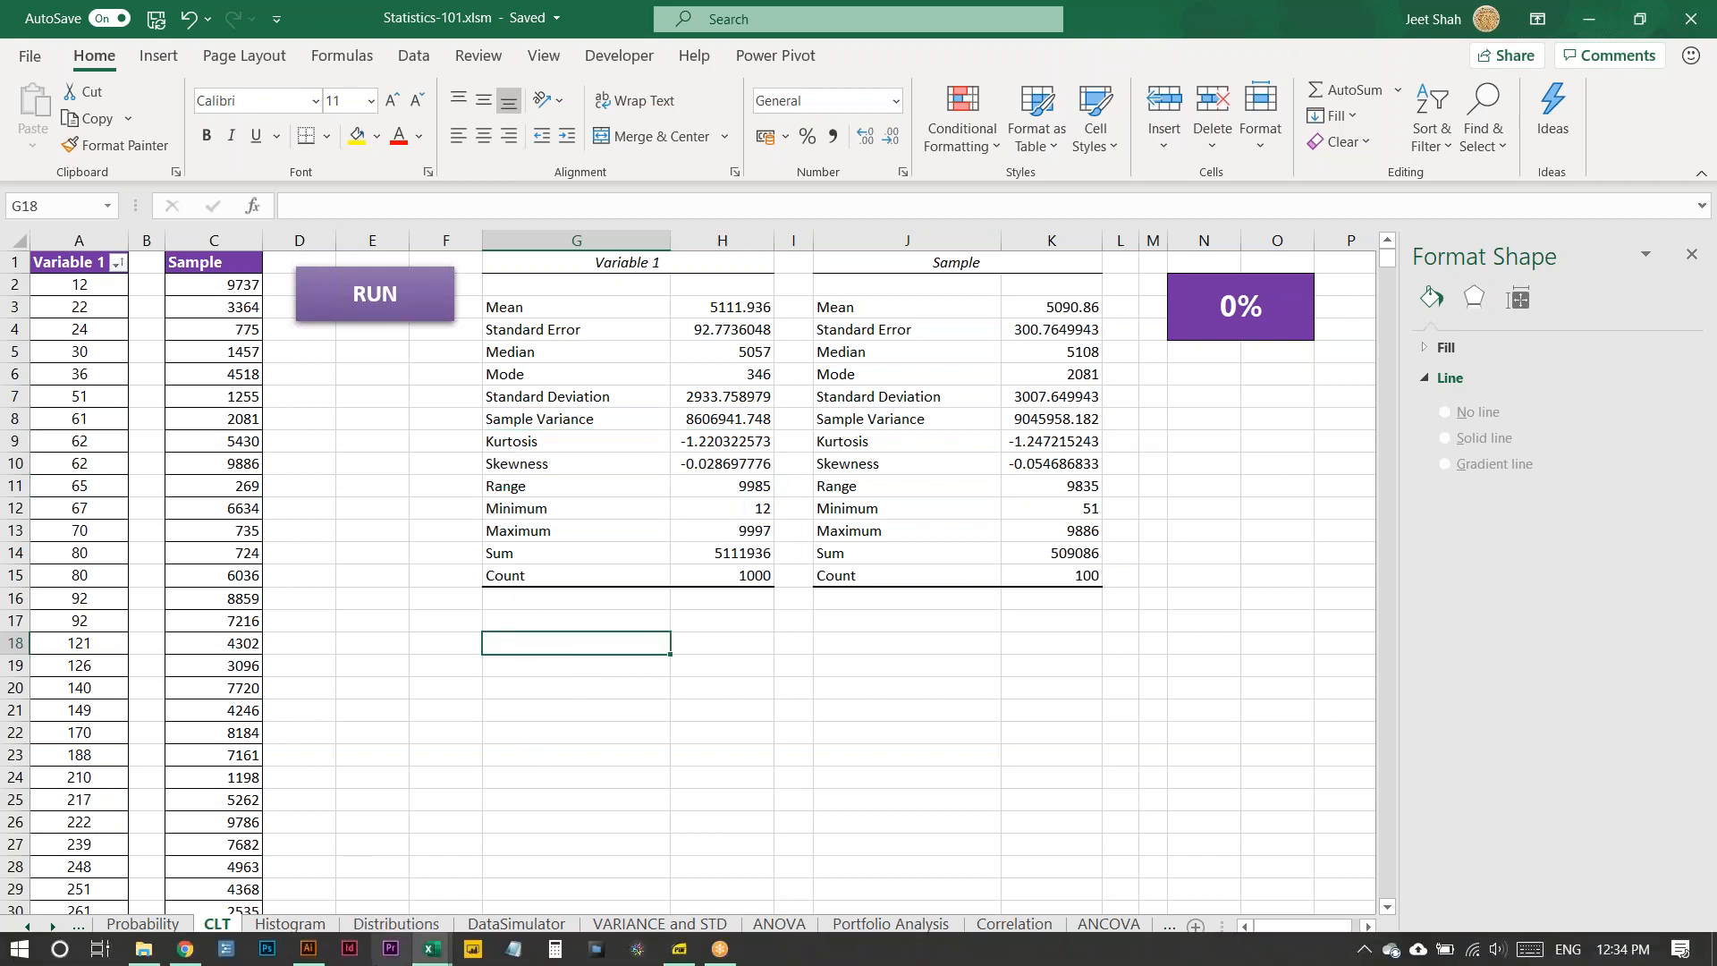
{"action": "left_click", "coordinate": [306, 953]}
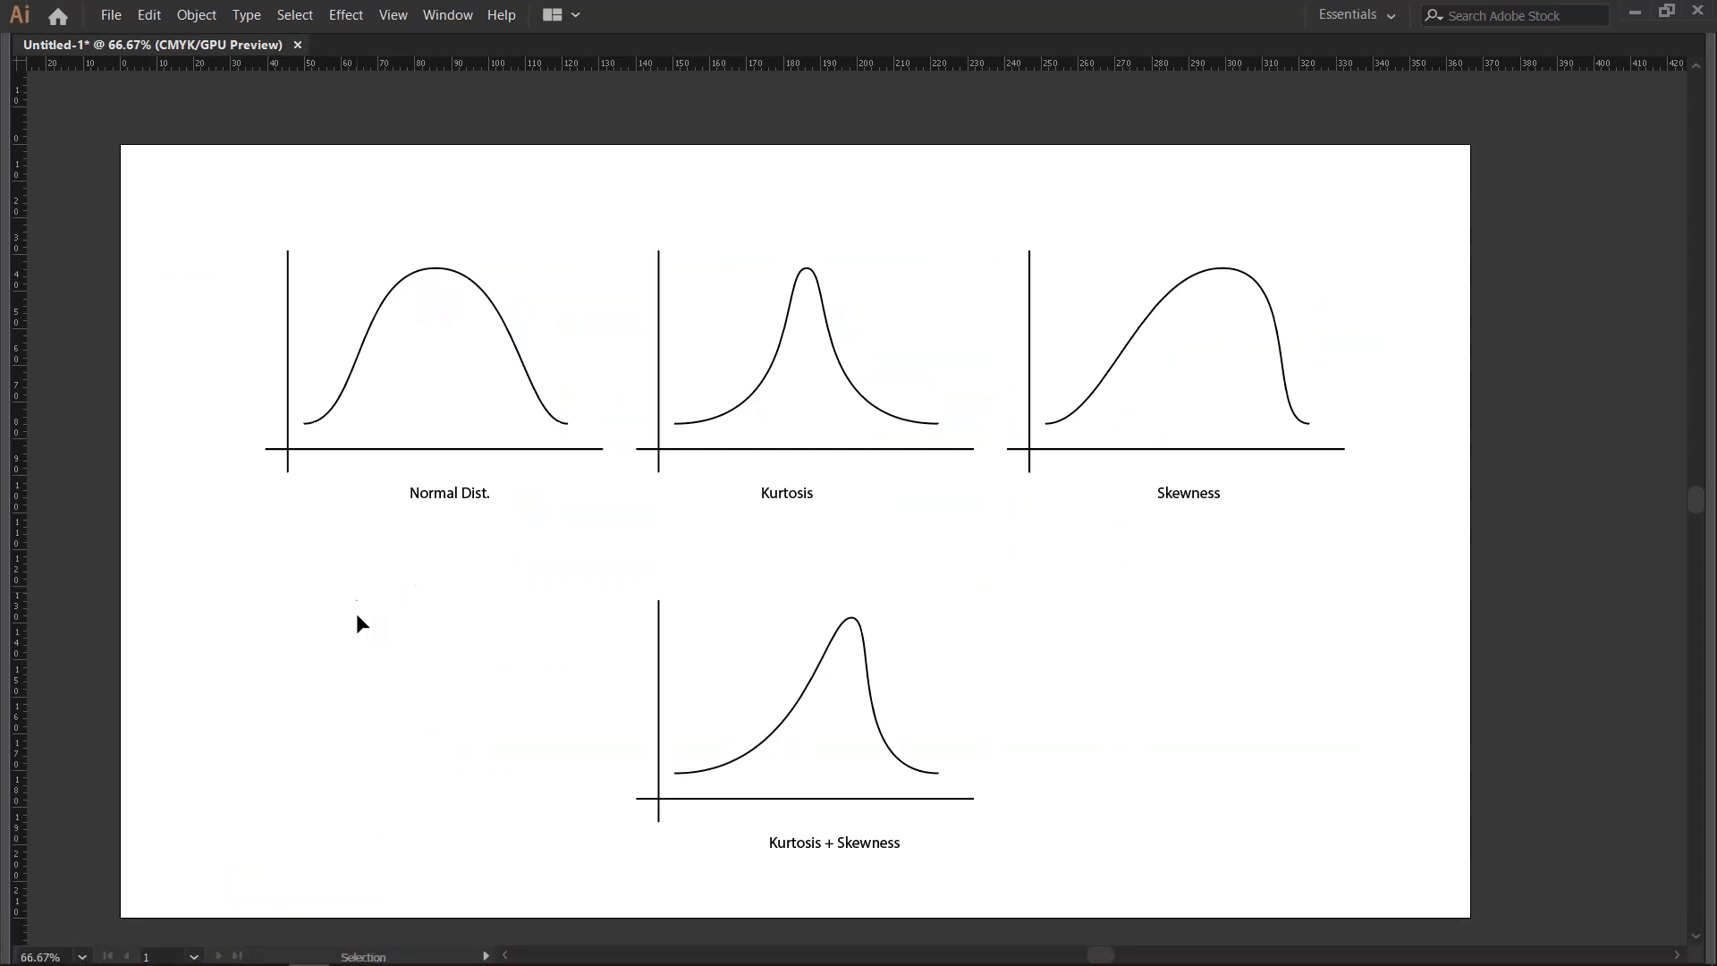
{"action": "key", "text": "a"}
{"action": "key", "text": "ctrl+0"}
{"action": "left_click_drag", "start_coordinate": [245, 161], "coordinate": [641, 498]}
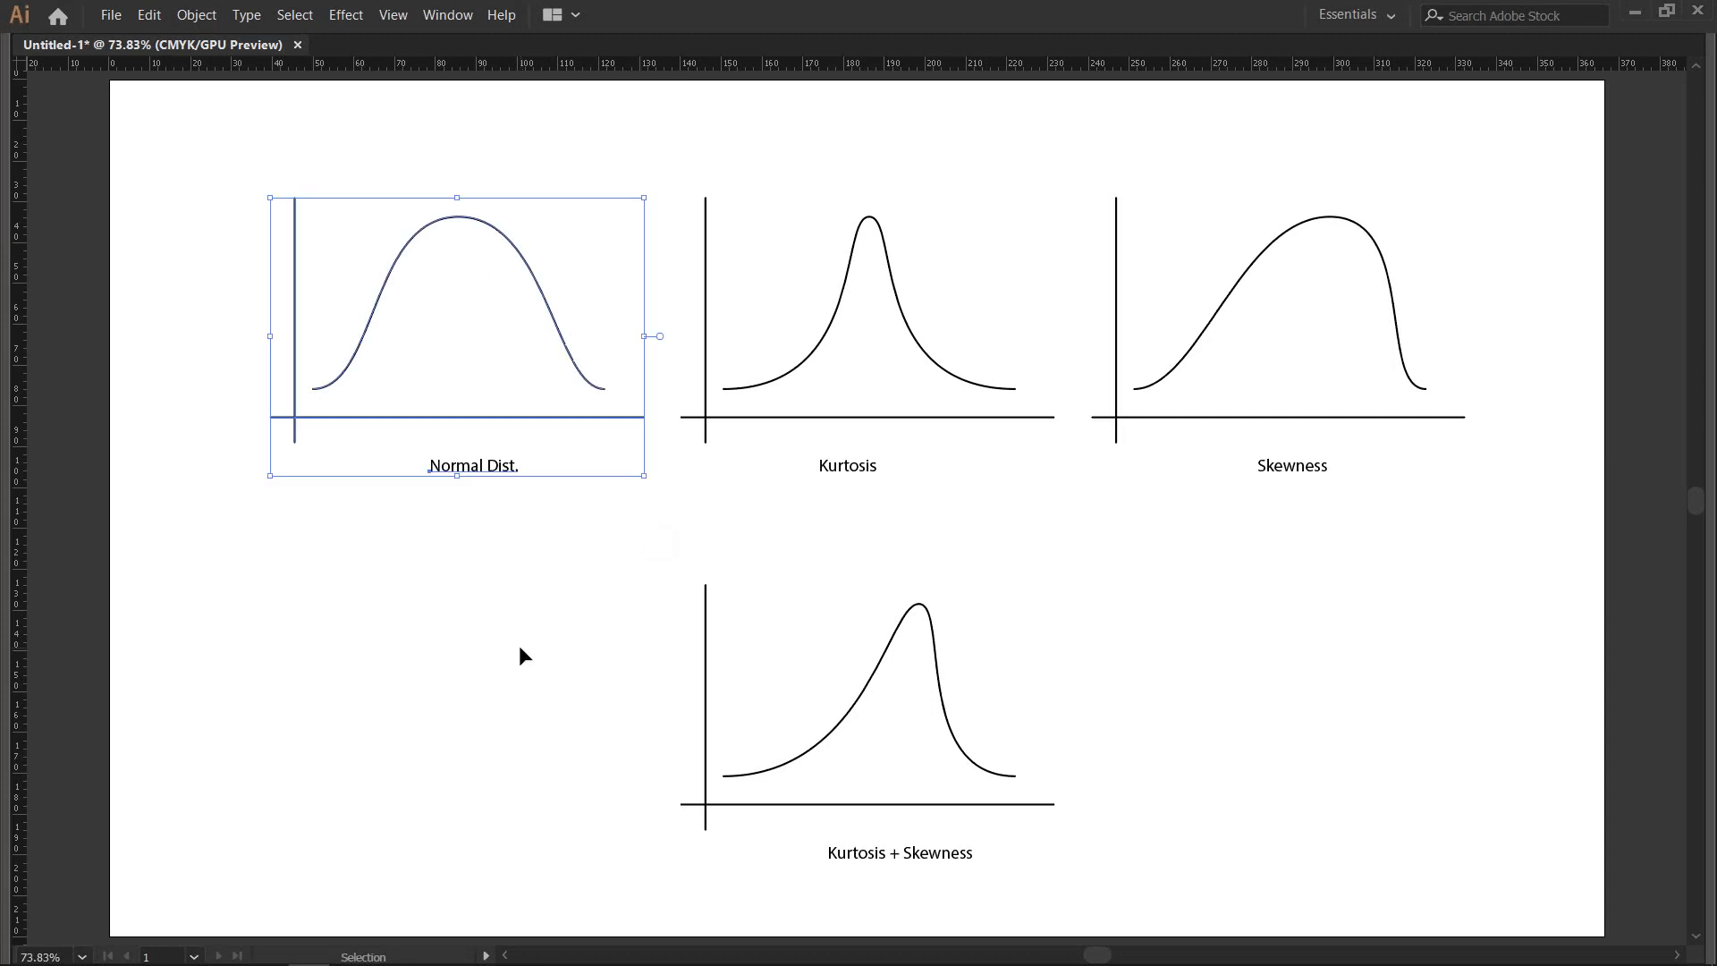
{"action": "key", "text": "ctrl+shift+a"}
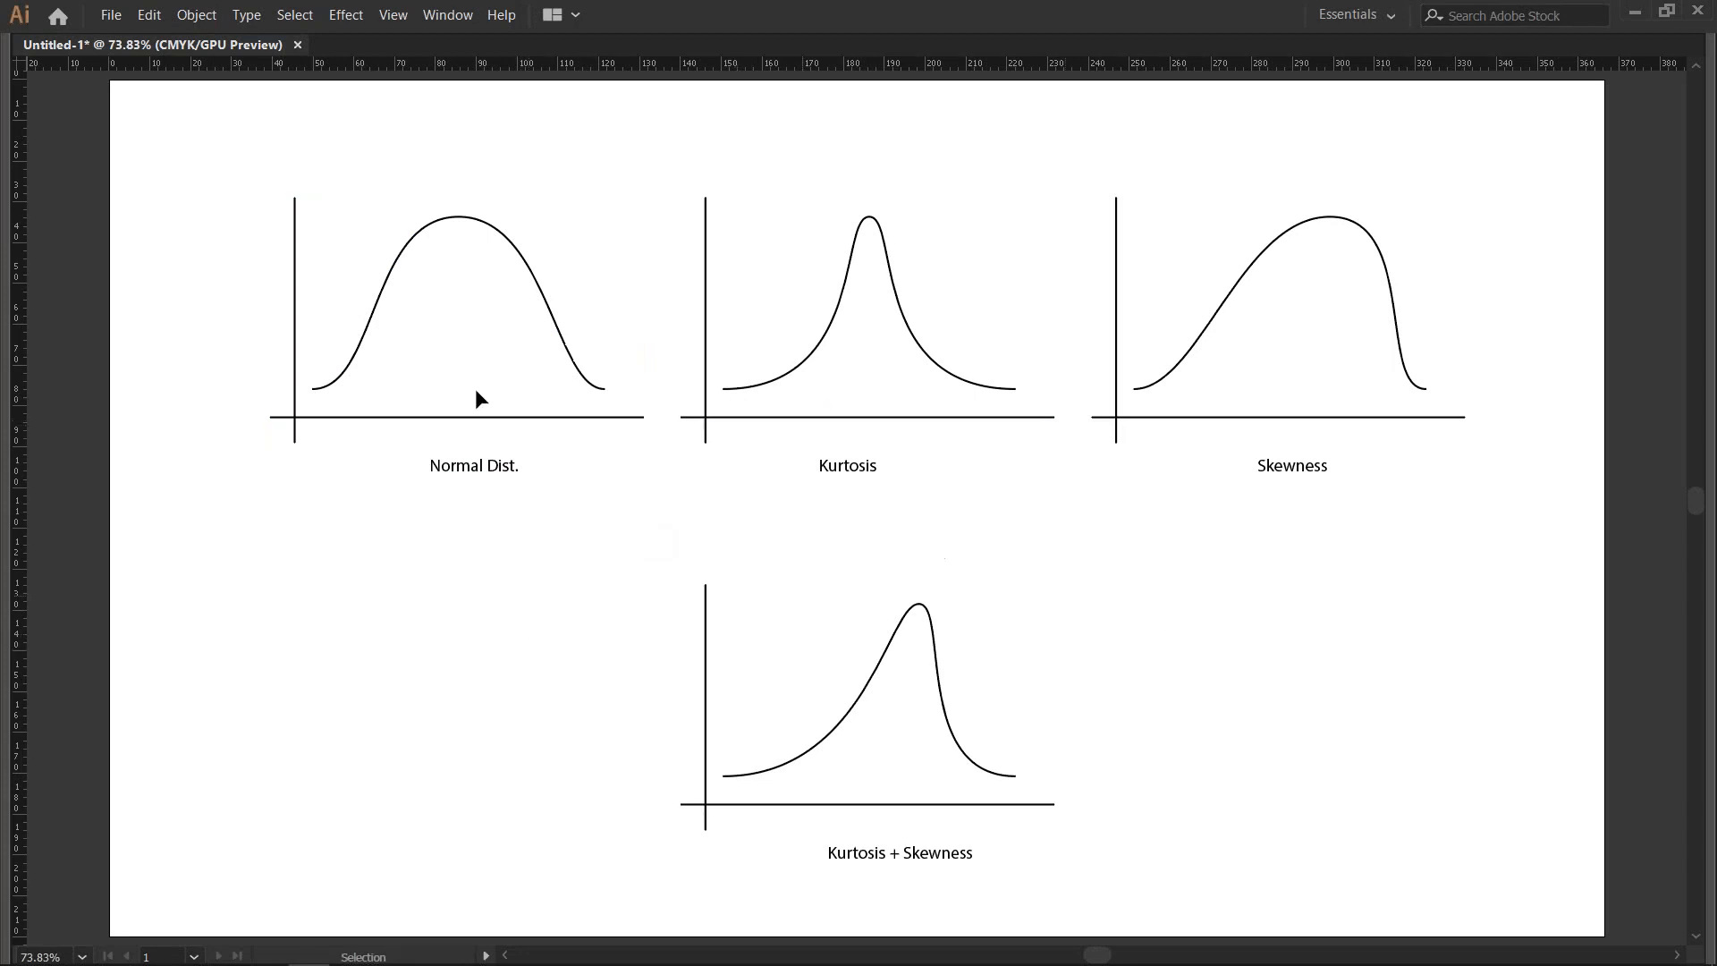
{"action": "left_click_drag", "start_coordinate": [274, 190], "coordinate": [472, 516]}
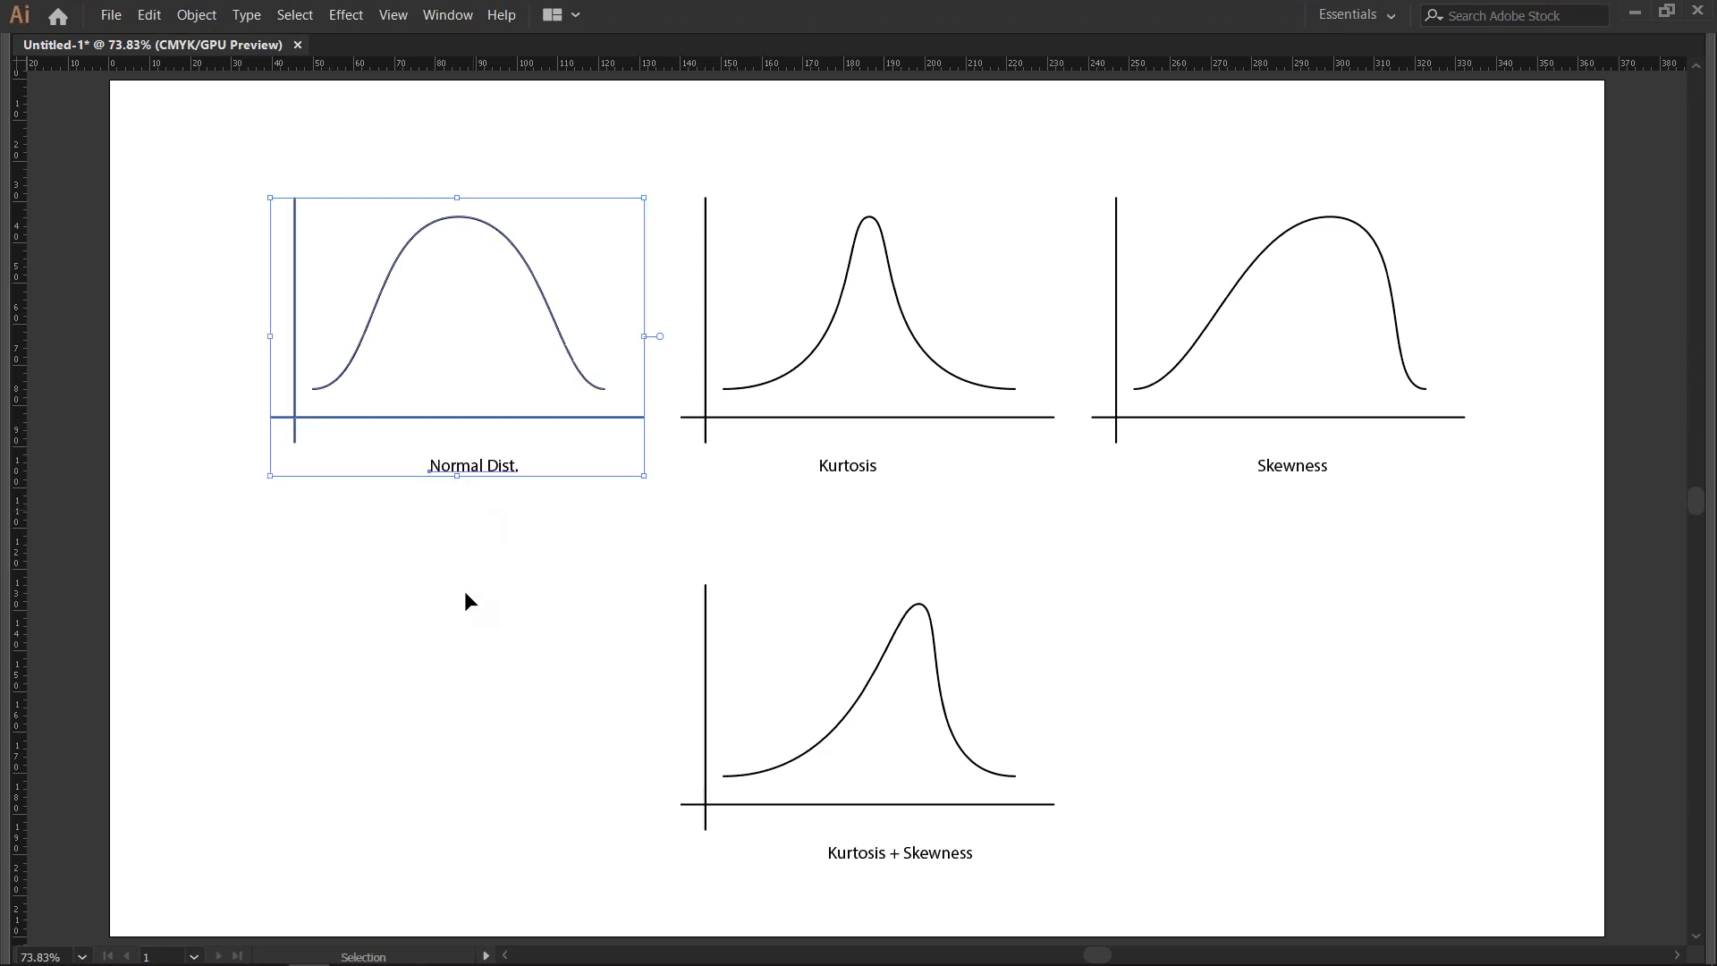
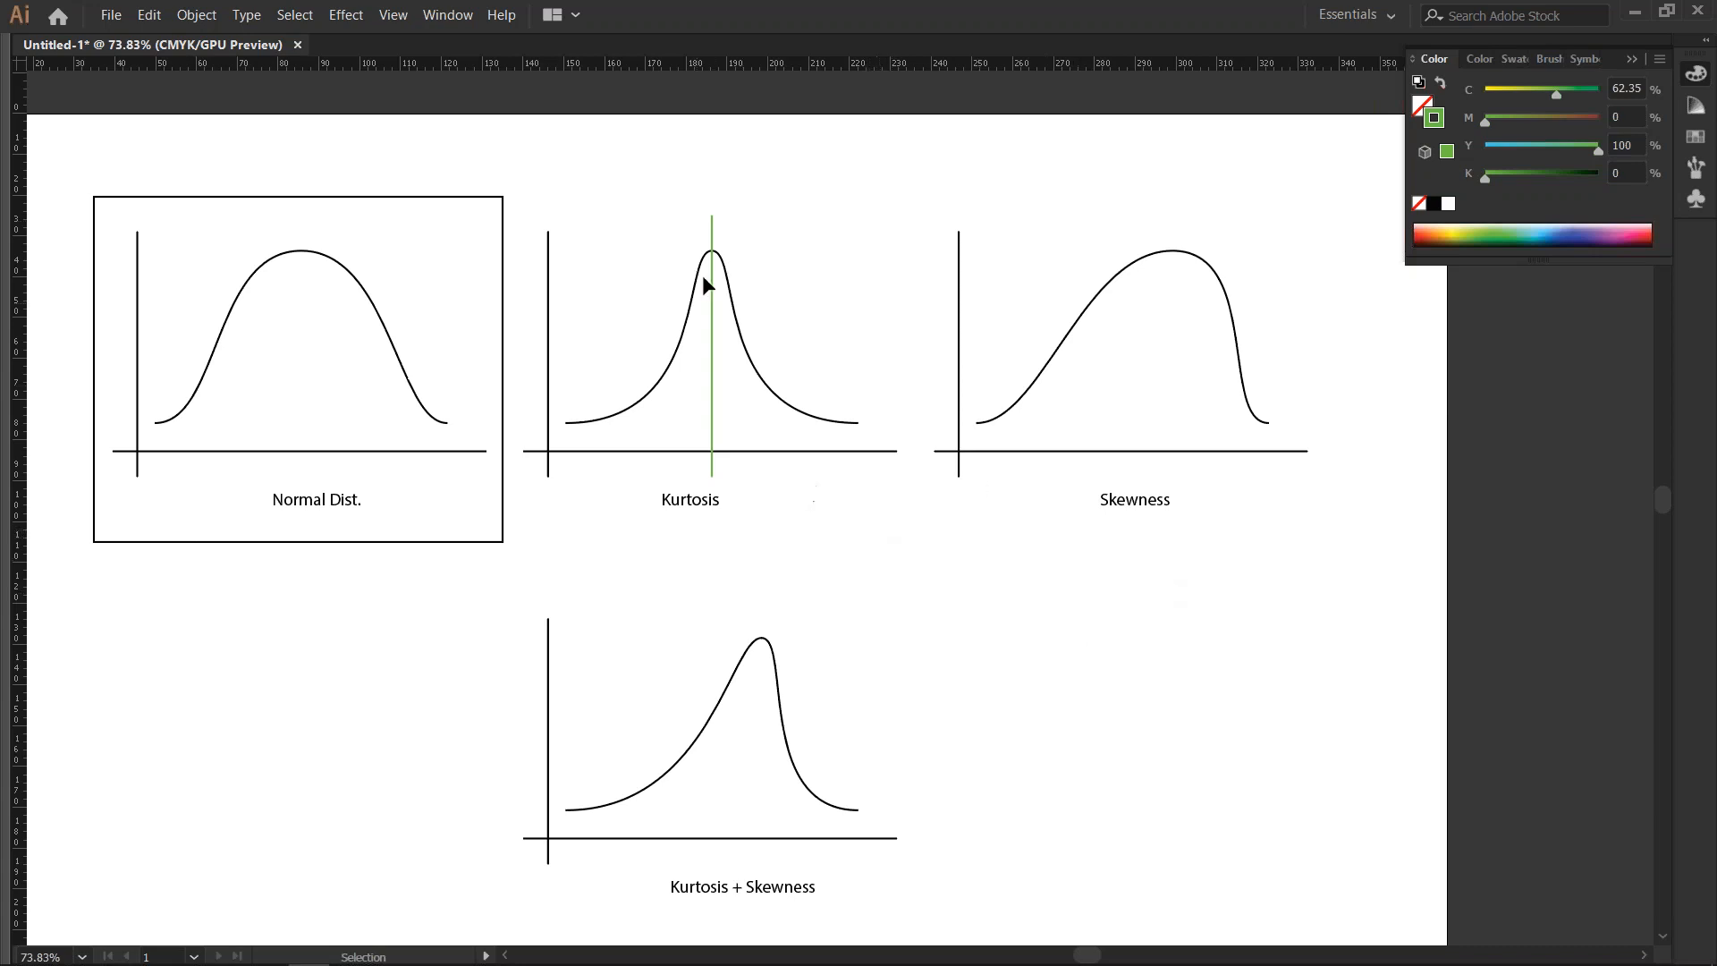
- Duplicate the green vertical line from the Kurtosis graph onto the middle of the Skewness graph
{"action": "key", "text": "space"}
{"action": "left_click_drag", "start_coordinate": [819, 552], "coordinate": [644, 555]}
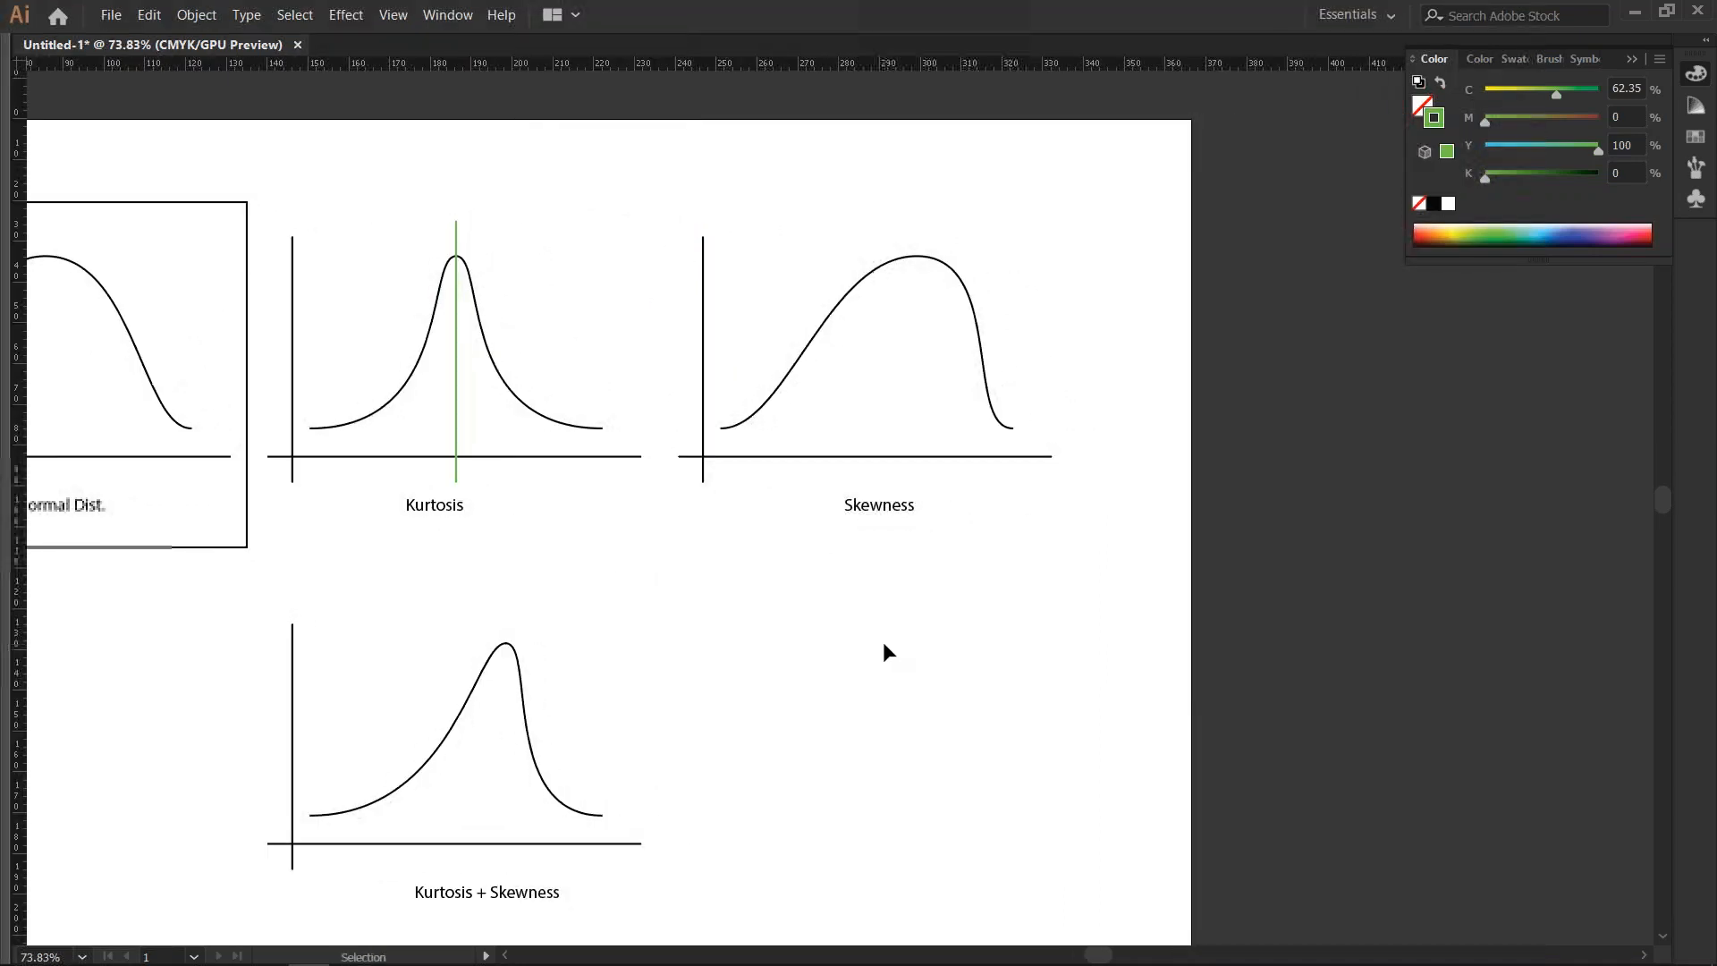
{"action": "left_click_drag", "start_coordinate": [464, 433], "coordinate": [877, 427]}
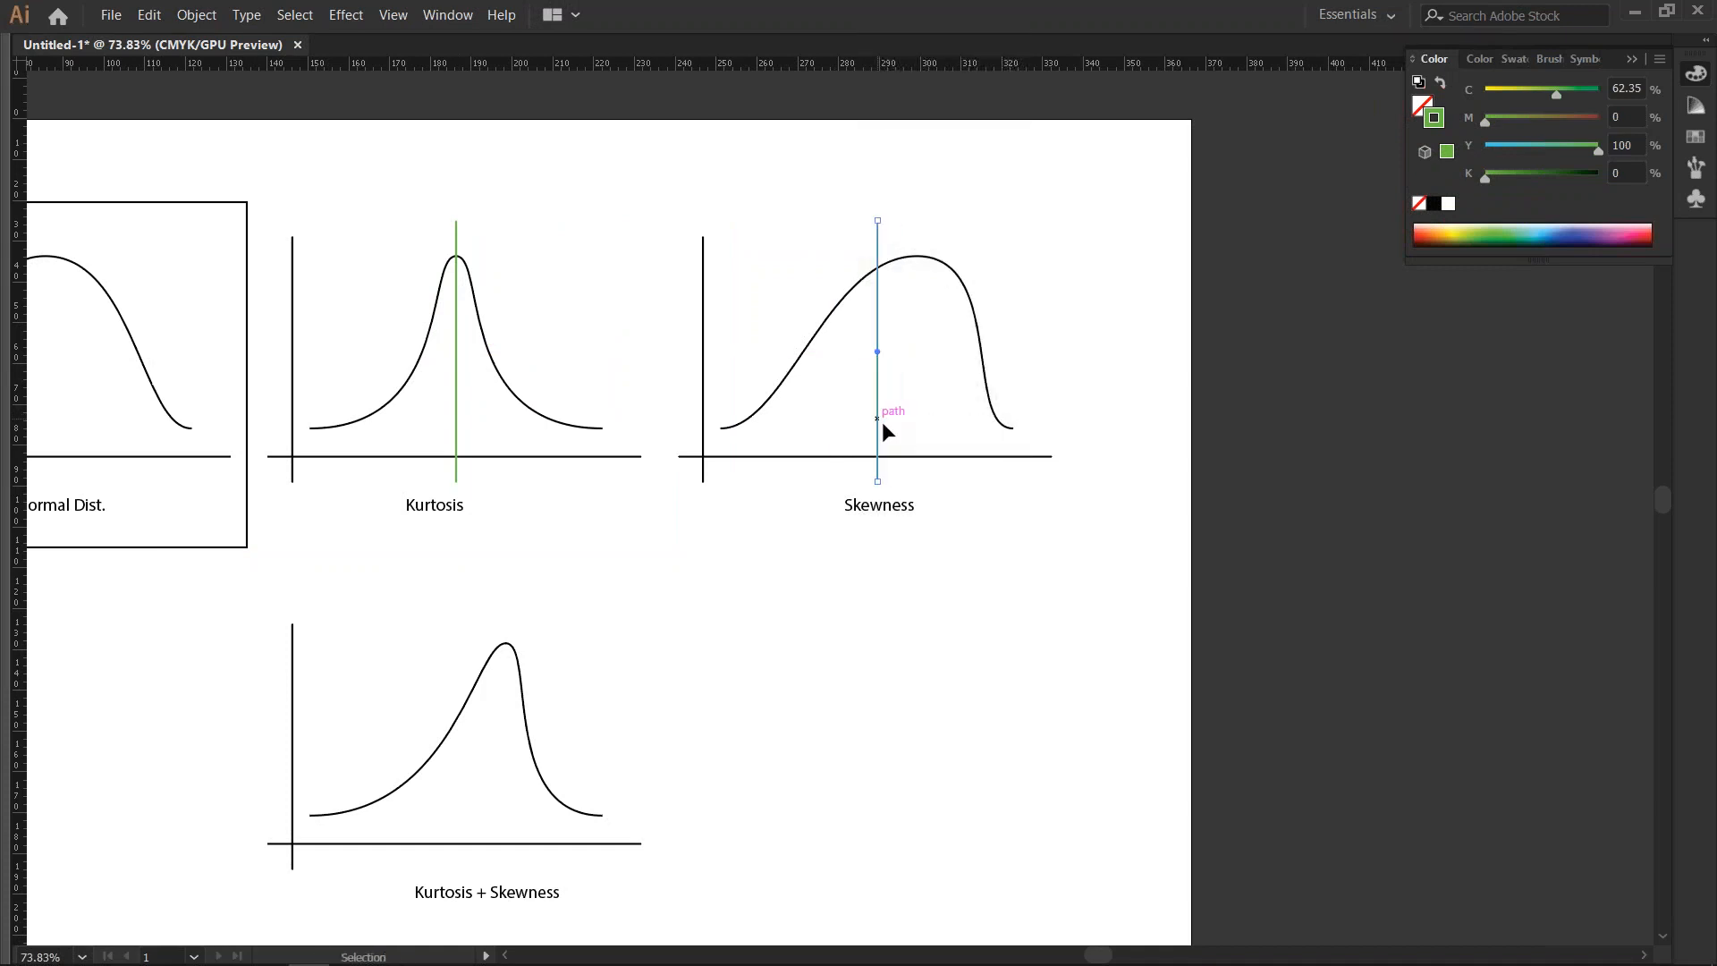
{"action": "left_click", "coordinate": [965, 597]}
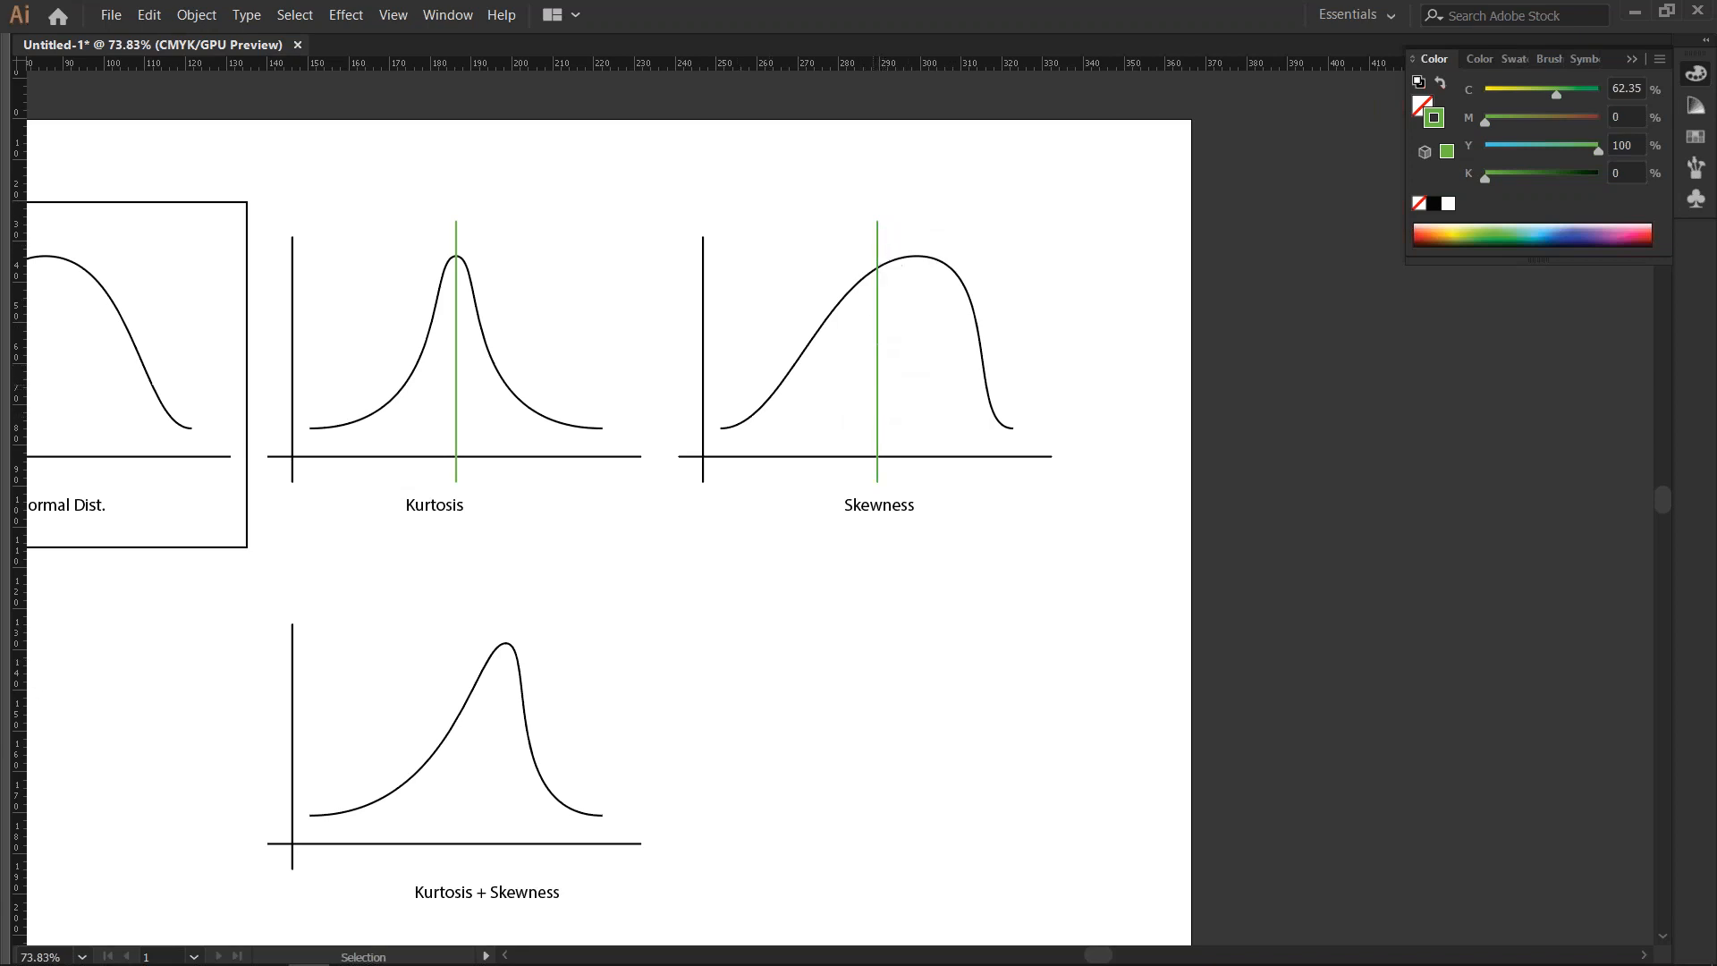
- Duplicate the Skewness graph's green line a short distance to its right and recolour the copy yellow with cyan at 9%
{"action": "left_click_drag", "start_coordinate": [878, 385], "coordinate": [908, 381]}
{"action": "left_click_drag", "start_coordinate": [1509, 89], "coordinate": [1494, 90]}
{"action": "left_click", "coordinate": [884, 370]}
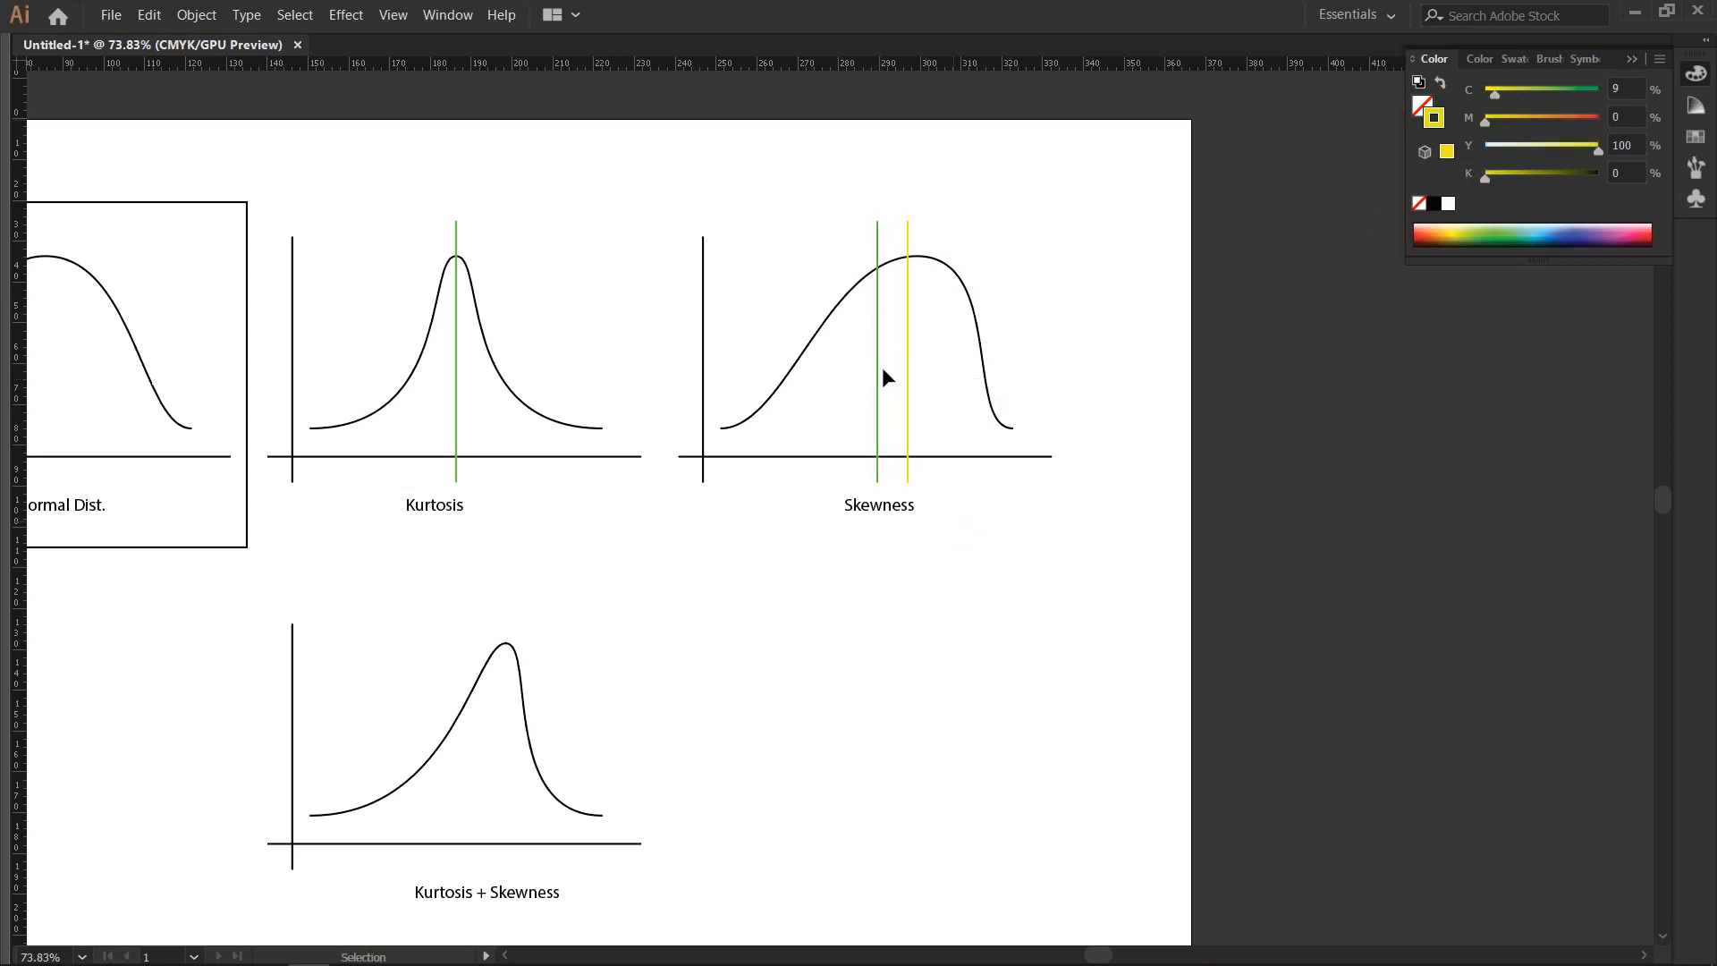
- Add a third vertical line at the Skewness curve's peak and colour it blue (C 90.2, M 81.18, Y 0, K 0)
{"action": "mouse_move", "coordinate": [907, 365]}
{"action": "left_mouse_down"}
{"action": "mouse_move", "coordinate": [893, 365]}
{"action": "mouse_move", "coordinate": [943, 365]}
{"action": "mouse_move", "coordinate": [919, 365]}
{"action": "left_mouse_up"}
{"action": "left_click", "coordinate": [1520, 237]}
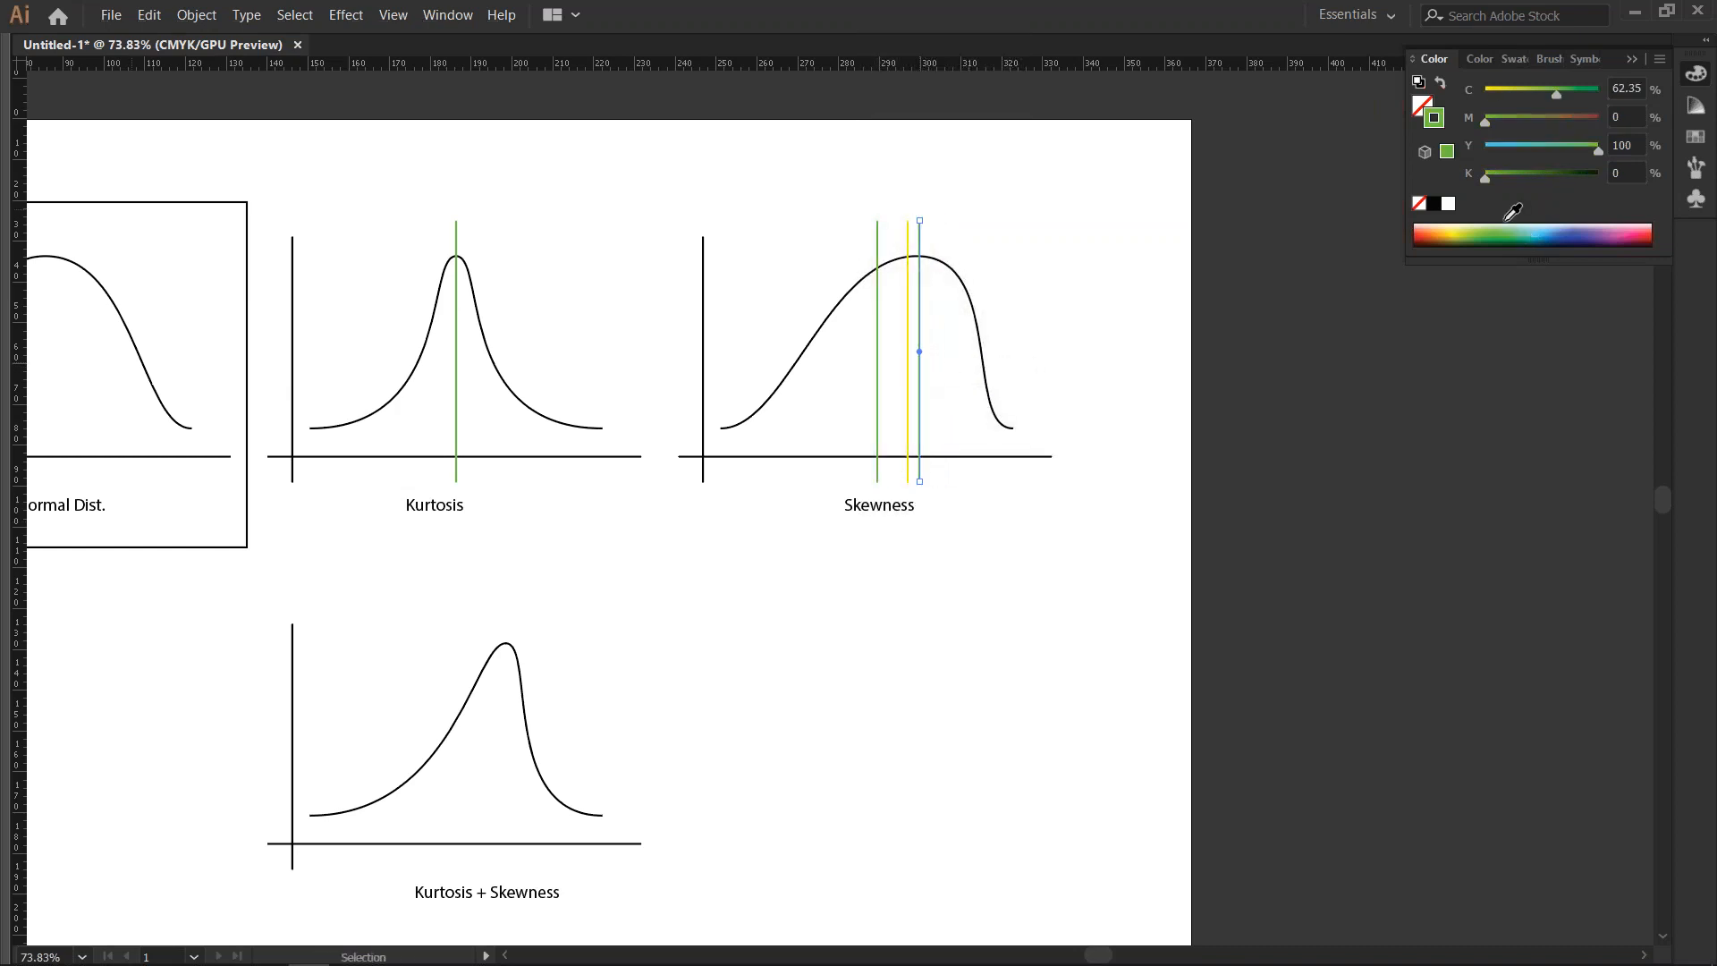
{"action": "left_click", "coordinate": [1572, 234]}
{"action": "left_click", "coordinate": [855, 579]}
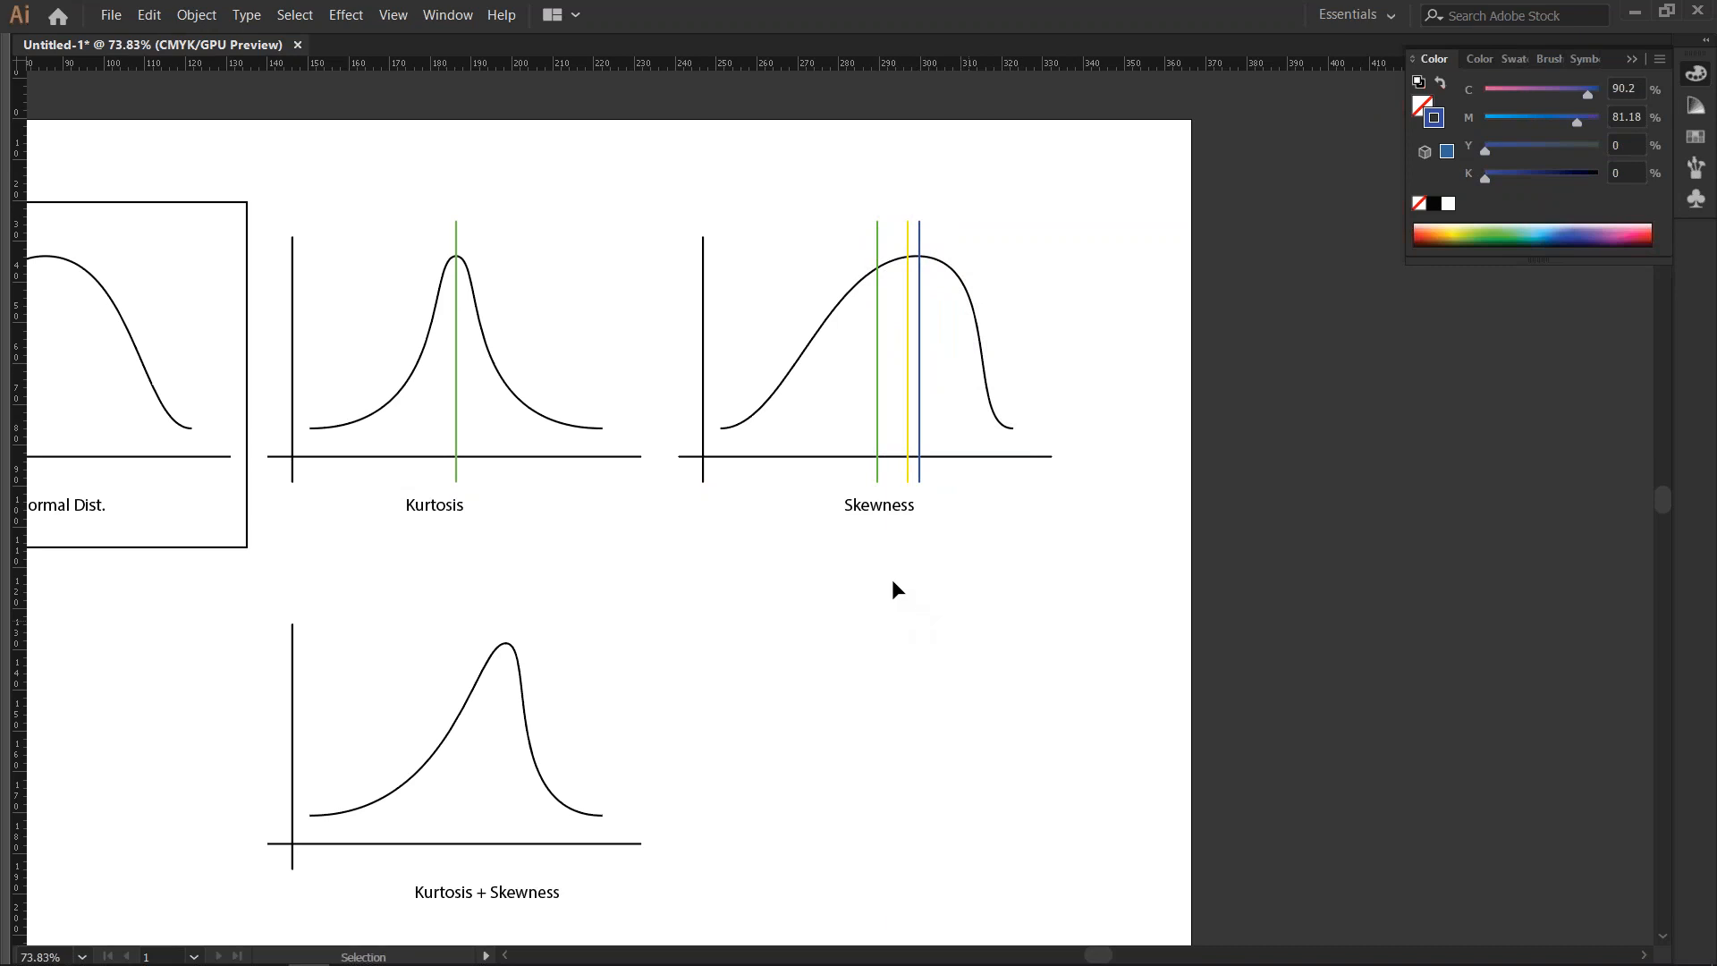
{"action": "left_click_drag", "start_coordinate": [858, 218], "coordinate": [963, 223]}
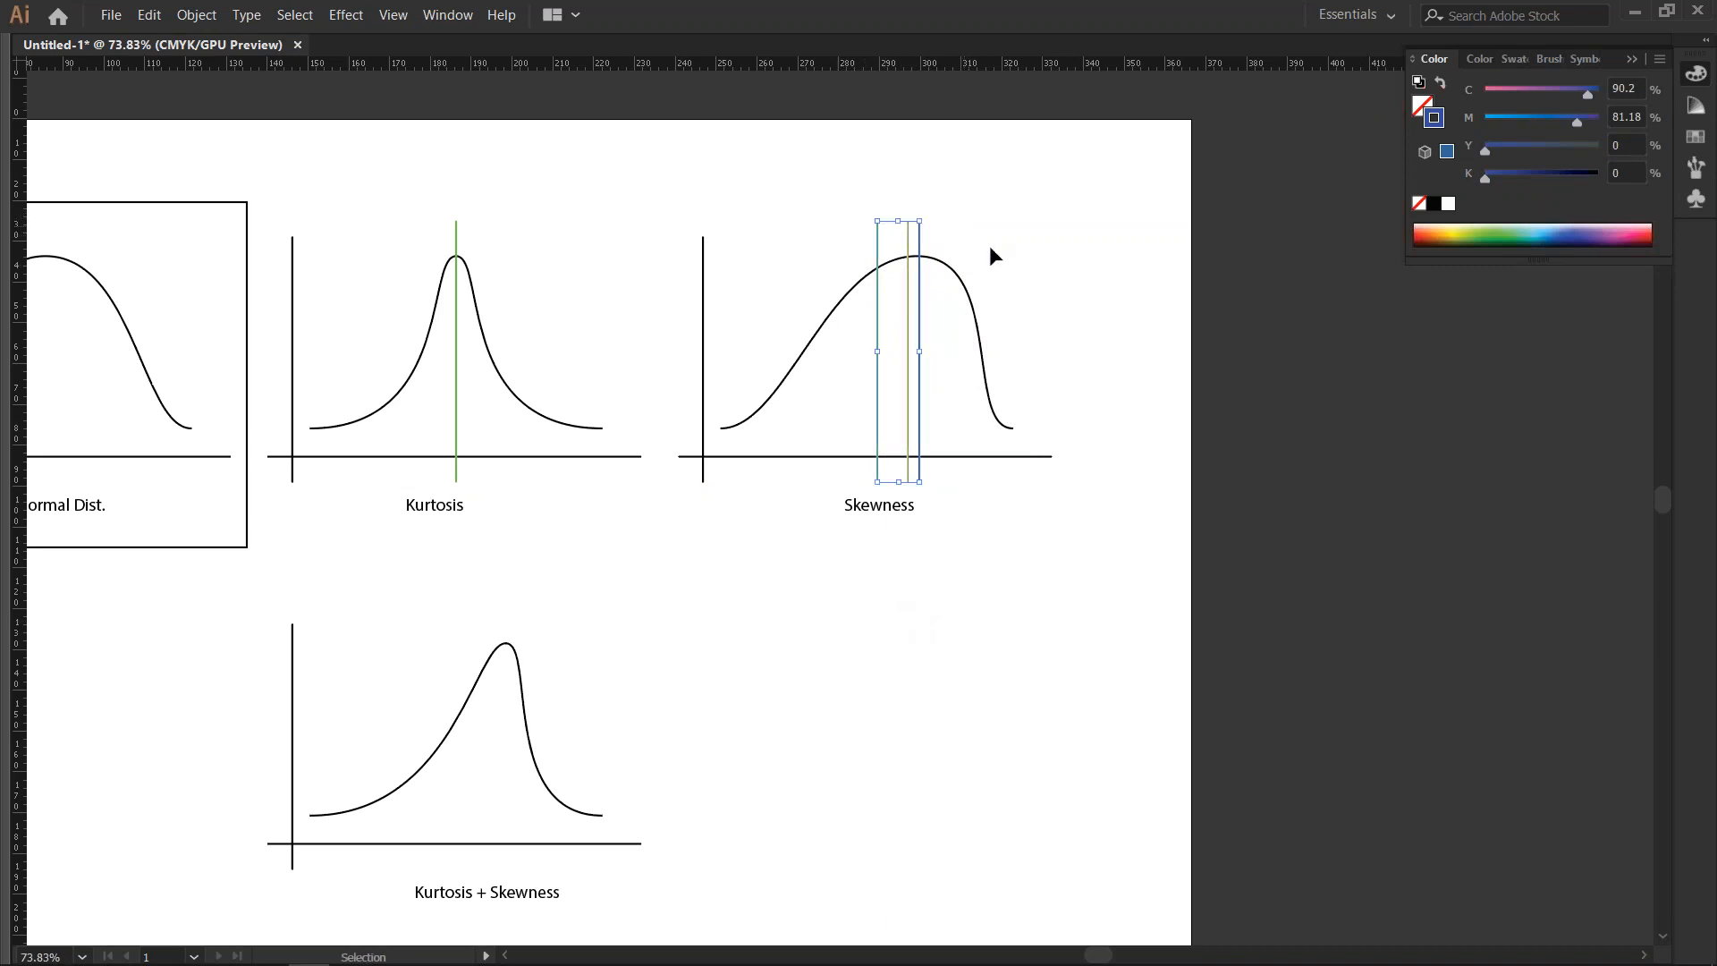
{"action": "left_click", "coordinate": [941, 732]}
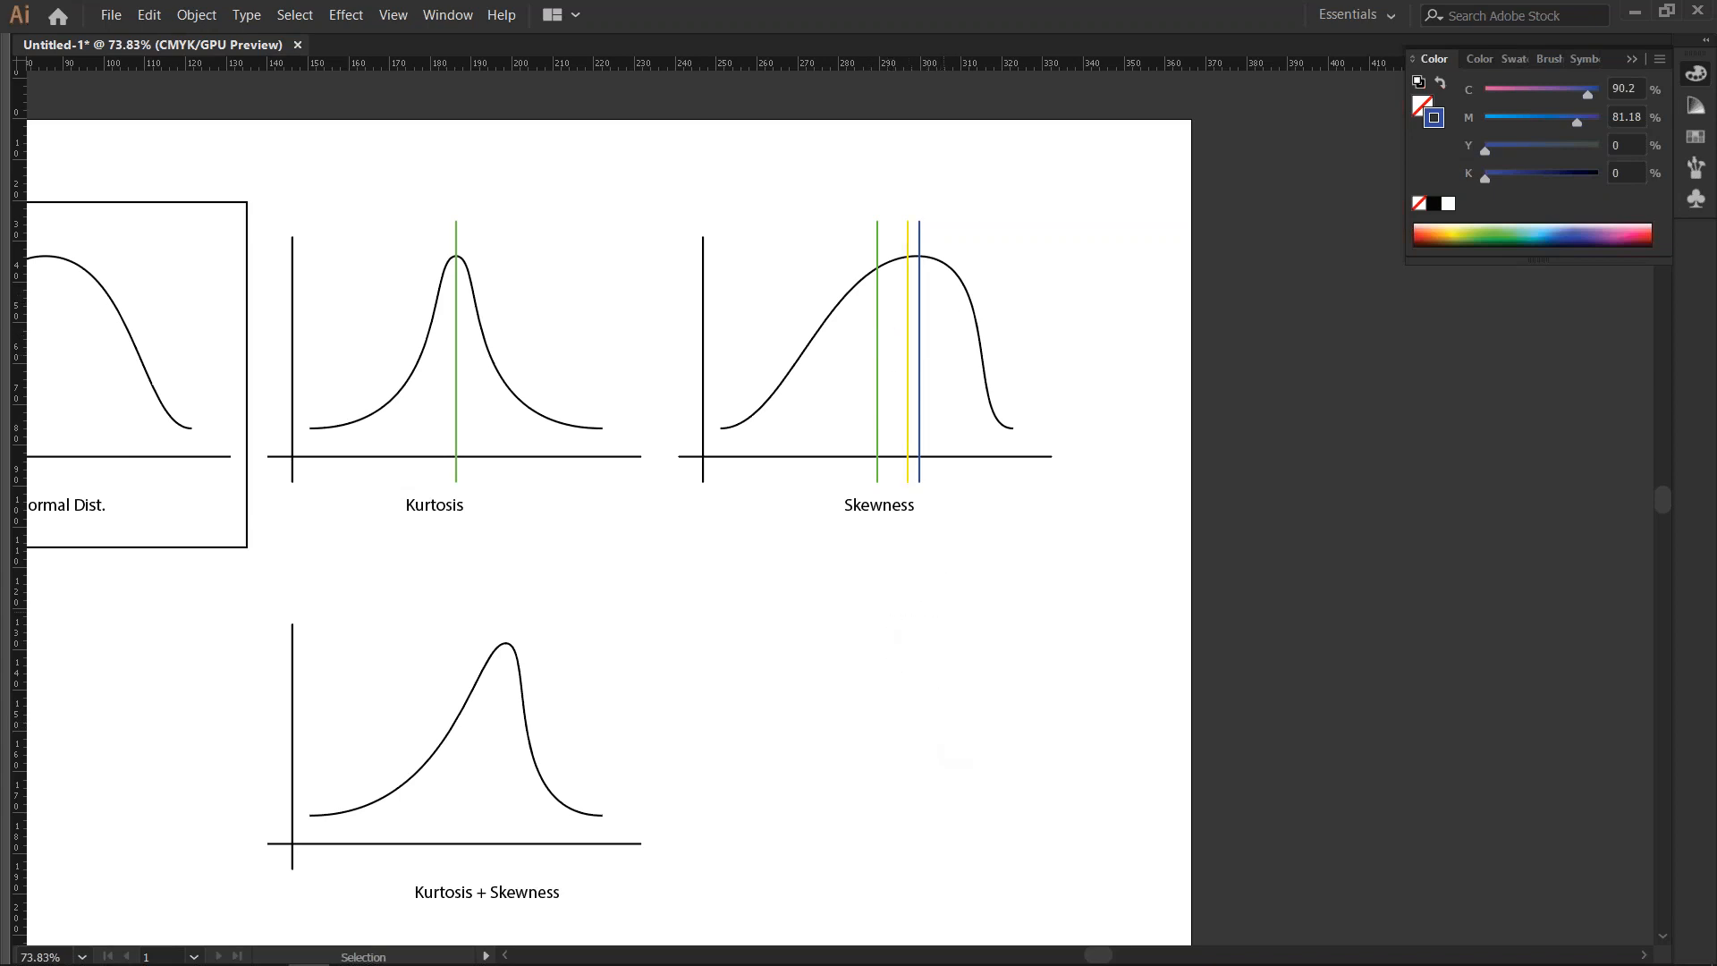
{"action": "left_click_drag", "start_coordinate": [732, 609], "coordinate": [942, 598]}
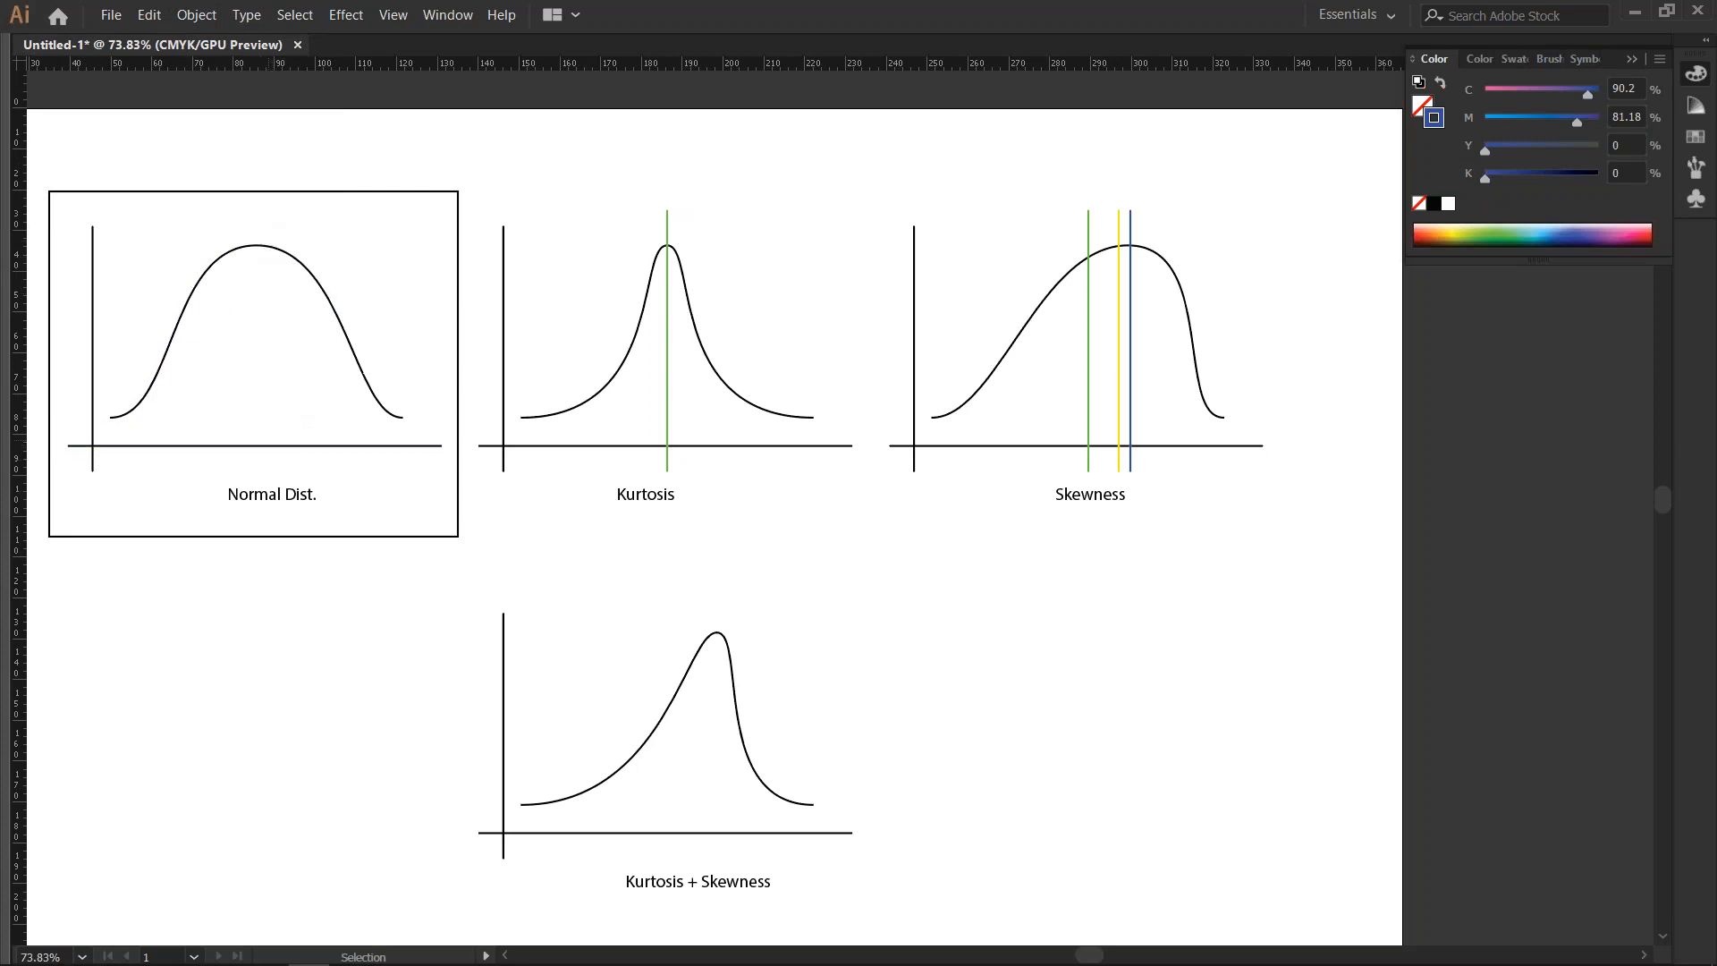
{"action": "left_click_drag", "start_coordinate": [590, 533], "coordinate": [453, 537]}
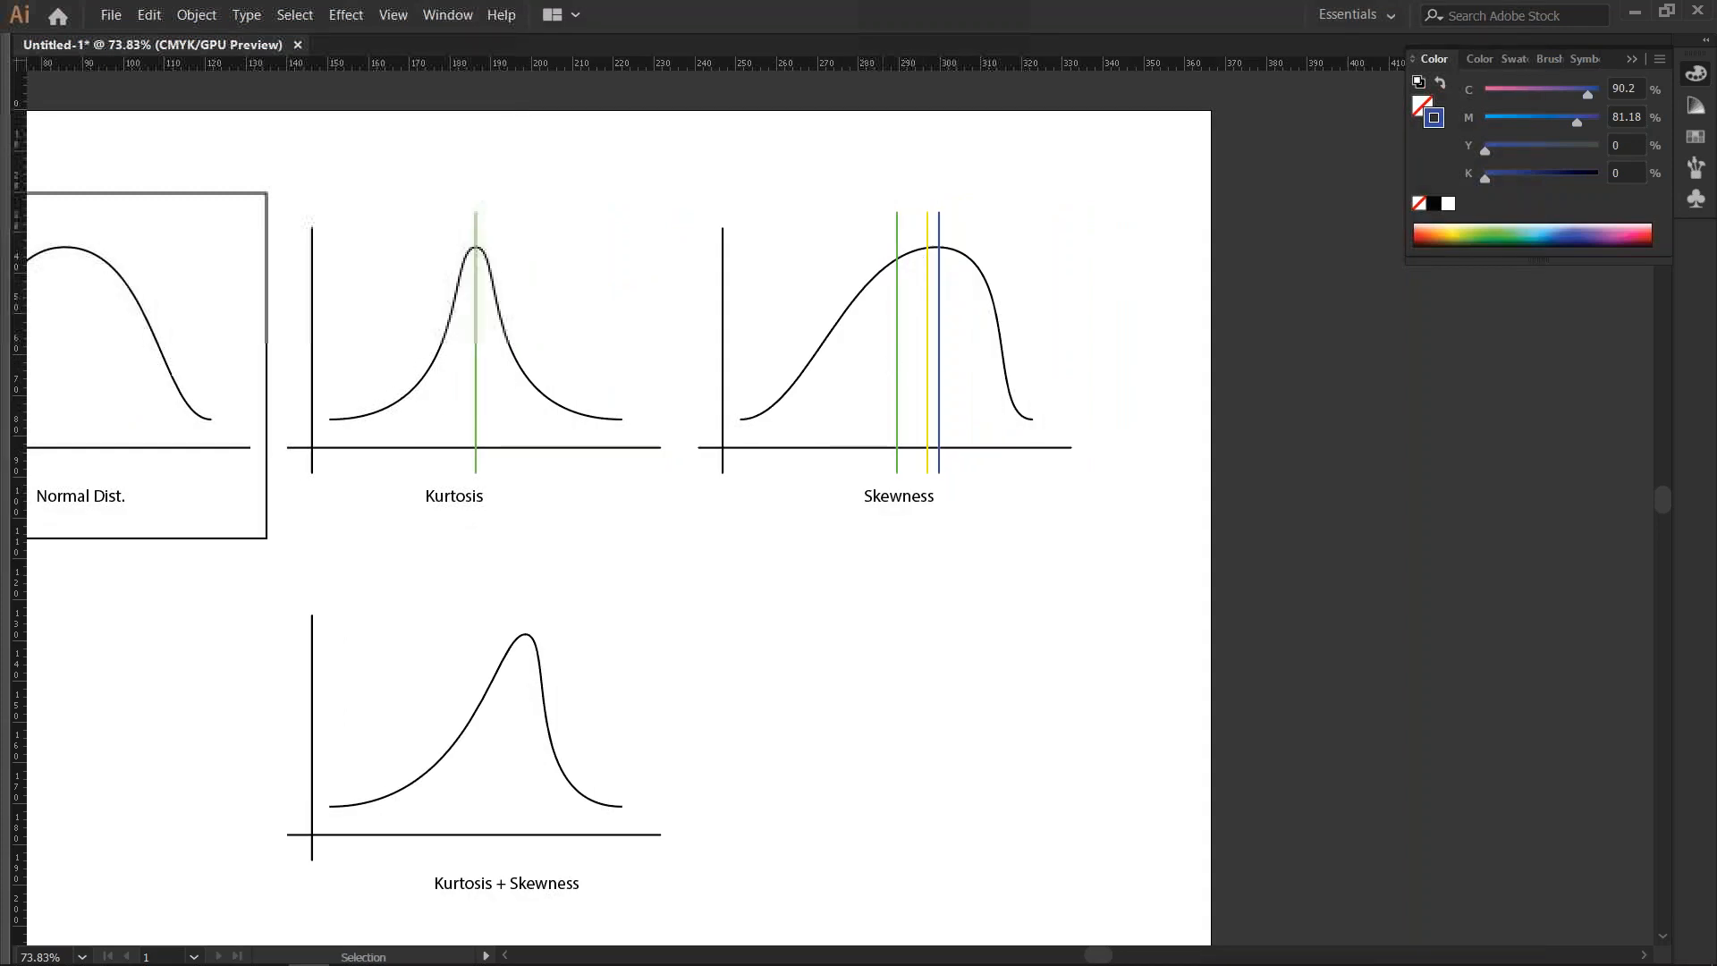
{"action": "left_click_drag", "start_coordinate": [818, 660], "coordinate": [919, 676]}
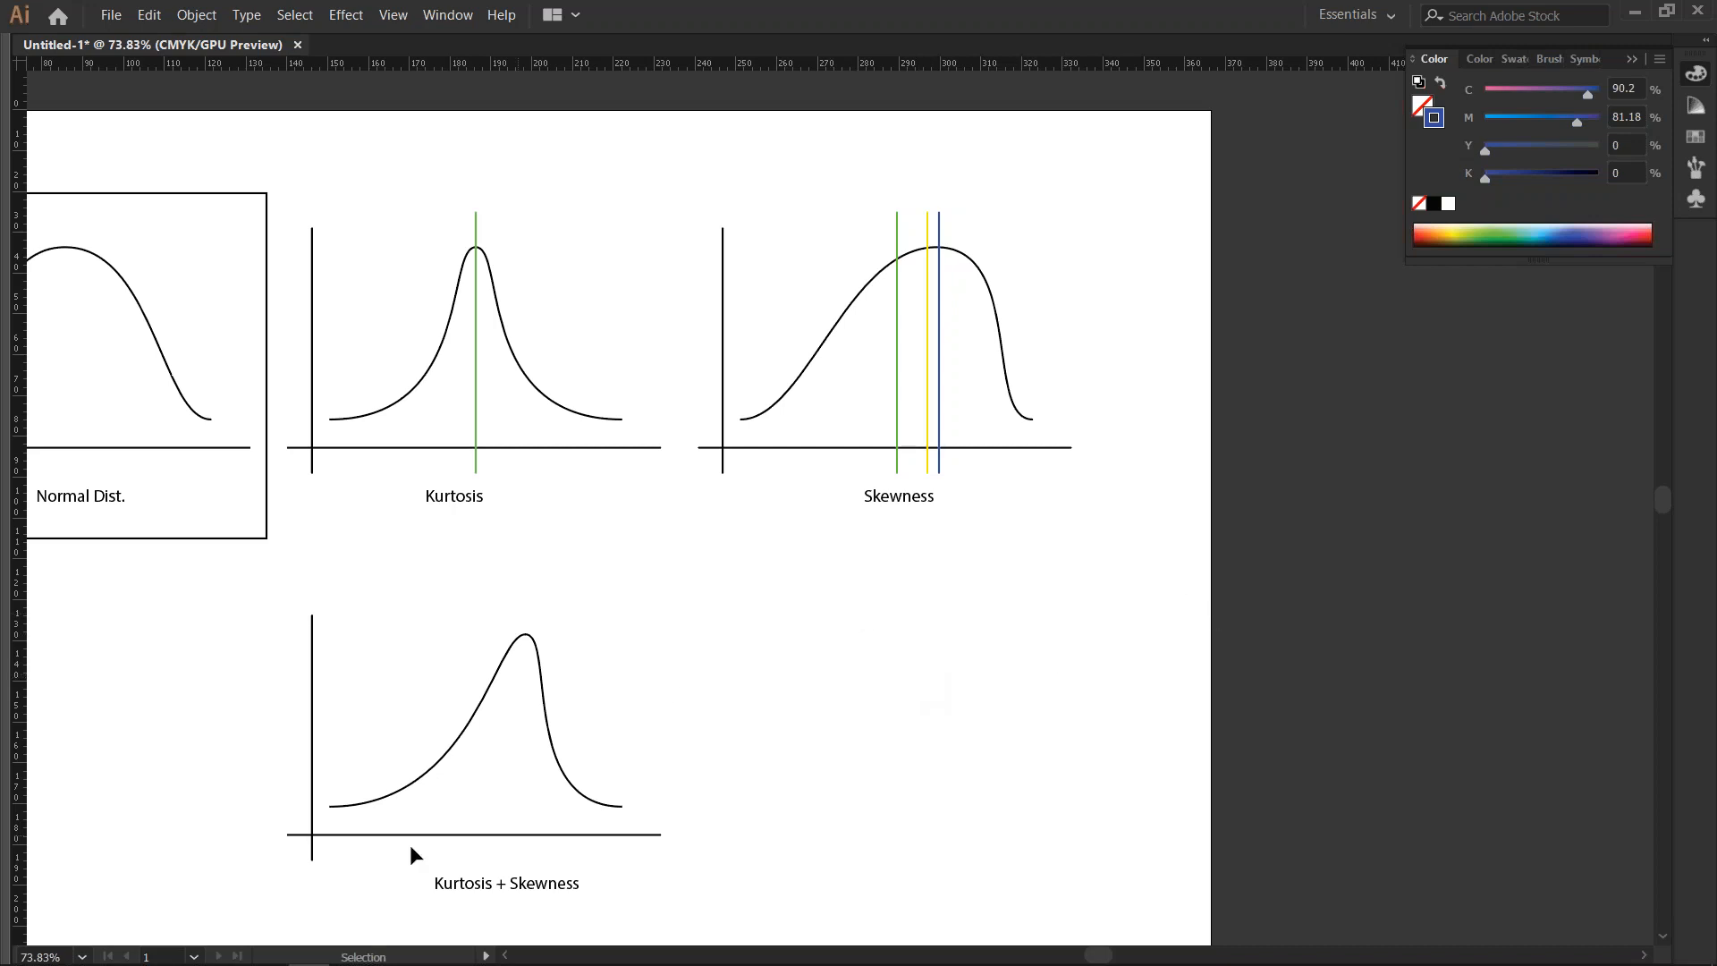
- Duplicate the Kurtosis graph's green vertical line straight down onto the Kurtosis + Skewness graph
{"action": "key", "text": "space"}
{"action": "left_click_drag", "start_coordinate": [789, 595], "coordinate": [874, 535]}
{"action": "left_click_drag", "start_coordinate": [563, 309], "coordinate": [582, 699]}
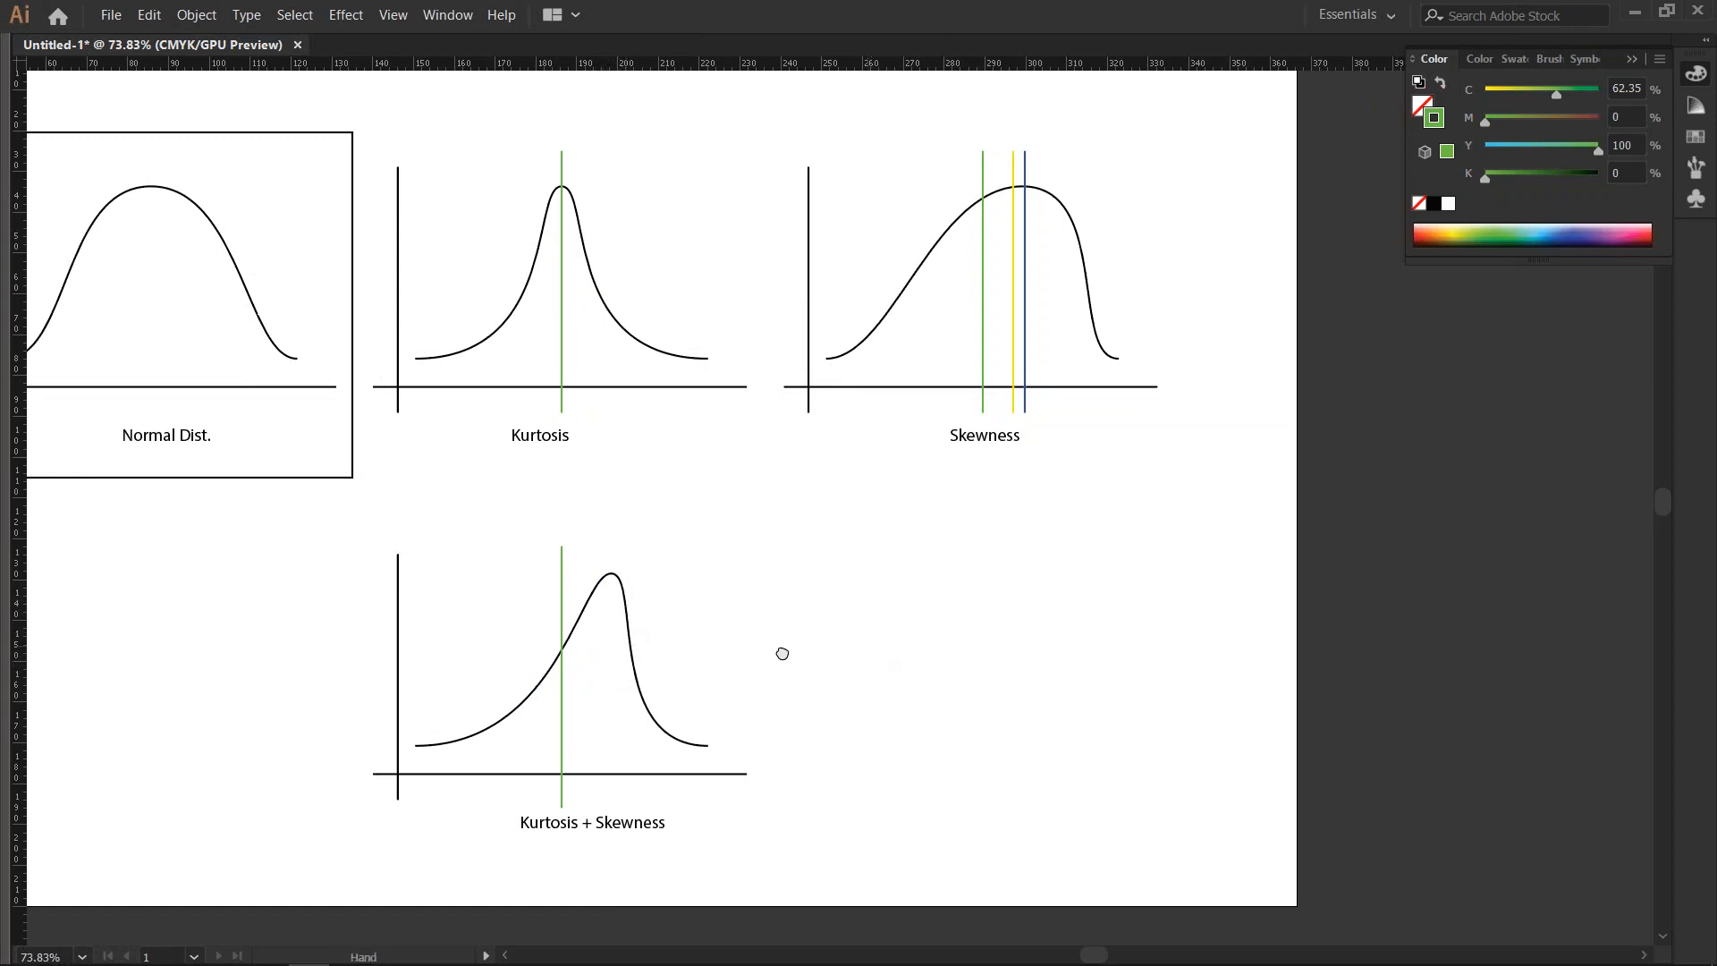
{"action": "scroll", "coordinate": [781, 651], "scroll_direction": "right", "scroll_amount": 2}
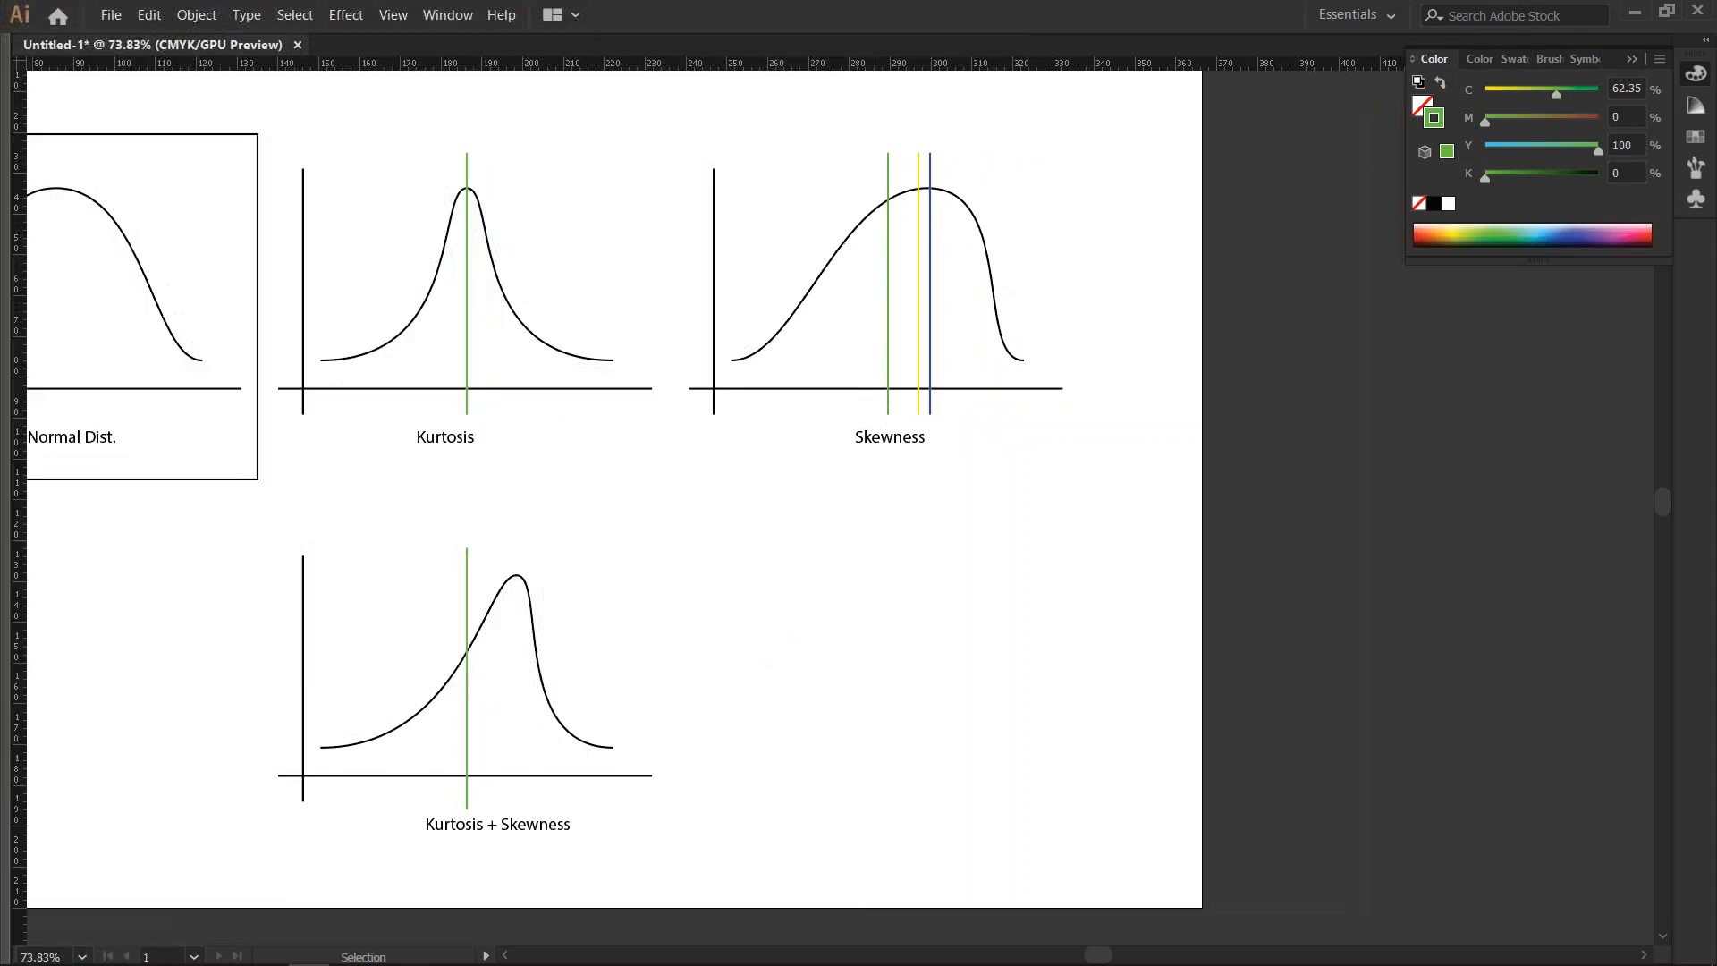
{"action": "left_click", "coordinate": [468, 706]}
{"action": "left_click", "coordinate": [919, 306]}
{"action": "left_click", "coordinate": [935, 533]}
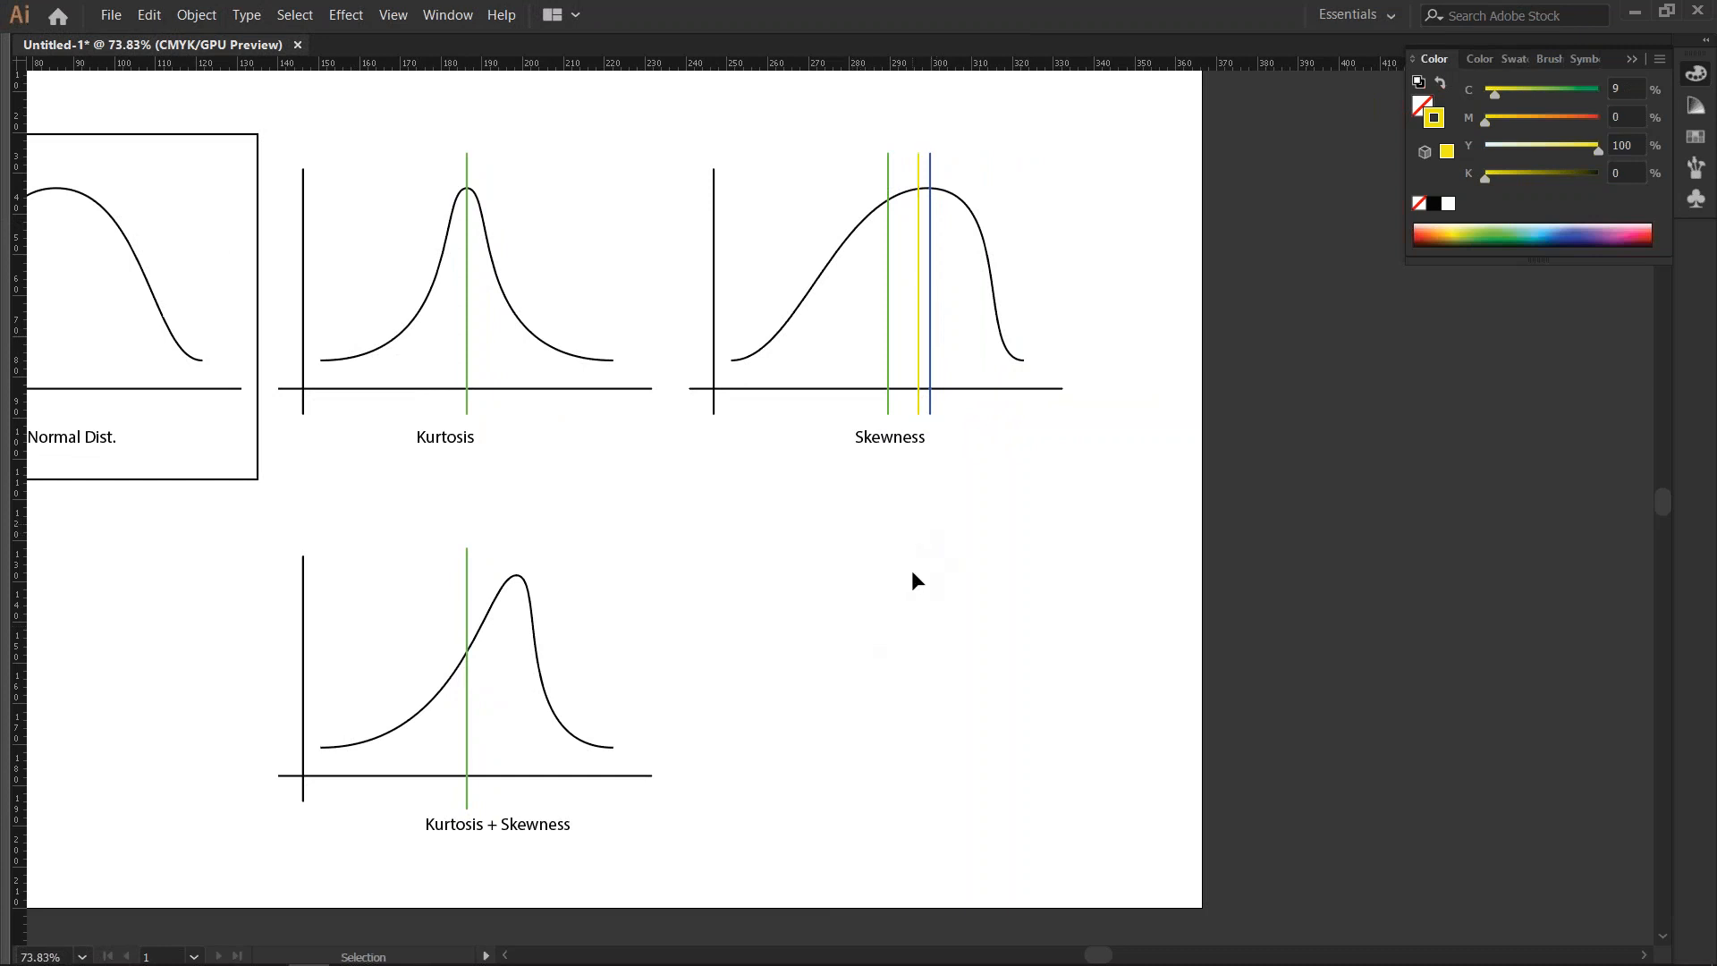
- Move the Kurtosis + Skewness curve's peak anchor to the left of the green line and shorten both end handles to smooth the slopes
{"action": "scroll", "coordinate": [774, 652], "scroll_direction": "left", "scroll_amount": 3}
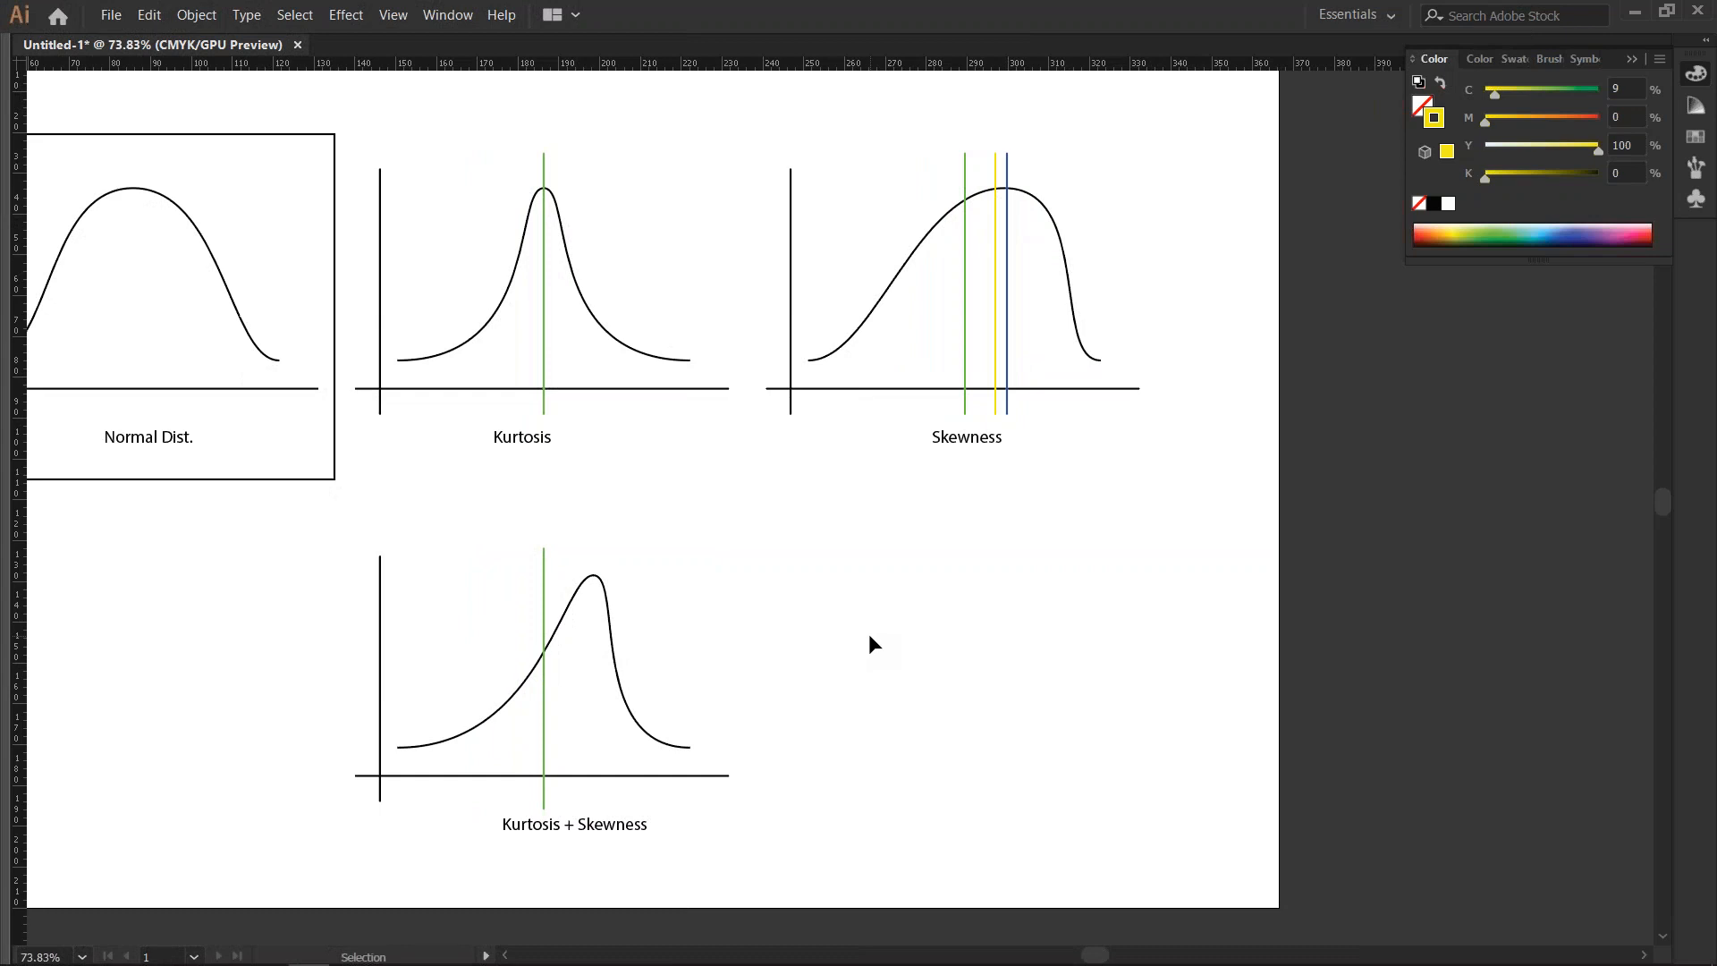
{"action": "key", "text": "a"}
{"action": "mouse_move", "coordinate": [593, 576]}
{"action": "left_mouse_down"}
{"action": "mouse_move", "coordinate": [487, 579]}
{"action": "mouse_move", "coordinate": [511, 582]}
{"action": "left_mouse_up"}
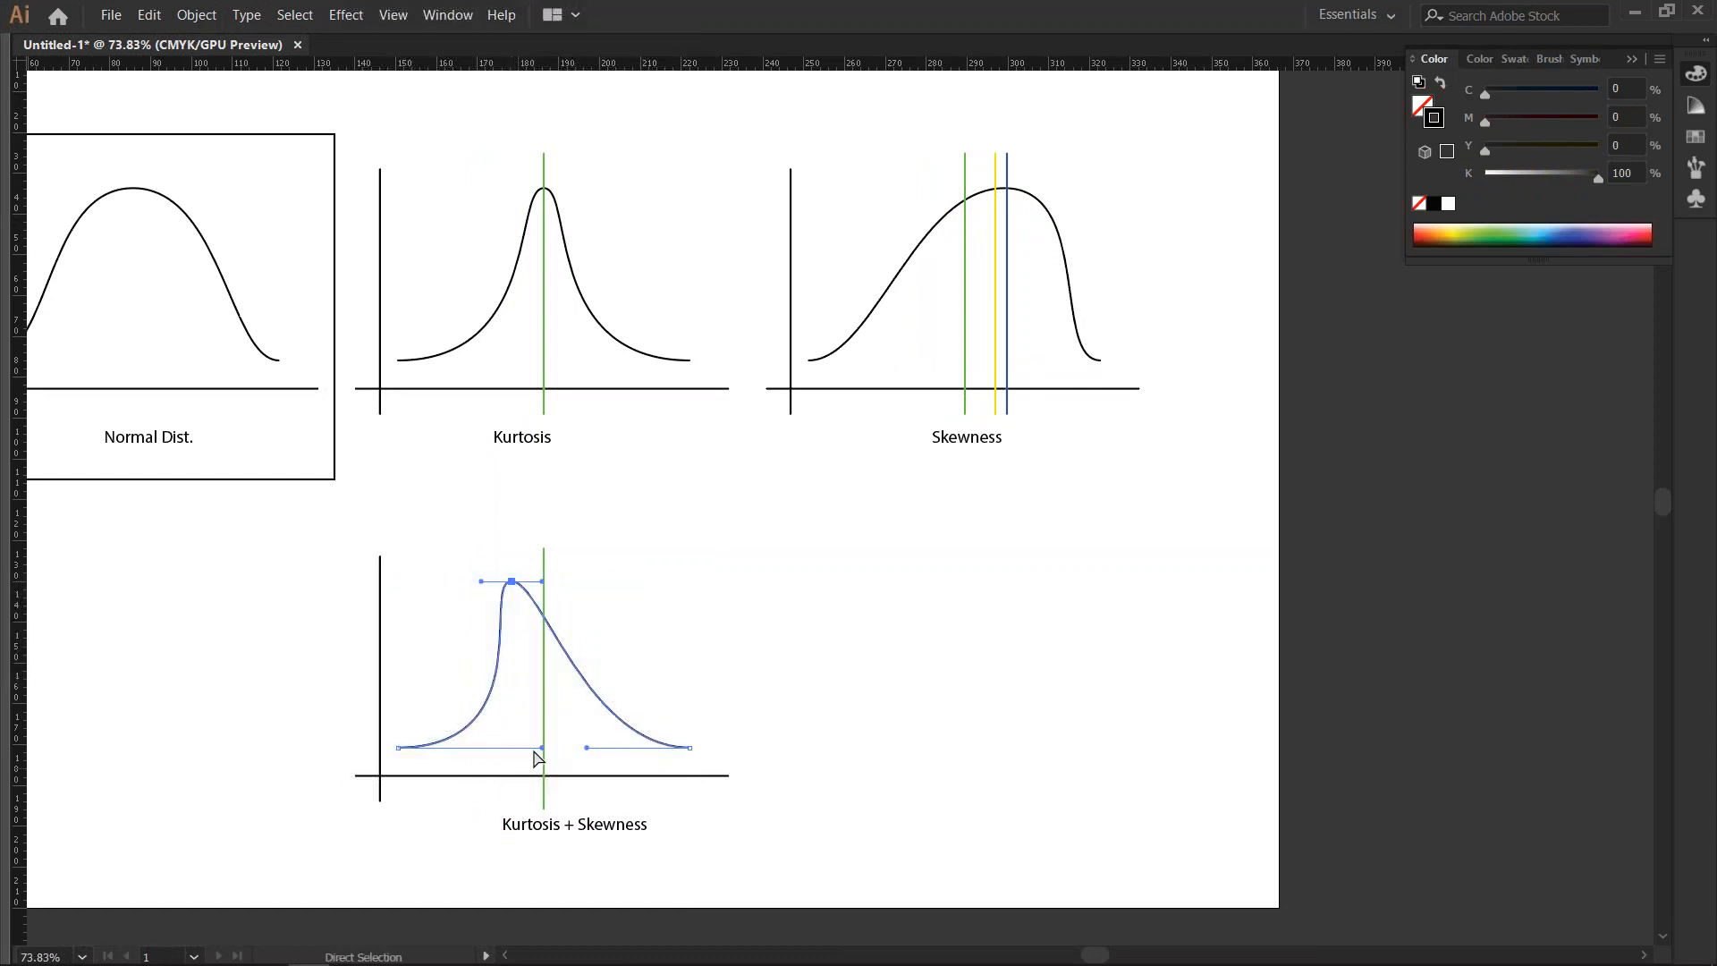
{"action": "left_click_drag", "start_coordinate": [509, 750], "coordinate": [470, 748]}
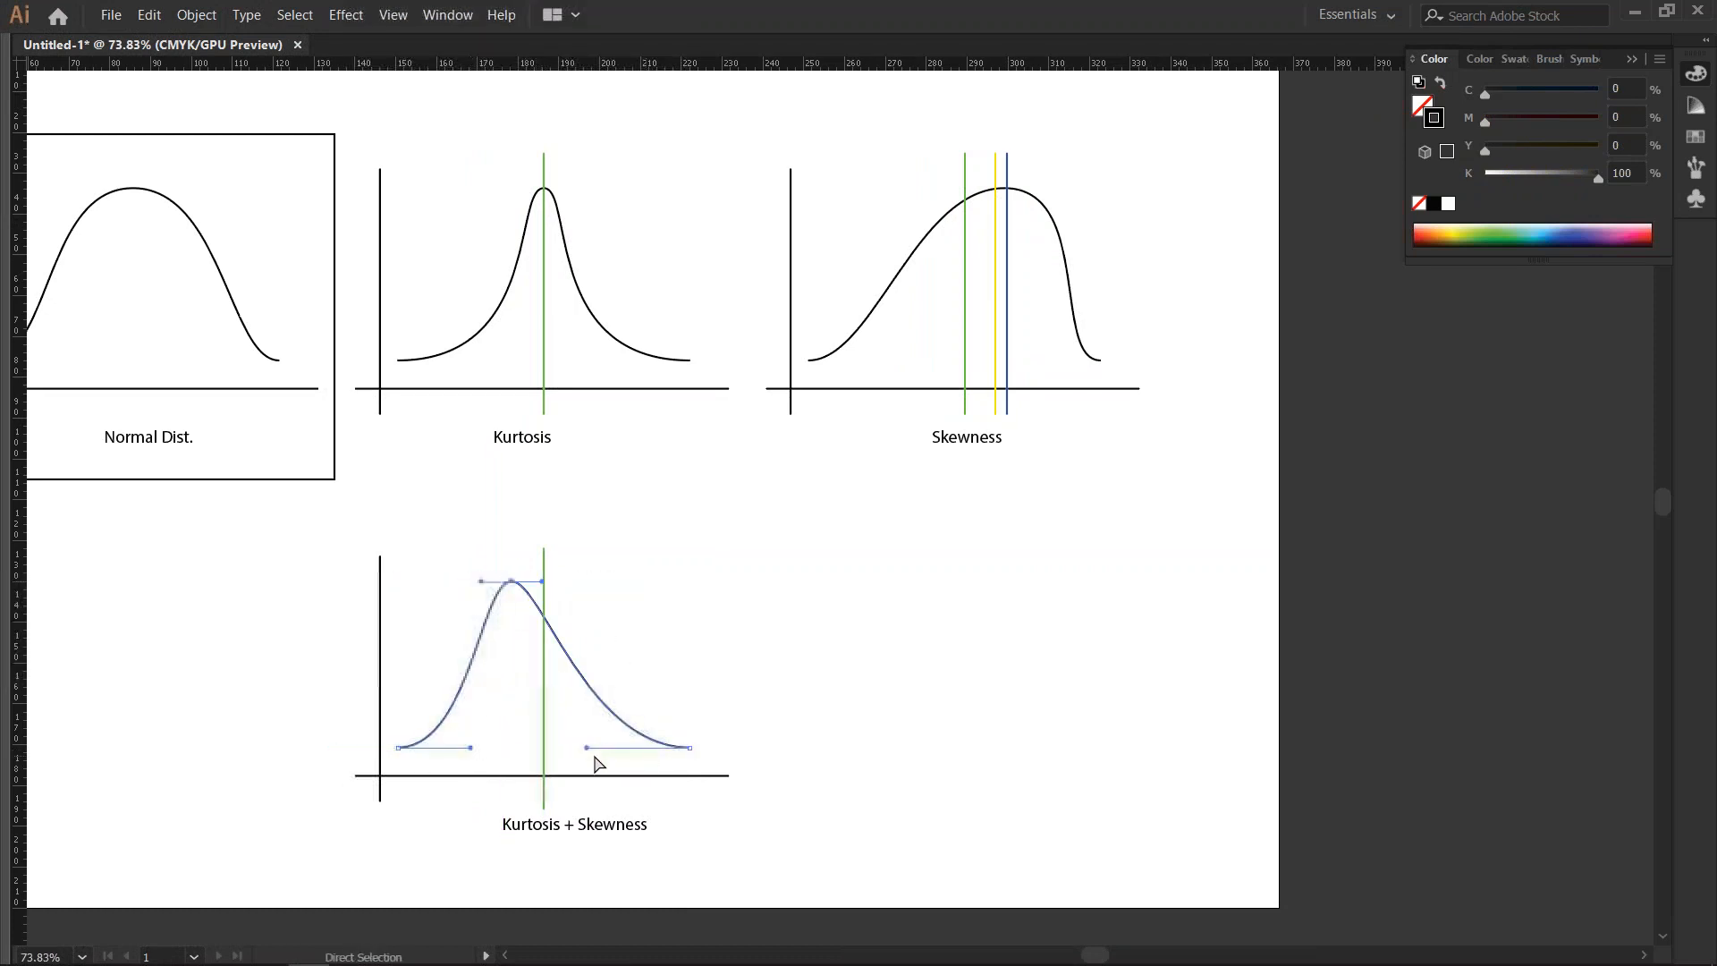
{"action": "left_click_drag", "start_coordinate": [585, 748], "coordinate": [602, 748]}
{"action": "left_click", "coordinate": [803, 672]}
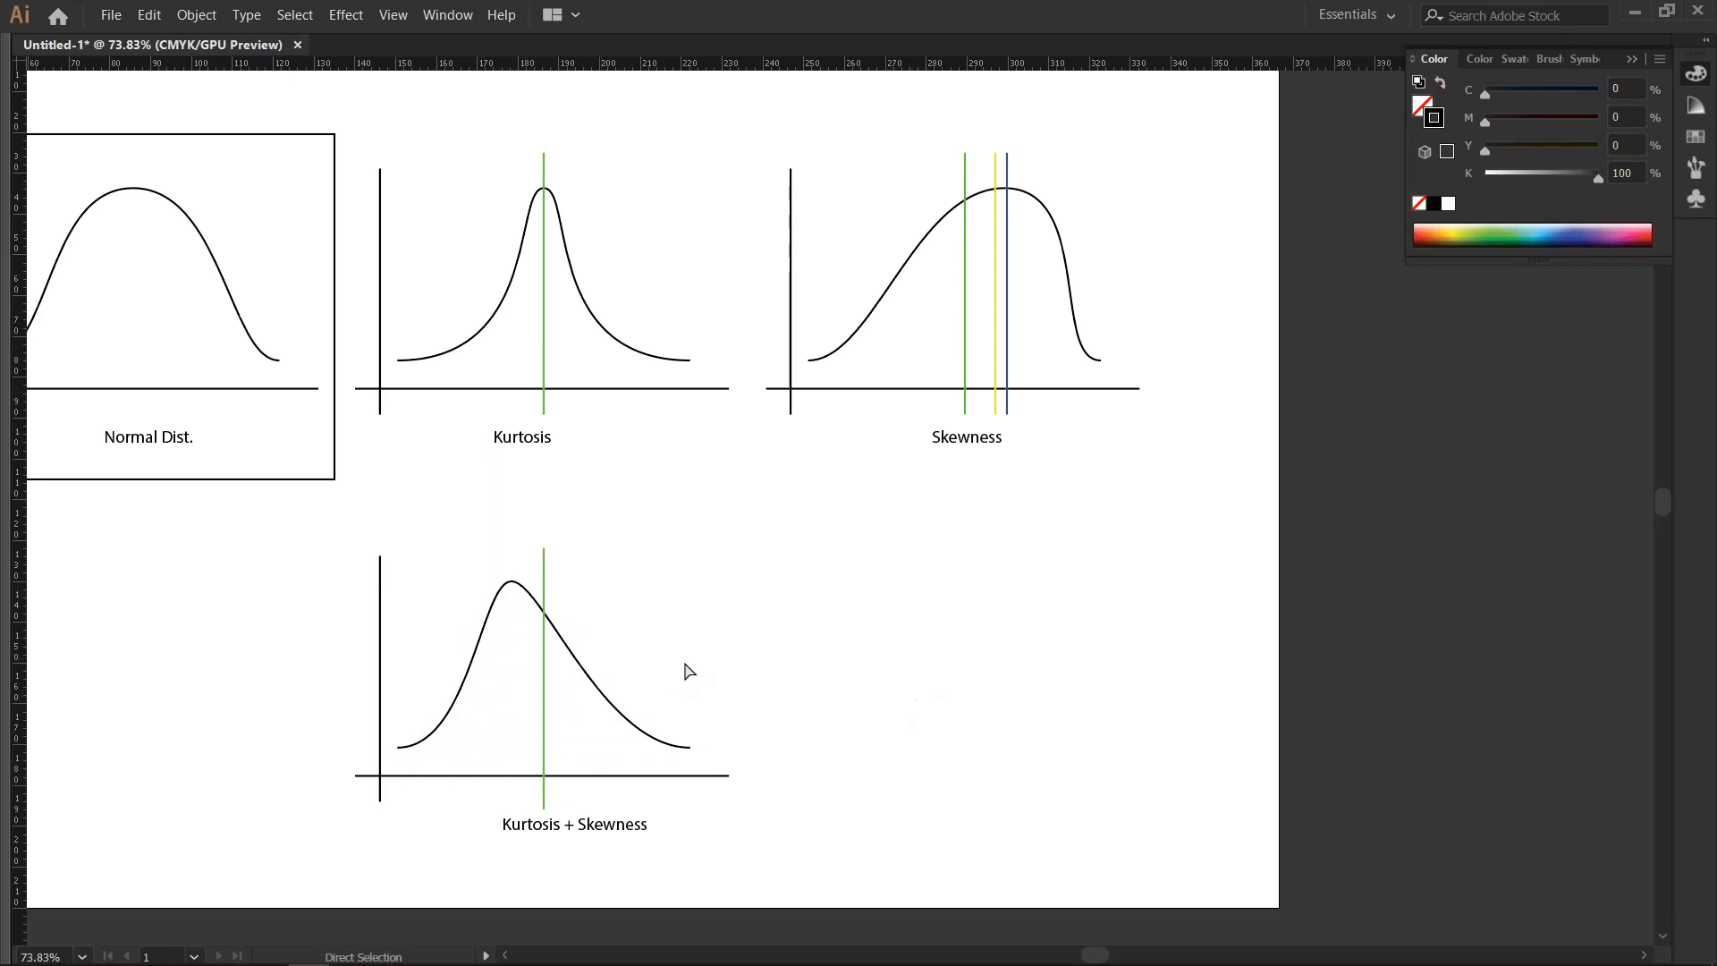
- Flatten the Kurtosis + Skewness curve by lengthening both handles of its peak anchor and shortening the left end handle
{"action": "left_click", "coordinate": [512, 581]}
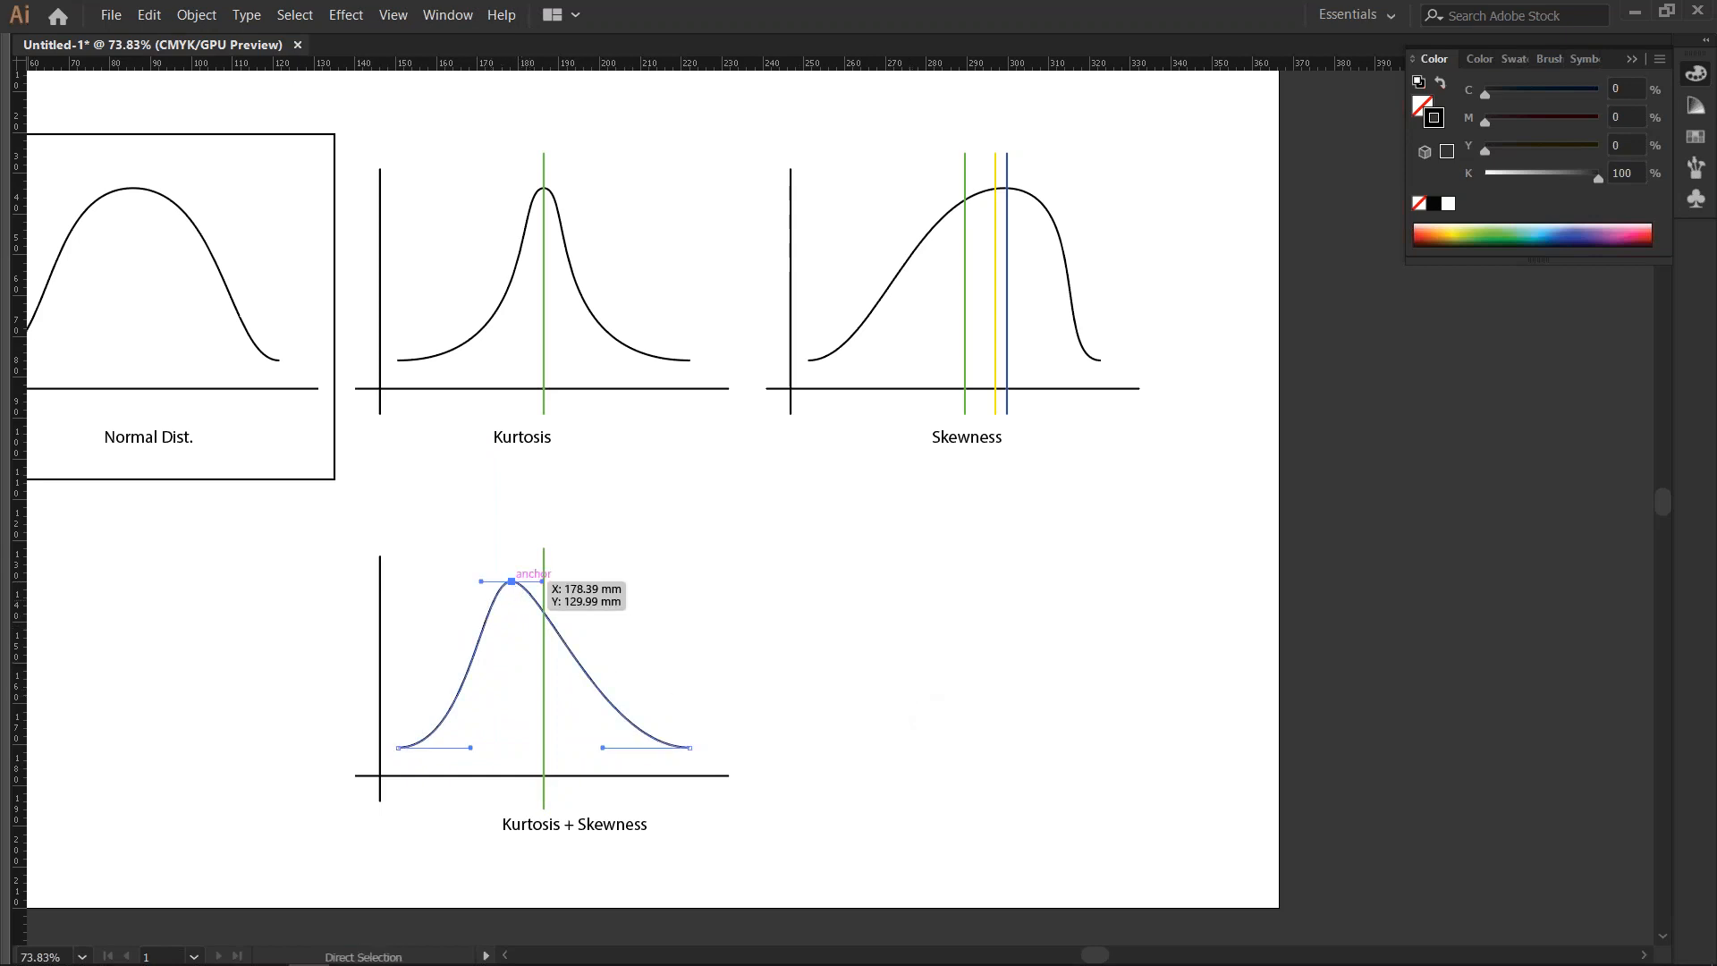
{"action": "left_click_drag", "start_coordinate": [542, 581], "coordinate": [614, 581]}
{"action": "left_click_drag", "start_coordinate": [481, 581], "coordinate": [438, 581]}
{"action": "left_click_drag", "start_coordinate": [470, 748], "coordinate": [435, 748]}
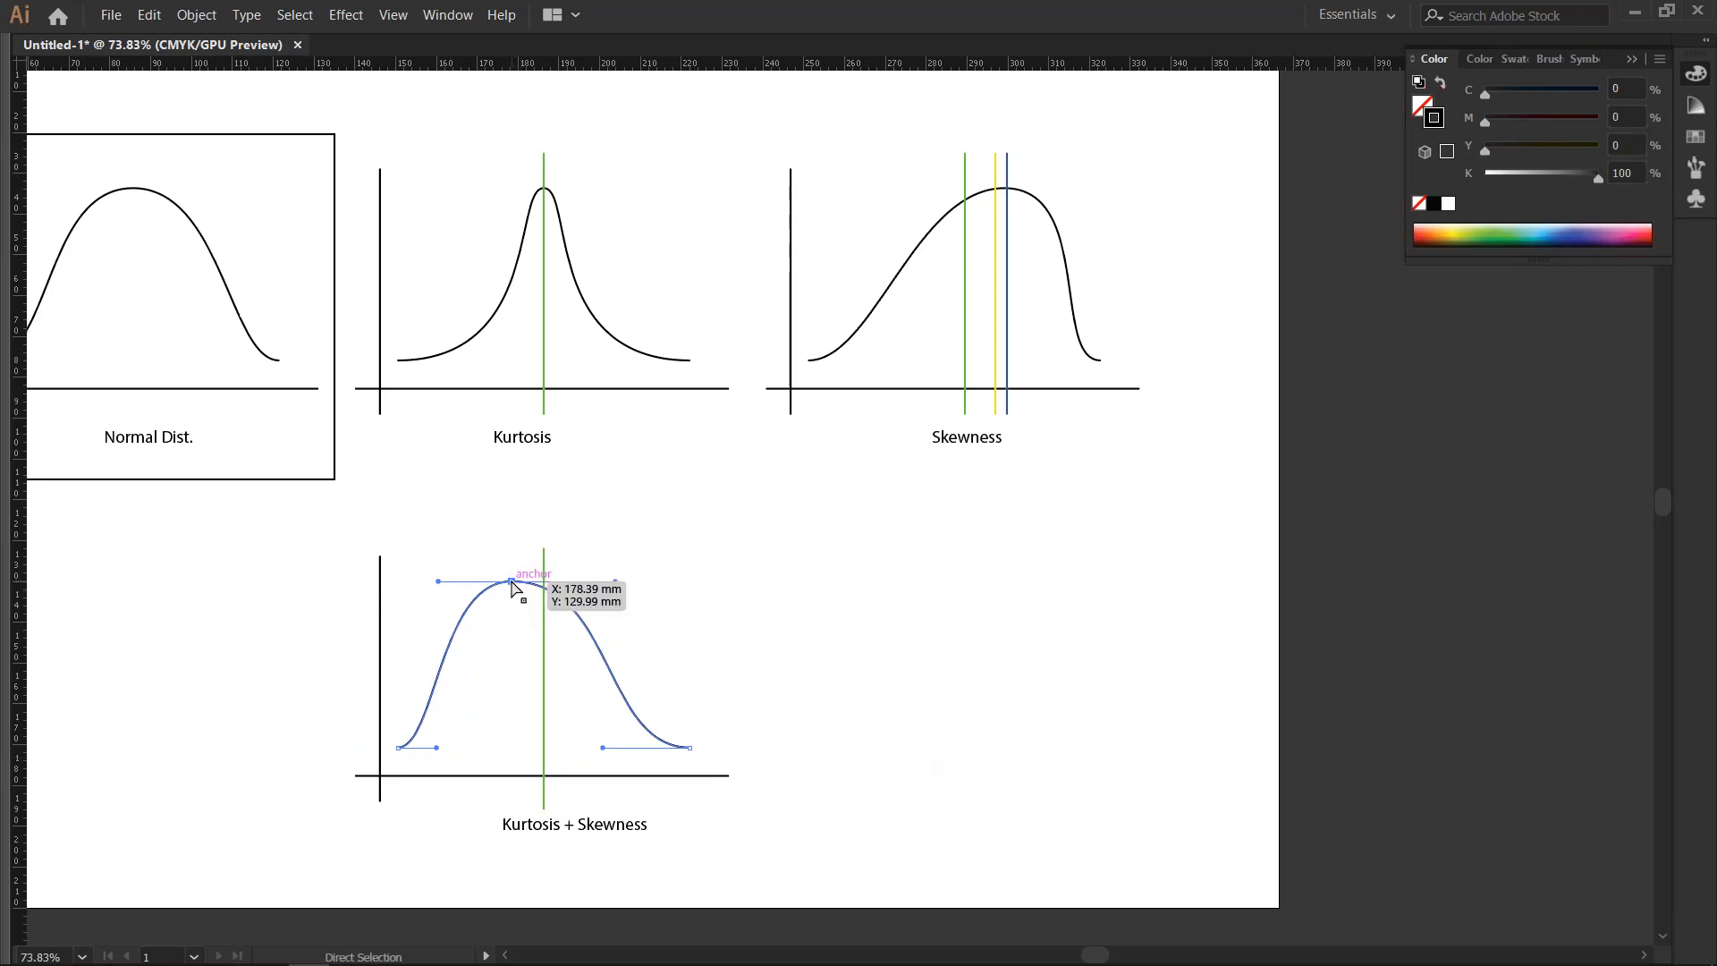
- Narrow the Kurtosis + Skewness curve's peak by shortening its handles, and lengthen the right end handle inward for a long right tail
{"action": "left_click_drag", "start_coordinate": [437, 581], "coordinate": [484, 586]}
{"action": "left_click_drag", "start_coordinate": [616, 582], "coordinate": [544, 583]}
{"action": "left_click_drag", "start_coordinate": [603, 747], "coordinate": [477, 748]}
{"action": "left_click", "coordinate": [510, 791]}
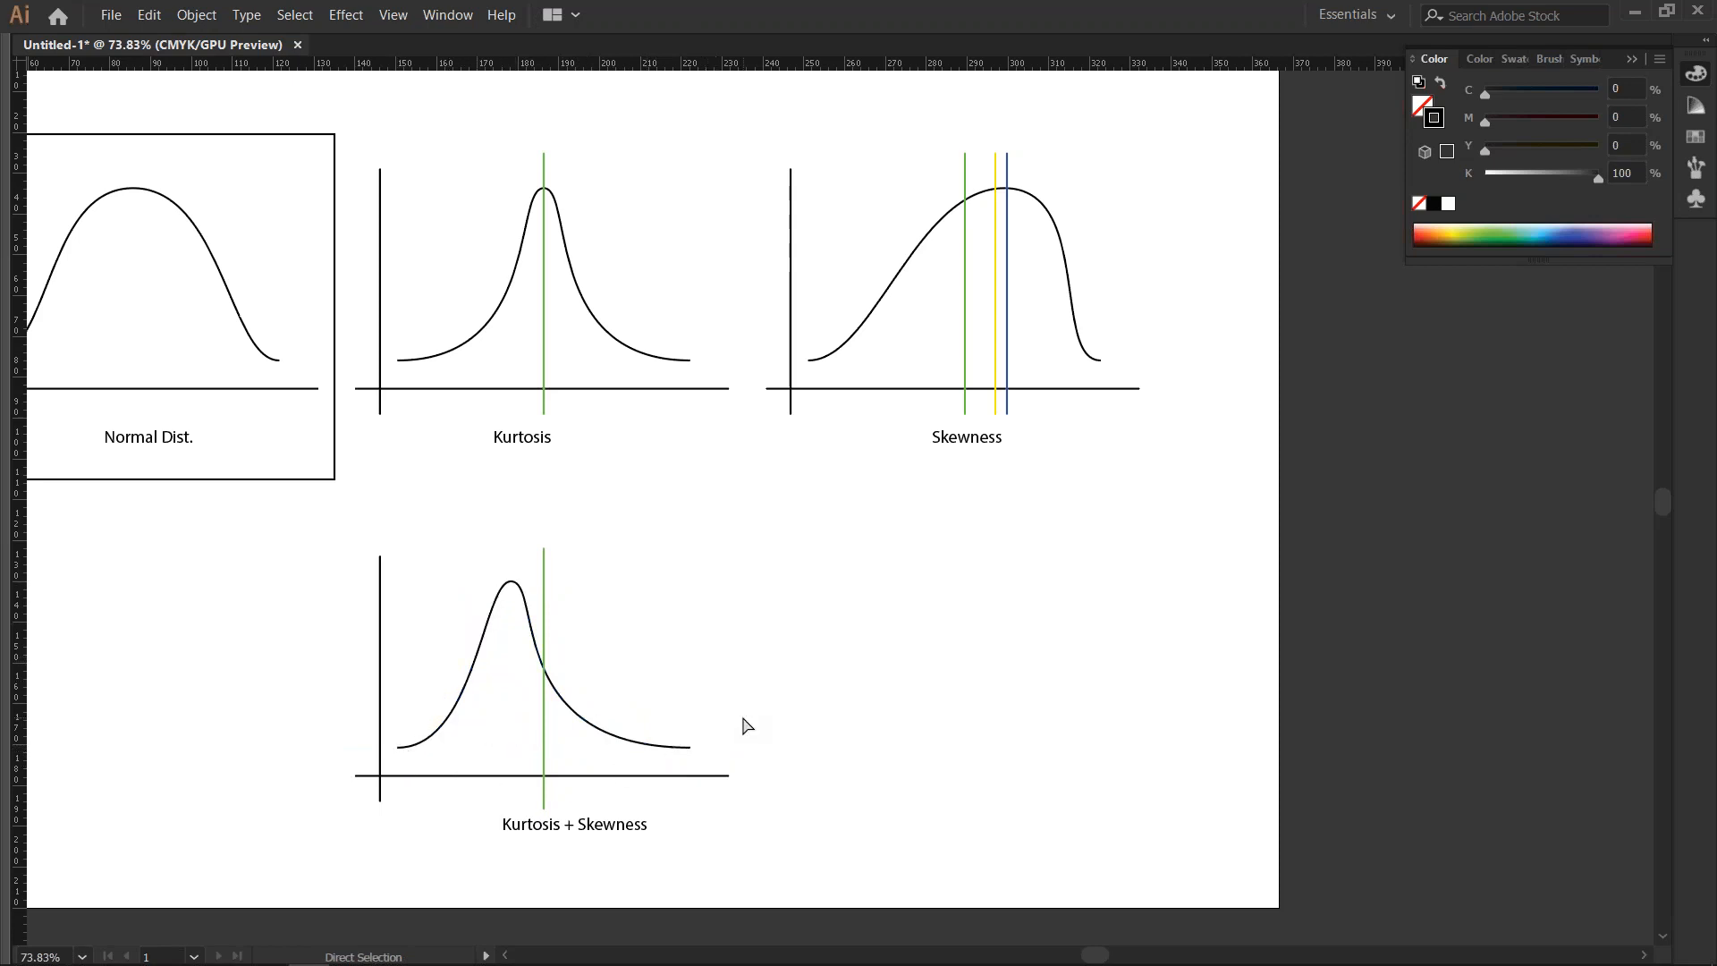
{"action": "left_click_drag", "start_coordinate": [845, 612], "coordinate": [900, 698]}
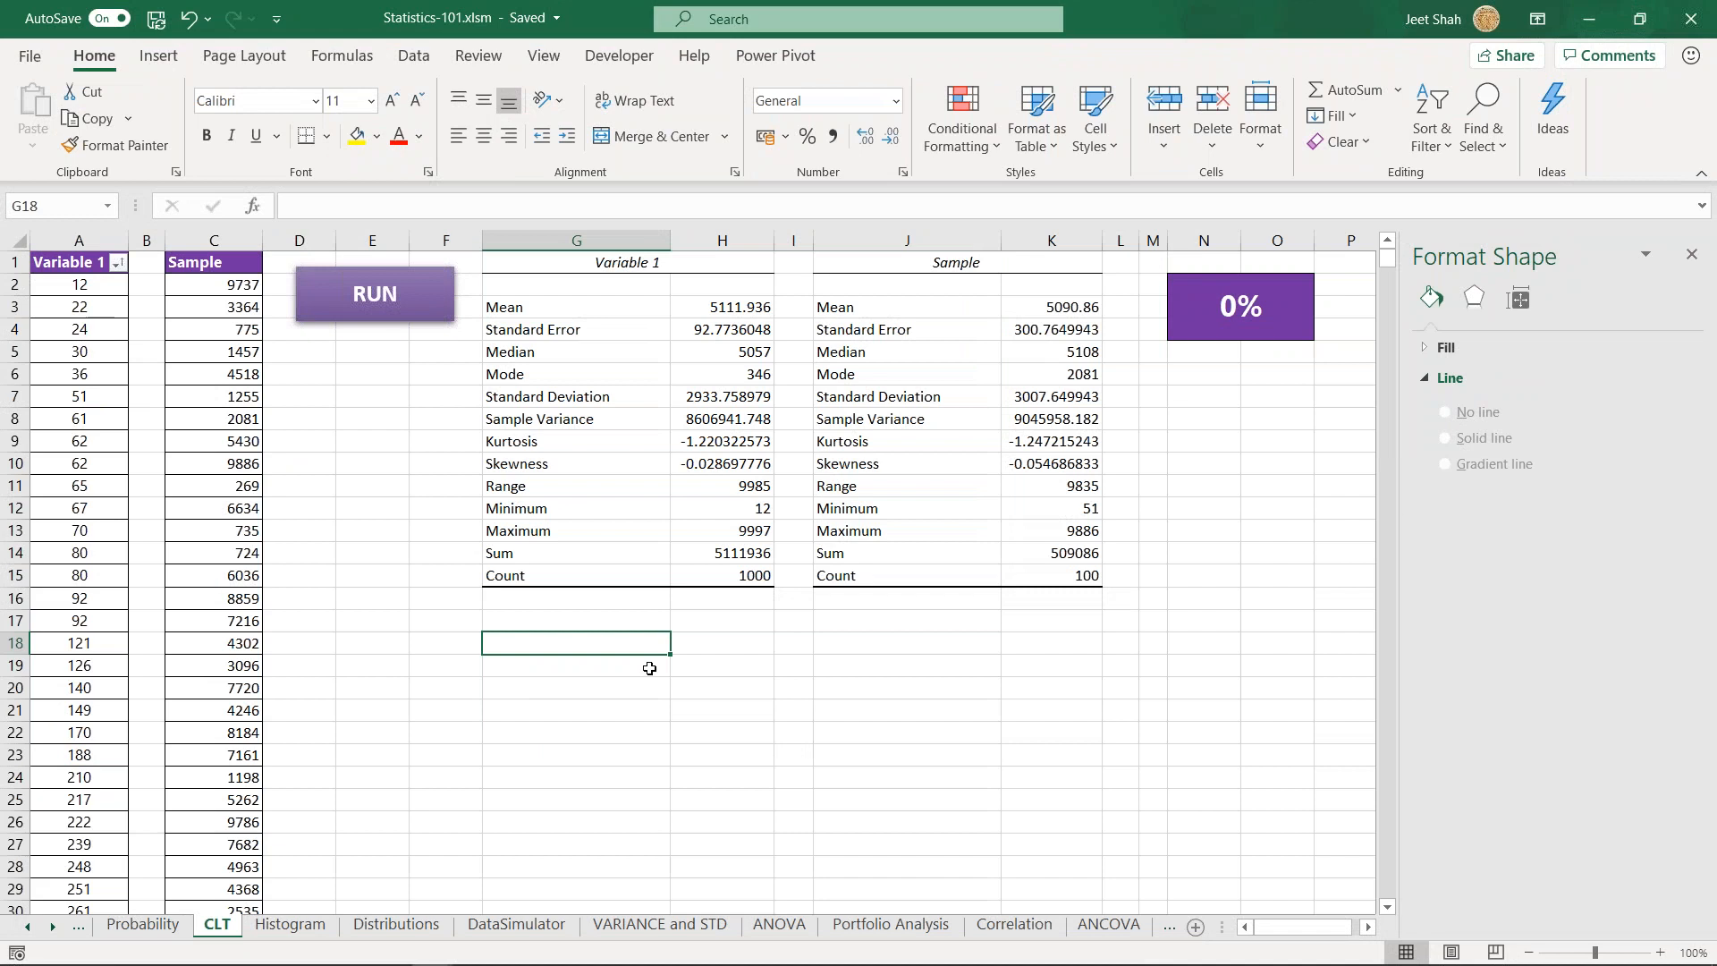
- Switch to the Statistics-101.xlsm workbook in Excel and review the Variable 1 descriptive statistics on the CLT sheet
{"action": "left_click_drag", "start_coordinate": [550, 307], "coordinate": [724, 574]}
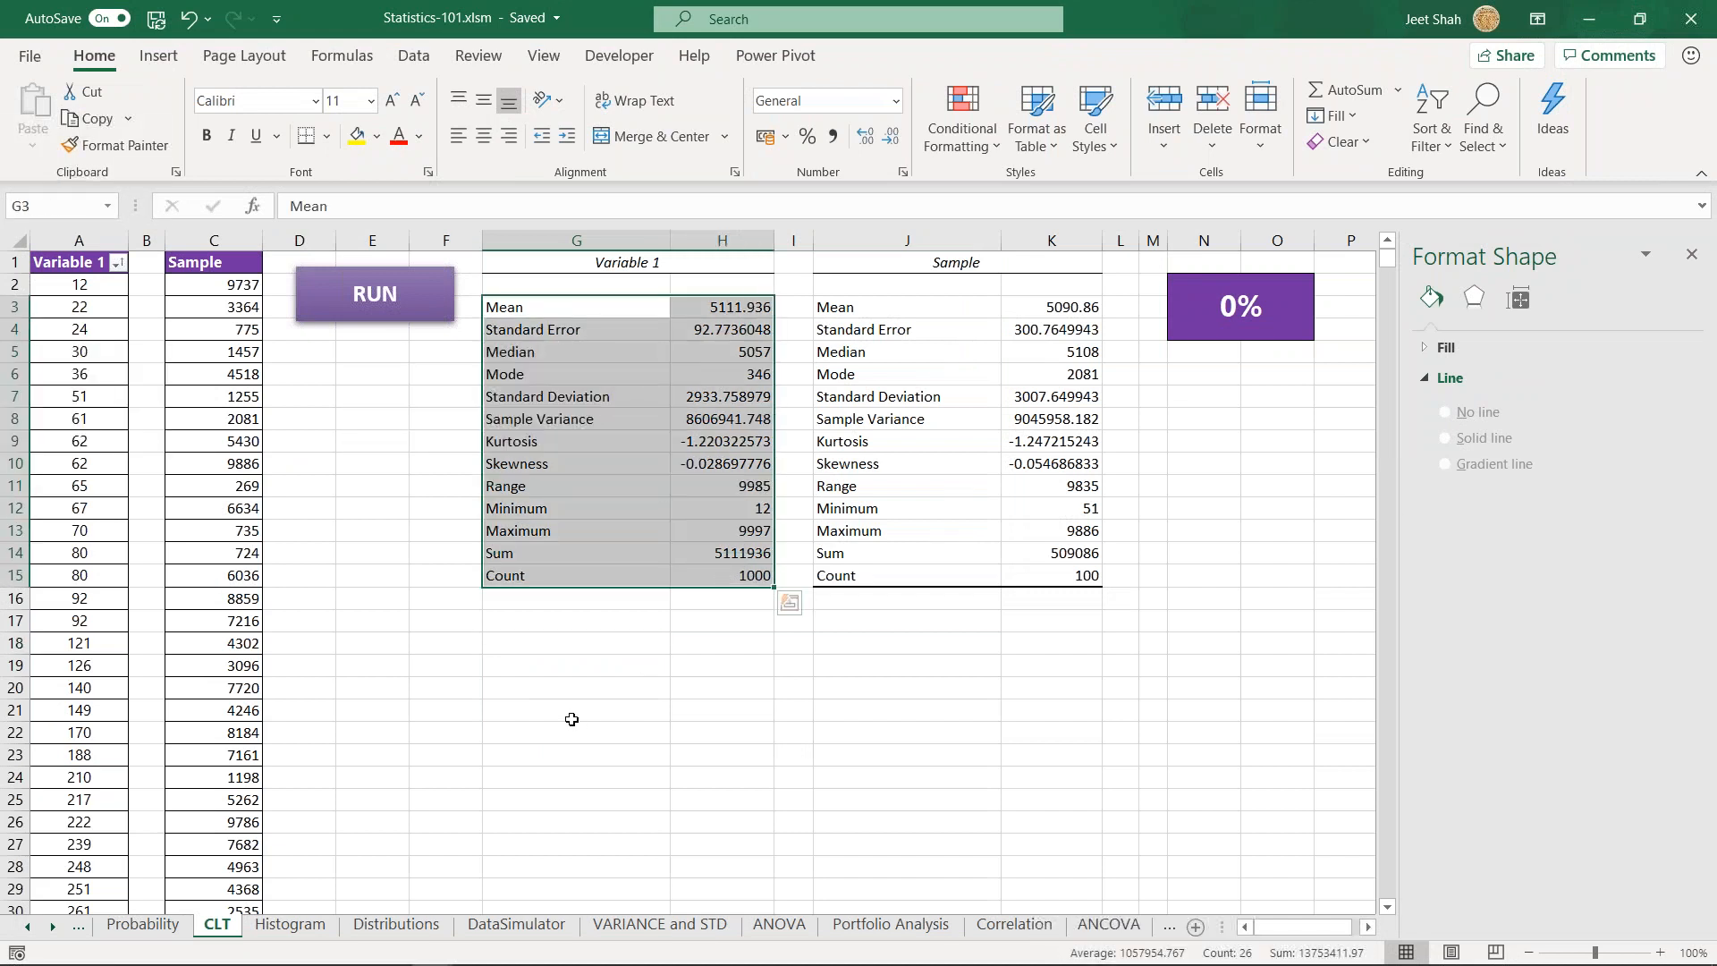
{"action": "left_click", "coordinate": [545, 329]}
{"action": "left_click", "coordinate": [528, 625]}
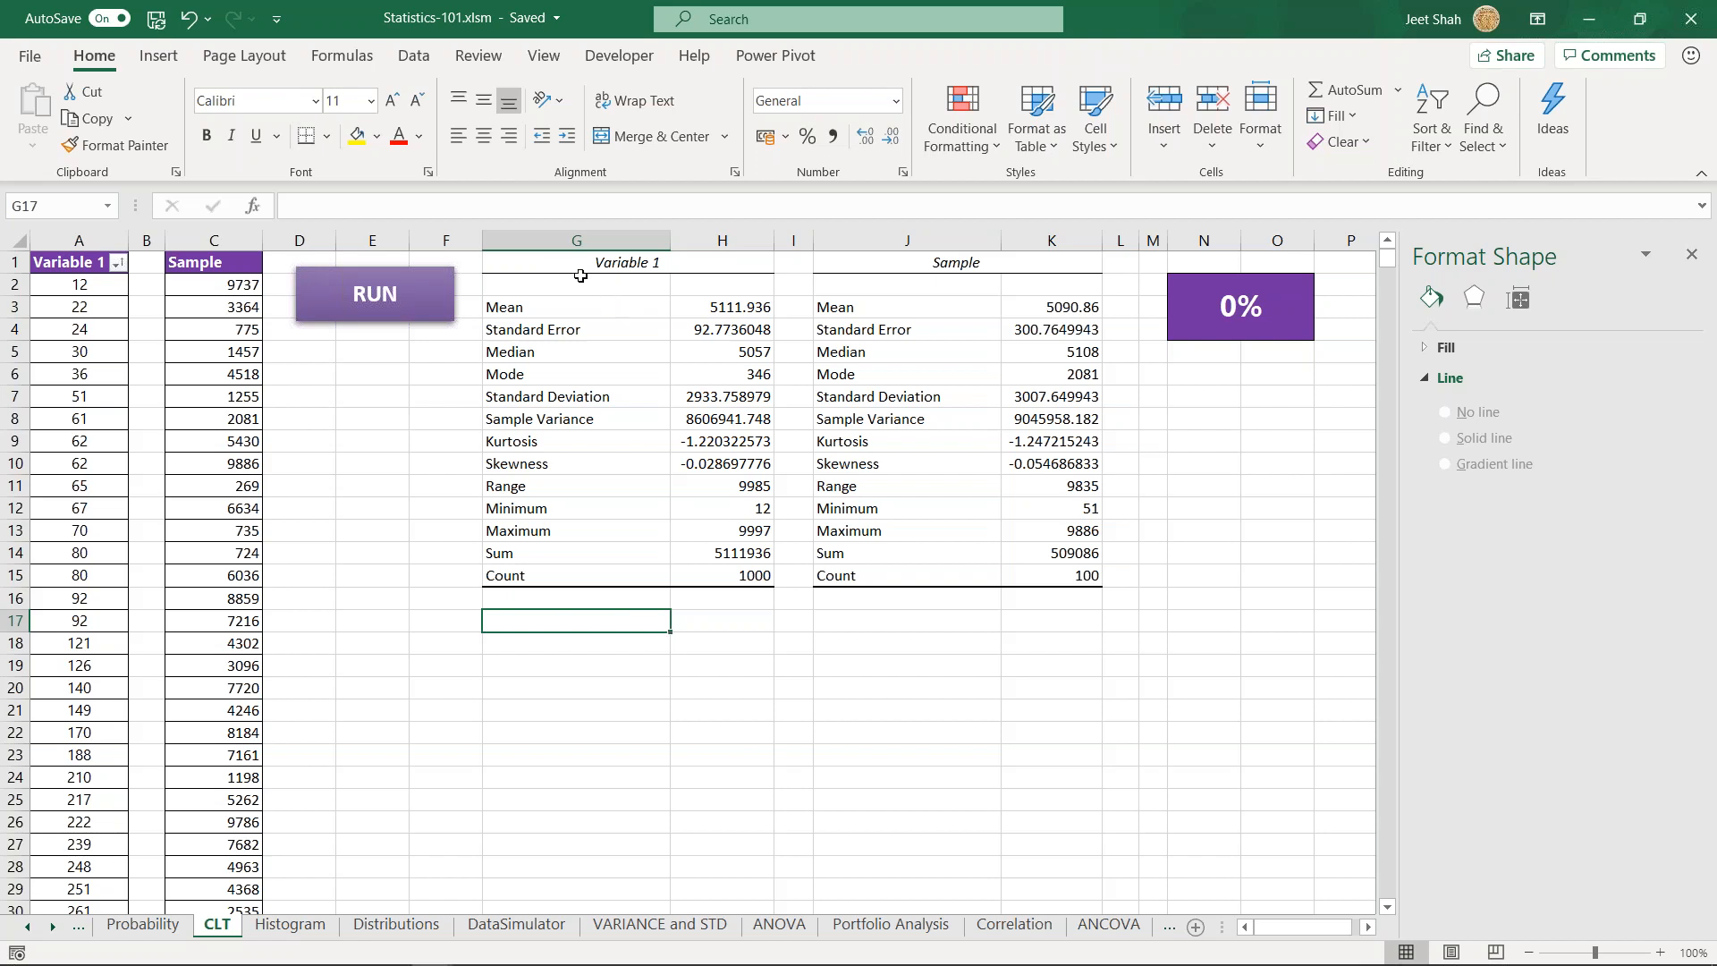
{"action": "left_click_drag", "start_coordinate": [580, 277], "coordinate": [755, 577]}
{"action": "left_click", "coordinate": [611, 667]}
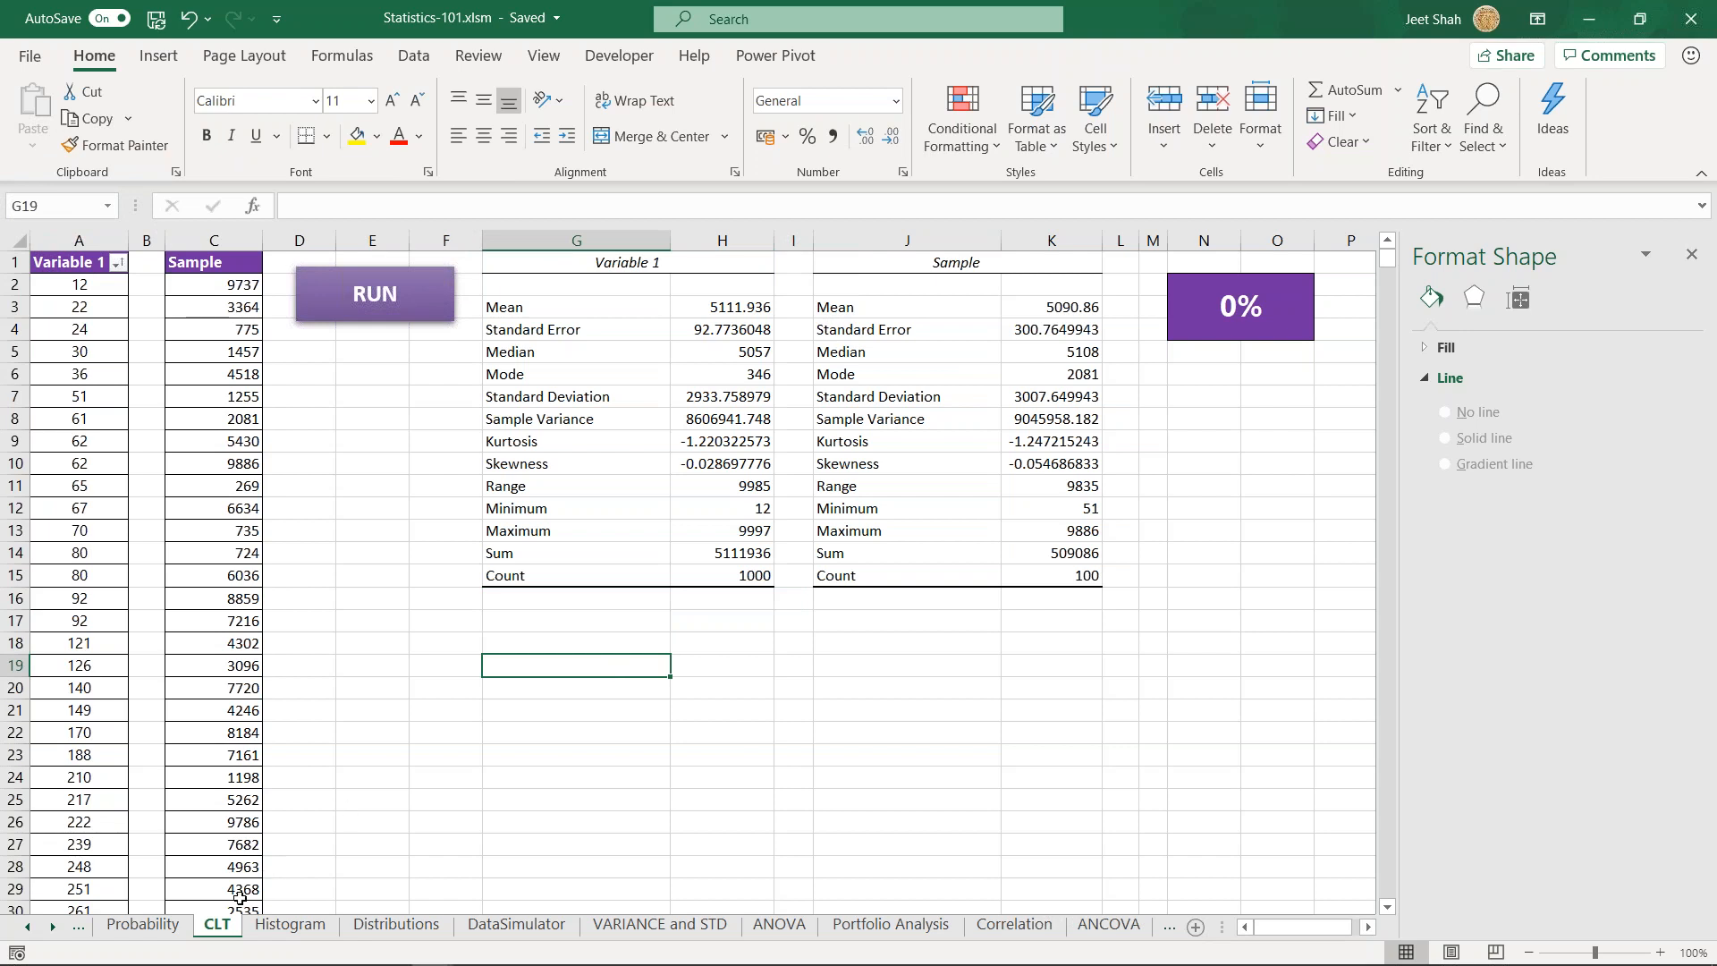
- Examine the values in the Sample column alongside the Variable 1 descriptive statistics table
{"action": "left_click", "coordinate": [547, 641]}
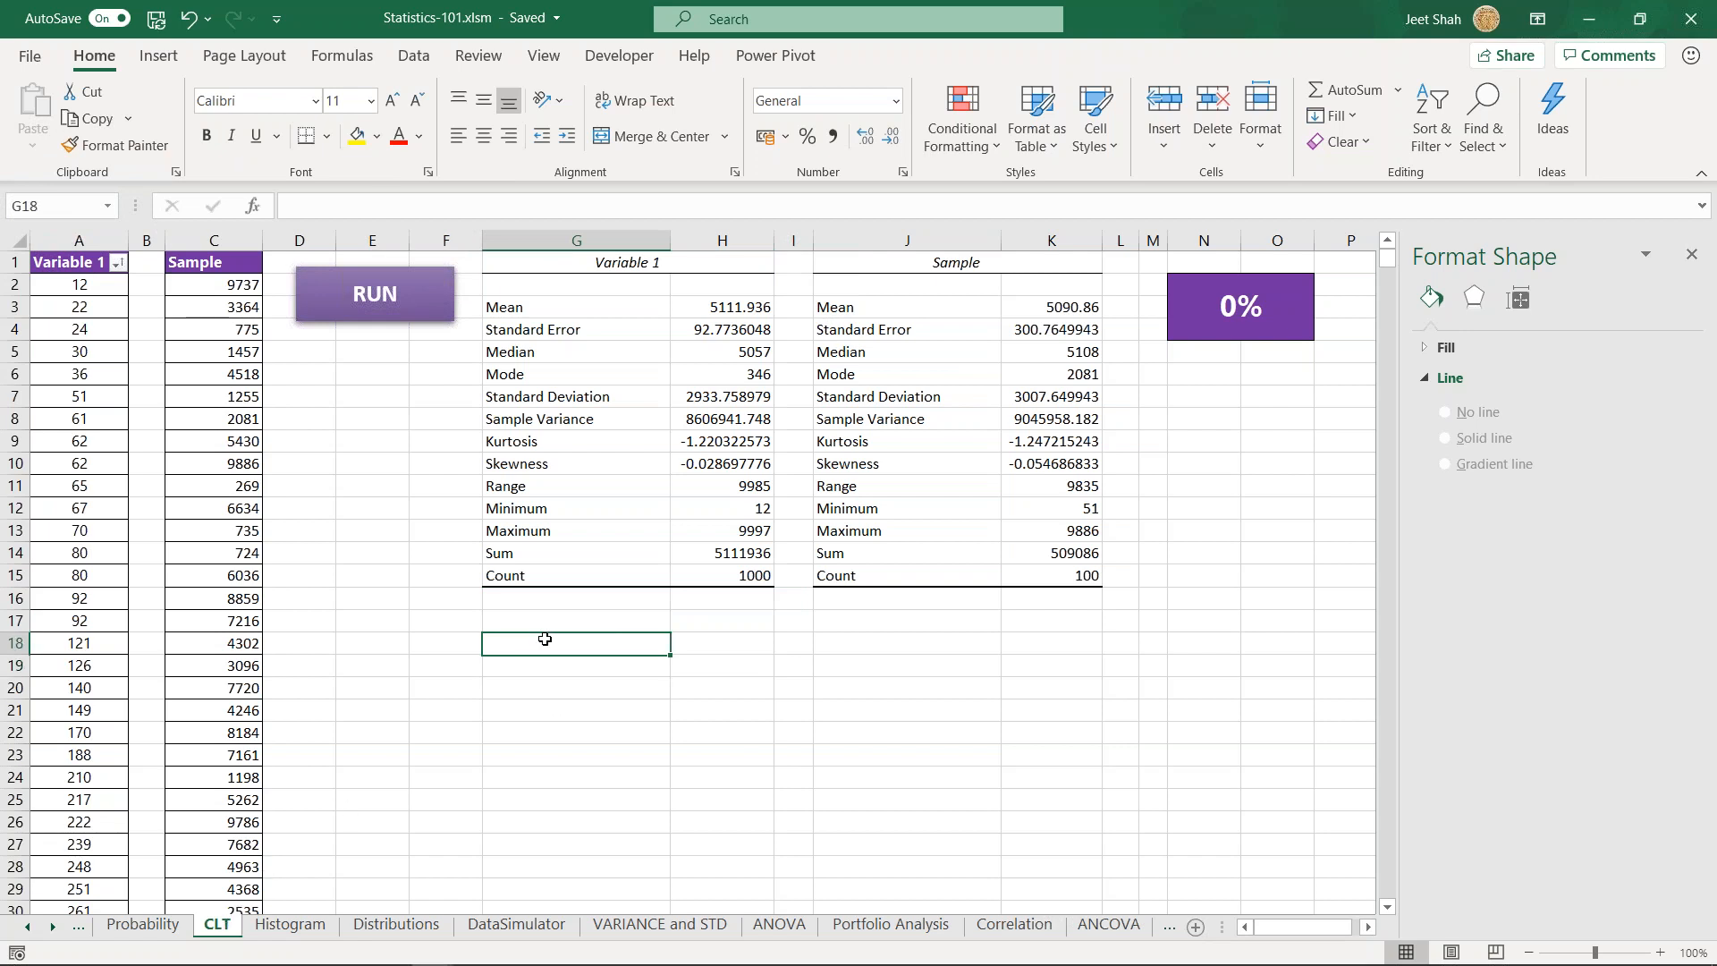
{"action": "left_click_drag", "start_coordinate": [454, 649], "coordinate": [657, 644]}
{"action": "left_click_drag", "start_coordinate": [212, 443], "coordinate": [197, 753]}
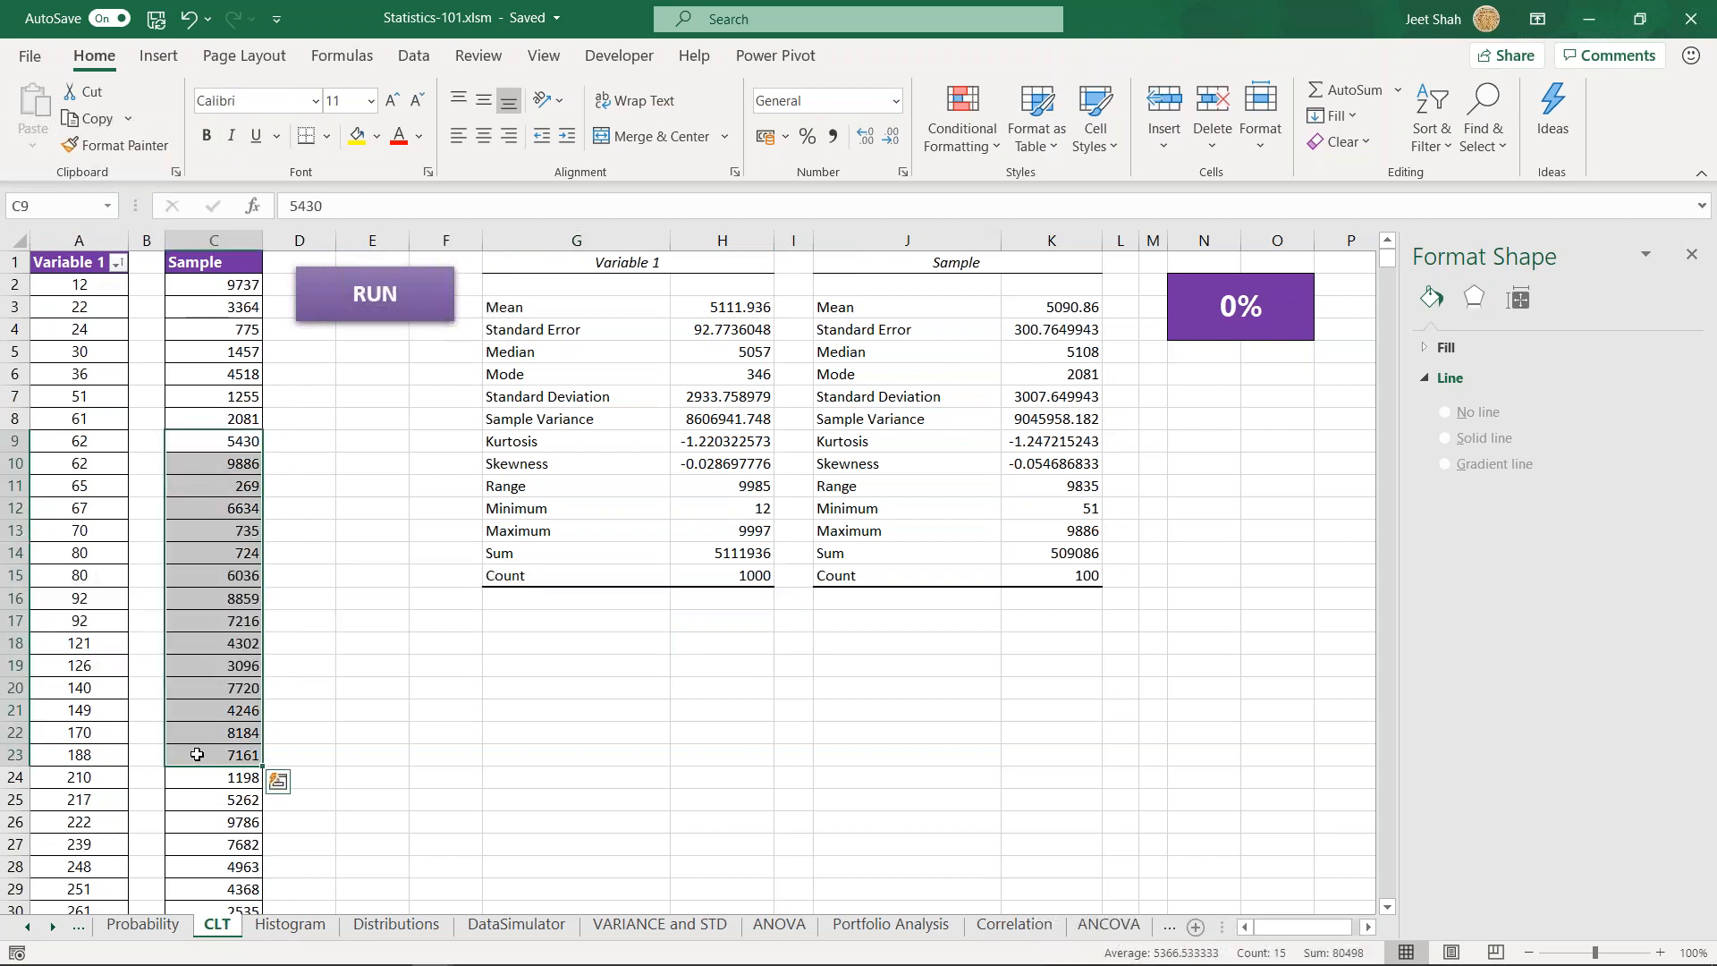
{"action": "left_click_drag", "start_coordinate": [448, 644], "coordinate": [587, 682]}
{"action": "left_click", "coordinate": [587, 686]}
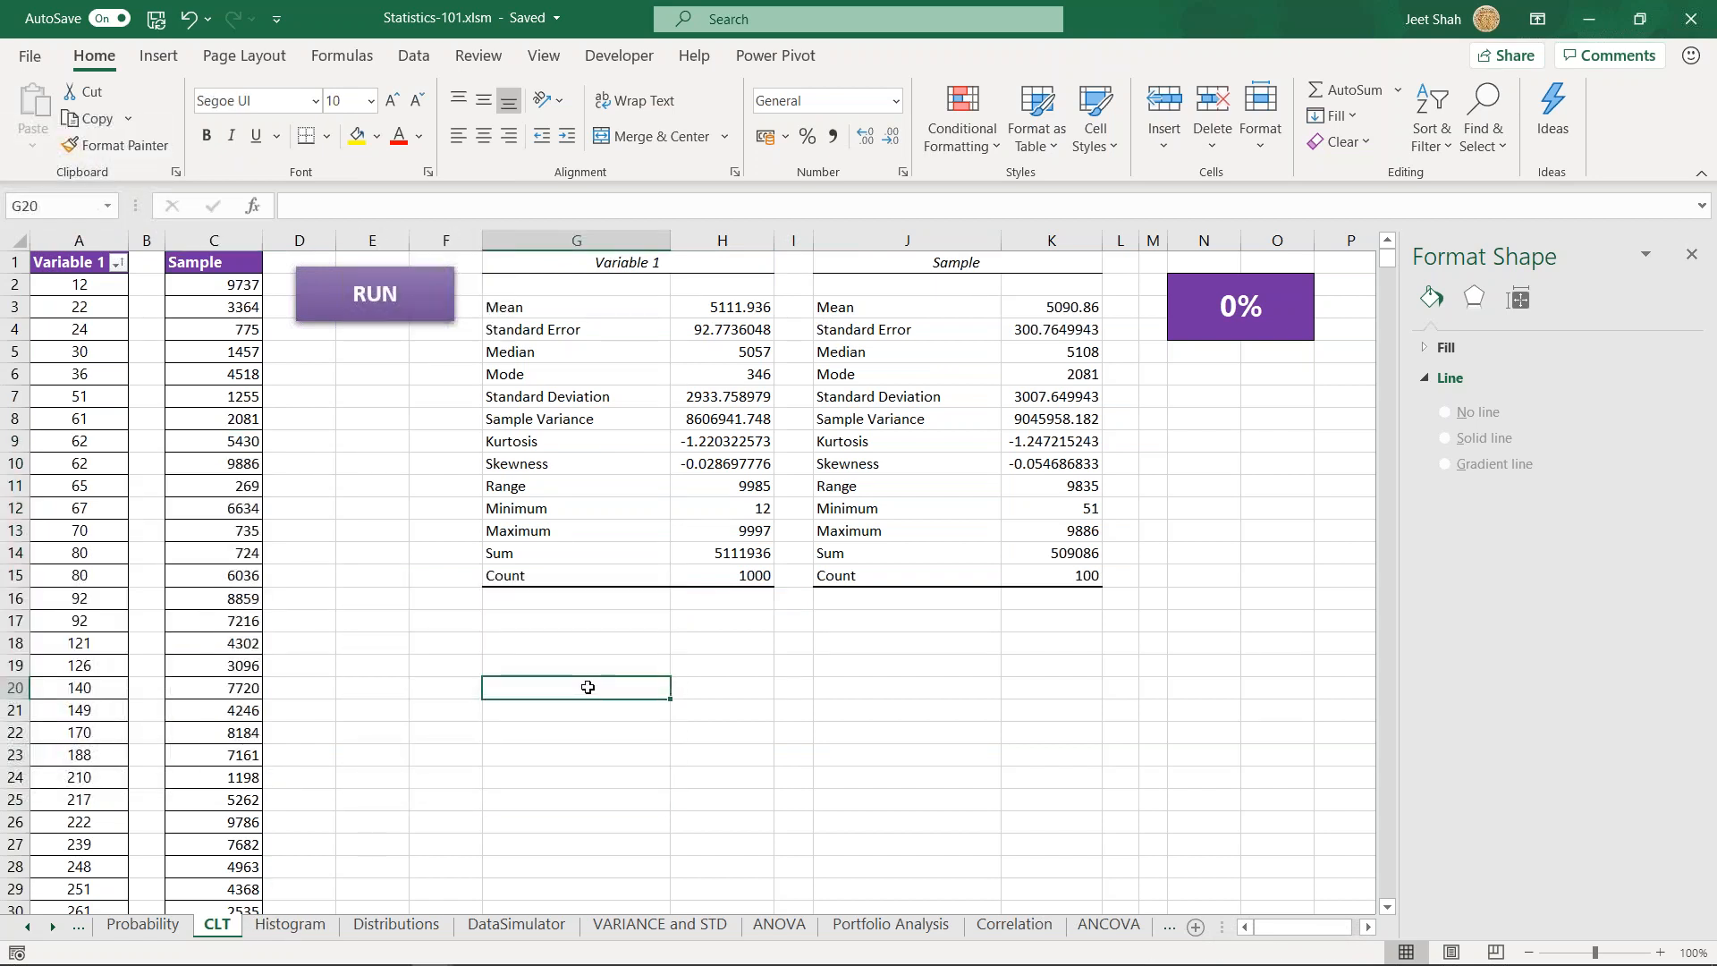
{"action": "left_click", "coordinate": [557, 643]}
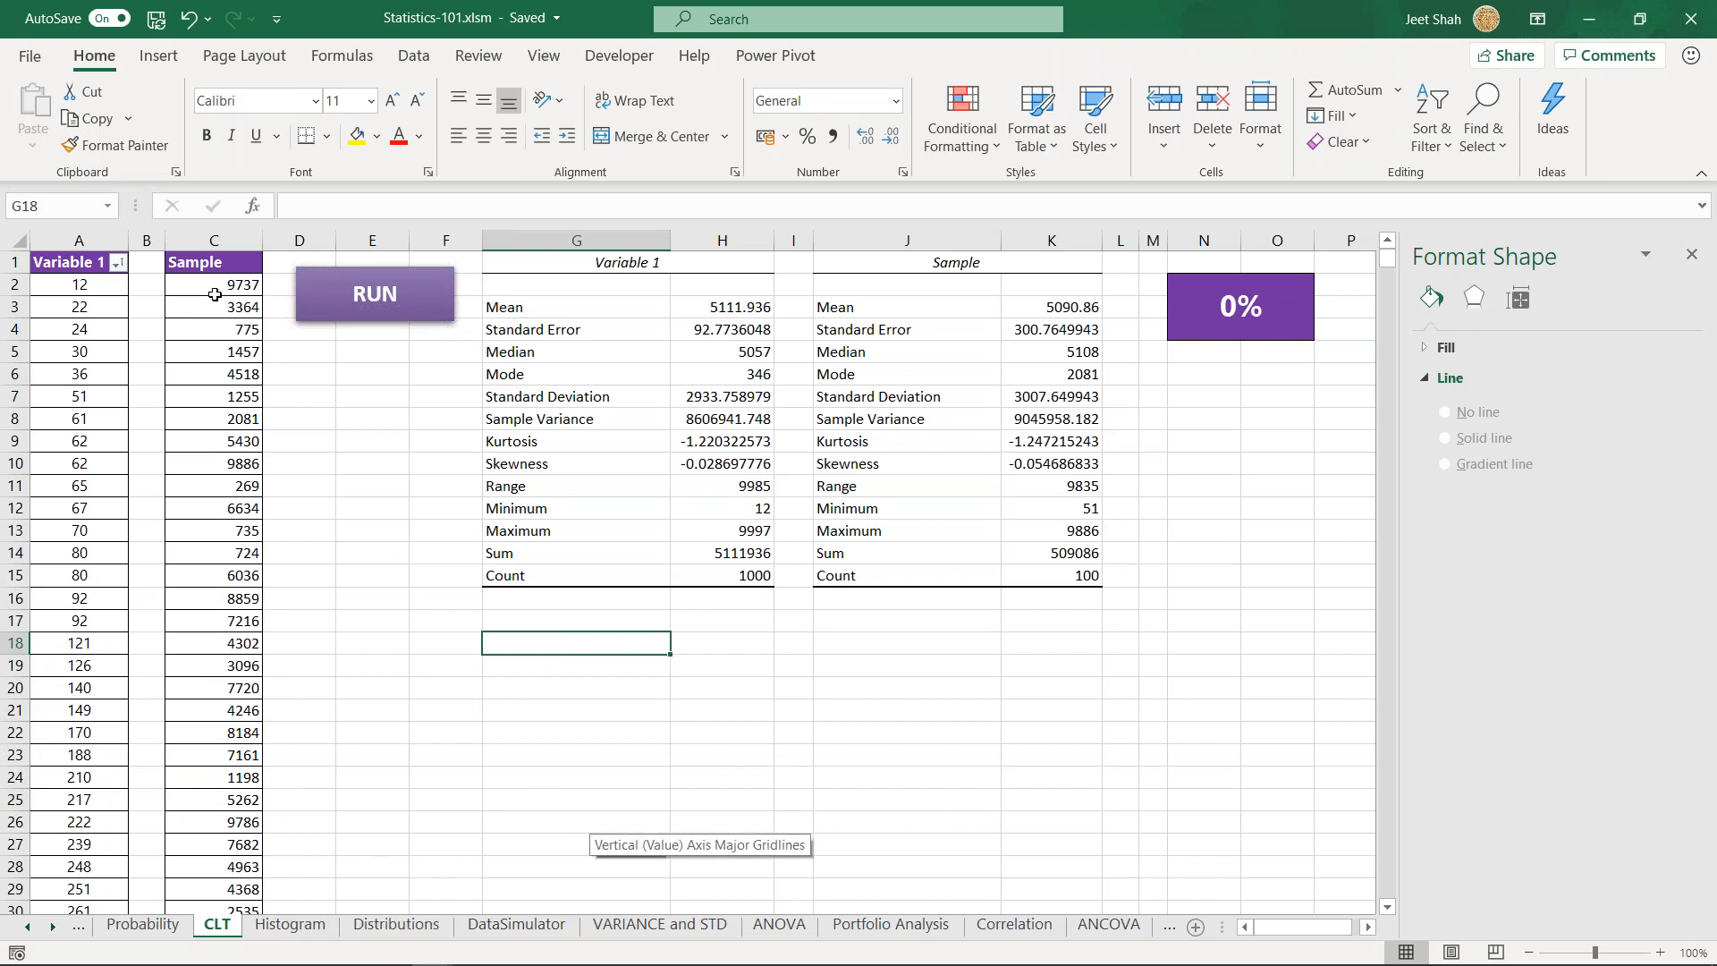
{"action": "left_click_drag", "start_coordinate": [630, 311], "coordinate": [732, 572]}
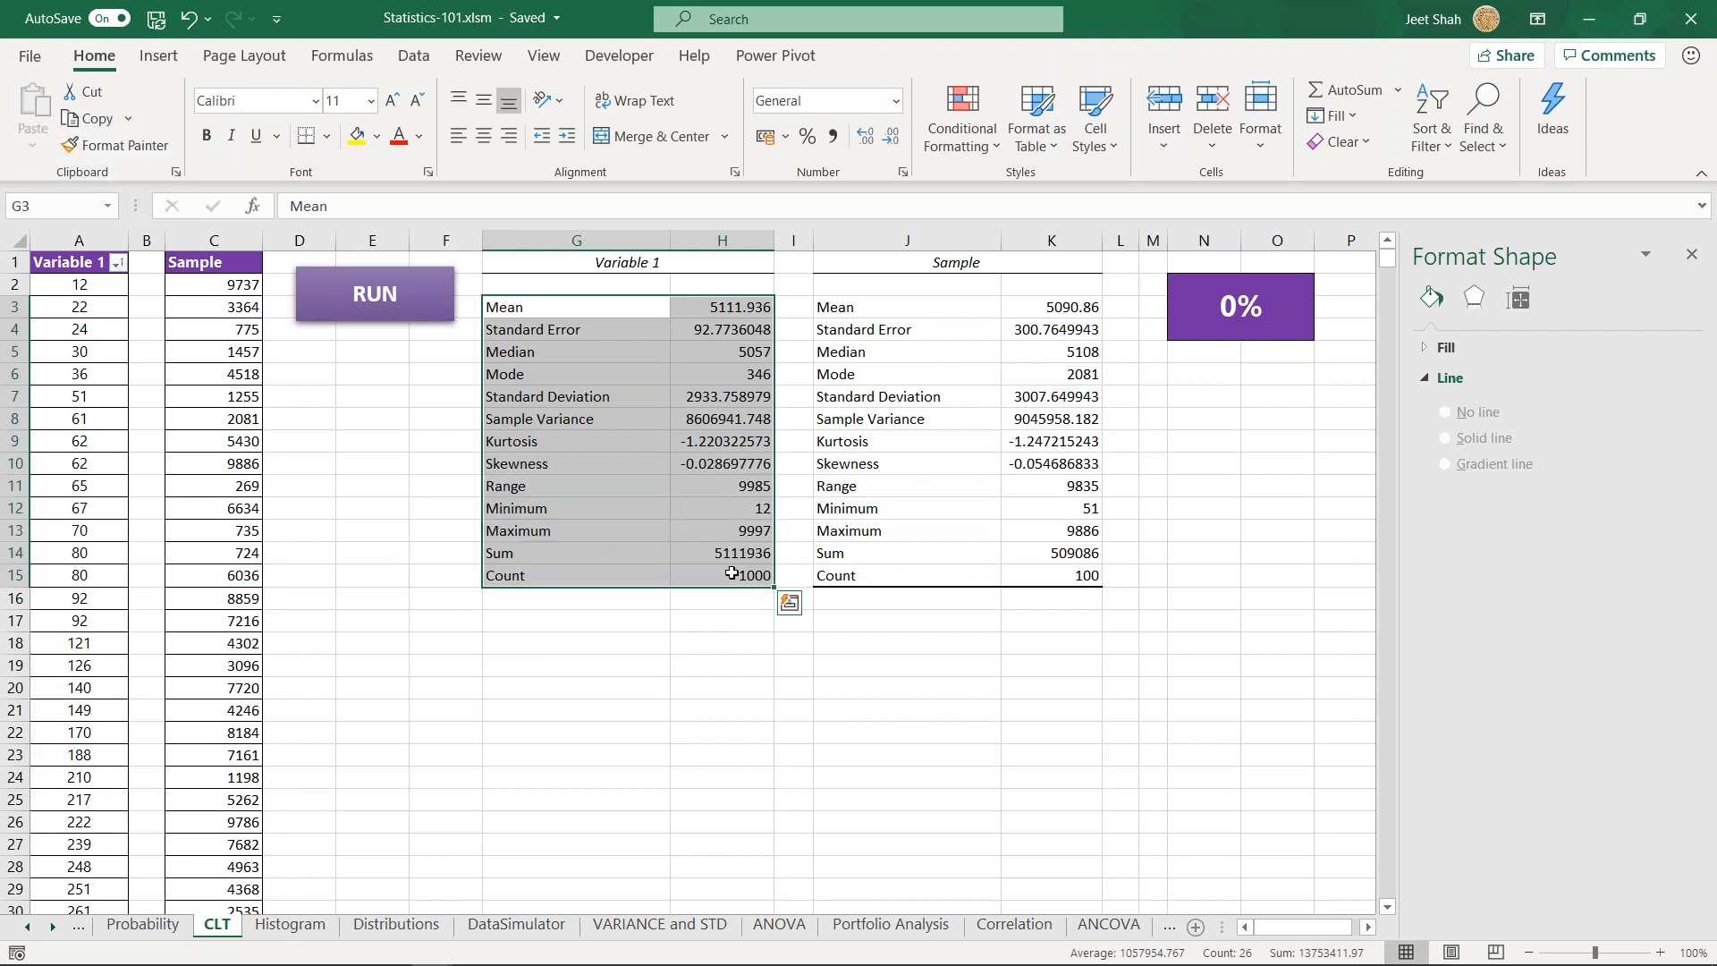
{"action": "left_click_drag", "start_coordinate": [218, 289], "coordinate": [240, 761]}
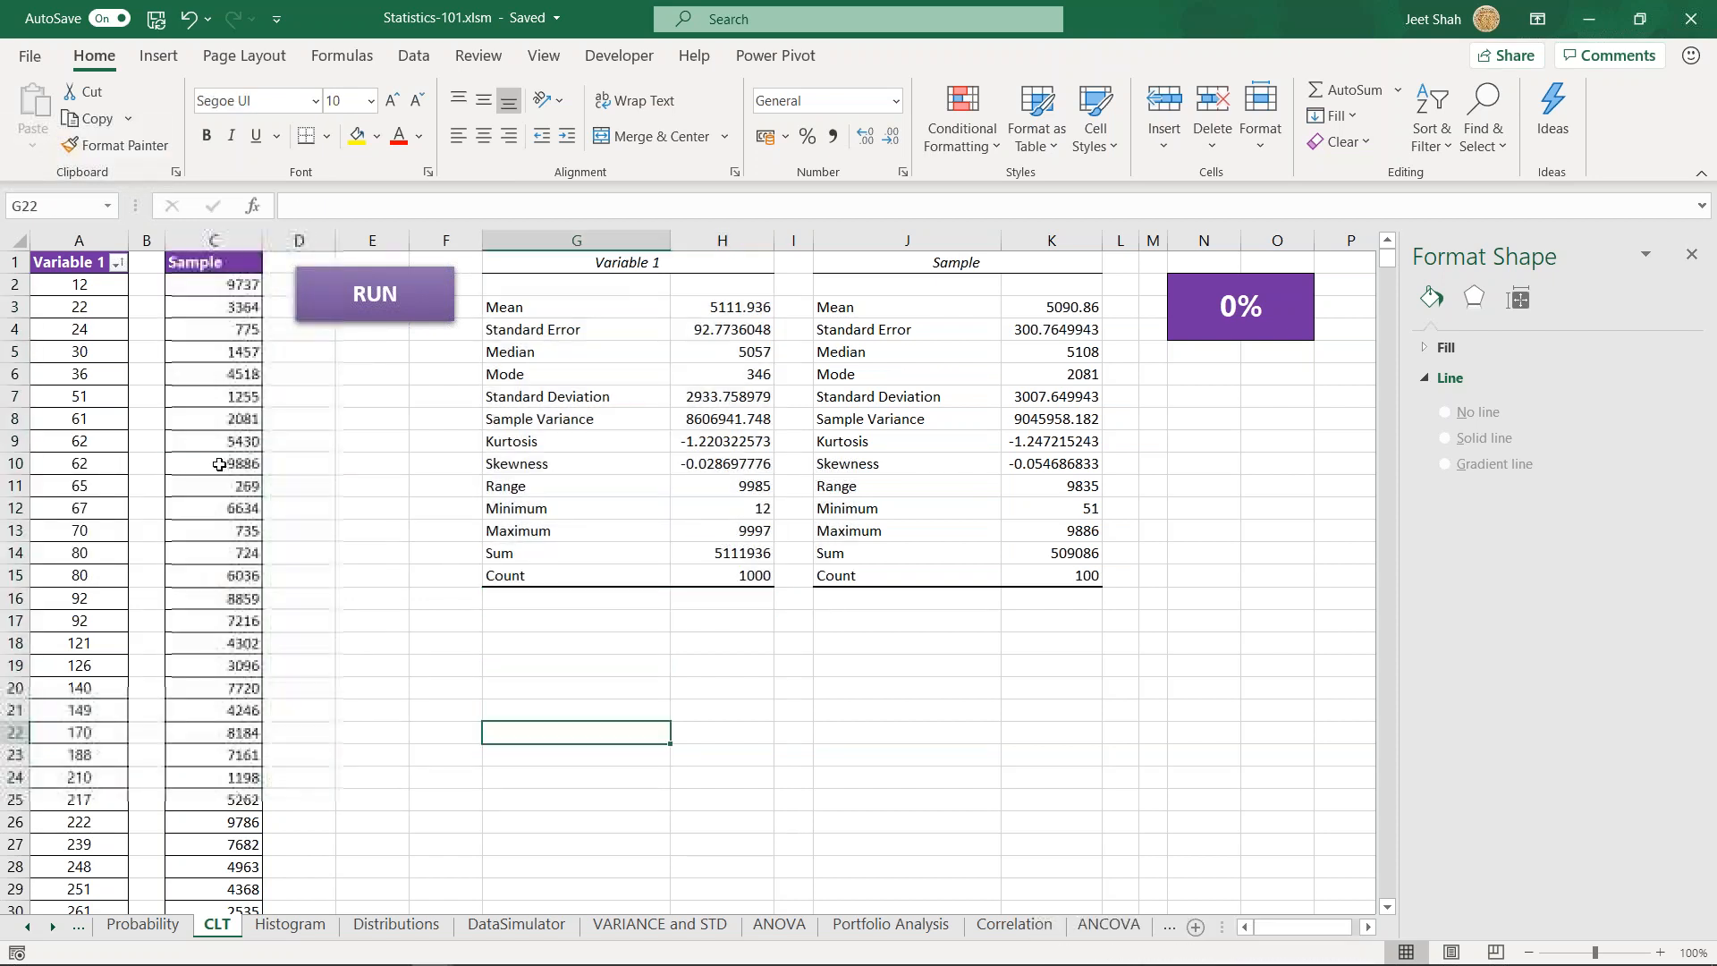
{"action": "left_click_drag", "start_coordinate": [225, 288], "coordinate": [234, 844]}
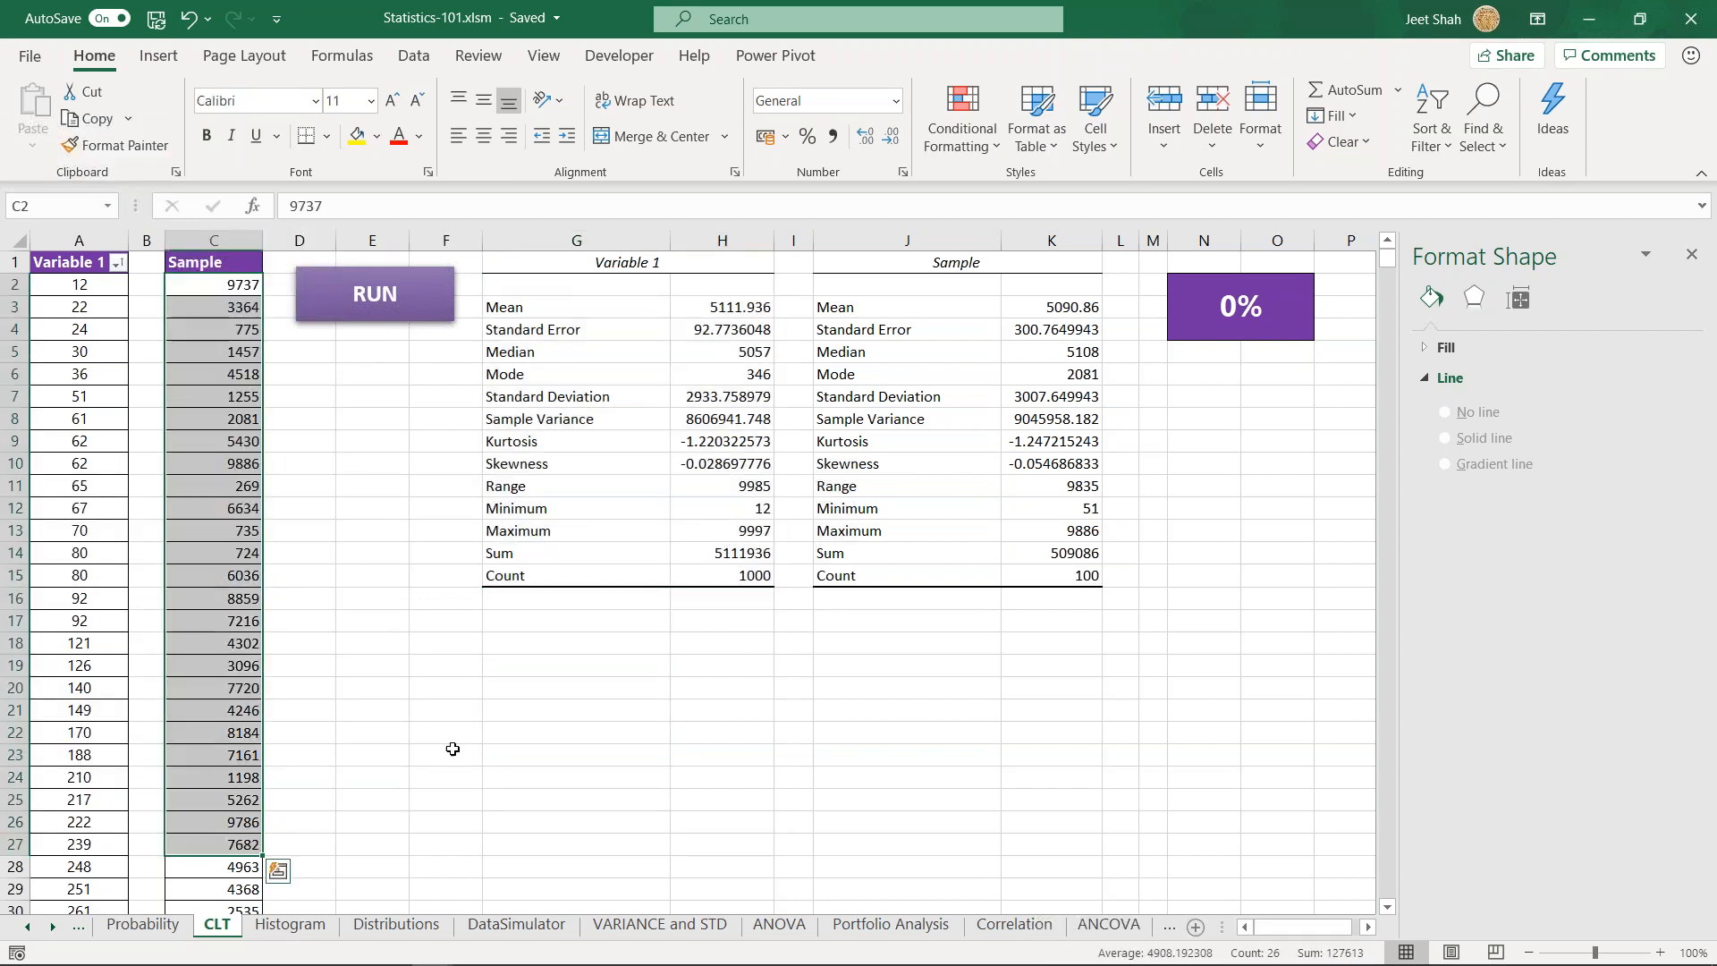
- Start the Descriptive Statistics analysis from the data analysis tools
{"action": "key", "text": "Up"}
{"action": "key", "text": "Down"}
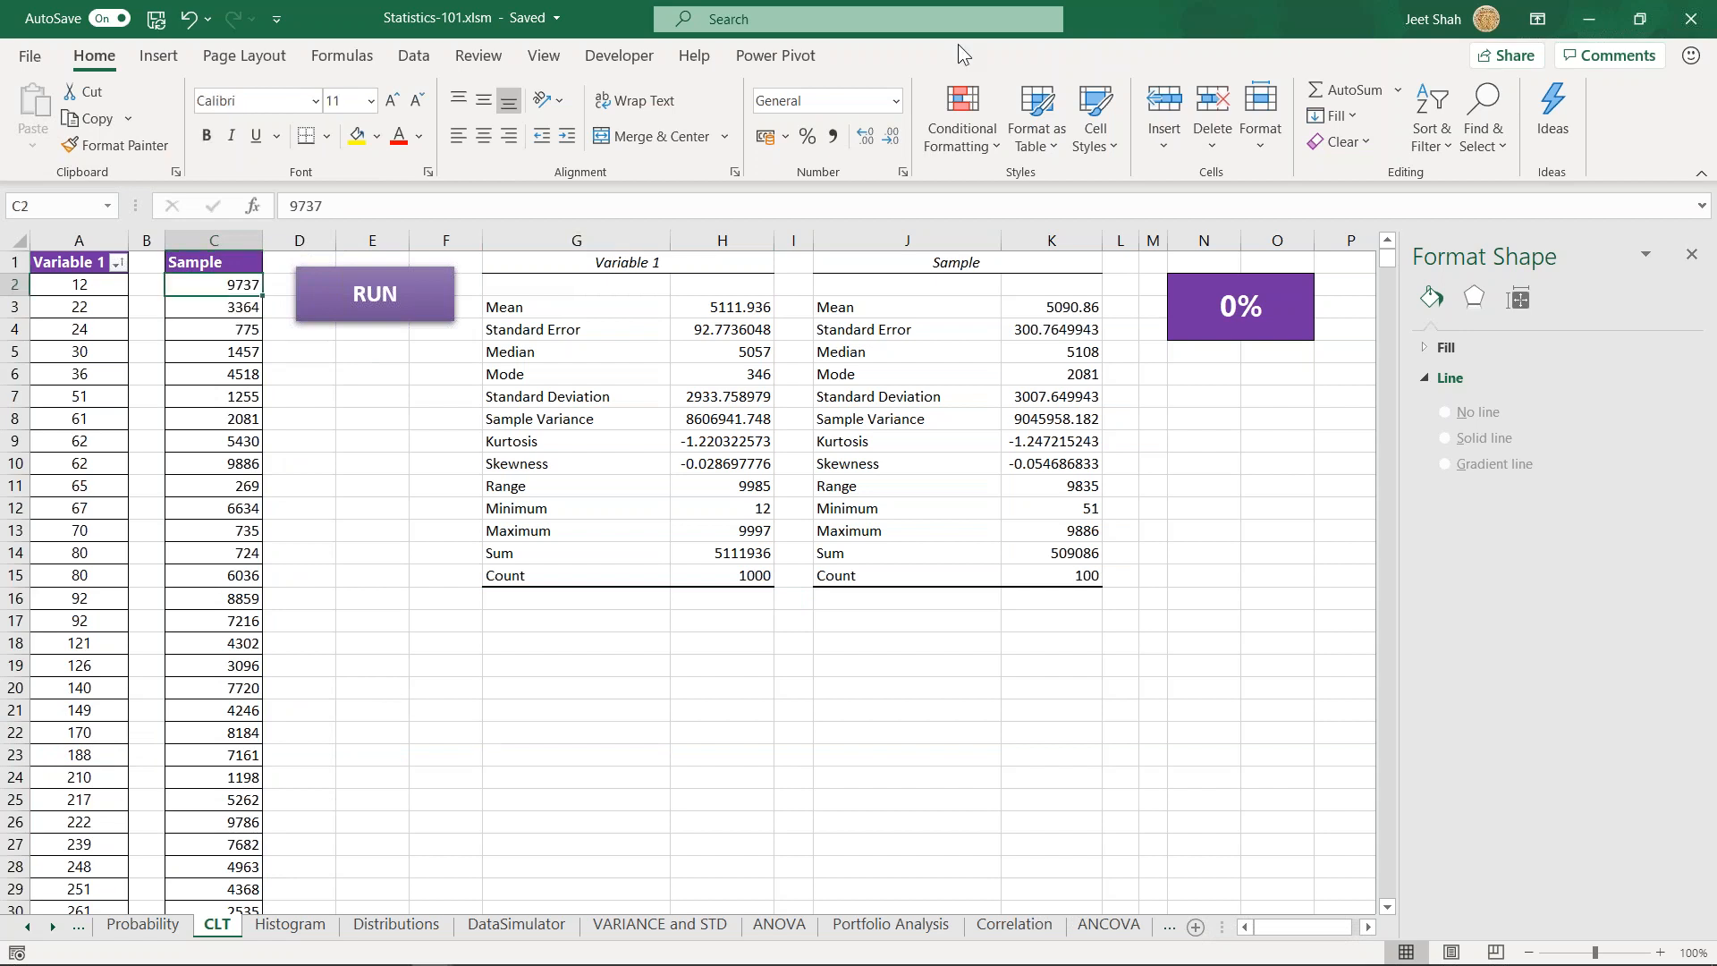
{"action": "left_click", "coordinate": [413, 55]}
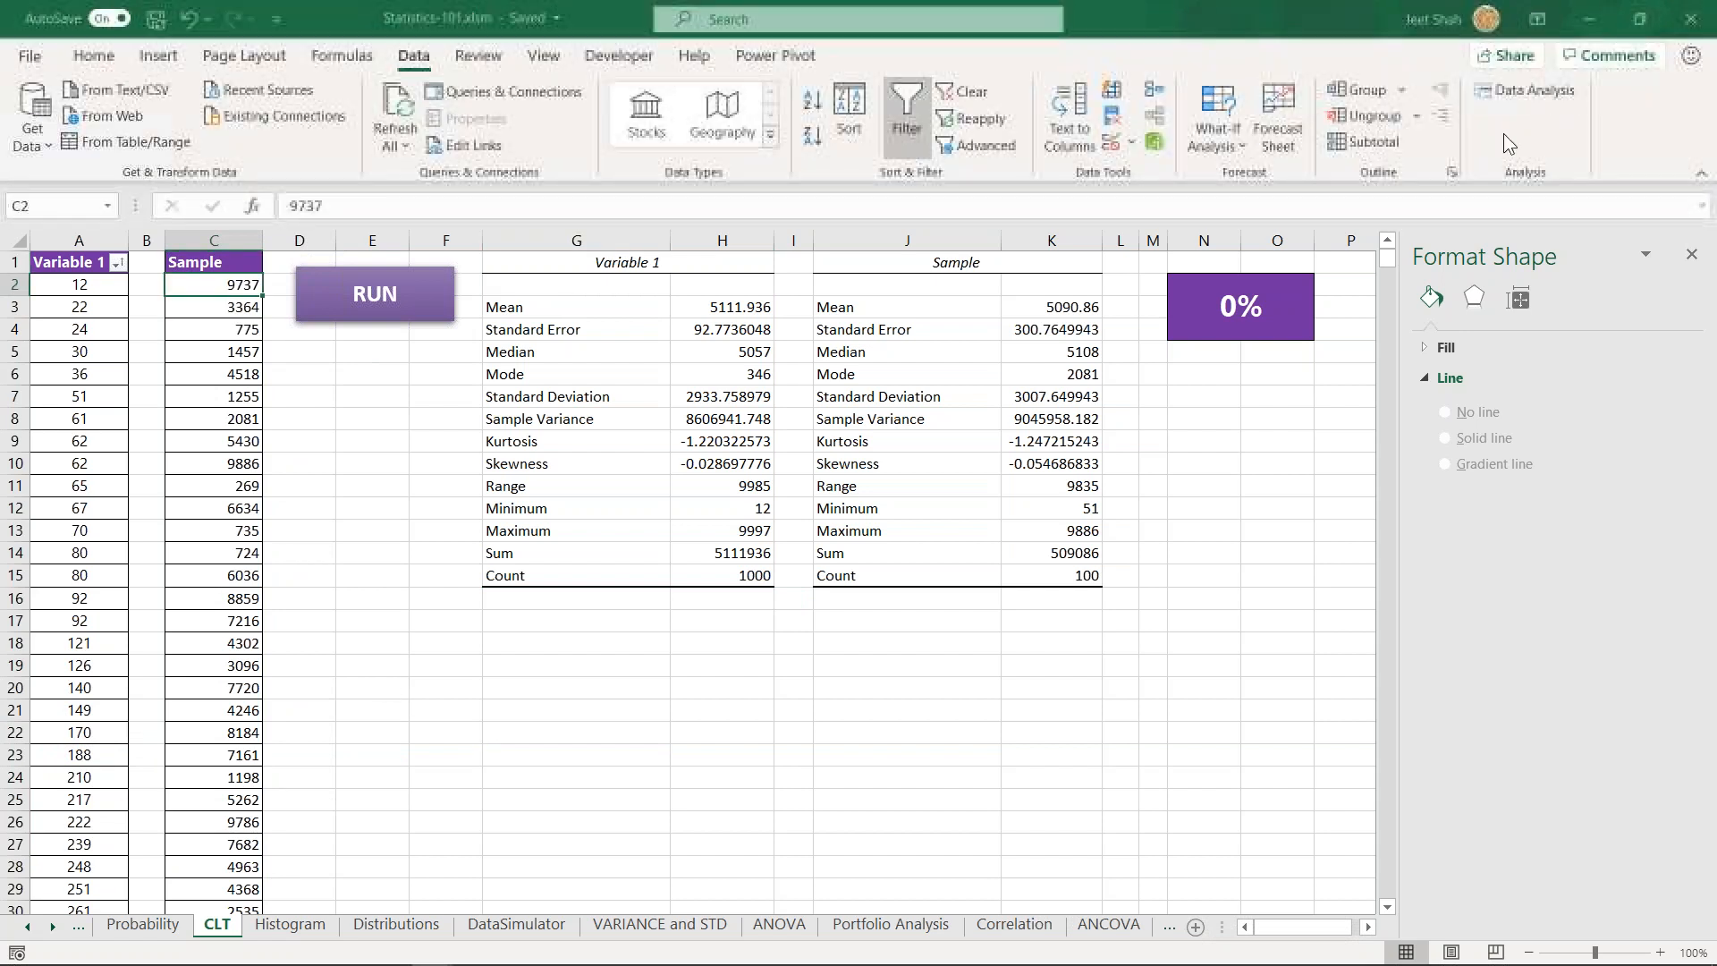
{"action": "left_click", "coordinate": [1530, 90]}
{"action": "scroll", "coordinate": [912, 412], "scroll_direction": "down", "scroll_amount": 3}
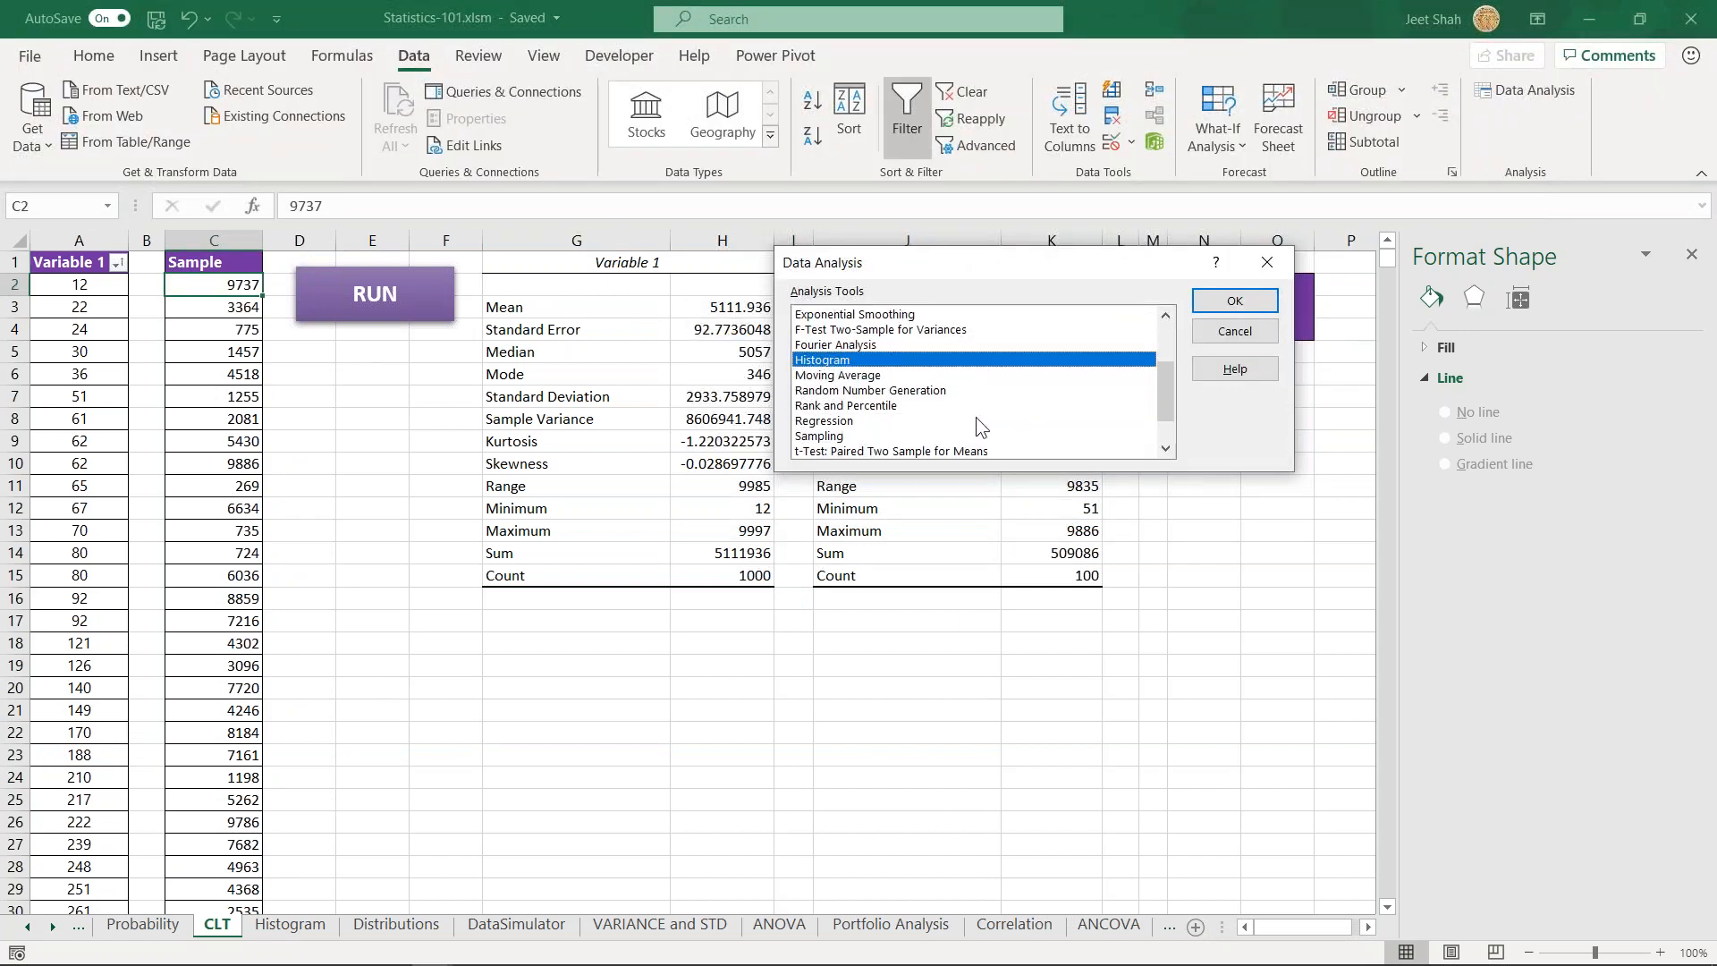
{"action": "scroll", "coordinate": [905, 430], "scroll_direction": "up", "scroll_amount": 1}
{"action": "scroll", "coordinate": [898, 420], "scroll_direction": "up", "scroll_amount": 2}
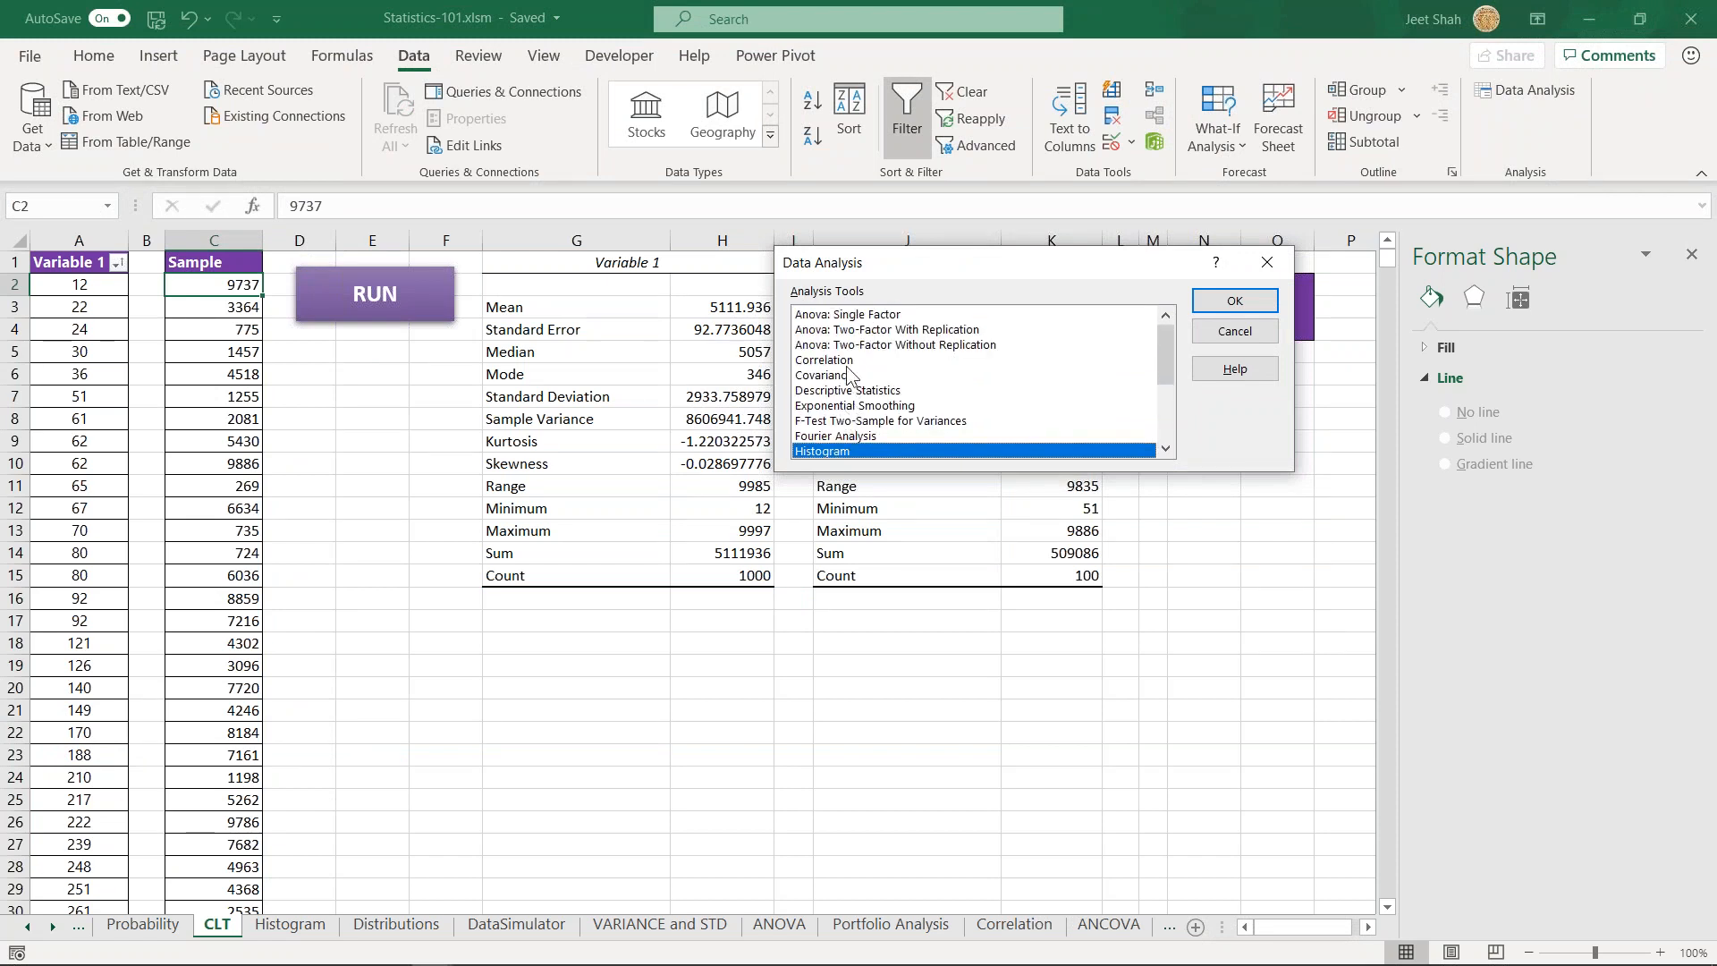
{"action": "scroll", "coordinate": [887, 407], "scroll_direction": "down", "scroll_amount": 1}
{"action": "left_click", "coordinate": [854, 345]}
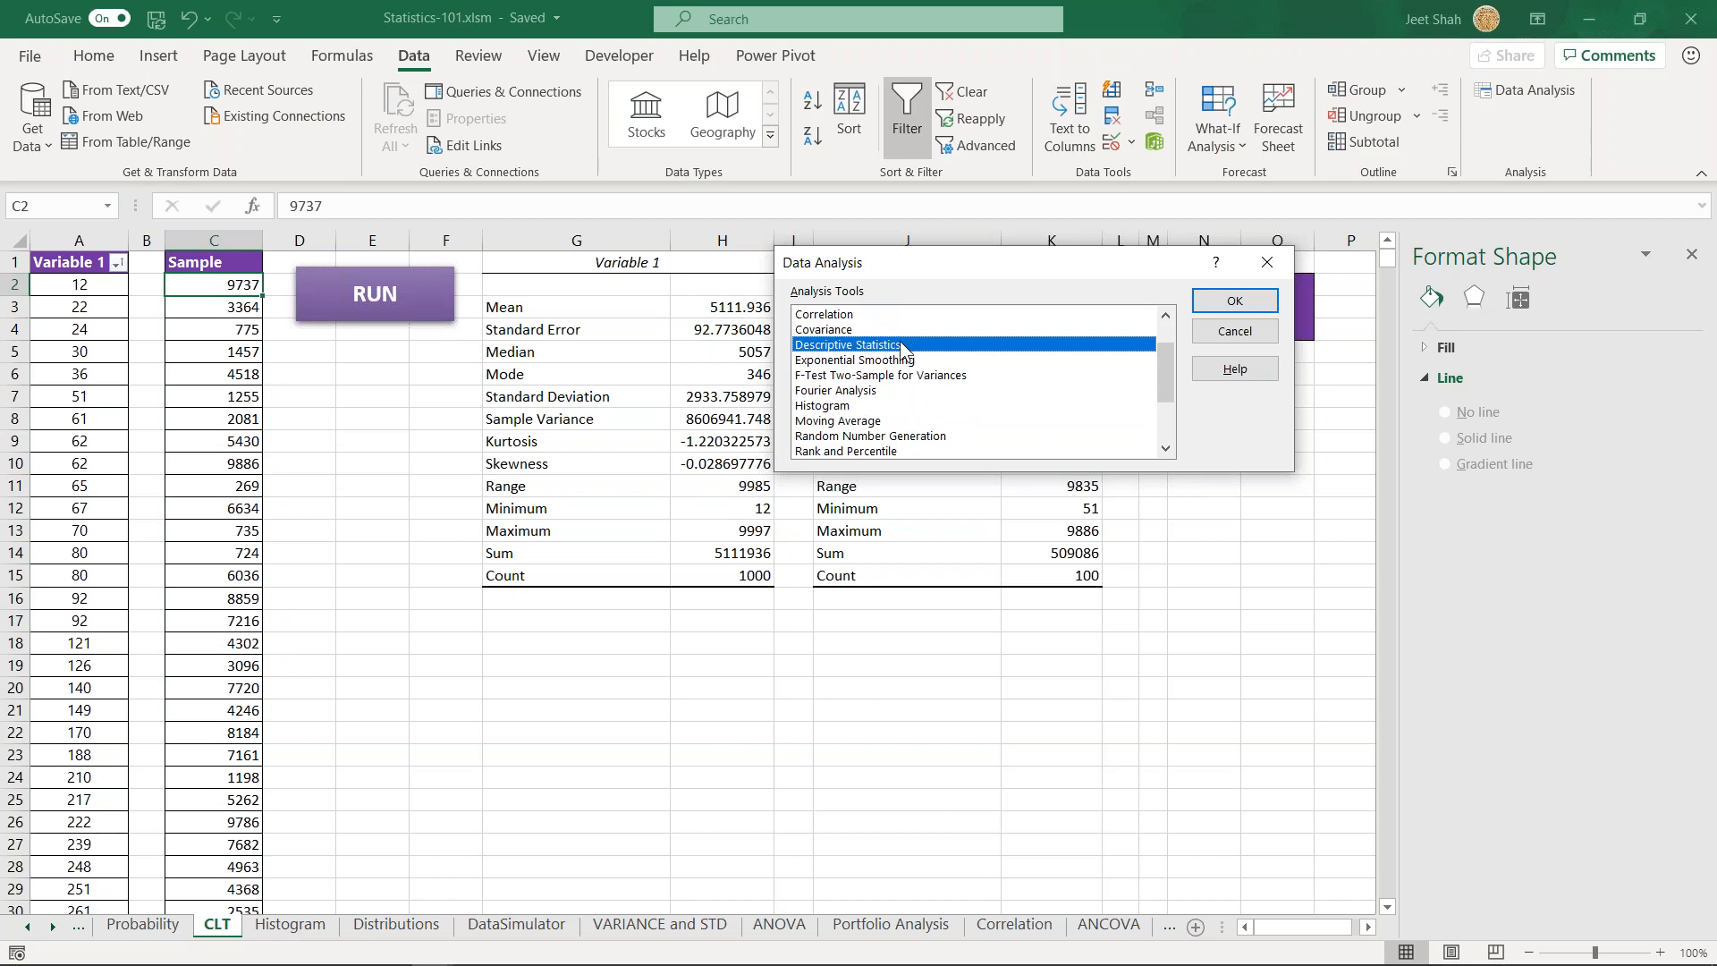
{"action": "left_click", "coordinate": [1234, 300]}
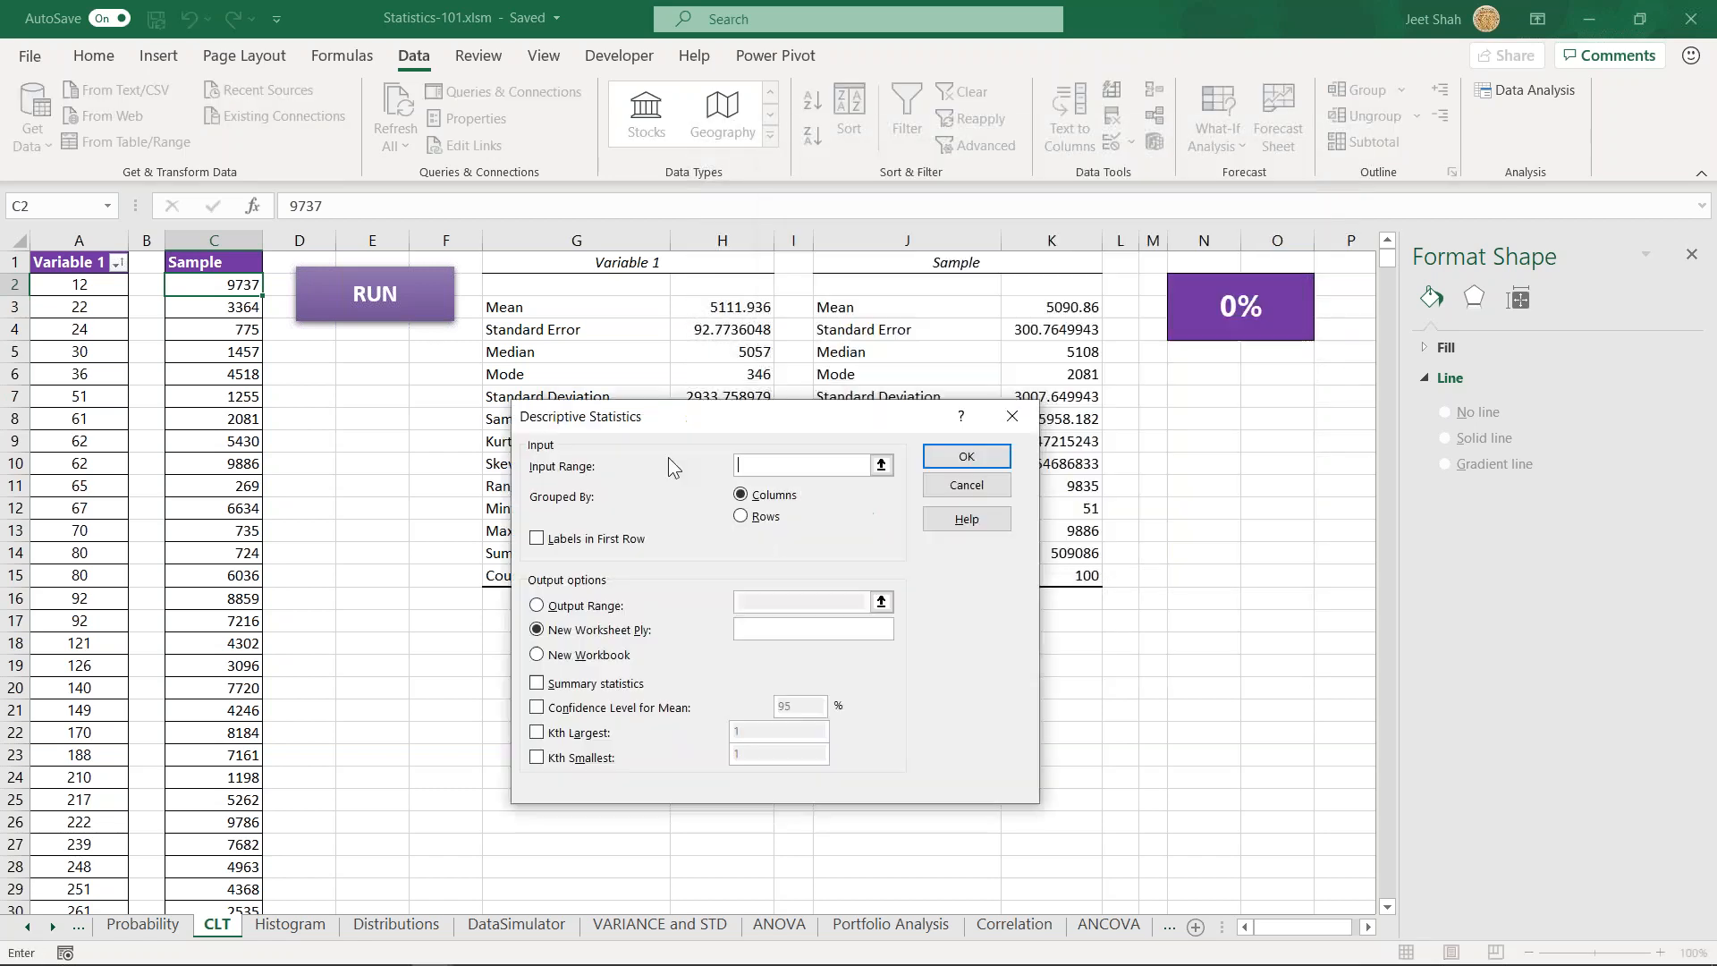
- Generate summary statistics for the Sample values in C2:C24, with the output range starting at J23
{"action": "left_click_drag", "start_coordinate": [238, 279], "coordinate": [242, 780]}
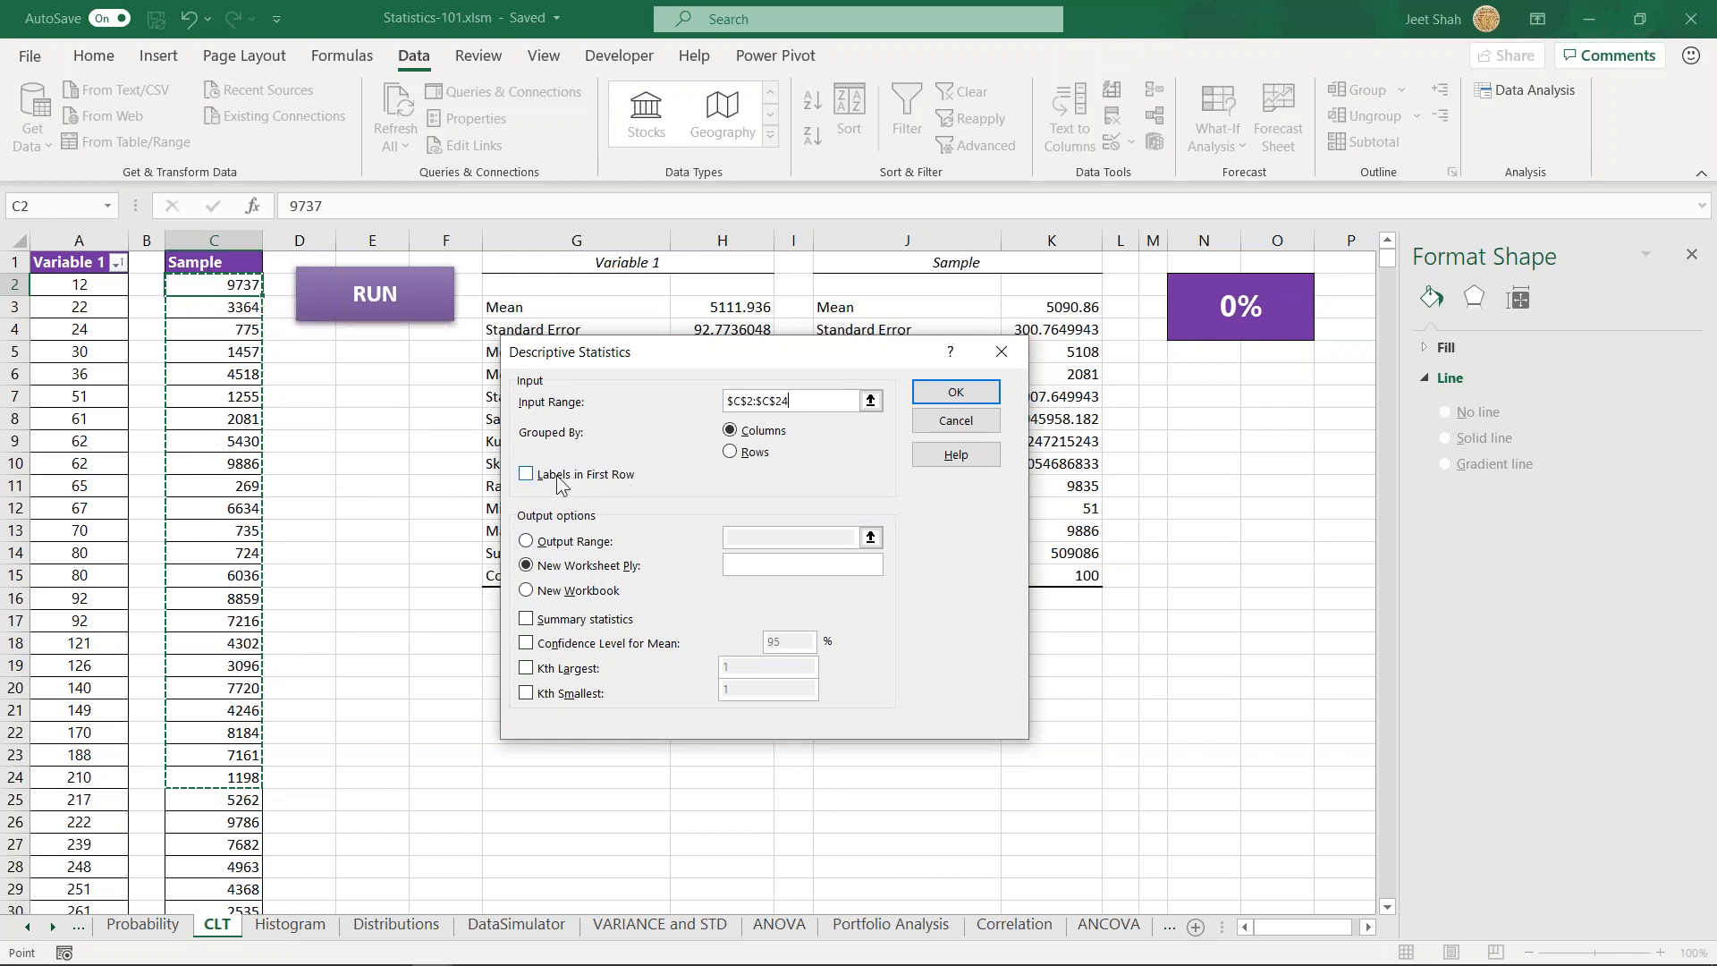
{"action": "left_click", "coordinate": [572, 541]}
{"action": "left_click", "coordinate": [556, 775]}
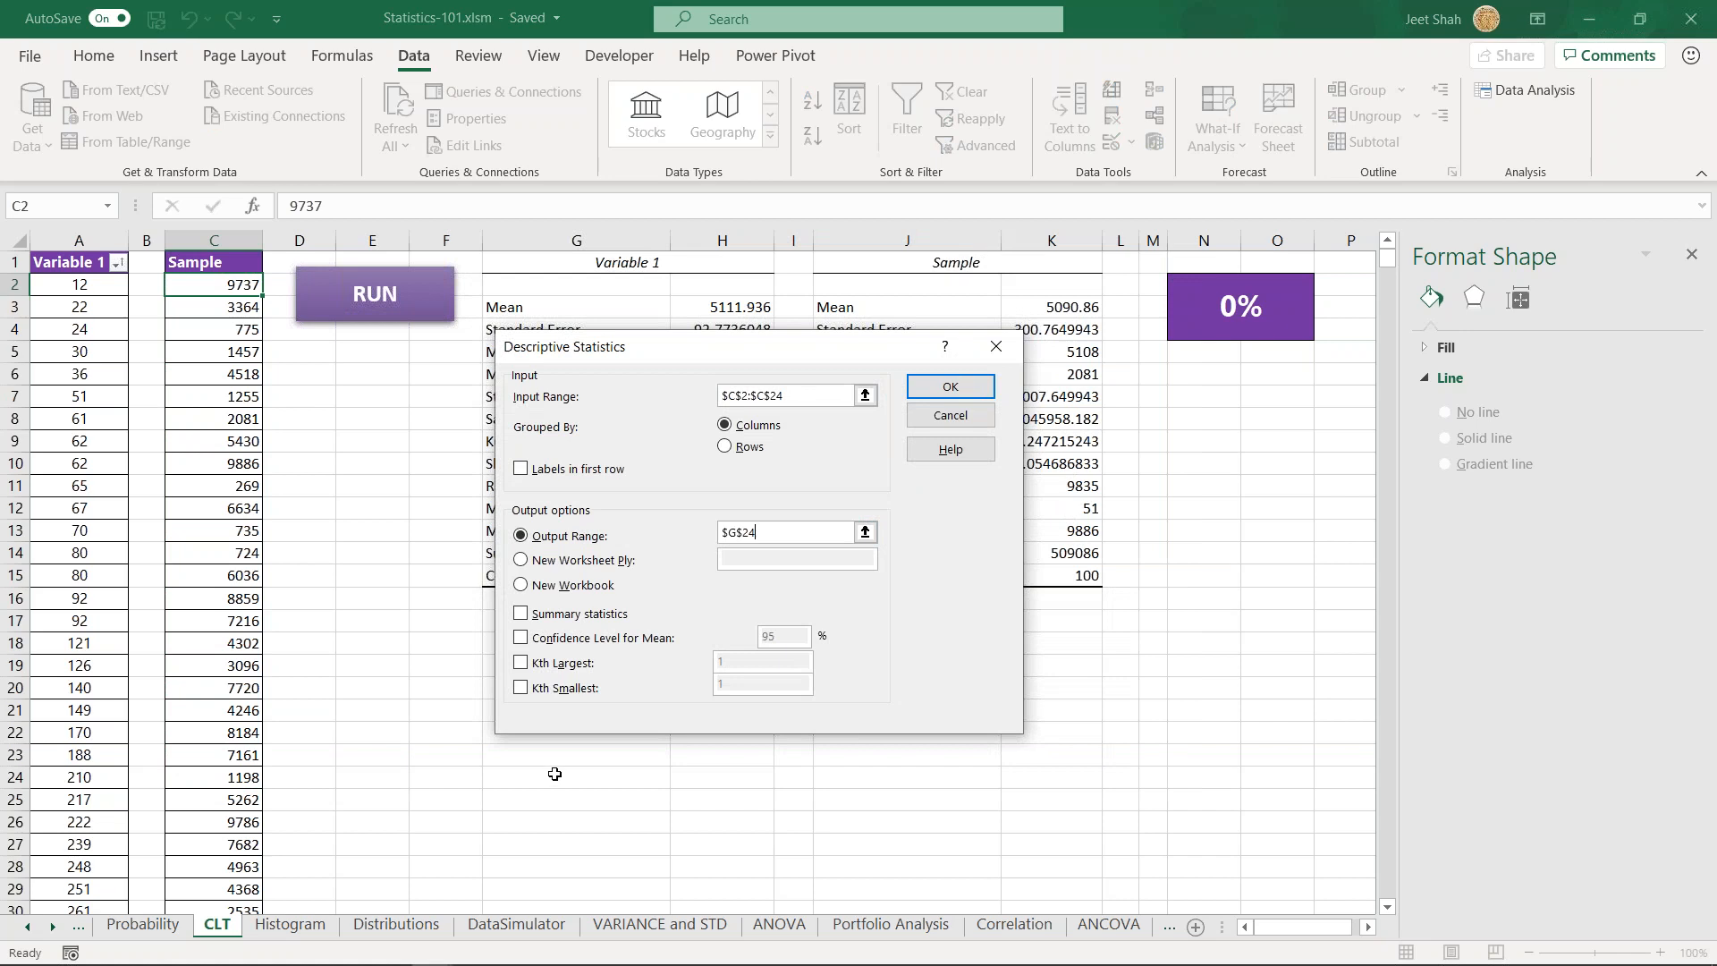
{"action": "left_click", "coordinate": [873, 754]}
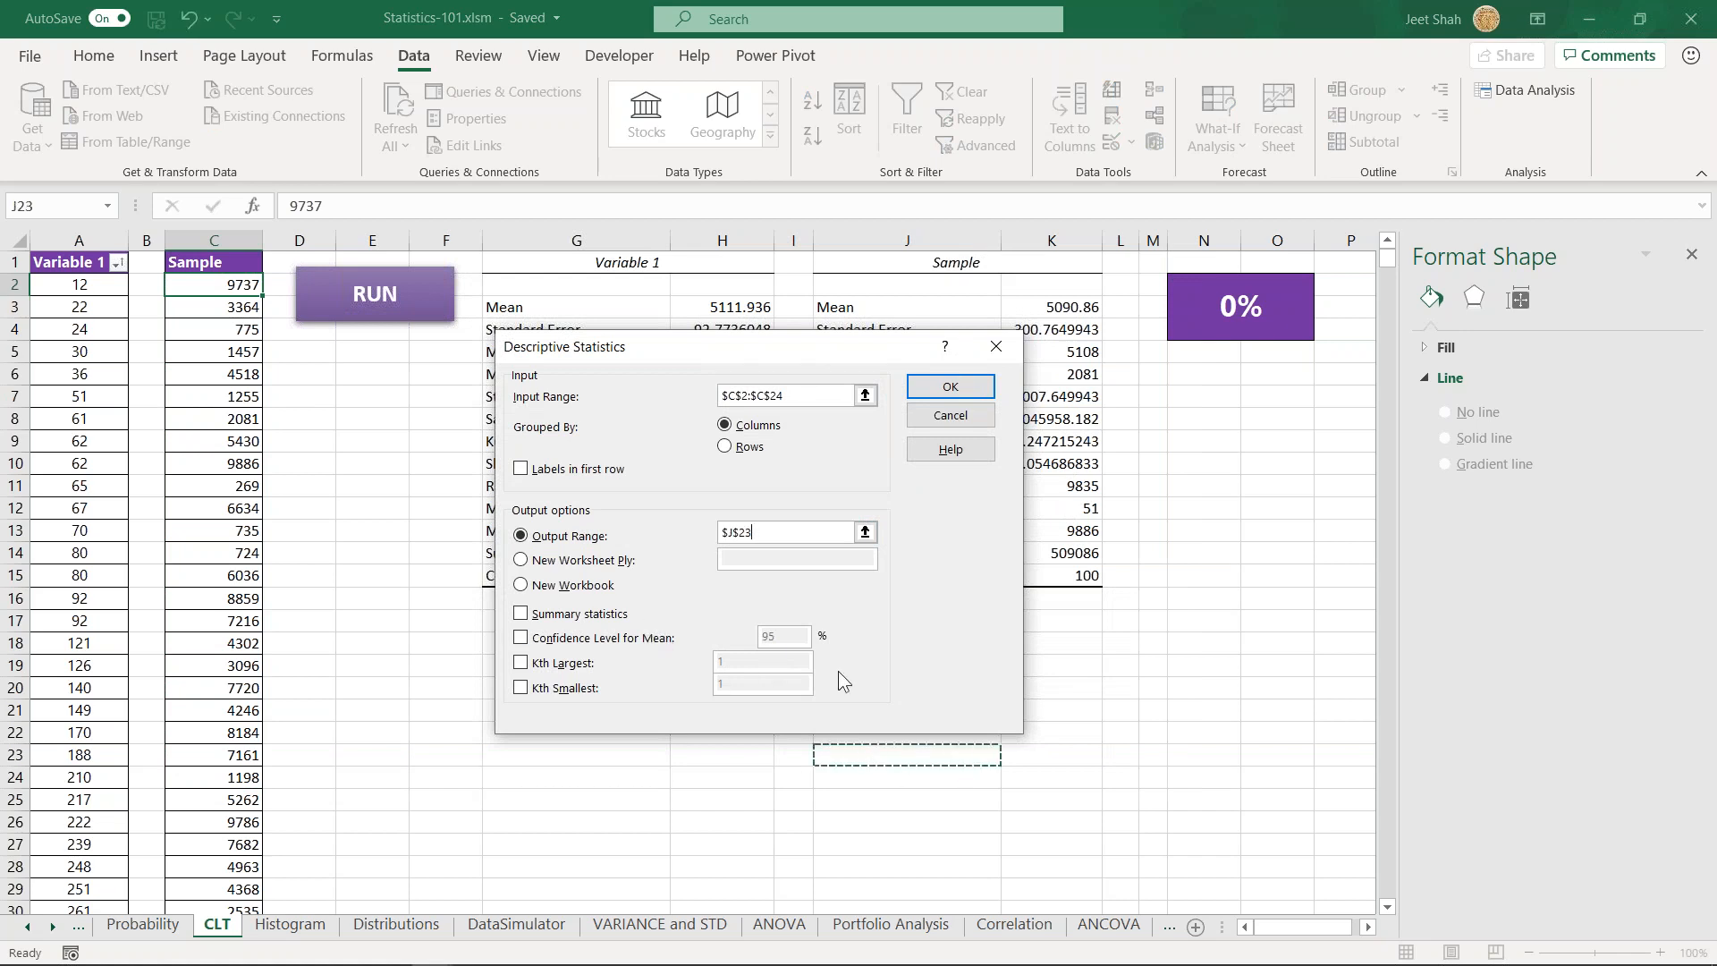
{"action": "left_click", "coordinate": [556, 615]}
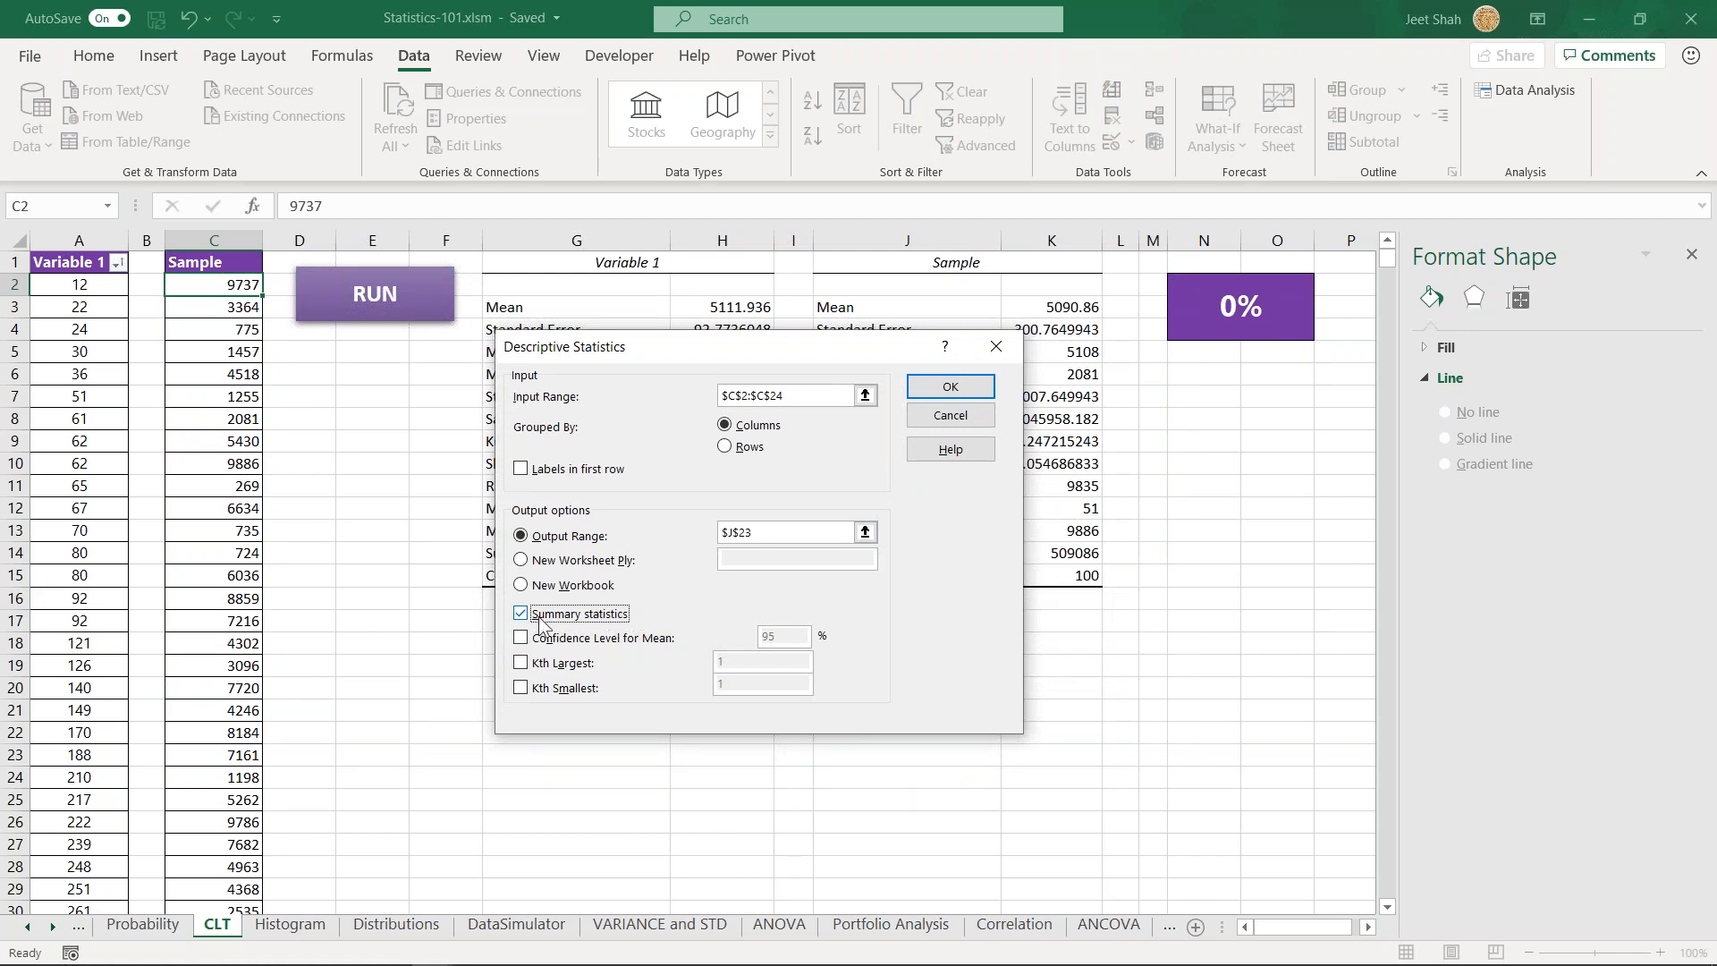
{"action": "left_click", "coordinate": [951, 386]}
- Review the newly generated Column1 summary statistics and compare them with the Variable 1 and Sample tables above
{"action": "scroll", "coordinate": [758, 749], "scroll_direction": "down", "scroll_amount": 5}
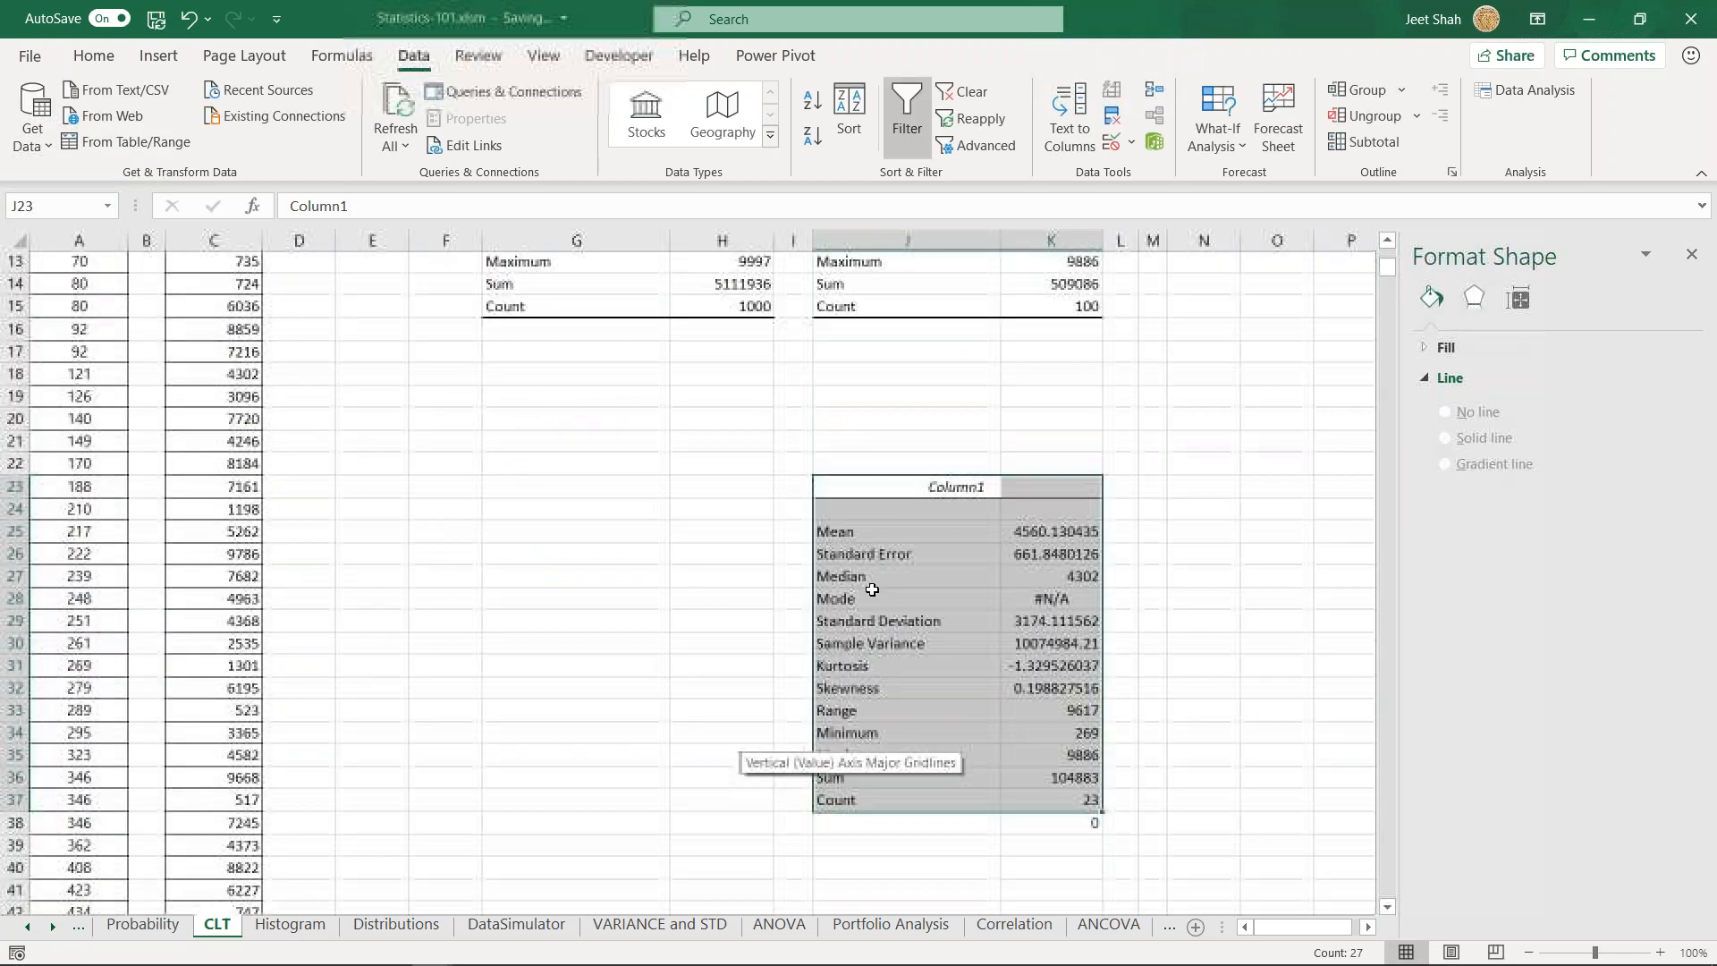
{"action": "left_click_drag", "start_coordinate": [905, 486], "coordinate": [1053, 735]}
{"action": "scroll", "coordinate": [948, 805], "scroll_direction": "up", "scroll_amount": 2}
{"action": "left_click", "coordinate": [899, 815]}
{"action": "scroll", "coordinate": [892, 816], "scroll_direction": "up", "scroll_amount": 2}
{"action": "scroll", "coordinate": [895, 815], "scroll_direction": "down", "scroll_amount": 2}
{"action": "scroll", "coordinate": [895, 816], "scroll_direction": "up", "scroll_amount": 1}
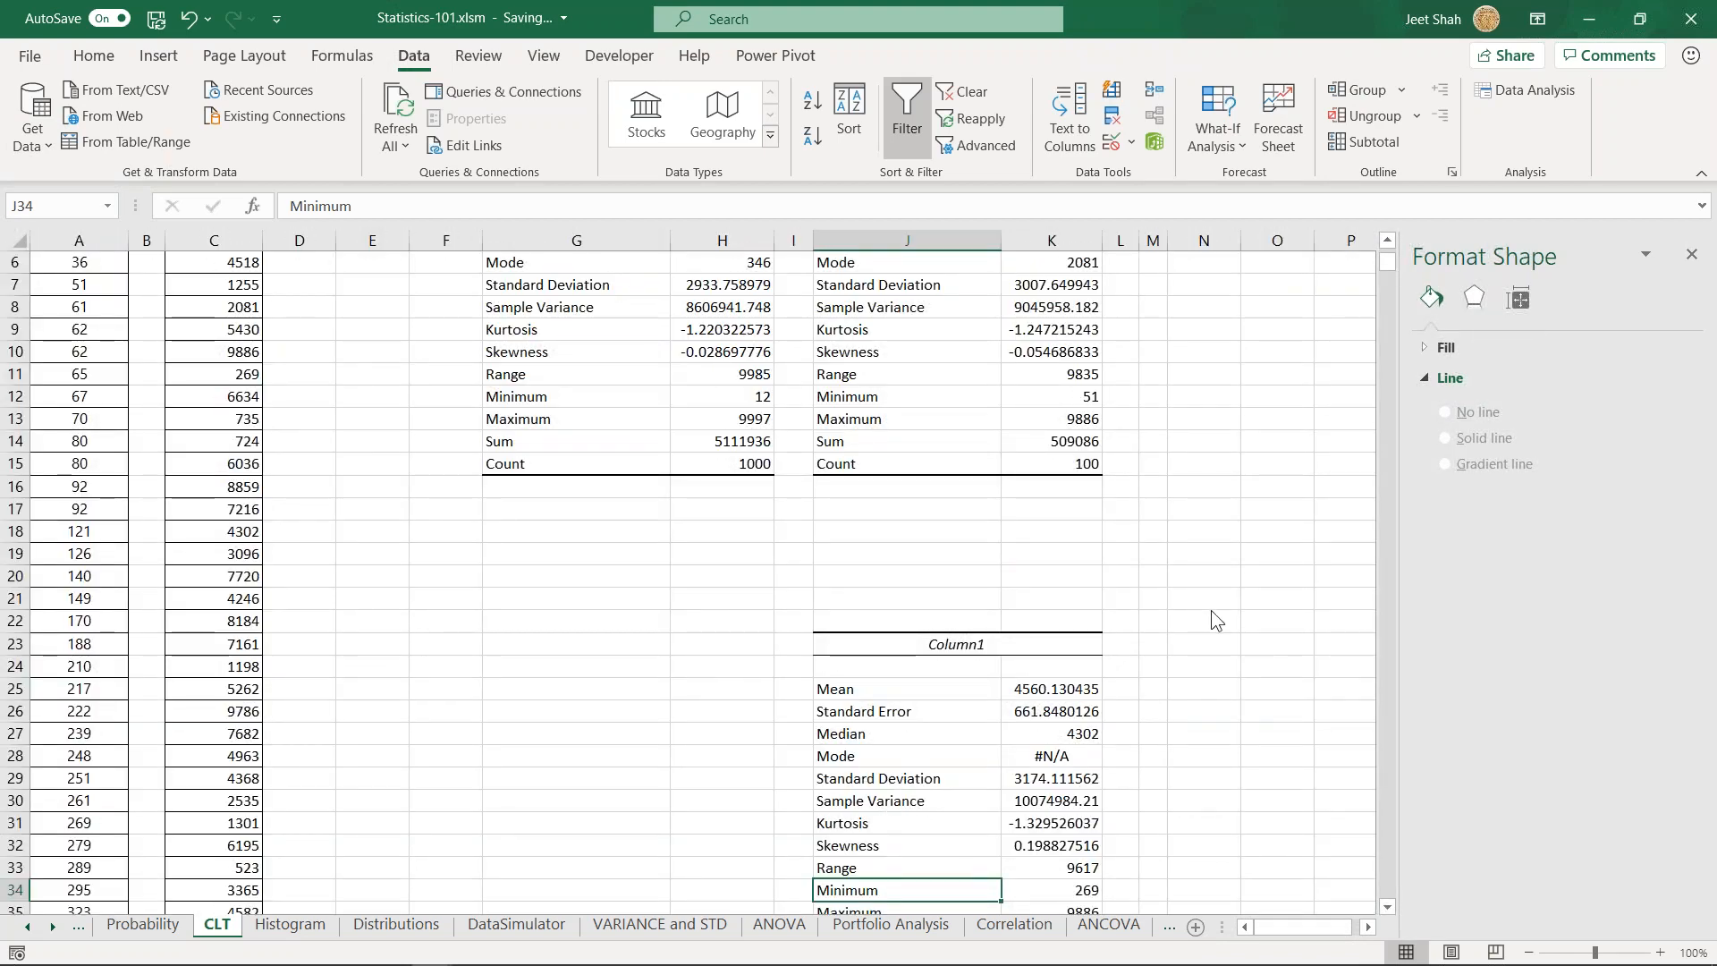
{"action": "scroll", "coordinate": [1296, 631], "scroll_direction": "down", "scroll_amount": 1}
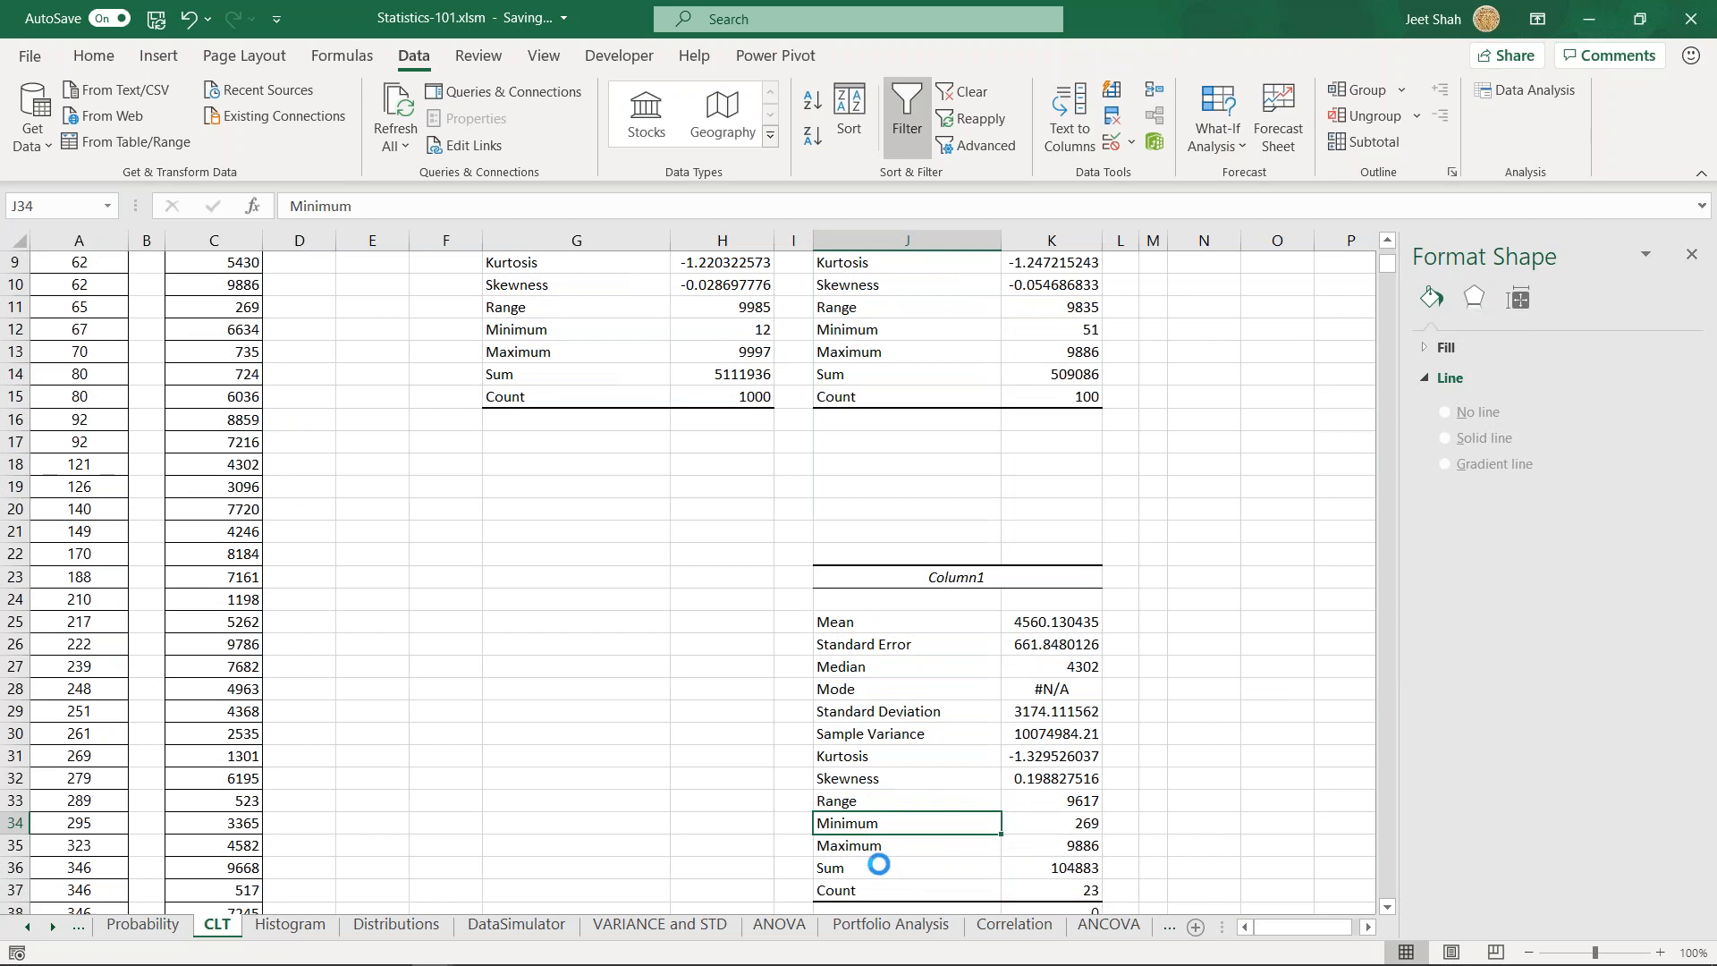
- Delete the contents of the Column1 summary statistics table in J23:K37
{"action": "scroll", "coordinate": [877, 865], "scroll_direction": "down", "scroll_amount": 1}
{"action": "left_click_drag", "start_coordinate": [887, 515], "coordinate": [1015, 821]}
{"action": "key", "text": "Delete"}
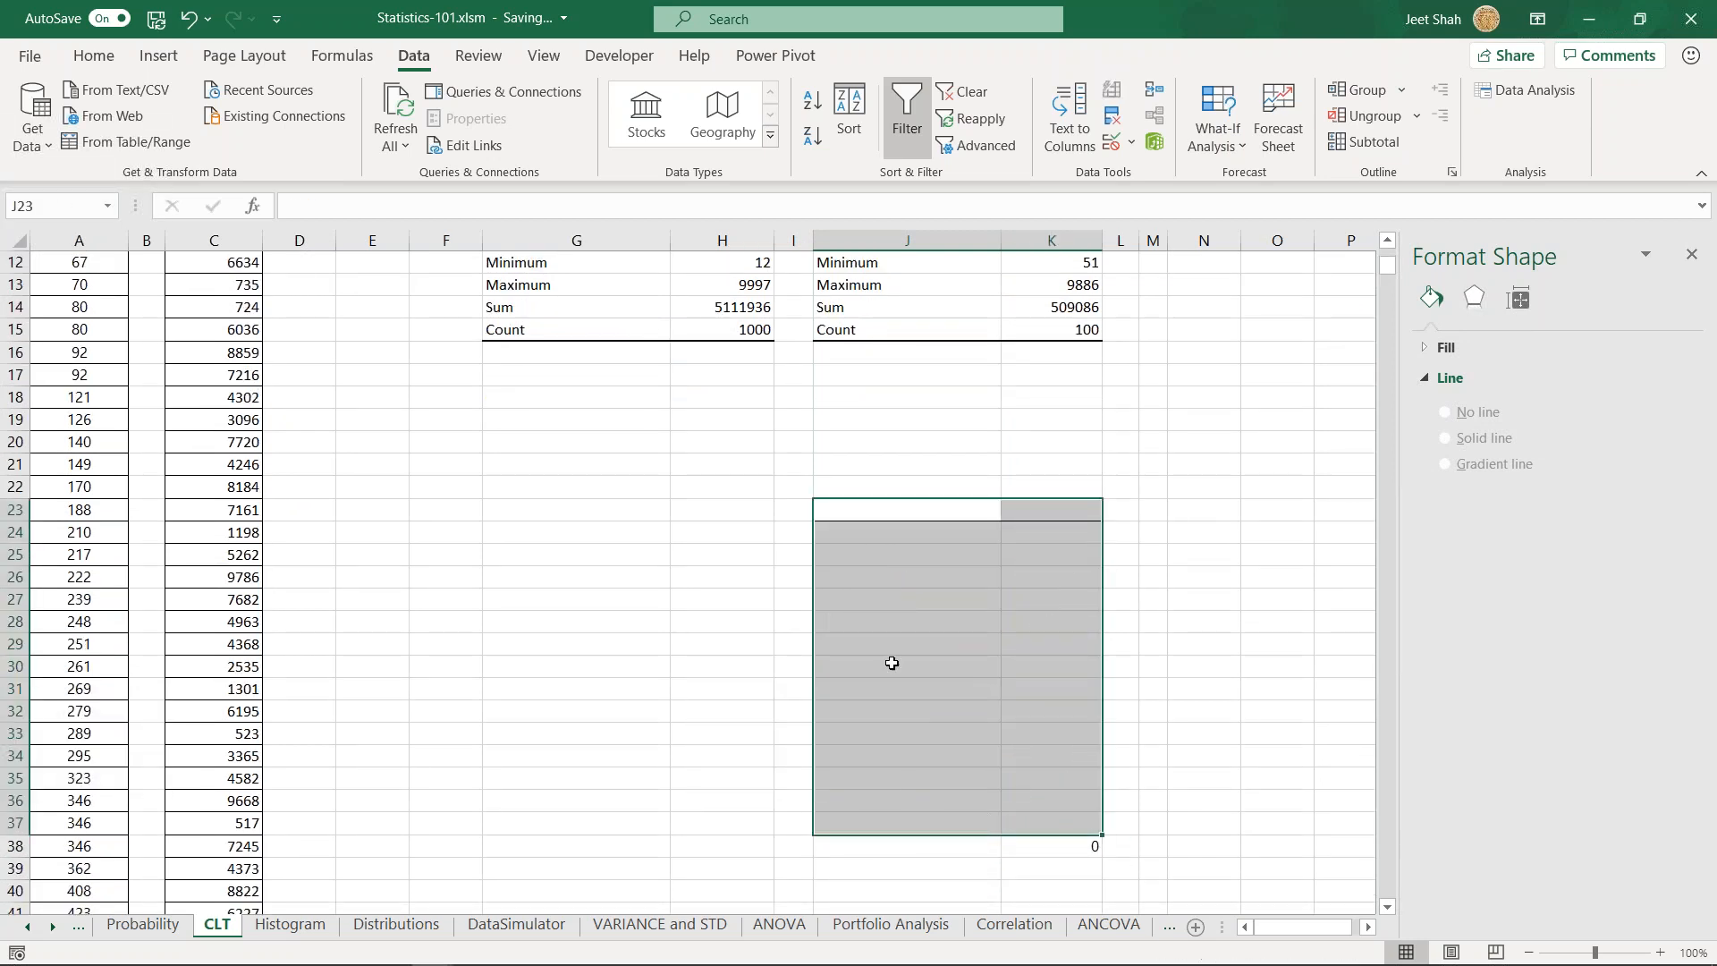
{"action": "left_click", "coordinate": [793, 464]}
{"action": "scroll", "coordinate": [613, 600], "scroll_direction": "up", "scroll_amount": 4}
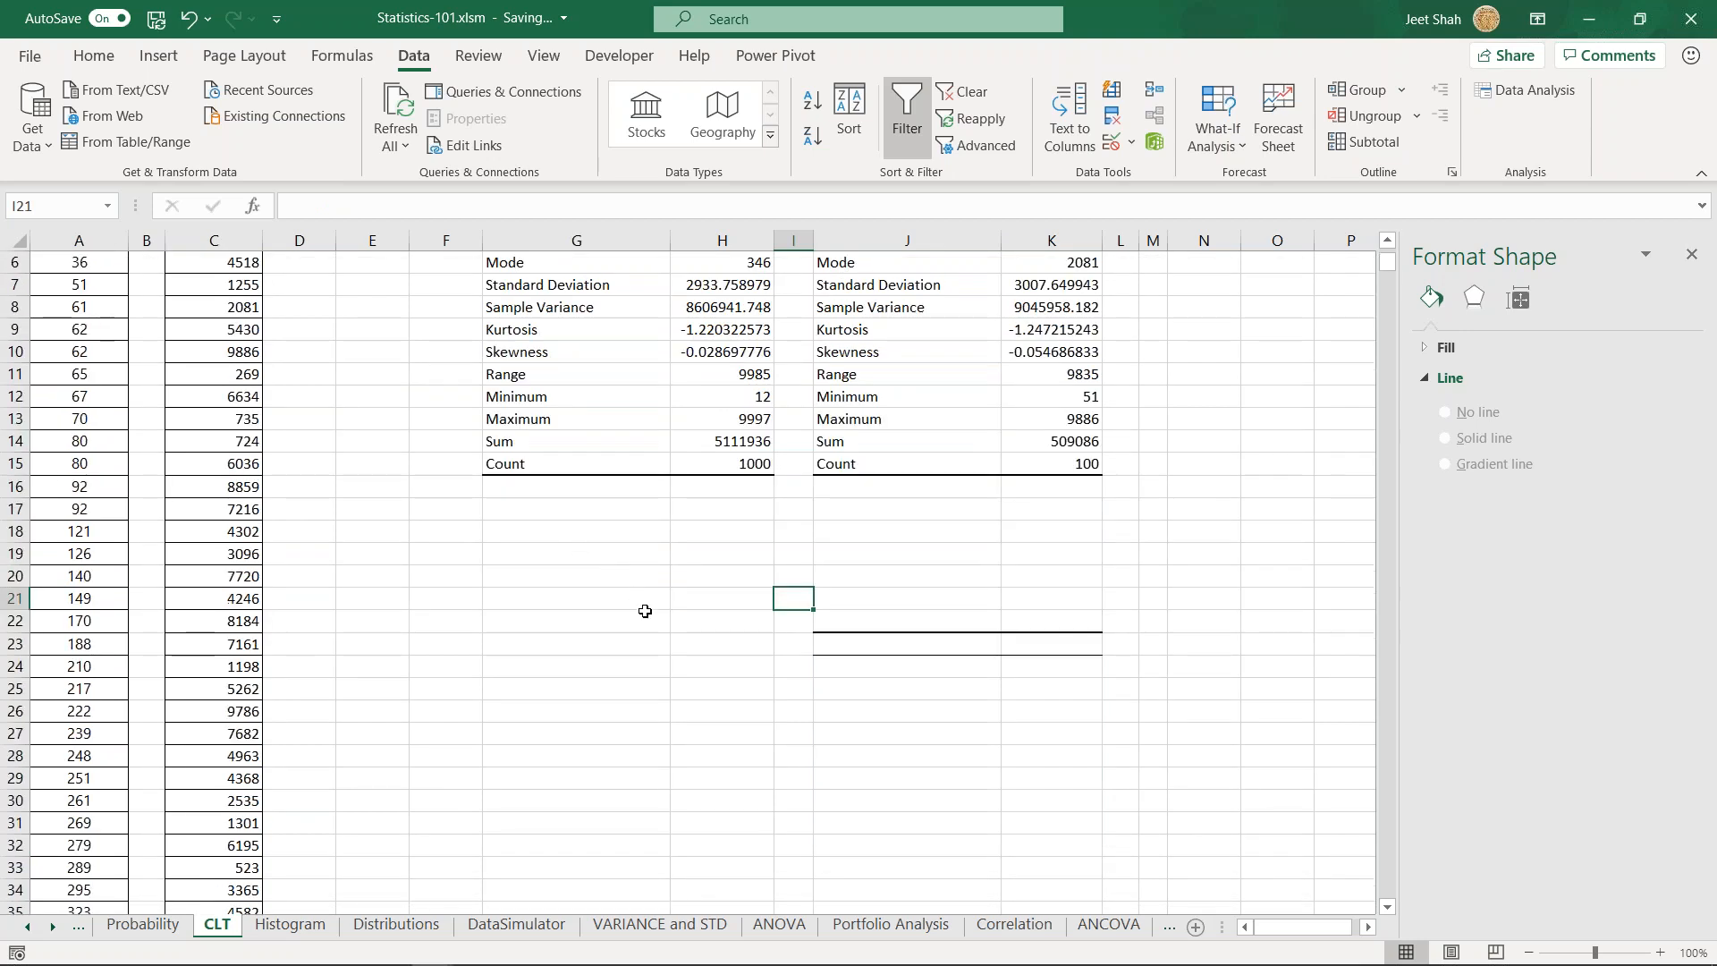
- Compare the Variable 1 statistics table with its data in column A, and the Sample table with column C
{"action": "left_click", "coordinate": [627, 320]}
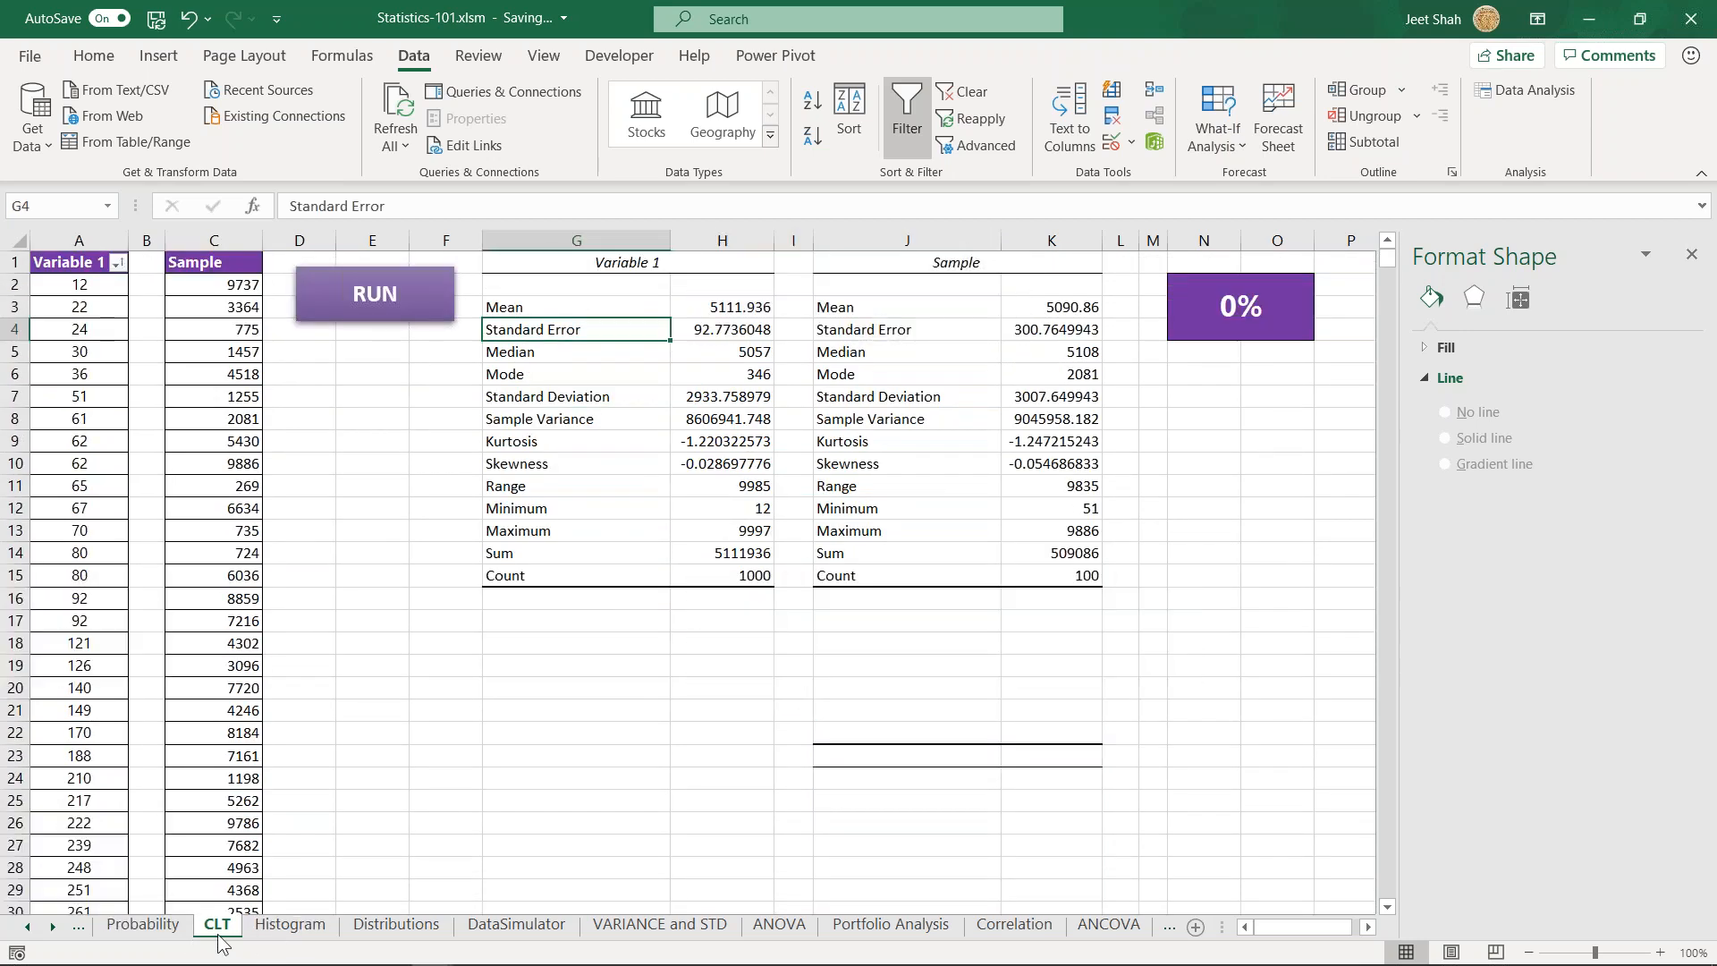
{"action": "left_click", "coordinate": [629, 376]}
{"action": "left_click_drag", "start_coordinate": [532, 260], "coordinate": [760, 575]}
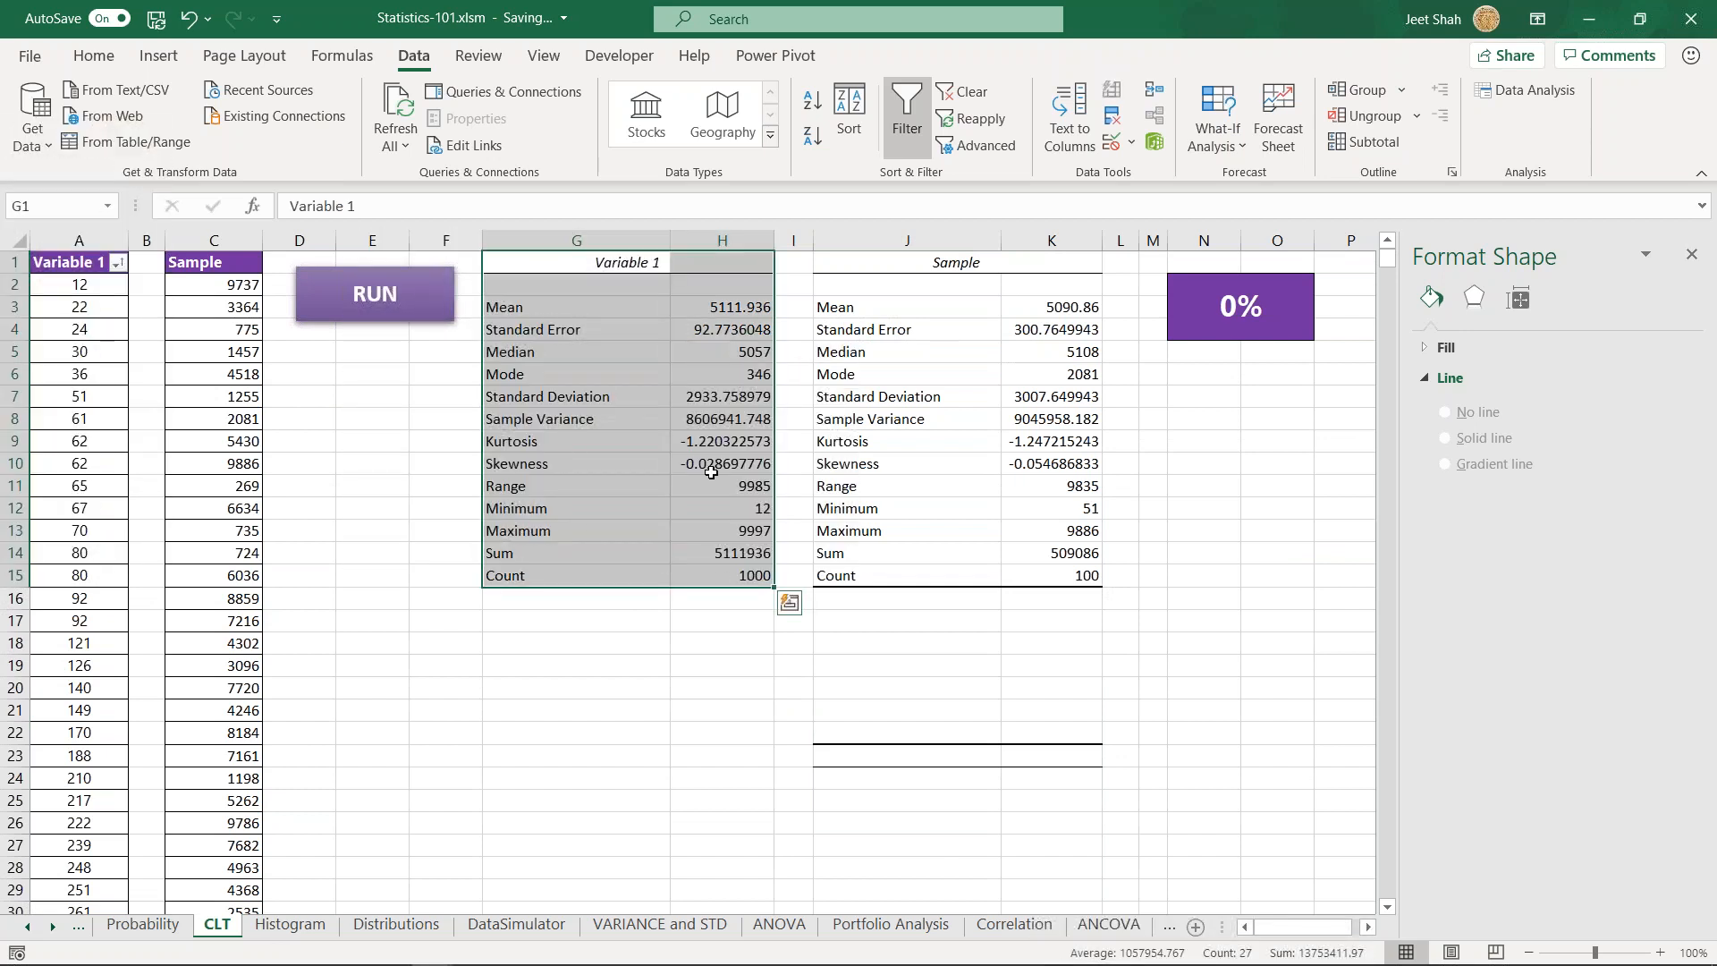
{"action": "left_click", "coordinate": [82, 240]}
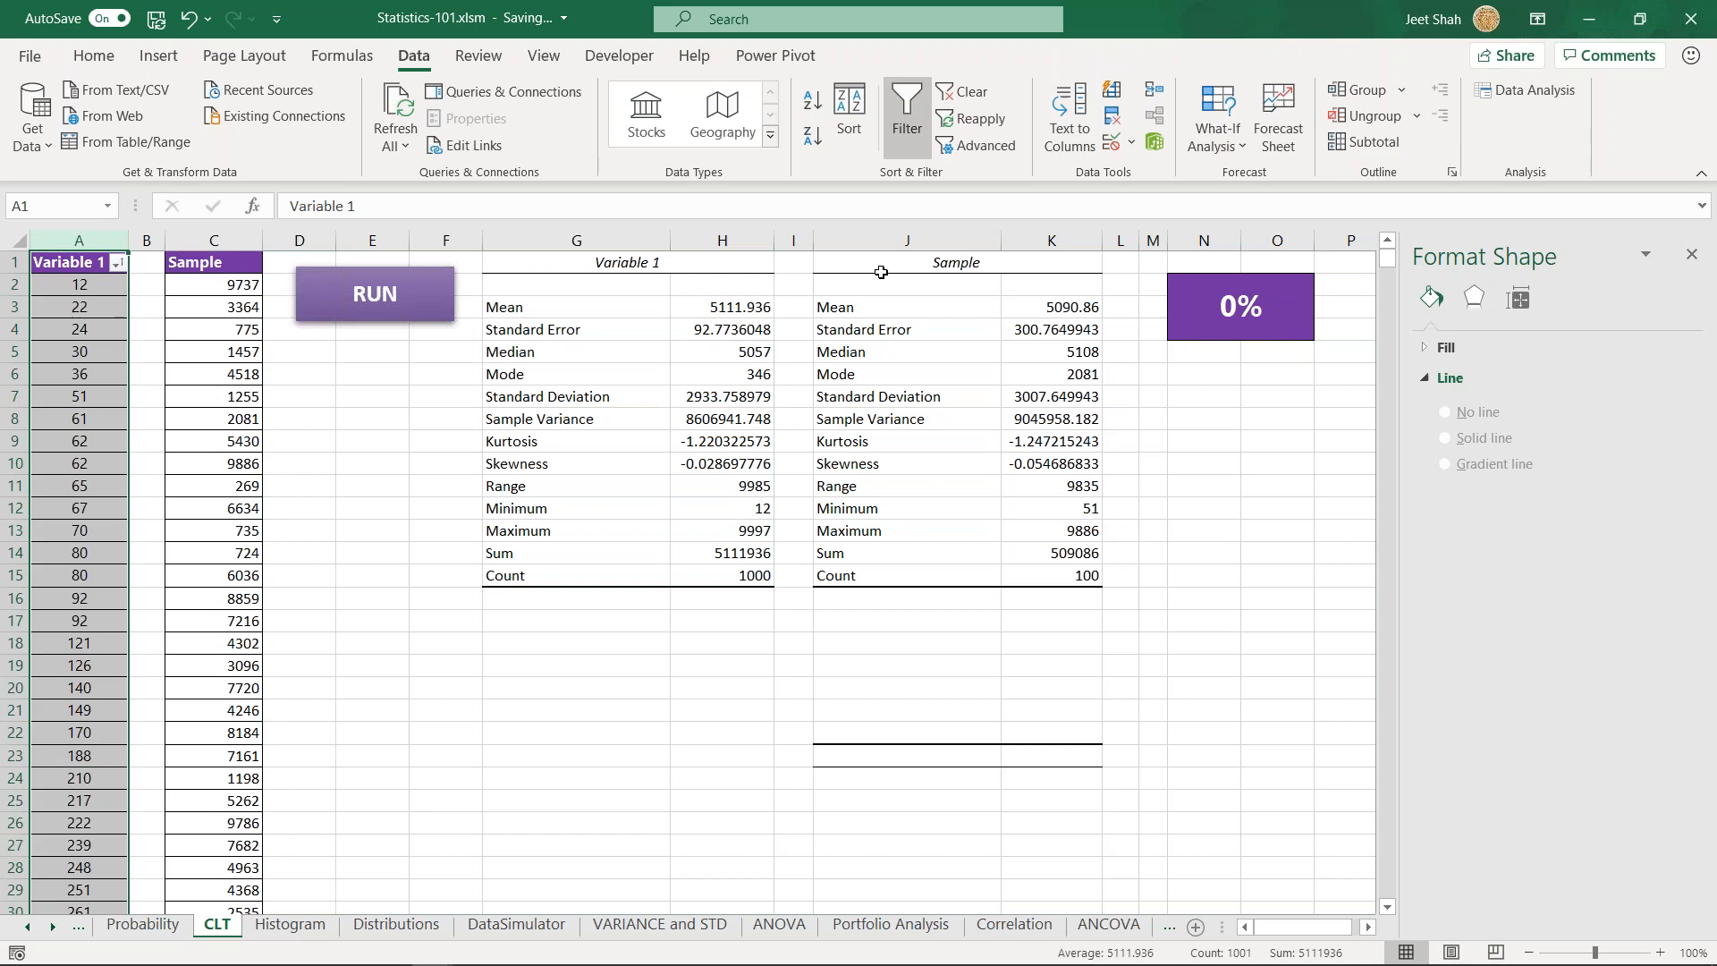
{"action": "left_click_drag", "start_coordinate": [851, 264], "coordinate": [1086, 576]}
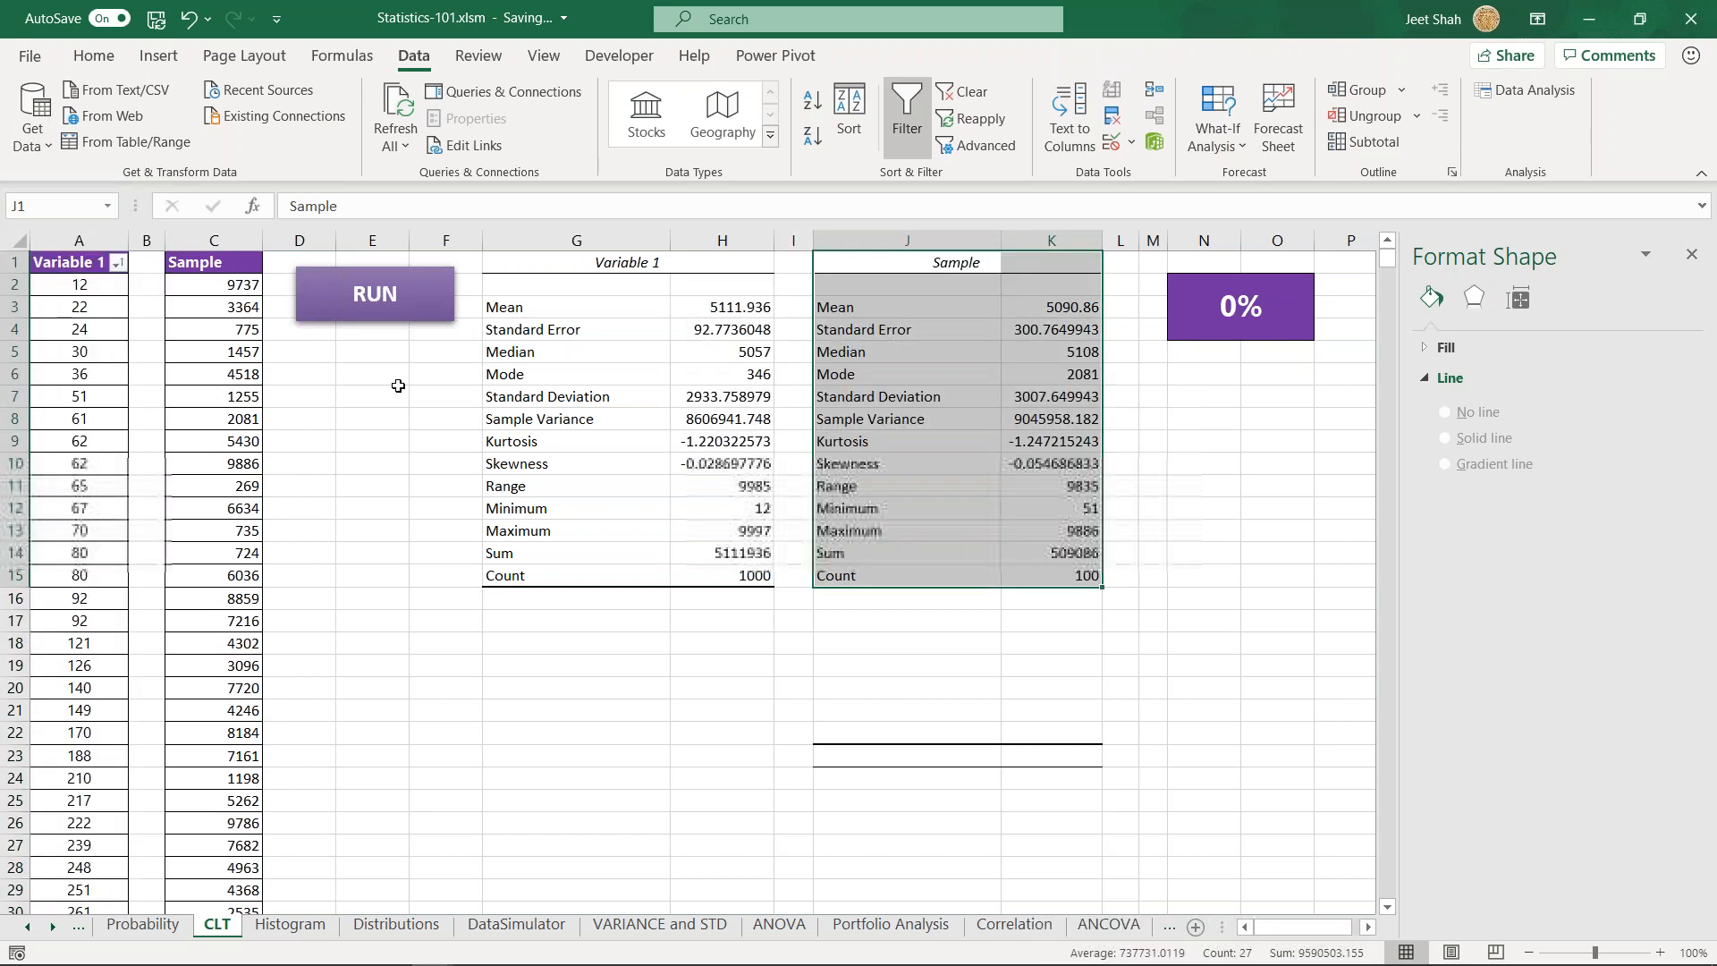
{"action": "left_click", "coordinate": [221, 262]}
{"action": "key", "text": "ctrl+shift+Down"}
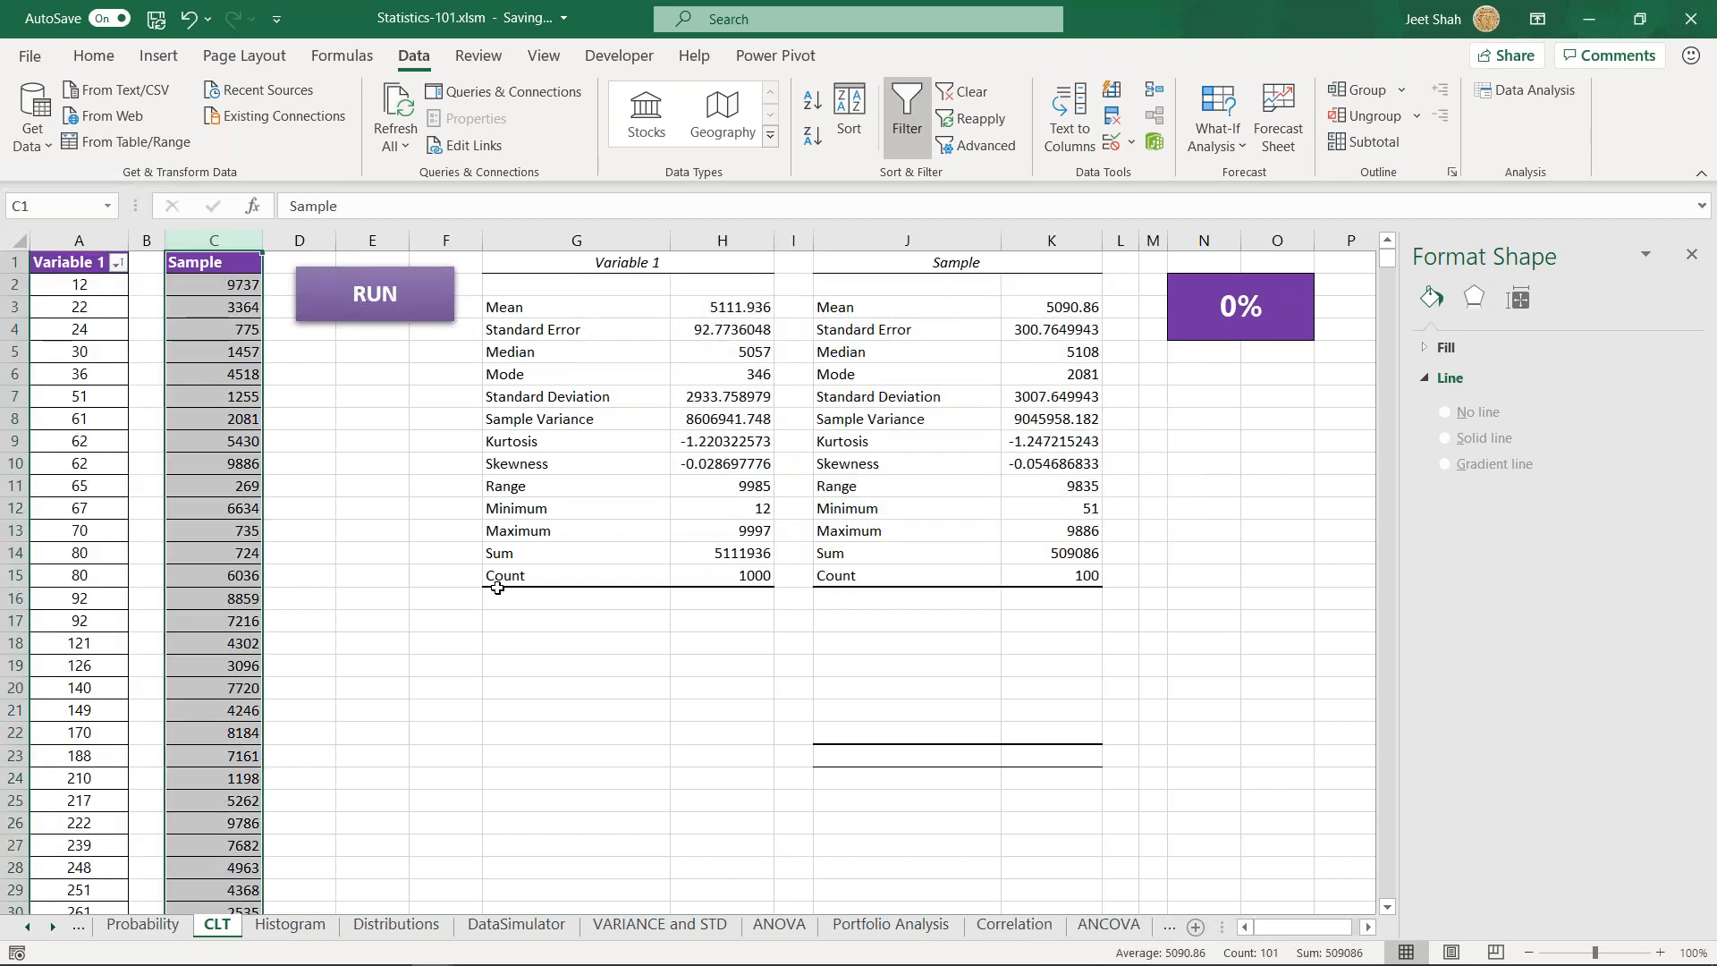
{"action": "left_click", "coordinate": [564, 665]}
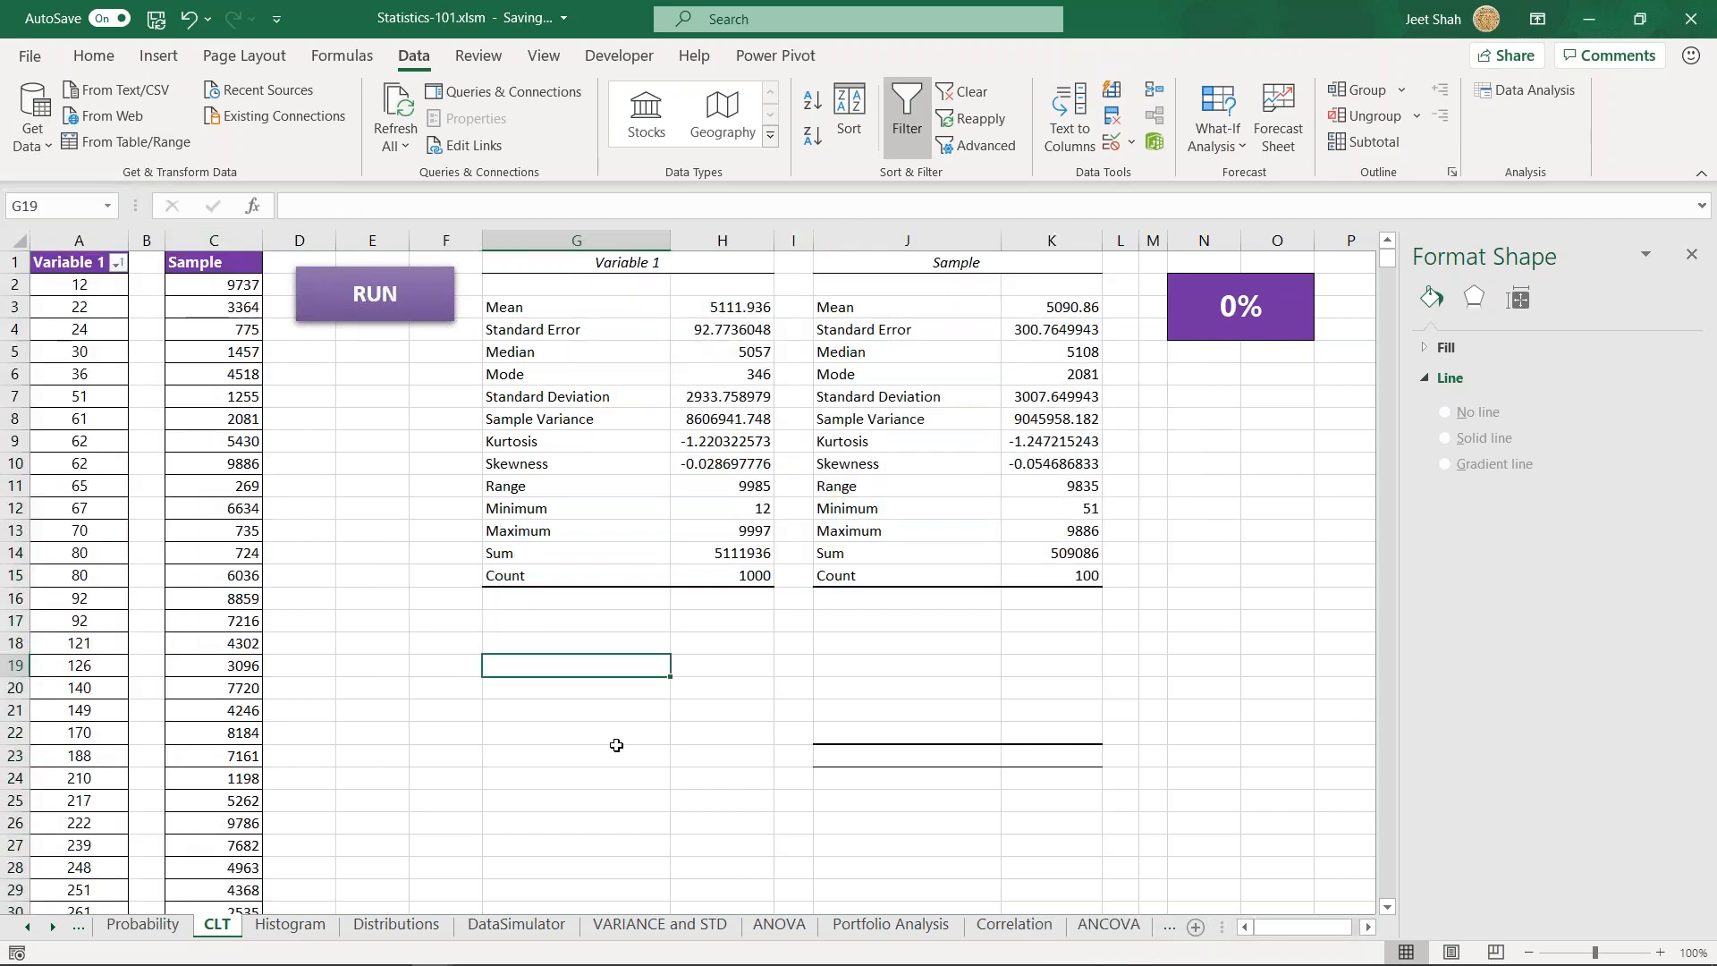
- Examine the values in the Sample column and the mean in the Sample statistics table
{"action": "left_click", "coordinate": [418, 650]}
{"action": "left_click_drag", "start_coordinate": [214, 290], "coordinate": [238, 885]}
{"action": "left_click", "coordinate": [417, 650]}
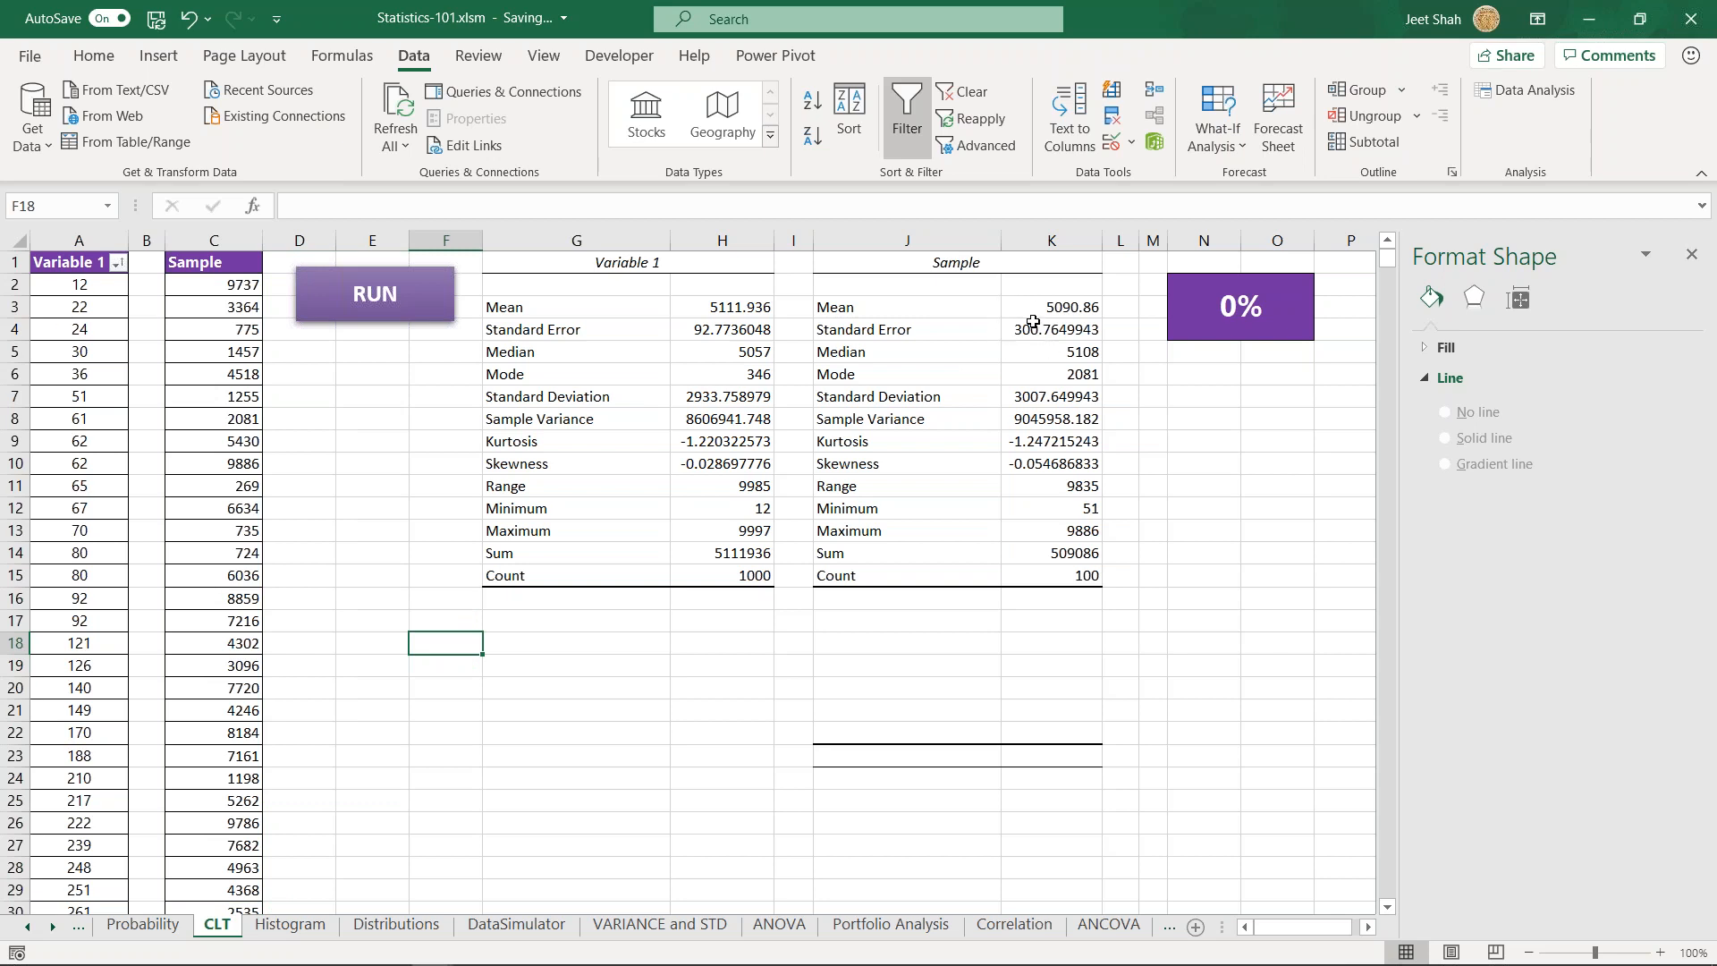
{"action": "left_click", "coordinate": [882, 309]}
{"action": "left_click", "coordinate": [1025, 310]}
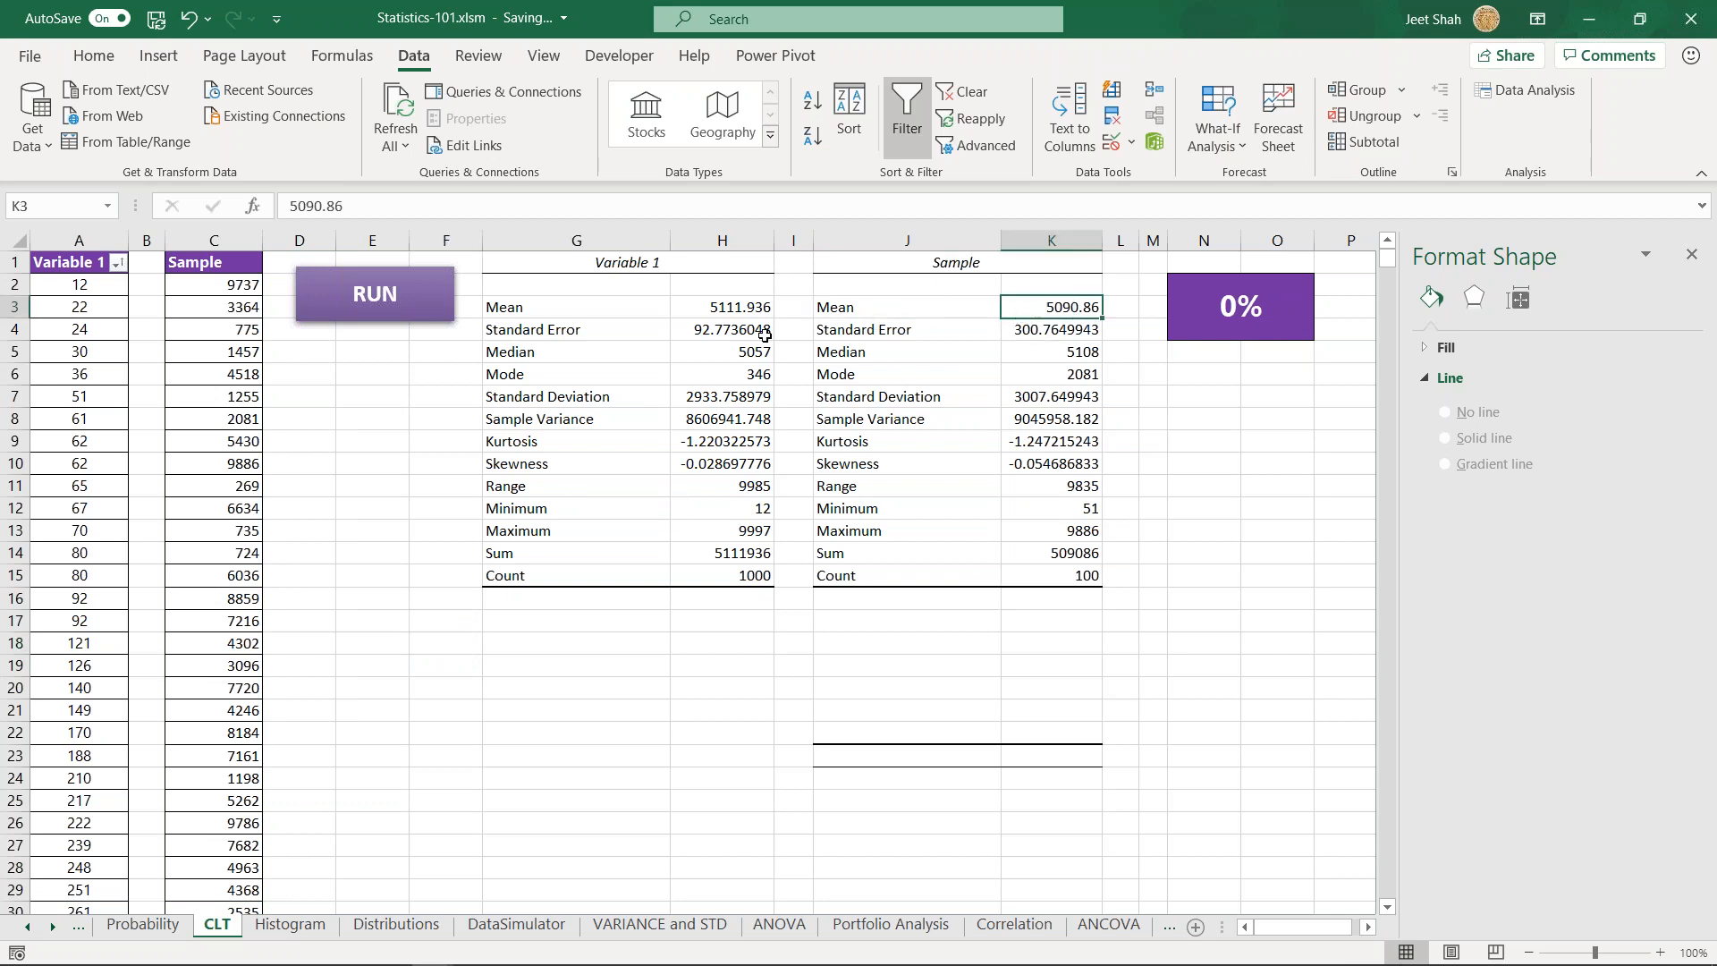
{"action": "left_click", "coordinate": [372, 621]}
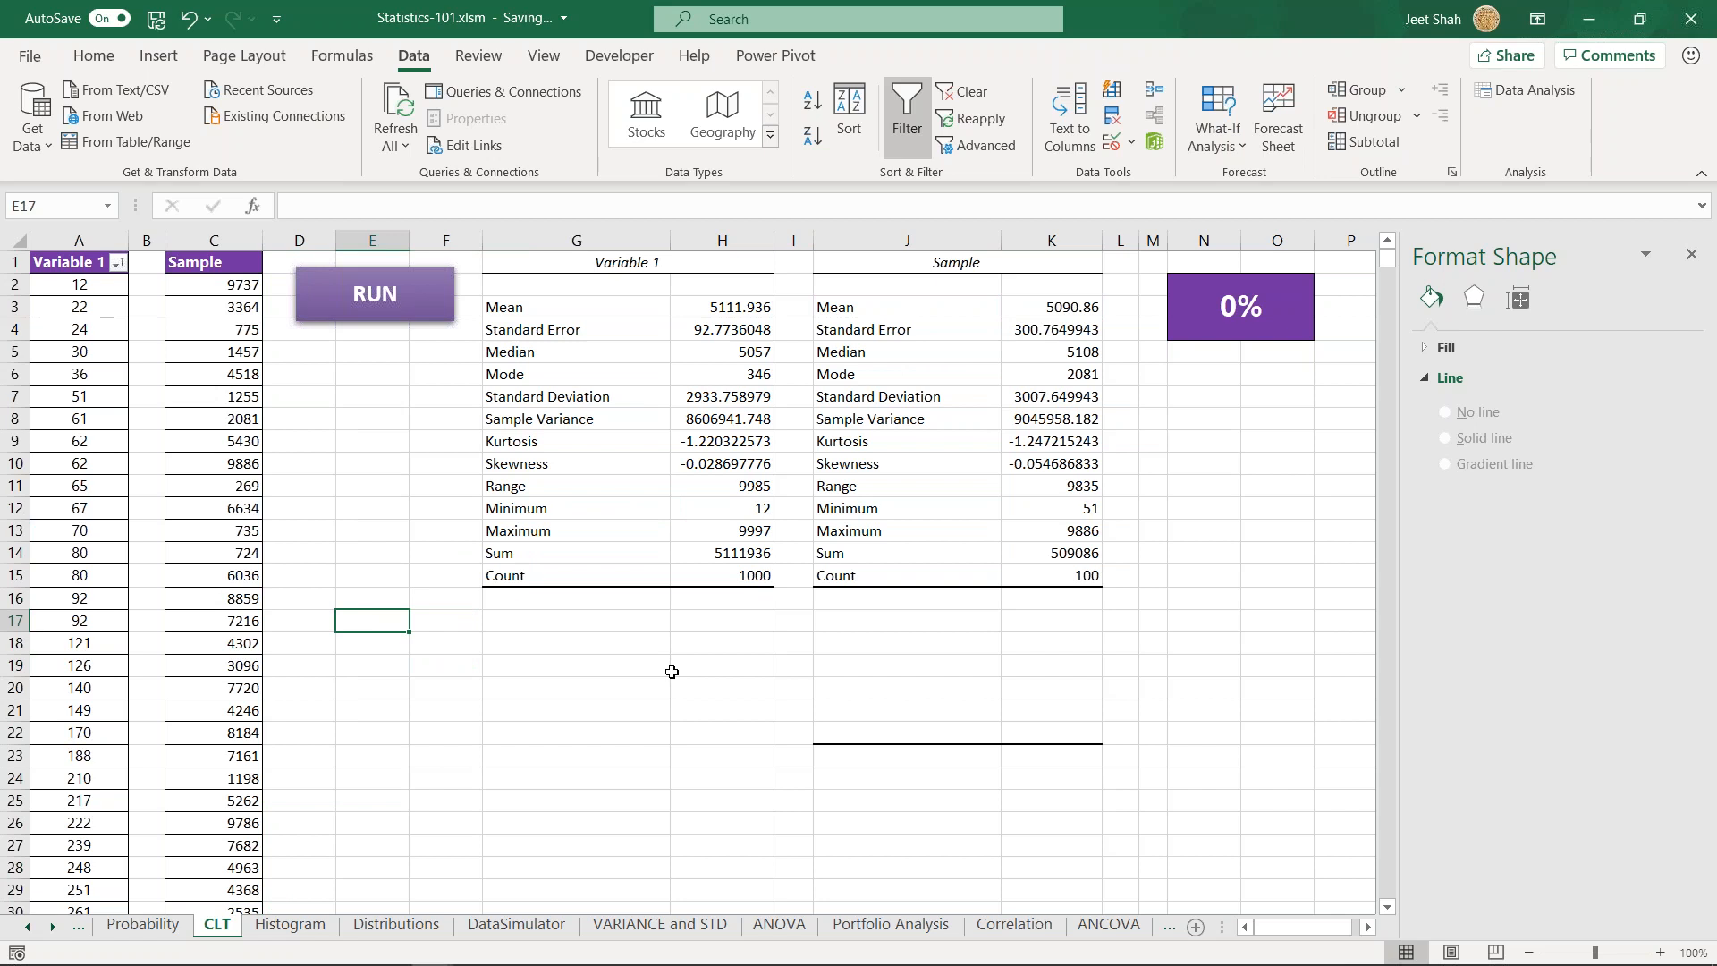
- Enter the label S1 for the first sample in cell F17
{"action": "left_click", "coordinate": [442, 620]}
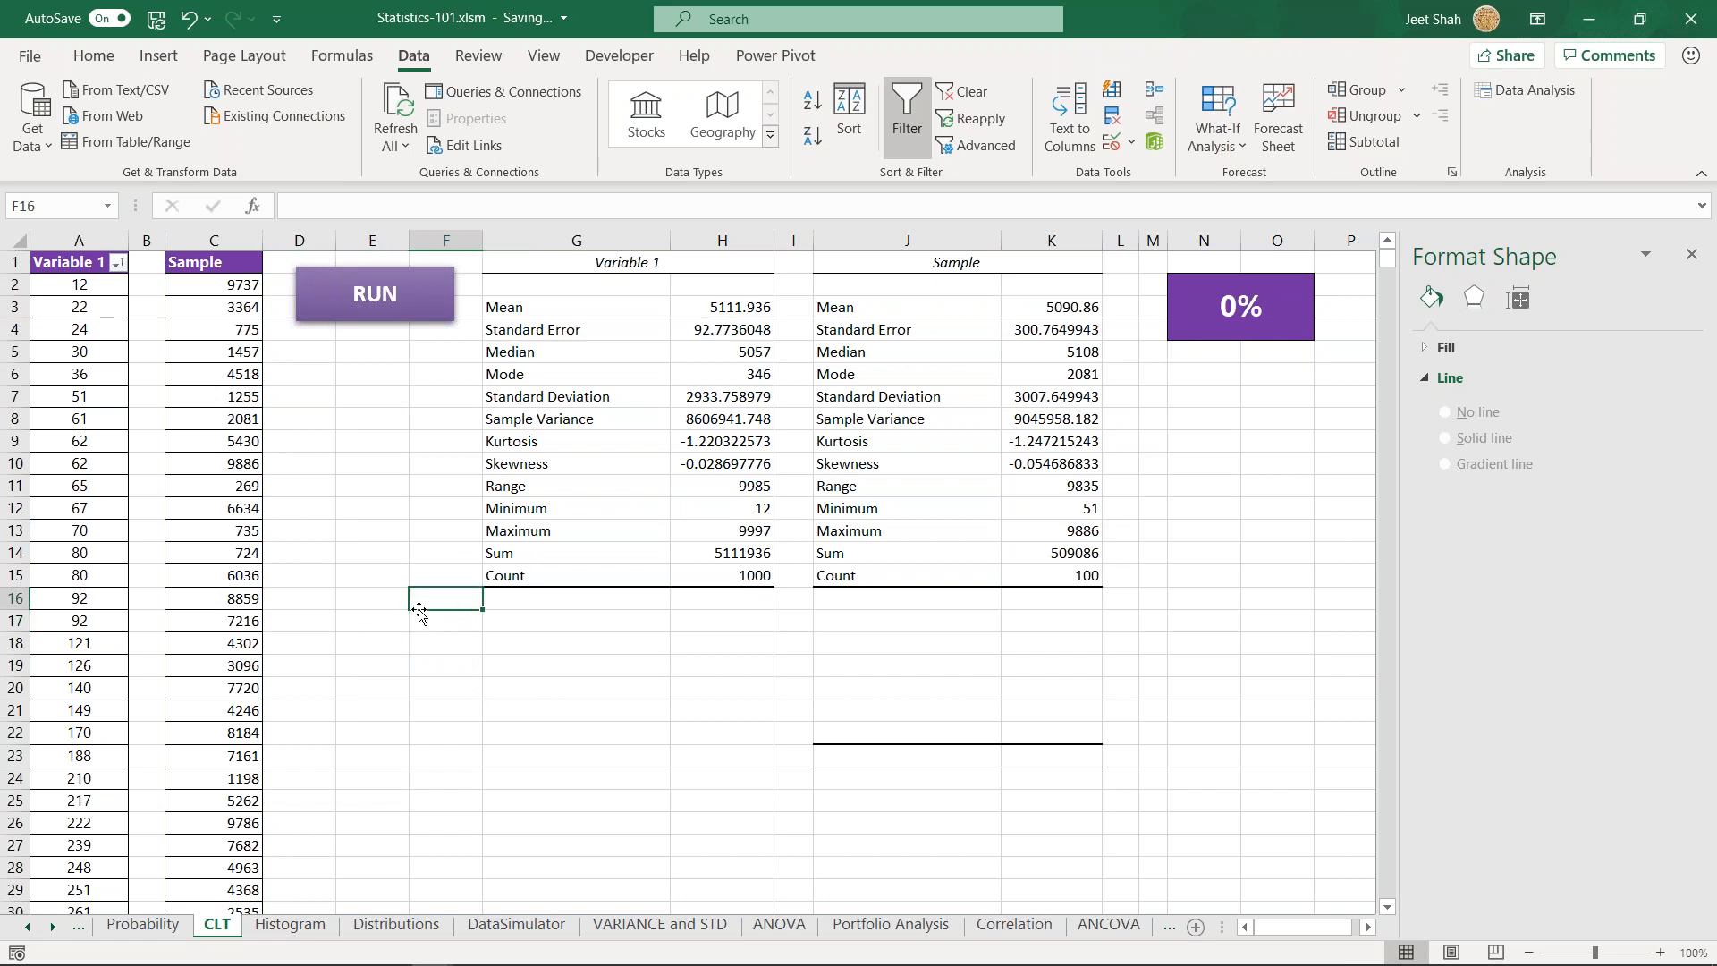
{"action": "left_click_drag", "start_coordinate": [221, 280], "coordinate": [225, 711]}
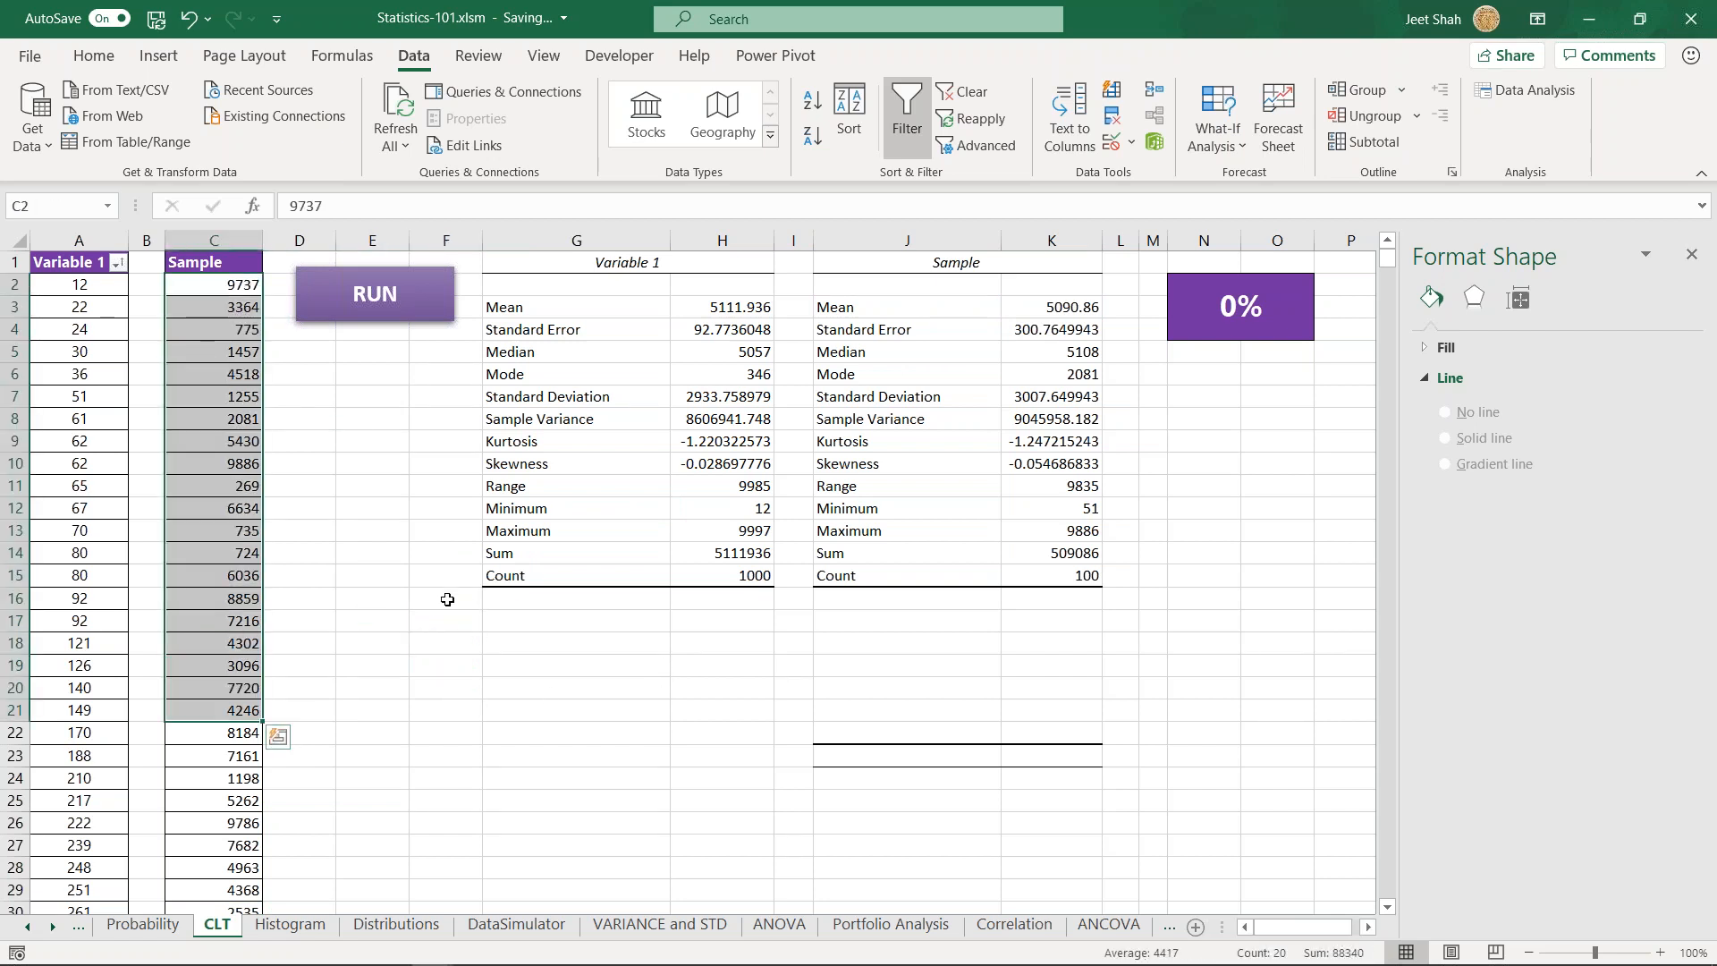
{"action": "left_click", "coordinate": [446, 615]}
{"action": "type", "text": "S1"}
{"action": "key", "text": "Tab"}
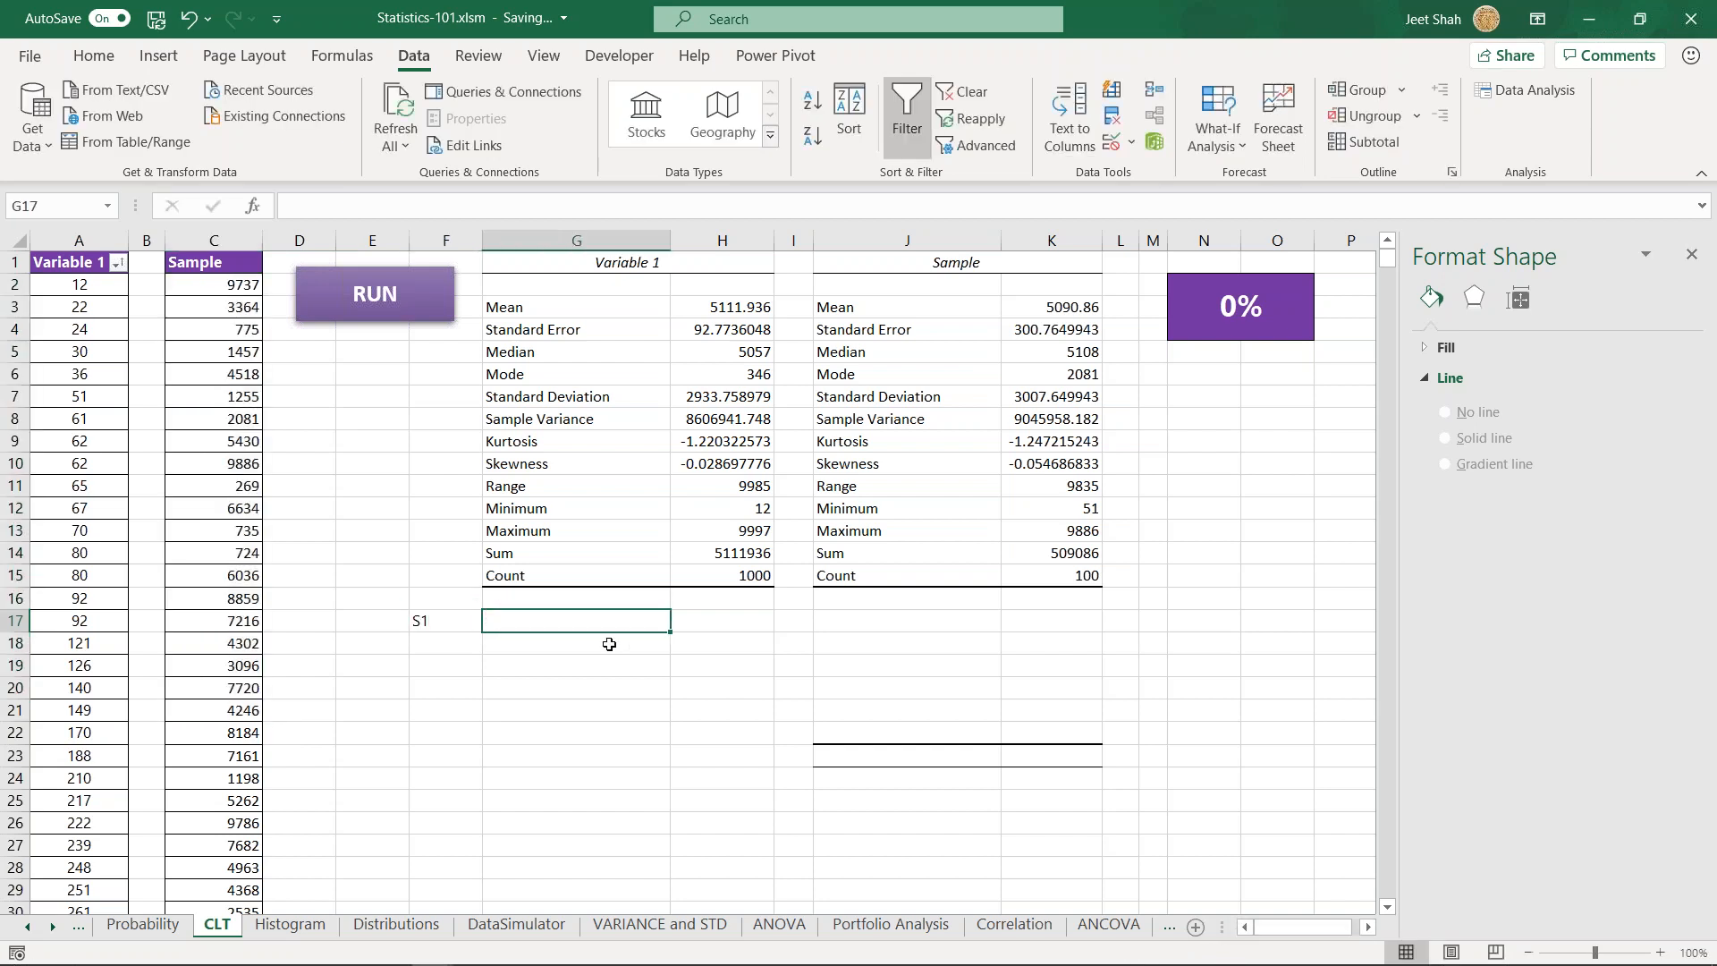
{"action": "left_click", "coordinate": [999, 308]}
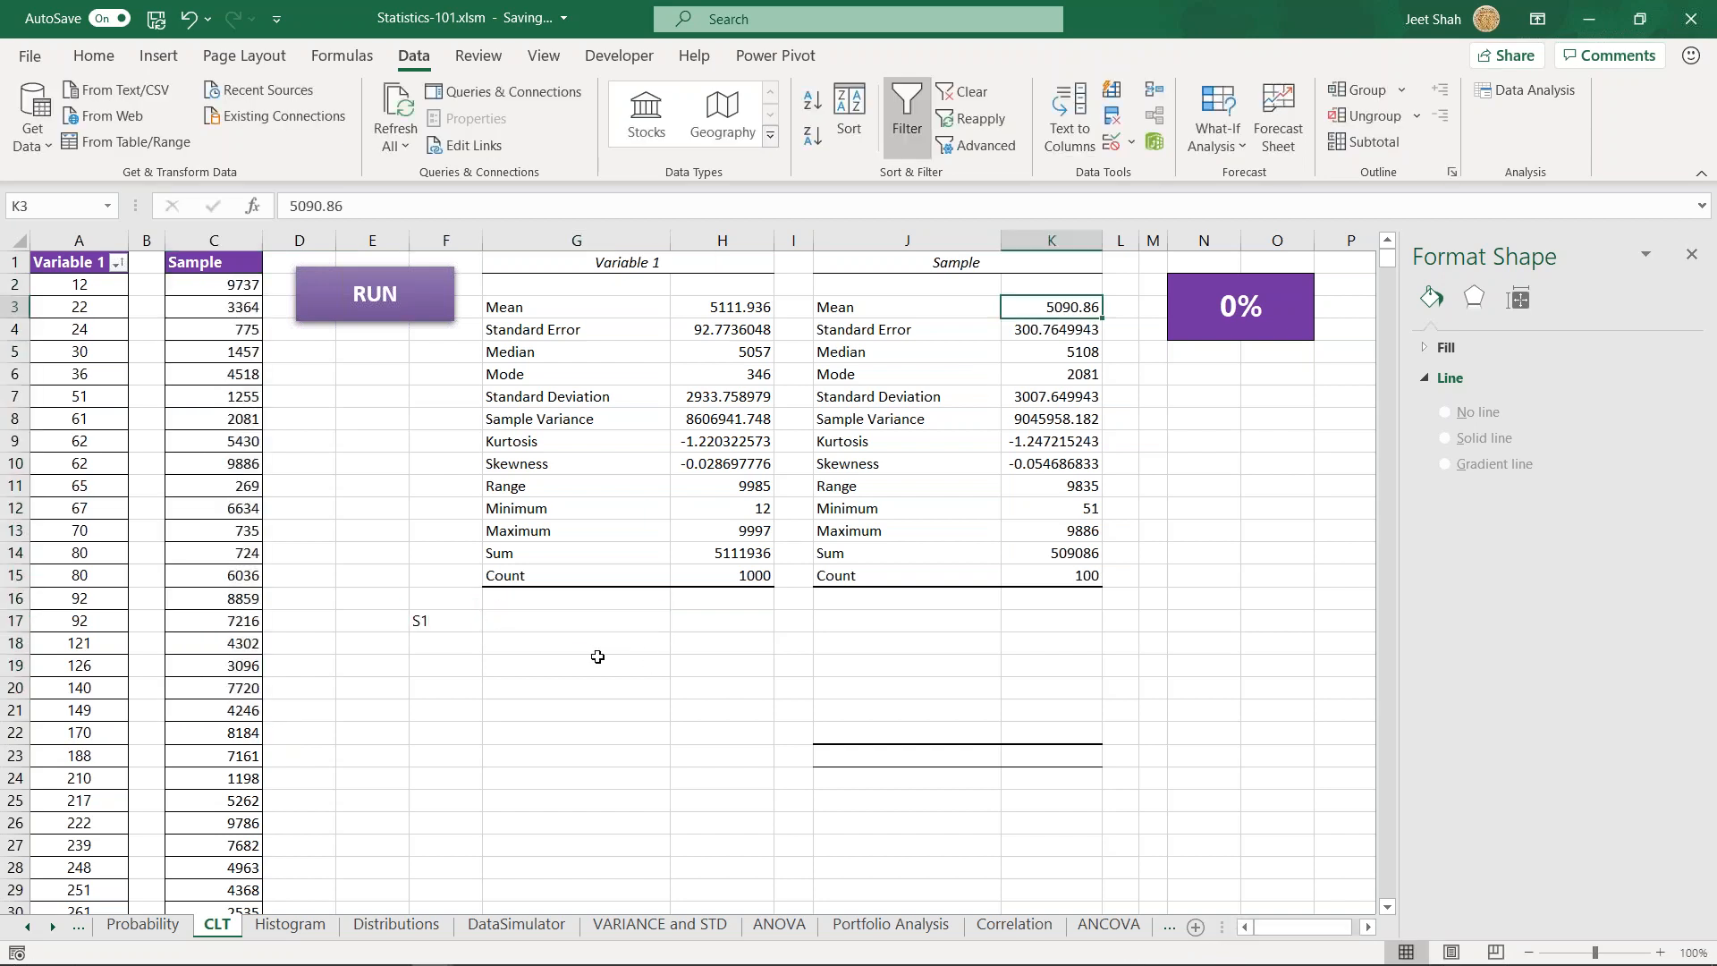
{"action": "key", "text": "ctrl+c"}
{"action": "left_click", "coordinate": [528, 626]}
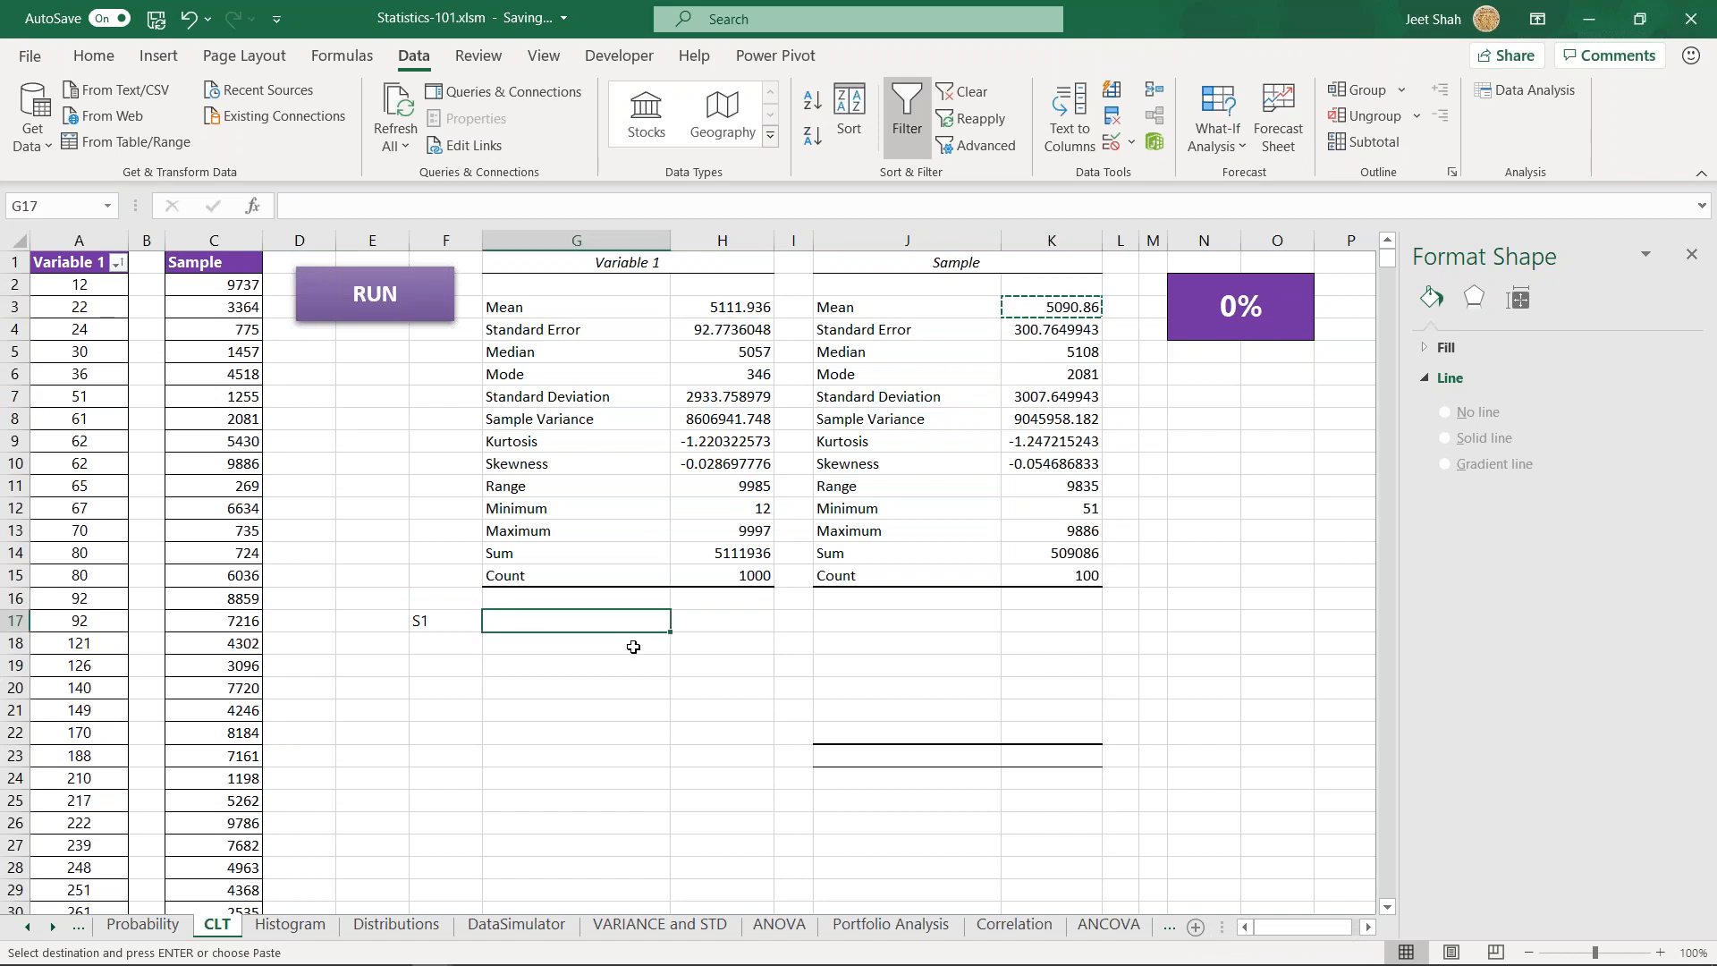
- Calculate the average of the Sample values C2:C101 in cell G17 beside the S1 label
{"action": "type", "text": "="}
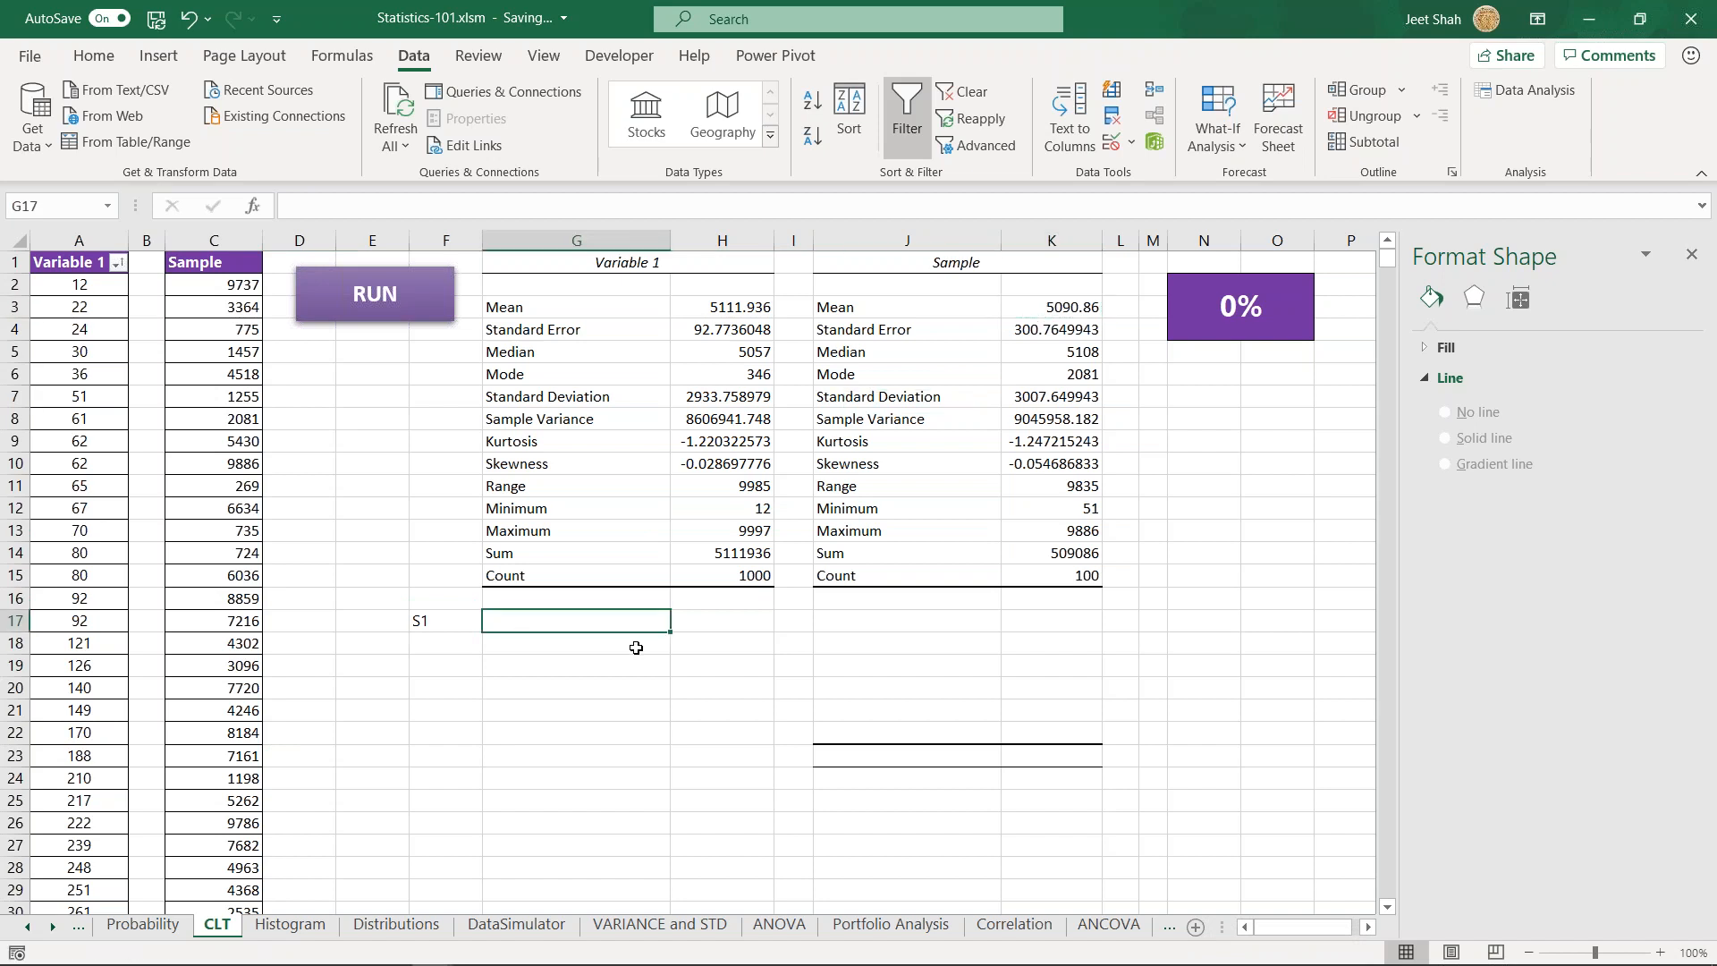
{"action": "type", "text": "ave"}
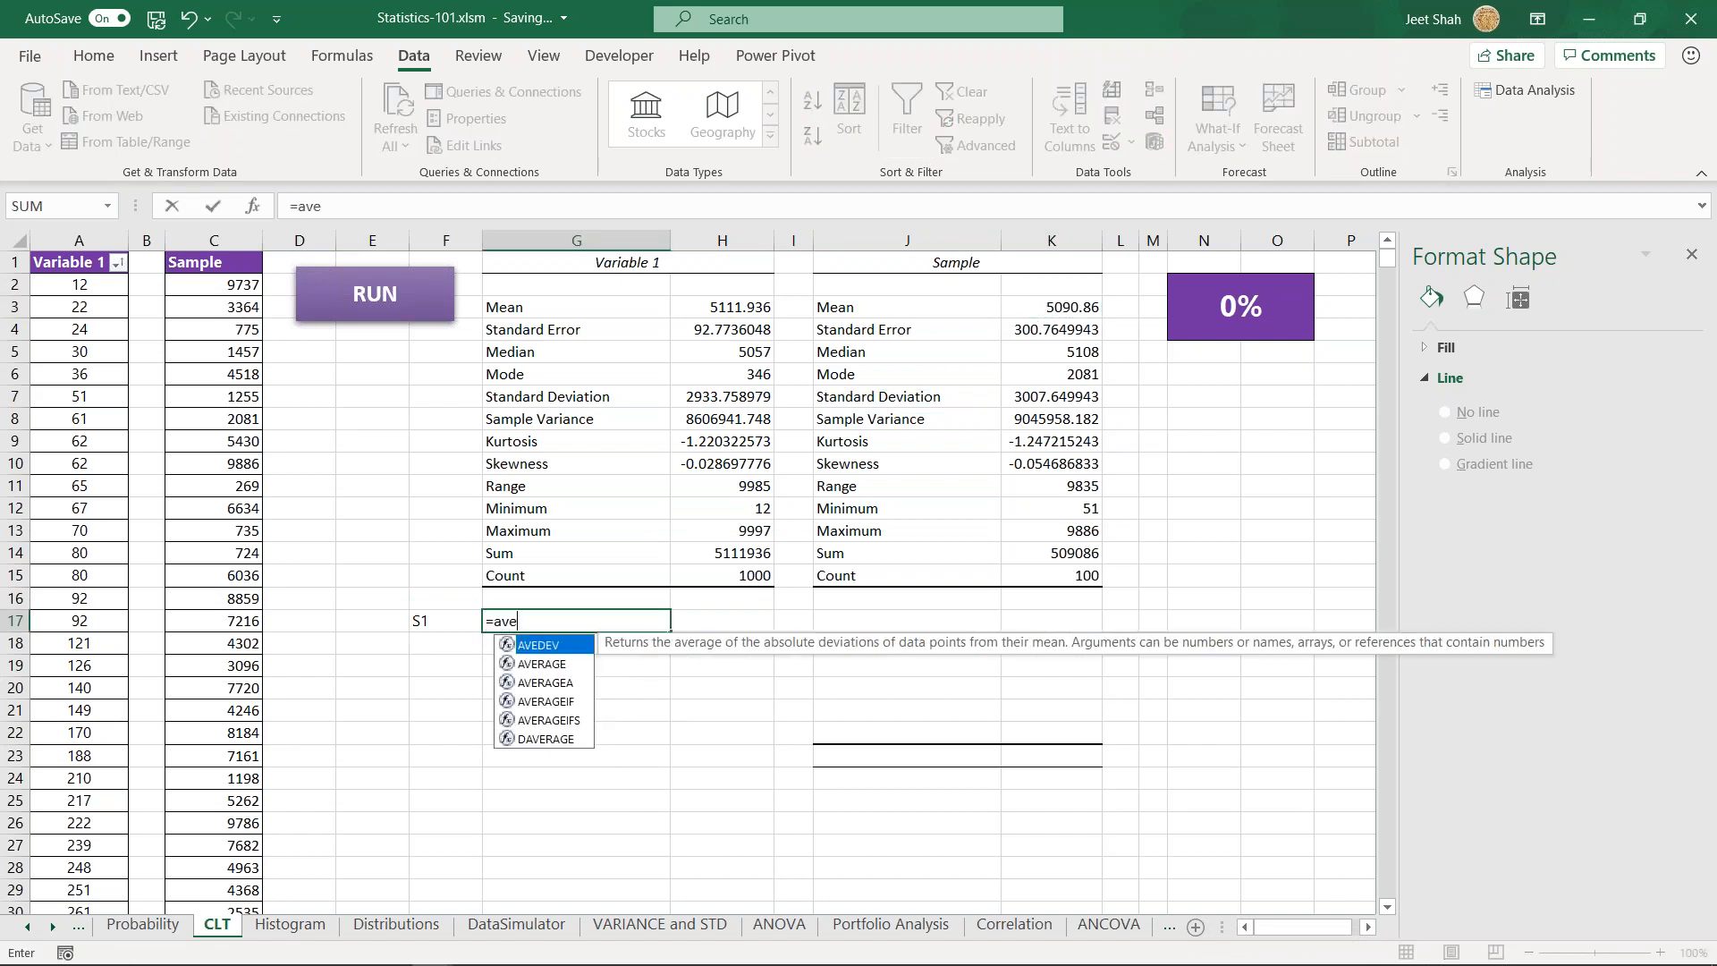
{"action": "type", "text": "rage"}
{"action": "key", "text": "Tab"}
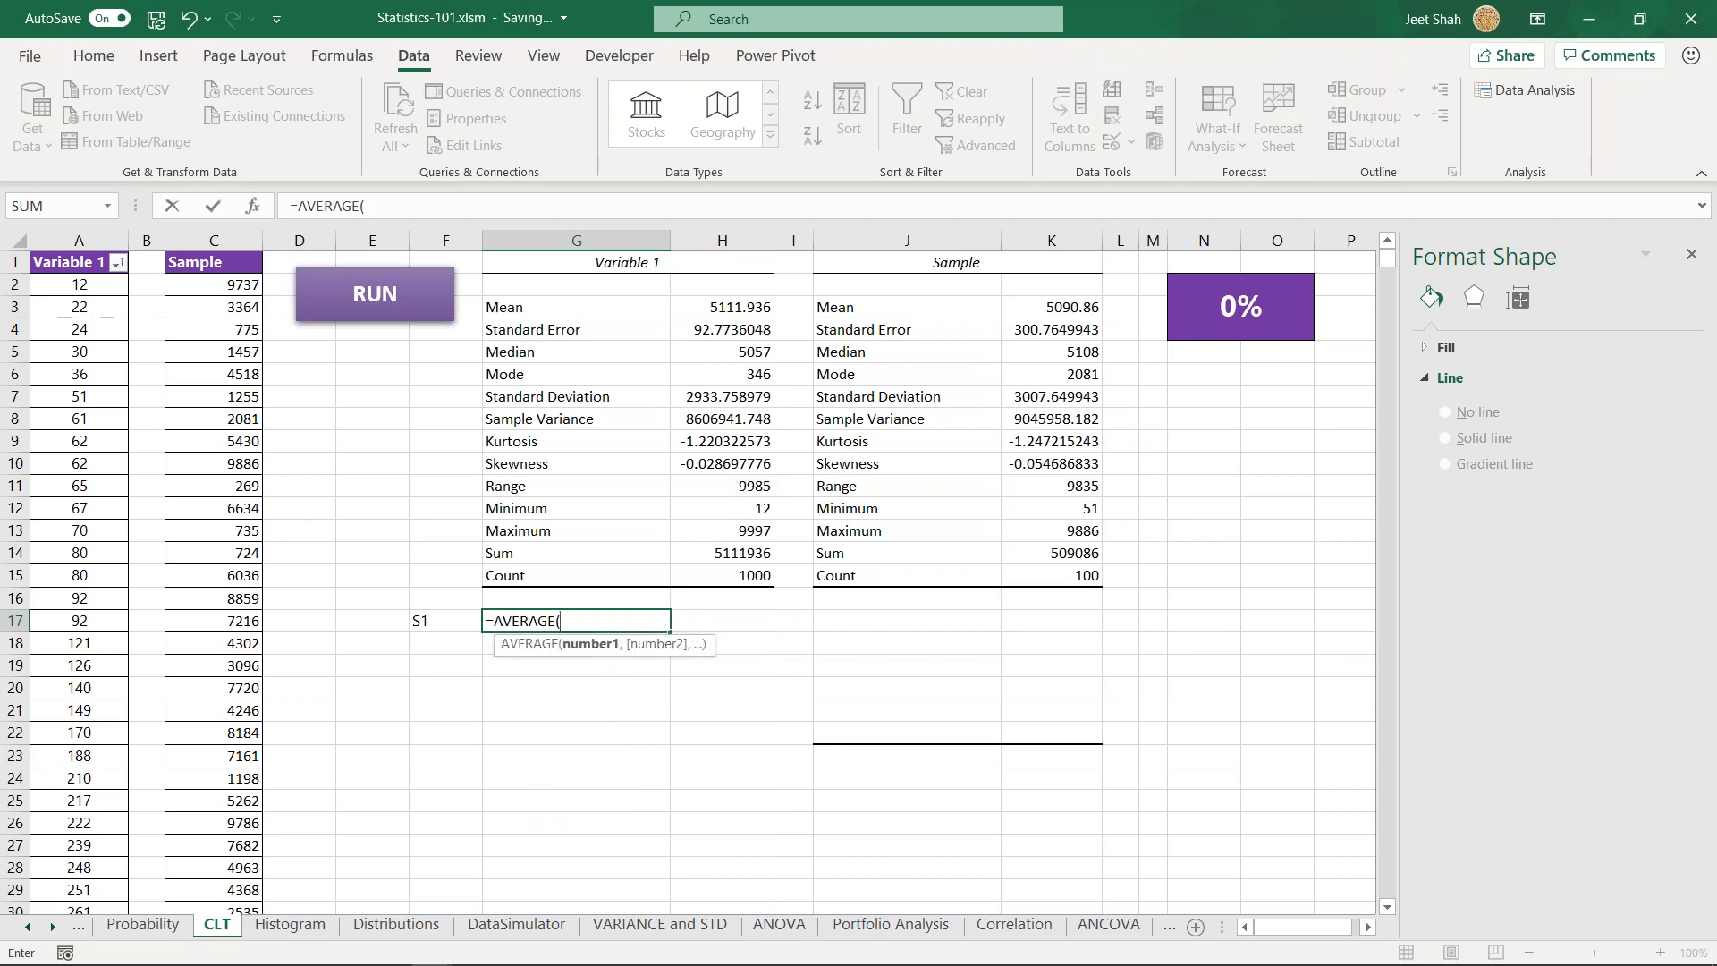
{"action": "left_click", "coordinate": [239, 288]}
{"action": "key", "text": "ctrl+shift+Down"}
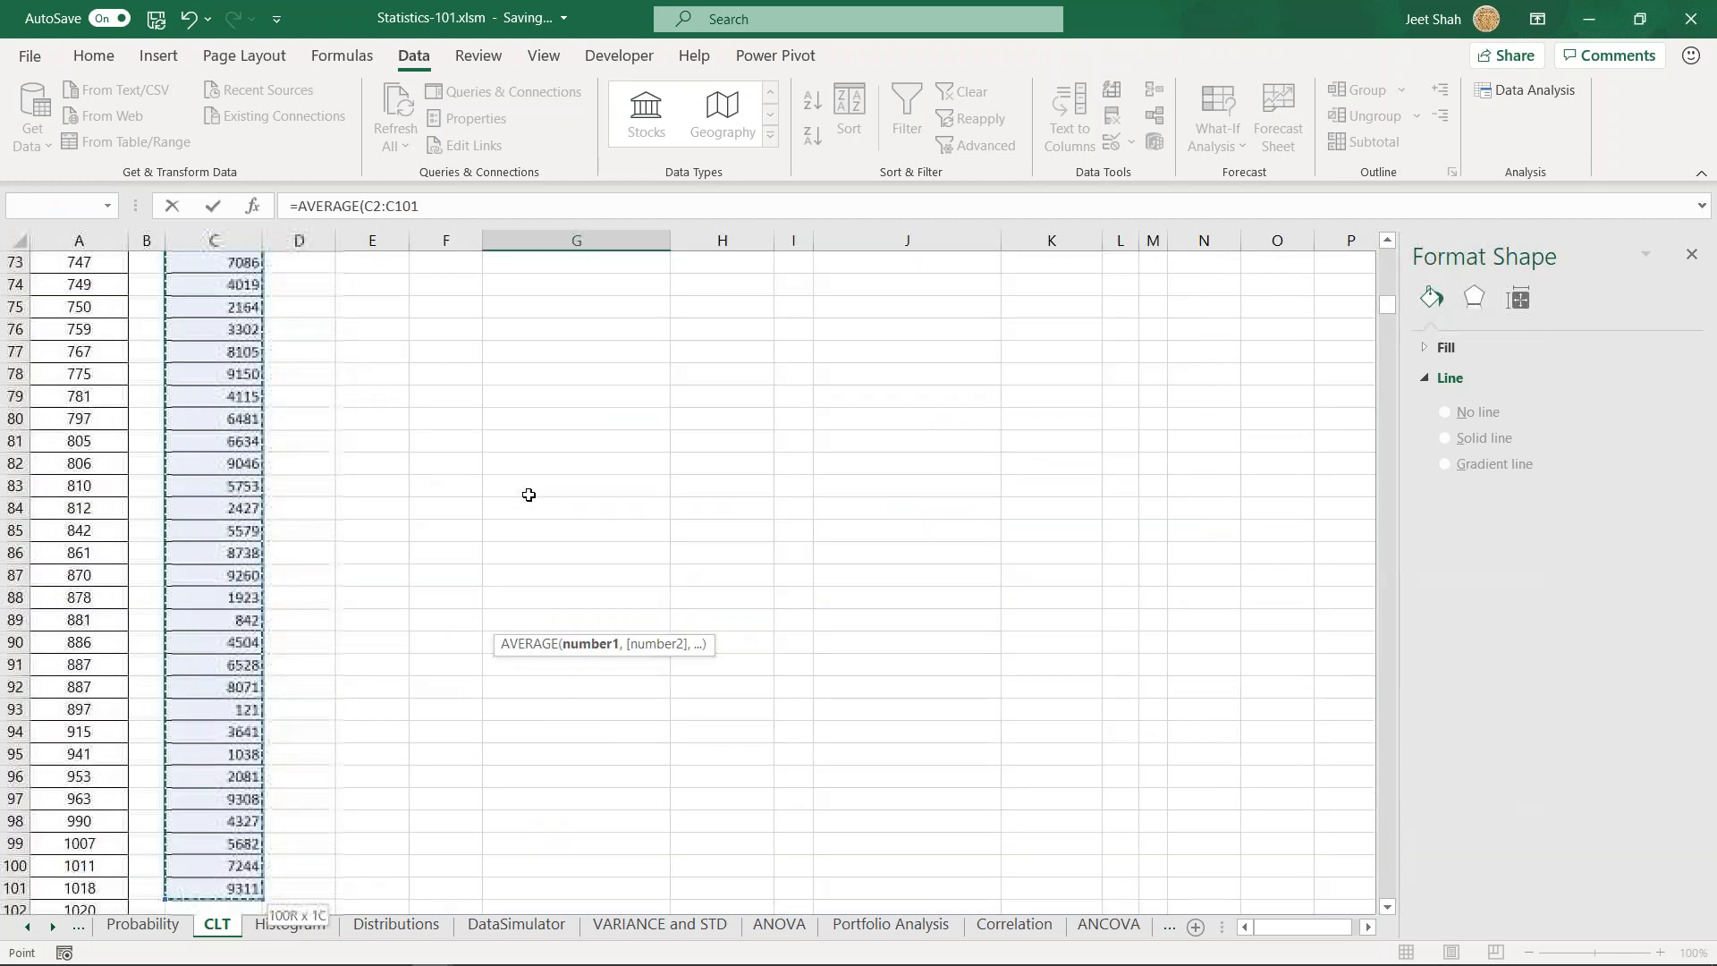
{"action": "key", "text": "shift+Return"}
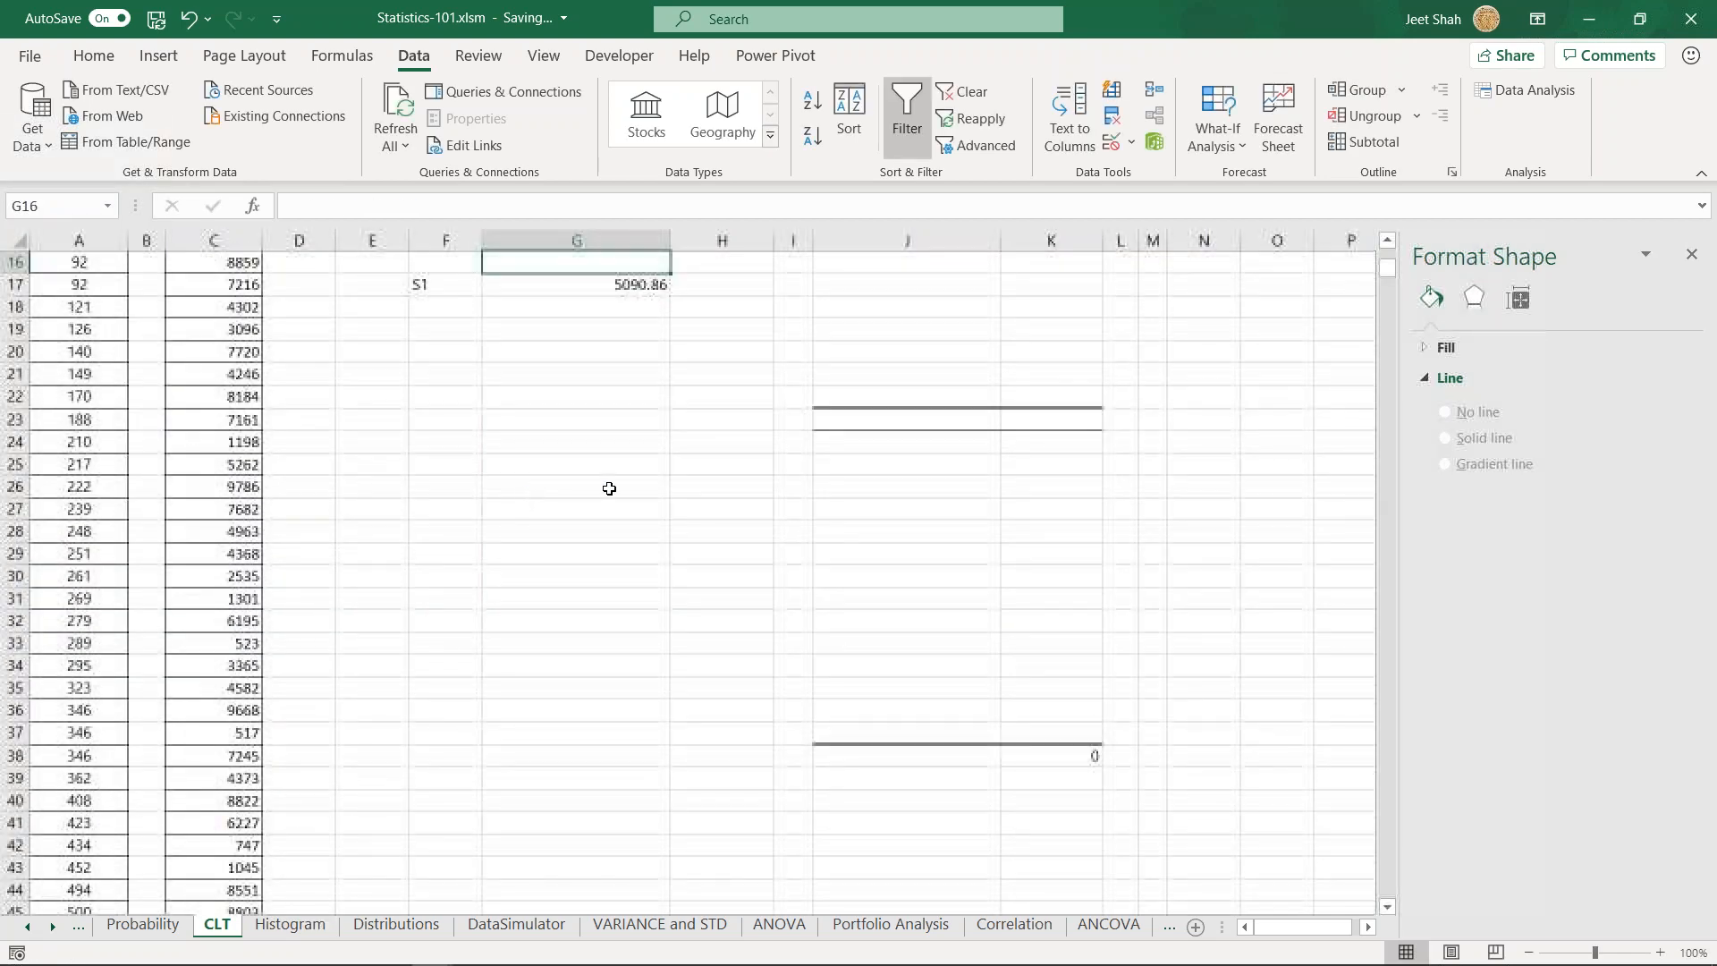
- Compare the mean in the Sample statistics table with the average beside the S1 label
{"action": "left_click_drag", "start_coordinate": [894, 307], "coordinate": [983, 556]}
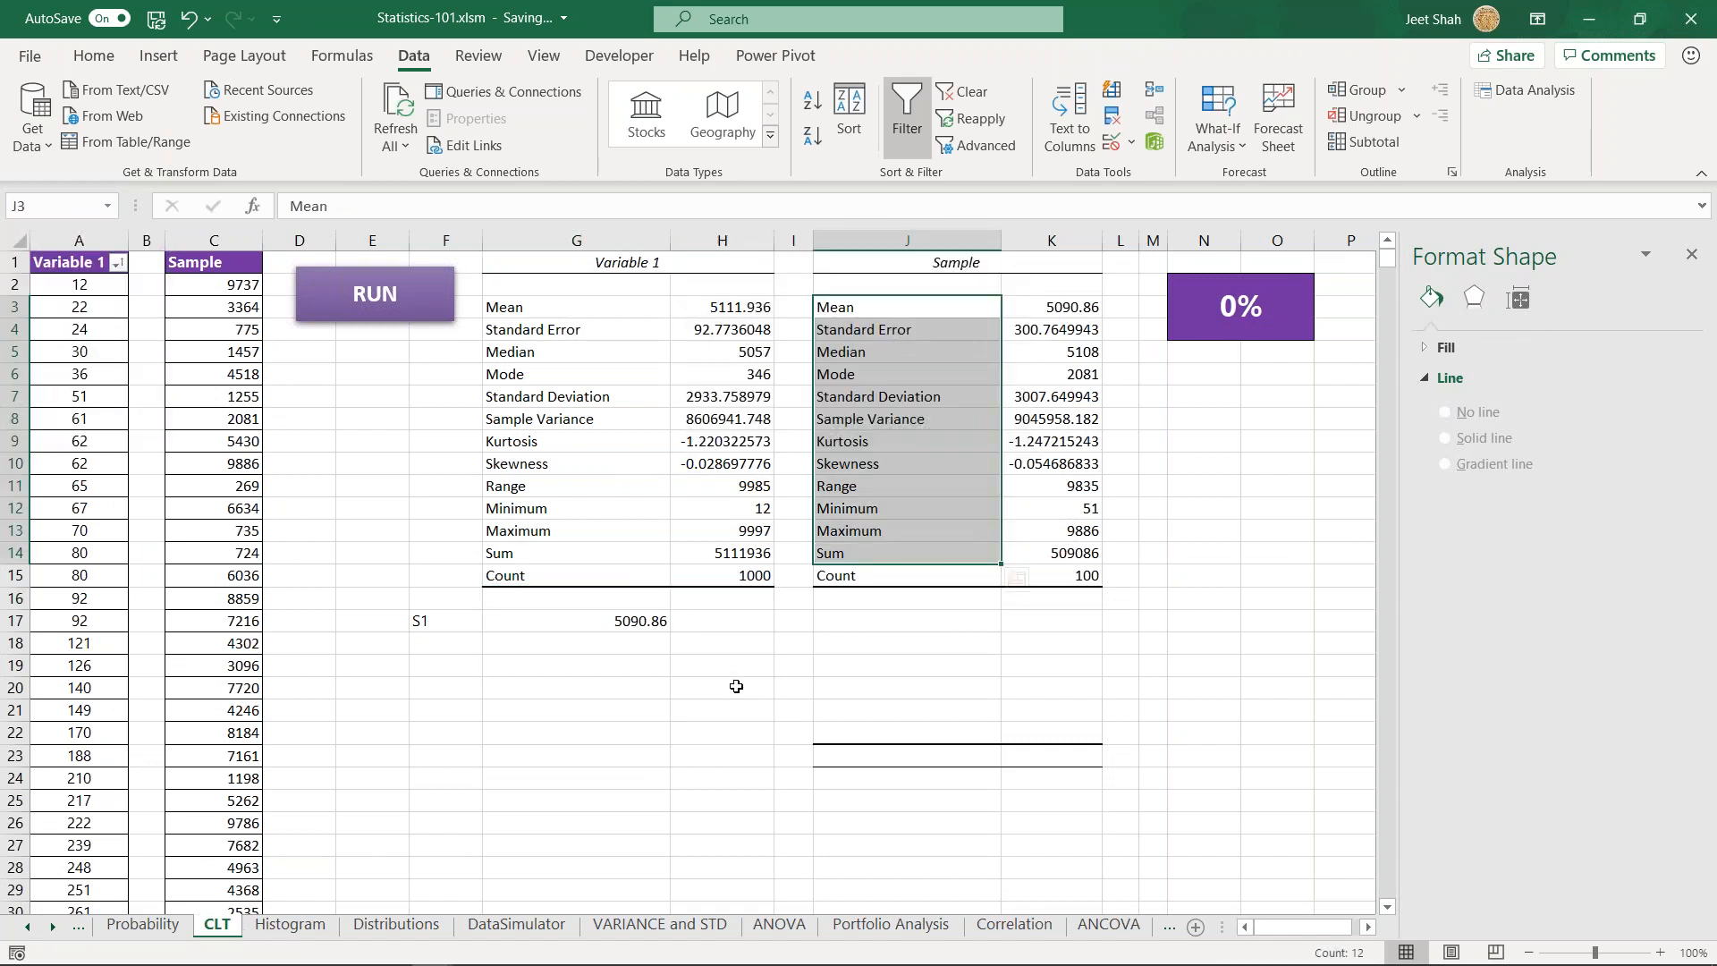
{"action": "left_click", "coordinate": [563, 621]}
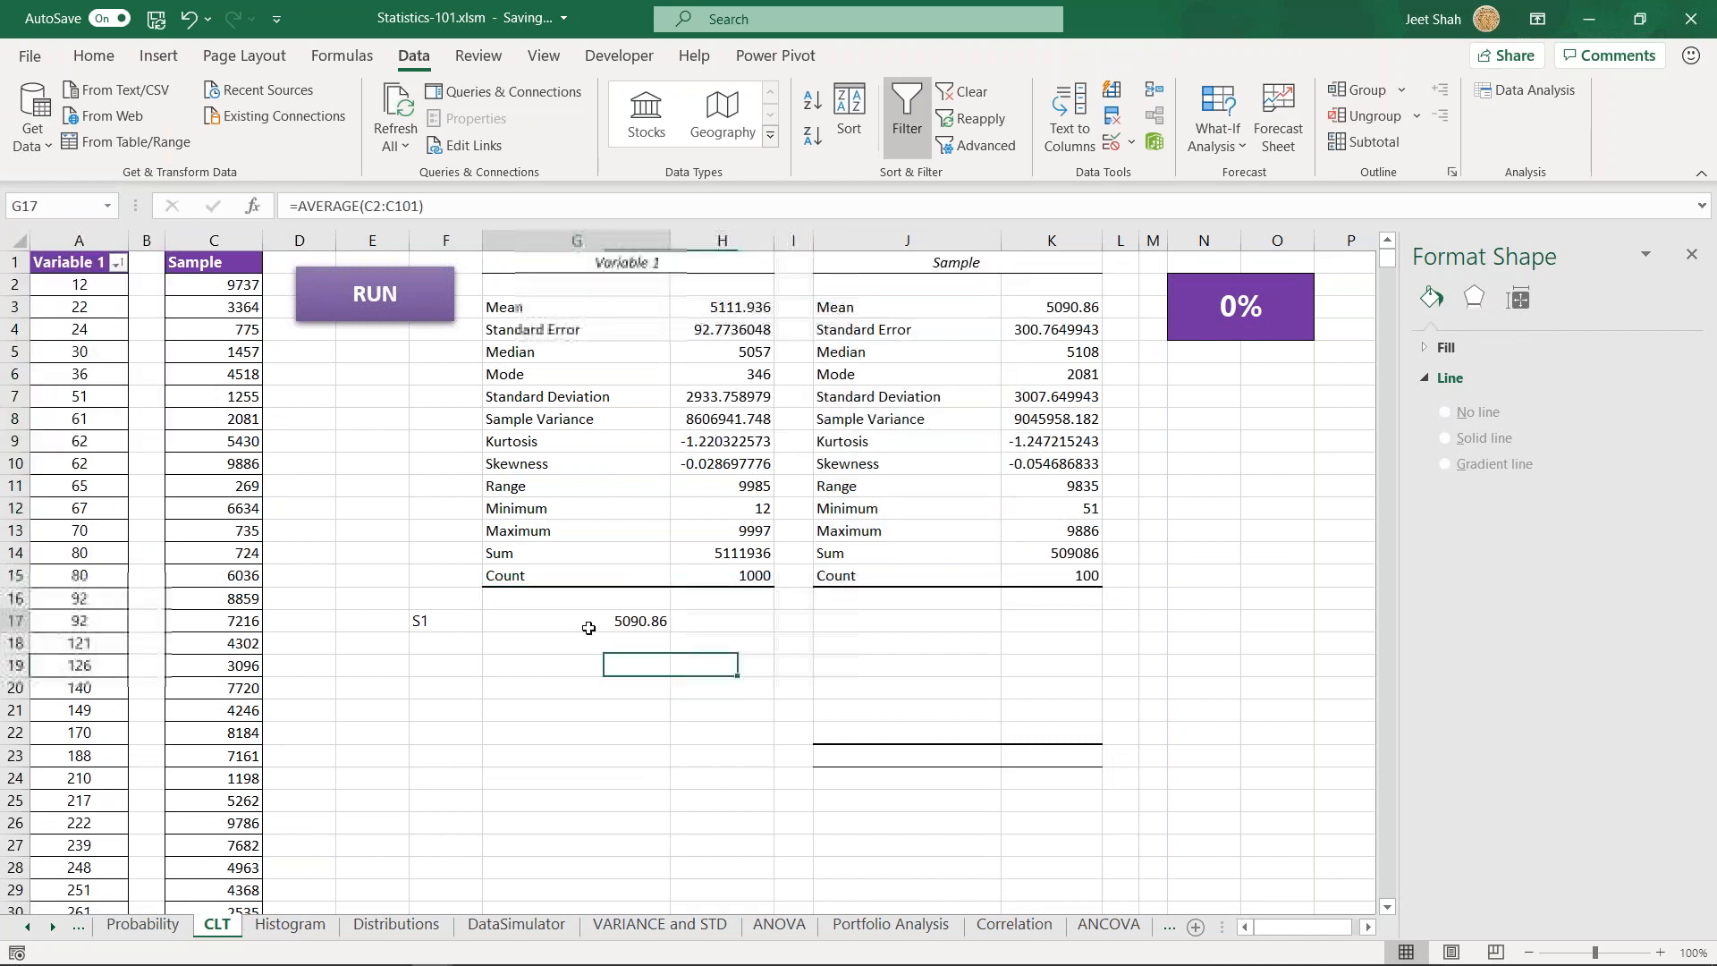
{"action": "left_click", "coordinate": [1029, 307]}
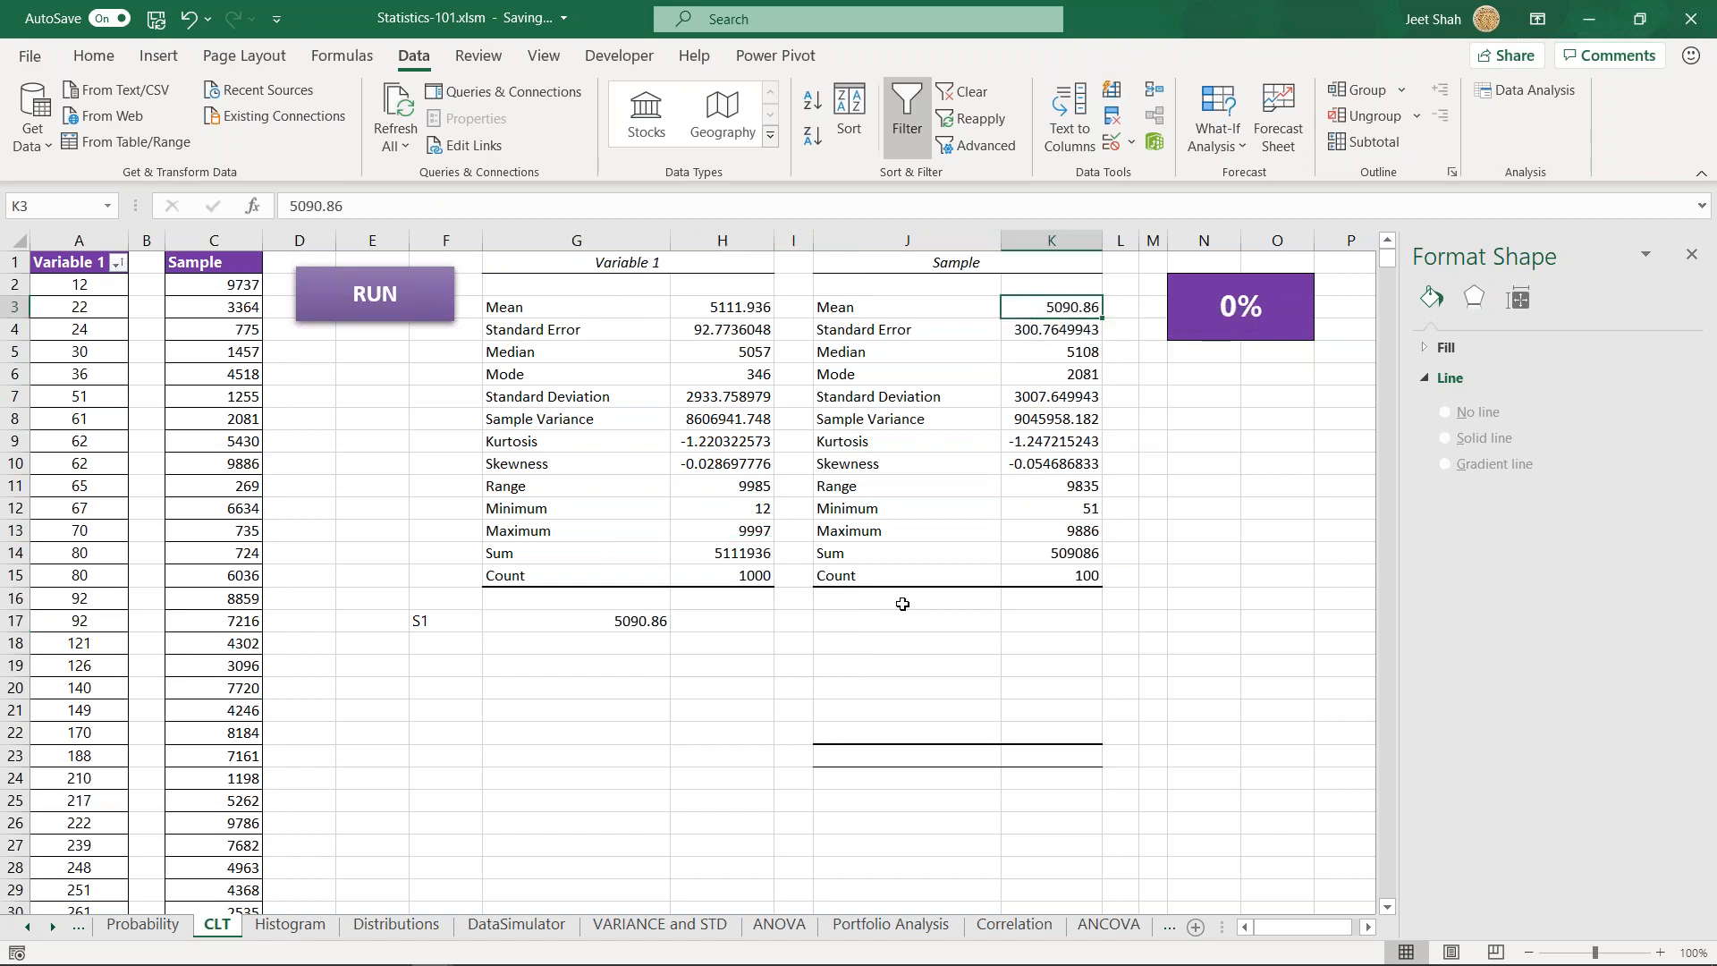
{"action": "left_click", "coordinate": [604, 625]}
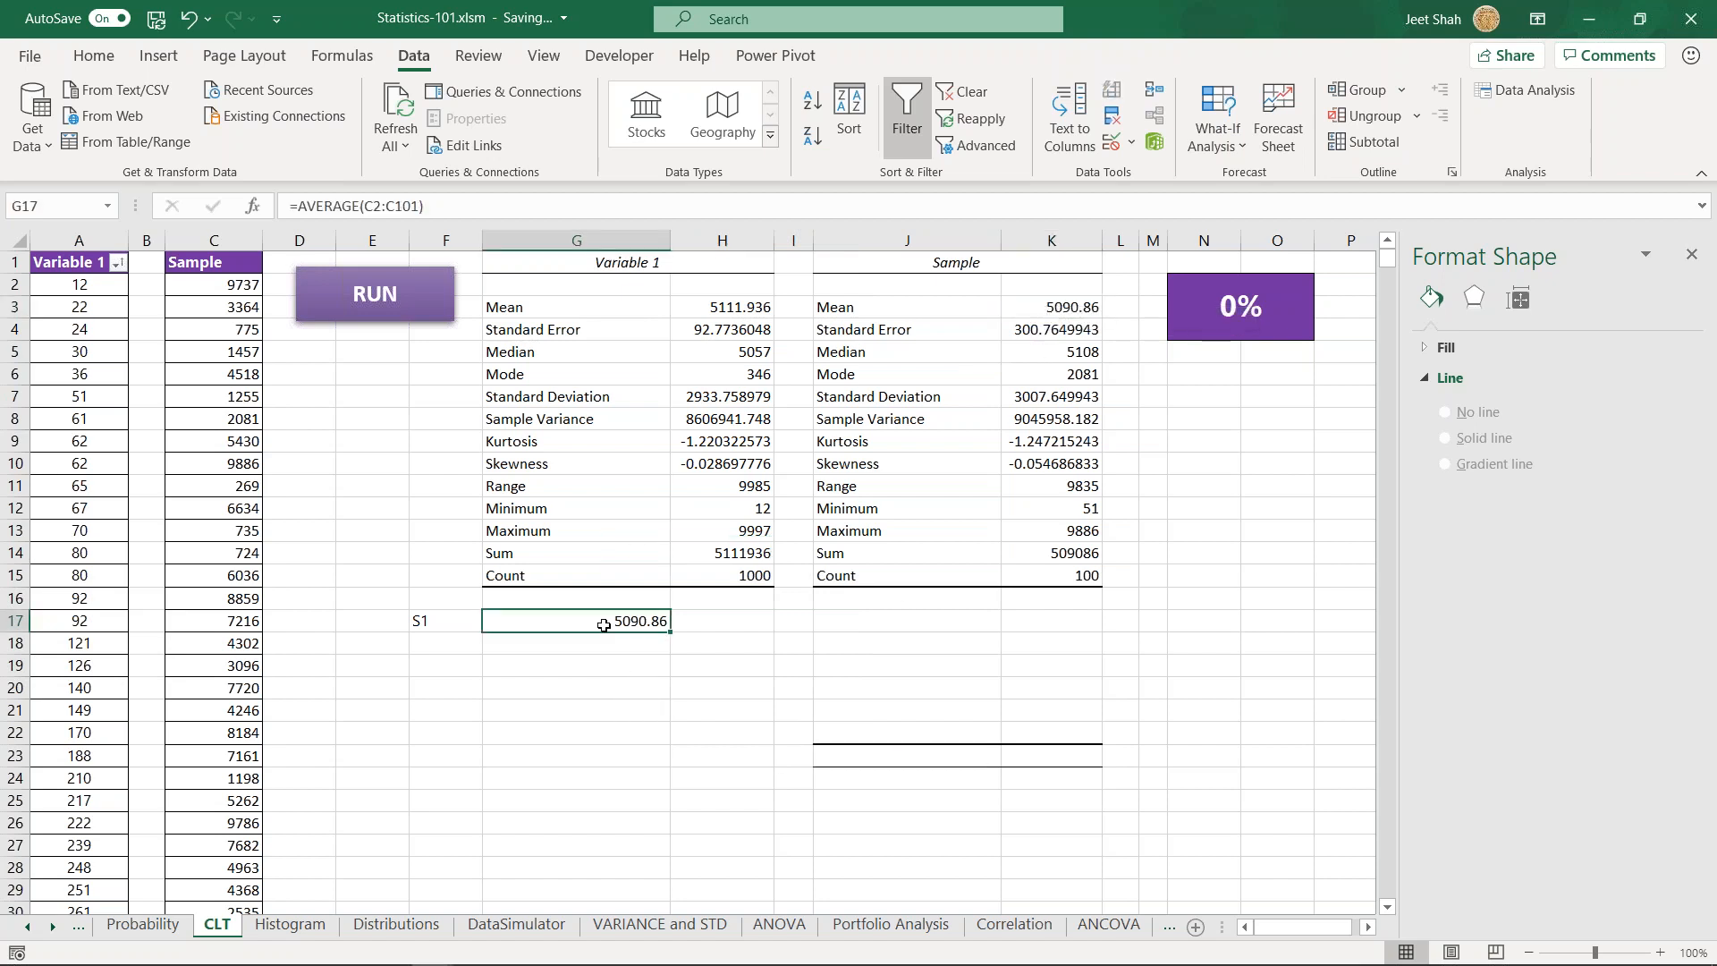
{"action": "left_click", "coordinate": [450, 622]}
{"action": "left_click", "coordinate": [592, 625]}
- Start the Sampling analysis tool and set its input range to the labelled Variable 1 data in A1:A1001
{"action": "left_click", "coordinate": [222, 286]}
{"action": "left_click", "coordinate": [1538, 95]}
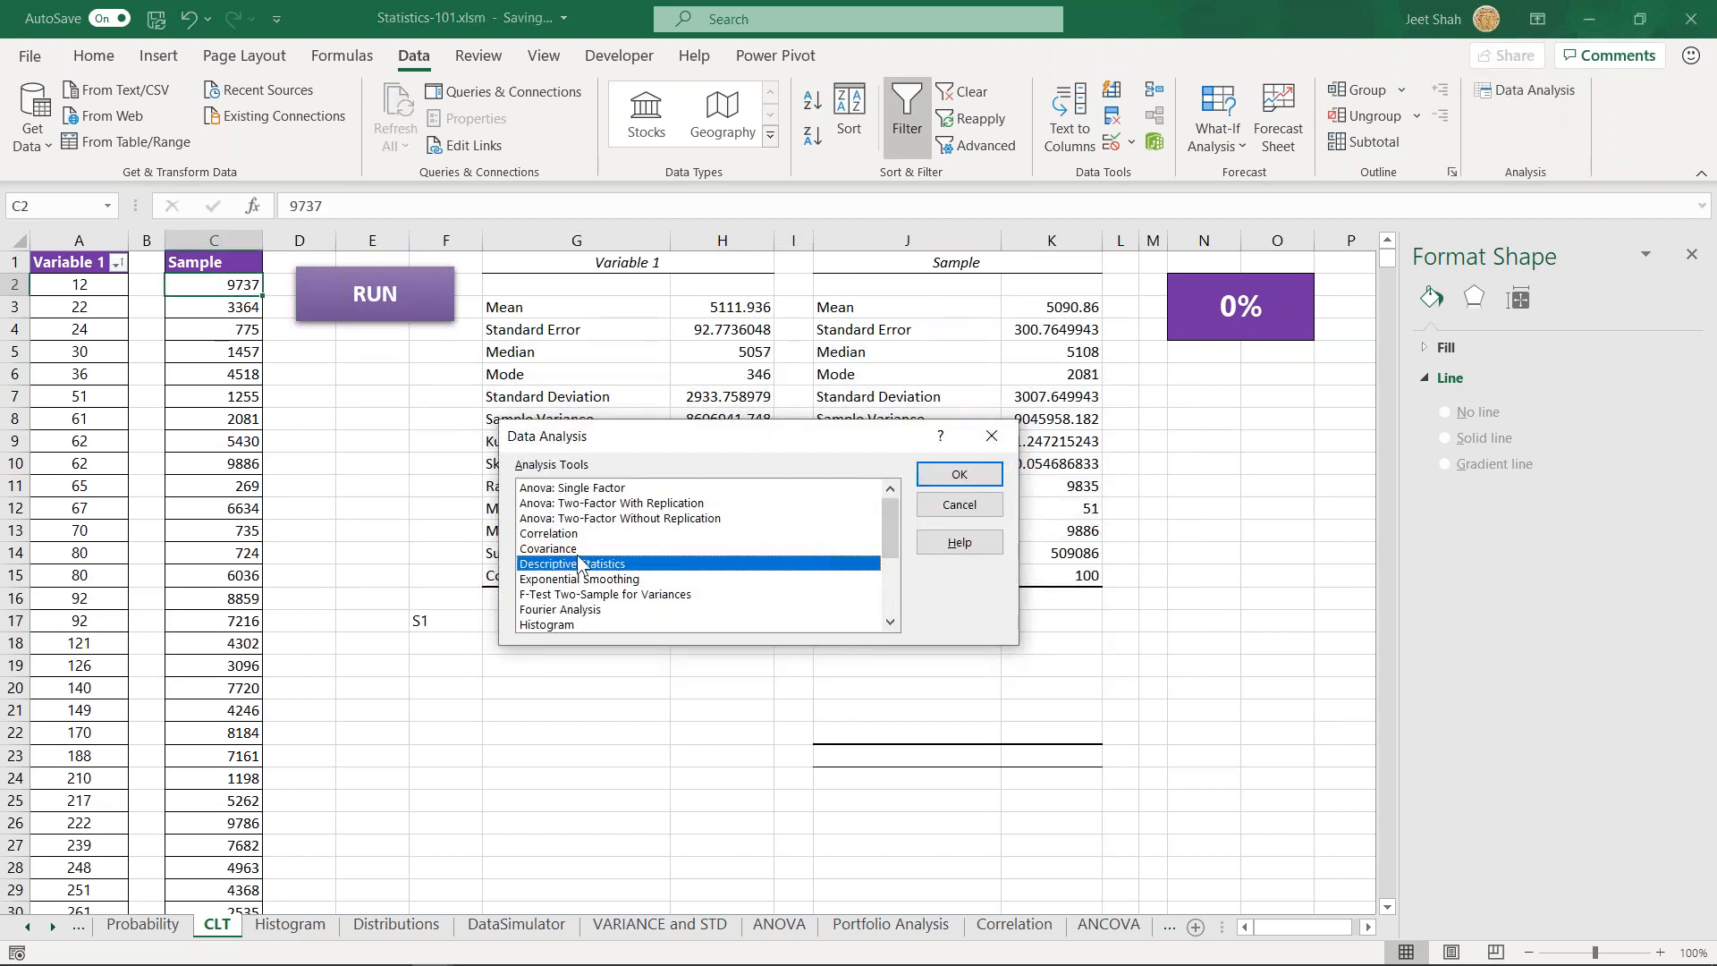
{"action": "scroll", "coordinate": [581, 573], "scroll_direction": "down", "scroll_amount": 3}
{"action": "left_click", "coordinate": [556, 564]}
{"action": "left_click", "coordinate": [960, 475]}
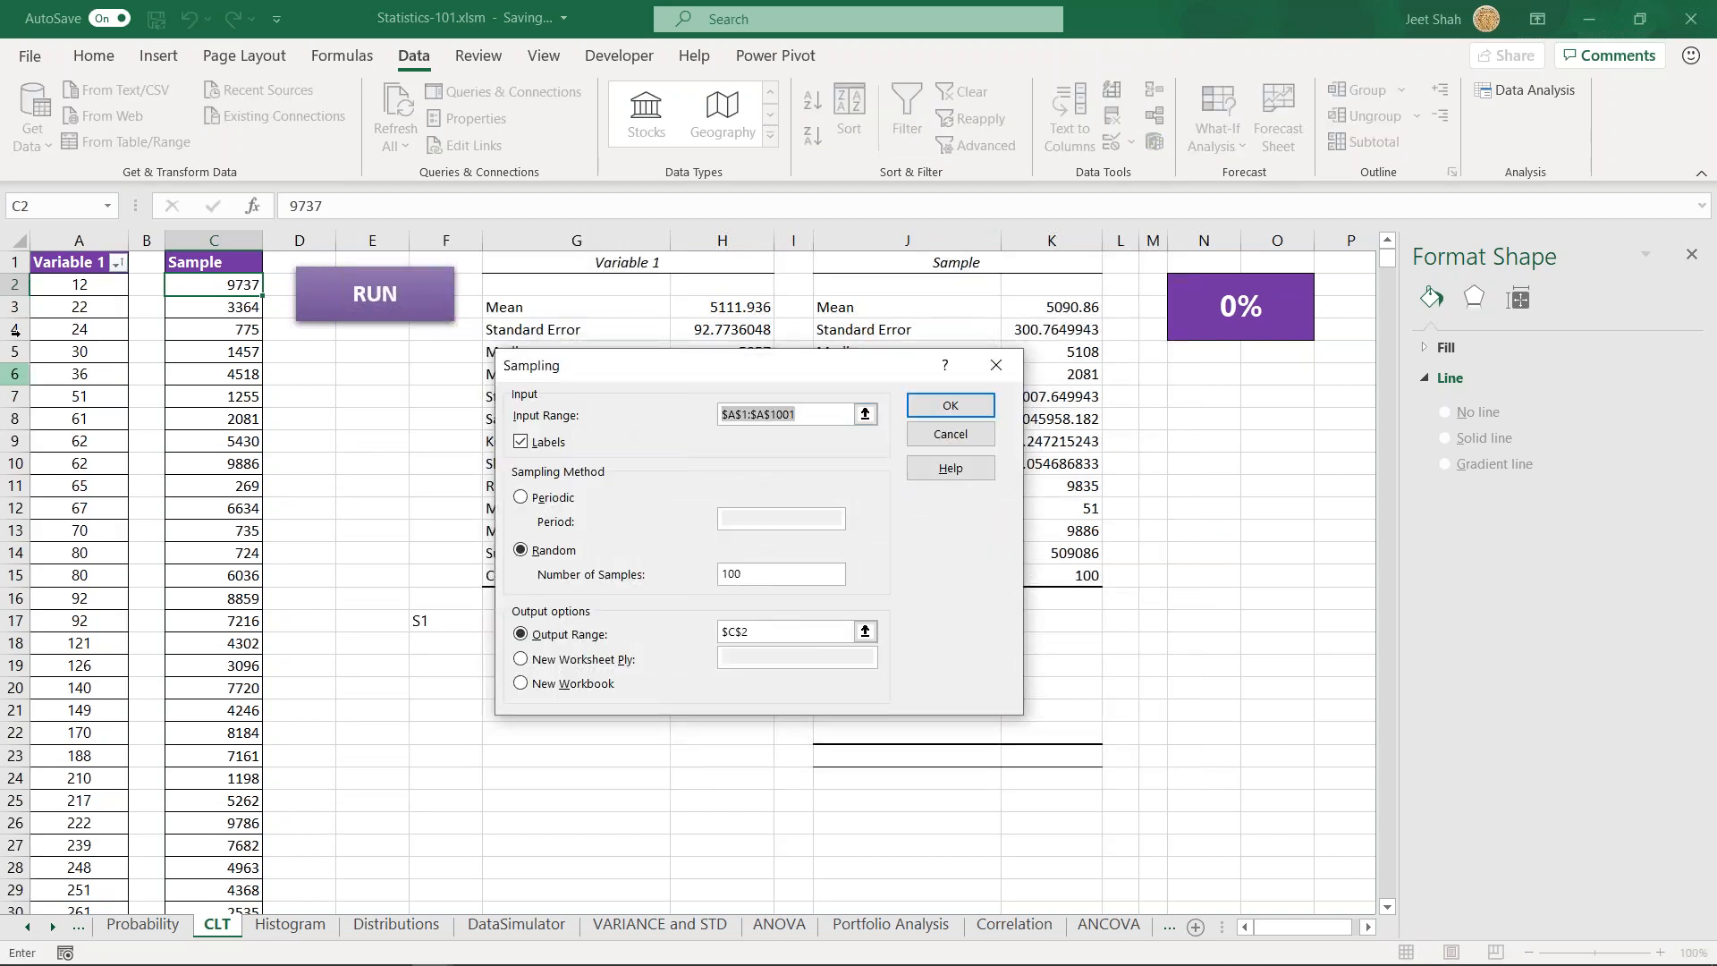
{"action": "key", "text": "BackSpace"}
{"action": "left_click", "coordinate": [113, 288]}
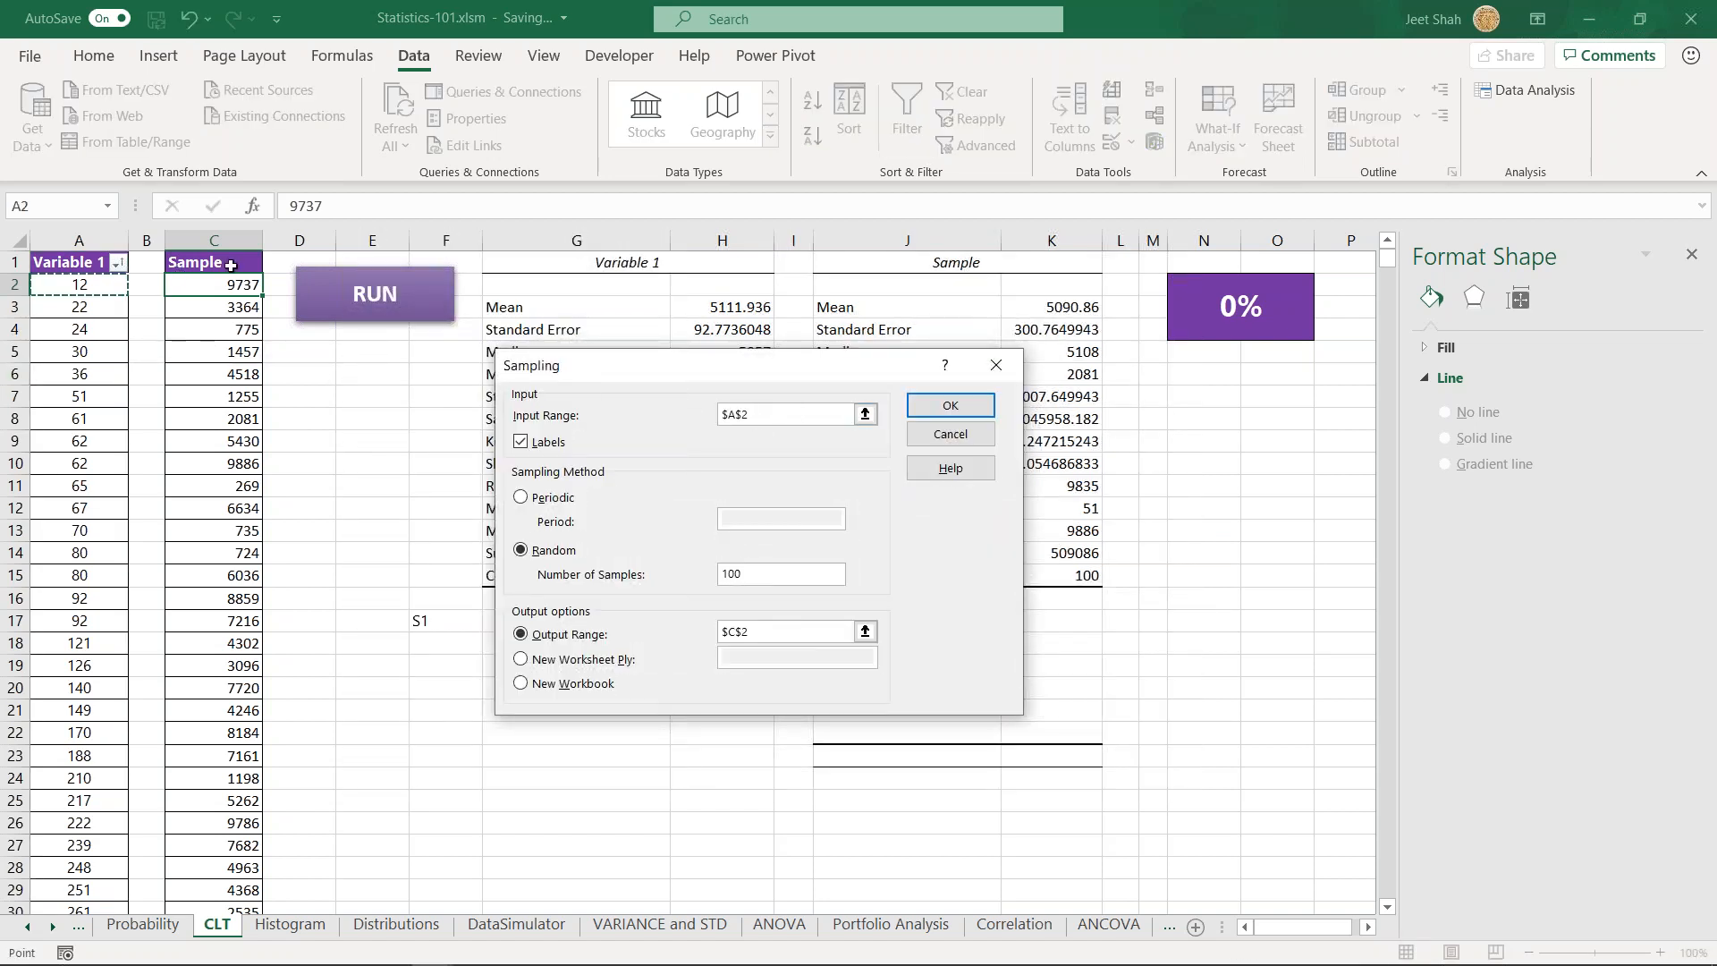
{"action": "left_click", "coordinate": [42, 266]}
{"action": "key", "text": "ctrl+shift+Down"}
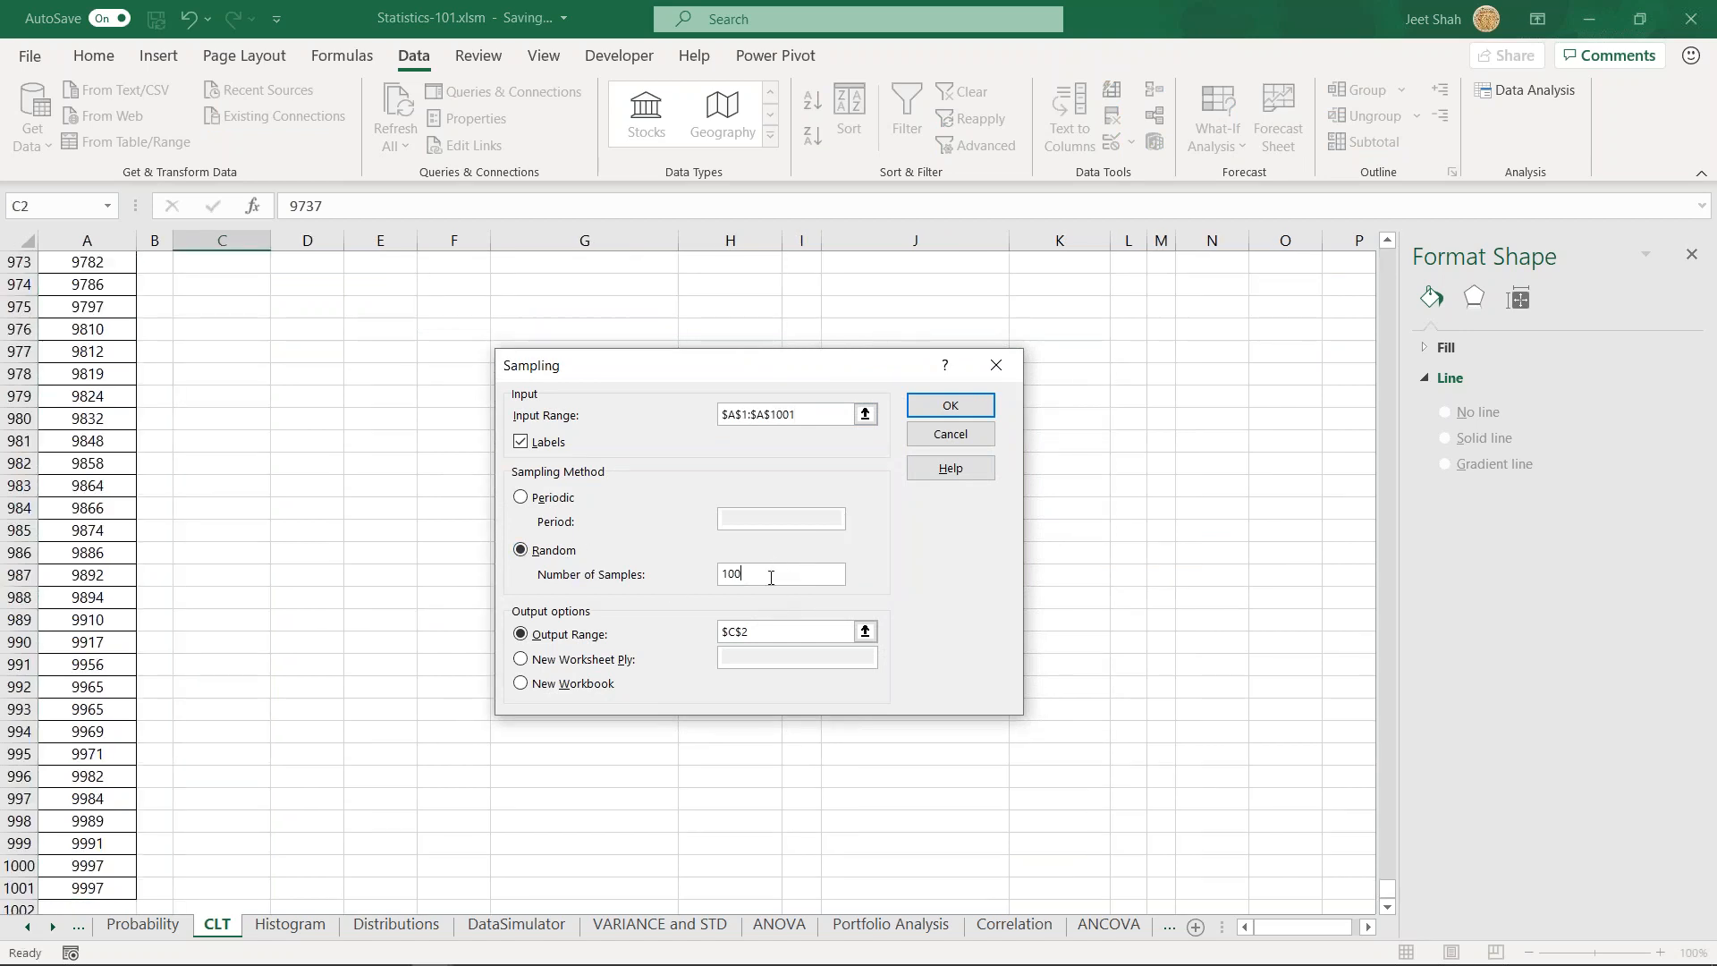
- Output 100 random samples starting at cell C2, overwriting the existing Sample data
{"action": "left_click", "coordinate": [760, 631]}
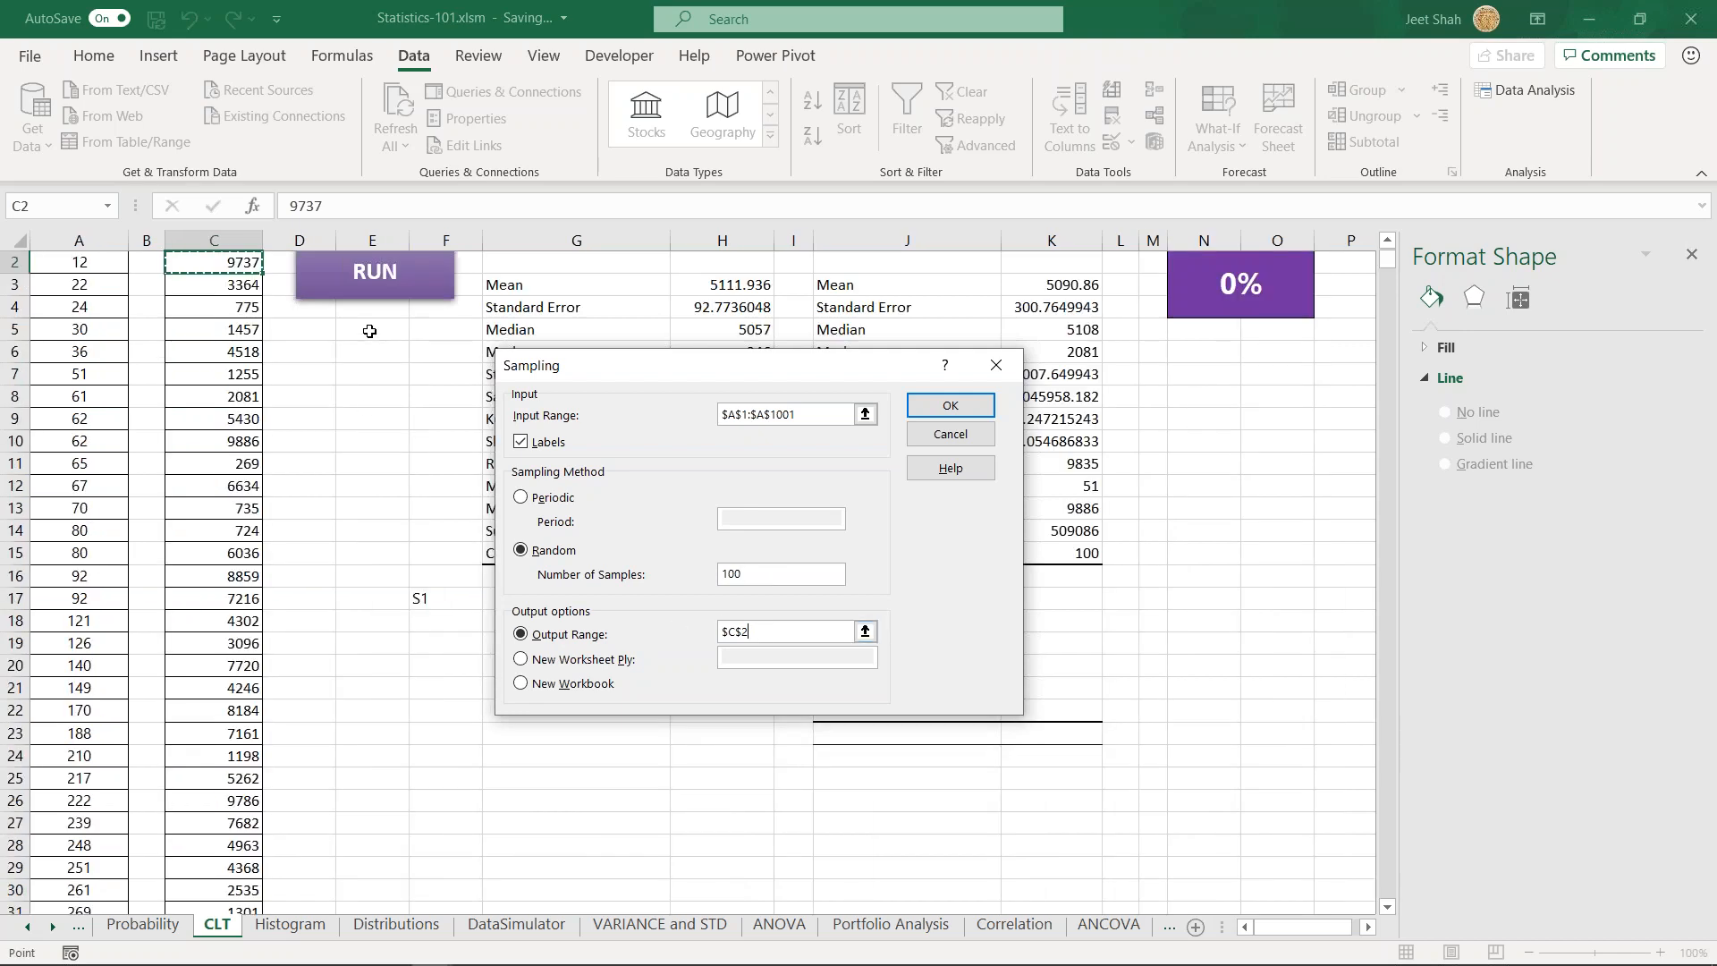
{"action": "left_click", "coordinate": [950, 405]}
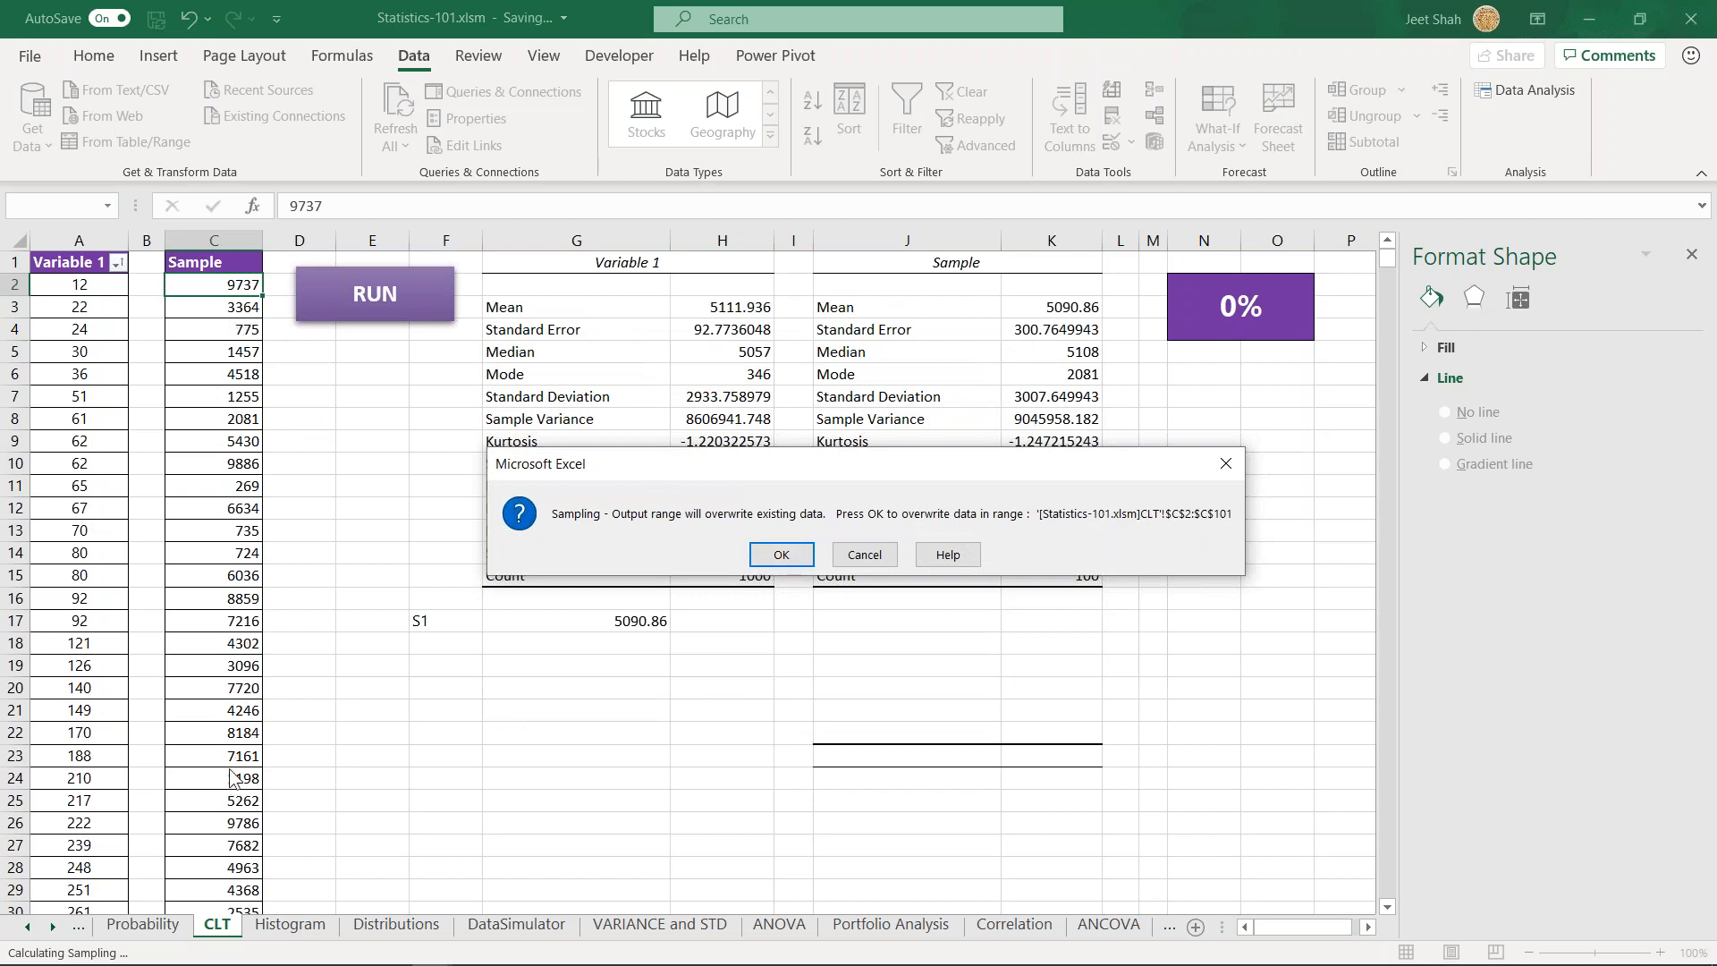
{"action": "left_click_drag", "start_coordinate": [721, 470], "coordinate": [509, 414]}
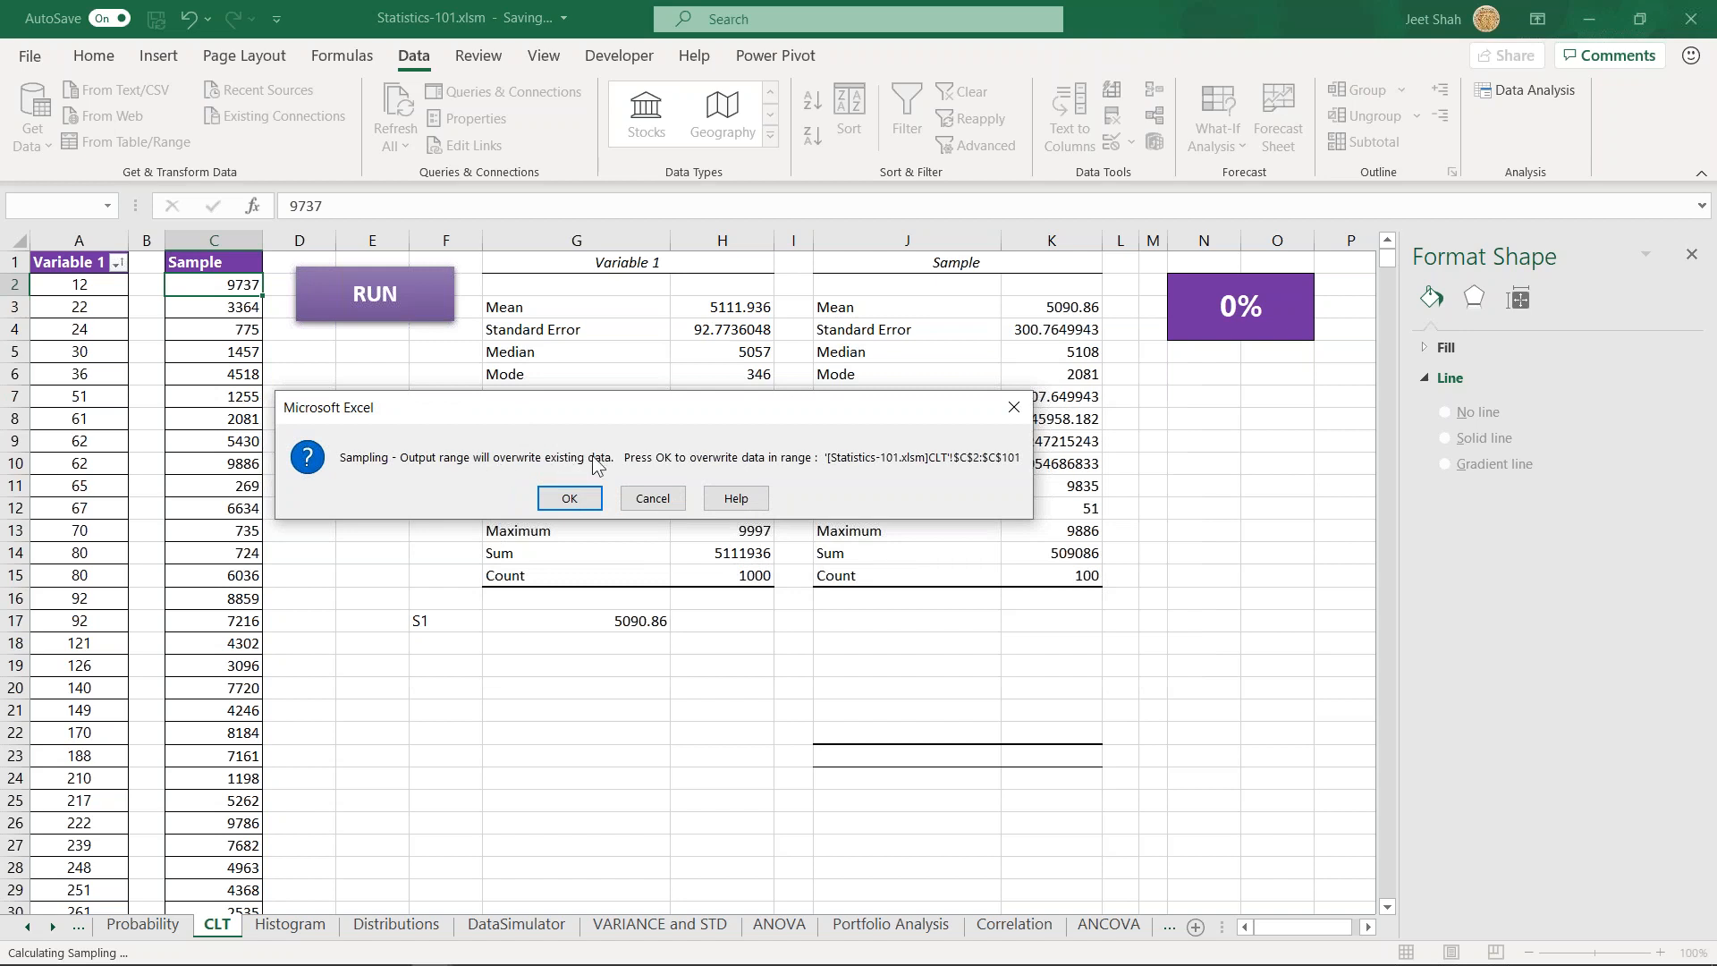
{"action": "left_click", "coordinate": [576, 499]}
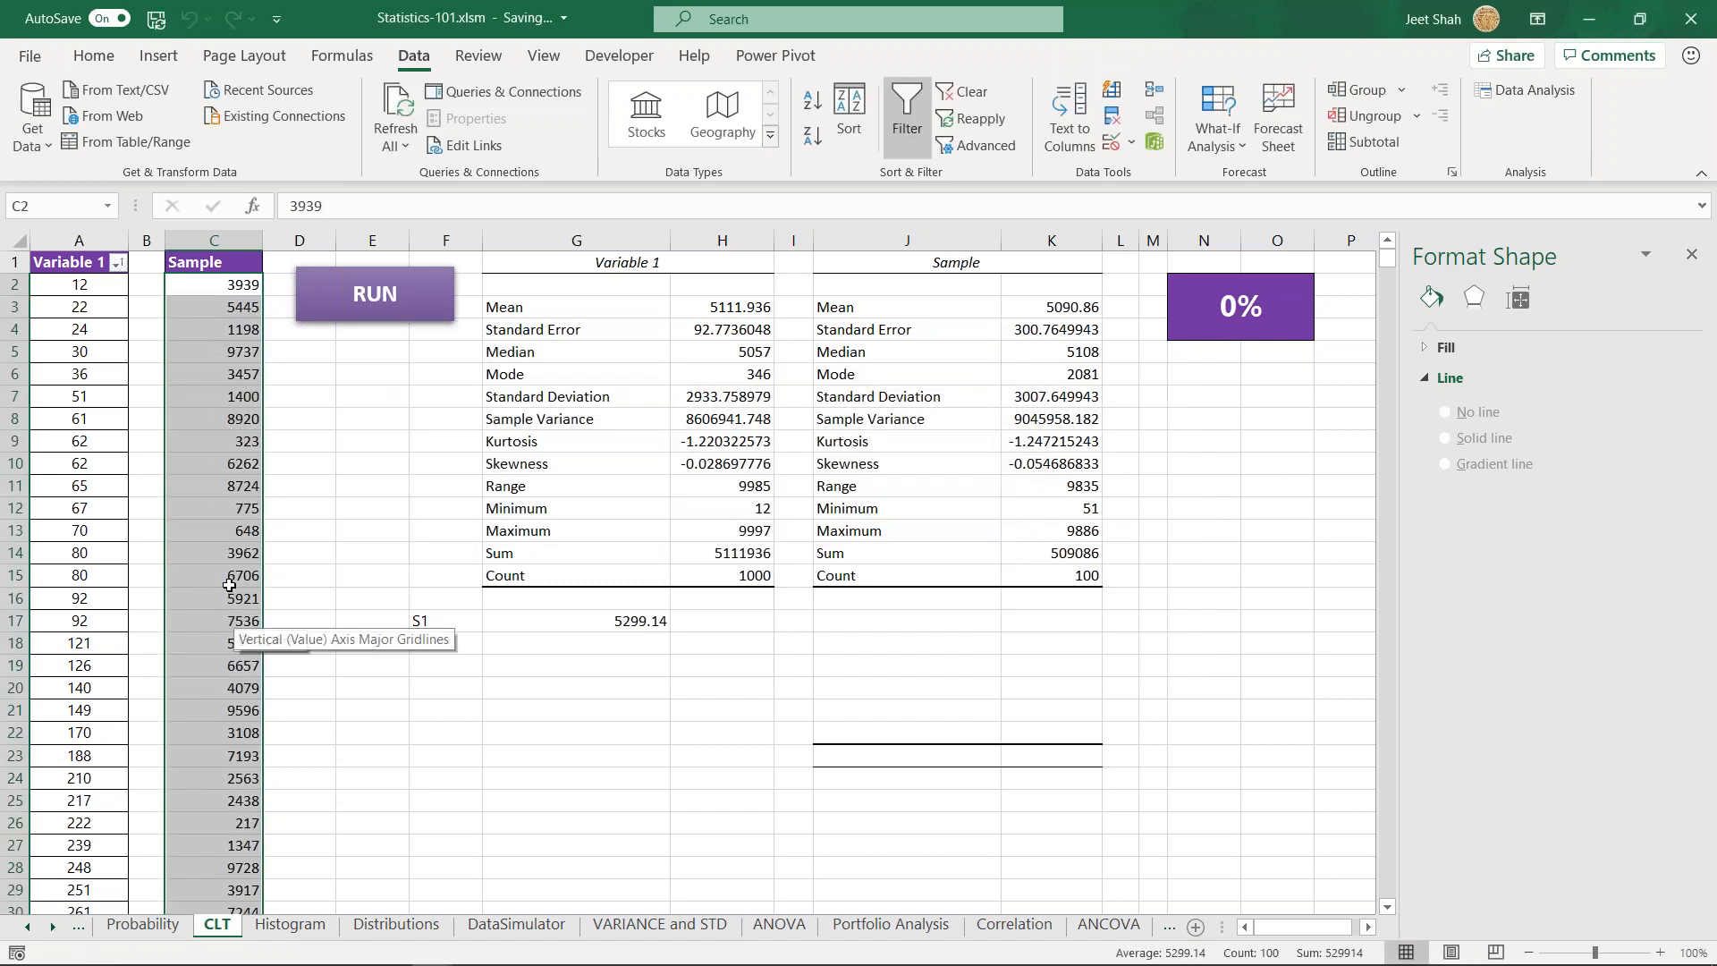
- Inspect the average formula beside the S1 label in cell G17
{"action": "left_click", "coordinate": [626, 626]}
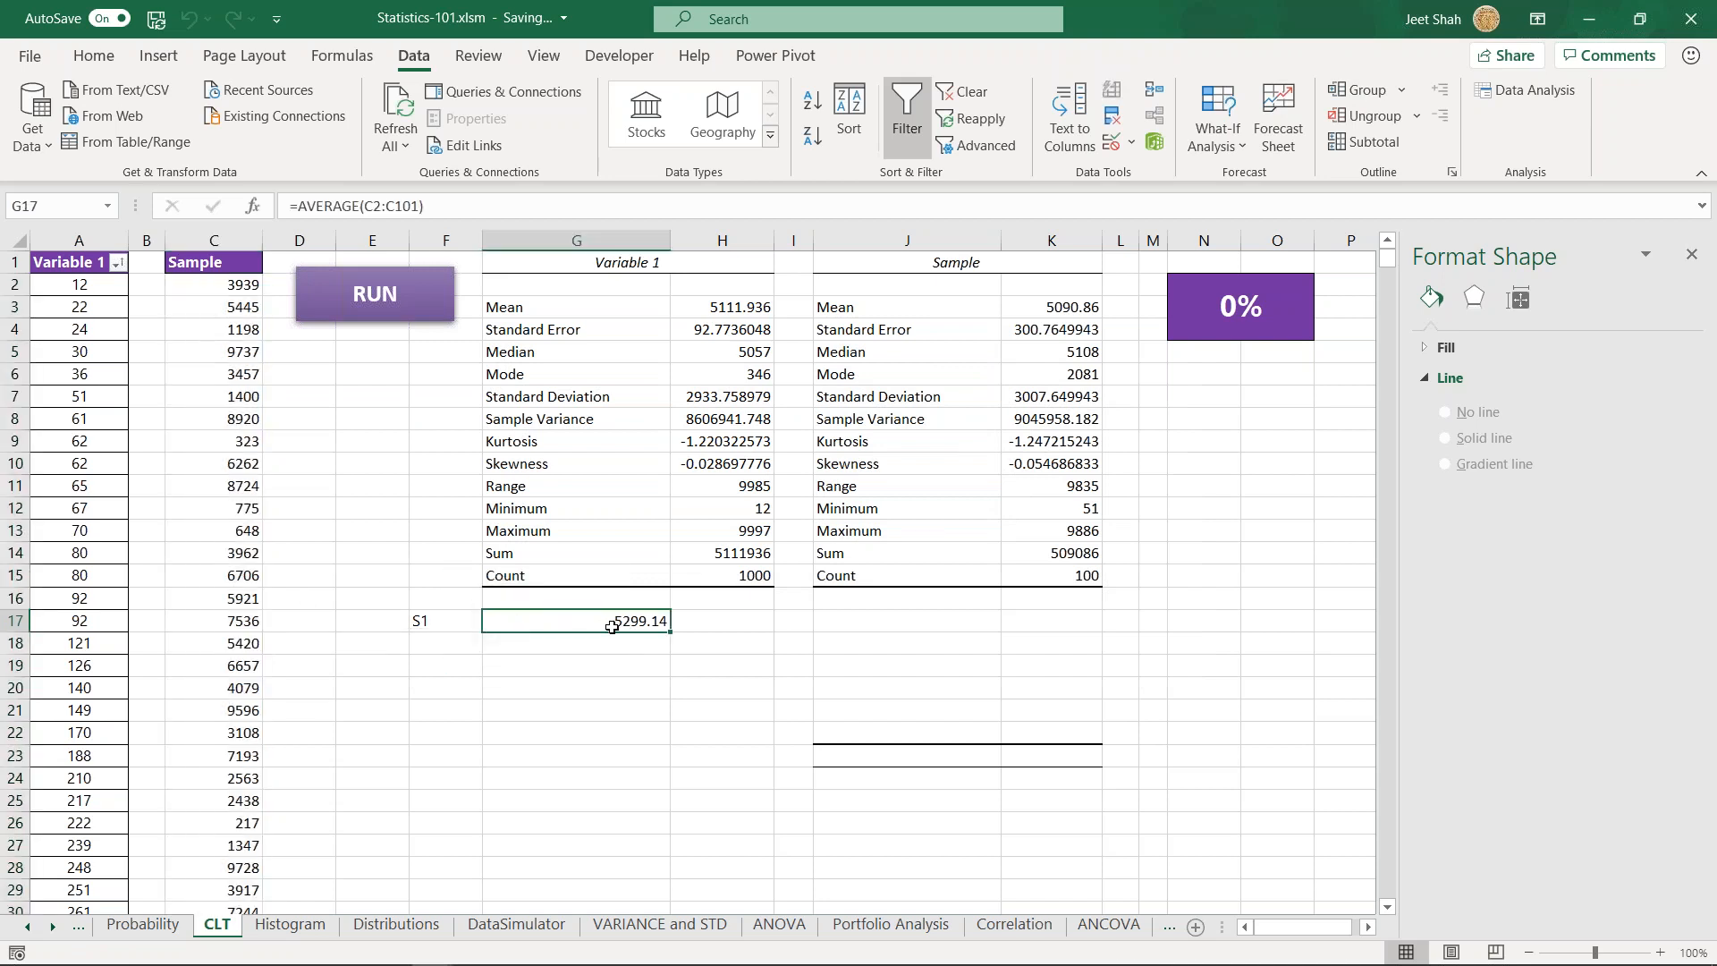
{"action": "double_click", "coordinate": [612, 626]}
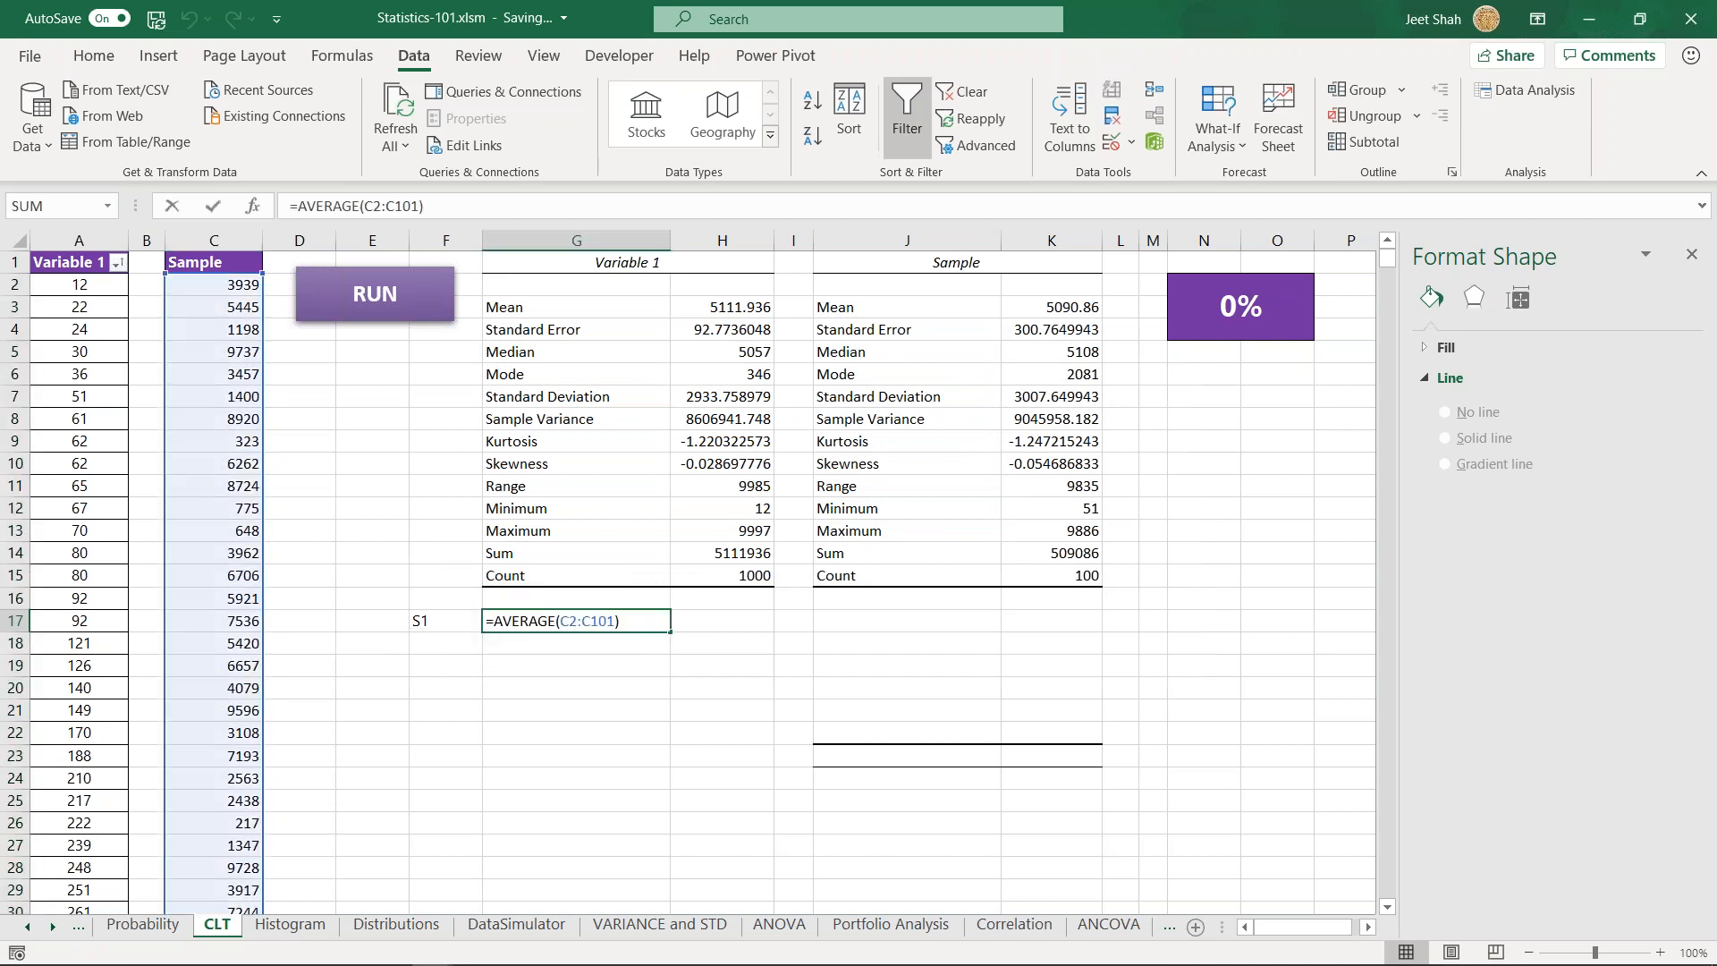
{"action": "key", "text": "Return"}
{"action": "left_click", "coordinate": [657, 619]}
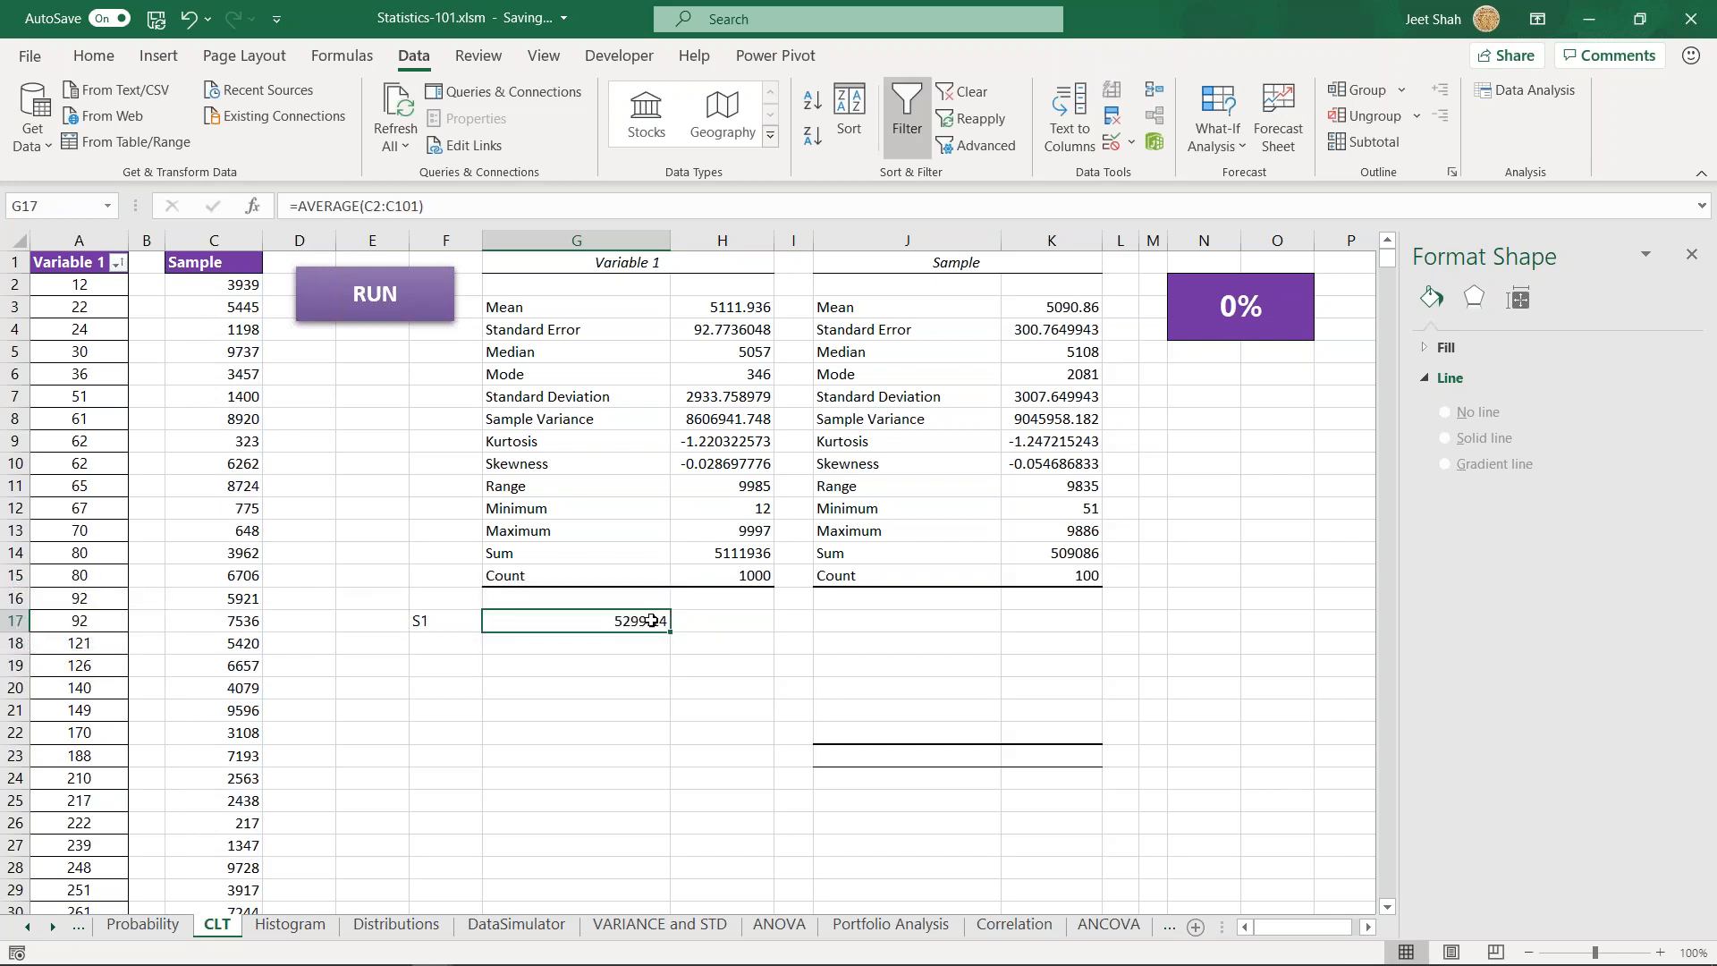
- Replace the S1 formula in G17 with the mean copied from the Sample statistics table
{"action": "left_click", "coordinate": [1020, 306]}
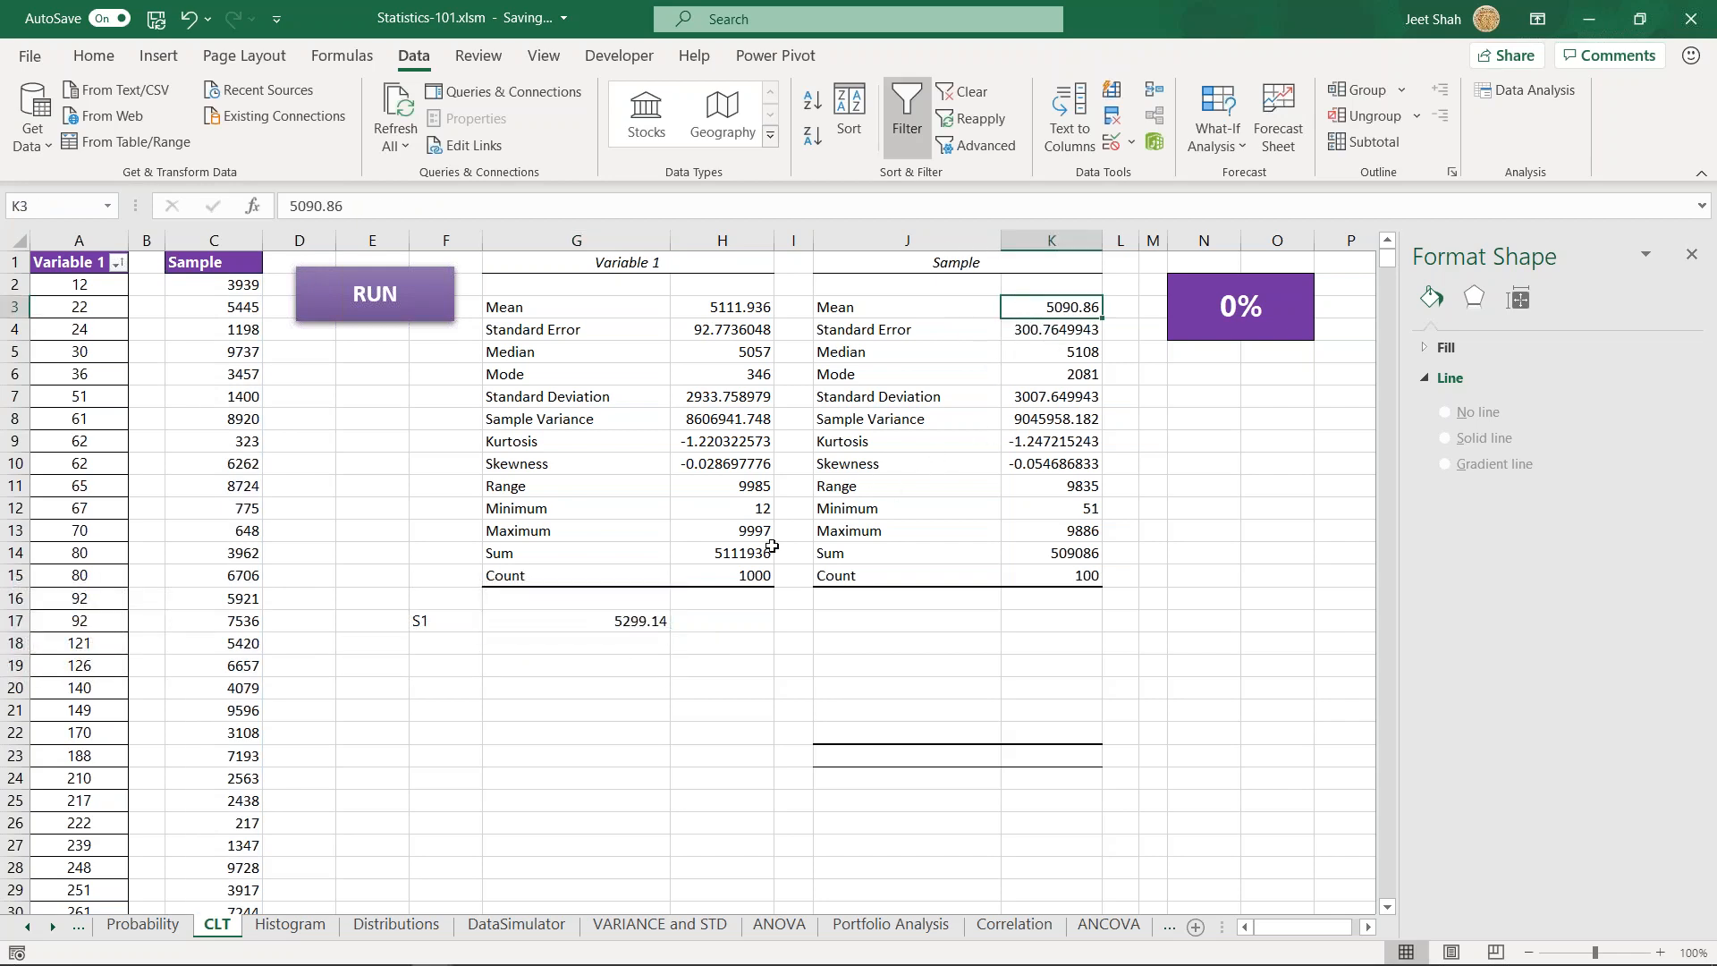
{"action": "key", "text": "ctrl+c"}
{"action": "left_click", "coordinate": [559, 621]}
{"action": "key", "text": "ctrl+v"}
{"action": "key", "text": "Down"}
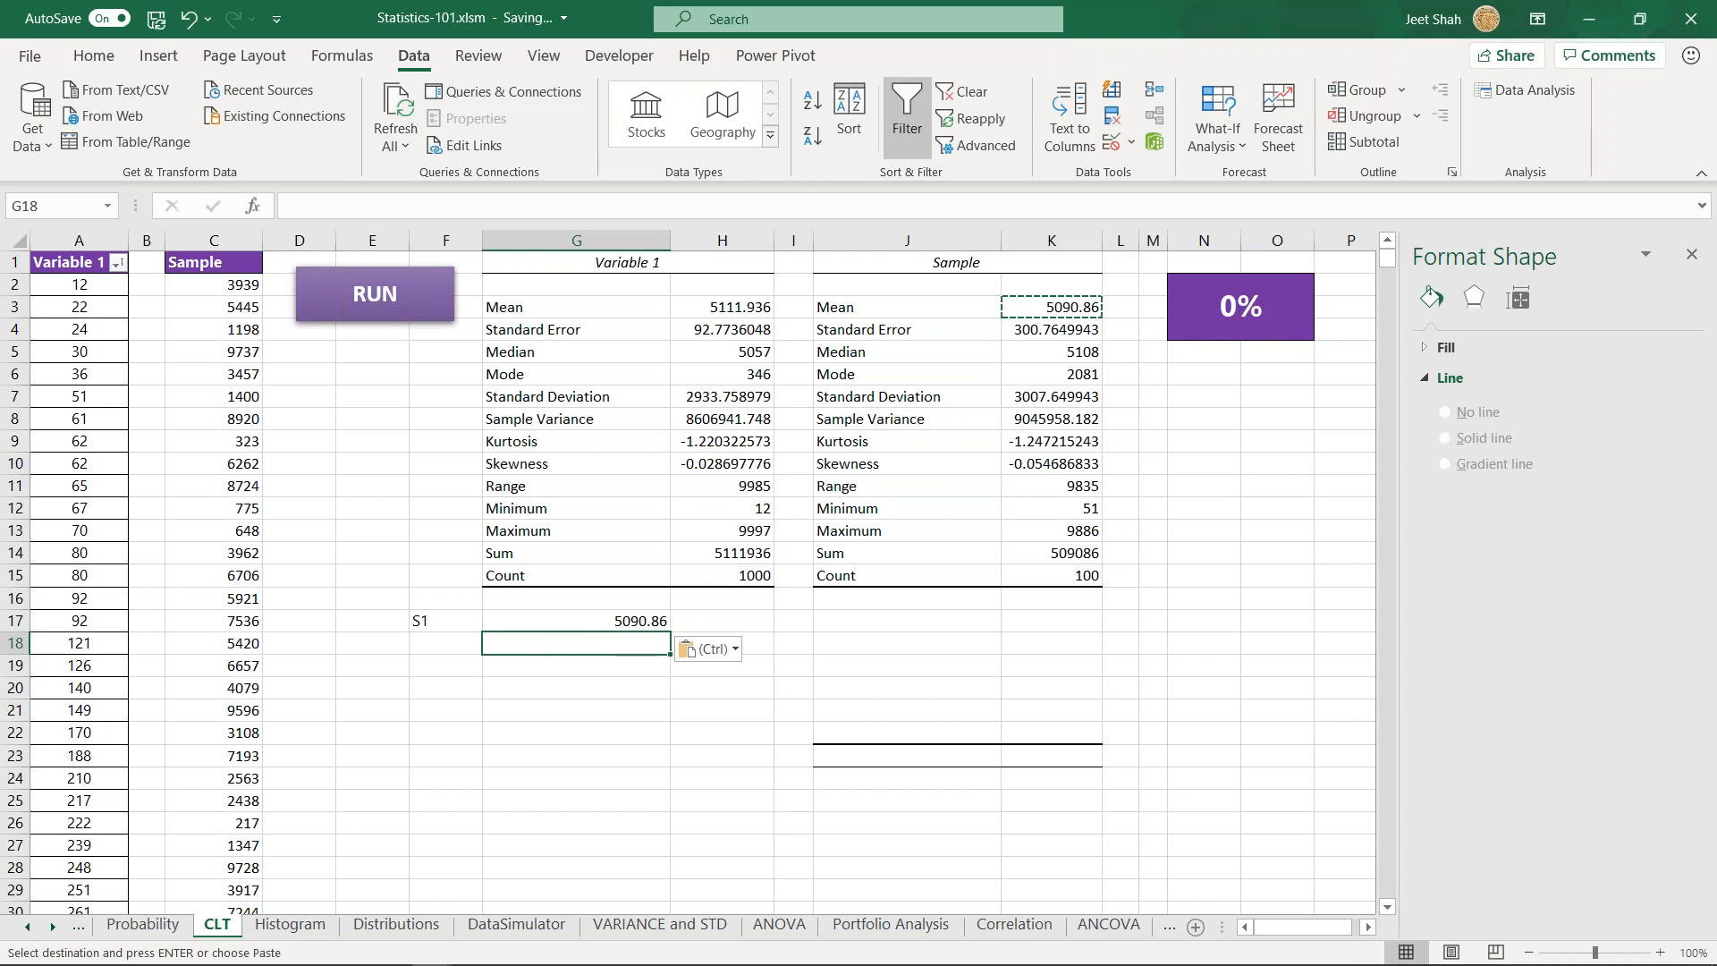
- Enter the label S2 in cell F18 and run the sheet's sampling macro to generate a new sample
{"action": "key", "text": "Left"}
{"action": "type", "text": "S2"}
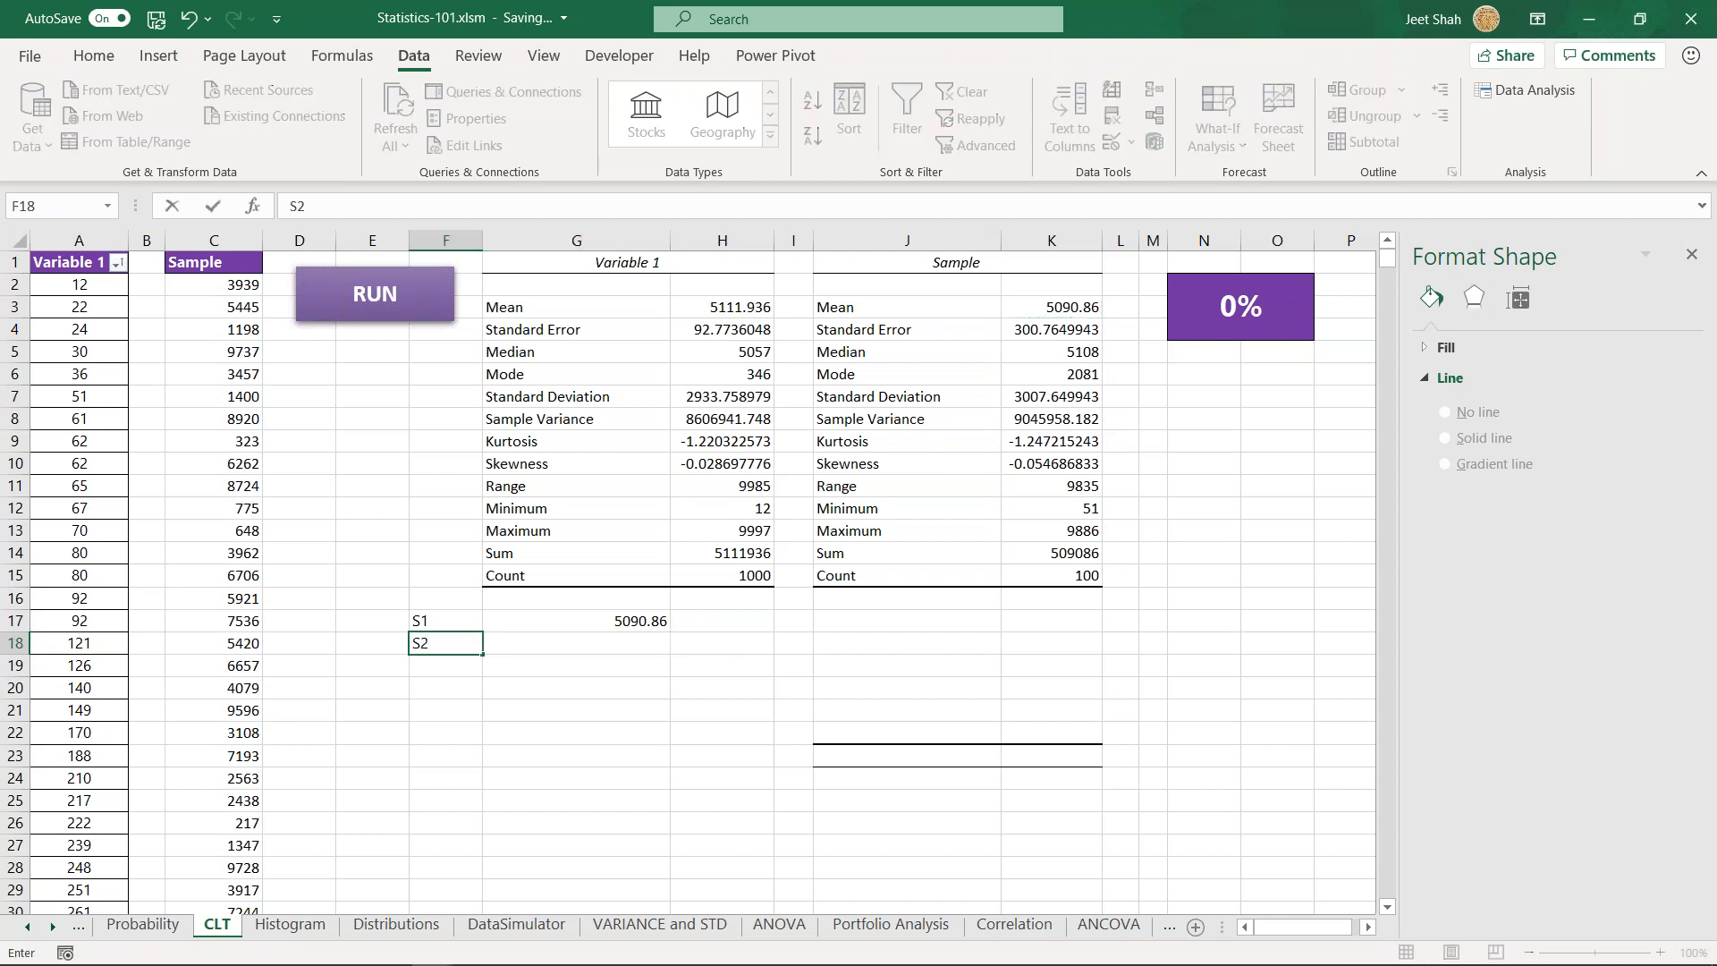
{"action": "key", "text": "Tab"}
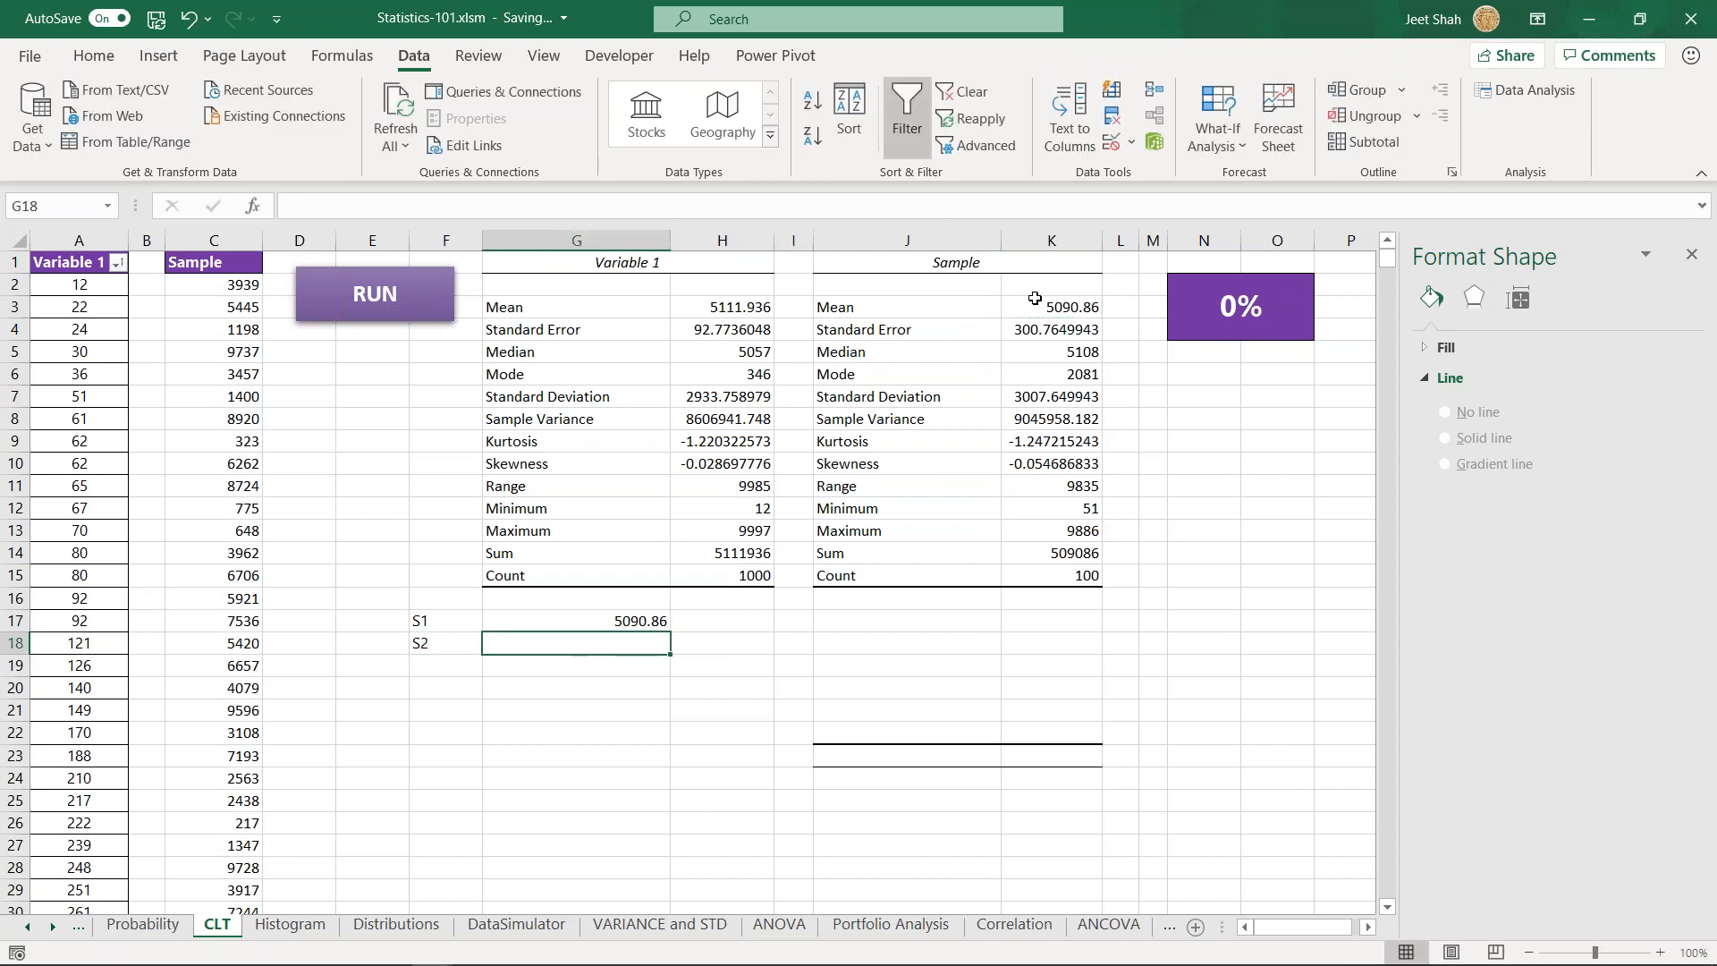
{"action": "left_click", "coordinate": [387, 304]}
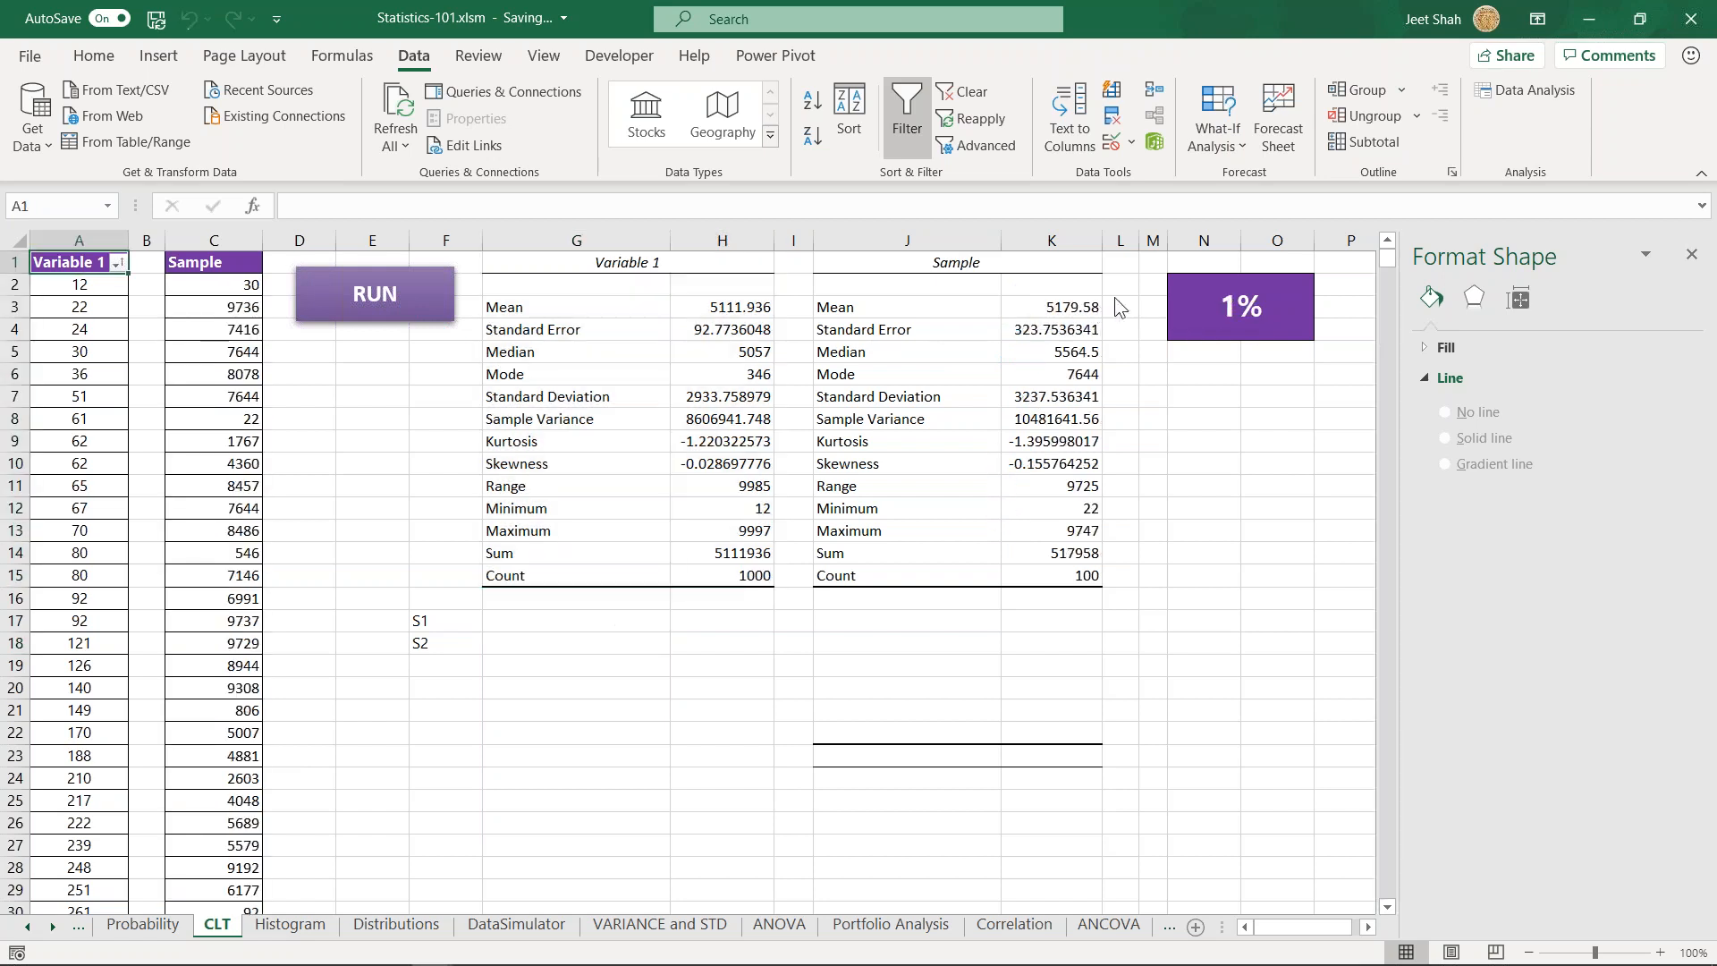
{"action": "left_click", "coordinate": [1538, 68]}
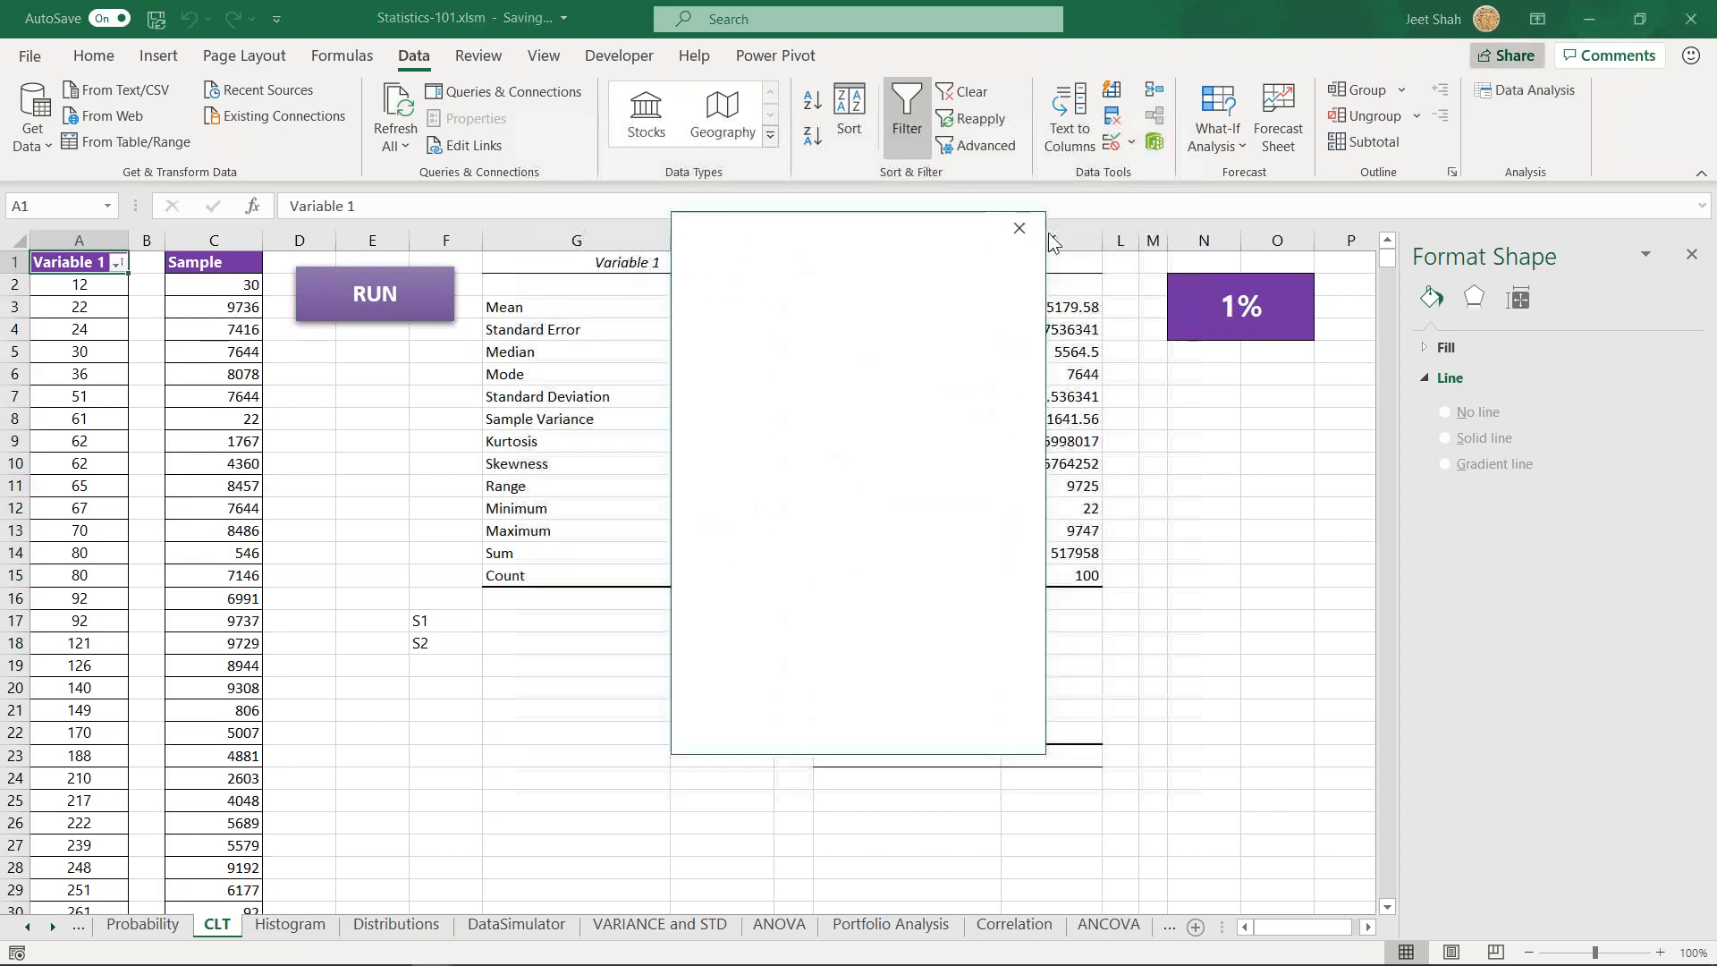
{"action": "left_click", "coordinate": [1511, 93]}
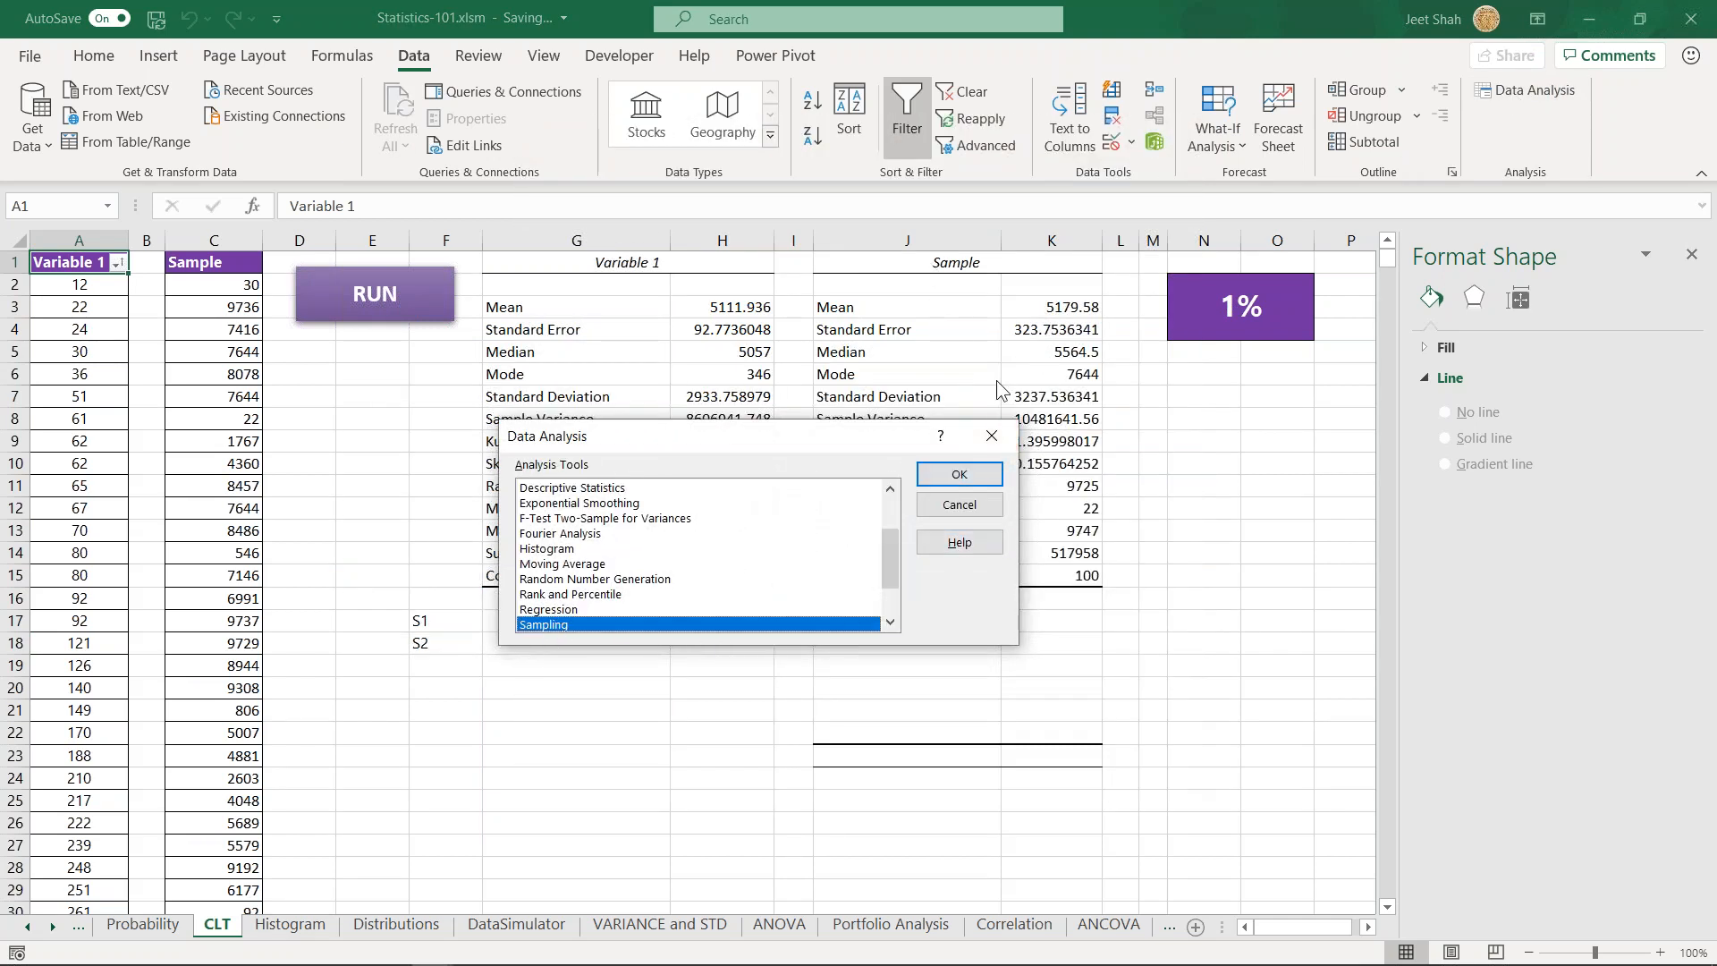
{"action": "left_click", "coordinate": [958, 505]}
- Copy the mean from the Sample statistics table into cell G17 beside the S1 label
{"action": "left_click", "coordinate": [608, 624]}
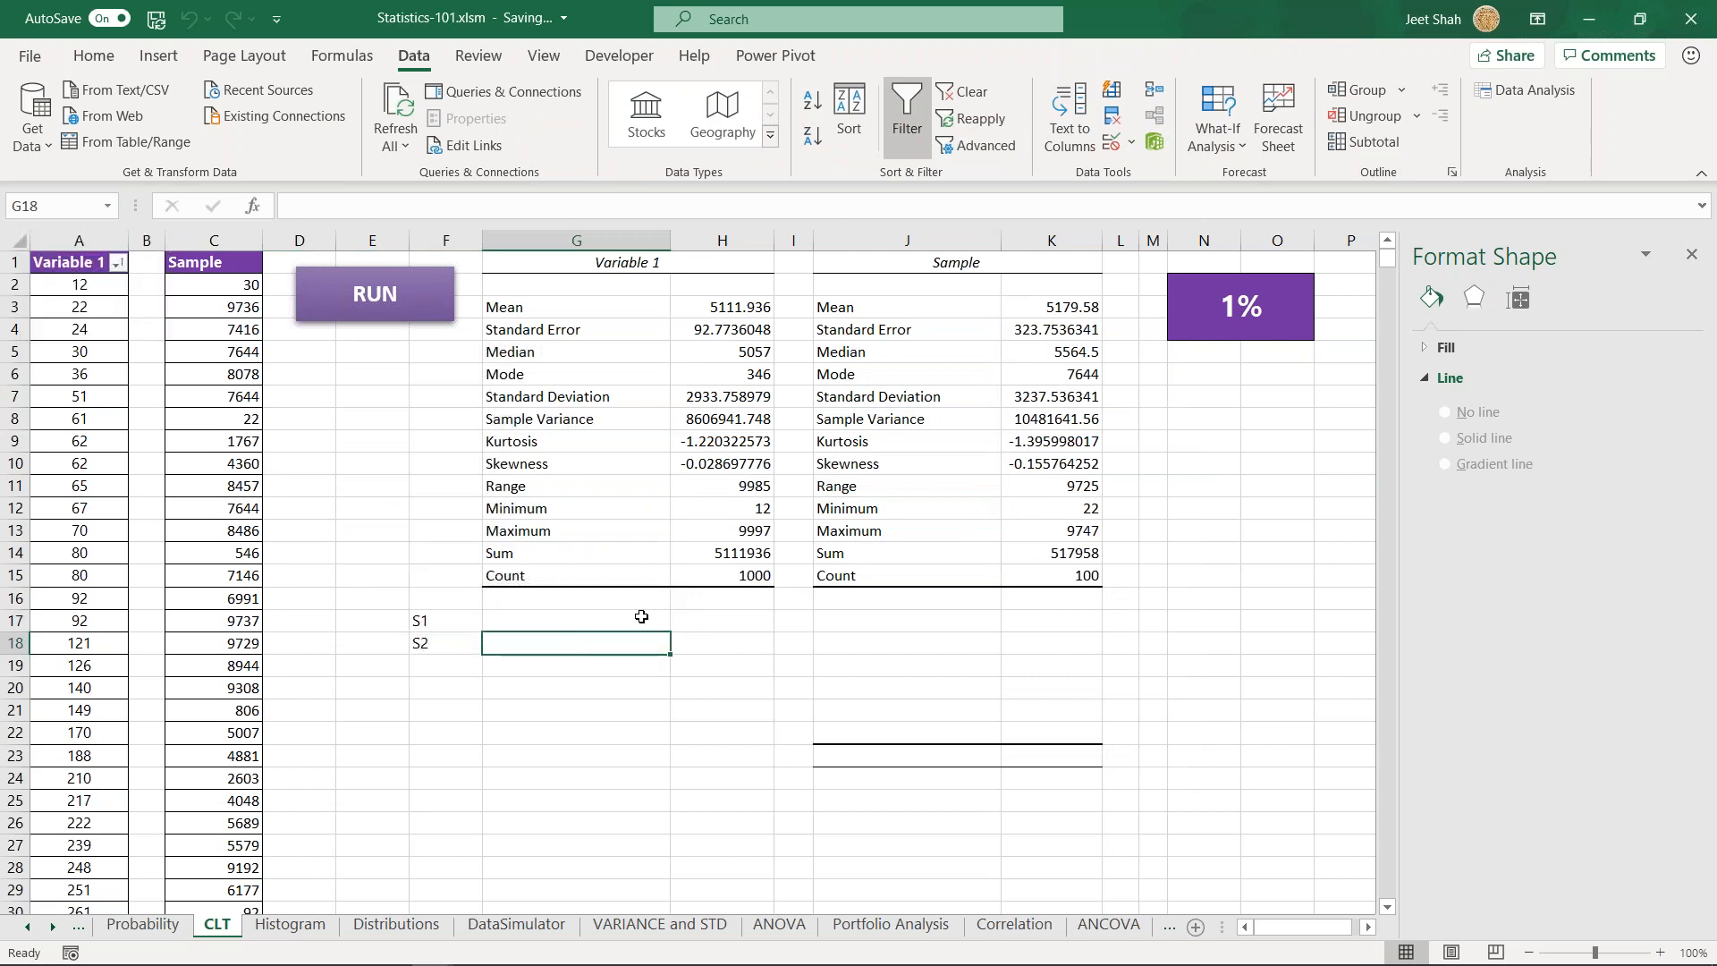
{"action": "left_click", "coordinate": [1028, 304]}
{"action": "key", "text": "ctrl+c"}
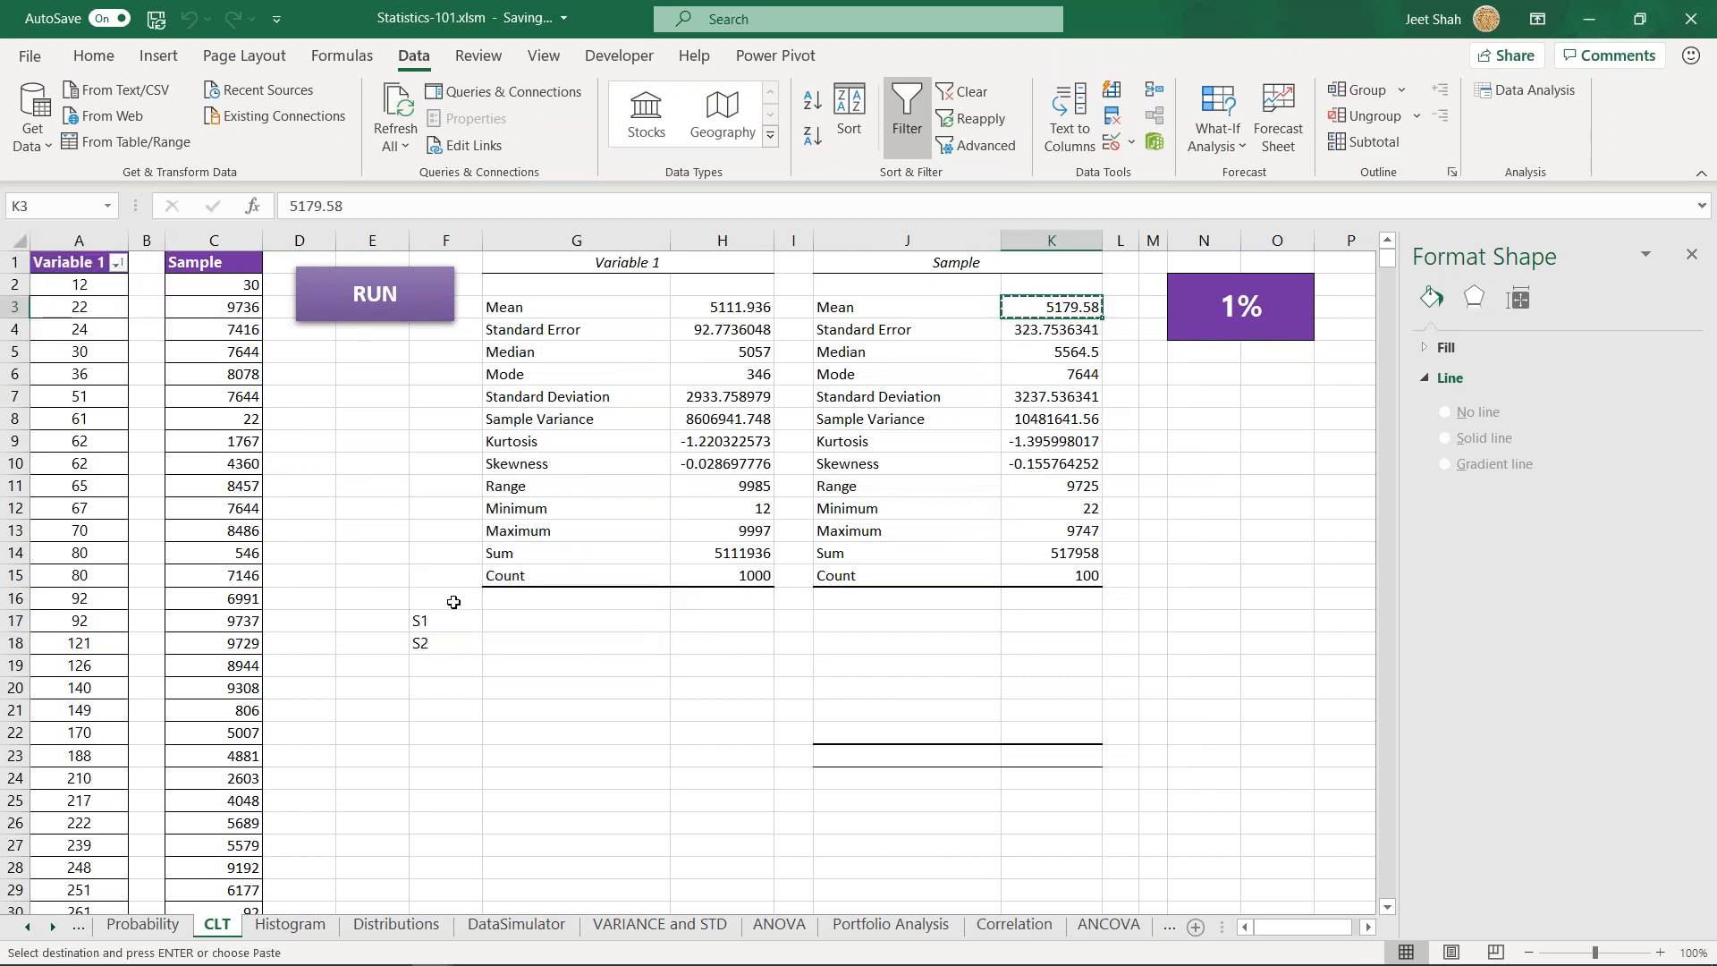
{"action": "left_click", "coordinate": [513, 622]}
{"action": "key", "text": "ctrl+v"}
{"action": "left_click", "coordinate": [643, 664]}
{"action": "key", "text": "Escape"}
- Calculate the average of the Sample values in column C in cell G18
{"action": "left_click", "coordinate": [644, 650]}
{"action": "type", "text": "=ave"}
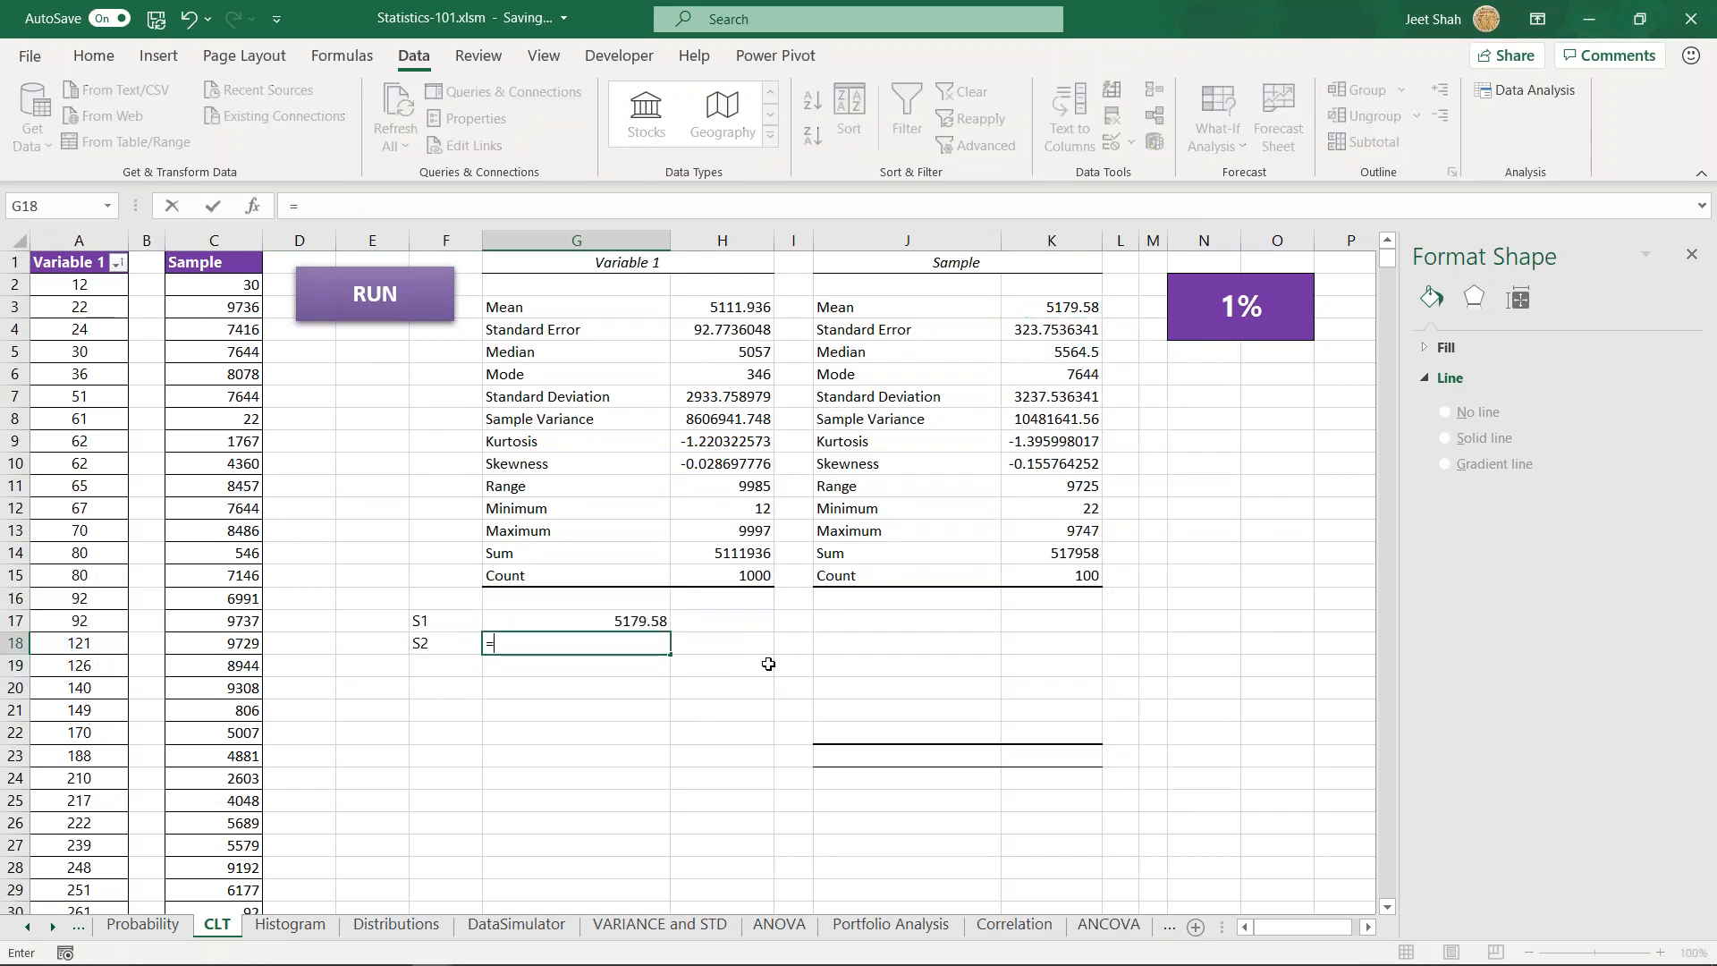
{"action": "key", "text": "Down"}
{"action": "key", "text": "Tab"}
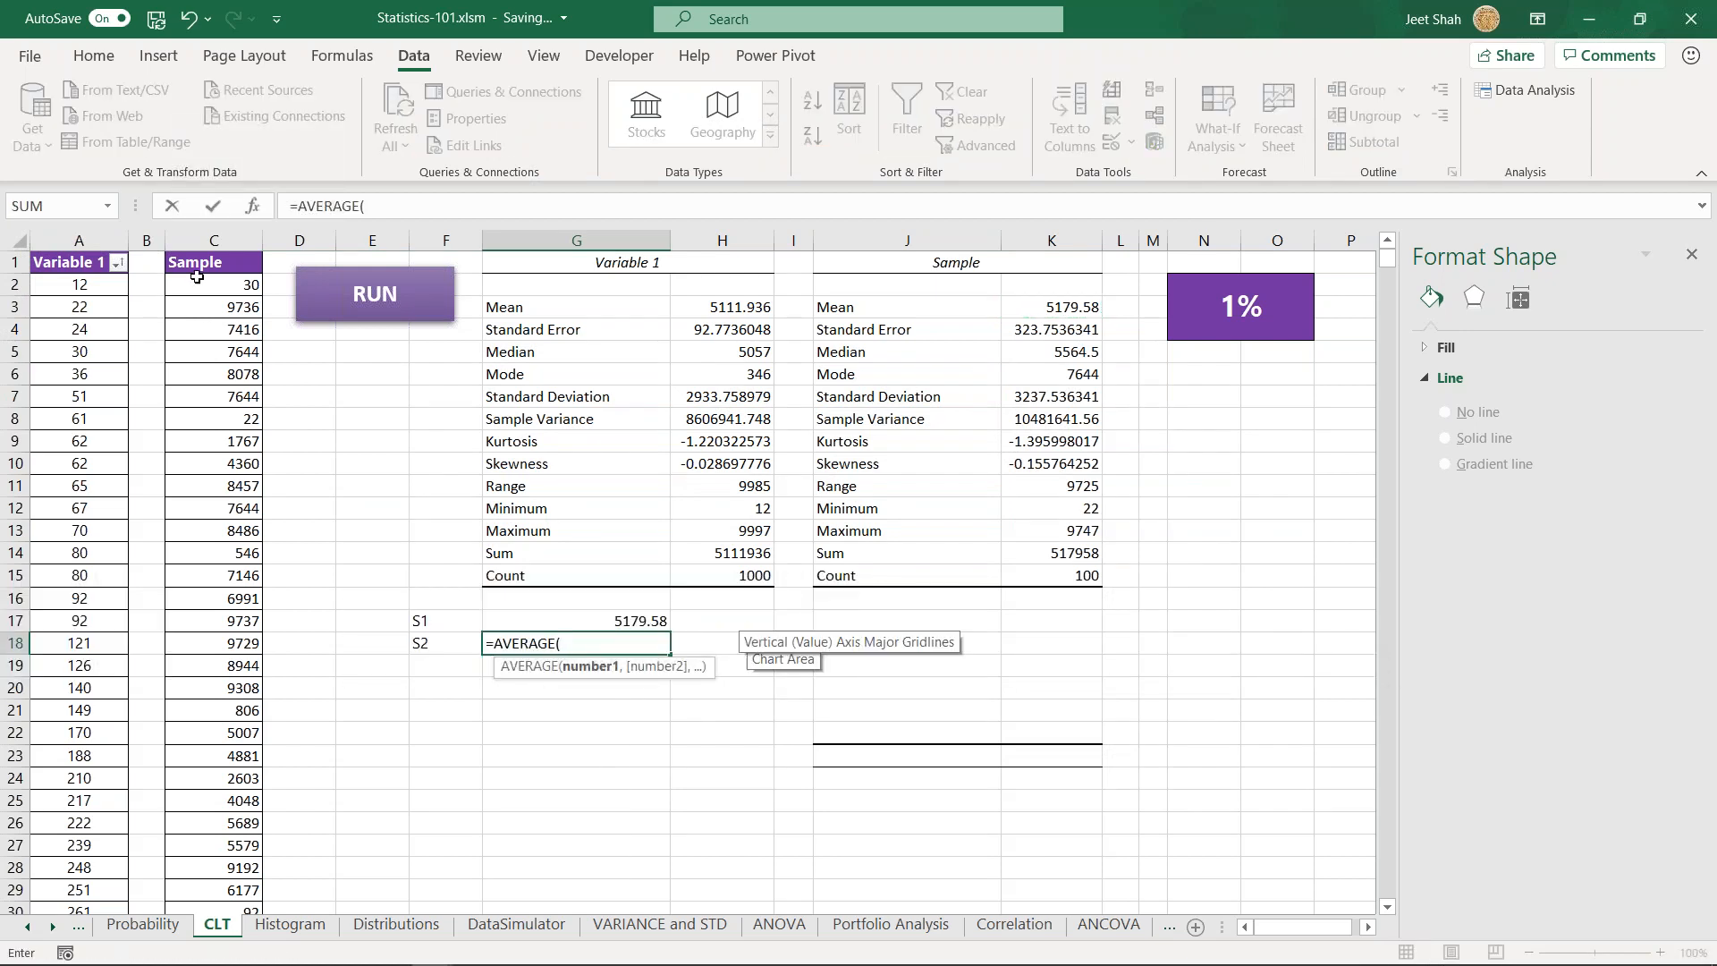
{"action": "left_click", "coordinate": [224, 282]}
{"action": "key", "text": "ctrl+shift+Down"}
{"action": "key", "text": "Return"}
{"action": "key", "text": "Up"}
{"action": "key", "text": "Up"}
{"action": "key", "text": "Up"}
{"action": "key", "text": "Up"}
{"action": "key", "text": "Up"}
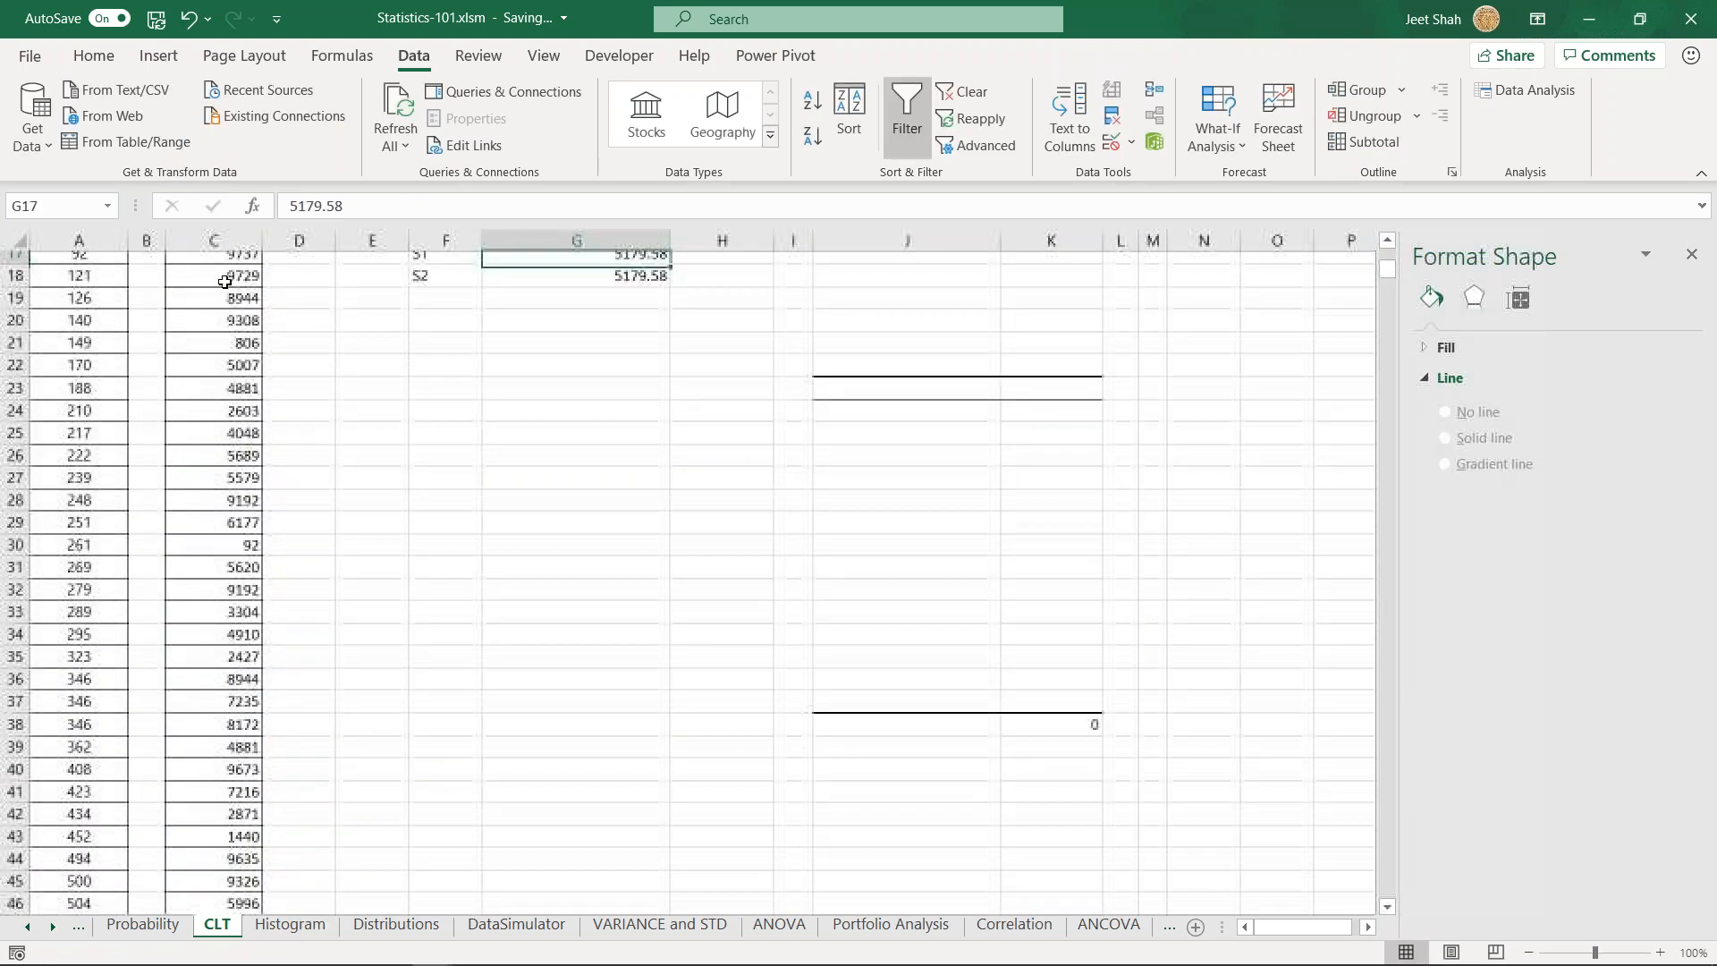
{"action": "scroll", "coordinate": [701, 497], "scroll_direction": "up", "scroll_amount": 5}
{"action": "left_click", "coordinate": [638, 623]}
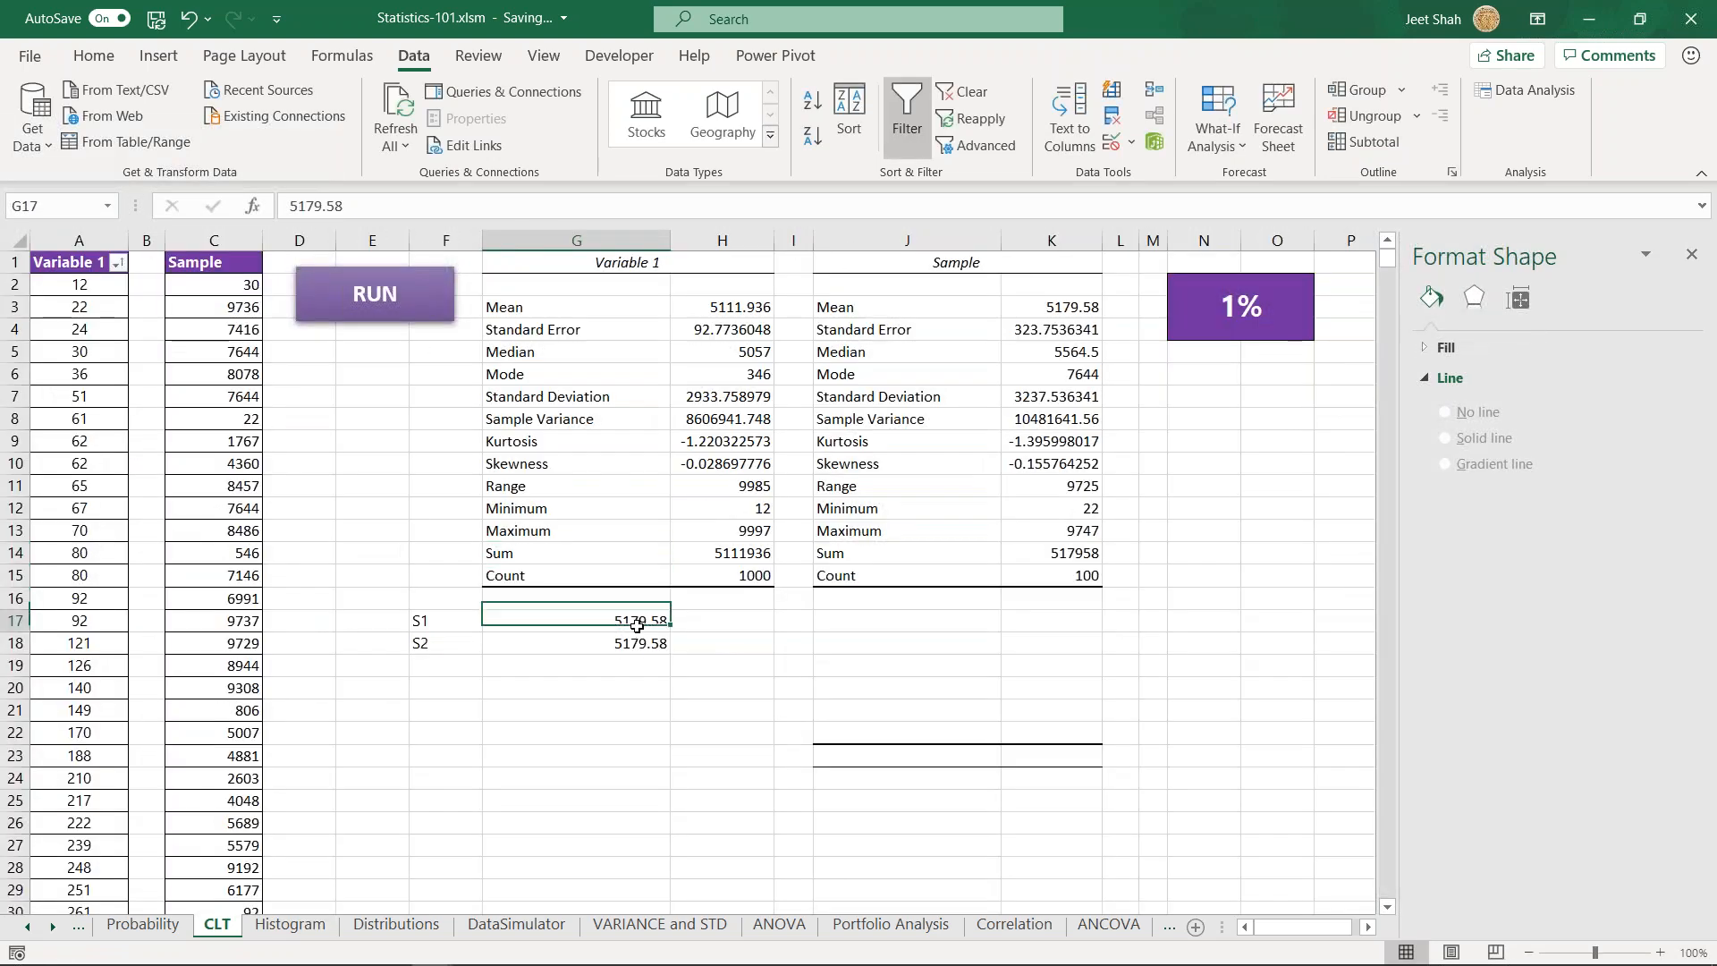
- Move the S1 and S2 labels down one row to F18:F19 and clear the value in G17
{"action": "left_click", "coordinate": [447, 626]}
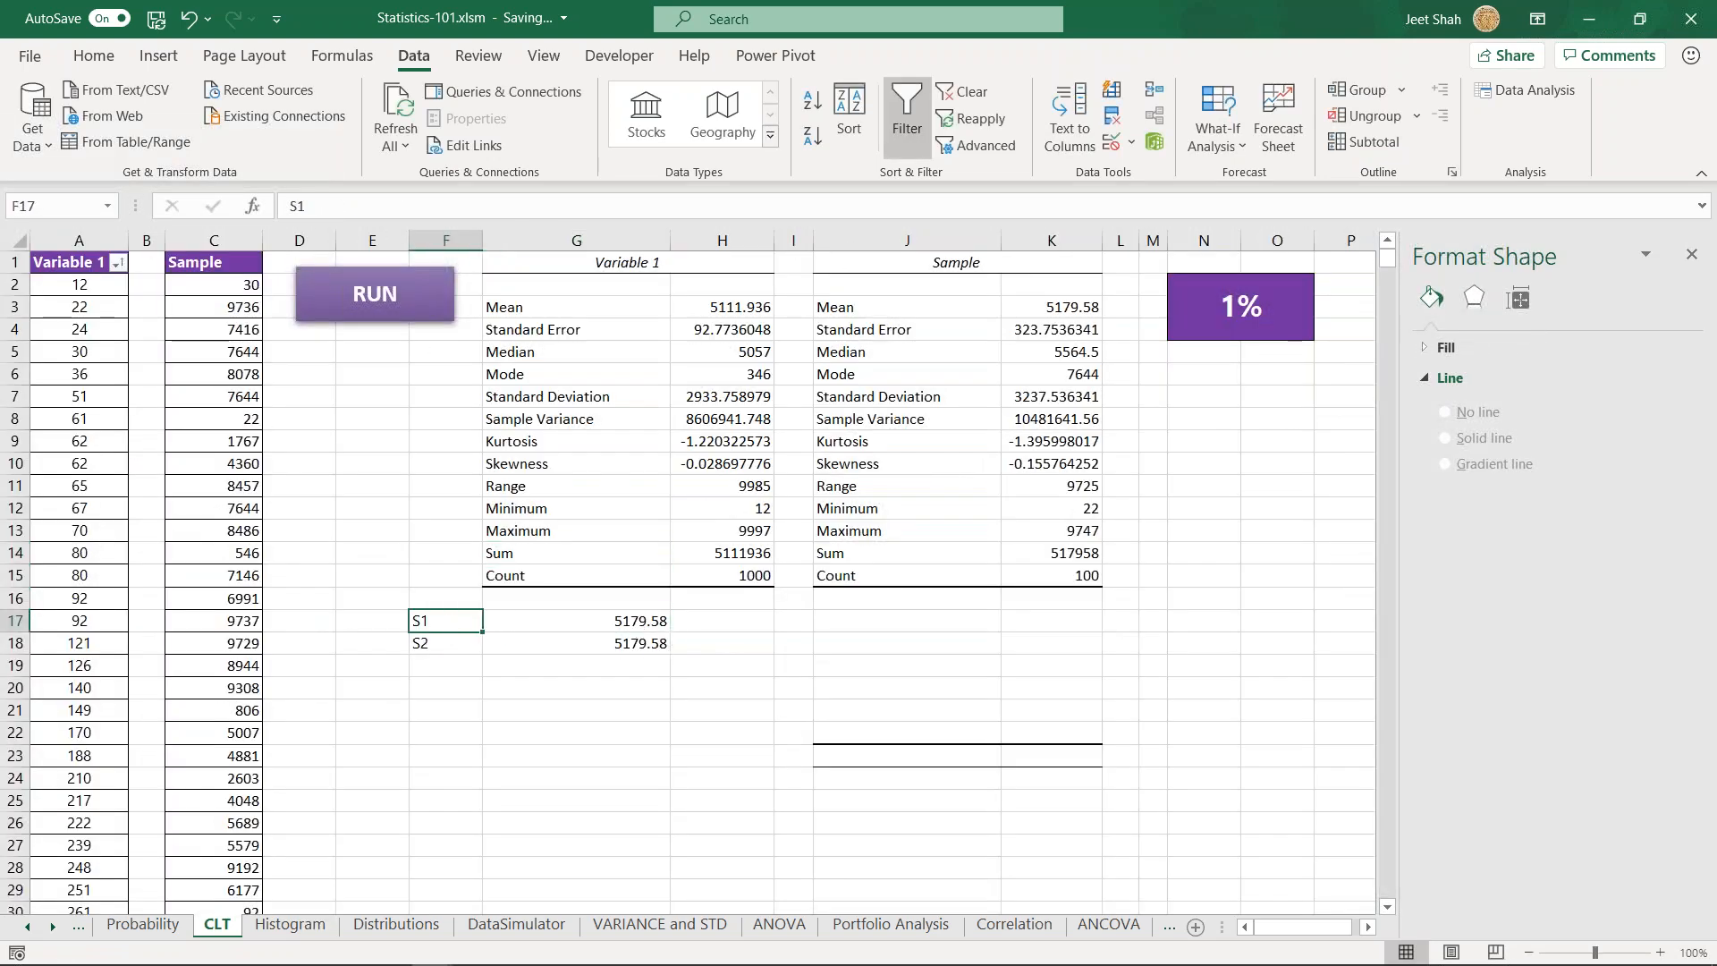
{"action": "key", "text": "shift+Down"}
{"action": "key", "text": "ctrl+x"}
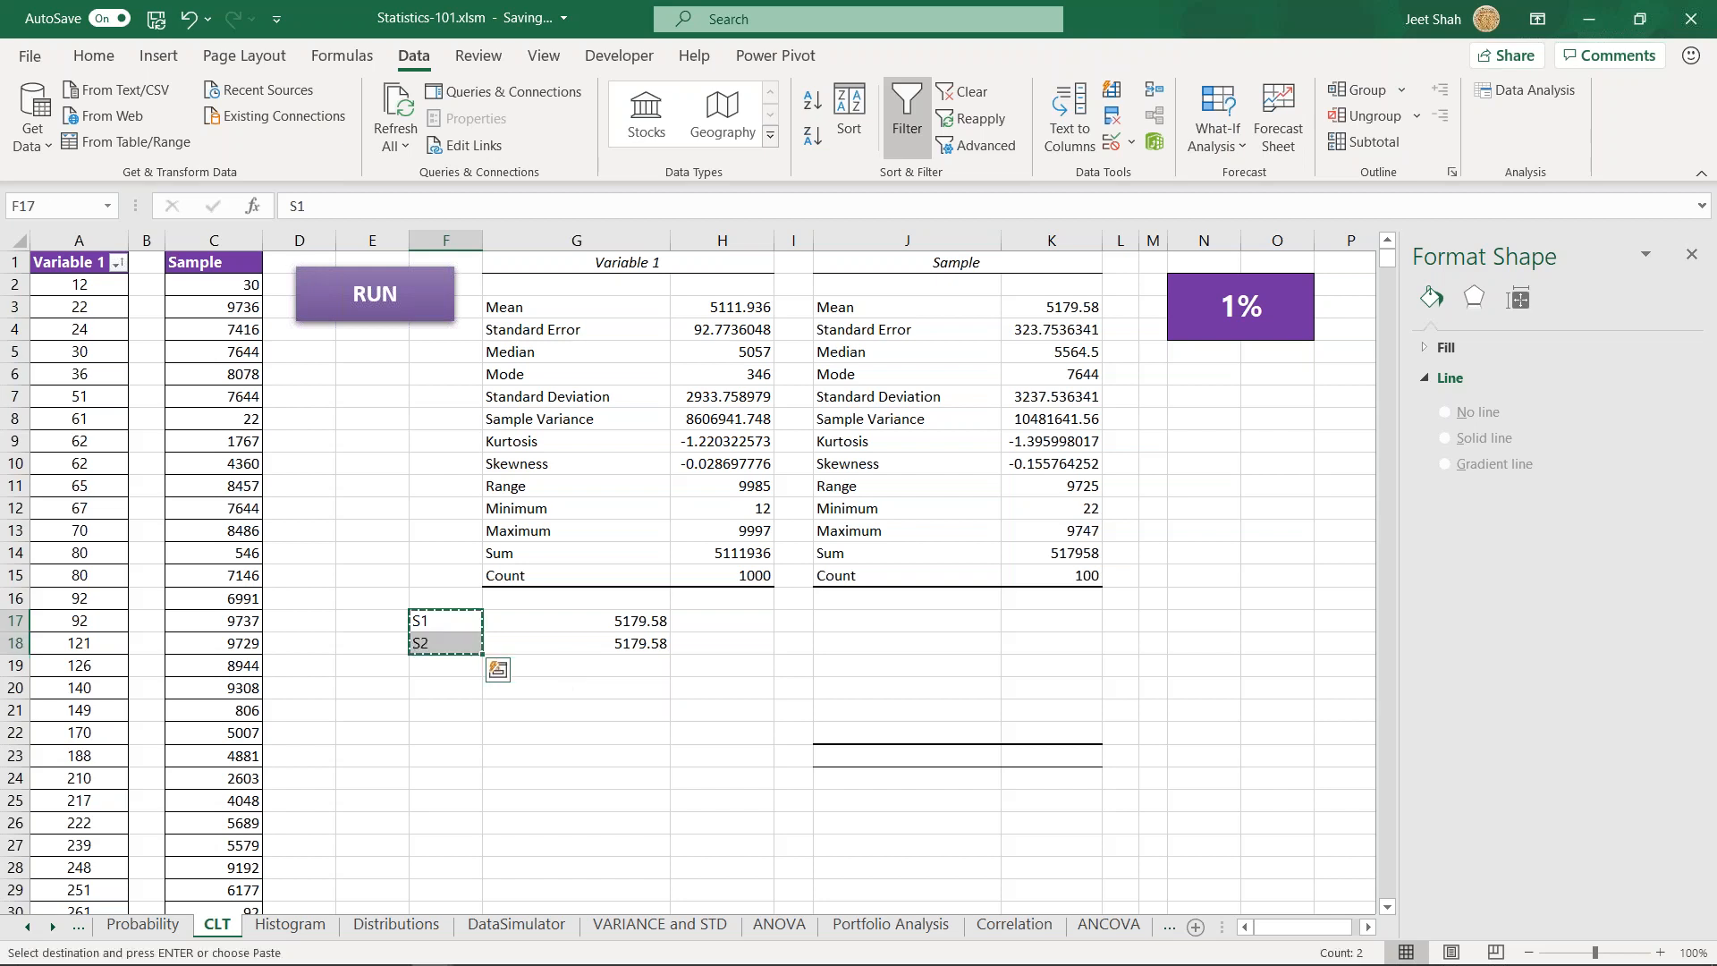
{"action": "key", "text": "Down"}
{"action": "key", "text": "ctrl+v"}
{"action": "key", "text": "Right"}
{"action": "key", "text": "Up"}
{"action": "key", "text": "Delete"}
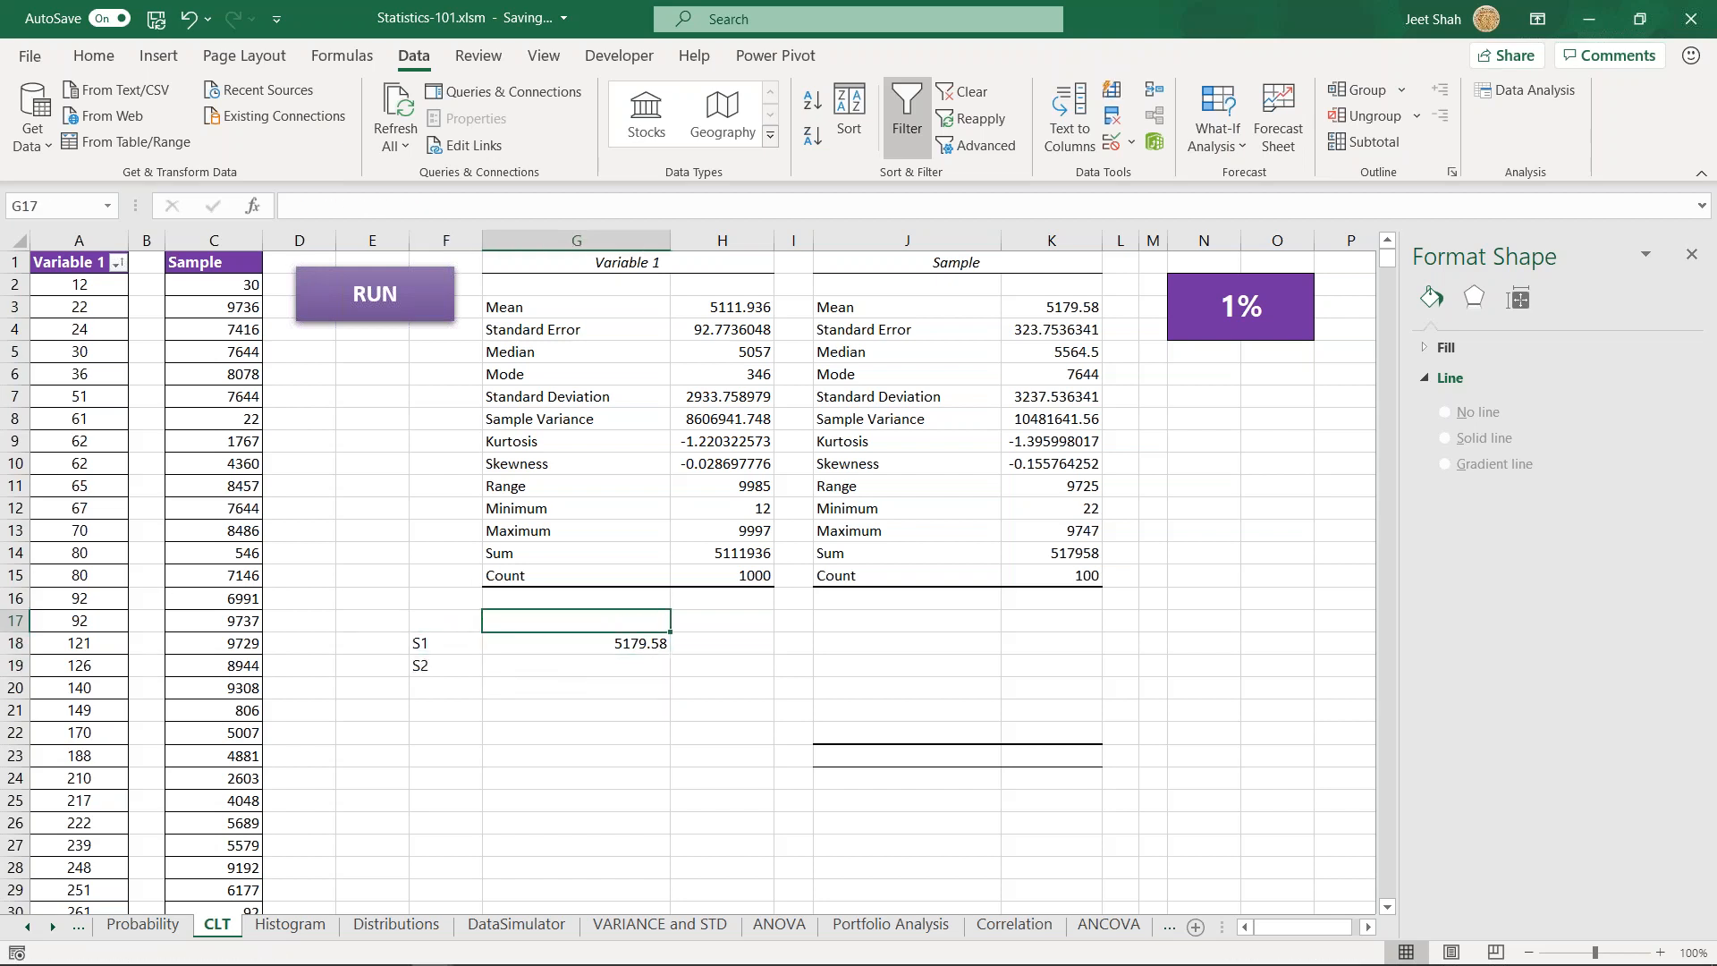
- Review the sample mean list area in columns F and G against the Variable 1 mean in H3 and the data in column A
{"action": "left_click", "coordinate": [443, 641]}
{"action": "left_click_drag", "start_coordinate": [460, 666], "coordinate": [447, 809]}
{"action": "left_click", "coordinate": [594, 667]}
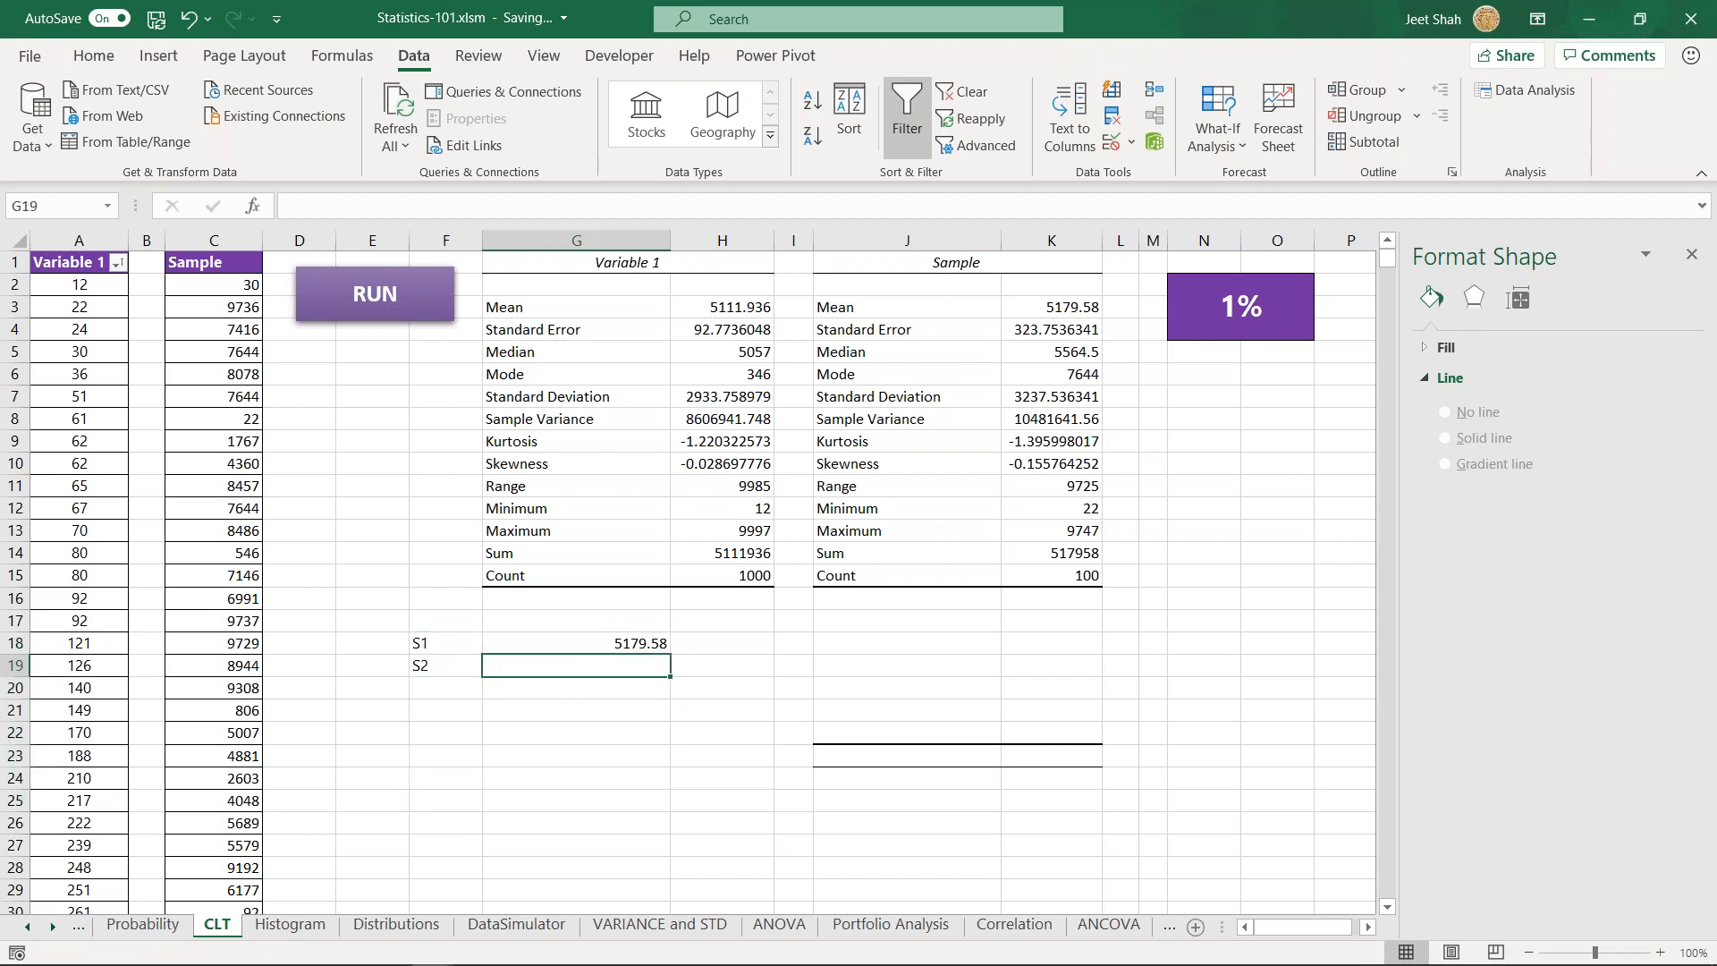
{"action": "left_click_drag", "start_coordinate": [606, 620], "coordinate": [597, 865]}
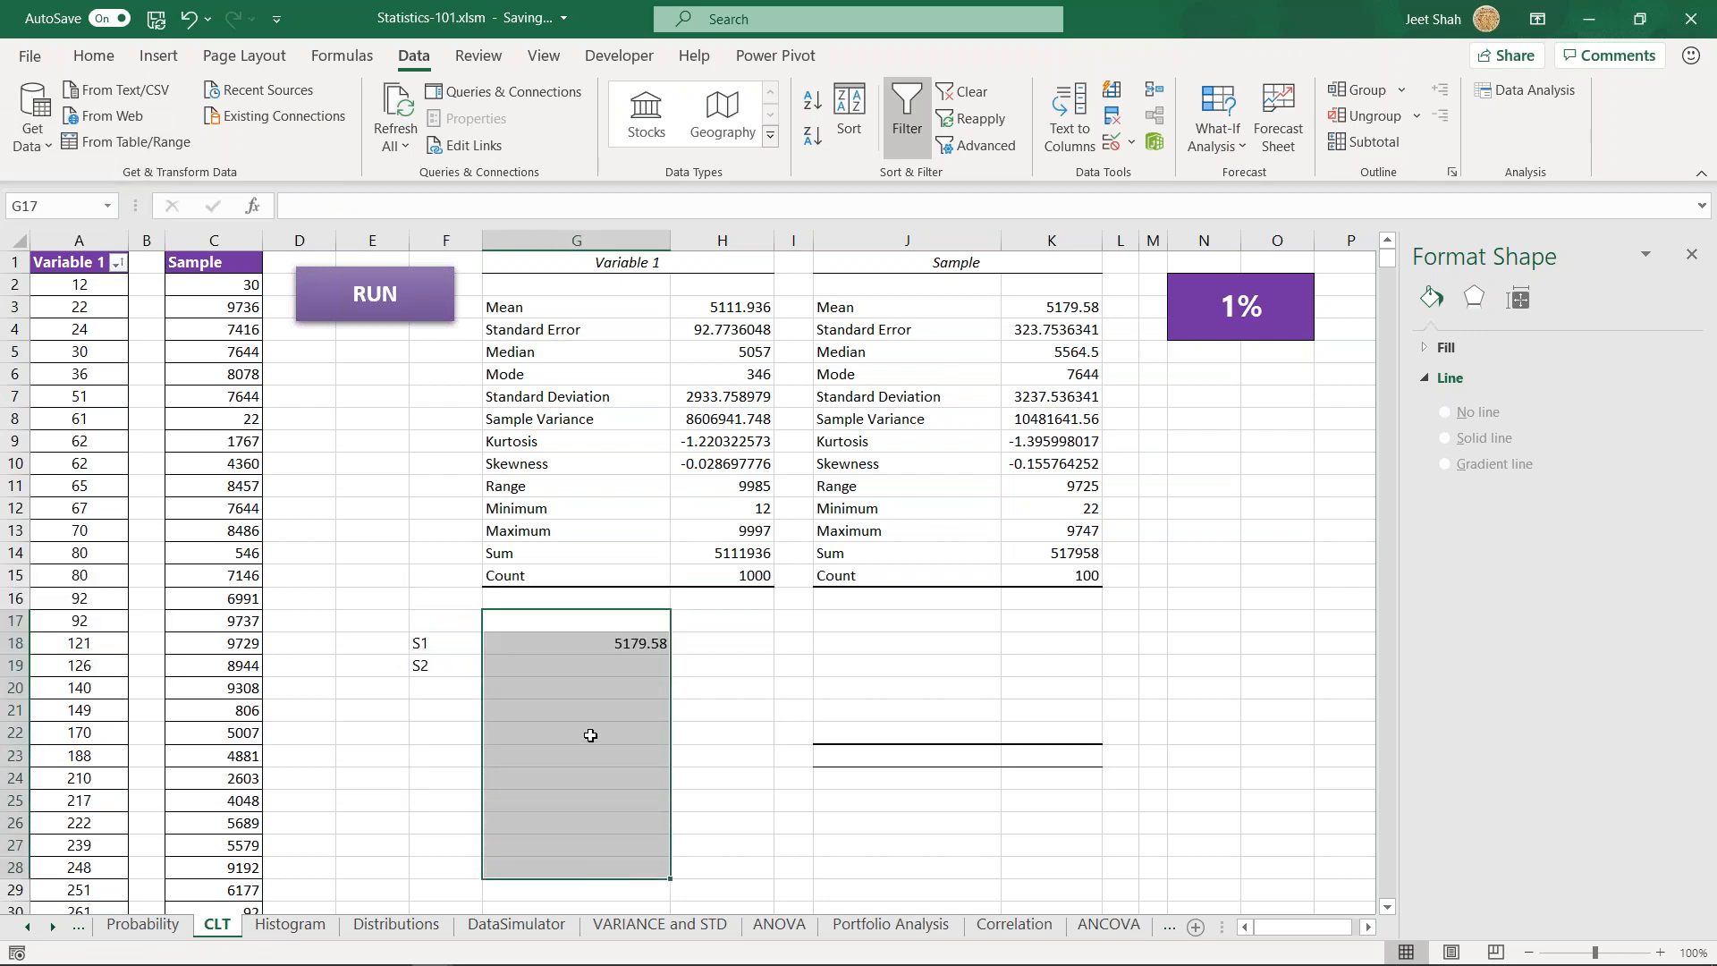
{"action": "left_click", "coordinate": [582, 630]}
{"action": "left_click_drag", "start_coordinate": [582, 652], "coordinate": [572, 845]}
{"action": "left_click", "coordinate": [715, 314]}
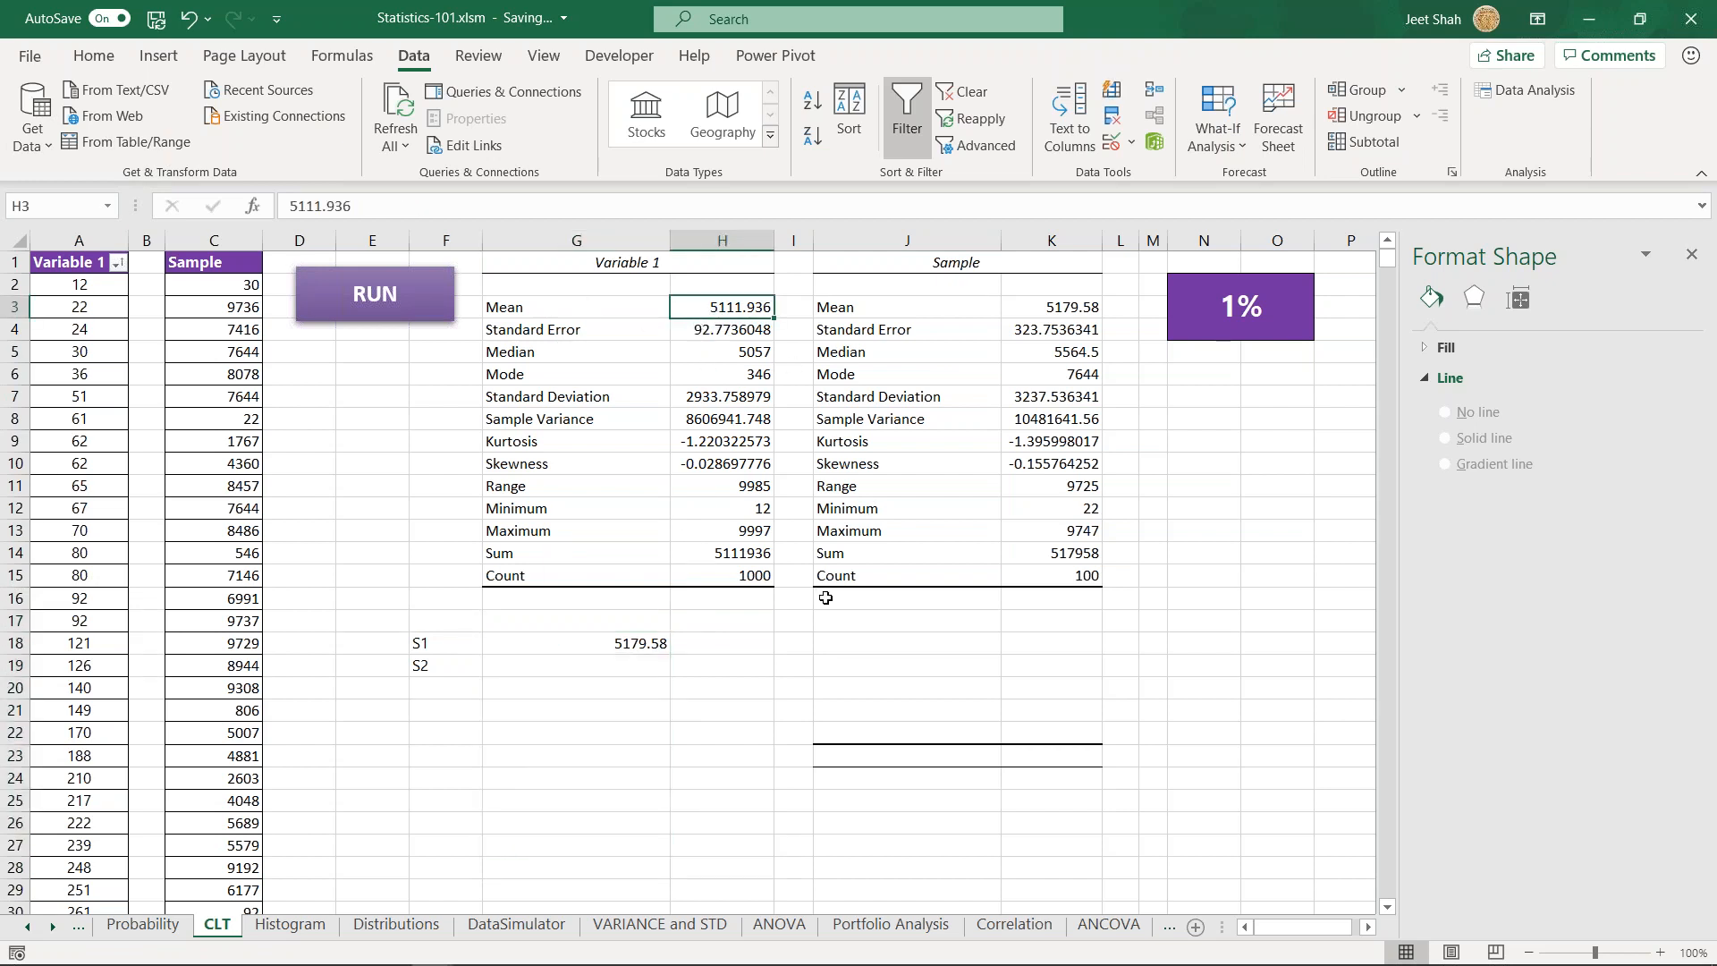
{"action": "left_click", "coordinate": [89, 240]}
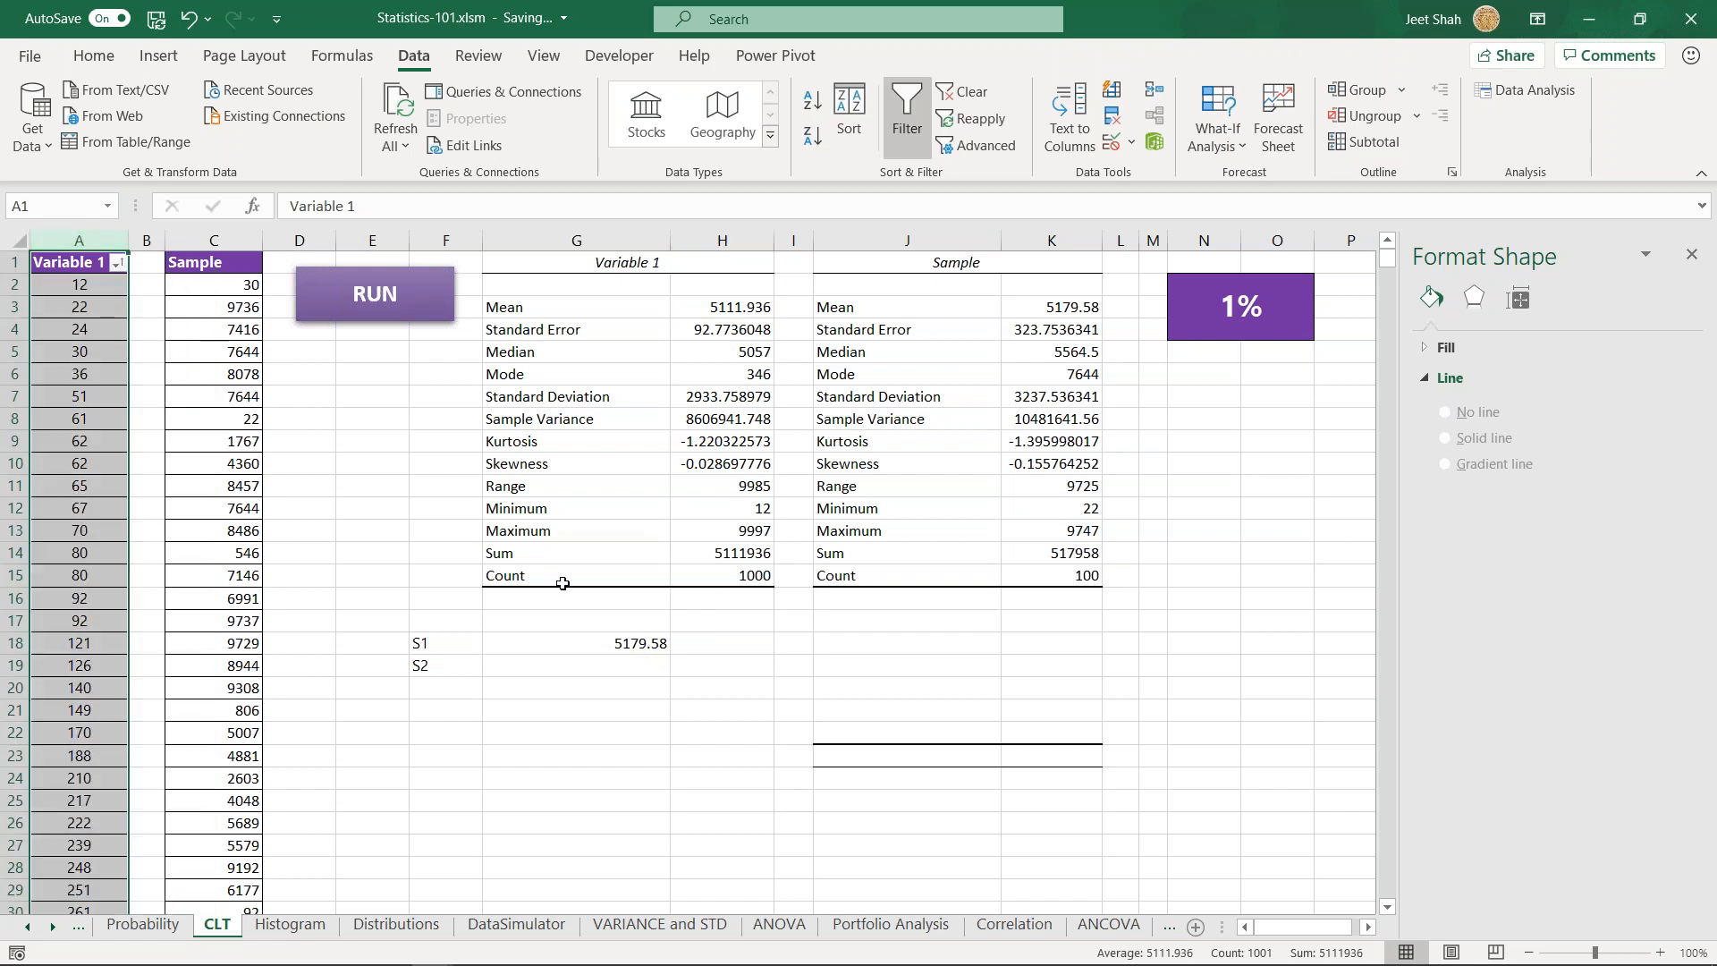
{"action": "left_click", "coordinate": [608, 680]}
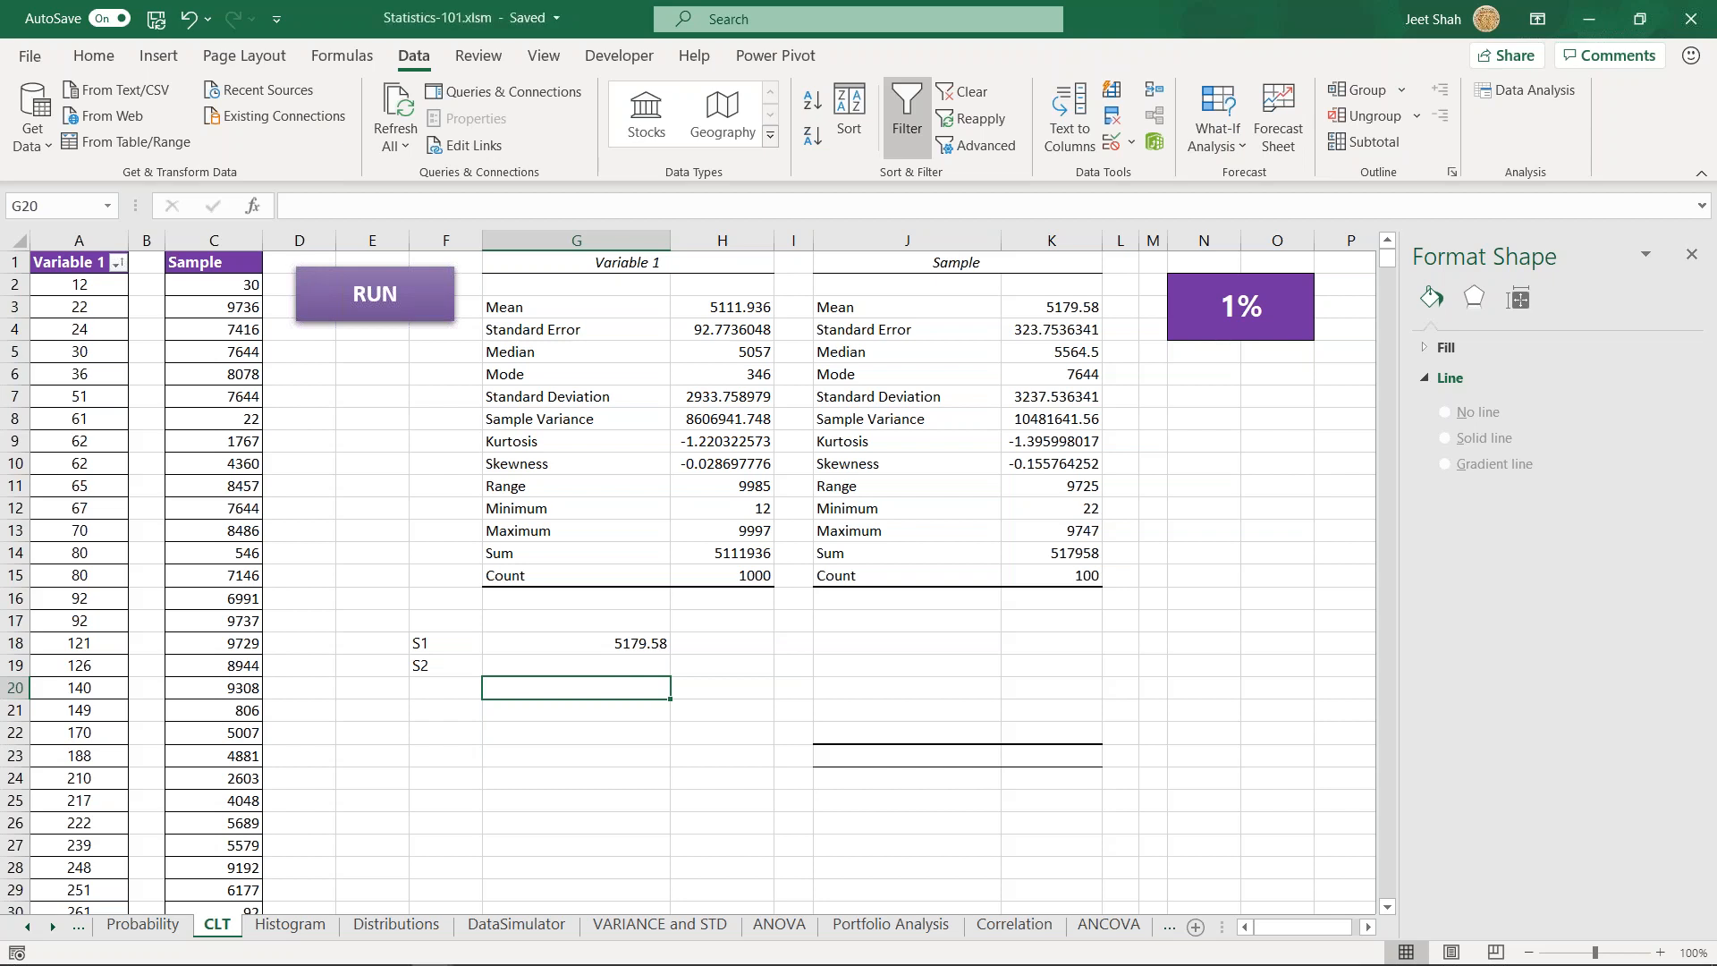
{"action": "left_click", "coordinate": [551, 668]}
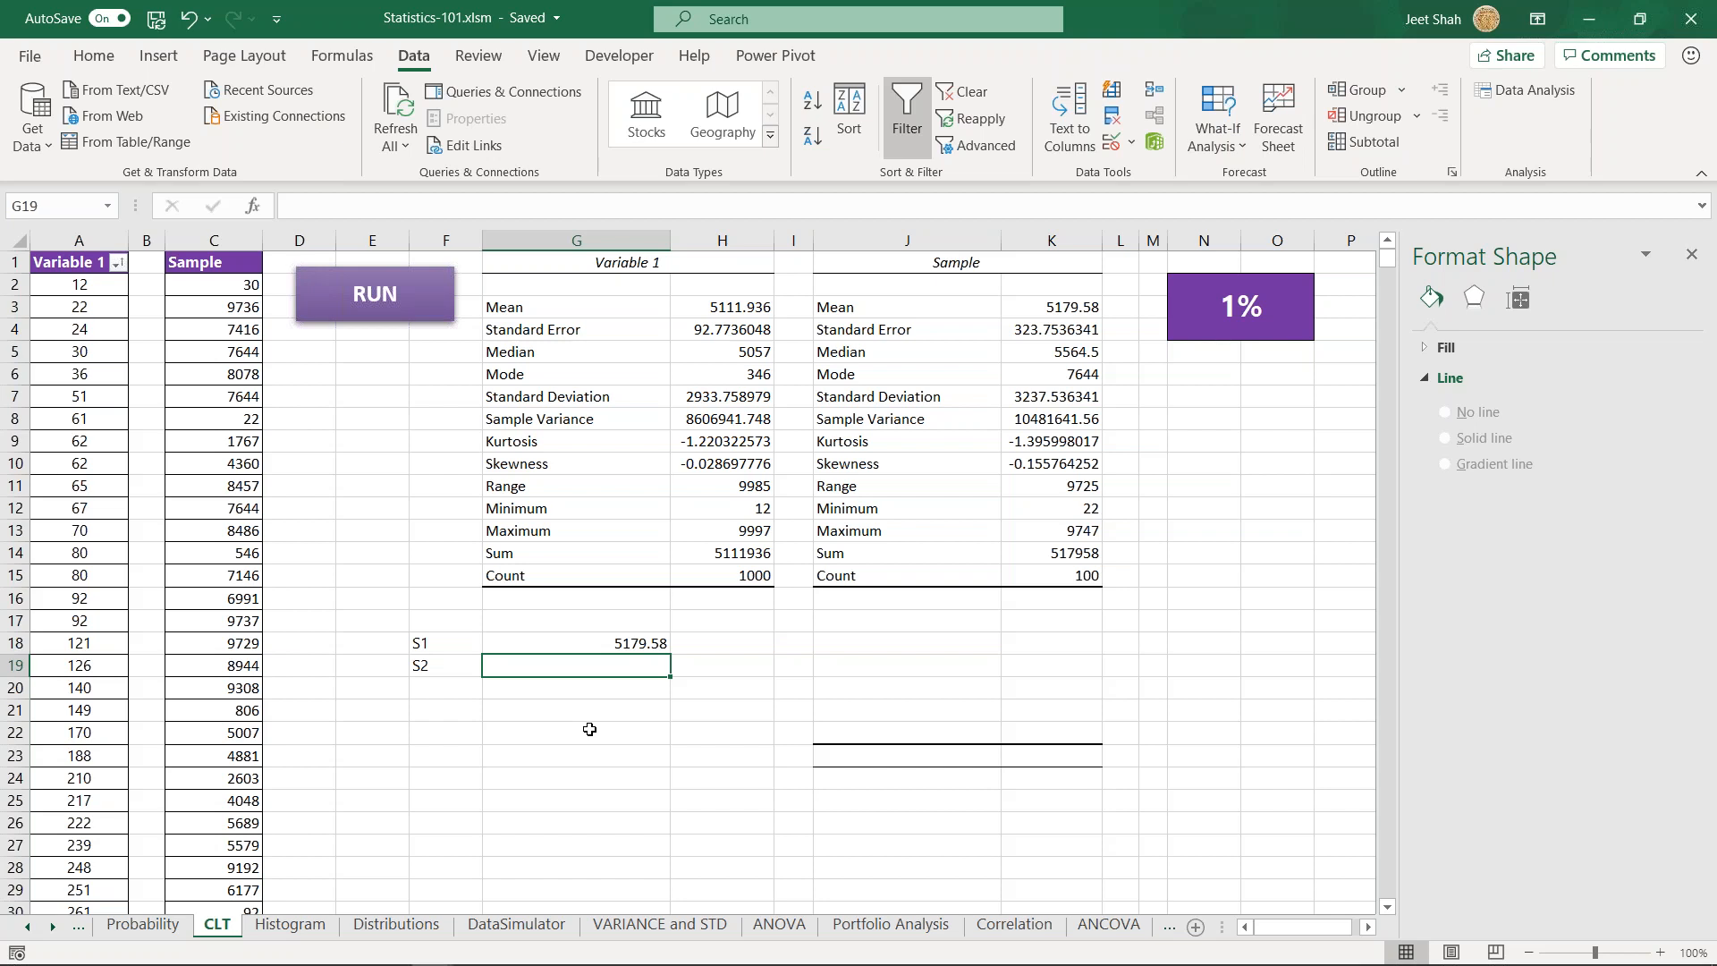
{"action": "left_click", "coordinate": [552, 708]}
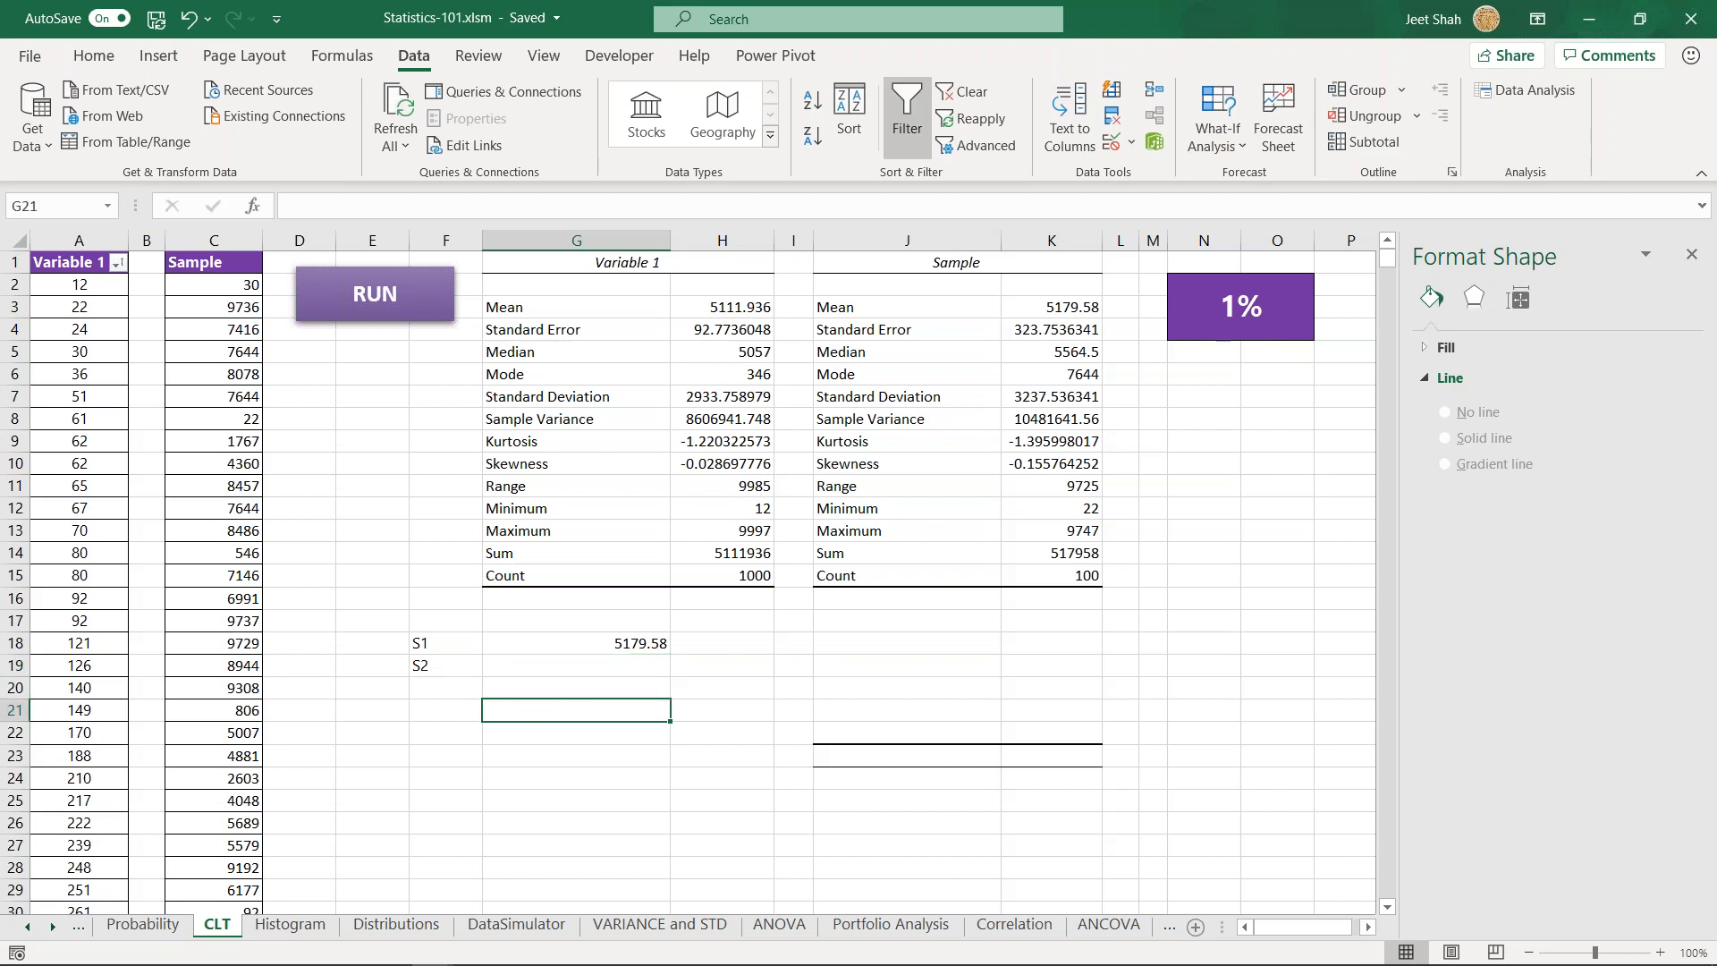
- Switch to the Week-8 Introduction to Statistics PDF and look through pages 14 to 22, from Samples to Binomial Distribution
{"action": "mouse_move", "coordinate": [499, 950]}
{"action": "left_click", "coordinate": [680, 950]}
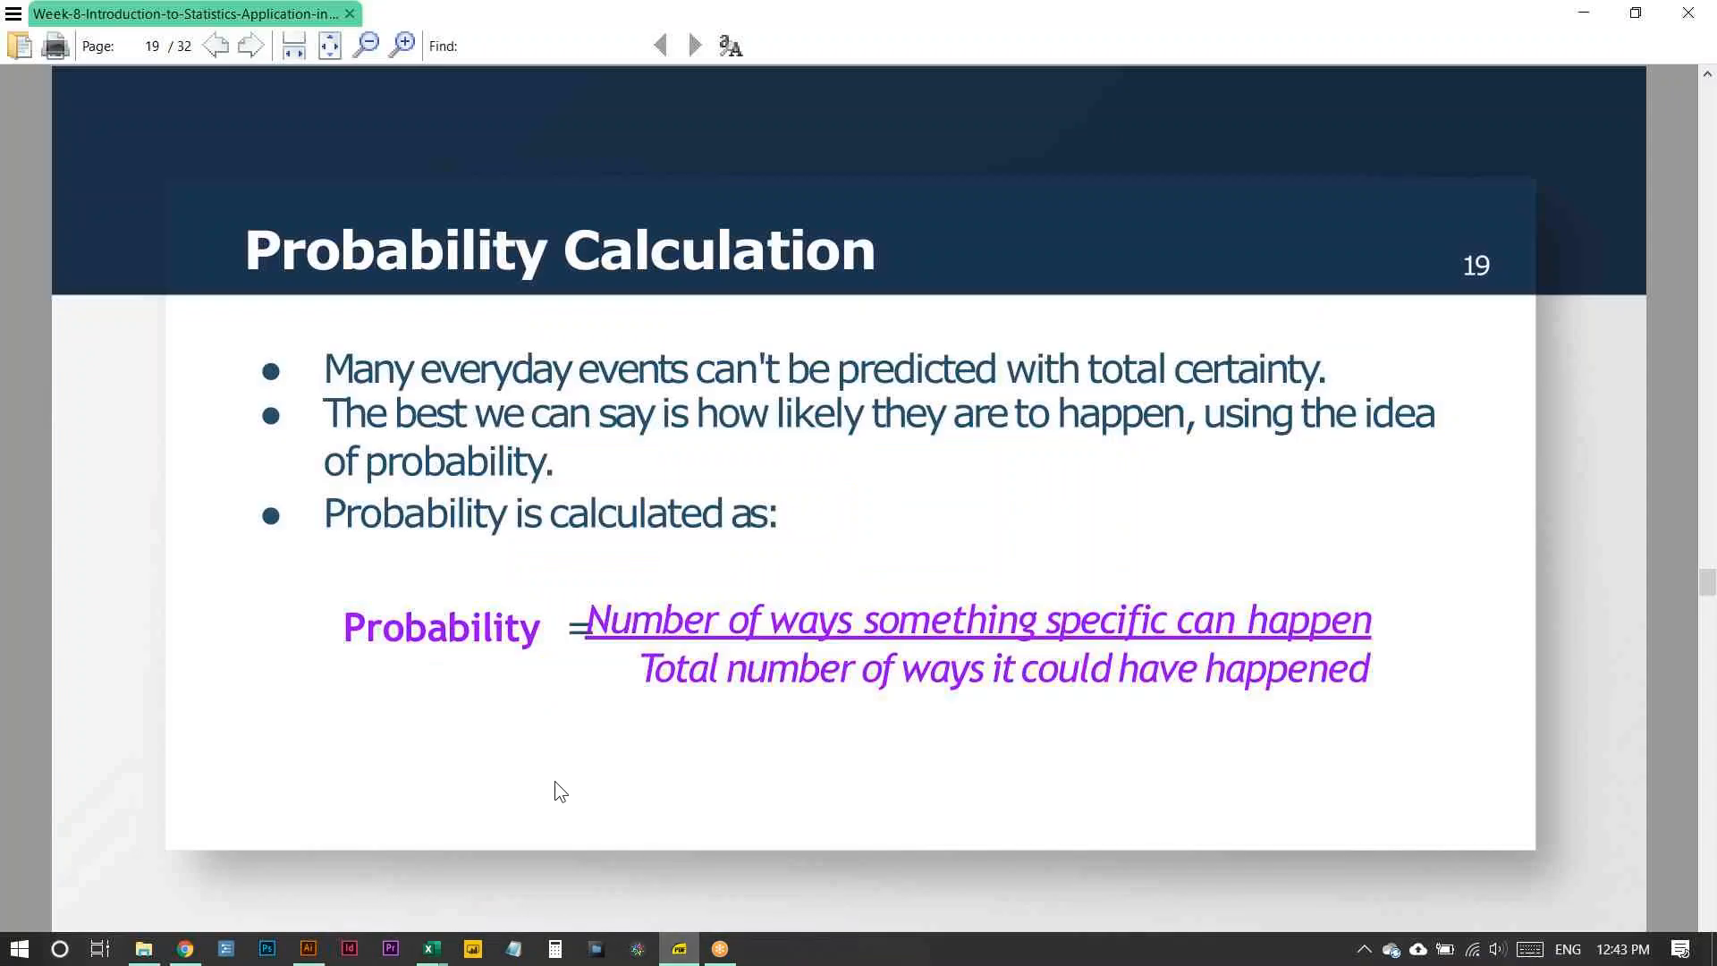
{"action": "key", "text": "Page_Up"}
{"action": "key", "text": "Page_Up"}
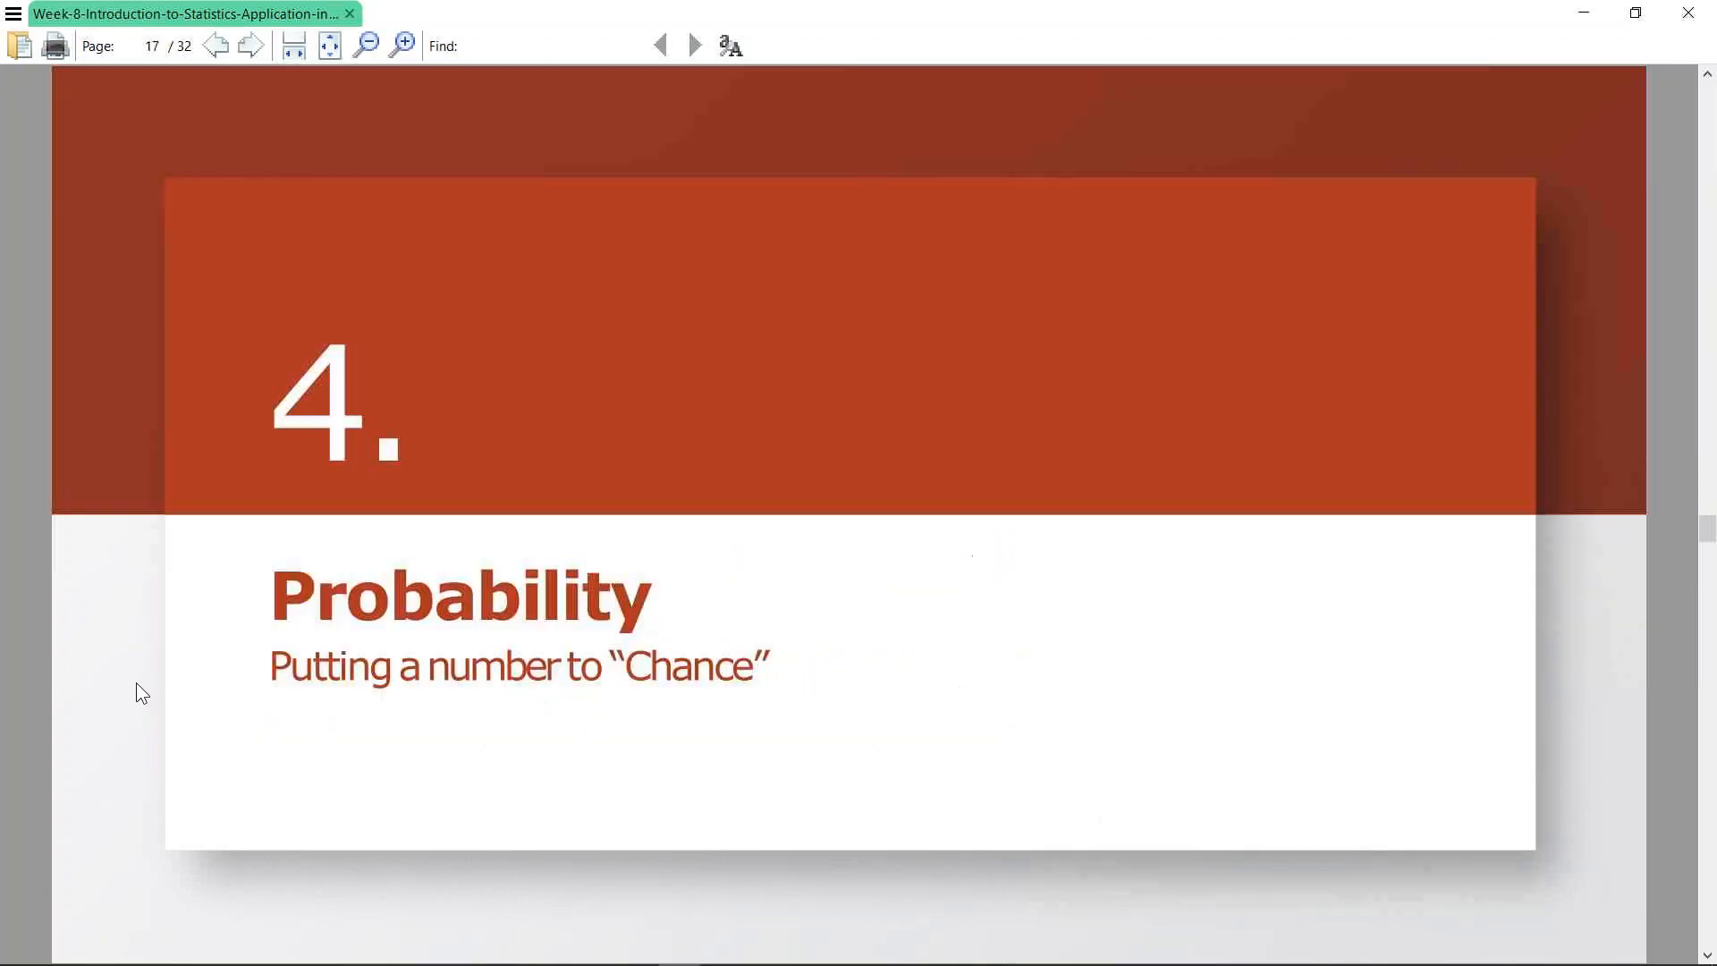
{"action": "key", "text": "Page_Up"}
{"action": "key", "text": "Page_Up"}
{"action": "key", "text": "Page_Up"}
{"action": "key", "text": "Page_Up"}
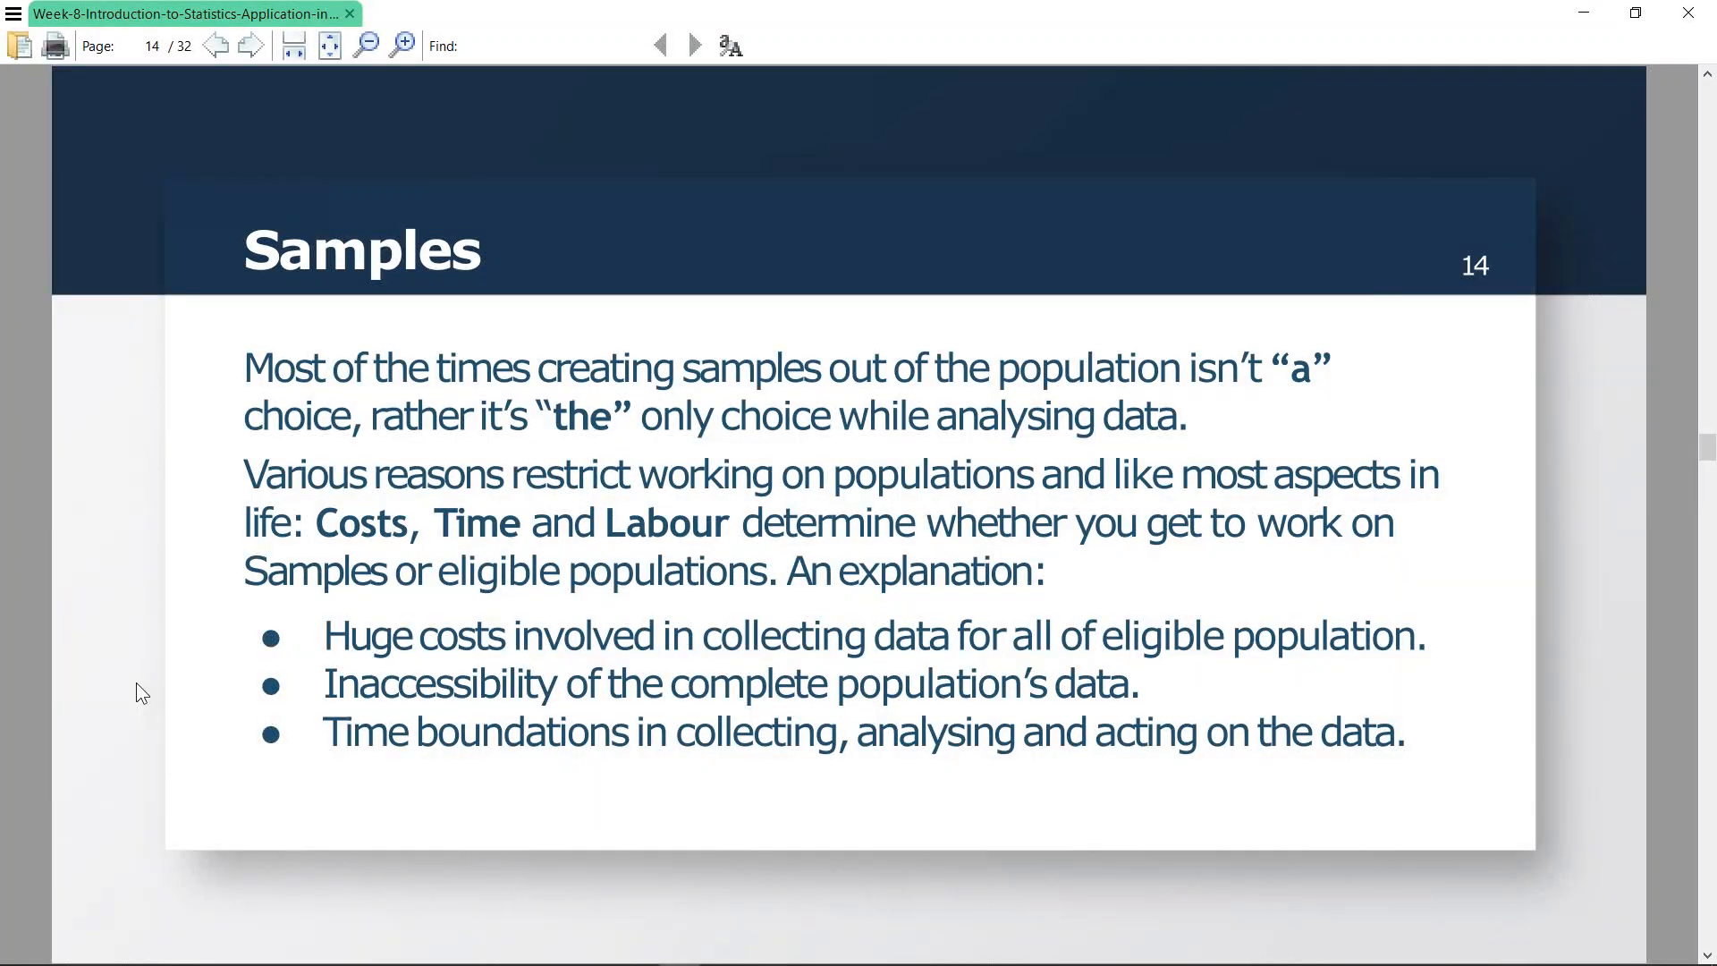
{"action": "key", "text": "Page_Down"}
{"action": "key", "text": "Page_Down"}
{"action": "key", "text": "Page_Down"}
{"action": "key", "text": "Page_Down"}
{"action": "key", "text": "Page_Down"}
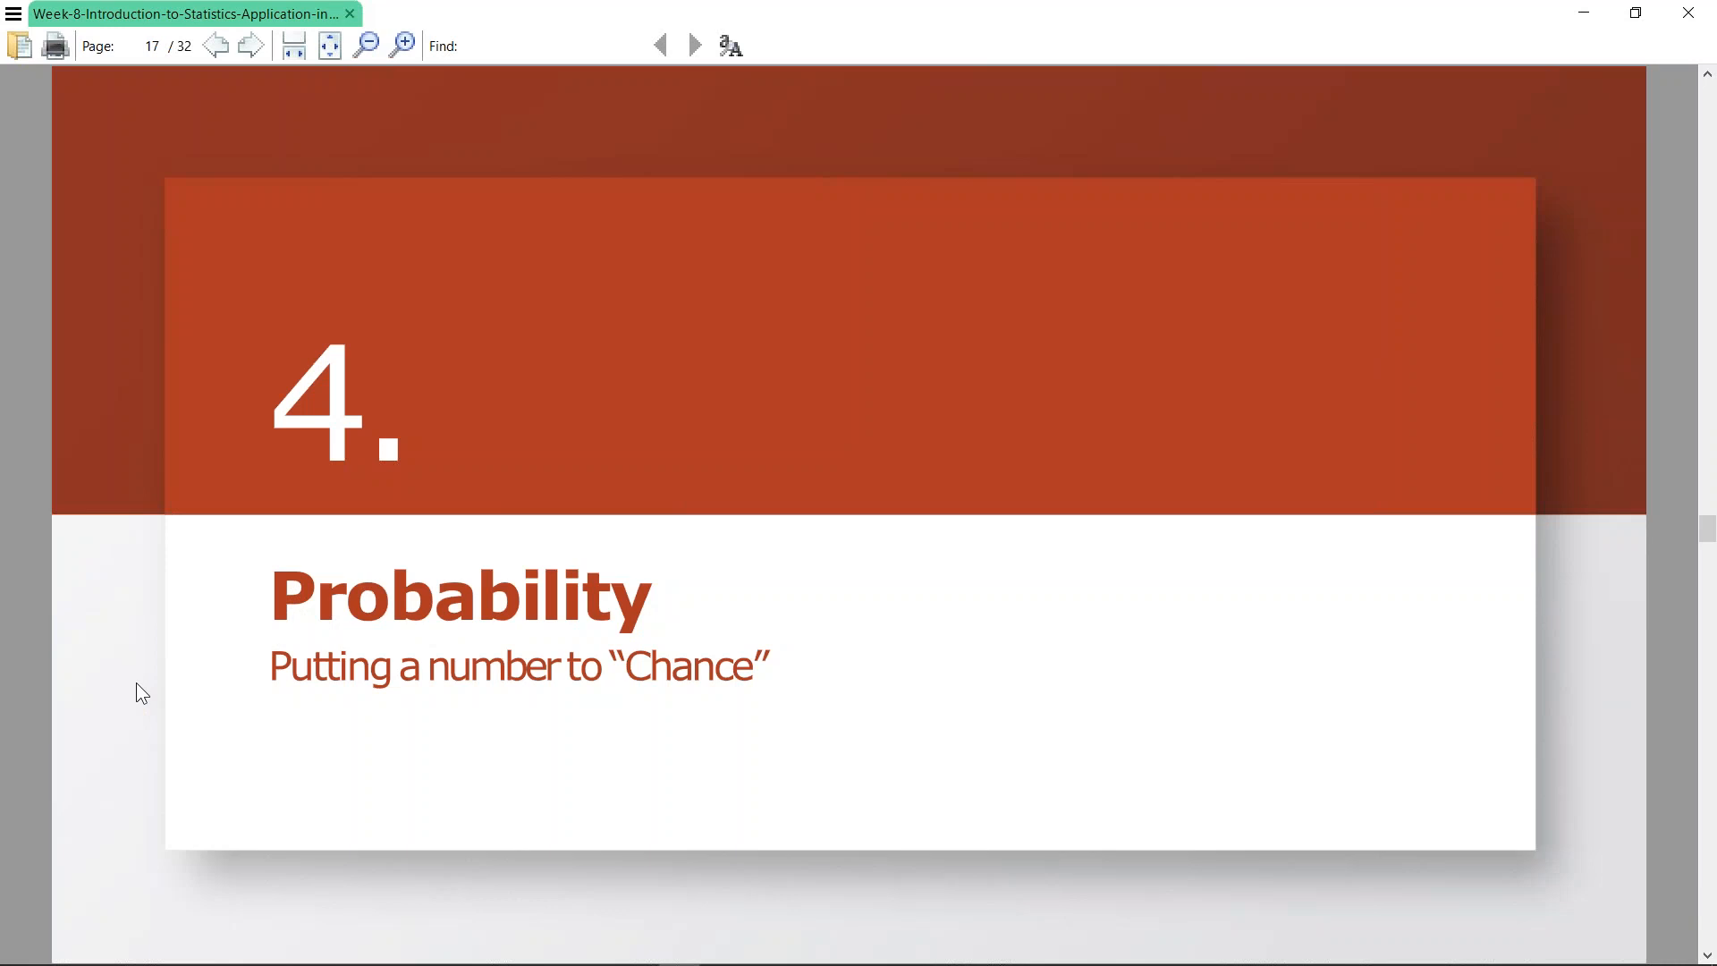
{"action": "key", "text": "Page_Down"}
{"action": "key", "text": "Page_Up"}
{"action": "key", "text": "Page_Down"}
{"action": "key", "text": "Page_Down"}
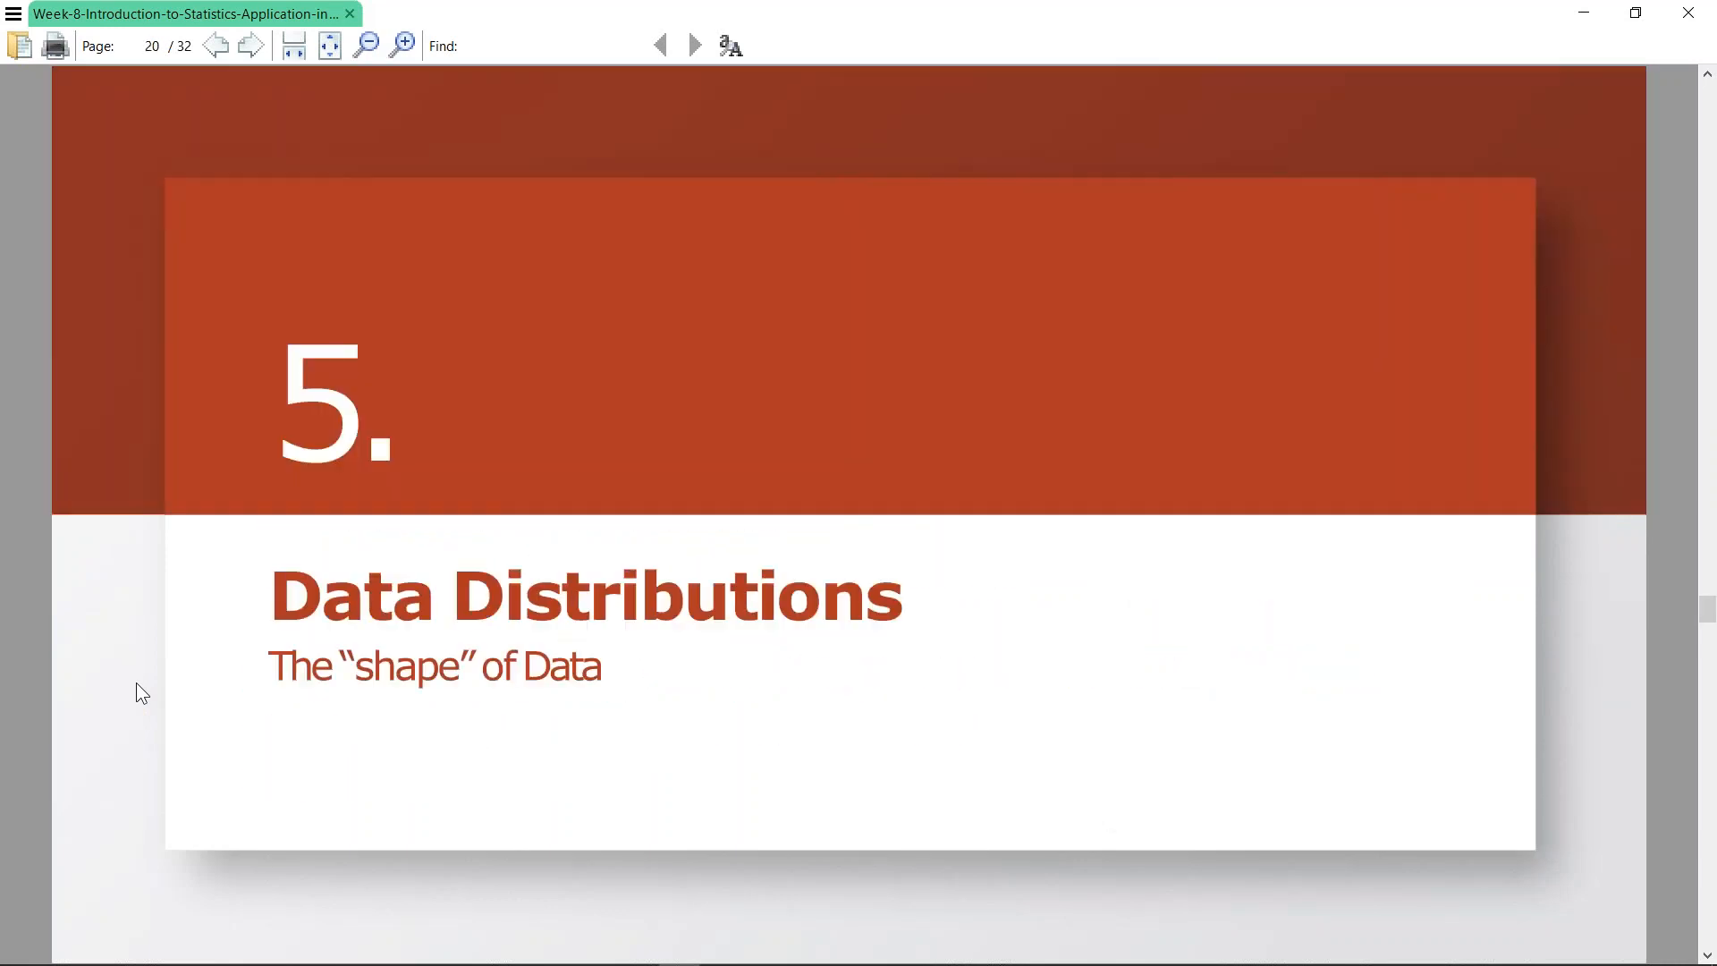
{"action": "key", "text": "Page_Down"}
{"action": "key", "text": "Page_Down"}
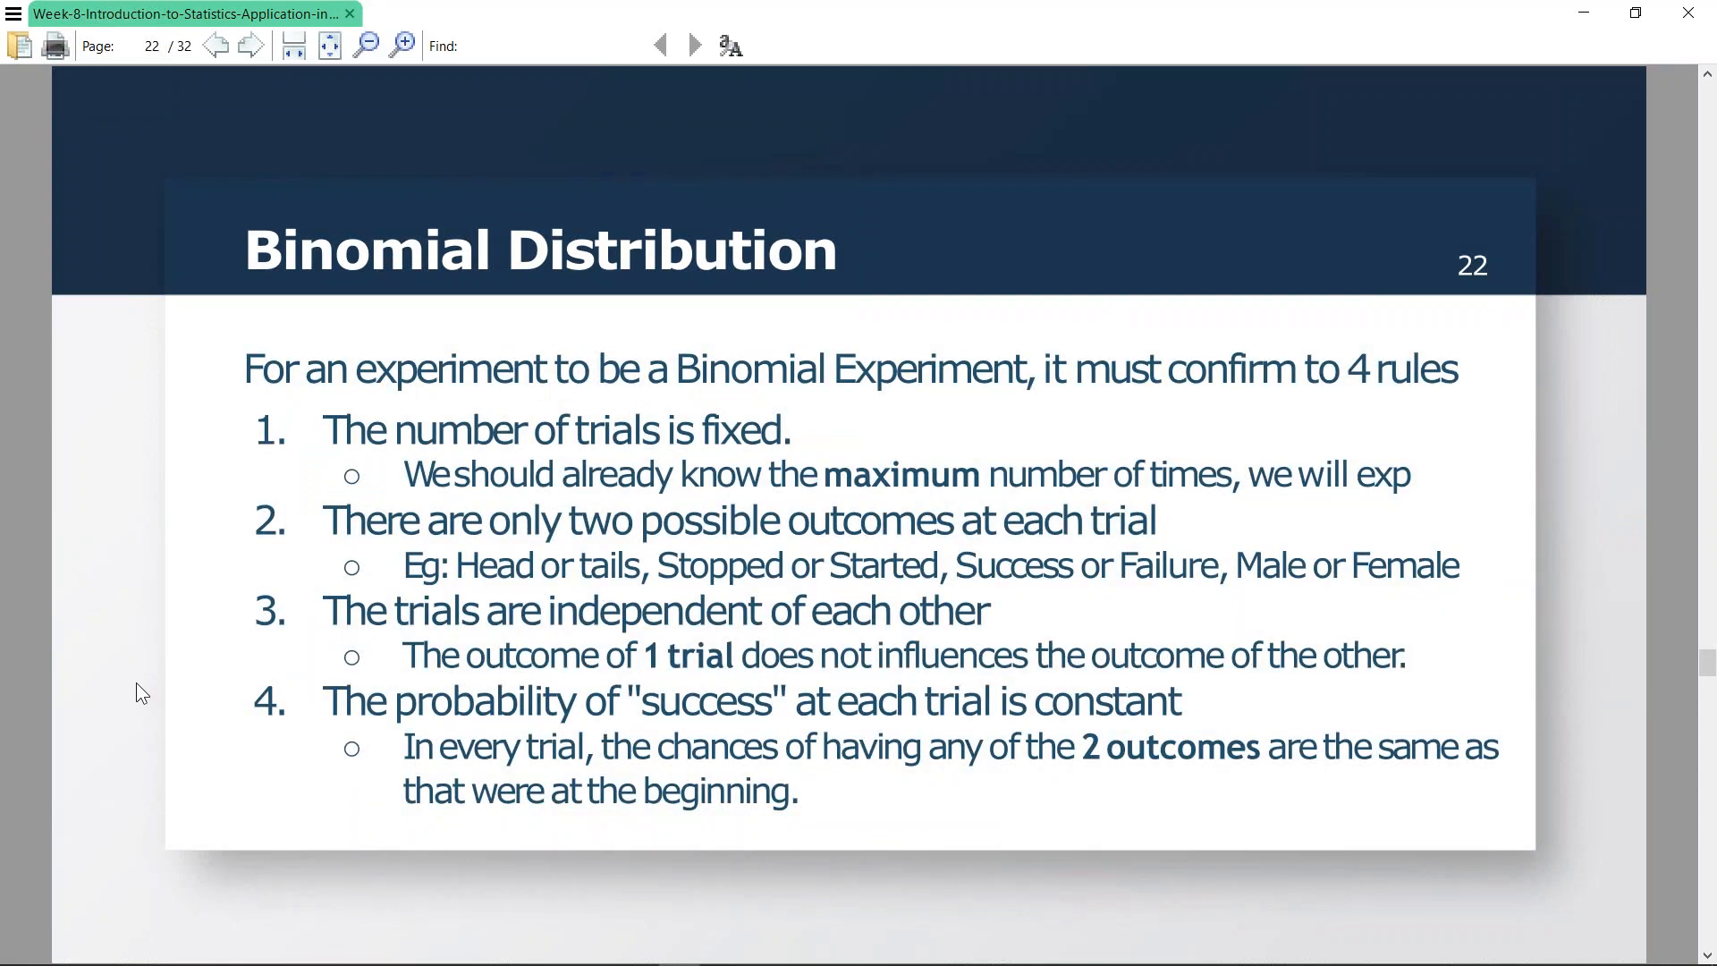
- Return to the Statistics-101 workbook in Excel and review the Variable 1 statistics labels in G4:G14 and the S1 and S2 list area
{"action": "key", "text": "alt+Tab"}
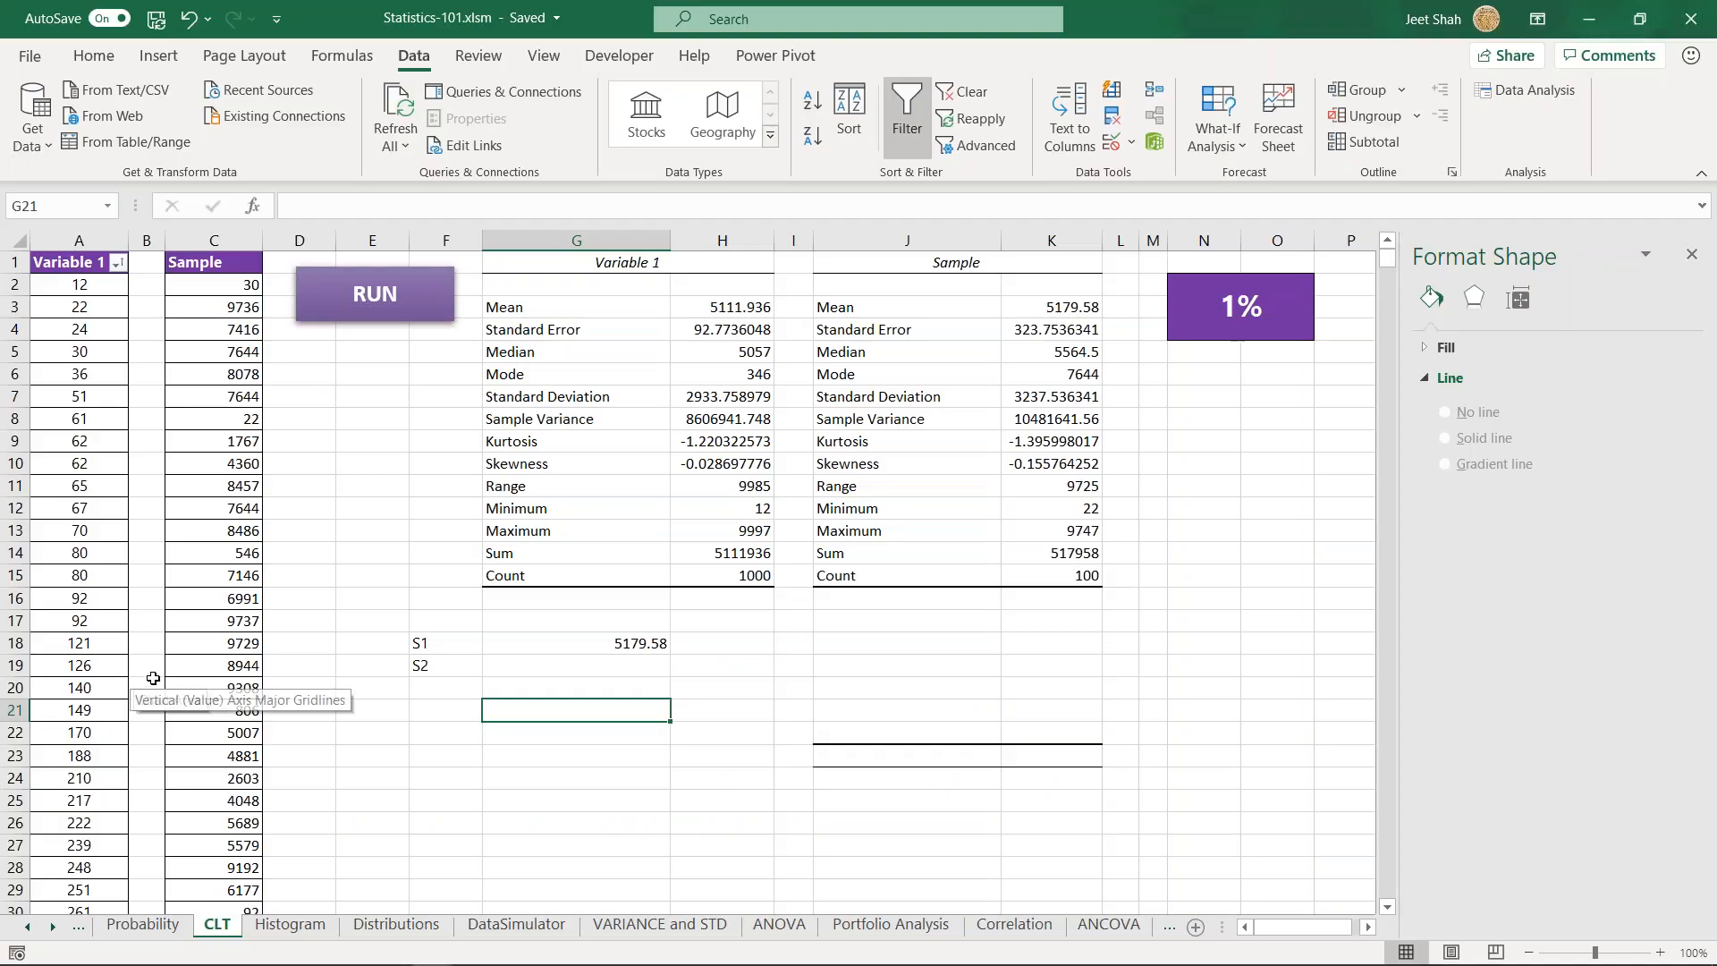
{"action": "left_click", "coordinate": [521, 667]}
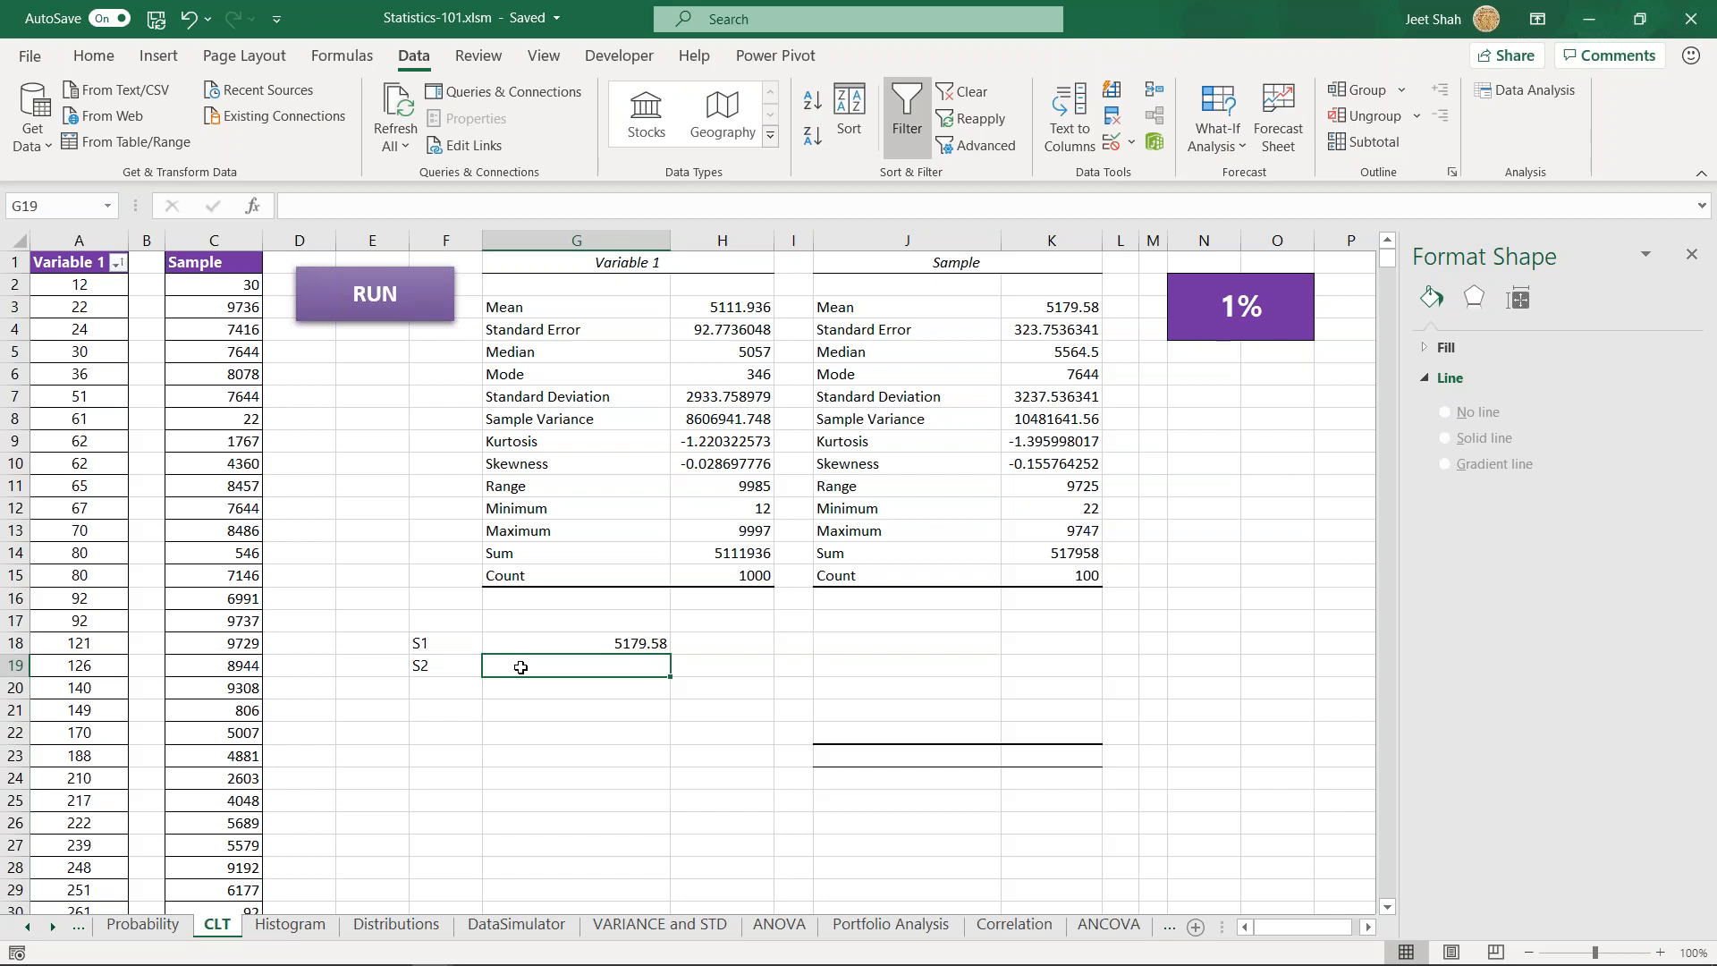
{"action": "left_click_drag", "start_coordinate": [536, 329], "coordinate": [540, 593]}
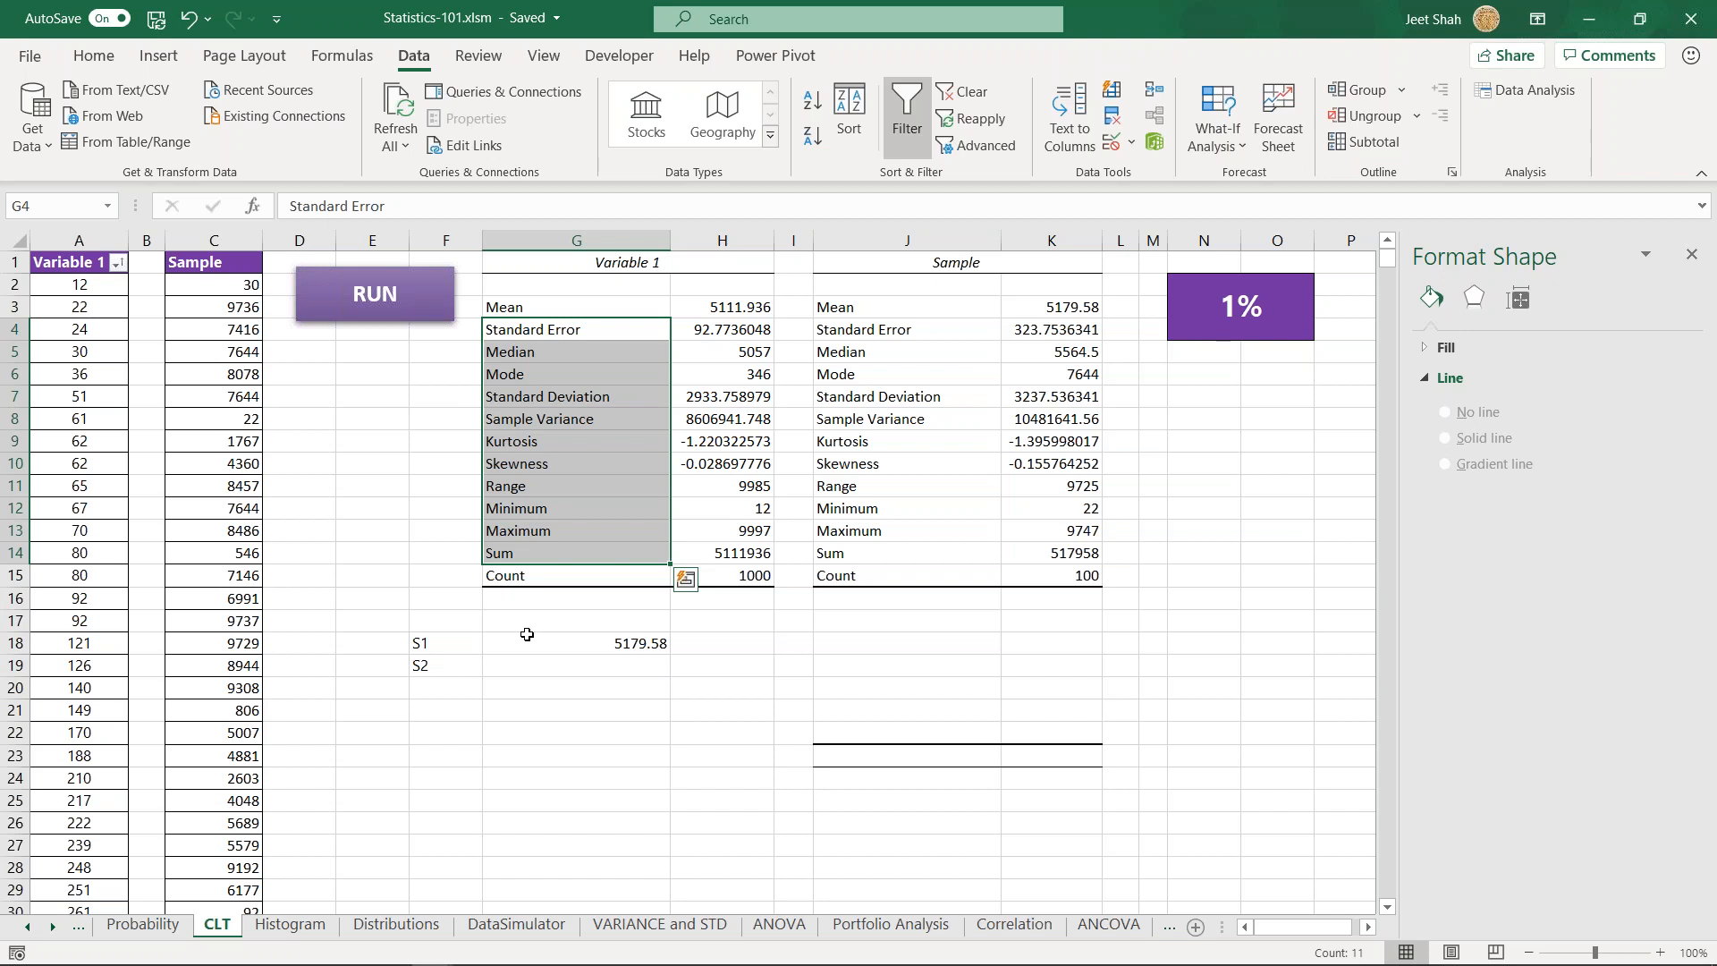
{"action": "key", "text": "Return"}
{"action": "key", "text": "Return"}
{"action": "key", "text": "Return"}
{"action": "key", "text": "Return"}
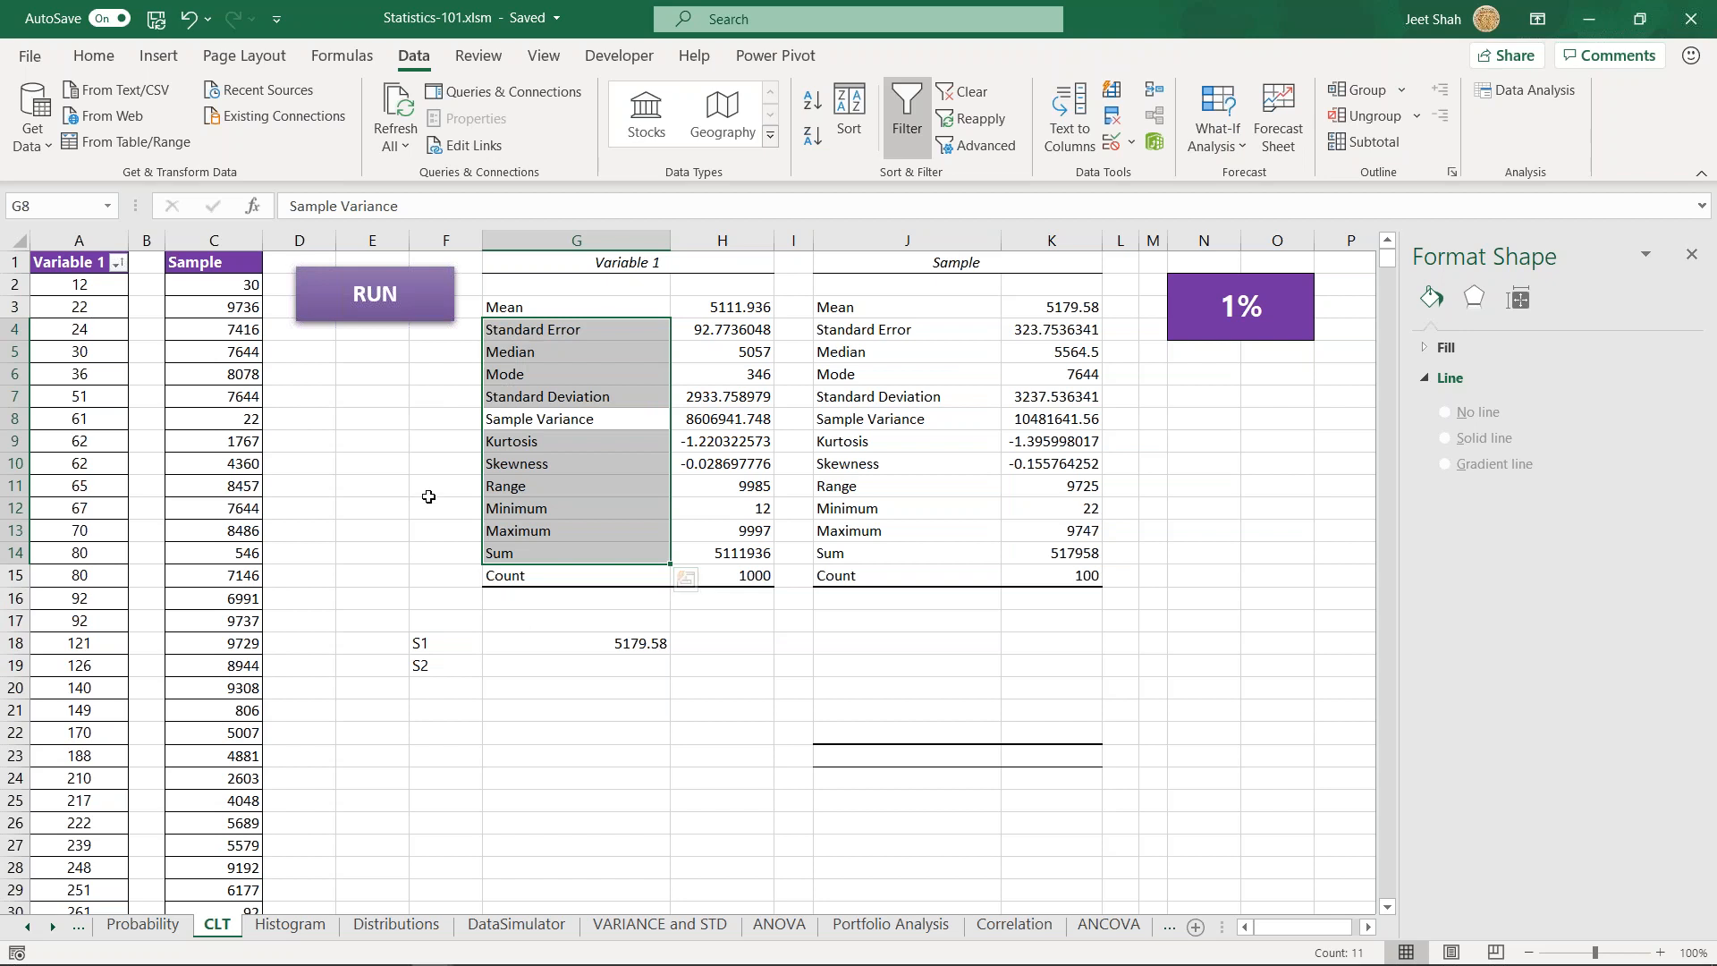
{"action": "left_click", "coordinate": [443, 503]}
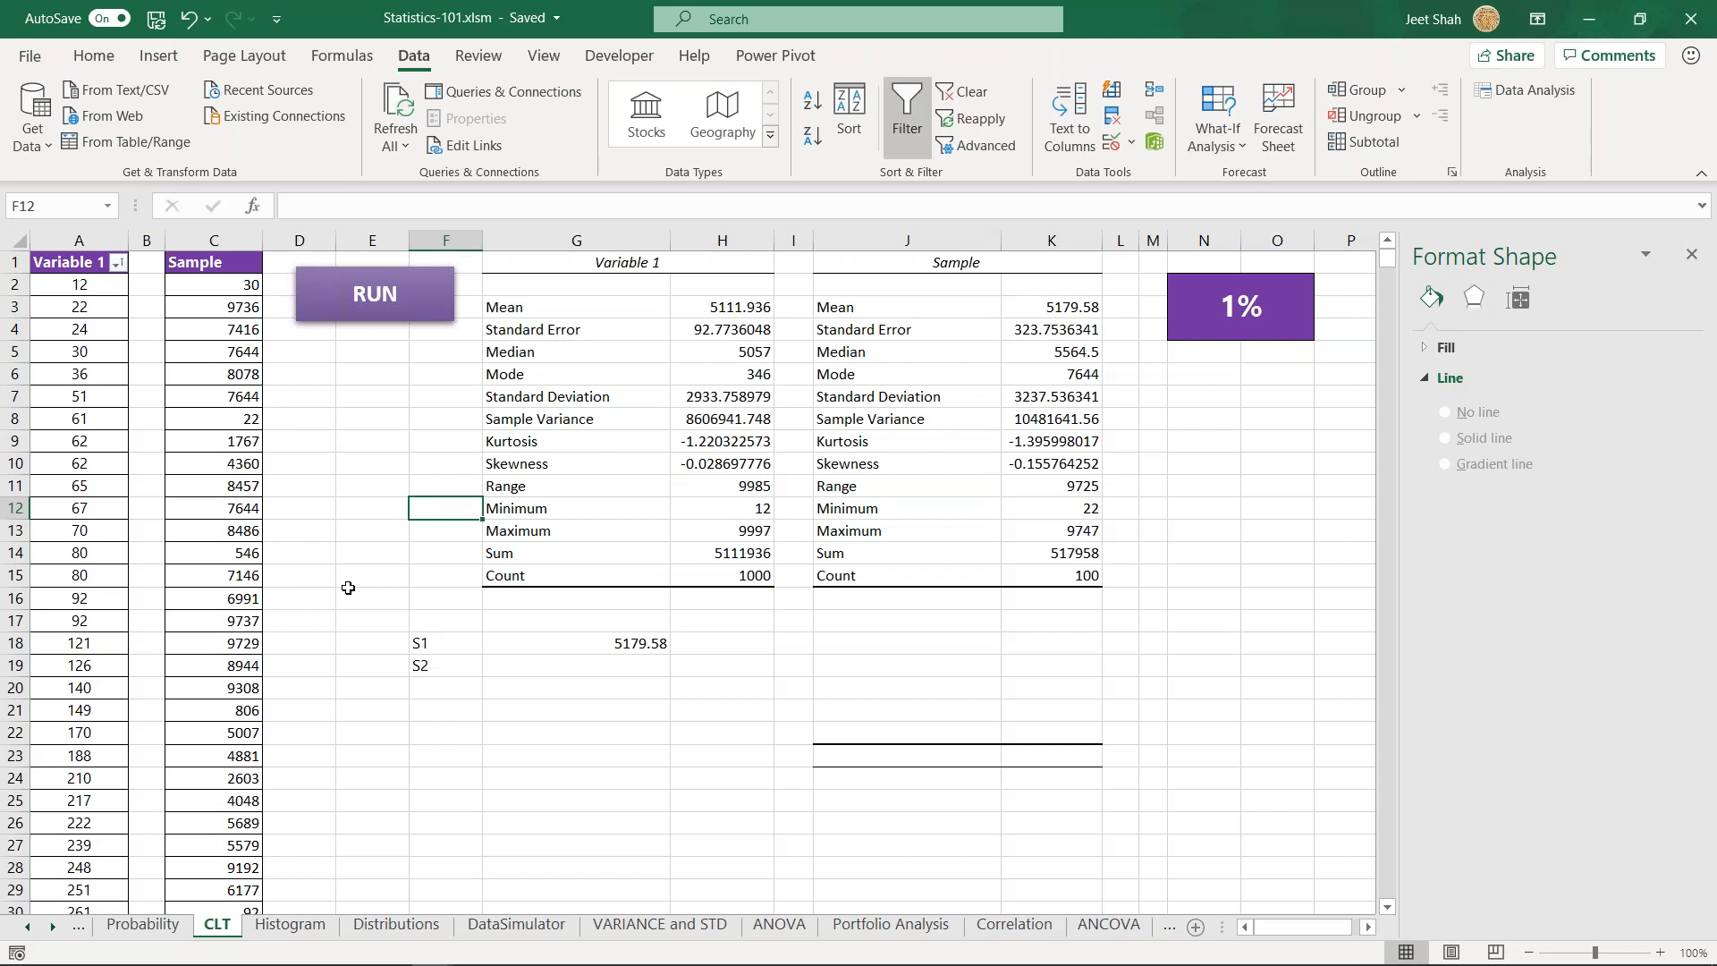
{"action": "left_click", "coordinate": [468, 629]}
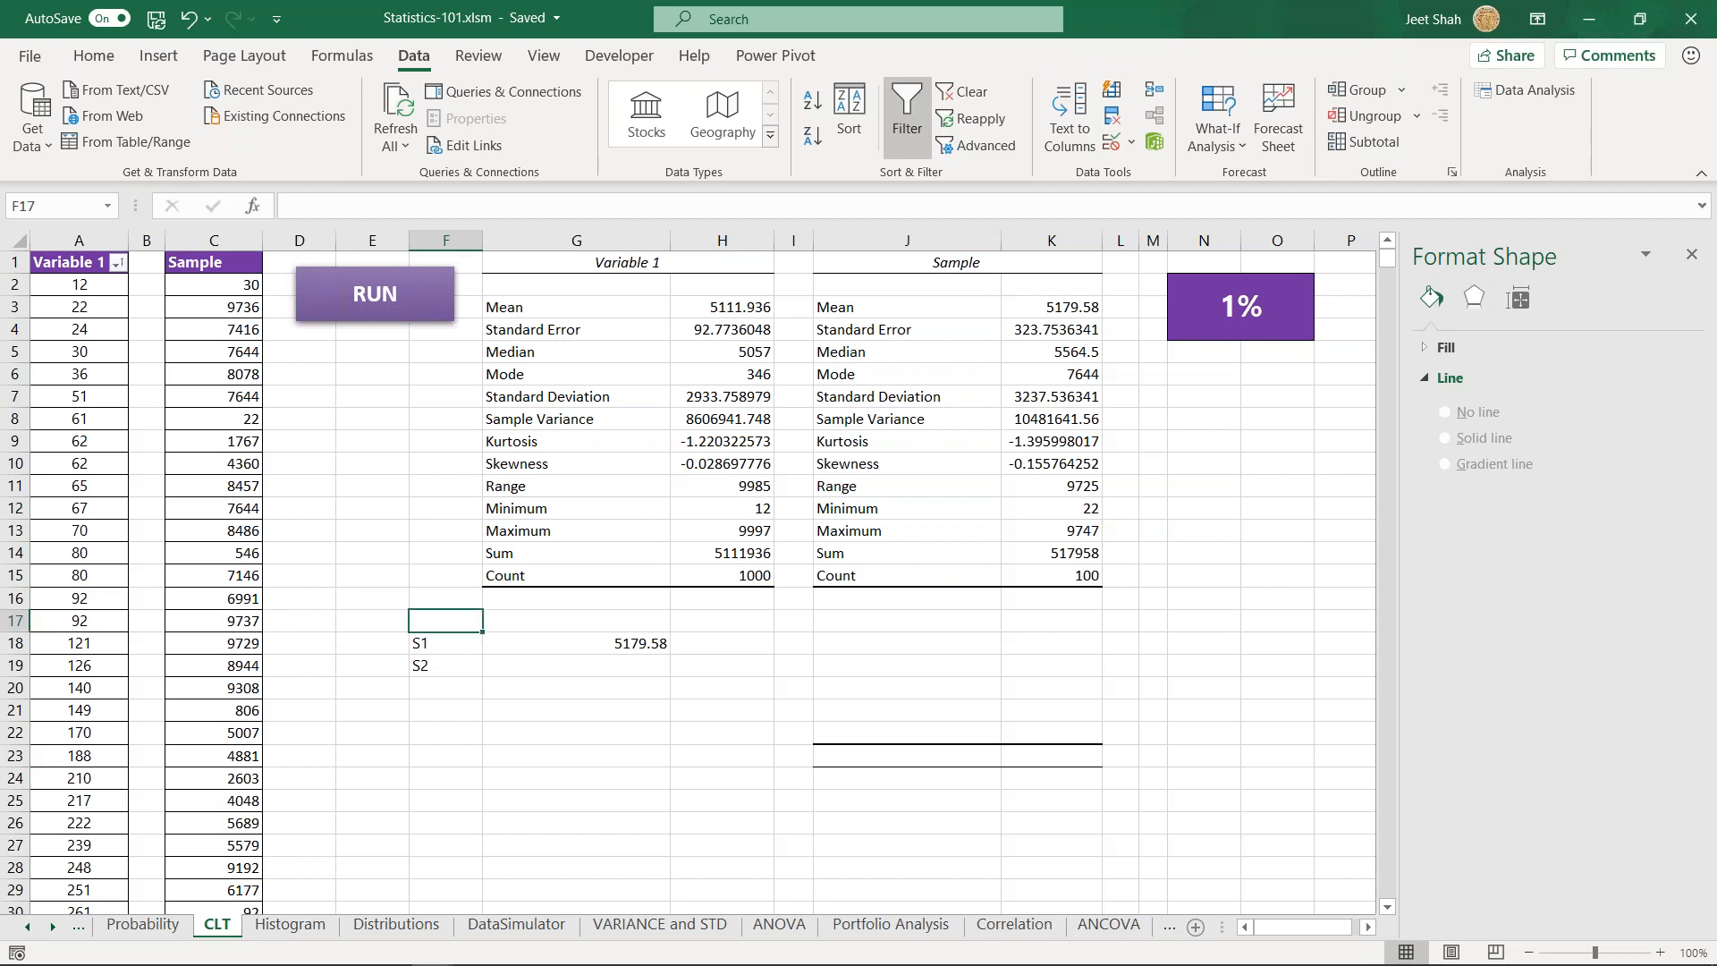
- Switch back to the Week-8 PDF and go to page 26, "What does it say?", on the Central Limit theorem
{"action": "key", "text": "alt+Tab"}
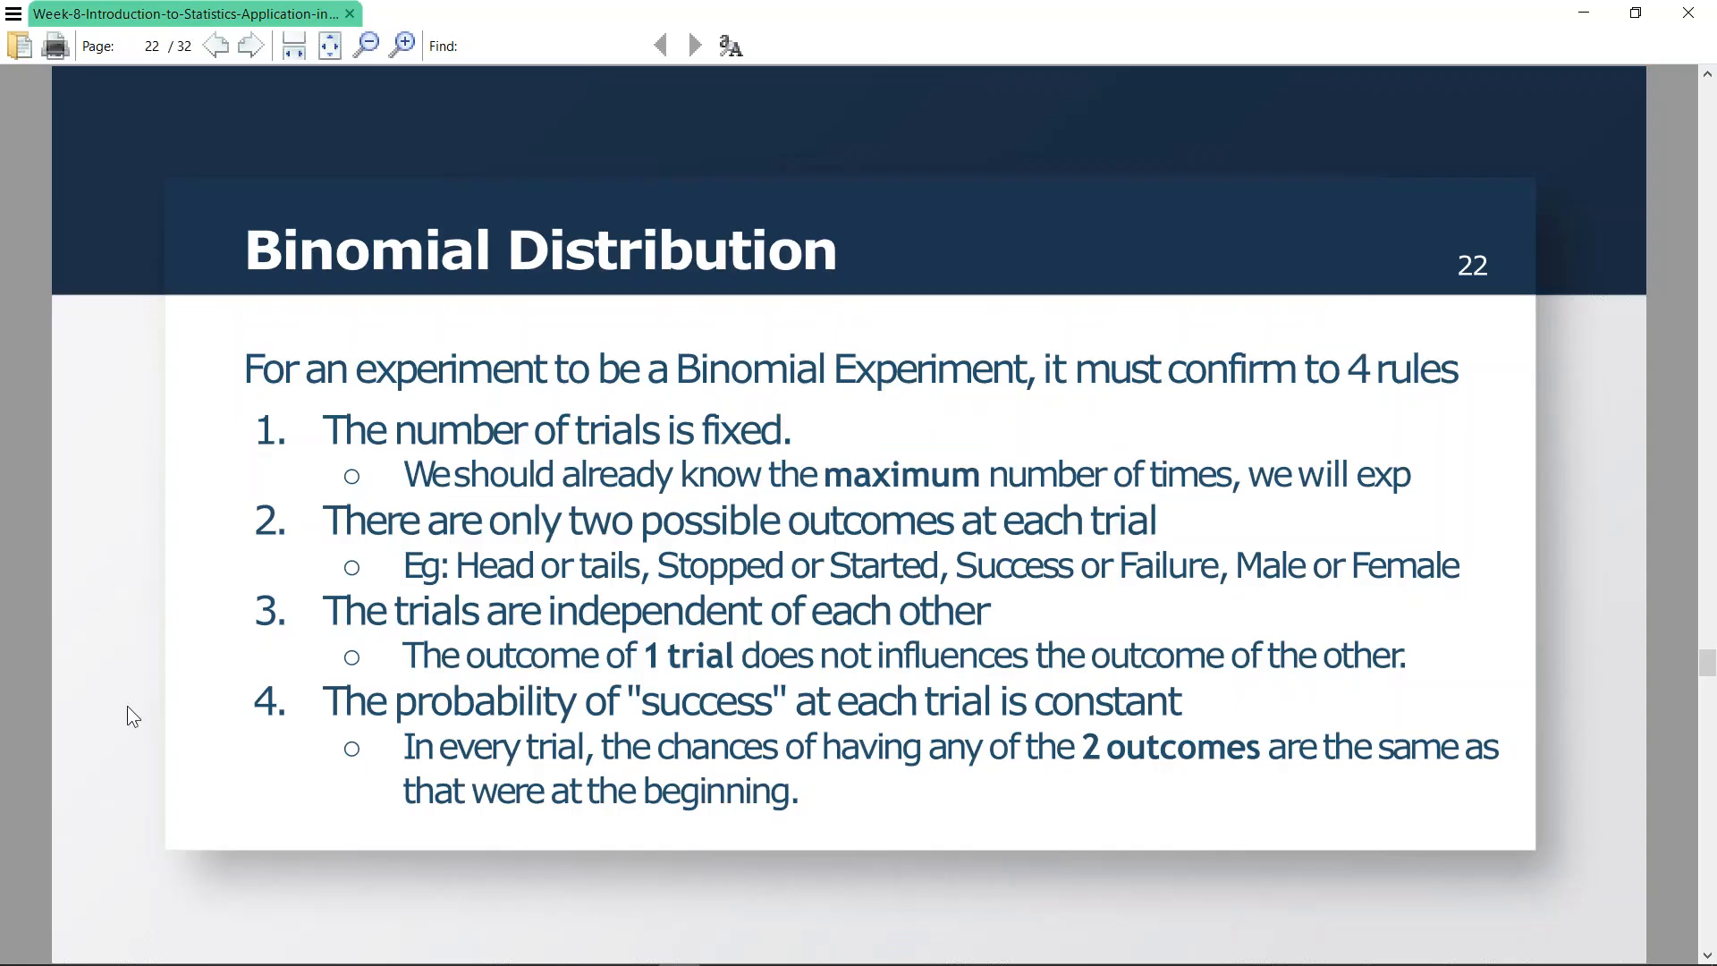
{"action": "key", "text": "Page_Down"}
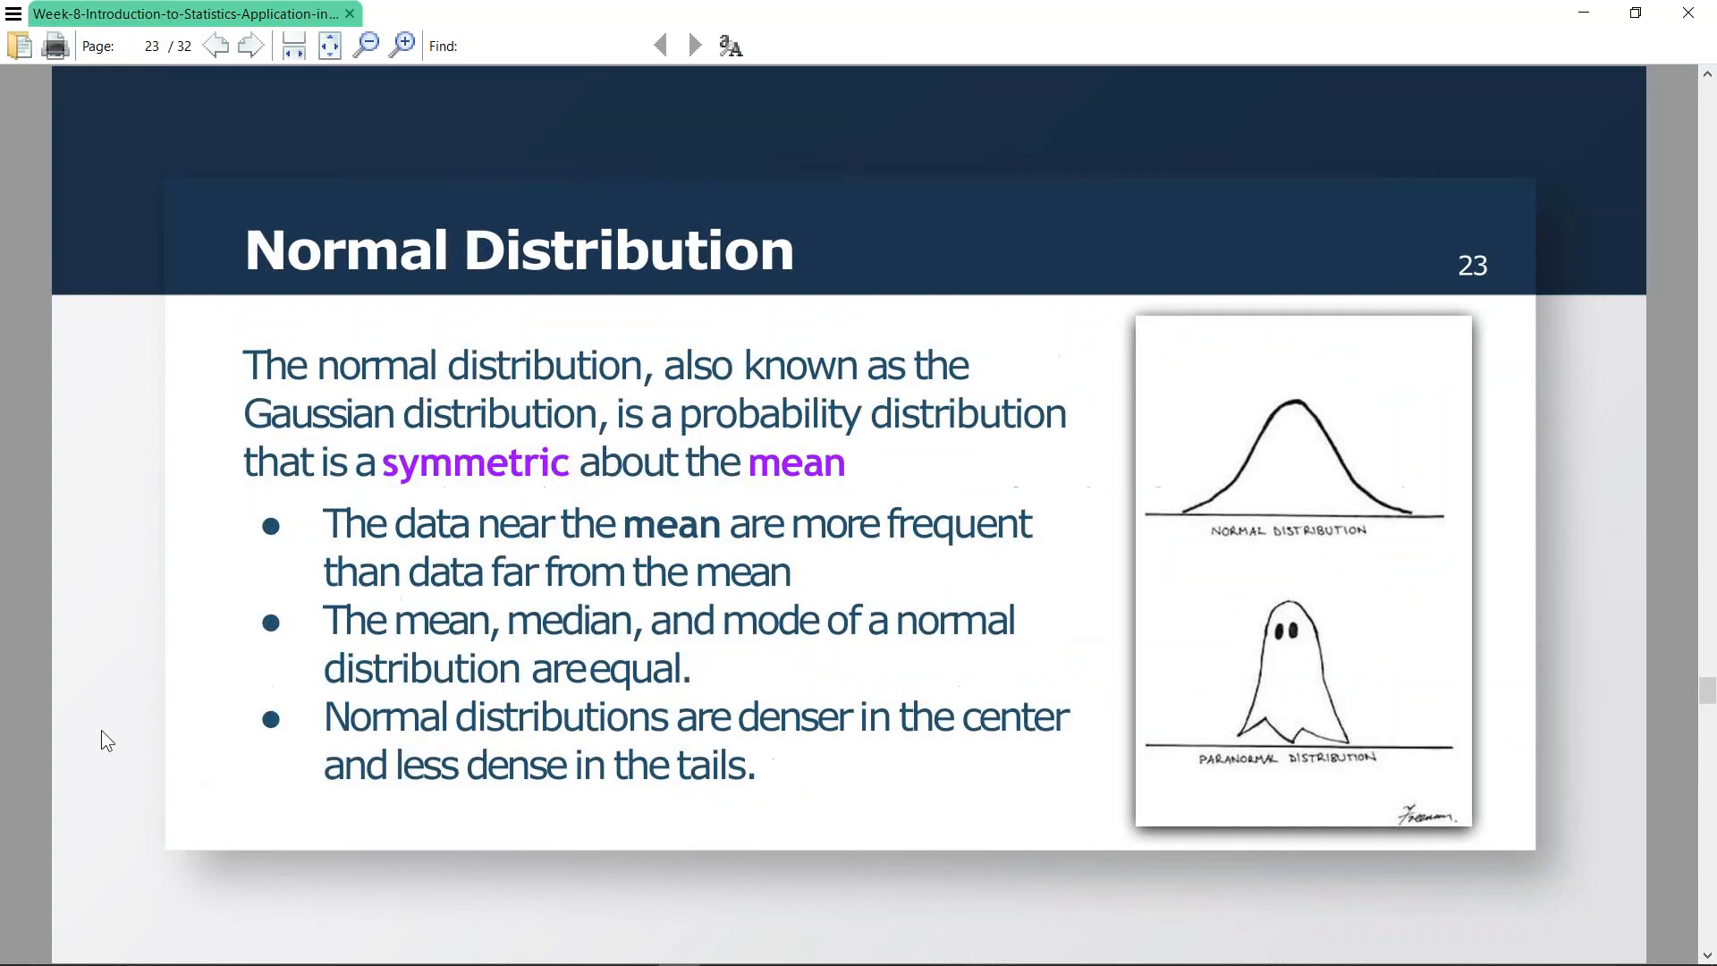
{"action": "key", "text": "Page_Down"}
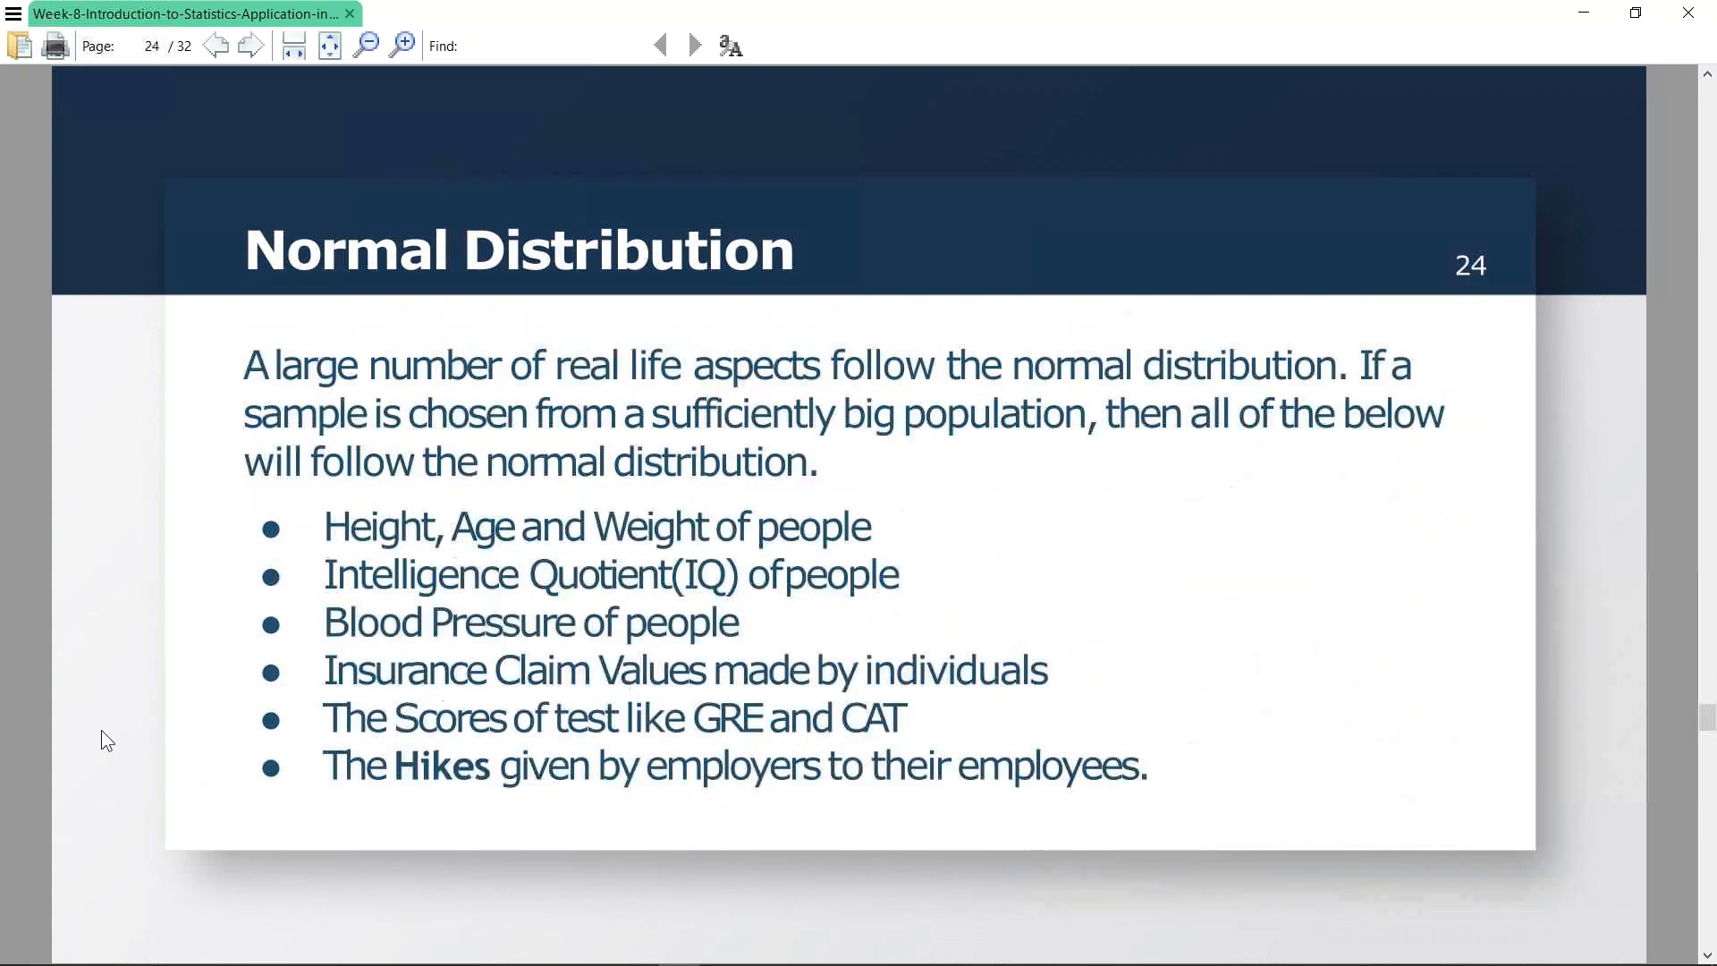
{"action": "key", "text": "Page_Down"}
{"action": "key", "text": "Page_Down"}
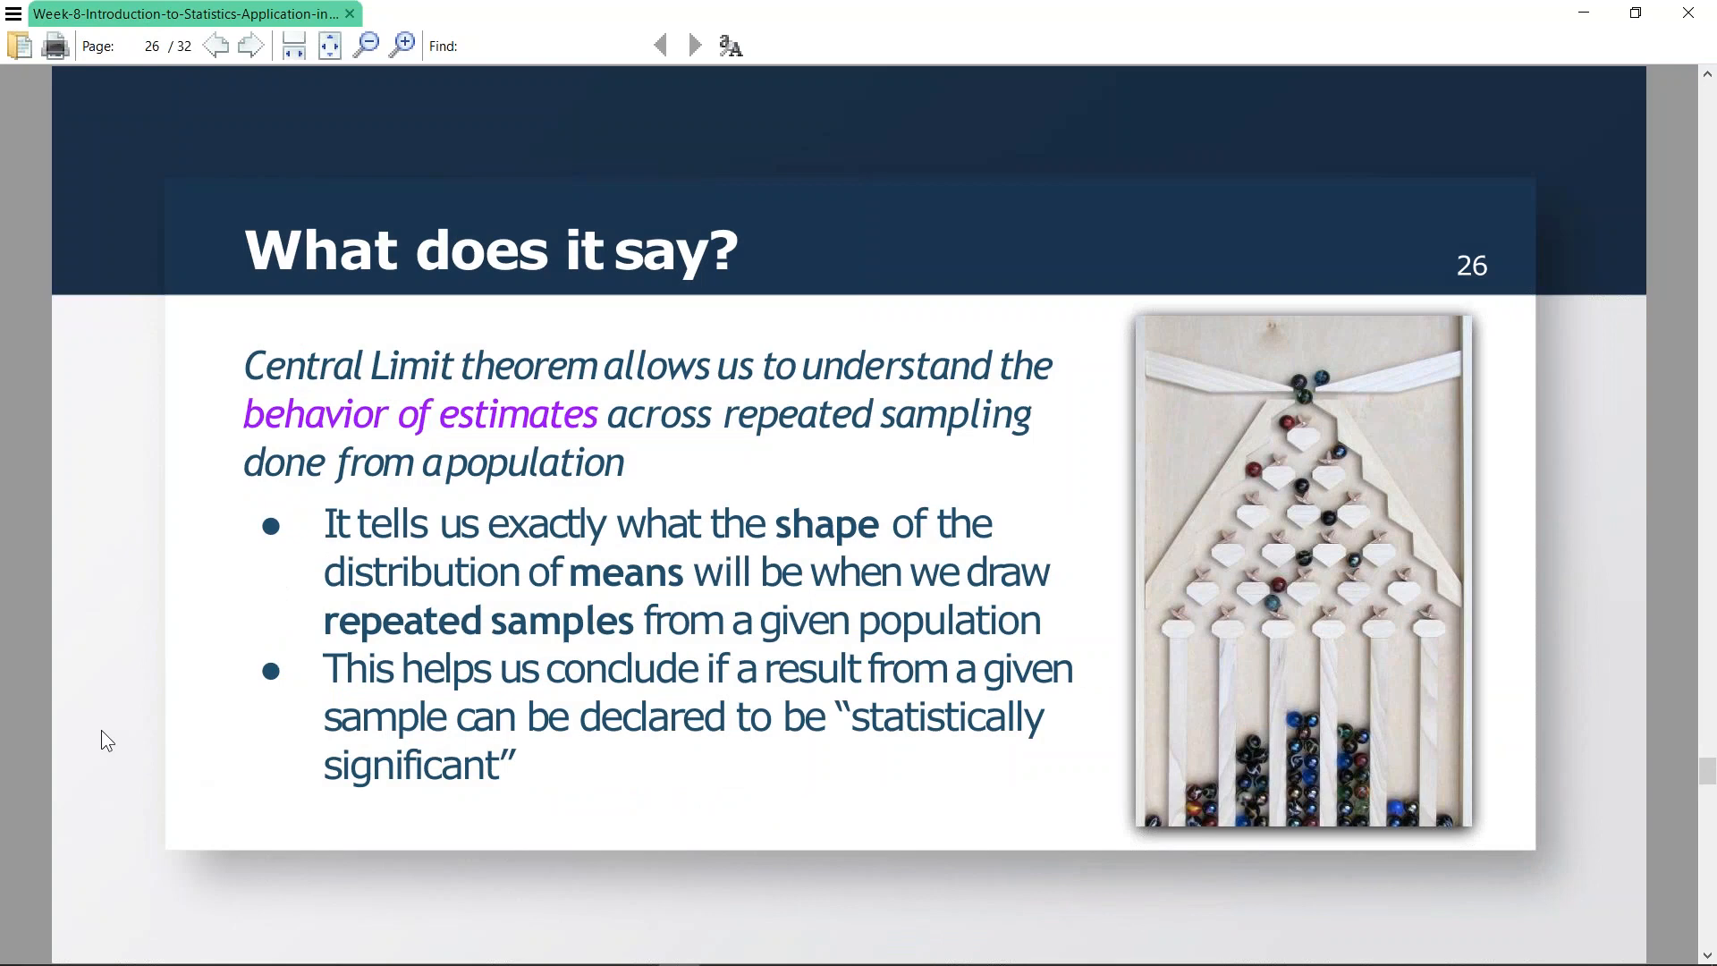
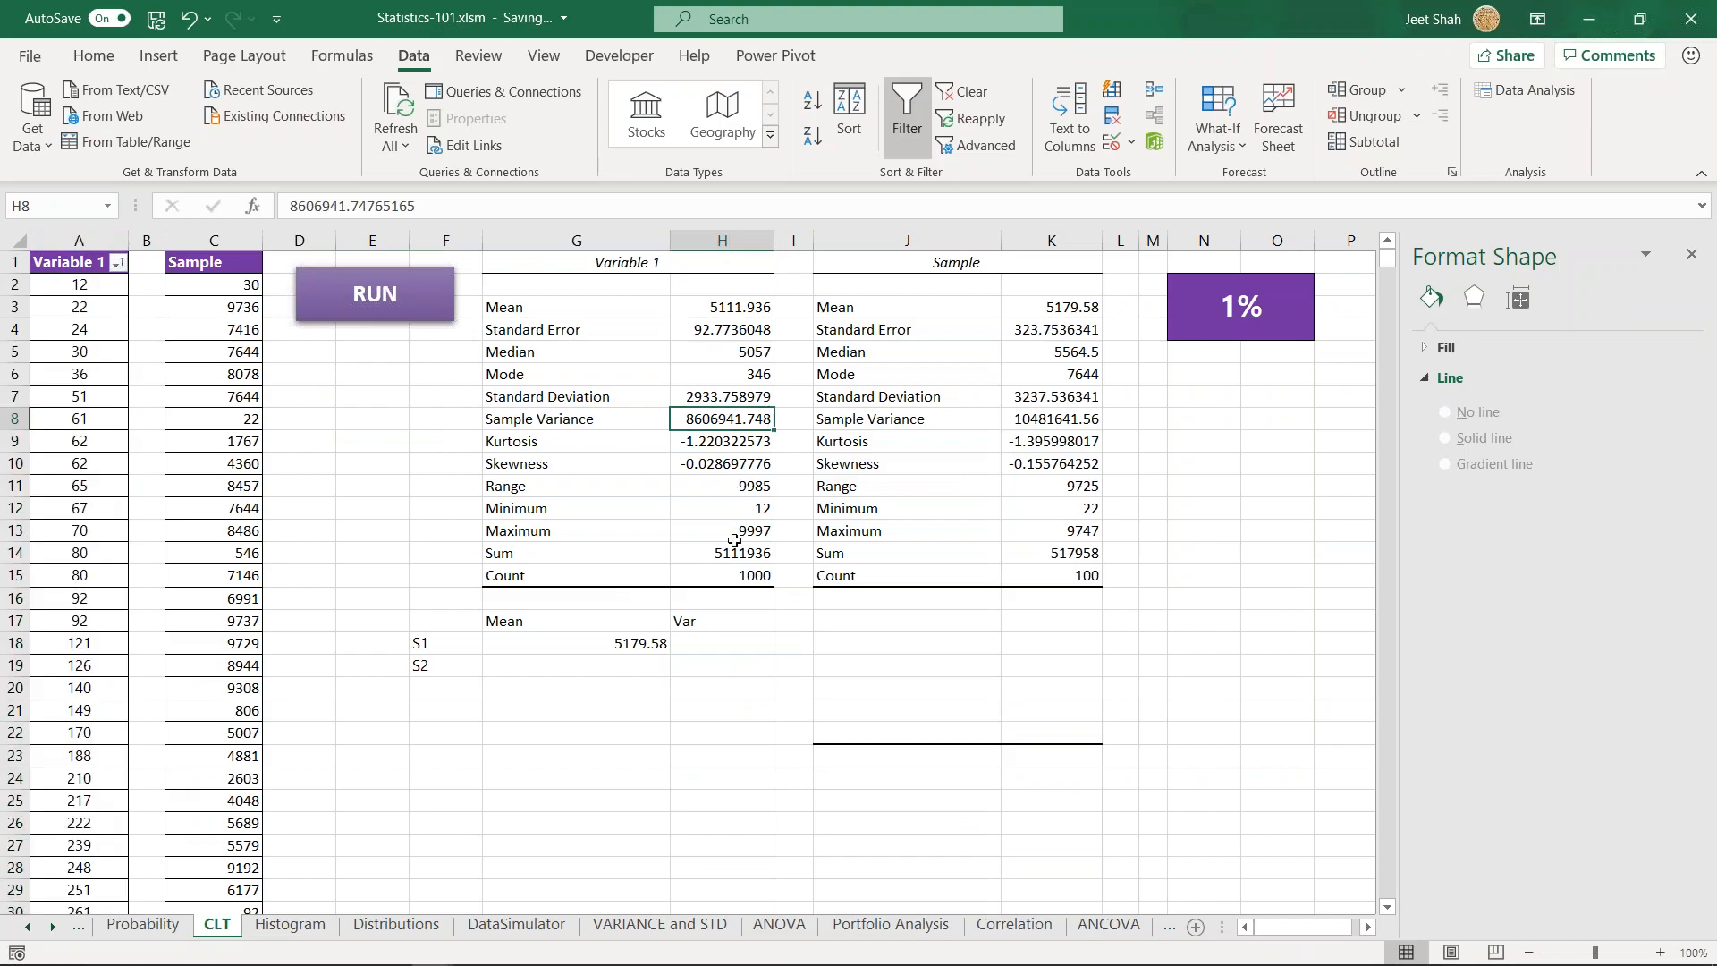
- Switch to the Week-8 PDF and mark "approximately equal" and "each sample's size" in the variances bullet on page 27
{"action": "key", "text": "alt+Tab"}
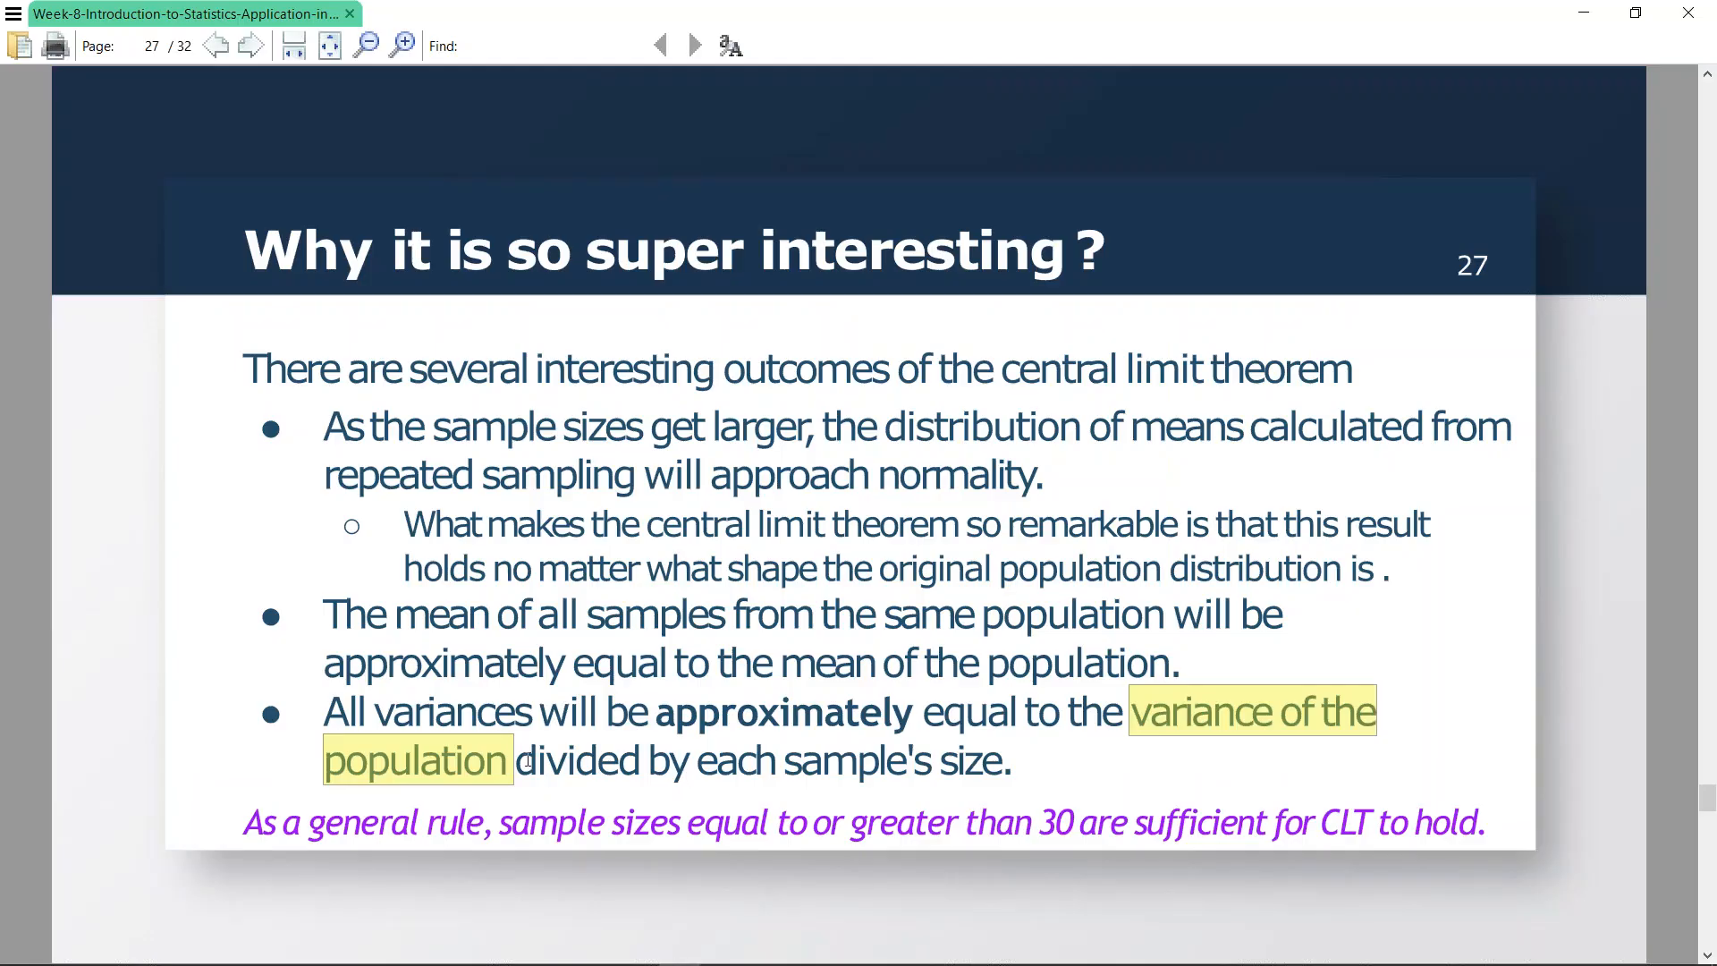
{"action": "left_click_drag", "start_coordinate": [656, 711], "coordinate": [1011, 711]}
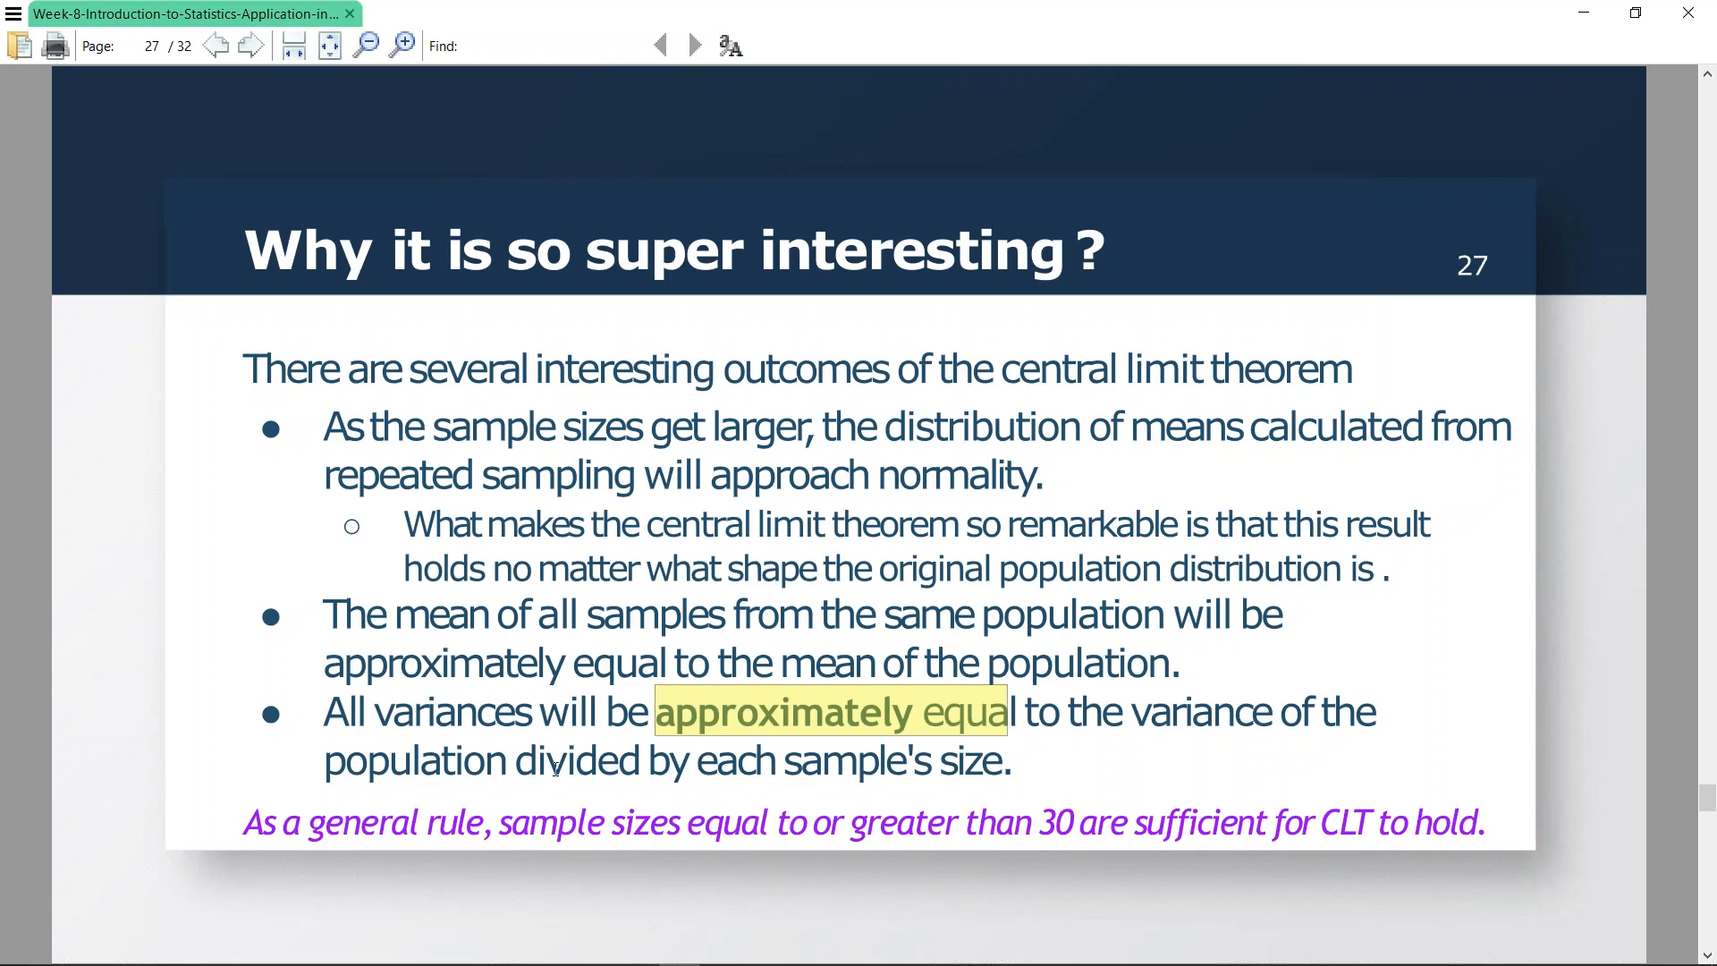
{"action": "left_click_drag", "start_coordinate": [715, 760], "coordinate": [1003, 763]}
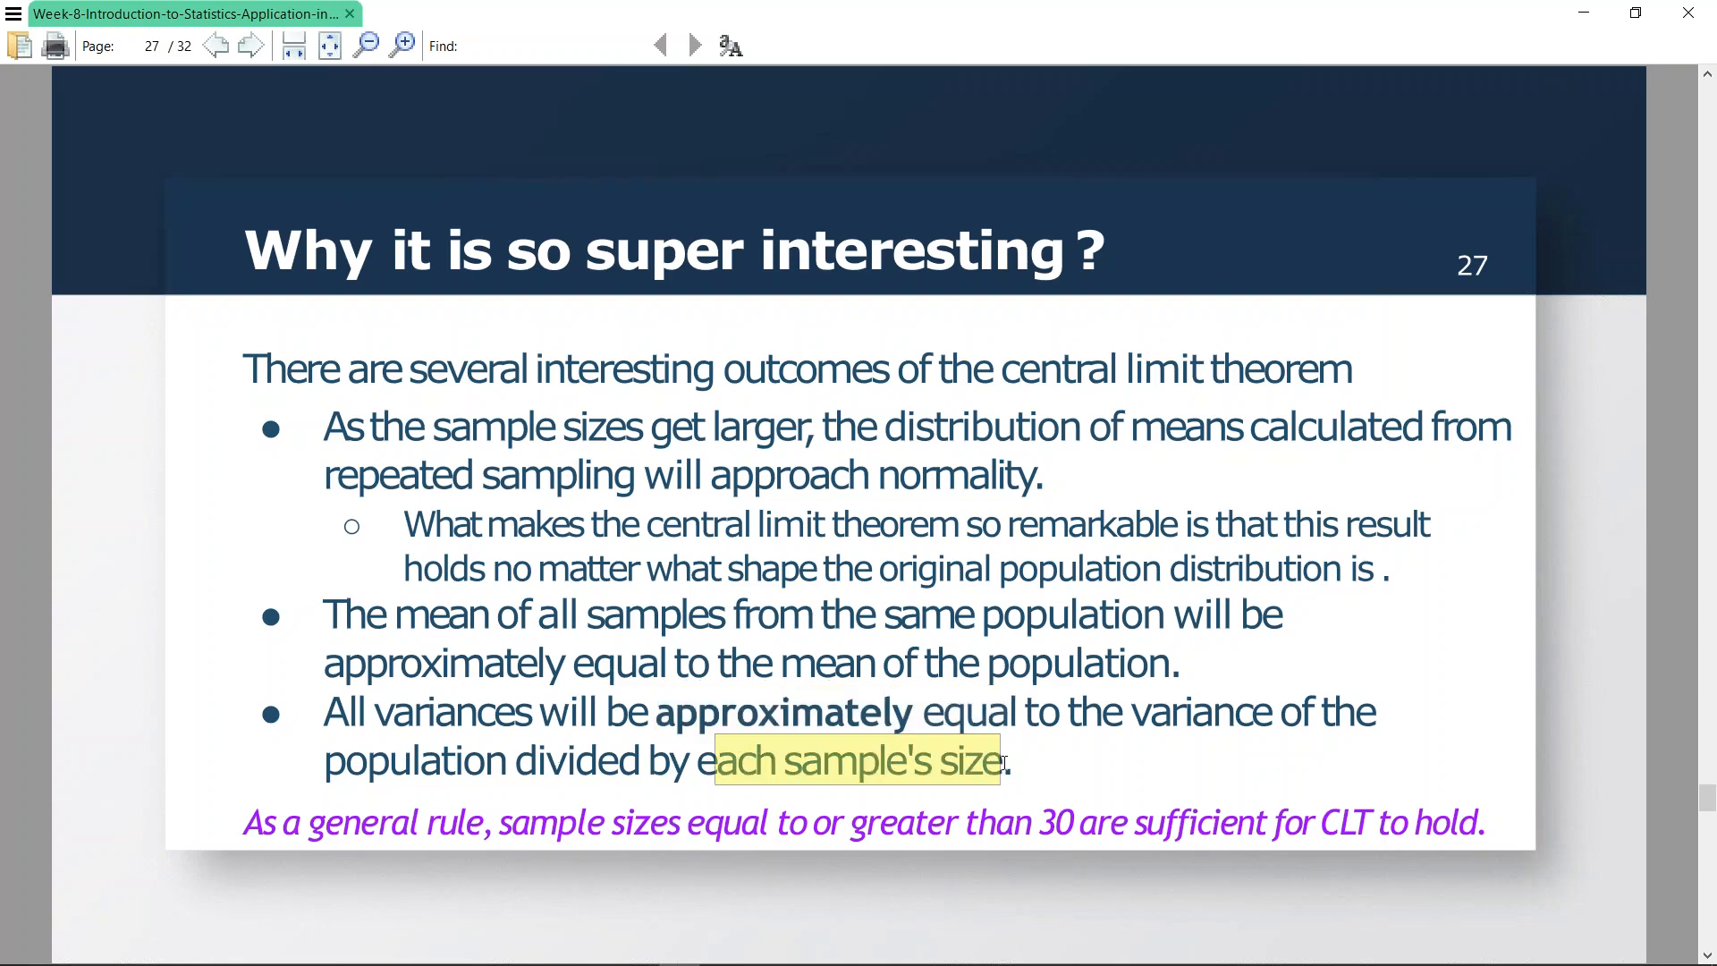
- Return to the Statistics-101 workbook and review the Var list cells H18:H24 against the Variable 1 sample variance in H8
{"action": "key", "text": "alt+Tab"}
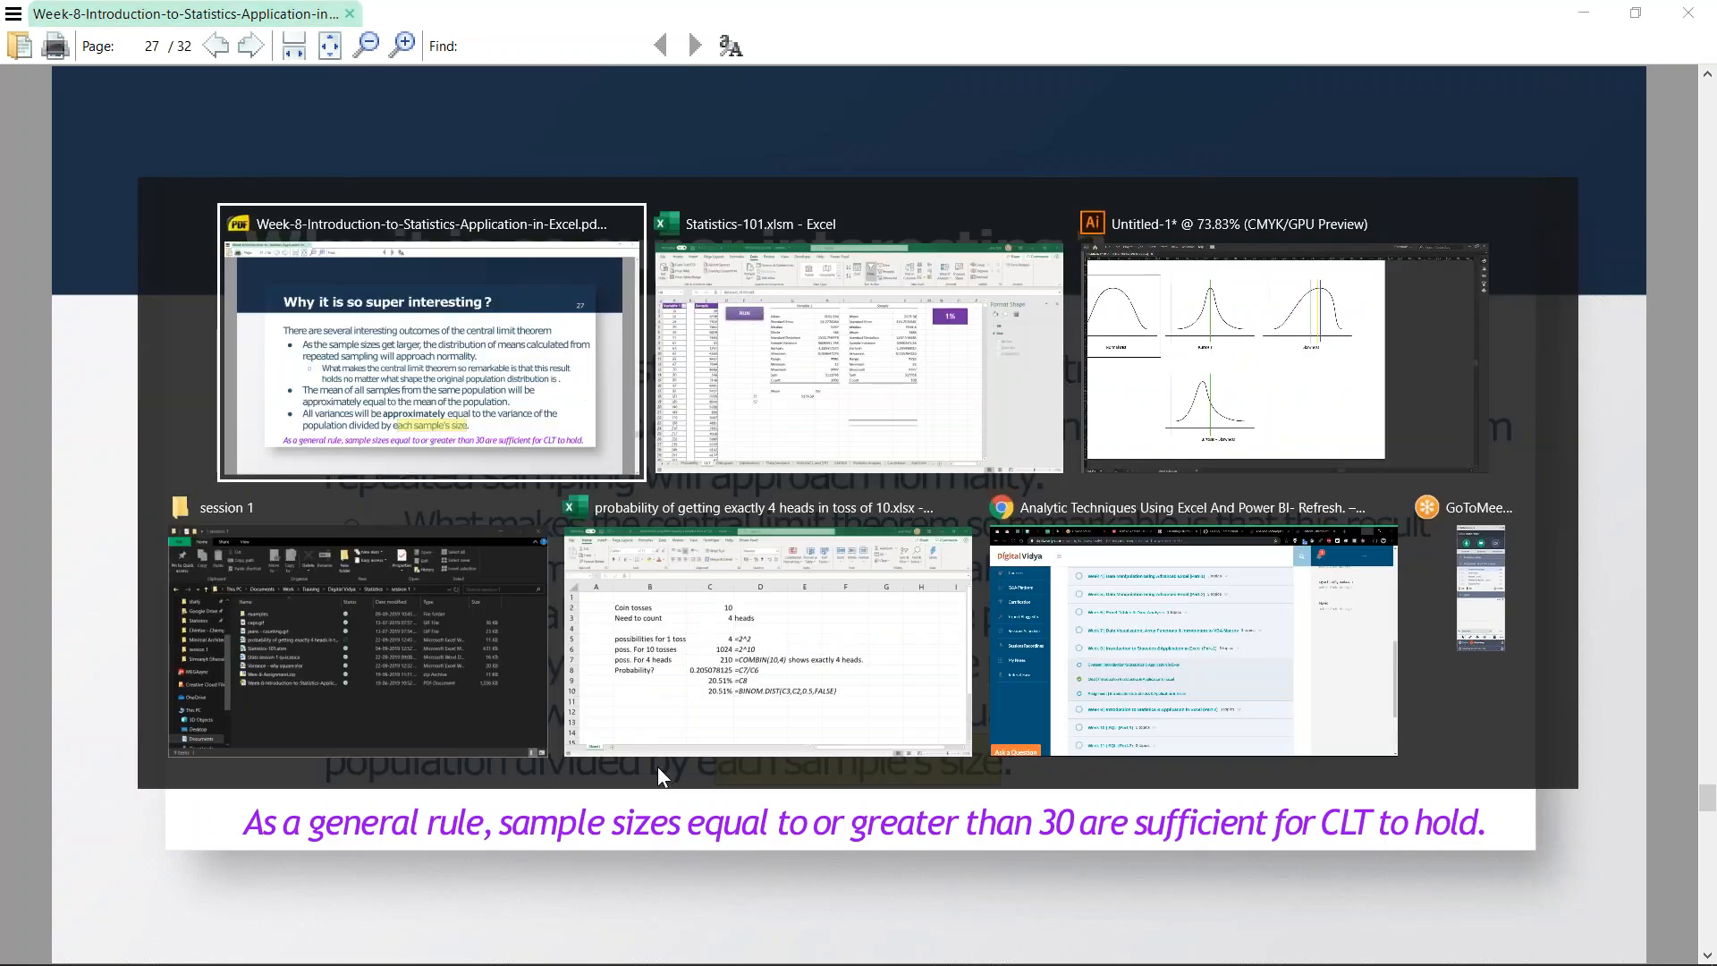
{"action": "key", "text": "alt+Tab"}
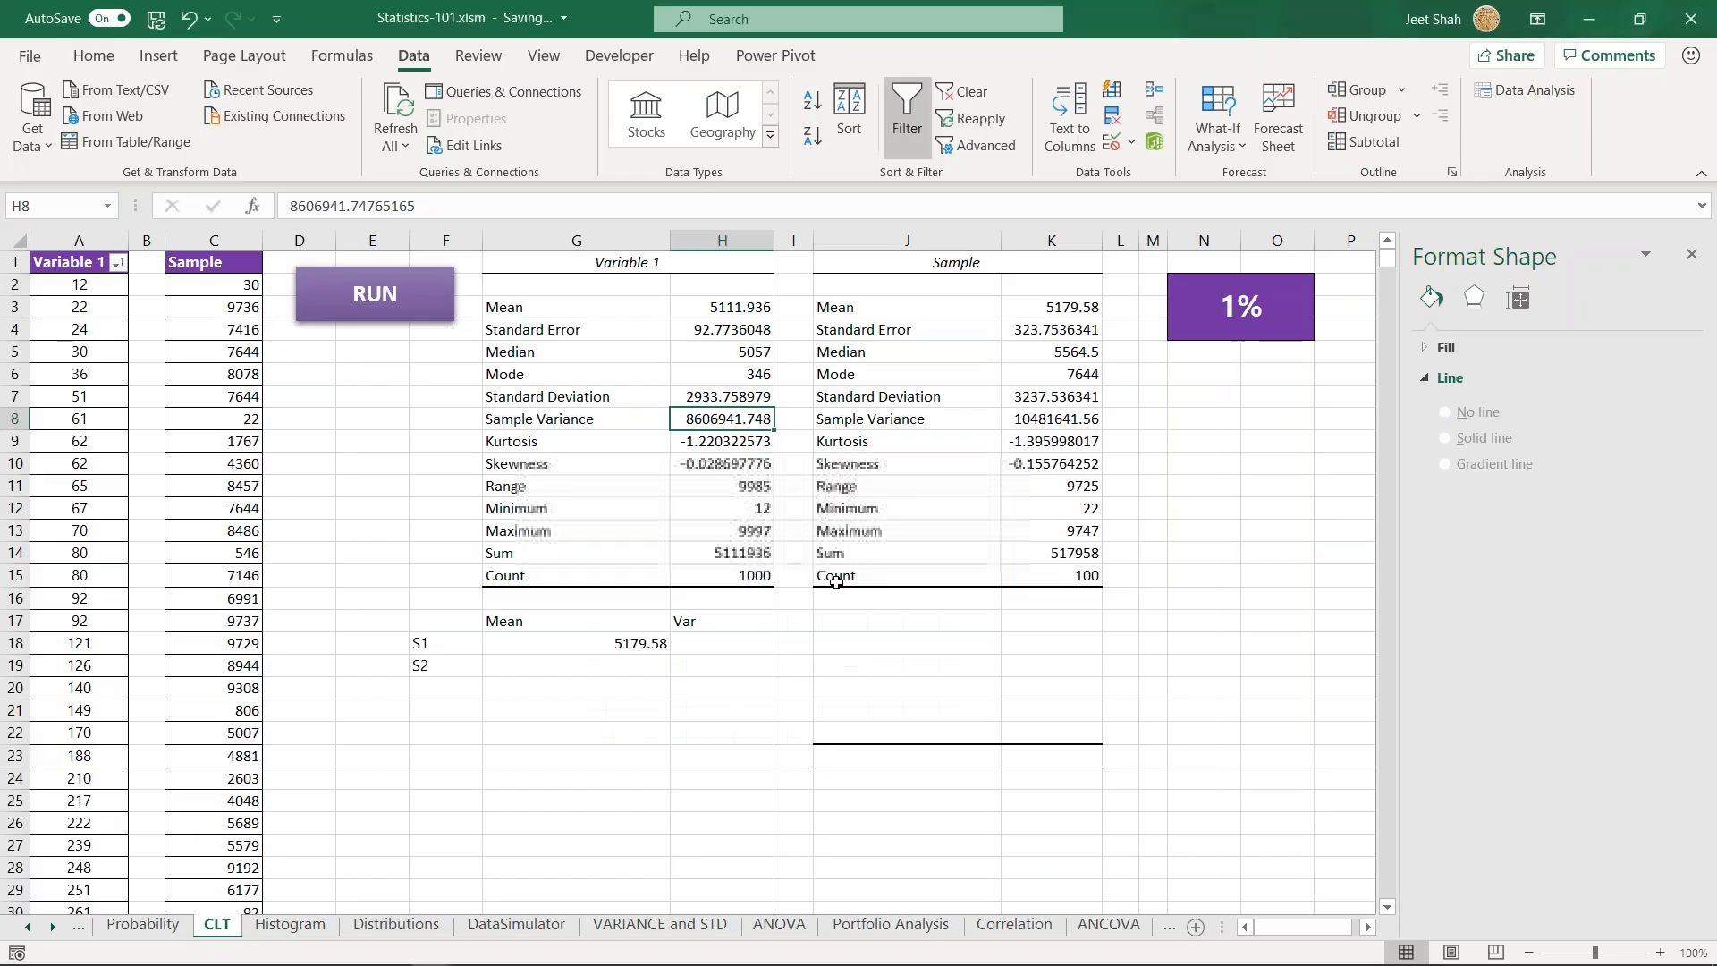
{"action": "left_click", "coordinate": [723, 641]}
{"action": "left_click", "coordinate": [723, 664]}
{"action": "left_click", "coordinate": [722, 646]}
{"action": "left_click", "coordinate": [721, 666]}
{"action": "left_click_drag", "start_coordinate": [722, 648], "coordinate": [778, 783]}
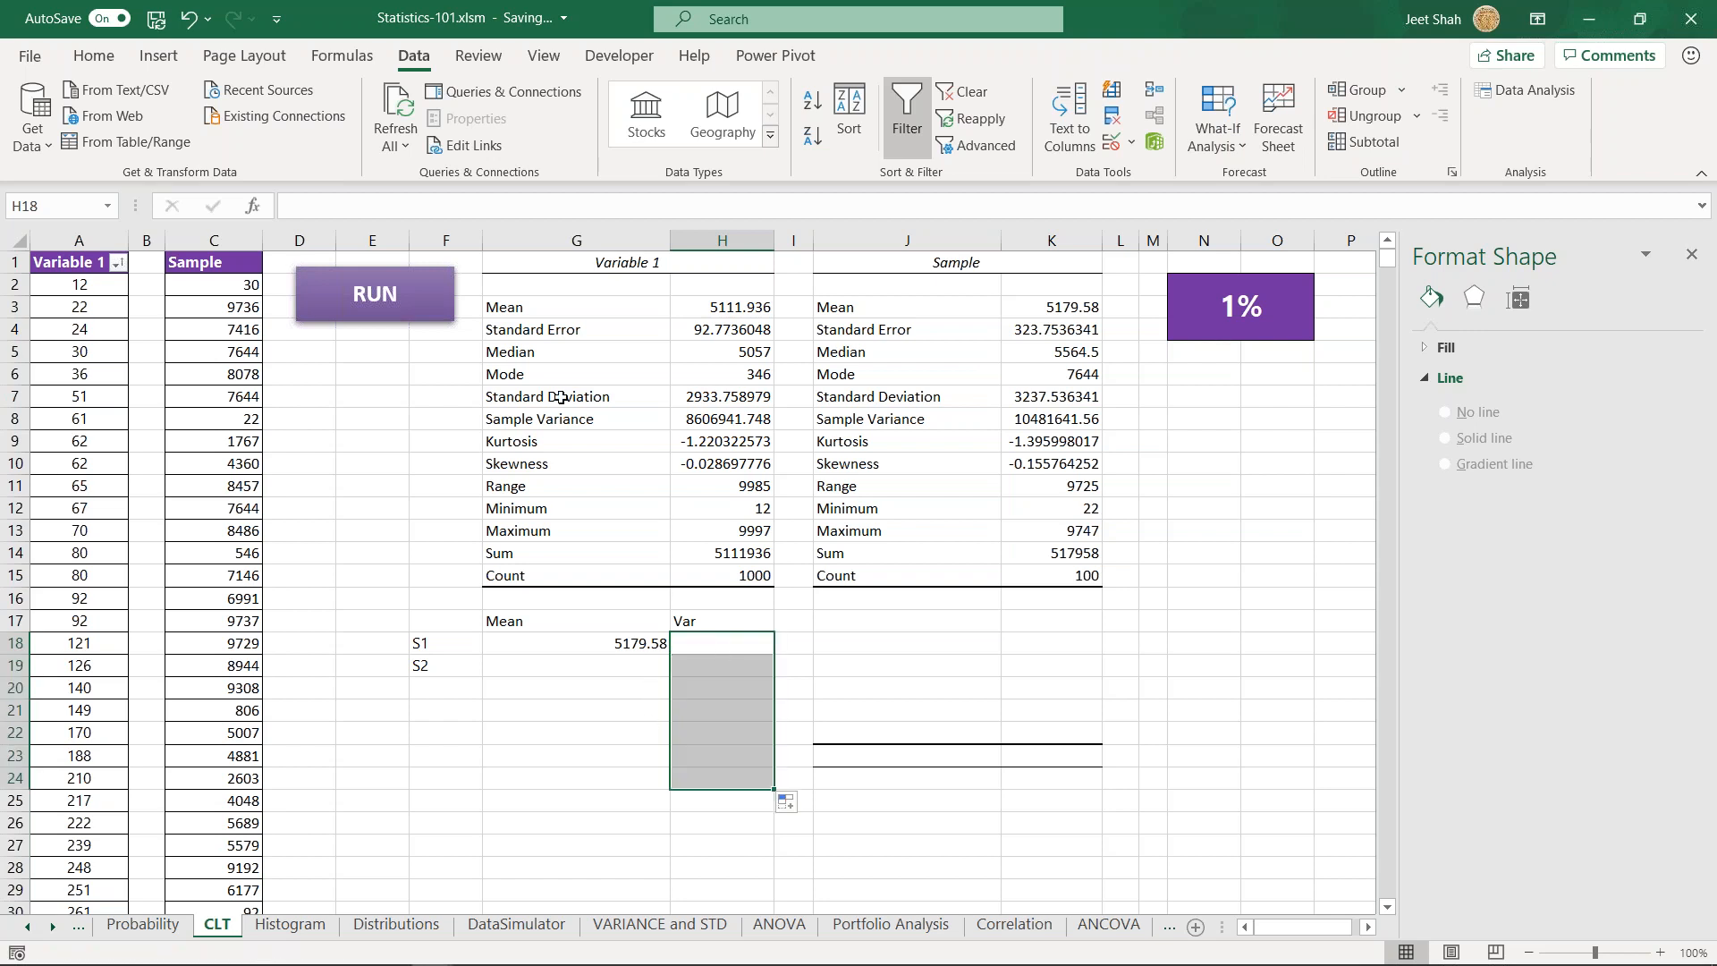
{"action": "left_click_drag", "start_coordinate": [545, 419], "coordinate": [713, 414]}
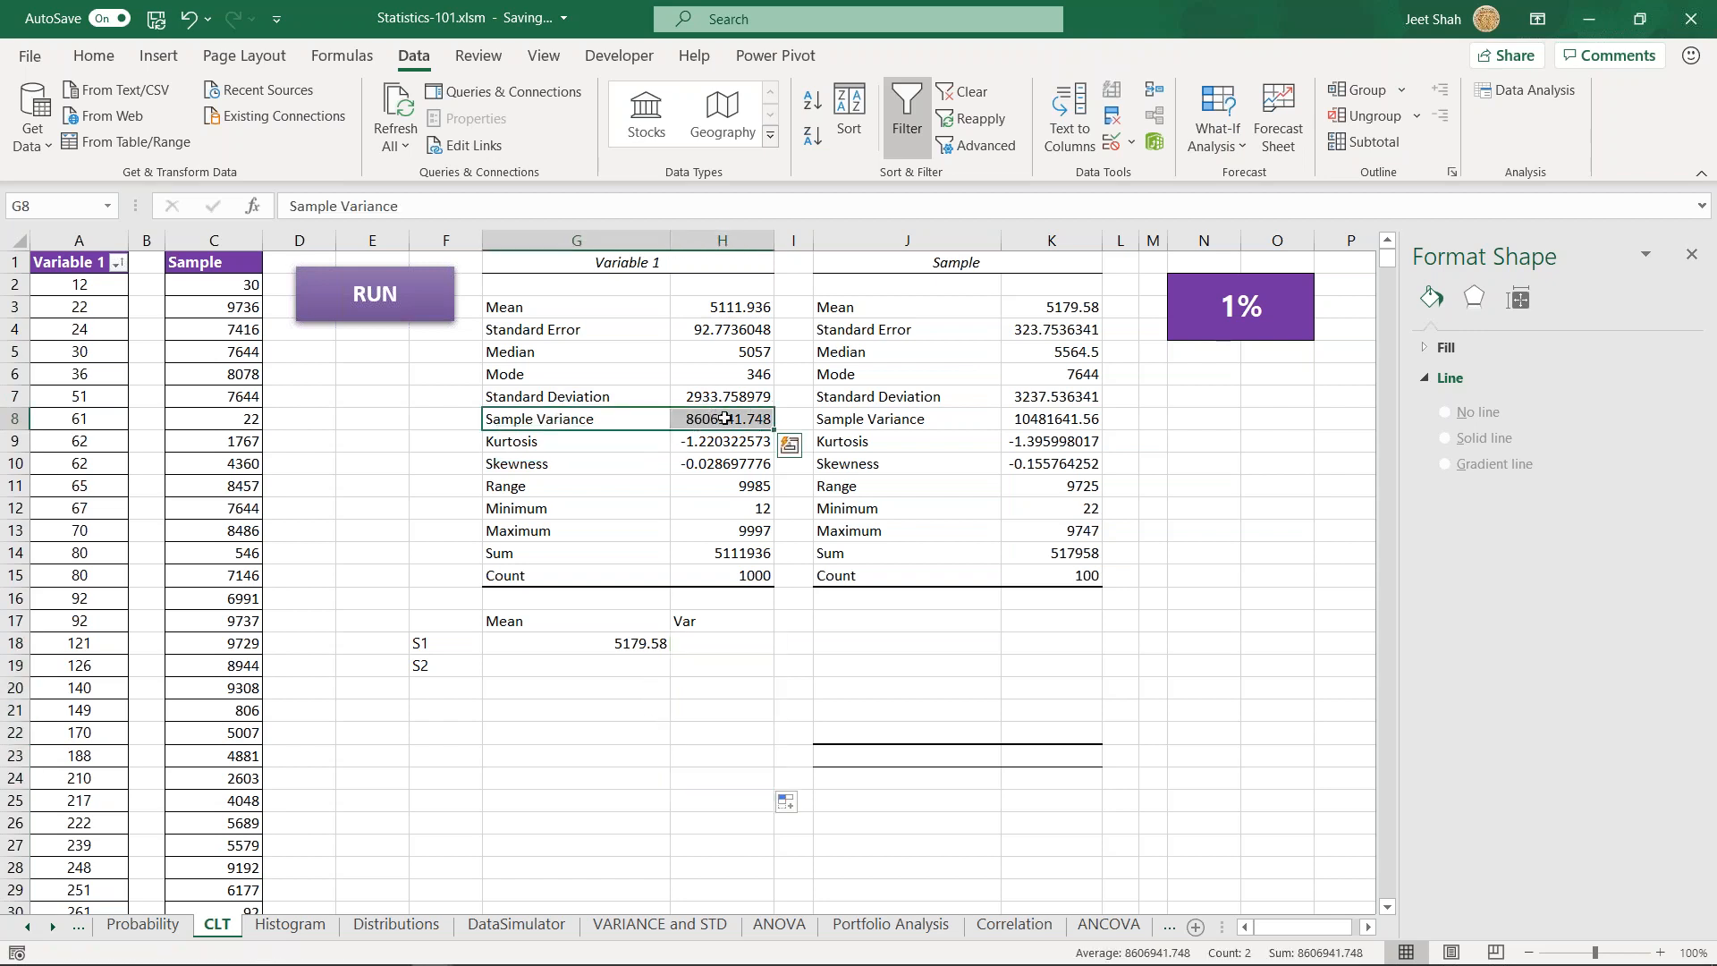
{"action": "left_click", "coordinate": [723, 417]}
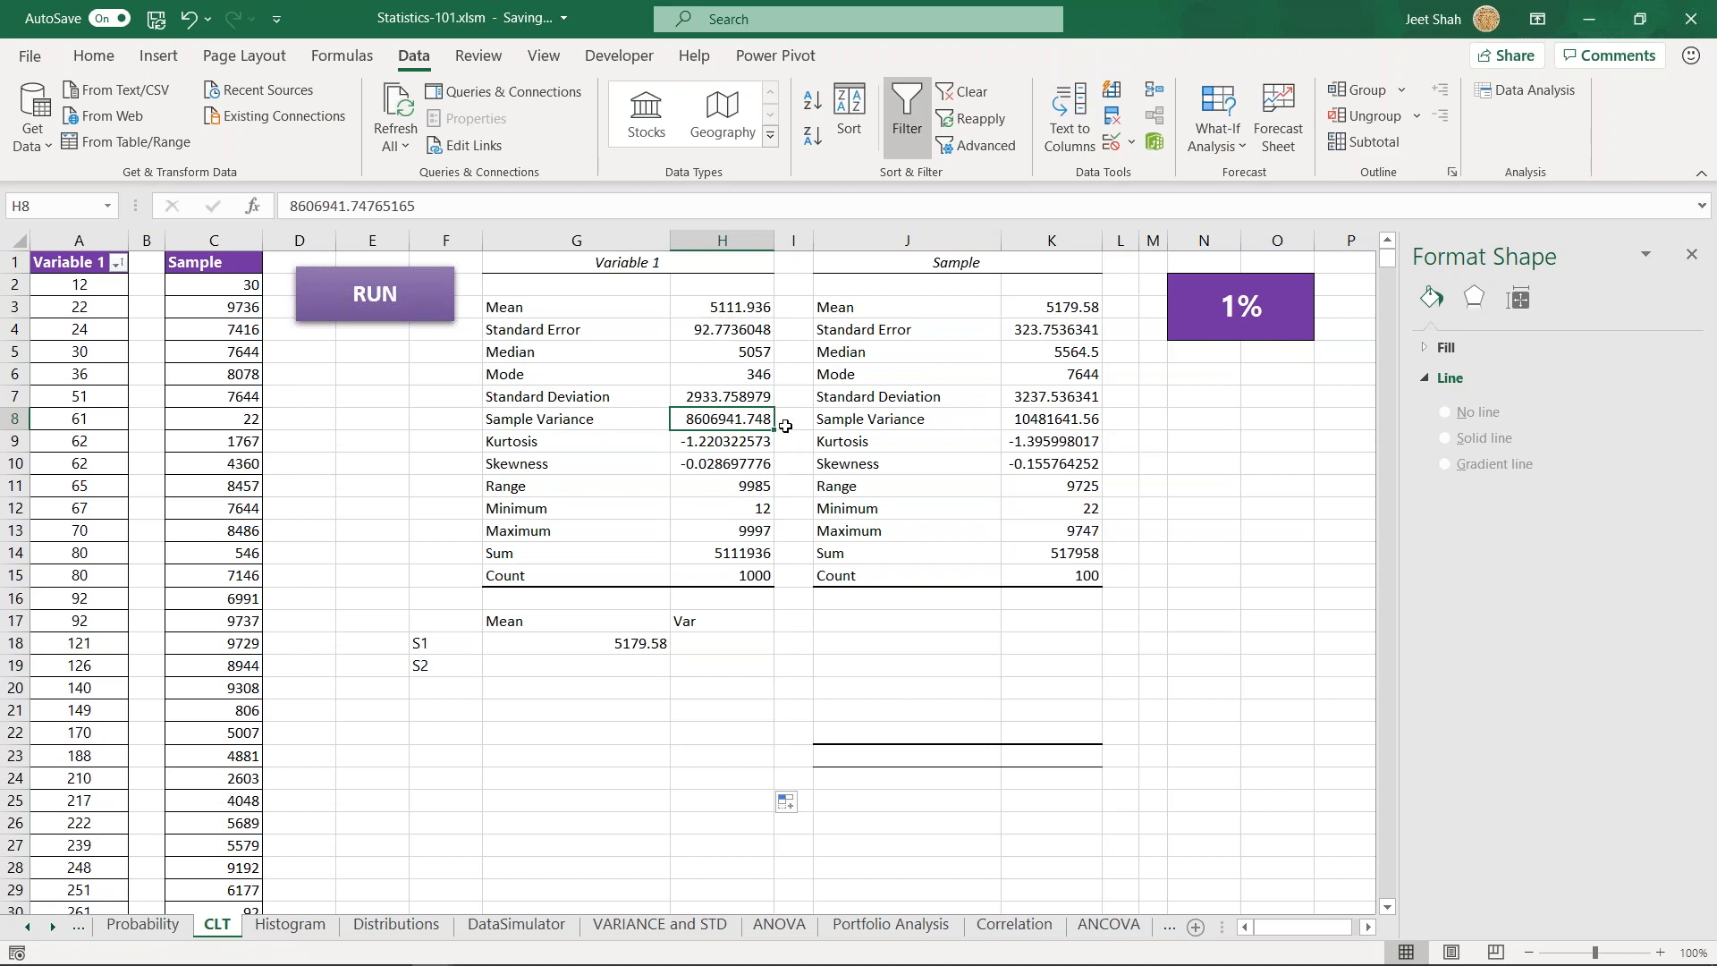
{"action": "left_click", "coordinate": [692, 650]}
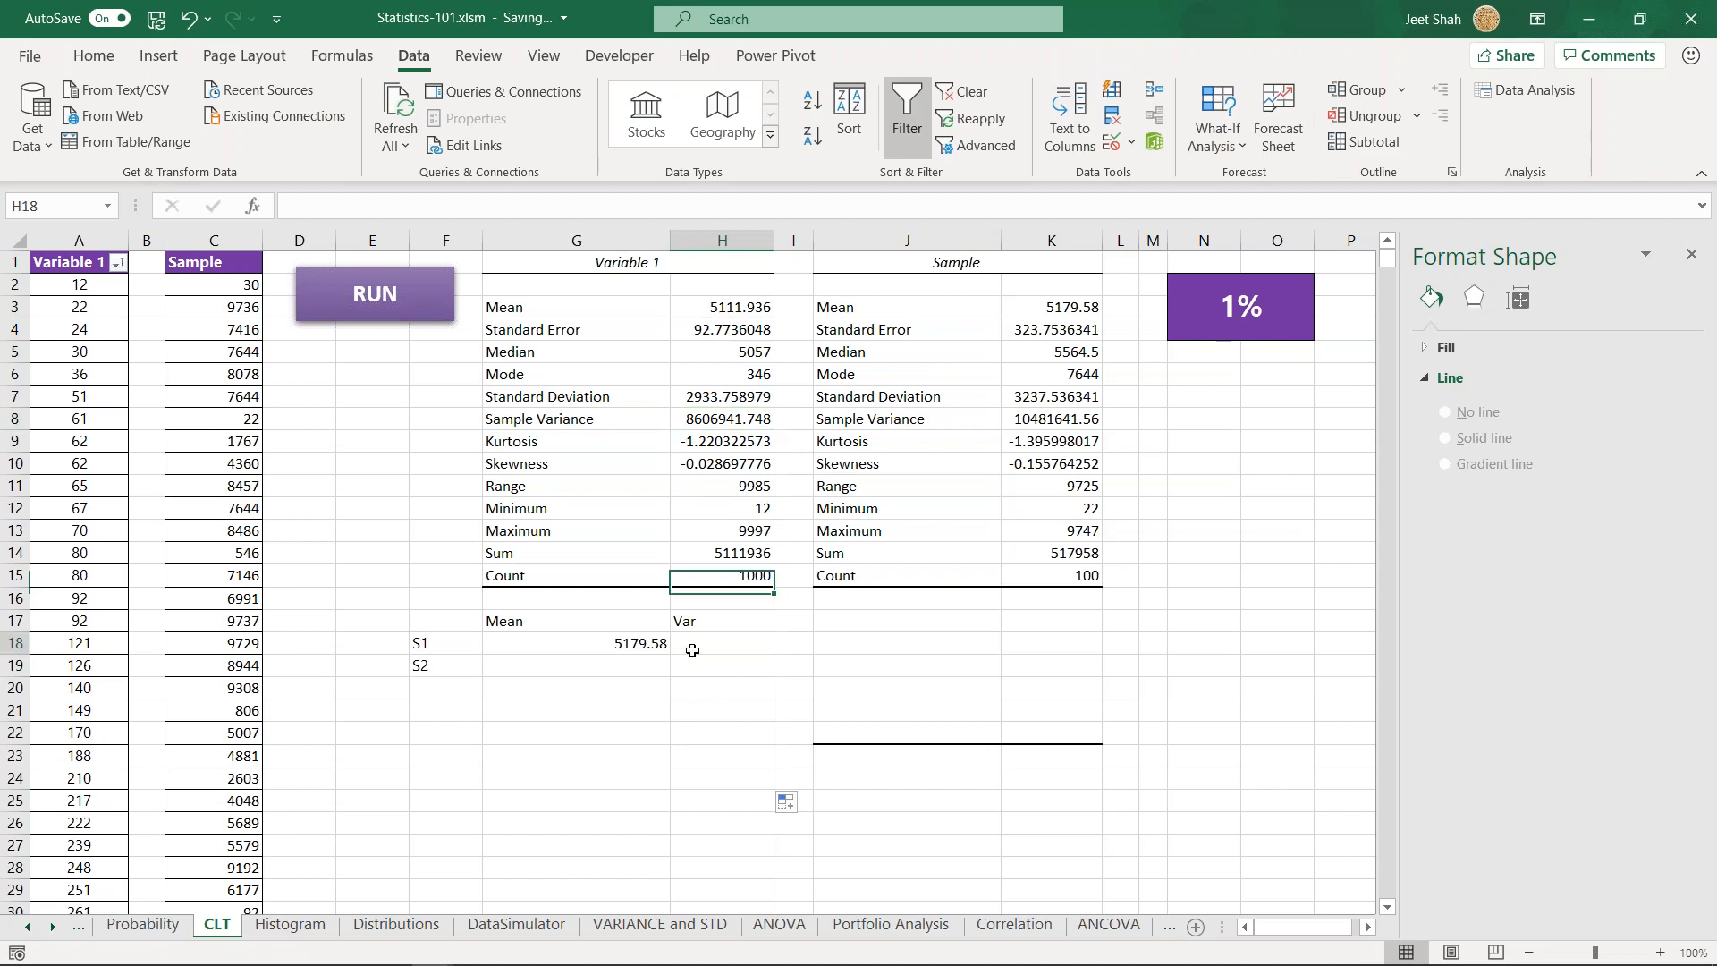
{"action": "left_click", "coordinate": [740, 423], "text": "ctrl"}
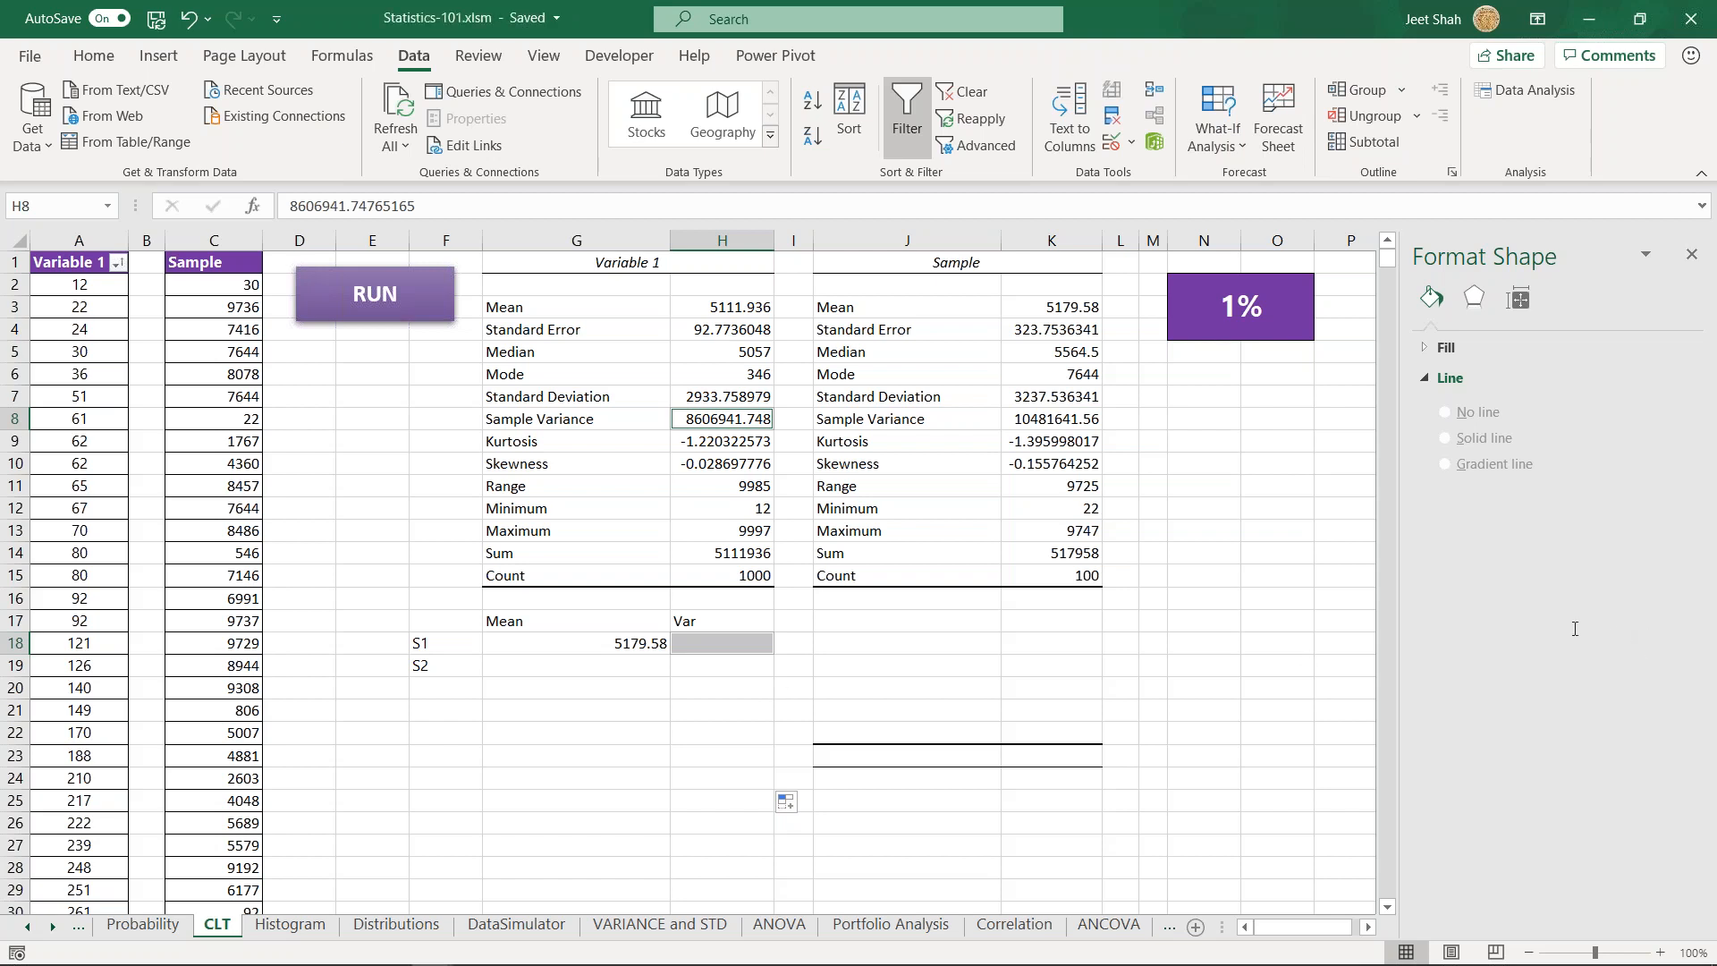
- Compare the S1 mean in G18 and the mean list cells below it with the Variable 1 mean in H3
{"action": "left_click", "coordinate": [598, 643]}
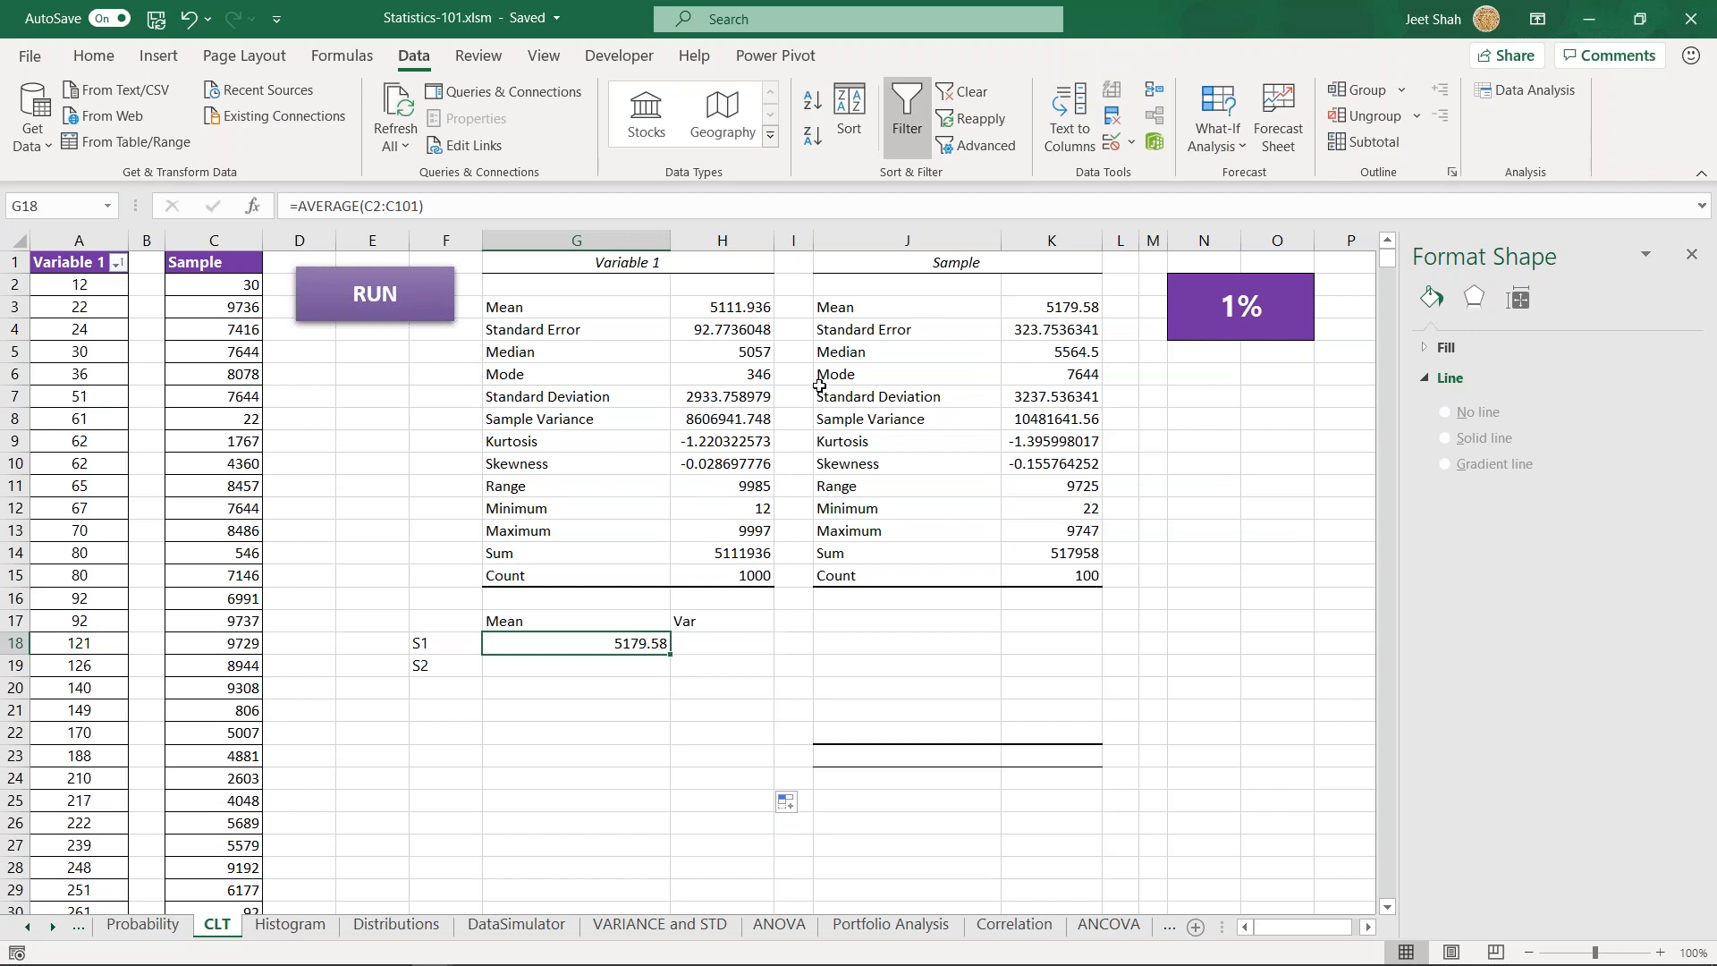
{"action": "left_click", "coordinate": [718, 311], "text": "ctrl"}
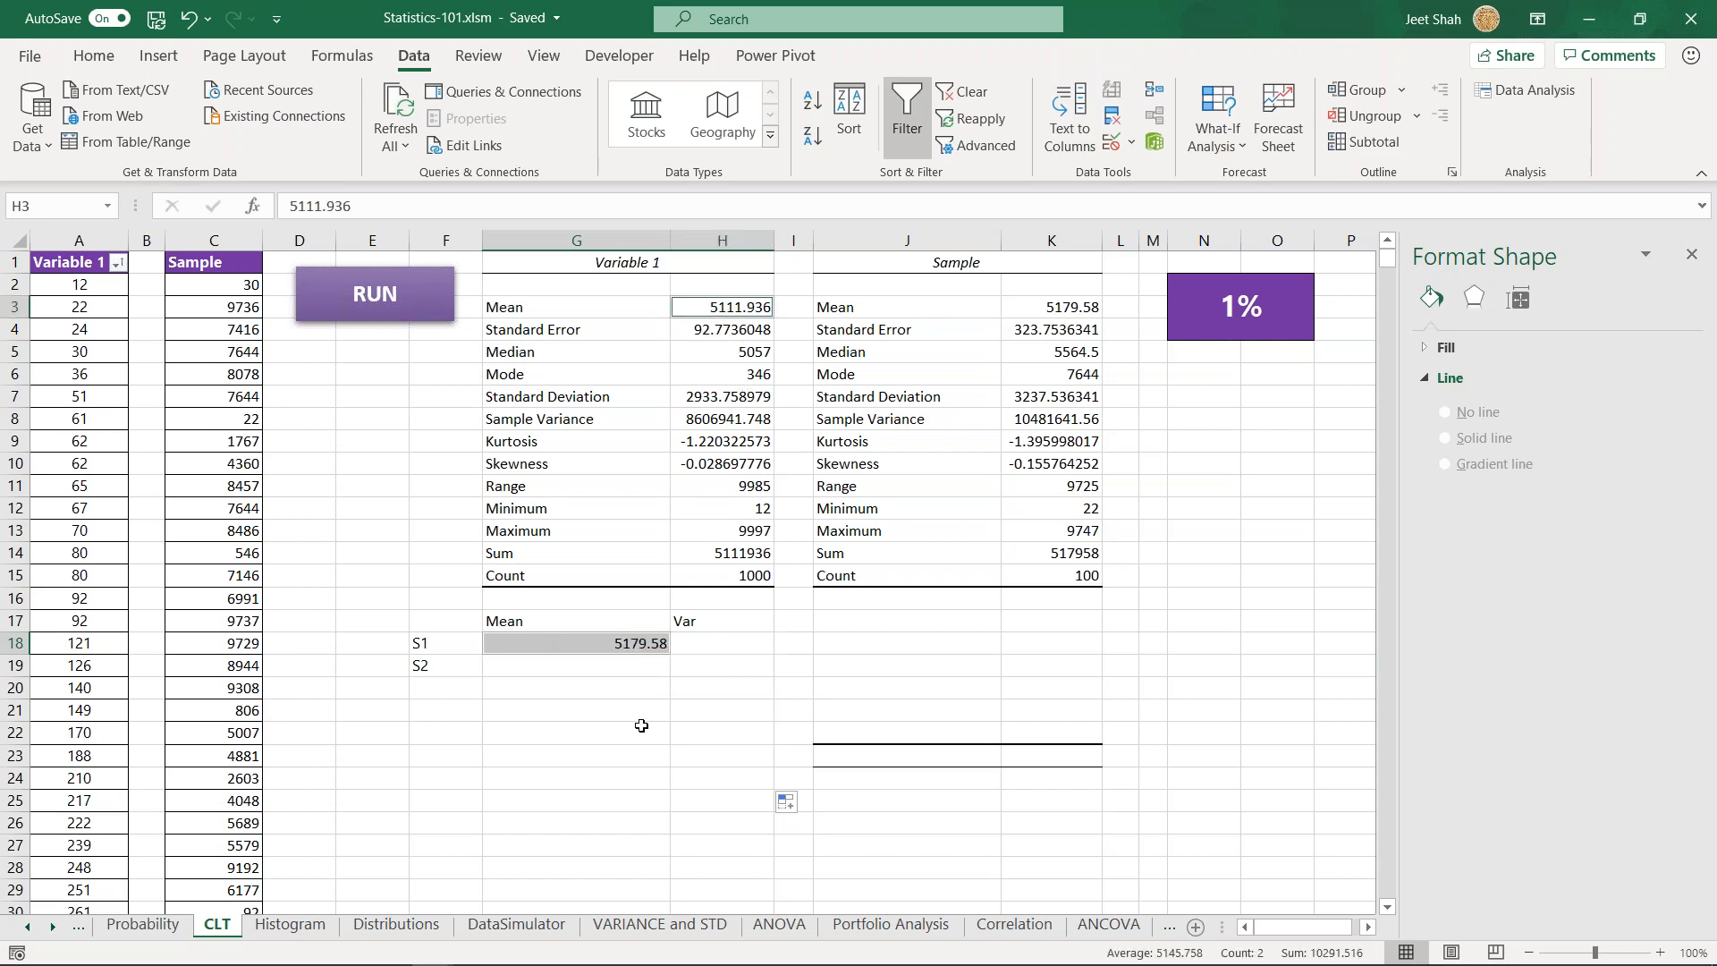
{"action": "left_click_drag", "start_coordinate": [580, 644], "coordinate": [595, 898]}
{"action": "scroll", "coordinate": [571, 683], "scroll_direction": "up", "scroll_amount": 2}
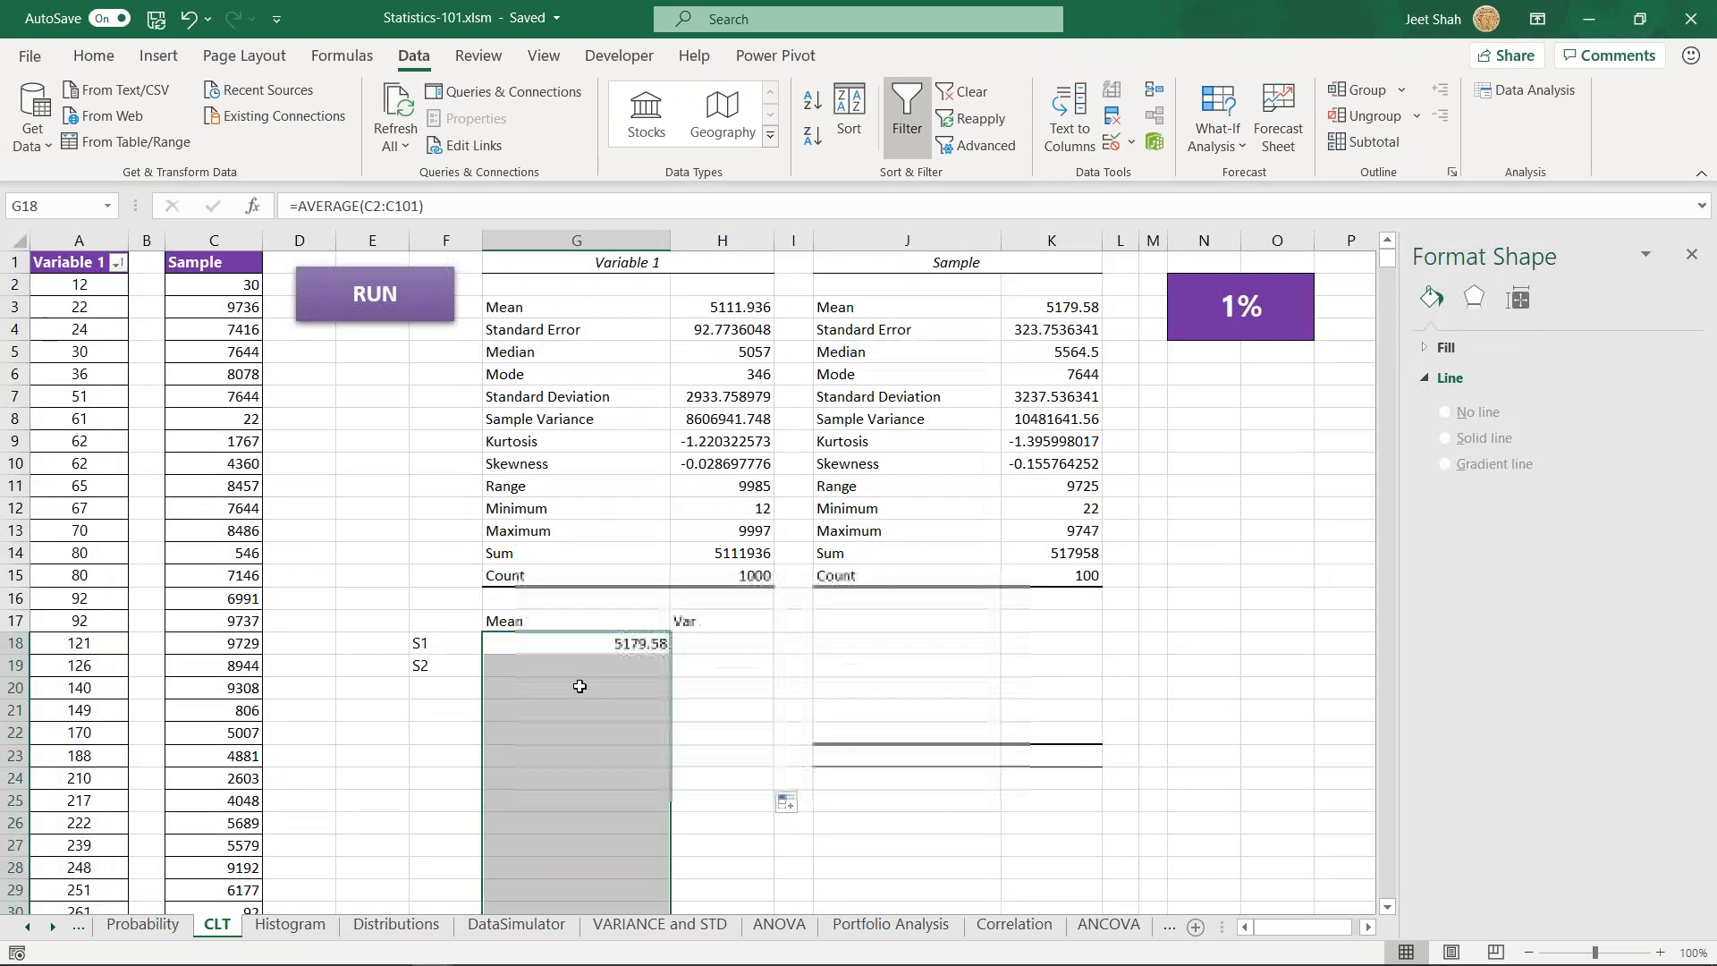
{"action": "left_click", "coordinate": [729, 309], "text": "ctrl"}
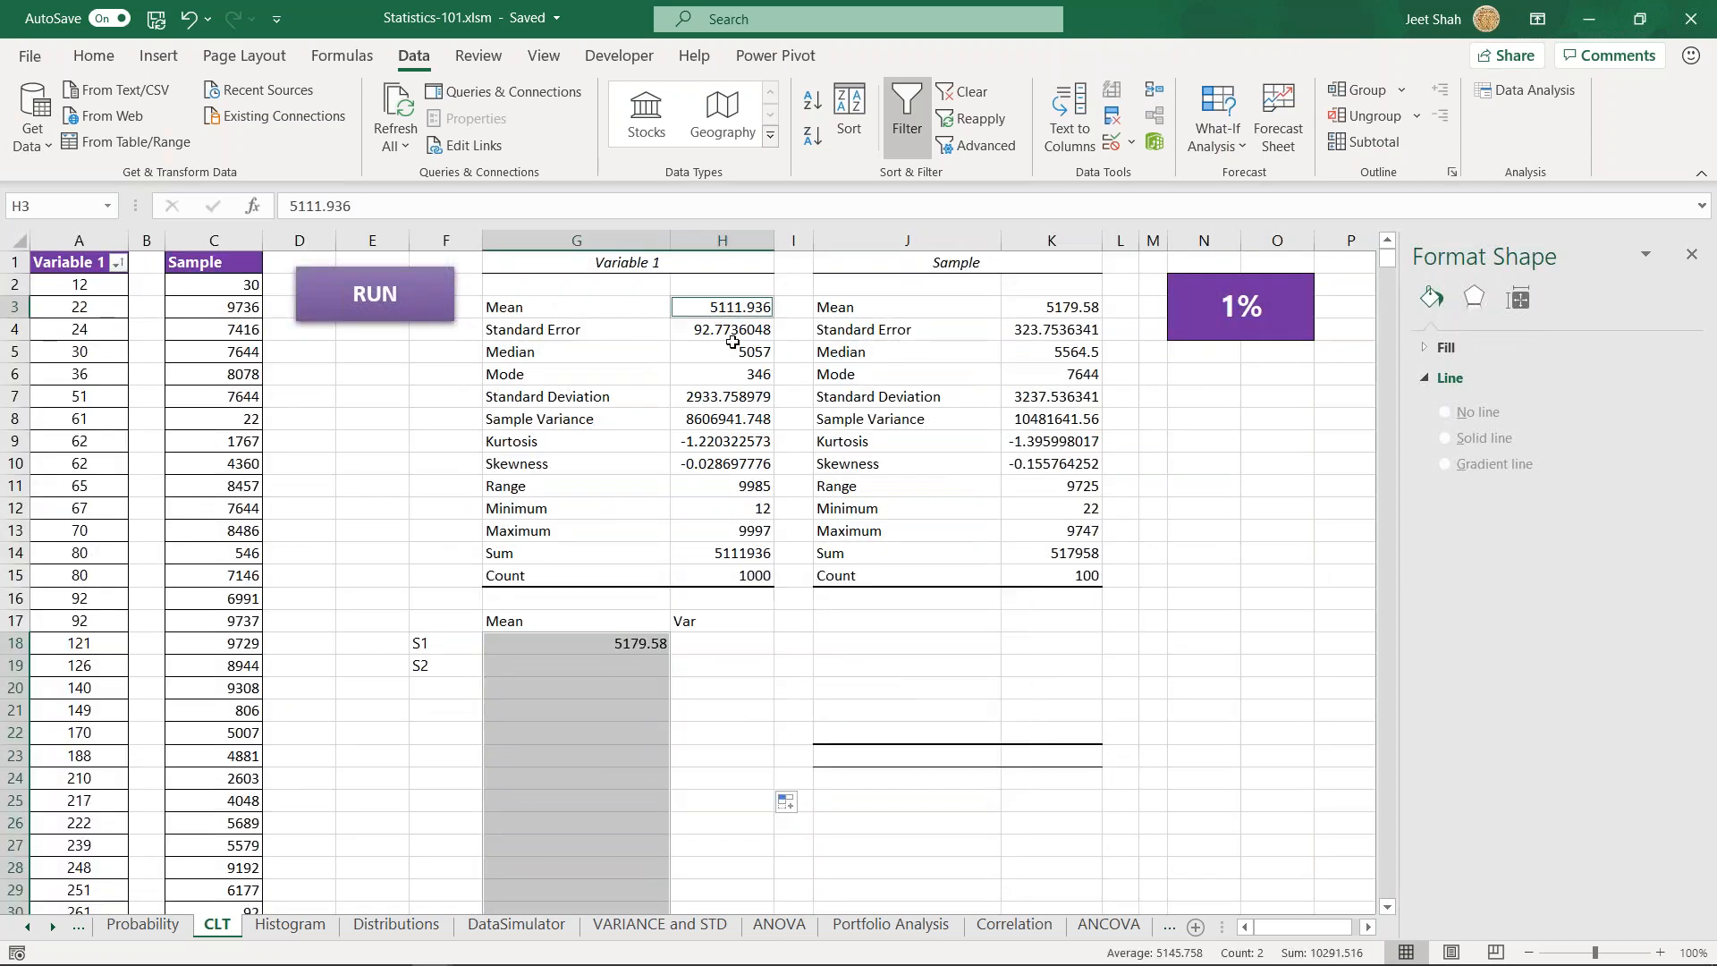
- Compare the Var list range H18:H29 with the Variable 1 sample variance in H8
{"action": "left_click", "coordinate": [710, 640]}
{"action": "scroll", "coordinate": [733, 689], "scroll_direction": "down", "scroll_amount": 1}
{"action": "scroll", "coordinate": [733, 689], "scroll_direction": "up", "scroll_amount": 1}
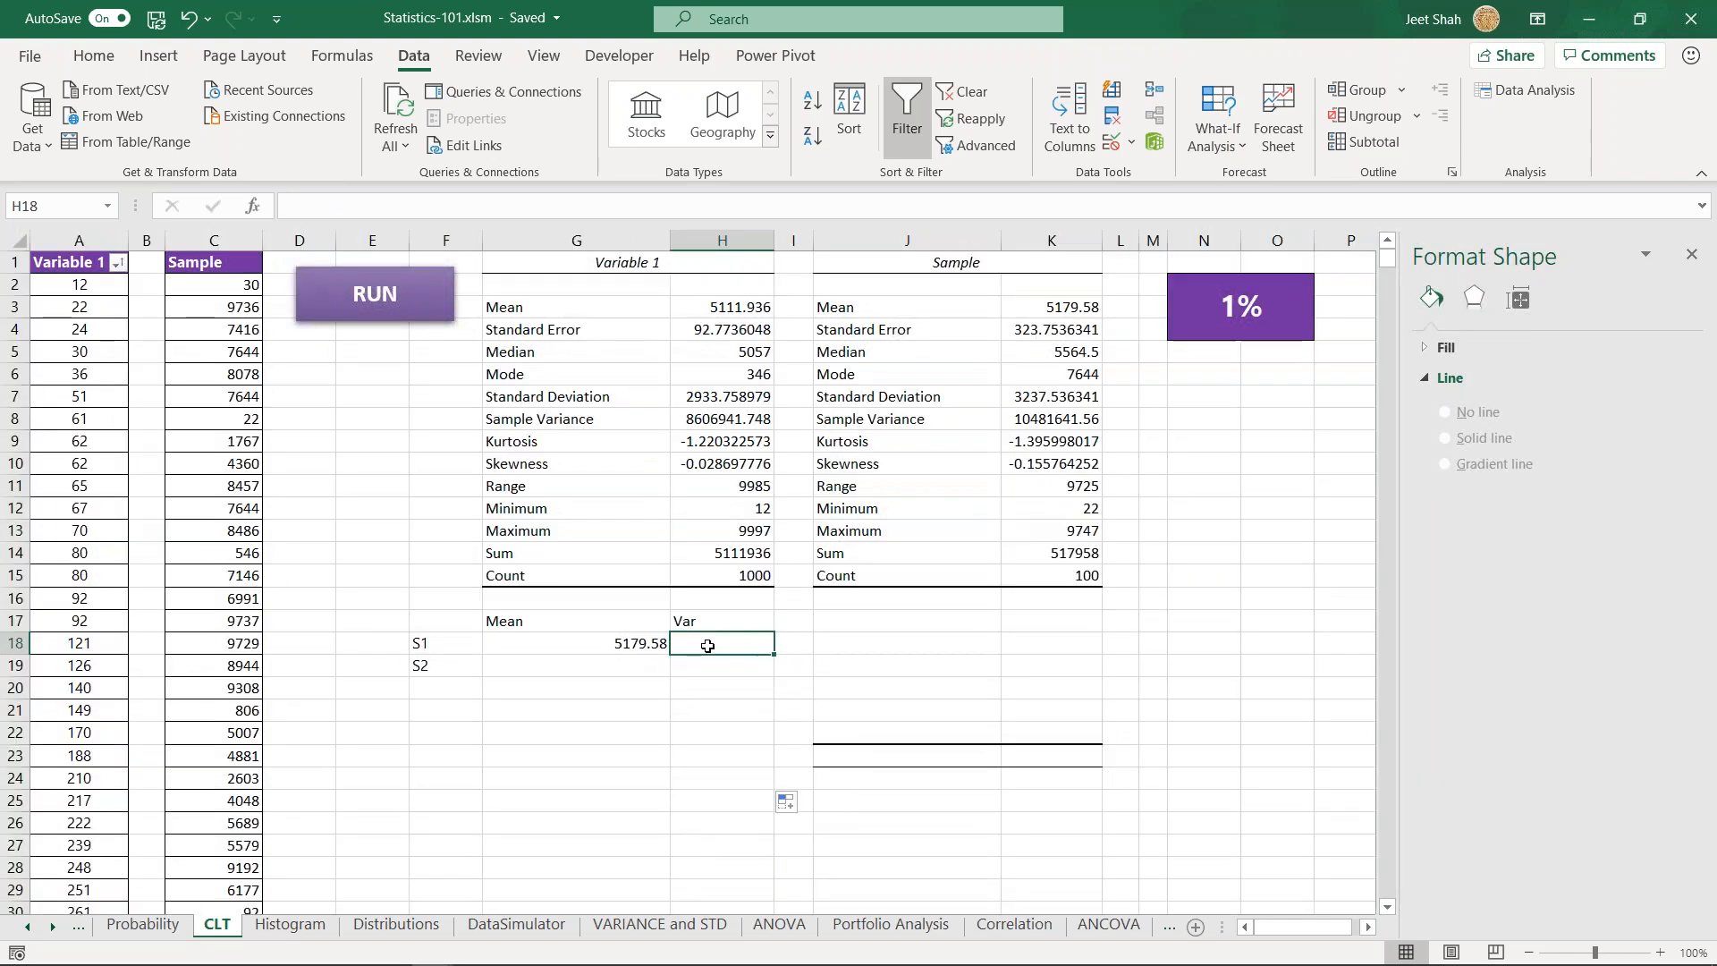
{"action": "left_click_drag", "start_coordinate": [704, 644], "coordinate": [717, 881]}
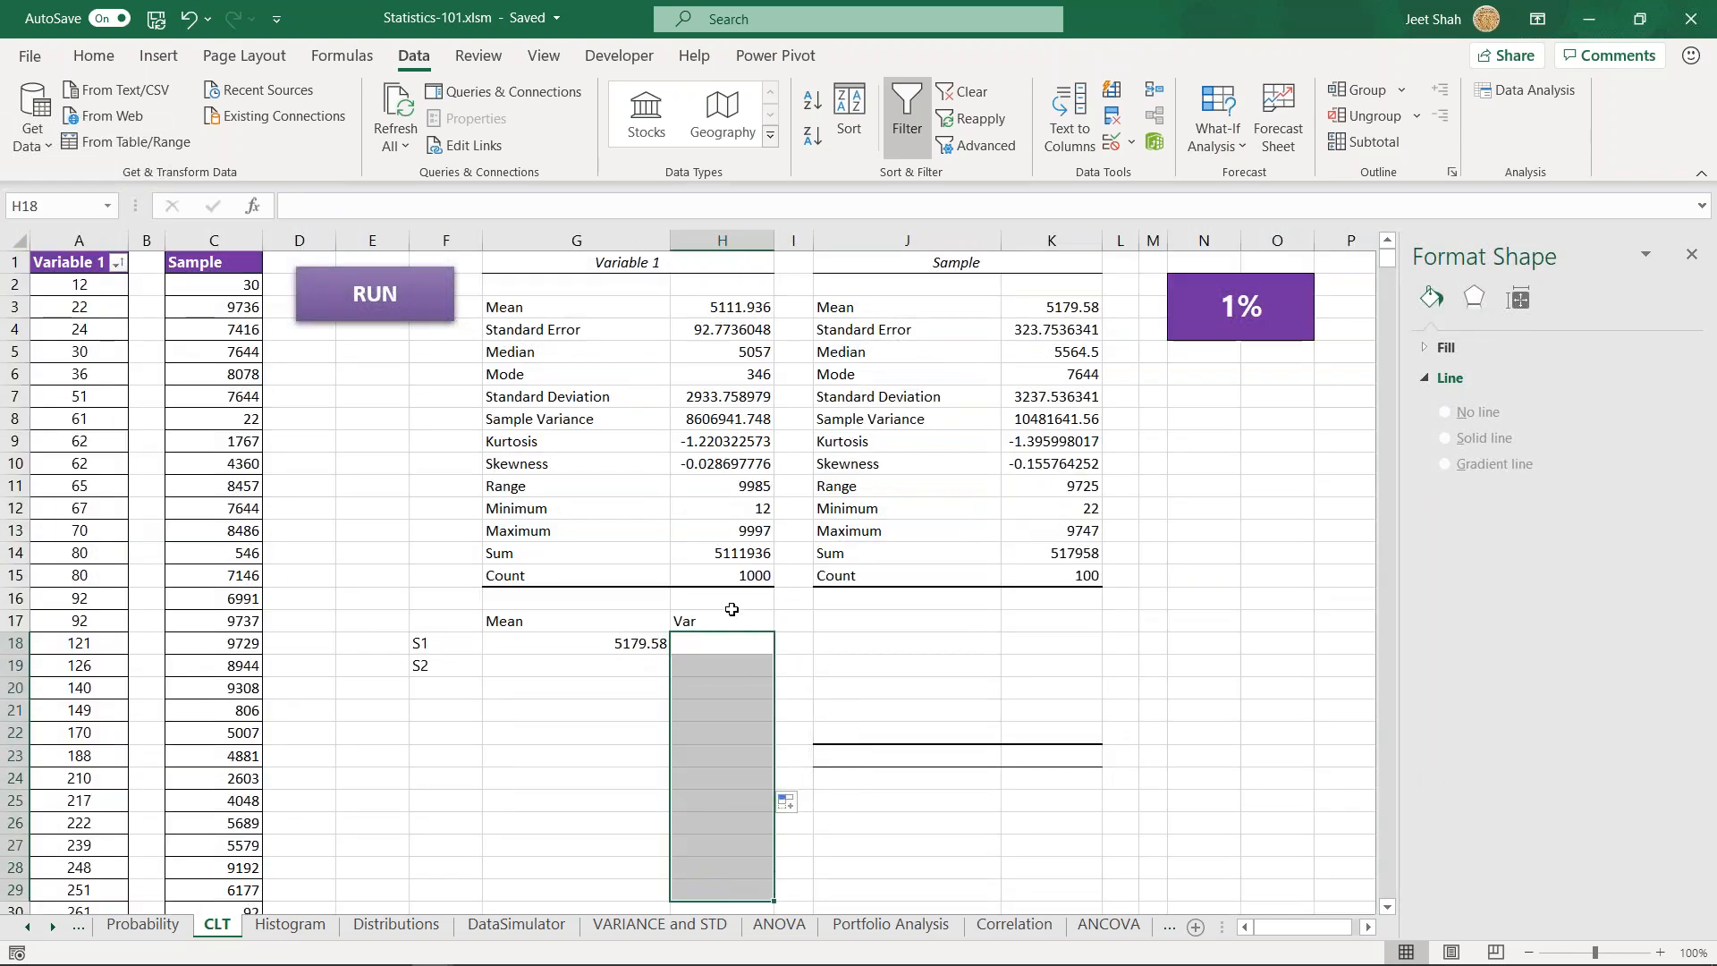
{"action": "left_click", "coordinate": [689, 421]}
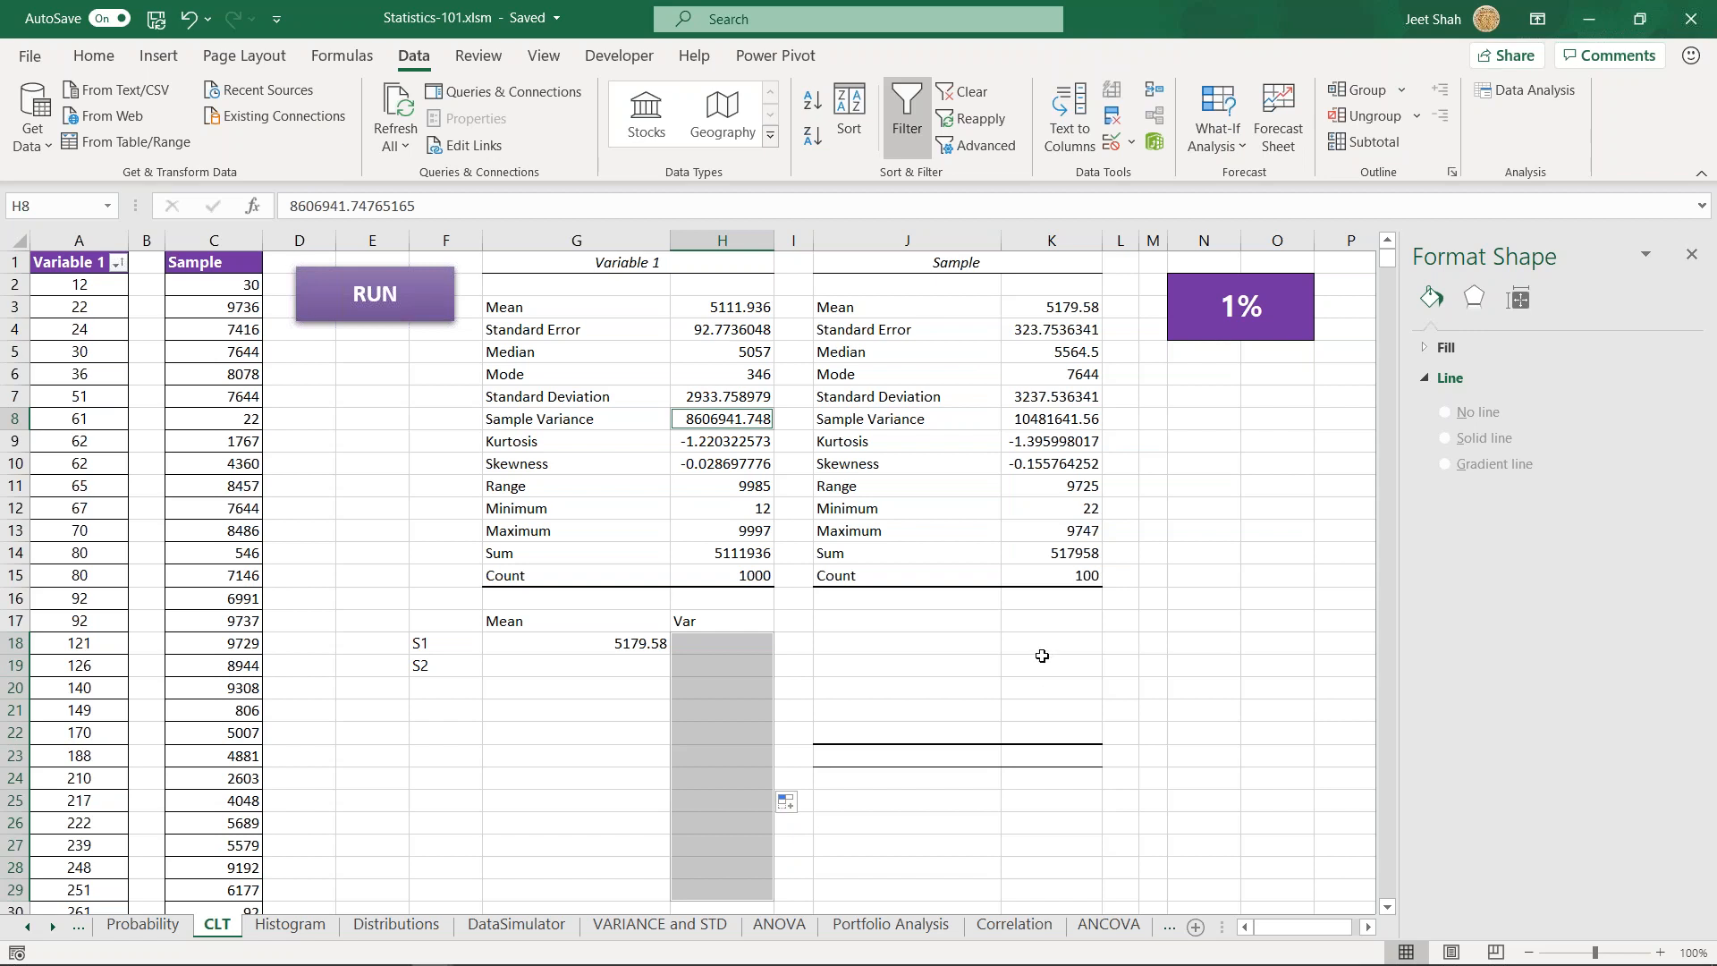
{"action": "left_click", "coordinate": [956, 663]}
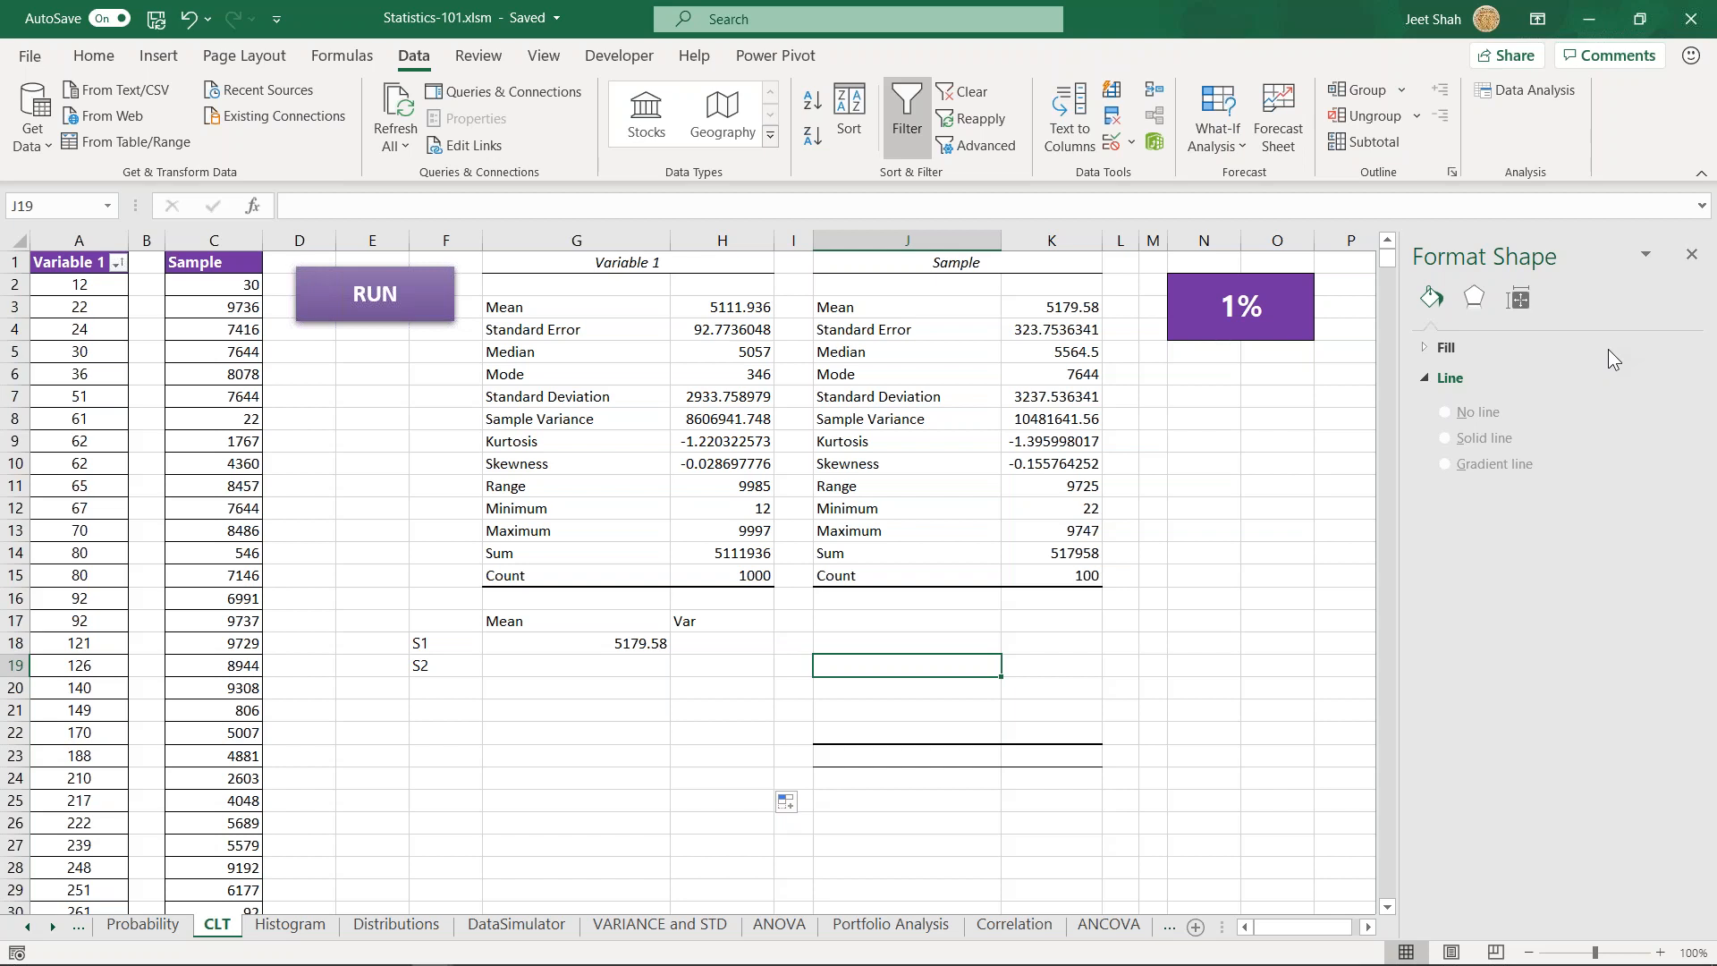
- Divide the Variable 1 sample variance by the sample size with =H8/100 in I8, and widen column I to fit
{"action": "left_click_drag", "start_coordinate": [723, 642], "coordinate": [716, 805]}
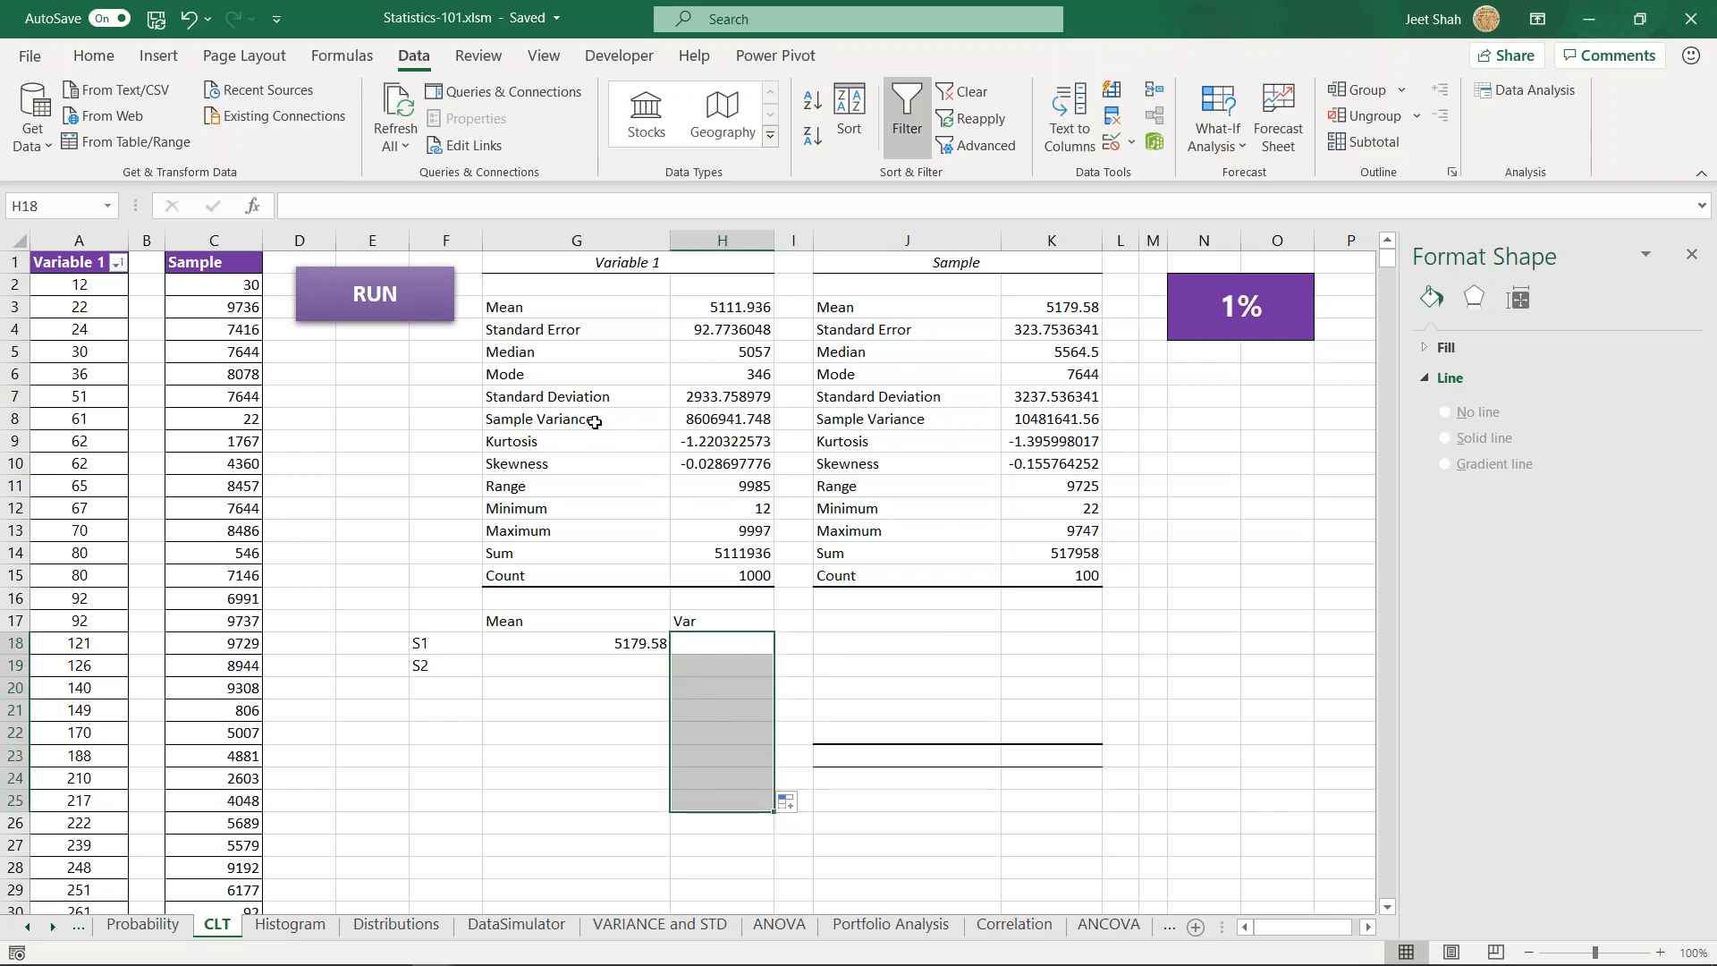
{"action": "left_click", "coordinate": [696, 420]}
{"action": "left_click", "coordinate": [784, 418]}
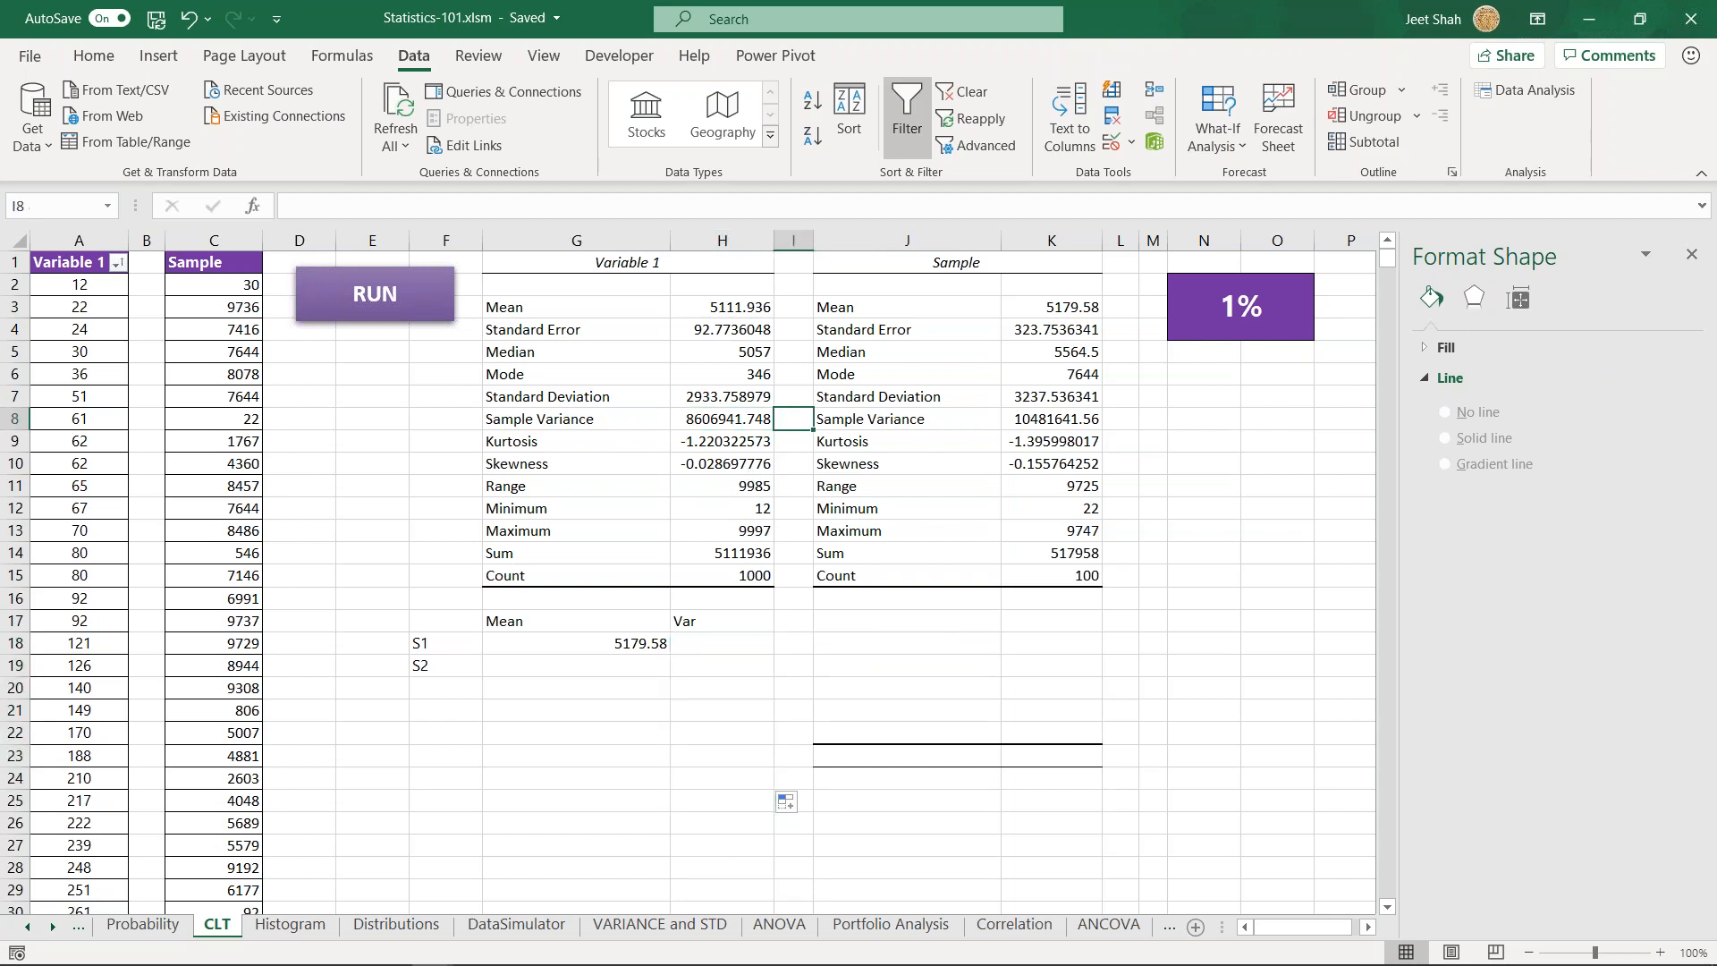
{"action": "type", "text": "="}
{"action": "key", "text": "Left"}
{"action": "type", "text": "/"}
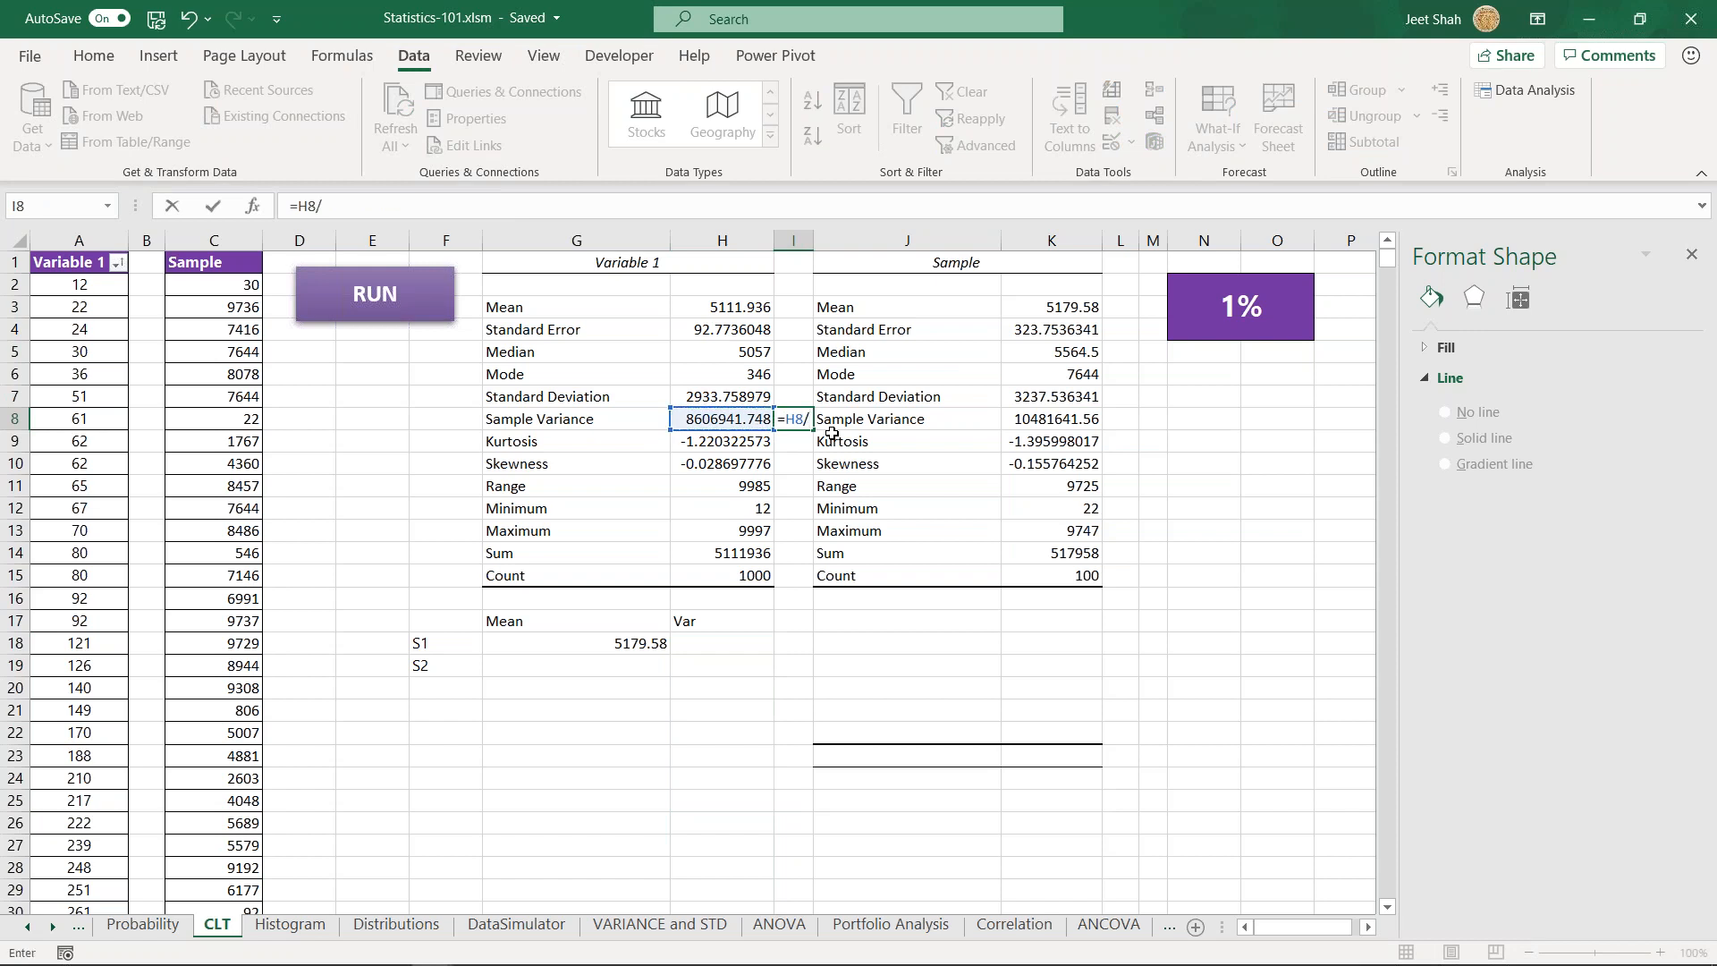
{"action": "type", "text": "100"}
{"action": "key", "text": "Return"}
{"action": "key", "text": "Up"}
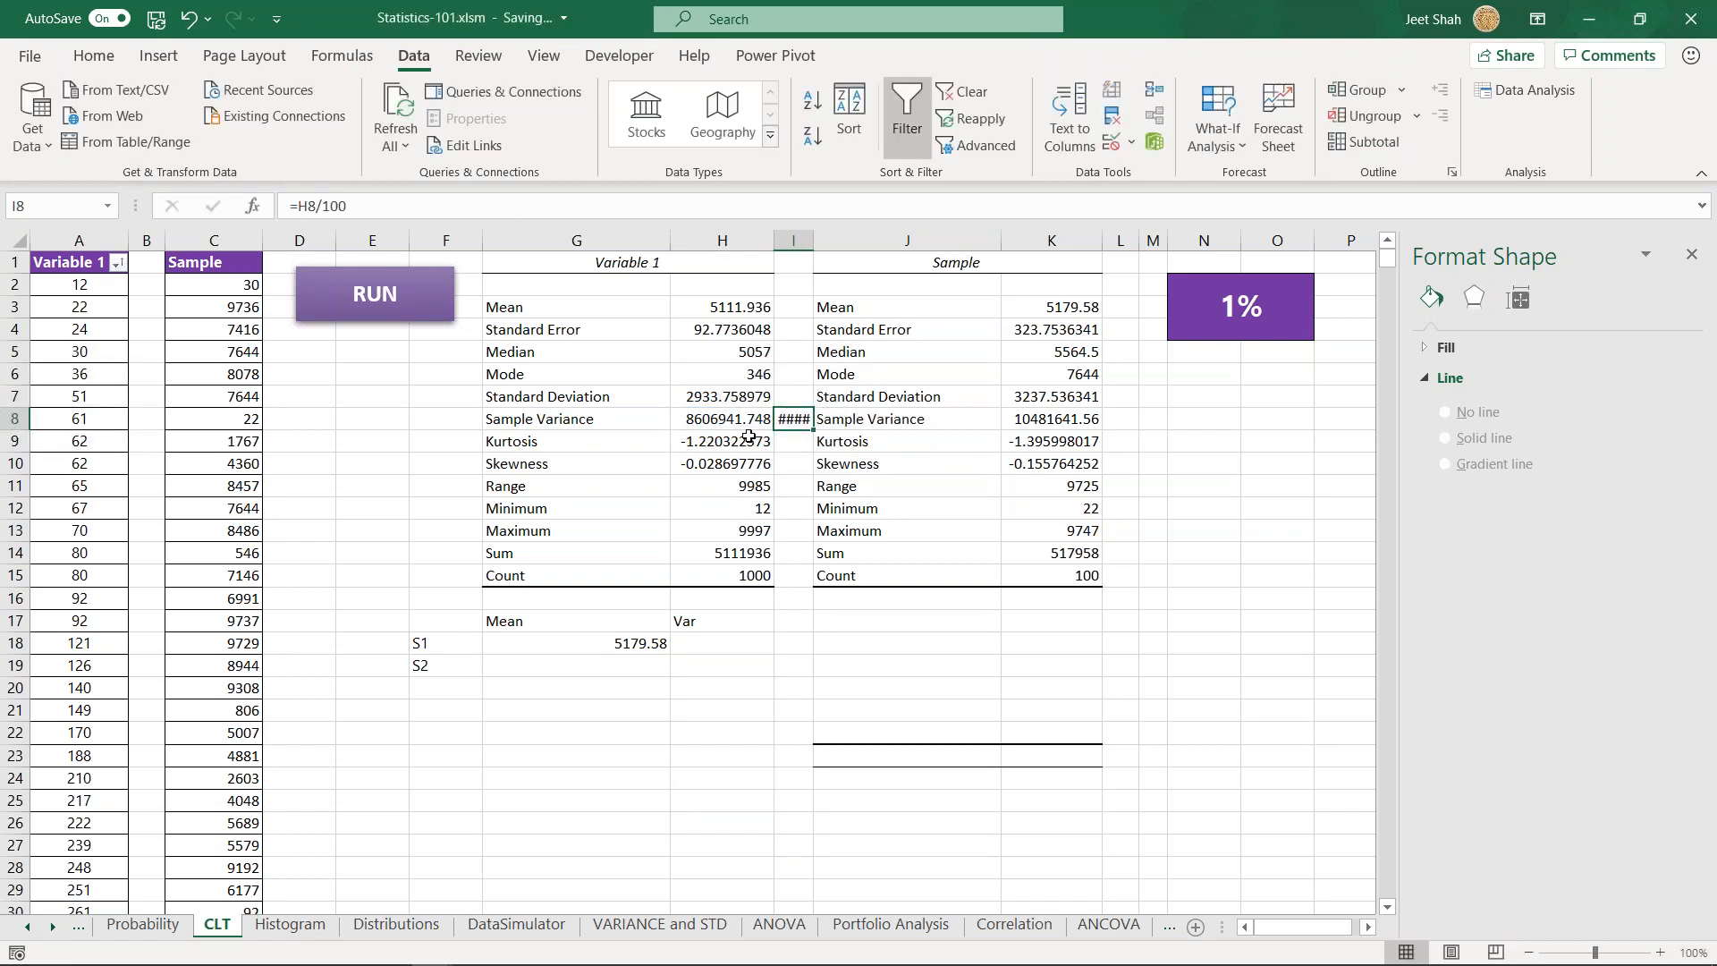
{"action": "left_click_drag", "start_coordinate": [813, 241], "coordinate": [873, 242]}
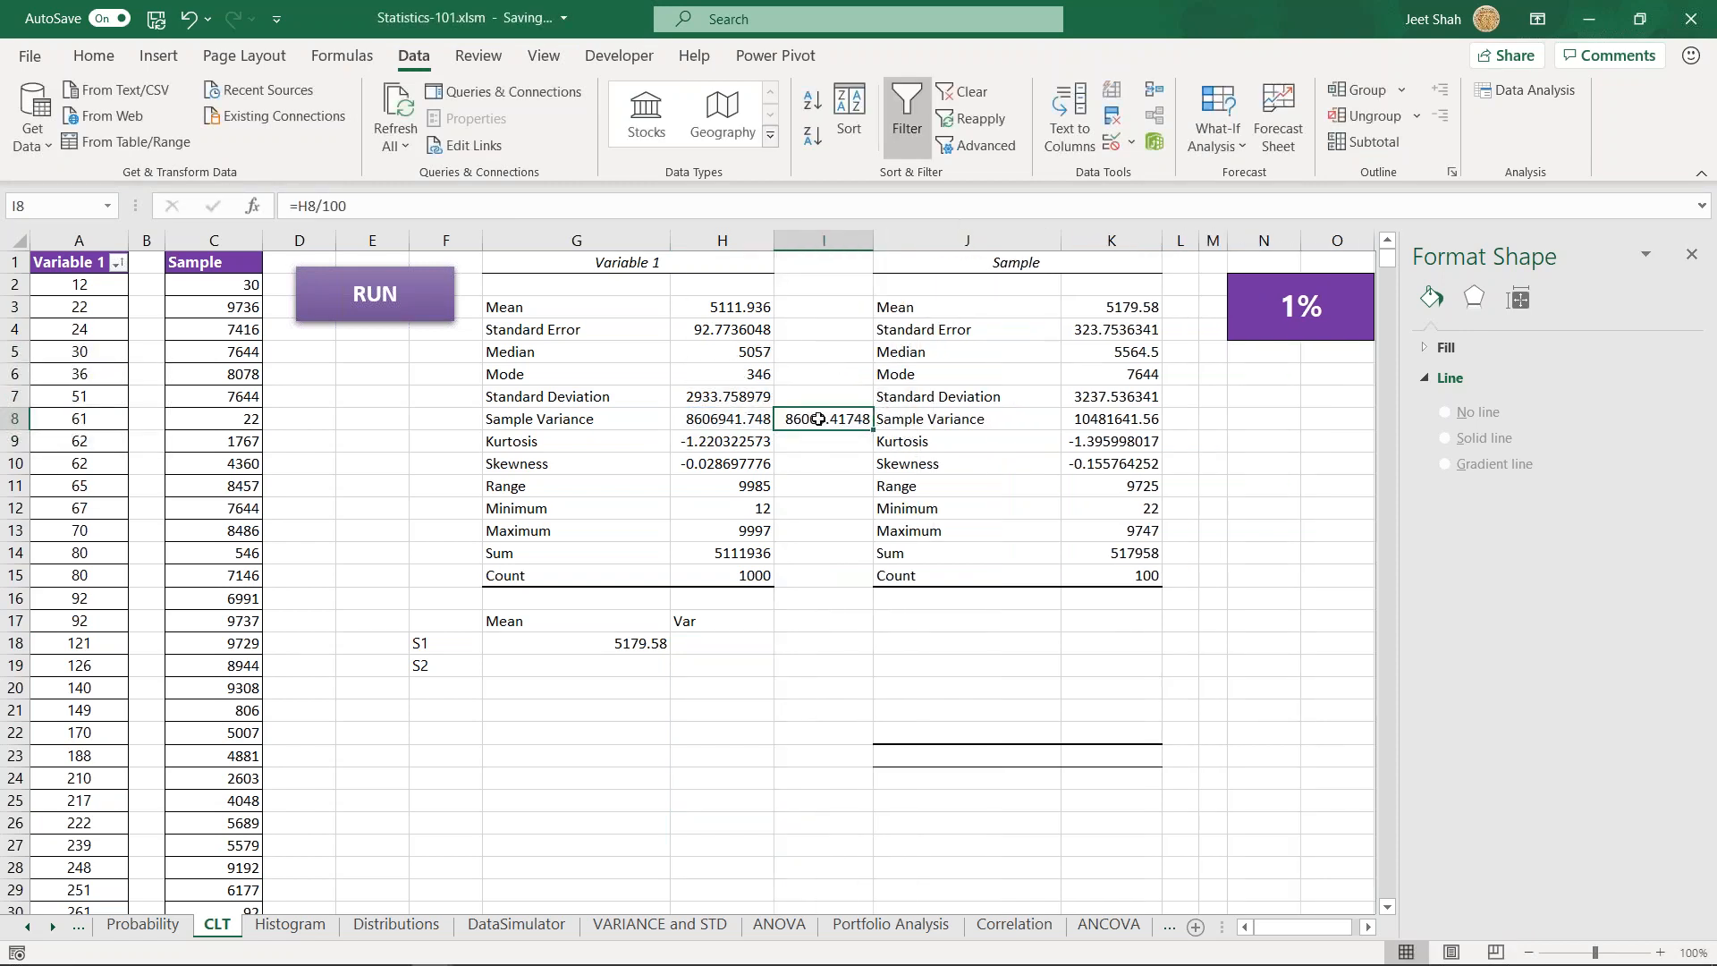
- Review the Var list range H18:H26 against the divided variance in I8
{"action": "left_click_drag", "start_coordinate": [702, 620], "coordinate": [720, 828]}
{"action": "left_click_drag", "start_coordinate": [721, 643], "coordinate": [721, 805]}
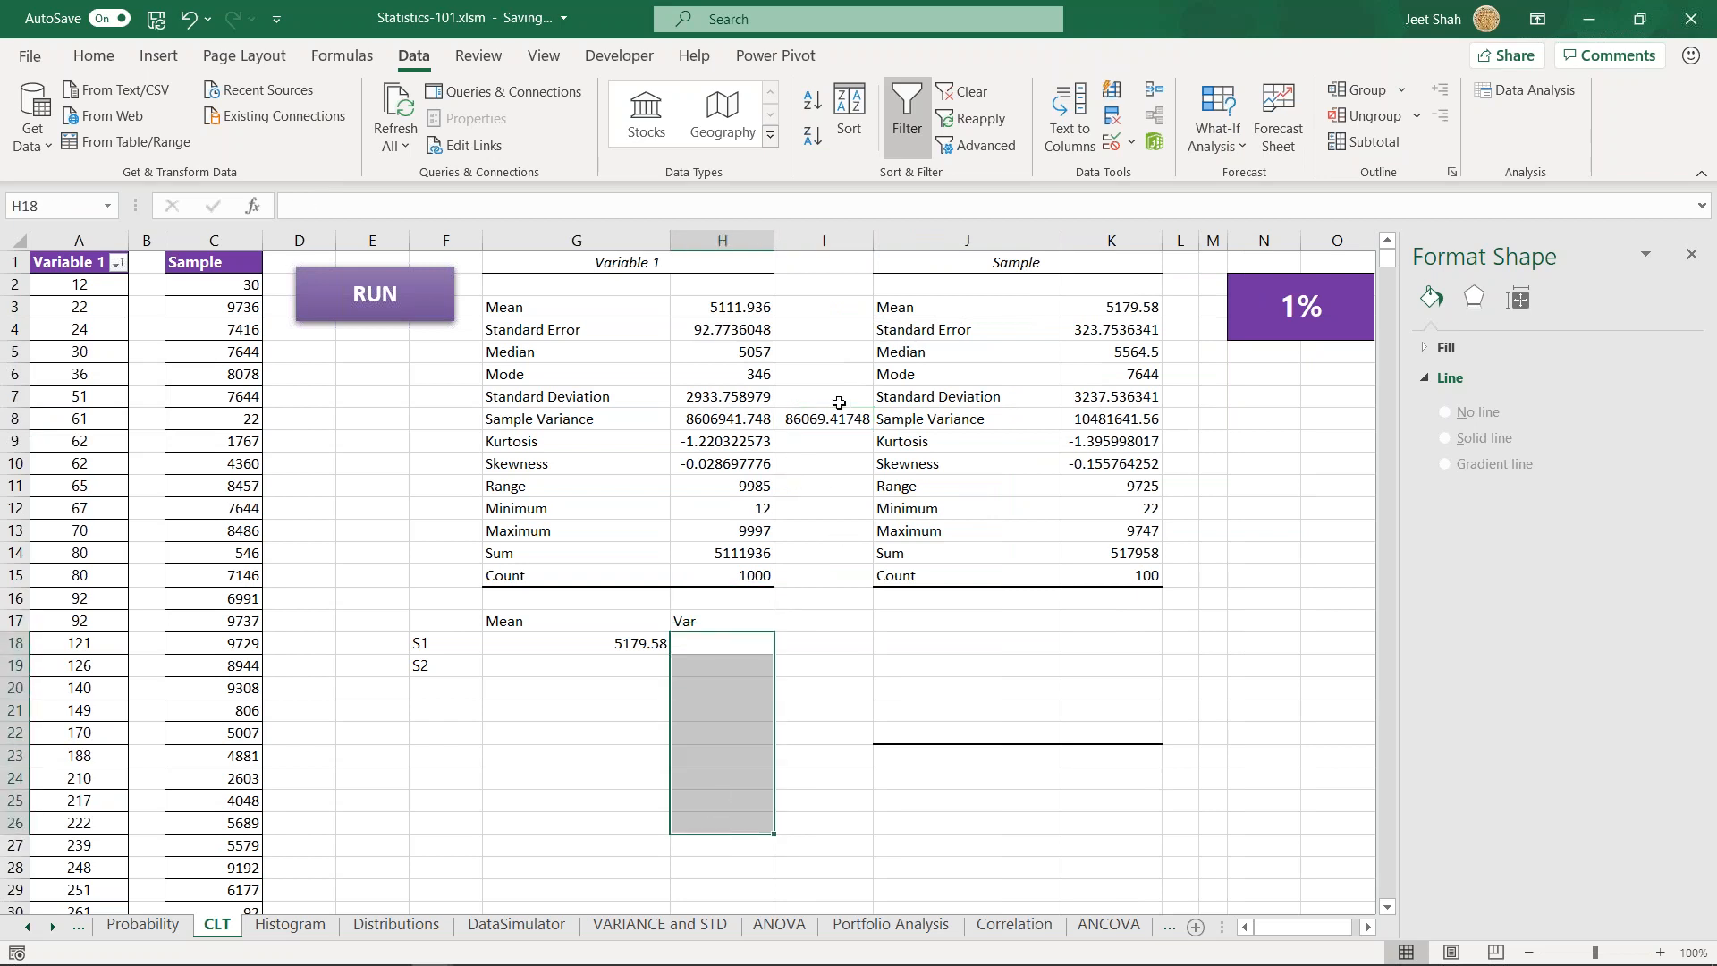
{"action": "left_click", "coordinate": [831, 422]}
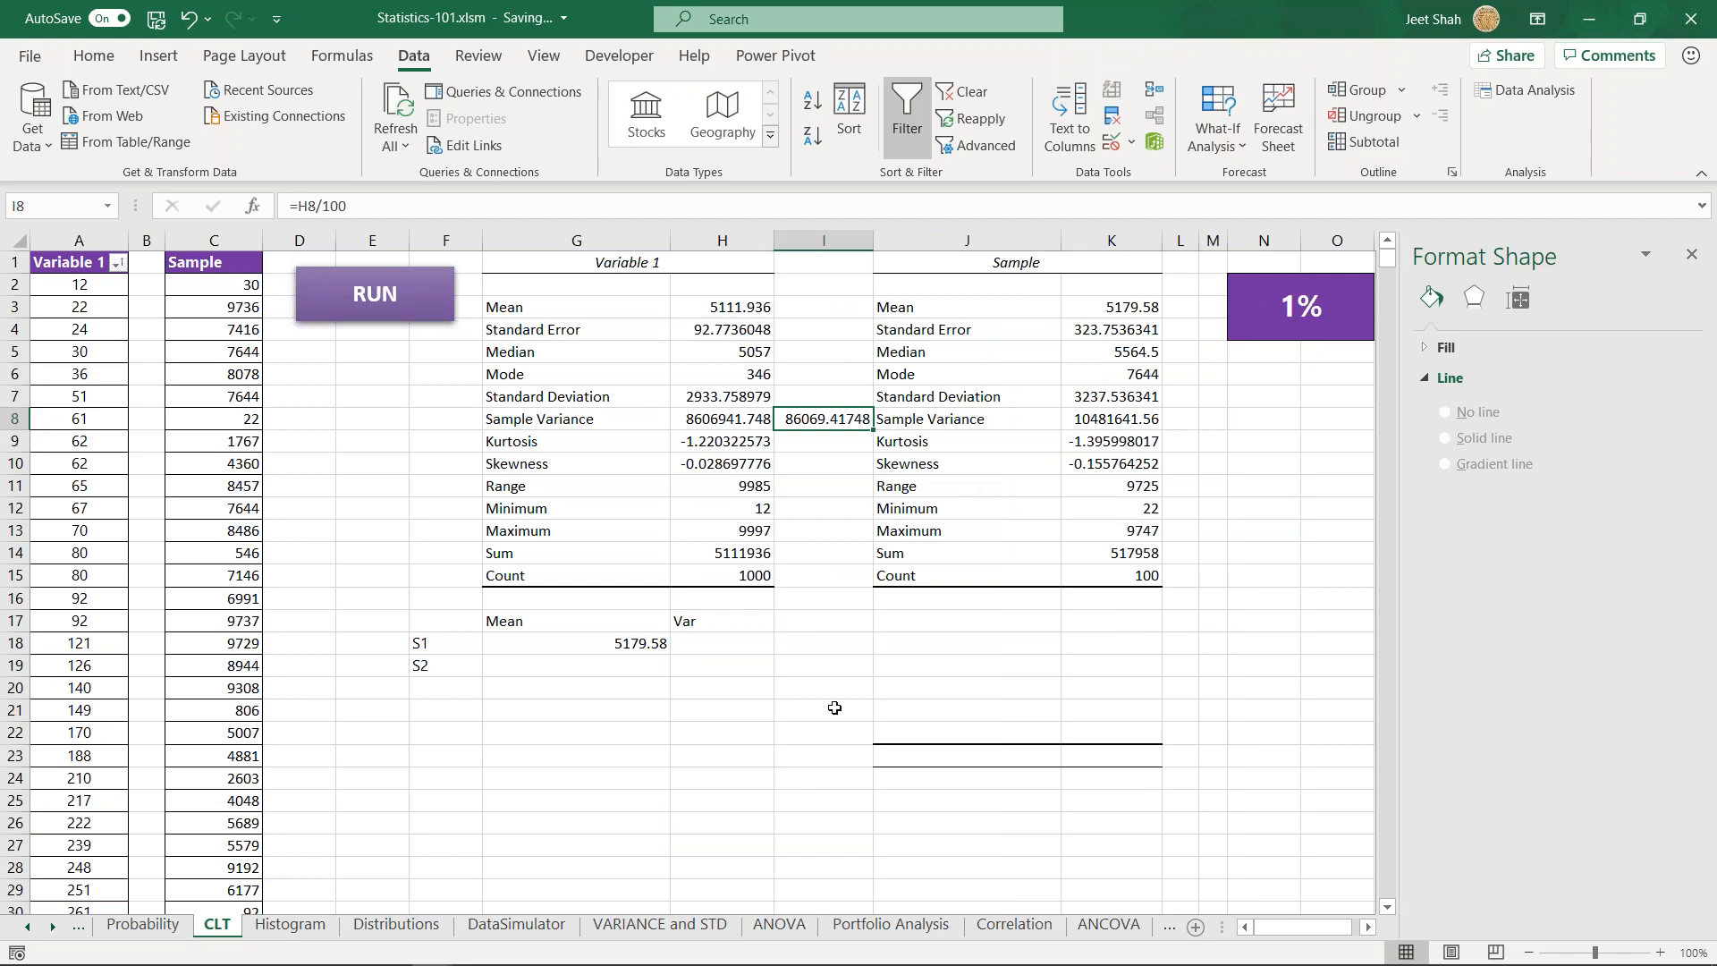
- Switch to the Week-8 PDF and mark "variance of the population divided by each sample's size" on page 27
{"action": "key", "text": "alt+Tab"}
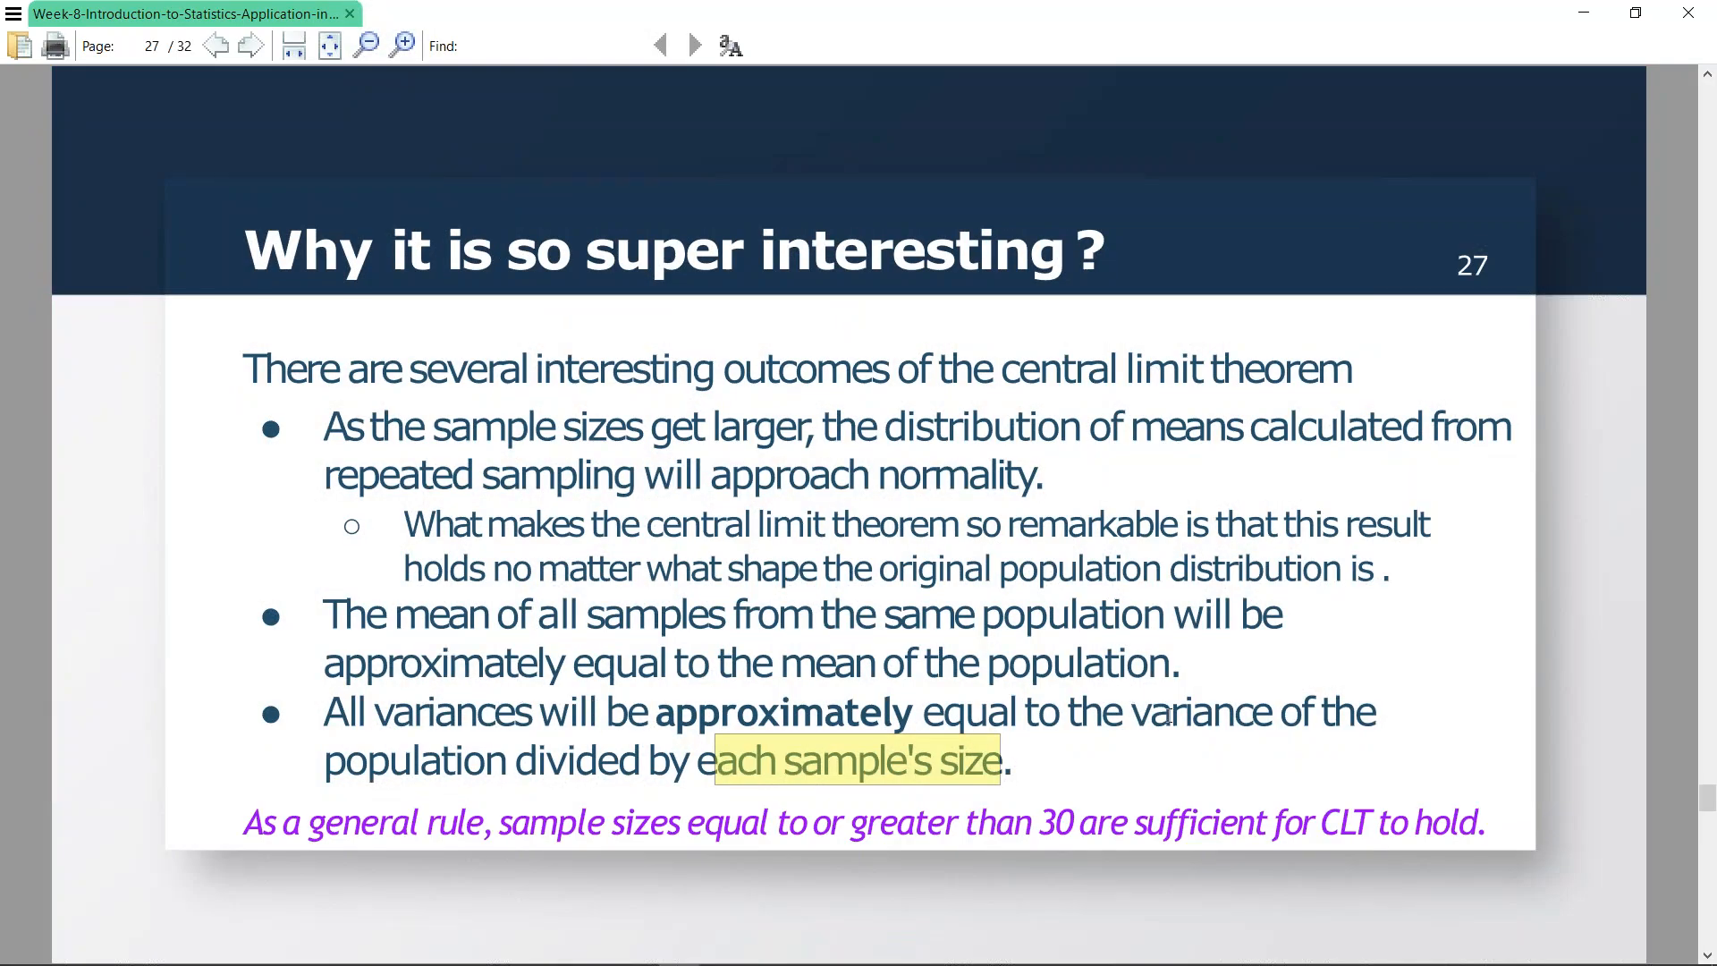
{"action": "left_click", "coordinate": [1047, 724]}
{"action": "left_click_drag", "start_coordinate": [1132, 713], "coordinate": [1011, 762]}
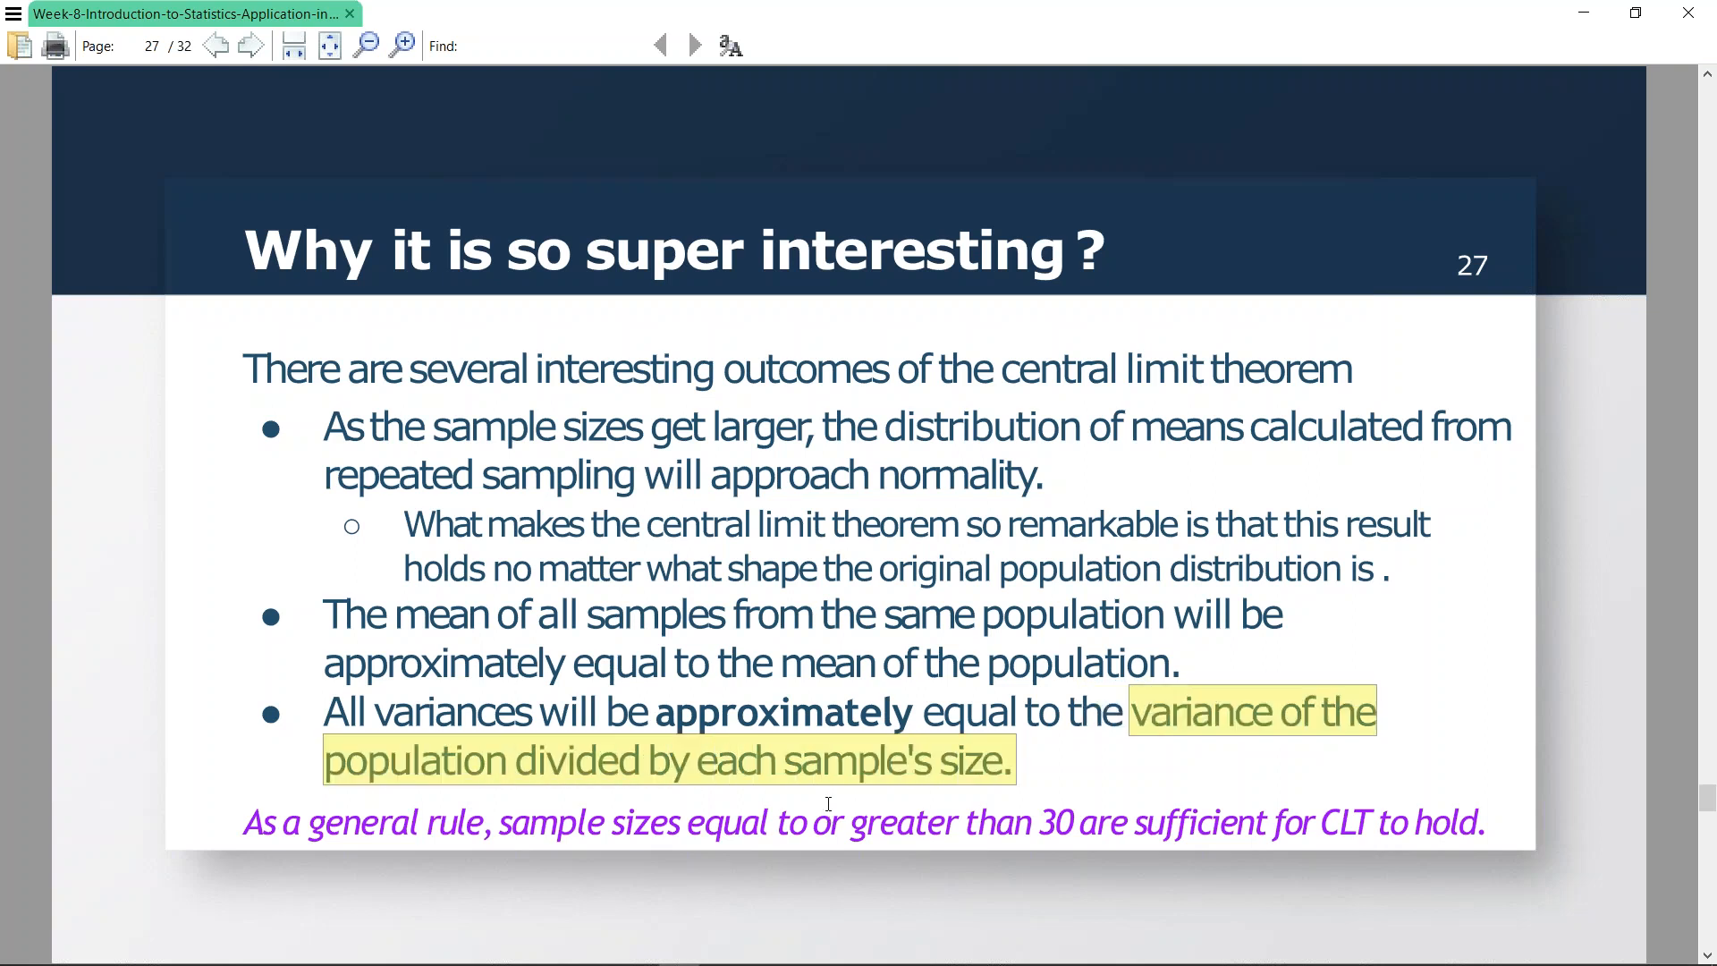
{"action": "left_click", "coordinate": [811, 754]}
- Return to the Statistics-101 workbook, clear the variance formula from I8 and narrow column I
{"action": "key", "text": "alt+Tab"}
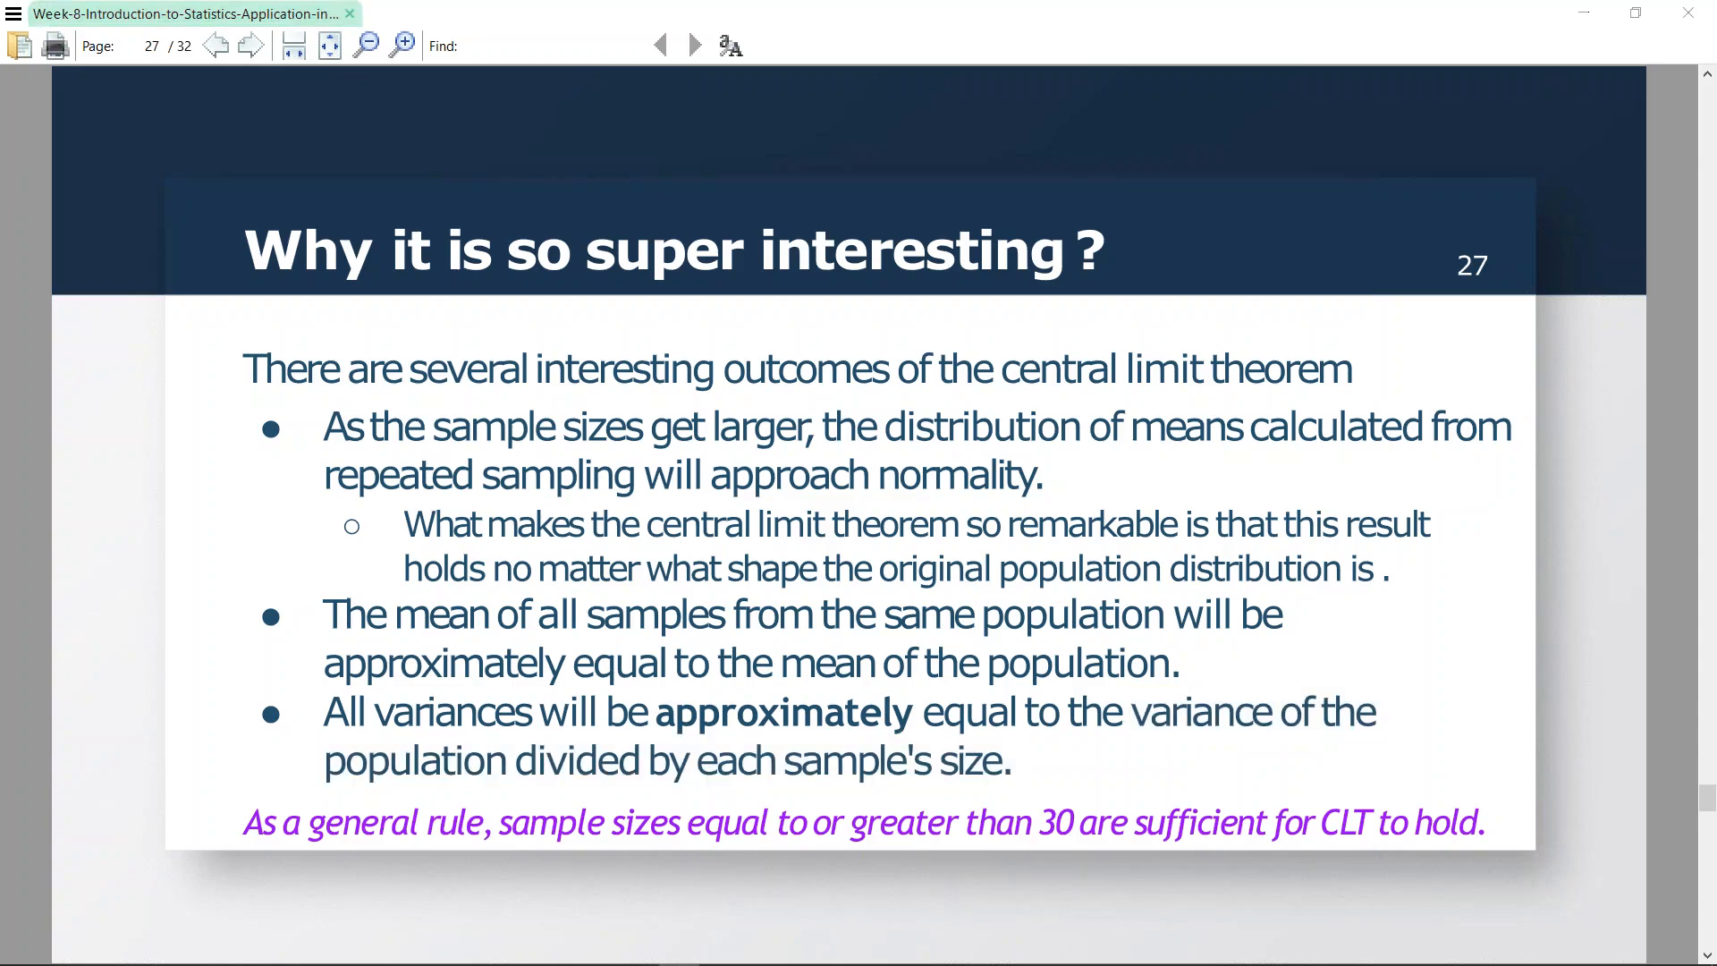
{"action": "left_click", "coordinate": [840, 660]}
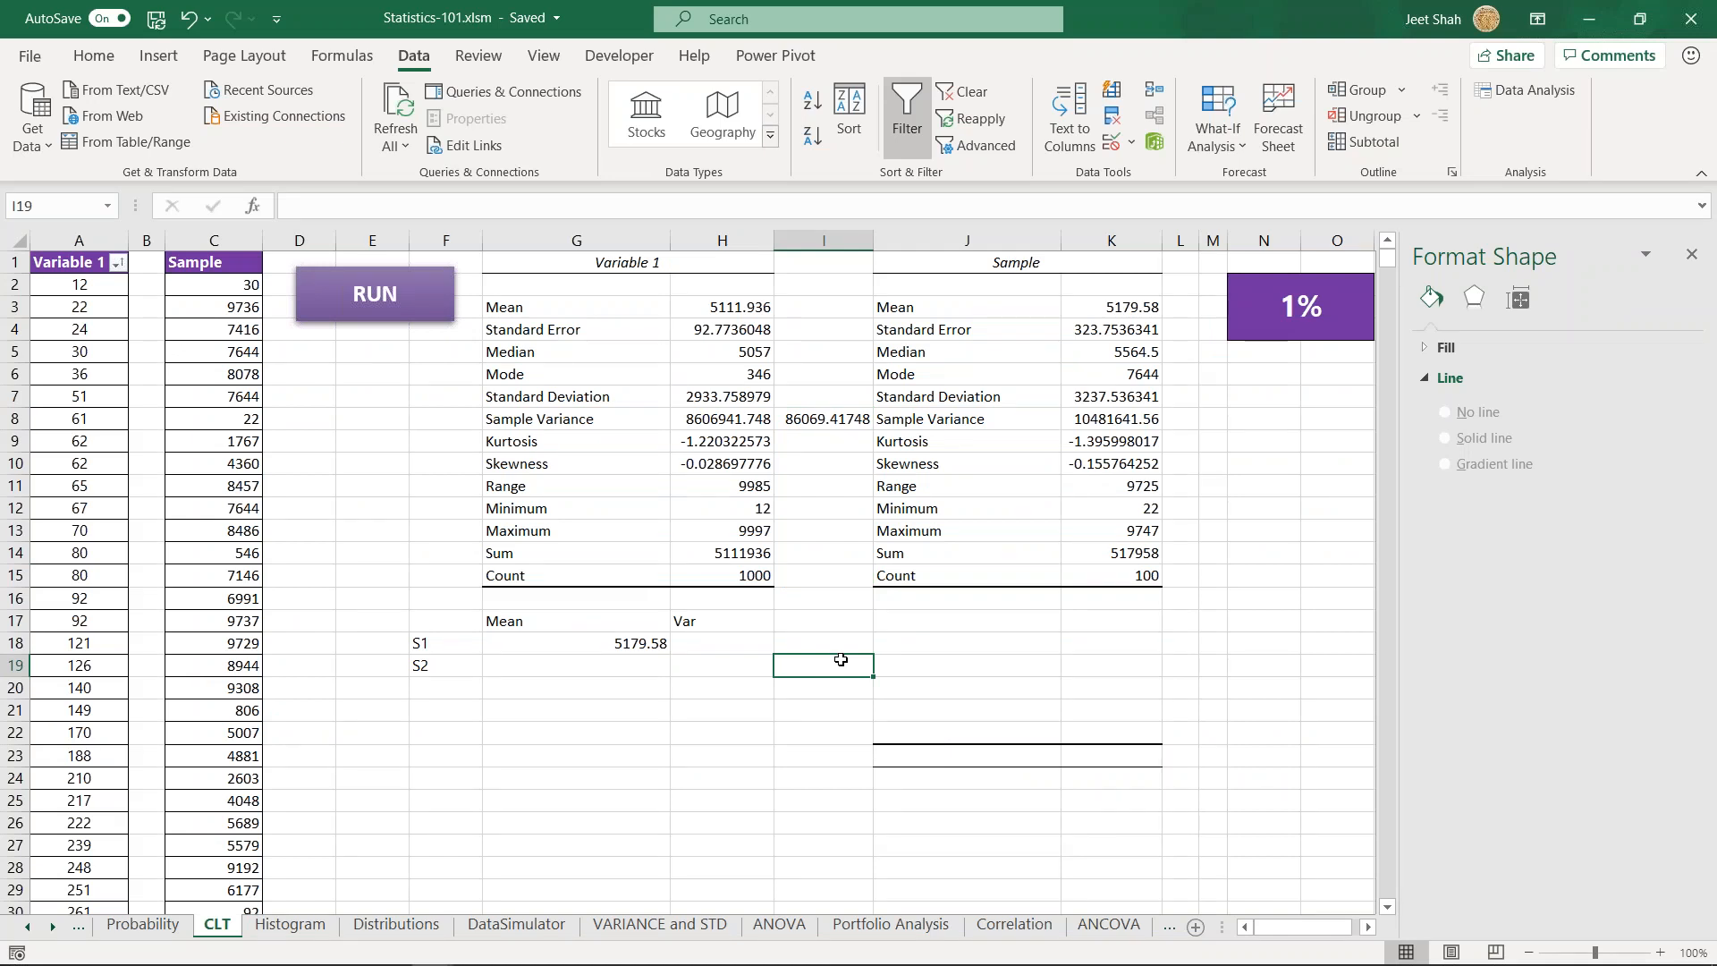
{"action": "left_click", "coordinate": [823, 419]}
{"action": "key", "text": "Delete"}
{"action": "left_click_drag", "start_coordinate": [873, 242], "coordinate": [827, 252]}
- Review the Mean list G17:G26, the Var list H17:H23 and the empty S2 mean cell G19
{"action": "left_click_drag", "start_coordinate": [555, 623], "coordinate": [584, 819]}
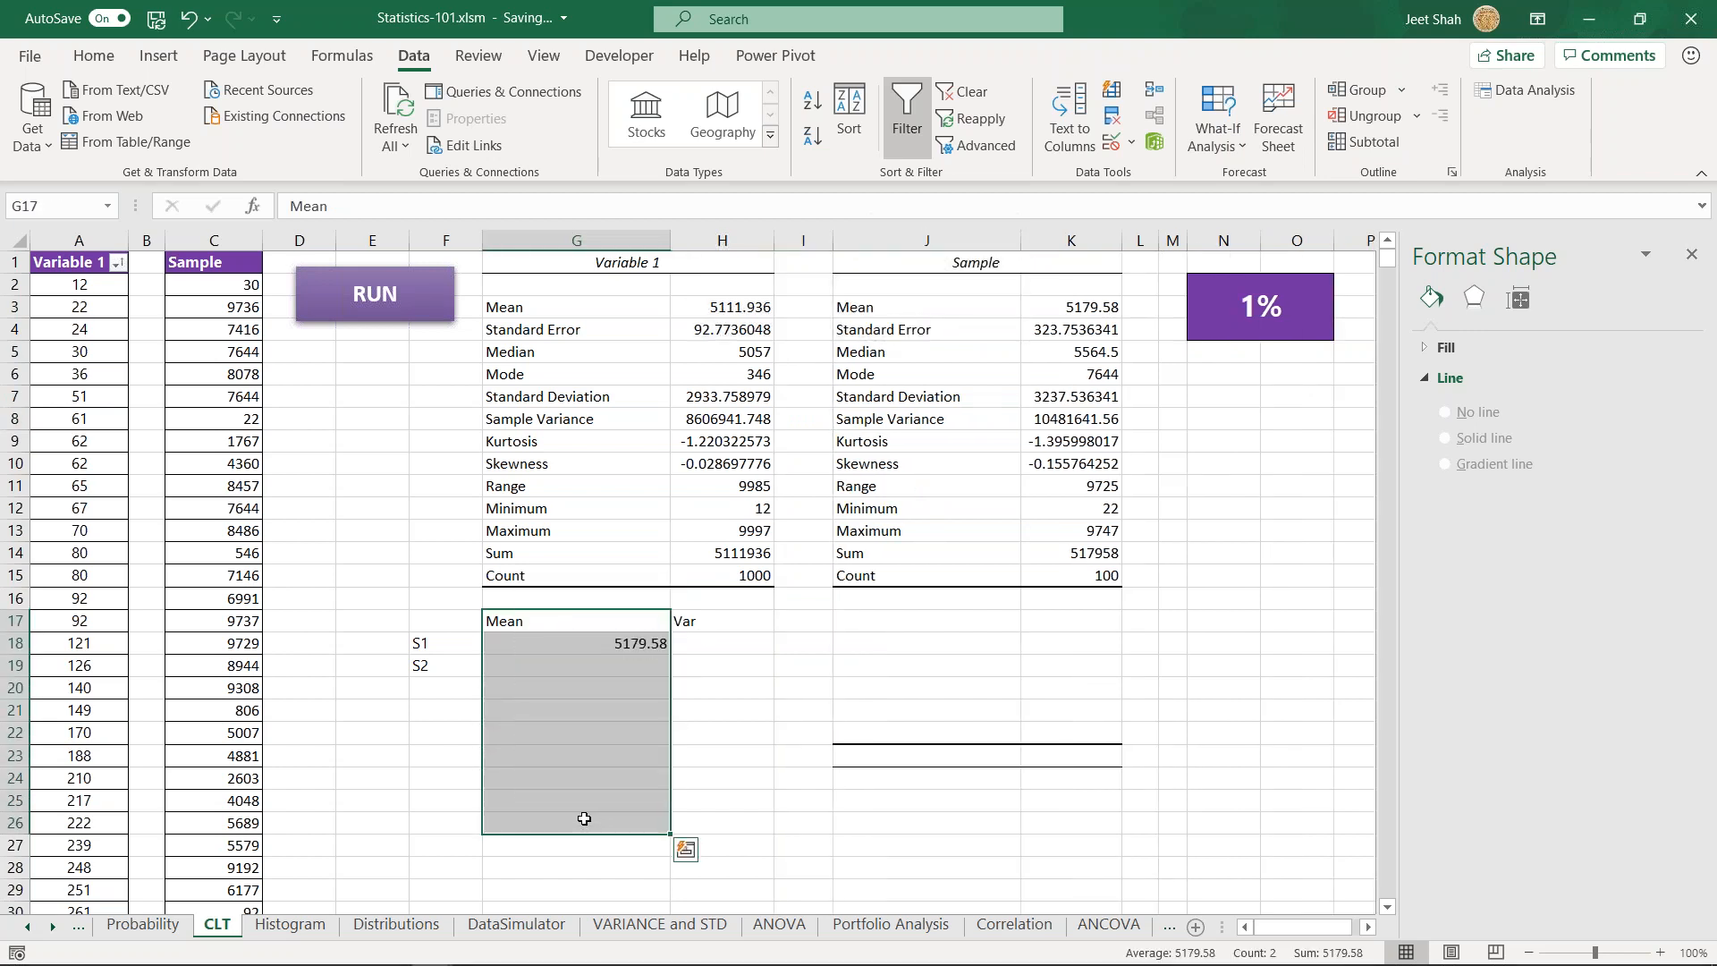
{"action": "left_click_drag", "start_coordinate": [711, 623], "coordinate": [728, 762]}
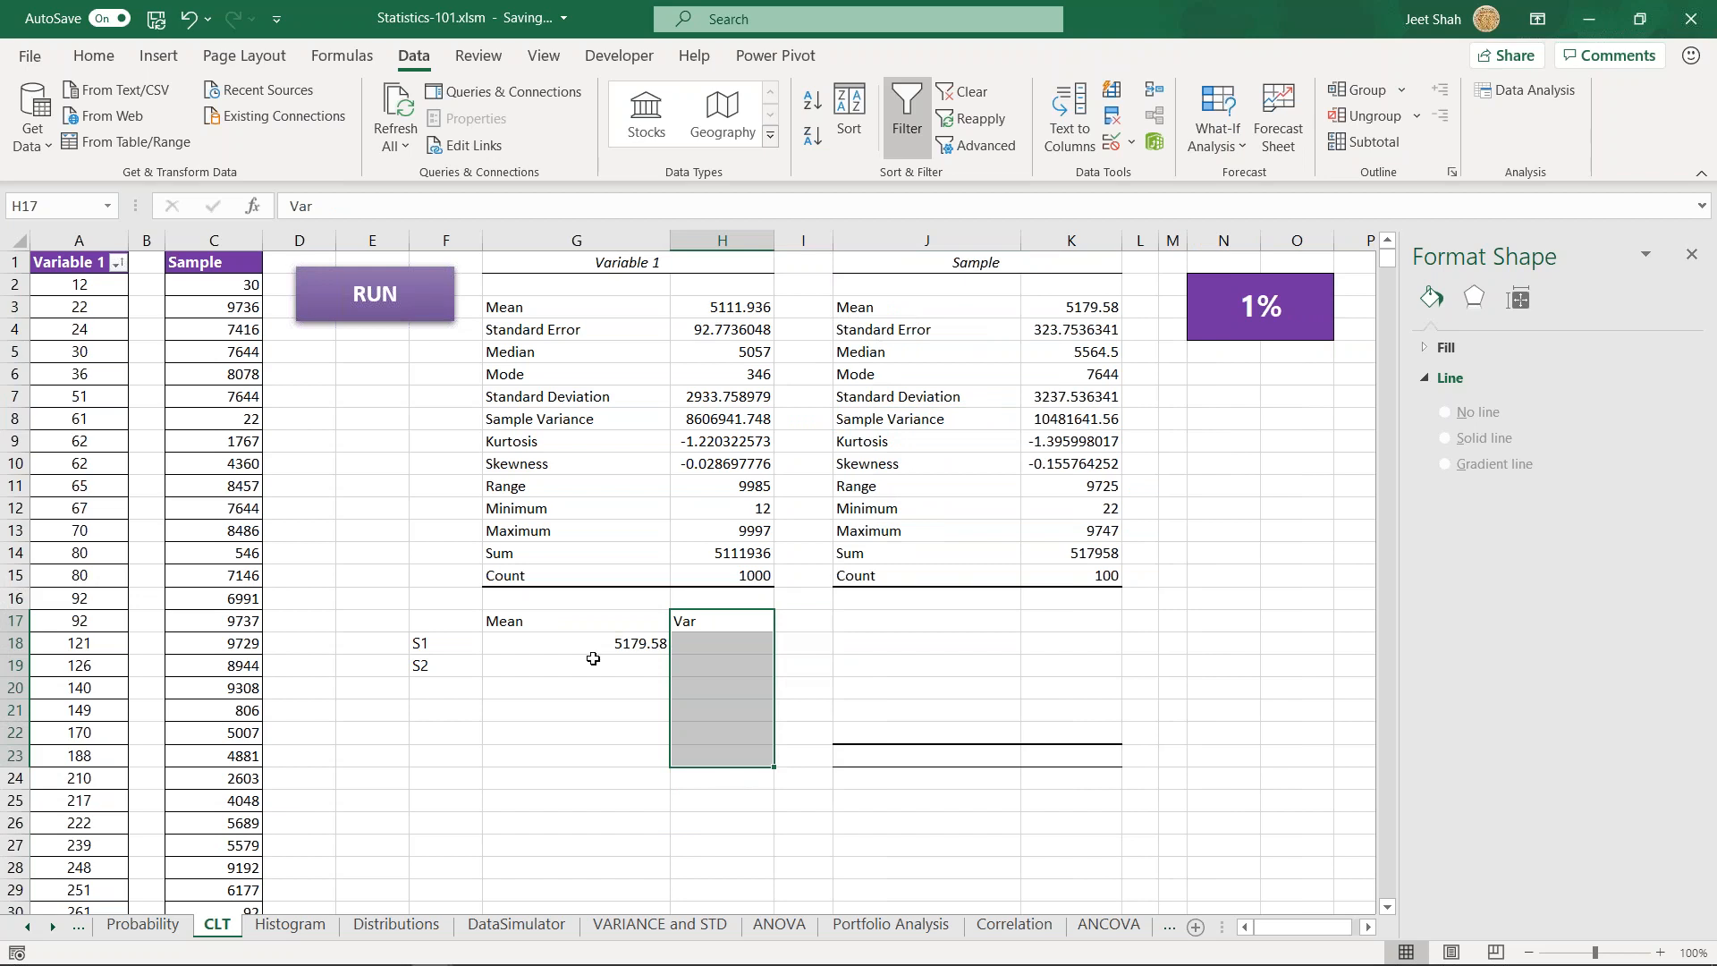
{"action": "left_click", "coordinate": [531, 663]}
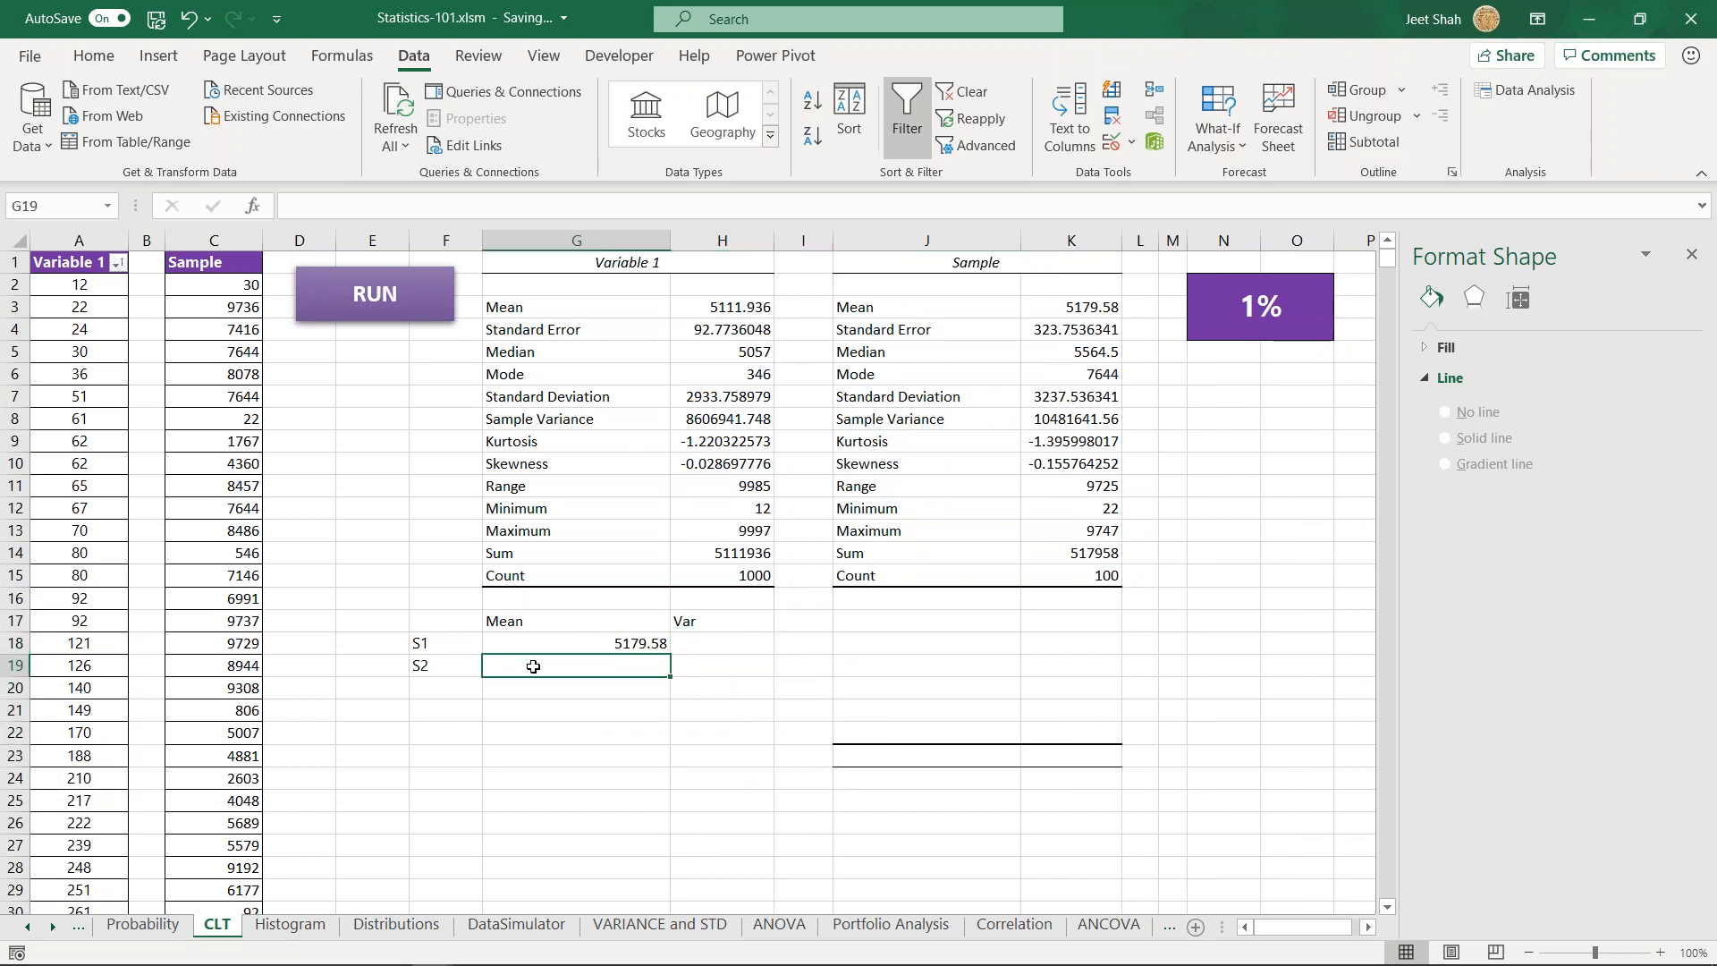
{"action": "left_click", "coordinate": [387, 571]}
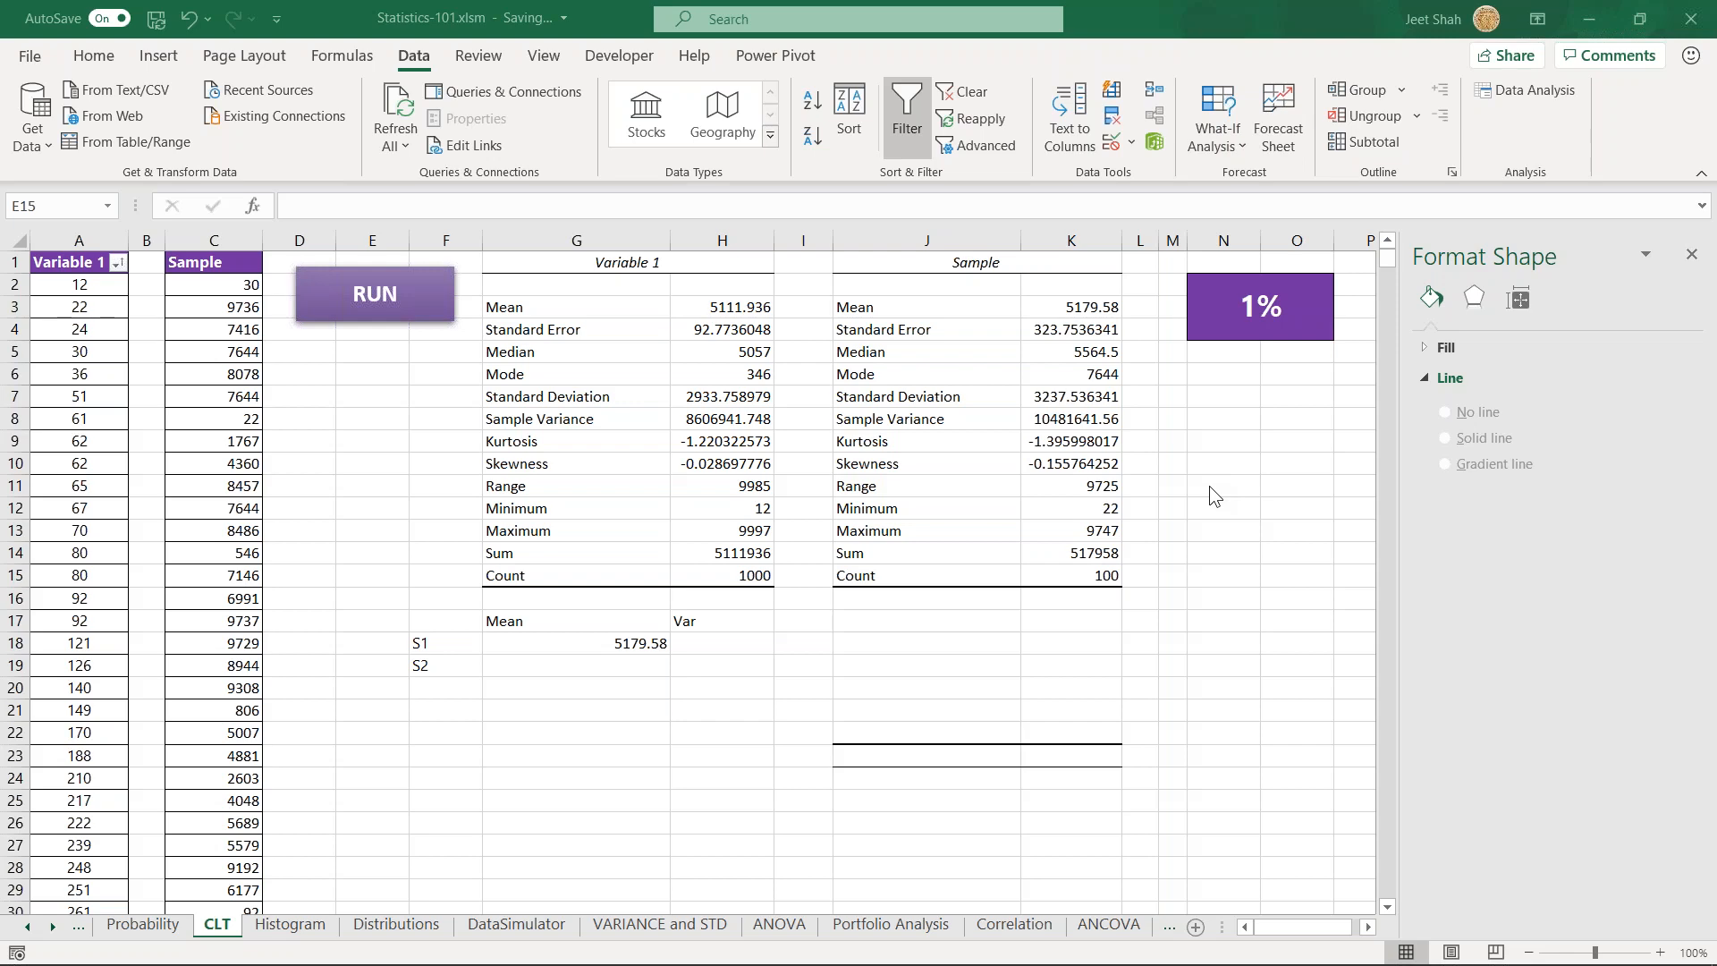
{"action": "left_click", "coordinate": [517, 949]}
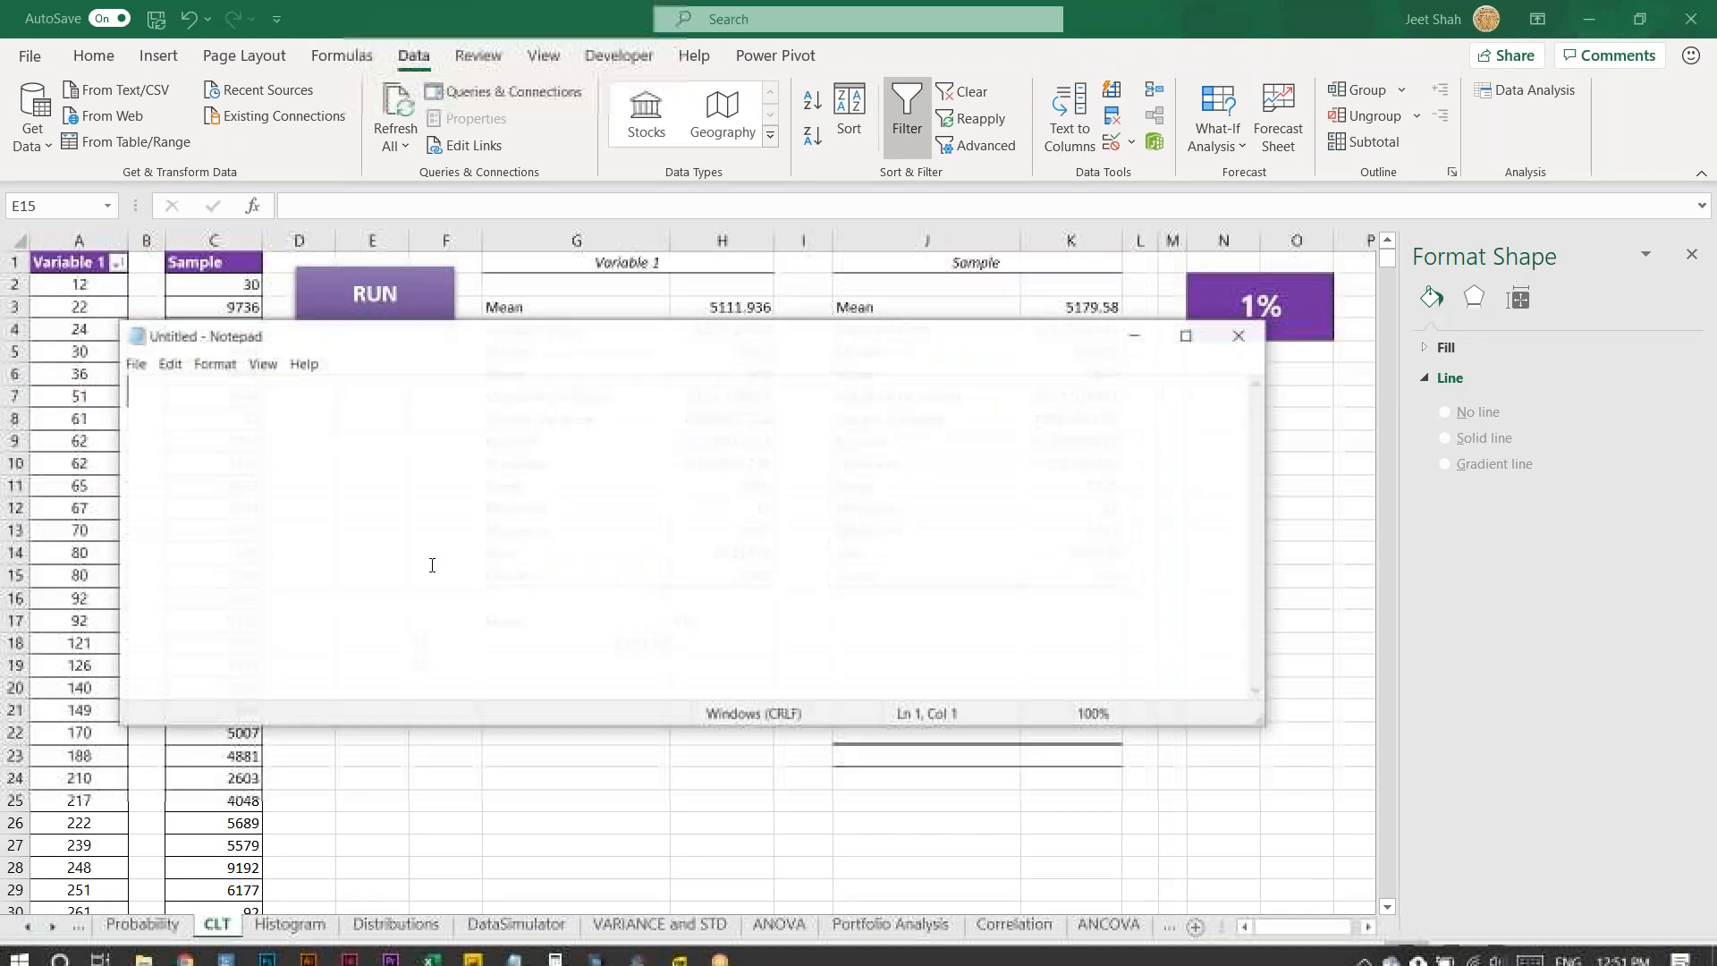
{"action": "type", "text": "https://goo.gl/forms/3LGJ60KE6OtMGCrS2"}
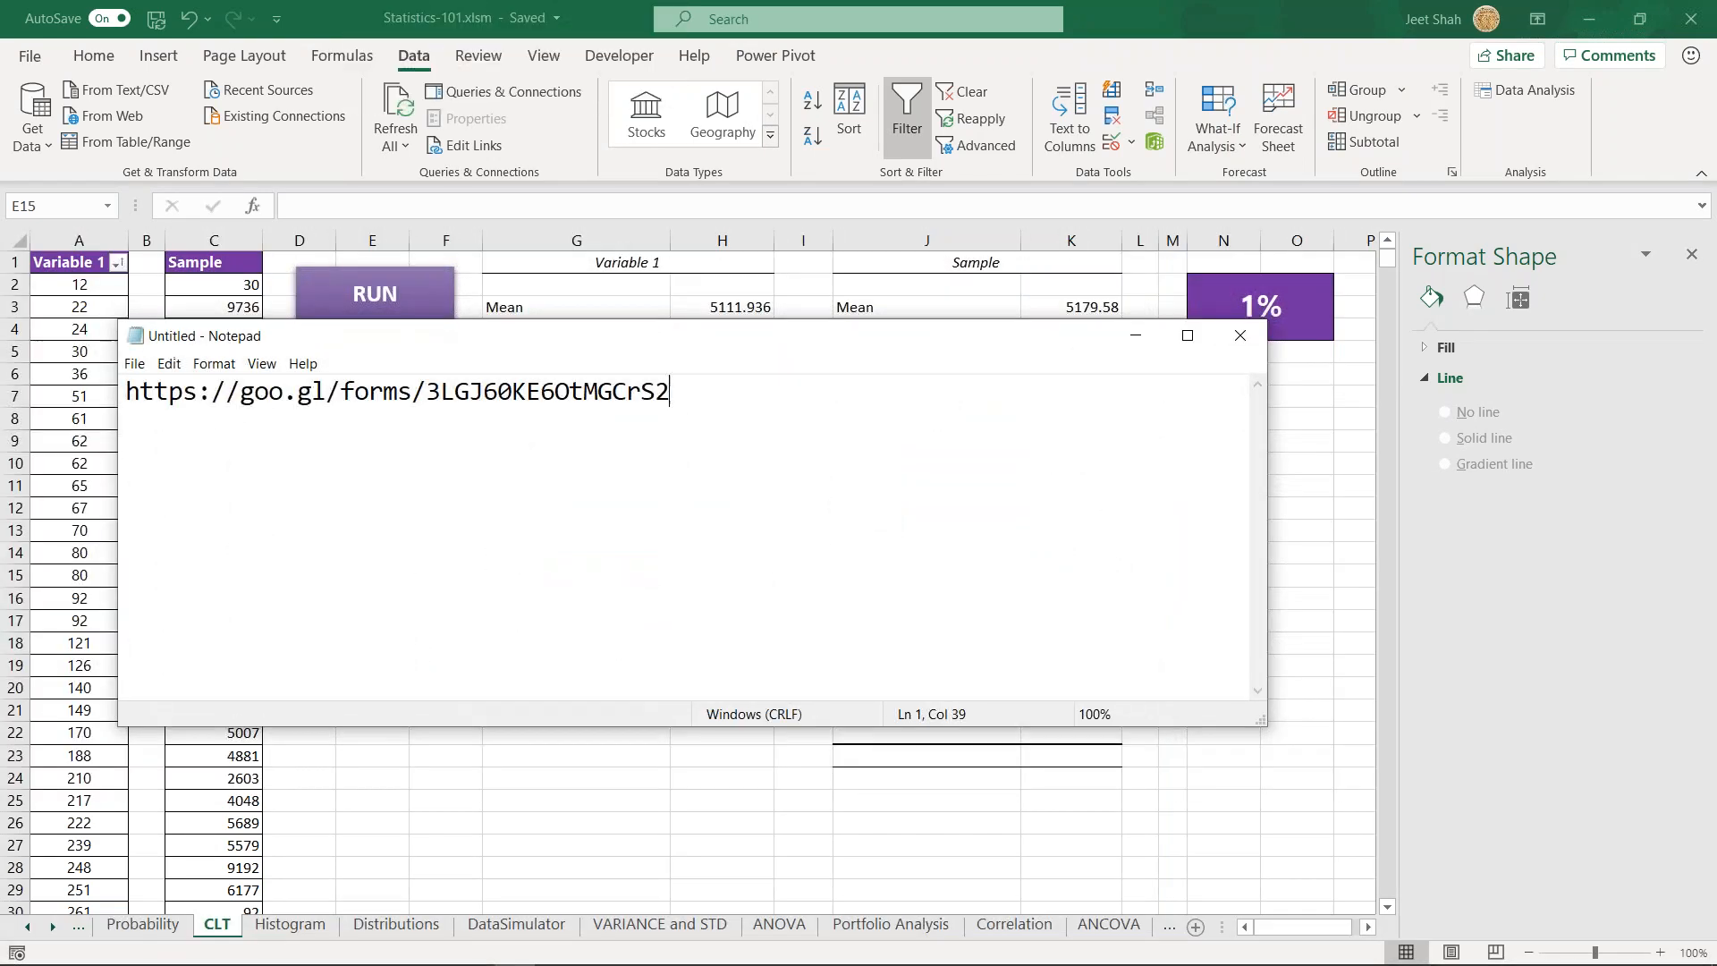
- Minimize the Notepad window and return to the empty S2 mean cell G19 on the CLT sheet
{"action": "left_click", "coordinate": [1135, 336]}
{"action": "left_click_drag", "start_coordinate": [473, 734], "coordinate": [536, 731]}
{"action": "left_click", "coordinate": [578, 664]}
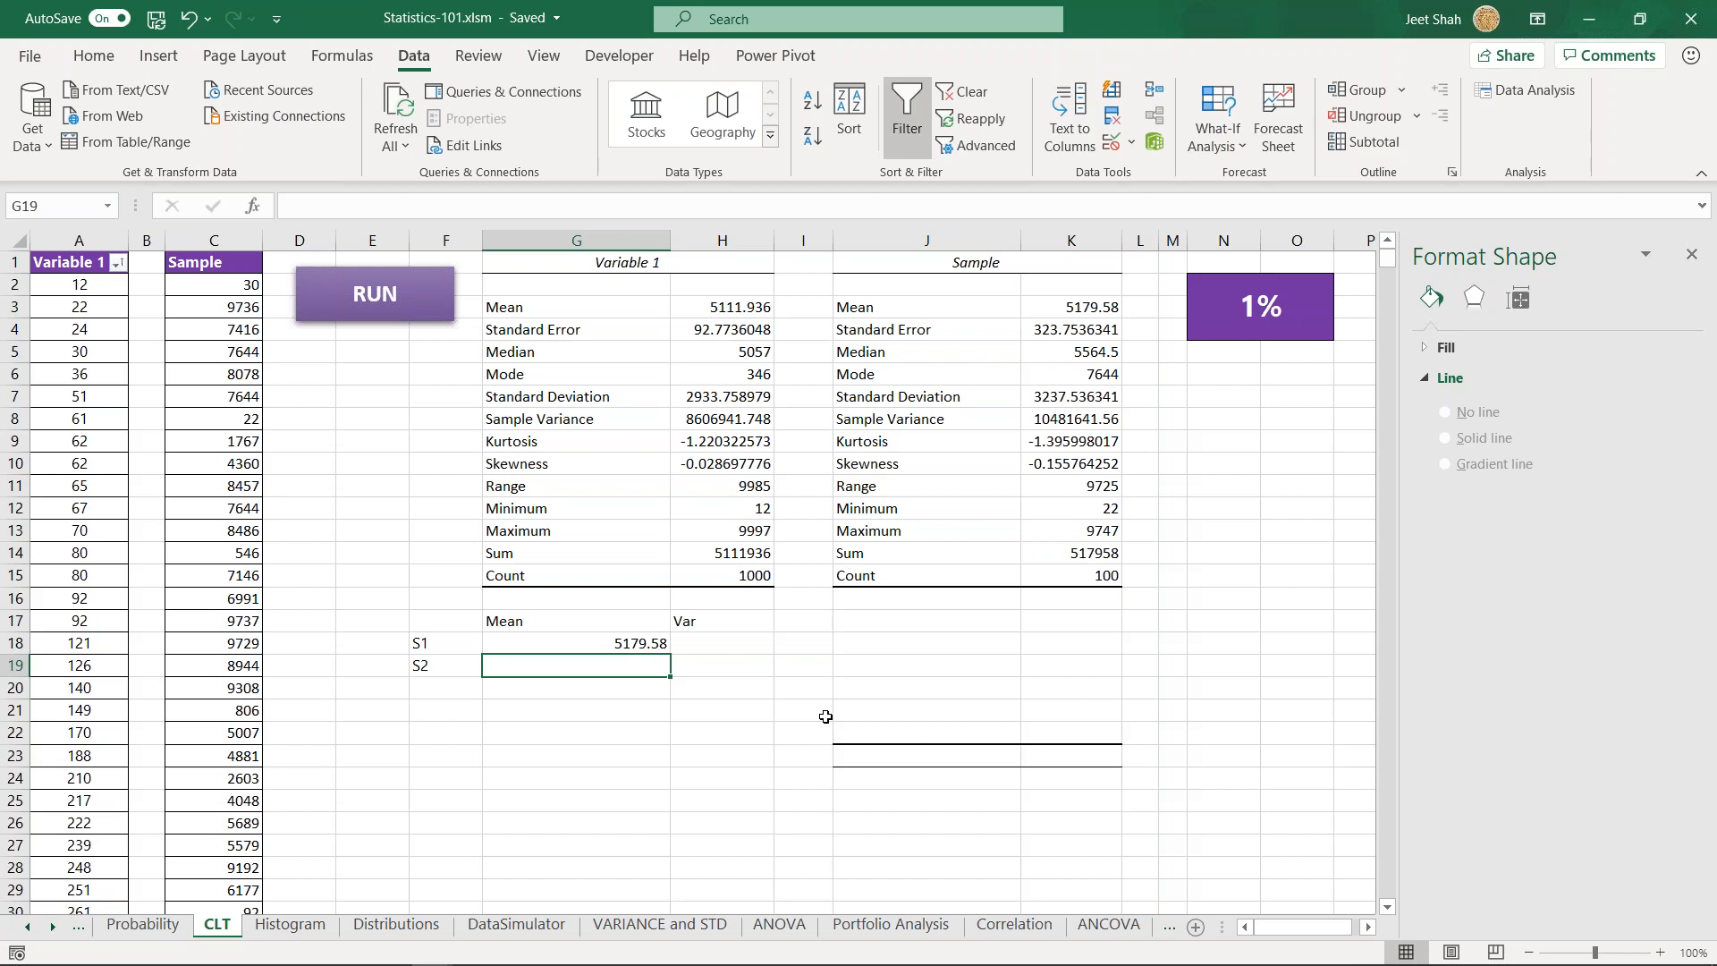
- Inspect the formula in the purple percentage cell N2 that compares the sample mean with the population mean
{"action": "left_click", "coordinate": [1229, 294]}
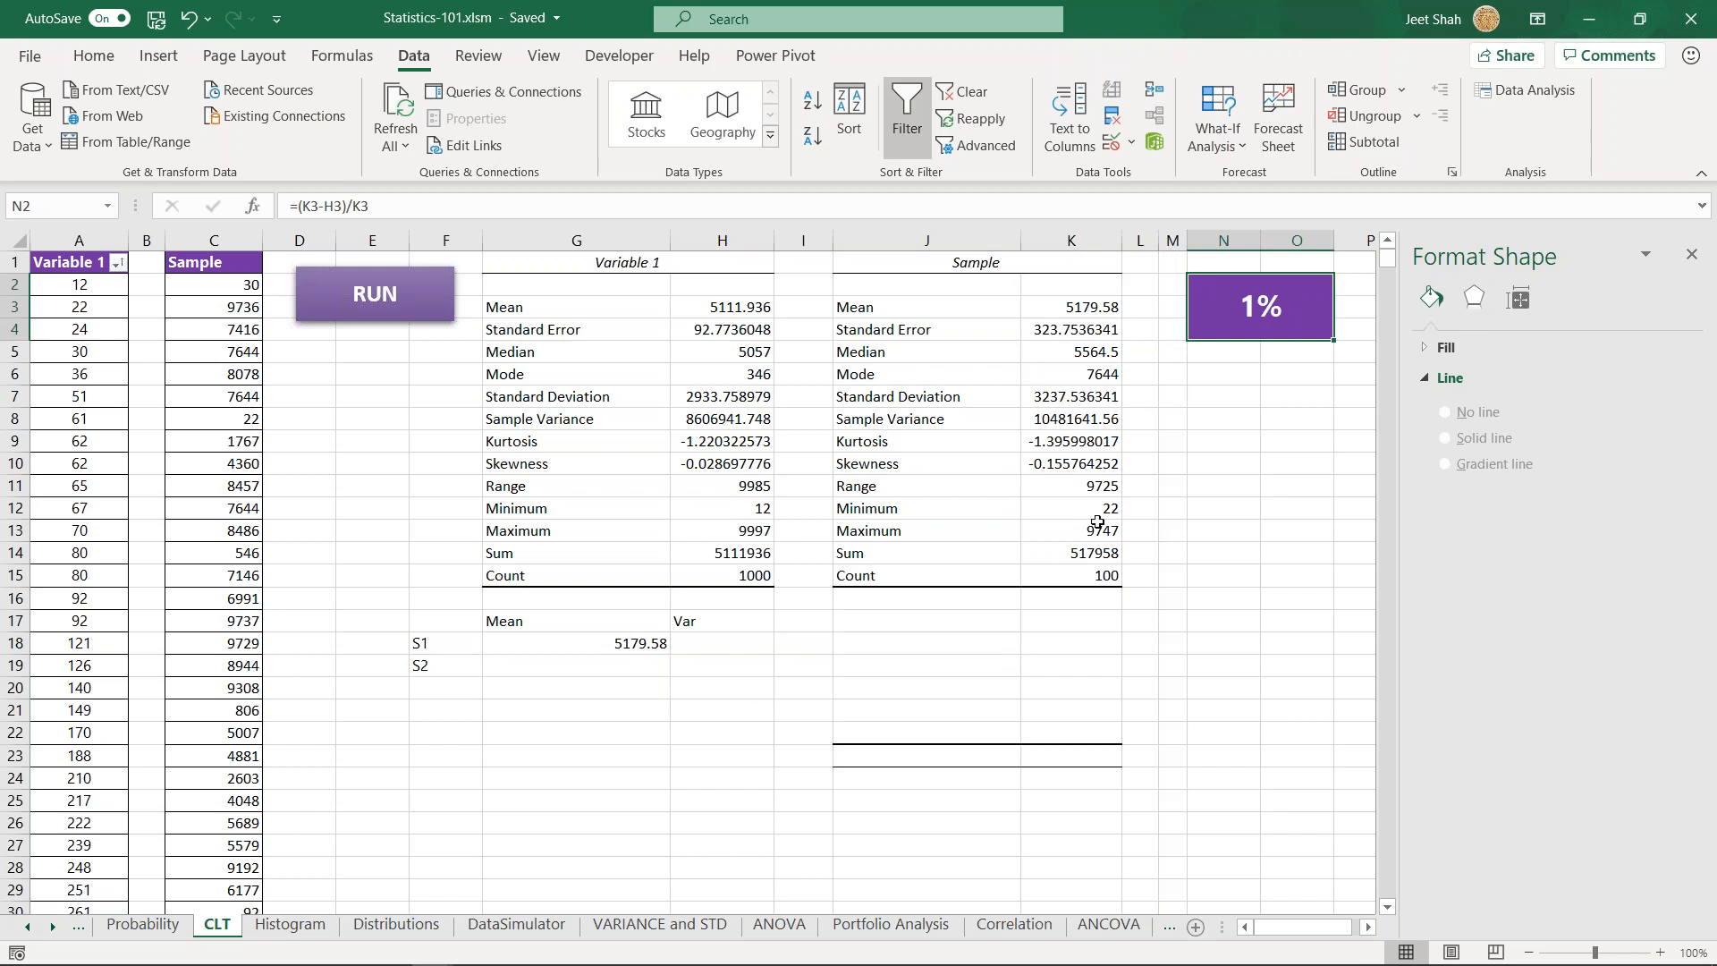
{"action": "double_click", "coordinate": [1238, 315]}
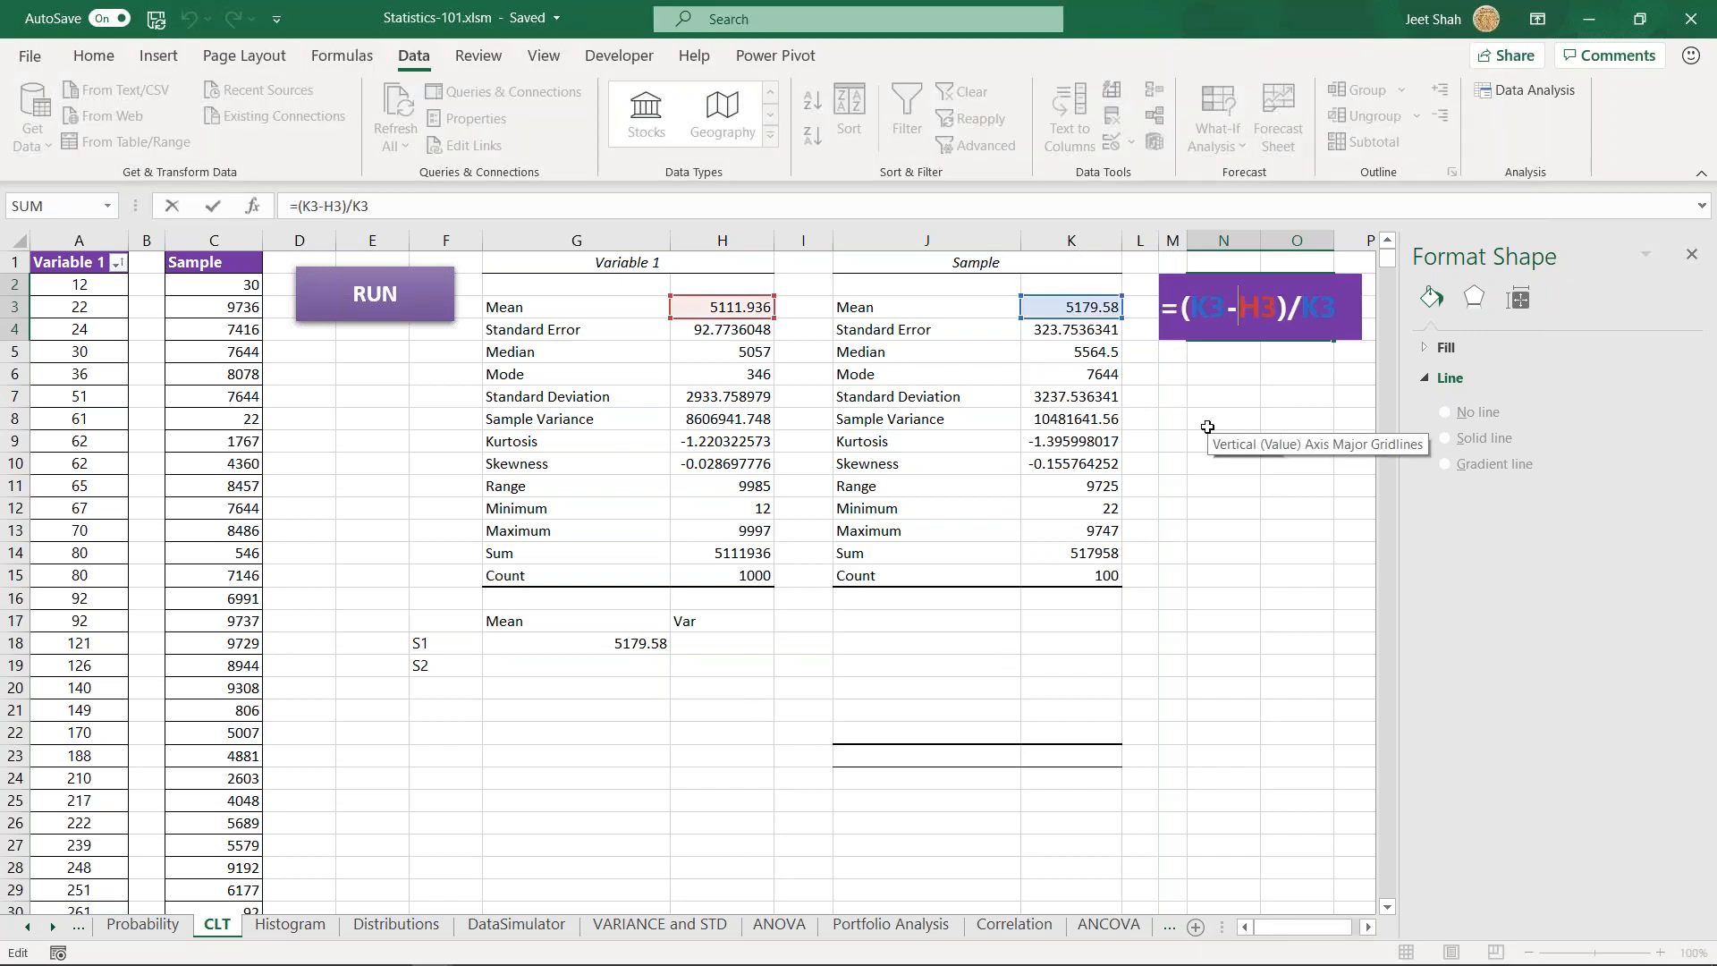
{"action": "key", "text": "Return"}
{"action": "key", "text": "Down"}
{"action": "key", "text": "Down"}
{"action": "key", "text": "Left"}
{"action": "key", "text": "Down"}
{"action": "key", "text": "Left"}
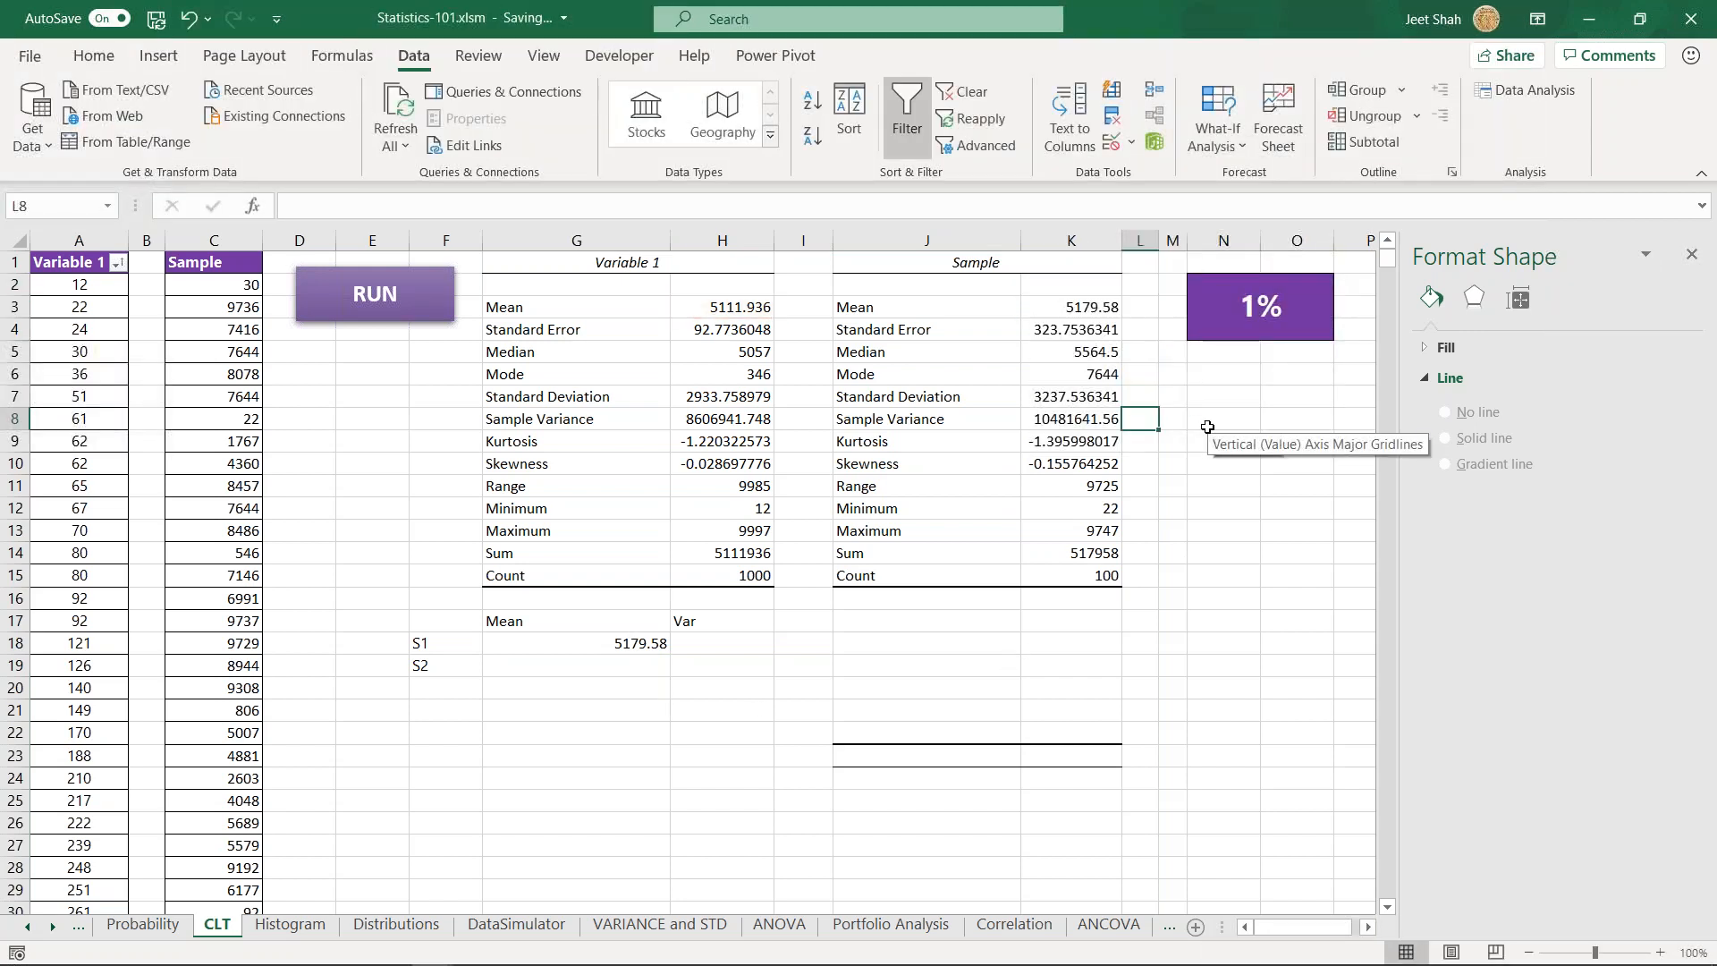
{"action": "left_click", "coordinate": [567, 755]}
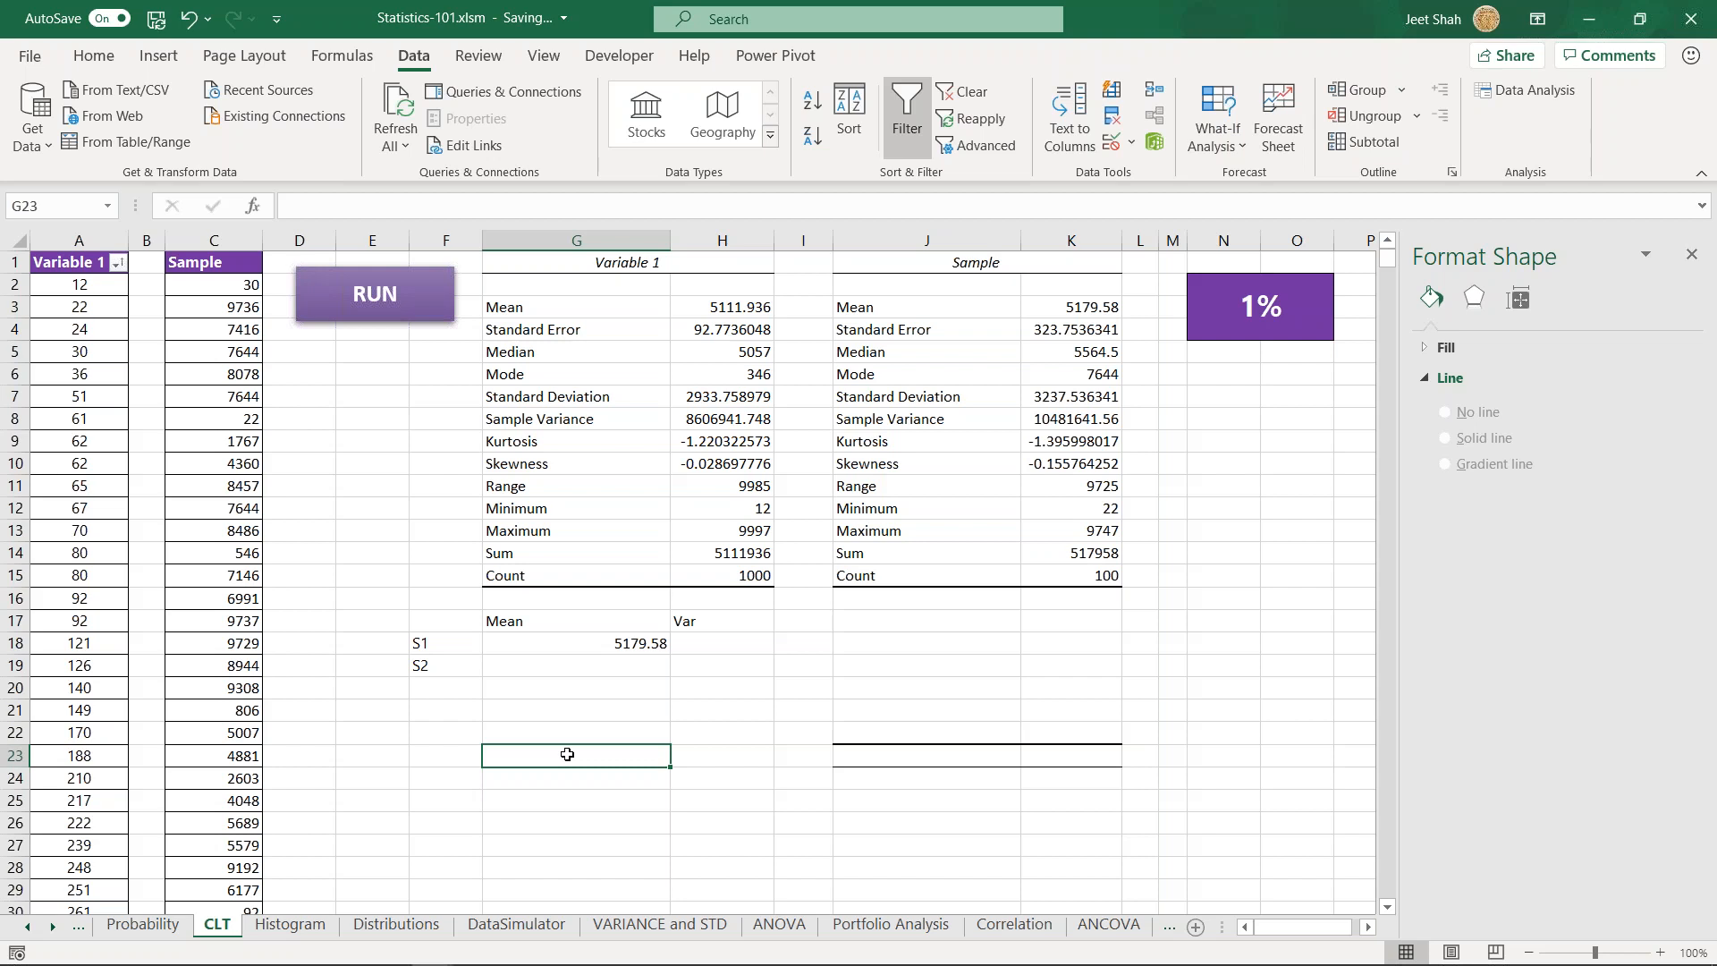
{"action": "left_click_drag", "start_coordinate": [548, 650], "coordinate": [548, 799]}
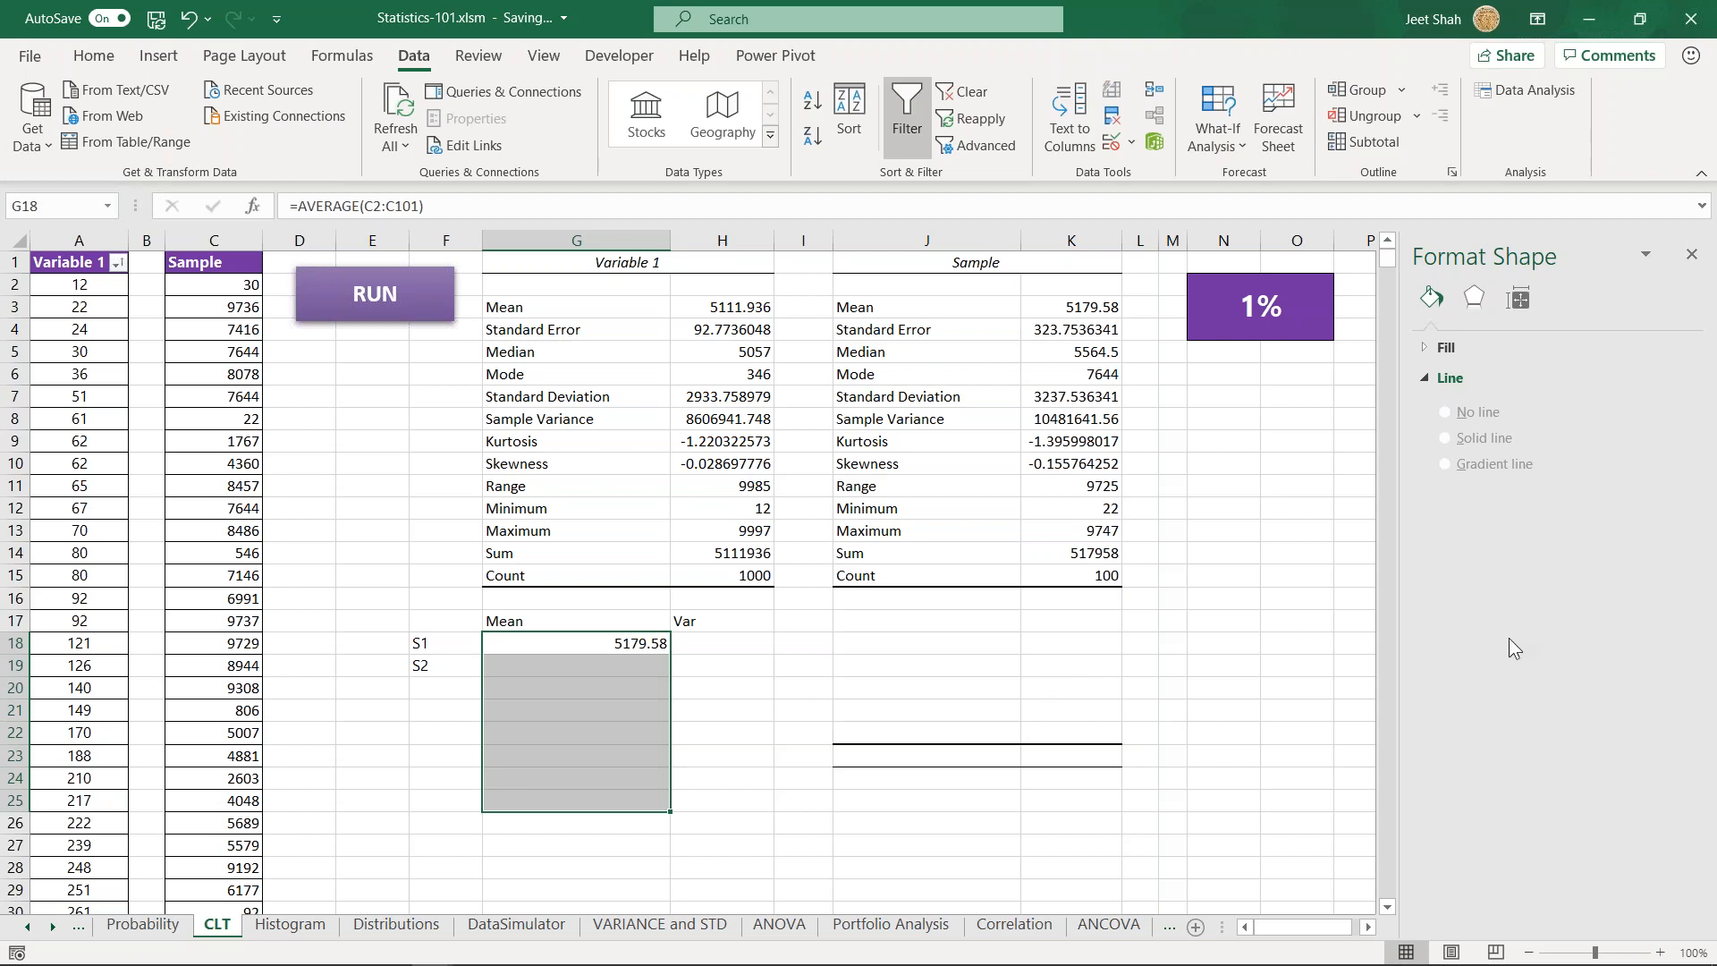
{"action": "left_click", "coordinate": [444, 710]}
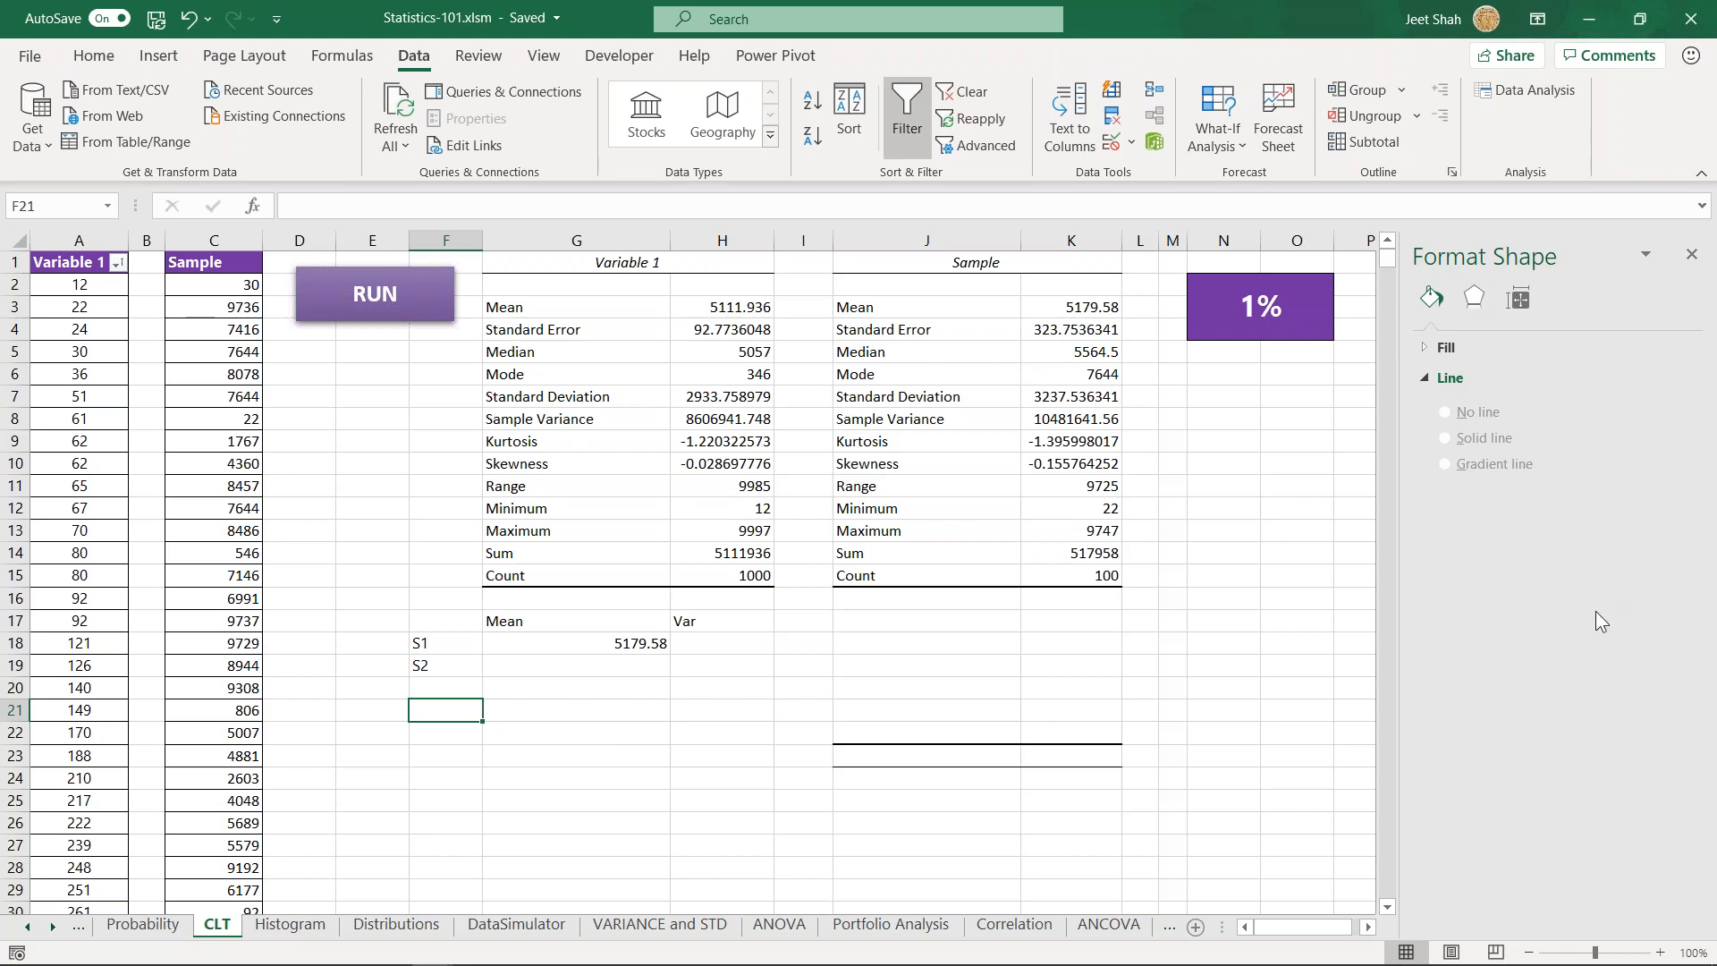
- Clear all contents and formatting from the leftover range J22:L39 and return to cell A1
{"action": "left_click", "coordinate": [657, 716]}
{"action": "scroll", "coordinate": [864, 644], "scroll_direction": "down", "scroll_amount": 5}
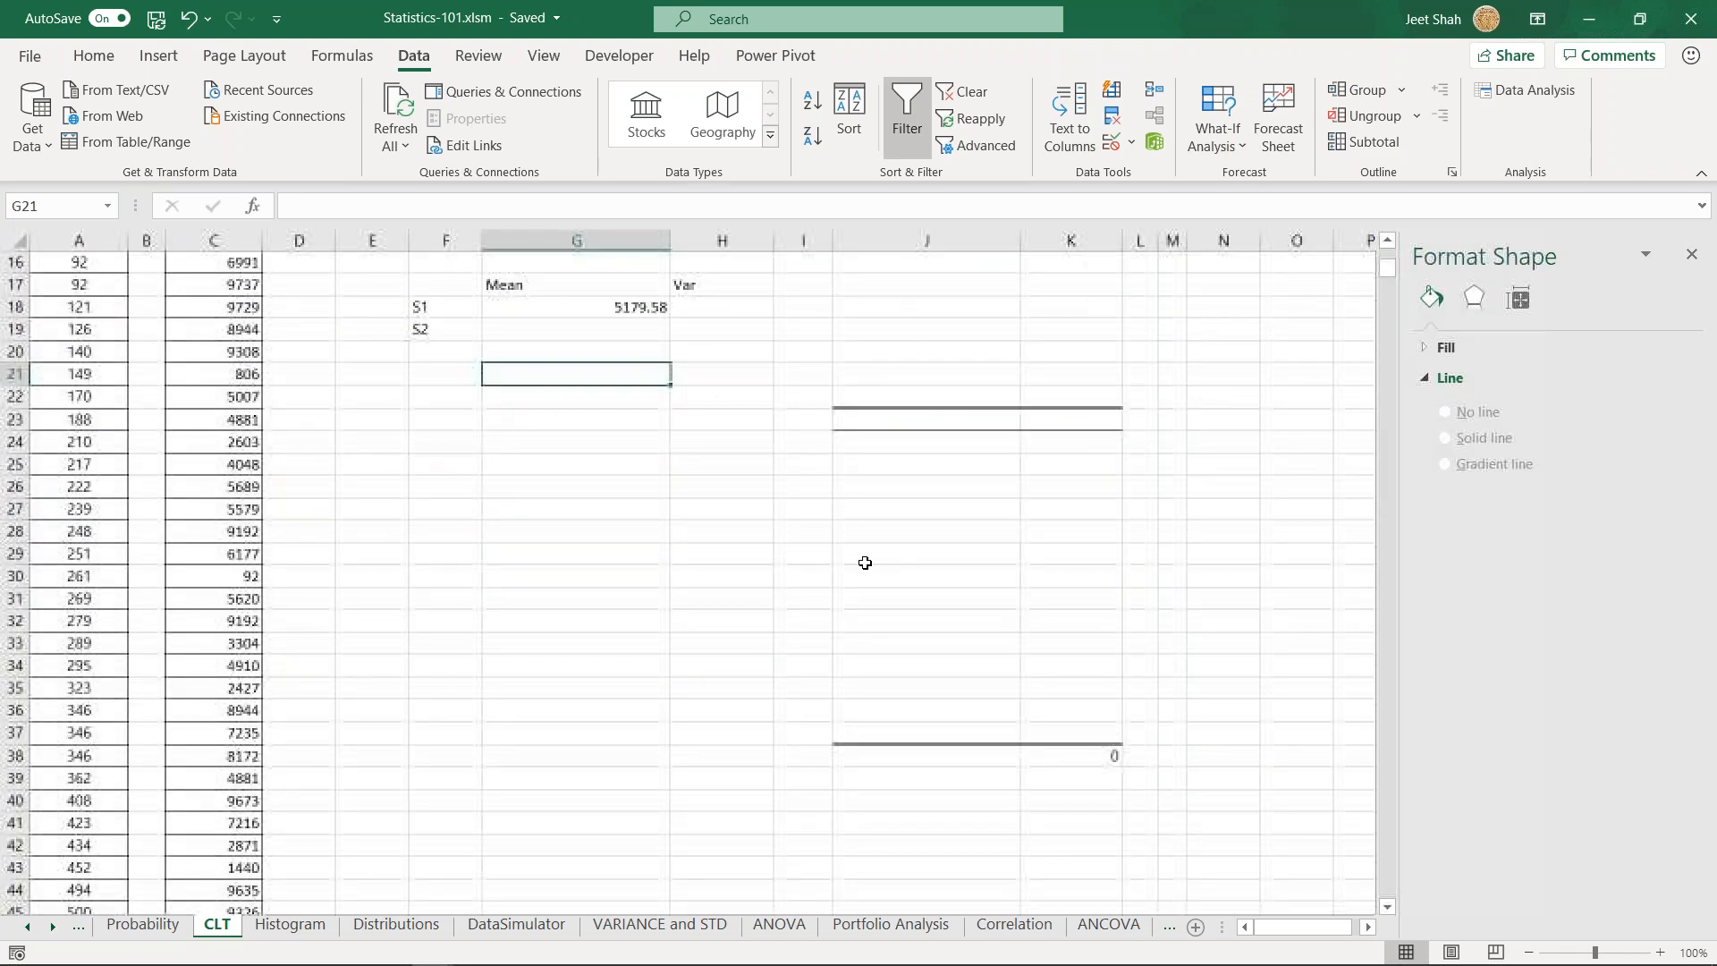
{"action": "scroll", "coordinate": [864, 563], "scroll_direction": "up", "scroll_amount": 1}
{"action": "left_click_drag", "start_coordinate": [867, 456], "coordinate": [1149, 849]}
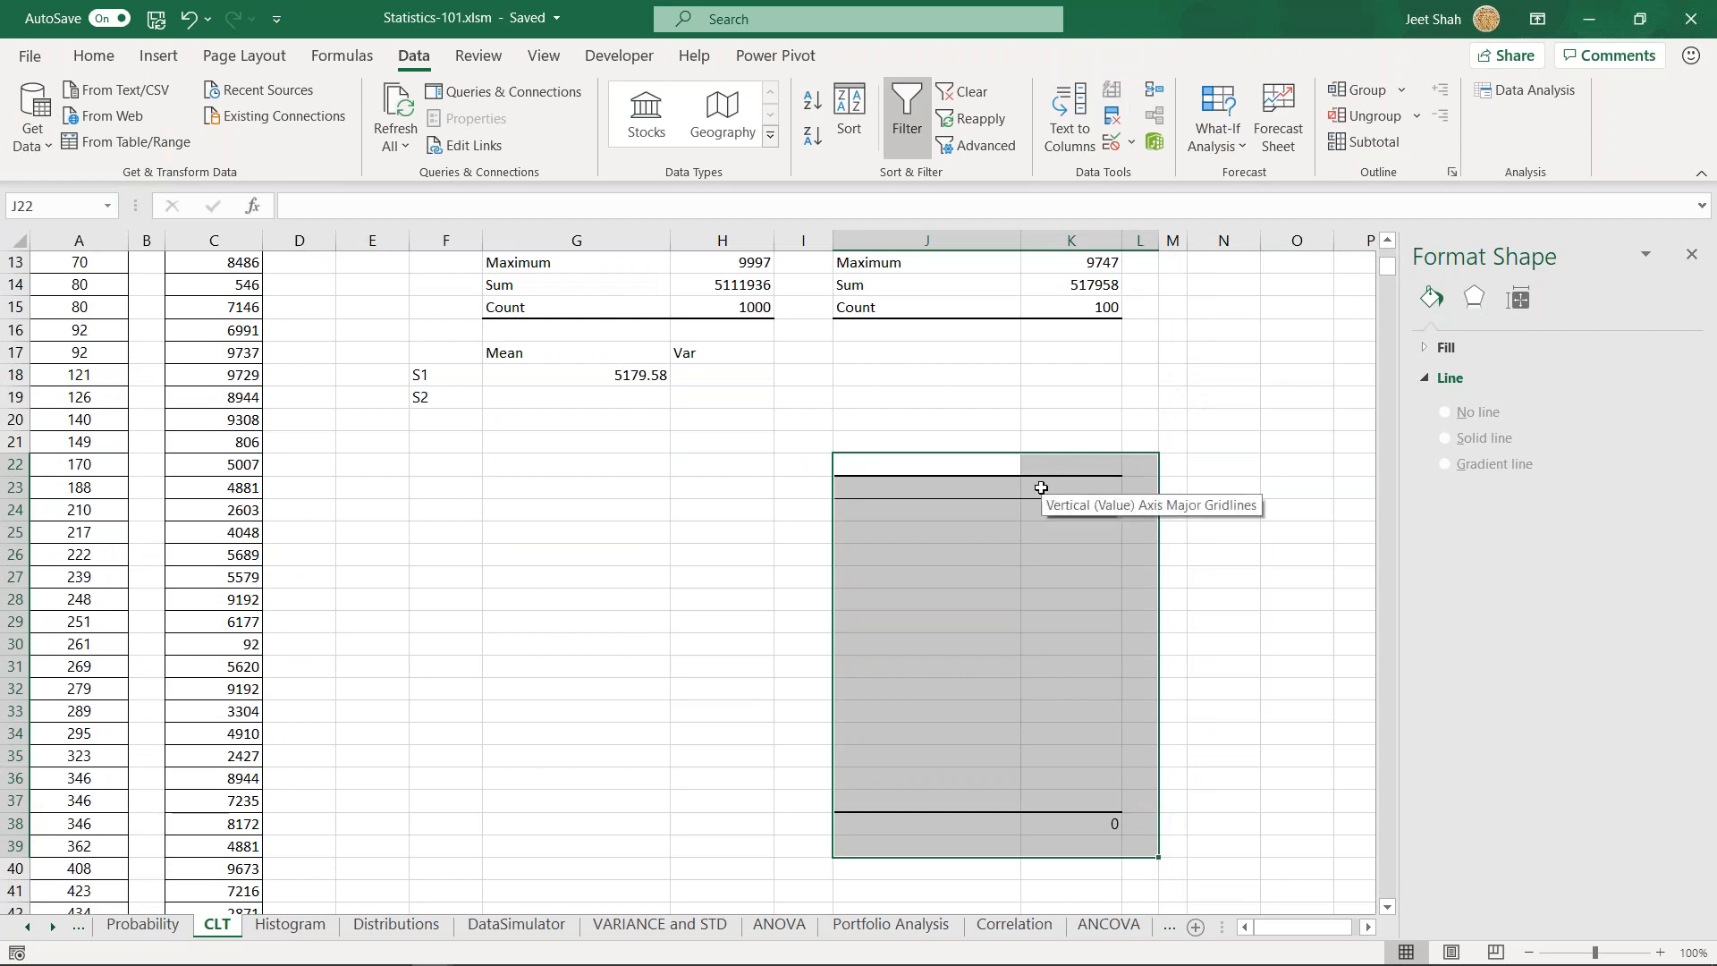
{"action": "key", "text": "alt+h"}
{"action": "key", "text": "e"}
{"action": "key", "text": "a"}
{"action": "key", "text": "Up"}
{"action": "key", "text": "Left"}
{"action": "key", "text": "ctrl+Up"}
{"action": "key", "text": "ctrl+Left"}
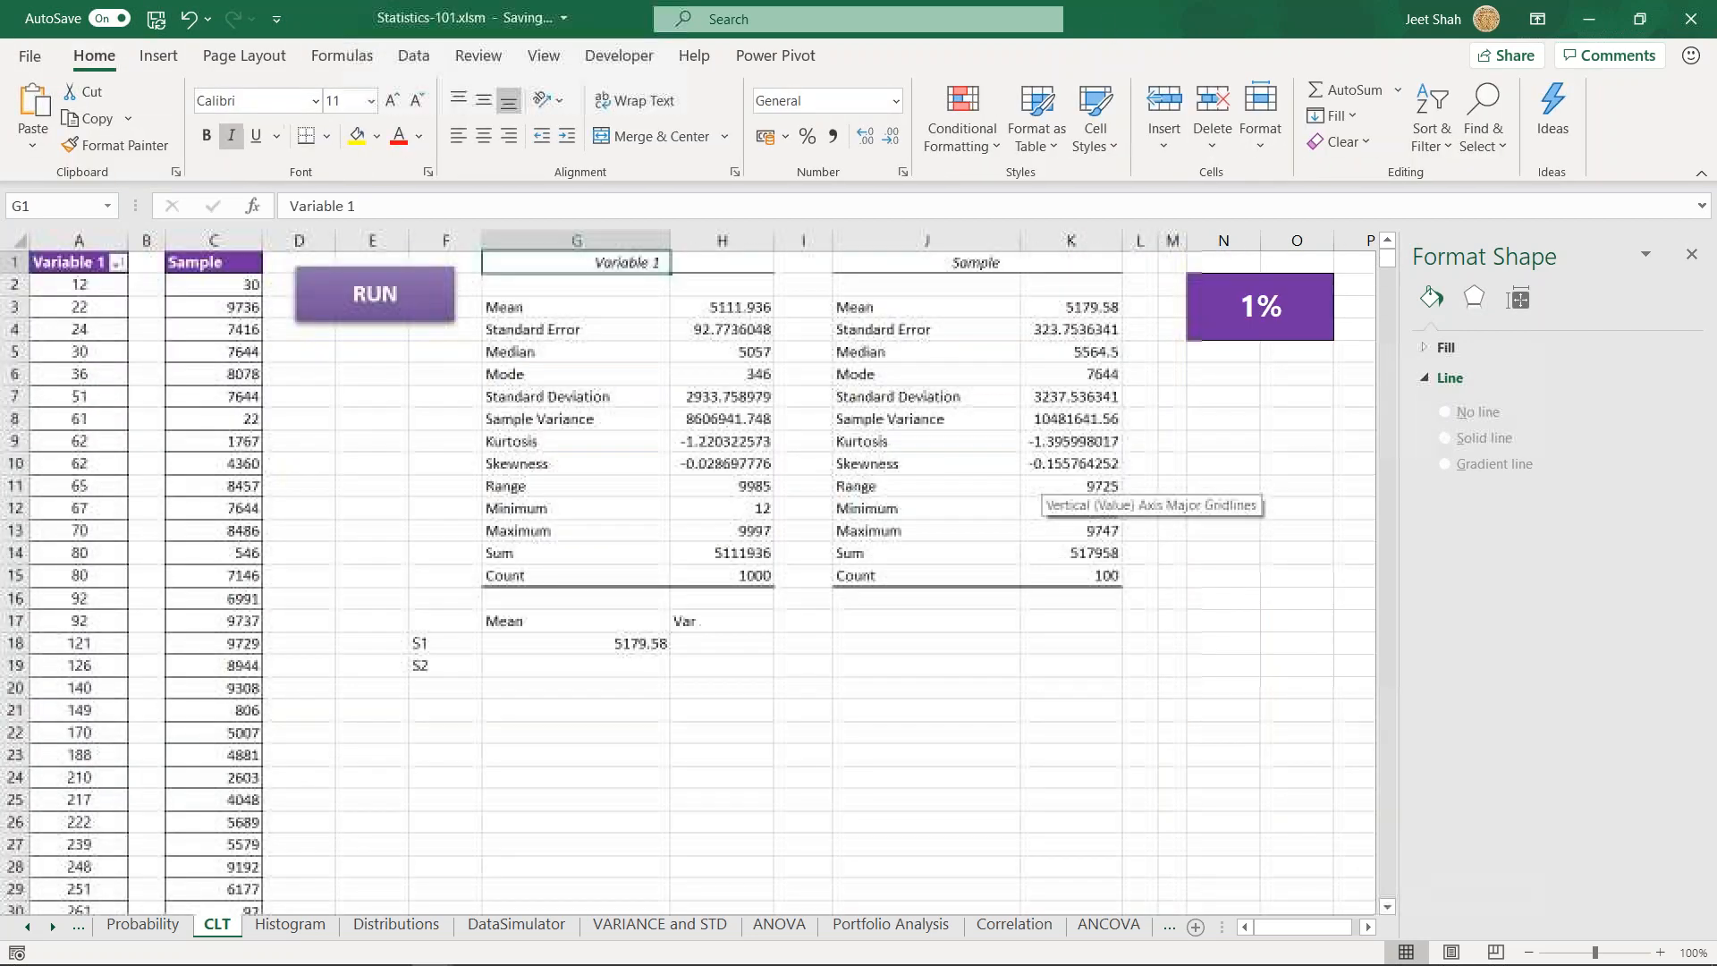
{"action": "key", "text": "ctrl+Home"}
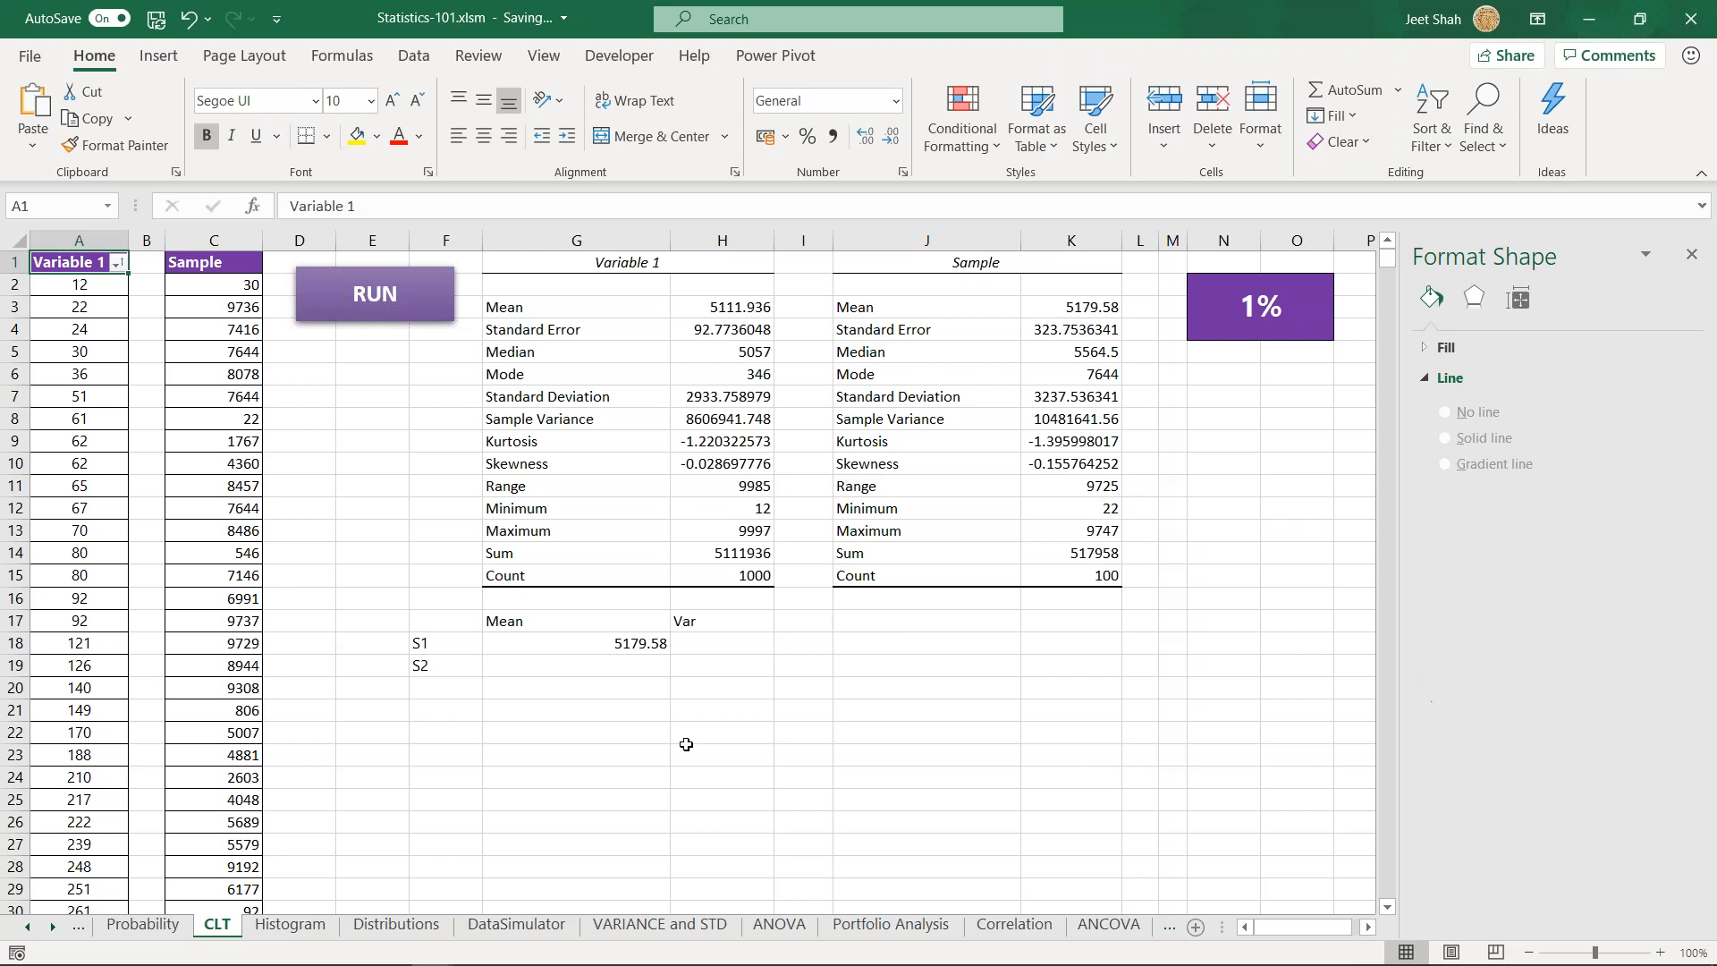
{"action": "left_click", "coordinate": [619, 669]}
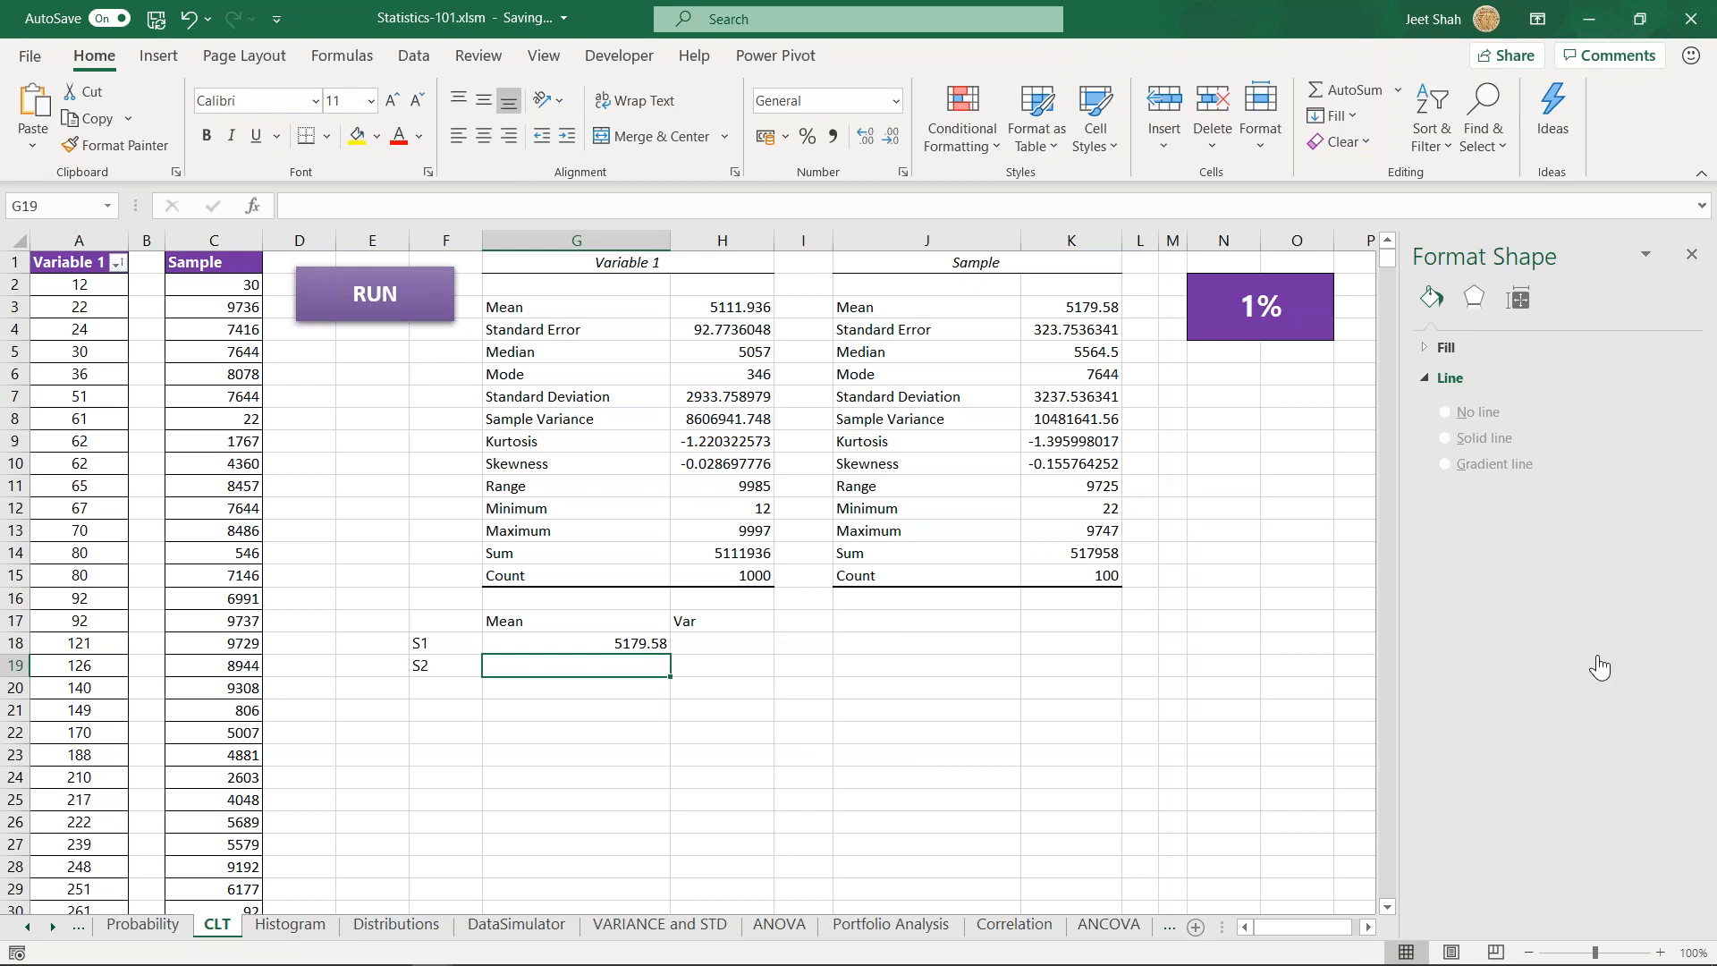
{"action": "key", "text": "alt+Tab"}
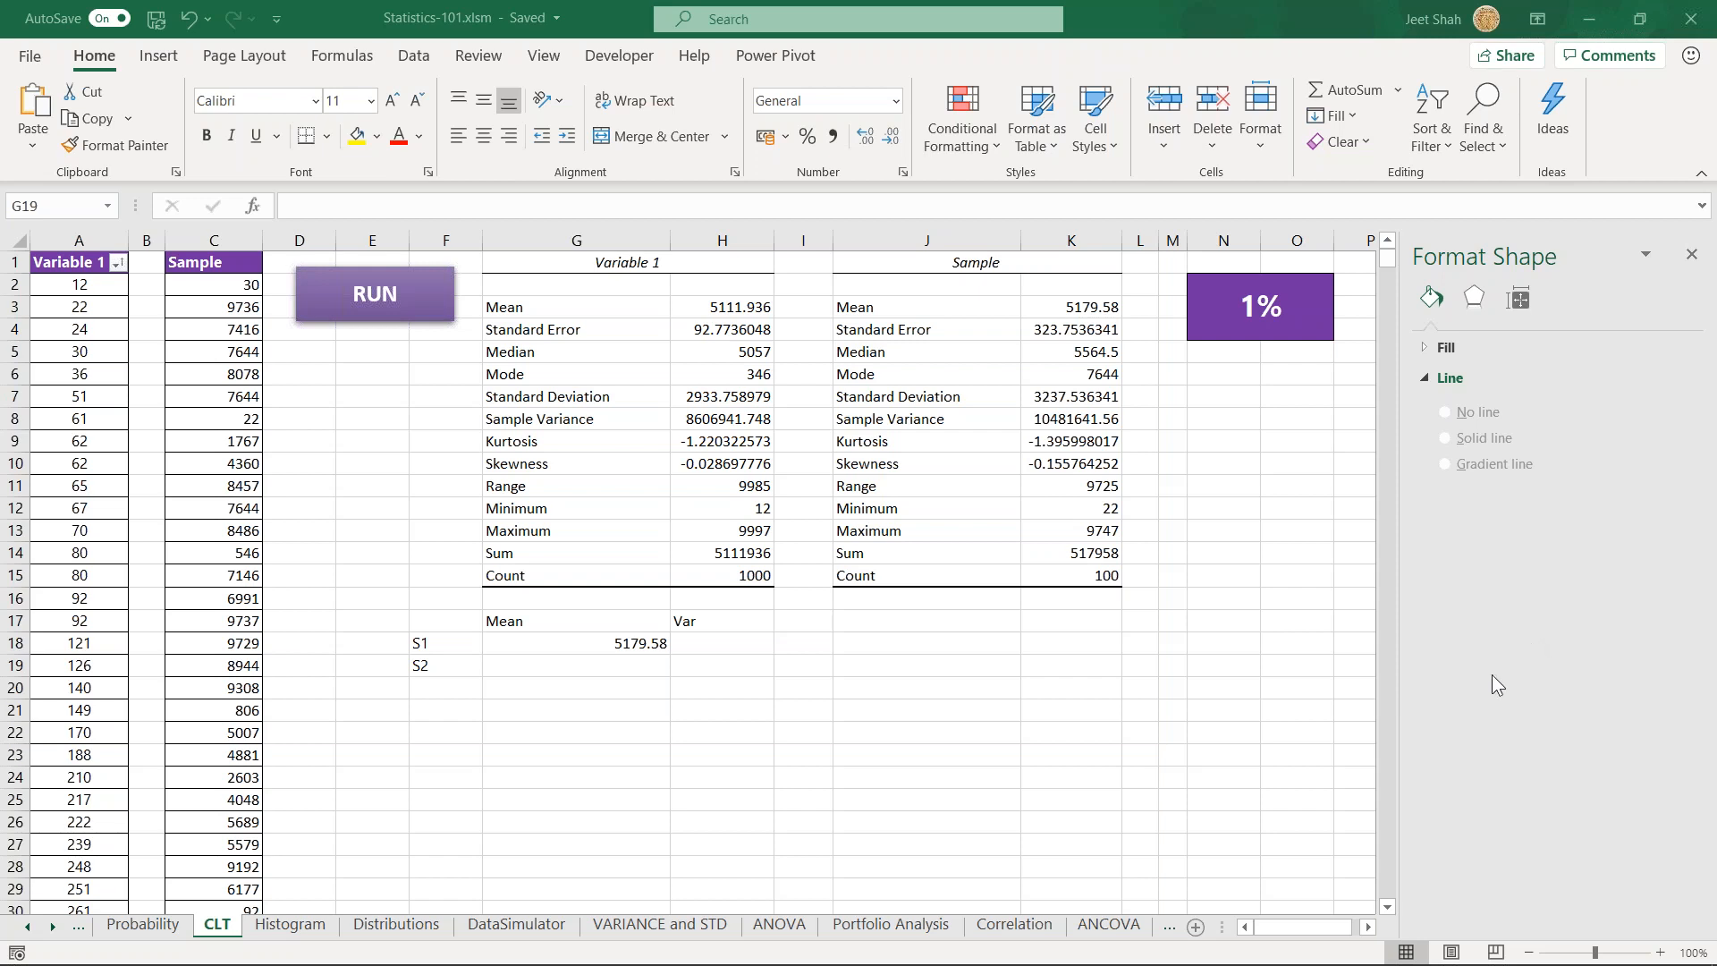
{"action": "left_click", "coordinate": [541, 671]}
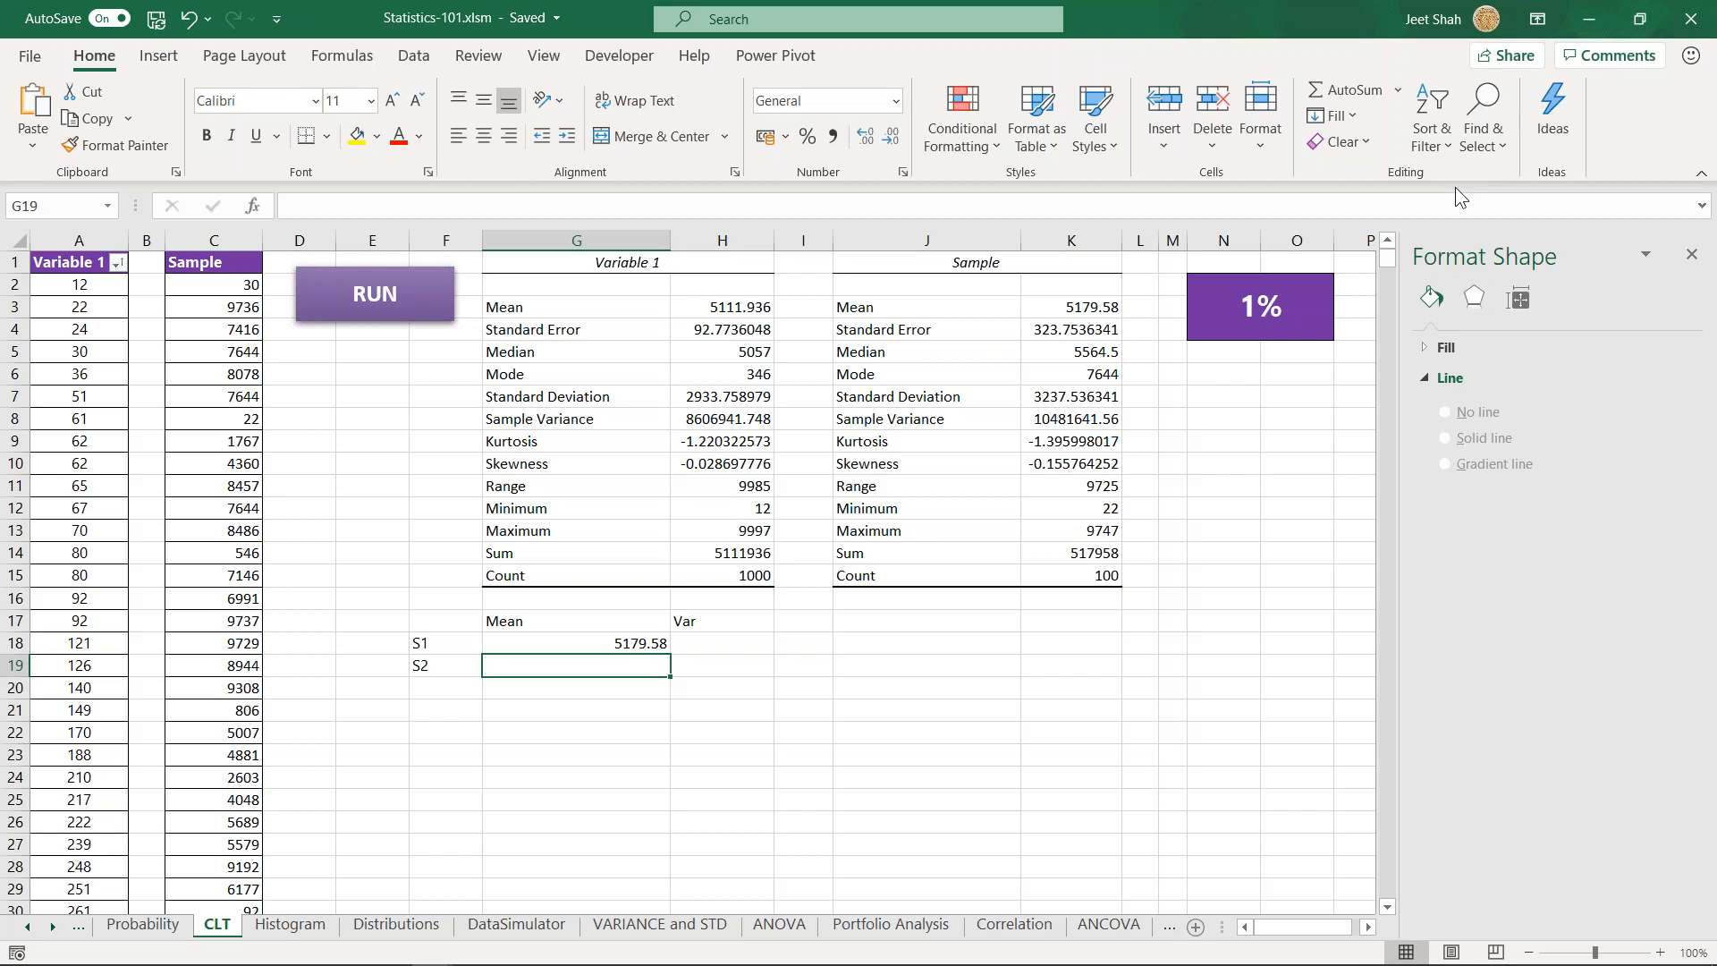
{"action": "key", "text": "alt+Tab"}
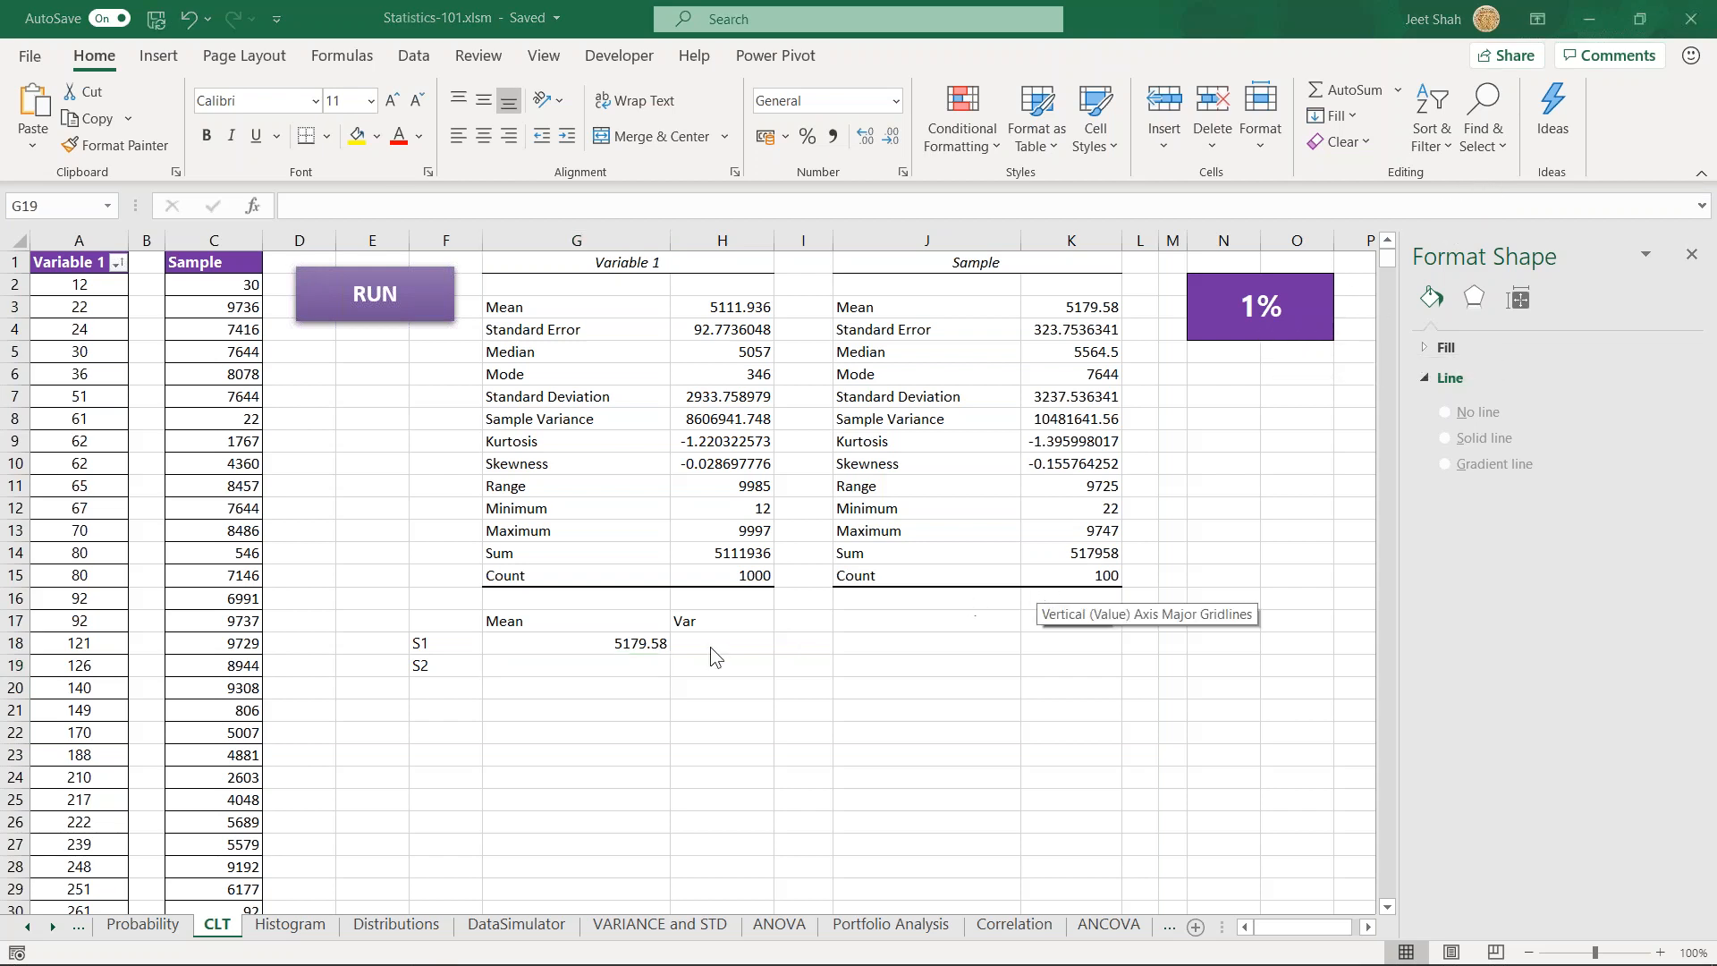
{"action": "key", "text": "alt+Tab"}
{"action": "left_click", "coordinate": [696, 689]}
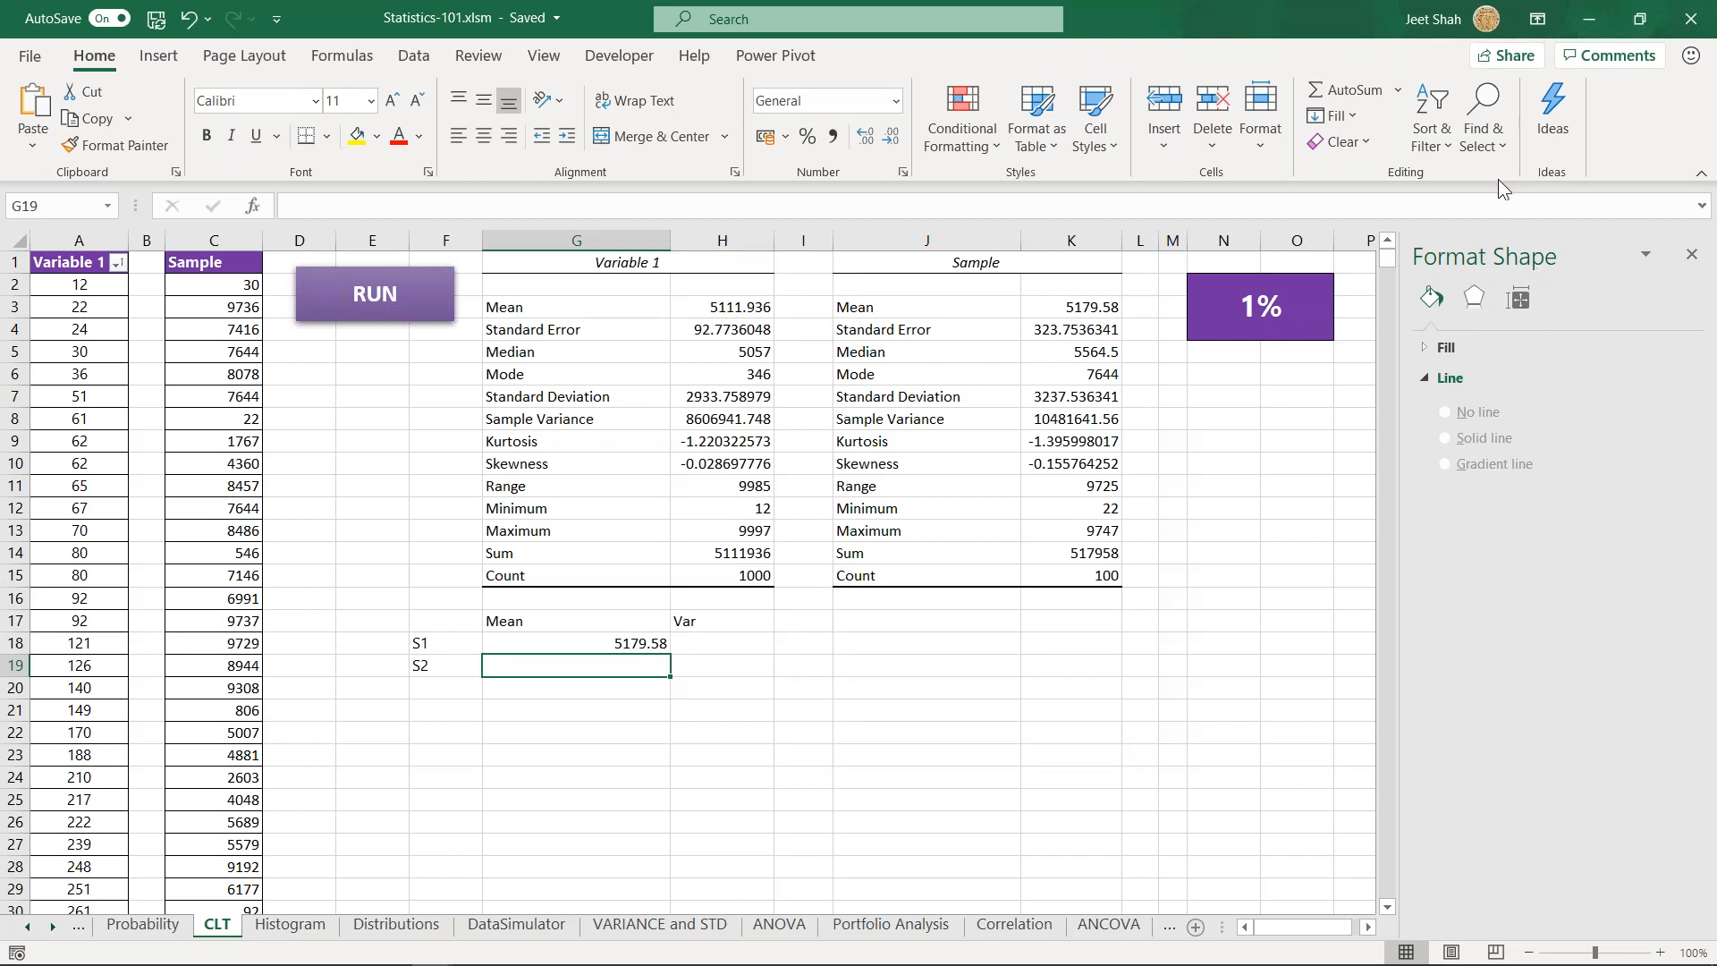
{"action": "left_click", "coordinate": [640, 686]}
{"action": "left_click", "coordinate": [640, 671]}
{"action": "left_click", "coordinate": [682, 690]}
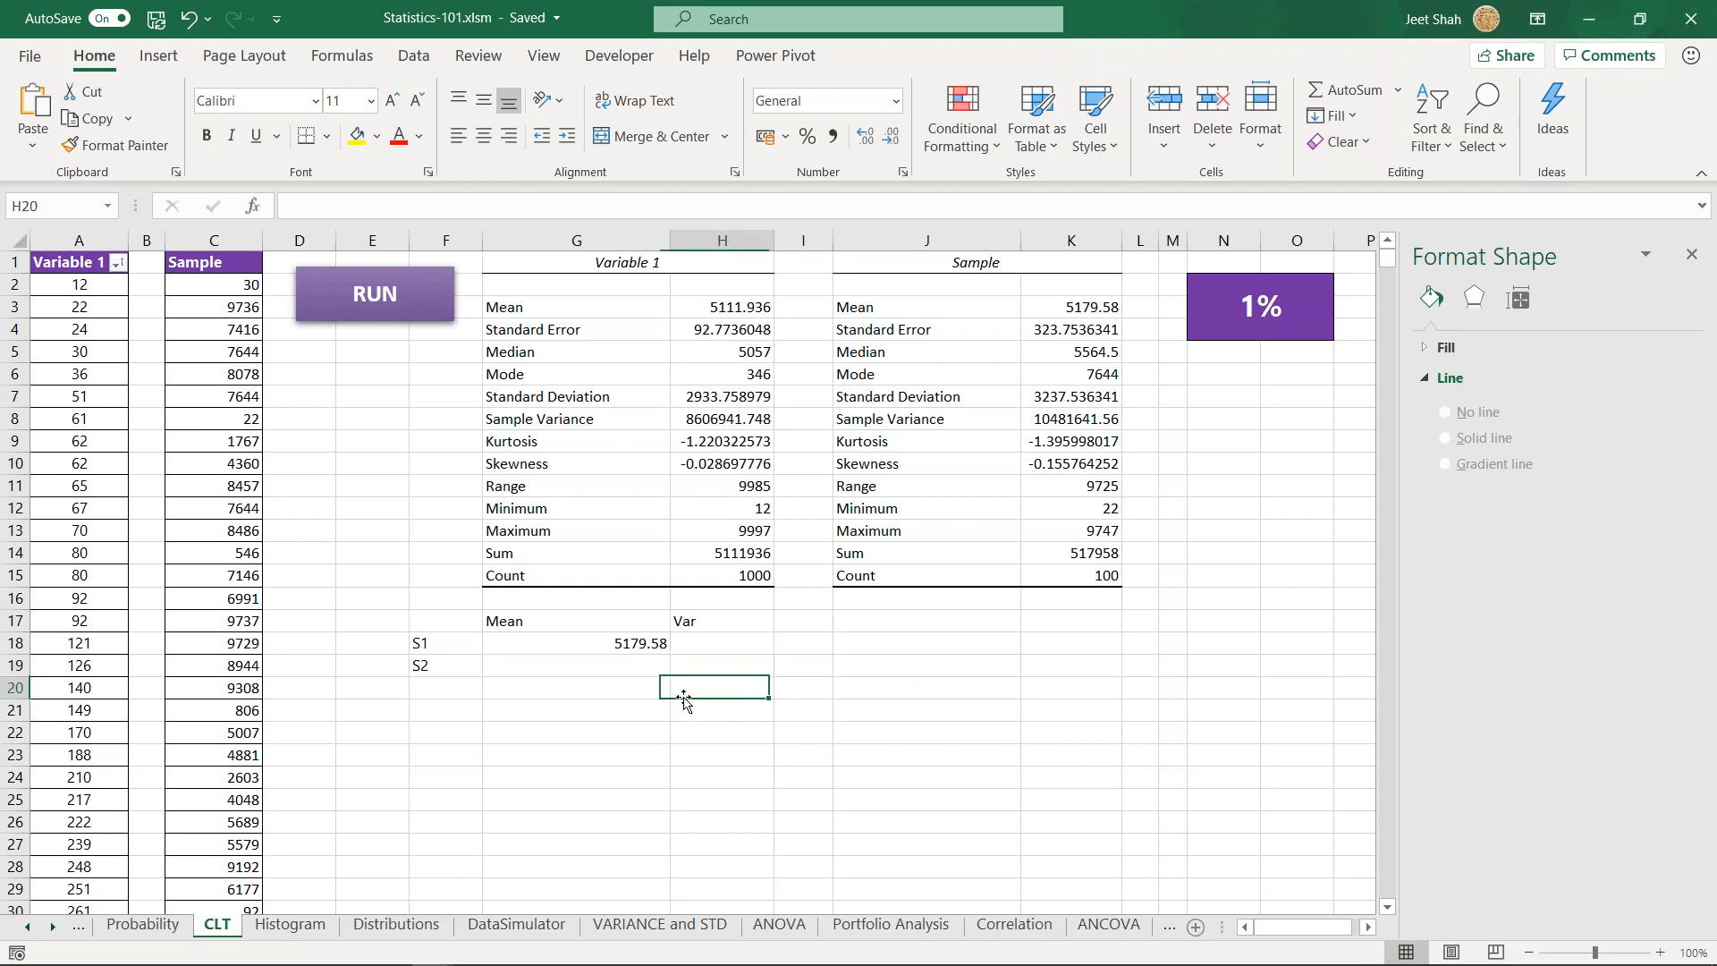
{"action": "left_click", "coordinate": [605, 662]}
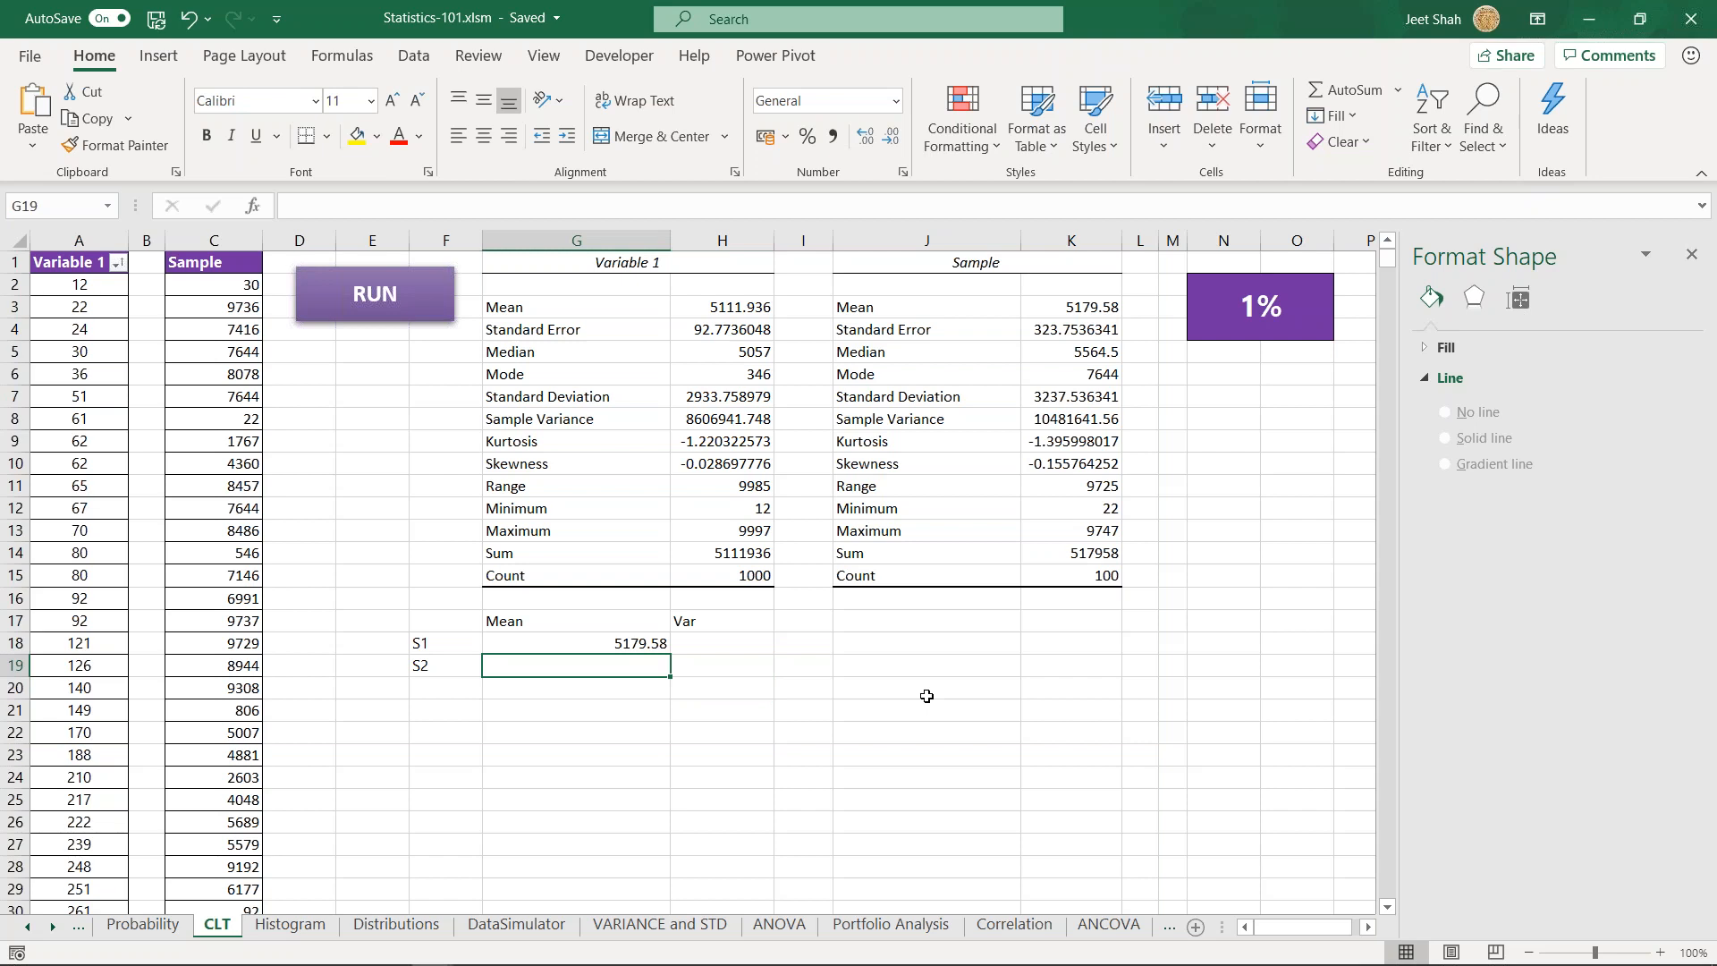
{"action": "left_click", "coordinate": [590, 702]}
{"action": "left_click", "coordinate": [599, 666]}
{"action": "left_click", "coordinate": [1493, 185]}
{"action": "left_click", "coordinate": [645, 673]}
{"action": "key", "text": "Down"}
{"action": "key", "text": "Down"}
{"action": "key", "text": "Up"}
{"action": "key", "text": "Up"}
{"action": "mouse_move", "coordinate": [513, 955]}
{"action": "left_click", "coordinate": [867, 669]}
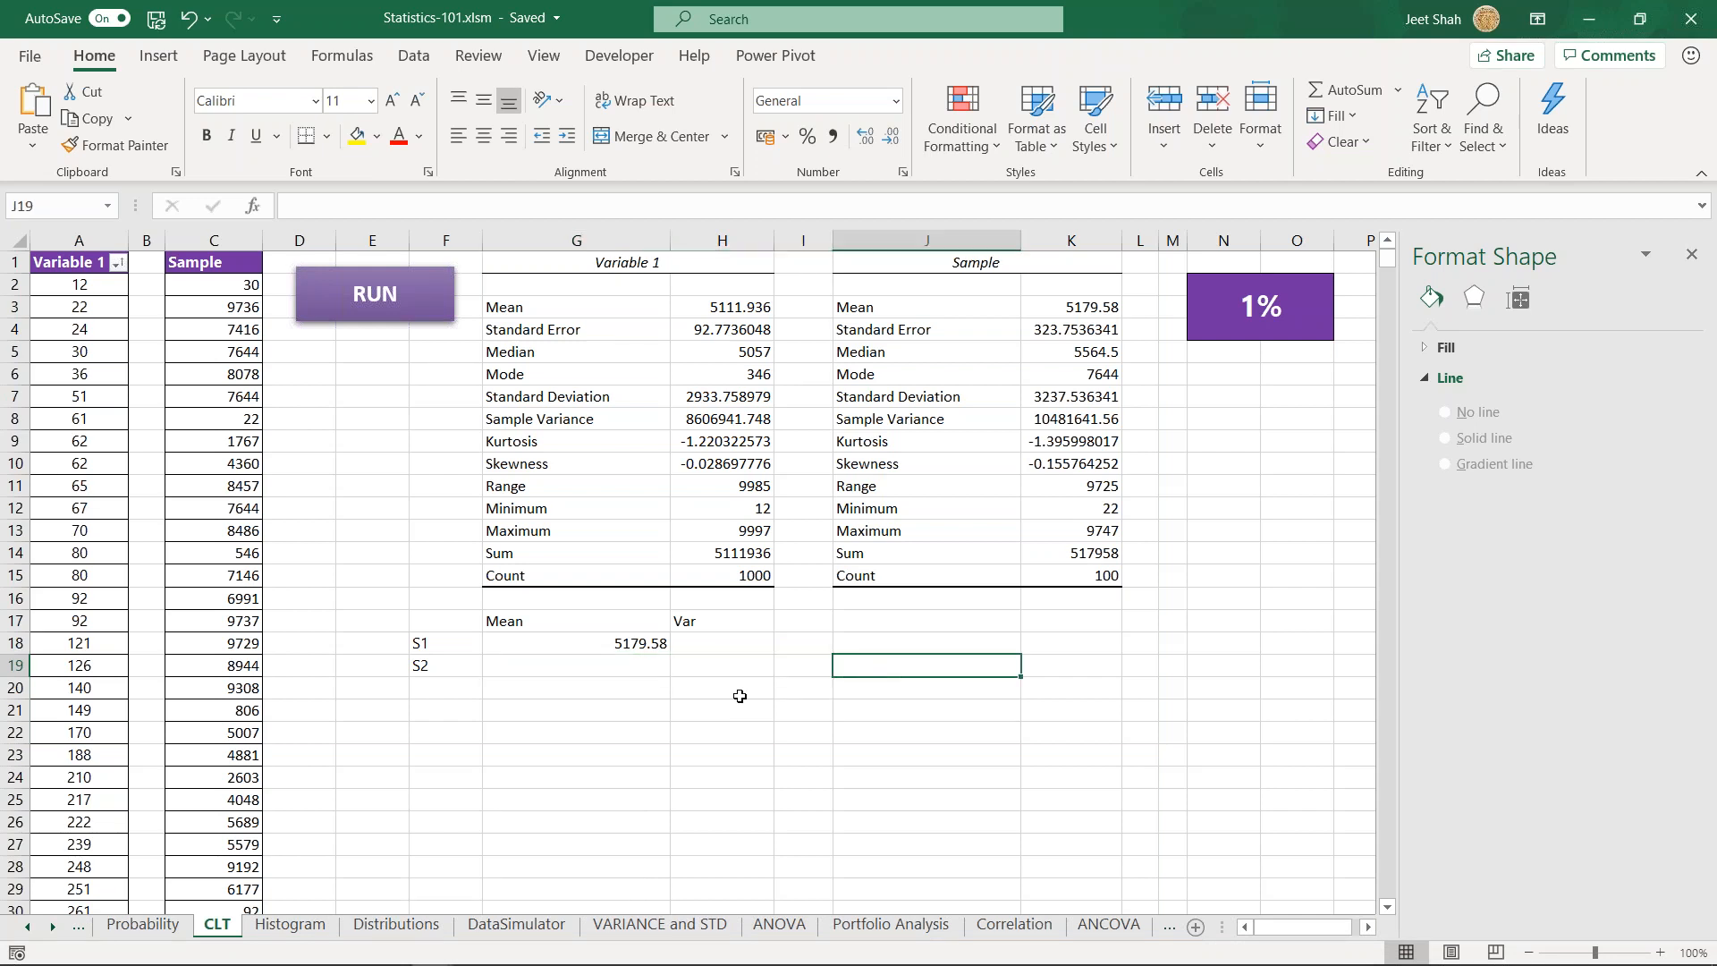
{"action": "left_click", "coordinate": [633, 672]}
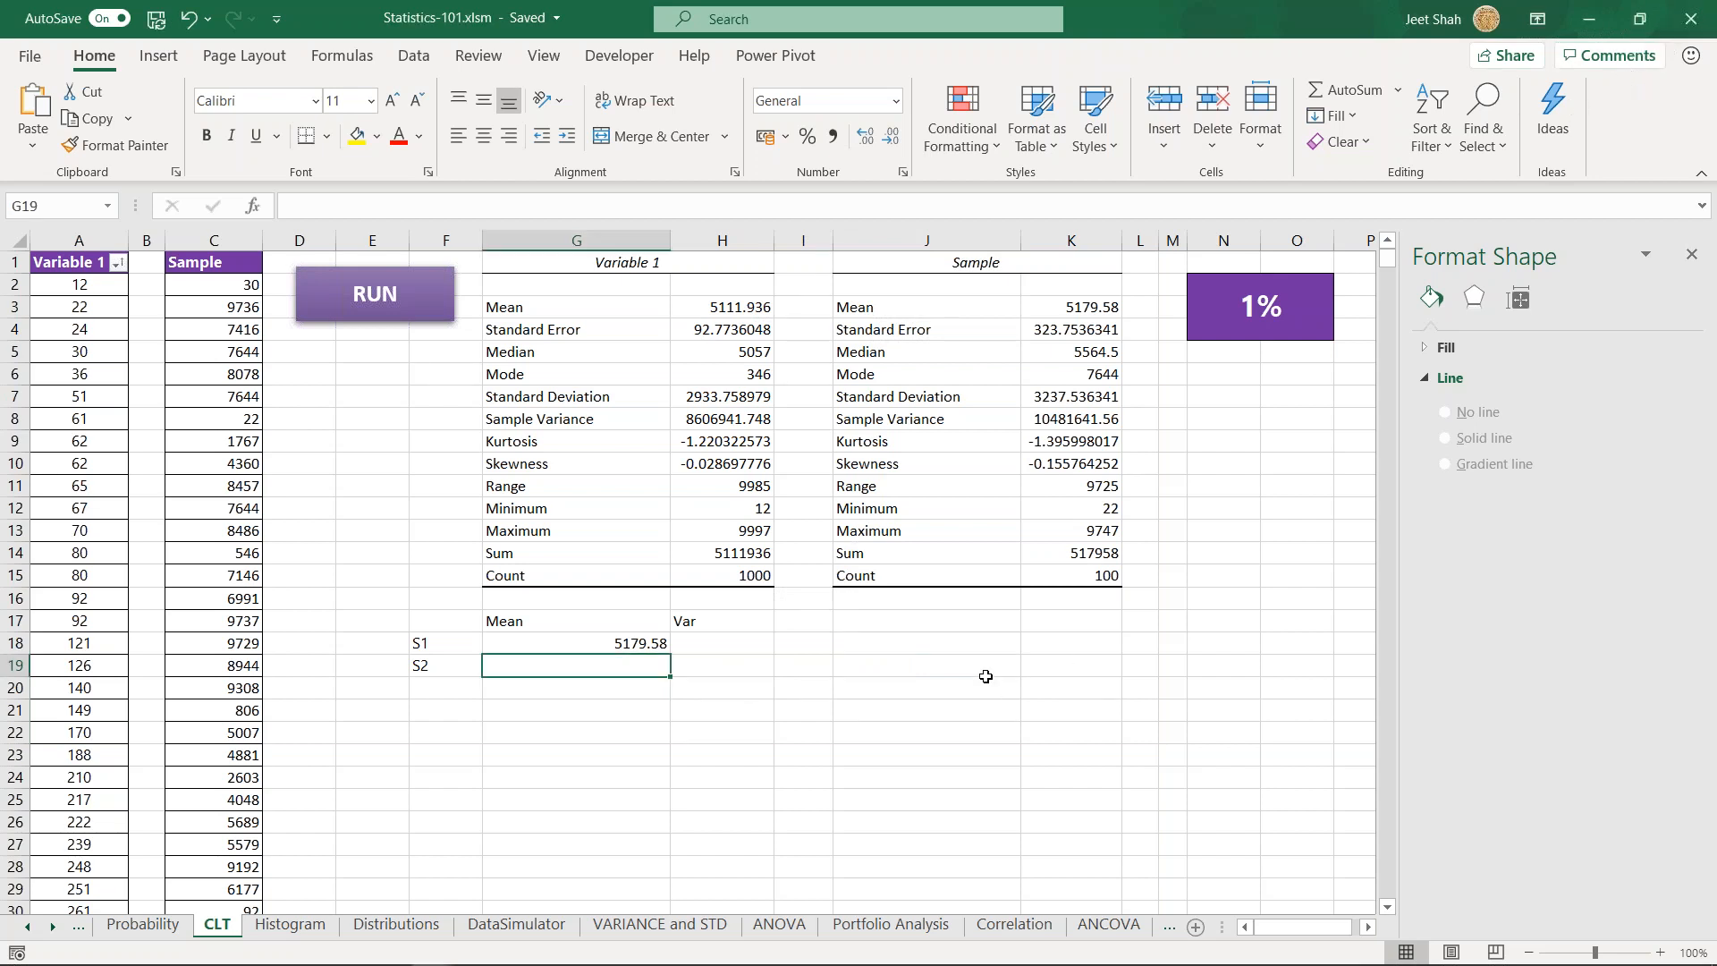
{"action": "left_click", "coordinate": [882, 669]}
{"action": "left_click", "coordinate": [874, 709]}
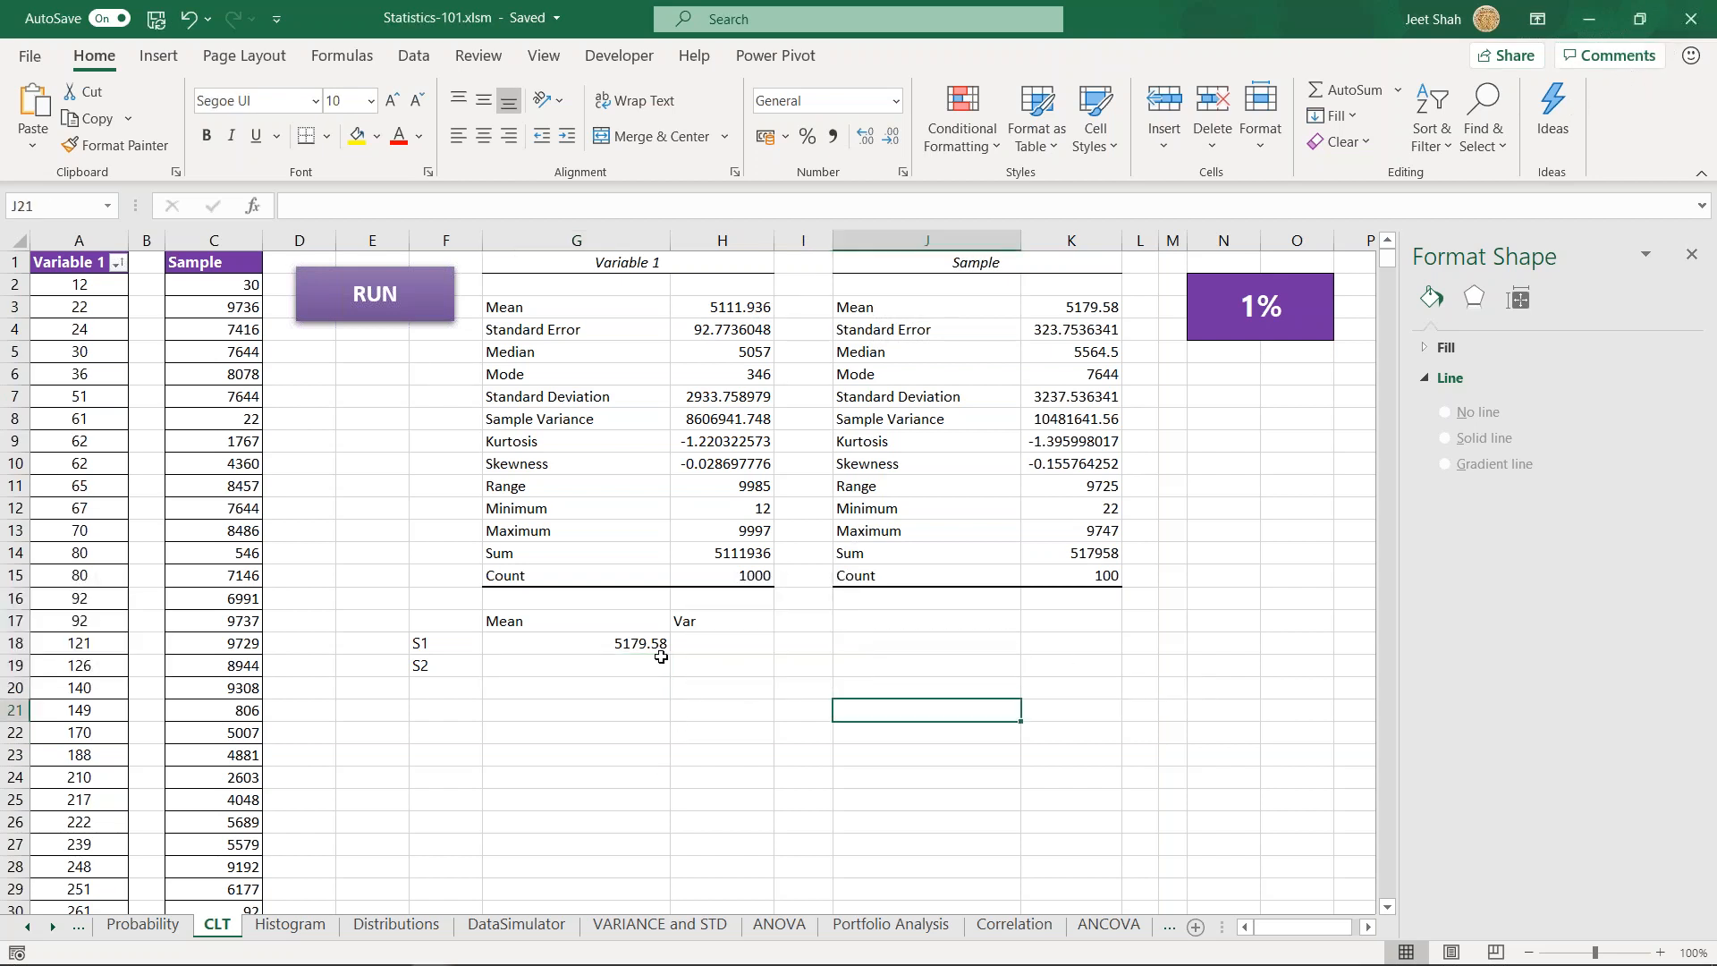
- Set the Office theme to Black in the account settings and return to the CLT sheet
{"action": "left_click", "coordinate": [40, 55]}
{"action": "left_click", "coordinate": [72, 837]}
{"action": "left_click", "coordinate": [383, 406]}
{"action": "left_click", "coordinate": [386, 410]}
{"action": "left_click", "coordinate": [395, 481]}
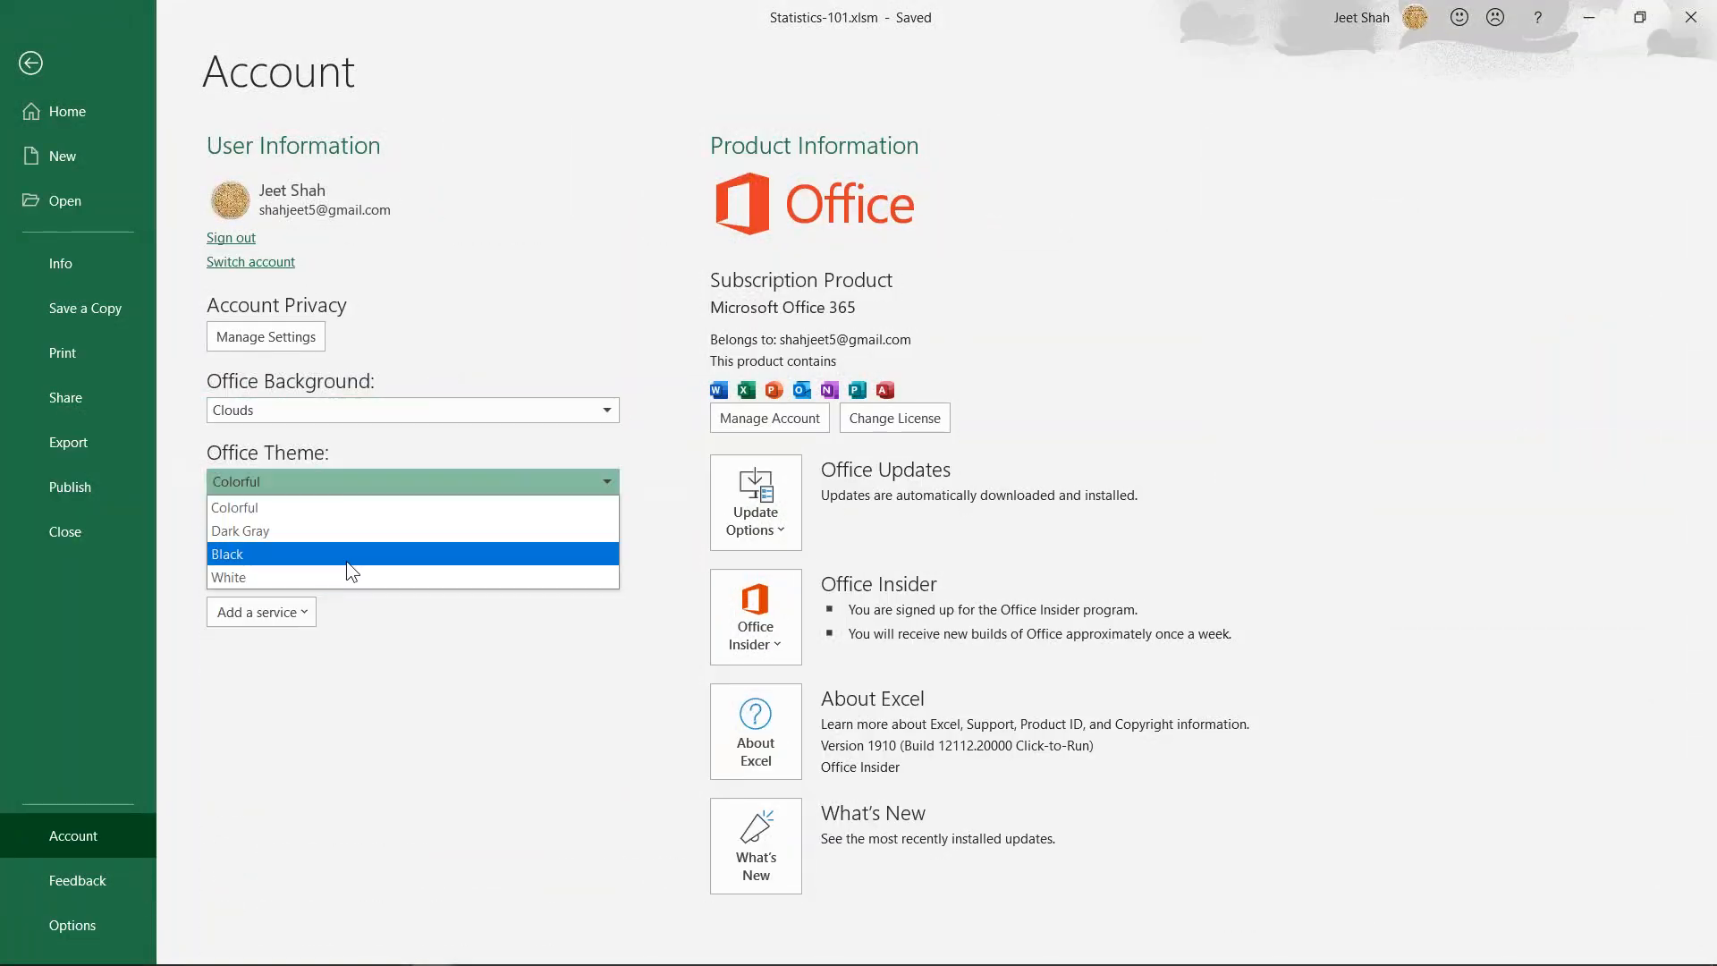
{"action": "left_click", "coordinate": [347, 557]}
{"action": "left_click", "coordinate": [52, 67]}
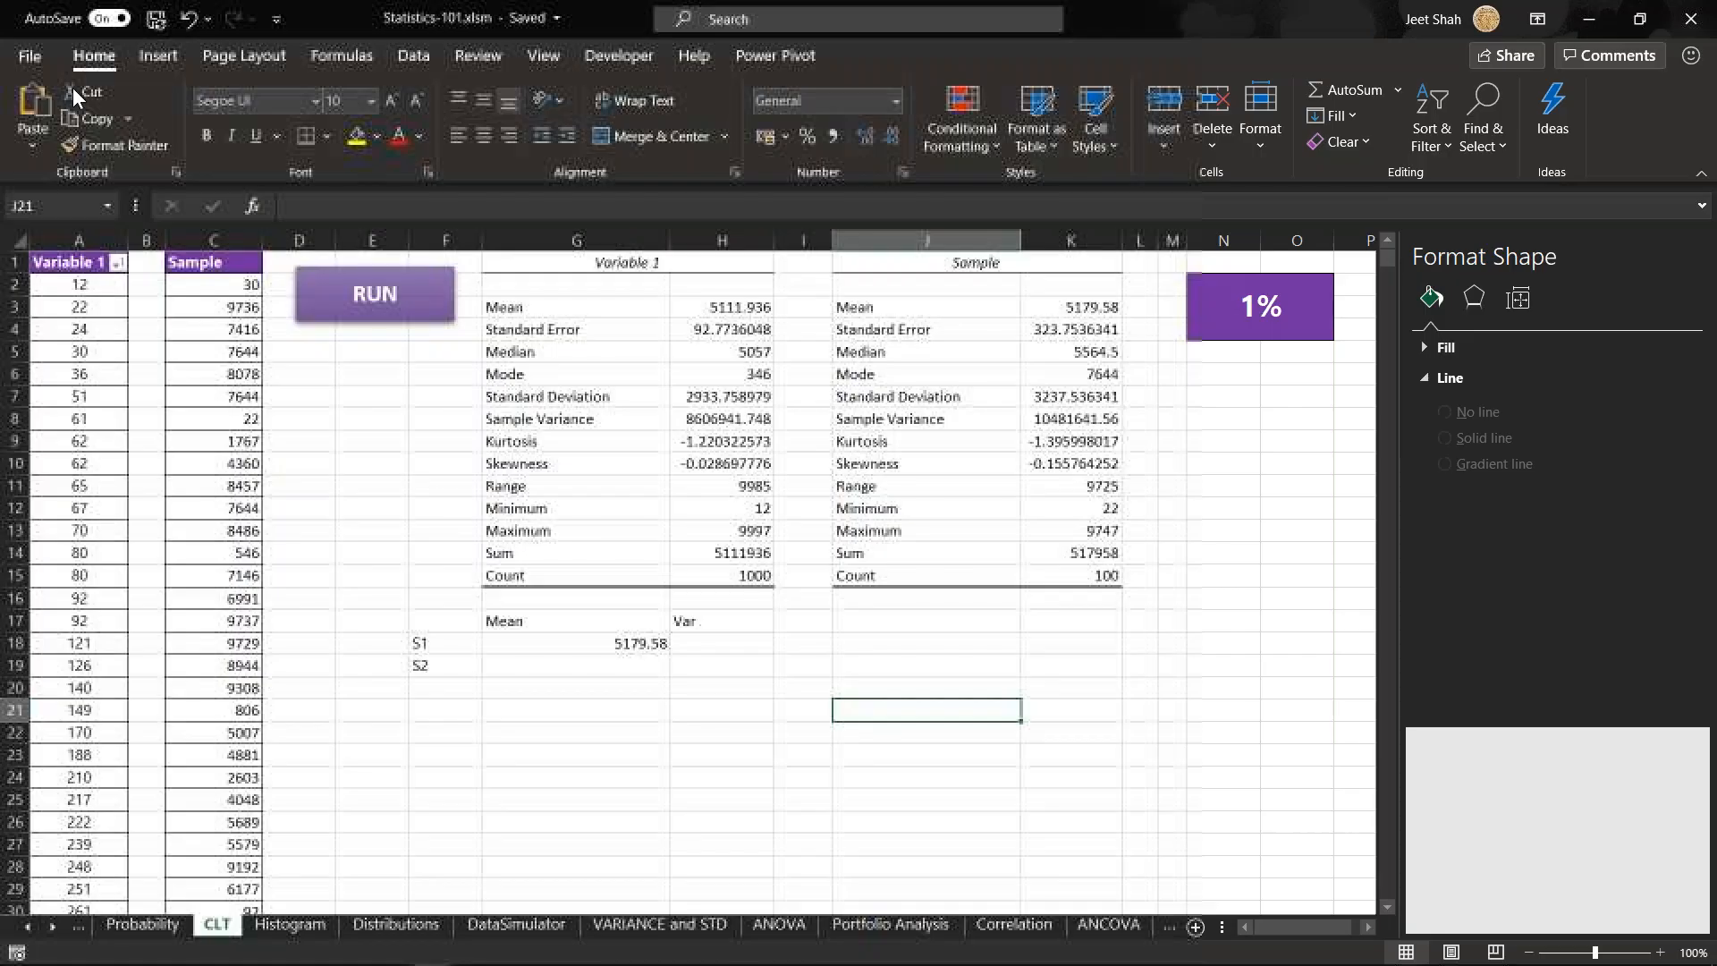
{"action": "left_click", "coordinate": [666, 726]}
{"action": "key", "text": "Up"}
{"action": "key", "text": "Up"}
{"action": "key", "text": "Up"}
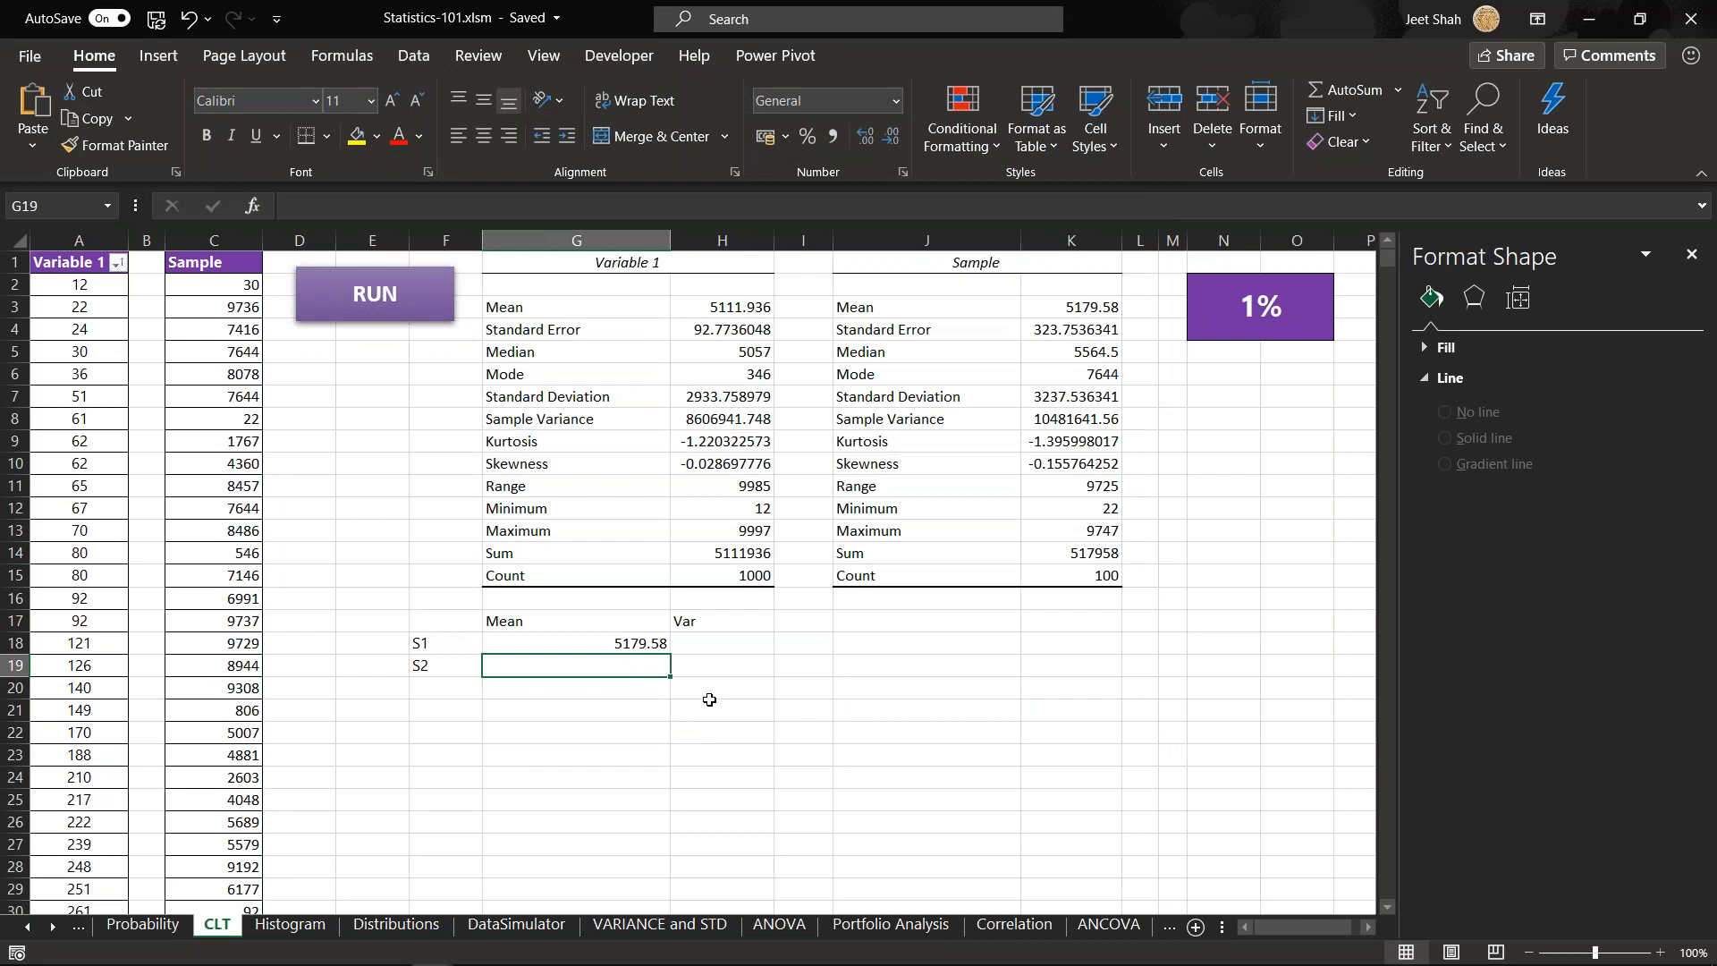
- Check the current time and date in the system clock's calendar view, and close it
{"action": "mouse_move", "coordinate": [638, 962]}
{"action": "left_click", "coordinate": [1615, 955]}
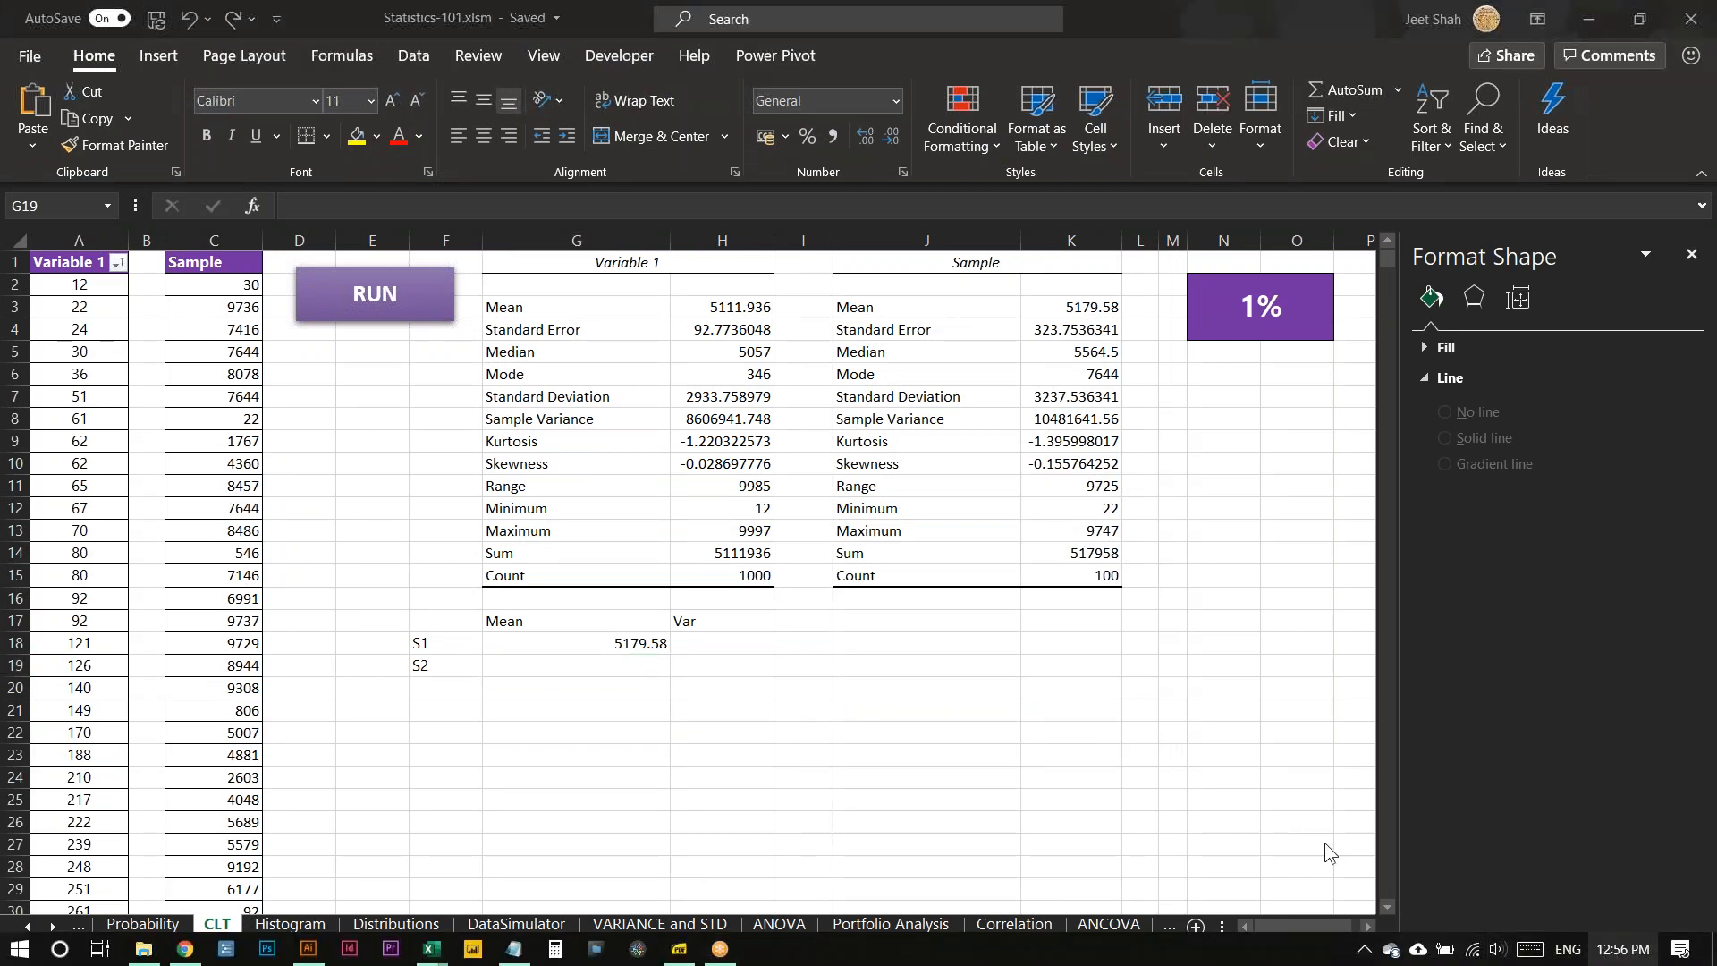
{"action": "left_click", "coordinate": [845, 712]}
{"action": "key", "text": "Down"}
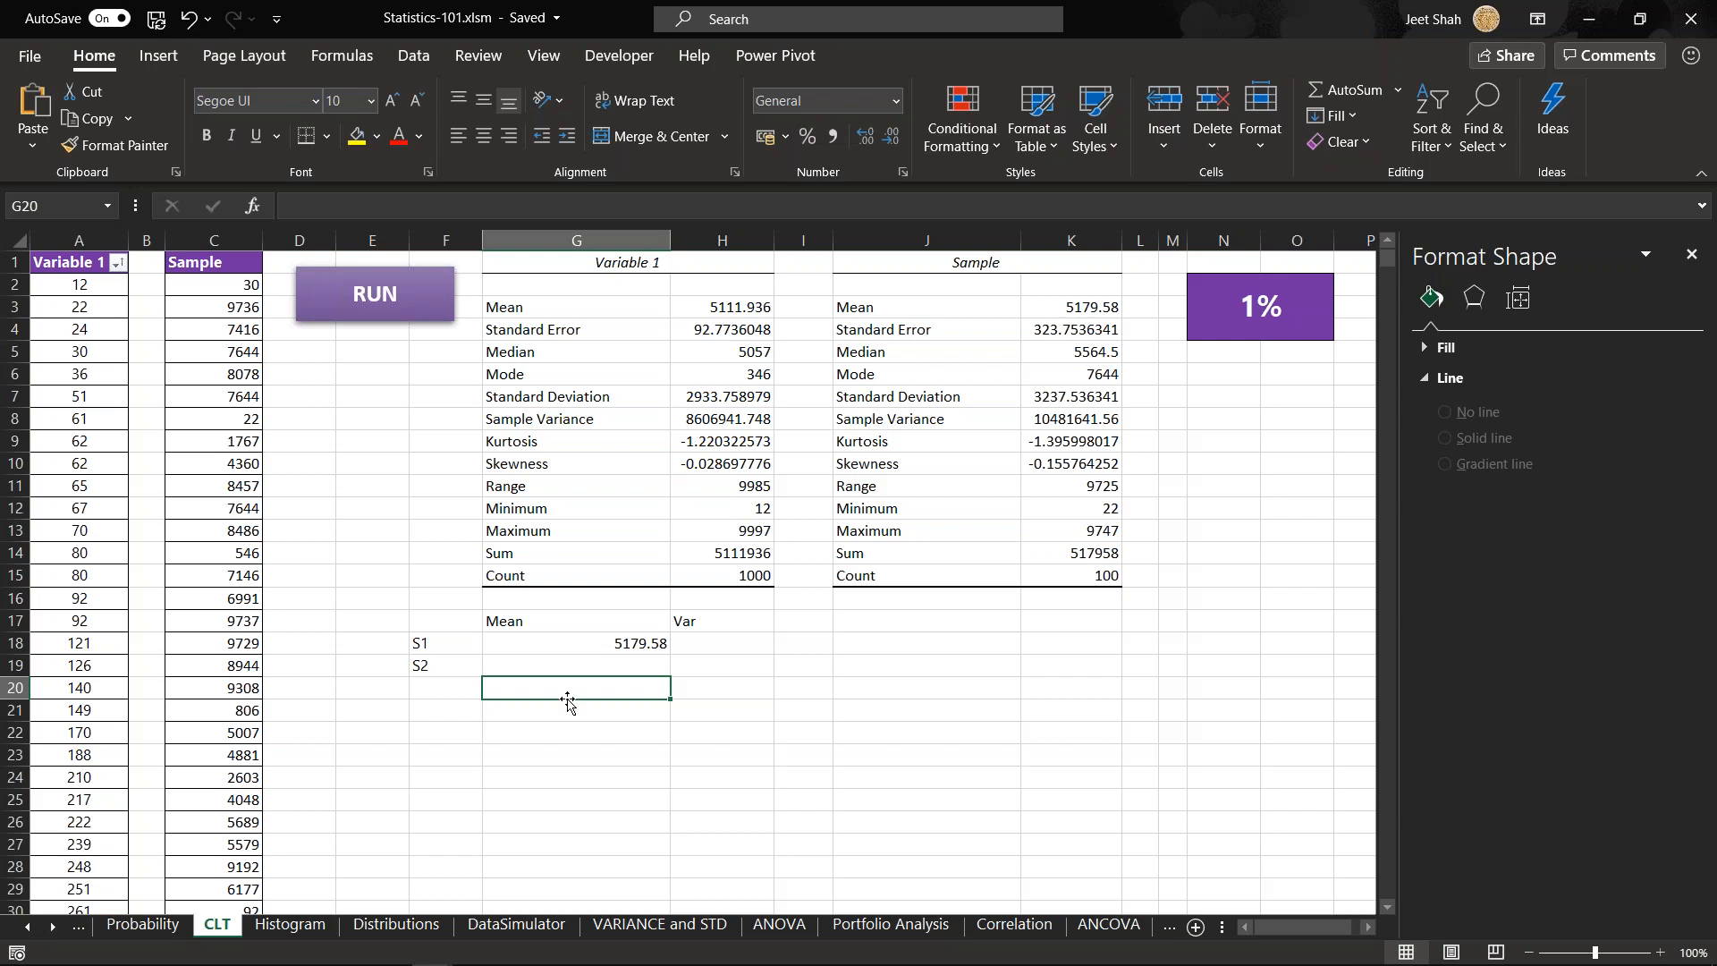
{"action": "mouse_move", "coordinate": [617, 964]}
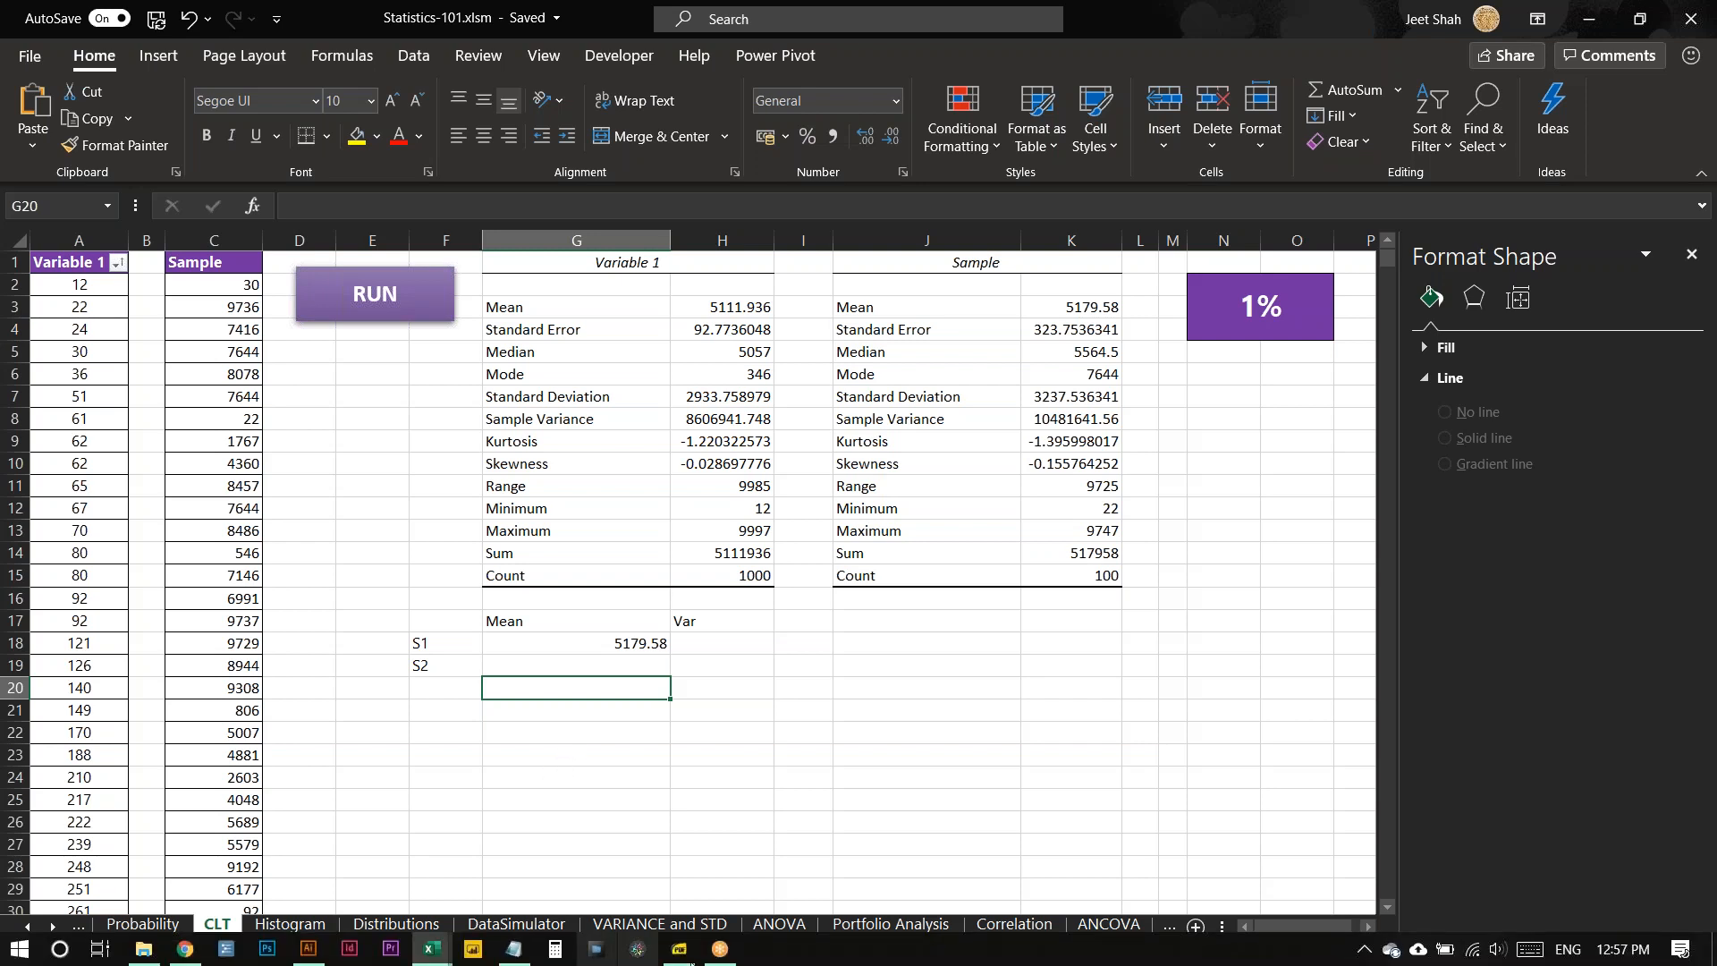
{"action": "left_click", "coordinate": [1637, 957]}
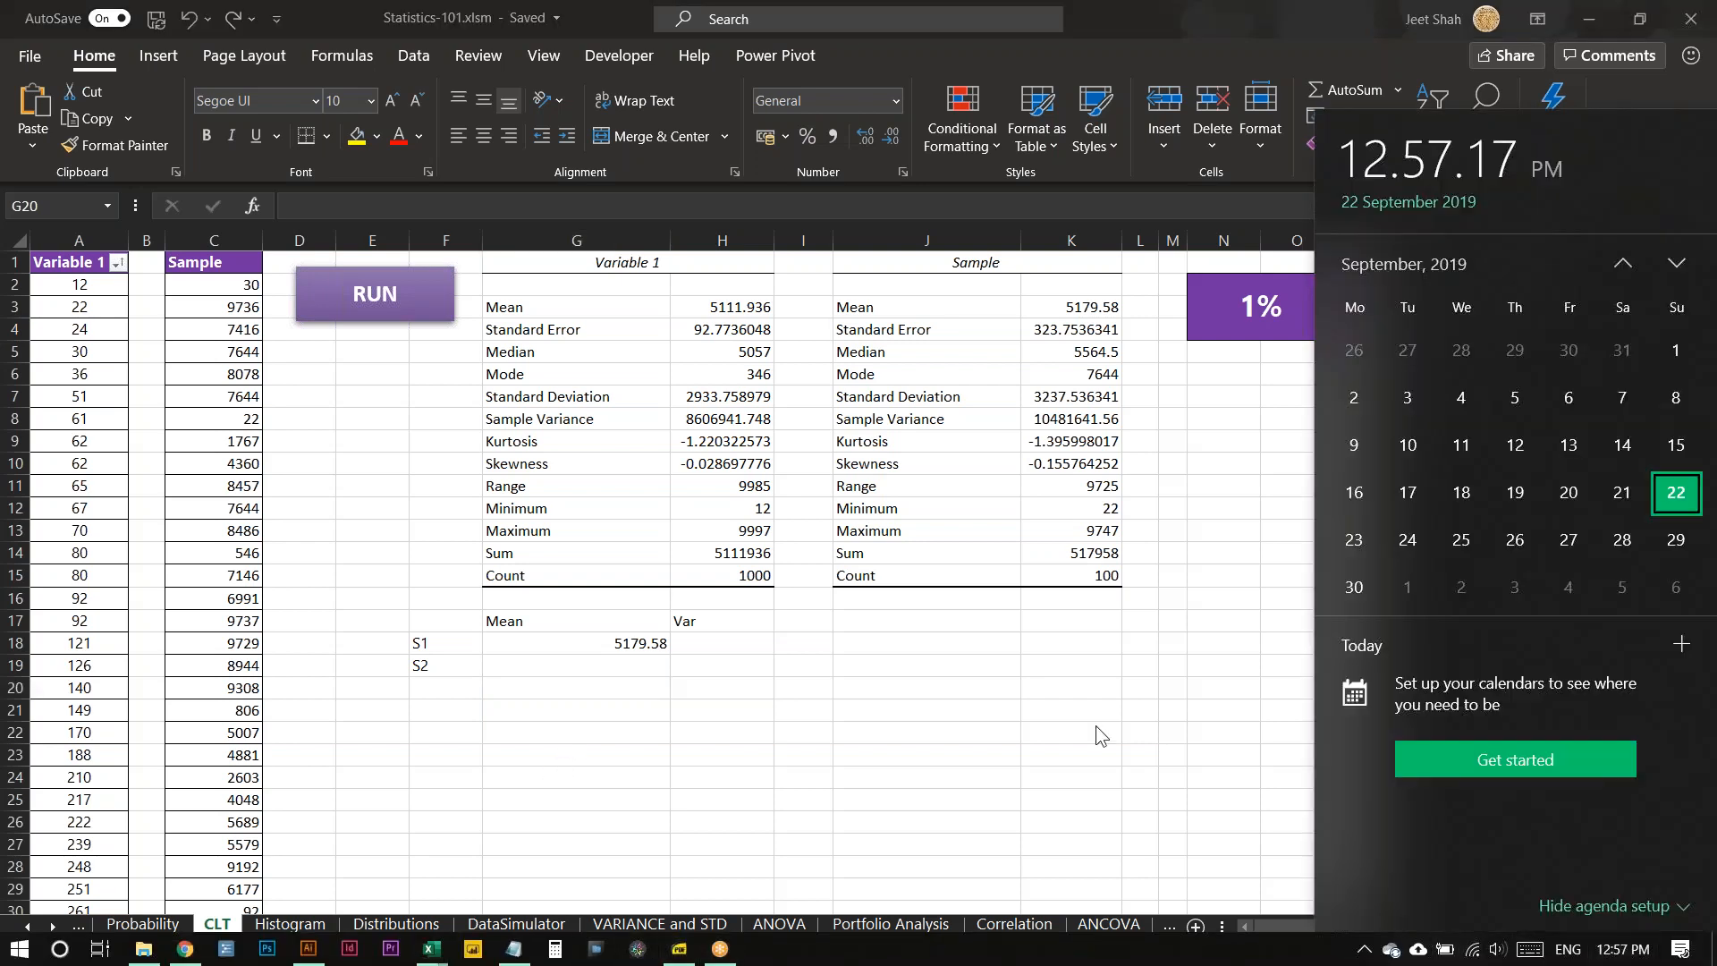
{"action": "left_click", "coordinate": [1093, 723]}
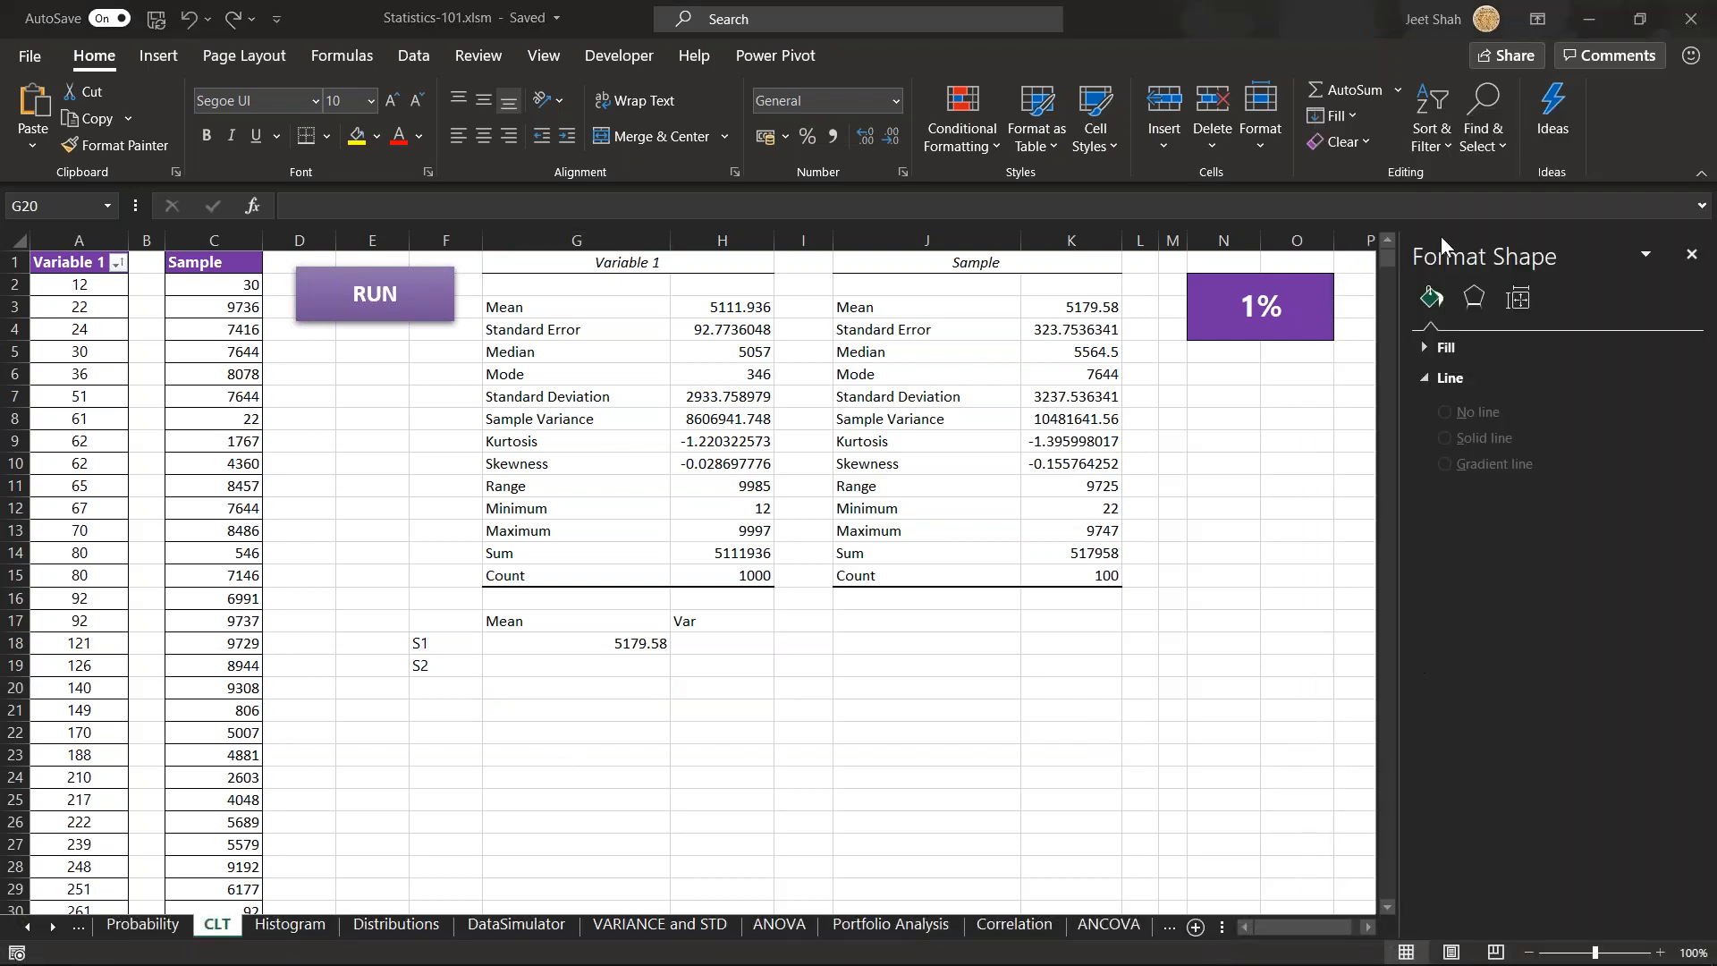
{"action": "key", "text": "alt+Tab"}
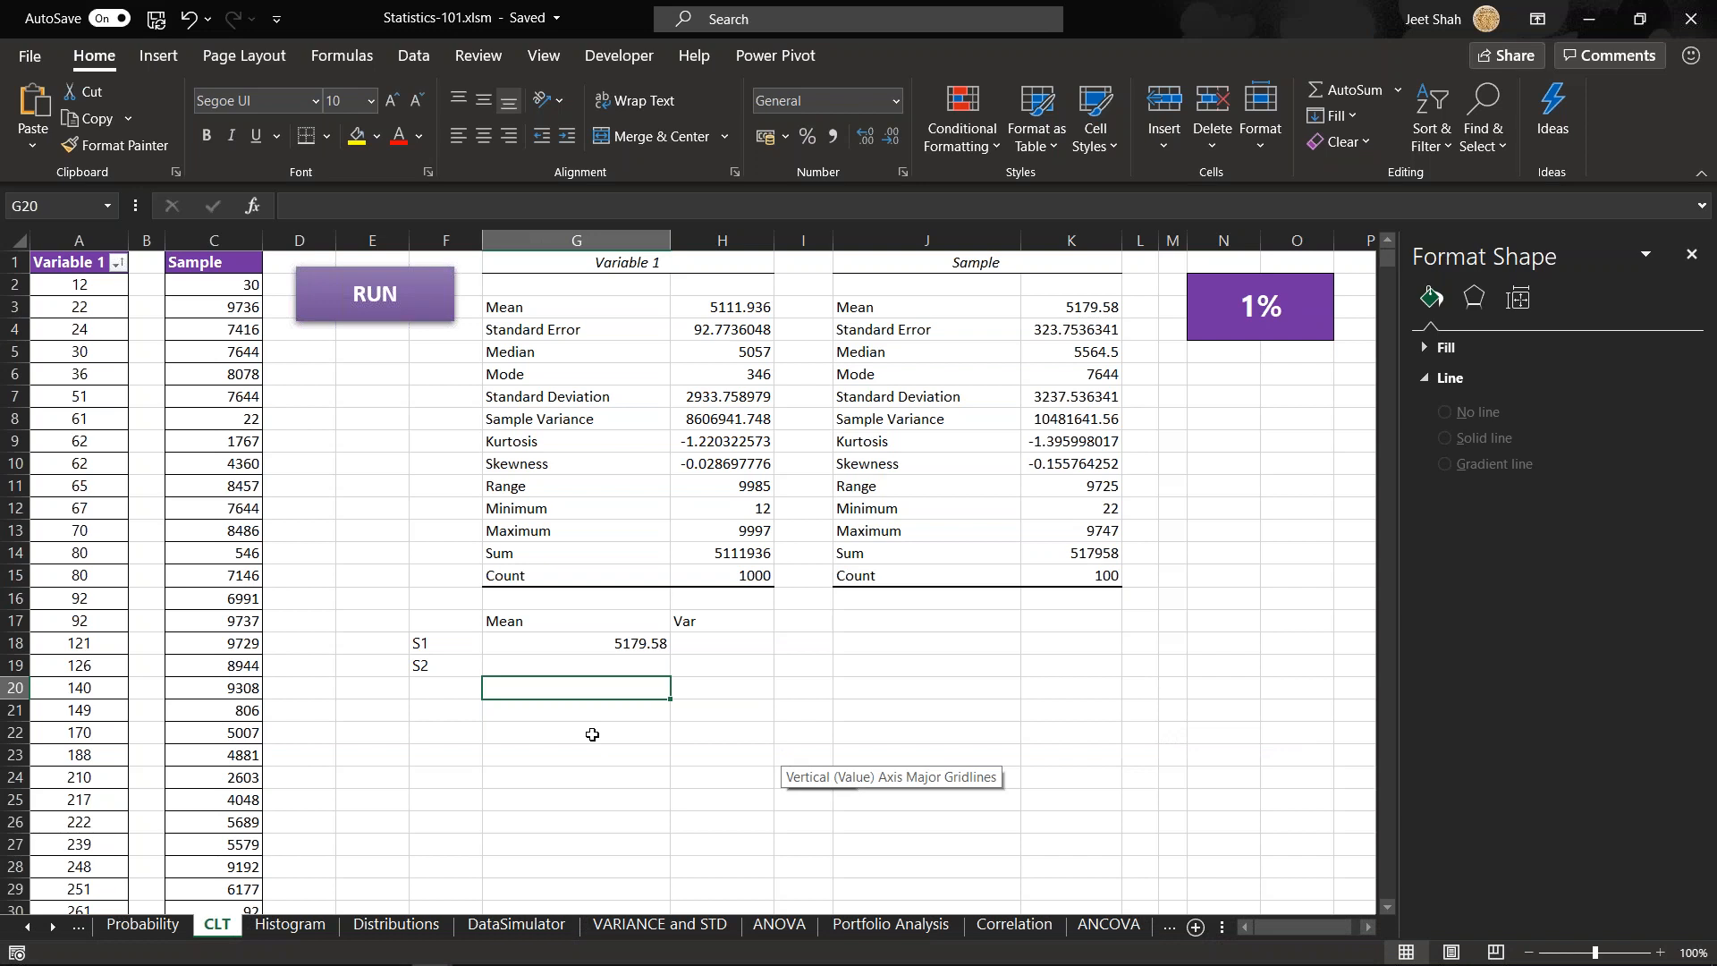
{"action": "left_click", "coordinate": [593, 705]}
{"action": "left_click", "coordinate": [590, 685]}
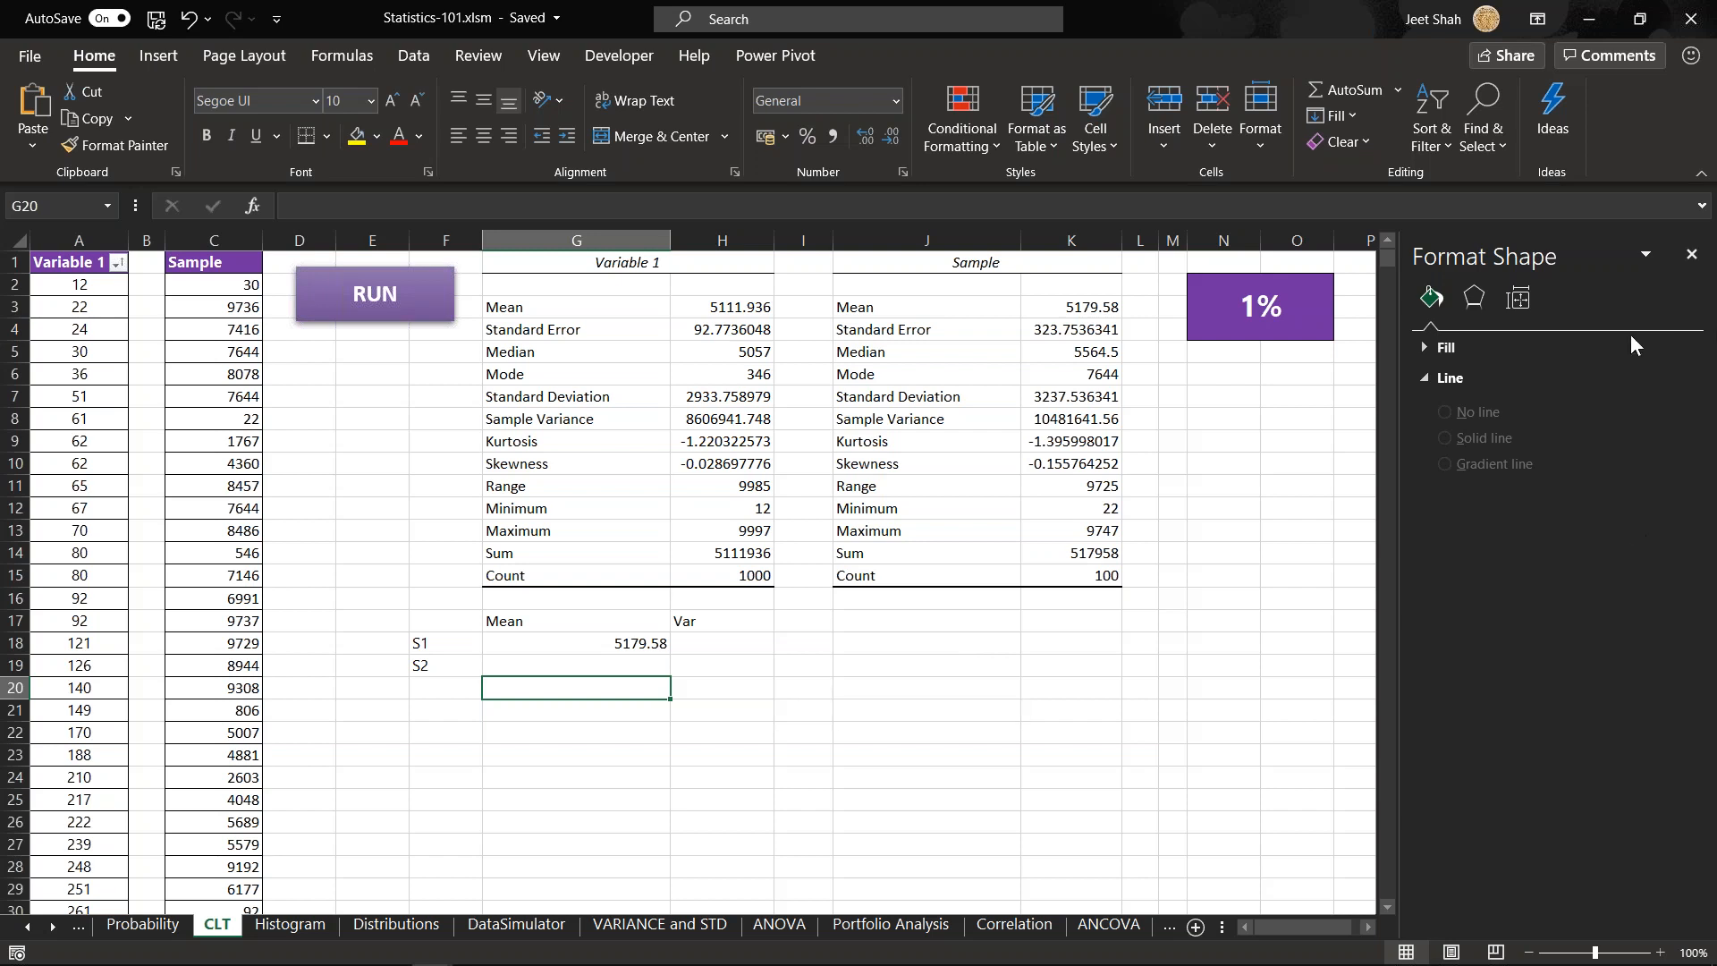
{"action": "left_click", "coordinate": [571, 736]}
{"action": "left_click", "coordinate": [593, 693]}
{"action": "left_click_drag", "start_coordinate": [658, 737], "coordinate": [652, 812]}
{"action": "left_click", "coordinate": [596, 685]}
{"action": "left_click_drag", "start_coordinate": [720, 709], "coordinate": [805, 776]}
{"action": "left_click", "coordinate": [640, 667]}
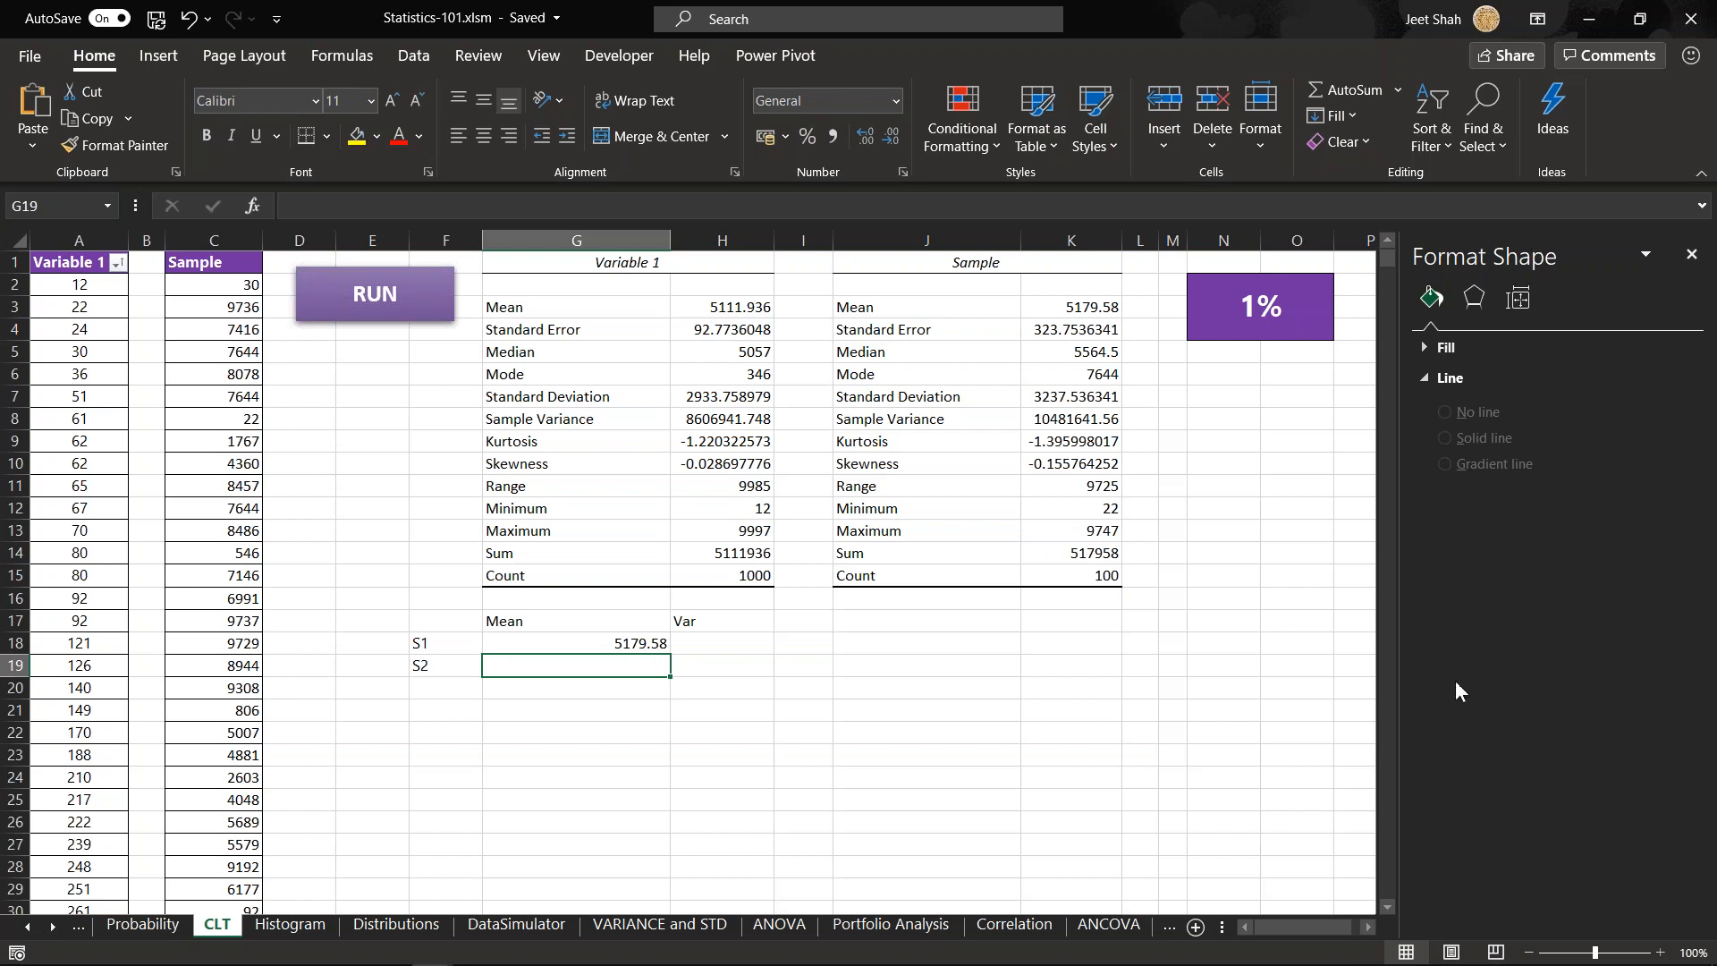
{"action": "key", "text": "alt+Tab"}
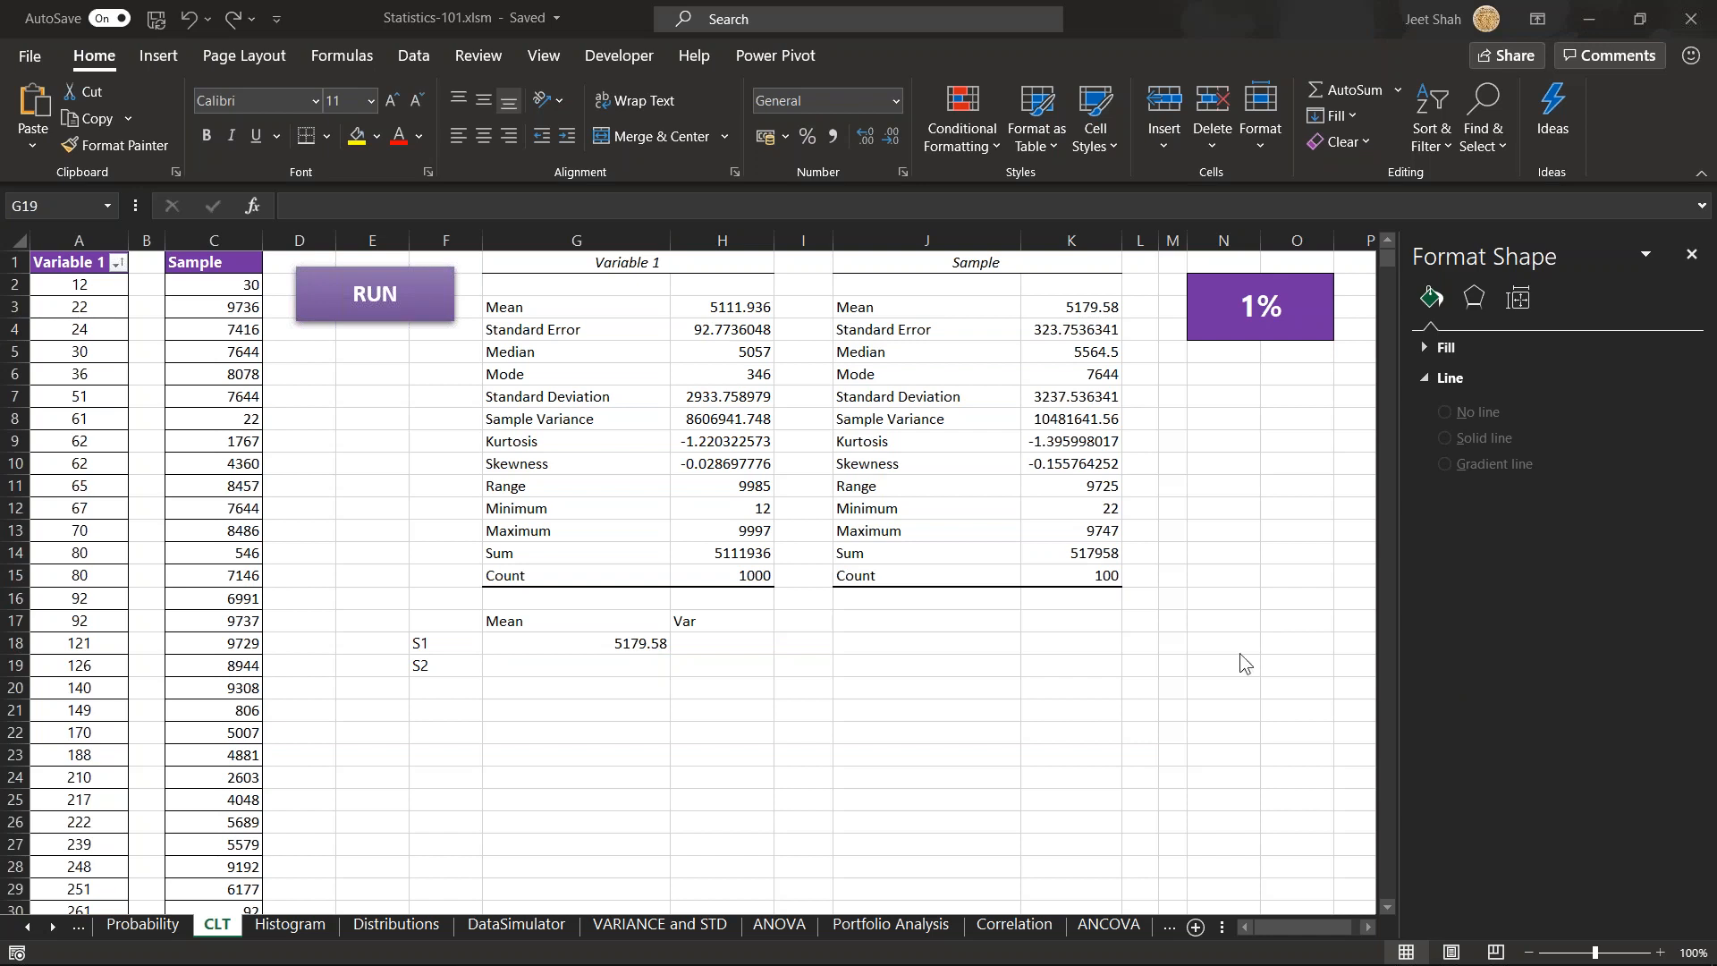
{"action": "key", "text": "alt+Tab"}
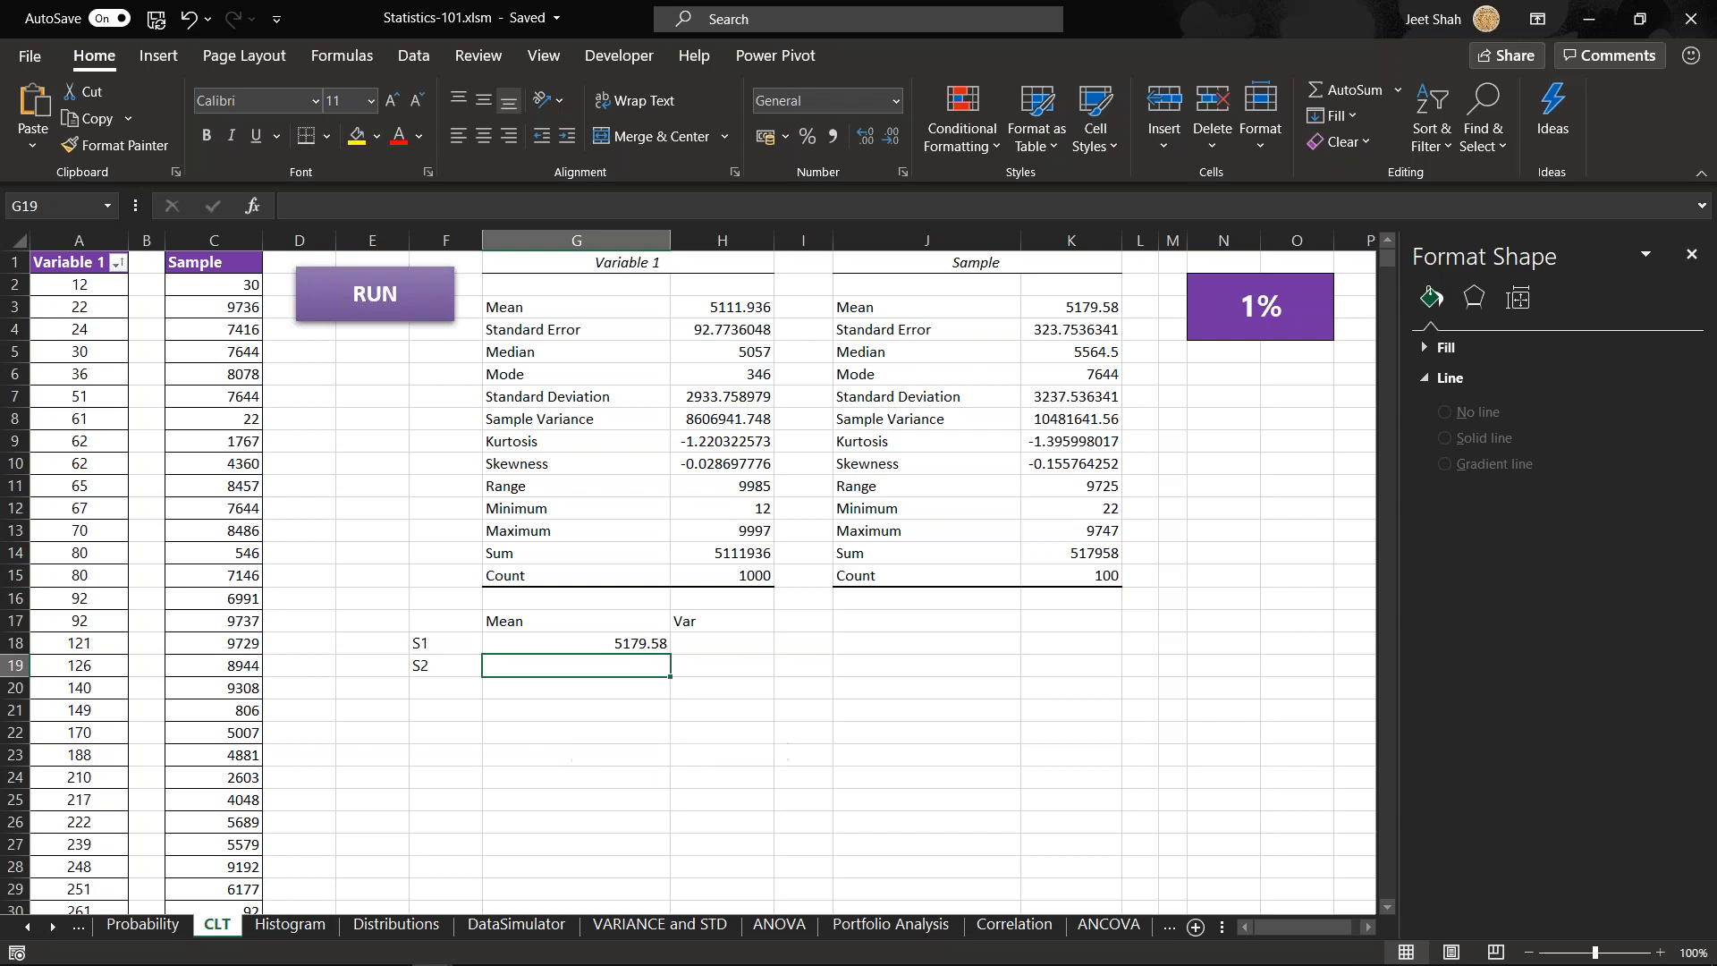
{"action": "key", "text": "ctrl+z"}
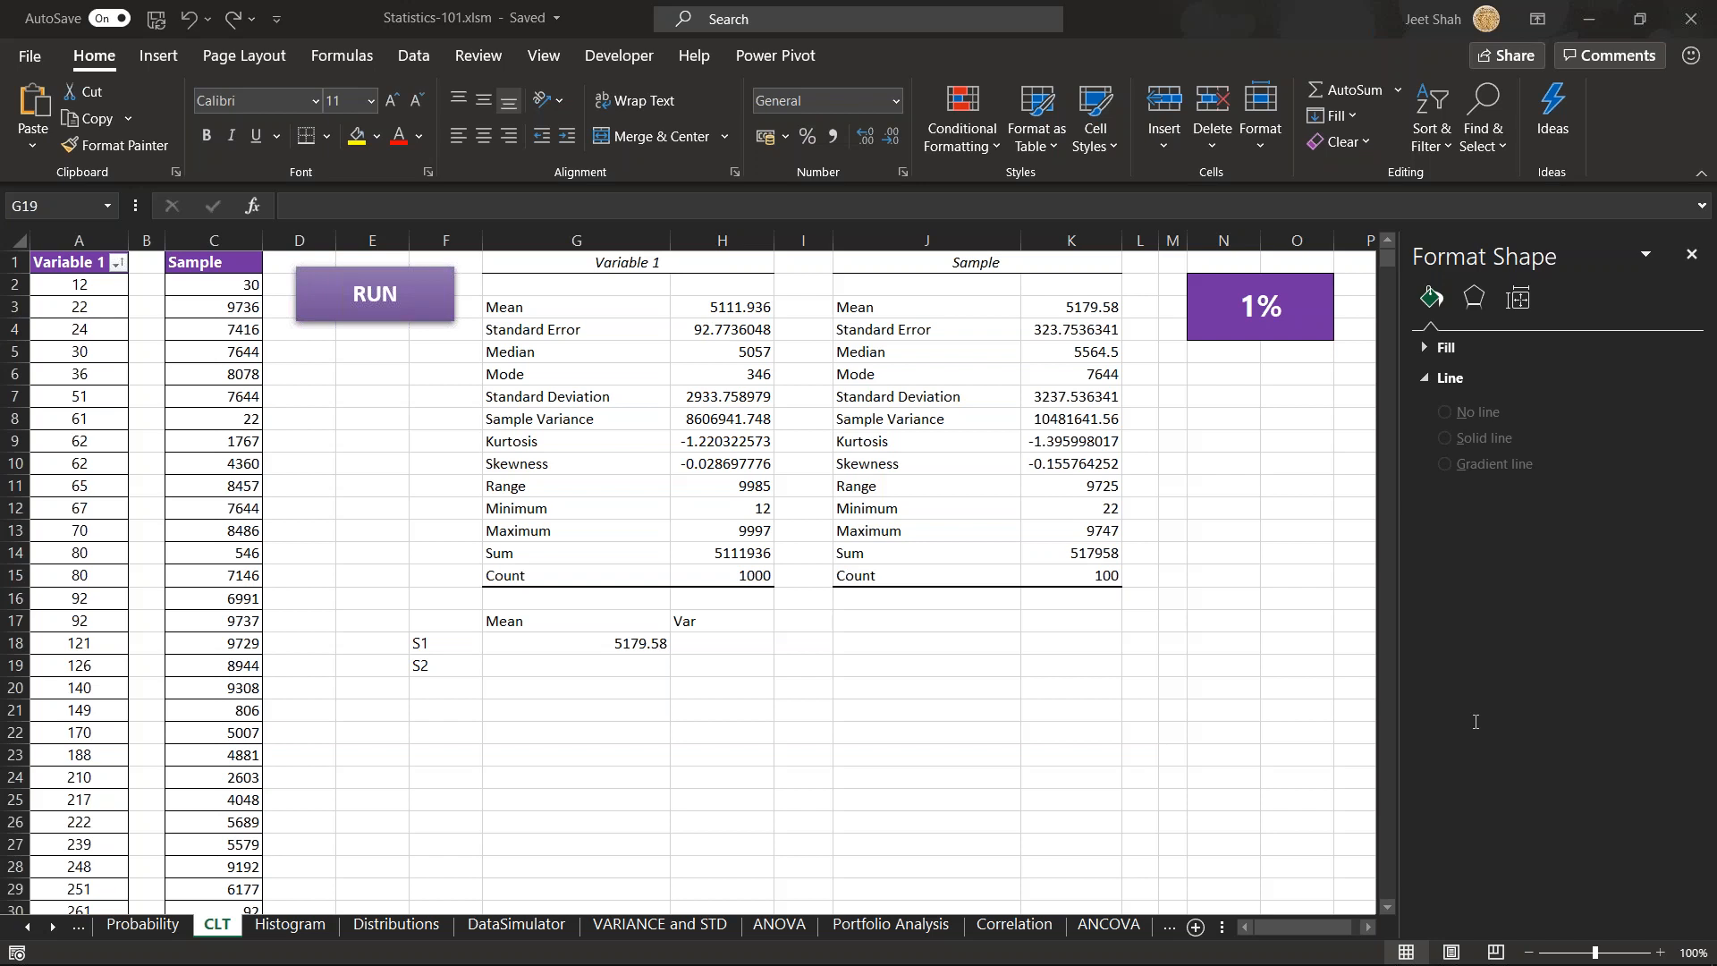
- Switch to Notepad, select the entire form link, and return to cell G20 on the CLT sheet in Excel
{"action": "left_click", "coordinate": [989, 684]}
{"action": "left_click", "coordinate": [604, 693]}
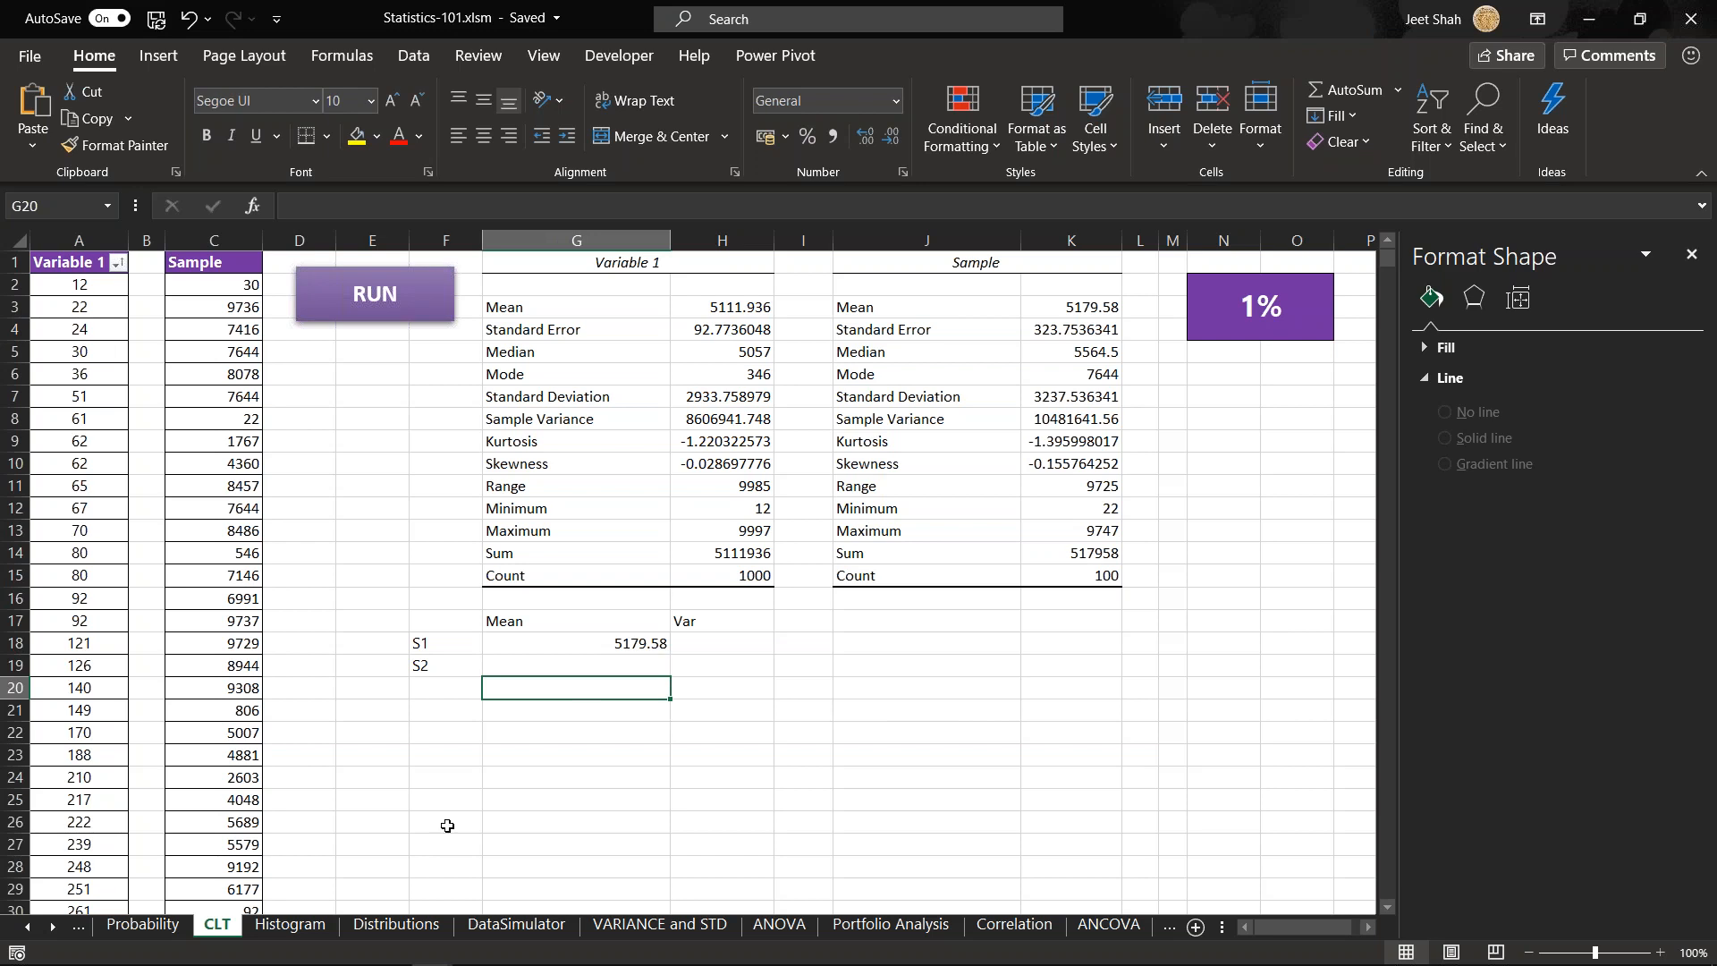
{"action": "left_click", "coordinate": [513, 949]}
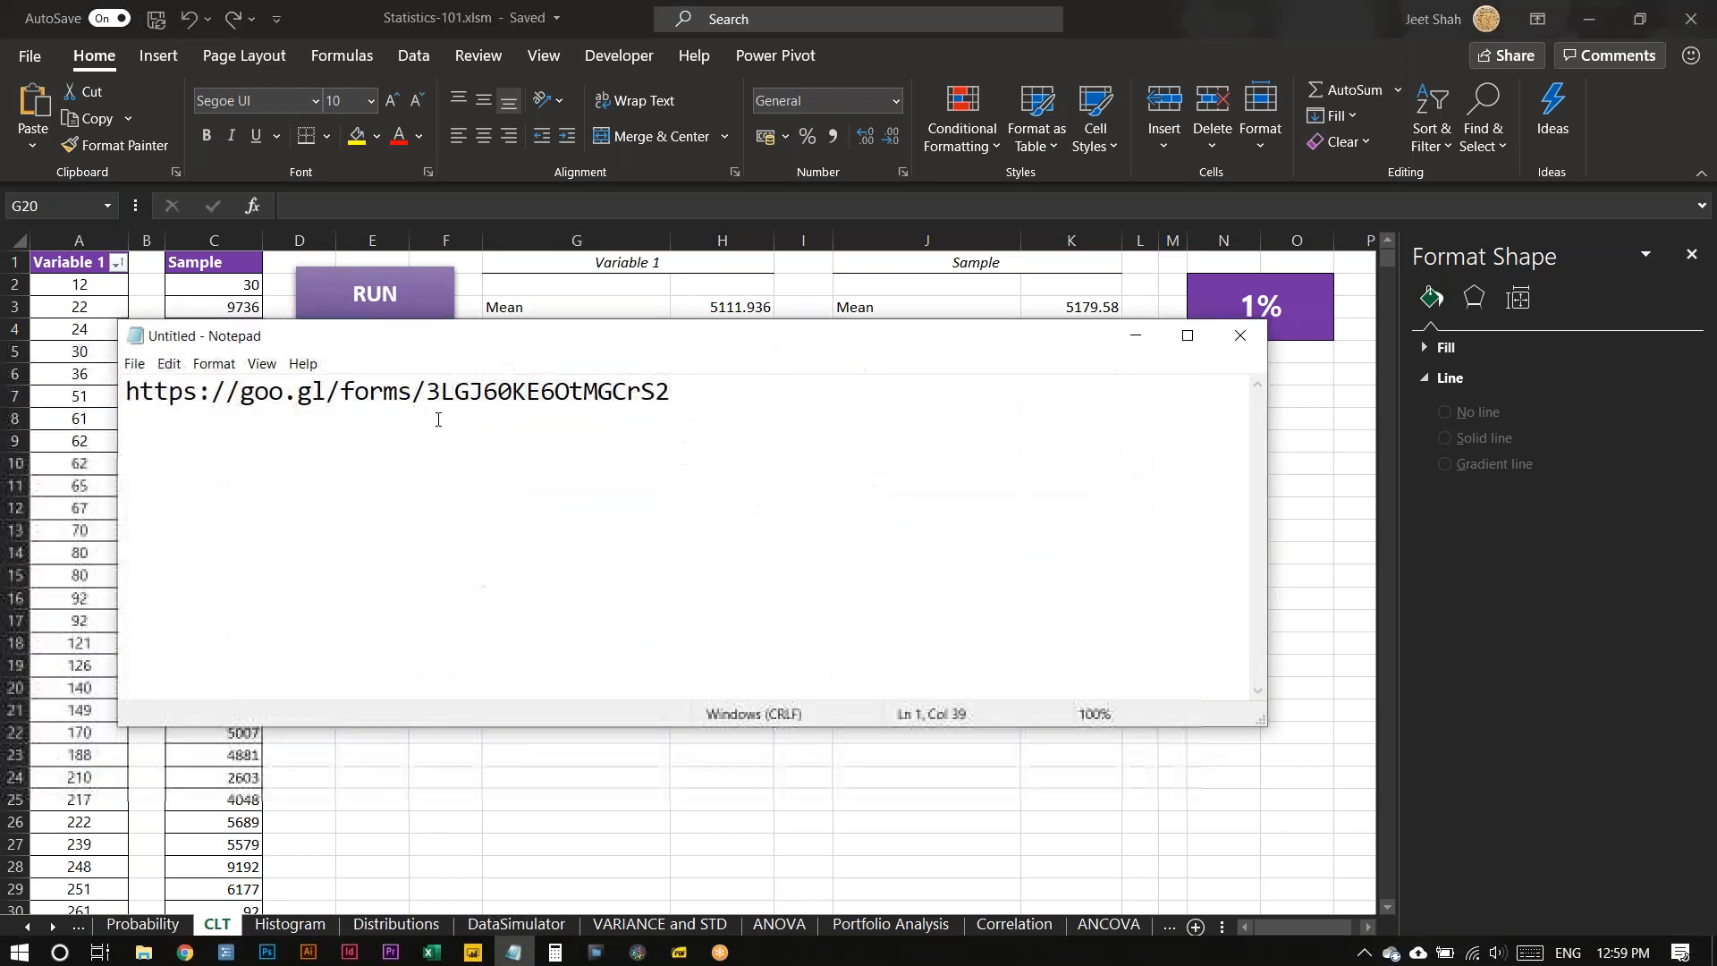
{"action": "key", "text": "ctrl+a"}
{"action": "key", "text": "alt+Tab"}
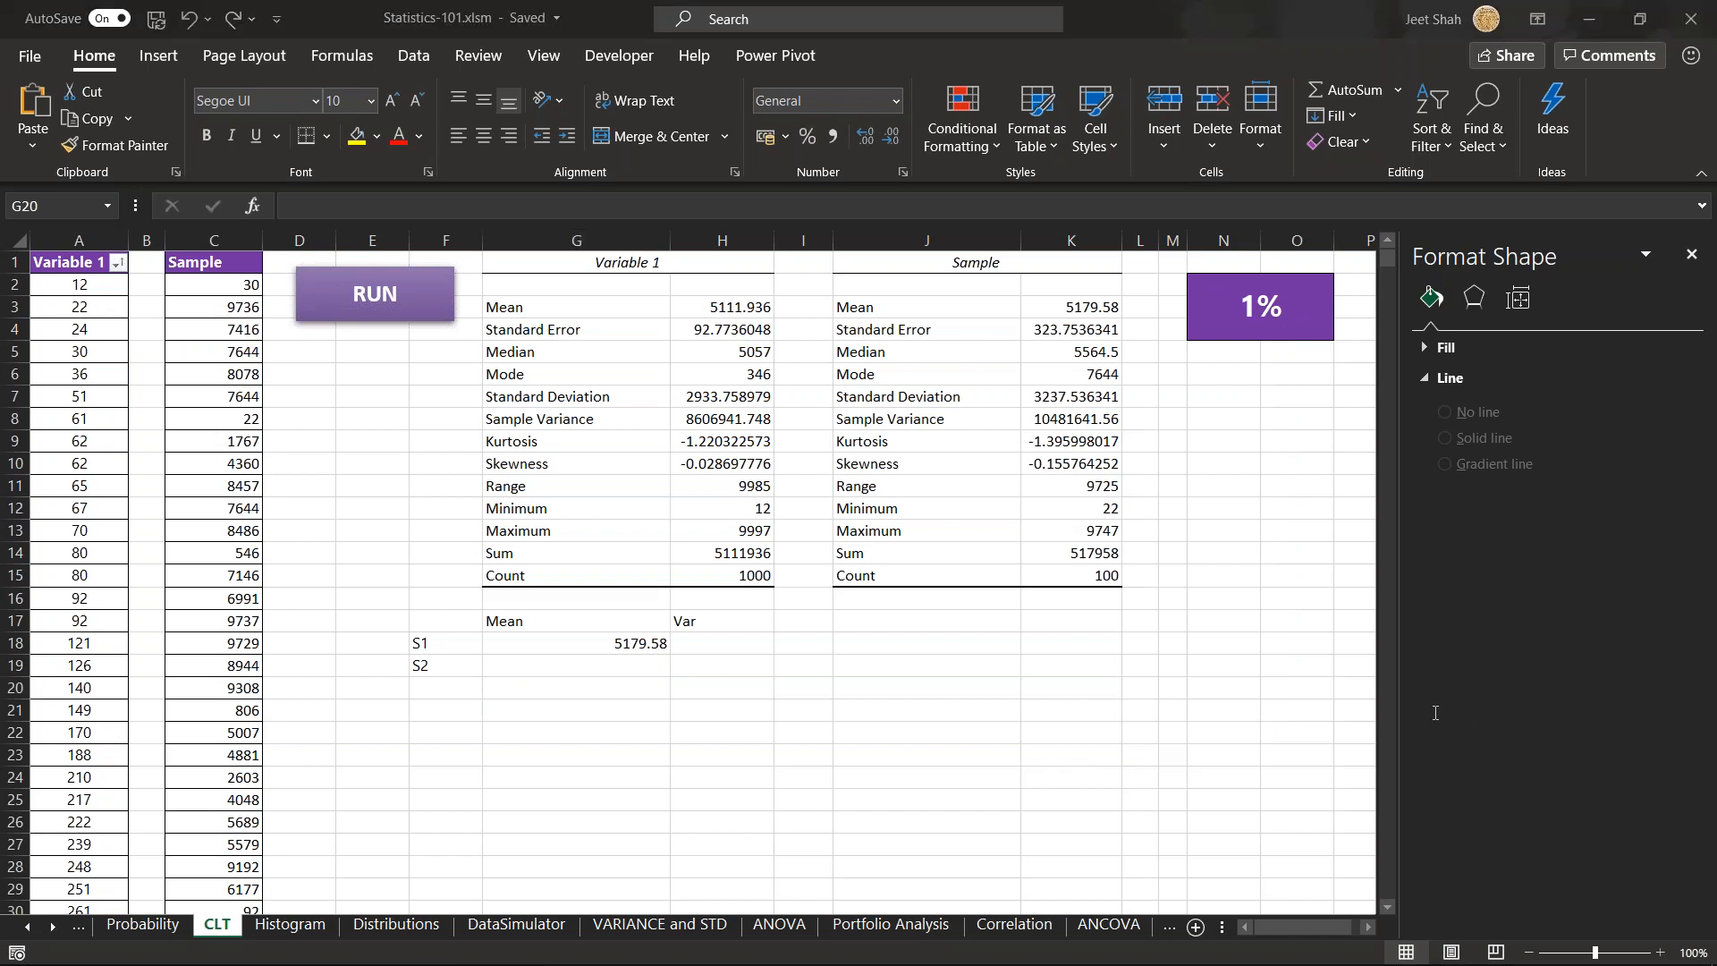
{"action": "left_click", "coordinate": [558, 696]}
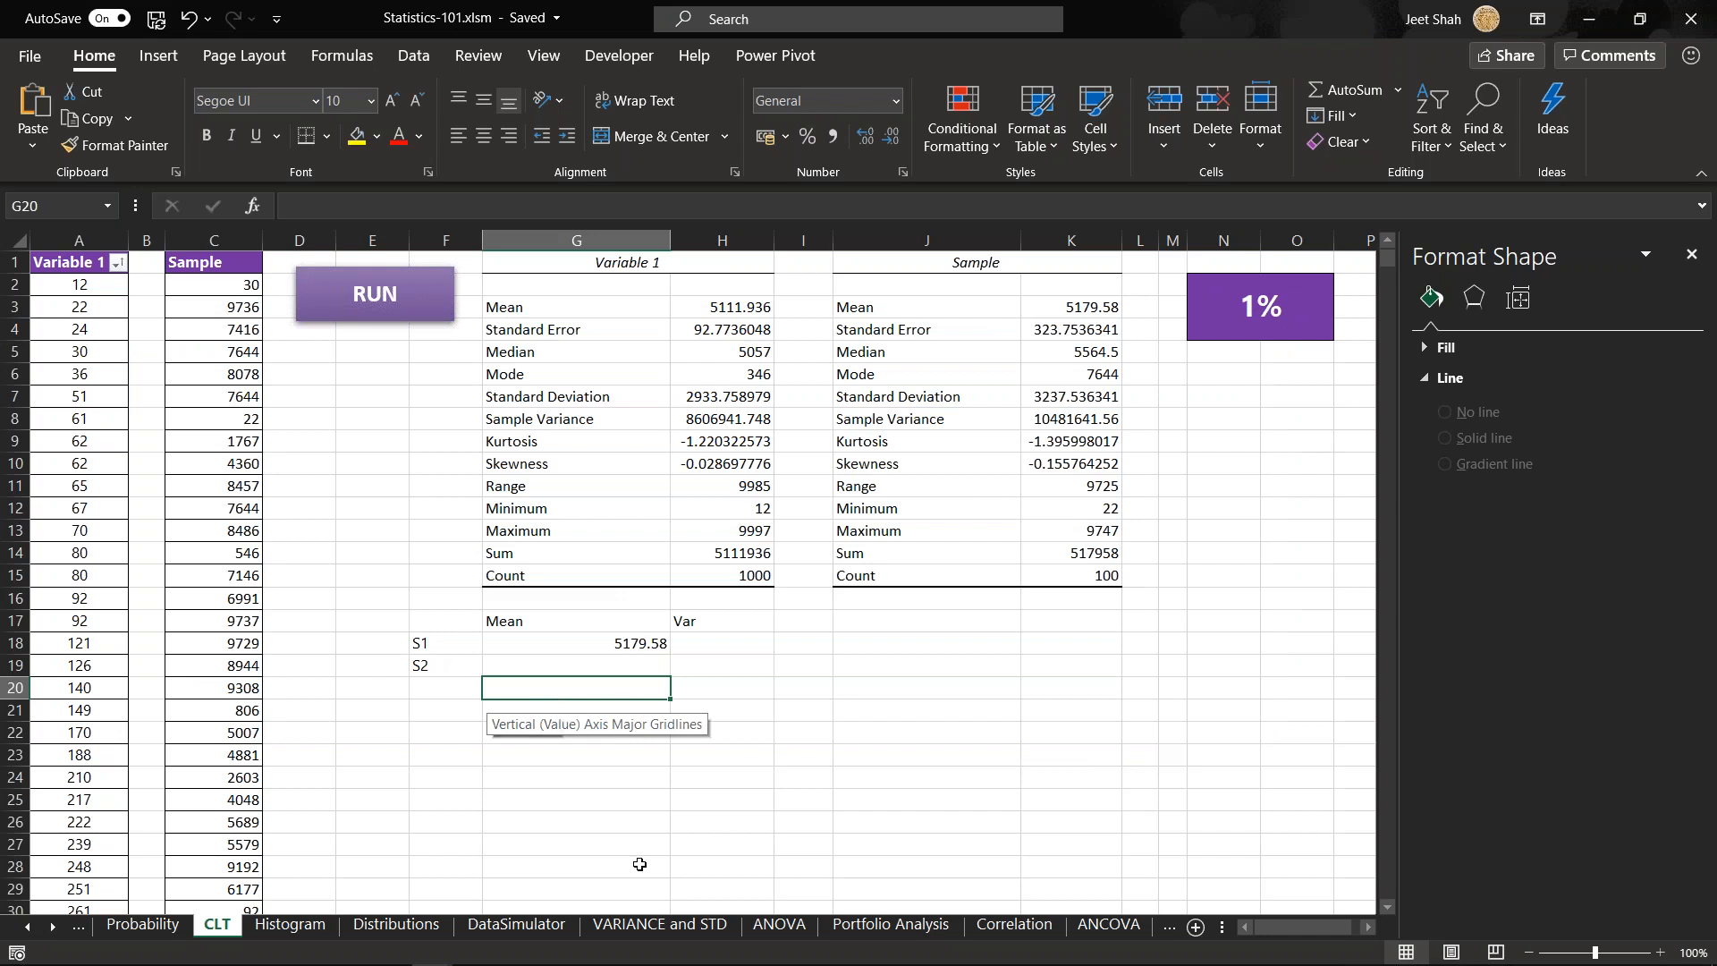
- View the system clock's calendar for the exact time, close it, and return to cell G20
{"action": "left_click", "coordinate": [1624, 956]}
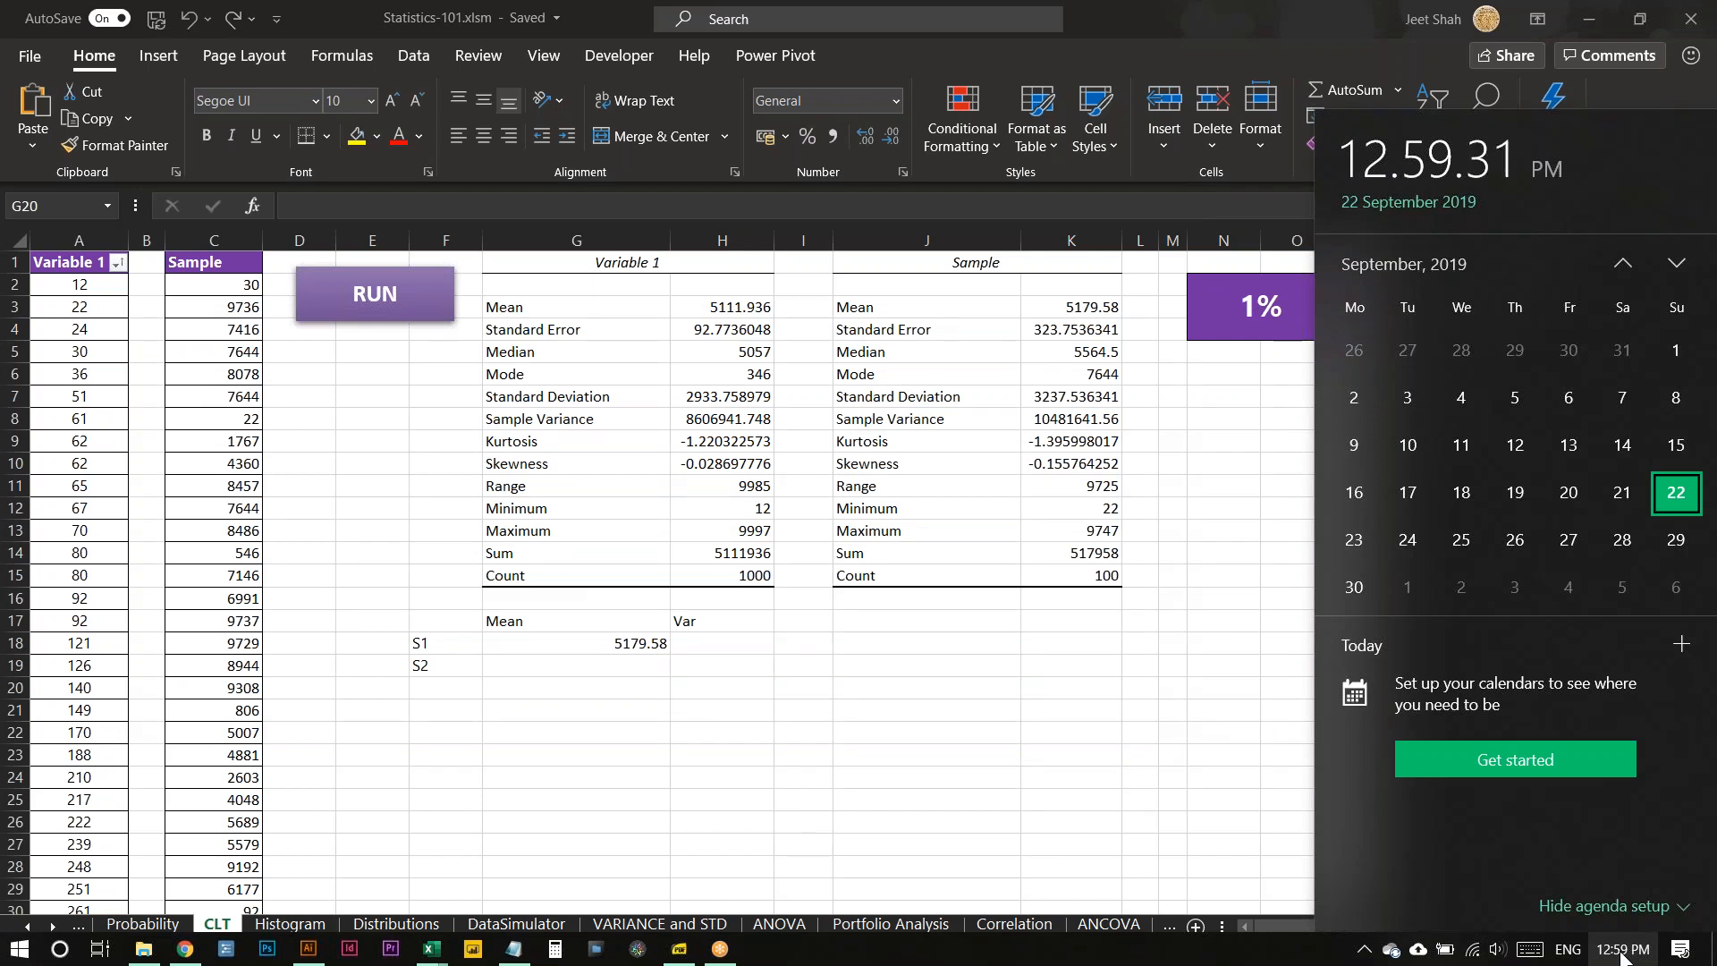
{"action": "left_click", "coordinate": [1623, 951]}
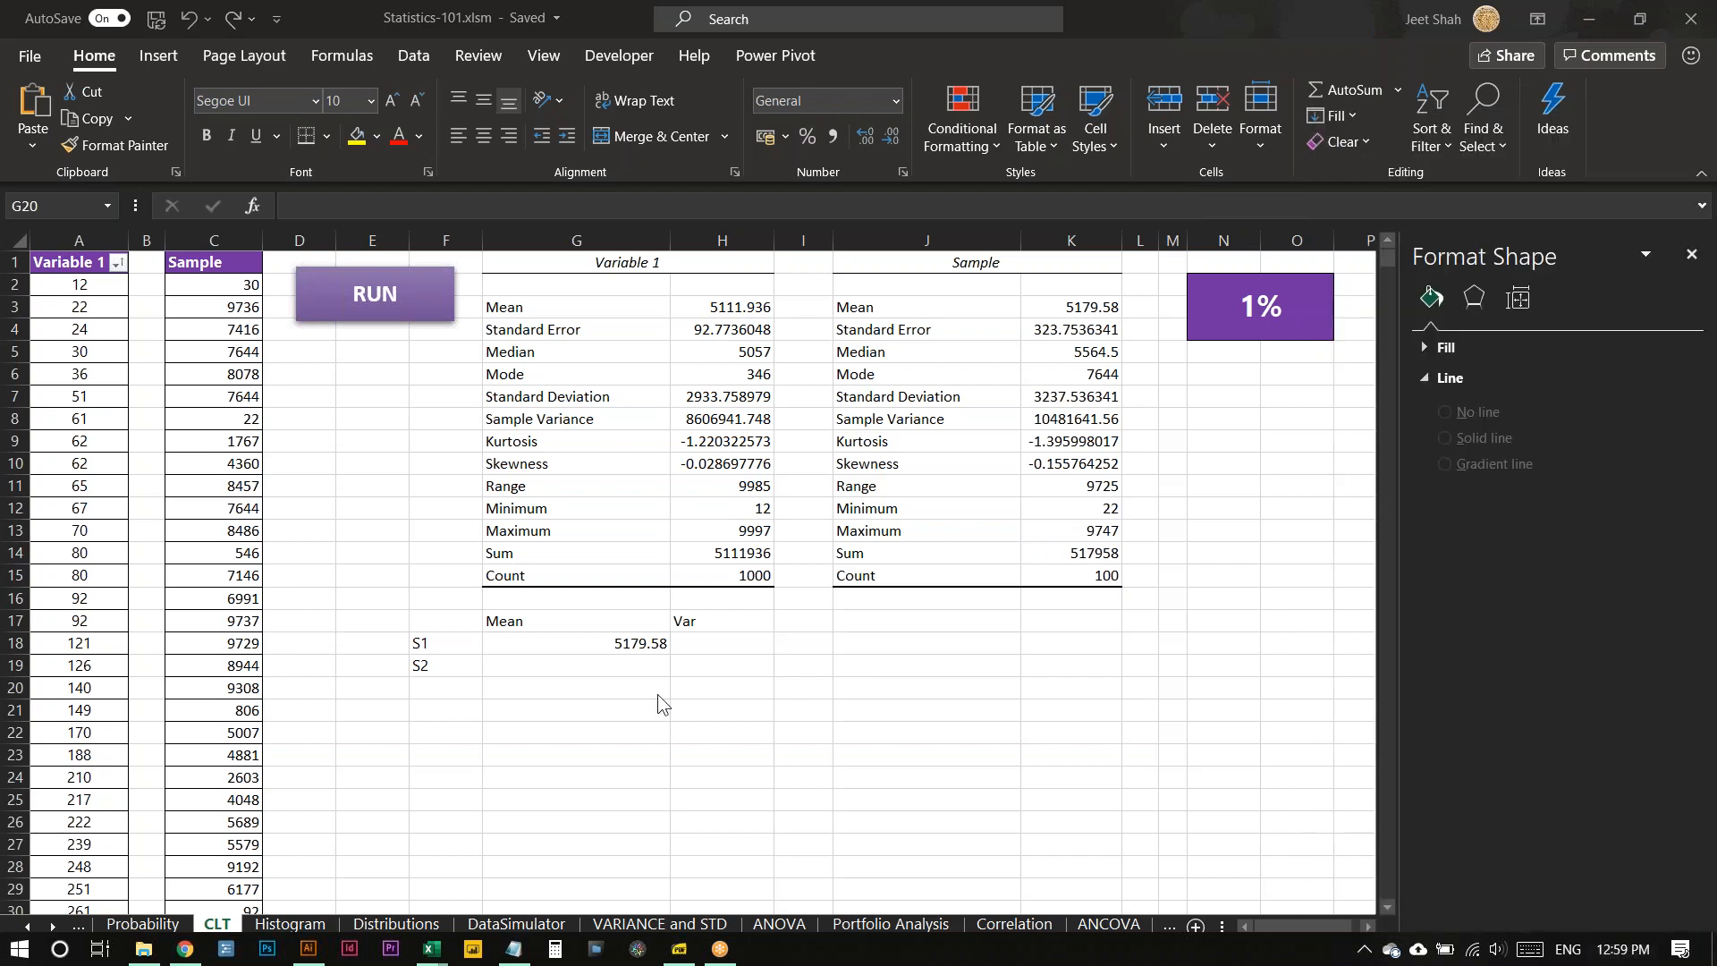
{"action": "left_click", "coordinate": [577, 697]}
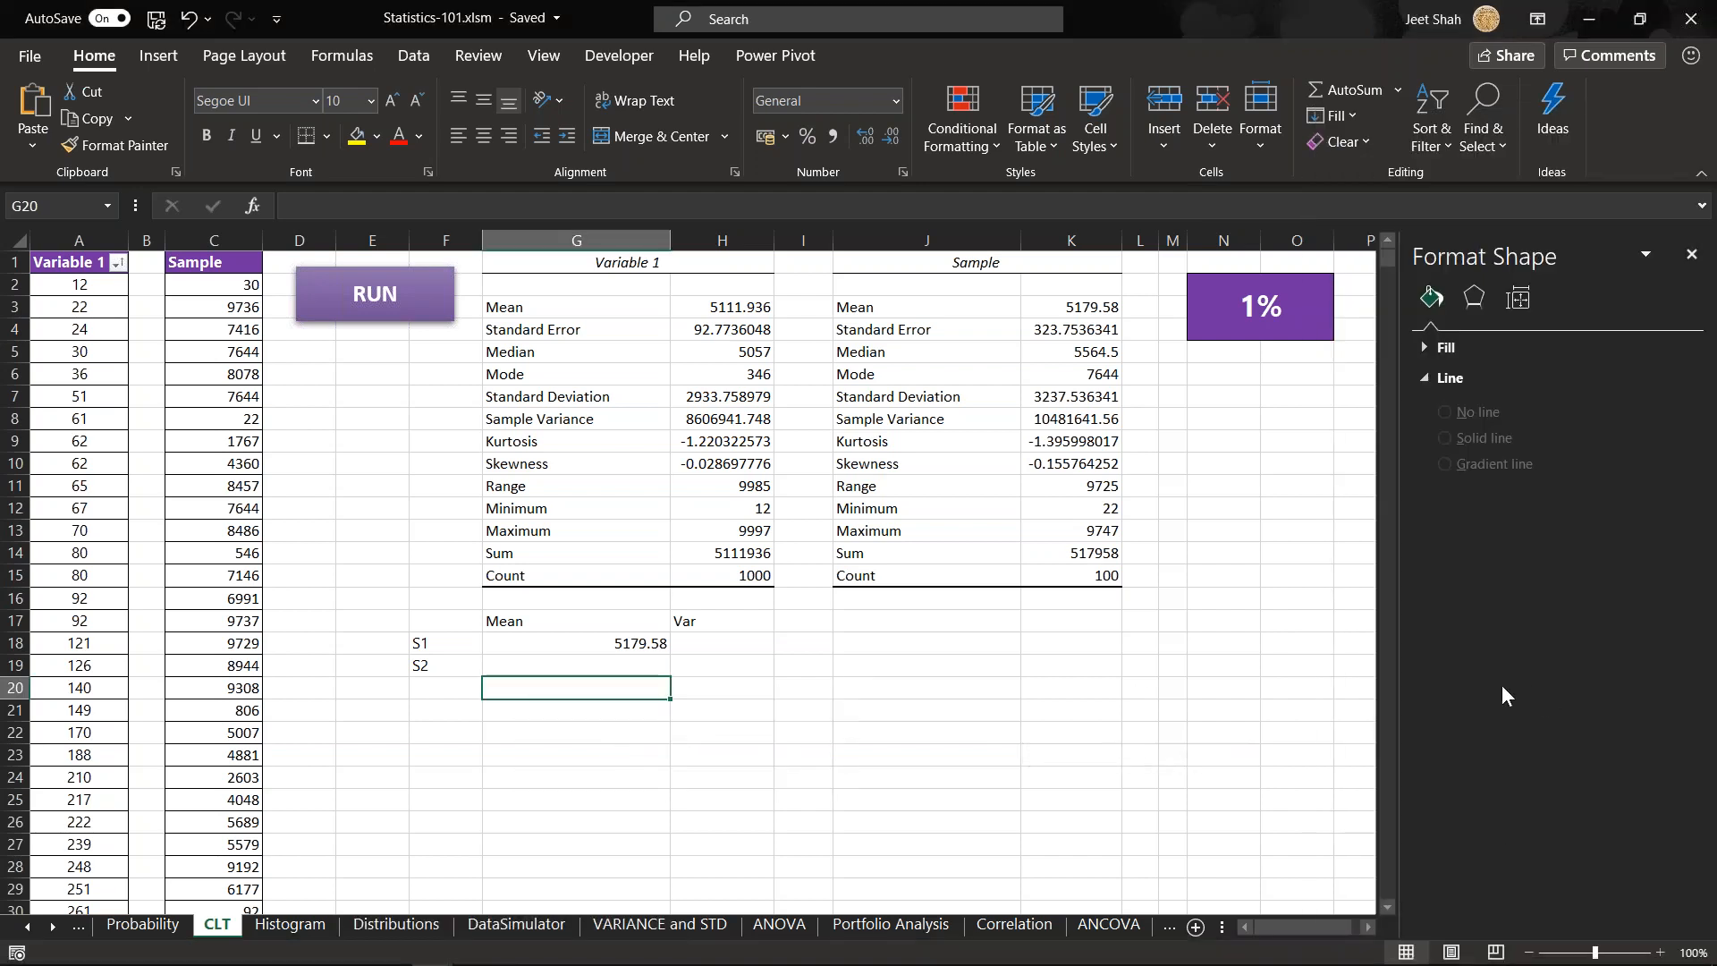
{"action": "key", "text": "alt+Tab"}
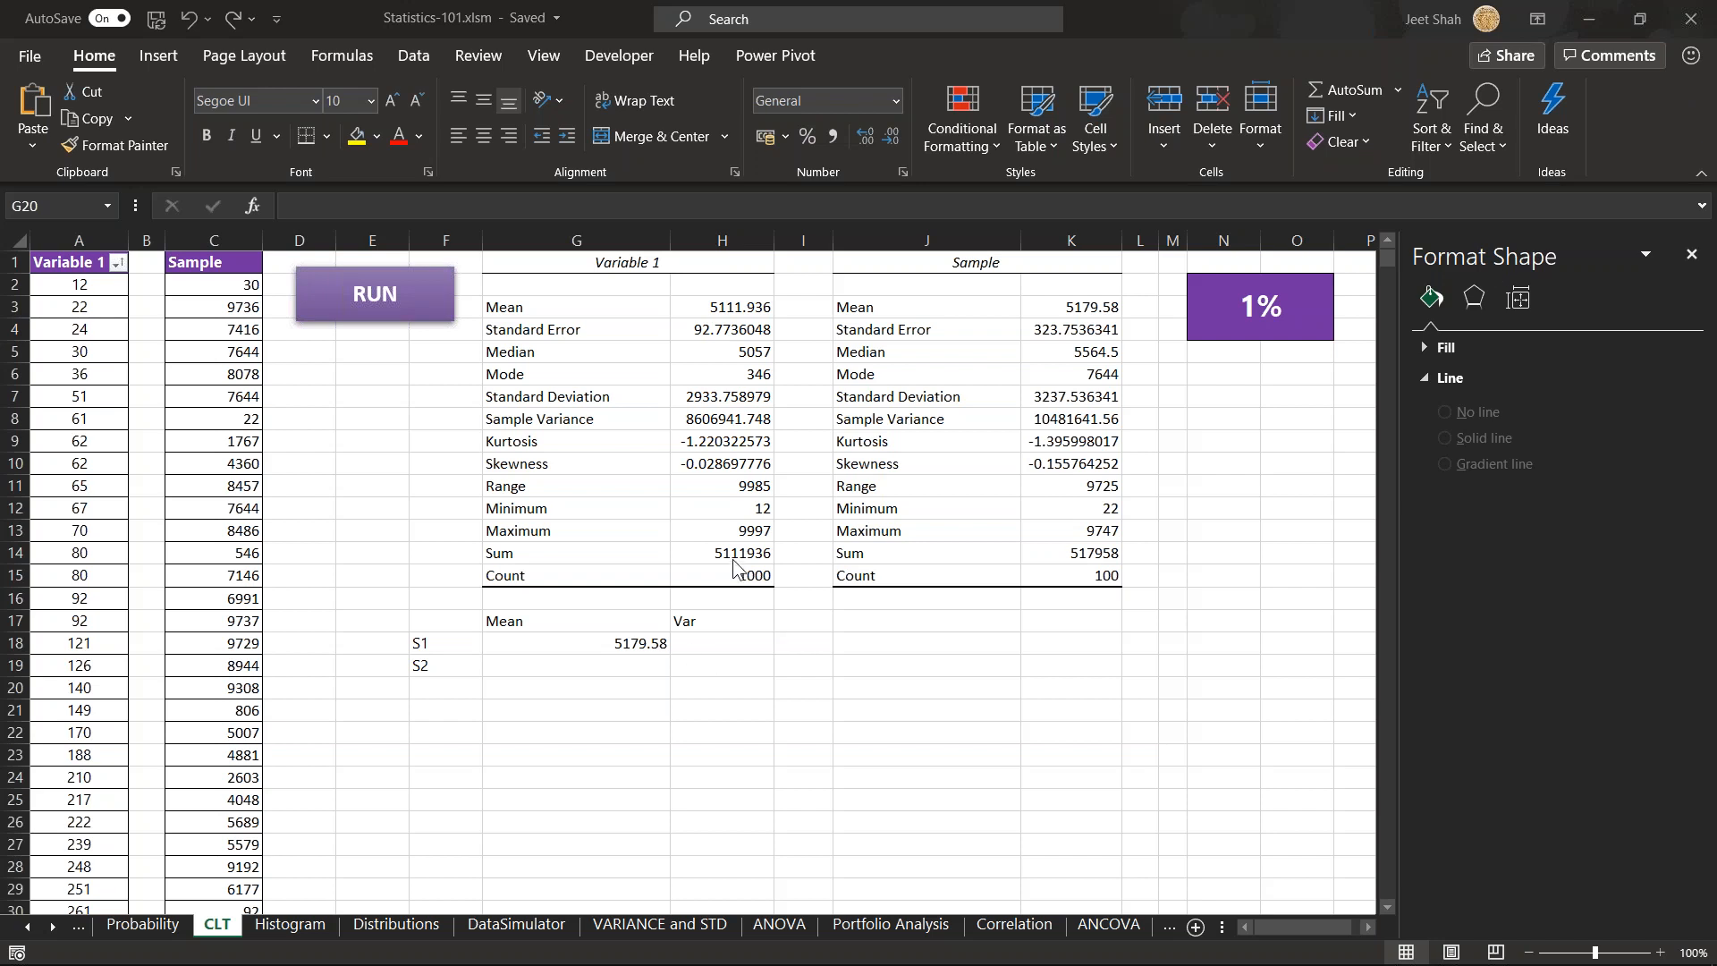
{"action": "left_click", "coordinate": [948, 572]}
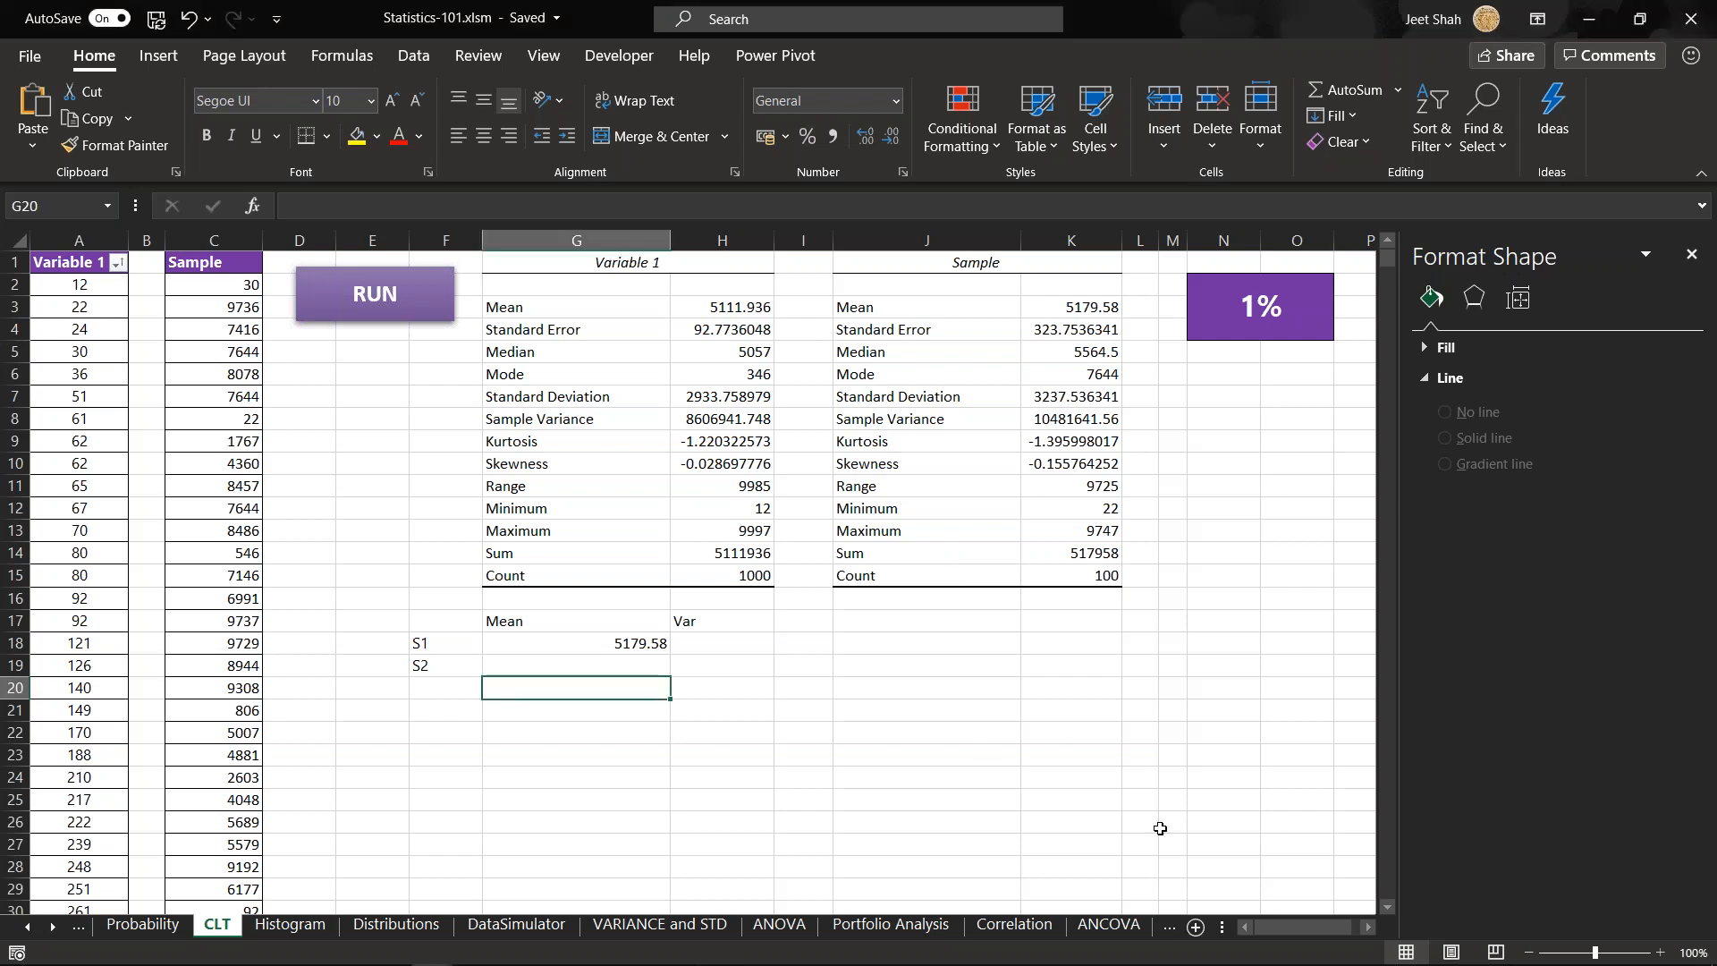